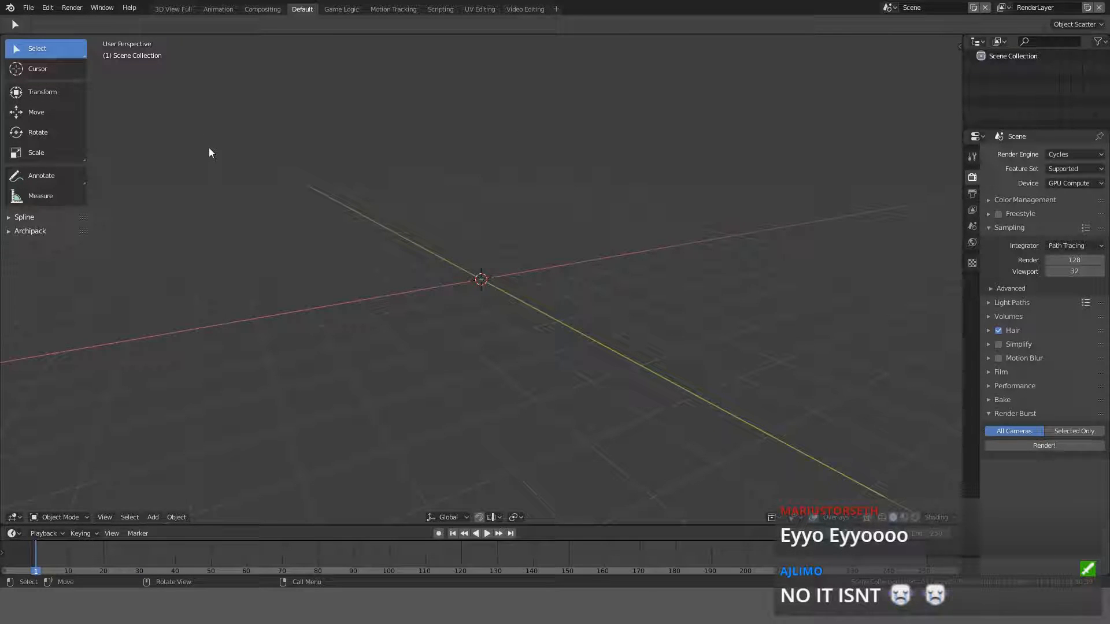
# Step: Add a cube mesh at the scene origin
pyautogui.press('shift')
pyautogui.hotkey('shift', 'a')
pyautogui.moveTo(217, 147)
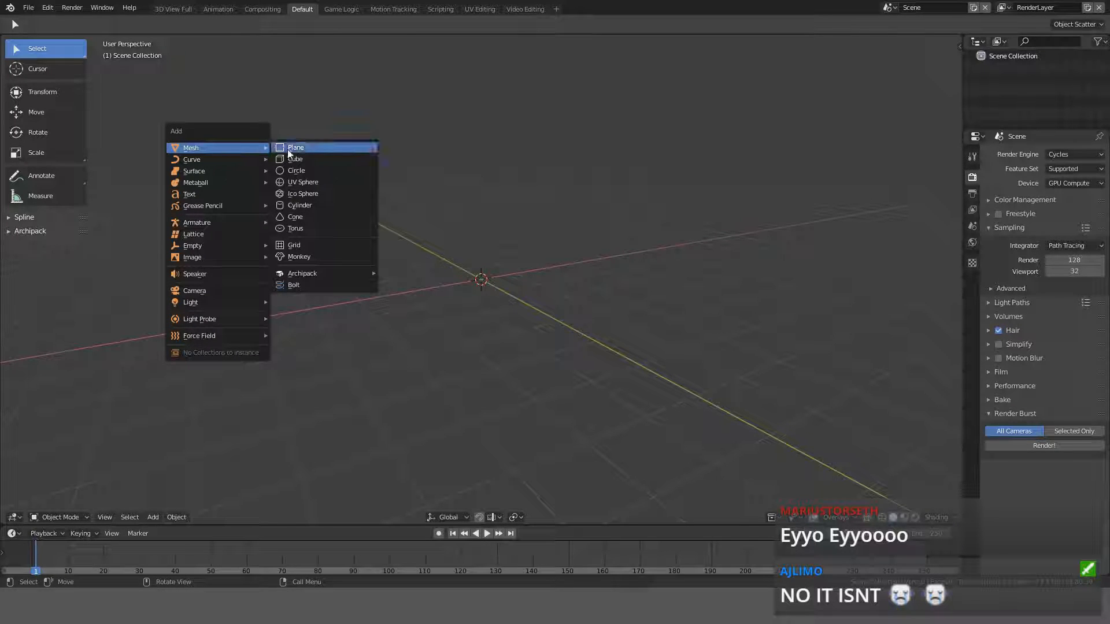
pyautogui.click(299, 159)
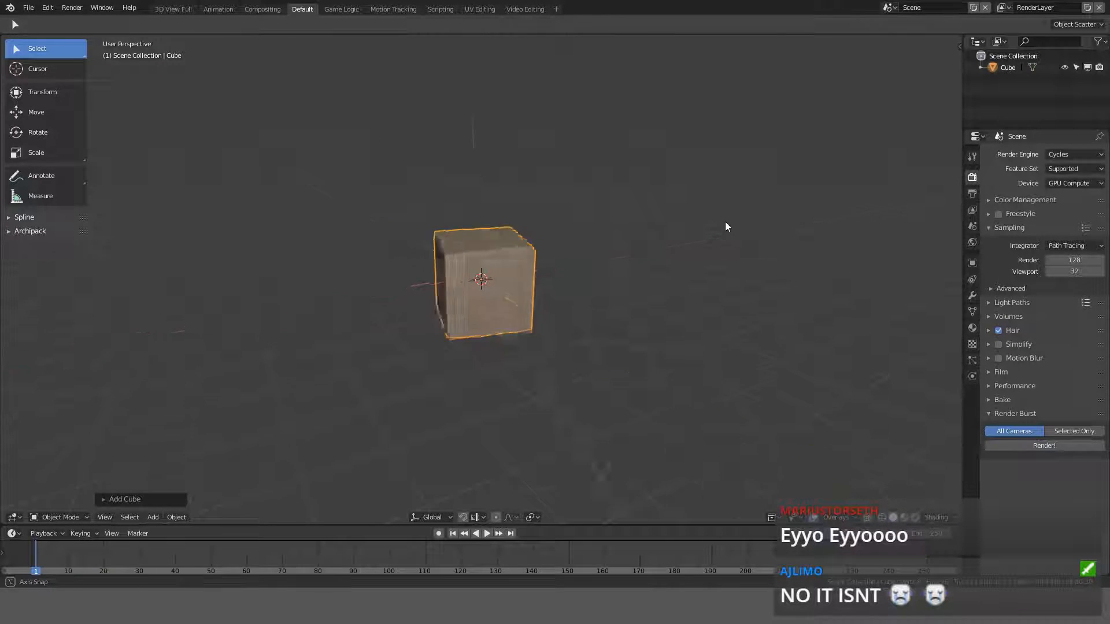
pyautogui.scroll(5, 633, 217)
pyautogui.moveTo(726, 221); pyautogui.dragTo(643, 227, button='middle')
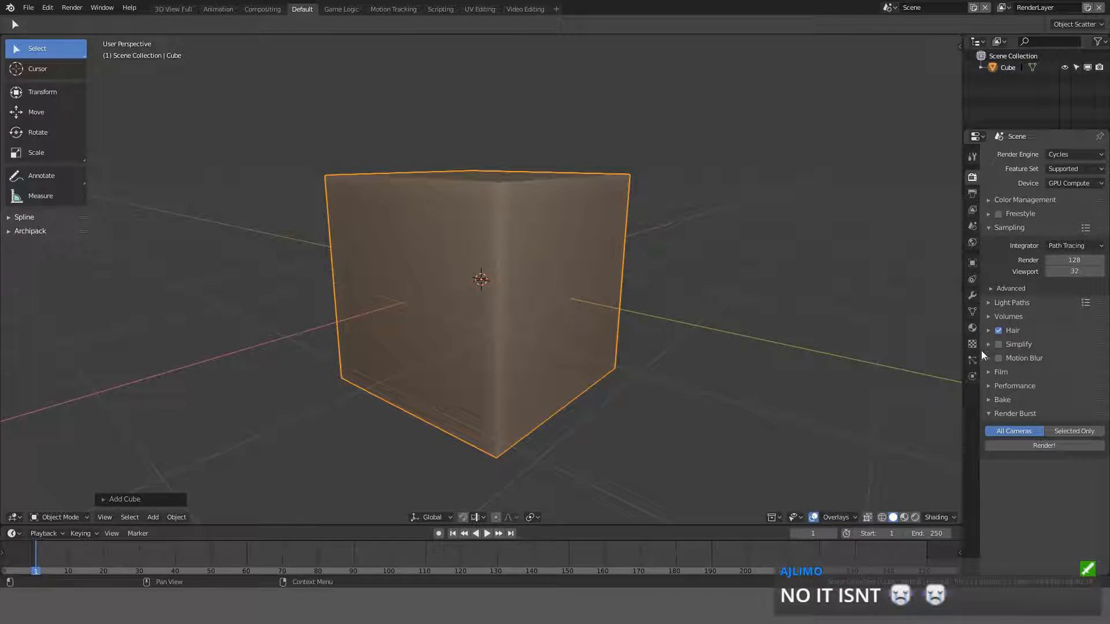
# Step: Apply Shade Smooth to all faces of the cube in Edit Mode and return to Object Mode
pyautogui.press('Tab')
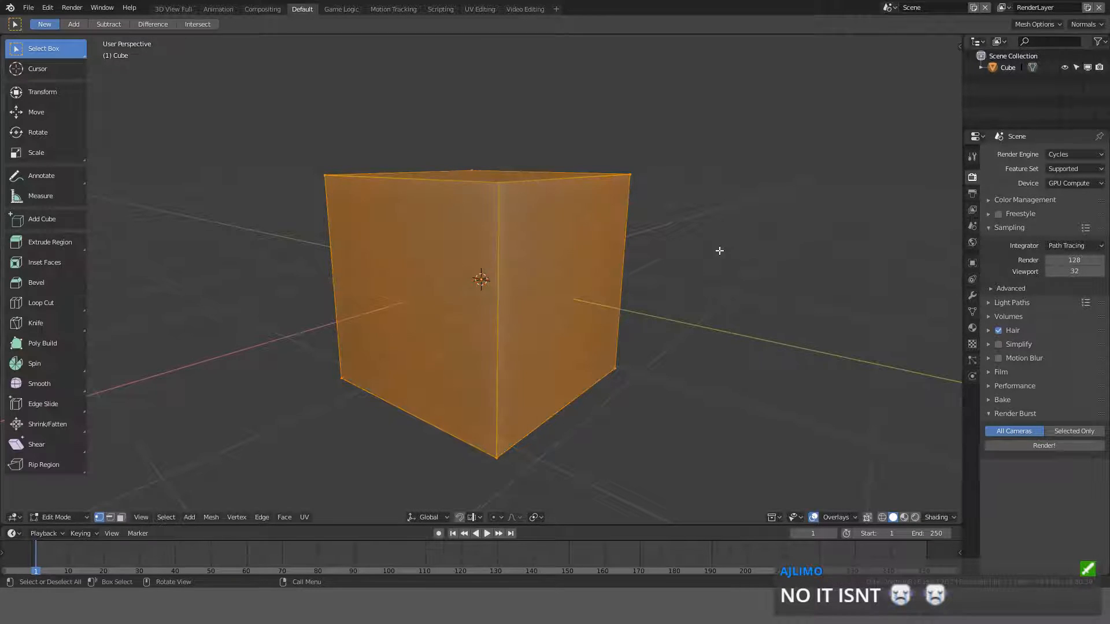
pyautogui.hotkey('ctrl', 'f')
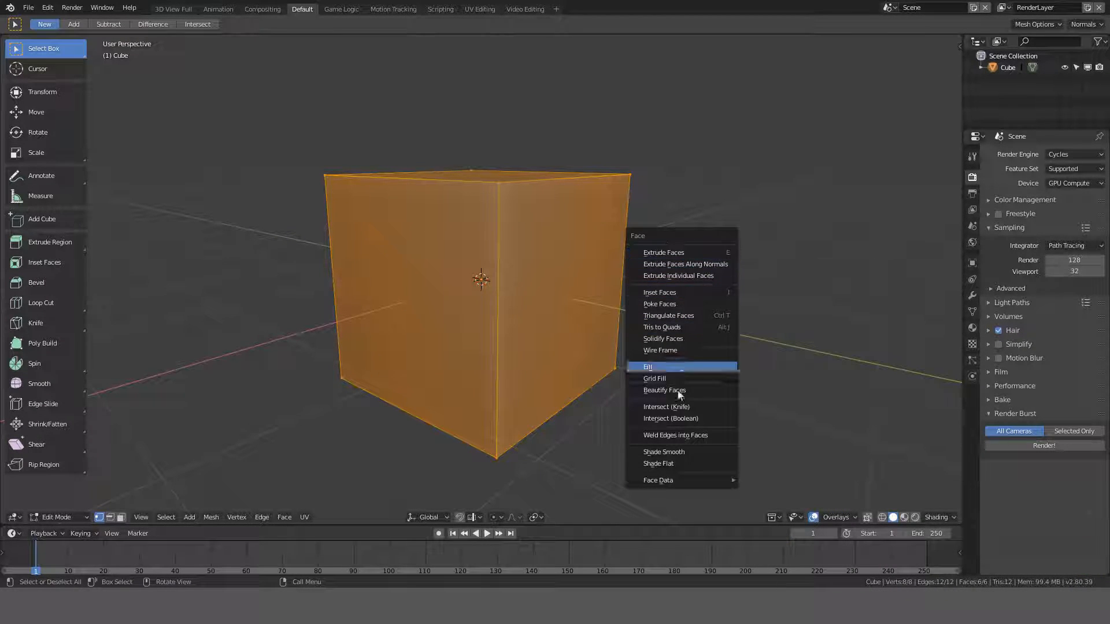
pyautogui.click(680, 453)
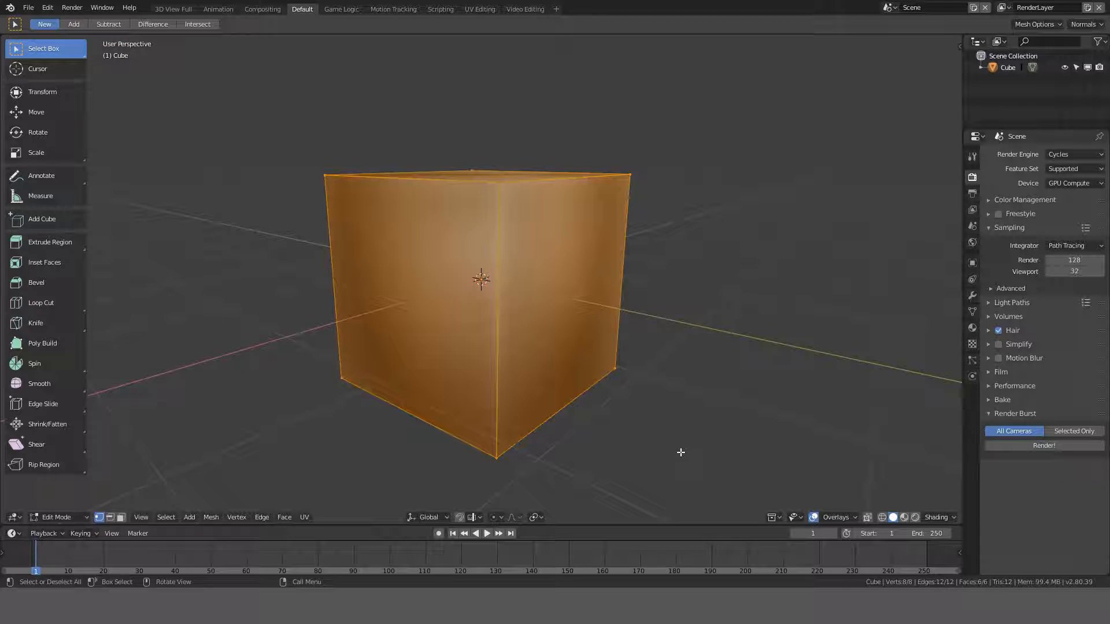
pyautogui.press('Tab')
pyautogui.moveTo(650, 315); pyautogui.dragTo(634, 337, button='middle')
# Step: Enable Auto Smooth in the cube's normals settings and delete the cube from the scene
pyautogui.click(973, 312)
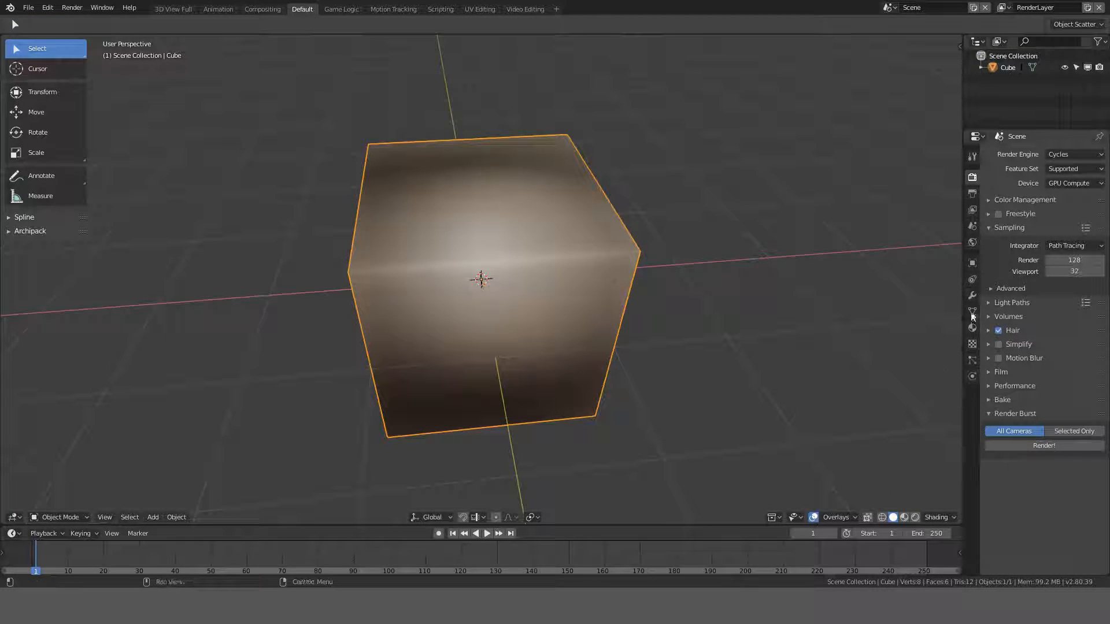
pyautogui.click(973, 328)
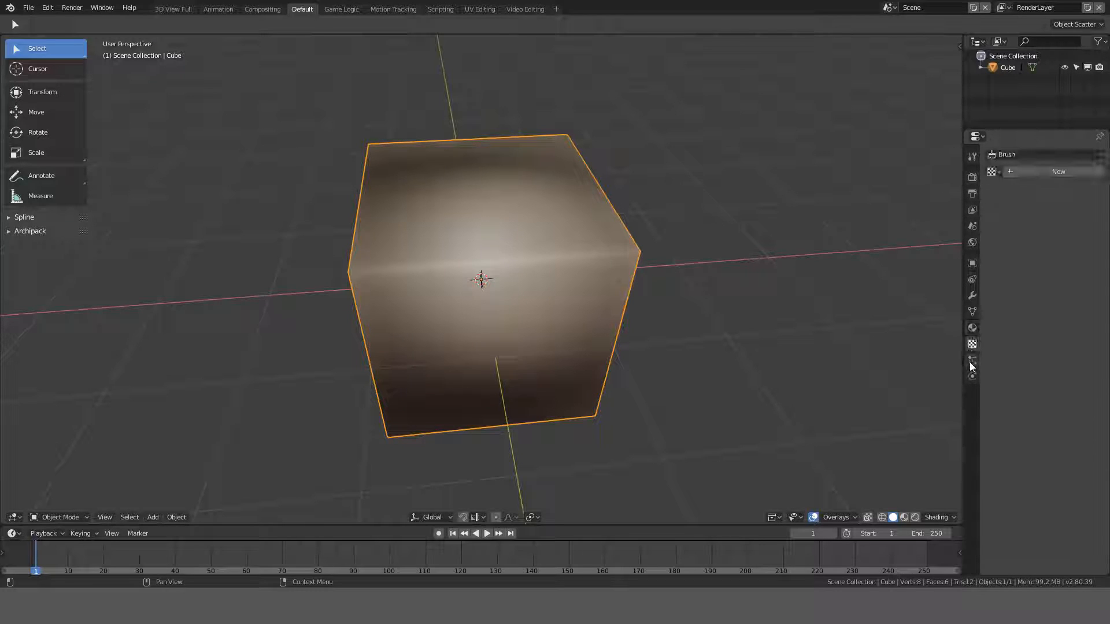
pyautogui.click(973, 311)
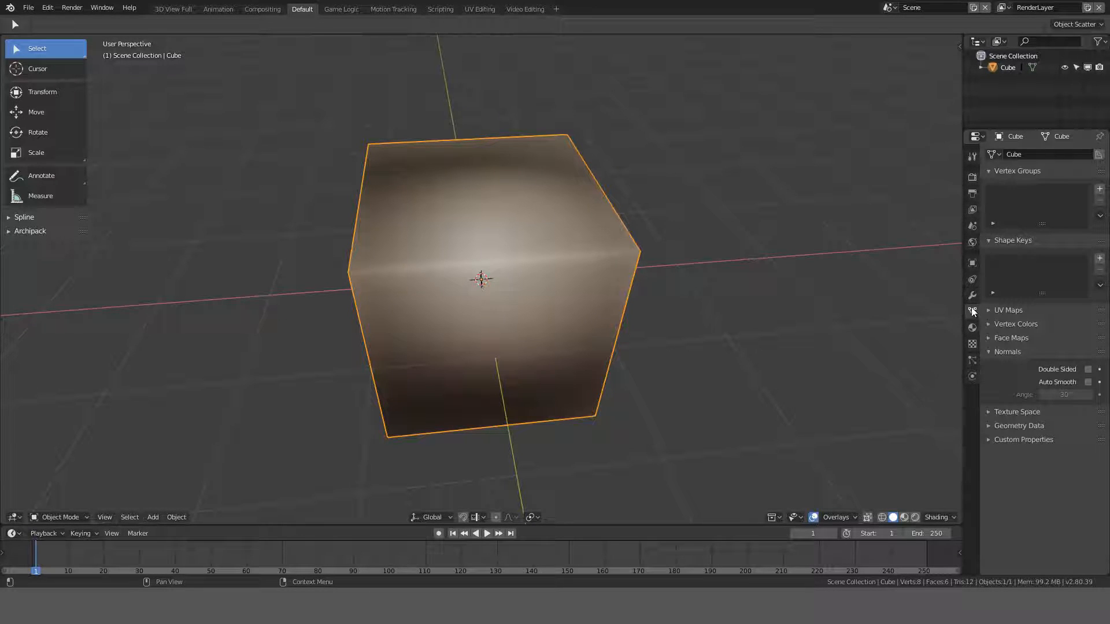
pyautogui.click(1088, 382)
pyautogui.moveTo(538, 278)
pyautogui.mouseDown(button='middle')
pyautogui.moveTo(697, 282)
pyautogui.moveTo(566, 235)
pyautogui.moveTo(559, 264)
pyautogui.mouseUp(button='middle')
pyautogui.press('Delete')
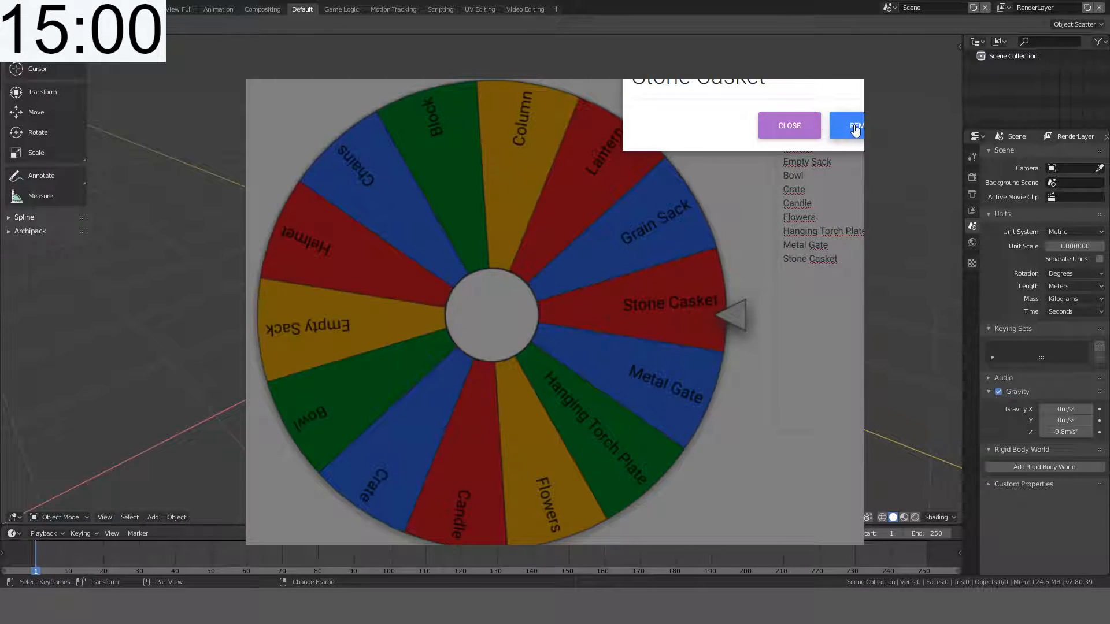
# Step: Remove the drawn Stone Casket entry from the wheel of props
pyautogui.click(854, 125)
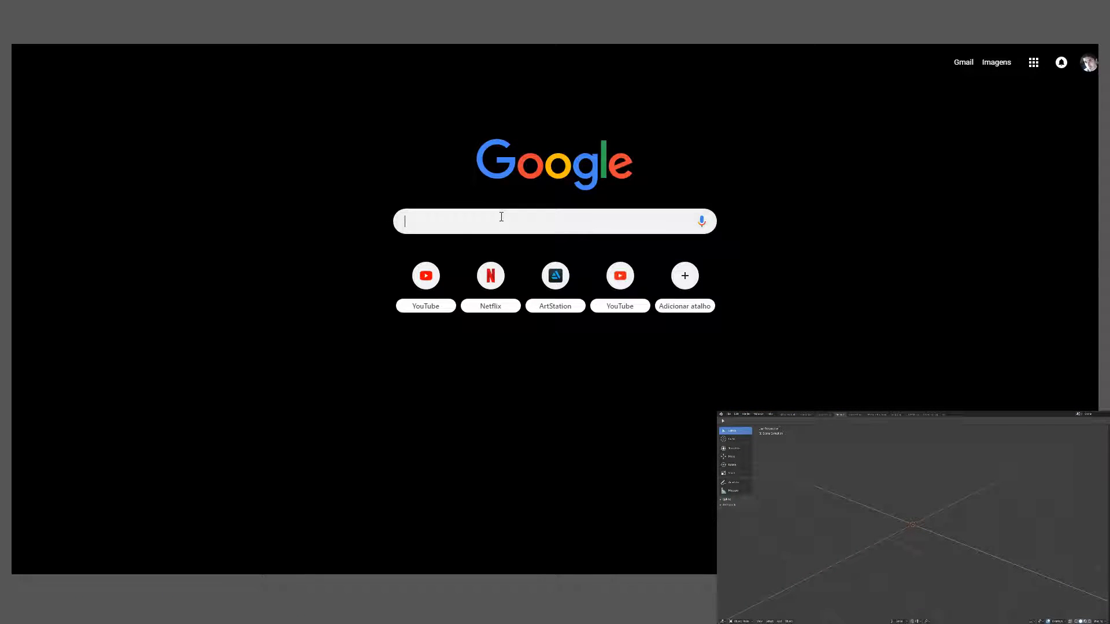
# Step: Switch to Google and search for images of "stone casket medieval"
pyautogui.click(501, 217)
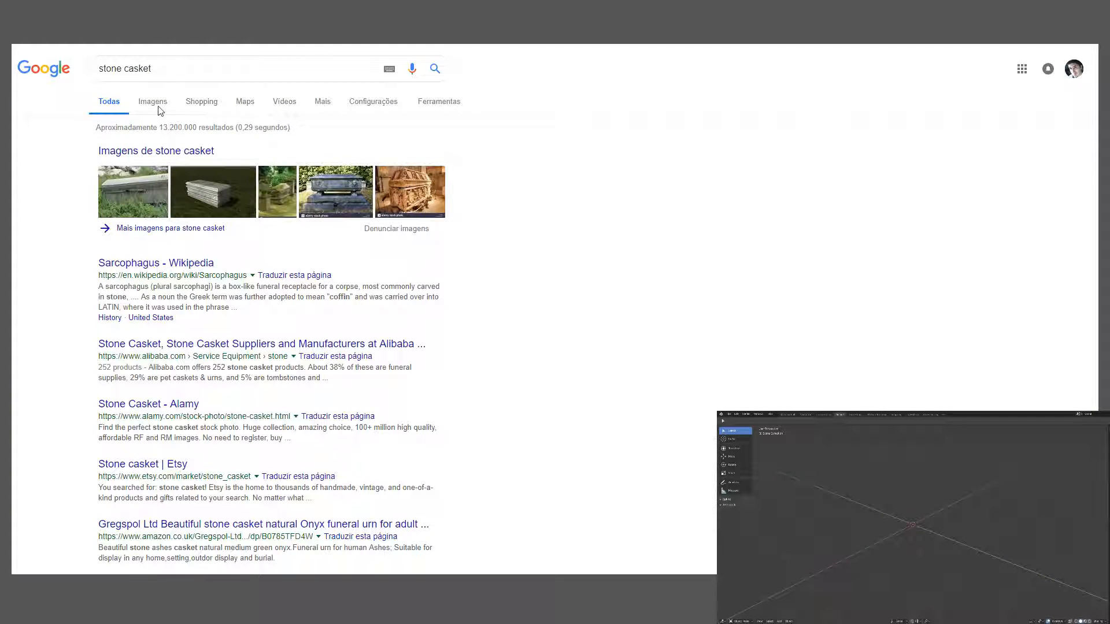
pyautogui.click(157, 107)
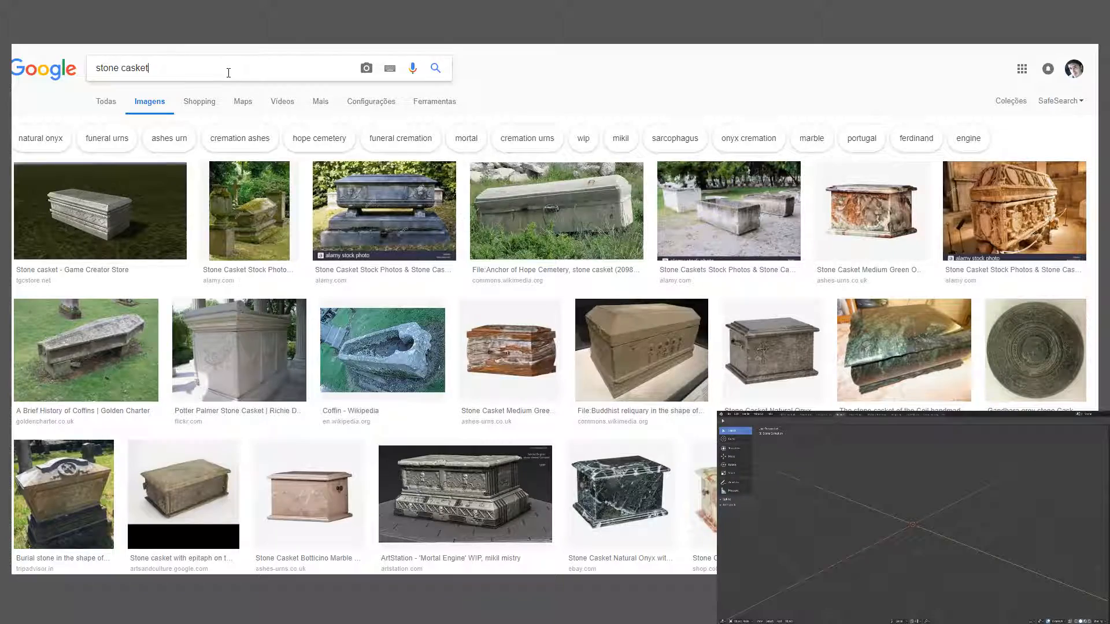
pyautogui.write('medieval')
pyautogui.press('Return')
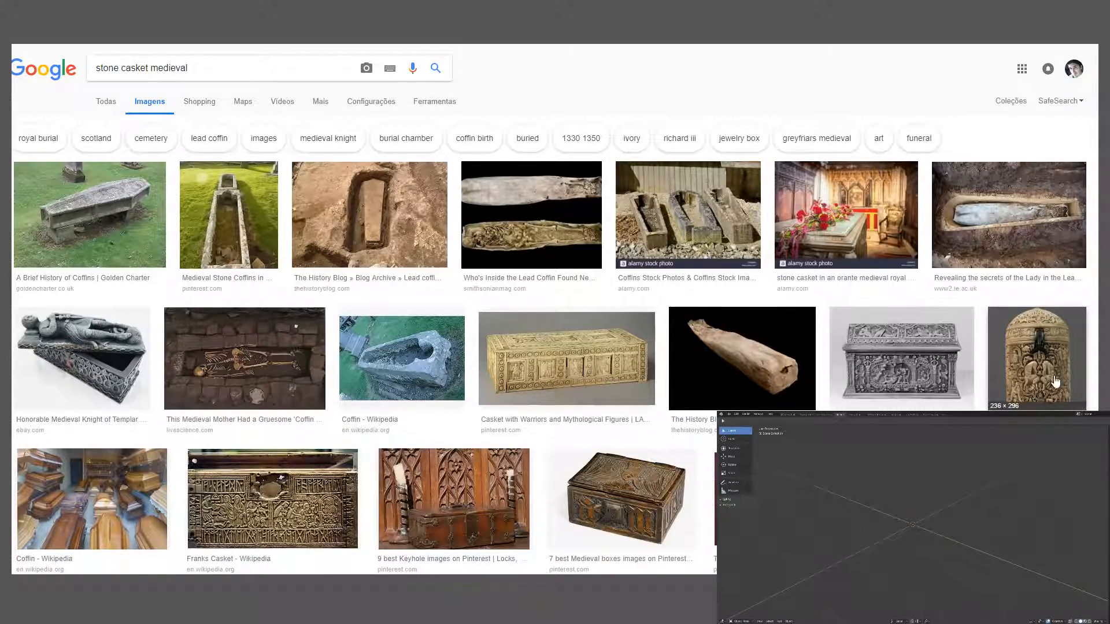
# Step: Browse the medieval casket images and preview the ivory casket from Fatimid Sicily or Southern Italy
pyautogui.scroll(-2, 1060, 387)
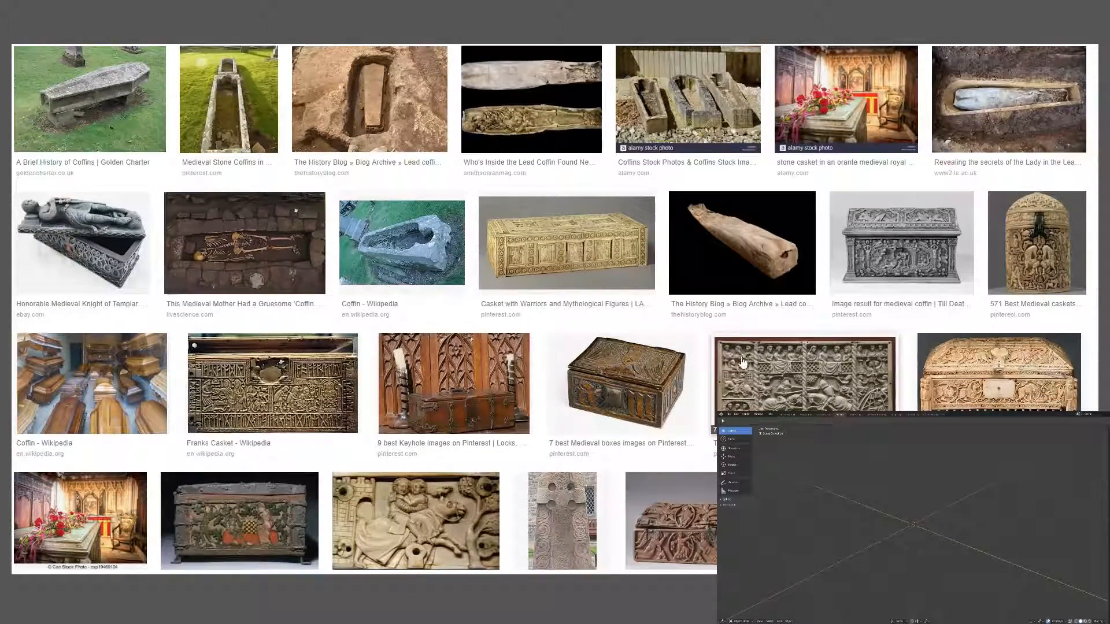
pyautogui.scroll(-1, 593, 382)
pyautogui.scroll(-2, 411, 409)
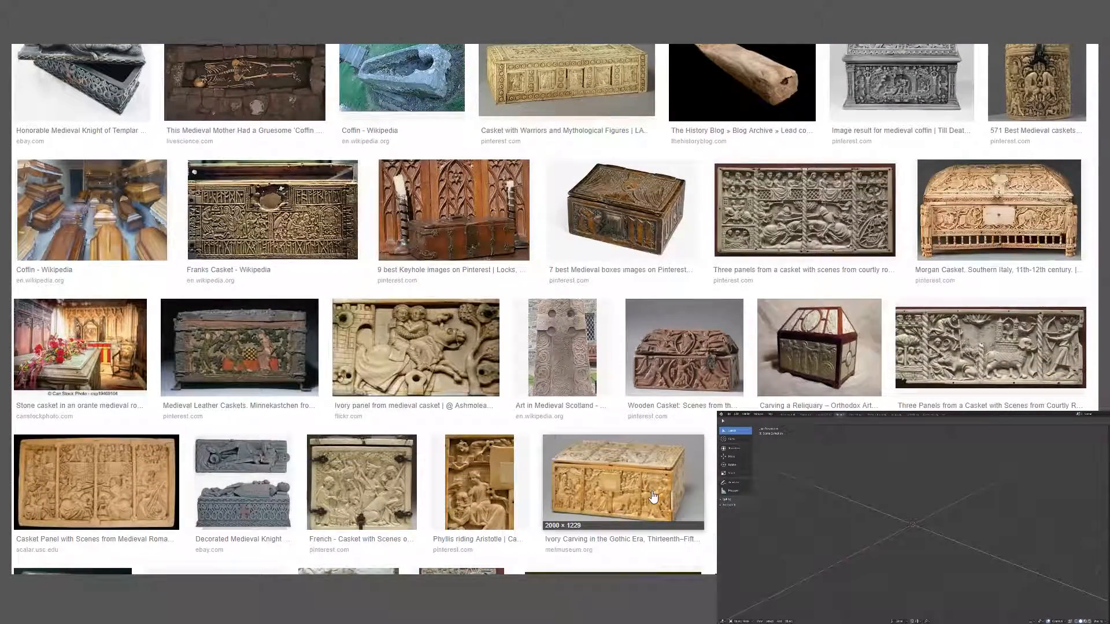
pyautogui.scroll(-4, 653, 496)
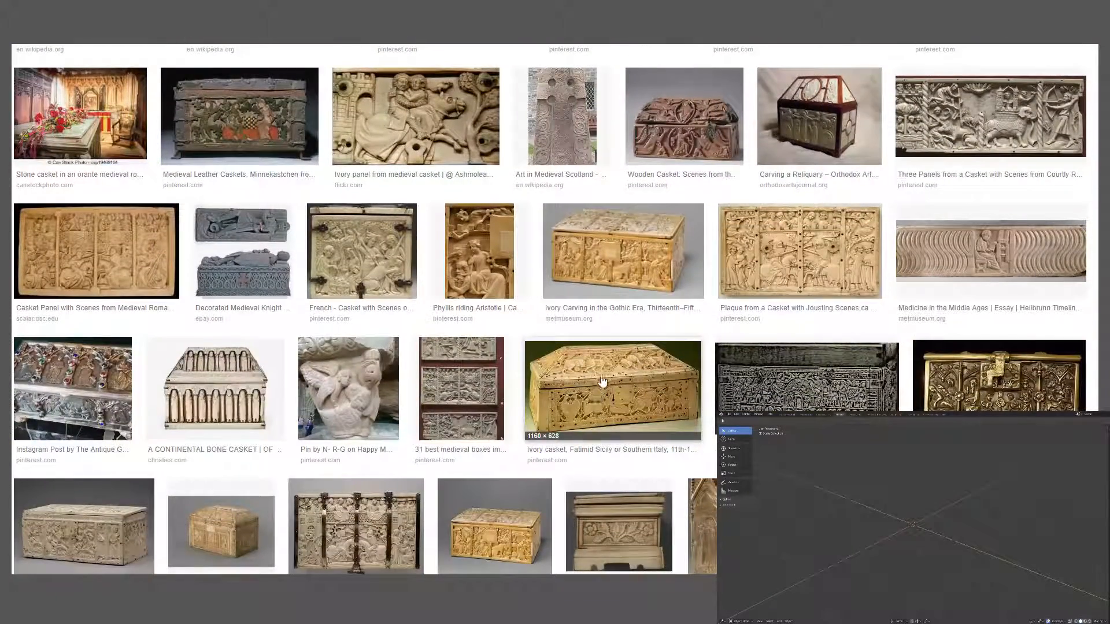
pyautogui.click(603, 377)
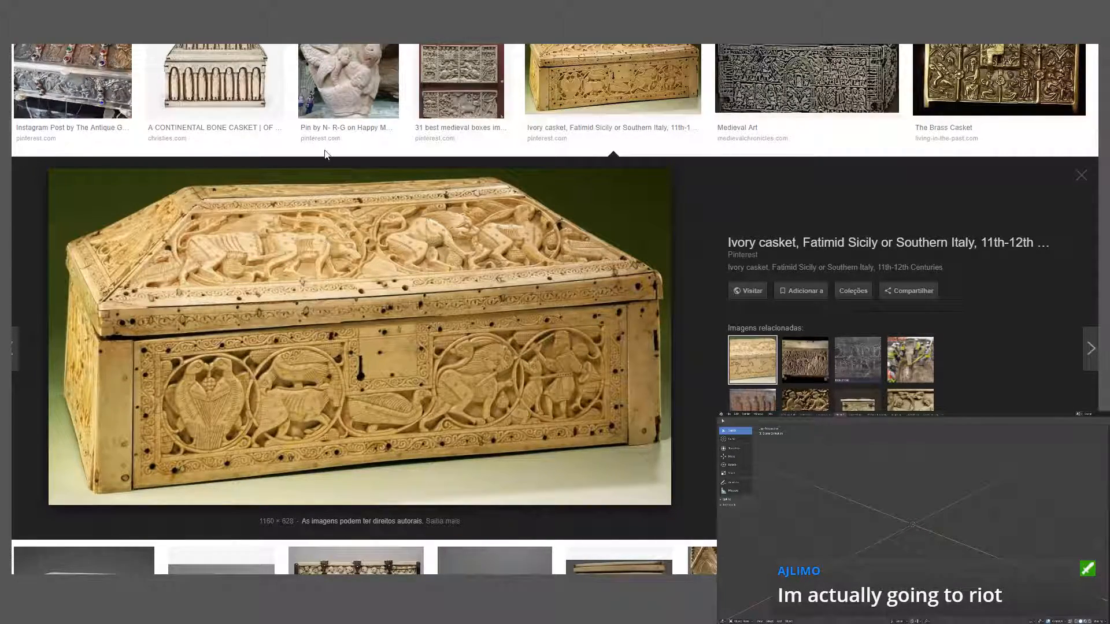
# Step: Return to the first image results and preview the stone coffin from "A Brief History of Coffins"
pyautogui.scroll(2, 303, 175)
pyautogui.scroll(-1, 419, 246)
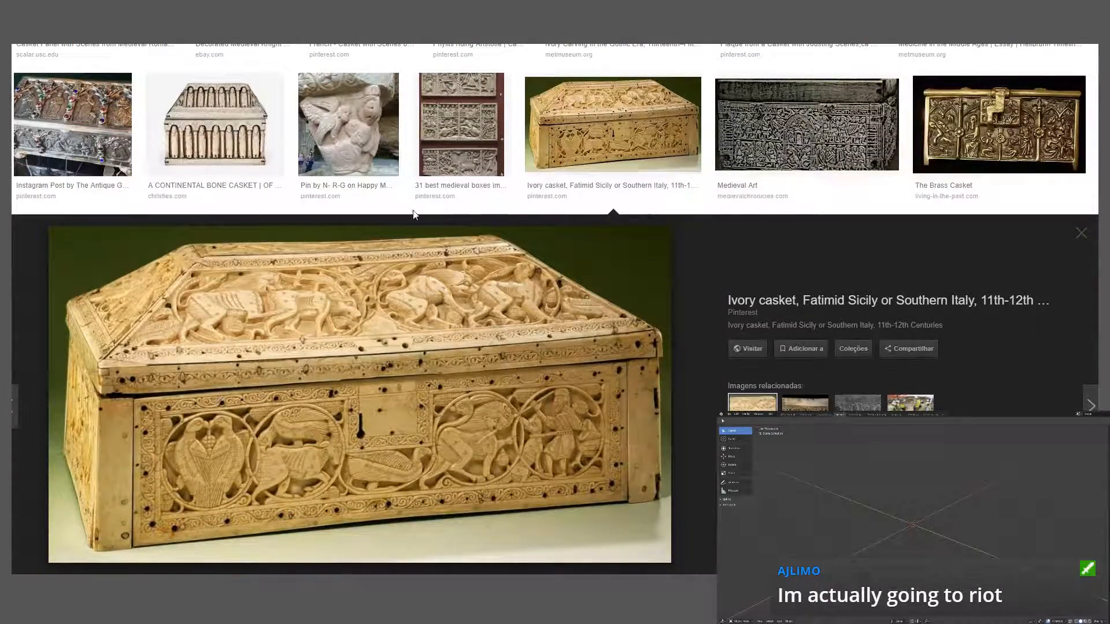
pyautogui.scroll(6, 409, 225)
pyautogui.scroll(4, 389, 239)
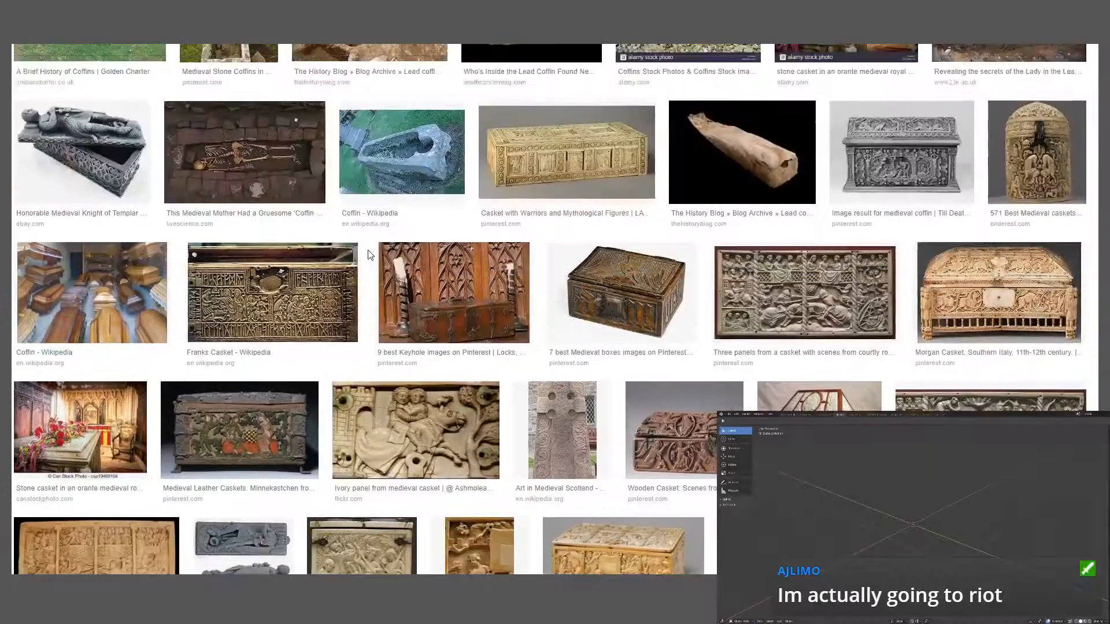
pyautogui.scroll(4, 371, 266)
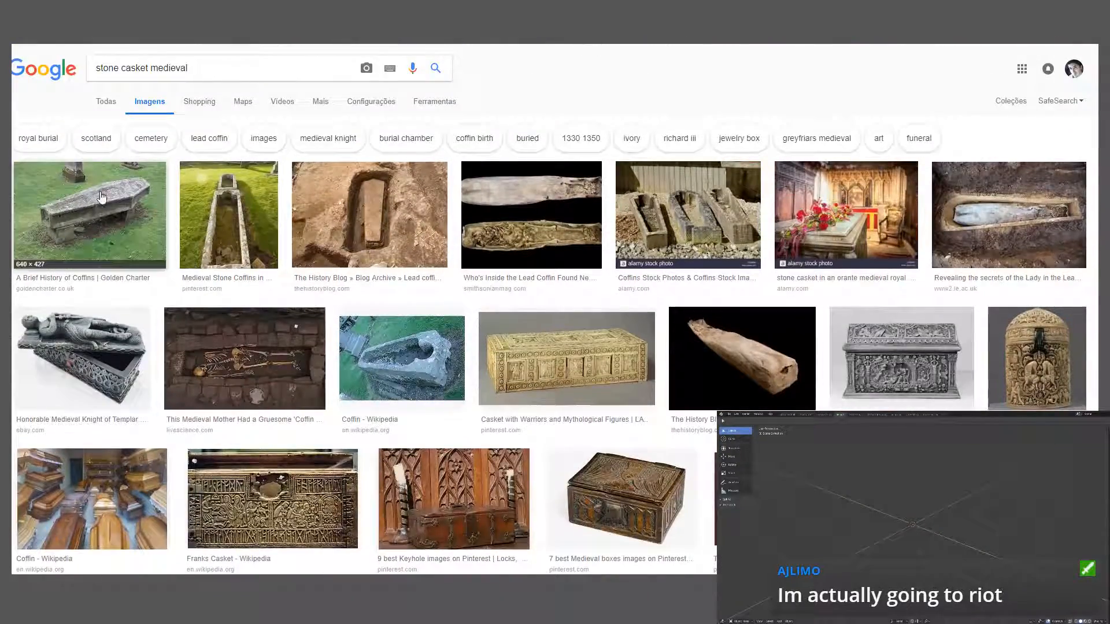
pyautogui.click(87, 225)
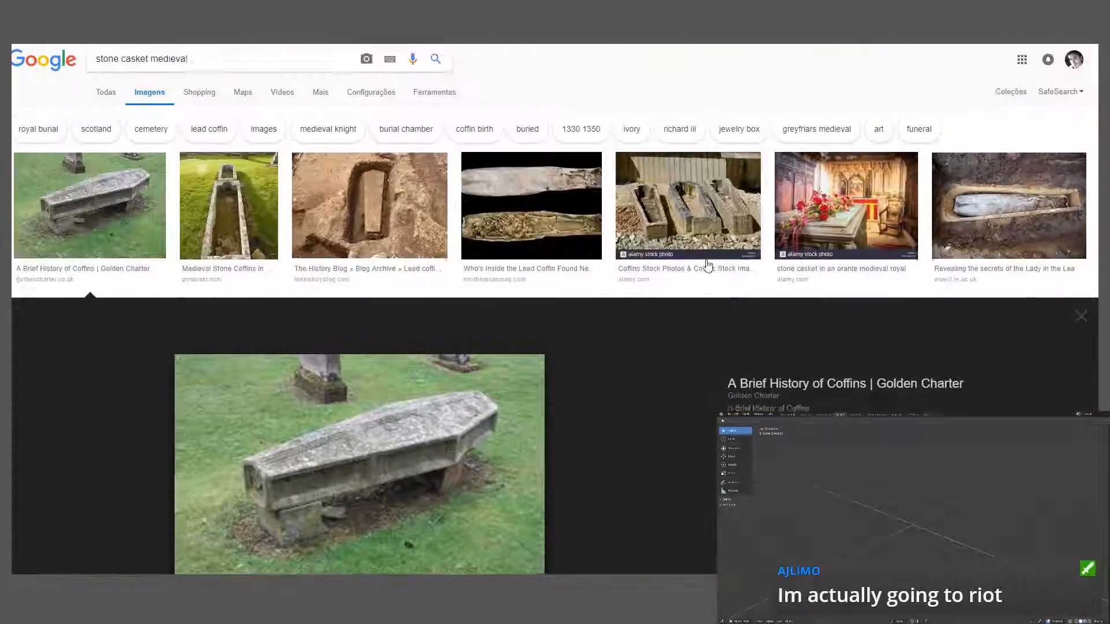
pyautogui.scroll(3, 705, 266)
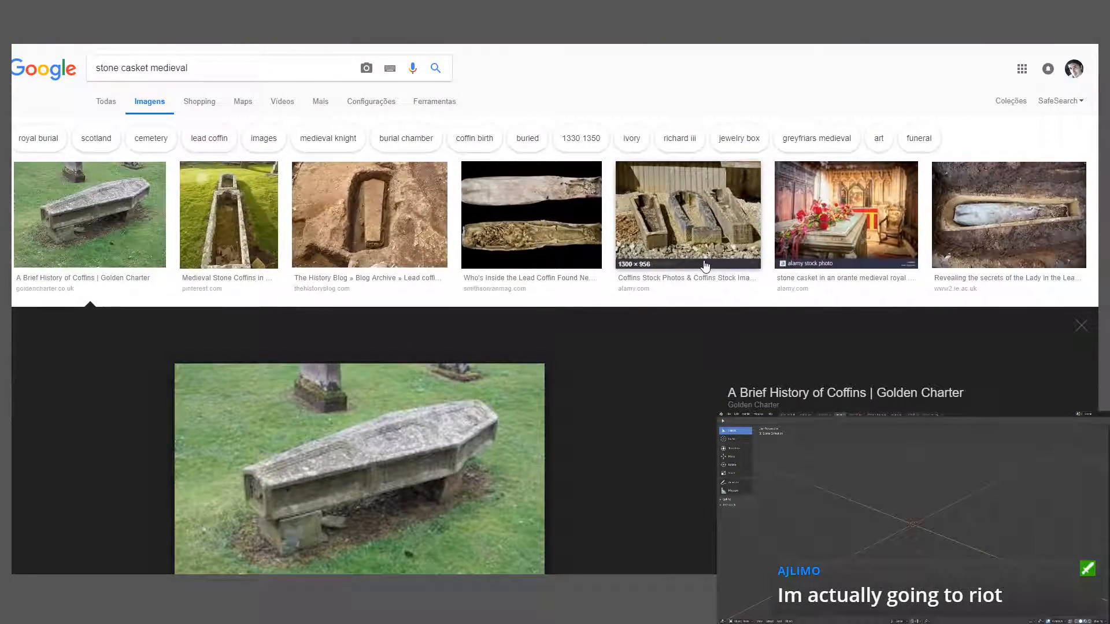
# Step: Preview the stone casket in the ornate medieval royal burial chamber and examine its lid shape
pyautogui.click(793, 230)
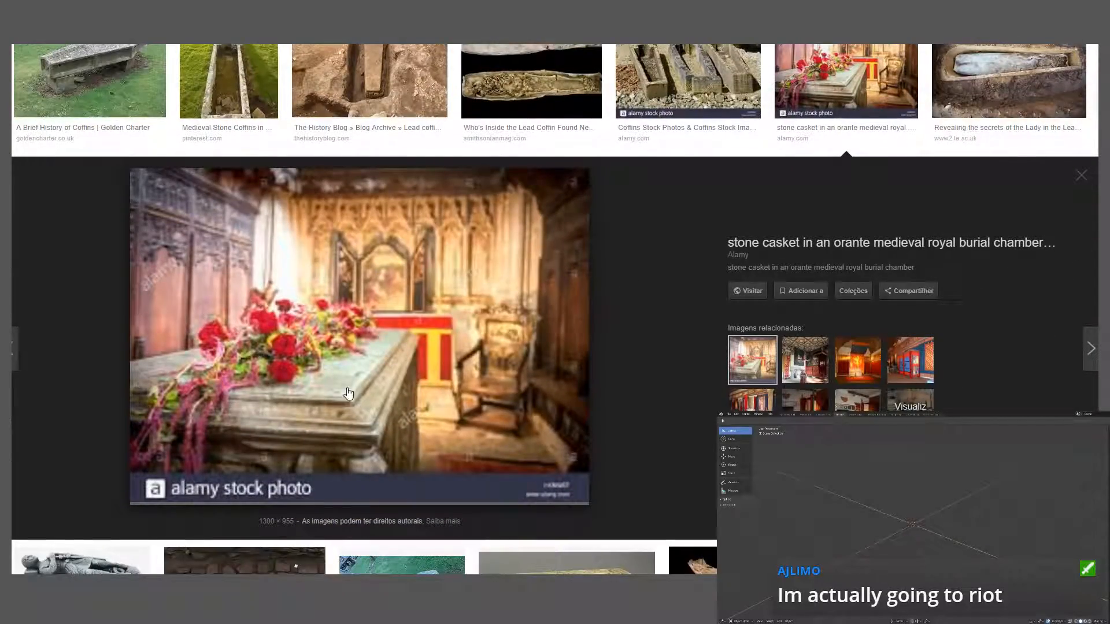
pyautogui.scroll(-3, 579, 284)
pyautogui.scroll(-1, 525, 266)
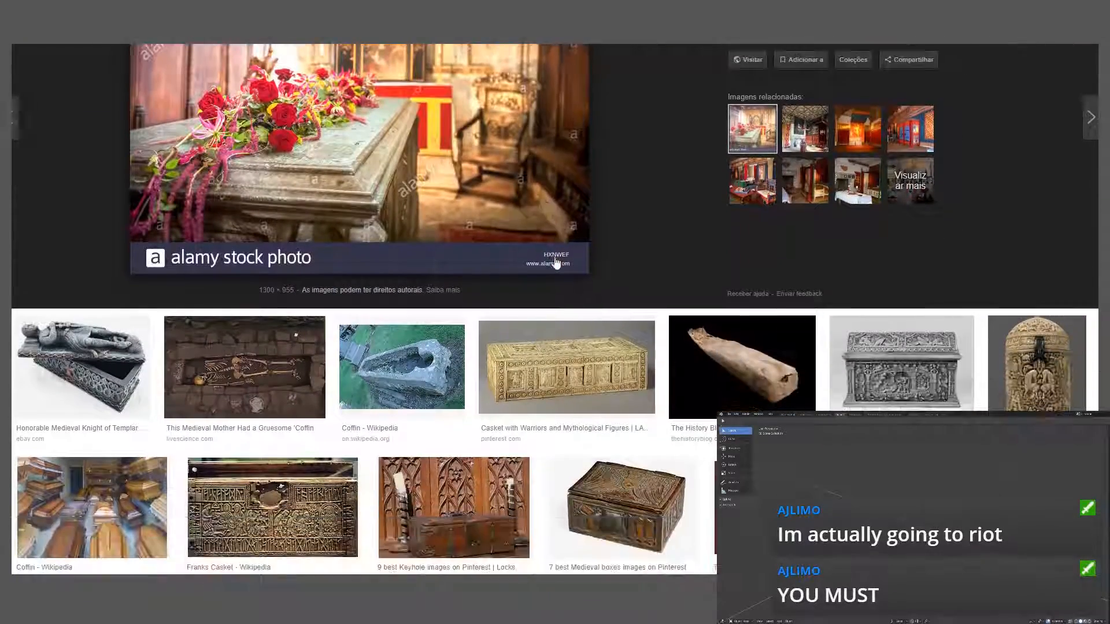
# Step: Preview the Casket with Warriors and Mythological Figures and the medieval Templar knight coffin casket
pyautogui.click(585, 355)
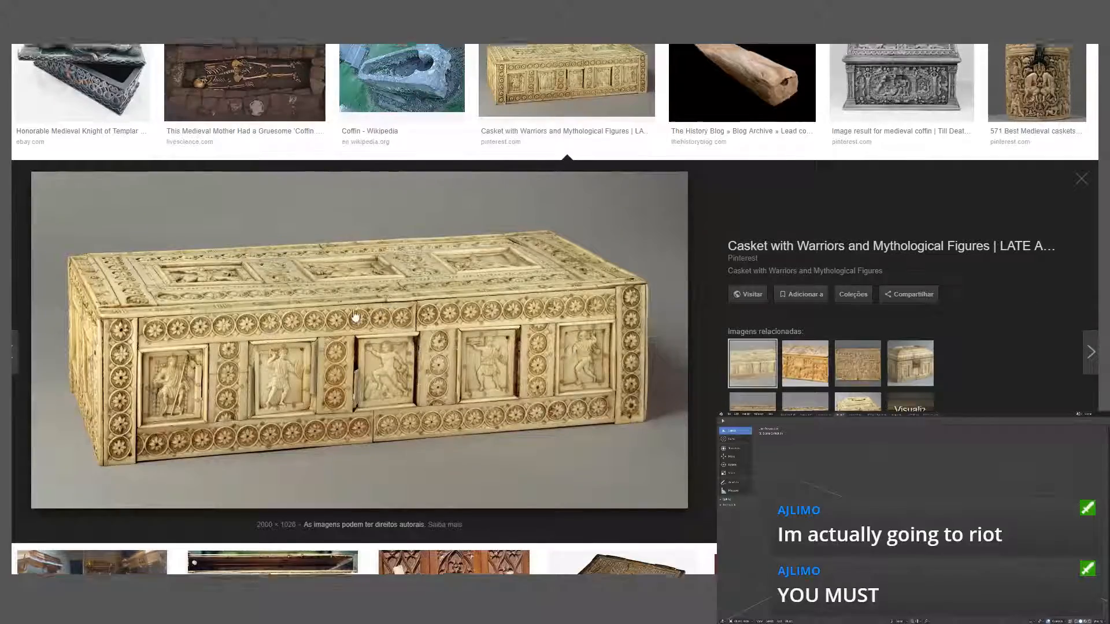
pyautogui.scroll(2, 232, 231)
pyautogui.click(123, 145)
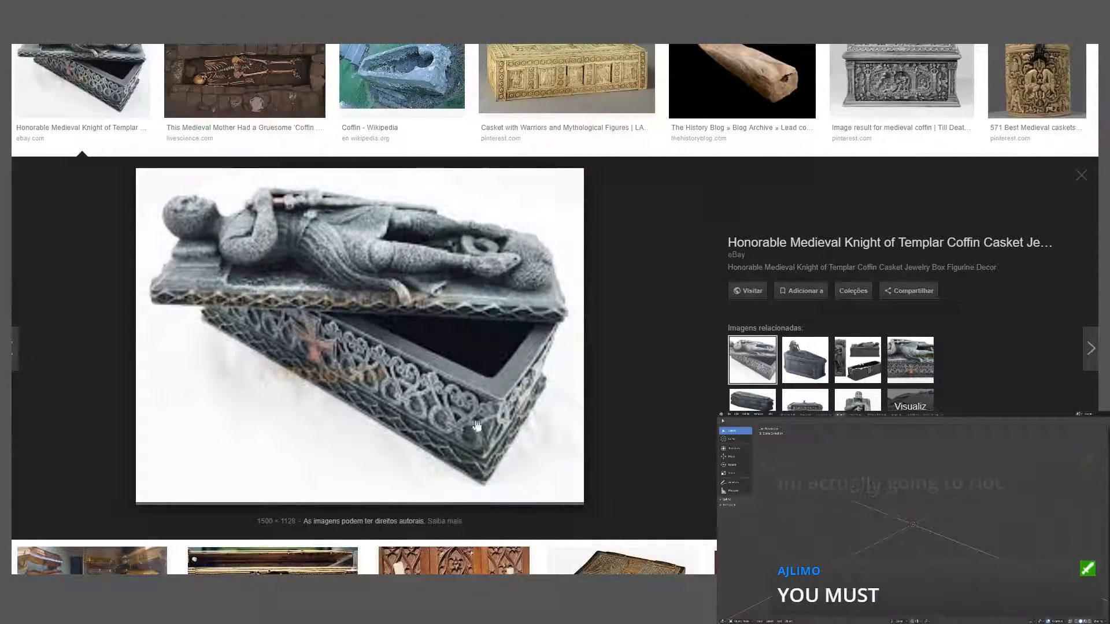
pyautogui.scroll(2, 887, 253)
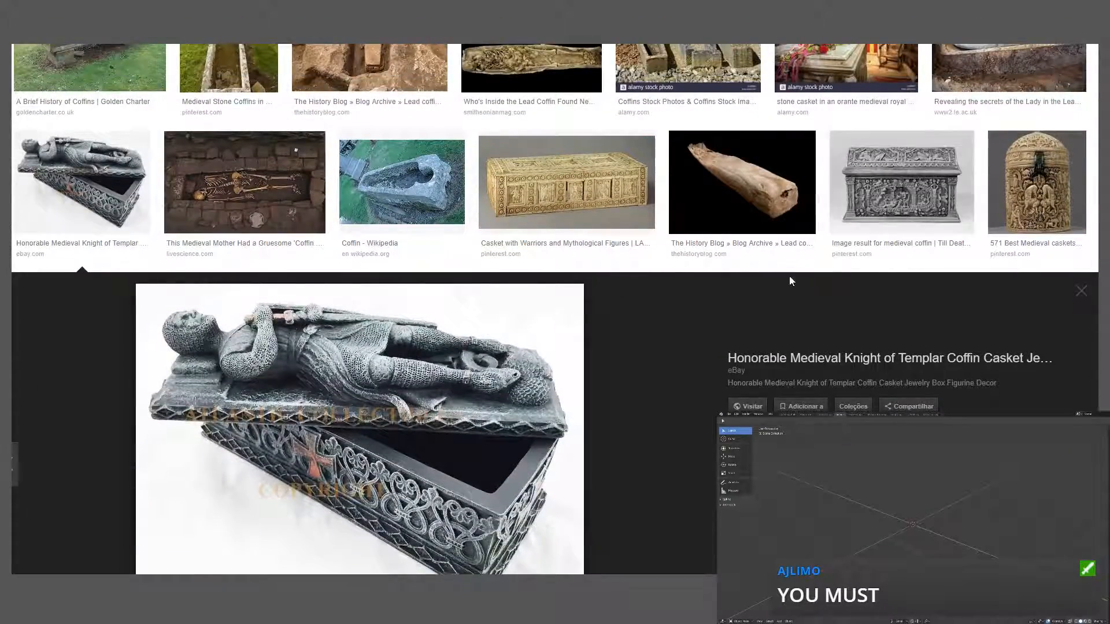
# Step: Reopen the preview of the ivory casket with the sloped lid as the modeling reference
pyautogui.scroll(-9, 642, 340)
pyautogui.scroll(-2, 634, 344)
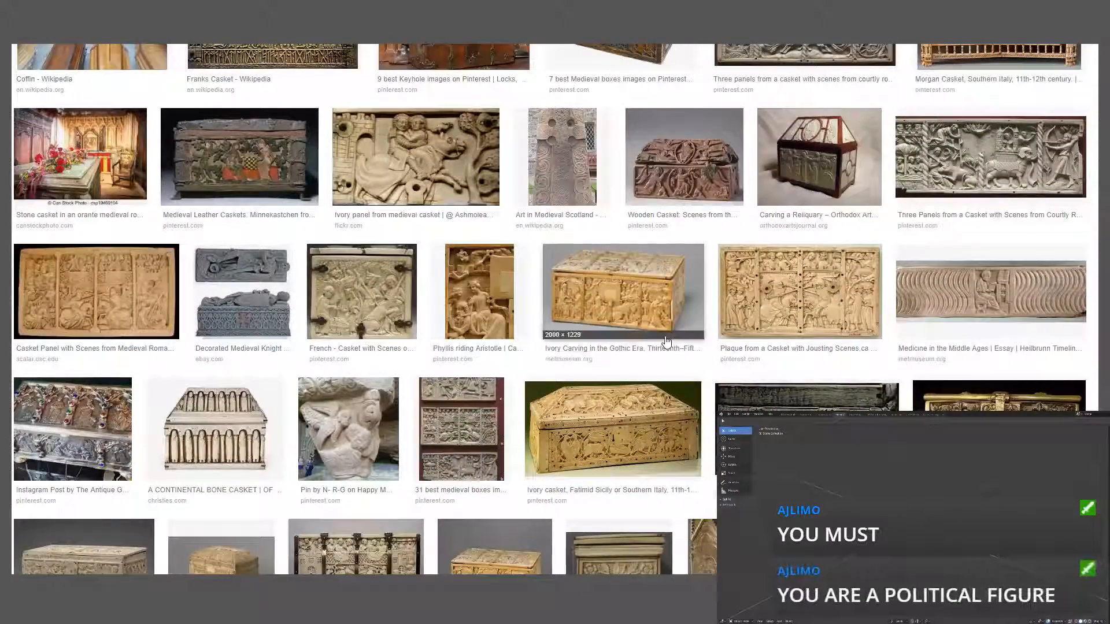
pyautogui.click(644, 409)
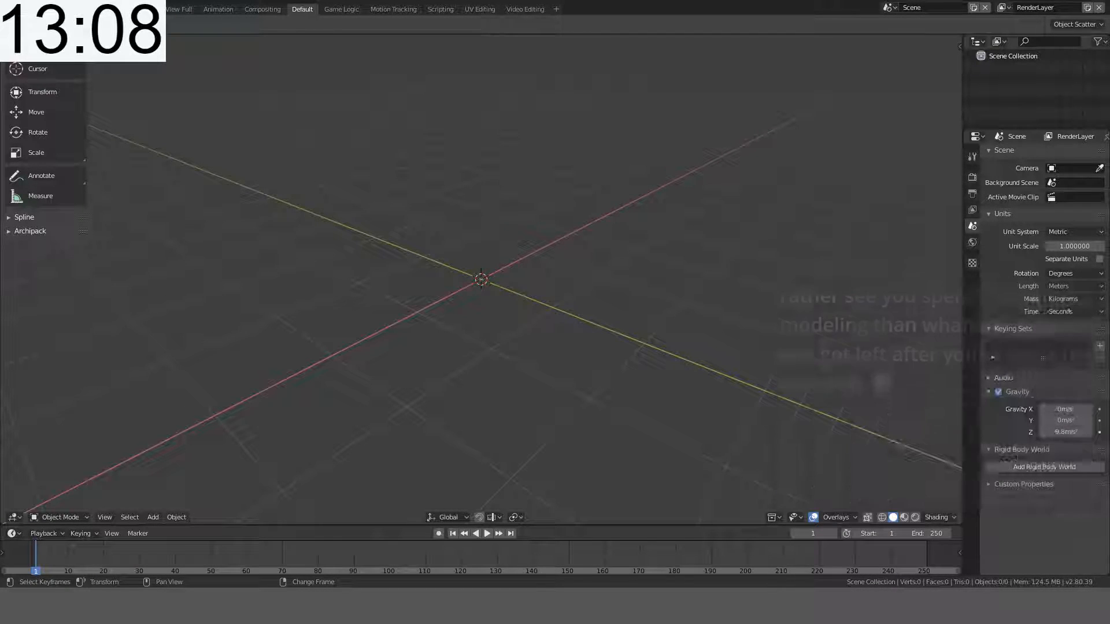
# Step: Switch back to Blender and add a new cube at the scene origin as the casket's base shape
pyautogui.moveTo(511, 374); pyautogui.dragTo(566, 171, button='middle')
pyautogui.hotkey('shift', 'a')
pyautogui.moveTo(575, 236)
pyautogui.click(633, 242)
pyautogui.press('KP_7')
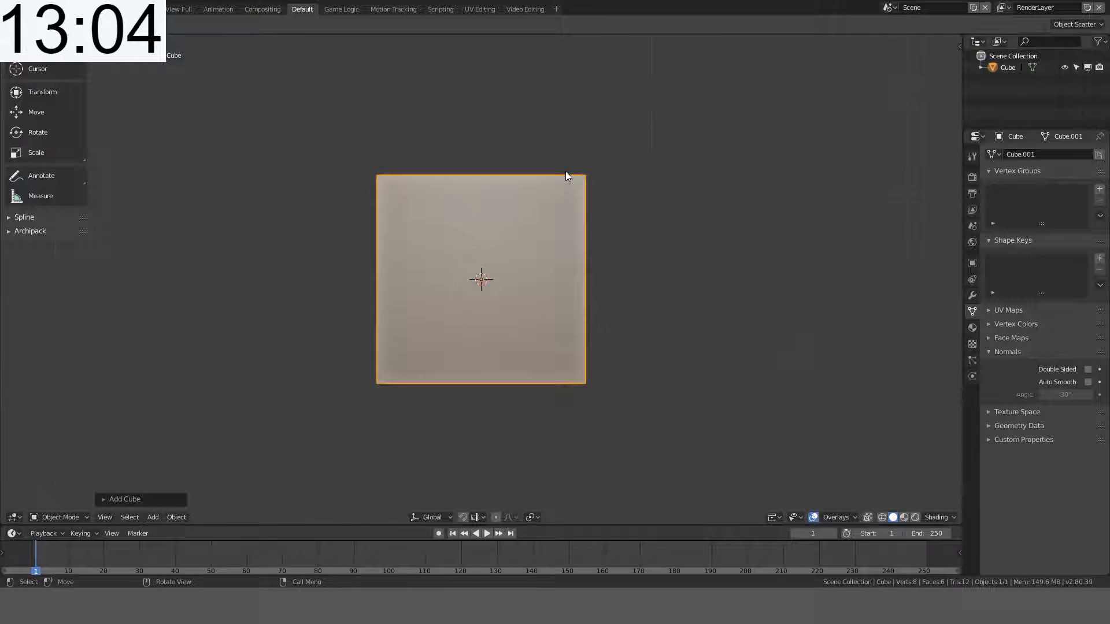
pyautogui.press('KP_5')
pyautogui.press('s')
pyautogui.rightClick(647, 151)
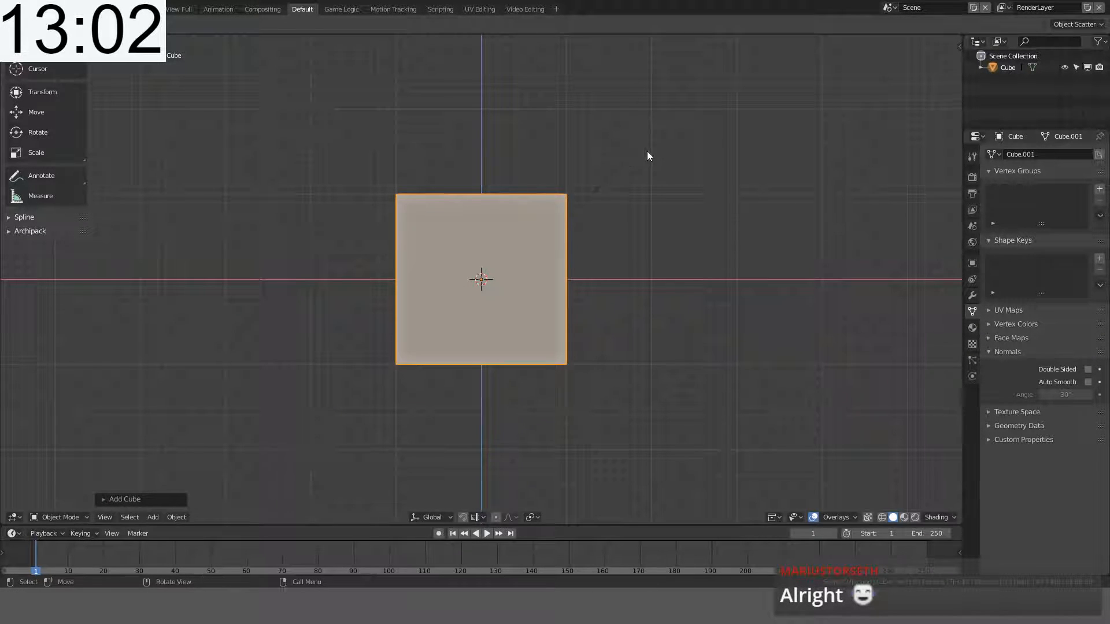
pyautogui.press('s')
pyautogui.press('y')
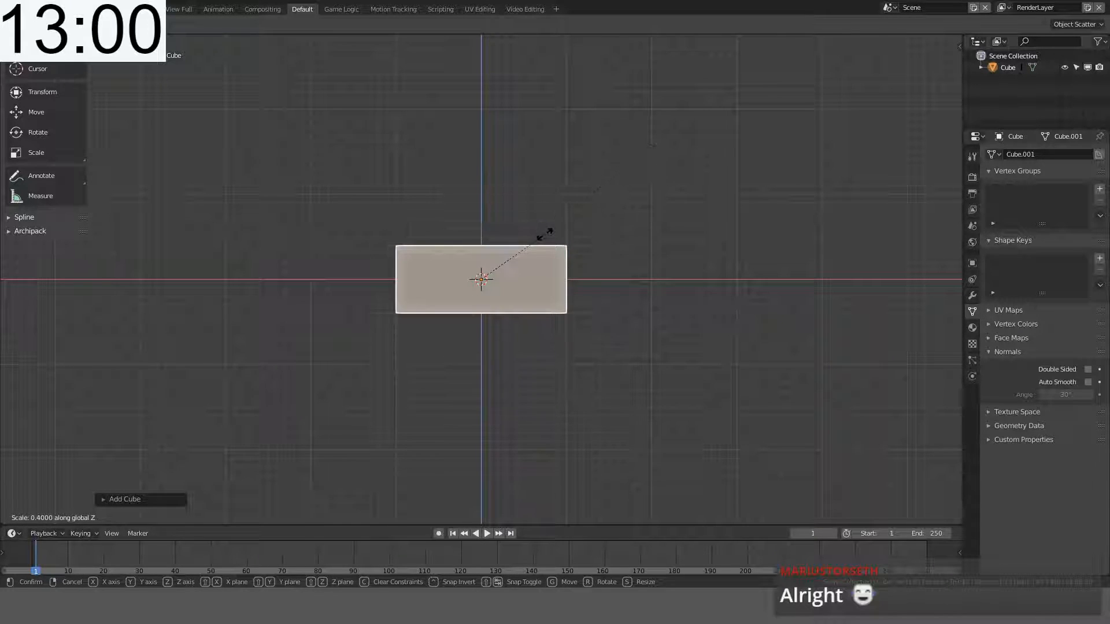
pyautogui.rightClick(549, 234)
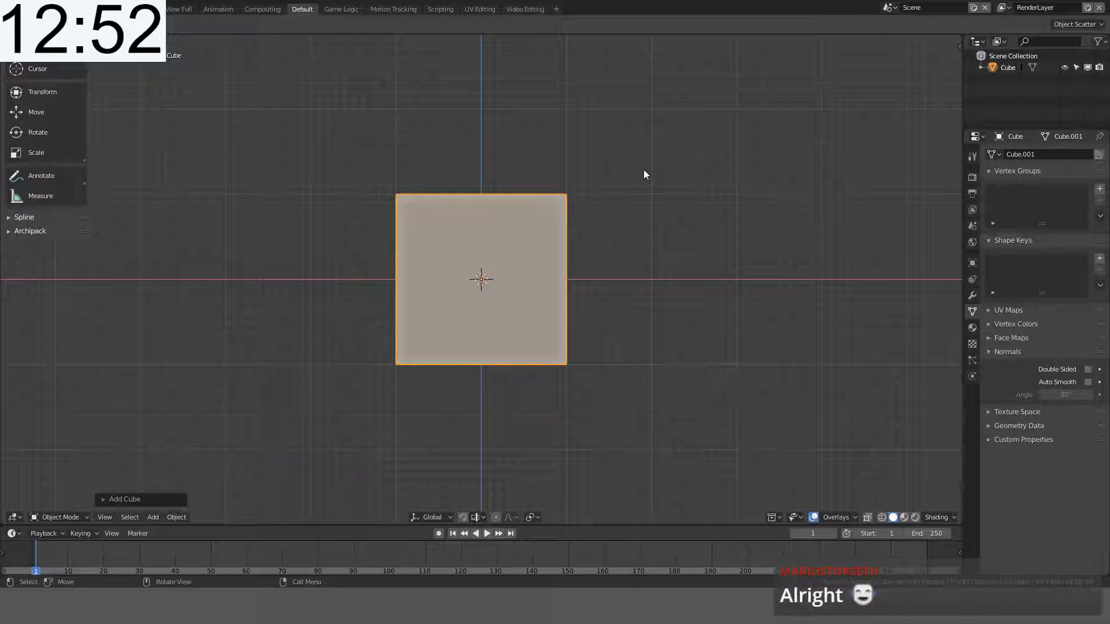
pyautogui.press('s')
pyautogui.press('z')
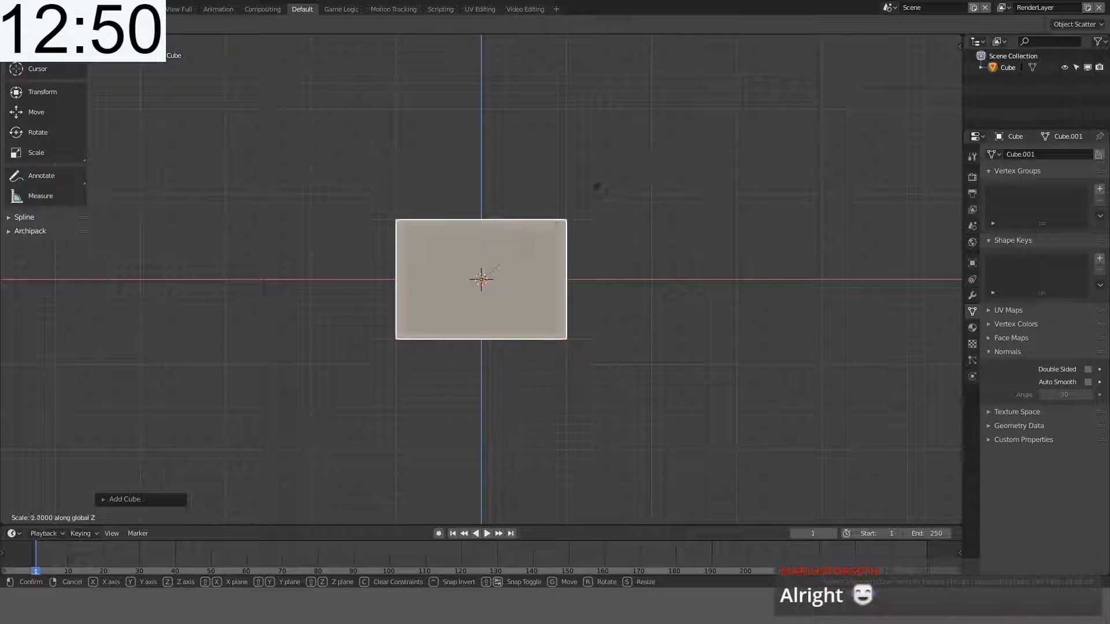
pyautogui.rightClick(589, 190)
# Step: Scale the cube to 0.5 along Z and raise it 0.5 m so it rests on the ground plane
pyautogui.write('sz0.5')
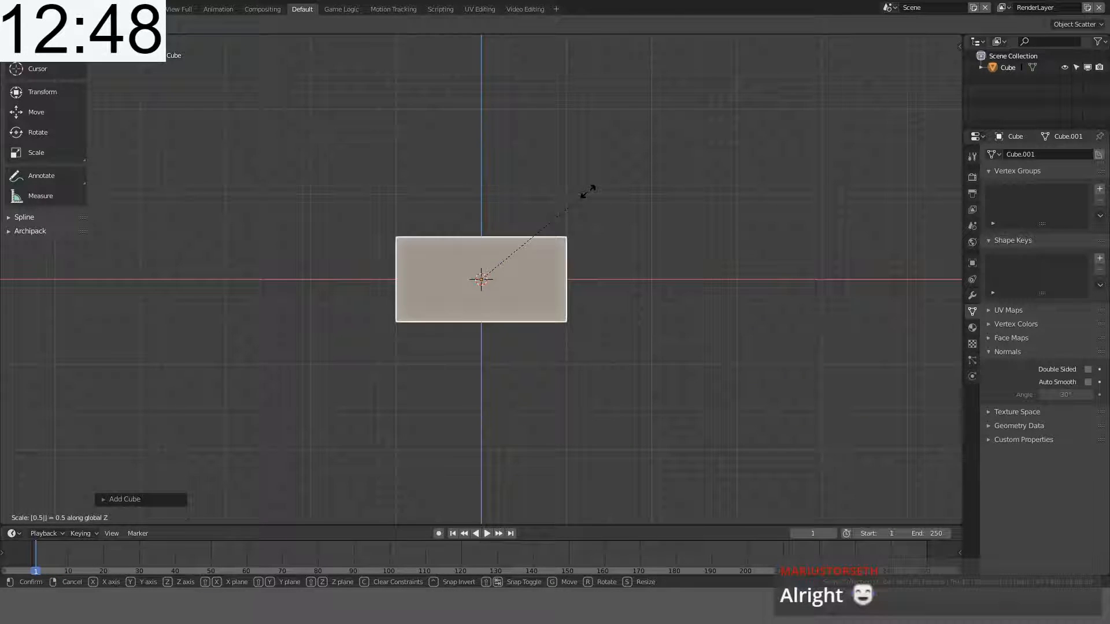
pyautogui.press('Return')
pyautogui.press('g')
pyautogui.press('z')
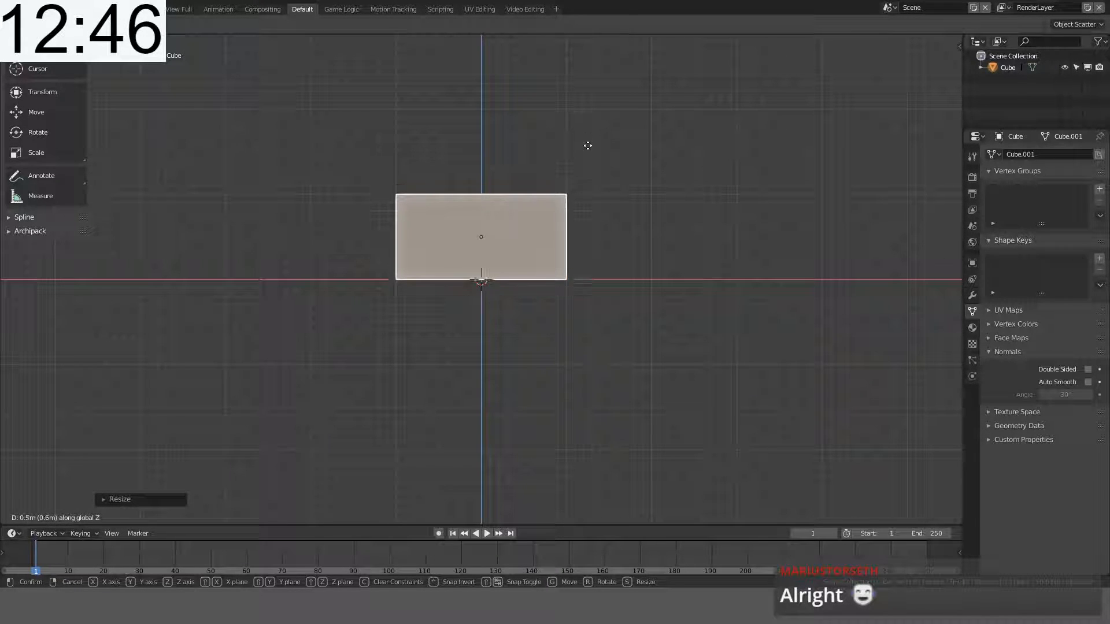
pyautogui.click(588, 145)
# Step: Scale the block to 0.5 along Y to give it a narrow casket footprint
pyautogui.moveTo(450, 220); pyautogui.dragTo(488, 255, button='middle')
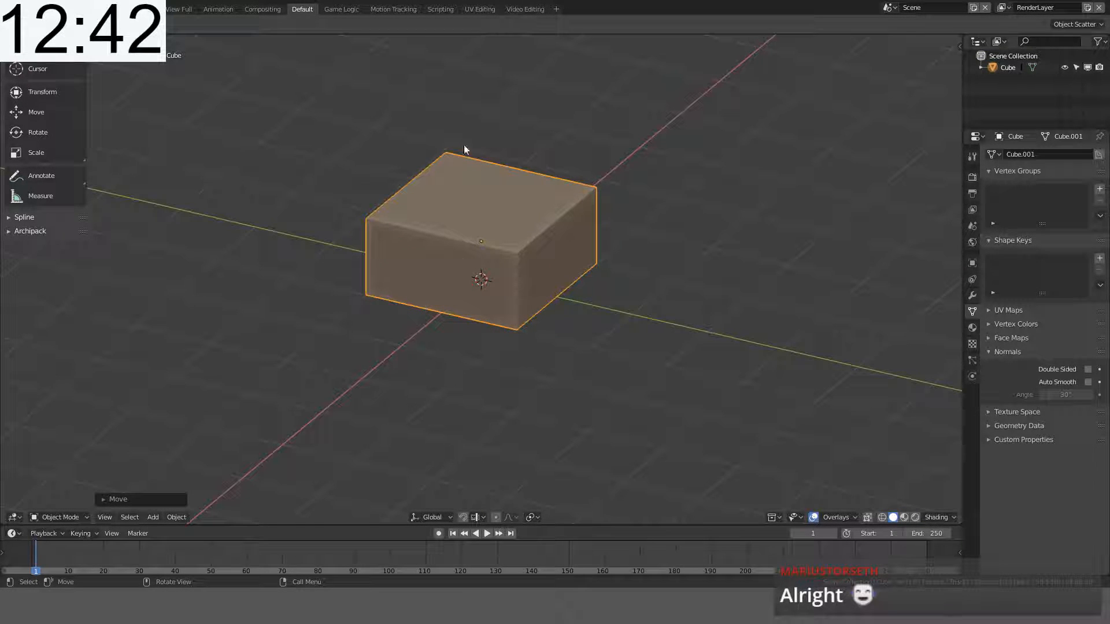
pyautogui.moveTo(531, 193); pyautogui.dragTo(583, 285, button='middle')
pyautogui.write('sy')
pyautogui.write('0.5')
pyautogui.press('Return')
pyautogui.press('KP_1')
pyautogui.scroll(5, 456, 146)
pyautogui.press('KP_1')
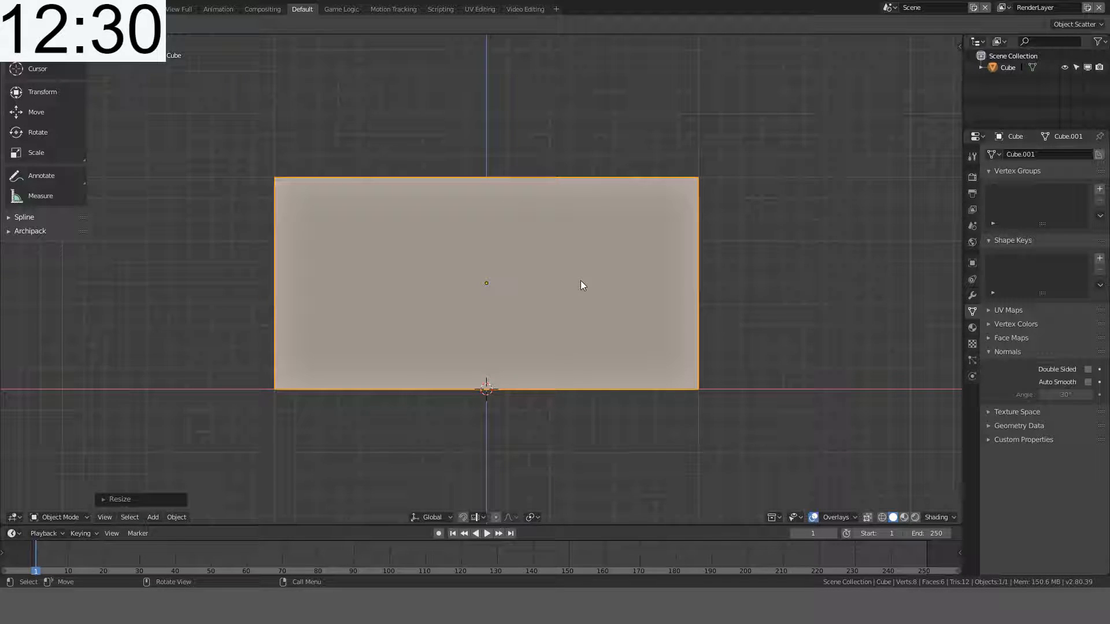
# Step: Duplicate the block's top face in place and separate the copy into its own object
pyautogui.moveTo(631, 264); pyautogui.dragTo(627, 271, button='middle')
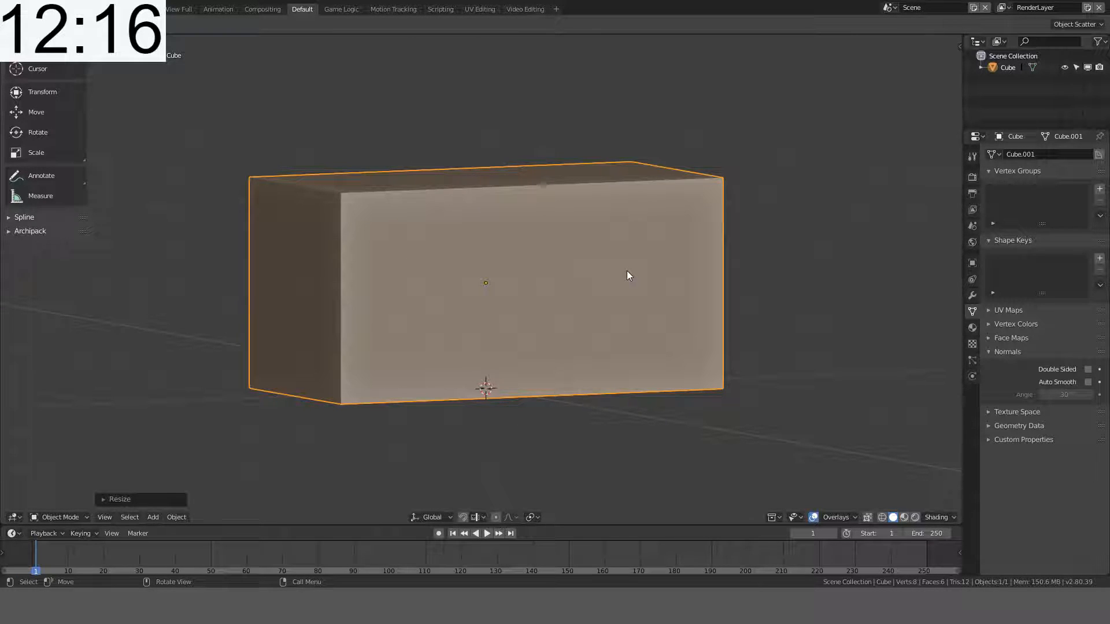
pyautogui.moveTo(629, 275); pyautogui.dragTo(592, 285, button='middle')
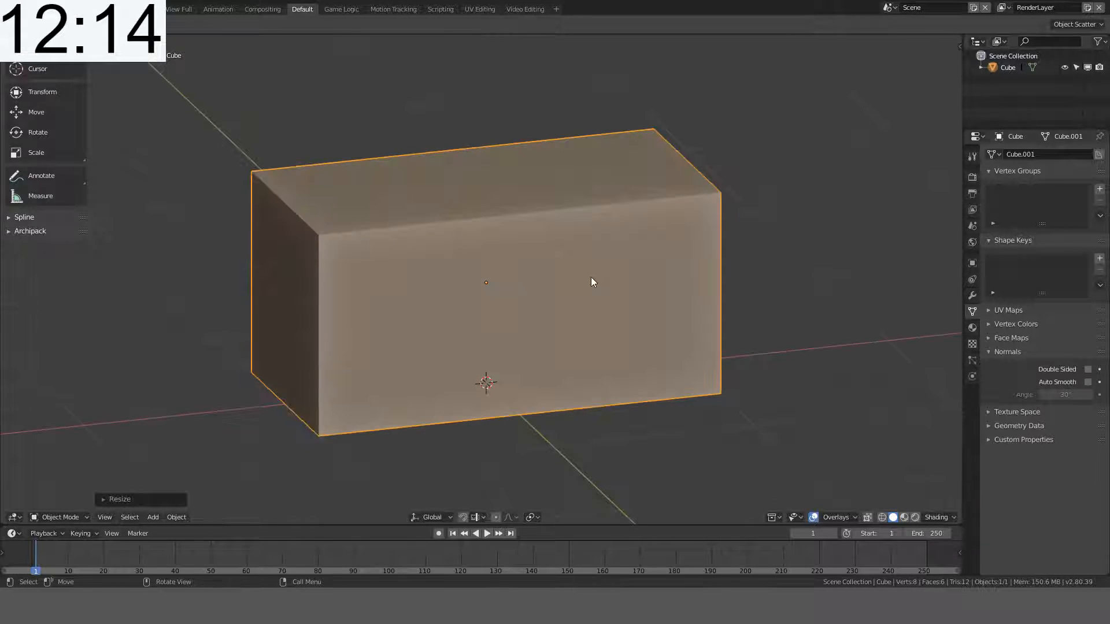
pyautogui.press('Tab')
pyautogui.click(121, 517)
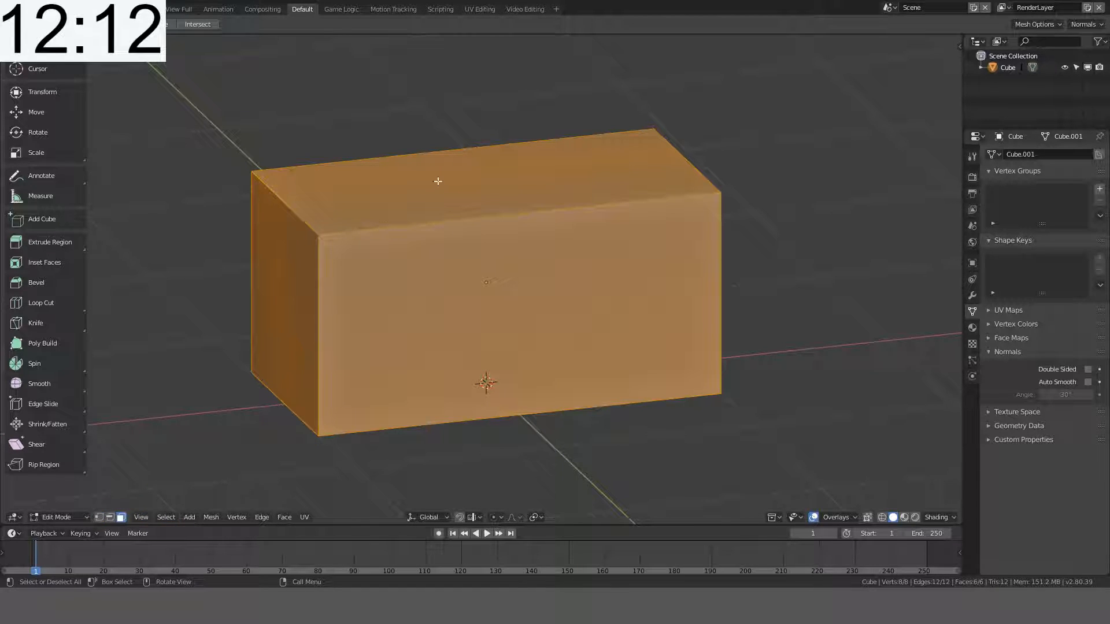
pyautogui.click(439, 180)
pyautogui.press('KP_1')
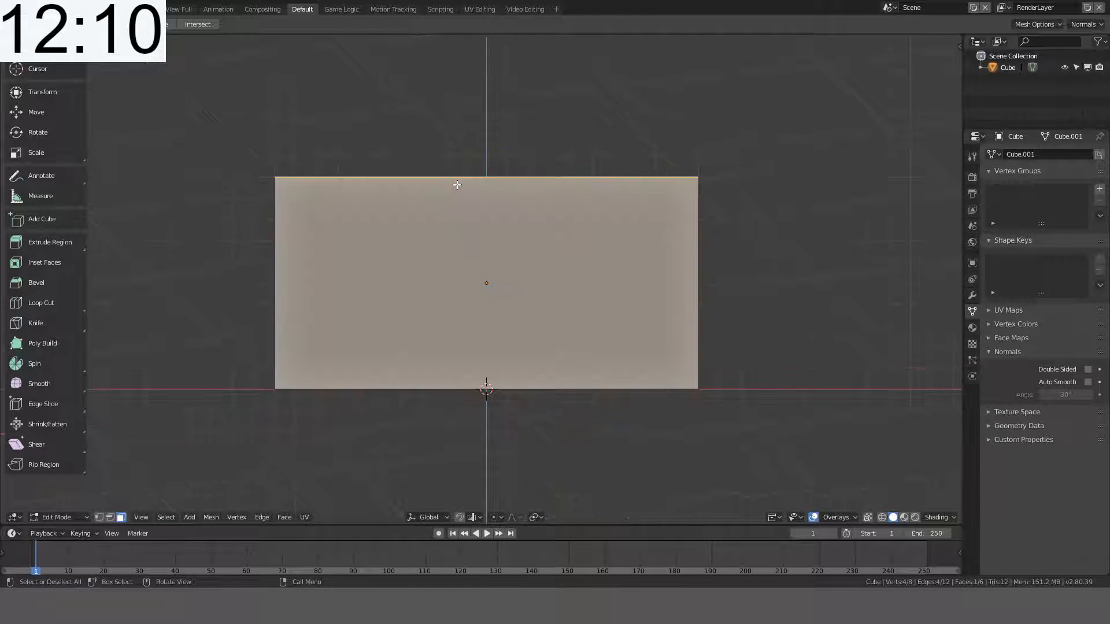
pyautogui.press('g')
pyautogui.rightClick(467, 154)
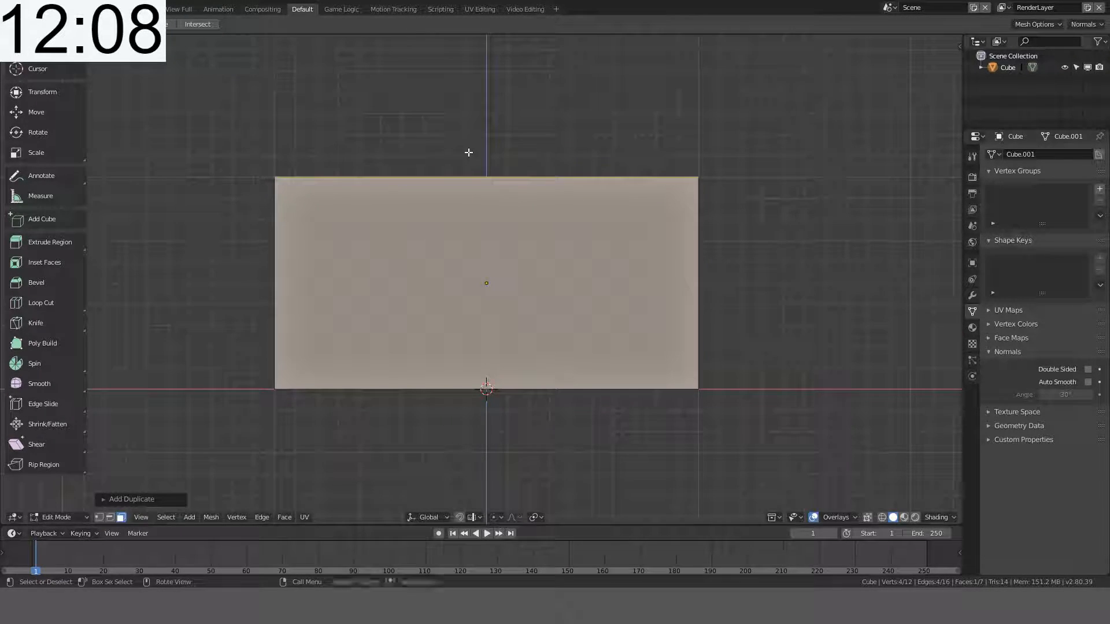
pyautogui.press('p')
pyautogui.click(468, 153)
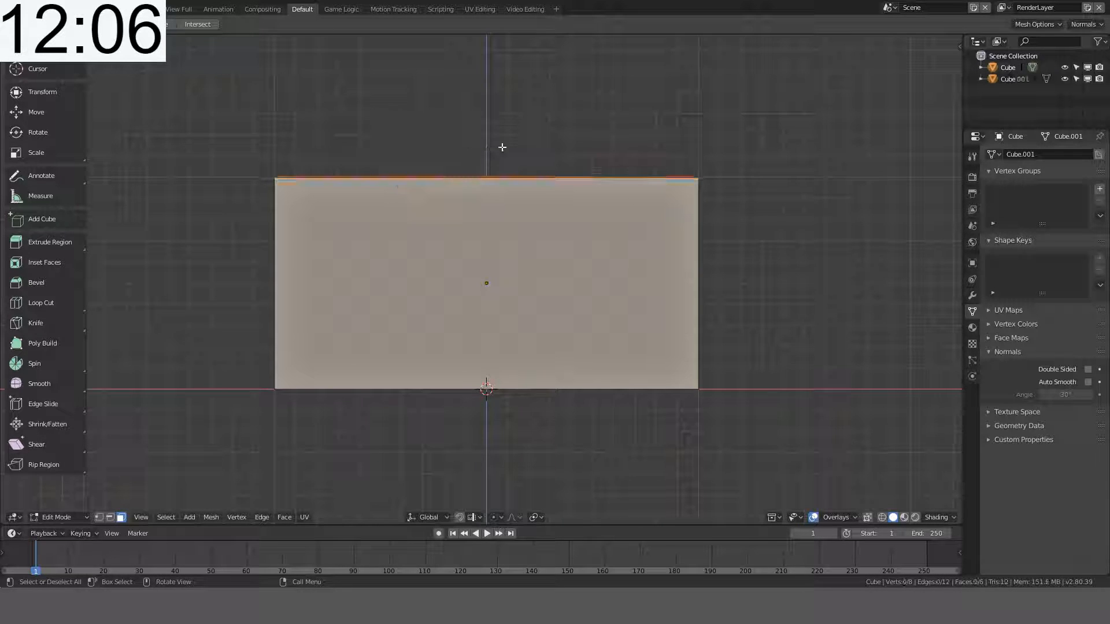
pyautogui.press('Tab')
pyautogui.press('g')
pyautogui.press('z')
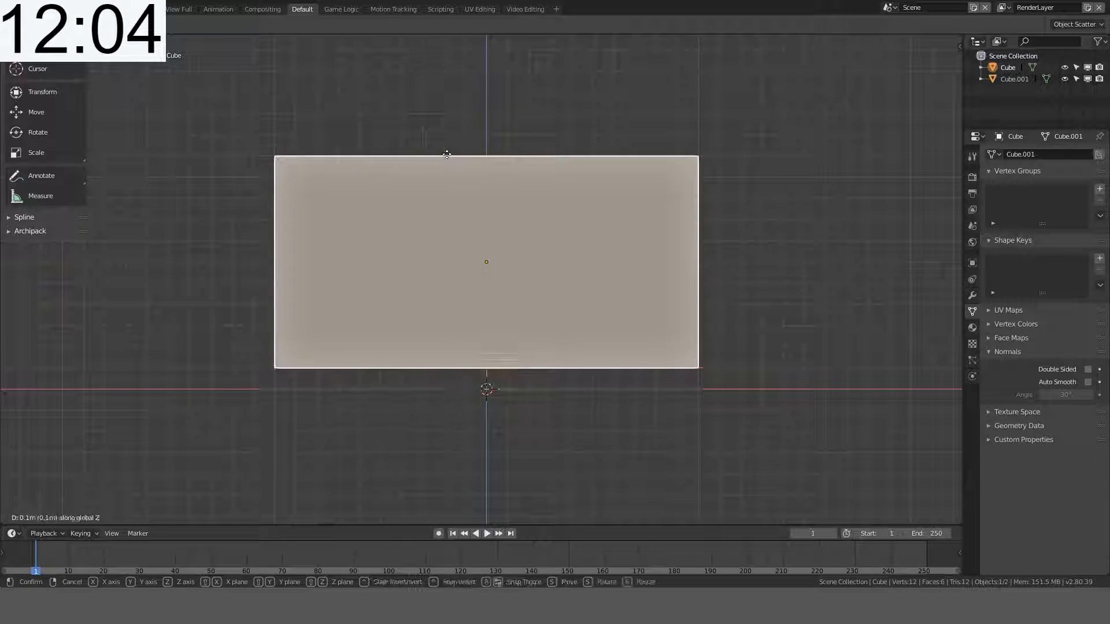
pyautogui.rightClick(446, 152)
# Step: Raise the separated top face straight up above the block by about a third of the block's height
pyautogui.hotkey('alt', 'a')
pyautogui.press('KP_7')
pyautogui.click(420, 205)
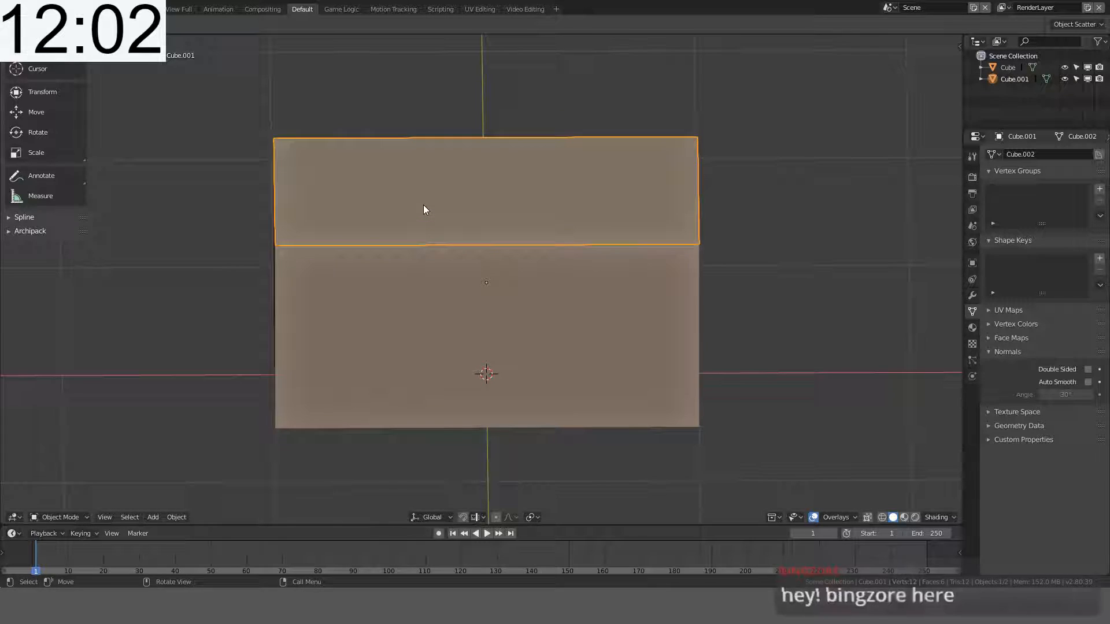
pyautogui.press('KP_1')
pyautogui.press('g')
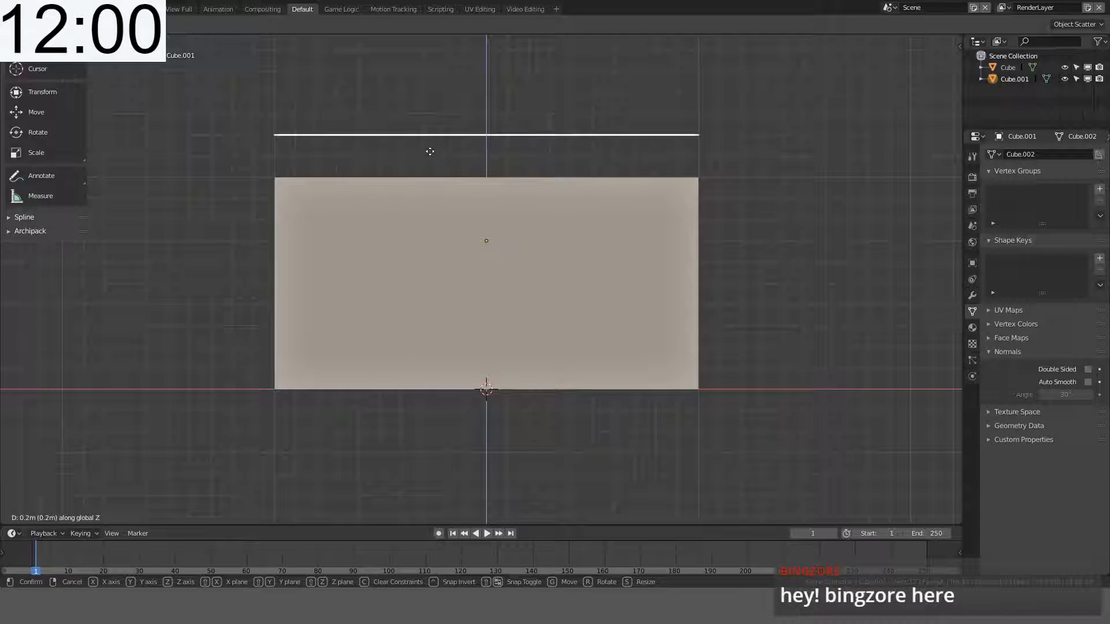
pyautogui.click(435, 143)
# Step: Add two evenly spaced lengthwise loop cuts to the raised lid face
pyautogui.press('Tab')
pyautogui.moveTo(451, 156); pyautogui.dragTo(483, 166, button='middle')
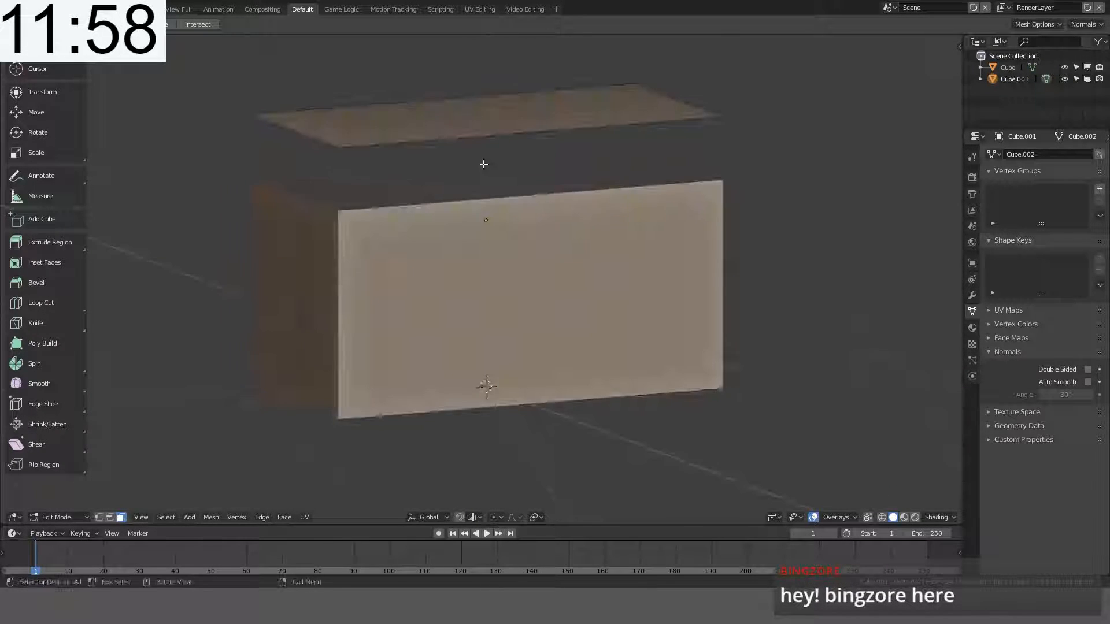
pyautogui.click(414, 181)
pyautogui.moveTo(414, 181); pyautogui.dragTo(505, 194, button='middle')
pyautogui.hotkey('alt', 'a')
pyautogui.hotkey('ctrl', 'r')
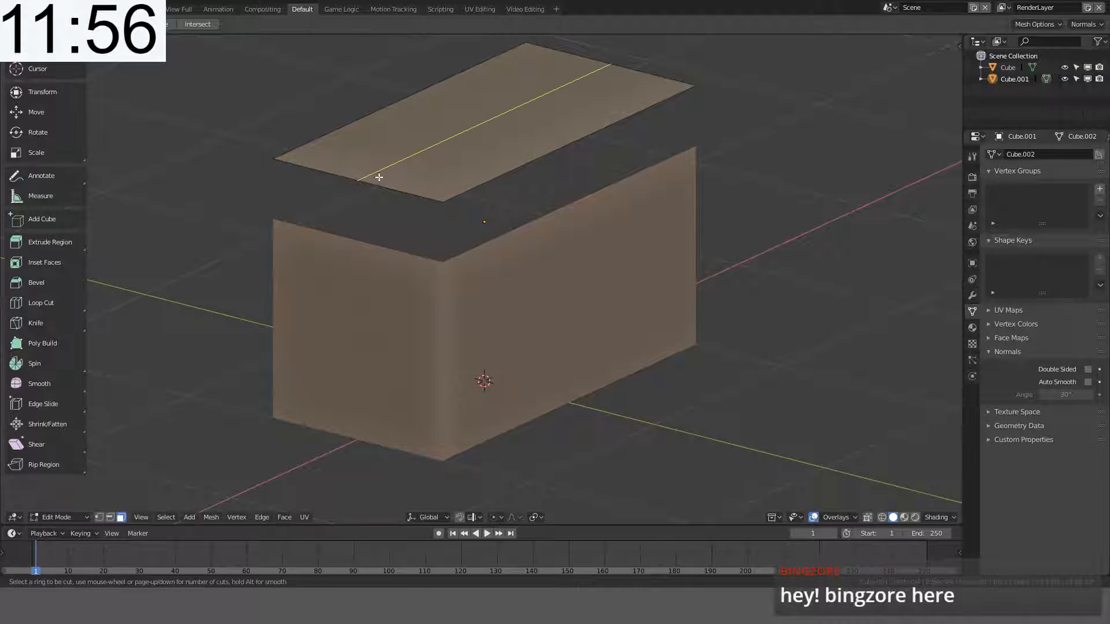
pyautogui.scroll(1, 378, 180)
pyautogui.click(377, 179)
# Step: Lower the lid's two long outer edges along Z onto the top of the body to form sloped sides
pyautogui.moveTo(488, 173); pyautogui.dragTo(528, 213, button='middle')
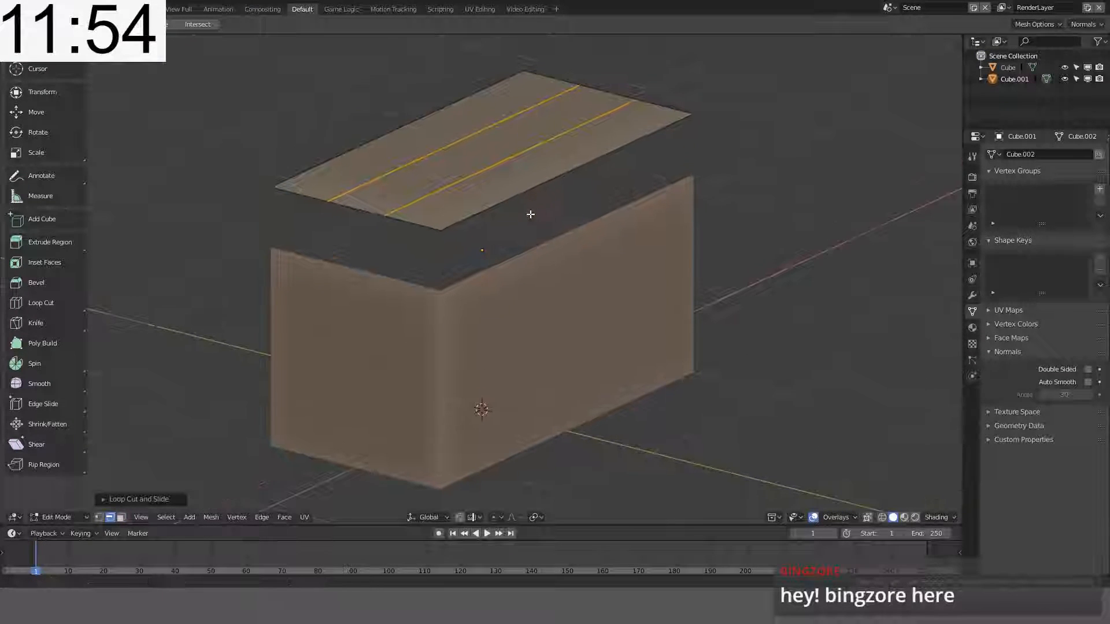
pyautogui.keyDown('alt'); pyautogui.click(366, 148); pyautogui.keyUp('alt')
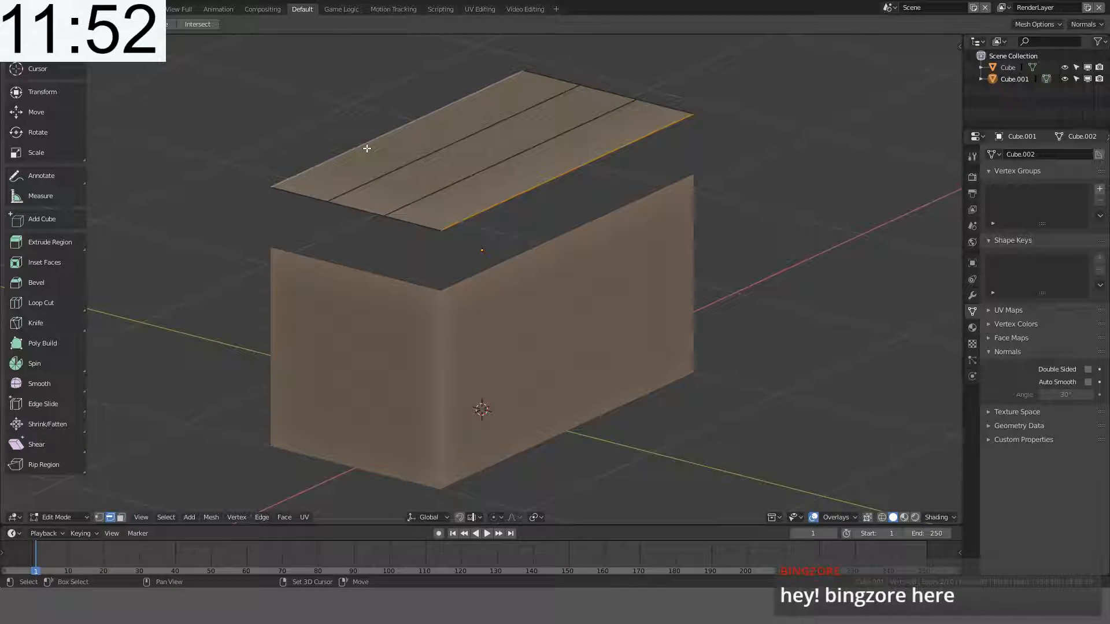
pyautogui.press('KP_1')
pyautogui.press('g')
pyautogui.press('z')
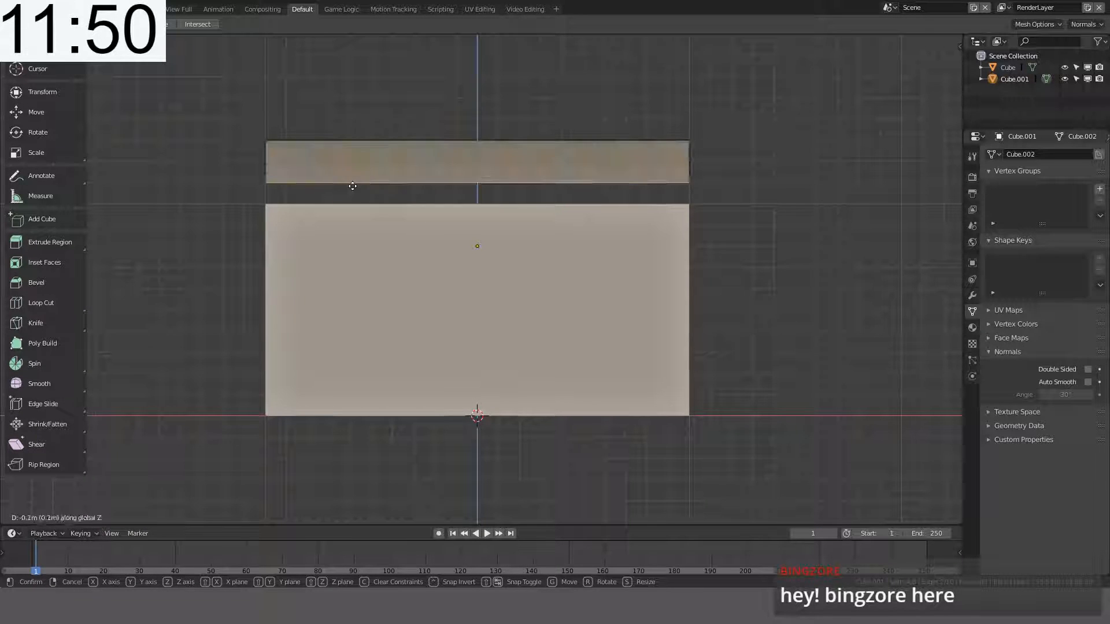
pyautogui.click(352, 207)
# Step: Fill both open ends of the lid with faces and return to Object Mode
pyautogui.moveTo(352, 207); pyautogui.dragTo(636, 194, button='middle')
pyautogui.keyDown('alt'); pyautogui.click(544, 211); pyautogui.keyUp('alt')
pyautogui.press('f')
pyautogui.moveTo(528, 185); pyautogui.dragTo(657, 219, button='middle')
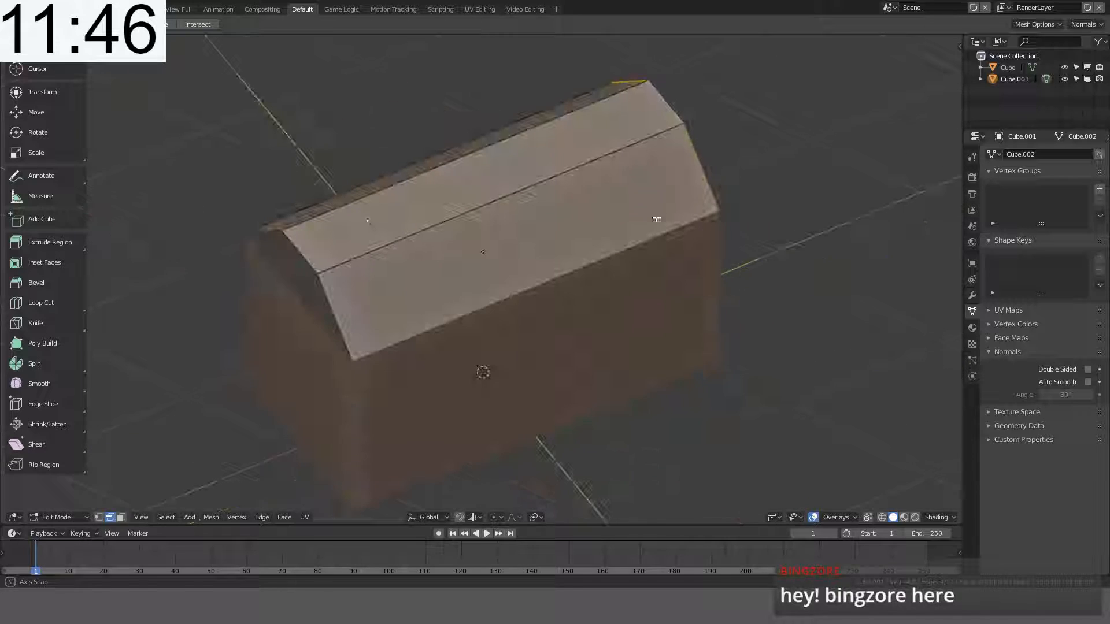
pyautogui.keyDown('alt'); pyautogui.click(319, 253); pyautogui.keyUp('alt')
pyautogui.press('f')
pyautogui.hotkey('alt', 'a')
pyautogui.moveTo(397, 234); pyautogui.dragTo(252, 159, button='middle')
pyautogui.press('Tab')
# Step: Examine the proportions of the lid and body in perspective and front views
pyautogui.press('KP_1')
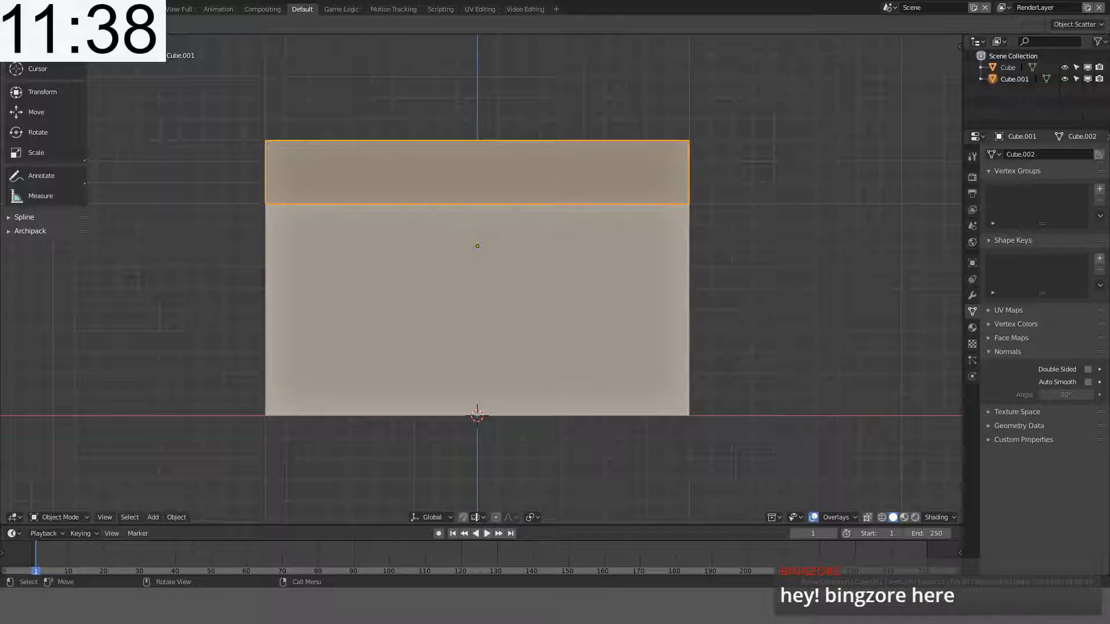
pyautogui.moveTo(354, 175); pyautogui.dragTo(426, 204, button='middle')
pyautogui.press('KP_5')
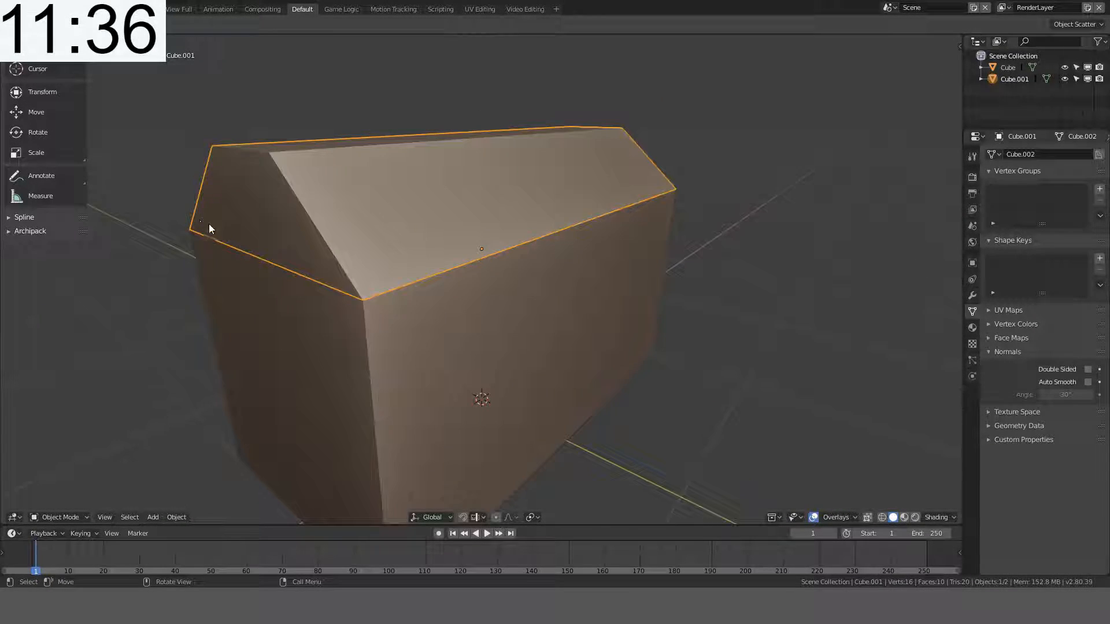
pyautogui.scroll(-3, 208, 225)
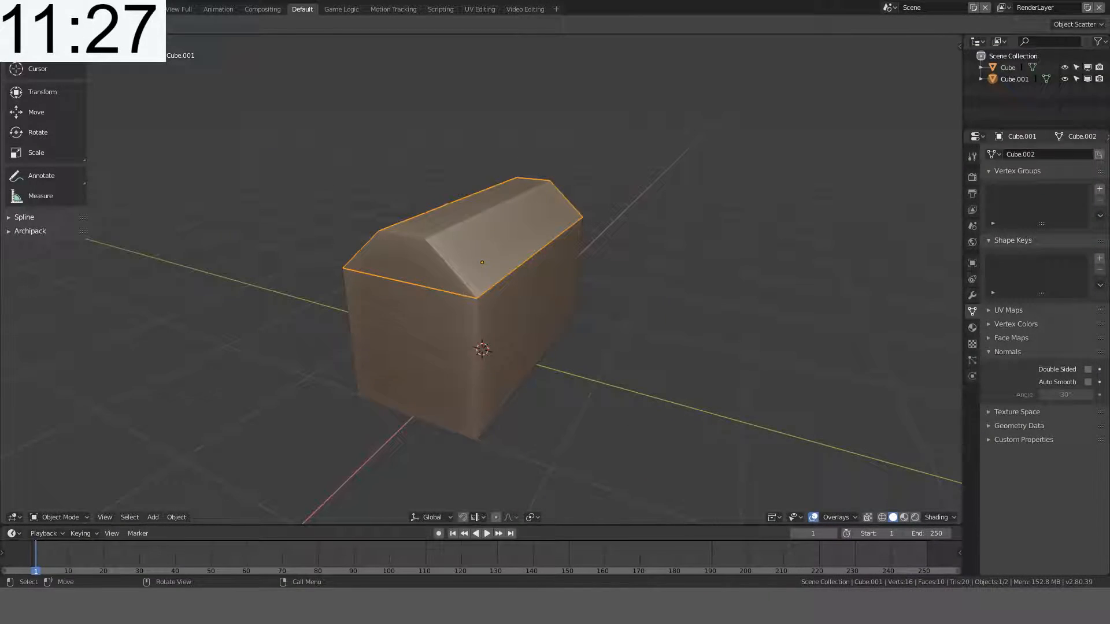
pyautogui.moveTo(720, 280); pyautogui.dragTo(686, 279, button='middle')
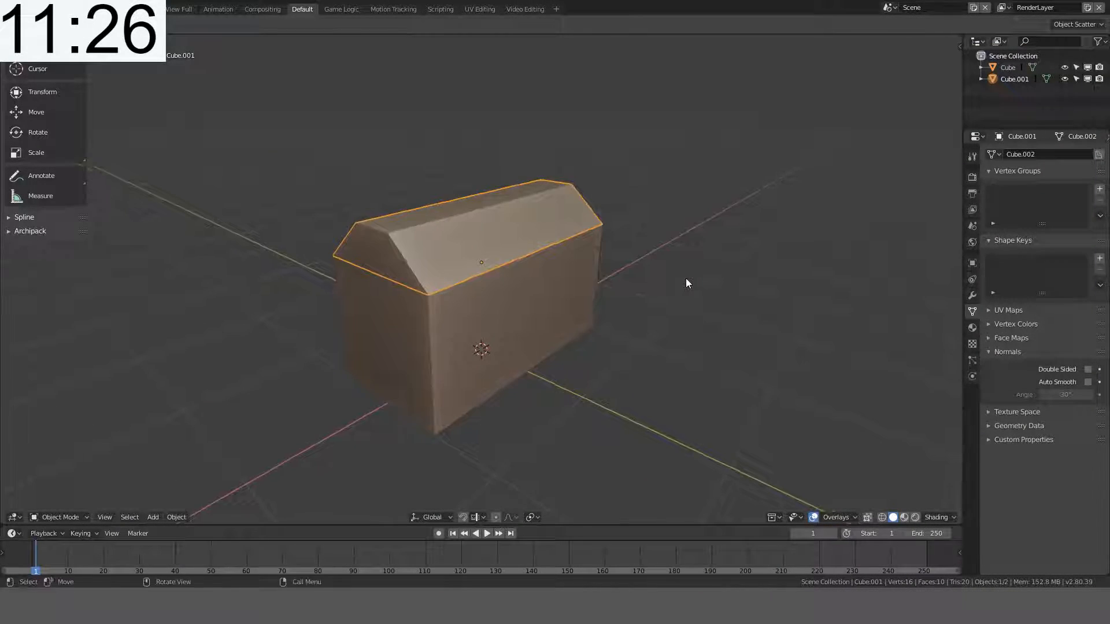
pyautogui.press('KP_1')
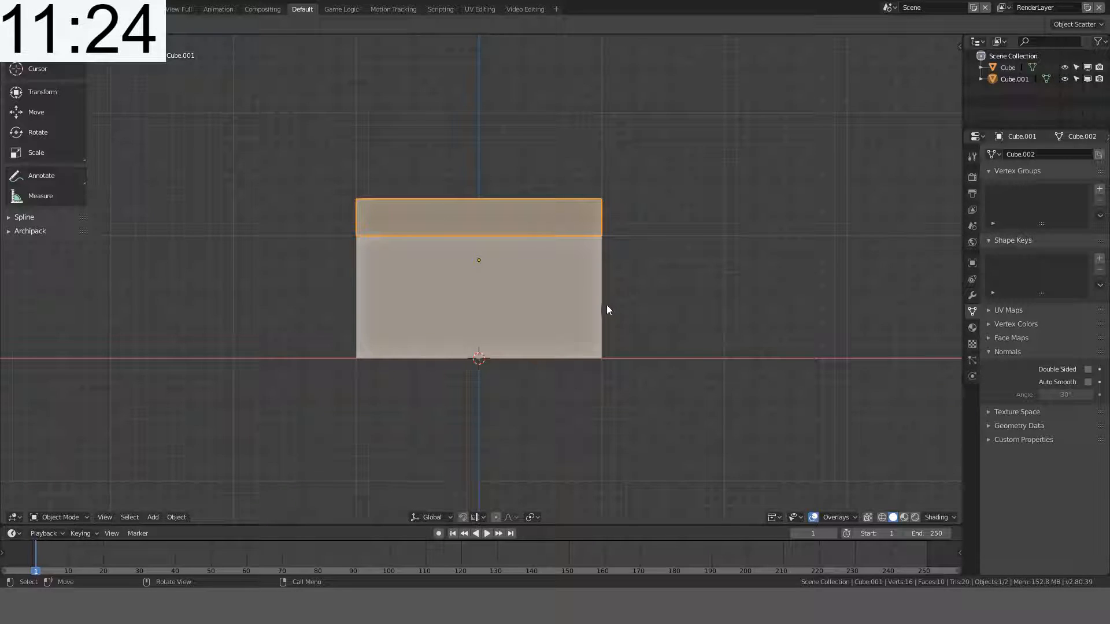
pyautogui.scroll(3, 601, 316)
pyautogui.keyDown('shift'); pyautogui.moveTo(601, 316); pyautogui.dragTo(632, 251, button='middle'); pyautogui.keyUp('shift')
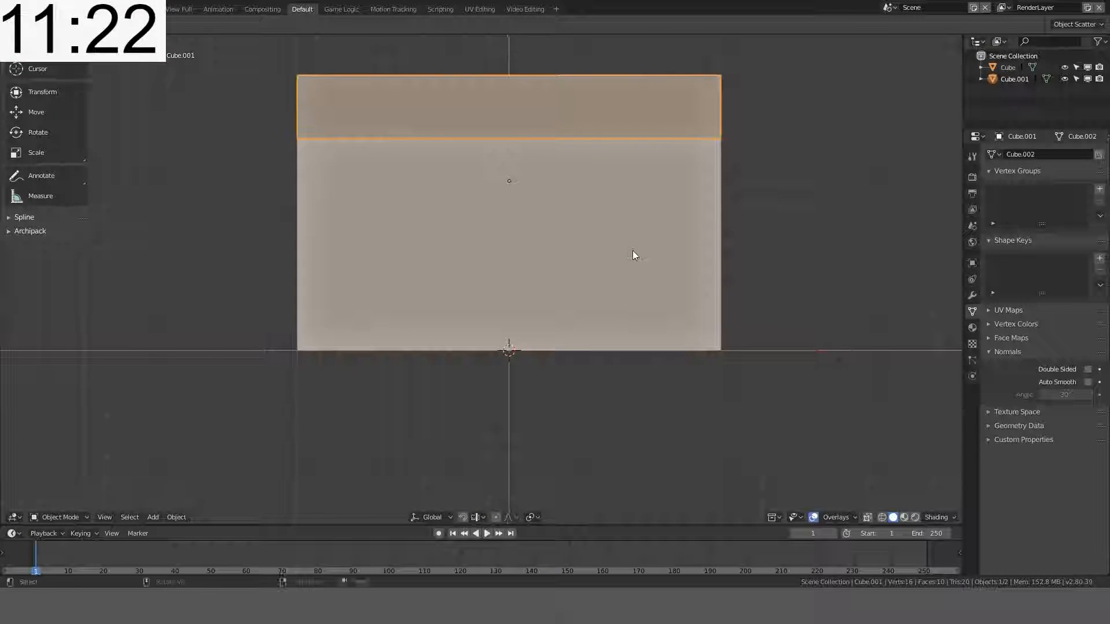
# Step: Add one horizontal loop cut around the casket body and slide it down close to the bottom
pyautogui.click(648, 248)
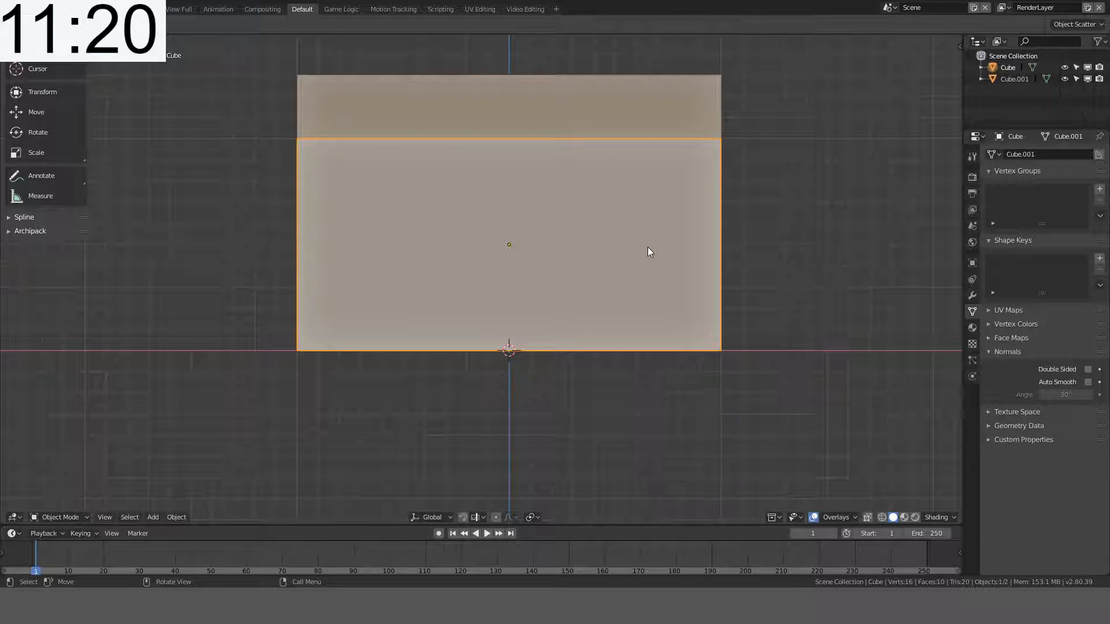
pyautogui.moveTo(648, 247); pyautogui.dragTo(630, 305, button='middle')
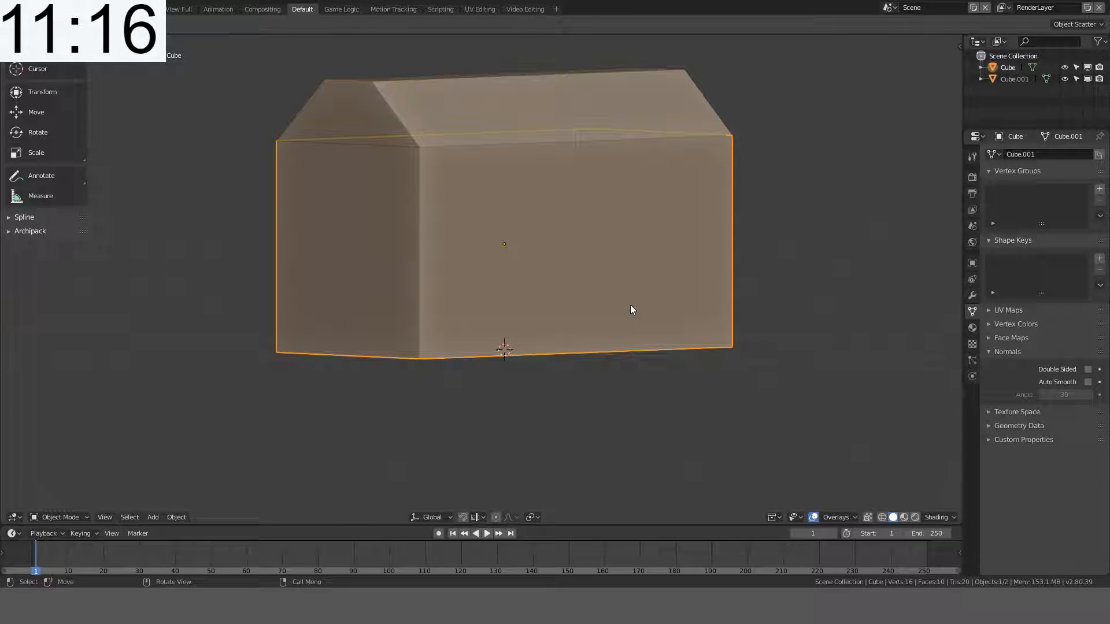
pyautogui.press('KP_1')
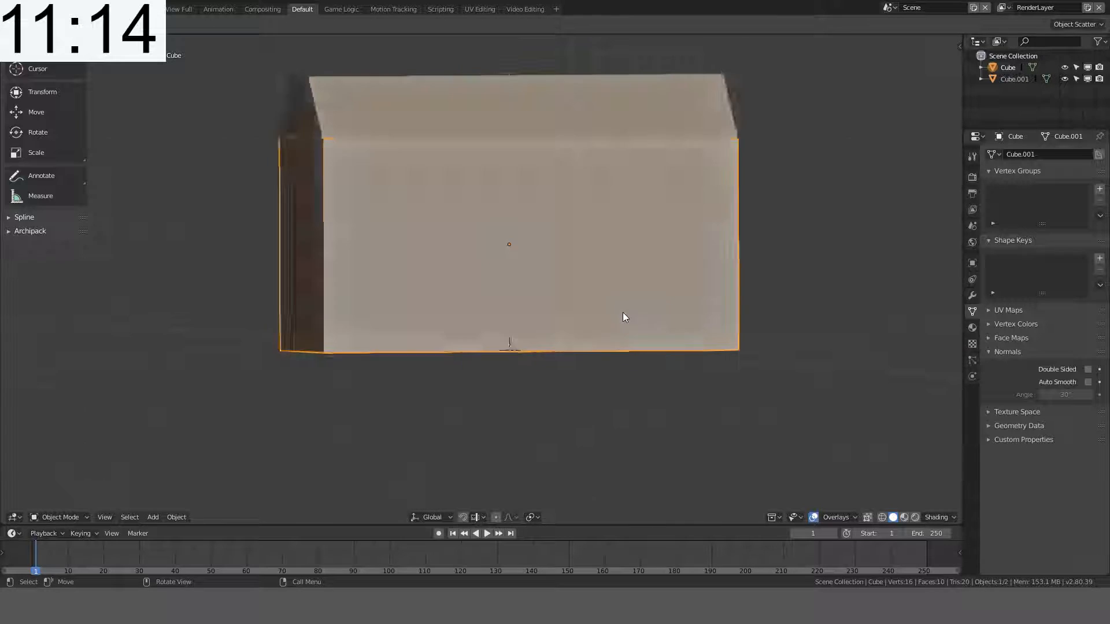
pyautogui.scroll(3, 623, 317)
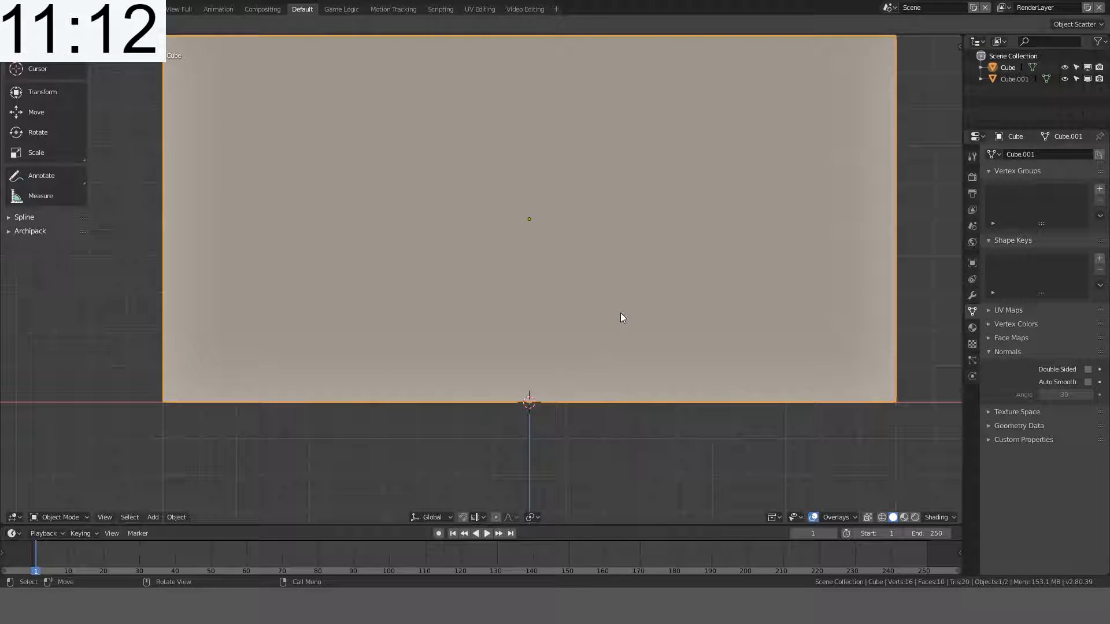
pyautogui.press('Tab')
pyautogui.moveTo(410, 278); pyautogui.dragTo(503, 299, button='middle')
pyautogui.scroll(-5, 503, 299)
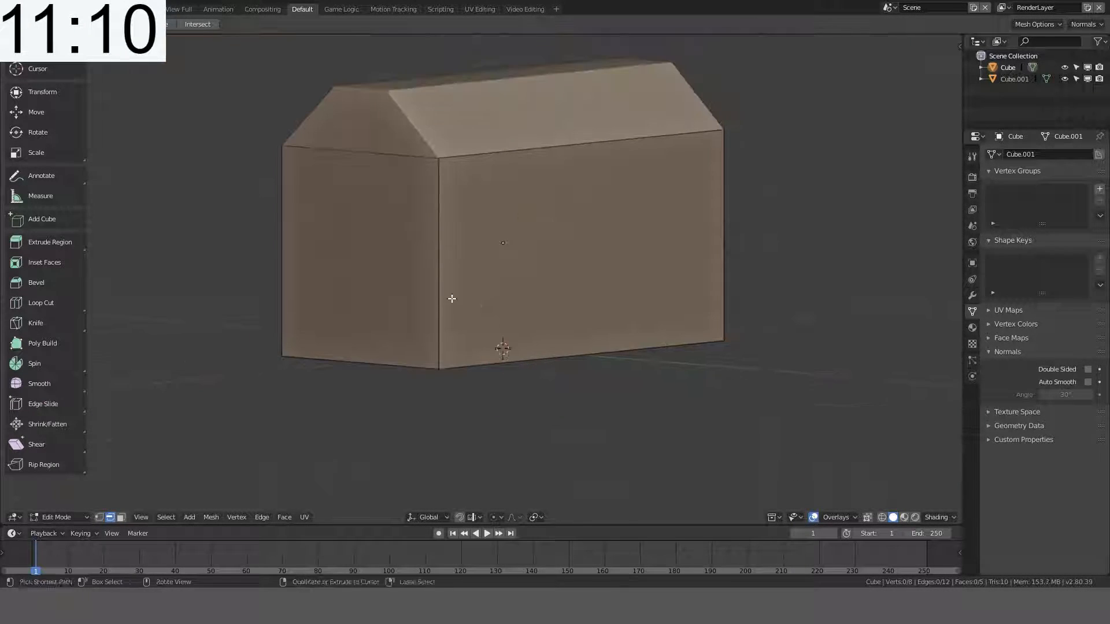
pyautogui.hotkey('ctrl', 'r')
pyautogui.click(441, 289)
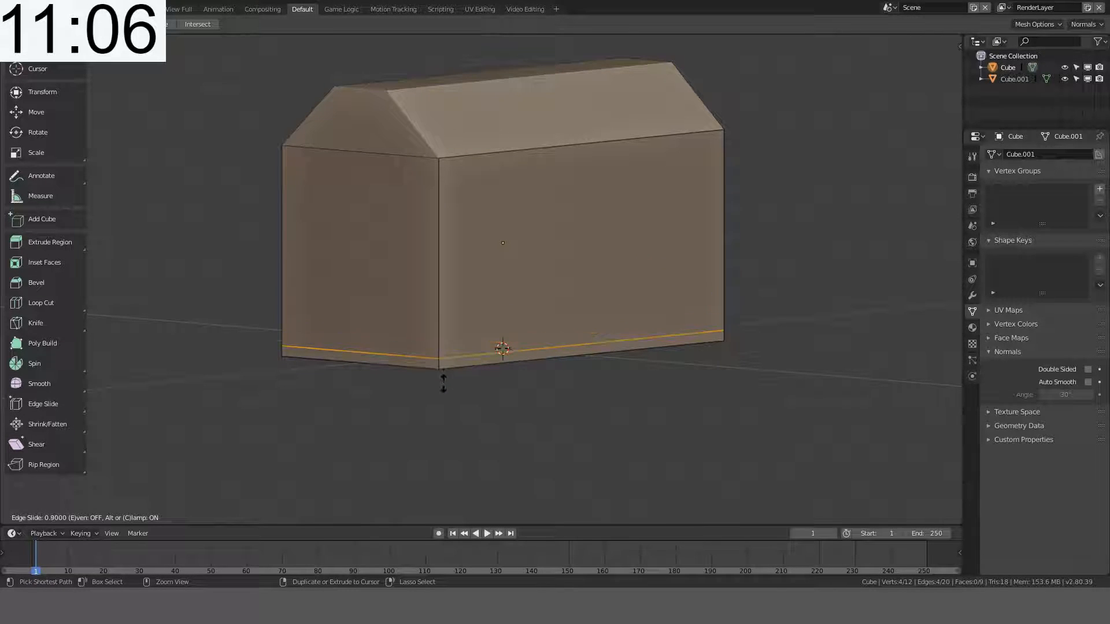
pyautogui.click(446, 372)
pyautogui.press('KP_1')
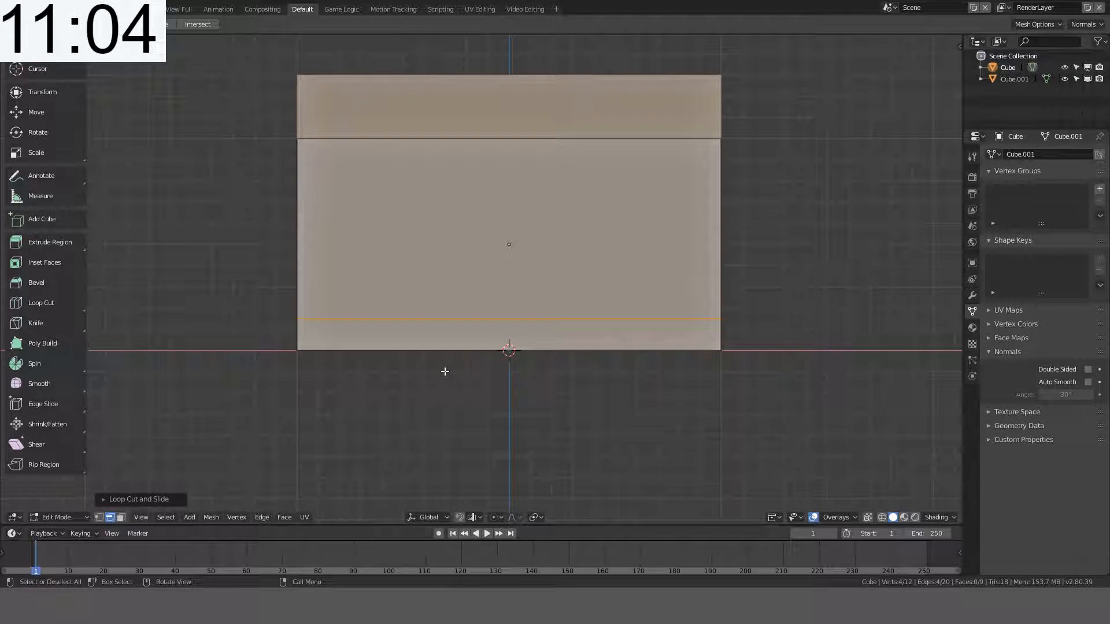
pyautogui.keyDown('alt'); pyautogui.click(384, 356); pyautogui.keyUp('alt')
pyautogui.press('s')
pyautogui.rightClick(916, 329)
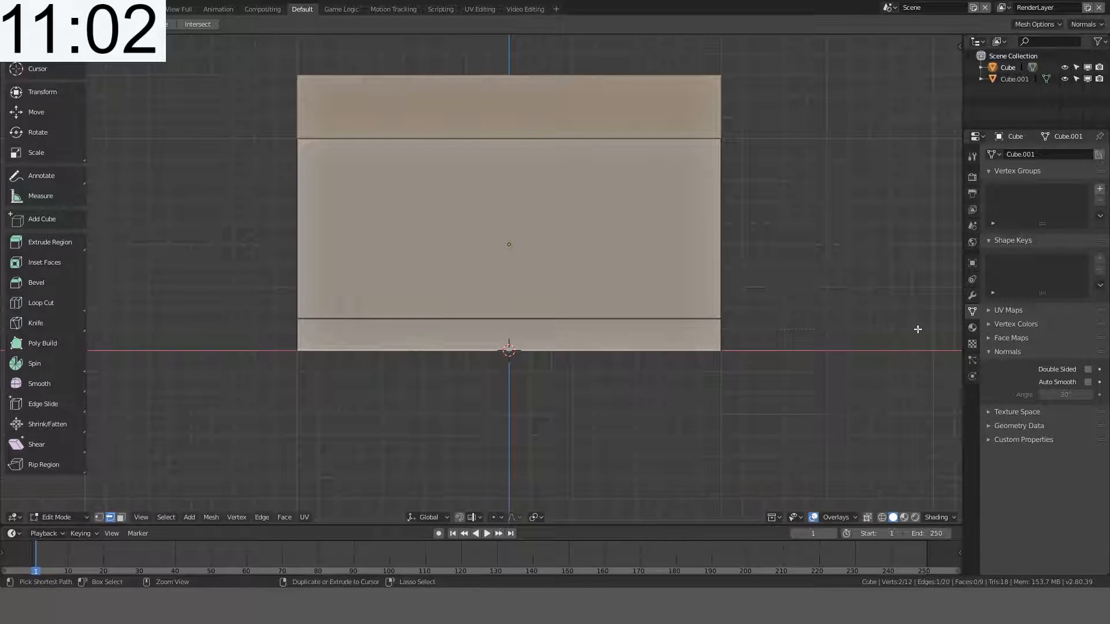
pyautogui.moveTo(373, 342); pyautogui.dragTo(451, 287, button='middle')
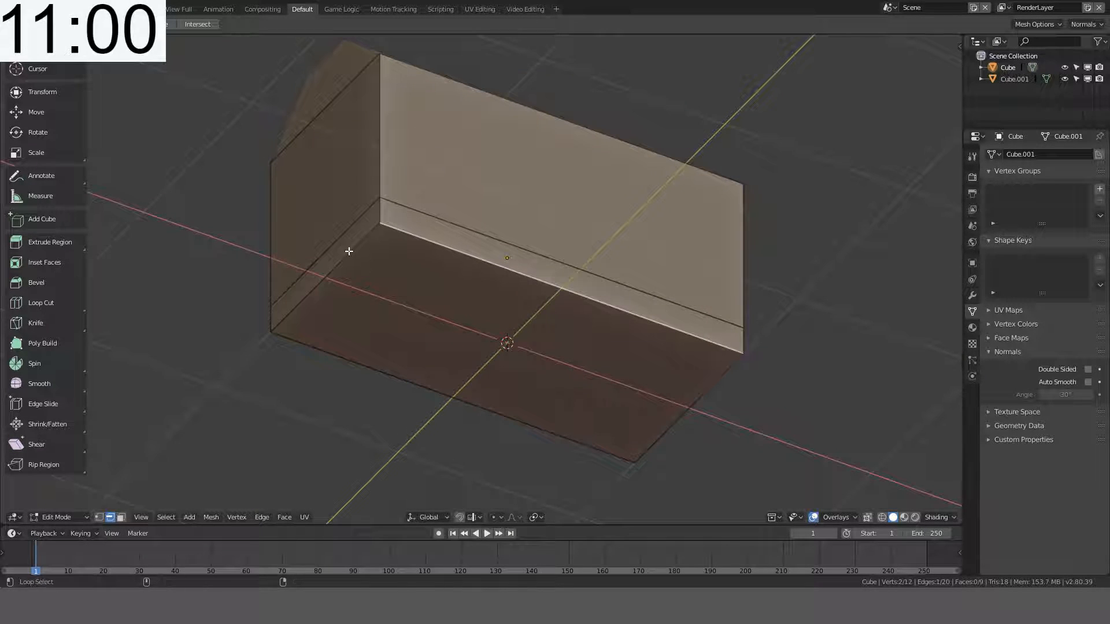
# Step: Scale the casket body's bottom face up by 1.1 to flare the base outward, and return to Object Mode
pyautogui.keyDown('alt'); pyautogui.click(704, 400); pyautogui.keyUp('alt')
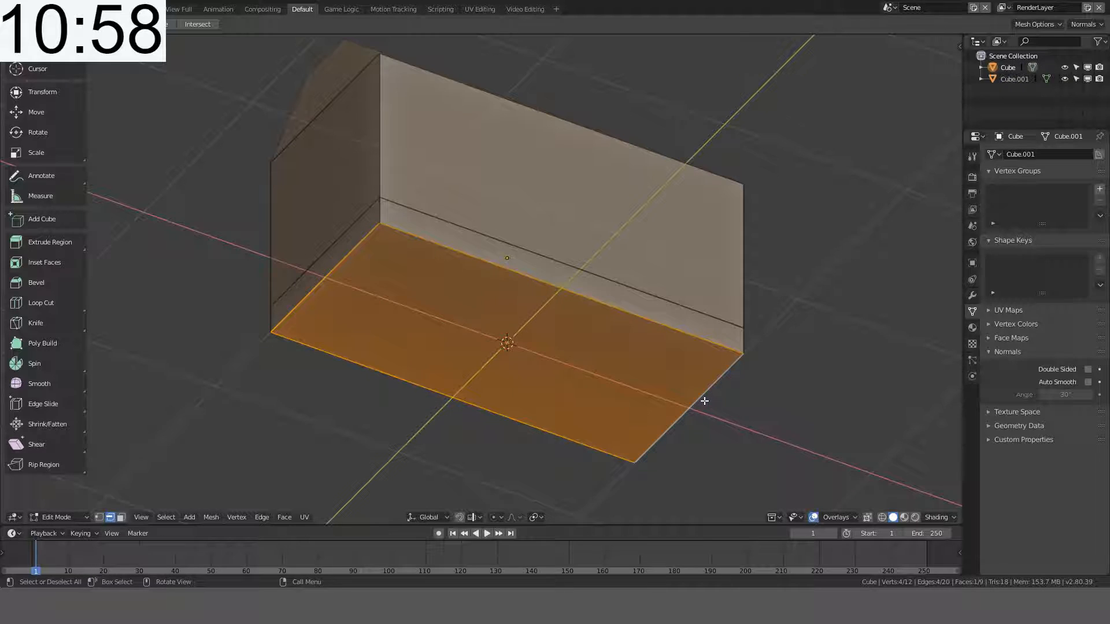
pyautogui.press('KP_1')
pyautogui.press('s')
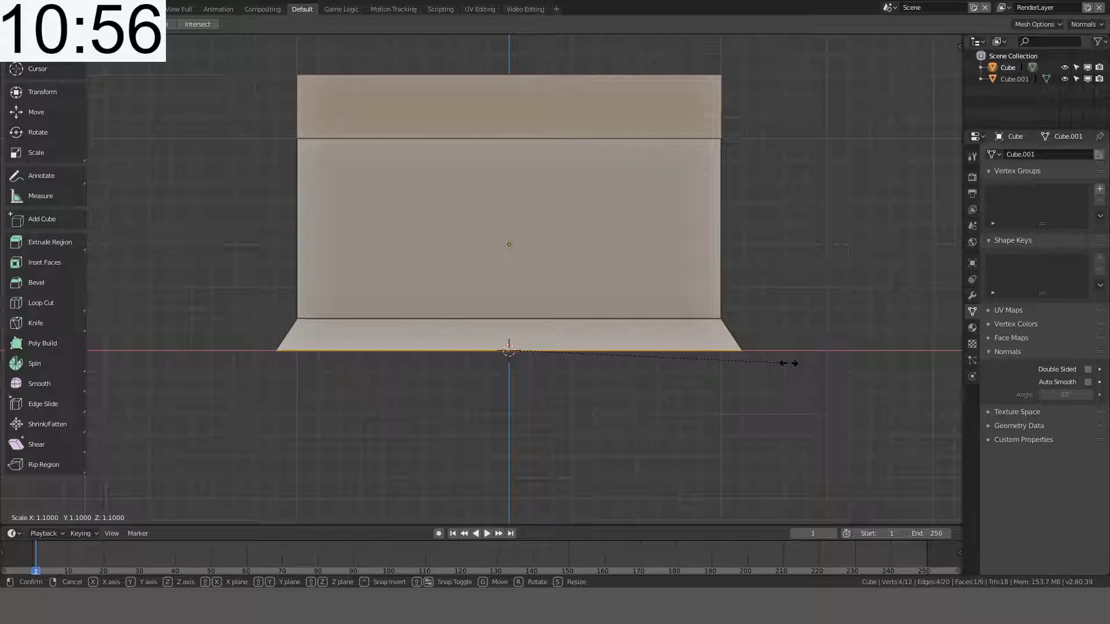
pyautogui.keyDown('ctrl'); pyautogui.click(788, 365); pyautogui.keyUp('ctrl')
pyautogui.press('Tab')
pyautogui.moveTo(530, 297); pyautogui.dragTo(454, 306, button='middle')
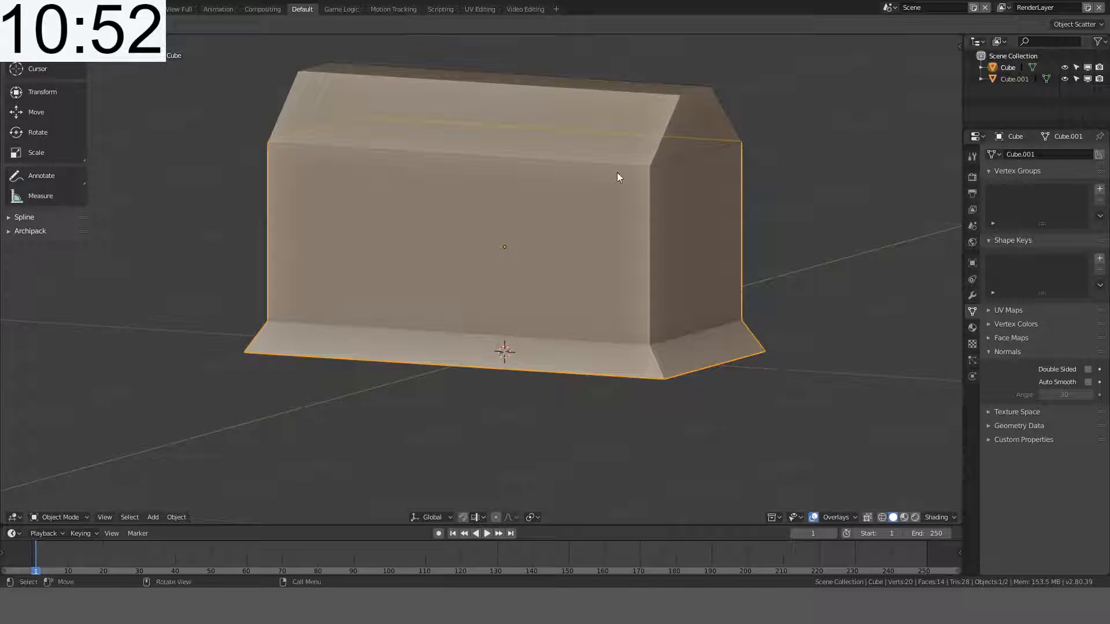
# Step: Lower the body's top edge loop along Z to make the casket body shorter
pyautogui.press('KP_1')
pyautogui.press('Tab')
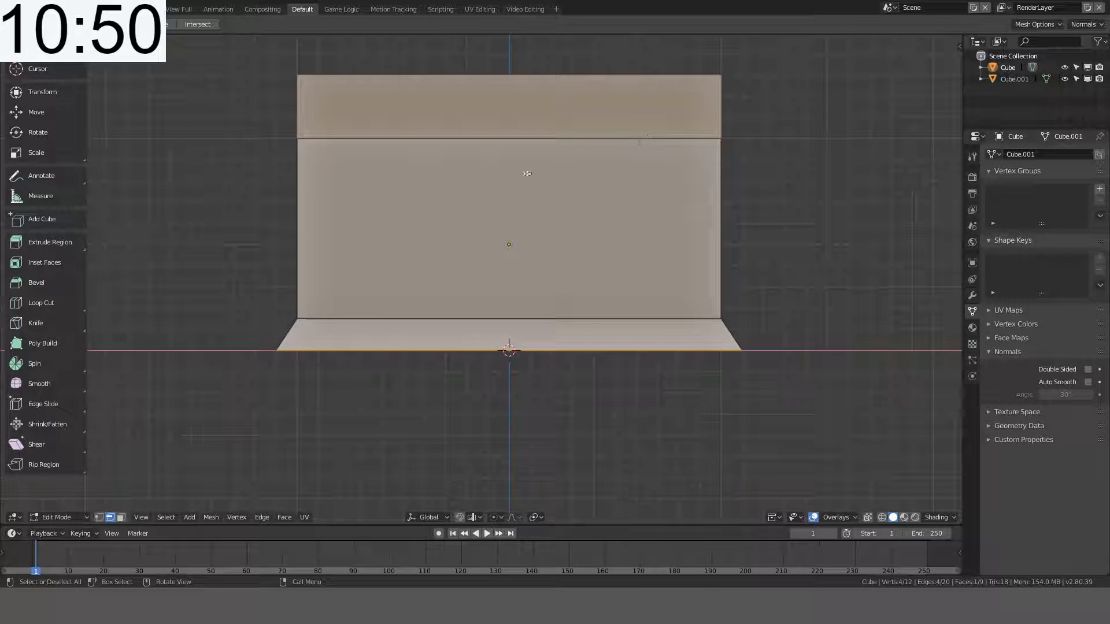
pyautogui.click(496, 138)
pyautogui.press('g')
pyautogui.press('z')
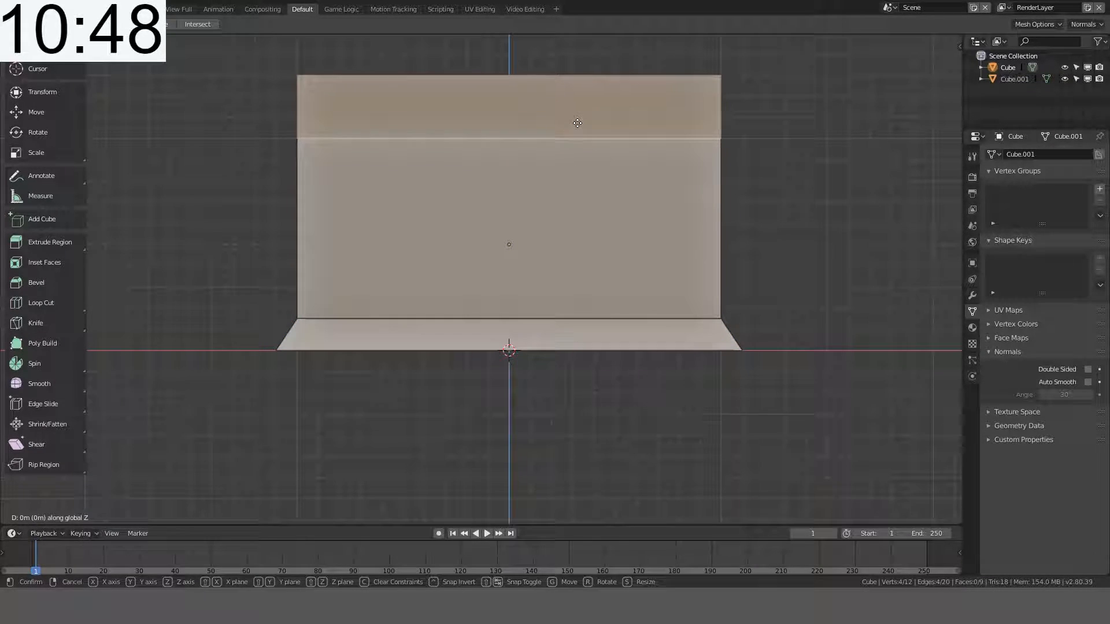
pyautogui.click(576, 169)
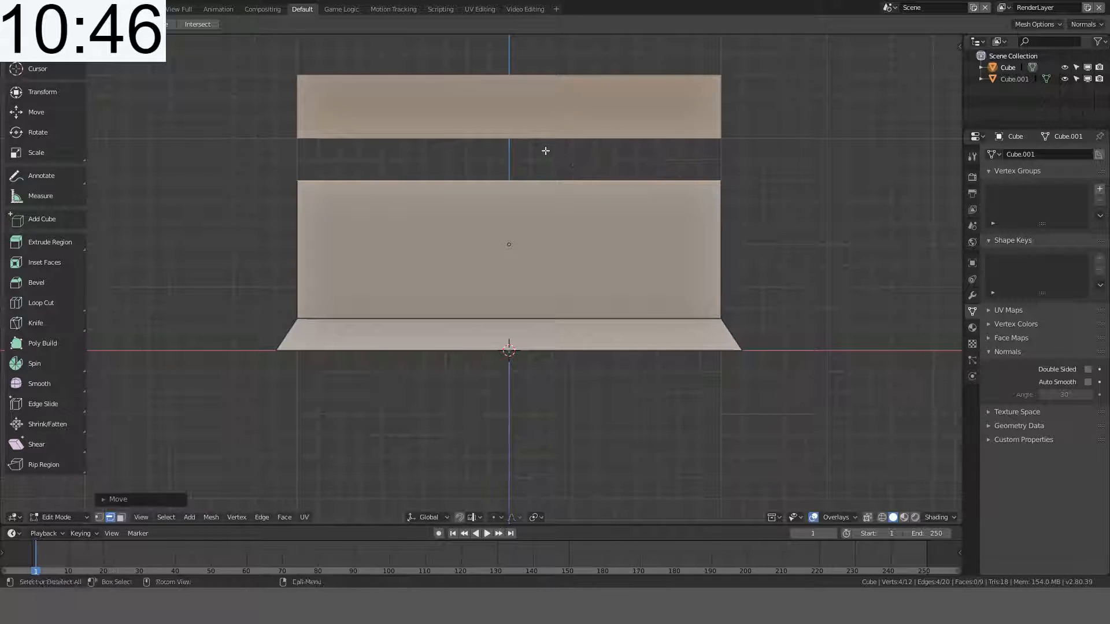
# Step: Move the lid straight down along Z until it rests on the body's lowered rim
pyautogui.press('Tab')
pyautogui.click(483, 124)
pyautogui.press('g')
pyautogui.press('z')
pyautogui.click(593, 151)
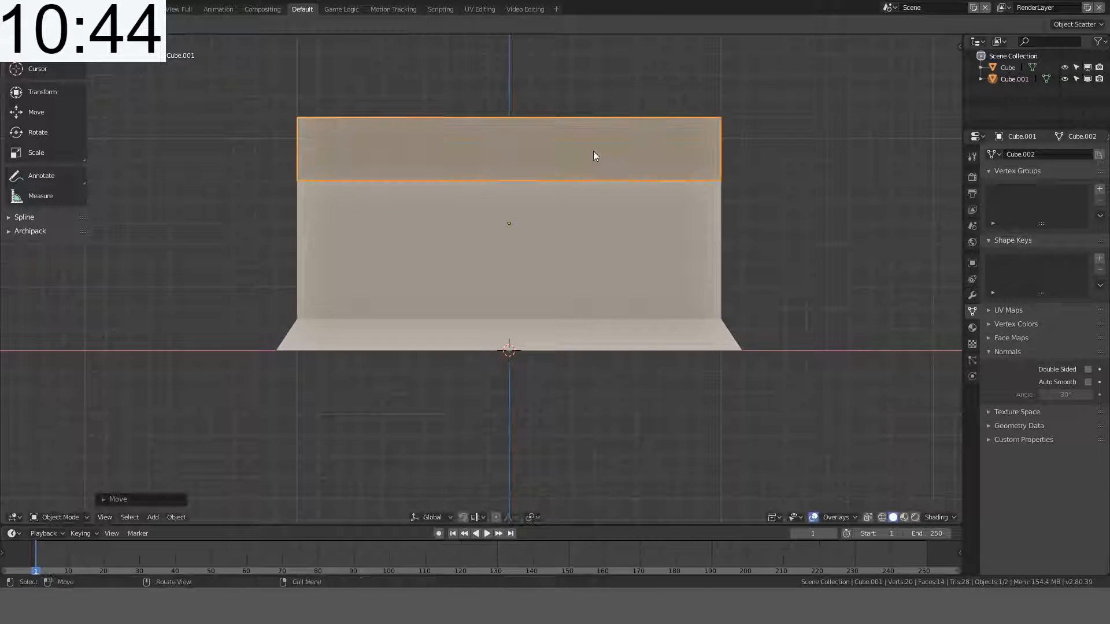
pyautogui.moveTo(594, 151); pyautogui.dragTo(659, 114, button='middle')
# Step: Set the origins of the lid and the body to their own geometry
pyautogui.hotkey('ctrl', 'alt', 'shift', 'c')
pyautogui.click(586, 161)
pyautogui.click(578, 240)
pyautogui.hotkey('ctrl', 'alt', 'shift', 'c')
pyautogui.click(588, 243)
# Step: Shade all faces of the casket body smooth and return to Object Mode
pyautogui.press('Tab')
pyautogui.press('a')
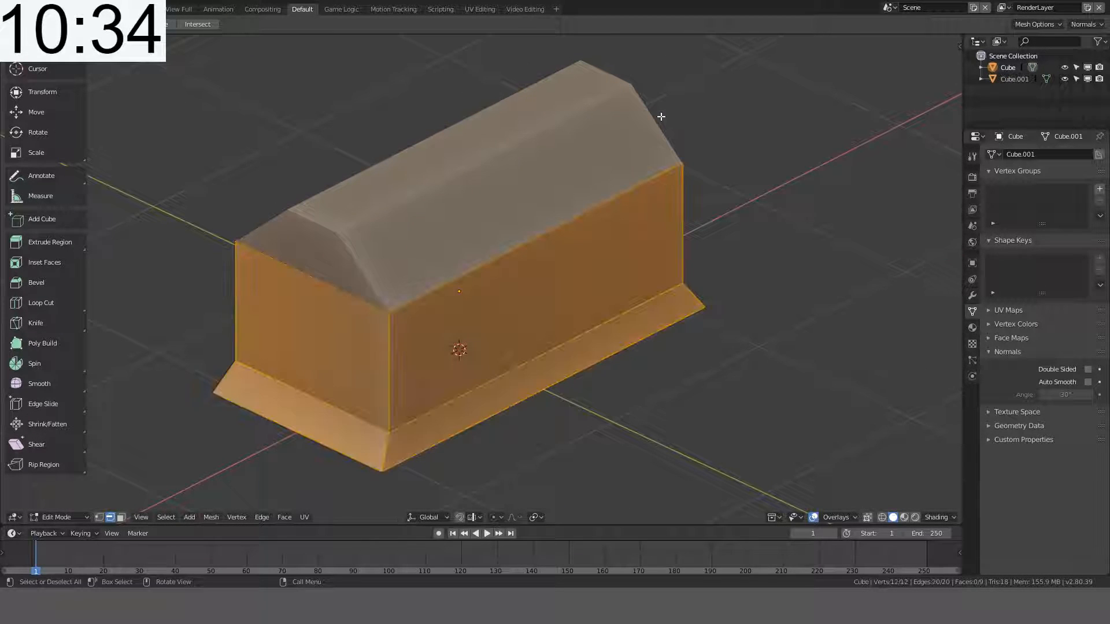
pyautogui.hotkey('ctrl', 'f')
pyautogui.click(543, 225)
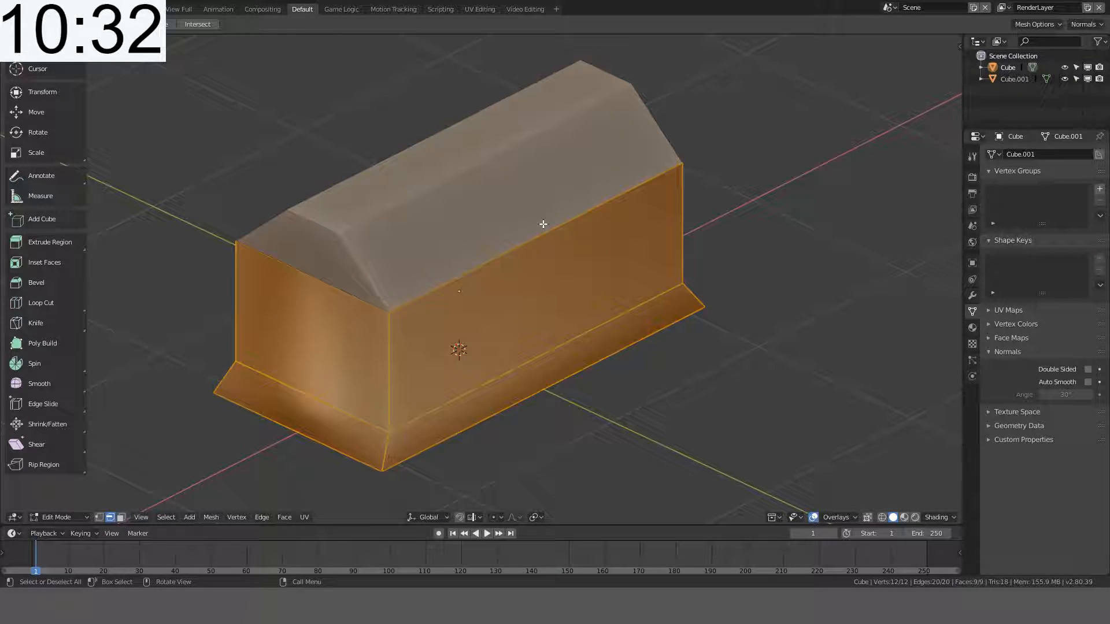
pyautogui.press('Tab')
# Step: Shade all faces of the lid smooth and return to Object Mode
pyautogui.click(472, 193)
pyautogui.press('Tab')
pyautogui.press('a')
pyautogui.hotkey('ctrl', 'f')
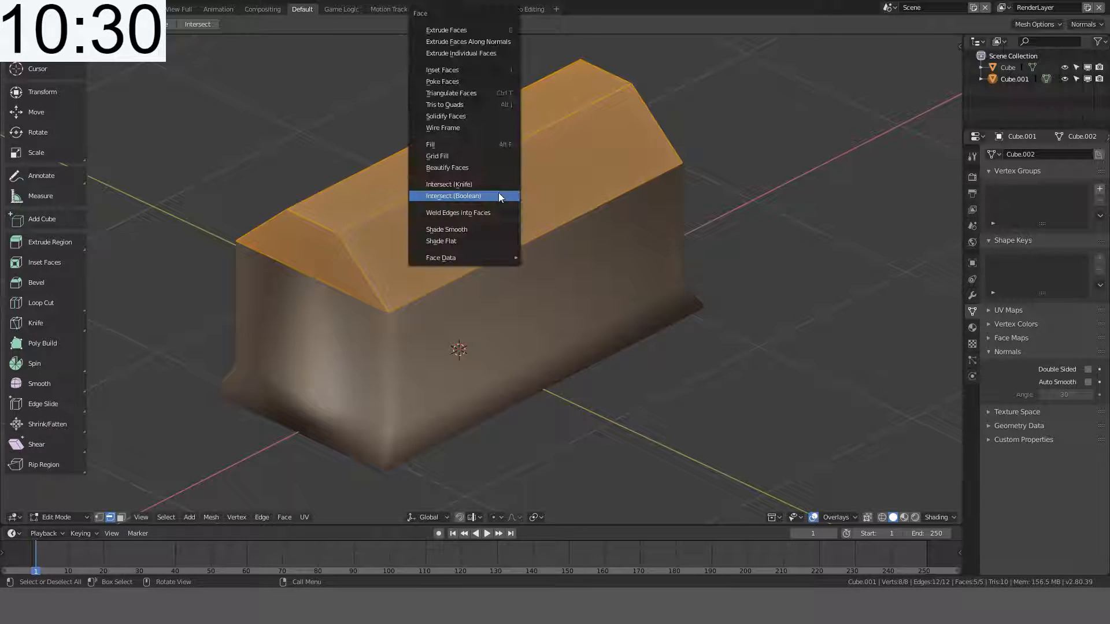
pyautogui.click(474, 228)
pyautogui.press('Tab')
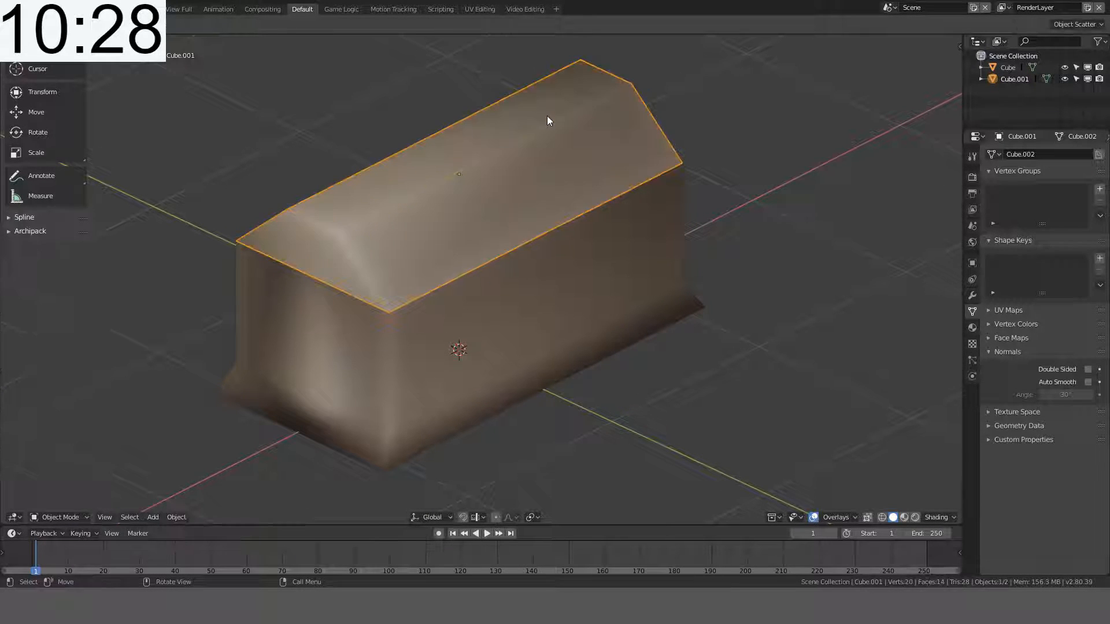
# Step: Enable Auto Smooth on both the lid and the body with an angle of 60°
pyautogui.moveTo(935, 329); pyautogui.dragTo(879, 315, button='middle')
pyautogui.click(1088, 382)
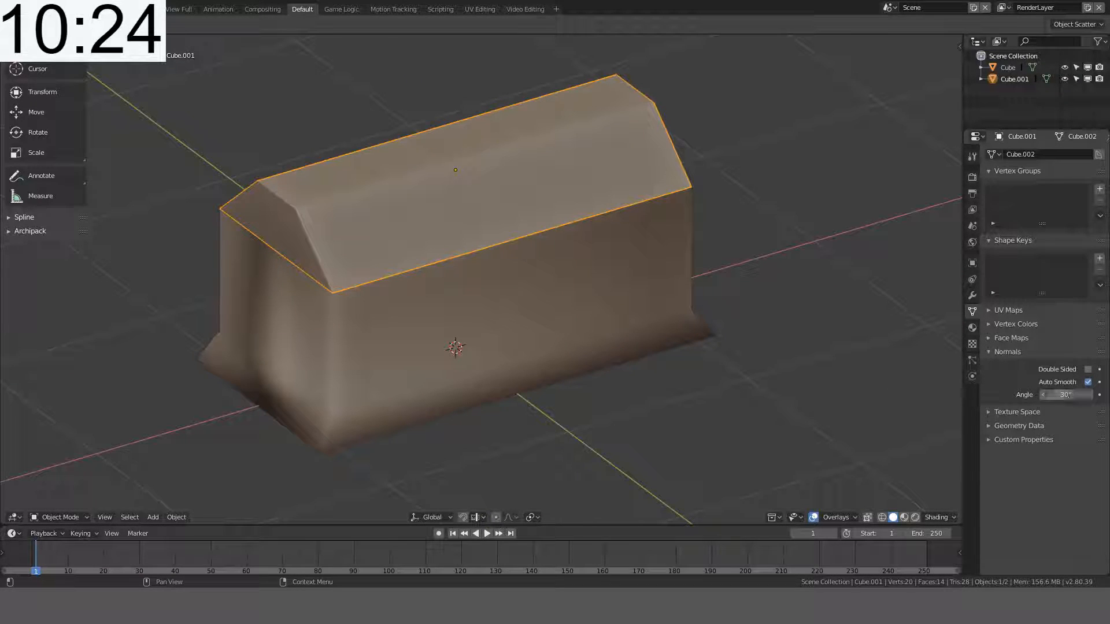
pyautogui.click(522, 297)
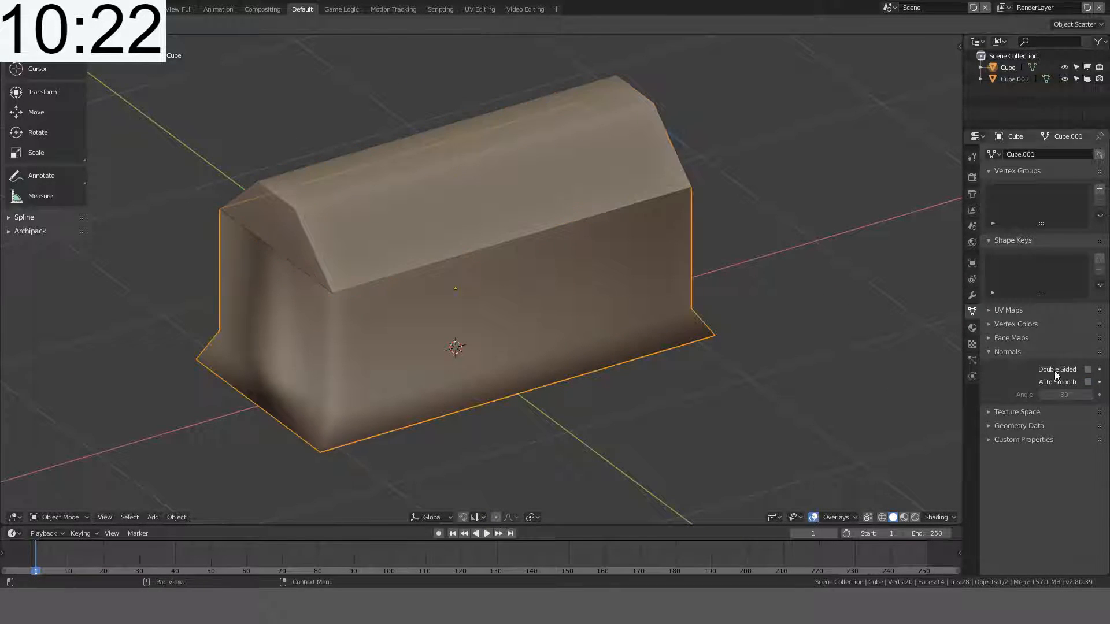
pyautogui.click(1088, 383)
pyautogui.click(1074, 395)
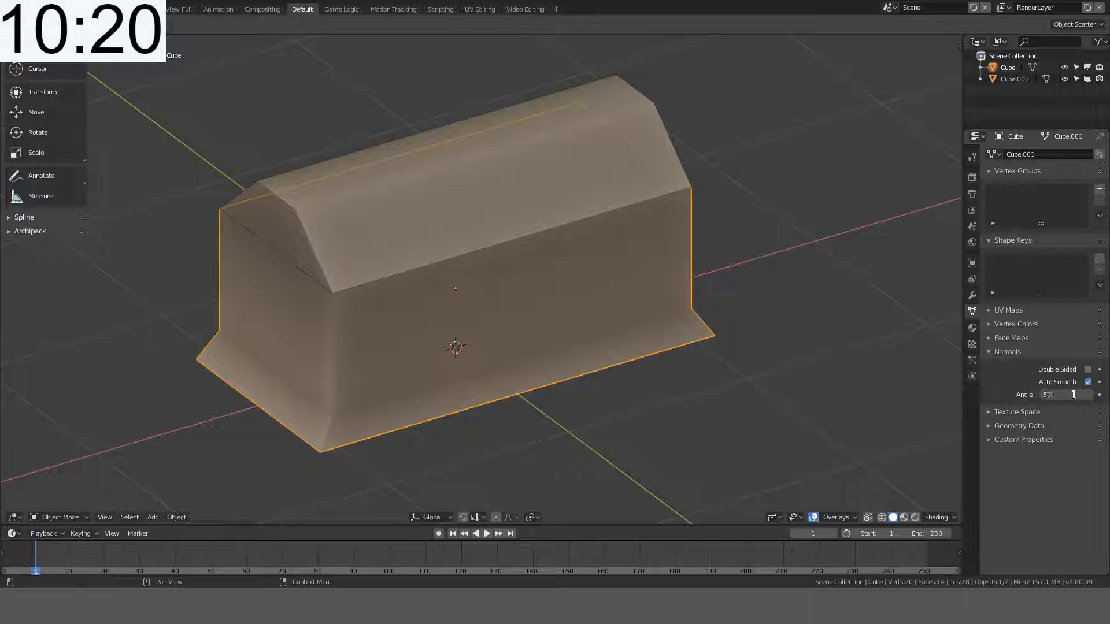
pyautogui.write('60')
pyautogui.press('Return')
# Step: Raise the lid slightly along Z to leave a thin gap between it and the body
pyautogui.moveTo(636, 231); pyautogui.dragTo(534, 160, button='middle')
pyautogui.hotkey('alt', 'a')
pyautogui.scroll(3, 501, 135)
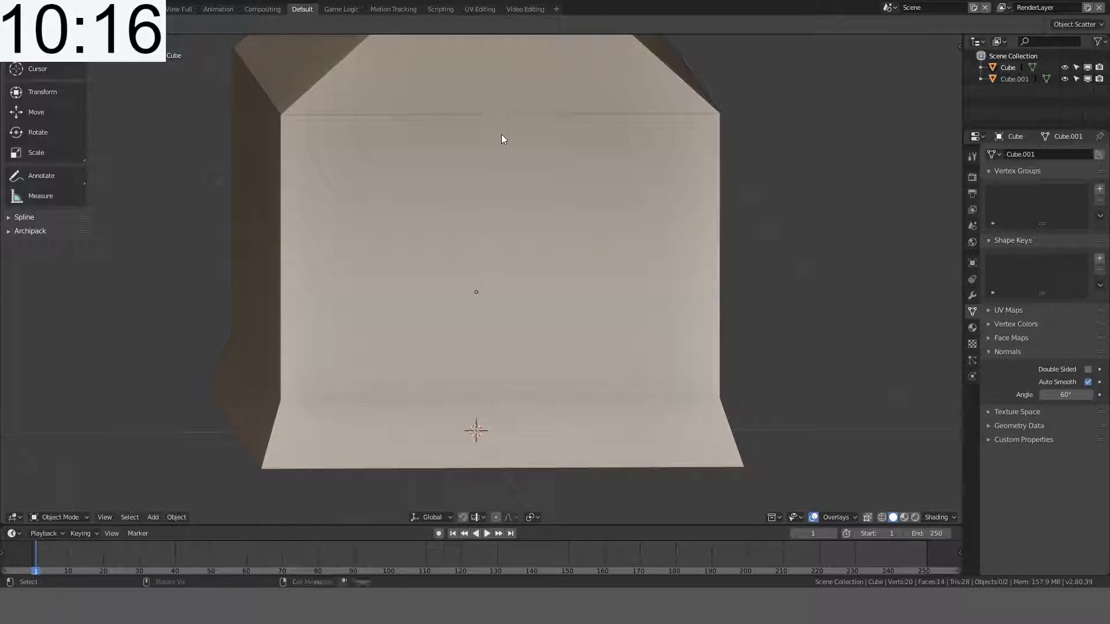
pyautogui.scroll(-3, 490, 211)
pyautogui.click(491, 213)
pyautogui.press('KP_1')
pyautogui.scroll(-2, 491, 214)
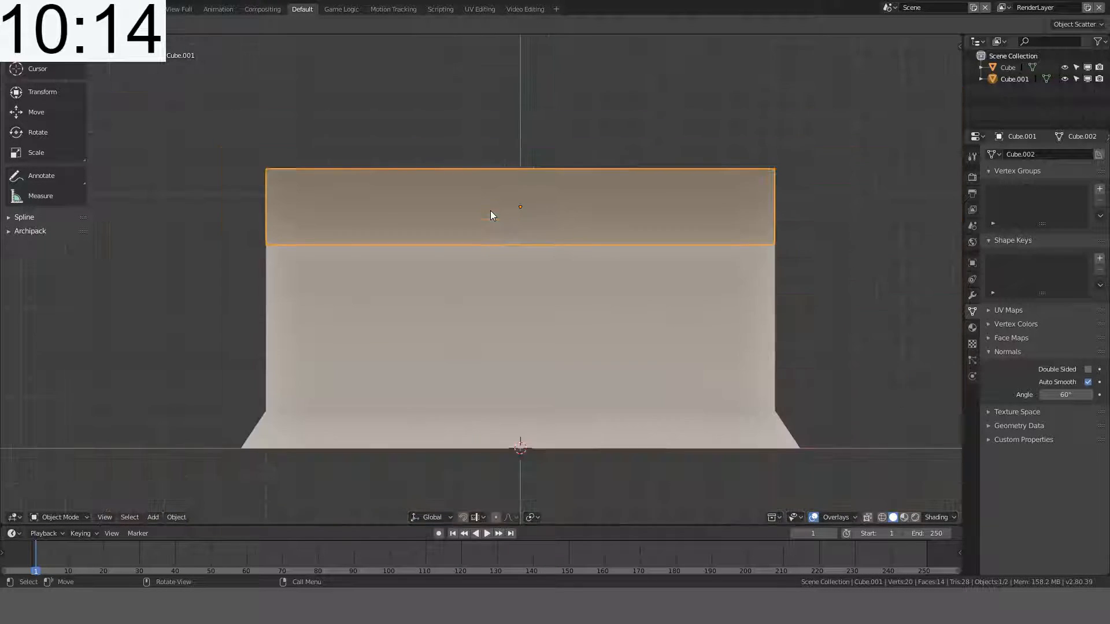
pyautogui.moveTo(490, 210); pyautogui.dragTo(533, 222, button='middle')
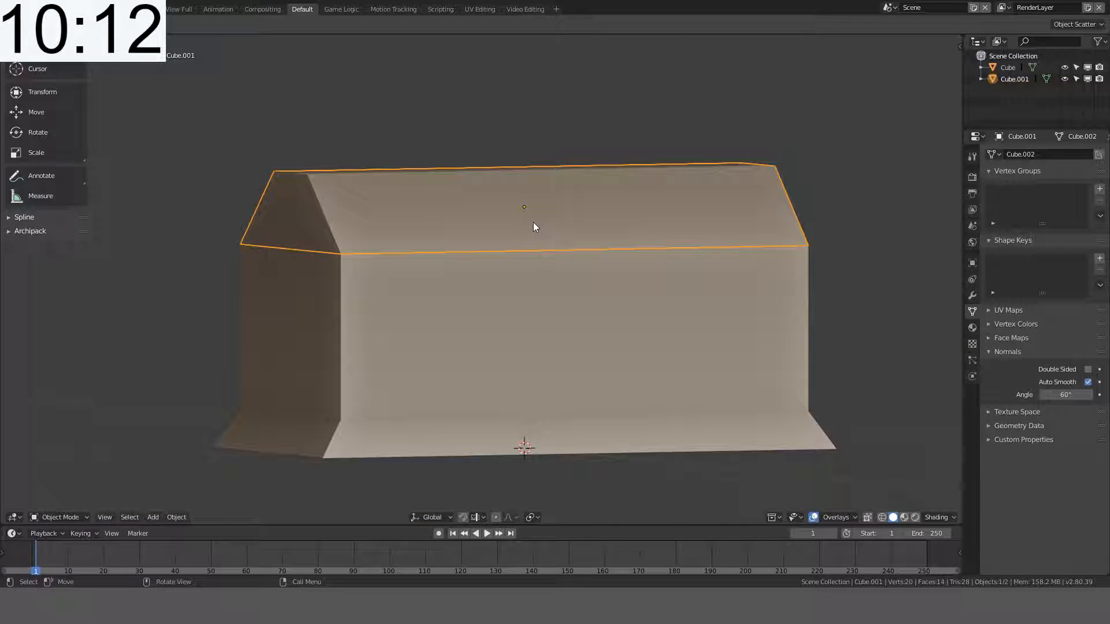
pyautogui.press('KP_1')
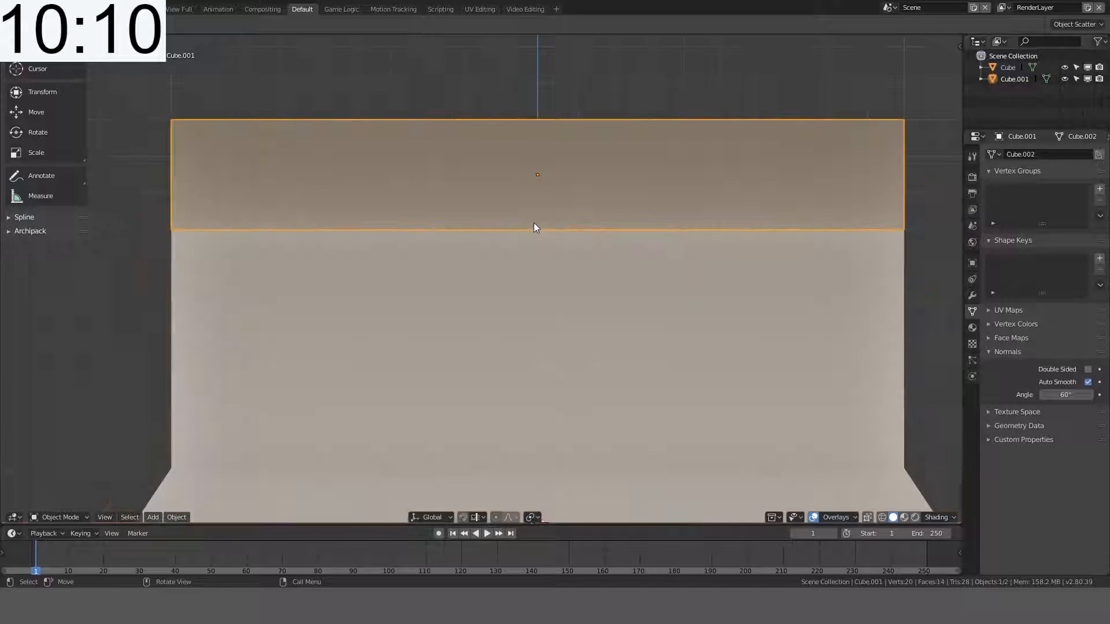
pyautogui.press('g')
pyautogui.press('z')
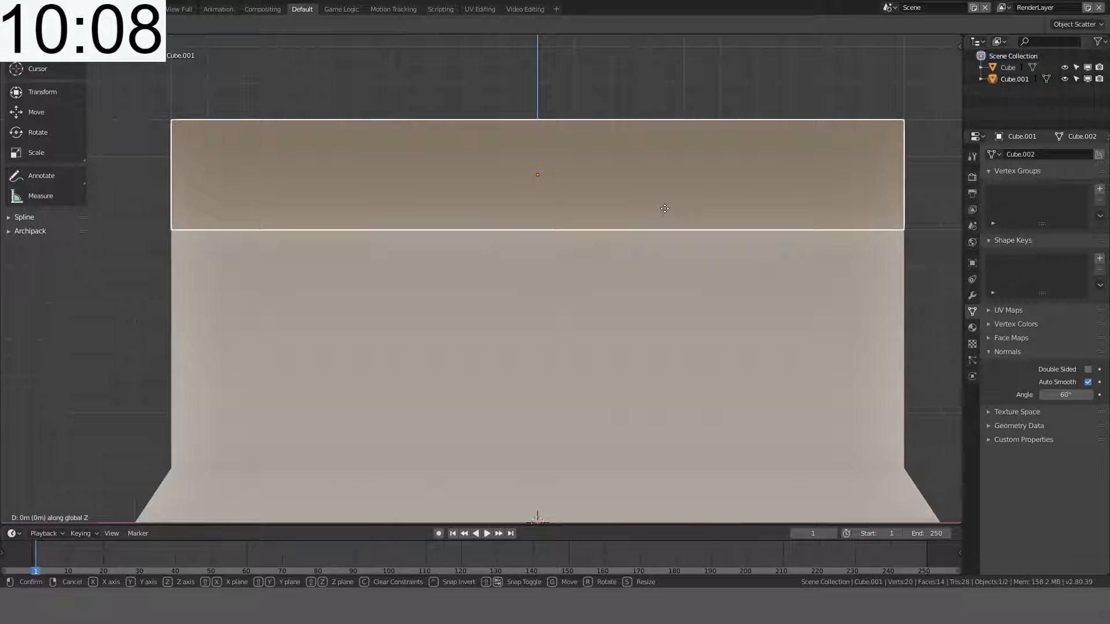
pyautogui.click(664, 206)
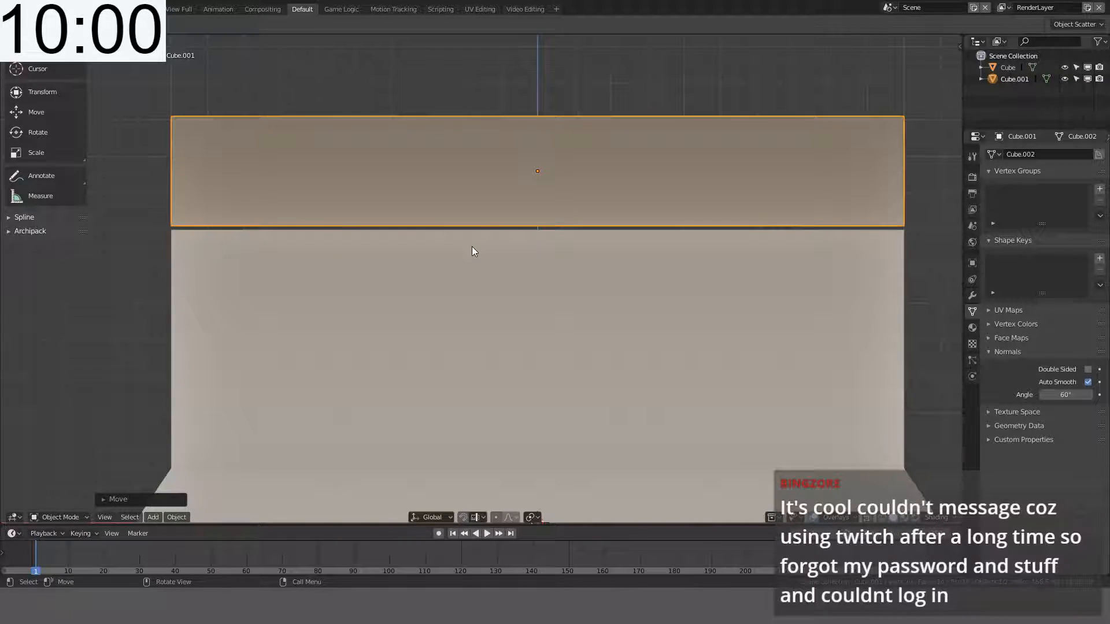
# Step: Select the casket body and open its modifier settings
pyautogui.moveTo(472, 247); pyautogui.dragTo(542, 268, button='middle')
pyautogui.click(463, 328)
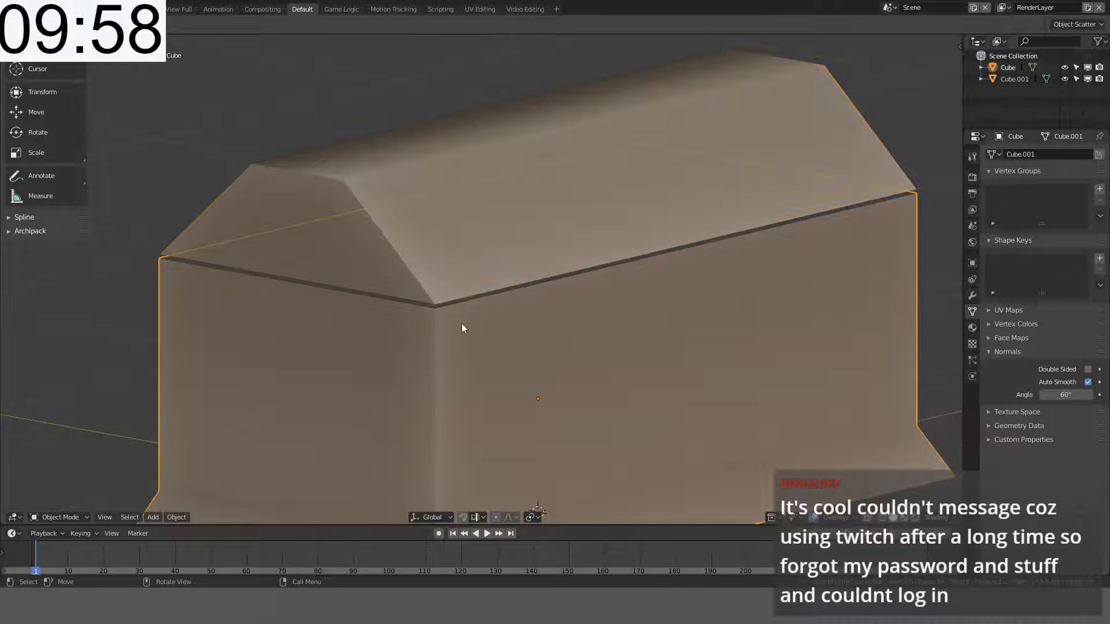
pyautogui.click(972, 296)
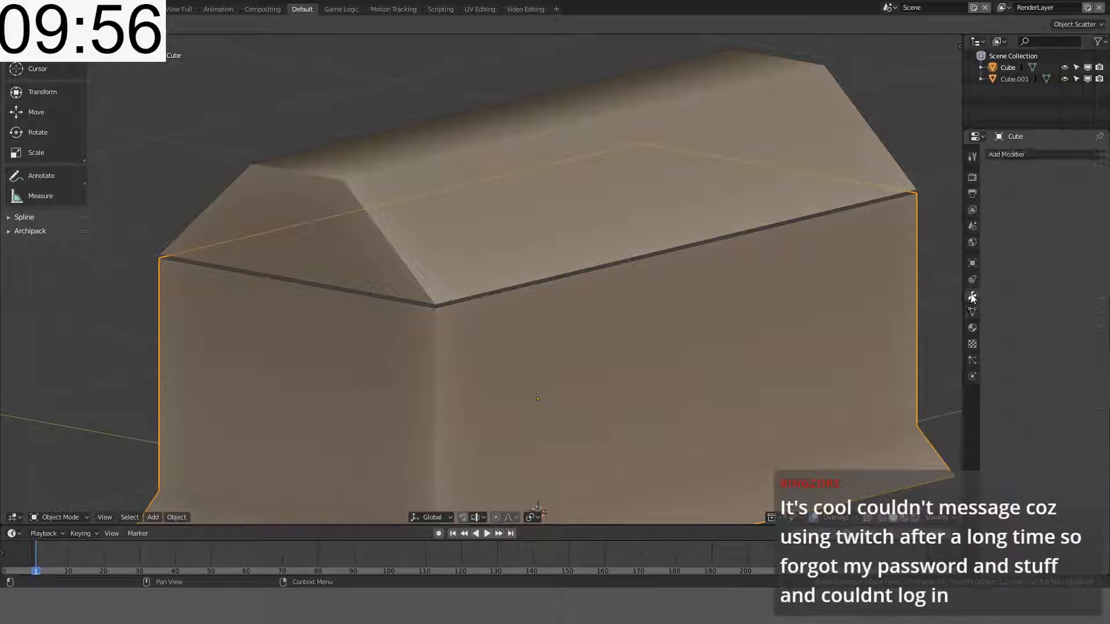
pyautogui.click(1008, 155)
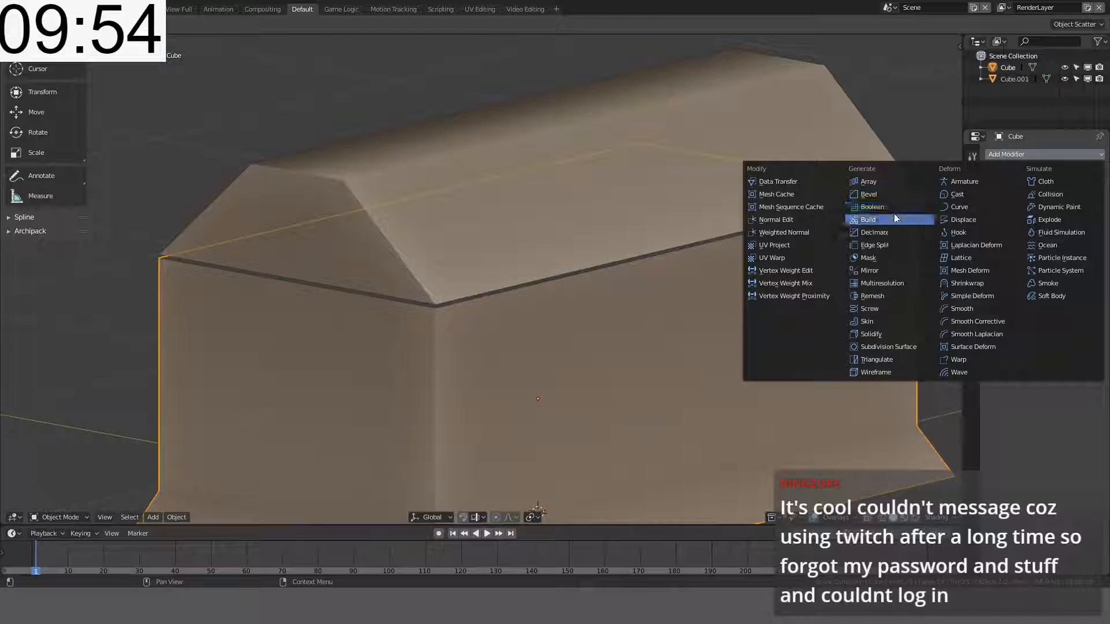
pyautogui.click(876, 346)
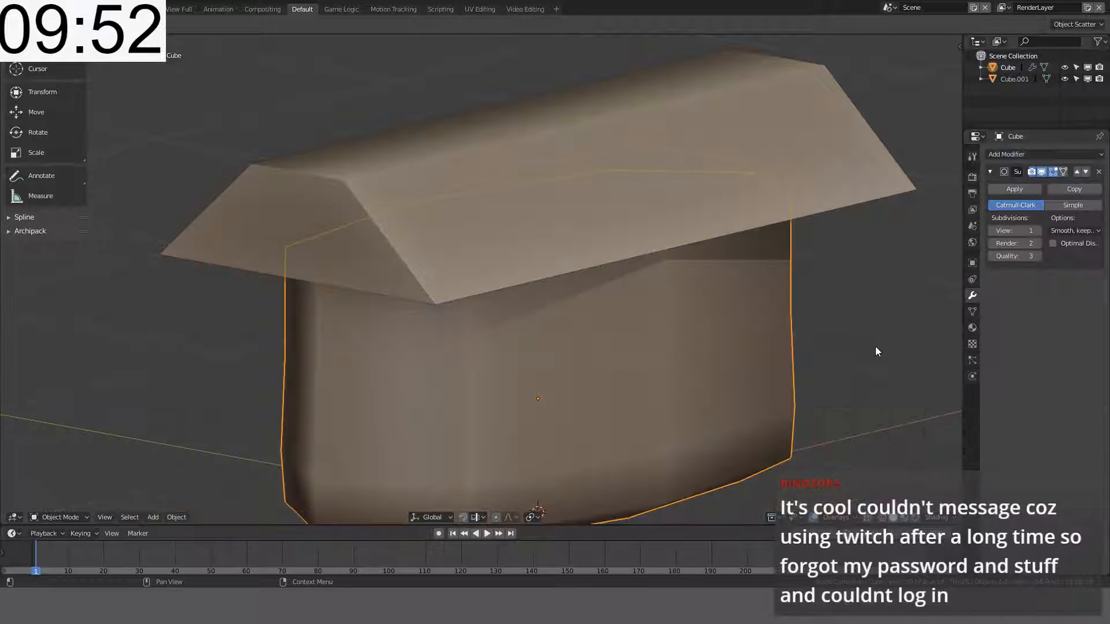
pyautogui.click(1098, 172)
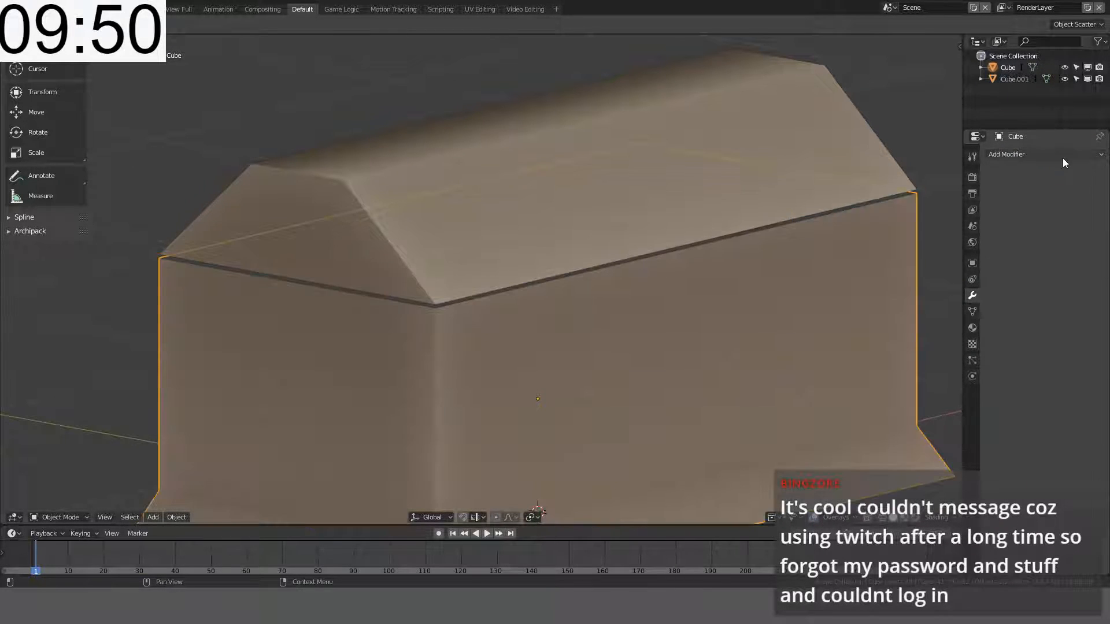
# Step: Add a Solidify modifier to the casket body
pyautogui.click(1062, 155)
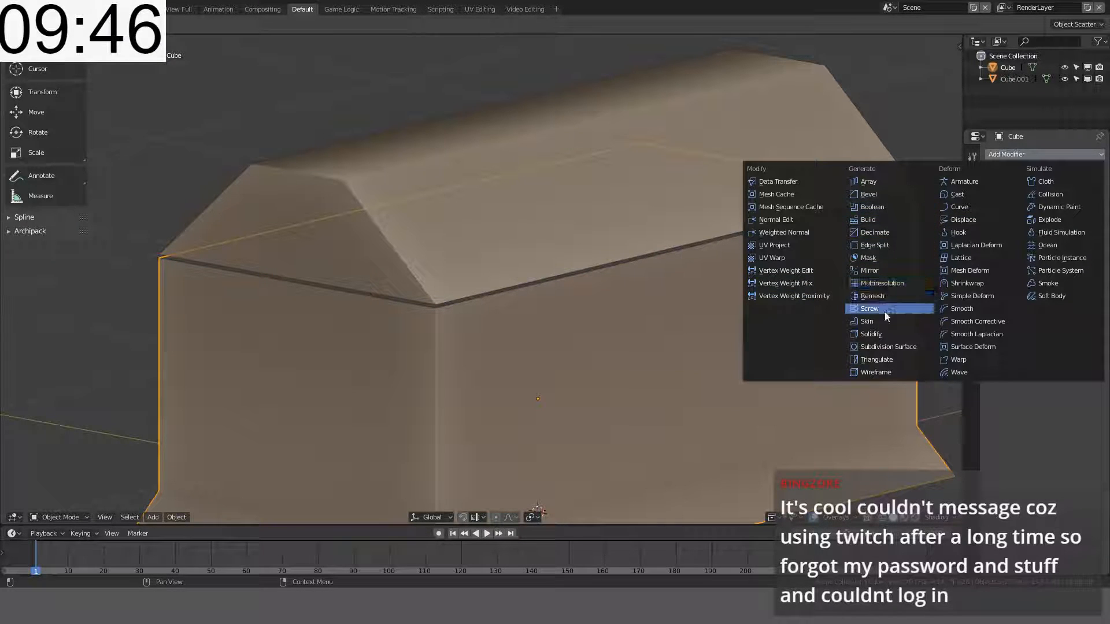
pyautogui.rightClick(884, 334)
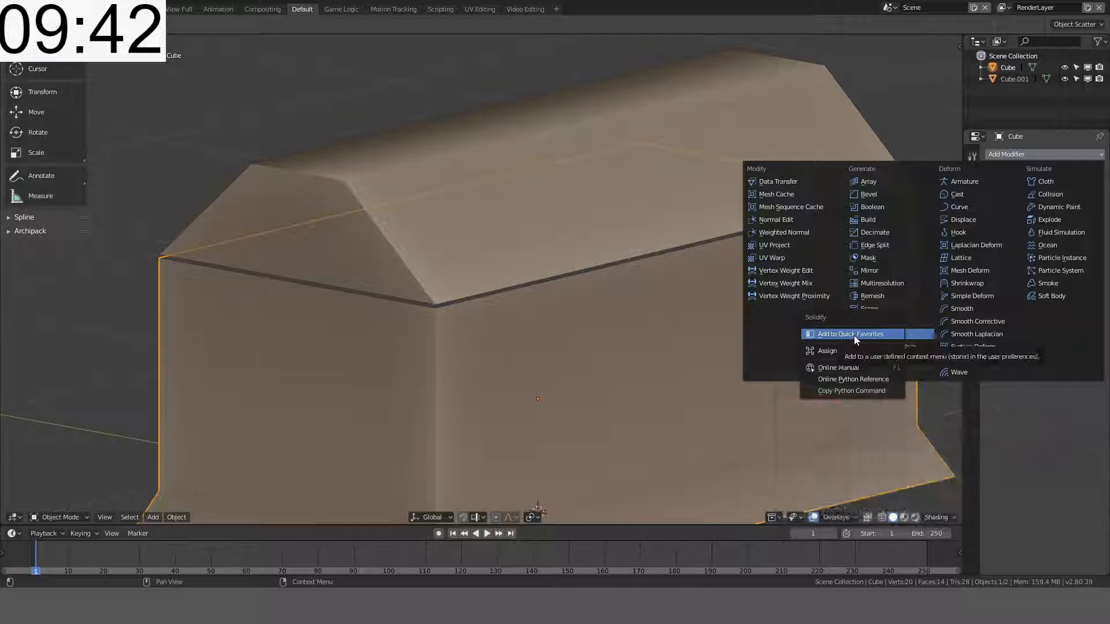
pyautogui.press('Escape')
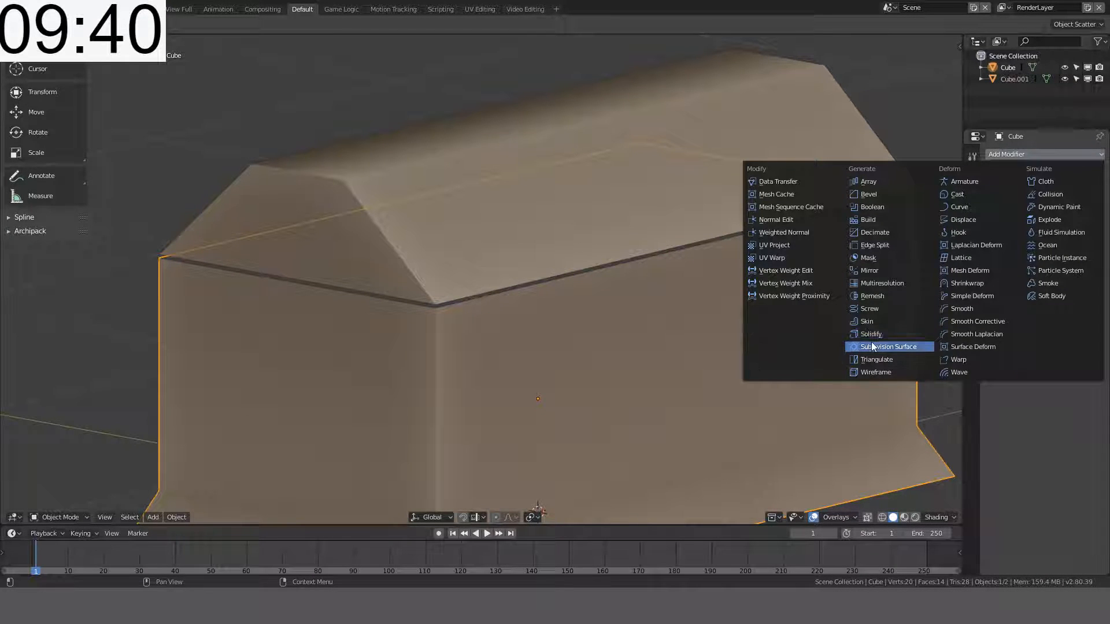
pyautogui.click(883, 335)
pyautogui.moveTo(624, 267); pyautogui.dragTo(638, 254, button='middle')
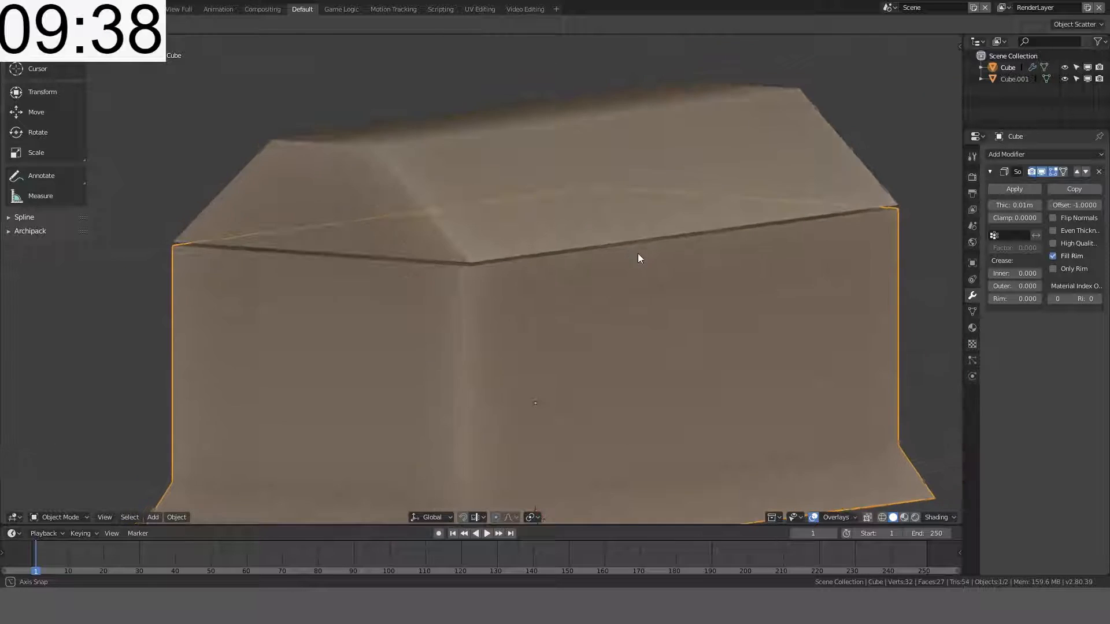
# Step: Hide the lid and select the body to expose its open interior and walls
pyautogui.click(568, 200)
pyautogui.press('h')
pyautogui.moveTo(585, 190); pyautogui.dragTo(555, 259, button='middle')
pyautogui.click(742, 186)
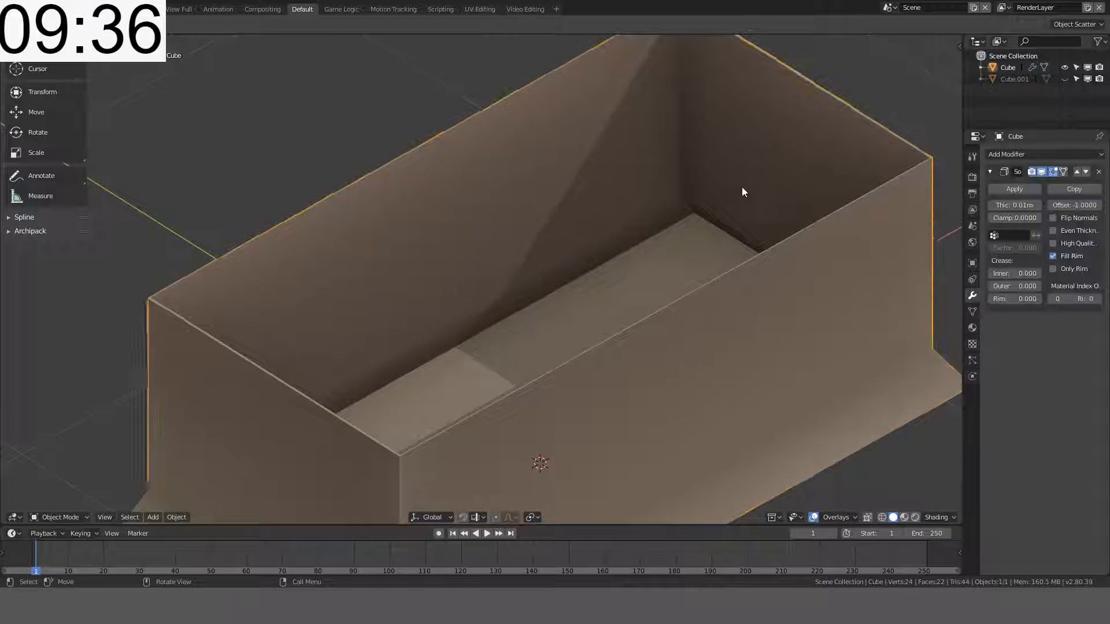
pyautogui.moveTo(741, 186); pyautogui.dragTo(824, 193, button='middle')
pyautogui.scroll(-2, 769, 211)
pyautogui.moveTo(684, 236); pyautogui.dragTo(509, 271, button='middle')
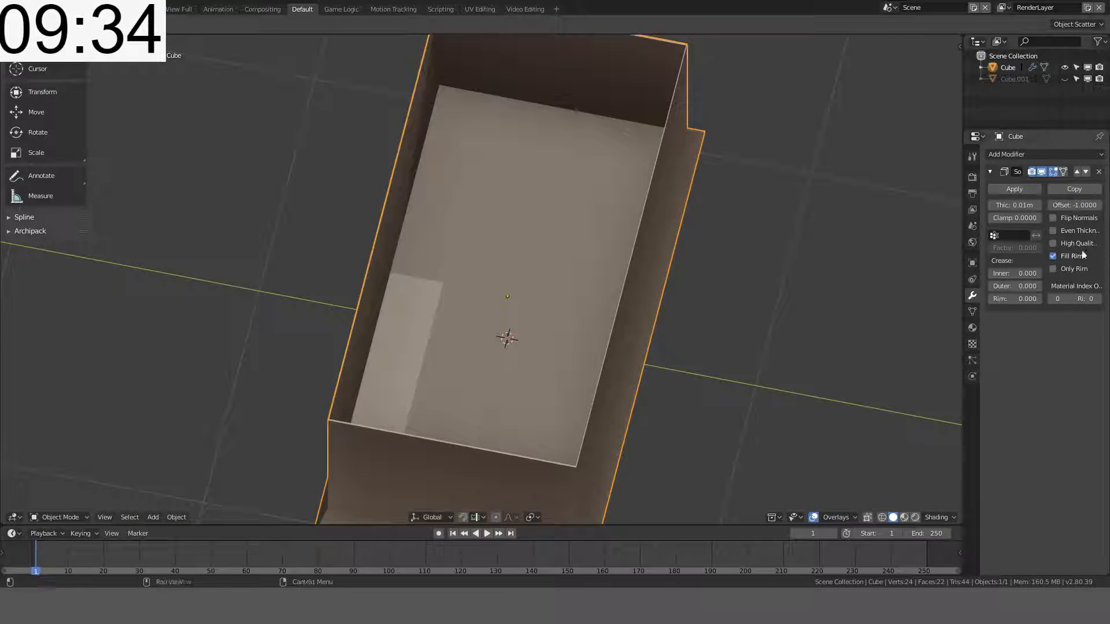
# Step: Set the body's Solidify thickness to 0.1 m and apply its object transforms
pyautogui.click(1011, 207)
pyautogui.write('0.1')
pyautogui.press('Return')
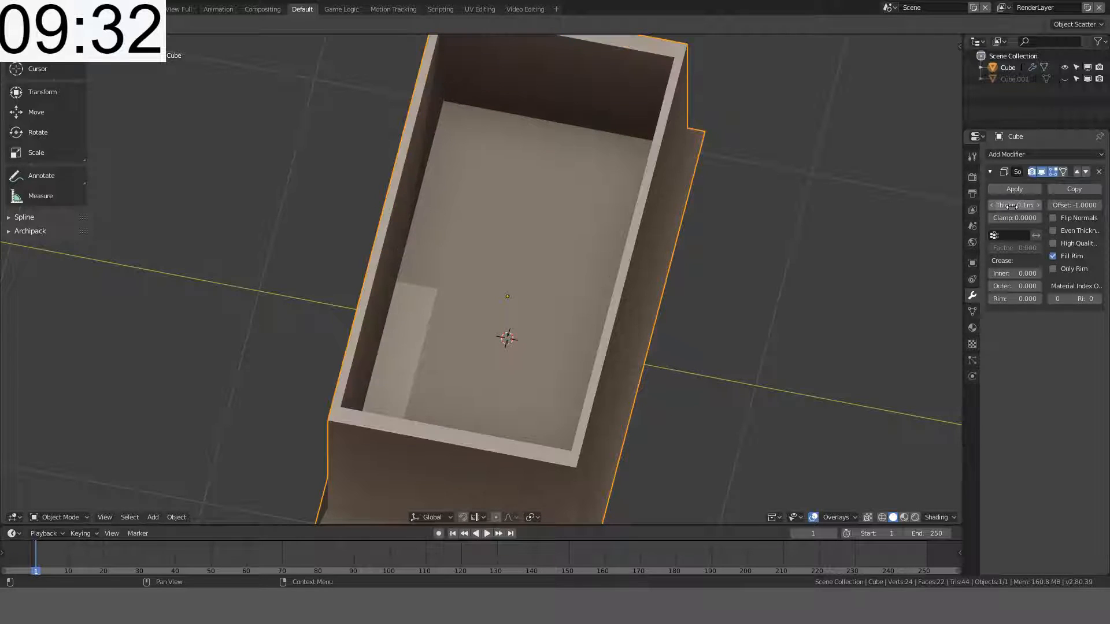
pyautogui.moveTo(727, 270); pyautogui.dragTo(634, 193, button='middle')
pyautogui.hotkey('ctrl', 'a')
pyautogui.click(651, 274)
# Step: Examine the body's inner walls and flared base in wireframe shading from several angles
pyautogui.press('Tab')
pyautogui.moveTo(458, 302); pyautogui.dragTo(515, 243, button='middle')
pyautogui.press('Tab')
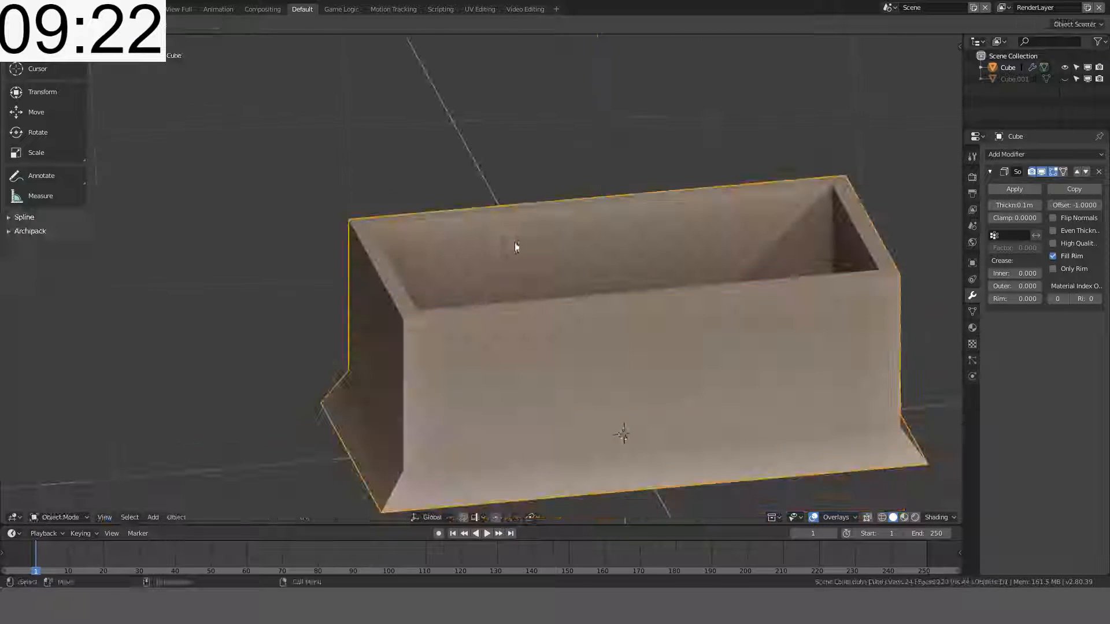
pyautogui.press('z')
pyautogui.click(482, 260)
pyautogui.moveTo(485, 277)
pyautogui.mouseDown(button='middle')
pyautogui.moveTo(568, 273)
pyautogui.moveTo(487, 322)
pyautogui.moveTo(401, 409)
pyautogui.mouseUp(button='middle')
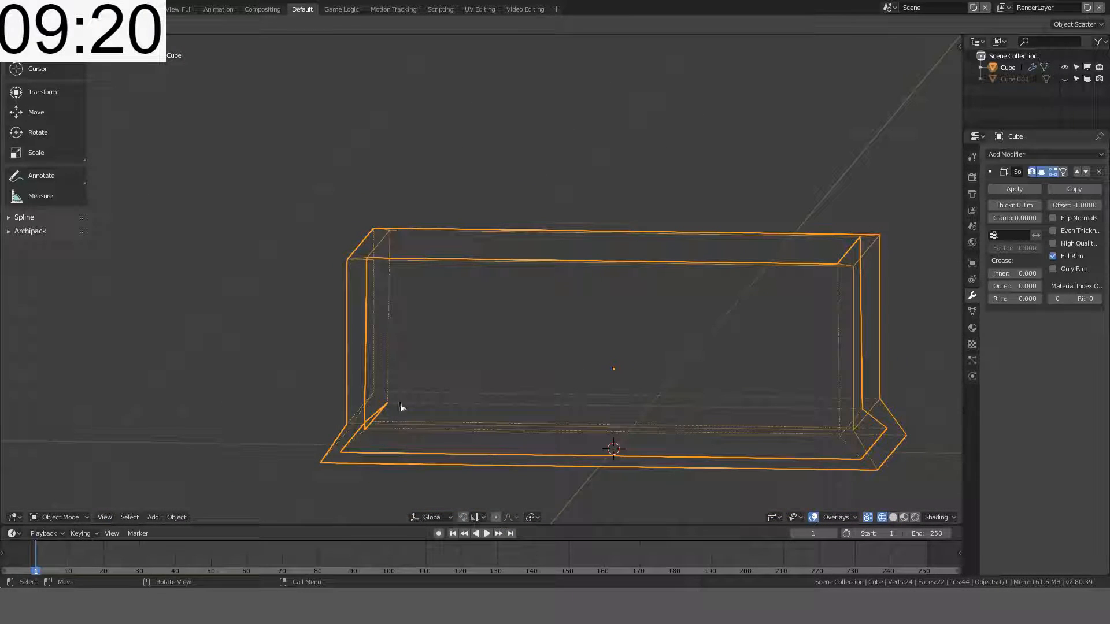
pyautogui.moveTo(367, 448); pyautogui.dragTo(445, 336, button='middle')
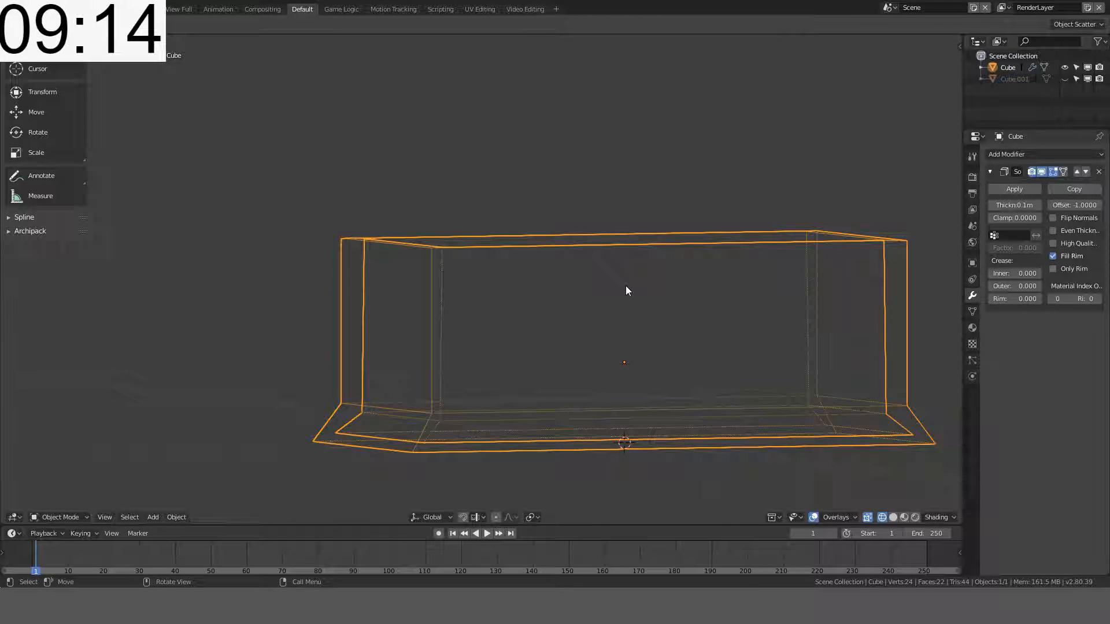
# Step: Check the body's wall thickness in wireframe from the front, return to solid shading and unhide the lid
pyautogui.moveTo(626, 286)
pyautogui.mouseDown(button='middle')
pyautogui.moveTo(613, 268)
pyautogui.moveTo(606, 287)
pyautogui.mouseUp(button='middle')
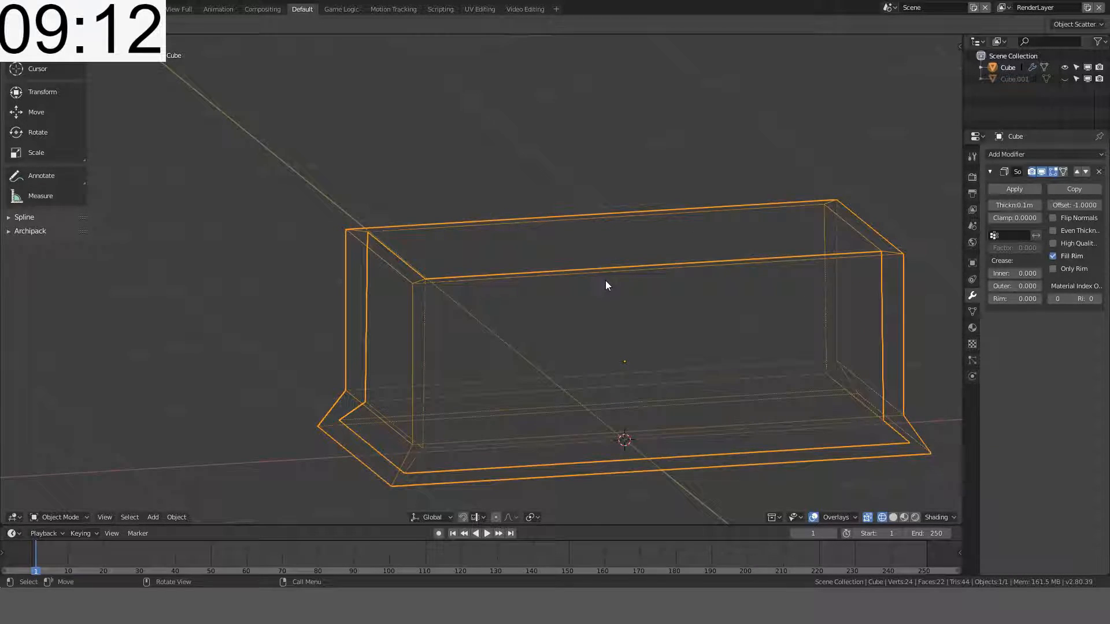
pyautogui.press('KP_1')
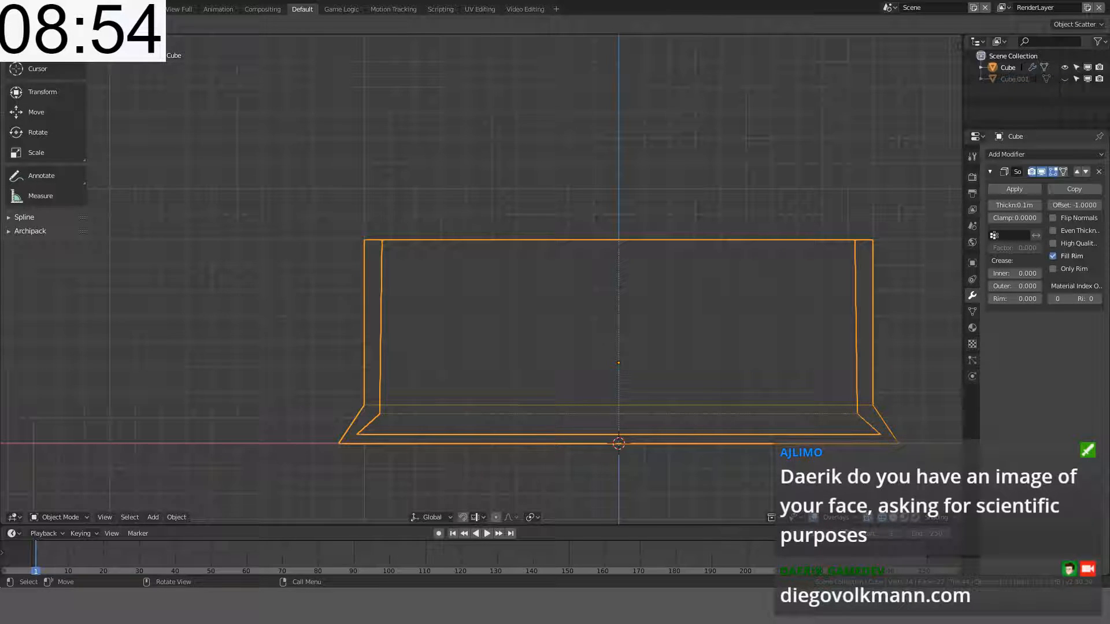
pyautogui.moveTo(915, 267); pyautogui.dragTo(899, 281, button='middle')
pyautogui.press('KP_1')
pyautogui.press('KP_8')
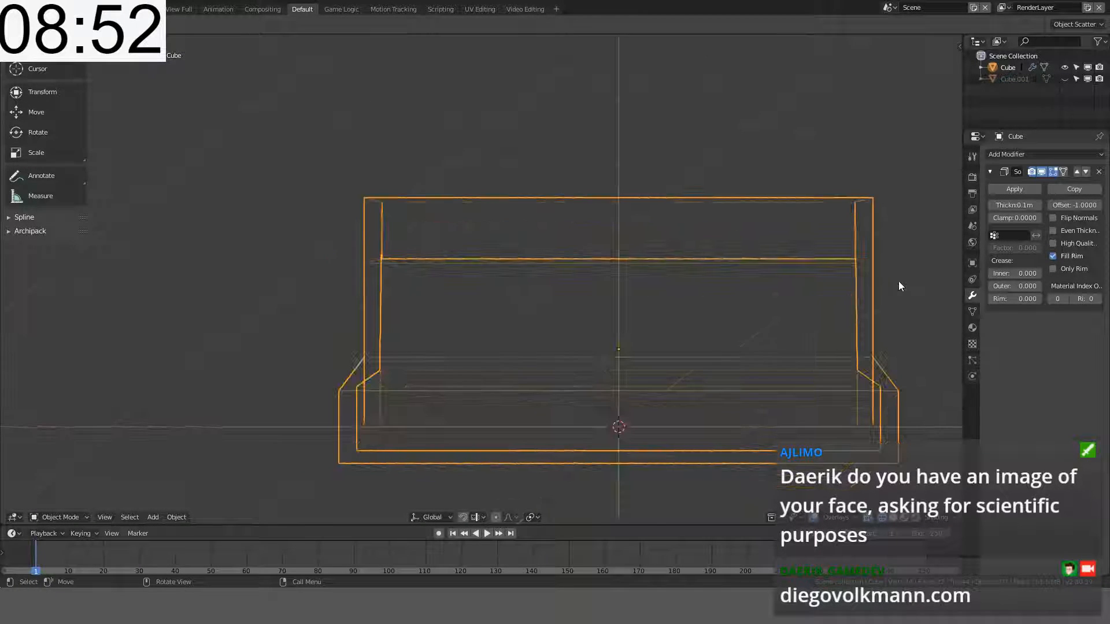
pyautogui.press('z')
pyautogui.press('z')
pyautogui.click(960, 243)
pyautogui.scroll(-3, 776, 225)
pyautogui.moveTo(775, 223)
pyautogui.mouseDown(button='middle')
pyautogui.moveTo(730, 248)
pyautogui.moveTo(662, 239)
pyautogui.mouseUp(button='middle')
pyautogui.hotkey('alt', 'h')
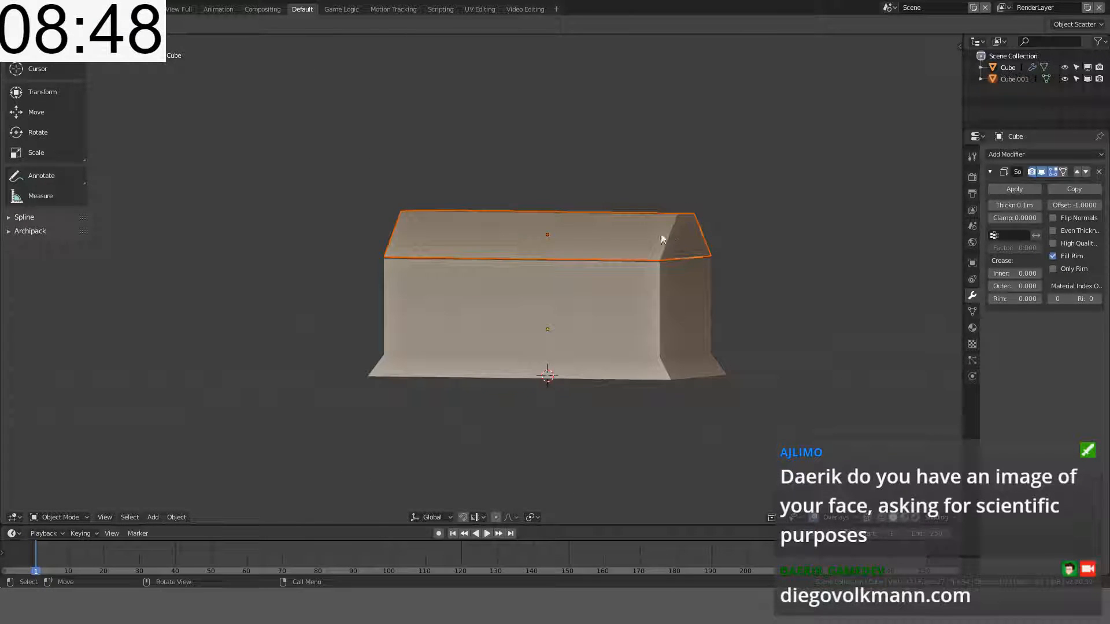
# Step: Hide the body and close the lid's open underside with a face across its bottom edge loop
pyautogui.click(630, 320)
pyautogui.press('h')
pyautogui.press('KP_Divide')
pyautogui.moveTo(630, 320); pyautogui.dragTo(590, 308, button='middle')
pyautogui.click(644, 229)
pyautogui.press('Tab')
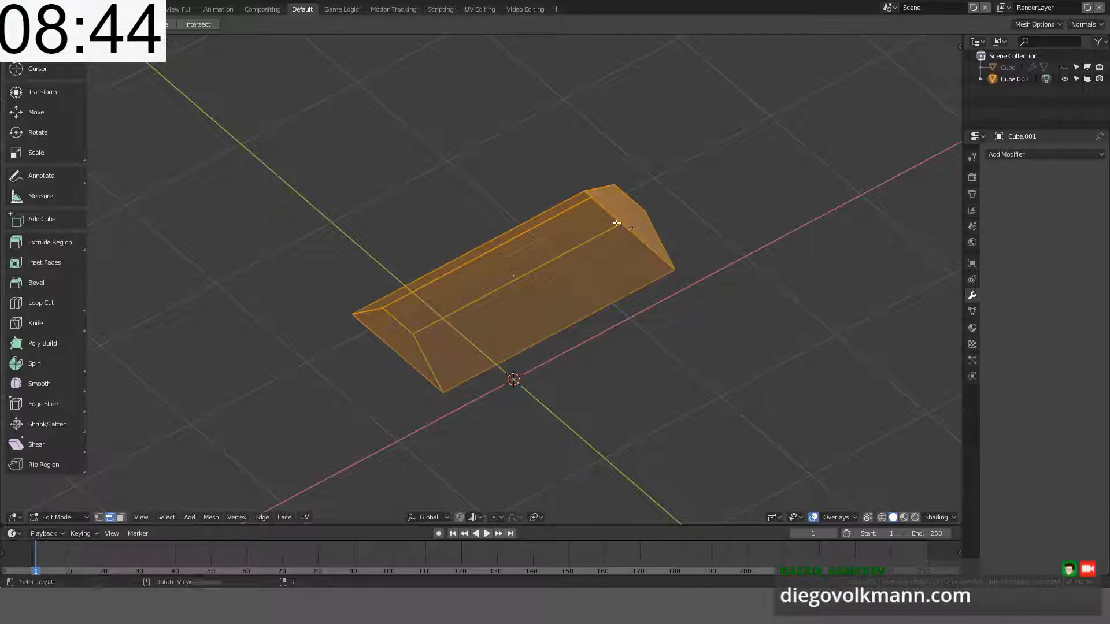
pyautogui.keyDown('alt'); pyautogui.click(617, 223); pyautogui.keyUp('alt')
pyautogui.press('e')
pyautogui.click(619, 218)
pyautogui.press('f')
pyautogui.moveTo(654, 231); pyautogui.dragTo(644, 304, button='middle')
pyautogui.press('Tab')
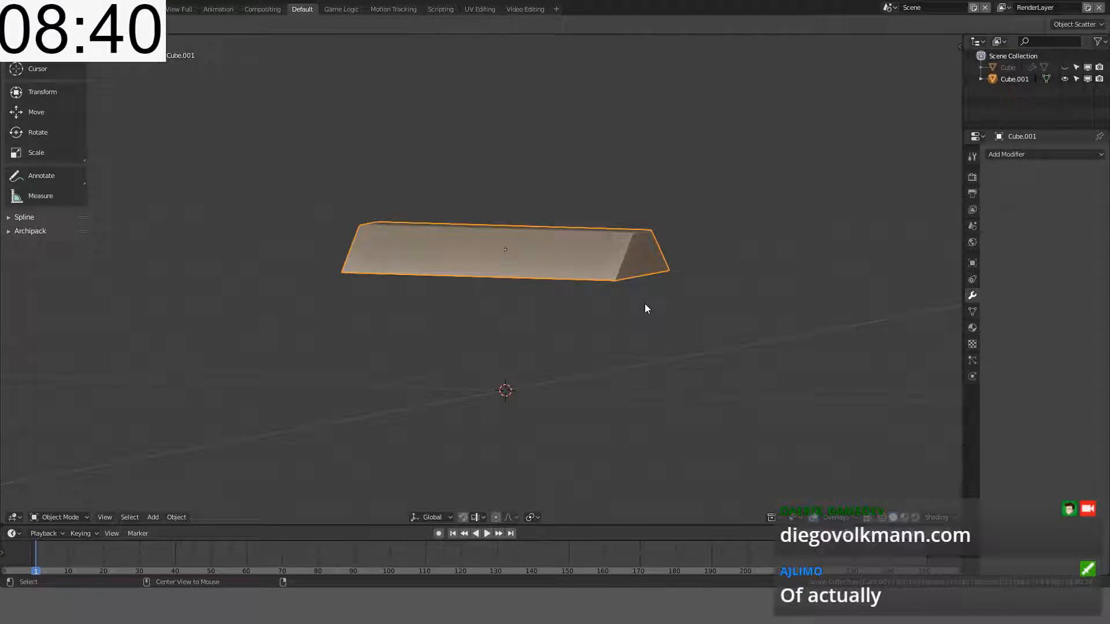
# Step: Unhide the body and examine the seam between it and the lid from the front and at an angle
pyautogui.hotkey('alt', 'h')
pyautogui.scroll(3, 726, 310)
pyautogui.moveTo(726, 310); pyautogui.dragTo(691, 293, button='middle')
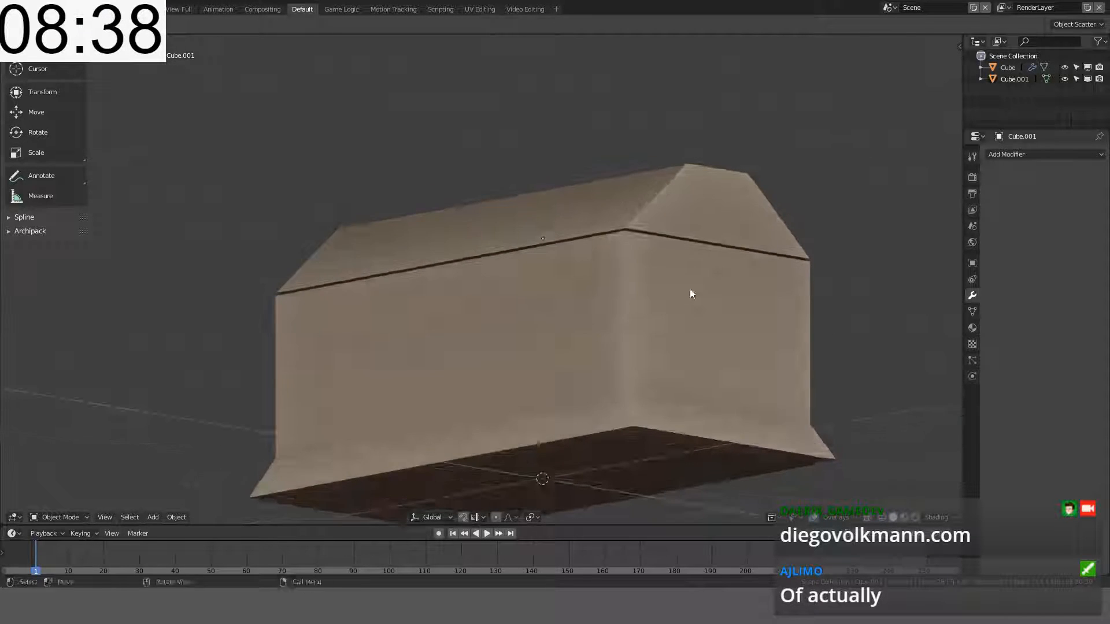
pyautogui.press('KP_1')
pyautogui.scroll(3, 515, 302)
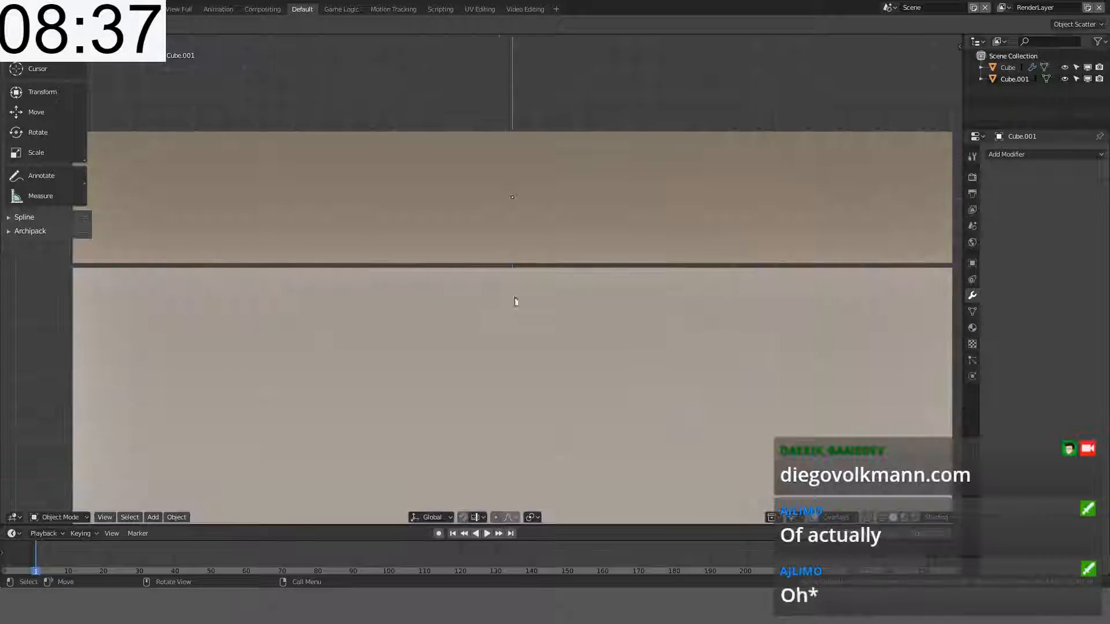
pyautogui.click(263, 227)
pyautogui.moveTo(322, 185); pyautogui.dragTo(401, 193, button='middle')
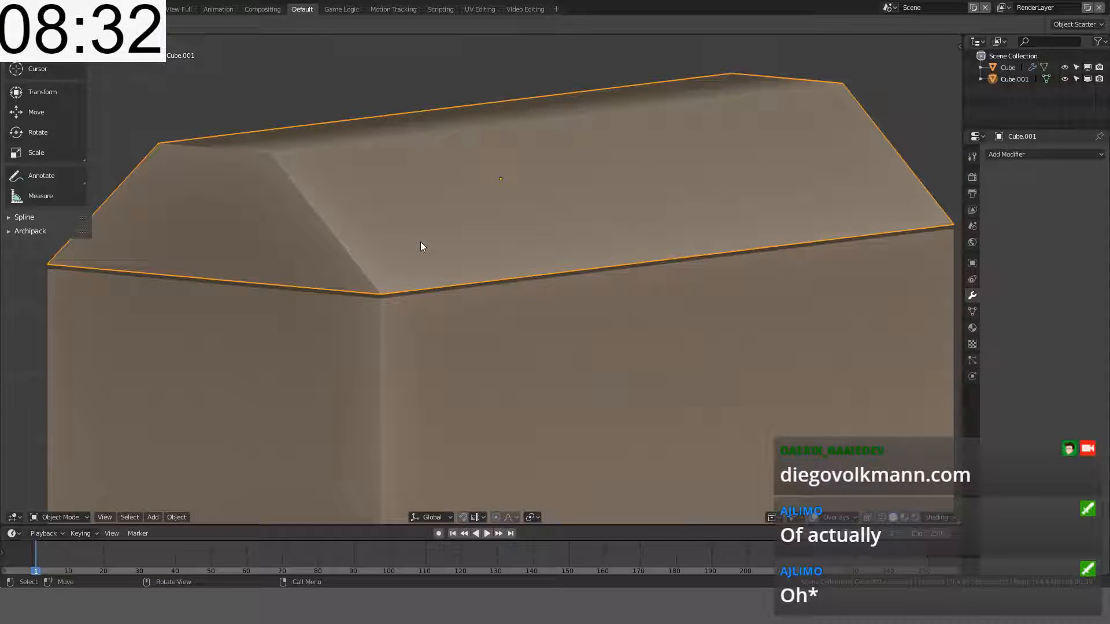
# Step: Try to bevel the edge loop around the body's top rim
pyautogui.click(395, 312)
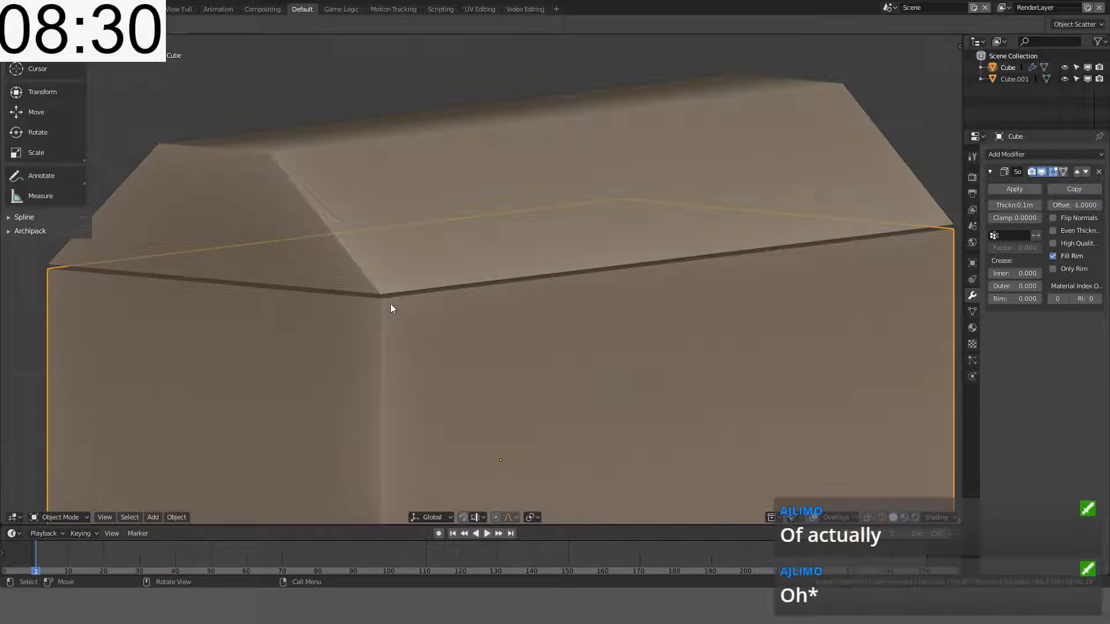
pyautogui.press('Tab')
pyautogui.hotkey('alt', 'a')
pyautogui.keyDown('alt'); pyautogui.click(402, 298); pyautogui.keyUp('alt')
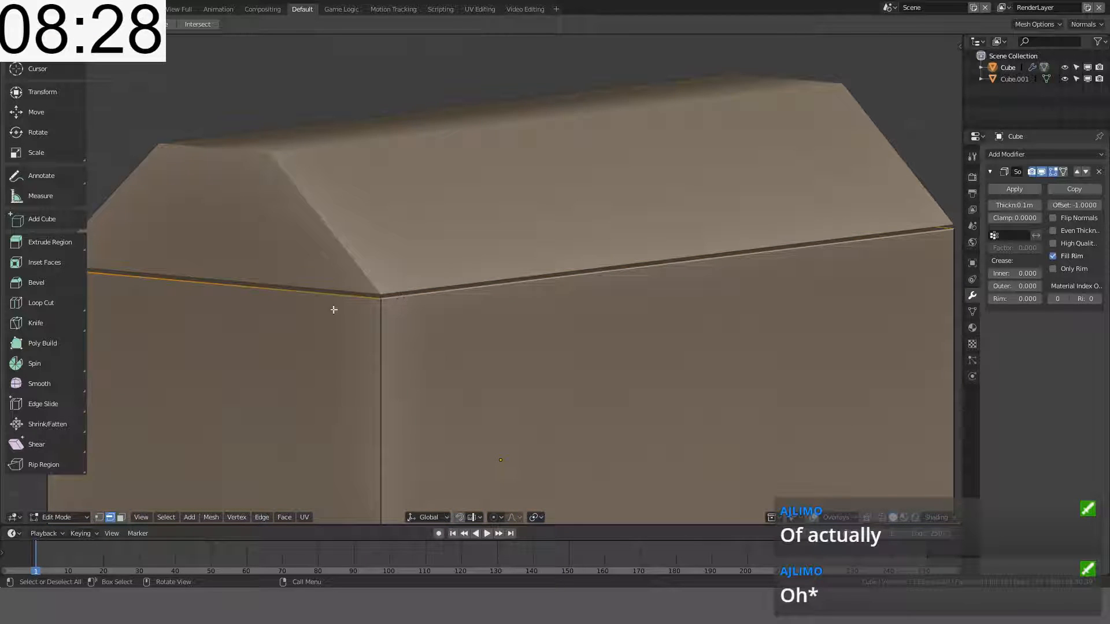
pyautogui.moveTo(317, 305); pyautogui.dragTo(618, 305, button='middle')
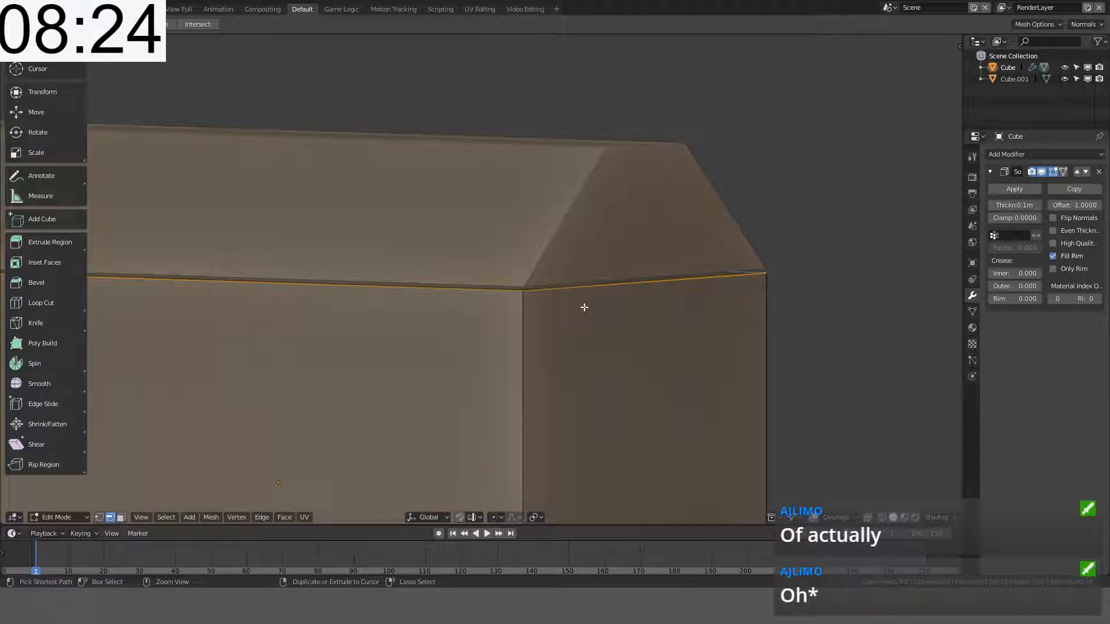
pyautogui.hotkey('ctrl', 'b')
pyautogui.click(638, 326)
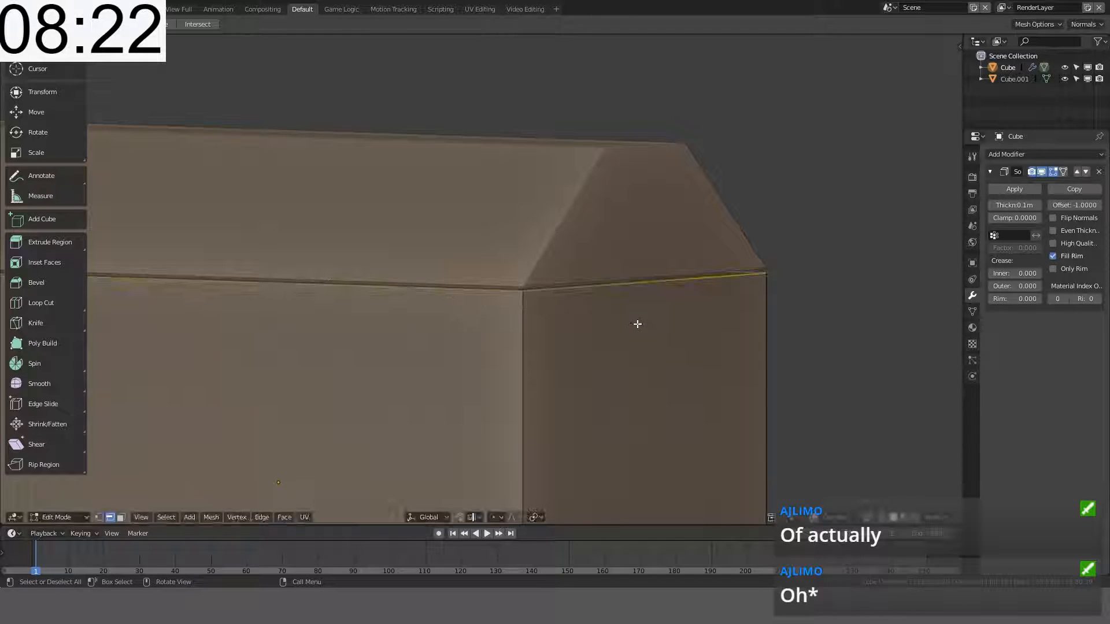
pyautogui.hotkey('ctrl', 'b')
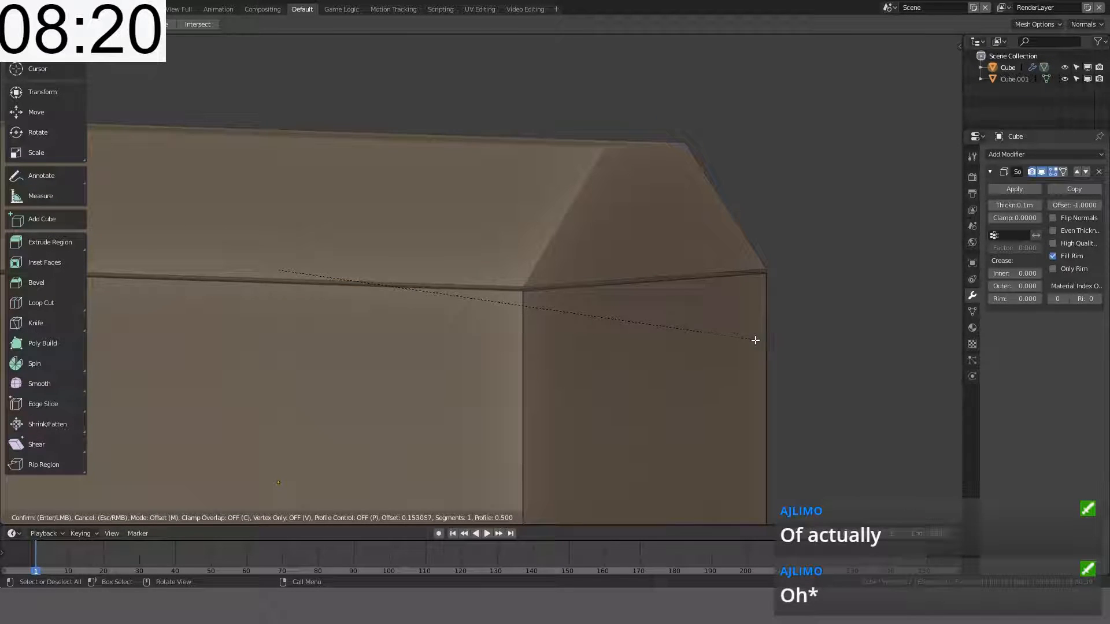
pyautogui.click(654, 319)
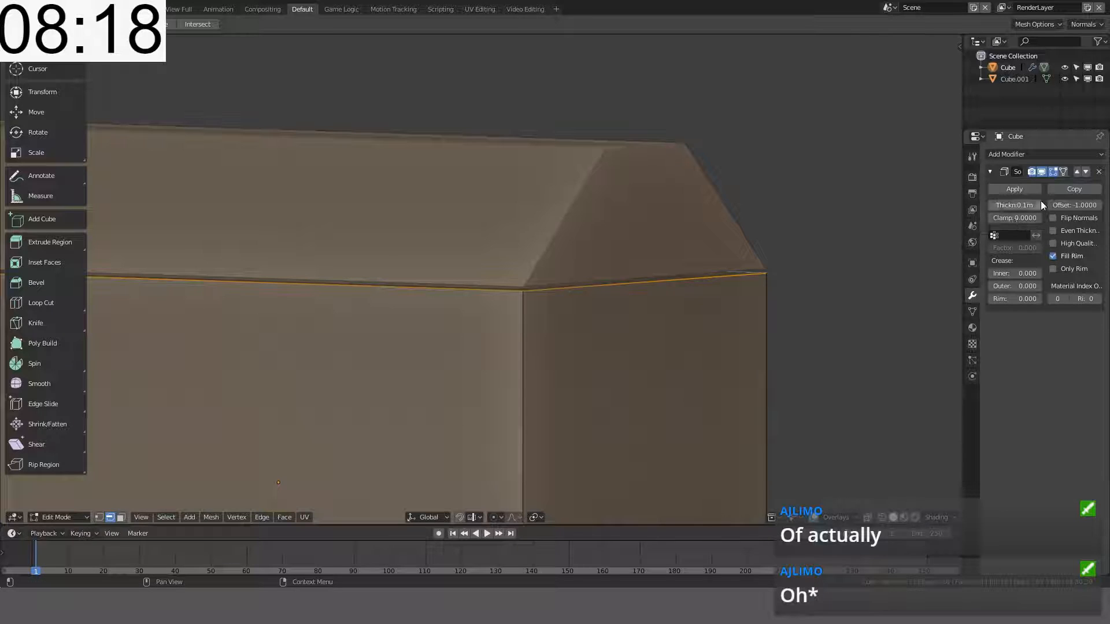
pyautogui.hotkey('ctrl', 'b')
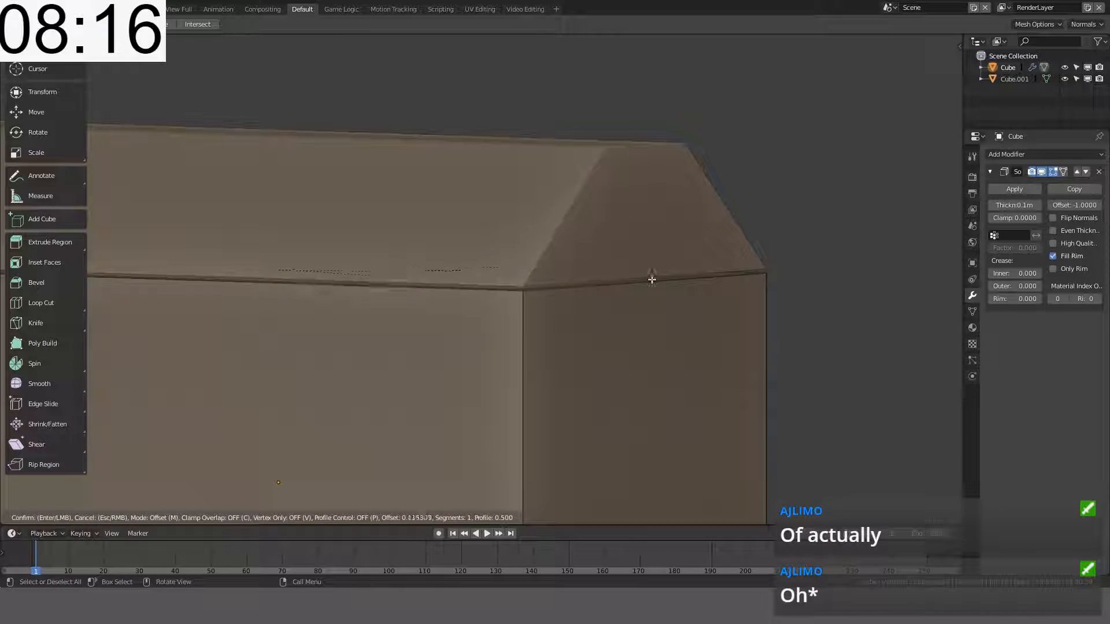
pyautogui.click(711, 302)
pyautogui.moveTo(715, 303); pyautogui.dragTo(664, 312, button='middle')
pyautogui.hotkey('ctrl', 'b')
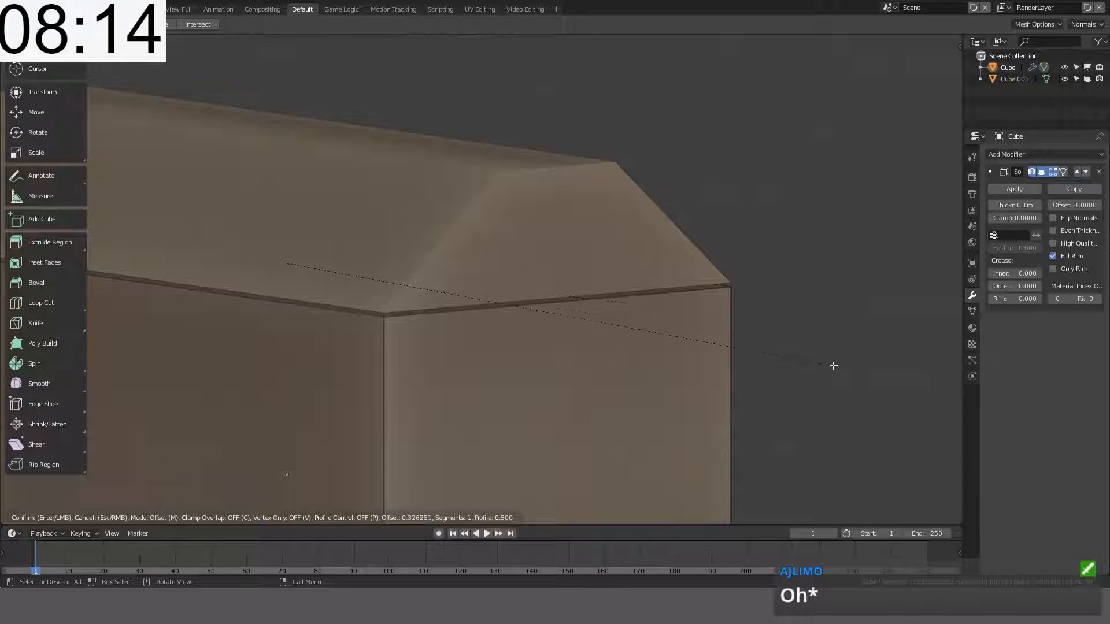
pyautogui.click(874, 376)
pyautogui.moveTo(874, 376); pyautogui.dragTo(790, 370, button='middle')
# Step: Add a loop cut just below the body's top rim and scale the rim slightly inward to form a chamfer
pyautogui.press('KP_1')
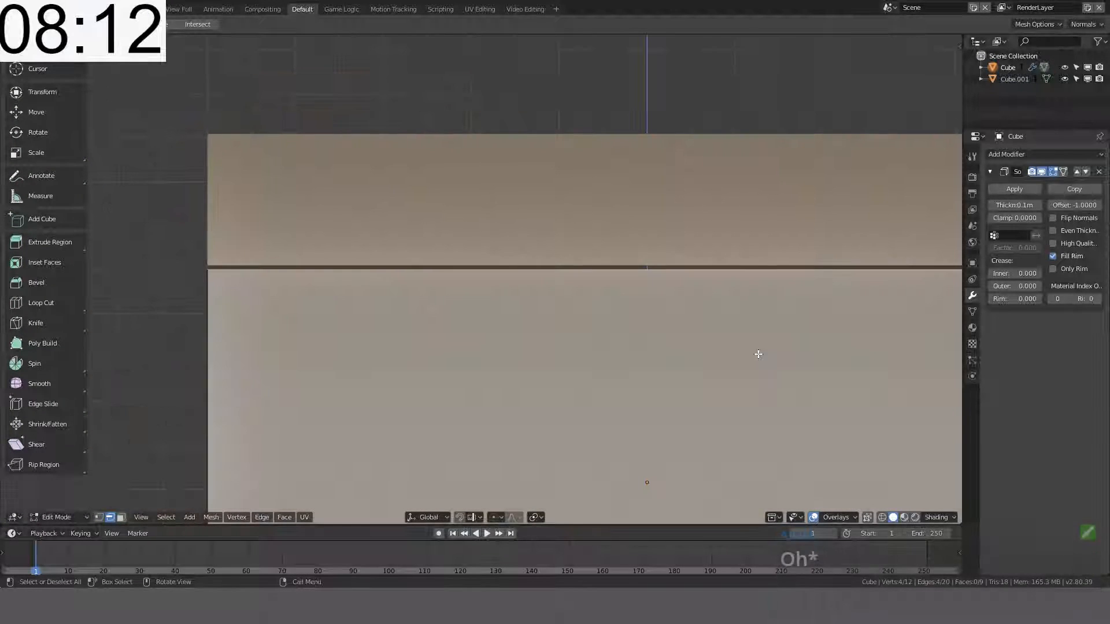
pyautogui.scroll(-2, 254, 316)
pyautogui.click(274, 322)
pyautogui.hotkey('ctrl', 'r')
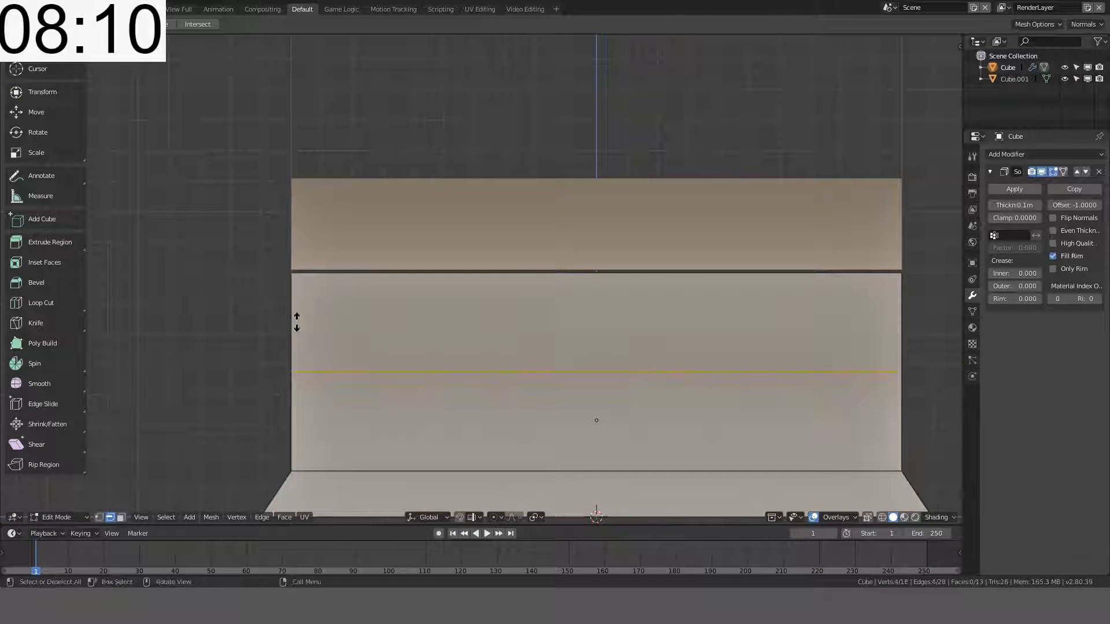
pyautogui.click(297, 317)
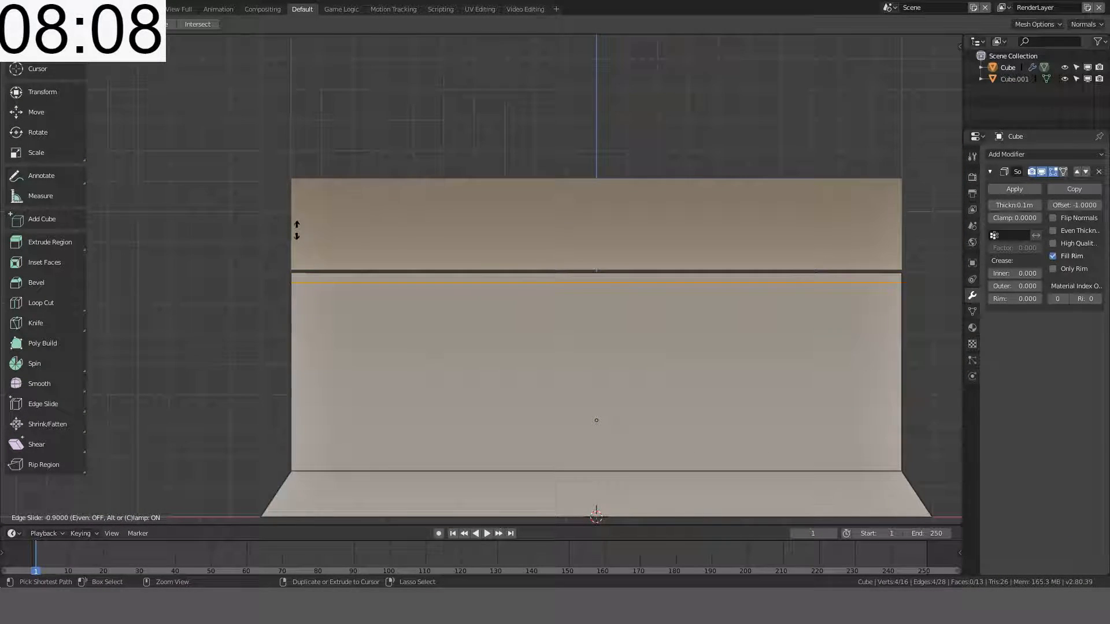
pyautogui.click(296, 230)
pyautogui.press('s')
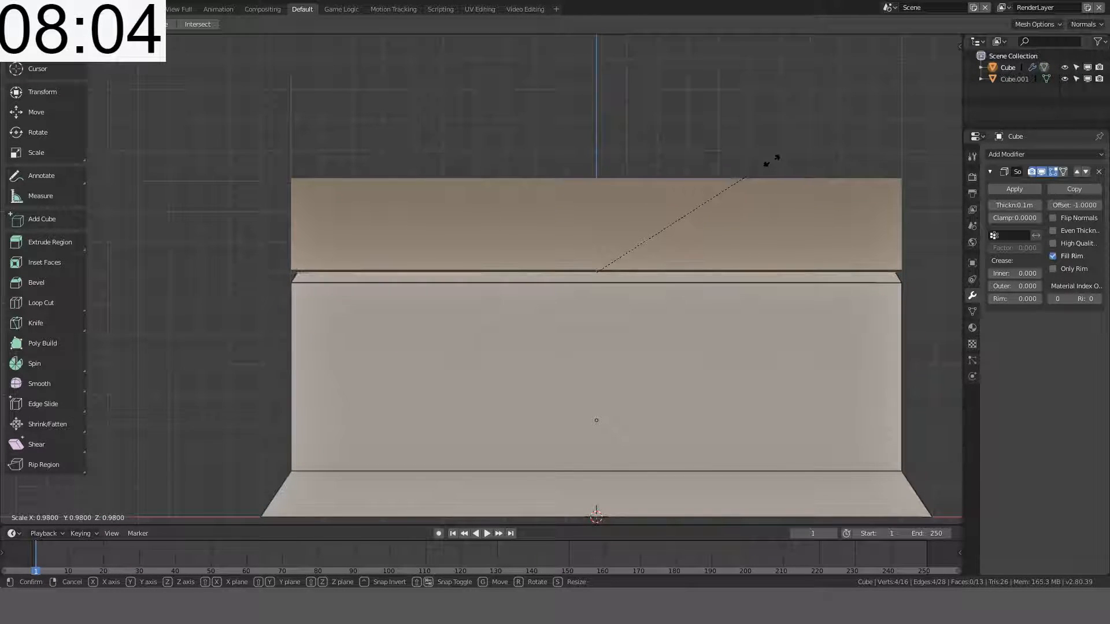
pyautogui.click(789, 159)
# Step: Lower the lid along the Z axis until its underside rests on the body's rim
pyautogui.press('Tab')
pyautogui.moveTo(538, 231); pyautogui.dragTo(717, 237, button='middle')
pyautogui.click(543, 233)
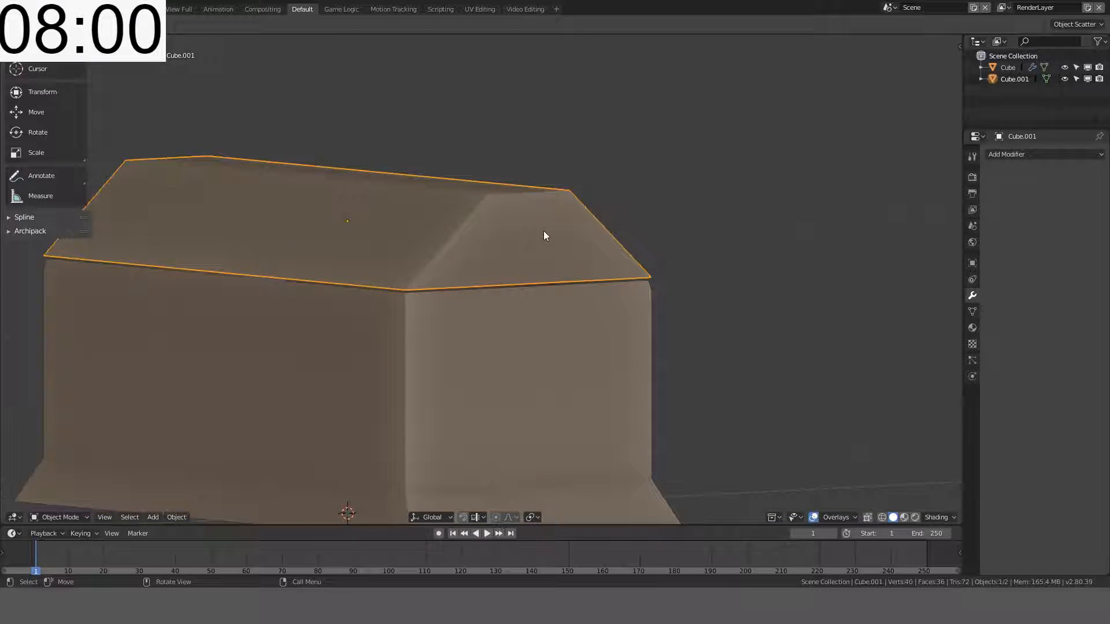
pyautogui.press('KP_1')
pyautogui.scroll(4, 335, 166)
pyautogui.press('g')
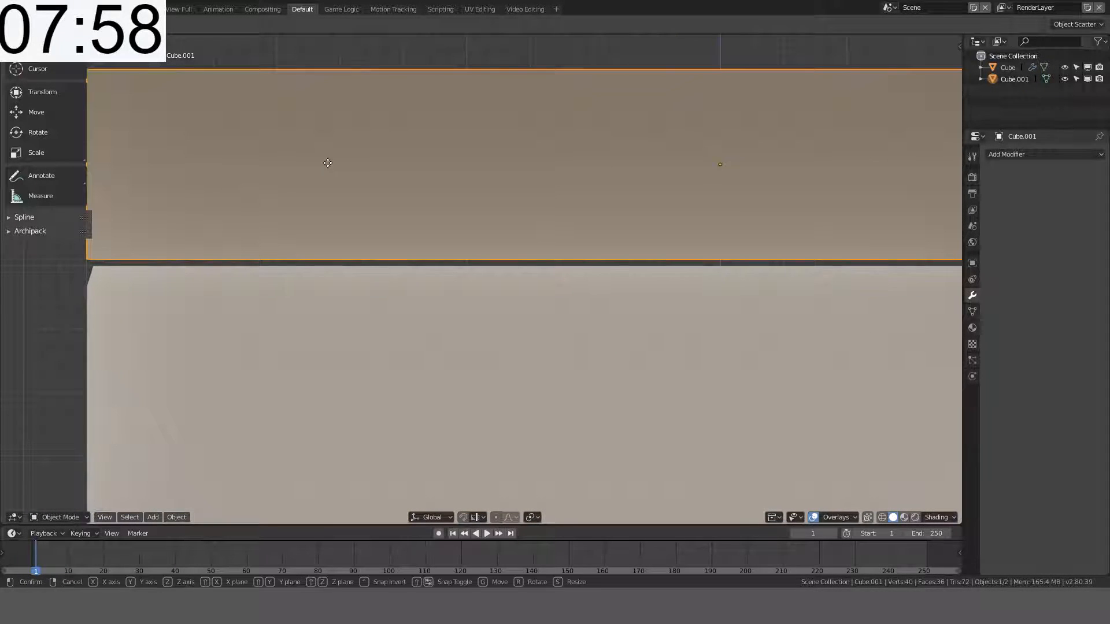
pyautogui.press('z')
pyautogui.click(335, 171)
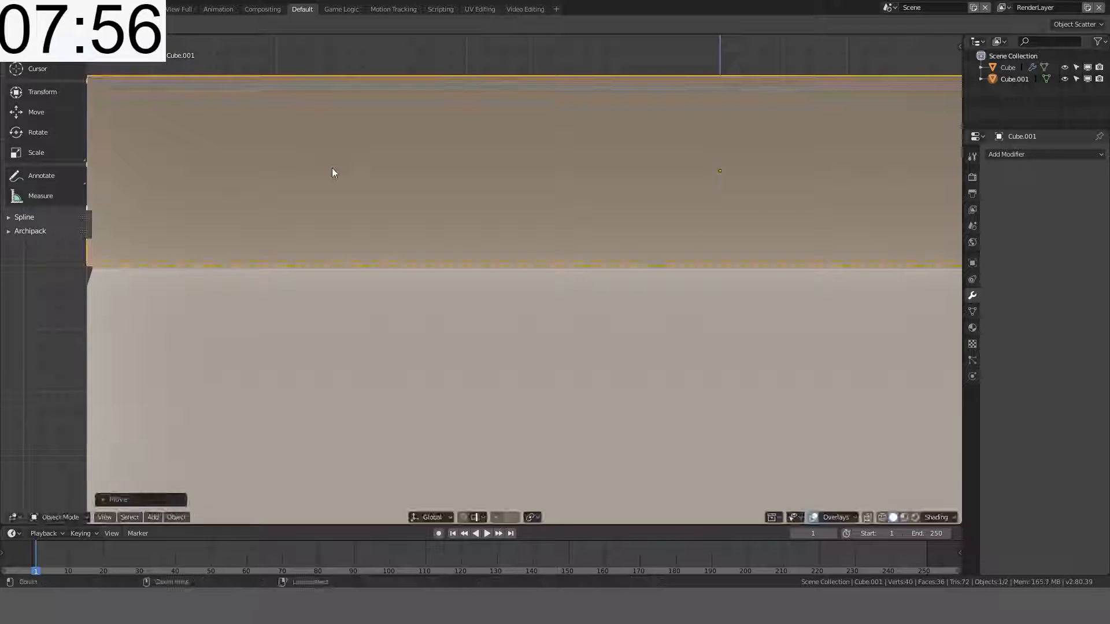
# Step: Select the edge loop around the lid's bottom rim and try a bevel on it
pyautogui.click(176, 284)
pyautogui.moveTo(178, 287); pyautogui.dragTo(589, 281, button='middle')
pyautogui.click(567, 270)
pyautogui.press('Tab')
pyautogui.hotkey('alt', 'a')
pyautogui.click(573, 310)
pyautogui.scroll(-3, 502, 303)
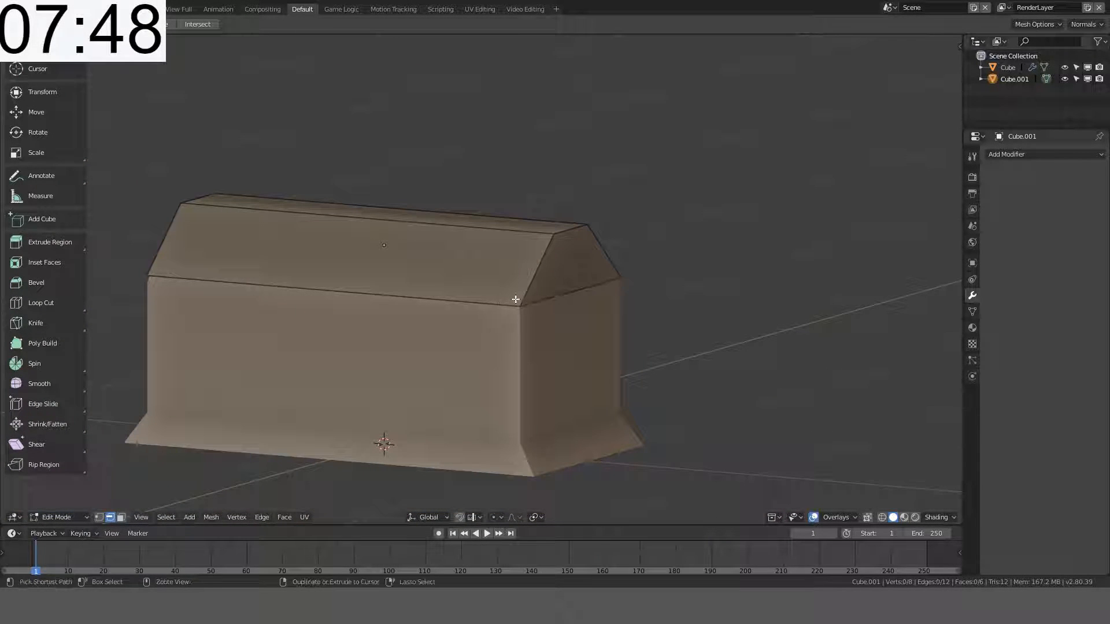
pyautogui.keyDown('alt'); pyautogui.click(515, 299); pyautogui.keyUp('alt')
pyautogui.hotkey('ctrl', 'b')
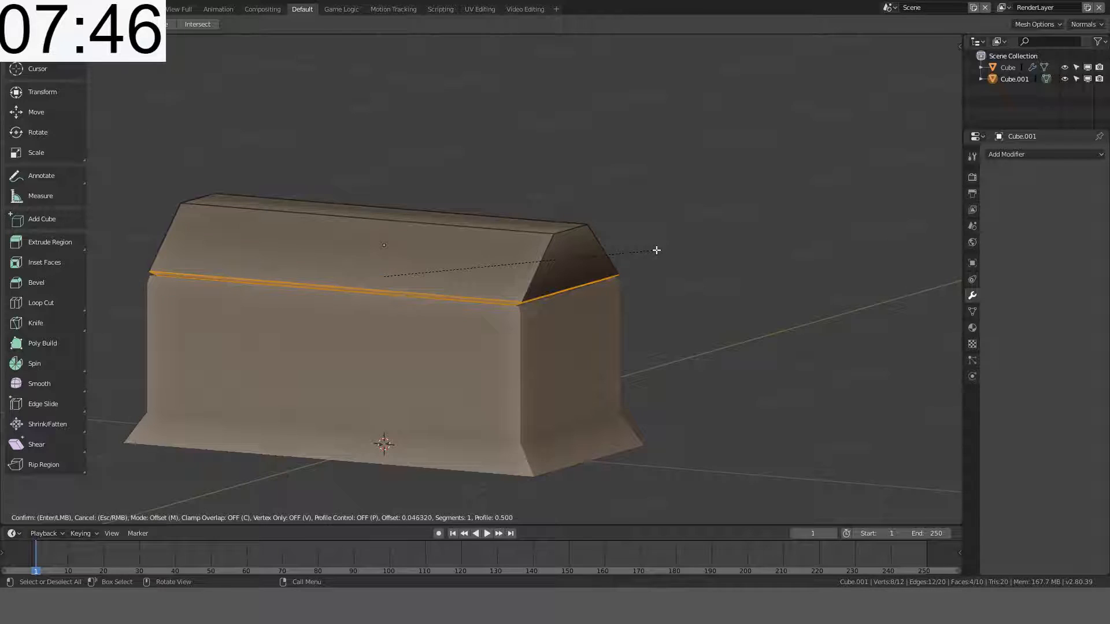
pyautogui.rightClick(656, 250)
# Step: Apply the lid's object transforms and bevel its bottom edge loop slightly
pyautogui.press('Tab')
pyautogui.hotkey('ctrl', 'a')
pyautogui.click(656, 251)
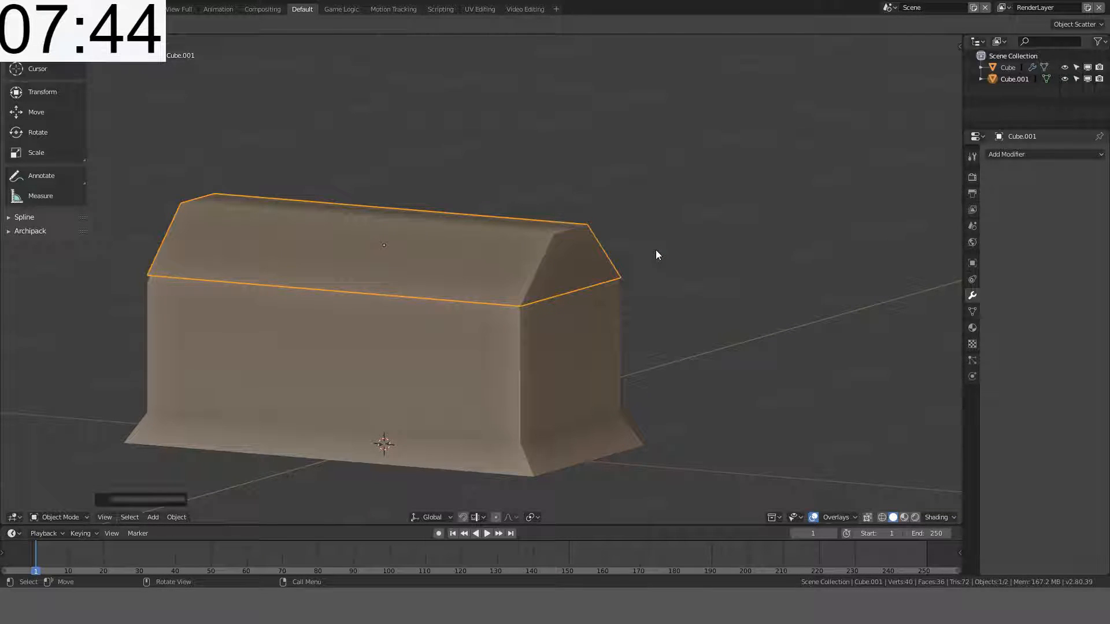
pyautogui.press('Tab')
pyautogui.hotkey('ctrl', 'b')
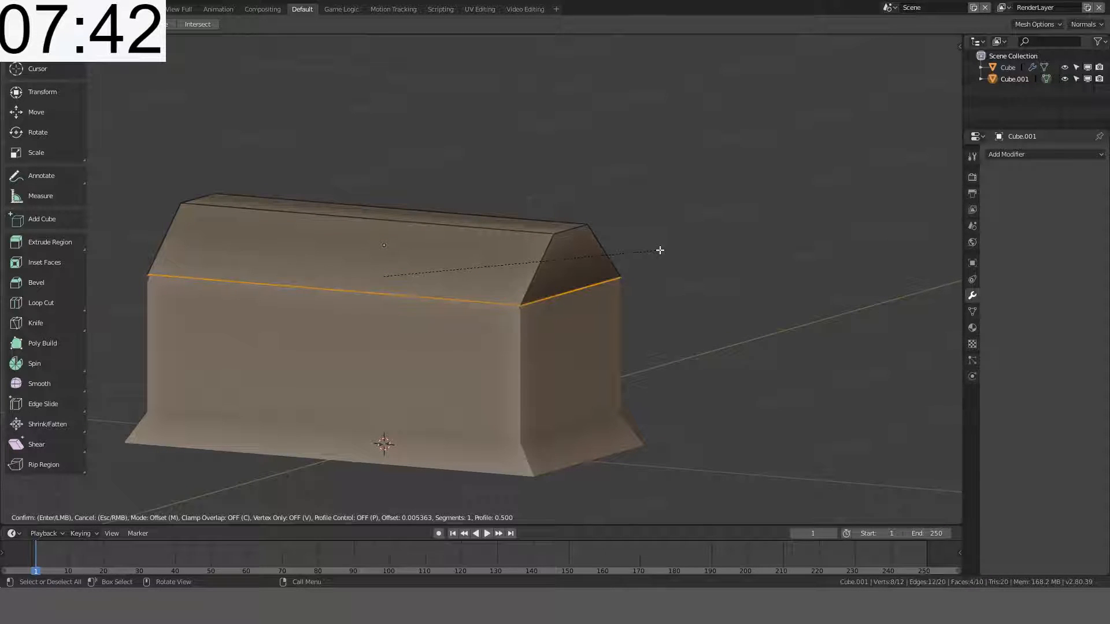
pyautogui.click(662, 250)
pyautogui.press('Tab')
# Step: Examine the bevelled seam between lid and body from below, the side and the front
pyautogui.moveTo(466, 254); pyautogui.dragTo(555, 194, button='middle')
pyautogui.hotkey('alt', 'a')
pyautogui.scroll(3, 578, 250)
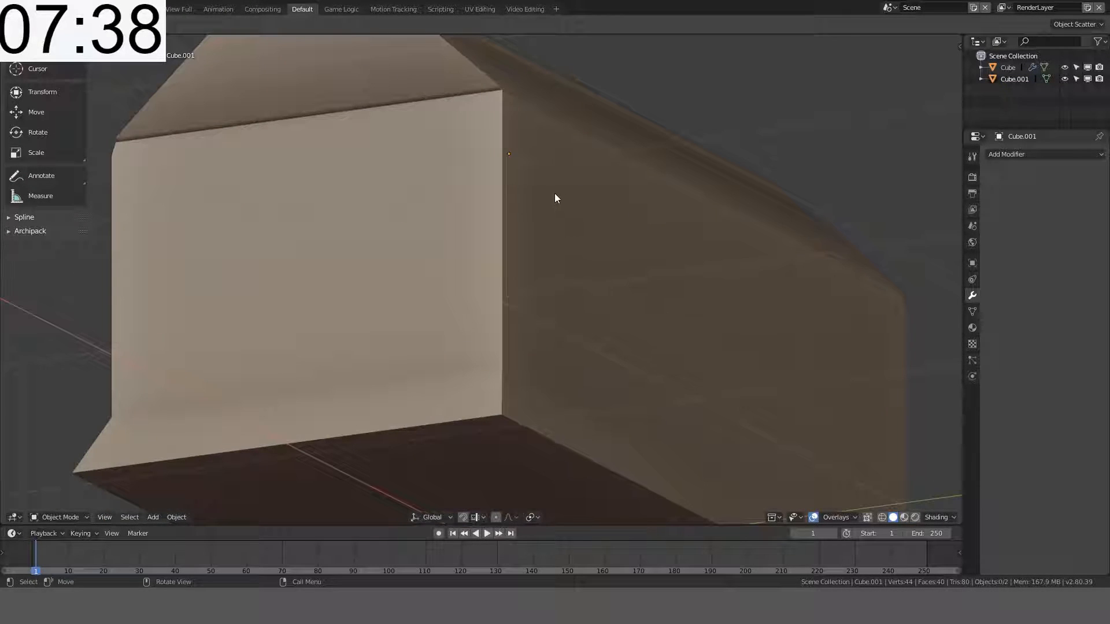
pyautogui.moveTo(515, 157); pyautogui.dragTo(411, 280, button='middle')
pyautogui.click(411, 280)
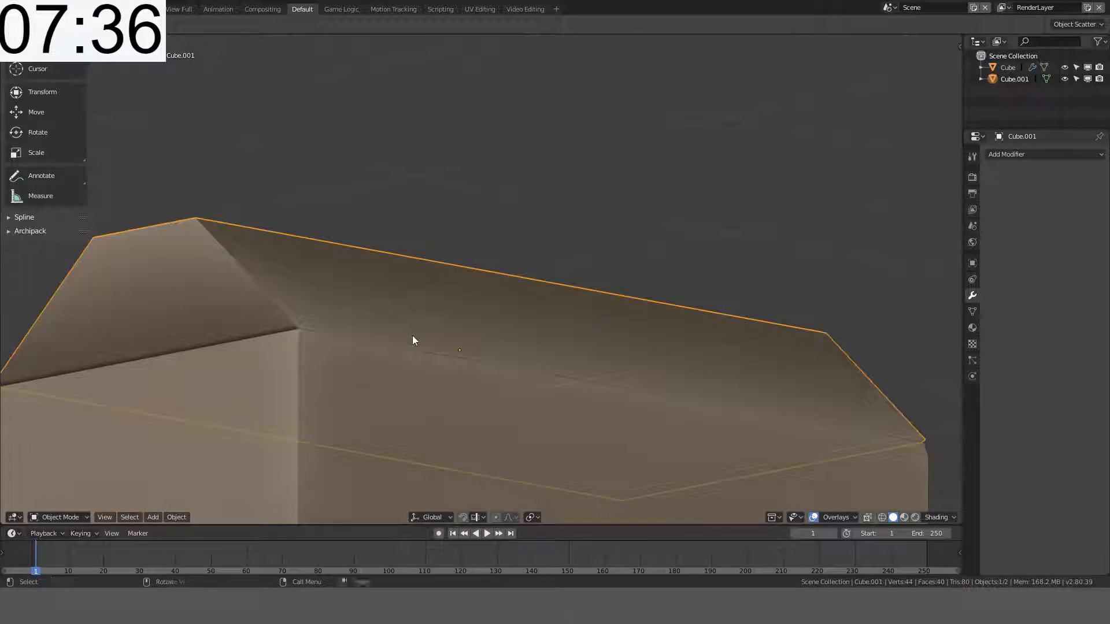
pyautogui.moveTo(414, 339); pyautogui.dragTo(437, 212, button='middle')
pyautogui.hotkey('alt', 'a')
pyautogui.scroll(-4, 606, 225)
pyautogui.press('KP_1')
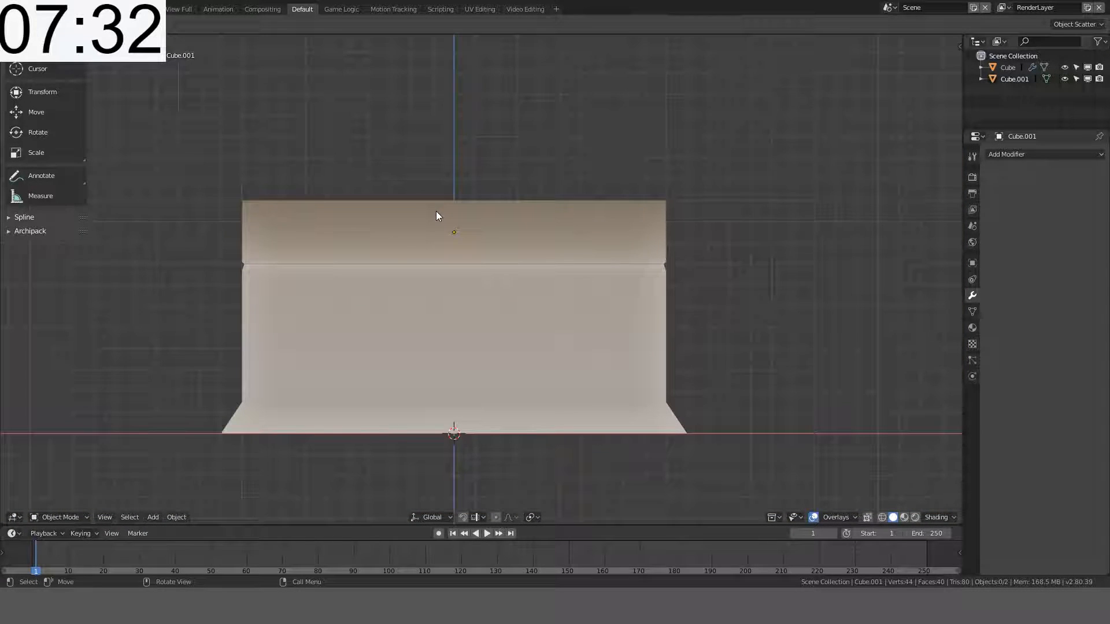
# Step: Apply the Solidify modifier on the casket body
pyautogui.click(487, 270)
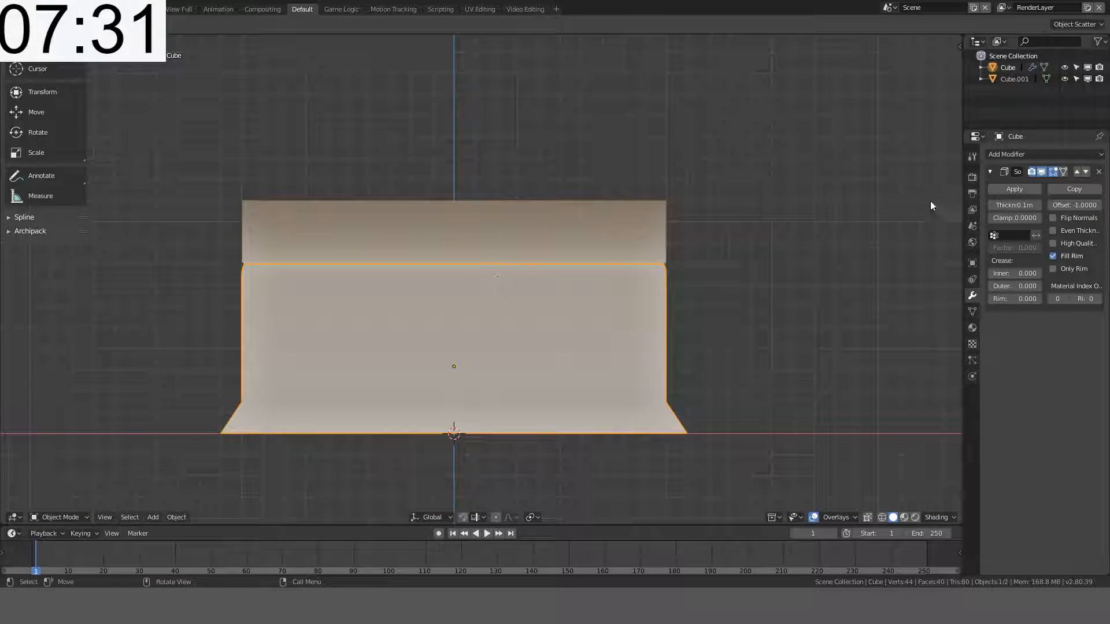
pyautogui.click(1016, 189)
pyautogui.moveTo(518, 304); pyautogui.dragTo(802, 258, button='middle')
pyautogui.scroll(3, 801, 258)
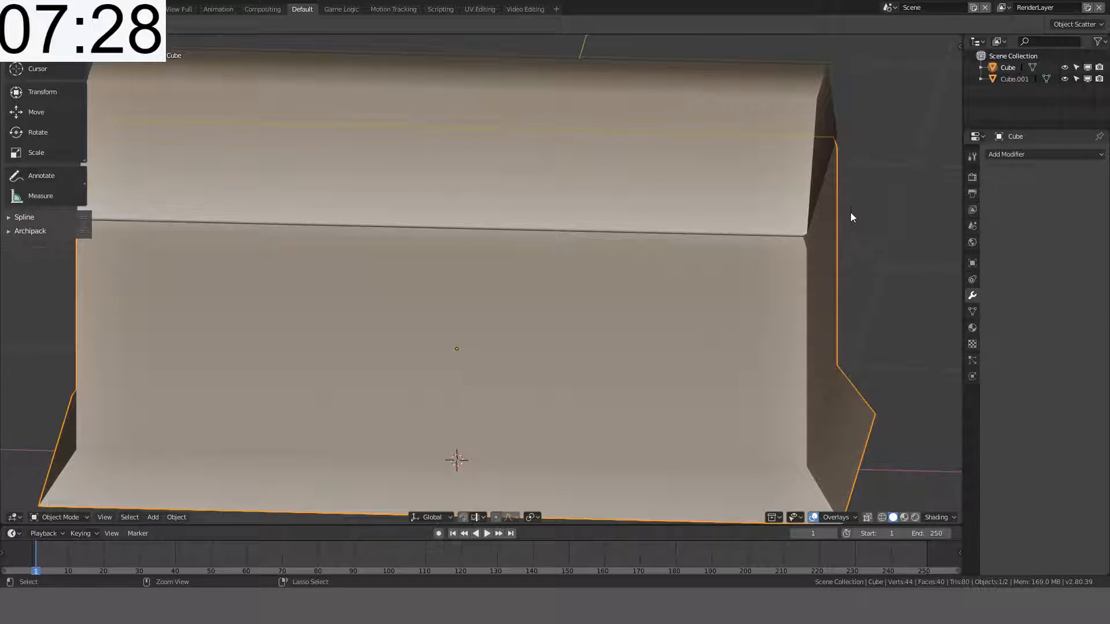
# Step: Undo the applied Solidify modifier, the lid's bottom bevel and the lowering of the lid
pyautogui.hotkey('ctrl', 'z')
pyautogui.hotkey('ctrl', 'z')
pyautogui.hotkey('ctrl', 'z')
pyautogui.hotkey('ctrl', 'z')
pyautogui.hotkey('ctrl', 'z')
pyautogui.hotkey('ctrl', 'z')
pyautogui.hotkey('ctrl', 'z')
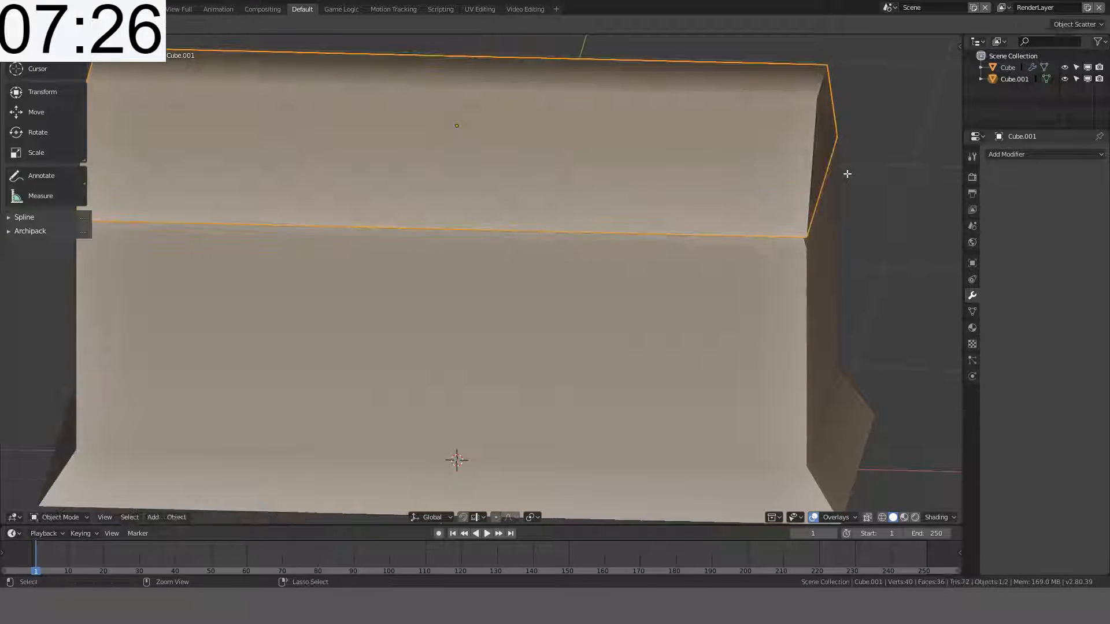
pyautogui.hotkey('ctrl', 'shift', 'z')
pyautogui.hotkey('ctrl', 'shift', 'z')
pyautogui.hotkey('ctrl', 'shift', 'z')
pyautogui.hotkey('ctrl', 'shift', 'z')
pyautogui.hotkey('ctrl', 'shift', 'z')
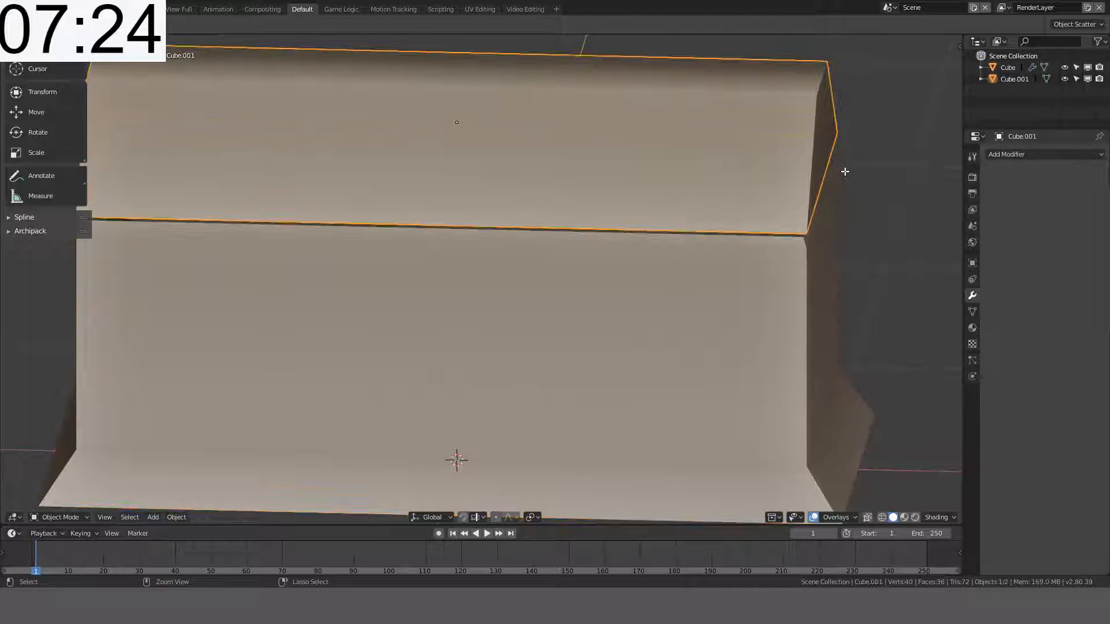
# Step: Undo the earlier bevel on the casket body's top rim and leave mesh editing
pyautogui.hotkey('ctrl', 'z')
pyautogui.hotkey('ctrl', 'z')
pyautogui.hotkey('ctrl', 'z')
pyautogui.hotkey('ctrl', 'z')
pyautogui.hotkey('ctrl', 'z')
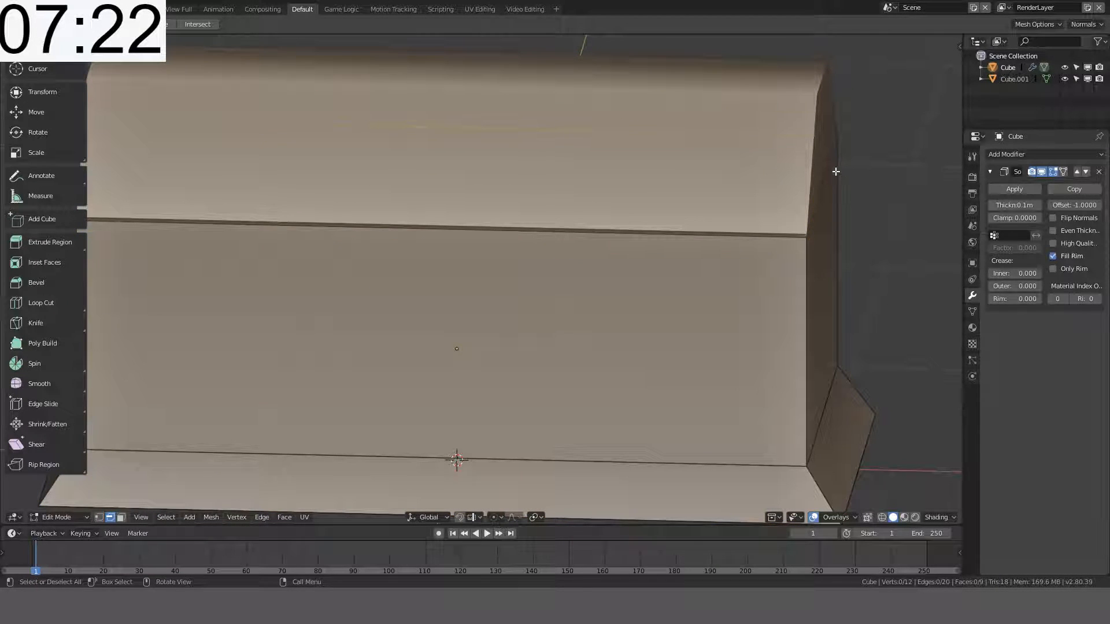
pyautogui.press('Tab')
# Step: Apply the lid's rotation and scale, and lower the lid vertically until it rests on the casket body
pyautogui.click(797, 171)
pyautogui.press('KP_1')
pyautogui.hotkey('ctrl', 'a')
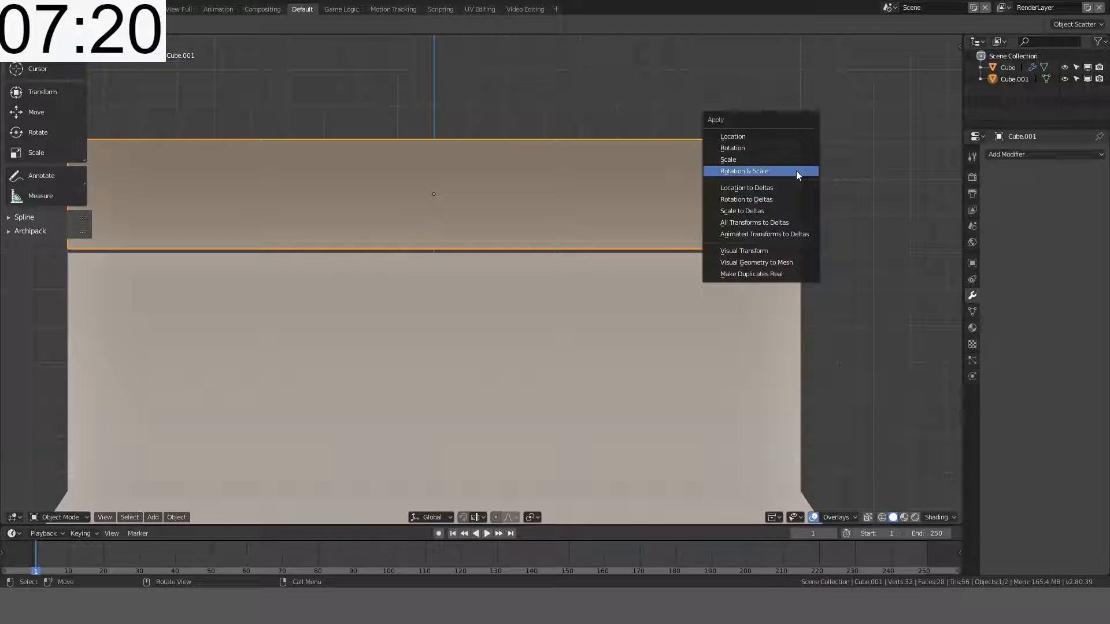
pyautogui.click(797, 171)
pyautogui.press('g')
pyautogui.press('z')
pyautogui.click(784, 235)
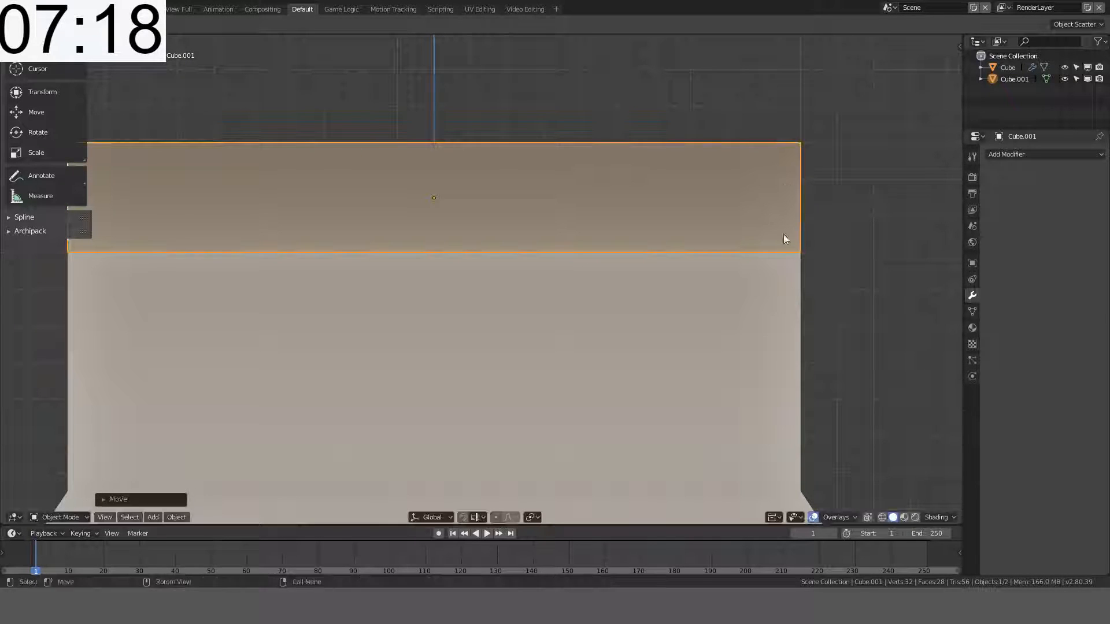
# Step: Apply the Solidify modifier on the casket body
pyautogui.click(785, 268)
pyautogui.click(1015, 189)
pyautogui.moveTo(839, 260)
pyautogui.mouseDown(button='middle')
pyautogui.moveTo(808, 248)
pyautogui.moveTo(842, 268)
pyautogui.mouseUp(button='middle')
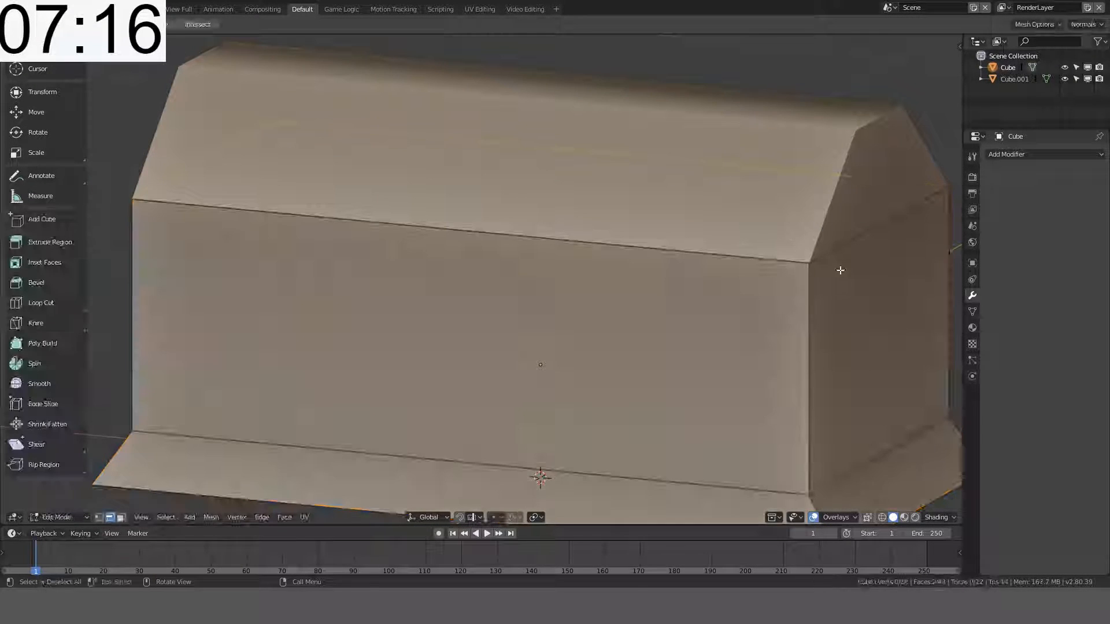
# Step: Bevel the outer top edge loop of the casket body with an offset of 0.01
pyautogui.press('Tab')
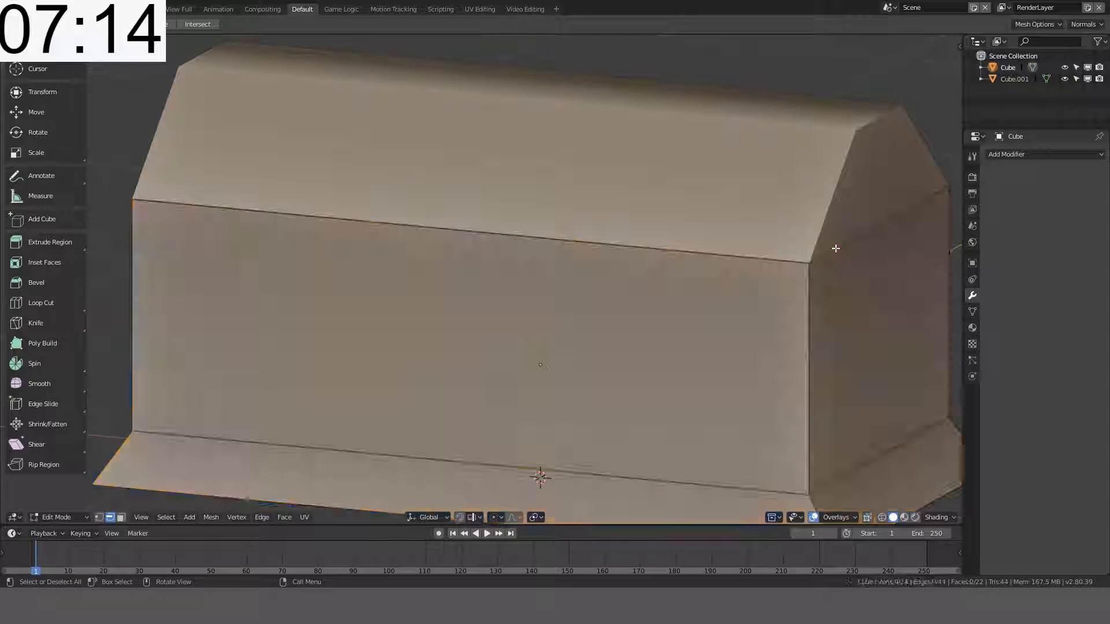
pyautogui.keyDown('alt'); pyautogui.click(836, 249); pyautogui.keyUp('alt')
pyautogui.press('KP_1')
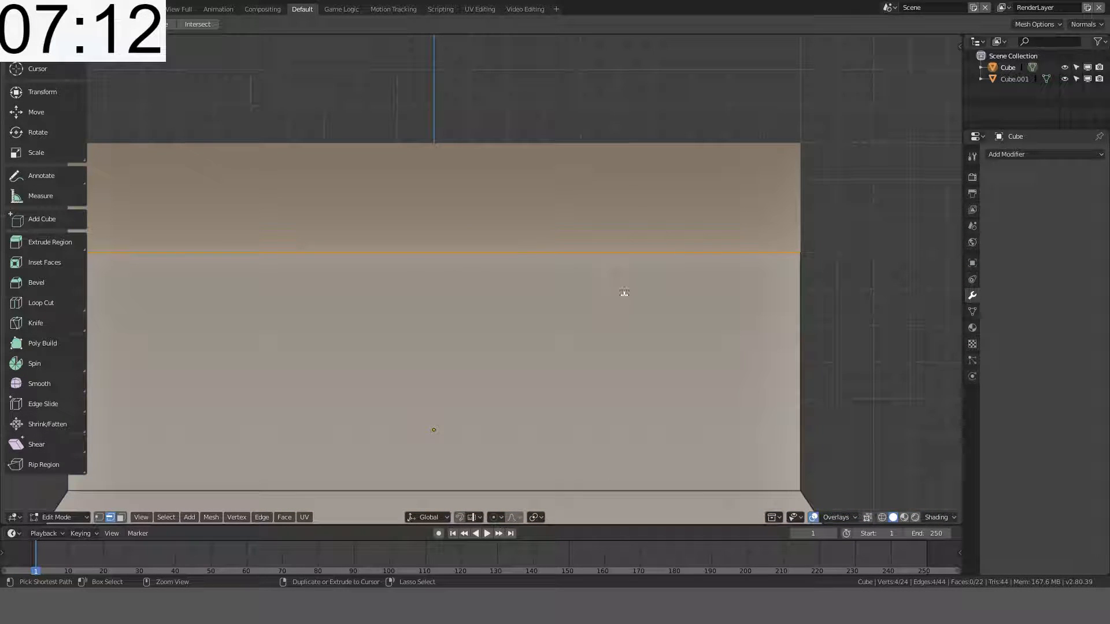
pyautogui.hotkey('ctrl', 'b')
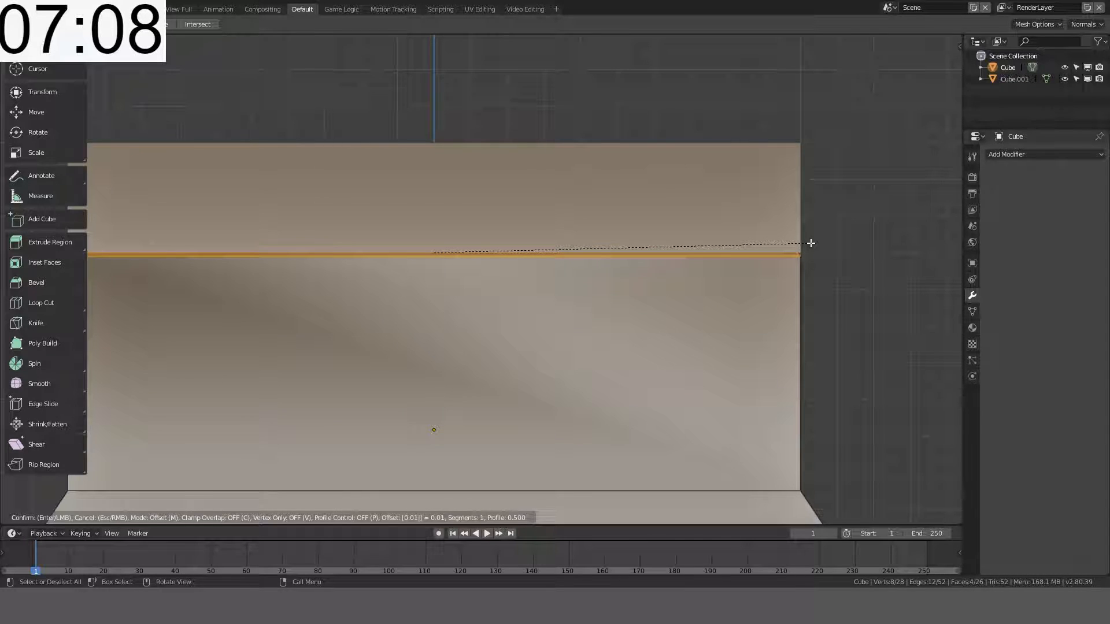
pyautogui.press('Return')
pyautogui.press('Tab')
# Step: Bevel the lid's bottom edge loop slightly to complete the seam with the body
pyautogui.click(786, 236)
pyautogui.hotkey('alt', 'a')
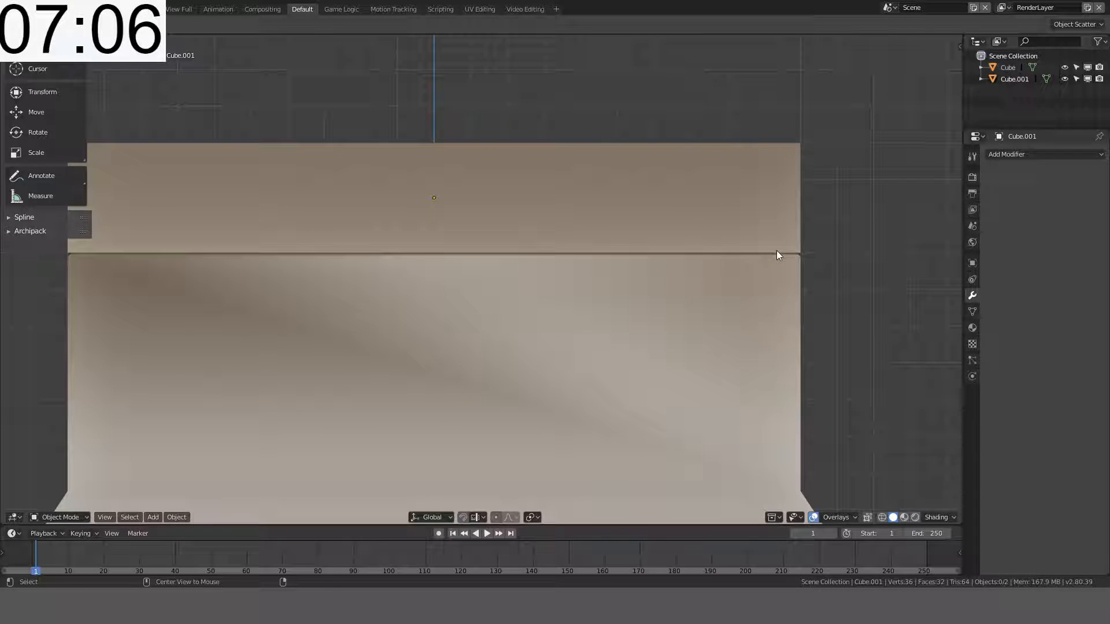
pyautogui.keyDown('alt'); pyautogui.click(776, 255); pyautogui.keyUp('alt')
pyautogui.click(776, 252)
pyautogui.press('Tab')
pyautogui.moveTo(781, 240); pyautogui.dragTo(696, 264, button='middle')
pyautogui.hotkey('ctrl', 'b')
pyautogui.click(736, 222)
pyautogui.press('Tab')
pyautogui.press('KP_1')
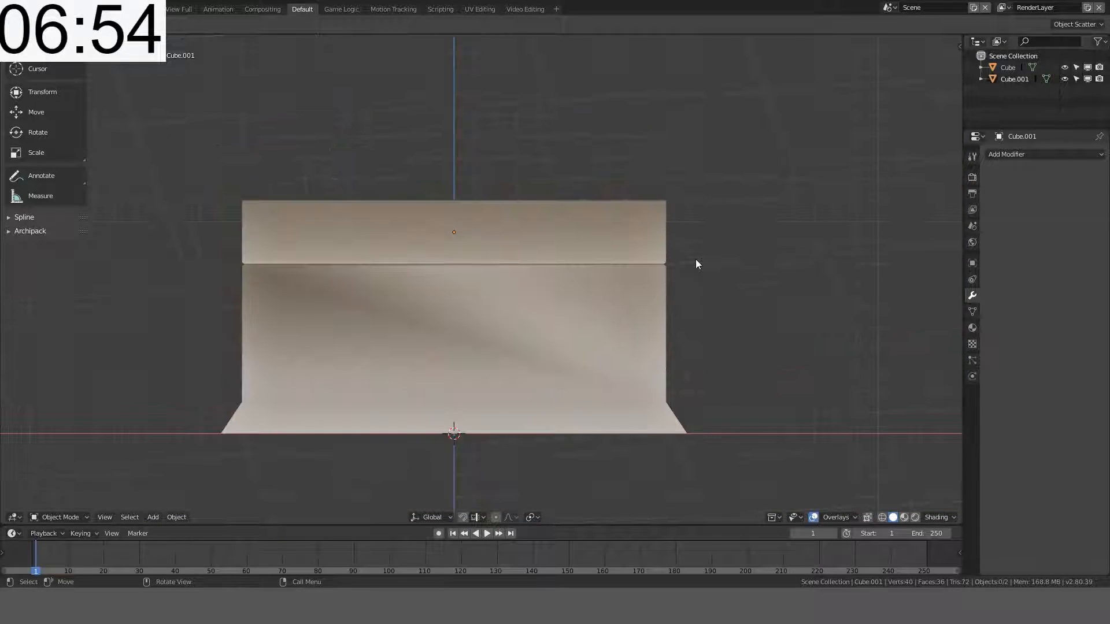
# Step: Mark the six edges outlining the sloped and flat top sides at both lid ends as sharp
pyautogui.keyDown('shift'); pyautogui.moveTo(318, 273); pyautogui.dragTo(471, 253, button='middle'); pyautogui.keyUp('shift')
pyautogui.click(510, 209)
pyautogui.moveTo(510, 209); pyautogui.dragTo(486, 201, button='middle')
pyautogui.scroll(-4, 480, 166)
pyautogui.press('Tab')
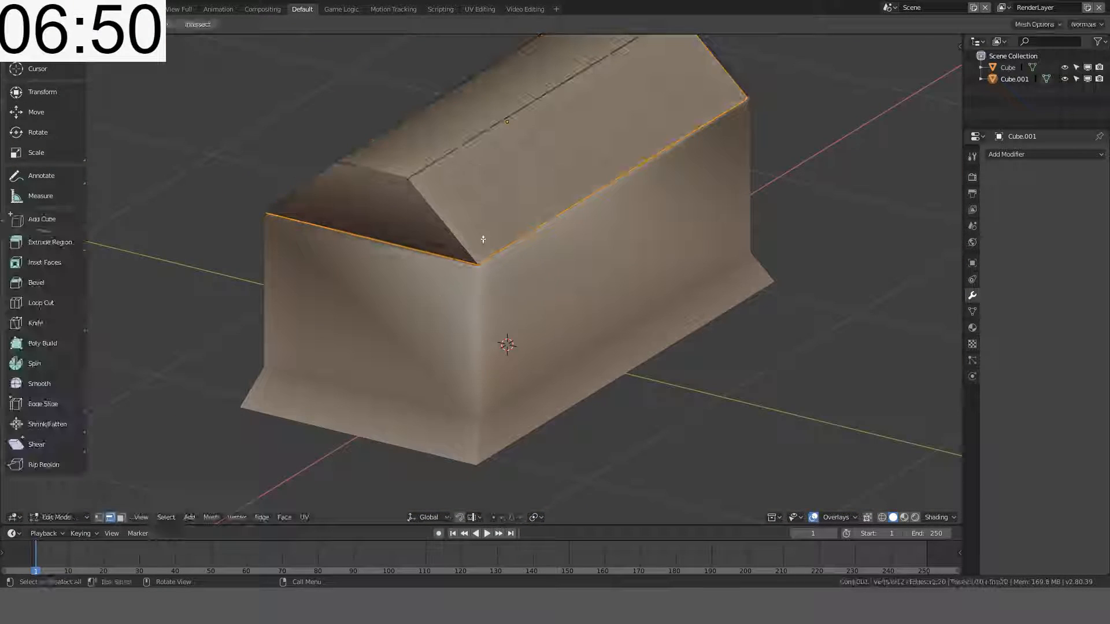
pyautogui.click(265, 399)
pyautogui.keyDown('shift'); pyautogui.moveTo(439, 195); pyautogui.dragTo(515, 232, button='middle'); pyautogui.keyUp('shift')
pyautogui.click(446, 252)
pyautogui.keyDown('shift'); pyautogui.click(434, 265); pyautogui.keyUp('shift')
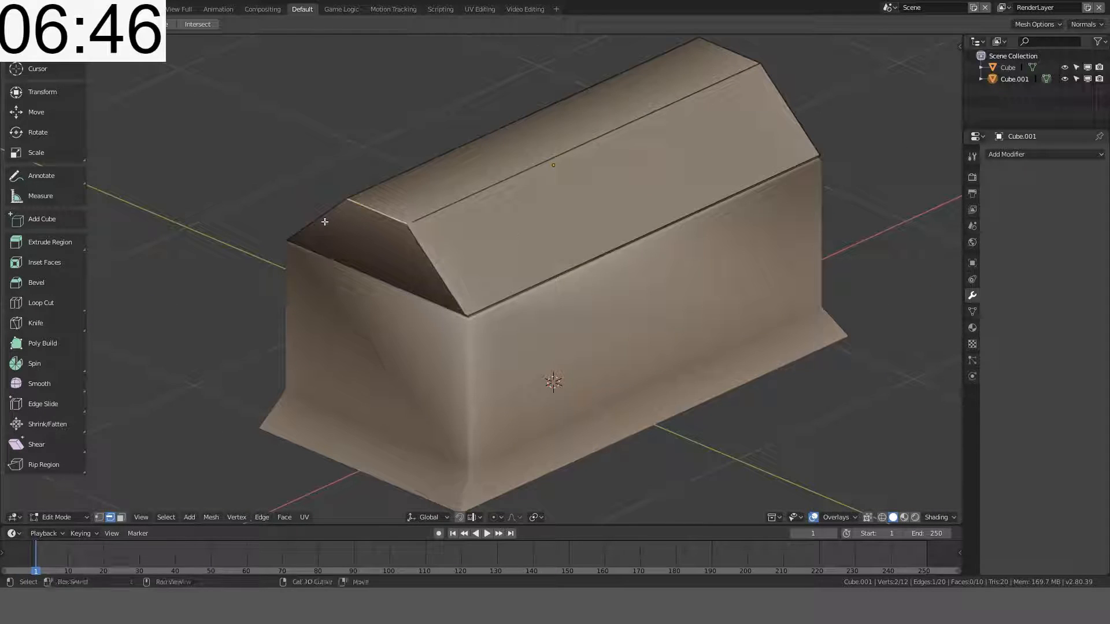
pyautogui.keyDown('shift'); pyautogui.click(322, 223); pyautogui.keyUp('shift')
pyautogui.moveTo(717, 254); pyautogui.dragTo(550, 326, button='middle')
pyautogui.keyDown('shift'); pyautogui.click(495, 360); pyautogui.keyUp('shift')
pyautogui.keyDown('shift'); pyautogui.click(541, 347); pyautogui.keyUp('shift')
pyautogui.keyDown('shift'); pyautogui.click(623, 383); pyautogui.keyUp('shift')
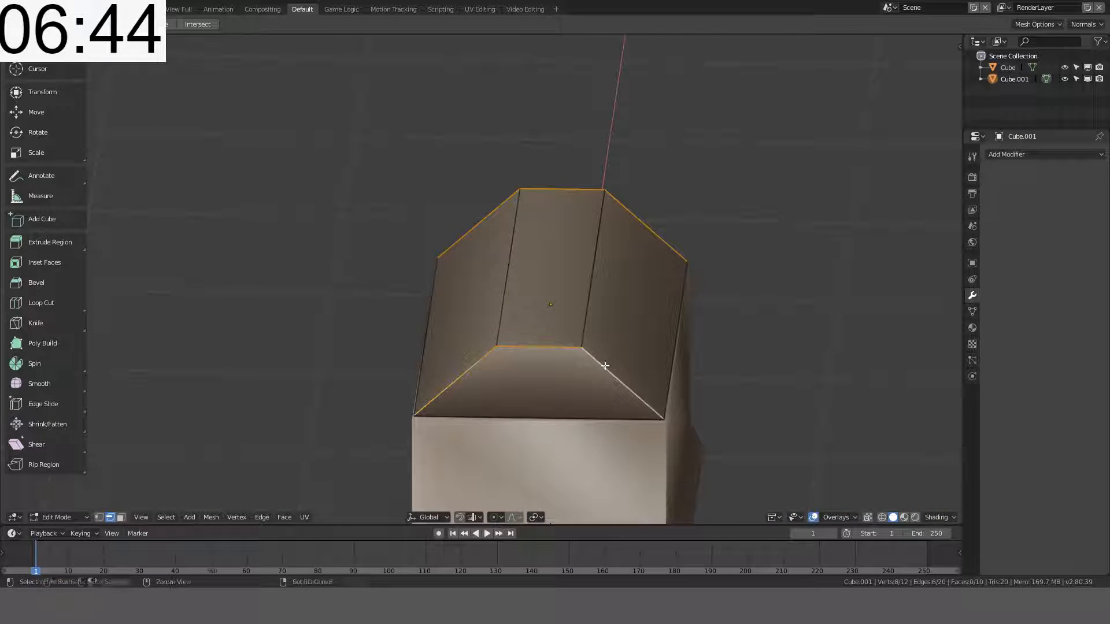
pyautogui.hotkey('ctrl', 'e')
pyautogui.click(589, 510)
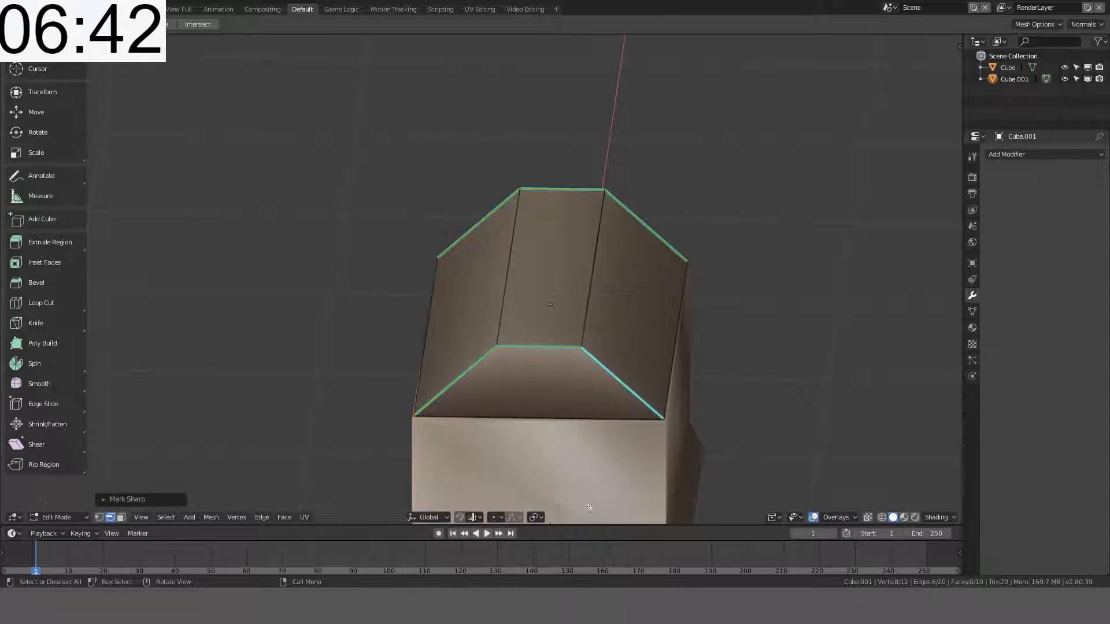
# Step: Mark the bottom edges at both ends of the lid as sharp
pyautogui.moveTo(591, 509); pyautogui.dragTo(806, 272, button='middle')
pyautogui.click(605, 260)
pyautogui.keyDown('shift'); pyautogui.click(466, 285); pyautogui.keyUp('shift')
pyautogui.hotkey('ctrl', 'e')
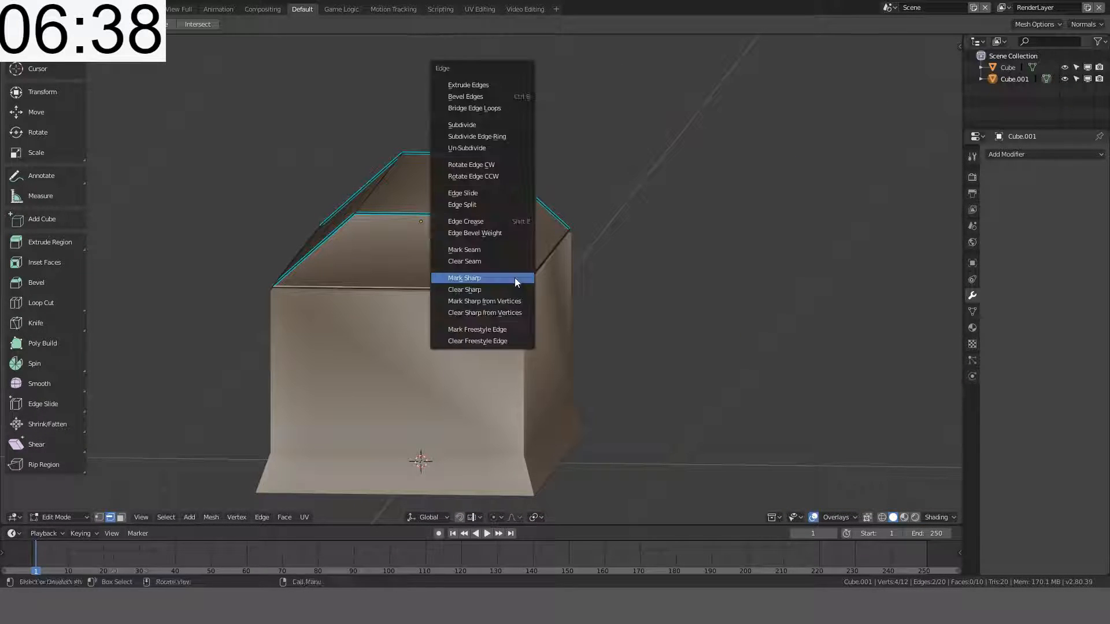
pyautogui.click(515, 278)
pyautogui.press('Tab')
pyautogui.moveTo(515, 278); pyautogui.dragTo(355, 237, button='middle')
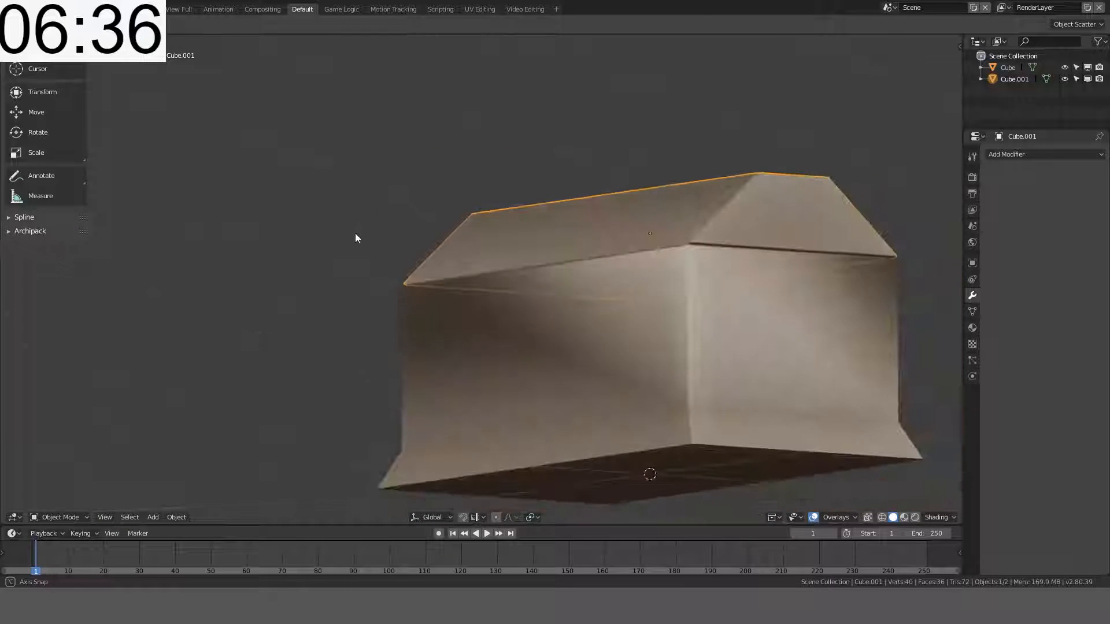
# Step: Mark the casket body's four vertical corner edges and the flared base's corner edges as sharp
pyautogui.click(686, 342)
pyautogui.press('Tab')
pyautogui.moveTo(714, 342); pyautogui.dragTo(698, 368, button='middle')
pyautogui.keyDown('ctrl'); pyautogui.keyDown('alt'); pyautogui.click(594, 382); pyautogui.keyUp('alt'); pyautogui.keyUp('ctrl')
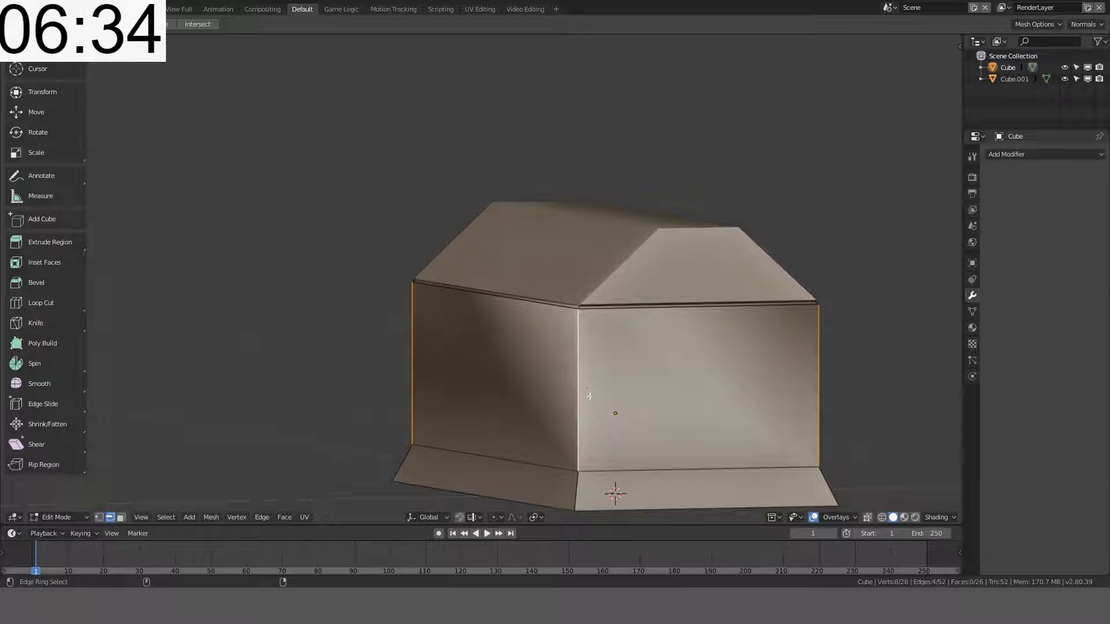
pyautogui.hotkey('ctrl', 'e')
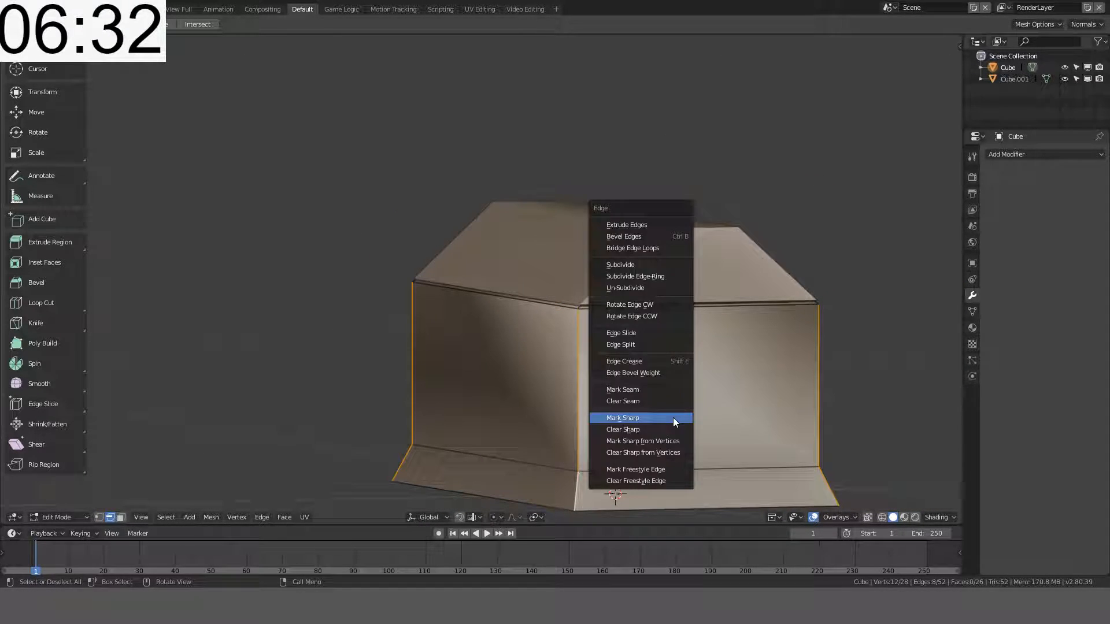
pyautogui.click(673, 417)
pyautogui.press('Tab')
pyautogui.moveTo(673, 417); pyautogui.dragTo(734, 411, button='middle')
# Step: Mark the edge loop around the casket body's bevelled rim as sharp
pyautogui.press('Tab')
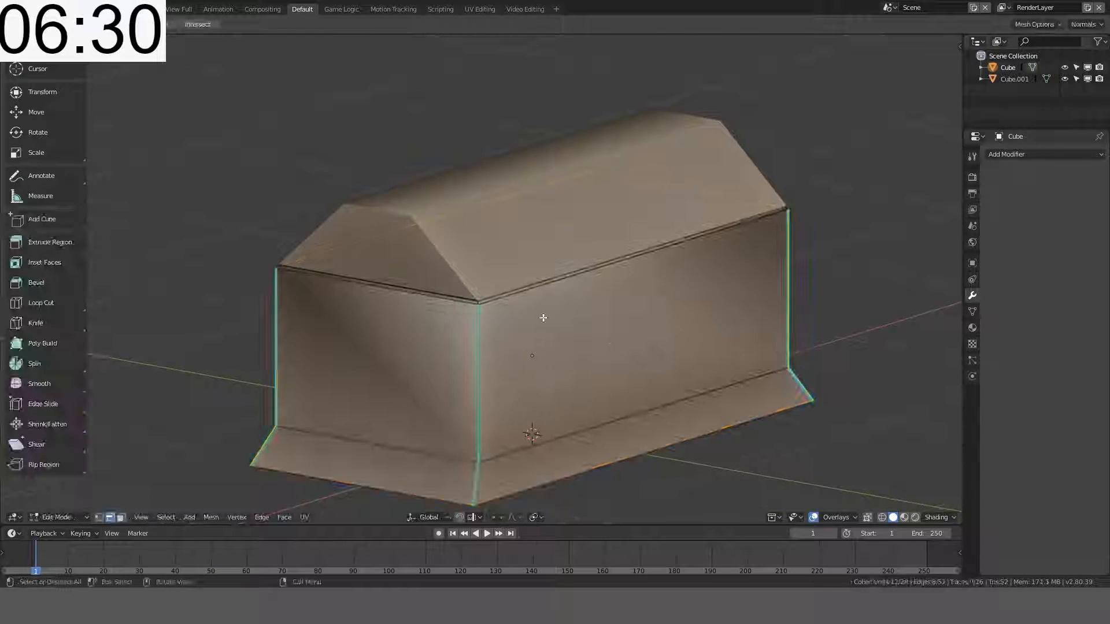
pyautogui.keyDown('alt'); pyautogui.click(508, 298); pyautogui.keyUp('alt')
pyautogui.hotkey('ctrl', 'e')
pyautogui.click(508, 299)
pyautogui.press('Tab')
pyautogui.moveTo(507, 298); pyautogui.dragTo(710, 293, button='middle')
pyautogui.click(710, 294)
pyautogui.scroll(-3, 710, 293)
pyautogui.moveTo(478, 302); pyautogui.dragTo(618, 251, button='middle')
pyautogui.press('KP_1')
# Step: Start saving the scene and browse to the 3DModels\Objects folder inside the 3DArt bookmark
pyautogui.hotkey('ctrl', 's')
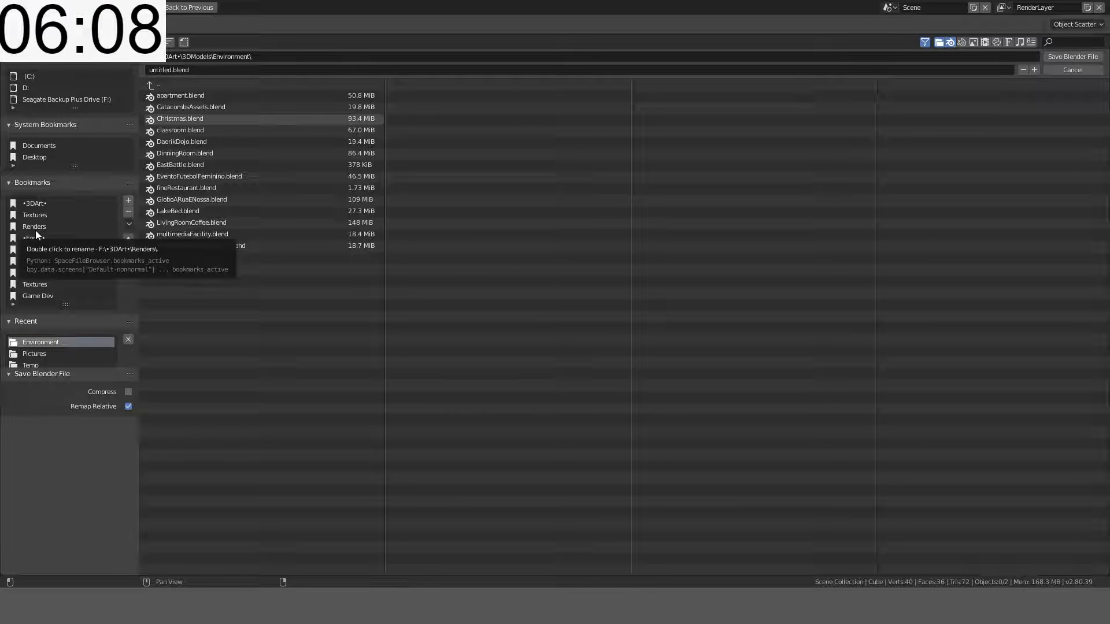
pyautogui.click(32, 204)
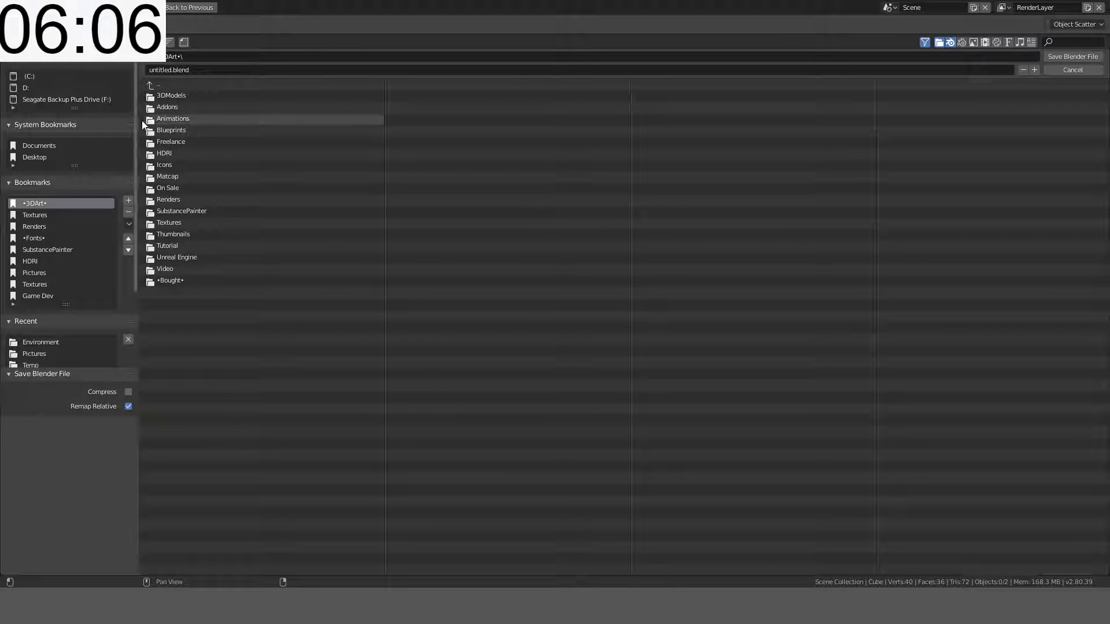
pyautogui.click(191, 97)
pyautogui.click(172, 144)
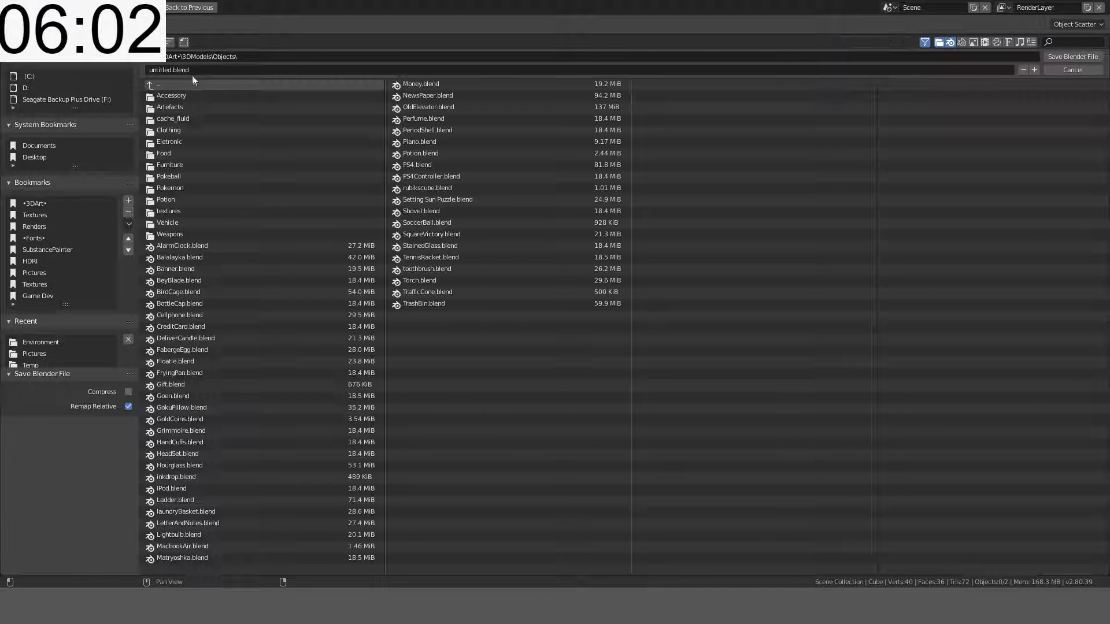
# Step: Enter CatacombWheelOfModelin as the file name for the scene
pyautogui.click(196, 69)
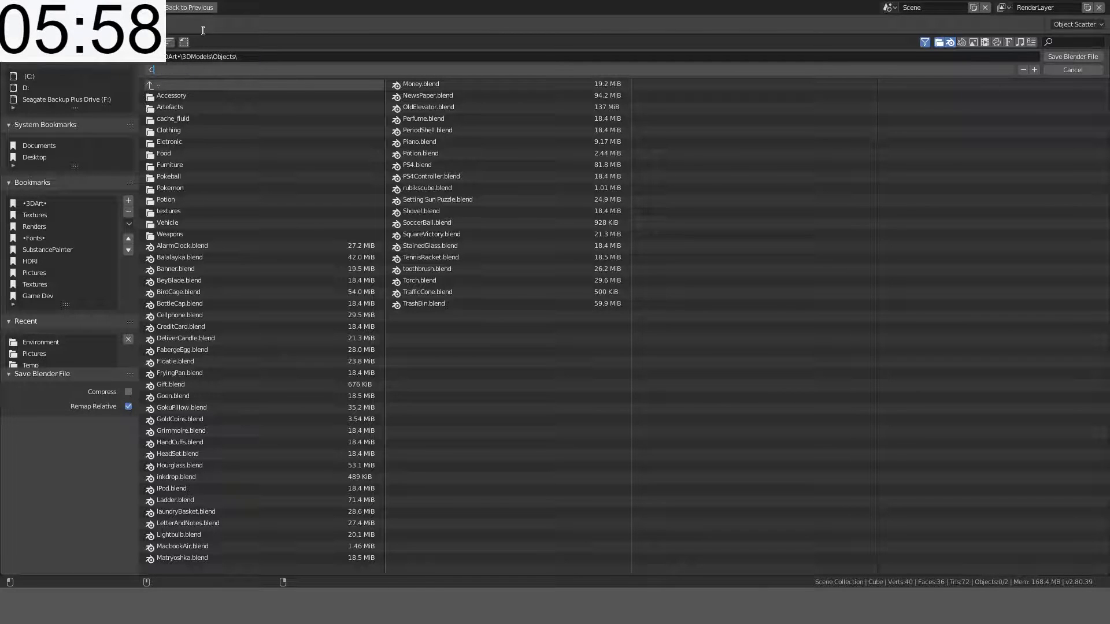
pyautogui.write('atacomb')
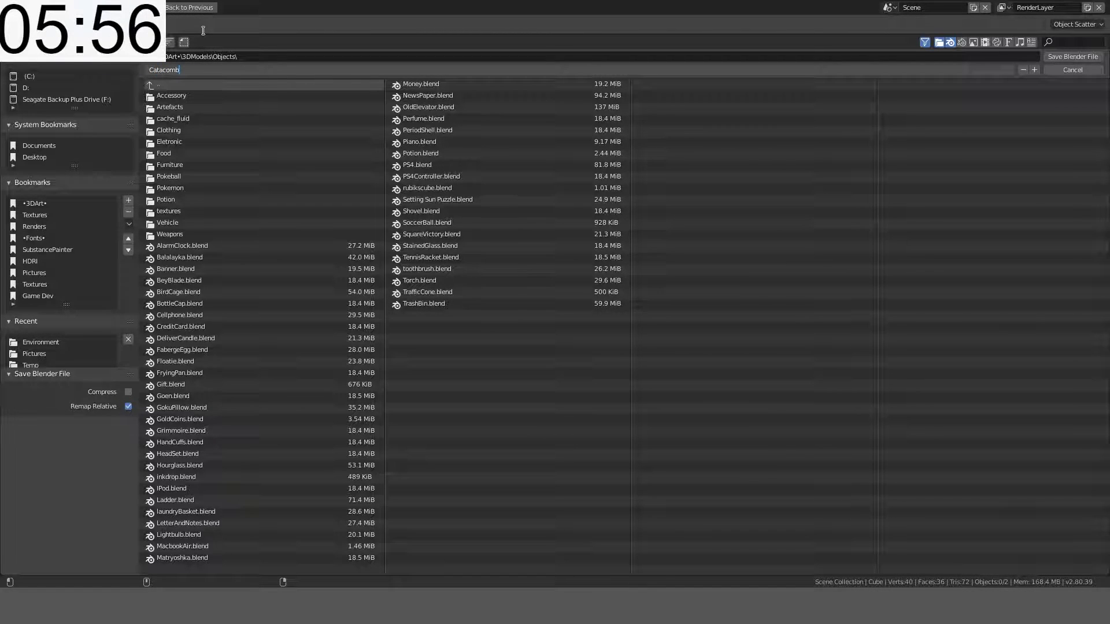
pyautogui.write('hel')
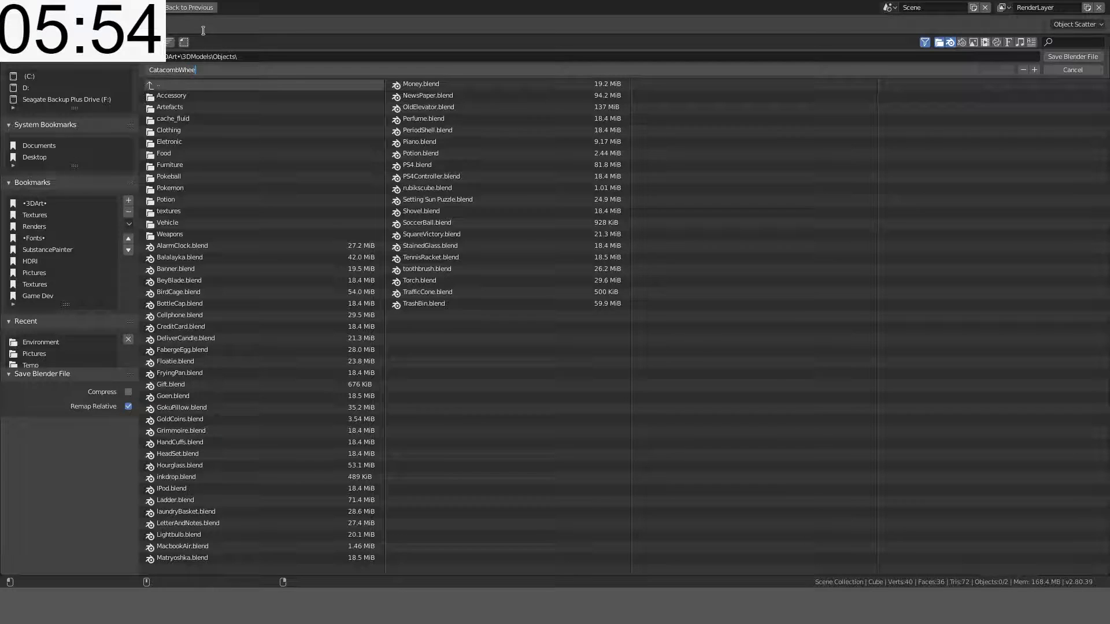
pyautogui.write('lOfMed')
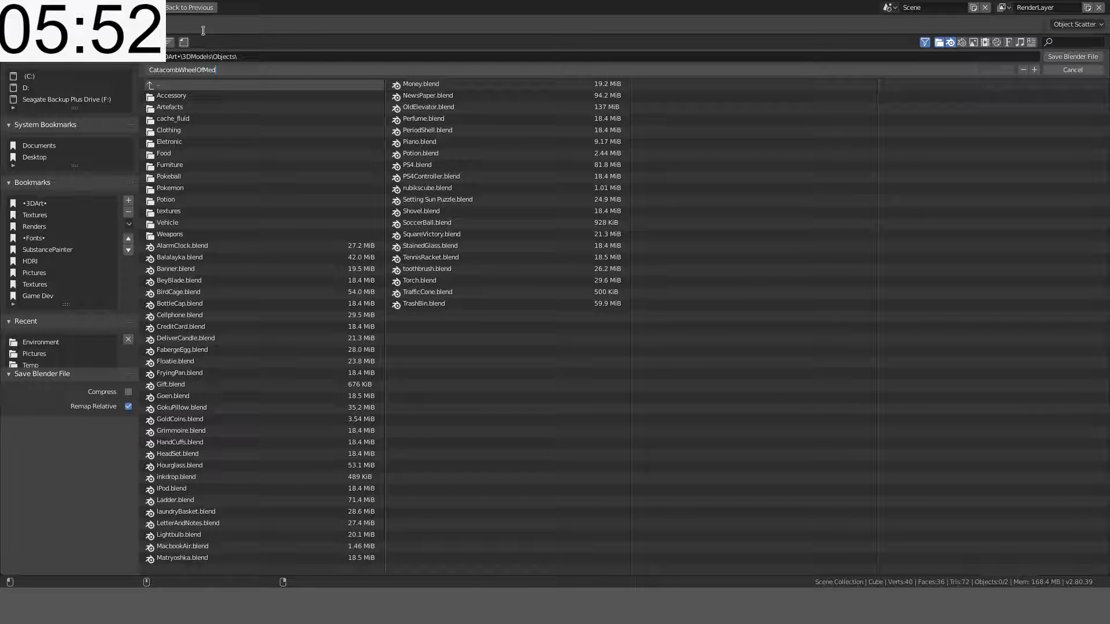
pyautogui.press('BackSpace')
pyautogui.press('BackSpace')
pyautogui.write('odelin')
pyautogui.press('Return')
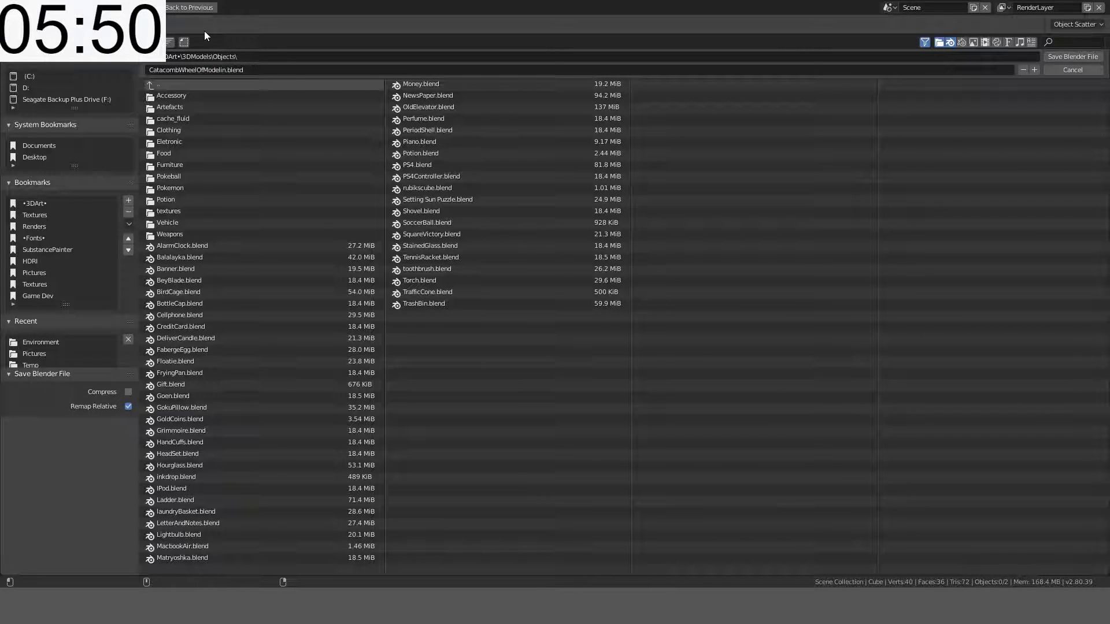
# Step: Switch to the parent 3DModels folder, correct the name to CatacombWheelOfModeling.blend and save the scene
pyautogui.click(222, 84)
pyautogui.click(222, 71)
pyautogui.click(230, 69)
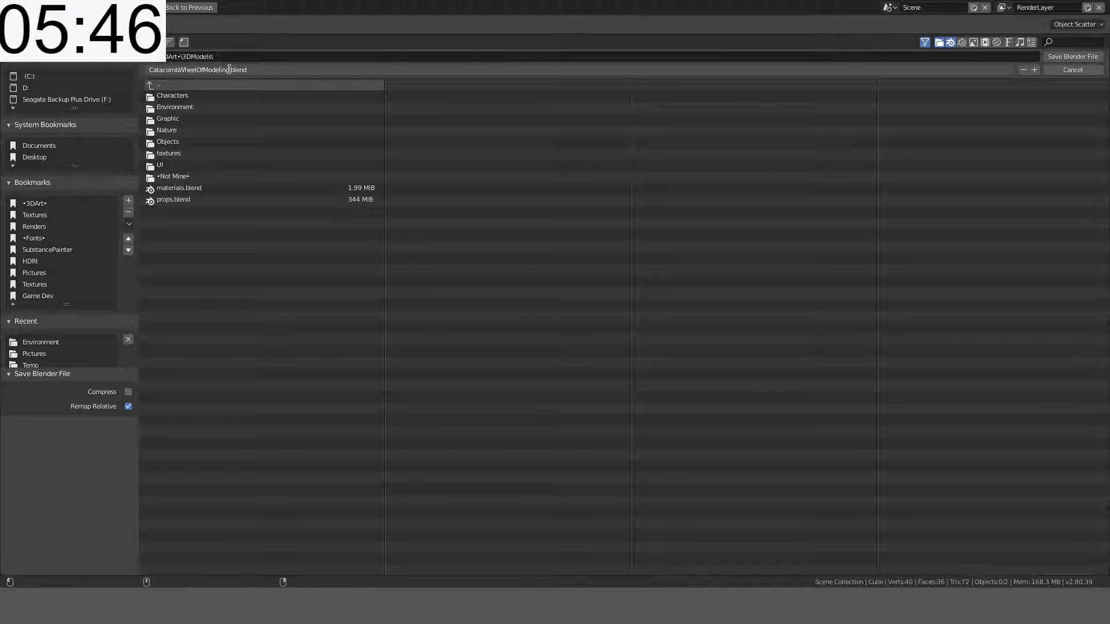
pyautogui.write('g')
pyautogui.press('Return')
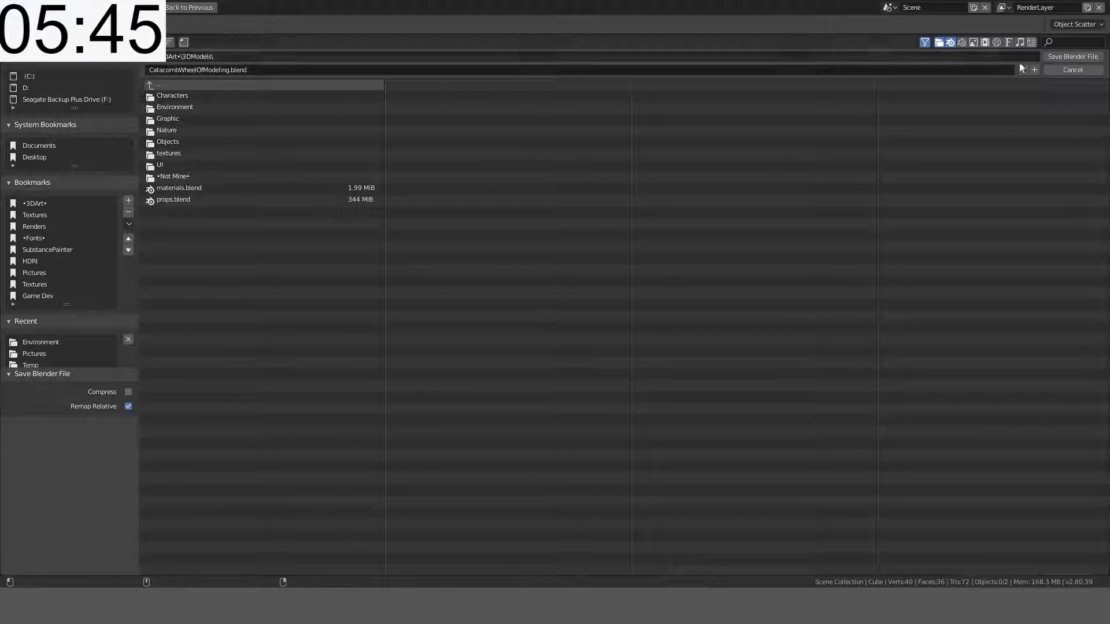
pyautogui.click(1070, 58)
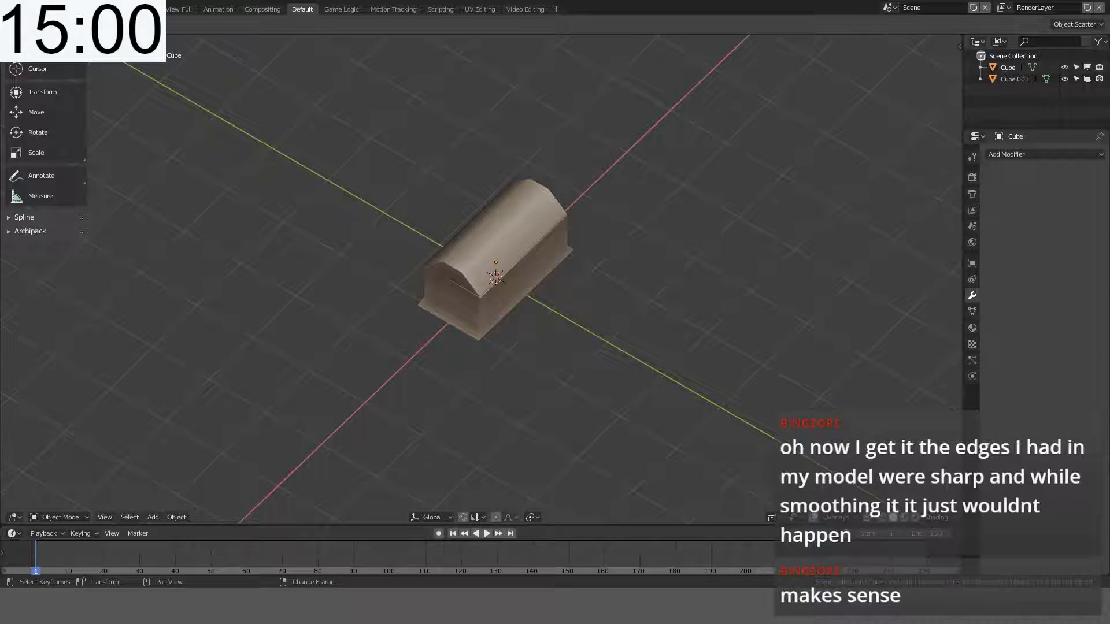
# Step: Add a cube mesh and move it beside the casket, raised above the casket's ground level
pyautogui.moveTo(514, 256); pyautogui.dragTo(539, 235, button='middle')
pyautogui.press('KP_1')
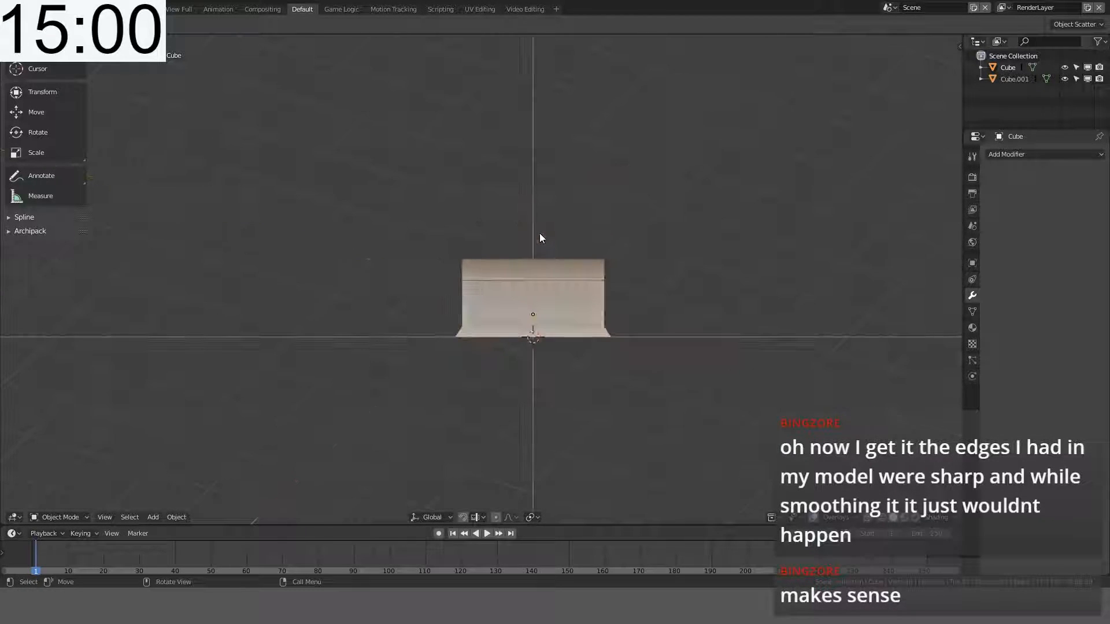
pyautogui.scroll(3, 539, 233)
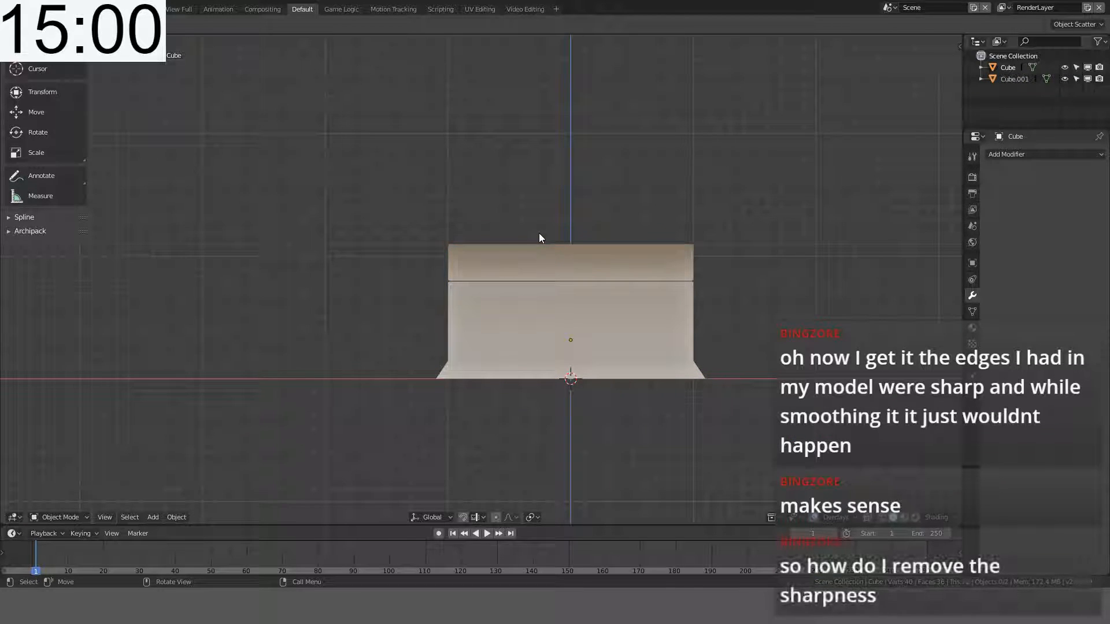
pyautogui.hotkey('shift', 'a')
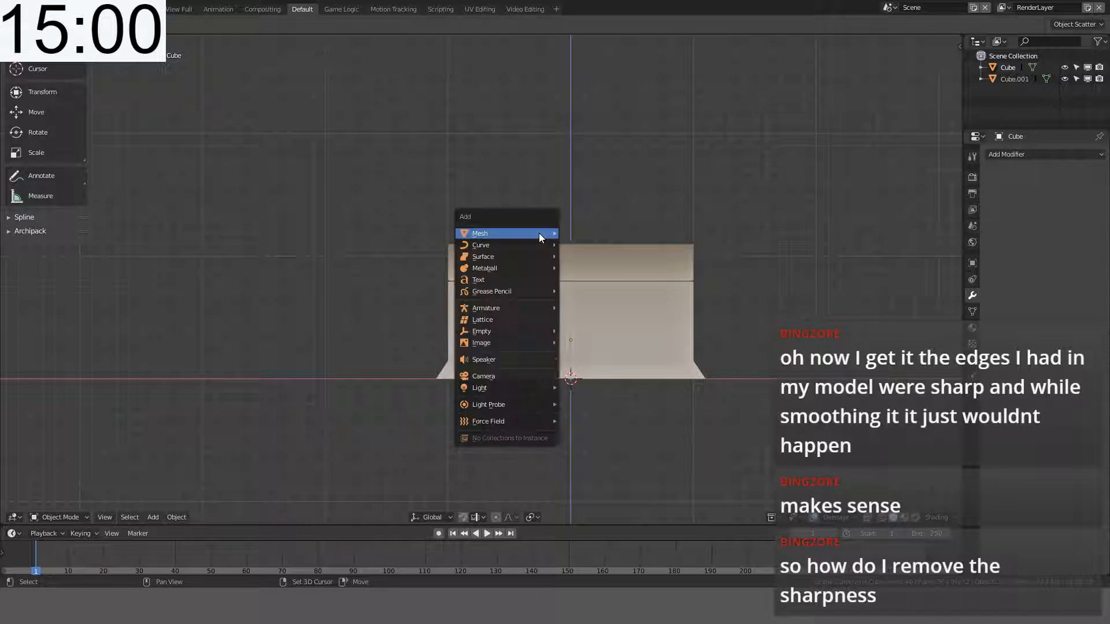
pyautogui.moveTo(539, 233)
pyautogui.click(613, 245)
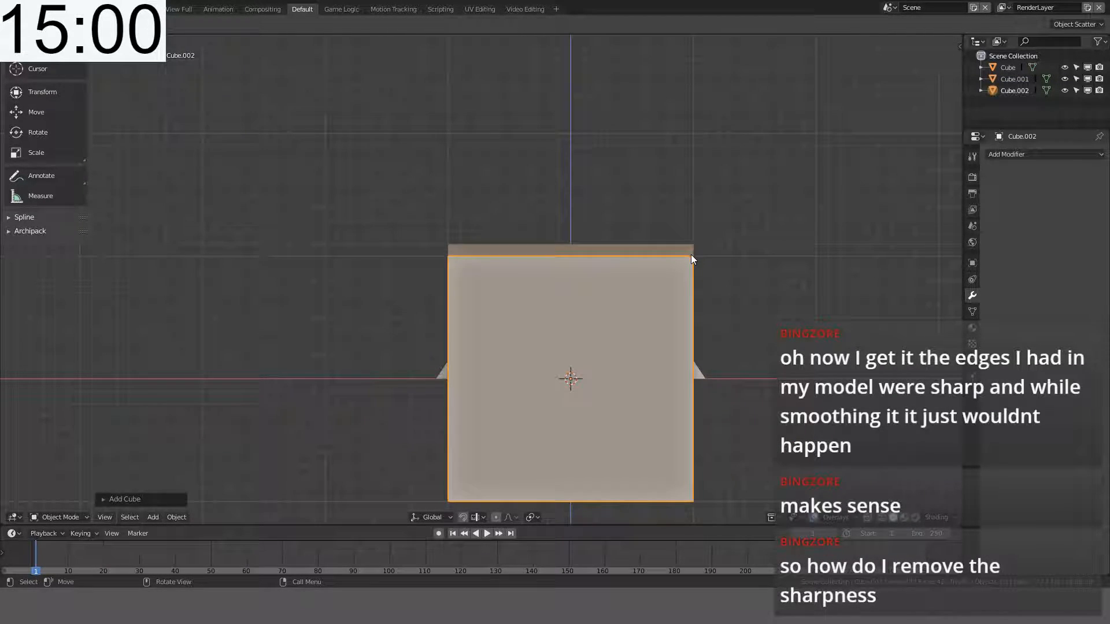
pyautogui.moveTo(692, 259); pyautogui.dragTo(422, 148)
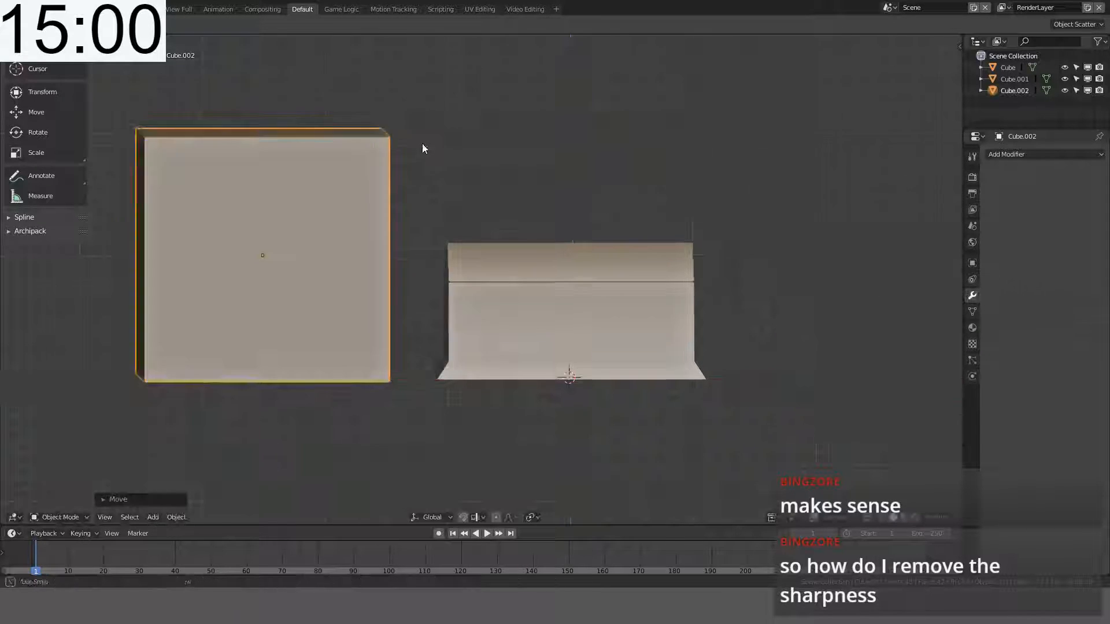
pyautogui.moveTo(422, 149); pyautogui.dragTo(388, 237, button='middle')
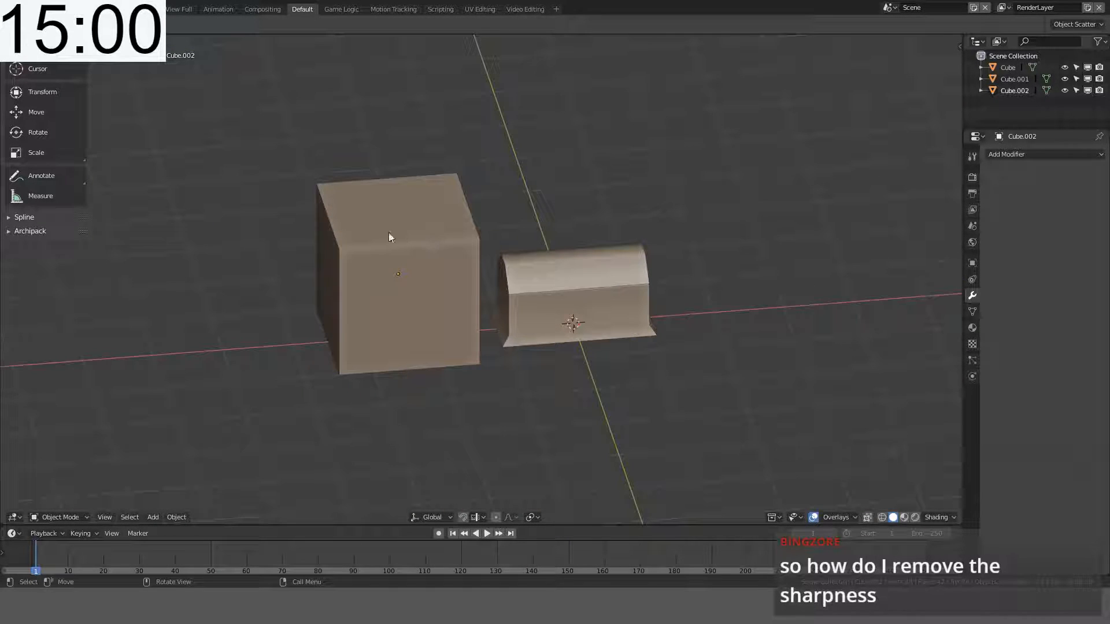
# Step: Select the cube beside the casket and switch the viewport to LookDev shading
pyautogui.click(410, 253)
pyautogui.moveTo(567, 290); pyautogui.dragTo(665, 376, button='middle')
pyautogui.click(856, 517)
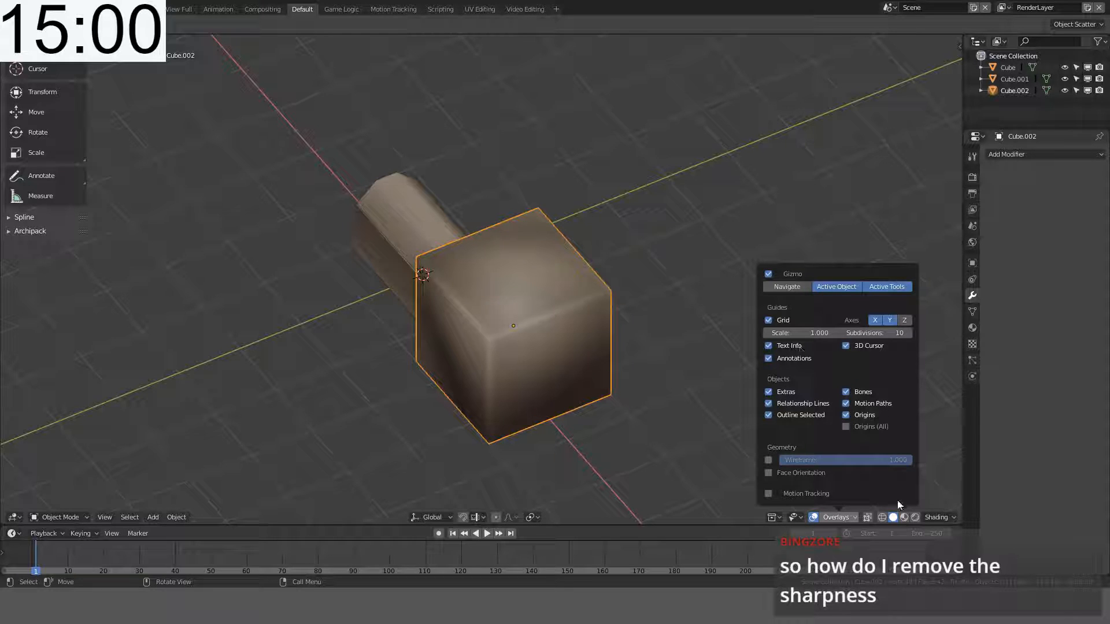
pyautogui.click(904, 518)
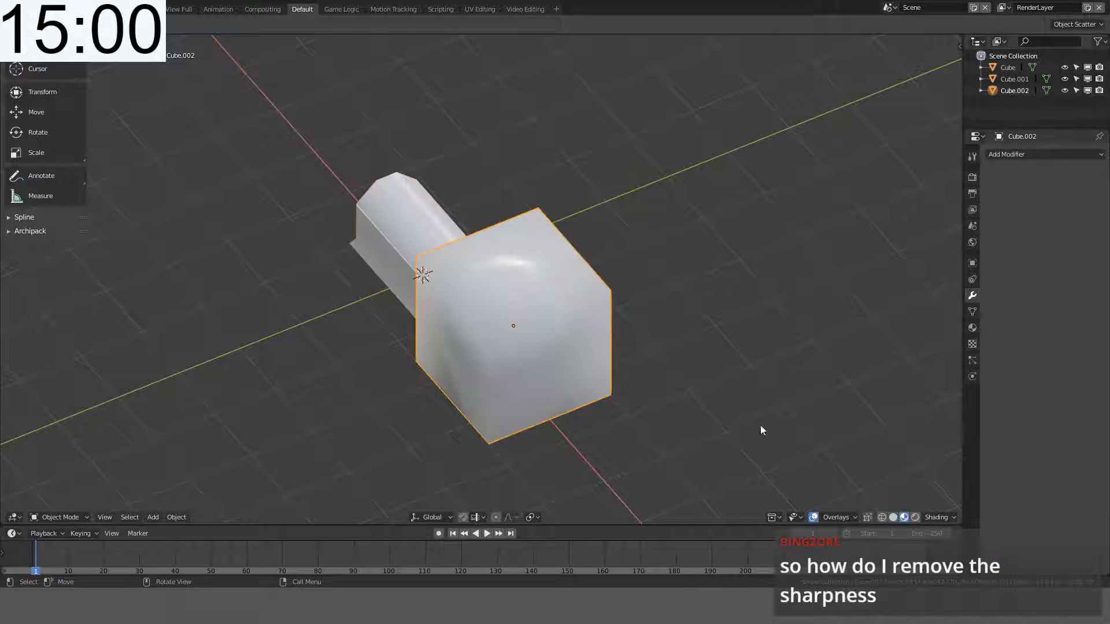
# Step: Examine the smooth shading across the cube's faces and edges from several angles, comparing it with the casket
pyautogui.moveTo(762, 428)
pyautogui.mouseDown(button='middle')
pyautogui.moveTo(684, 338)
pyautogui.moveTo(617, 308)
pyautogui.moveTo(547, 350)
pyautogui.moveTo(619, 295)
pyautogui.moveTo(587, 312)
pyautogui.moveTo(640, 328)
pyautogui.moveTo(653, 416)
pyautogui.mouseUp(button='middle')
pyautogui.scroll(2, 653, 417)
pyautogui.moveTo(778, 459); pyautogui.dragTo(817, 423, button='middle')
pyautogui.scroll(2, 816, 423)
pyautogui.scroll(-3, 816, 423)
pyautogui.moveTo(688, 413); pyautogui.dragTo(650, 445, button='middle')
pyautogui.click(933, 518)
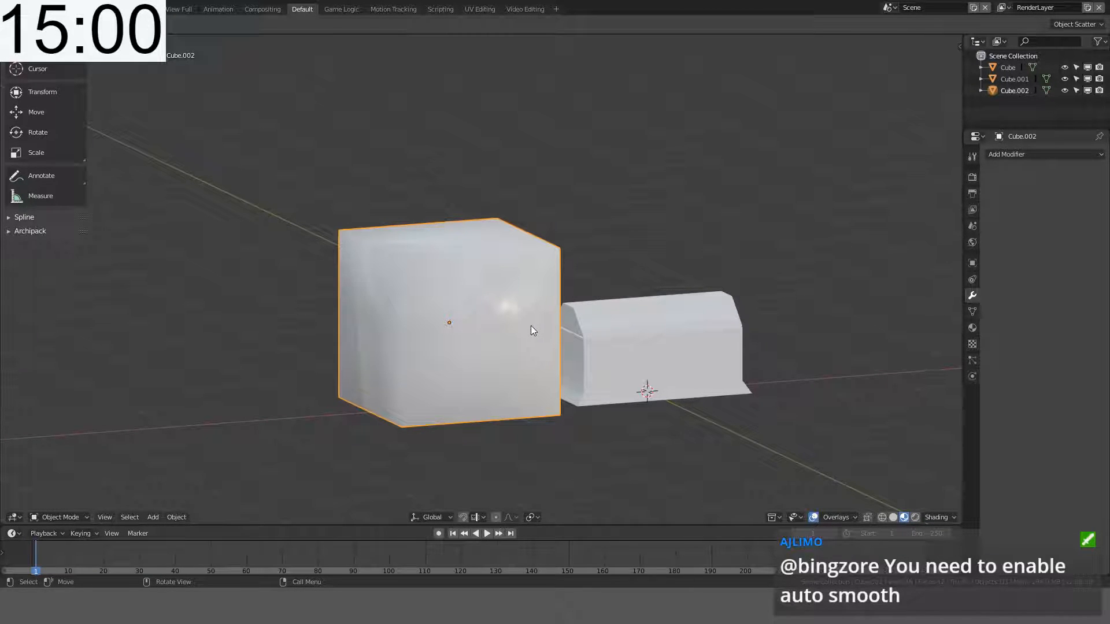
pyautogui.moveTo(531, 325); pyautogui.dragTo(725, 372, button='middle')
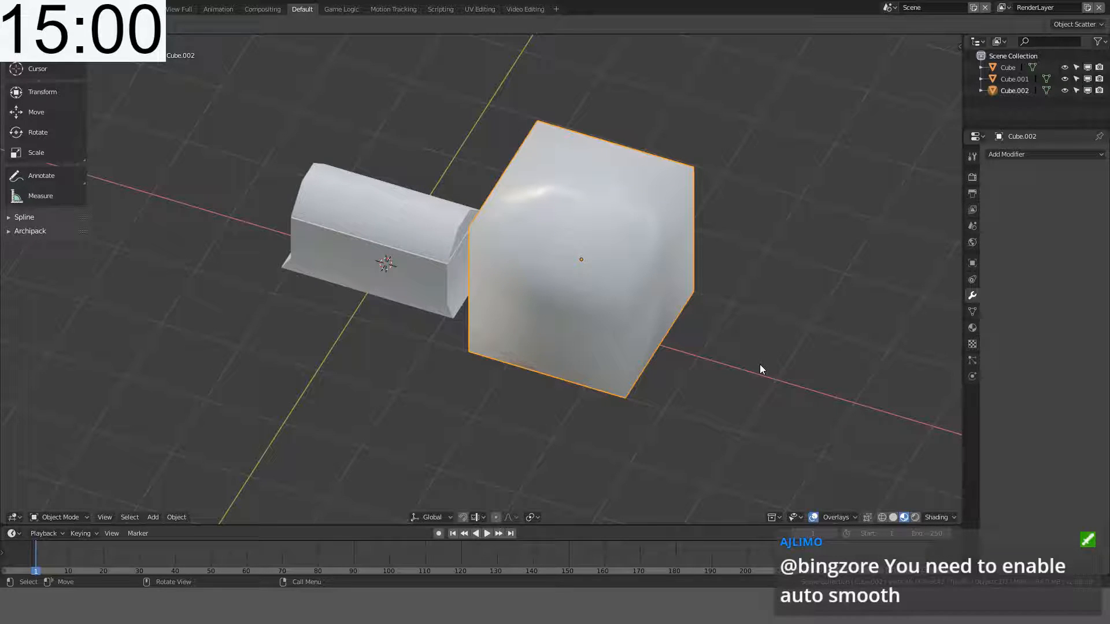
pyautogui.moveTo(638, 233); pyautogui.dragTo(624, 260, button='middle')
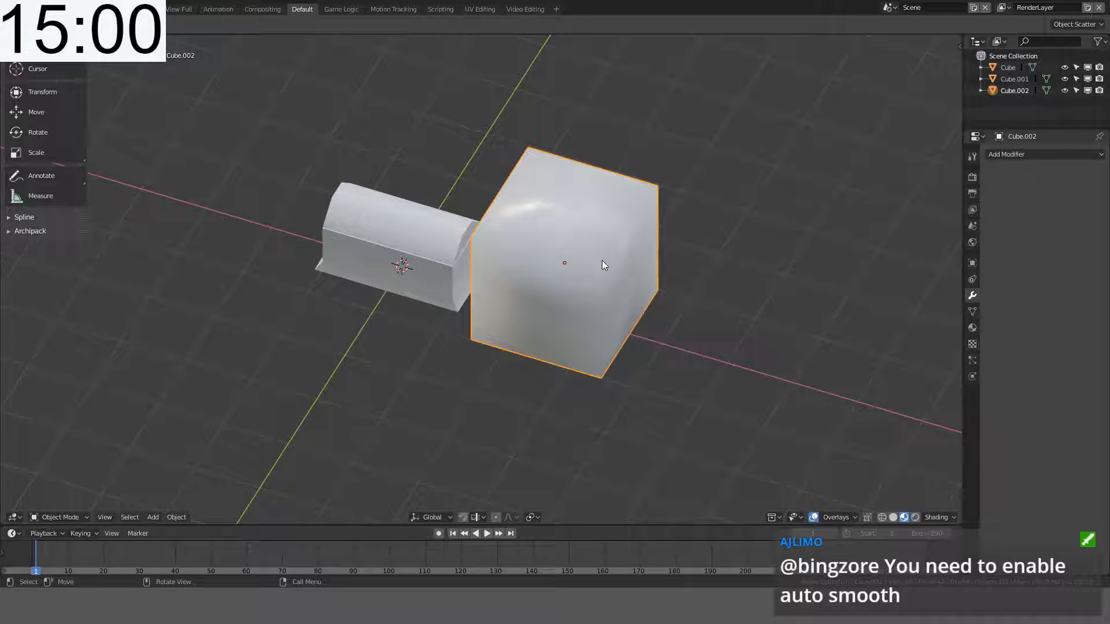
pyautogui.scroll(8, 602, 260)
pyautogui.scroll(-3, 324, 234)
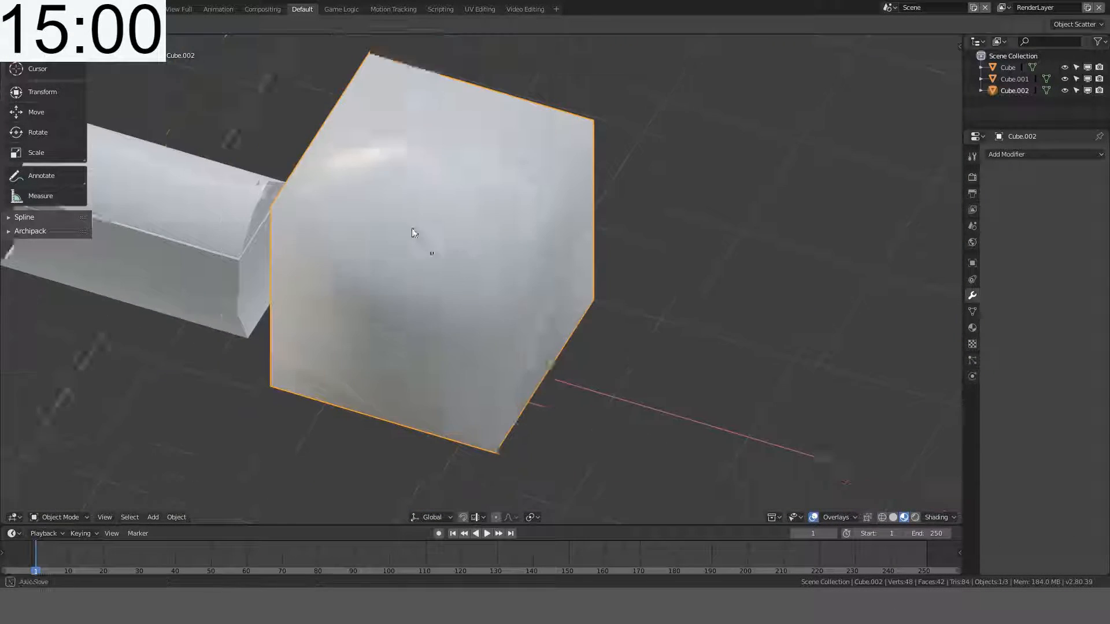
pyautogui.moveTo(414, 233); pyautogui.dragTo(532, 217, button='middle')
# Step: Bevel all edges of the cube by a small amount in Edit Mode and return to Object Mode
pyautogui.press('Tab')
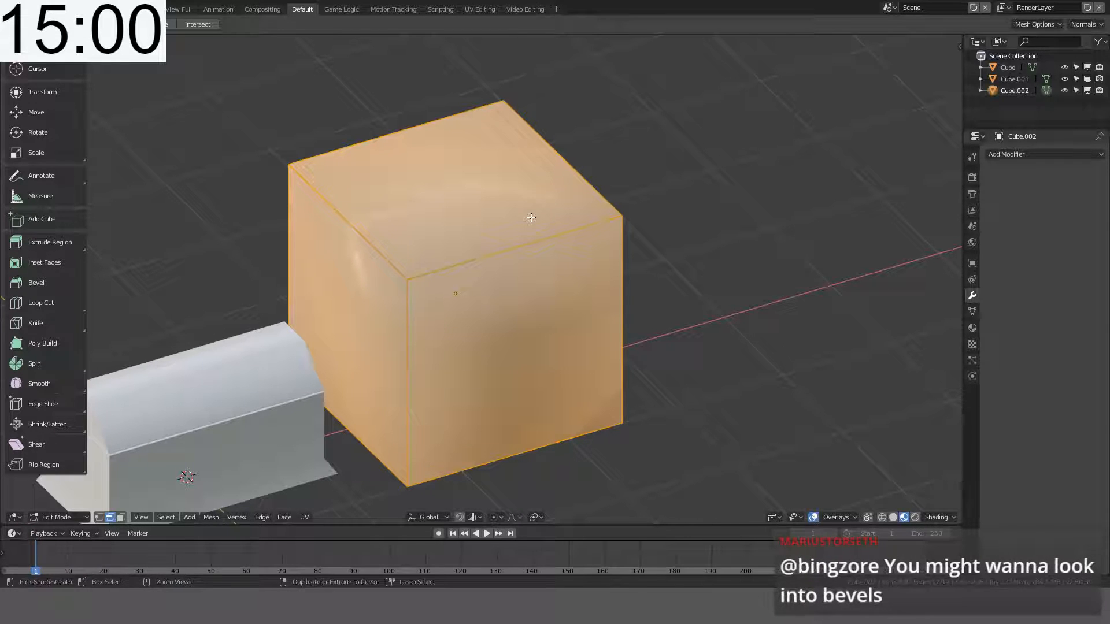
pyautogui.hotkey('ctrl', 'b')
pyautogui.click(542, 217)
pyautogui.press('Tab')
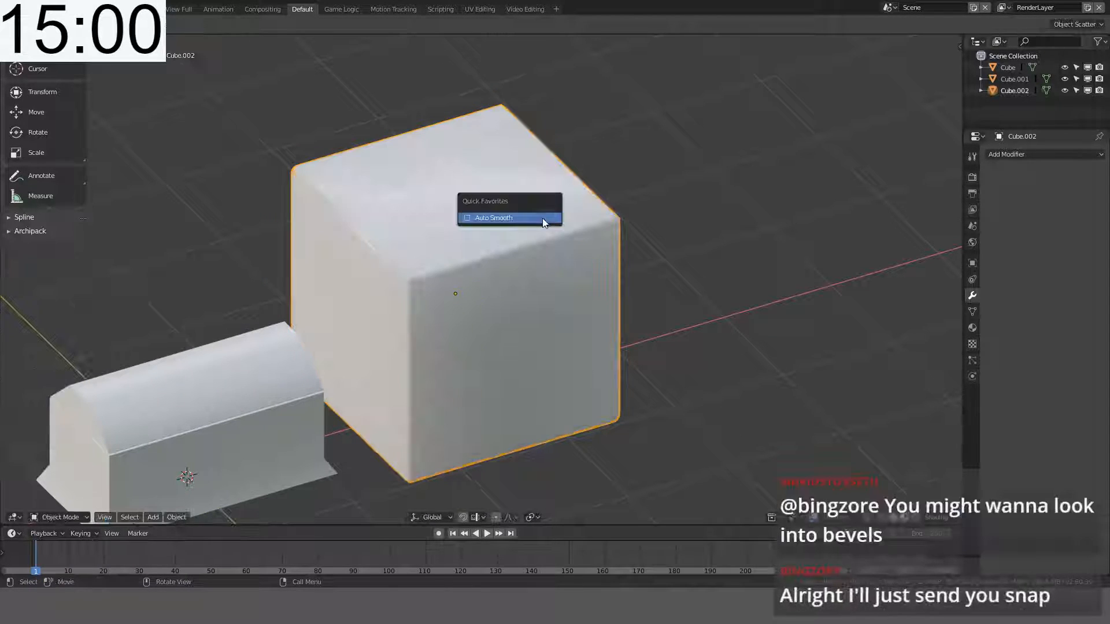
# Step: Undo the cube's bevel and examine the smooth-shaded cube without it from several angles
pyautogui.moveTo(737, 165); pyautogui.dragTo(678, 198, button='middle')
pyautogui.scroll(4, 539, 163)
pyautogui.press('Tab')
pyautogui.press('a')
pyautogui.hotkey('alt', 'a')
pyautogui.moveTo(601, 278); pyautogui.dragTo(543, 297, button='middle')
pyautogui.press('Tab')
pyautogui.scroll(-3, 543, 297)
pyautogui.scroll(3, 761, 283)
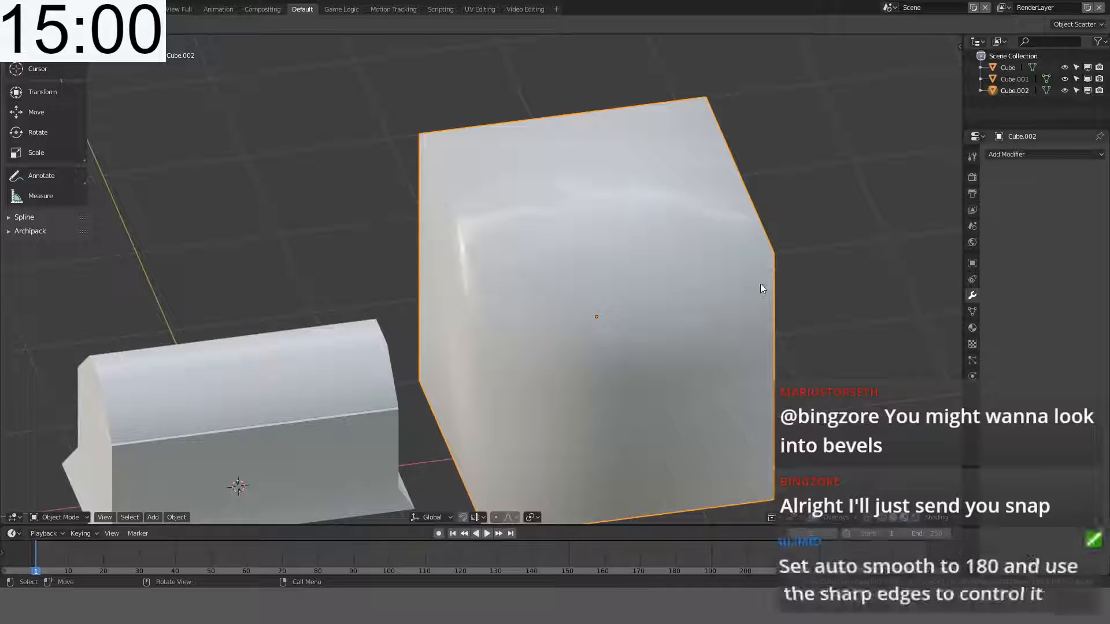
pyautogui.moveTo(761, 283); pyautogui.dragTo(601, 259, button='middle')
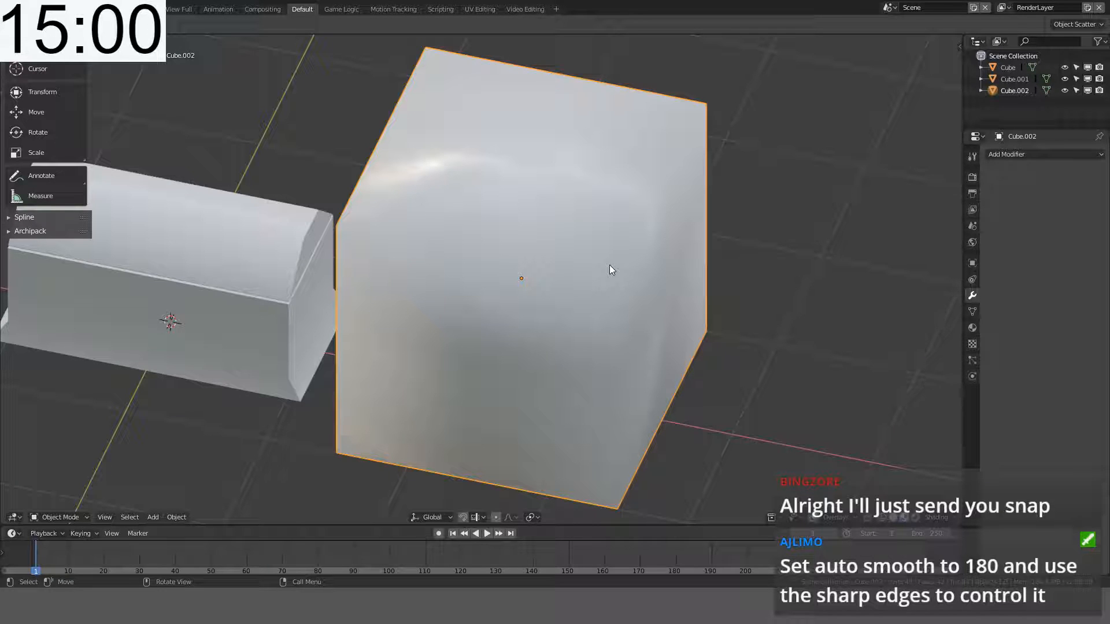
pyautogui.moveTo(830, 317); pyautogui.dragTo(572, 266, button='middle')
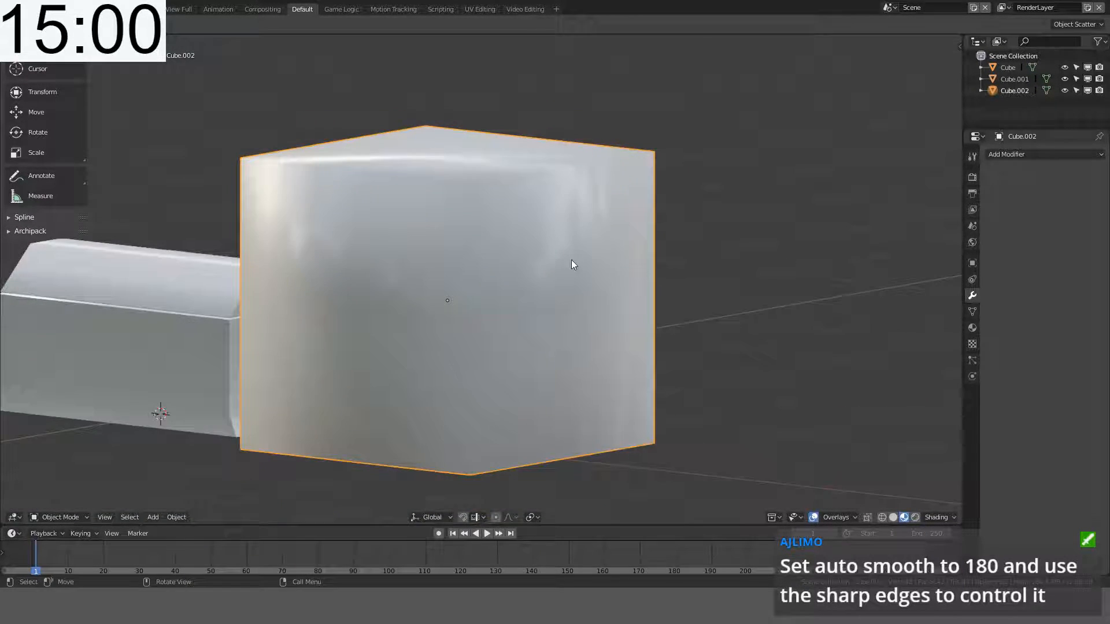
pyautogui.moveTo(569, 210); pyautogui.dragTo(487, 274, button='middle')
# Step: Add a UV sphere in front view and place it beside the cube, on the side away from the casket
pyautogui.press('KP_1')
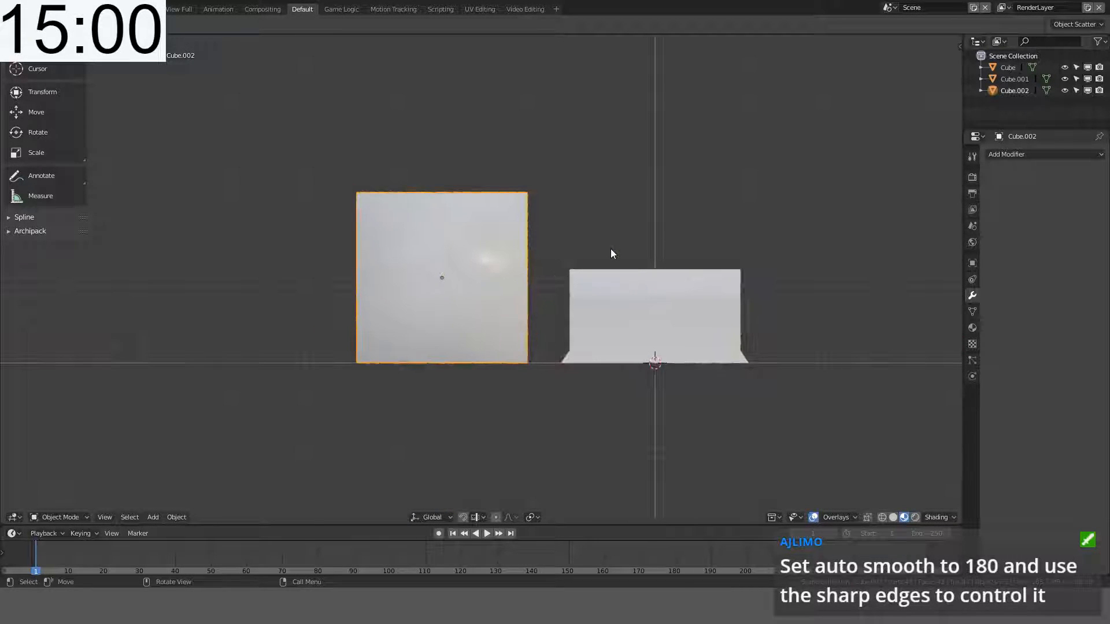
pyautogui.hotkey('shift', 'a')
pyautogui.moveTo(611, 248)
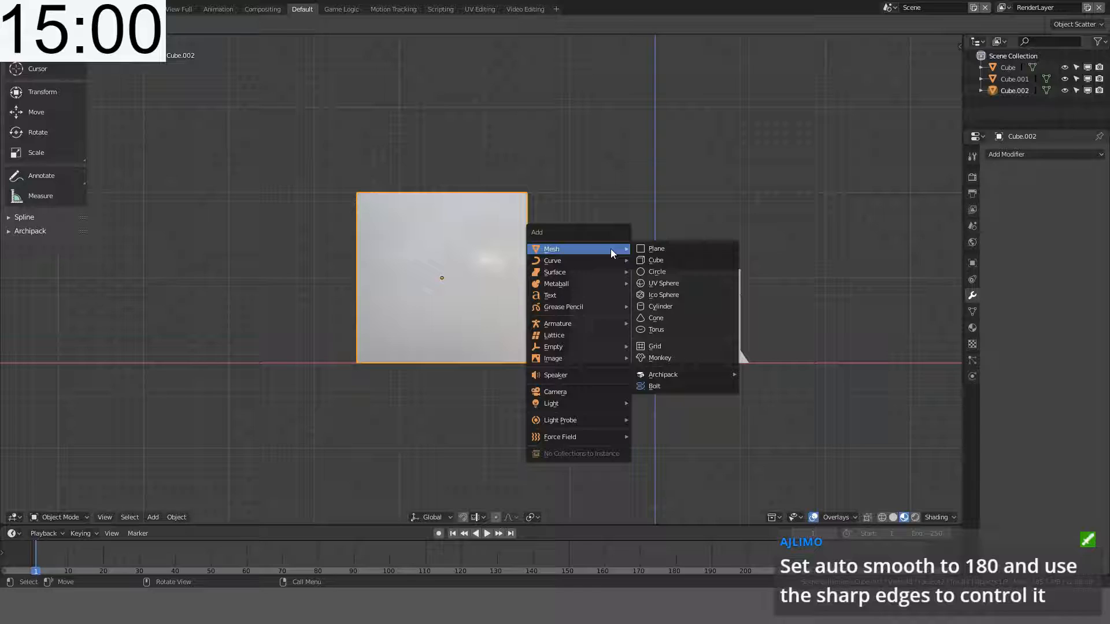
pyautogui.click(673, 285)
pyautogui.press('g')
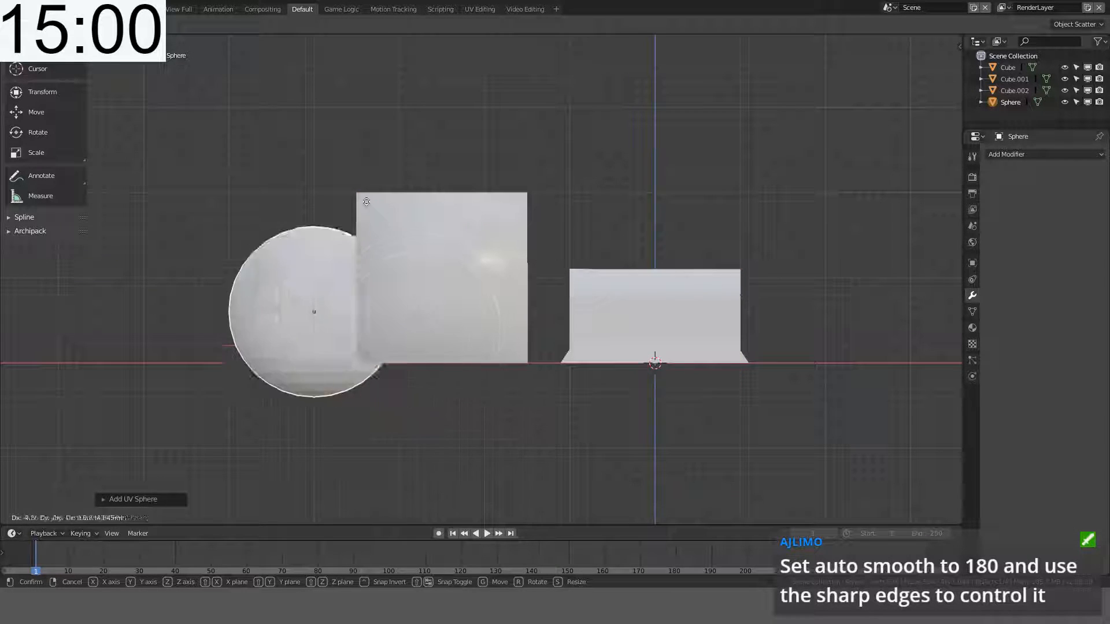
pyautogui.click(275, 182)
pyautogui.press('Tab')
pyautogui.press('Tab')
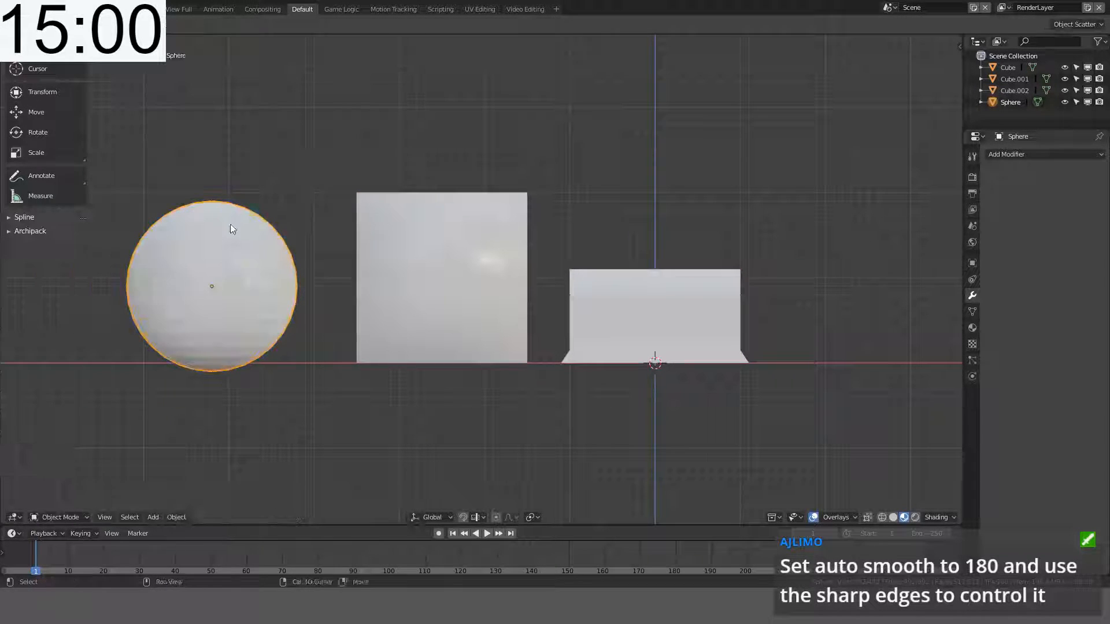
# Step: Apply Shade Smooth to all faces of the sphere
pyautogui.moveTo(233, 228); pyautogui.dragTo(561, 226, button='middle')
pyautogui.scroll(5, 544, 123)
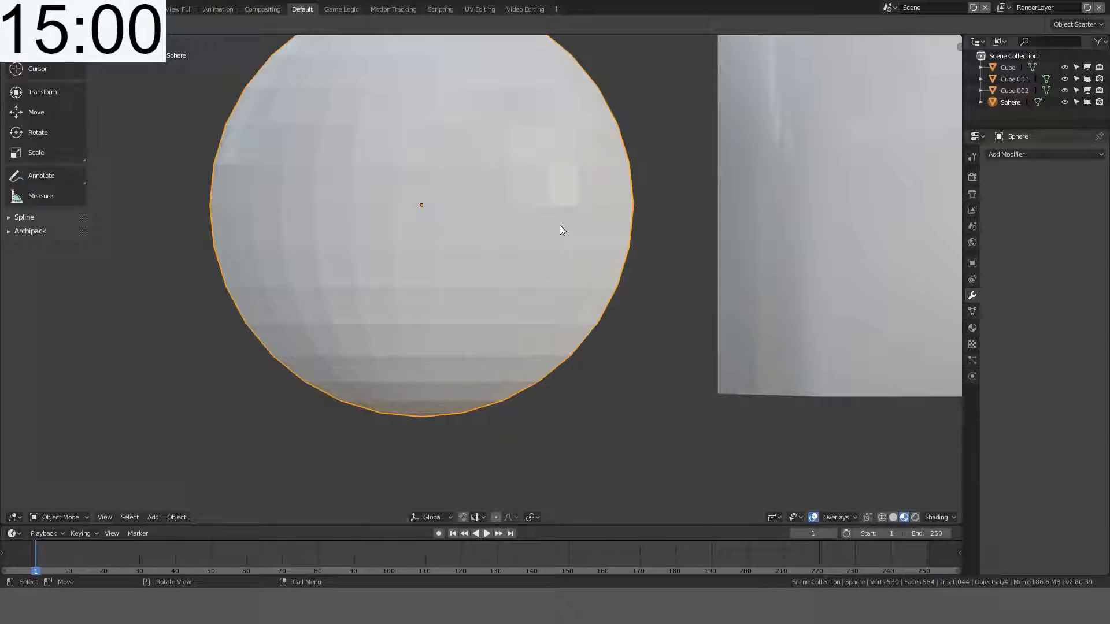
pyautogui.press('Tab')
pyautogui.hotkey('ctrl', 'f')
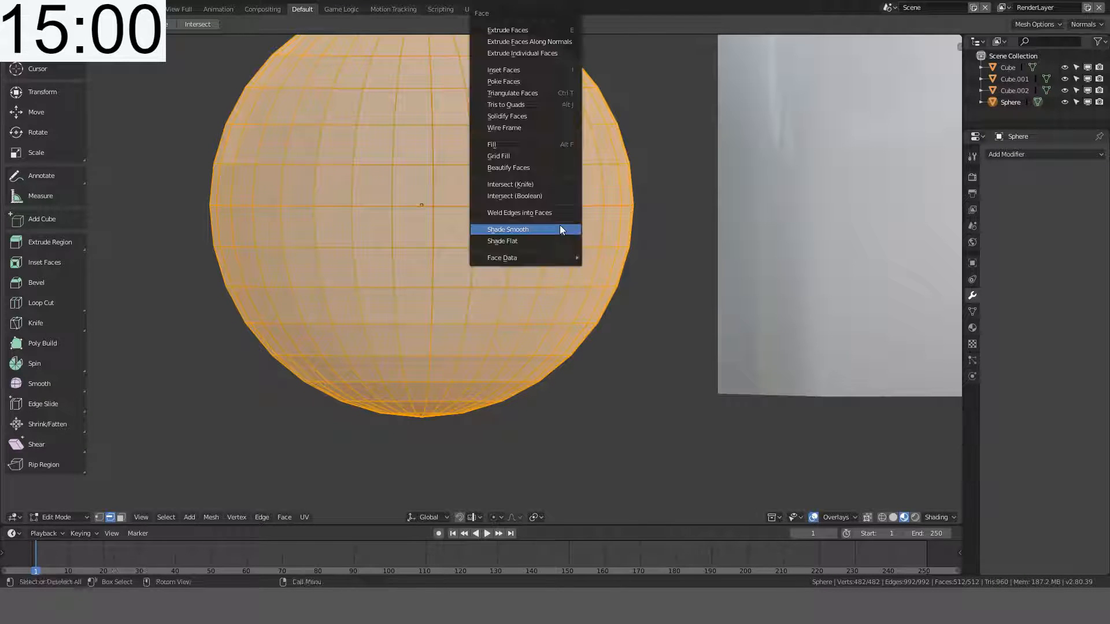
pyautogui.click(560, 225)
pyautogui.press('Tab')
# Step: Return the viewport to Solid shading and delete the sphere
pyautogui.moveTo(559, 226)
pyautogui.mouseDown(button='middle')
pyautogui.moveTo(611, 203)
pyautogui.moveTo(727, 246)
pyautogui.moveTo(661, 309)
pyautogui.moveTo(551, 224)
pyautogui.moveTo(538, 168)
pyautogui.mouseUp(button='middle')
pyautogui.moveTo(599, 172); pyautogui.dragTo(596, 269, button='middle')
pyautogui.click(894, 518)
pyautogui.scroll(-3, 641, 302)
pyautogui.moveTo(642, 302)
pyautogui.mouseDown(button='middle')
pyautogui.moveTo(599, 277)
pyautogui.moveTo(581, 281)
pyautogui.mouseUp(button='middle')
pyautogui.keyDown('shift'); pyautogui.moveTo(579, 275); pyautogui.dragTo(445, 266, button='middle'); pyautogui.keyUp('shift')
pyautogui.press('Delete')
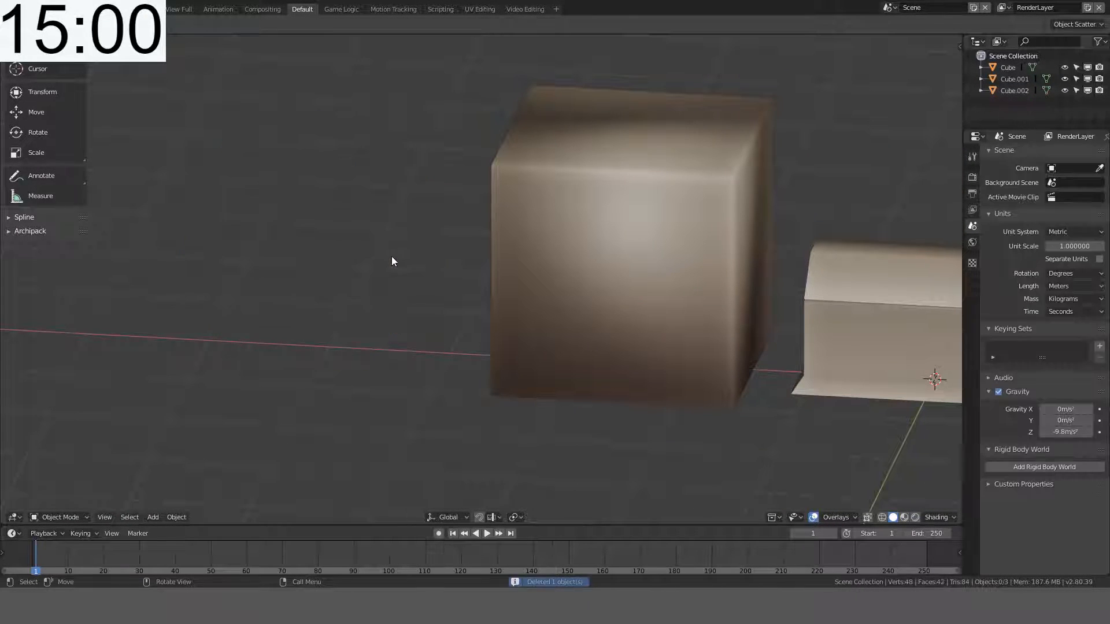
# Step: Find the viewport shading options and turn off the Cavity effect
pyautogui.moveTo(613, 213); pyautogui.dragTo(555, 185, button='middle')
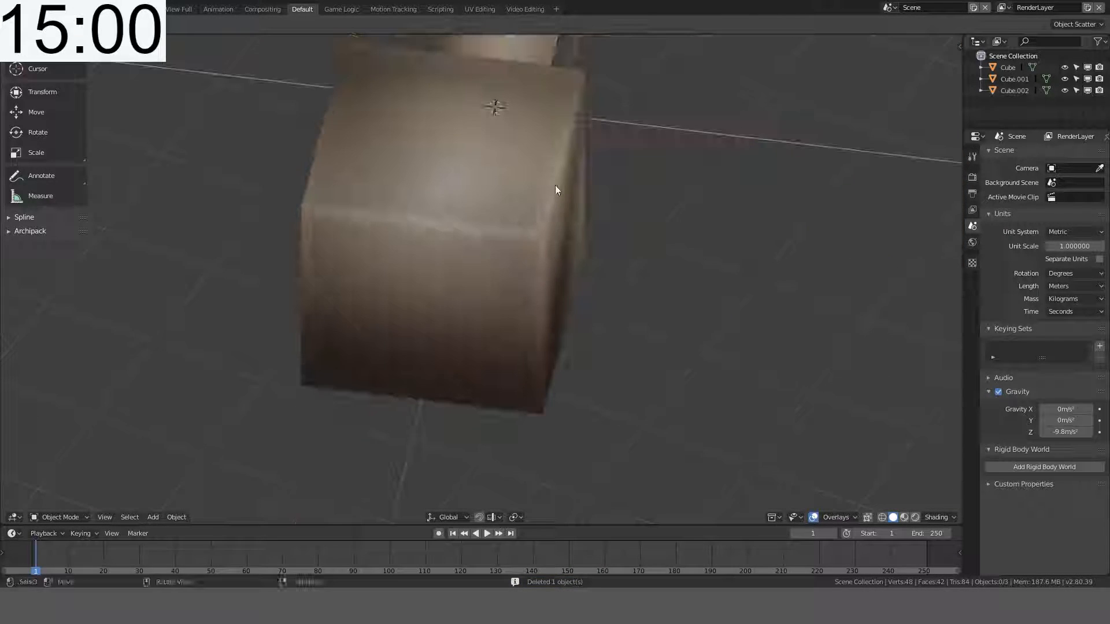
pyautogui.scroll(3, 634, 298)
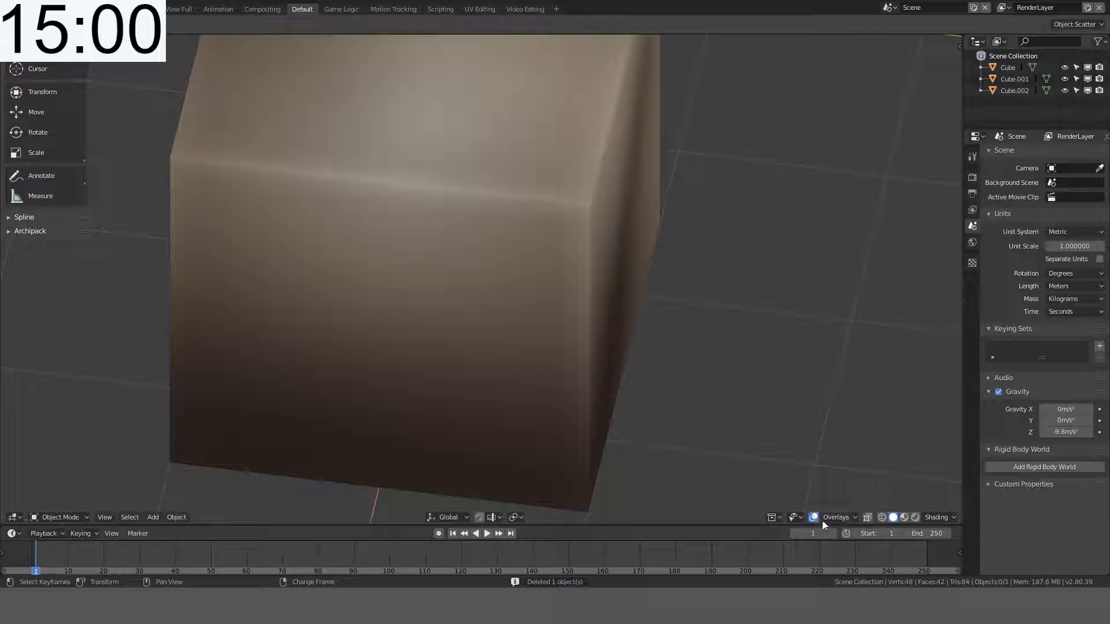
pyautogui.click(840, 519)
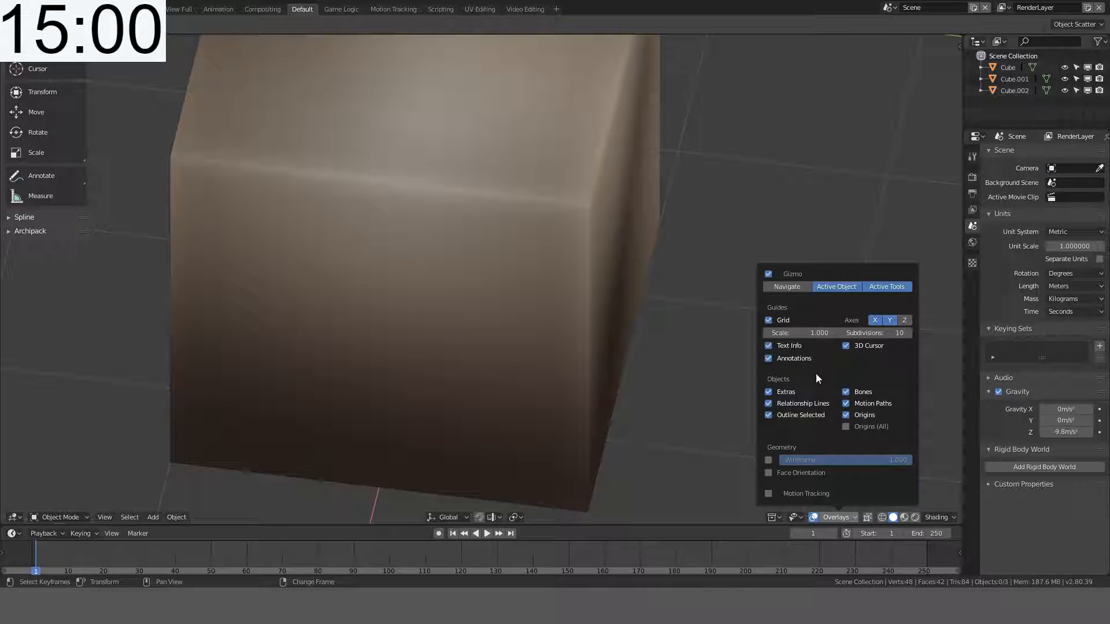
pyautogui.click(972, 158)
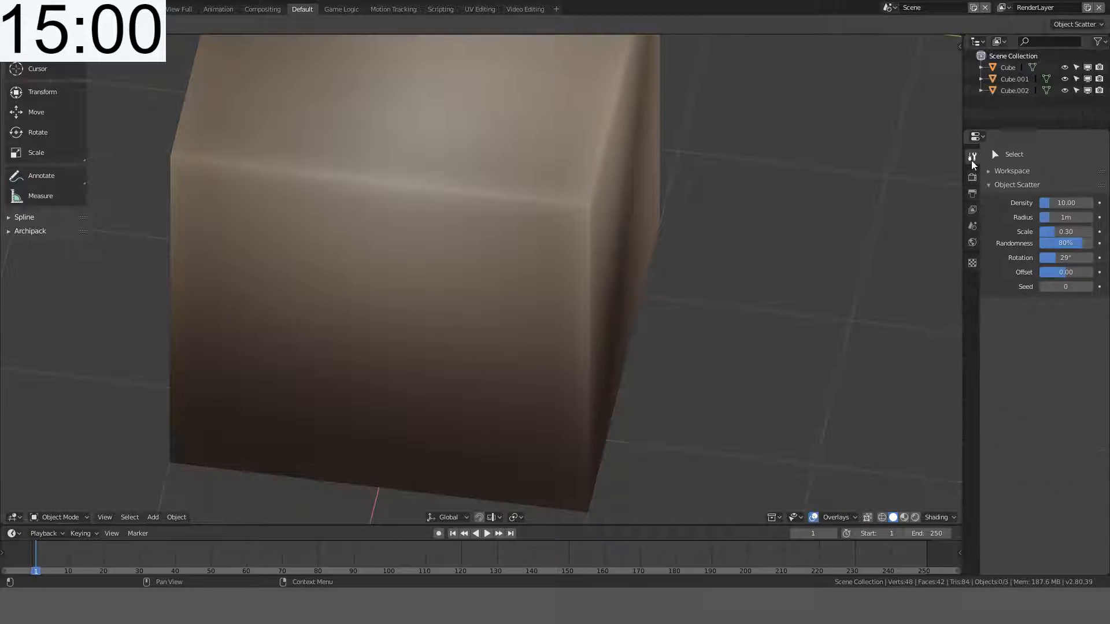
pyautogui.click(972, 177)
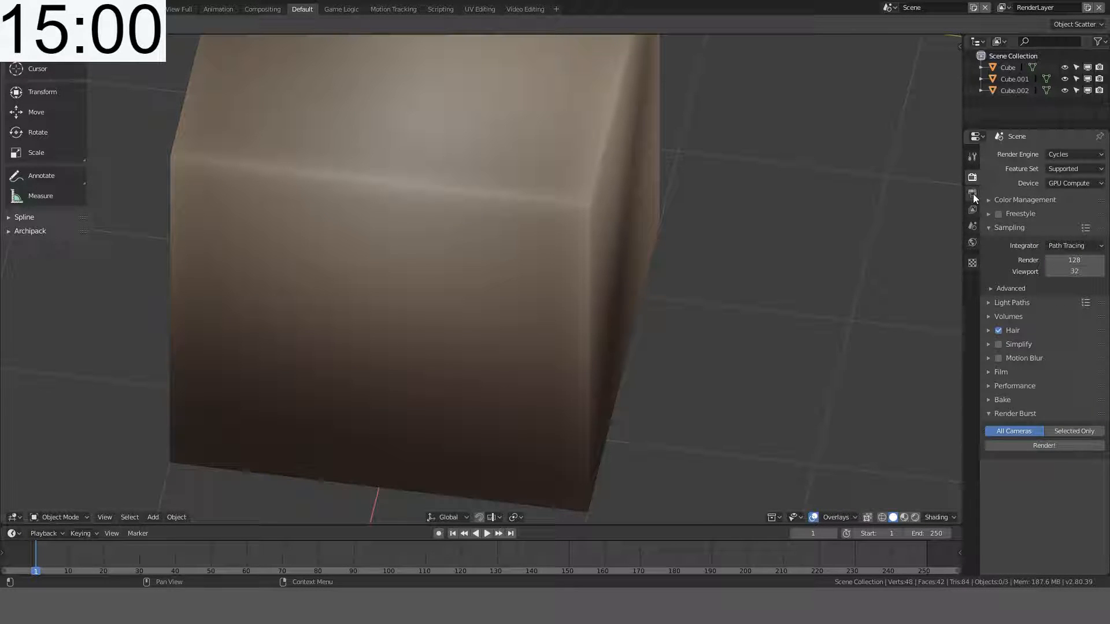
pyautogui.click(931, 518)
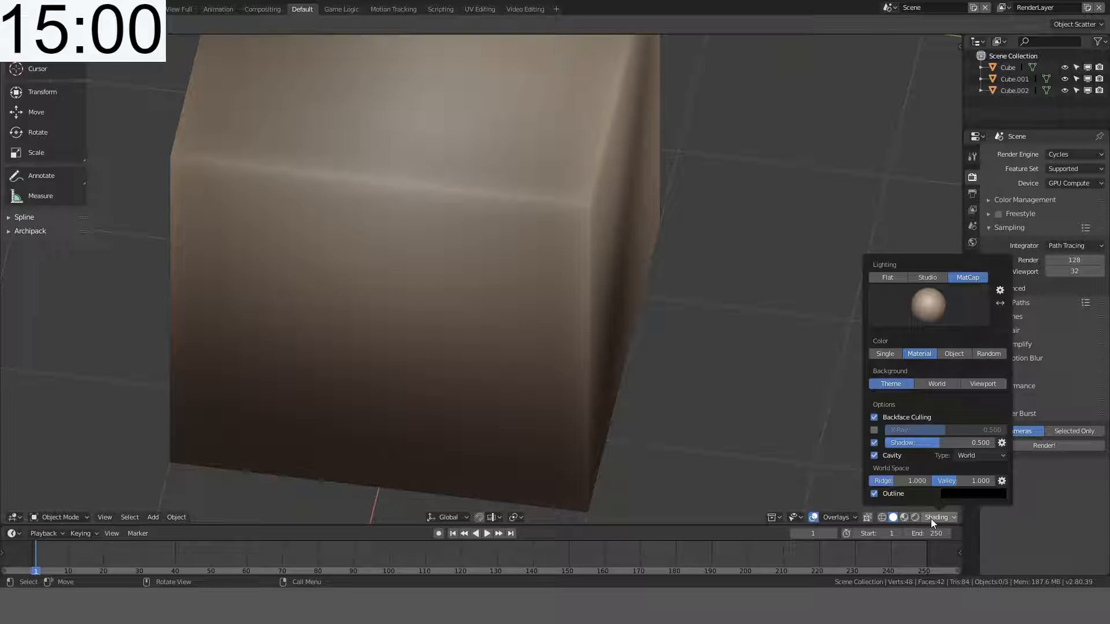
pyautogui.click(874, 455)
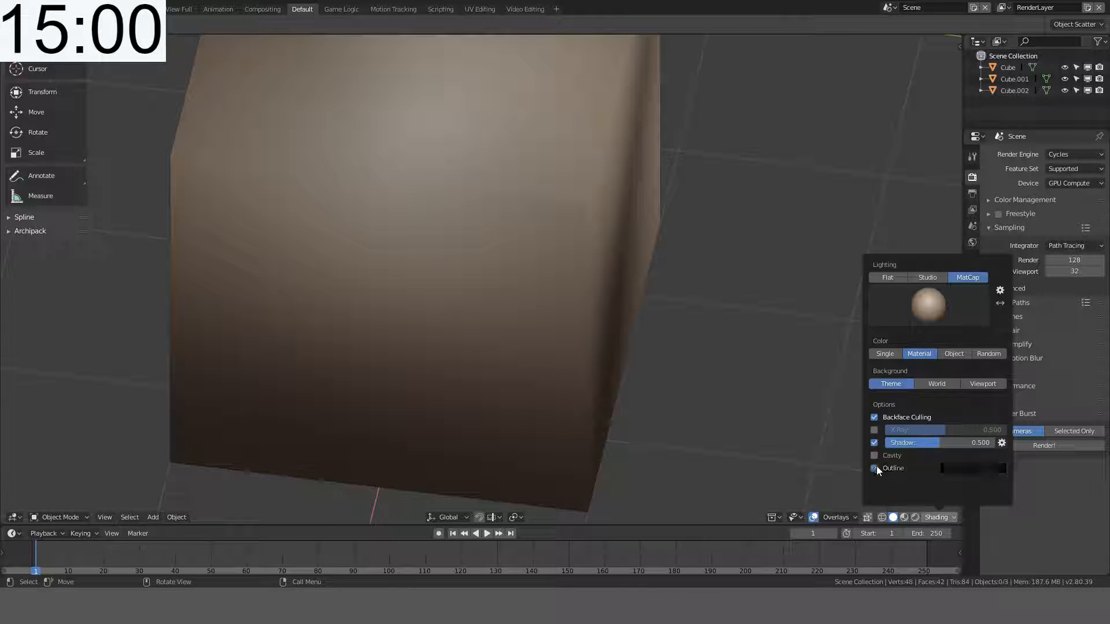
pyautogui.click(874, 455)
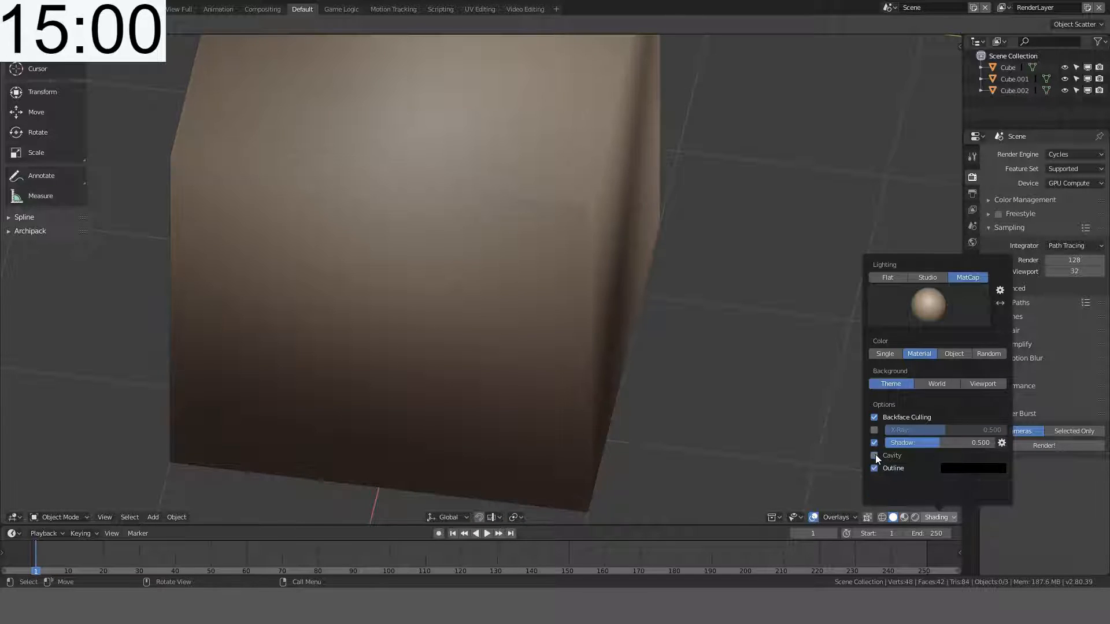
# Step: Set all faces of the cube to flat shading
pyautogui.moveTo(810, 405)
pyautogui.mouseDown(button='middle')
pyautogui.moveTo(644, 322)
pyautogui.moveTo(602, 263)
pyautogui.moveTo(662, 292)
pyautogui.moveTo(654, 338)
pyautogui.moveTo(585, 290)
pyautogui.moveTo(480, 268)
pyautogui.moveTo(509, 286)
pyautogui.moveTo(560, 258)
pyautogui.mouseUp(button='middle')
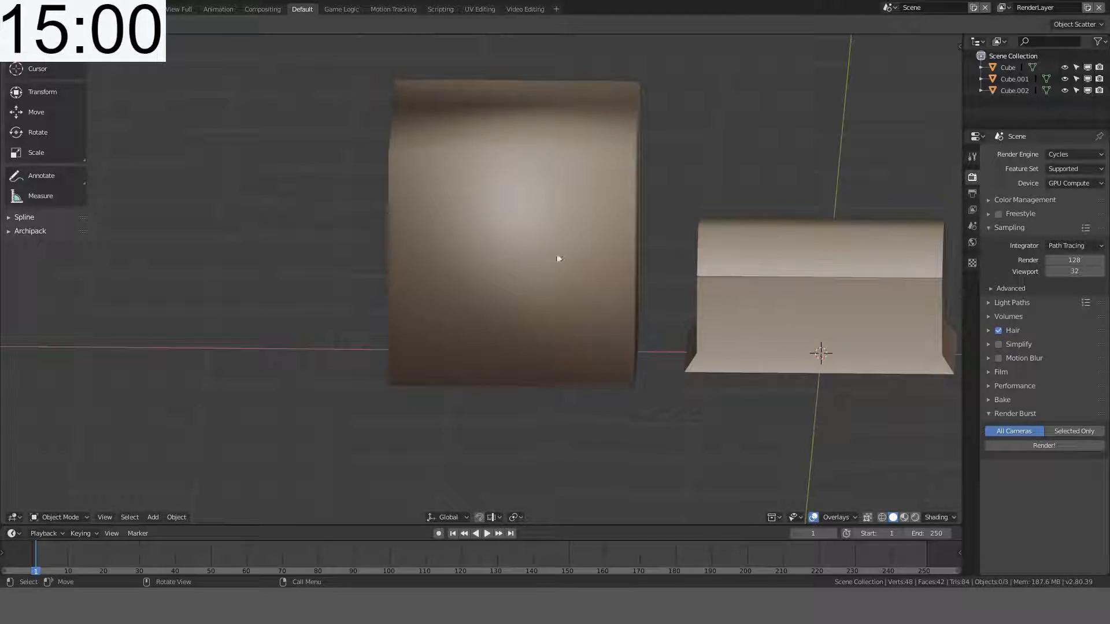
pyautogui.click(559, 258)
pyautogui.press('Tab')
pyautogui.press('a')
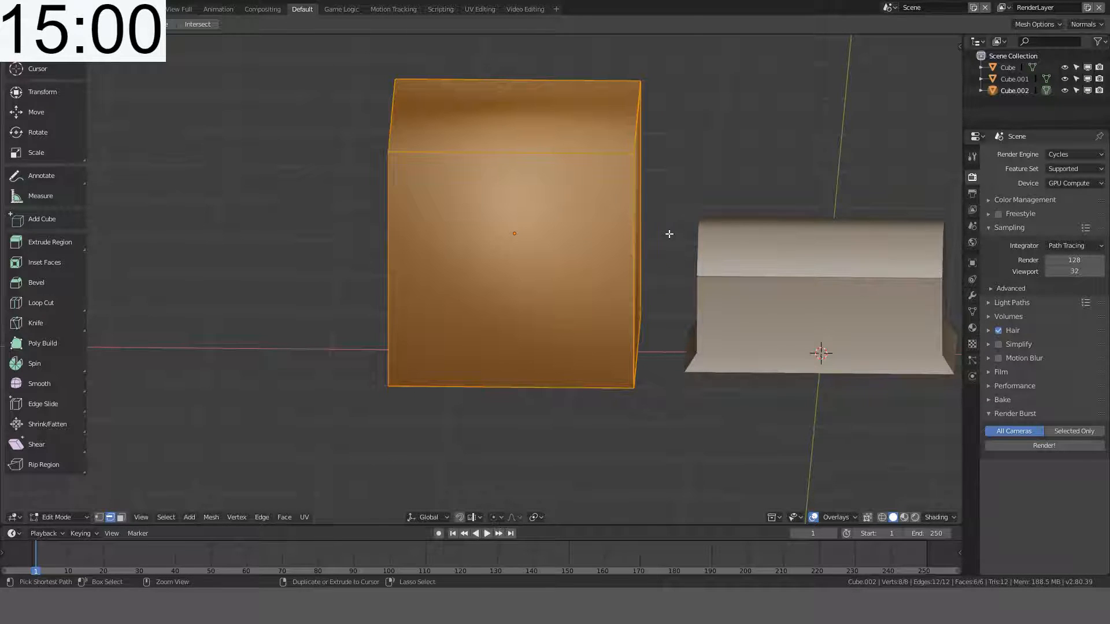
pyautogui.rightClick(669, 233)
pyautogui.click(670, 238)
pyautogui.press('Tab')
pyautogui.moveTo(670, 238); pyautogui.dragTo(619, 218, button='middle')
# Step: Apply Shade Smooth to all faces of the cube and turn the viewport's Cavity effect back on
pyautogui.press('Tab')
pyautogui.hotkey('ctrl', 'f')
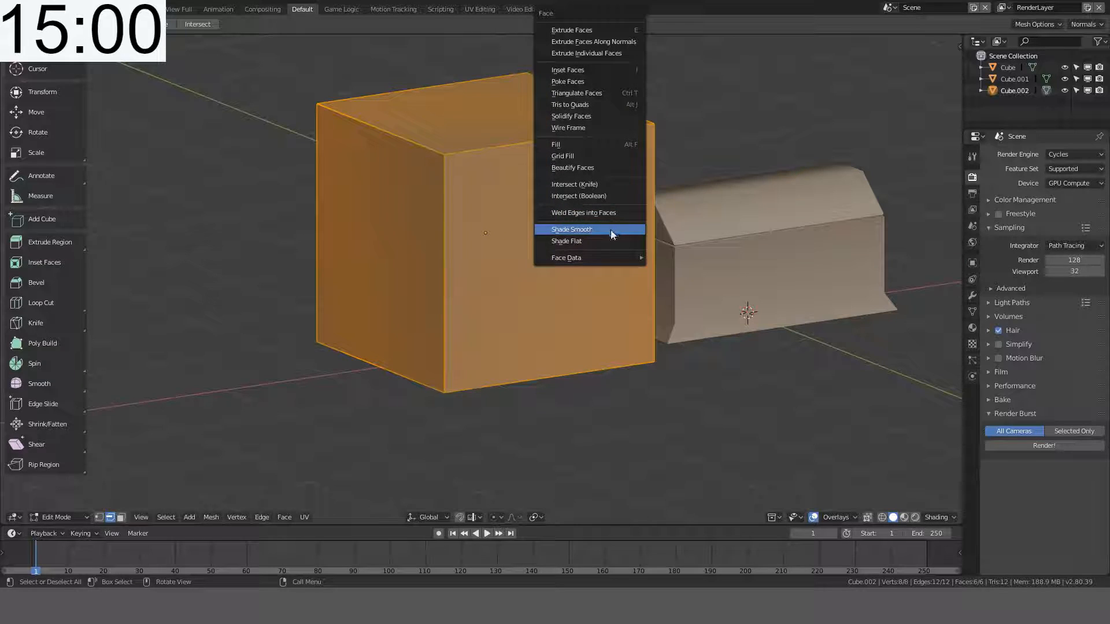
pyautogui.click(625, 229)
pyautogui.press('Tab')
pyautogui.moveTo(625, 229)
pyautogui.mouseDown(button='middle')
pyautogui.moveTo(625, 285)
pyautogui.moveTo(701, 191)
pyautogui.moveTo(752, 324)
pyautogui.mouseUp(button='middle')
pyautogui.click(938, 517)
pyautogui.click(896, 483)
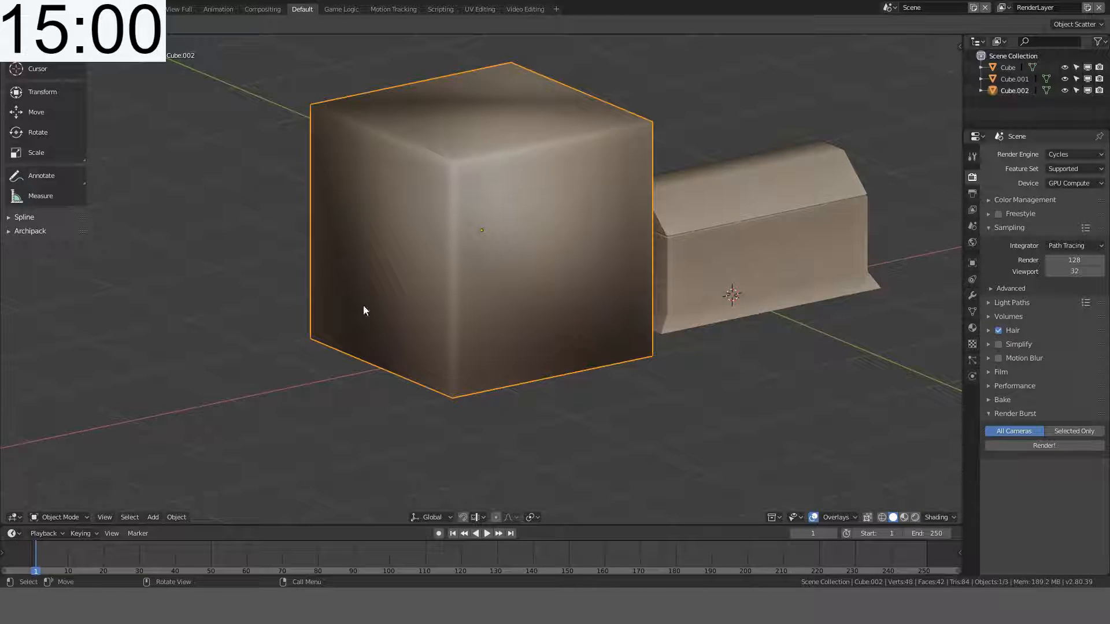
# Step: Delete the demonstration cube, leaving only the casket in the scene
pyautogui.press('Delete')
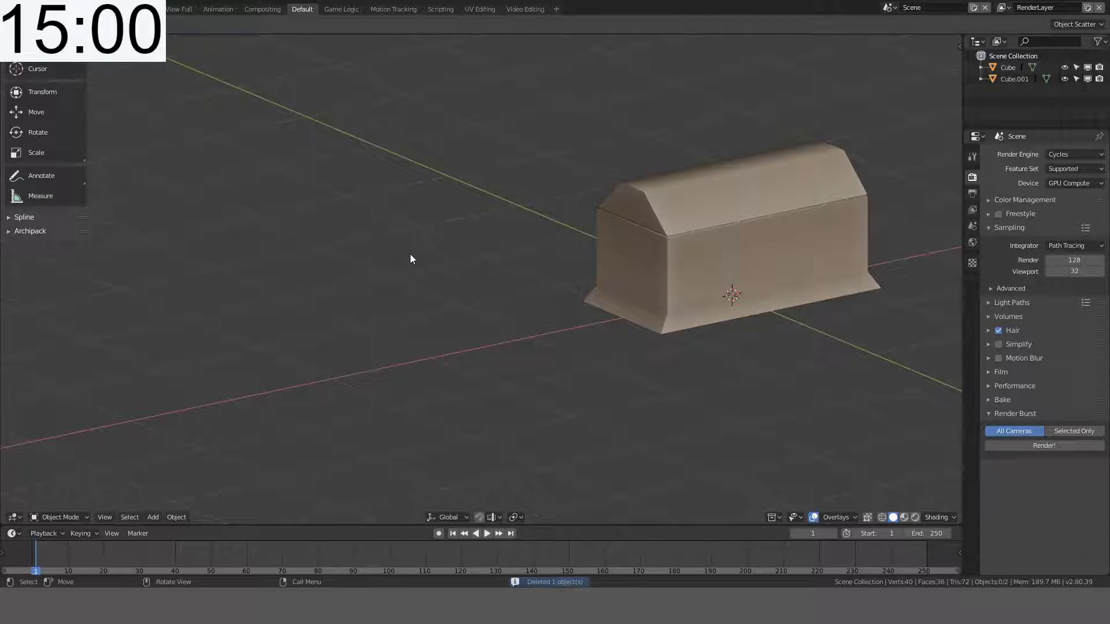
pyautogui.press('KP_1')
pyautogui.scroll(-3, 618, 239)
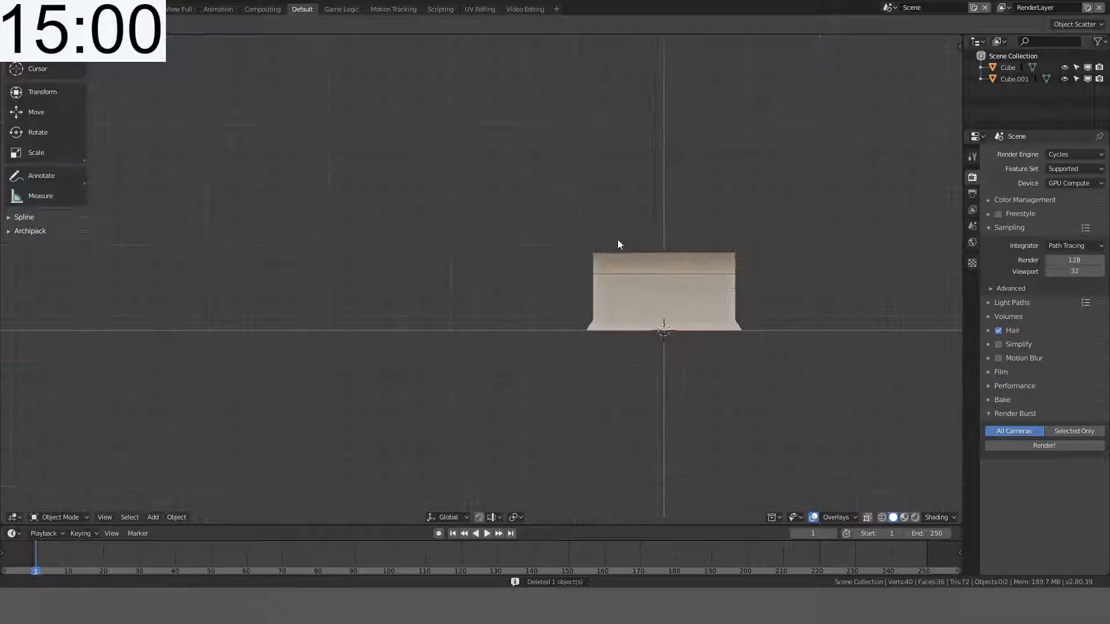
# Step: Move both casket objects into a new collection named Stone Casket and hide them in the viewport
pyautogui.press('a')
pyautogui.keyDown('shift'); pyautogui.moveTo(609, 272); pyautogui.dragTo(397, 244, button='middle'); pyautogui.keyUp('shift')
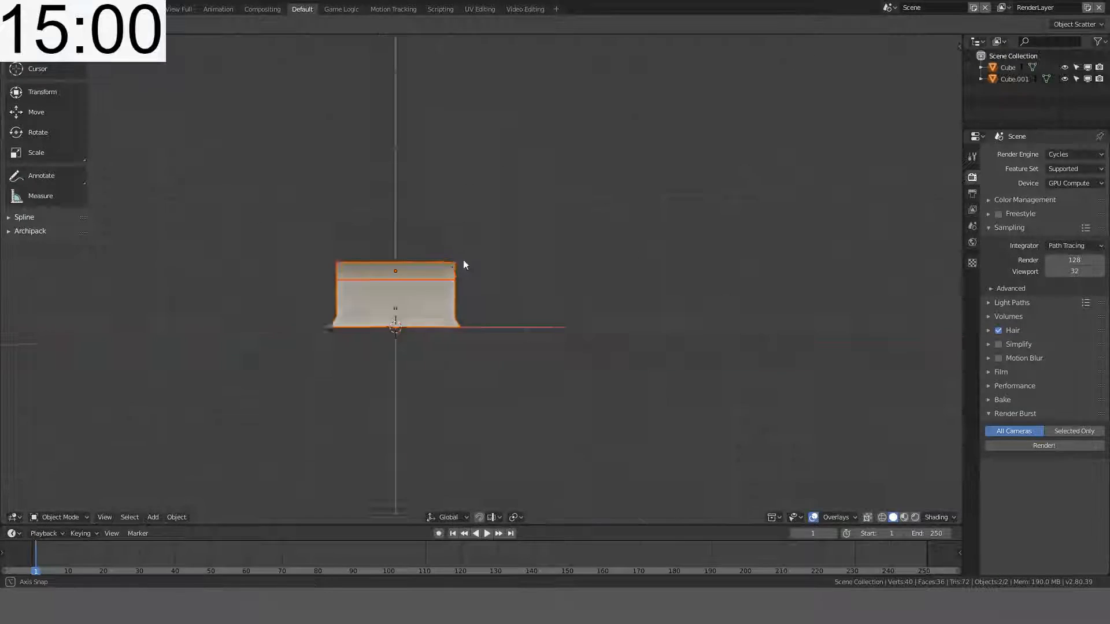
pyautogui.moveTo(464, 263); pyautogui.dragTo(411, 290, button='middle')
pyautogui.keyDown('shift'); pyautogui.click(459, 293); pyautogui.keyUp('shift')
pyautogui.keyDown('shift'); pyautogui.click(459, 293); pyautogui.keyUp('shift')
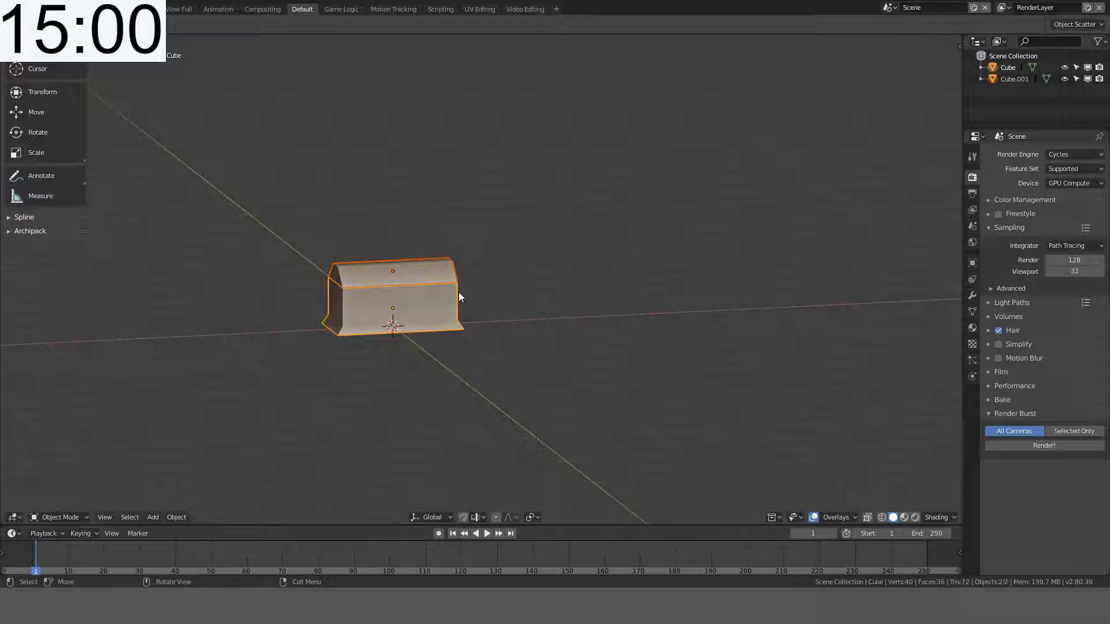
pyautogui.press('m')
pyautogui.click(455, 294)
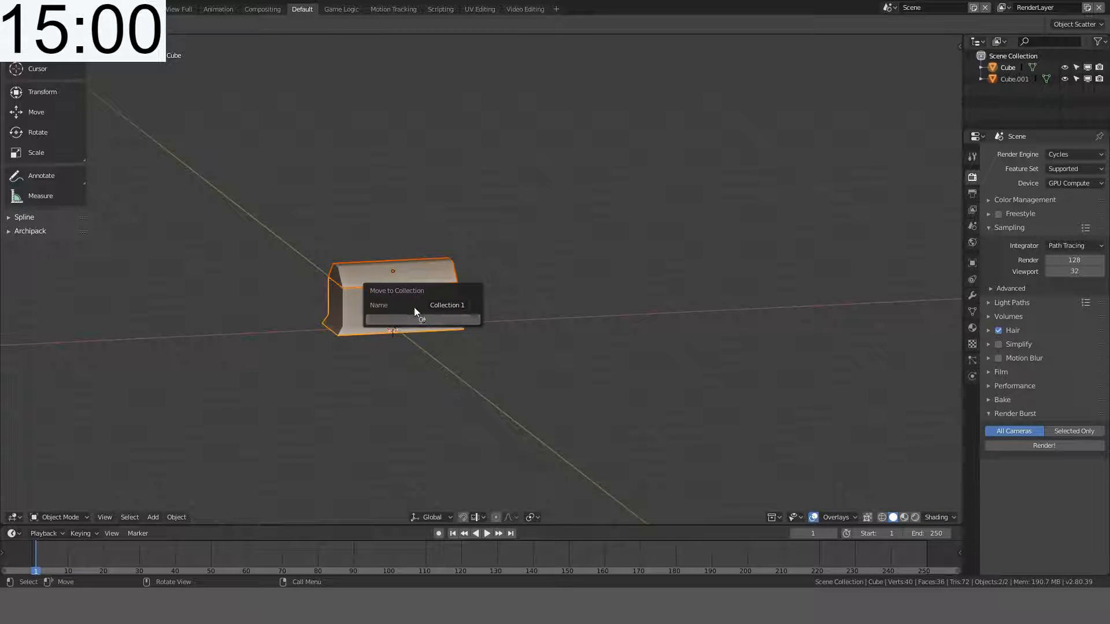
pyautogui.click(448, 306)
pyautogui.write('StoneCastle')
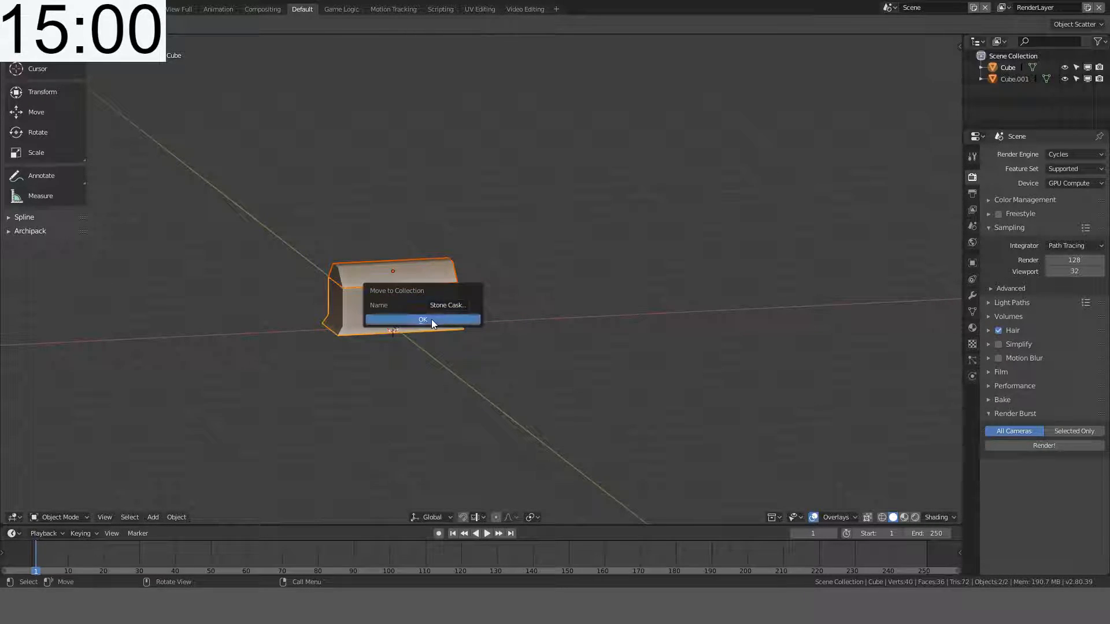
pyautogui.click(431, 319)
pyautogui.press('h')
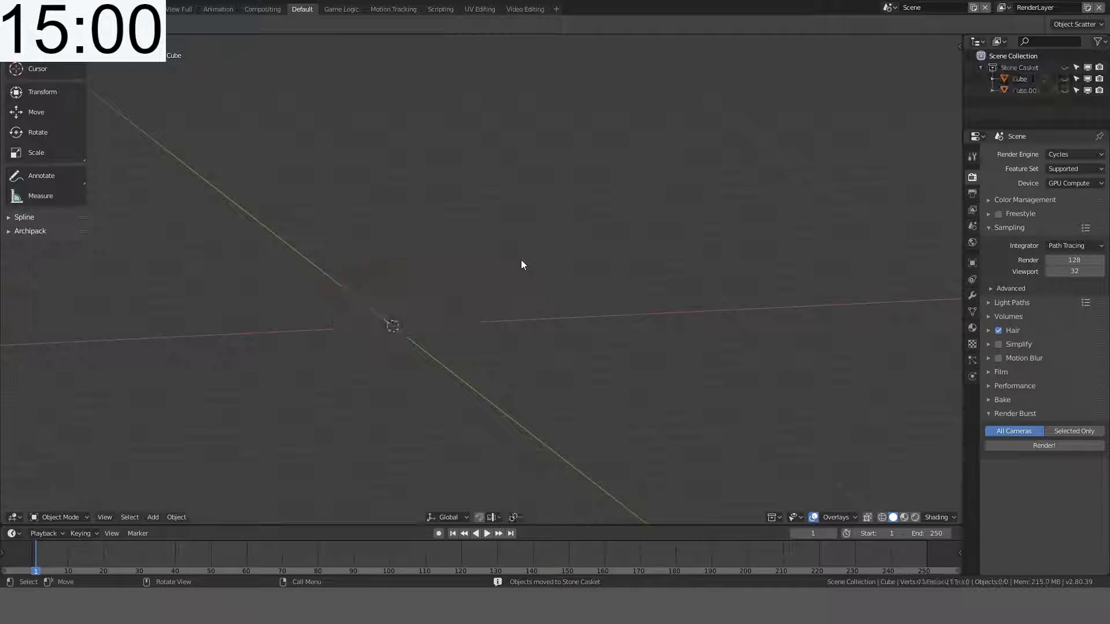
pyautogui.moveTo(521, 259); pyautogui.dragTo(446, 259, button='middle')
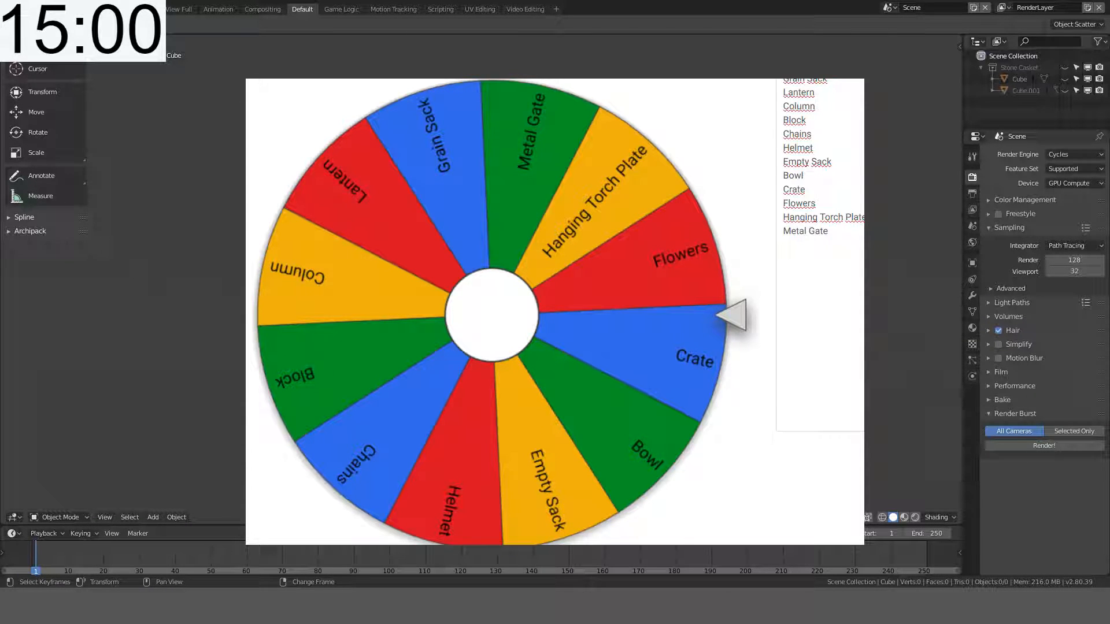
pyautogui.moveTo(480, 278); pyautogui.dragTo(503, 315, button='middle')
pyautogui.press('KP_7')
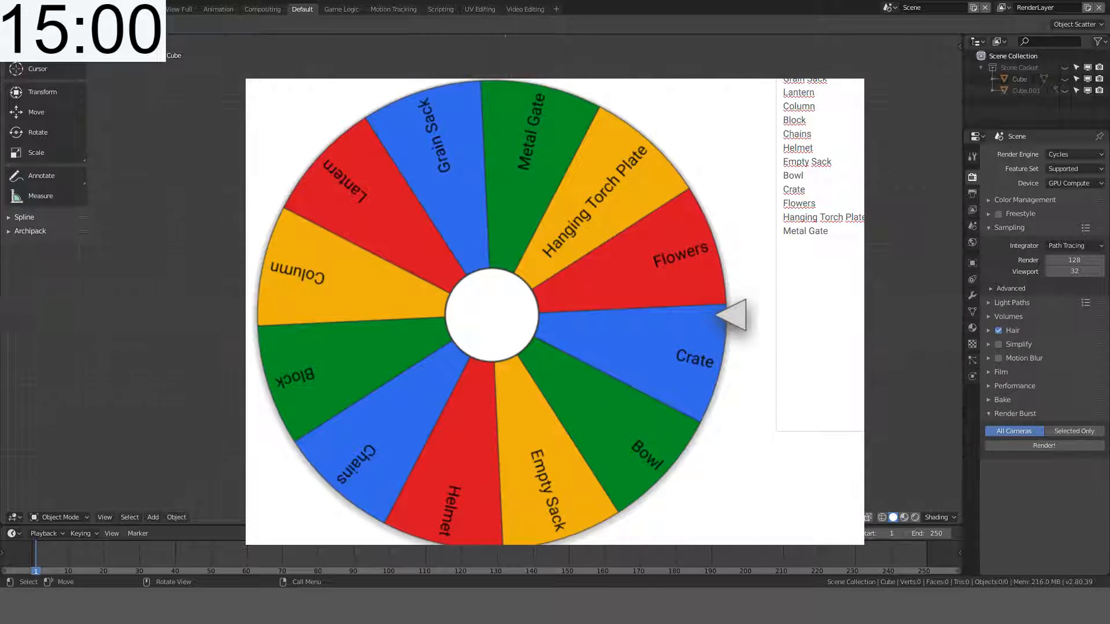
pyautogui.press('KP_1')
pyautogui.keyDown('shift'); pyautogui.moveTo(503, 315); pyautogui.dragTo(489, 292, button='middle'); pyautogui.keyUp('shift')
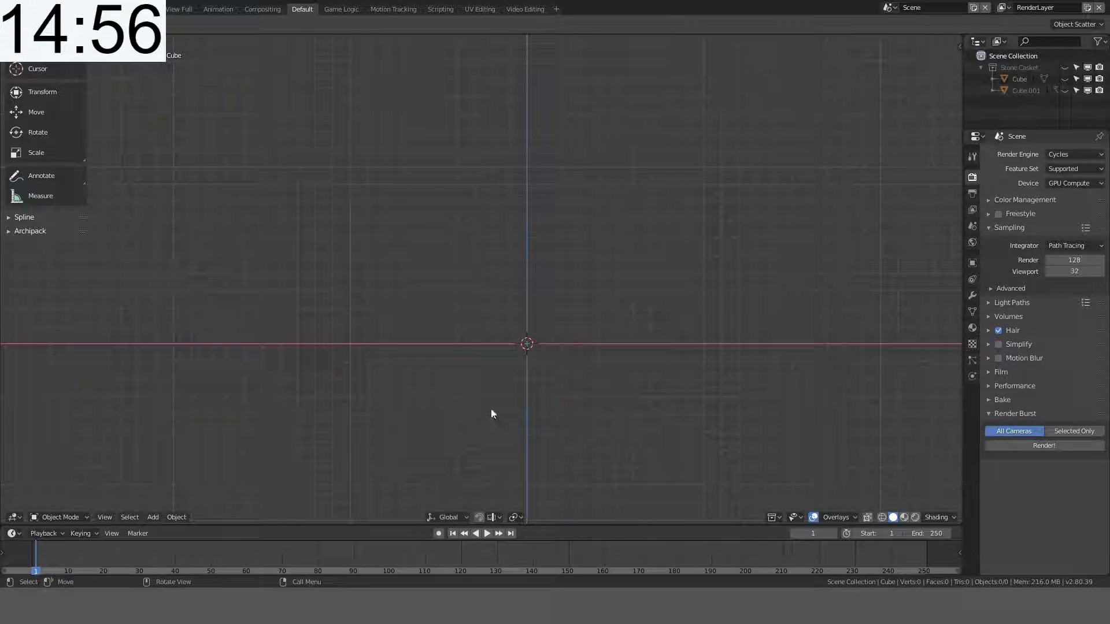
# Step: Add a cylinder mesh with 16 vertices at the origin and hide the tool shelf
pyautogui.moveTo(491, 408); pyautogui.dragTo(600, 341, button='middle')
pyautogui.press('KP_1')
pyautogui.hotkey('shift', 'a')
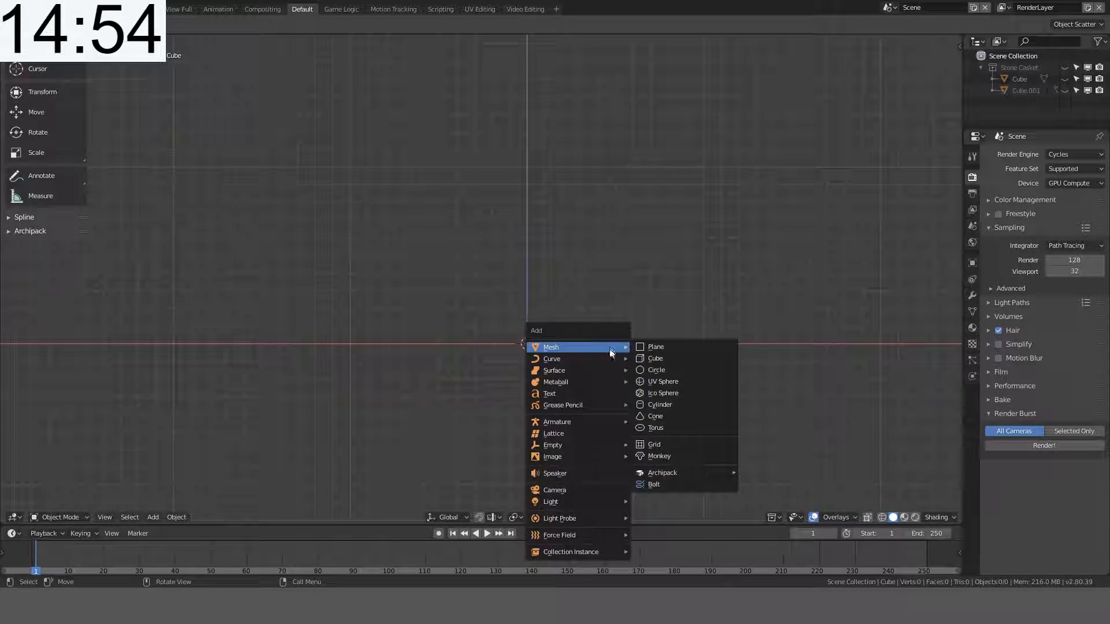
pyautogui.moveTo(623, 347)
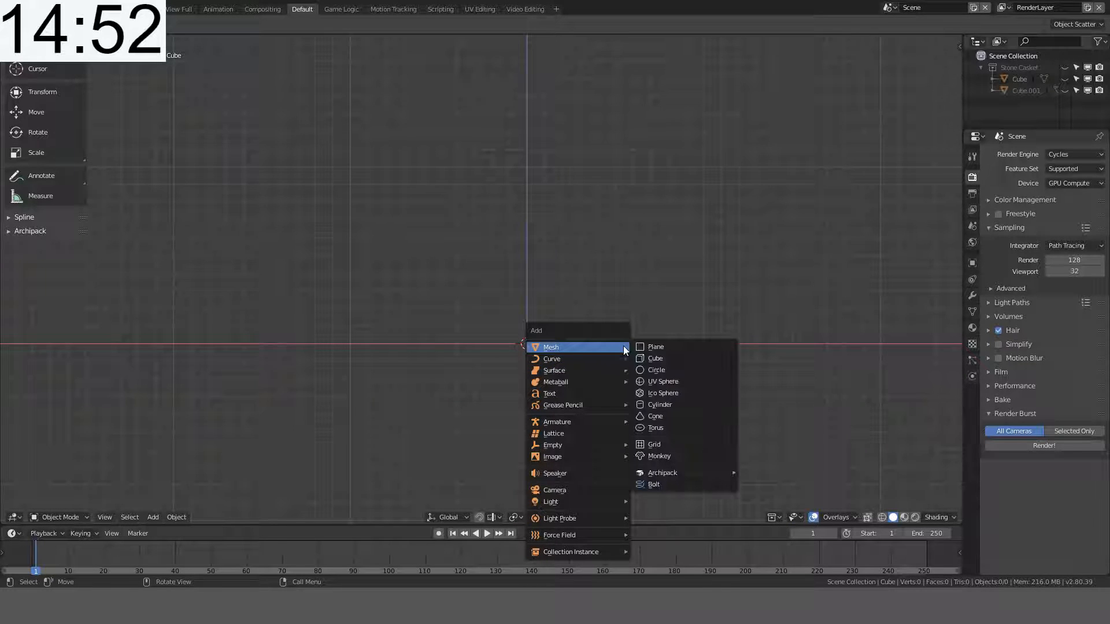
pyautogui.click(660, 407)
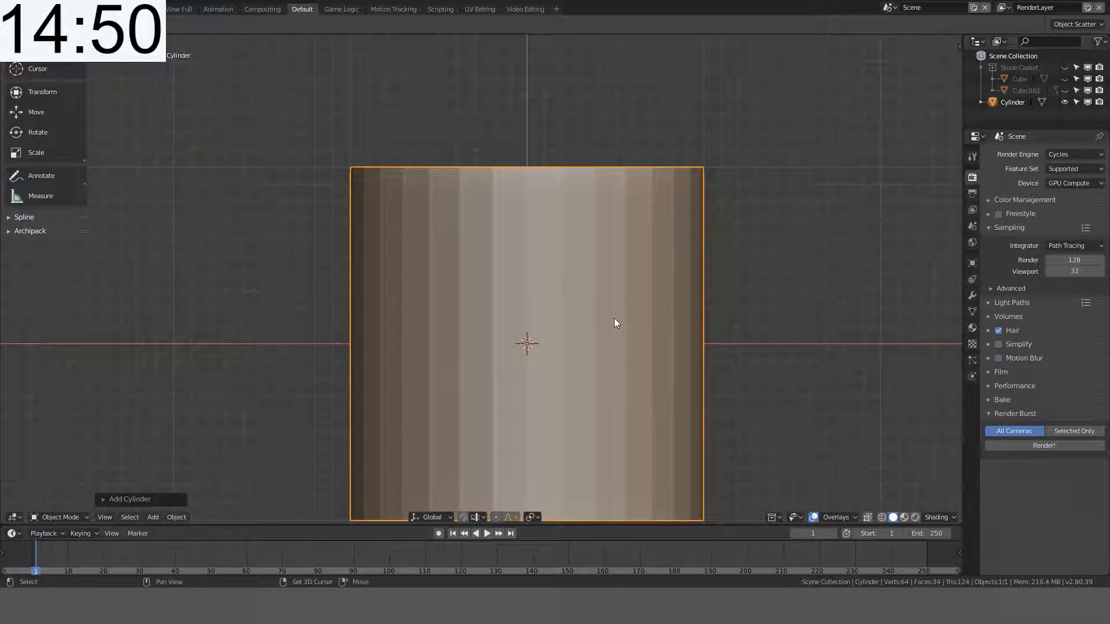
pyautogui.keyDown('shift'); pyautogui.moveTo(596, 293); pyautogui.dragTo(540, 260, button='middle'); pyautogui.keyUp('shift')
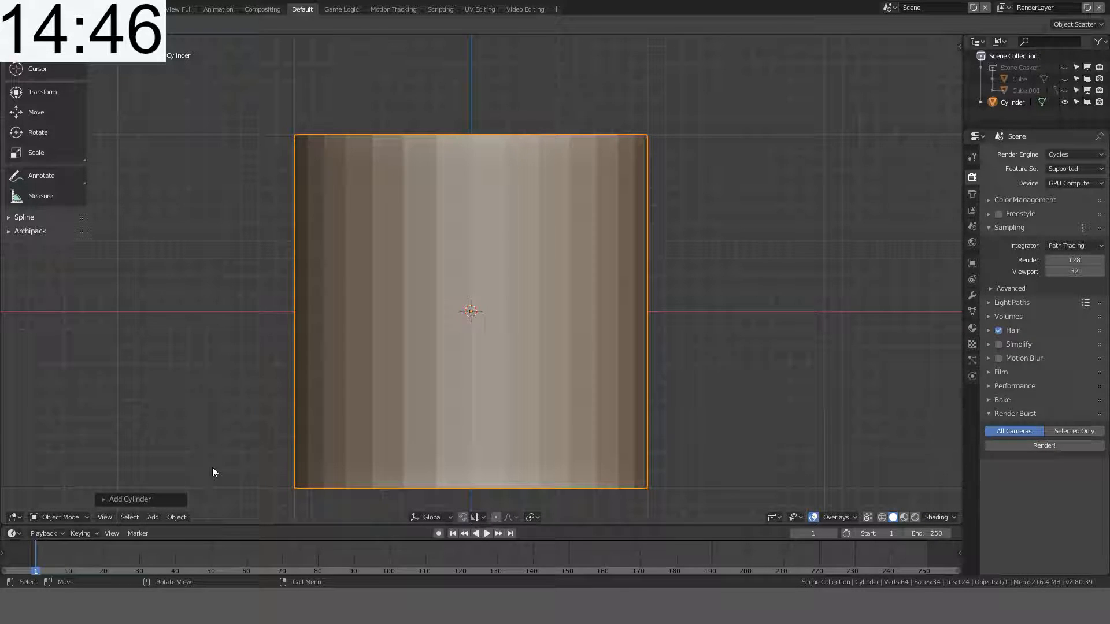
pyautogui.click(104, 498)
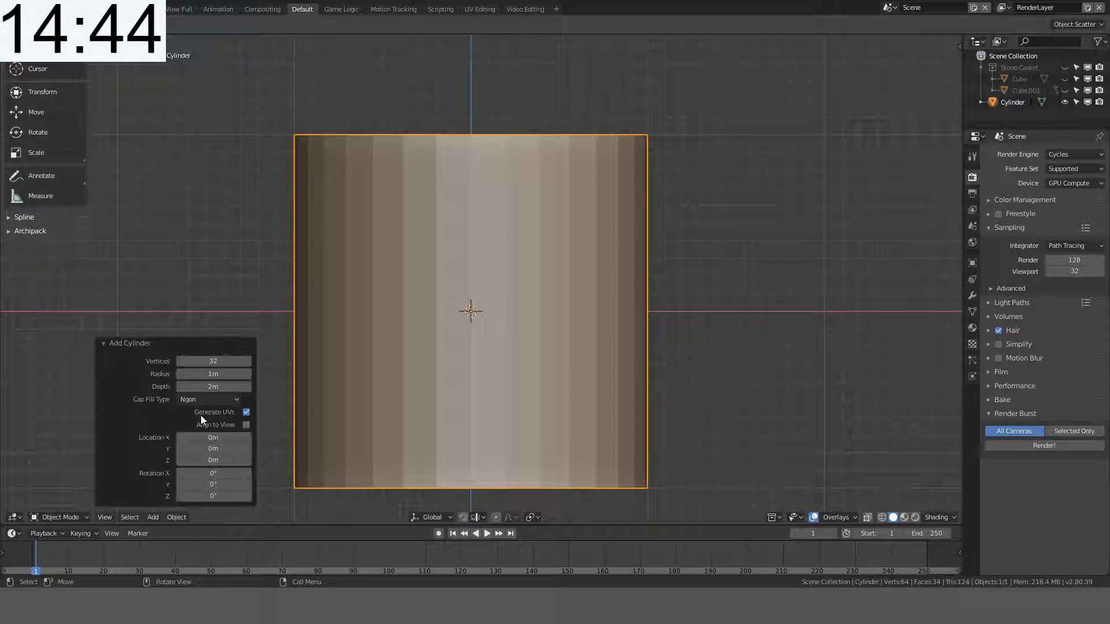
pyautogui.click(224, 360)
pyautogui.press('Return')
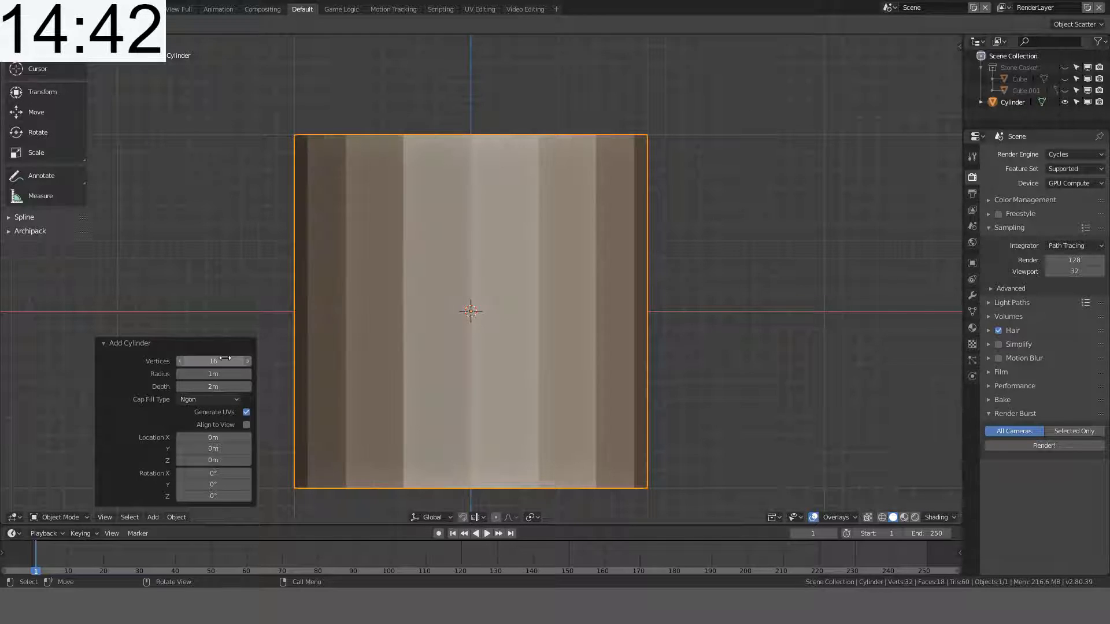
pyautogui.press('t')
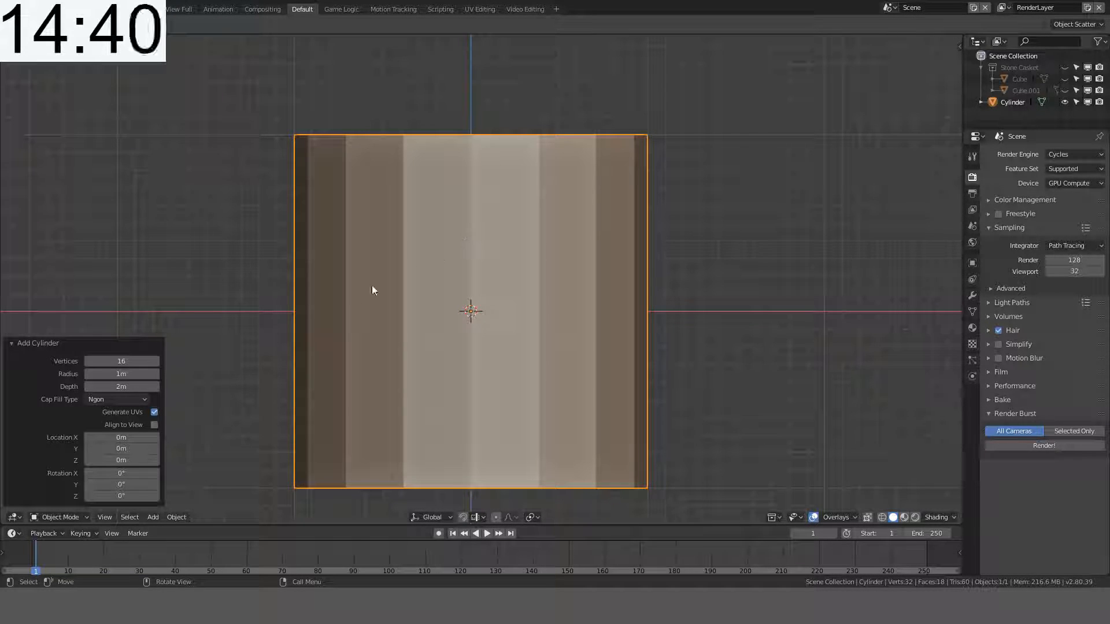
# Step: Apply Shade Smooth to all faces of the cylinder and return to Object Mode in front view
pyautogui.moveTo(454, 310); pyautogui.dragTo(568, 304, button='middle')
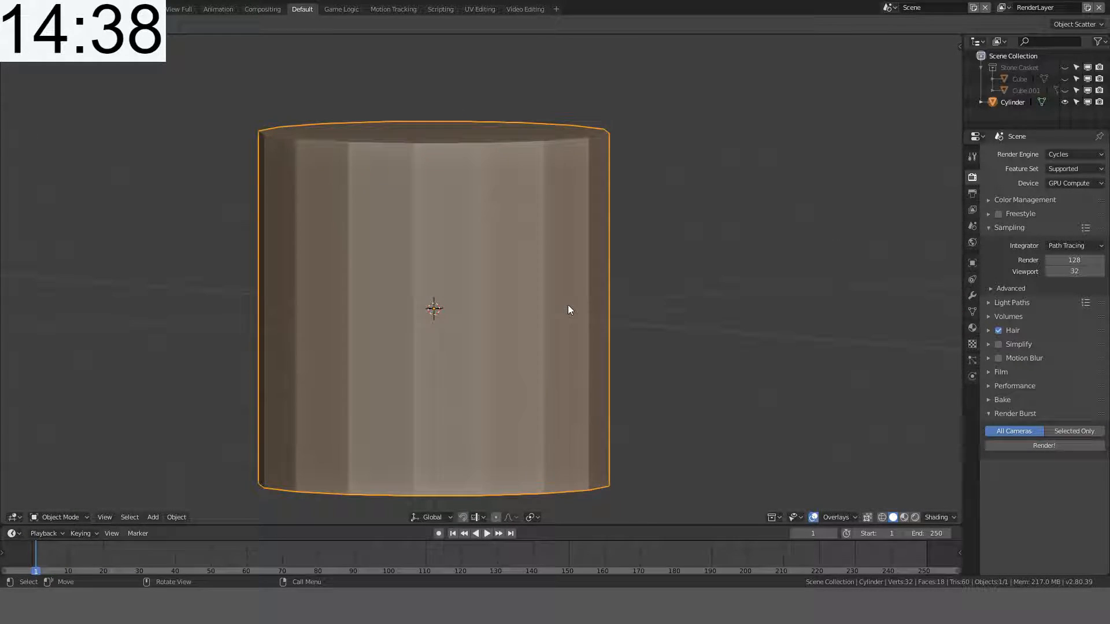
pyautogui.press('Tab')
pyautogui.hotkey('ctrl', 'f')
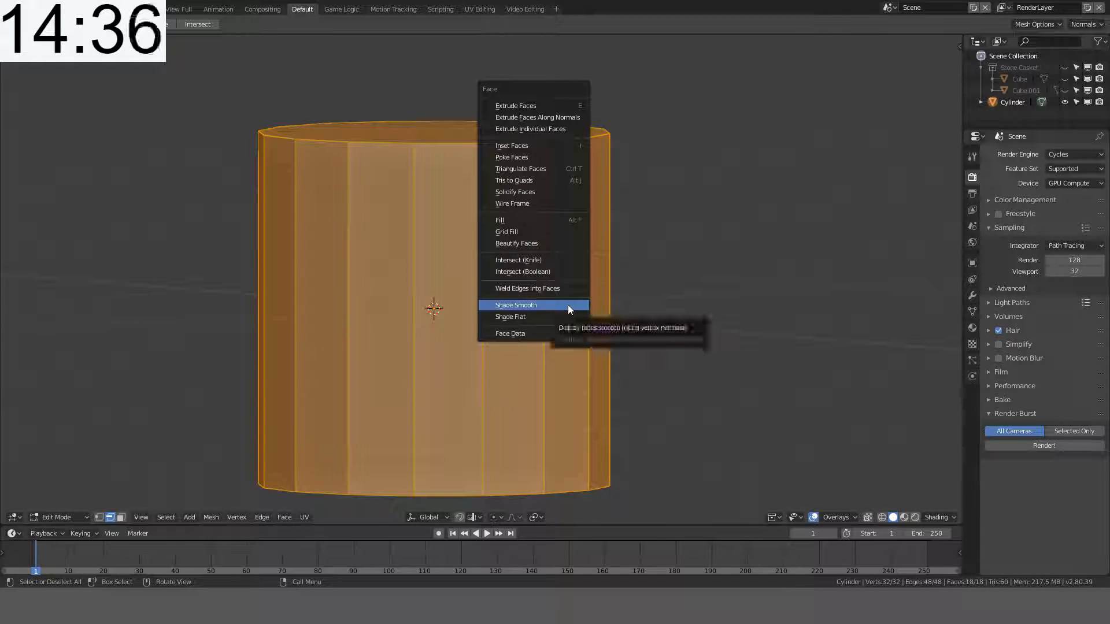
pyautogui.click(567, 304)
pyautogui.moveTo(662, 247); pyautogui.dragTo(681, 269, button='middle')
pyautogui.press('KP_1')
pyautogui.press('Tab')
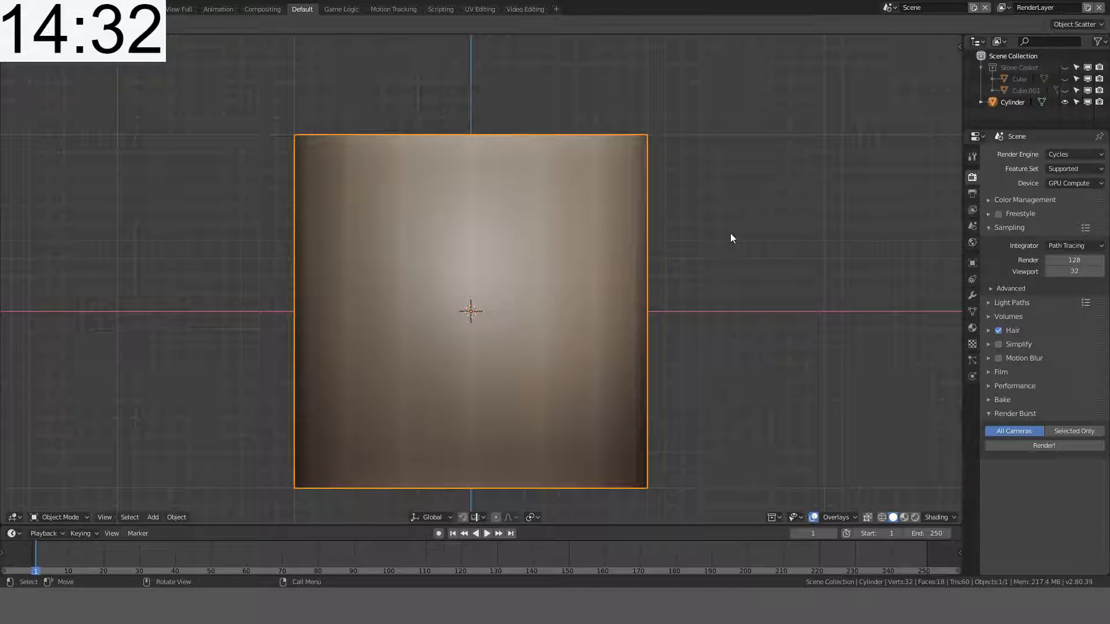
# Step: Set the cylinder's dimensions to 0.05 m in X, 0.05 m in Y and 0.2 m in Z
pyautogui.press('n')
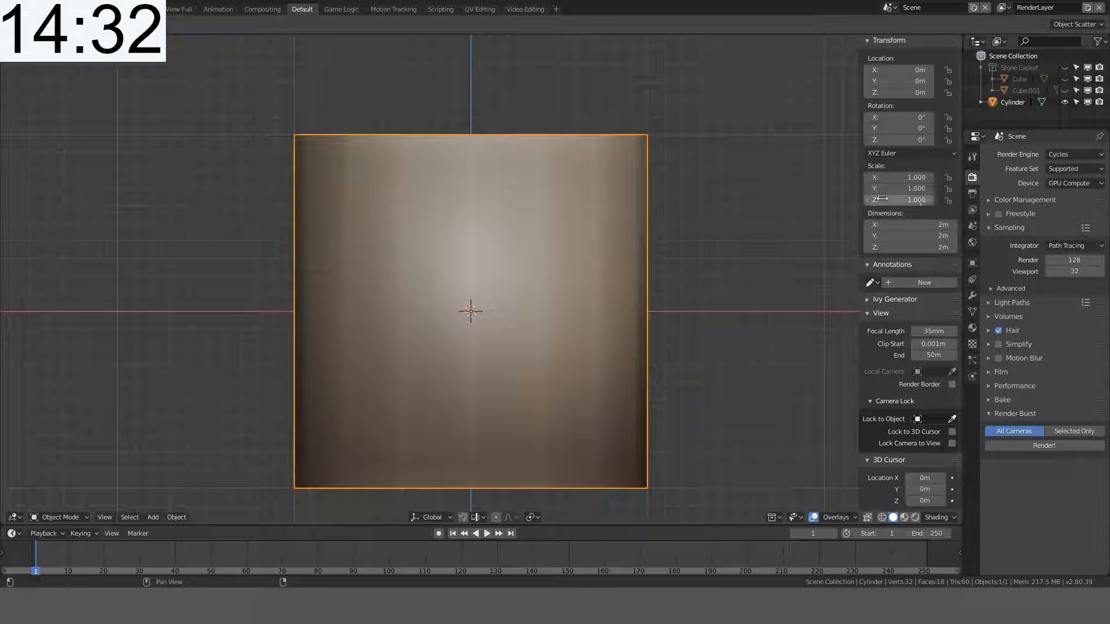
pyautogui.click(930, 245)
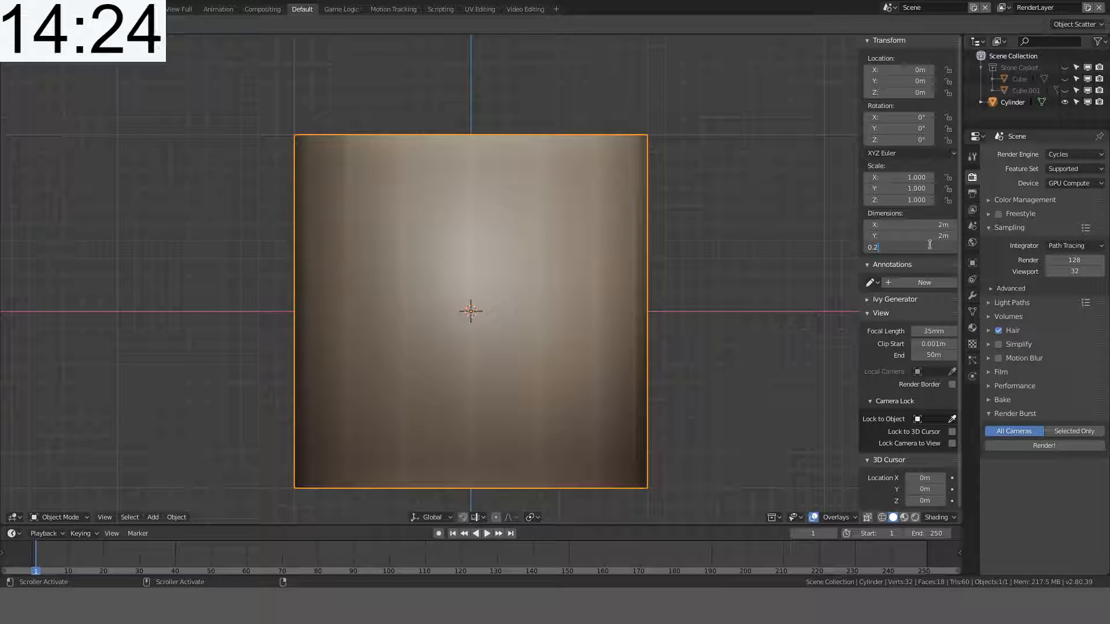
pyautogui.press('Return')
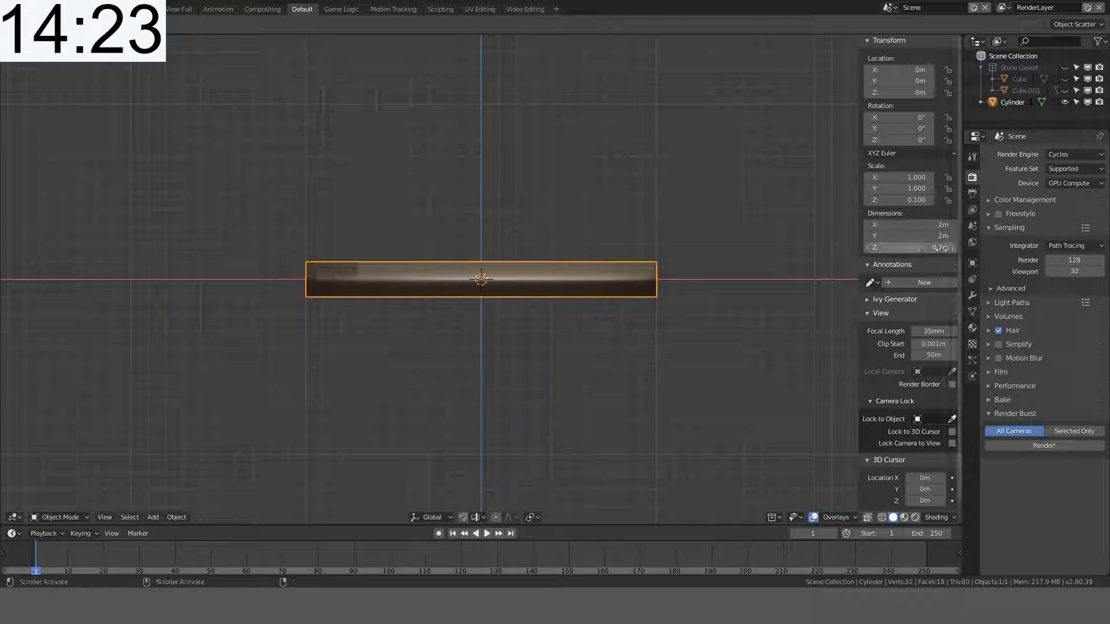
pyautogui.click(917, 235)
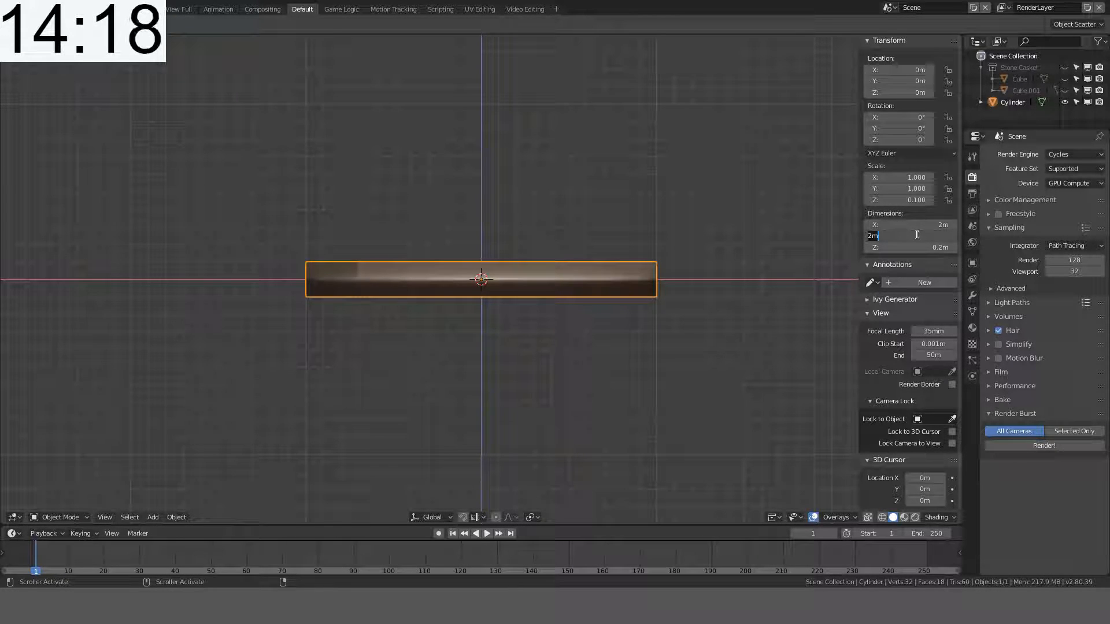
pyautogui.write('0')
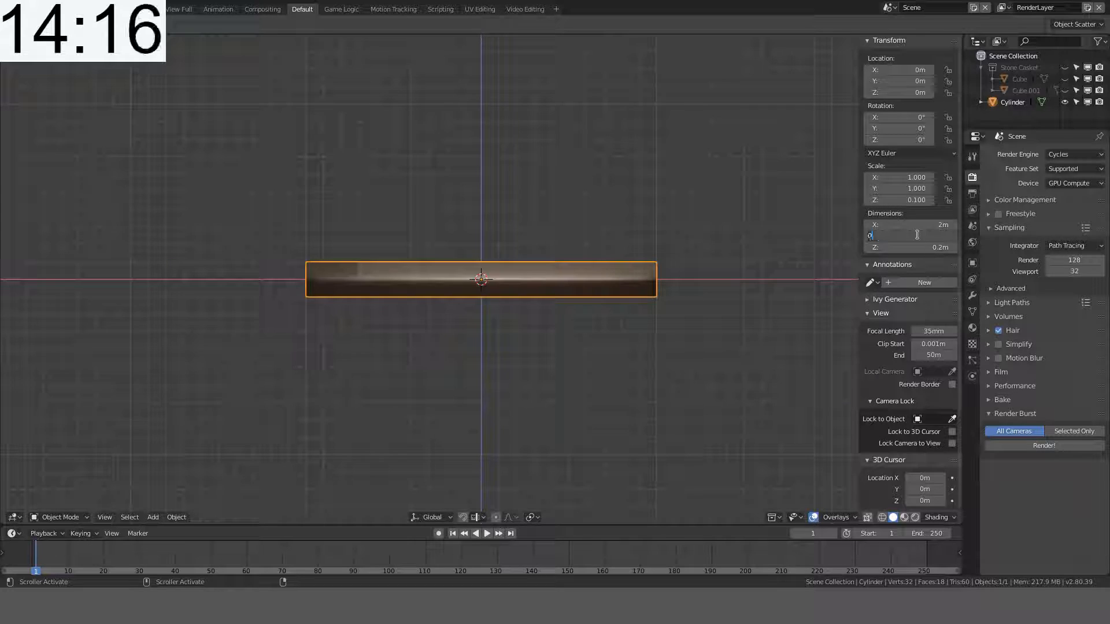
pyautogui.write('.005')
pyautogui.press('Return')
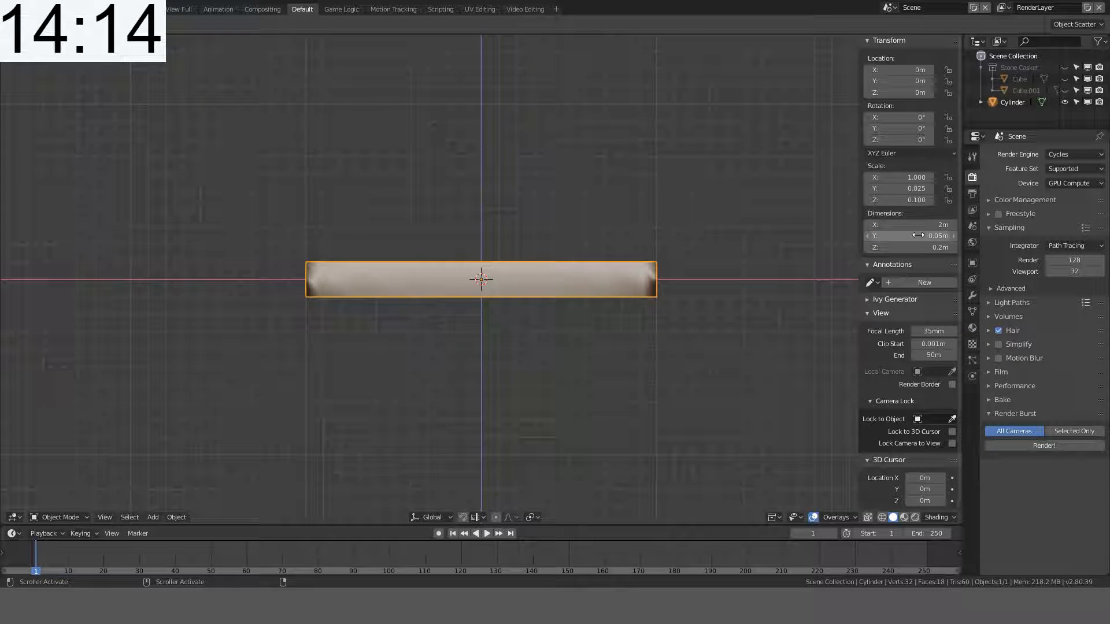
pyautogui.click(922, 226)
pyautogui.write('0.005')
pyautogui.press('Return')
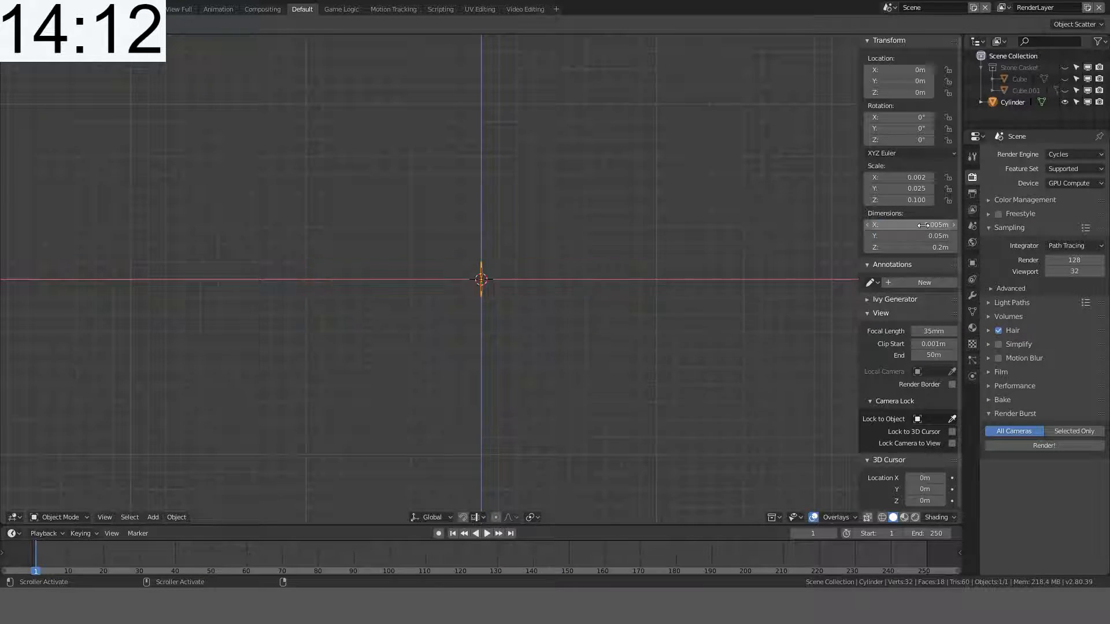
pyautogui.write('5')
pyautogui.press('Return')
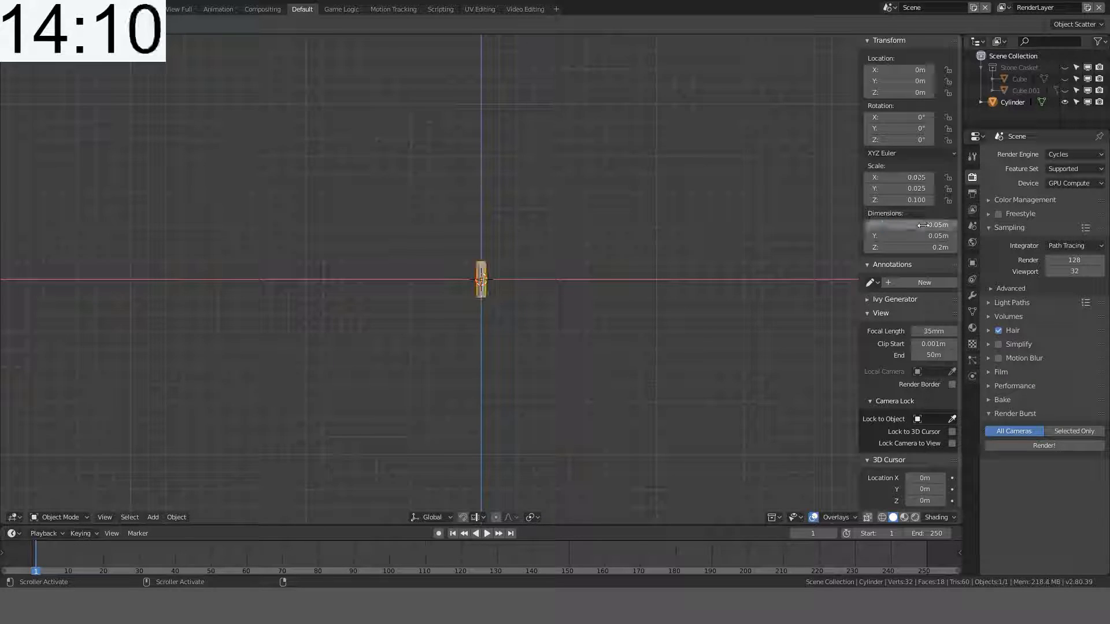
# Step: Move the cylinder up 0.1 m along the global Z axis so its base rests at ground level
pyautogui.scroll(5, 486, 276)
pyautogui.press('g')
pyautogui.press('z')
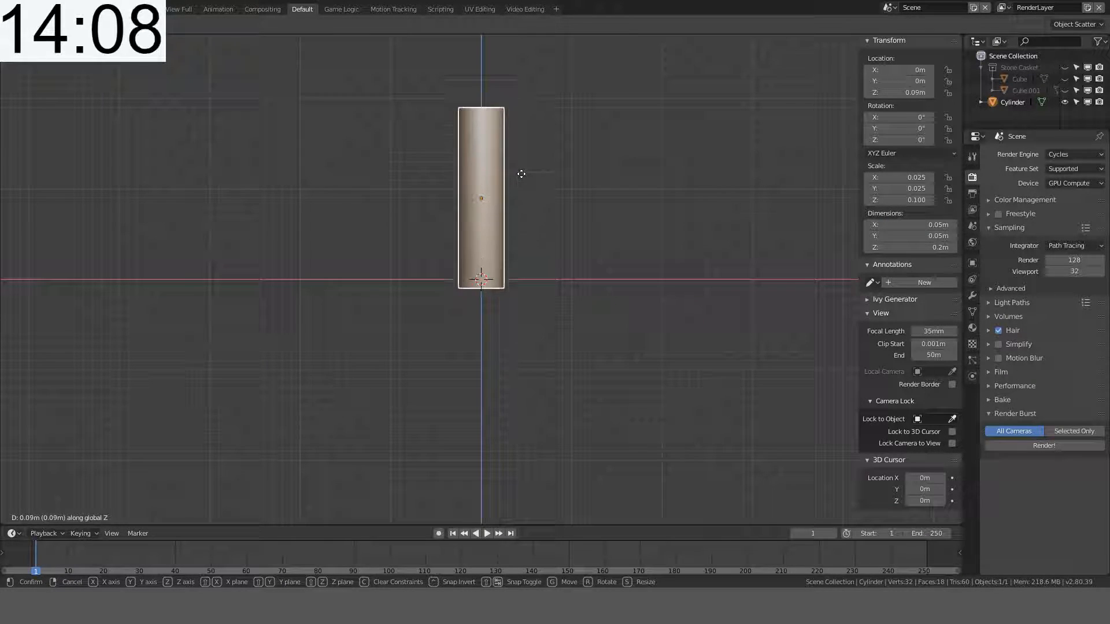
pyautogui.click(522, 170)
pyautogui.moveTo(522, 171); pyautogui.dragTo(615, 228, button='middle')
pyautogui.press('n')
pyautogui.scroll(5, 616, 228)
pyautogui.scroll(-3, 599, 229)
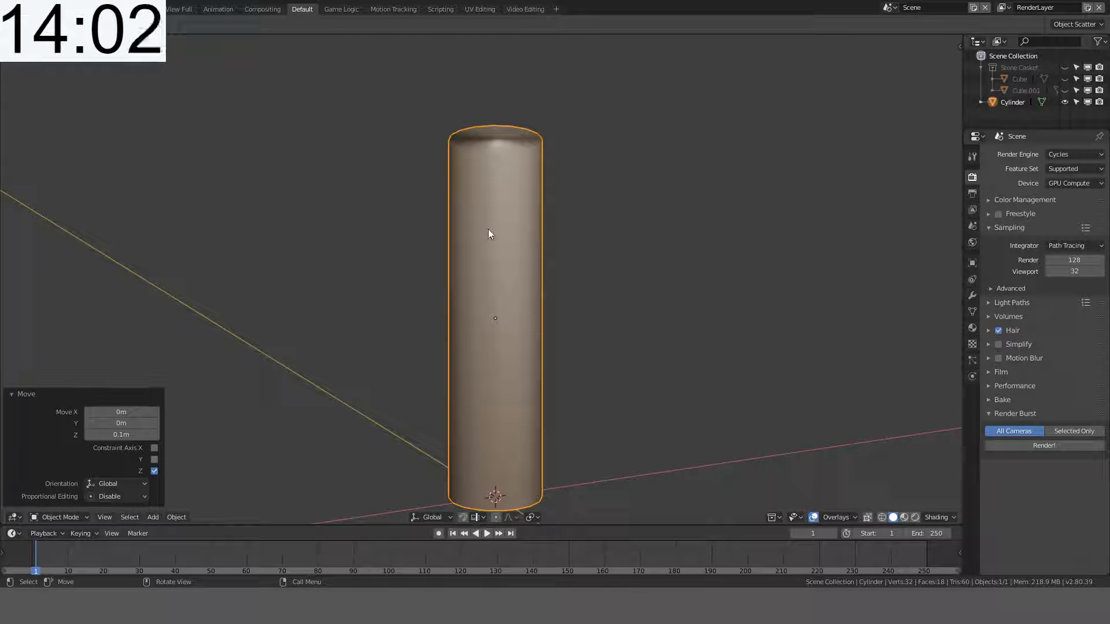
pyautogui.moveTo(442, 229); pyautogui.dragTo(401, 232, button='middle')
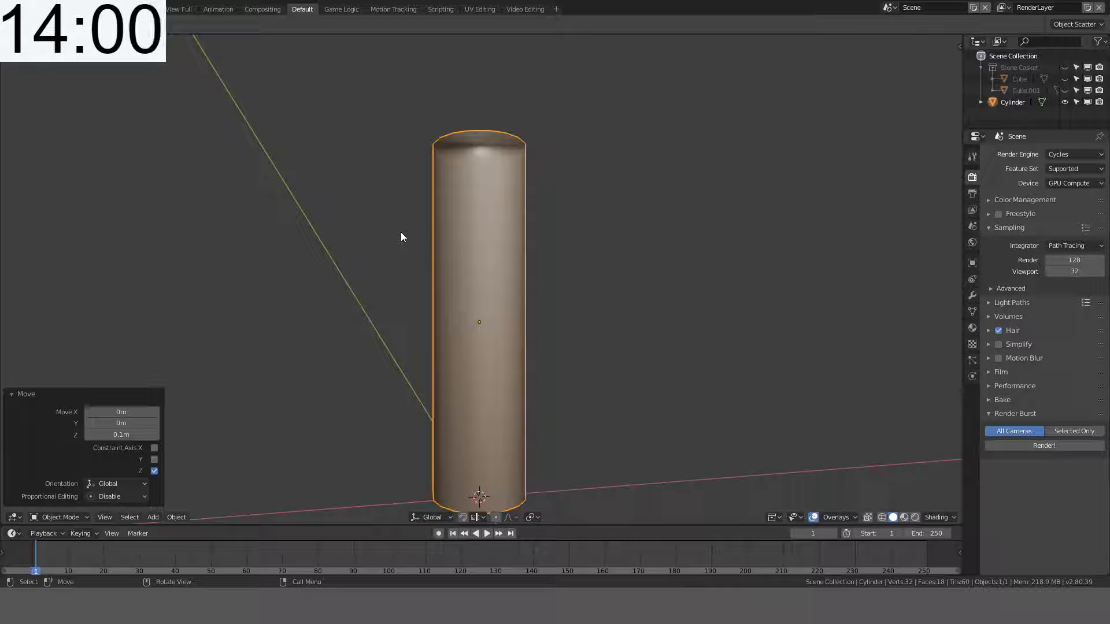
# Step: Switch the cylinder to Sculpt Mode, show the brush tools and enable Dyntopo, accepting the vertex data warning
pyautogui.click(58, 517)
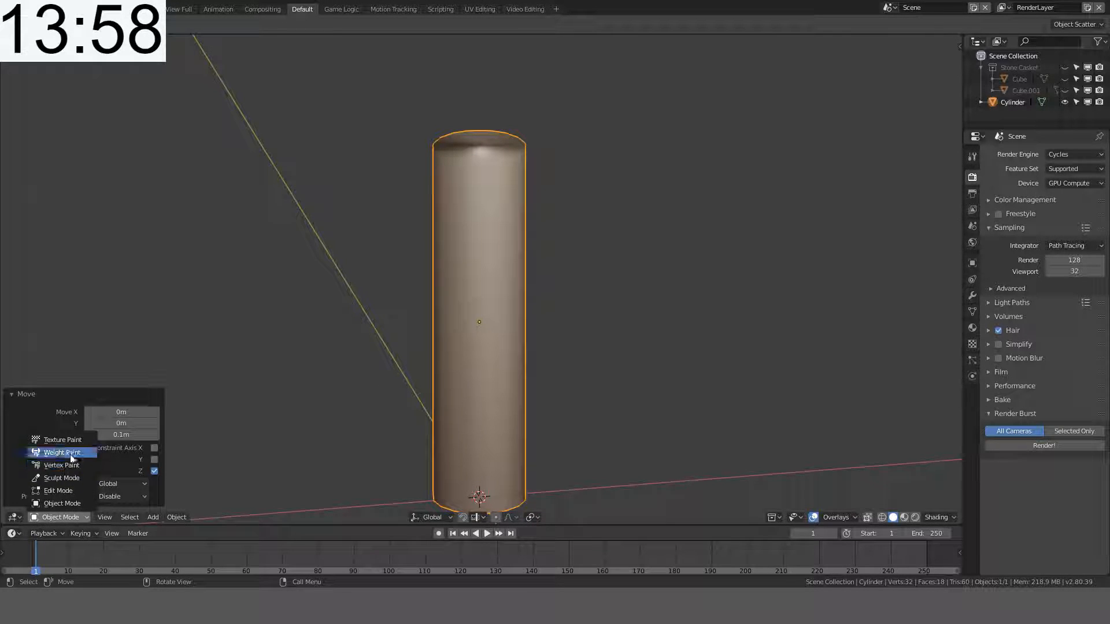
pyautogui.click(69, 478)
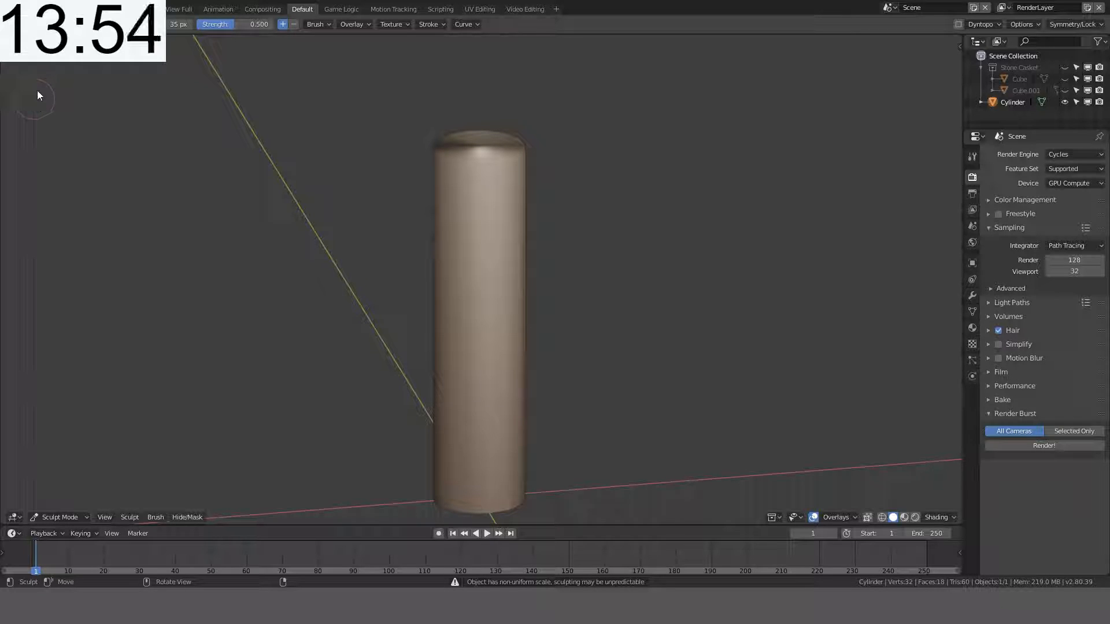
pyautogui.press('t')
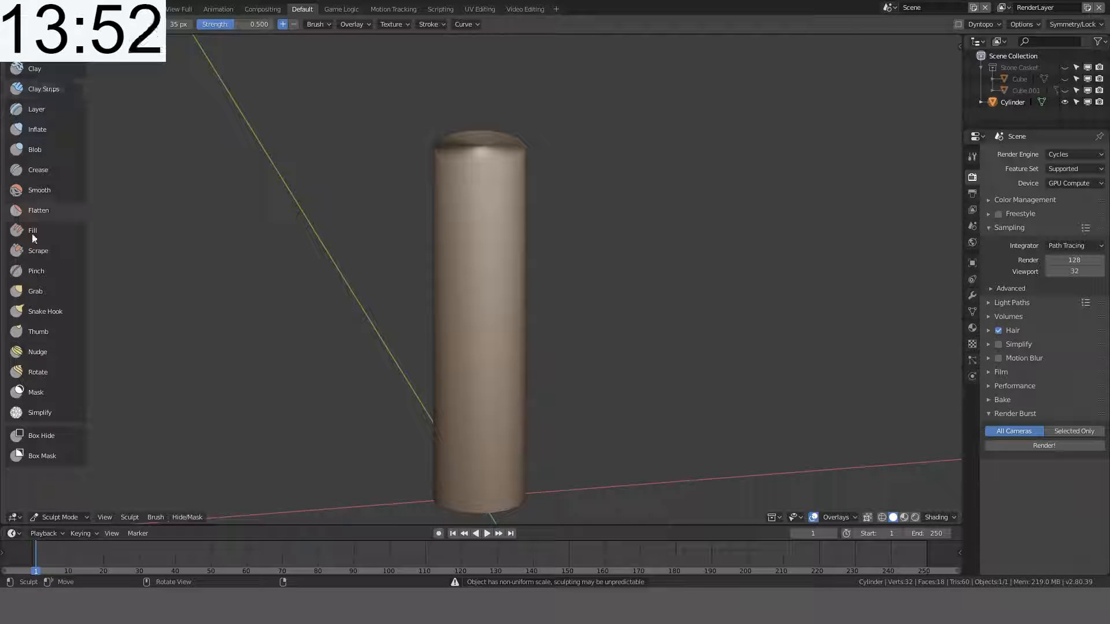
pyautogui.moveTo(214, 136)
pyautogui.mouseDown(button='middle')
pyautogui.moveTo(410, 164)
pyautogui.moveTo(394, 173)
pyautogui.mouseUp(button='middle')
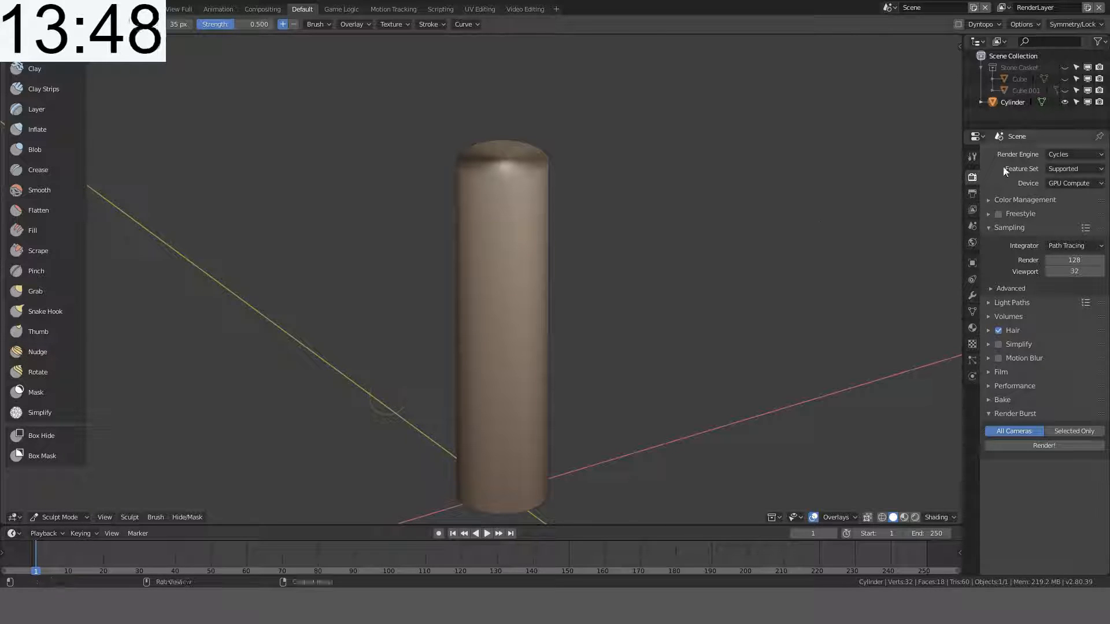
pyautogui.click(974, 156)
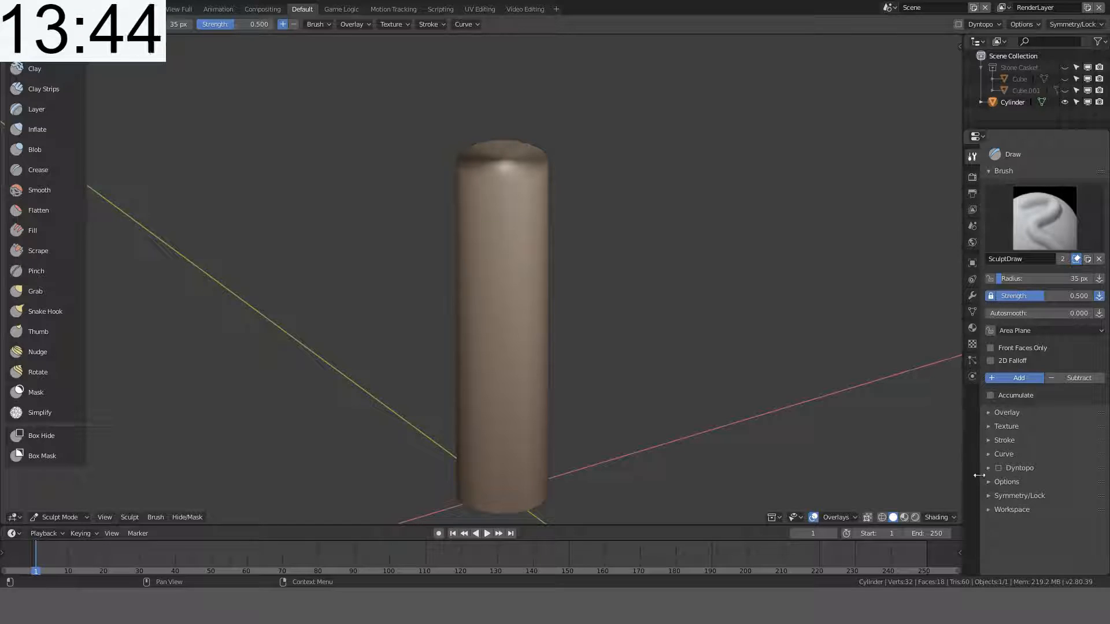
pyautogui.click(1000, 469)
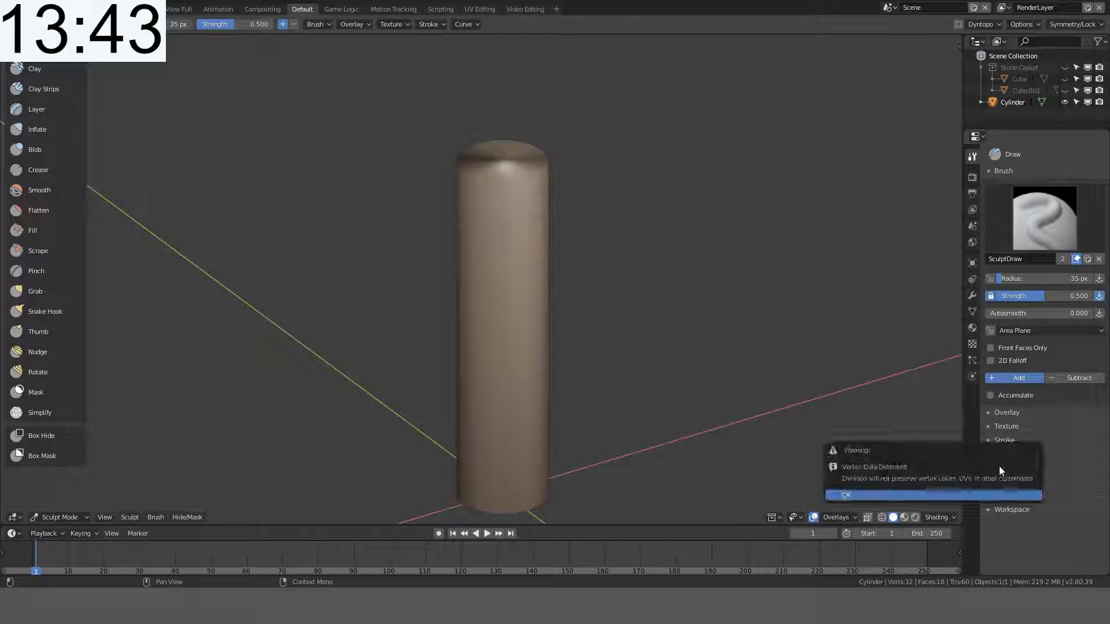
pyautogui.click(893, 495)
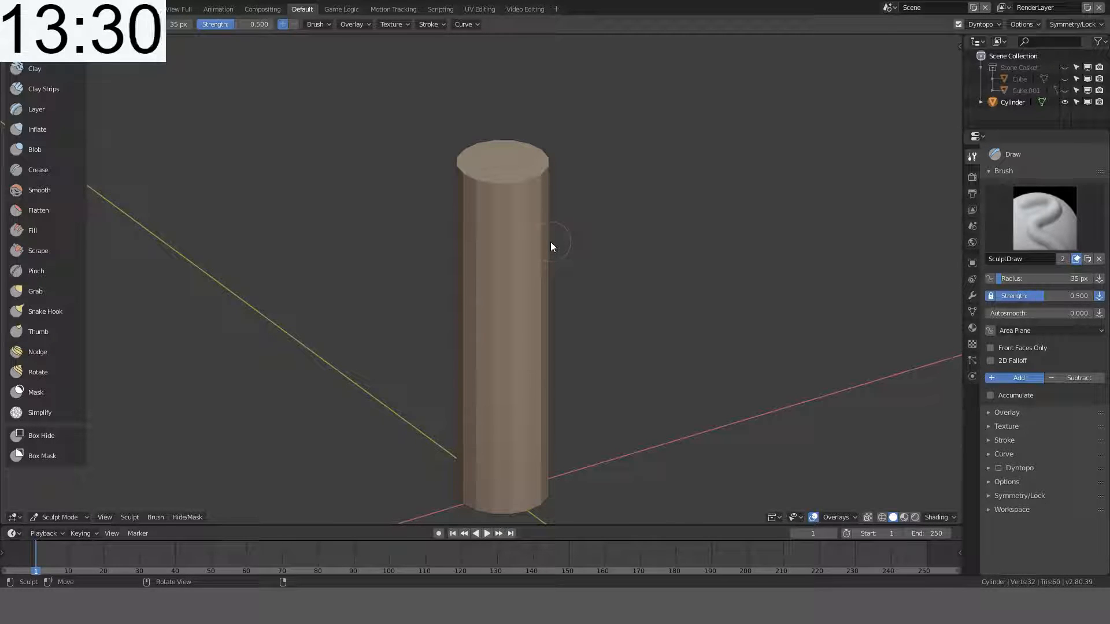
# Step: Inspect the cylinder's mesh topology by switching between Sculpt Mode and Edit Mode
pyautogui.moveTo(550, 241)
pyautogui.mouseDown(button='middle')
pyautogui.moveTo(479, 225)
pyautogui.moveTo(486, 141)
pyautogui.moveTo(494, 226)
pyautogui.moveTo(506, 197)
pyautogui.moveTo(643, 230)
pyautogui.moveTo(676, 166)
pyautogui.moveTo(788, 198)
pyautogui.moveTo(763, 238)
pyautogui.mouseUp(button='middle')
pyautogui.press('Tab')
pyautogui.press('Tab')
pyautogui.press('Tab')
pyautogui.press('Tab')
pyautogui.press('Tab')
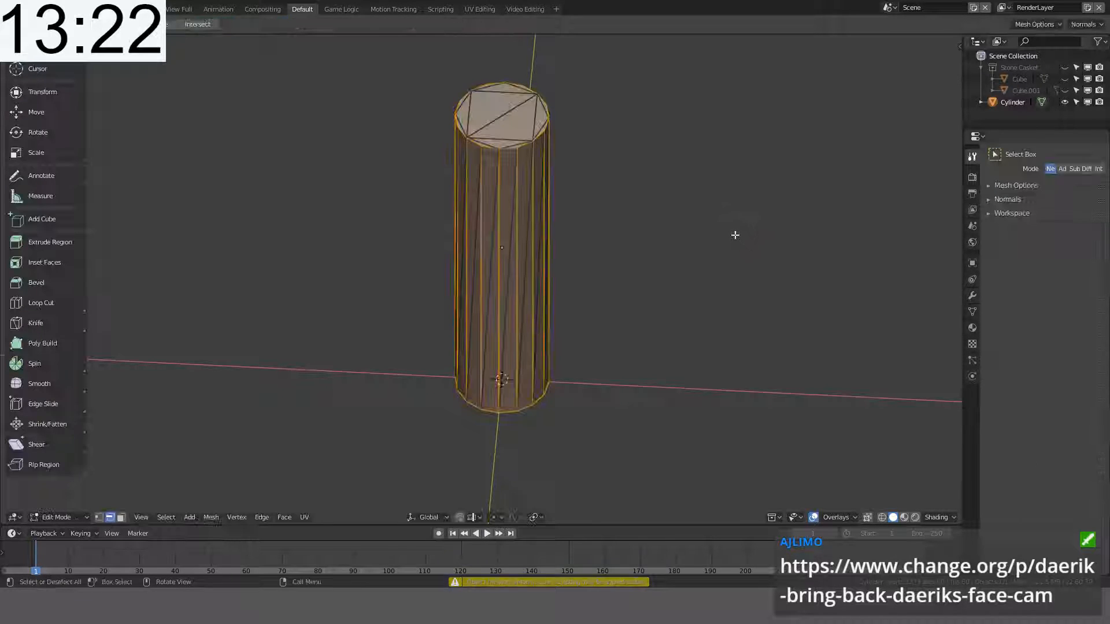
pyautogui.press('Tab')
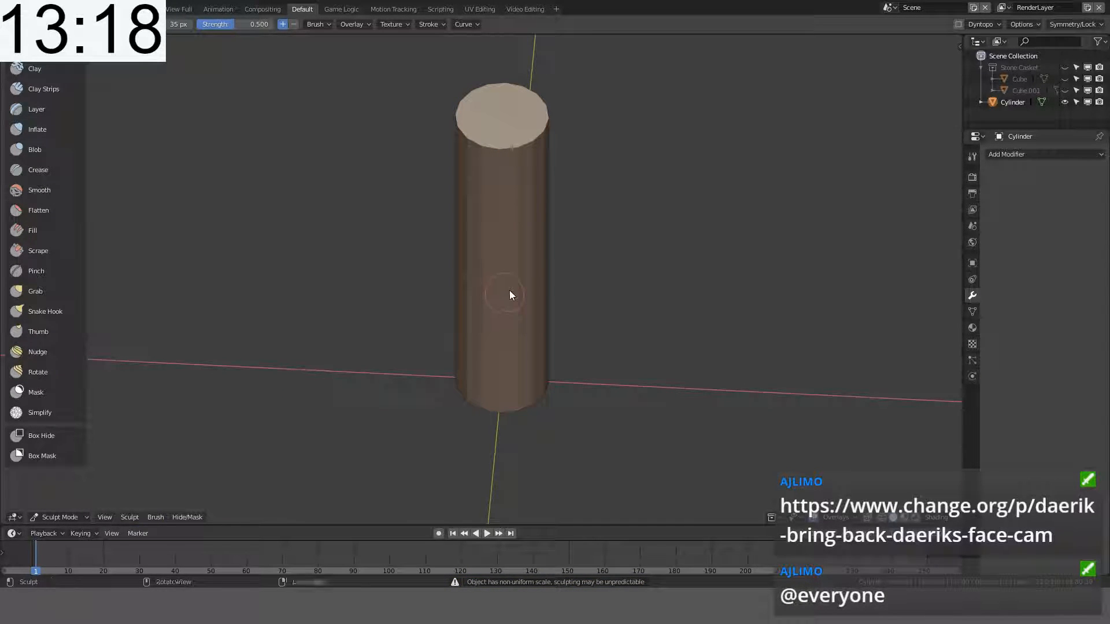
# Step: Leave Sculpt Mode and apply Shade Smooth to all faces of the cylinder in Edit Mode
pyautogui.click(41, 518)
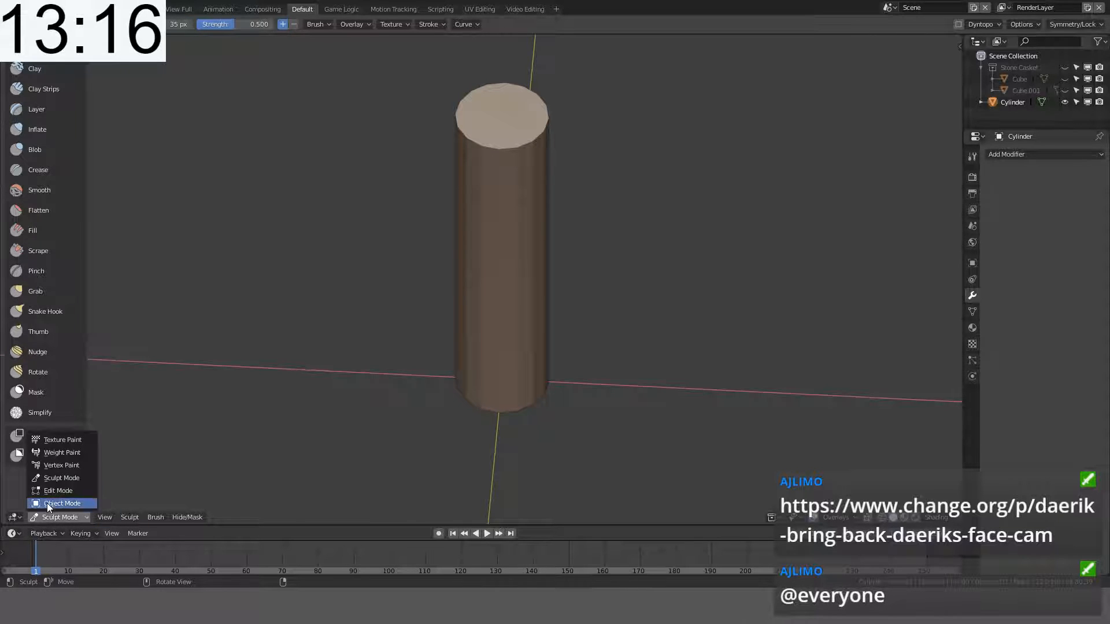
pyautogui.click(68, 495)
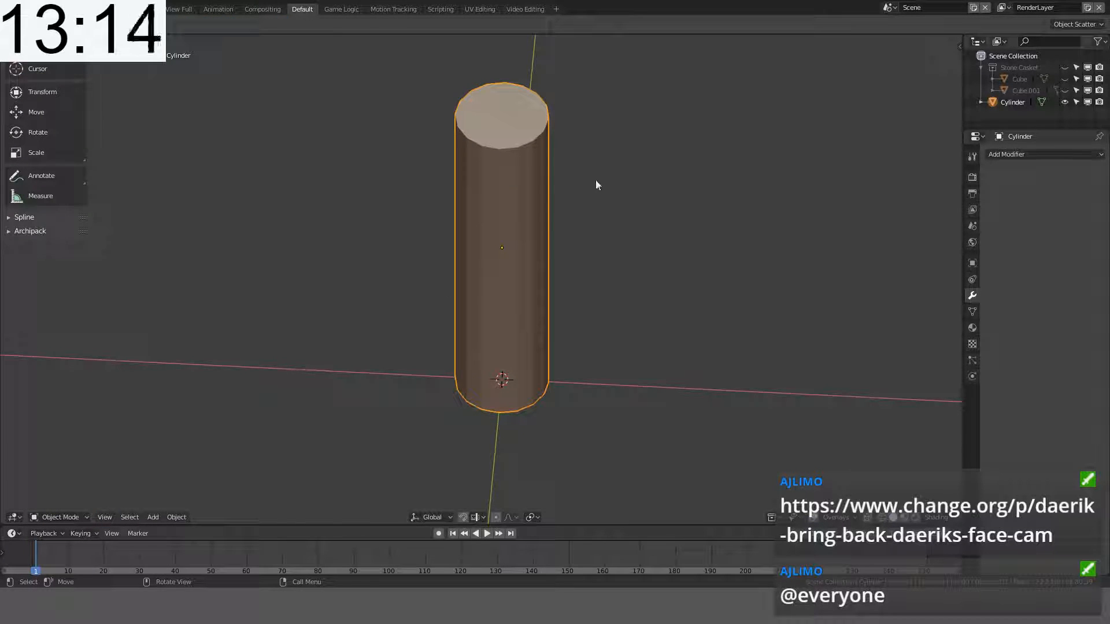
pyautogui.press('Tab')
pyautogui.moveTo(596, 181); pyautogui.dragTo(501, 292, button='middle')
pyautogui.press('a')
pyautogui.press('a')
pyautogui.press('a')
pyautogui.press('a')
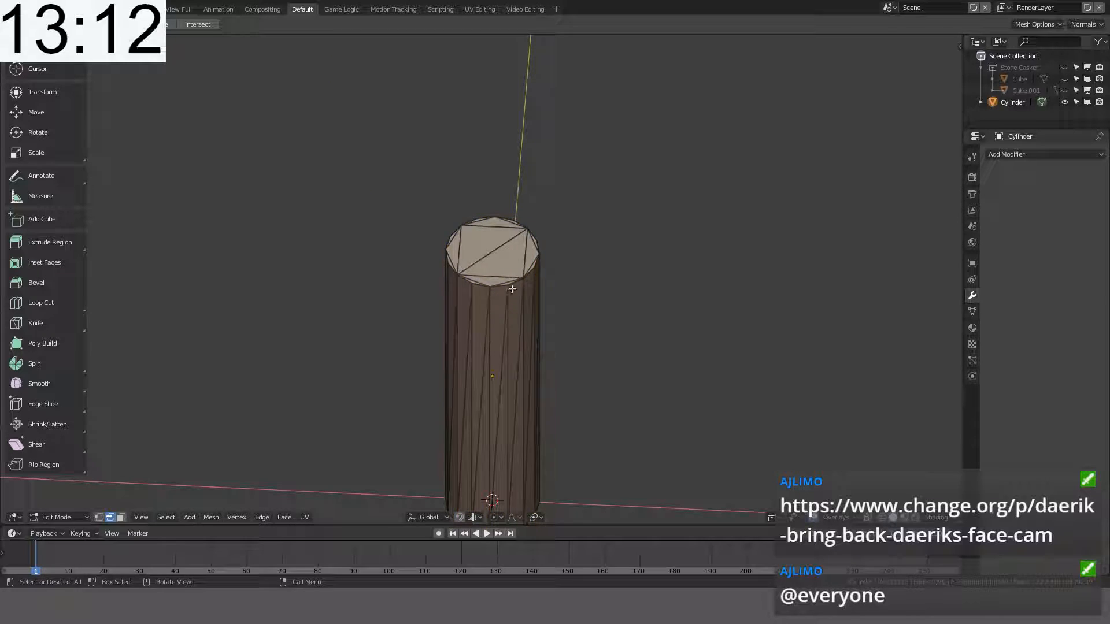
pyautogui.hotkey('ctrl', 'f')
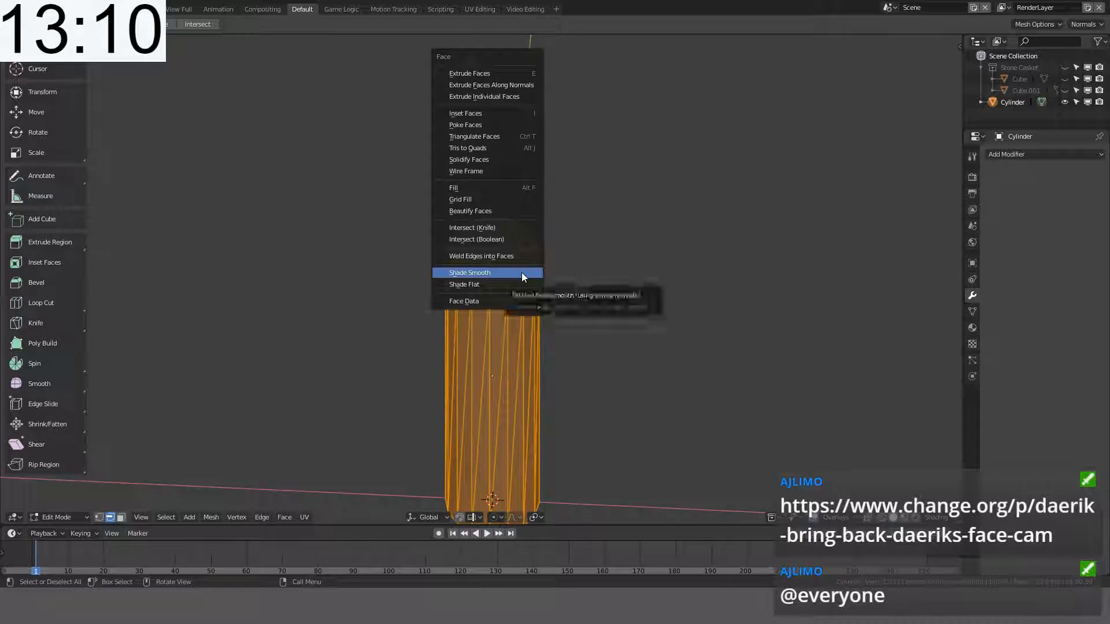
pyautogui.click(524, 274)
# Step: Convert the cylinder's triangles to quads with Tris to Quads and return to Object Mode
pyautogui.press('Tab')
pyautogui.moveTo(525, 273); pyautogui.dragTo(575, 290, button='middle')
pyautogui.press('Tab')
pyautogui.hotkey('alt', 'j')
pyautogui.scroll(5, 567, 290)
pyautogui.scroll(-6, 557, 243)
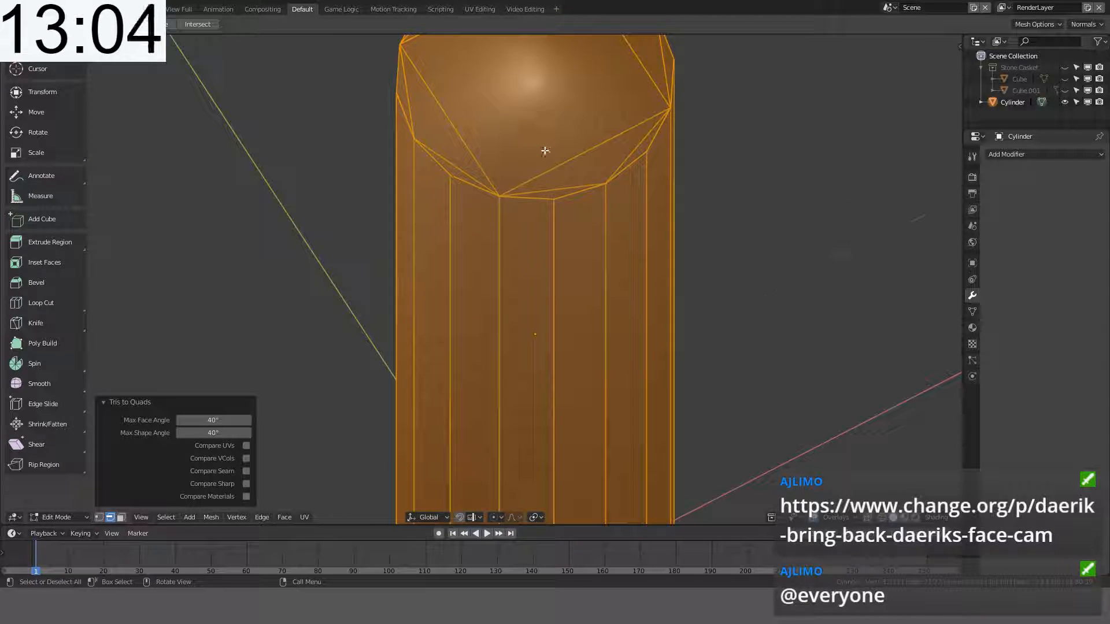
pyautogui.press('Tab')
pyautogui.moveTo(552, 243); pyautogui.dragTo(599, 171, button='middle')
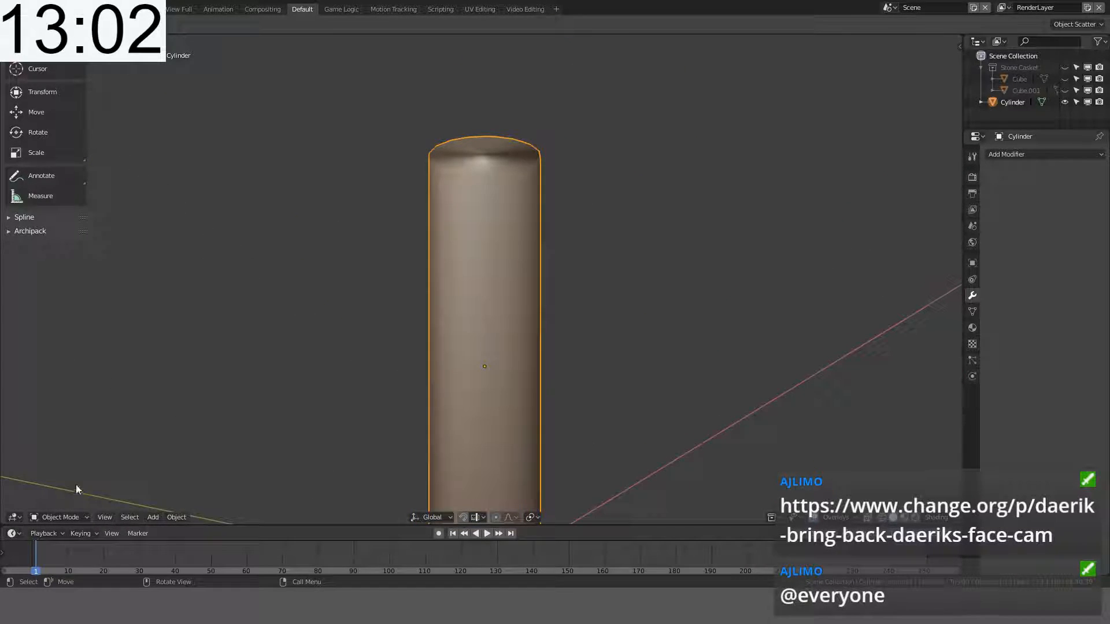
# Step: Put the cylinder back into Sculpt Mode and enable Dyntopo again, accepting the warning
pyautogui.click(57, 517)
pyautogui.click(61, 480)
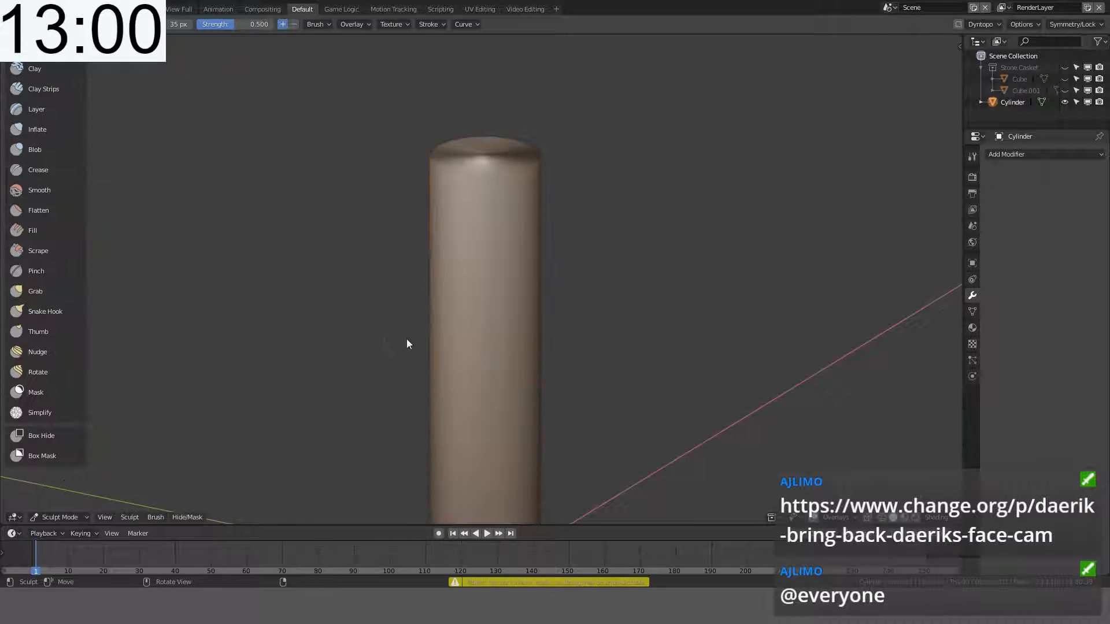
pyautogui.click(973, 158)
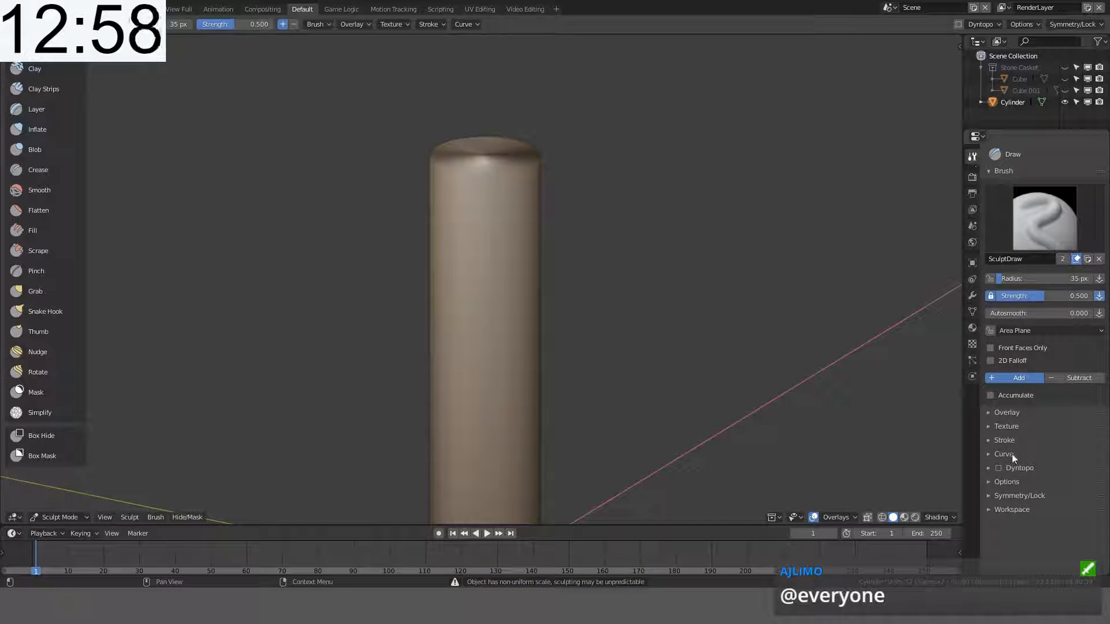
pyautogui.click(1001, 468)
pyautogui.click(996, 467)
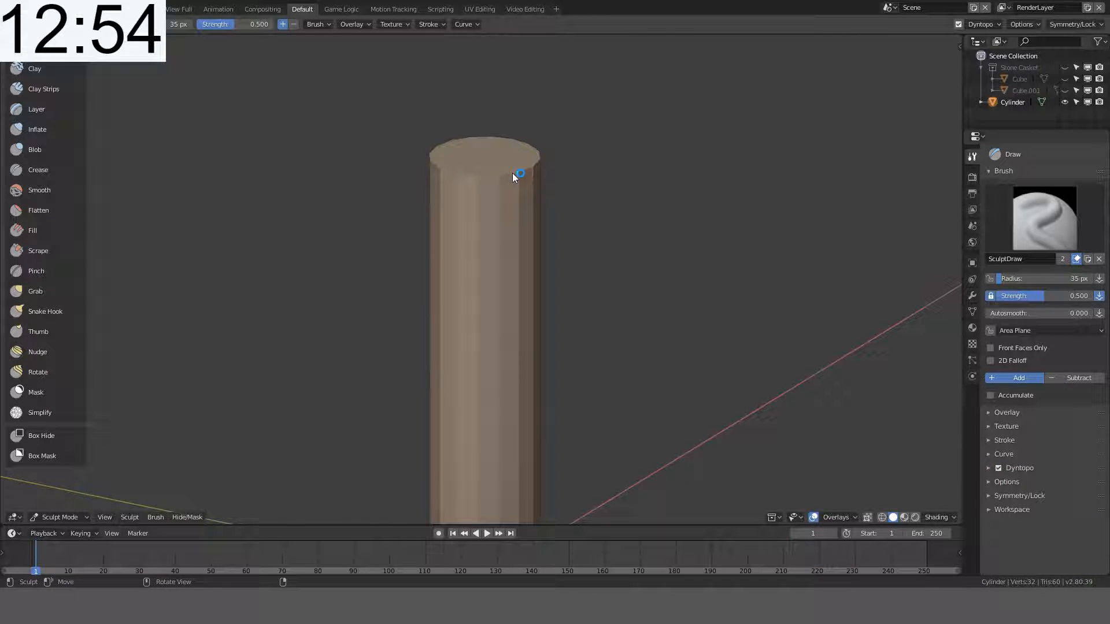
# Step: Check the cylinder from several angles, toggle Edit Mode on and off, and turn Dyntopo back on
pyautogui.moveTo(512, 173)
pyautogui.mouseDown(button='middle')
pyautogui.moveTo(551, 185)
pyautogui.moveTo(604, 167)
pyautogui.moveTo(578, 197)
pyautogui.mouseUp(button='middle')
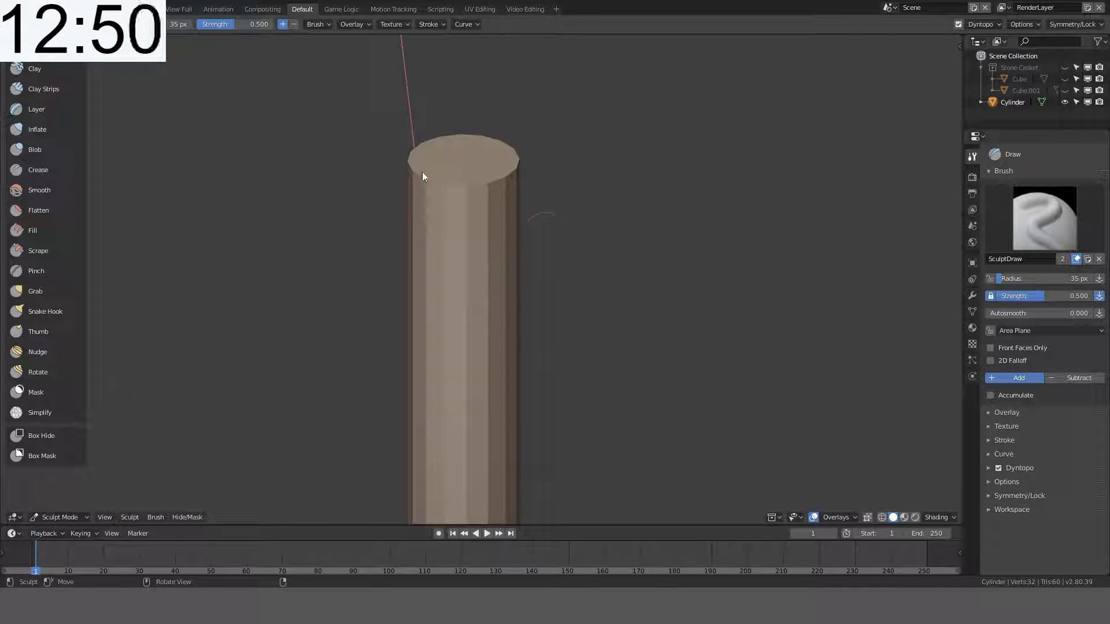
pyautogui.moveTo(427, 176); pyautogui.dragTo(432, 135, button='middle')
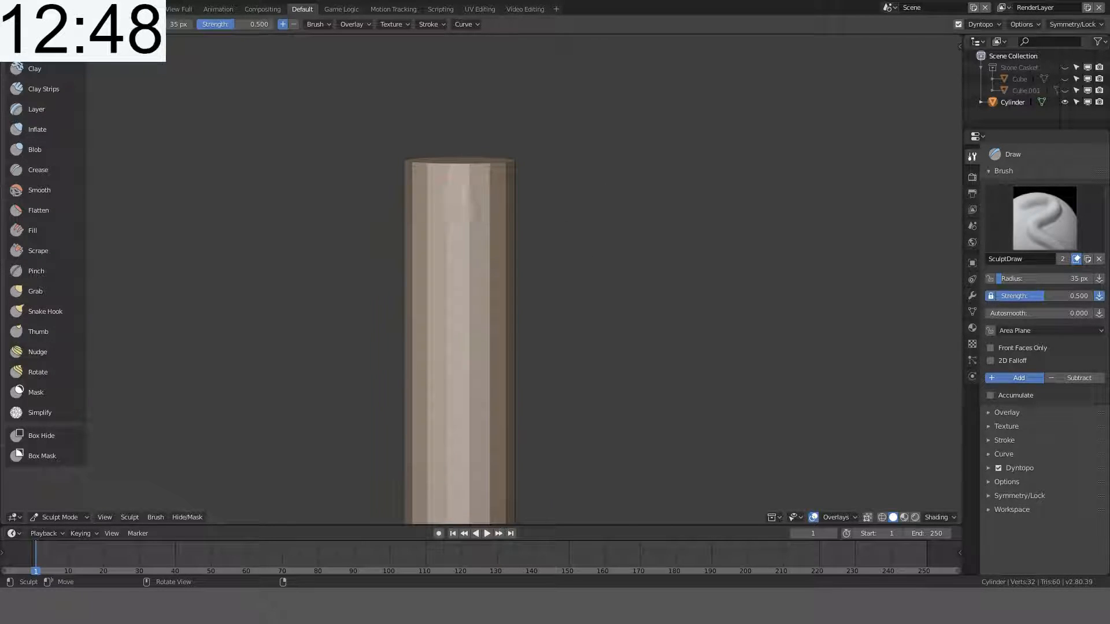
pyautogui.press('Tab')
pyautogui.press('Tab')
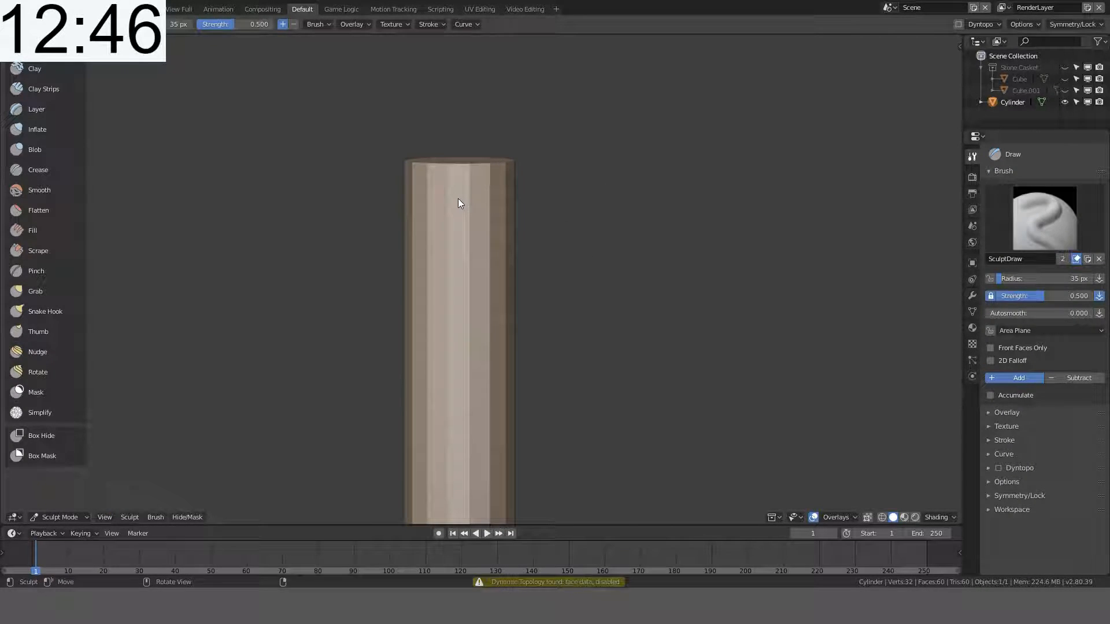
pyautogui.click(1000, 469)
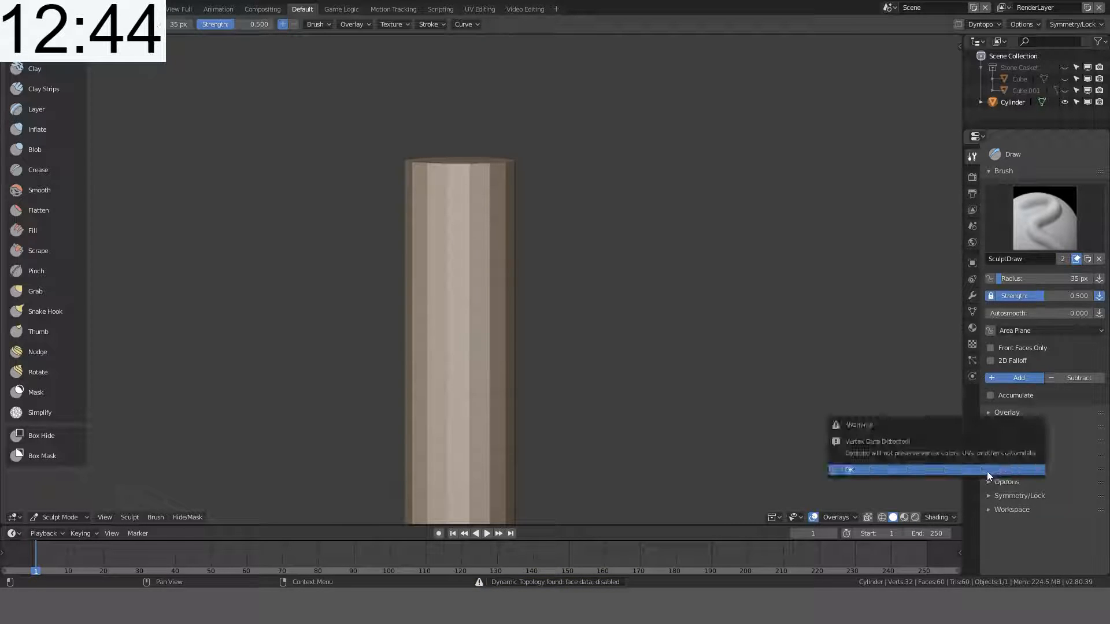
pyautogui.click(983, 468)
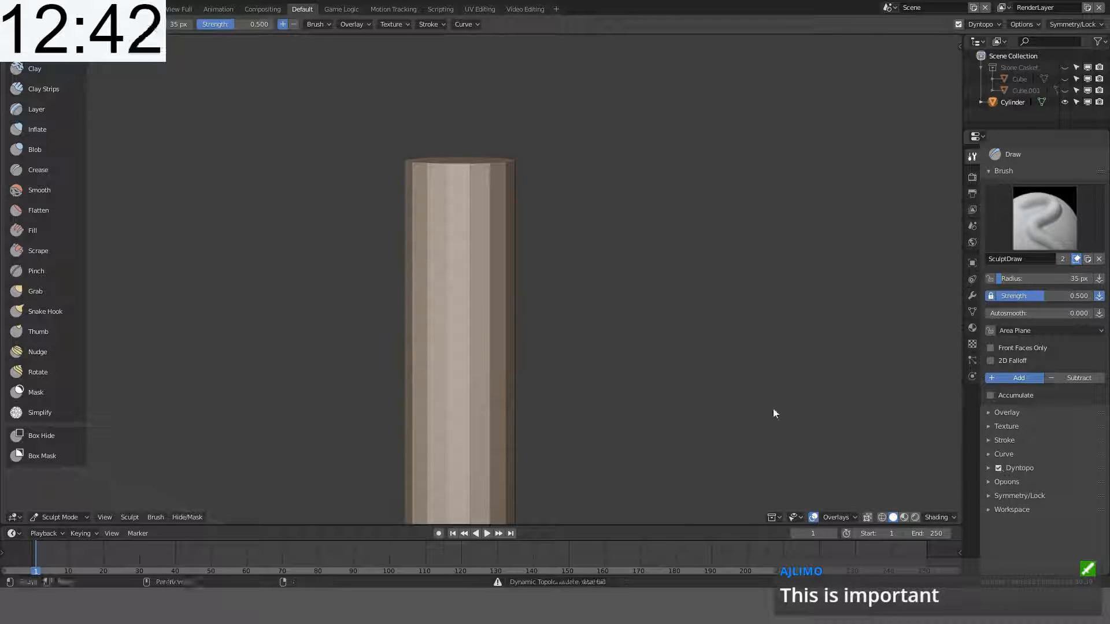
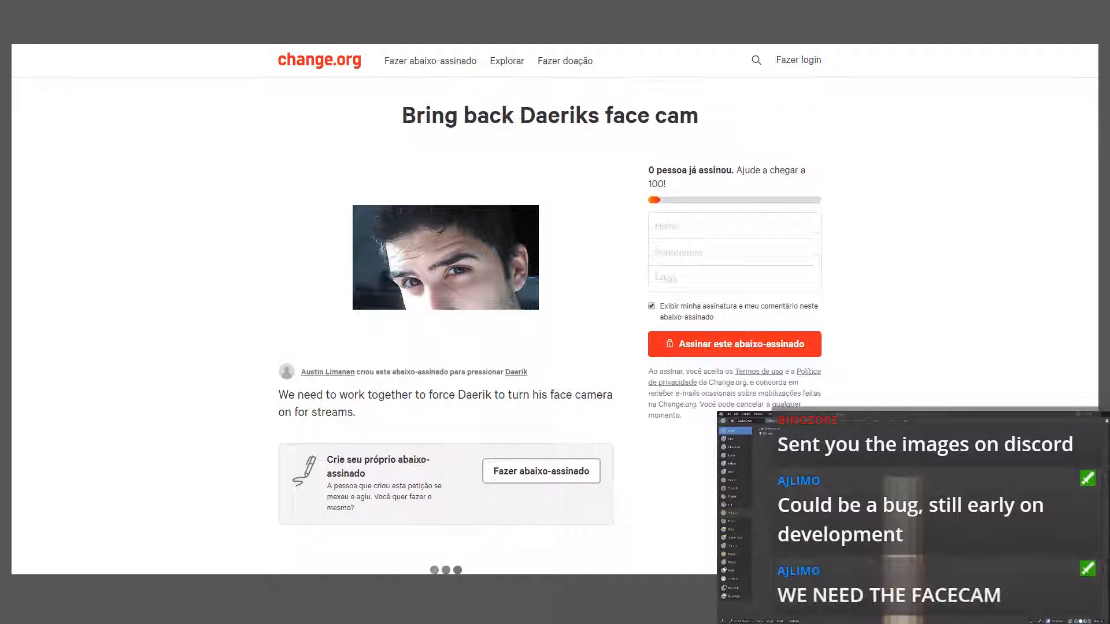
# Step: Look through the change.org petition page in the browser, close it and return to Blender
pyautogui.scroll(-5, 555, 307)
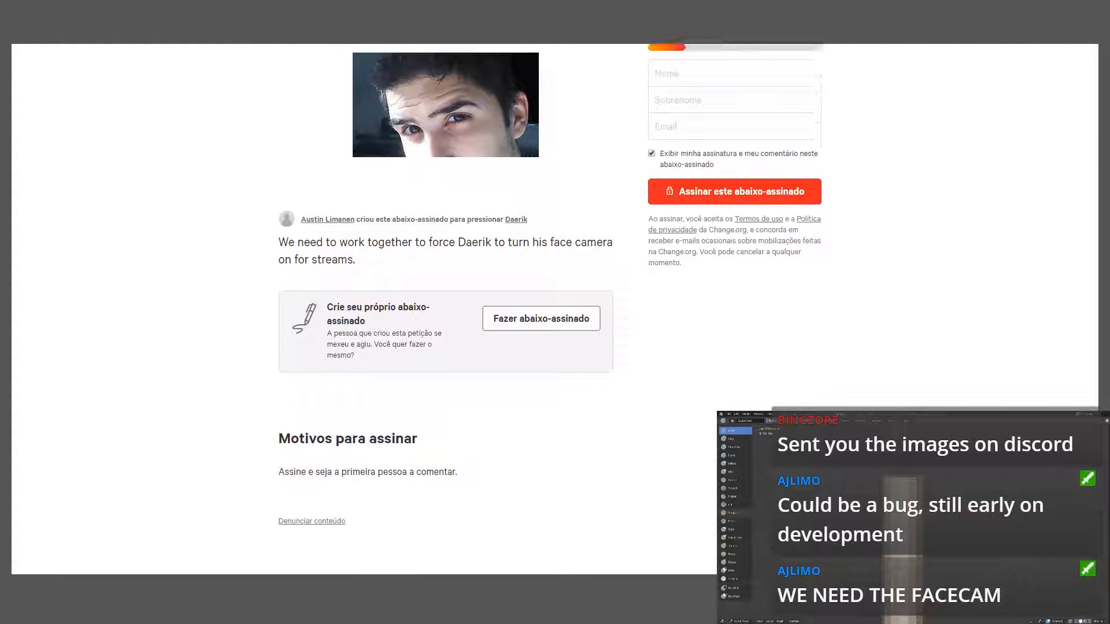
pyautogui.scroll(-10, 555, 306)
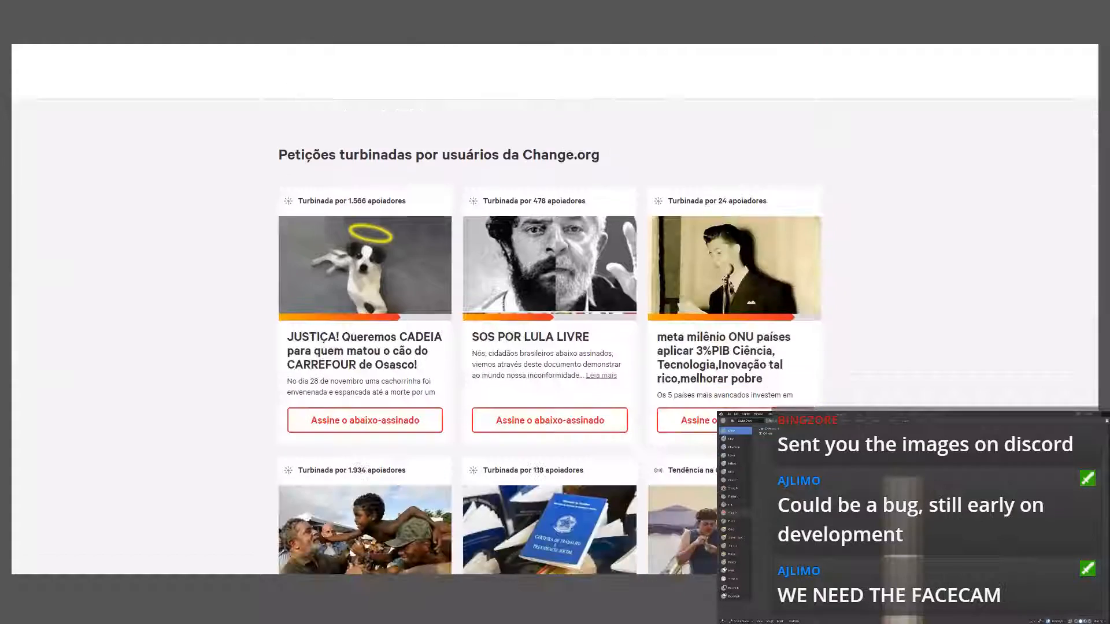
pyautogui.scroll(6, 555, 307)
pyautogui.scroll(10, 555, 306)
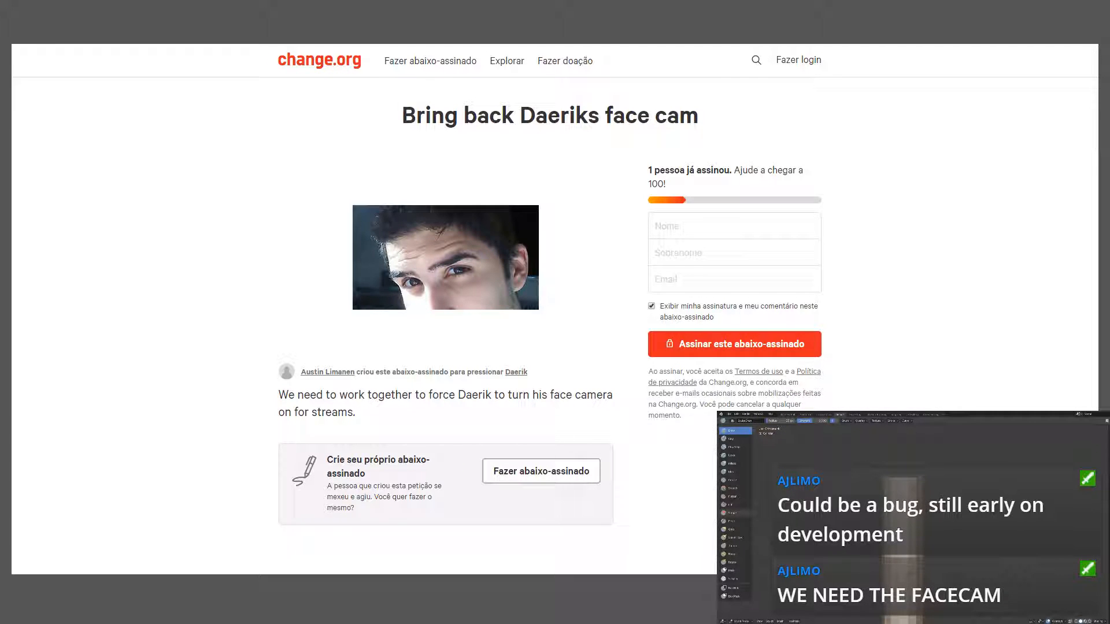
pyautogui.hotkey('ctrl', 'w')
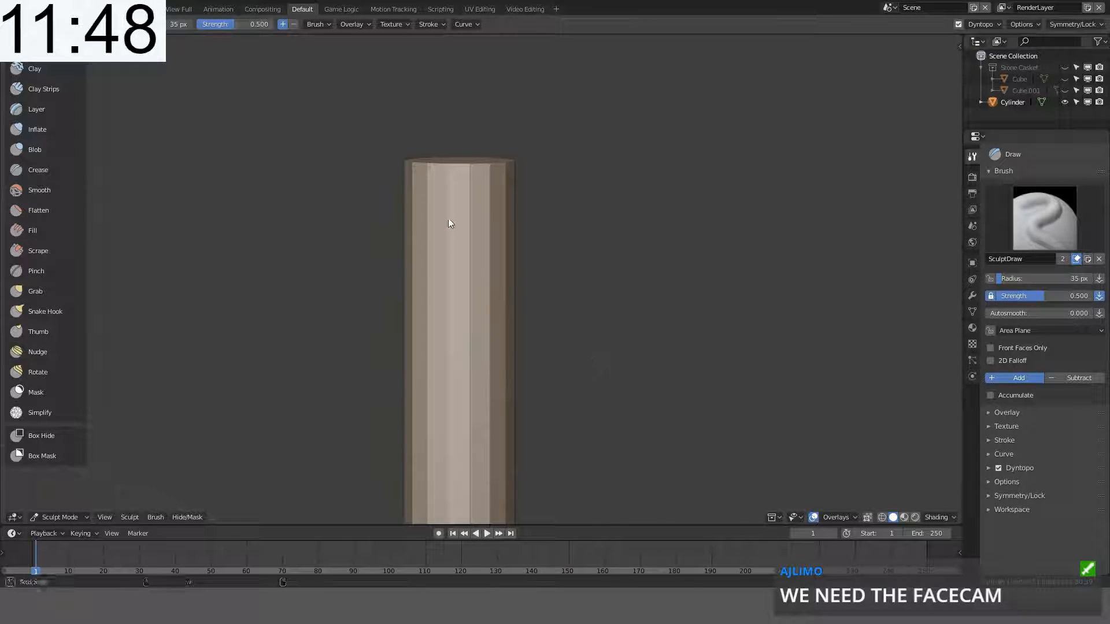
# Step: Try a short Draw brush stroke on the side near the cylinder's upper end, and undo it
pyautogui.moveTo(449, 218); pyautogui.dragTo(455, 223, button='middle')
pyautogui.moveTo(455, 223)
pyautogui.mouseDown()
pyautogui.moveTo(458, 200)
pyautogui.moveTo(462, 243)
pyautogui.moveTo(471, 232)
pyautogui.mouseUp()
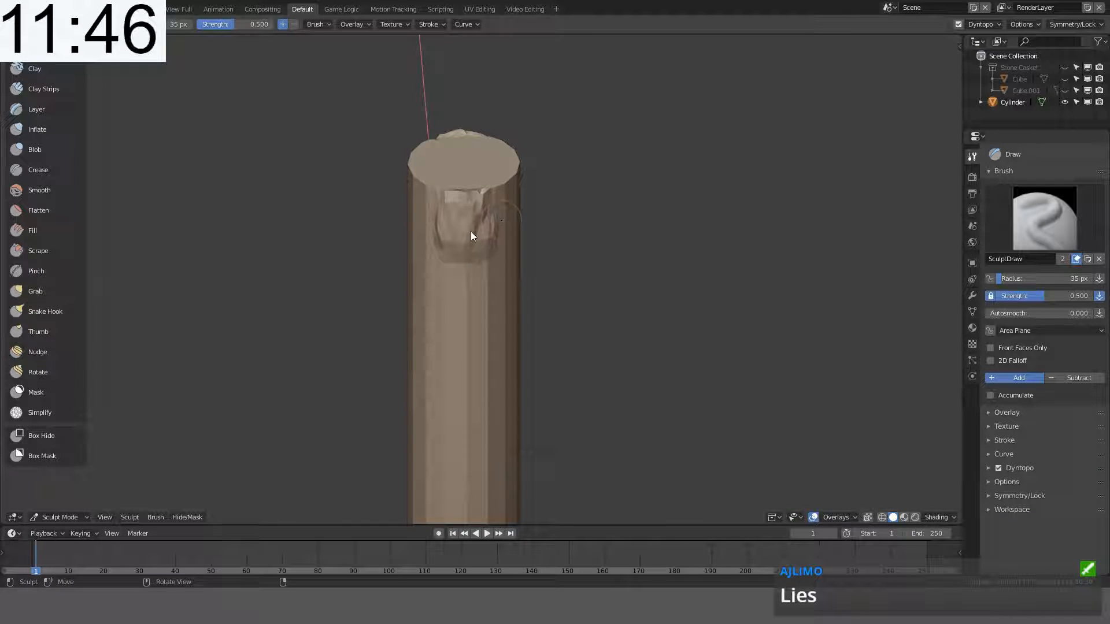
pyautogui.hotkey('ctrl', 'z')
pyautogui.moveTo(468, 234); pyautogui.dragTo(511, 167, button='middle')
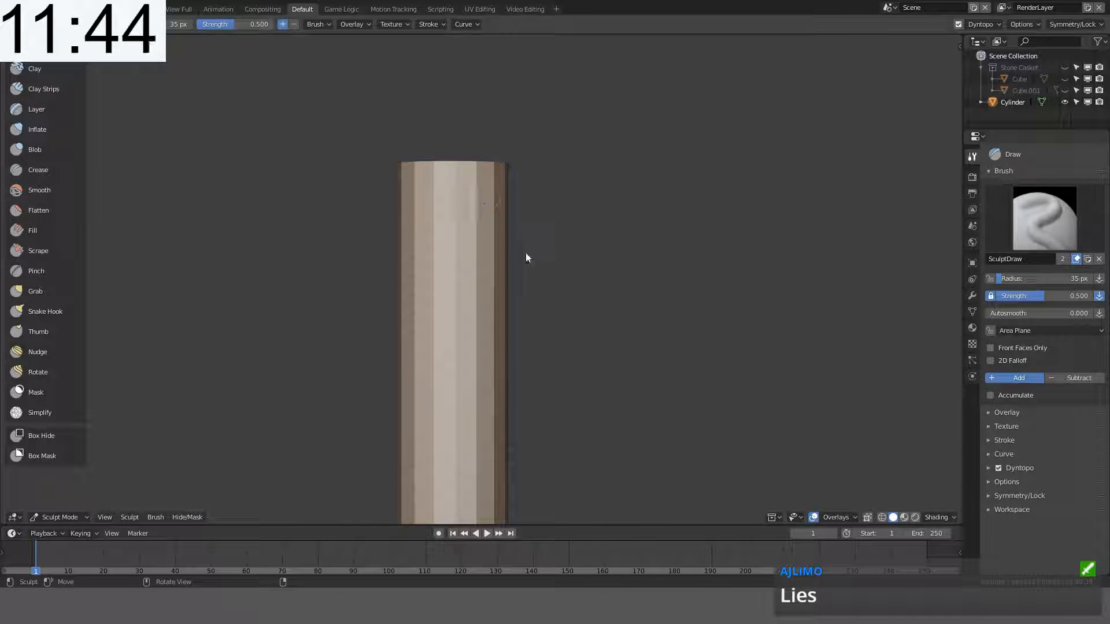
# Step: Check the brush's Stroke settings and preview the cylinder in LookDev shading before returning to Solid shading
pyautogui.click(991, 440)
pyautogui.click(991, 440)
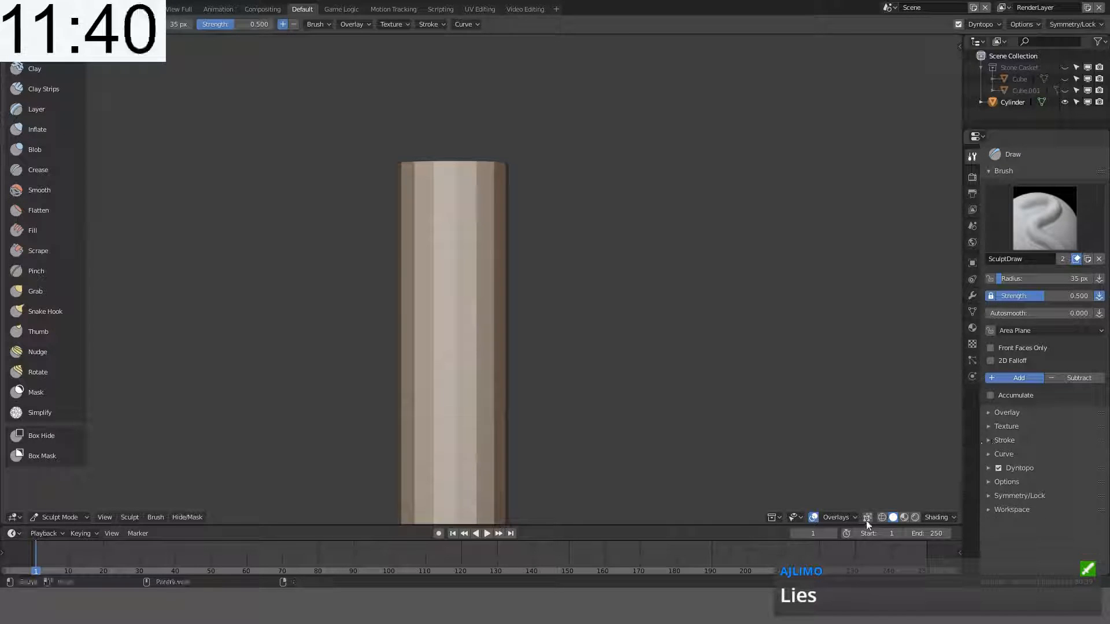
pyautogui.click(904, 520)
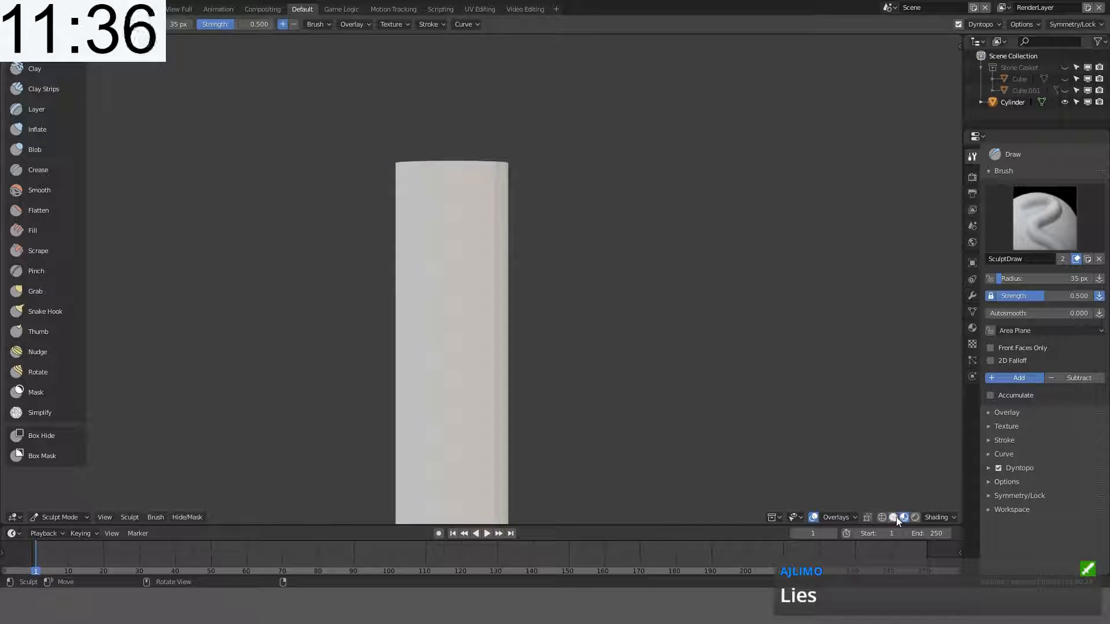
pyautogui.click(893, 518)
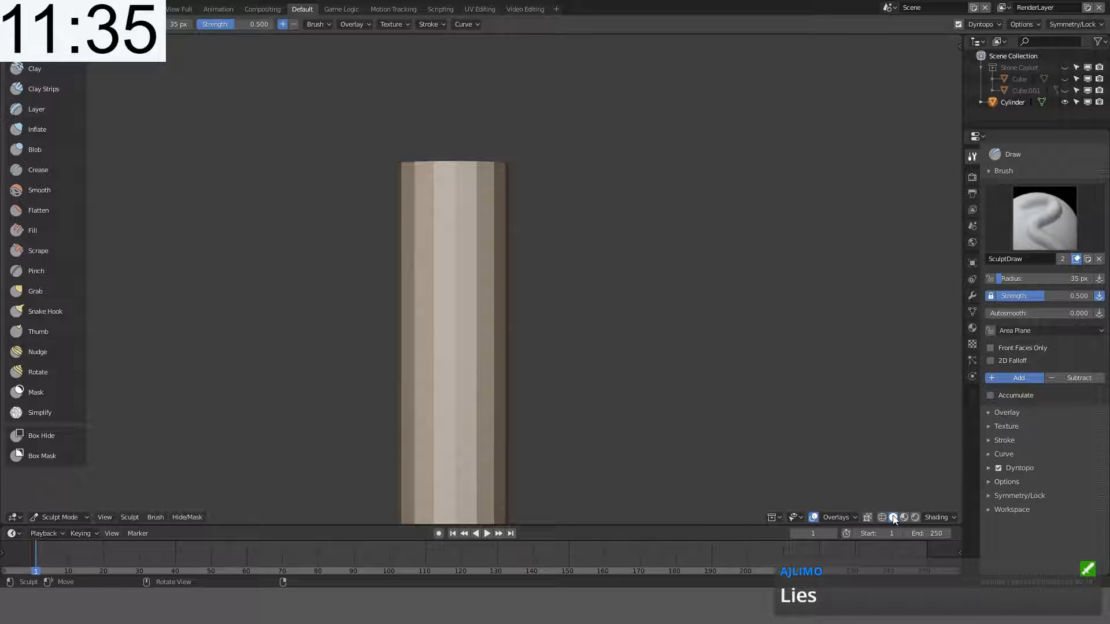
# Step: Expand the Dyntopo settings and build up a rough lip around the cylinder's upper edge with the Clay brush
pyautogui.click(989, 469)
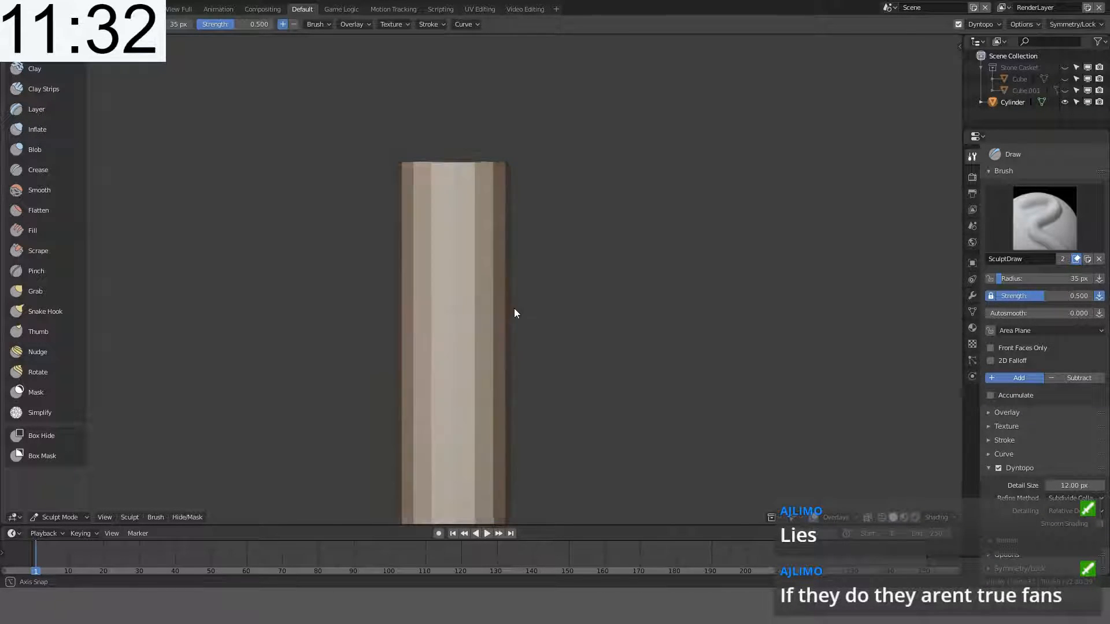
pyautogui.click(17, 69)
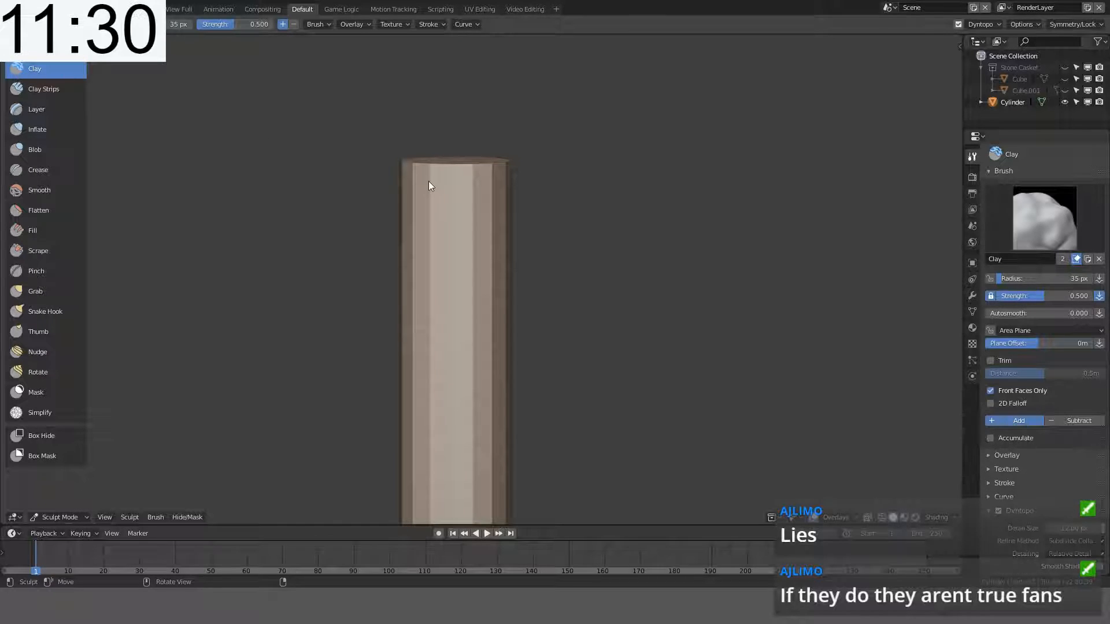
pyautogui.moveTo(431, 184)
pyautogui.mouseDown()
pyautogui.moveTo(424, 191)
pyautogui.moveTo(458, 162)
pyautogui.moveTo(429, 181)
pyautogui.moveTo(420, 153)
pyautogui.moveTo(455, 182)
pyautogui.moveTo(428, 138)
pyautogui.mouseUp()
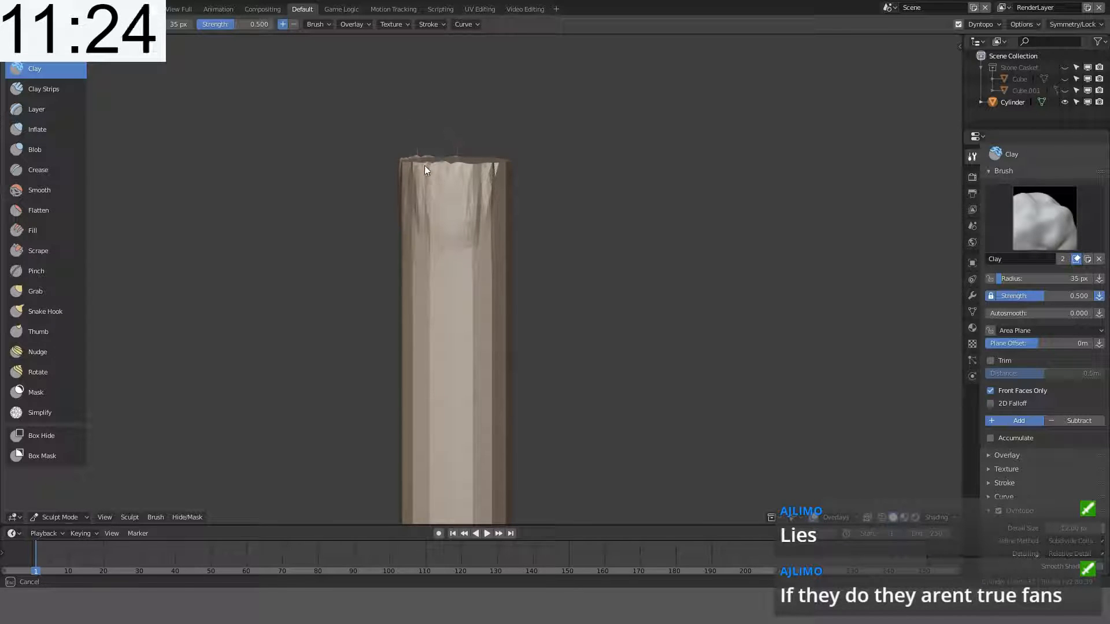
# Step: Set the Clay brush radius to 25 px and its strength to 1.000
pyautogui.press('f')
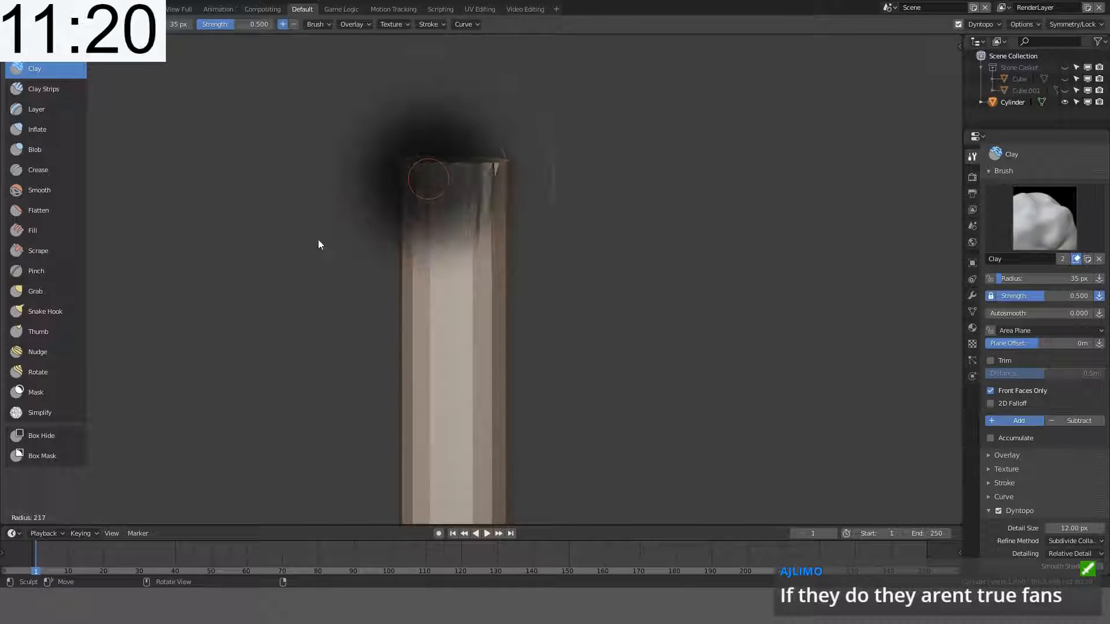
pyautogui.click(443, 184)
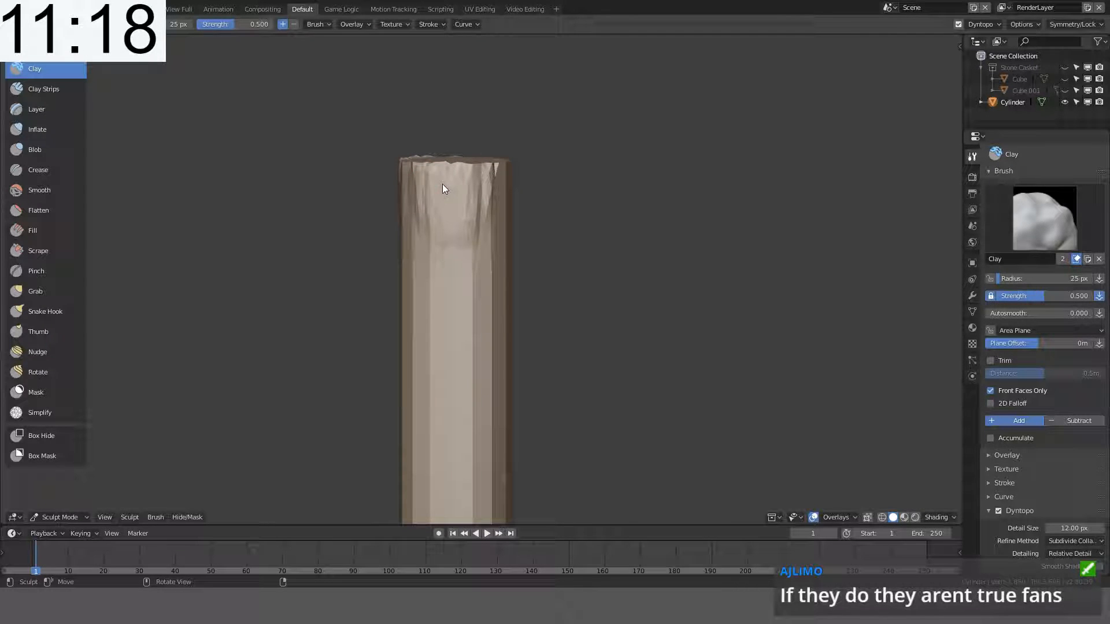
pyautogui.hotkey('shift', 'f')
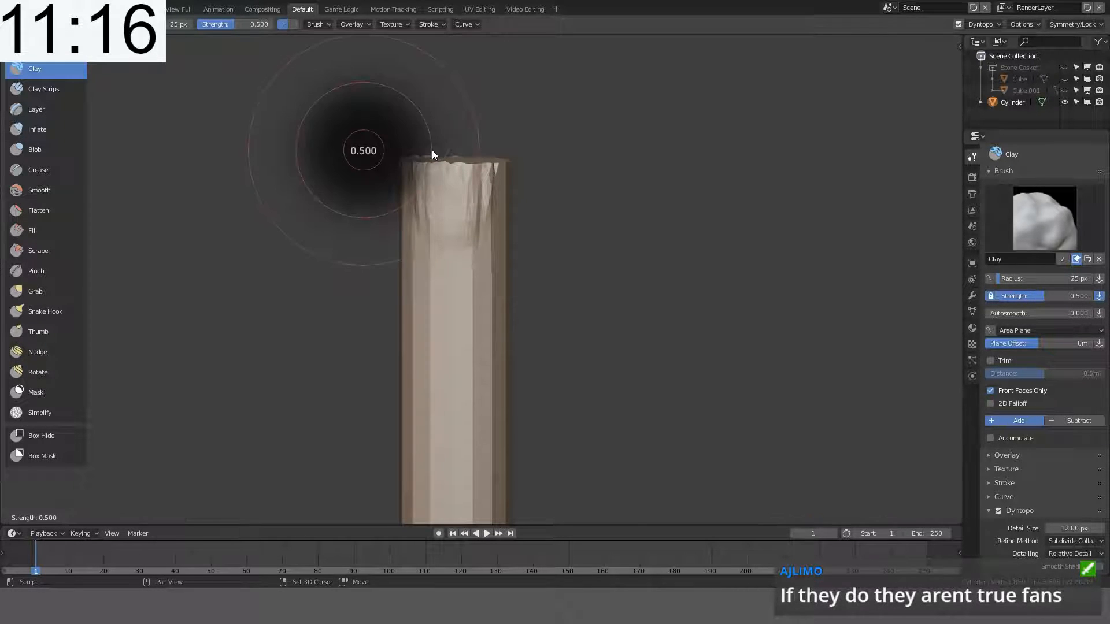
pyautogui.click(359, 162)
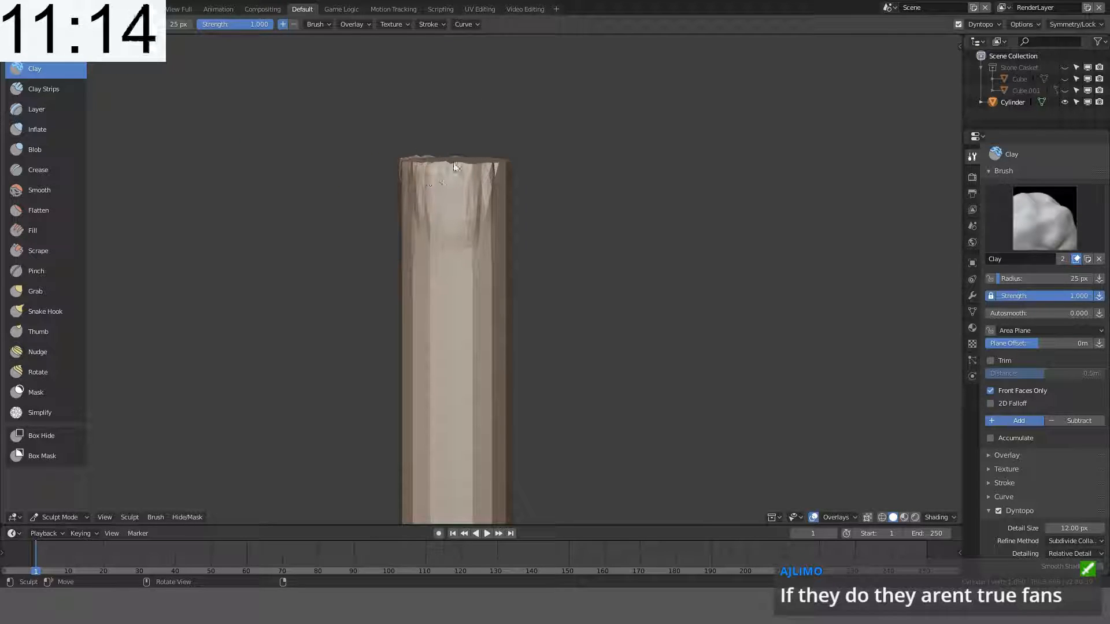
# Step: Try two Clay strokes down the side below the cylinder's upper edge, undoing each one
pyautogui.moveTo(451, 167)
pyautogui.mouseDown()
pyautogui.moveTo(396, 169)
pyautogui.moveTo(430, 173)
pyautogui.moveTo(408, 206)
pyautogui.mouseUp()
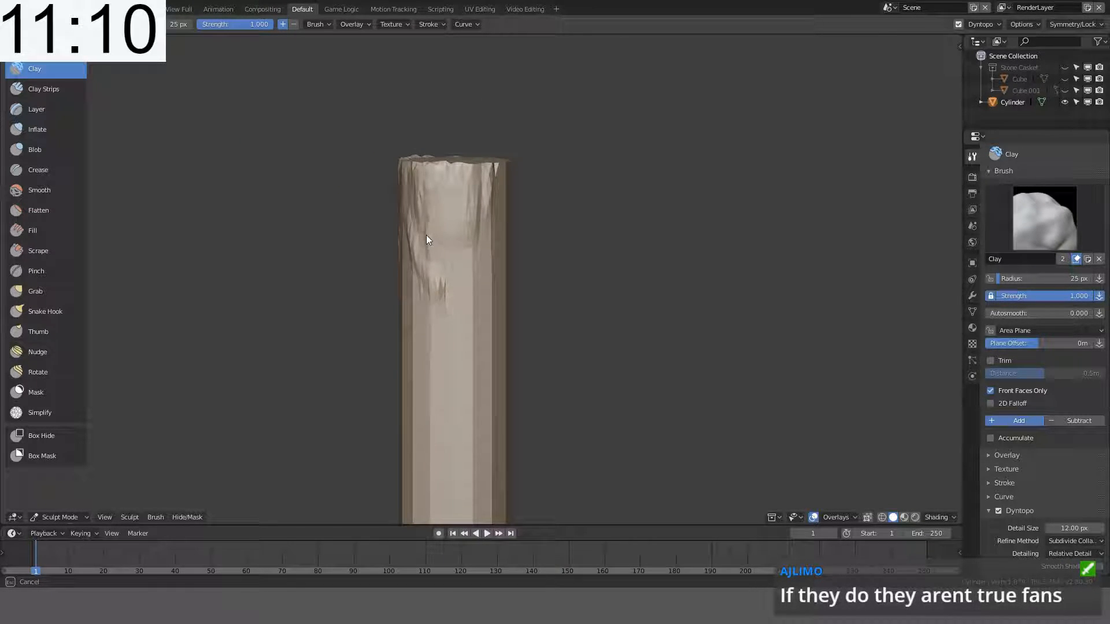
pyautogui.hotkey('ctrl', 'z')
pyautogui.moveTo(435, 232); pyautogui.dragTo(435, 276)
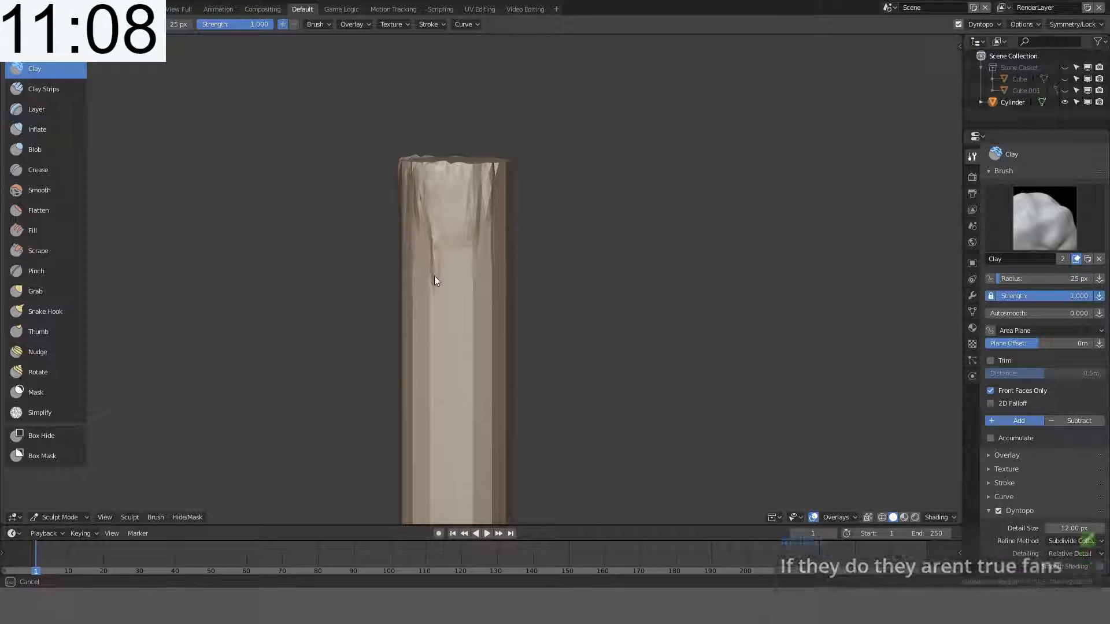
pyautogui.hotkey('ctrl', 'z')
# Step: Sculpt a thin tapering drip down the cylinder's side with Clay strokes starting below the rough upper edge
pyautogui.moveTo(440, 227); pyautogui.dragTo(436, 300)
pyautogui.moveTo(440, 244); pyautogui.dragTo(446, 249)
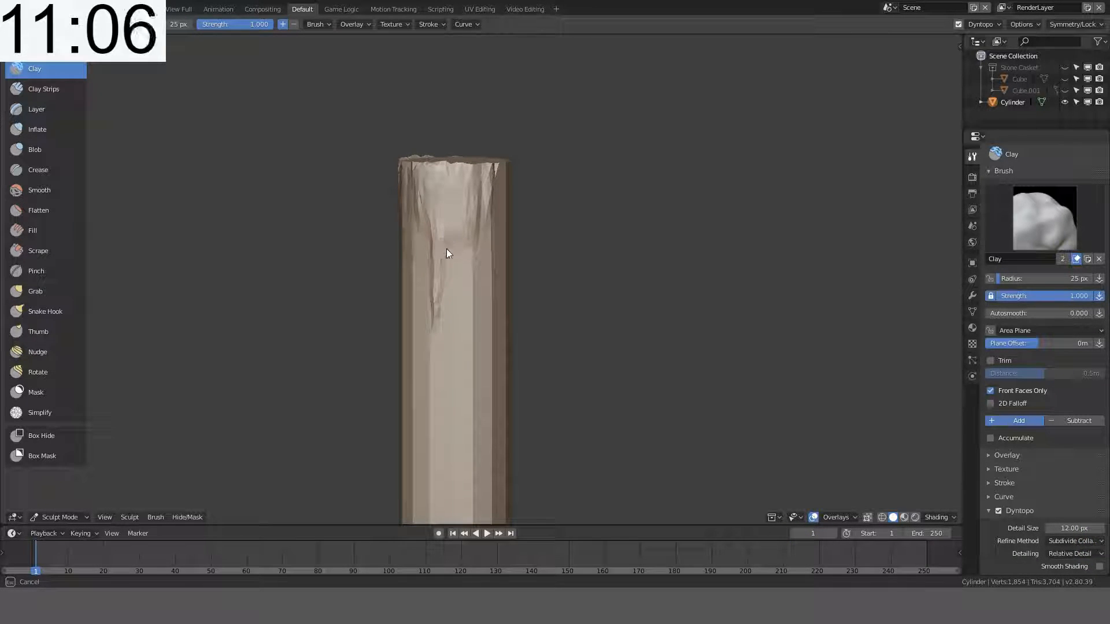
pyautogui.moveTo(436, 341); pyautogui.dragTo(436, 230)
# Step: Turn off X mirroring in the sculpt symmetry settings
pyautogui.moveTo(436, 230)
pyautogui.mouseDown(button='middle')
pyautogui.moveTo(729, 241)
pyautogui.moveTo(627, 245)
pyautogui.moveTo(682, 289)
pyautogui.mouseUp(button='middle')
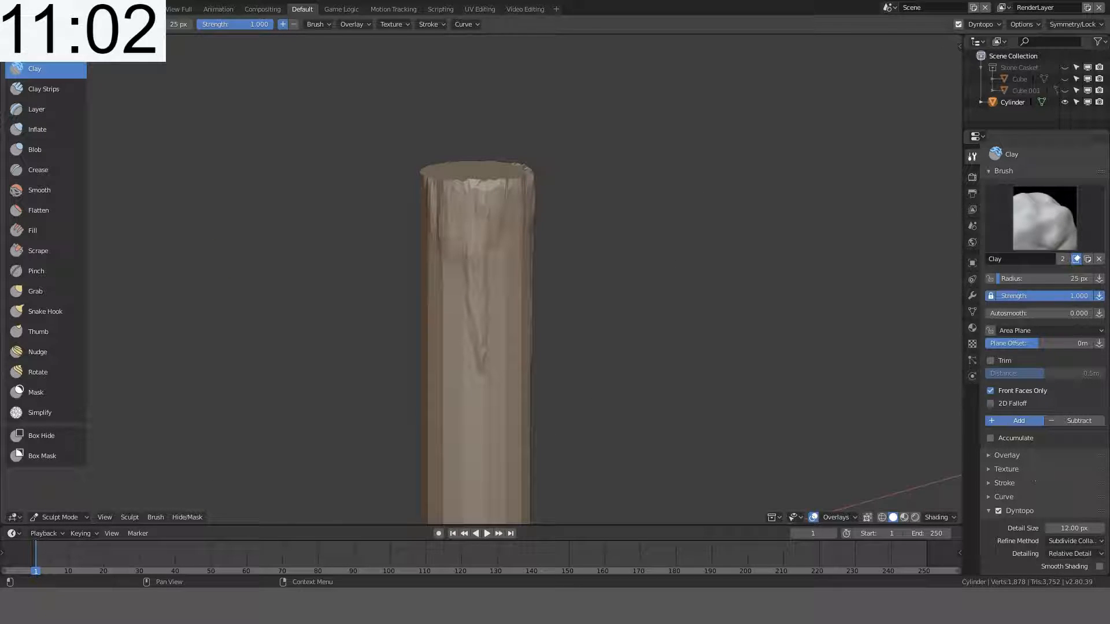
pyautogui.scroll(-3, 1047, 493)
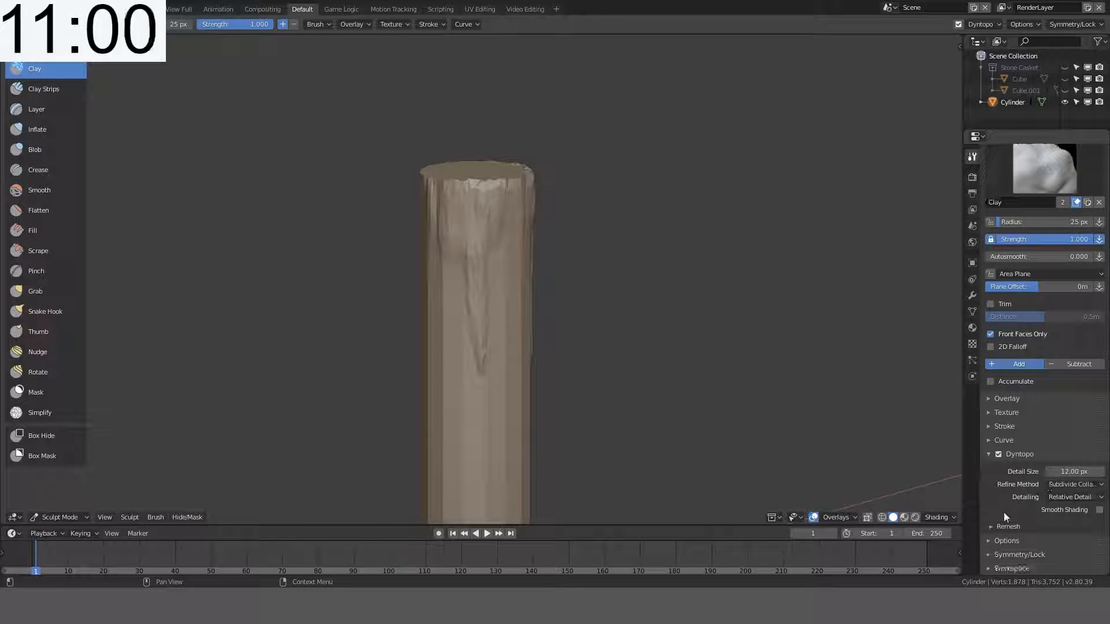
pyautogui.click(994, 555)
pyautogui.scroll(-3, 1050, 557)
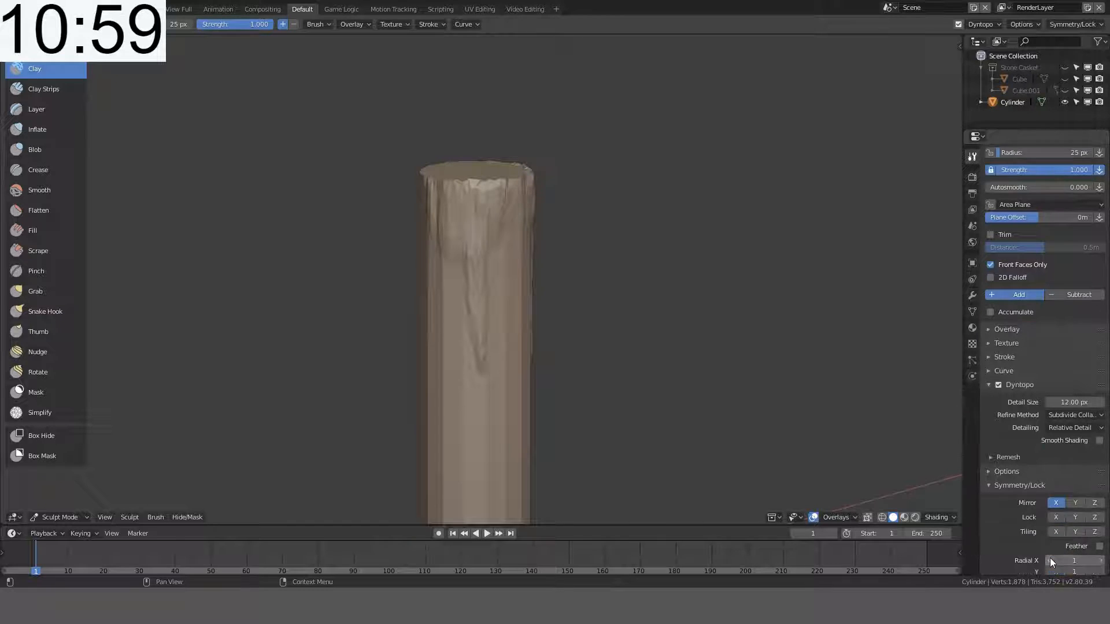
pyautogui.click(1057, 503)
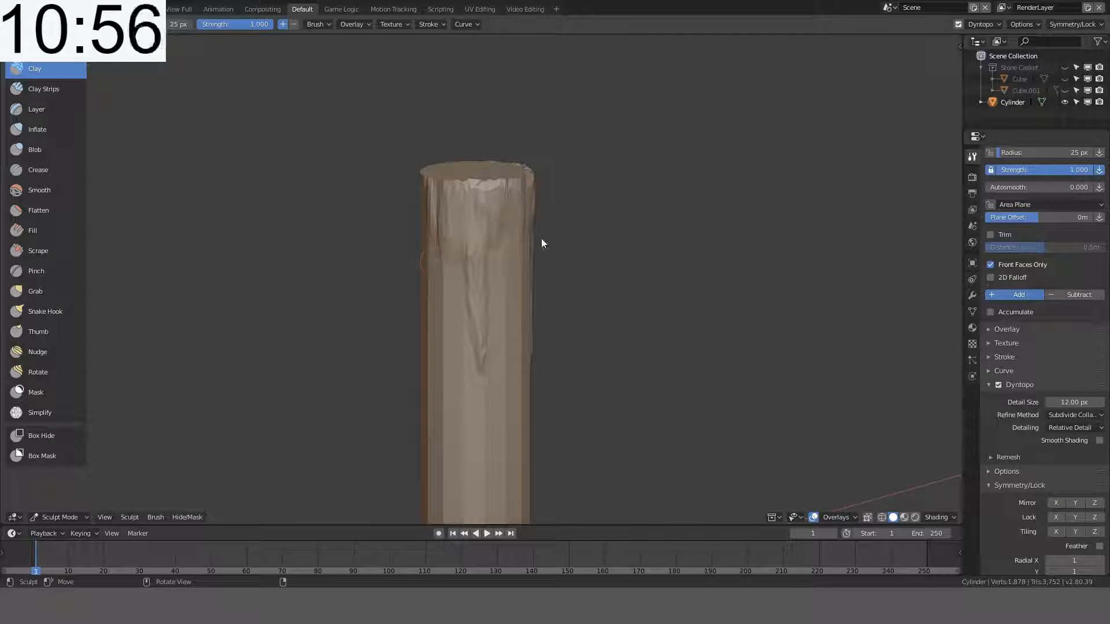
# Step: Thicken and lengthen the drip on one side of the cylinder with vertical Clay strokes
pyautogui.moveTo(542, 240); pyautogui.dragTo(436, 218, button='middle')
pyautogui.moveTo(436, 218)
pyautogui.mouseDown()
pyautogui.moveTo(425, 231)
pyautogui.moveTo(422, 352)
pyautogui.mouseUp()
pyautogui.moveTo(424, 272); pyautogui.dragTo(423, 199)
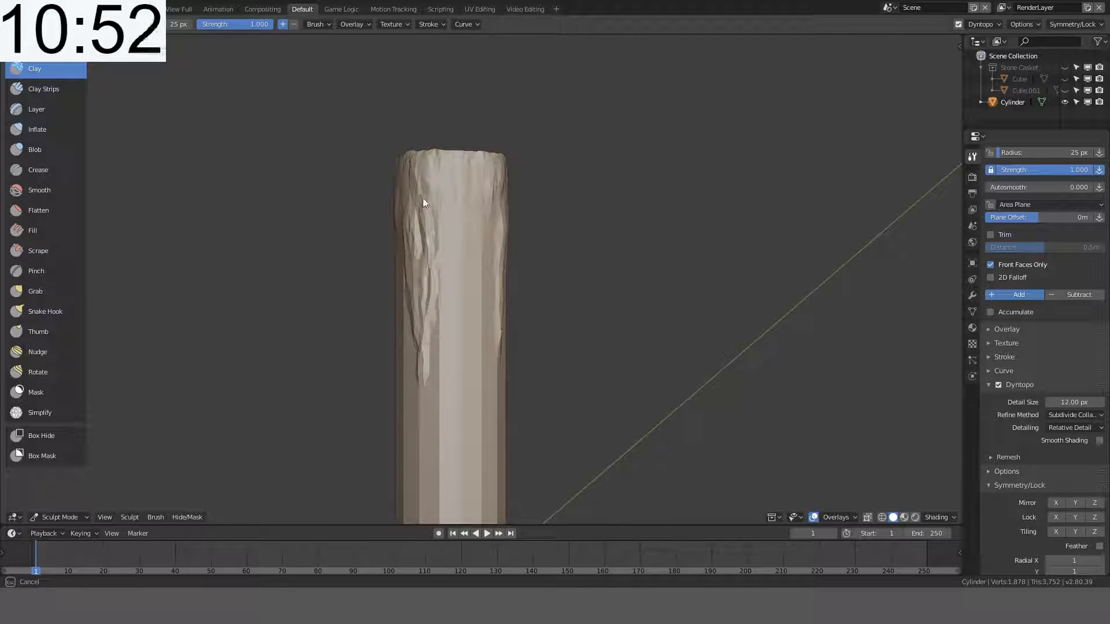
pyautogui.moveTo(422, 279)
pyautogui.mouseDown()
pyautogui.moveTo(416, 202)
pyautogui.moveTo(416, 311)
pyautogui.moveTo(420, 186)
pyautogui.mouseUp()
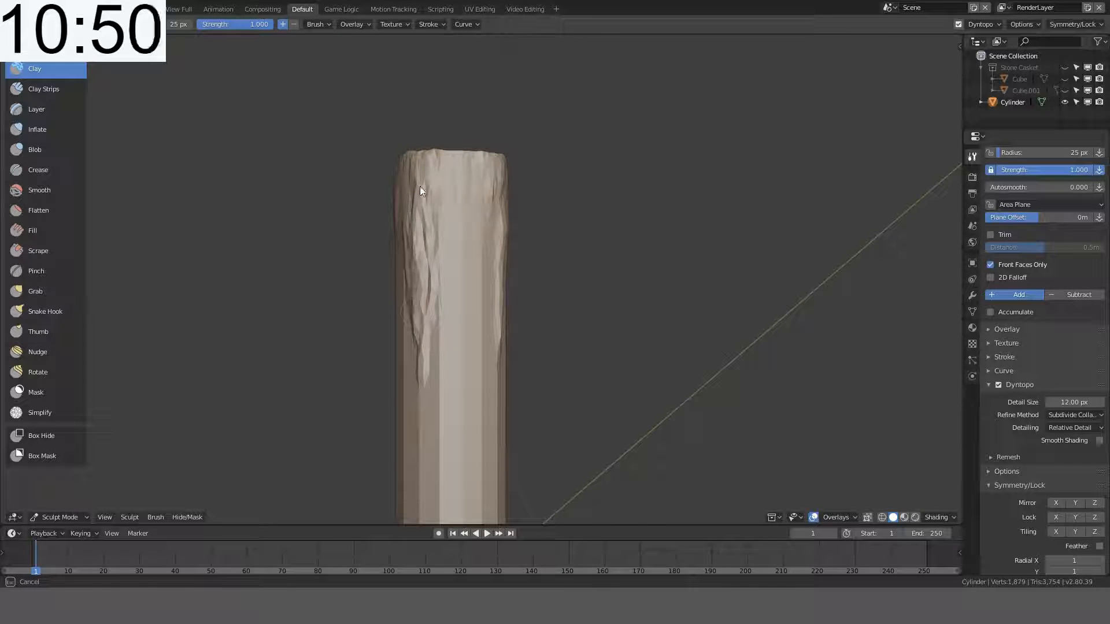
# Step: Build up an uneven raised rim all around the edge of the cylinder's top face with Clay strokes
pyautogui.moveTo(420, 186)
pyautogui.mouseDown(button='middle')
pyautogui.moveTo(462, 203)
pyautogui.moveTo(495, 287)
pyautogui.mouseUp(button='middle')
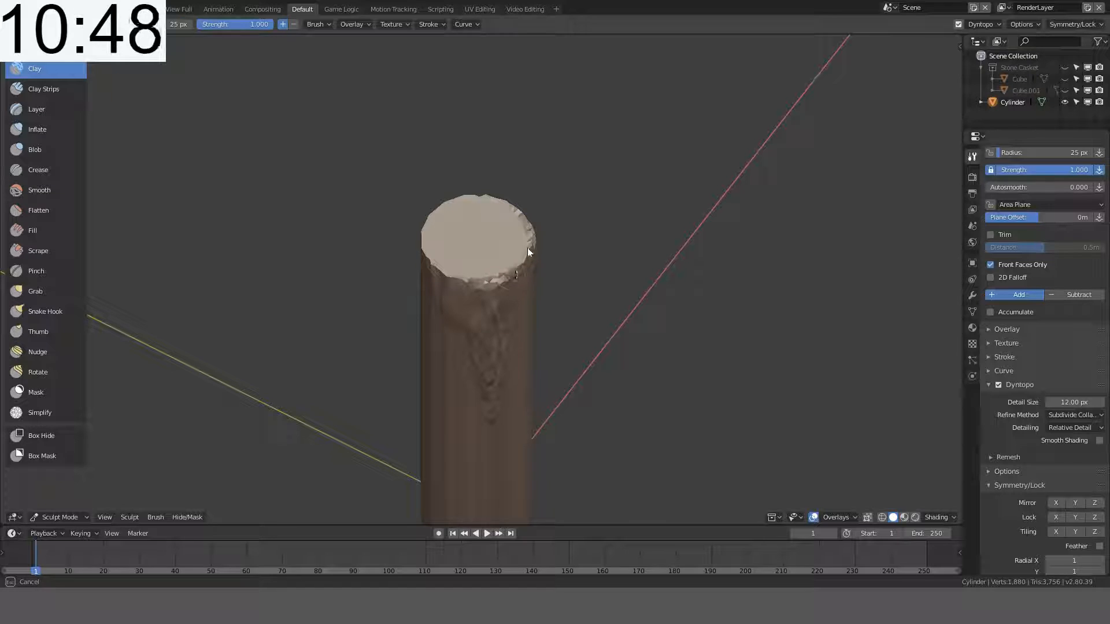
pyautogui.moveTo(528, 247)
pyautogui.mouseDown()
pyautogui.moveTo(494, 285)
pyautogui.moveTo(521, 238)
pyautogui.mouseUp()
pyautogui.moveTo(477, 279); pyautogui.dragTo(435, 259)
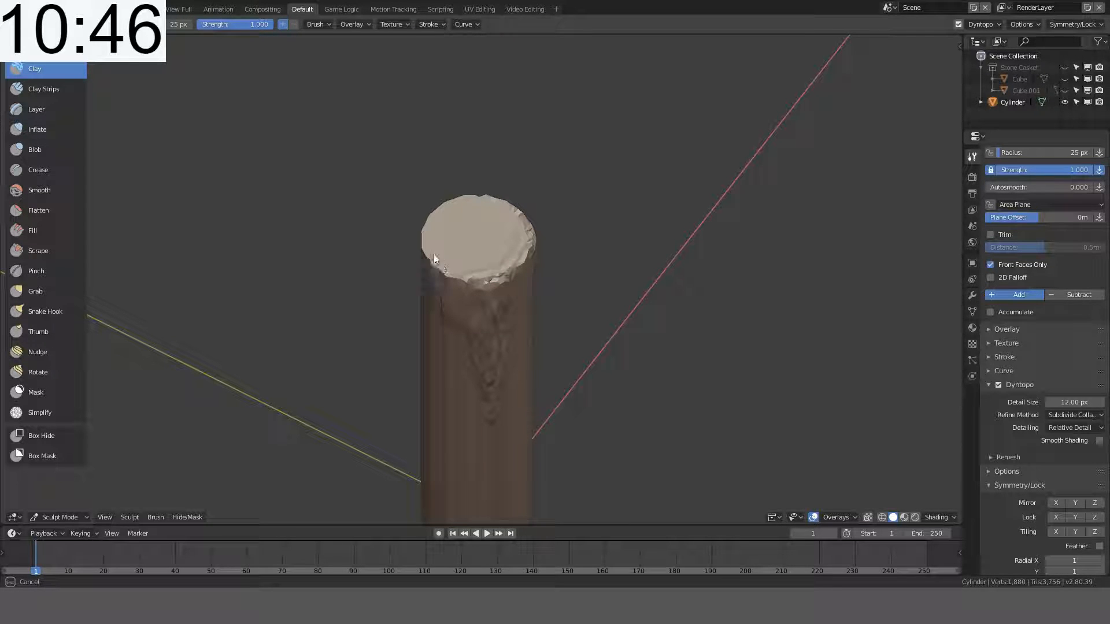
pyautogui.moveTo(460, 206); pyautogui.dragTo(428, 218)
pyautogui.moveTo(446, 281); pyautogui.dragTo(427, 223)
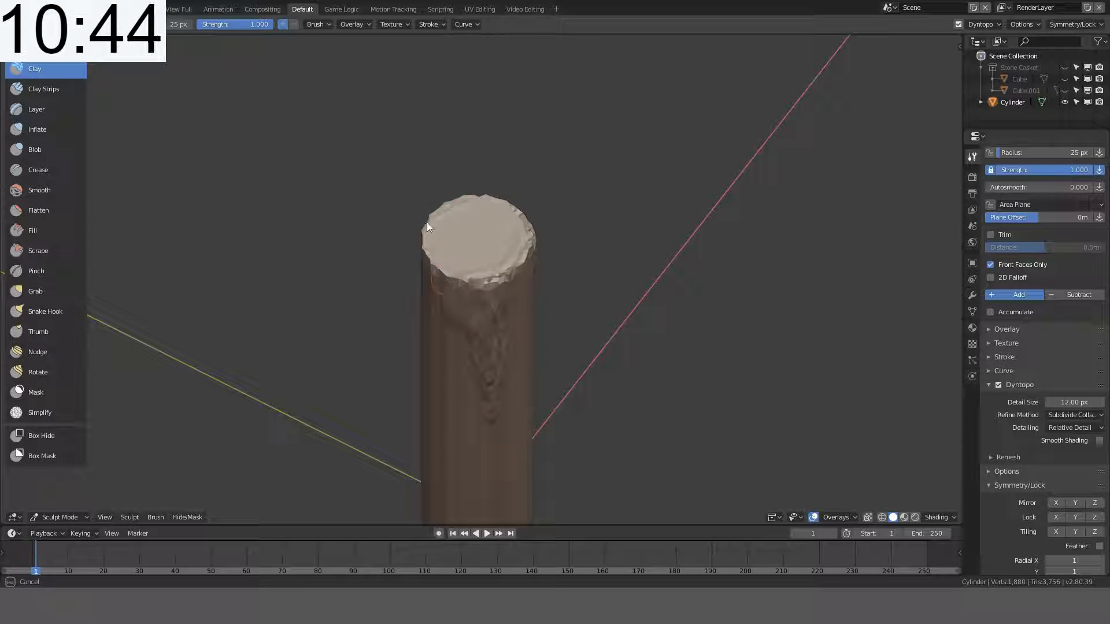
pyautogui.moveTo(491, 202)
pyautogui.mouseDown()
pyautogui.moveTo(440, 210)
pyautogui.moveTo(478, 287)
pyautogui.moveTo(519, 216)
pyautogui.moveTo(509, 282)
pyautogui.mouseUp()
pyautogui.moveTo(436, 259)
pyautogui.mouseDown()
pyautogui.moveTo(480, 199)
pyautogui.moveTo(431, 185)
pyautogui.mouseUp()
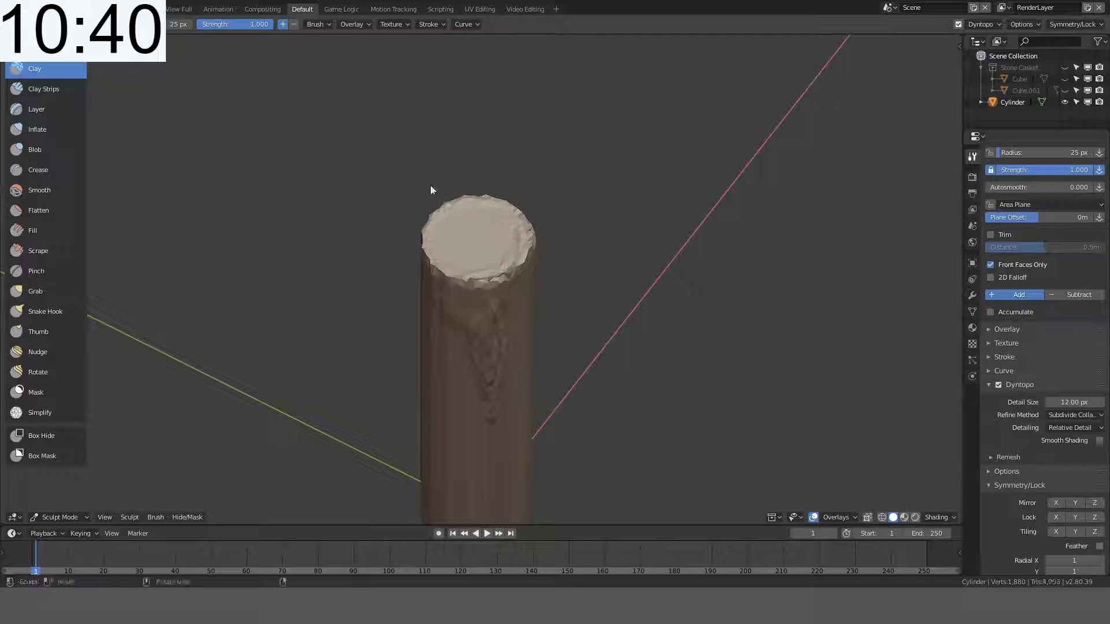
# Step: Switch to the Blob brush, look at the cylinder from above and set the brush radius to 101 px
pyautogui.click(61, 153)
pyautogui.moveTo(466, 234); pyautogui.dragTo(490, 265, button='middle')
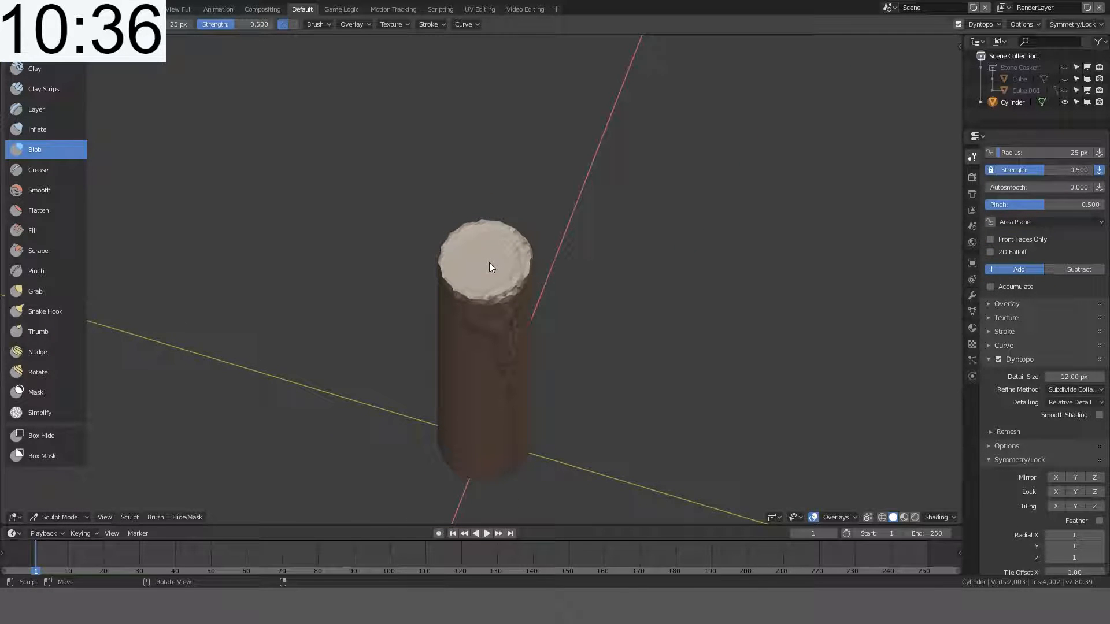
pyautogui.press('KP_7')
pyautogui.scroll(4, 367, 324)
pyautogui.press('f')
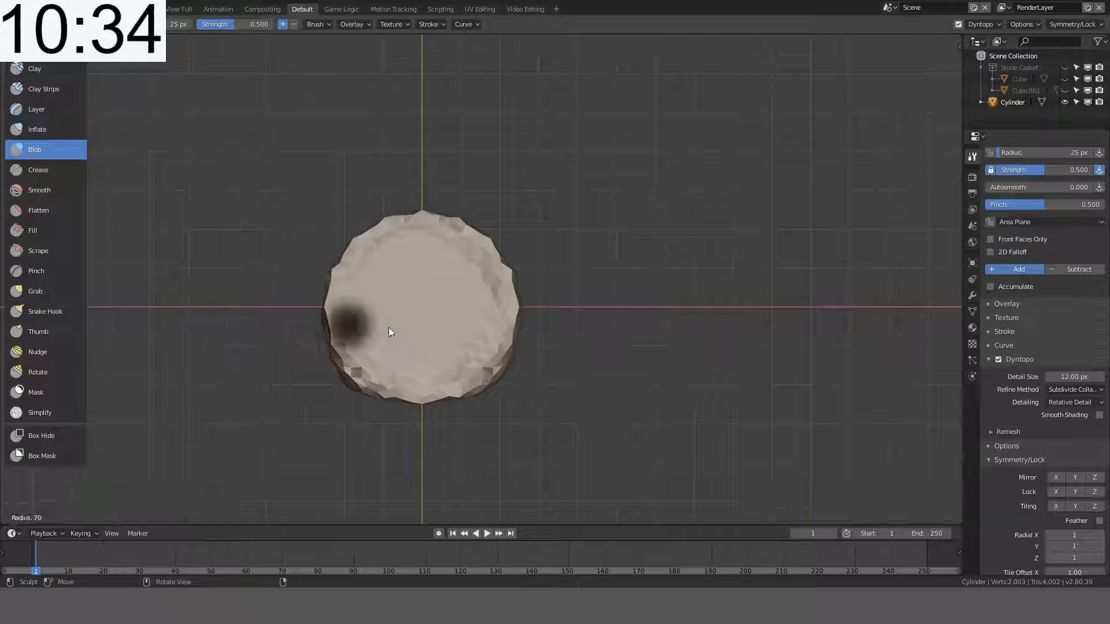
pyautogui.click(412, 324)
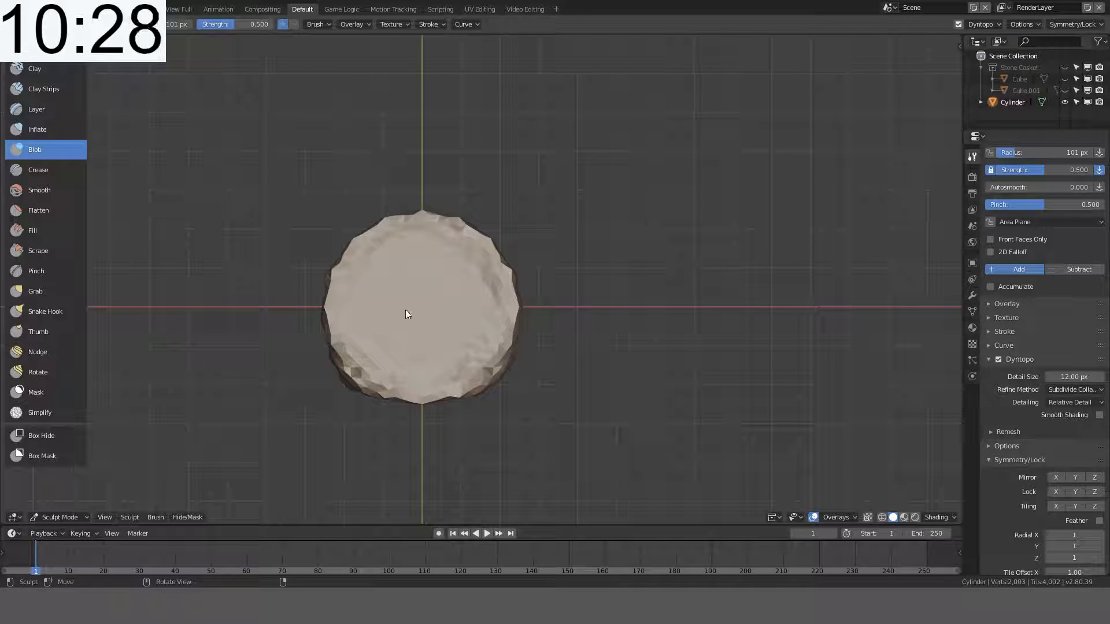
# Step: Stroke a small curl onto the middle of the cylinder's top face with the Blob brush, undoing the excess strokes
pyautogui.scroll(1, 405, 310)
pyautogui.moveTo(389, 310)
pyautogui.mouseDown()
pyautogui.moveTo(418, 310)
pyautogui.moveTo(363, 324)
pyautogui.moveTo(449, 290)
pyautogui.moveTo(373, 236)
pyautogui.moveTo(373, 257)
pyautogui.mouseUp()
pyautogui.hotkey('ctrl', 'z')
pyautogui.hotkey('ctrl', 'z')
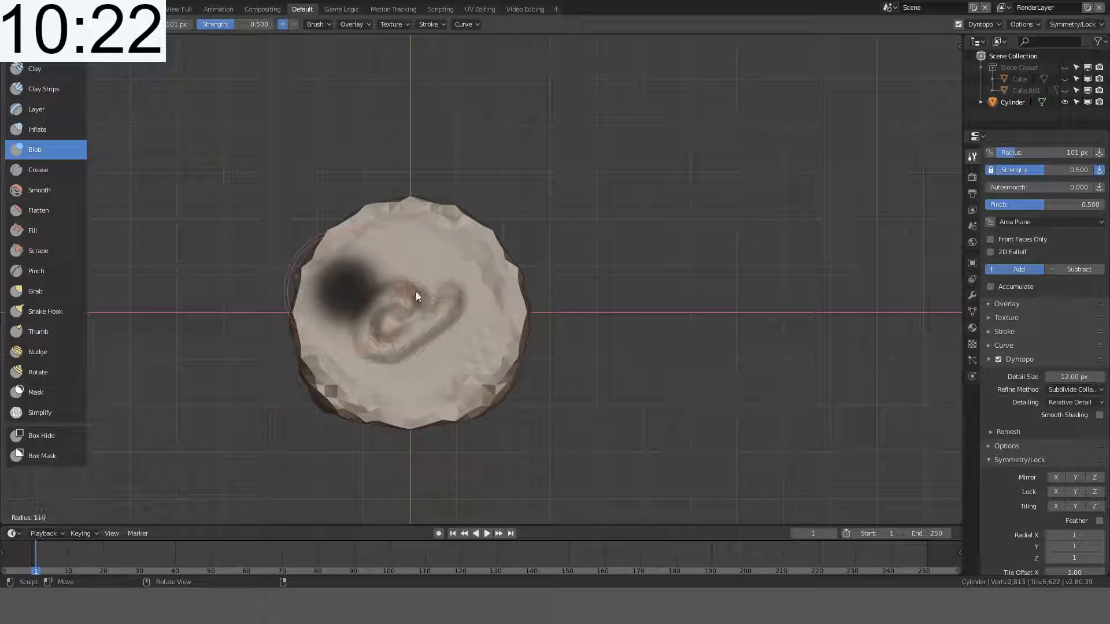
# Step: Set the Blob brush strength to 1.000 and try a stroke with a 142 px radius on the top face, undoing it
pyautogui.hotkey('shift', 'f')
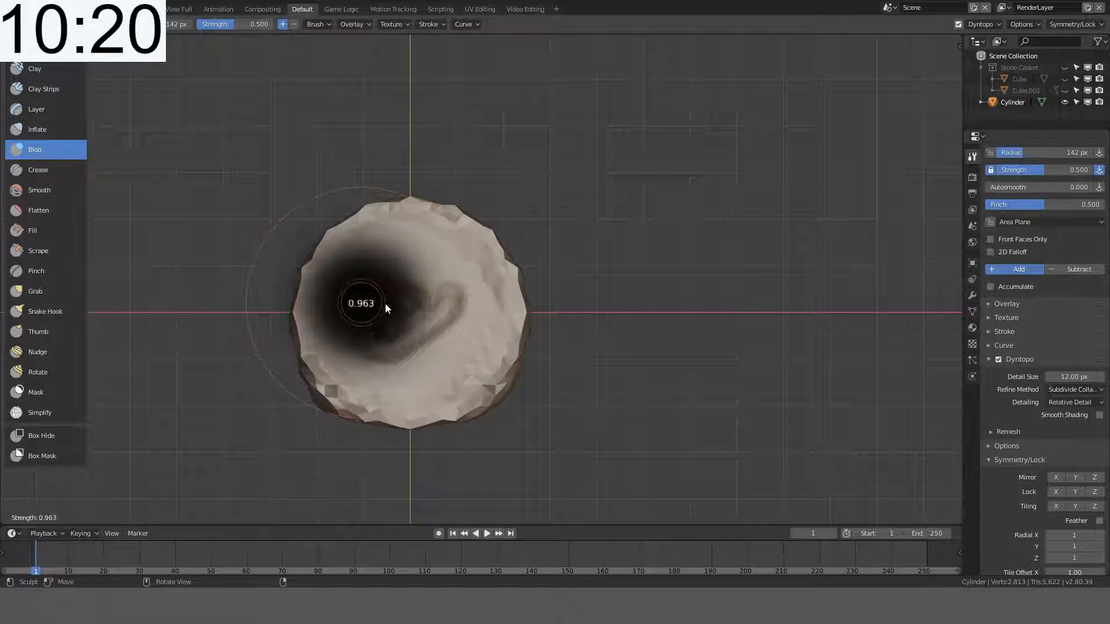
pyautogui.click(371, 306)
pyautogui.scroll(-1, 371, 306)
pyautogui.moveTo(398, 307); pyautogui.dragTo(429, 306)
pyautogui.hotkey('ctrl', 'z')
# Step: Set the Blob brush radius to 312 px and try a stroke across the top face, undoing it
pyautogui.moveTo(453, 299); pyautogui.dragTo(472, 282, button='middle')
pyautogui.press('f')
pyautogui.click(486, 294)
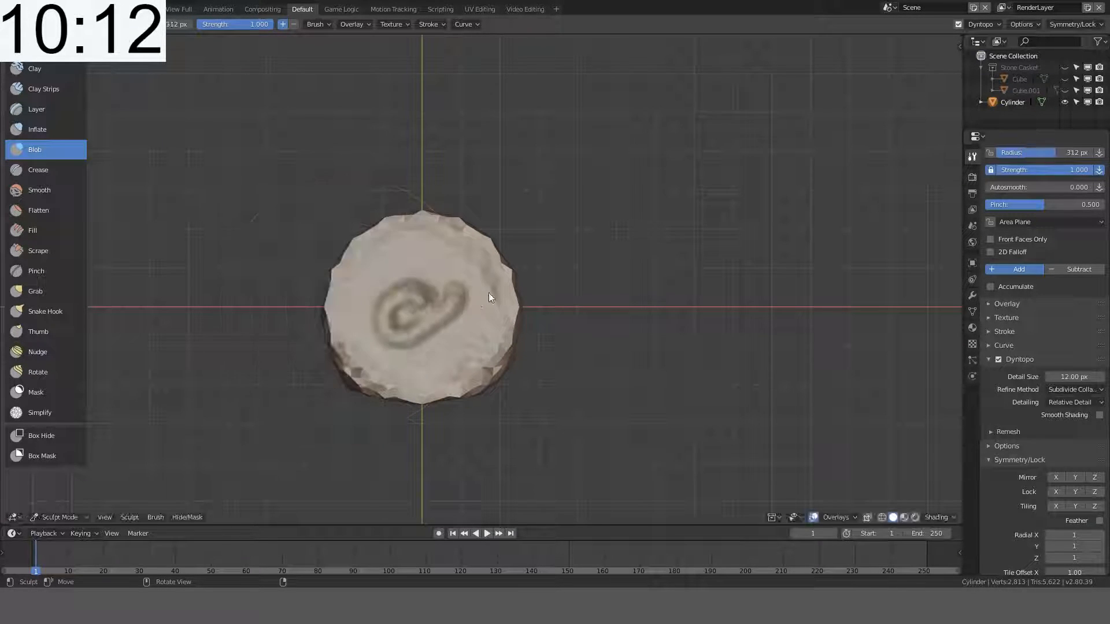
pyautogui.moveTo(418, 302); pyautogui.dragTo(337, 293)
pyautogui.hotkey('ctrl', 'z')
# Step: Set the Blob brush radius to 163 px and hollow out the middle of the cylinder's top face inside the rim
pyautogui.press('f')
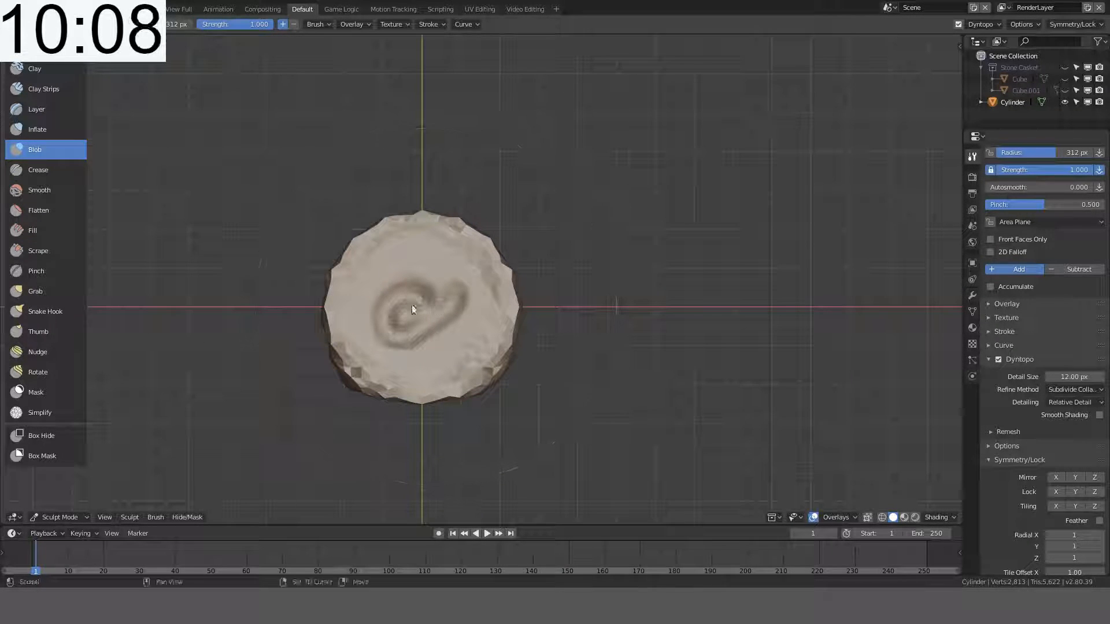
pyautogui.hotkey('ctrl', 'z')
pyautogui.press('f')
pyautogui.click(439, 264)
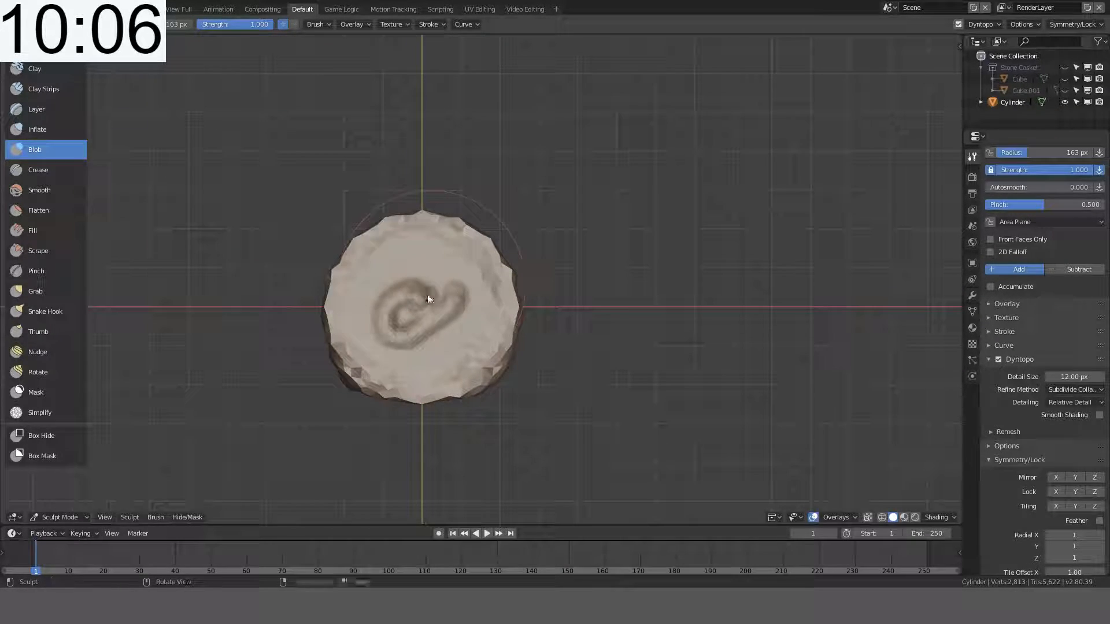
pyautogui.moveTo(410, 313)
pyautogui.mouseDown()
pyautogui.moveTo(379, 295)
pyautogui.moveTo(393, 294)
pyautogui.moveTo(368, 301)
pyautogui.moveTo(407, 313)
pyautogui.moveTo(397, 317)
pyautogui.moveTo(418, 276)
pyautogui.moveTo(381, 301)
pyautogui.mouseUp()
pyautogui.moveTo(401, 339)
pyautogui.mouseDown()
pyautogui.moveTo(509, 304)
pyautogui.moveTo(408, 261)
pyautogui.moveTo(378, 300)
pyautogui.moveTo(389, 344)
pyautogui.moveTo(439, 333)
pyautogui.moveTo(417, 297)
pyautogui.moveTo(425, 293)
pyautogui.moveTo(437, 338)
pyautogui.moveTo(457, 288)
pyautogui.moveTo(411, 316)
pyautogui.moveTo(426, 295)
pyautogui.moveTo(407, 350)
pyautogui.moveTo(392, 249)
pyautogui.moveTo(435, 228)
pyautogui.moveTo(488, 315)
pyautogui.moveTo(460, 352)
pyautogui.moveTo(361, 337)
pyautogui.moveTo(370, 335)
pyautogui.mouseUp()
pyautogui.hotkey('ctrl', 'z')
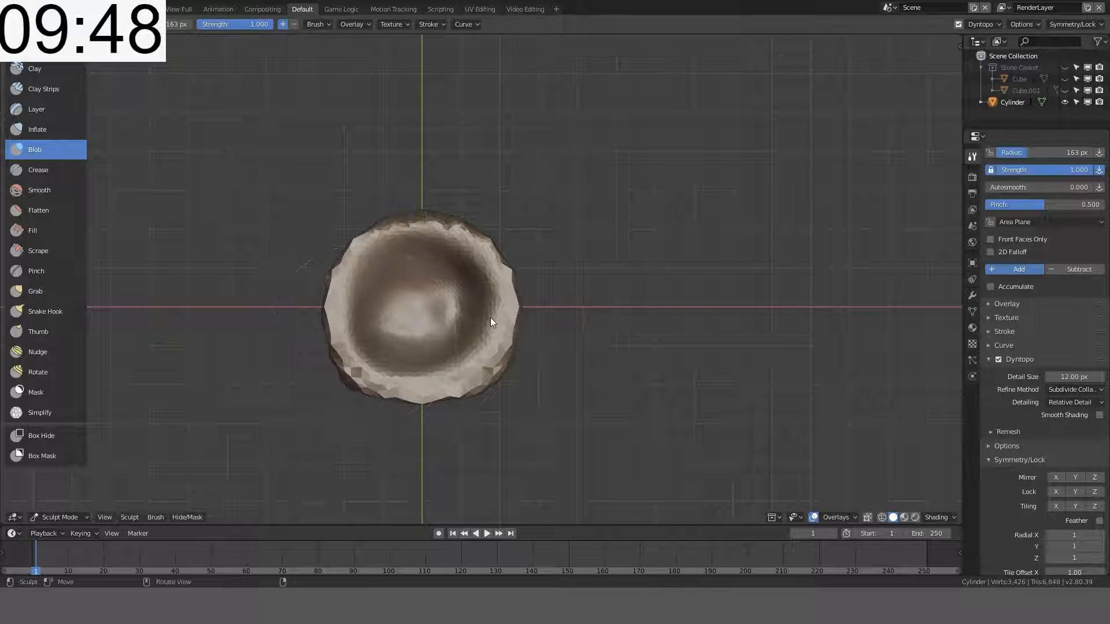
# Step: Switch to the Clay brush with a 64 px radius and sculpt a long drip from the rim down the cylinder's side
pyautogui.moveTo(490, 317)
pyautogui.mouseDown(button='middle')
pyautogui.moveTo(552, 231)
pyautogui.moveTo(585, 218)
pyautogui.moveTo(536, 332)
pyautogui.moveTo(612, 343)
pyautogui.moveTo(639, 271)
pyautogui.moveTo(604, 305)
pyautogui.moveTo(541, 288)
pyautogui.mouseUp(button='middle')
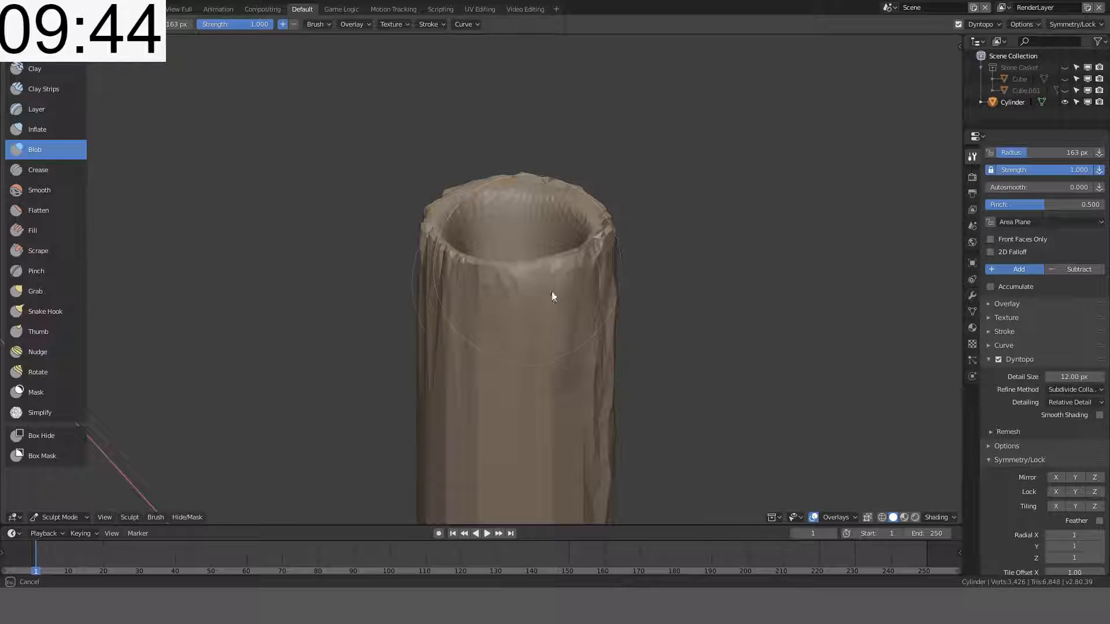
pyautogui.moveTo(479, 365)
pyautogui.mouseDown(button='middle')
pyautogui.moveTo(515, 141)
pyautogui.moveTo(434, 193)
pyautogui.moveTo(411, 263)
pyautogui.mouseUp(button='middle')
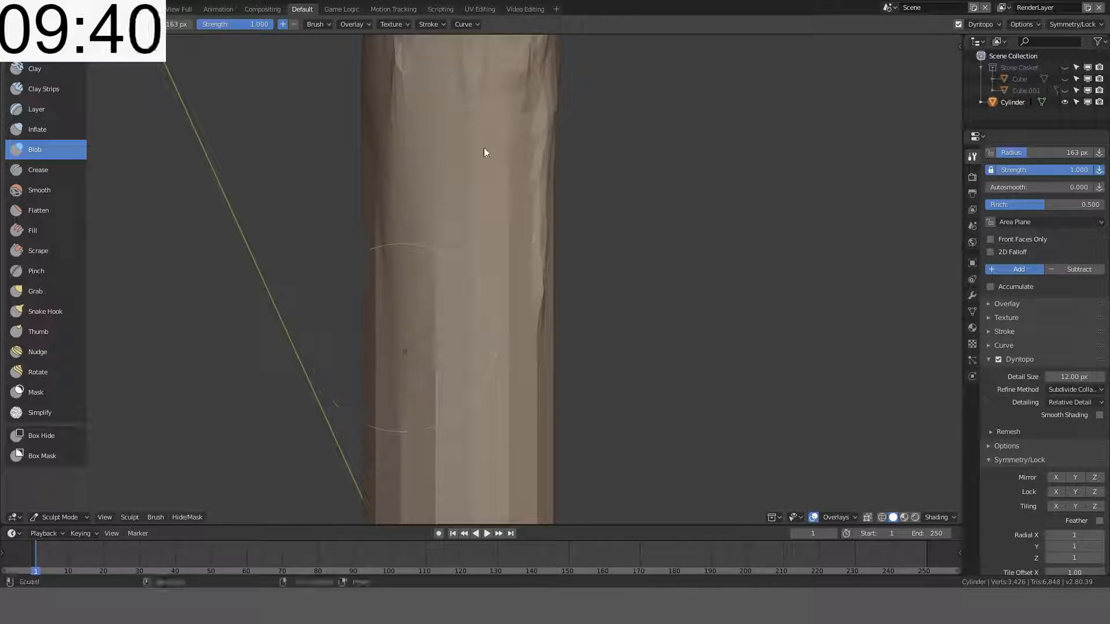
pyautogui.moveTo(485, 154)
pyautogui.mouseDown(button='middle')
pyautogui.moveTo(432, 243)
pyautogui.moveTo(441, 198)
pyautogui.mouseUp(button='middle')
pyautogui.moveTo(477, 286); pyautogui.dragTo(297, 211, button='middle')
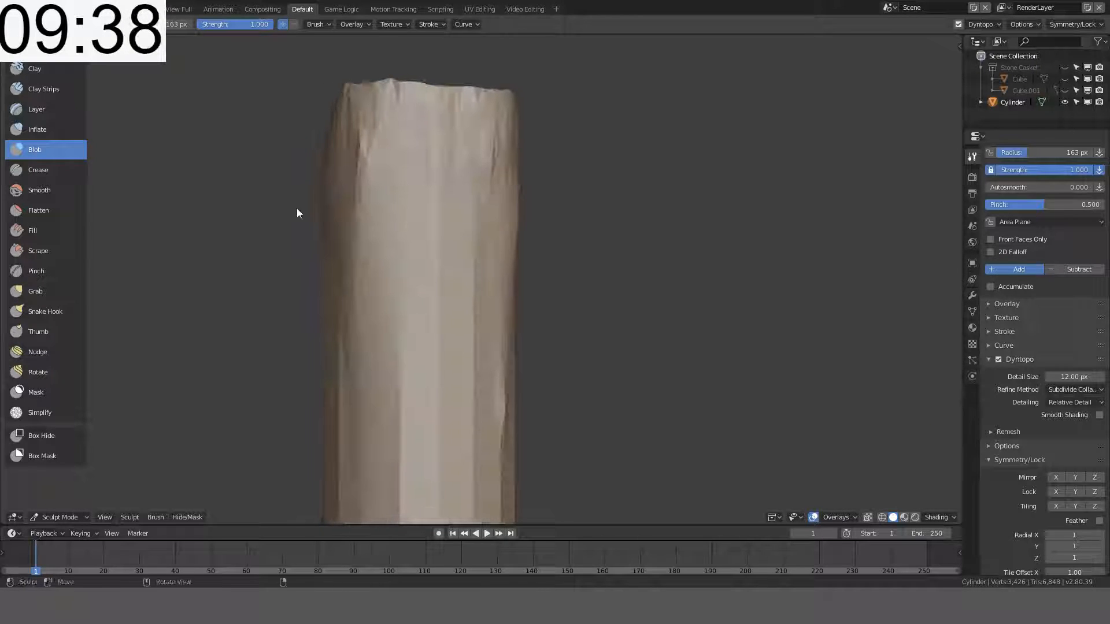
pyautogui.press('c')
pyautogui.press('f')
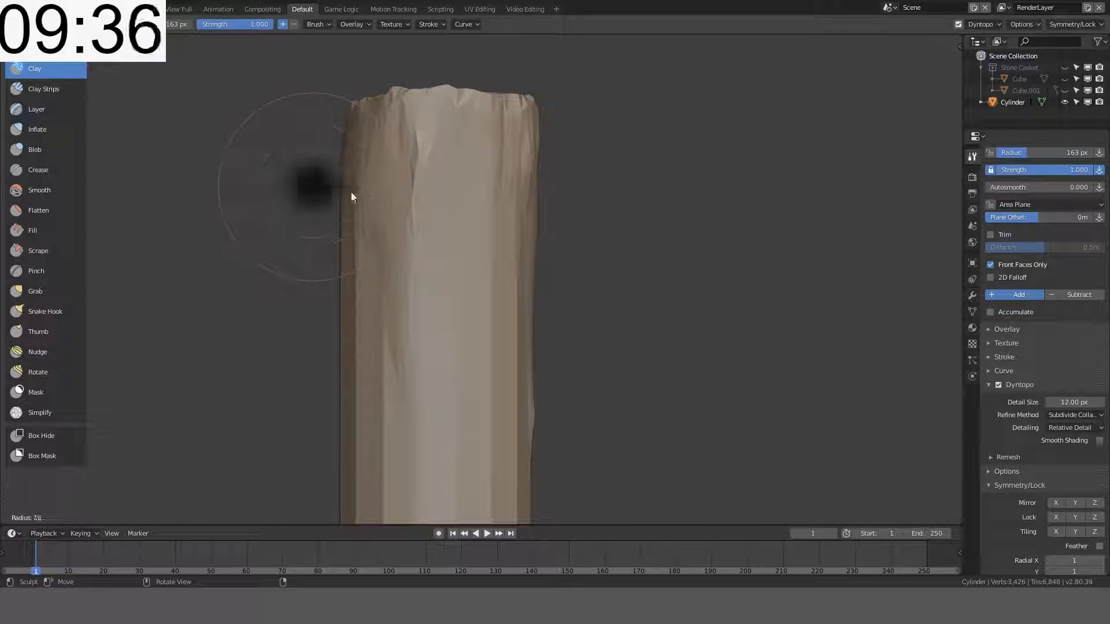
pyautogui.click(349, 192)
pyautogui.moveTo(431, 210)
pyautogui.mouseDown()
pyautogui.moveTo(409, 411)
pyautogui.moveTo(404, 166)
pyautogui.moveTo(408, 341)
pyautogui.moveTo(412, 331)
pyautogui.mouseUp()
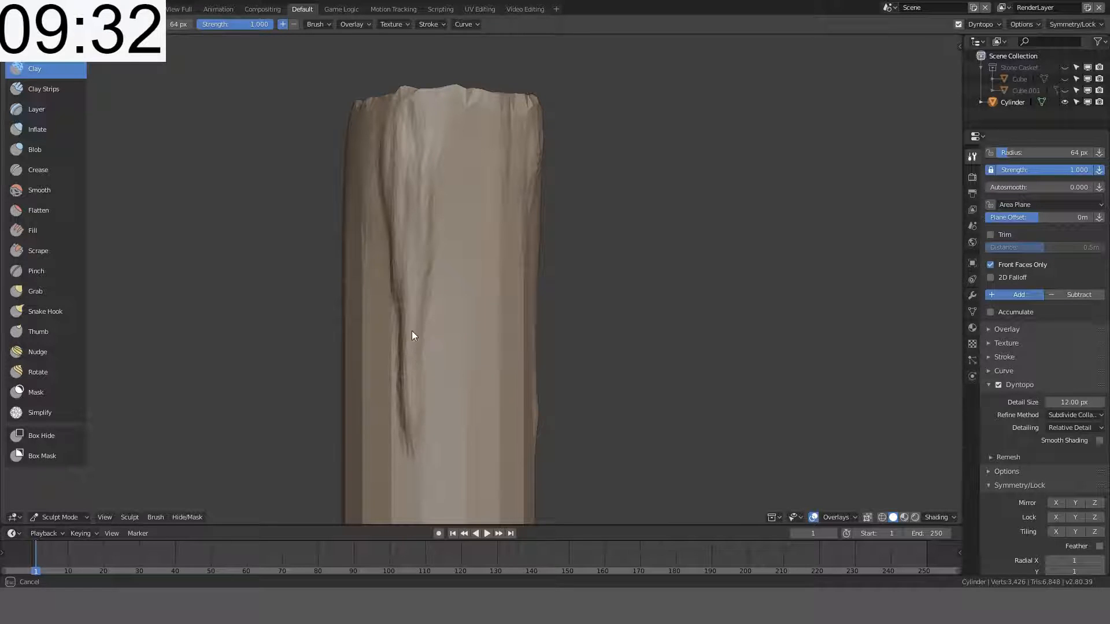
pyautogui.moveTo(439, 163); pyautogui.dragTo(437, 105)
# Step: Sculpt another drip down the cylinder's side from the rim with the Clay brush at a 64 px radius
pyautogui.scroll(-3, 406, 245)
pyautogui.moveTo(492, 254)
pyautogui.mouseDown(button='middle')
pyautogui.moveTo(406, 244)
pyautogui.moveTo(471, 235)
pyautogui.moveTo(610, 283)
pyautogui.moveTo(555, 218)
pyautogui.moveTo(525, 139)
pyautogui.moveTo(548, 122)
pyautogui.moveTo(530, 114)
pyautogui.mouseUp(button='middle')
pyautogui.moveTo(531, 114)
pyautogui.mouseDown()
pyautogui.moveTo(496, 168)
pyautogui.moveTo(491, 277)
pyautogui.moveTo(498, 176)
pyautogui.moveTo(485, 122)
pyautogui.moveTo(491, 238)
pyautogui.mouseUp()
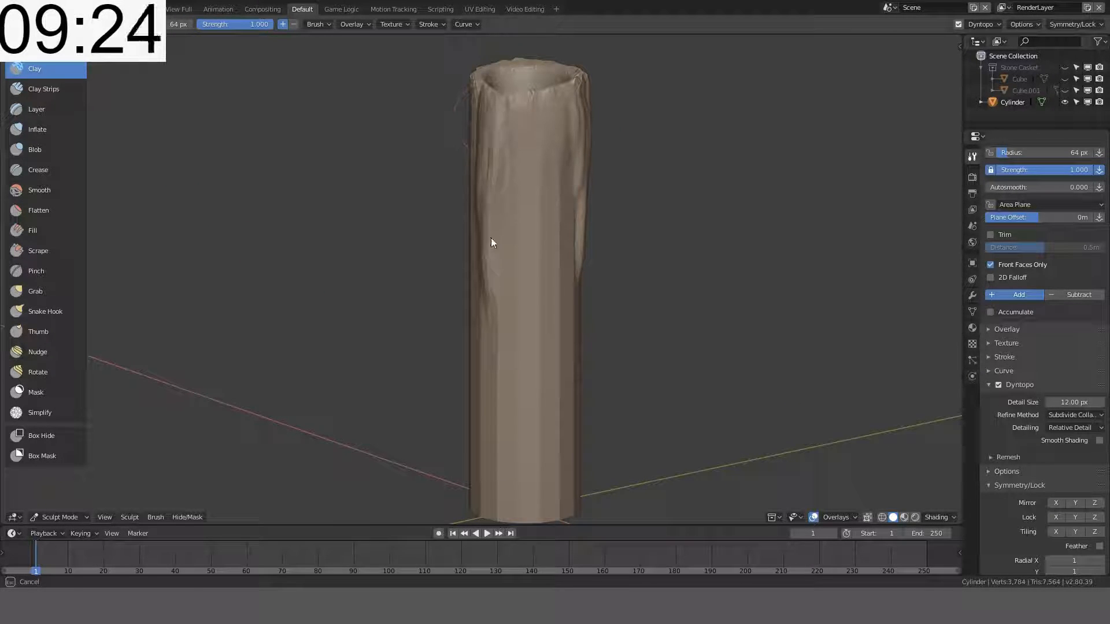
# Step: Set the Clay brush radius to 35 px and sculpt narrower drips below the rim around the cylinder
pyautogui.moveTo(491, 238)
pyautogui.mouseDown(button='middle')
pyautogui.moveTo(554, 183)
pyautogui.moveTo(502, 161)
pyautogui.mouseUp(button='middle')
pyautogui.press('f')
pyautogui.click(485, 161)
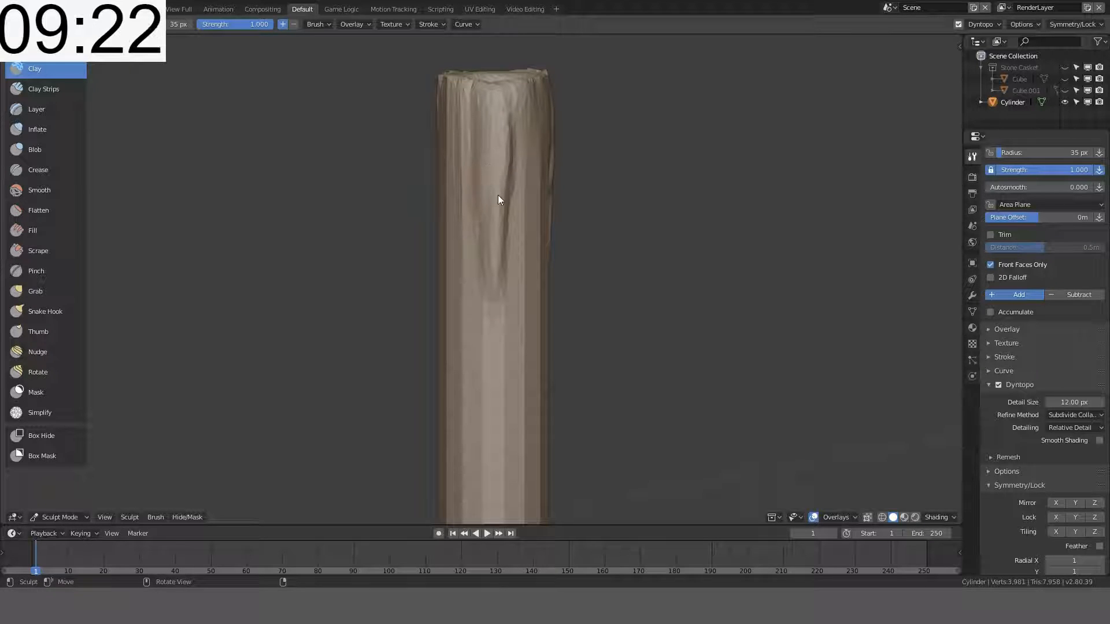
pyautogui.moveTo(498, 195)
pyautogui.mouseDown()
pyautogui.moveTo(481, 98)
pyautogui.moveTo(501, 161)
pyautogui.moveTo(477, 91)
pyautogui.mouseUp()
pyautogui.moveTo(477, 91)
pyautogui.mouseDown(button='middle')
pyautogui.moveTo(570, 144)
pyautogui.moveTo(637, 123)
pyautogui.moveTo(491, 114)
pyautogui.moveTo(543, 155)
pyautogui.moveTo(460, 183)
pyautogui.moveTo(506, 230)
pyautogui.moveTo(477, 215)
pyautogui.moveTo(540, 216)
pyautogui.mouseUp(button='middle')
pyautogui.moveTo(455, 191)
pyautogui.mouseDown()
pyautogui.moveTo(453, 254)
pyautogui.moveTo(449, 184)
pyautogui.moveTo(437, 184)
pyautogui.mouseUp()
pyautogui.moveTo(437, 189); pyautogui.dragTo(492, 281, button='middle')
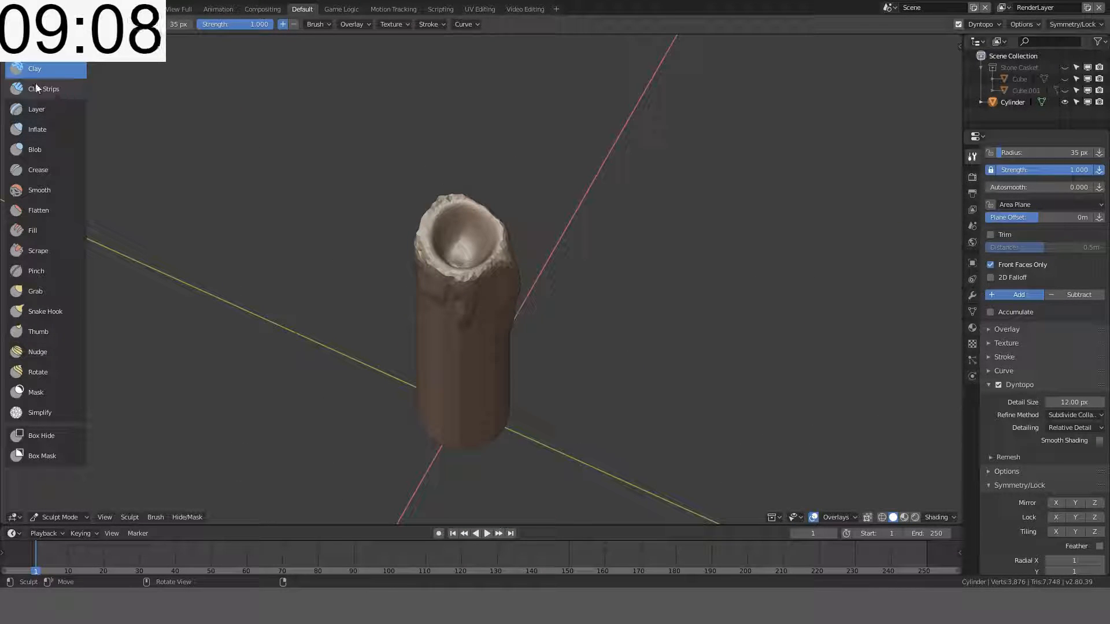
# Step: Set the Clay brush radius to 94 px and build up the wax at the rim and the drip beneath it
pyautogui.click(46, 150)
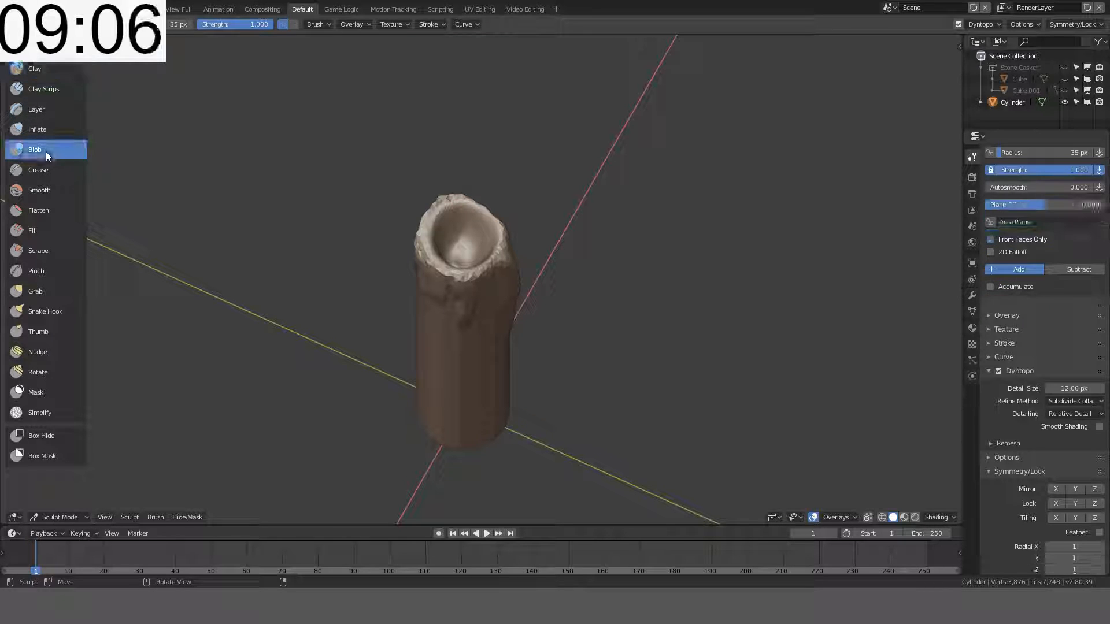
pyautogui.click(42, 71)
pyautogui.scroll(5, 416, 170)
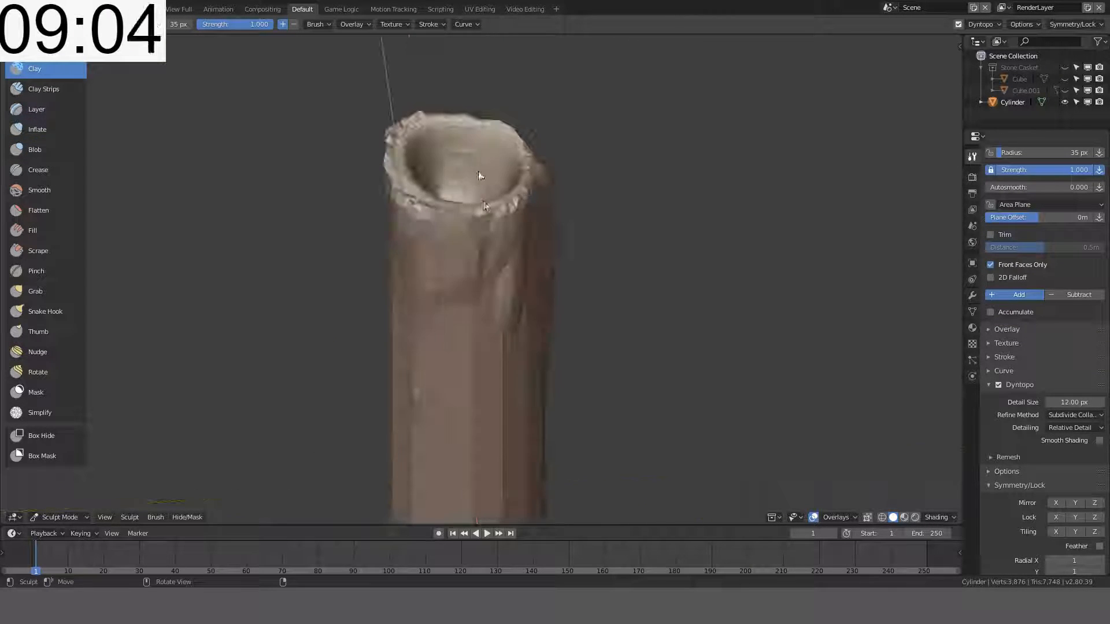
pyautogui.moveTo(500, 189)
pyautogui.mouseDown()
pyautogui.moveTo(455, 202)
pyautogui.moveTo(434, 193)
pyautogui.moveTo(520, 182)
pyautogui.moveTo(441, 196)
pyautogui.moveTo(469, 176)
pyautogui.mouseUp()
pyautogui.press('f')
pyautogui.click(487, 197)
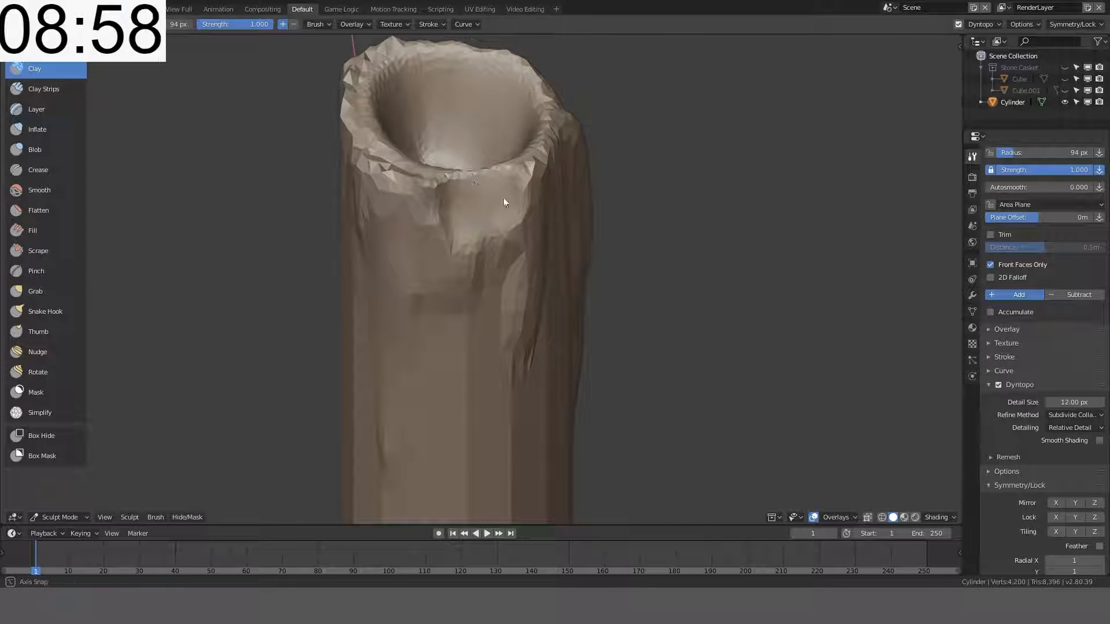
pyautogui.moveTo(508, 194); pyautogui.dragTo(629, 289, button='middle')
pyautogui.moveTo(569, 323)
pyautogui.mouseDown()
pyautogui.moveTo(526, 362)
pyautogui.moveTo(575, 322)
pyautogui.moveTo(566, 315)
pyautogui.moveTo(529, 362)
pyautogui.moveTo(556, 347)
pyautogui.mouseUp()
# Step: Thicken the rim and the upper drips around the cylinder with the 94 px Clay brush
pyautogui.moveTo(556, 347)
pyautogui.mouseDown(button='middle')
pyautogui.moveTo(561, 309)
pyautogui.moveTo(520, 245)
pyautogui.mouseUp(button='middle')
pyautogui.moveTo(520, 245)
pyautogui.mouseDown()
pyautogui.moveTo(511, 289)
pyautogui.moveTo(547, 236)
pyautogui.mouseUp()
pyautogui.moveTo(547, 235)
pyautogui.mouseDown(button='middle')
pyautogui.moveTo(491, 185)
pyautogui.moveTo(473, 300)
pyautogui.moveTo(442, 303)
pyautogui.moveTo(435, 218)
pyautogui.moveTo(466, 251)
pyautogui.moveTo(451, 330)
pyautogui.moveTo(533, 272)
pyautogui.moveTo(561, 309)
pyautogui.moveTo(397, 228)
pyautogui.moveTo(471, 195)
pyautogui.moveTo(500, 291)
pyautogui.moveTo(483, 287)
pyautogui.mouseUp(button='middle')
pyautogui.moveTo(481, 287)
pyautogui.mouseDown()
pyautogui.moveTo(454, 300)
pyautogui.moveTo(480, 300)
pyautogui.moveTo(487, 276)
pyautogui.moveTo(478, 301)
pyautogui.moveTo(474, 266)
pyautogui.mouseUp()
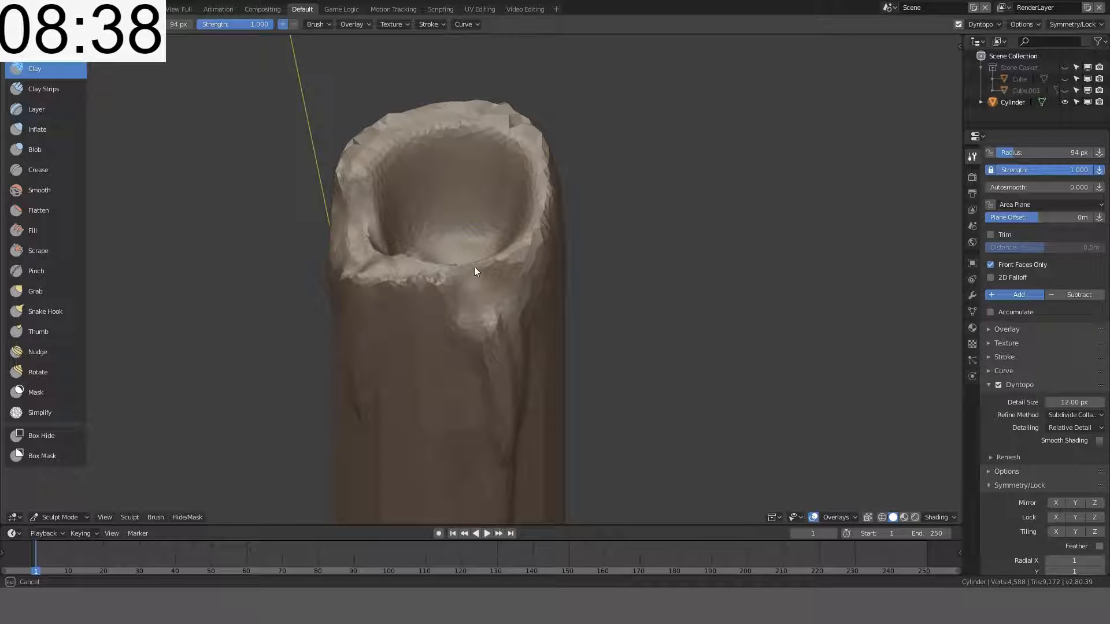
pyautogui.moveTo(475, 266)
pyautogui.mouseDown(button='middle')
pyautogui.moveTo(542, 314)
pyautogui.moveTo(580, 304)
pyautogui.mouseUp(button='middle')
pyautogui.moveTo(581, 305)
pyautogui.mouseDown()
pyautogui.moveTo(527, 305)
pyautogui.moveTo(550, 300)
pyautogui.moveTo(572, 249)
pyautogui.moveTo(598, 314)
pyautogui.moveTo(555, 293)
pyautogui.moveTo(566, 219)
pyautogui.moveTo(564, 277)
pyautogui.moveTo(571, 241)
pyautogui.moveTo(574, 265)
pyautogui.mouseUp()
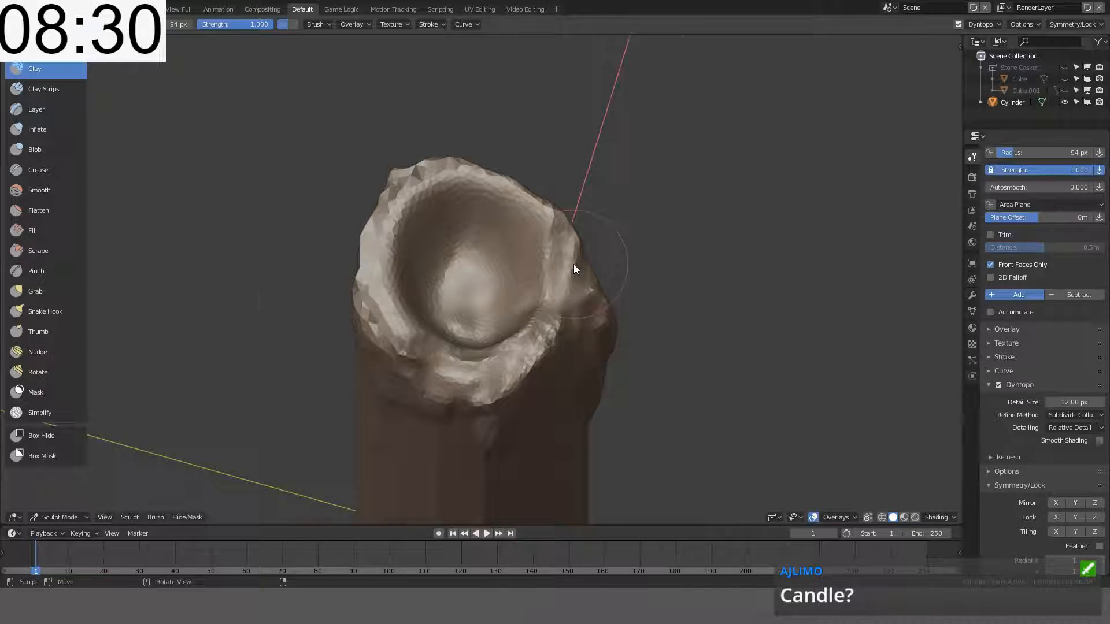
# Step: Sculpt the rim beside the spill notch into a rounded, uneven lip with the Clay brush
pyautogui.scroll(3, 573, 265)
pyautogui.moveTo(578, 270); pyautogui.dragTo(523, 217, button='middle')
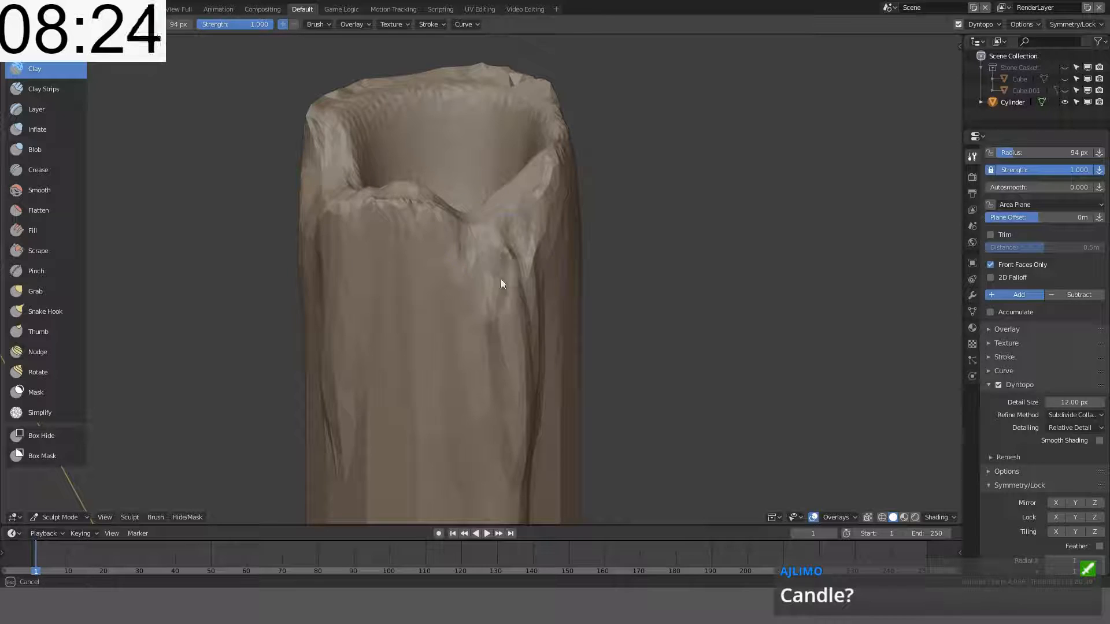
pyautogui.moveTo(504, 280); pyautogui.dragTo(433, 327, button='middle')
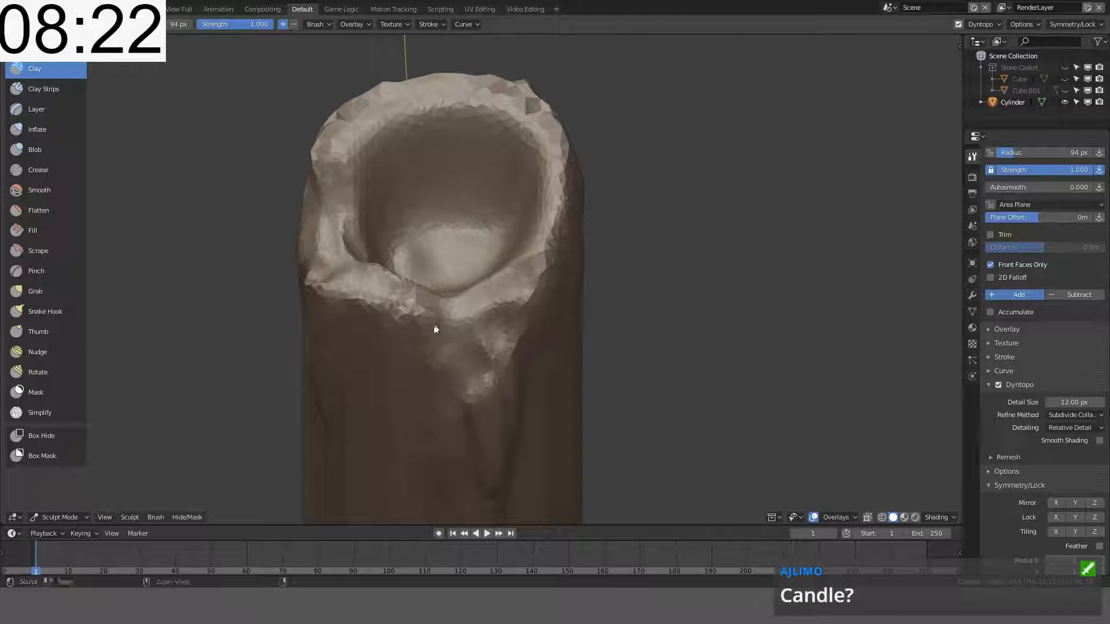
pyautogui.moveTo(396, 316)
pyautogui.mouseDown()
pyautogui.moveTo(345, 295)
pyautogui.moveTo(323, 243)
pyautogui.moveTo(344, 238)
pyautogui.moveTo(366, 251)
pyautogui.mouseUp()
pyautogui.moveTo(366, 252)
pyautogui.mouseDown(button='middle')
pyautogui.moveTo(519, 307)
pyautogui.moveTo(457, 312)
pyautogui.mouseUp(button='middle')
pyautogui.moveTo(457, 312)
pyautogui.mouseDown()
pyautogui.moveTo(488, 250)
pyautogui.moveTo(434, 322)
pyautogui.moveTo(485, 215)
pyautogui.mouseUp()
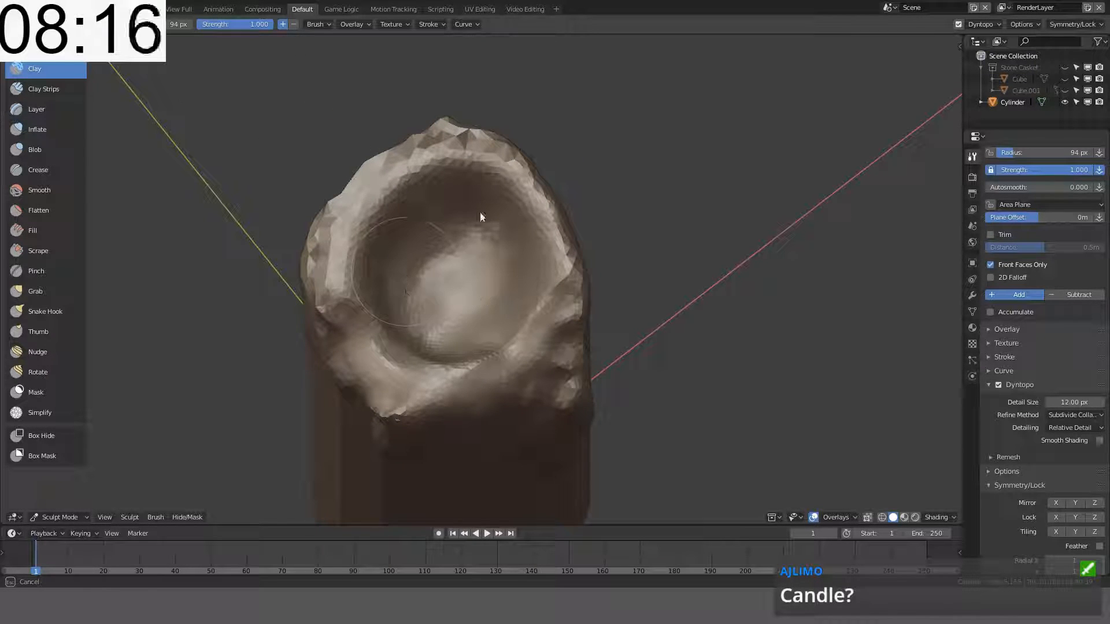
# Step: Shape the remaining sides of the hollow's rim with Clay strokes so its height varies around the opening
pyautogui.moveTo(486, 216); pyautogui.dragTo(544, 175, button='middle')
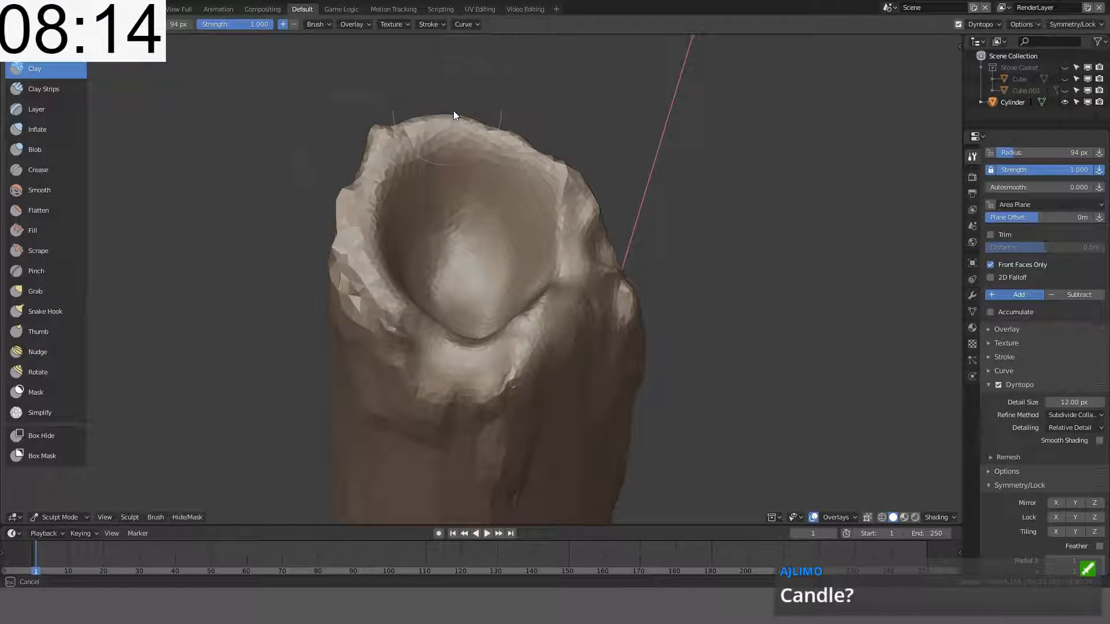
pyautogui.moveTo(389, 186); pyautogui.dragTo(389, 324)
pyautogui.moveTo(390, 324)
pyautogui.mouseDown(button='middle')
pyautogui.moveTo(613, 275)
pyautogui.moveTo(676, 240)
pyautogui.moveTo(567, 200)
pyautogui.mouseUp(button='middle')
pyautogui.moveTo(567, 199)
pyautogui.mouseDown()
pyautogui.moveTo(575, 347)
pyautogui.moveTo(545, 174)
pyautogui.moveTo(567, 169)
pyautogui.moveTo(539, 132)
pyautogui.mouseUp()
pyautogui.moveTo(572, 139)
pyautogui.mouseDown(button='middle')
pyautogui.moveTo(602, 136)
pyautogui.moveTo(688, 225)
pyautogui.moveTo(669, 111)
pyautogui.moveTo(639, 141)
pyautogui.moveTo(625, 228)
pyautogui.moveTo(586, 257)
pyautogui.moveTo(560, 236)
pyautogui.moveTo(627, 166)
pyautogui.moveTo(595, 258)
pyautogui.moveTo(549, 243)
pyautogui.mouseUp(button='middle')
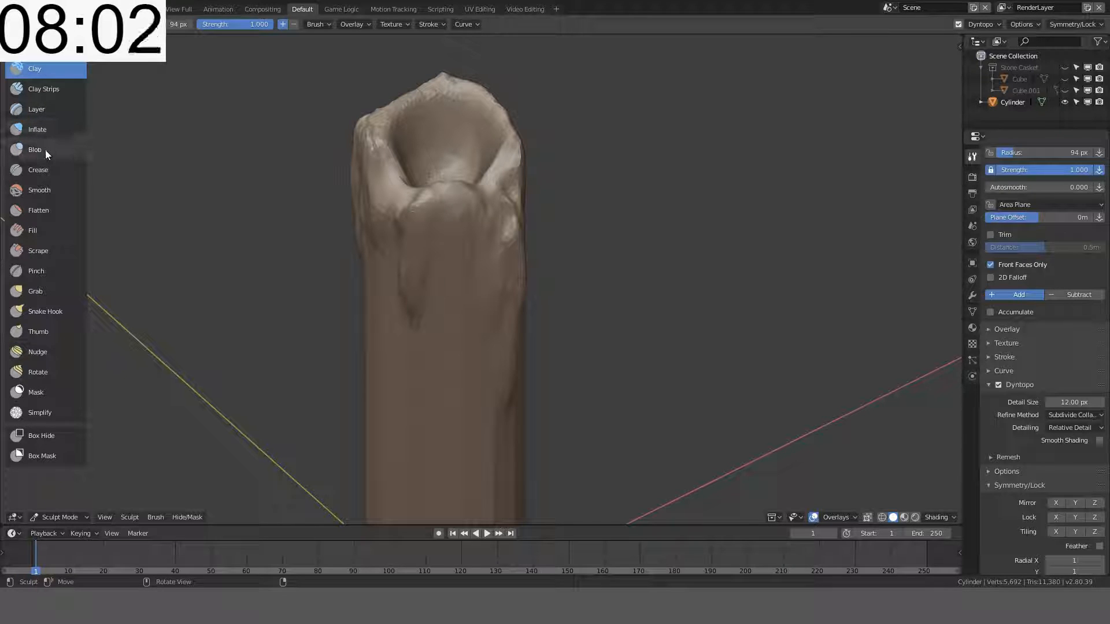
# Step: Switch to the Crease brush at strength 0.250 and radius 94 px and carve grooves along the drips' edges
pyautogui.click(44, 170)
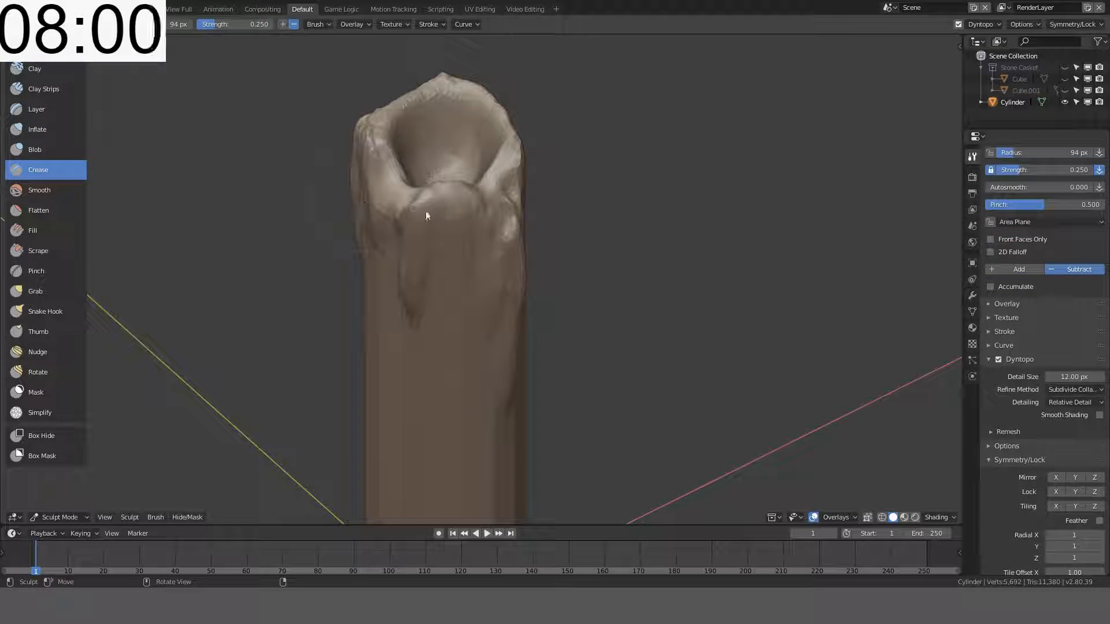
pyautogui.moveTo(421, 211)
pyautogui.mouseDown()
pyautogui.moveTo(456, 199)
pyautogui.moveTo(424, 201)
pyautogui.moveTo(464, 198)
pyautogui.moveTo(442, 277)
pyautogui.moveTo(436, 233)
pyautogui.moveTo(443, 335)
pyautogui.moveTo(443, 299)
pyautogui.mouseUp()
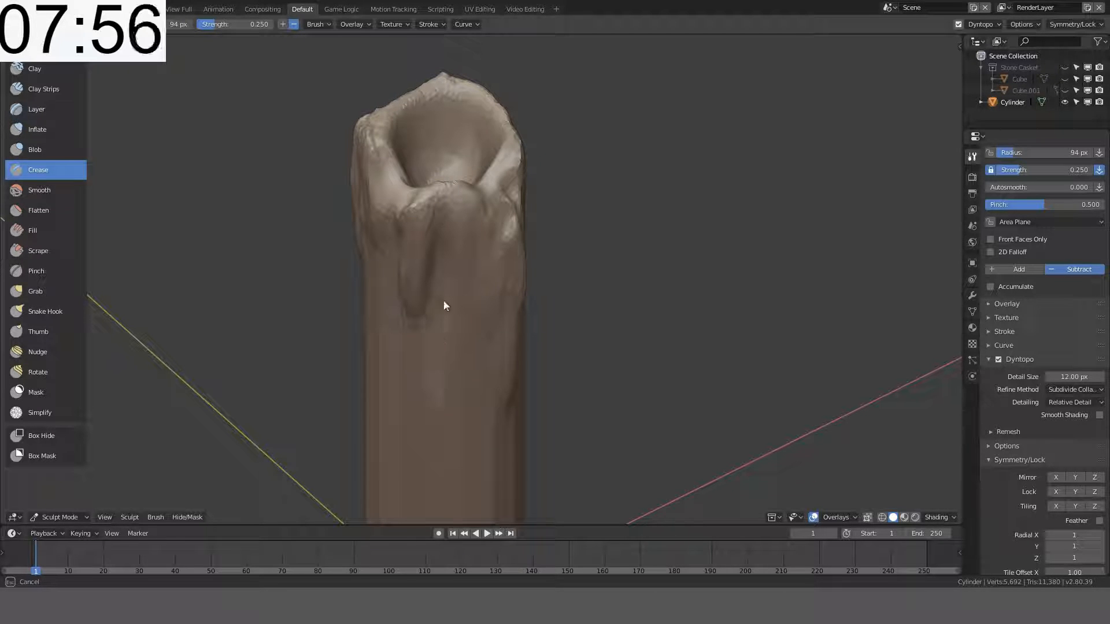
pyautogui.moveTo(475, 208)
pyautogui.mouseDown(button='middle')
pyautogui.moveTo(488, 160)
pyautogui.moveTo(436, 112)
pyautogui.moveTo(464, 231)
pyautogui.moveTo(475, 198)
pyautogui.moveTo(529, 191)
pyautogui.mouseUp(button='middle')
pyautogui.moveTo(433, 141); pyautogui.dragTo(426, 131)
pyautogui.moveTo(426, 131)
pyautogui.mouseDown(button='middle')
pyautogui.moveTo(567, 179)
pyautogui.moveTo(495, 169)
pyautogui.mouseUp(button='middle')
pyautogui.moveTo(490, 145)
pyautogui.mouseDown()
pyautogui.moveTo(481, 306)
pyautogui.moveTo(467, 194)
pyautogui.mouseUp()
pyautogui.moveTo(455, 192); pyautogui.dragTo(560, 211, button='middle')
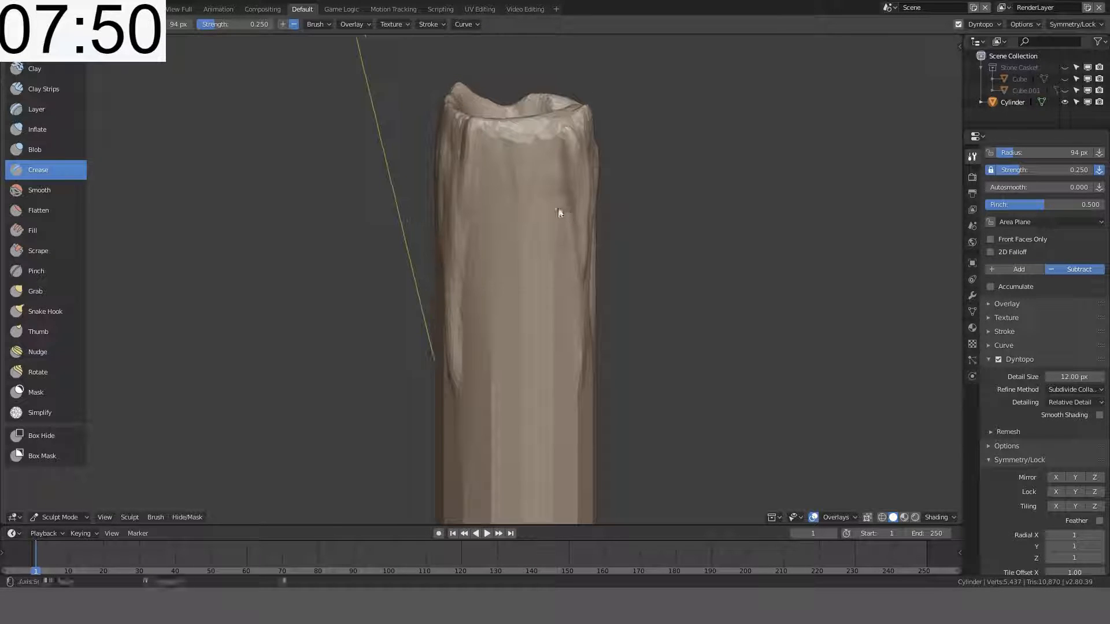
# Step: Carve crease lines beside the remaining drips around the other sides of the cylinder
pyautogui.moveTo(532, 193)
pyautogui.mouseDown()
pyautogui.moveTo(525, 272)
pyautogui.moveTo(526, 178)
pyautogui.mouseUp()
pyautogui.moveTo(525, 178); pyautogui.dragTo(587, 180, button='middle')
pyautogui.moveTo(549, 151)
pyautogui.mouseDown()
pyautogui.moveTo(534, 271)
pyautogui.moveTo(530, 190)
pyautogui.mouseUp()
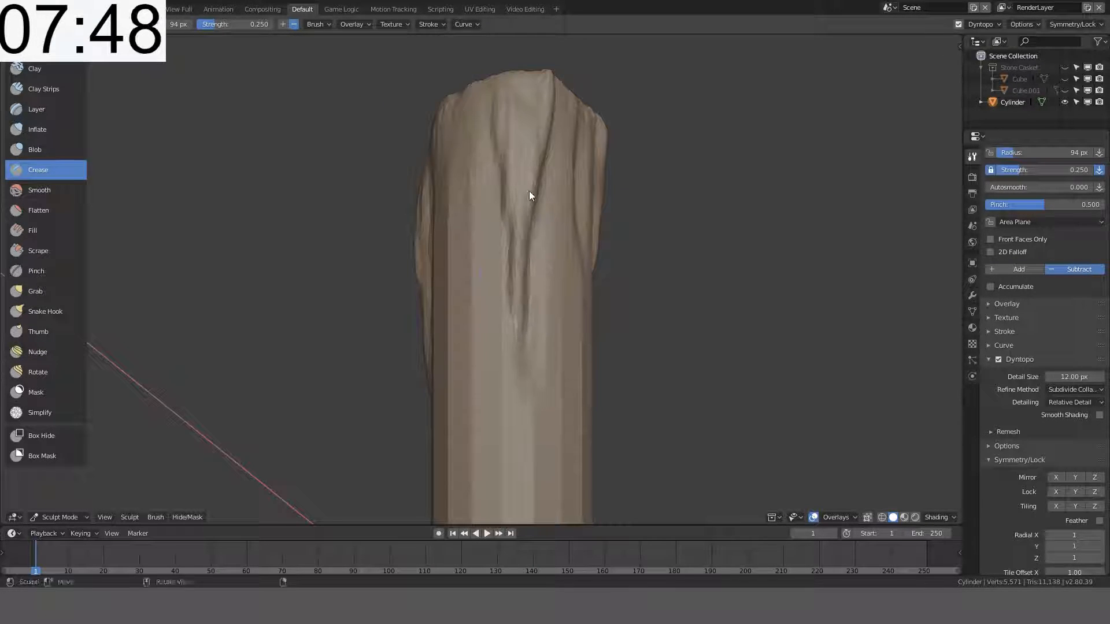
pyautogui.moveTo(529, 190)
pyautogui.mouseDown(button='middle')
pyautogui.moveTo(564, 139)
pyautogui.moveTo(576, 148)
pyautogui.mouseUp(button='middle')
pyautogui.moveTo(492, 179)
pyautogui.mouseDown()
pyautogui.moveTo(495, 414)
pyautogui.moveTo(498, 268)
pyautogui.mouseUp()
pyautogui.moveTo(498, 269)
pyautogui.mouseDown(button='middle')
pyautogui.moveTo(582, 348)
pyautogui.moveTo(520, 355)
pyautogui.moveTo(553, 260)
pyautogui.moveTo(471, 228)
pyautogui.moveTo(488, 176)
pyautogui.moveTo(462, 167)
pyautogui.mouseUp(button='middle')
pyautogui.moveTo(461, 163)
pyautogui.mouseDown()
pyautogui.moveTo(398, 140)
pyautogui.moveTo(435, 203)
pyautogui.moveTo(485, 133)
pyautogui.mouseUp()
pyautogui.moveTo(486, 136)
pyautogui.mouseDown(button='middle')
pyautogui.moveTo(545, 300)
pyautogui.moveTo(541, 291)
pyautogui.moveTo(621, 270)
pyautogui.moveTo(97, 238)
pyautogui.mouseUp(button='middle')
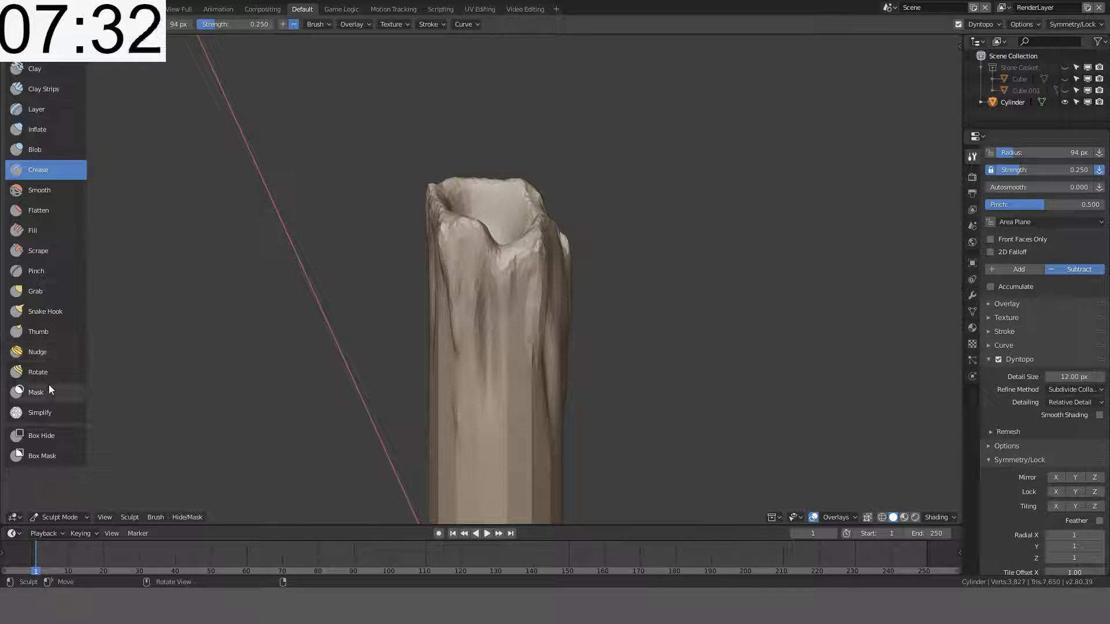
# Step: Switch to the Inflate brush at strength 0.500 and radius 94 px and swell the upper drip and the rim above it
pyautogui.click(37, 130)
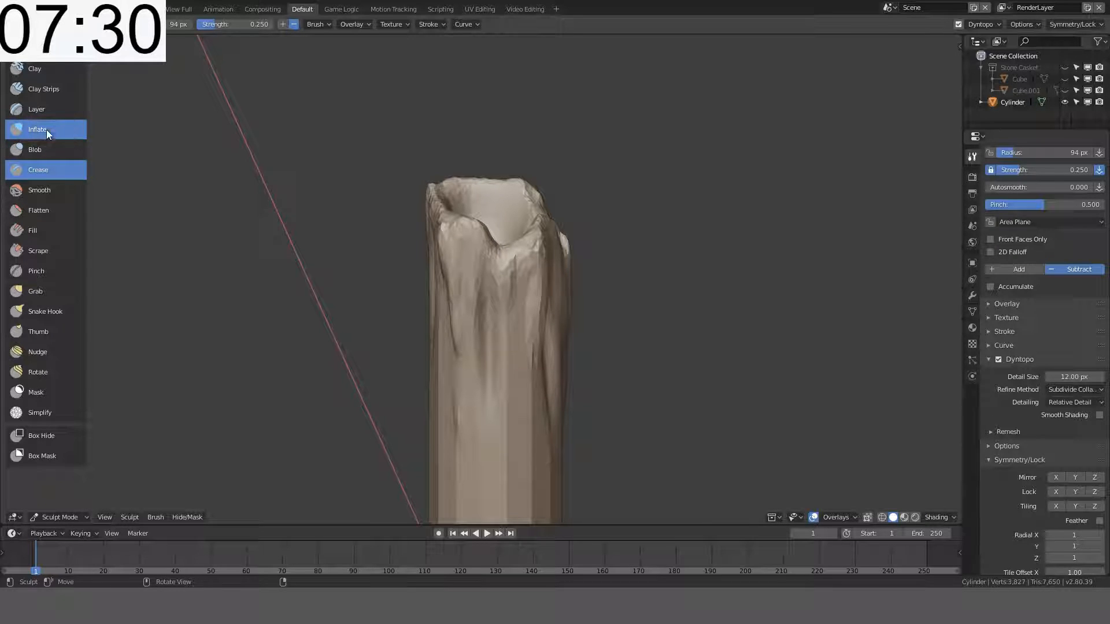
pyautogui.moveTo(457, 271)
pyautogui.mouseDown(button='middle')
pyautogui.moveTo(470, 278)
pyautogui.moveTo(372, 258)
pyautogui.moveTo(441, 243)
pyautogui.moveTo(434, 186)
pyautogui.mouseUp(button='middle')
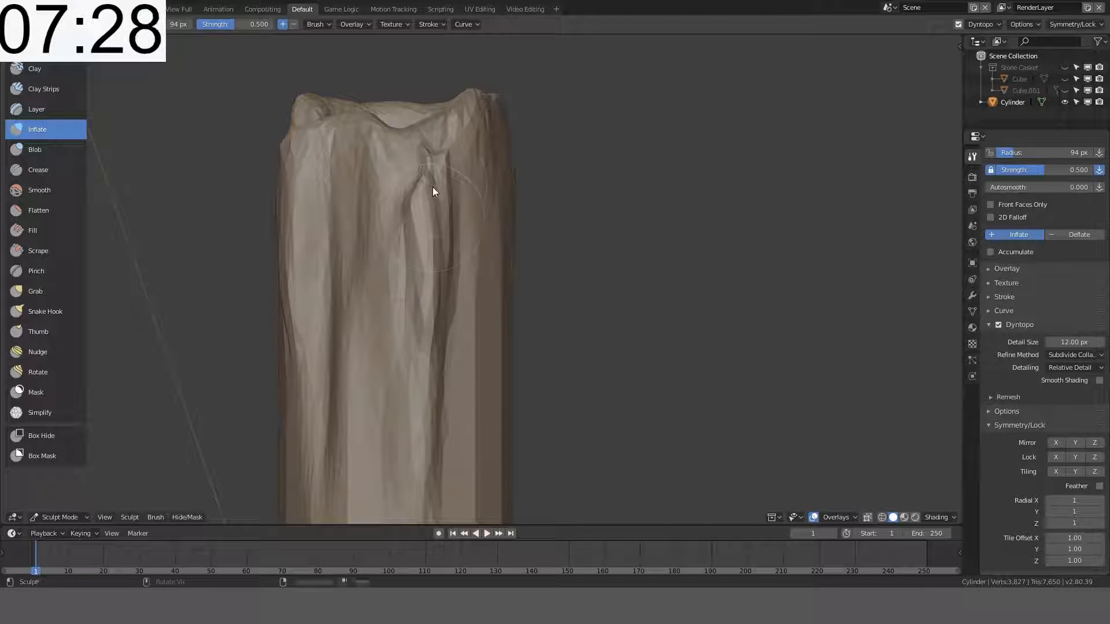
pyautogui.moveTo(429, 223)
pyautogui.mouseDown()
pyautogui.moveTo(438, 121)
pyautogui.moveTo(403, 140)
pyautogui.moveTo(441, 136)
pyautogui.mouseUp()
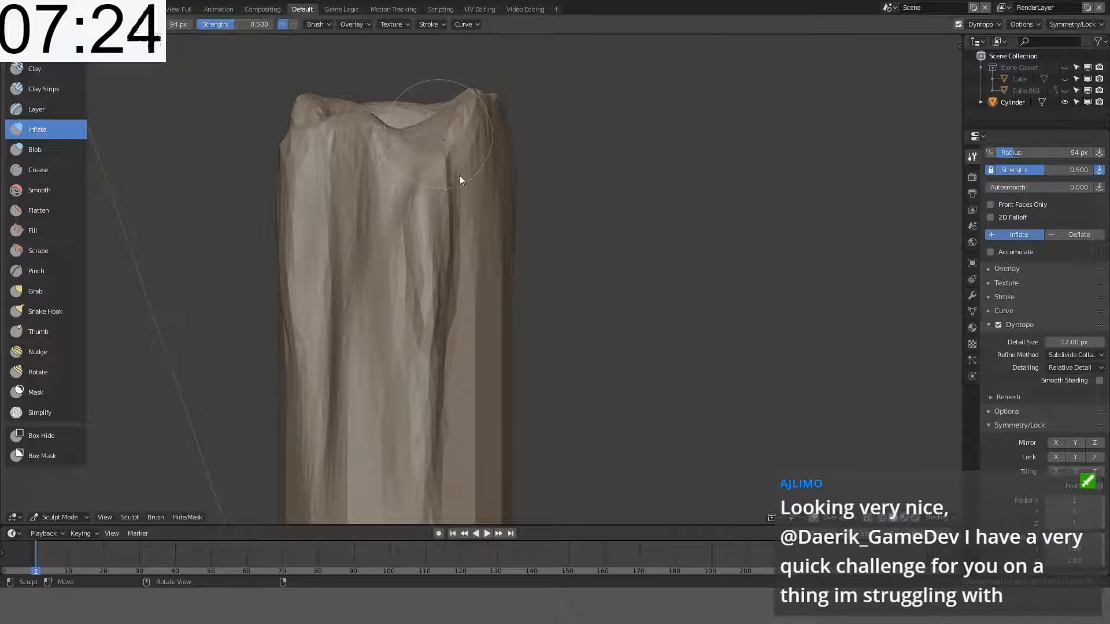
pyautogui.moveTo(460, 178)
pyautogui.mouseDown(button='middle')
pyautogui.moveTo(459, 228)
pyautogui.moveTo(484, 236)
pyautogui.moveTo(476, 203)
pyautogui.moveTo(456, 273)
pyautogui.moveTo(462, 150)
pyautogui.moveTo(454, 376)
pyautogui.mouseUp(button='middle')
pyautogui.scroll(3, 456, 272)
pyautogui.moveTo(426, 364); pyautogui.dragTo(384, 312)
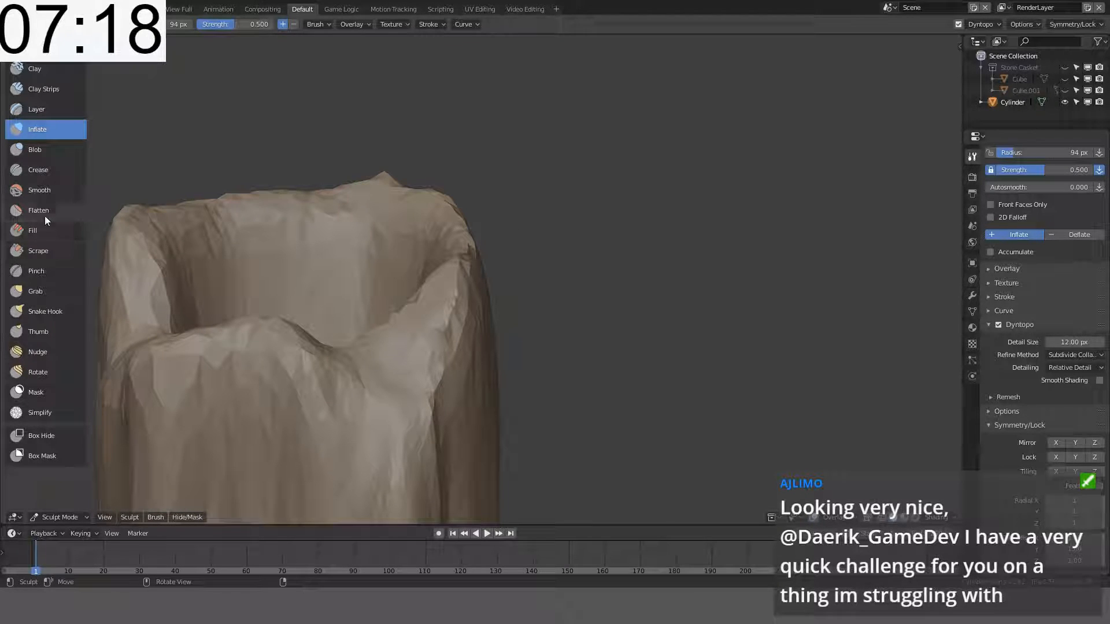
# Step: Try a 94 px Blob stroke at strength 1.000 along the rim's sloping edge, undoing it
pyautogui.click(49, 149)
pyautogui.moveTo(439, 289); pyautogui.dragTo(401, 353)
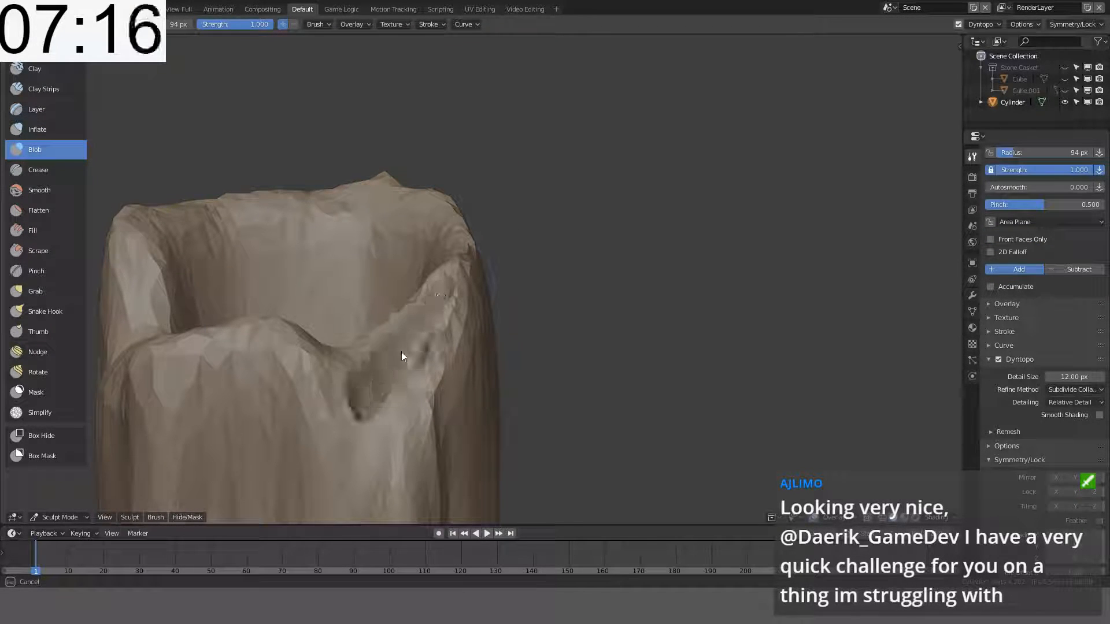
pyautogui.moveTo(402, 353)
pyautogui.mouseDown(button='middle')
pyautogui.moveTo(411, 395)
pyautogui.moveTo(480, 348)
pyautogui.mouseUp(button='middle')
pyautogui.hotkey('ctrl', 'z')
# Step: Set the Blob brush radius to 143 px and bulk out the wax along the rim and upper side
pyautogui.scroll(-3, 475, 393)
pyautogui.press('f')
pyautogui.click(501, 350)
pyautogui.moveTo(503, 304)
pyautogui.mouseDown()
pyautogui.moveTo(461, 341)
pyautogui.moveTo(488, 283)
pyautogui.moveTo(425, 346)
pyautogui.moveTo(458, 332)
pyautogui.moveTo(457, 370)
pyautogui.moveTo(513, 367)
pyautogui.mouseUp()
pyautogui.moveTo(513, 367)
pyautogui.mouseDown(button='middle')
pyautogui.moveTo(407, 311)
pyautogui.moveTo(447, 268)
pyautogui.moveTo(524, 307)
pyautogui.moveTo(465, 249)
pyautogui.mouseUp(button='middle')
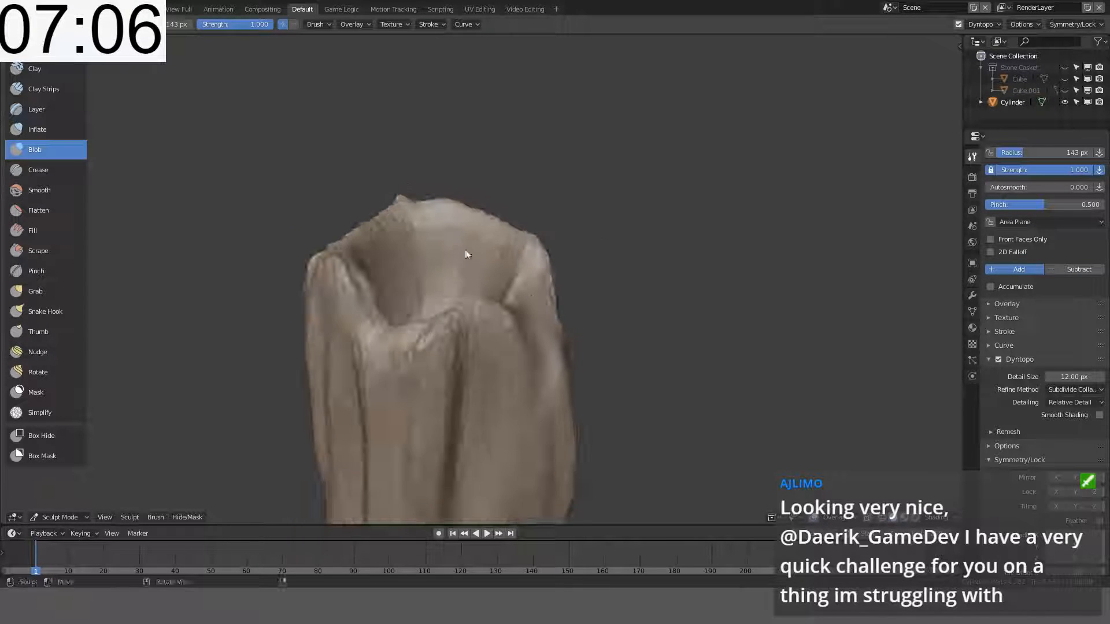
# Step: Switch to the Draw brush at strength 0.500, reduce its radius to 82 px and sculpt the rim and the adjoining drip
pyautogui.click(54, 50)
pyautogui.moveTo(478, 304); pyautogui.dragTo(406, 290, button='middle')
pyautogui.moveTo(406, 289)
pyautogui.mouseDown()
pyautogui.moveTo(459, 280)
pyautogui.moveTo(443, 263)
pyautogui.moveTo(462, 327)
pyautogui.mouseUp()
pyautogui.moveTo(463, 327); pyautogui.dragTo(511, 395, button='middle')
pyautogui.press('f')
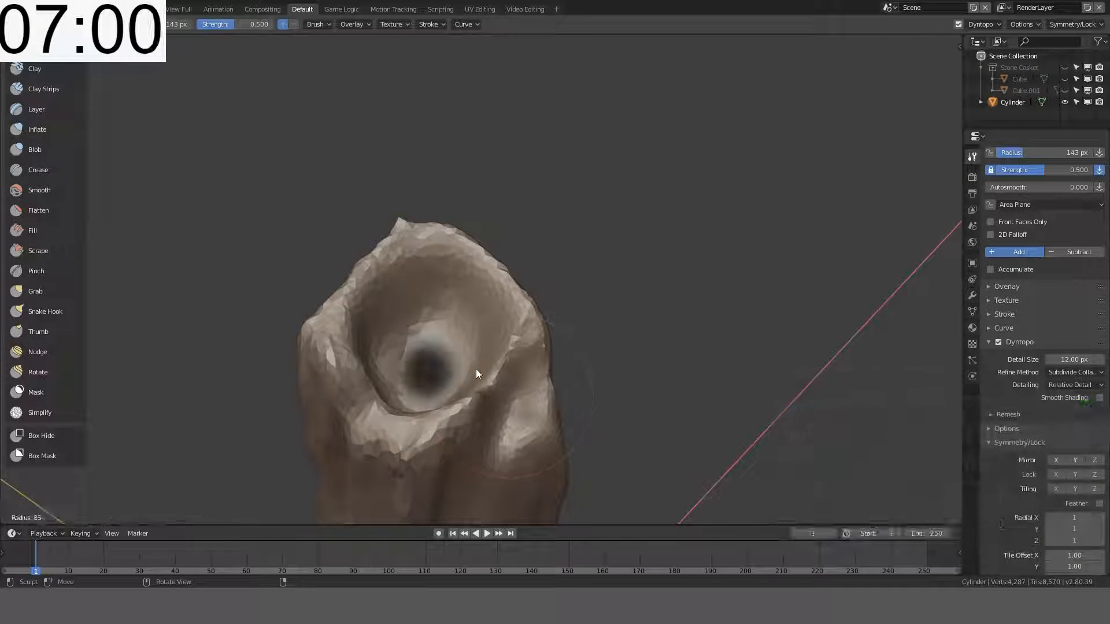
pyautogui.click(474, 370)
pyautogui.moveTo(519, 374)
pyautogui.mouseDown()
pyautogui.moveTo(489, 381)
pyautogui.moveTo(468, 408)
pyautogui.moveTo(489, 399)
pyautogui.moveTo(524, 310)
pyautogui.moveTo(537, 340)
pyautogui.moveTo(524, 440)
pyautogui.moveTo(520, 399)
pyautogui.mouseUp()
# Step: Build up the rim and upper drips on the candle's other sides with the 82 px Draw brush
pyautogui.moveTo(523, 390)
pyautogui.mouseDown(button='middle')
pyautogui.moveTo(535, 325)
pyautogui.moveTo(491, 268)
pyautogui.moveTo(481, 292)
pyautogui.mouseUp(button='middle')
pyautogui.moveTo(477, 290)
pyautogui.mouseDown()
pyautogui.moveTo(443, 346)
pyautogui.moveTo(390, 399)
pyautogui.moveTo(355, 307)
pyautogui.moveTo(439, 314)
pyautogui.moveTo(464, 339)
pyautogui.mouseUp()
pyautogui.moveTo(464, 338)
pyautogui.mouseDown(button='middle')
pyautogui.moveTo(586, 344)
pyautogui.moveTo(442, 300)
pyautogui.moveTo(426, 325)
pyautogui.moveTo(352, 311)
pyautogui.mouseUp(button='middle')
pyautogui.moveTo(352, 311)
pyautogui.mouseDown()
pyautogui.moveTo(360, 262)
pyautogui.moveTo(332, 253)
pyautogui.moveTo(320, 283)
pyautogui.moveTo(334, 245)
pyautogui.moveTo(313, 265)
pyautogui.mouseUp()
pyautogui.moveTo(312, 264)
pyautogui.mouseDown(button='middle')
pyautogui.moveTo(414, 245)
pyautogui.moveTo(362, 389)
pyautogui.mouseUp(button='middle')
pyautogui.moveTo(347, 377)
pyautogui.mouseDown()
pyautogui.moveTo(308, 377)
pyautogui.moveTo(332, 387)
pyautogui.moveTo(334, 428)
pyautogui.moveTo(376, 382)
pyautogui.moveTo(344, 446)
pyautogui.moveTo(406, 456)
pyautogui.mouseUp()
# Step: Try 82 px strokes with the Blob and Clay Strips brushes across the cylinder's base, undoing both
pyautogui.moveTo(519, 393)
pyautogui.mouseDown(button='middle')
pyautogui.moveTo(592, 367)
pyautogui.moveTo(549, 332)
pyautogui.moveTo(628, 468)
pyautogui.moveTo(434, 450)
pyautogui.moveTo(446, 416)
pyautogui.moveTo(565, 335)
pyautogui.moveTo(643, 364)
pyautogui.moveTo(607, 401)
pyautogui.moveTo(588, 389)
pyautogui.moveTo(528, 390)
pyautogui.moveTo(496, 230)
pyautogui.moveTo(488, 290)
pyautogui.moveTo(501, 365)
pyautogui.moveTo(413, 273)
pyautogui.mouseUp(button='middle')
pyautogui.scroll(4, 501, 369)
pyautogui.click(26, 149)
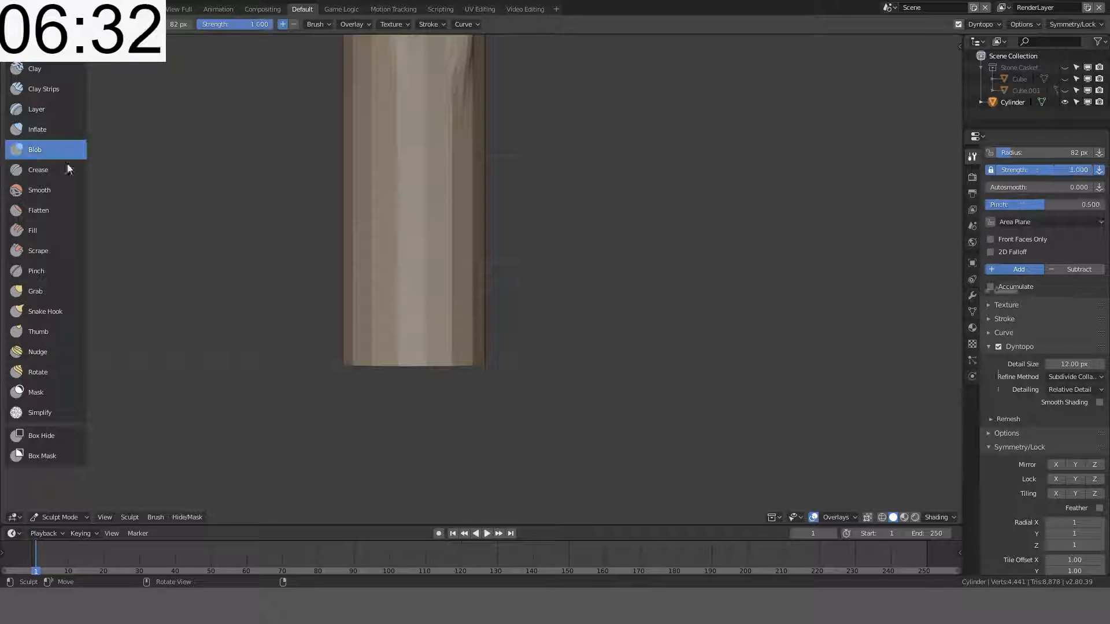
pyautogui.moveTo(355, 342)
pyautogui.mouseDown()
pyautogui.moveTo(493, 342)
pyautogui.moveTo(535, 358)
pyautogui.mouseUp()
pyautogui.hotkey('ctrl', 'z')
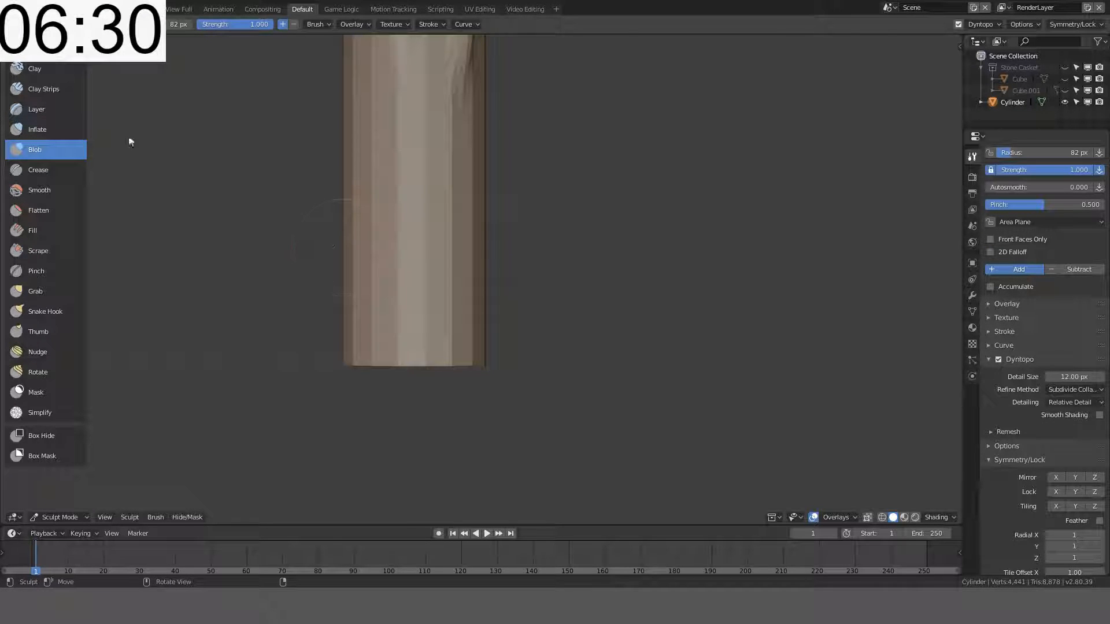
pyautogui.click(63, 92)
pyautogui.moveTo(319, 327)
pyautogui.mouseDown()
pyautogui.moveTo(456, 339)
pyautogui.moveTo(436, 330)
pyautogui.moveTo(408, 203)
pyautogui.moveTo(419, 285)
pyautogui.mouseUp()
pyautogui.hotkey('ctrl', 'z')
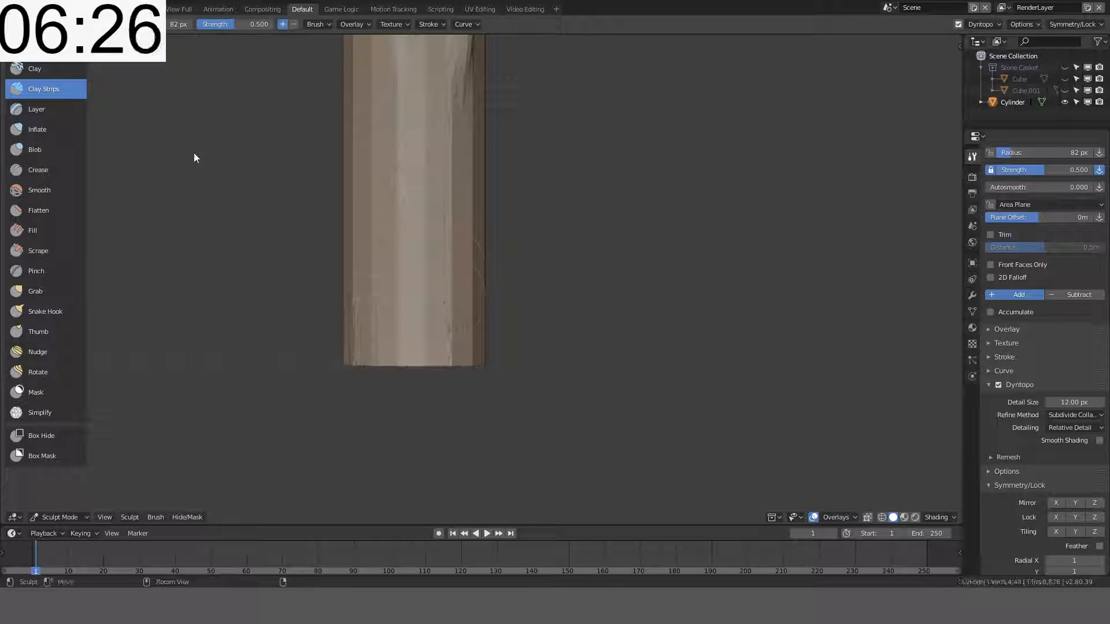
# Step: Switch to the Clay brush at radius 82 px and strength 1.000 and flare the cylinder's base outward all around
pyautogui.click(35, 69)
pyautogui.moveTo(374, 332)
pyautogui.mouseDown()
pyautogui.moveTo(372, 322)
pyautogui.moveTo(383, 337)
pyautogui.mouseUp()
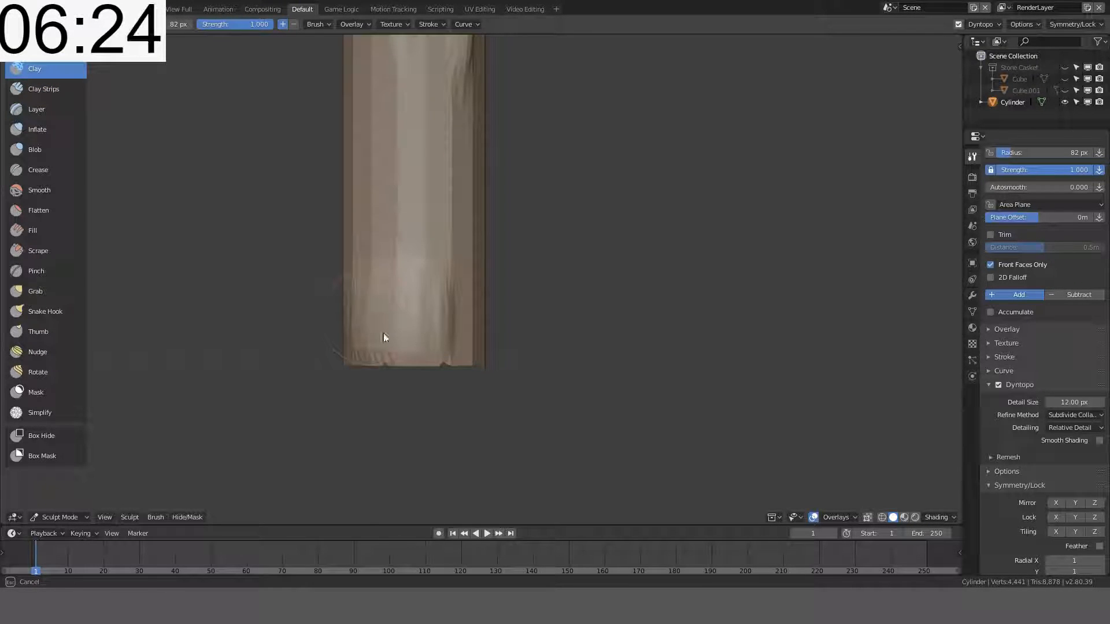
pyautogui.moveTo(387, 336)
pyautogui.mouseDown(button='middle')
pyautogui.moveTo(318, 341)
pyautogui.moveTo(335, 340)
pyautogui.mouseUp(button='middle')
pyautogui.scroll(-2, 502, 335)
pyautogui.moveTo(502, 321)
pyautogui.mouseDown()
pyautogui.moveTo(463, 345)
pyautogui.moveTo(573, 330)
pyautogui.moveTo(504, 312)
pyautogui.mouseUp()
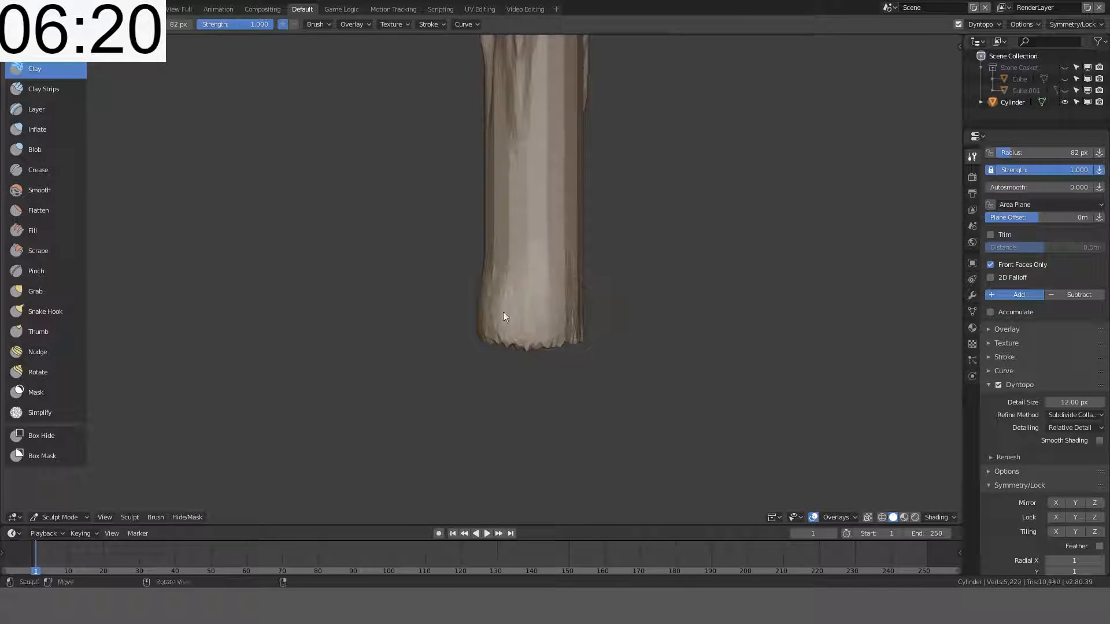
pyautogui.moveTo(503, 311); pyautogui.dragTo(412, 326, button='middle')
pyautogui.moveTo(520, 338)
pyautogui.mouseDown()
pyautogui.moveTo(620, 338)
pyautogui.moveTo(494, 363)
pyautogui.moveTo(585, 332)
pyautogui.mouseUp()
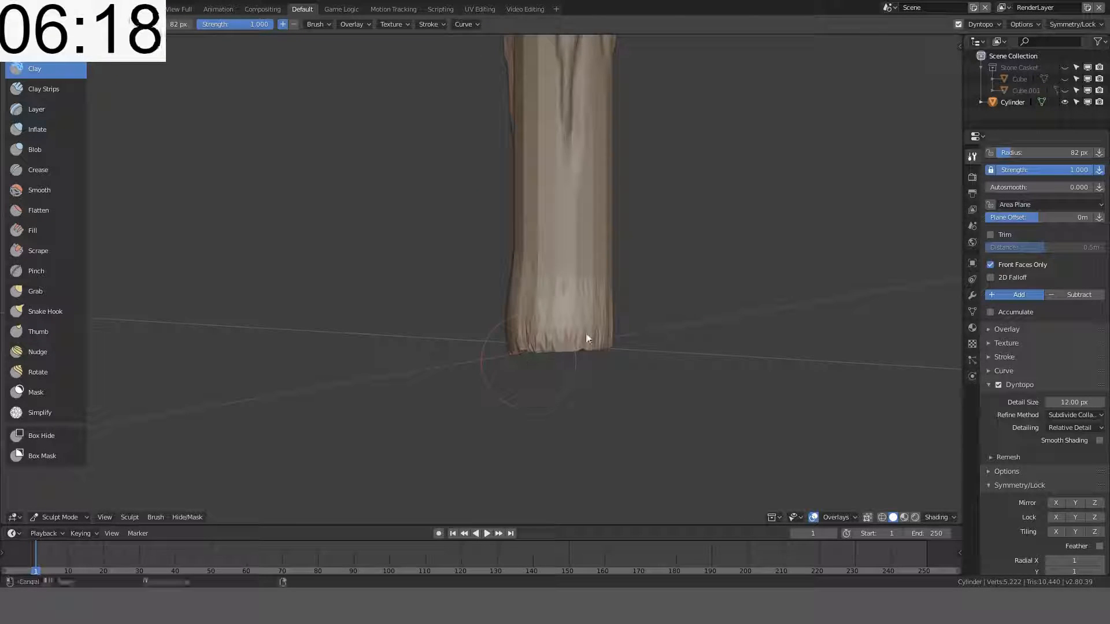
# Step: Set the Clay brush radius to 27 px and sculpt finer wax detail along the bottom edge of the base
pyautogui.press('f')
pyautogui.click(515, 341)
pyautogui.moveTo(515, 341)
pyautogui.mouseDown()
pyautogui.moveTo(578, 338)
pyautogui.moveTo(520, 340)
pyautogui.moveTo(486, 307)
pyautogui.moveTo(543, 312)
pyautogui.moveTo(577, 336)
pyautogui.moveTo(553, 344)
pyautogui.moveTo(600, 335)
pyautogui.mouseUp()
pyautogui.moveTo(600, 336)
pyautogui.mouseDown(button='middle')
pyautogui.moveTo(626, 354)
pyautogui.moveTo(463, 382)
pyautogui.mouseUp(button='middle')
pyautogui.moveTo(463, 382); pyautogui.dragTo(431, 386)
# Step: Enable Smooth Shading in the Dyntopo settings and inspect the candle's sides and base
pyautogui.click(1098, 415)
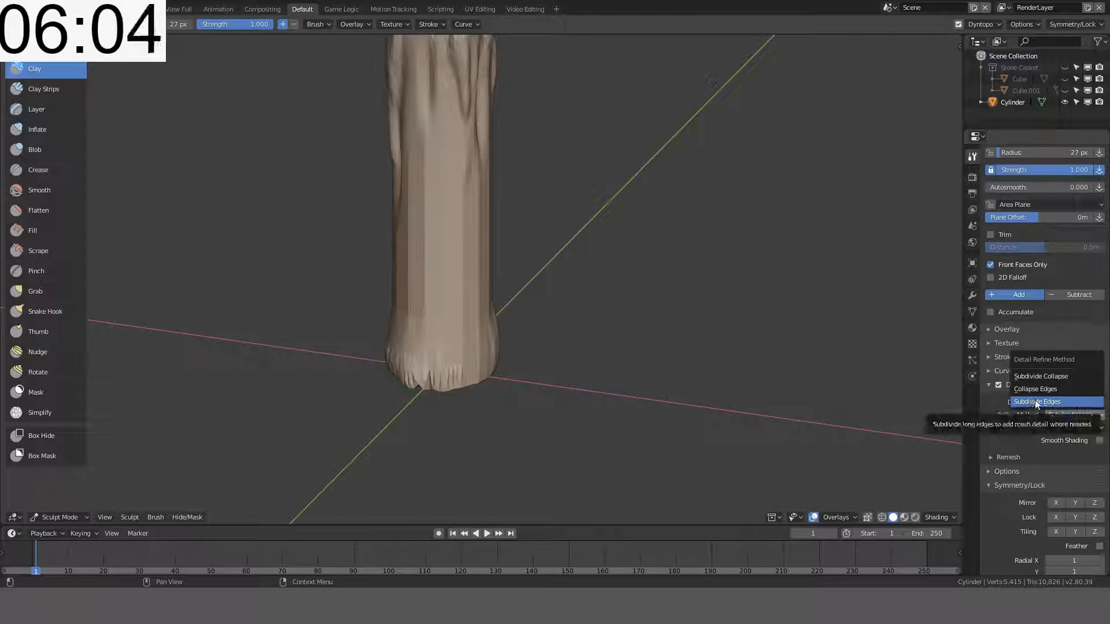
pyautogui.click(1099, 441)
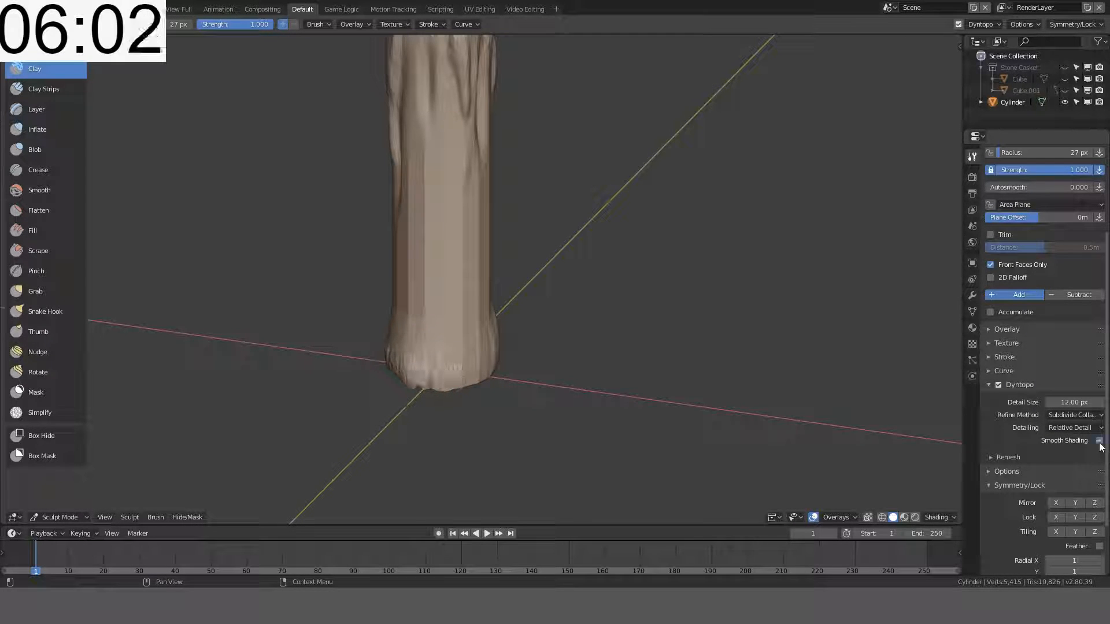
pyautogui.moveTo(839, 376)
pyautogui.mouseDown(button='middle')
pyautogui.moveTo(743, 342)
pyautogui.moveTo(759, 277)
pyautogui.moveTo(799, 308)
pyautogui.mouseUp(button='middle')
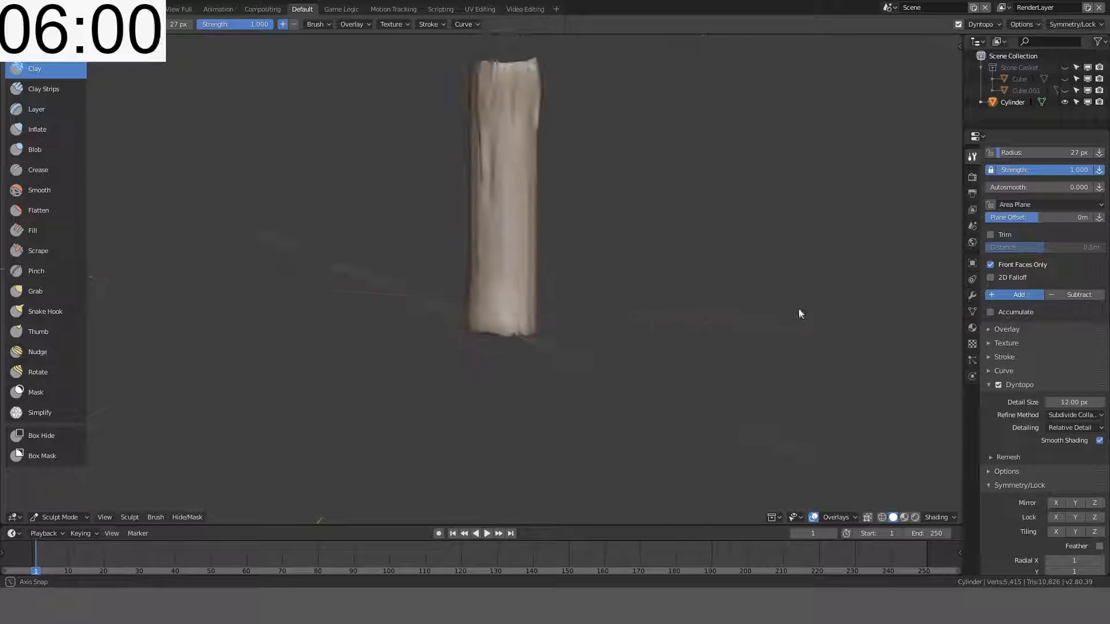
pyautogui.scroll(6, 602, 242)
pyautogui.moveTo(602, 242); pyautogui.dragTo(714, 260, button='middle')
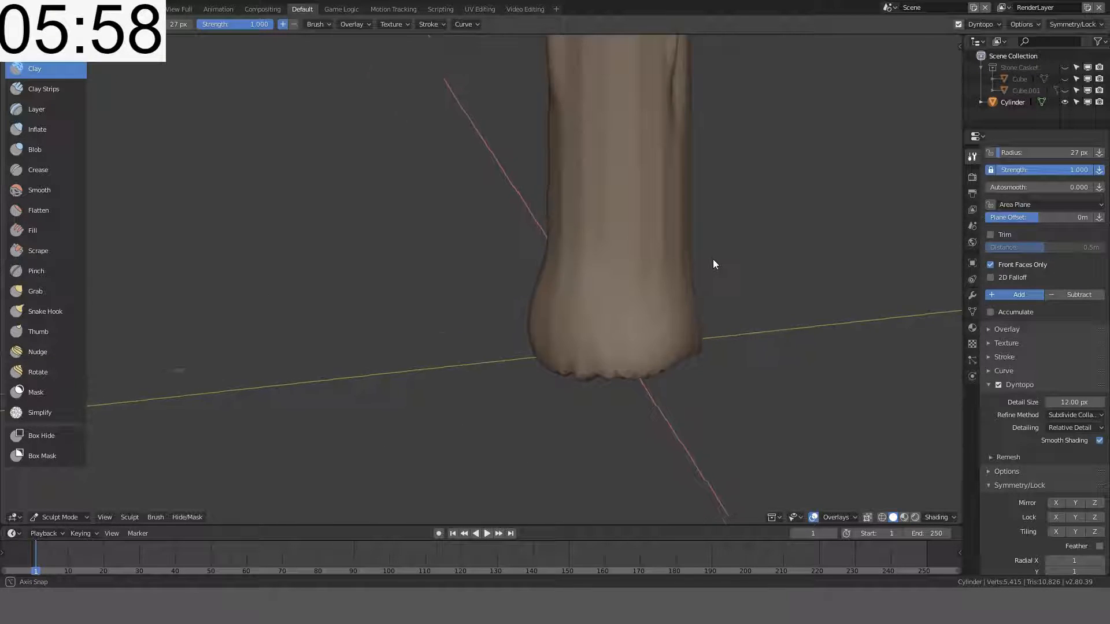
# Step: Set the Clay brush radius to 471 px and smooth the candle's sides and flared base from several angles
pyautogui.scroll(-2, 656, 223)
pyautogui.scroll(4, 555, 280)
pyautogui.moveTo(555, 280)
pyautogui.mouseDown(button='middle')
pyautogui.moveTo(592, 184)
pyautogui.moveTo(602, 196)
pyautogui.moveTo(540, 287)
pyautogui.moveTo(521, 228)
pyautogui.mouseUp(button='middle')
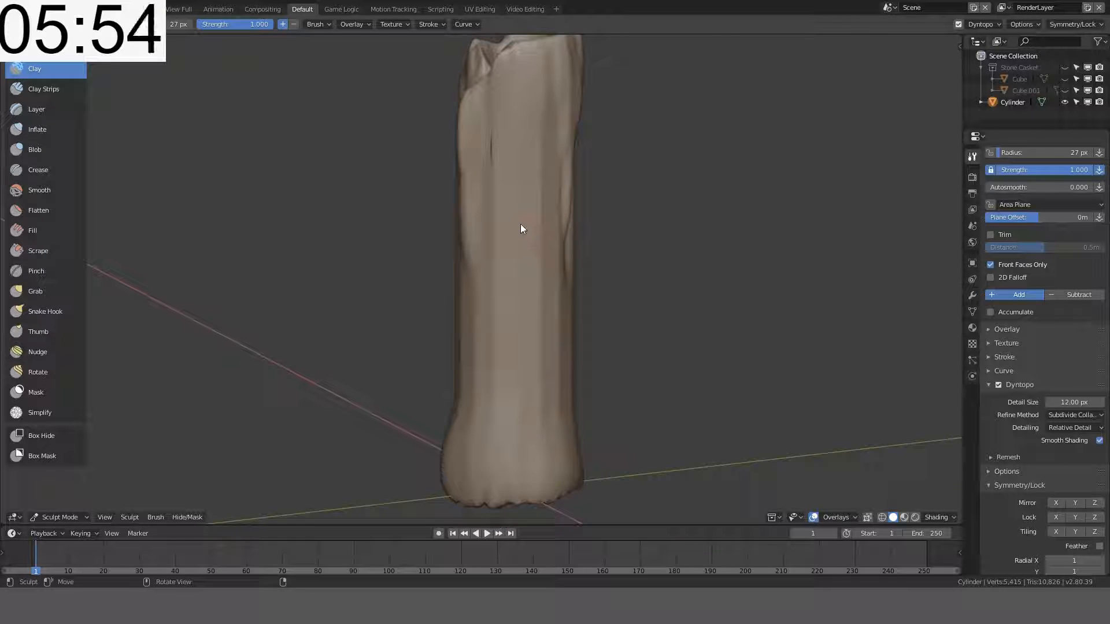
pyautogui.press('f')
pyautogui.click(765, 216)
pyautogui.keyDown('shift'); pyautogui.moveTo(648, 264); pyautogui.dragTo(624, 301); pyautogui.keyUp('shift')
pyautogui.moveTo(625, 301)
pyautogui.mouseDown(button='middle')
pyautogui.moveTo(691, 359)
pyautogui.moveTo(589, 301)
pyautogui.mouseUp(button='middle')
pyautogui.moveTo(528, 276)
pyautogui.keyDown('shift'); pyautogui.mouseDown()
pyautogui.moveTo(453, 315)
pyautogui.moveTo(463, 330)
pyautogui.mouseUp(); pyautogui.keyUp('shift')
pyautogui.moveTo(463, 329)
pyautogui.mouseDown(button='middle')
pyautogui.moveTo(525, 346)
pyautogui.moveTo(538, 272)
pyautogui.mouseUp(button='middle')
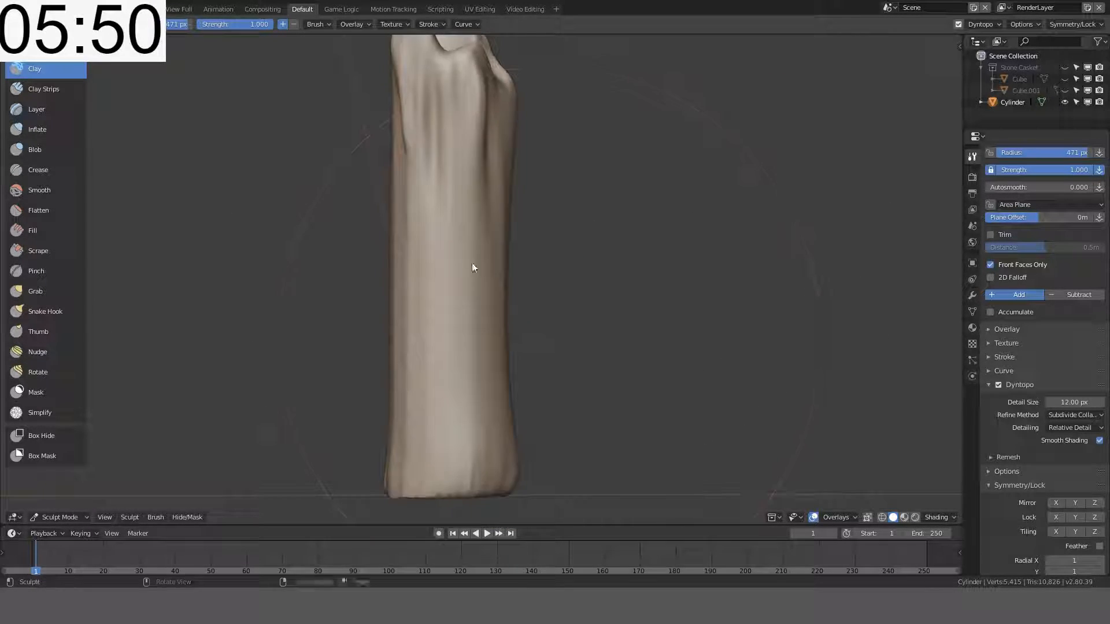
pyautogui.keyDown('shift'); pyautogui.moveTo(472, 262); pyautogui.dragTo(368, 293); pyautogui.keyUp('shift')
pyautogui.moveTo(382, 307)
pyautogui.mouseDown(button='middle')
pyautogui.moveTo(480, 322)
pyautogui.moveTo(481, 260)
pyautogui.mouseUp(button='middle')
pyautogui.keyDown('shift'); pyautogui.moveTo(481, 260); pyautogui.dragTo(478, 422); pyautogui.keyUp('shift')
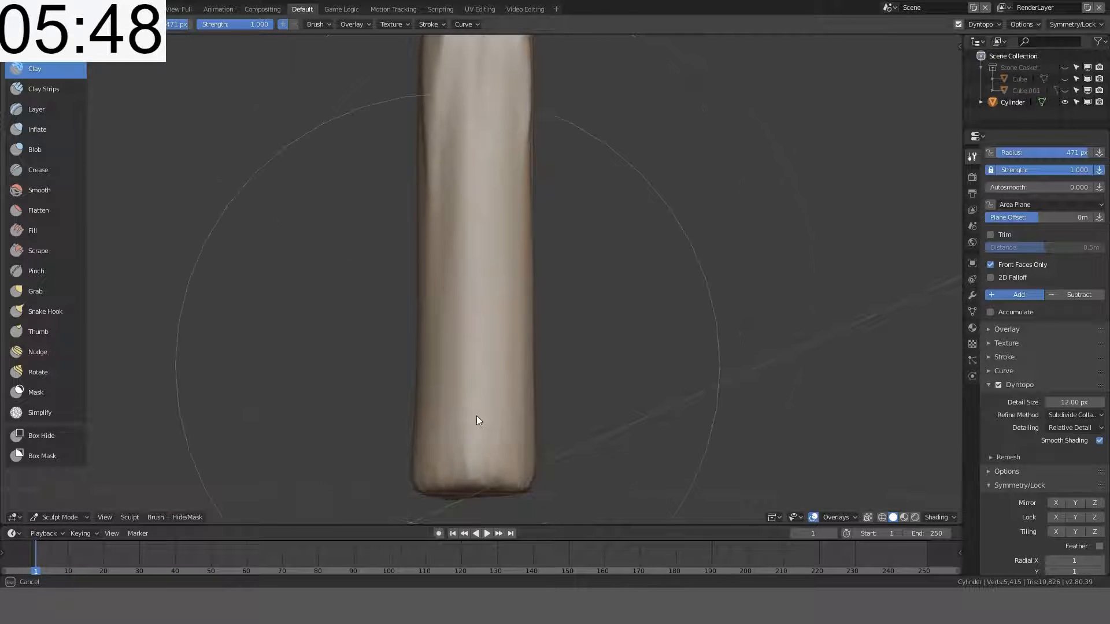
# Step: Undo a raised Clay dab on the candle's underside and carve a recess in its centre with the inverted 471 px brush
pyautogui.moveTo(478, 422)
pyautogui.mouseDown(button='middle')
pyautogui.moveTo(560, 305)
pyautogui.moveTo(584, 329)
pyautogui.moveTo(719, 277)
pyautogui.moveTo(734, 148)
pyautogui.moveTo(669, 179)
pyautogui.moveTo(580, 260)
pyautogui.moveTo(570, 302)
pyautogui.mouseUp(button='middle')
pyautogui.scroll(5, 569, 302)
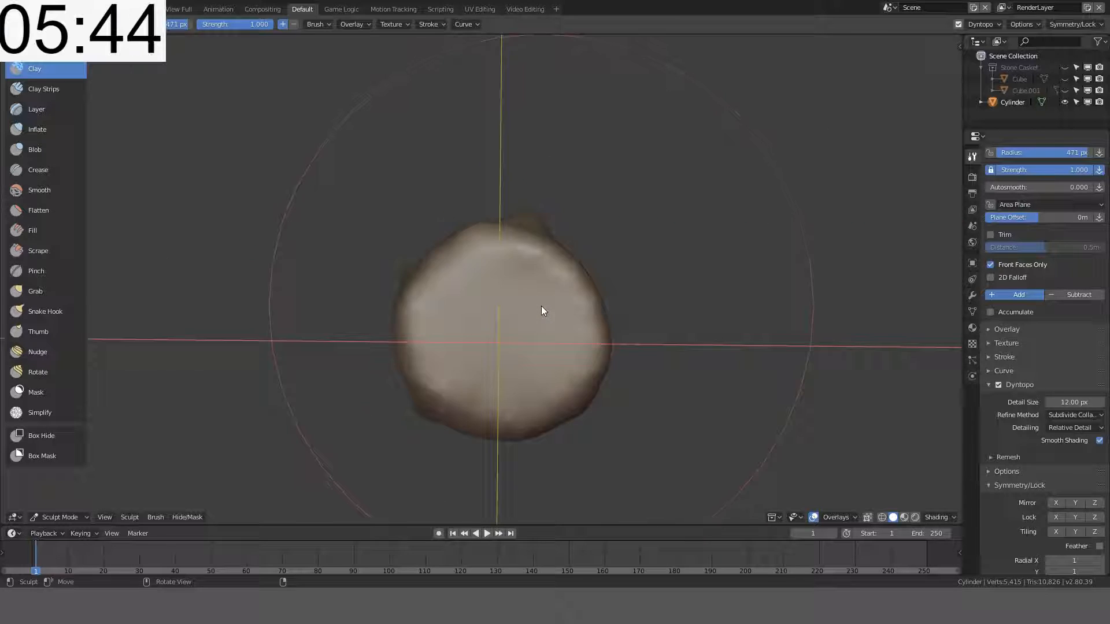
pyautogui.click(514, 325)
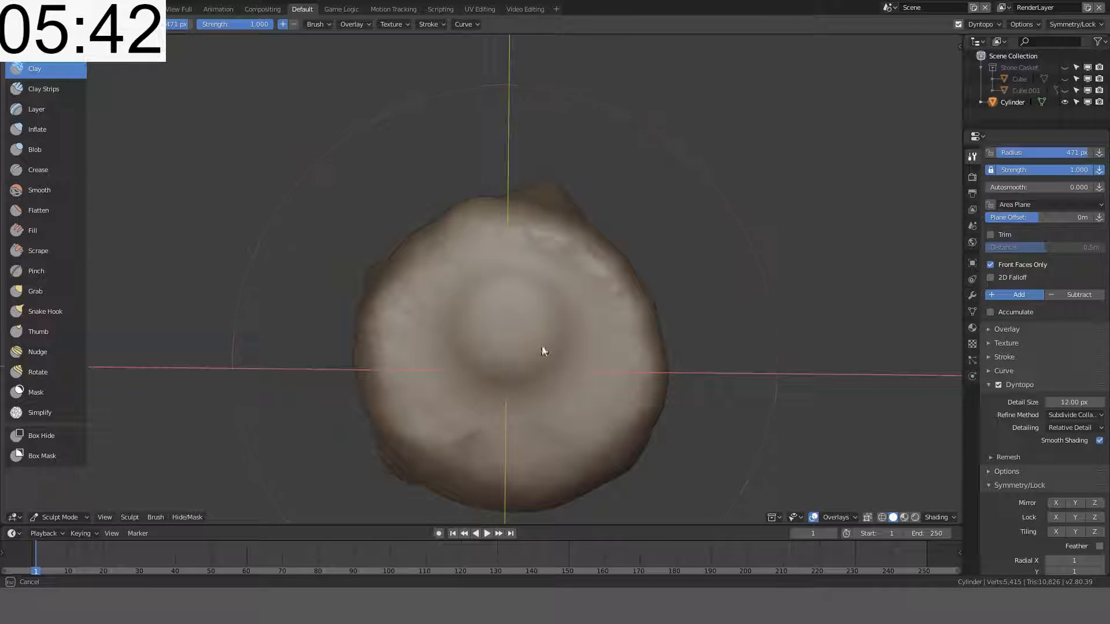
pyautogui.hotkey('ctrl', 'z')
pyautogui.keyDown('ctrl'); pyautogui.click(507, 352); pyautogui.keyUp('ctrl')
pyautogui.scroll(-4, 596, 374)
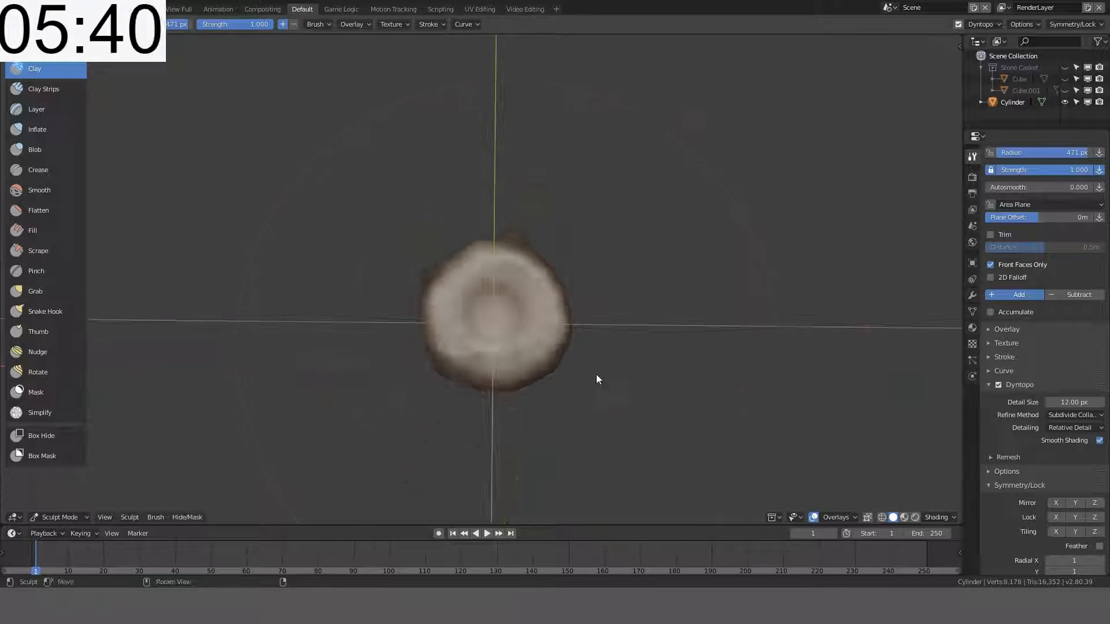
# Step: Try further 471 px Clay dabs at the centre of the underside in an axis-aligned view, then undo the last dab
pyautogui.moveTo(595, 373); pyautogui.dragTo(545, 258, button='middle')
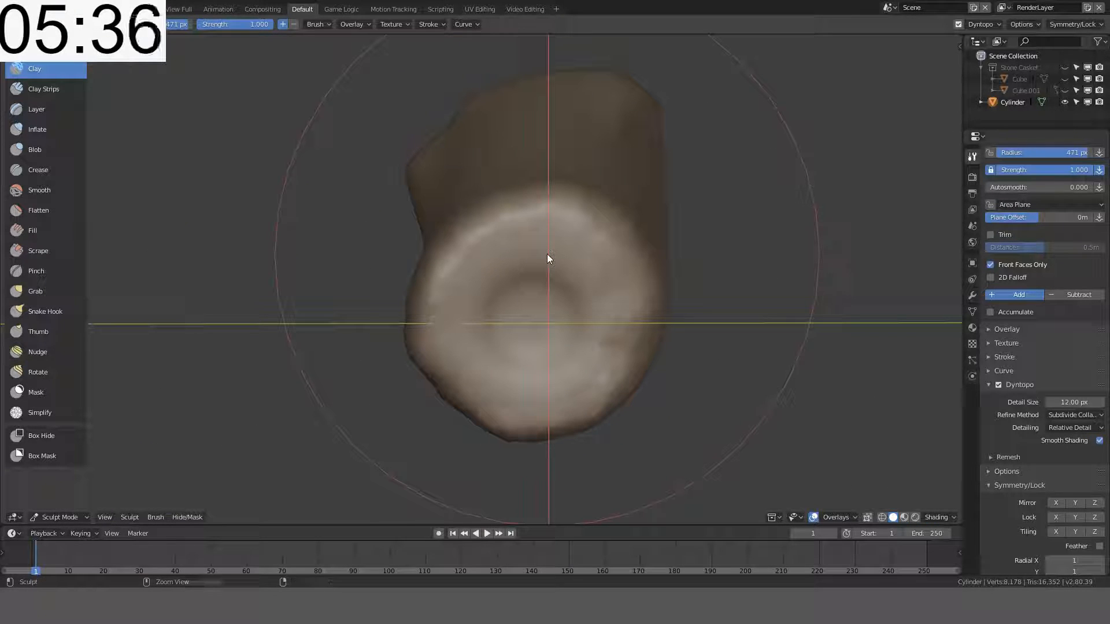
pyautogui.press('KP_7')
pyautogui.click(455, 234)
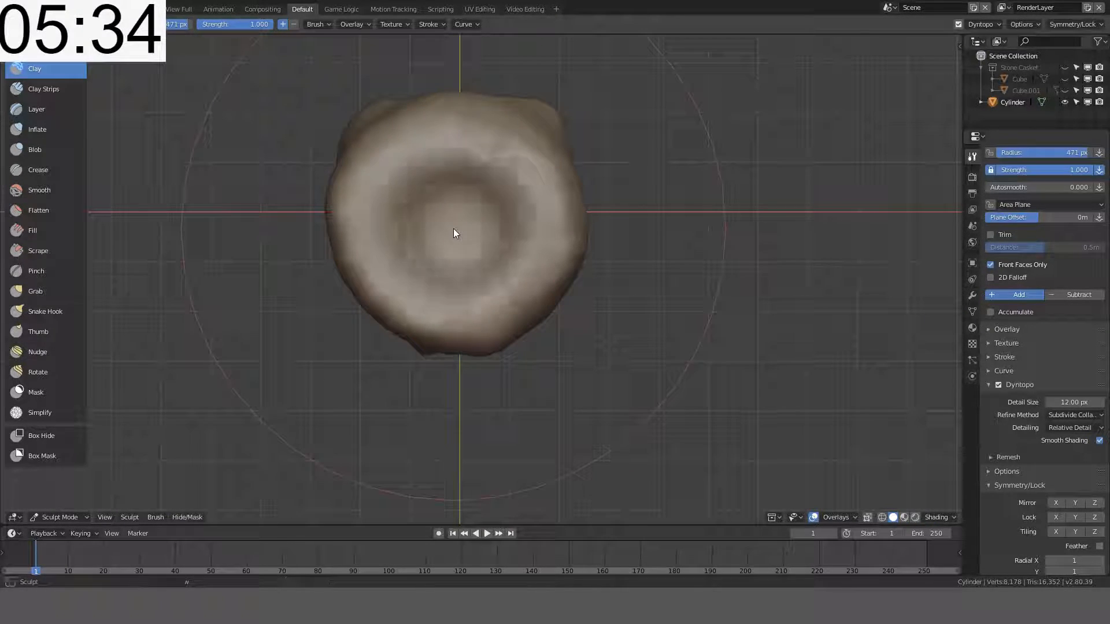
pyautogui.click(472, 233)
pyautogui.moveTo(473, 233)
pyautogui.mouseDown(button='middle')
pyautogui.moveTo(508, 252)
pyautogui.moveTo(372, 317)
pyautogui.moveTo(439, 372)
pyautogui.moveTo(511, 152)
pyautogui.moveTo(501, 140)
pyautogui.moveTo(474, 287)
pyautogui.mouseUp(button='middle')
pyautogui.hotkey('ctrl', 'z')
# Step: Set the Clay brush radius to 55 px and build up wax along the bottom edge of the candle's base
pyautogui.press('f')
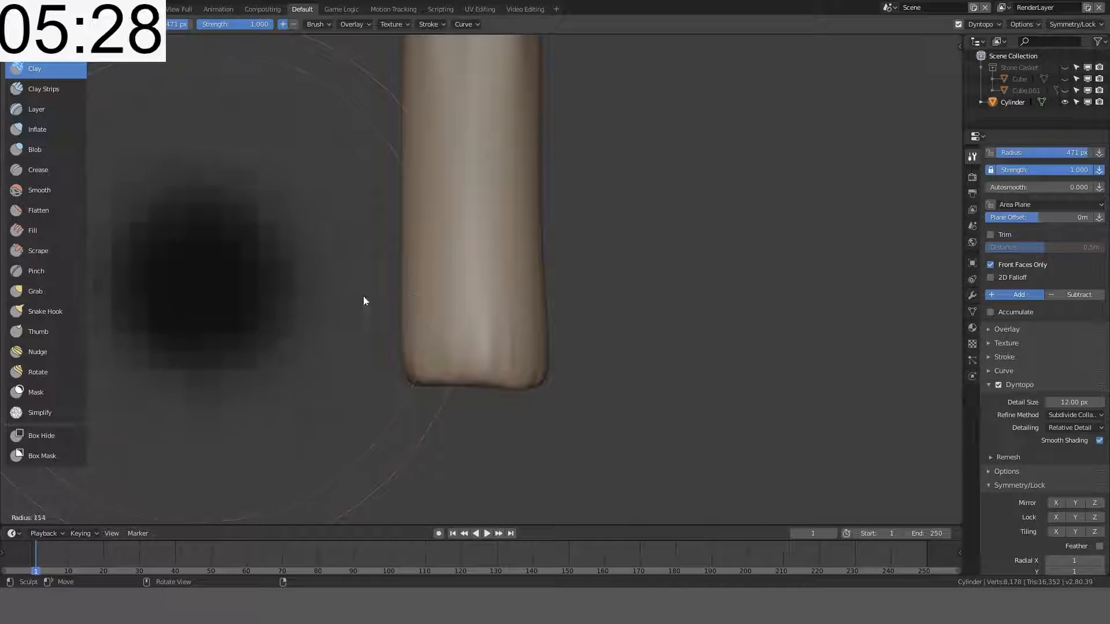
pyautogui.click(226, 306)
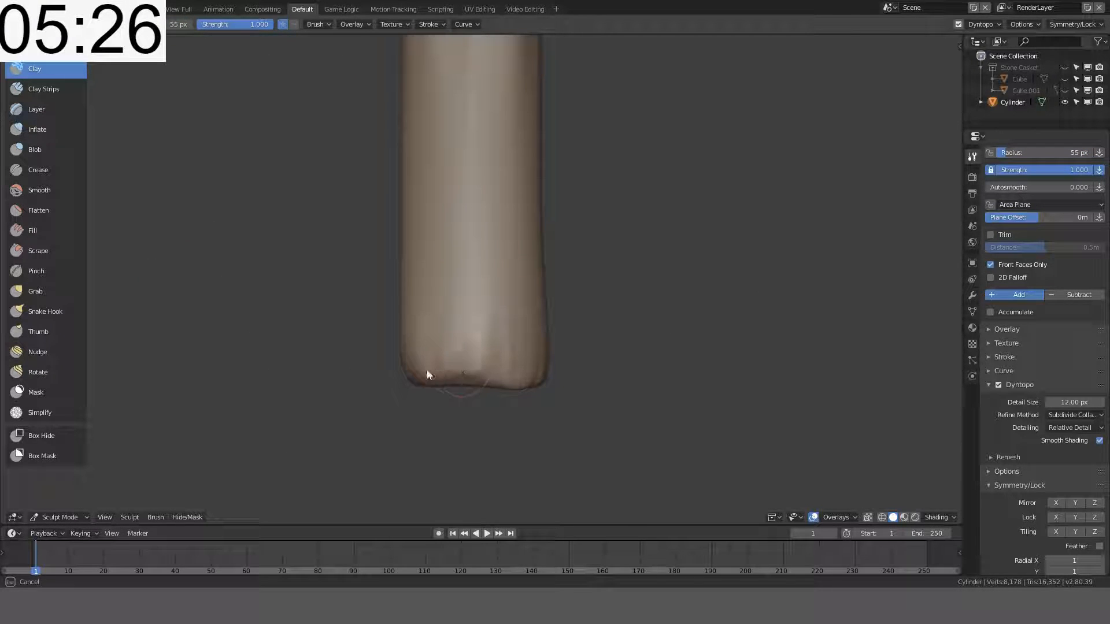
pyautogui.moveTo(483, 369)
pyautogui.mouseDown()
pyautogui.moveTo(429, 376)
pyautogui.moveTo(497, 376)
pyautogui.moveTo(483, 379)
pyautogui.mouseUp()
pyautogui.moveTo(484, 379)
pyautogui.mouseDown(button='middle')
pyautogui.moveTo(496, 365)
pyautogui.moveTo(418, 371)
pyautogui.moveTo(417, 390)
pyautogui.mouseUp(button='middle')
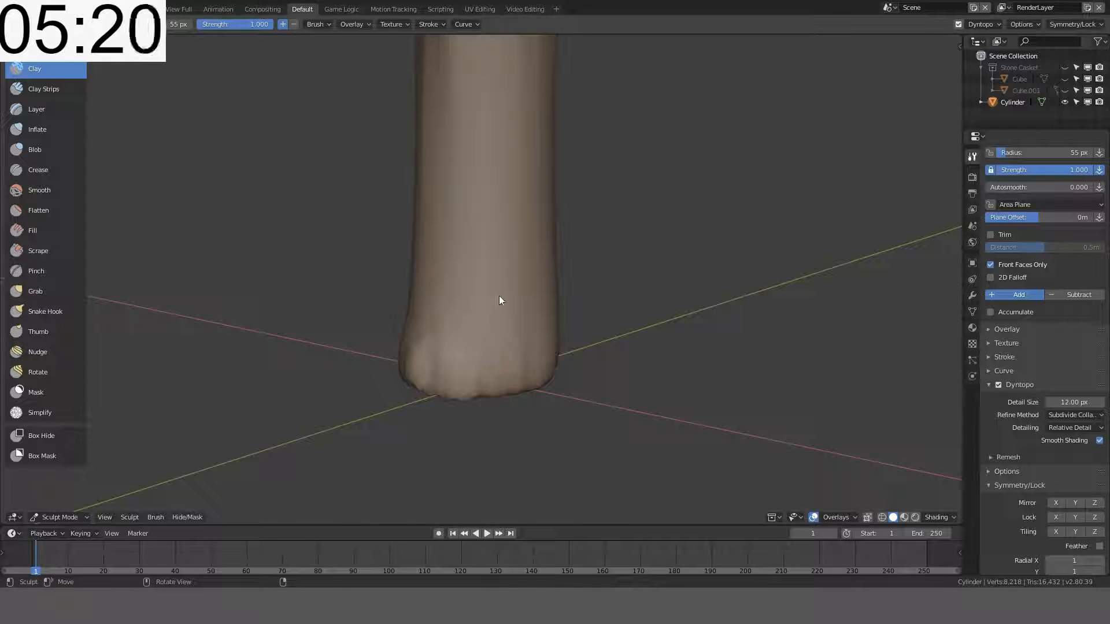
# Step: Try building up clay around the candle's lower end, and undo the strokes
pyautogui.moveTo(498, 297)
pyautogui.mouseDown()
pyautogui.moveTo(379, 344)
pyautogui.moveTo(403, 299)
pyautogui.moveTo(464, 285)
pyautogui.moveTo(474, 200)
pyautogui.moveTo(501, 392)
pyautogui.mouseUp()
pyautogui.scroll(-3, 683, 324)
pyautogui.moveTo(683, 324)
pyautogui.mouseDown(button='middle')
pyautogui.moveTo(761, 289)
pyautogui.moveTo(571, 325)
pyautogui.moveTo(466, 300)
pyautogui.mouseUp(button='middle')
pyautogui.scroll(3, 502, 299)
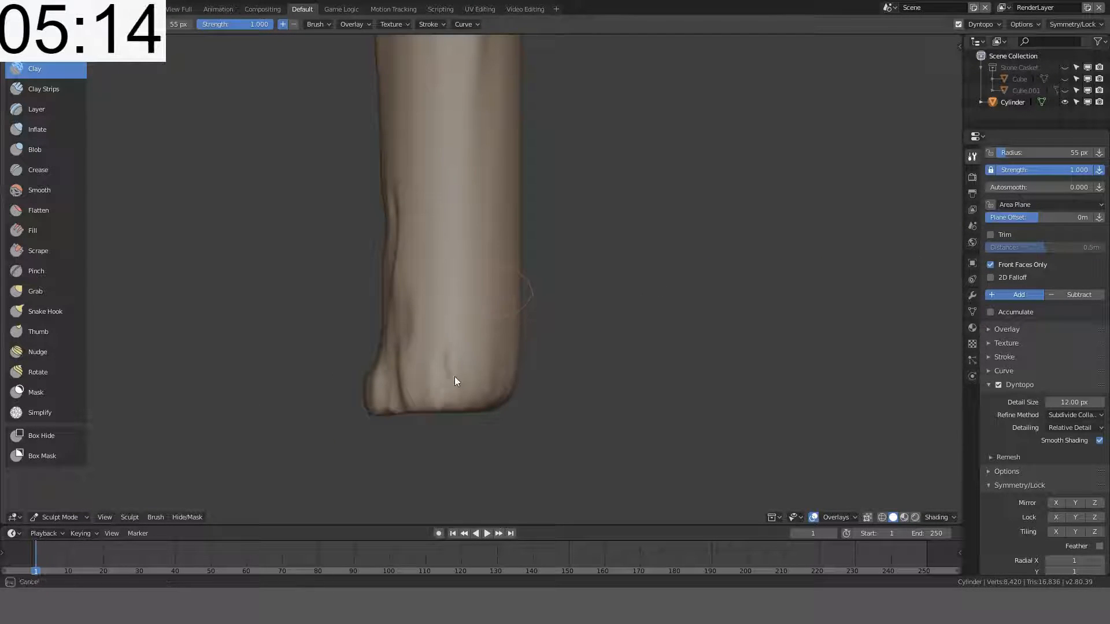
pyautogui.moveTo(455, 377)
pyautogui.mouseDown()
pyautogui.moveTo(453, 237)
pyautogui.moveTo(477, 384)
pyautogui.mouseUp()
pyautogui.scroll(-3, 595, 260)
pyautogui.moveTo(595, 260)
pyautogui.mouseDown(button='middle')
pyautogui.moveTo(725, 309)
pyautogui.moveTo(624, 285)
pyautogui.moveTo(554, 294)
pyautogui.mouseUp(button='middle')
pyautogui.hotkey('ctrl', 'z')
pyautogui.moveTo(491, 249); pyautogui.dragTo(476, 364, button='middle')
pyautogui.hotkey('ctrl', 'z')
# Step: Sculpt the candle's bottom edge all the way round with the Clay brush
pyautogui.moveTo(475, 360); pyautogui.dragTo(417, 364)
pyautogui.moveTo(418, 363)
pyautogui.mouseDown(button='middle')
pyautogui.moveTo(479, 356)
pyautogui.moveTo(398, 343)
pyautogui.mouseUp(button='middle')
pyautogui.moveTo(398, 342); pyautogui.dragTo(505, 339)
pyautogui.moveTo(505, 339); pyautogui.dragTo(421, 339, button='middle')
pyautogui.moveTo(451, 341); pyautogui.dragTo(558, 342)
pyautogui.moveTo(558, 341)
pyautogui.mouseDown(button='middle')
pyautogui.moveTo(495, 340)
pyautogui.moveTo(484, 314)
pyautogui.moveTo(595, 333)
pyautogui.mouseUp(button='middle')
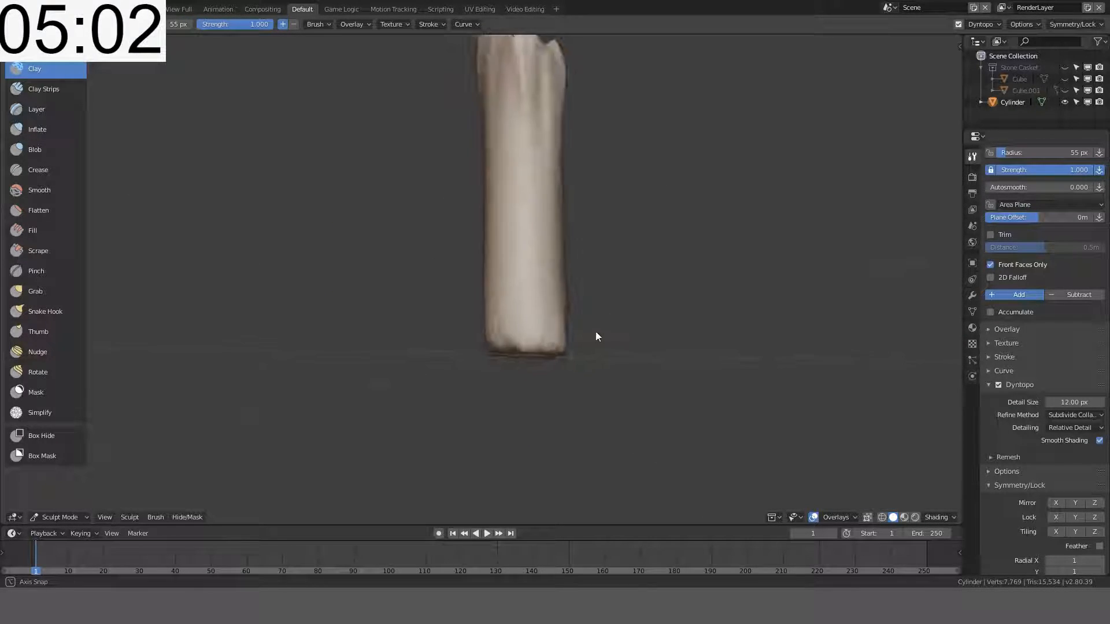
pyautogui.moveTo(596, 333)
pyautogui.mouseDown()
pyautogui.moveTo(453, 341)
pyautogui.moveTo(567, 348)
pyautogui.mouseUp()
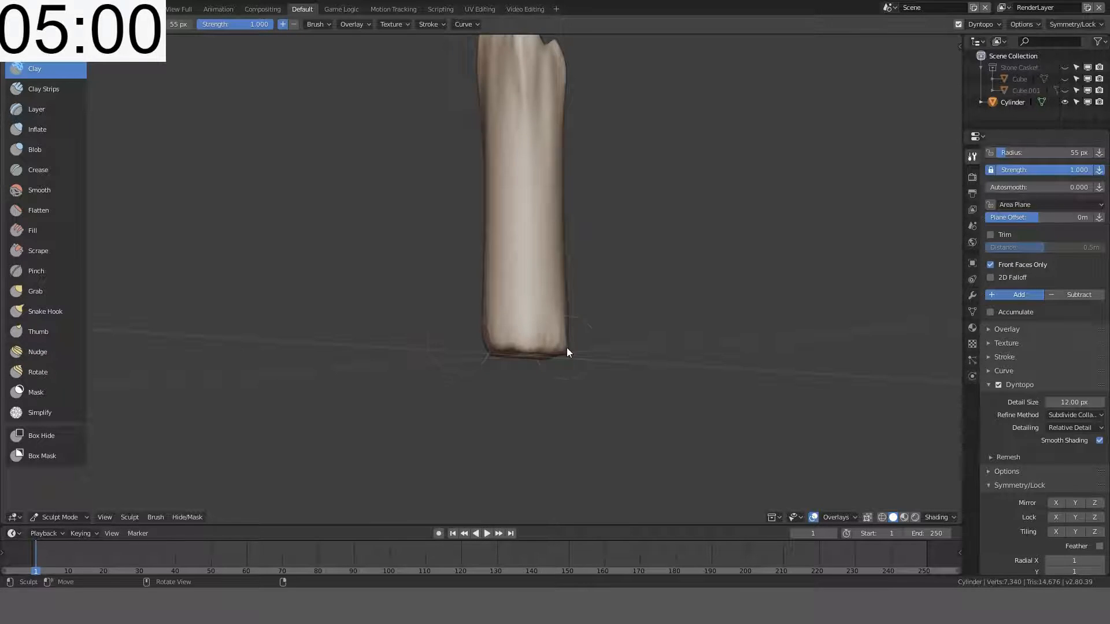
pyautogui.moveTo(566, 349); pyautogui.dragTo(548, 339, button='middle')
pyautogui.moveTo(548, 339)
pyautogui.mouseDown()
pyautogui.moveTo(507, 346)
pyautogui.moveTo(500, 359)
pyautogui.mouseUp()
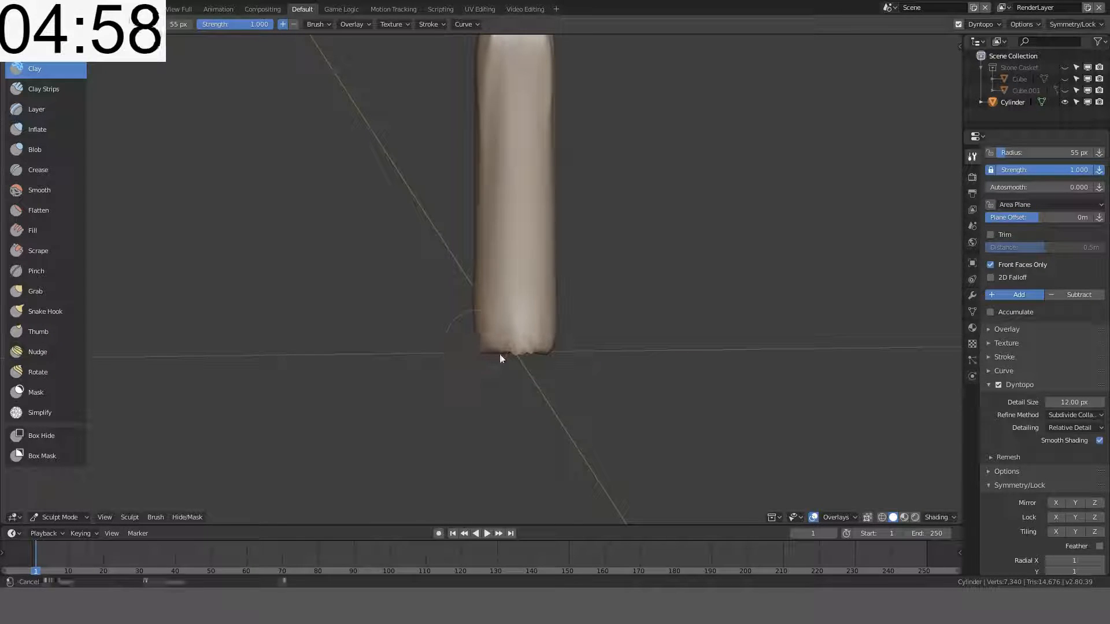
pyautogui.moveTo(500, 359); pyautogui.dragTo(649, 372, button='middle')
pyautogui.moveTo(515, 350); pyautogui.dragTo(488, 354)
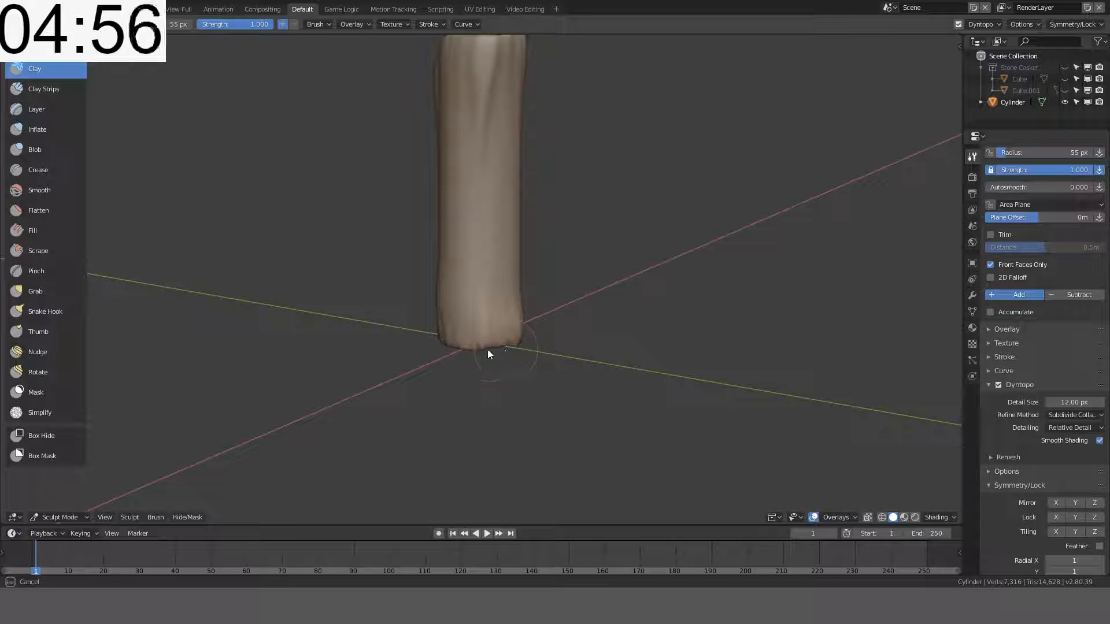
pyautogui.moveTo(488, 354)
pyautogui.mouseDown(button='middle')
pyautogui.moveTo(590, 307)
pyautogui.moveTo(659, 221)
pyautogui.moveTo(672, 181)
pyautogui.moveTo(622, 250)
pyautogui.moveTo(473, 305)
pyautogui.moveTo(535, 438)
pyautogui.mouseUp(button='middle')
pyautogui.moveTo(480, 388)
pyautogui.mouseDown()
pyautogui.moveTo(619, 398)
pyautogui.moveTo(638, 372)
pyautogui.mouseUp()
# Step: Sculpt a wax drip running down the candle's side just below the rim with the Clay brush
pyautogui.moveTo(638, 373)
pyautogui.mouseDown(button='middle')
pyautogui.moveTo(700, 436)
pyautogui.moveTo(205, 322)
pyautogui.moveTo(366, 335)
pyautogui.mouseUp(button='middle')
pyautogui.moveTo(459, 325); pyautogui.dragTo(487, 245, button='middle')
pyautogui.scroll(-4, 630, 280)
pyautogui.keyDown('shift'); pyautogui.moveTo(512, 206); pyautogui.dragTo(523, 266, button='middle'); pyautogui.keyUp('shift')
pyautogui.scroll(5, 524, 271)
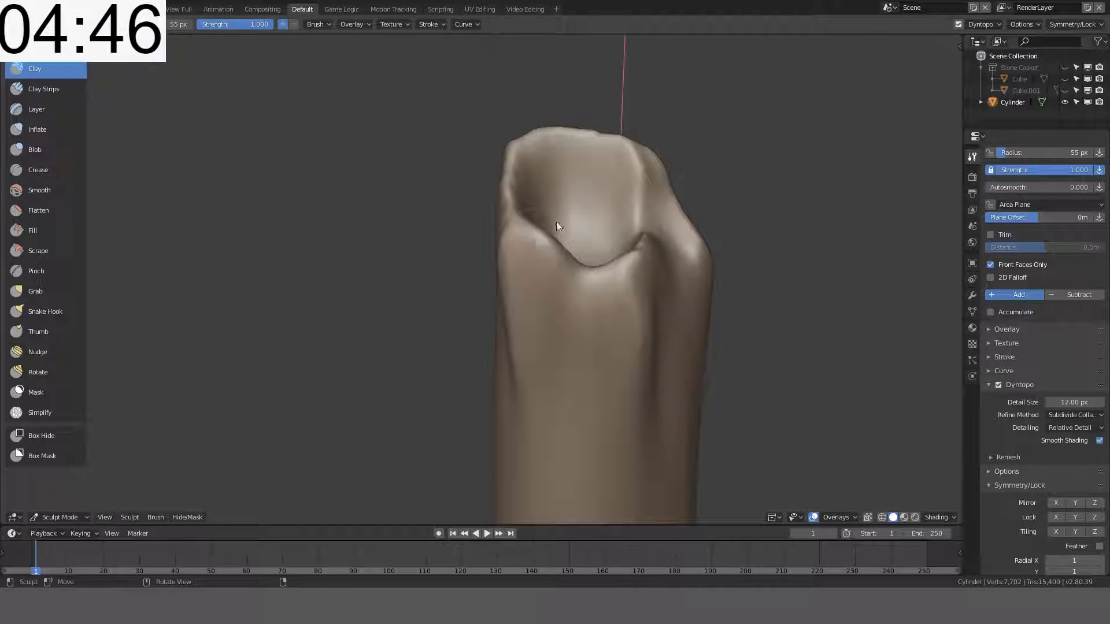
pyautogui.moveTo(558, 230); pyautogui.dragTo(643, 388, button='middle')
pyautogui.press('KP_7')
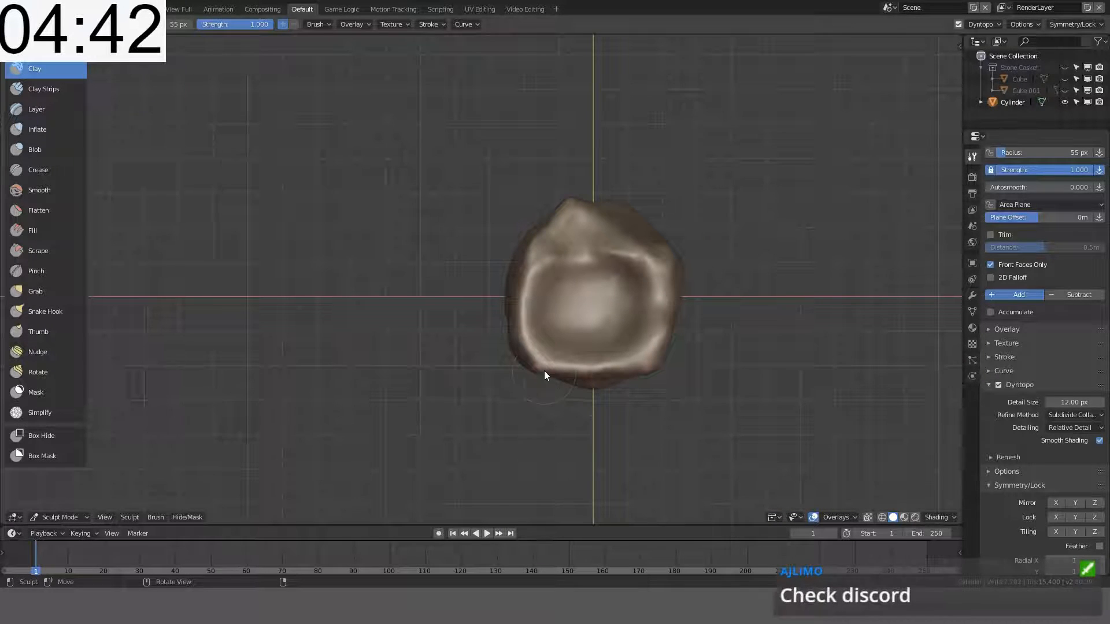
pyautogui.moveTo(575, 380); pyautogui.dragTo(591, 307, button='middle')
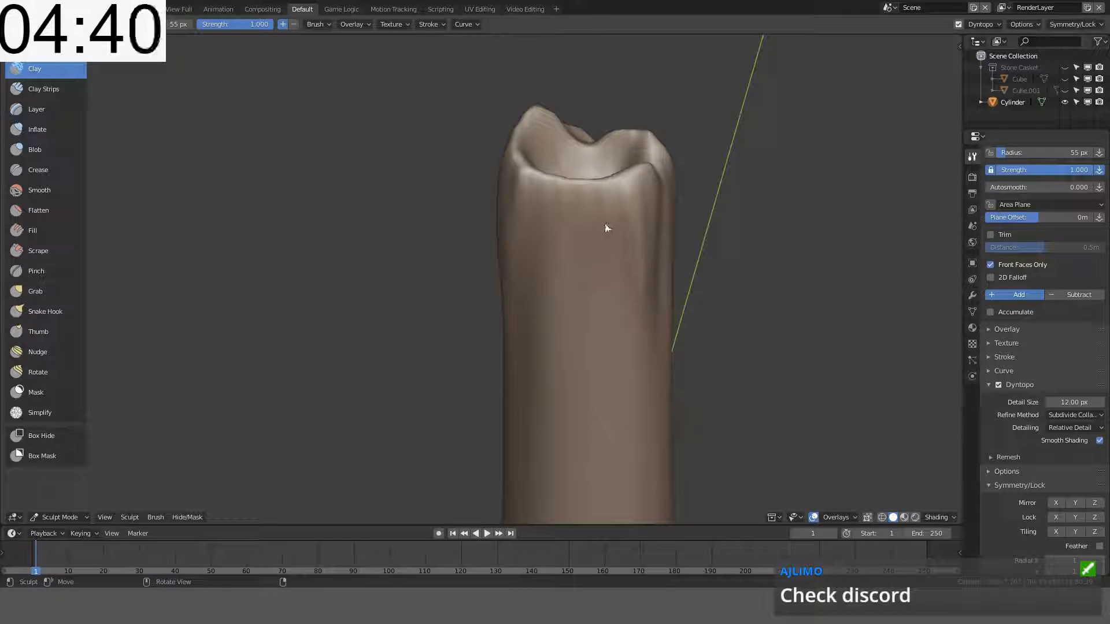
pyautogui.moveTo(605, 222)
pyautogui.mouseDown()
pyautogui.moveTo(508, 203)
pyautogui.moveTo(568, 263)
pyautogui.moveTo(522, 228)
pyautogui.moveTo(604, 248)
pyautogui.moveTo(584, 278)
pyautogui.moveTo(530, 233)
pyautogui.moveTo(630, 229)
pyautogui.moveTo(569, 216)
pyautogui.moveTo(555, 241)
pyautogui.mouseUp()
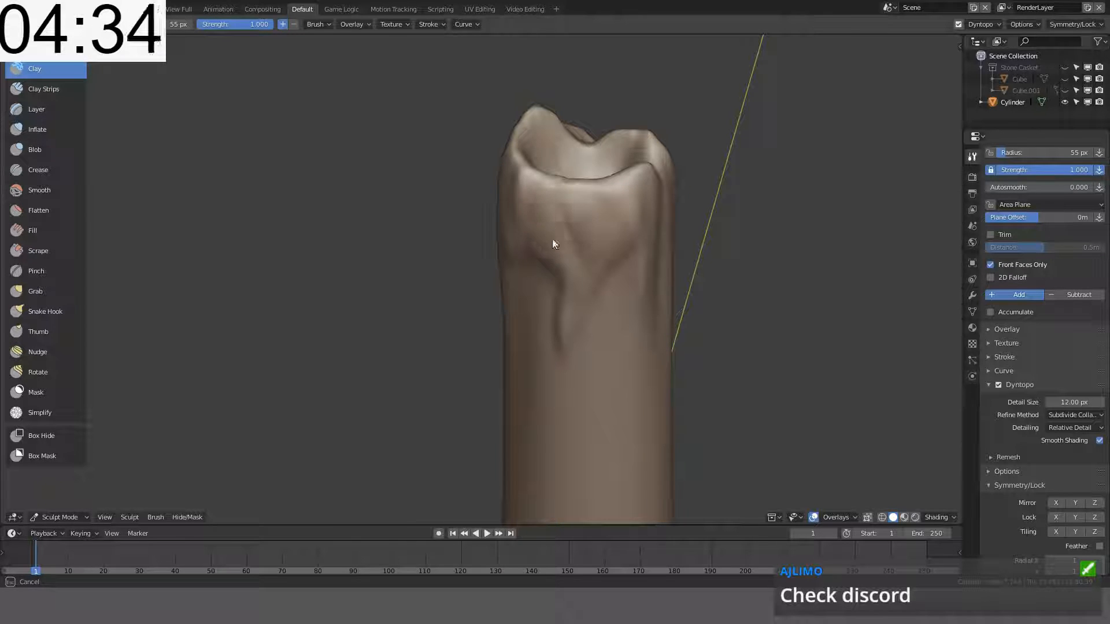
# Step: Shape the melted hollow and inner rim at the candle's top with Clay brush strokes
pyautogui.moveTo(555, 241)
pyautogui.mouseDown(button='middle')
pyautogui.moveTo(619, 224)
pyautogui.moveTo(446, 228)
pyautogui.moveTo(437, 342)
pyautogui.moveTo(352, 254)
pyautogui.mouseUp(button='middle')
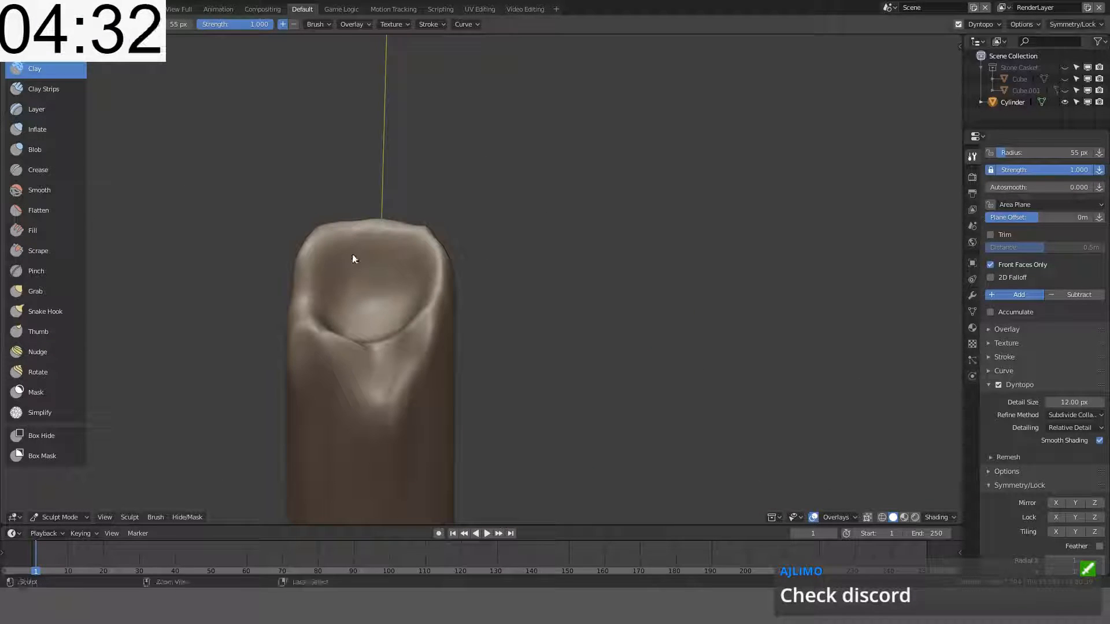
pyautogui.moveTo(352, 254)
pyautogui.mouseDown()
pyautogui.moveTo(390, 246)
pyautogui.moveTo(364, 258)
pyautogui.moveTo(369, 282)
pyautogui.moveTo(409, 277)
pyautogui.moveTo(366, 265)
pyautogui.moveTo(372, 233)
pyautogui.moveTo(407, 239)
pyautogui.moveTo(369, 234)
pyautogui.moveTo(392, 272)
pyautogui.moveTo(393, 255)
pyautogui.moveTo(383, 276)
pyautogui.moveTo(387, 265)
pyautogui.moveTo(399, 284)
pyautogui.mouseUp()
pyautogui.moveTo(411, 312)
pyautogui.mouseDown(button='middle')
pyautogui.moveTo(570, 395)
pyautogui.moveTo(491, 439)
pyautogui.moveTo(541, 297)
pyautogui.moveTo(521, 322)
pyautogui.mouseUp(button='middle')
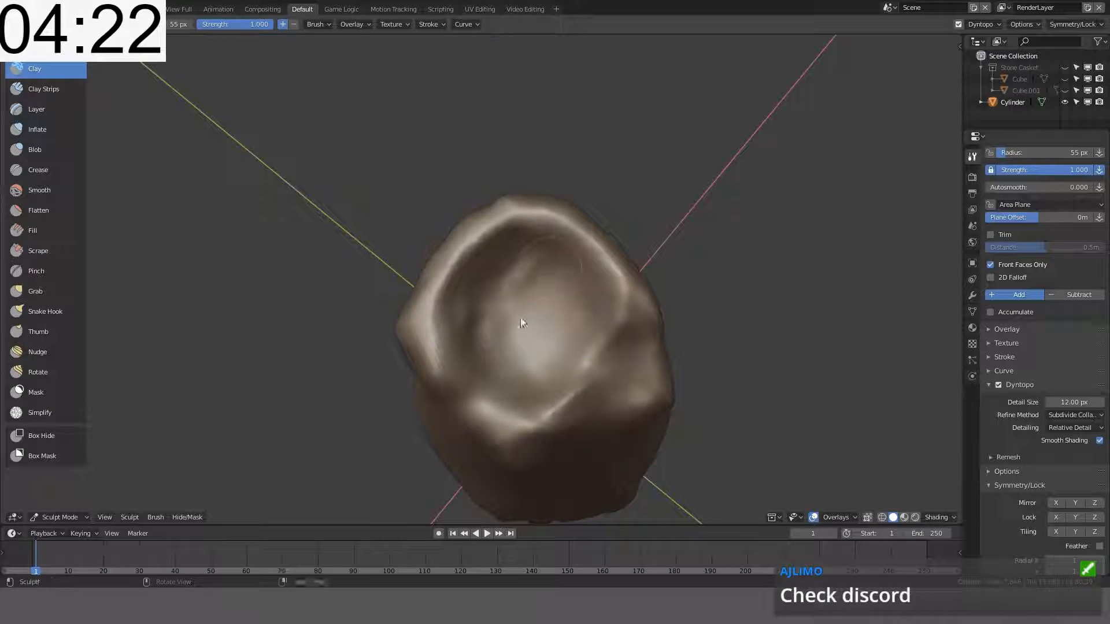
pyautogui.moveTo(520, 322)
pyautogui.mouseDown()
pyautogui.moveTo(552, 280)
pyautogui.moveTo(504, 339)
pyautogui.moveTo(538, 350)
pyautogui.moveTo(560, 272)
pyautogui.moveTo(461, 365)
pyautogui.moveTo(536, 376)
pyautogui.moveTo(584, 315)
pyautogui.moveTo(565, 325)
pyautogui.moveTo(481, 299)
pyautogui.moveTo(605, 315)
pyautogui.moveTo(411, 322)
pyautogui.moveTo(535, 322)
pyautogui.moveTo(439, 344)
pyautogui.moveTo(607, 278)
pyautogui.moveTo(577, 345)
pyautogui.moveTo(535, 307)
pyautogui.moveTo(507, 342)
pyautogui.moveTo(542, 380)
pyautogui.moveTo(505, 290)
pyautogui.moveTo(490, 320)
pyautogui.moveTo(502, 377)
pyautogui.moveTo(461, 389)
pyautogui.moveTo(500, 268)
pyautogui.mouseUp()
pyautogui.moveTo(501, 268)
pyautogui.mouseDown(button='middle')
pyautogui.moveTo(664, 193)
pyautogui.moveTo(629, 128)
pyautogui.moveTo(567, 98)
pyautogui.moveTo(557, 192)
pyautogui.moveTo(504, 317)
pyautogui.mouseUp(button='middle')
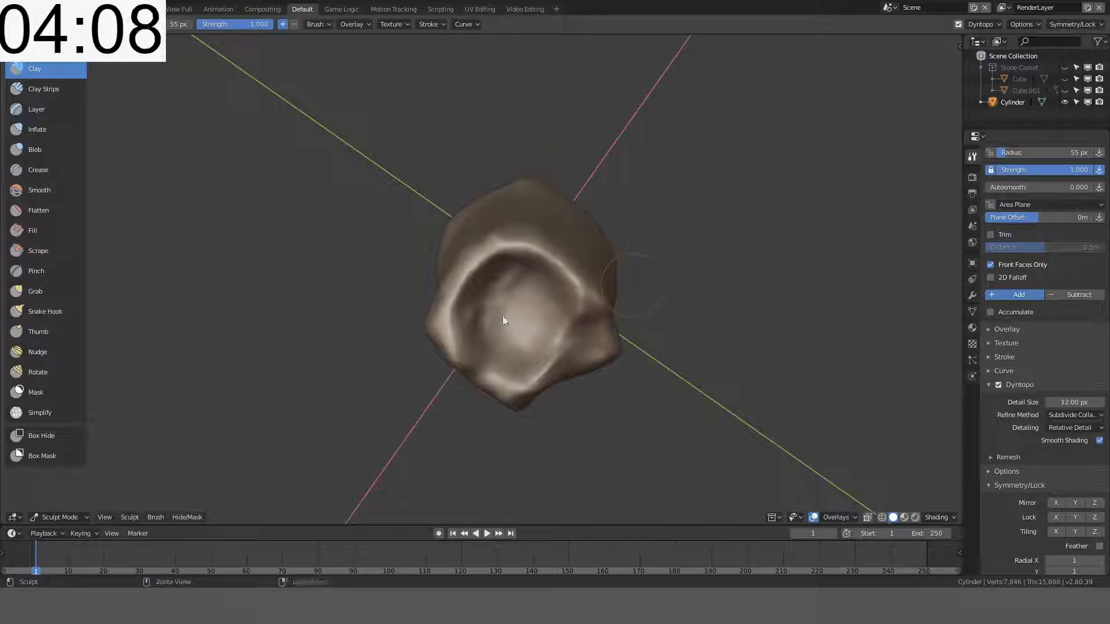
pyautogui.moveTo(507, 315)
pyautogui.mouseDown()
pyautogui.moveTo(503, 303)
pyautogui.moveTo(485, 367)
pyautogui.moveTo(515, 277)
pyautogui.moveTo(506, 332)
pyautogui.moveTo(498, 275)
pyautogui.moveTo(531, 300)
pyautogui.mouseUp()
pyautogui.moveTo(530, 299)
pyautogui.mouseDown(button='middle')
pyautogui.moveTo(560, 230)
pyautogui.moveTo(605, 196)
pyautogui.mouseUp(button='middle')
pyautogui.moveTo(486, 250); pyautogui.dragTo(501, 307, button='middle')
pyautogui.moveTo(500, 304)
pyautogui.mouseDown()
pyautogui.moveTo(521, 340)
pyautogui.moveTo(519, 330)
pyautogui.mouseUp()
pyautogui.moveTo(518, 289)
pyautogui.mouseDown(button='middle')
pyautogui.moveTo(576, 275)
pyautogui.moveTo(505, 278)
pyautogui.moveTo(488, 294)
pyautogui.moveTo(485, 330)
pyautogui.mouseUp(button='middle')
pyautogui.moveTo(484, 325); pyautogui.dragTo(515, 277)
# Step: Sculpt long wax drips down the upper sides around the candle with the Clay brush
pyautogui.moveTo(515, 281)
pyautogui.mouseDown(button='middle')
pyautogui.moveTo(538, 306)
pyautogui.moveTo(511, 258)
pyautogui.moveTo(645, 255)
pyautogui.moveTo(520, 272)
pyautogui.moveTo(549, 243)
pyautogui.moveTo(508, 258)
pyautogui.moveTo(476, 251)
pyautogui.moveTo(538, 275)
pyautogui.moveTo(478, 289)
pyautogui.moveTo(531, 260)
pyautogui.moveTo(526, 211)
pyautogui.moveTo(604, 213)
pyautogui.mouseUp(button='middle')
pyautogui.moveTo(543, 198)
pyautogui.mouseDown()
pyautogui.moveTo(520, 309)
pyautogui.moveTo(522, 188)
pyautogui.moveTo(518, 307)
pyautogui.mouseUp()
pyautogui.moveTo(518, 307); pyautogui.dragTo(605, 186, button='middle')
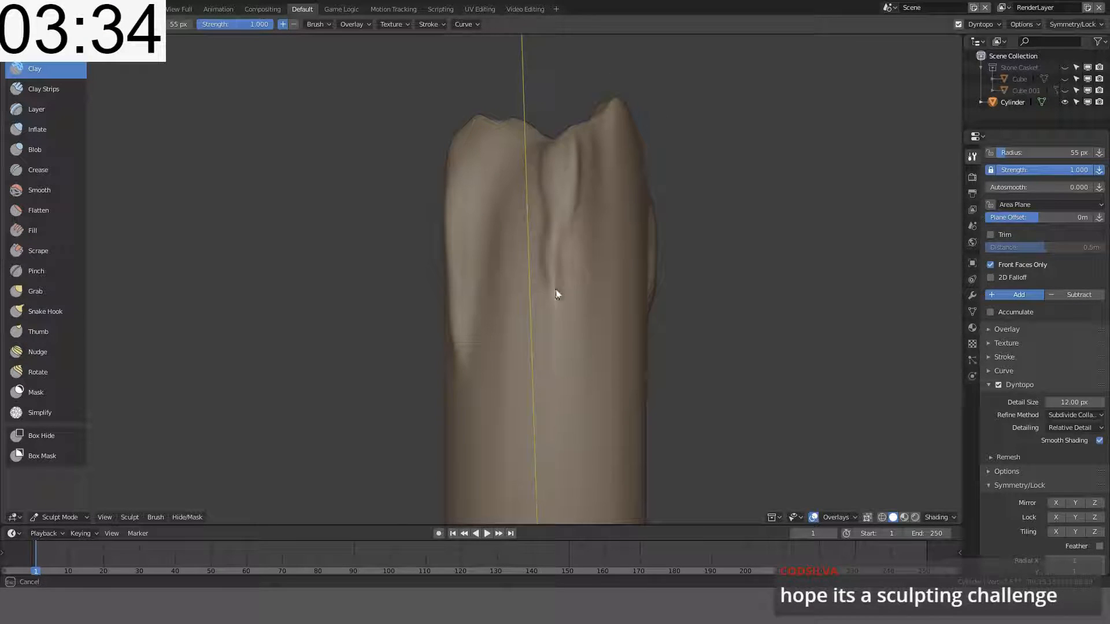
pyautogui.moveTo(555, 293); pyautogui.dragTo(566, 225)
pyautogui.moveTo(574, 183); pyautogui.dragTo(576, 232, button='middle')
pyautogui.moveTo(576, 231)
pyautogui.mouseDown()
pyautogui.moveTo(563, 370)
pyautogui.moveTo(578, 399)
pyautogui.moveTo(571, 457)
pyautogui.mouseUp()
pyautogui.moveTo(571, 458)
pyautogui.mouseDown(button='middle')
pyautogui.moveTo(566, 310)
pyautogui.moveTo(532, 263)
pyautogui.moveTo(528, 297)
pyautogui.moveTo(558, 330)
pyautogui.moveTo(495, 324)
pyautogui.mouseUp(button='middle')
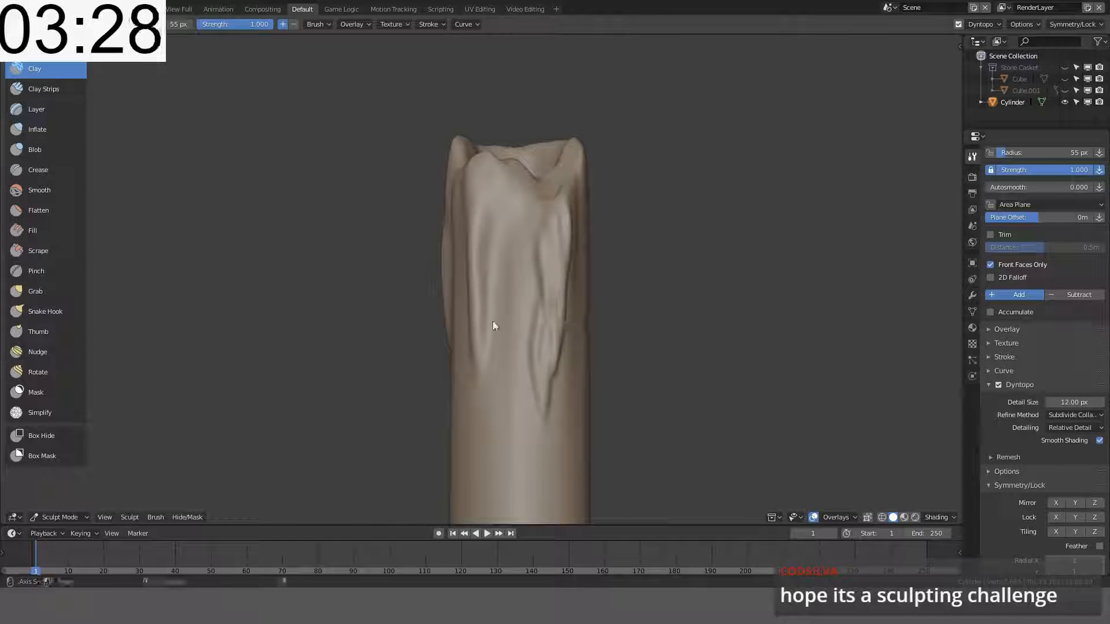
pyautogui.moveTo(496, 240)
pyautogui.mouseDown()
pyautogui.moveTo(463, 337)
pyautogui.moveTo(463, 243)
pyautogui.mouseUp()
pyautogui.moveTo(478, 227); pyautogui.dragTo(550, 243, button='middle')
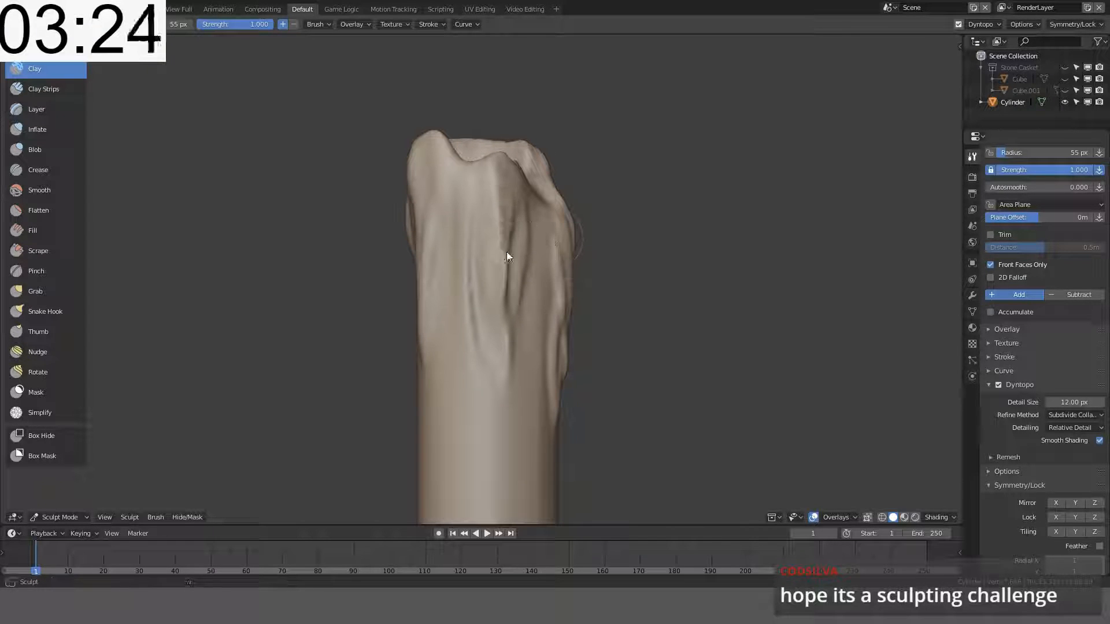
pyautogui.moveTo(471, 310)
pyautogui.mouseDown(button='middle')
pyautogui.moveTo(590, 209)
pyautogui.moveTo(414, 198)
pyautogui.moveTo(514, 196)
pyautogui.mouseUp(button='middle')
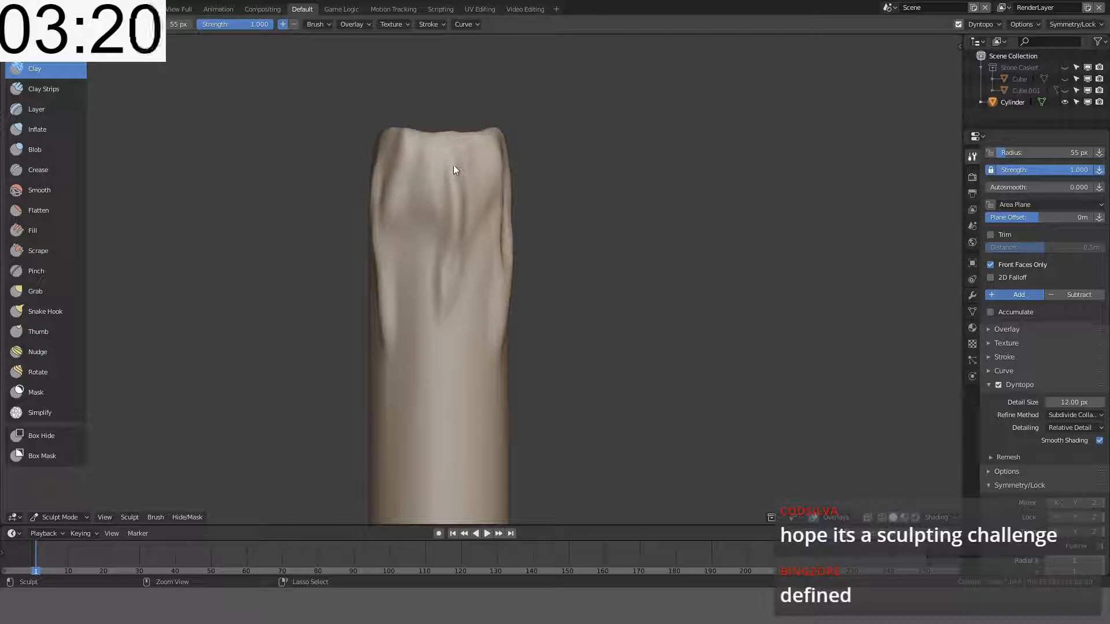
pyautogui.moveTo(434, 184)
pyautogui.mouseDown(button='middle')
pyautogui.moveTo(464, 208)
pyautogui.moveTo(453, 225)
pyautogui.moveTo(577, 226)
pyautogui.moveTo(501, 251)
pyautogui.moveTo(538, 215)
pyautogui.moveTo(550, 224)
pyautogui.moveTo(513, 207)
pyautogui.moveTo(508, 286)
pyautogui.moveTo(568, 230)
pyautogui.mouseUp(button='middle')
pyautogui.scroll(4, 558, 216)
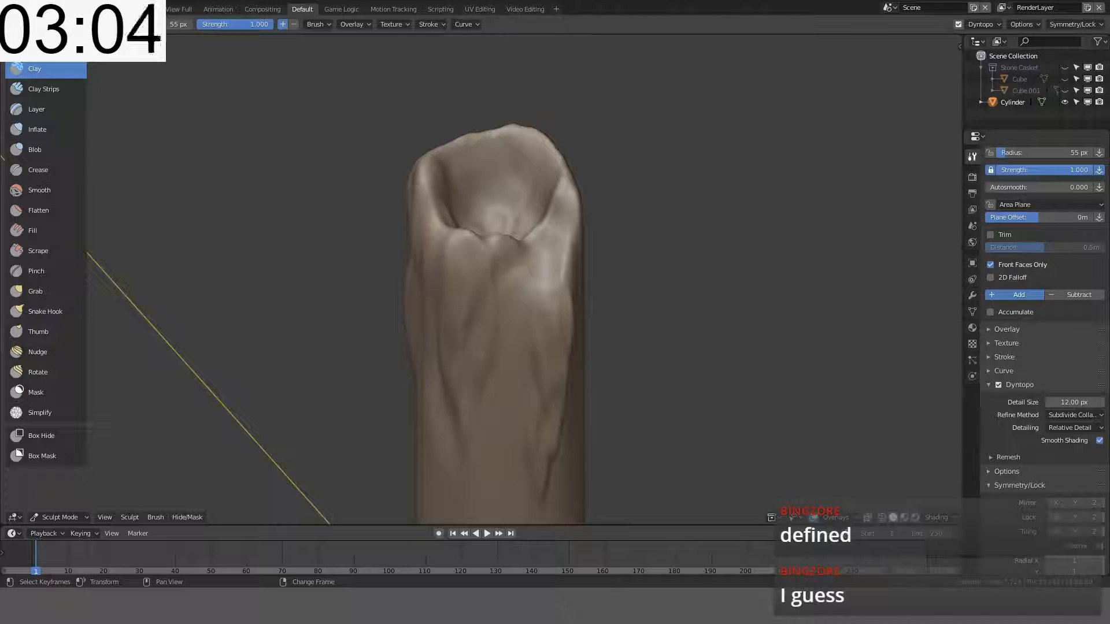
# Step: Examine the sculpted candle and its mesh density in Edit Mode, and return to Sculpt Mode
pyautogui.moveTo(631, 200)
pyautogui.mouseDown(button='middle')
pyautogui.moveTo(595, 139)
pyautogui.moveTo(627, 273)
pyautogui.moveTo(557, 258)
pyautogui.mouseUp(button='middle')
pyautogui.scroll(-6, 595, 139)
pyautogui.scroll(8, 596, 261)
pyautogui.scroll(-6, 558, 258)
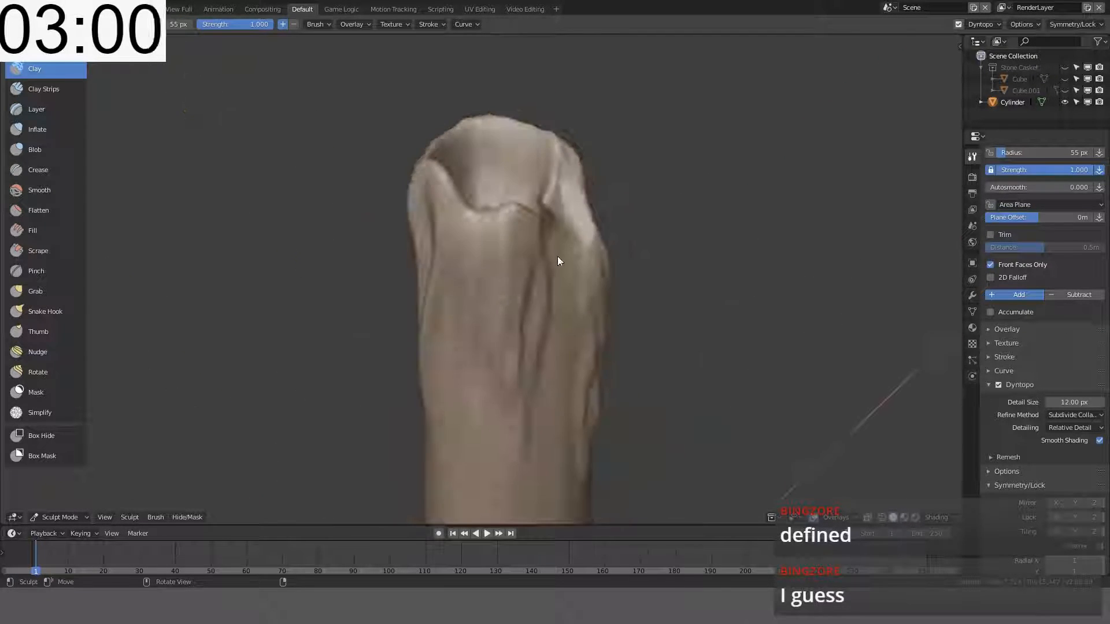
pyautogui.press('Tab')
pyautogui.scroll(-3, 537, 295)
pyautogui.hotkey('alt', 'a')
pyautogui.moveTo(540, 297)
pyautogui.mouseDown(button='middle')
pyautogui.moveTo(545, 264)
pyautogui.moveTo(505, 273)
pyautogui.mouseUp(button='middle')
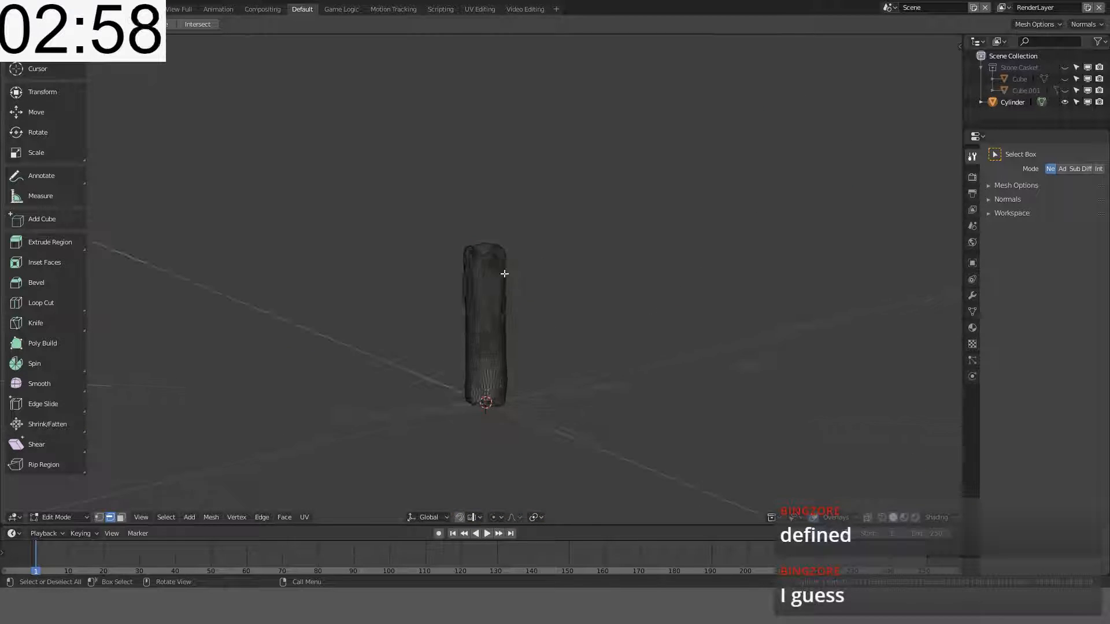
pyautogui.scroll(6, 563, 283)
pyautogui.press('a')
pyautogui.hotkey('alt', 'a')
pyautogui.scroll(-5, 570, 290)
pyautogui.press('Tab')
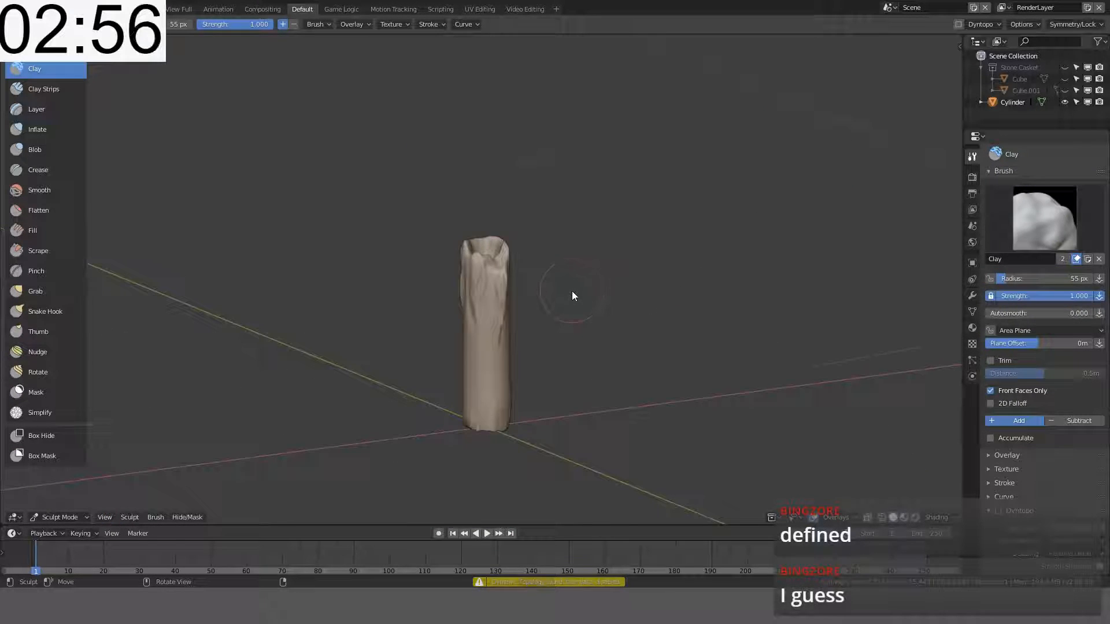
# Step: Switch to Object Mode in front view and add a mesh cylinder with 16 vertices
pyautogui.press('KP_1')
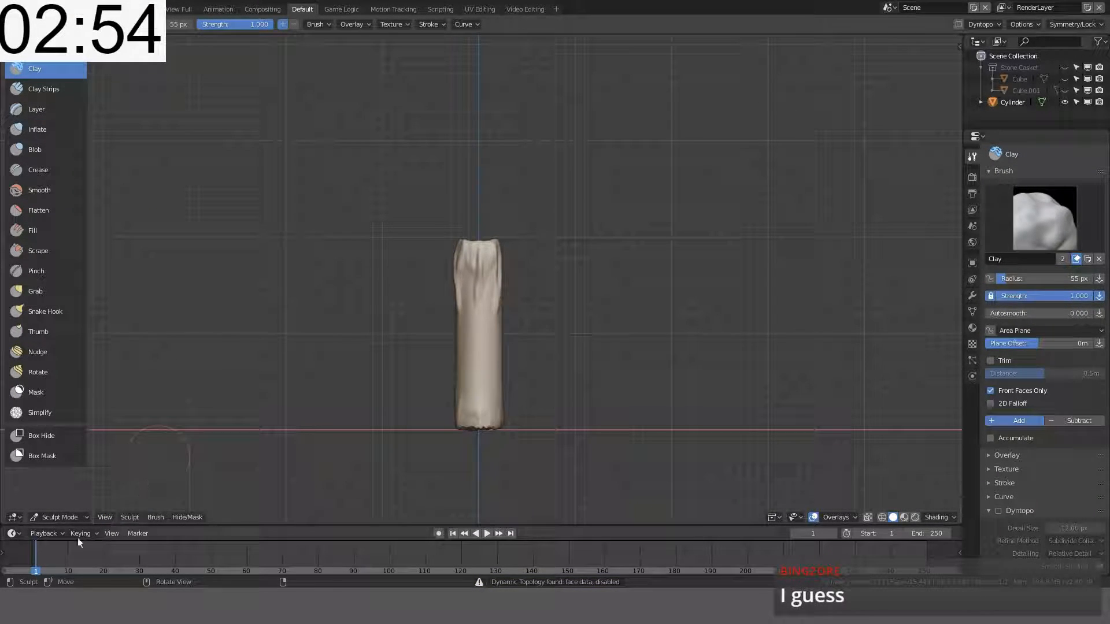
pyautogui.click(64, 517)
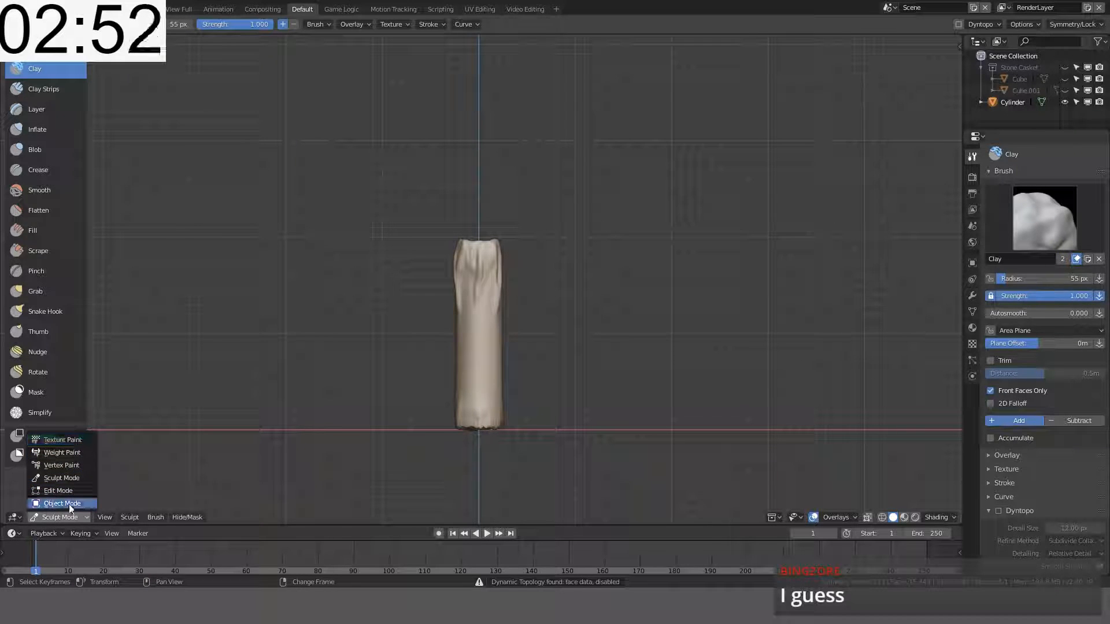
pyautogui.click(62, 504)
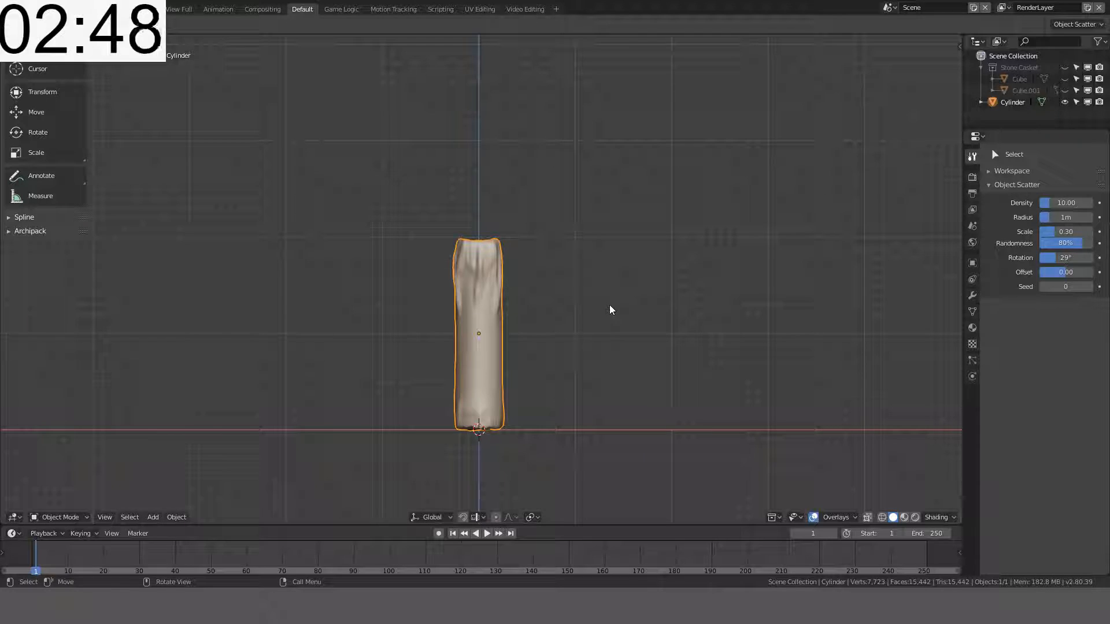
pyautogui.hotkey('shift', 'a')
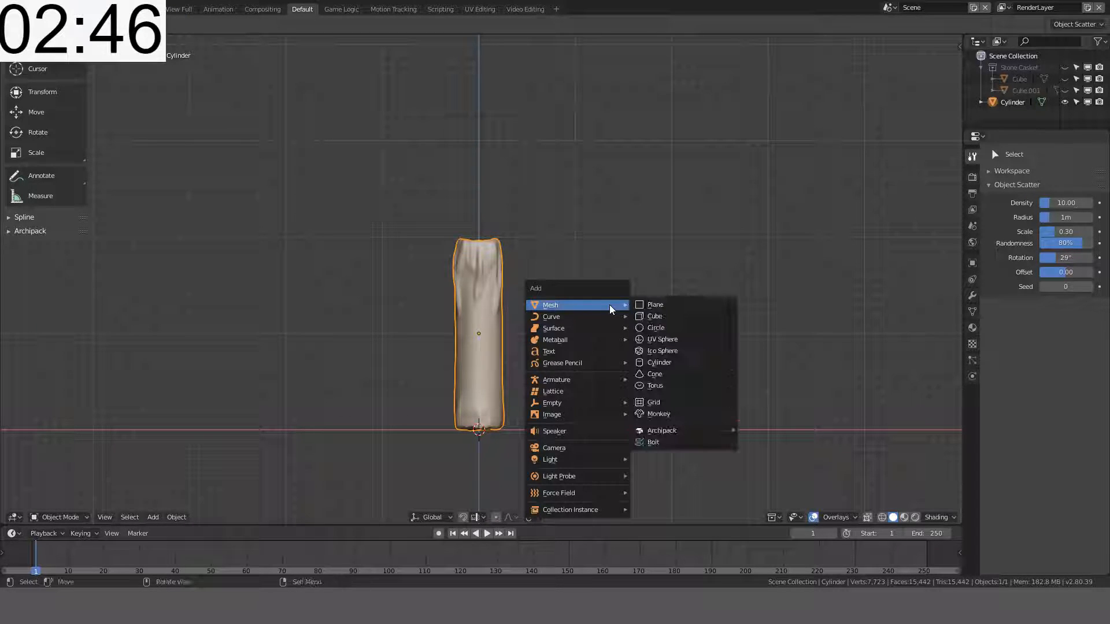
pyautogui.click(660, 363)
pyautogui.scroll(-4, 636, 272)
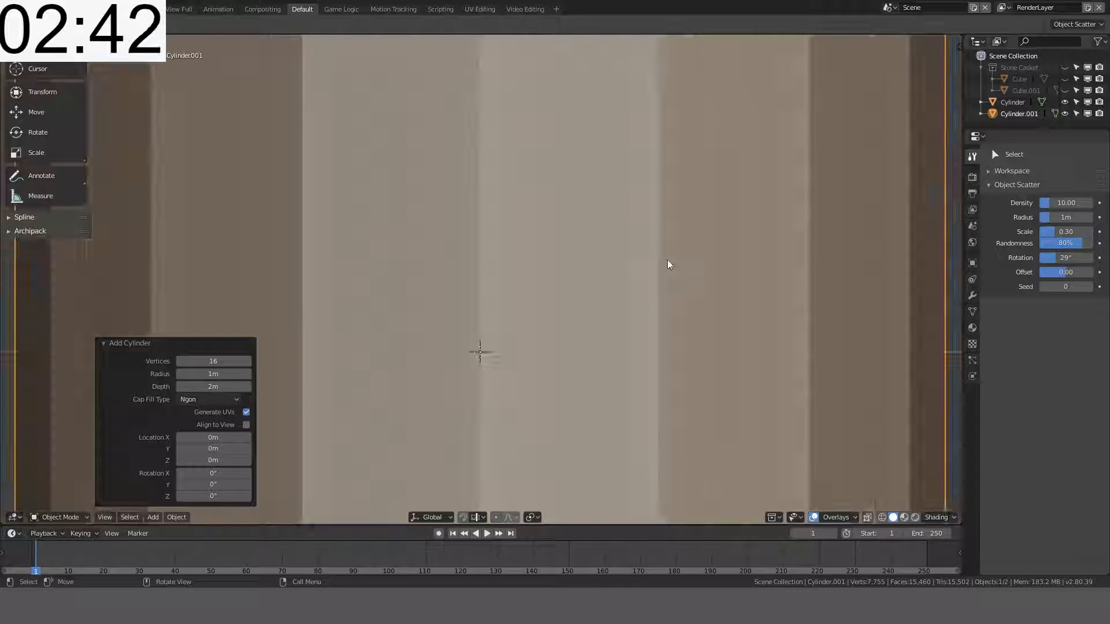
# Step: Set the new cylinder's dimensions to 0.05 m in X, 0.05 m in Y and 0.2 m in Z
pyautogui.press('n')
pyautogui.click(934, 244)
pyautogui.write('0.2')
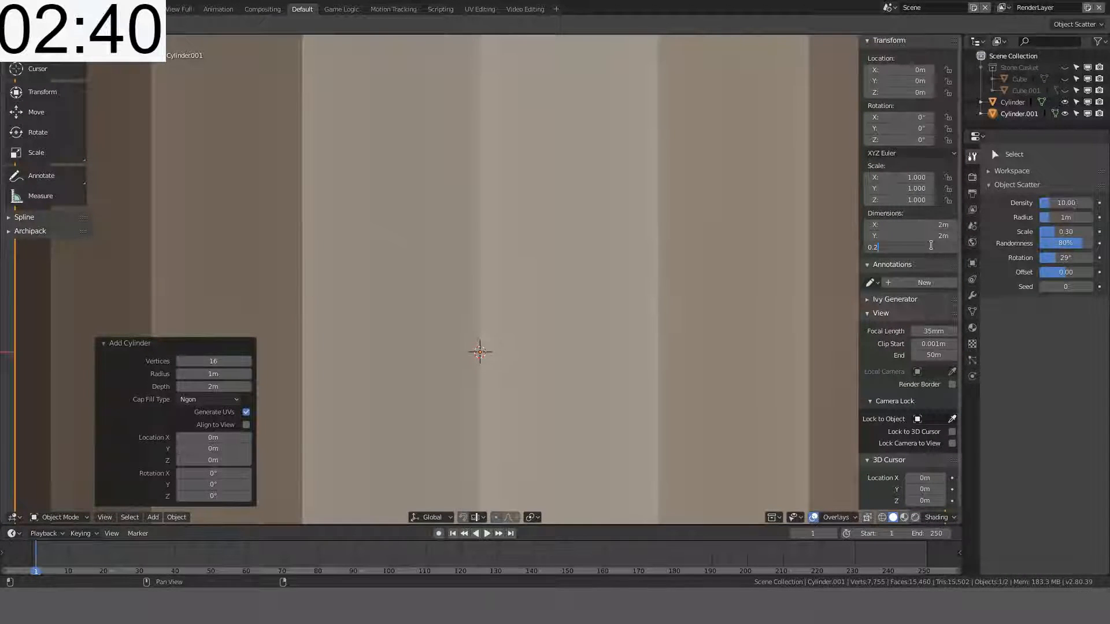
pyautogui.press('Return')
pyautogui.click(931, 236)
pyautogui.write('0.05')
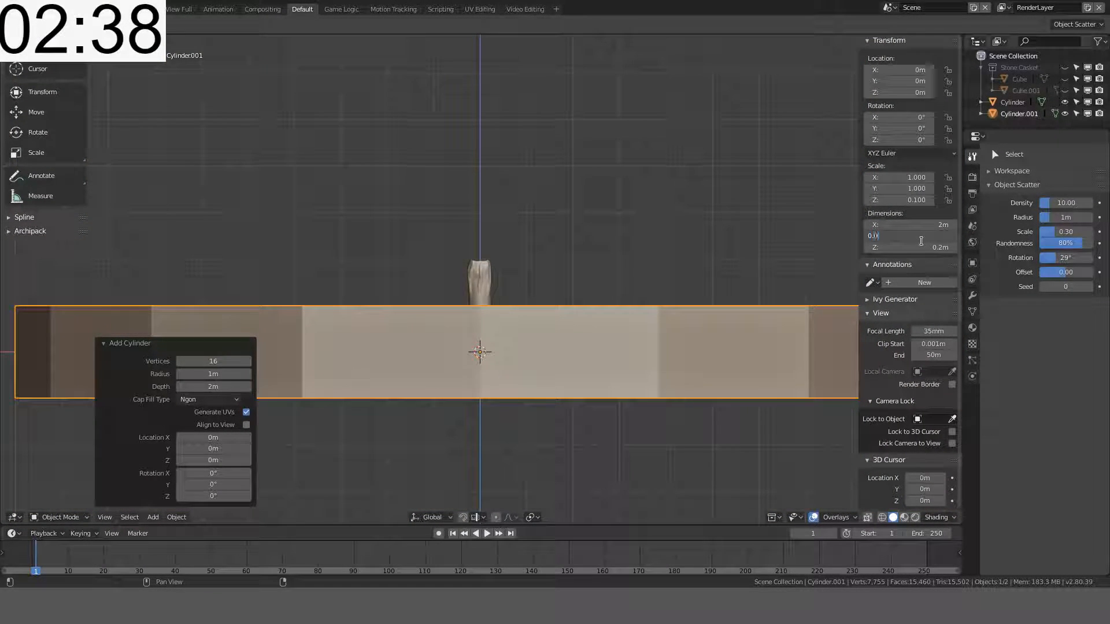
pyautogui.press('Return')
pyautogui.click(935, 224)
pyautogui.write('0.05m')
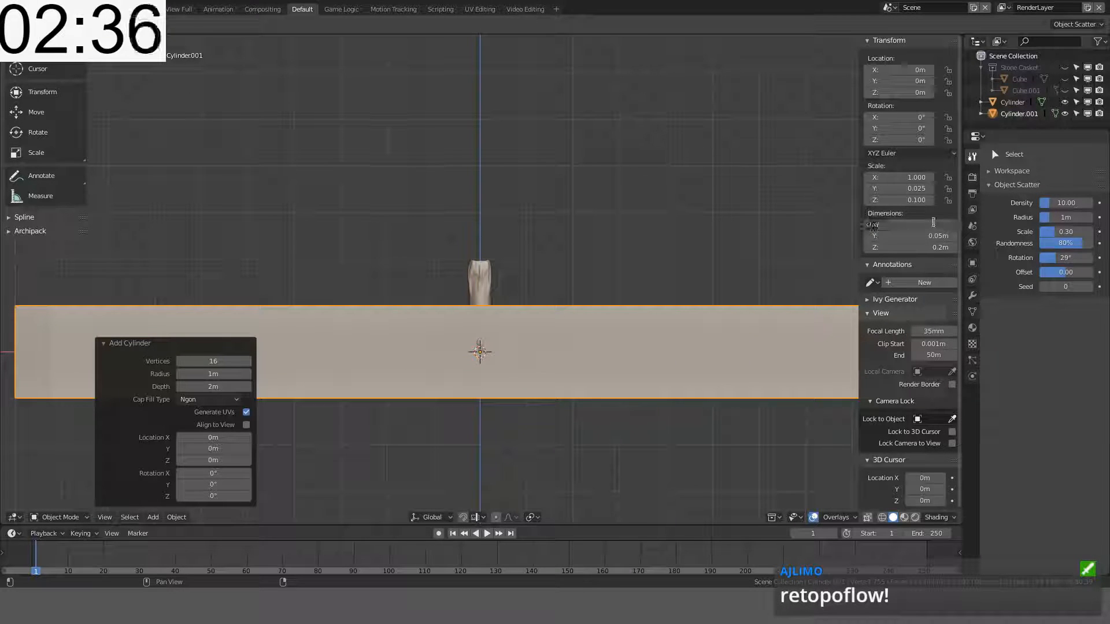
pyautogui.press('Return')
pyautogui.scroll(4, 744, 281)
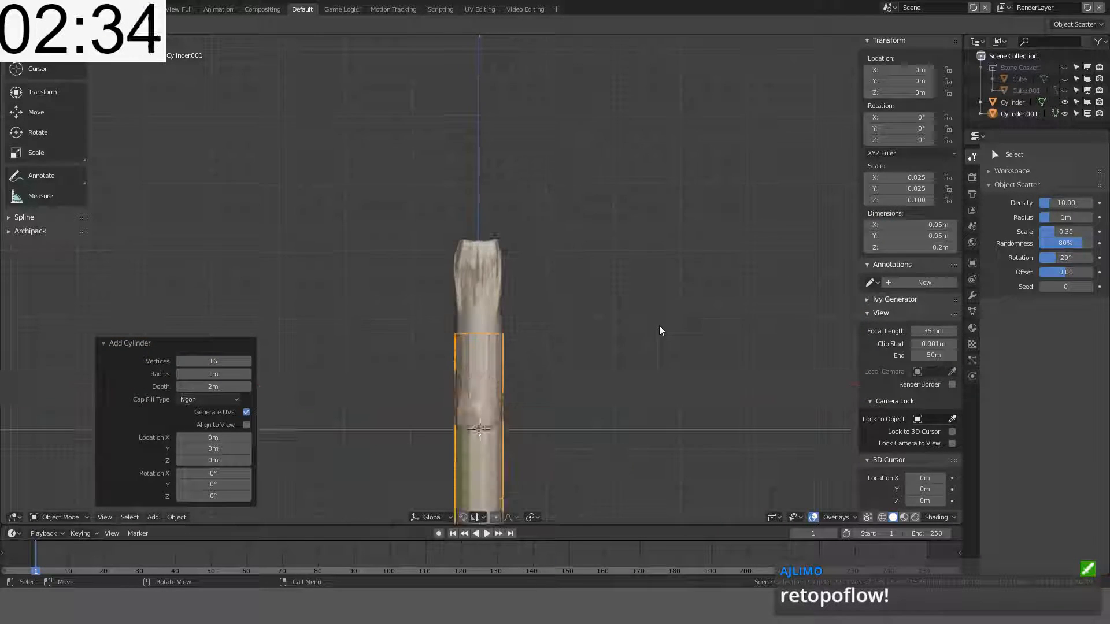
# Step: Apply smooth shading to the new cylinder's faces in Edit Mode
pyautogui.press('Tab')
pyautogui.hotkey('ctrl', 'f')
pyautogui.click(658, 326)
pyautogui.press('Tab')
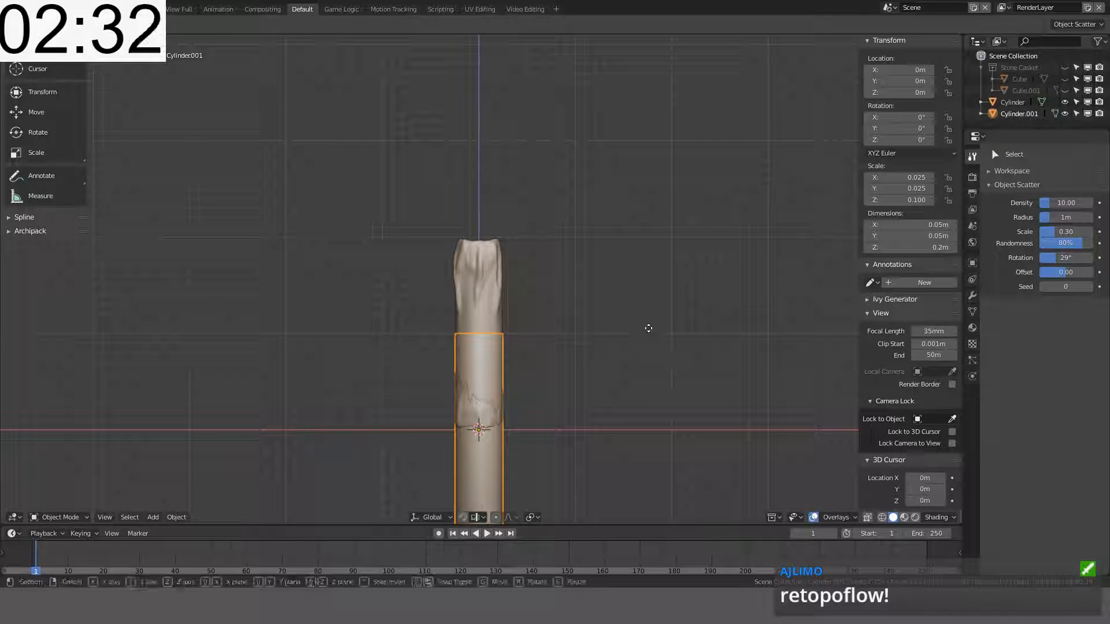
# Step: Move the new cylinder up 0.1 m along Z onto the sculpted candle
pyautogui.press('g')
pyautogui.press('z')
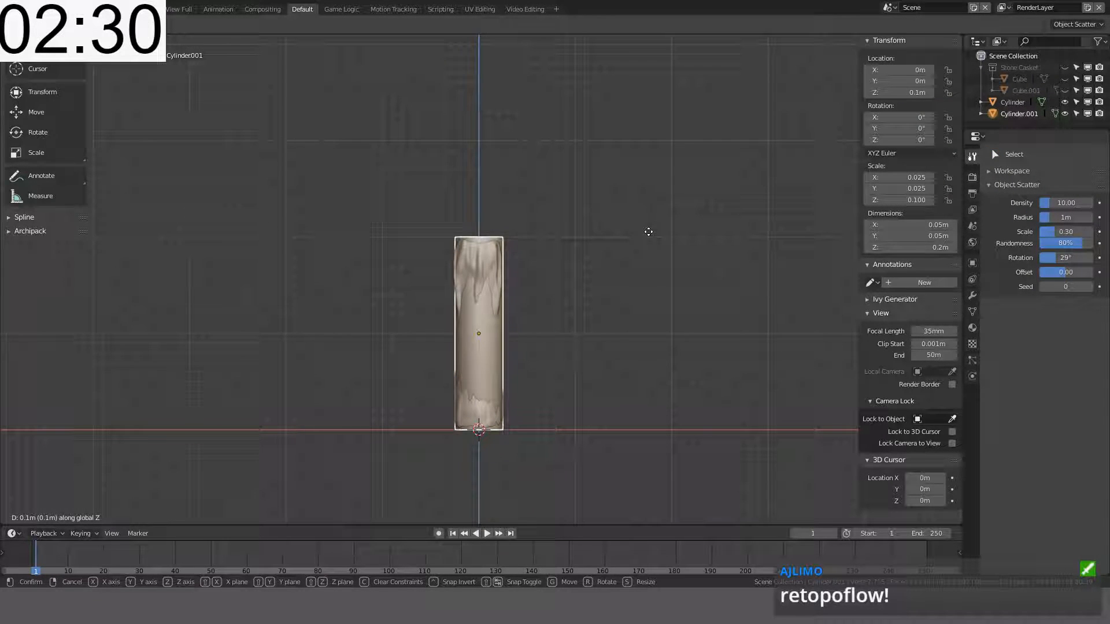
pyautogui.click(649, 231)
# Step: Lower the new cylinder's top edge loop slightly along Z, bringing its height to about 0.199 m
pyautogui.scroll(4, 607, 214)
pyautogui.press('Tab')
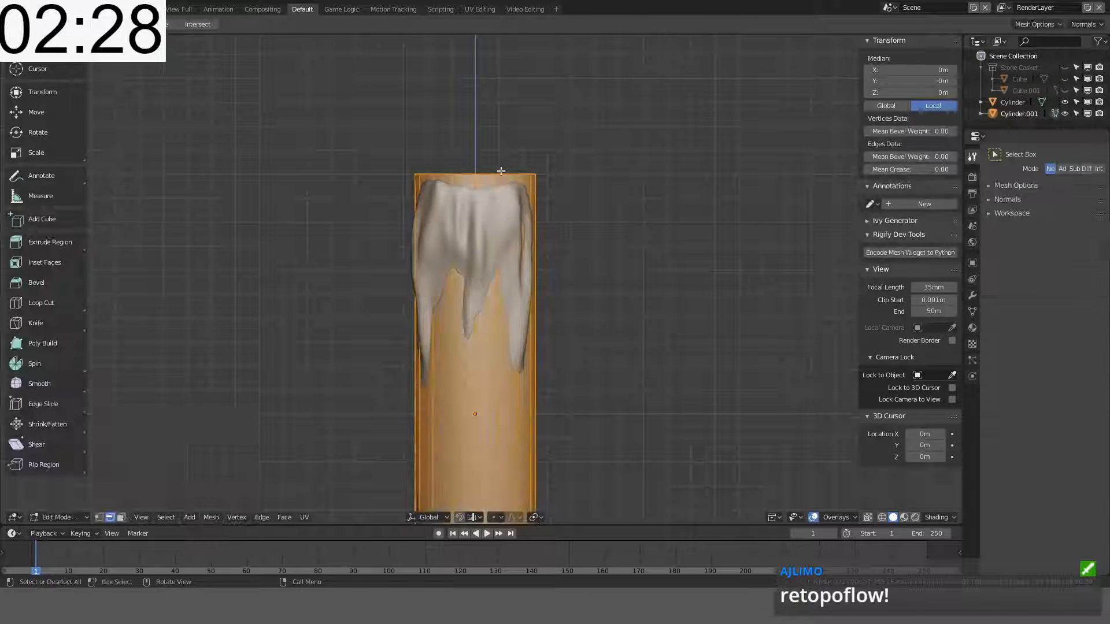
pyautogui.keyDown('alt'); pyautogui.click(501, 173); pyautogui.keyUp('alt')
pyautogui.press('g')
pyautogui.press('z')
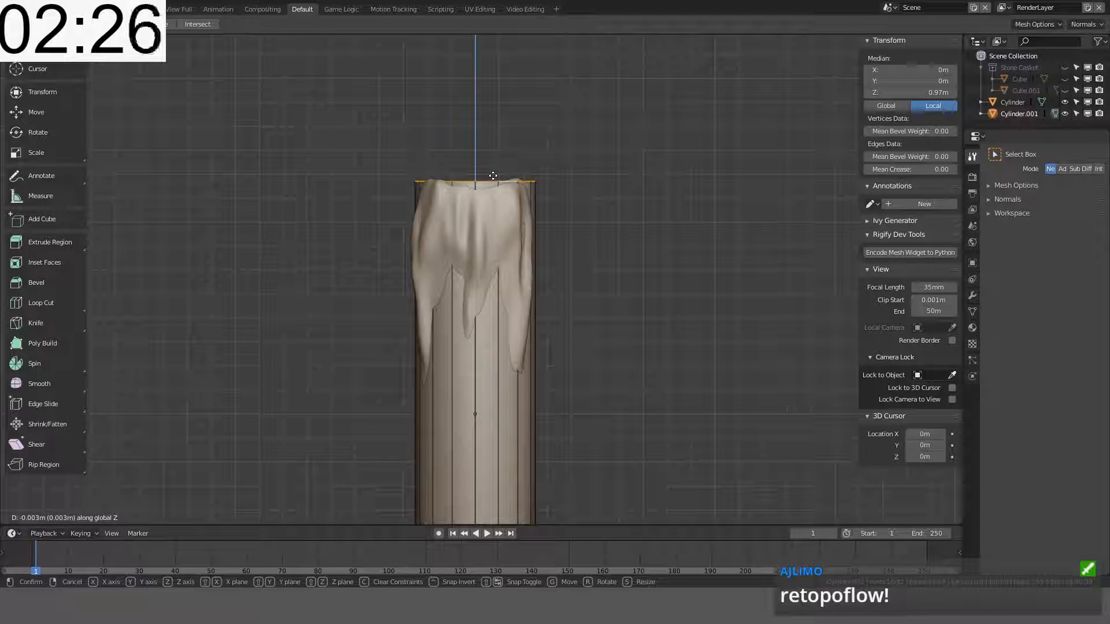
pyautogui.click(501, 171)
pyautogui.moveTo(501, 172); pyautogui.dragTo(651, 168, button='middle')
pyautogui.press('Tab')
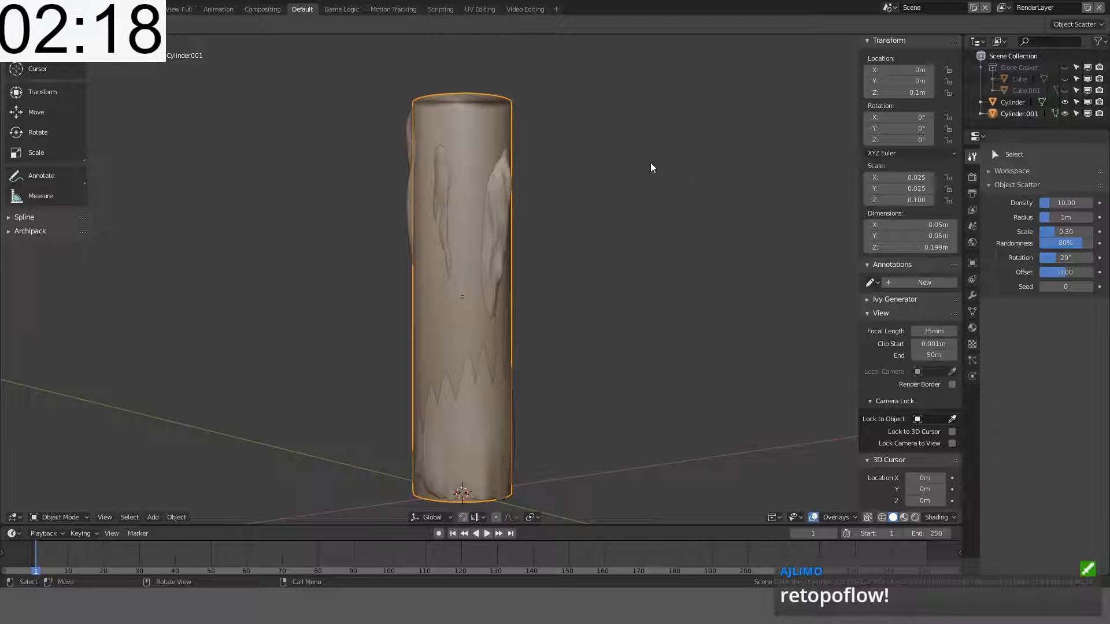
# Step: Scale the new cylinder to 0.9 in X and Y only, keeping its Z scale locked, then deselect it
pyautogui.press('s')
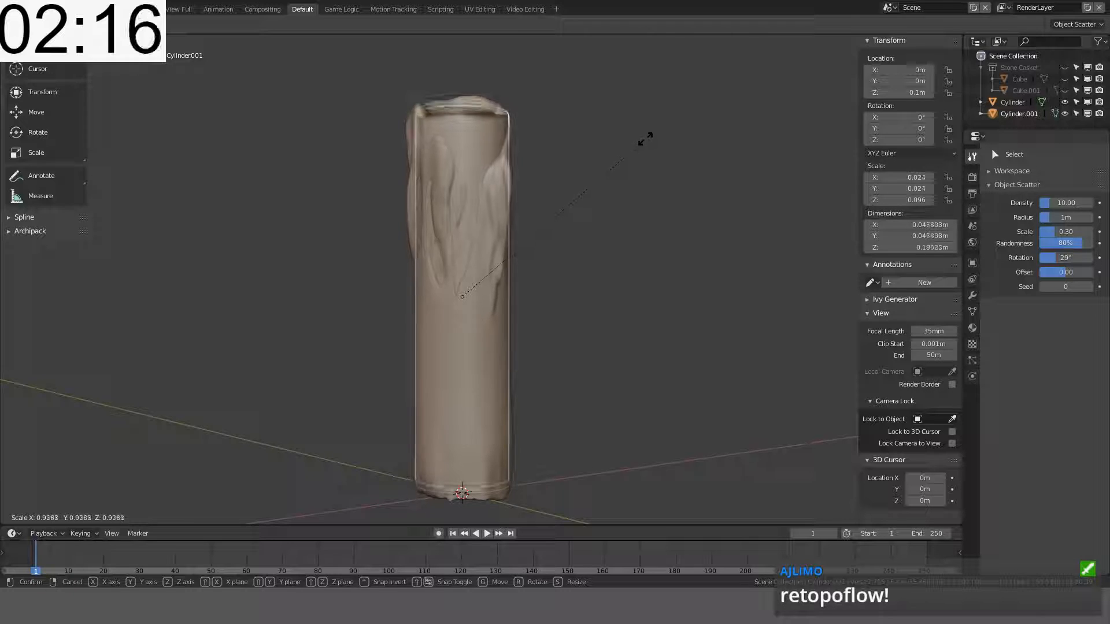
pyautogui.rightClick(629, 155)
pyautogui.moveTo(629, 155); pyautogui.dragTo(644, 183, button='middle')
pyautogui.press('KP_1')
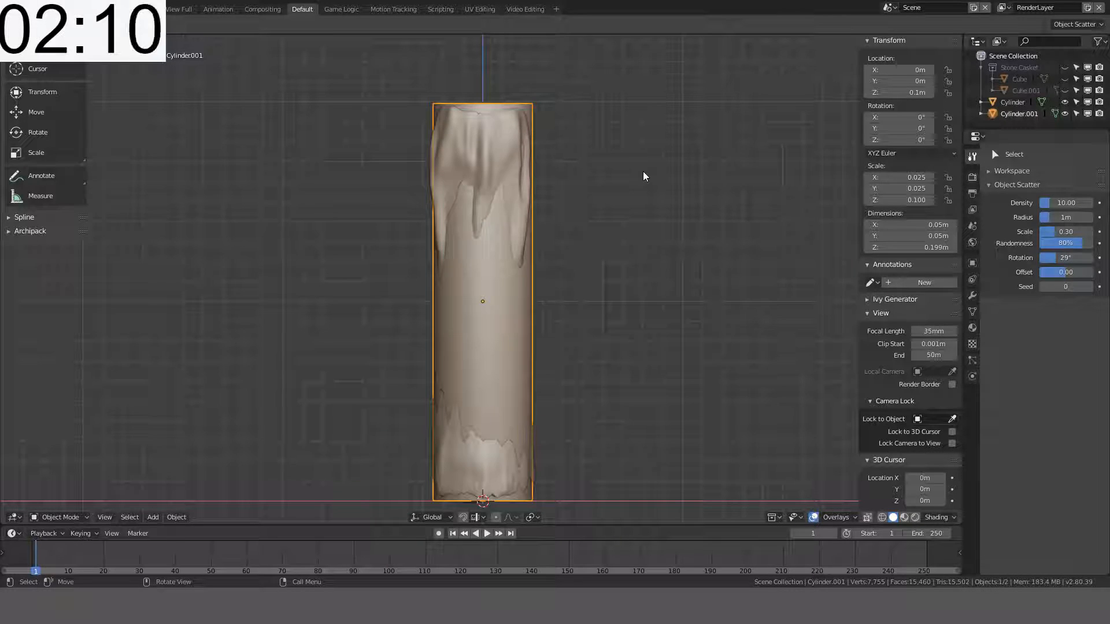
pyautogui.press('s')
pyautogui.hotkey('shift', 'z')
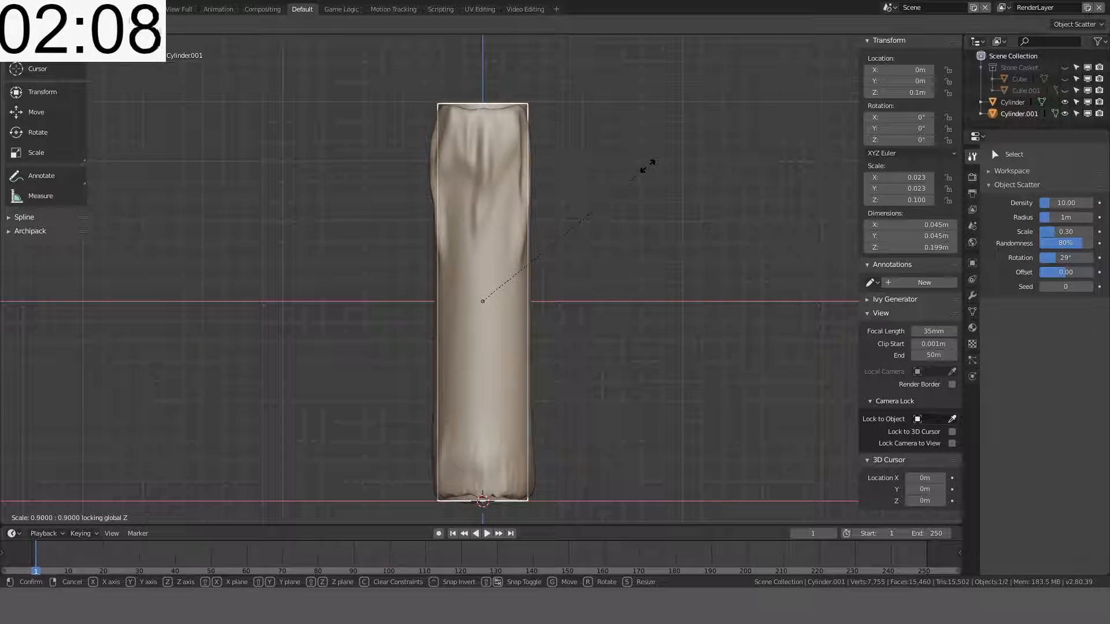
pyautogui.click(647, 167)
pyautogui.moveTo(647, 168); pyautogui.dragTo(422, 114, button='middle')
pyautogui.click(578, 127)
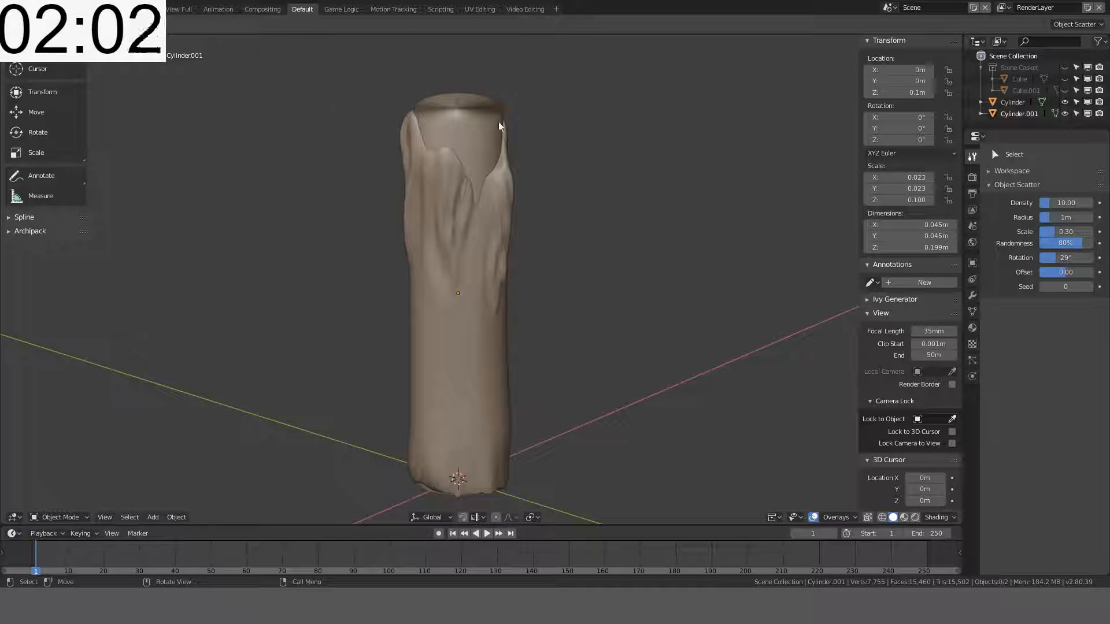
# Step: In Edit Mode, add one horizontal loop cut around the low-poly cylinder, slid to a factor of -0.57
pyautogui.moveTo(500, 126); pyautogui.dragTo(485, 200, button='middle')
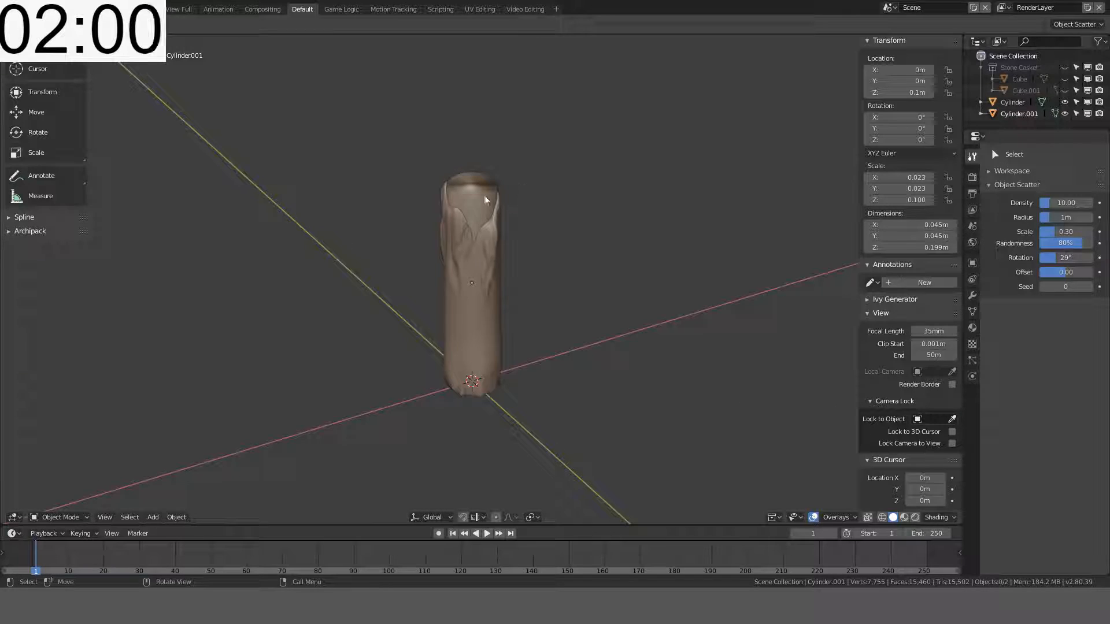
pyautogui.click(484, 199)
pyautogui.press('KP_1')
pyautogui.press('KP_Decimal')
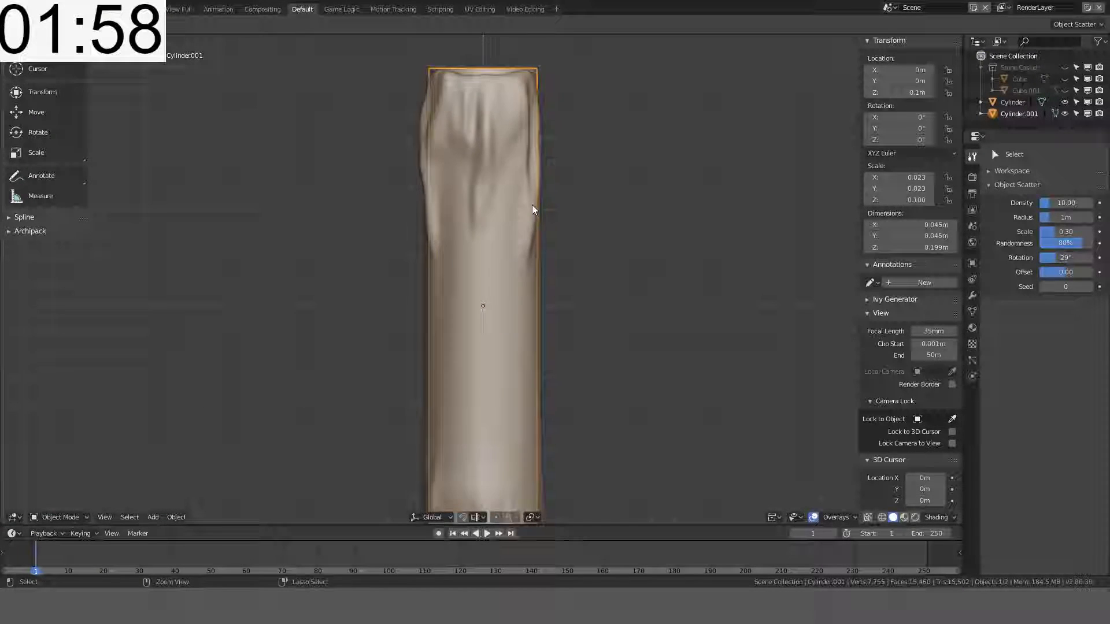
pyautogui.press('ctrl+KP_1')
pyautogui.keyDown('shift'); pyautogui.moveTo(464, 75); pyautogui.dragTo(453, 182, button='middle'); pyautogui.keyUp('shift')
pyautogui.scroll(4, 468, 163)
pyautogui.press('Tab')
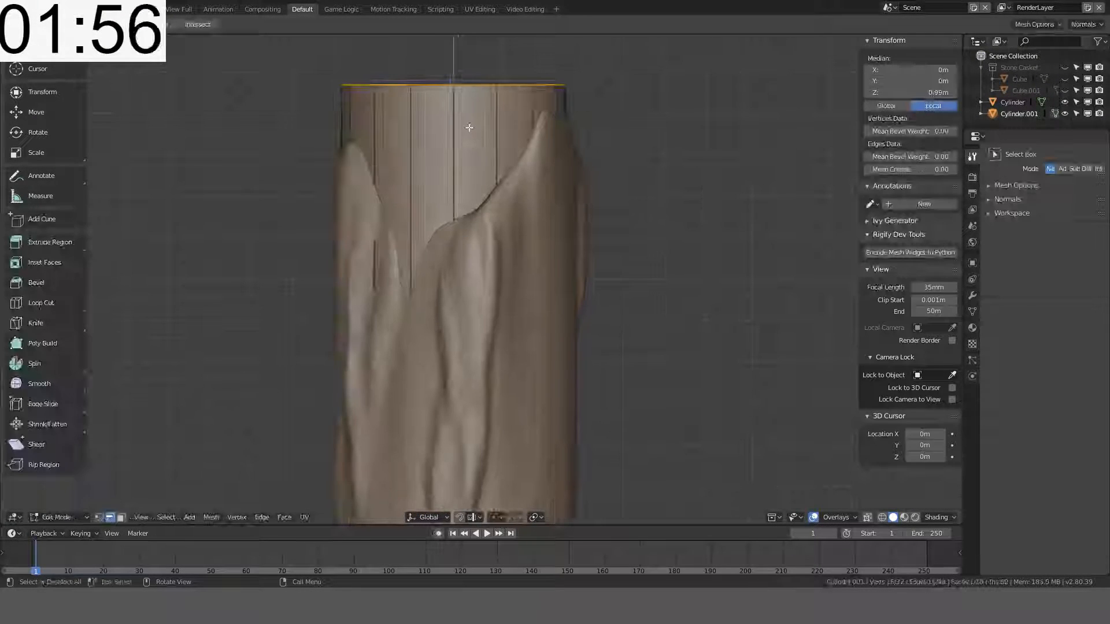
pyautogui.hotkey('alt', 'a')
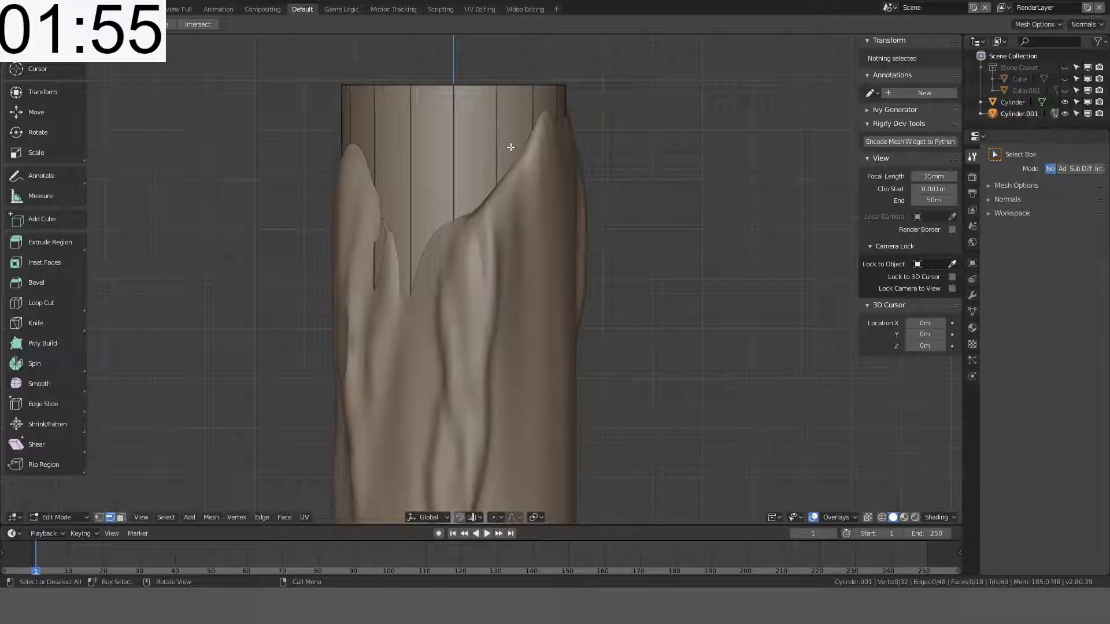
pyautogui.click(443, 216)
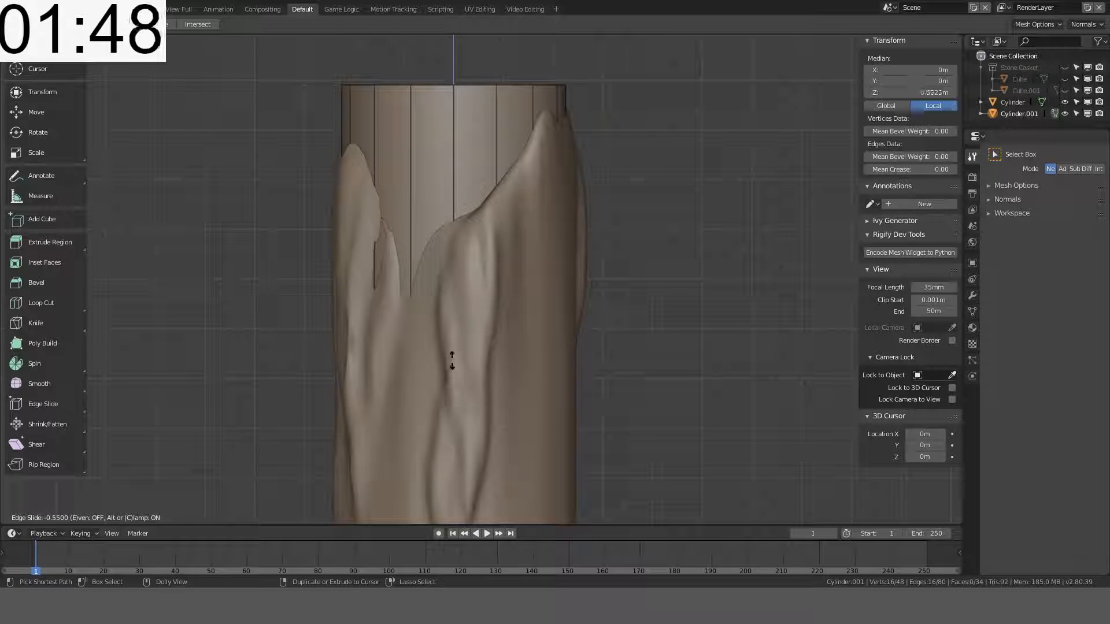
pyautogui.click(453, 412)
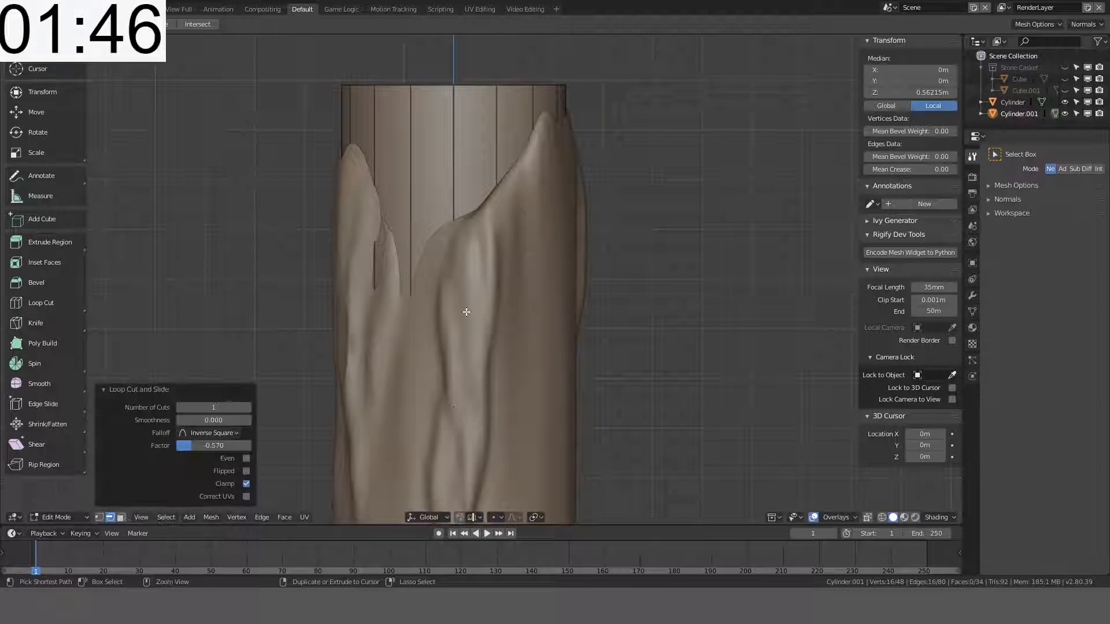
# Step: Switch to face selection and select the low-poly cylinder's top face
pyautogui.moveTo(466, 310); pyautogui.dragTo(488, 326, button='middle')
pyautogui.click(120, 519)
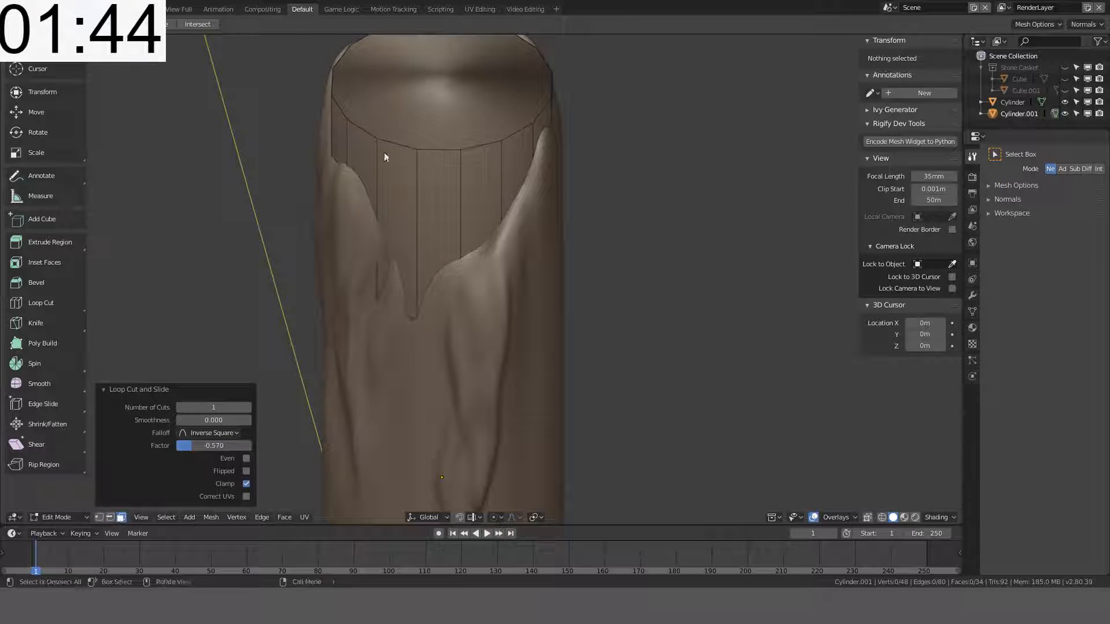
pyautogui.click(429, 122)
pyautogui.press('KP_1')
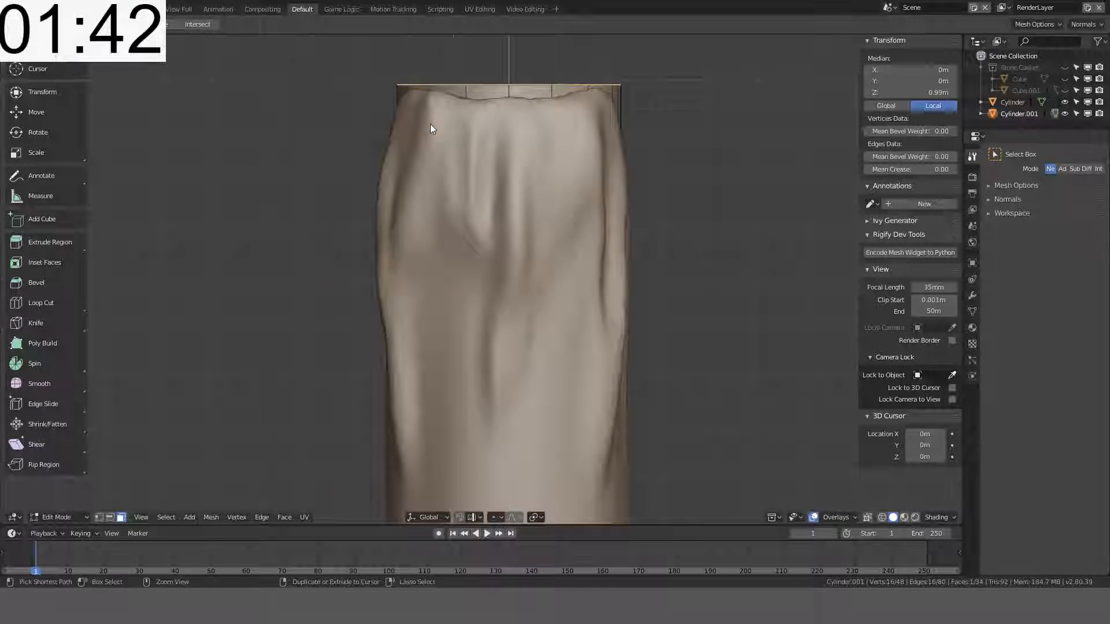
# Step: Try to scale the cylinder's top face to 0.7 and lower it along Z
pyautogui.press('ctrl+KP_1')
pyautogui.press('s')
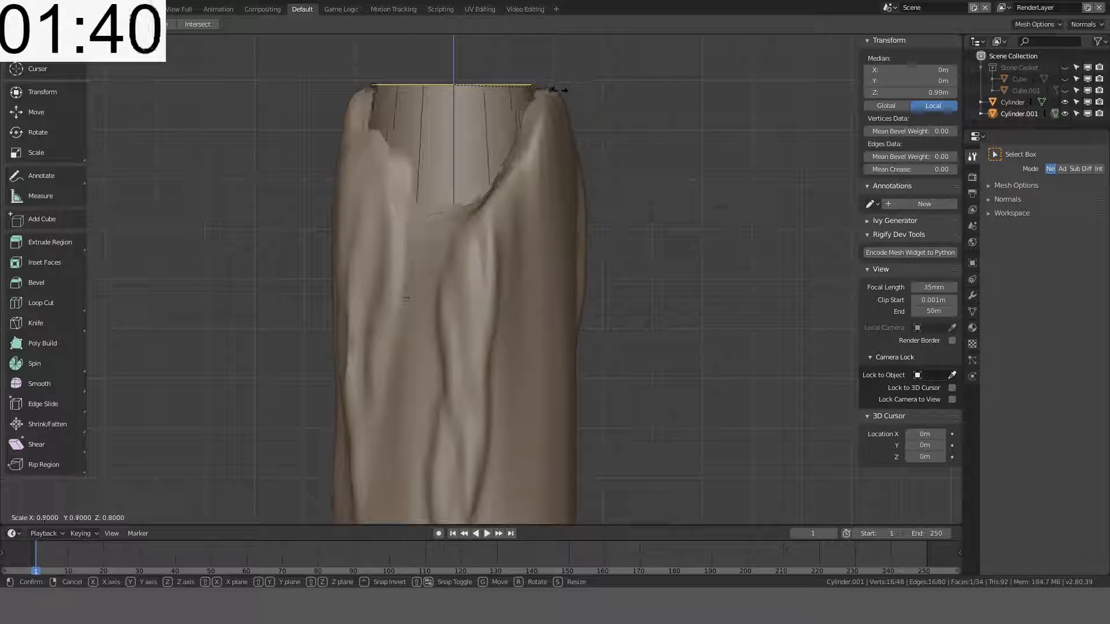
pyautogui.click(559, 90)
pyautogui.press('g')
pyautogui.press('z')
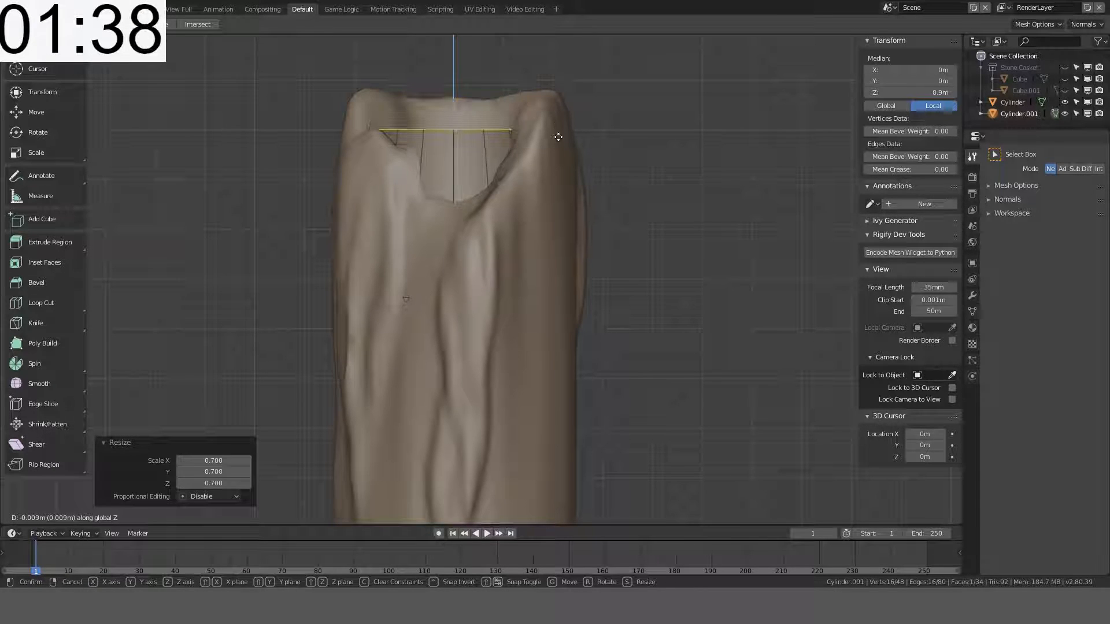
pyautogui.click(569, 92)
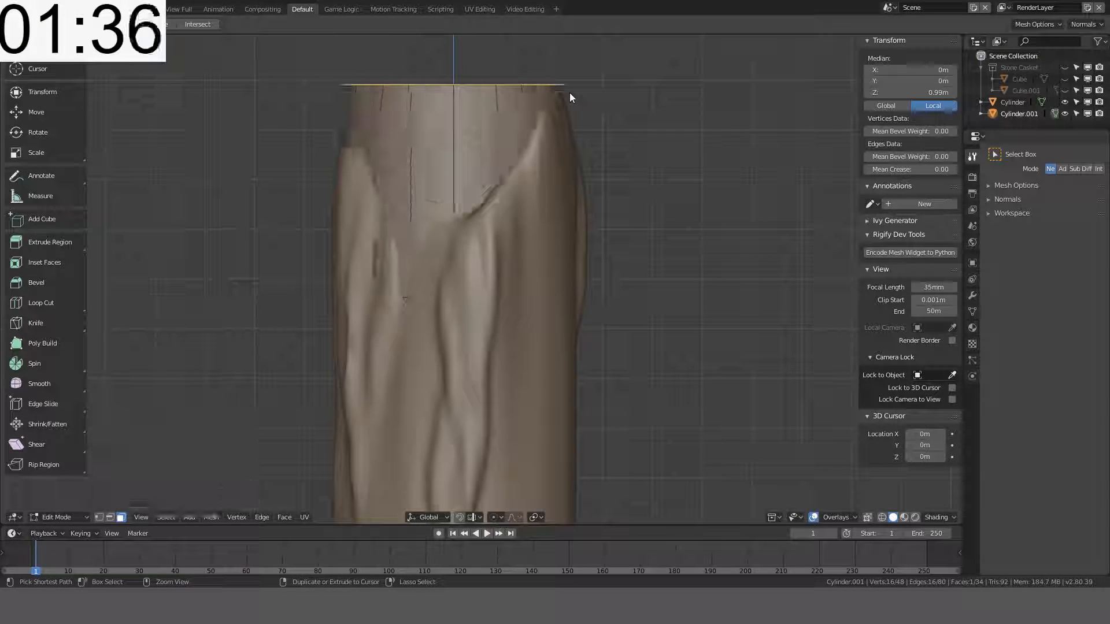
# Step: Inset the cylinder's top face with a thickness of 0.1 m
pyautogui.moveTo(571, 93); pyautogui.dragTo(635, 152, button='middle')
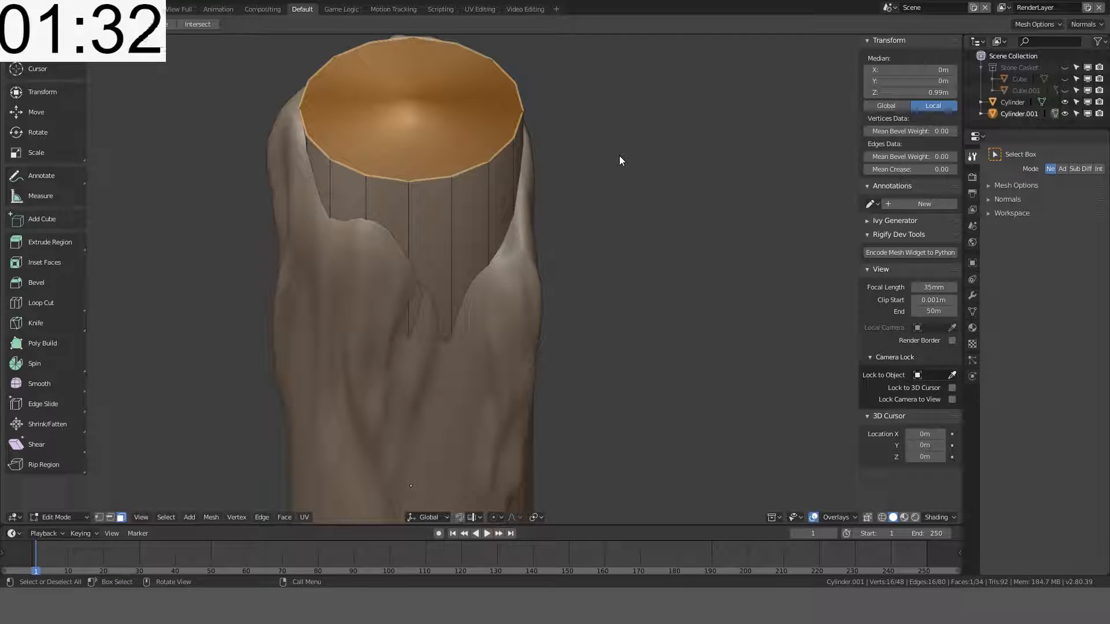
pyautogui.press('KP_1')
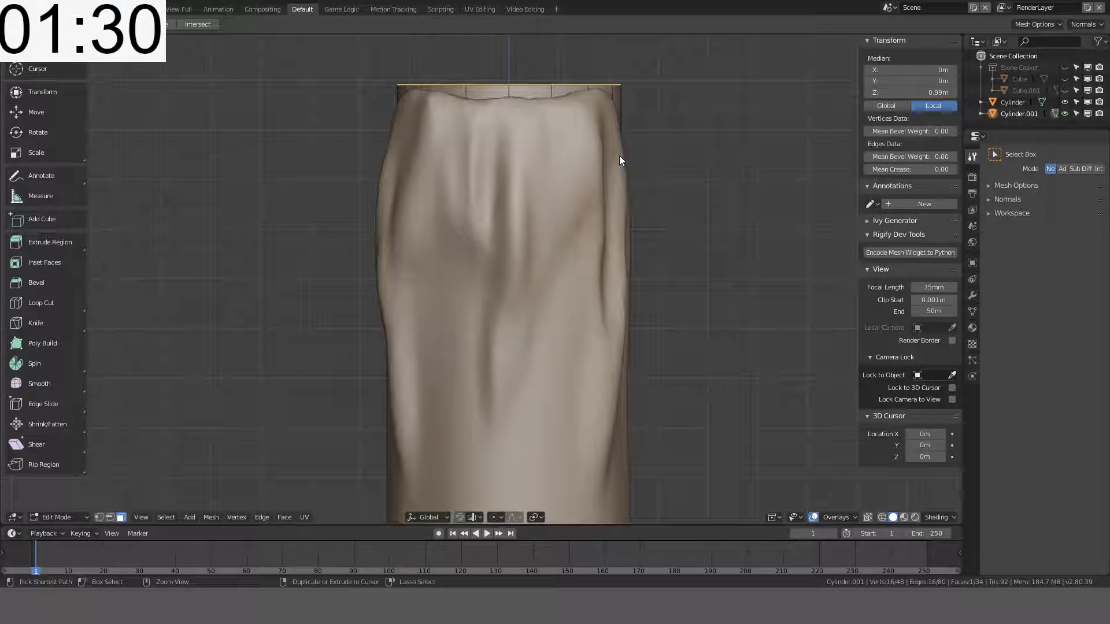
pyautogui.press('KP_5')
pyautogui.moveTo(619, 155)
pyautogui.mouseDown(button='middle')
pyautogui.moveTo(629, 210)
pyautogui.moveTo(629, 152)
pyautogui.mouseUp(button='middle')
pyautogui.press('i')
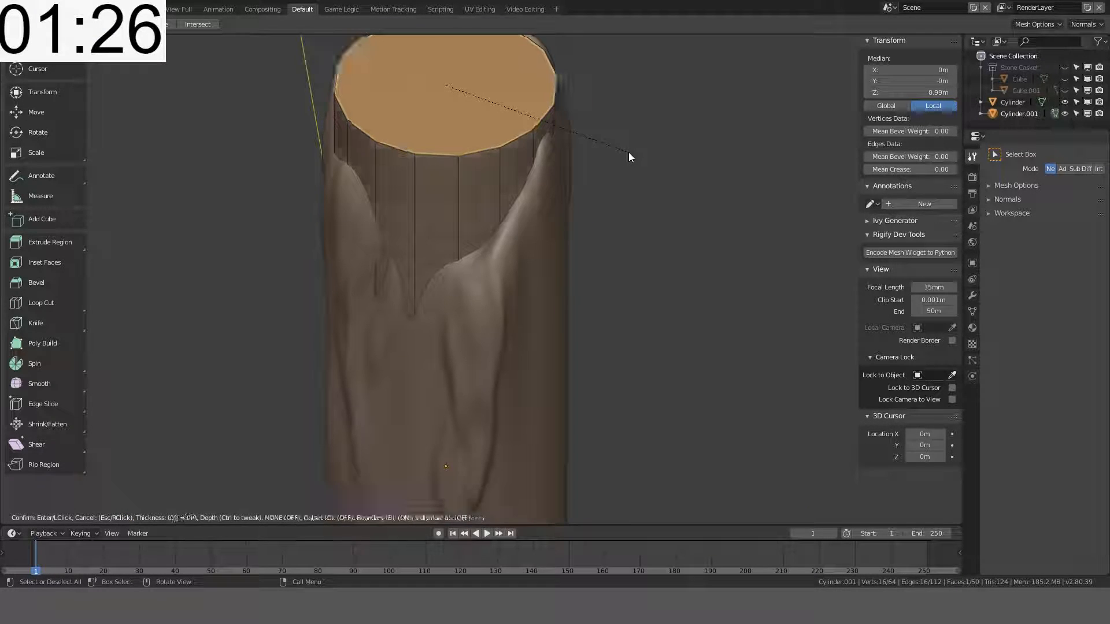
pyautogui.write('0.01')
pyautogui.press('BackSpace')
pyautogui.press('BackSpace')
pyautogui.write('1')
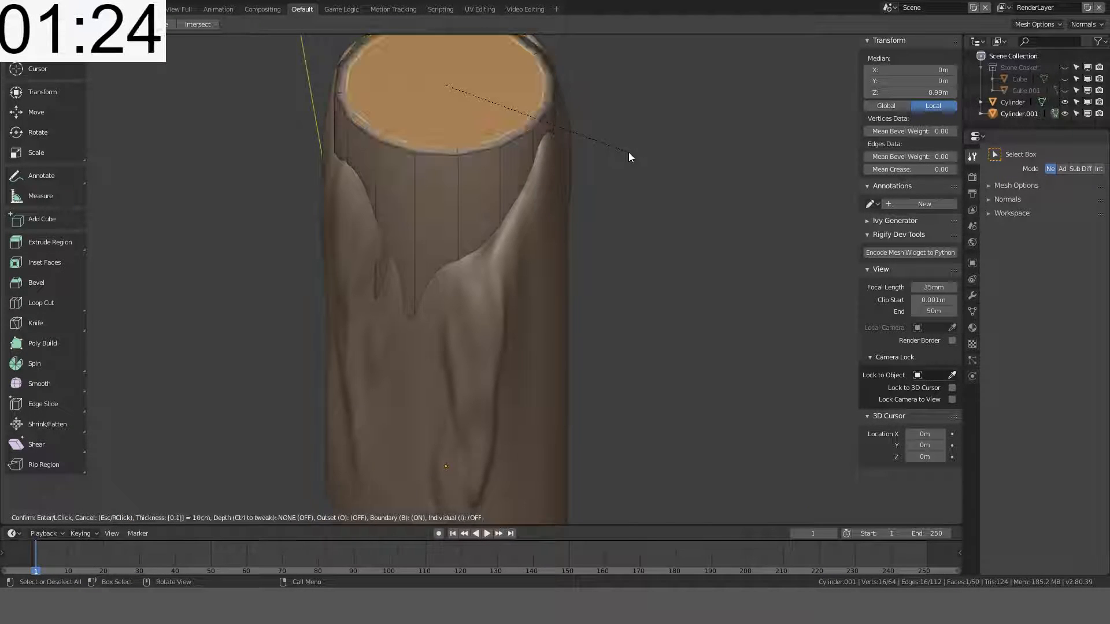
pyautogui.press('Return')
# Step: In wireframe shading, extrude the inset top face about 0.027 m down into the candle, then return to solid shading
pyautogui.press('KP_1')
pyautogui.press('z')
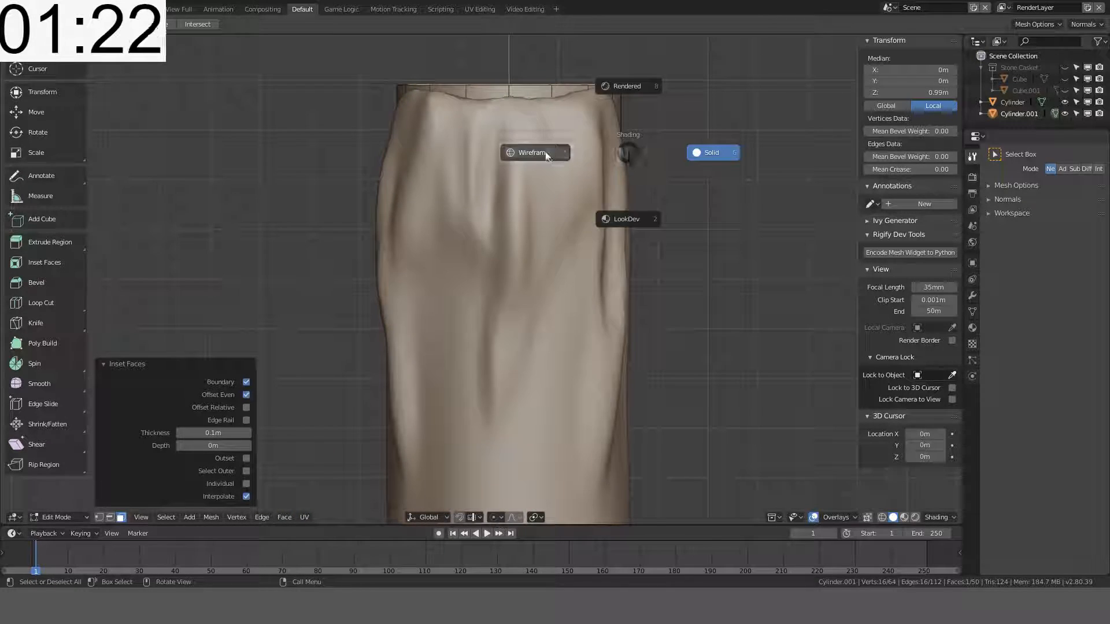
pyautogui.click(546, 153)
pyautogui.press('e')
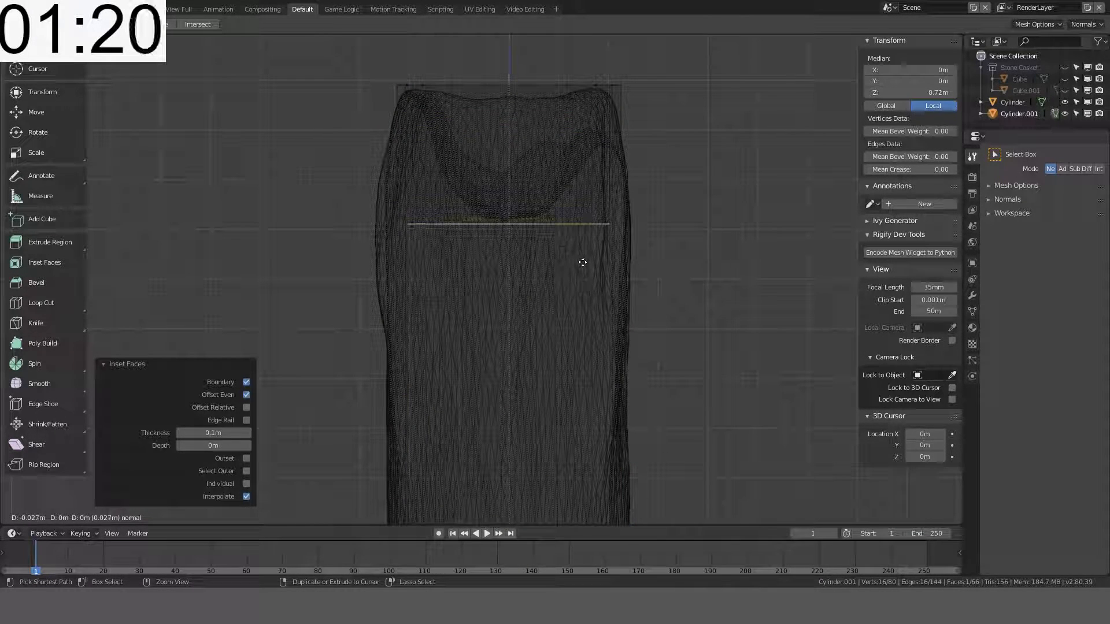
pyautogui.click(583, 260)
pyautogui.moveTo(583, 238)
pyautogui.mouseDown(button='middle')
pyautogui.moveTo(717, 268)
pyautogui.moveTo(703, 249)
pyautogui.moveTo(598, 322)
pyautogui.moveTo(630, 245)
pyautogui.moveTo(546, 136)
pyautogui.mouseUp(button='middle')
pyautogui.press('z')
pyautogui.click(700, 262)
# Step: Select the ring of rim faces and lower it about 0.005 m along Z
pyautogui.click(546, 138)
pyautogui.keyDown('alt'); pyautogui.click(541, 130); pyautogui.keyUp('alt')
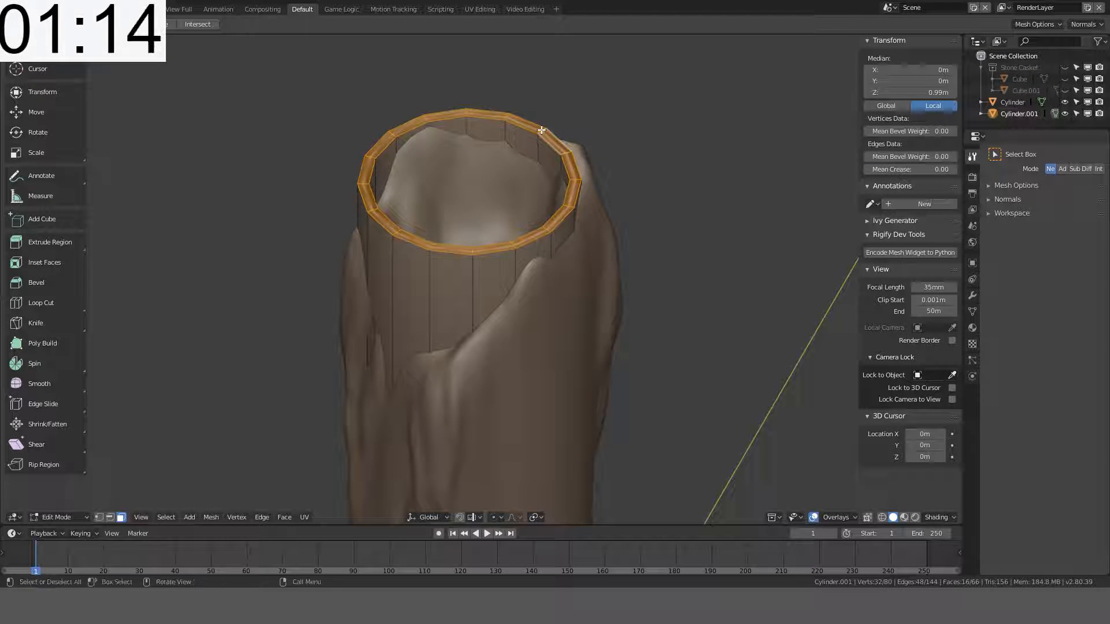
pyautogui.press('g')
pyautogui.press('z')
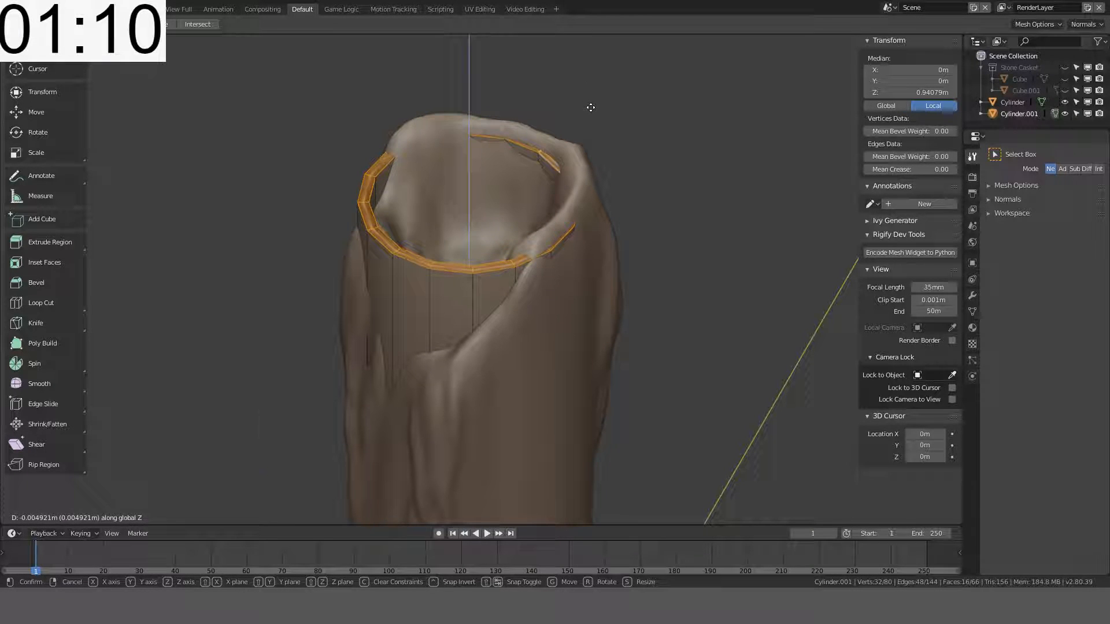
pyautogui.click(590, 107)
# Step: Lower rim faces along Z to follow the melted edge, dropping the one at the bottom of the notch by 0.022 m
pyautogui.moveTo(590, 107); pyautogui.dragTo(532, 208, button='middle')
pyautogui.click(518, 269)
pyautogui.press('g')
pyautogui.press('z')
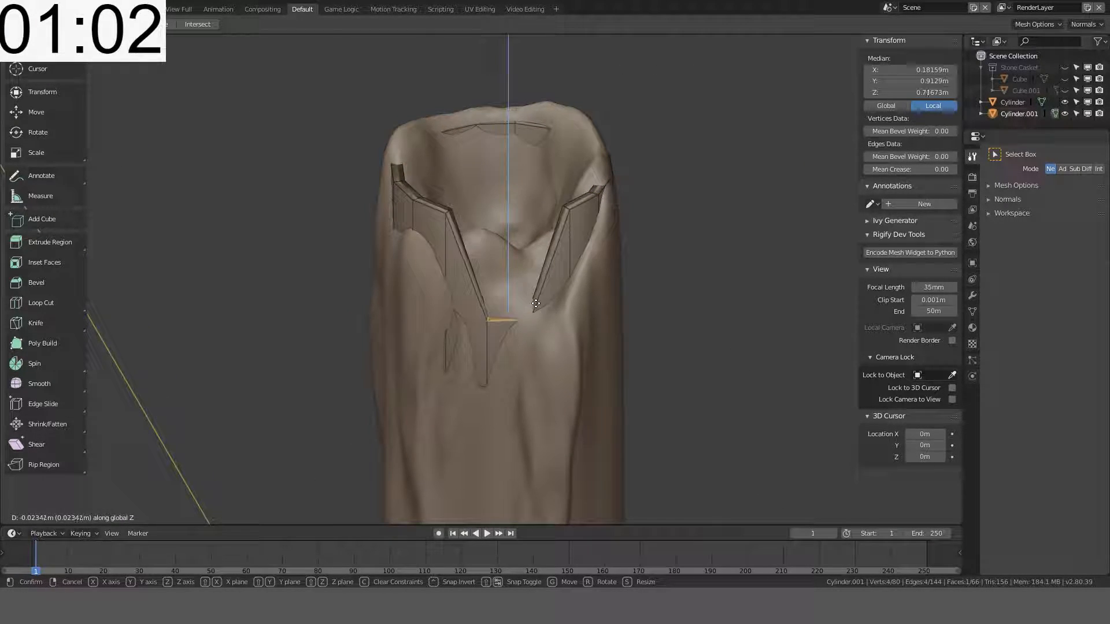
pyautogui.click(536, 300)
# Step: Lower the rim face on the notch's upper right side by 0.00358 m along Z
pyautogui.moveTo(575, 240); pyautogui.dragTo(577, 259, button='middle')
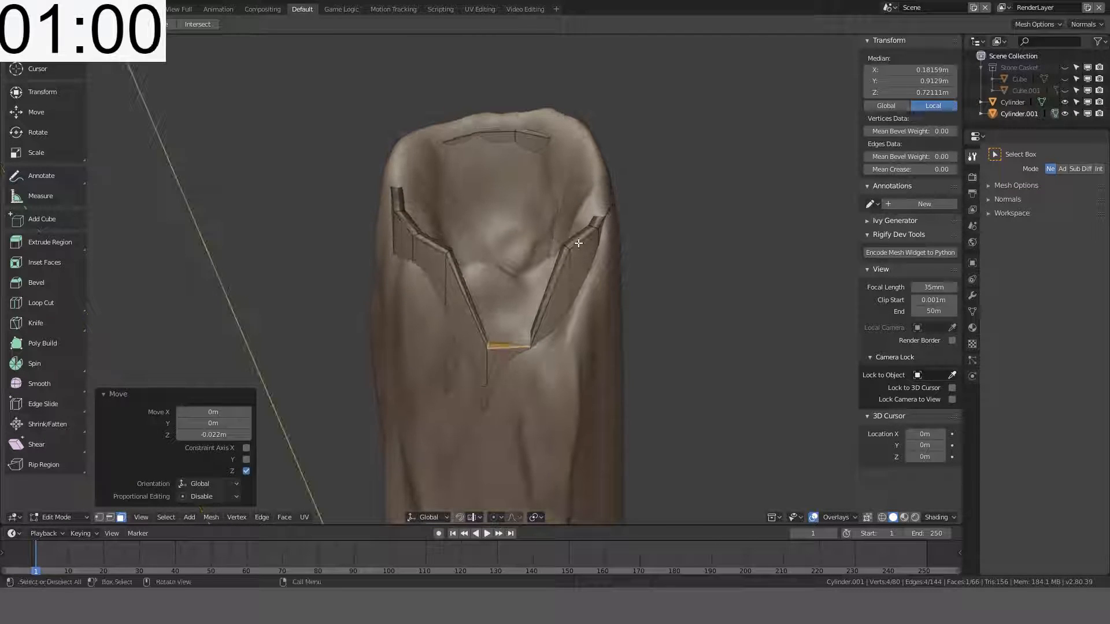
pyautogui.click(580, 240)
pyautogui.press('g')
pyautogui.press('z')
pyautogui.click(574, 255)
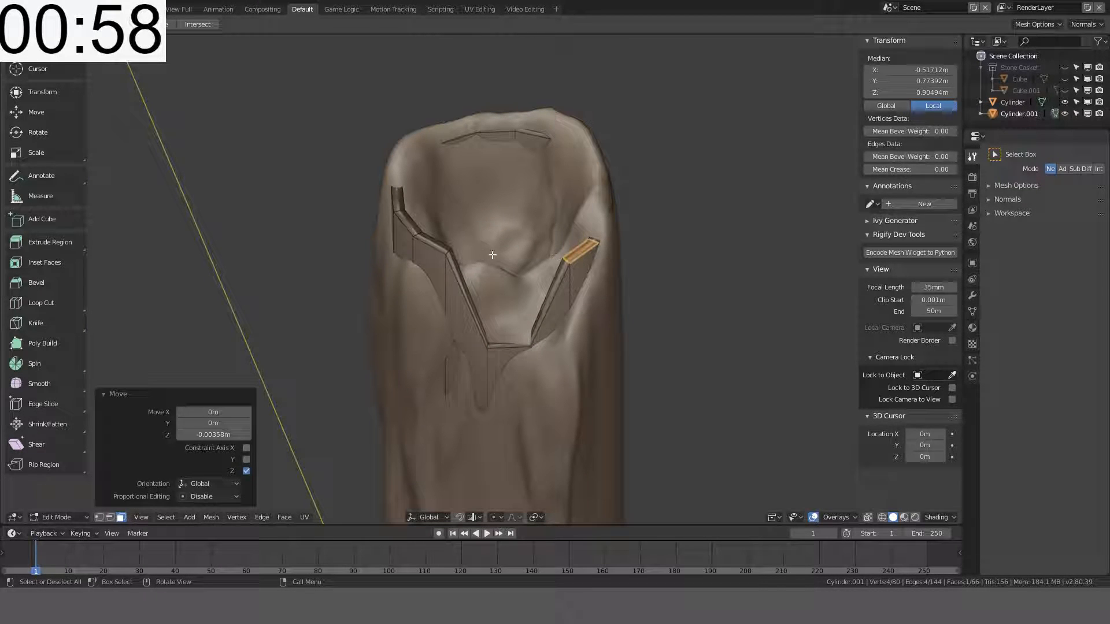
# Step: In Object Mode, add a Shrinkwrap modifier to the low-poly cylinder with the sculpted candle as its target, and apply it
pyautogui.press('Tab')
pyautogui.press('Tab')
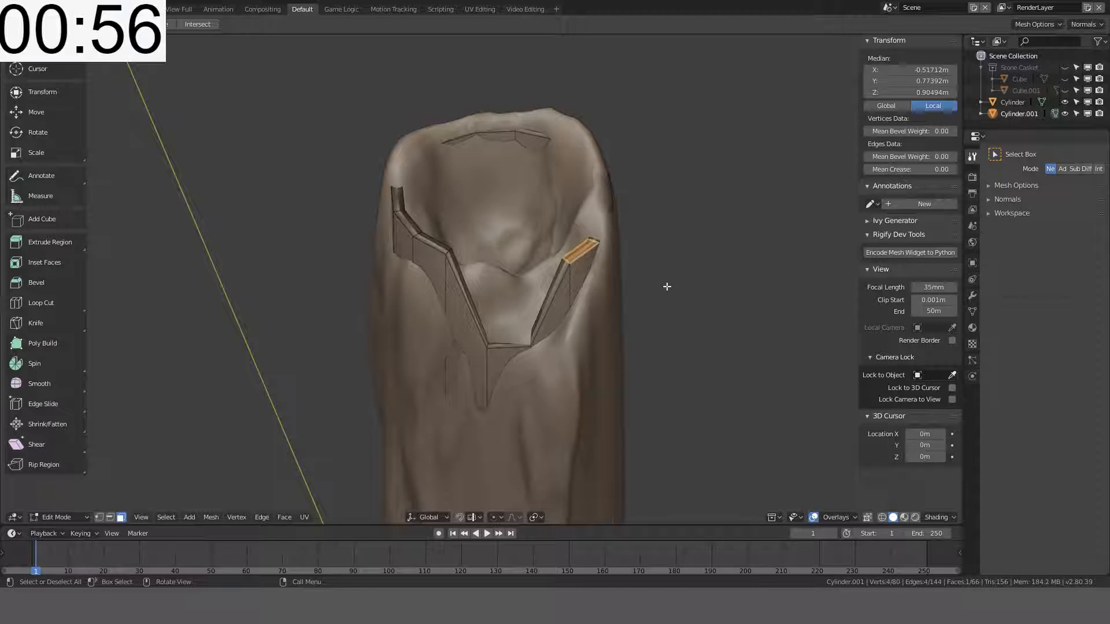
pyautogui.press('Tab')
pyautogui.click(972, 297)
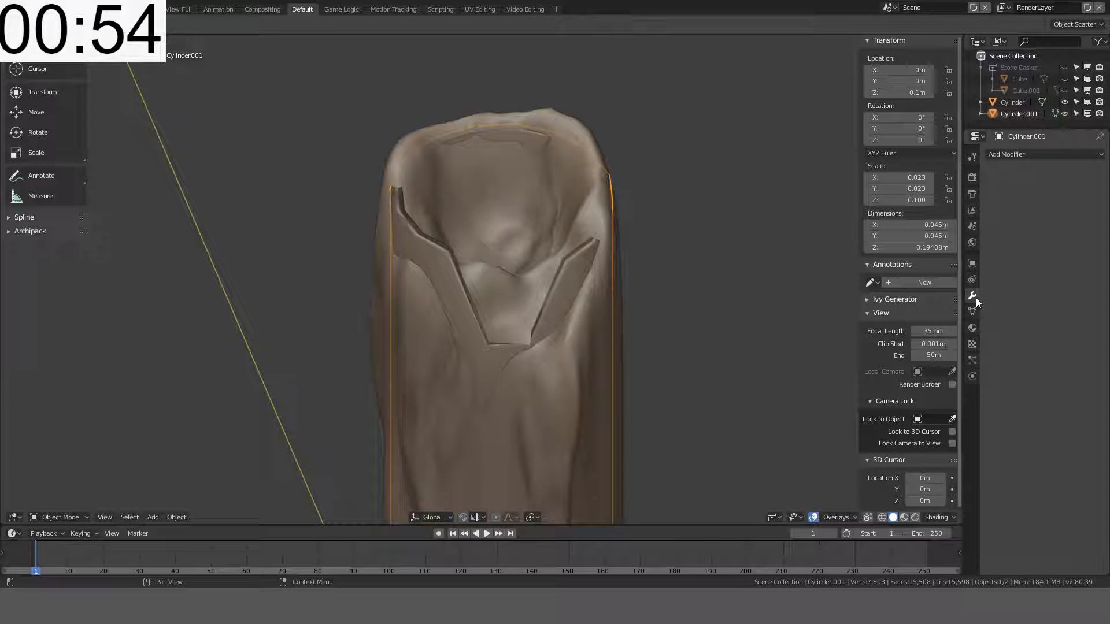
pyautogui.click(1035, 154)
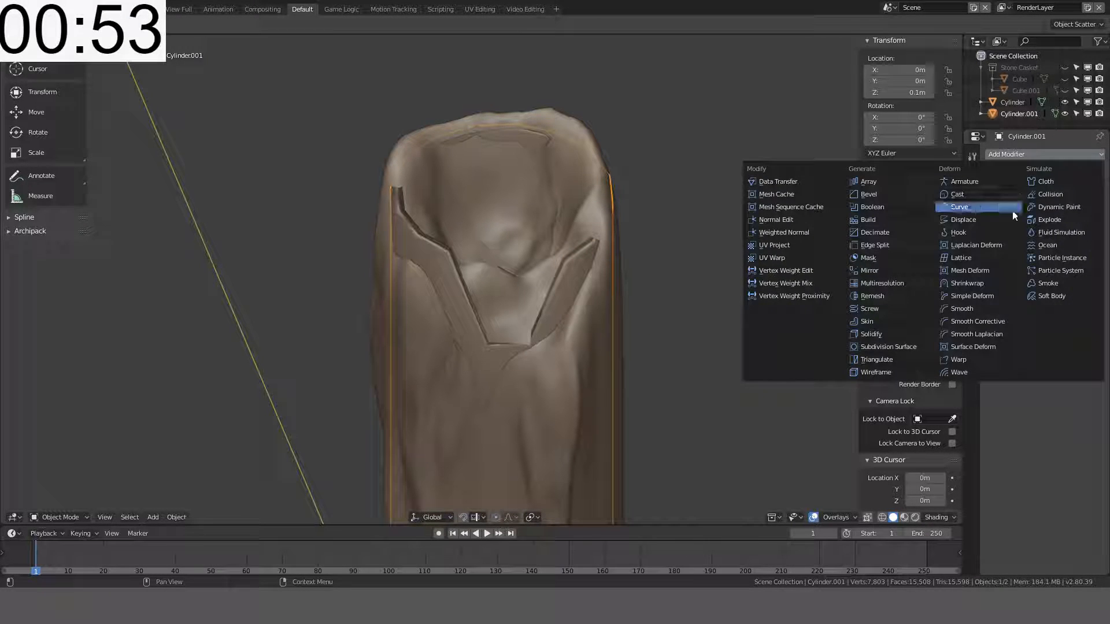
pyautogui.click(978, 284)
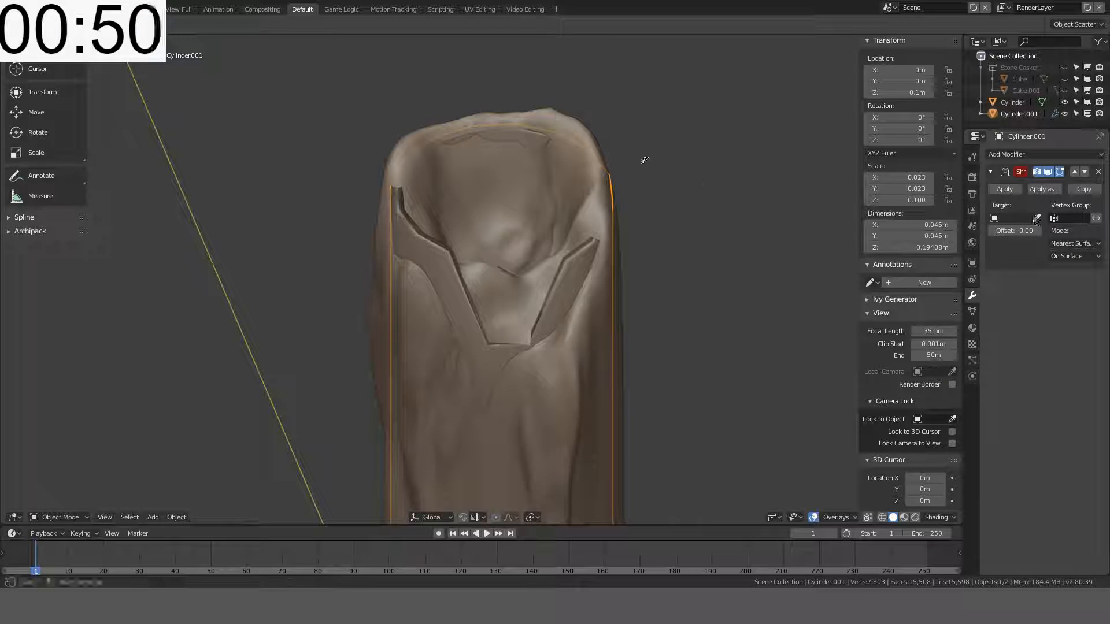
pyautogui.click(593, 119)
pyautogui.scroll(-5, 605, 133)
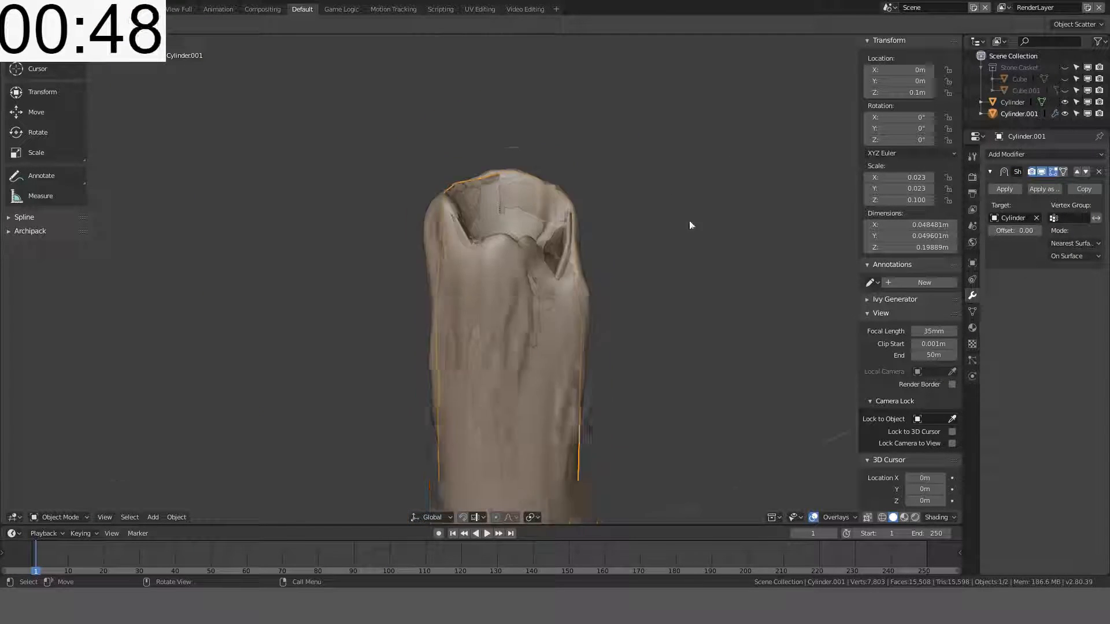
pyautogui.moveTo(668, 175); pyautogui.dragTo(660, 113, button='middle')
pyautogui.click(1013, 192)
pyautogui.moveTo(844, 233); pyautogui.dragTo(688, 301, button='middle')
# Step: Move the sculpted candle 0.08 m along X, beside the low-poly cylinder
pyautogui.click(524, 203)
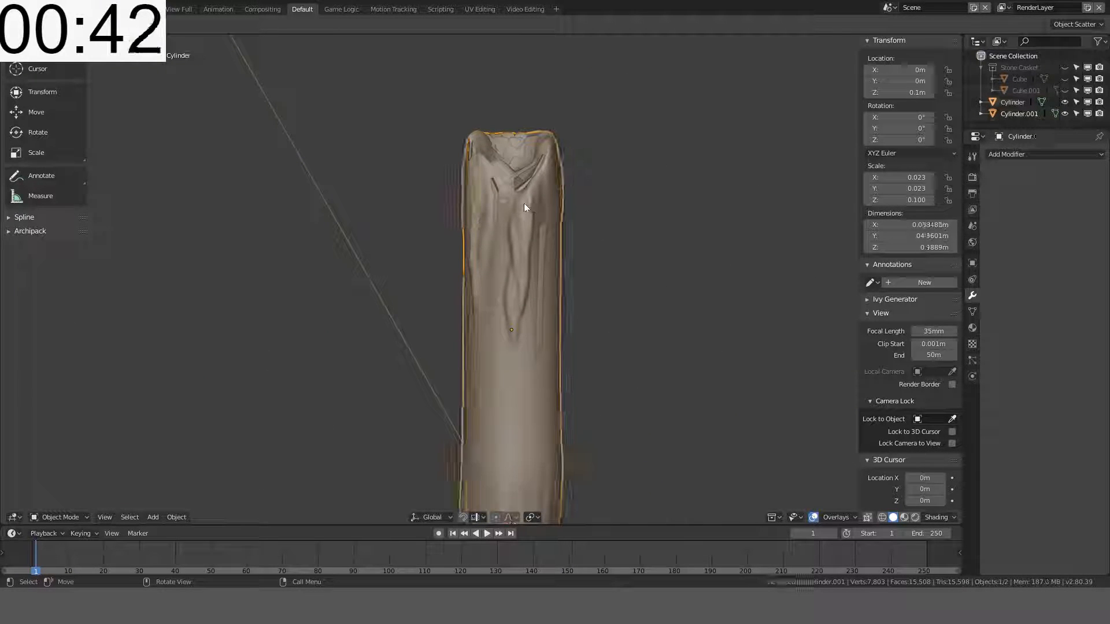
pyautogui.press('KP_1')
pyautogui.press('g')
pyautogui.press('x')
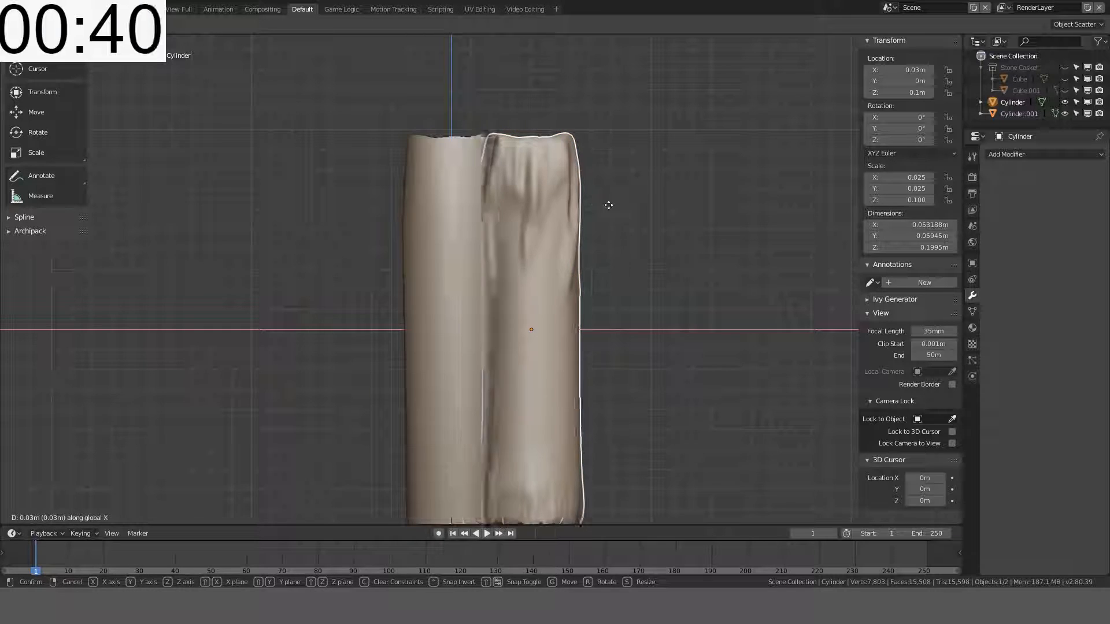
pyautogui.click(674, 208)
# Step: In Edit Mode on the low-poly cylinder, scale the face at the bottom of the cavity by 0.8
pyautogui.moveTo(502, 144); pyautogui.dragTo(553, 61, button='middle')
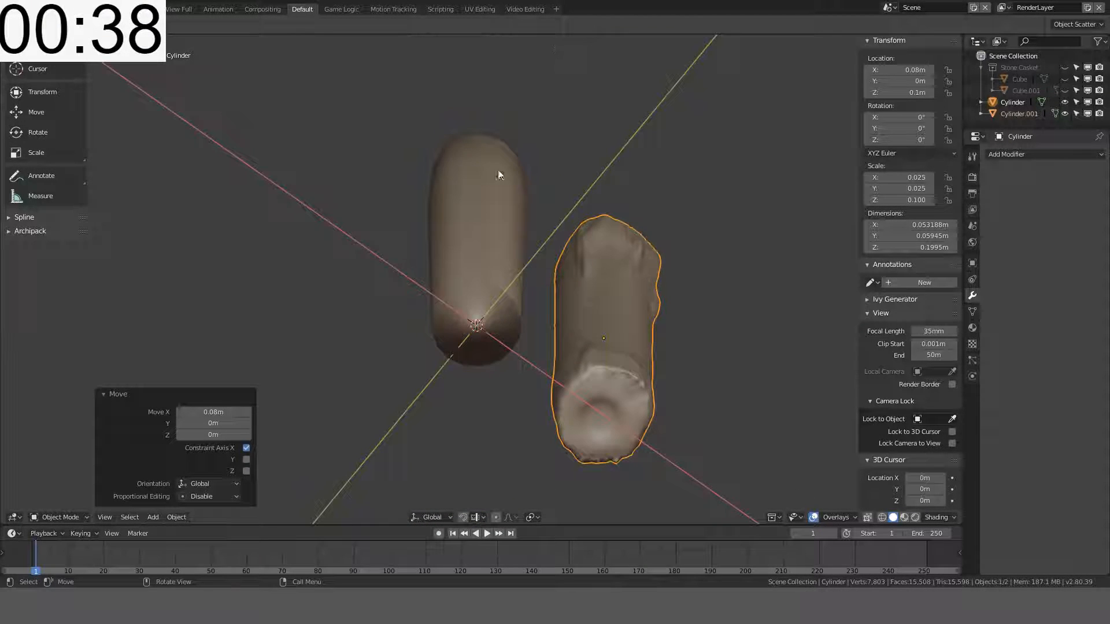
pyautogui.click(498, 172)
pyautogui.moveTo(508, 229); pyautogui.dragTo(560, 325, button='middle')
pyautogui.press('Tab')
pyautogui.moveTo(593, 390); pyautogui.dragTo(671, 248, button='middle')
pyautogui.click(614, 333)
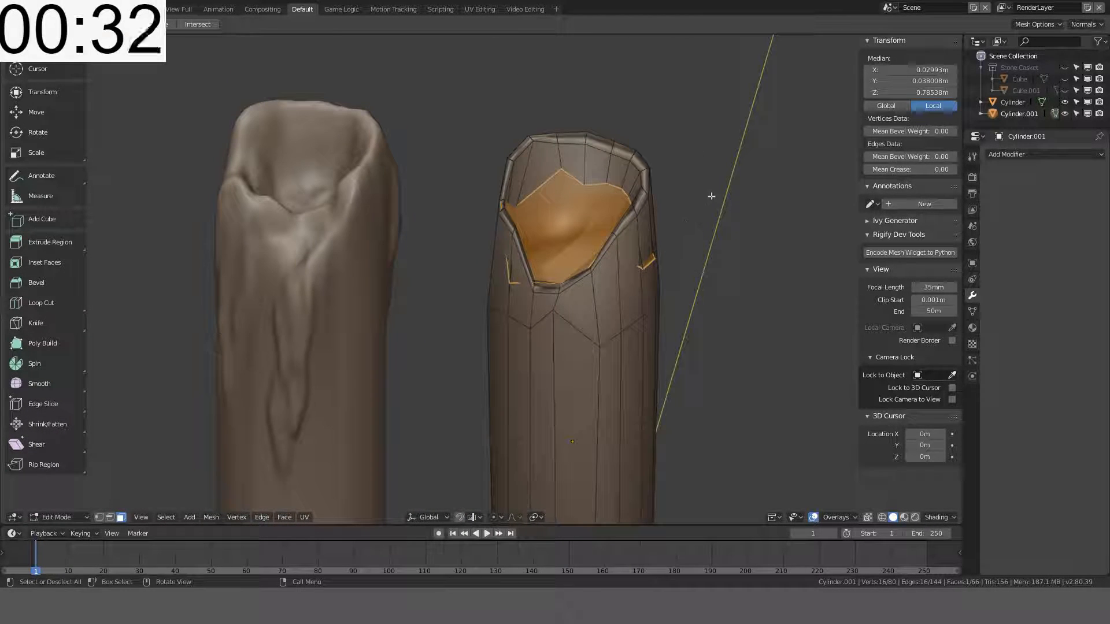
pyautogui.press('s')
pyautogui.click(685, 198)
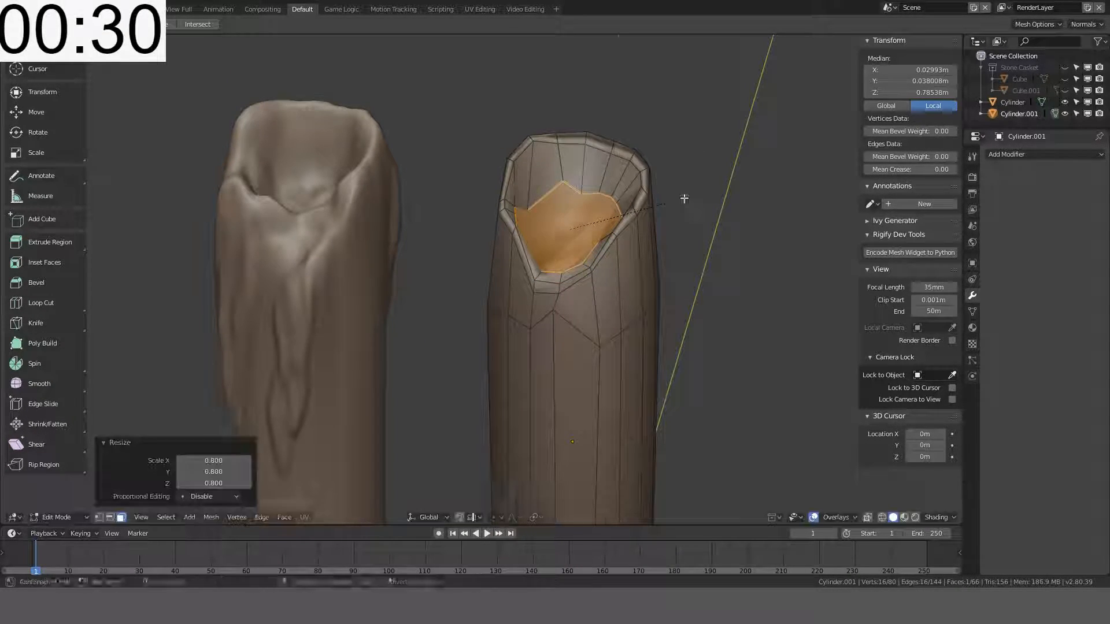
# Step: Triangulate the cavity's bottom face and convert the resulting triangles back to quads
pyautogui.moveTo(684, 198); pyautogui.dragTo(545, 315, button='middle')
pyautogui.press('Tab')
pyautogui.press('Tab')
pyautogui.scroll(3, 545, 315)
pyautogui.moveTo(350, 387); pyautogui.dragTo(531, 304, button='middle')
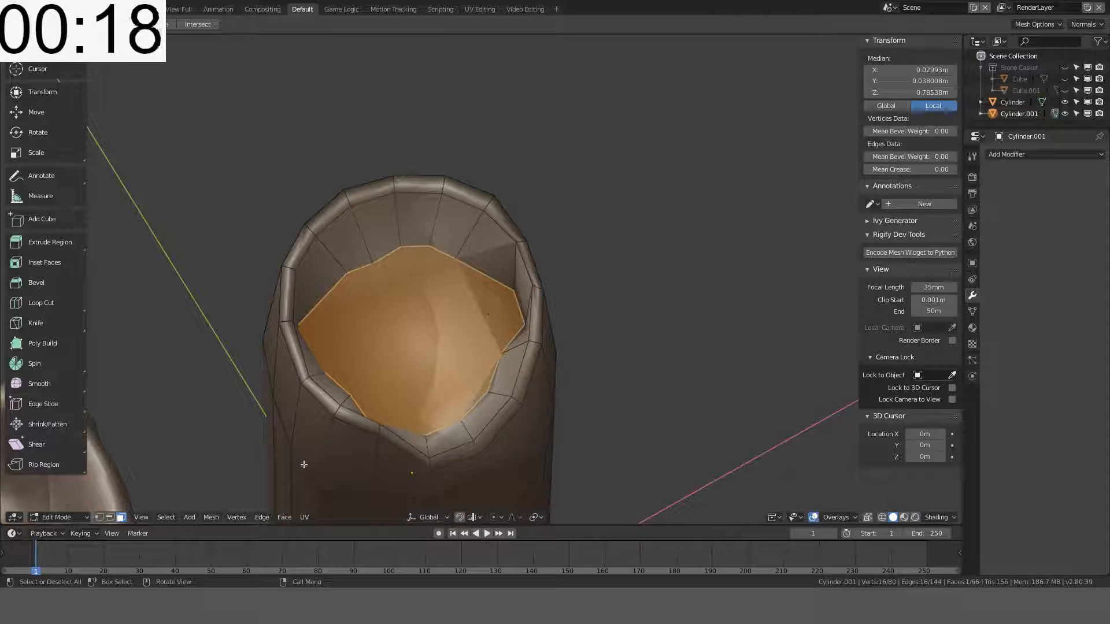
pyautogui.hotkey('ctrl', 't')
pyautogui.hotkey('alt', 'j')
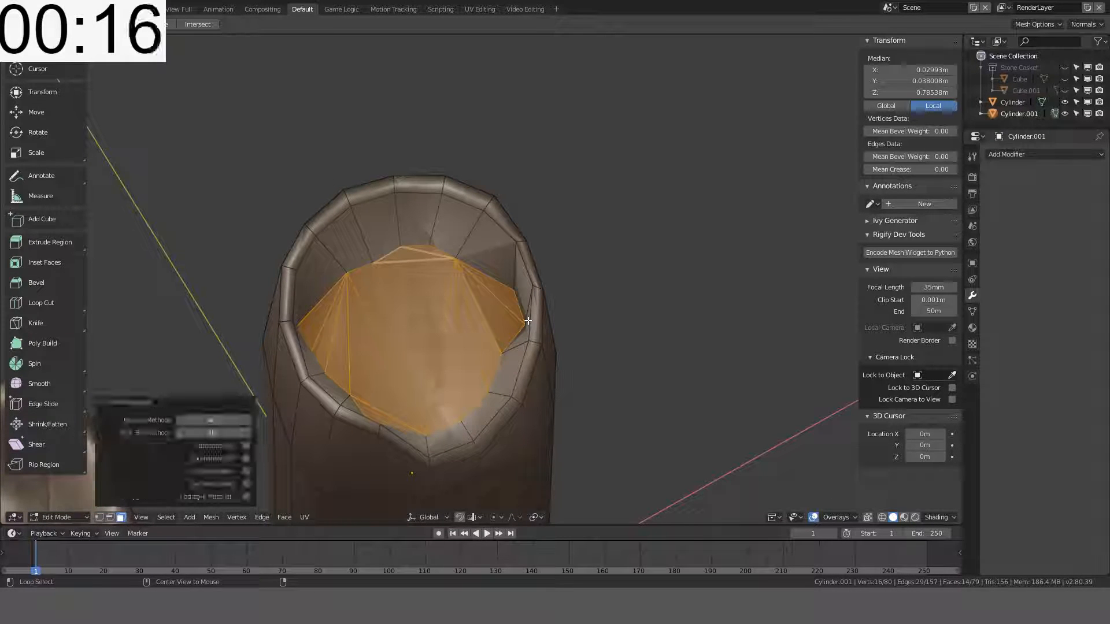
pyautogui.press('Tab')
pyautogui.moveTo(529, 321); pyautogui.dragTo(494, 299, button='middle')
pyautogui.press('Tab')
pyautogui.scroll(3, 507, 272)
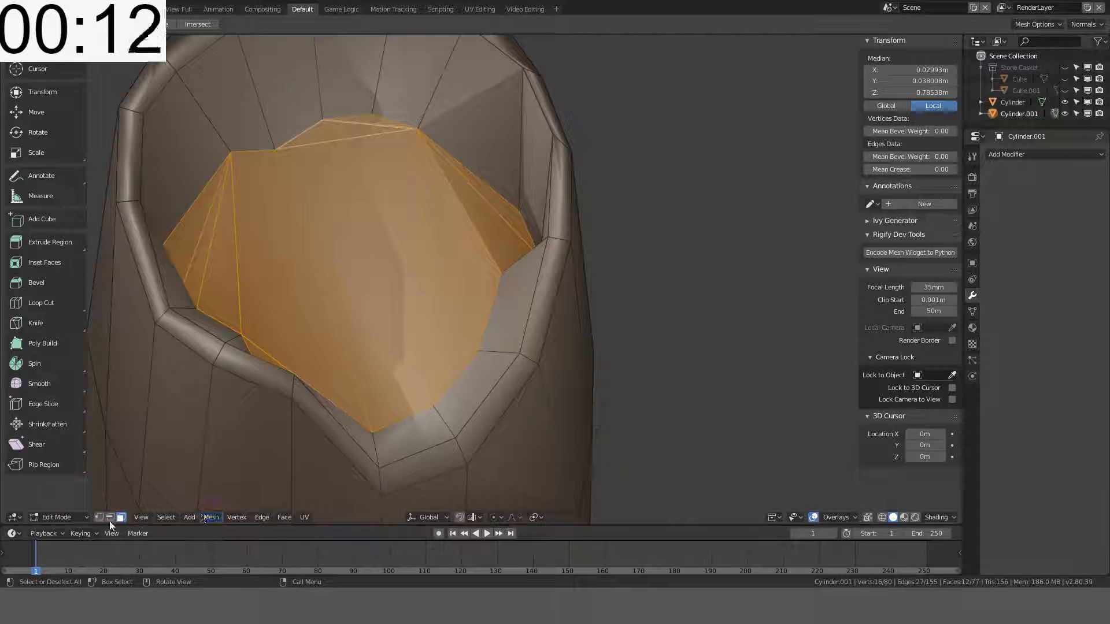
# Step: With vertex selection, select the two hidden cavity vertices behind the folded inner wall, using wireframe shading to reach them
pyautogui.moveTo(395, 343); pyautogui.dragTo(631, 373, button='middle')
pyautogui.hotkey('alt', 'a')
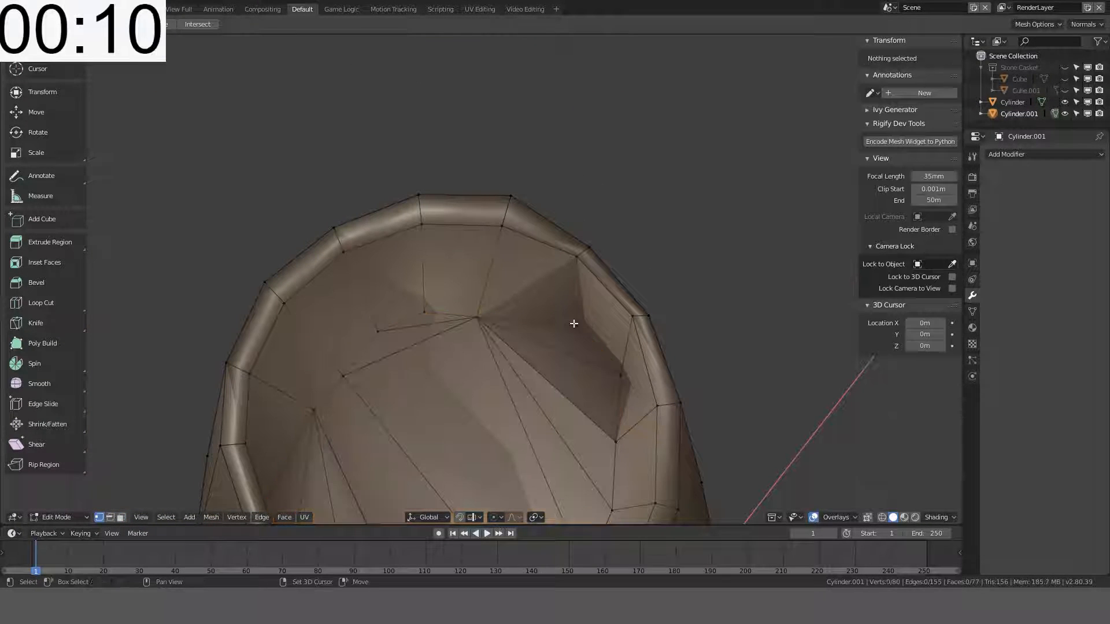
pyautogui.press('z')
pyautogui.click(568, 329)
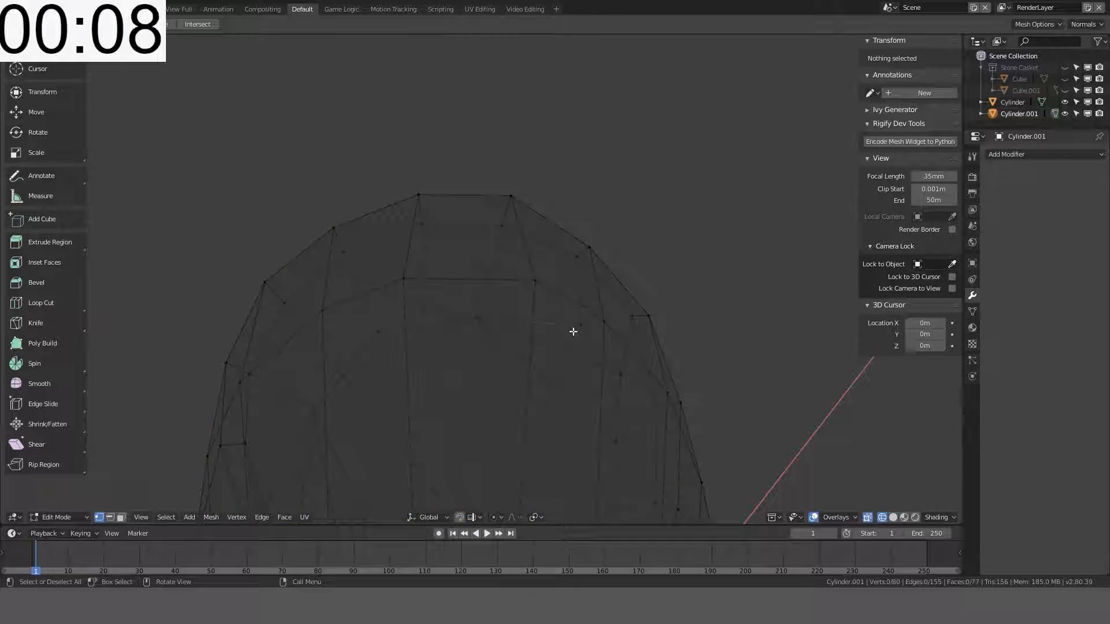
pyautogui.click(577, 329)
pyautogui.keyDown('shift'); pyautogui.click(620, 370); pyautogui.keyUp('shift')
pyautogui.press('z')
pyautogui.click(706, 368)
# Step: Try to edge-slide the selected inner-wall edge by a factor of 0.607
pyautogui.press('g')
pyautogui.press('g')
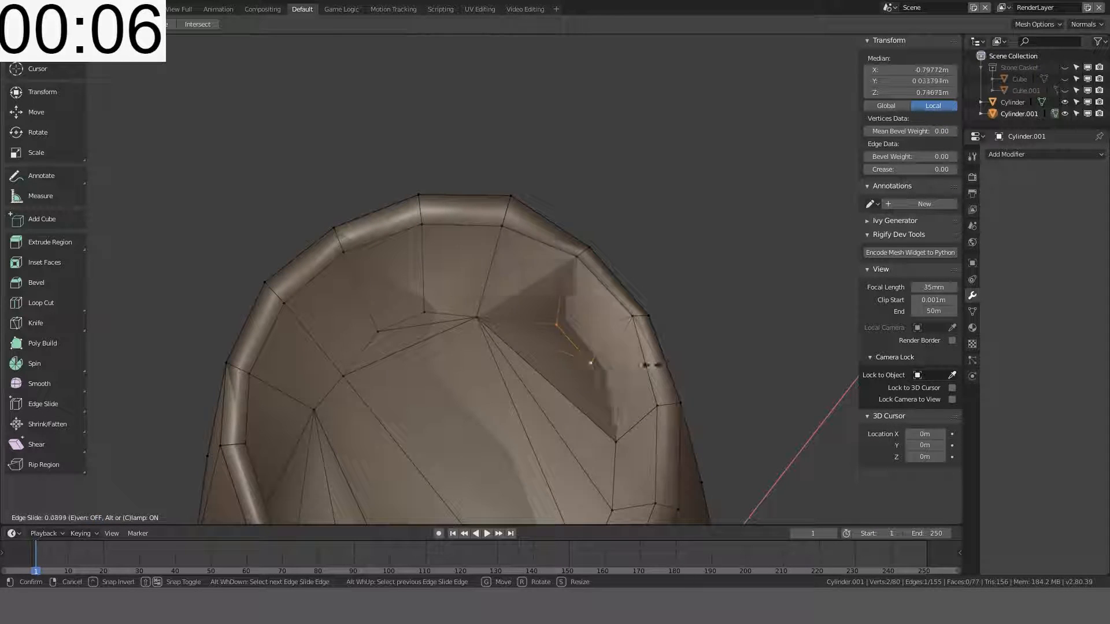
pyautogui.click(621, 386)
pyautogui.press('g')
pyautogui.press('g')
pyautogui.rightClick(637, 412)
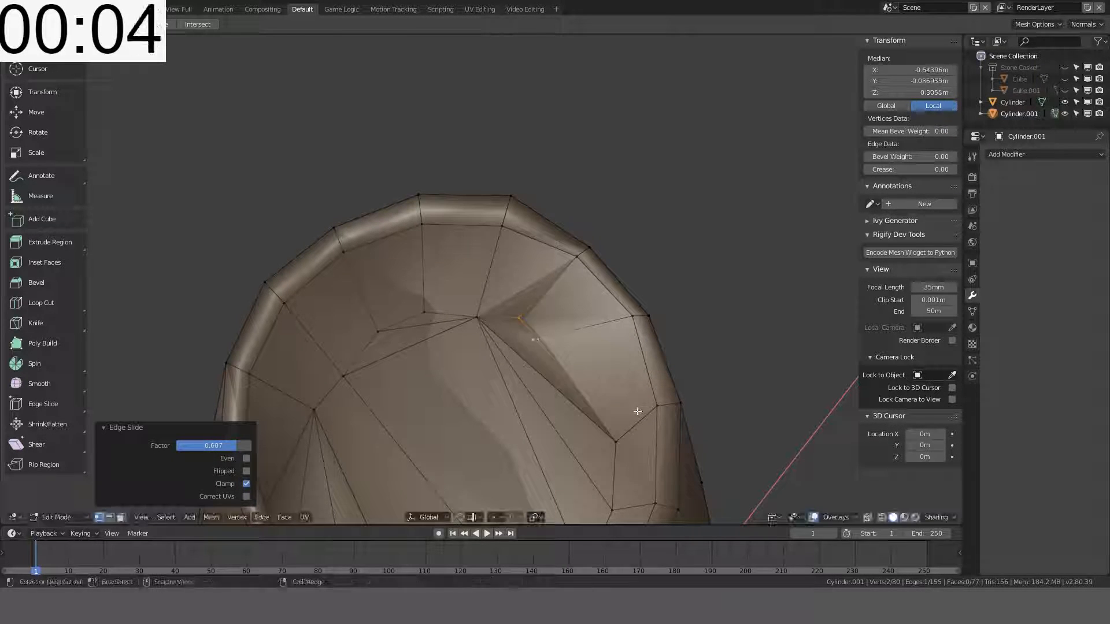
pyautogui.hotkey('ctrl', 'z')
# Step: Raise the selected inner-wall edge 0.00987 m along Z and shift it about 0.003 m along X
pyautogui.press('g')
pyautogui.press('z')
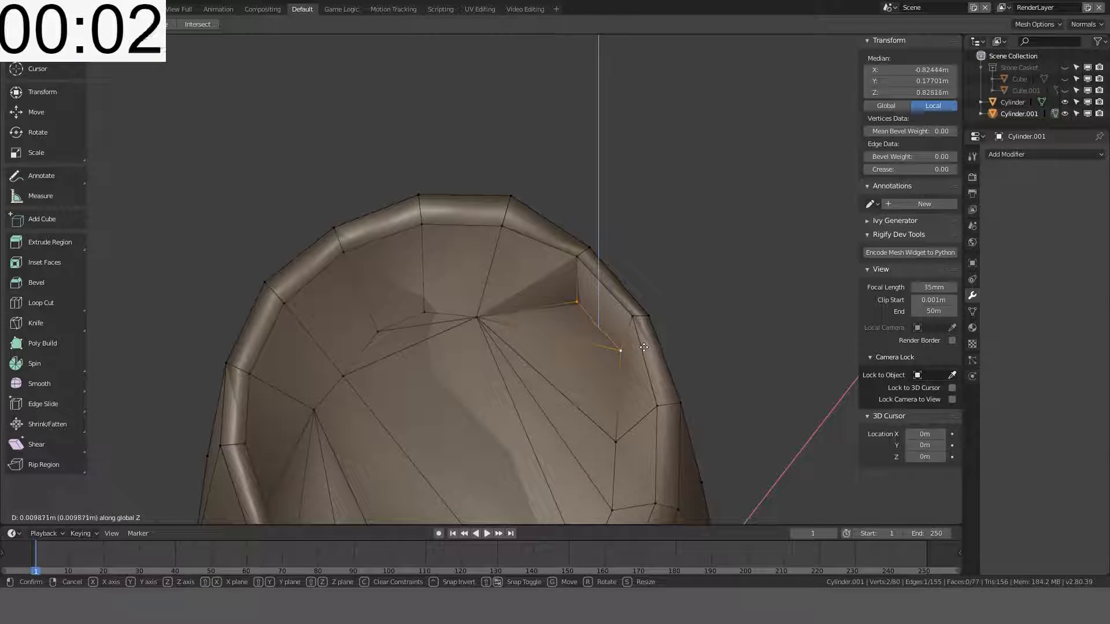
pyautogui.click(635, 379)
pyautogui.moveTo(635, 379); pyautogui.dragTo(571, 333, button='middle')
pyautogui.press('g')
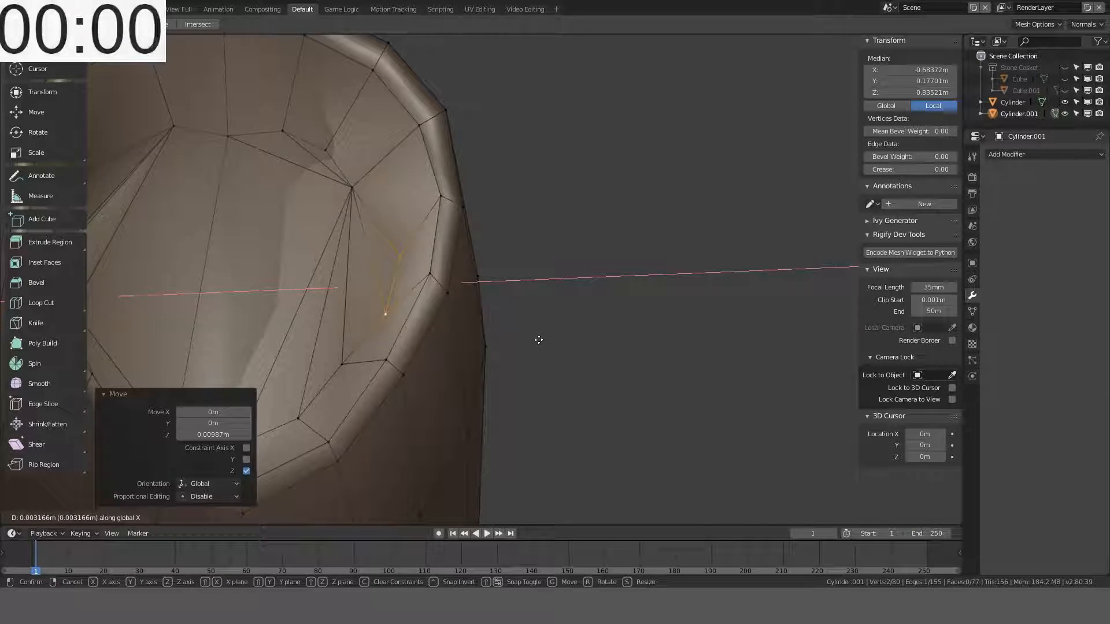
pyautogui.click(543, 338)
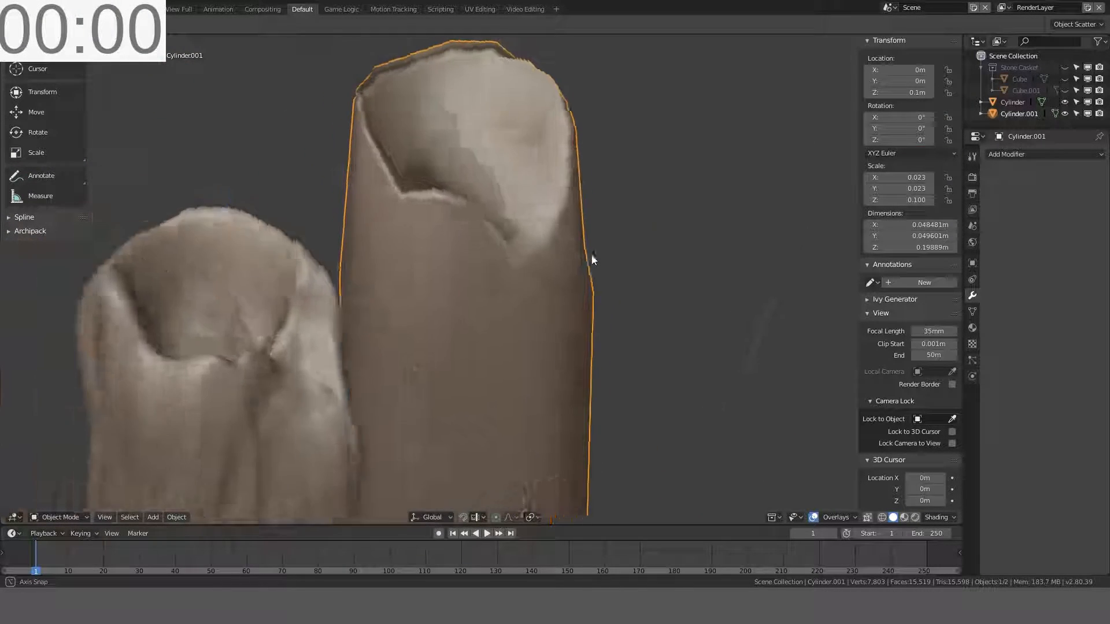
# Step: In Object Mode, examine the low-poly candle beside the sculpted one from several sides and from the front
pyautogui.moveTo(591, 255); pyautogui.dragTo(798, 266, button='middle')
pyautogui.scroll(-3, 629, 270)
pyautogui.moveTo(629, 270); pyautogui.dragTo(790, 245, button='middle')
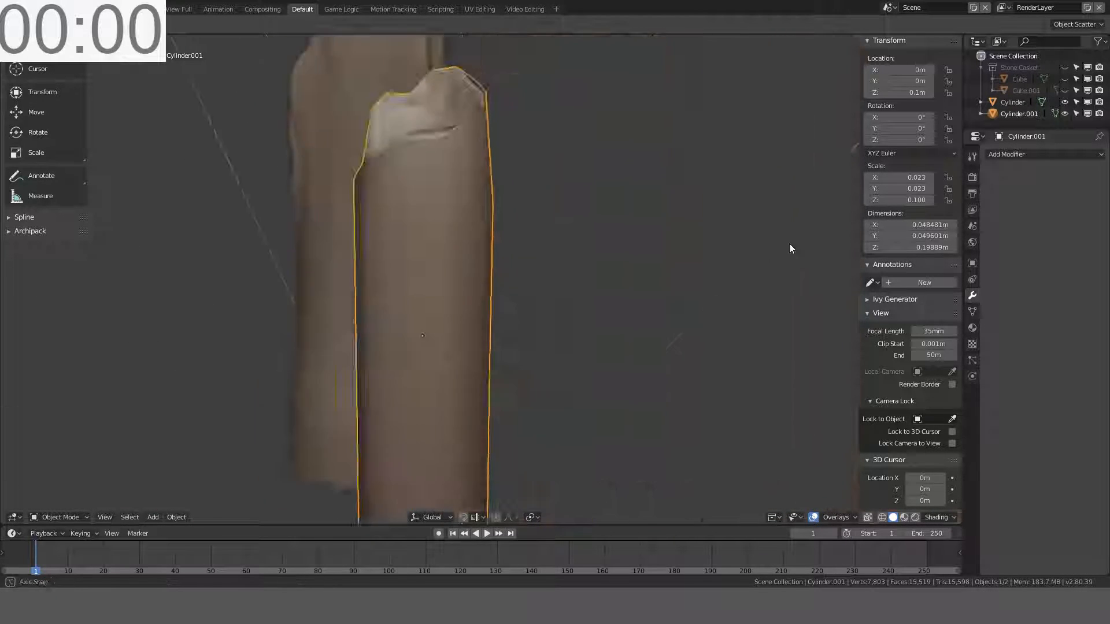
pyautogui.scroll(-4, 541, 273)
pyautogui.moveTo(540, 272); pyautogui.dragTo(623, 313, button='middle')
pyautogui.scroll(7, 505, 262)
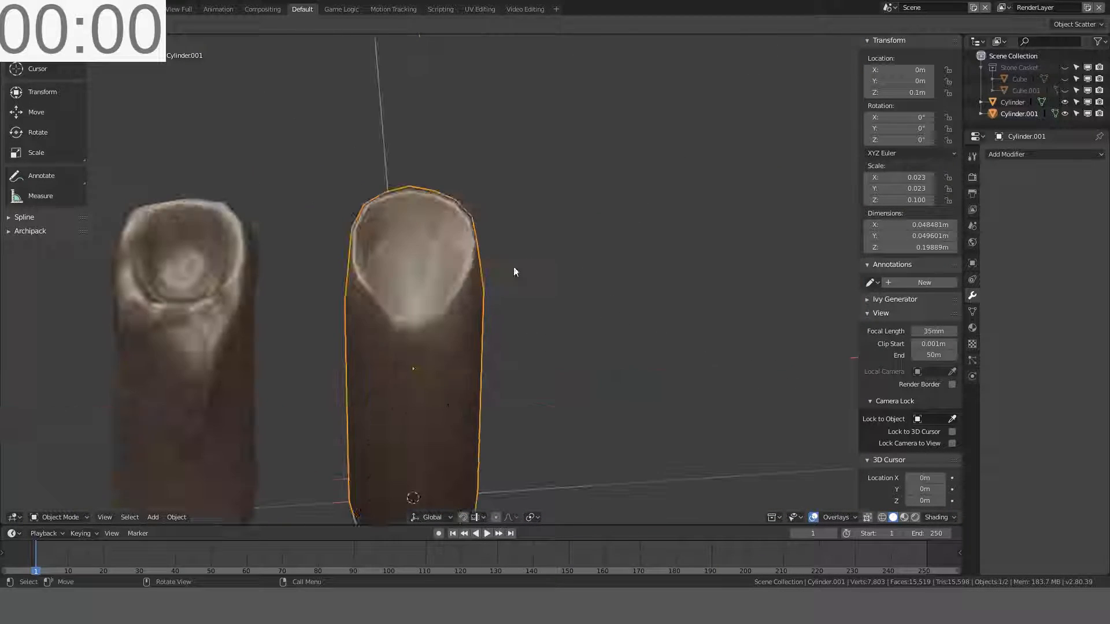
pyautogui.press('KP_1')
pyautogui.scroll(-5, 494, 255)
pyautogui.scroll(-4, 494, 258)
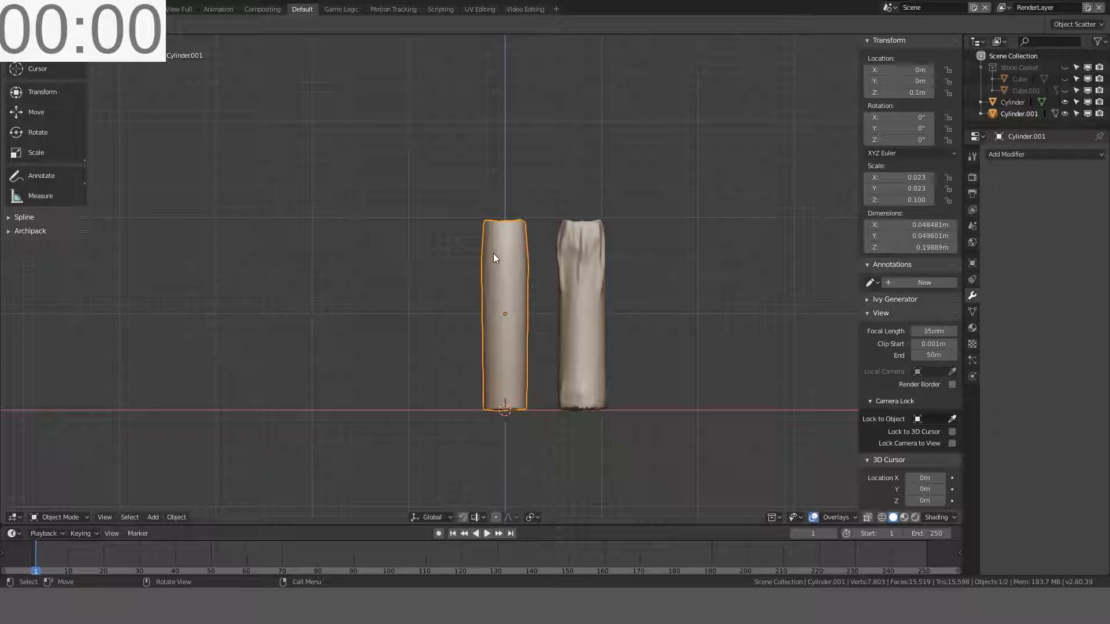
# Step: Move the sculpted candle -0.08 m along X back onto the low-poly cylinder, and deselect it
pyautogui.click(595, 341)
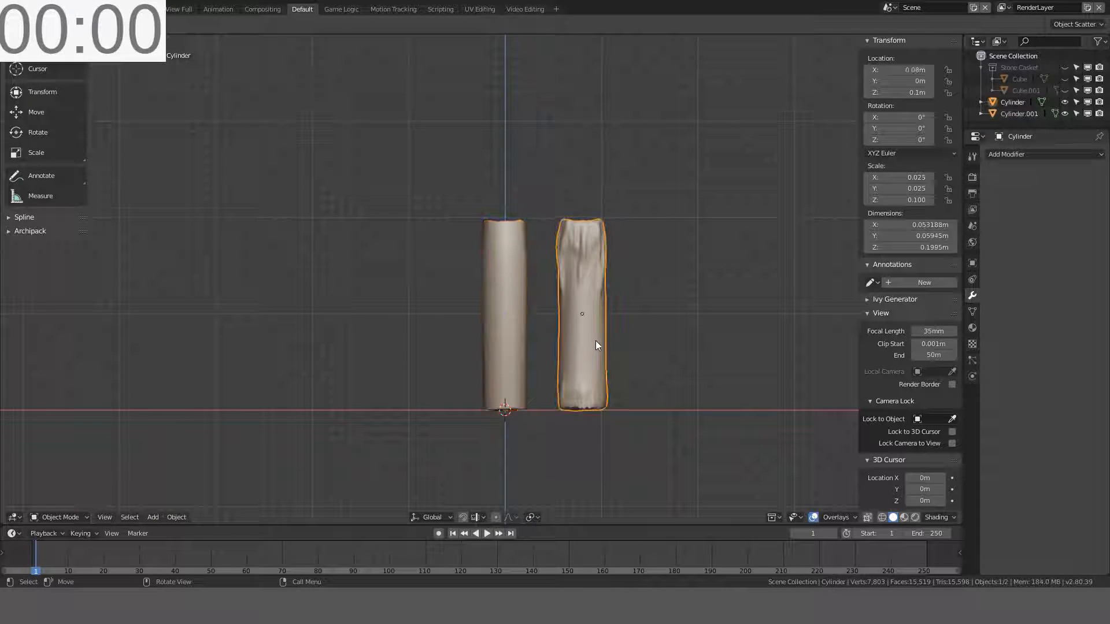
pyautogui.press('g')
pyautogui.press('x')
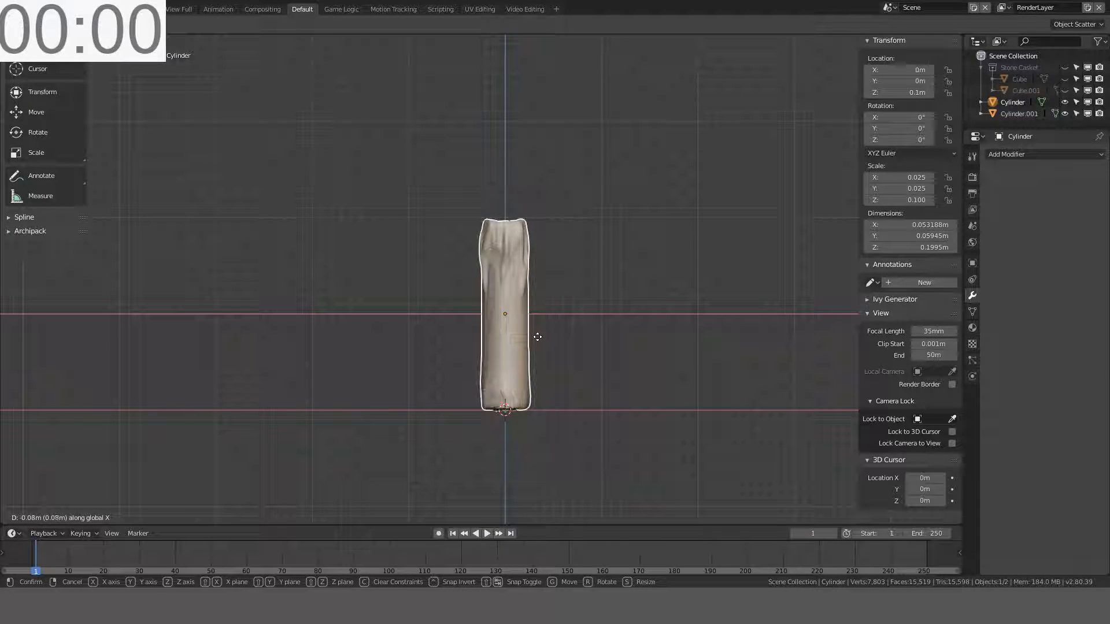
pyautogui.click(508, 312)
pyautogui.moveTo(508, 312); pyautogui.dragTo(503, 253, button='middle')
pyautogui.click(671, 281)
pyautogui.scroll(3, 503, 253)
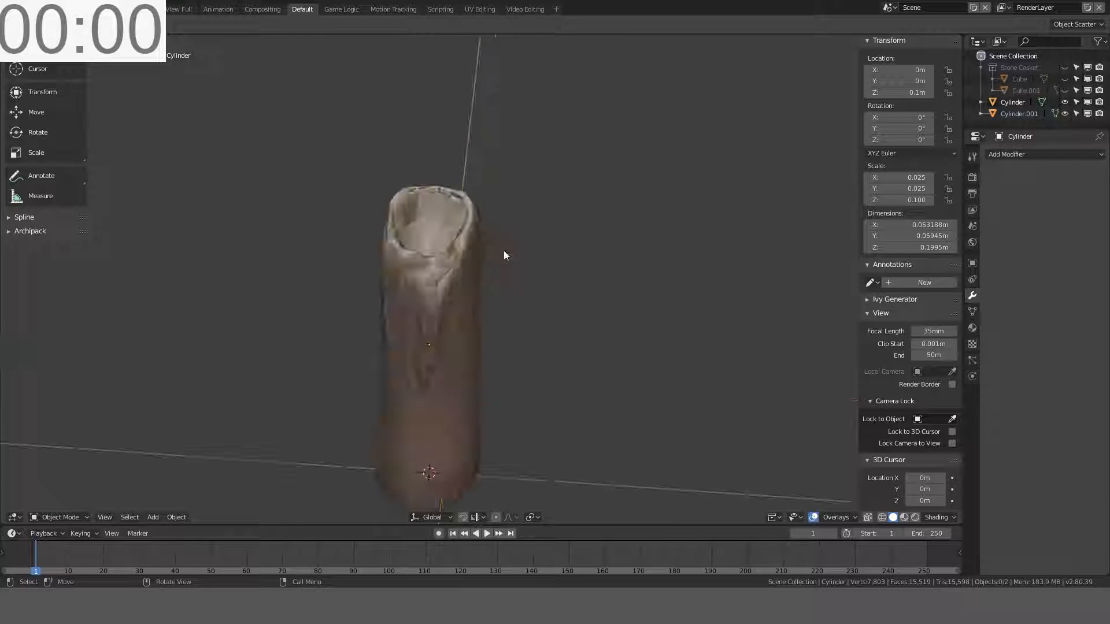
# Step: Select both the sculpted and the low-poly candle in front view and save the file
pyautogui.click(442, 212)
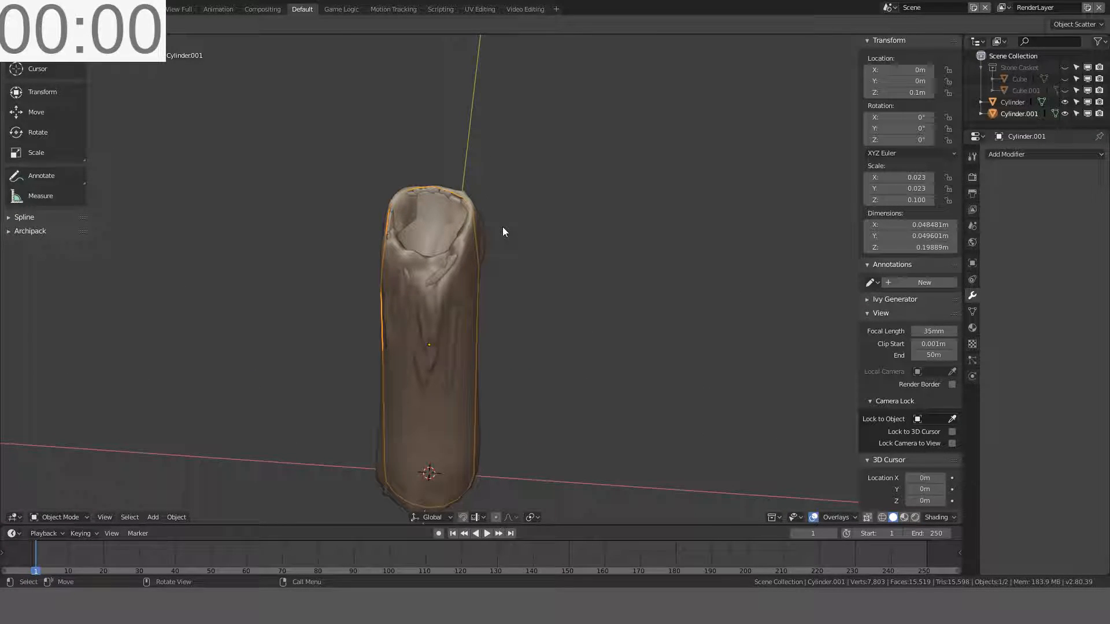
pyautogui.scroll(-2, 502, 227)
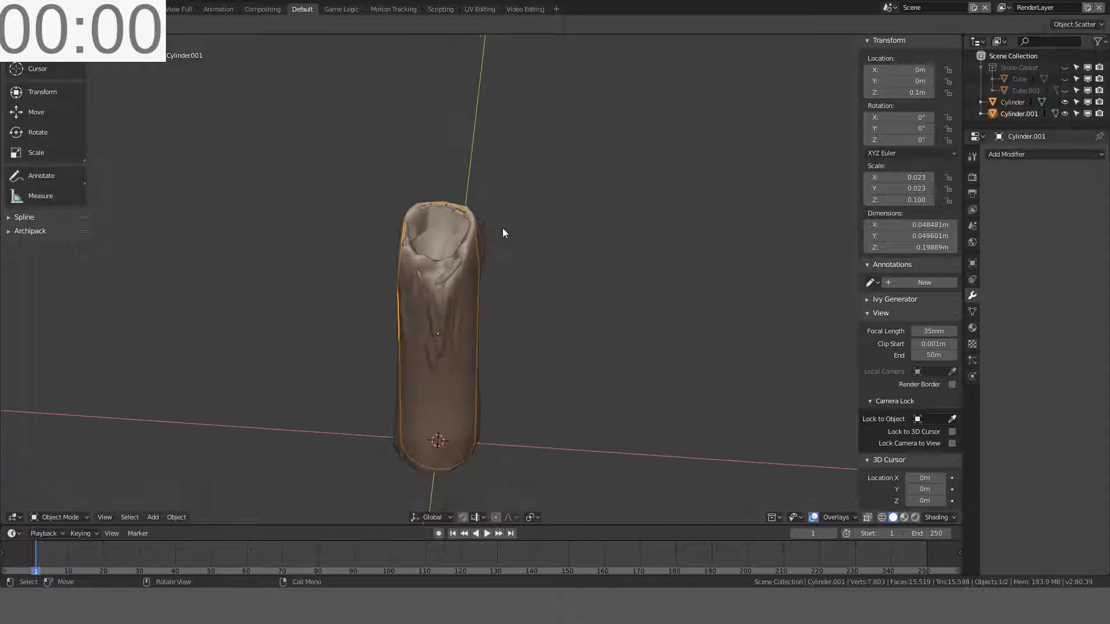
pyautogui.press('KP_1')
pyautogui.click(560, 234)
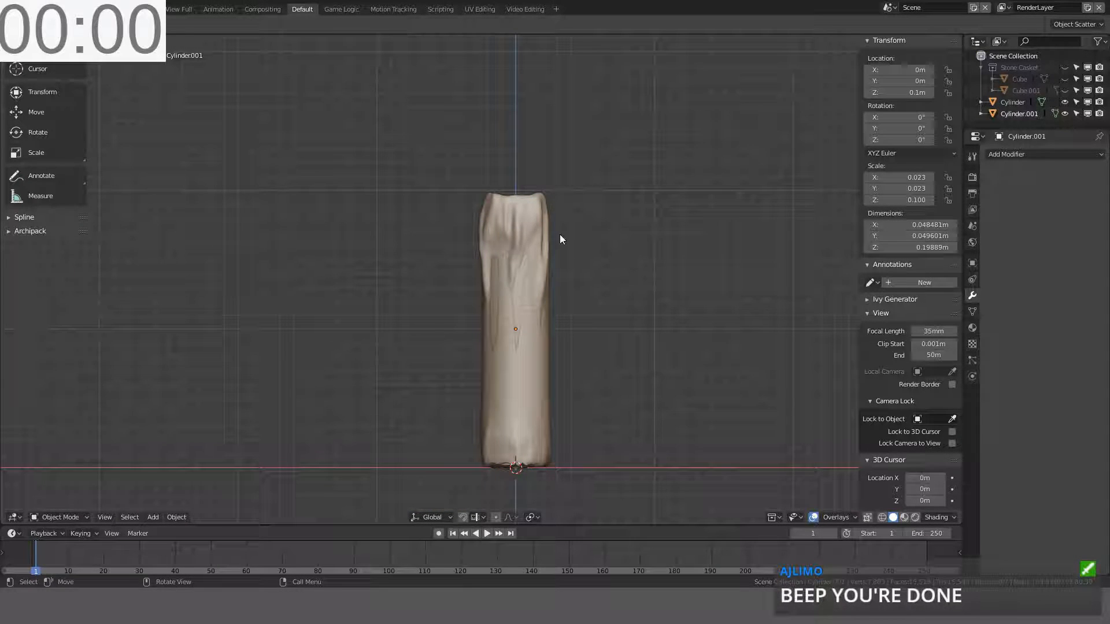
pyautogui.hotkey('ctrl', 's')
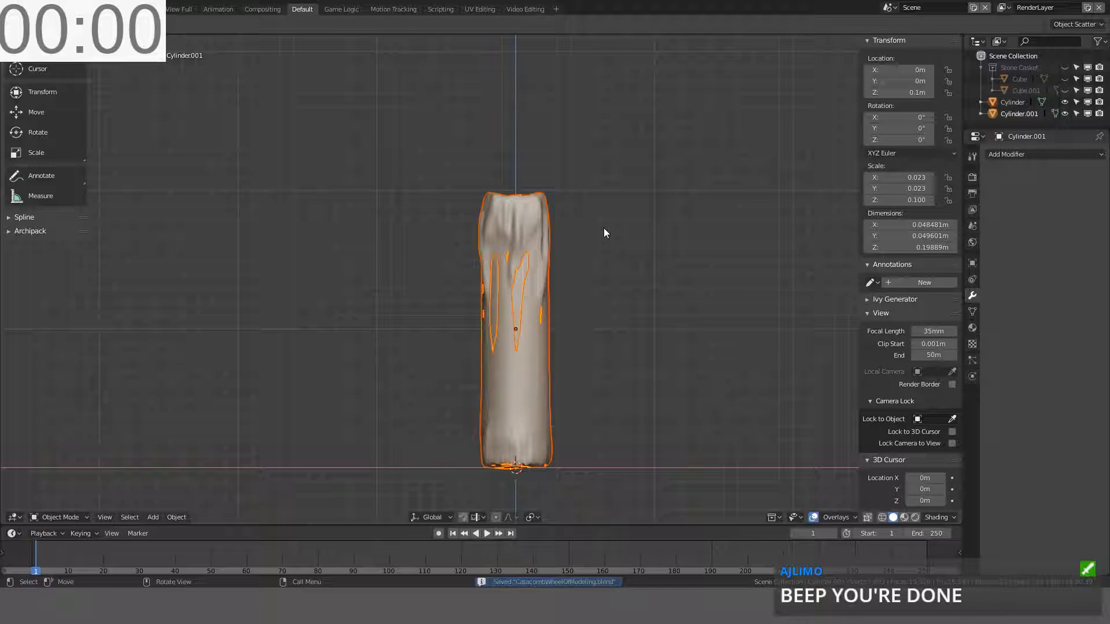
pyautogui.hotkey('ctrl', 's')
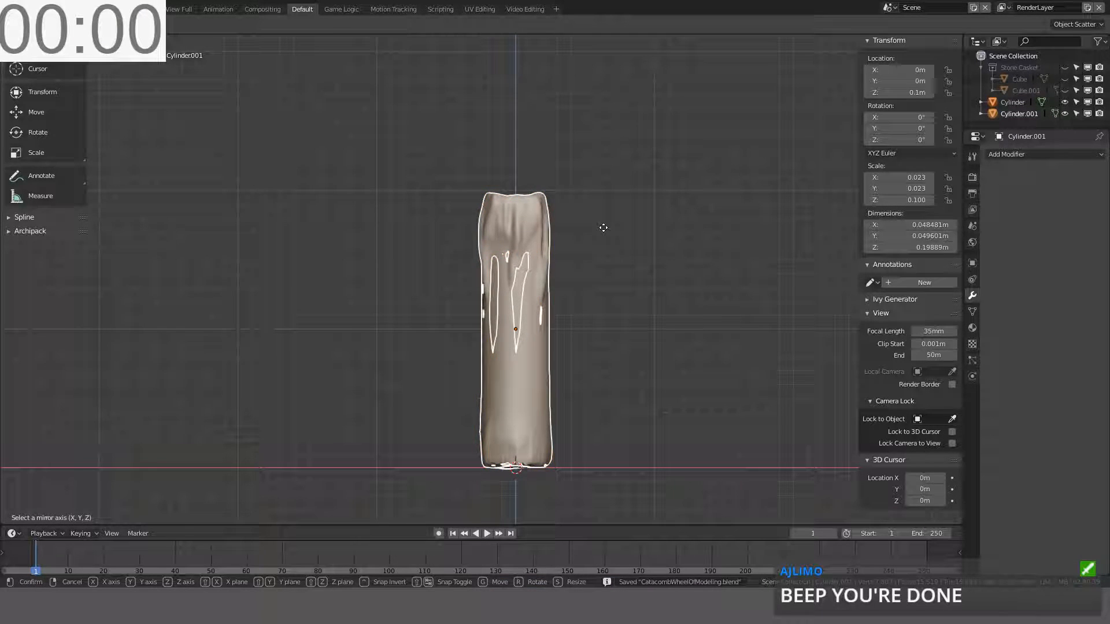
pyautogui.hotkey('ctrl', 'm')
pyautogui.click(633, 244)
pyautogui.hotkey('ctrl', 'z')
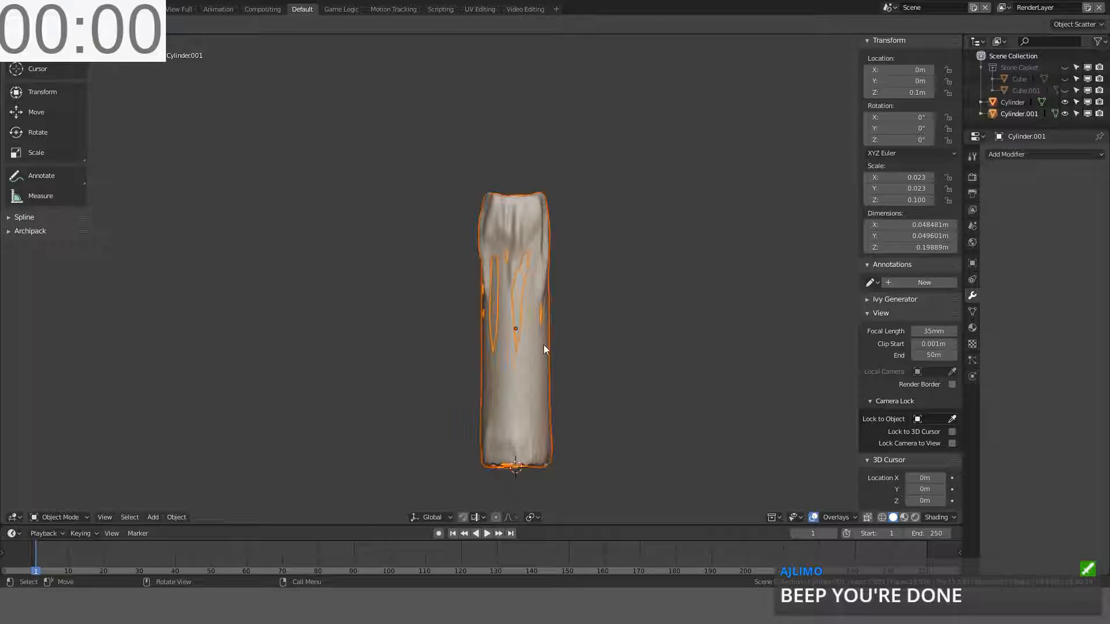
pyautogui.hotkey('ctrl', 'm')
pyautogui.rightClick(546, 344)
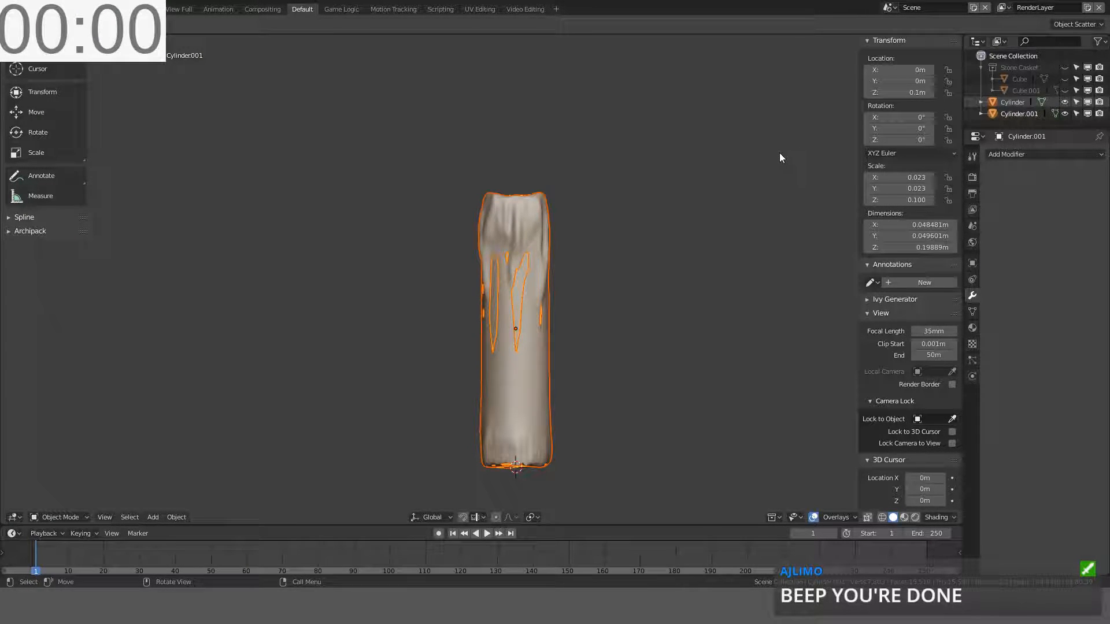
pyautogui.scroll(-1, 702, 199)
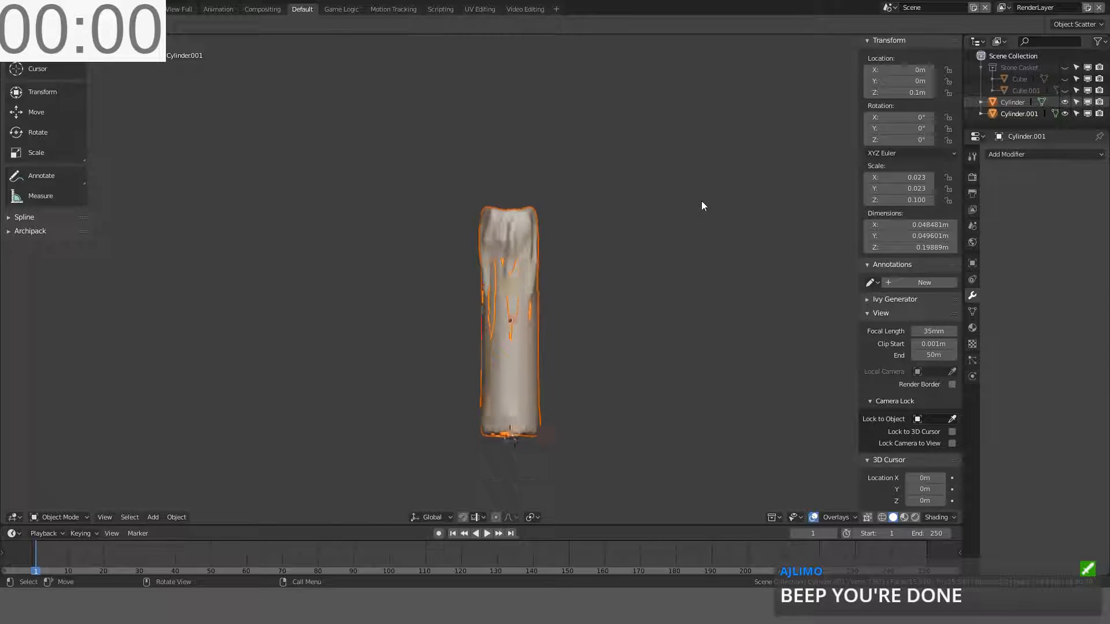
pyautogui.press('KP_5')
pyautogui.moveTo(651, 214); pyautogui.dragTo(489, 211, button='middle')
pyautogui.hotkey('ctrl', 'm')
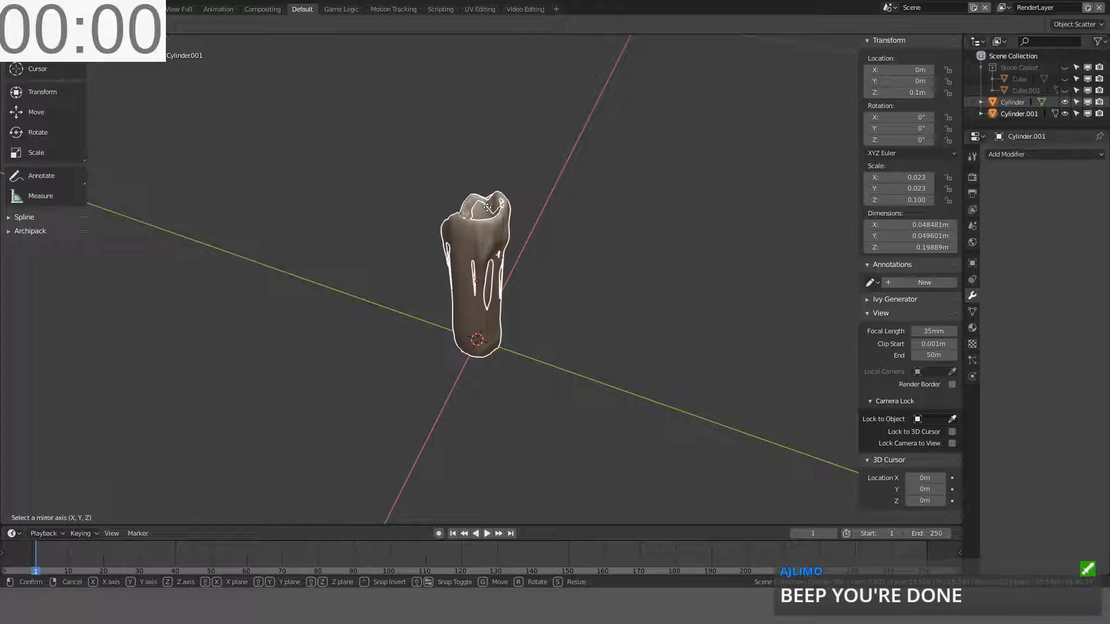
pyautogui.press('Escape')
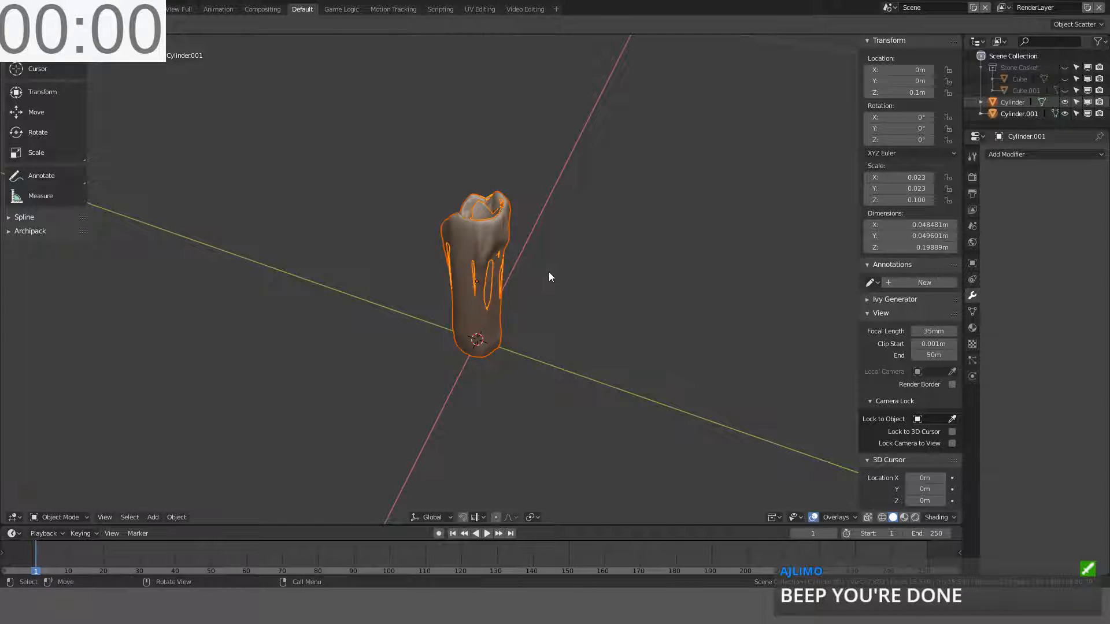
# Step: Move both candle objects into a new collection named Candle
pyautogui.press('m')
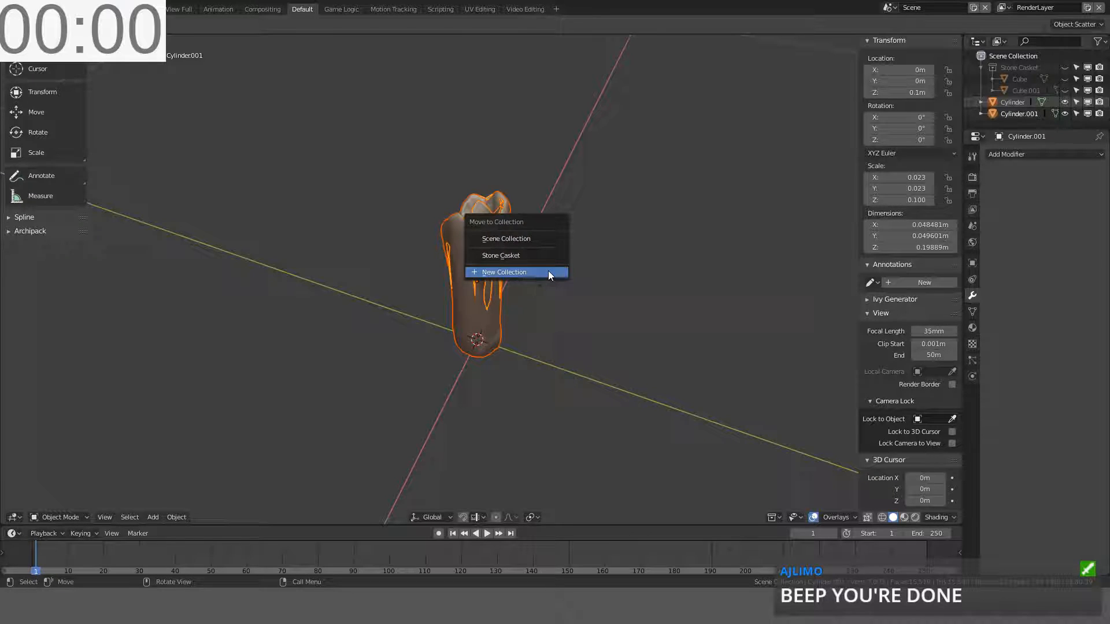
pyautogui.click(548, 271)
pyautogui.click(555, 264)
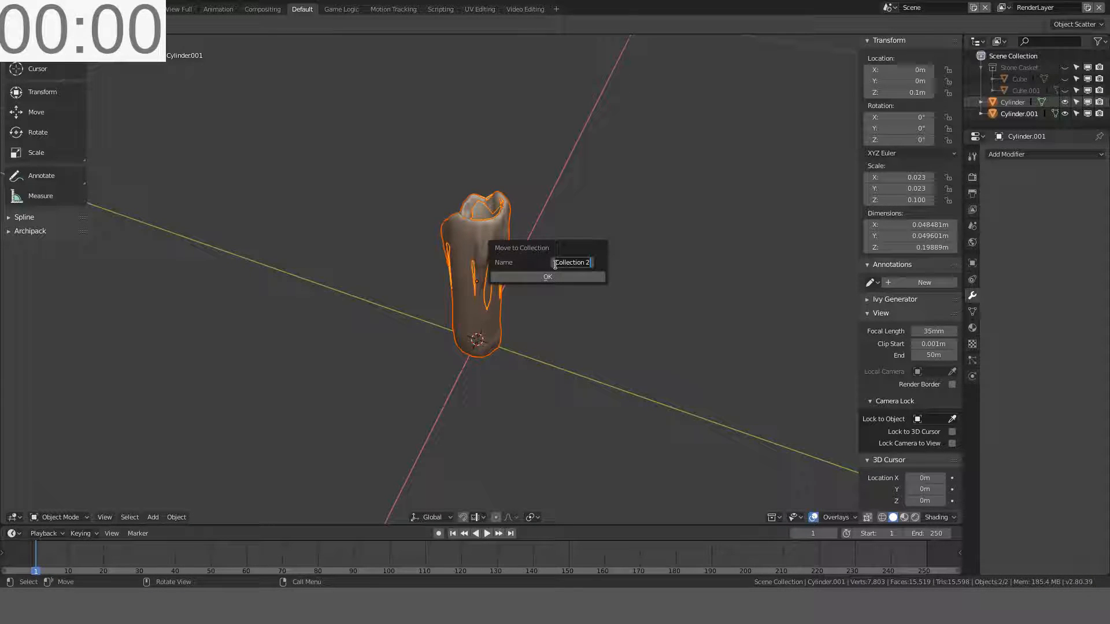
pyautogui.write('Candle')
pyautogui.press('Return')
pyautogui.click(544, 276)
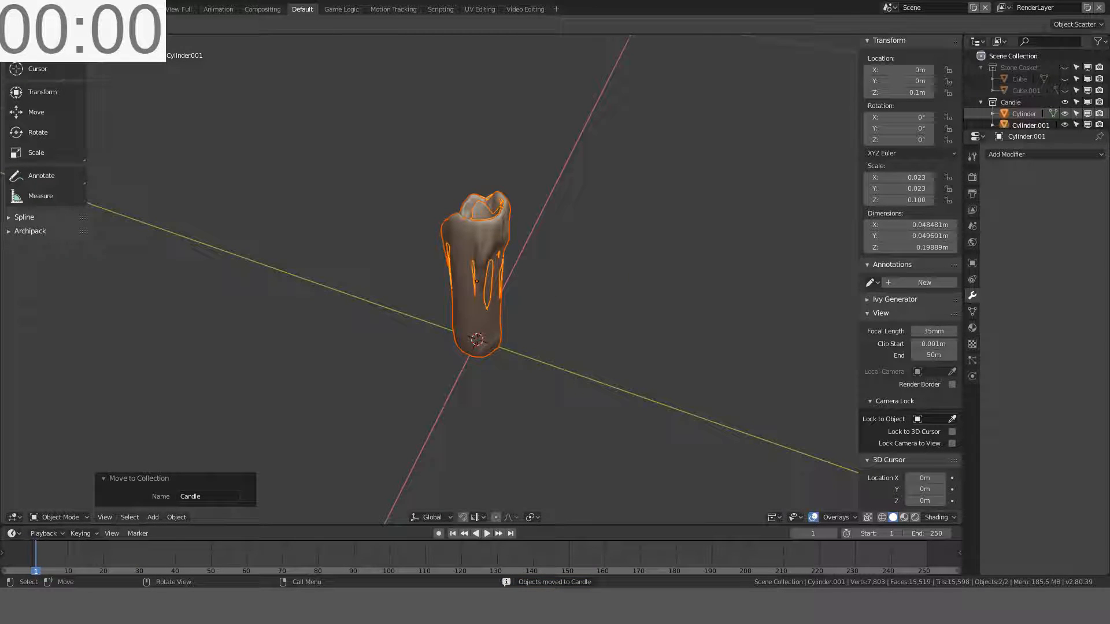
# Step: Select all visible objects and hide them
pyautogui.hotkey('alt', 'a')
pyautogui.press('a')
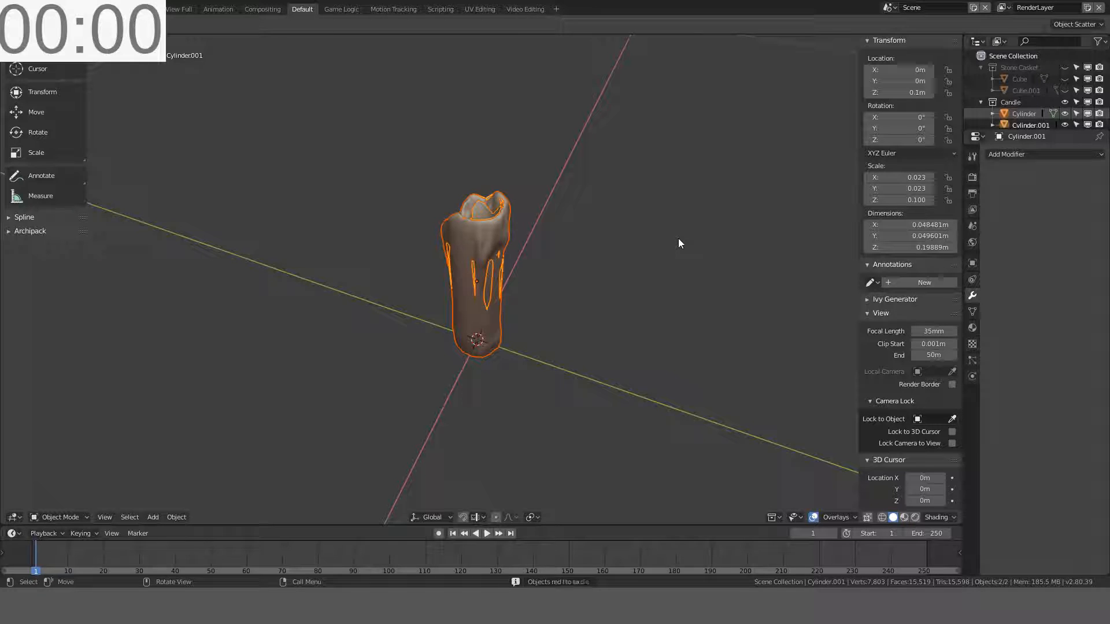
pyautogui.press('h')
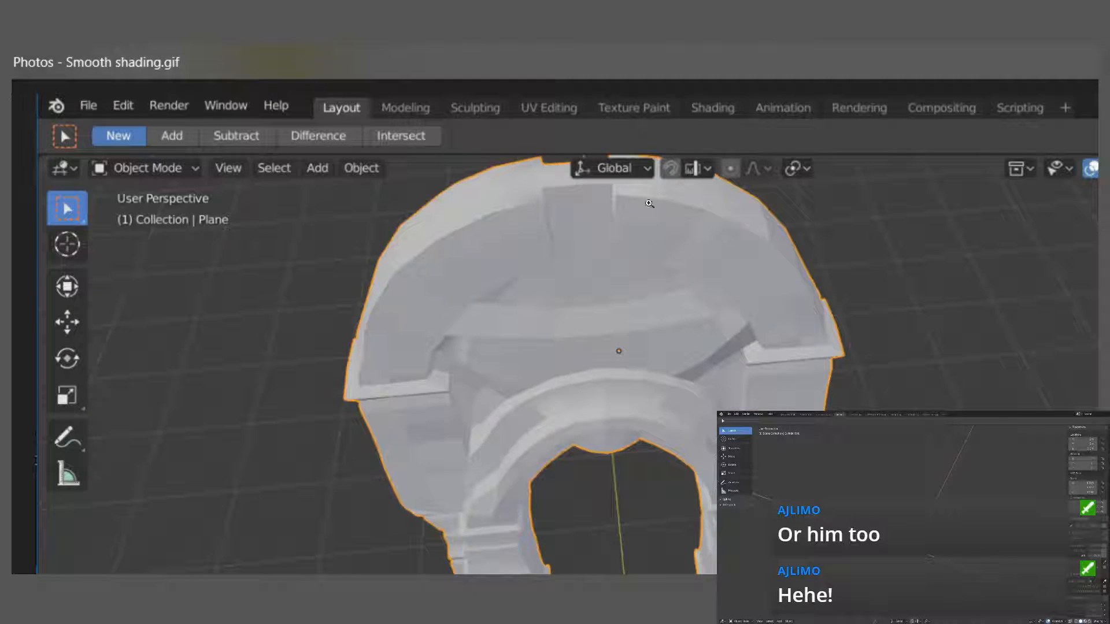
pyautogui.scroll(-3, 638, 218)
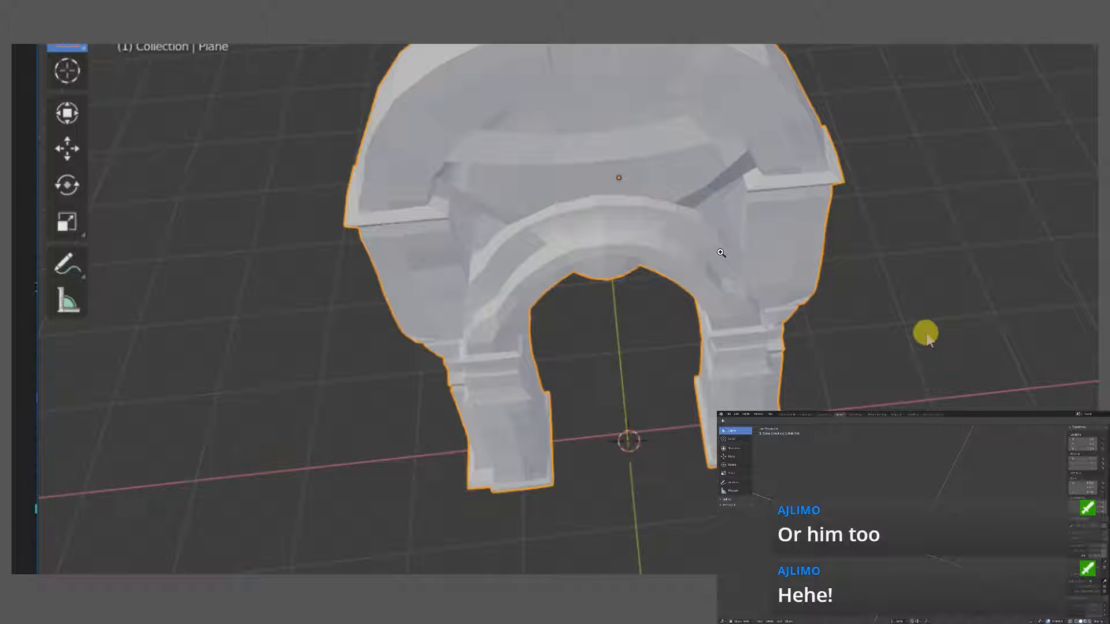
# Step: Examine the shading across the arch model in the Smooth shading image
pyautogui.scroll(1, 467, 257)
pyautogui.scroll(1, 466, 255)
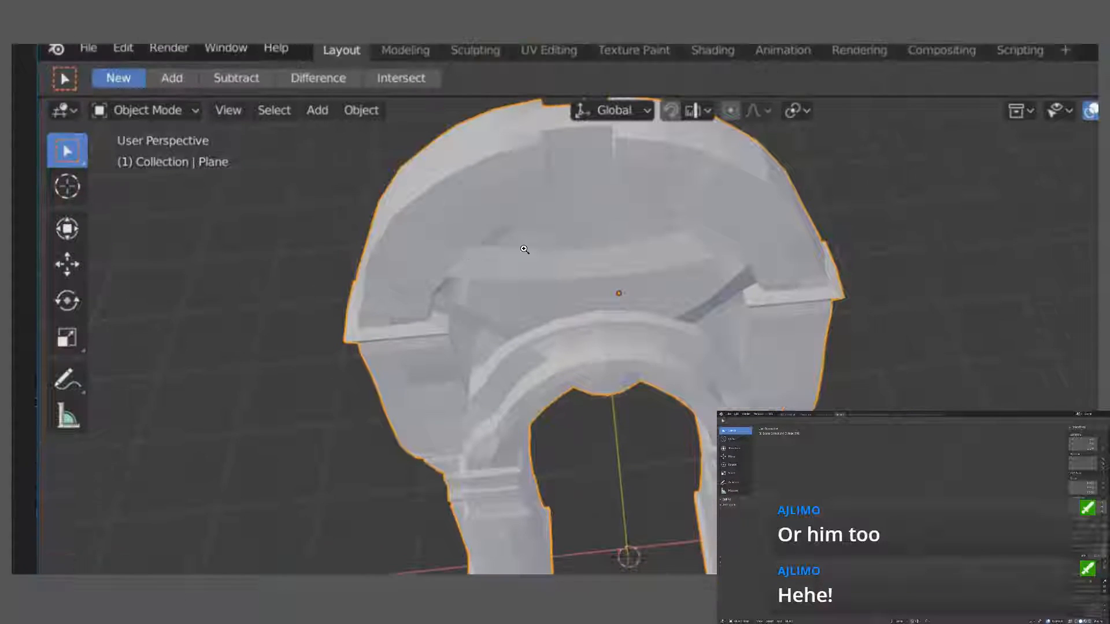
pyautogui.scroll(-1, 631, 253)
pyautogui.scroll(2, 631, 253)
pyautogui.scroll(-7, 631, 254)
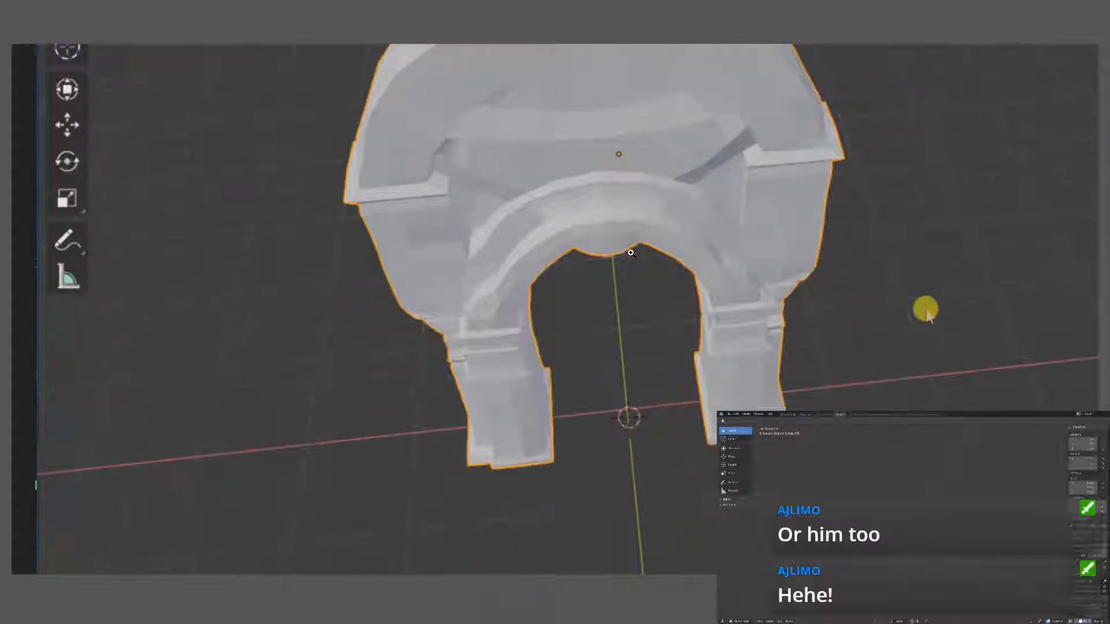
pyautogui.scroll(4, 631, 253)
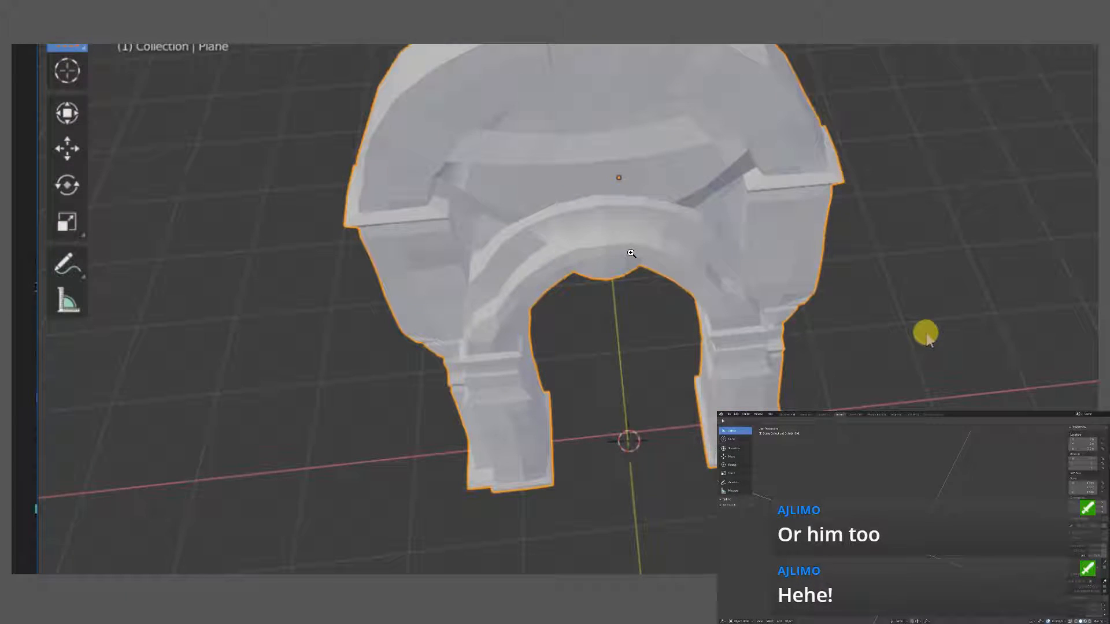
pyautogui.scroll(2, 580, 238)
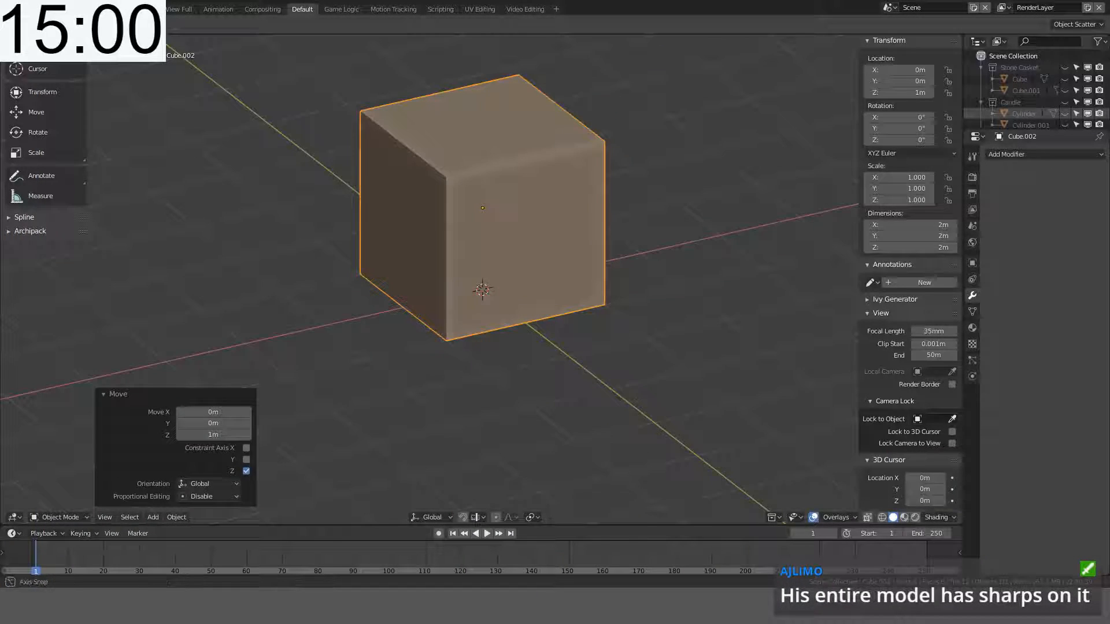
# Step: Apply smooth shading to all faces of the cube in Edit Mode
pyautogui.press('Tab')
pyautogui.hotkey('ctrl', 'f')
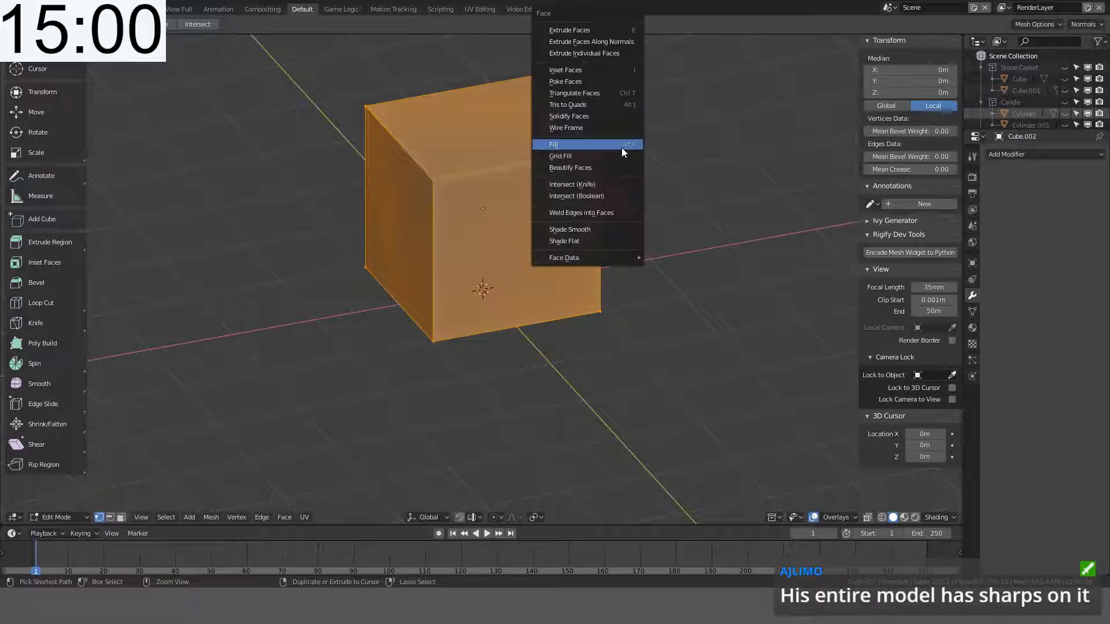
pyautogui.click(622, 230)
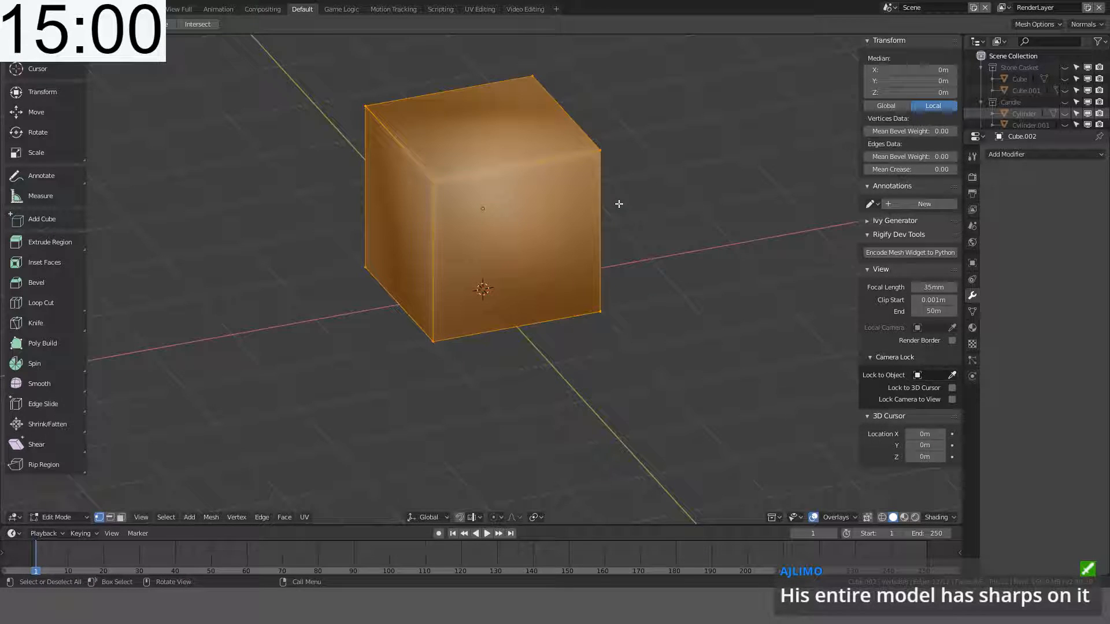
pyautogui.scroll(2, 619, 204)
pyautogui.keyDown('shift'); pyautogui.moveTo(719, 129); pyautogui.dragTo(719, 223, button='middle'); pyautogui.keyUp('shift')
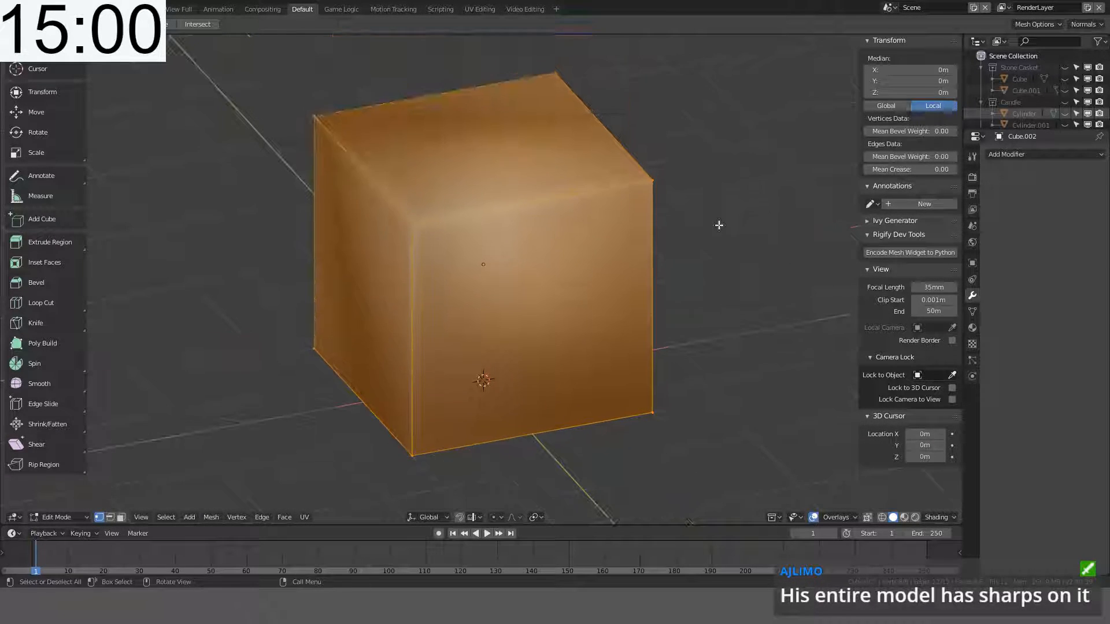
# Step: Delete the smooth-shaded cube and add a fresh 2 m cube at the origin
pyautogui.press('Tab')
pyautogui.press('Delete')
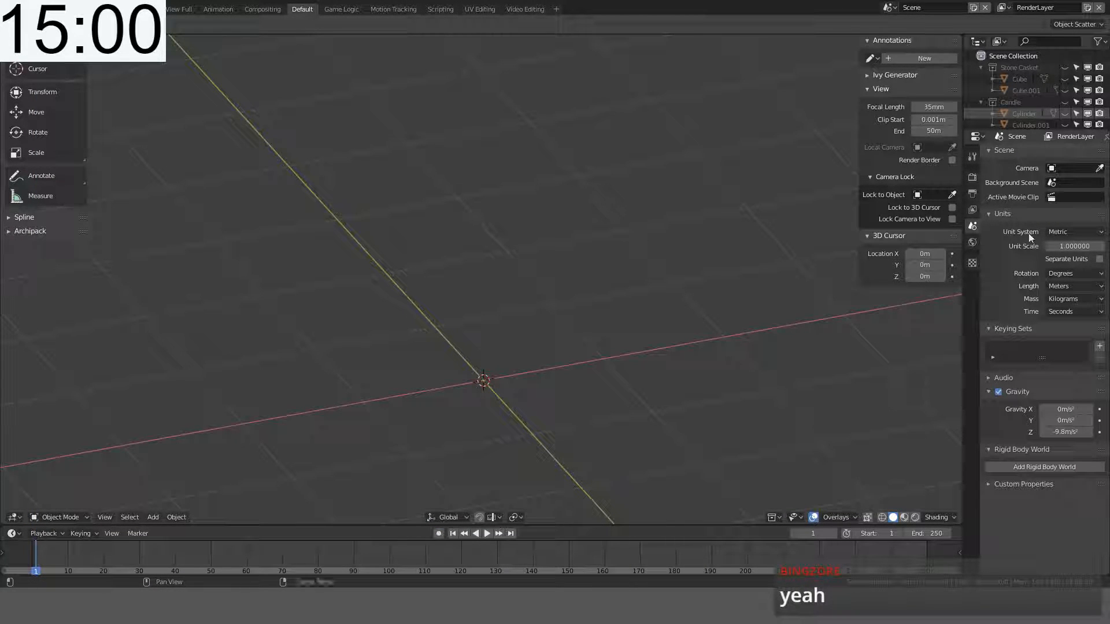
pyautogui.keyDown('shift'); pyautogui.scroll(-2, 611, 265); pyautogui.keyUp('shift')
pyautogui.hotkey('shift', 'a')
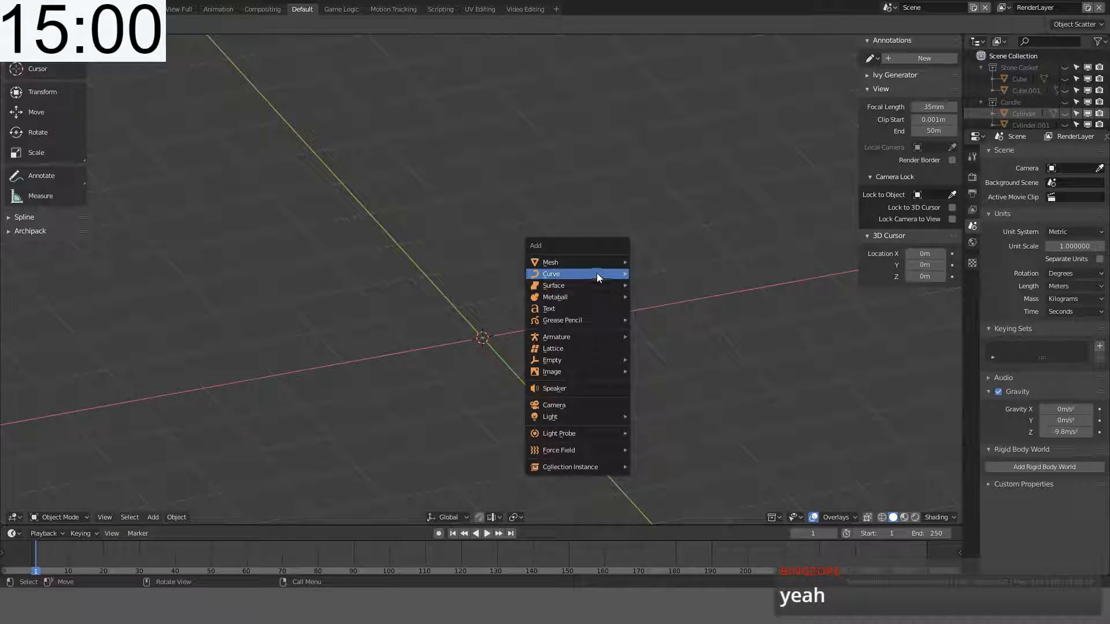
pyautogui.moveTo(612, 265)
pyautogui.click(675, 273)
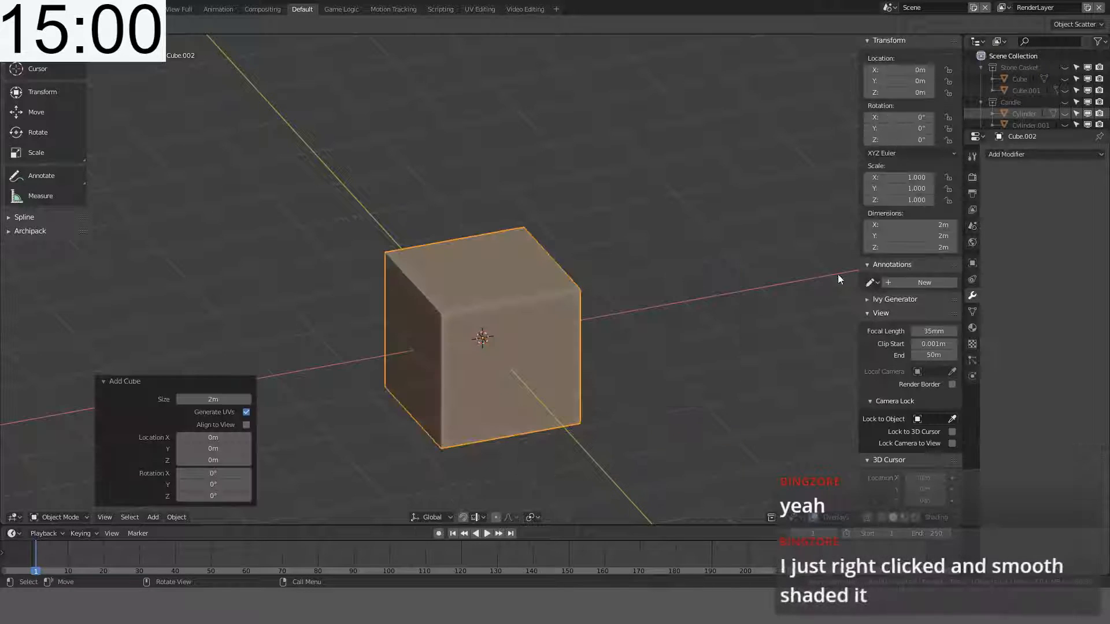
# Step: Enable Auto Smooth in the normals settings of the new cube's mesh
pyautogui.click(972, 295)
pyautogui.click(973, 315)
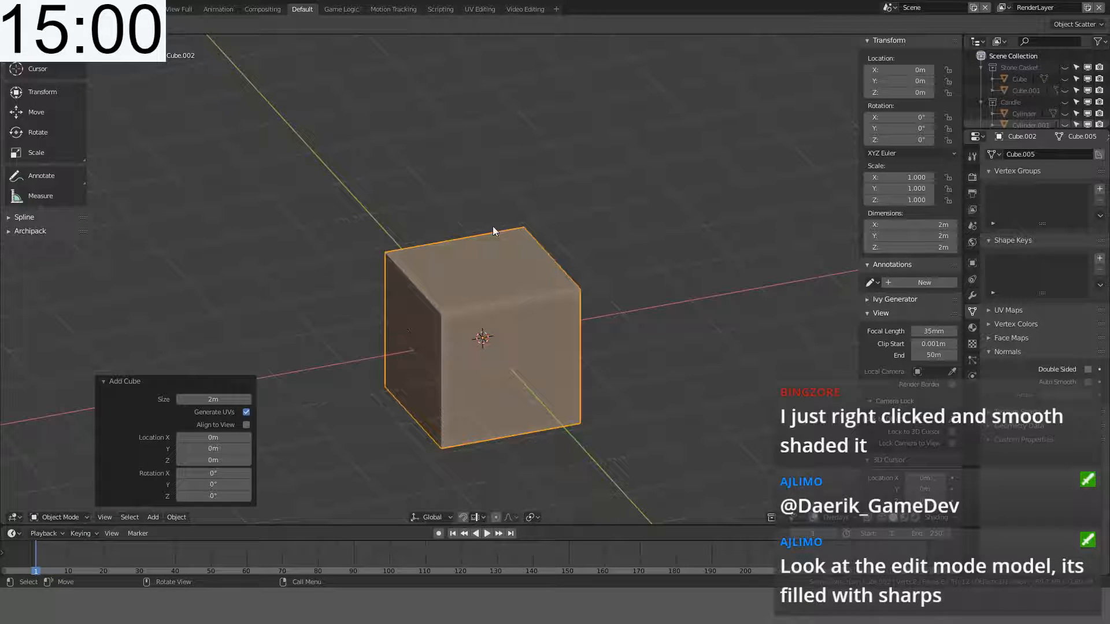
pyautogui.scroll(5, 526, 236)
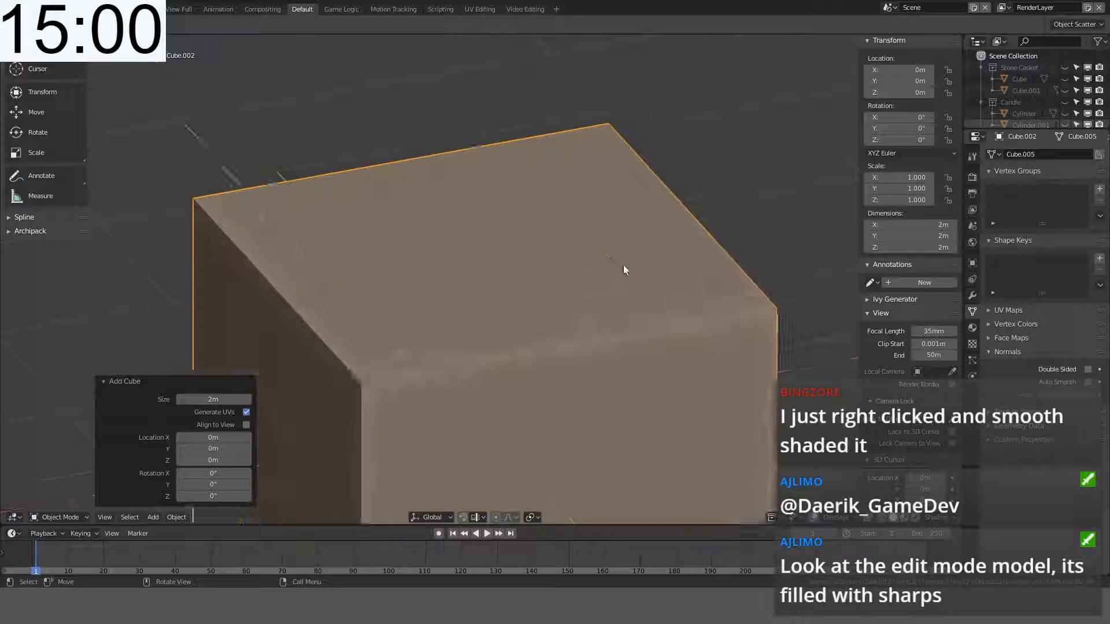
pyautogui.scroll(-2, 625, 268)
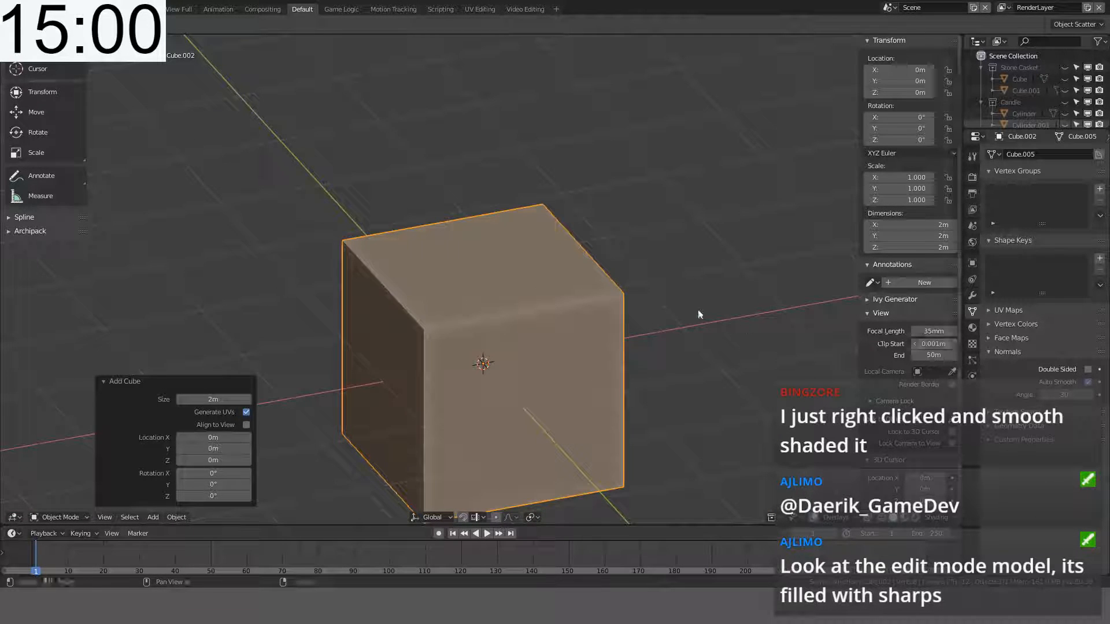
pyautogui.press('KP_7')
pyautogui.moveTo(648, 302); pyautogui.dragTo(611, 320, button='middle')
pyautogui.scroll(3, 610, 321)
# Step: Mark all edges of the cube as sharp
pyautogui.press('Tab')
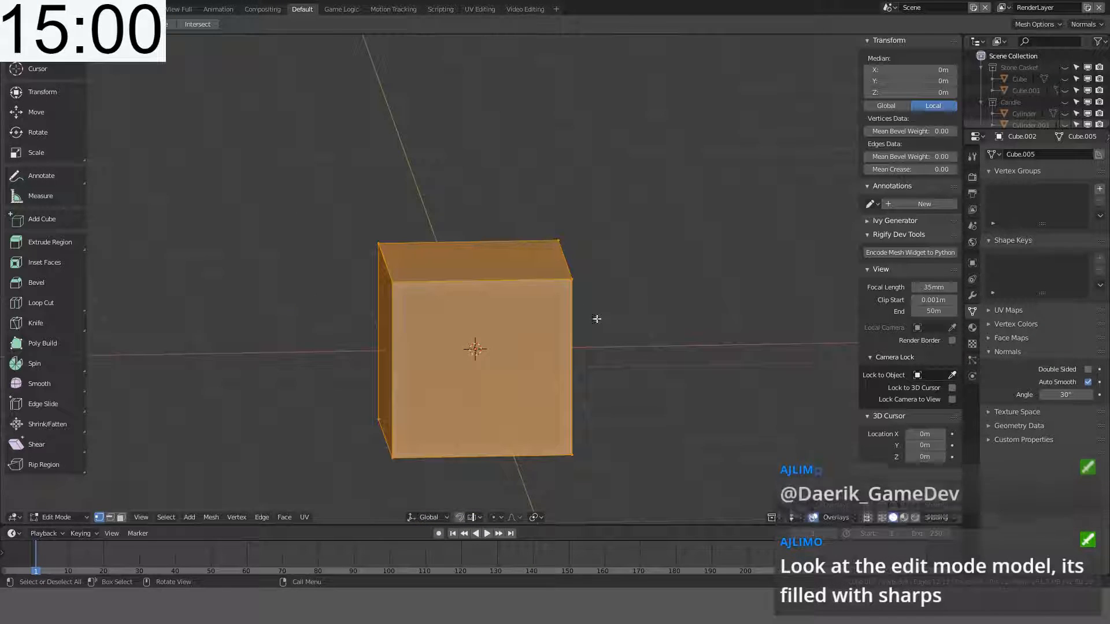
pyautogui.hotkey('ctrl', 'e')
pyautogui.click(562, 296)
pyautogui.press('Tab')
pyautogui.moveTo(500, 275); pyautogui.dragTo(577, 327, button='middle')
pyautogui.press('Tab')
pyautogui.click(701, 397)
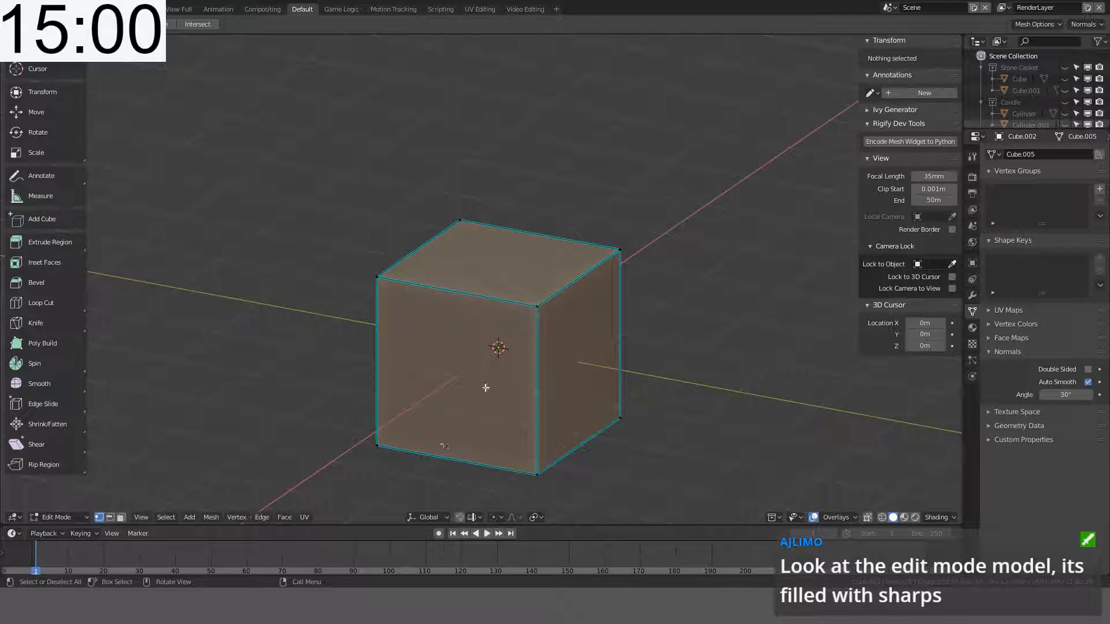
pyautogui.press('a')
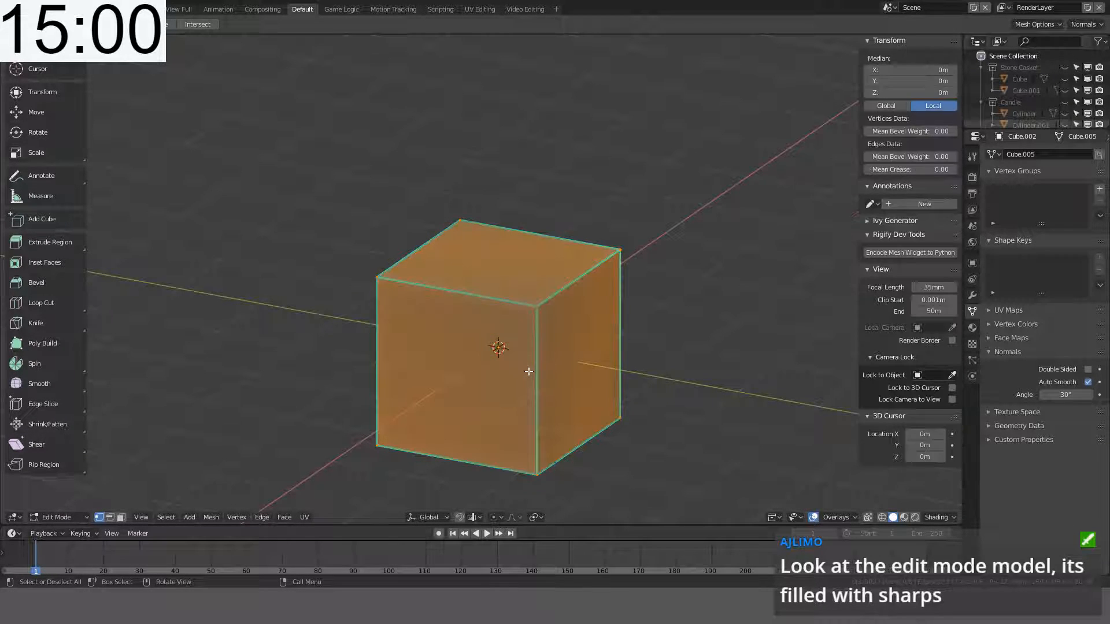
# Step: Clear the sharp marking from the four edges around the cube's top face, and deselect everything
pyautogui.click(109, 517)
pyautogui.hotkey('alt', 'a')
pyautogui.click(423, 289)
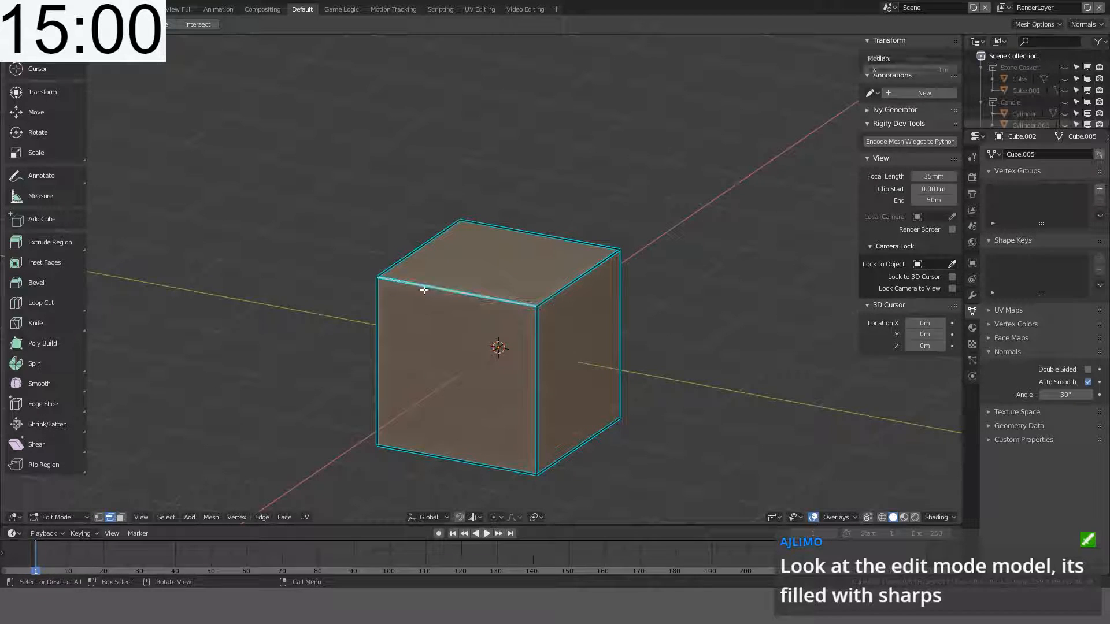
pyautogui.keyDown('shift'); pyautogui.click(418, 250); pyautogui.keyUp('shift')
pyautogui.keyDown('shift'); pyautogui.click(560, 287); pyautogui.keyUp('shift')
pyautogui.keyDown('shift'); pyautogui.click(565, 232); pyautogui.keyUp('shift')
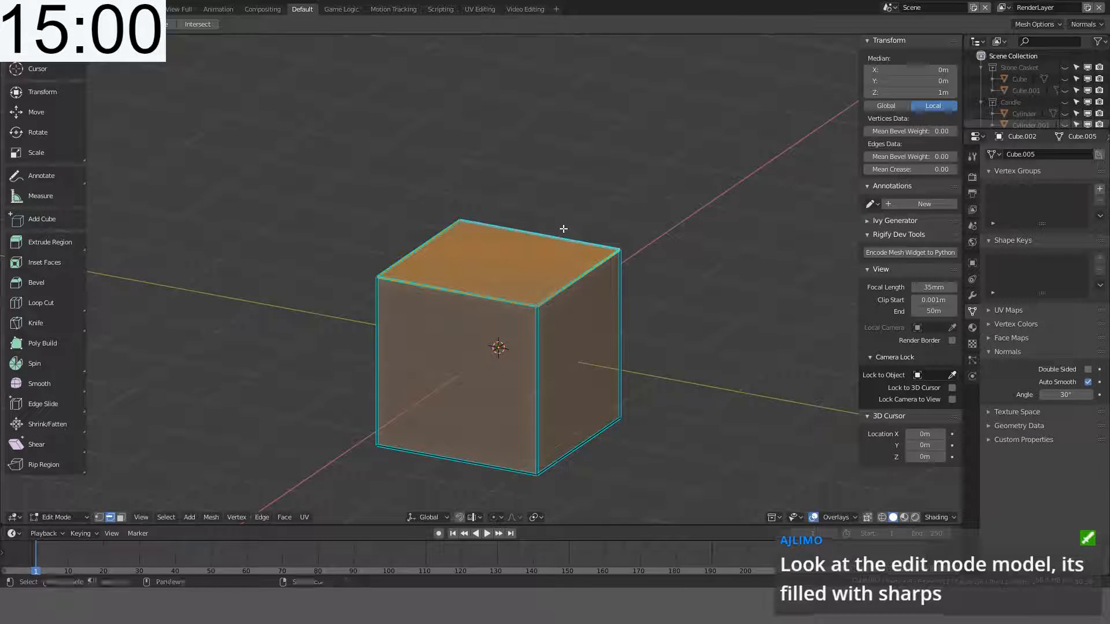
pyautogui.hotkey('ctrl', 'e')
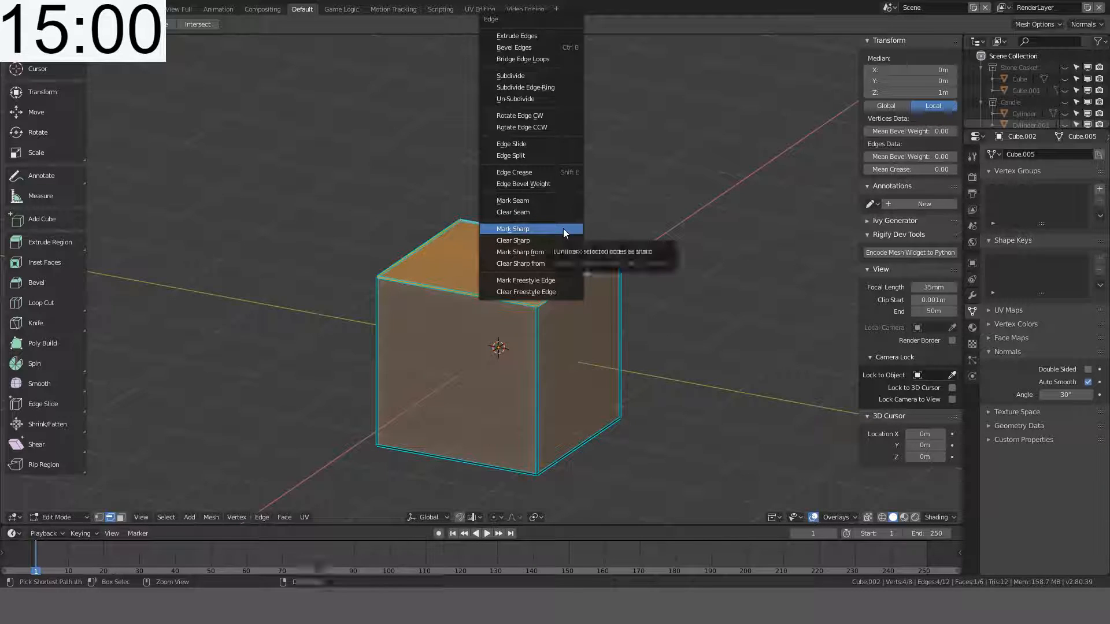
pyautogui.click(550, 239)
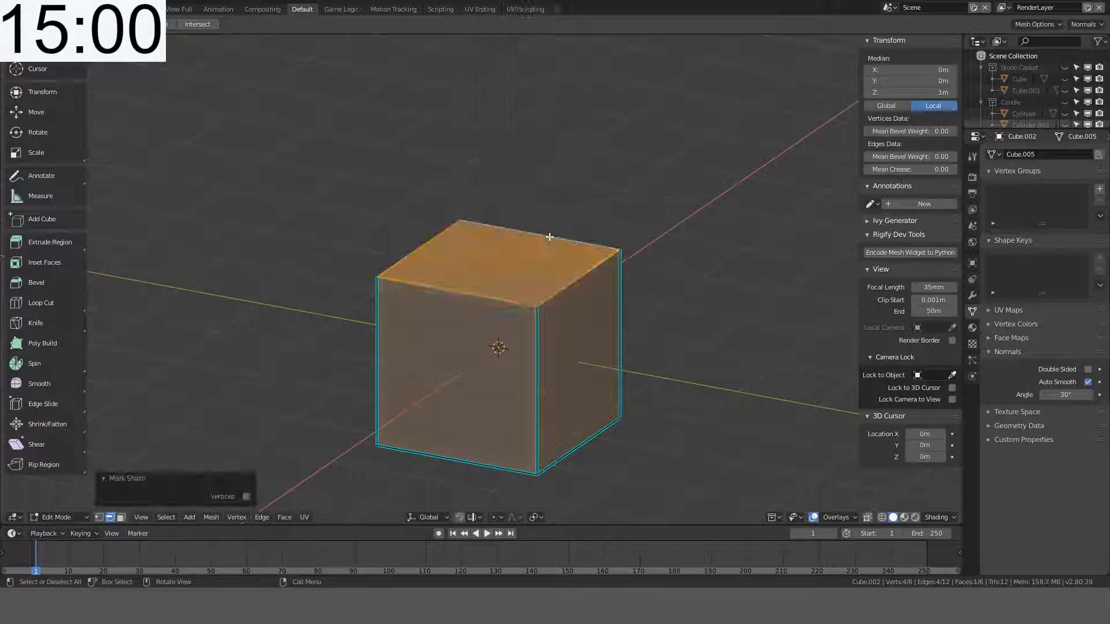
pyautogui.hotkey('alt', 'a')
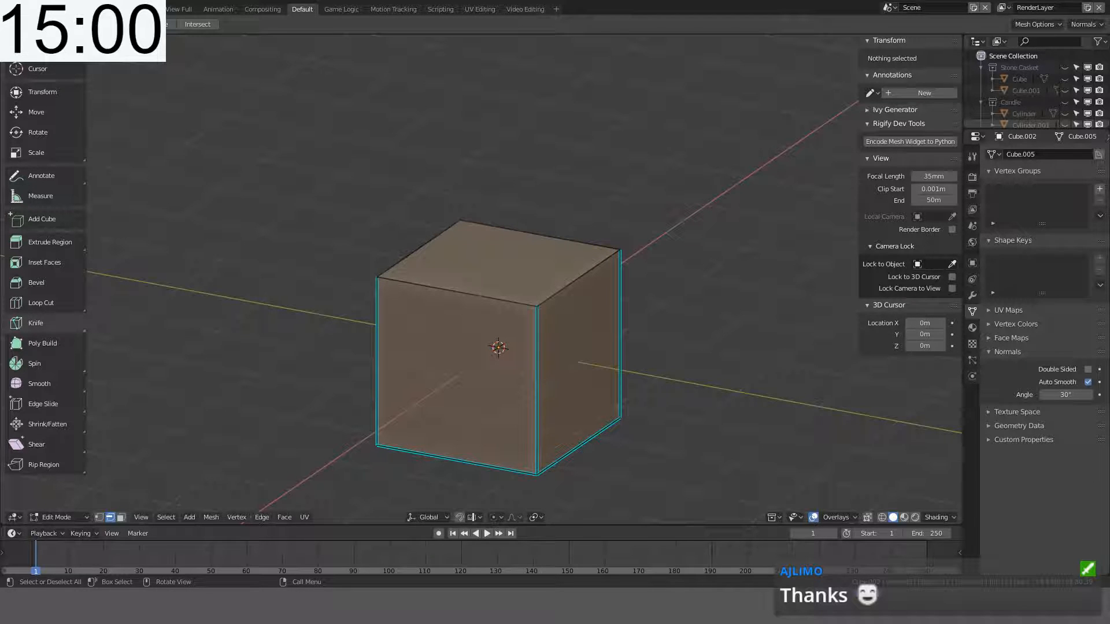
pyautogui.hotkey('ctrl', 'e')
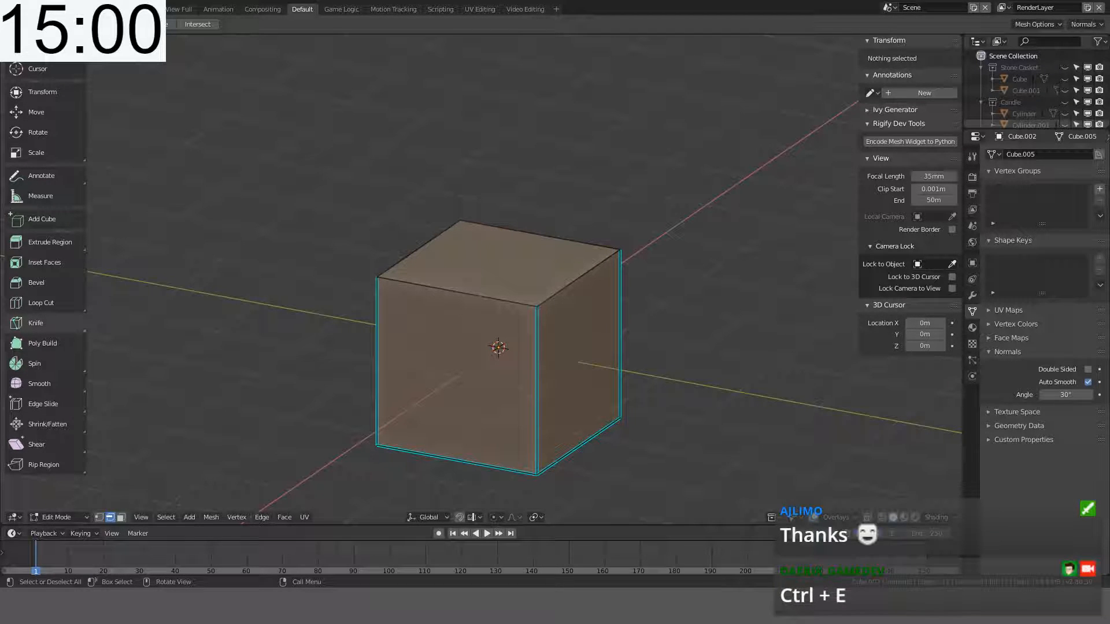
pyautogui.moveTo(529, 326); pyautogui.dragTo(527, 328, button='middle')
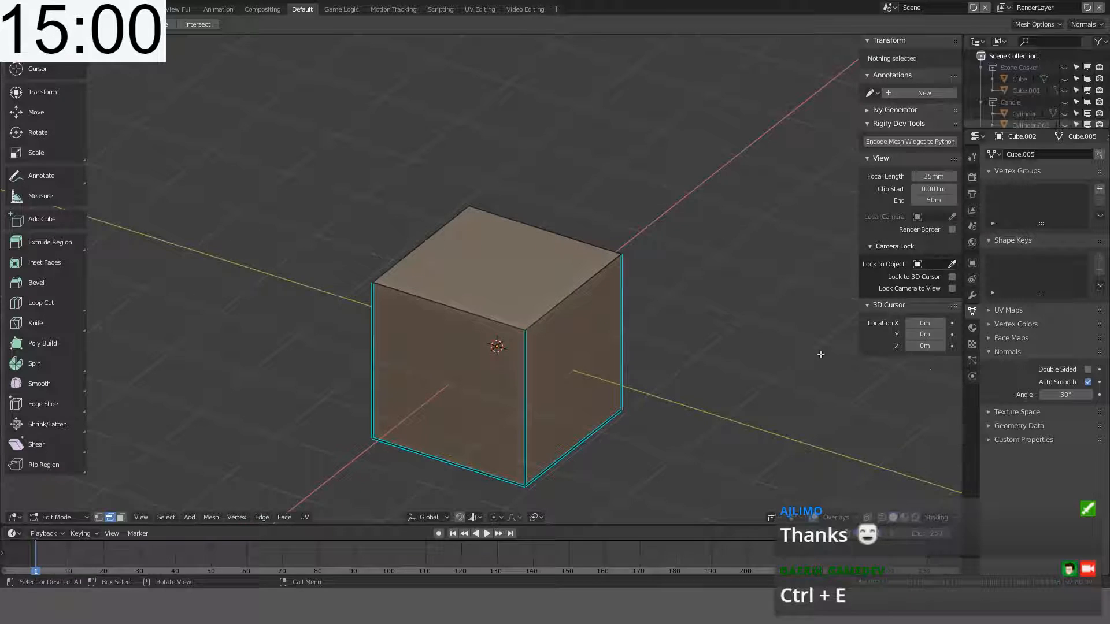
# Step: Try Auto Smooth angles of 60, 75 and 90 degrees on the cube, ending on 60 degrees
pyautogui.click(1072, 395)
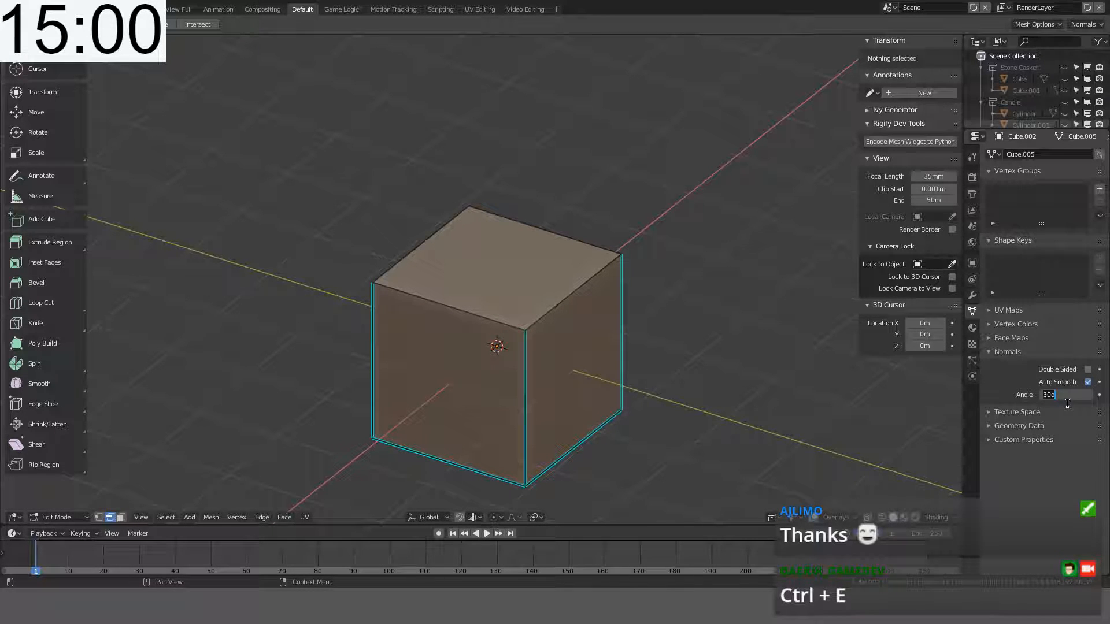
pyautogui.write('60')
pyautogui.press('Return')
pyautogui.click(1069, 396)
pyautogui.write('75')
pyautogui.press('Return')
pyautogui.click(1068, 396)
pyautogui.write('90')
pyautogui.press('Return')
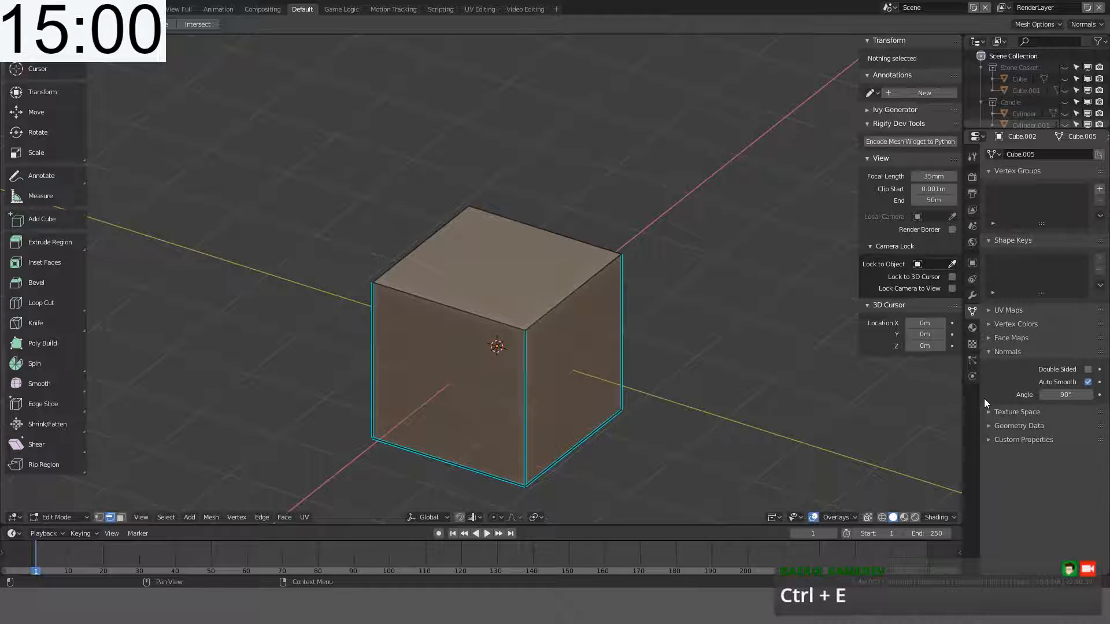
pyautogui.click(1046, 398)
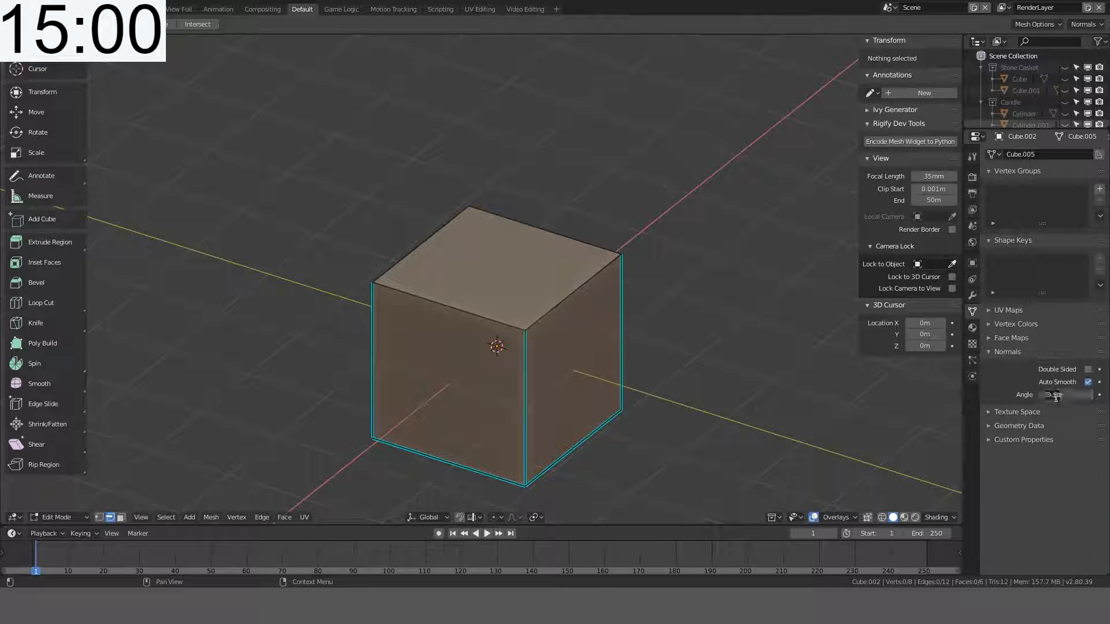
pyautogui.write('66')
pyautogui.press('Return')
# Step: Return to Object Mode and delete the demonstration cube
pyautogui.moveTo(520, 399); pyautogui.dragTo(521, 366, button='middle')
pyautogui.click(495, 315)
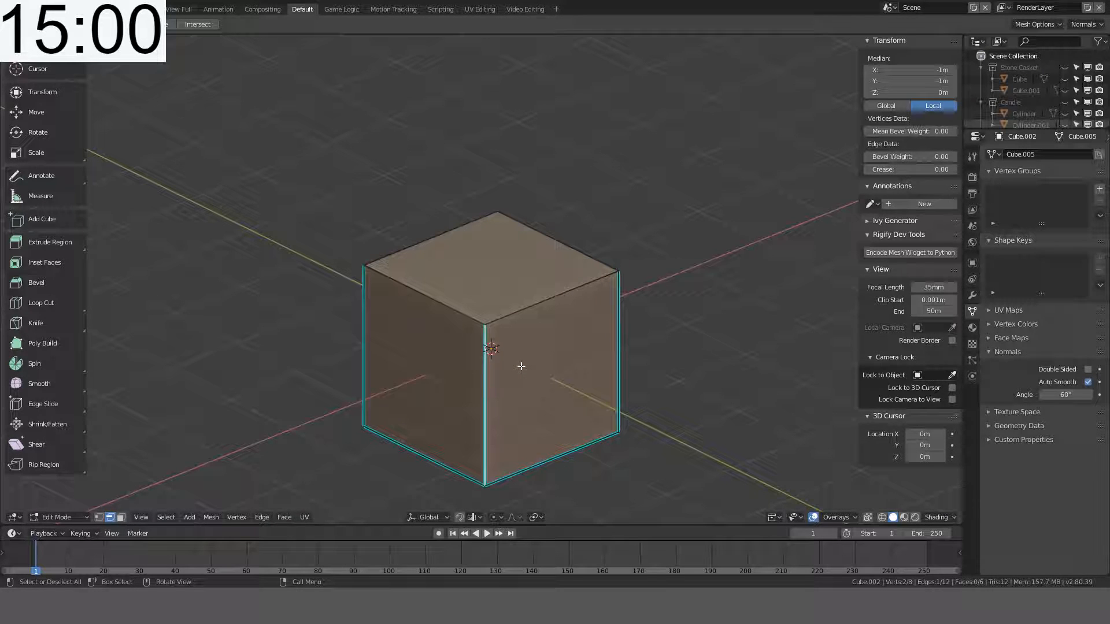
pyautogui.press('Tab')
pyautogui.press('Delete')
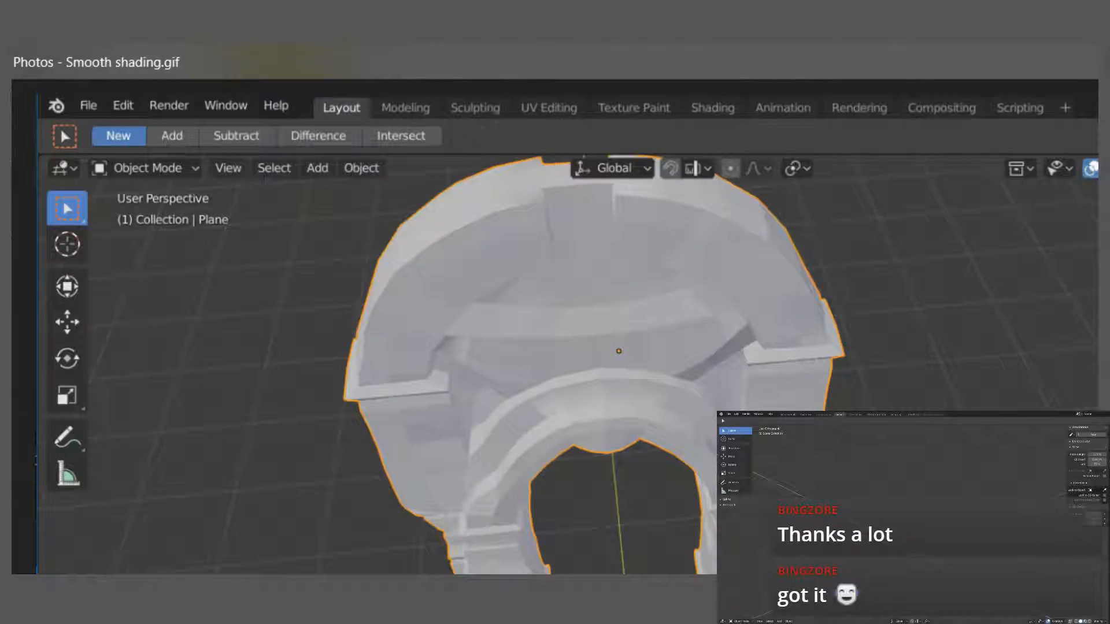
# Step: Switch to the reference windows to view the ivory casket photo and the low-poly mesh with sharp edges
pyautogui.hotkey('alt', 'Tab')
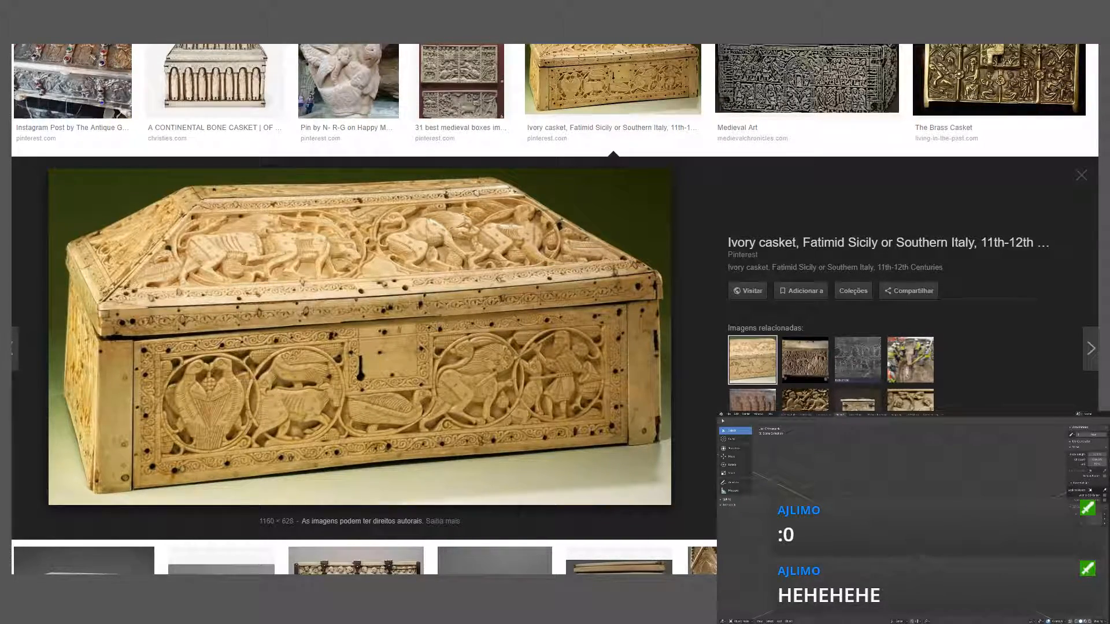
pyautogui.hotkey('alt', 'Tab')
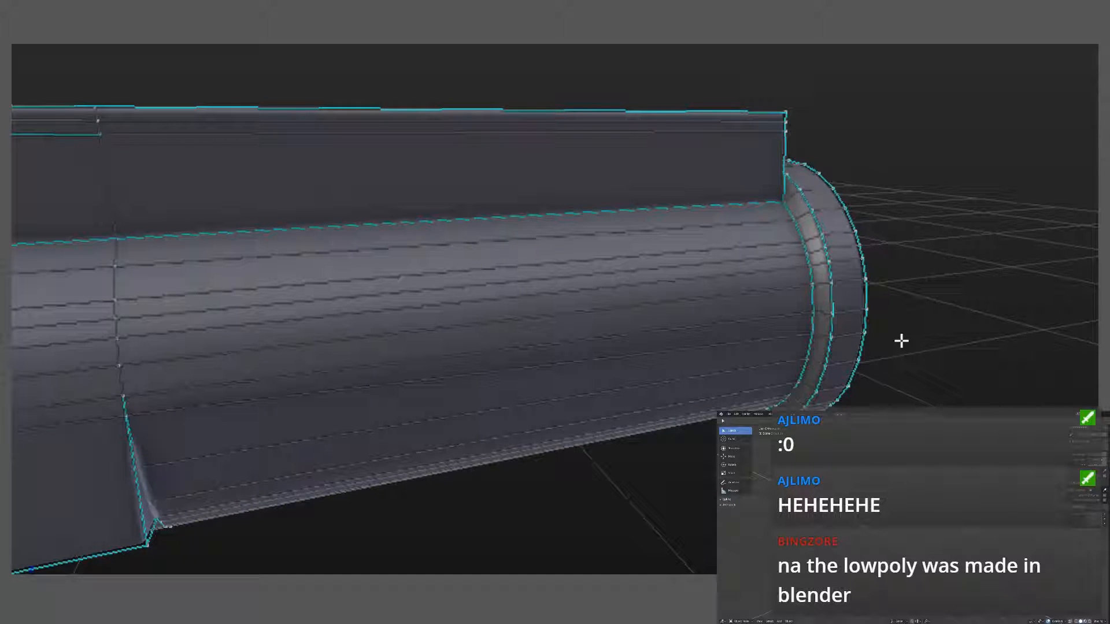
pyautogui.hotkey('alt', 'Tab')
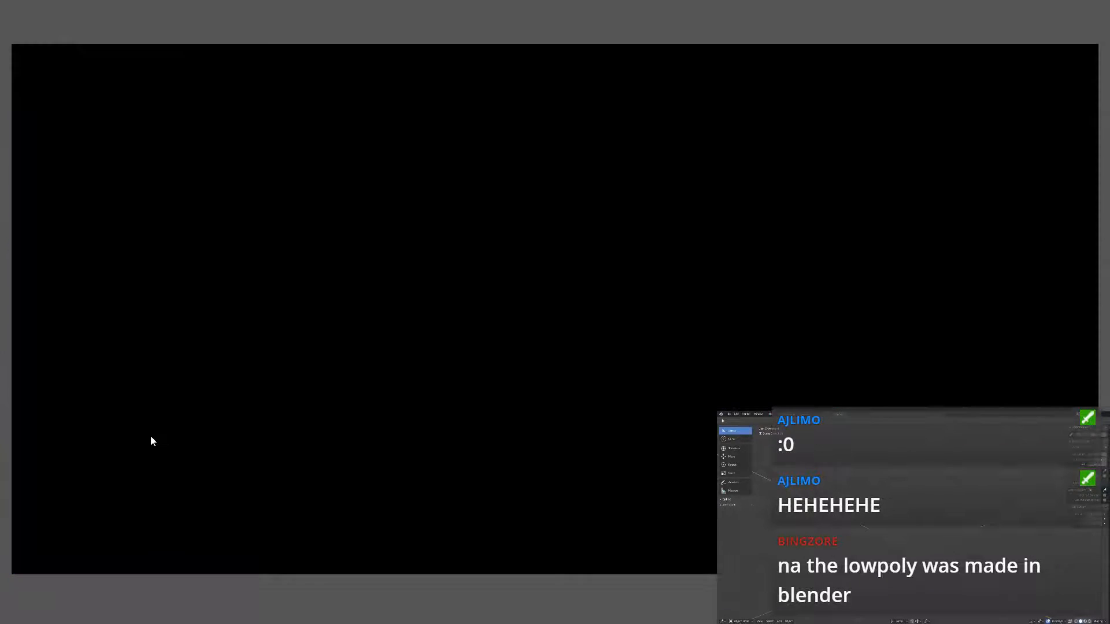
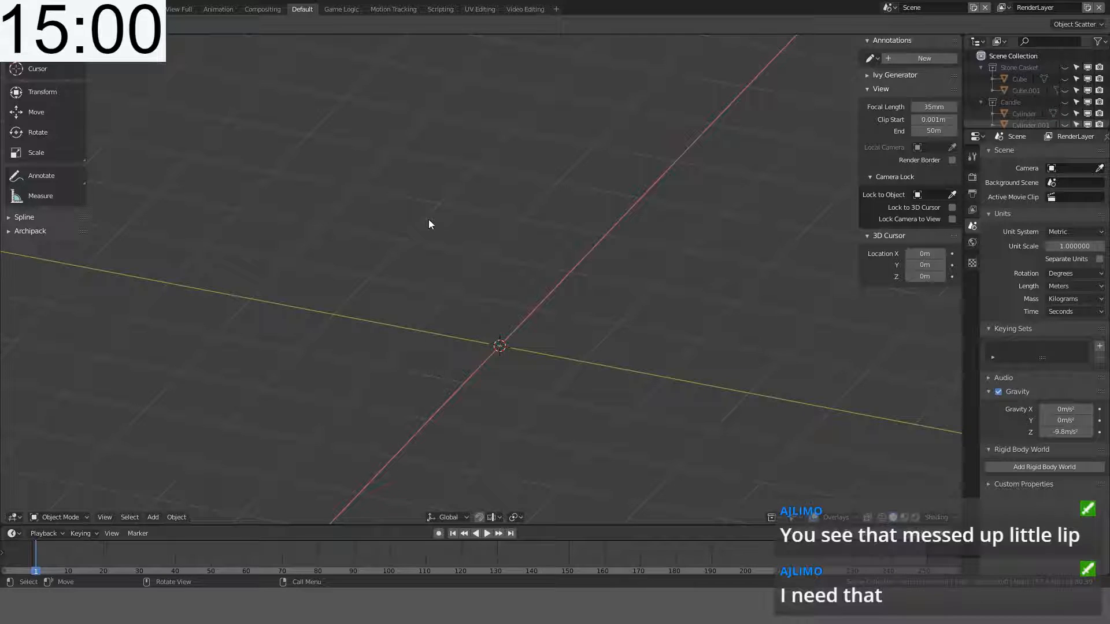
# Step: Add a mesh cylinder with 32 vertices at the origin
pyautogui.press('n')
pyautogui.press('t')
pyautogui.press('KP_7')
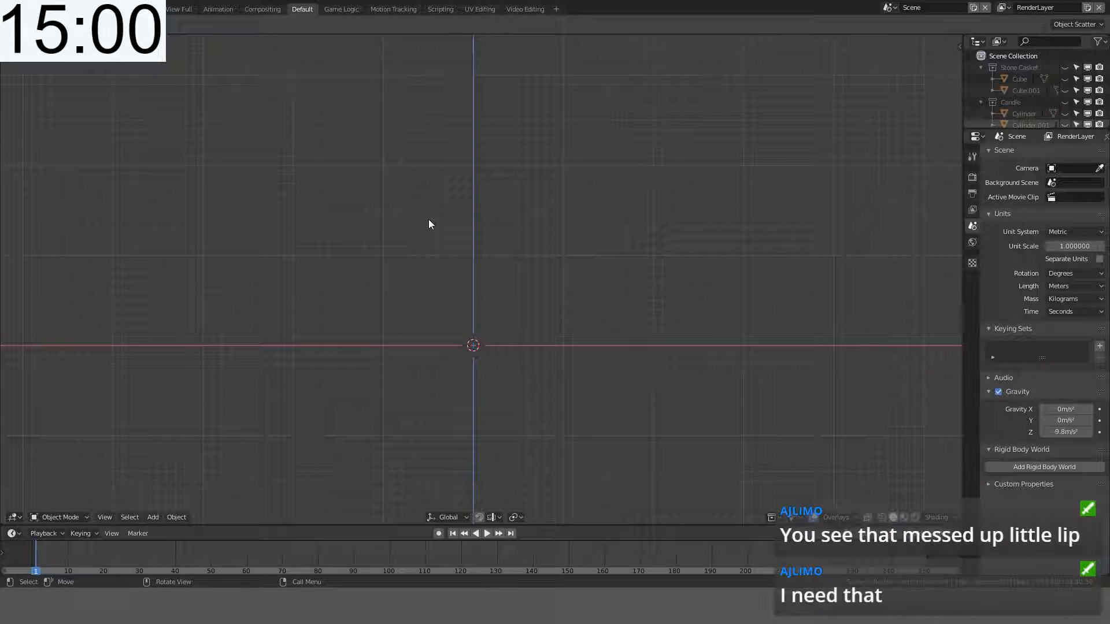
pyautogui.hotkey('shift', 'a')
pyautogui.moveTo(428, 220)
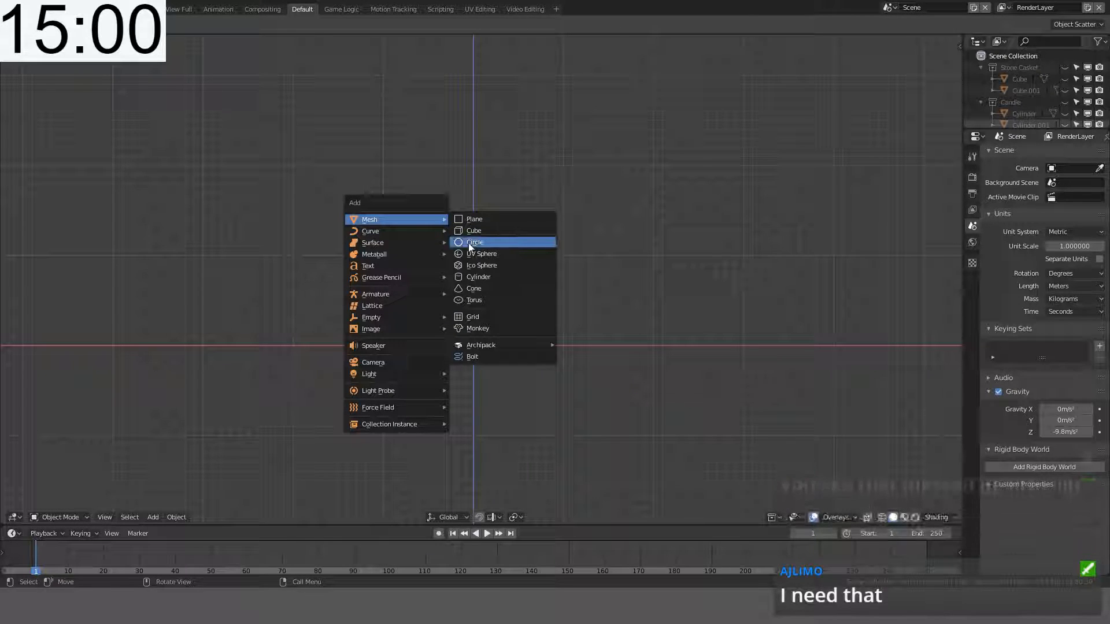
pyautogui.click(482, 280)
pyautogui.click(132, 363)
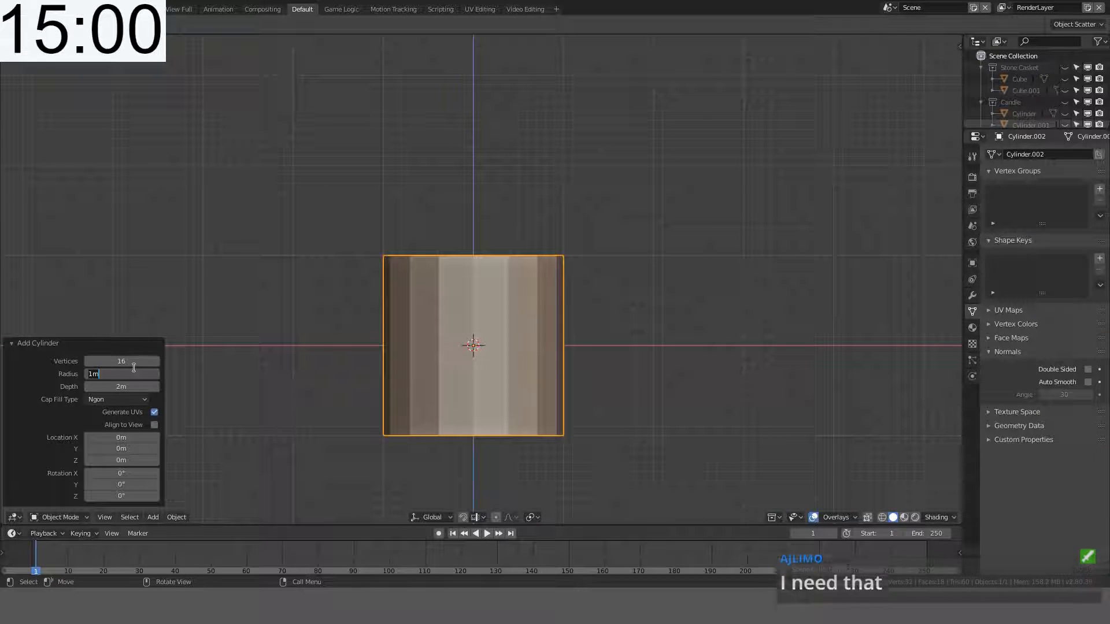
pyautogui.write('32')
pyautogui.press('Return')
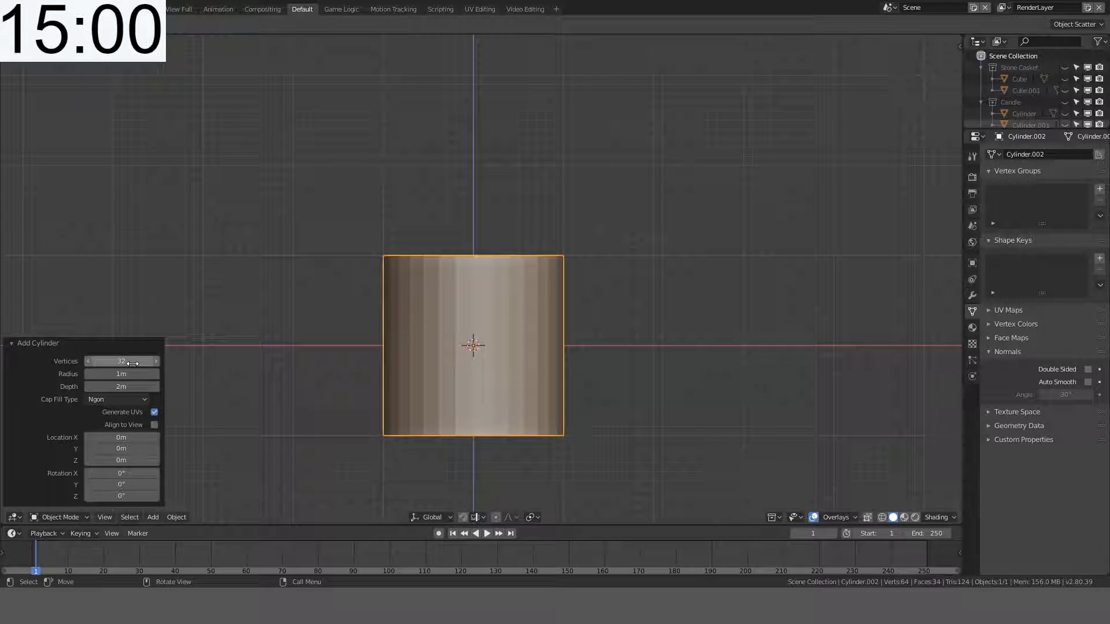
# Step: Shade all faces of the new cylinder smooth and return to Object Mode
pyautogui.press('Tab')
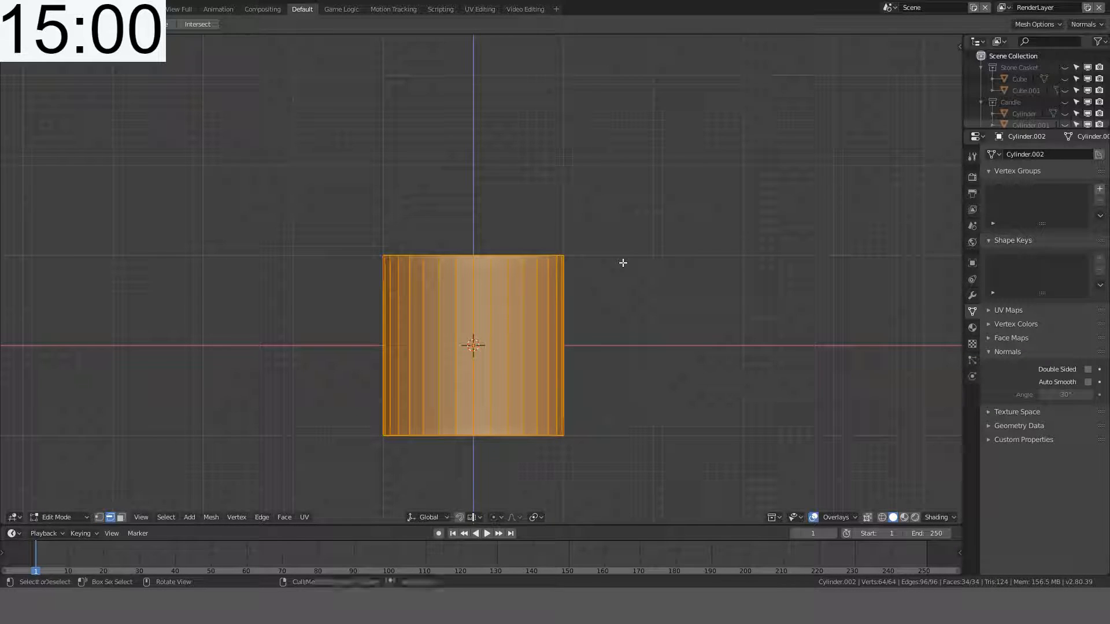
pyautogui.rightClick(623, 263)
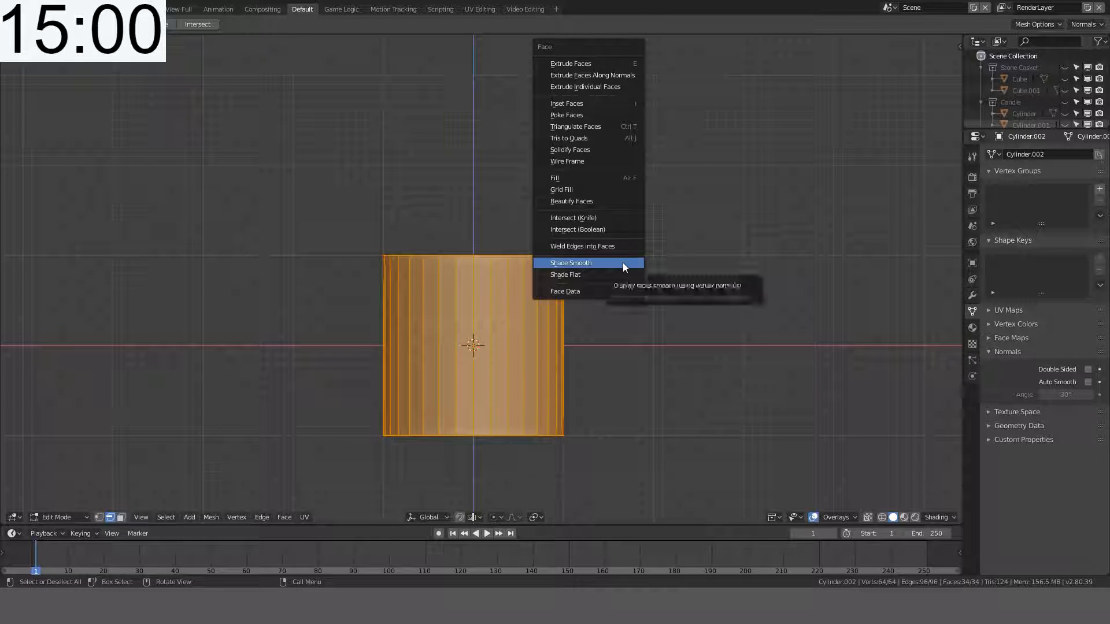
pyautogui.click(623, 262)
pyautogui.press('Tab')
# Step: Raise the cylinder 1 m along Z so its base rests on the ground plane
pyautogui.press('g')
pyautogui.press('z')
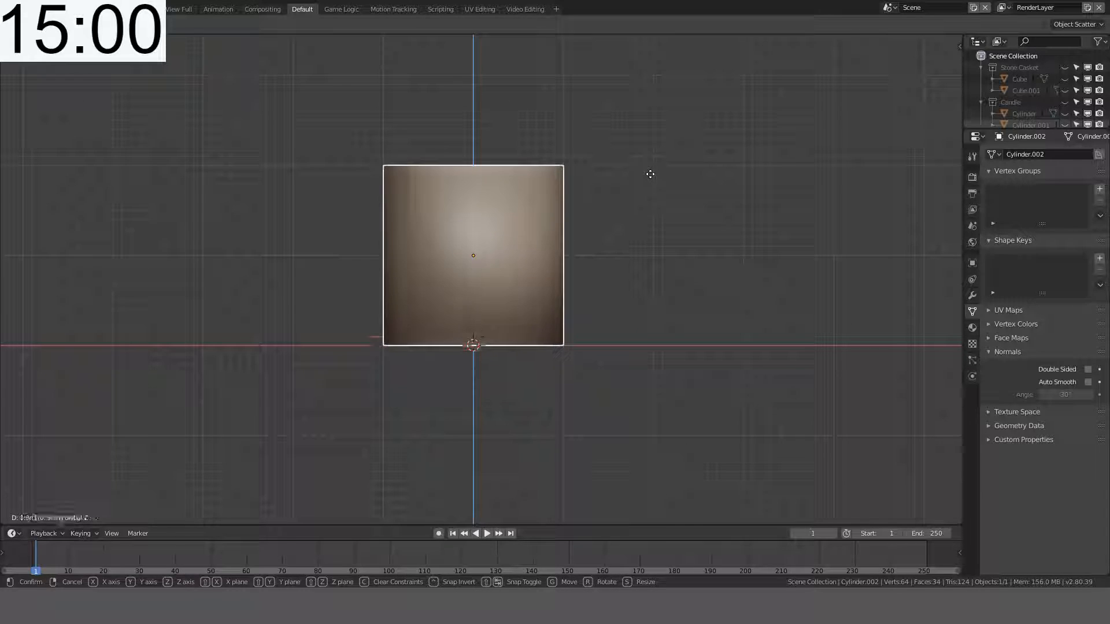
pyautogui.click(650, 170)
pyautogui.scroll(2, 627, 171)
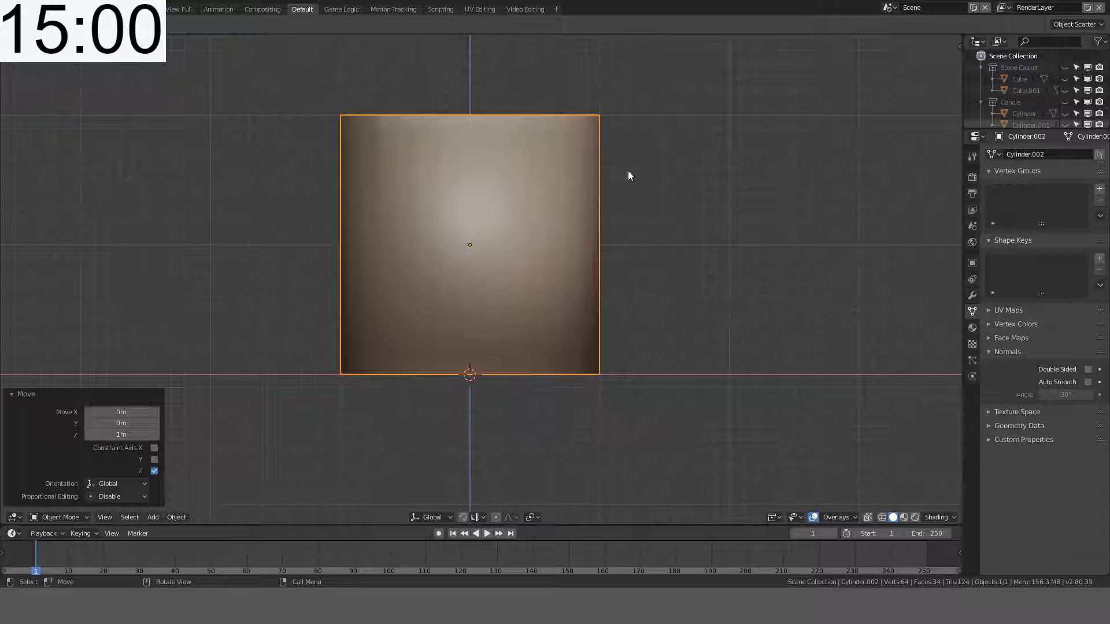
pyautogui.keyDown('shift'); pyautogui.moveTo(628, 171); pyautogui.dragTo(598, 209, button='middle'); pyautogui.keyUp('shift')
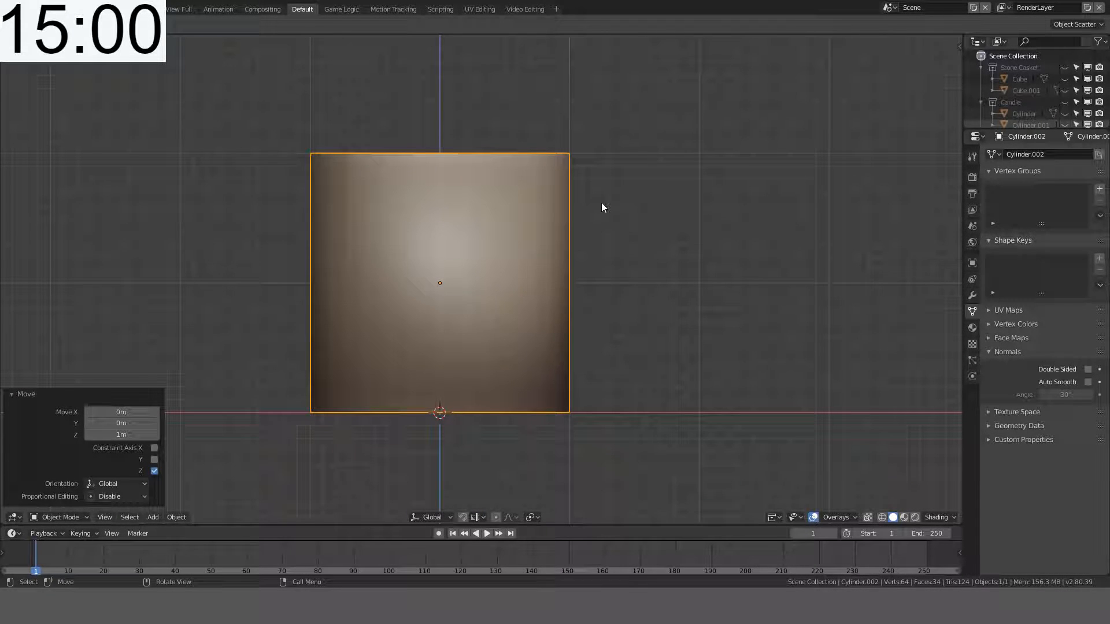
pyautogui.press('Tab')
pyautogui.press('Tab')
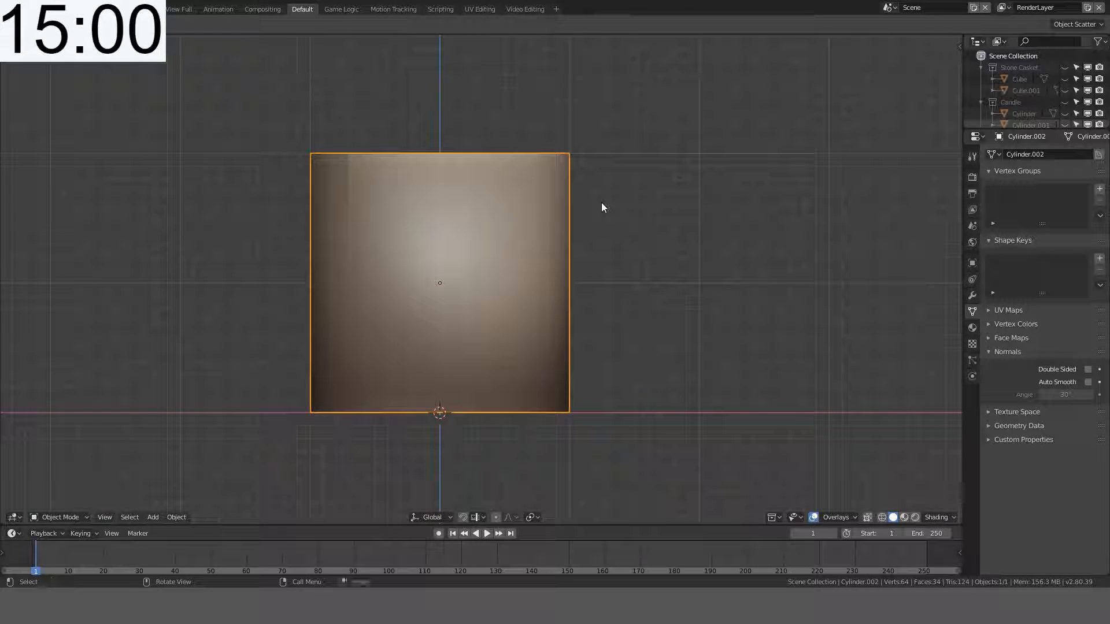
# Step: Duplicate the cylinder in place and flatten the copy along Z to about a third of its height
pyautogui.hotkey('shift', 'd')
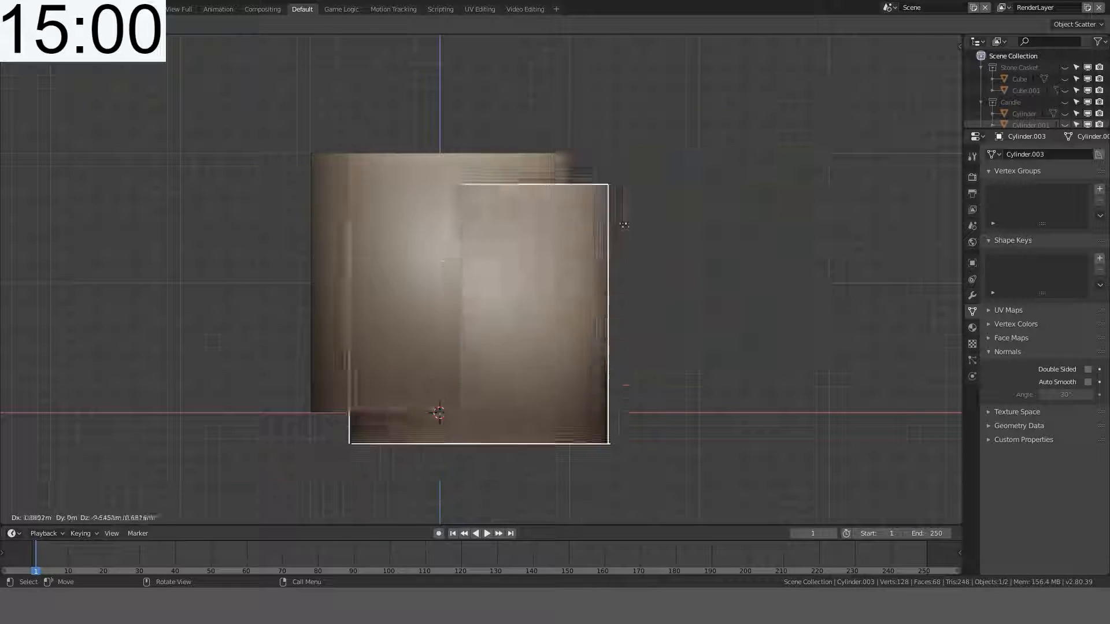
pyautogui.rightClick(628, 234)
pyautogui.press('s')
pyautogui.press('z')
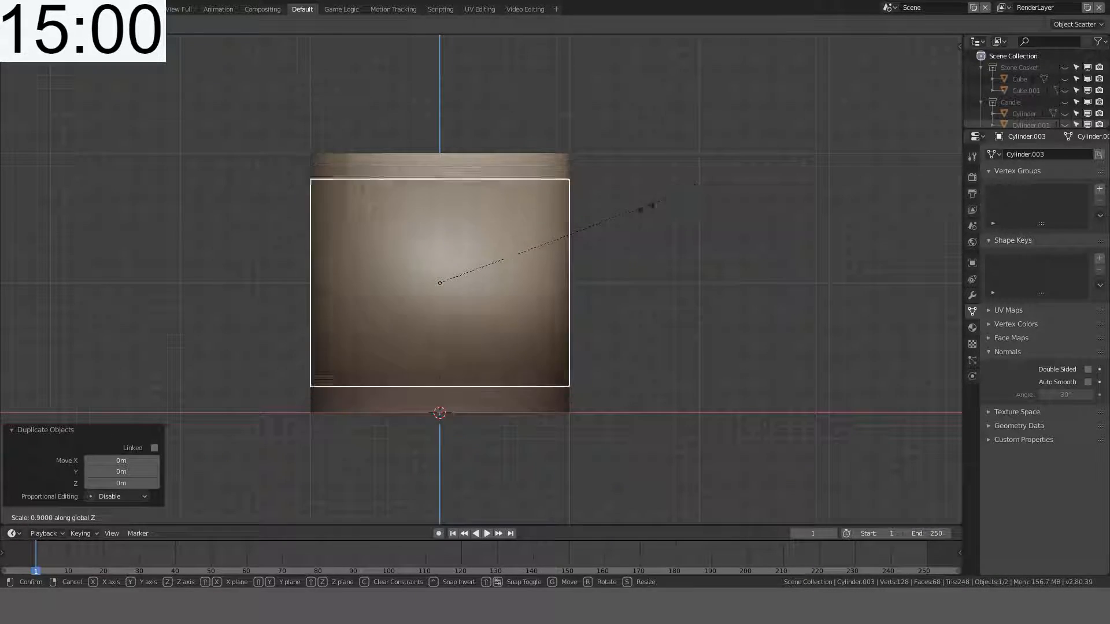
pyautogui.click(516, 260)
# Step: Raise the flattened copy 0.7 m along Z so its top lines up with the original cylinder's top
pyautogui.press('g')
pyautogui.press('z')
pyautogui.click(566, 173)
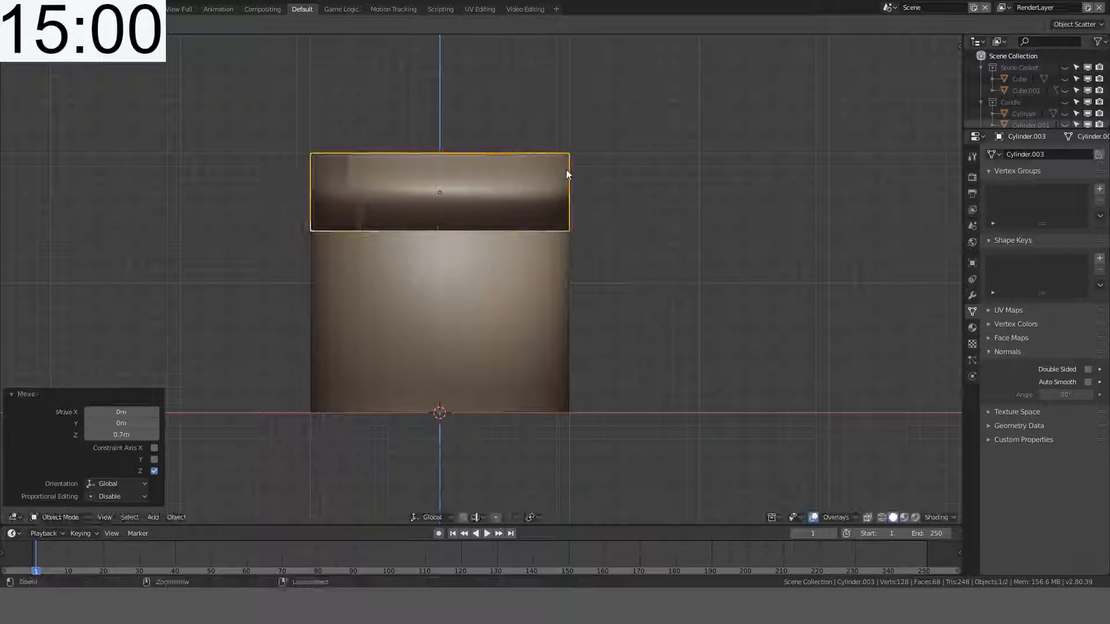
# Step: Move the tall original cylinder 2.5 m along X, clear of the flattened copy
pyautogui.moveTo(567, 173); pyautogui.dragTo(485, 342, button='middle')
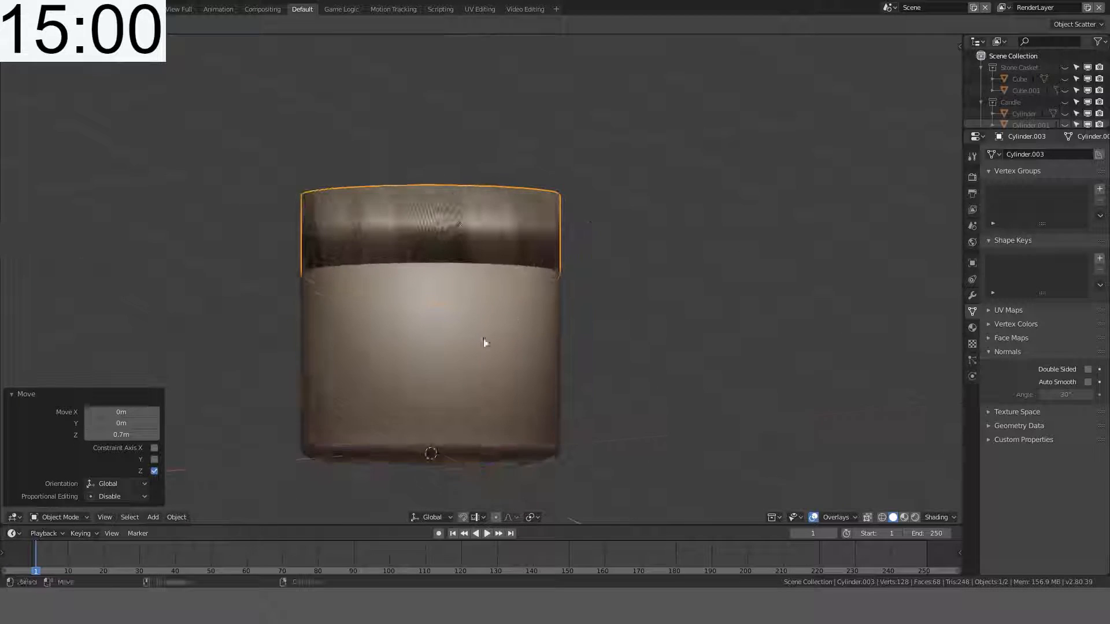
pyautogui.click(485, 343)
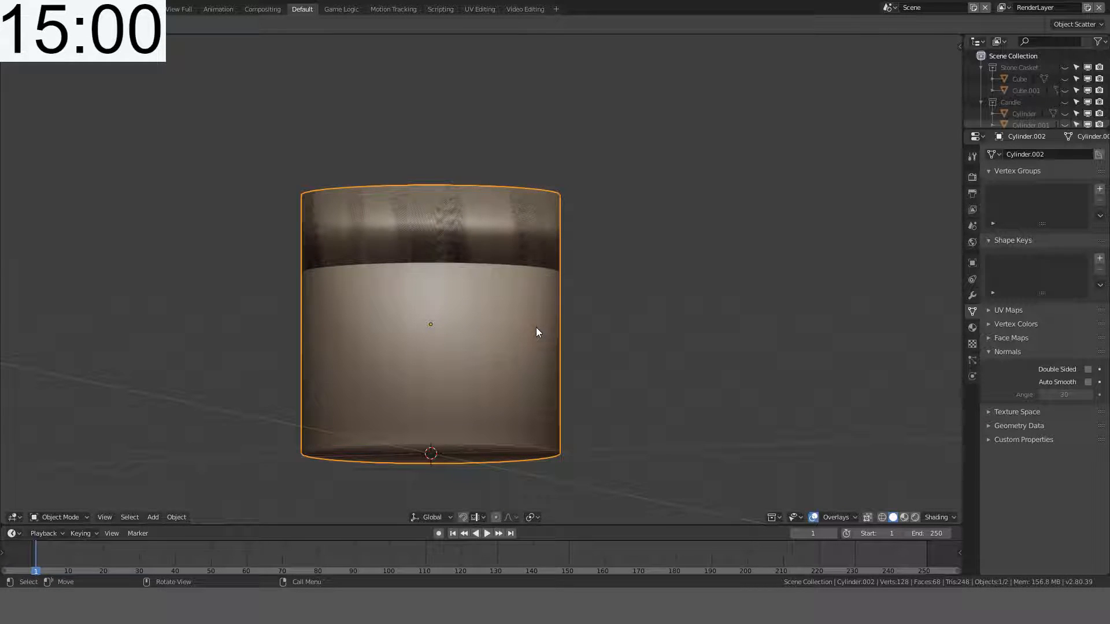
pyautogui.press('KP_1')
pyautogui.press('g')
pyautogui.press('x')
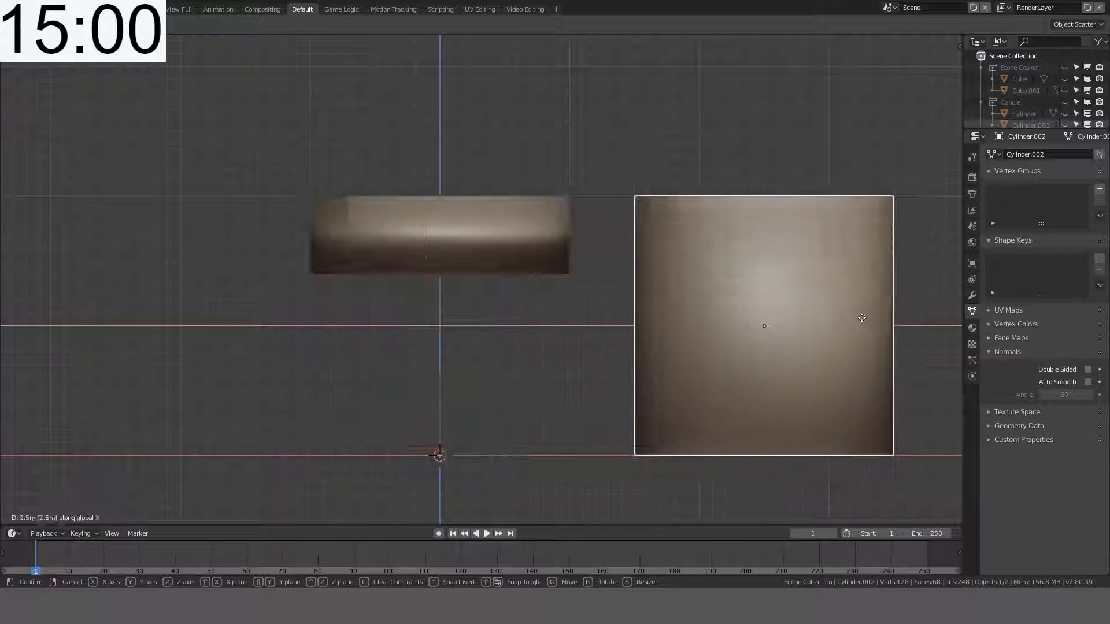
pyautogui.click(862, 318)
# Step: Select the top and bottom cap faces of the flattened cylinder in Edit Mode
pyautogui.click(548, 237)
pyautogui.moveTo(549, 237); pyautogui.dragTo(550, 160, button='middle')
pyautogui.press('Tab')
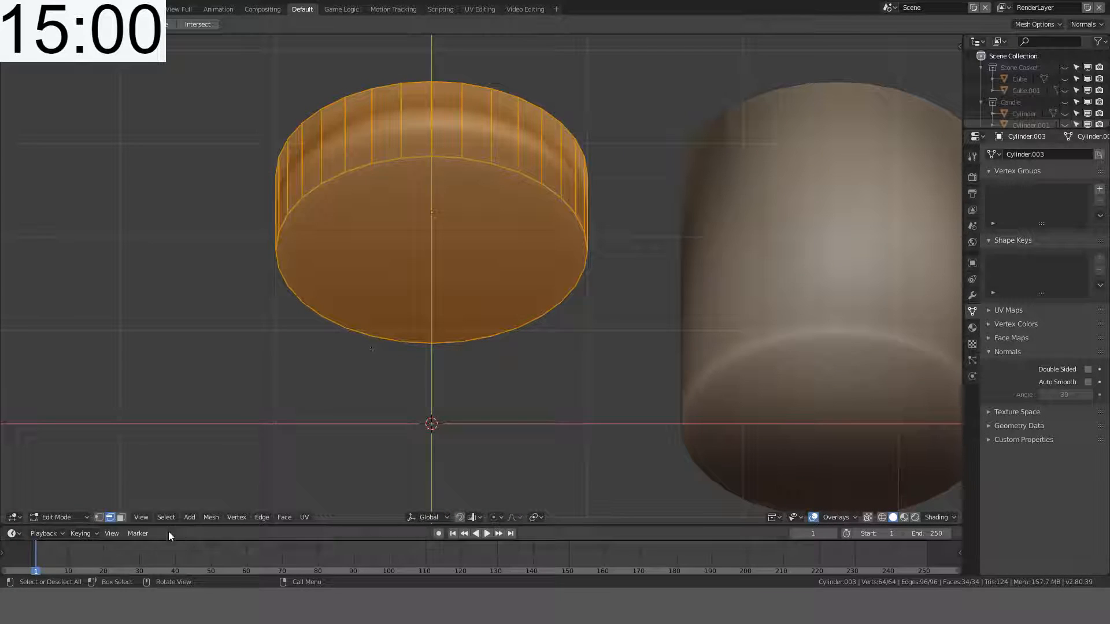
pyautogui.click(120, 518)
pyautogui.click(455, 196)
pyautogui.moveTo(454, 195); pyautogui.dragTo(469, 288, button='middle')
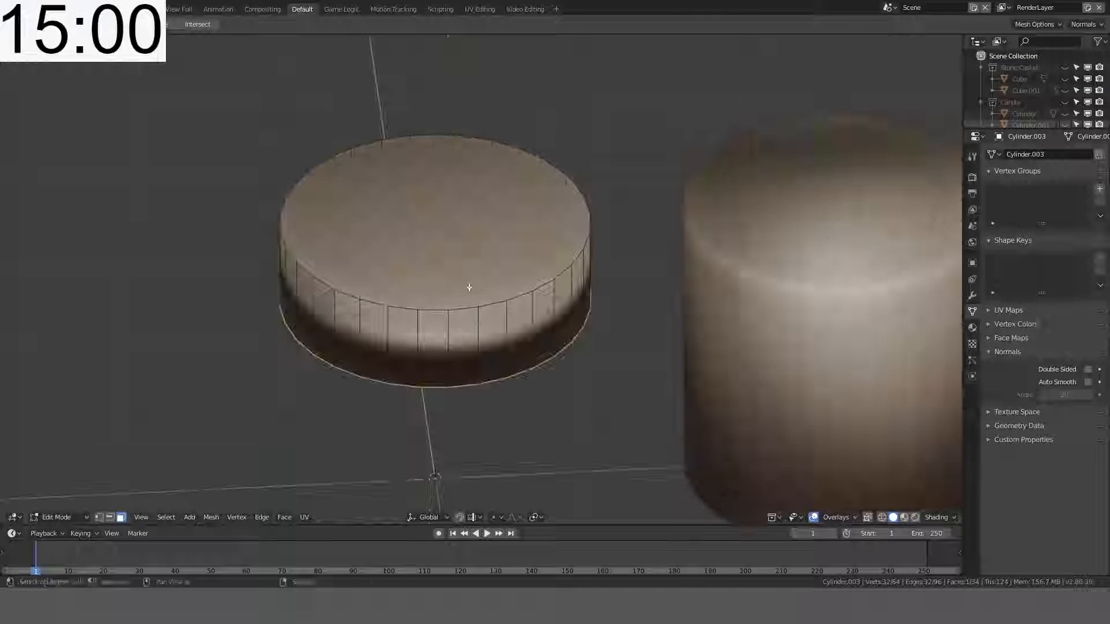
pyautogui.keyDown('shift'); pyautogui.click(461, 238); pyautogui.keyUp('shift')
pyautogui.press('x')
pyautogui.click(460, 239)
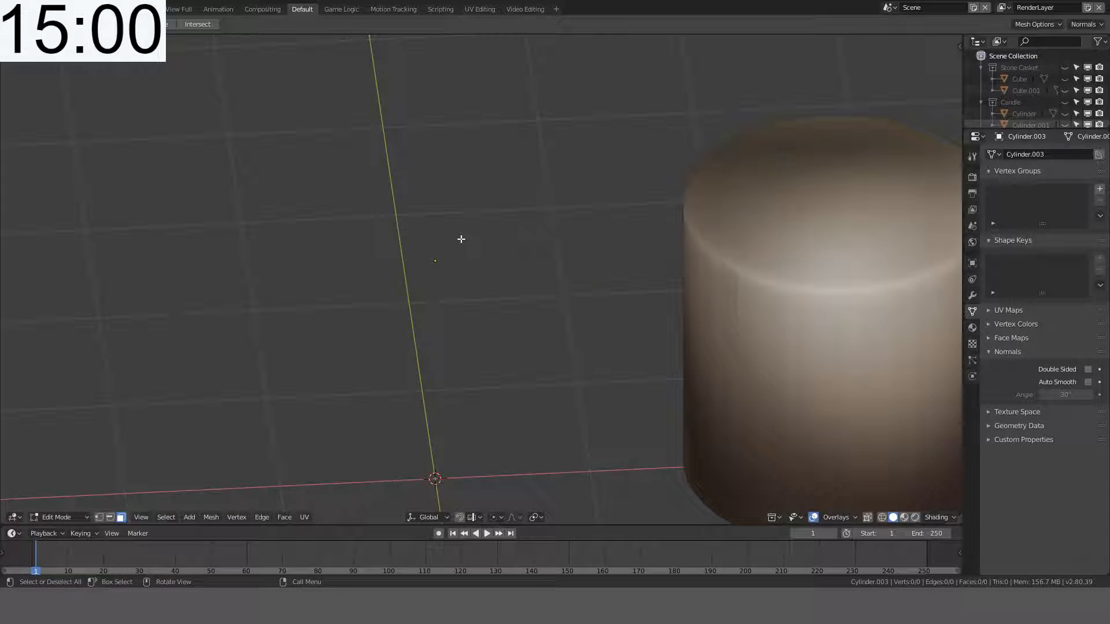
pyautogui.hotkey('ctrl', 'z')
# Step: Delete only the two selected cap faces to leave an open ring
pyautogui.press('x')
pyautogui.click(448, 260)
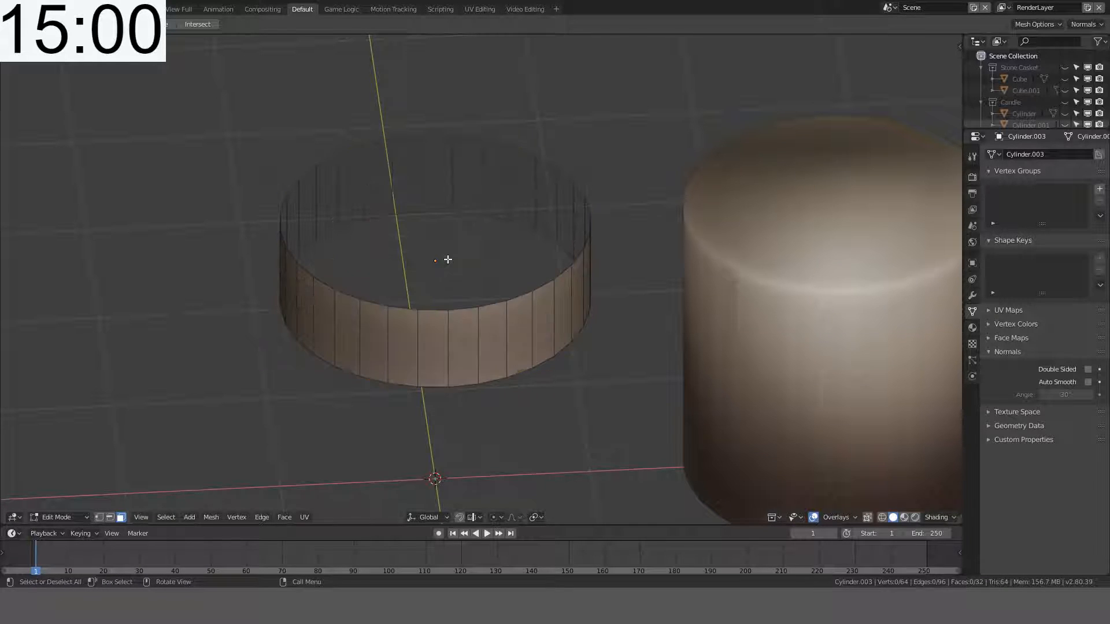
pyautogui.moveTo(448, 260); pyautogui.dragTo(506, 238, button='middle')
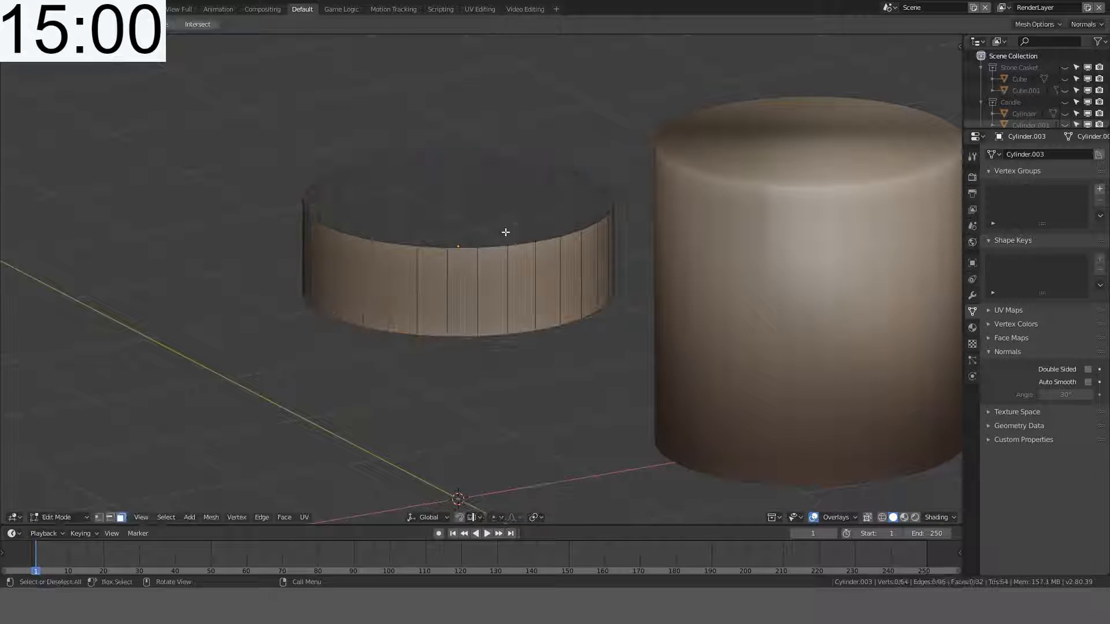
# Step: Try lowering the ring's front centre vertical edge along Z by about 0.9 m with smooth proportional editing
pyautogui.click(110, 518)
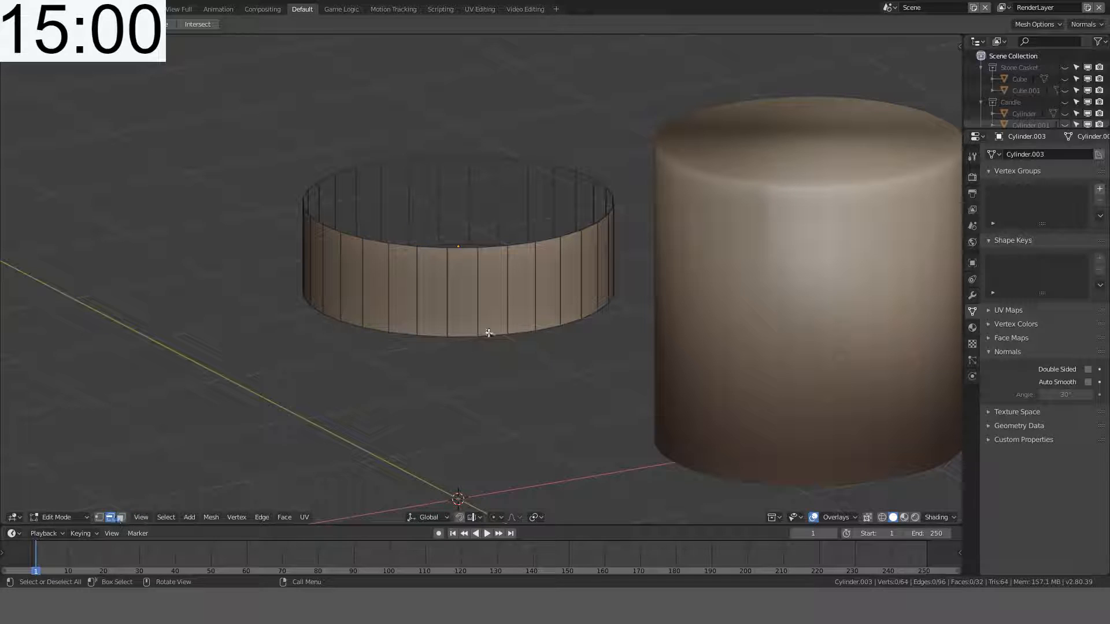
pyautogui.click(507, 303)
pyautogui.press('KP_1')
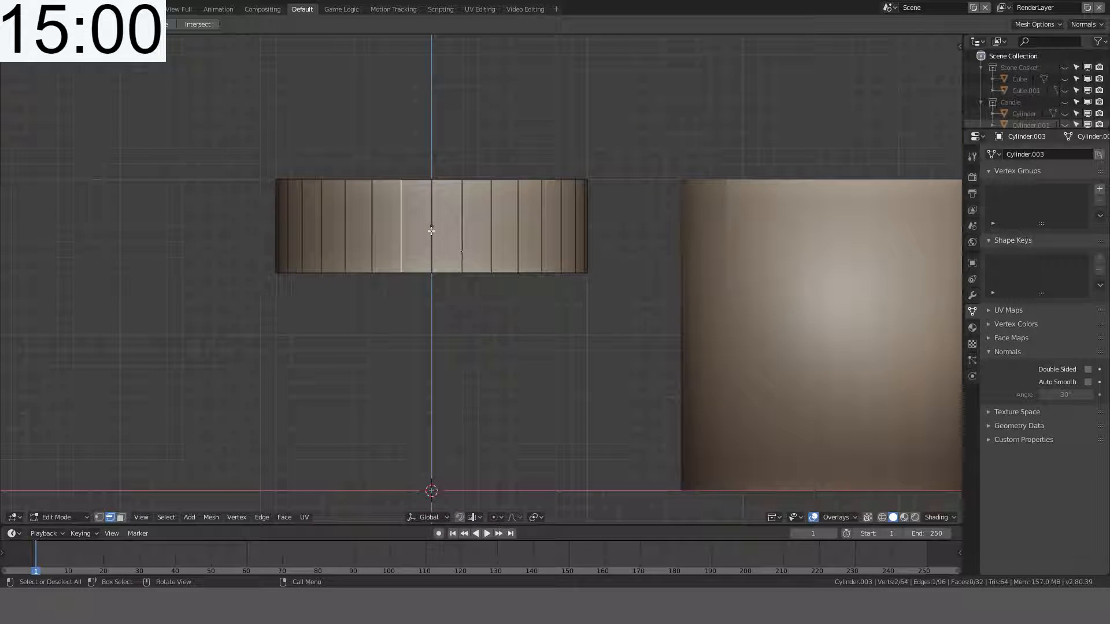
pyautogui.moveTo(432, 232); pyautogui.dragTo(513, 230, button='middle')
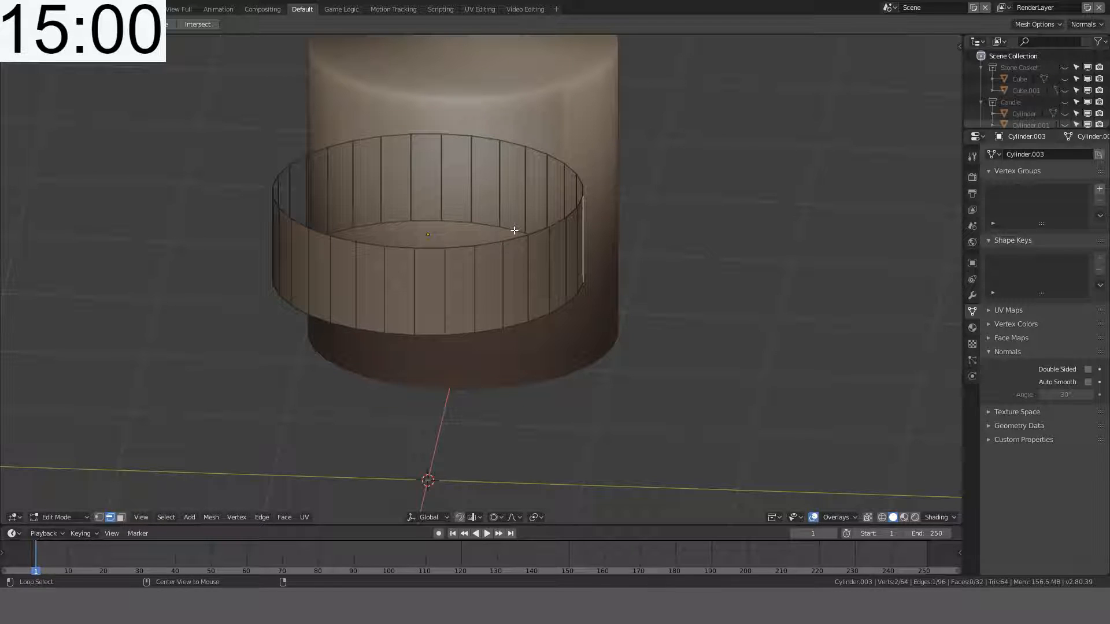
pyautogui.press('KP_1')
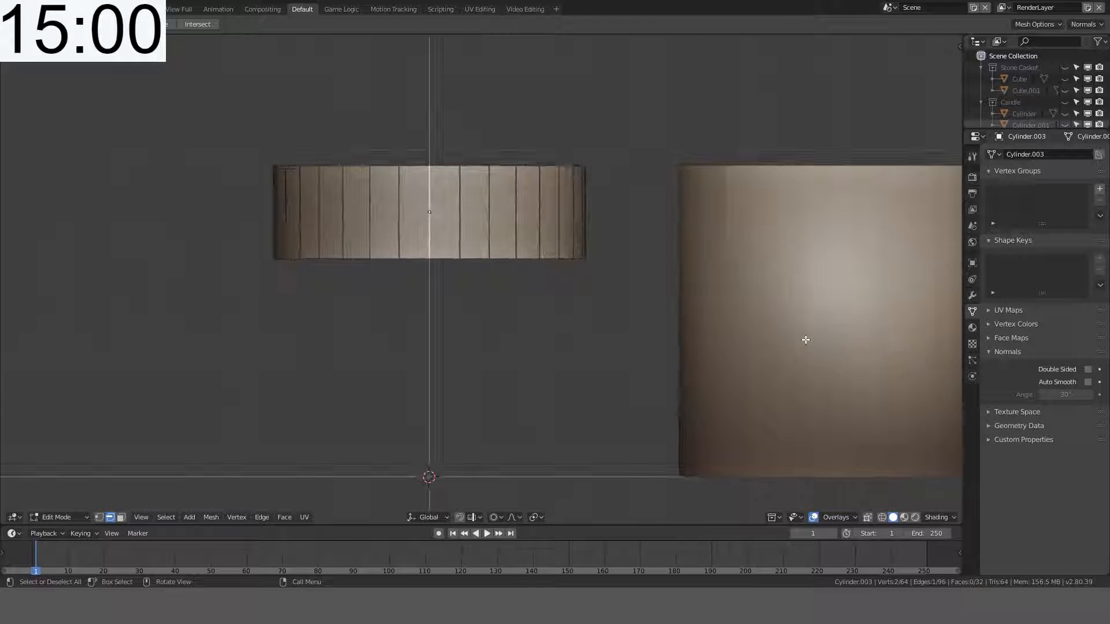
pyautogui.press('g')
pyautogui.press('z')
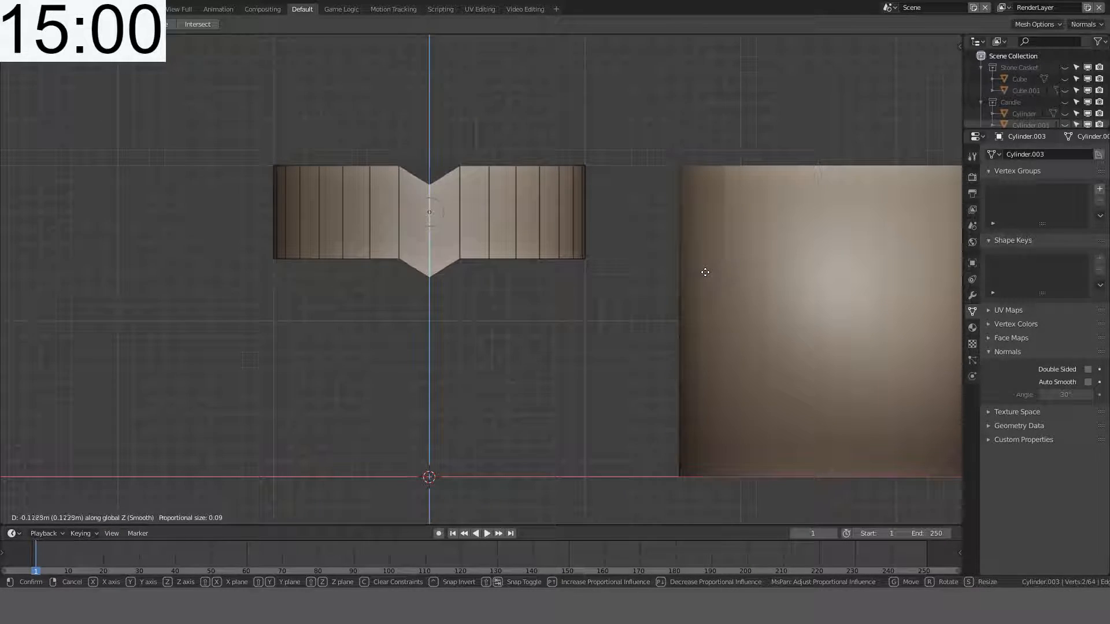
pyautogui.scroll(-15, 705, 272)
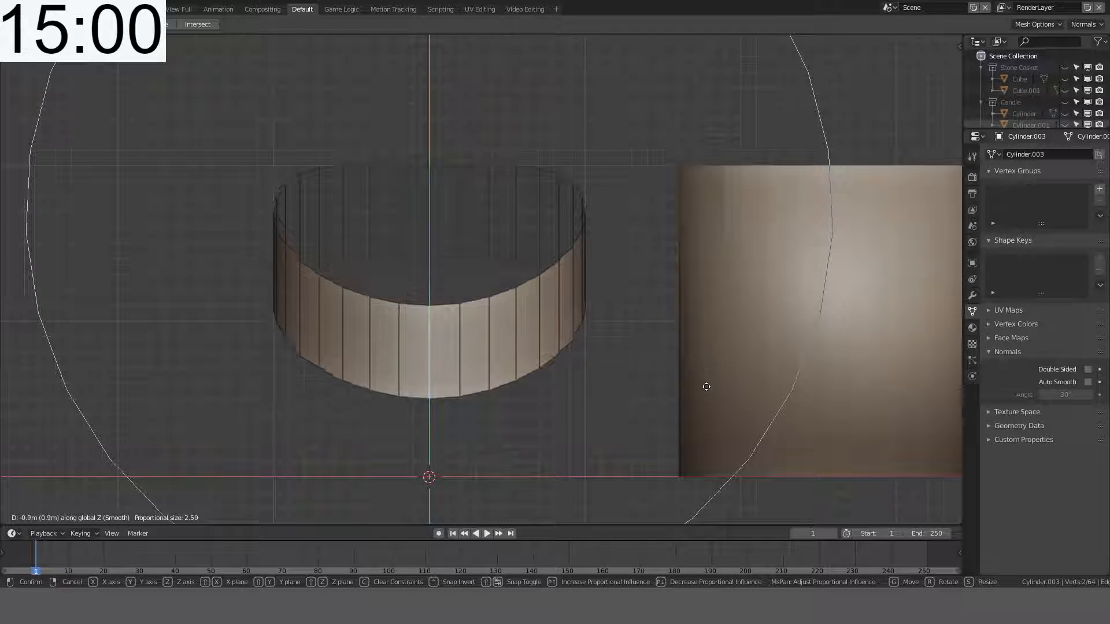
pyautogui.rightClick(706, 407)
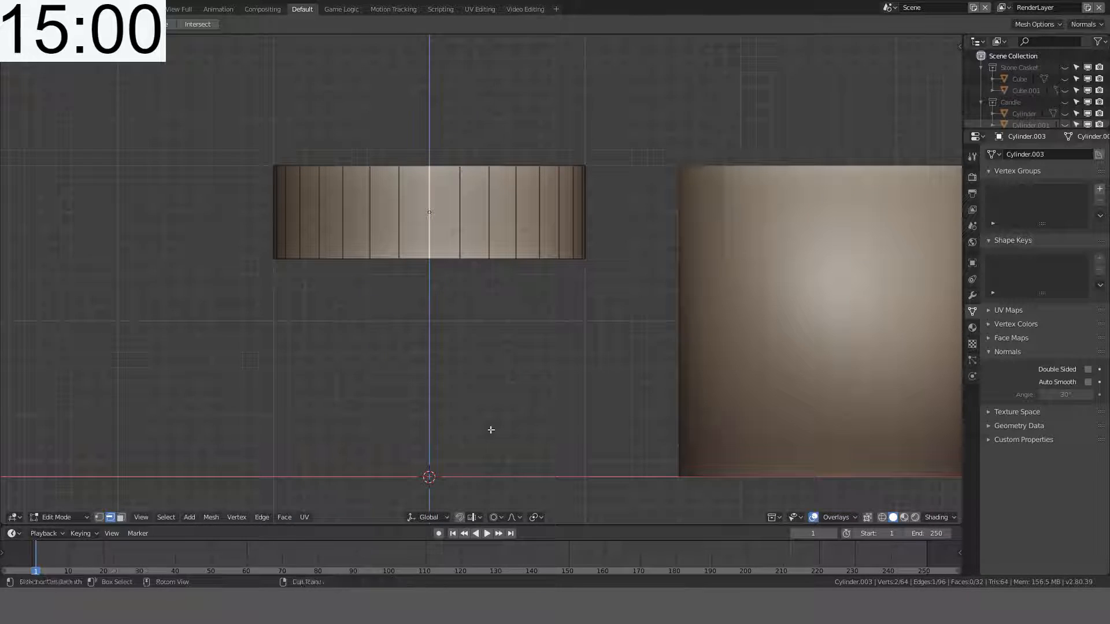
# Step: Select the ring's front bottom-centre vertex and try lowering it about 0.9 m along Z with different proportional editing sizes
pyautogui.click(98, 517)
pyautogui.click(429, 259)
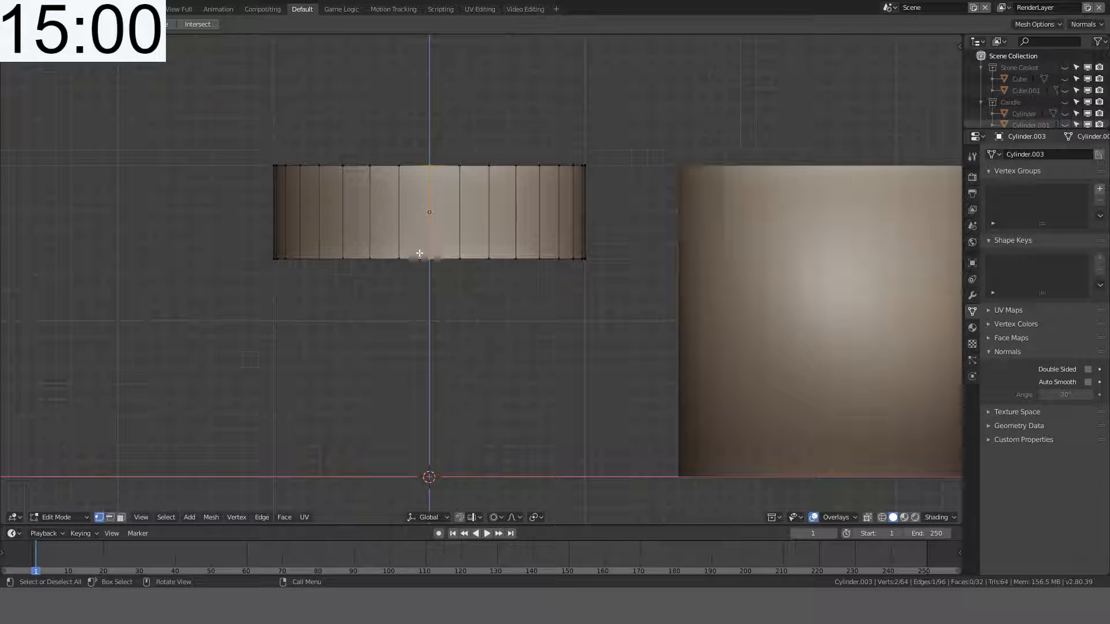
pyautogui.press('g')
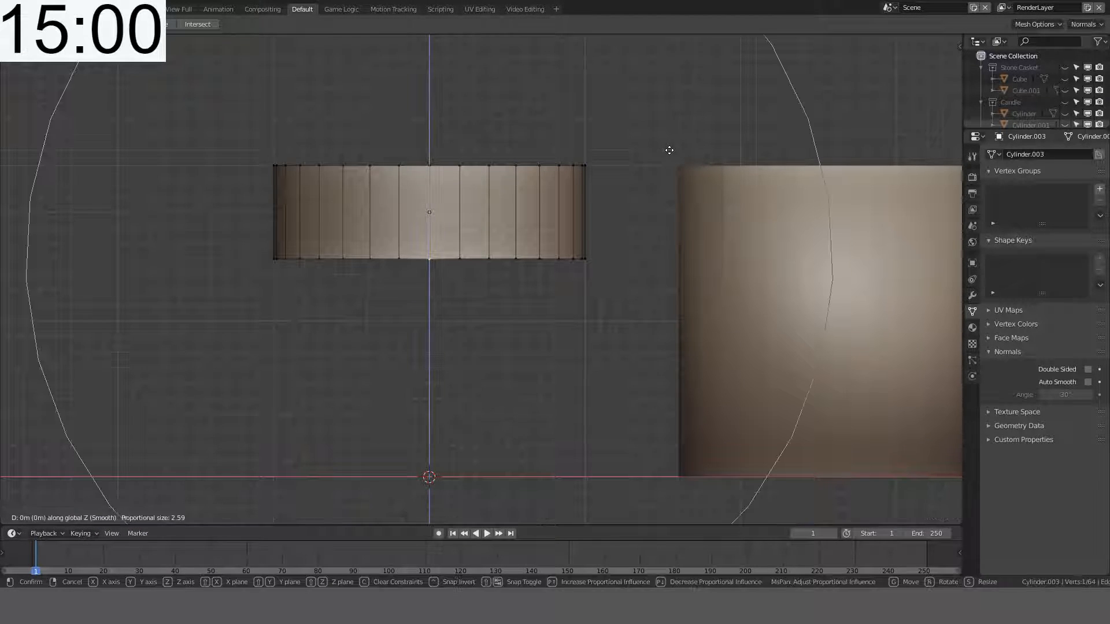
pyautogui.press('z')
pyautogui.scroll(15, 664, 245)
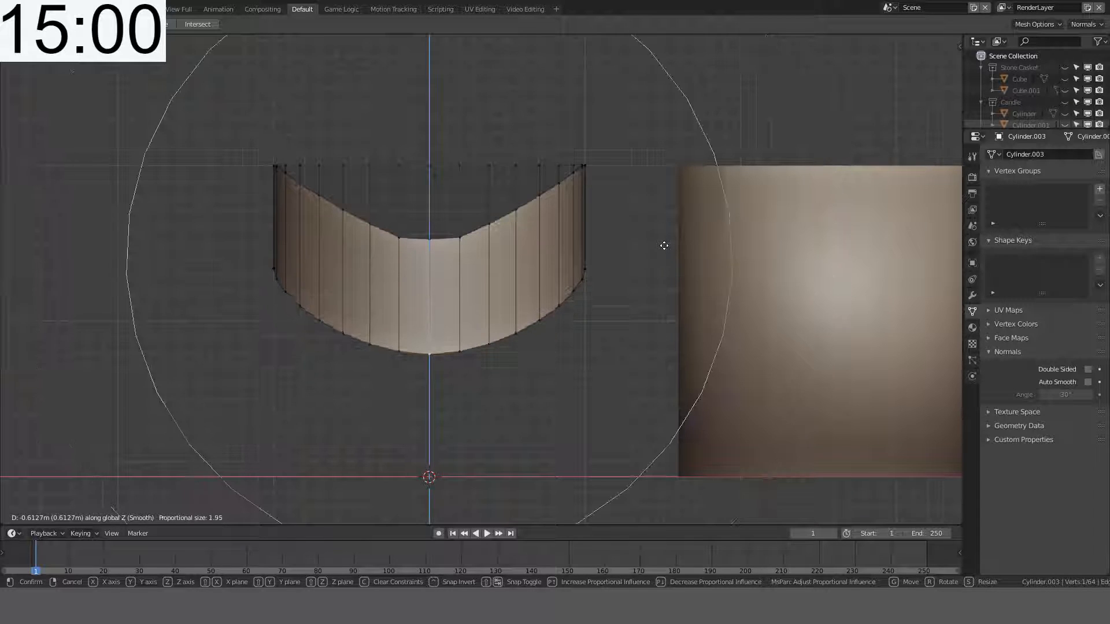
pyautogui.scroll(-14, 662, 257)
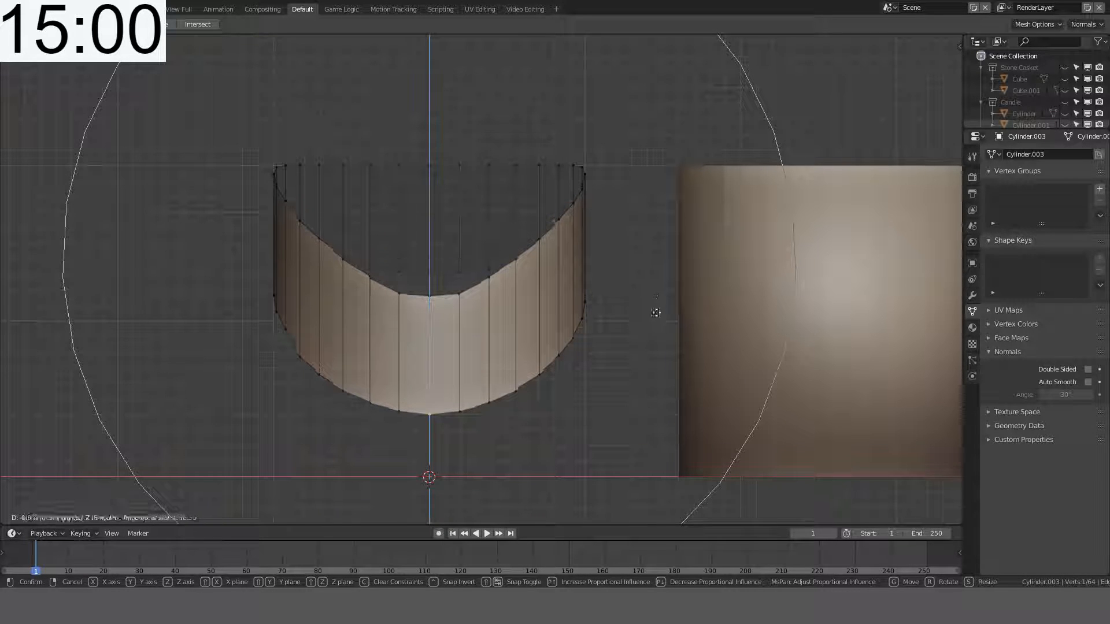
pyautogui.scroll(4, 658, 309)
pyautogui.scroll(-3, 671, 285)
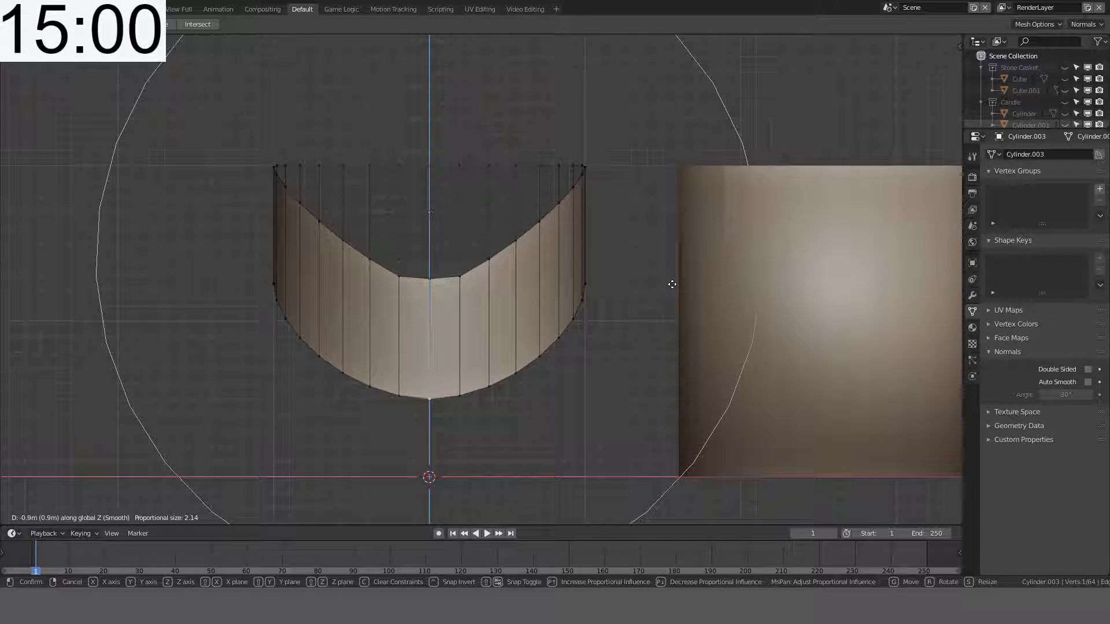
pyautogui.rightClick(672, 286)
pyautogui.press('KP_3')
pyautogui.press('g')
pyautogui.press('z')
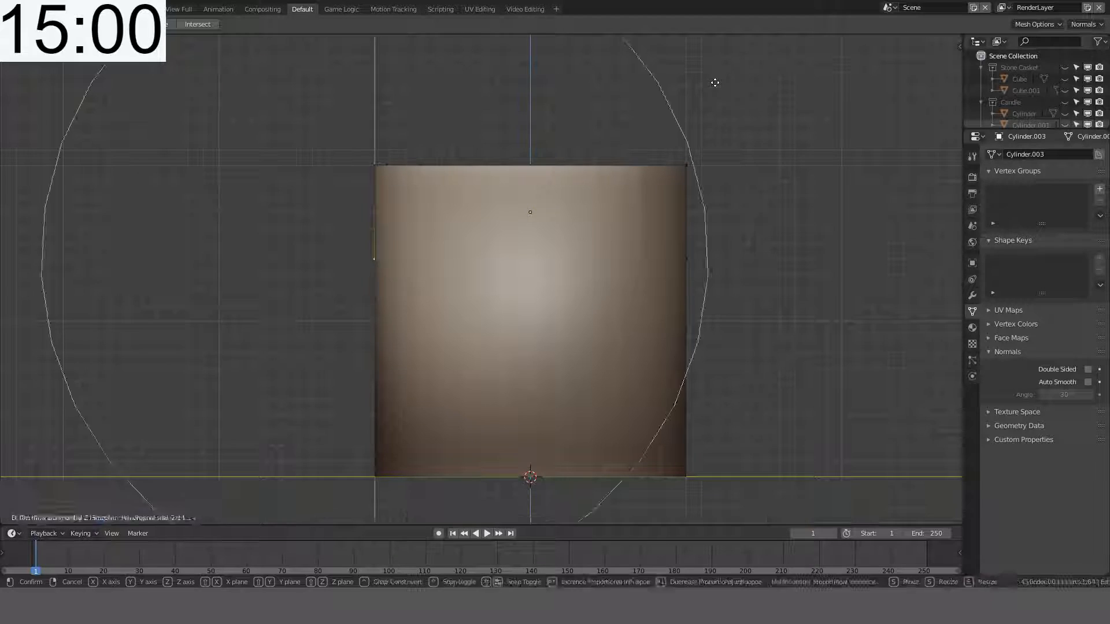
pyautogui.rightClick(713, 154)
pyautogui.press('KP_1')
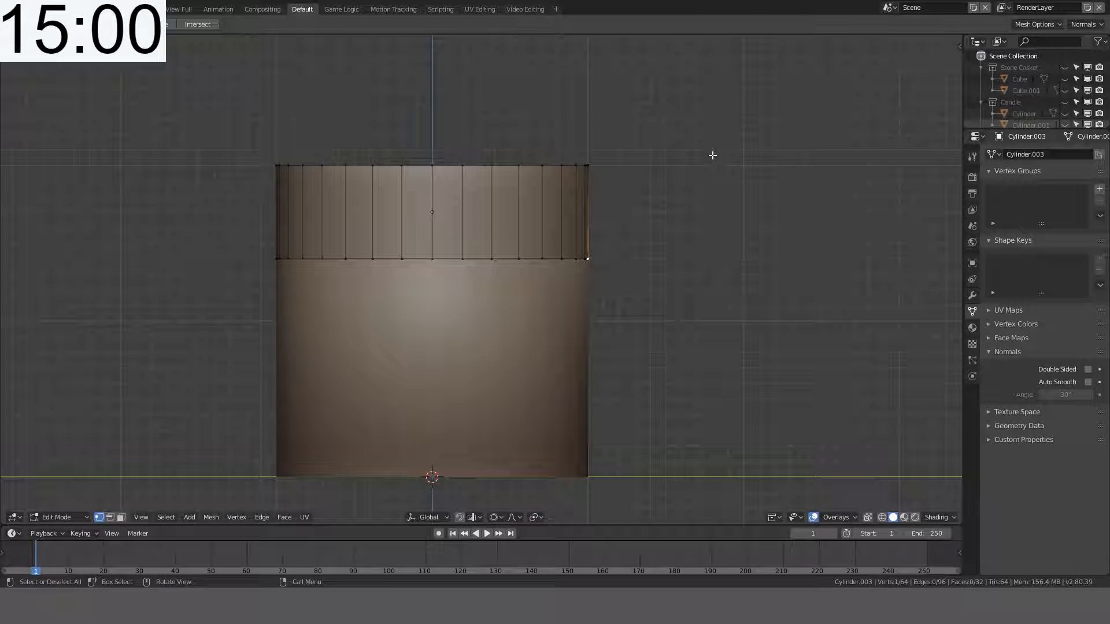
# Step: Lower the ring's front bottom-centre vertex about 1.4 m along Z with smooth proportional editing at a size of about 2.36
pyautogui.press('g')
pyautogui.press('z')
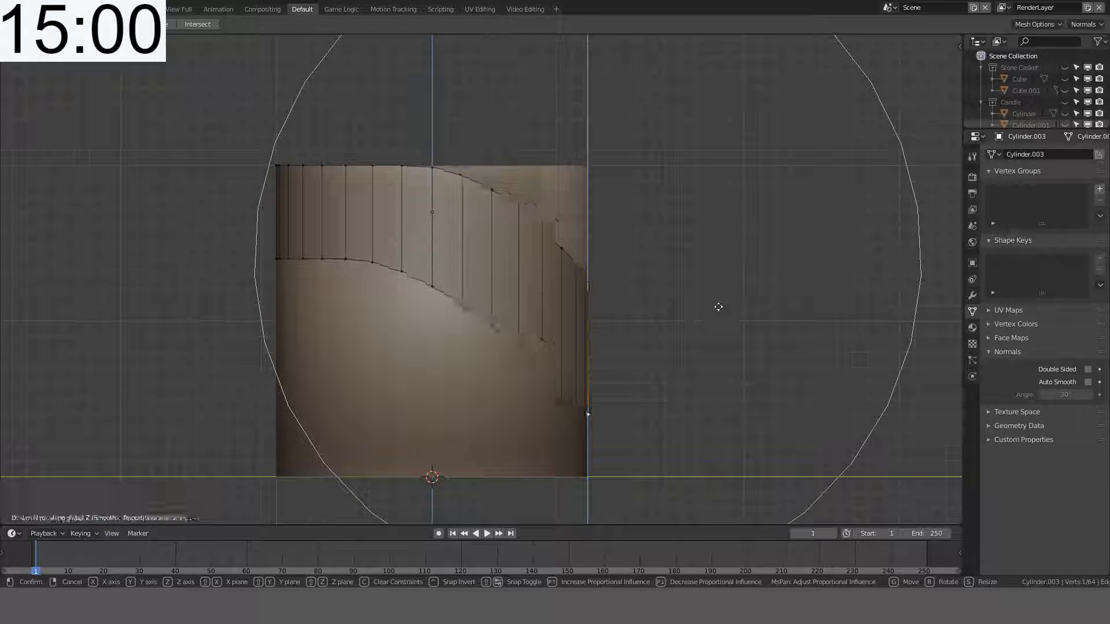
pyautogui.scroll(-2, 717, 307)
pyautogui.scroll(2, 713, 331)
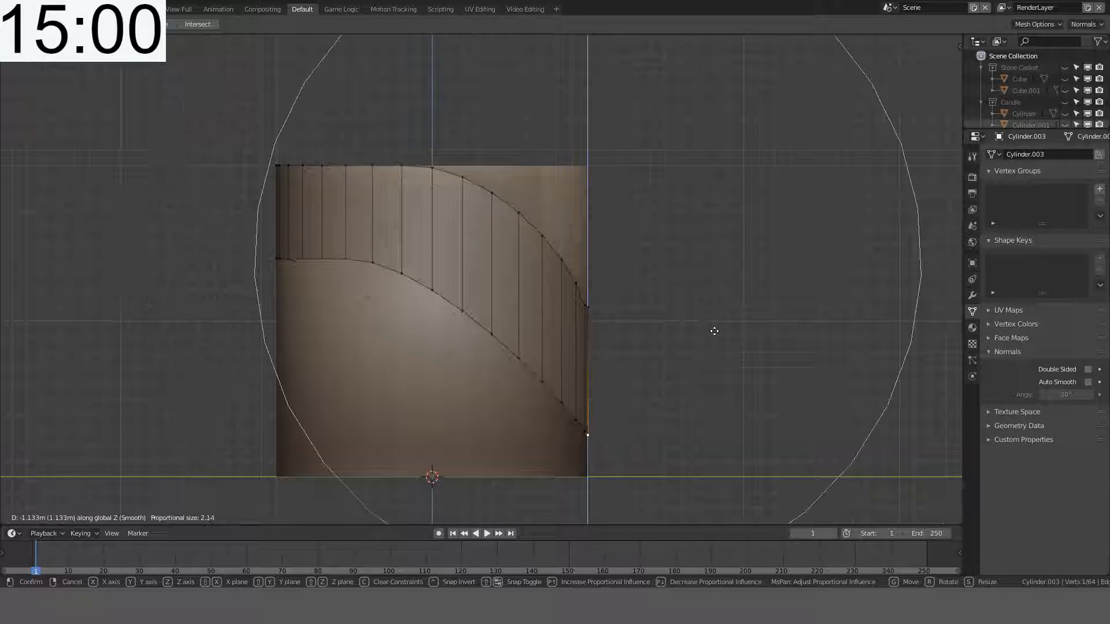
pyautogui.scroll(-1, 700, 375)
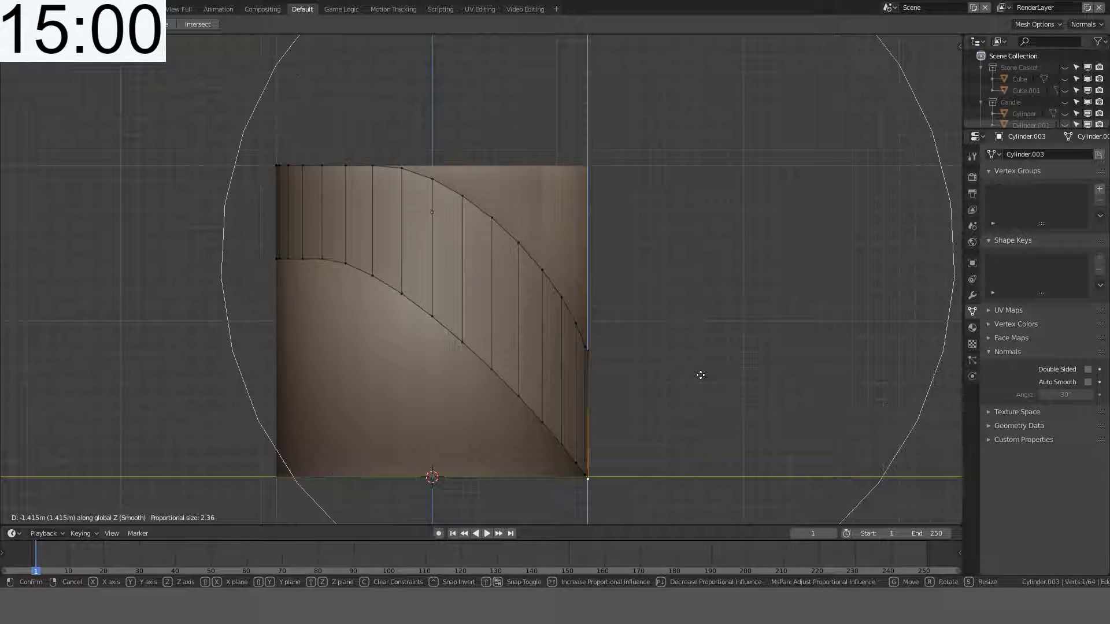
pyautogui.click(700, 376)
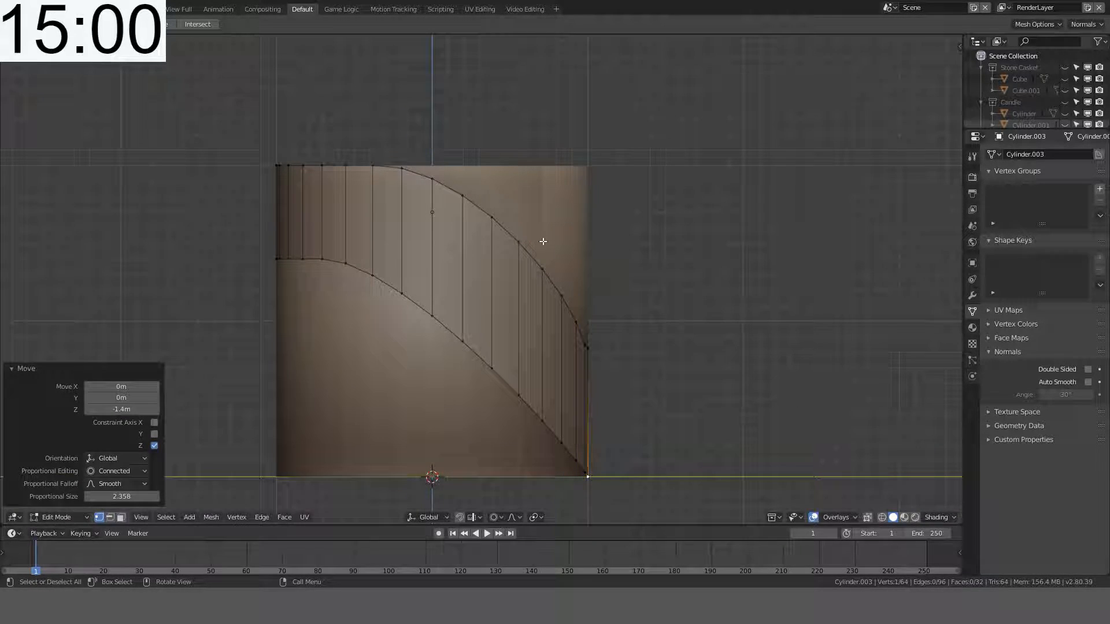
# Step: Disable proportional editing and flatten the ring's top edge loop by scaling it to 0 along Z
pyautogui.keyDown('alt'); pyautogui.click(484, 205); pyautogui.keyUp('alt')
pyautogui.press('s')
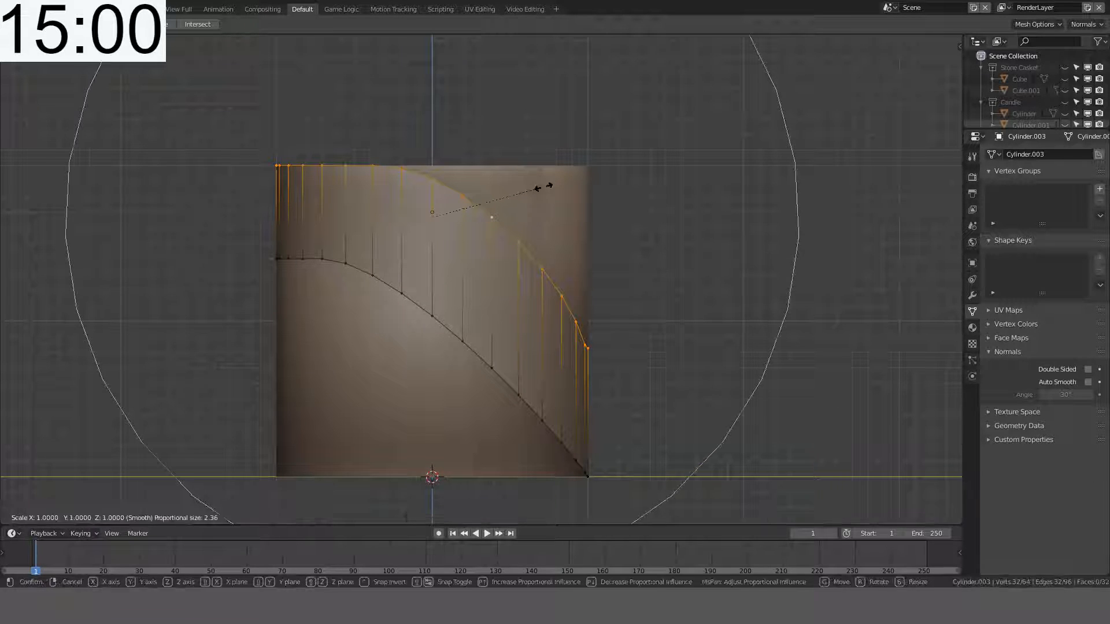
pyautogui.press('z')
pyautogui.rightClick(543, 186)
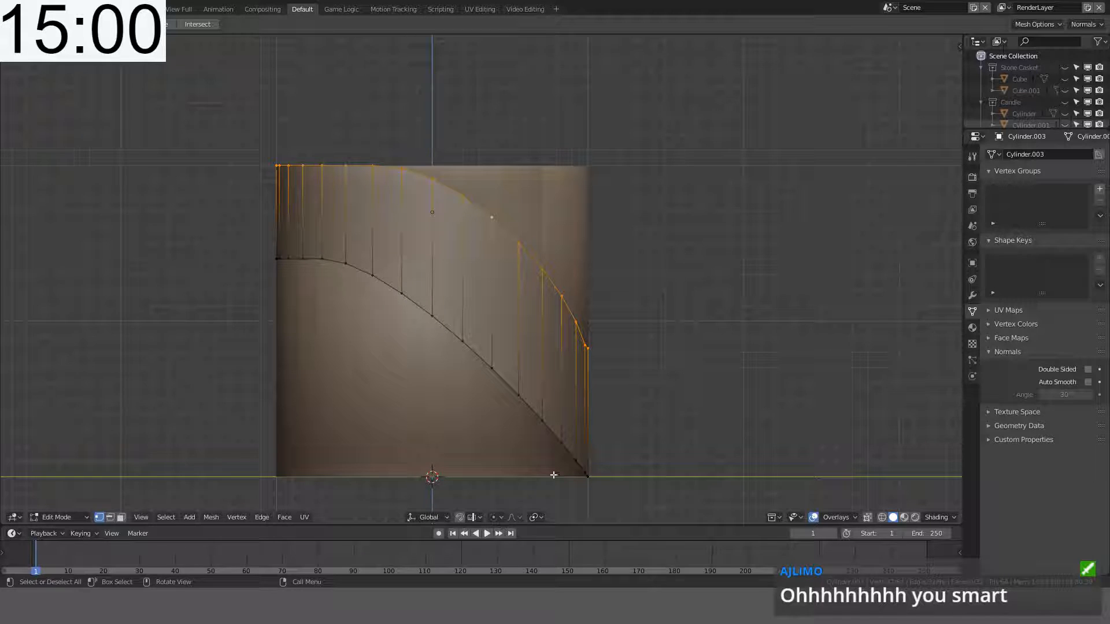
pyautogui.click(499, 517)
pyautogui.press('s')
pyautogui.press('z')
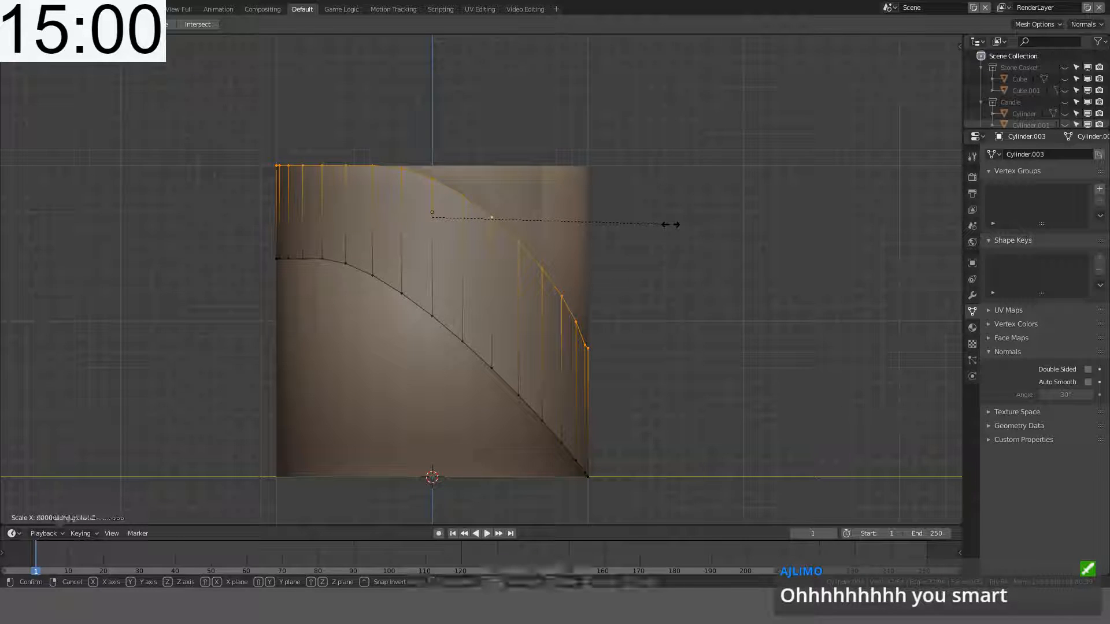
pyautogui.press('0')
pyautogui.press('Return')
# Step: Raise the flattened top edge loop along Z to just below the cylinder's top and return to Object Mode
pyautogui.press('g')
pyautogui.press('z')
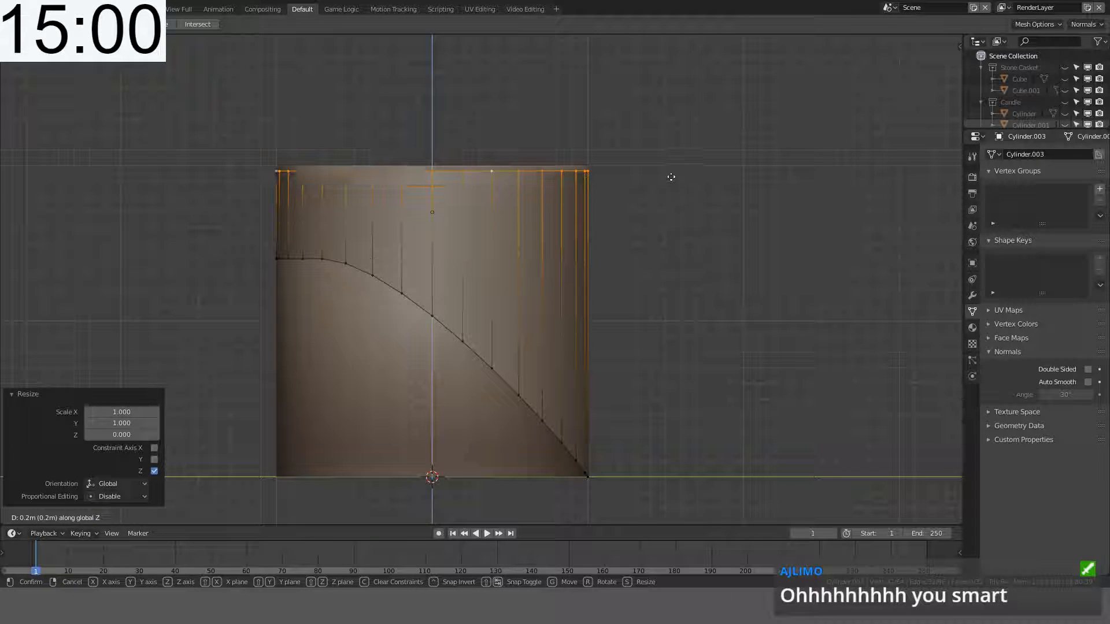
pyautogui.click(671, 176)
pyautogui.press('Tab')
# Step: Move the solid cylinder along X until it lines up with the shaped ring
pyautogui.moveTo(590, 213); pyautogui.dragTo(567, 212, button='middle')
pyautogui.click(660, 213)
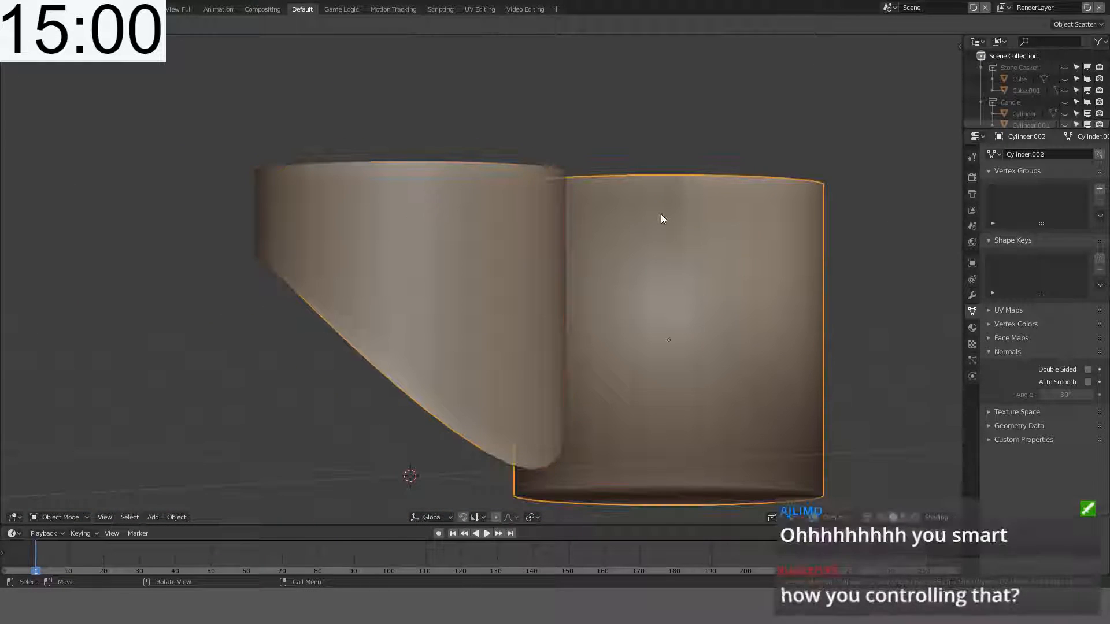
pyautogui.press('KP_1')
pyautogui.press('g')
pyautogui.press('x')
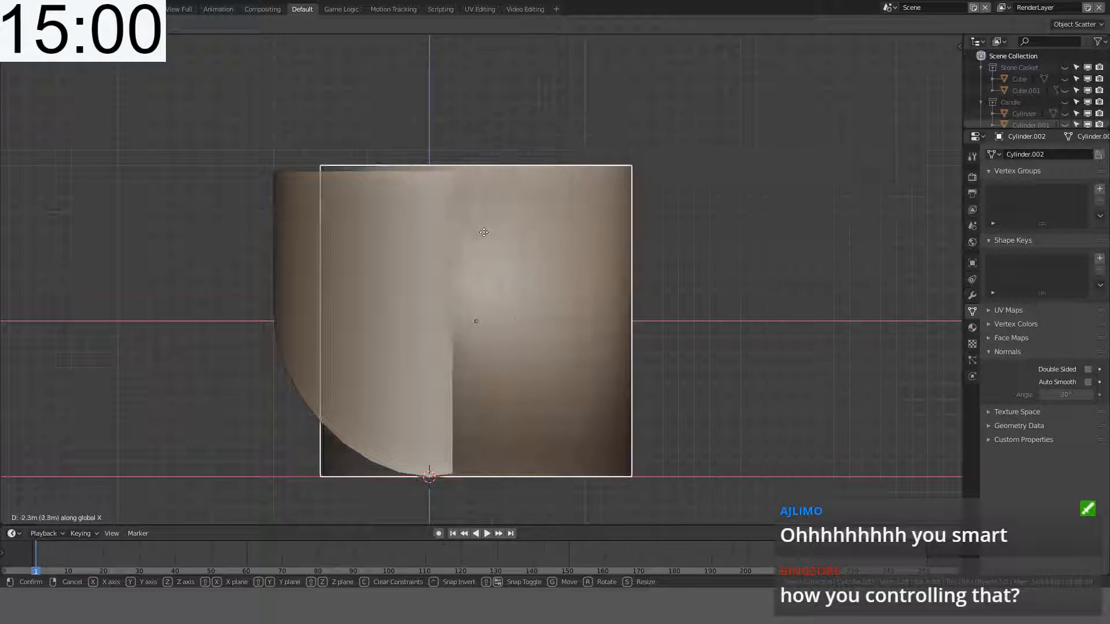
pyautogui.click(439, 232)
# Step: Select the shaped ring together with the solid cylinder and join them into one object
pyautogui.click(518, 232)
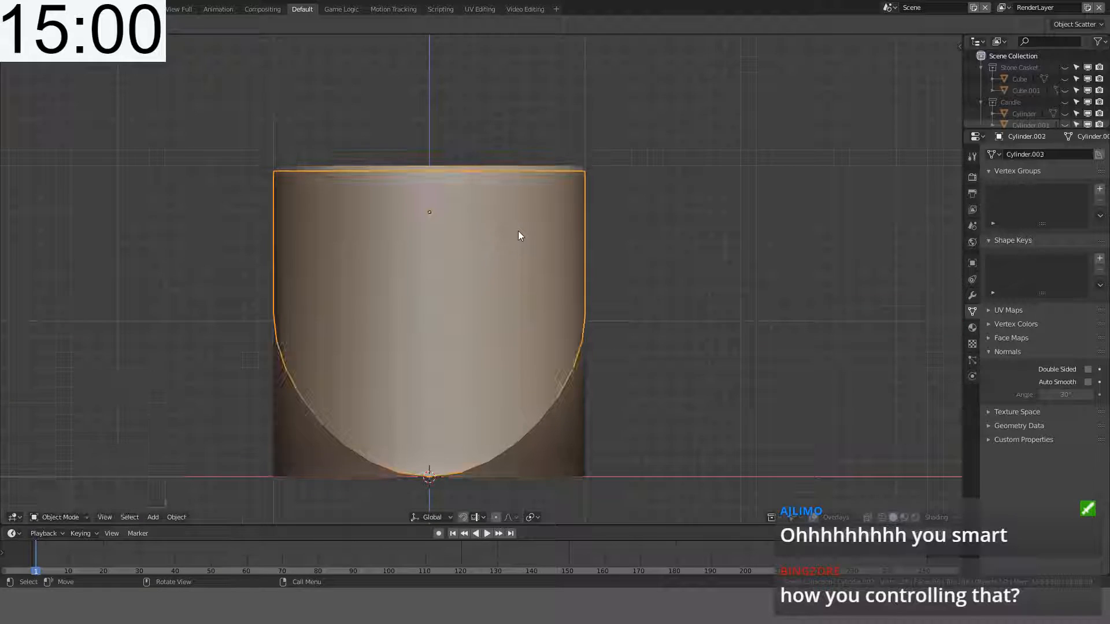
pyautogui.moveTo(518, 232); pyautogui.dragTo(618, 247, button='middle')
pyautogui.keyDown('shift'); pyautogui.click(526, 184); pyautogui.keyUp('shift')
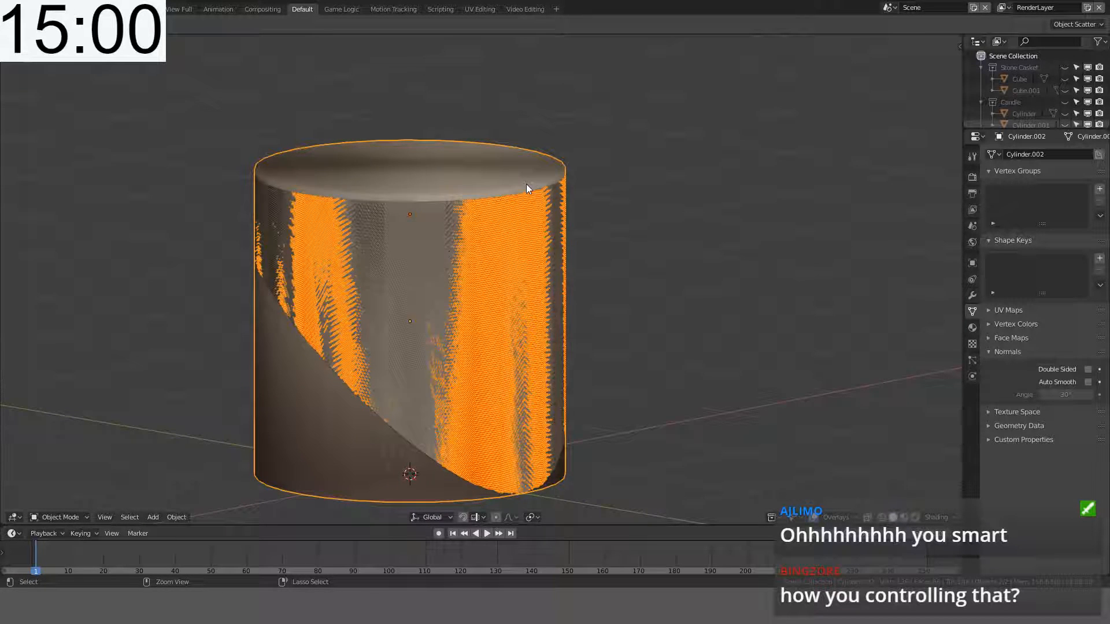
pyautogui.hotkey('ctrl', 'j')
# Step: Select only the linked ring geometry in Edit Mode and scale it up to about 1.06 around the cylinder
pyautogui.press('Tab')
pyautogui.hotkey('alt', 'a')
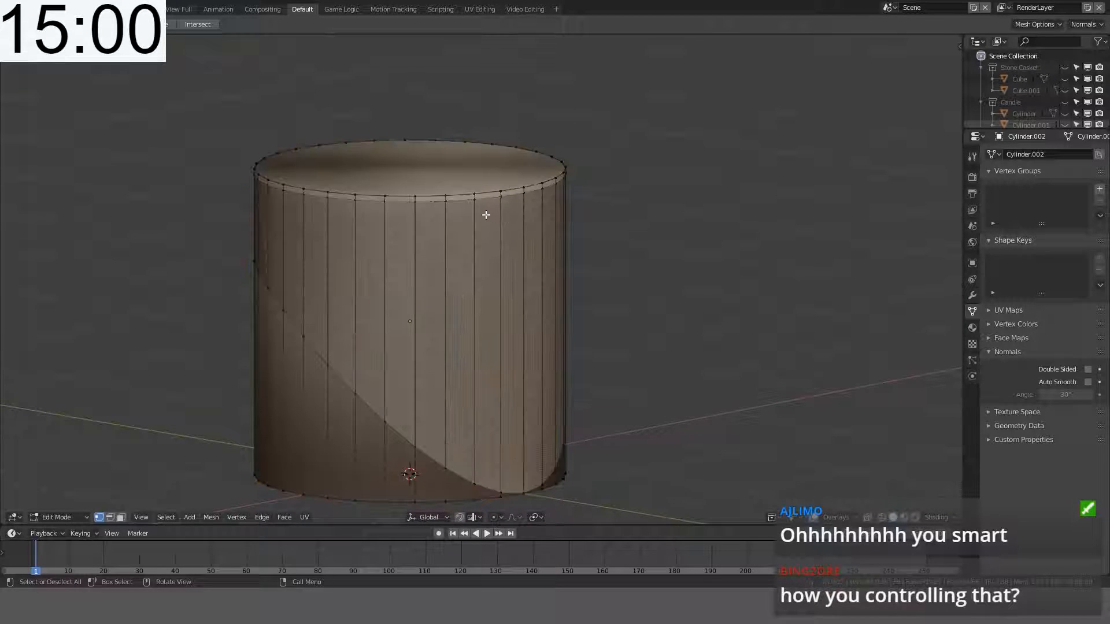
pyautogui.press('l')
pyautogui.press('KP_1')
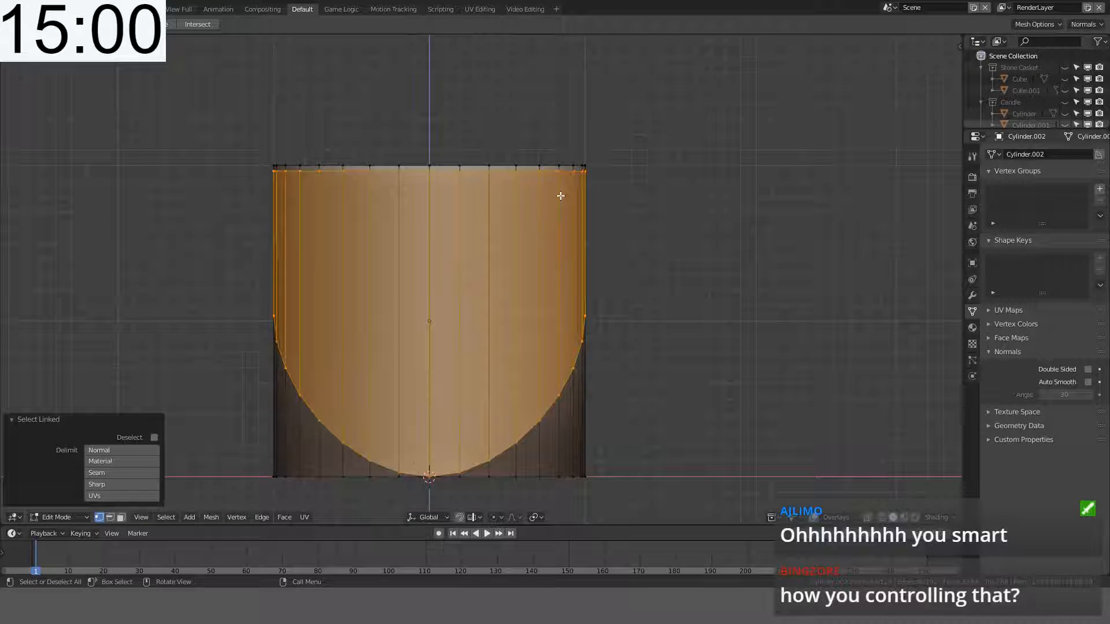
pyautogui.press('s')
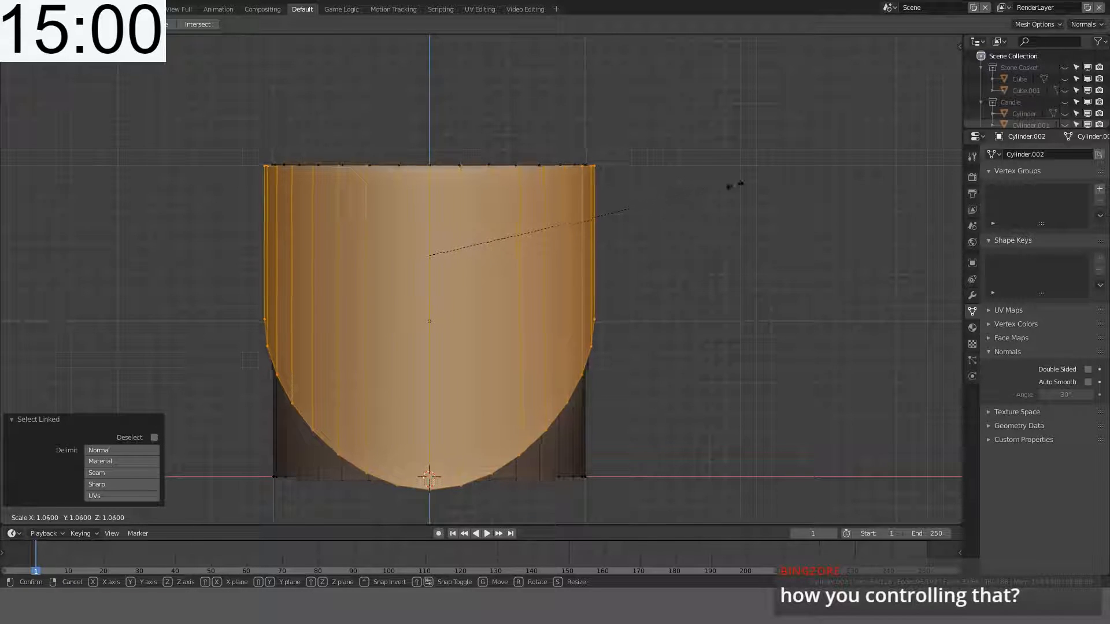
pyautogui.click(758, 184)
# Step: Delete only the inner cylinder's top cap face, leaving its rim open
pyautogui.moveTo(493, 183); pyautogui.dragTo(561, 224, button='middle')
pyautogui.keyDown('alt'); pyautogui.click(569, 205); pyautogui.keyUp('alt')
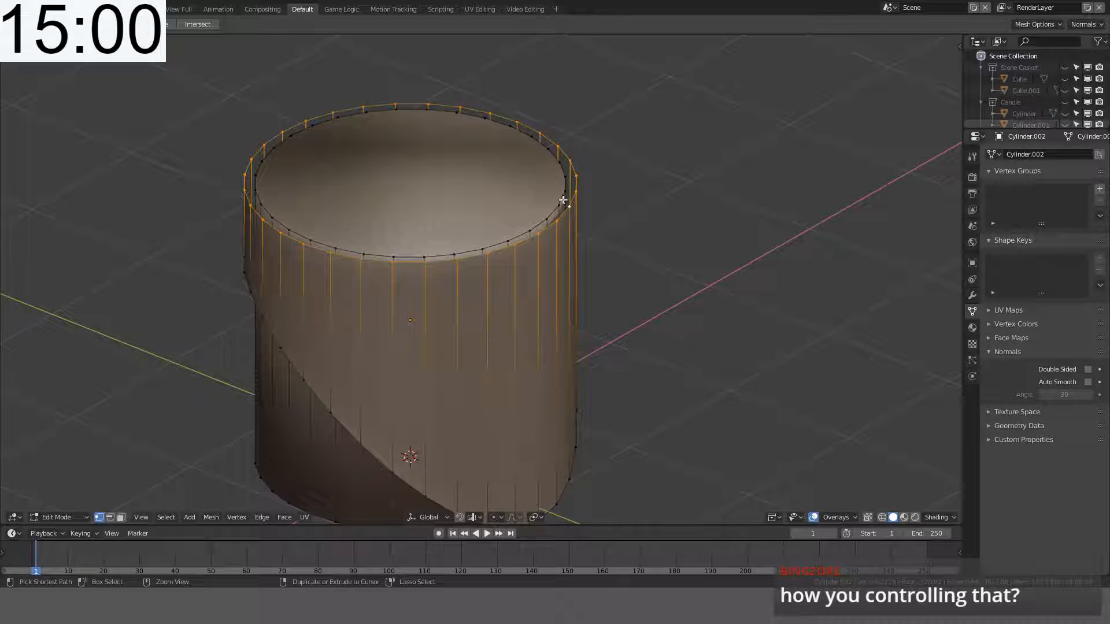
pyautogui.click(121, 517)
pyautogui.click(385, 163)
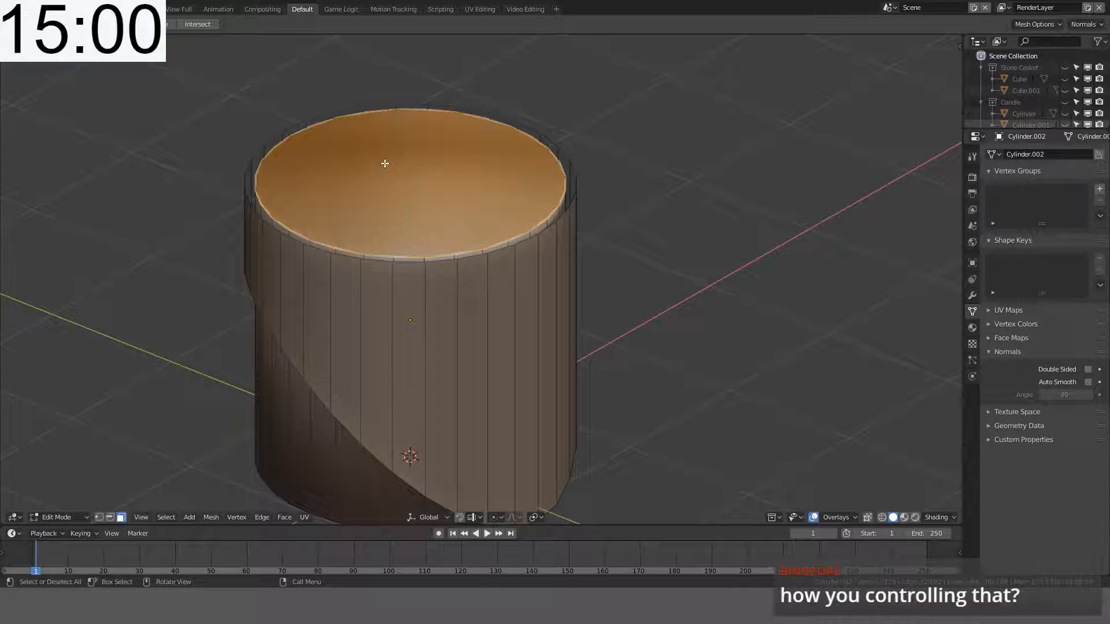
pyautogui.press('x')
pyautogui.click(363, 169)
pyautogui.hotkey('ctrl', 'z')
pyautogui.press('x')
pyautogui.click(362, 170)
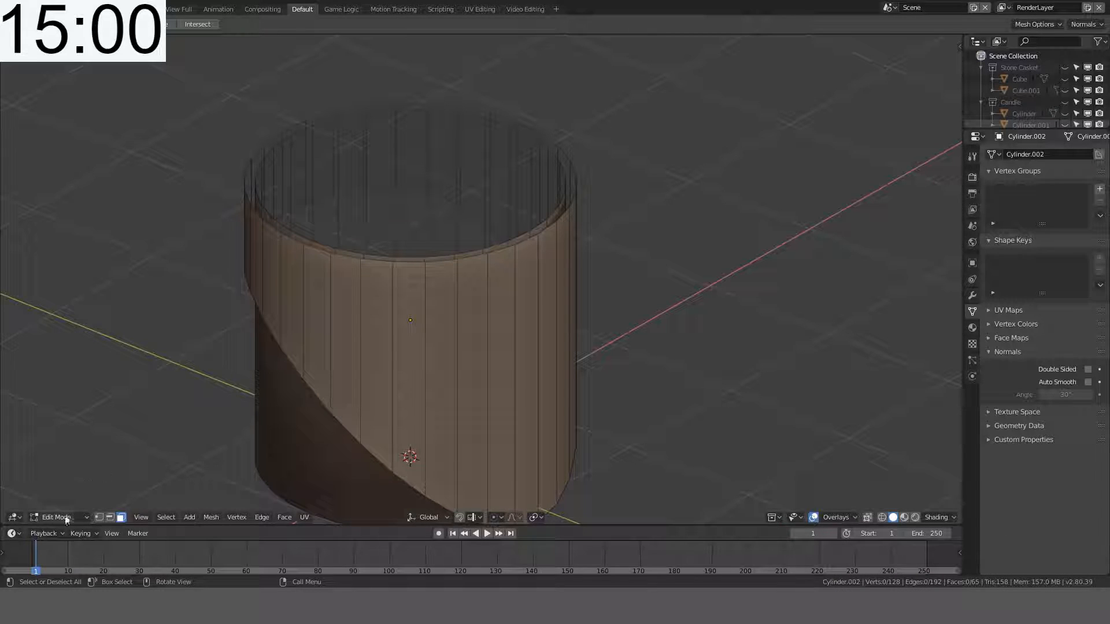
# Step: Bridge the top edge loops of the inner cylinder and outer ring to close the gap between their rims
pyautogui.click(111, 519)
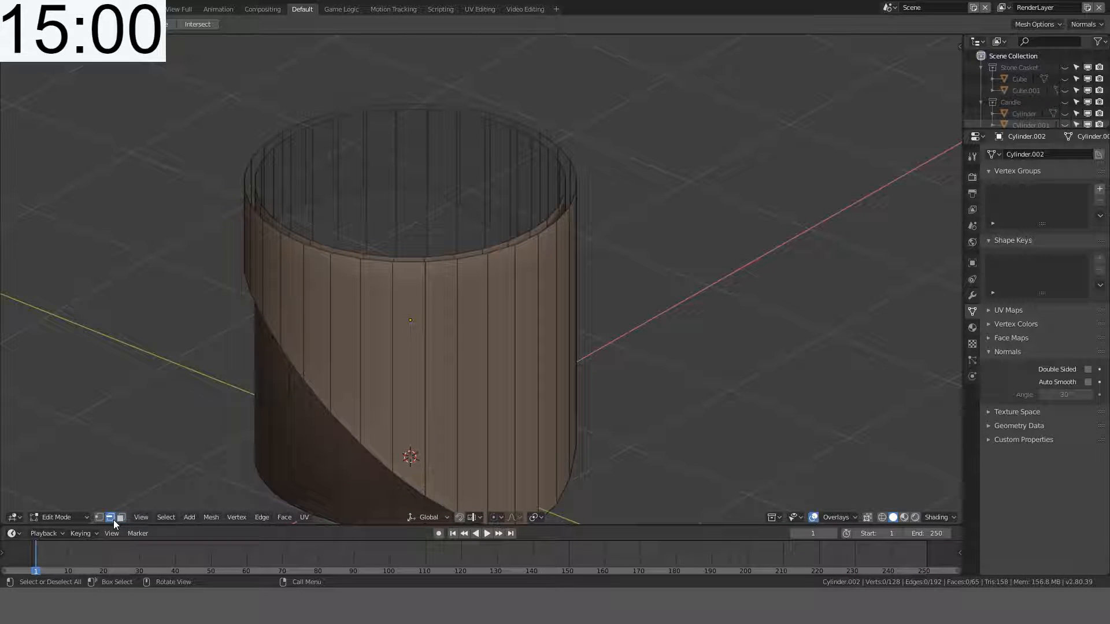
pyautogui.keyDown('alt'); pyautogui.click(507, 244); pyautogui.keyUp('alt')
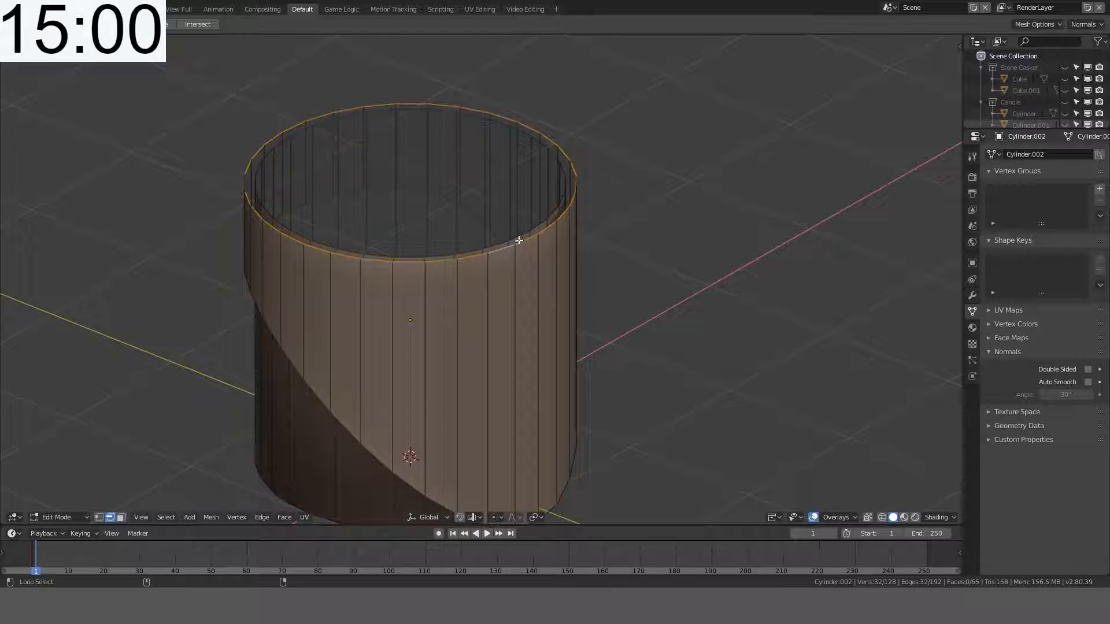
pyautogui.keyDown('alt'); pyautogui.keyDown('shift'); pyautogui.click(518, 241); pyautogui.keyUp('shift'); pyautogui.keyUp('alt')
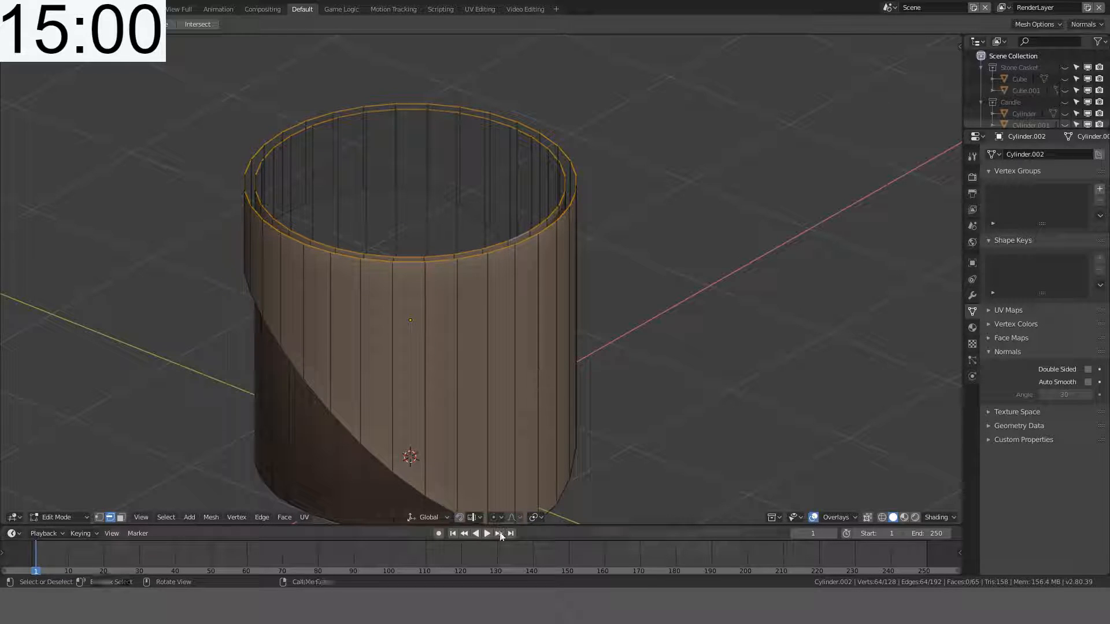
pyautogui.click(501, 518)
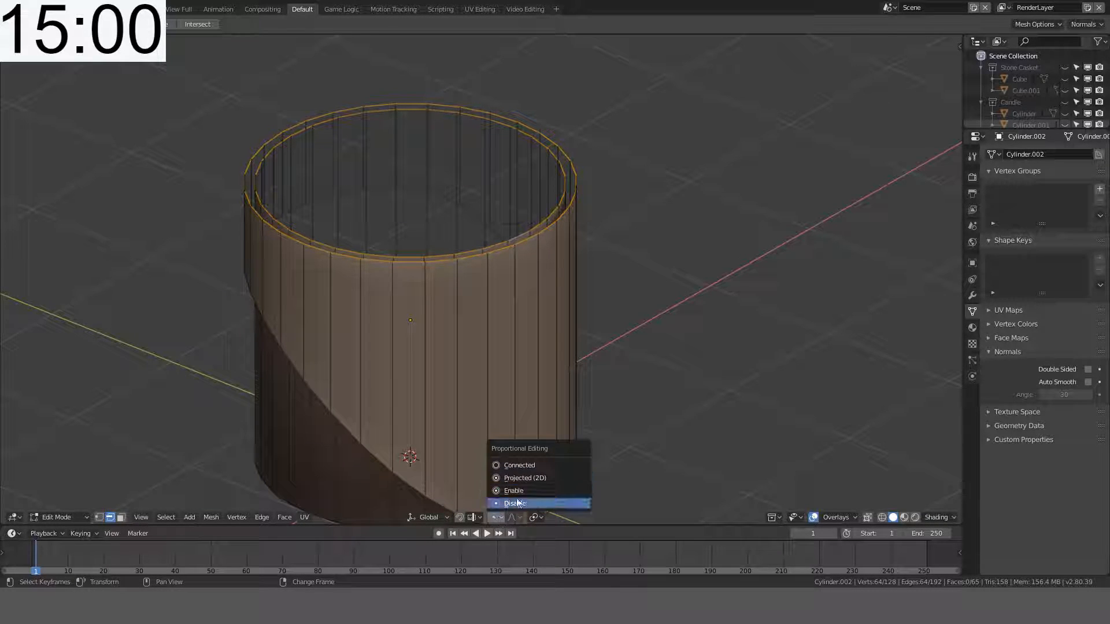
pyautogui.click(654, 142)
pyautogui.moveTo(582, 220); pyautogui.dragTo(590, 256, button='middle')
pyautogui.keyDown('alt'); pyautogui.click(577, 235); pyautogui.keyUp('alt')
pyautogui.keyDown('alt'); pyautogui.keyDown('shift'); pyautogui.click(563, 226); pyautogui.keyUp('shift'); pyautogui.keyUp('alt')
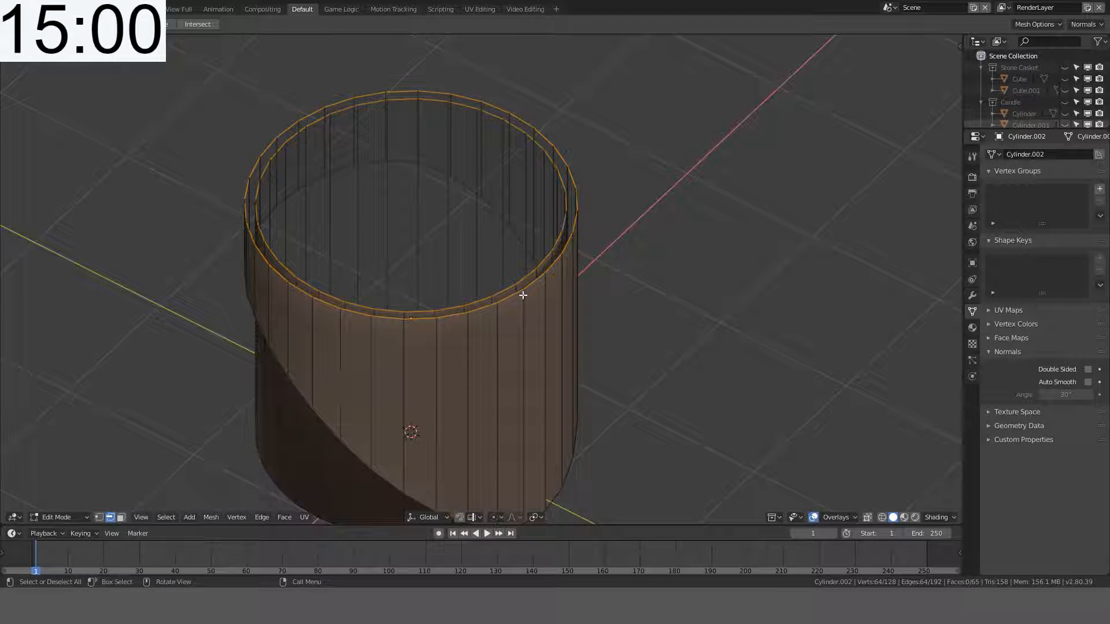
pyautogui.hotkey('ctrl', 'e')
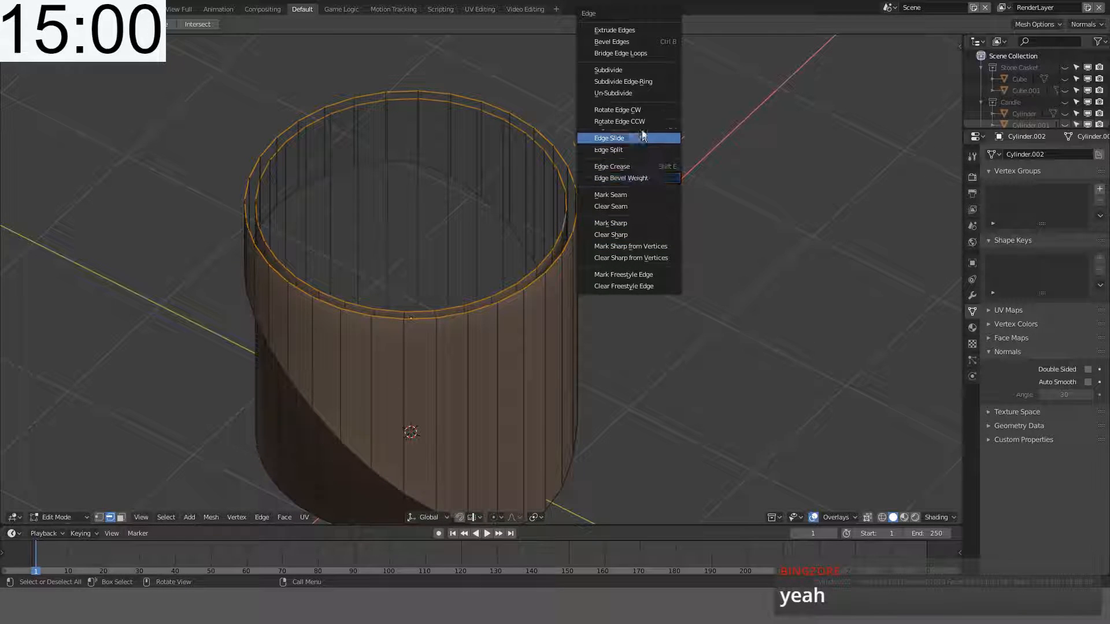
pyautogui.click(639, 54)
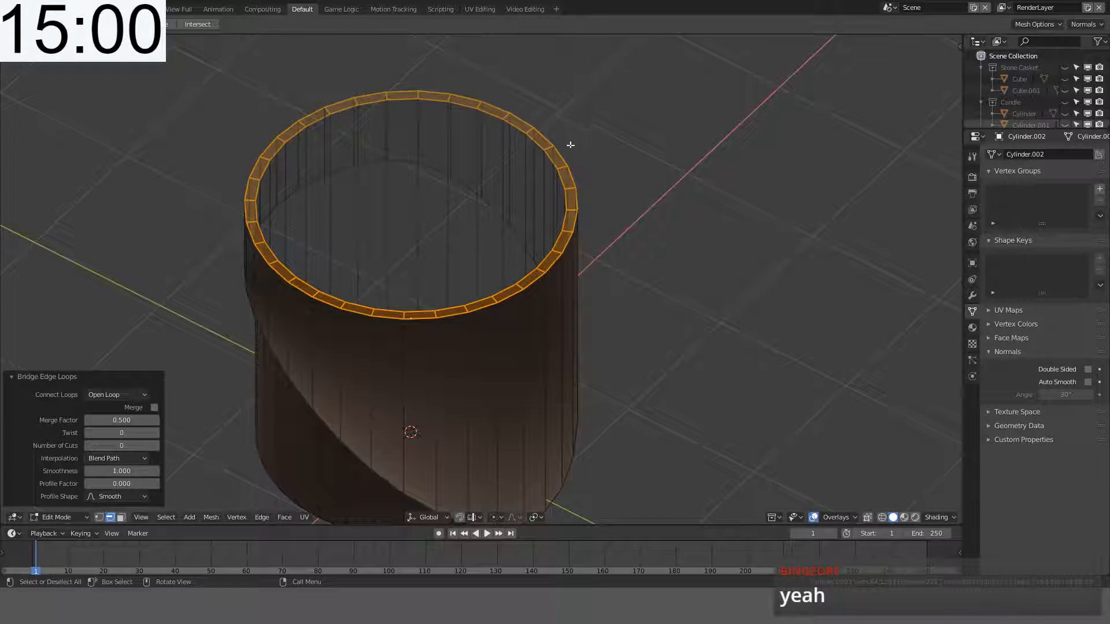
# Step: Recalculate the normals of the whole mesh to face outside, then clear the selection
pyautogui.moveTo(556, 169); pyautogui.dragTo(585, 181, button='middle')
pyautogui.hotkey('alt', 'a')
pyautogui.press('a')
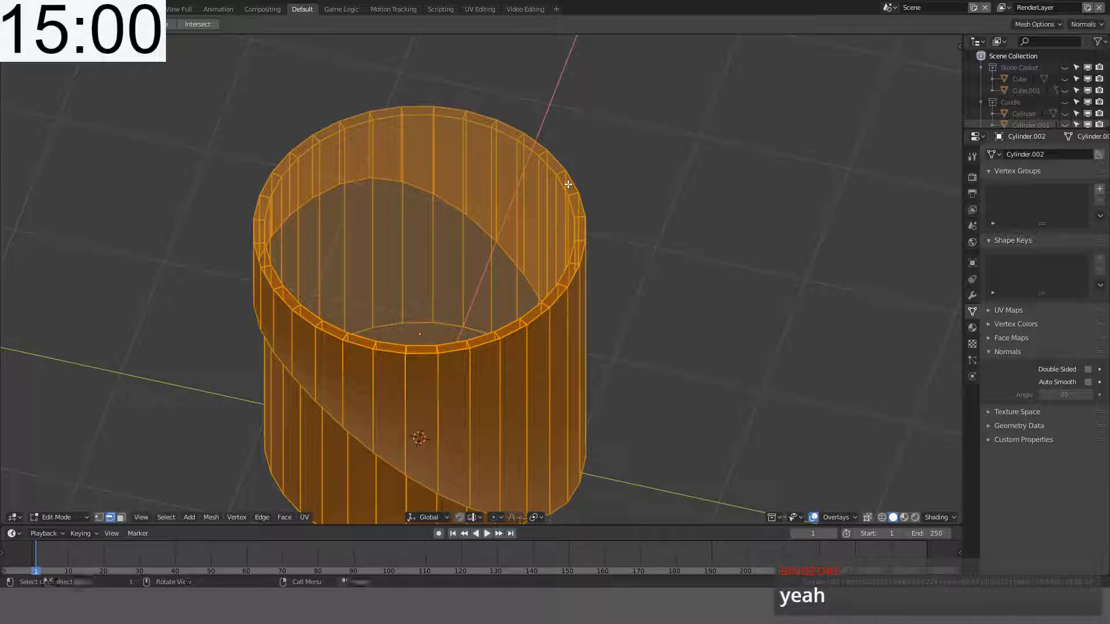
pyautogui.hotkey('shift', 'n')
pyautogui.scroll(-2, 559, 209)
pyautogui.moveTo(554, 313)
pyautogui.mouseDown(button='middle')
pyautogui.moveTo(543, 242)
pyautogui.moveTo(566, 325)
pyautogui.mouseUp(button='middle')
pyautogui.press('Tab')
pyautogui.press('Tab')
pyautogui.hotkey('alt', 'a')
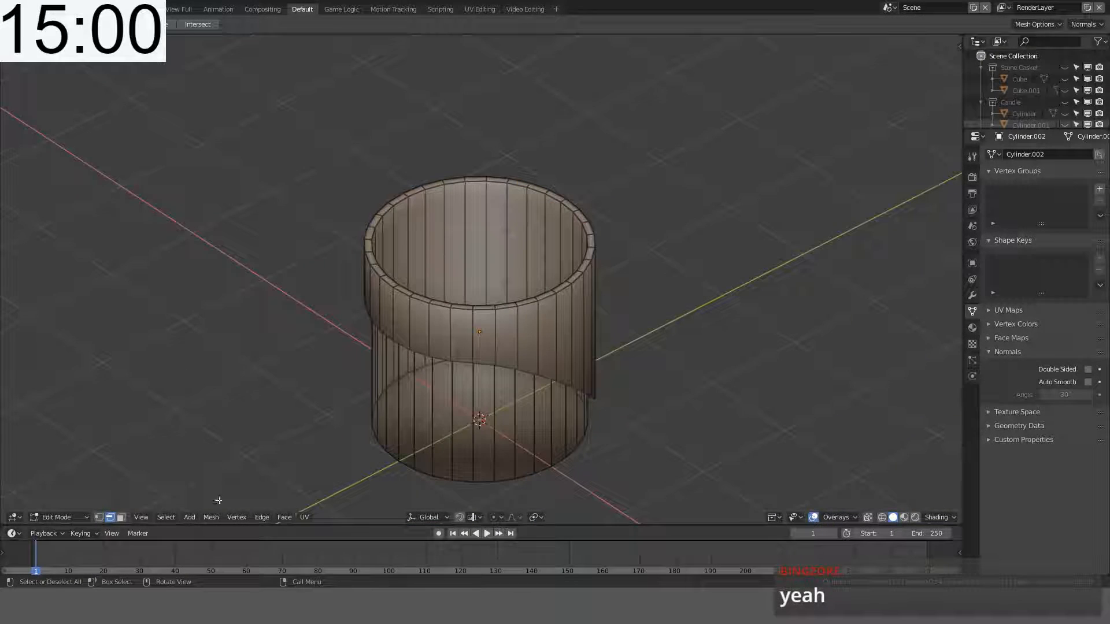
# Step: Select the linked inner cylinder faces and recalculate their normals, first to the outside and then to the inside
pyautogui.click(121, 517)
pyautogui.press('l')
pyautogui.moveTo(508, 409); pyautogui.dragTo(435, 347, button='middle')
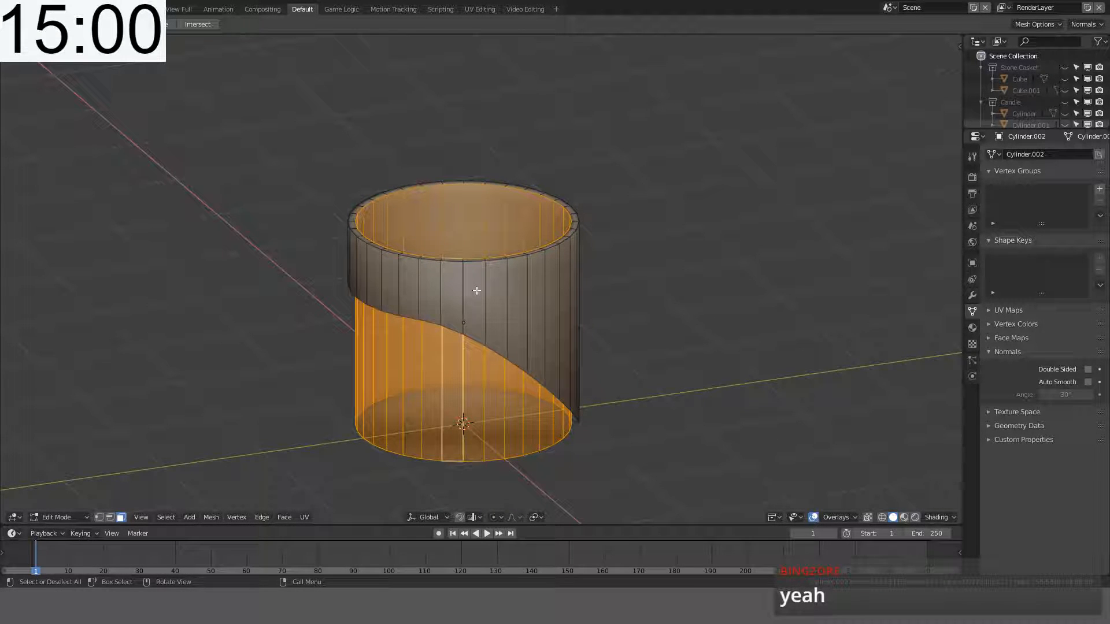
pyautogui.hotkey('shift', 'n')
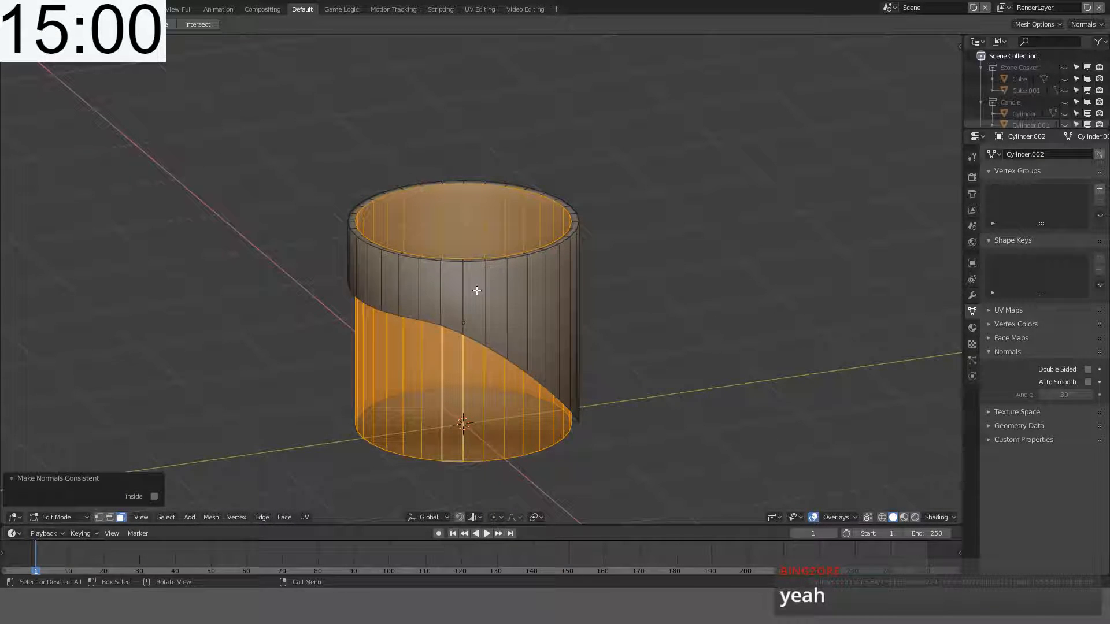
pyautogui.hotkey('ctrl', 'shift', 'n')
# Step: Hide and reveal the cylinder's bottom face, recalculate its normal to the inside, and return to Object Mode
pyautogui.moveTo(478, 292); pyautogui.dragTo(477, 197, button='middle')
pyautogui.press('h')
pyautogui.hotkey('alt', 'h')
pyautogui.hotkey('ctrl', 'shift', 'n')
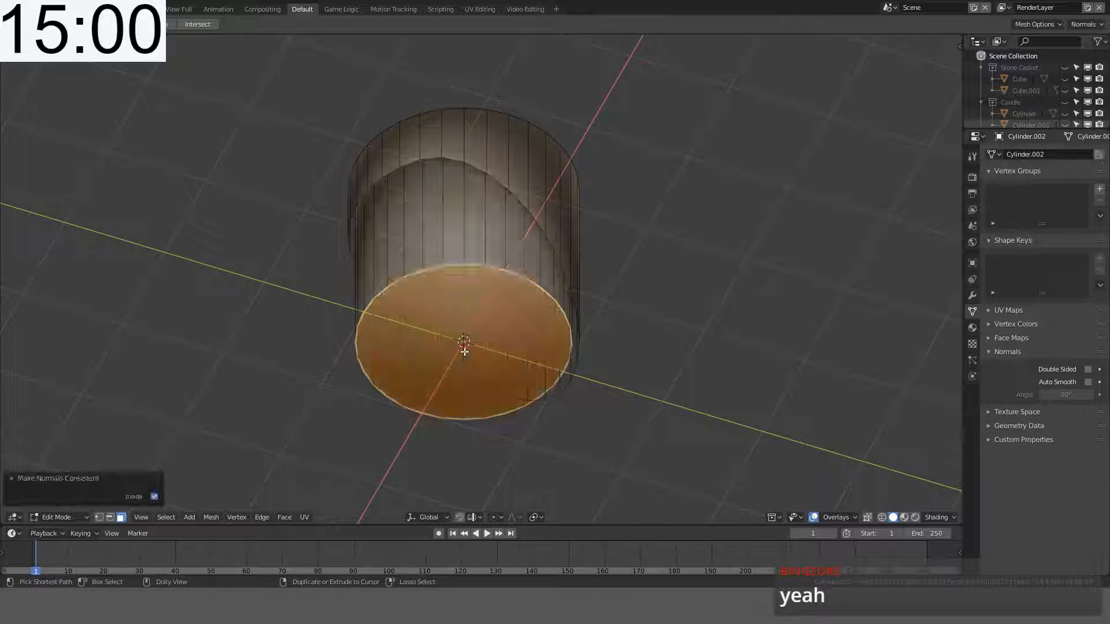
pyautogui.moveTo(448, 342)
pyautogui.mouseDown(button='middle')
pyautogui.moveTo(602, 354)
pyautogui.moveTo(546, 356)
pyautogui.moveTo(450, 401)
pyautogui.mouseUp(button='middle')
pyautogui.press('Tab')
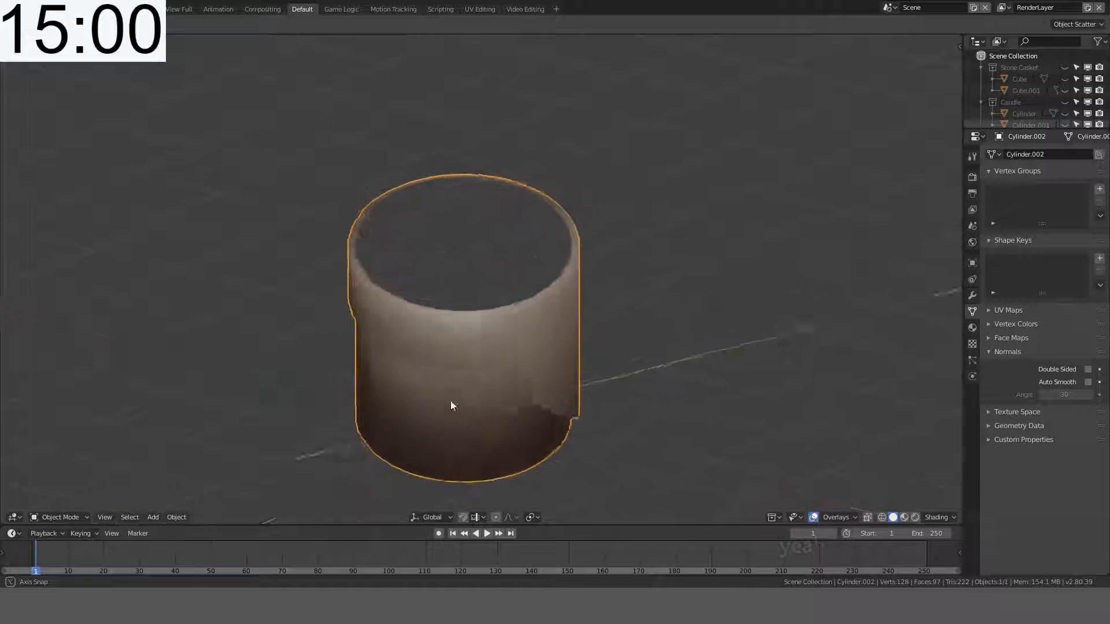
# Step: In Edit Mode, clear the selection and select the outer ring's curved lower edge loop in edge select mode
pyautogui.scroll(4, 560, 365)
pyautogui.moveTo(561, 365); pyautogui.dragTo(595, 213, button='middle')
pyautogui.press('Tab')
pyautogui.press('a')
pyautogui.keyDown('shift'); pyautogui.moveTo(602, 94); pyautogui.dragTo(493, 277, button='middle'); pyautogui.keyUp('shift')
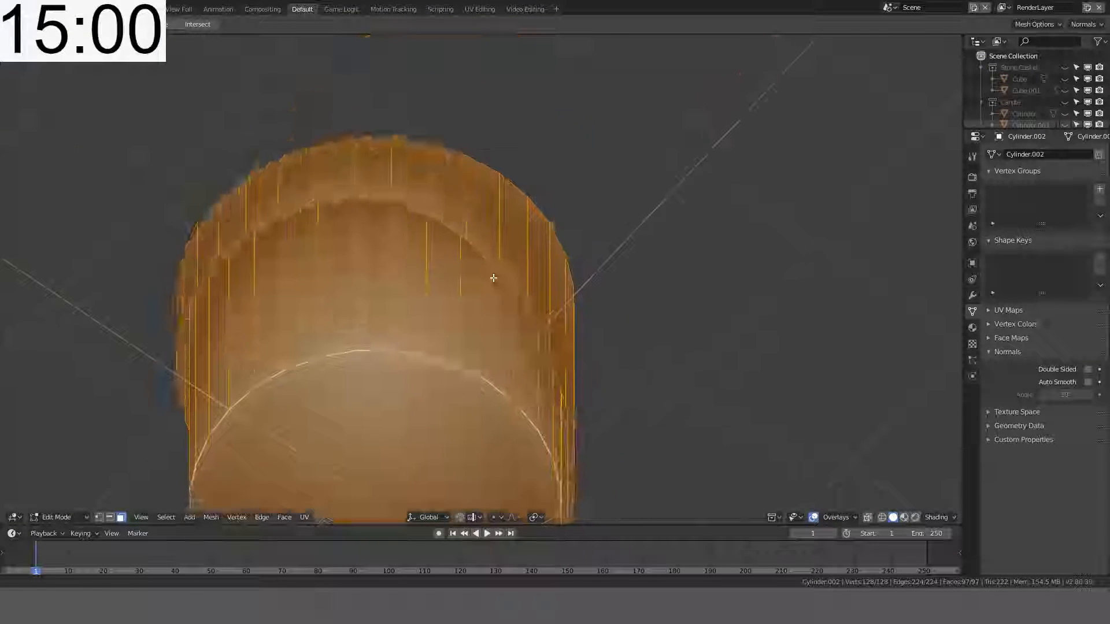
pyautogui.hotkey('alt', 'a')
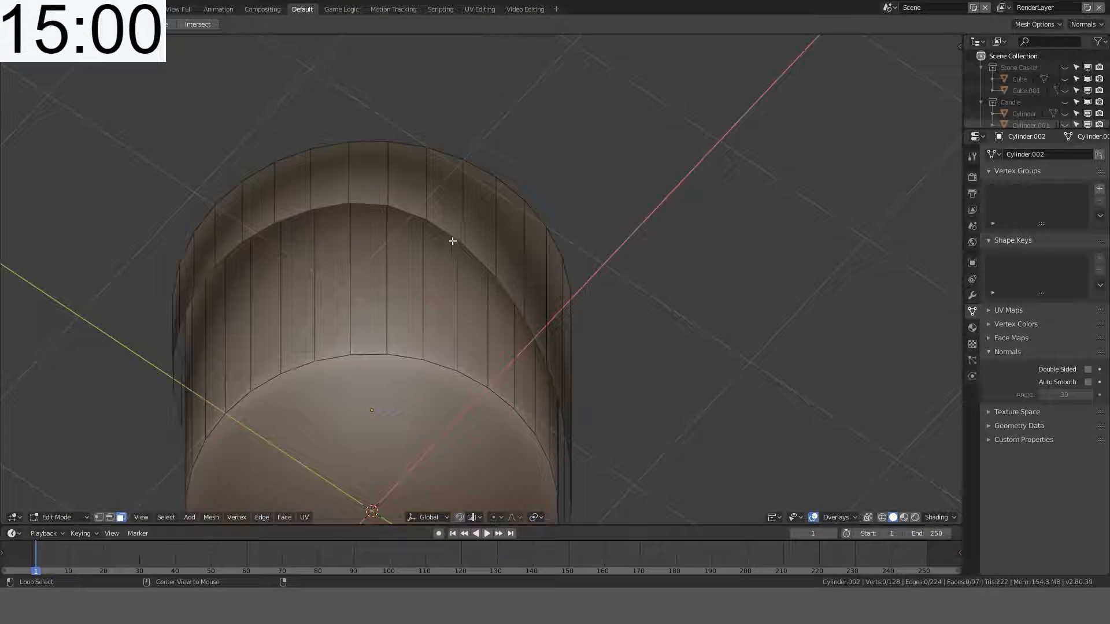
pyautogui.click(110, 517)
pyautogui.keyDown('alt'); pyautogui.click(435, 219); pyautogui.keyUp('alt')
# Step: Extrude the ring's lower edge loop in place and scale it inward to 0.9 on X and Y only
pyautogui.press('KP_1')
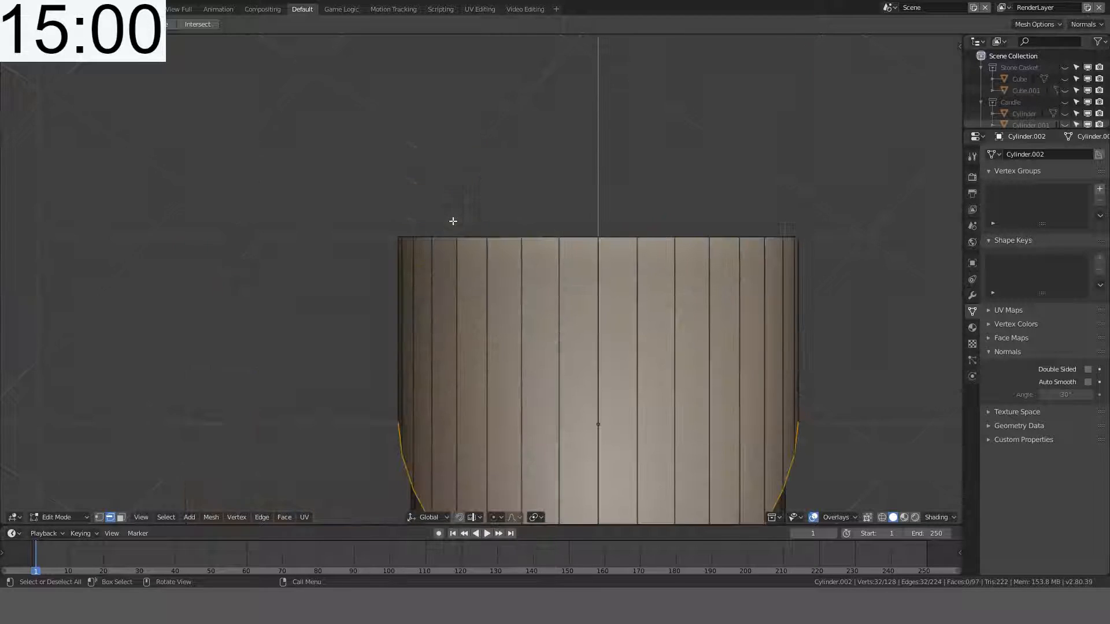
pyautogui.press('ctrl+KP_1')
pyautogui.scroll(-3, 453, 221)
pyautogui.keyDown('shift'); pyautogui.moveTo(499, 252); pyautogui.dragTo(492, 180, button='middle'); pyautogui.keyUp('shift')
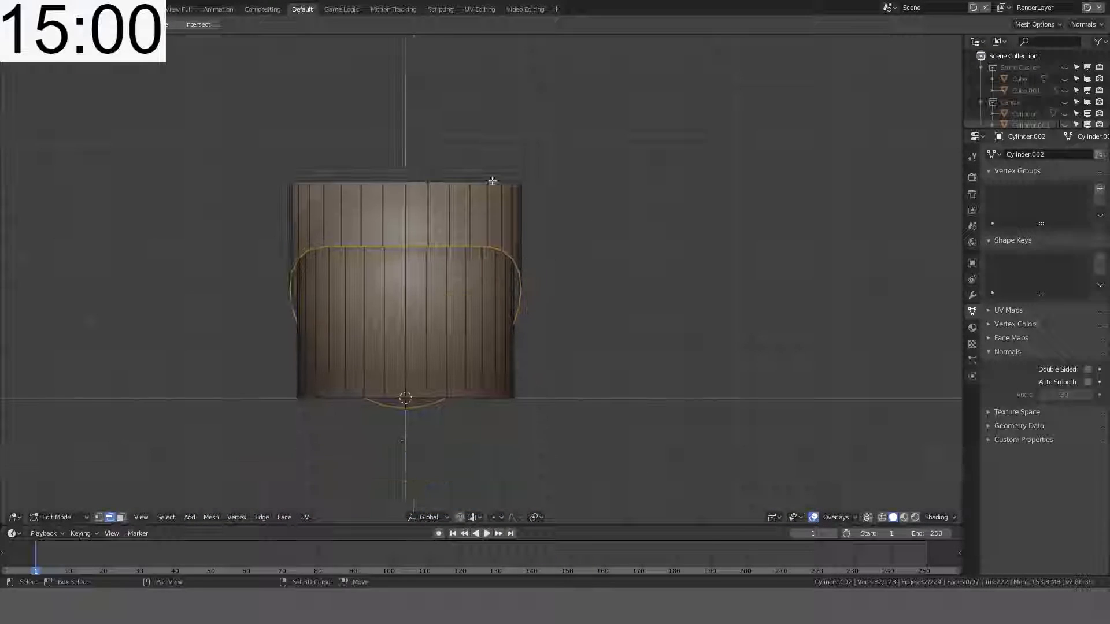
pyautogui.press('e')
pyautogui.rightClick(626, 188)
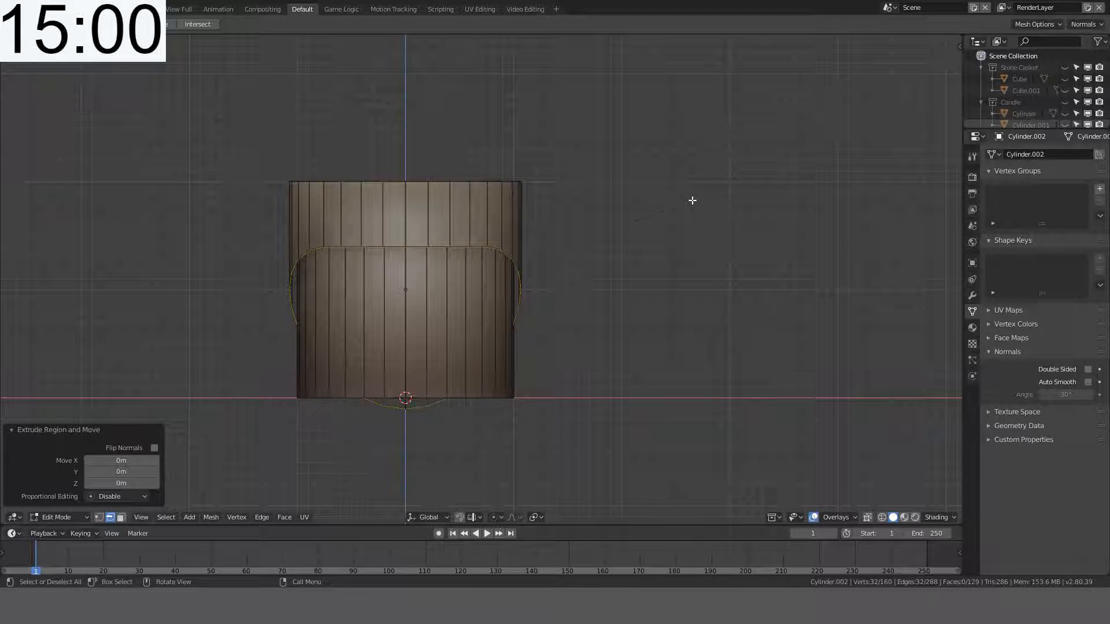
pyautogui.press('s')
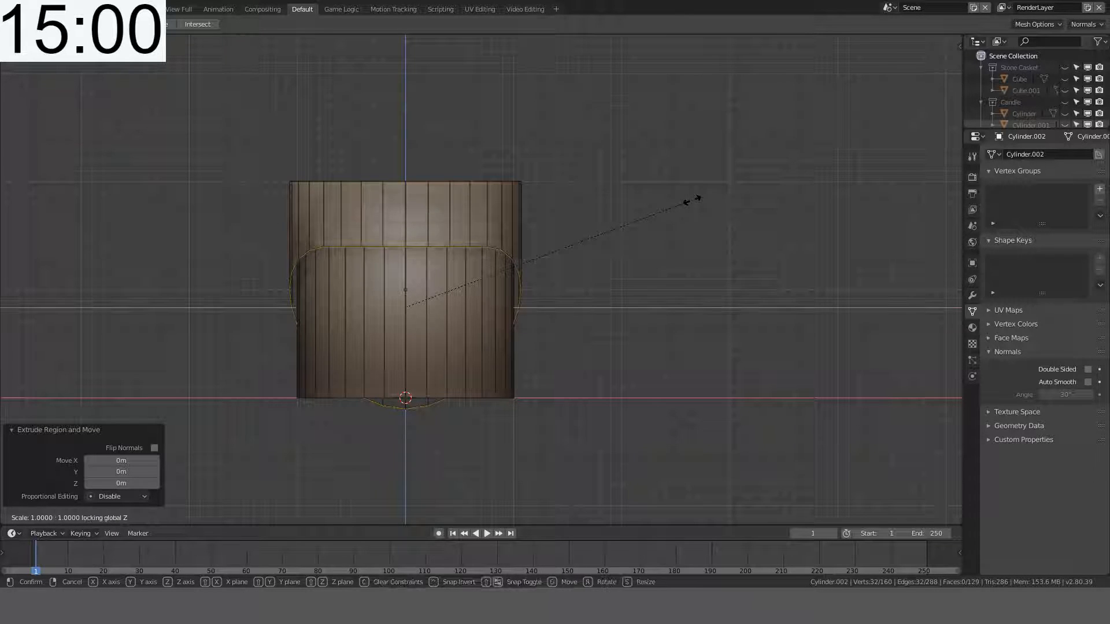
pyautogui.hotkey('shift', 'z')
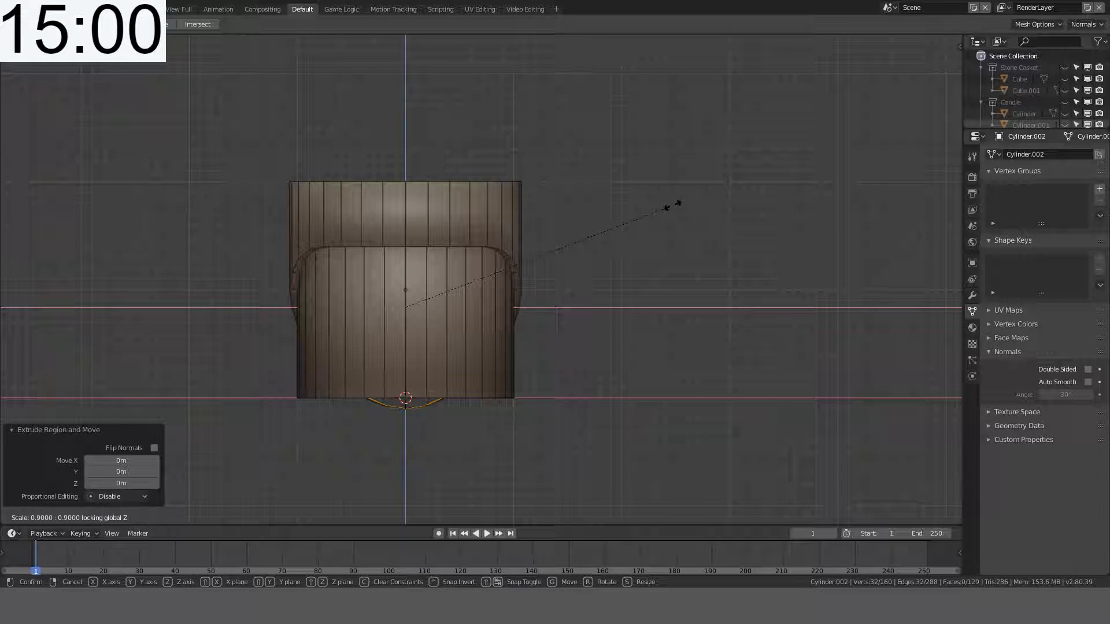
pyautogui.click(676, 203)
# Step: Scale the extruded loop by a further 0.9 on X and Y so the lip reaches deeper toward the cylinder
pyautogui.moveTo(550, 240); pyautogui.dragTo(660, 139, button='middle')
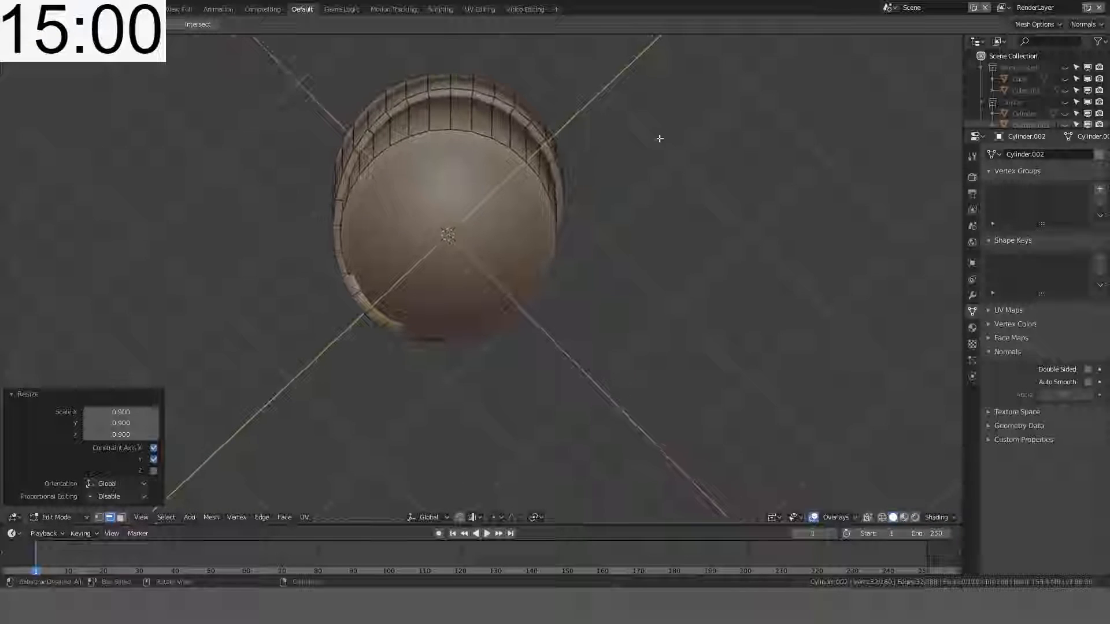
pyautogui.press('s')
pyautogui.hotkey('shift', 'z')
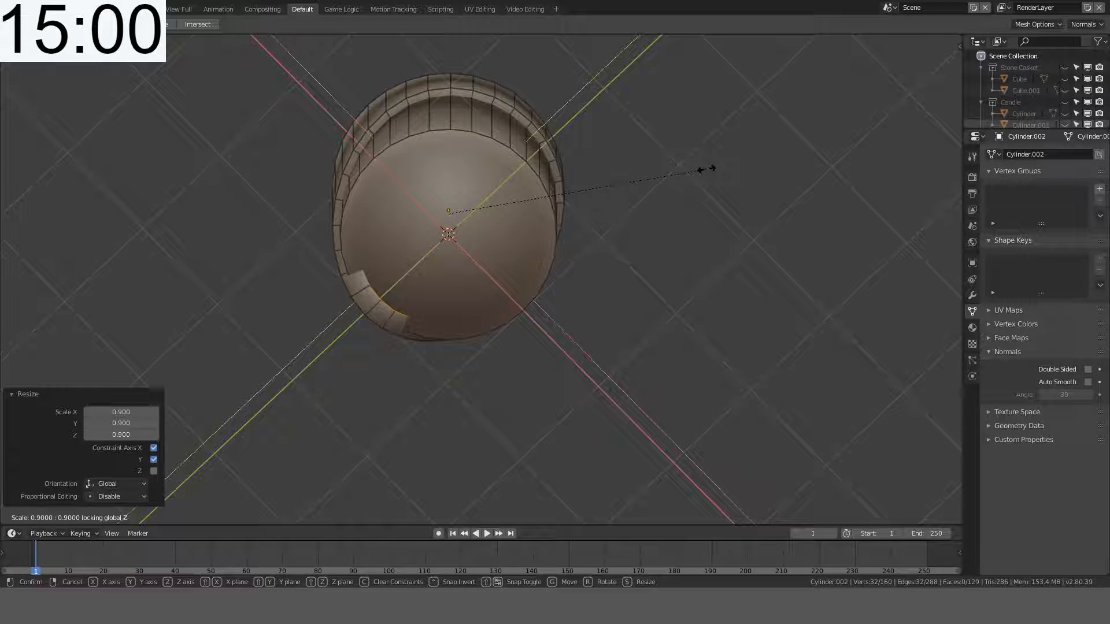
pyautogui.click(706, 168)
pyautogui.moveTo(699, 173); pyautogui.dragTo(415, 490, button='middle')
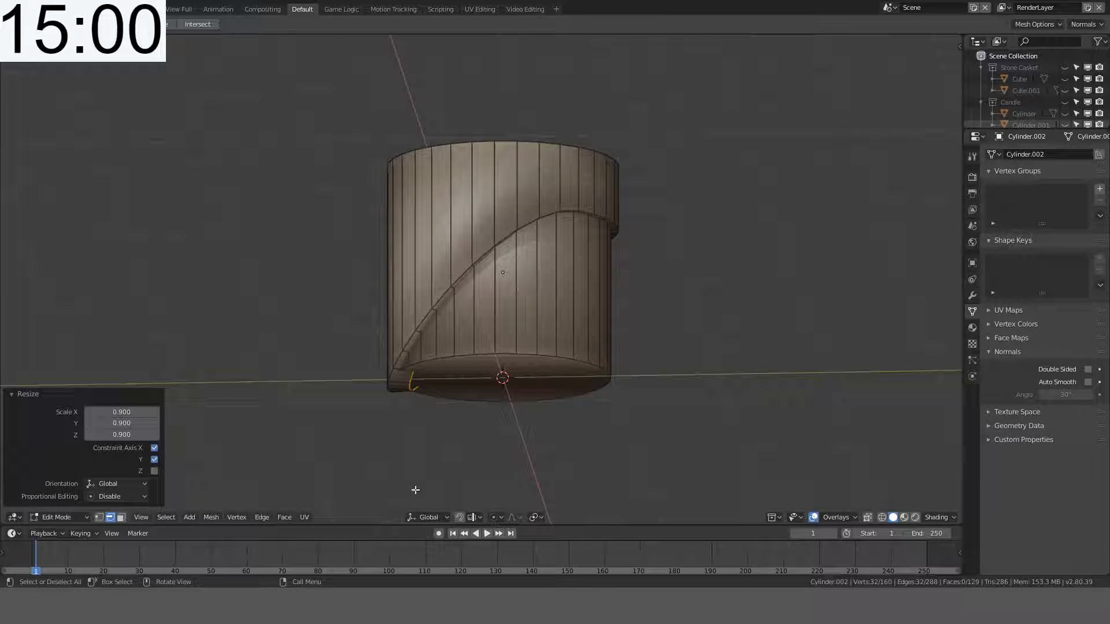
# Step: Lengthen the inner cylinder by moving its bottom edge loop down along Z, and return to Object Mode
pyautogui.press('KP_1')
pyautogui.press('KP_3')
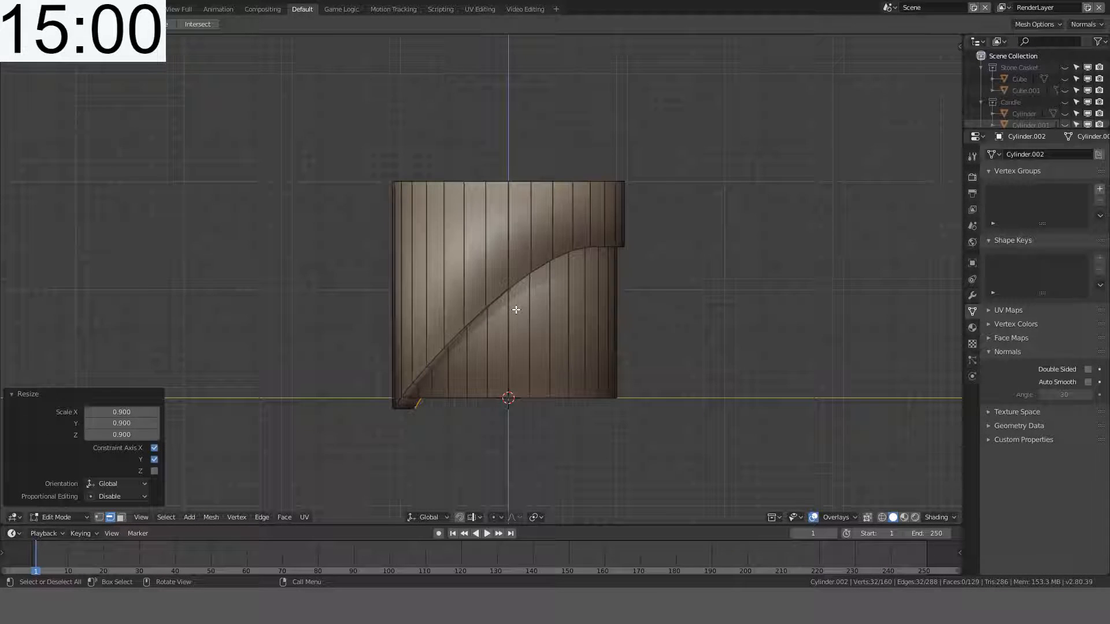
pyautogui.scroll(2, 648, 287)
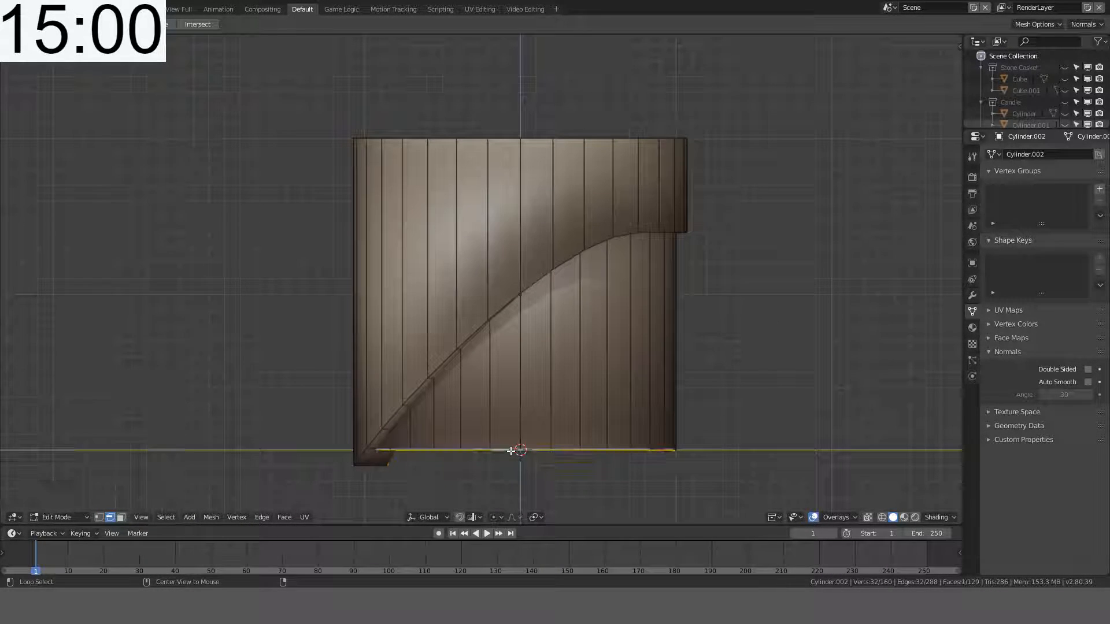
pyautogui.press('g')
pyautogui.press('z')
pyautogui.click(649, 165)
pyautogui.press('Tab')
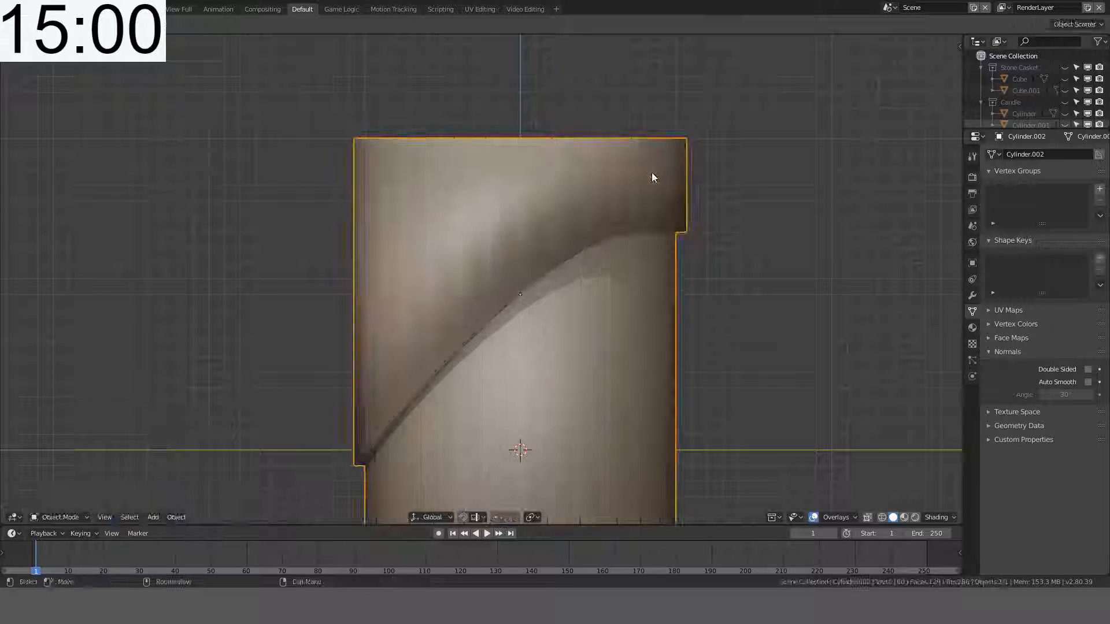
# Step: Duplicate the loop of inner wall faces in place and recalculate the copy's normals to the inside
pyautogui.moveTo(652, 176); pyautogui.dragTo(361, 225, button='middle')
pyautogui.press('Tab')
pyautogui.hotkey('alt', 'a')
pyautogui.scroll(2, 327, 170)
pyautogui.moveTo(327, 170); pyautogui.dragTo(379, 206, button='middle')
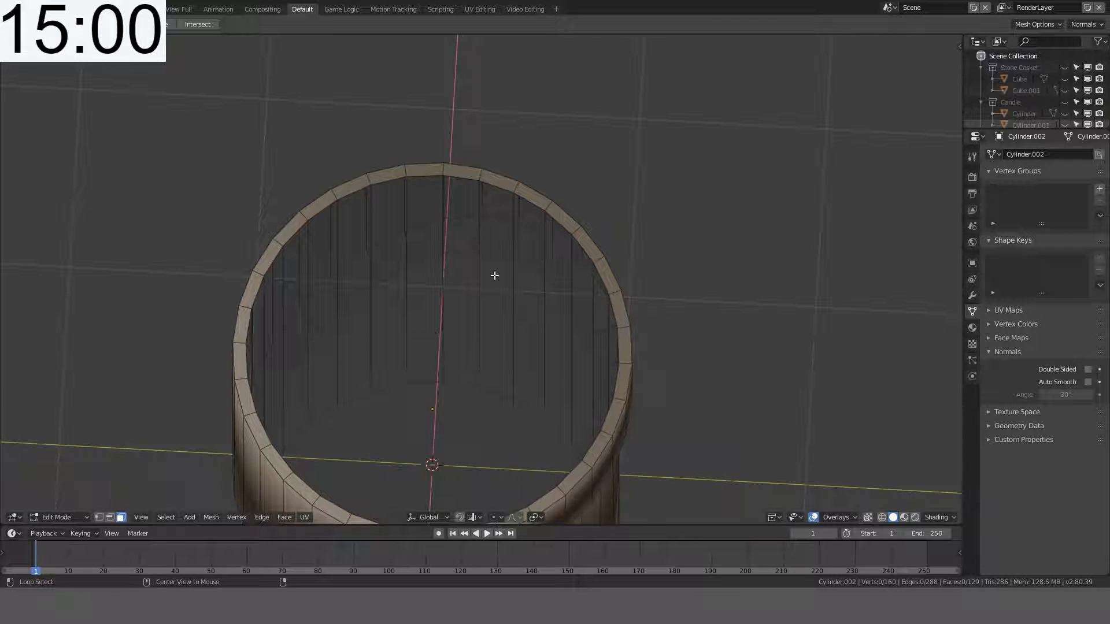
pyautogui.keyDown('alt'); pyautogui.click(494, 275); pyautogui.keyUp('alt')
pyautogui.hotkey('shift', 'd')
pyautogui.rightClick(686, 199)
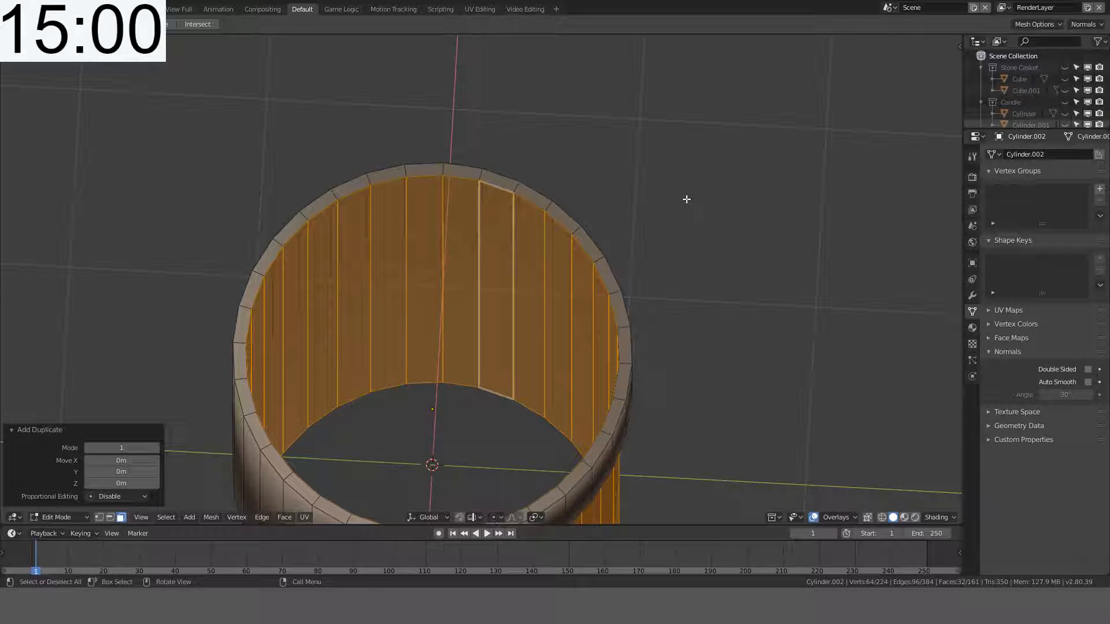
pyautogui.hotkey('shift', 'n')
pyautogui.hotkey('ctrl', 'shift', 'n')
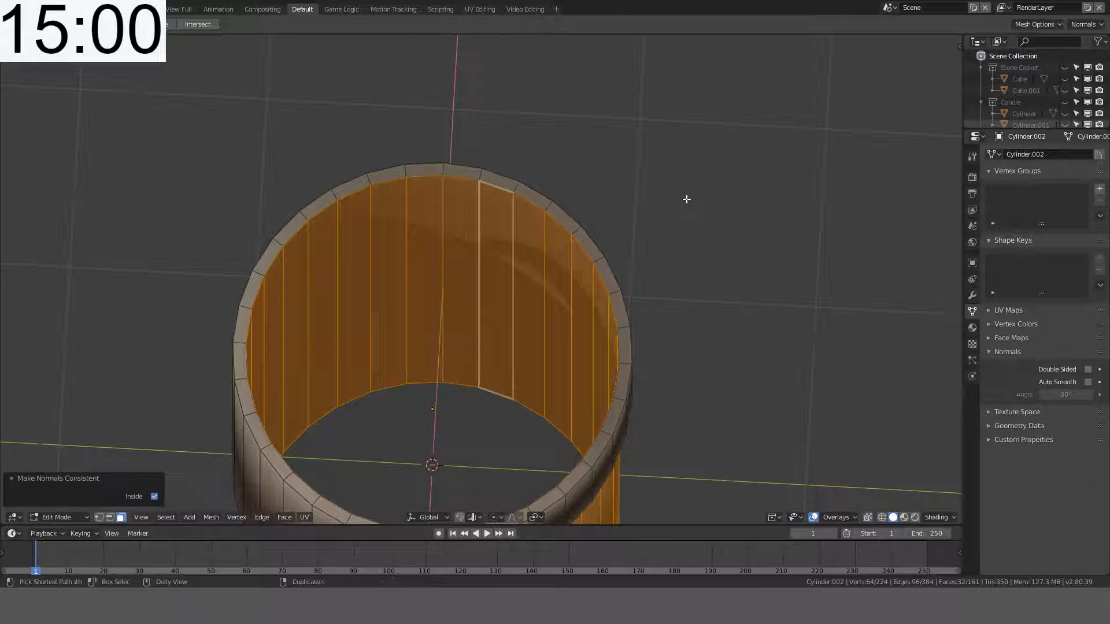
# Step: Scale the duplicated inner wall slightly inward and return to Object Mode
pyautogui.press('s')
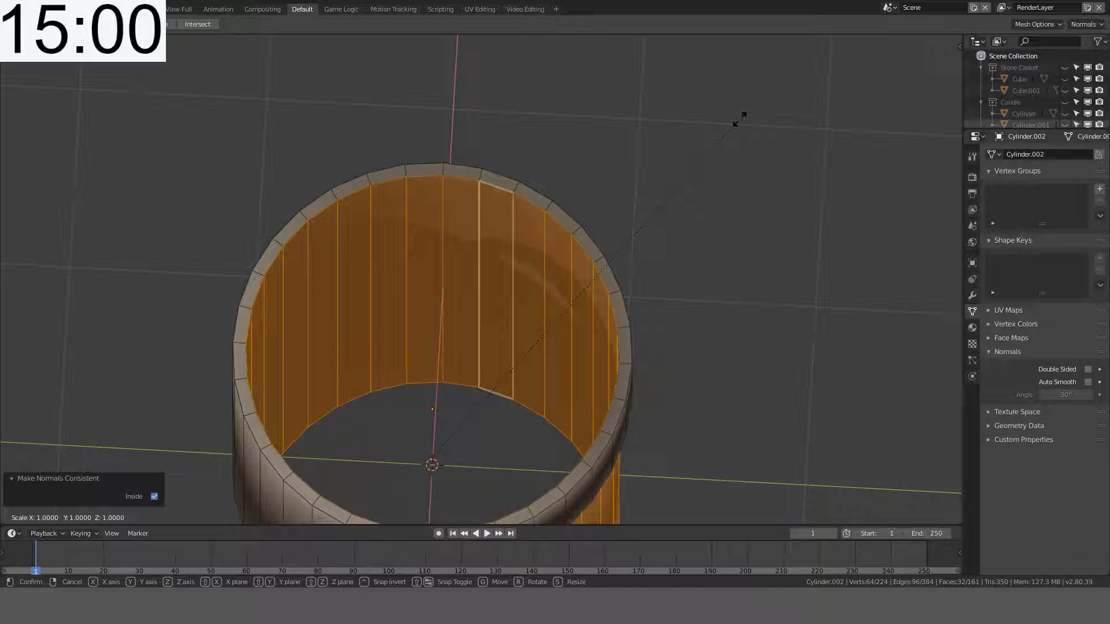
pyautogui.click(719, 145)
pyautogui.click(637, 178)
pyautogui.press('Tab')
pyautogui.moveTo(637, 179); pyautogui.dragTo(529, 52, button='middle')
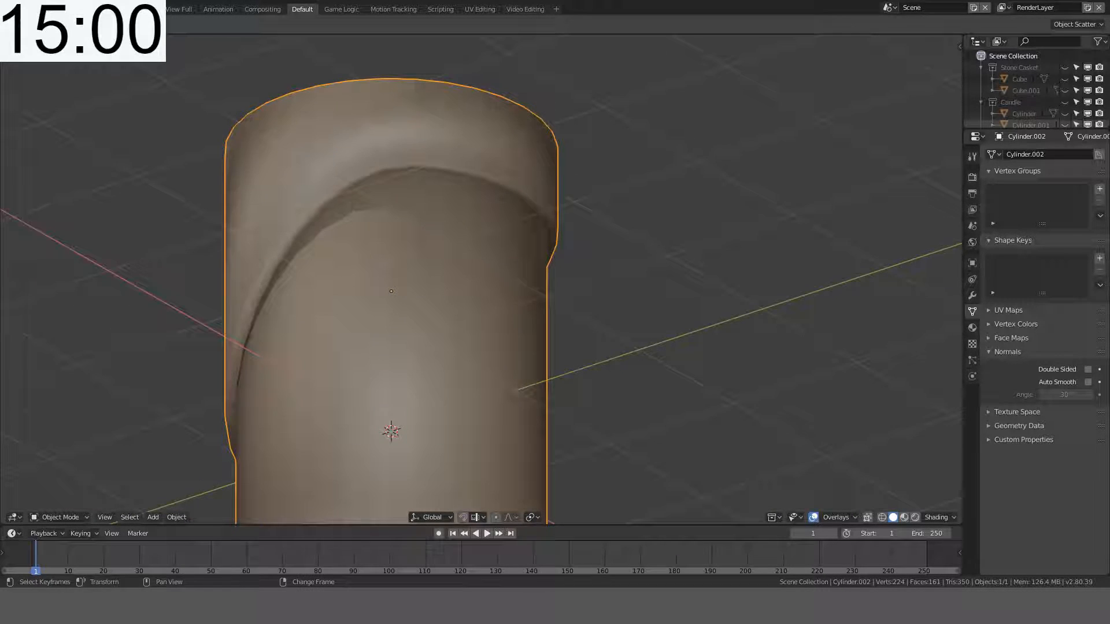
# Step: Enable Auto Smooth on the cylinder mesh so the ring's hard edges shade crisply
pyautogui.moveTo(541, 337); pyautogui.dragTo(604, 357, button='middle')
pyautogui.press('KP_3')
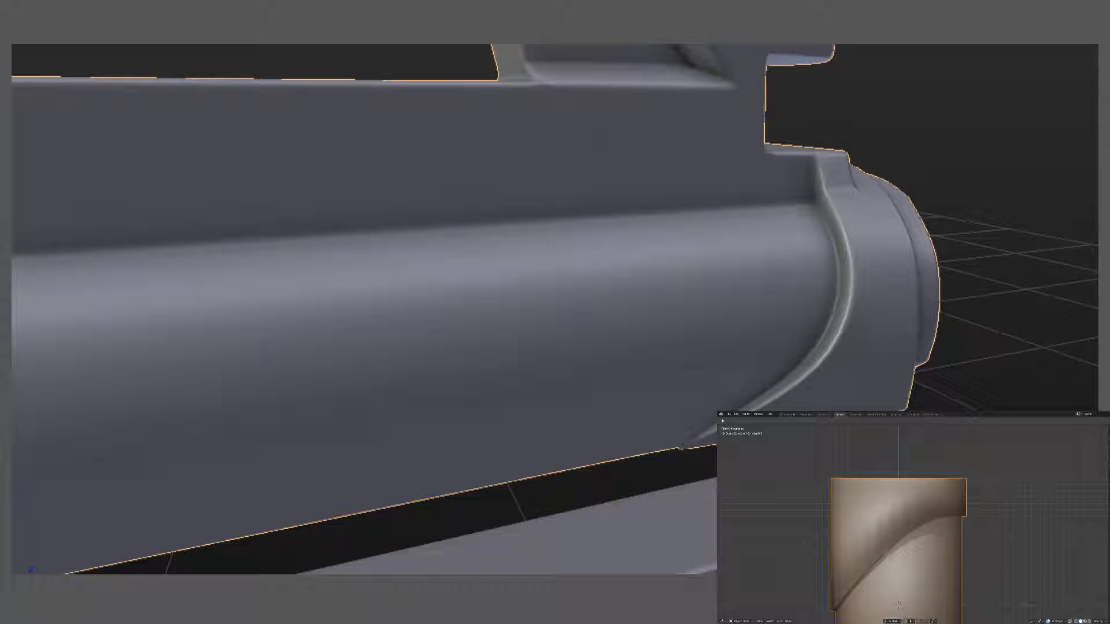
pyautogui.scroll(-2, 925, 550)
pyautogui.moveTo(925, 549); pyautogui.dragTo(1076, 563, button='middle')
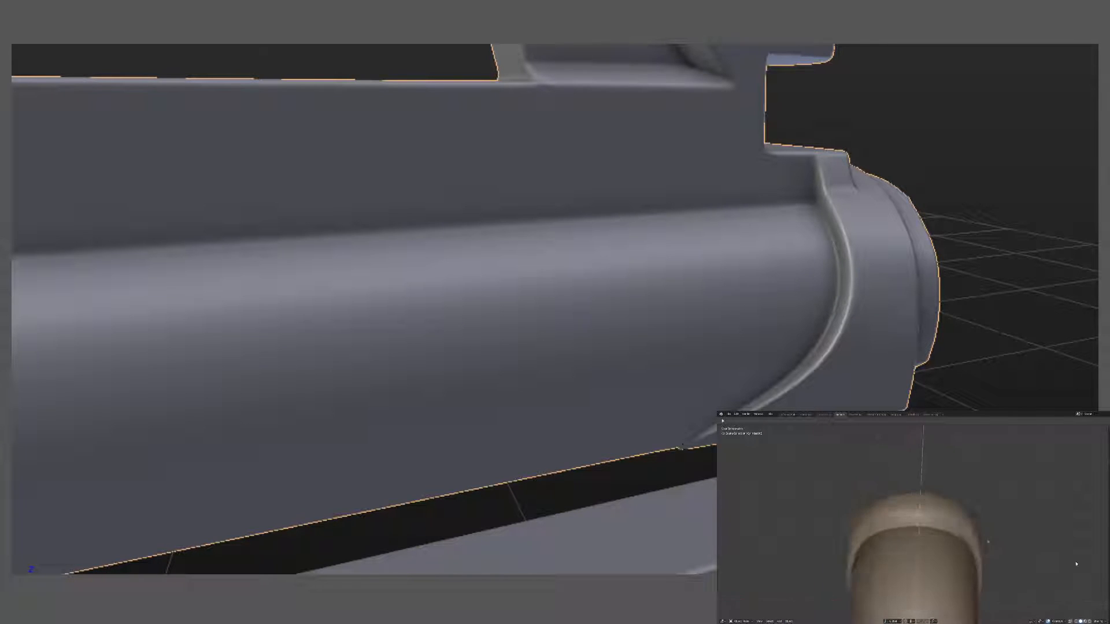
pyautogui.hotkey('ctrl', 'z')
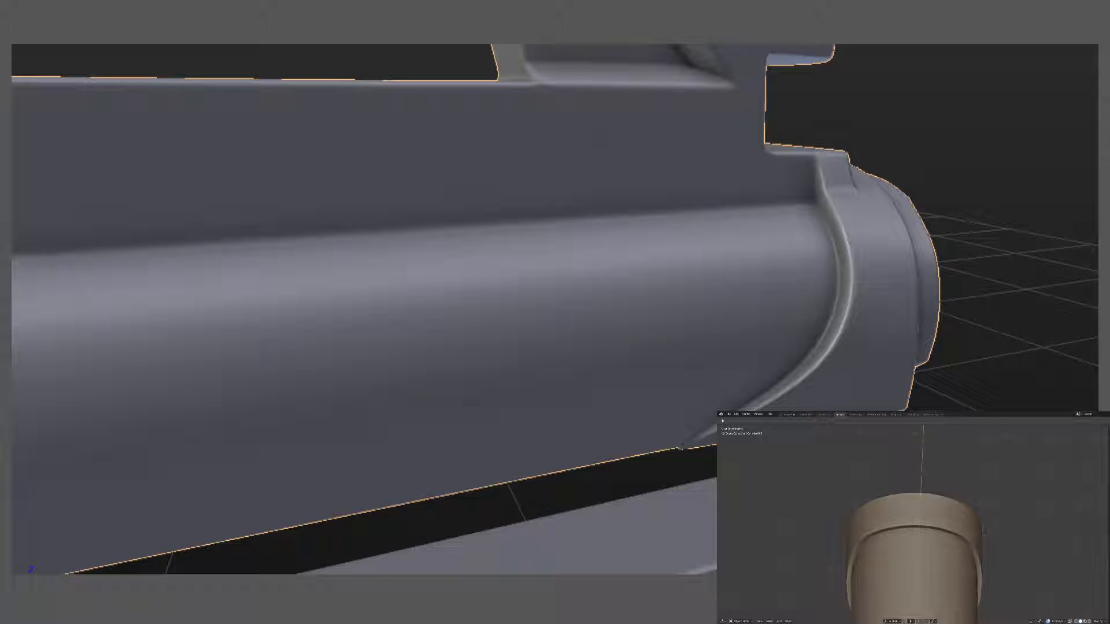
pyautogui.moveTo(984, 497); pyautogui.dragTo(1016, 545, button='middle')
pyautogui.scroll(3, 936, 497)
pyautogui.moveTo(937, 497); pyautogui.dragTo(923, 478, button='middle')
# Step: Add a Bevel modifier to the cylinder and inspect the ring's lip up close
pyautogui.scroll(-4, 923, 478)
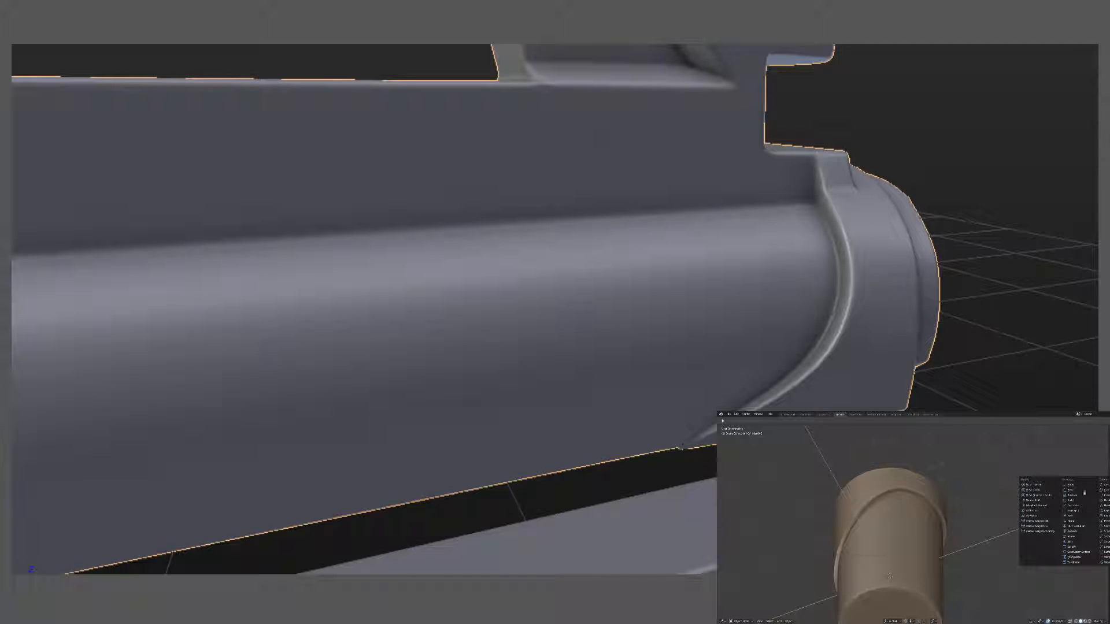
pyautogui.click(1084, 492)
pyautogui.moveTo(979, 512)
pyautogui.mouseDown(button='middle')
pyautogui.moveTo(950, 528)
pyautogui.moveTo(929, 487)
pyautogui.moveTo(966, 495)
pyautogui.mouseUp(button='middle')
pyautogui.scroll(5, 951, 529)
pyautogui.scroll(-3, 950, 529)
pyautogui.scroll(1, 930, 487)
# Step: Select the curved lower edge loop of the outer ring in Edit Mode and bevel it slightly
pyautogui.press('Tab')
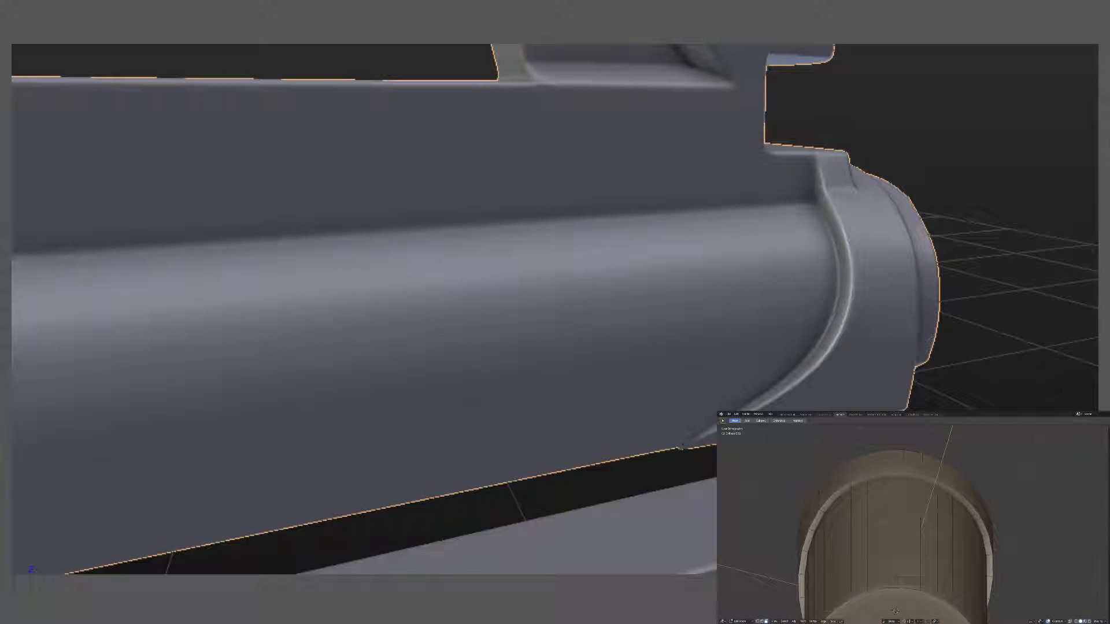
pyautogui.keyDown('alt'); pyautogui.click(895, 473); pyautogui.keyUp('alt')
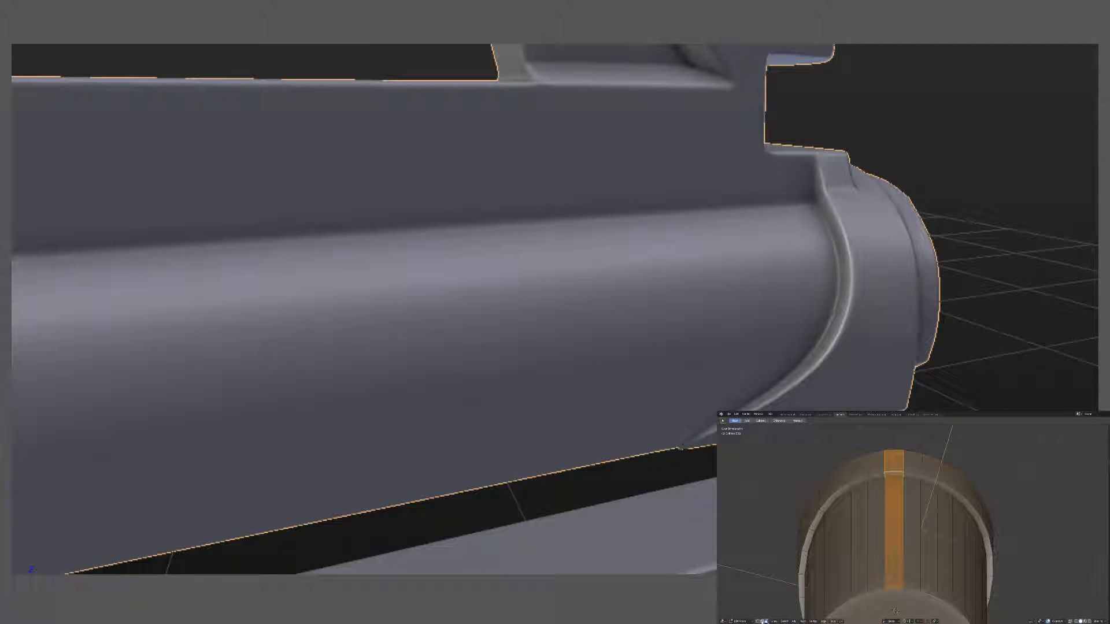
pyautogui.hotkey('alt', 'a')
pyautogui.keyDown('alt'); pyautogui.click(936, 480); pyautogui.keyUp('alt')
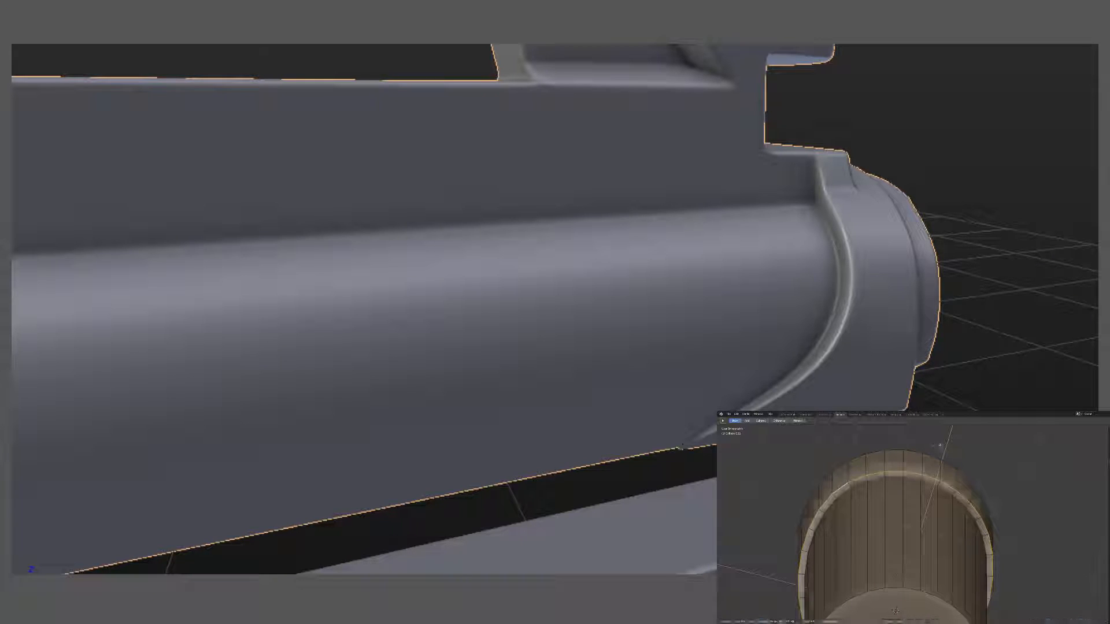
pyautogui.hotkey('ctrl', 'b')
pyautogui.click(944, 446)
pyautogui.press('Tab')
pyautogui.moveTo(954, 497); pyautogui.dragTo(938, 488, button='middle')
pyautogui.press('Tab')
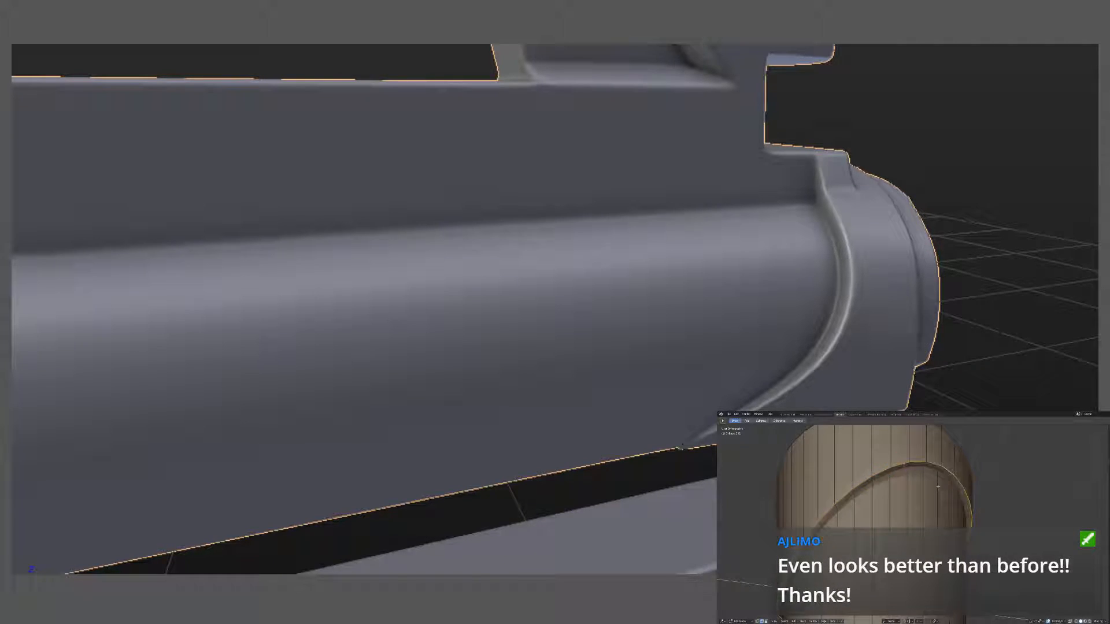
pyautogui.click(942, 487)
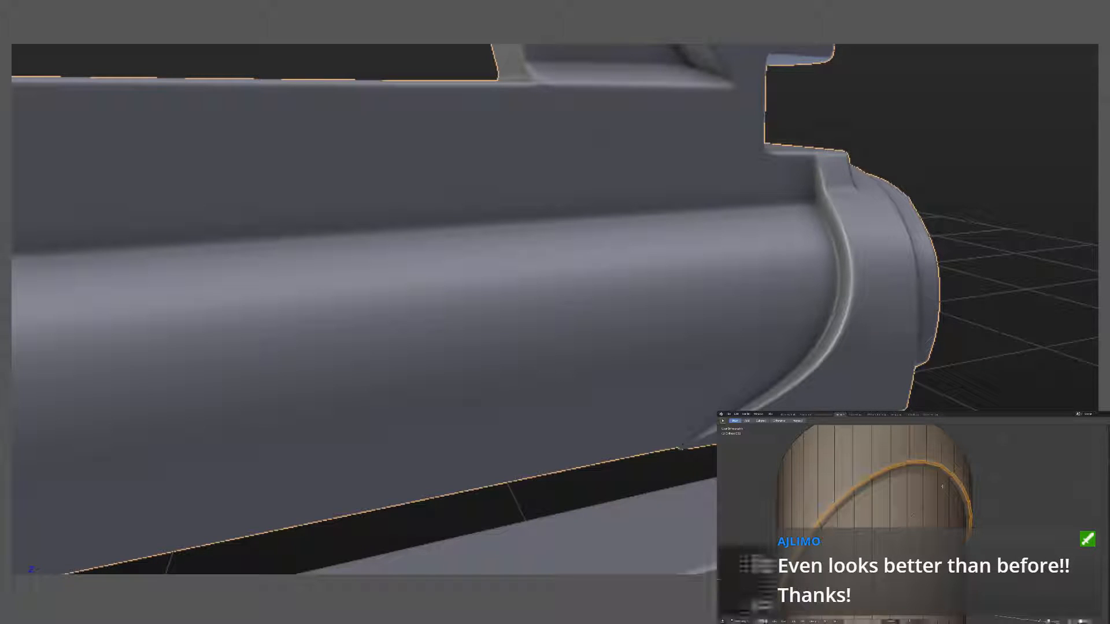
# Step: Mark the edge loop along the ring's curved lip as sharp and return to Object Mode
pyautogui.press('Tab')
pyautogui.rightClick(958, 492)
pyautogui.click(958, 491)
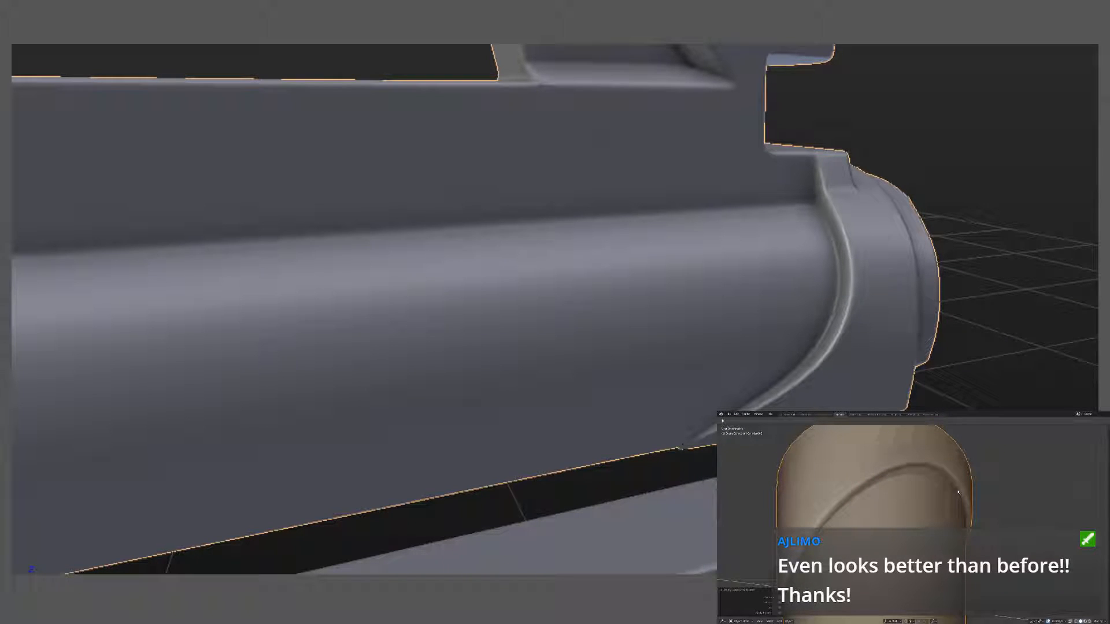
pyautogui.press('Tab')
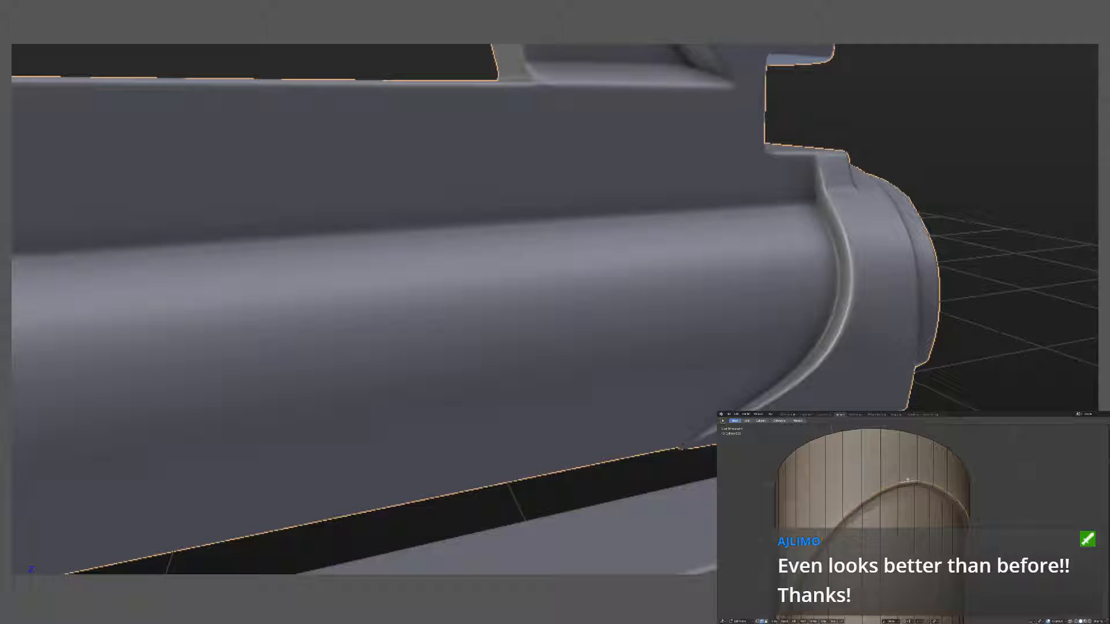
pyautogui.rightClick(908, 480)
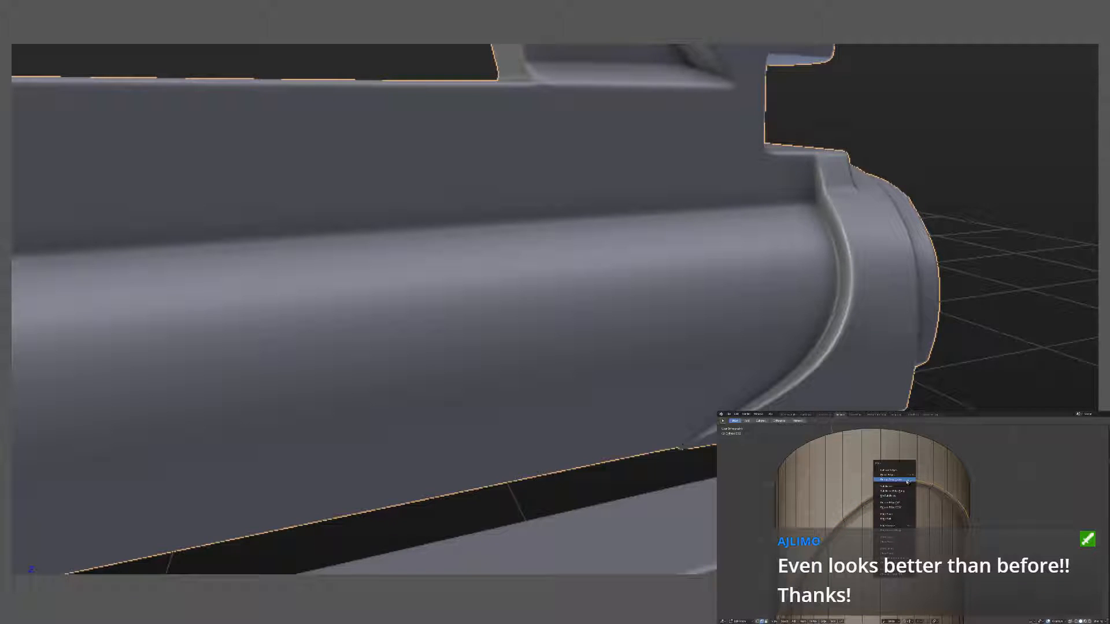
pyautogui.click(890, 543)
pyautogui.press('Tab')
pyautogui.scroll(-1, 891, 543)
pyautogui.moveTo(893, 544); pyautogui.dragTo(899, 510, button='middle')
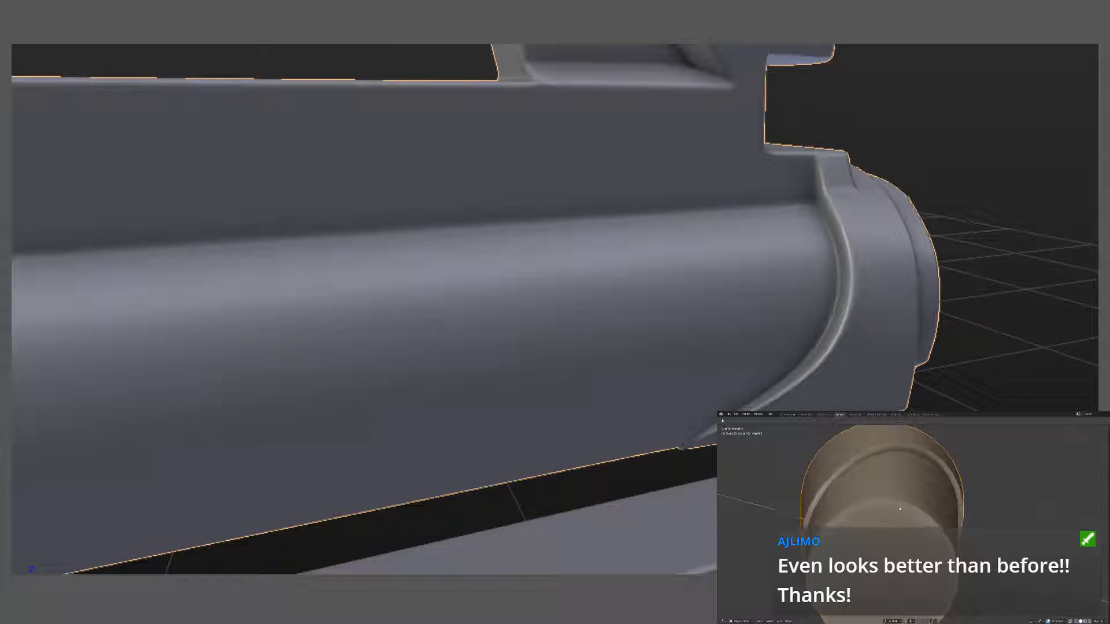
# Step: Adjust the sharp-edge marking along the ring's curved lip, then check its shading in Object Mode
pyautogui.press('Tab')
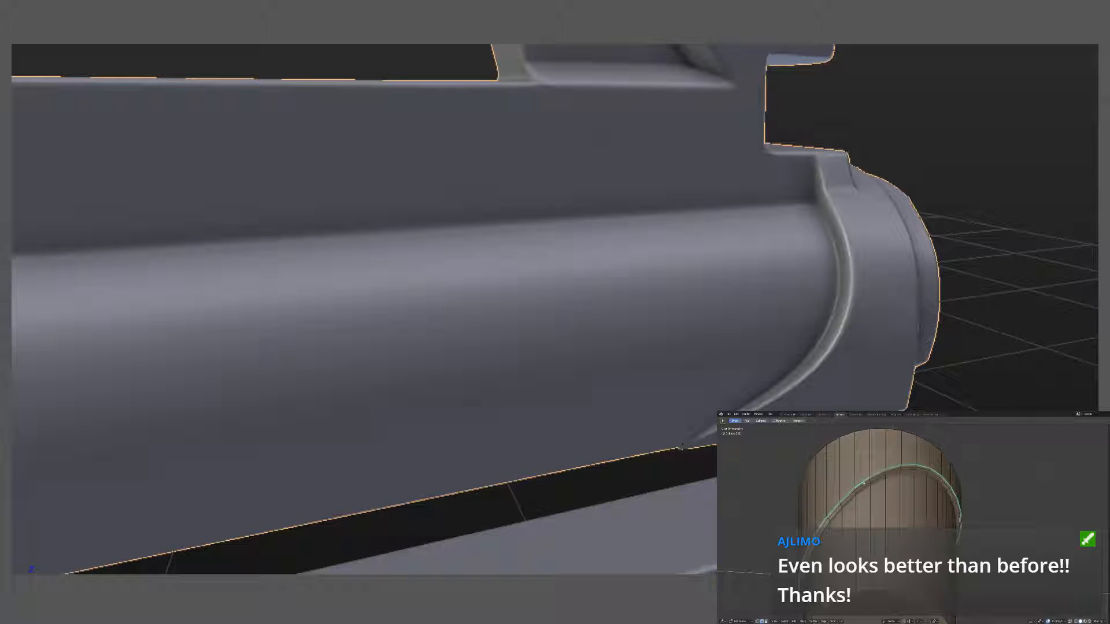
pyautogui.rightClick(864, 483)
pyautogui.click(864, 483)
pyautogui.hotkey('ctrl', 'e')
pyautogui.click(852, 501)
pyautogui.press('Tab')
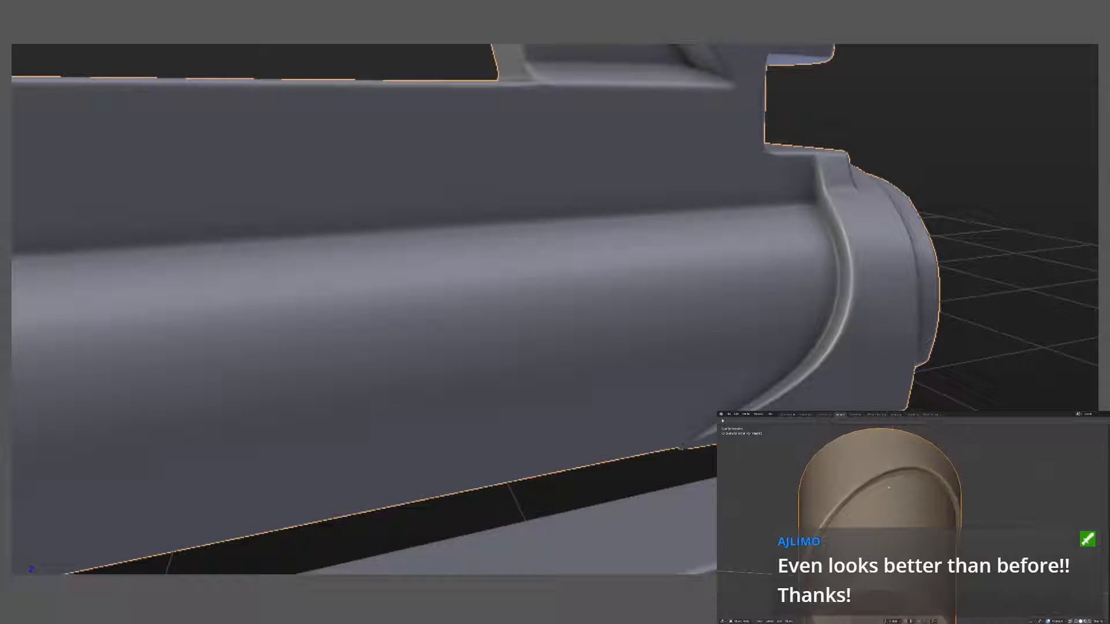
pyautogui.moveTo(847, 509); pyautogui.dragTo(872, 503, button='middle')
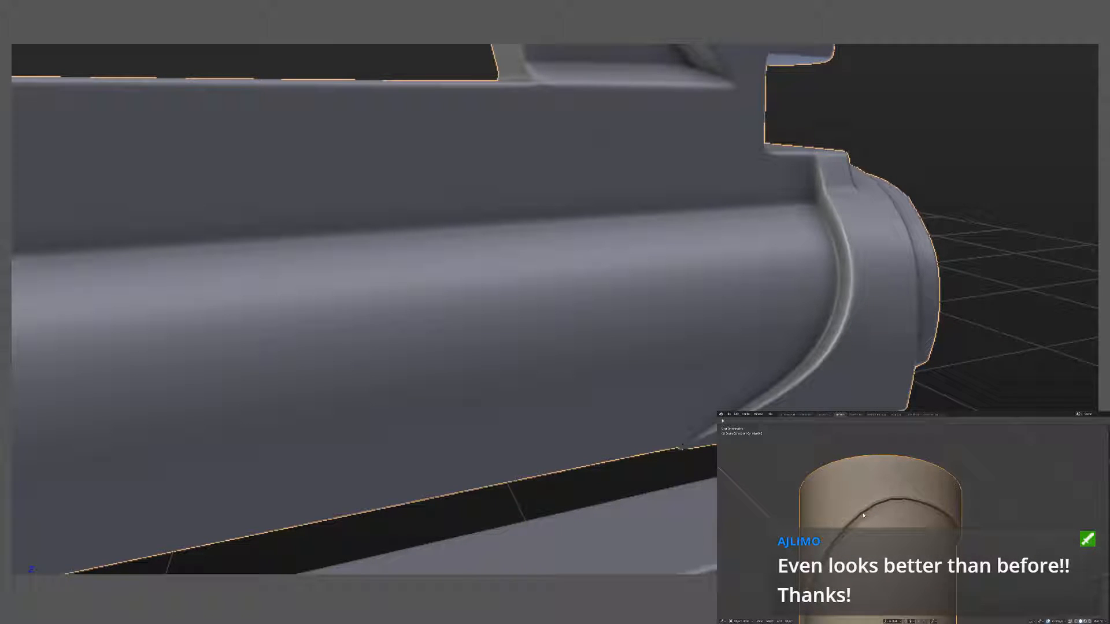
pyautogui.moveTo(863, 519)
pyautogui.mouseDown(button='middle')
pyautogui.moveTo(839, 518)
pyautogui.moveTo(825, 538)
pyautogui.moveTo(881, 518)
pyautogui.mouseUp(button='middle')
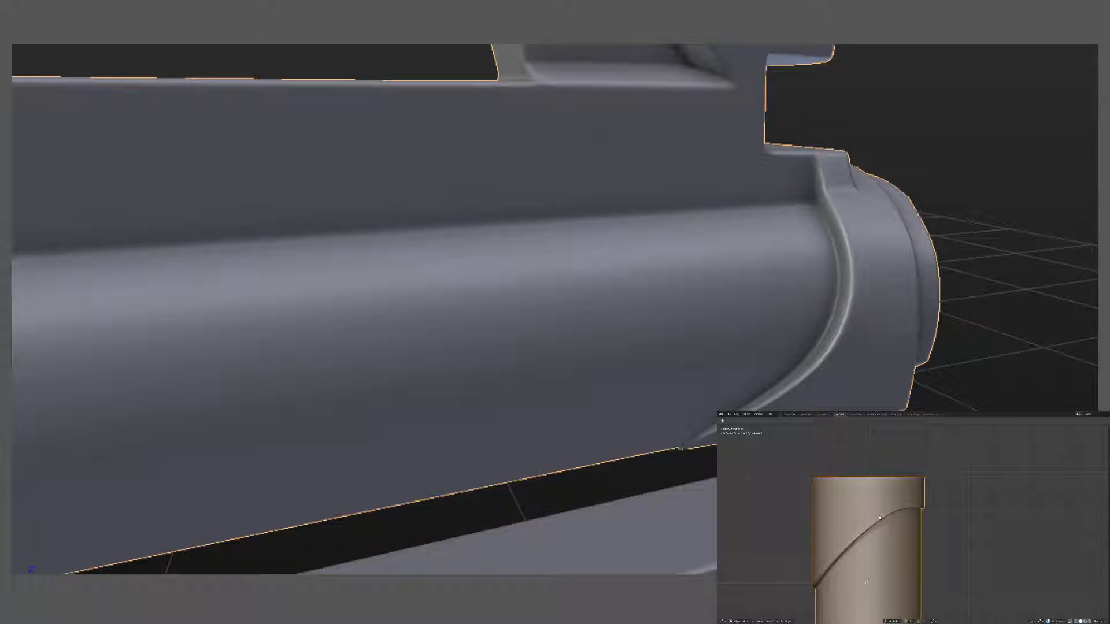
# Step: Spin the prop wheel to pick the next prop to model and remove the drawn Metal Gate entry from it
pyautogui.scroll(-3, 885, 523)
pyautogui.press('Delete')
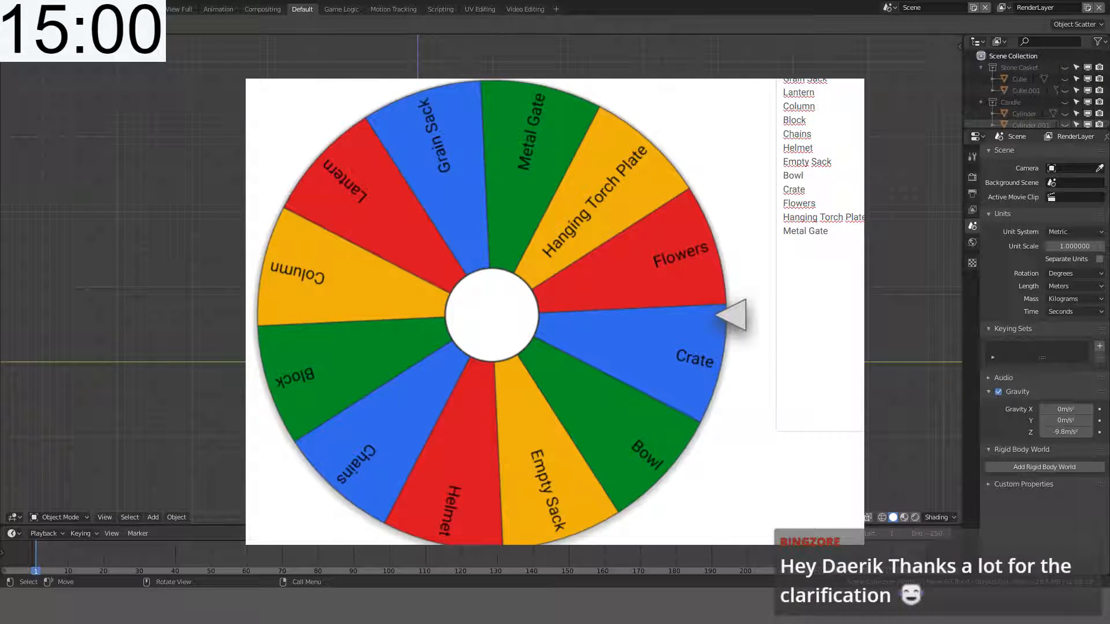
pyautogui.click(546, 302)
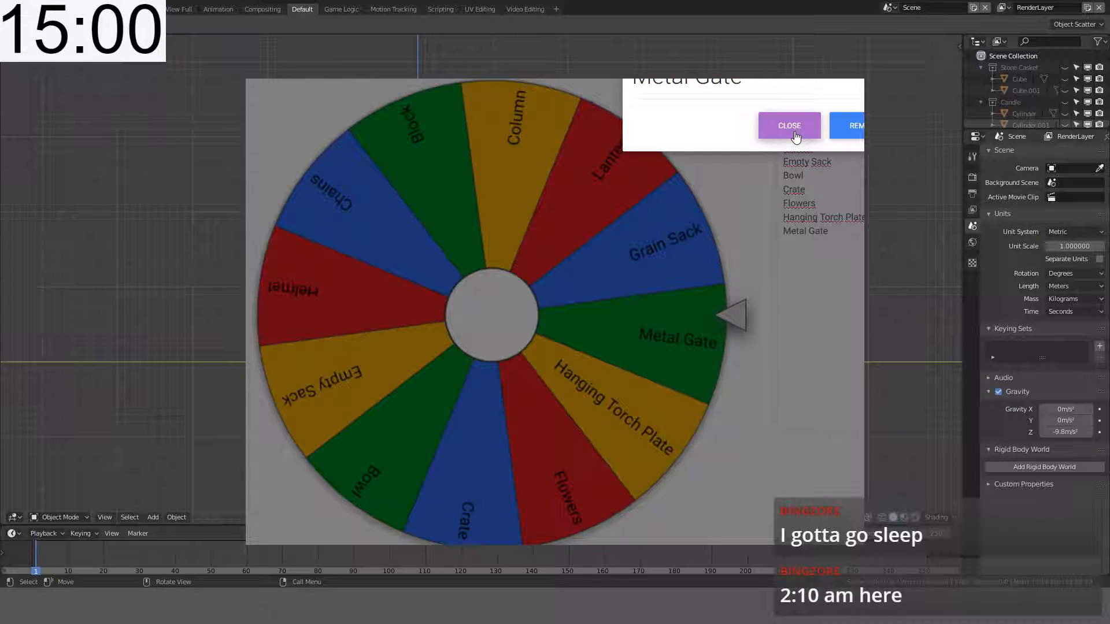
pyautogui.click(855, 129)
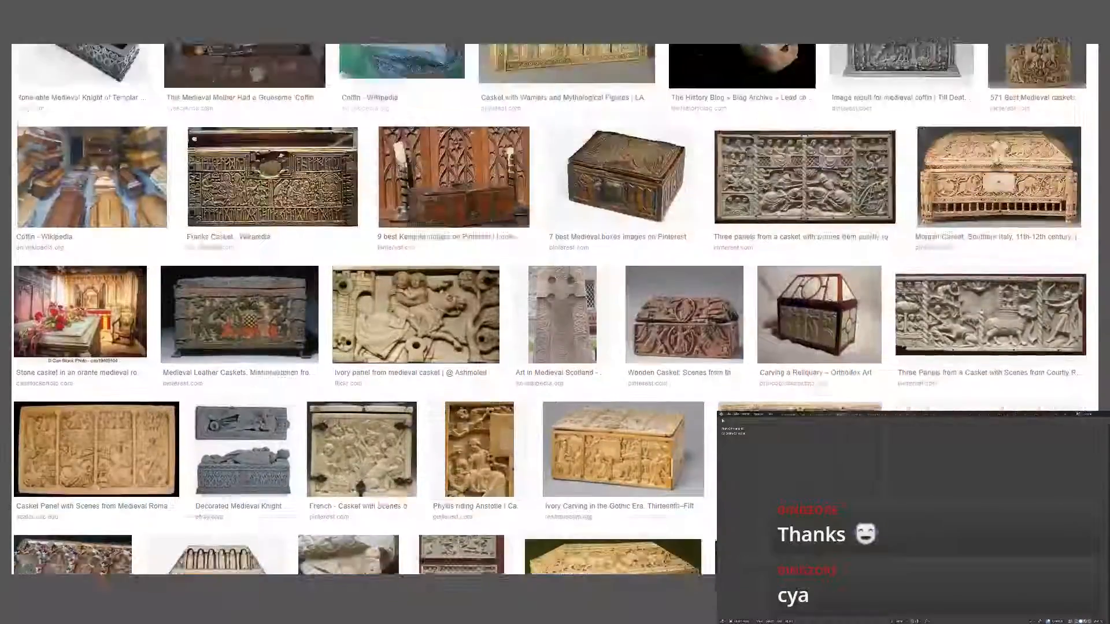
# Step: Replace the stone casket query in Google Images with a search for "old medieval metal gate"
pyautogui.scroll(5, 555, 313)
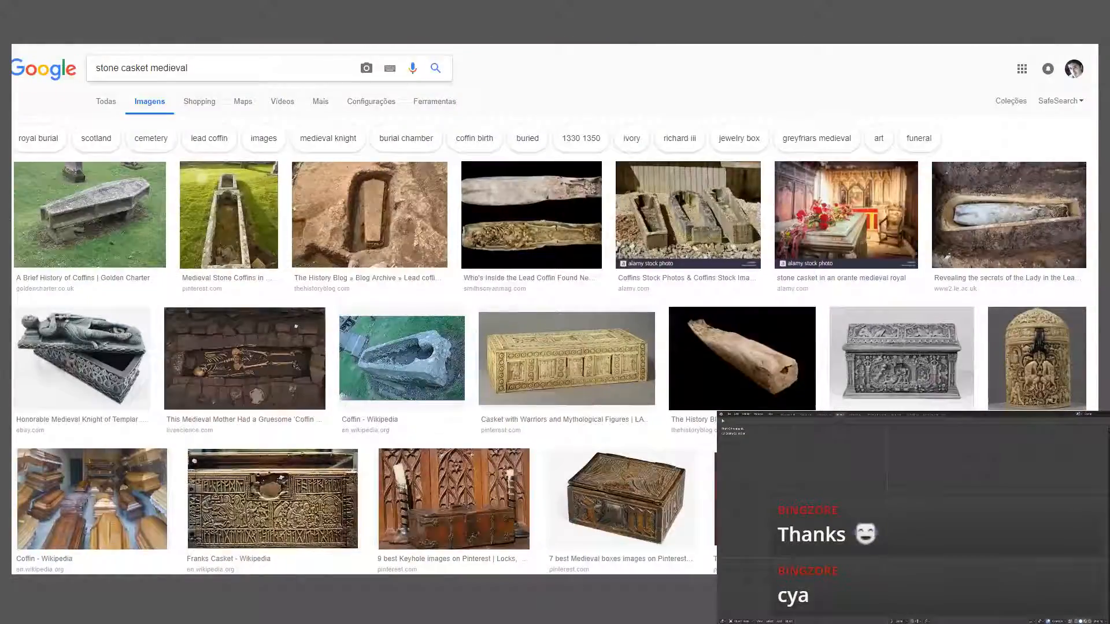
pyautogui.moveTo(189, 69); pyautogui.dragTo(65, 72)
pyautogui.write('metal')
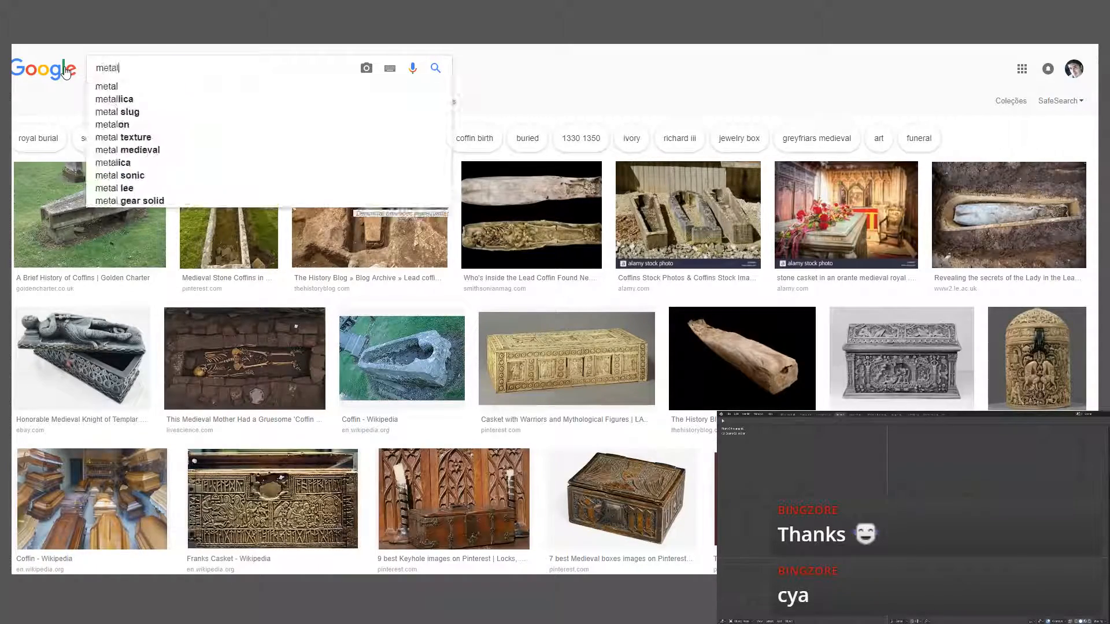
pyautogui.press('BackSpace')
pyautogui.press('BackSpace')
pyautogui.press('BackSpace')
pyautogui.press('BackSpace')
pyautogui.press('BackSpace')
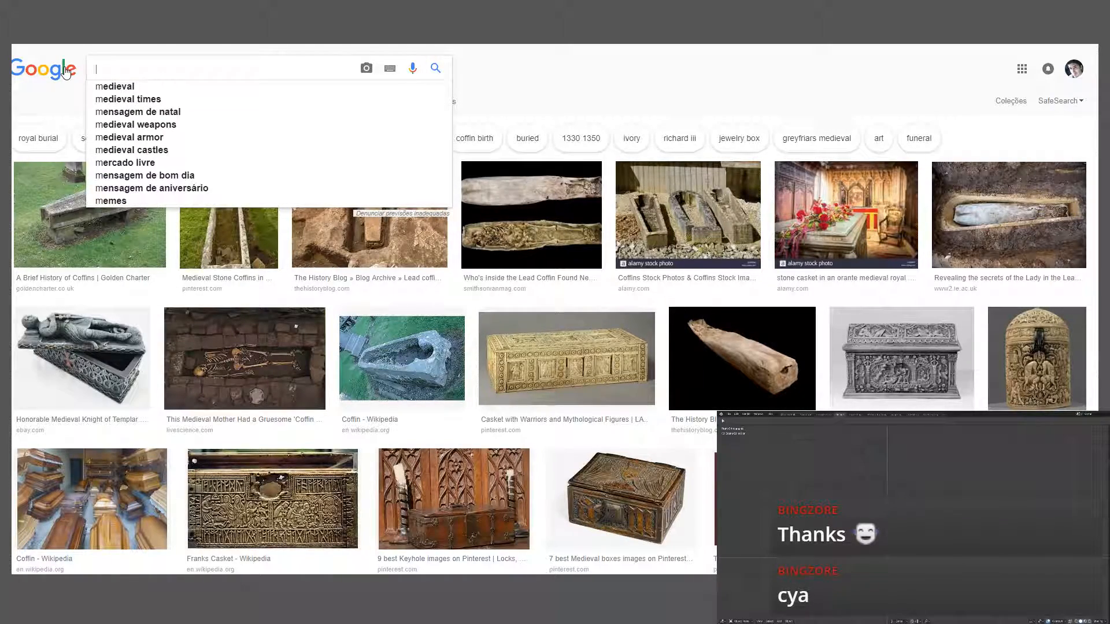
pyautogui.write('old medieval')
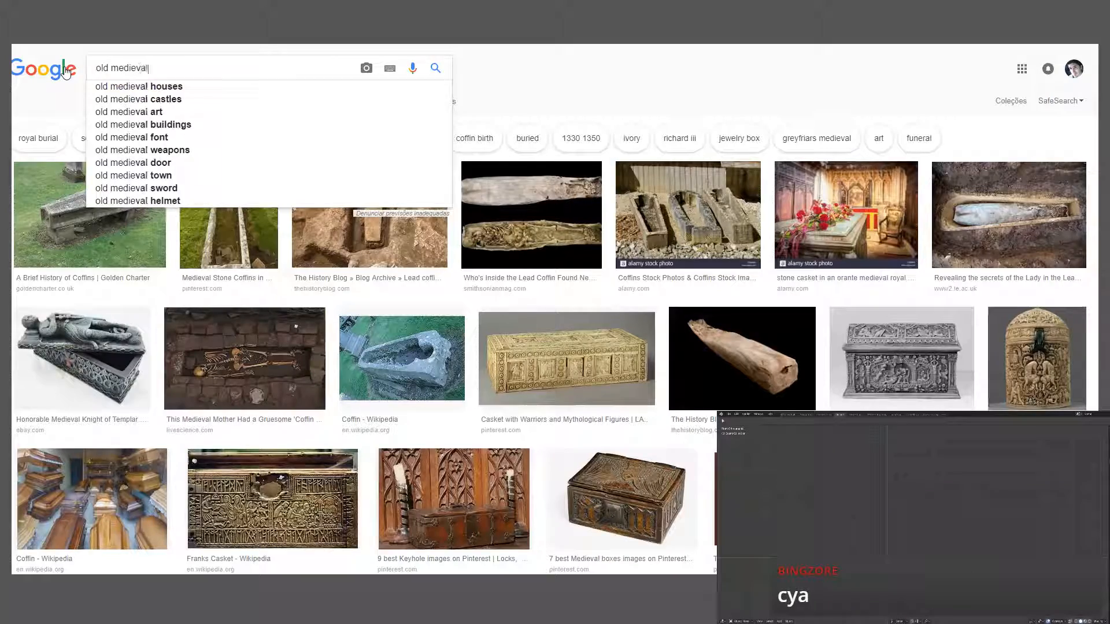
pyautogui.write(' melal gate')
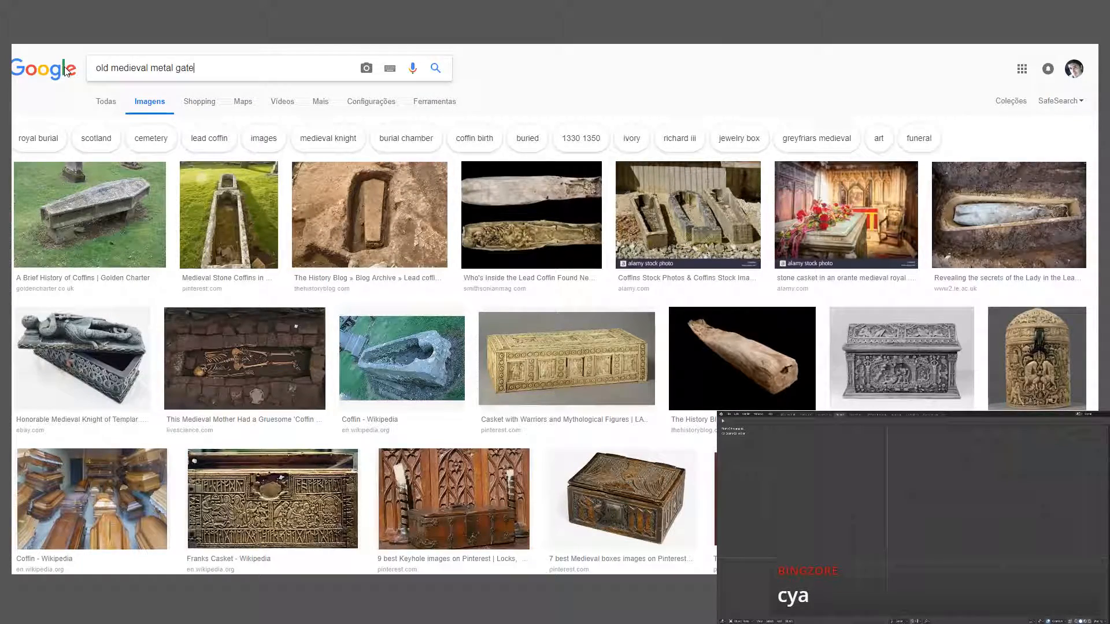
pyautogui.press('Return')
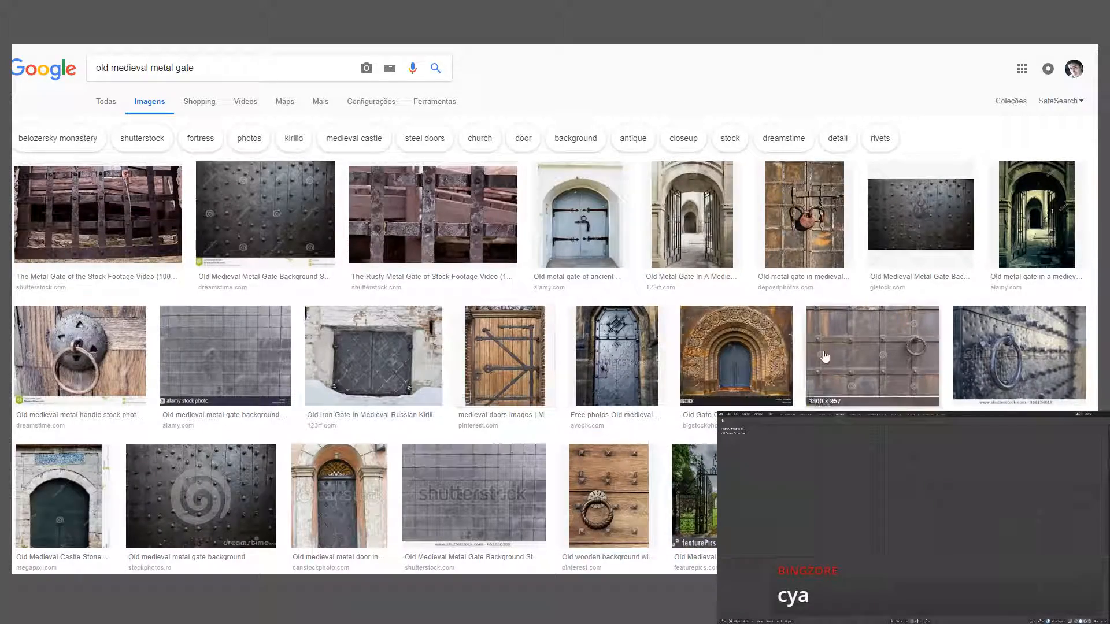
# Step: Browse the metal gate images, then refine the search to "tomb old medieval metal gate"
pyautogui.scroll(-4, 823, 357)
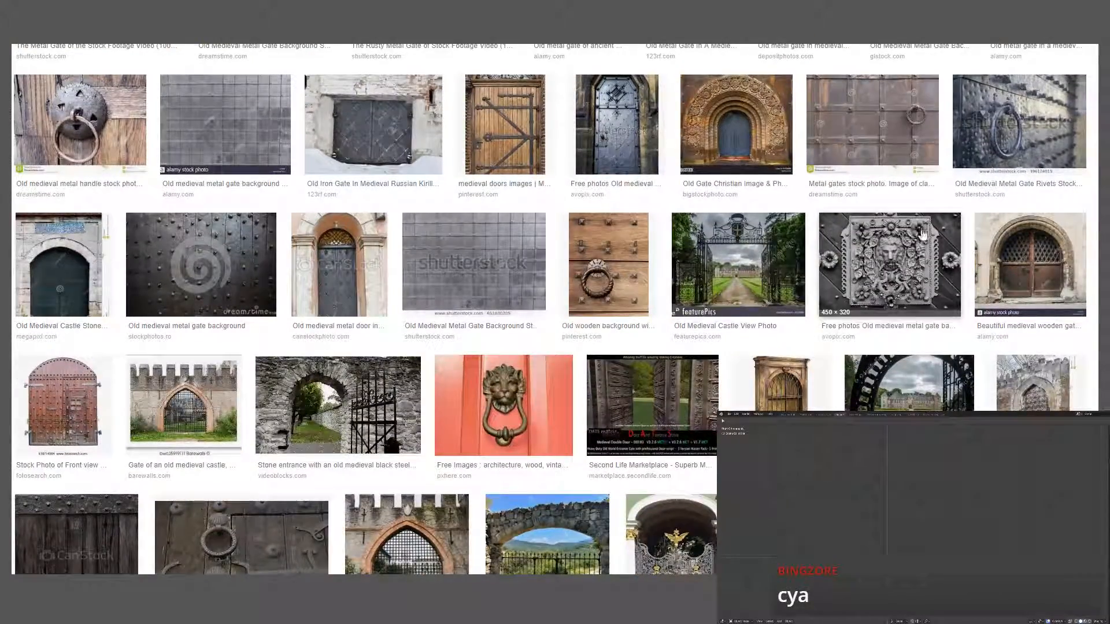
pyautogui.scroll(-1, 583, 328)
pyautogui.scroll(-3, 582, 327)
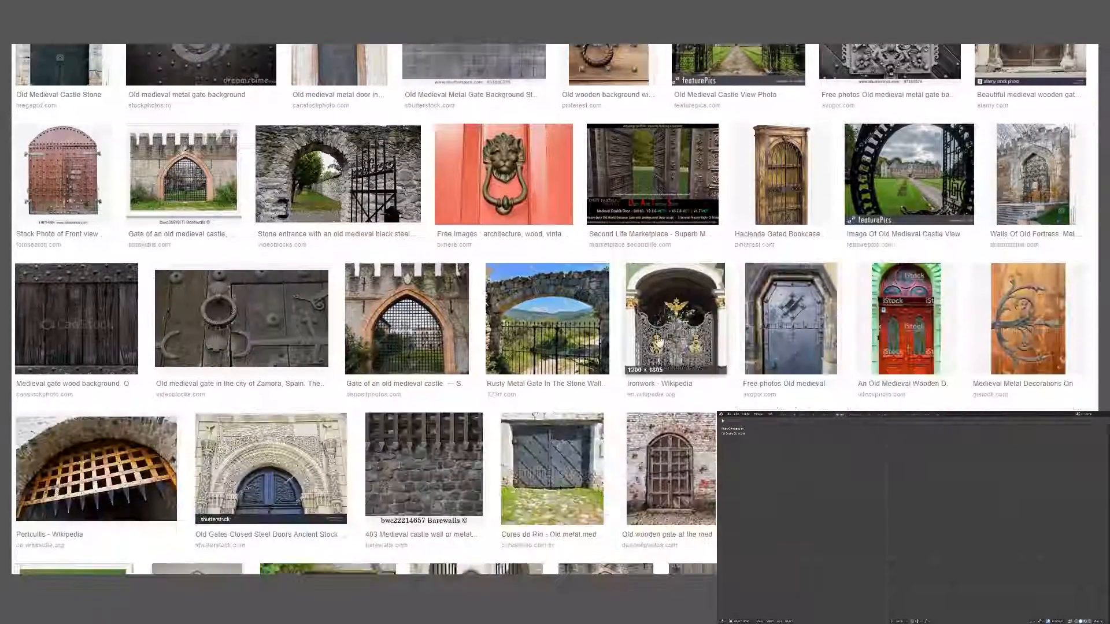
pyautogui.scroll(8, 582, 328)
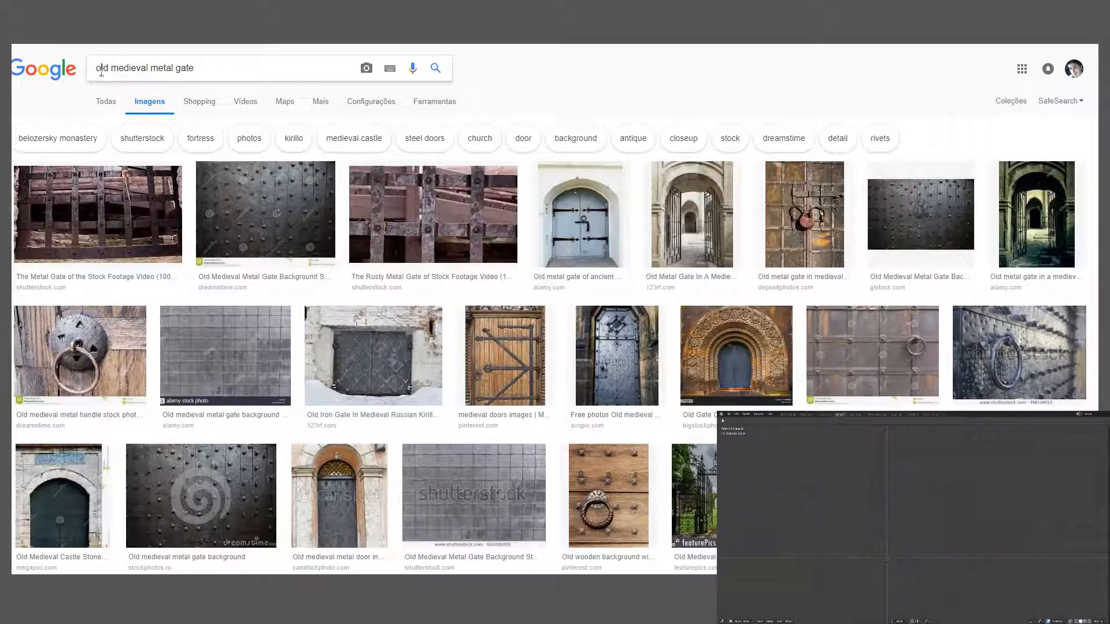
pyautogui.write('tomb')
pyautogui.press('Return')
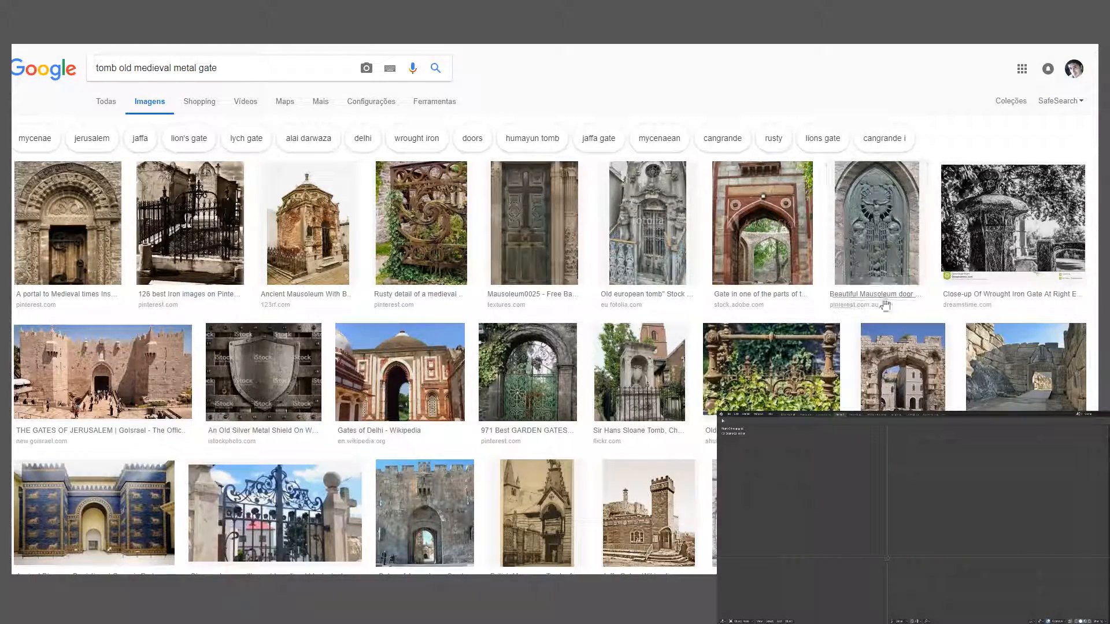
# Step: Look through the tomb gate results for a suitable reference, viewing the Lion Gate image along the way
pyautogui.scroll(-3, 793, 392)
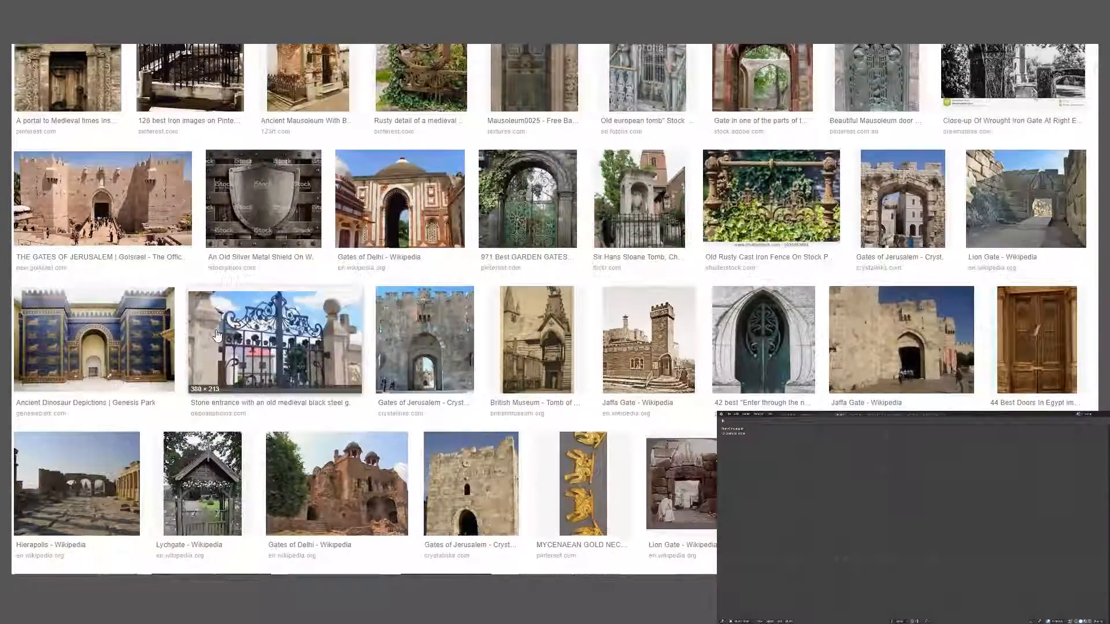
pyautogui.scroll(-3, 217, 335)
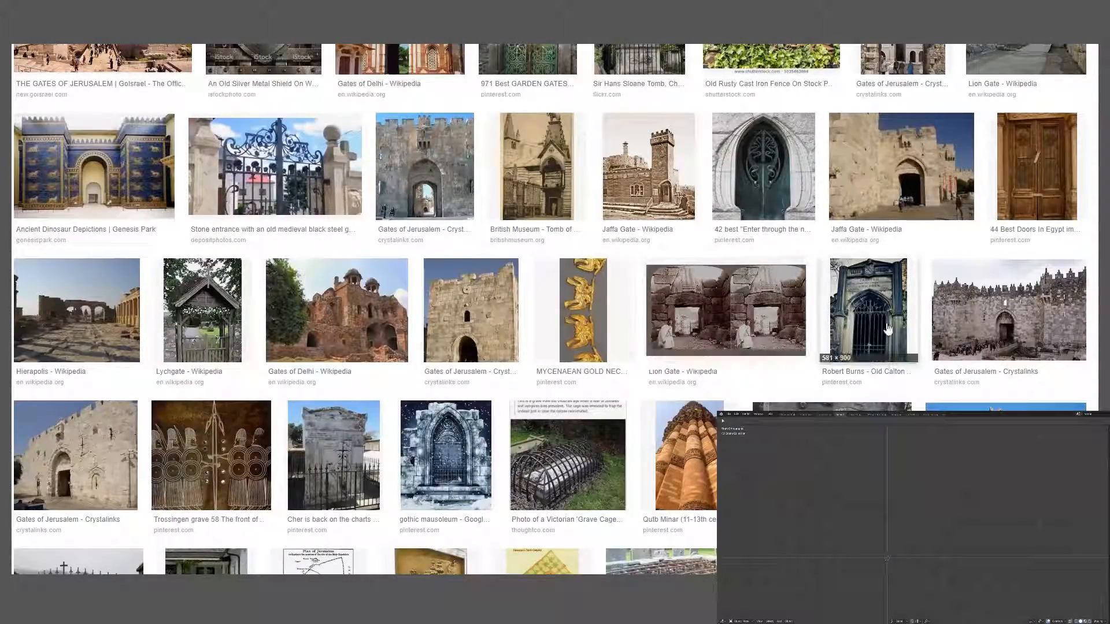
pyautogui.click(763, 330)
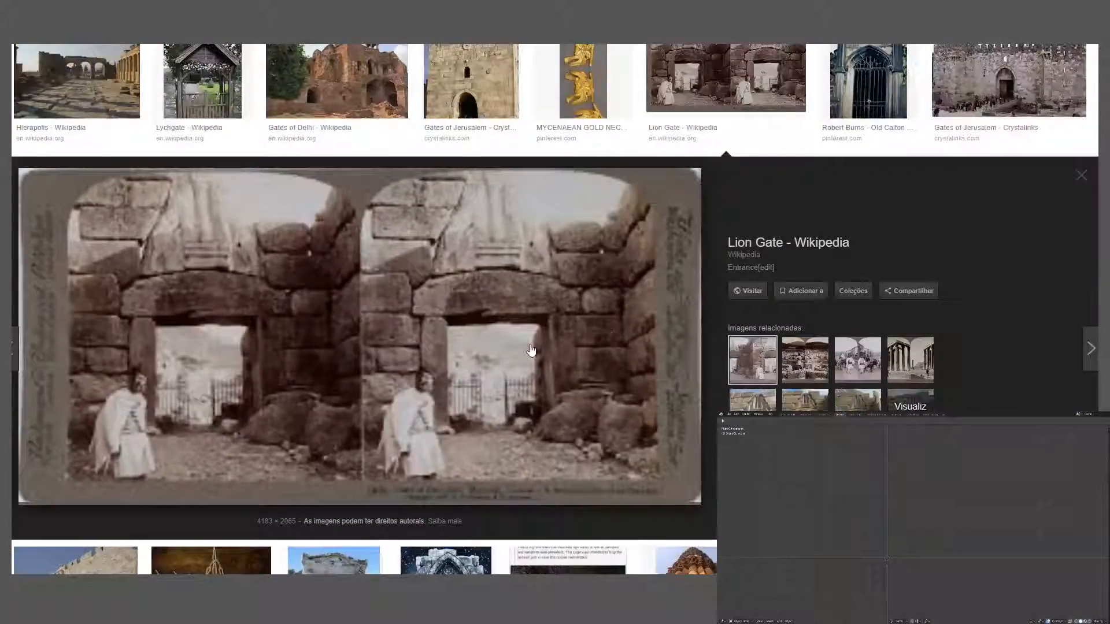
pyautogui.scroll(-4, 700, 269)
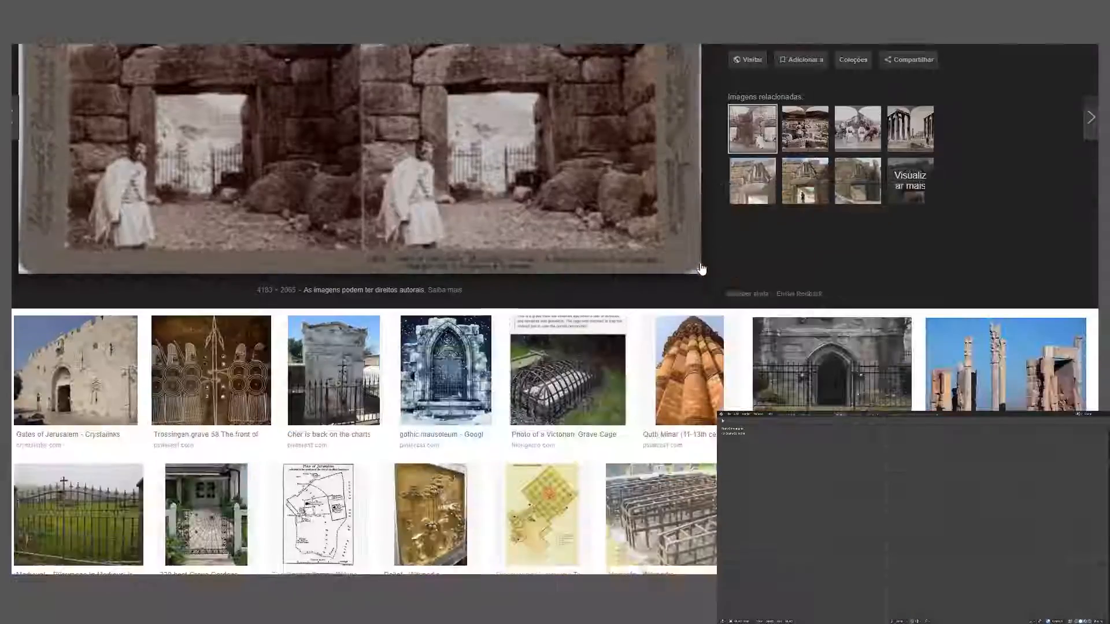
pyautogui.scroll(-5, 702, 269)
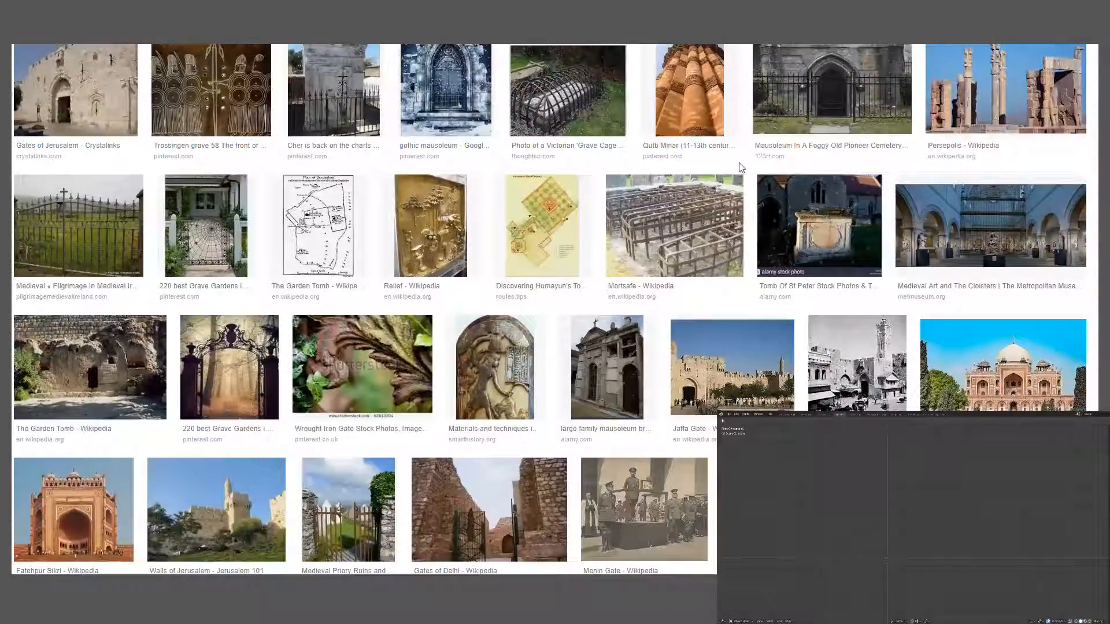
pyautogui.scroll(15, 740, 166)
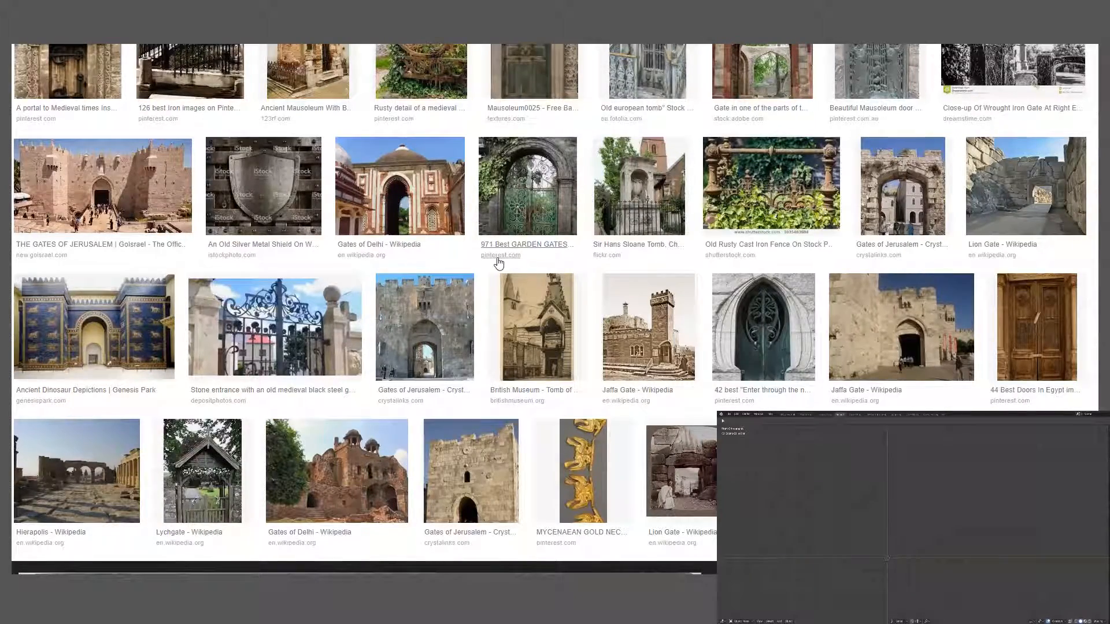
pyautogui.scroll(3, 457, 359)
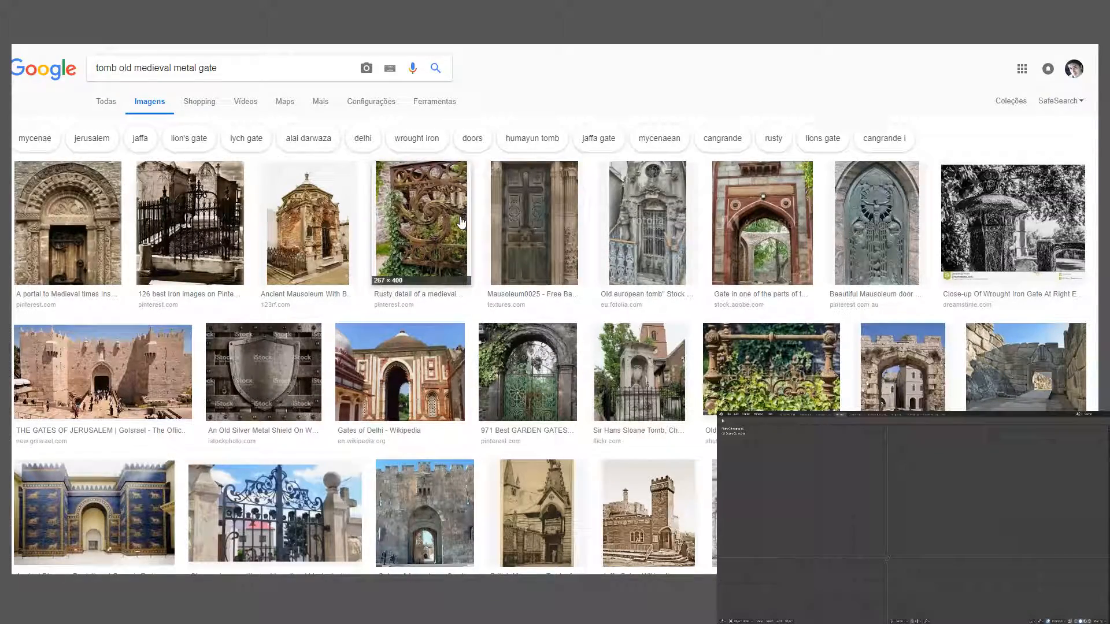
# Step: Open the sepia image of the wrought iron tomb fence and examine the gate's bars and arch
pyautogui.click(205, 232)
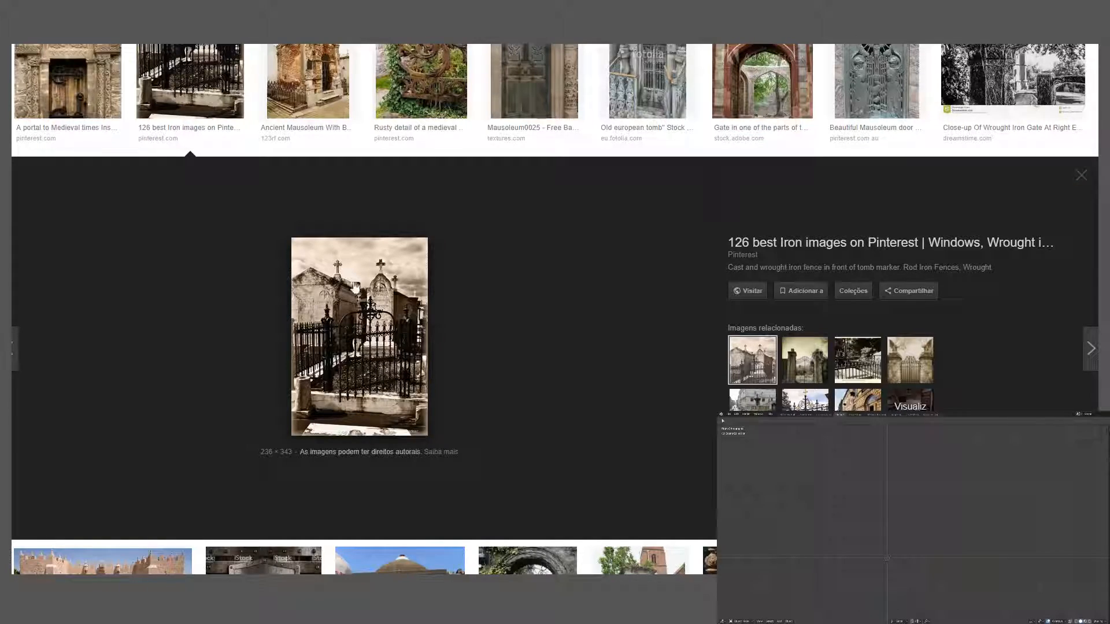
pyautogui.scroll(2, 378, 379)
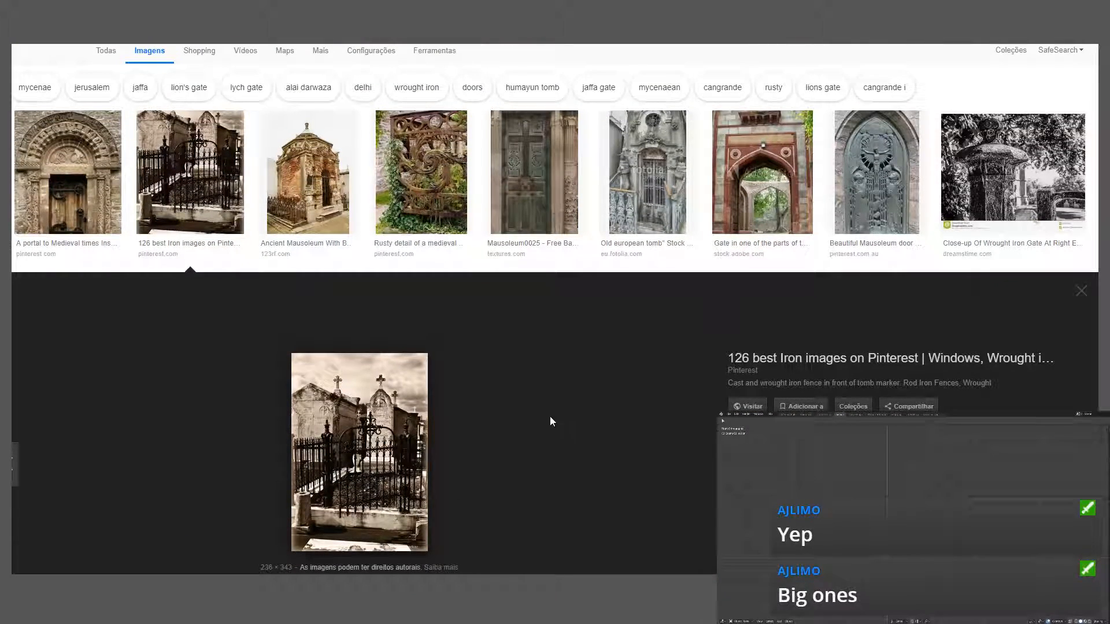
pyautogui.scroll(-1, 516, 345)
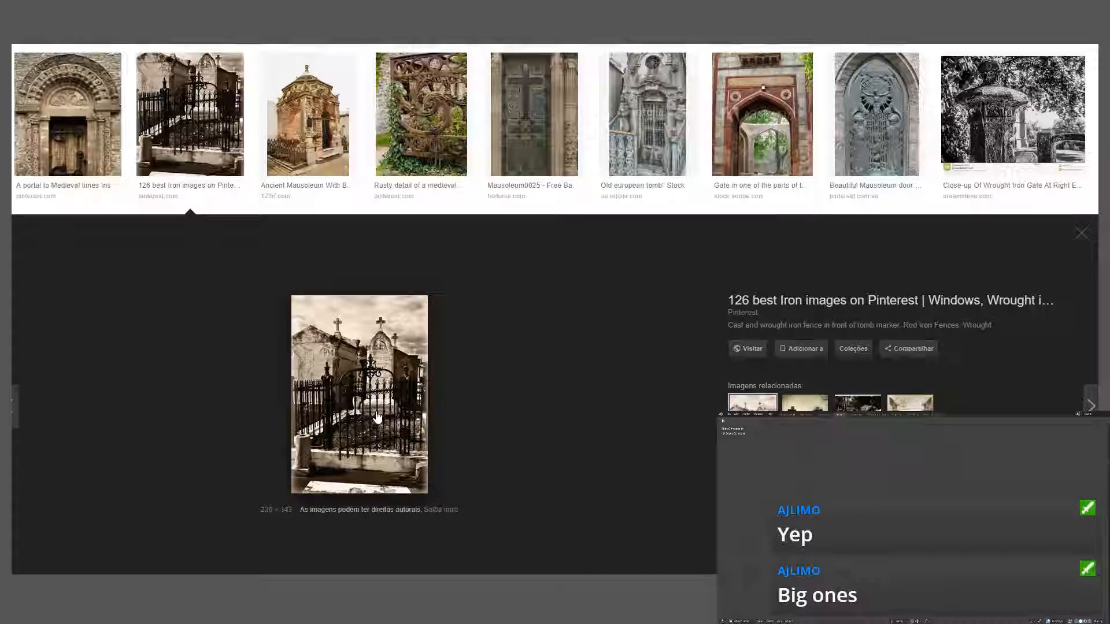
pyautogui.scroll(2, 377, 416)
pyautogui.scroll(-2, 377, 417)
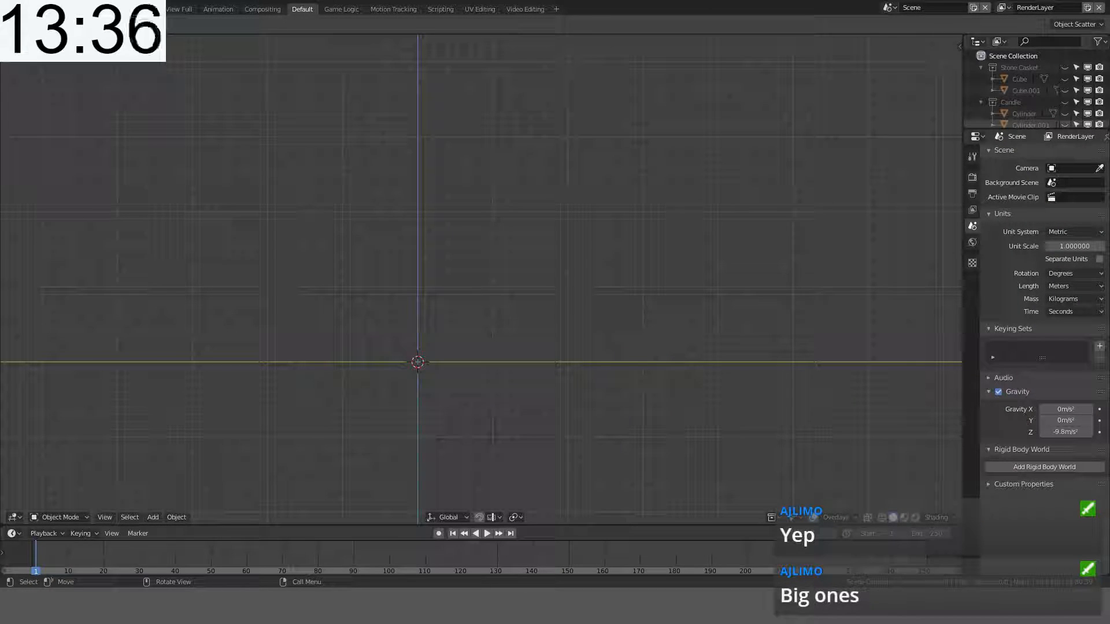
# Step: In Blender's front view, add a mesh cylinder at the origin and set its vertex count to 12
pyautogui.press('KP_1')
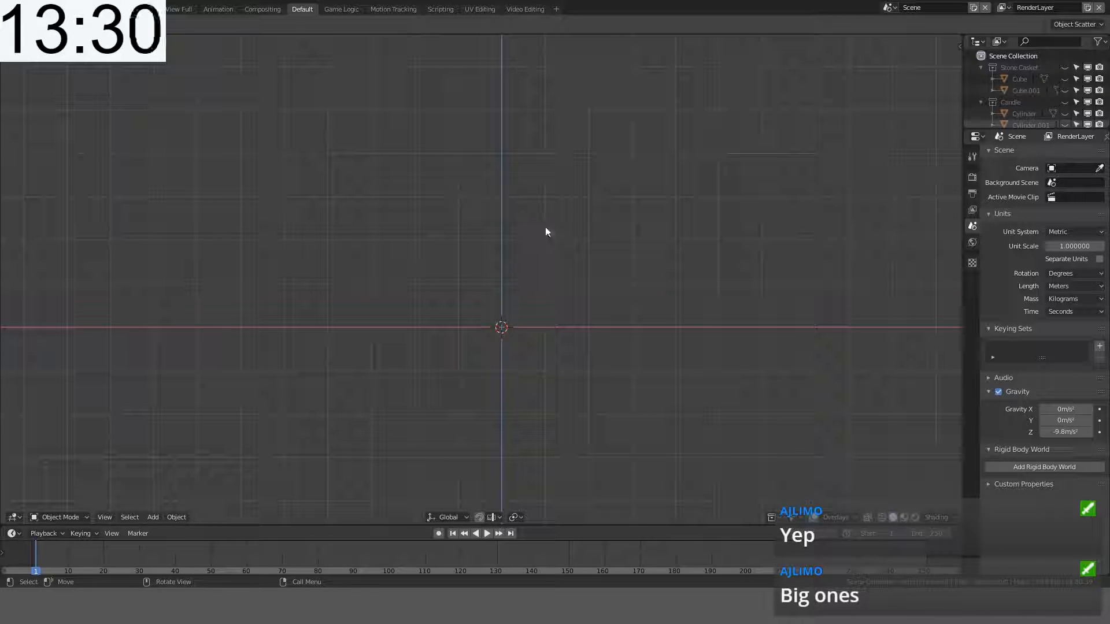
pyautogui.hotkey('shift', 'a')
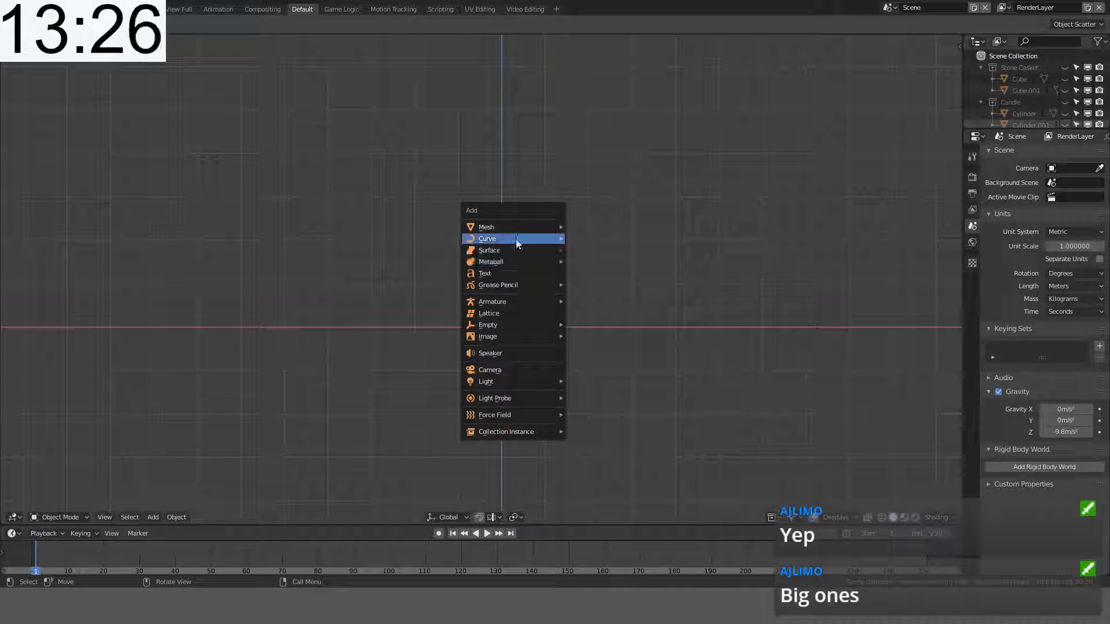
pyautogui.moveTo(522, 232)
pyautogui.click(604, 283)
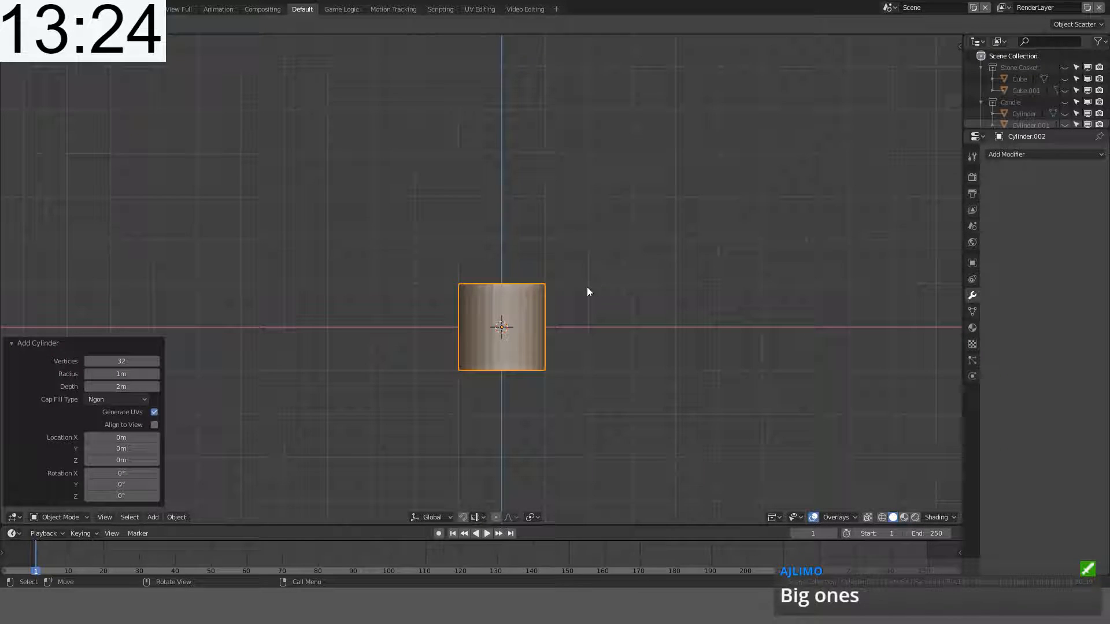
pyautogui.click(127, 361)
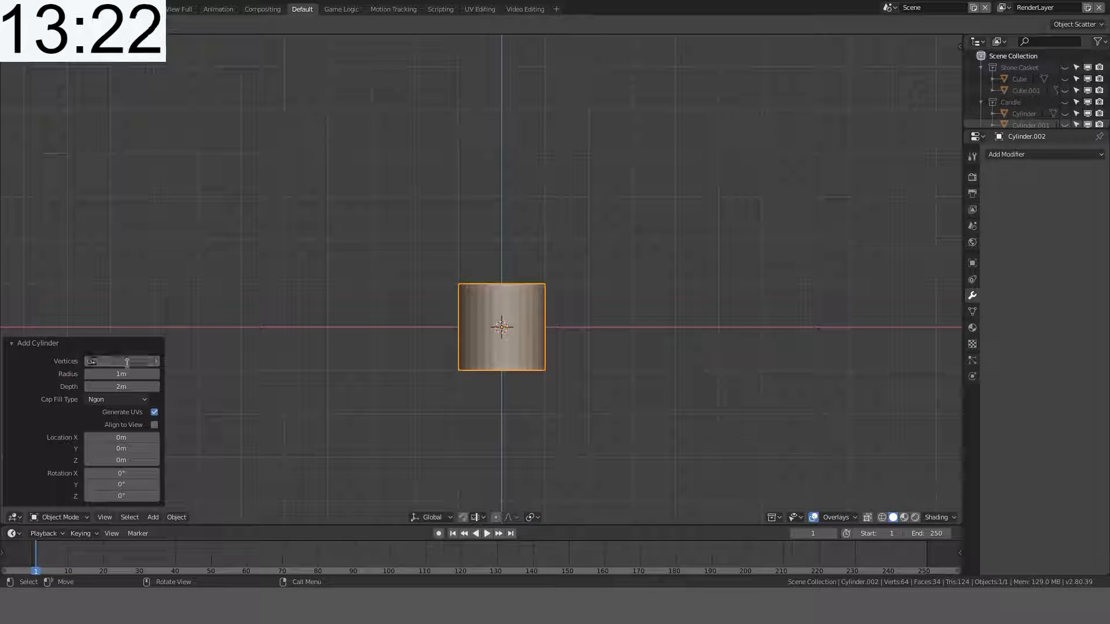
pyautogui.write('16')
pyautogui.press('Return')
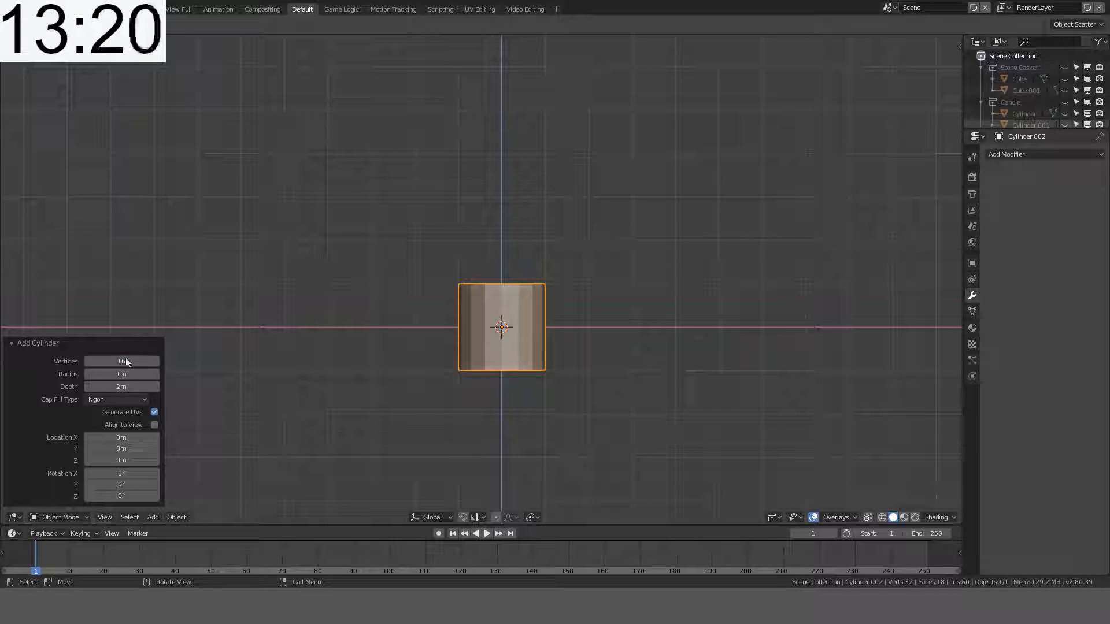
pyautogui.click(119, 364)
pyautogui.write('12')
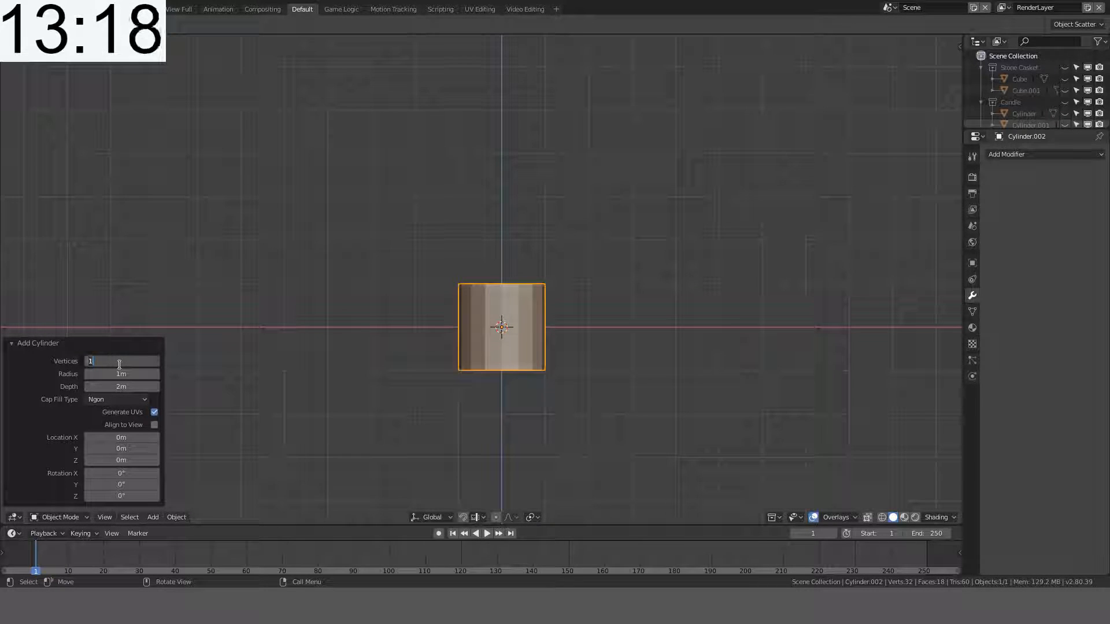
pyautogui.press('Return')
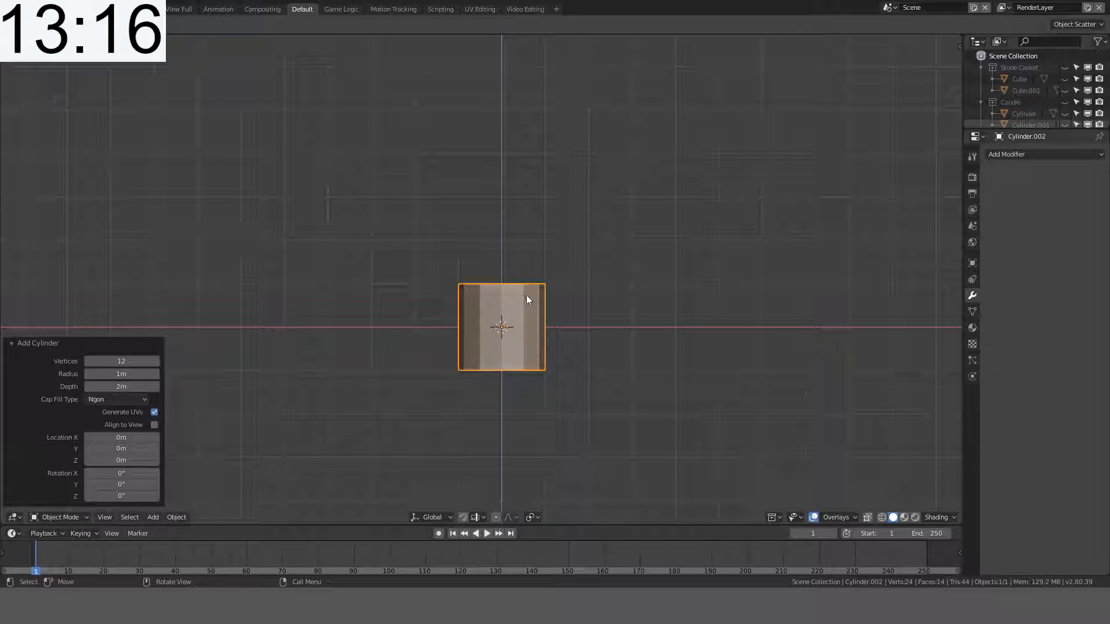
pyautogui.press('t')
pyautogui.press('t')
# Step: Move the cylinder up 1 m along Z and scale it to 0.8 along Z
pyautogui.scroll(2, 609, 300)
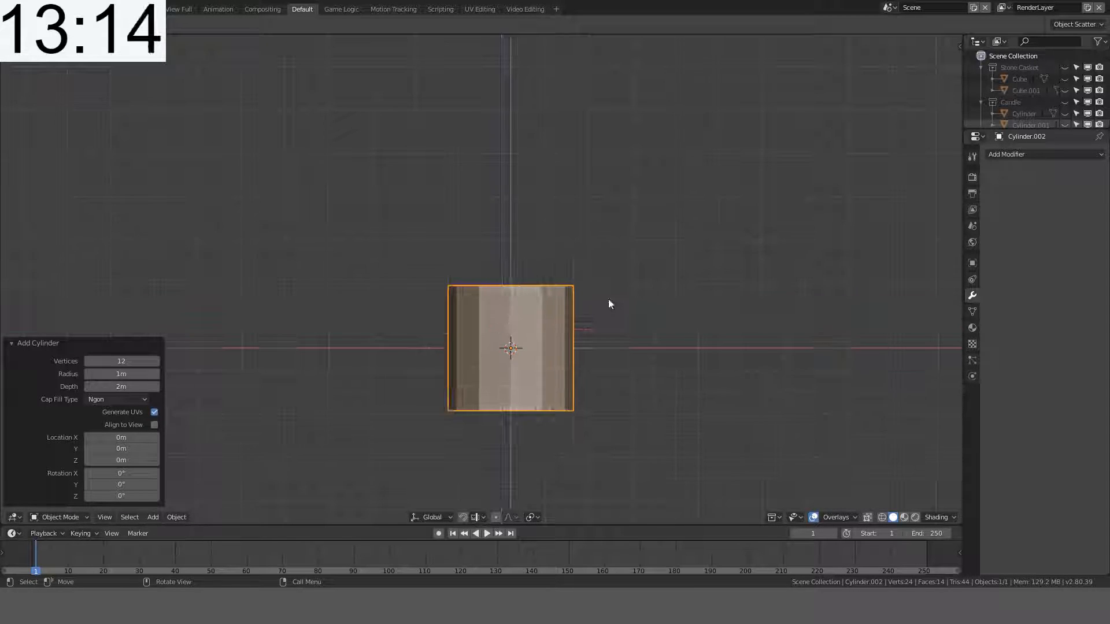
pyautogui.press('g')
pyautogui.press('z')
pyautogui.click(658, 245)
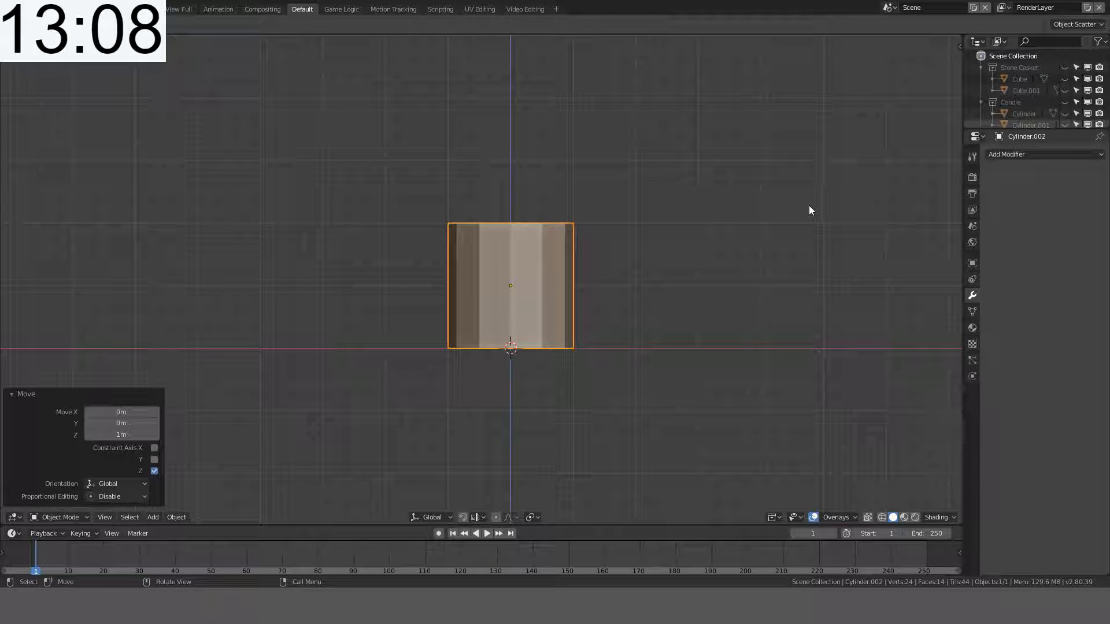
pyautogui.press('s')
pyautogui.press('z')
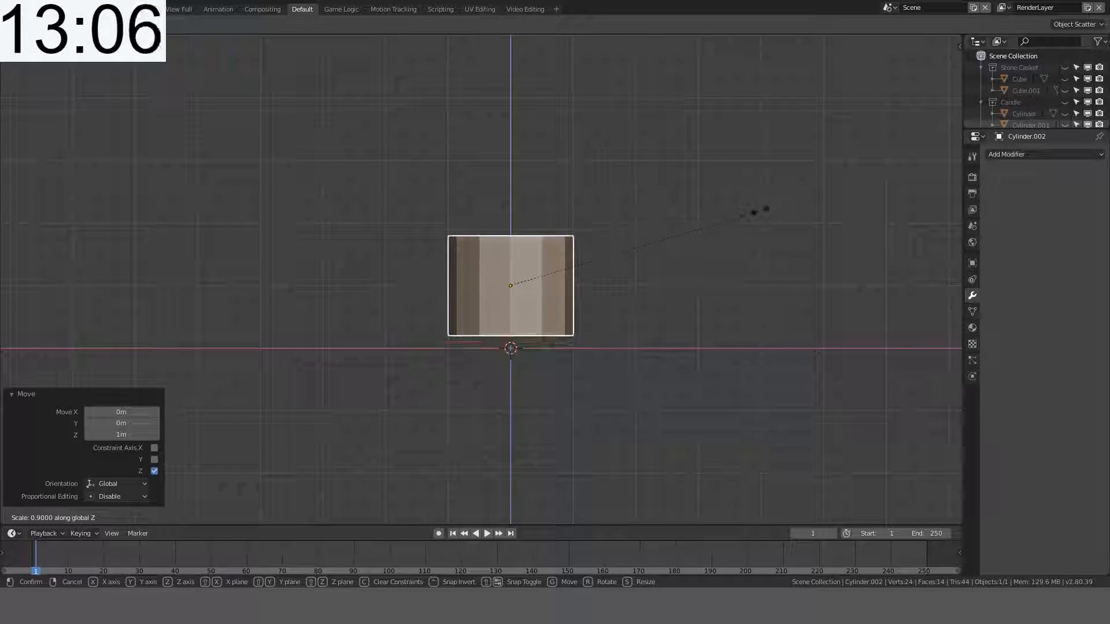
pyautogui.click(759, 211)
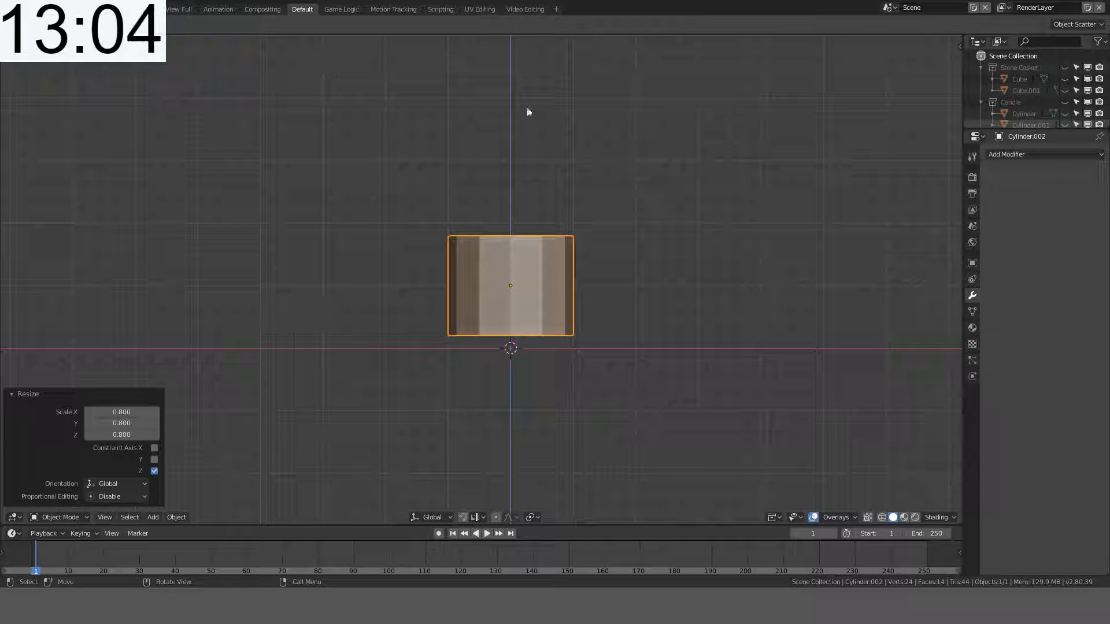
# Step: Thin the cylinder into a slim vertical bar by scaling X and Y by 0.1 and again by 0.2, leaving Z unscaled
pyautogui.press('KP_Decimal')
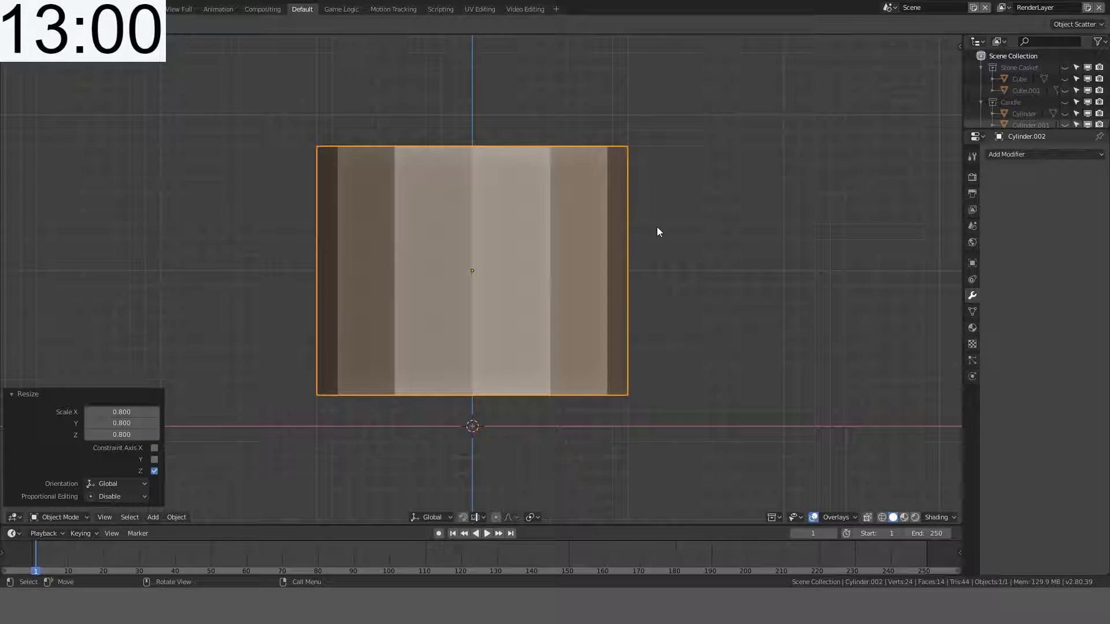
pyautogui.press('s')
pyautogui.hotkey('shift', 'z')
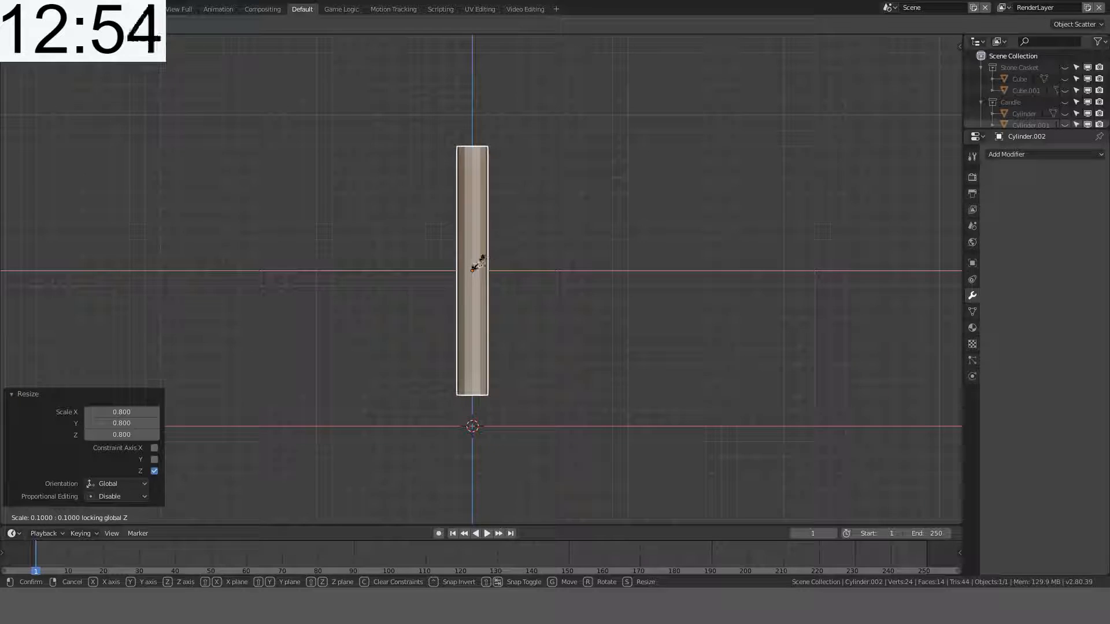
pyautogui.click(498, 246)
pyautogui.press('s')
pyautogui.hotkey('shift', 'z')
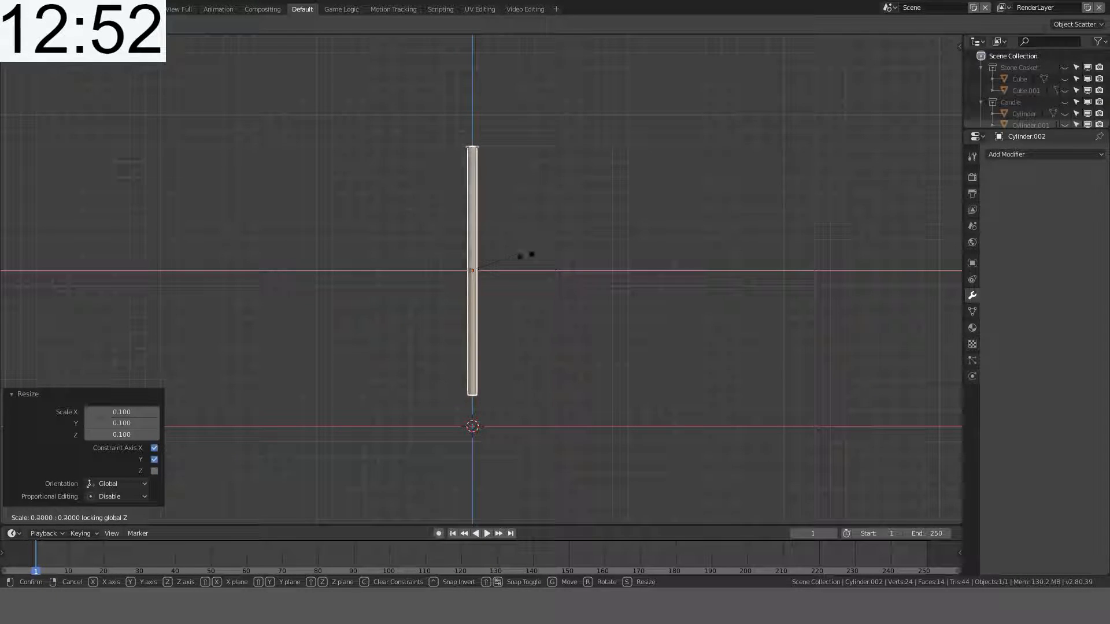
pyautogui.click(516, 259)
# Step: Apply smooth shading to all faces of the bar, leaving nothing selected
pyautogui.press('Tab')
pyautogui.hotkey('ctrl', 'f')
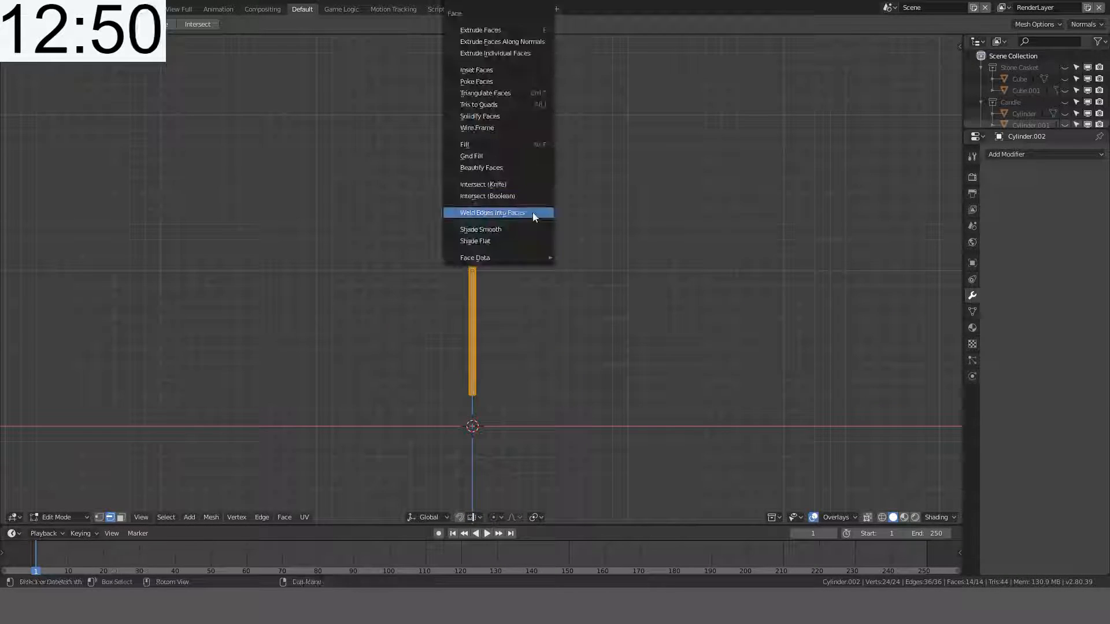
pyautogui.click(509, 231)
pyautogui.press('Tab')
pyautogui.moveTo(534, 232)
pyautogui.mouseDown(button='middle')
pyautogui.moveTo(541, 137)
pyautogui.moveTo(549, 247)
pyautogui.mouseUp(button='middle')
pyautogui.hotkey('alt', 'a')
pyautogui.scroll(-2, 548, 220)
pyautogui.keyDown('shift'); pyautogui.moveTo(547, 189); pyautogui.dragTo(526, 307, button='middle'); pyautogui.keyUp('shift')
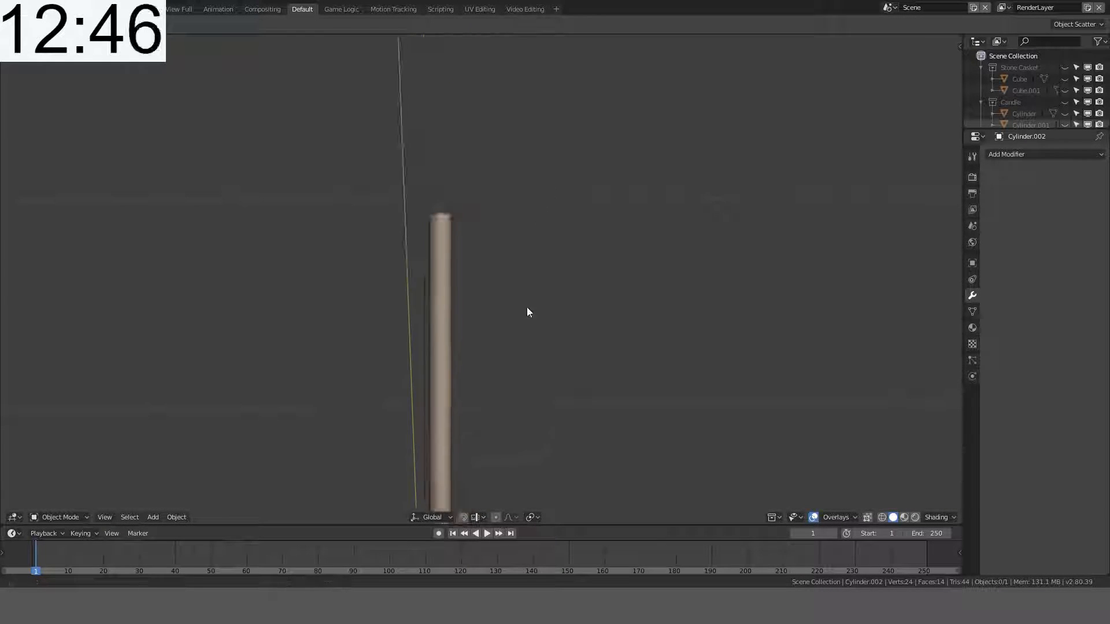
# Step: Select the bar's top and bottom cap faces and mark their edges as sharp
pyautogui.scroll(3, 491, 280)
pyautogui.click(425, 240)
pyautogui.press('Tab')
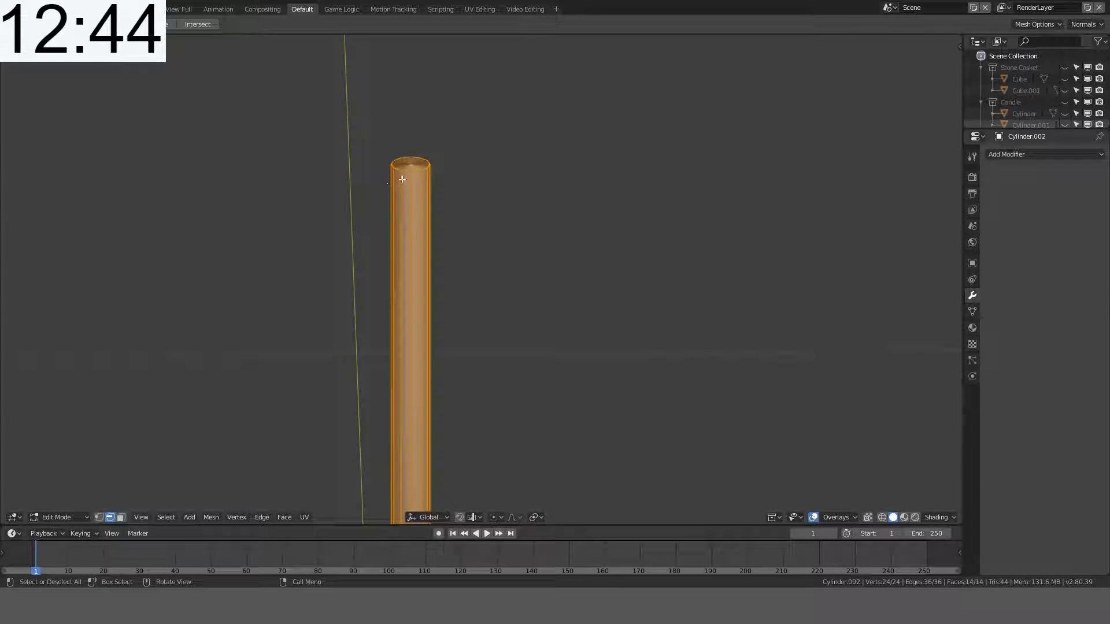
pyautogui.click(121, 518)
pyautogui.click(414, 167)
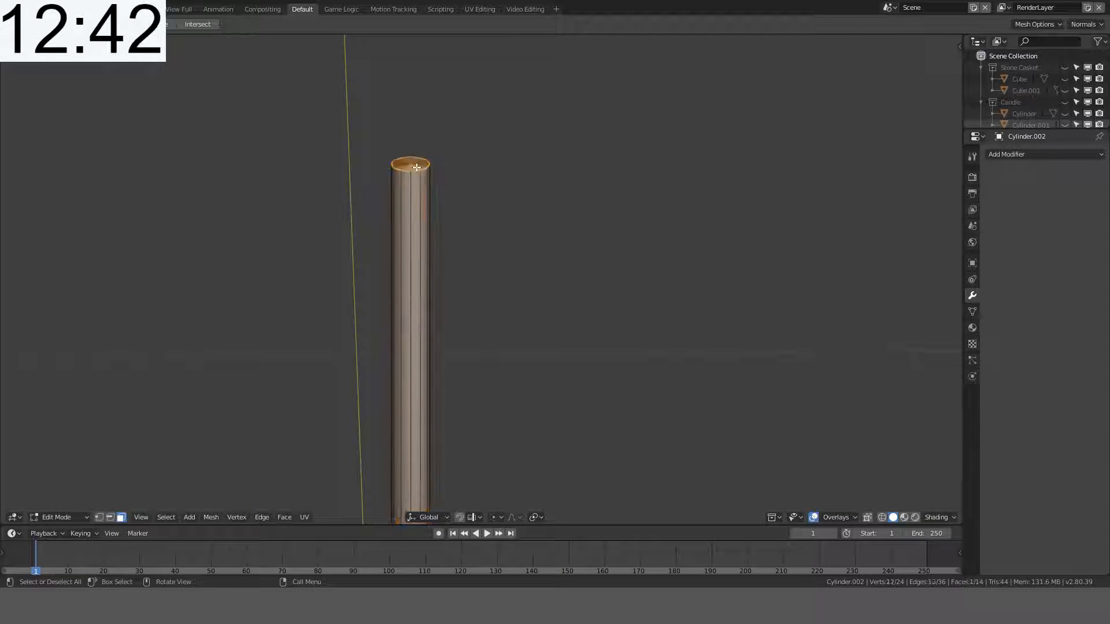
pyautogui.moveTo(414, 167); pyautogui.dragTo(419, 131, button='middle')
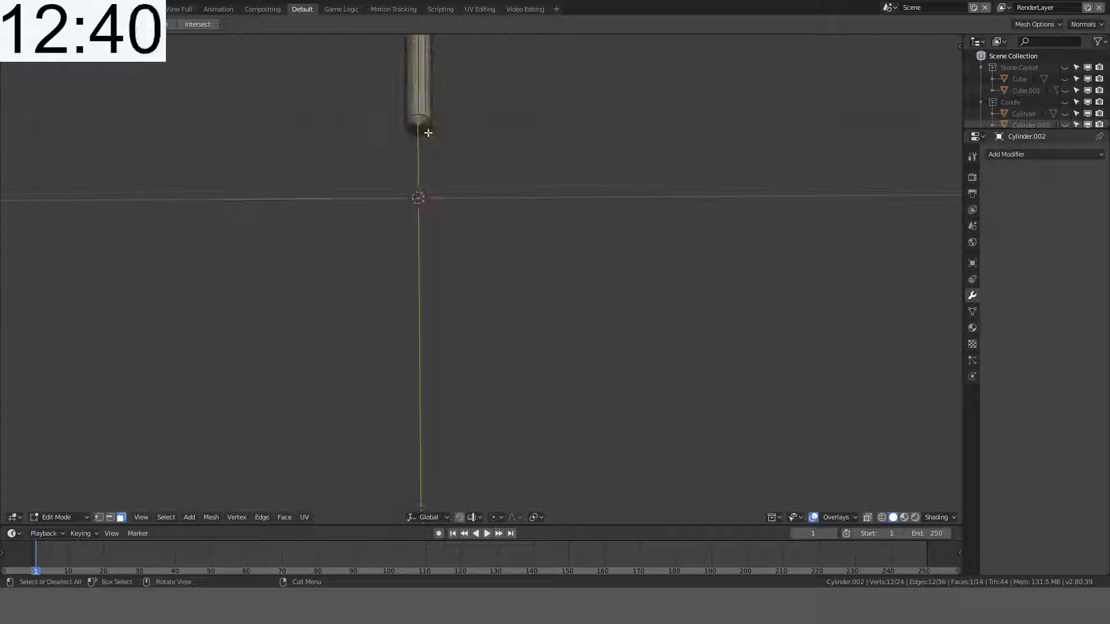
pyautogui.hotkey('ctrl', 'e')
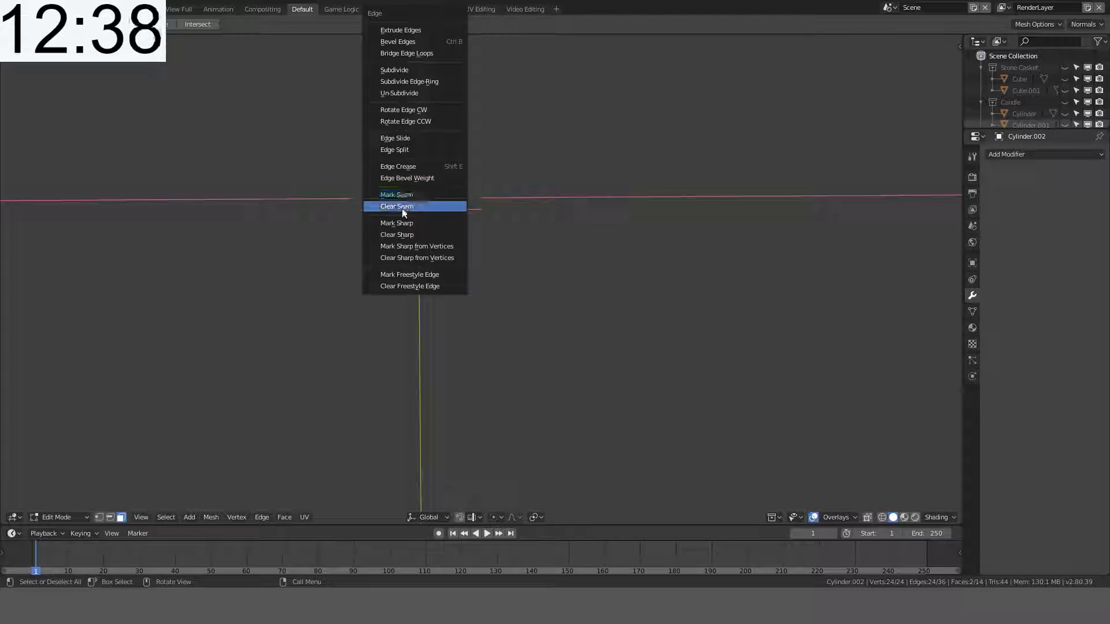
pyautogui.click(403, 226)
pyautogui.keyDown('shift'); pyautogui.scroll(11, 484, 159); pyautogui.keyUp('shift')
pyautogui.click(523, 191)
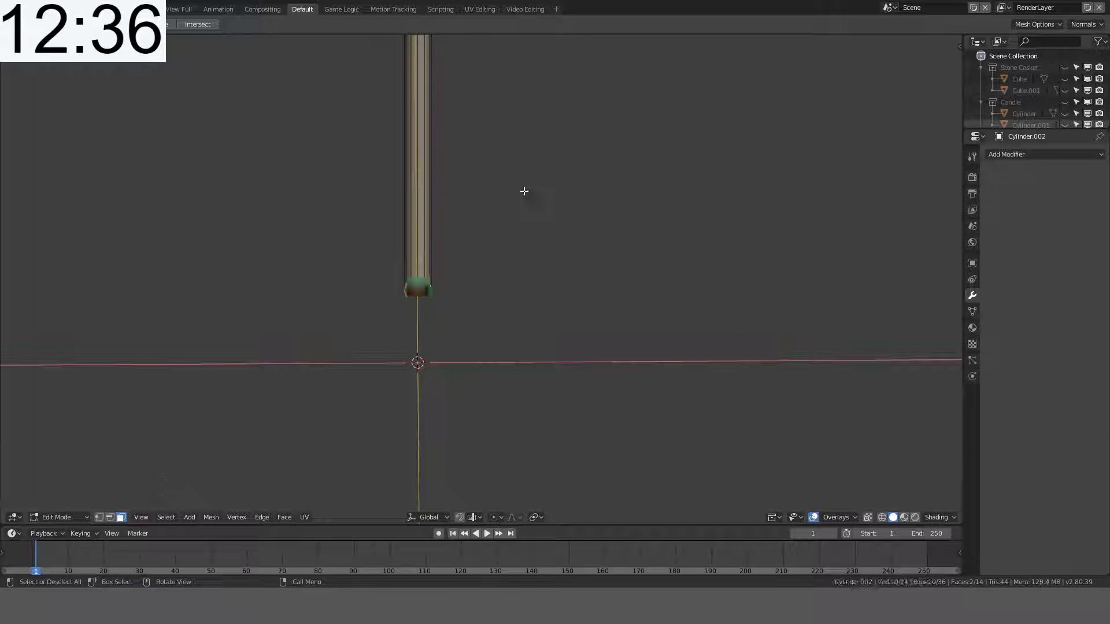
pyautogui.keyDown('shift'); pyautogui.scroll(18, 524, 199); pyautogui.keyUp('shift')
pyautogui.scroll(-12, 525, 228)
pyautogui.keyDown('shift'); pyautogui.scroll(3, 525, 228); pyautogui.keyUp('shift')
pyautogui.scroll(3, 525, 228)
pyautogui.keyDown('shift'); pyautogui.scroll(3, 526, 229); pyautogui.keyUp('shift')
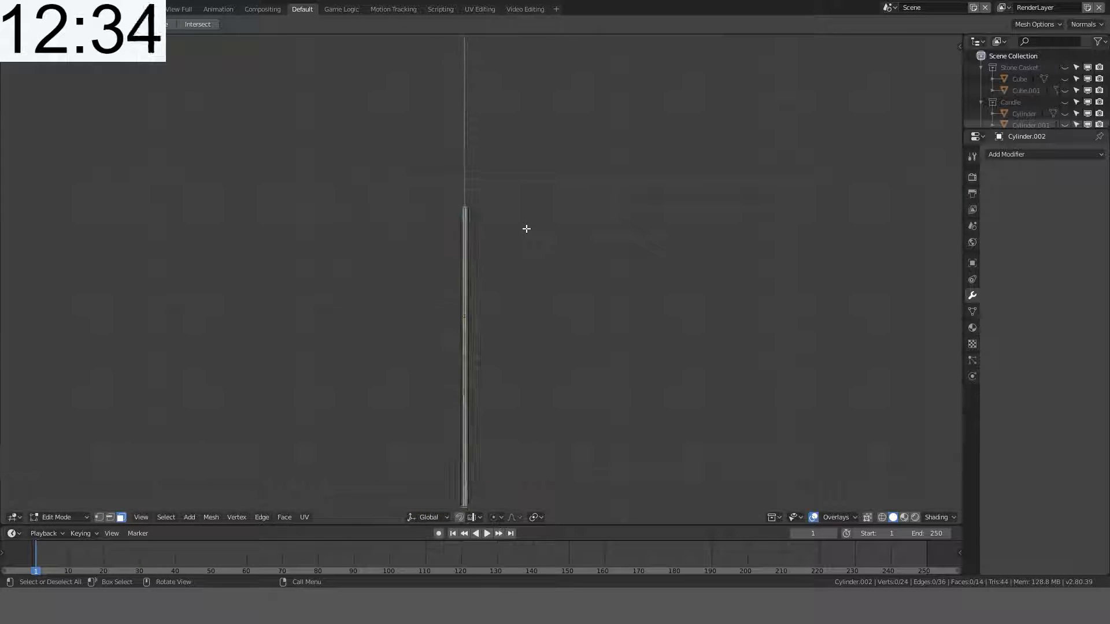
pyautogui.scroll(5, 525, 228)
pyautogui.press('Tab')
pyautogui.scroll(-3, 523, 149)
pyautogui.scroll(3, 519, 160)
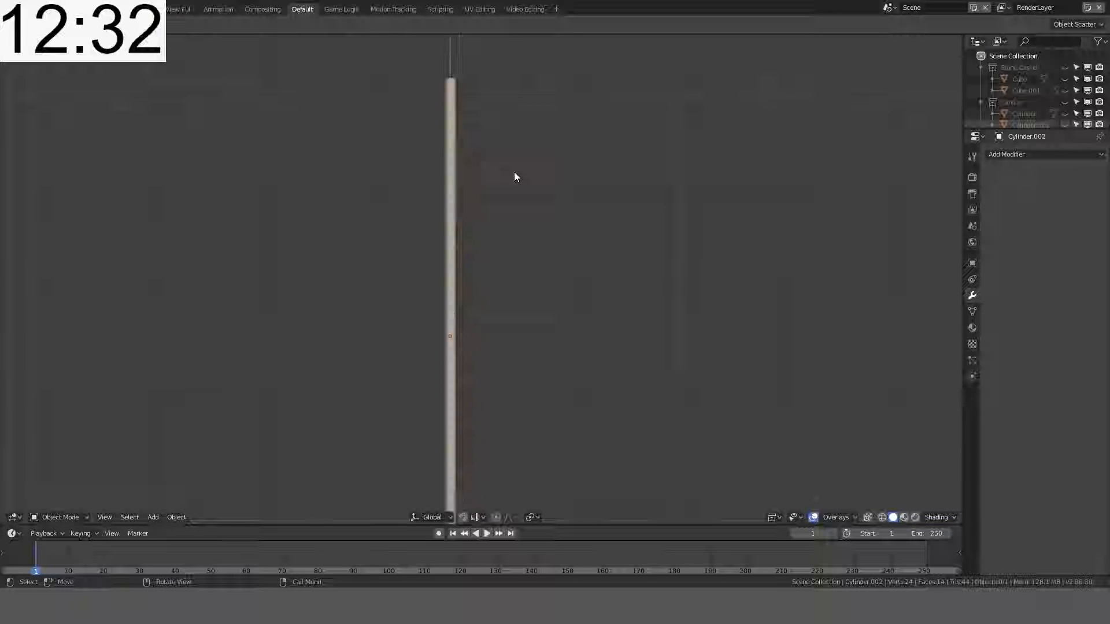
# Step: Add a Mirror modifier to the bar, mirroring on Z instead of X with Clipping enabled
pyautogui.click(446, 278)
pyautogui.scroll(-3, 446, 279)
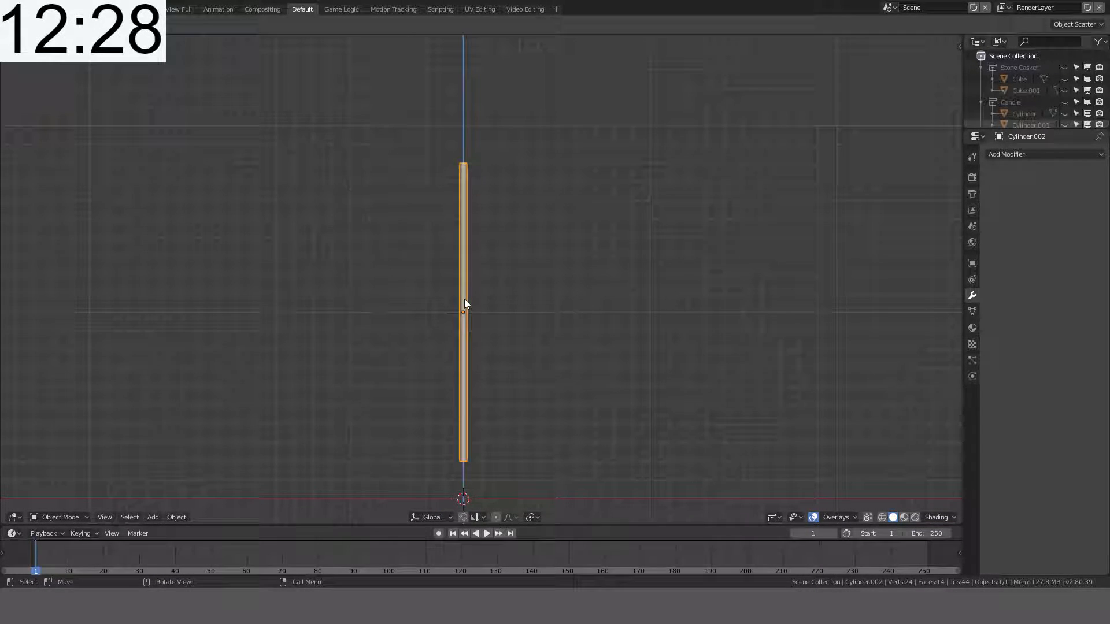
pyautogui.scroll(3, 483, 278)
pyautogui.press('Tab')
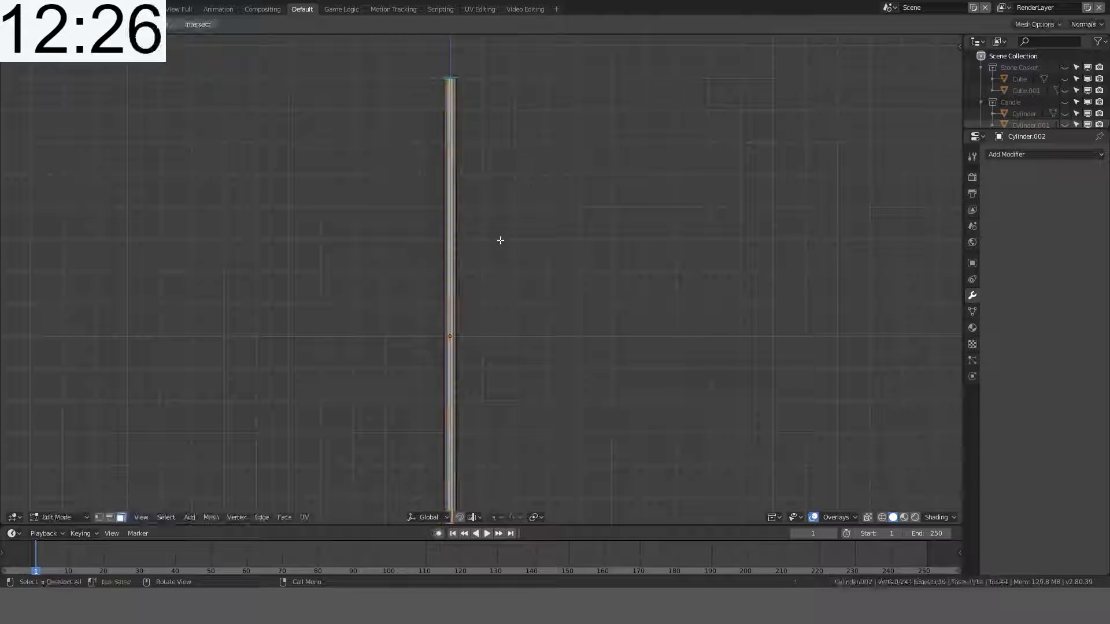
pyautogui.press('Tab')
pyautogui.press('Tab')
pyautogui.keyDown('shift'); pyautogui.moveTo(683, 369); pyautogui.dragTo(712, 108, button='middle'); pyautogui.keyUp('shift')
pyautogui.click(1026, 155)
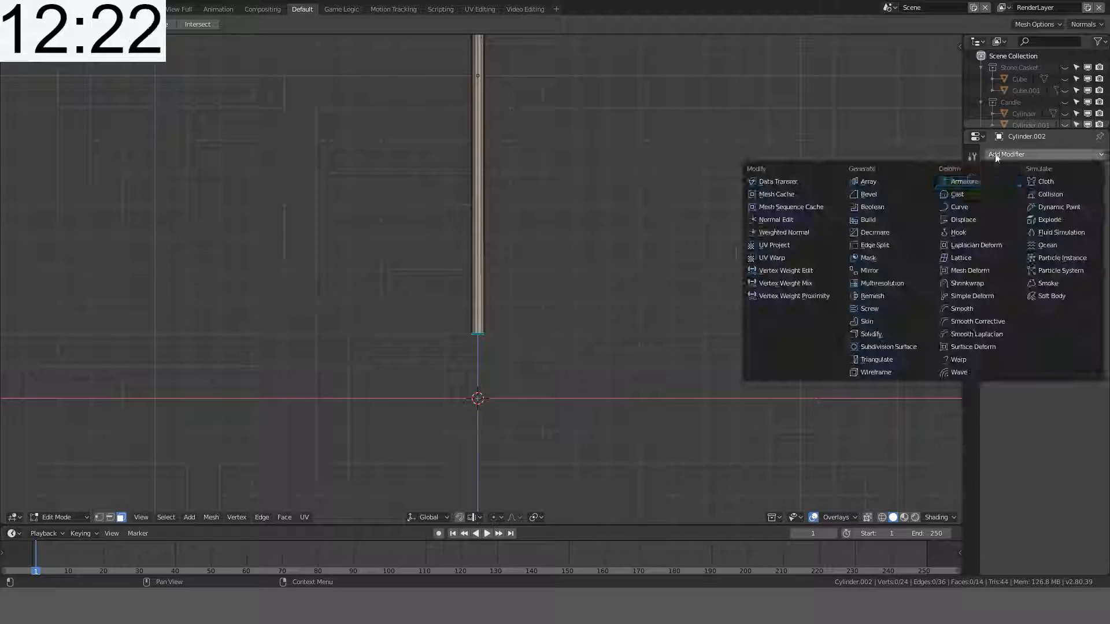
pyautogui.press('Escape')
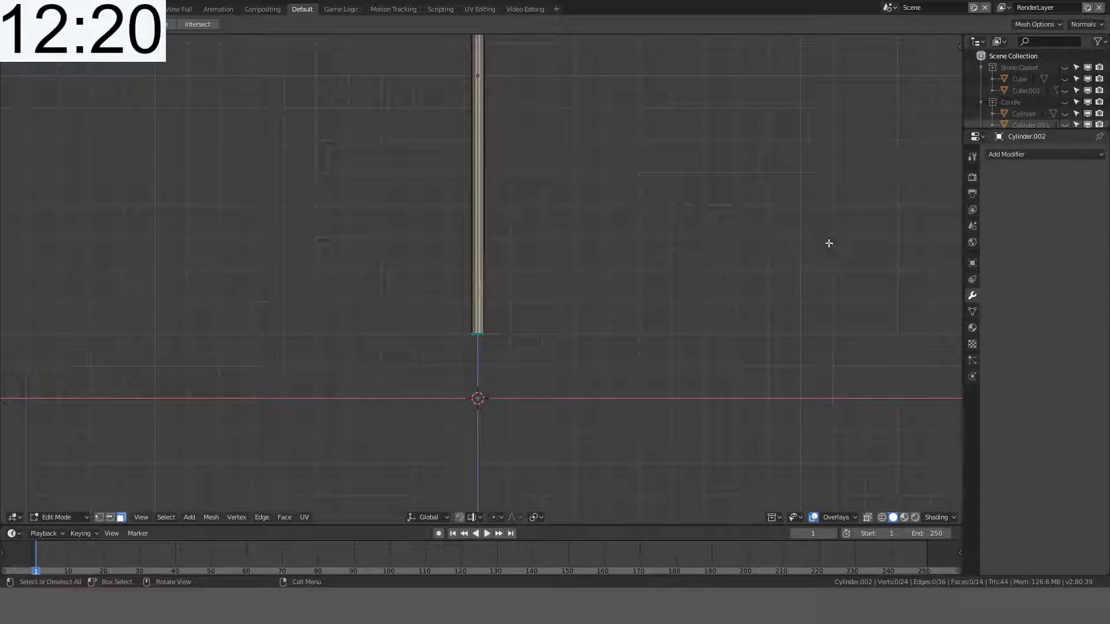
pyautogui.click(1003, 155)
pyautogui.click(889, 270)
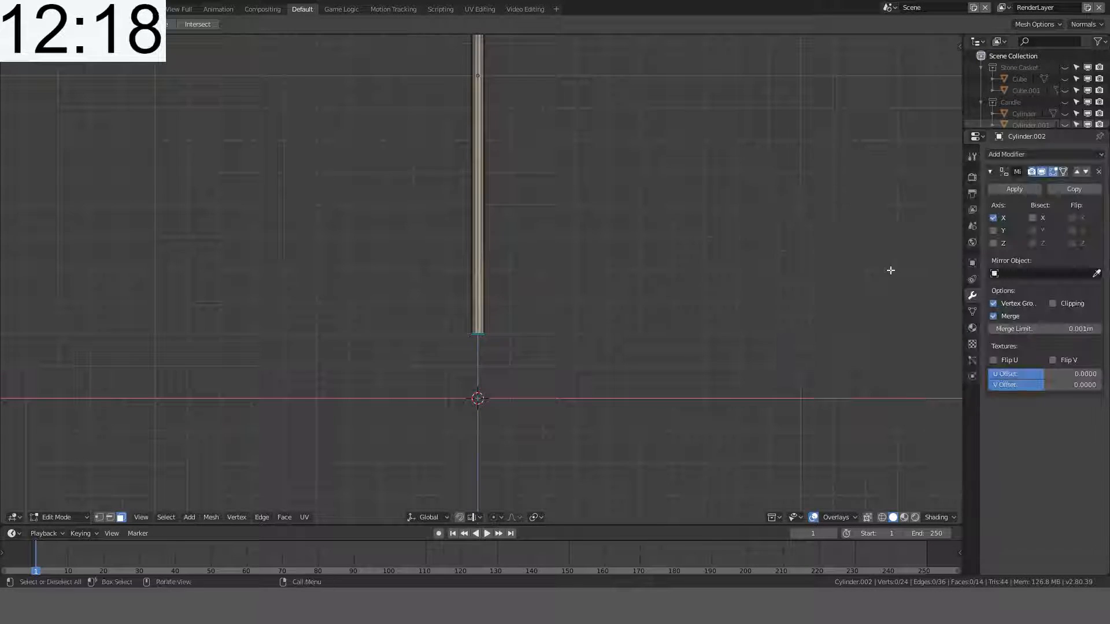
pyautogui.click(994, 243)
pyautogui.click(993, 218)
pyautogui.press('Tab')
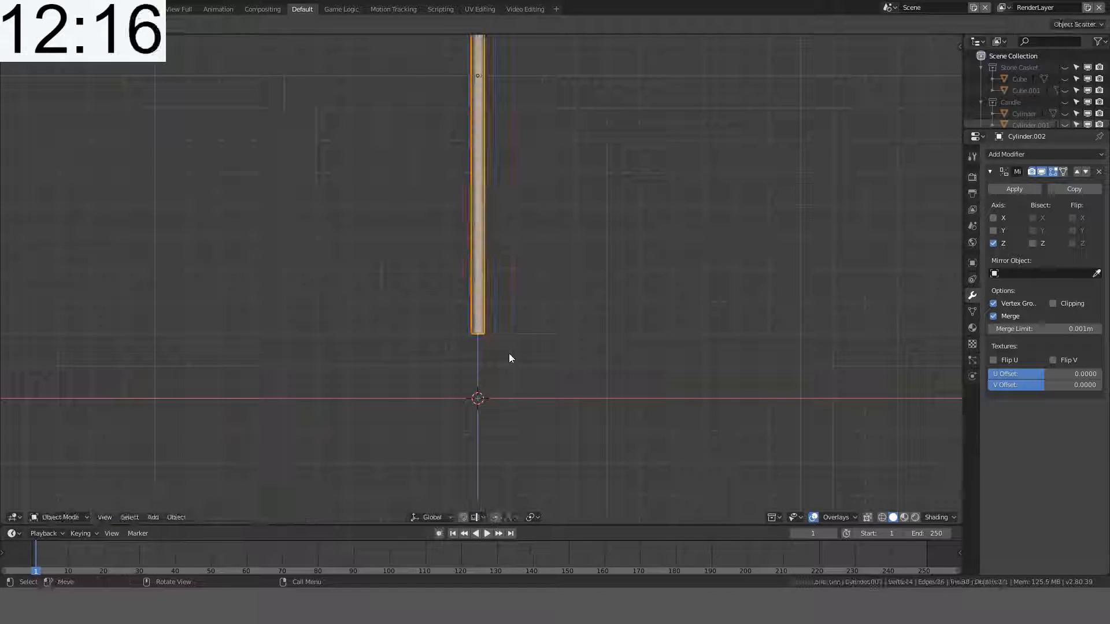
pyautogui.press('Tab')
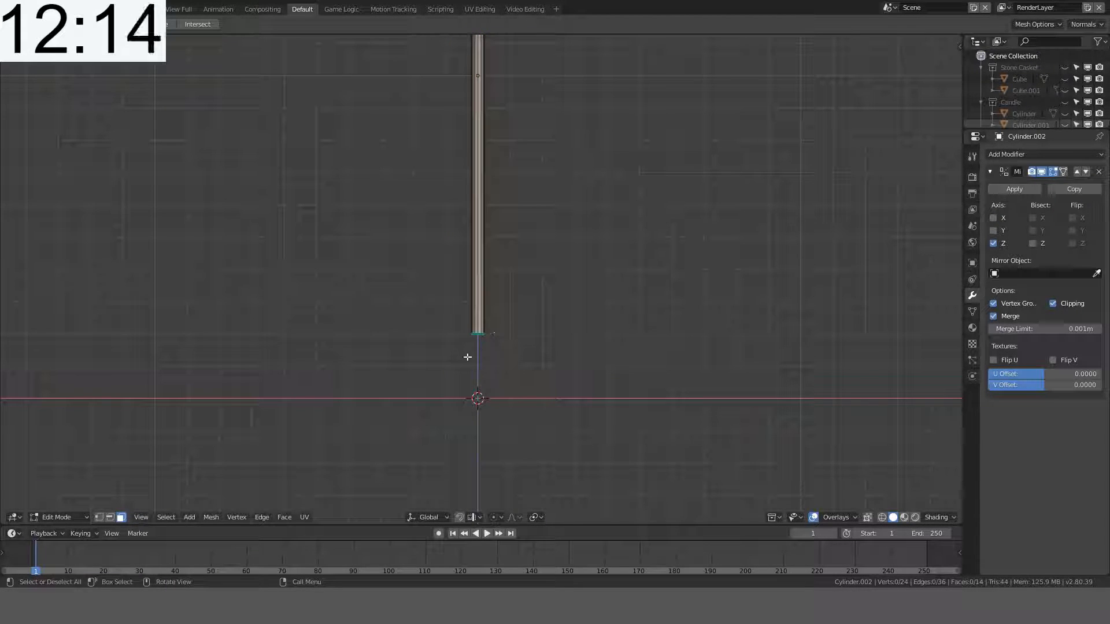
# Step: In wireframe, select the bar's bottom end vertices and move them up along Z to the mirror plane at mid-height
pyautogui.click(478, 331)
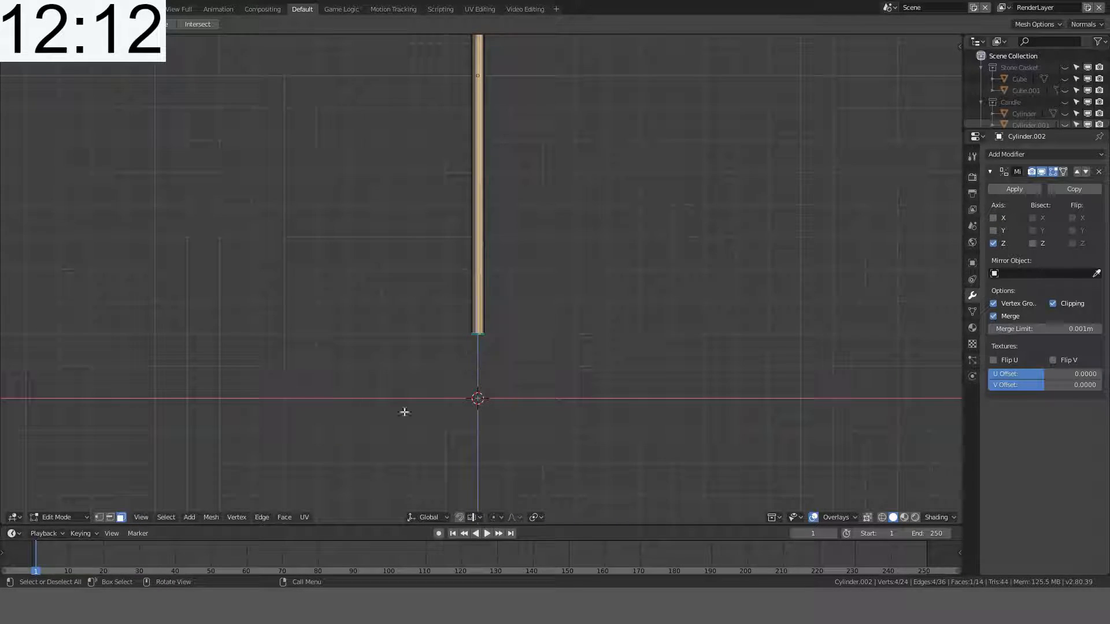
pyautogui.hotkey('alt', 'a')
pyautogui.press('z')
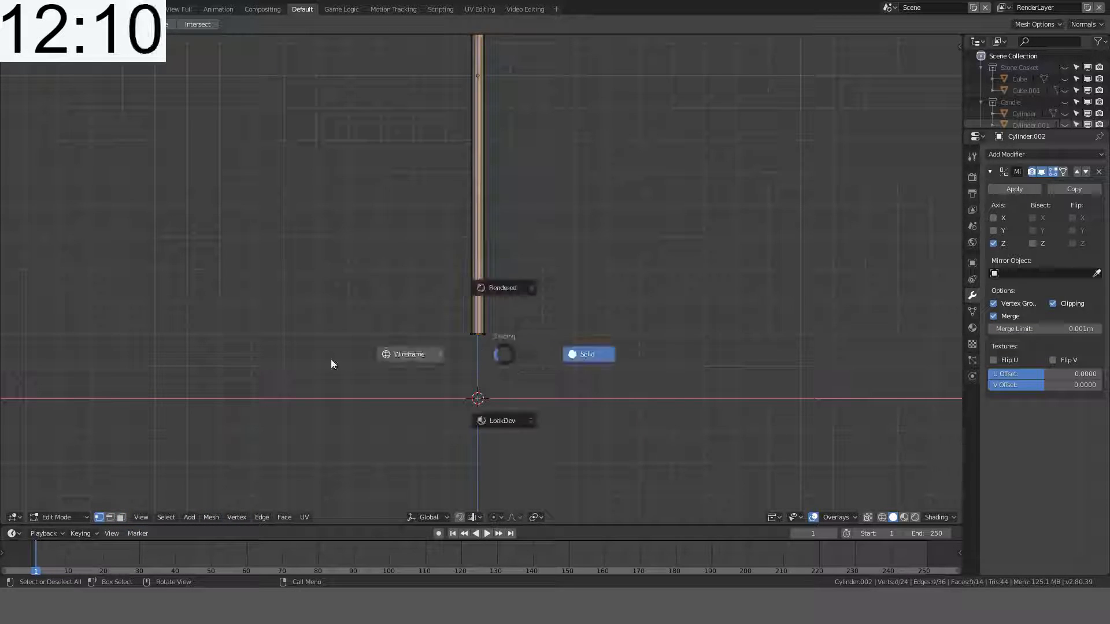
pyautogui.click(332, 363)
pyautogui.press('c')
pyautogui.moveTo(491, 329); pyautogui.dragTo(383, 342)
pyautogui.scroll(-5, 552, 286)
pyautogui.press('Escape')
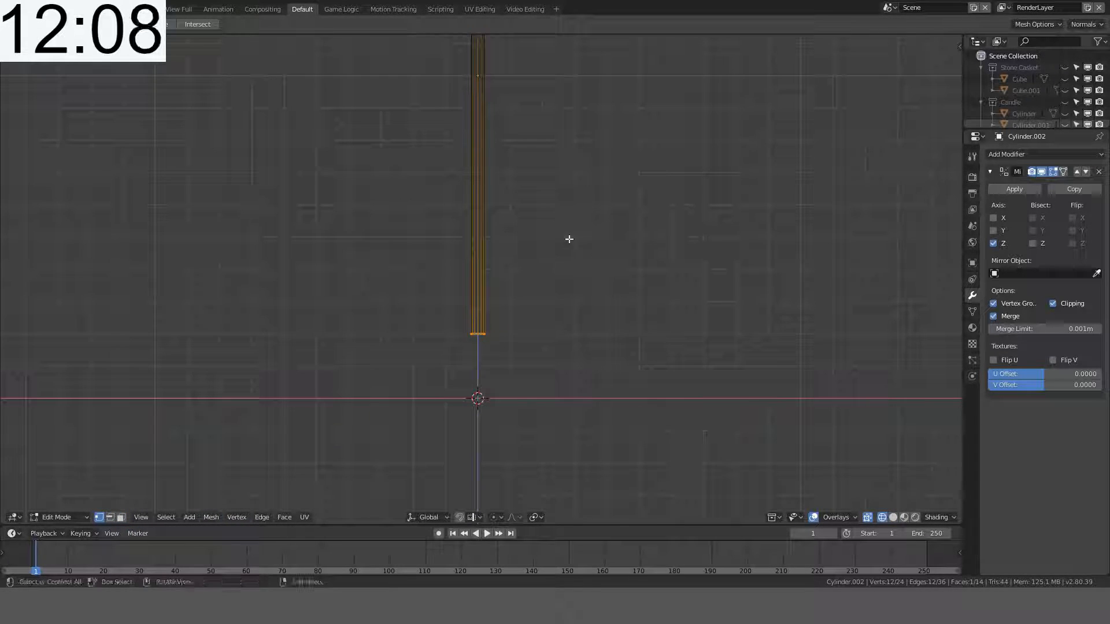
pyautogui.scroll(-4, 568, 238)
pyautogui.keyDown('shift'); pyautogui.moveTo(580, 234); pyautogui.dragTo(558, 377, button='middle'); pyautogui.keyUp('shift')
pyautogui.press('g')
pyautogui.press('z')
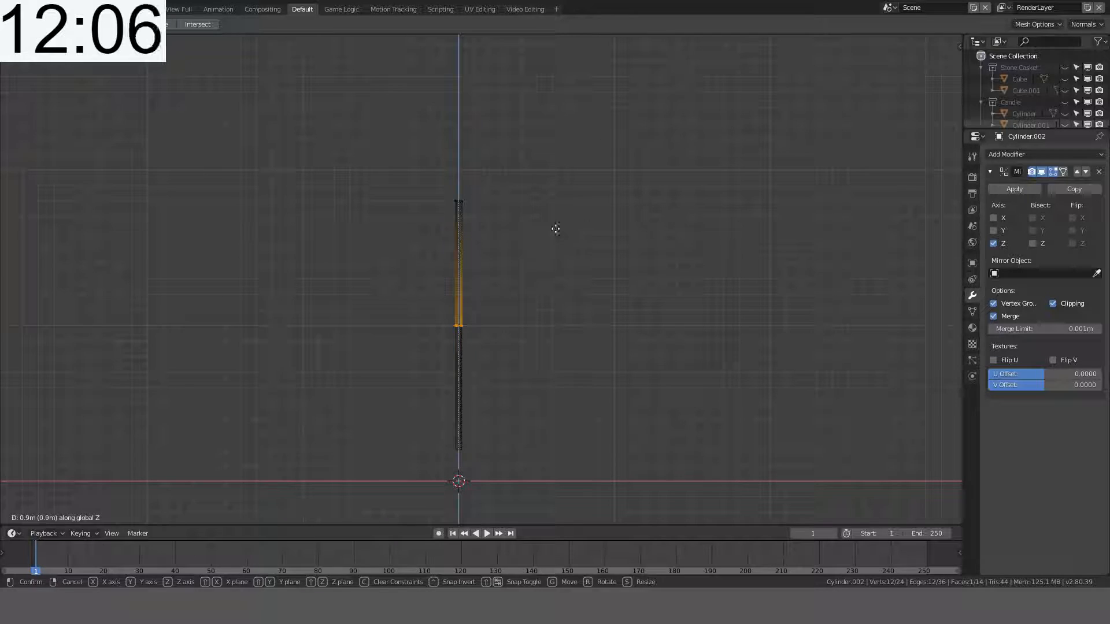
pyautogui.click(555, 223)
pyautogui.hotkey('alt', 'a')
# Step: Add two loop cuts around the bar's upper half and scale them together to 0.1 along Z
pyautogui.scroll(5, 555, 223)
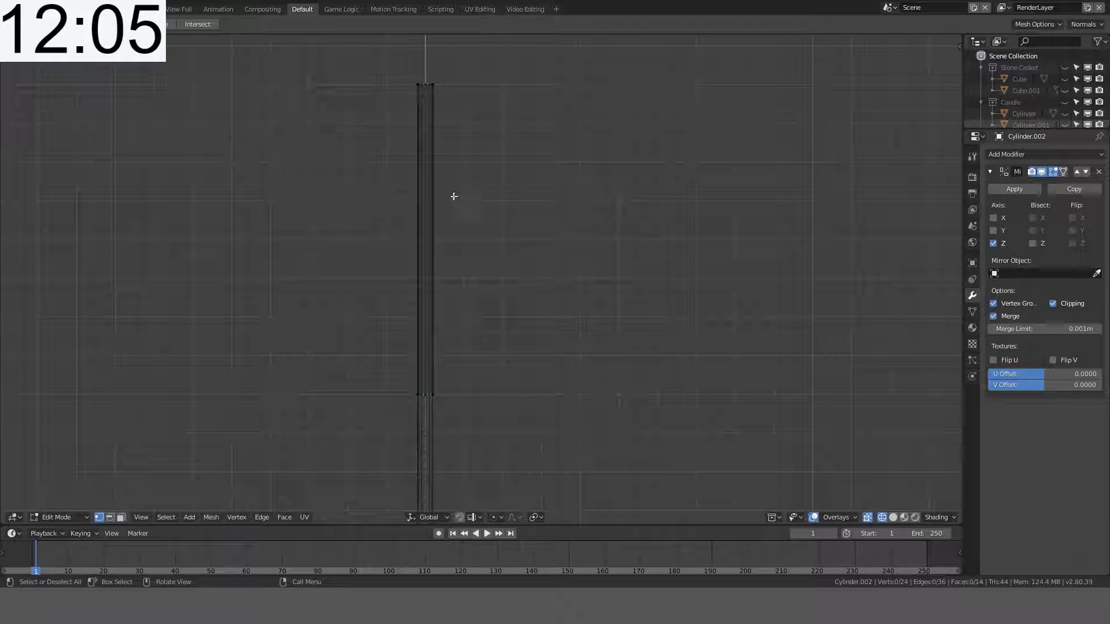
pyautogui.hotkey('ctrl', 'r')
pyautogui.scroll(1, 424, 196)
pyautogui.click(424, 195)
pyautogui.rightClick(424, 195)
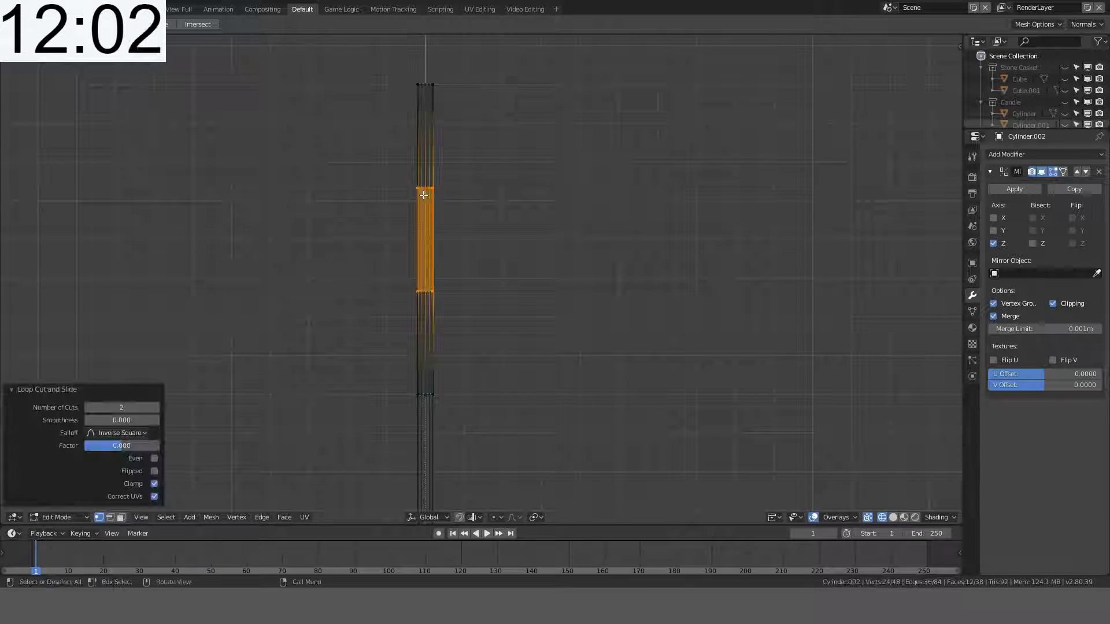
pyautogui.press('s')
pyautogui.press('z')
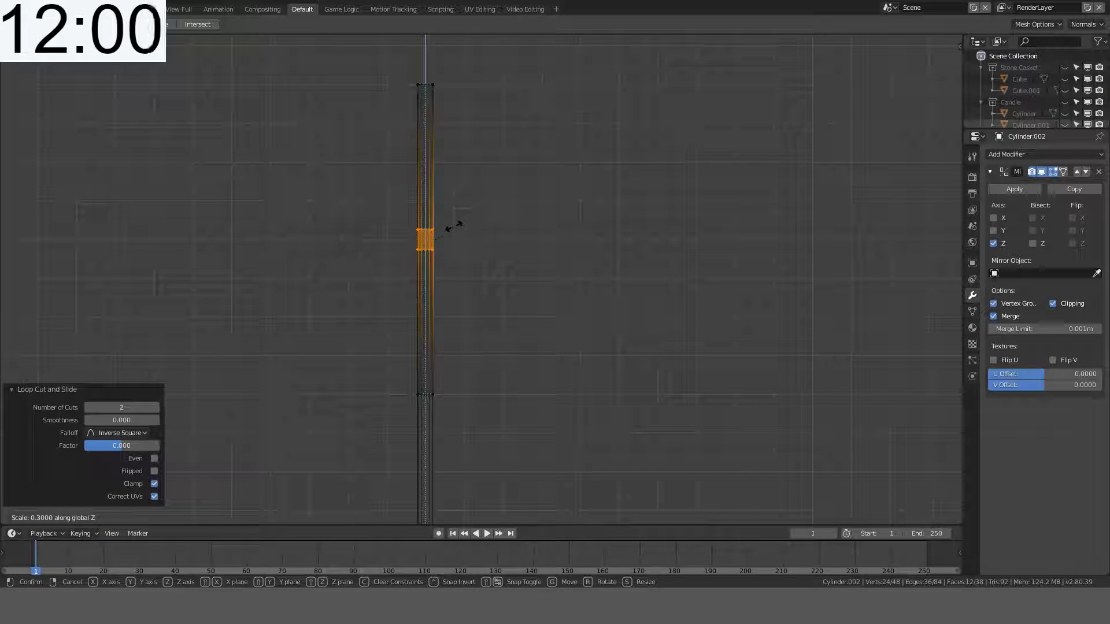
pyautogui.click(443, 234)
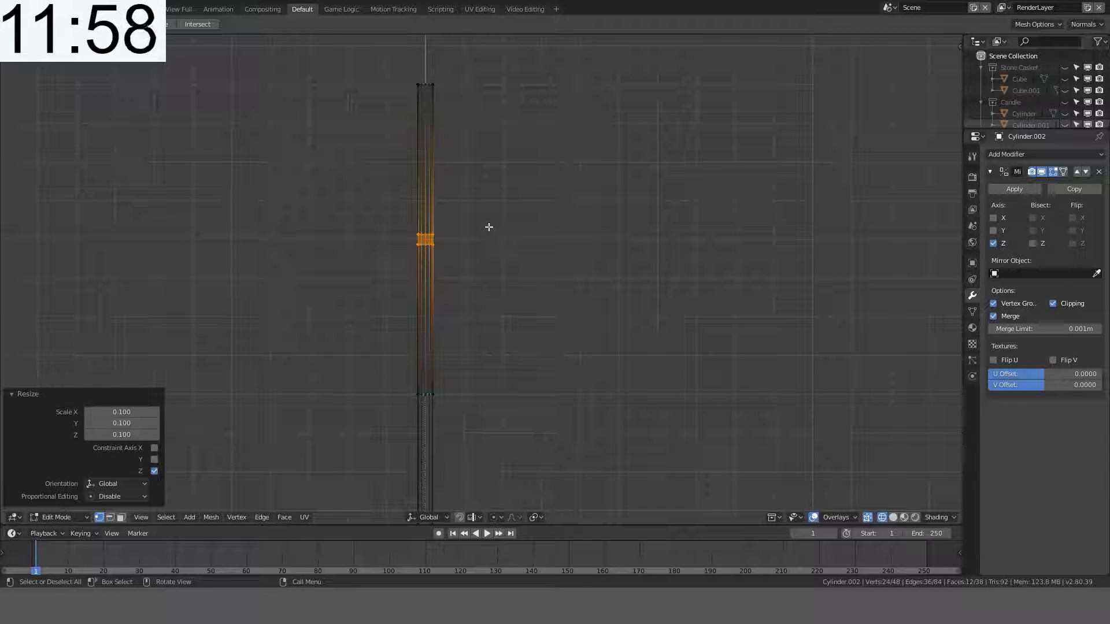
# Step: Move the narrow loop band up 0.2 m along Z and stretch its height to about 1.5 times
pyautogui.press('g')
pyautogui.press('z')
pyautogui.click(500, 150)
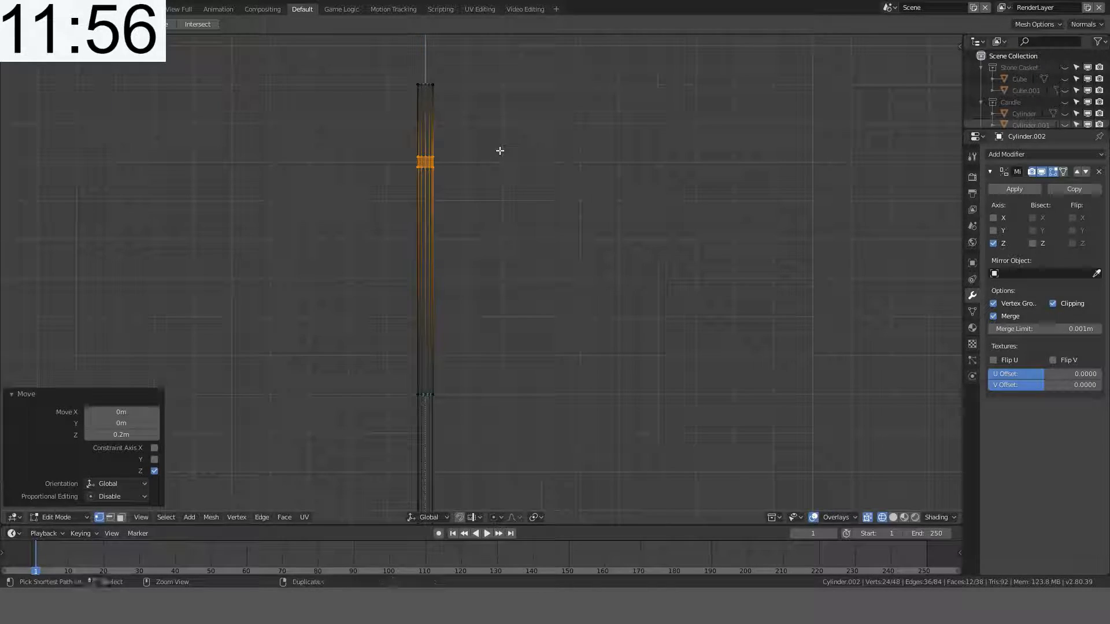
pyautogui.scroll(5, 497, 152)
pyautogui.scroll(2, 459, 220)
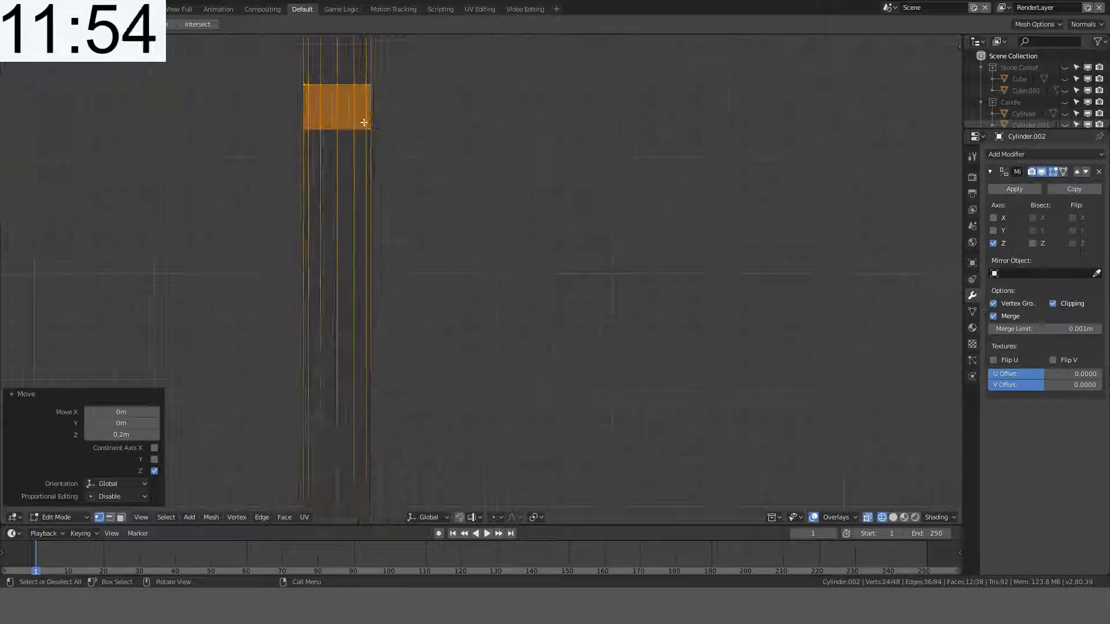
pyautogui.press('s')
pyautogui.press('z')
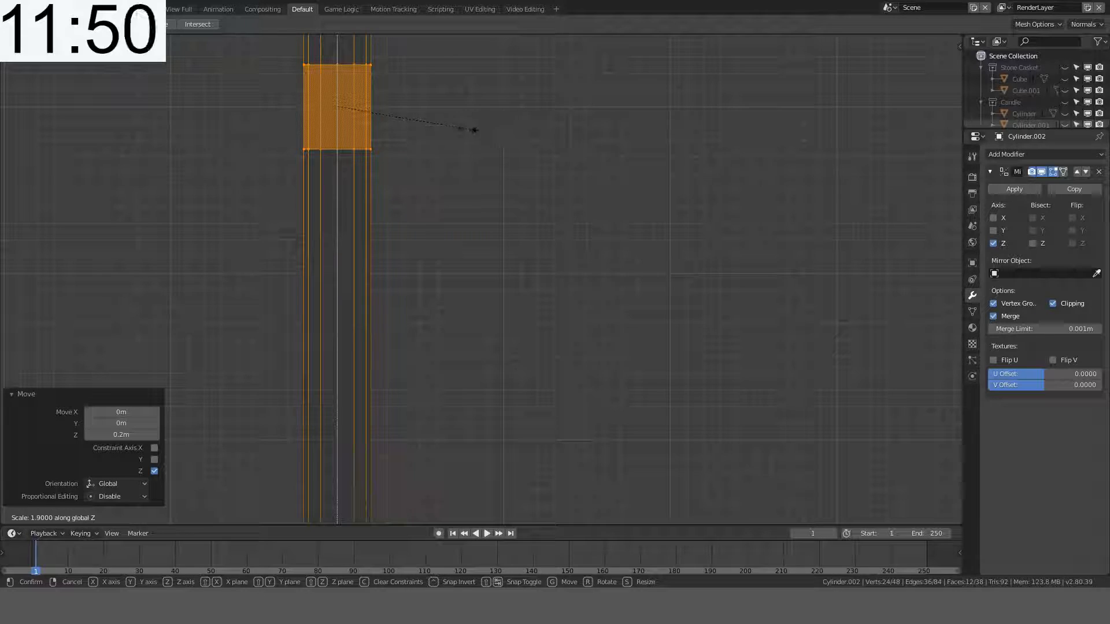
pyautogui.click(452, 131)
pyautogui.hotkey('alt', 'a')
# Step: Add two loop cuts inside the band, scale them 1.3 in X and Y, and spread them along Z into a raised collar
pyautogui.hotkey('ctrl', 'r')
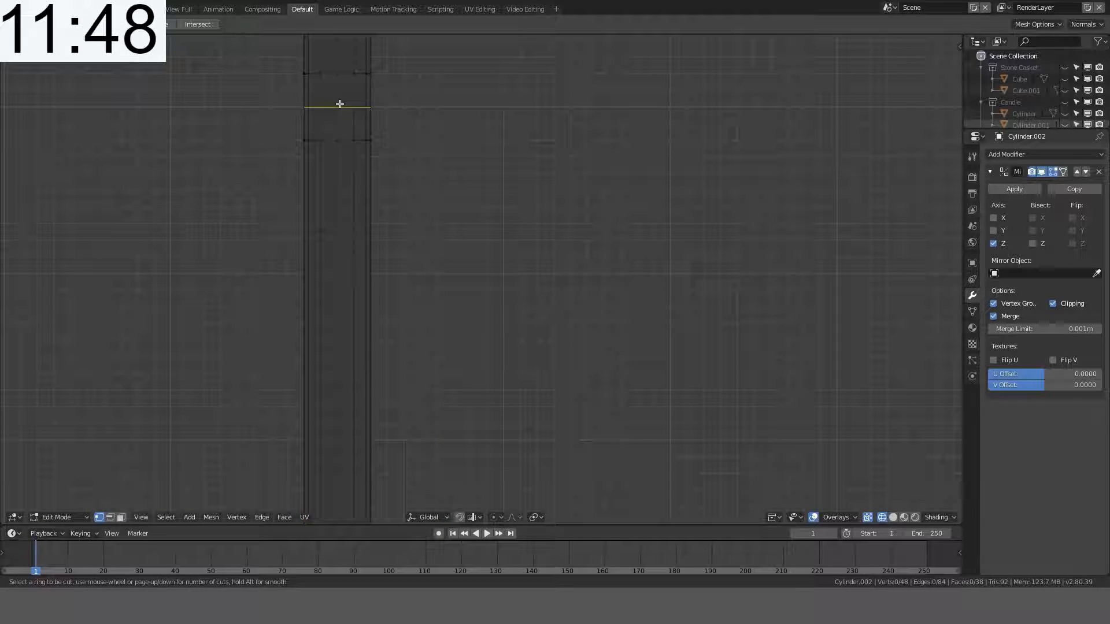
pyautogui.scroll(1, 339, 104)
pyautogui.click(339, 107)
pyautogui.hotkey('shift', 'z')
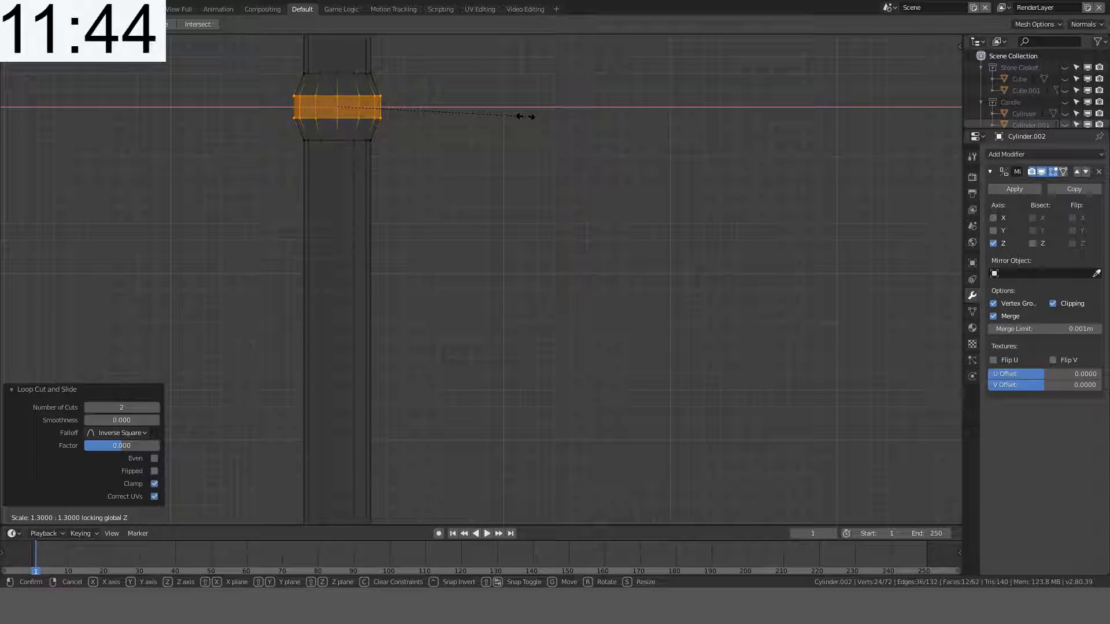
pyautogui.click(524, 116)
pyautogui.press('s')
pyautogui.press('z')
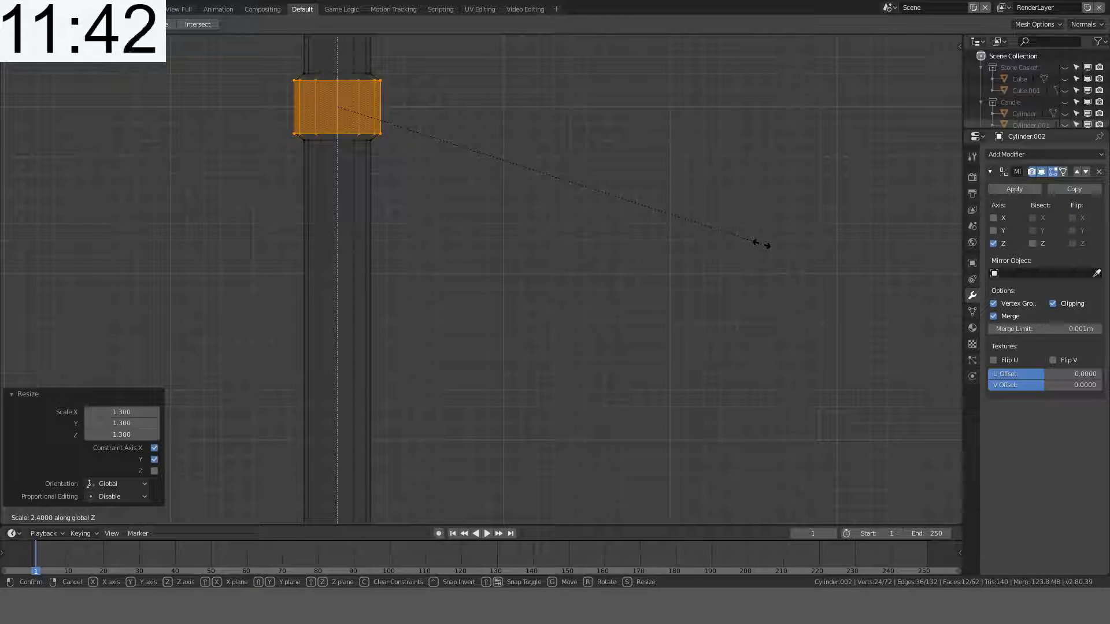
pyautogui.click(745, 242)
# Step: Add a centred loop cut around the raised collar and scale it to 0.8 to form a waist, ending mesh editing
pyautogui.hotkey('ctrl', 'r')
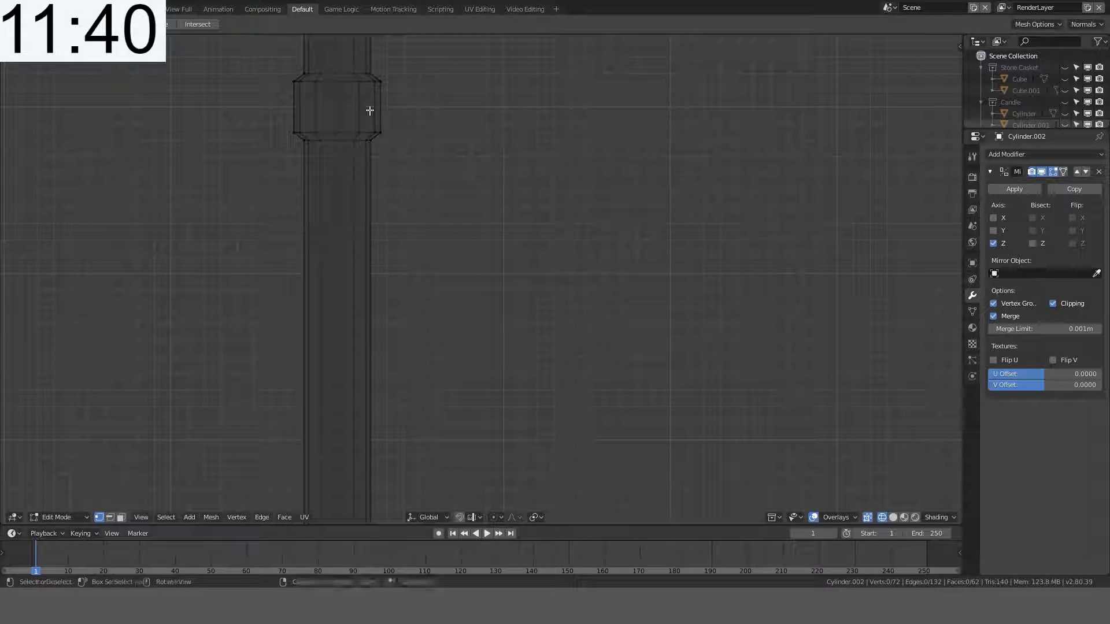
pyautogui.click(364, 108)
pyautogui.rightClick(362, 104)
pyautogui.press('s')
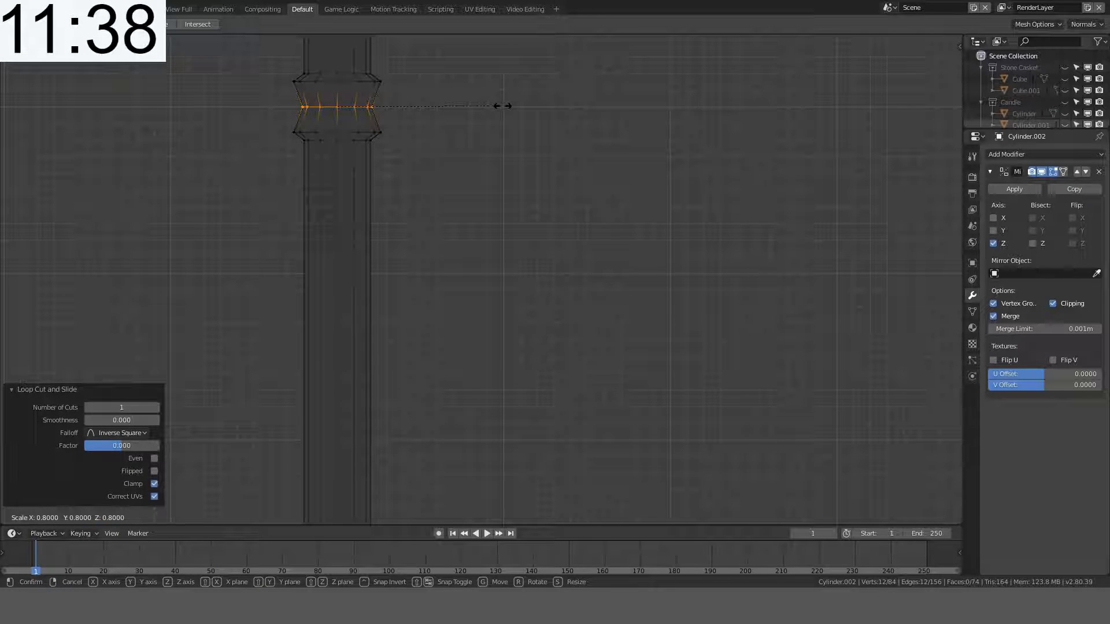
pyautogui.click(502, 106)
pyautogui.press('Tab')
# Step: Examine the bar's collar up close and the proportions of the whole bar
pyautogui.scroll(-8, 502, 110)
pyautogui.keyDown('shift'); pyautogui.moveTo(508, 230); pyautogui.dragTo(485, 193, button='middle'); pyautogui.keyUp('shift')
pyautogui.scroll(3, 484, 149)
pyautogui.keyDown('shift'); pyautogui.moveTo(484, 148); pyautogui.dragTo(359, 216, button='middle'); pyautogui.keyUp('shift')
pyautogui.scroll(3, 482, 238)
pyautogui.scroll(-8, 328, 199)
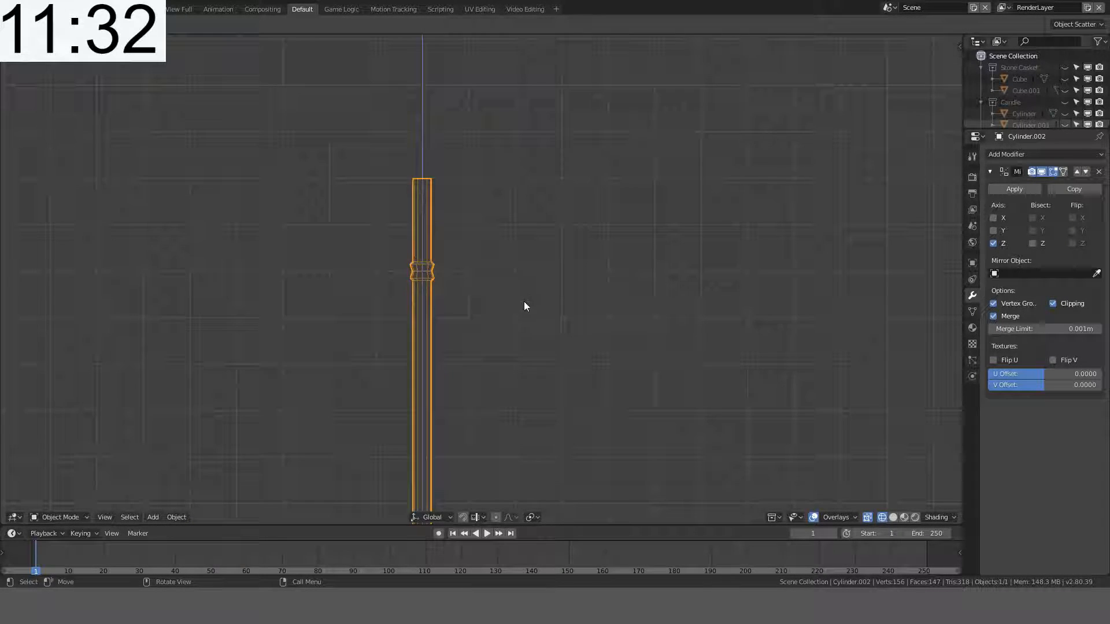
pyautogui.scroll(-2, 522, 302)
pyautogui.keyDown('shift'); pyautogui.moveTo(486, 292); pyautogui.dragTo(471, 203, button='middle'); pyautogui.keyUp('shift')
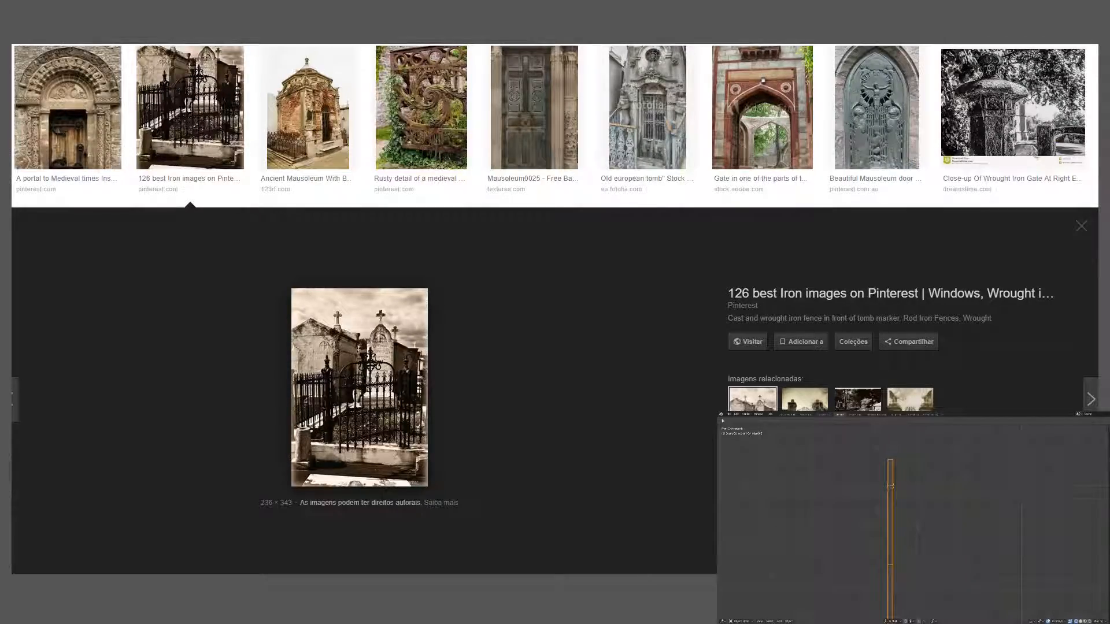
# Step: Switch to the browser's image results, browse the tomb gate references, and search images for "old metal fence gate"
pyautogui.scroll(-8, 536, 254)
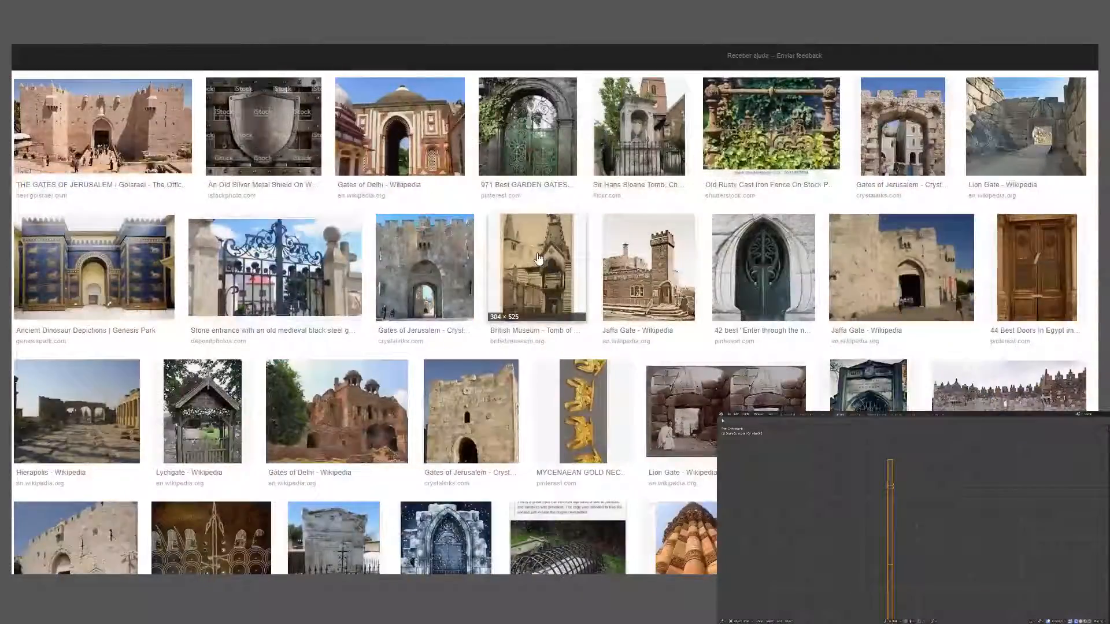
pyautogui.scroll(4, 537, 256)
pyautogui.scroll(5, 537, 256)
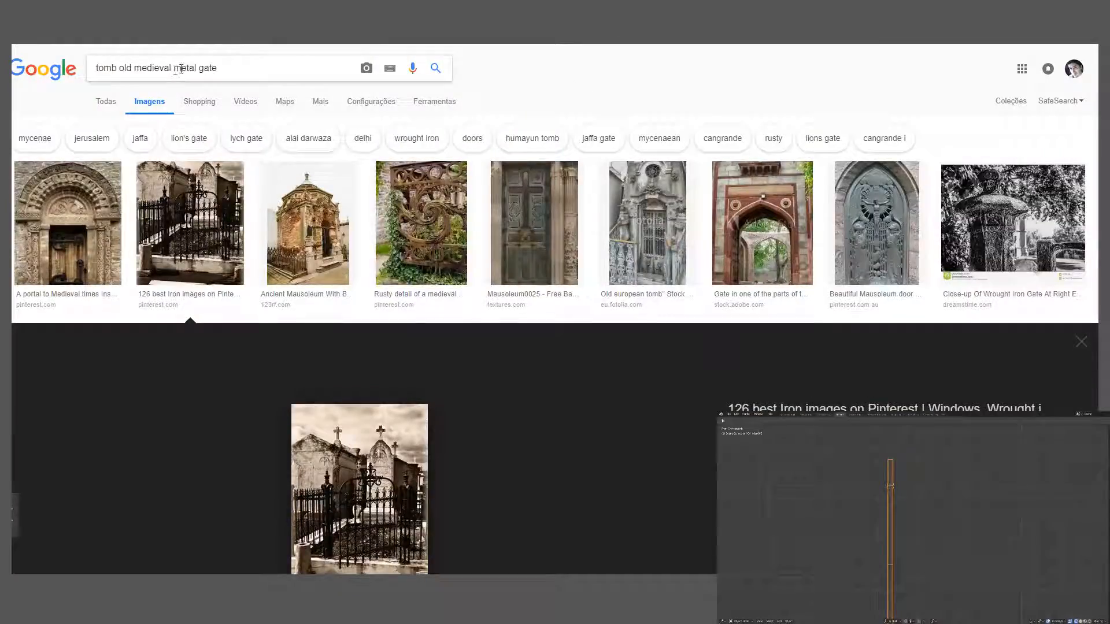
pyautogui.moveTo(221, 67); pyautogui.dragTo(94, 68)
pyautogui.write('ol')
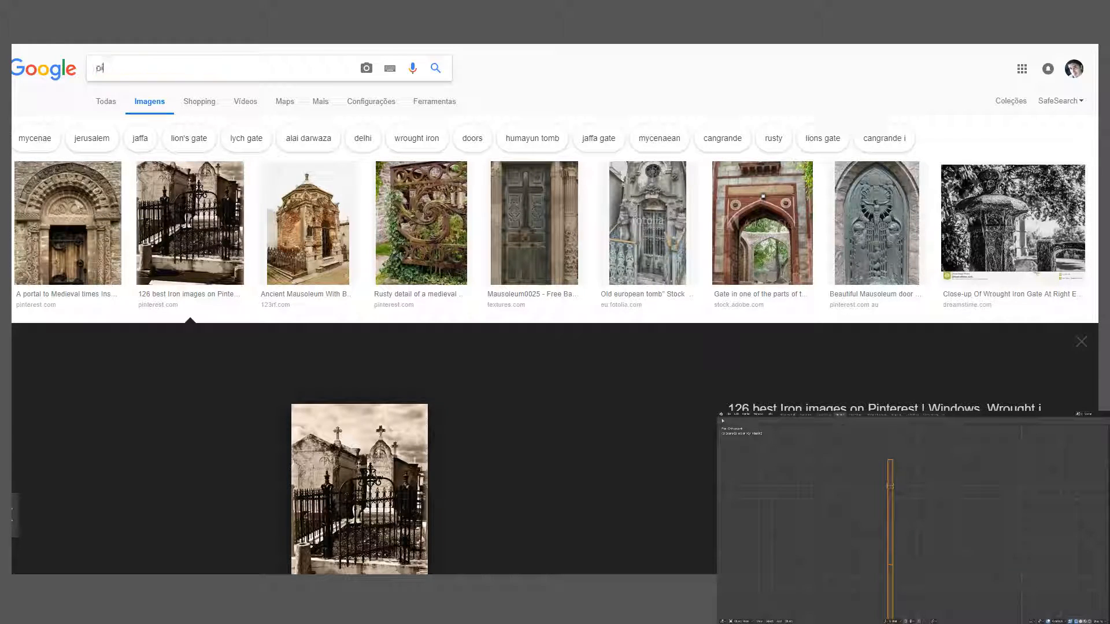
pyautogui.write('d metal fence ga')
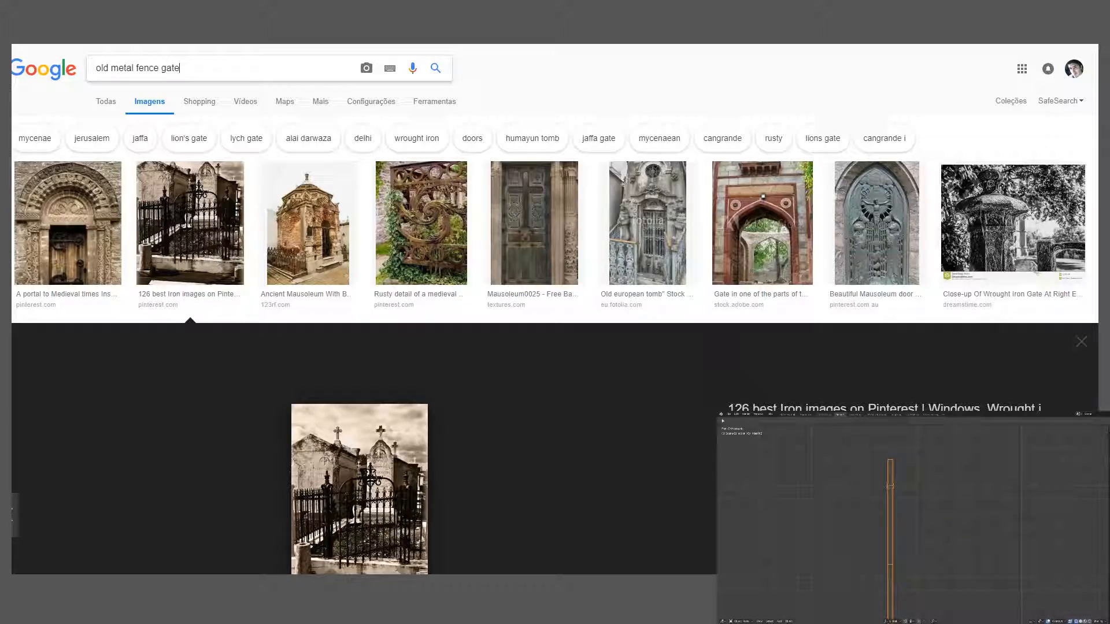
pyautogui.write('te')
pyautogui.press('Return')
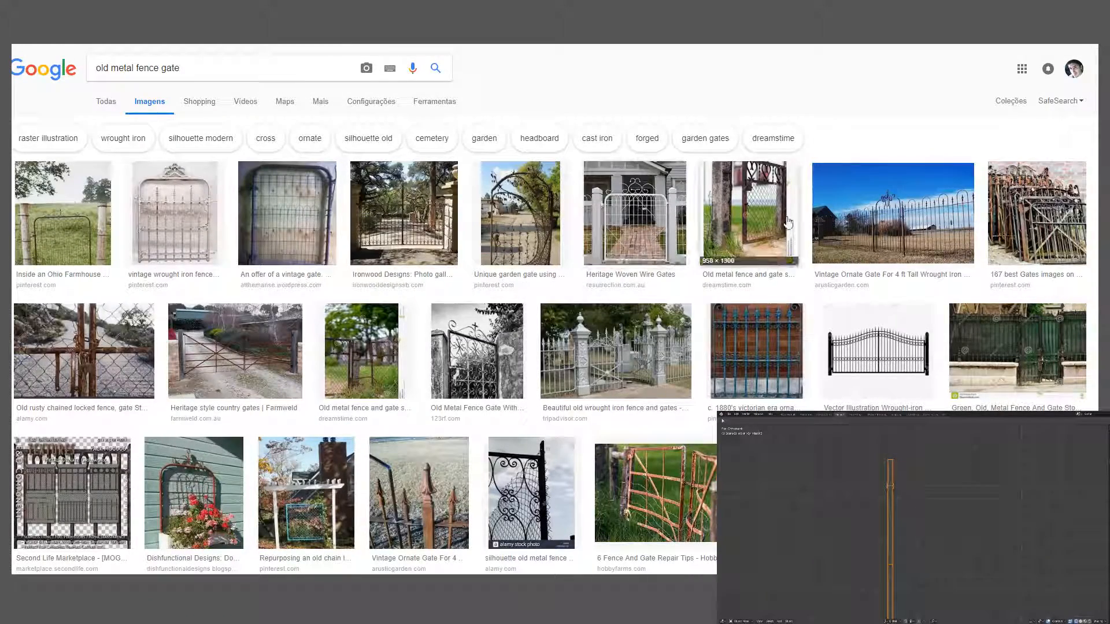
# Step: Examine several wrought iron gate and fence references, including the blue 1880s Victorian fence section, and return to Blender
pyautogui.click(1054, 239)
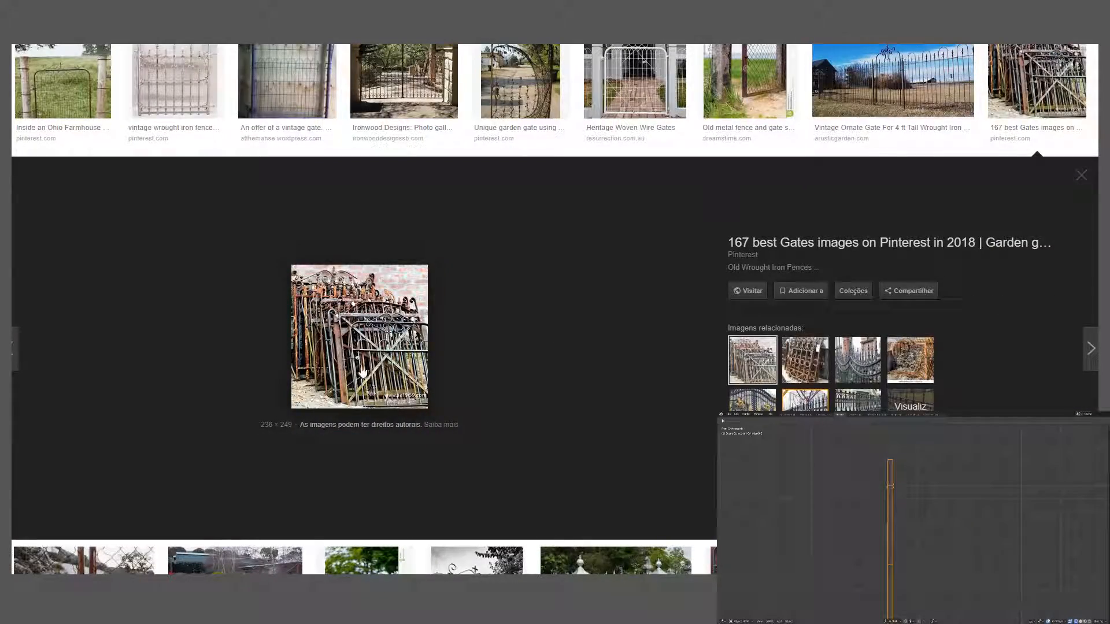
pyautogui.scroll(-1, 567, 370)
pyautogui.click(799, 309)
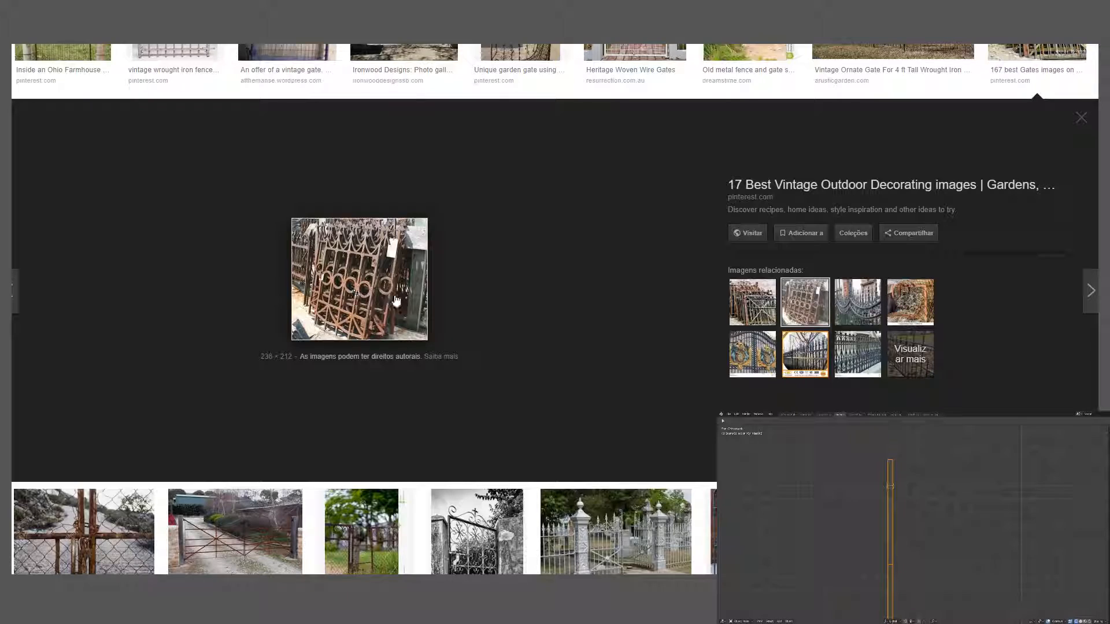
pyautogui.click(865, 307)
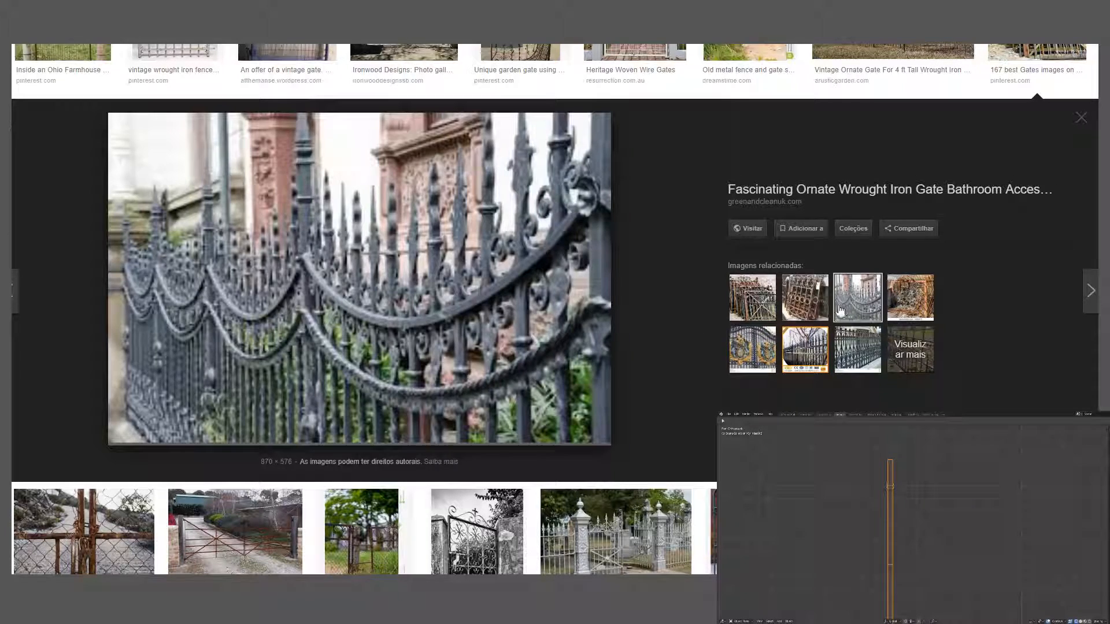
pyautogui.click(848, 358)
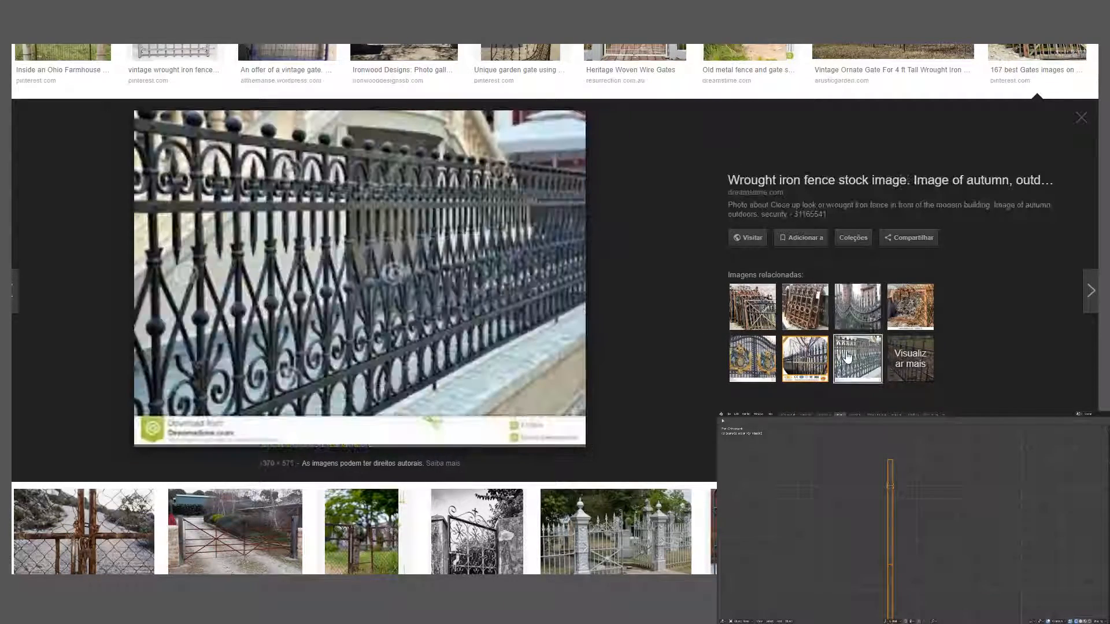
pyautogui.click(910, 306)
pyautogui.scroll(-5, 419, 347)
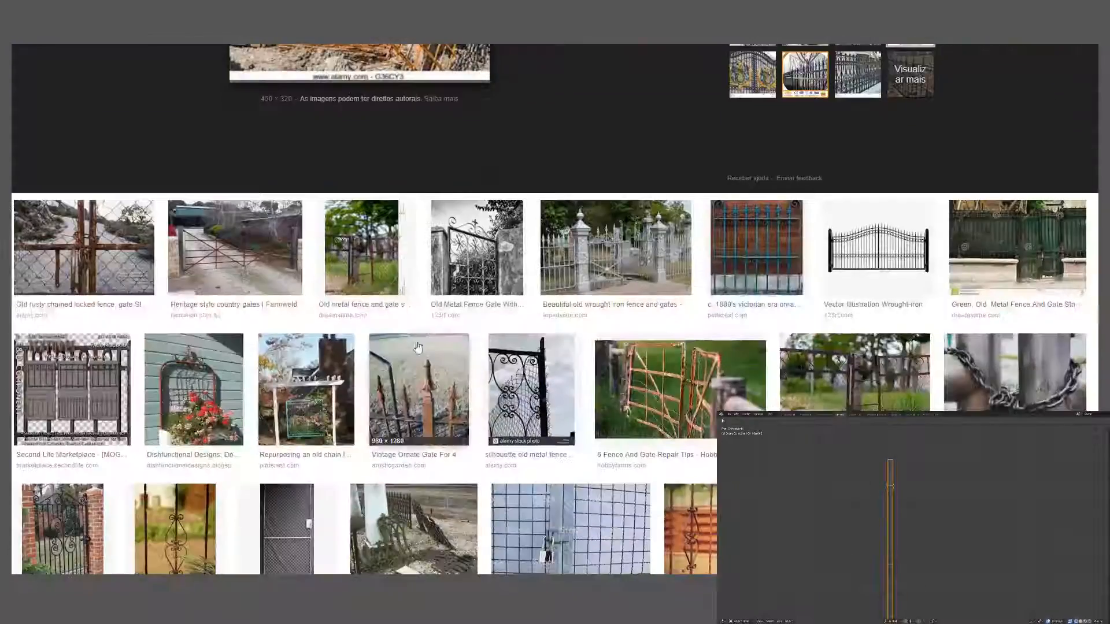
pyautogui.click(782, 278)
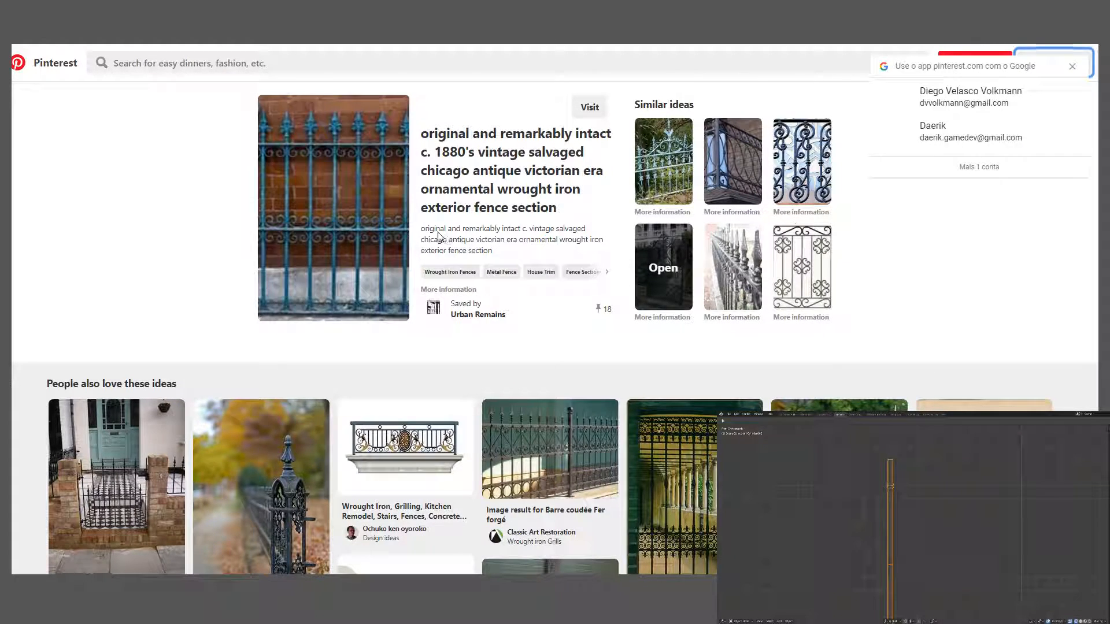
pyautogui.hotkey('ctrl', 'w')
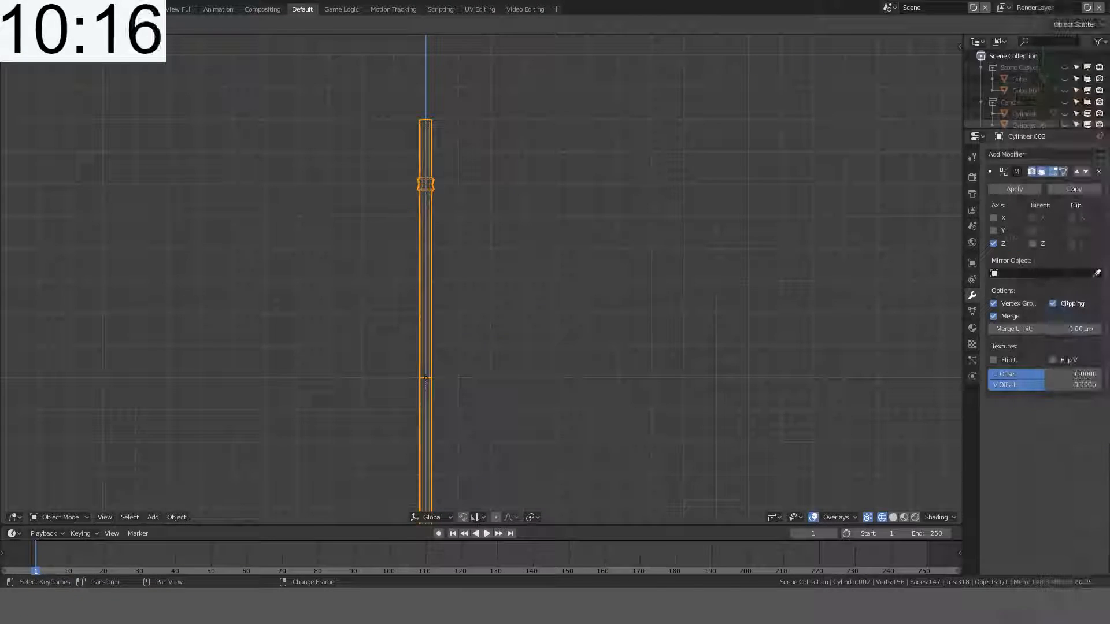
# Step: Add an Array modifier to the gate bar with a fixed count of 7
pyautogui.scroll(-5, 716, 215)
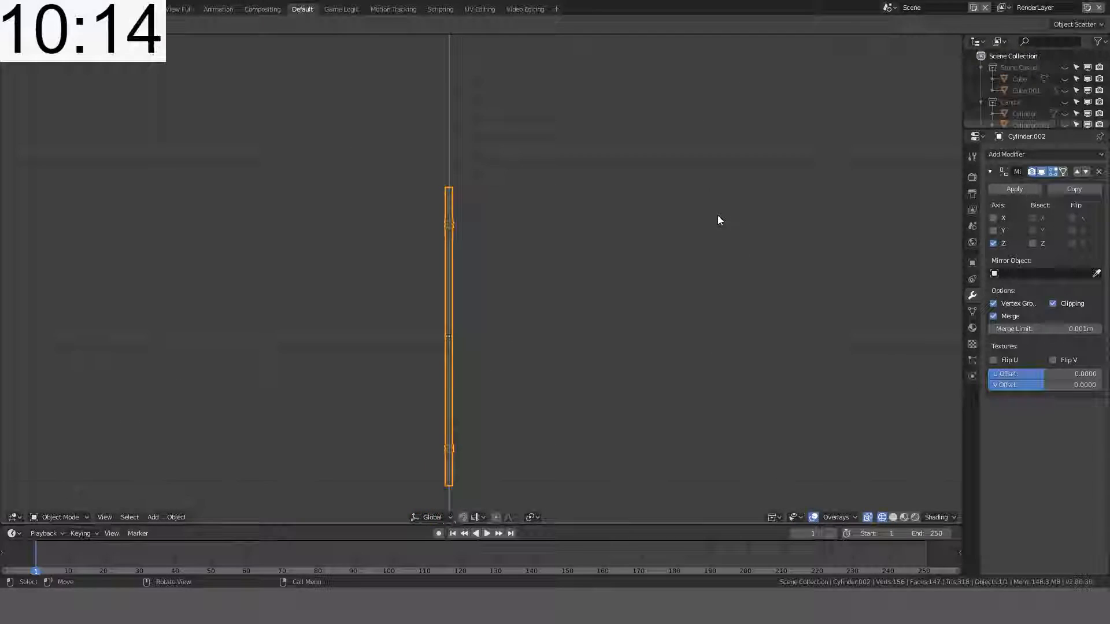
pyautogui.click(996, 155)
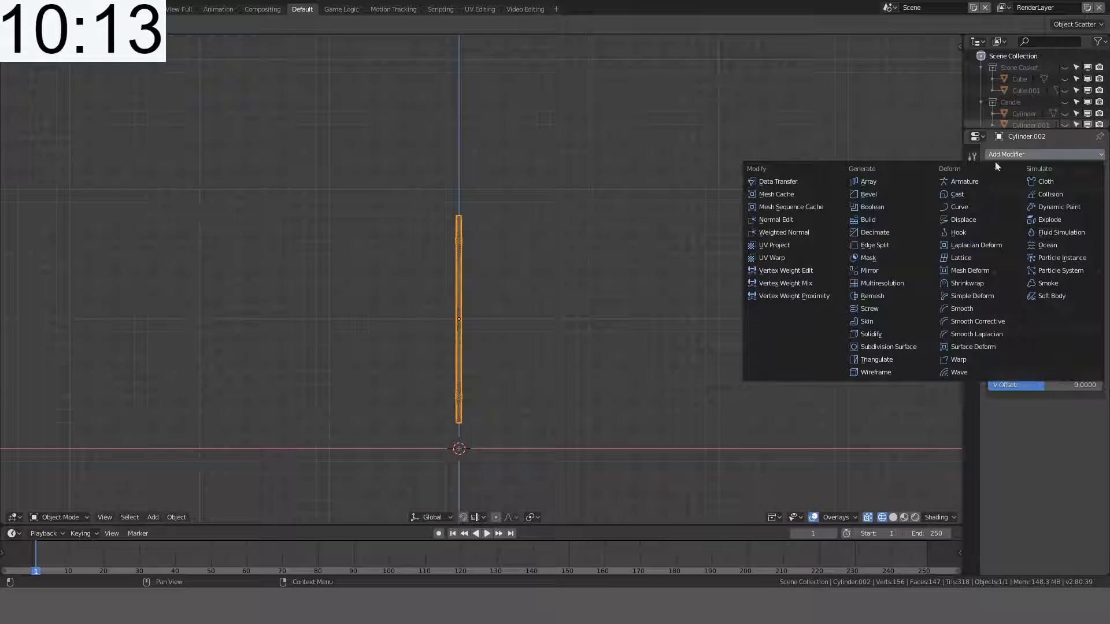
pyautogui.click(879, 185)
pyautogui.keyDown('shift'); pyautogui.moveTo(743, 241); pyautogui.dragTo(636, 227, button='middle'); pyautogui.keyUp('shift')
pyautogui.scroll(2, 636, 227)
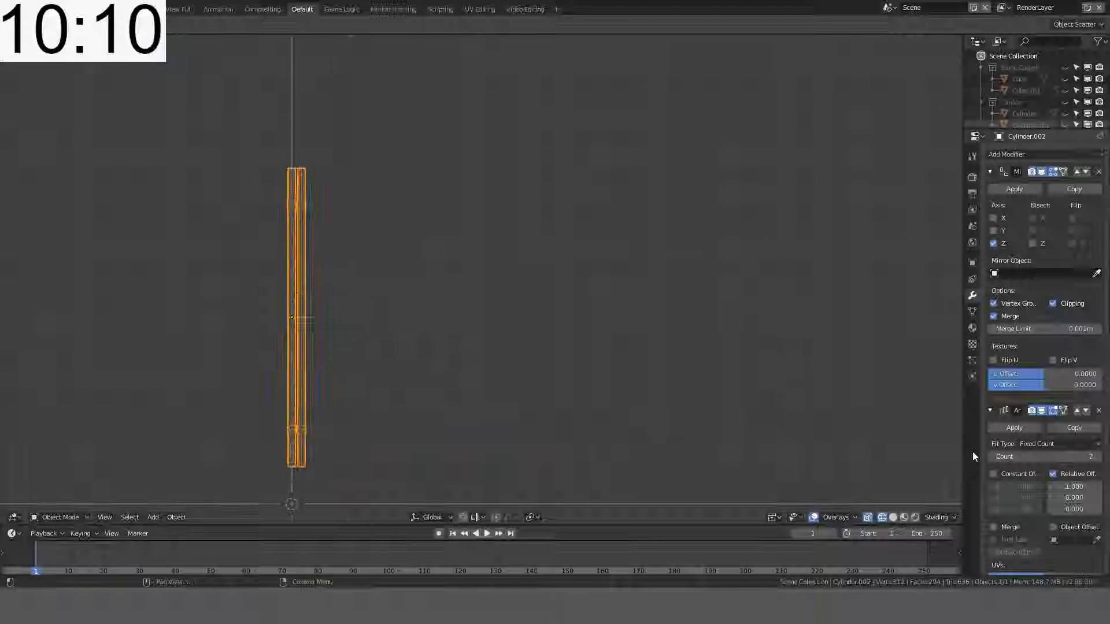
pyautogui.keyDown('shift'); pyautogui.moveTo(868, 434); pyautogui.dragTo(829, 388, button='middle'); pyautogui.keyUp('shift')
pyautogui.click(1096, 457)
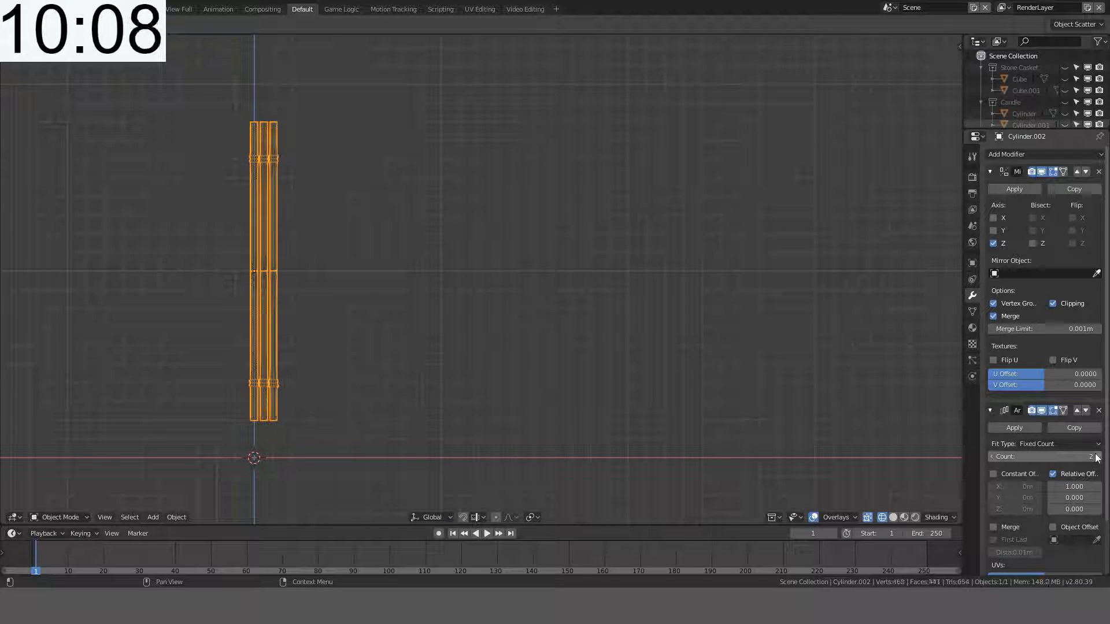
pyautogui.click(1080, 456)
pyautogui.write('7')
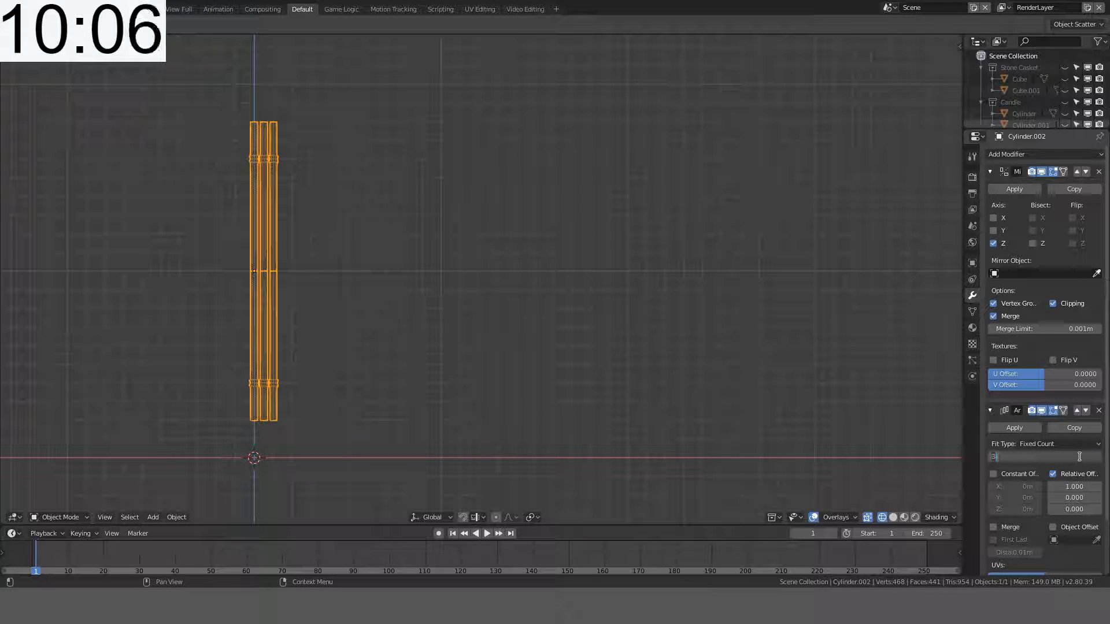
pyautogui.press('Return')
# Step: Try relative X offsets of 2 and 2.5 for the bar array's spacing
pyautogui.click(1072, 487)
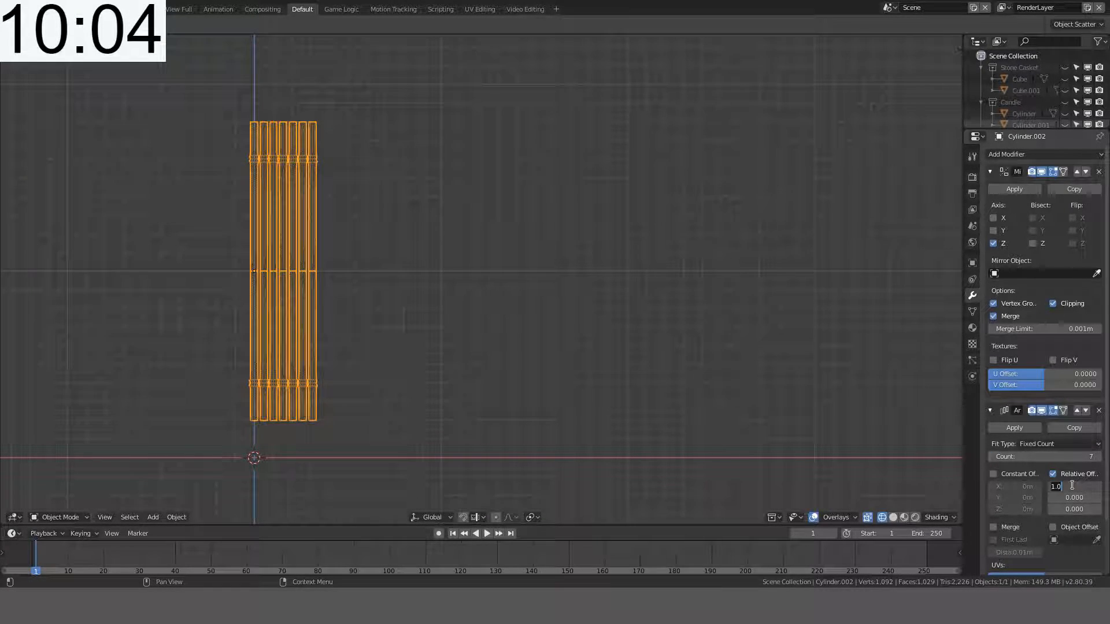
pyautogui.write('2')
pyautogui.press('Return')
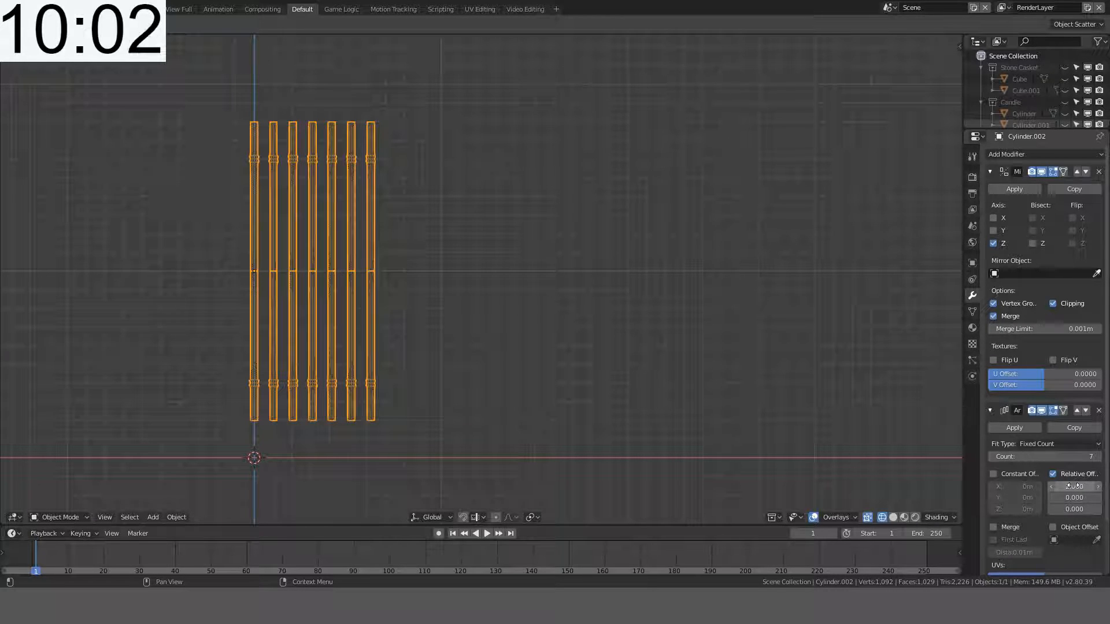
pyautogui.click(1071, 486)
pyautogui.write('2')
pyautogui.press('Return')
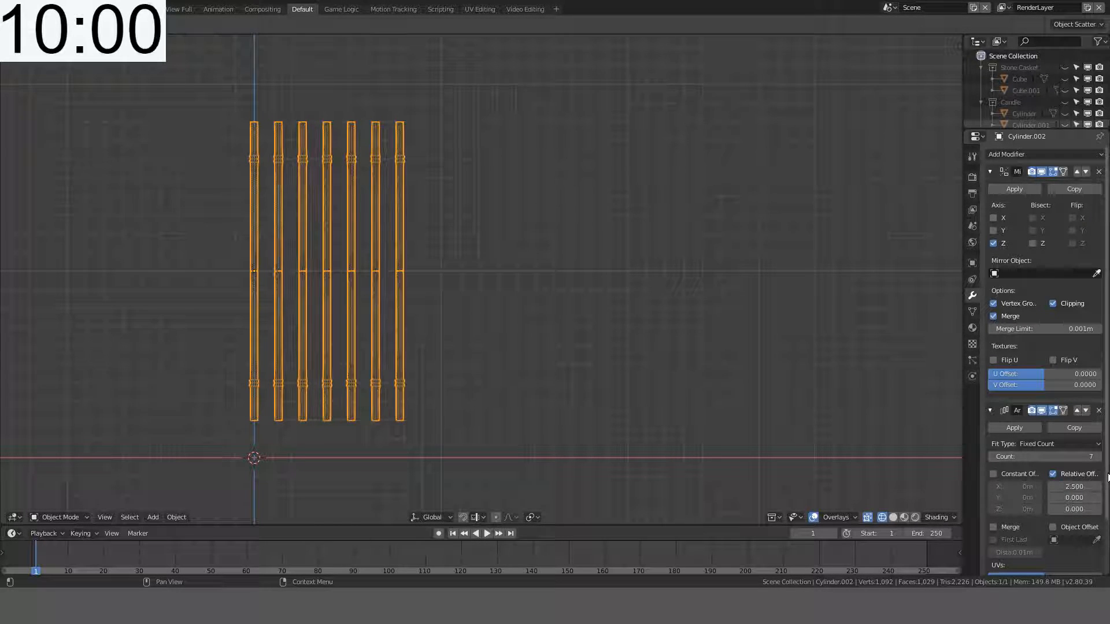
# Step: Set the bar array's relative X offset to 3
pyautogui.click(1074, 487)
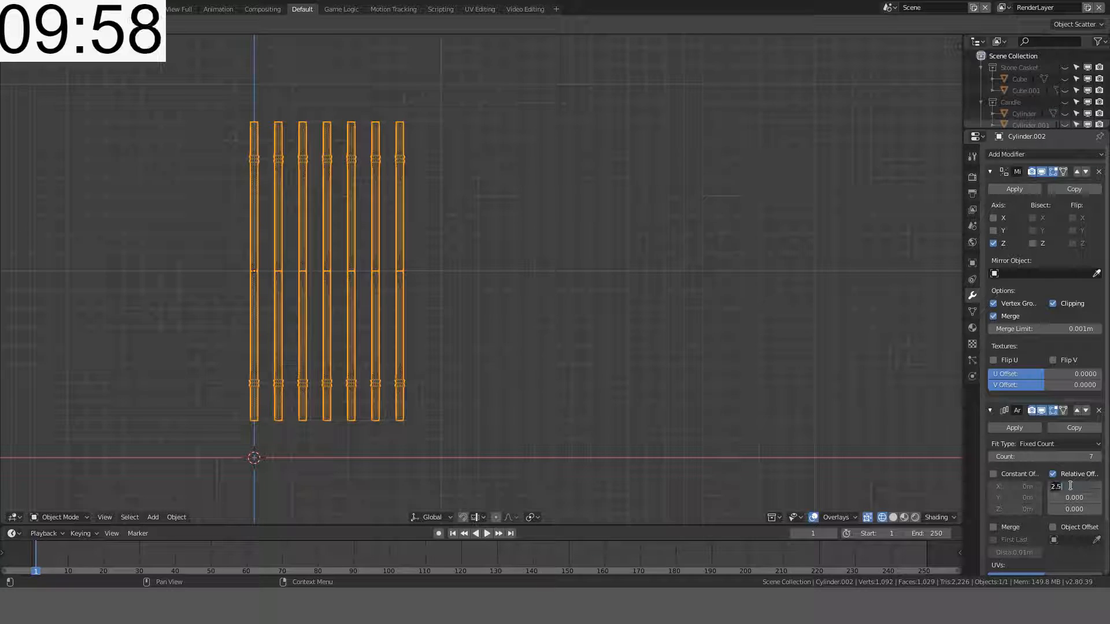
pyautogui.write('3')
pyautogui.press('Return')
pyautogui.scroll(-3, 417, 234)
pyautogui.scroll(4, 417, 234)
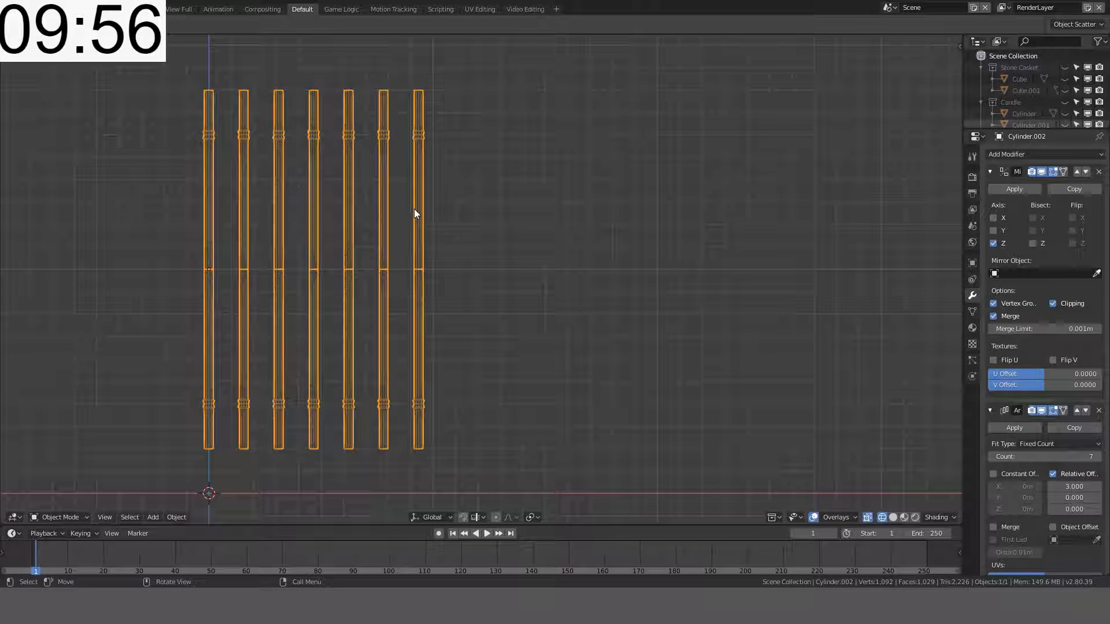
pyautogui.keyDown('shift'); pyautogui.moveTo(446, 159); pyautogui.dragTo(474, 224, button='middle'); pyautogui.keyUp('shift')
# Step: Deselect the bars and add a Curly Curve of type 1 at the scene origin
pyautogui.hotkey('alt', 'a')
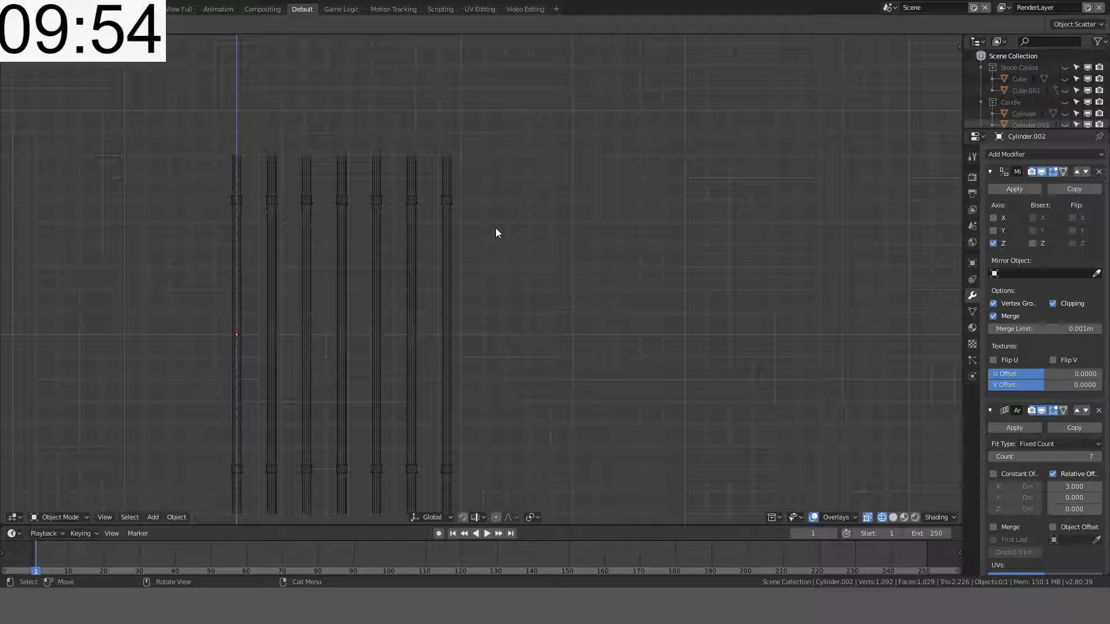
pyautogui.hotkey('shift', 'a')
pyautogui.moveTo(488, 246)
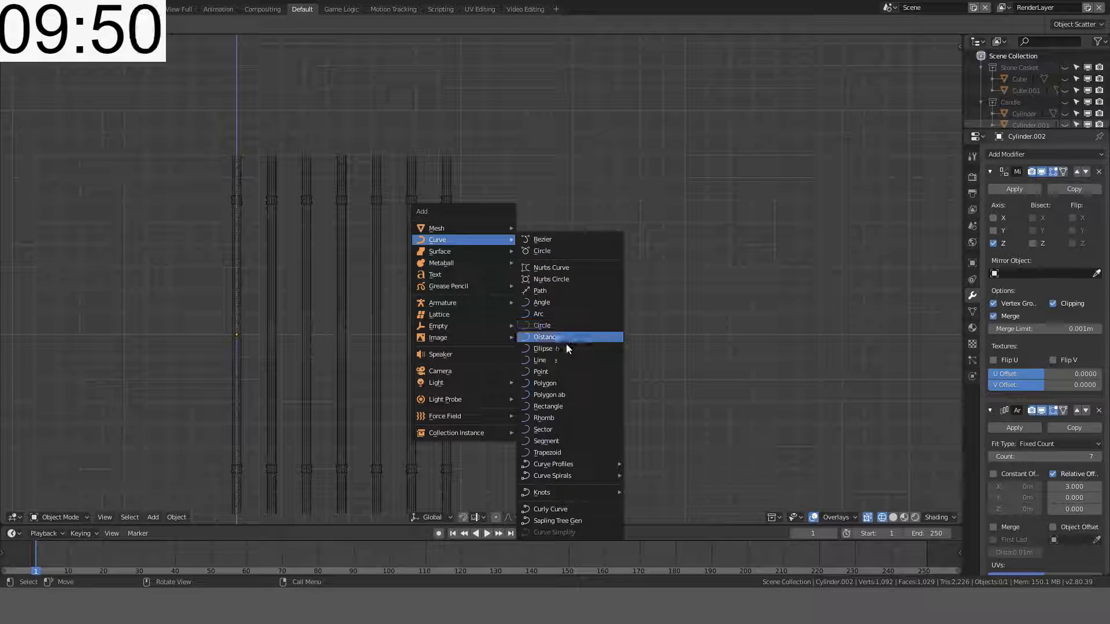
pyautogui.moveTo(572, 497)
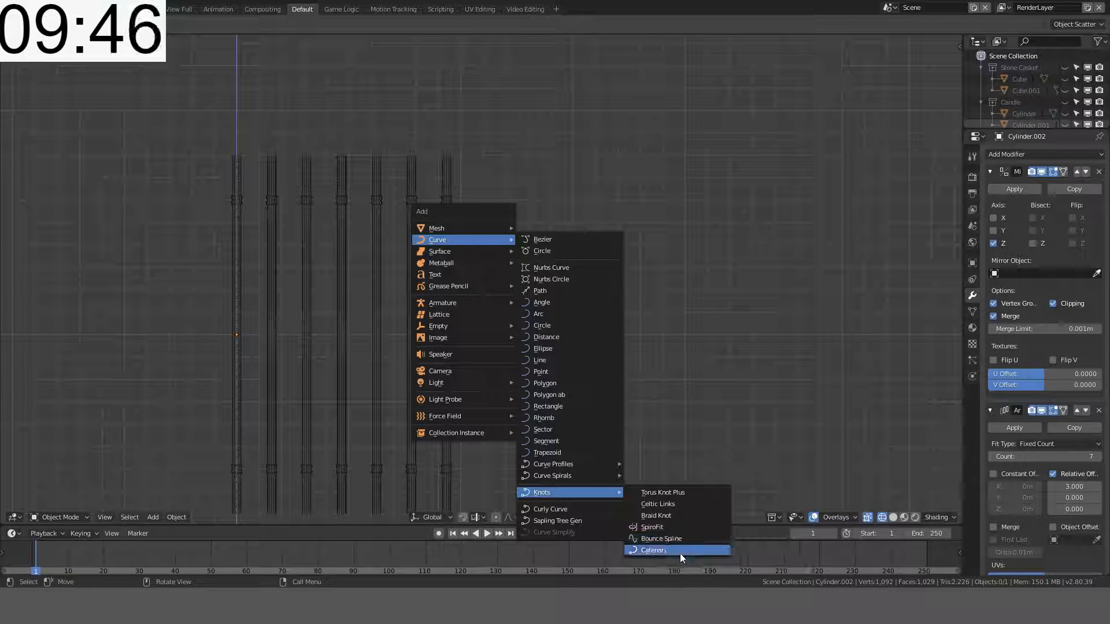
pyautogui.click(582, 509)
pyautogui.moveTo(479, 399); pyautogui.dragTo(506, 446, button='middle')
pyautogui.scroll(1, 506, 445)
# Step: In front view, rotate the curly curve 90° about the X axis so it stands upright
pyautogui.press('KP_1')
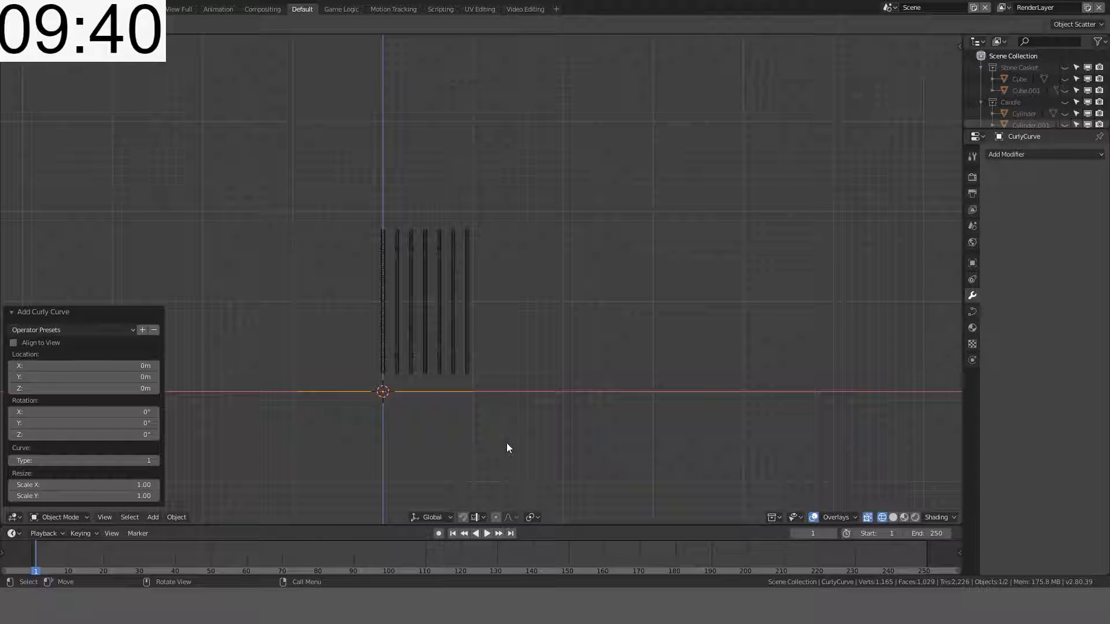
pyautogui.press('r')
pyautogui.press('x')
pyautogui.press('9')
pyautogui.press('0')
pyautogui.press('Return')
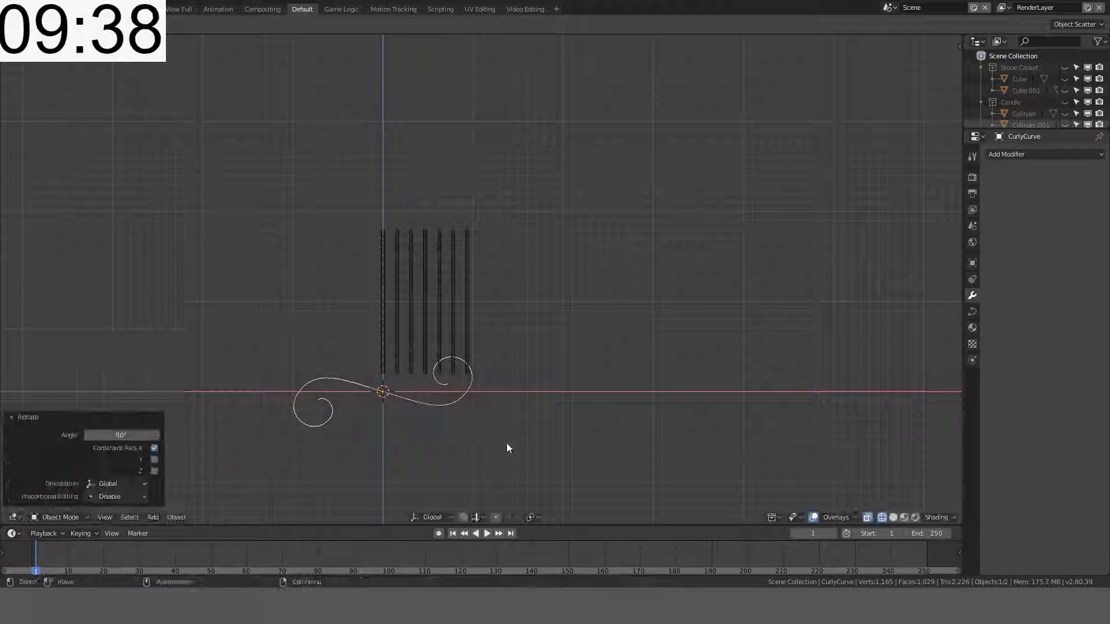
# Step: Scale the curly curve down uniformly to 0.2 and again to 0.4
pyautogui.press('s')
pyautogui.click(432, 368)
pyautogui.scroll(6, 432, 367)
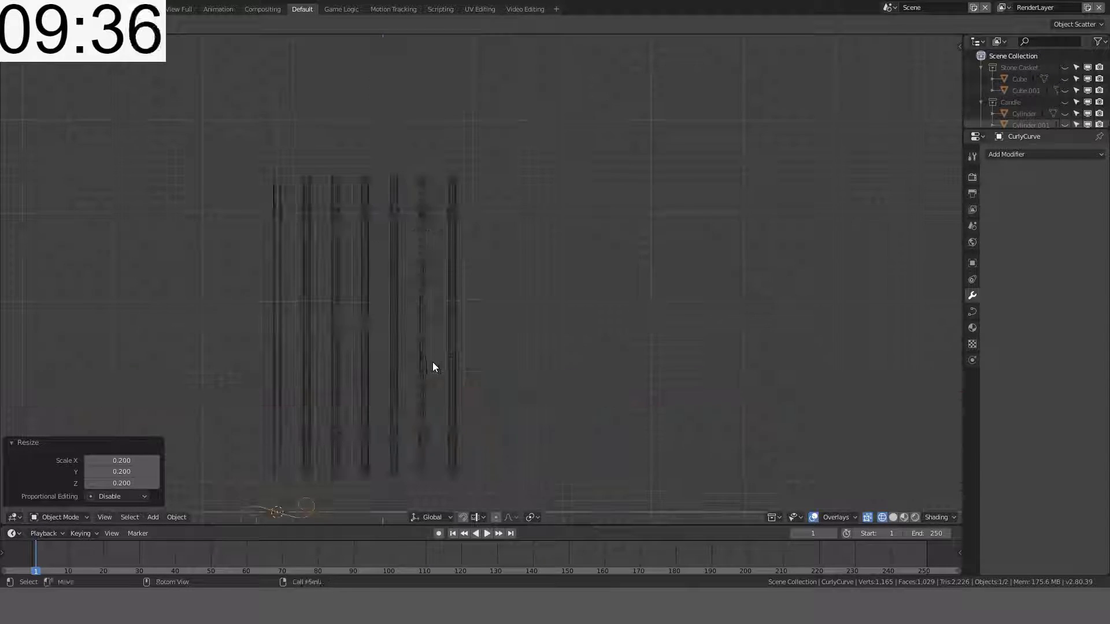
pyautogui.press('s')
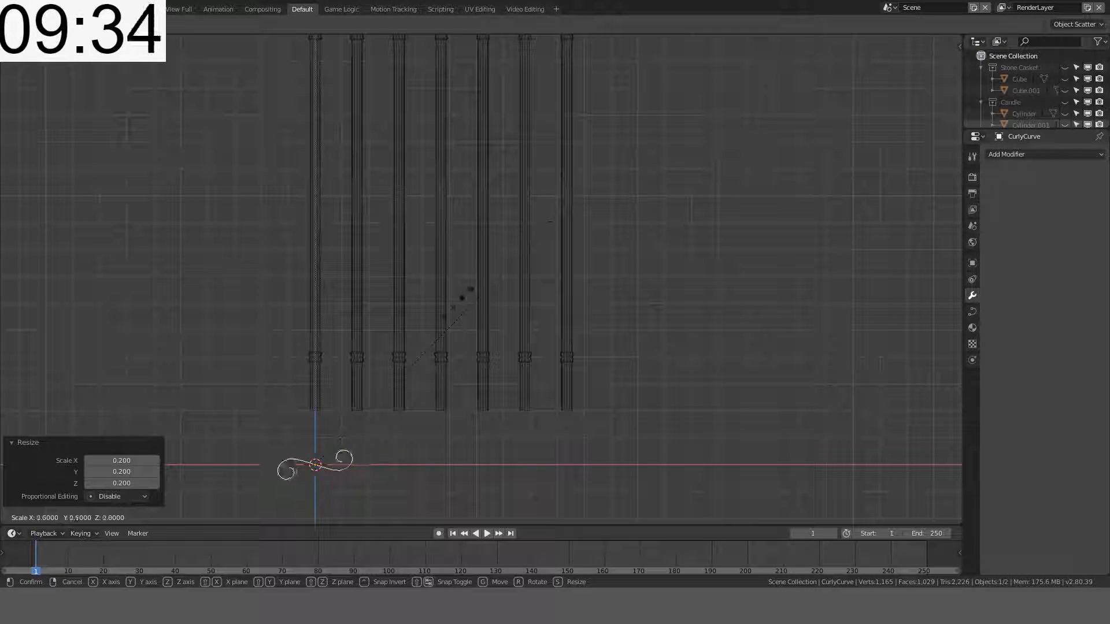
pyautogui.click(429, 347)
# Step: Move the curly curve 0.1 m along X and 1.5 m up along Z, near the first bars' upper collars
pyautogui.scroll(-2, 429, 347)
pyautogui.press('g')
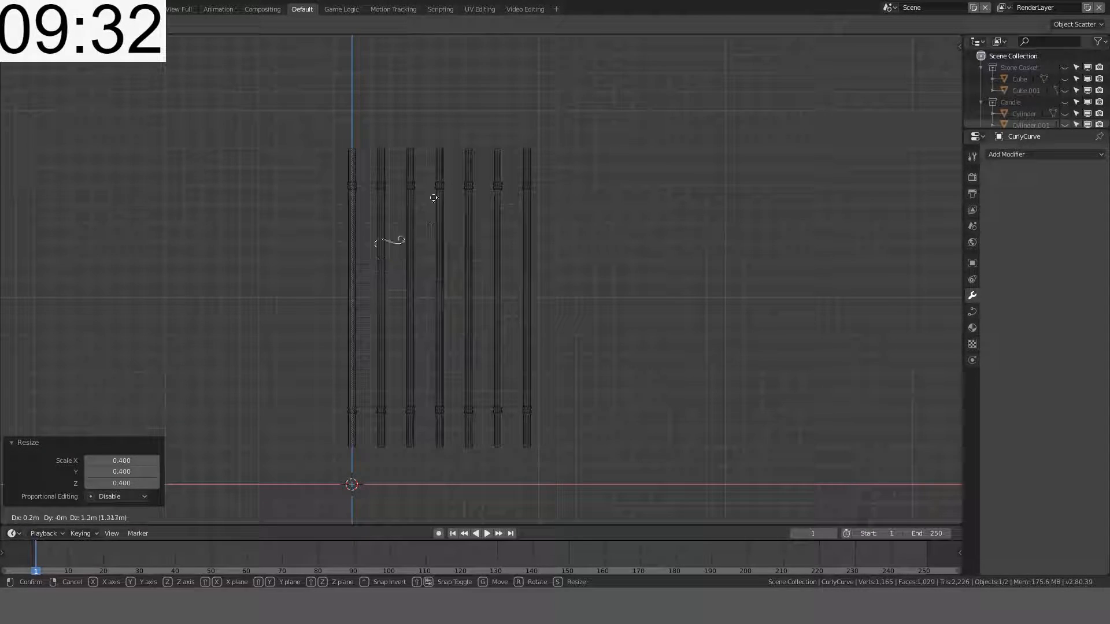
pyautogui.click(409, 166)
pyautogui.scroll(6, 408, 157)
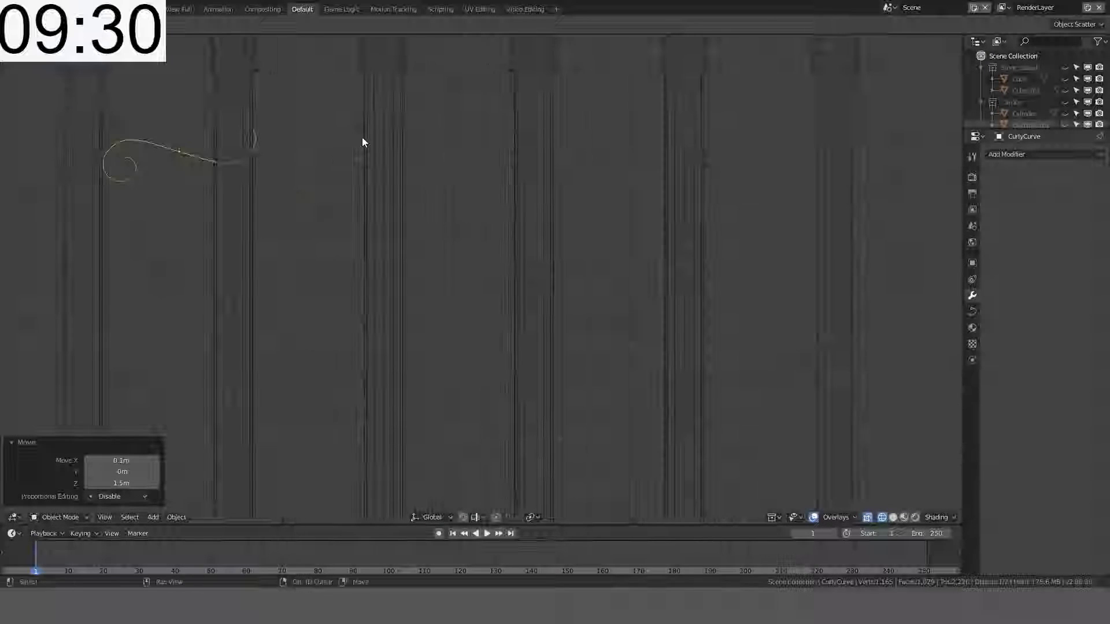
# Step: Rotate the curly curve -20° in the front view so its middle stretch lies nearly horizontal between the first two bars
pyautogui.scroll(3, 412, 271)
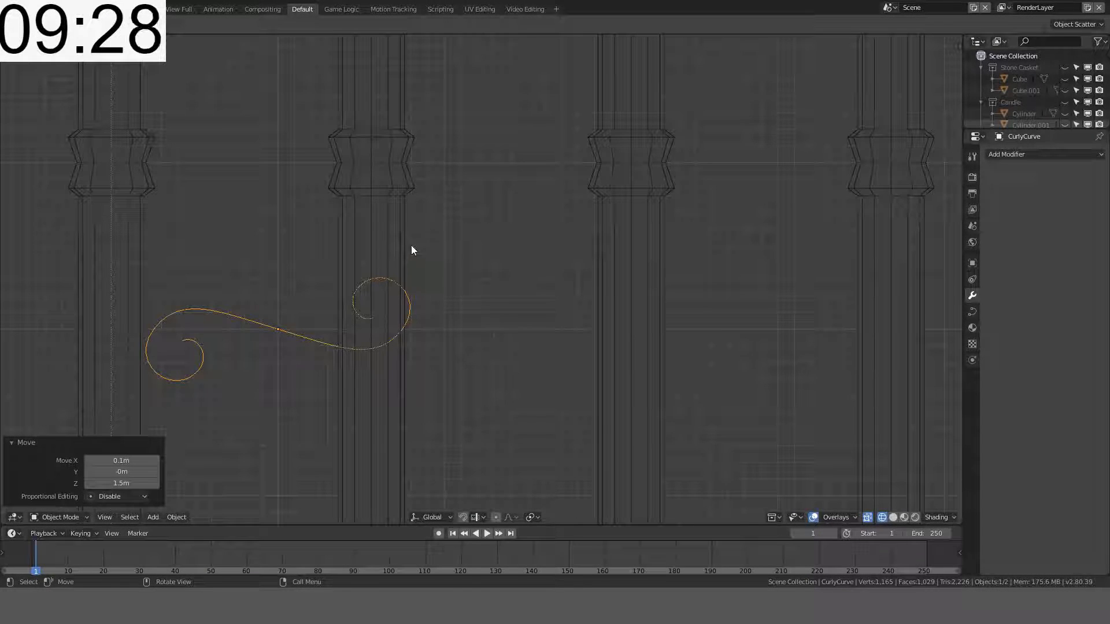
pyautogui.press('r')
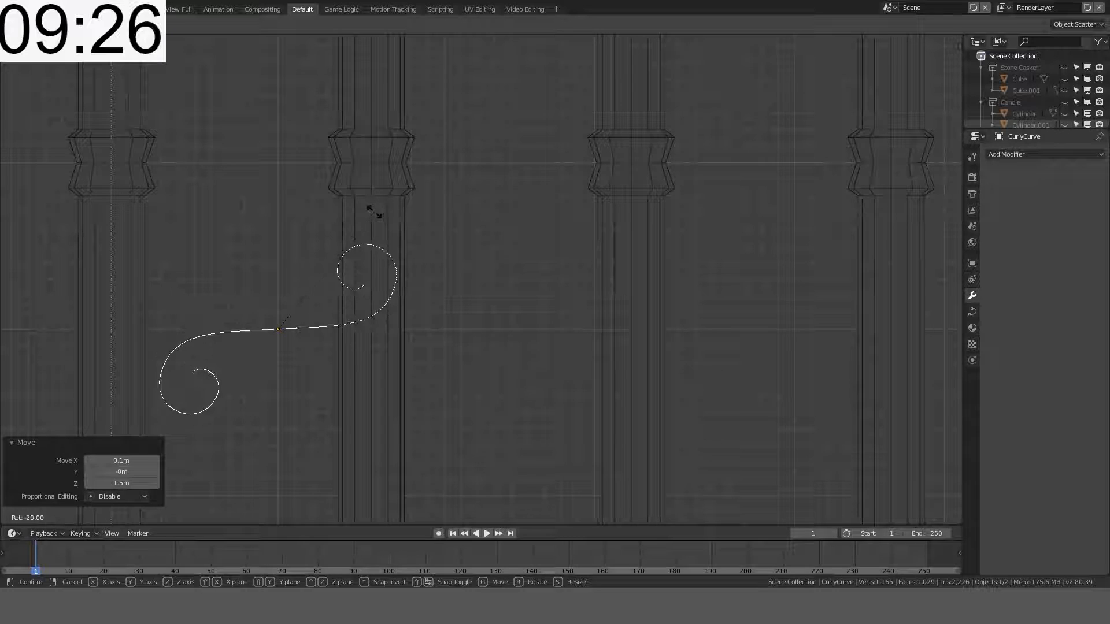
pyautogui.click(375, 217)
pyautogui.press('Tab')
pyautogui.press('Tab')
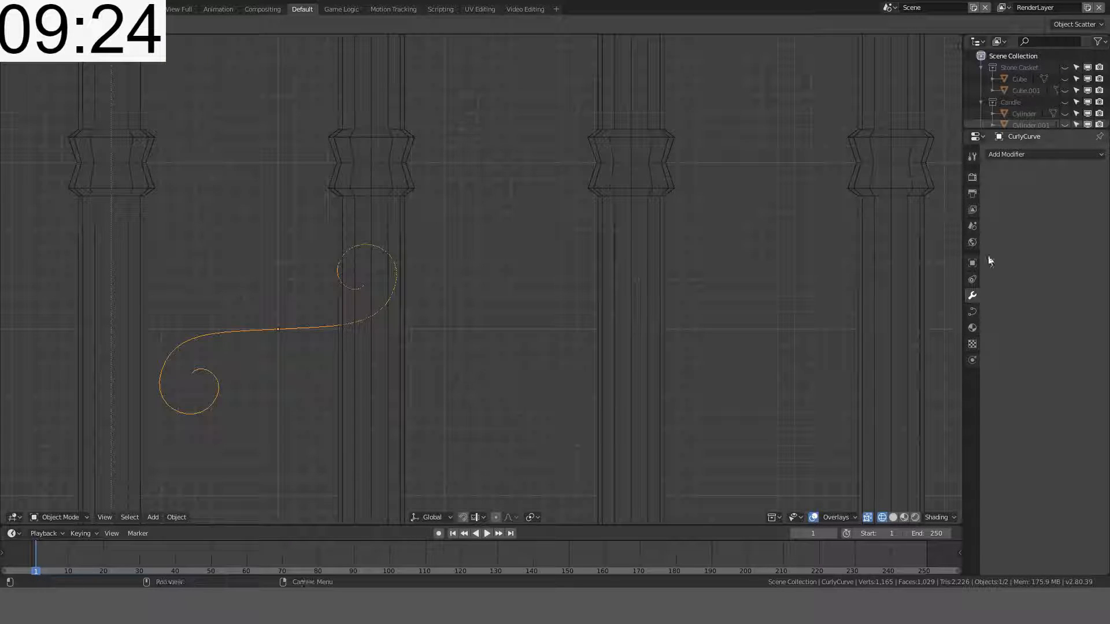
# Step: Add a Mirror modifier to the curly curve and enable the Z axis in addition to X
pyautogui.click(1033, 155)
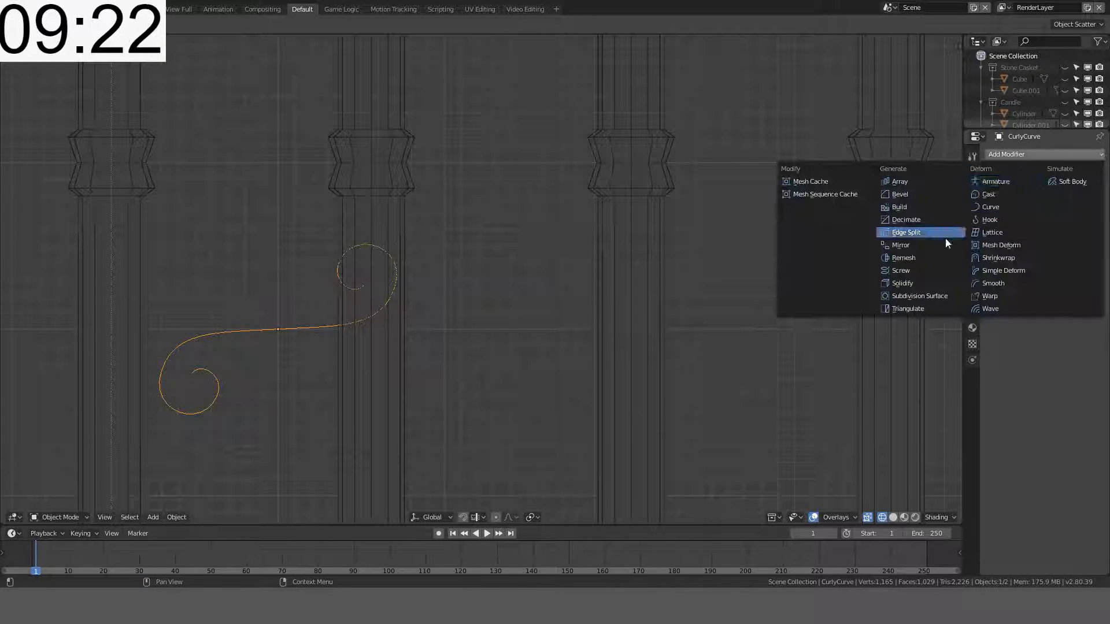
pyautogui.click(917, 249)
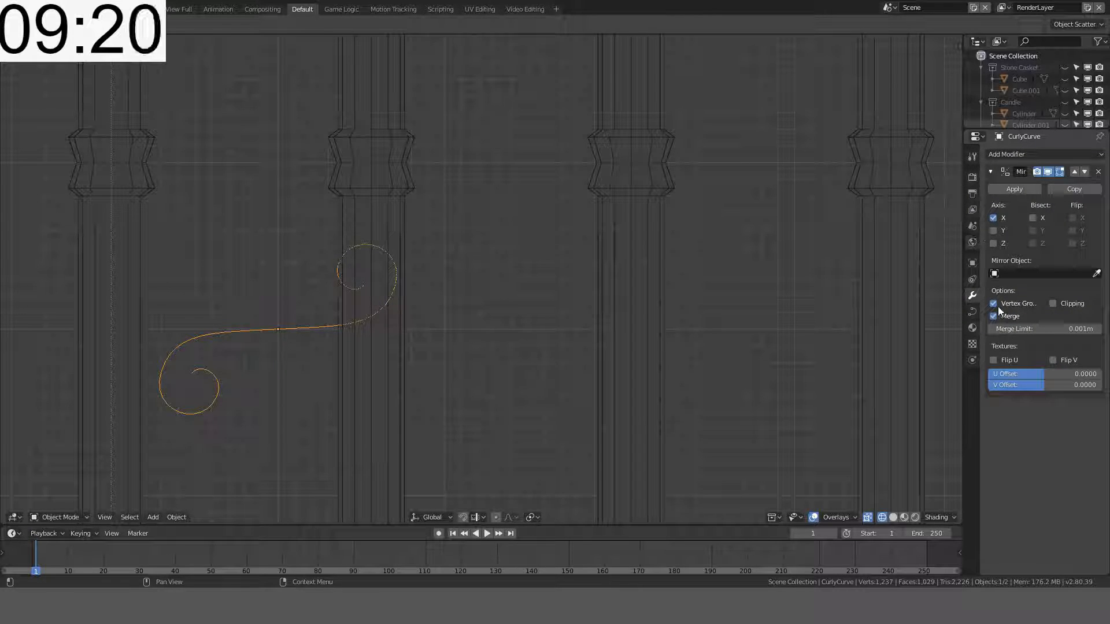
pyautogui.press('Tab')
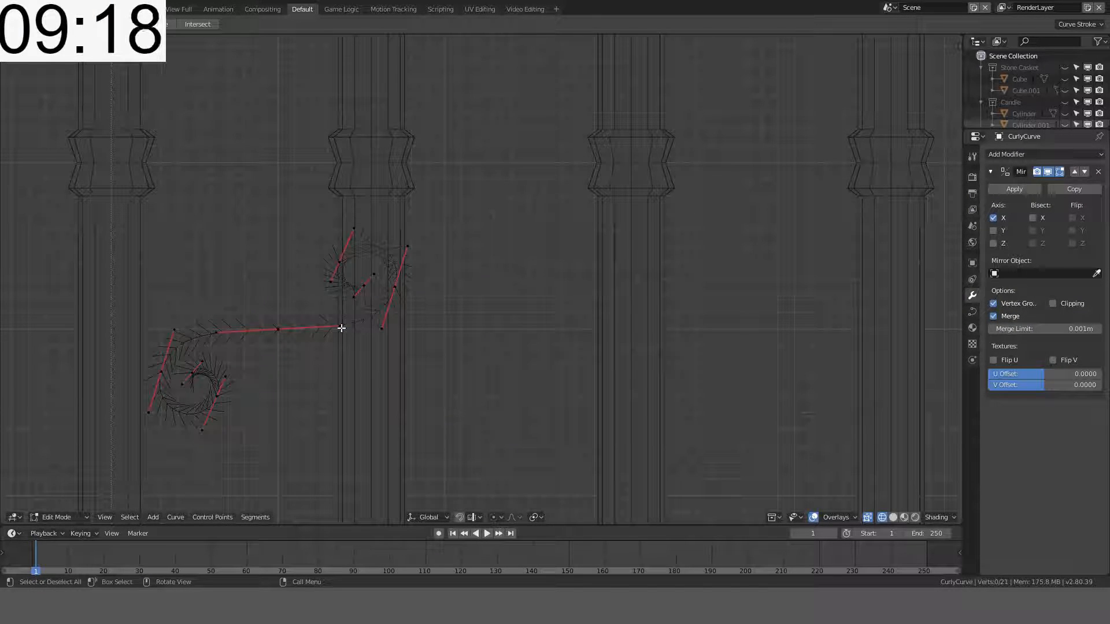
pyautogui.press('Tab')
pyautogui.press('Tab')
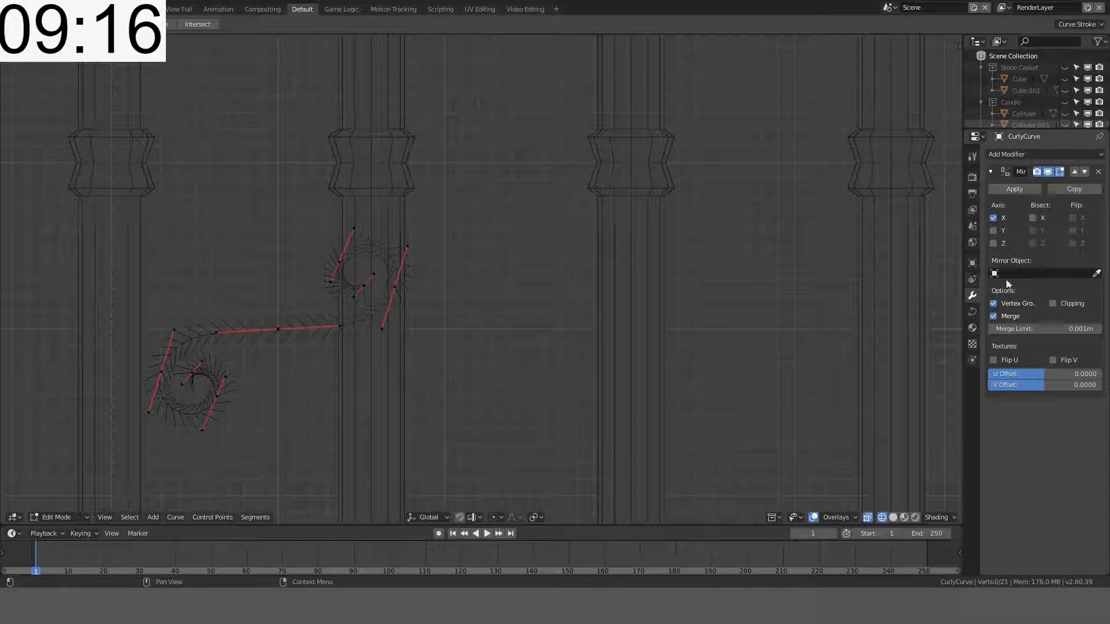
pyautogui.press('Tab')
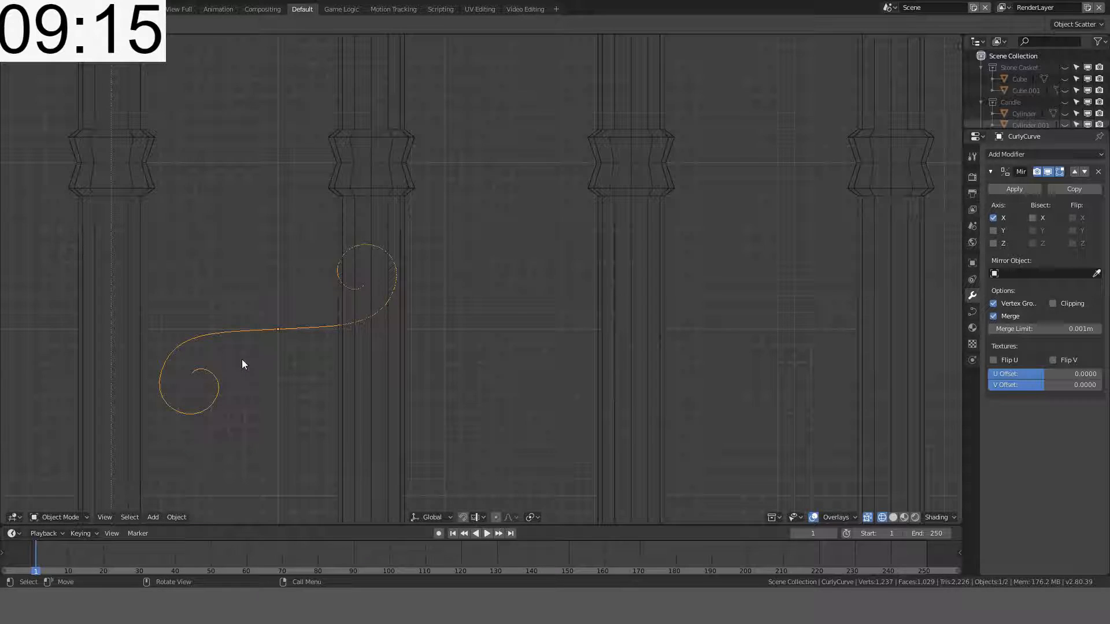
pyautogui.click(994, 231)
pyautogui.click(995, 243)
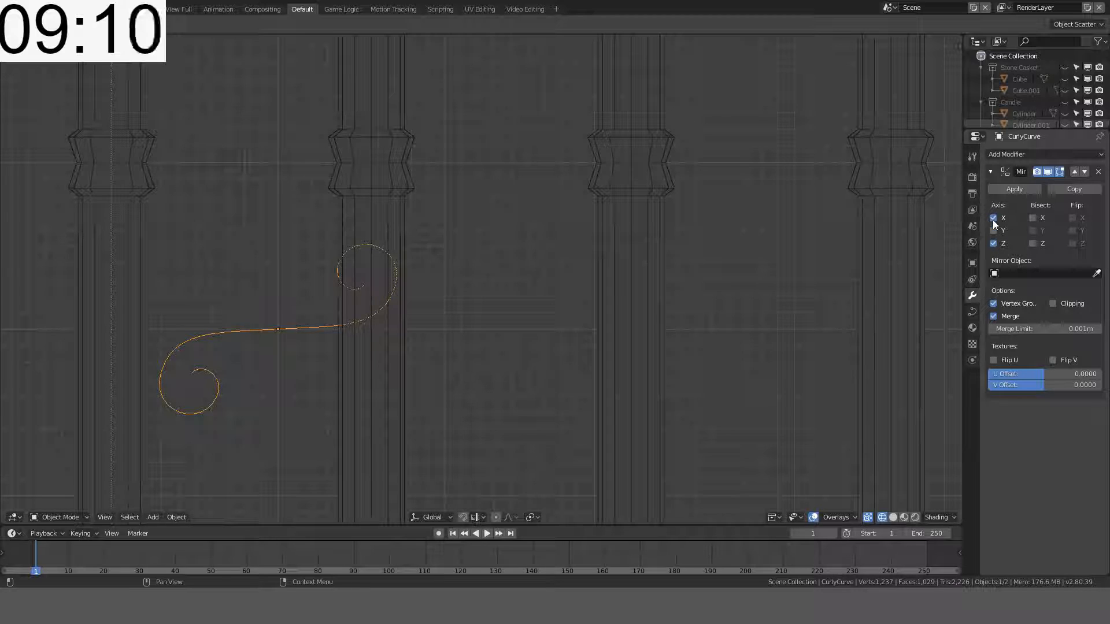
# Step: Give the curly curve a bevel depth of 0.1 m and display the scene in solid shading from the front
pyautogui.click(973, 313)
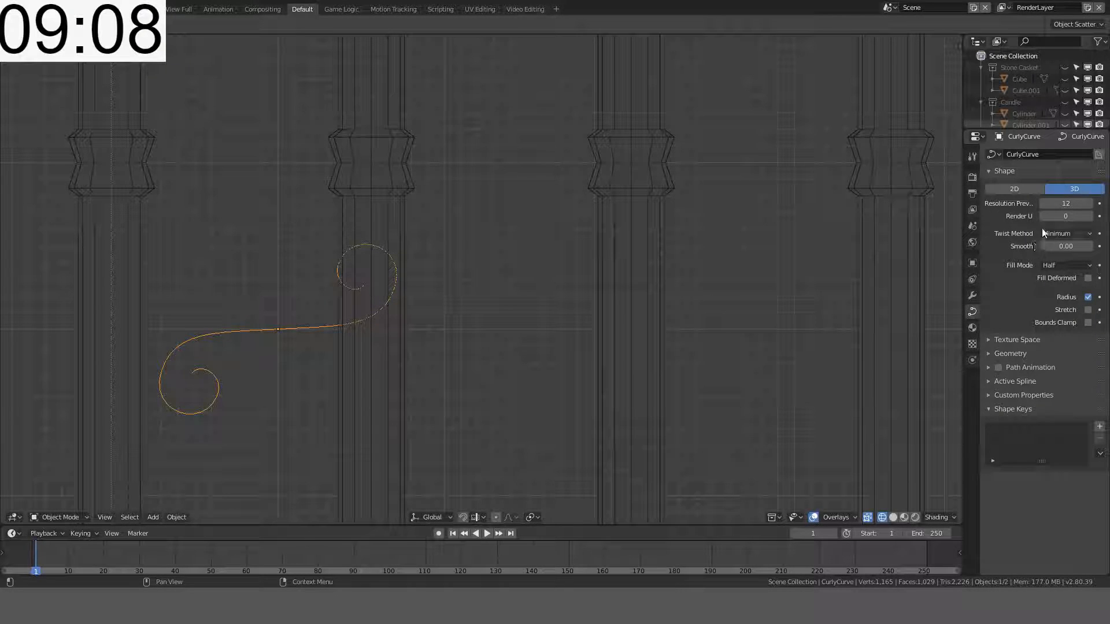
pyautogui.click(1059, 216)
pyautogui.click(1002, 353)
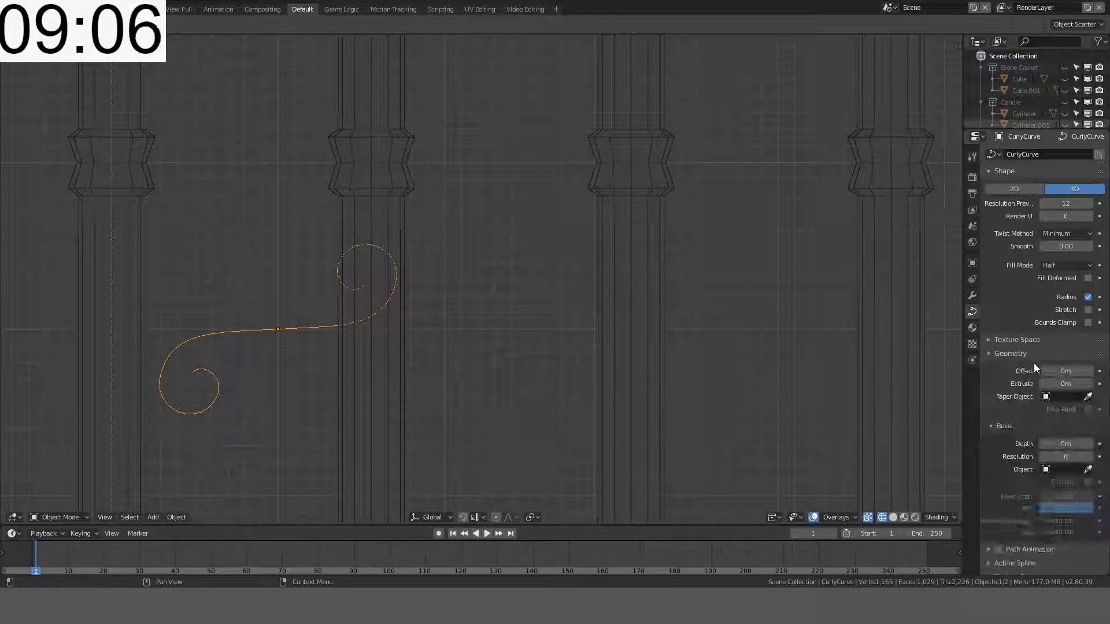
pyautogui.press('Escape')
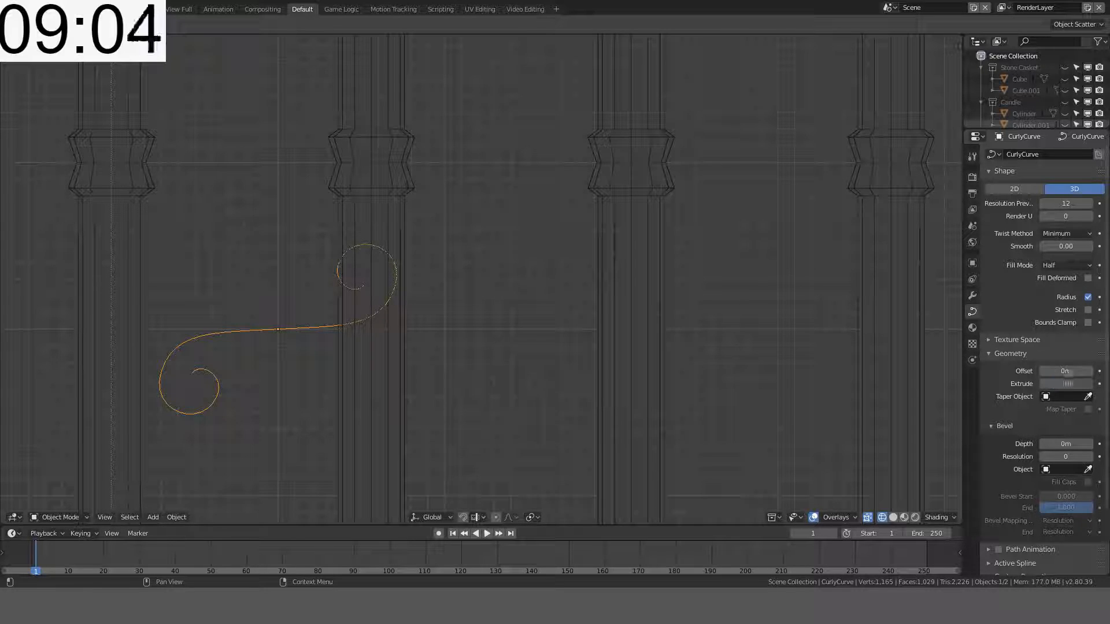
pyautogui.press('Escape')
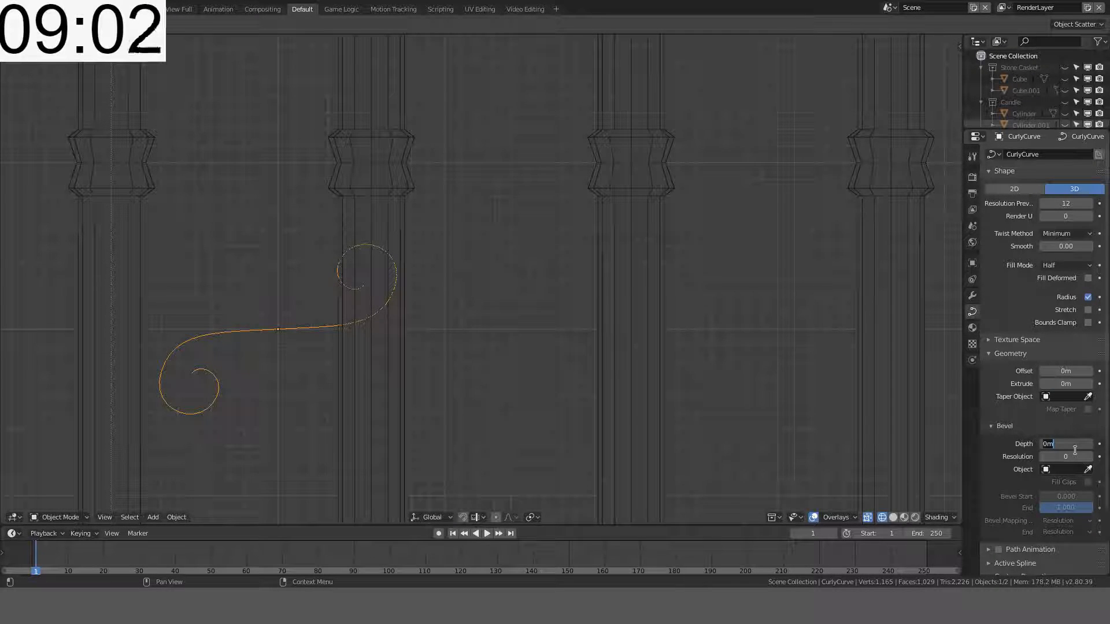
pyautogui.click(1075, 450)
pyautogui.write('0.1')
pyautogui.press('Return')
pyautogui.moveTo(493, 373)
pyautogui.mouseDown(button='middle')
pyautogui.moveTo(625, 372)
pyautogui.moveTo(484, 303)
pyautogui.mouseUp(button='middle')
pyautogui.hotkey('shift', 'z')
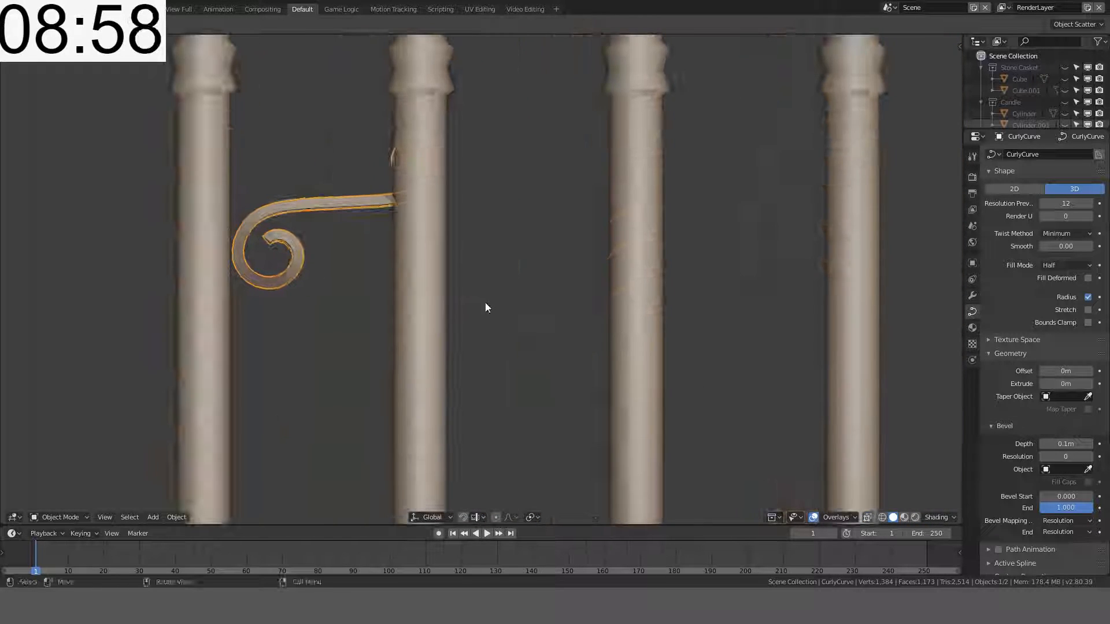
pyautogui.press('KP_1')
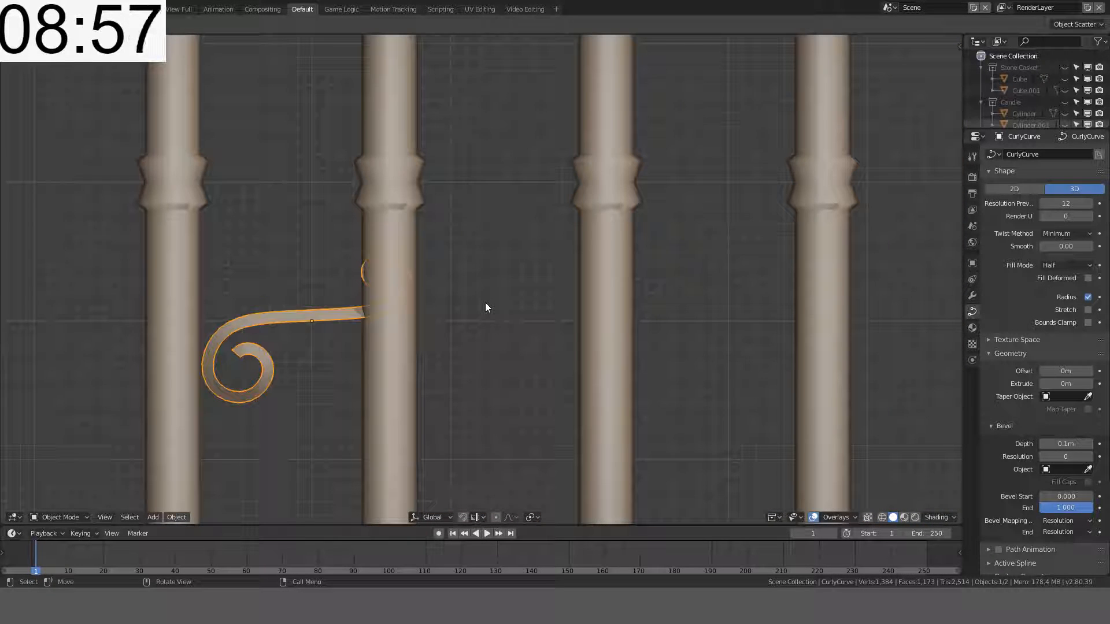
# Step: Set the curve's bevel resolution to 2 and its fill mode to Full
pyautogui.click(1090, 457)
pyautogui.click(1090, 457)
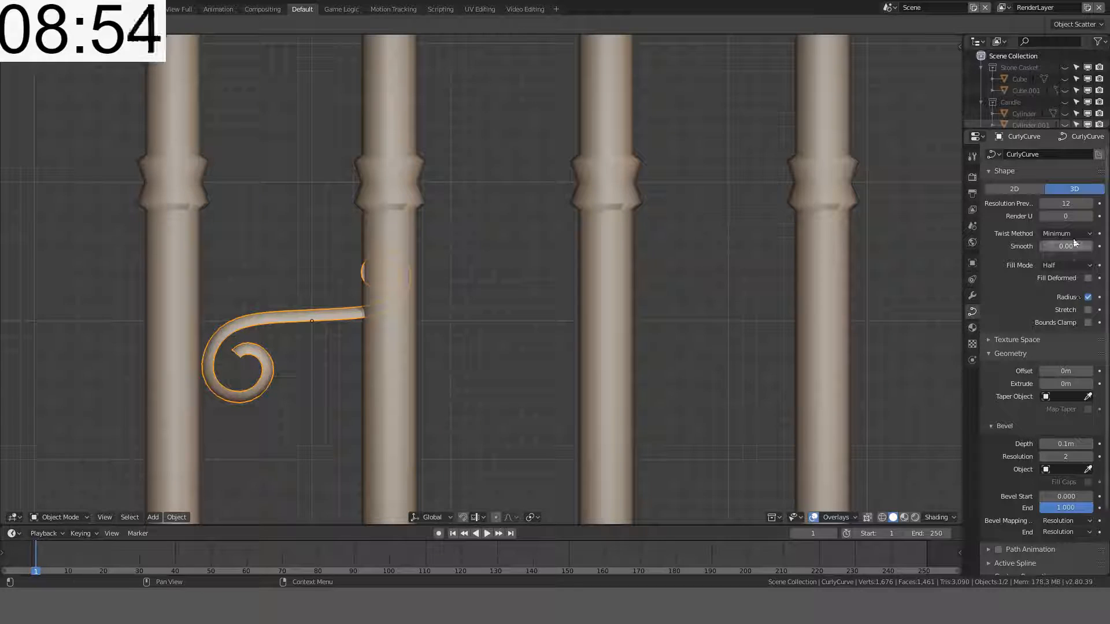
pyautogui.click(1064, 265)
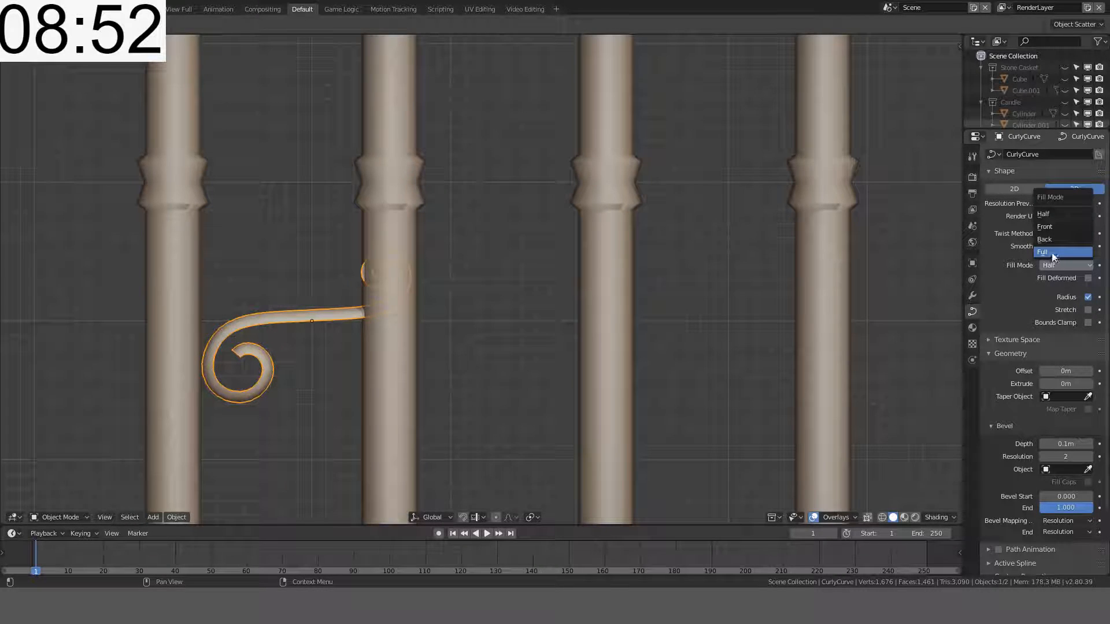
pyautogui.click(1061, 196)
# Step: Reduce the curve's bevel depth to 0.05 m
pyautogui.scroll(5, 511, 311)
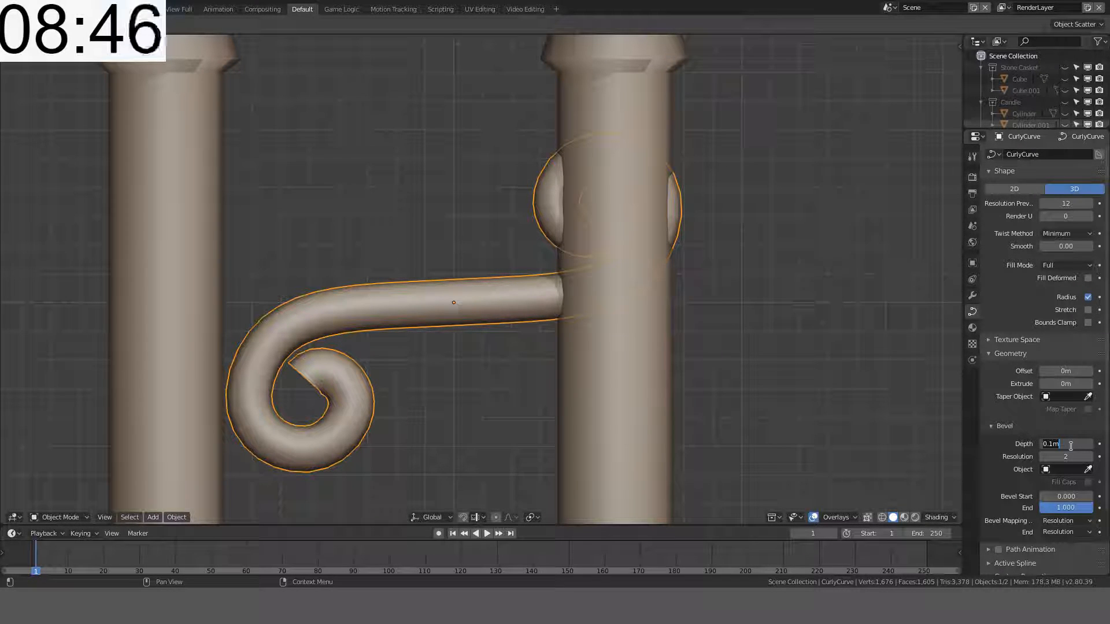
pyautogui.write('2')
pyautogui.press('Return')
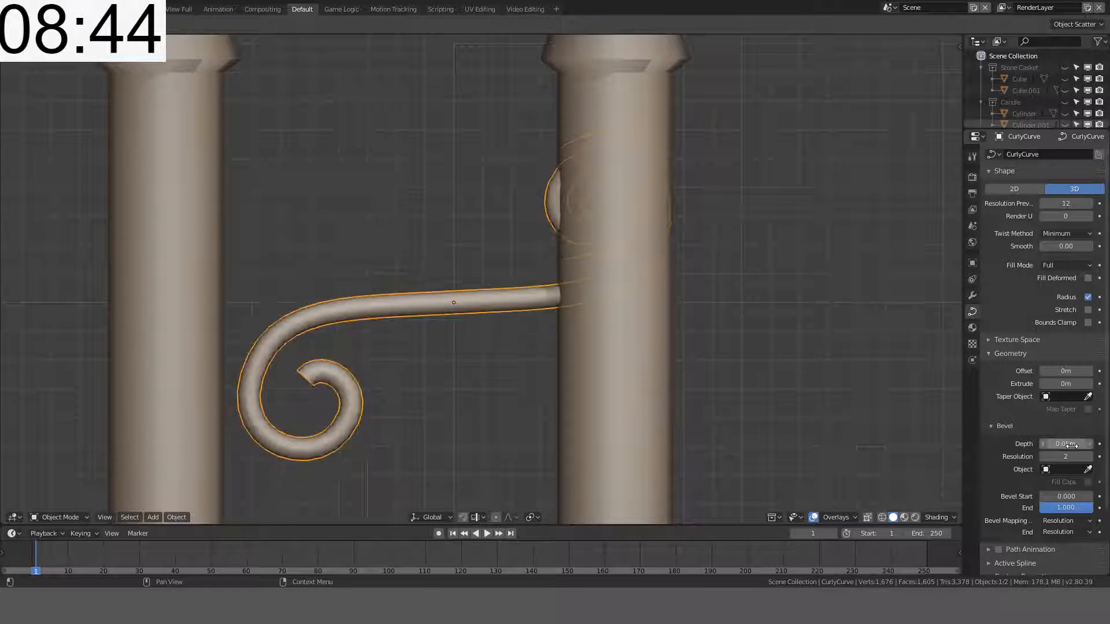
pyautogui.scroll(-3, 575, 334)
pyautogui.scroll(1, 525, 315)
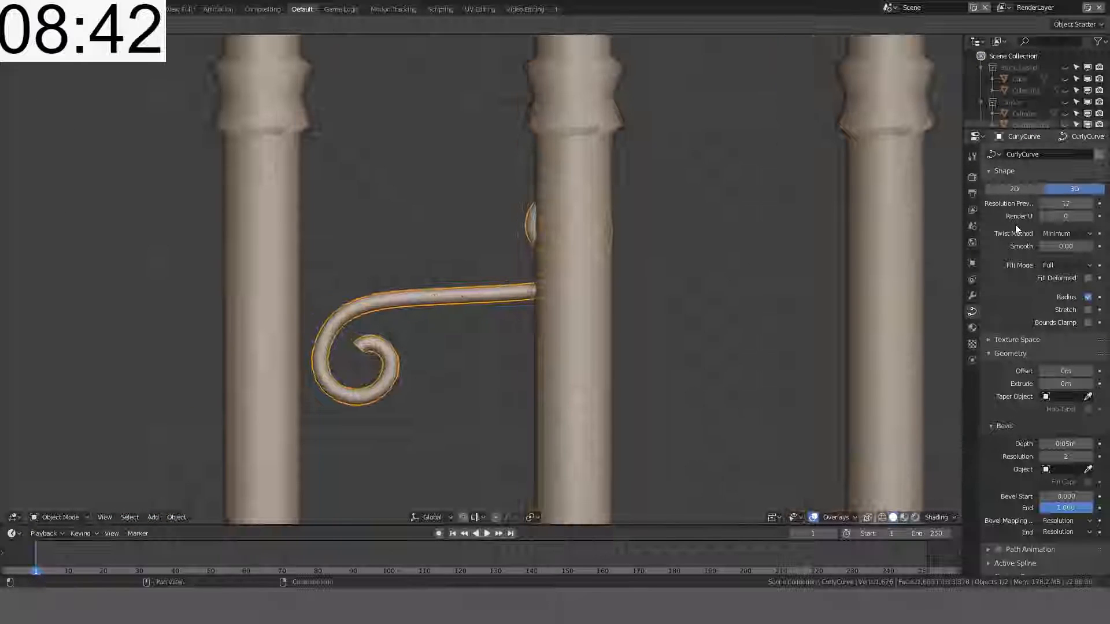
pyautogui.click(976, 296)
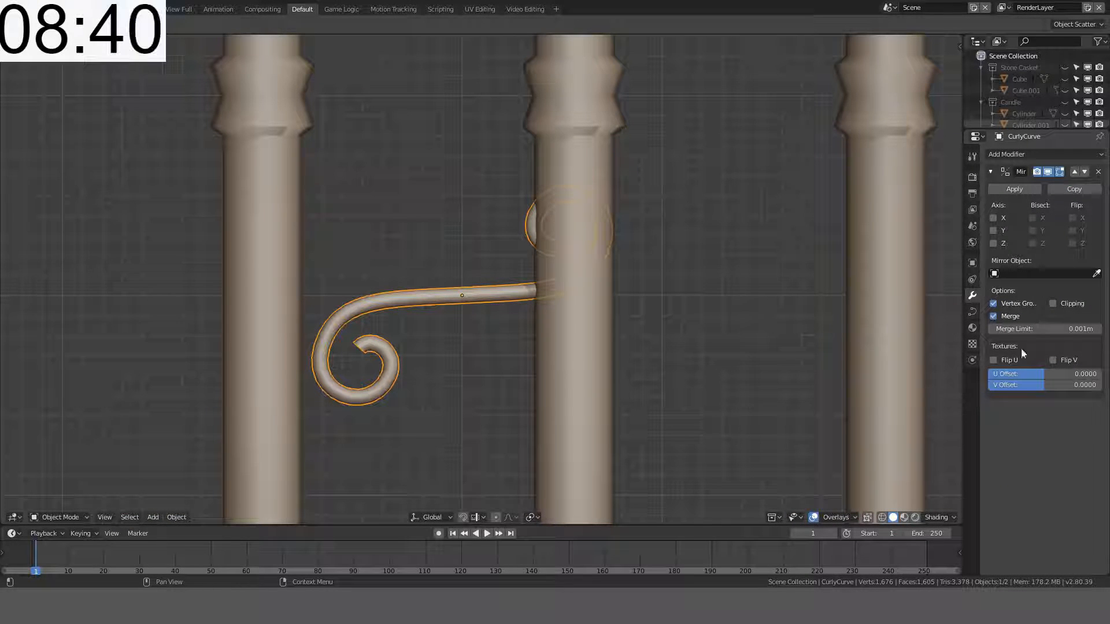
pyautogui.click(992, 360)
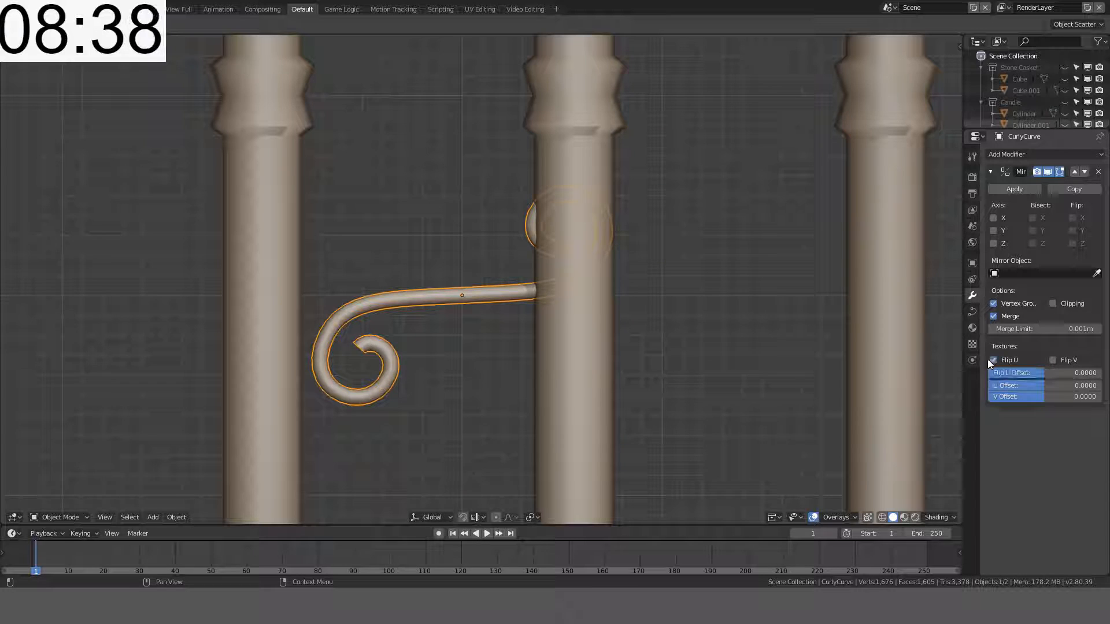
pyautogui.click(991, 359)
# Step: In Edit Mode, delete the control points of the upper-right curl, keeping the lower-left half of the scroll up to its middle point
pyautogui.scroll(3, 482, 283)
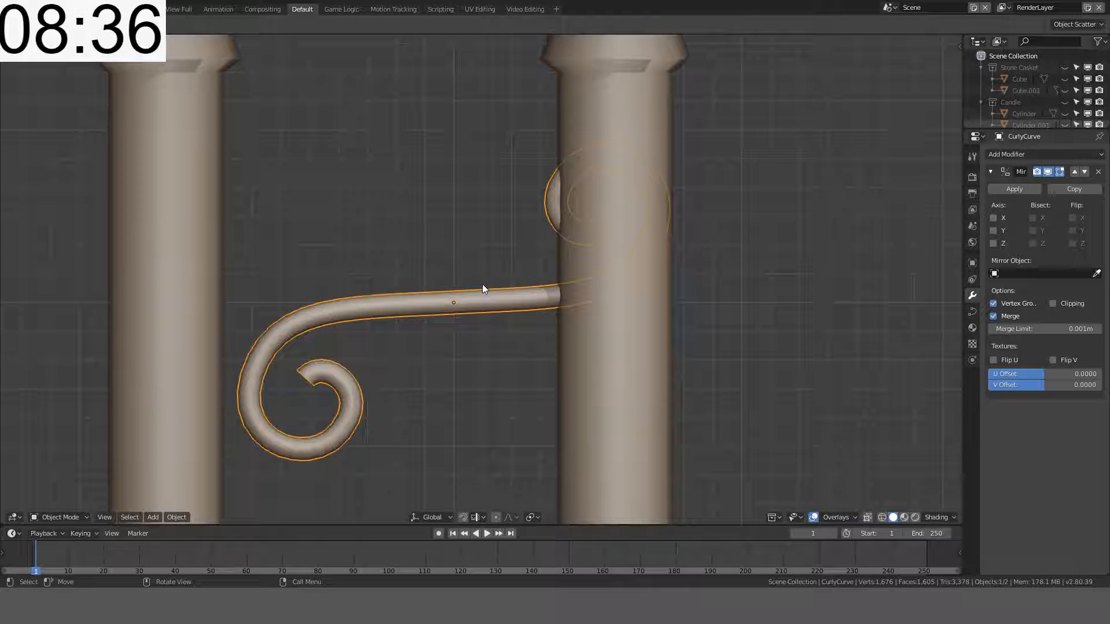
pyautogui.press('Tab')
pyautogui.scroll(-4, 563, 265)
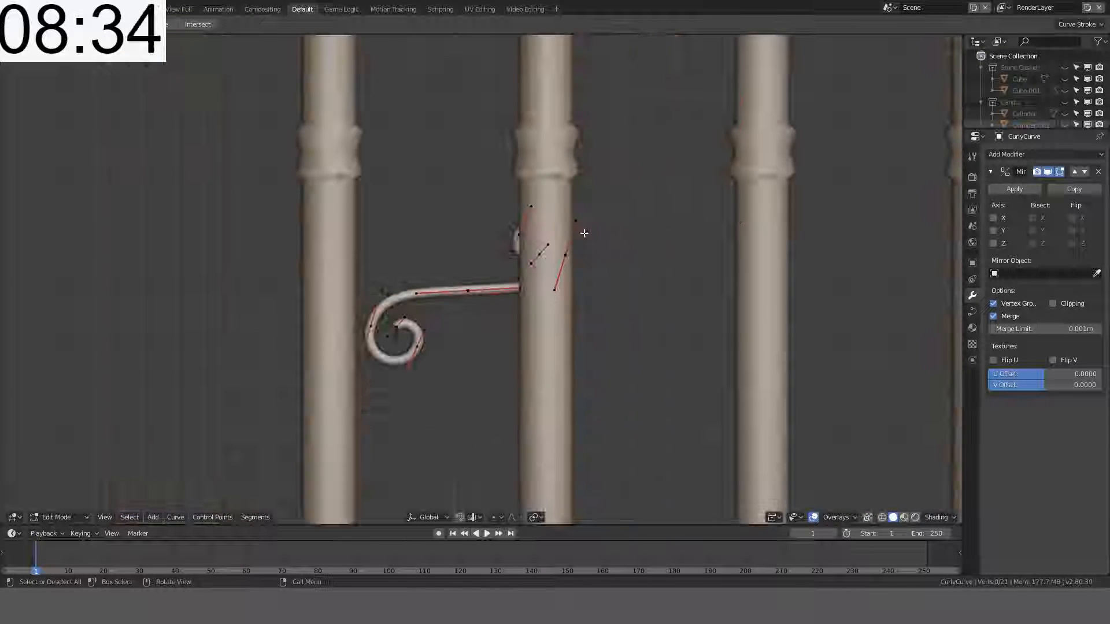
pyautogui.press('c')
pyautogui.moveTo(569, 244); pyautogui.dragTo(591, 243)
pyautogui.press('Escape')
pyautogui.press('x')
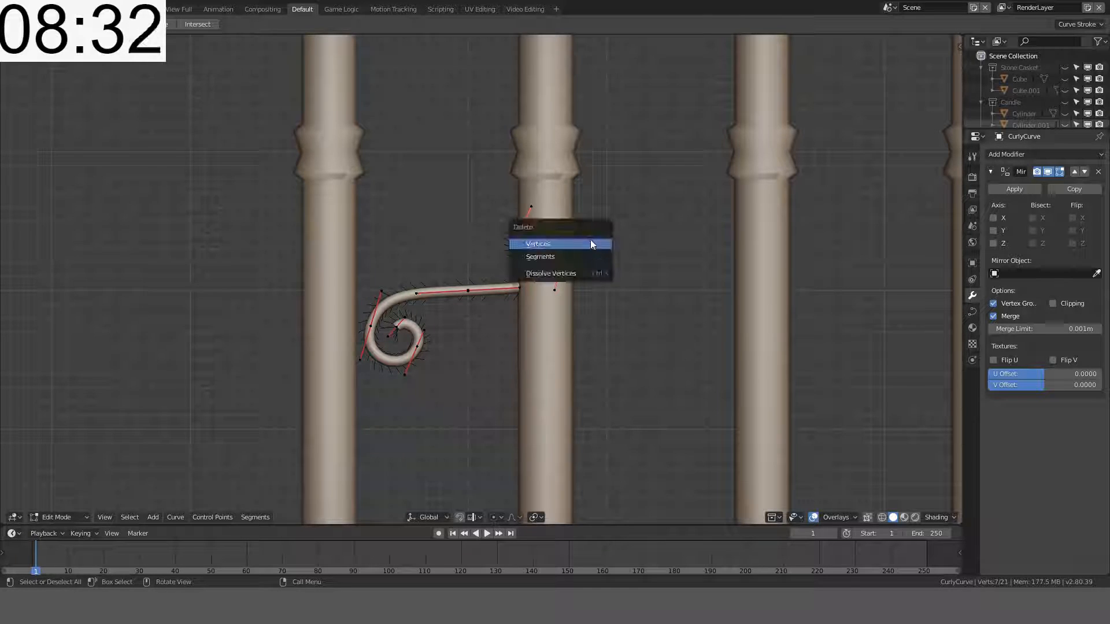
pyautogui.click(573, 246)
pyautogui.moveTo(578, 254); pyautogui.dragTo(591, 255, button='middle')
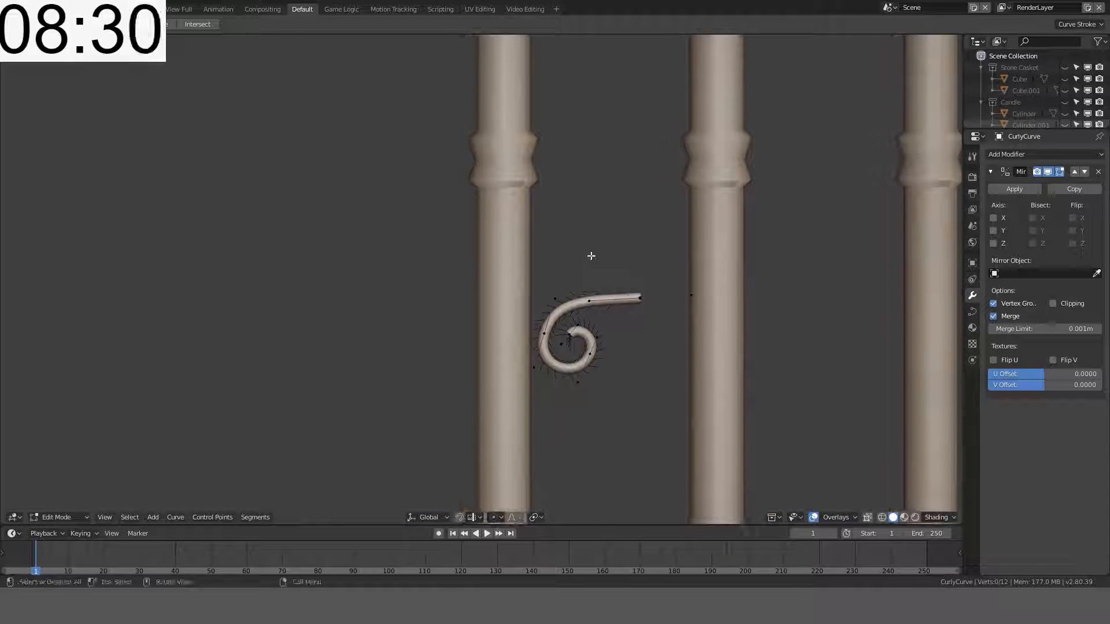
pyautogui.press('KP_1')
# Step: Select all remaining control points and remove the Mirror modifier from the curve
pyautogui.press('a')
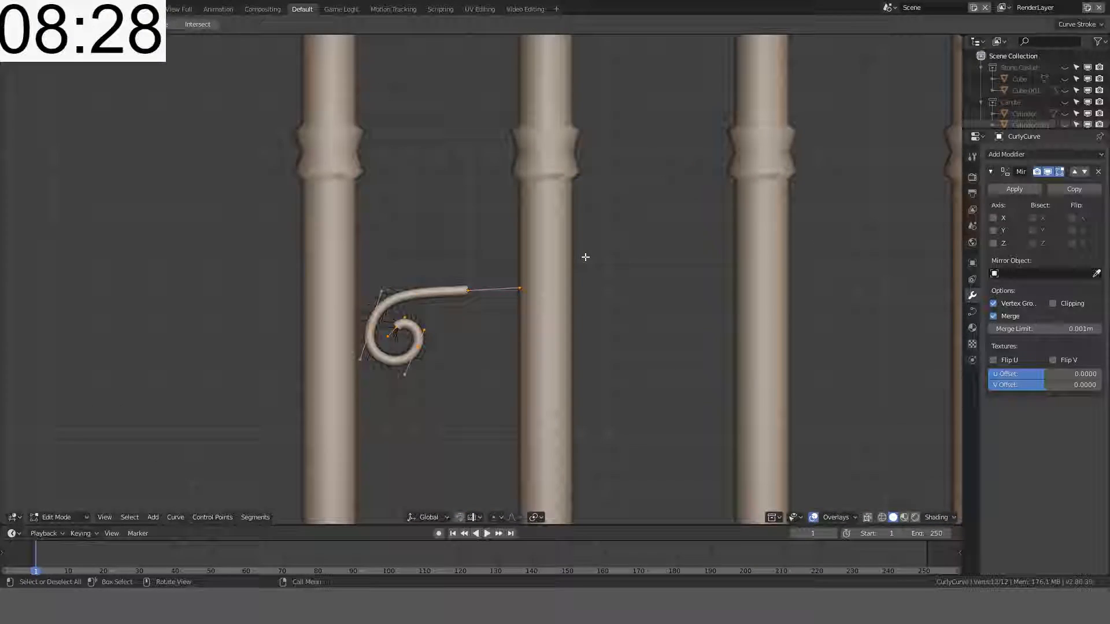
pyautogui.scroll(2, 584, 258)
pyautogui.click(1098, 172)
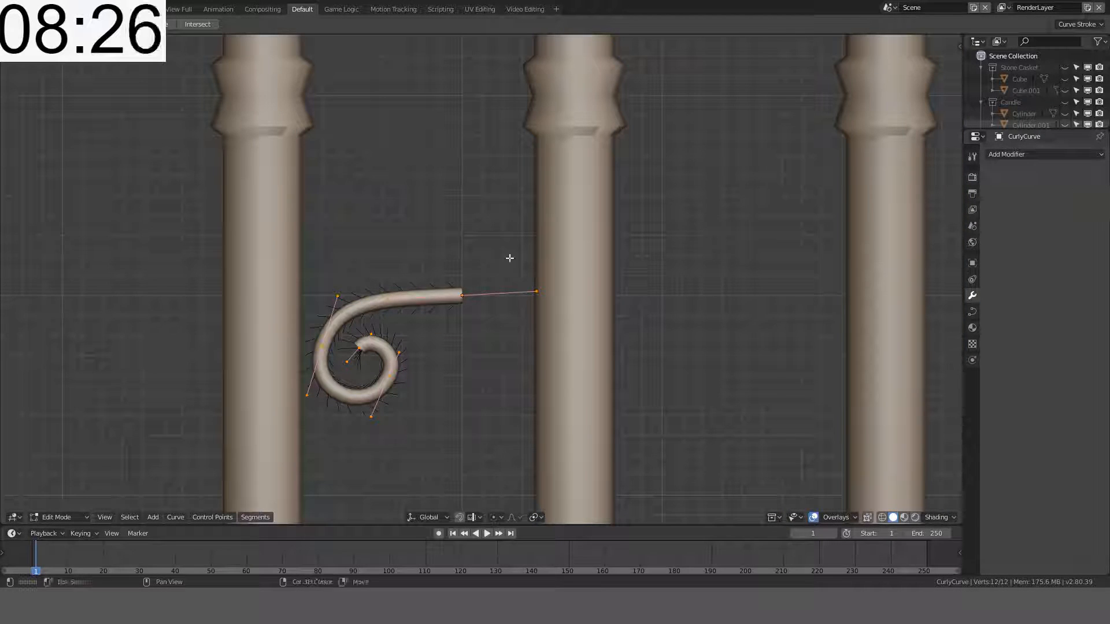
# Step: Duplicate the half scroll in place, flip the copy with an X scale of -1, and move it along X to meet the original's inner end
pyautogui.keyDown('shift'); pyautogui.moveTo(520, 248); pyautogui.dragTo(506, 205, button='middle'); pyautogui.keyUp('shift')
pyautogui.hotkey('shift', 'd')
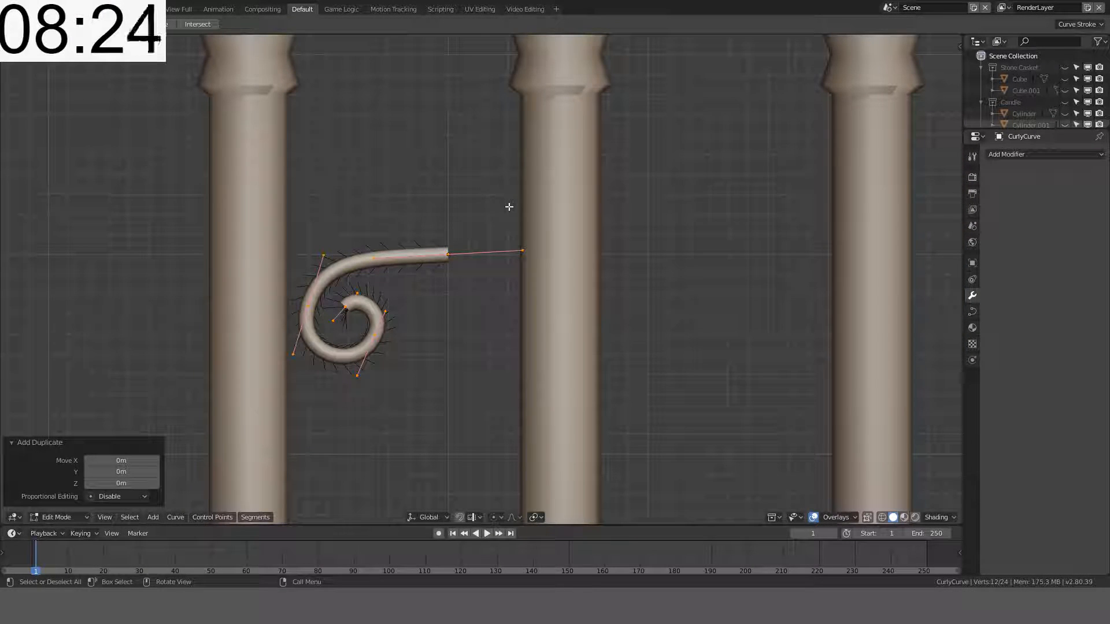
pyautogui.rightClick(508, 206)
pyautogui.write('sx-1')
pyautogui.press('Return')
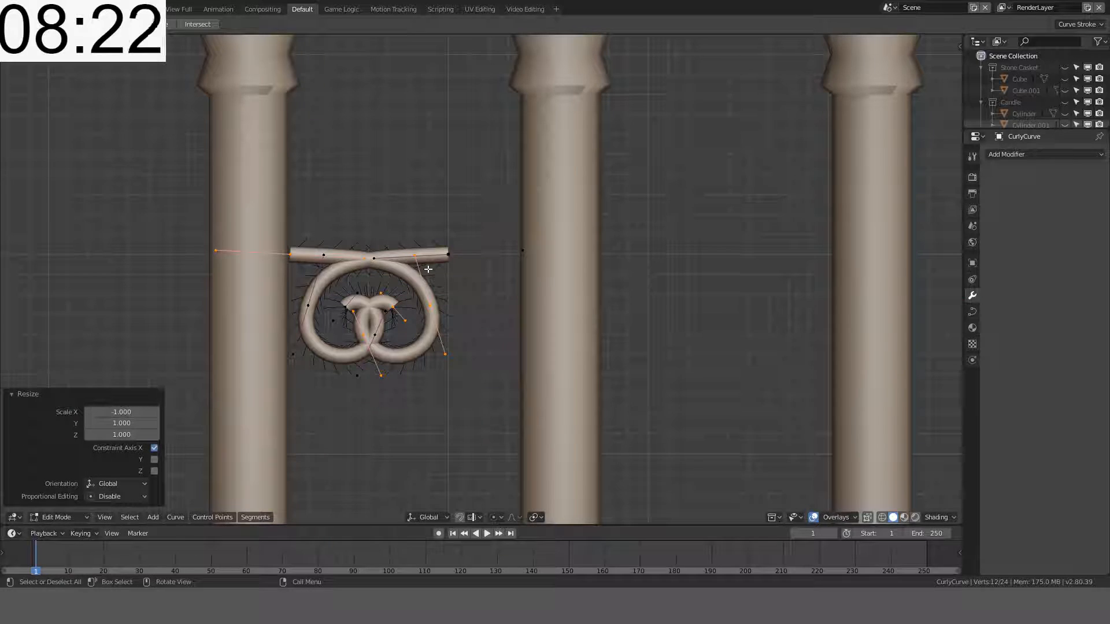
pyautogui.press('g')
pyautogui.press('x')
pyautogui.click(464, 248)
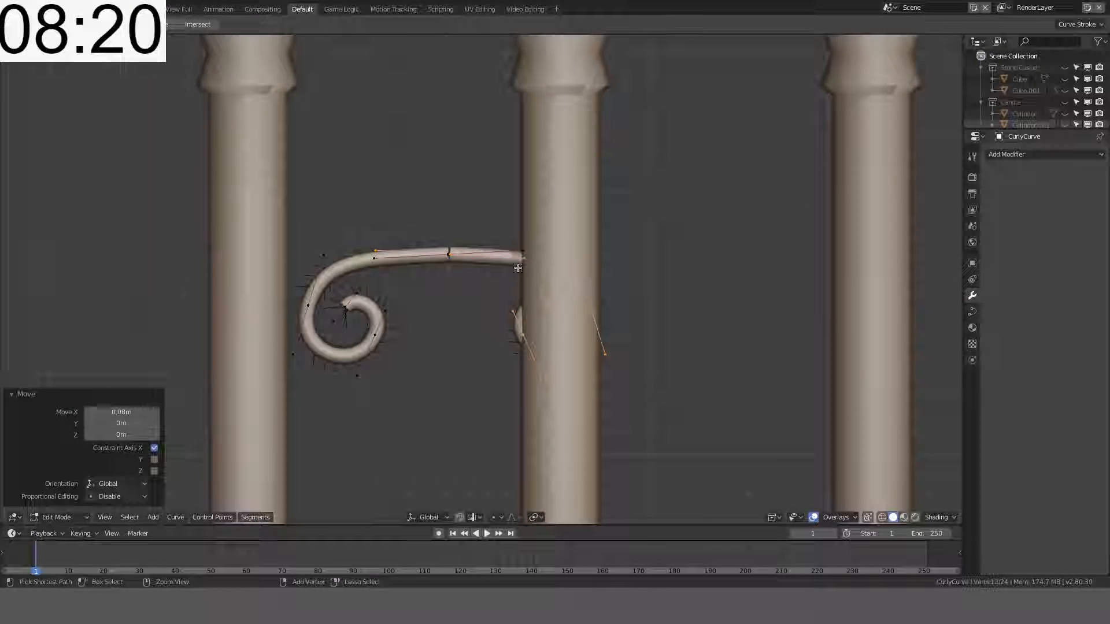
# Step: Try to join the two scroll halves at their meeting end points with a connecting segment, and undo the join
pyautogui.scroll(6, 464, 247)
pyautogui.keyDown('shift'); pyautogui.click(379, 209); pyautogui.keyUp('shift')
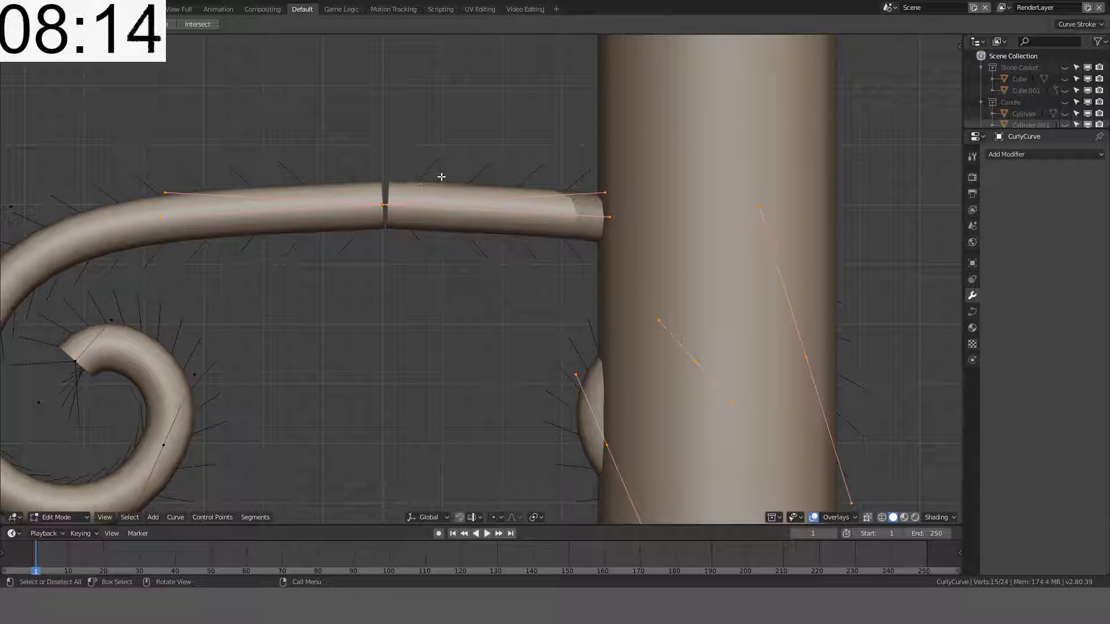
pyautogui.press('v')
pyautogui.click(445, 206)
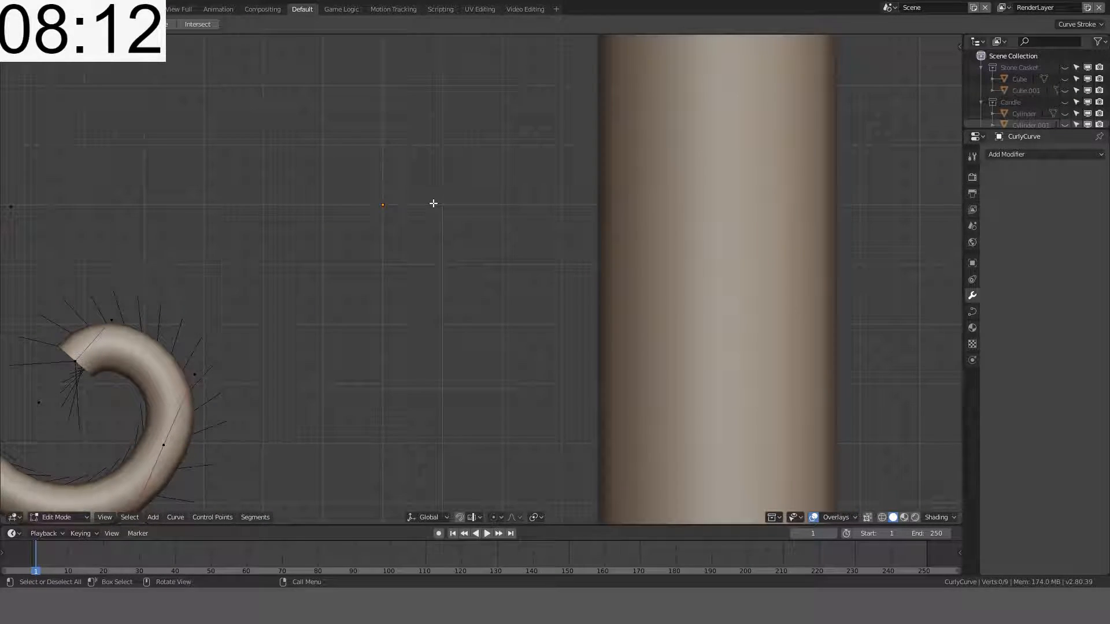
pyautogui.click(423, 199)
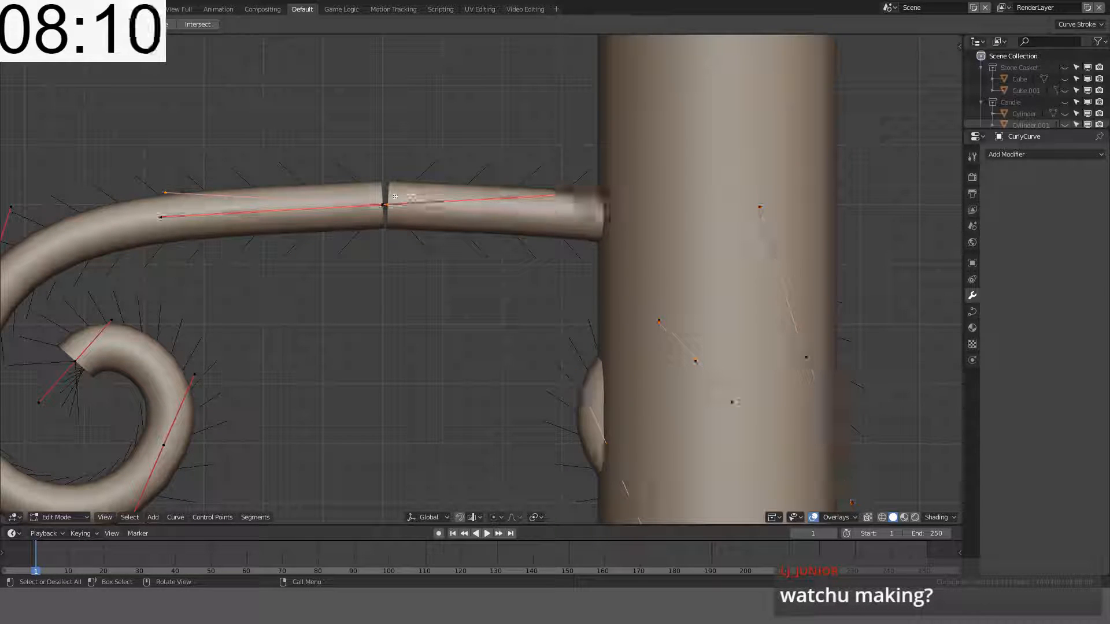
pyautogui.keyDown('shift'); pyautogui.click(422, 200); pyautogui.keyUp('shift')
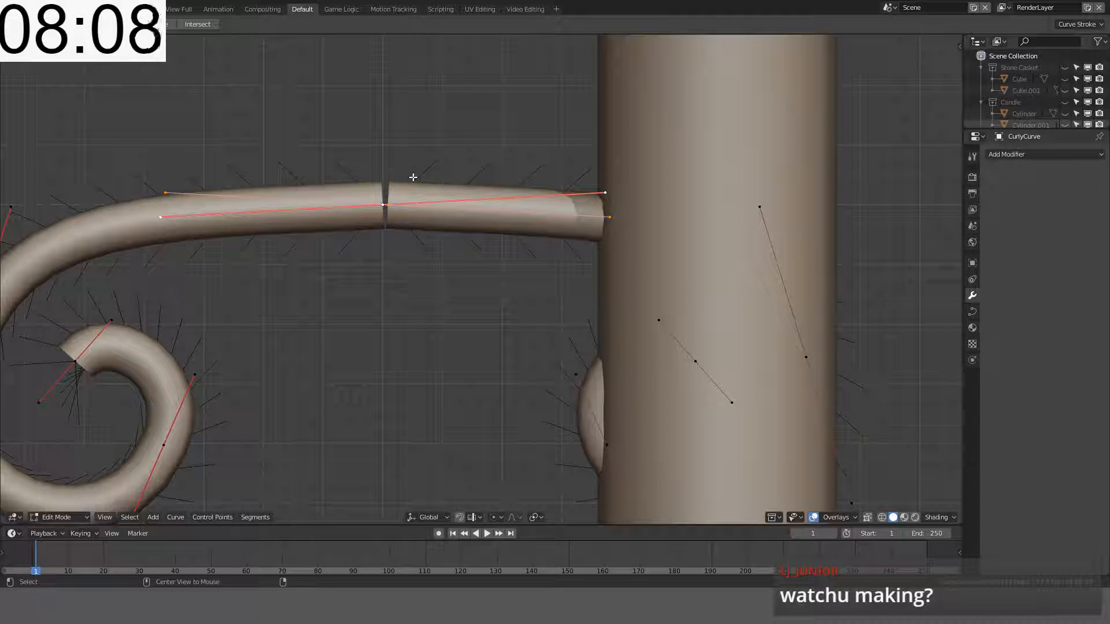
pyautogui.press('f')
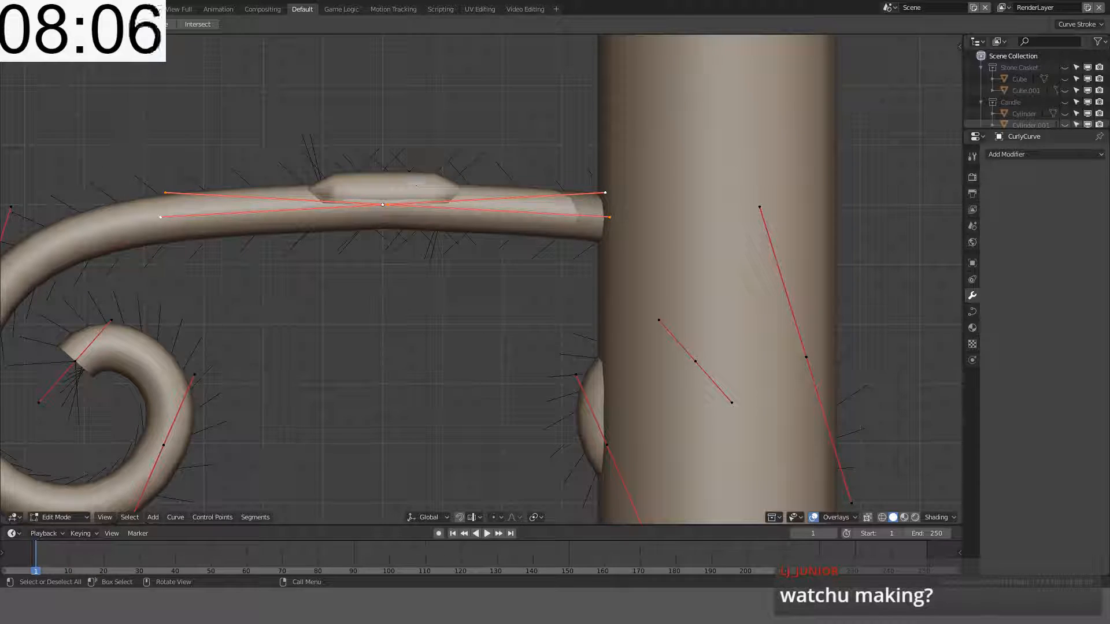
pyautogui.scroll(3, 411, 188)
pyautogui.hotkey('ctrl', 'z')
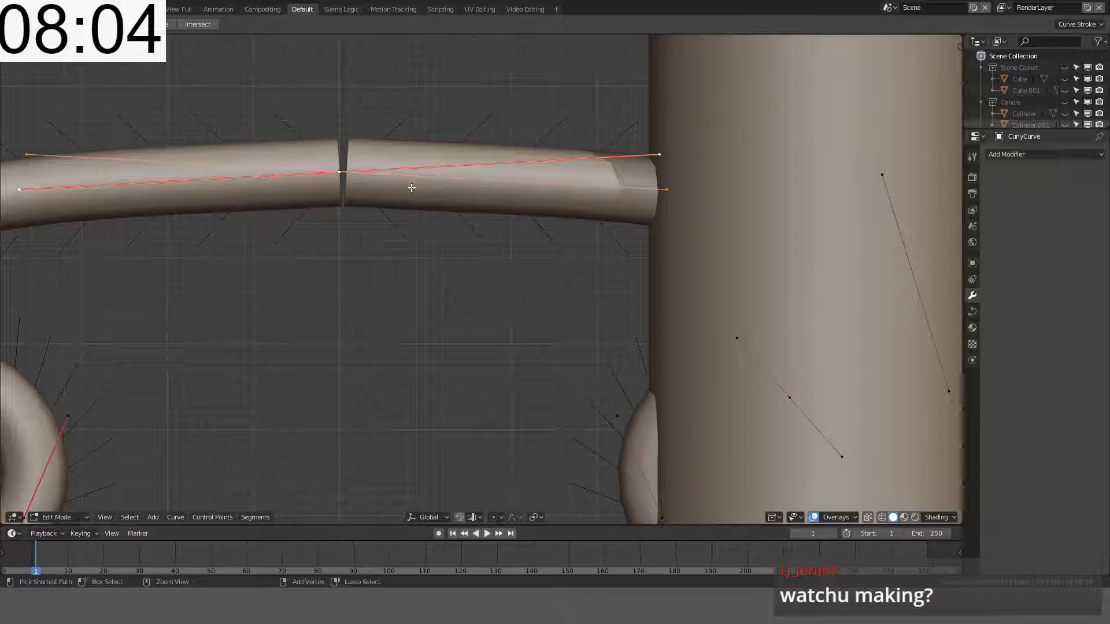
# Step: Try deleting the segments and vertices selected where the two scroll halves meet, undoing the deletions
pyautogui.press('x')
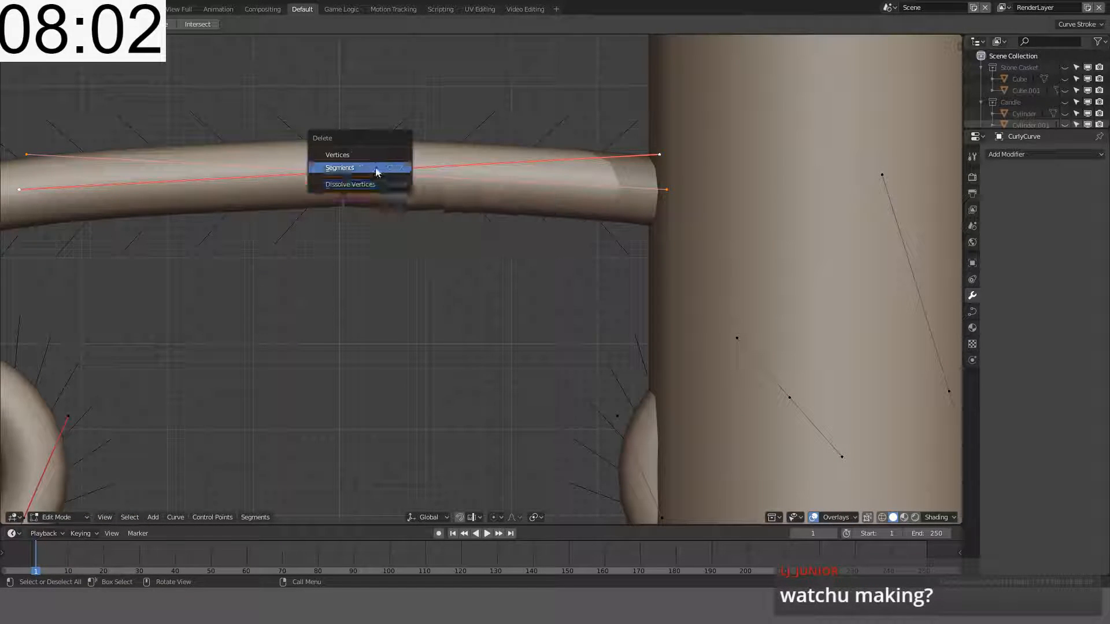
pyautogui.click(376, 167)
pyautogui.press('x')
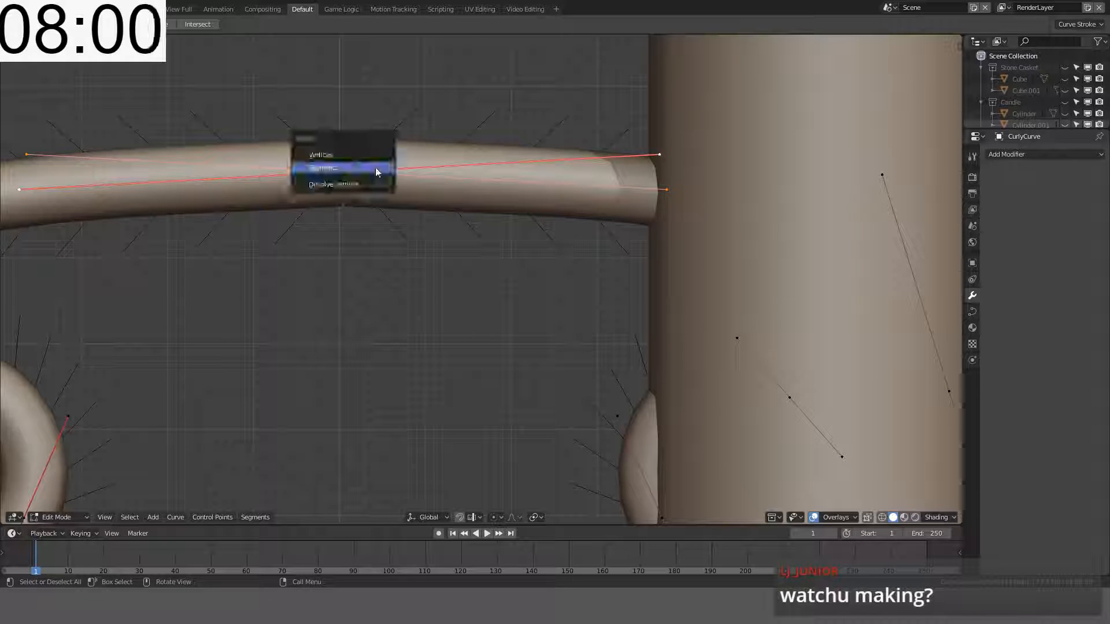
pyautogui.click(340, 157)
pyautogui.scroll(-3, 370, 166)
pyautogui.hotkey('ctrl', 'z')
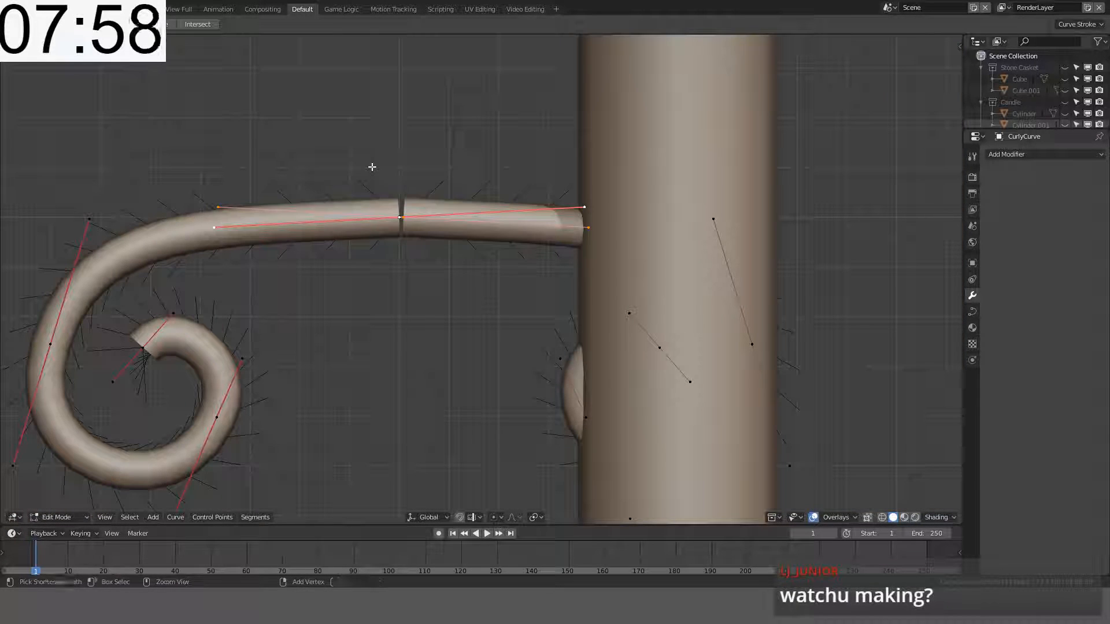
pyautogui.press('x')
pyautogui.click(361, 197)
pyautogui.hotkey('ctrl', 'z')
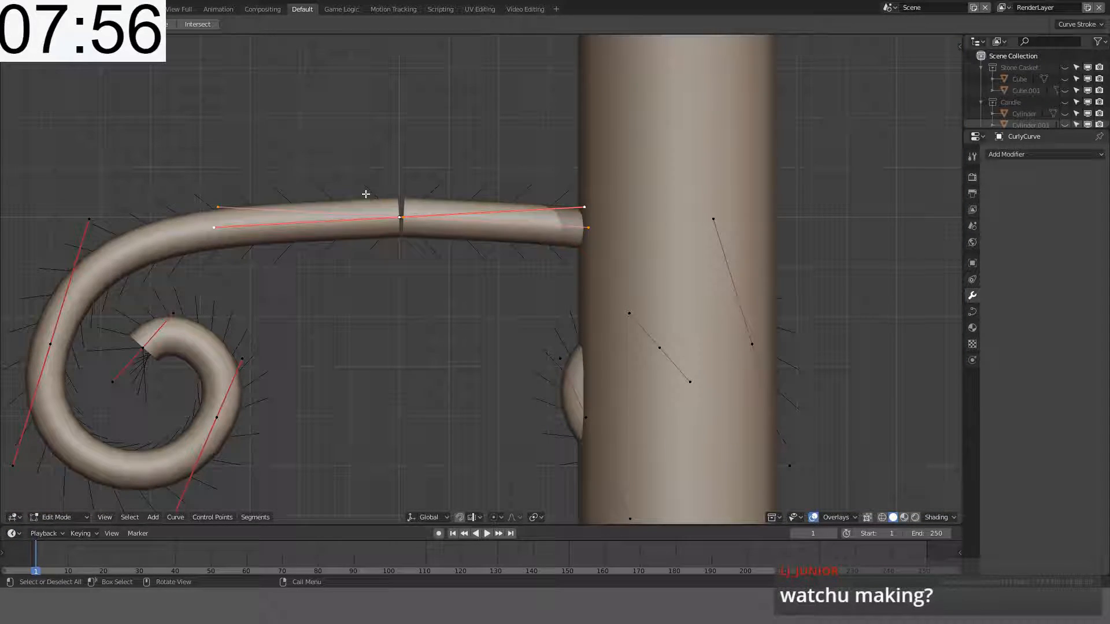
# Step: Join the two scroll halves with a segment at their meeting ends and dissolve the overlapping vertices at the joint
pyautogui.press('f')
pyautogui.scroll(4, 409, 179)
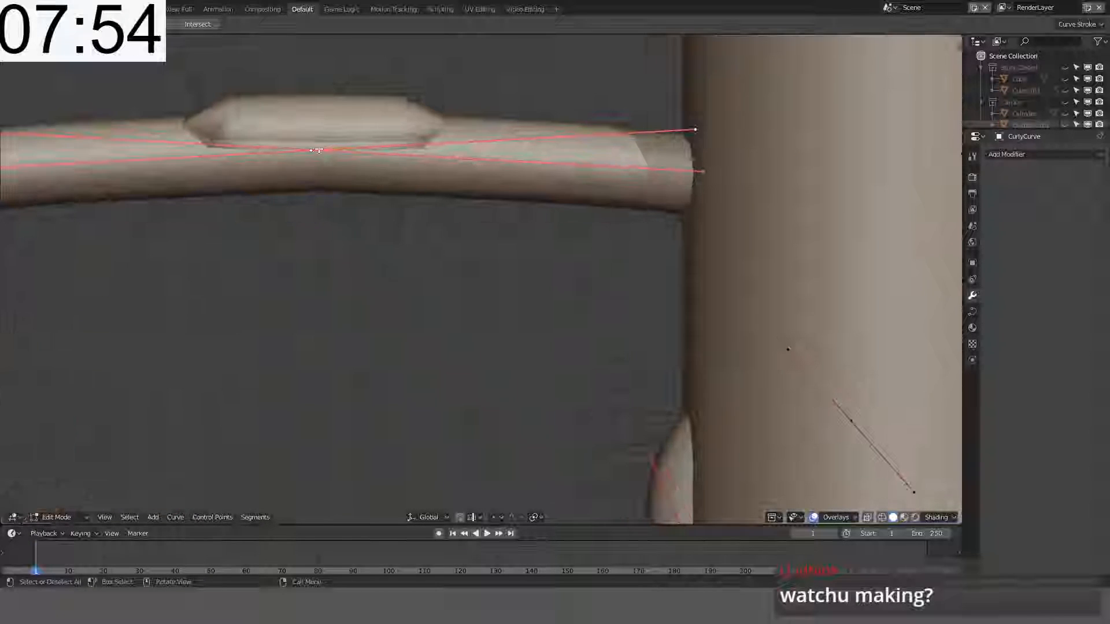
pyautogui.click(319, 148)
pyautogui.keyDown('shift'); pyautogui.click(312, 148); pyautogui.keyUp('shift')
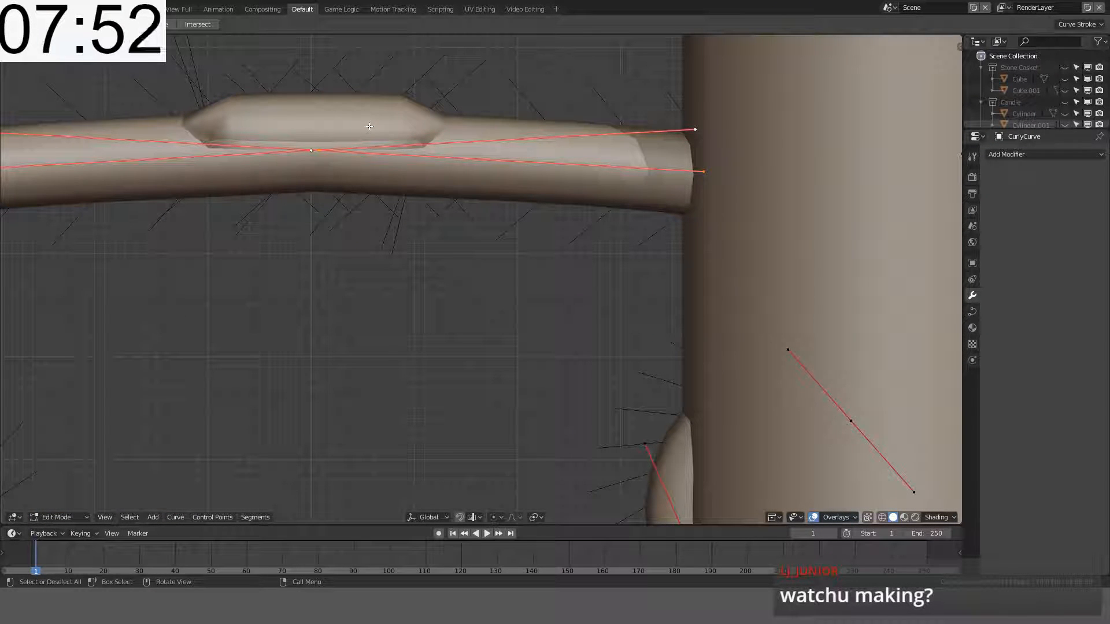
pyautogui.press('x')
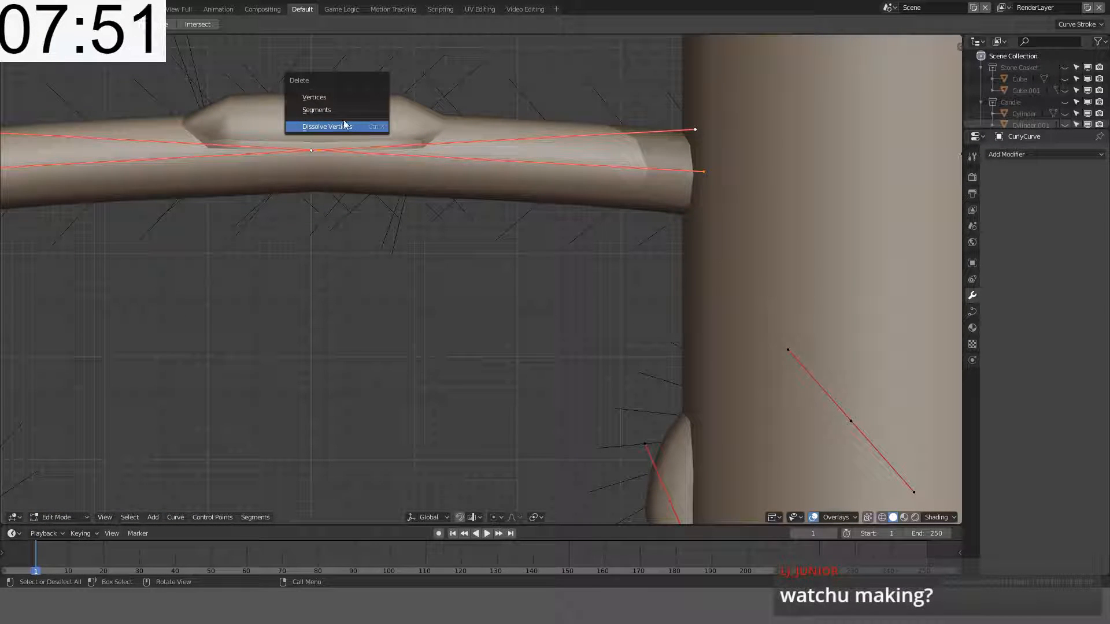
pyautogui.click(345, 125)
pyautogui.scroll(-6, 370, 173)
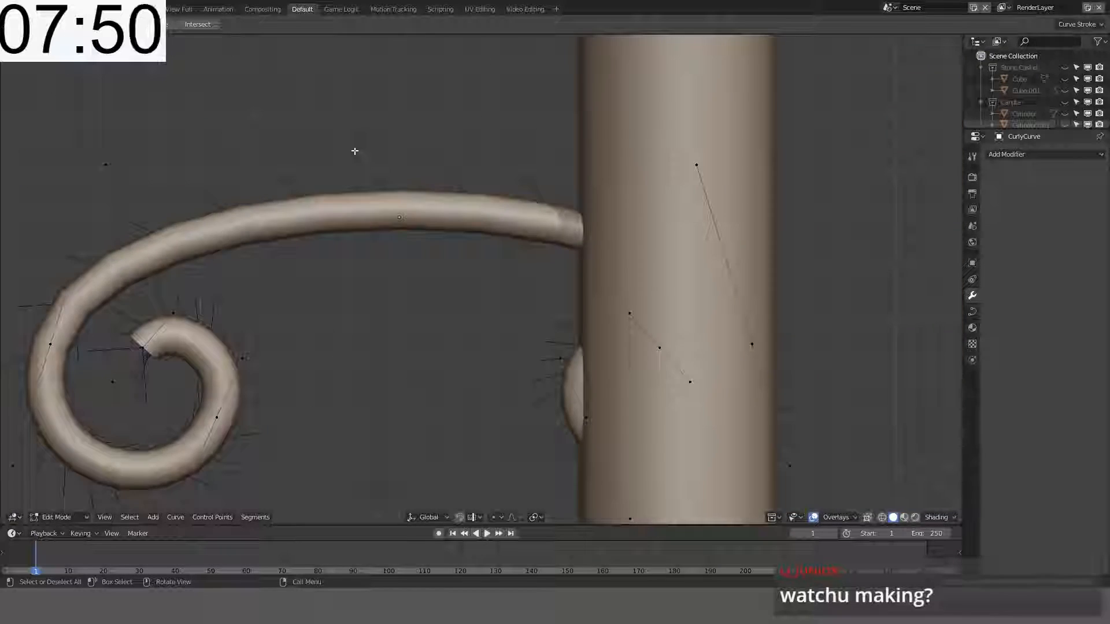
pyautogui.press('Tab')
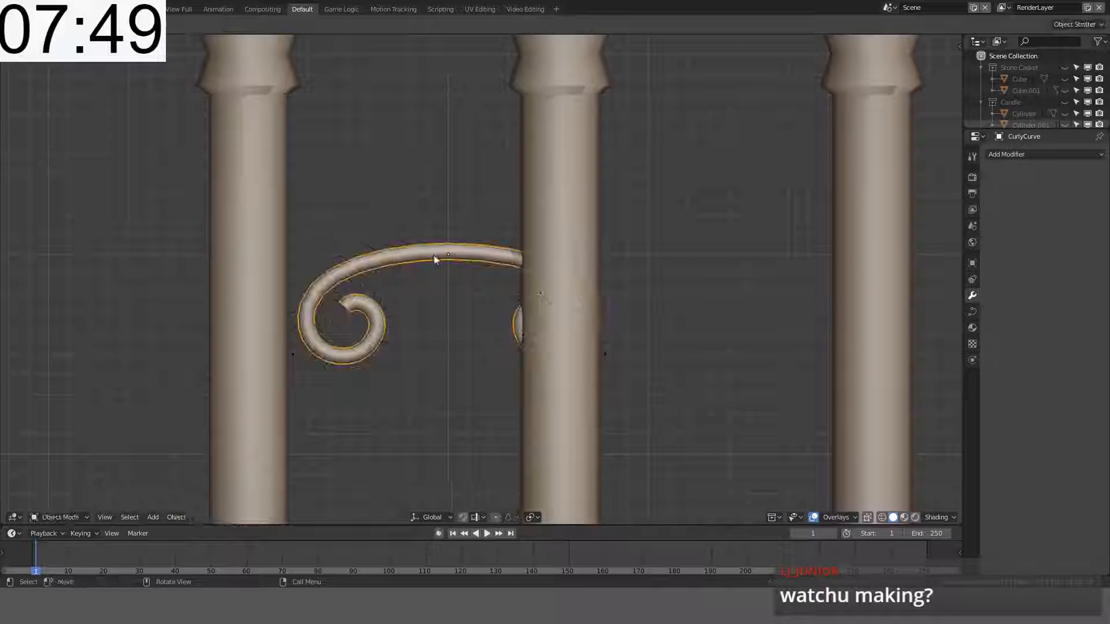
# Step: Move the control points of the curl overlapping the second bar inward along X so the whole scroll fits between the two bars
pyautogui.press('Tab')
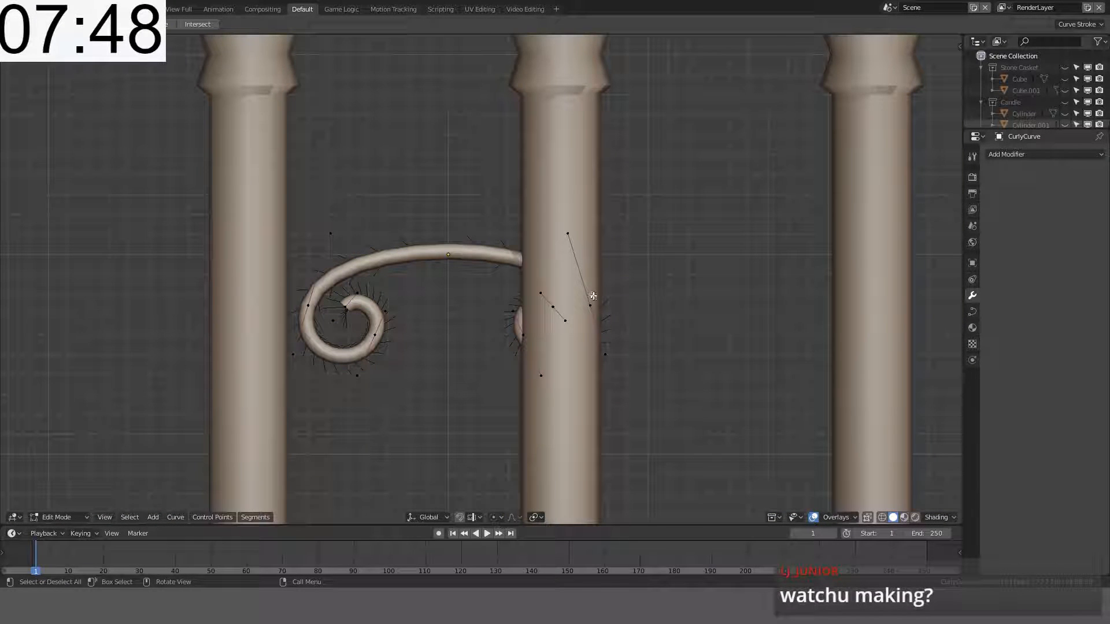
pyautogui.click(554, 308)
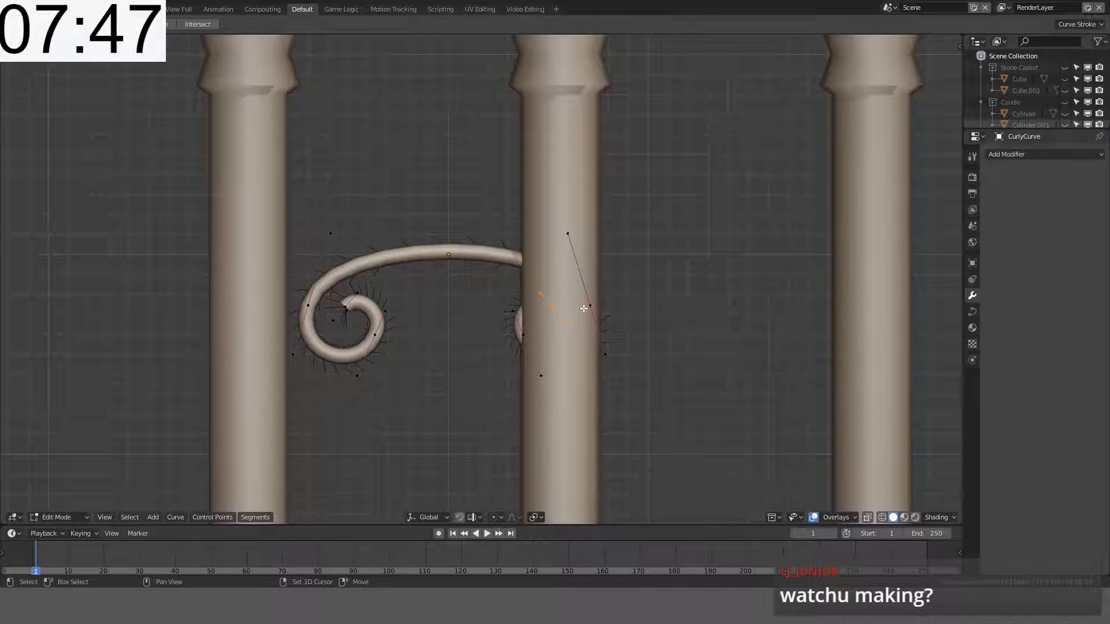
pyautogui.keyDown('shift'); pyautogui.click(525, 337); pyautogui.keyUp('shift')
pyautogui.press('g')
pyautogui.press('x')
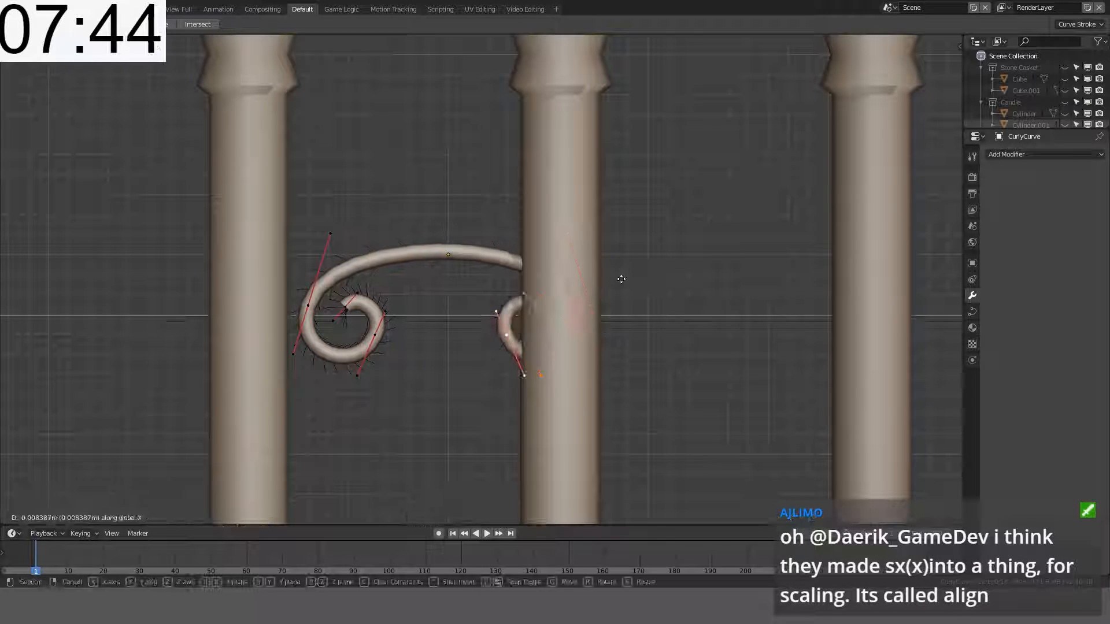
pyautogui.click(540, 282)
pyautogui.scroll(-3, 543, 280)
pyautogui.scroll(1, 544, 280)
pyautogui.press('Tab')
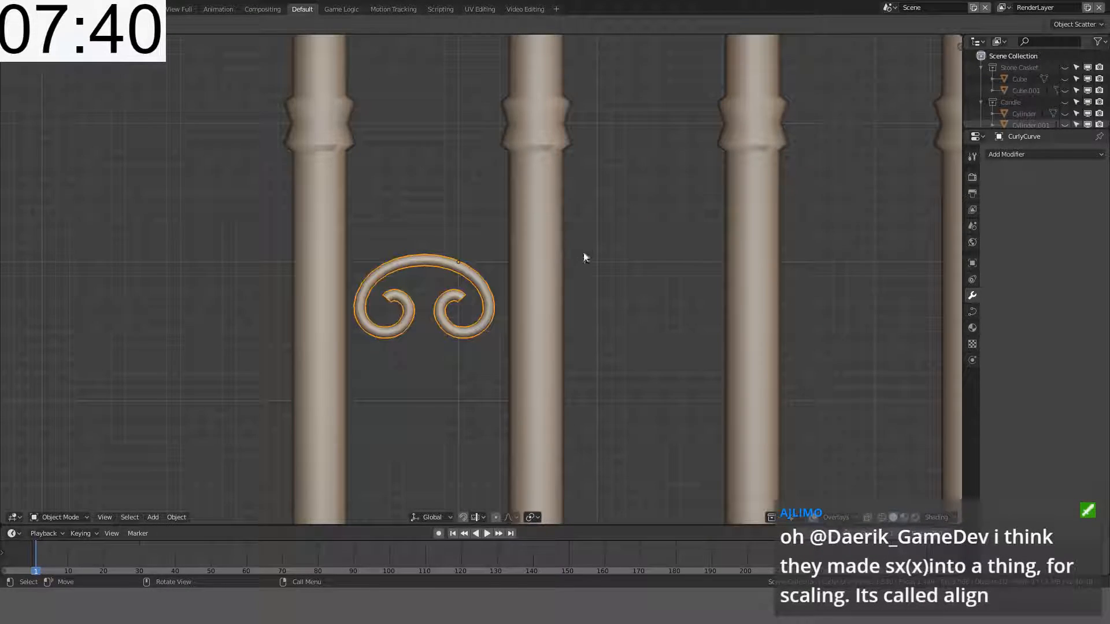
pyautogui.press('Tab')
pyautogui.press('Tab')
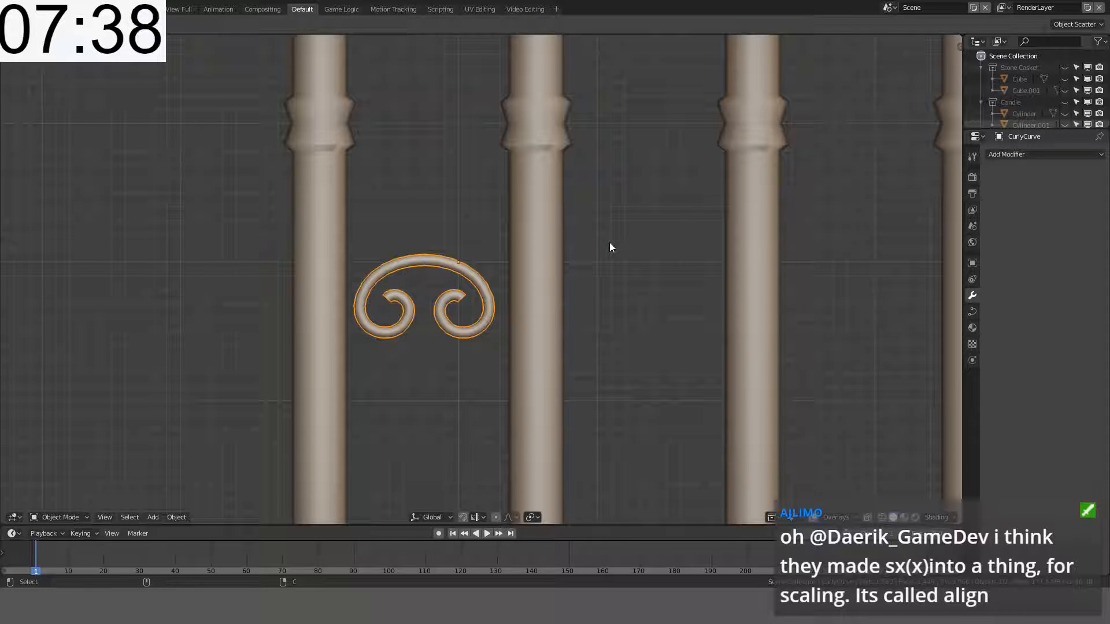
# Step: Set the scroll's origin to its geometry, then enlarge it and correct the size with a 0.9 scale to suit the gap
pyautogui.hotkey('ctrl', 'shift', 'alt', 'c')
pyautogui.click(610, 242)
pyautogui.press('s')
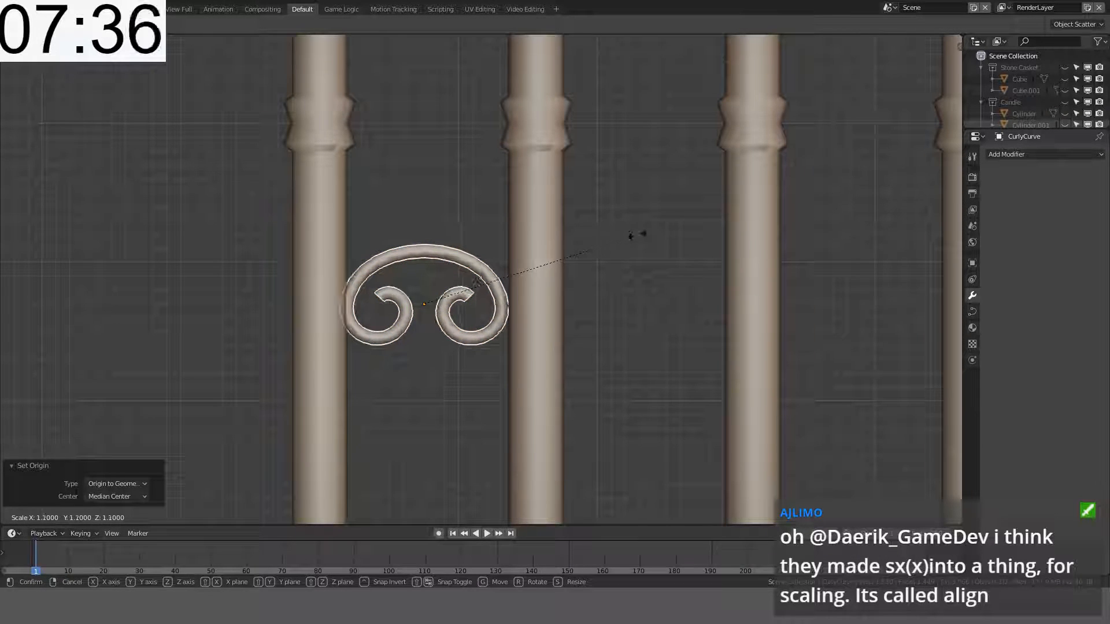
pyautogui.click(638, 235)
pyautogui.press('s')
pyautogui.click(604, 244)
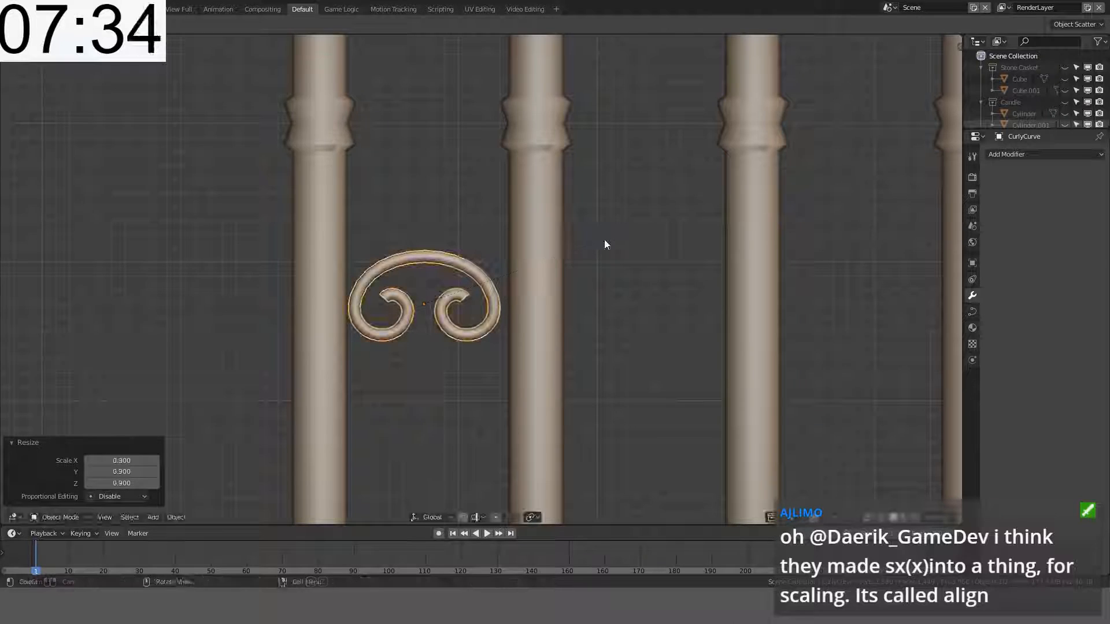
# Step: Move the scroll 0.003 m along X and 0.193 m up along Z, placing it above the bars' collars
pyautogui.scroll(-5, 602, 240)
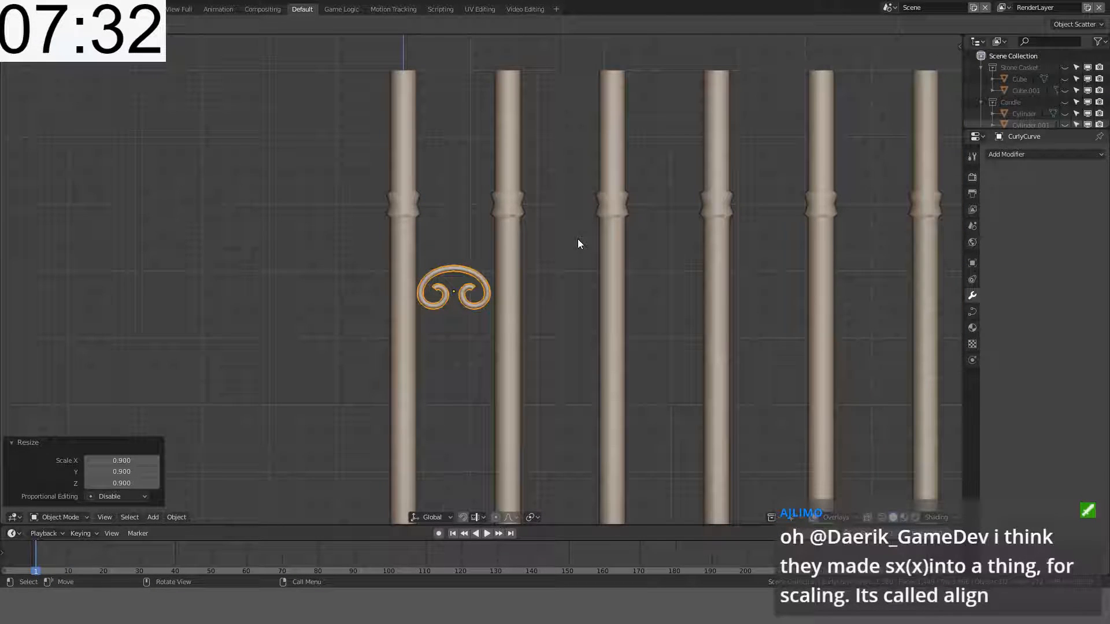
pyautogui.scroll(-6, 578, 238)
pyautogui.scroll(7, 535, 272)
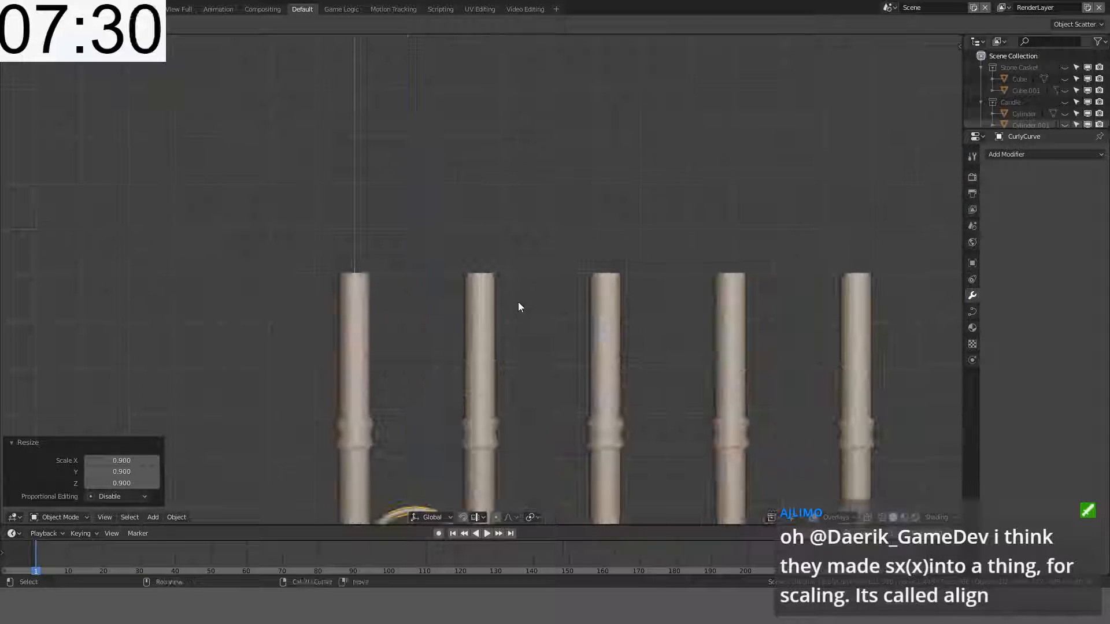
pyautogui.keyDown('shift'); pyautogui.moveTo(518, 302); pyautogui.dragTo(497, 160, button='middle'); pyautogui.keyUp('shift')
pyautogui.press('g')
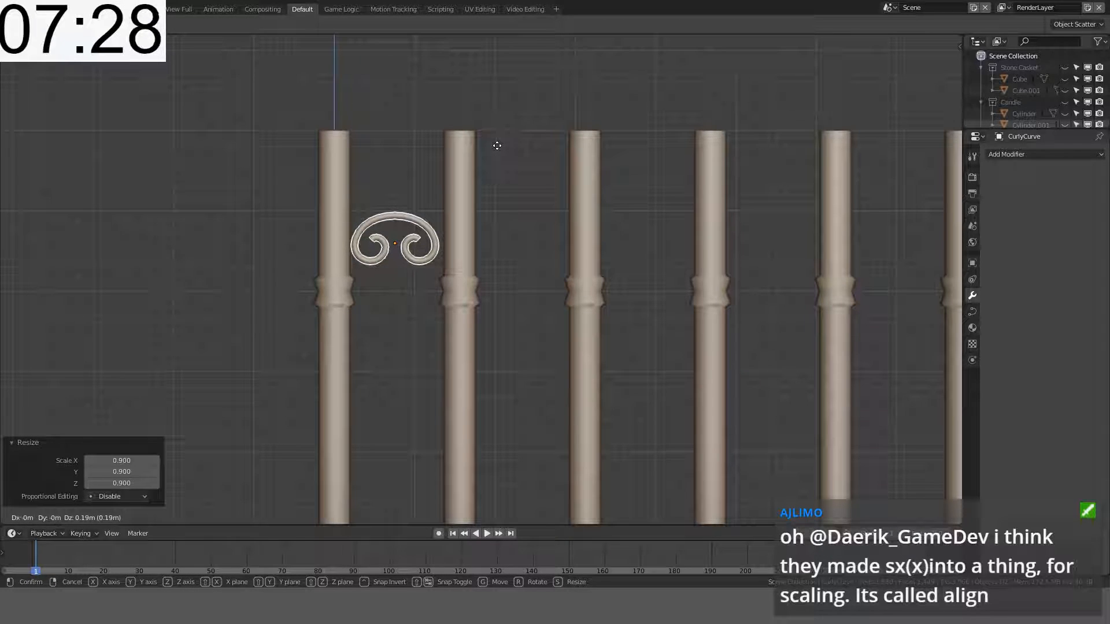
pyautogui.click(521, 144)
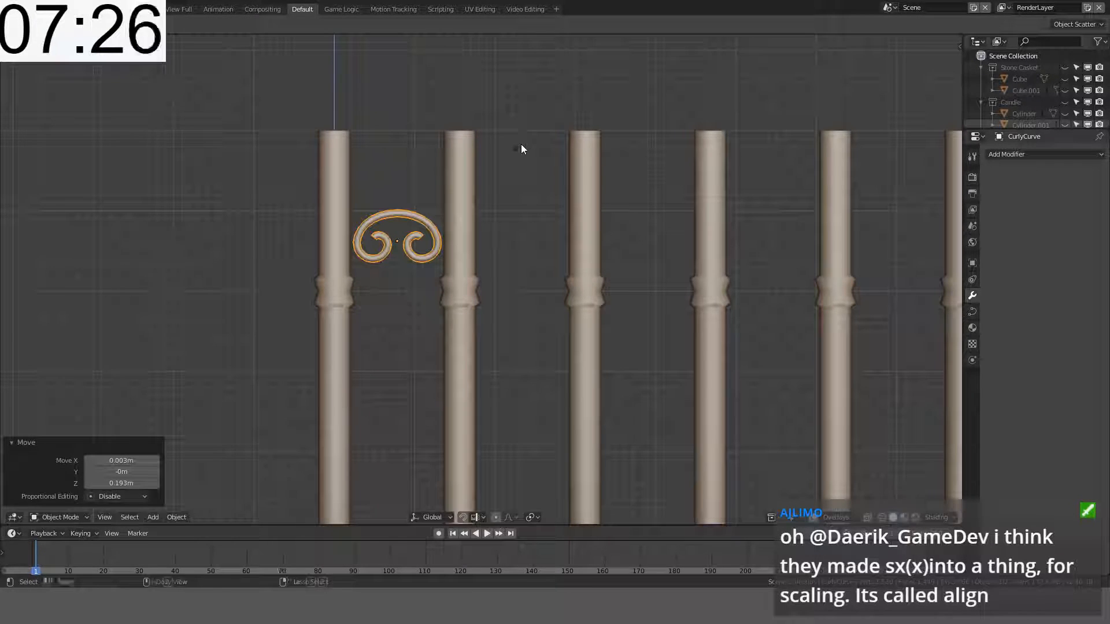
# Step: Scale the scroll by 1.1 and refine it with a 0.98 scale so its sides reach the two neighbouring bars
pyautogui.press('s')
pyautogui.keyDown('ctrl'); pyautogui.click(530, 141); pyautogui.keyUp('ctrl')
pyautogui.scroll(4, 529, 141)
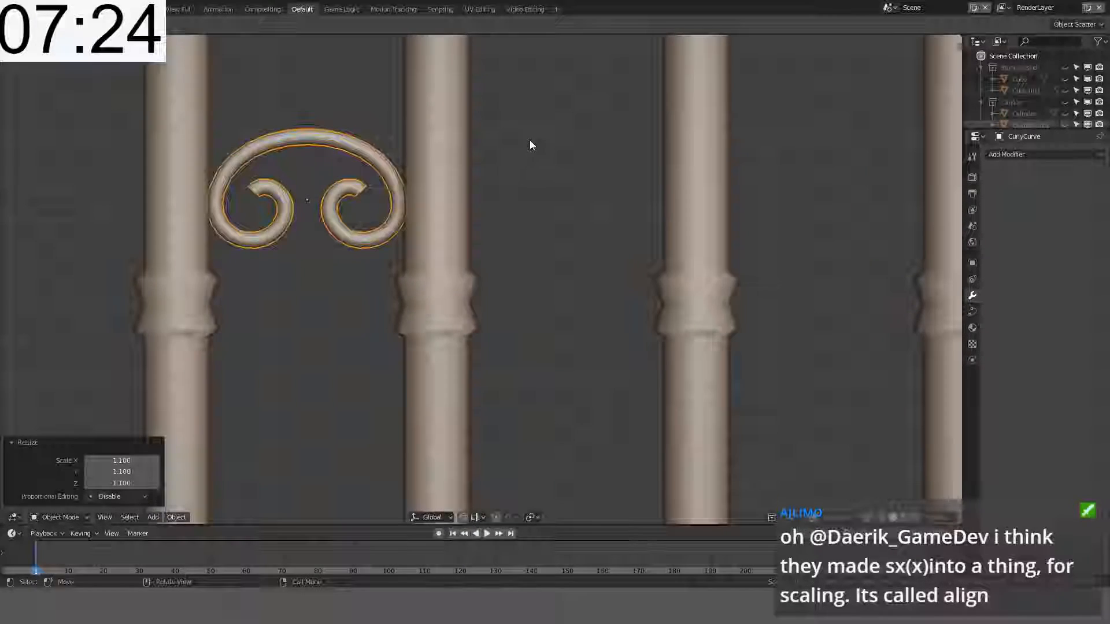
pyautogui.press('KP_5')
pyautogui.press('KP_5')
pyautogui.scroll(3, 530, 140)
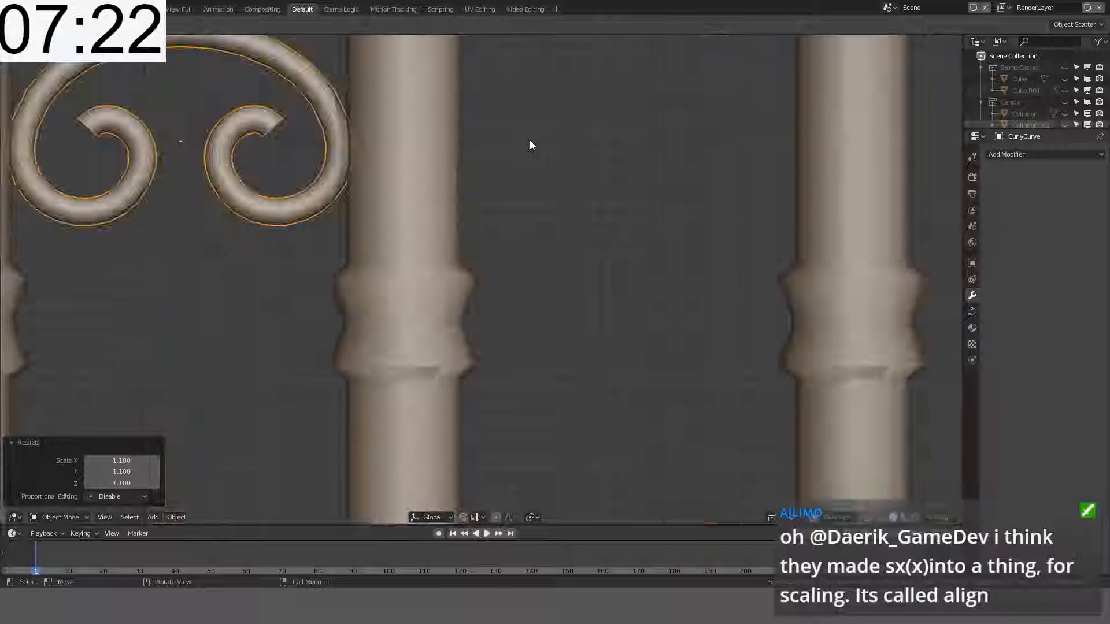
pyautogui.keyDown('shift'); pyautogui.moveTo(530, 140); pyautogui.dragTo(640, 254, button='middle'); pyautogui.keyUp('shift')
pyautogui.press('s')
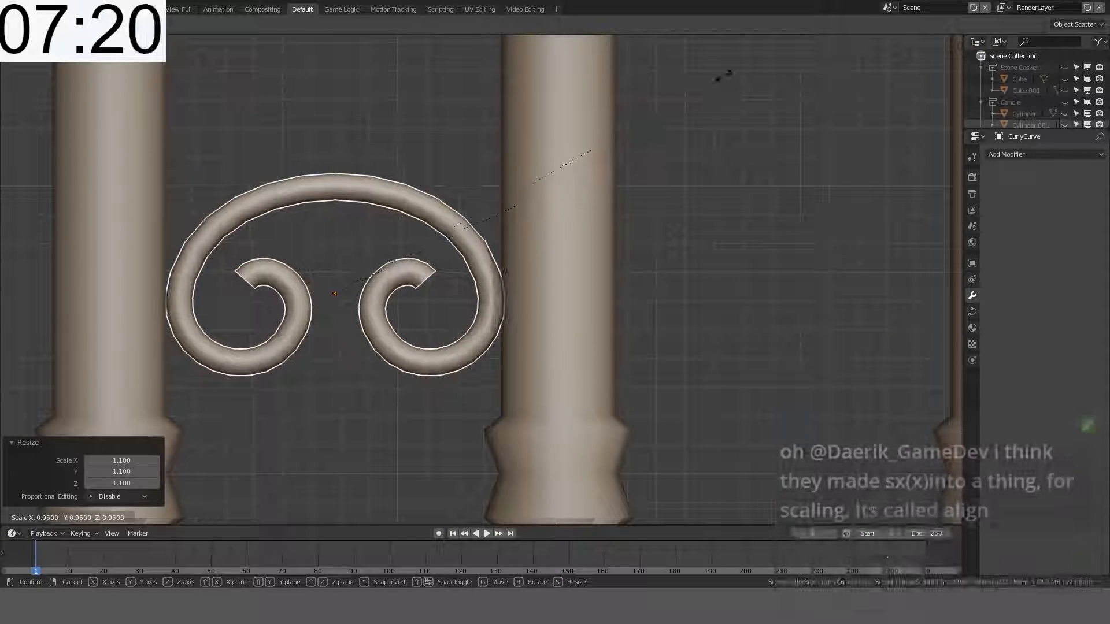
pyautogui.click(726, 74)
# Step: Center the scroll between the bars with a -0.0006 m X move, and lower it -0.14 m along Z below the collars
pyautogui.press('g')
pyautogui.press('x')
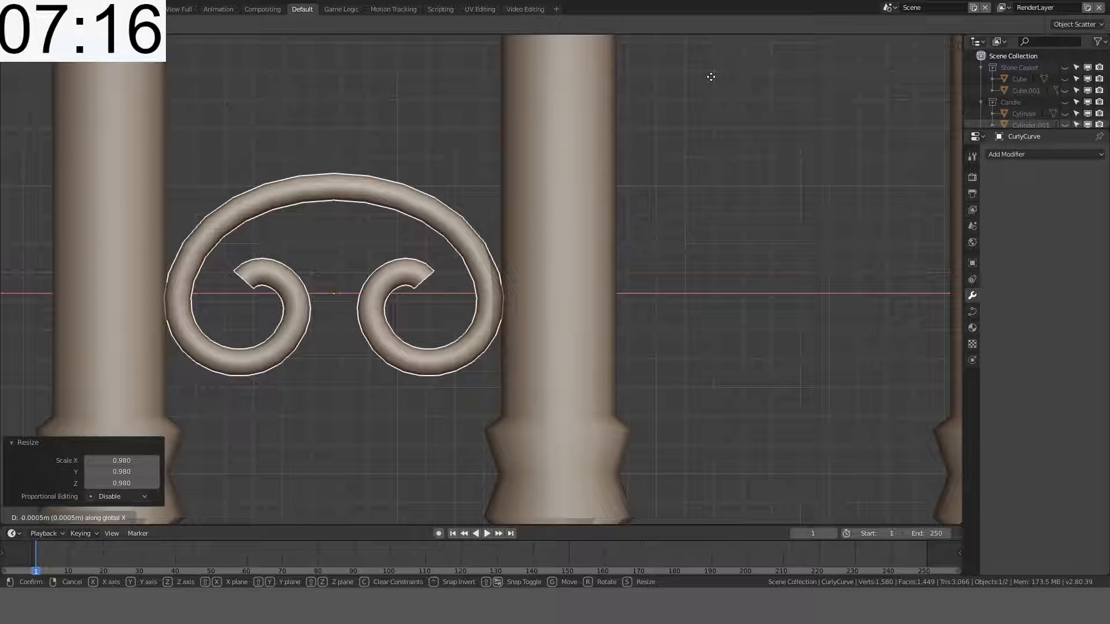
pyautogui.click(601, 182)
pyautogui.scroll(-6, 602, 183)
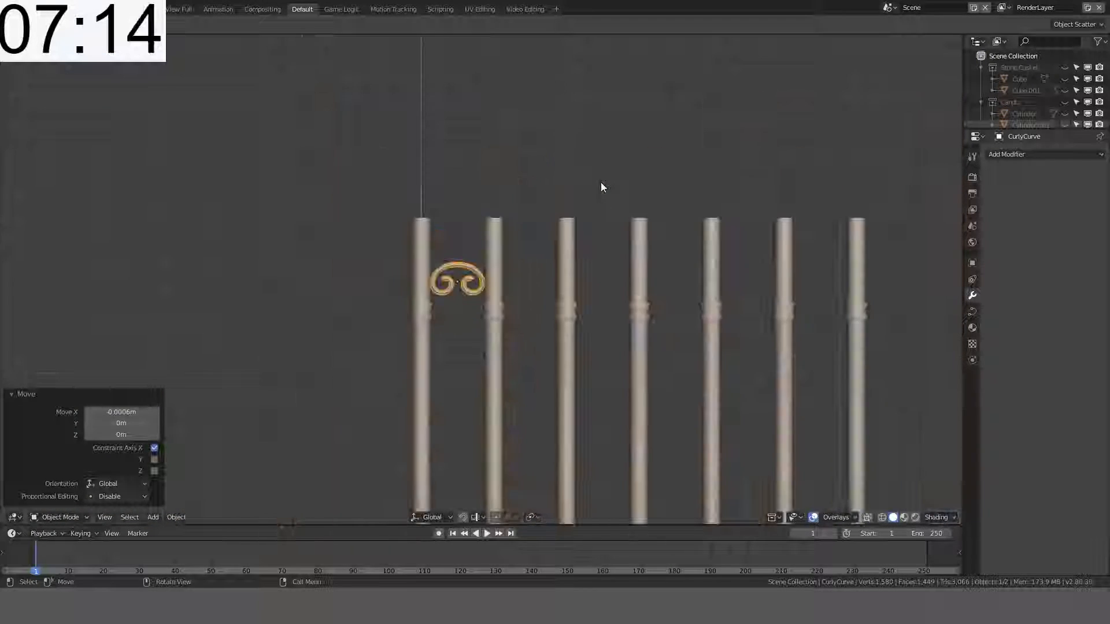
pyautogui.press('g')
pyautogui.press('z')
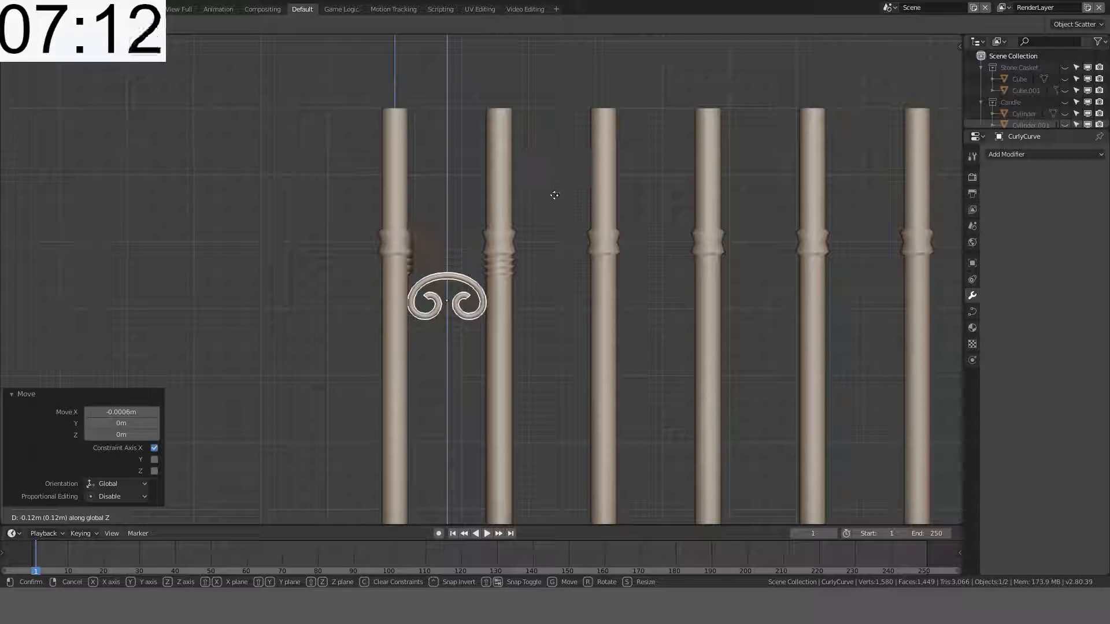
pyautogui.click(557, 188)
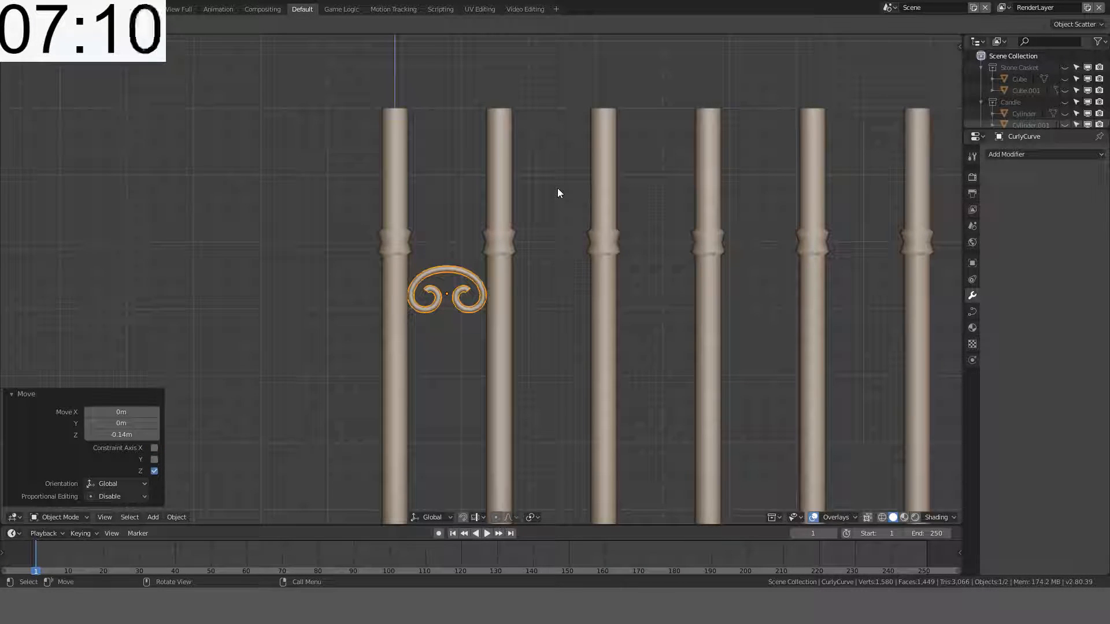
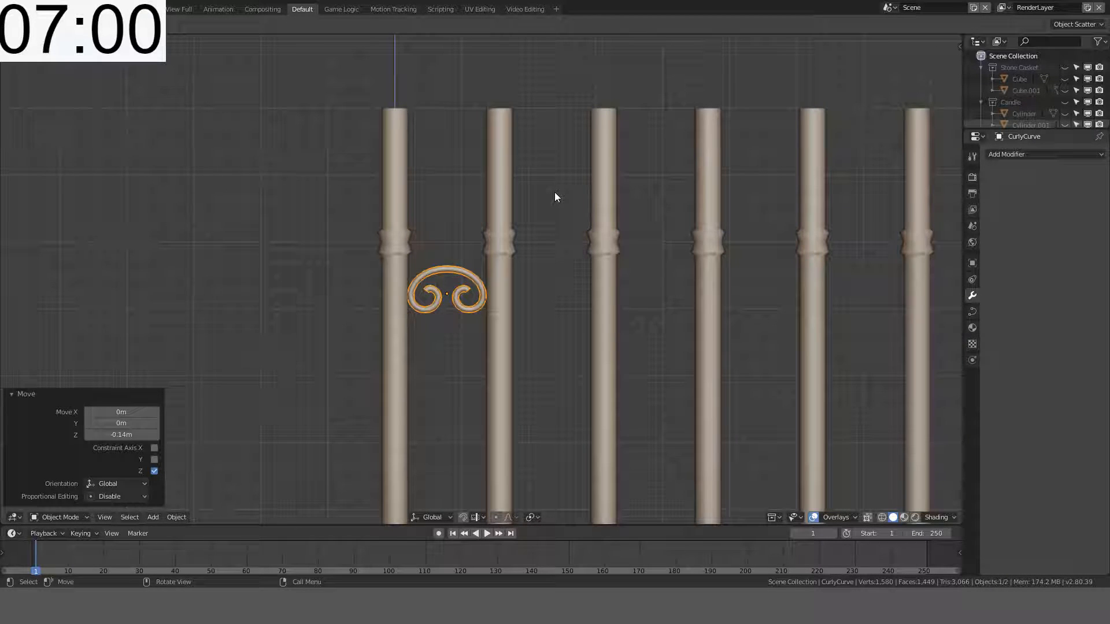
# Step: Examine the scroll's fit between the bars and its proportions against the whole fence
pyautogui.scroll(-1, 554, 192)
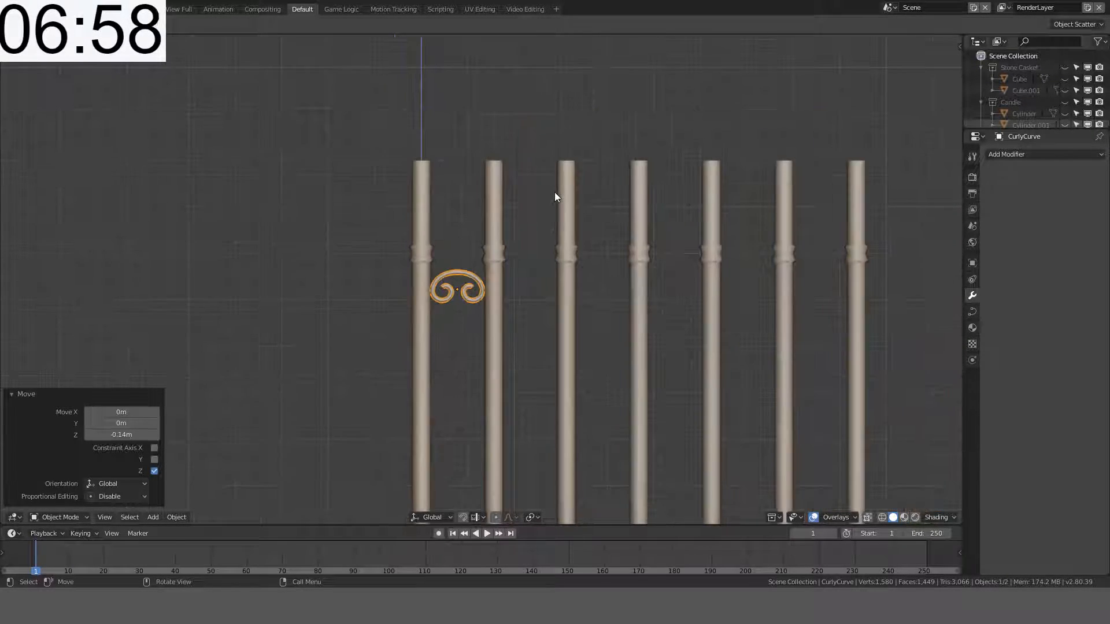
pyautogui.scroll(3, 554, 199)
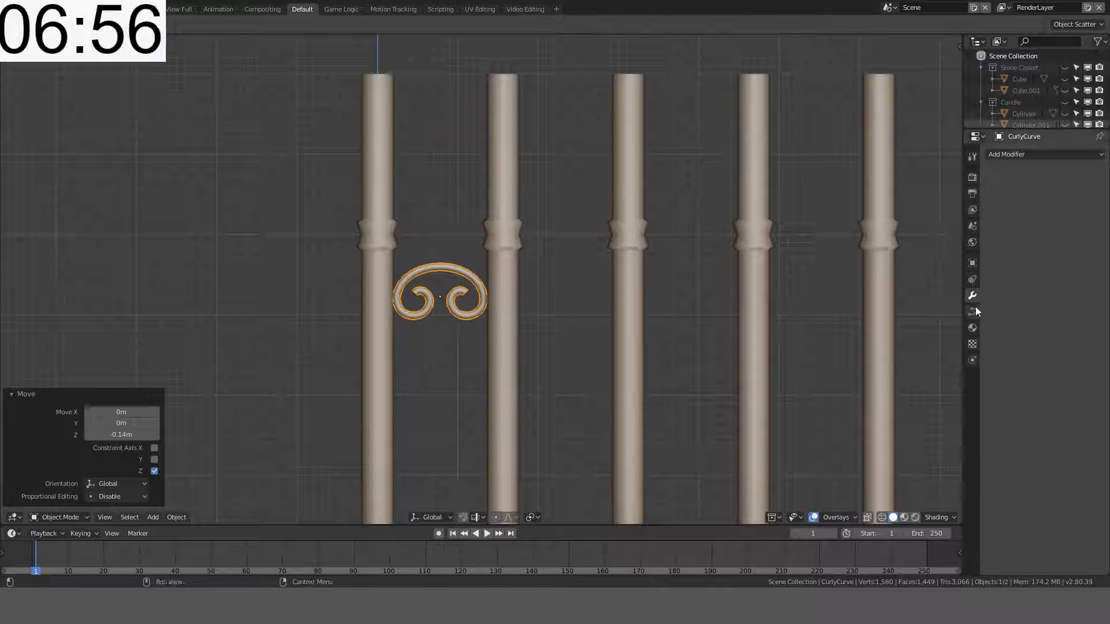
pyautogui.scroll(-7, 602, 296)
pyautogui.keyDown('shift'); pyautogui.moveTo(596, 254); pyautogui.dragTo(595, 156, button='middle'); pyautogui.keyUp('shift')
pyautogui.scroll(8, 544, 266)
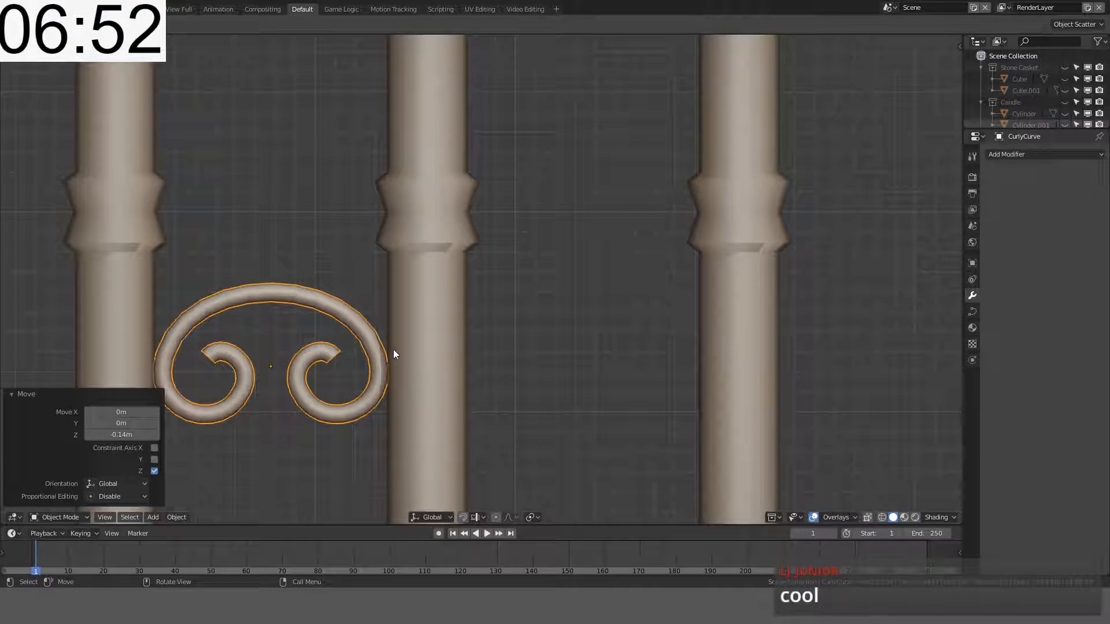
pyautogui.scroll(-4, 387, 351)
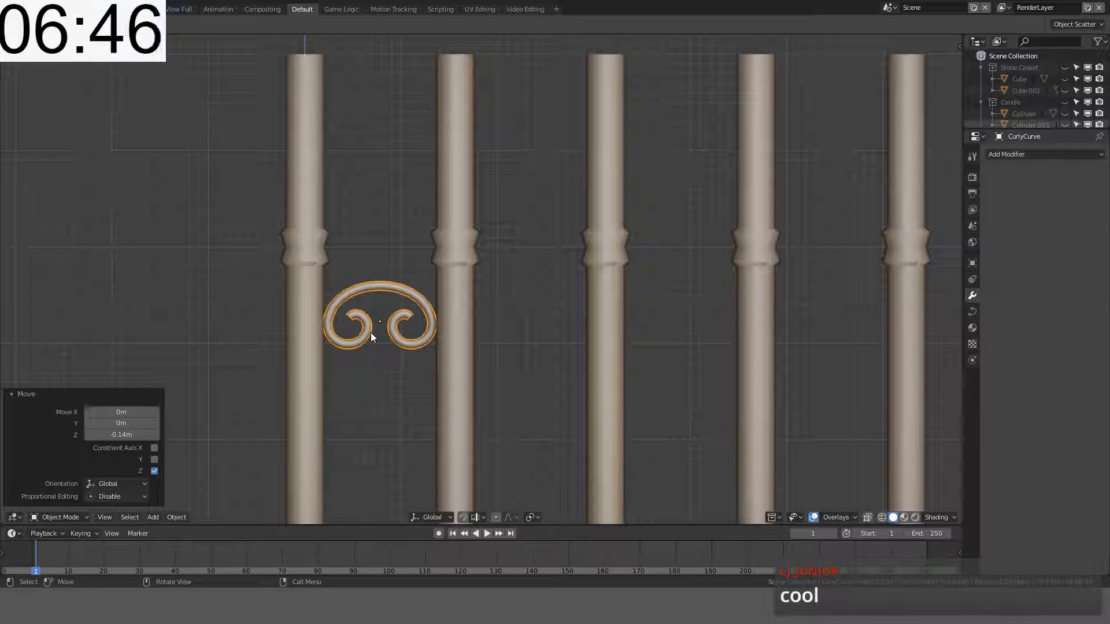
pyautogui.press('Tab')
pyautogui.press('Tab')
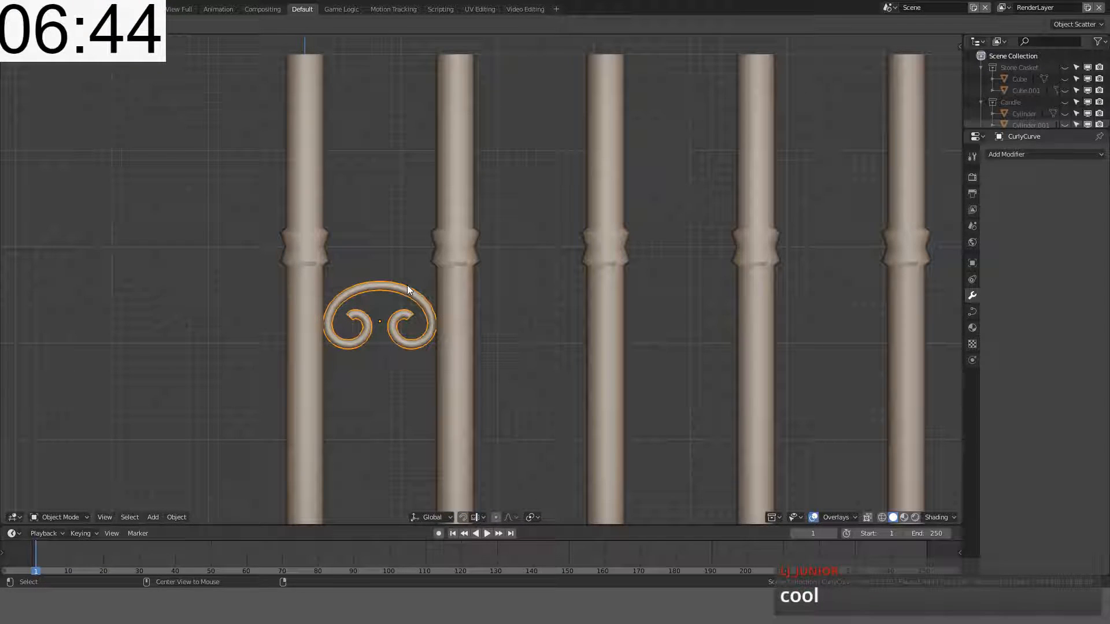
pyautogui.press('Tab')
pyautogui.press('Tab')
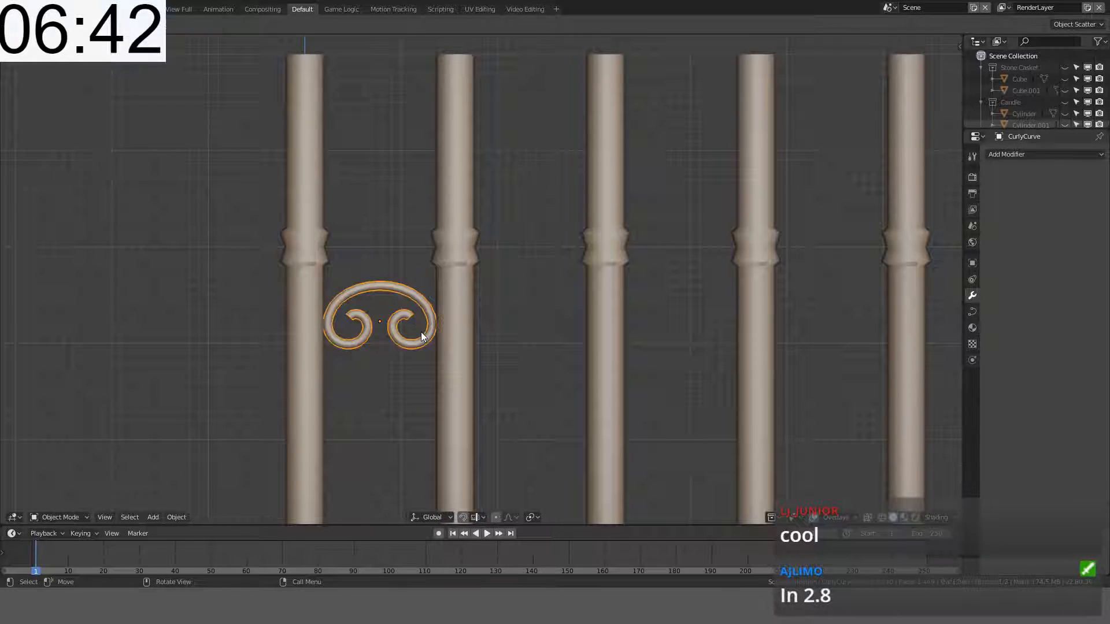
pyautogui.click(163, 519)
pyautogui.moveTo(134, 519)
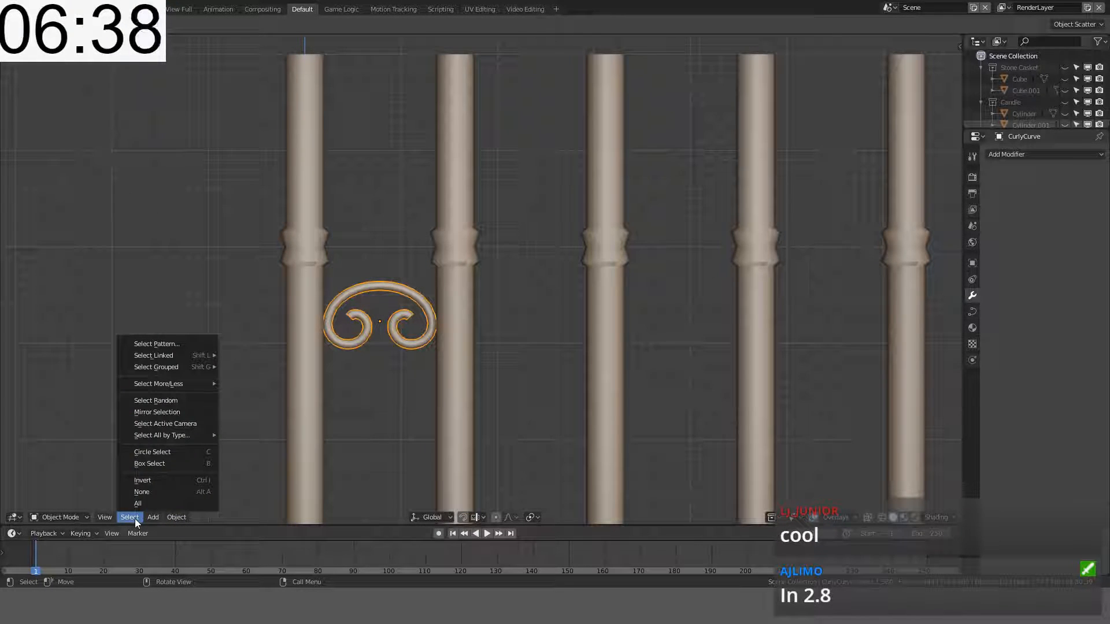
pyautogui.moveTo(176, 518)
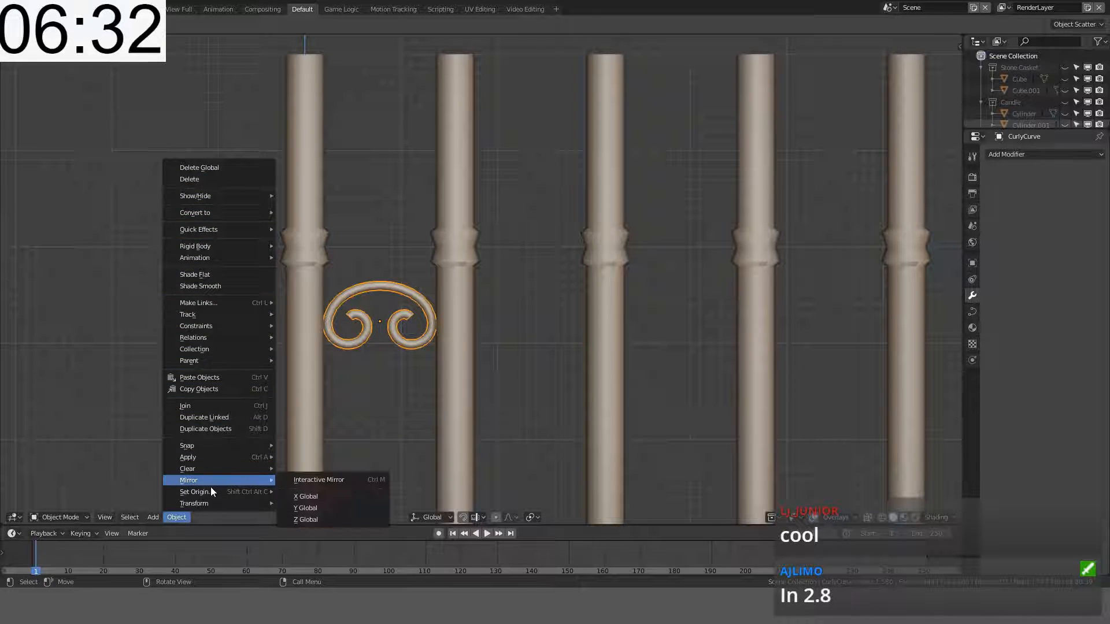
pyautogui.press('Escape')
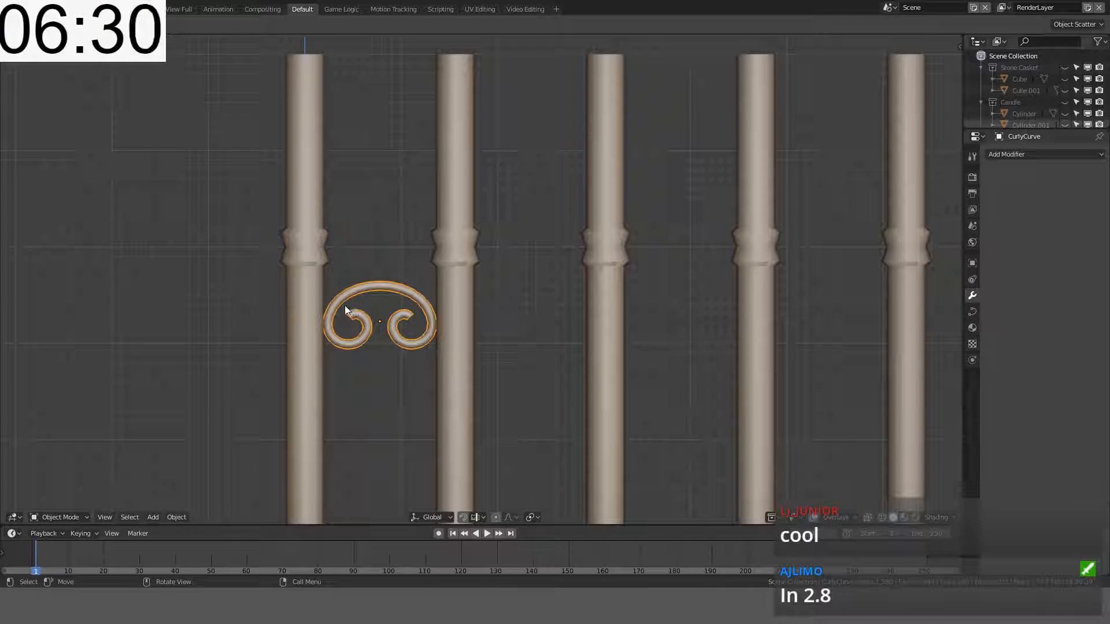
pyautogui.press('Tab')
pyautogui.press('Tab')
pyautogui.press('Tab')
pyautogui.press('Tab')
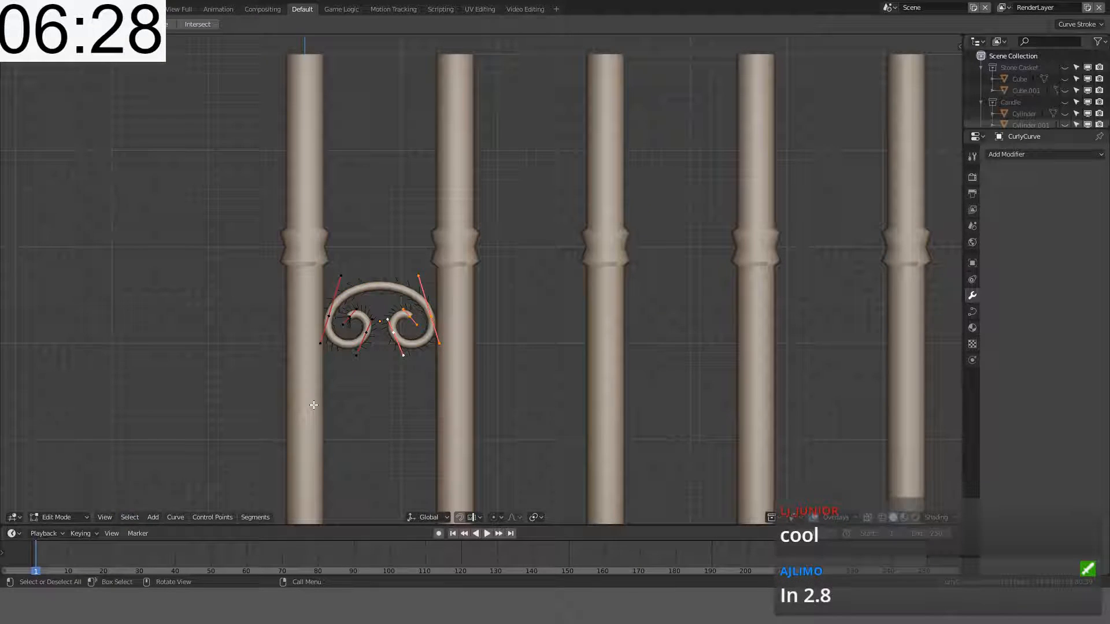
pyautogui.click(123, 519)
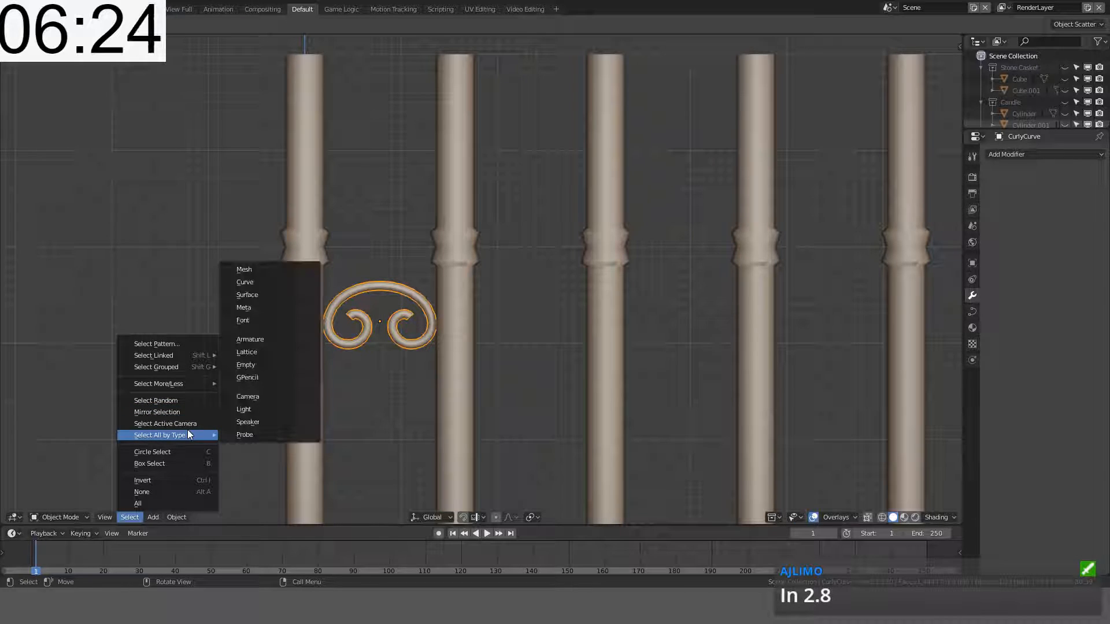
# Step: Assign Alt+C as the shortcut for the Mesh from Curve/Meta/Surf/Text conversion
pyautogui.moveTo(176, 386)
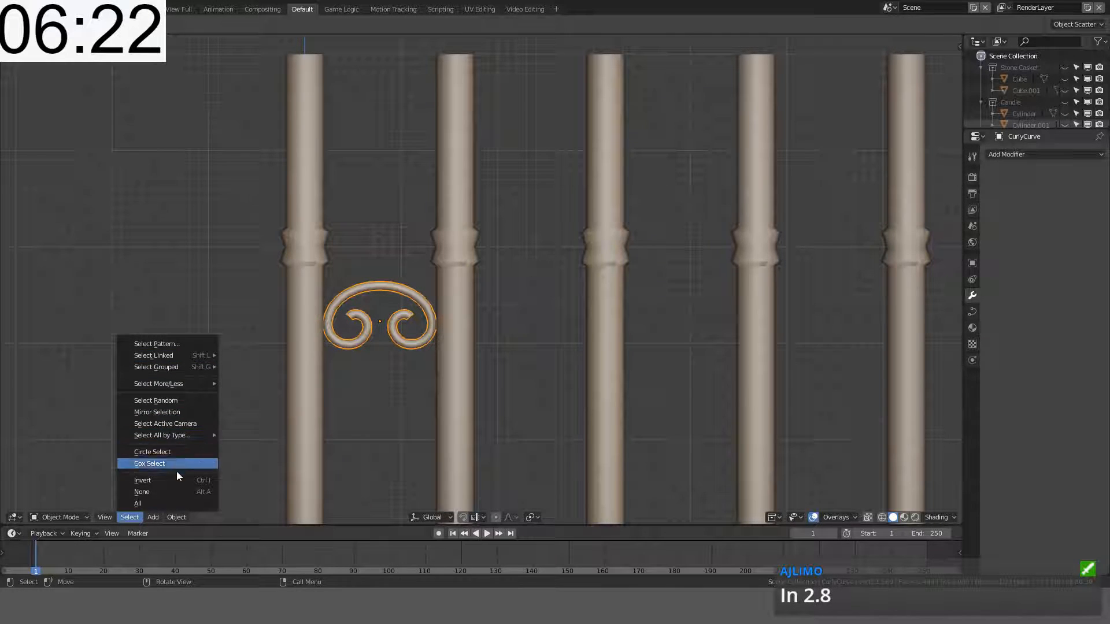
pyautogui.moveTo(171, 521)
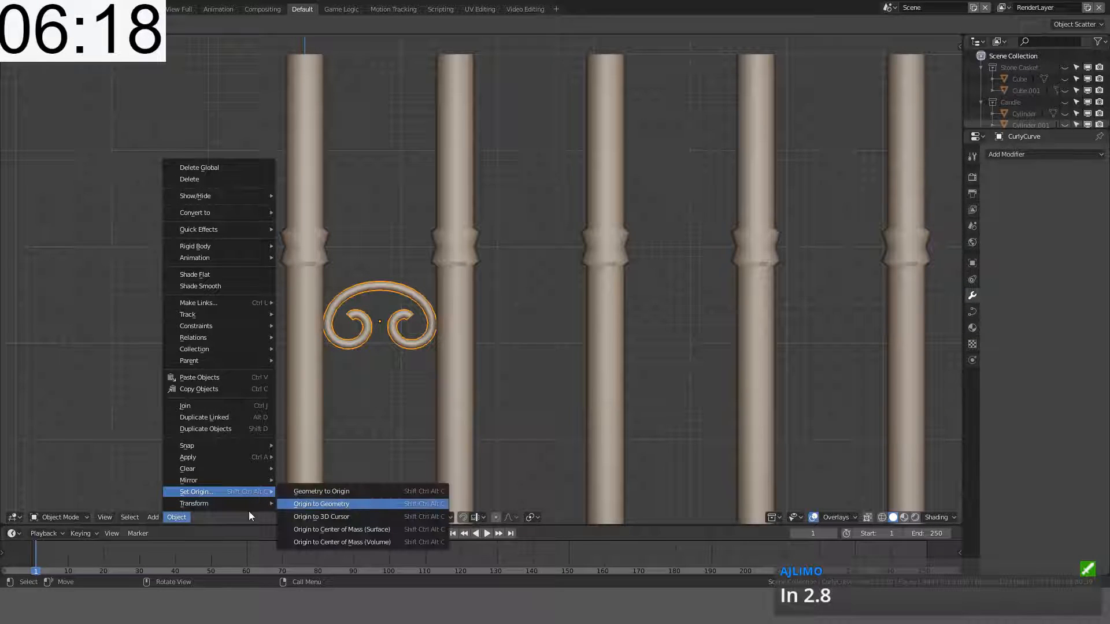
pyautogui.moveTo(240, 505)
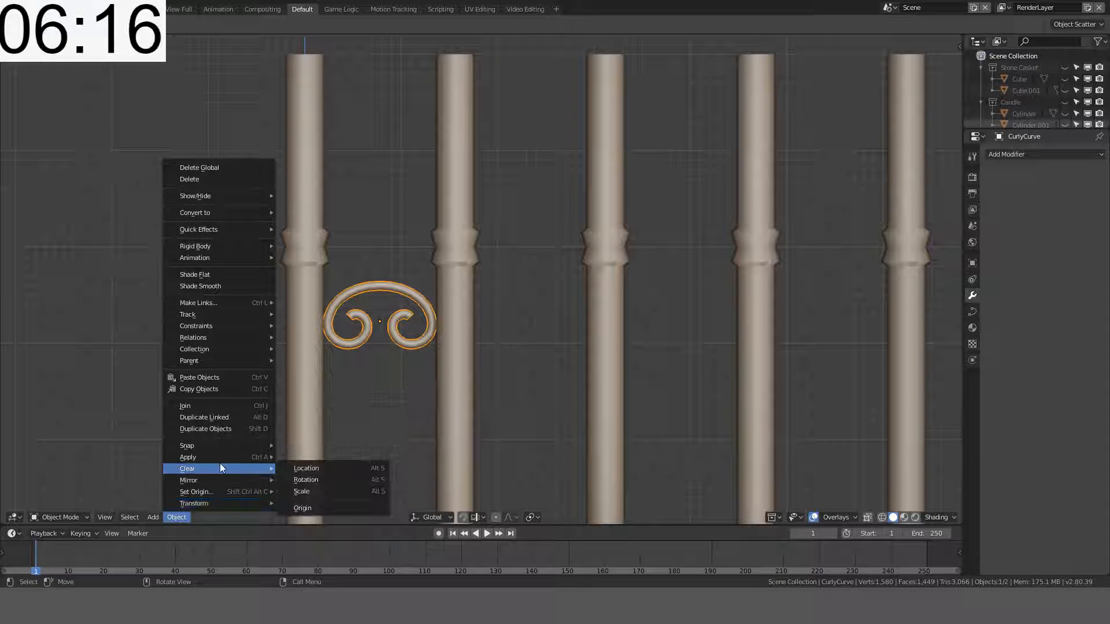
pyautogui.moveTo(218, 449)
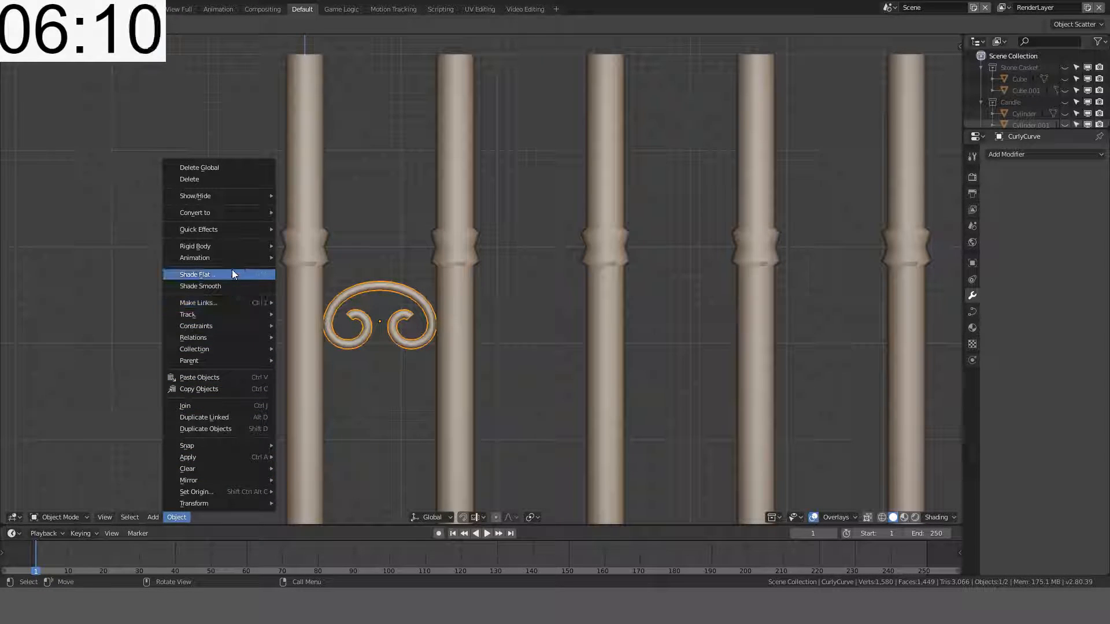
pyautogui.moveTo(213, 215)
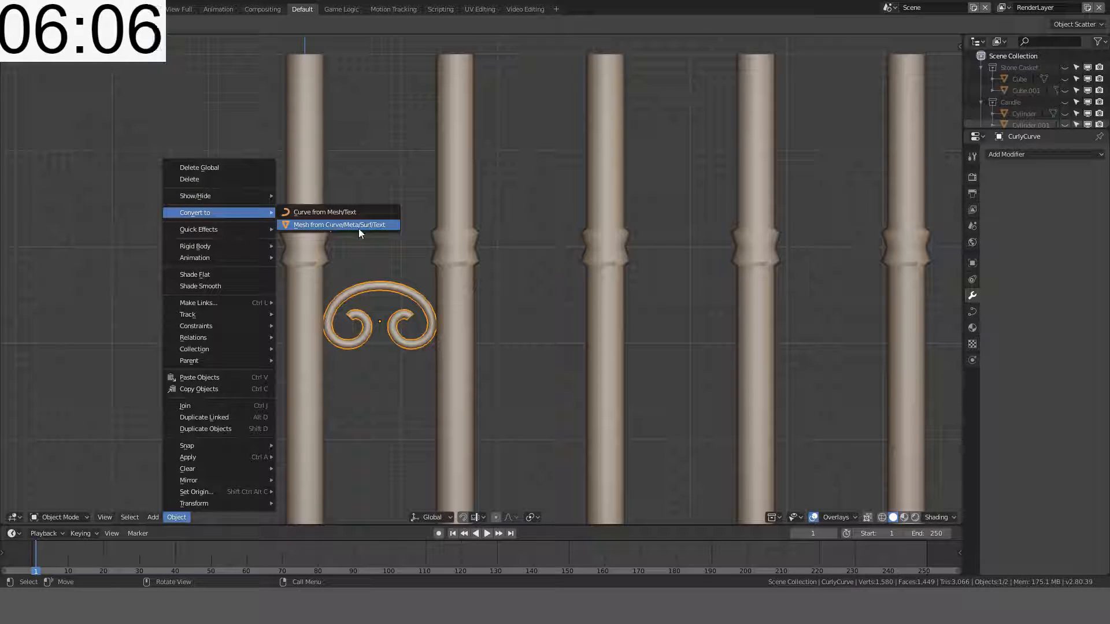
pyautogui.rightClick(339, 225)
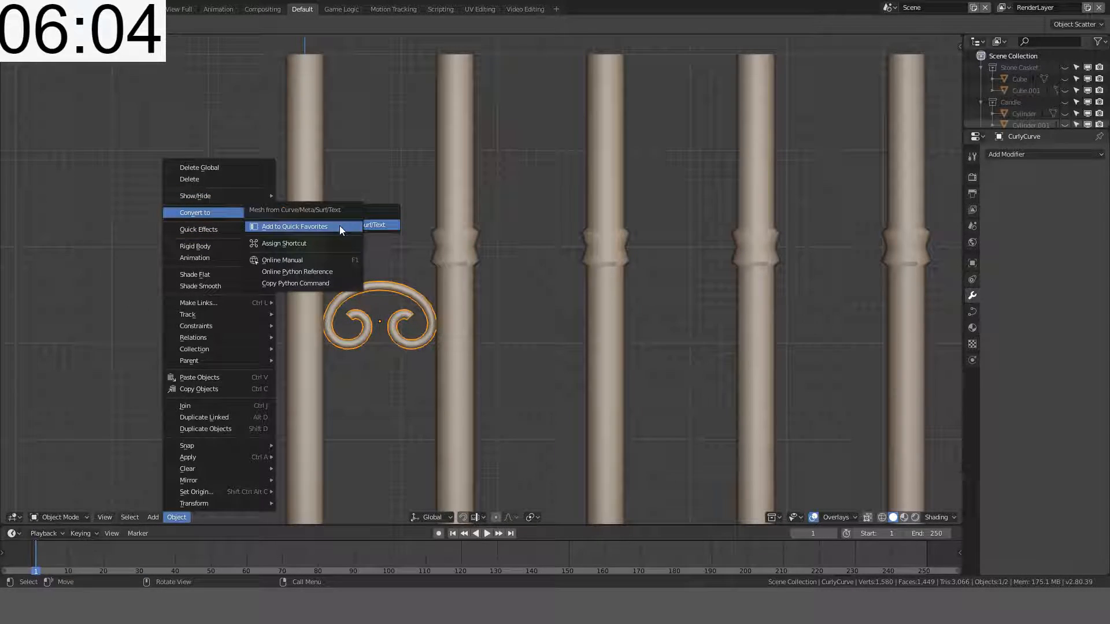
pyautogui.click(330, 244)
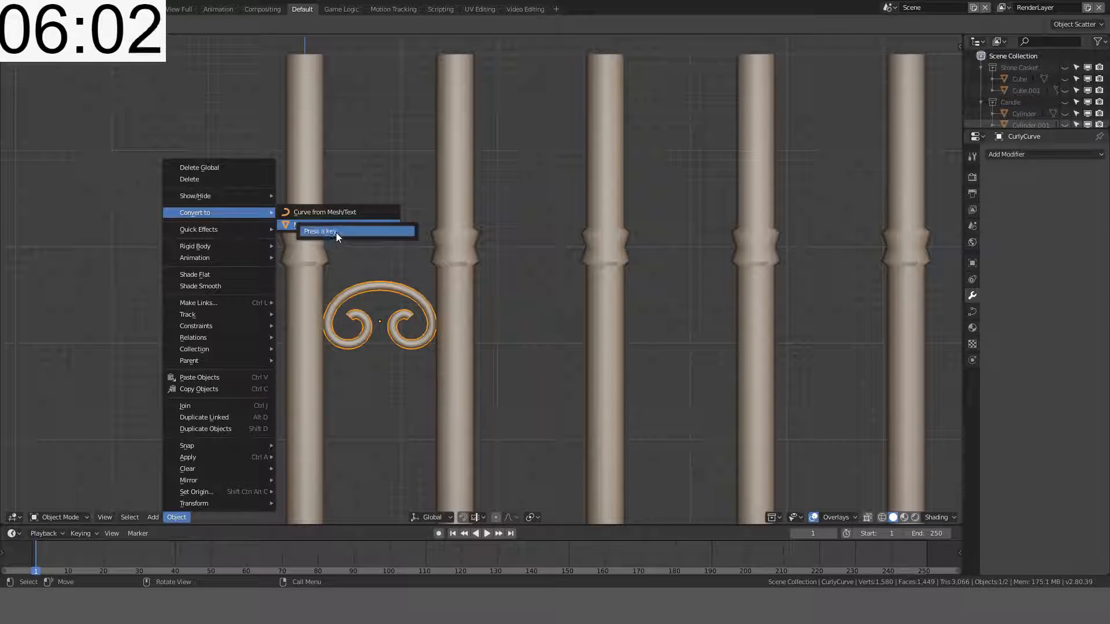
pyautogui.hotkey('alt', 'c')
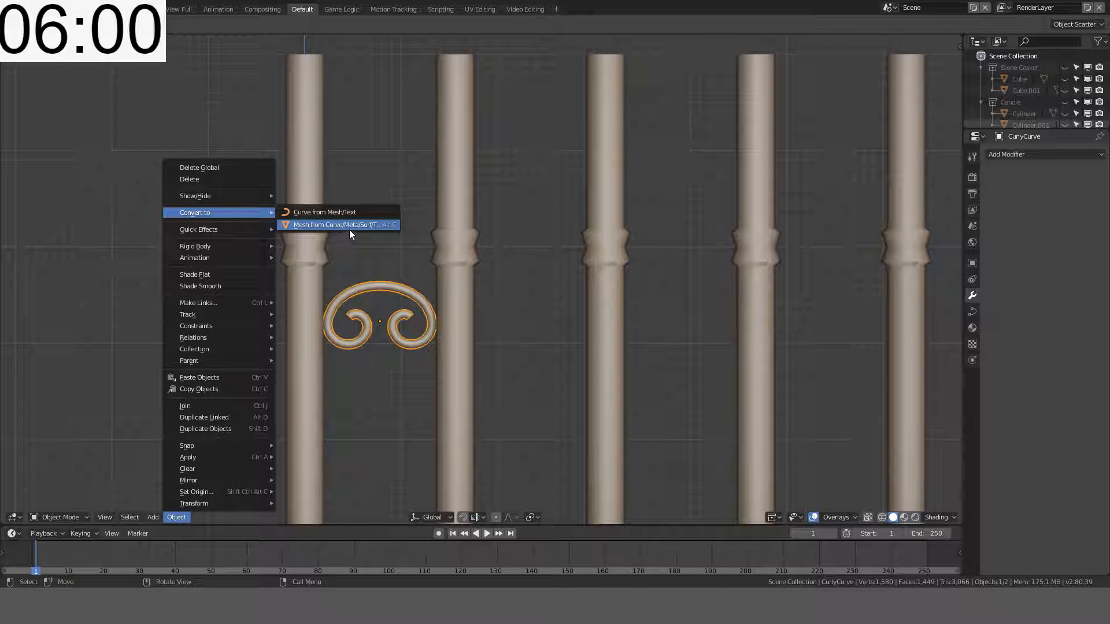
# Step: Convert the curly scroll curve to a mesh and fill its open tube ends with faces
pyautogui.click(349, 231)
pyautogui.press('Tab')
pyautogui.scroll(4, 380, 298)
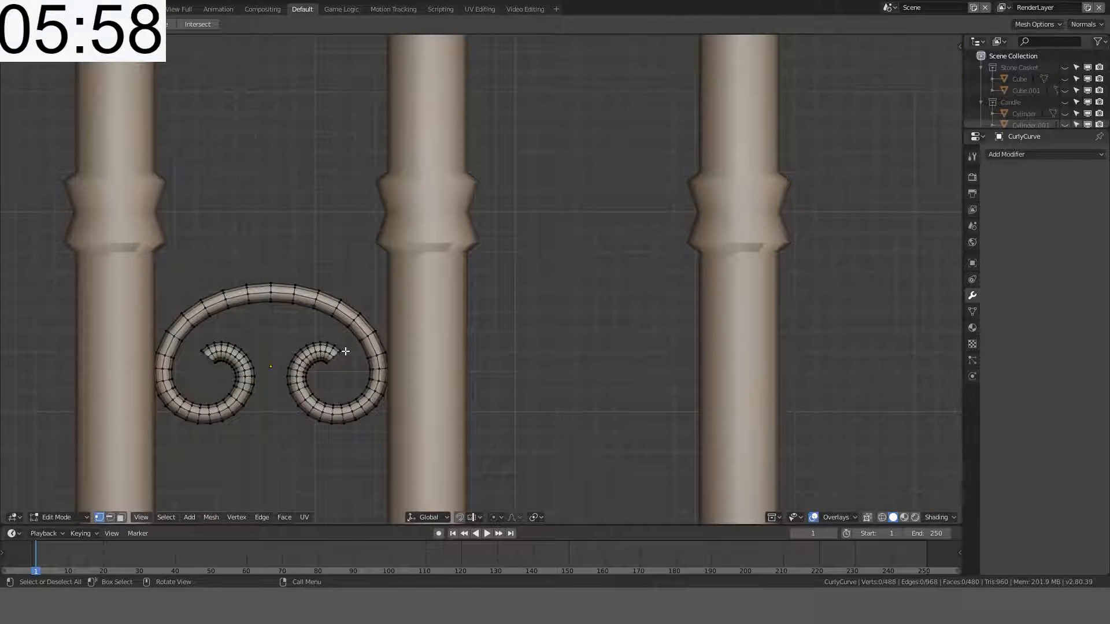
pyautogui.scroll(2, 345, 351)
pyautogui.moveTo(346, 352); pyautogui.dragTo(303, 222, button='middle')
pyautogui.scroll(-7, 235, 183)
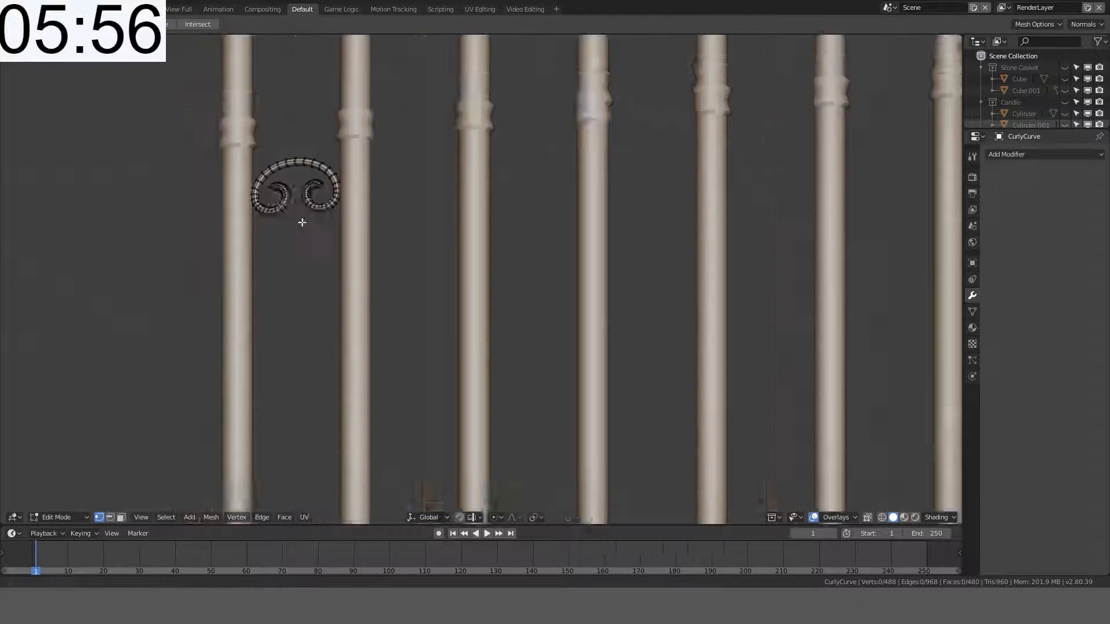
pyautogui.scroll(5, 302, 222)
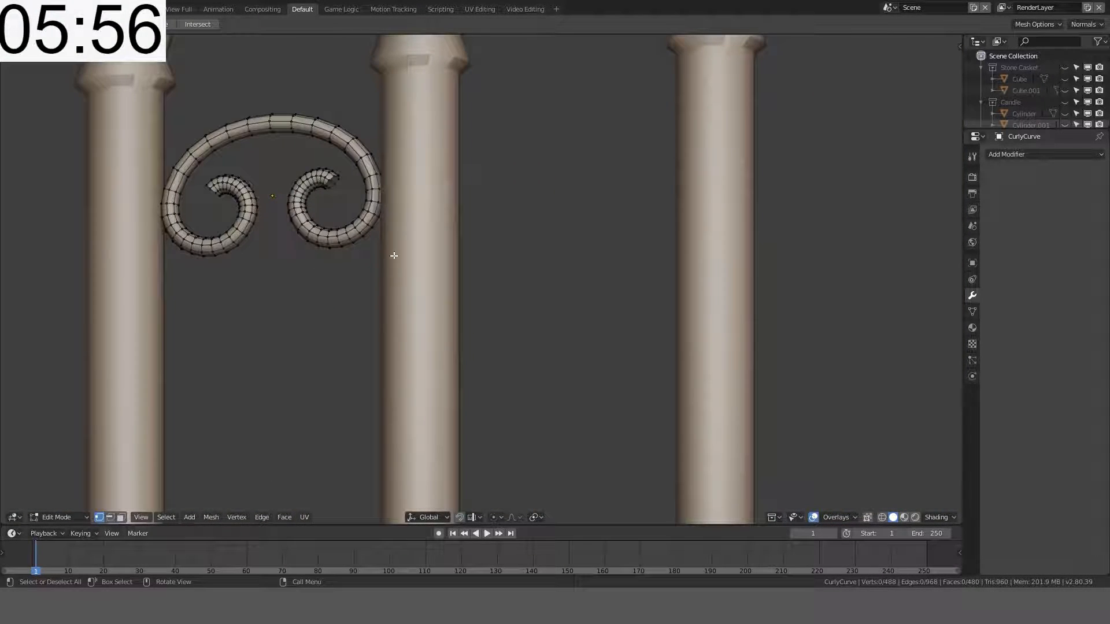
pyautogui.keyDown('alt'); pyautogui.click(336, 176); pyautogui.keyUp('alt')
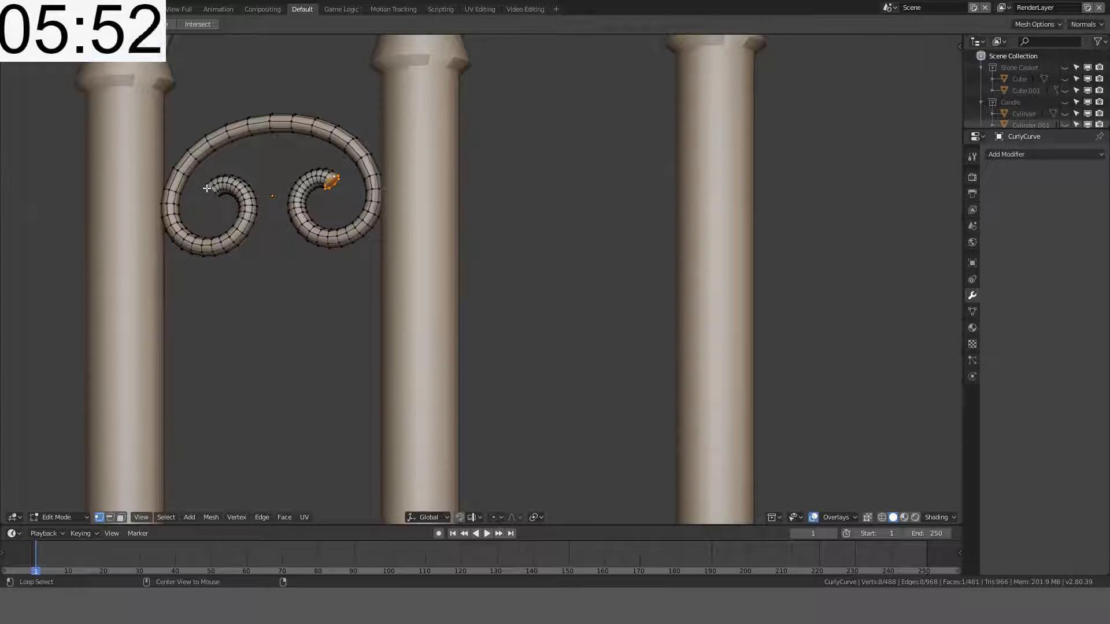
pyautogui.press('Tab')
# Step: Join the scroll mesh into the fence bar object so the bar's mirror and array modifiers repeat it
pyautogui.scroll(-6, 301, 157)
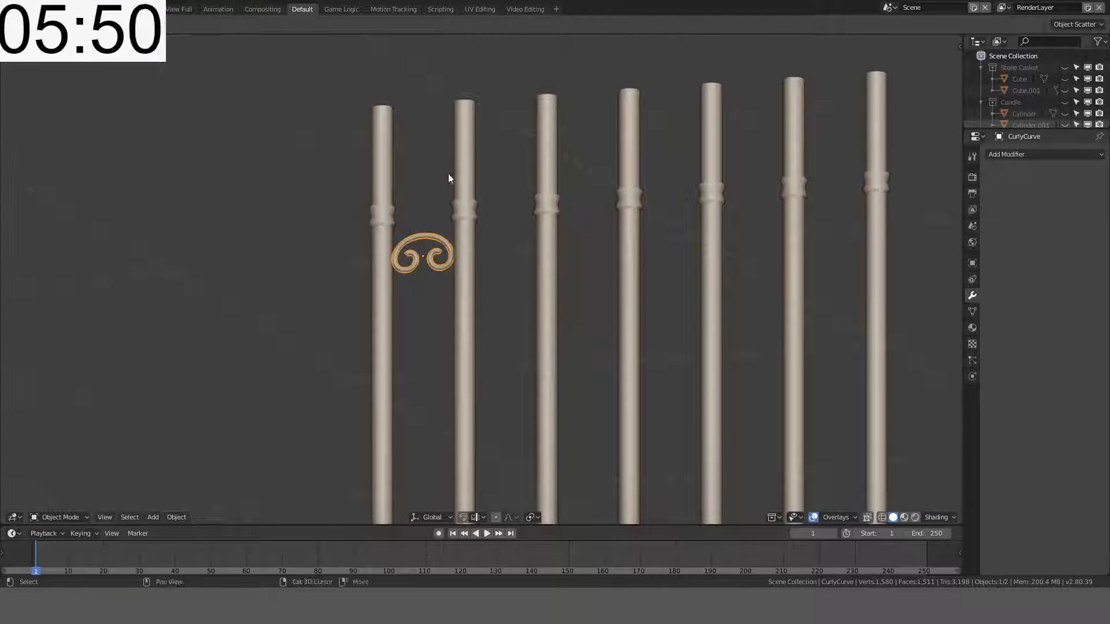
pyautogui.keyDown('shift'); pyautogui.click(457, 173); pyautogui.keyUp('shift')
pyautogui.hotkey('ctrl', 'j')
pyautogui.scroll(-5, 455, 171)
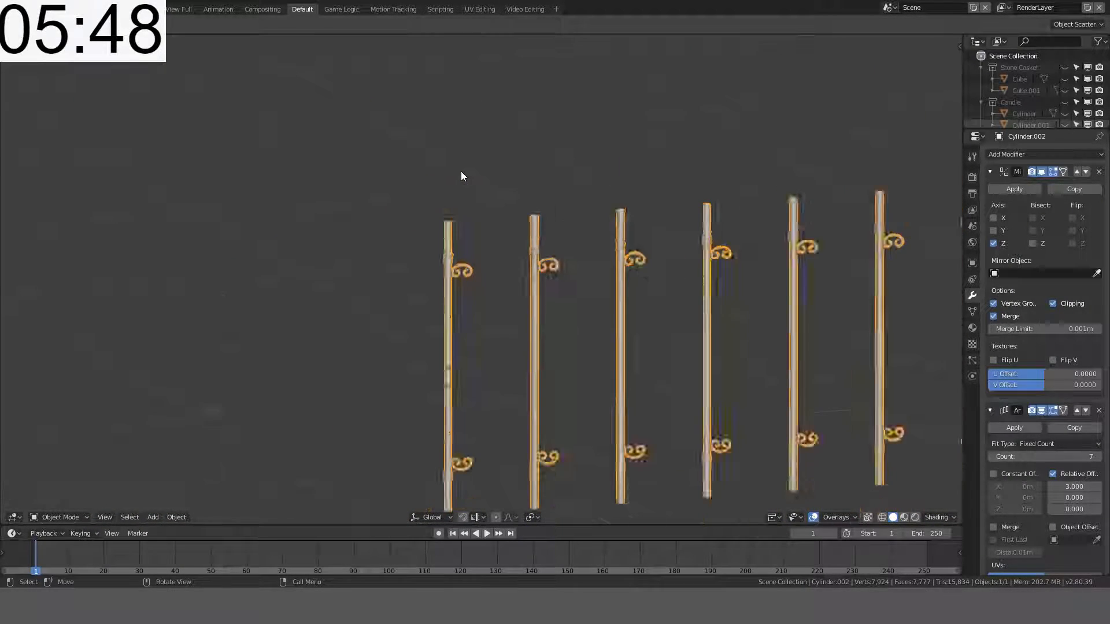
pyautogui.moveTo(461, 174); pyautogui.dragTo(556, 260, button='middle')
pyautogui.scroll(7, 578, 268)
pyautogui.press('KP_1')
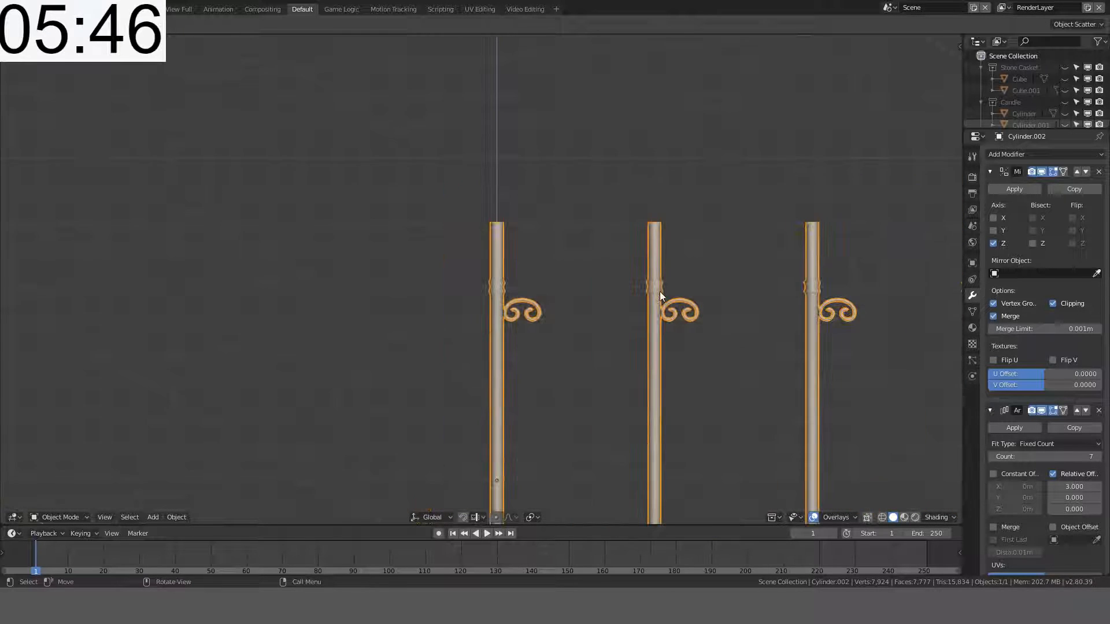
pyautogui.scroll(-1, 647, 354)
pyautogui.keyDown('shift'); pyautogui.moveTo(647, 358); pyautogui.dragTo(492, 207, button='middle'); pyautogui.keyUp('shift')
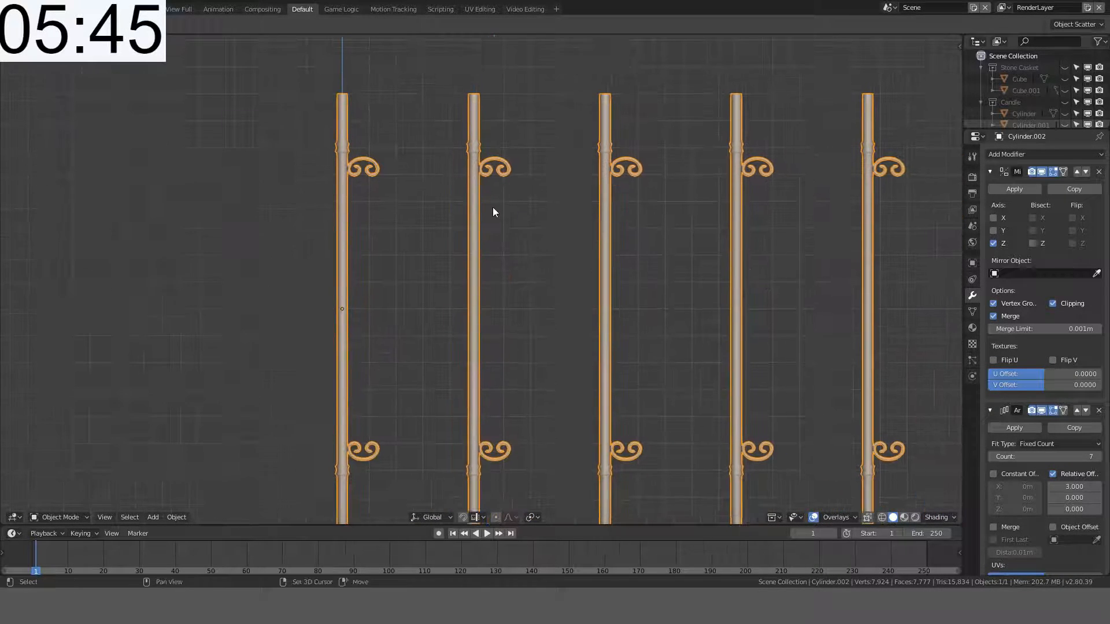
# Step: Set the bar array's relative X offset to 1
pyautogui.click(1066, 487)
pyautogui.write('1')
pyautogui.press('Return')
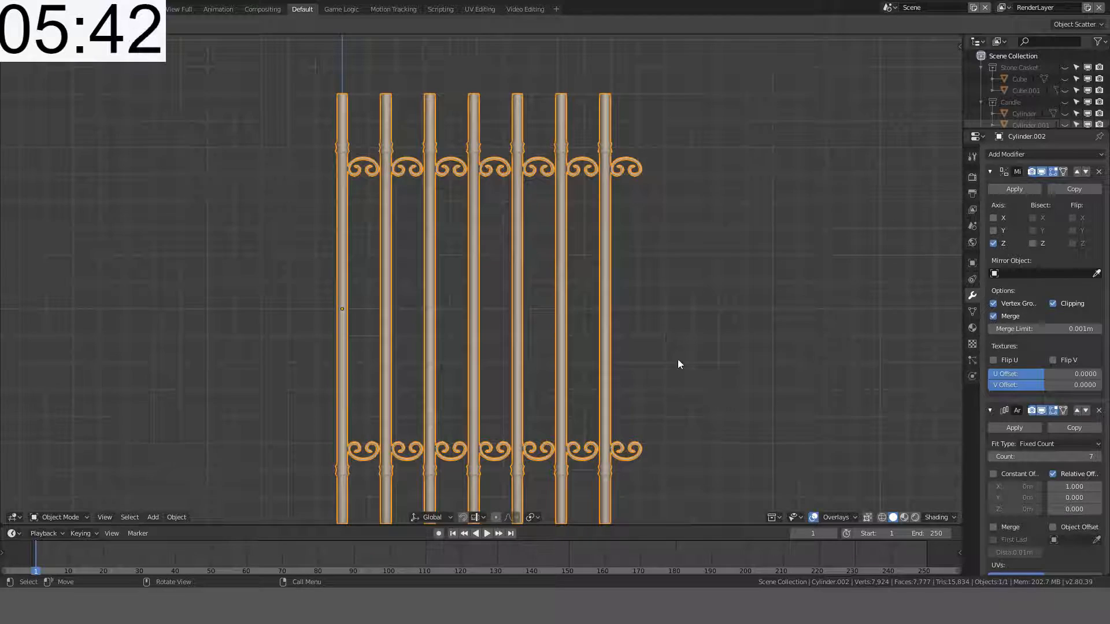
pyautogui.scroll(3, 677, 357)
pyautogui.keyDown('shift'); pyautogui.moveTo(602, 159); pyautogui.dragTo(781, 427, button='middle'); pyautogui.keyUp('shift')
pyautogui.scroll(3, 665, 390)
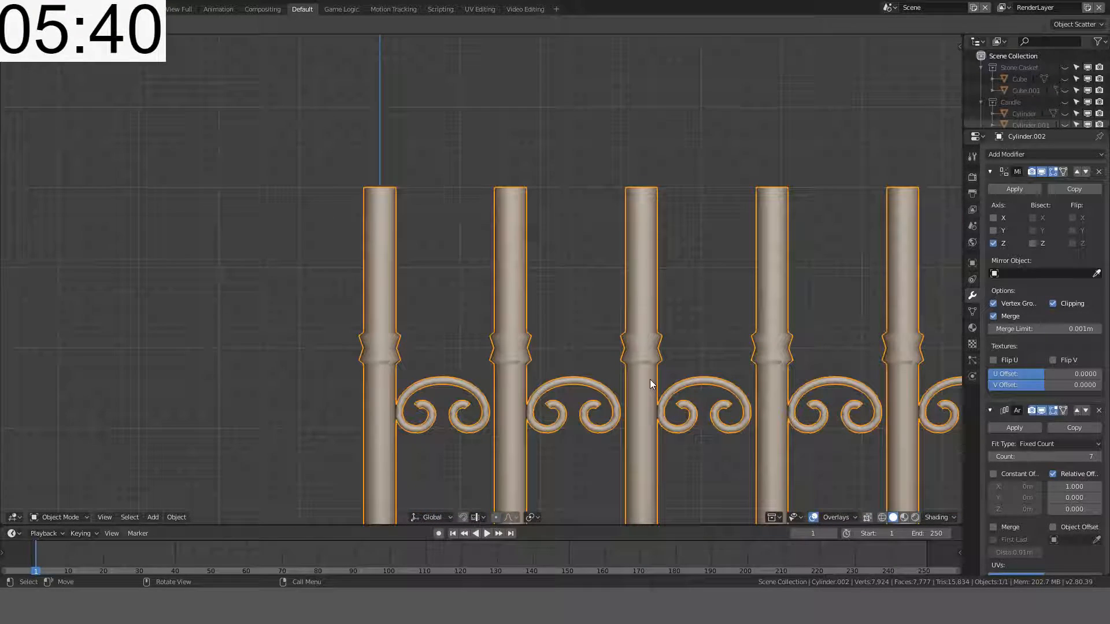
pyautogui.scroll(2, 650, 379)
pyautogui.keyDown('shift'); pyautogui.moveTo(649, 379); pyautogui.dragTo(636, 273, button='middle'); pyautogui.keyUp('shift')
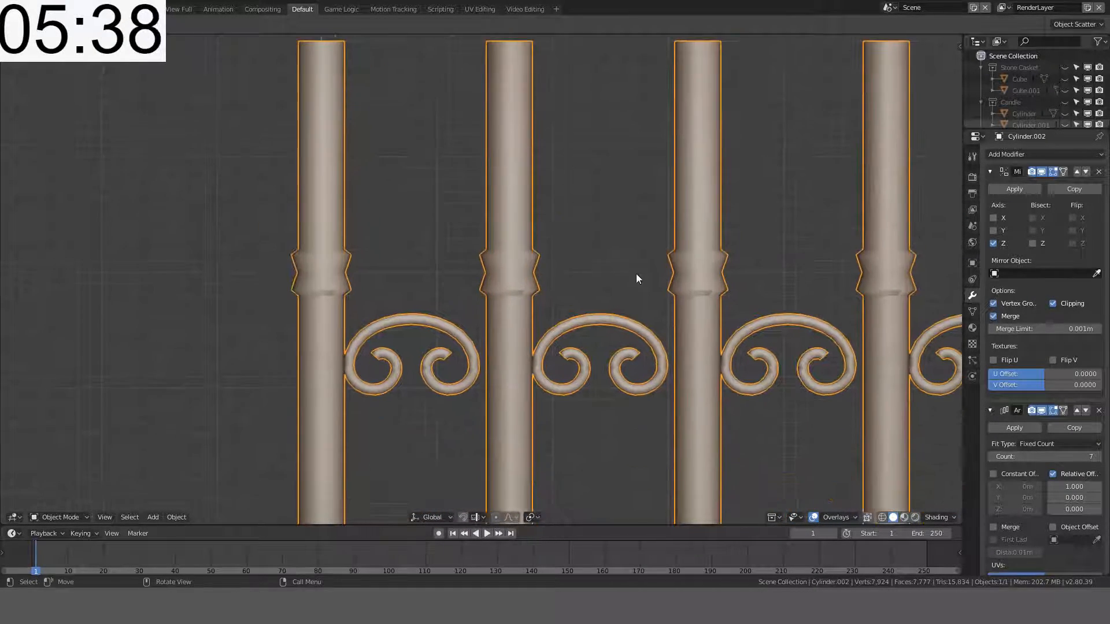
pyautogui.scroll(4, 636, 273)
pyautogui.keyDown('shift'); pyautogui.moveTo(709, 359); pyautogui.dragTo(710, 297, button='middle'); pyautogui.keyUp('shift')
# Step: Try relative X offsets of 0.99, 0.9 and 0.92 to close the gap between each scroll and the next bar
pyautogui.click(1078, 497)
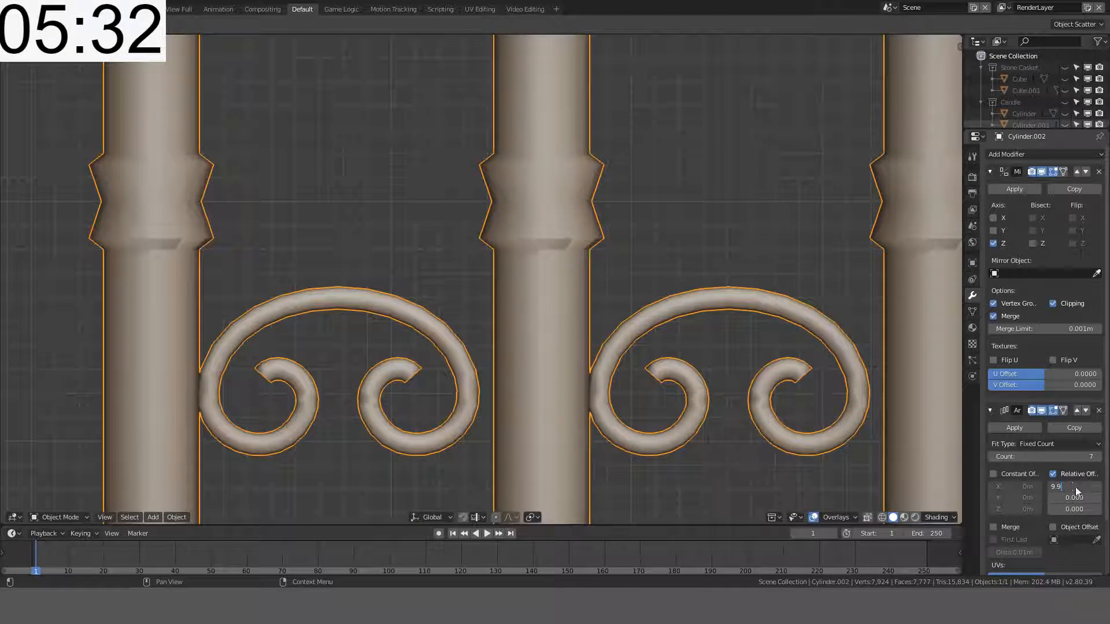
pyautogui.press('Return')
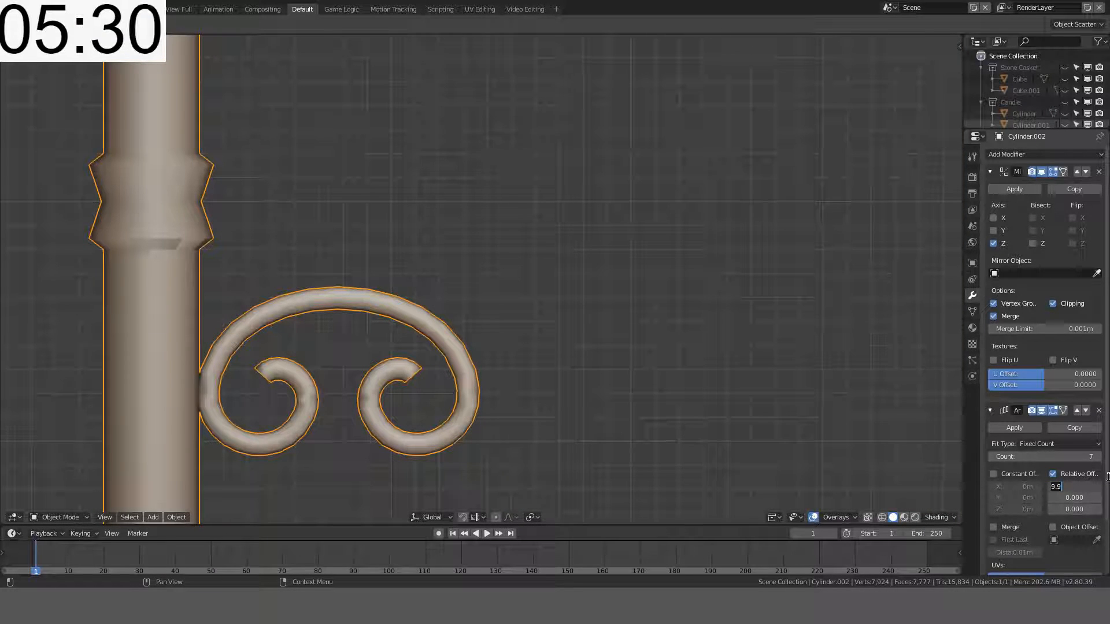
pyautogui.press('BackSpace')
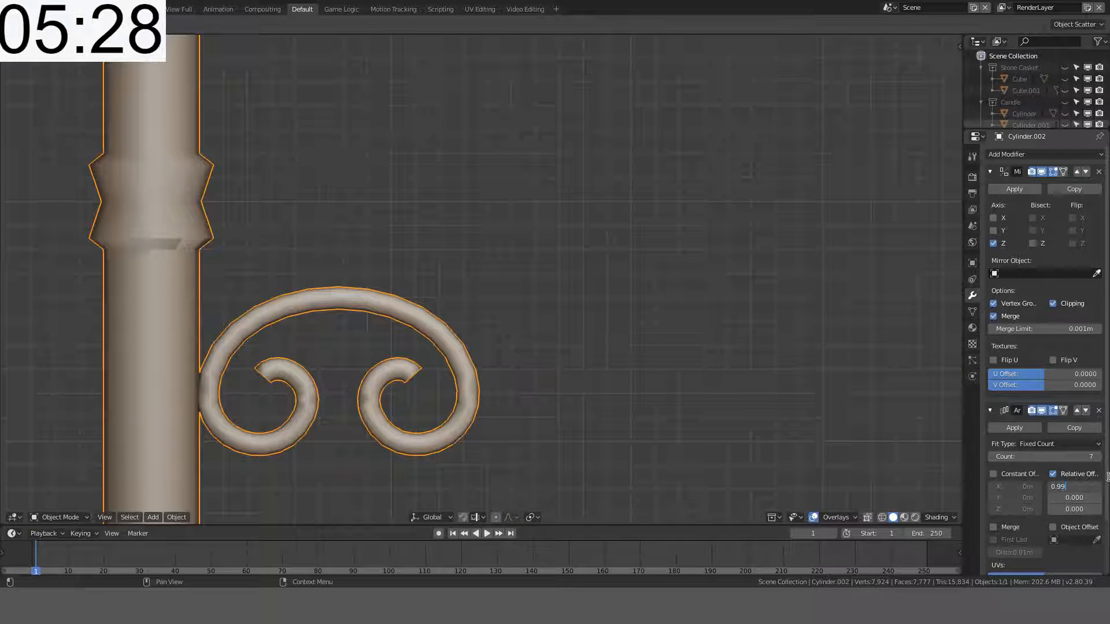
pyautogui.press('Return')
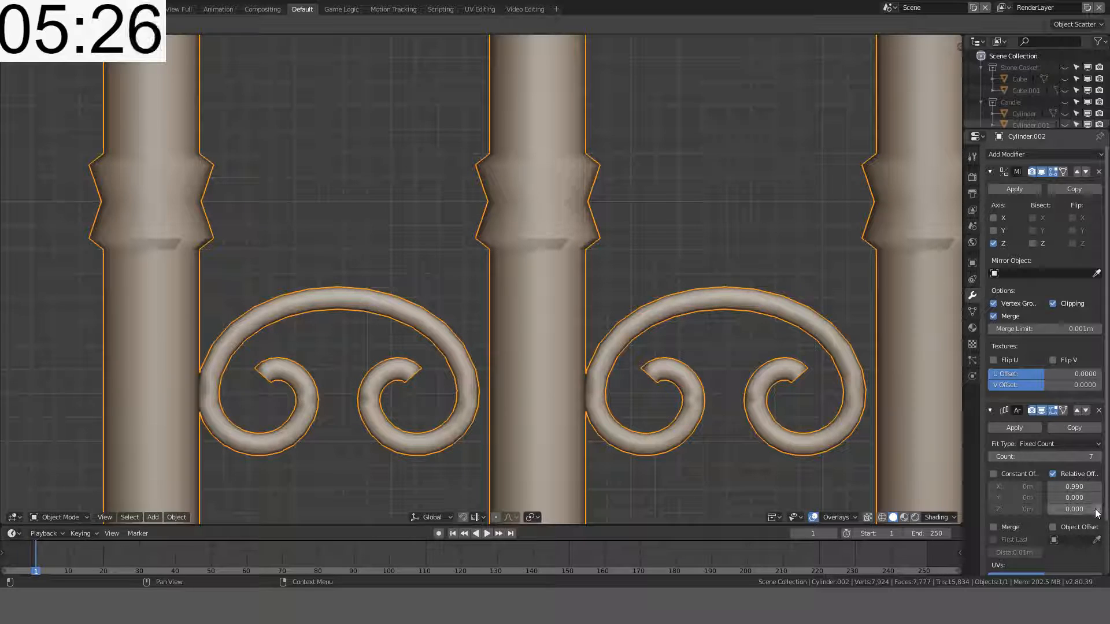
pyautogui.click(1074, 489)
pyautogui.write('0')
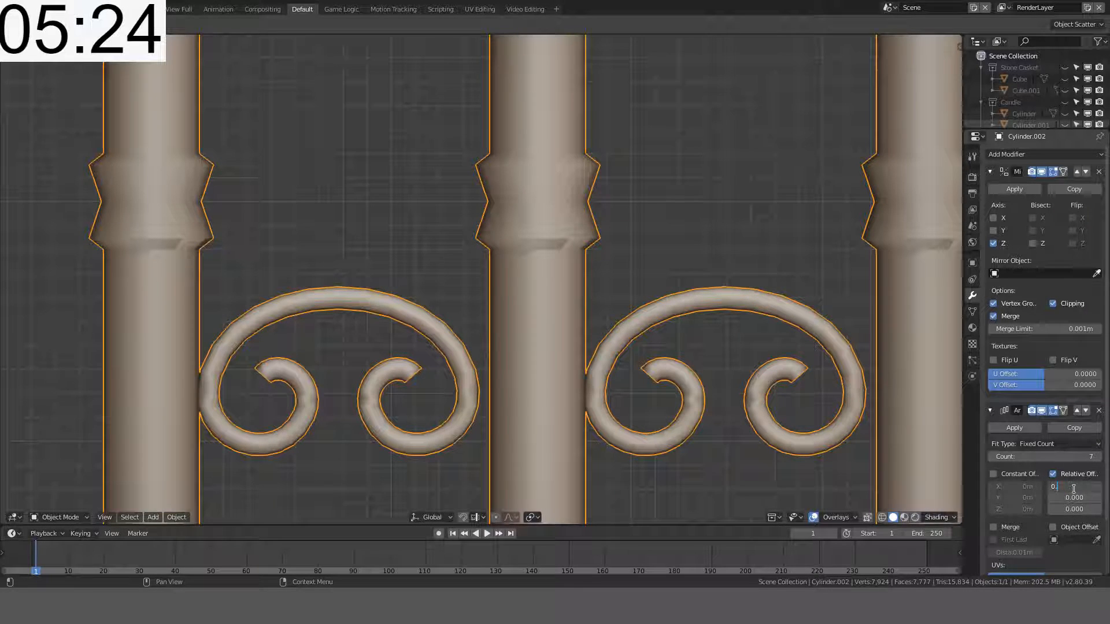
pyautogui.write('.9')
pyautogui.press('Return')
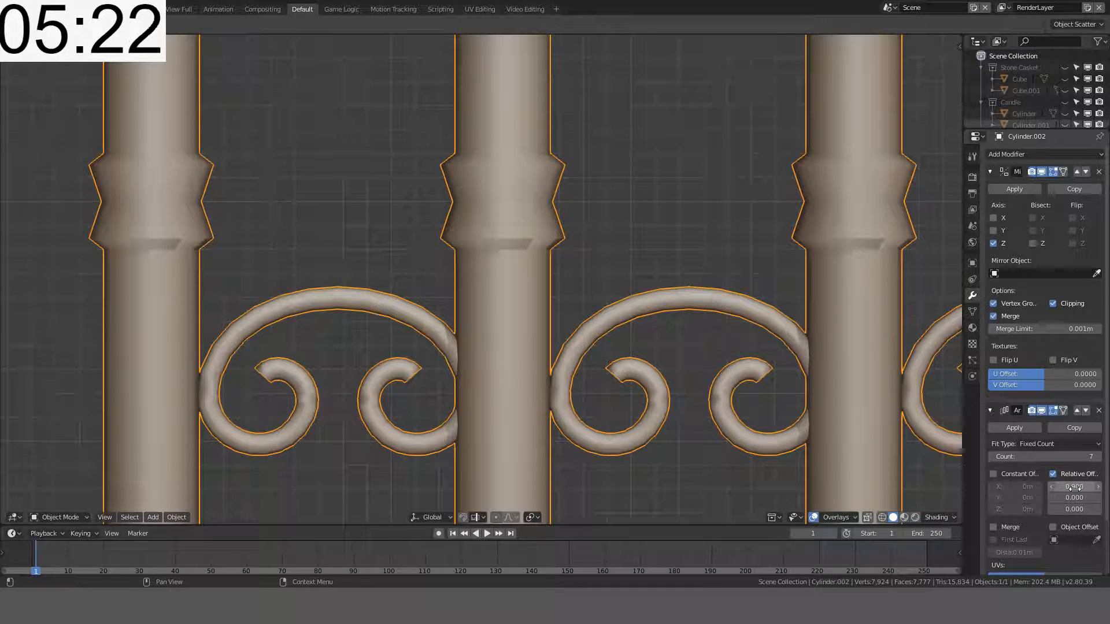
pyautogui.press('Return')
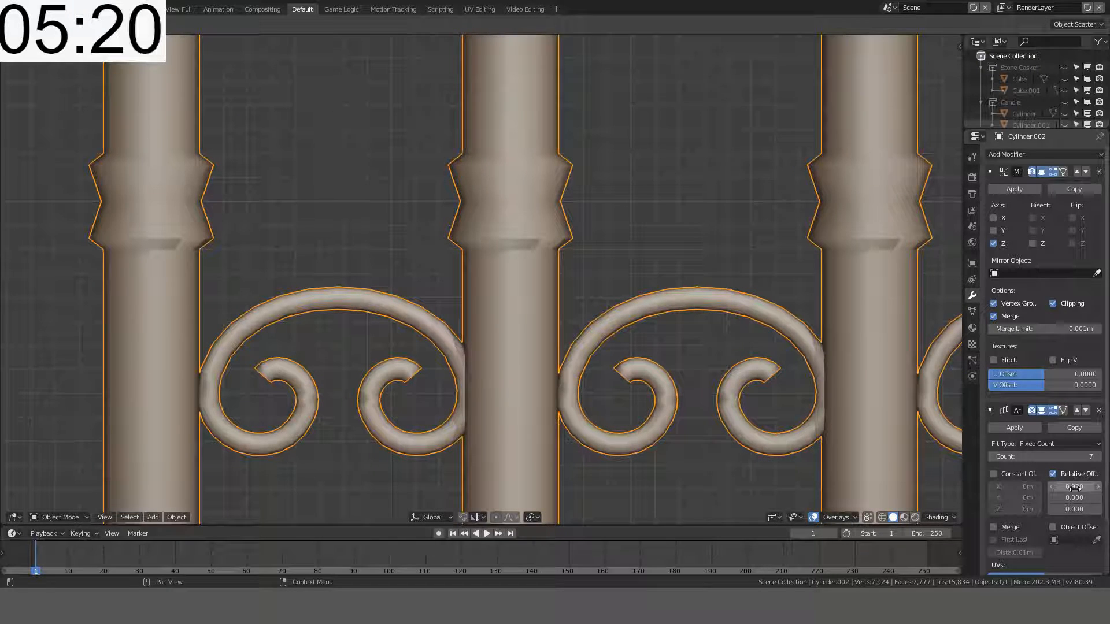
# Step: Fine-tune the bar array's relative X offset through 0.95 and 0.96 to 0.955 so each scroll meets the neighbouring bar
pyautogui.press('BackSpace')
pyautogui.write('5')
pyautogui.press('Return')
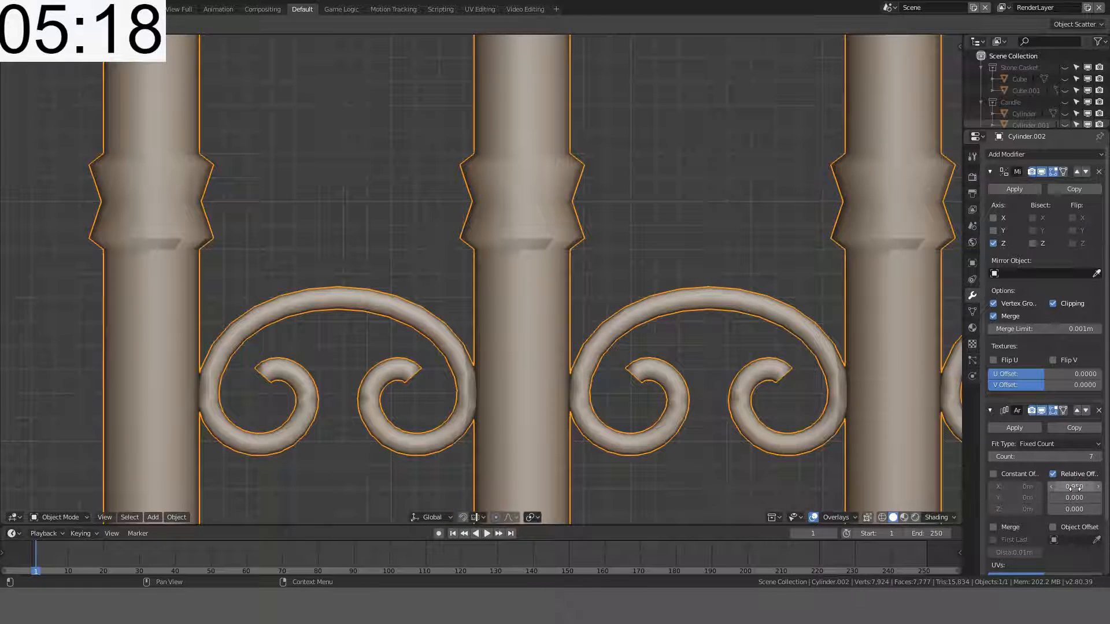
pyautogui.click(1074, 487)
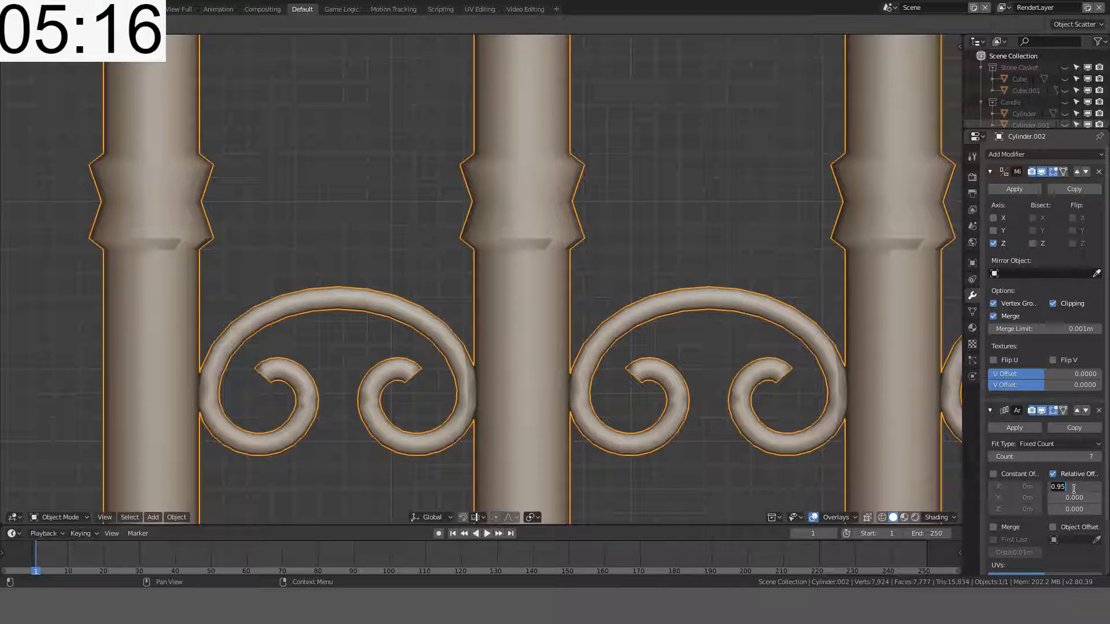
pyautogui.write('6')
pyautogui.press('Return')
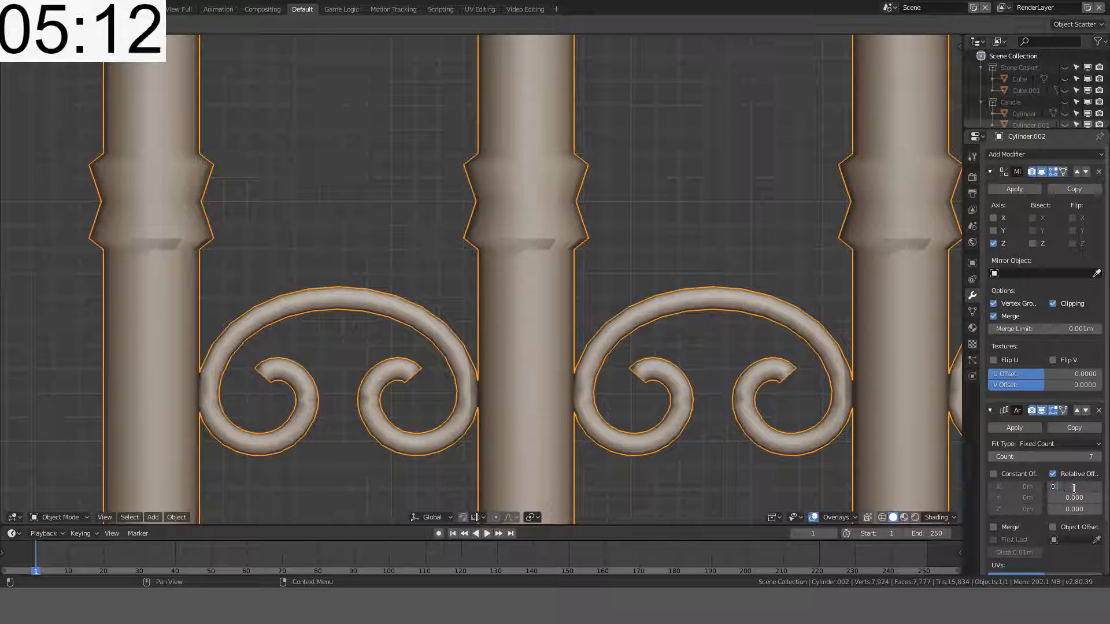
pyautogui.write('5')
pyautogui.press('Return')
pyautogui.scroll(-6, 511, 356)
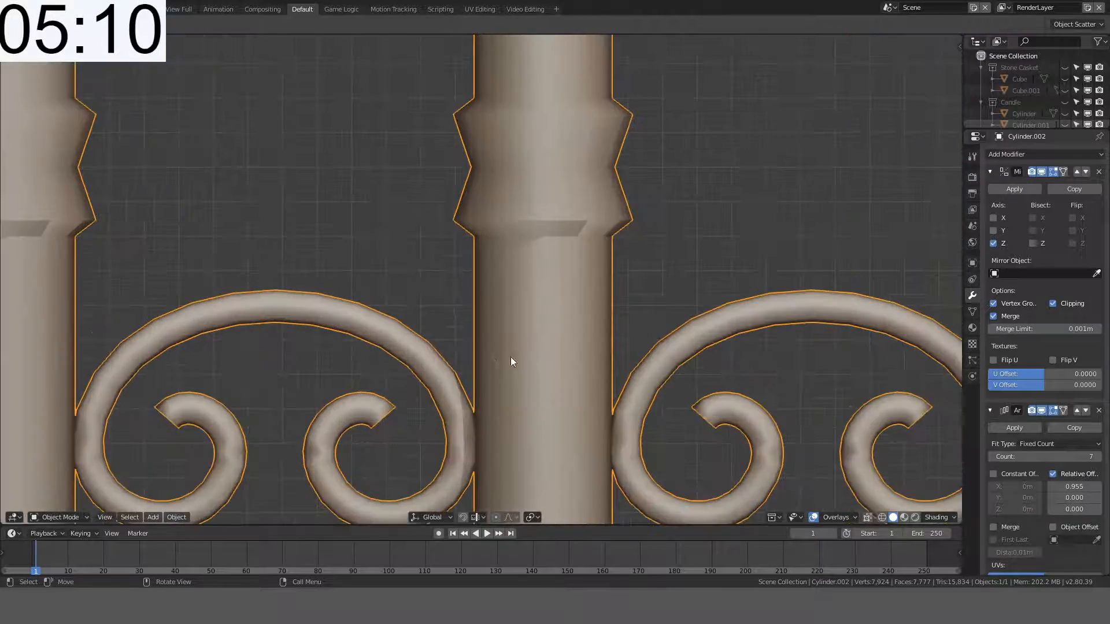
pyautogui.scroll(4, 494, 354)
# Step: Open the fence bar's mesh in Edit Mode and switch to edge selection with nothing selected
pyautogui.press('Tab')
pyautogui.scroll(3, 485, 267)
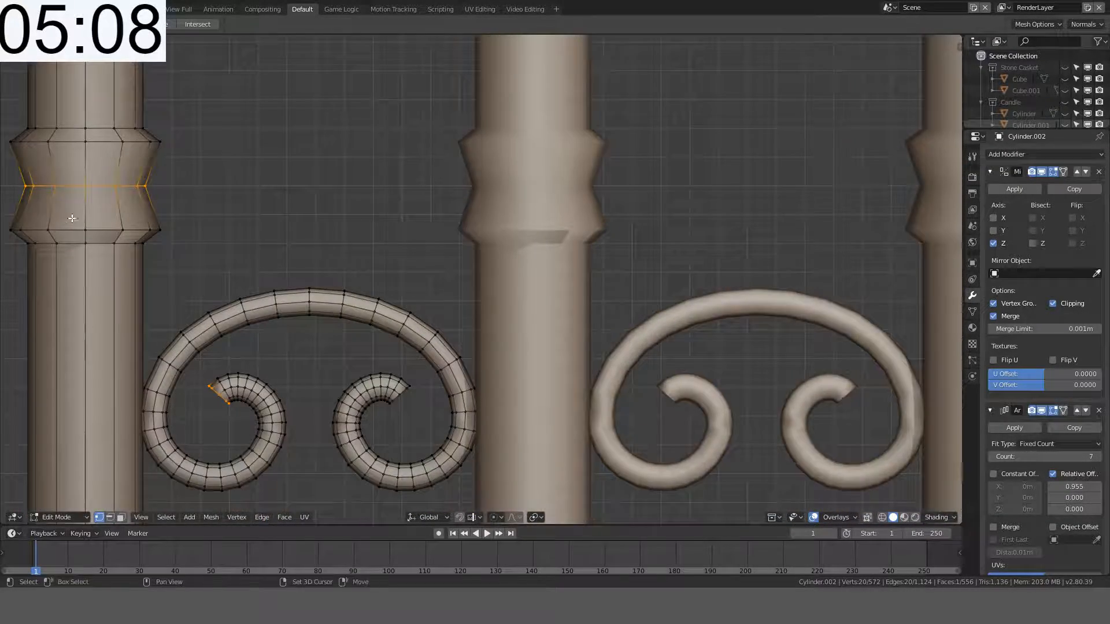
pyautogui.keyDown('shift'); pyautogui.moveTo(74, 220); pyautogui.dragTo(279, 252, button='middle'); pyautogui.keyUp('shift')
pyautogui.click(134, 492)
pyautogui.click(110, 517)
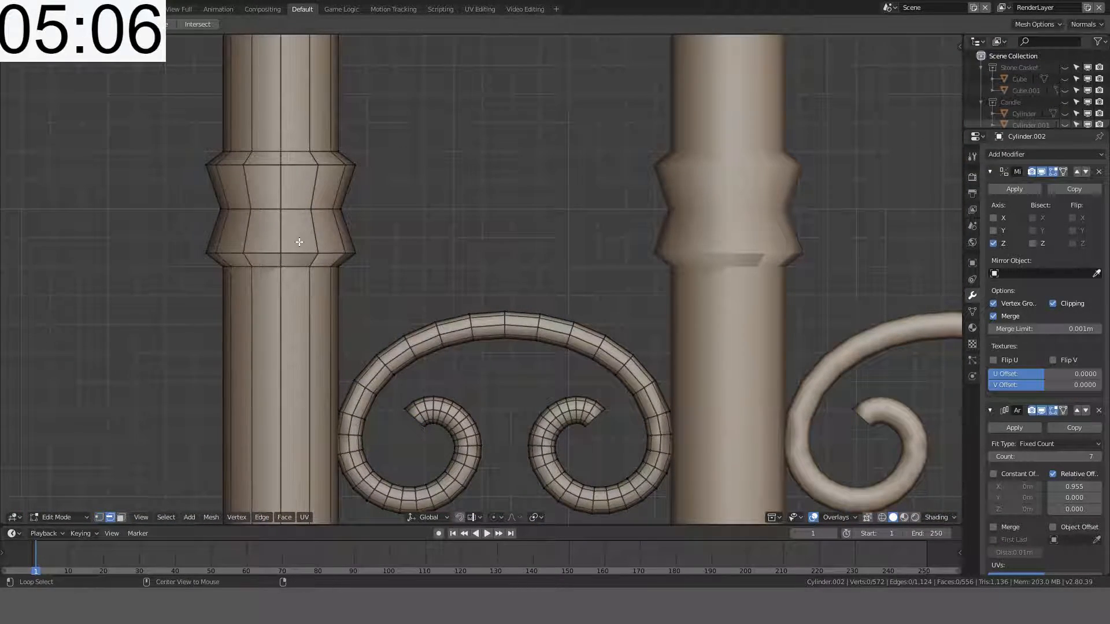
# Step: Select the edge loop at the collar's base and try to add the loop at the collar's top
pyautogui.keyDown('alt'); pyautogui.keyDown('shift'); pyautogui.click(298, 149); pyautogui.keyUp('shift'); pyautogui.keyUp('alt')
pyautogui.hotkey('ctrl', 'z')
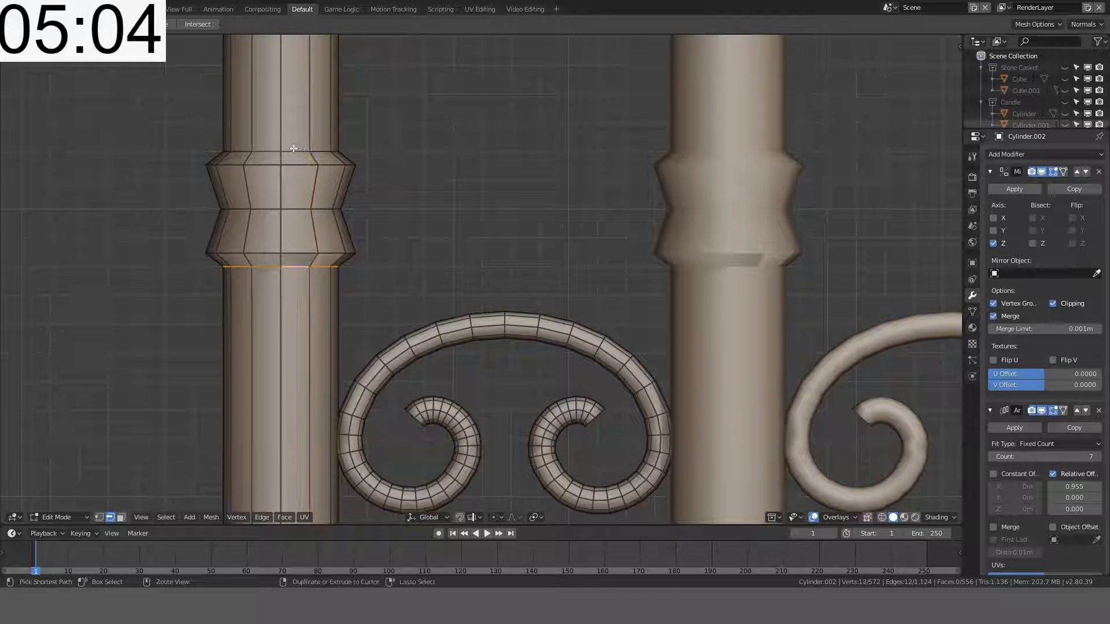
pyautogui.keyDown('alt'); pyautogui.keyDown('shift'); pyautogui.click(289, 151); pyautogui.keyUp('shift'); pyautogui.keyUp('alt')
pyautogui.hotkey('ctrl', 'z')
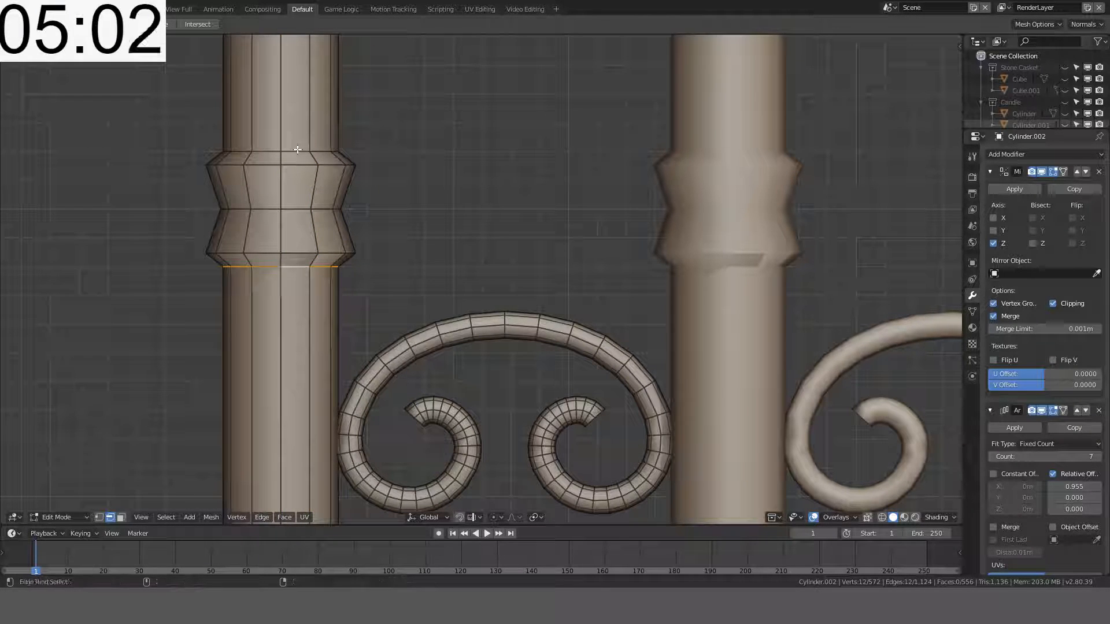
pyautogui.keyDown('ctrl'); pyautogui.keyDown('alt'); pyautogui.keyDown('shift'); pyautogui.click(297, 149); pyautogui.keyUp('shift'); pyautogui.keyUp('alt'); pyautogui.keyUp('ctrl')
pyautogui.hotkey('ctrl', 'z')
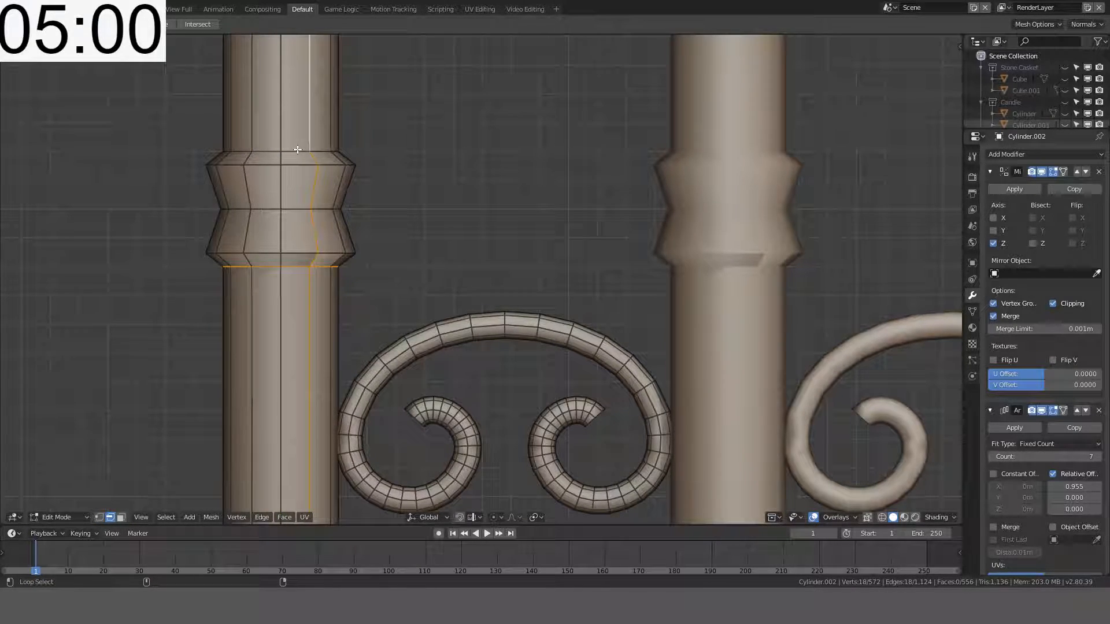
pyautogui.hotkey('ctrl', 'z')
pyautogui.keyDown('alt'); pyautogui.keyDown('shift'); pyautogui.click(288, 151); pyautogui.keyUp('shift'); pyautogui.keyUp('alt')
pyautogui.hotkey('ctrl', 'z')
# Step: Add the collar's top and middle edge loops to the selection and mark the selected loops sharp
pyautogui.scroll(4, 285, 129)
pyautogui.keyDown('shift'); pyautogui.moveTo(234, 104); pyautogui.dragTo(465, 253, button='middle'); pyautogui.keyUp('shift')
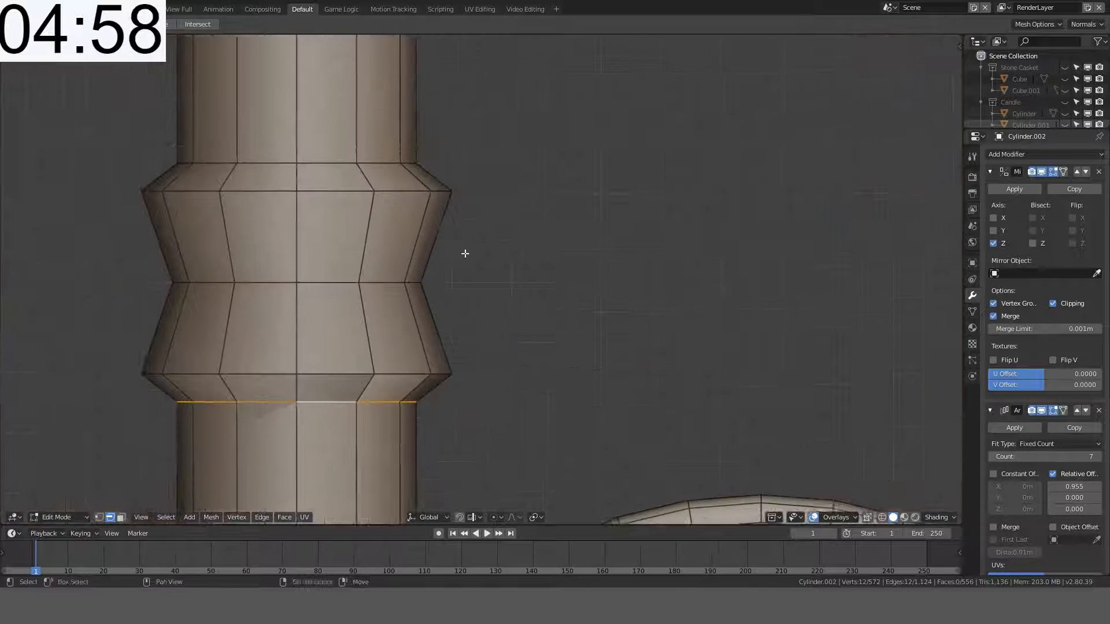
pyautogui.keyDown('alt'); pyautogui.keyDown('shift'); pyautogui.click(319, 168); pyautogui.keyUp('shift'); pyautogui.keyUp('alt')
pyautogui.keyDown('alt'); pyautogui.keyDown('shift'); pyautogui.click(328, 285); pyautogui.keyUp('shift'); pyautogui.keyUp('alt')
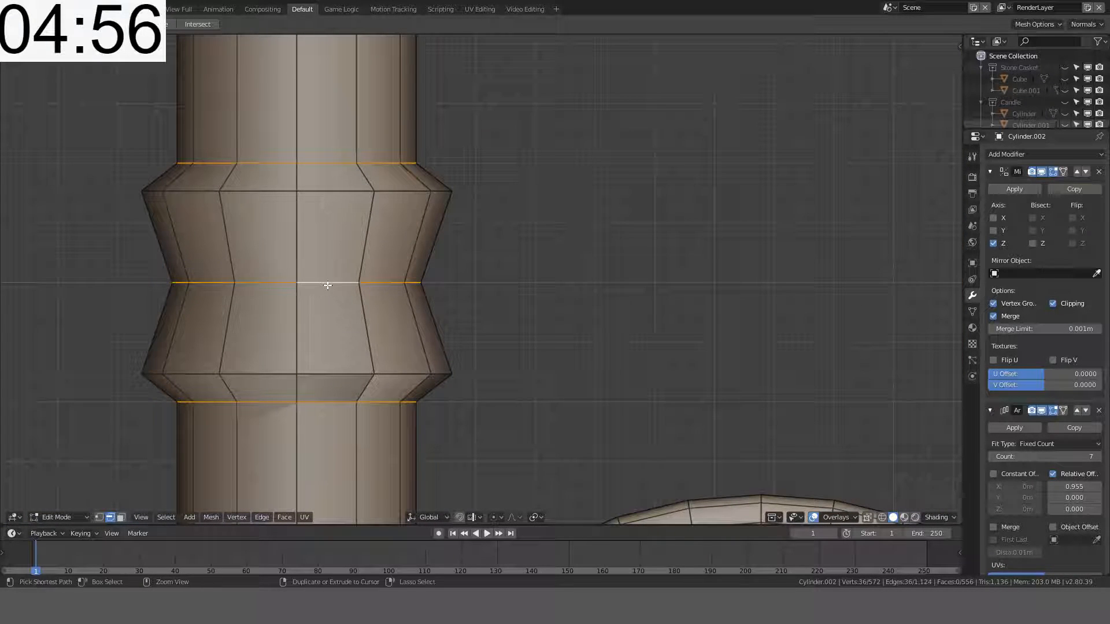
pyautogui.hotkey('ctrl', 'e')
pyautogui.click(325, 285)
pyautogui.scroll(-5, 350, 277)
pyautogui.scroll(-3, 365, 274)
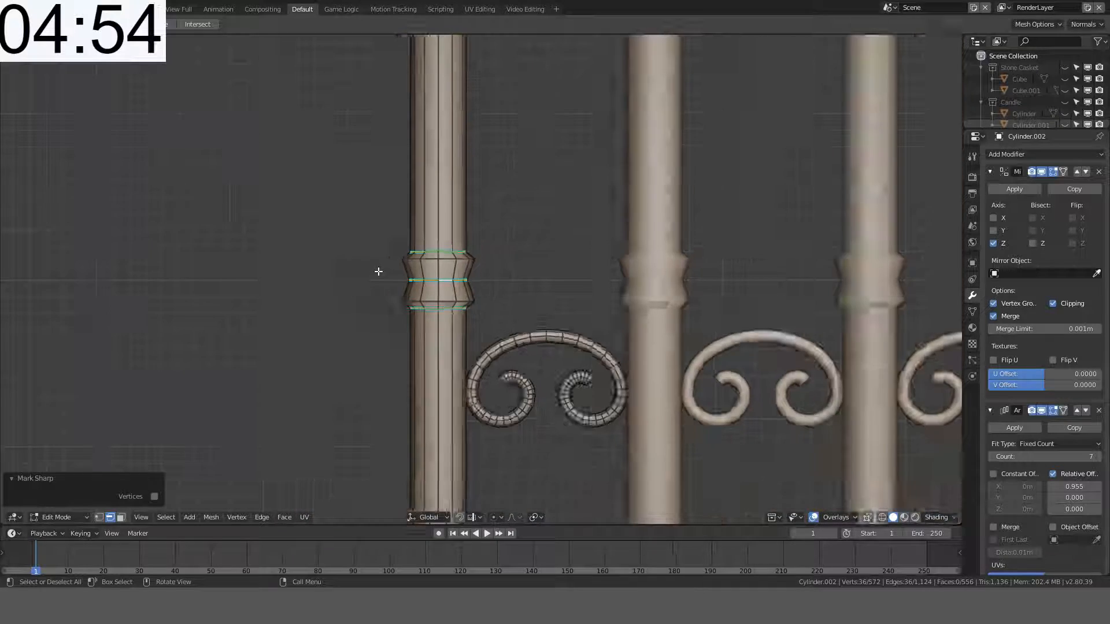
# Step: Return to Object Mode, turn on Auto Smooth for the fence bar and set its angle to 60°
pyautogui.scroll(6, 379, 272)
pyautogui.press('Tab')
pyautogui.scroll(-9, 428, 272)
pyautogui.scroll(8, 450, 279)
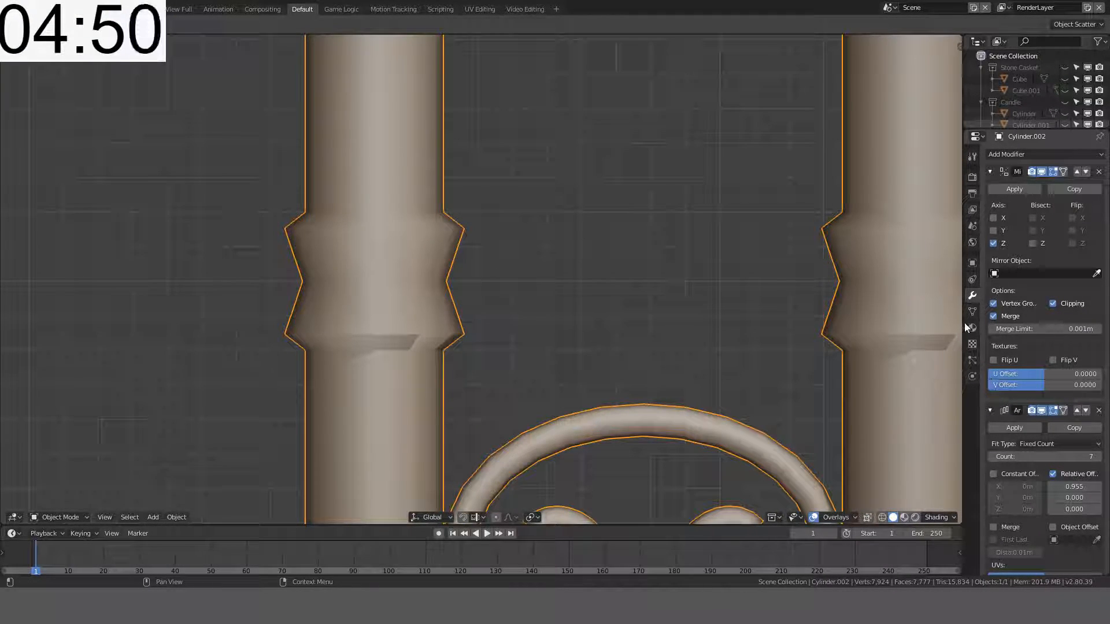
pyautogui.press('q')
pyautogui.click(360, 228)
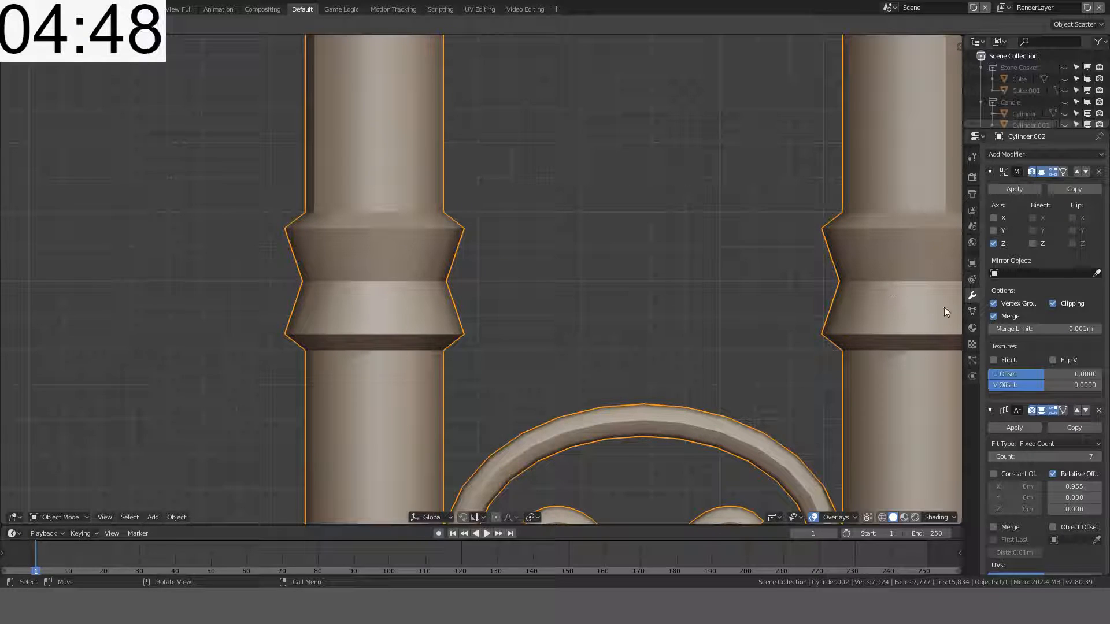
pyautogui.click(972, 311)
pyautogui.click(1067, 395)
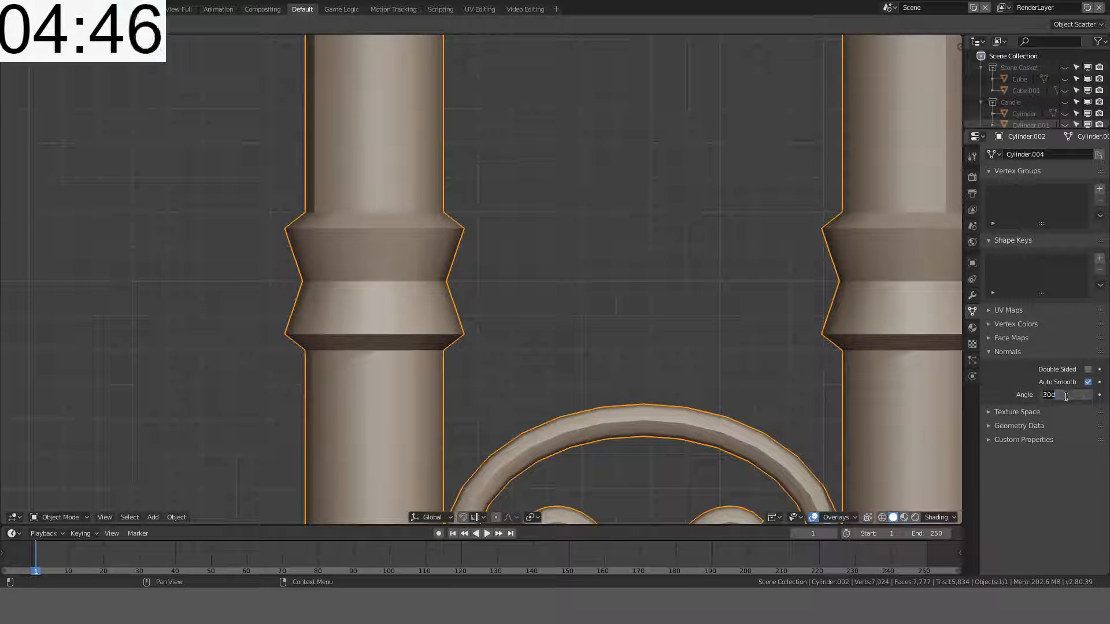
pyautogui.press('Return')
# Step: Examine the whole fence from the front, checking the collars, the mirrored scrolls and the bare bar tops
pyautogui.scroll(-5, 429, 305)
pyautogui.moveTo(429, 304); pyautogui.dragTo(509, 245, button='middle')
pyautogui.press('KP_1')
pyautogui.scroll(-4, 540, 294)
pyautogui.scroll(-4, 540, 294)
pyautogui.scroll(4, 509, 246)
pyautogui.hotkey('alt', 'a')
pyautogui.scroll(3, 509, 245)
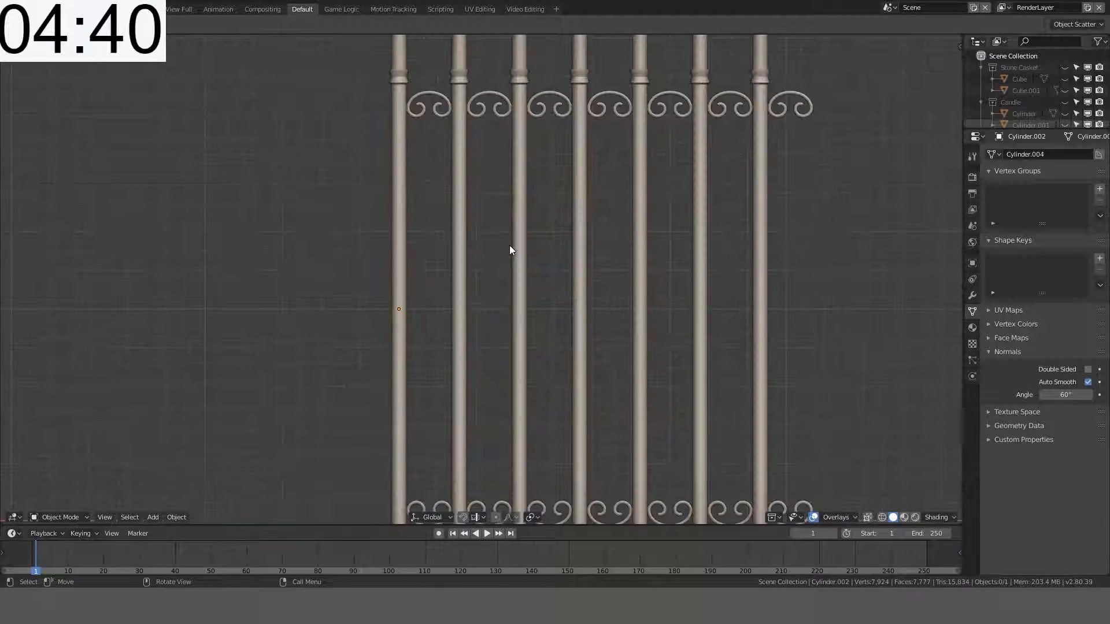
pyautogui.scroll(-2, 509, 245)
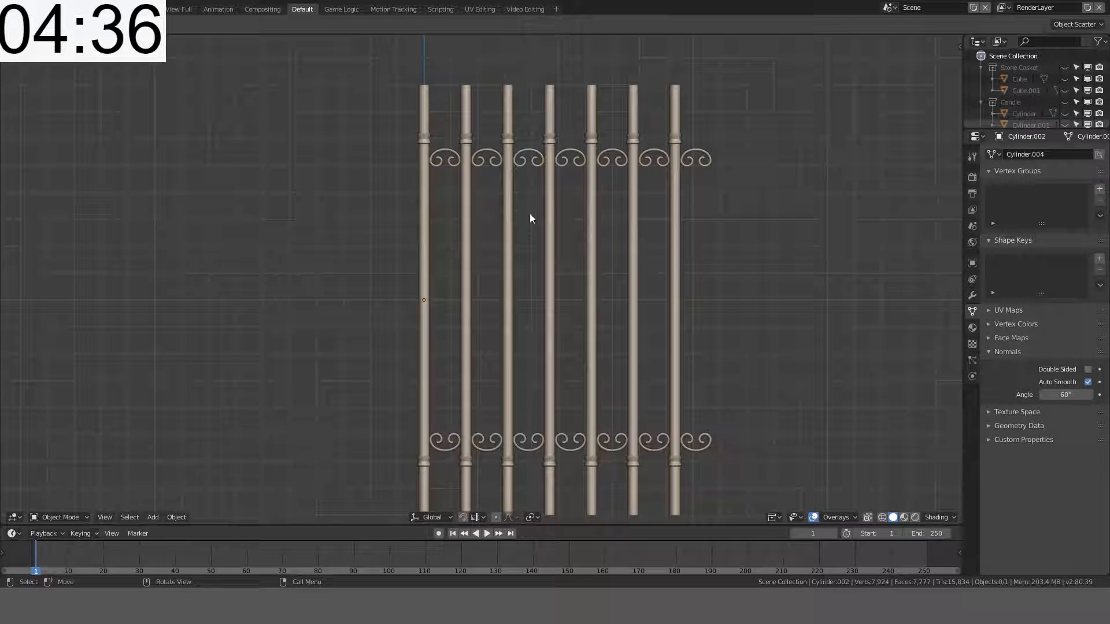
pyautogui.scroll(2, 506, 166)
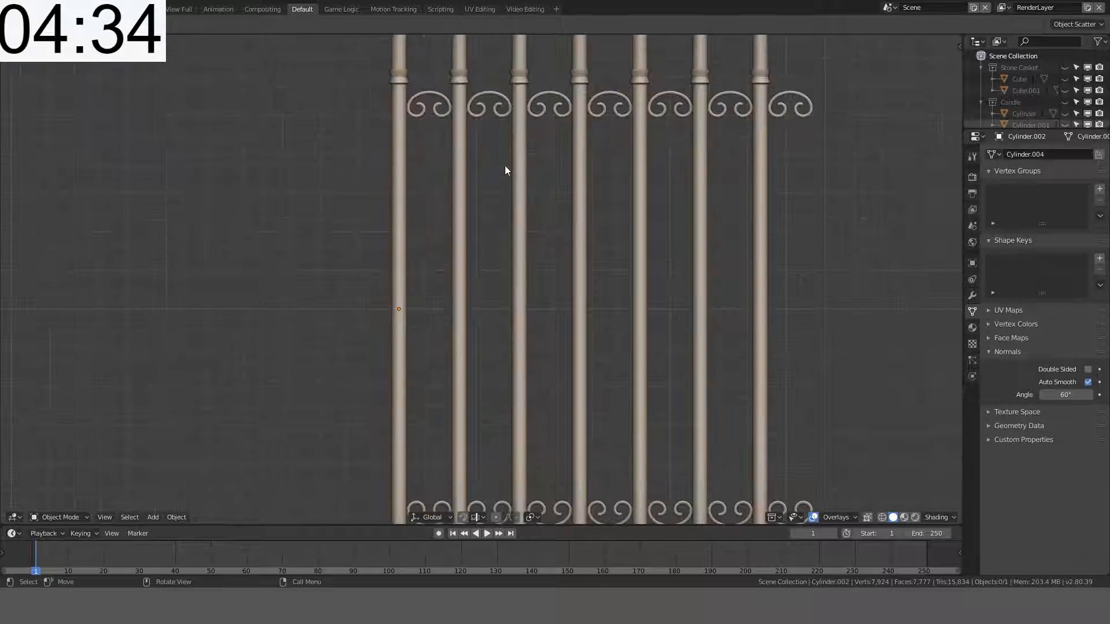
pyautogui.keyDown('shift'); pyautogui.moveTo(527, 137); pyautogui.dragTo(529, 364, button='middle'); pyautogui.keyUp('shift')
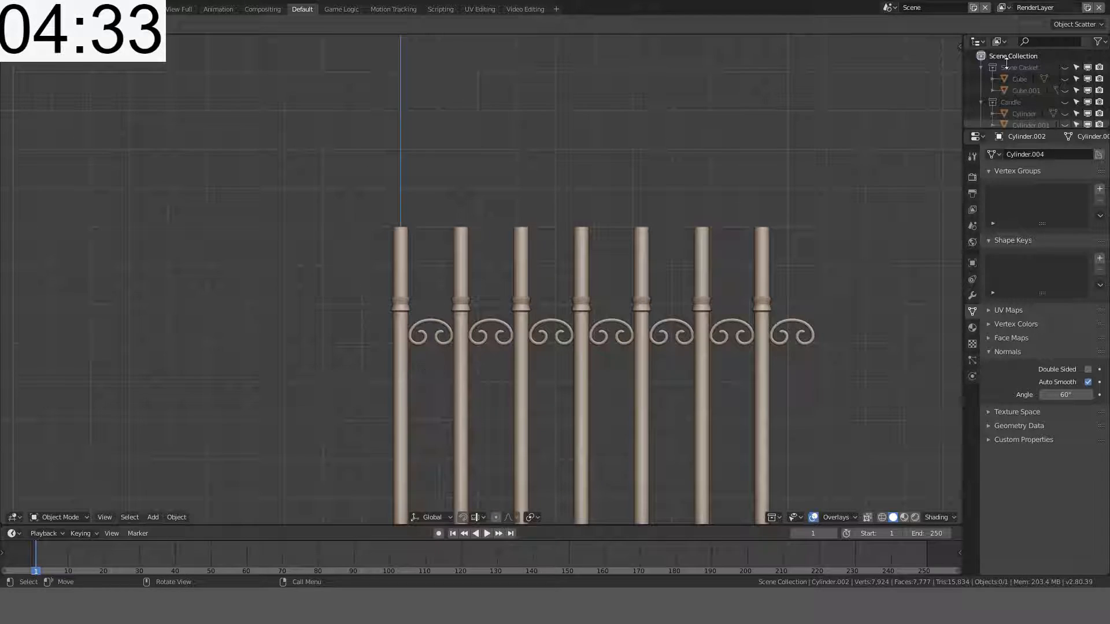
# Step: Add a cube inside the fence bar's mesh and scale it to 0.3
pyautogui.click(463, 235)
pyautogui.scroll(3, 461, 237)
pyautogui.keyDown('shift'); pyautogui.moveTo(384, 195); pyautogui.dragTo(414, 293, button='middle'); pyautogui.keyUp('shift')
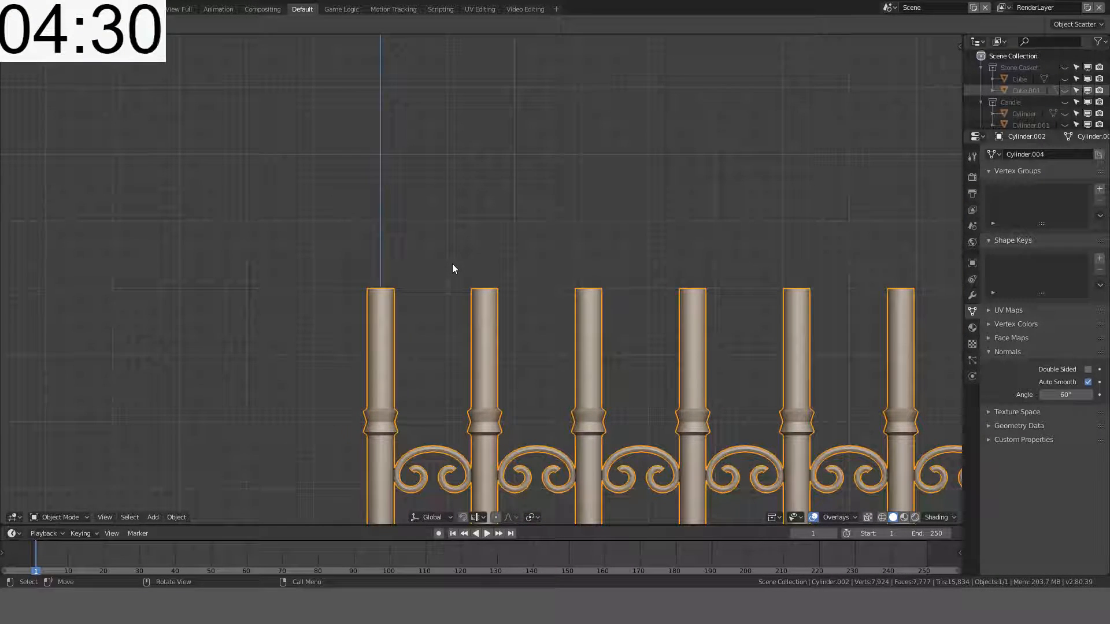
pyautogui.press('Tab')
pyautogui.scroll(1, 408, 294)
pyautogui.hotkey('shift', 'a')
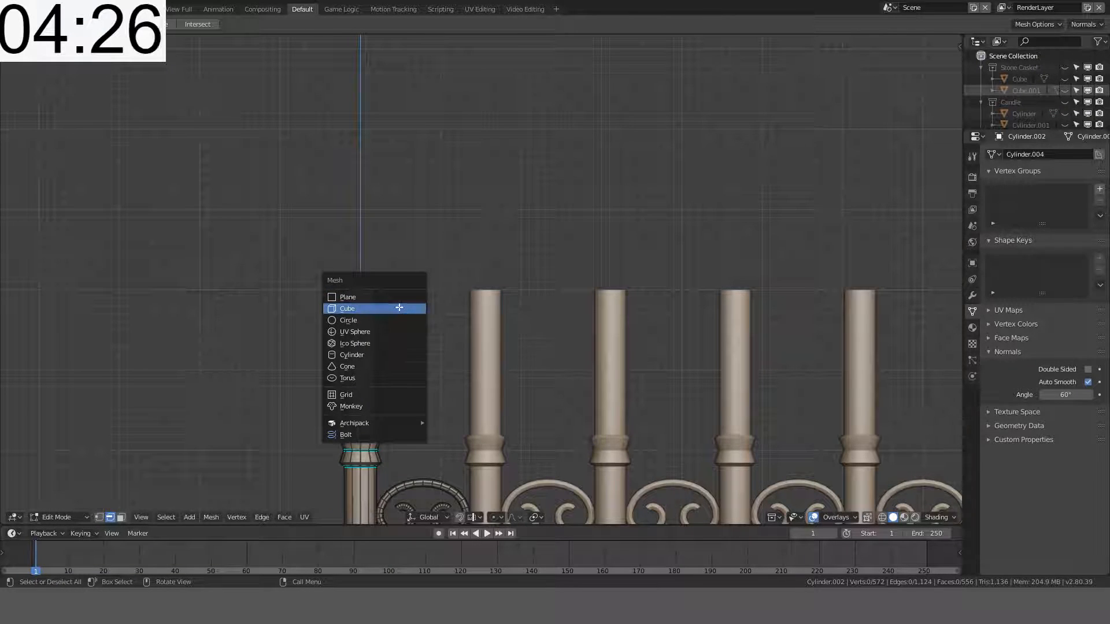
pyautogui.click(399, 309)
pyautogui.press('s')
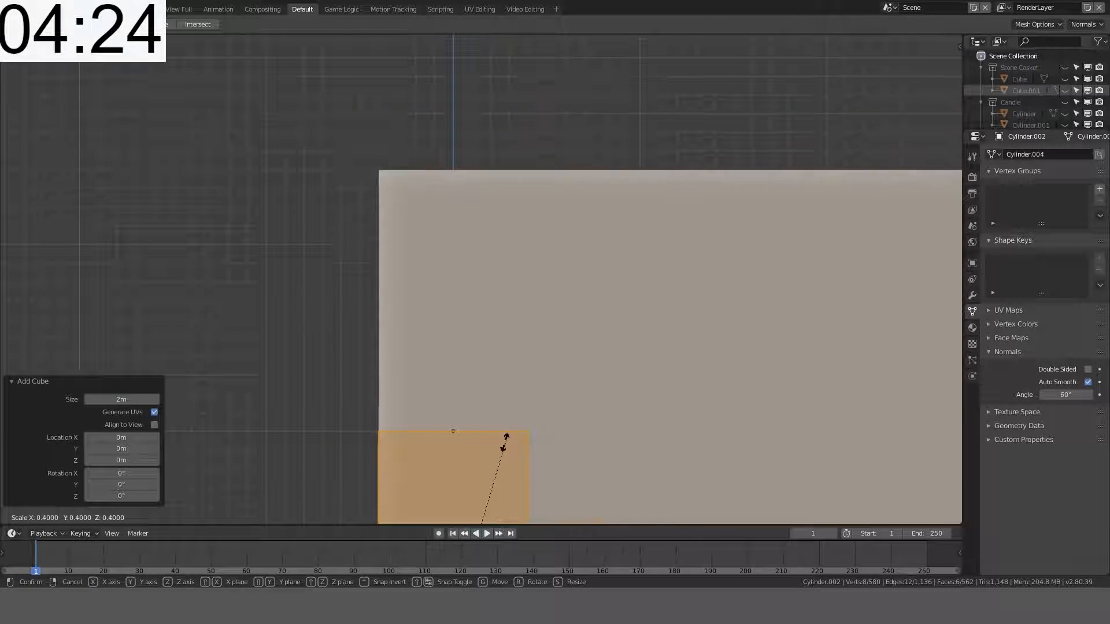
pyautogui.click(504, 448)
pyautogui.press('g')
pyautogui.press('z')
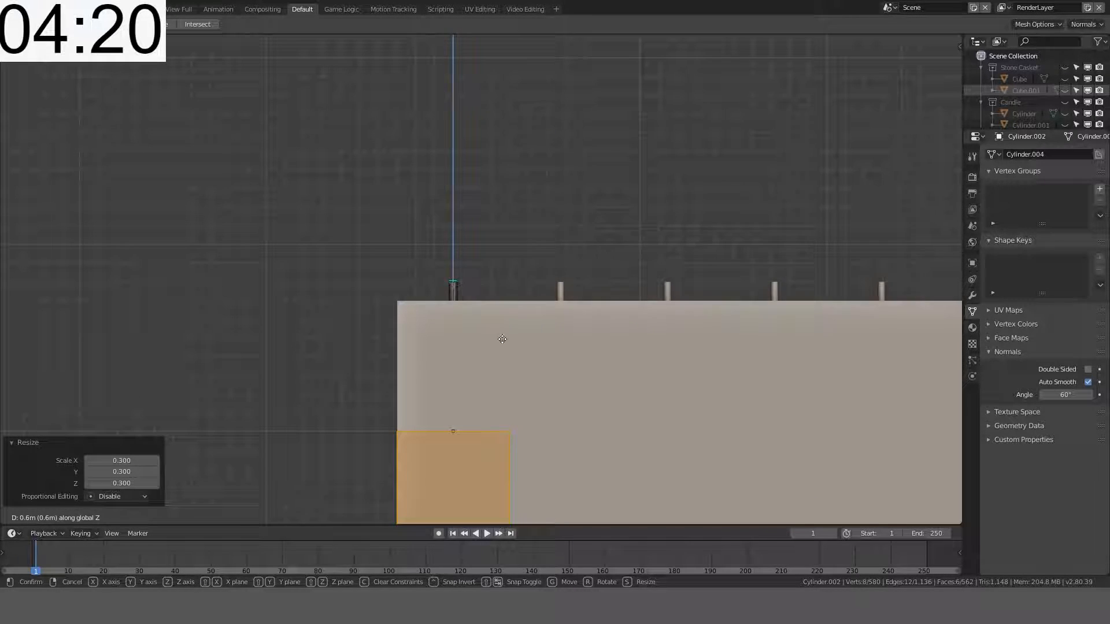
pyautogui.rightClick(501, 334)
# Step: Turn off the Mirror modifier's clipping, move the cube -0.381 m in X and 2.01 m in Z, and turn clipping back on
pyautogui.click(973, 296)
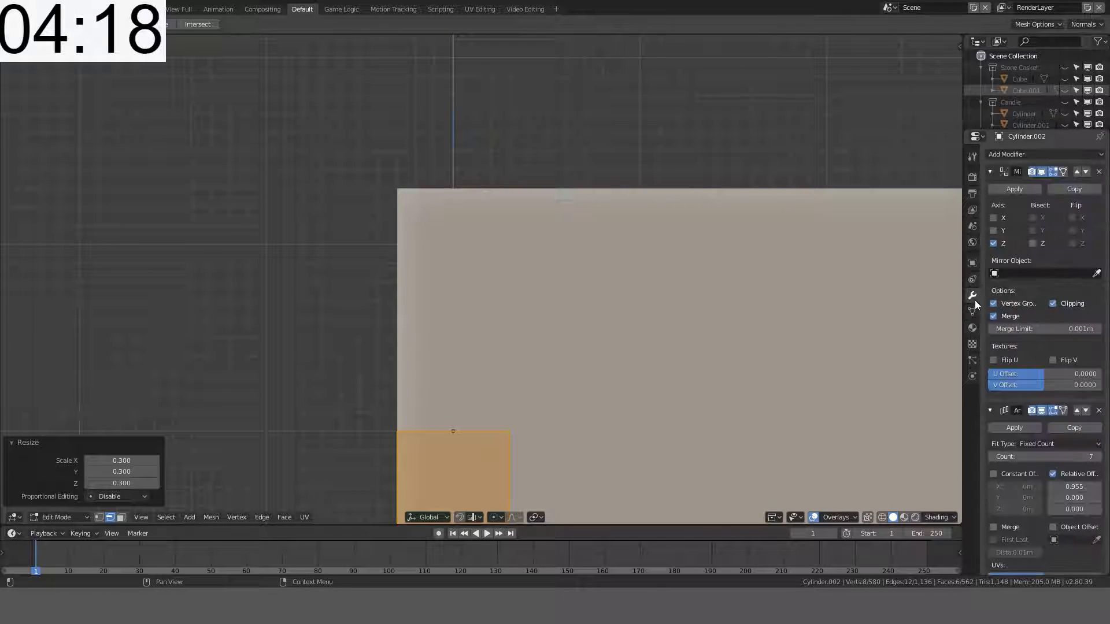
pyautogui.press('g')
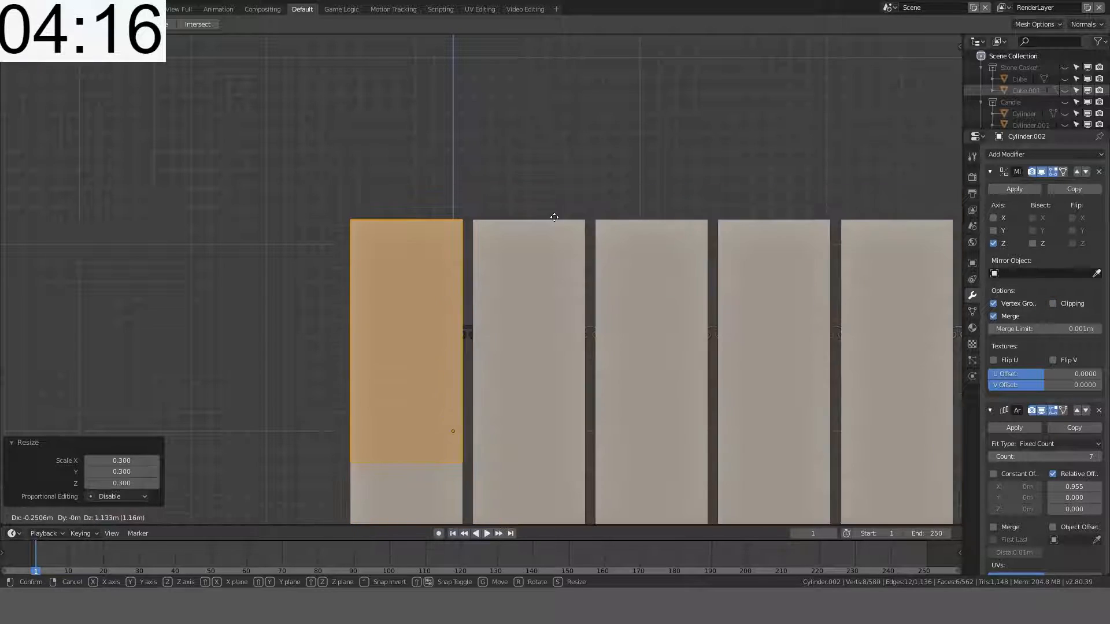
pyautogui.click(531, 64)
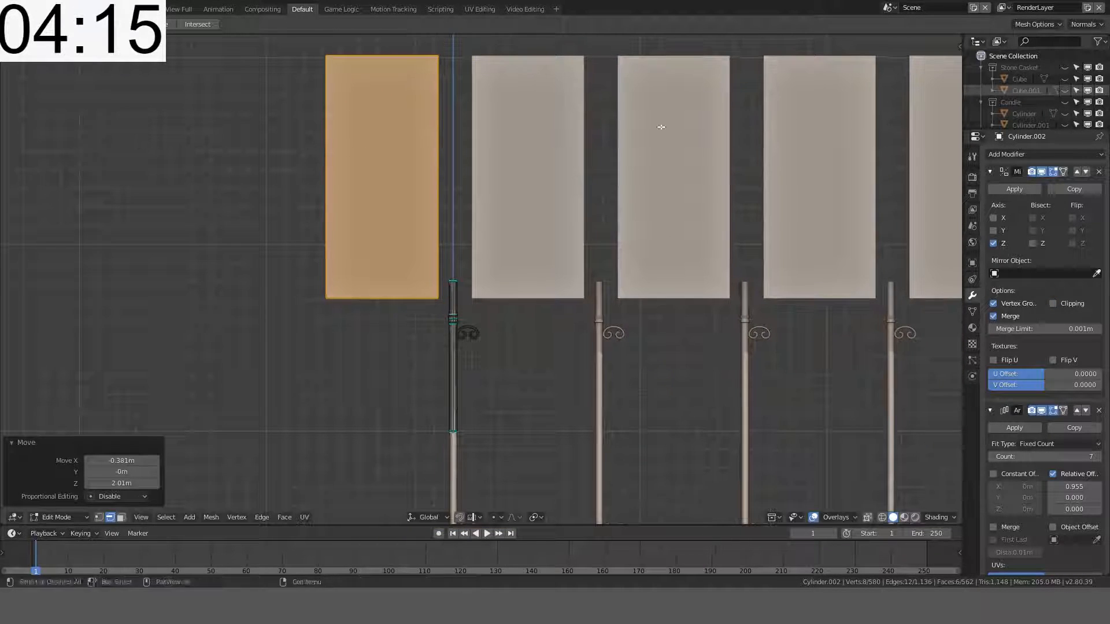
pyautogui.click(1053, 303)
# Step: Scale the cube by 0.3 and move it 0.39 m in X and -0.37 m in Z over the first bar
pyautogui.press('s')
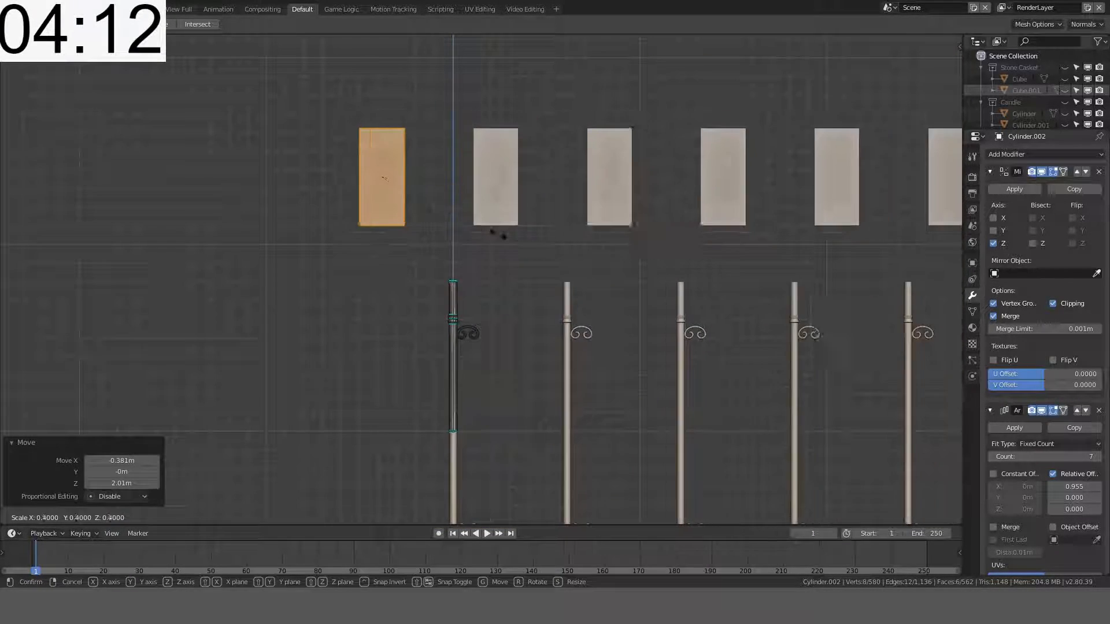
pyautogui.click(457, 234)
pyautogui.scroll(4, 457, 234)
pyautogui.press('g')
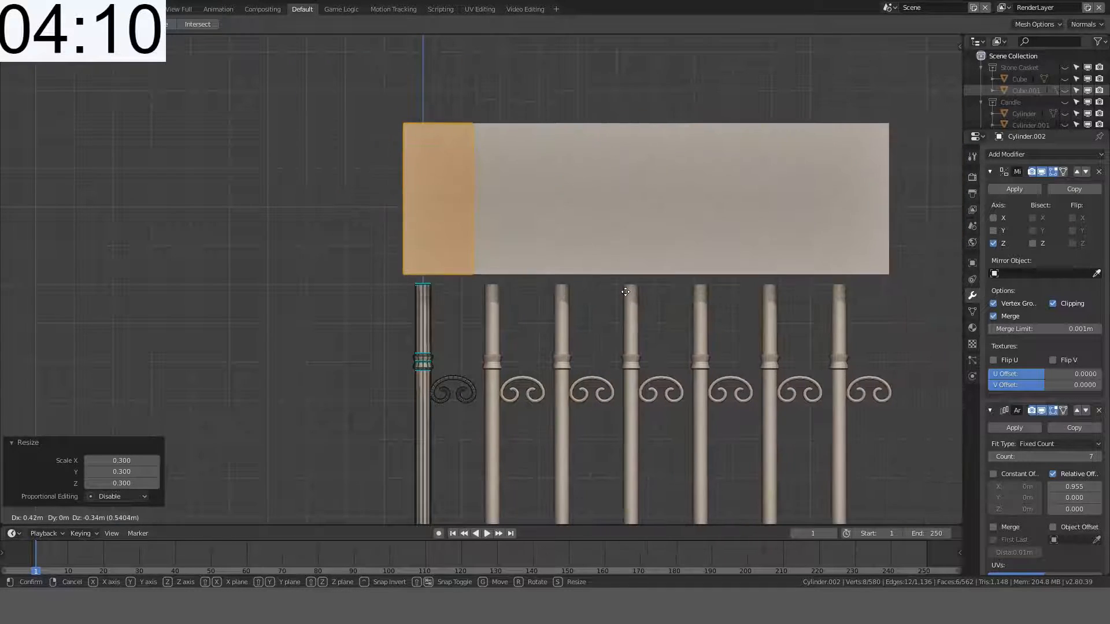
pyautogui.click(615, 301)
# Step: Shrink the cube, enlarge it by 2.1, and move it -0.01 m in X and -0.1 m in Z to sit just above the bar
pyautogui.press('s')
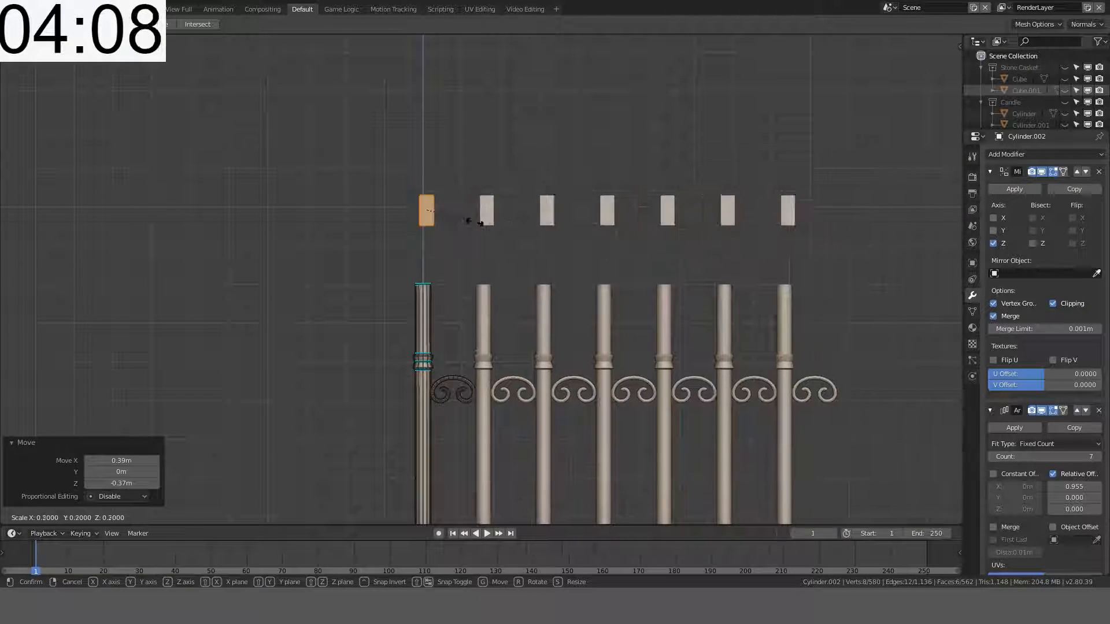
pyautogui.click(477, 219)
pyautogui.scroll(5, 479, 196)
pyautogui.press('s')
pyautogui.click(642, 168)
pyautogui.press('g')
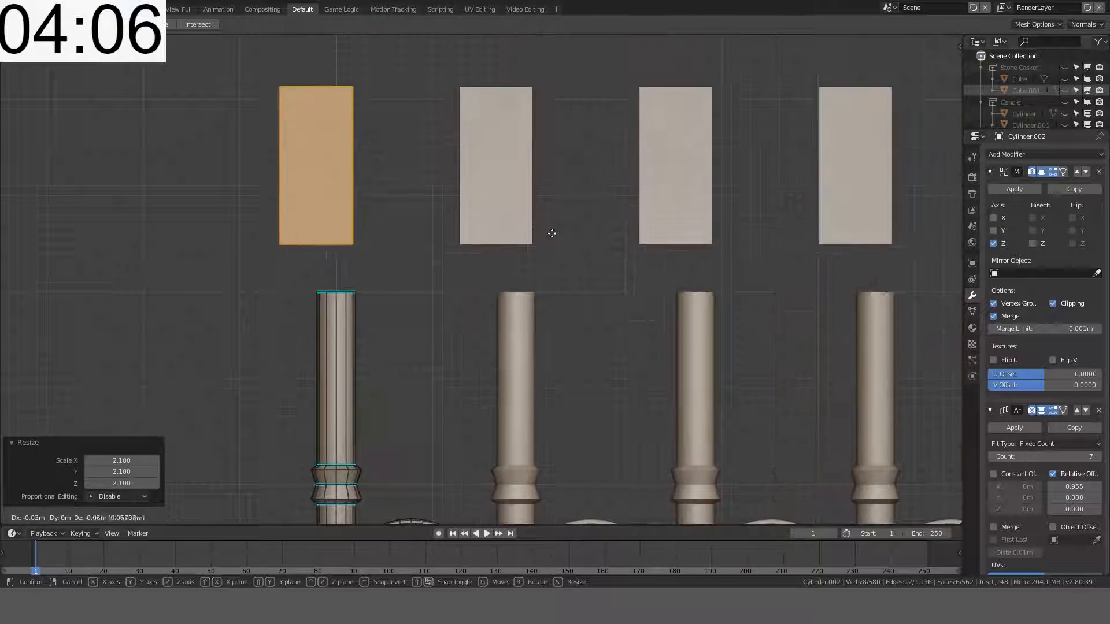
pyautogui.click(570, 261)
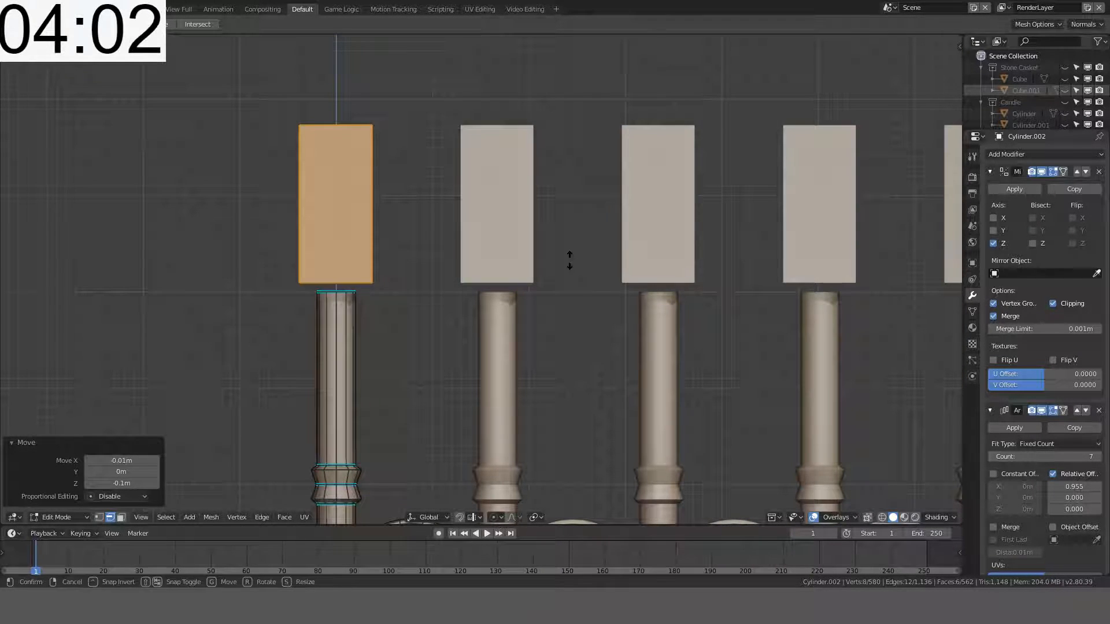
# Step: Try rotating the cube 45° and narrowing it along X, then undo the rotation
pyautogui.write('r45')
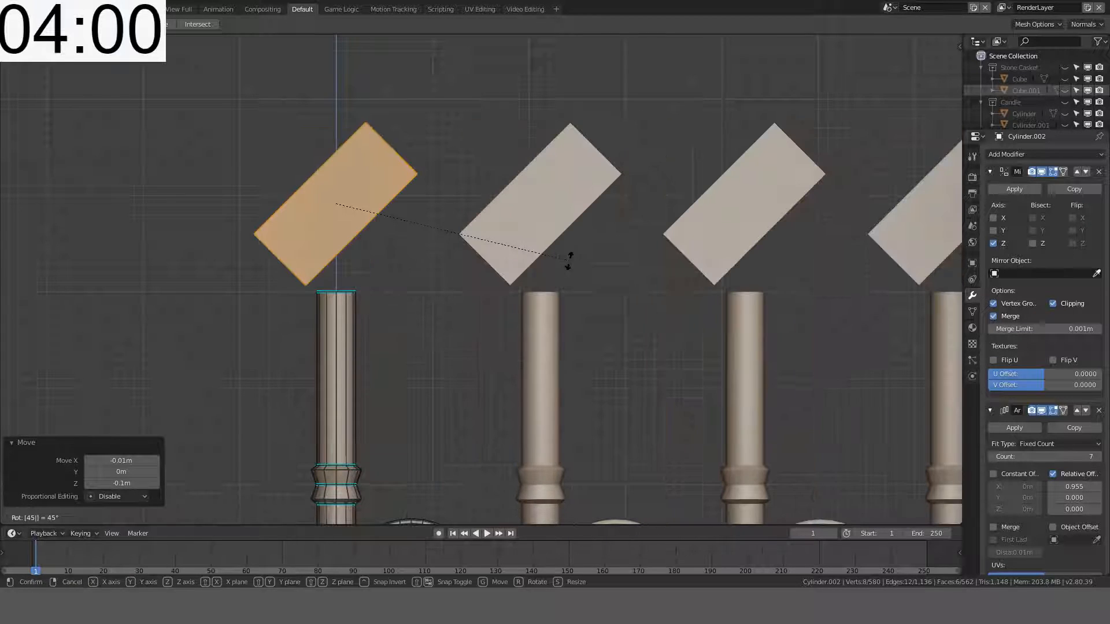
pyautogui.press('Return')
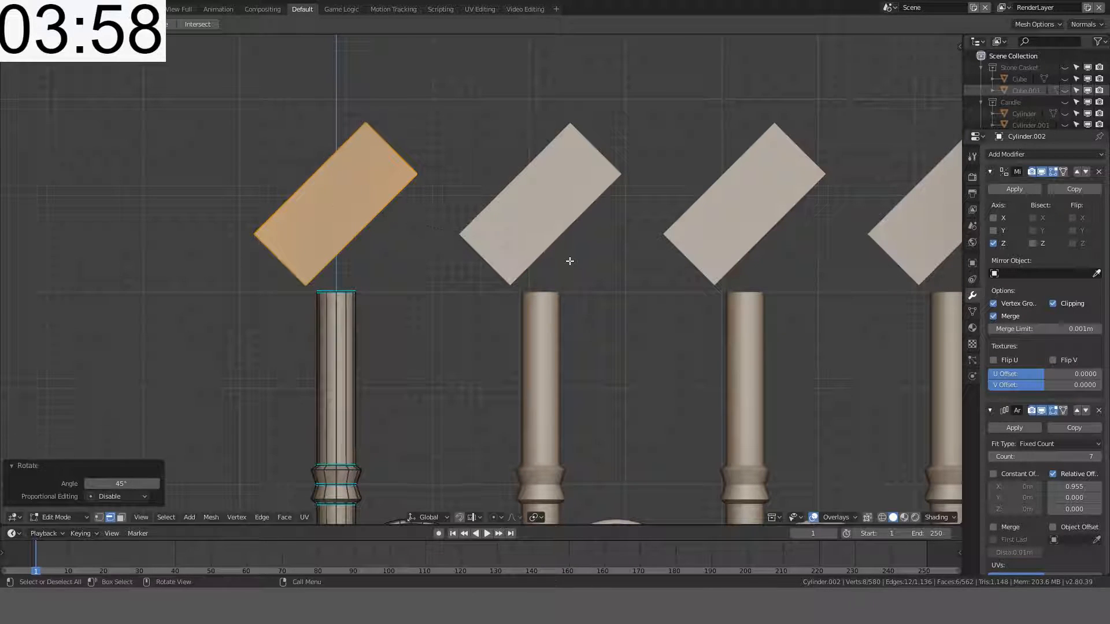
pyautogui.press('s')
pyautogui.press('x')
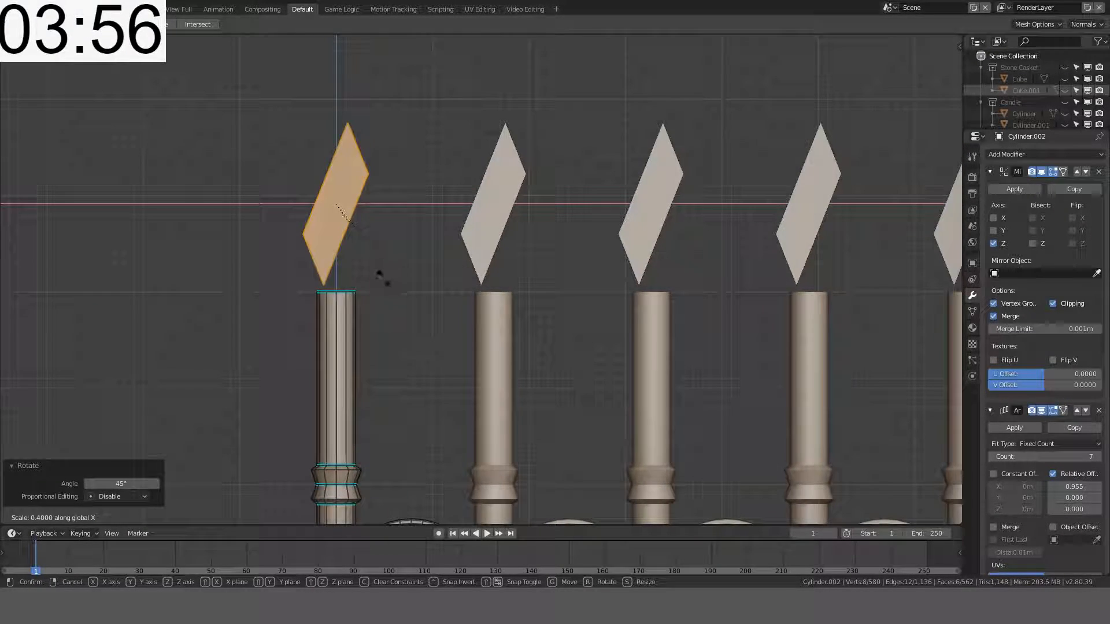
pyautogui.press('Escape')
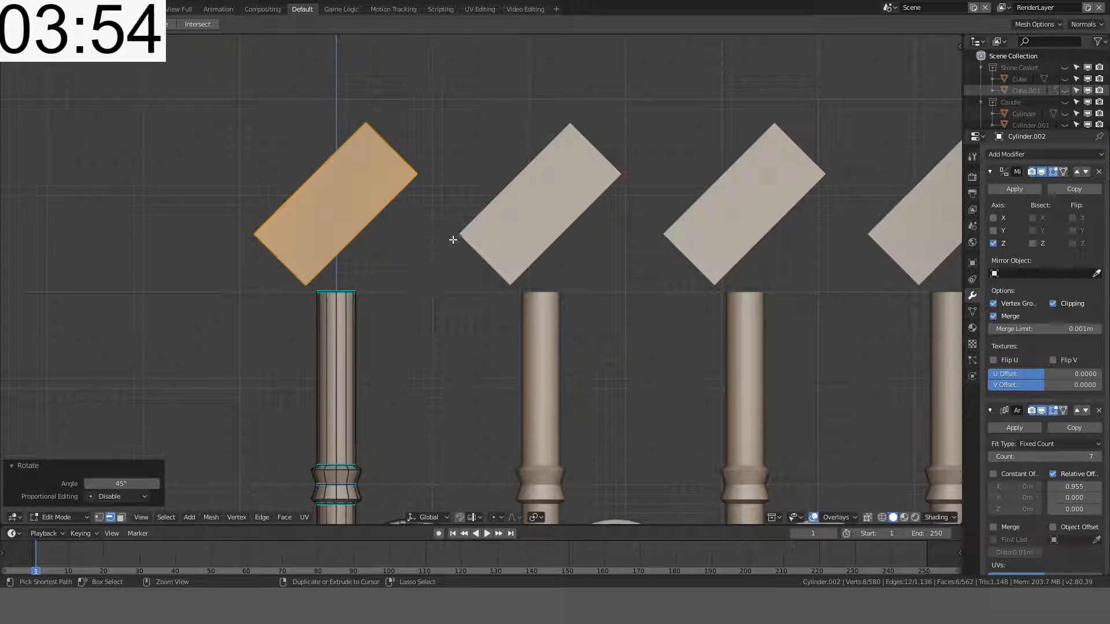
pyautogui.hotkey('ctrl', 'z')
# Step: Try rotating the cube -25° and flattening it along Z, and undo the rotation
pyautogui.press('r')
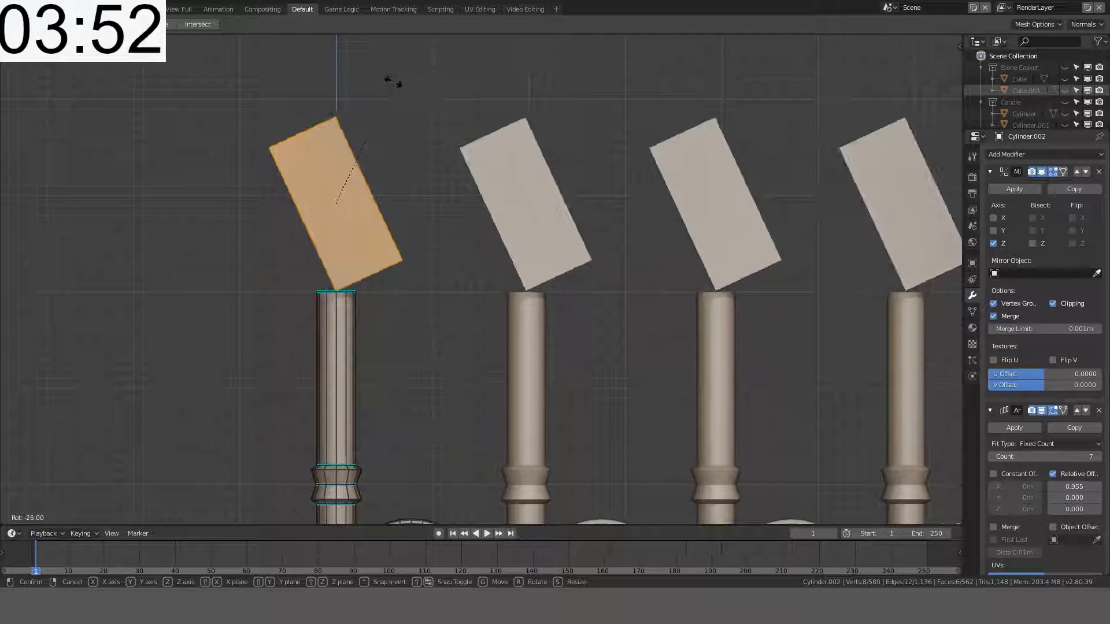
pyautogui.click(402, 61)
pyautogui.press('s')
pyautogui.press('z')
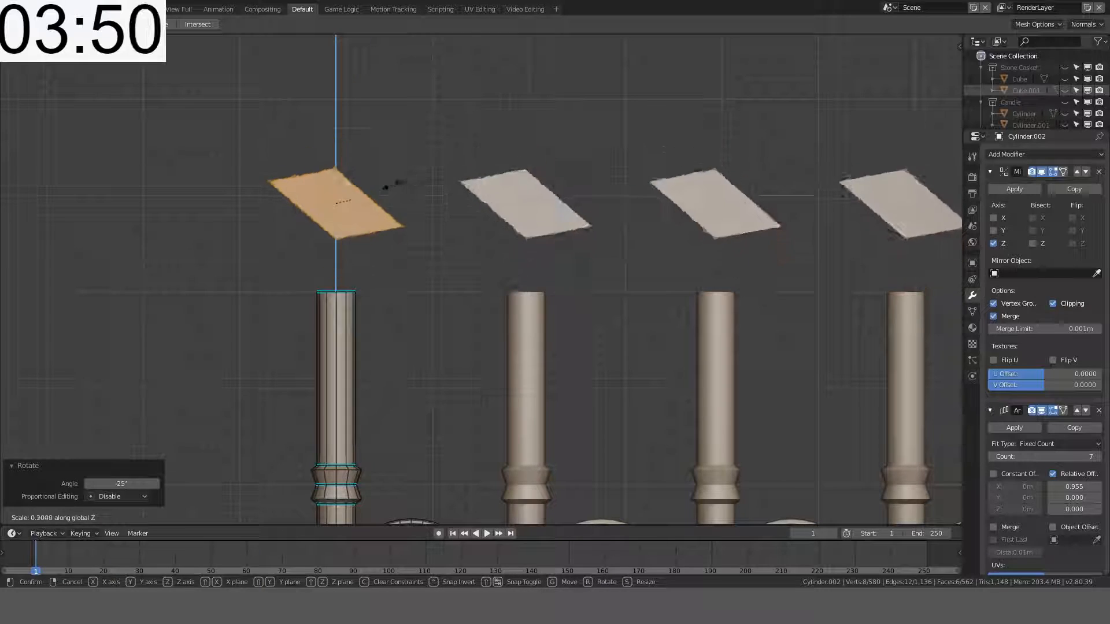
pyautogui.press('Escape')
pyautogui.scroll(-3, 403, 209)
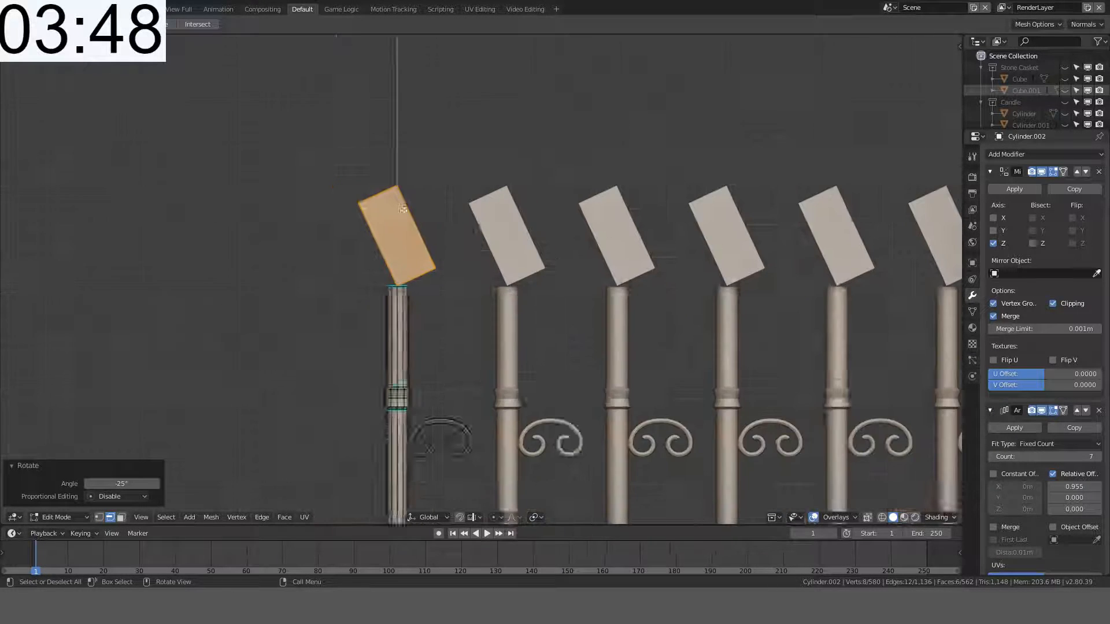
pyautogui.moveTo(411, 210); pyautogui.dragTo(466, 208, button='middle')
pyautogui.hotkey('ctrl', 'z')
pyautogui.moveTo(649, 214); pyautogui.dragTo(644, 231, button='middle')
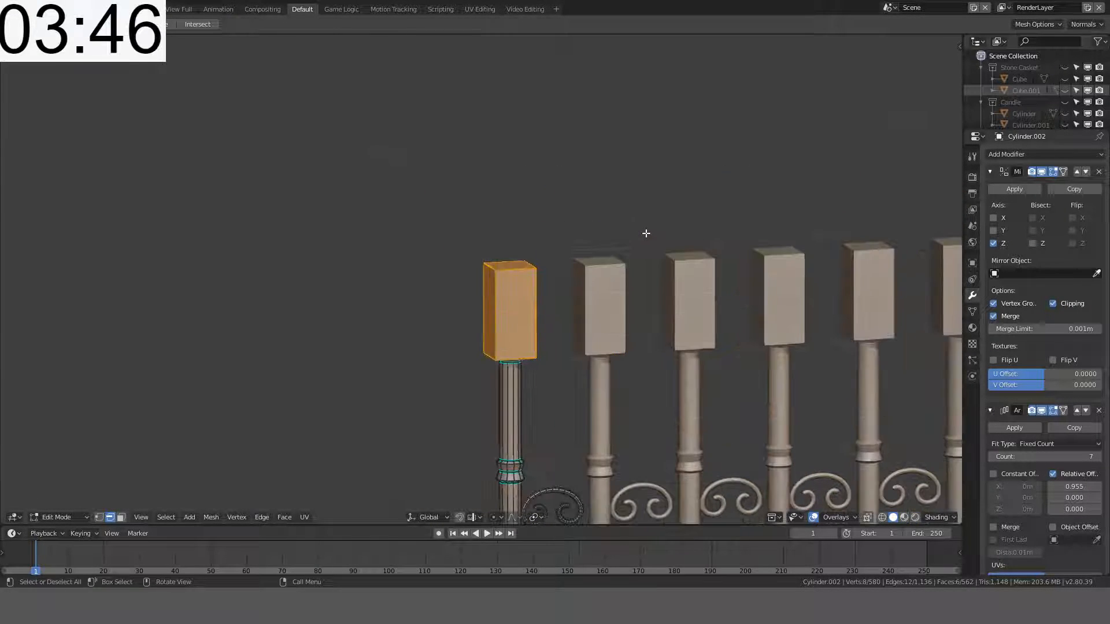
# Step: Scale the cube above the first bar by 2.2 along X and rotate it 45° in front view
pyautogui.press('KP_1')
pyautogui.press('s')
pyautogui.press('x')
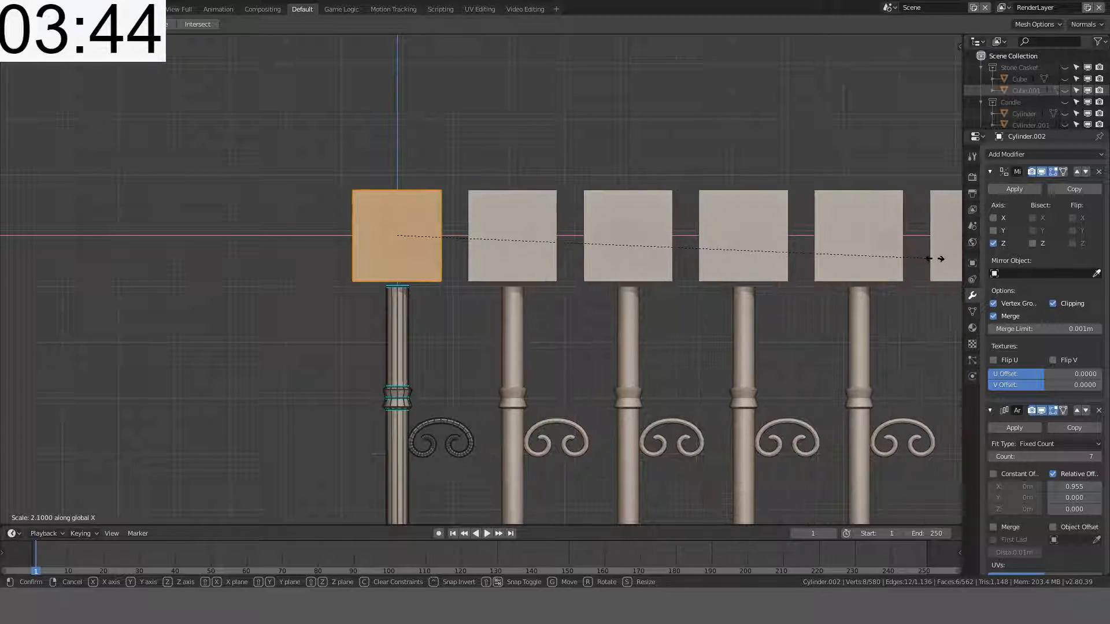
pyautogui.click(950, 262)
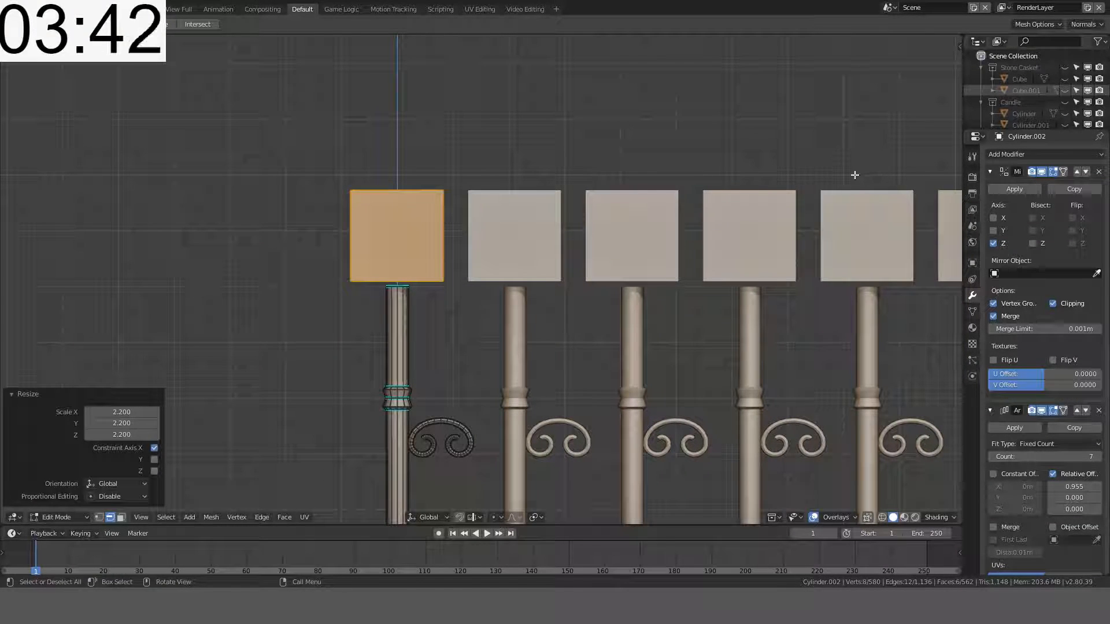
pyautogui.write('r45')
pyautogui.press('Return')
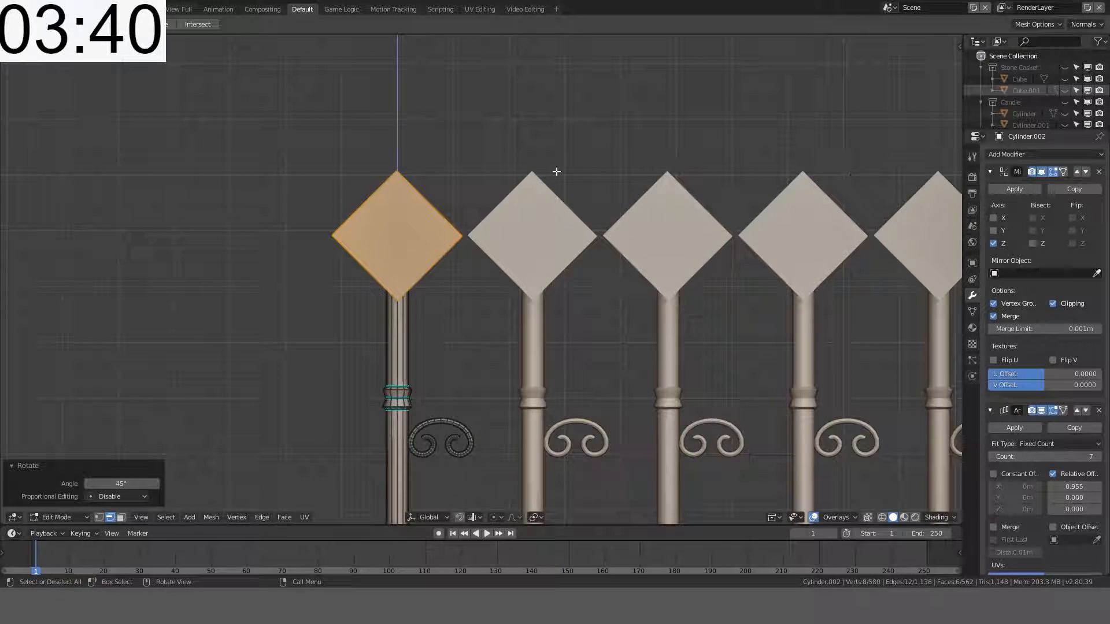
# Step: Move the rotated cube 0.03 m along Z so its lower corner sits just above the bar
pyautogui.scroll(5, 543, 172)
pyautogui.press('g')
pyautogui.press('z')
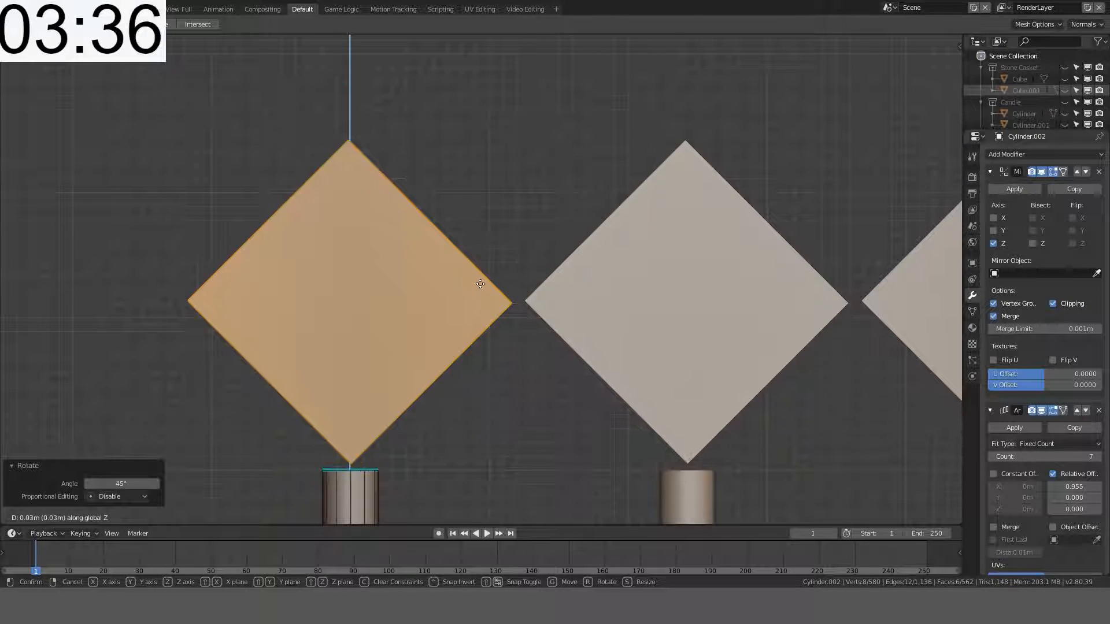
pyautogui.click(480, 282)
pyautogui.press('Tab')
pyautogui.press('Tab')
# Step: Switch to wireframe shading and vertex selection, and delete the two vertices at the diamond's lowest corner
pyautogui.press('z')
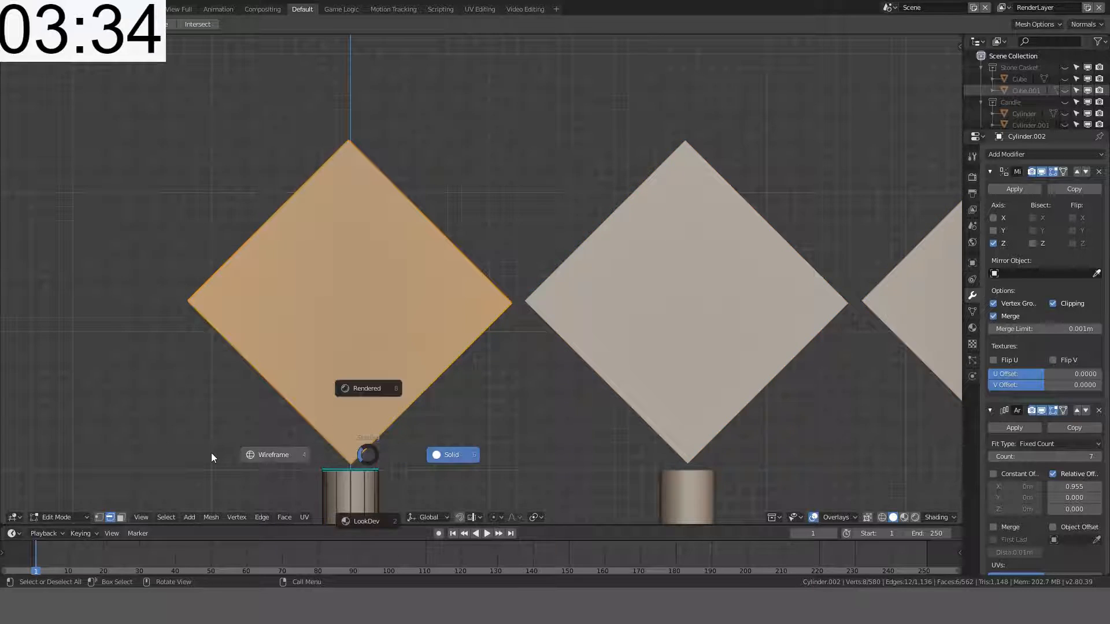
pyautogui.click(210, 453)
pyautogui.click(98, 518)
pyautogui.hotkey('alt', 'a')
pyautogui.press('c')
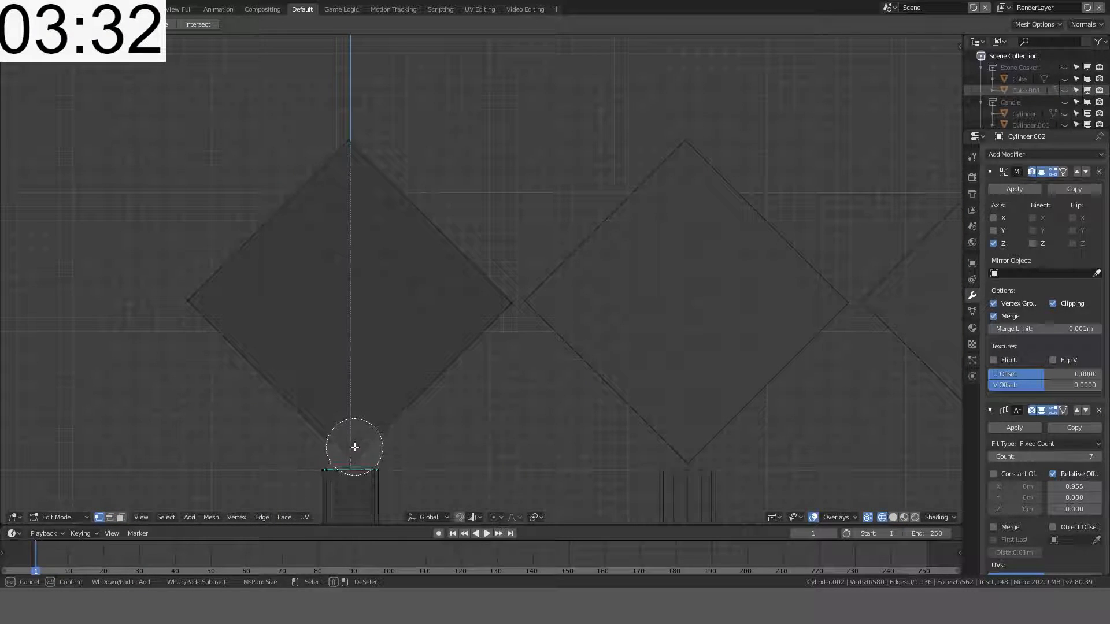
pyautogui.moveTo(354, 432); pyautogui.dragTo(350, 439)
pyautogui.press('Escape')
pyautogui.press('x')
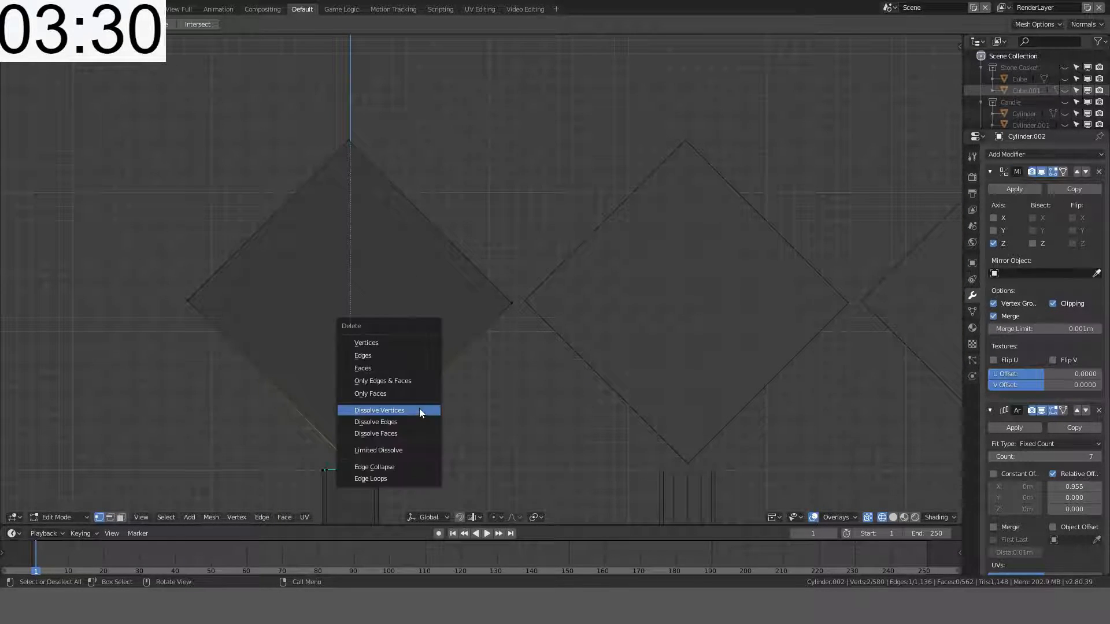
pyautogui.click(382, 343)
# Step: Scale the four side corner vertices of the remaining shape by 0.3 along X and fill a base face between them
pyautogui.scroll(-2, 470, 306)
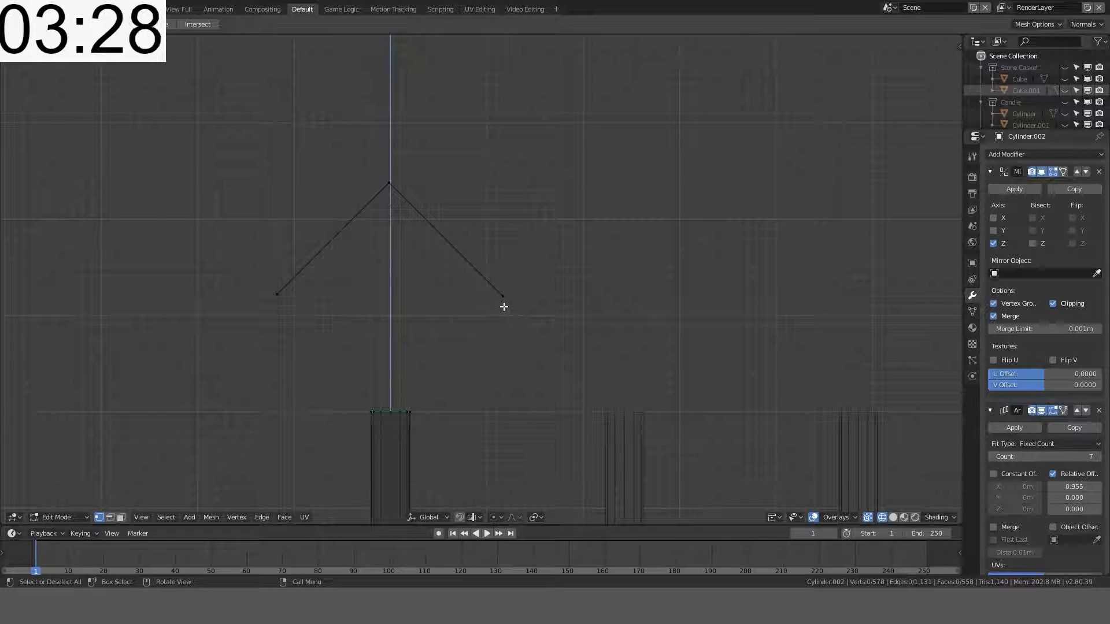
pyautogui.press('c')
pyautogui.moveTo(504, 299); pyautogui.dragTo(266, 312)
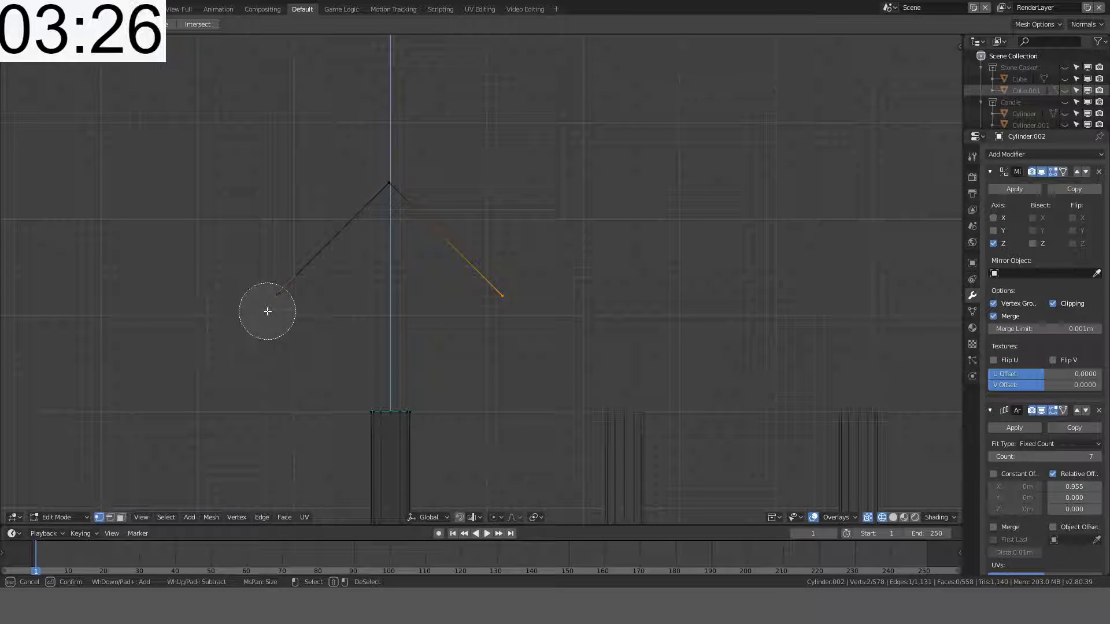
pyautogui.press('Escape')
pyautogui.press('s')
pyautogui.press('x')
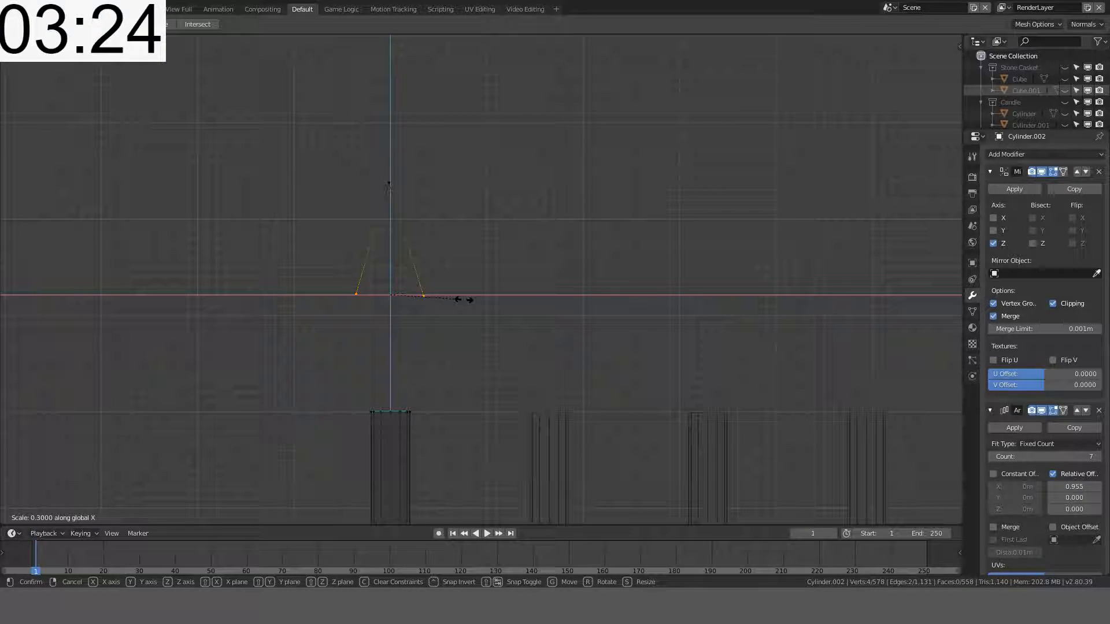
pyautogui.click(463, 300)
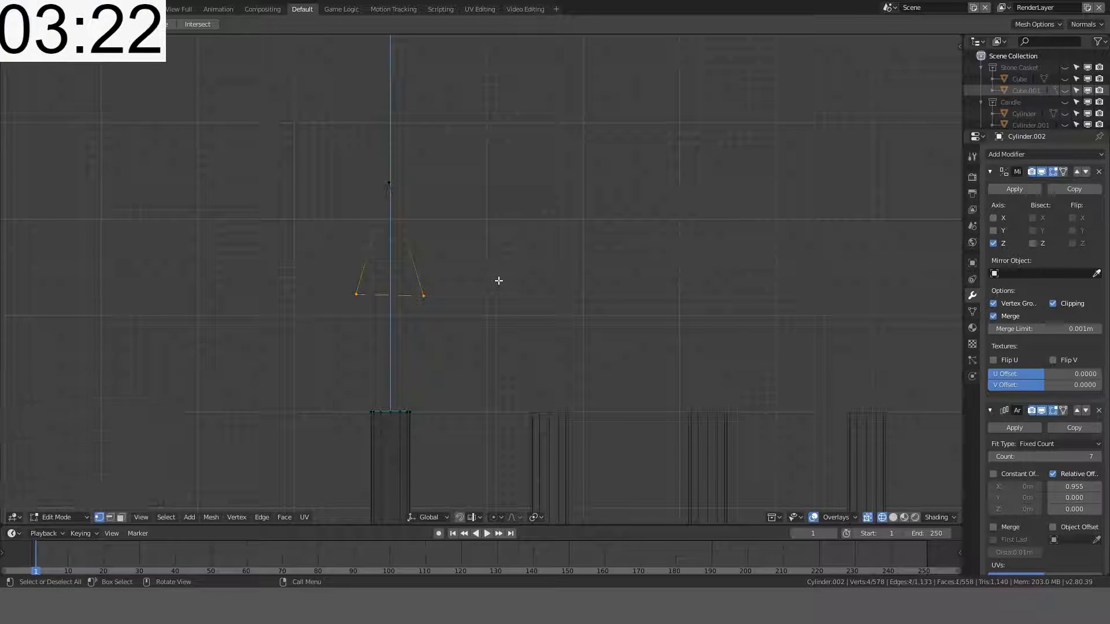
# Step: Flatten the four base vertices to one level by scaling them to 0 along Z
pyautogui.scroll(2, 452, 290)
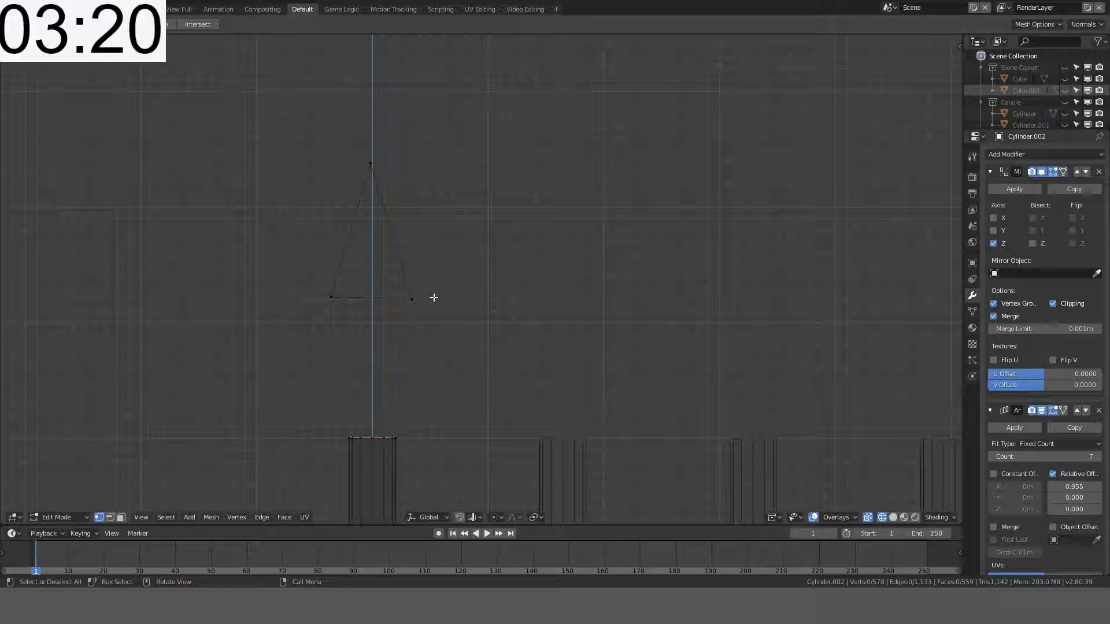
pyautogui.press('c')
pyautogui.moveTo(402, 299); pyautogui.dragTo(333, 298)
pyautogui.press('Escape')
pyautogui.press('s')
pyautogui.press('z')
pyautogui.press('0')
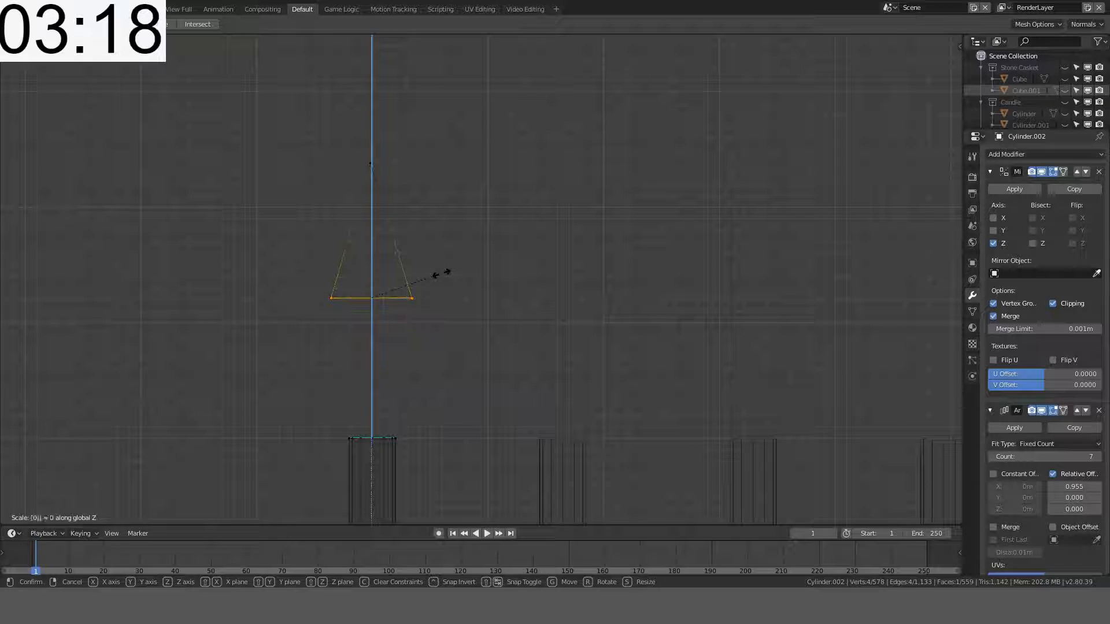
pyautogui.click(442, 273)
pyautogui.hotkey('alt', 'a')
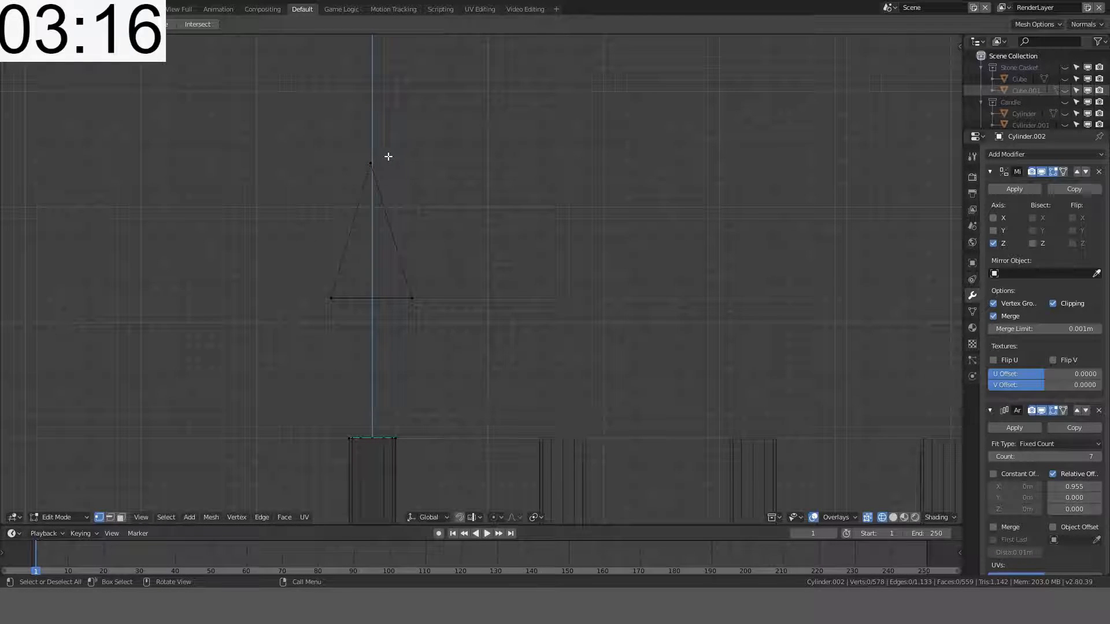
# Step: Fill the two open triangular ends of the wedge with faces
pyautogui.press('c')
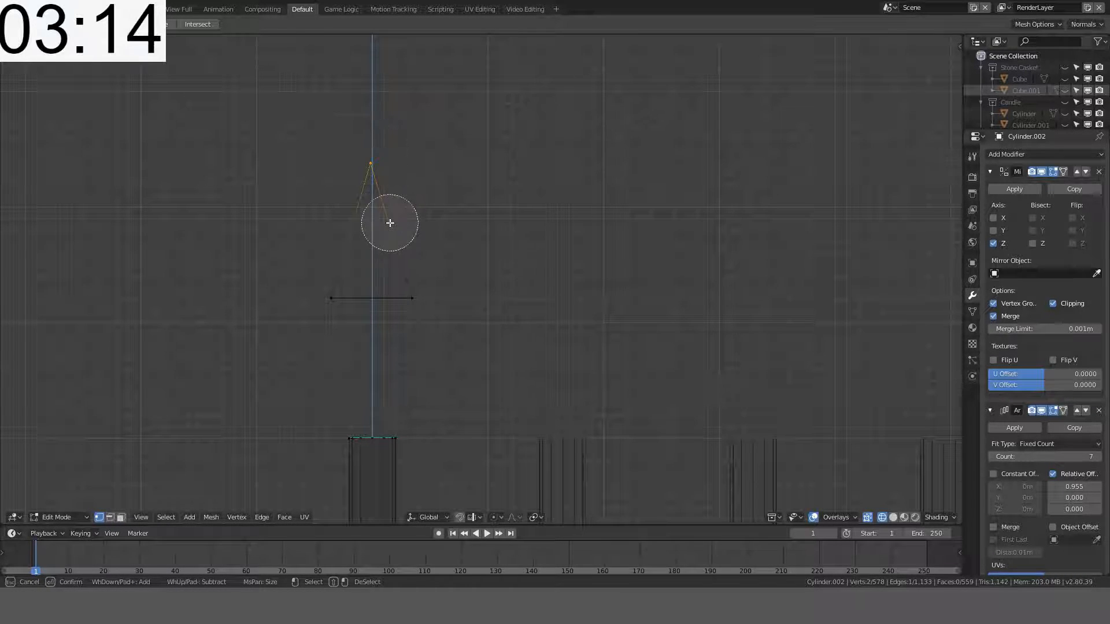
pyautogui.press('Escape')
pyautogui.moveTo(408, 250)
pyautogui.mouseDown(button='middle')
pyautogui.moveTo(592, 229)
pyautogui.moveTo(316, 238)
pyautogui.mouseUp(button='middle')
pyautogui.keyDown('alt'); pyautogui.click(213, 191); pyautogui.keyUp('alt')
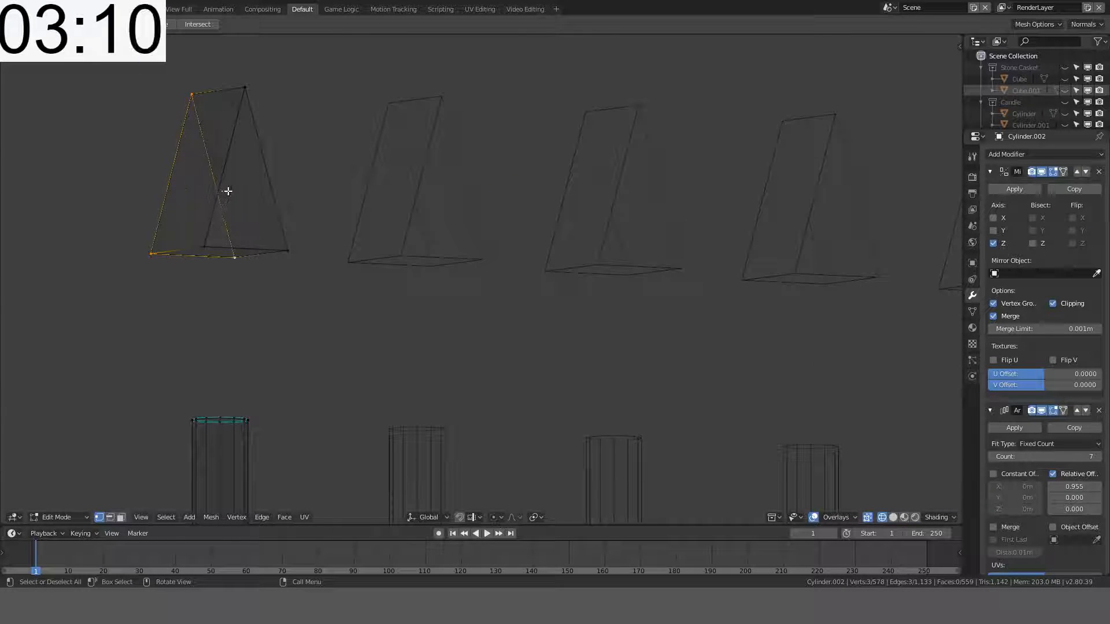
pyautogui.press('f')
pyautogui.keyDown('alt'); pyautogui.click(223, 177); pyautogui.keyUp('alt')
pyautogui.press('f')
pyautogui.scroll(-3, 258, 169)
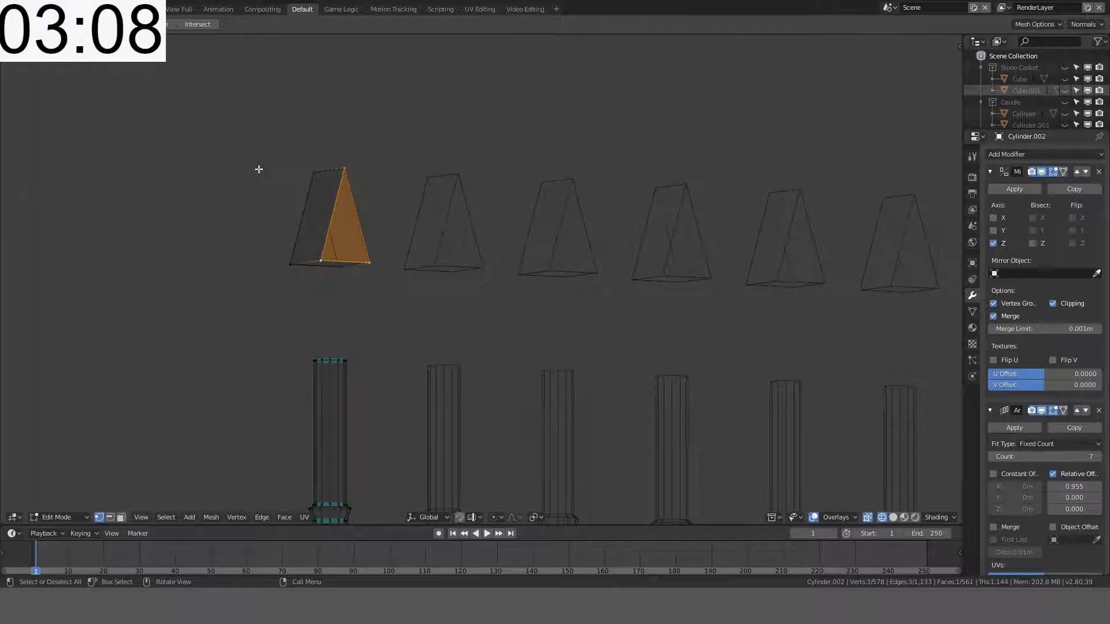
# Step: Collapse the wedge's top edge into a single apex vertex with Edge Collapse
pyautogui.press('KP_1')
pyautogui.keyDown('shift'); pyautogui.moveTo(260, 169); pyautogui.dragTo(523, 199, button='middle'); pyautogui.keyUp('shift')
pyautogui.scroll(6, 364, 159)
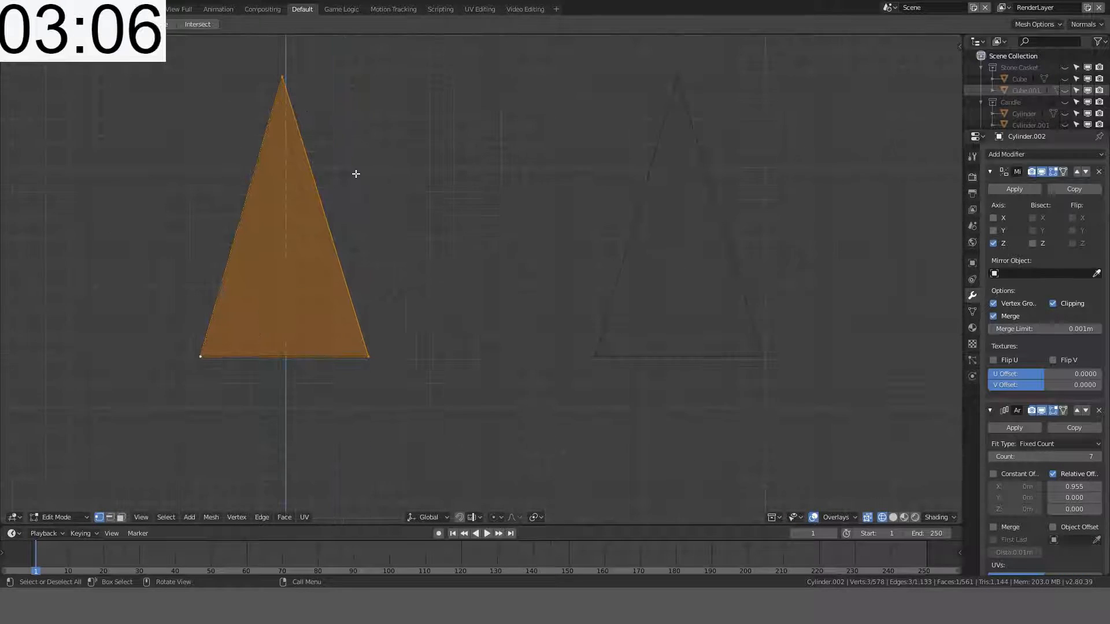
pyautogui.scroll(-2, 373, 331)
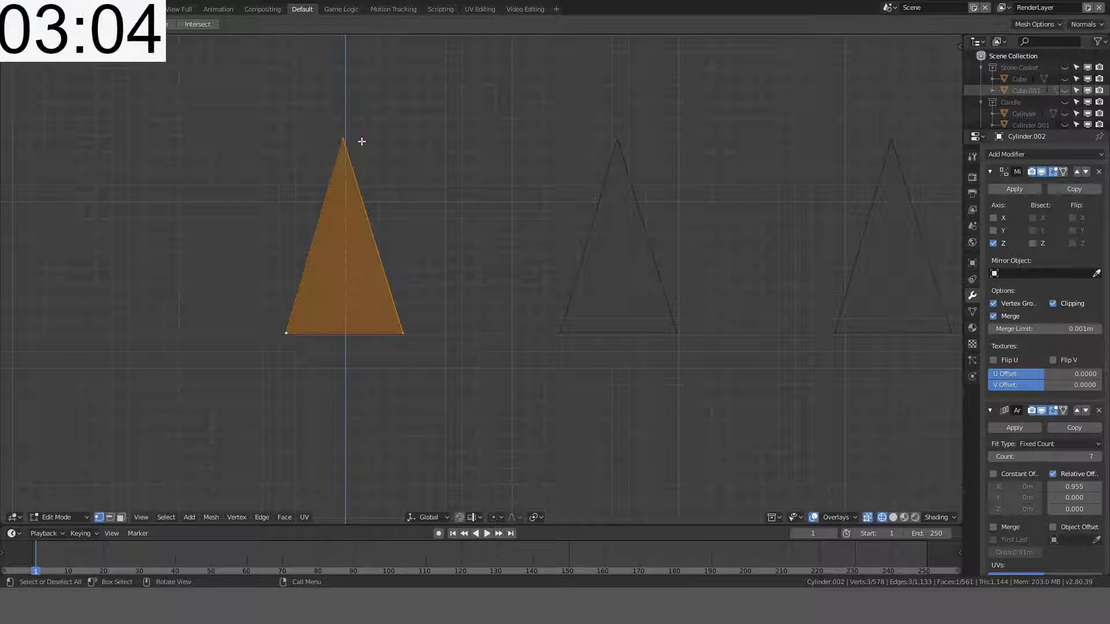
pyautogui.click(399, 326)
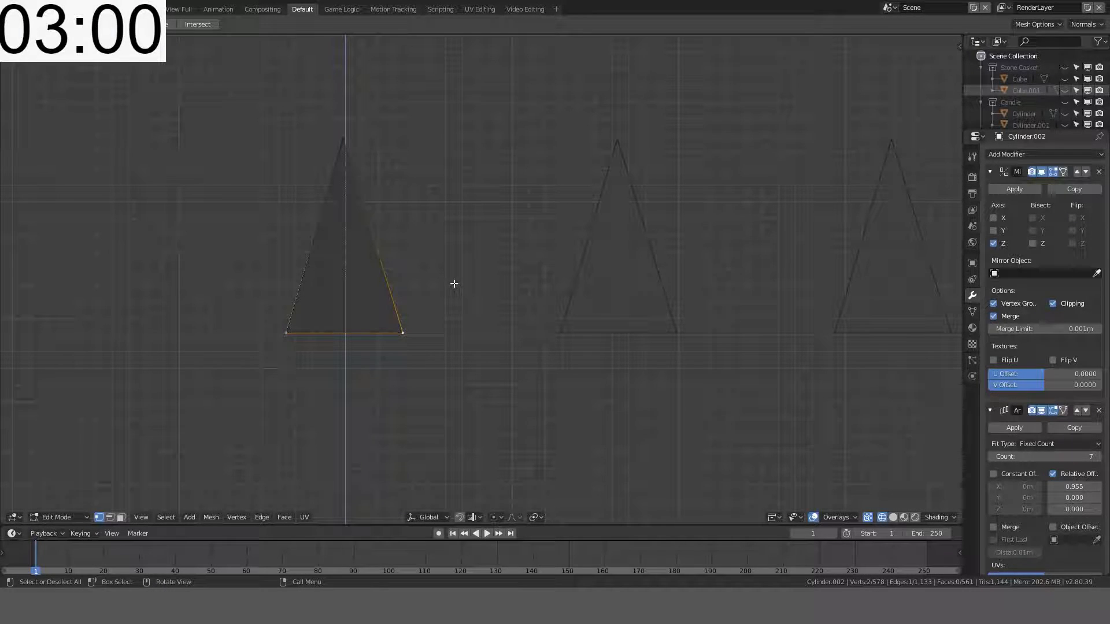
pyautogui.moveTo(420, 302); pyautogui.dragTo(368, 176, button='middle')
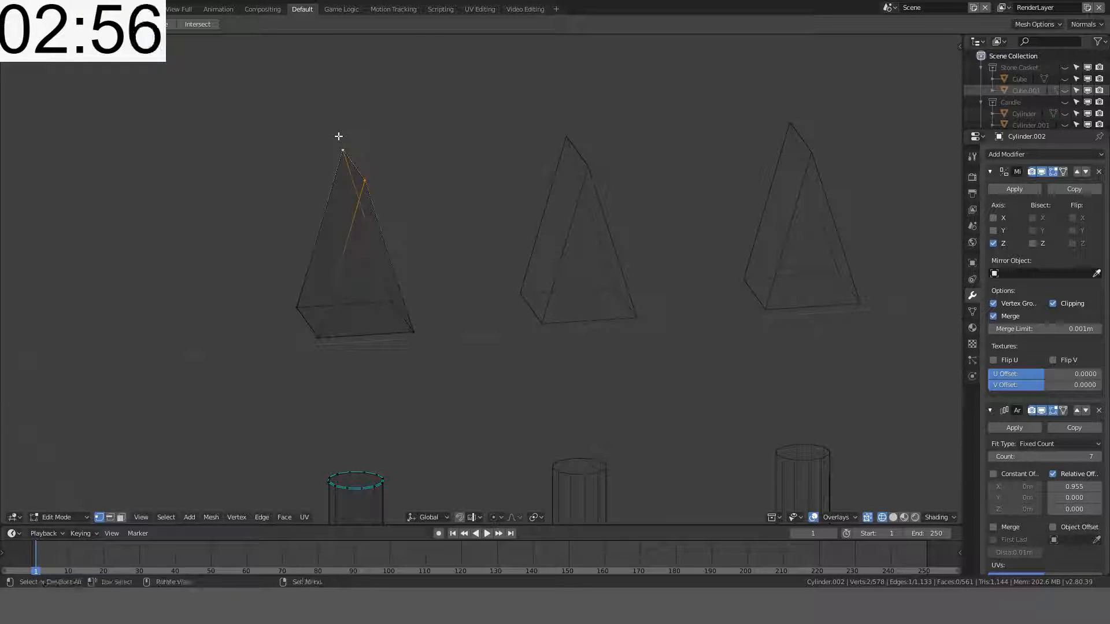
pyautogui.press('x')
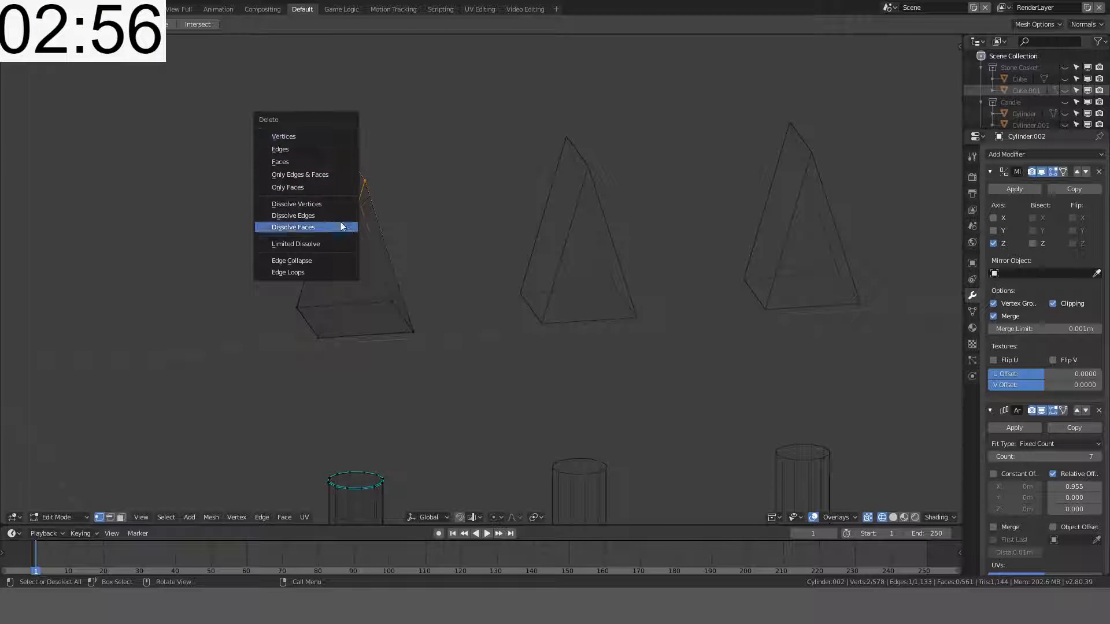
pyautogui.click(316, 261)
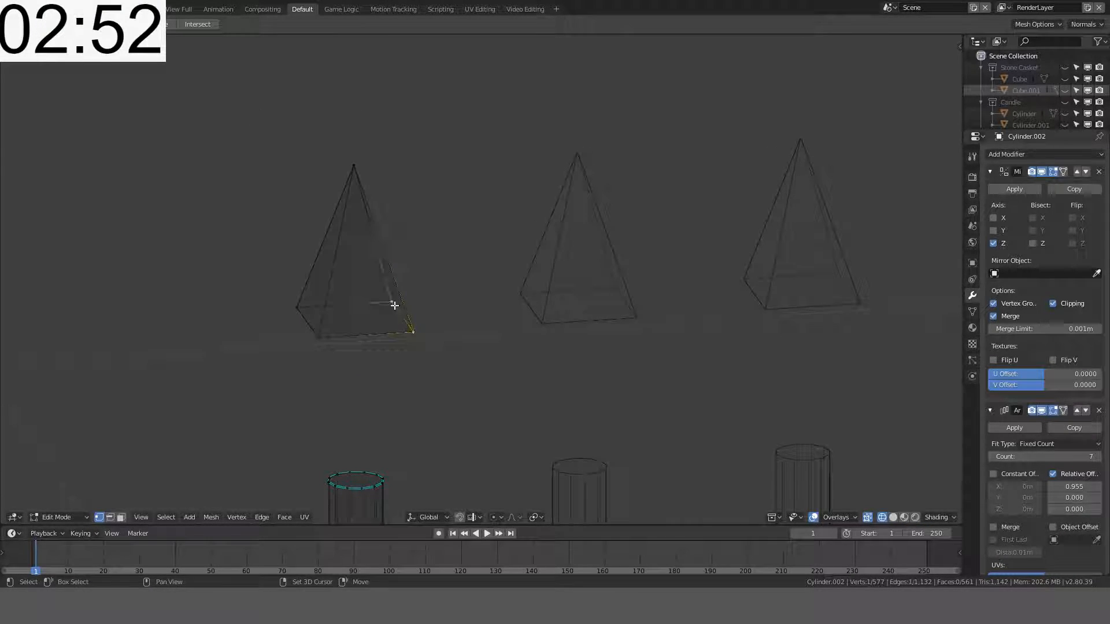
# Step: Snap the 3D cursor to the centre of the four base vertices and snap the apex vertex to the cursor
pyautogui.keyDown('shift'); pyautogui.click(296, 307); pyautogui.keyUp('shift')
pyautogui.keyDown('shift'); pyautogui.click(316, 336); pyautogui.keyUp('shift')
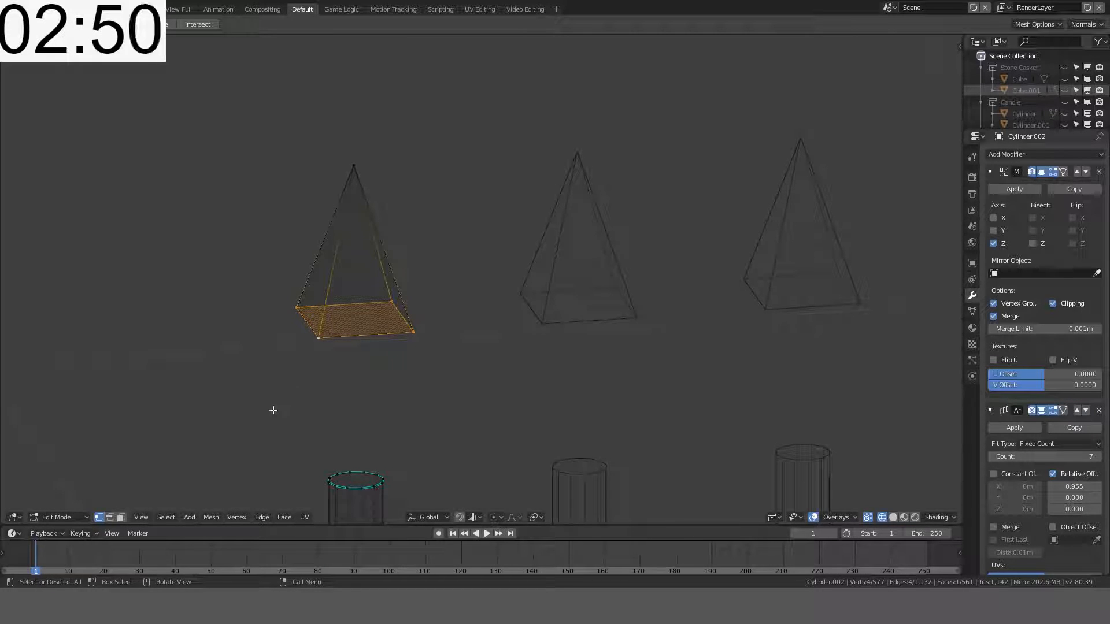
pyautogui.hotkey('shift', 's')
pyautogui.click(368, 424)
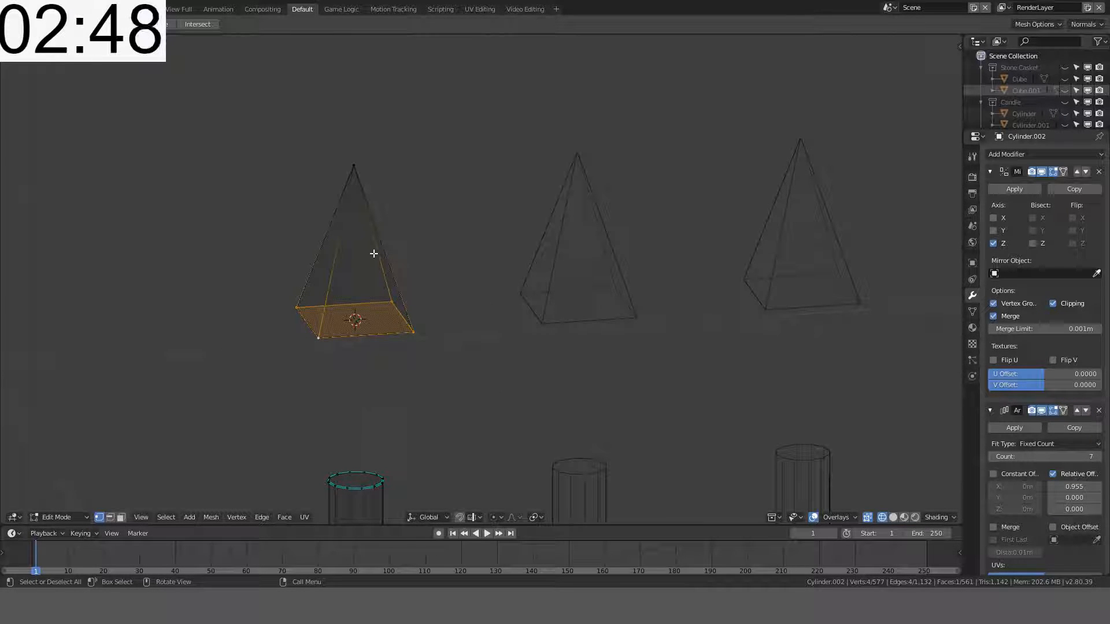
pyautogui.click(355, 155)
pyautogui.hotkey('shift', 's')
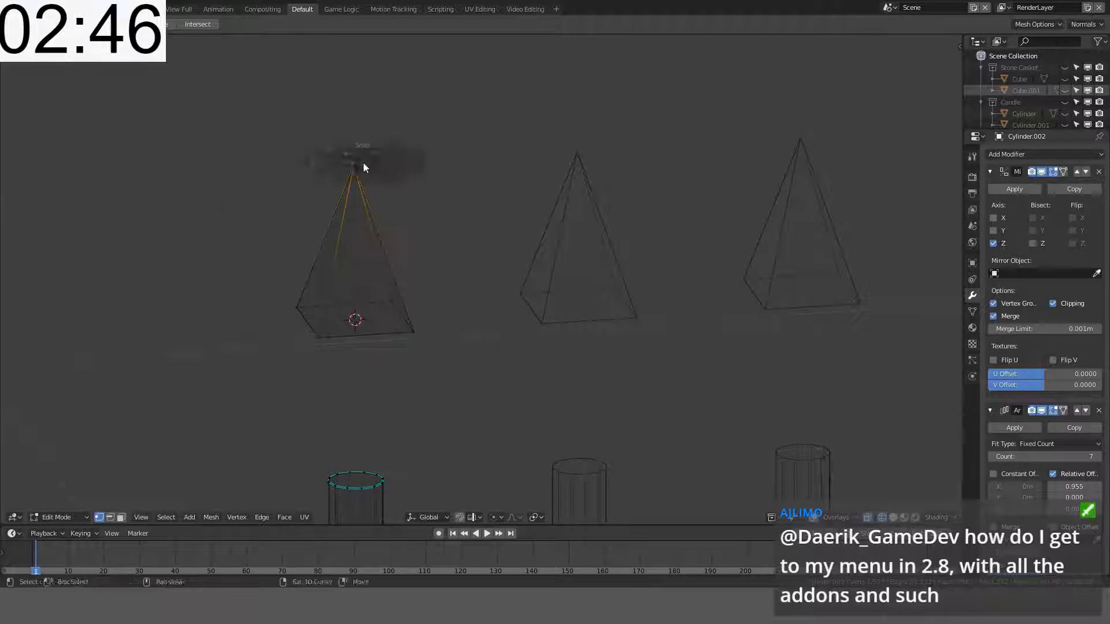
pyautogui.click(307, 123)
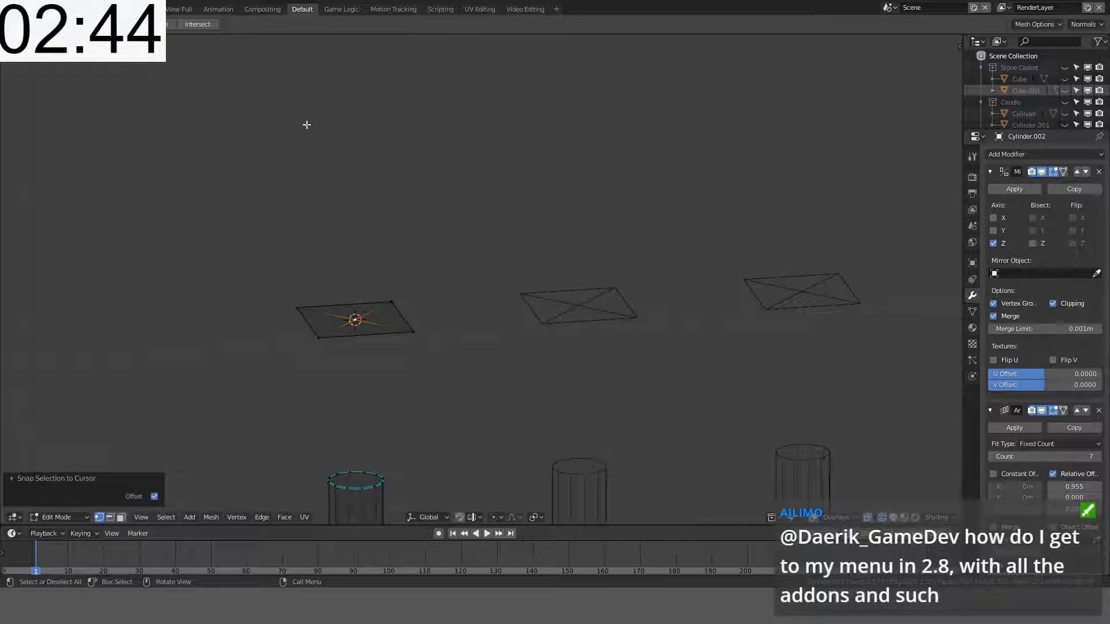
# Step: Raise the centred apex vertex 0.08 m along Z to form the pyramid
pyautogui.press('KP_1')
pyautogui.keyDown('shift'); pyautogui.moveTo(342, 142); pyautogui.dragTo(433, 339, button='middle'); pyautogui.keyUp('shift')
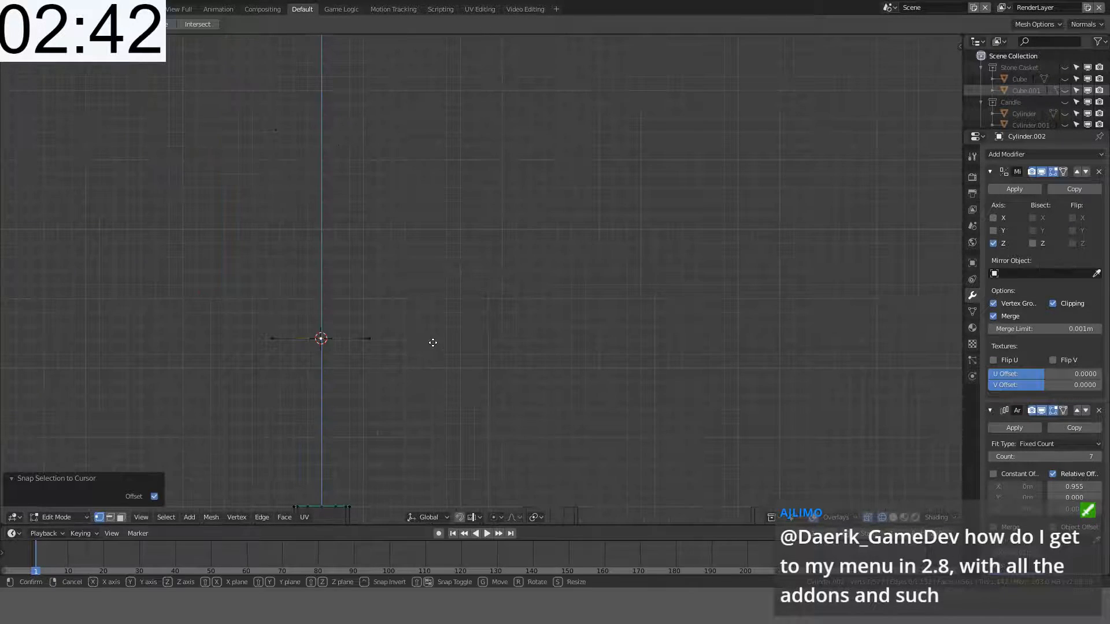
pyautogui.press('g')
pyautogui.press('z')
pyautogui.click(443, 227)
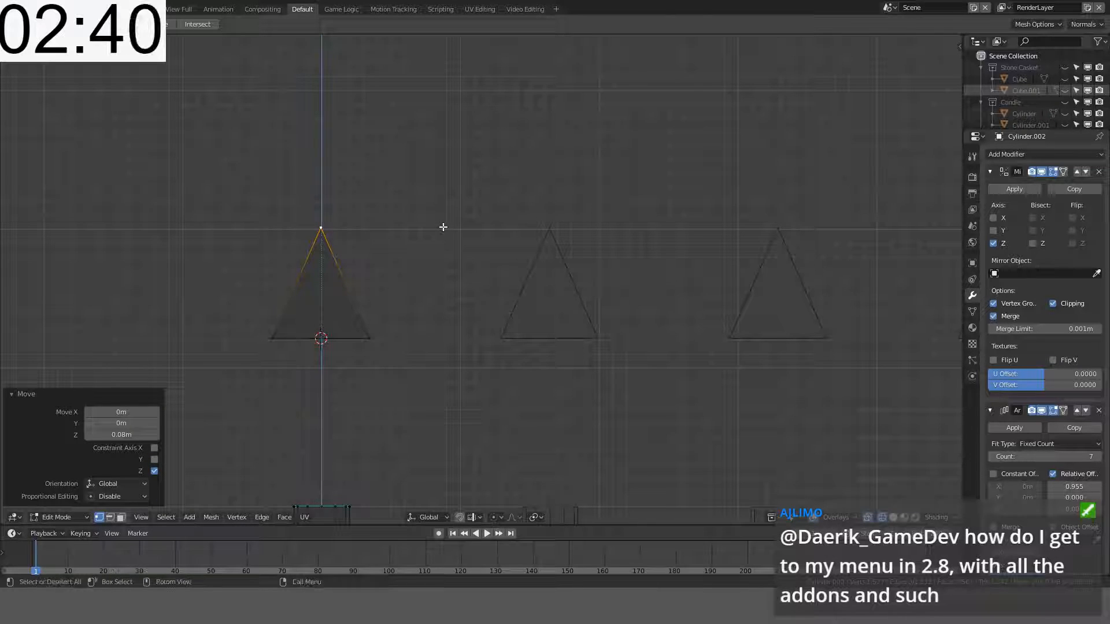
# Step: Select the whole linked pyramid and lower it 0.12 m along Z onto the top of the bar
pyautogui.press('Tab')
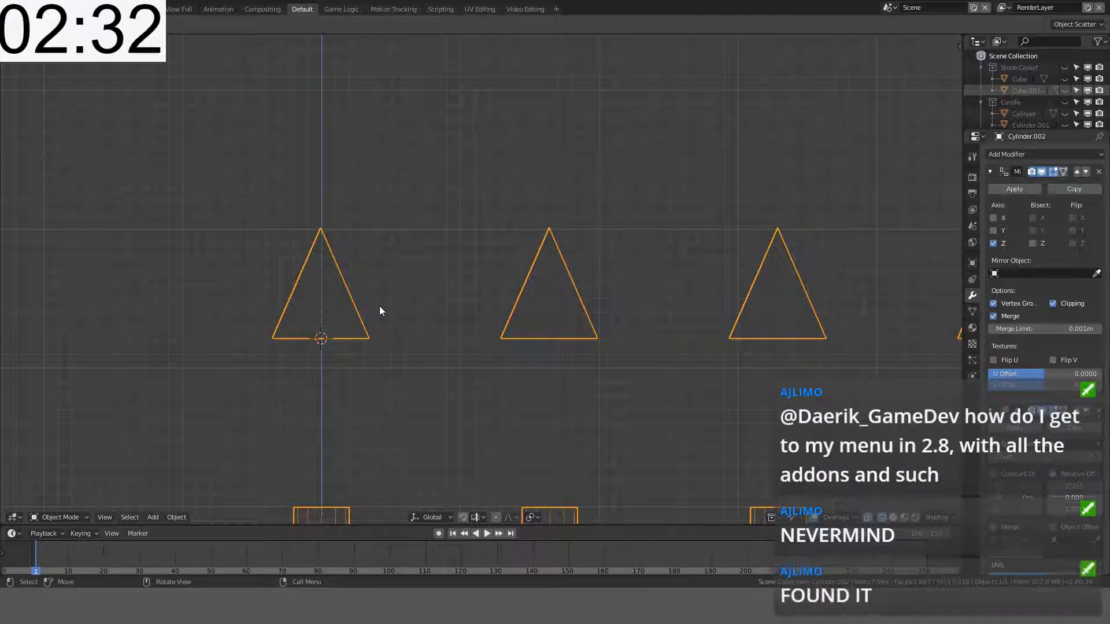
pyautogui.scroll(3, 379, 306)
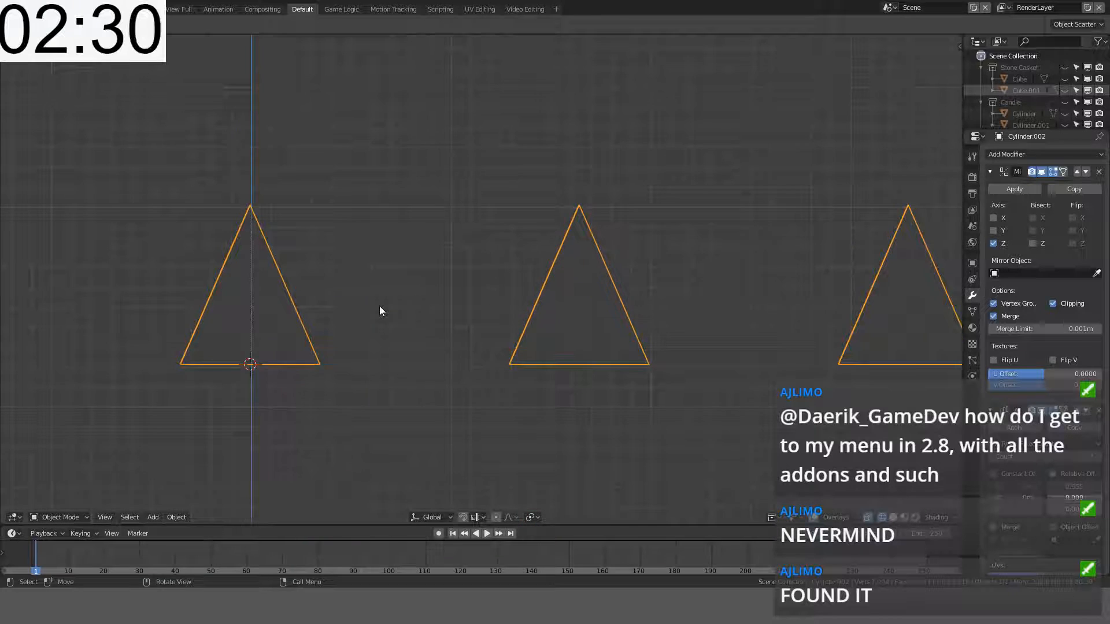
pyautogui.keyDown('shift'); pyautogui.moveTo(380, 306); pyautogui.dragTo(446, 154, button='middle'); pyautogui.keyUp('shift')
pyautogui.scroll(-3, 447, 154)
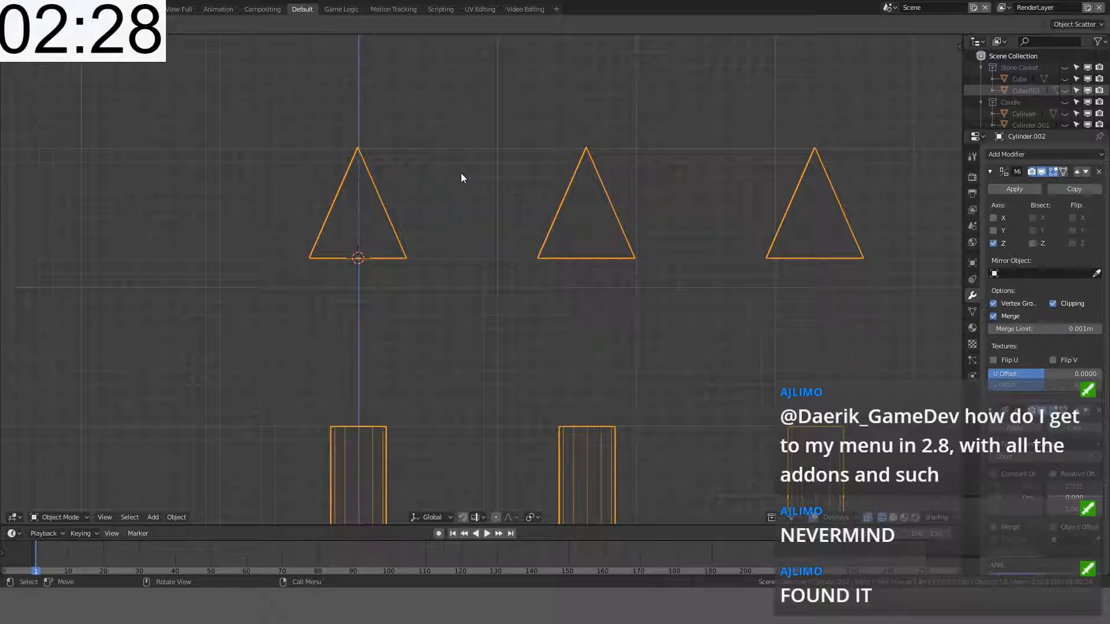
pyautogui.scroll(2, 461, 174)
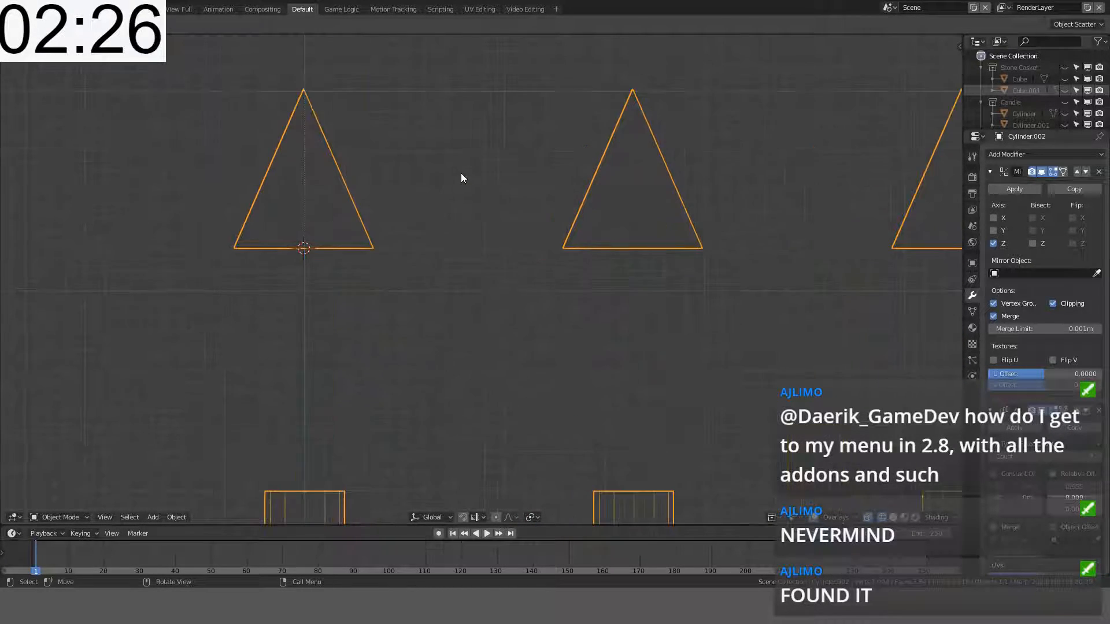
pyautogui.keyDown('shift'); pyautogui.moveTo(461, 174); pyautogui.dragTo(549, 52, button='middle'); pyautogui.keyUp('shift')
pyautogui.scroll(-3, 548, 52)
pyautogui.press('Tab')
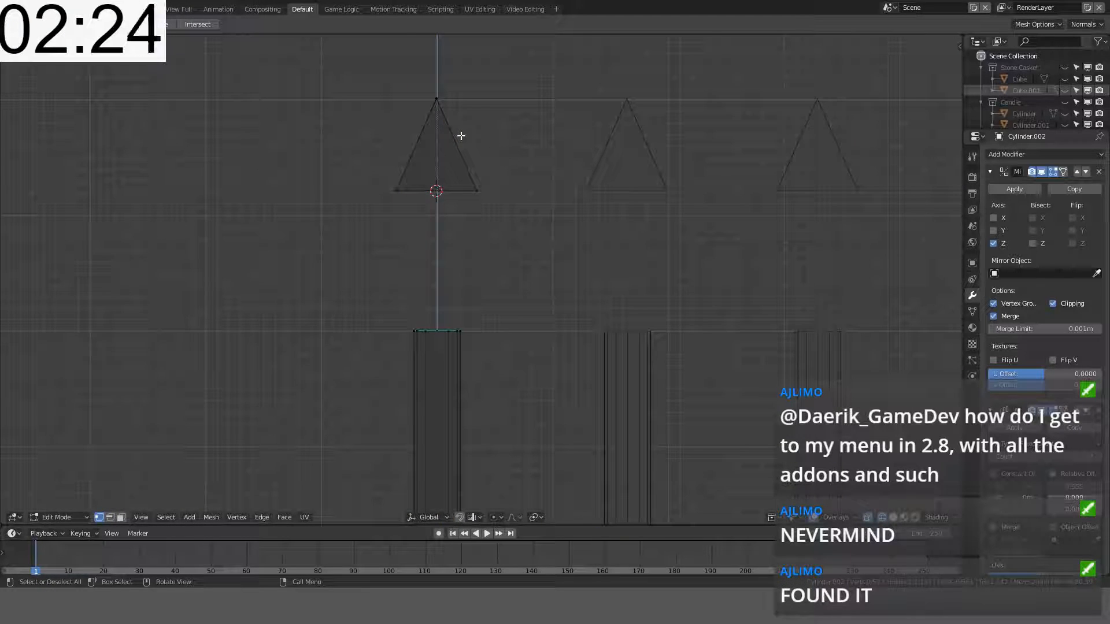
pyautogui.press('l')
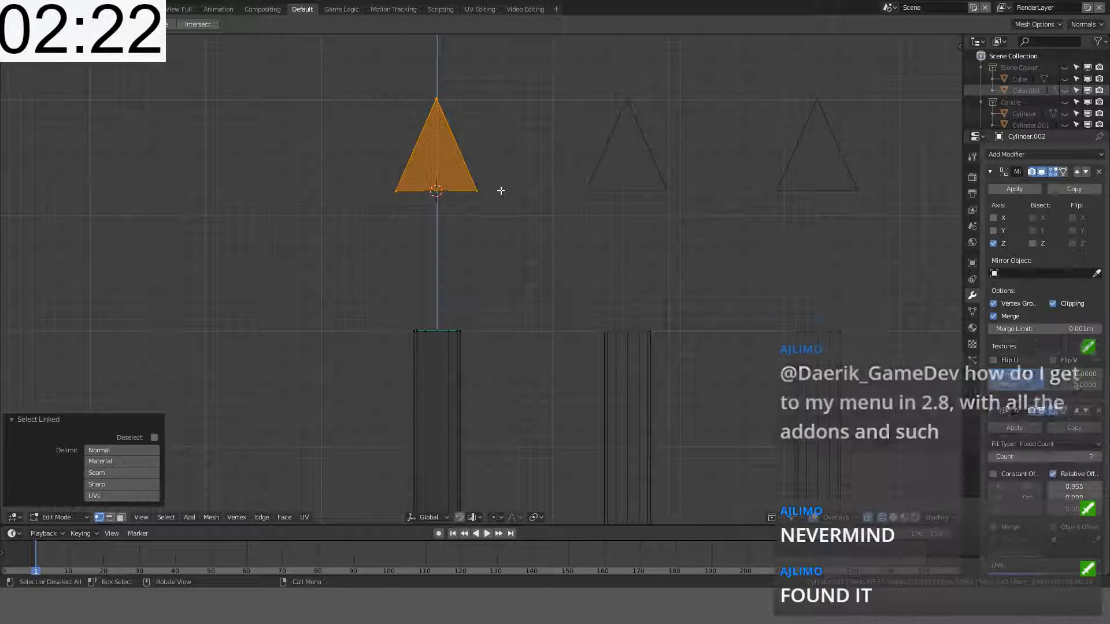
pyautogui.press('g')
pyautogui.press('z')
pyautogui.click(507, 313)
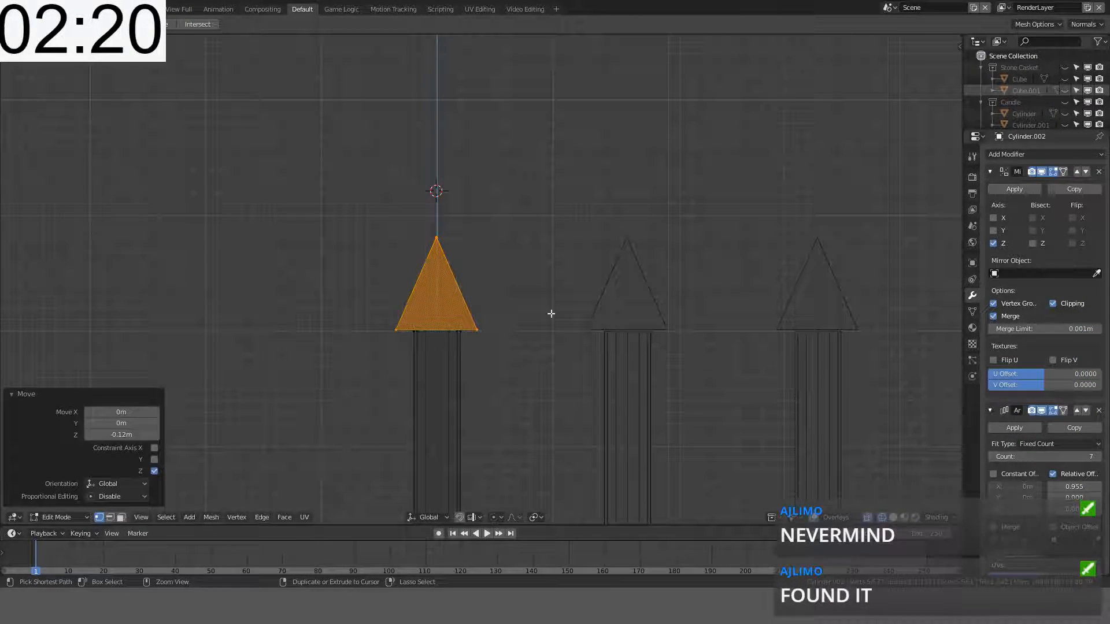
# Step: Flatten the pyramid into a thin blade by scaling it to 0.1 along Y
pyautogui.click(973, 157)
pyautogui.moveTo(462, 249); pyautogui.dragTo(743, 337, button='middle')
pyautogui.press('KP_7')
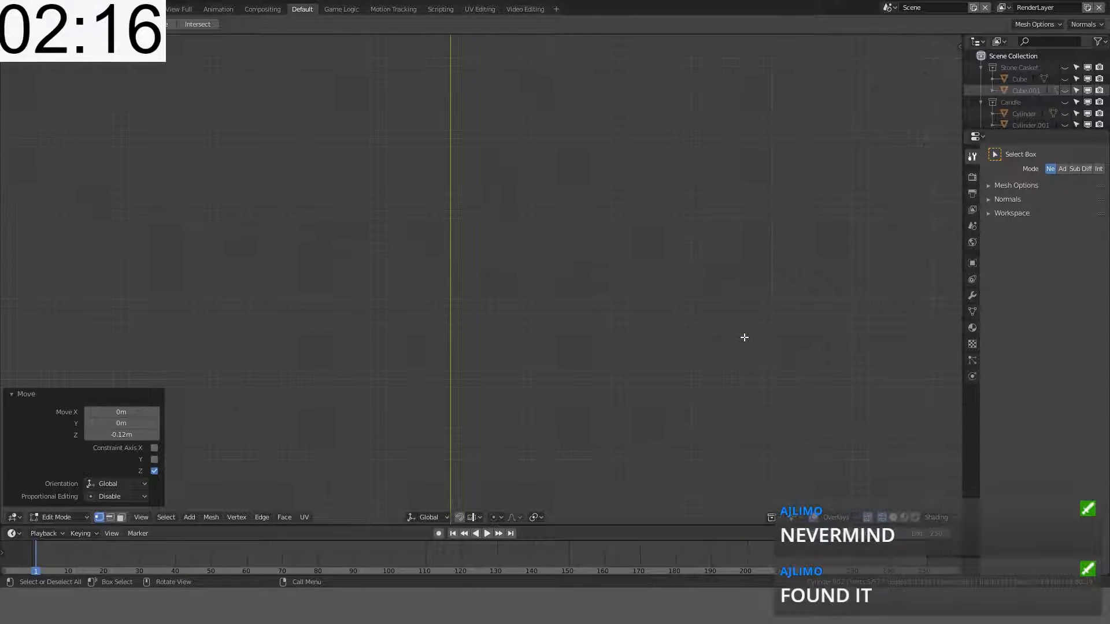
pyautogui.scroll(-5, 744, 338)
pyautogui.keyDown('shift'); pyautogui.moveTo(516, 347); pyautogui.dragTo(480, 189, button='middle'); pyautogui.keyUp('shift')
pyautogui.scroll(3, 481, 188)
pyautogui.scroll(4, 479, 182)
pyautogui.keyDown('shift'); pyautogui.moveTo(471, 146); pyautogui.dragTo(572, 289, button='middle'); pyautogui.keyUp('shift')
pyautogui.scroll(2, 572, 289)
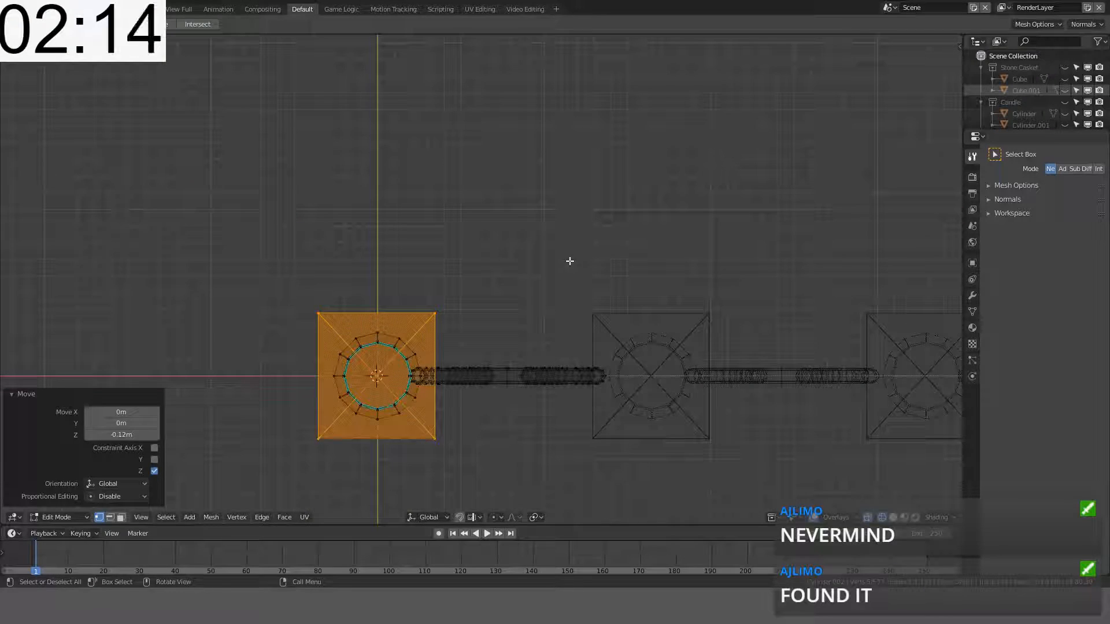
pyautogui.press('s')
pyautogui.press('y')
pyautogui.click(391, 358)
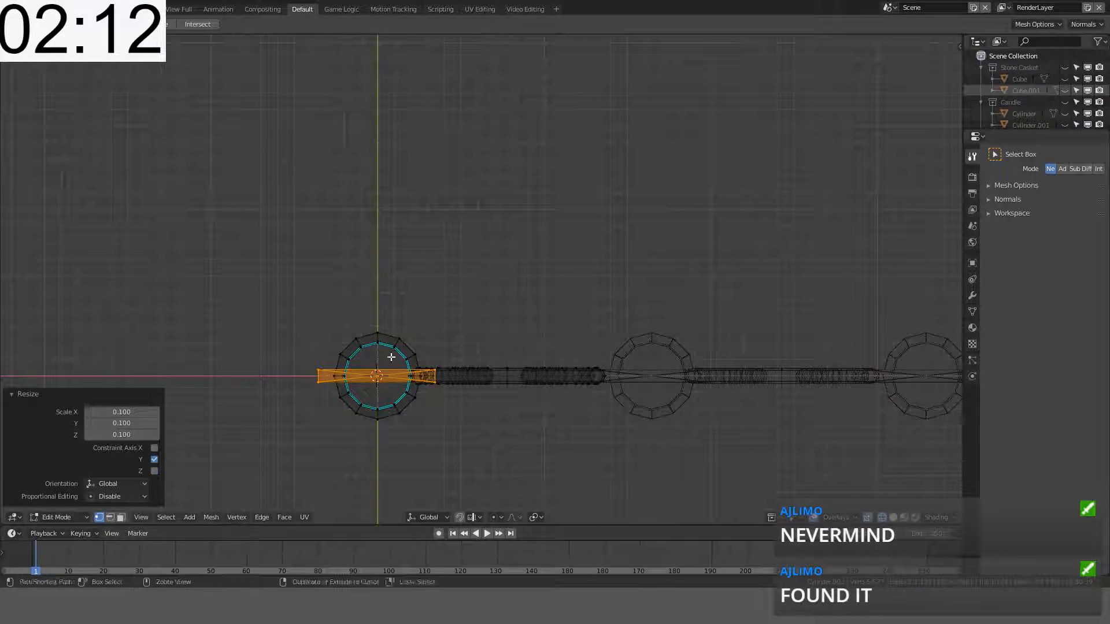
# Step: Change to solid shading and face selection, and select the blade's two large triangular faces
pyautogui.scroll(4, 451, 347)
pyautogui.moveTo(451, 347)
pyautogui.keyDown('shift'); pyautogui.mouseDown(button='middle')
pyautogui.moveTo(650, 210)
pyautogui.moveTo(625, 220)
pyautogui.moveTo(570, 206)
pyautogui.moveTo(557, 179)
pyautogui.moveTo(592, 206)
pyautogui.moveTo(585, 198)
pyautogui.mouseUp(button='middle'); pyautogui.keyUp('shift')
pyautogui.scroll(-2, 636, 220)
pyautogui.press('z')
pyautogui.click(688, 229)
pyautogui.click(205, 450)
pyautogui.click(126, 521)
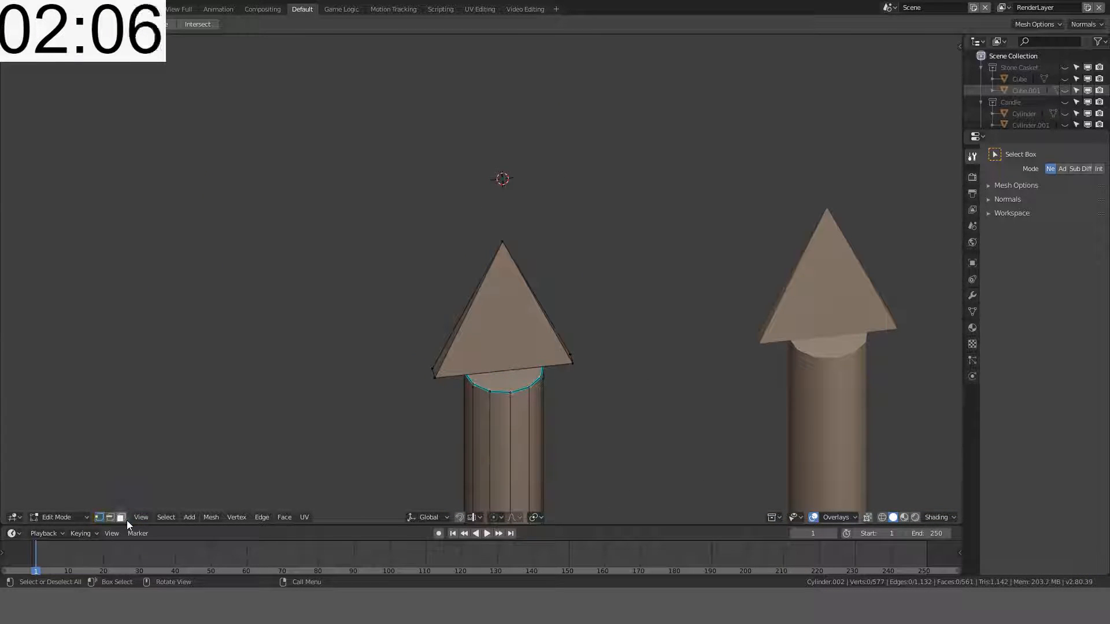
pyautogui.click(523, 343)
pyautogui.moveTo(523, 343); pyautogui.dragTo(798, 329, button='middle')
pyautogui.keyDown('shift'); pyautogui.click(497, 318); pyautogui.keyUp('shift')
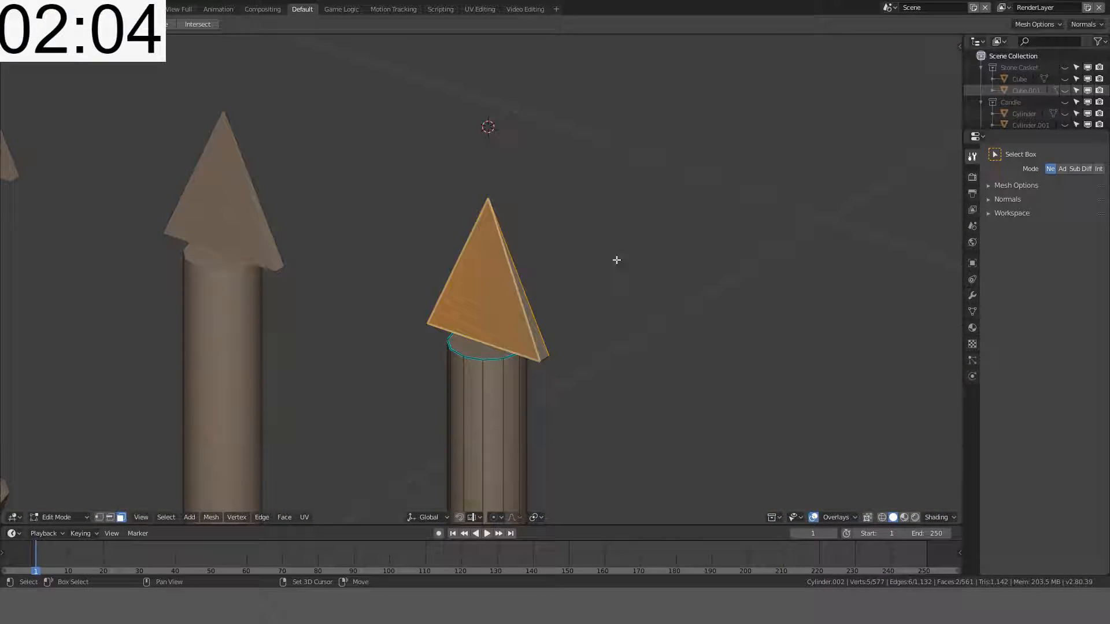
# Step: Apply the object's transform and inset the two large triangular faces by 0.01 m
pyautogui.press('i')
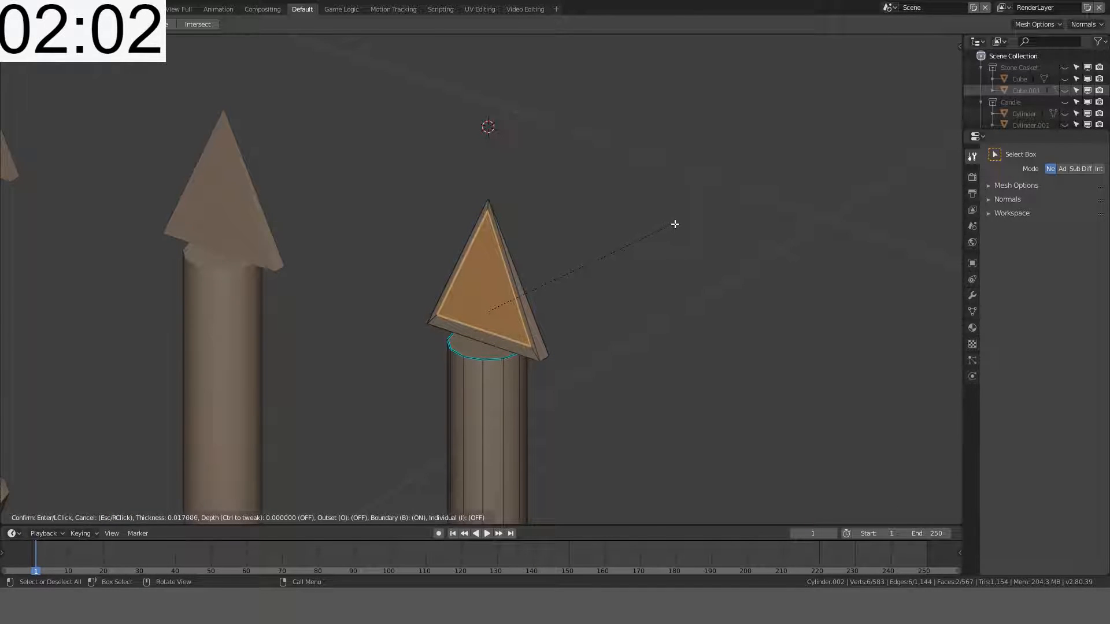
pyautogui.click(676, 224)
pyautogui.press('Tab')
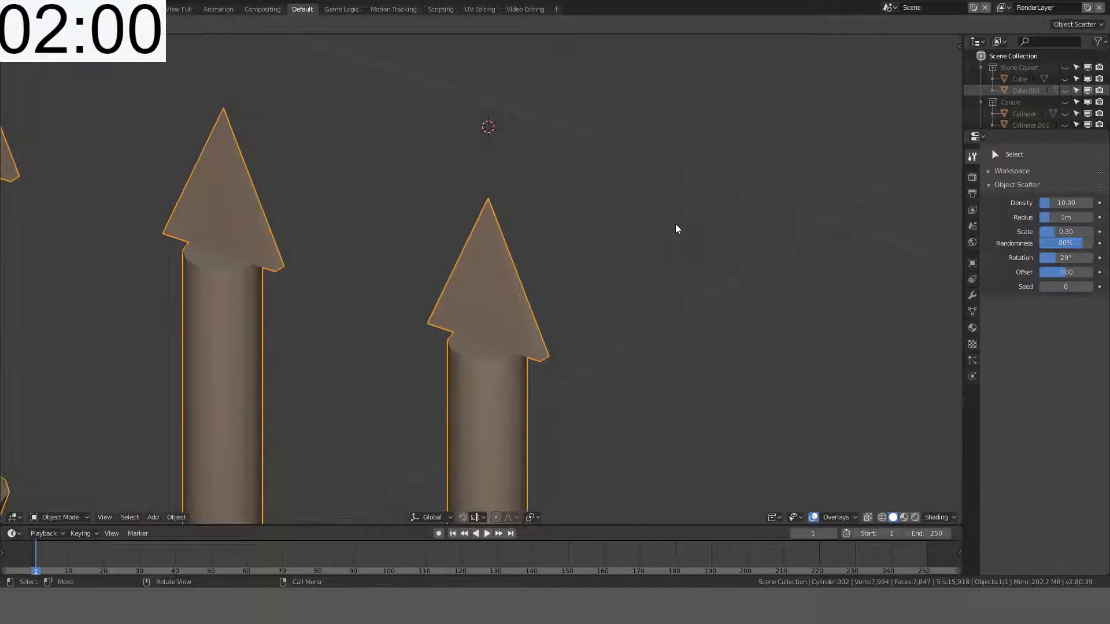
pyautogui.hotkey('ctrl', 'a')
pyautogui.click(676, 225)
pyautogui.press('Tab')
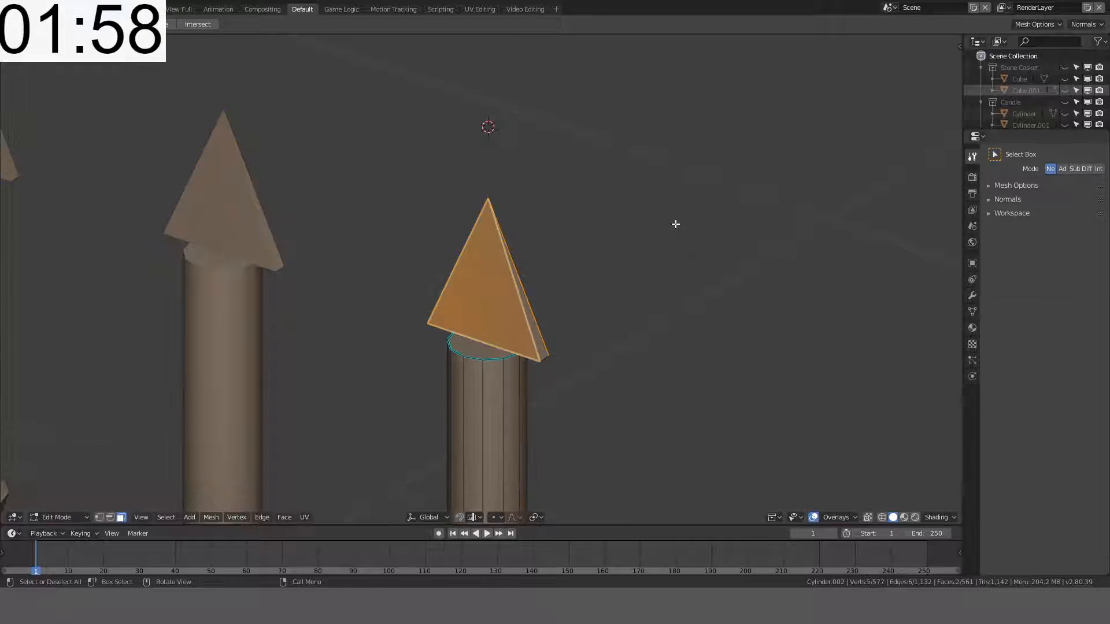
pyautogui.press('i')
pyautogui.click(676, 225)
# Step: Collapse the two short thickness edges at the blade's base corners with Edge Collapse to sharpen its sides
pyautogui.moveTo(674, 224); pyautogui.dragTo(544, 247, button='middle')
pyautogui.scroll(2, 298, 459)
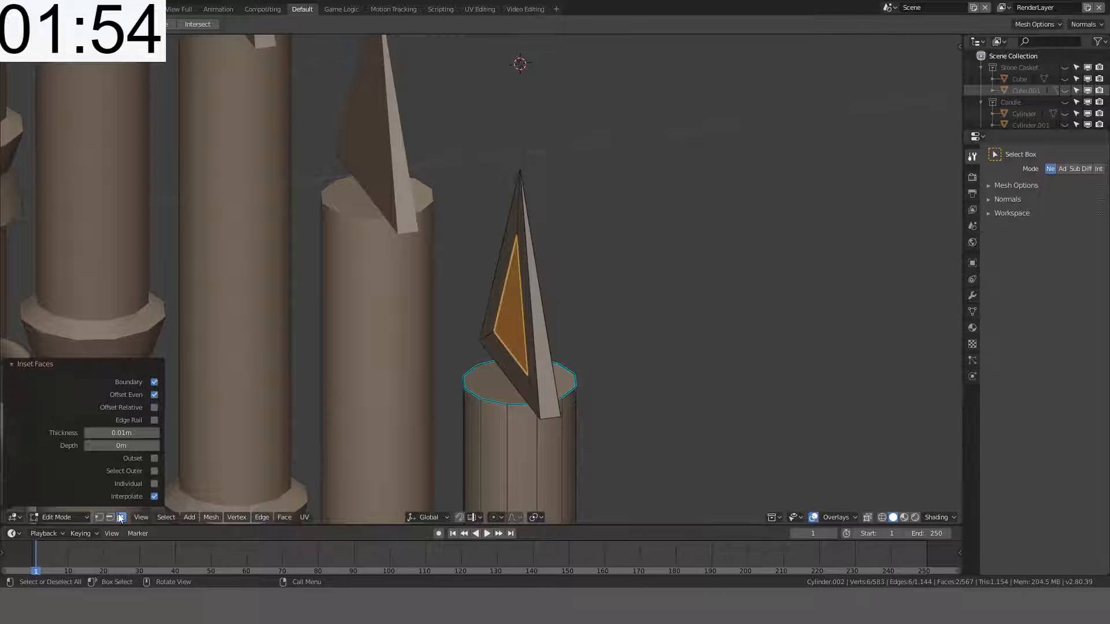
pyautogui.moveTo(549, 417); pyautogui.dragTo(451, 338, button='middle')
pyautogui.click(451, 339)
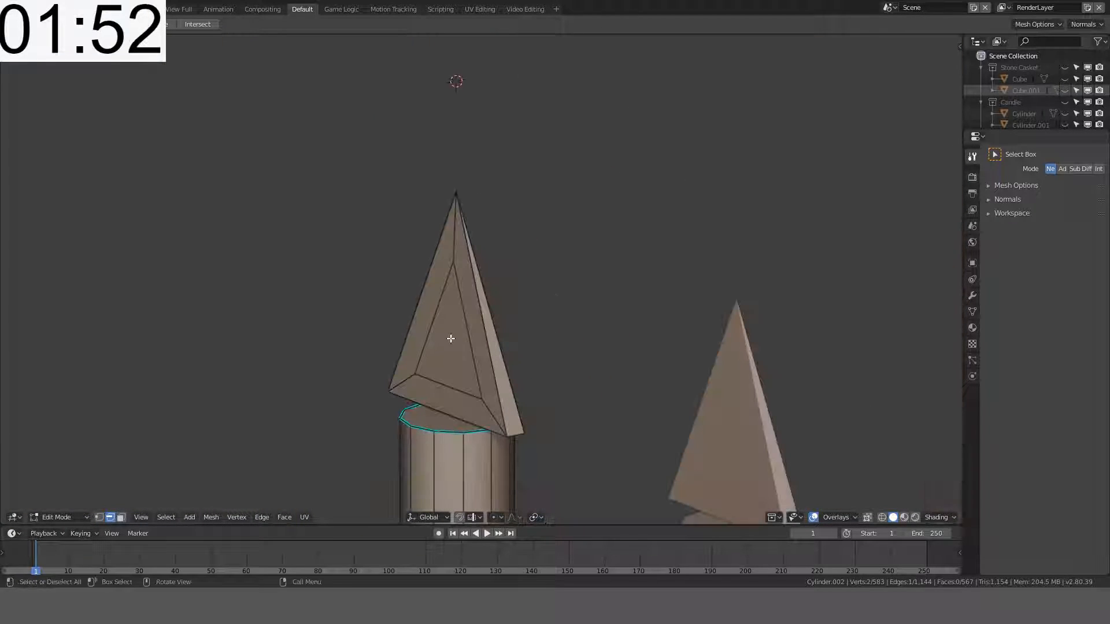
pyautogui.press('x')
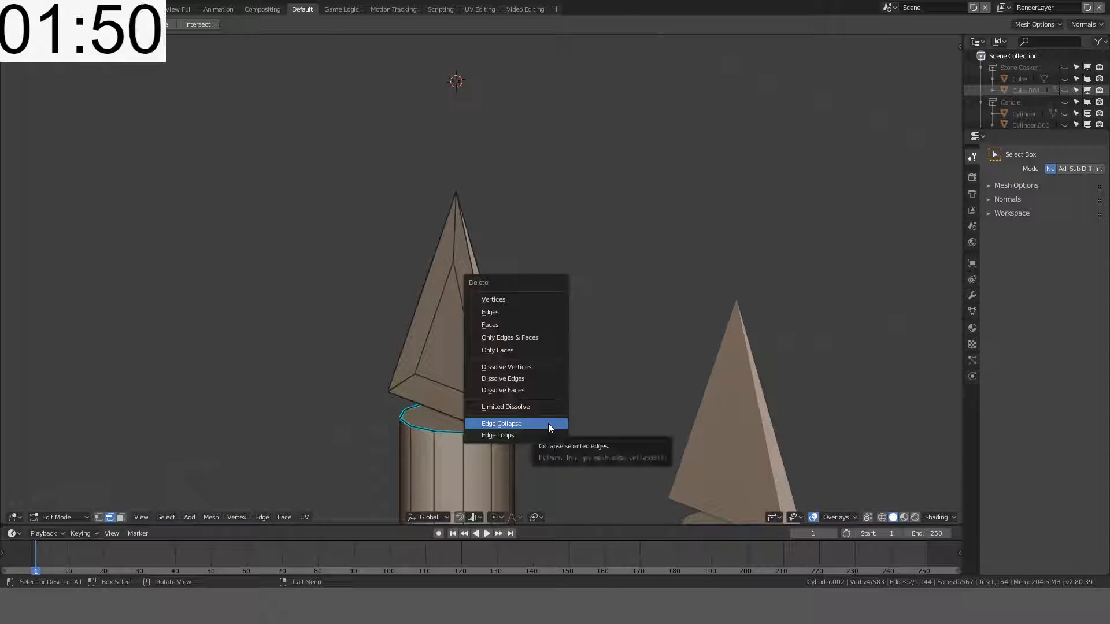
pyautogui.click(548, 423)
pyautogui.moveTo(575, 380); pyautogui.dragTo(602, 335, button='middle')
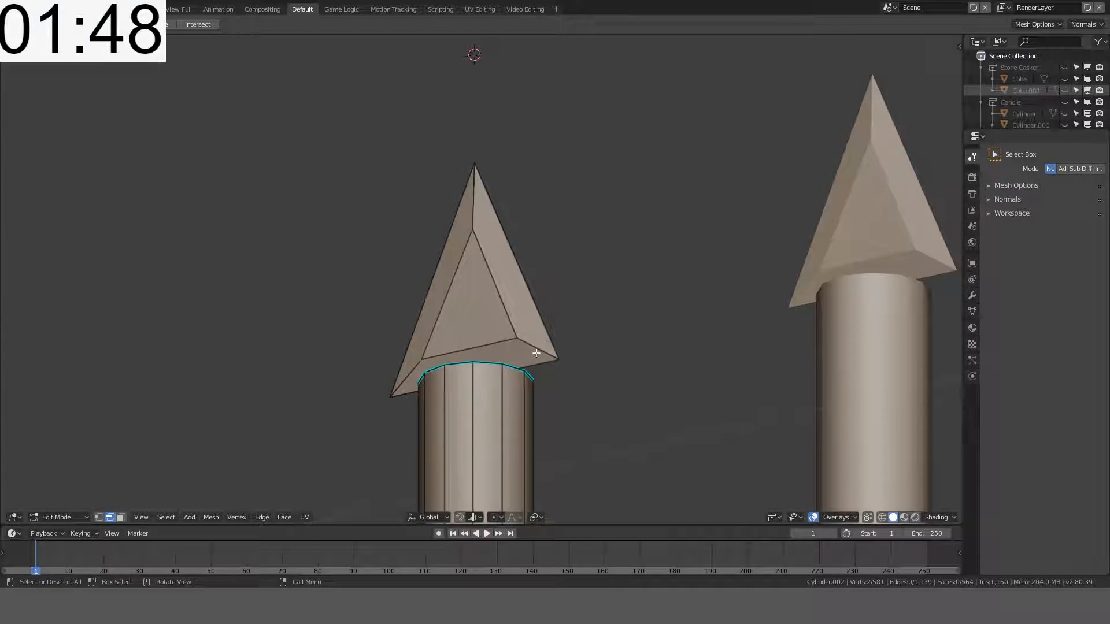
# Step: Delete the edge across the blade's underside and flatten the open base loop by scaling it to 0 along Z
pyautogui.press('x')
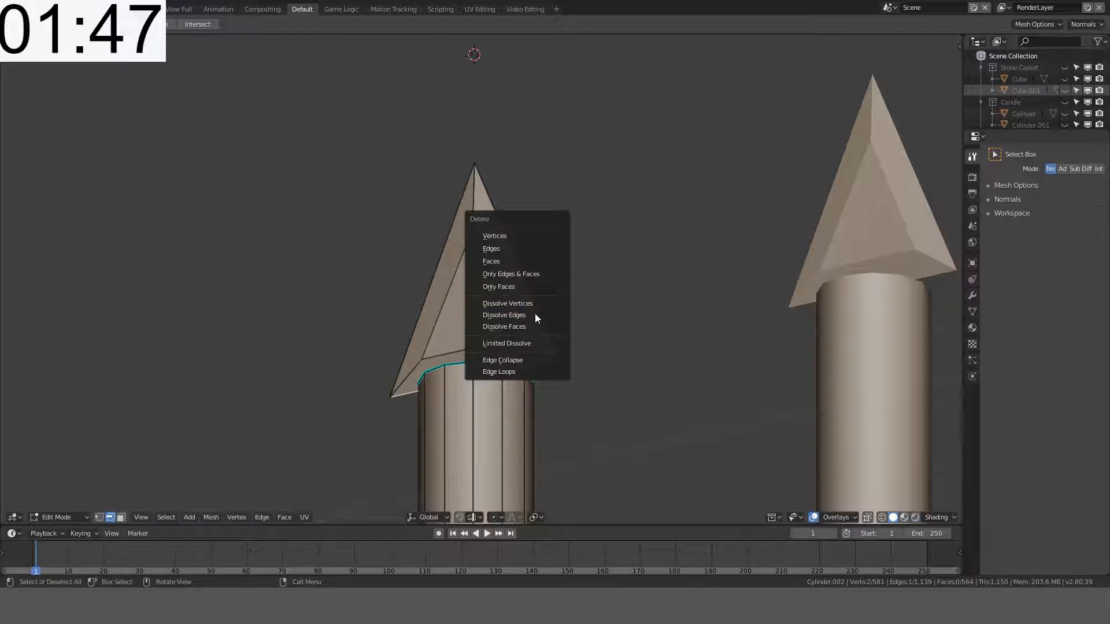
pyautogui.click(518, 253)
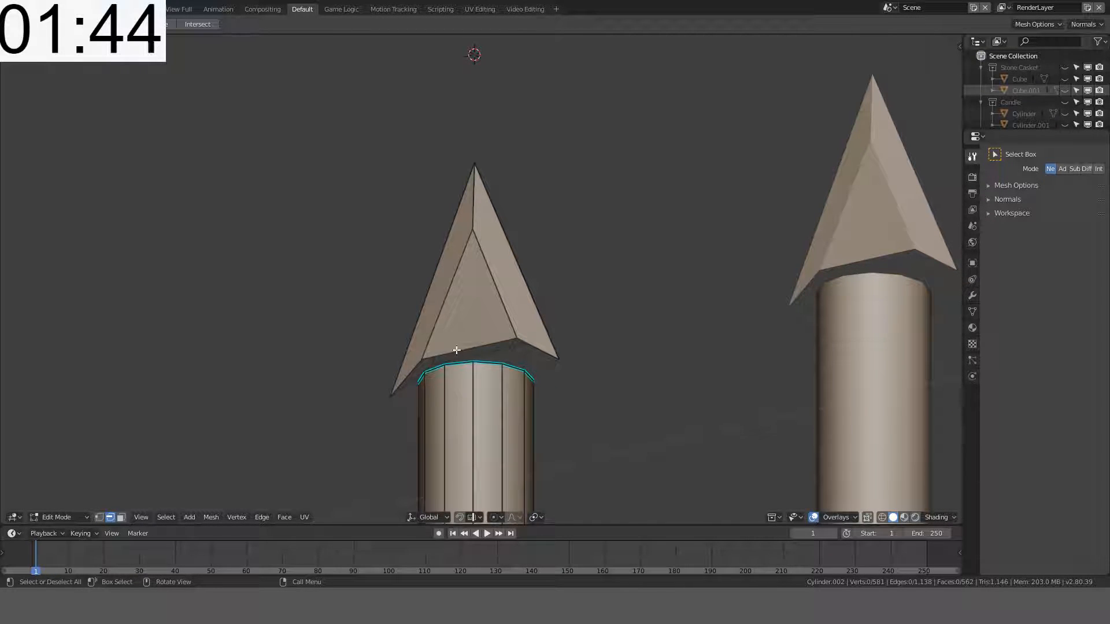
pyautogui.press('s')
pyautogui.press('z')
pyautogui.press('0')
pyautogui.press('Return')
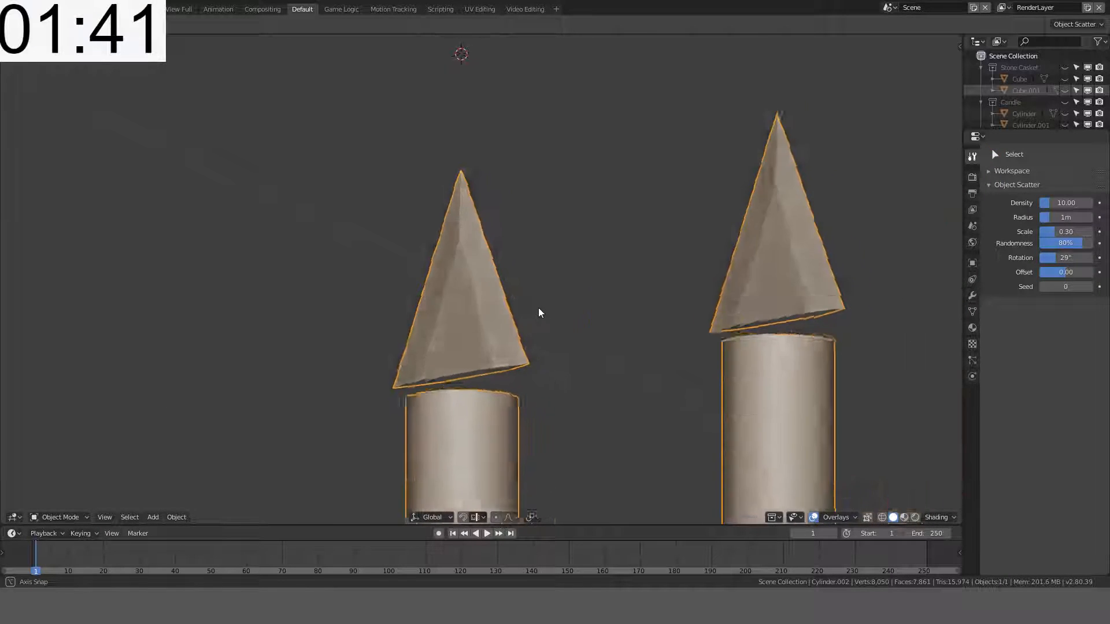
# Step: Fill the open base loop of the spearhead with a single face
pyautogui.moveTo(539, 308); pyautogui.dragTo(462, 202, button='middle')
pyautogui.press('KP_1')
pyautogui.press('Tab')
pyautogui.scroll(3, 581, 345)
pyautogui.scroll(-2, 500, 270)
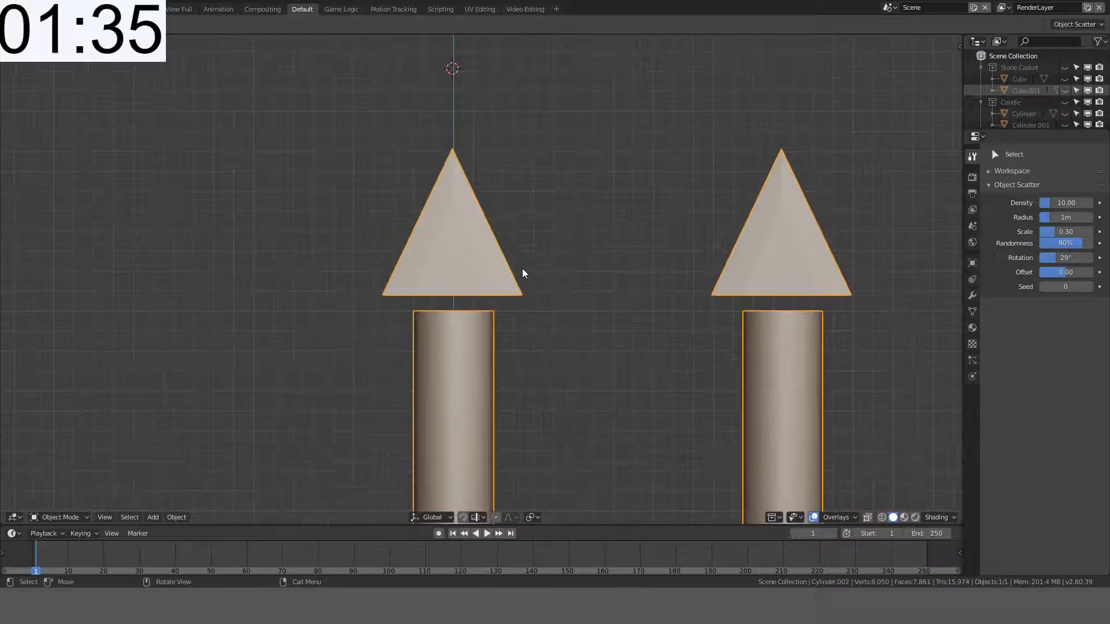
pyautogui.scroll(2, 526, 272)
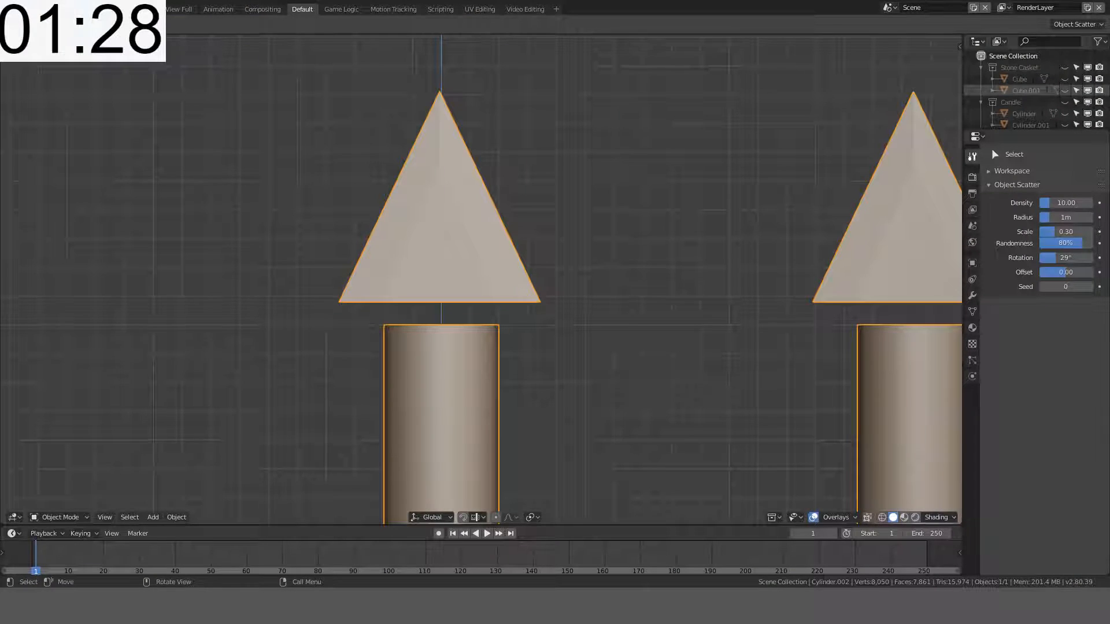
pyautogui.moveTo(497, 232); pyautogui.dragTo(525, 184, button='middle')
pyautogui.press('Tab')
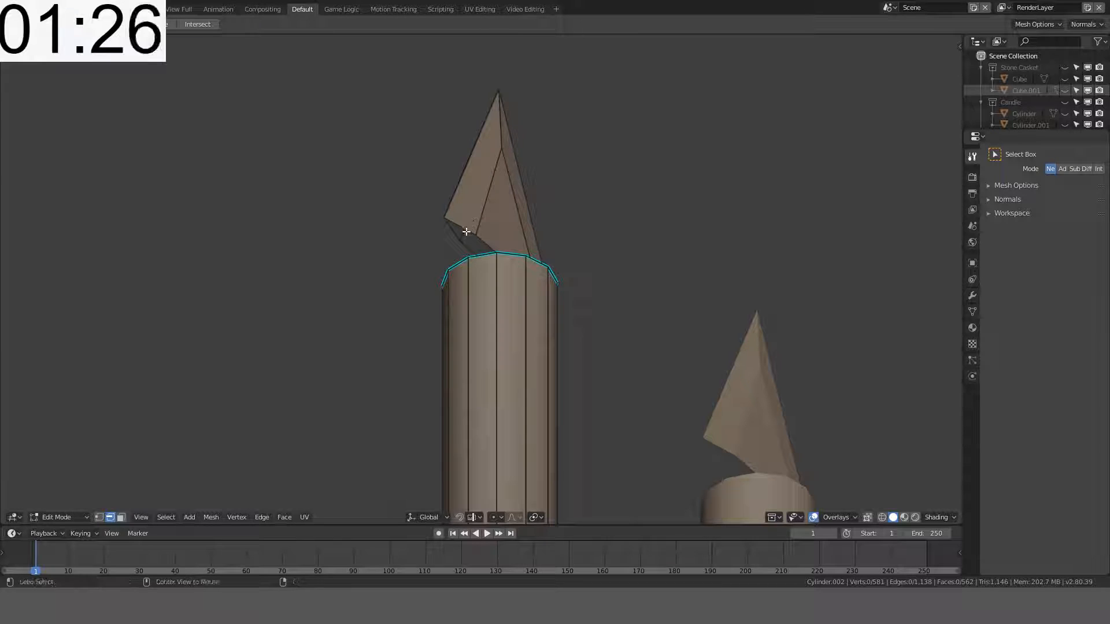
pyautogui.scroll(-2, 561, 211)
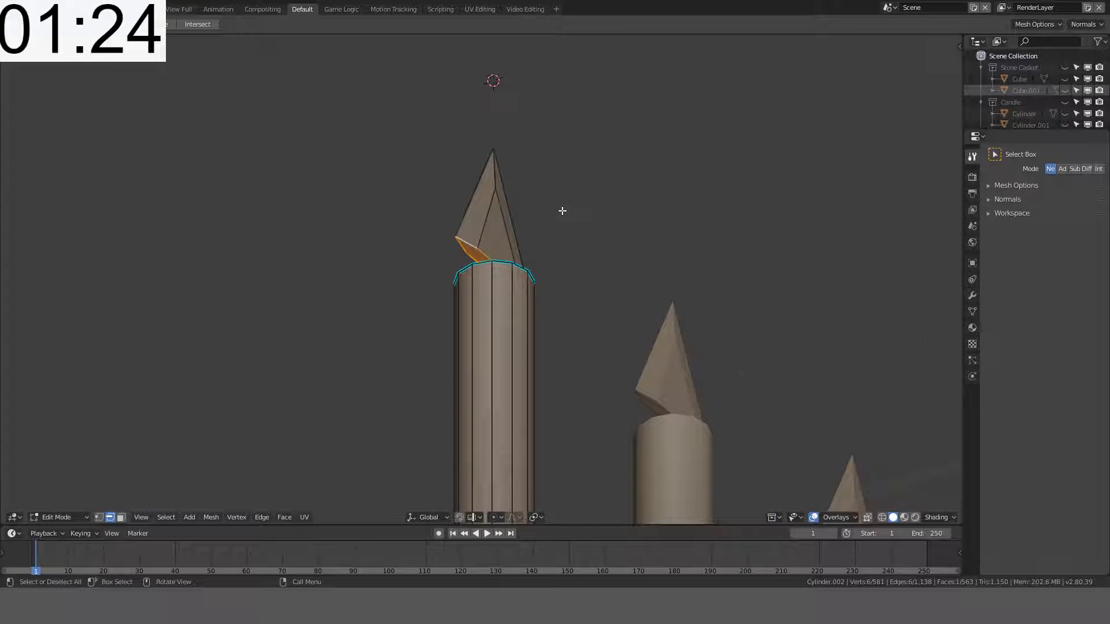
# Step: Lower the spearhead's base face along Z until it rests on the top of the bar
pyautogui.moveTo(563, 211); pyautogui.dragTo(530, 261, button='middle')
pyautogui.press('KP_1')
pyautogui.scroll(3, 553, 232)
pyautogui.press('KP_1')
pyautogui.press('g')
pyautogui.press('z')
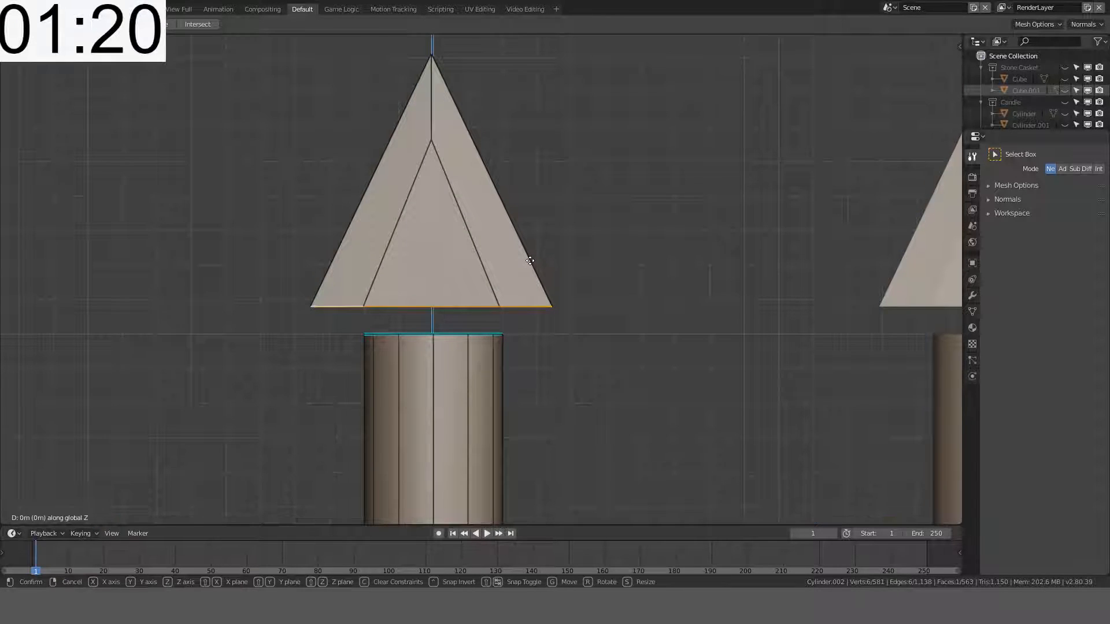
pyautogui.click(527, 290)
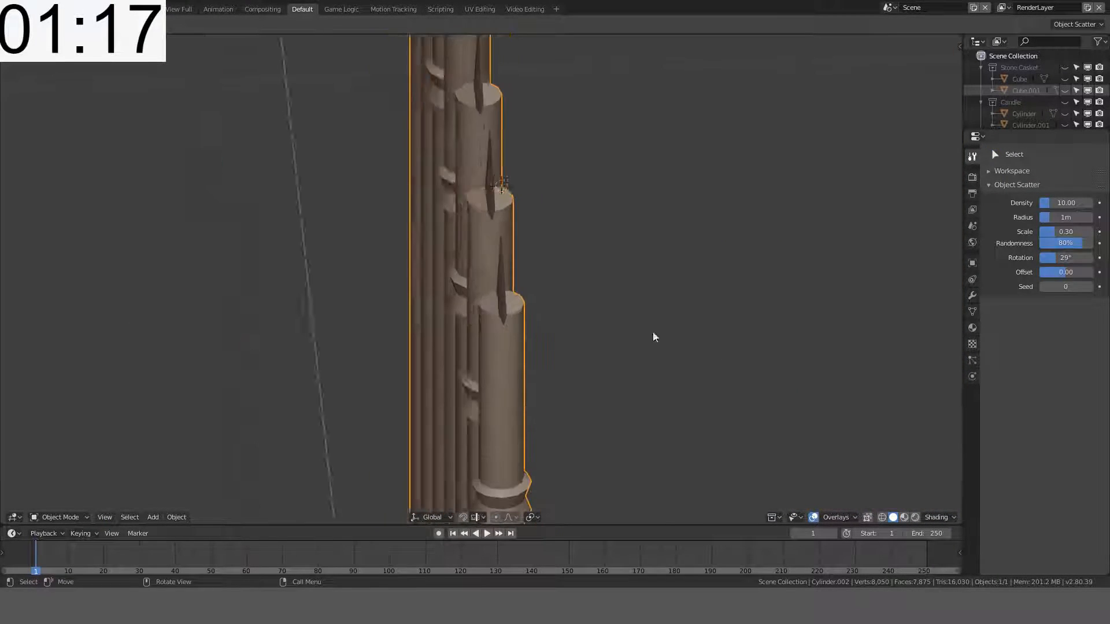
# Step: Try to narrow the bar's top edge loop to 0.2 along Y to match the thin spearhead
pyautogui.moveTo(655, 337); pyautogui.dragTo(384, 344, button='middle')
pyautogui.scroll(-6, 514, 242)
pyautogui.scroll(-2, 444, 308)
pyautogui.scroll(11, 462, 318)
pyautogui.scroll(3, 494, 310)
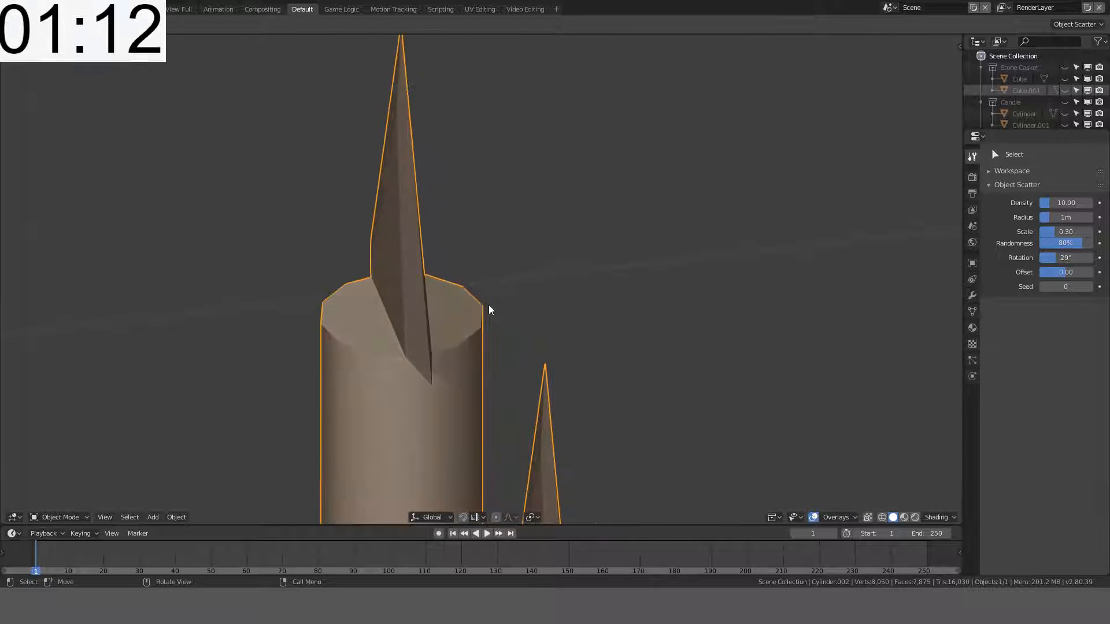
pyautogui.press('Tab')
pyautogui.keyDown('alt'); pyautogui.click(471, 310); pyautogui.keyUp('alt')
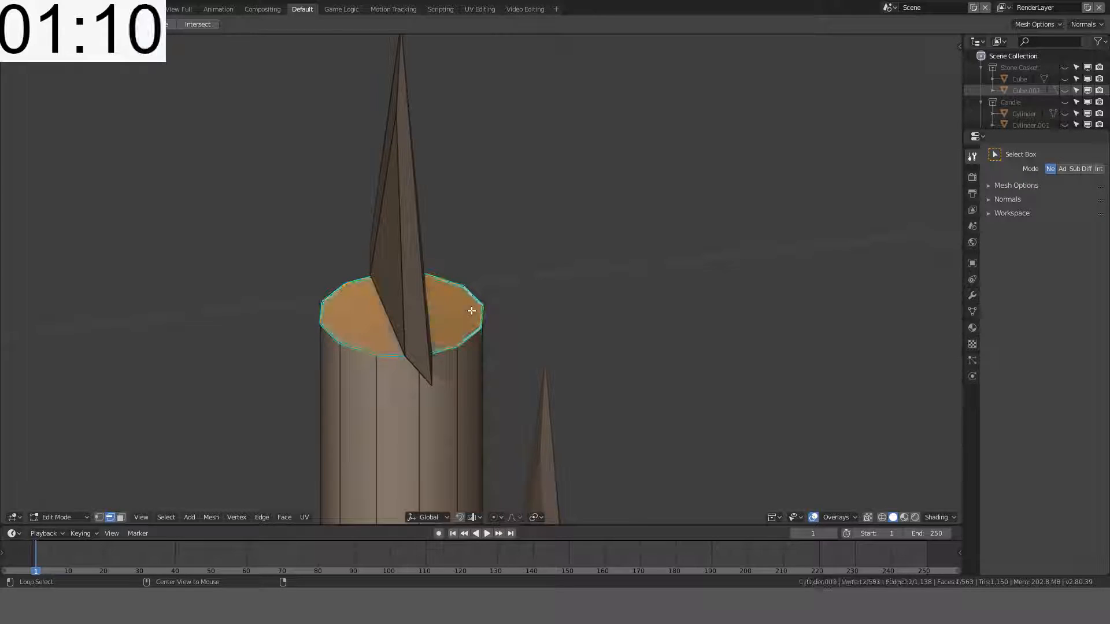
pyautogui.press('s')
pyautogui.press('y')
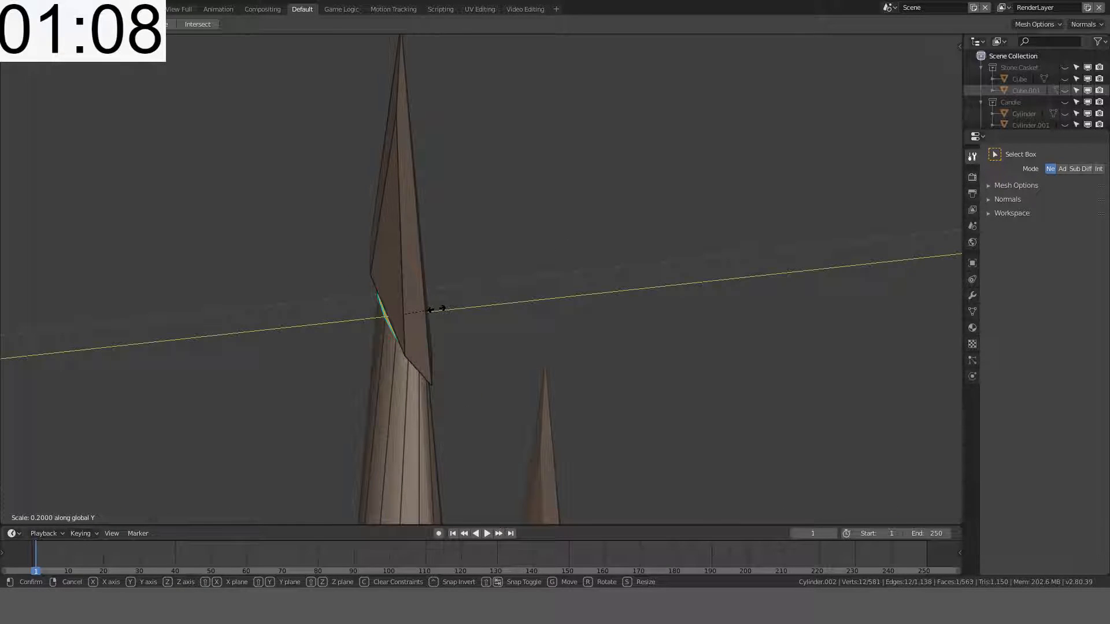
pyautogui.click(437, 308)
# Step: Examine the junction between the bar top and the spearhead from the side and the front
pyautogui.moveTo(437, 308); pyautogui.dragTo(560, 300, button='middle')
pyautogui.press('Tab')
pyautogui.scroll(4, 560, 300)
pyautogui.press('KP_1')
pyautogui.press('Tab')
pyautogui.scroll(4, 560, 296)
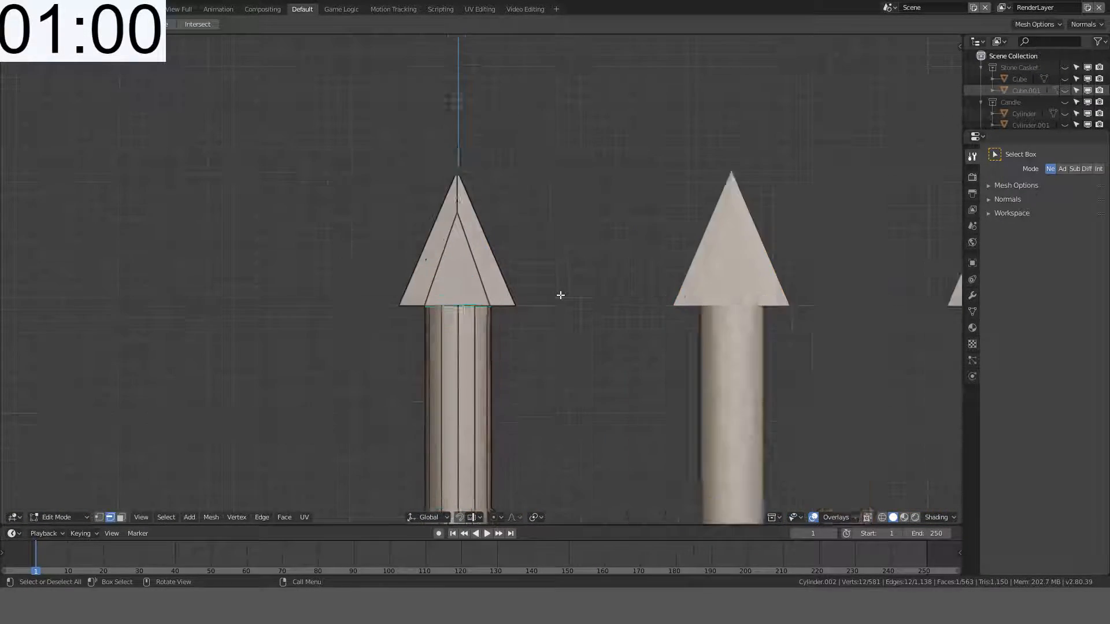
pyautogui.press('Tab')
pyautogui.press('Tab')
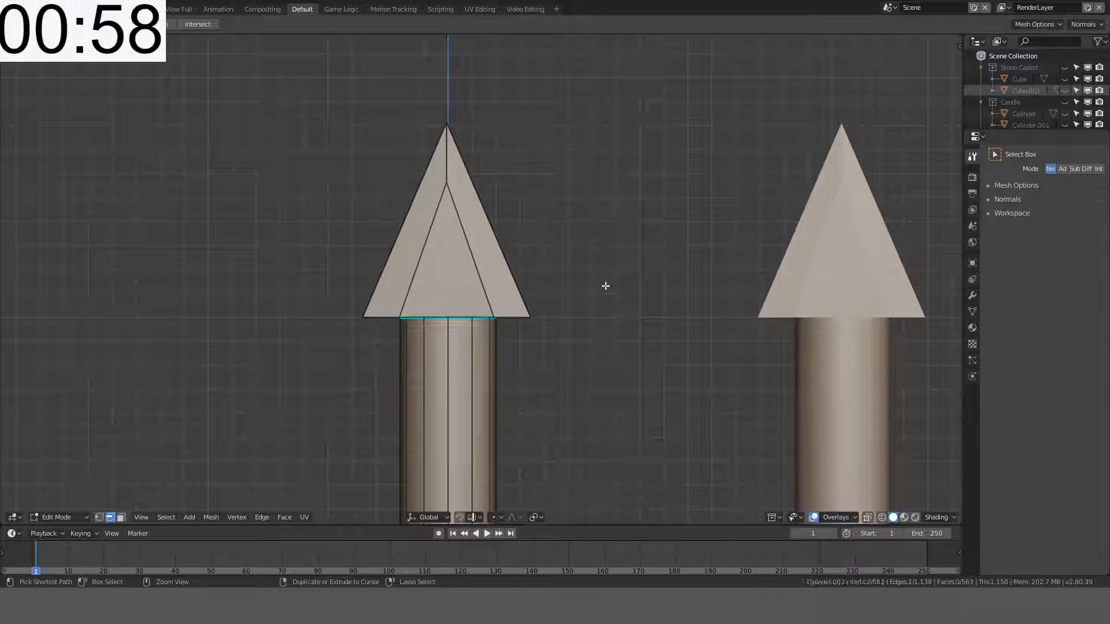
# Step: Scale the bar's top edge loop uniformly to 0.2 so the bar tapers up to the spearhead
pyautogui.moveTo(605, 285); pyautogui.dragTo(457, 359, button='middle')
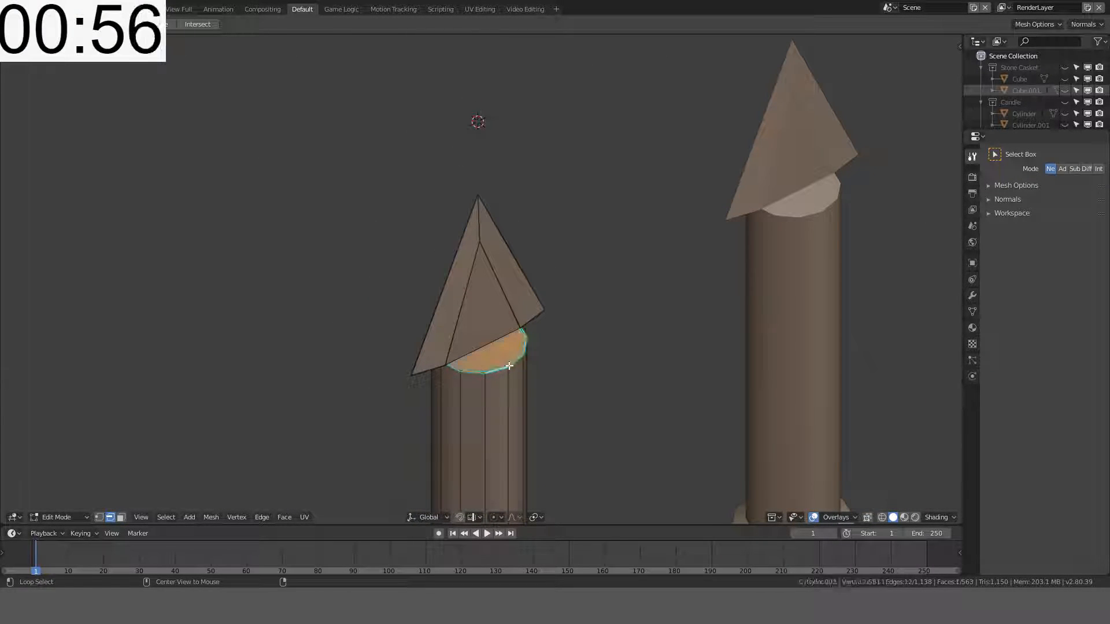
pyautogui.press('s')
pyautogui.click(510, 331)
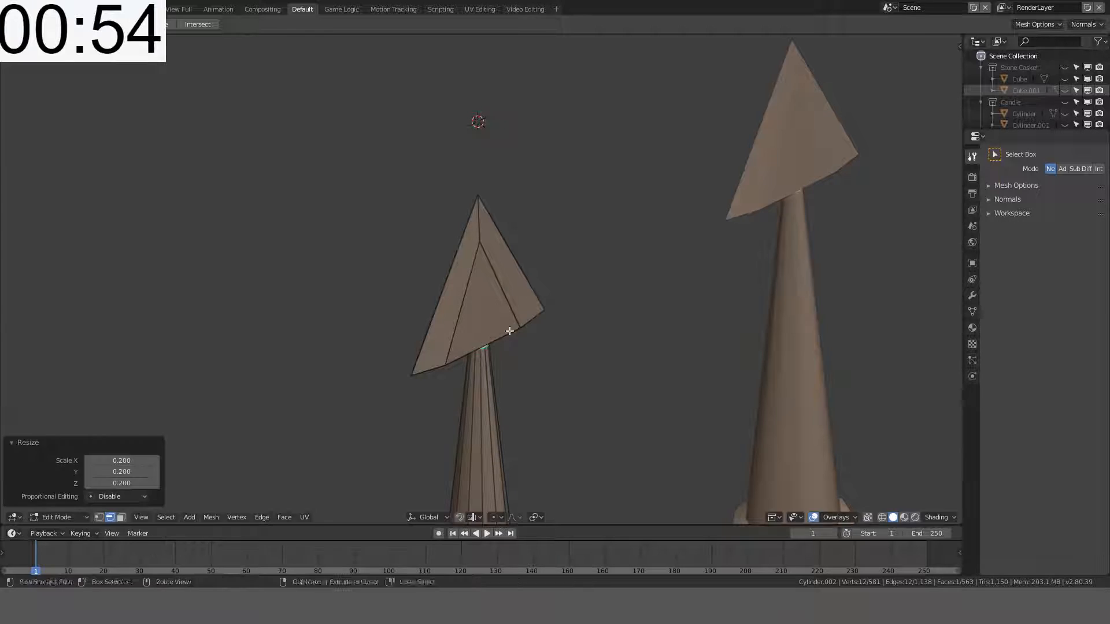
# Step: Scale the whole spearhead on top of the first bar uniformly to 0.6
pyautogui.scroll(-3, 509, 331)
pyautogui.moveTo(510, 331); pyautogui.dragTo(538, 337, button='middle')
pyautogui.press('KP_1')
pyautogui.moveTo(502, 278); pyautogui.dragTo(491, 238, button='middle')
pyautogui.press('Tab')
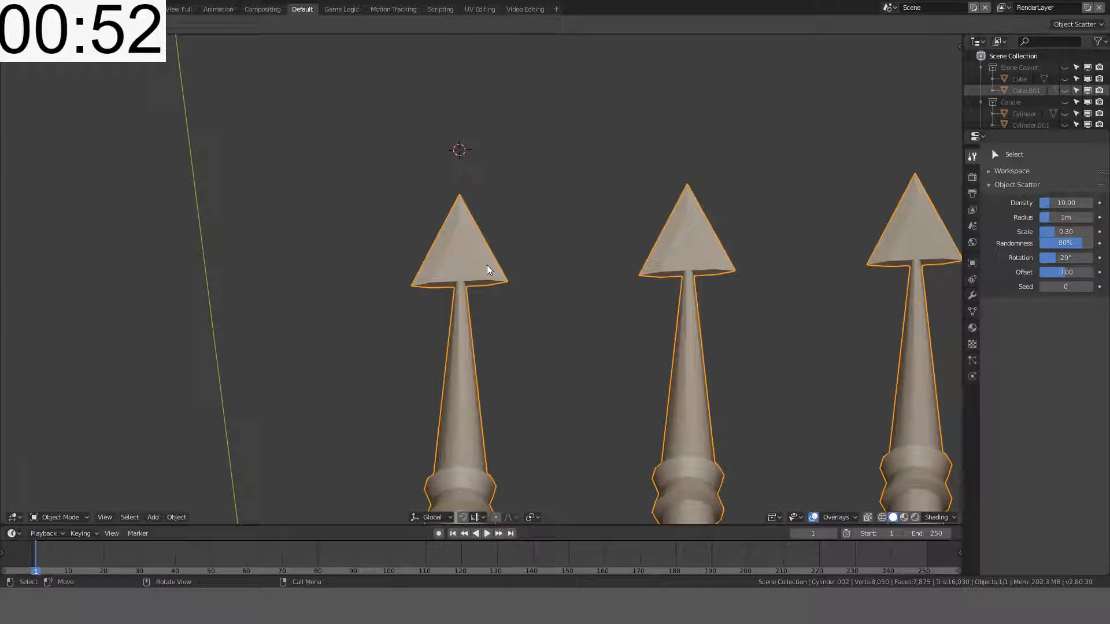
pyautogui.press('Tab')
pyautogui.scroll(2, 487, 269)
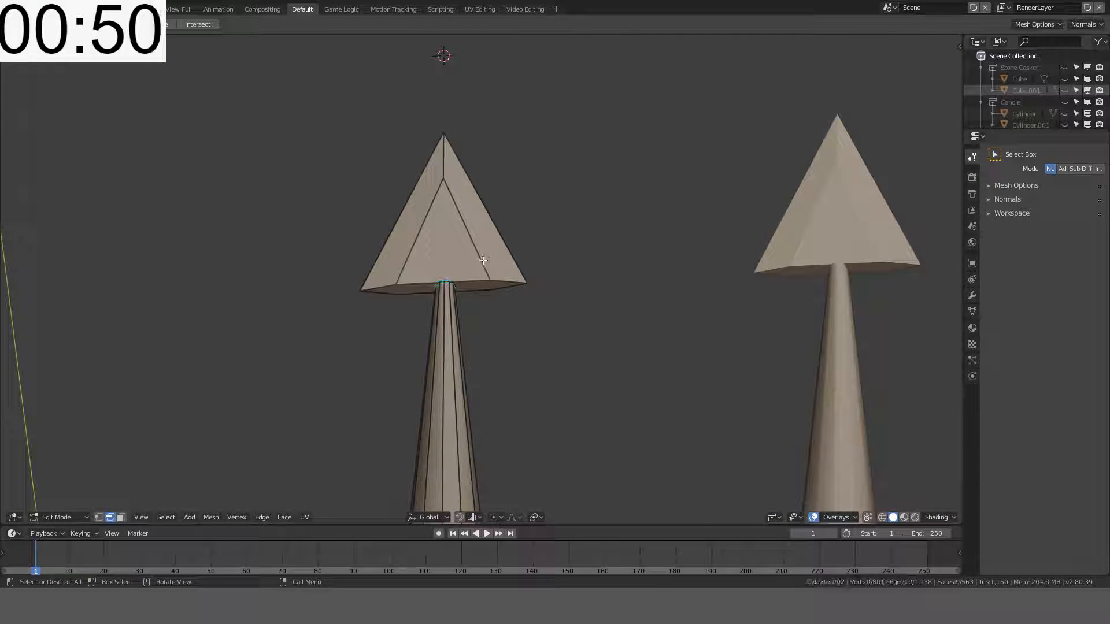
pyautogui.press('l')
pyautogui.press('s')
pyautogui.click(520, 202)
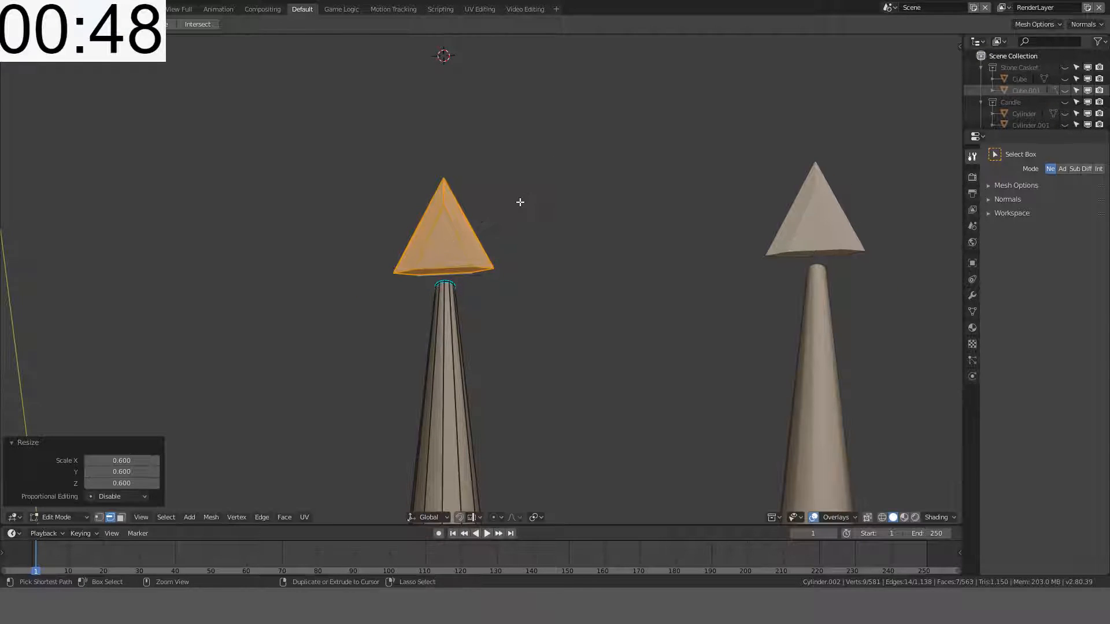
# Step: Lower the spearhead 0.008 m along Z so its base rests on the tapered bar top
pyautogui.press('KP_1')
pyautogui.scroll(3, 520, 201)
pyautogui.press('g')
pyautogui.press('z')
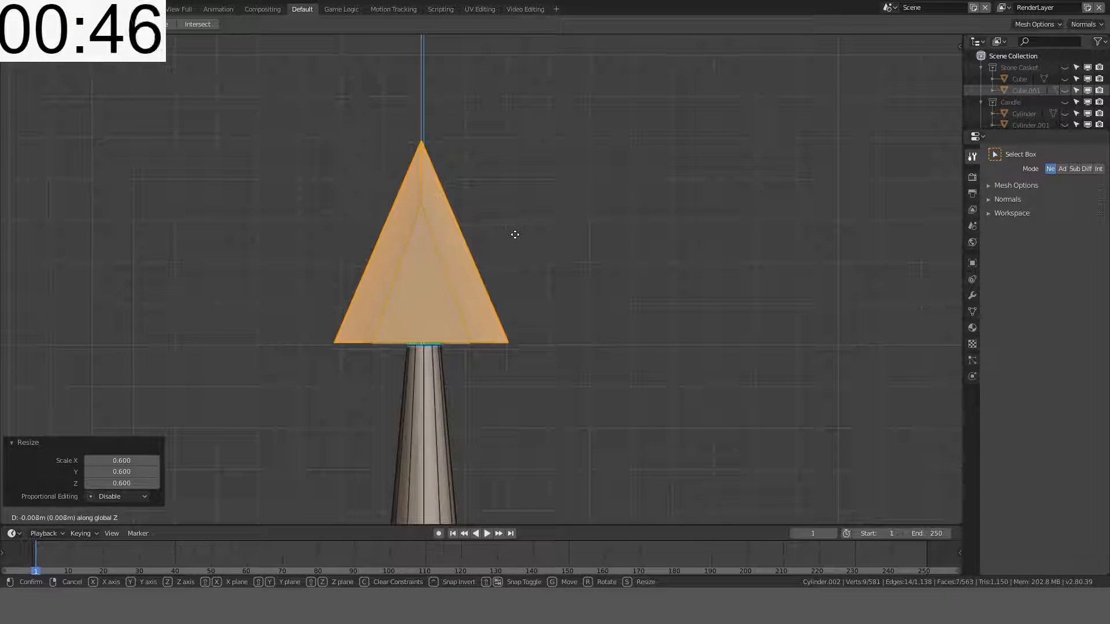
pyautogui.click(515, 235)
# Step: Examine the fence's overall proportions from the front and at an angle, including the spearheads, tapered ends and scrolls
pyautogui.scroll(-8, 515, 235)
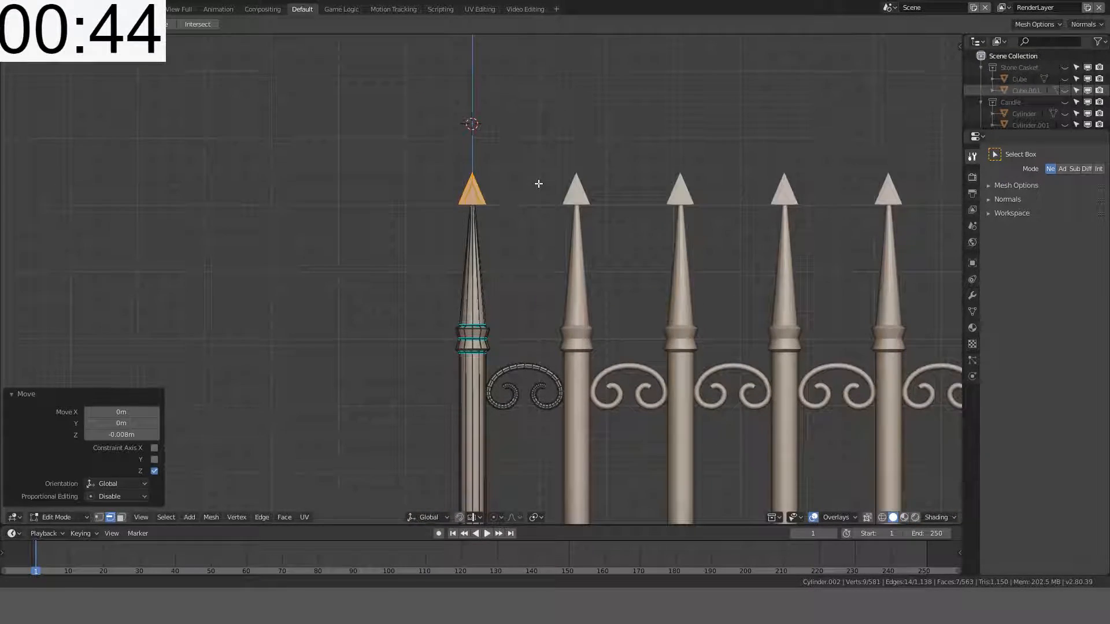
pyautogui.scroll(4, 538, 184)
pyautogui.press('Tab')
pyautogui.scroll(-6, 538, 183)
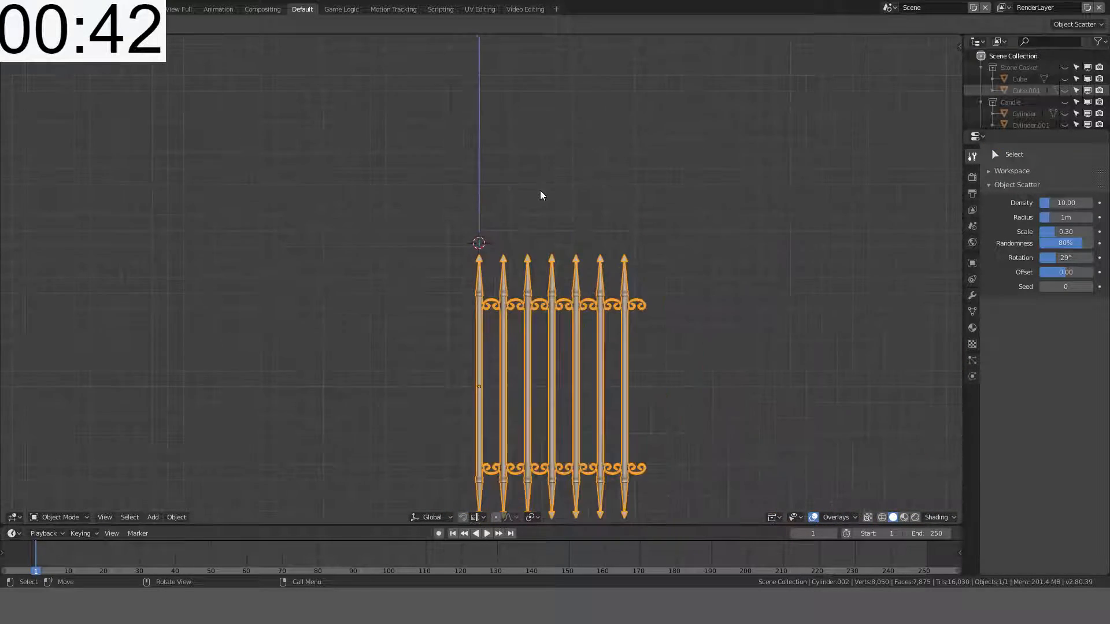
pyautogui.moveTo(540, 187); pyautogui.dragTo(550, 220, button='middle')
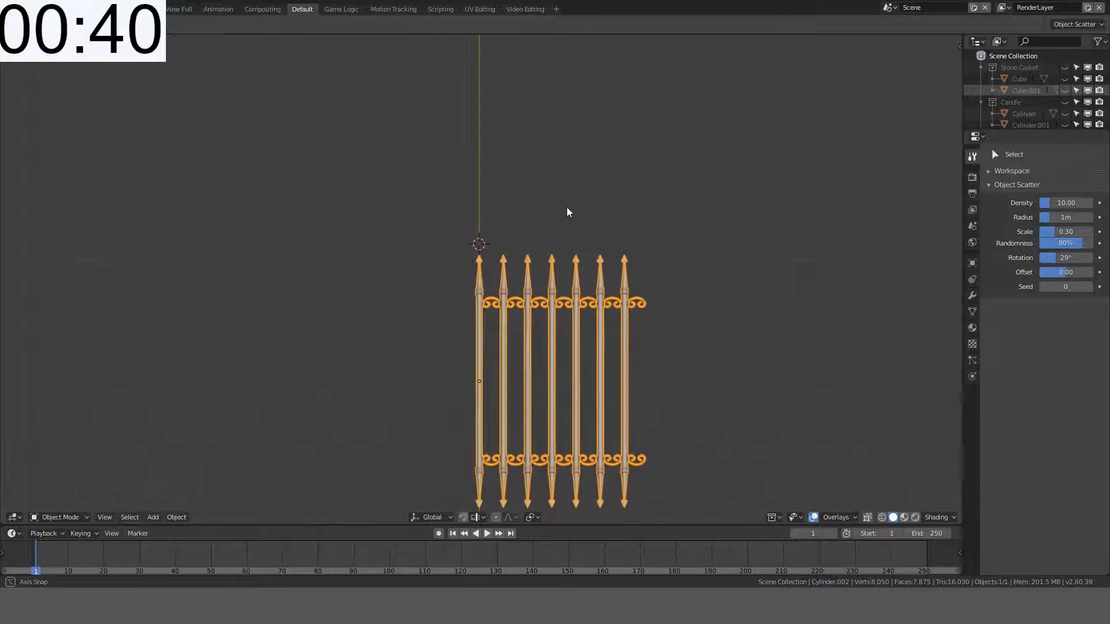
pyautogui.scroll(4, 573, 210)
pyautogui.press('KP_1')
pyautogui.scroll(-4, 572, 207)
pyautogui.keyDown('shift'); pyautogui.moveTo(589, 333); pyautogui.dragTo(585, 245, button='middle'); pyautogui.keyUp('shift')
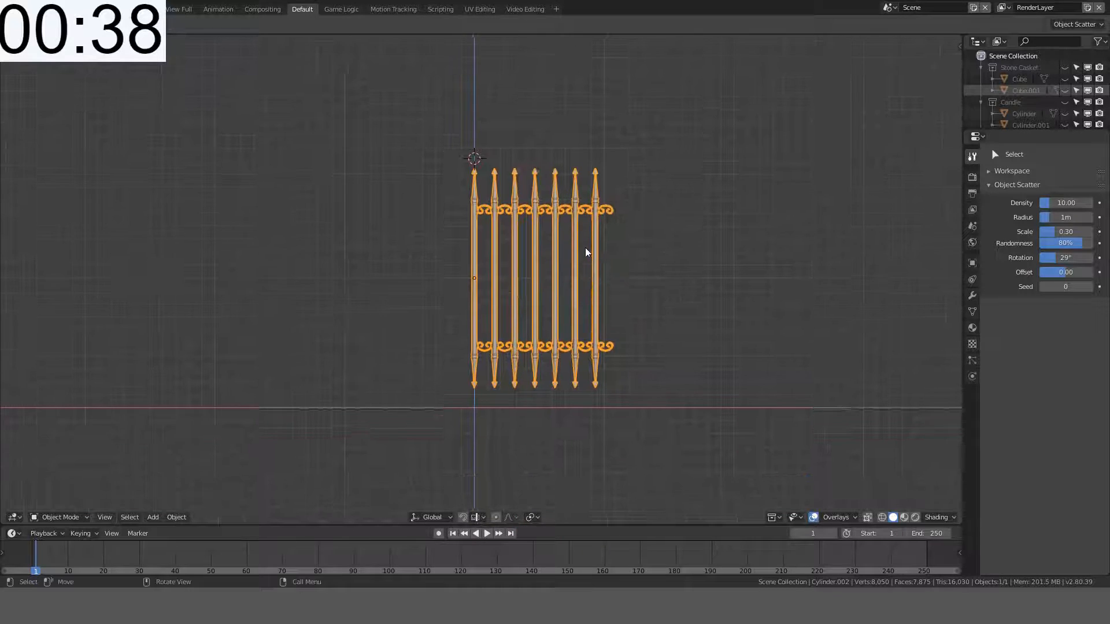
pyautogui.scroll(4, 584, 243)
pyautogui.hotkey('alt', 'a')
pyautogui.scroll(2, 585, 240)
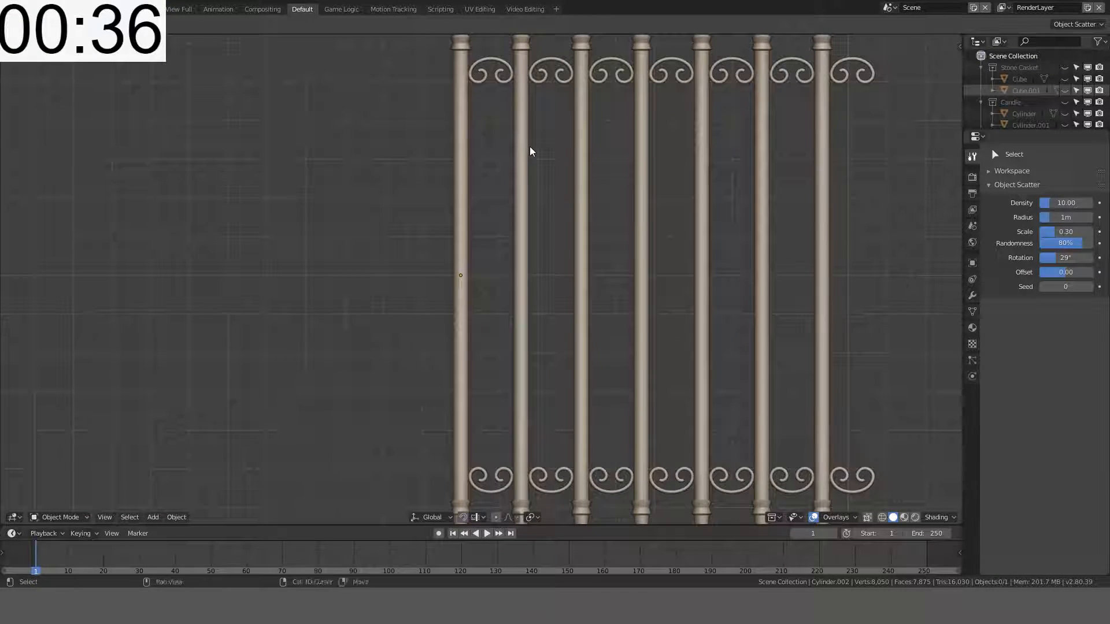
pyautogui.keyDown('shift'); pyautogui.moveTo(528, 149); pyautogui.dragTo(533, 220, button='middle'); pyautogui.keyUp('shift')
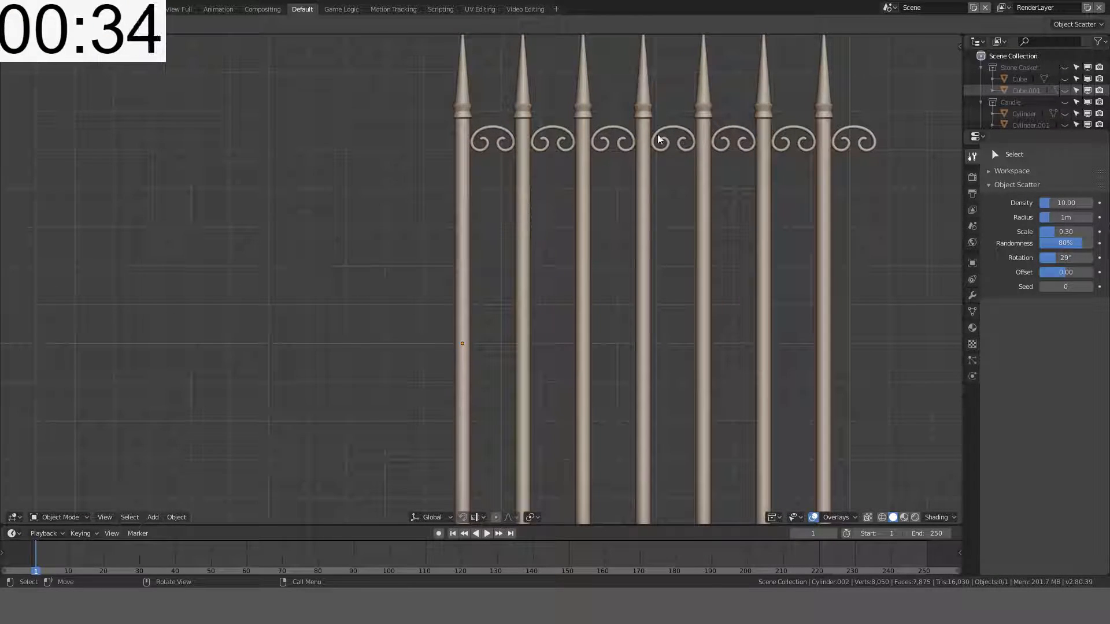
pyautogui.keyDown('shift'); pyautogui.moveTo(630, 144); pyautogui.dragTo(631, 327, button='middle'); pyautogui.keyUp('shift')
pyautogui.scroll(4, 540, 173)
pyautogui.keyDown('shift'); pyautogui.moveTo(502, 110); pyautogui.dragTo(501, 225, button='middle'); pyautogui.keyUp('shift')
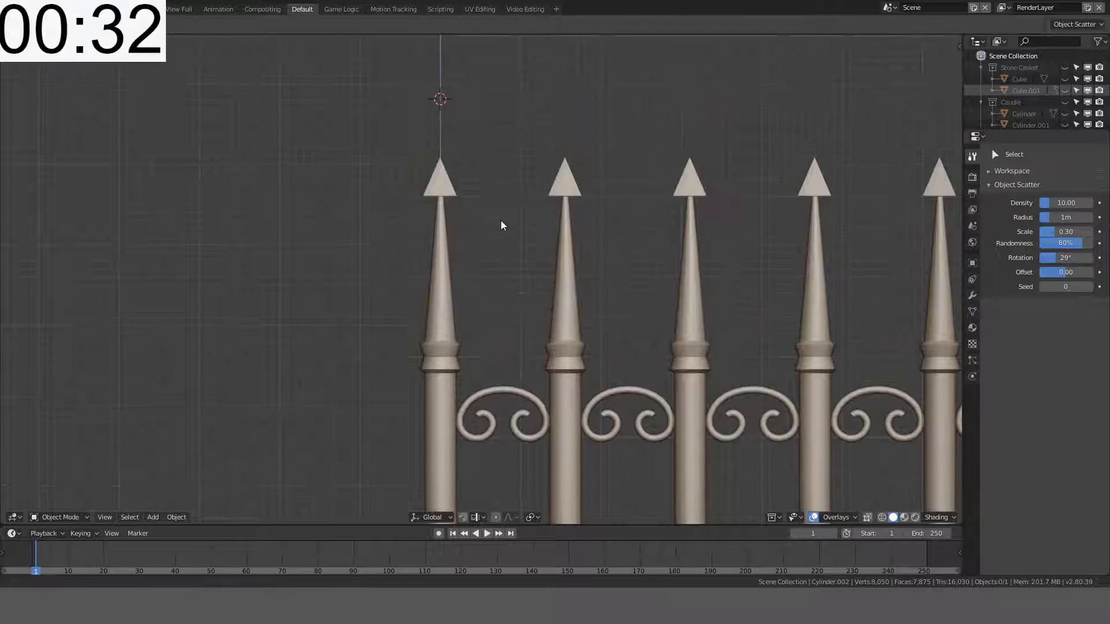
pyautogui.scroll(3, 501, 225)
pyautogui.keyDown('shift'); pyautogui.moveTo(444, 136); pyautogui.dragTo(471, 252, button='middle'); pyautogui.keyUp('shift')
pyautogui.scroll(4, 471, 253)
# Step: Try to lower the spearhead's two outer base corners along Z in vertex mode
pyautogui.press('Tab')
pyautogui.press('l')
pyautogui.hotkey('alt', 'a')
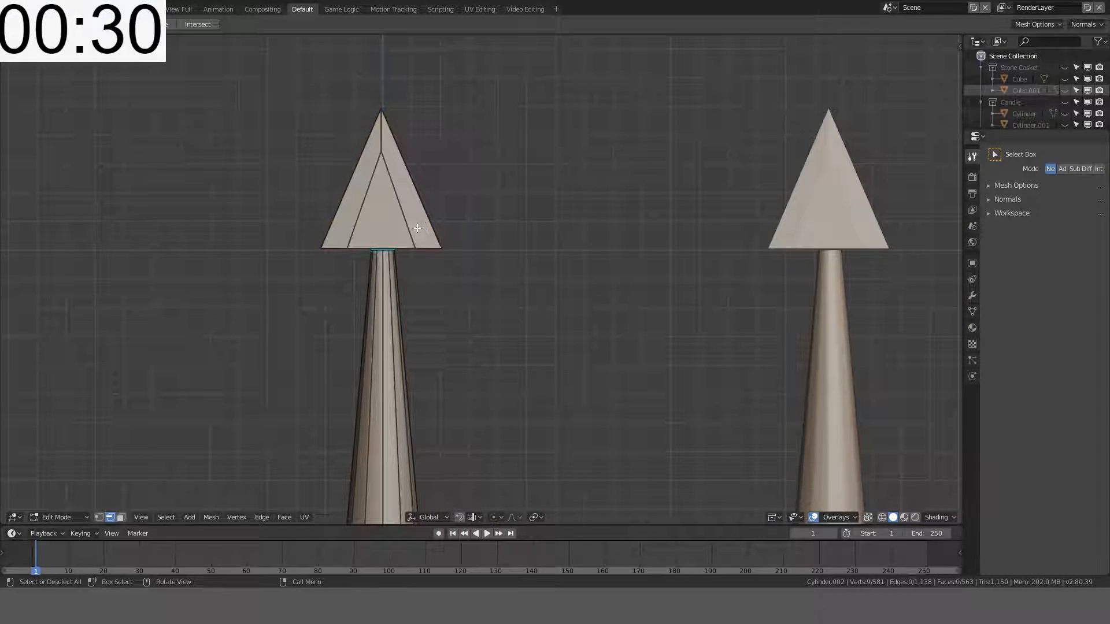
pyautogui.click(99, 518)
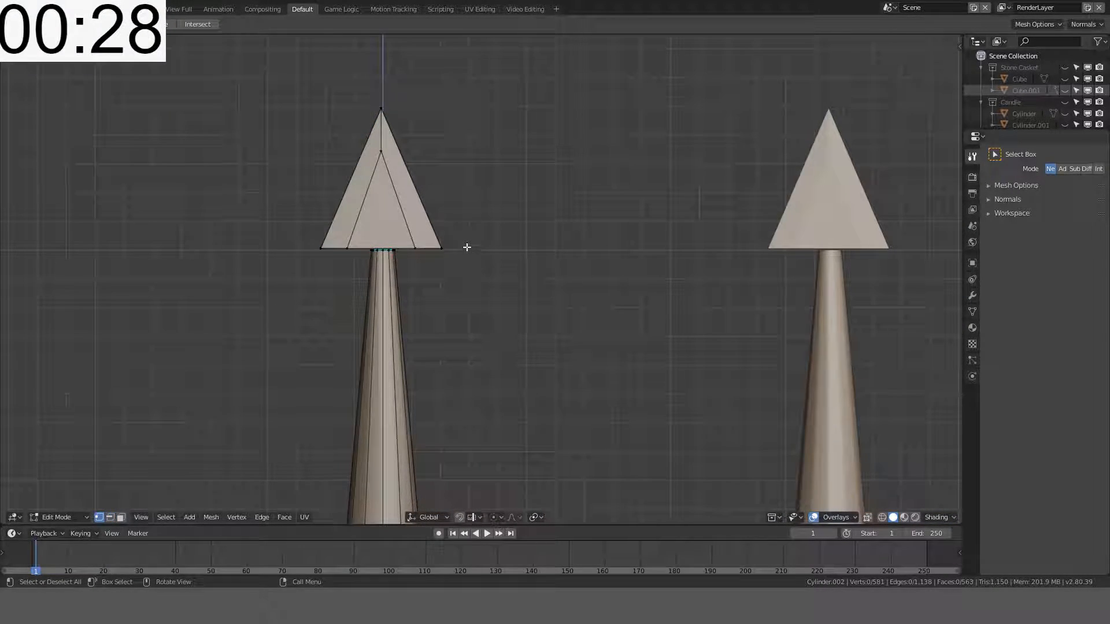
pyautogui.keyDown('shift'); pyautogui.click(322, 253); pyautogui.keyUp('shift')
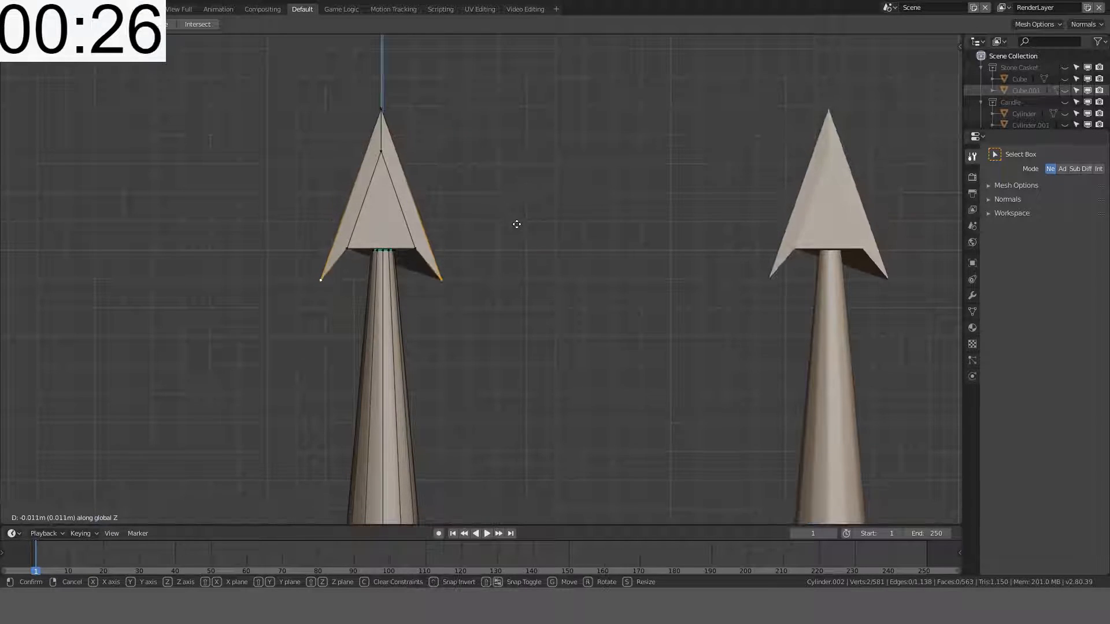
pyautogui.moveTo(491, 186); pyautogui.dragTo(475, 135, button='middle')
pyautogui.scroll(3, 485, 89)
pyautogui.press('g')
pyautogui.press('z')
pyautogui.rightClick(480, 121)
# Step: Connect the paired inner vertices across the spearhead's underside with edges, and lower its two outer base corners 0.006 m along Z
pyautogui.click(369, 193)
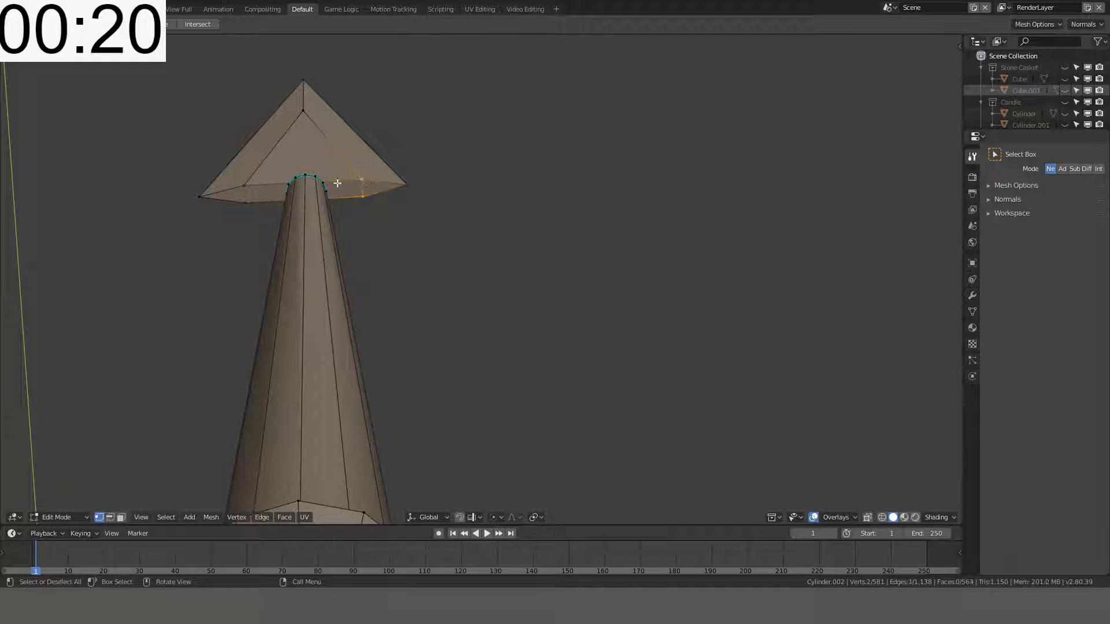
pyautogui.click(251, 190)
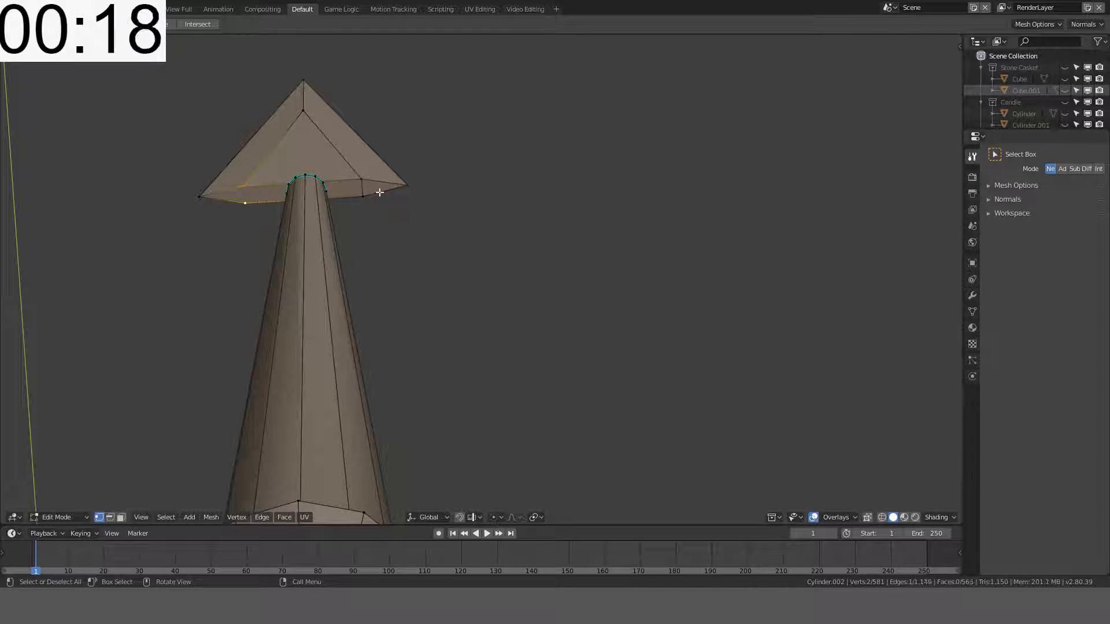
pyautogui.press('KP_1')
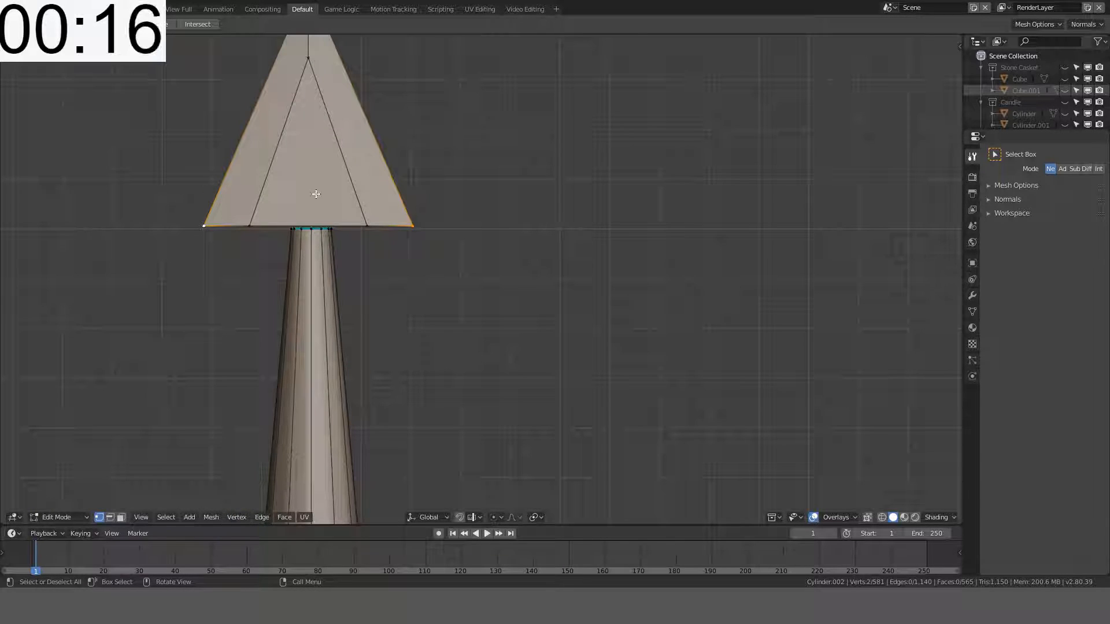
pyautogui.press('g')
pyautogui.press('z')
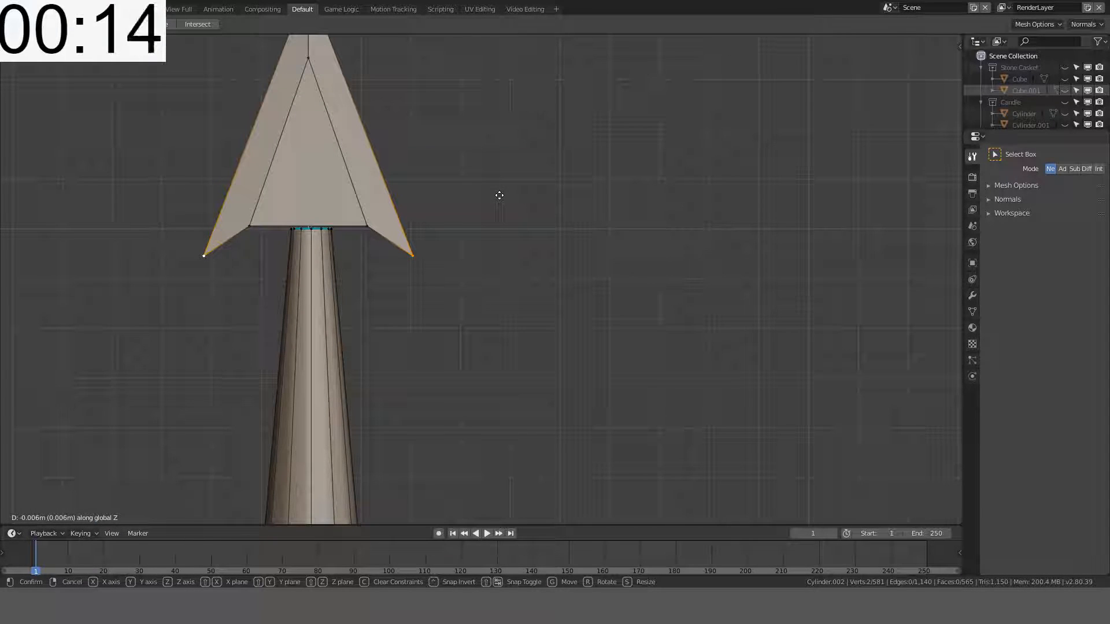
pyautogui.click(500, 195)
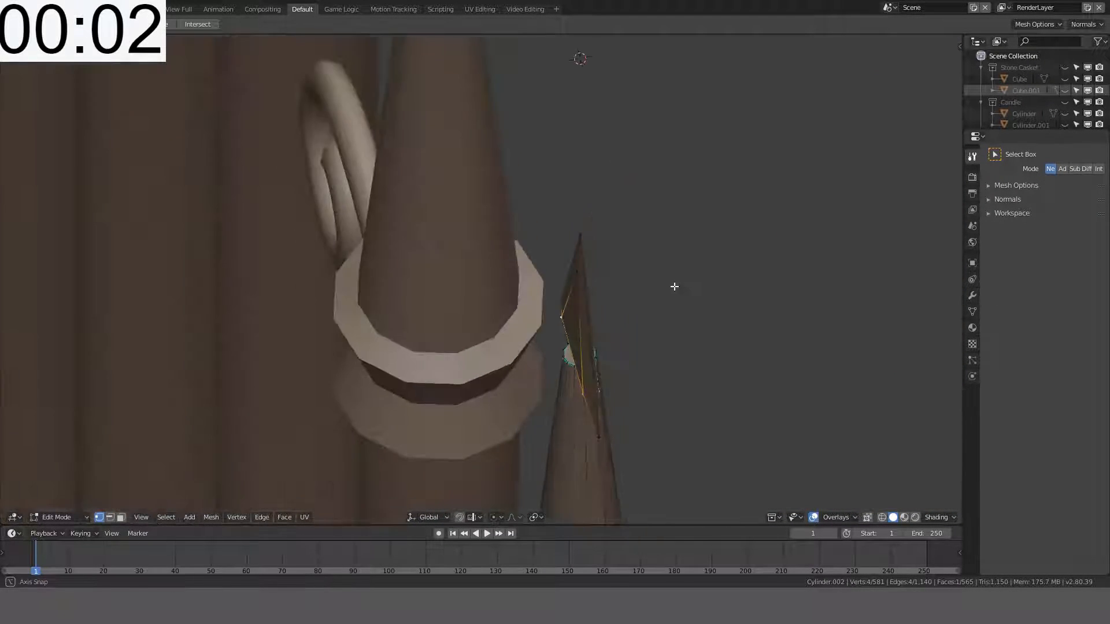
# Step: Widen the four inner base vertices of the spearhead along Y around the bar top and save the file
pyautogui.press('s')
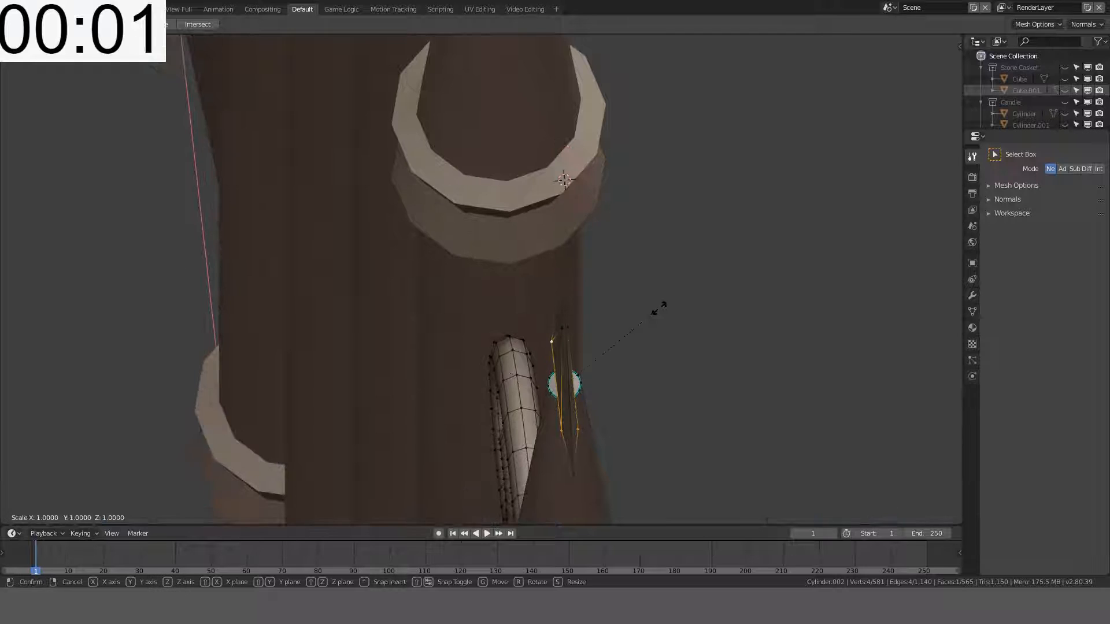
pyautogui.press('y')
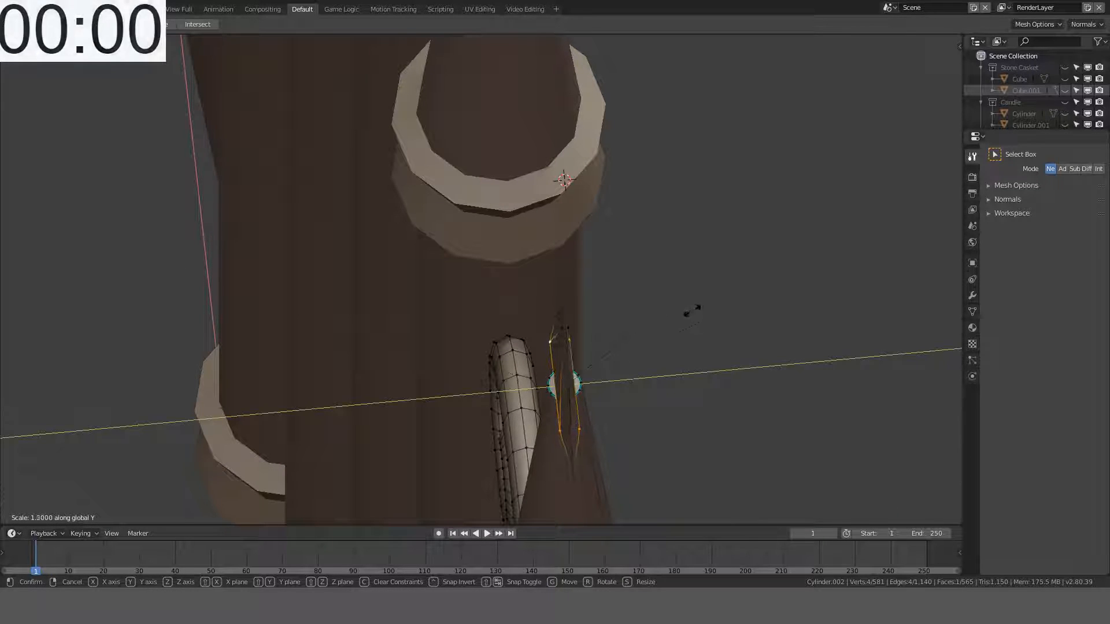
pyautogui.click(839, 310)
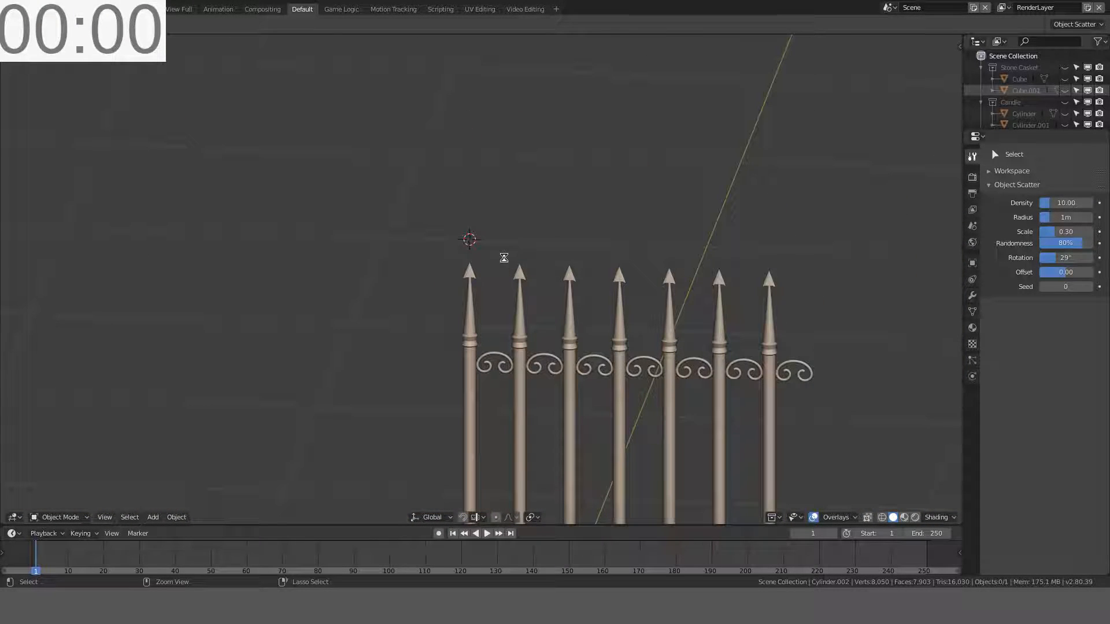
pyautogui.hotkey('ctrl', 's')
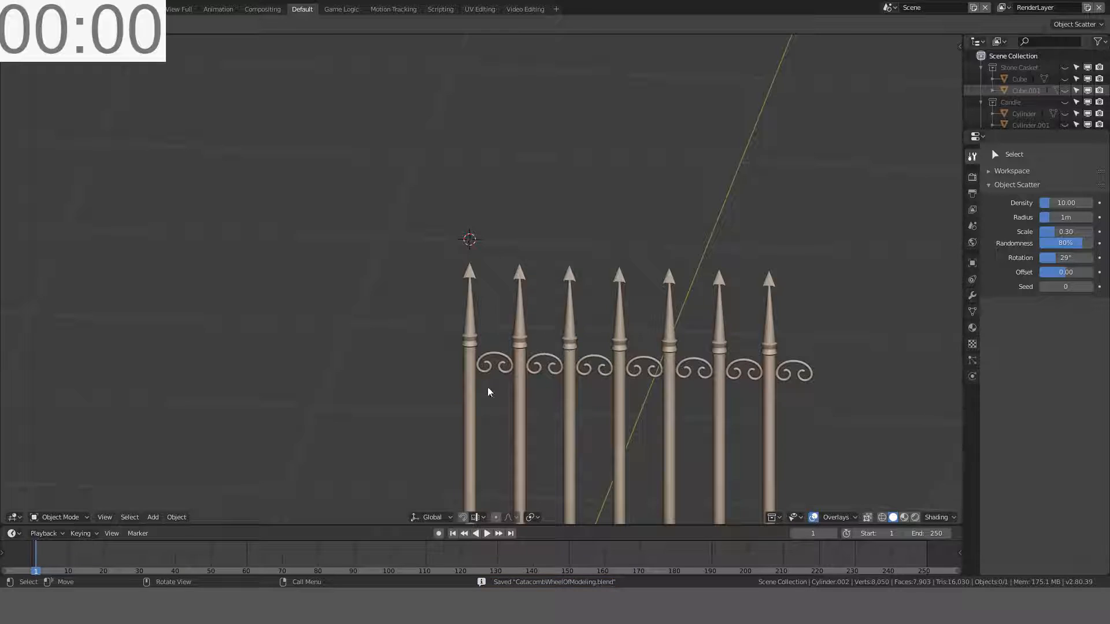
# Step: Move the complete fence object into a new collection named "Metal Gate"
pyautogui.press('a')
pyautogui.moveTo(484, 397); pyautogui.dragTo(550, 162, button='middle')
pyautogui.press('m')
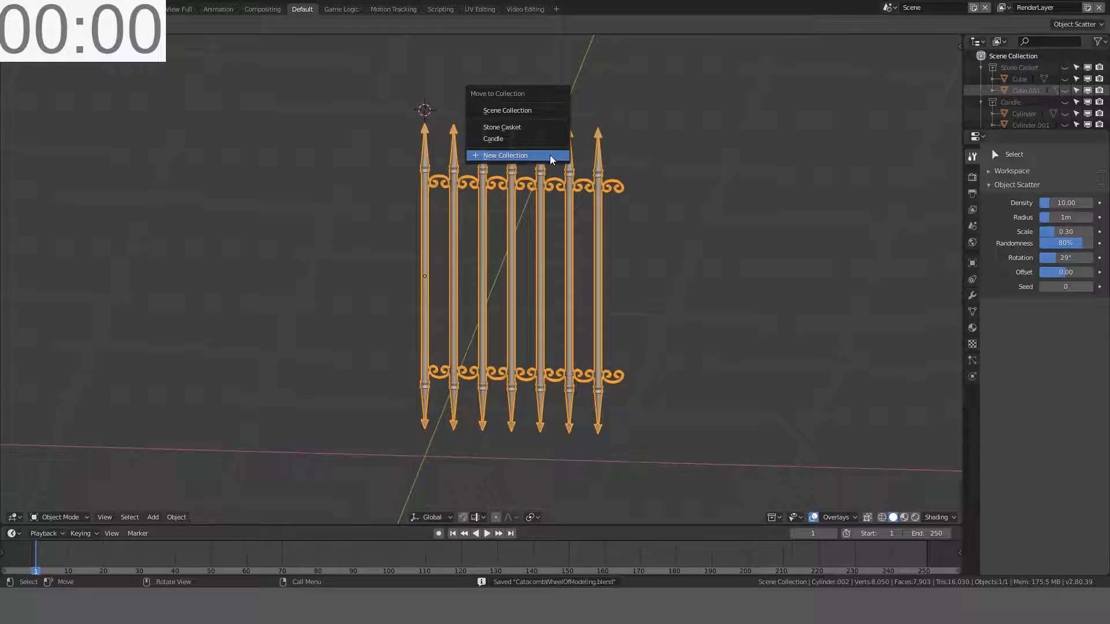
pyautogui.click(551, 159)
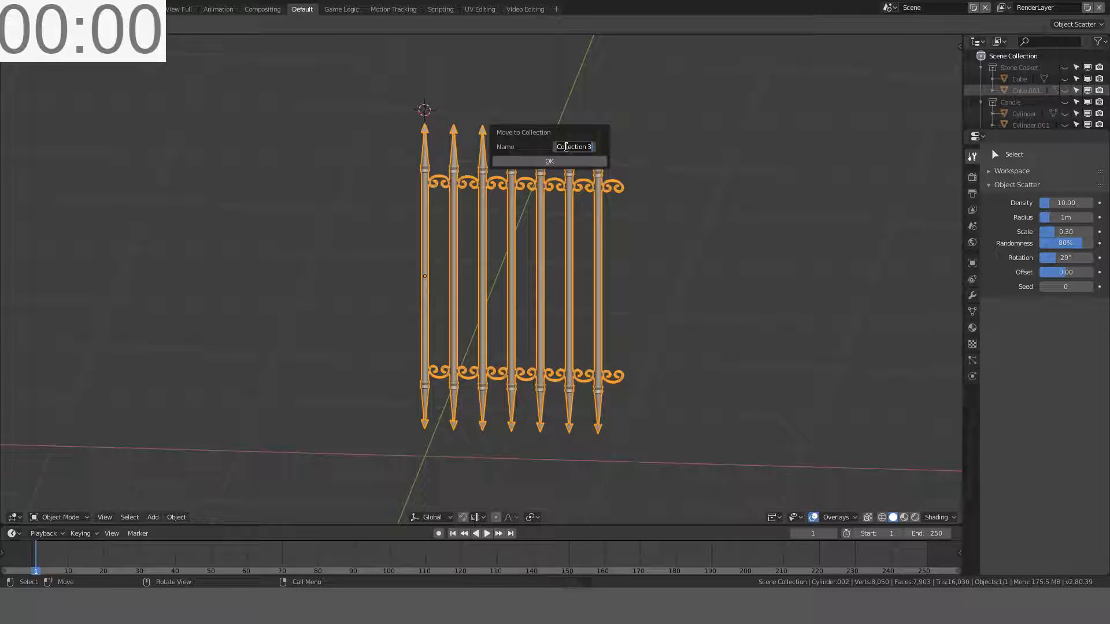
pyautogui.write('Gate')
pyautogui.press('BackSpace')
pyautogui.press('BackSpace')
pyautogui.press('BackSpace')
pyautogui.press('BackSpace')
pyautogui.write('Meta')
pyautogui.write('l Gate')
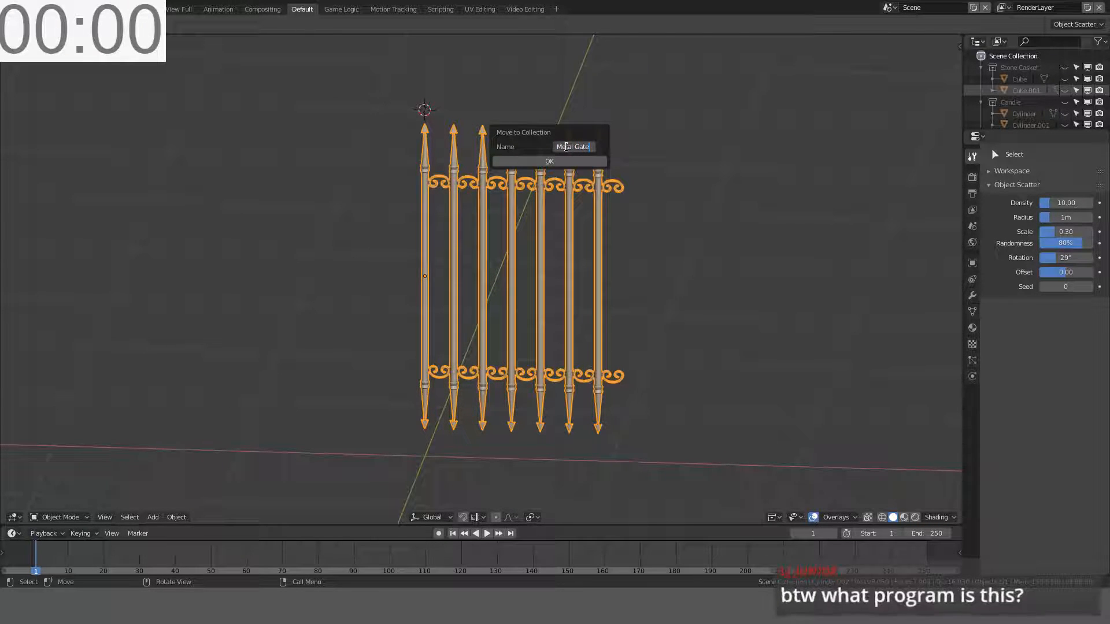
pyautogui.press('Return')
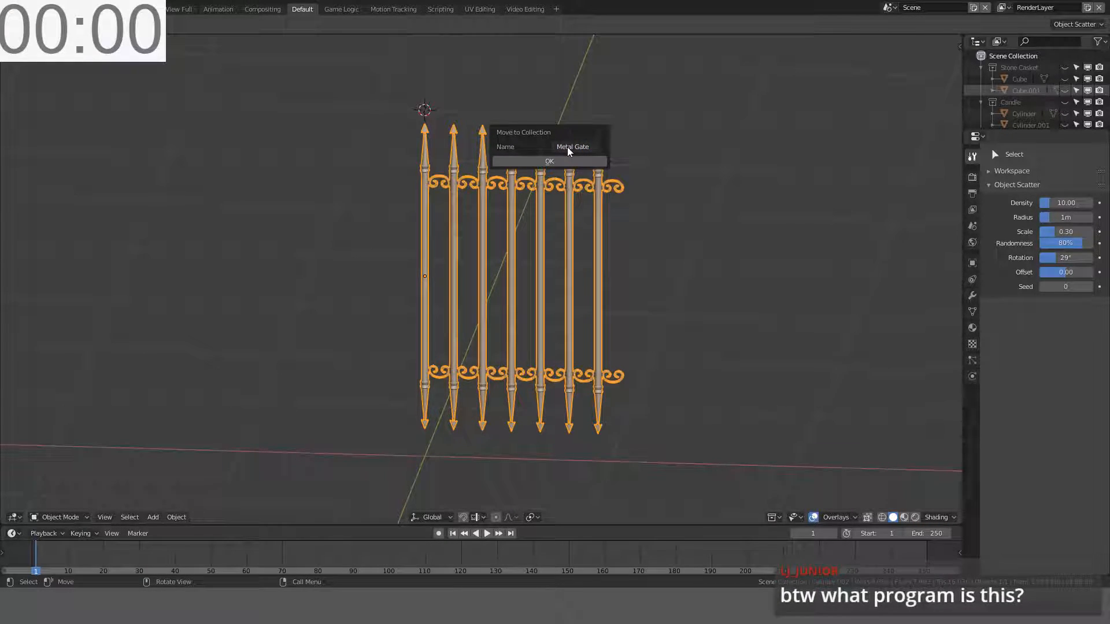
pyautogui.click(548, 162)
# Step: Deselect the fence and examine the whole gate from the front and at an angle
pyautogui.scroll(-3, 549, 168)
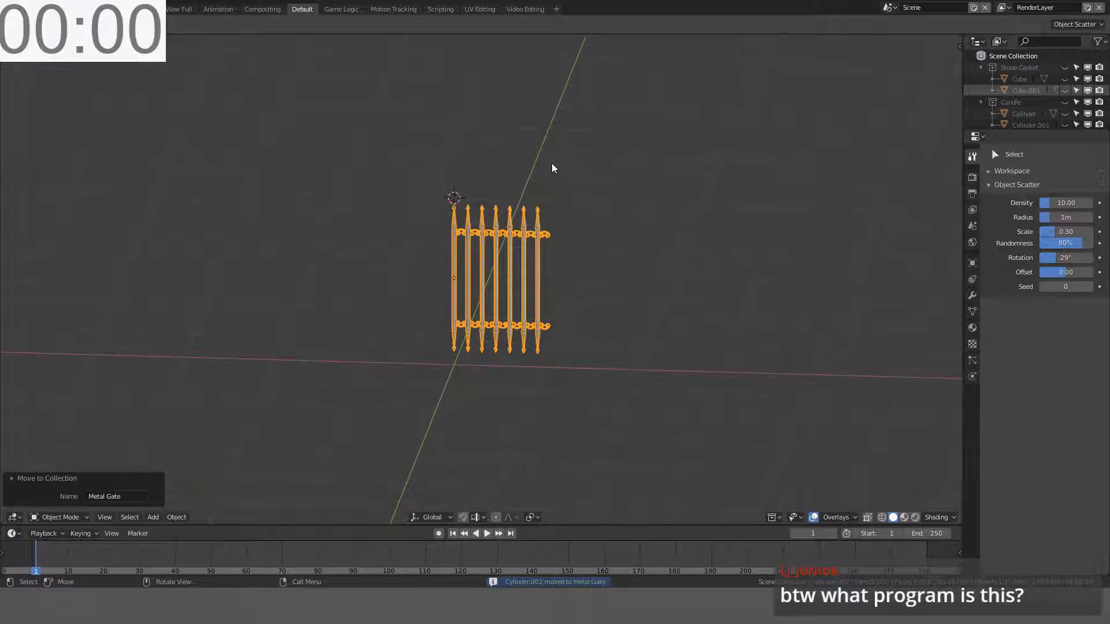
pyautogui.press('KP_1')
pyautogui.click(552, 168)
pyautogui.scroll(4, 552, 168)
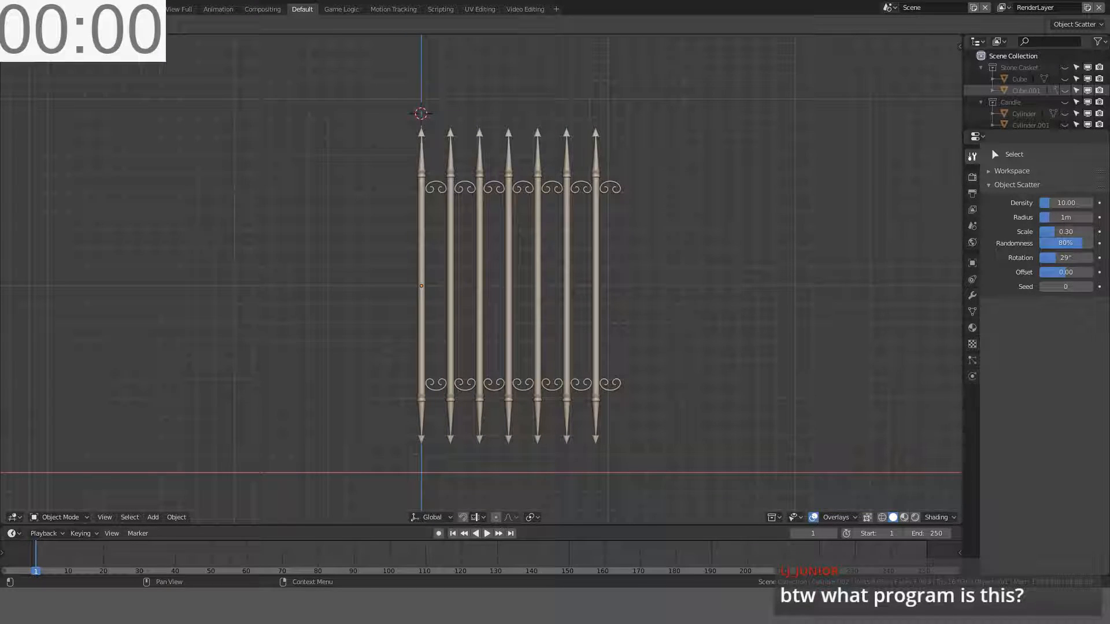
pyautogui.scroll(2, 719, 310)
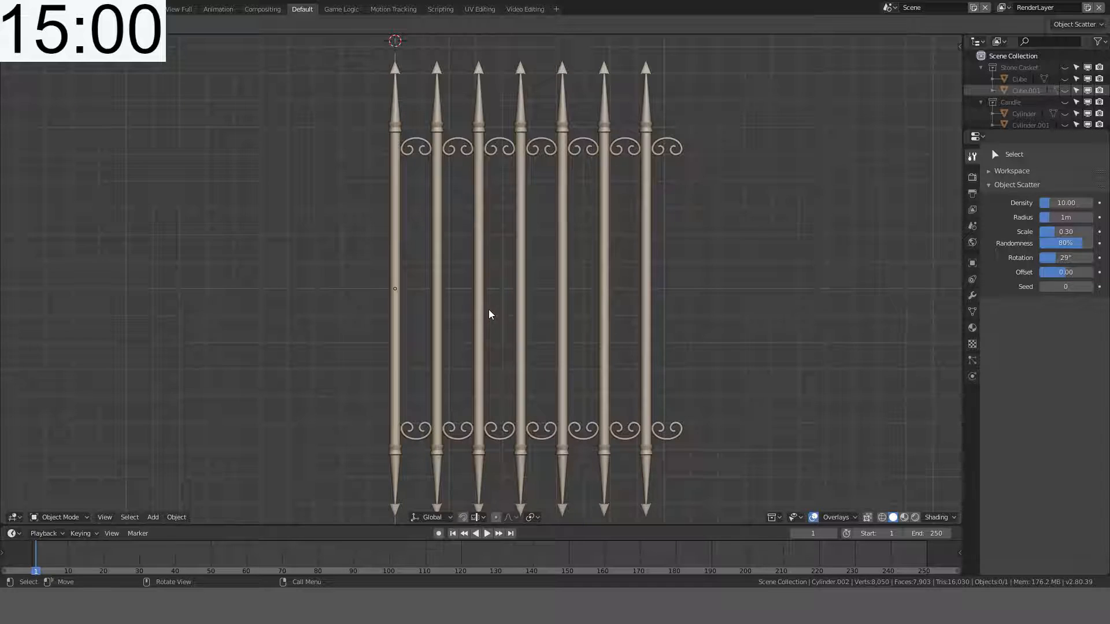
pyautogui.scroll(1, 428, 166)
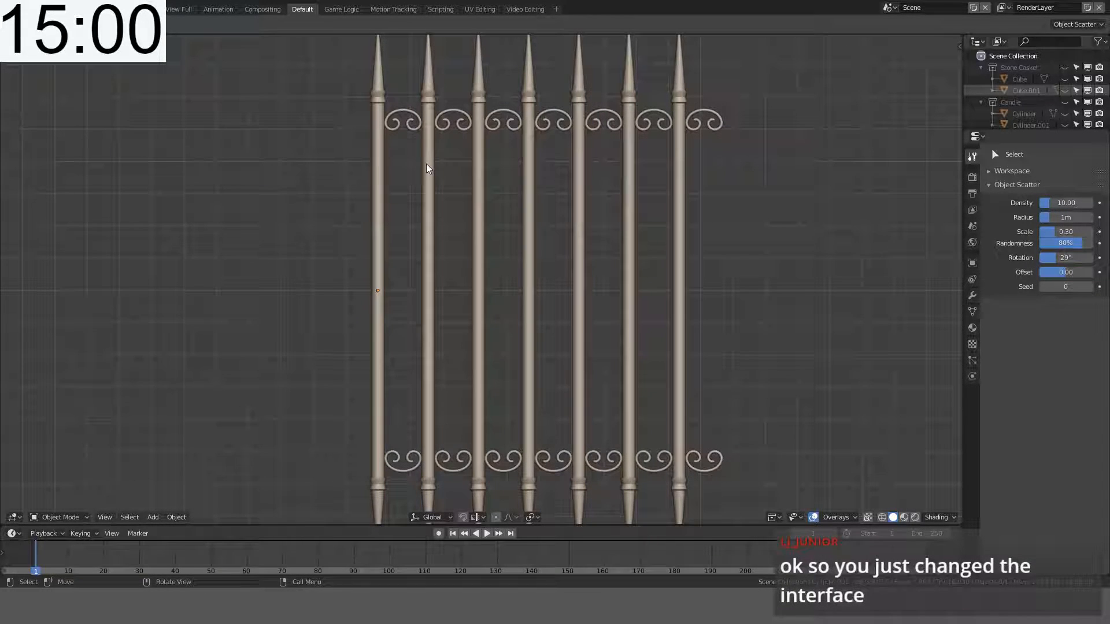
pyautogui.scroll(-1, 428, 168)
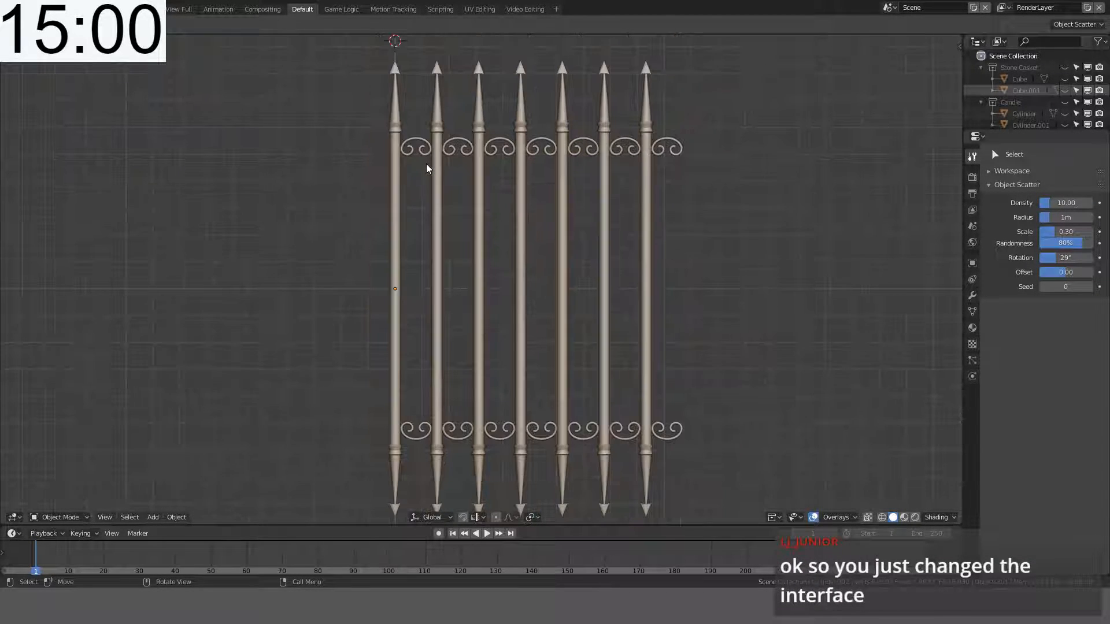
pyautogui.scroll(1, 428, 168)
pyautogui.scroll(-2, 428, 167)
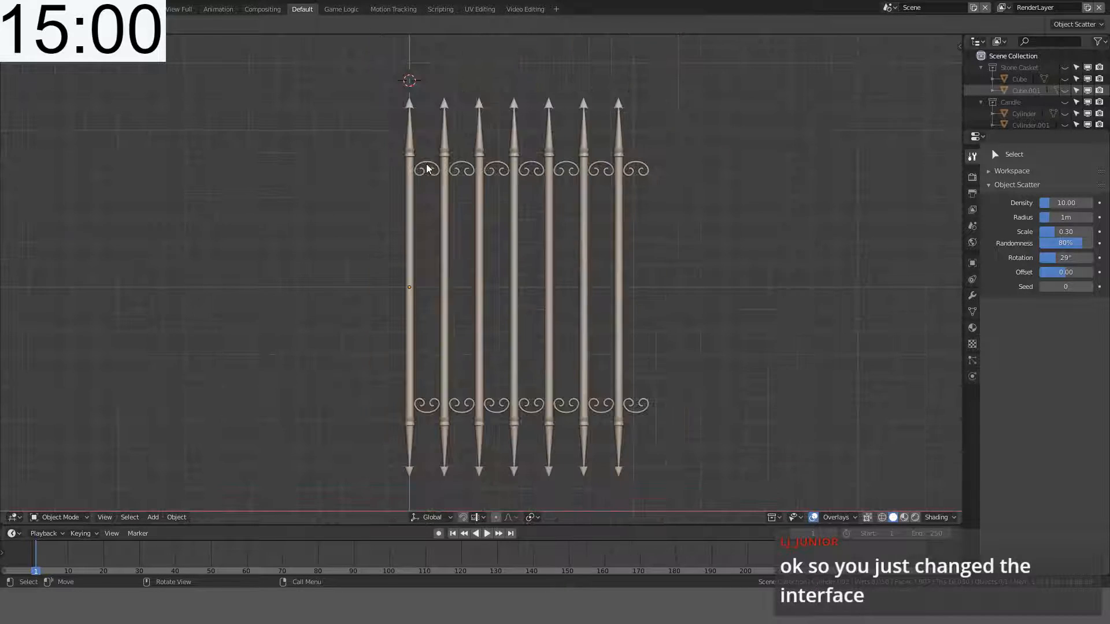
pyautogui.scroll(1, 428, 210)
pyautogui.moveTo(428, 209); pyautogui.dragTo(503, 217, button='middle')
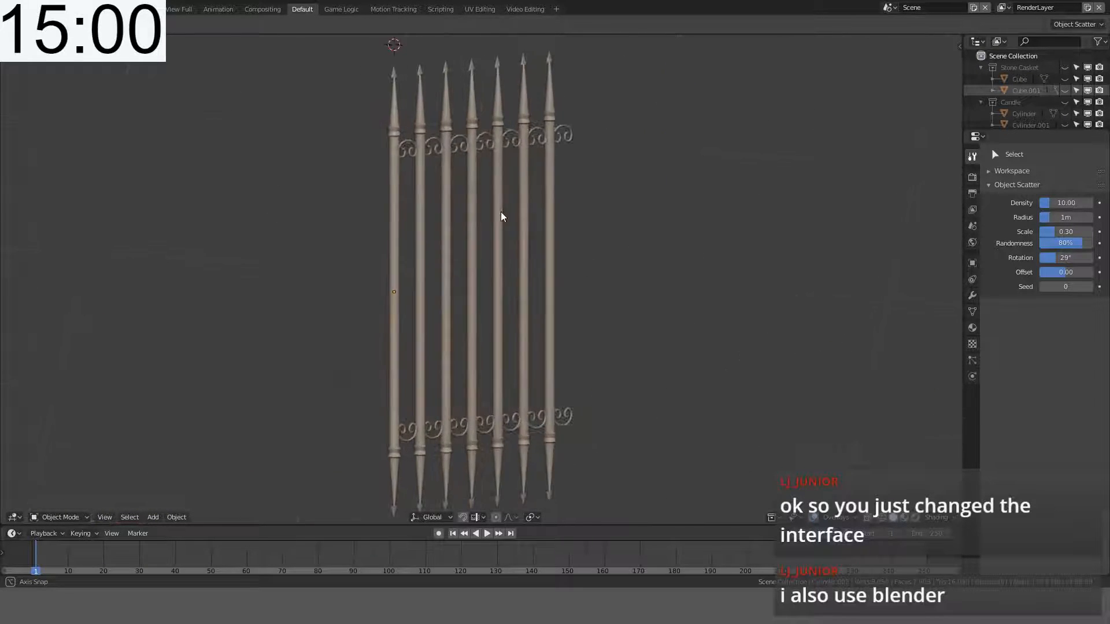
pyautogui.press('KP_1')
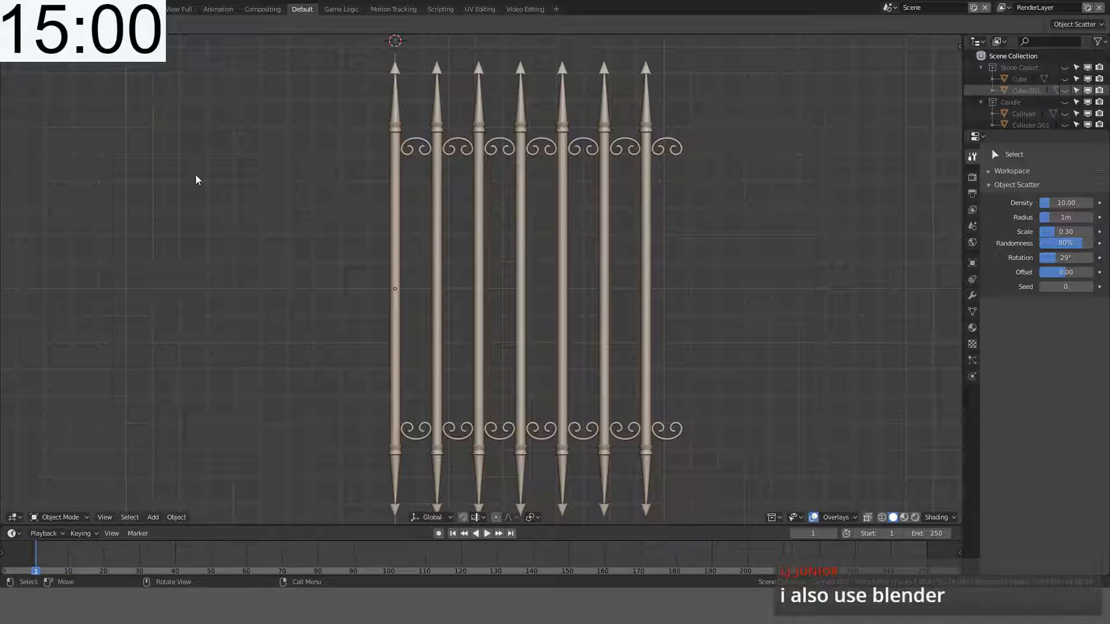
pyautogui.press('t')
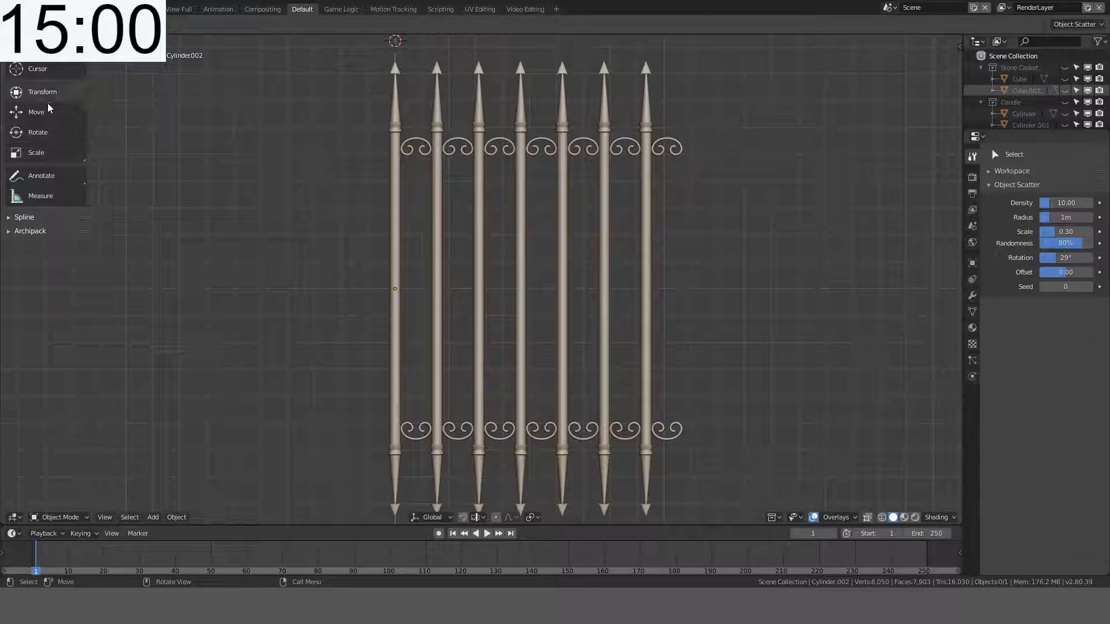
pyautogui.press('t')
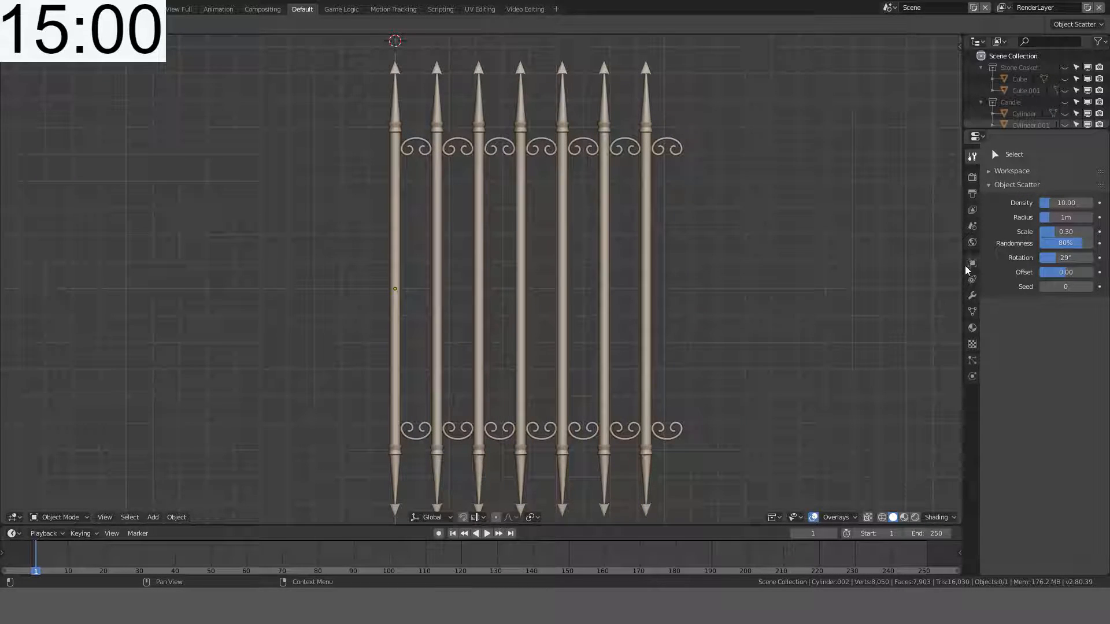
pyautogui.press('a')
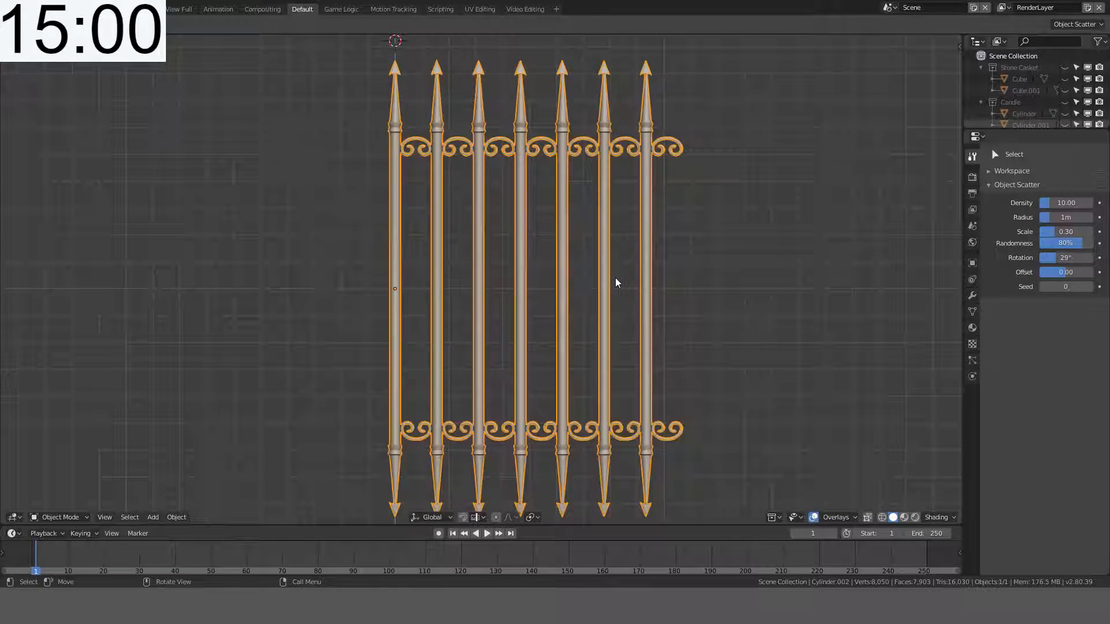
pyautogui.scroll(-2, 603, 280)
pyautogui.scroll(3, 617, 314)
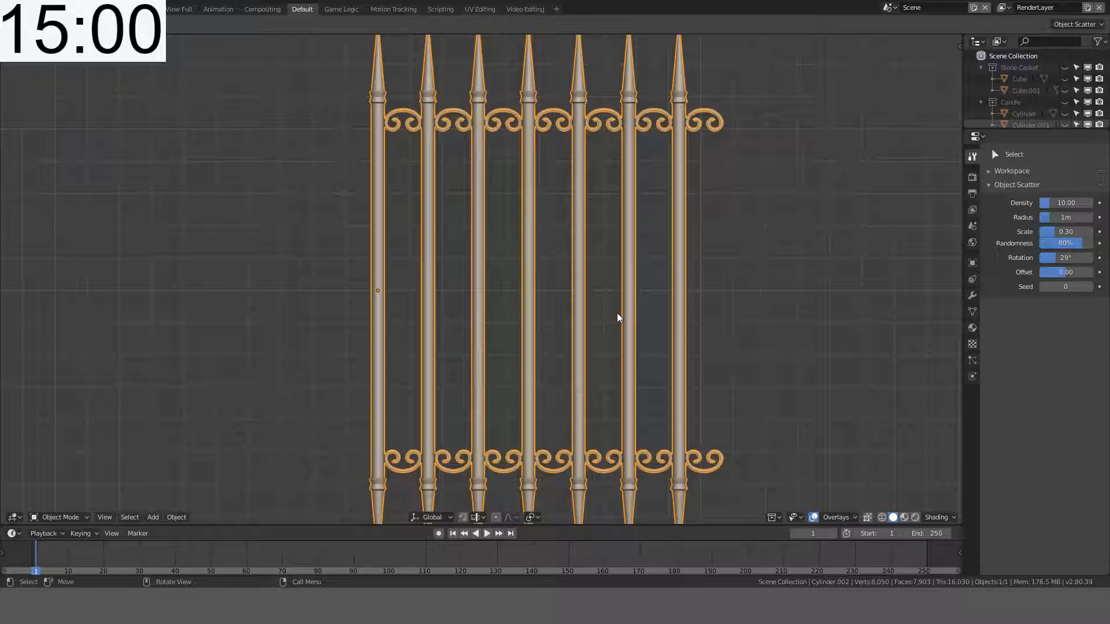
# Step: Set the render engine to Eevee and preview the gate in Rendered viewport shading from an angle
pyautogui.click(973, 177)
pyautogui.click(1071, 155)
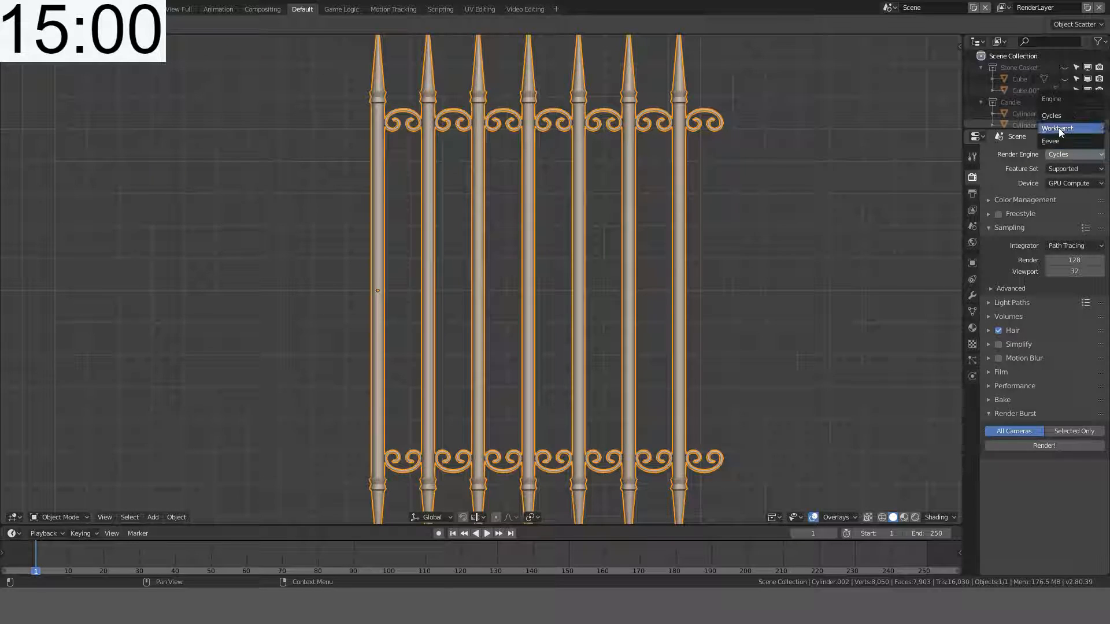
pyautogui.click(1055, 140)
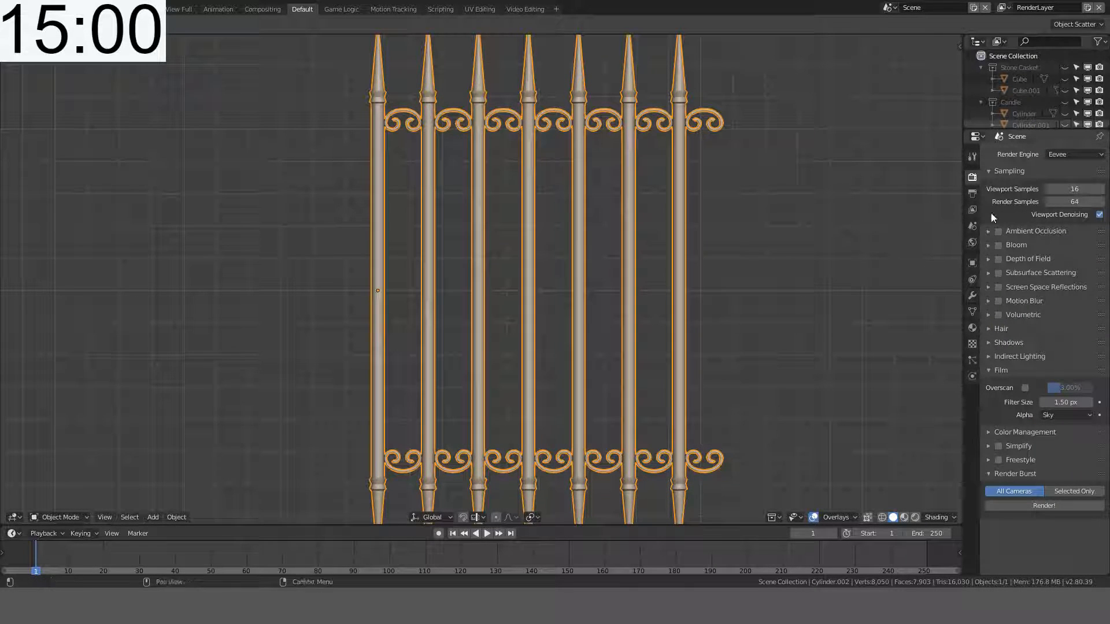
pyautogui.press('z')
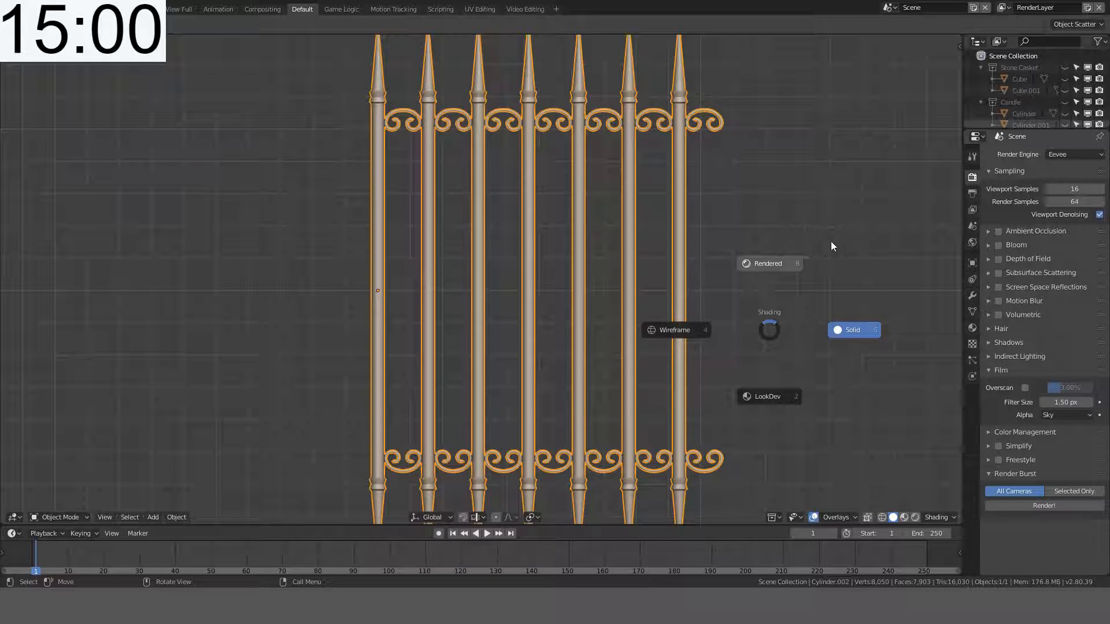
pyautogui.click(762, 261)
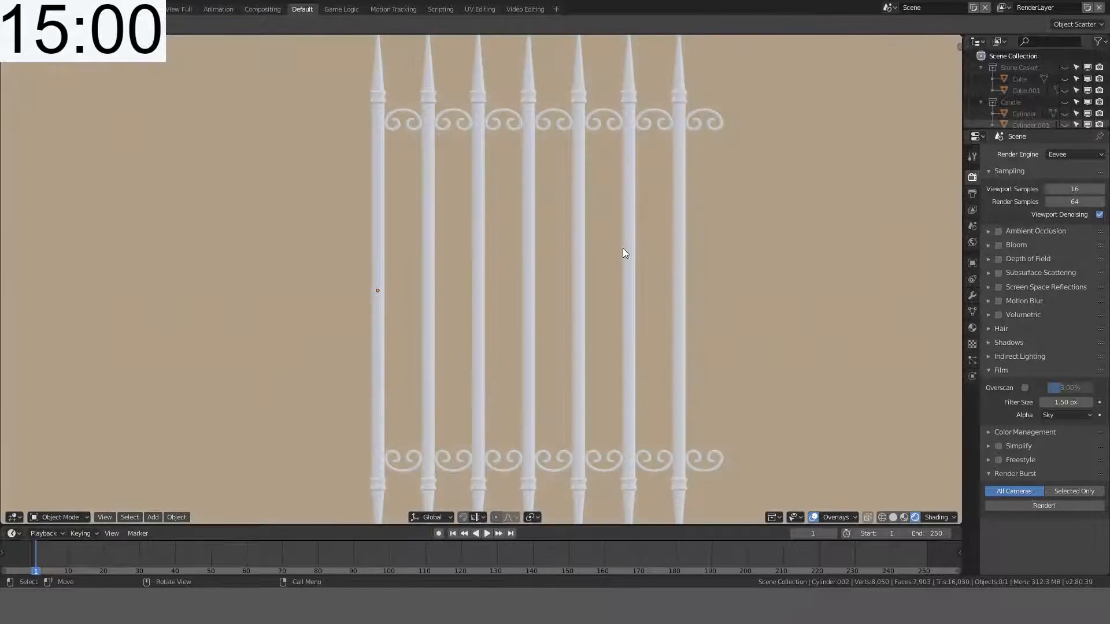
pyautogui.moveTo(623, 248); pyautogui.dragTo(578, 257, button='middle')
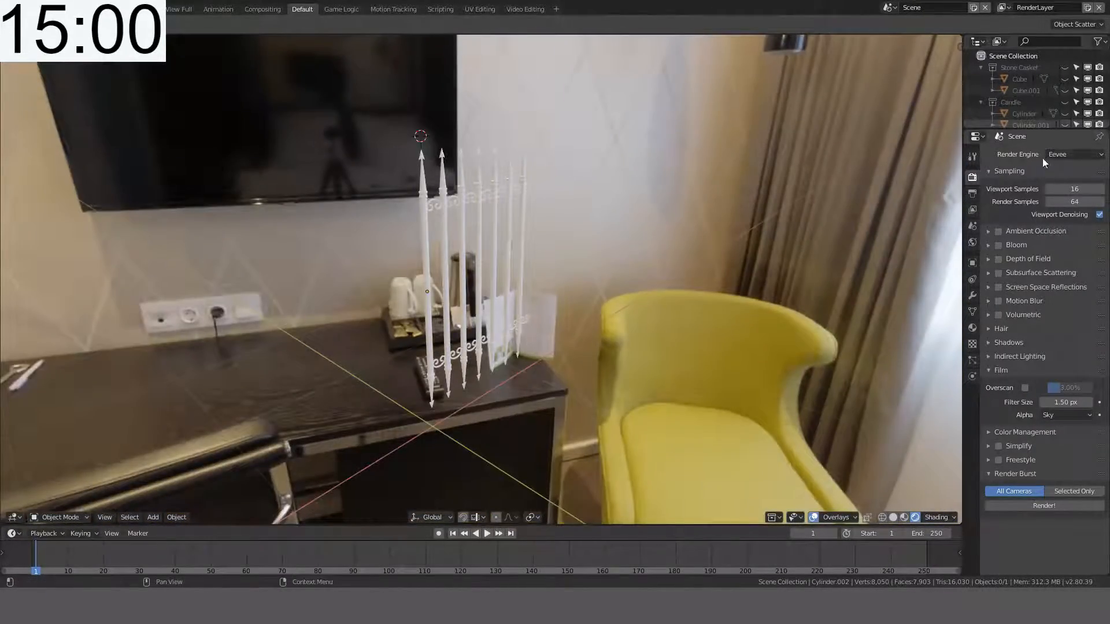
# Step: Preview the rendered gate with the Cycles engine from several angles, and set the render engine back to Eevee
pyautogui.click(1070, 154)
pyautogui.click(1064, 125)
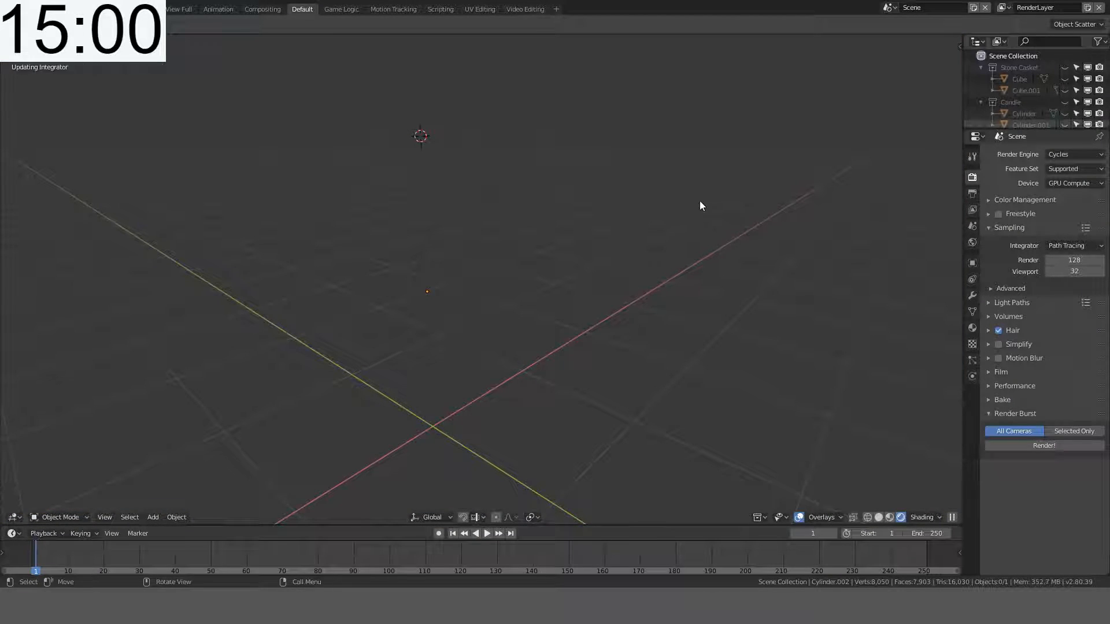
pyautogui.moveTo(687, 216); pyautogui.dragTo(954, 374, button='middle')
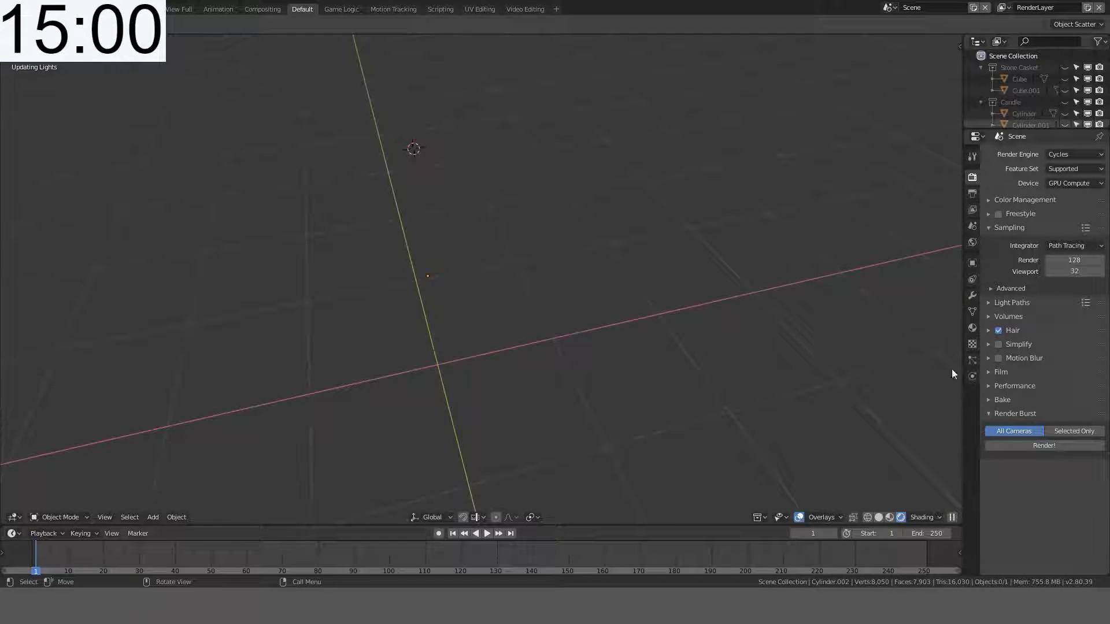
pyautogui.click(990, 373)
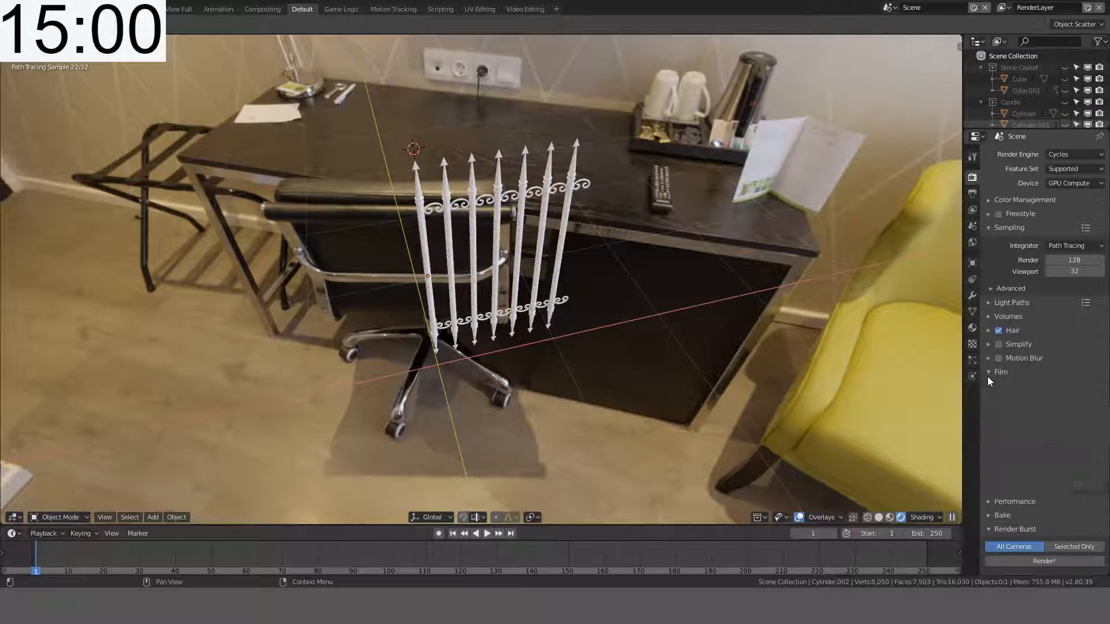
pyautogui.click(988, 377)
pyautogui.moveTo(642, 192)
pyautogui.mouseDown(button='middle')
pyautogui.moveTo(620, 161)
pyautogui.moveTo(577, 186)
pyautogui.moveTo(661, 204)
pyautogui.mouseUp(button='middle')
pyautogui.click(1075, 154)
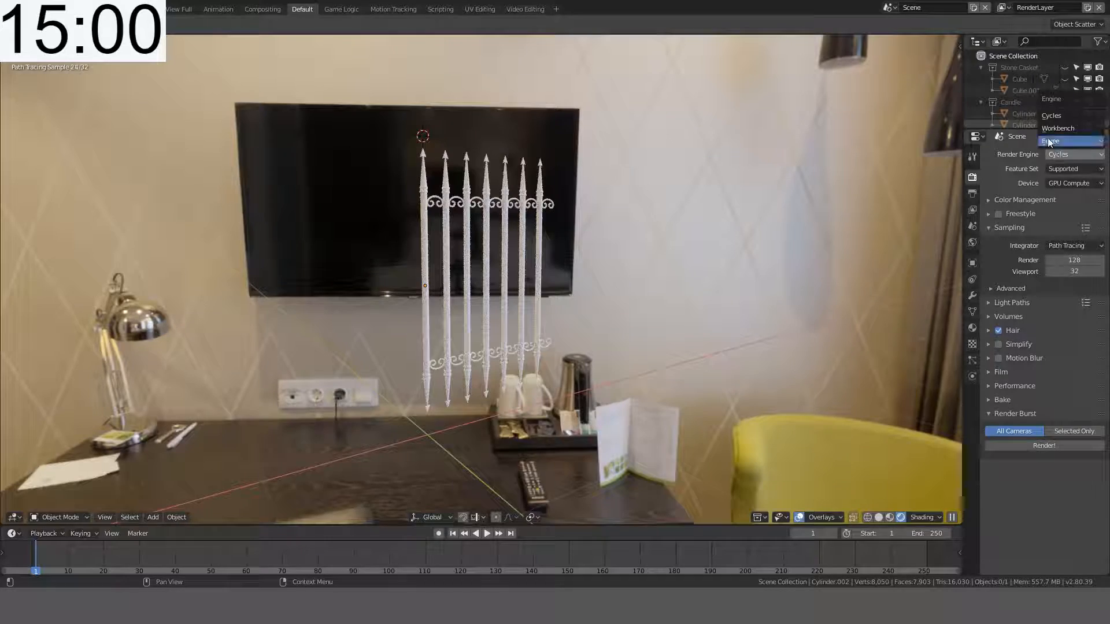
pyautogui.click(1050, 142)
pyautogui.moveTo(726, 223); pyautogui.dragTo(652, 232, button='middle')
pyautogui.scroll(4, 651, 233)
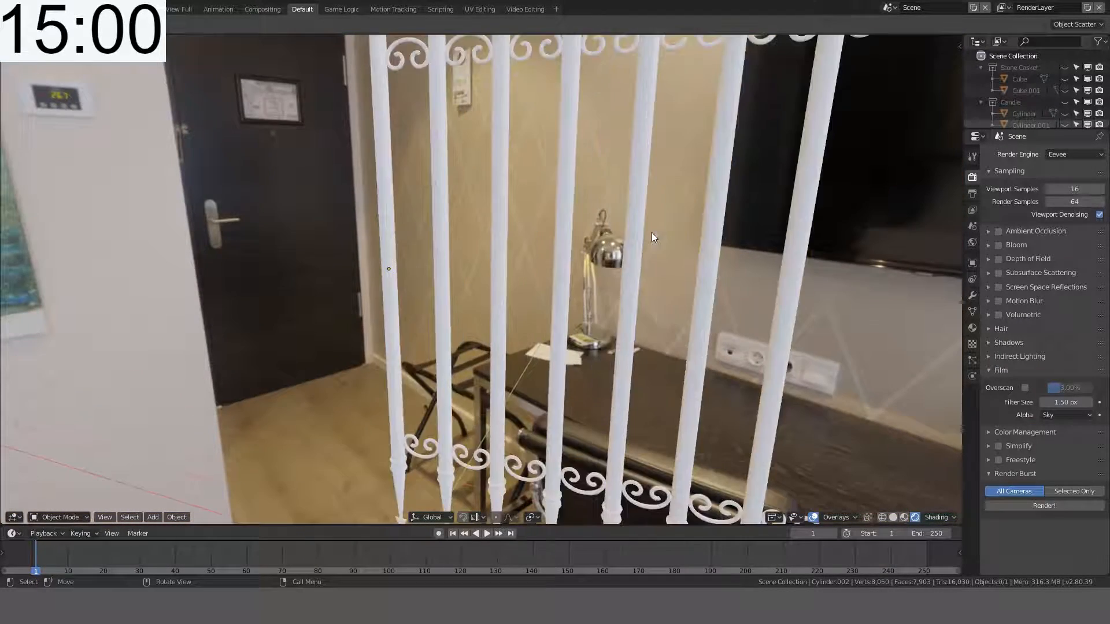
pyautogui.scroll(-6, 652, 237)
pyautogui.scroll(3, 664, 247)
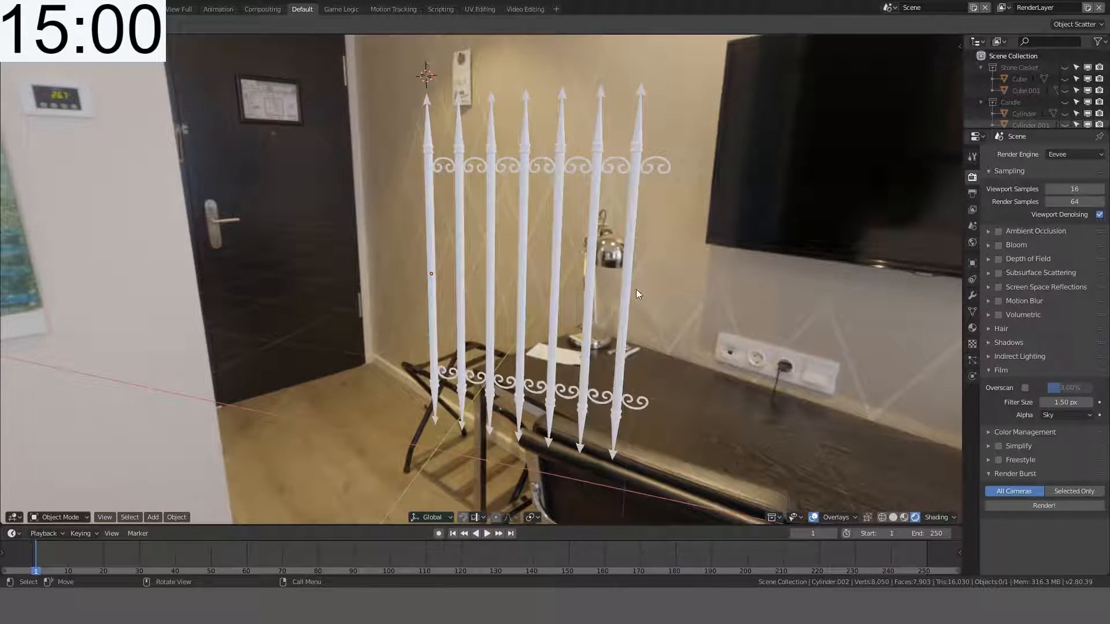
# Step: Return the viewport to Solid shading in front view and hide the whole gate
pyautogui.press('z')
pyautogui.click(690, 280)
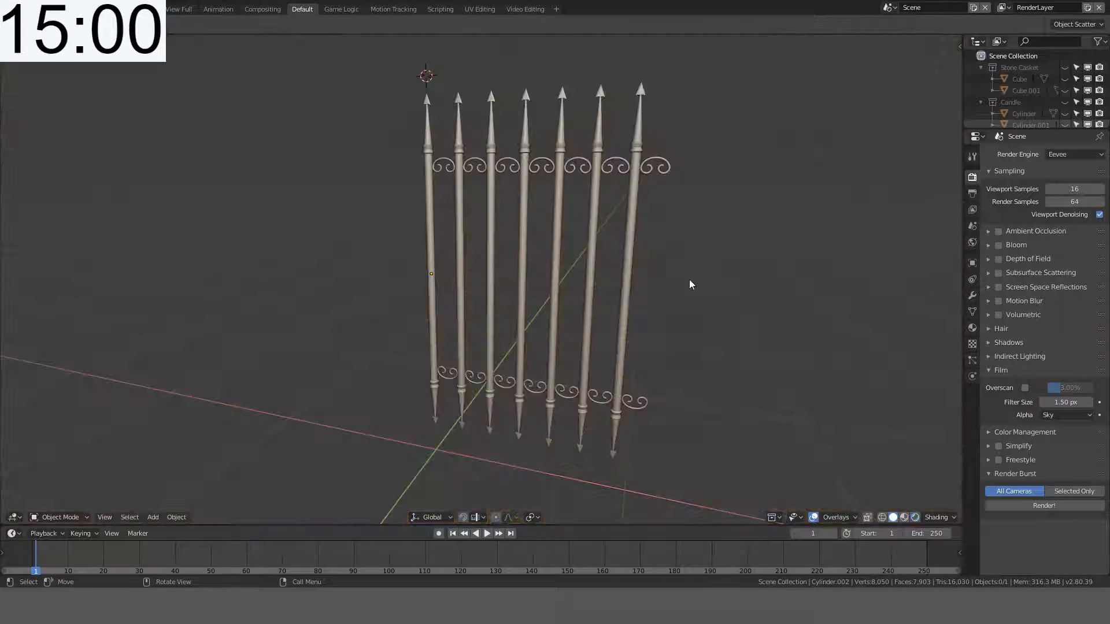
pyautogui.press('KP_1')
pyautogui.press('a')
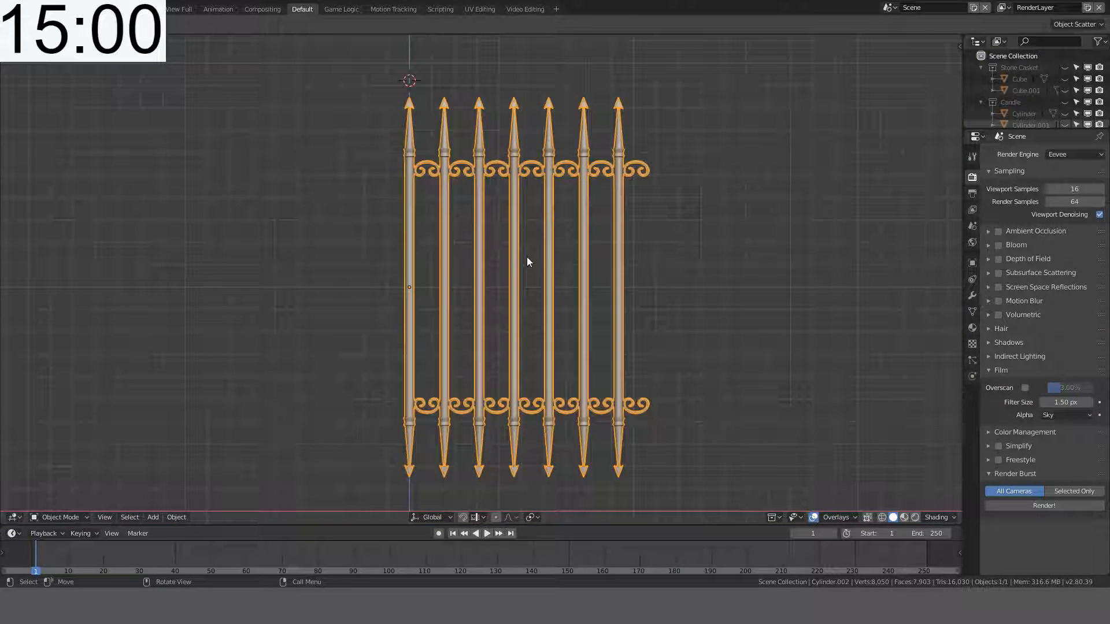
pyautogui.press('Delete')
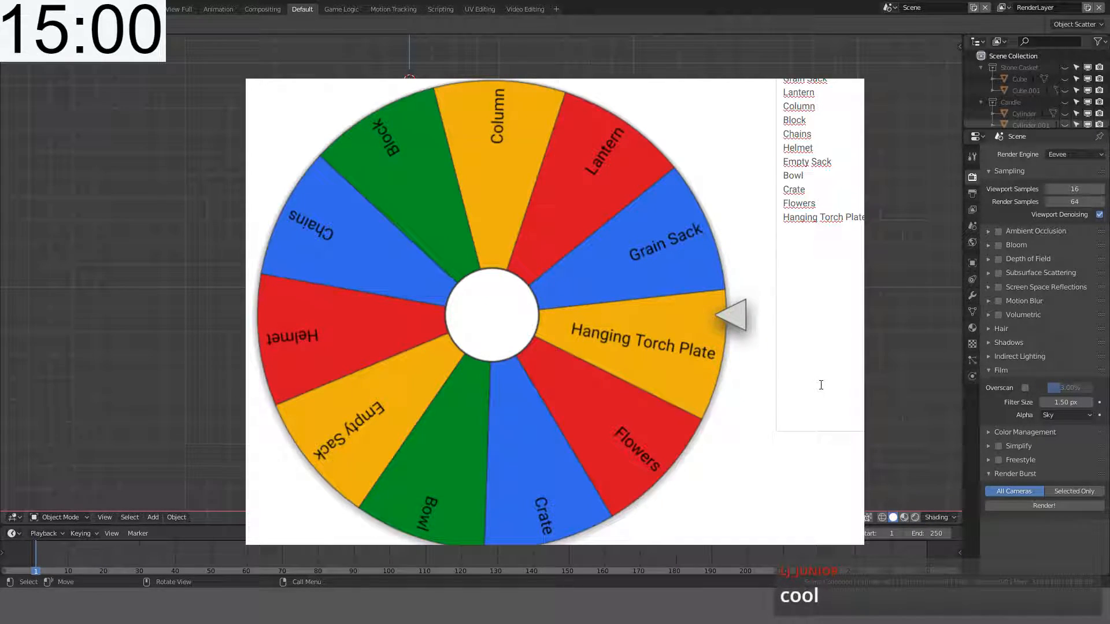
# Step: Switch to the prop wheel in the browser, spin it and remove the drawn Column entry
pyautogui.click(654, 266)
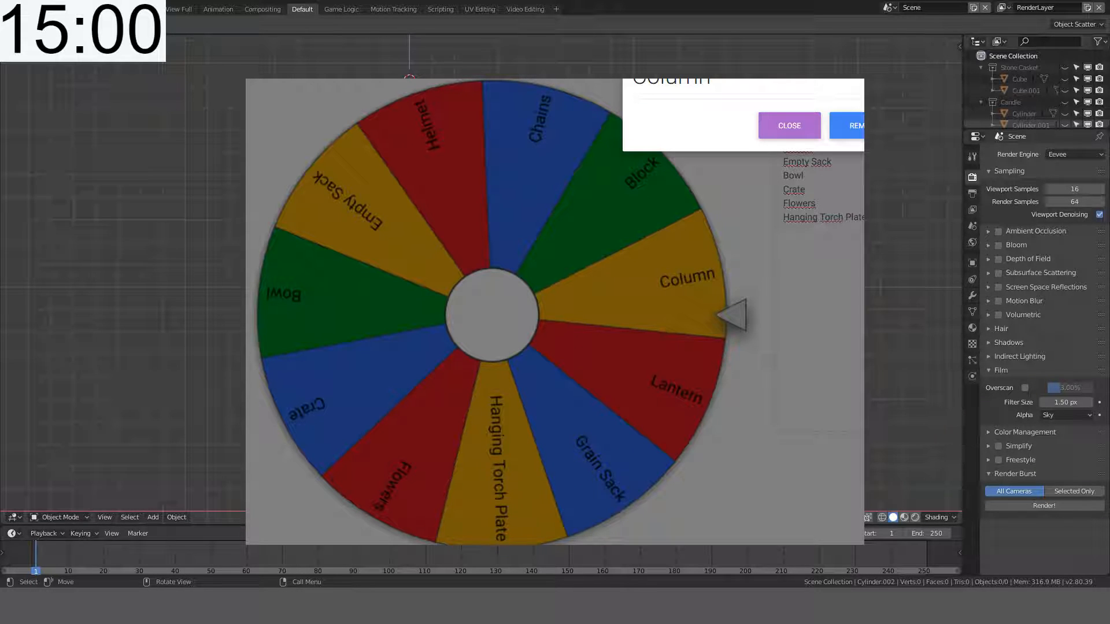
pyautogui.click(849, 126)
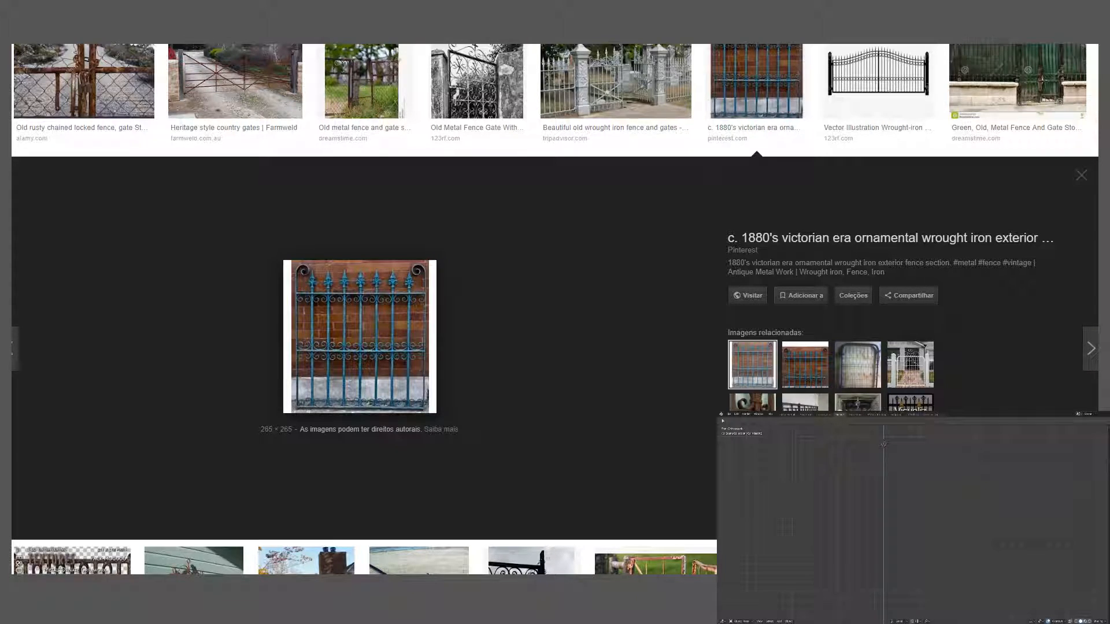
# Step: Switch to Google Images and replace the old fence gate query with a search for "corithian column"
pyautogui.scroll(5, 614, 119)
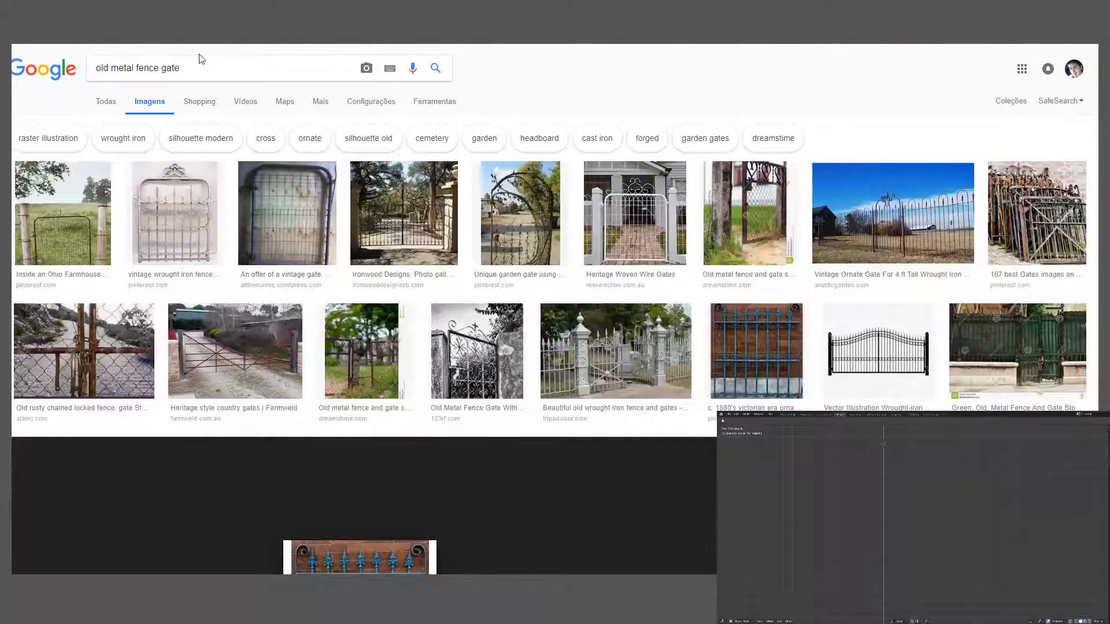
pyautogui.moveTo(215, 67); pyautogui.dragTo(32, 70)
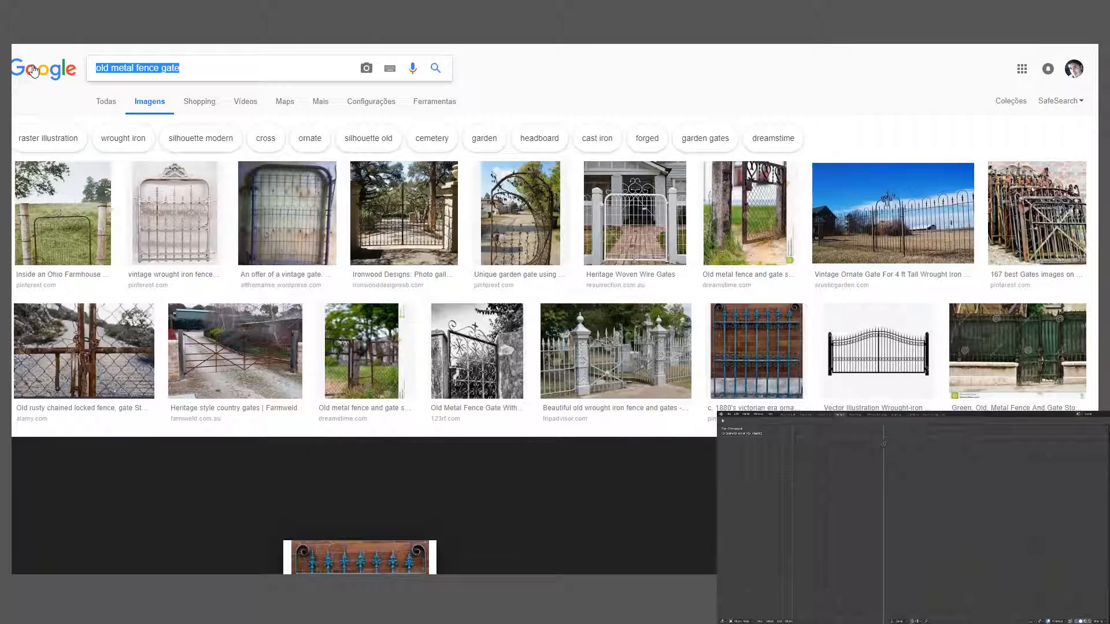
pyautogui.write('corithian')
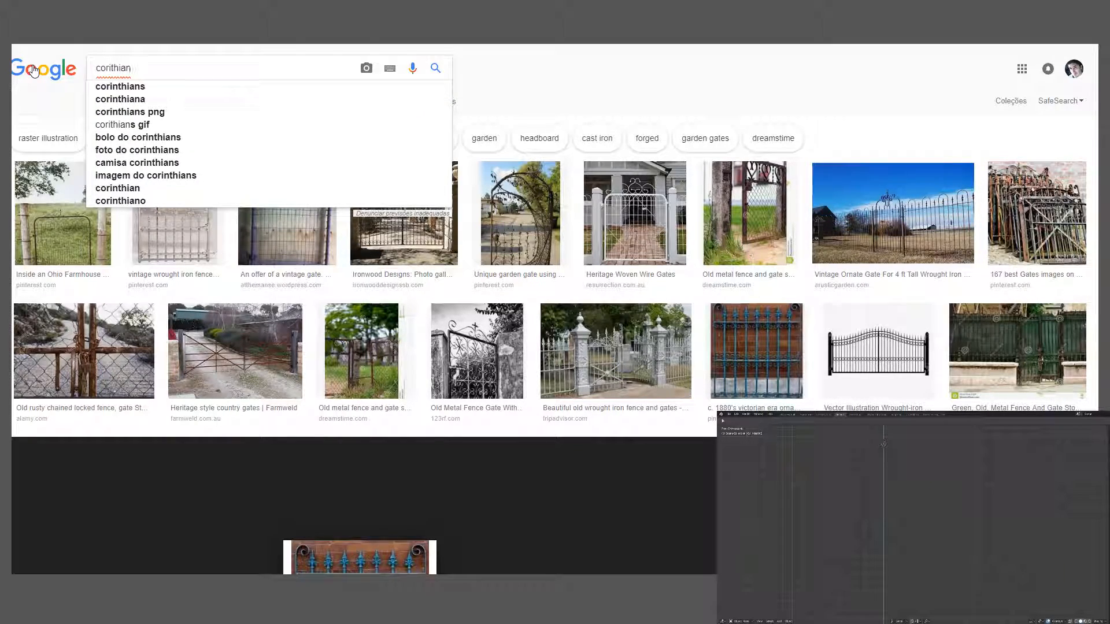
pyautogui.write(' column')
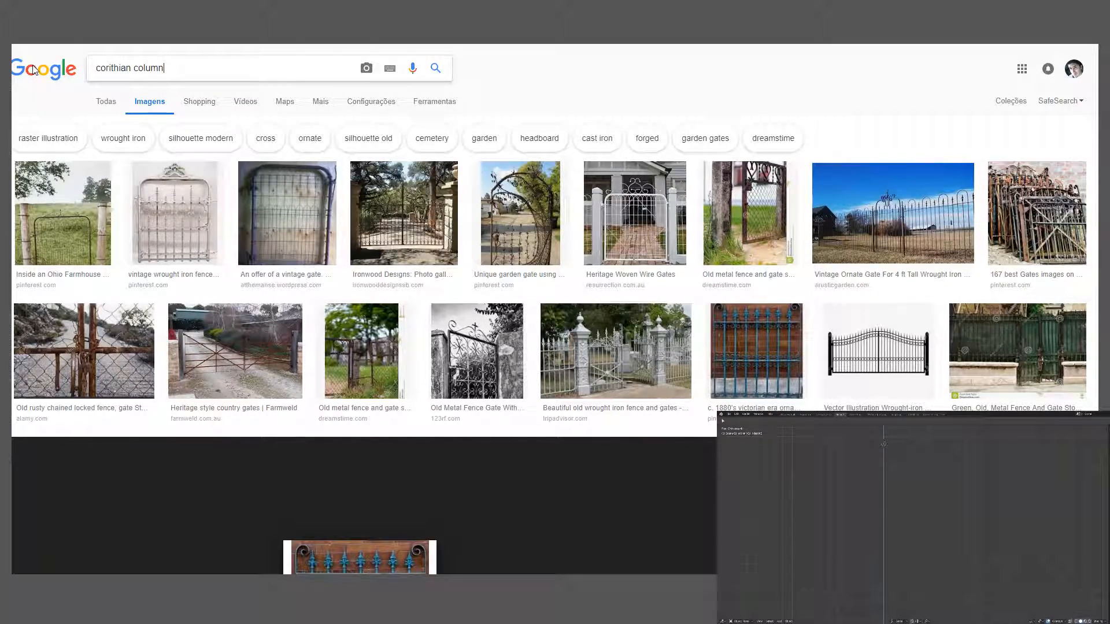
pyautogui.press('Return')
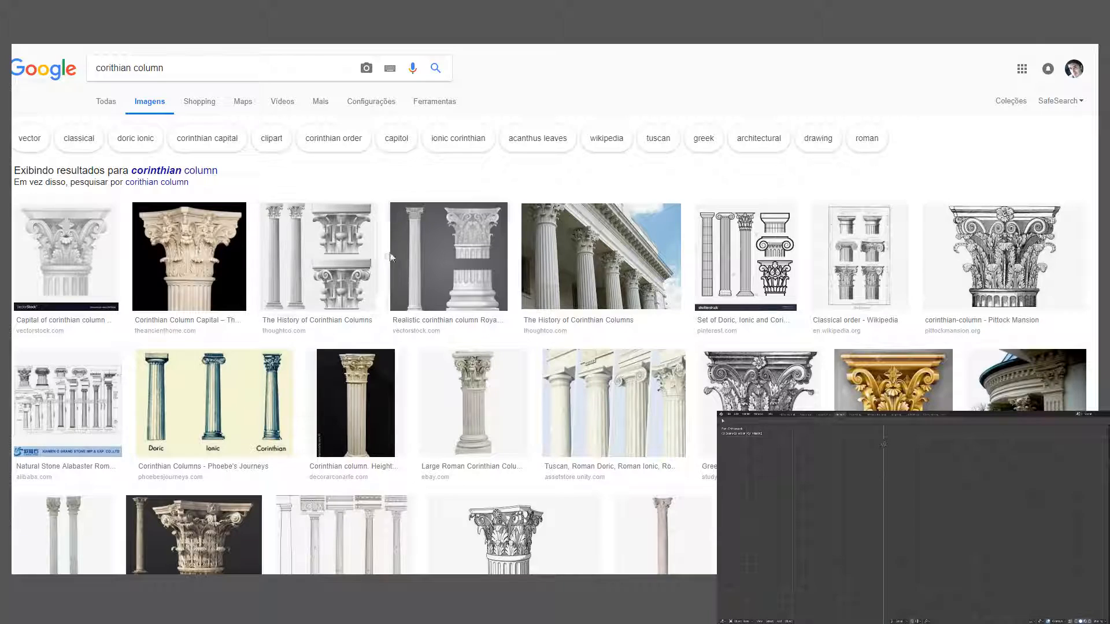
# Step: Examine the enlarged "Realistic corinthian column" and "The History of Corinthian Columns" reference images
pyautogui.click(413, 259)
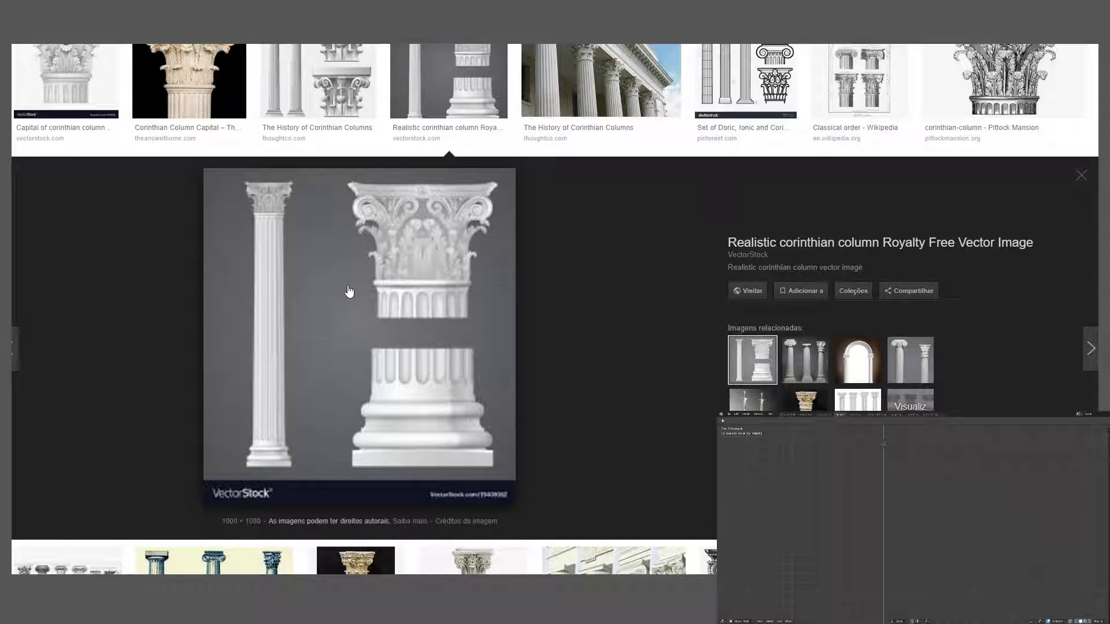
pyautogui.scroll(3, 446, 204)
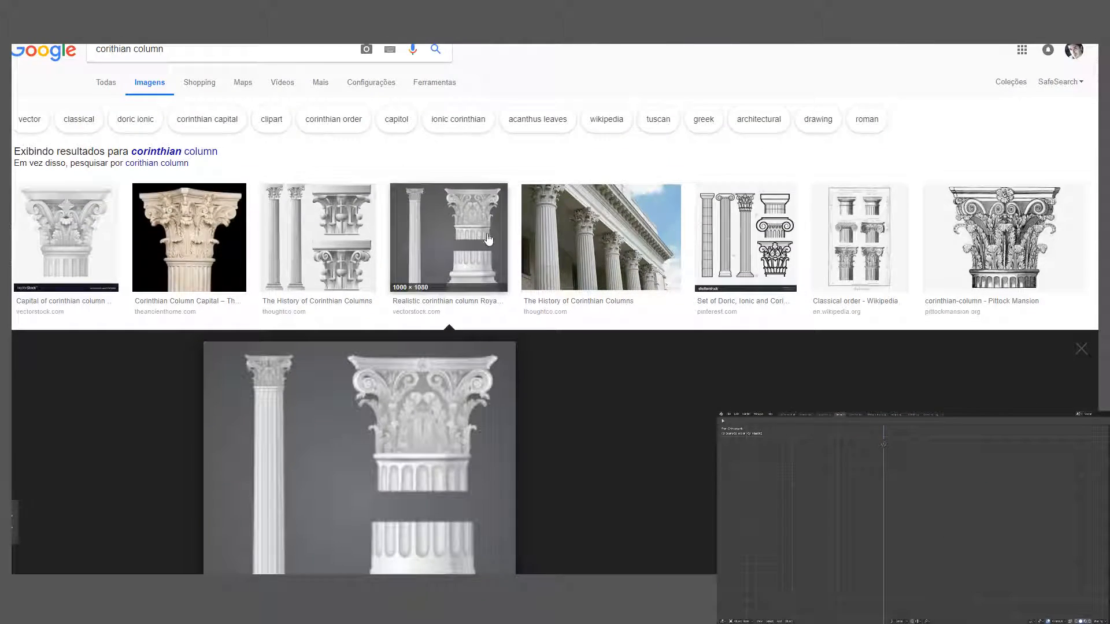
pyautogui.click(618, 244)
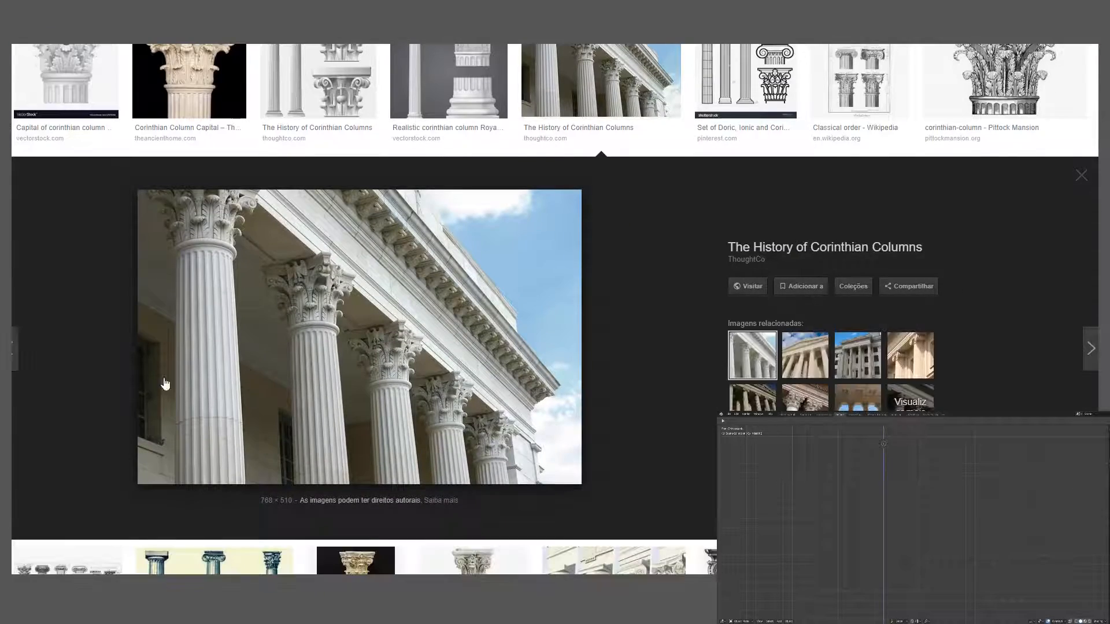
# Step: Search images for "types of column" and examine the enlarged engraving of five old column architecture types
pyautogui.scroll(3, 228, 347)
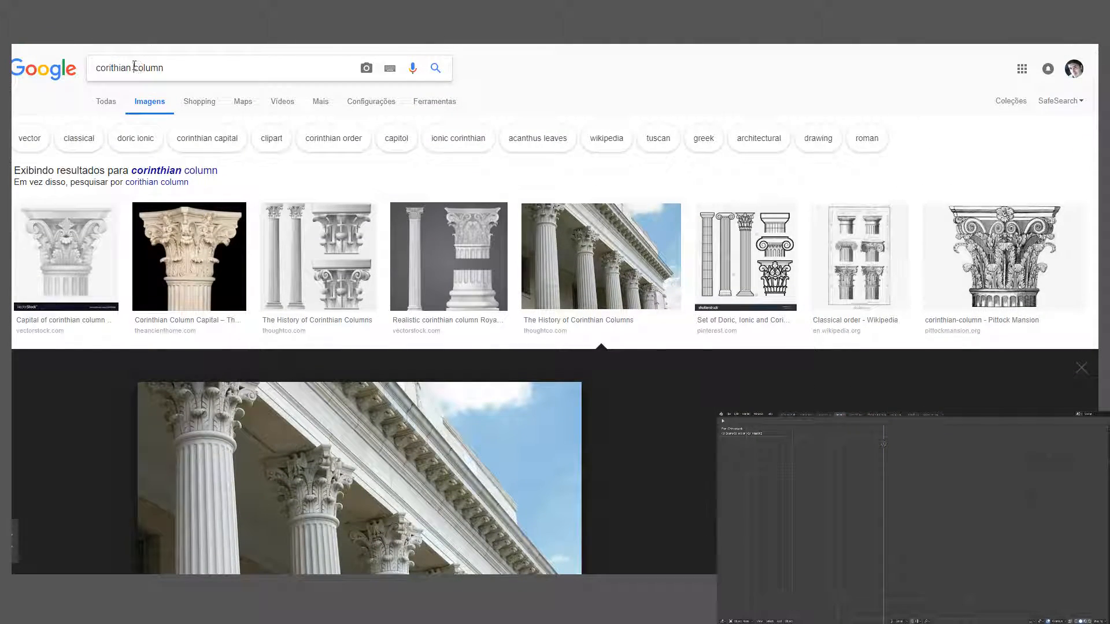
pyautogui.doubleClick(130, 67)
pyautogui.write('types of')
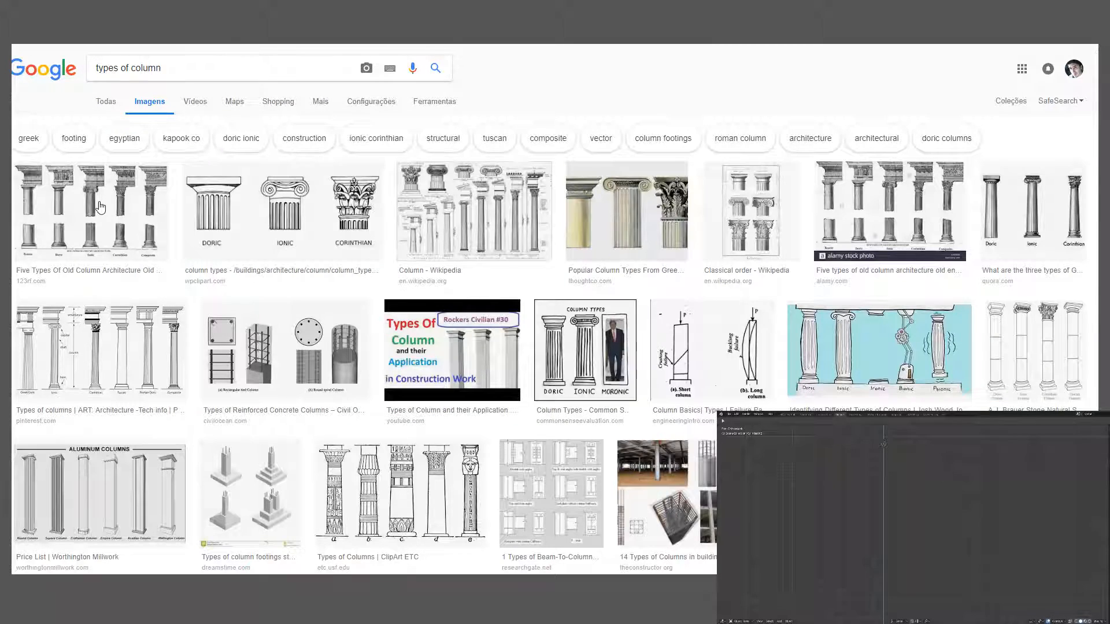
pyautogui.click(100, 207)
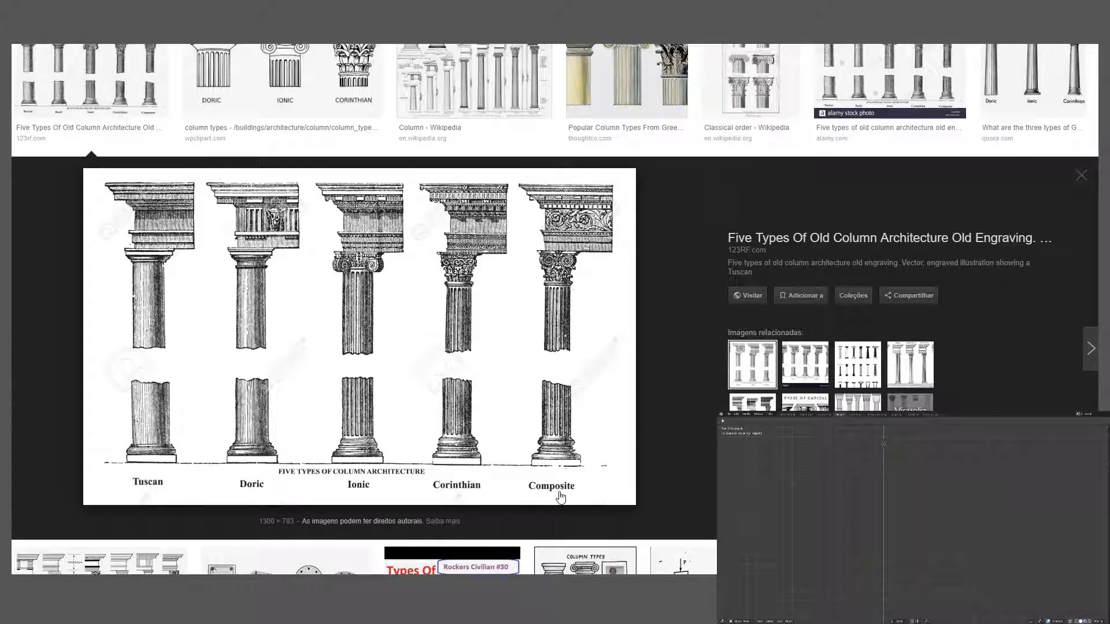
pyautogui.scroll(2, 268, 126)
pyautogui.scroll(-4, 240, 222)
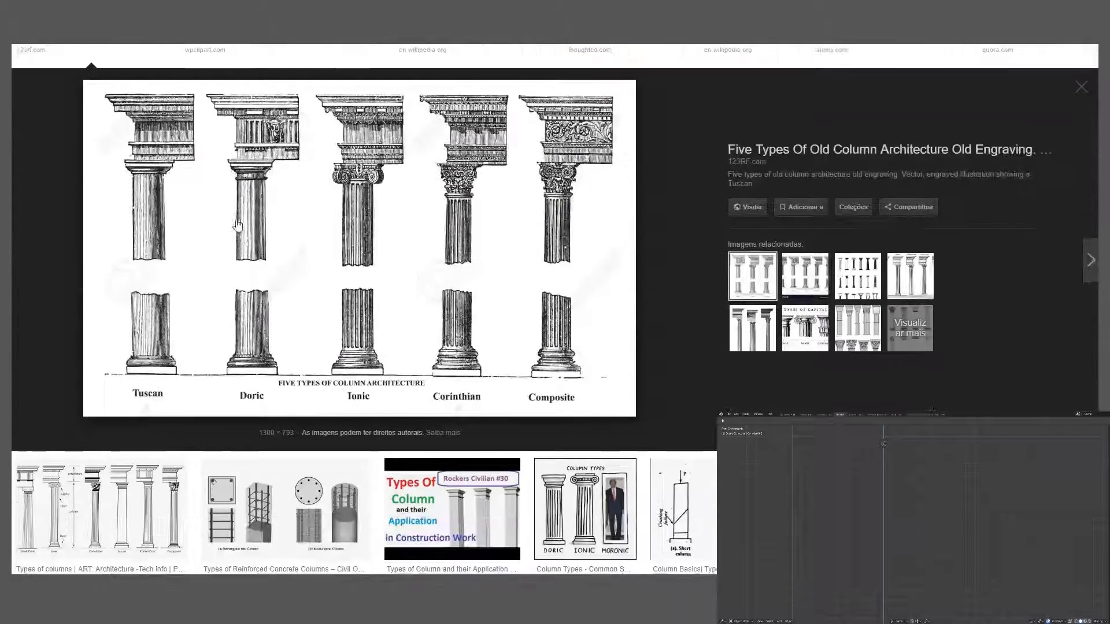
# Step: Replace the "types of column" image query with a search for "Ionic column"
pyautogui.scroll(2, 235, 200)
pyautogui.scroll(2, 231, 185)
pyautogui.moveTo(194, 68); pyautogui.dragTo(51, 57)
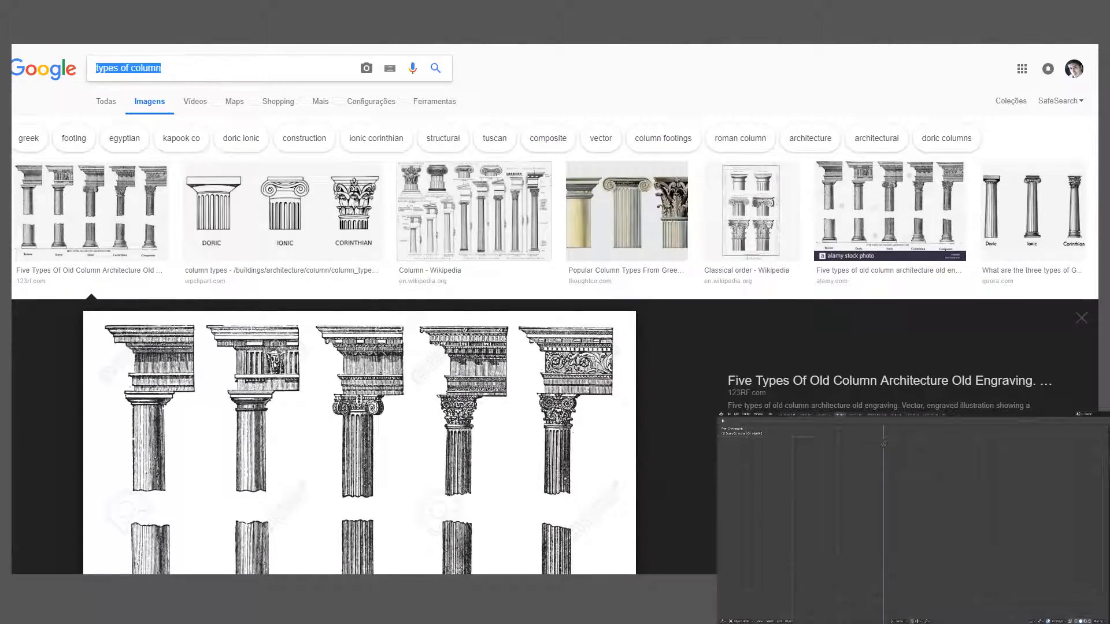
pyautogui.click(168, 68)
pyautogui.moveTo(128, 68); pyautogui.dragTo(19, 70)
pyautogui.press('BackSpace')
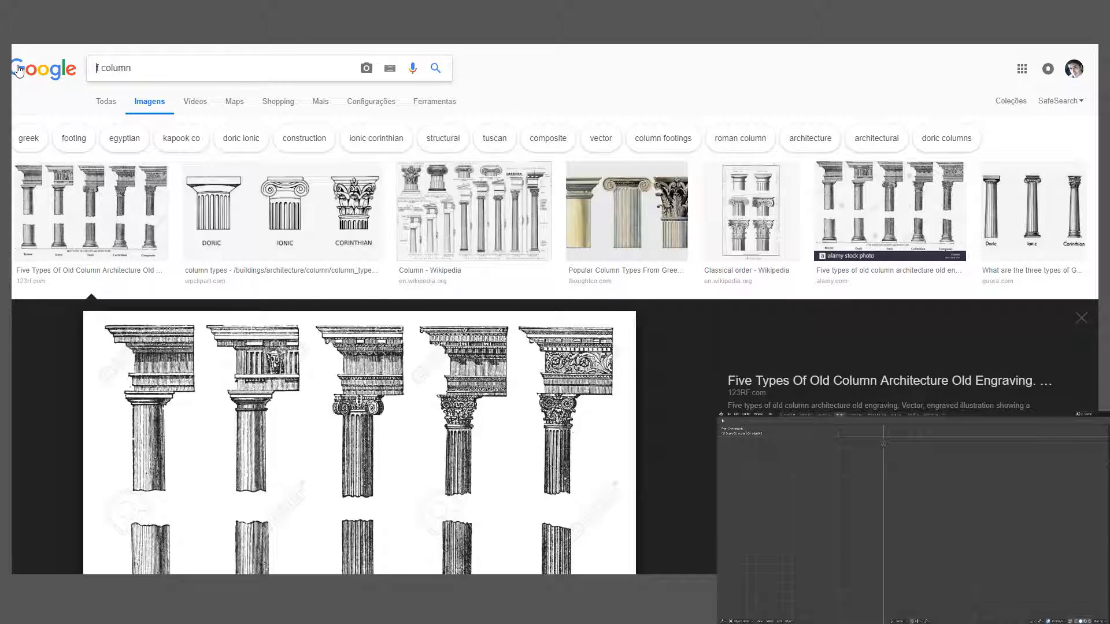
pyautogui.write('Ionic')
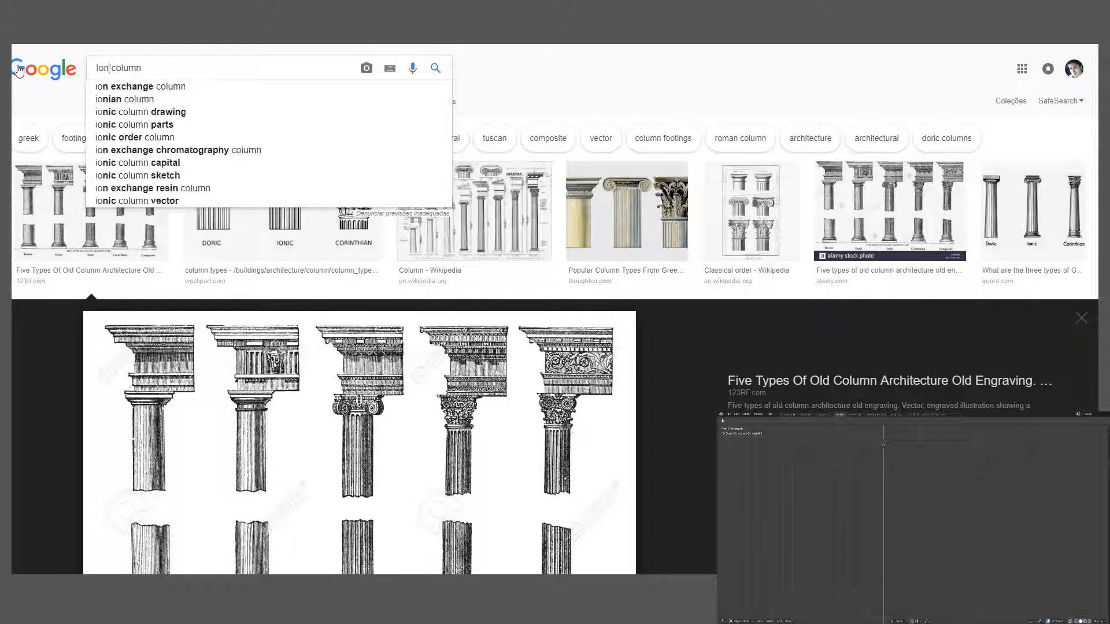
pyautogui.press('Return')
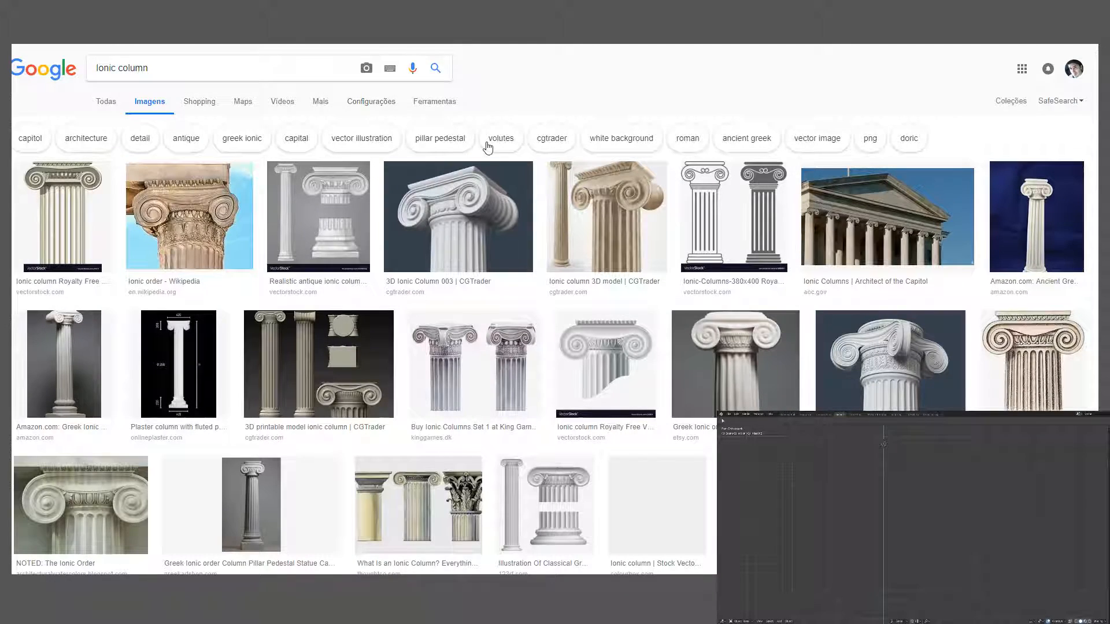
# Step: Examine the enlarged "3D Ionic Column 003" and "Ionic column 3D model" reference images from CGTrader
pyautogui.click(484, 219)
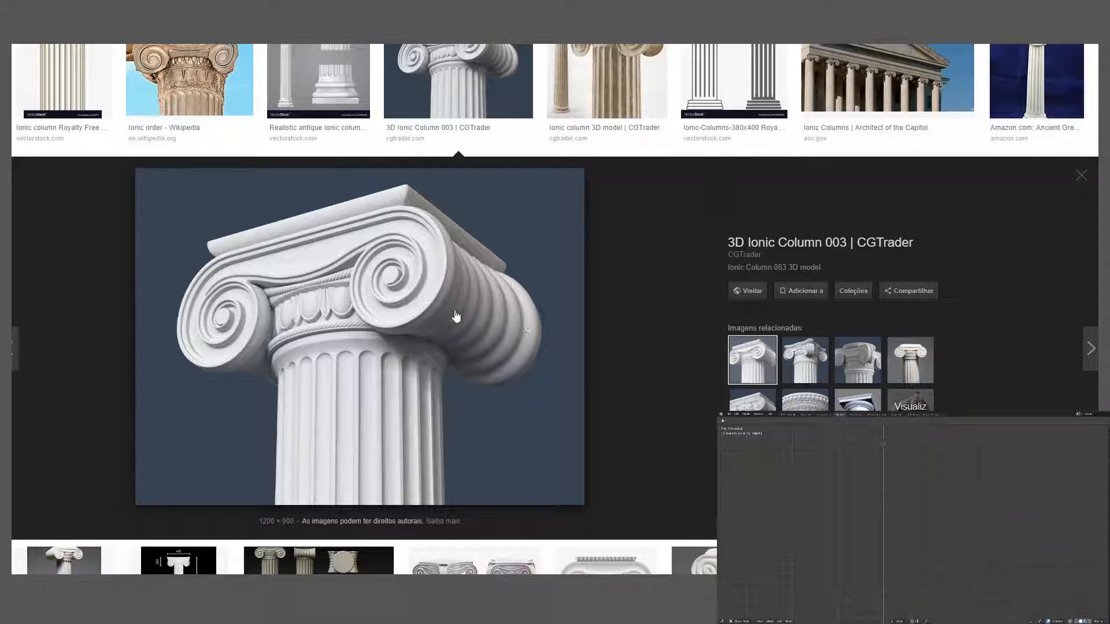
pyautogui.scroll(-3, 368, 281)
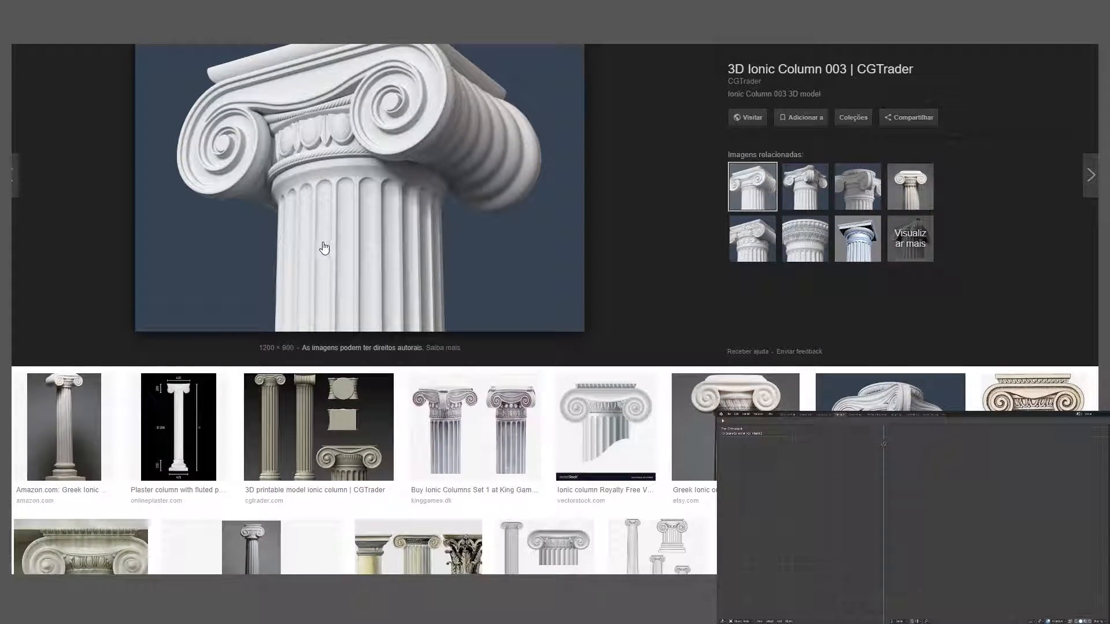
pyautogui.scroll(2, 325, 248)
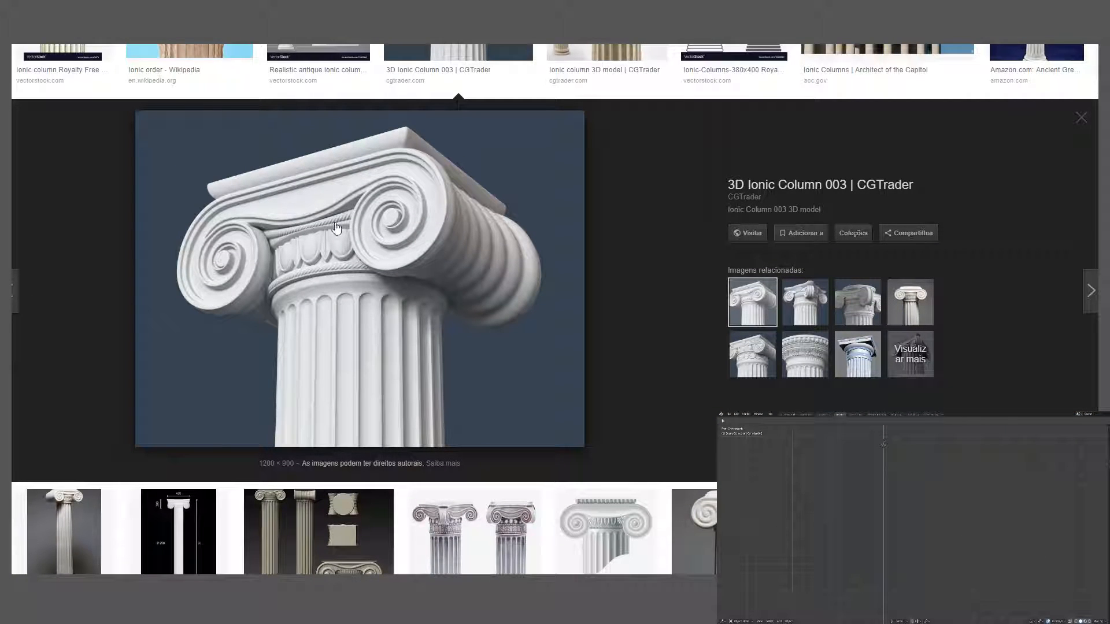
pyautogui.scroll(1, 439, 238)
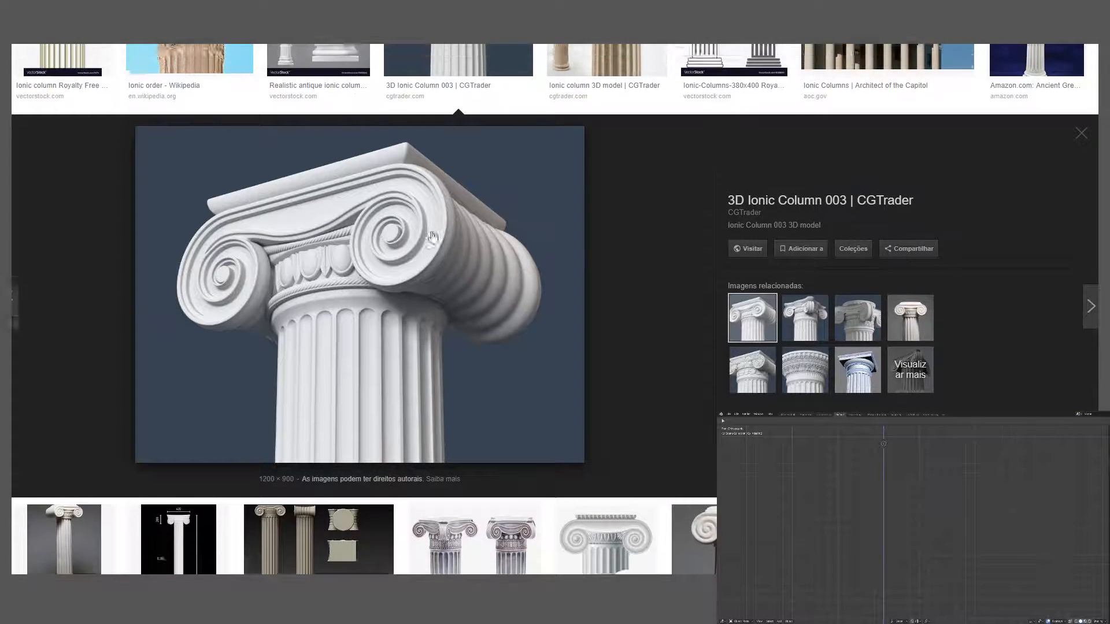
pyautogui.scroll(2, 432, 236)
pyautogui.scroll(2, 525, 280)
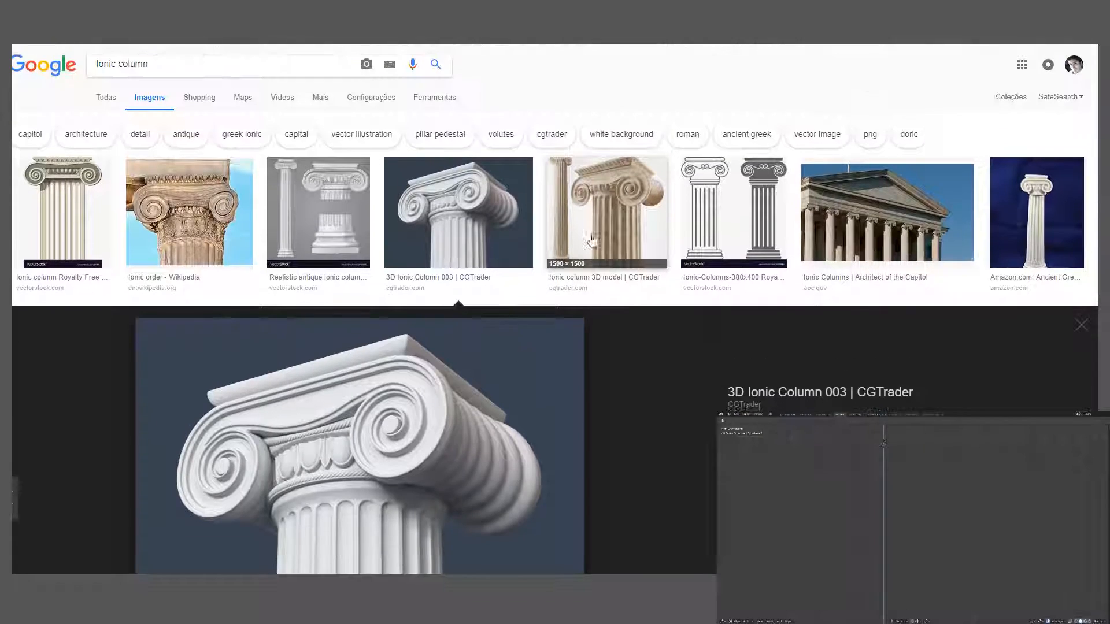
pyautogui.click(628, 210)
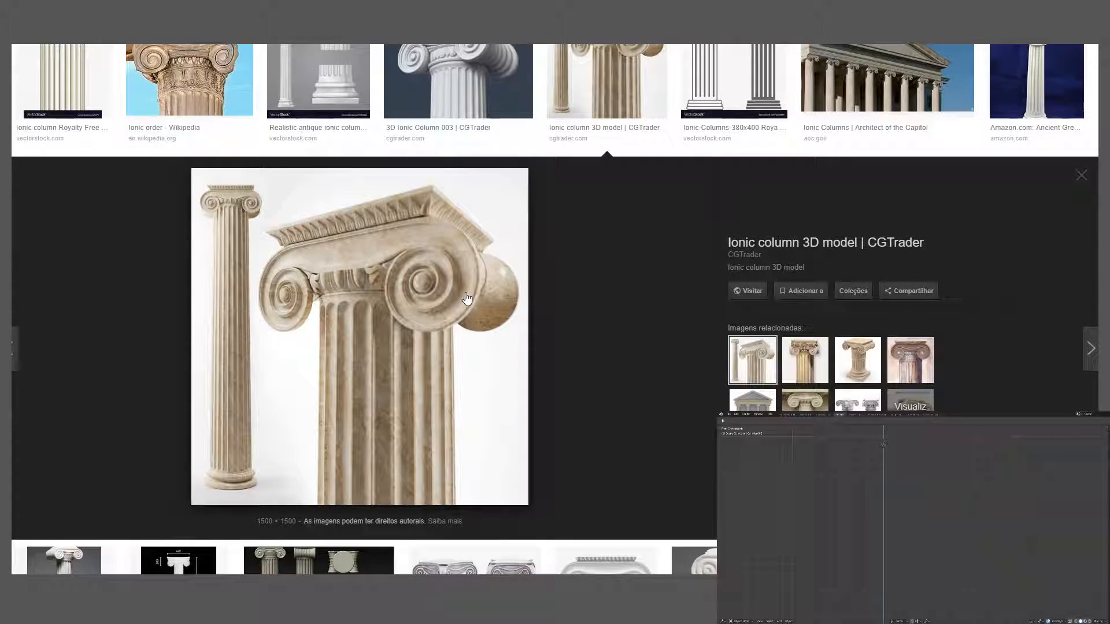
# Step: Search images for "corithian column" and examine the enlarged "Corinthian Column Capital – The Ancient Home" picture
pyautogui.scroll(3, 375, 294)
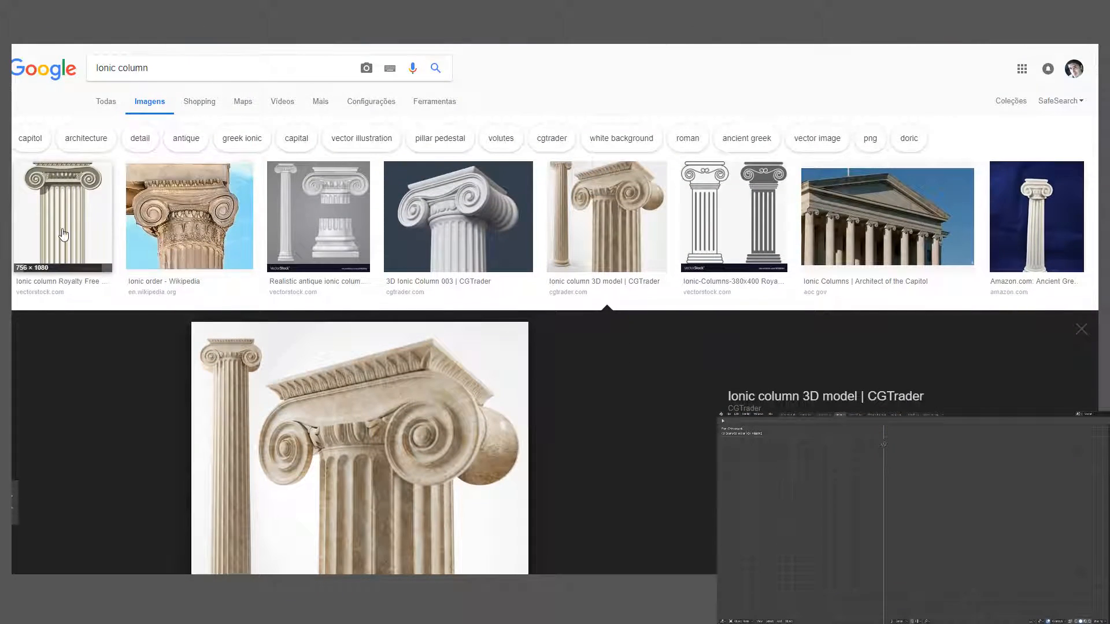
pyautogui.write('cor')
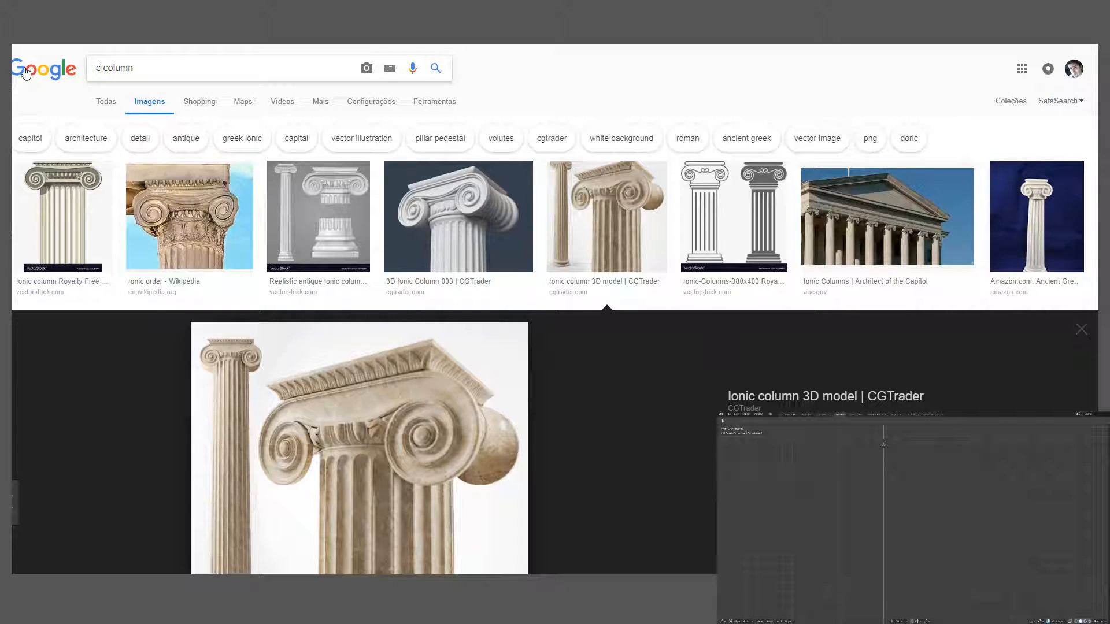
pyautogui.write('ithian')
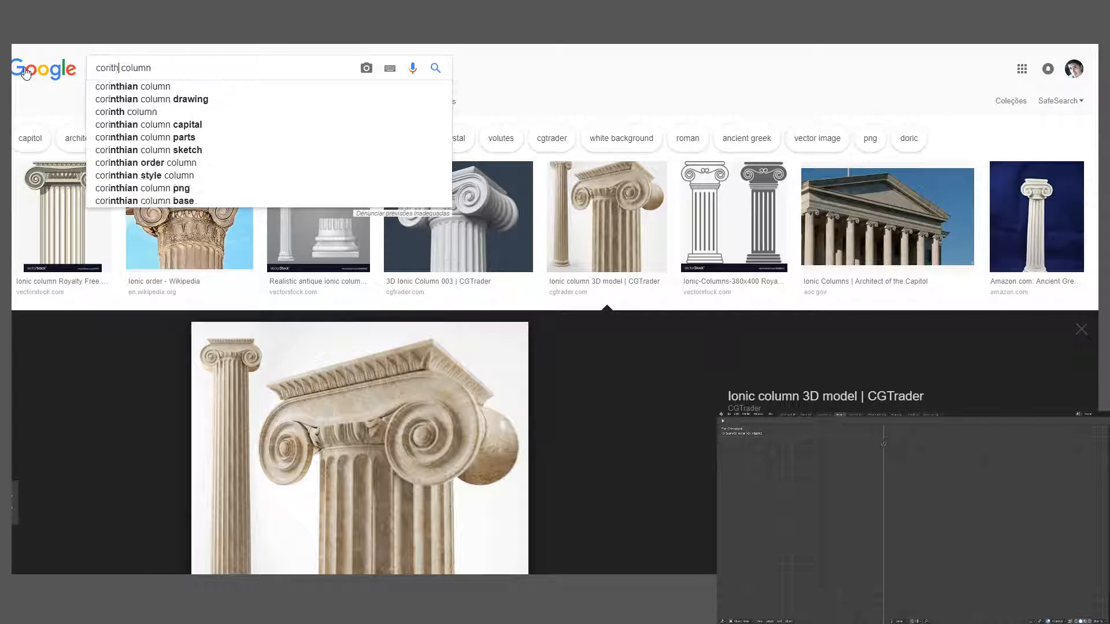
pyautogui.press('Return')
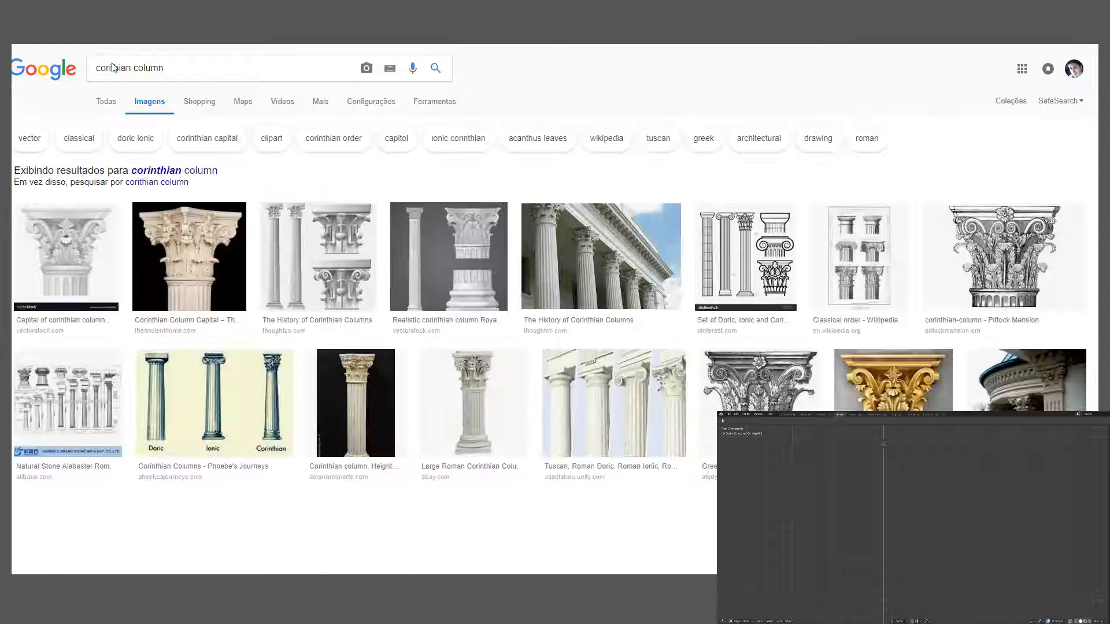
pyautogui.click(245, 258)
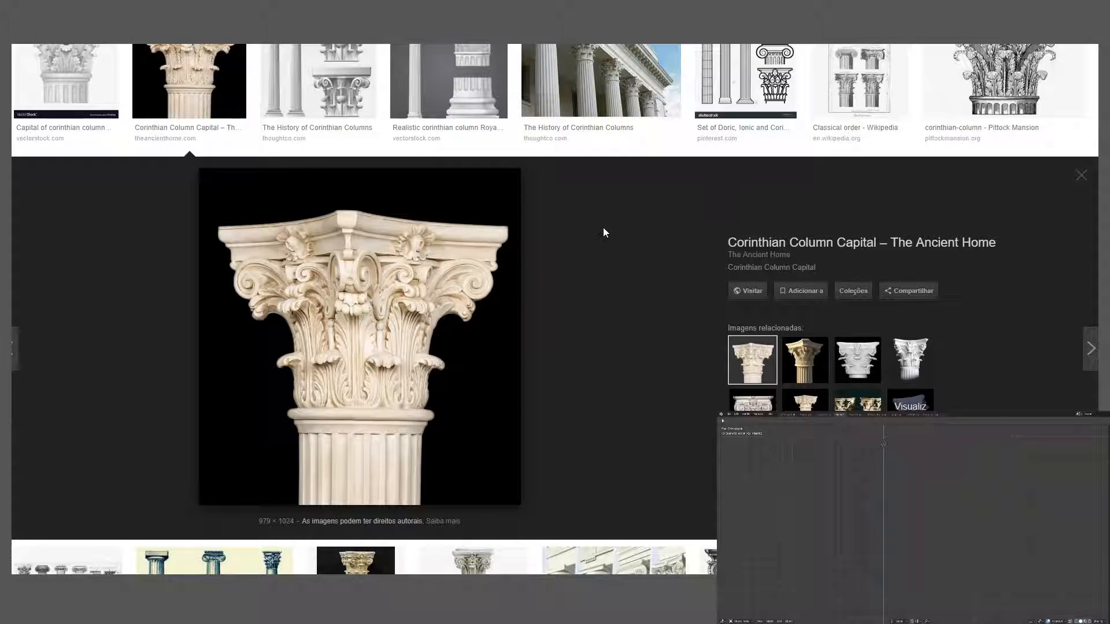
pyautogui.scroll(3, 494, 290)
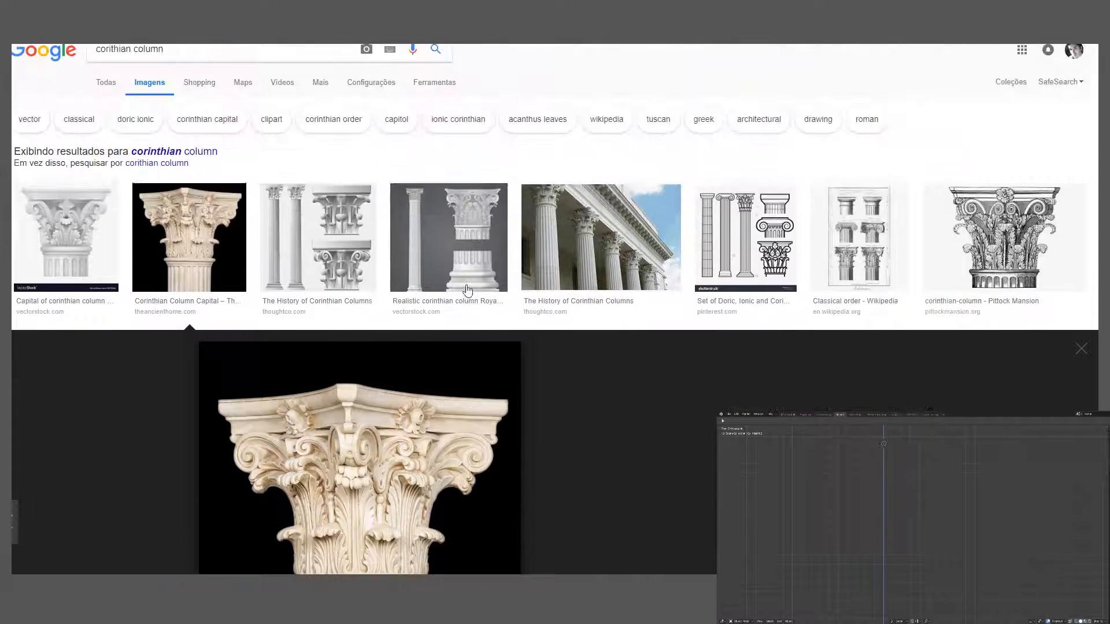
pyautogui.scroll(1, 494, 290)
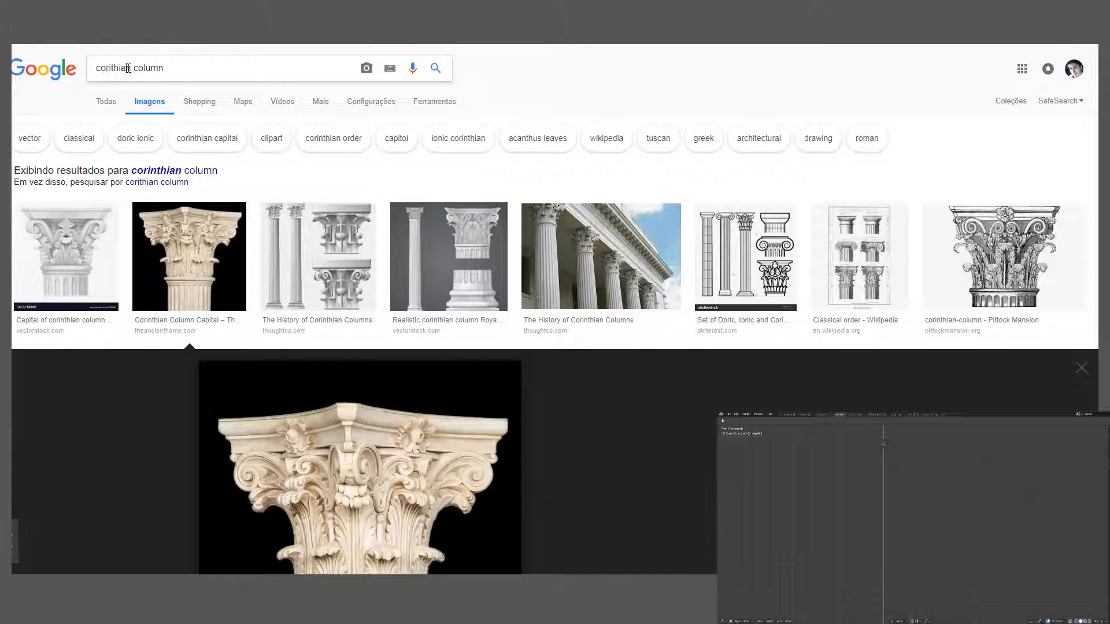
# Step: Change the image query to "composite column" and run the search
pyautogui.moveTo(126, 69); pyautogui.dragTo(95, 68)
pyautogui.press('BackSpace')
pyautogui.press('Delete')
pyautogui.write('compos')
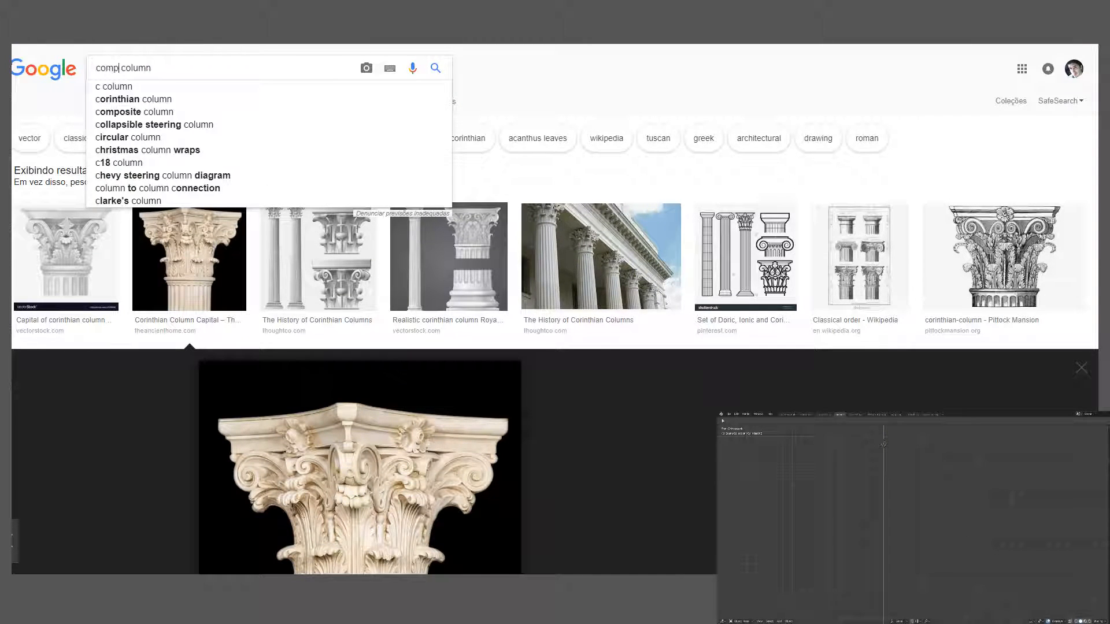
pyautogui.write('ite')
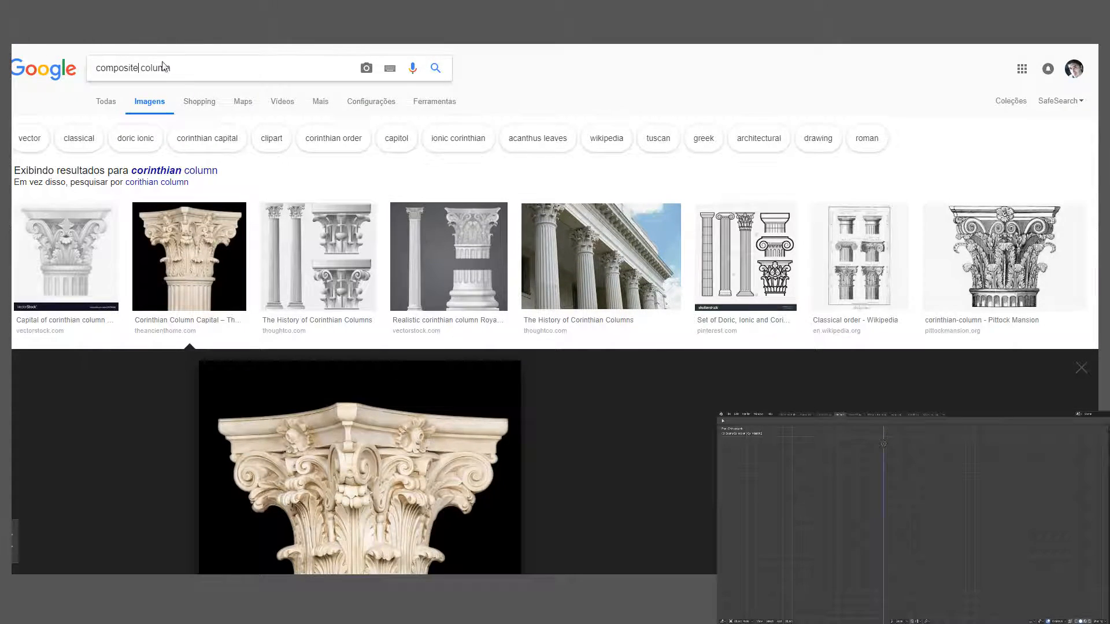
pyautogui.press('Return')
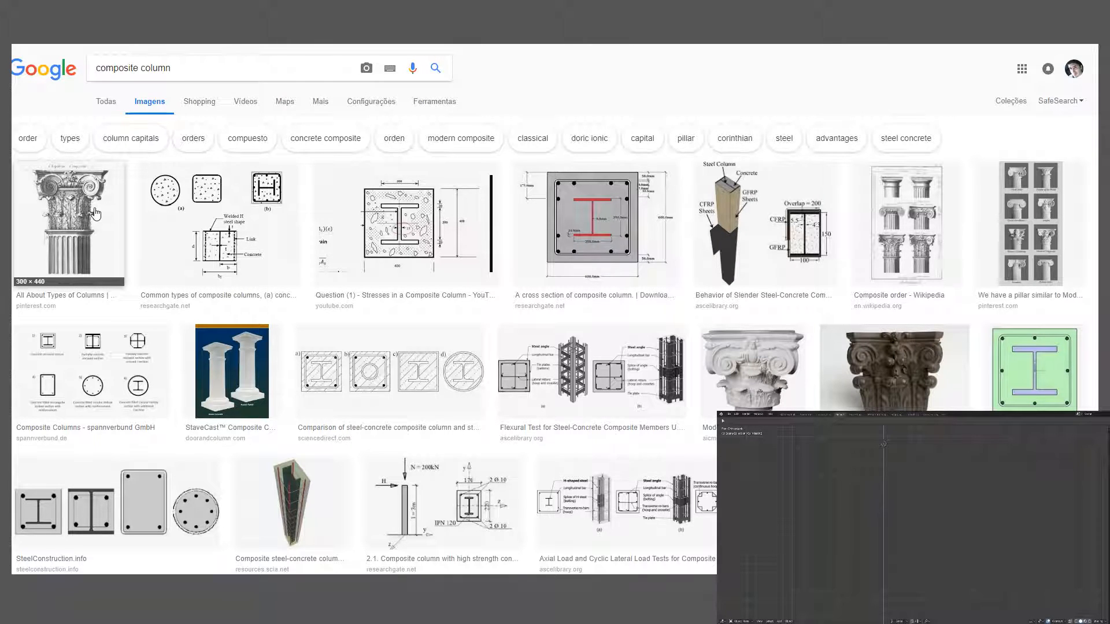
# Step: Search images for "ionic column" again and look through the results for capital, shaft and base references
pyautogui.doubleClick(139, 68)
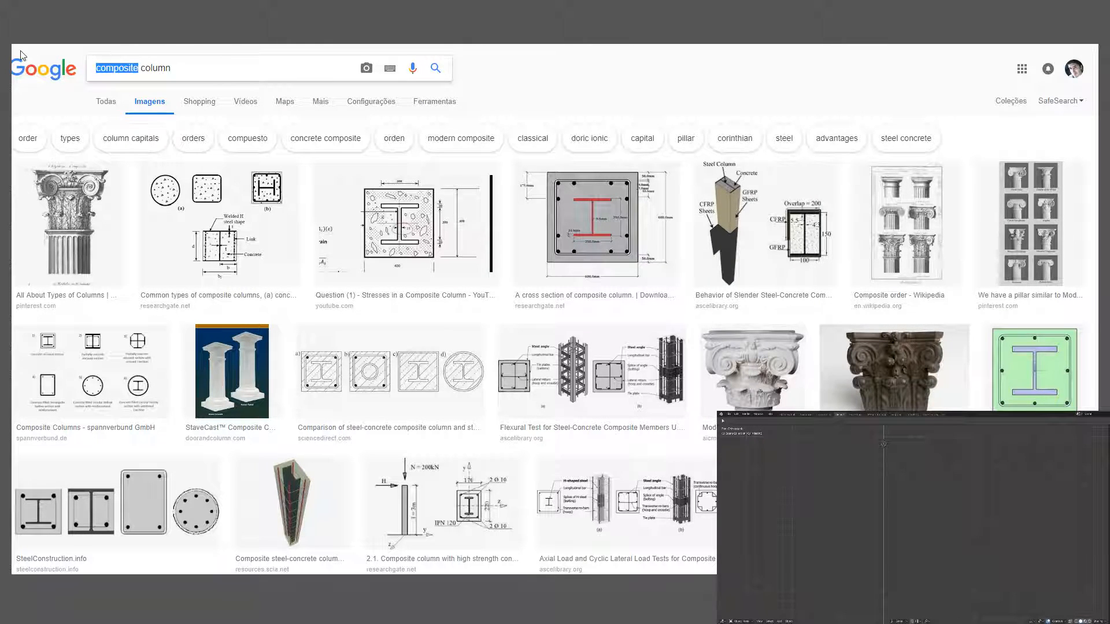
pyautogui.write('ionic')
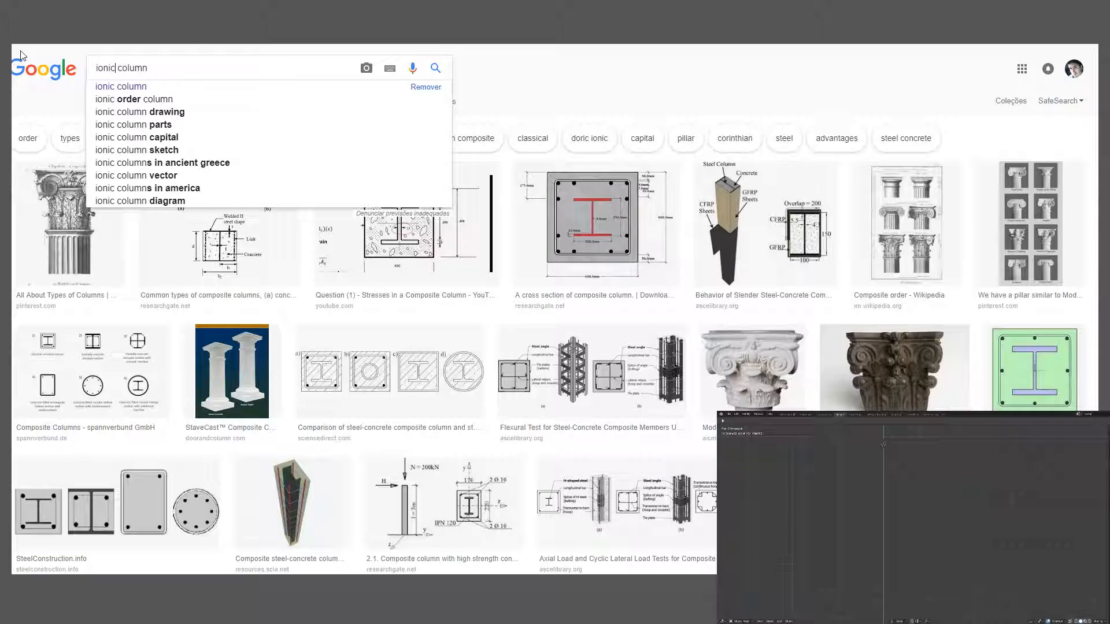
pyautogui.press('Escape')
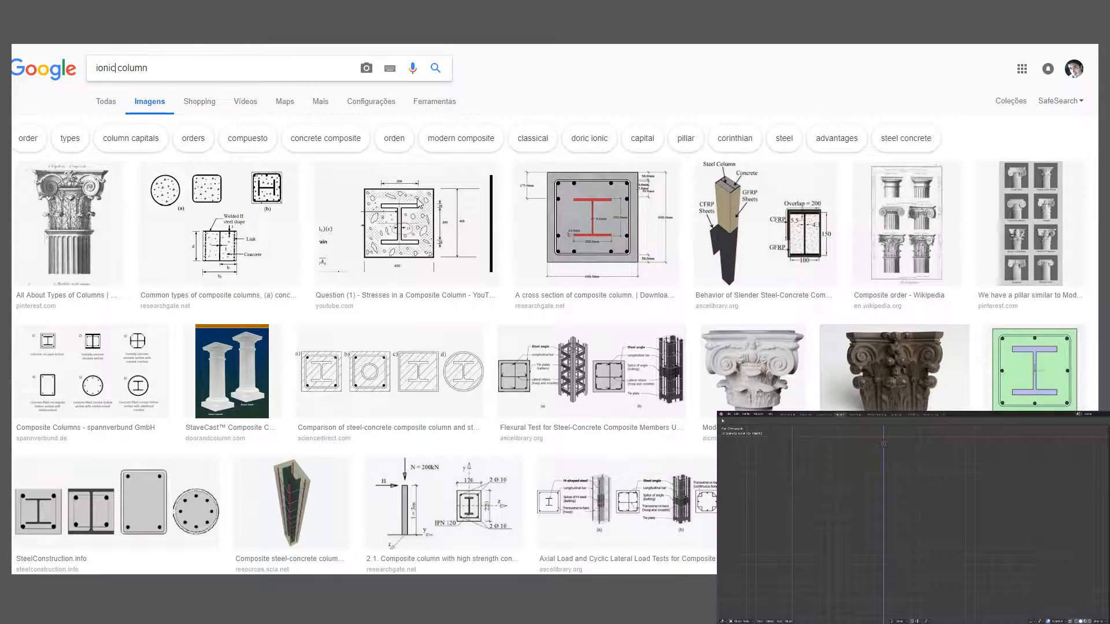
pyautogui.press('Return')
pyautogui.scroll(-2, 537, 281)
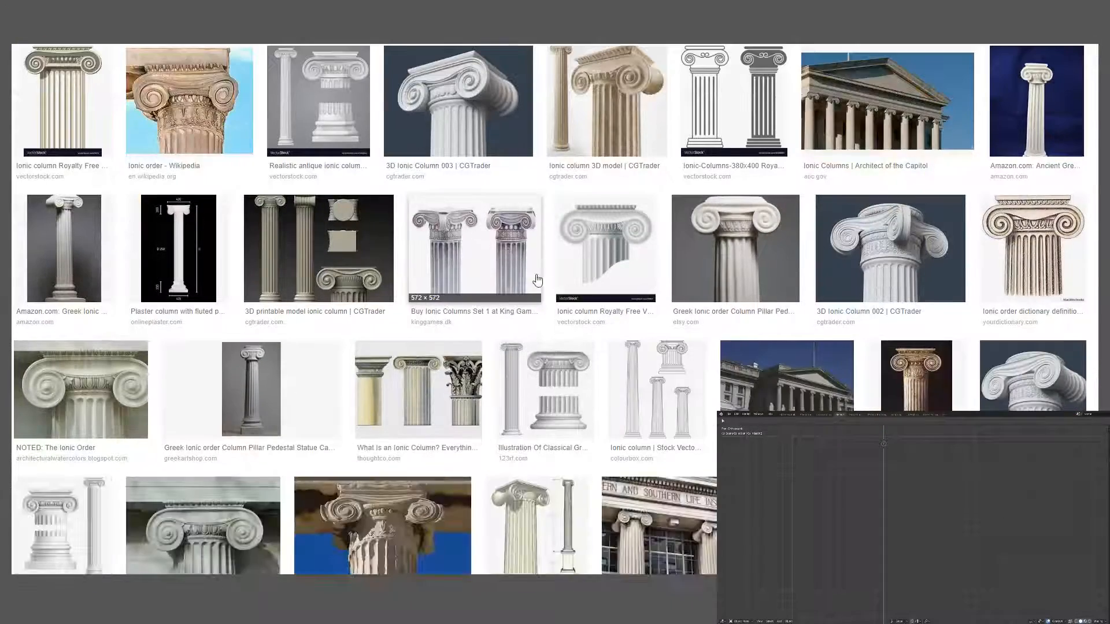
pyautogui.scroll(-2, 653, 292)
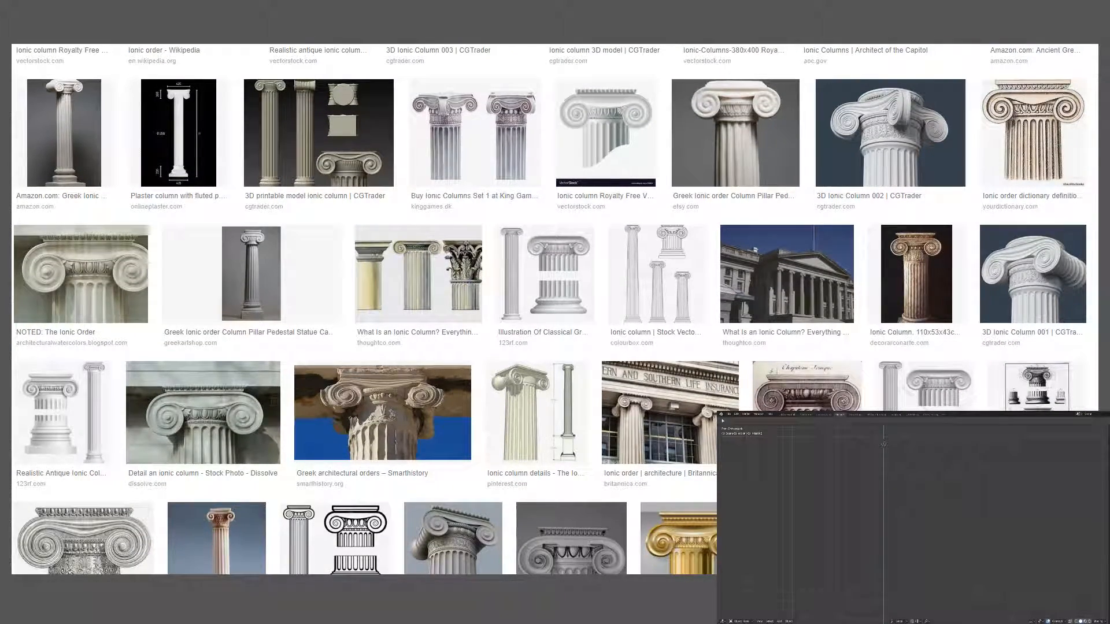
pyautogui.scroll(5, 363, 173)
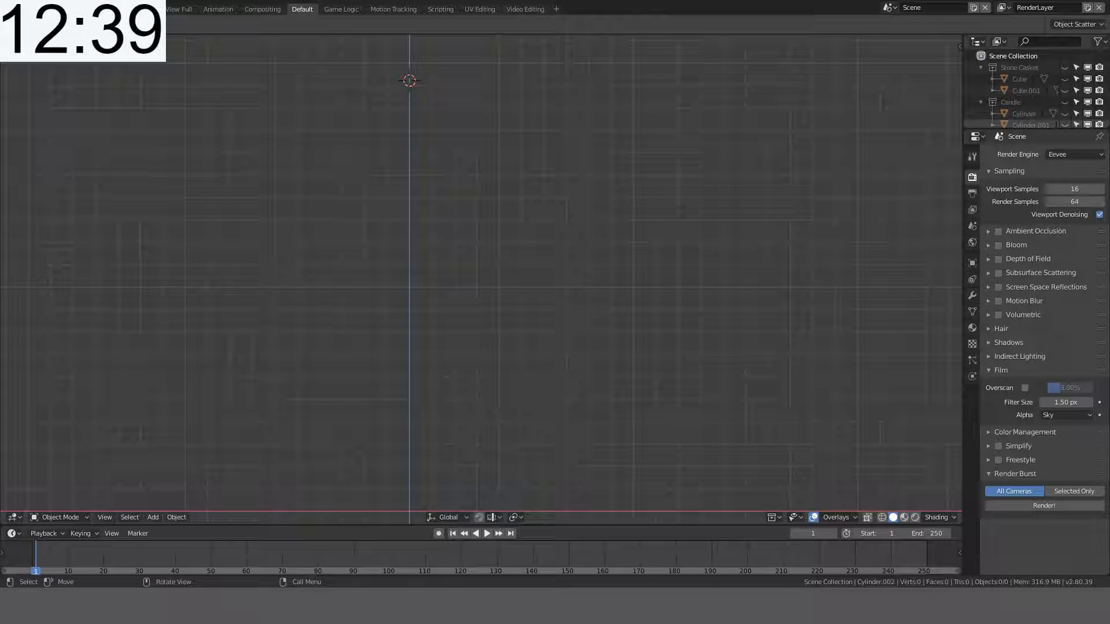
# Step: Switch to Blender and add a cylinder mesh with 32 vertices, a 1 m radius and a 2 m depth
pyautogui.moveTo(554, 287); pyautogui.dragTo(556, 231, button='middle')
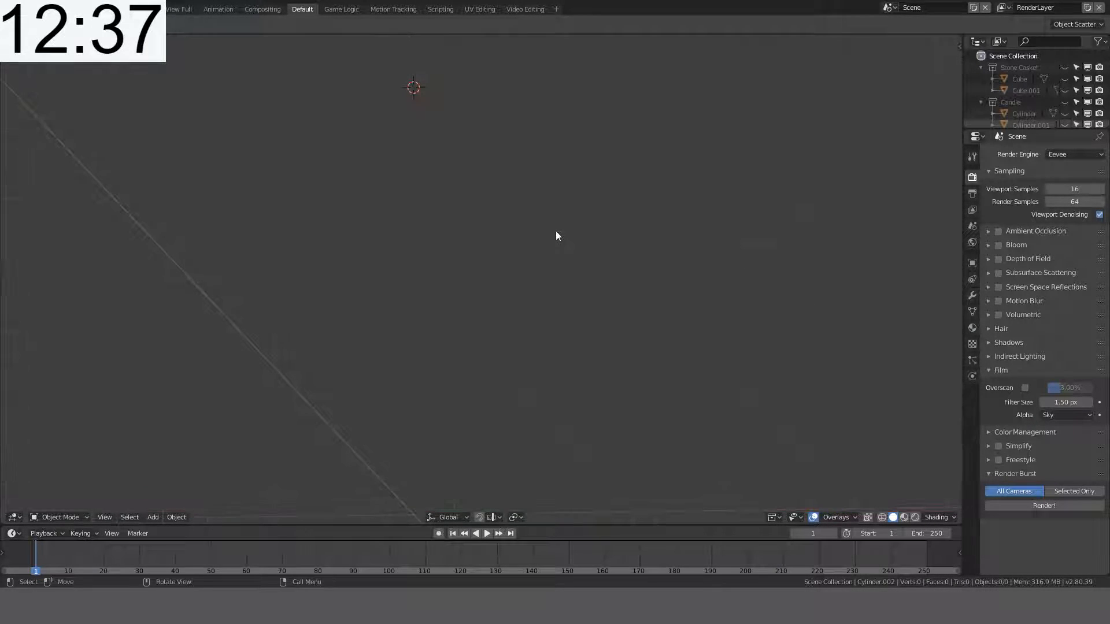
pyautogui.press('KP_1')
pyautogui.press('KP_5')
pyautogui.hotkey('shift', 'a')
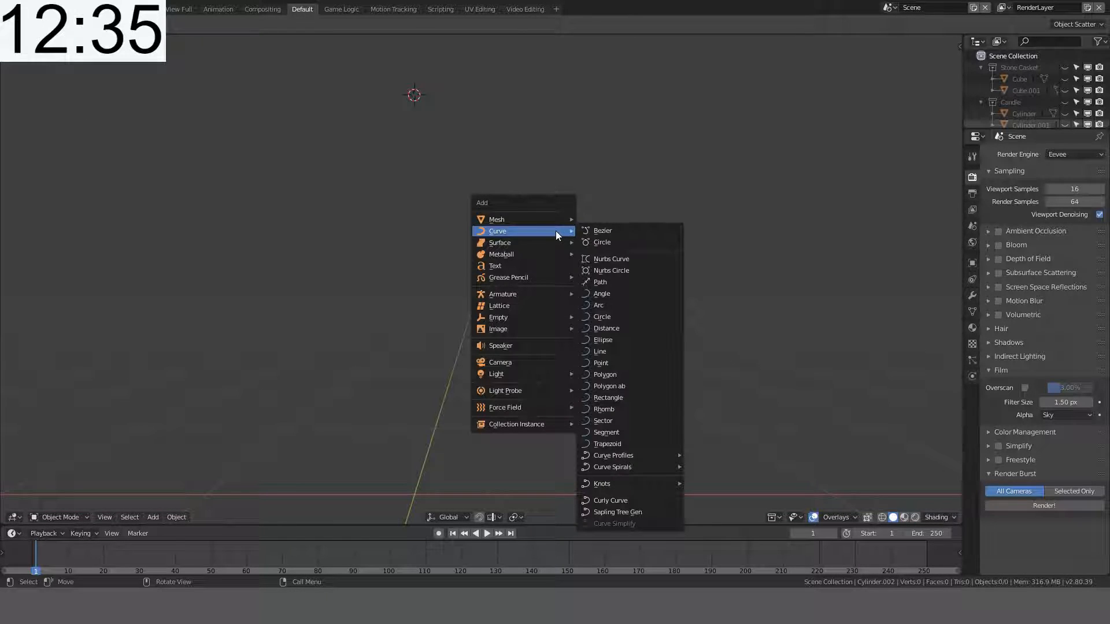
pyautogui.moveTo(556, 219)
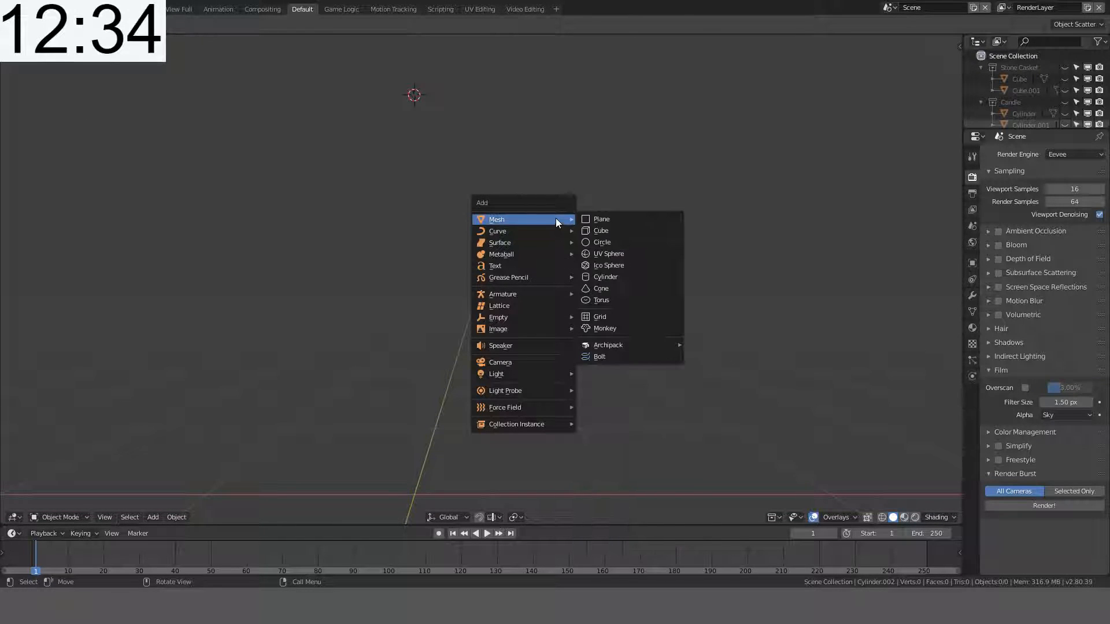
pyautogui.click(616, 274)
pyautogui.press('KP_5')
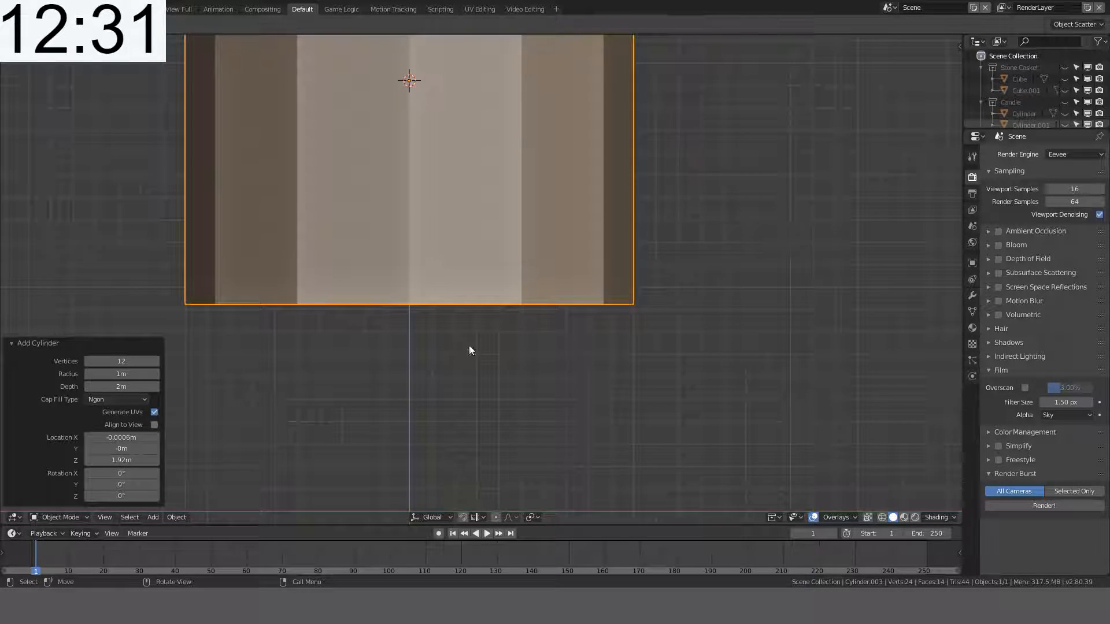
pyautogui.click(114, 363)
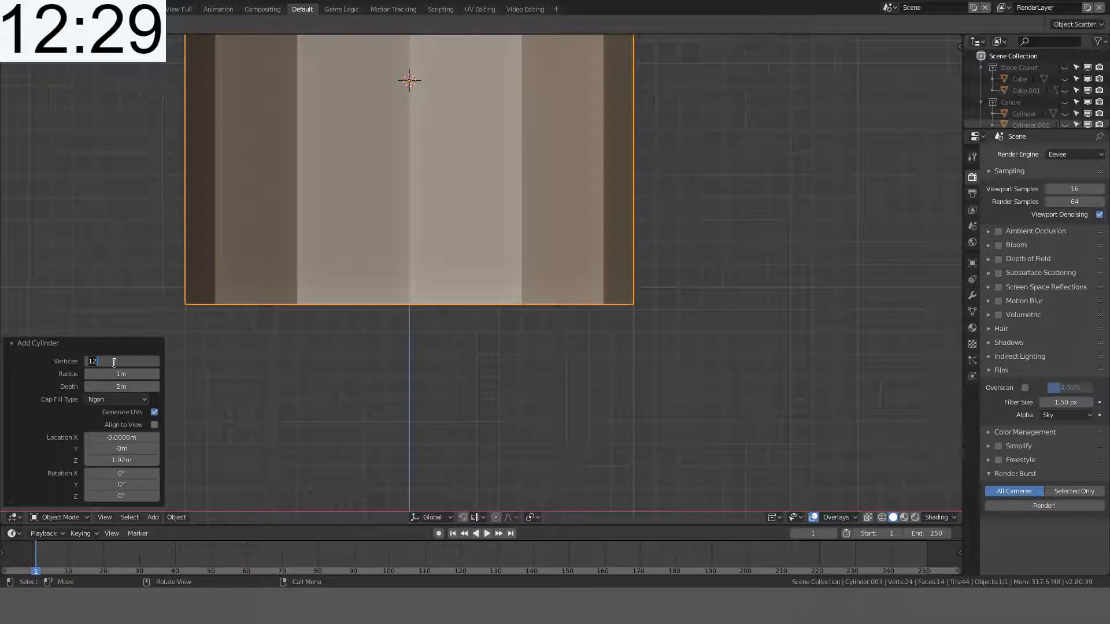
pyautogui.write('32')
pyautogui.press('Return')
# Step: Snap the new cylinder to the 3D cursor at the world origin and scale it uniformly by 0.5
pyautogui.press('KP_Decimal')
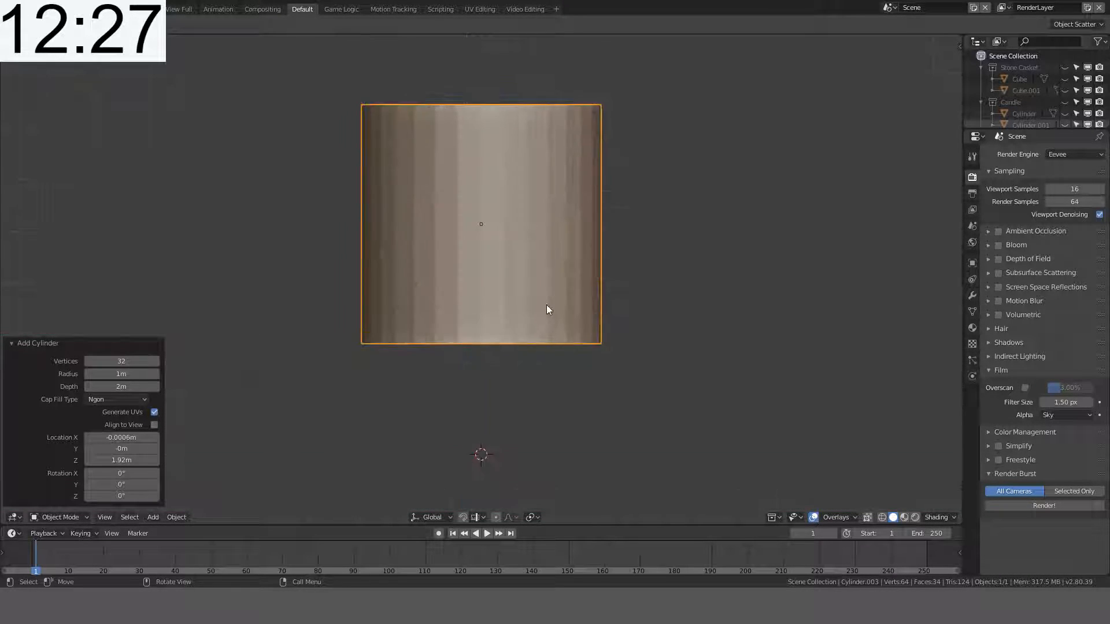
pyautogui.hotkey('shift', 's')
pyautogui.click(498, 261)
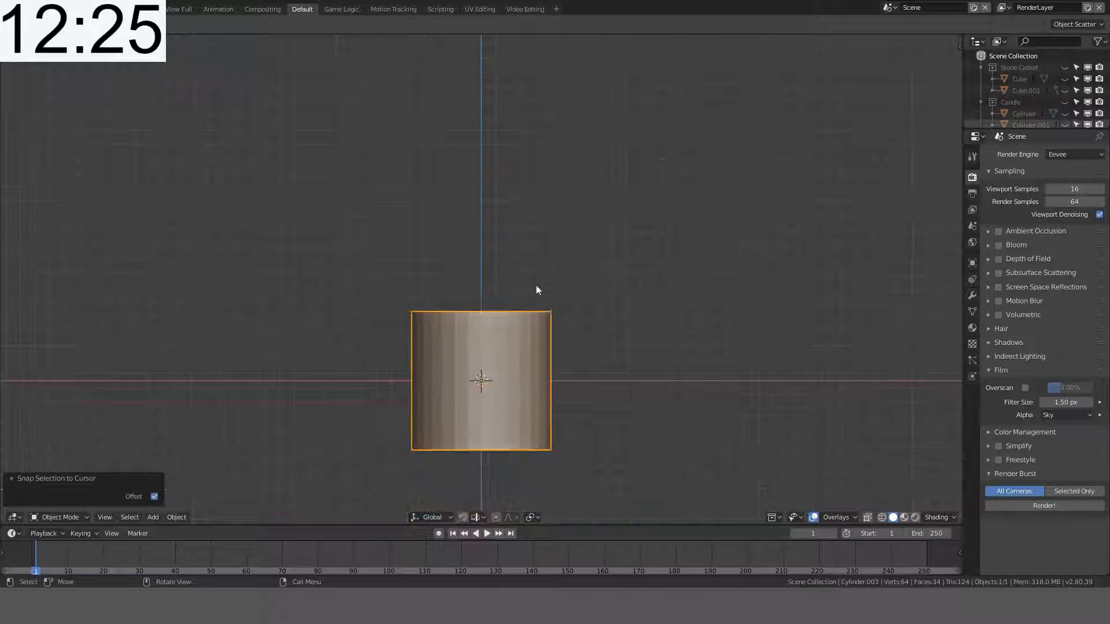
pyautogui.keyDown('shift'); pyautogui.moveTo(570, 297); pyautogui.dragTo(550, 182, button='middle'); pyautogui.keyUp('shift')
pyautogui.scroll(4, 548, 185)
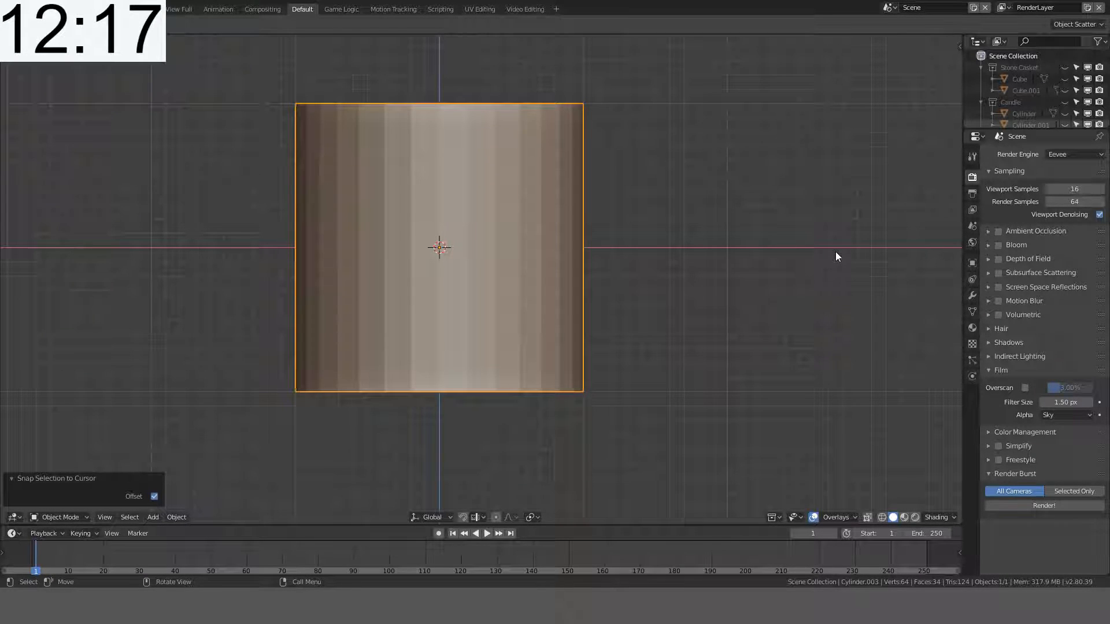
pyautogui.write('s.5')
pyautogui.press('Return')
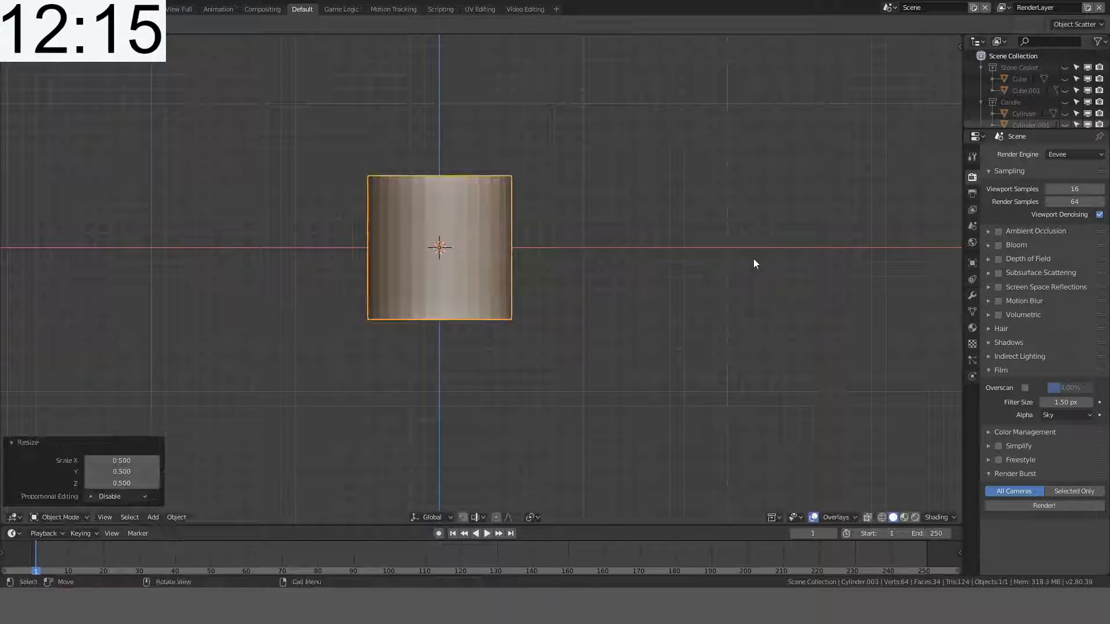
# Step: In Edit Mode, add two horizontal loop cuts around the cylinder and spread them toward its ends with a Z scale of 2.8
pyautogui.scroll(3, 591, 208)
pyautogui.scroll(3, 490, 169)
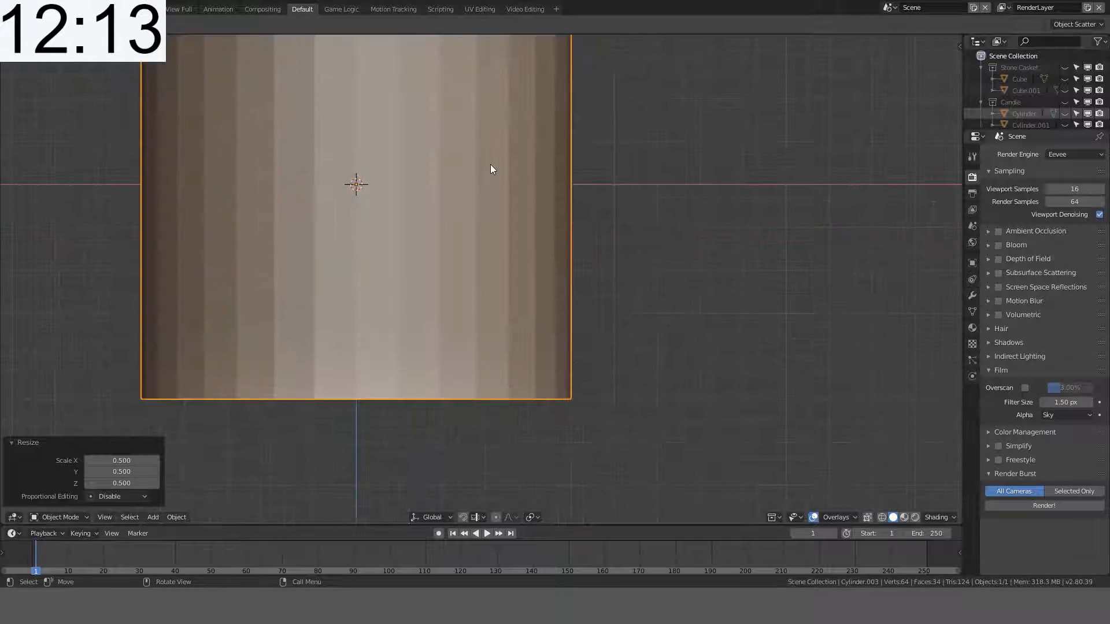
pyautogui.keyDown('shift'); pyautogui.moveTo(448, 172); pyautogui.dragTo(516, 216, button='middle'); pyautogui.keyUp('shift')
pyautogui.press('Tab')
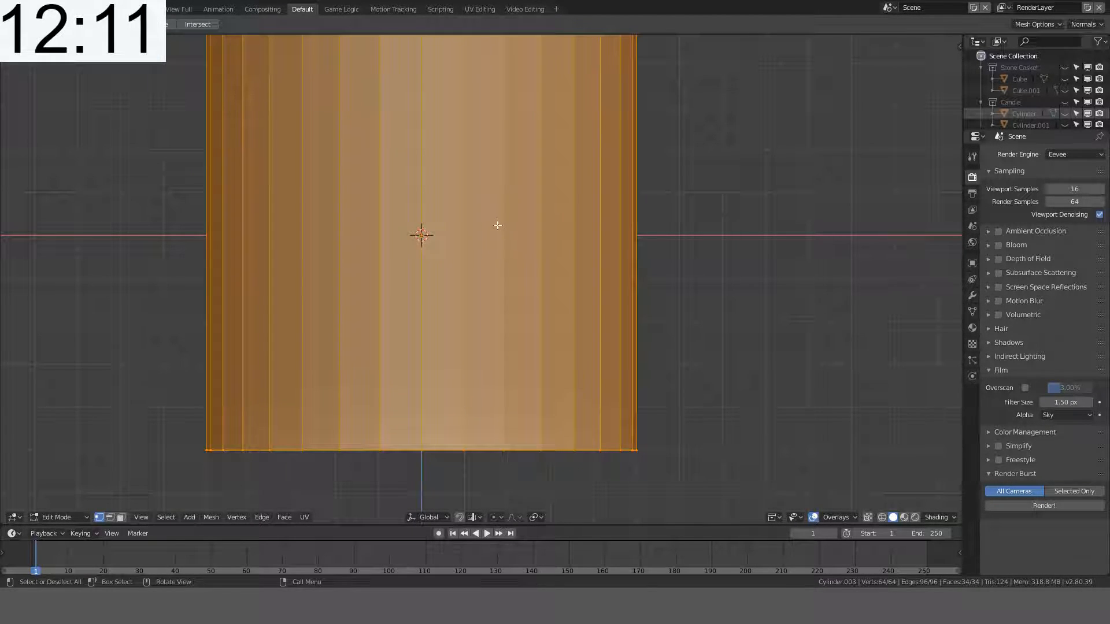
pyautogui.hotkey('alt', 'a')
pyautogui.scroll(-1, 493, 227)
pyautogui.hotkey('ctrl', 'r')
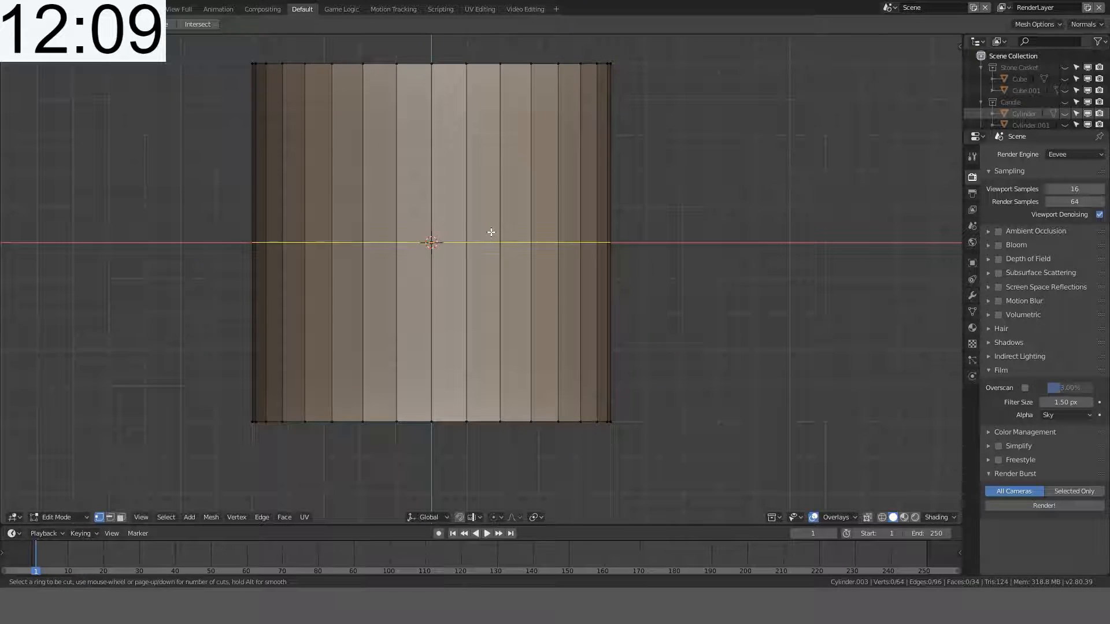
pyautogui.scroll(1, 491, 232)
pyautogui.click(491, 231)
pyautogui.rightClick(491, 231)
pyautogui.press('s')
pyautogui.press('z')
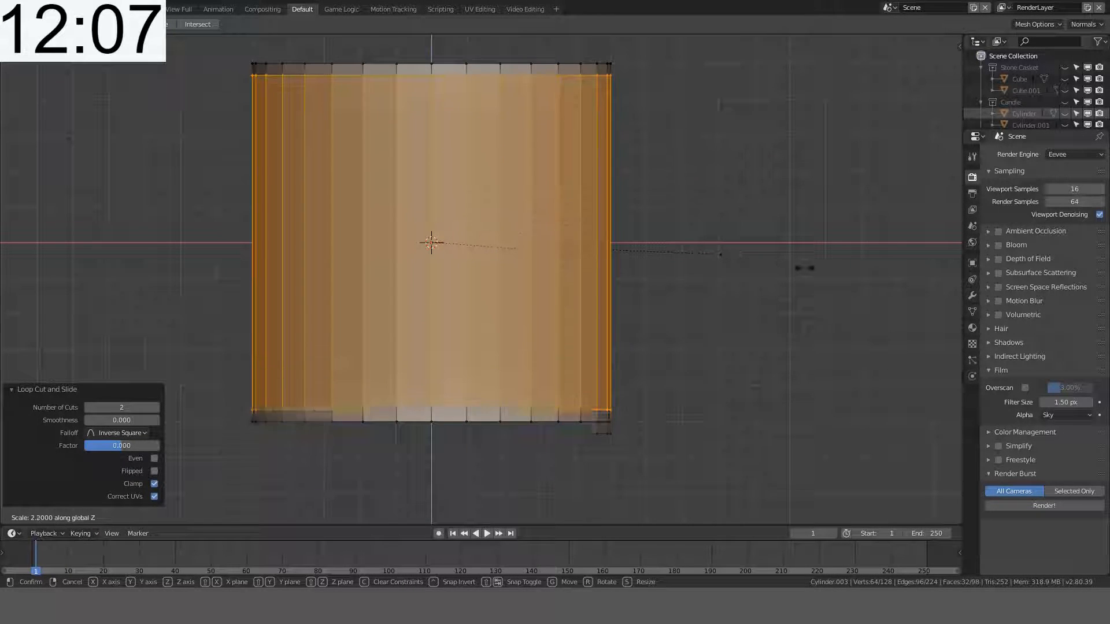
pyautogui.click(796, 275)
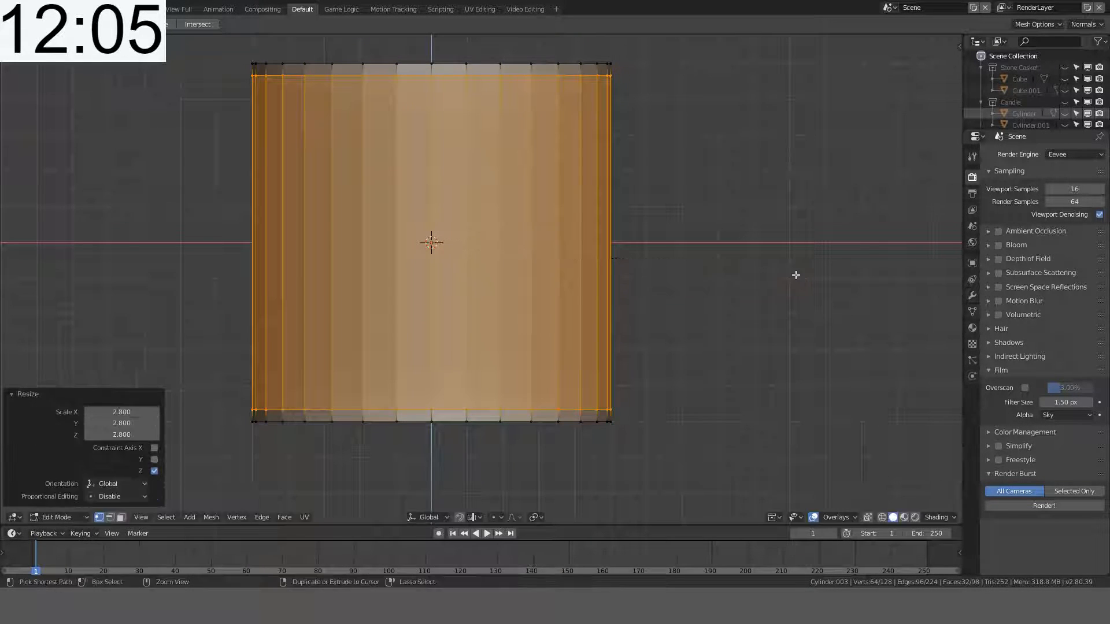
pyautogui.hotkey('alt', 'a')
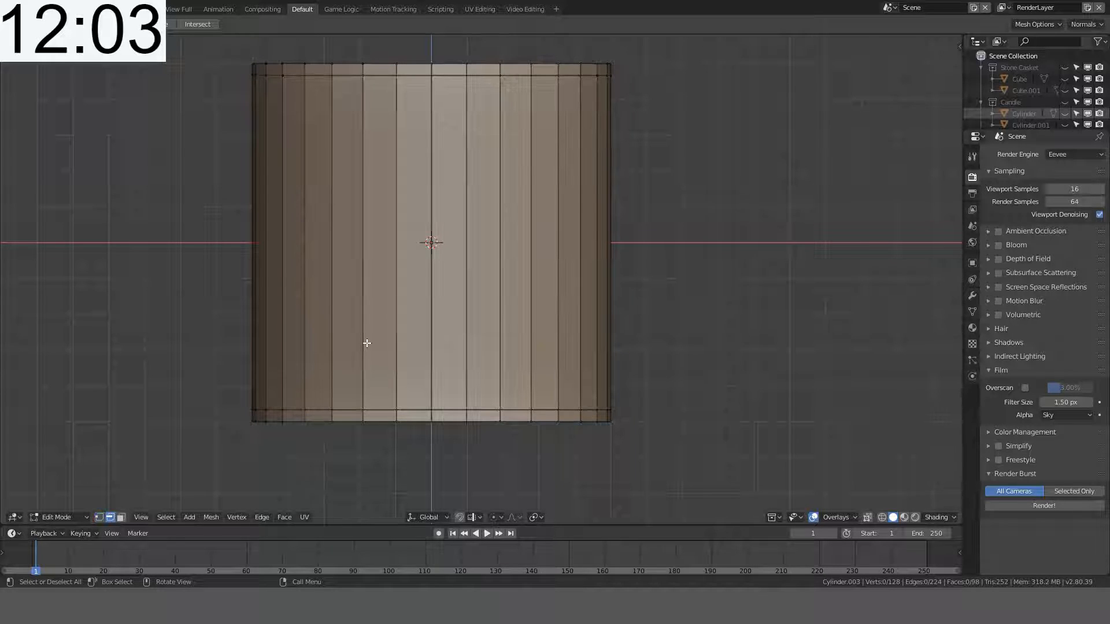
pyautogui.keyDown('ctrl'); pyautogui.keyDown('alt'); pyautogui.click(431, 254); pyautogui.keyUp('alt'); pyautogui.keyUp('ctrl')
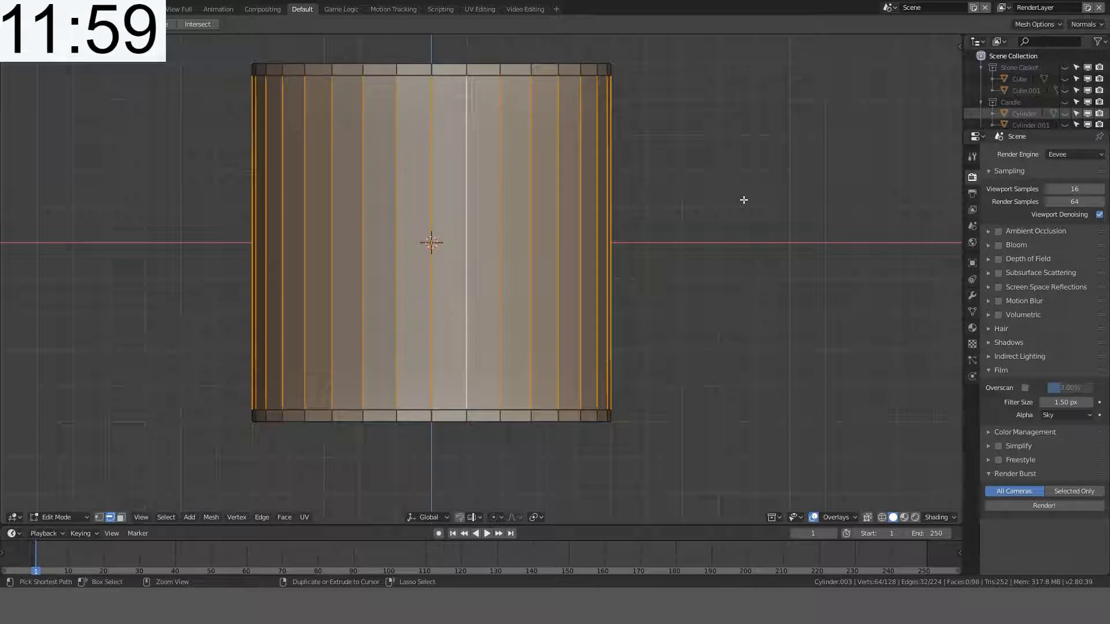
pyautogui.hotkey('ctrl', 'b')
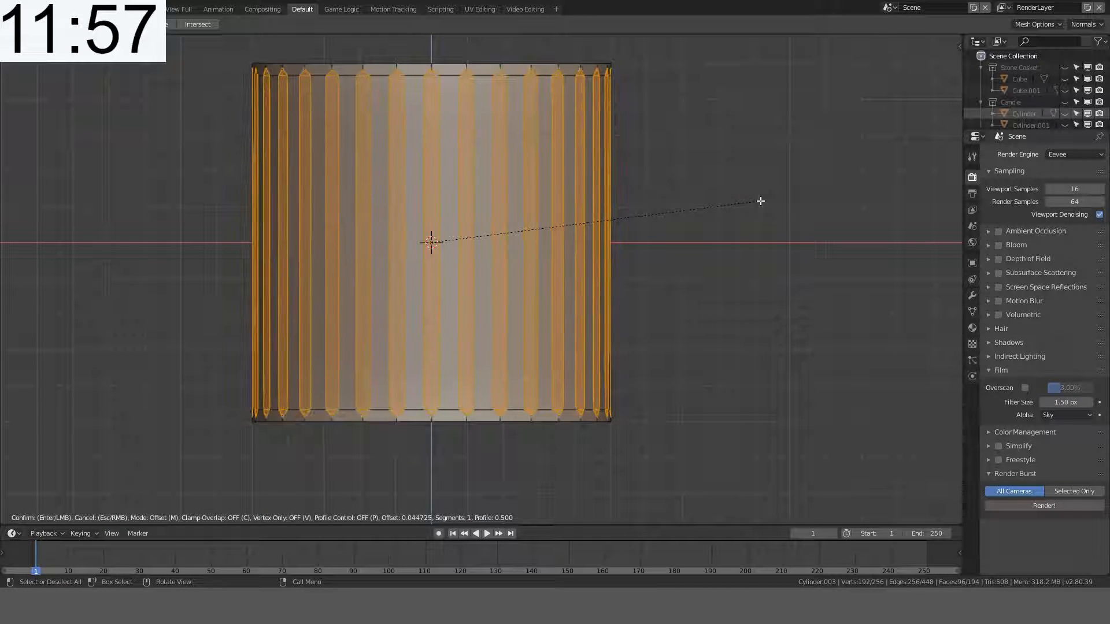
pyautogui.press('Escape')
# Step: Extrude the cylinder's top and bottom rim loops in place and scale them outward along Z by 1.1
pyautogui.hotkey('alt', 'a')
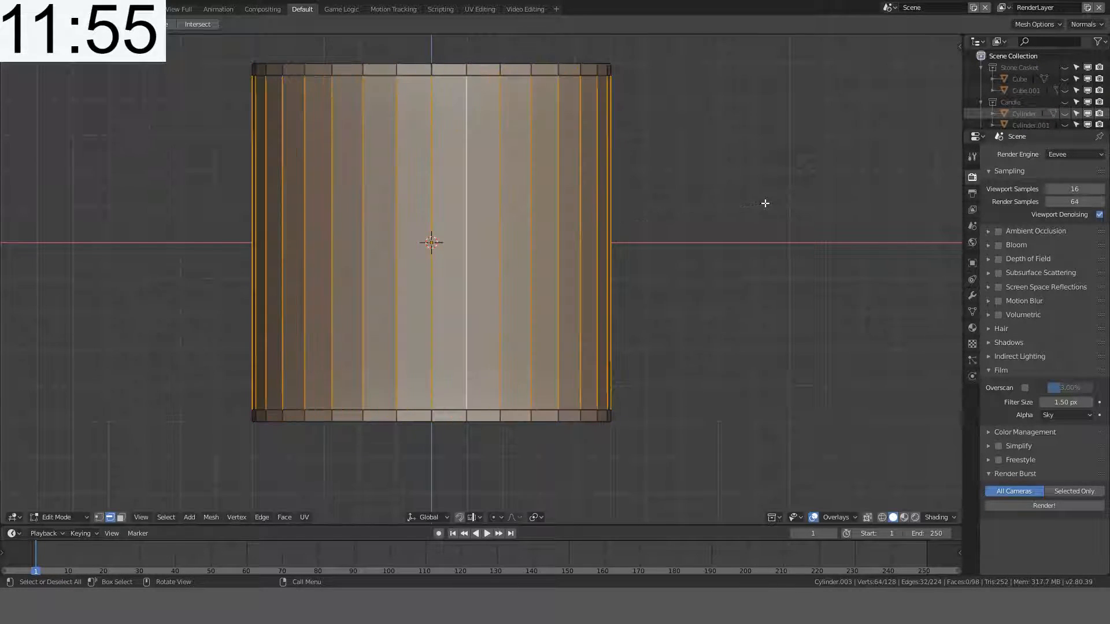
pyautogui.keyDown('alt'); pyautogui.click(480, 417); pyautogui.keyUp('alt')
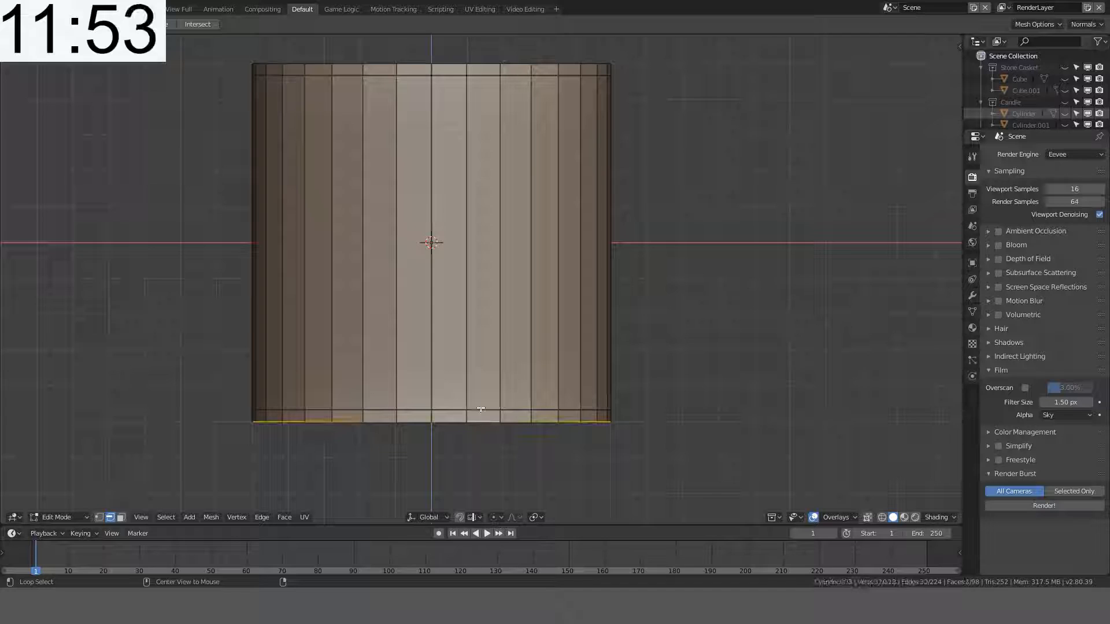
pyautogui.keyDown('alt'); pyautogui.keyDown('shift'); pyautogui.click(520, 66); pyautogui.keyUp('shift'); pyautogui.keyUp('alt')
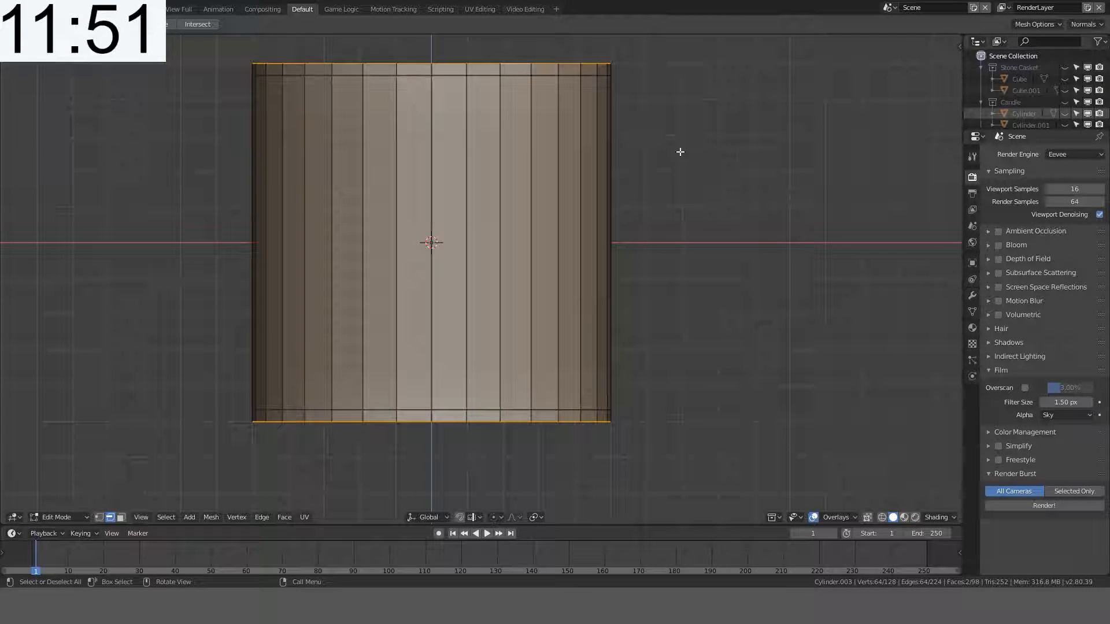
pyautogui.press('e')
pyautogui.rightClick(682, 153)
pyautogui.press('s')
pyautogui.press('z')
pyautogui.click(726, 161)
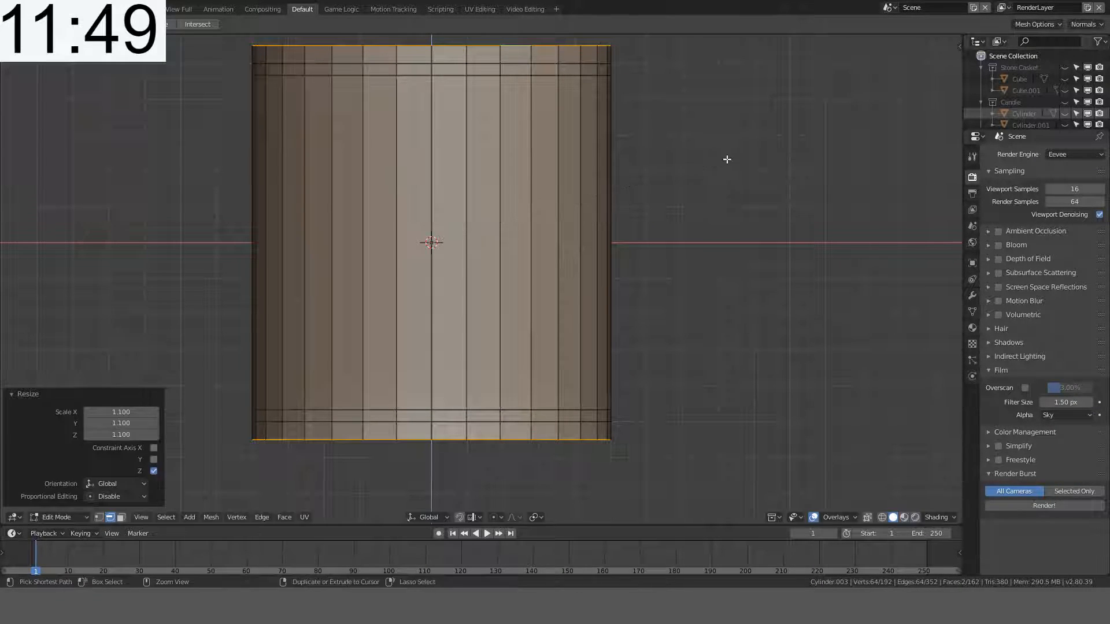
pyautogui.hotkey('alt', 'a')
pyautogui.keyDown('ctrl'); pyautogui.keyDown('alt'); pyautogui.click(474, 189); pyautogui.keyUp('alt'); pyautogui.keyUp('ctrl')
pyautogui.hotkey('ctrl', 'b')
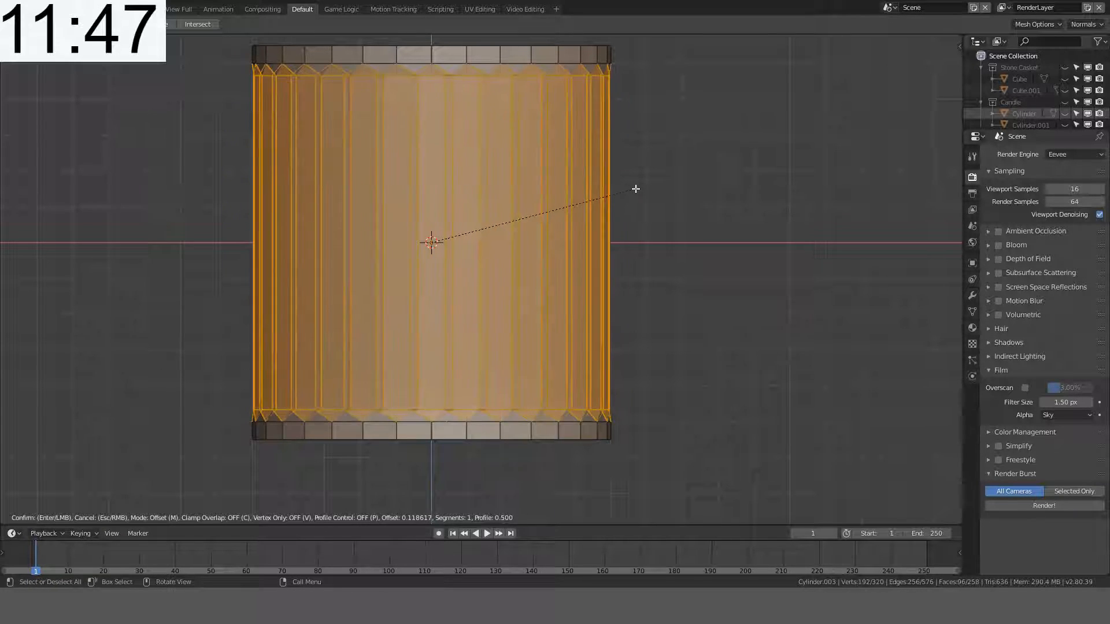
pyautogui.scroll(2, 617, 189)
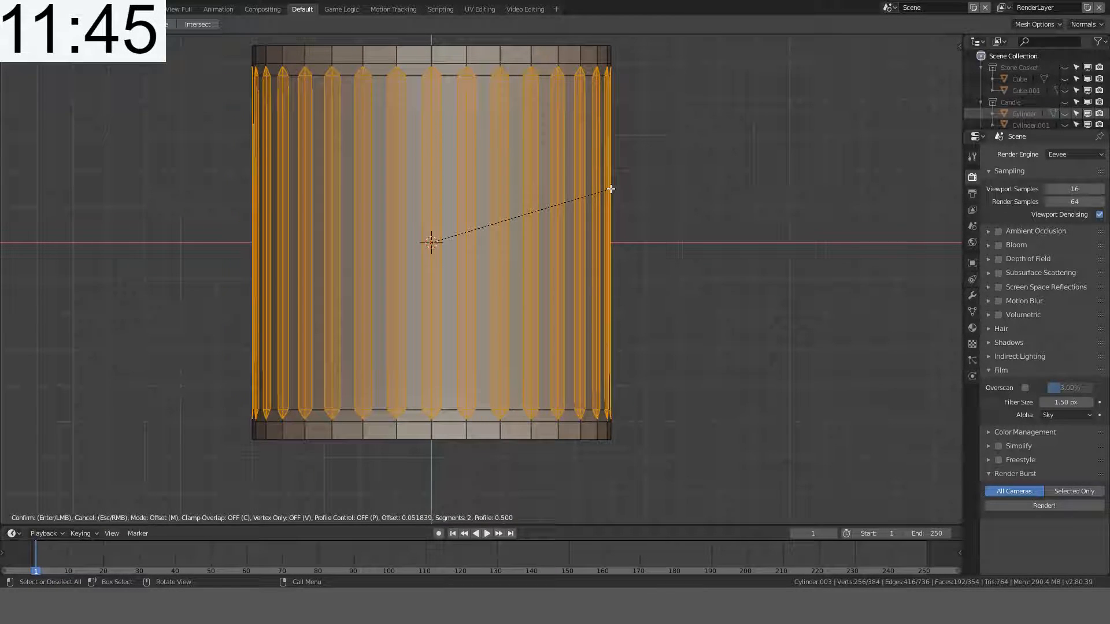
pyautogui.scroll(1, 622, 186)
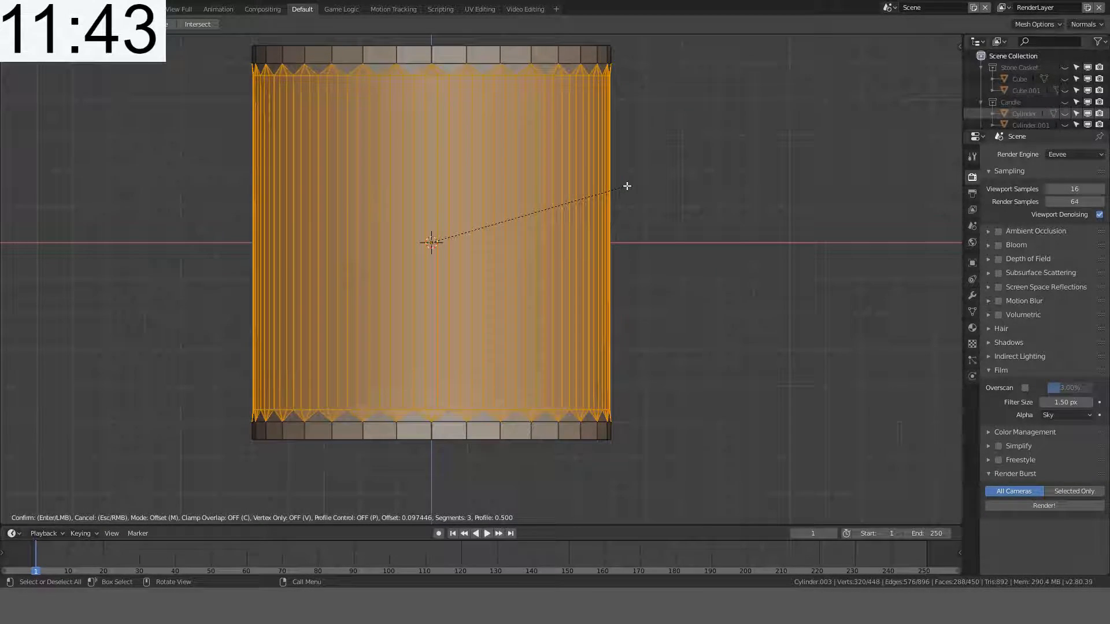
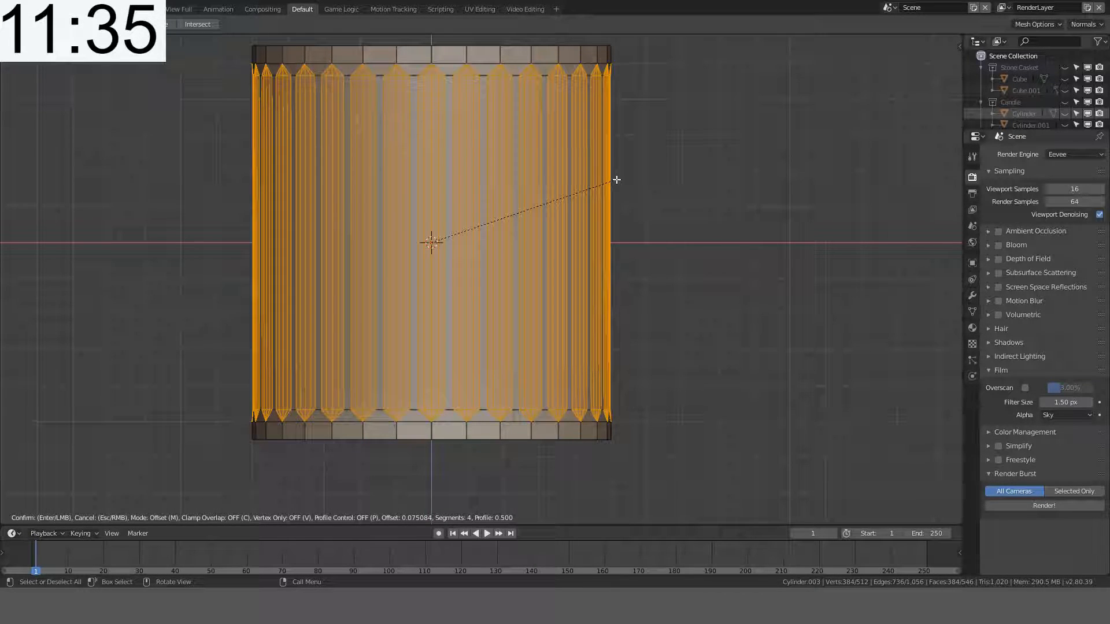
pyautogui.scroll(-3, 616, 179)
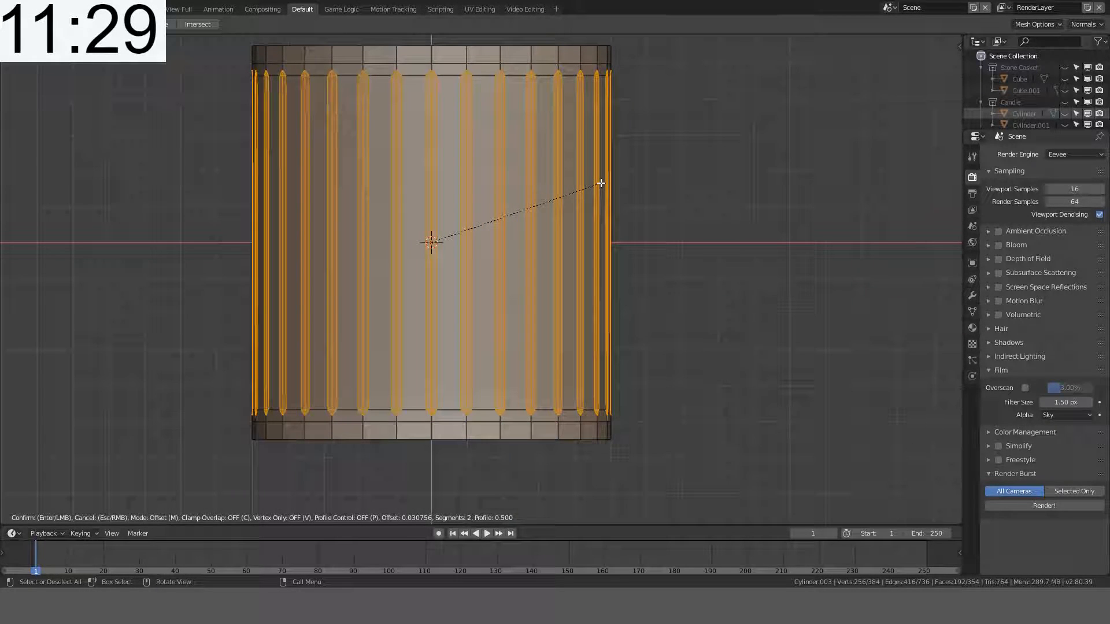
pyautogui.scroll(1, 601, 184)
pyautogui.rightClick(601, 183)
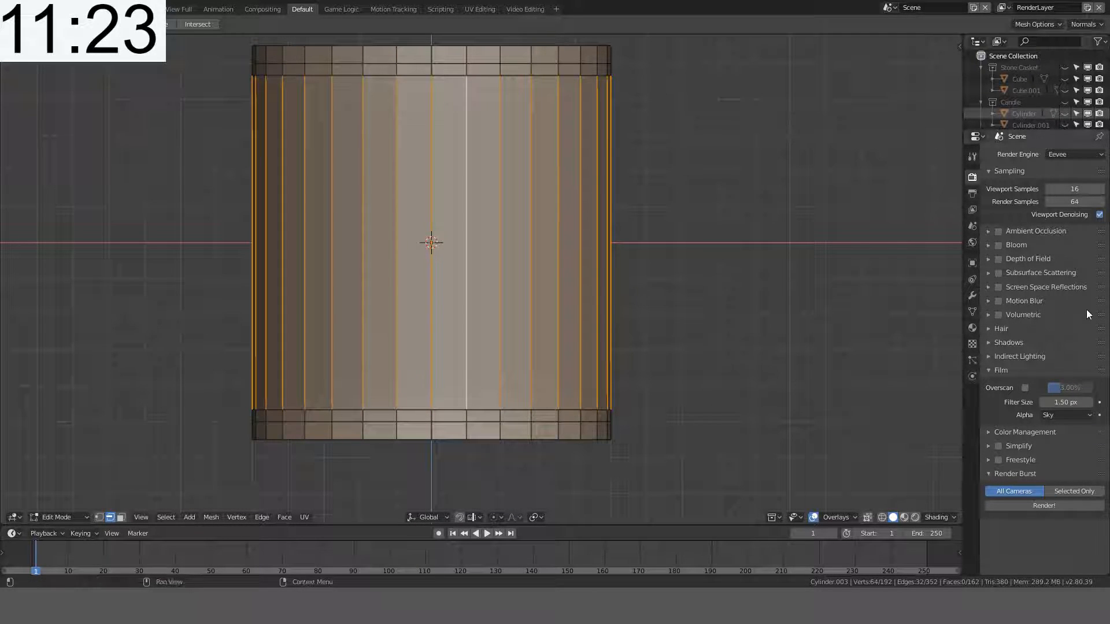
# Step: Bevel the ring of vertical edges on the central band with a 0.05 offset and one segment
pyautogui.hotkey('ctrl', 'b')
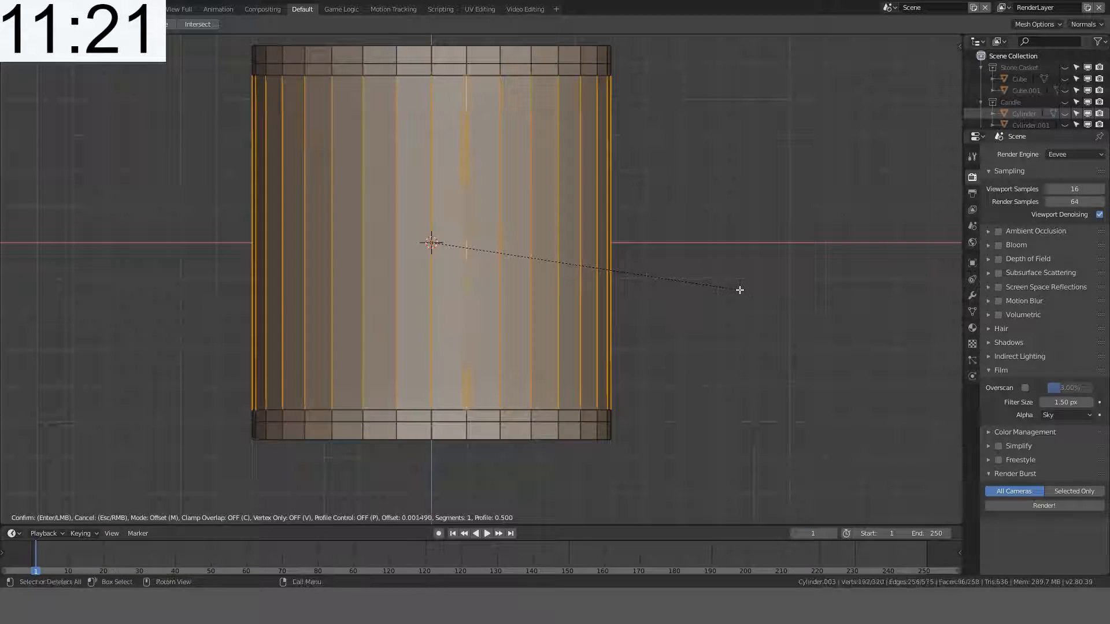
pyautogui.write('0.1')
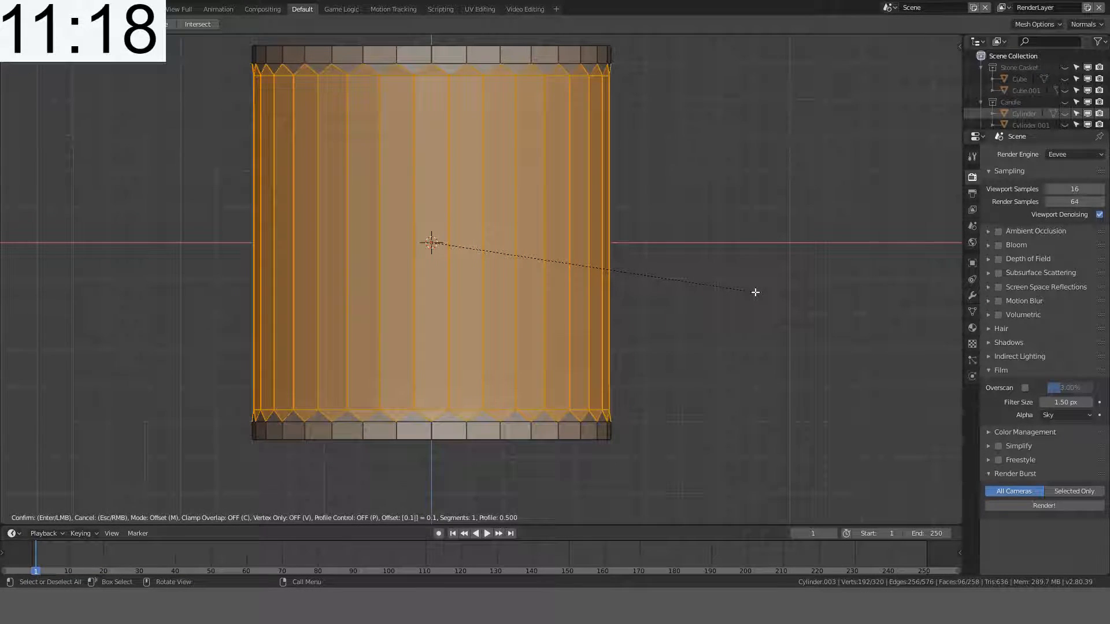
pyautogui.press('BackSpace')
pyautogui.write('05')
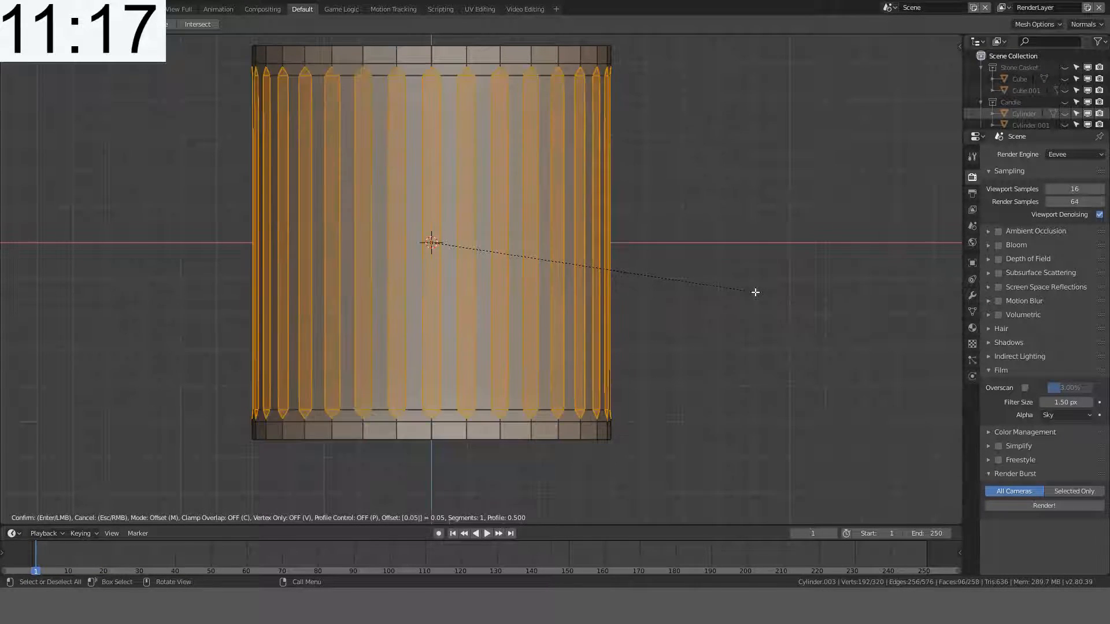
pyautogui.scroll(1, 755, 292)
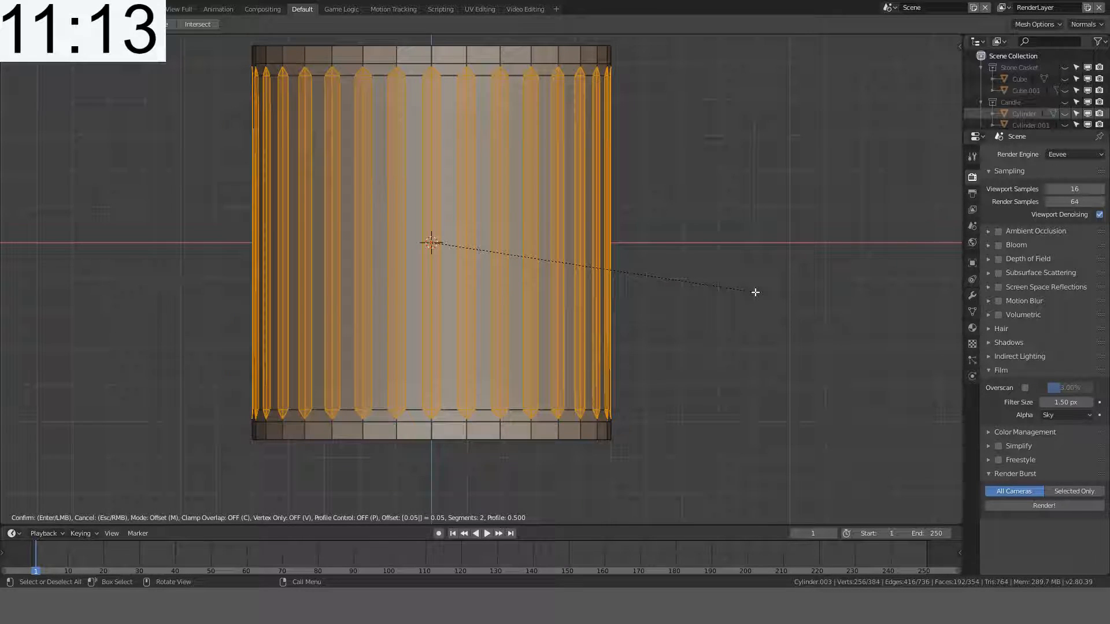
pyautogui.scroll(-1, 756, 292)
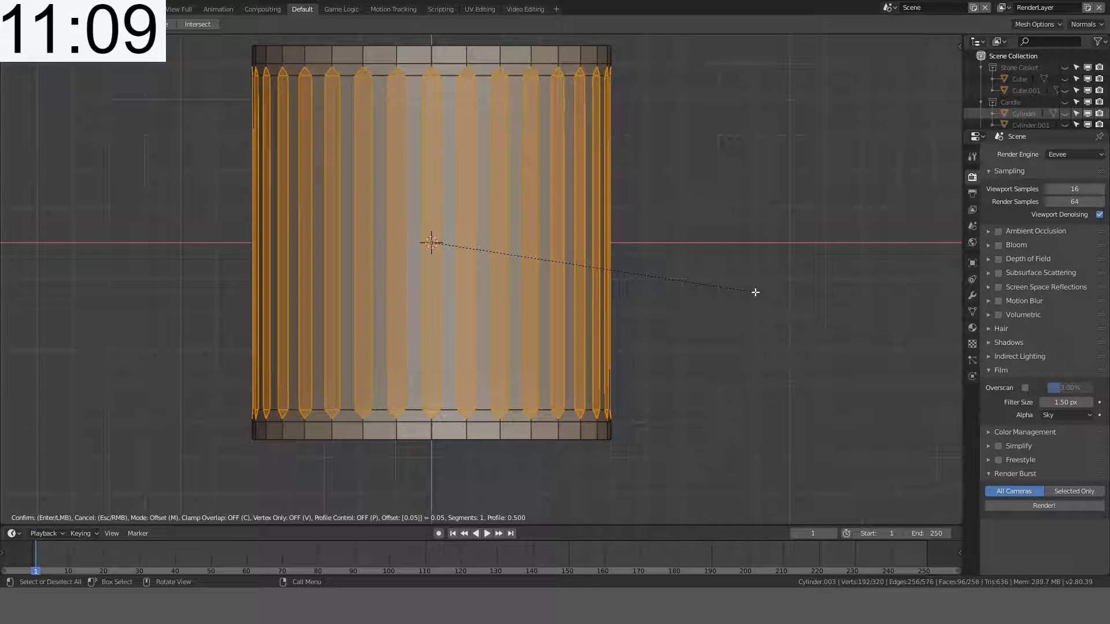
pyautogui.click(756, 292)
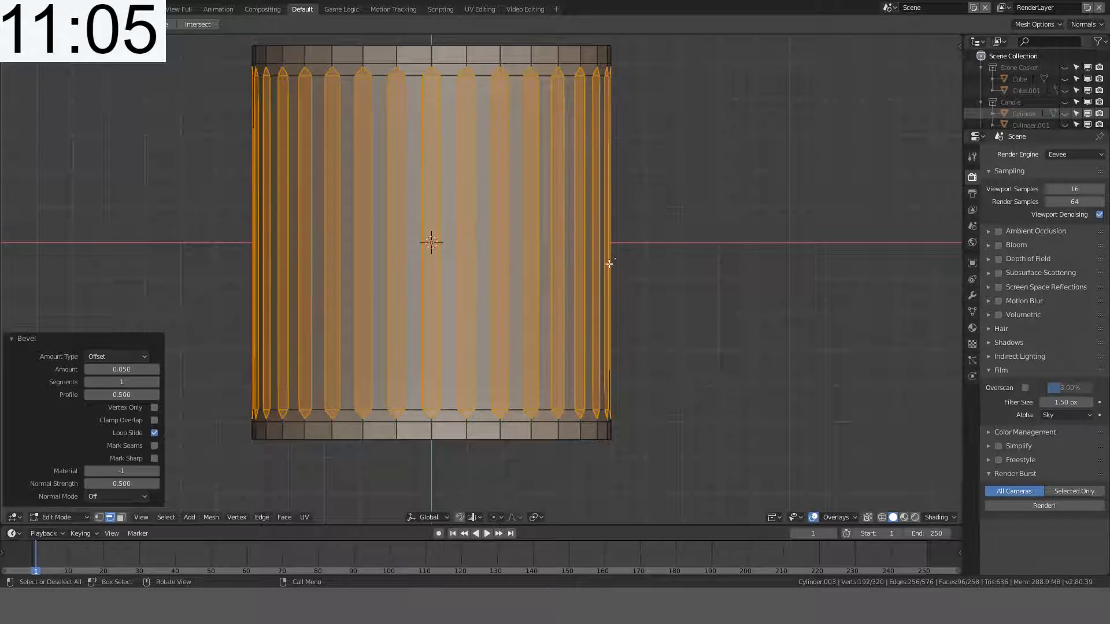
pyautogui.moveTo(610, 263); pyautogui.dragTo(674, 273, button='middle')
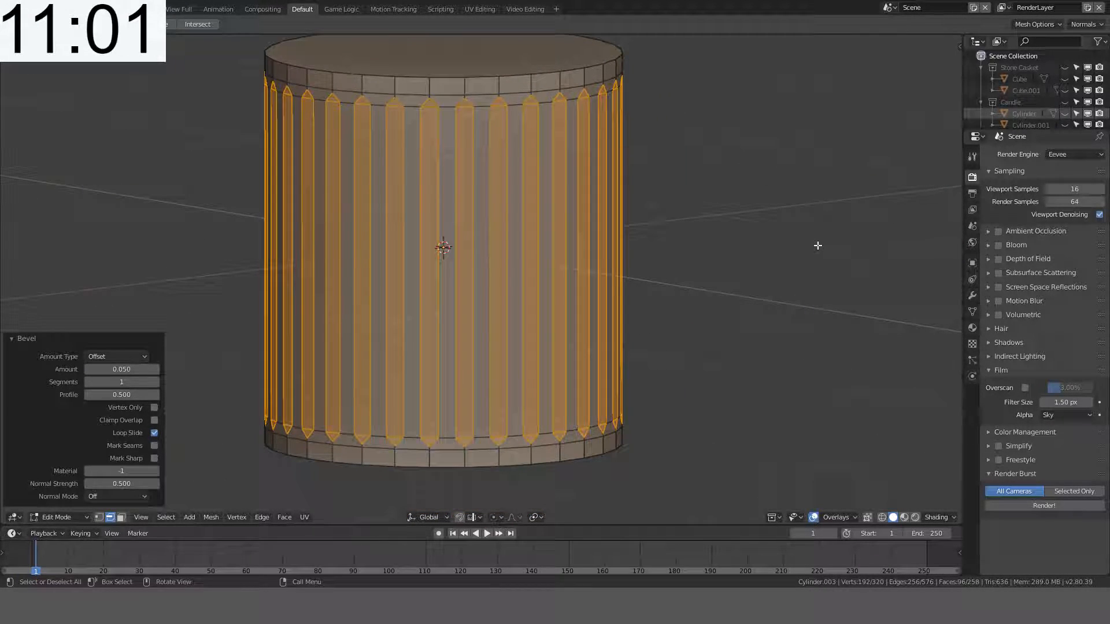
pyautogui.press('s')
pyautogui.hotkey('shift', 'z')
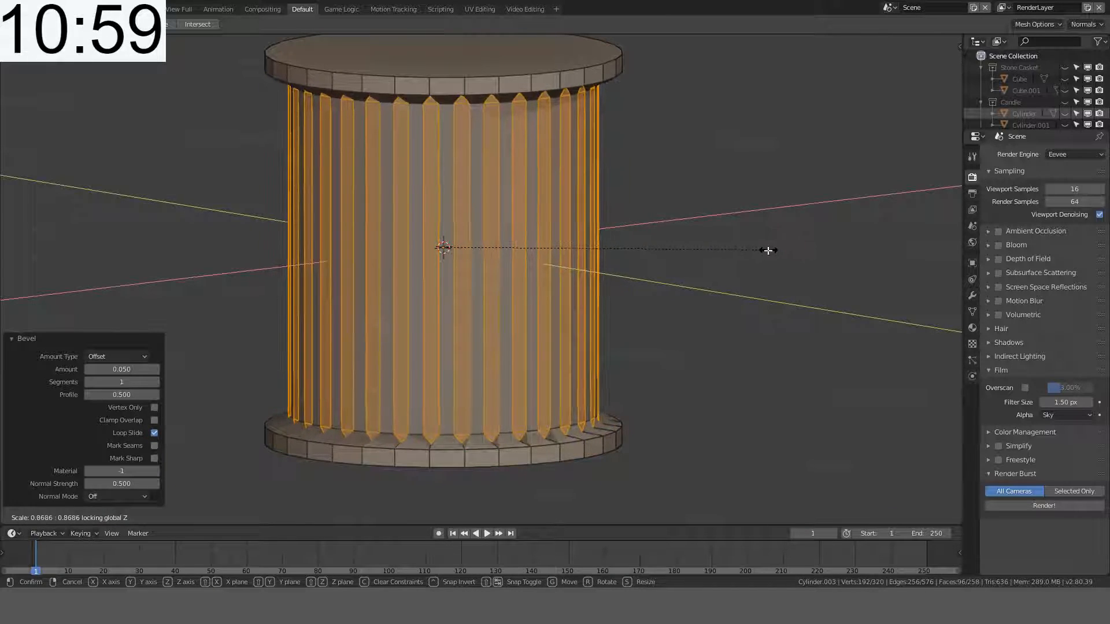
pyautogui.click(780, 246)
pyautogui.moveTo(793, 241); pyautogui.dragTo(813, 230, button='middle')
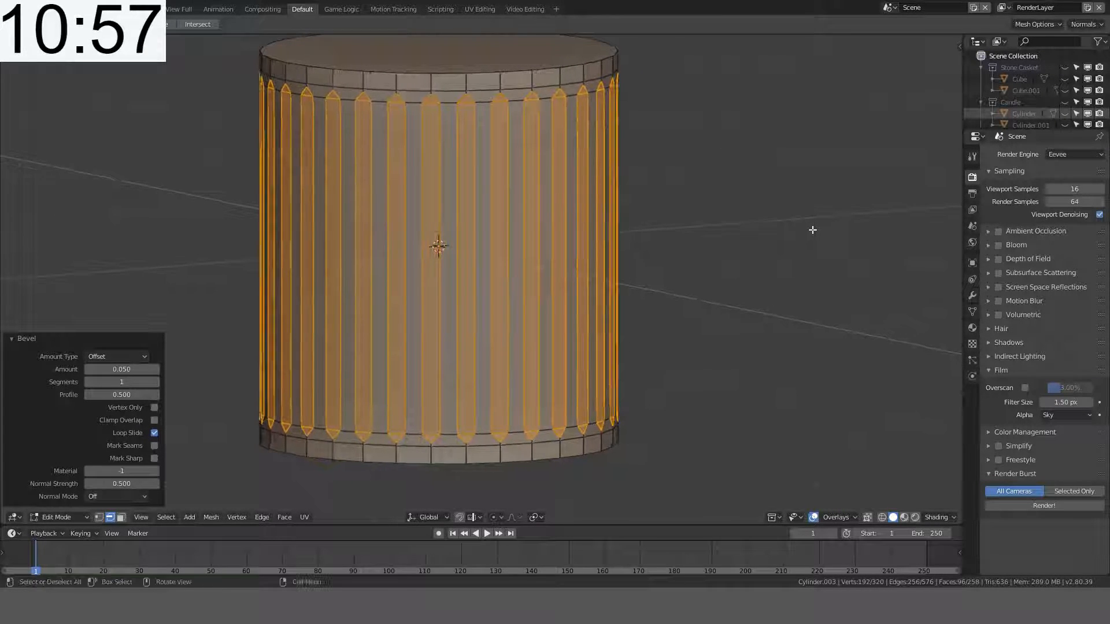
# Step: Extrude the beveled strips in place and scale them inward to 0.98 in X and Y to recess the flutes
pyautogui.press('e')
pyautogui.rightClick(755, 239)
pyautogui.press('s')
pyautogui.hotkey('shift', 'z')
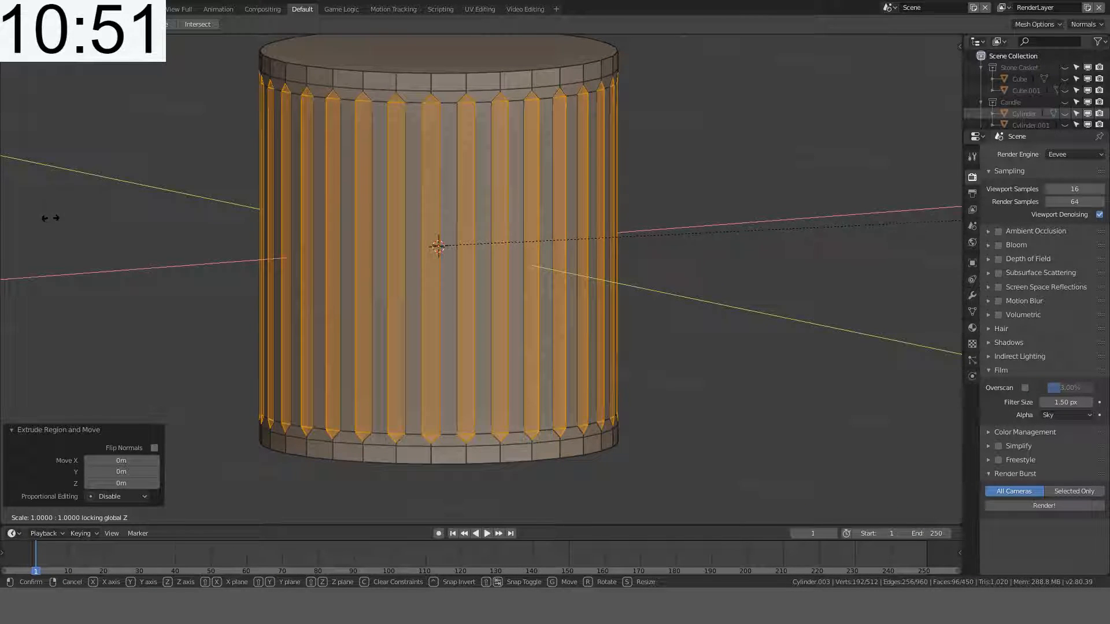
pyautogui.press('Return')
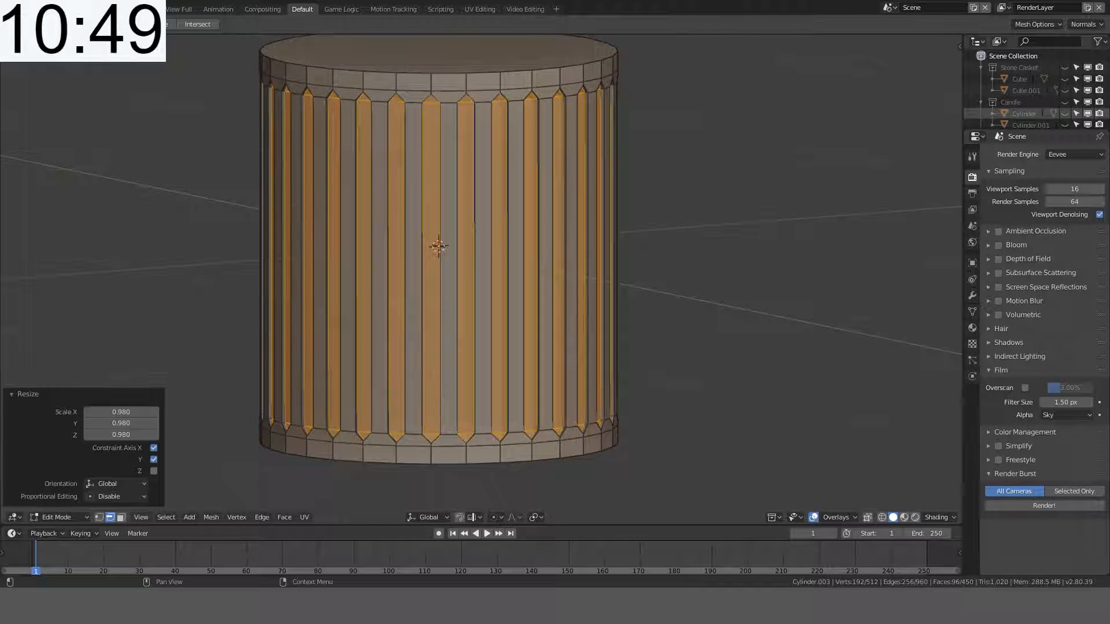
# Step: Try a level 1 subdivision on the fluted cylinder in Object Mode, check it from the front, and undo it
pyautogui.press('Tab')
pyautogui.moveTo(682, 169); pyautogui.dragTo(709, 165, button='middle')
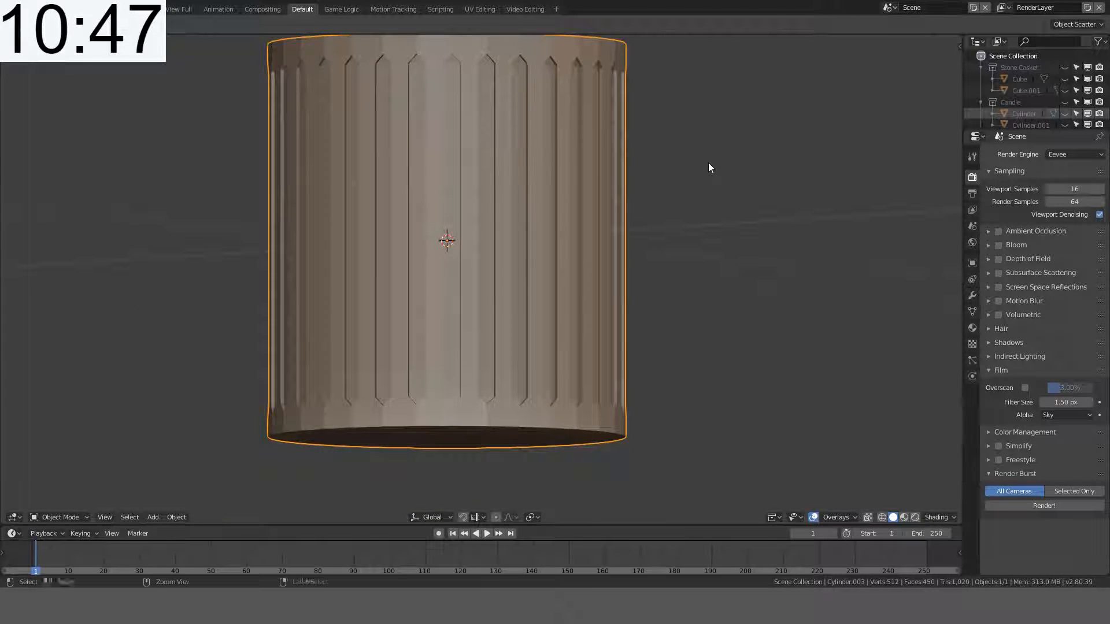
pyautogui.hotkey('ctrl', '1')
pyautogui.moveTo(639, 181); pyautogui.dragTo(668, 199, button='middle')
pyautogui.press('KP_1')
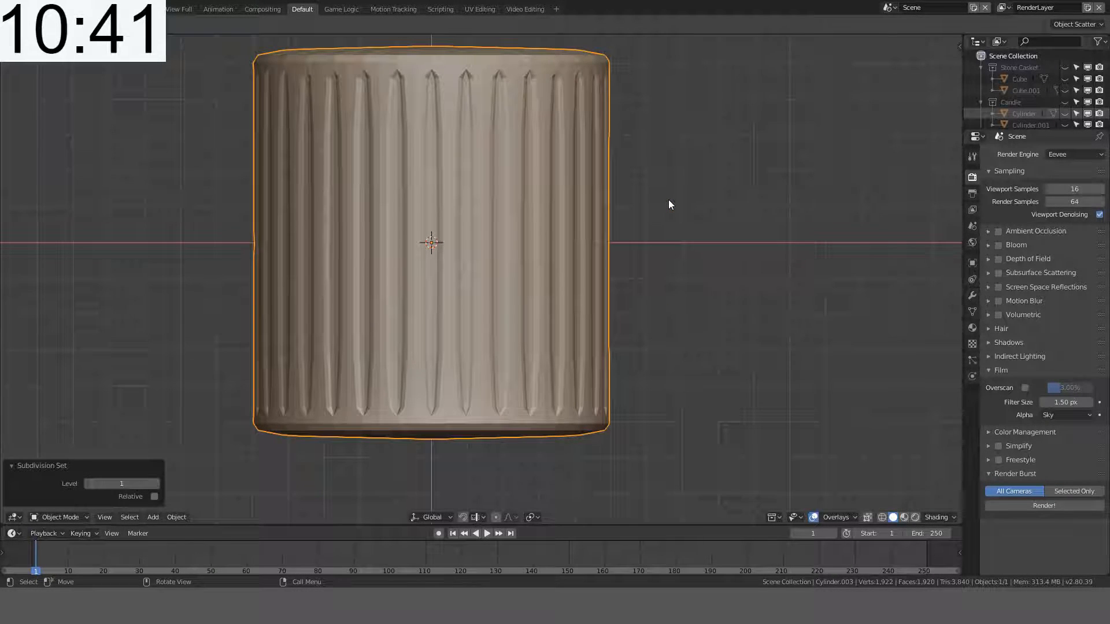
pyautogui.hotkey('ctrl', 'z')
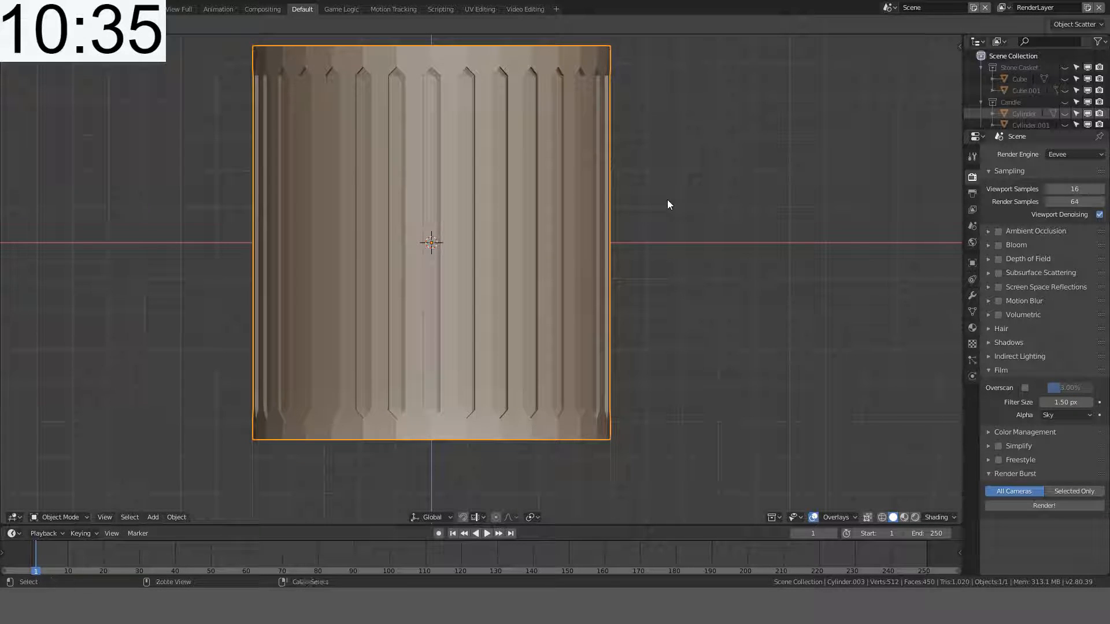
# Step: Return to Edit Mode and undo the flute extrusion and the bevel of the vertical edges
pyautogui.press('Tab')
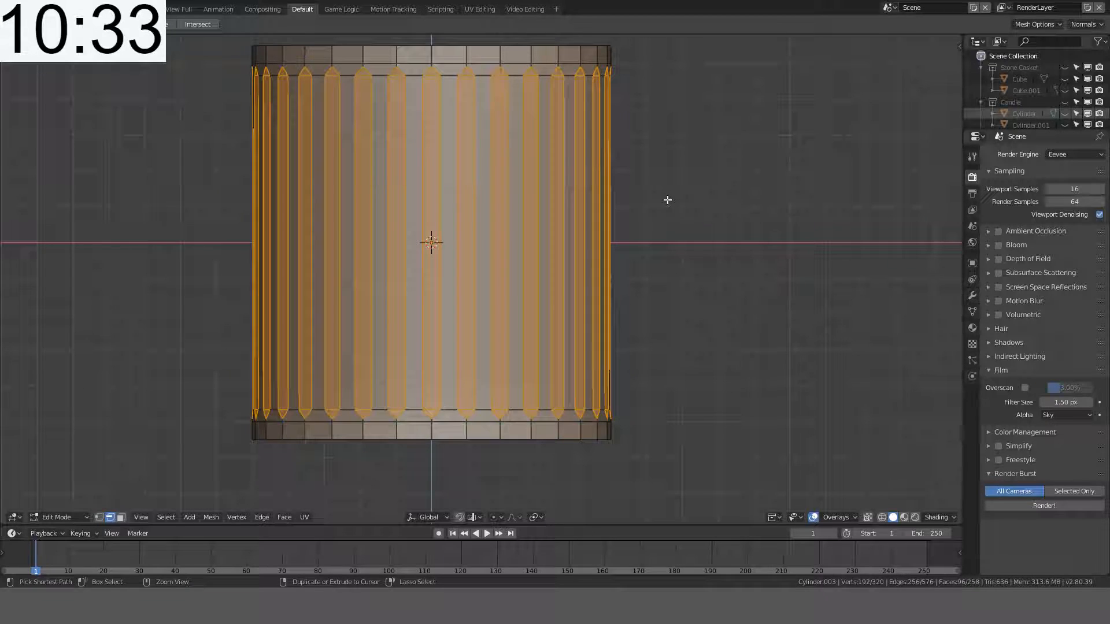
pyautogui.hotkey('ctrl', 'z')
pyautogui.hotkey('ctrl', 'z')
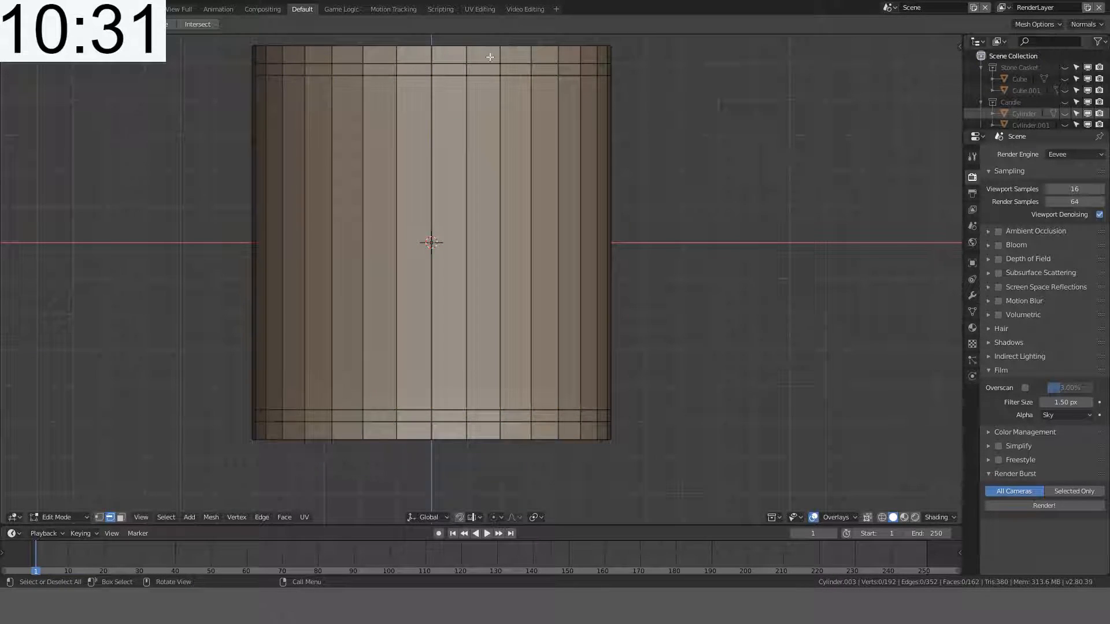
# Step: Try a centered loop cut between the two upper supporting loops and a bevel of the central band's vertical edges, and undo both
pyautogui.press('a')
pyautogui.hotkey('alt', 'a')
pyautogui.hotkey('ctrl', 'r')
pyautogui.click(468, 67)
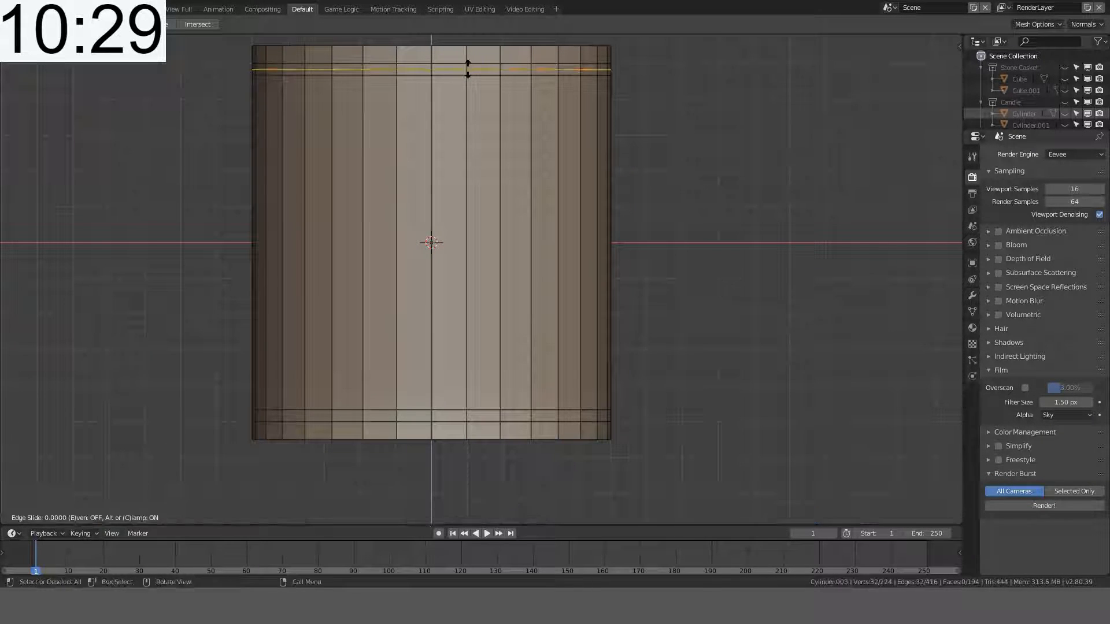
pyautogui.click(469, 69)
pyautogui.hotkey('alt', 'a')
pyautogui.keyDown('ctrl'); pyautogui.keyDown('alt'); pyautogui.click(467, 131); pyautogui.keyUp('alt'); pyautogui.keyUp('ctrl')
pyautogui.hotkey('ctrl', 'b')
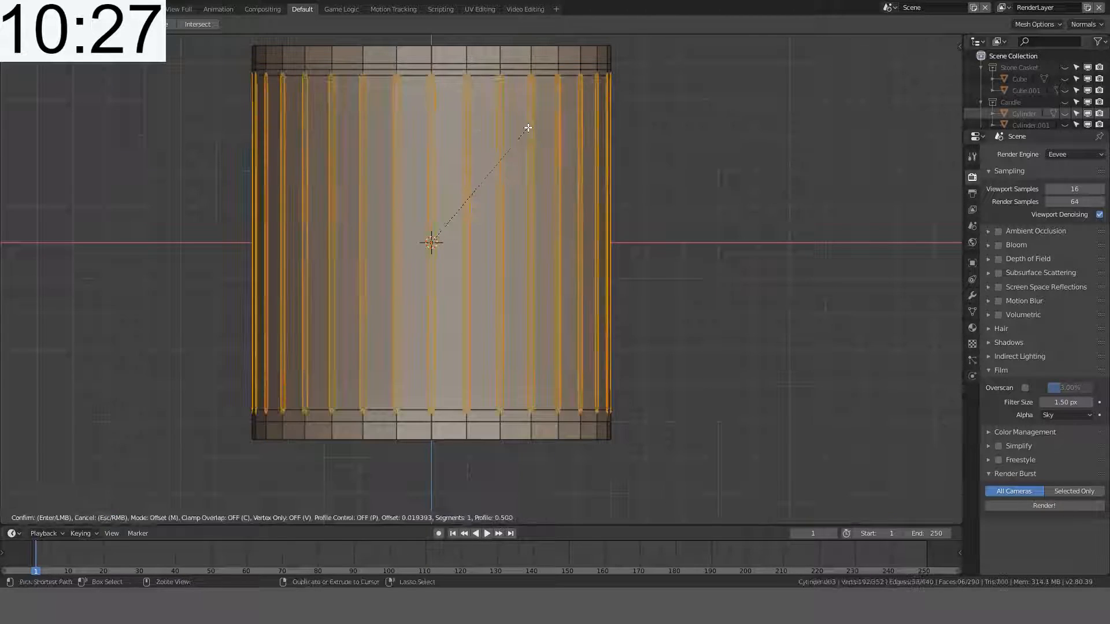
pyautogui.rightClick(544, 131)
pyautogui.hotkey('ctrl', 'z')
pyautogui.hotkey('ctrl', 'z')
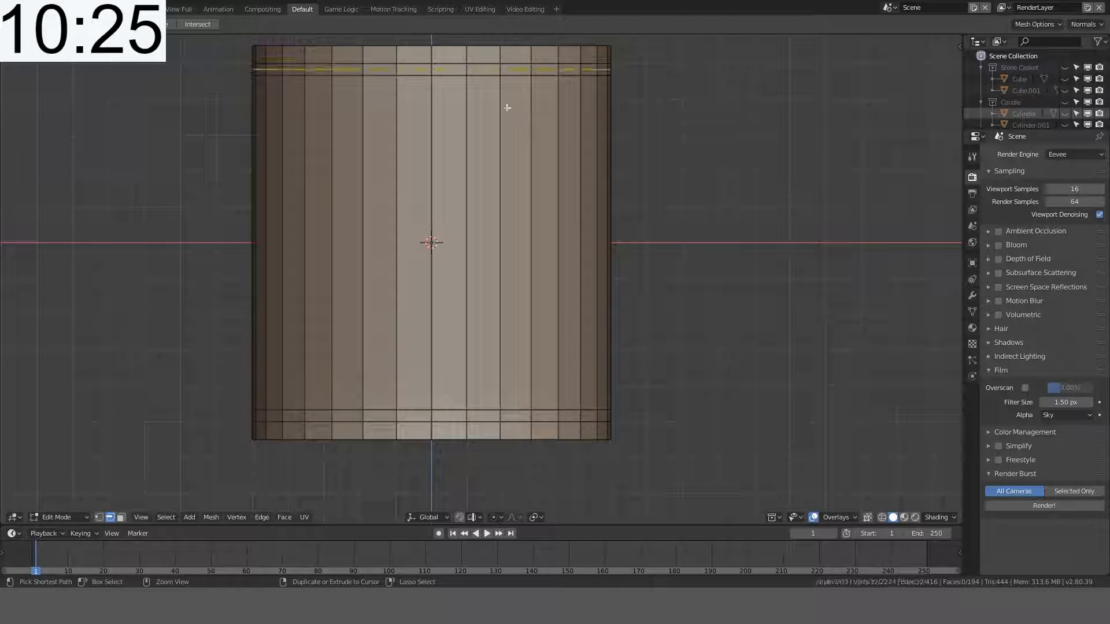
pyautogui.hotkey('ctrl', 'z')
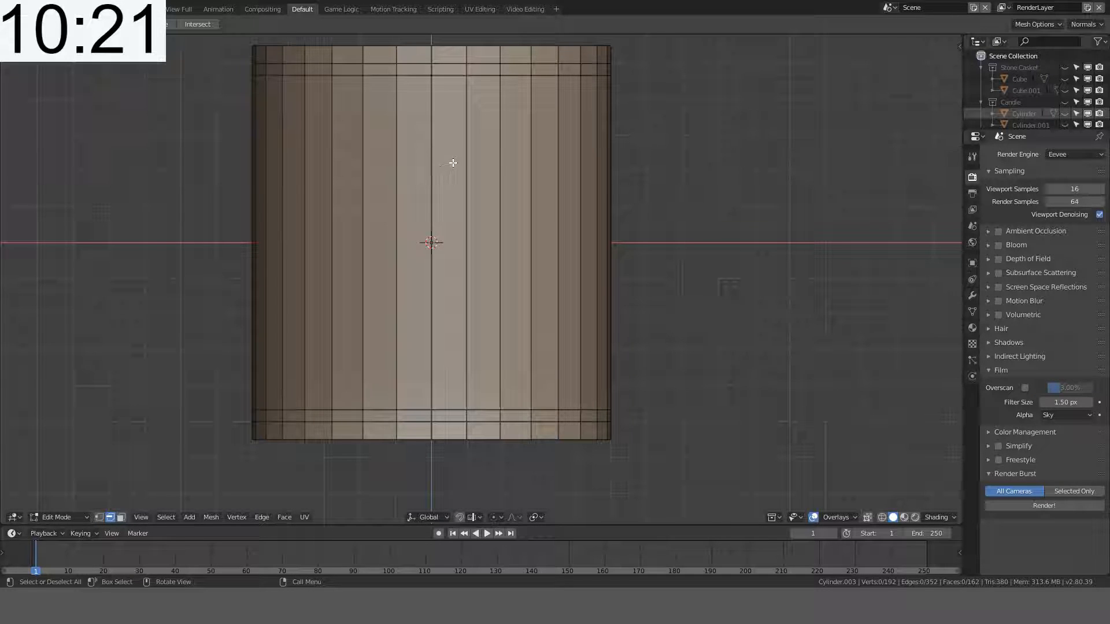
# Step: Subdivide all edges of the cylinder once and clear the selection
pyautogui.press('a')
pyautogui.hotkey('ctrl', 'e')
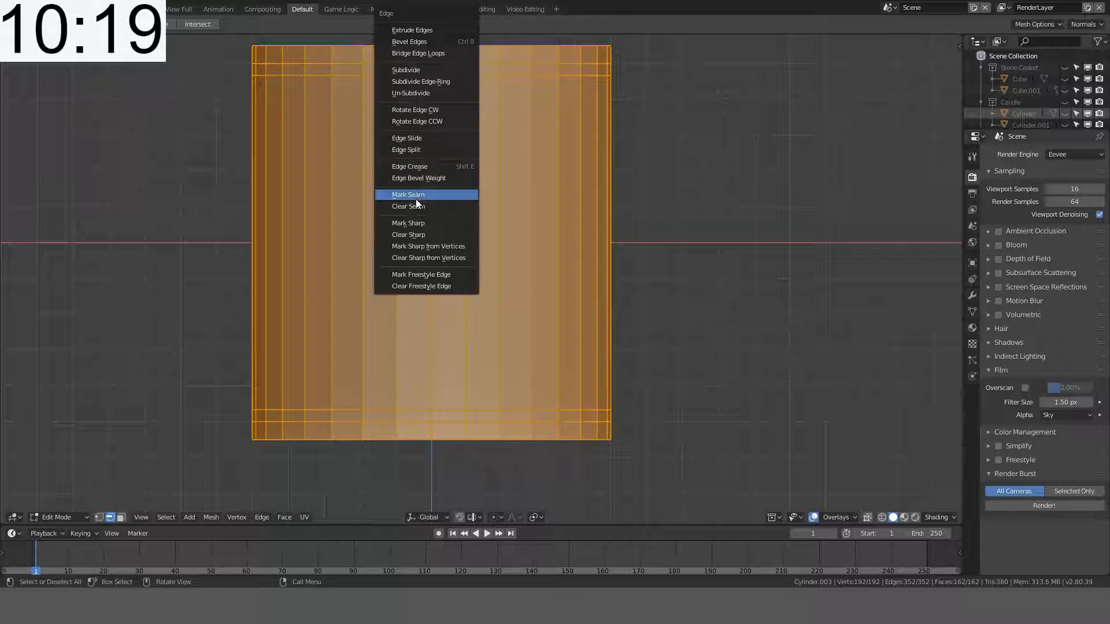
pyautogui.click(417, 69)
pyautogui.hotkey('alt', 'a')
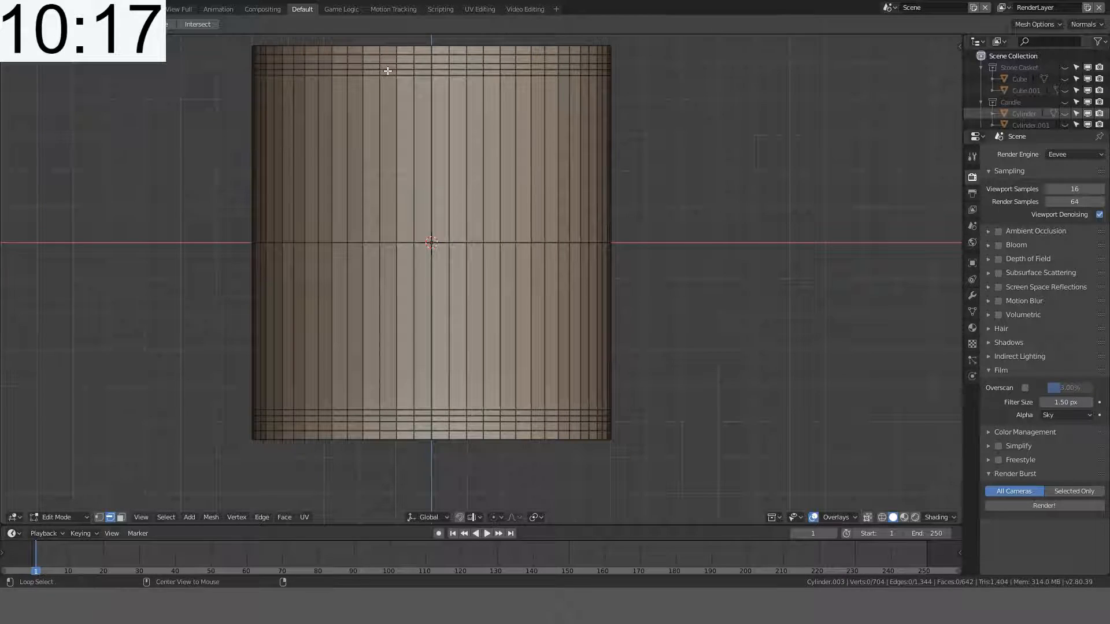
# Step: Dissolve the five extra horizontal edge loops from the subdivision: two near the top, one in the middle and two near the bottom
pyautogui.keyDown('alt'); pyautogui.click(388, 69); pyautogui.keyUp('alt')
pyautogui.keyDown('alt'); pyautogui.keyDown('shift'); pyautogui.click(387, 55); pyautogui.keyUp('shift'); pyautogui.keyUp('alt')
pyautogui.keyDown('alt'); pyautogui.keyDown('shift'); pyautogui.click(406, 243); pyautogui.keyUp('shift'); pyautogui.keyUp('alt')
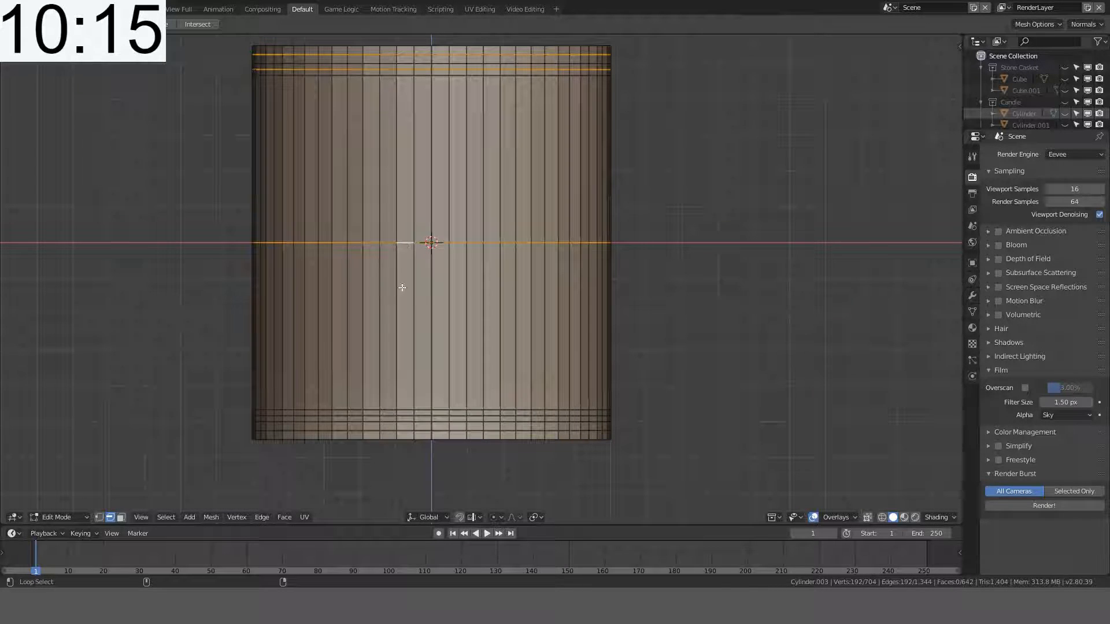
pyautogui.keyDown('alt'); pyautogui.keyDown('shift'); pyautogui.click(408, 416); pyautogui.keyUp('shift'); pyautogui.keyUp('alt')
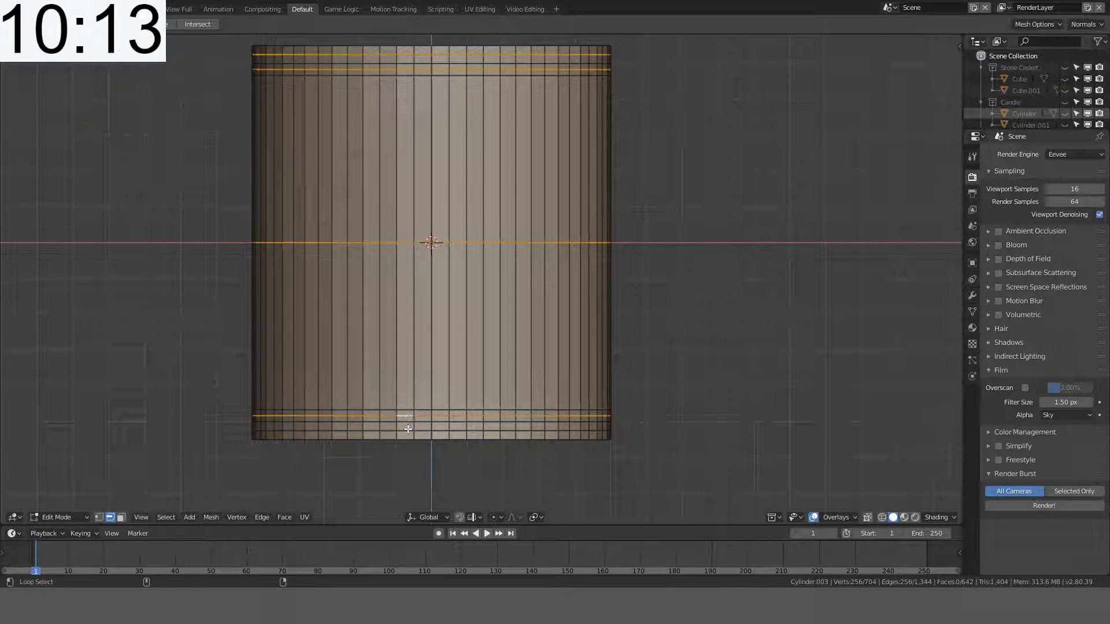
pyautogui.hotkey('ctrl', 'x')
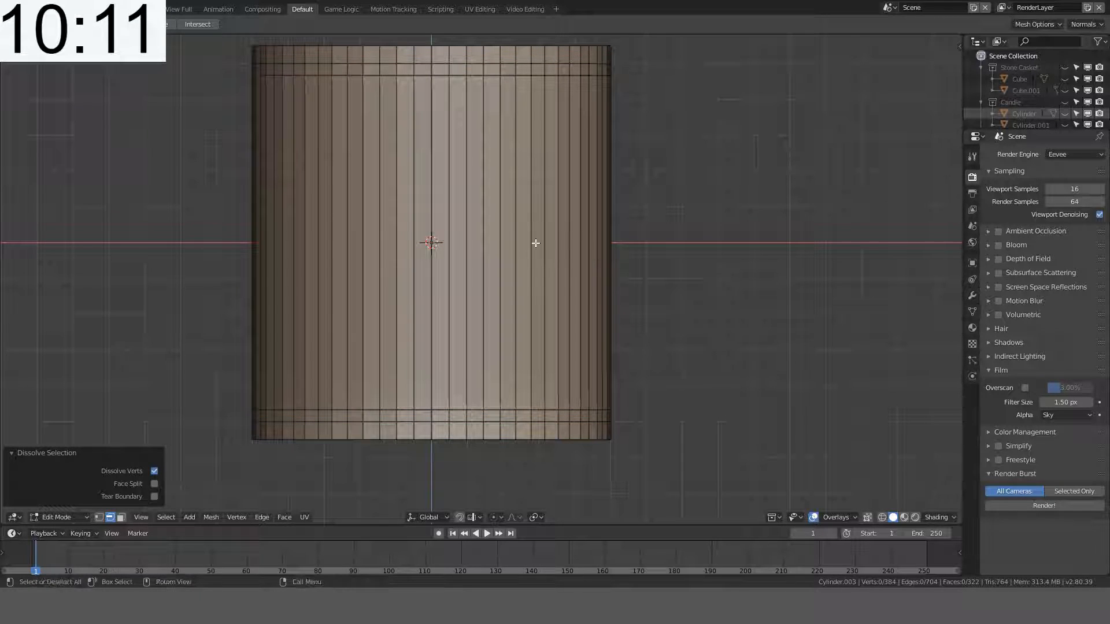
# Step: Select the ring of vertical edges on the central band and reduce it to every second edge with Checker Deselect
pyautogui.keyDown('ctrl'); pyautogui.keyDown('alt'); pyautogui.click(483, 227); pyautogui.keyUp('alt'); pyautogui.keyUp('ctrl')
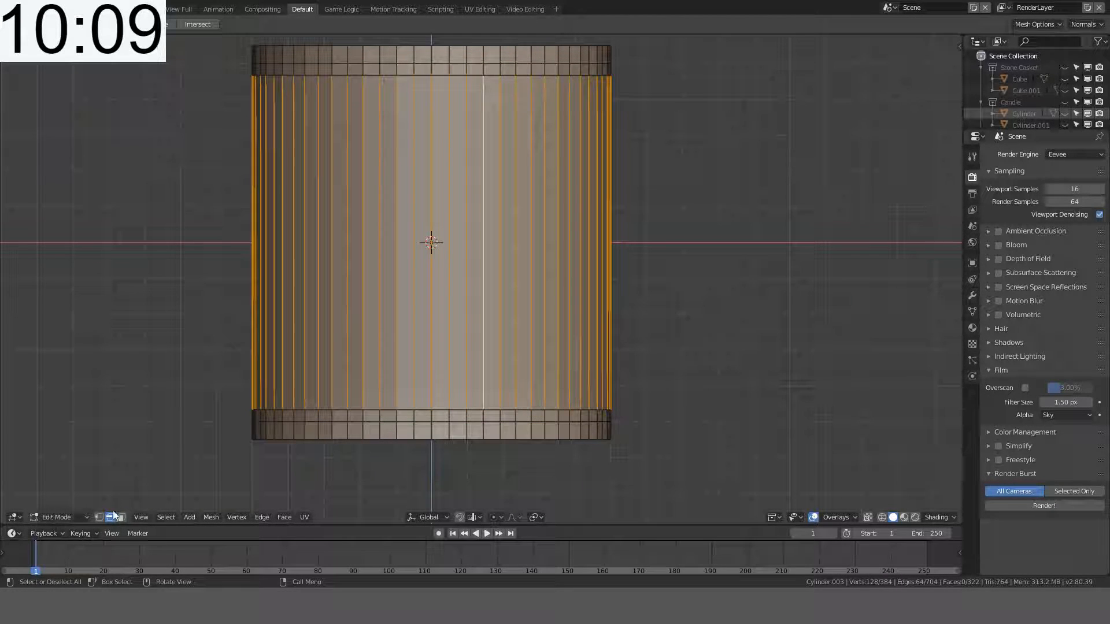
pyautogui.click(166, 517)
pyautogui.click(213, 463)
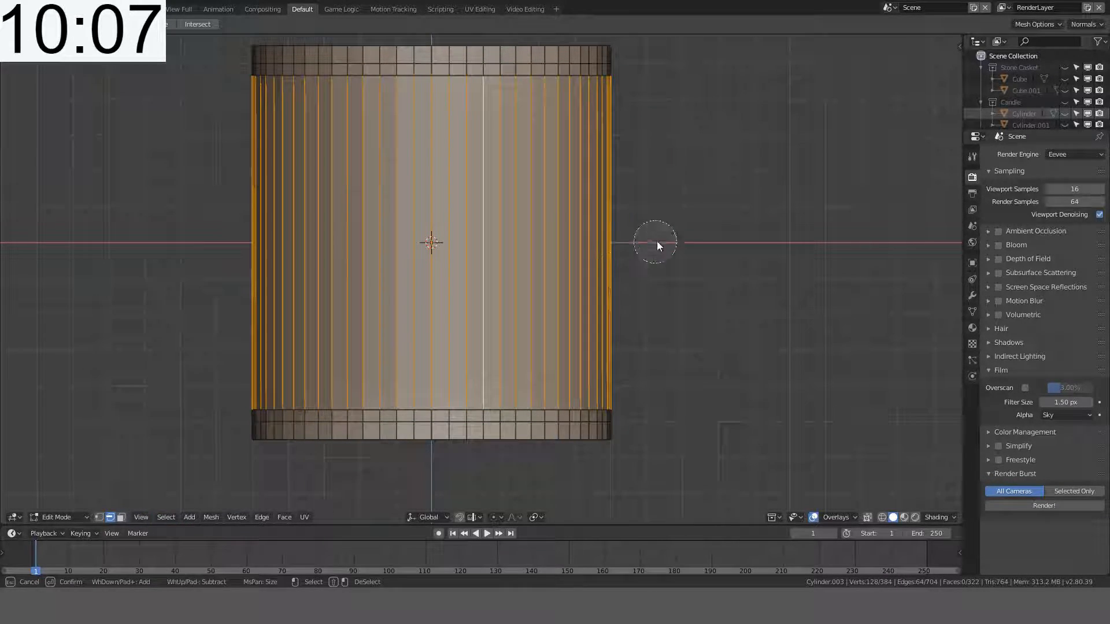
pyautogui.click(165, 518)
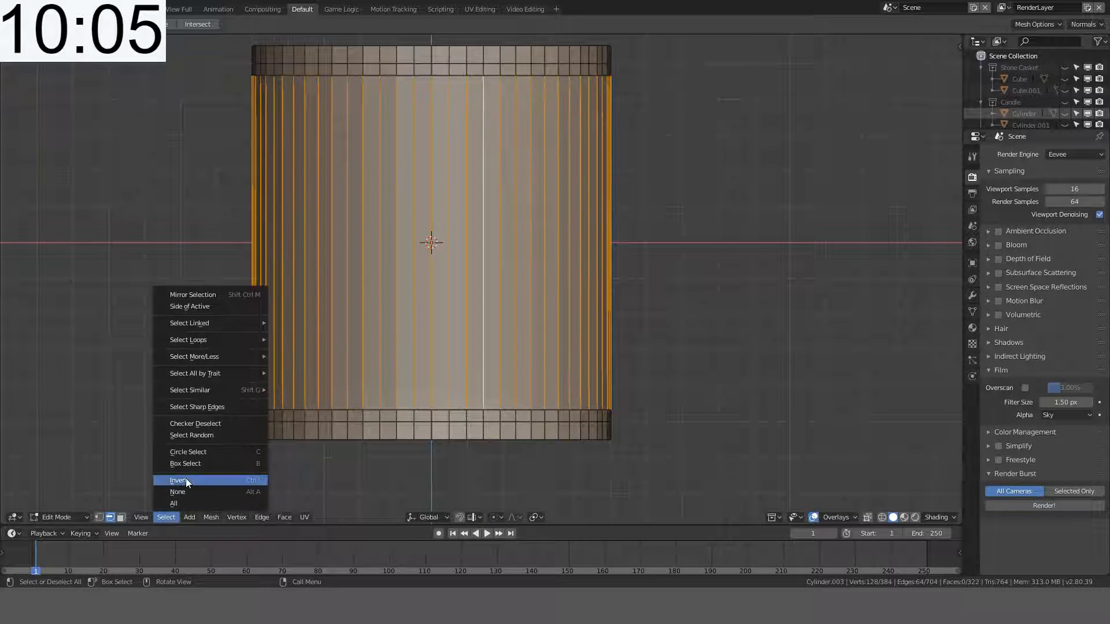
pyautogui.click(213, 424)
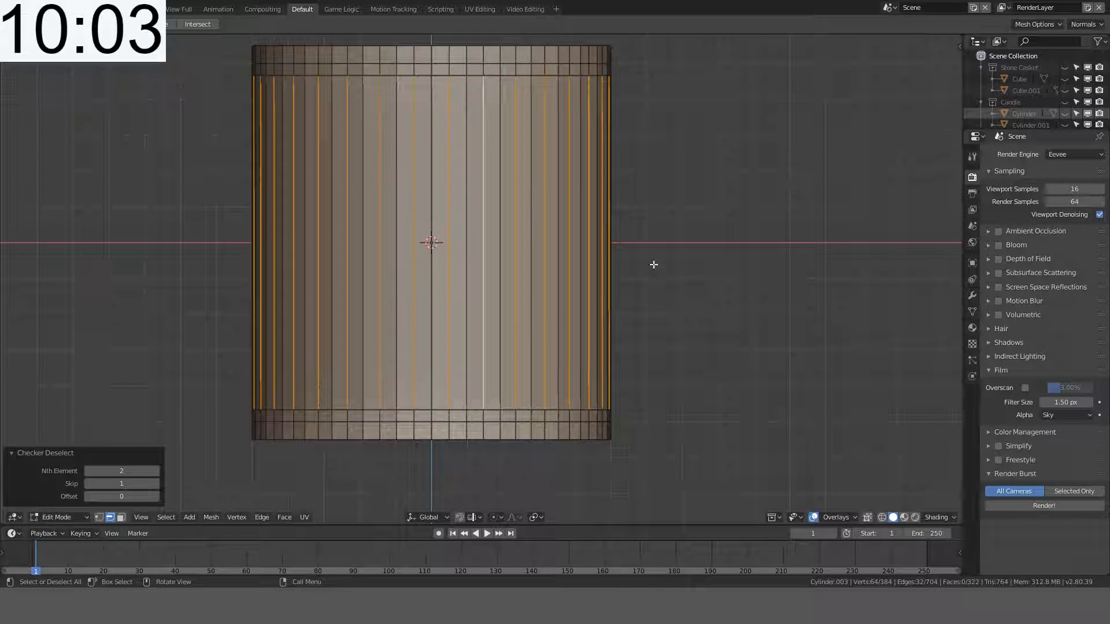
# Step: Bevel the alternating vertical edges with a 0.05 offset and two segments
pyautogui.hotkey('ctrl', 'b')
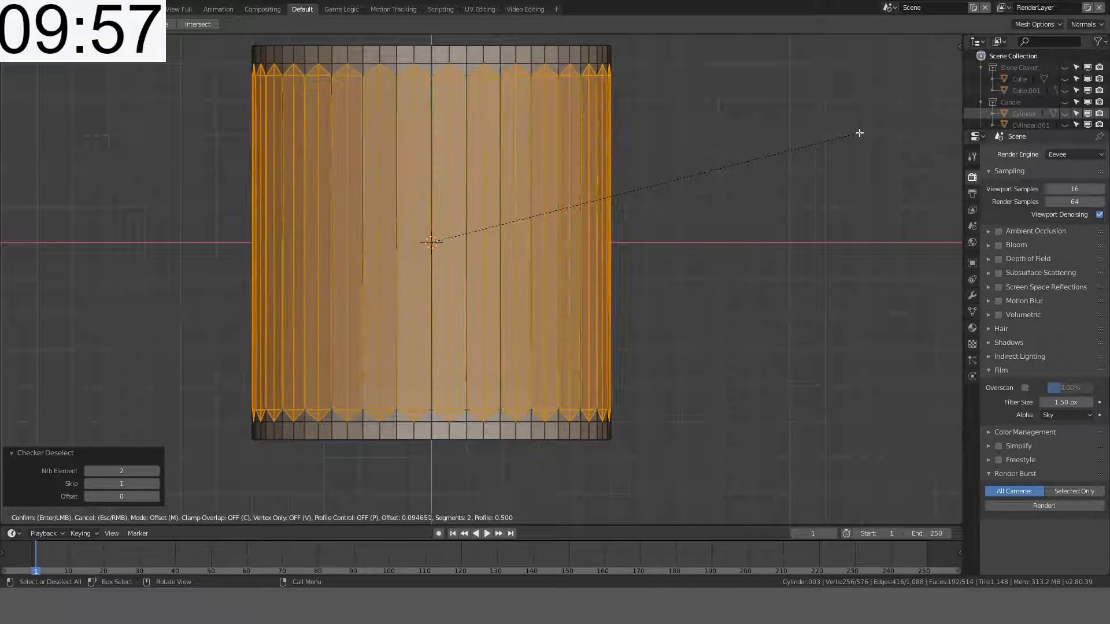
pyautogui.write('0.05')
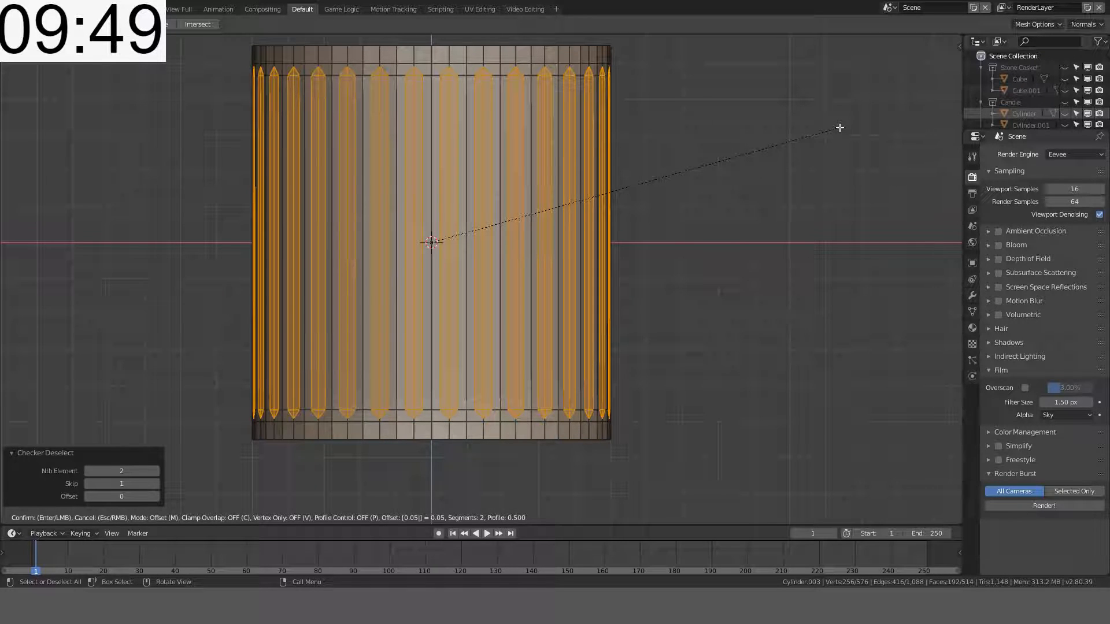
pyautogui.click(840, 127)
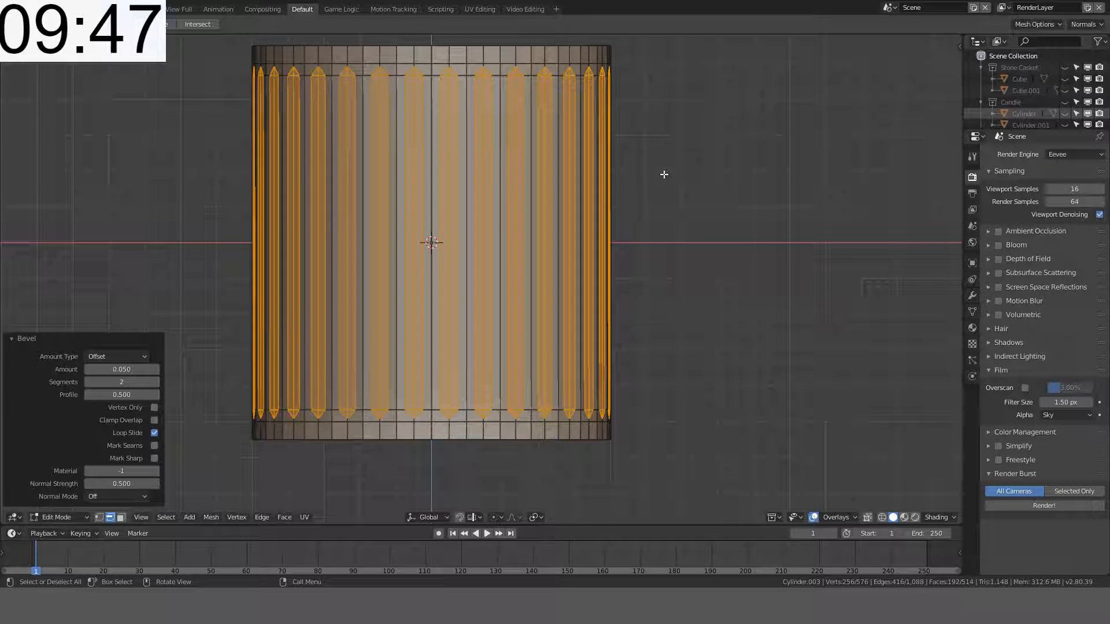
# Step: Try a level 1 subdivision on the cylinder with the beveled vertical strips, and remove the modifier
pyautogui.moveTo(663, 174)
pyautogui.mouseDown(button='middle')
pyautogui.moveTo(734, 174)
pyautogui.moveTo(668, 147)
pyautogui.mouseUp(button='middle')
pyautogui.press('Tab')
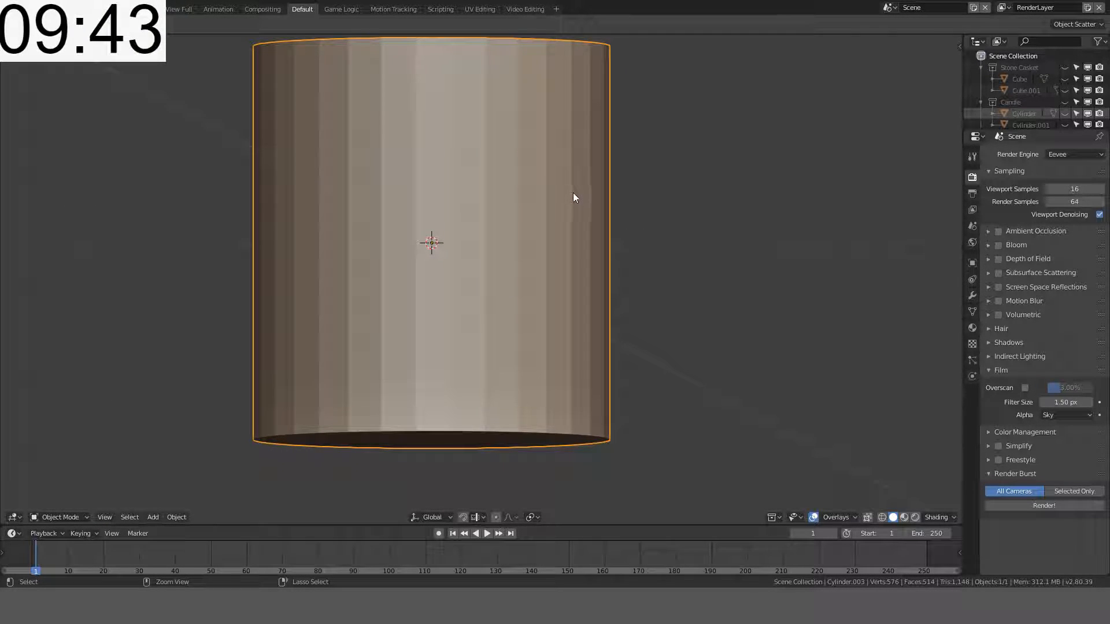
pyautogui.hotkey('ctrl', '1')
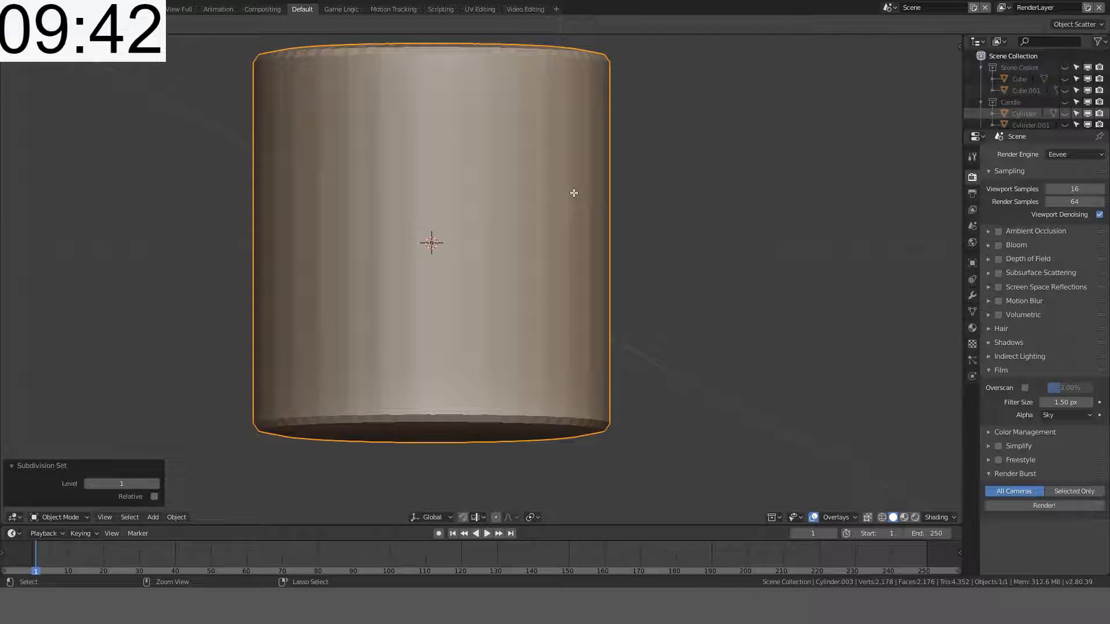
pyautogui.press('Tab')
pyautogui.rightClick(645, 196)
pyautogui.press('Tab')
pyautogui.click(972, 296)
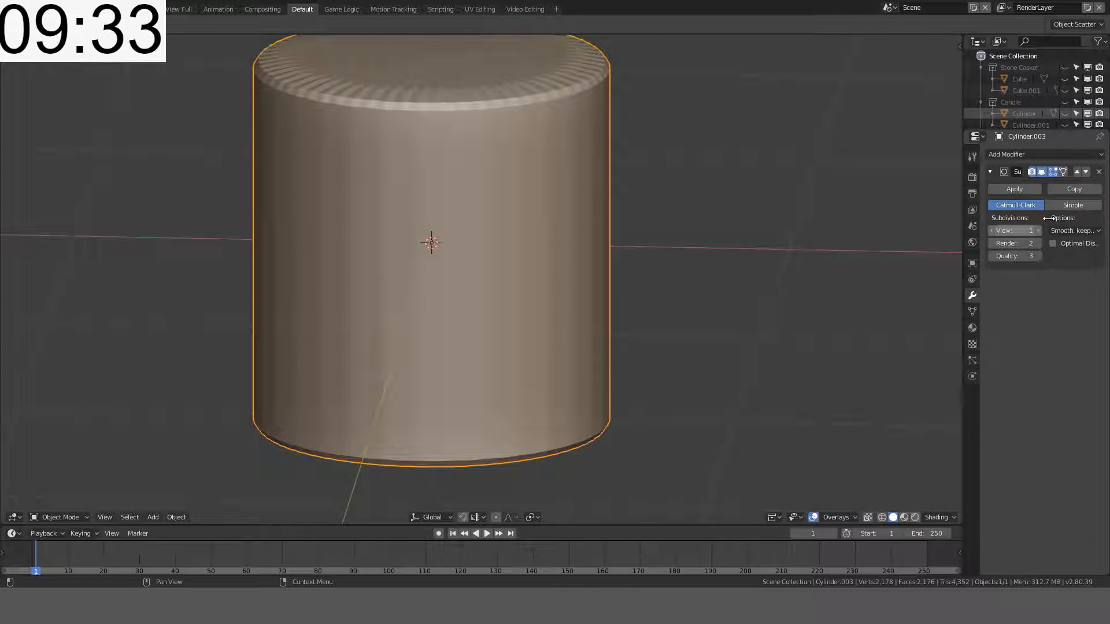
pyautogui.click(1099, 171)
# Step: Try to scale the selected vertical strips inward with the Z axis locked and inspect the resulting grooves
pyautogui.press('Tab')
pyautogui.press('KP_1')
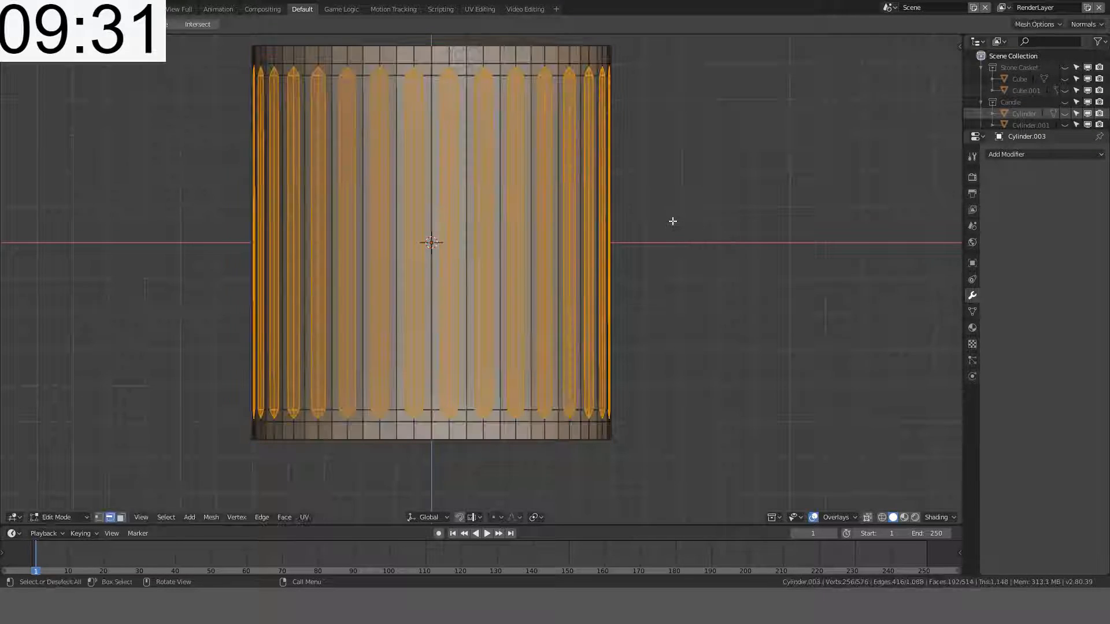
pyautogui.moveTo(672, 221); pyautogui.dragTo(741, 218, button='middle')
pyautogui.press('s')
pyautogui.hotkey('shift', 'z')
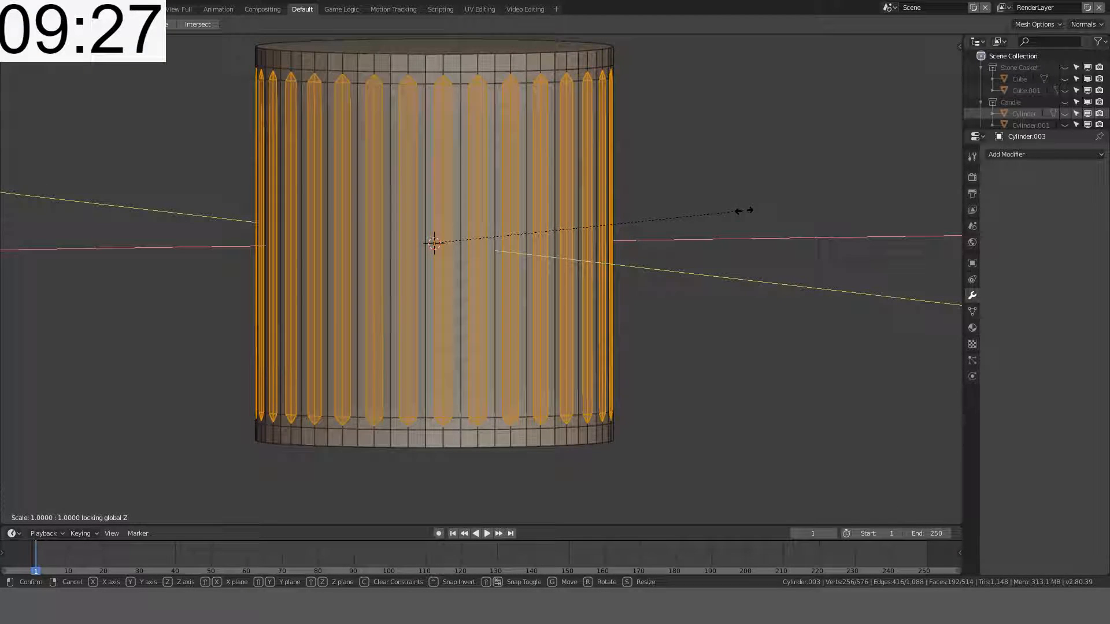
pyautogui.press('Escape')
pyautogui.press('Tab')
pyautogui.moveTo(723, 216); pyautogui.dragTo(652, 216, button='middle')
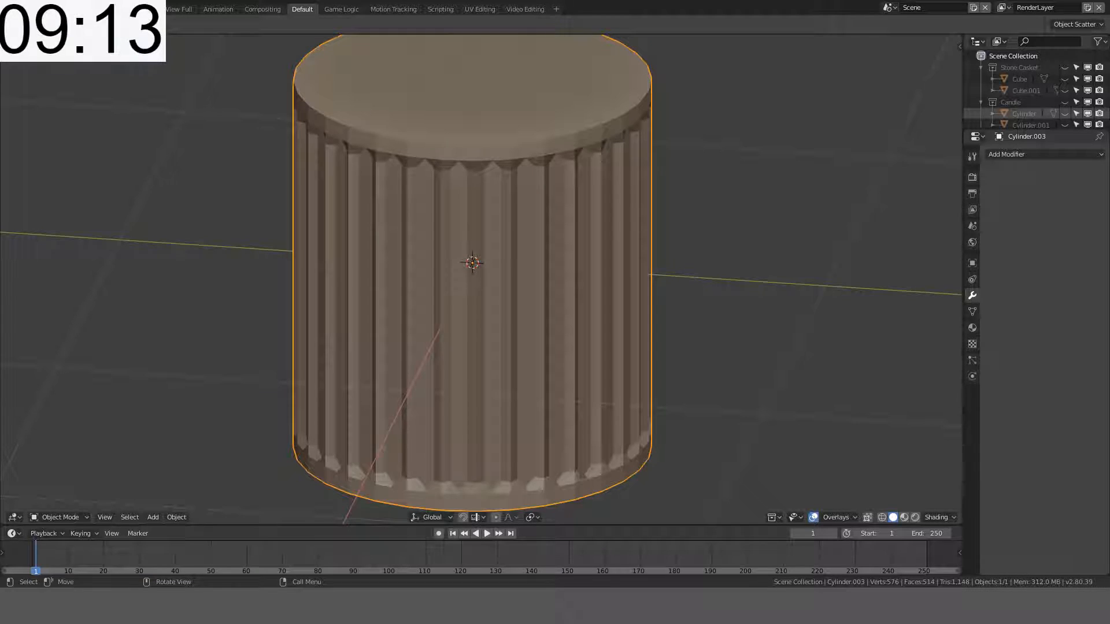
pyautogui.moveTo(682, 152); pyautogui.dragTo(598, 134, button='middle')
pyautogui.press('KP_1')
pyautogui.scroll(1, 657, 139)
pyautogui.scroll(-3, 657, 138)
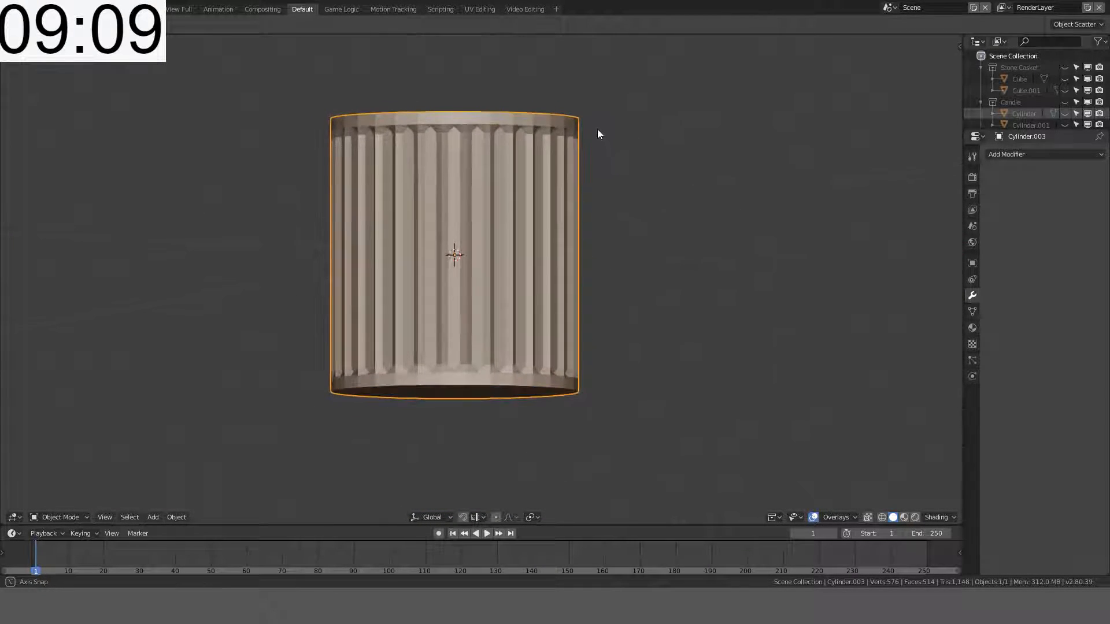
# Step: Scale the selected vertical strips by 0.98 on X and Y with the Z axis locked to form shallow flutes
pyautogui.press('Tab')
pyautogui.press('s')
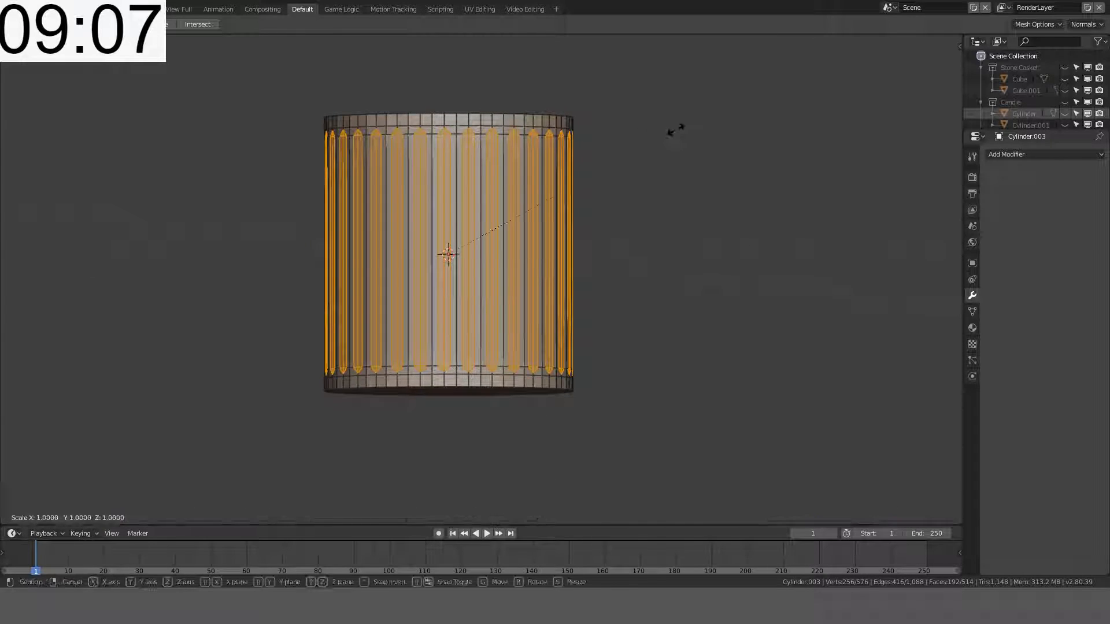
pyautogui.hotkey('shift', 'z')
pyautogui.write('0.')
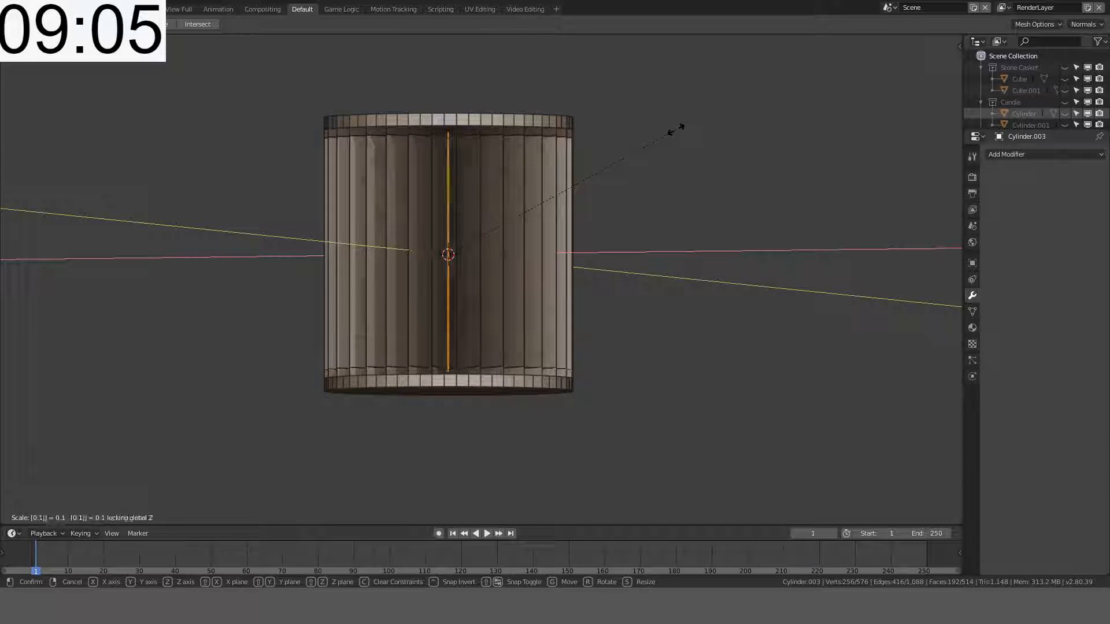
pyautogui.write('9')
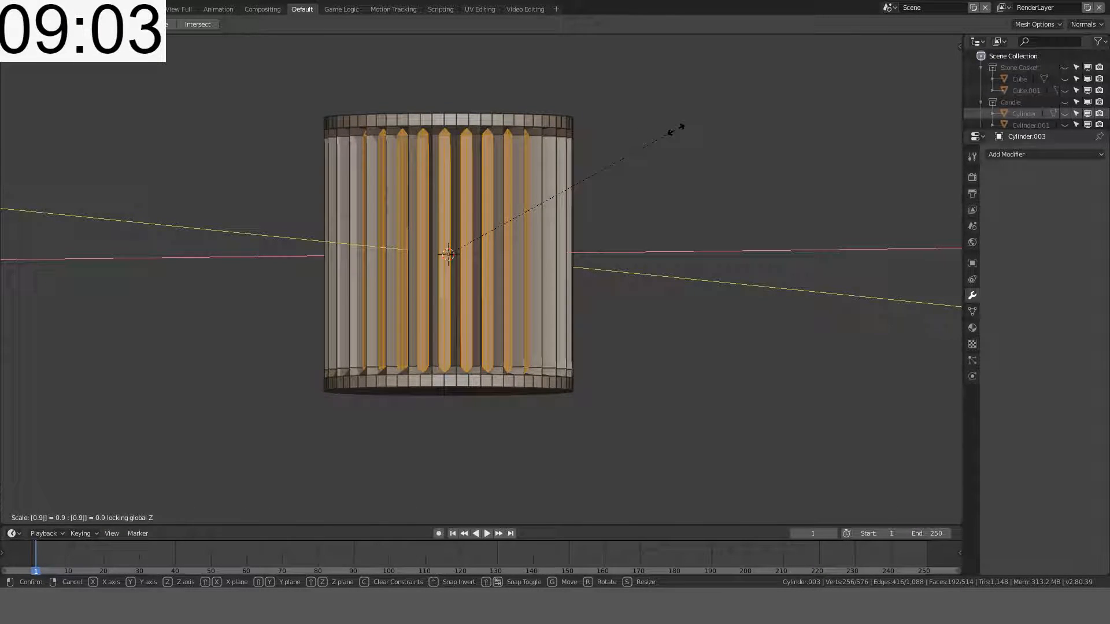
pyautogui.write('5')
pyautogui.press('BackSpace')
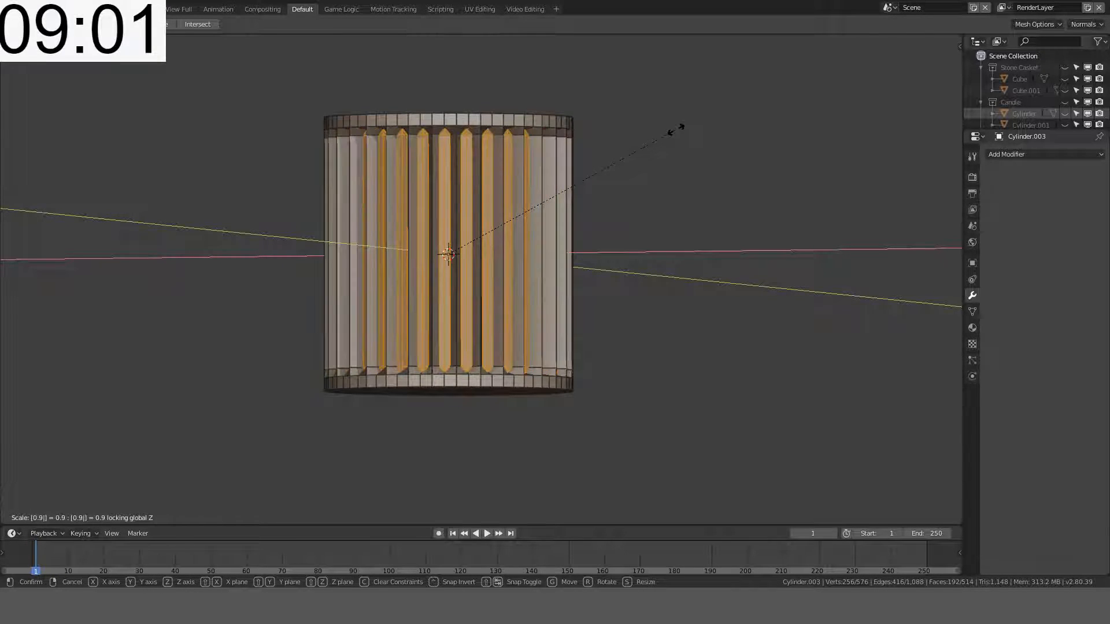
pyautogui.write('9')
pyautogui.press('BackSpace')
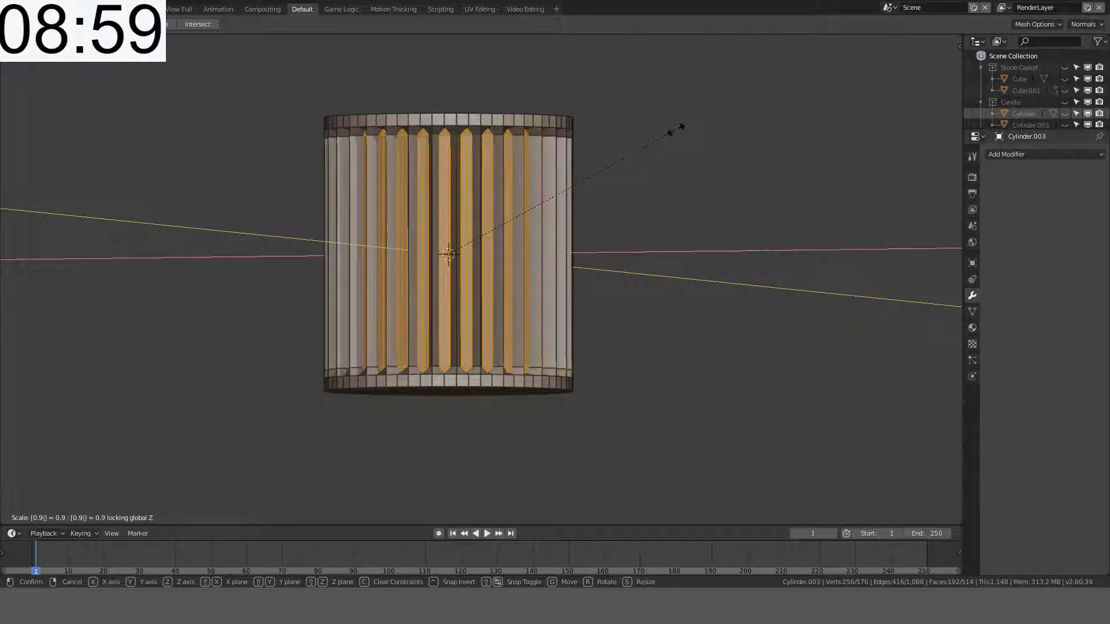
pyautogui.write('8')
pyautogui.press('BackSpace')
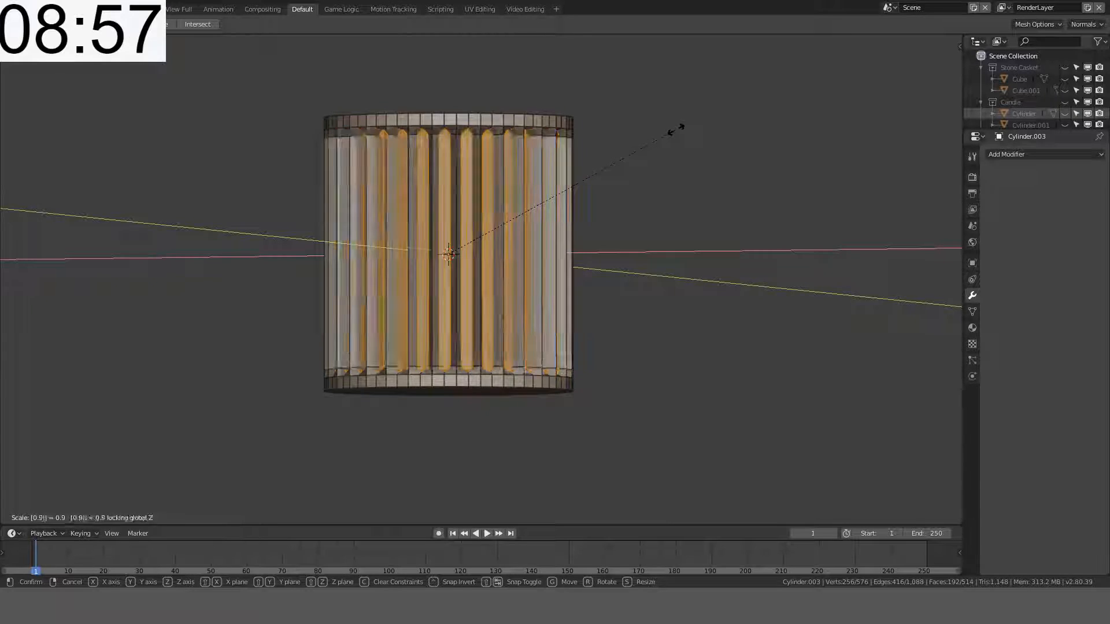
pyautogui.write('8')
pyautogui.press('Return')
# Step: Add a level 1 Subdivision Surface modifier to the fluted cylinder
pyautogui.scroll(2, 677, 130)
pyautogui.moveTo(675, 129); pyautogui.dragTo(619, 124, button='middle')
pyautogui.press('Tab')
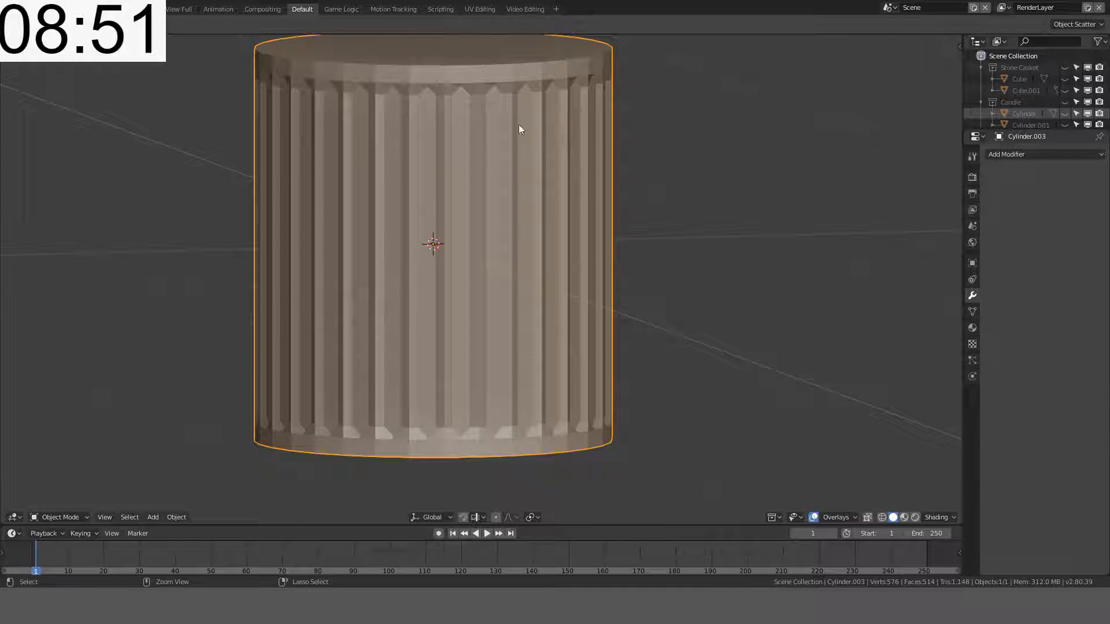
pyautogui.hotkey('ctrl', '1')
pyautogui.moveTo(549, 136); pyautogui.dragTo(478, 190, button='middle')
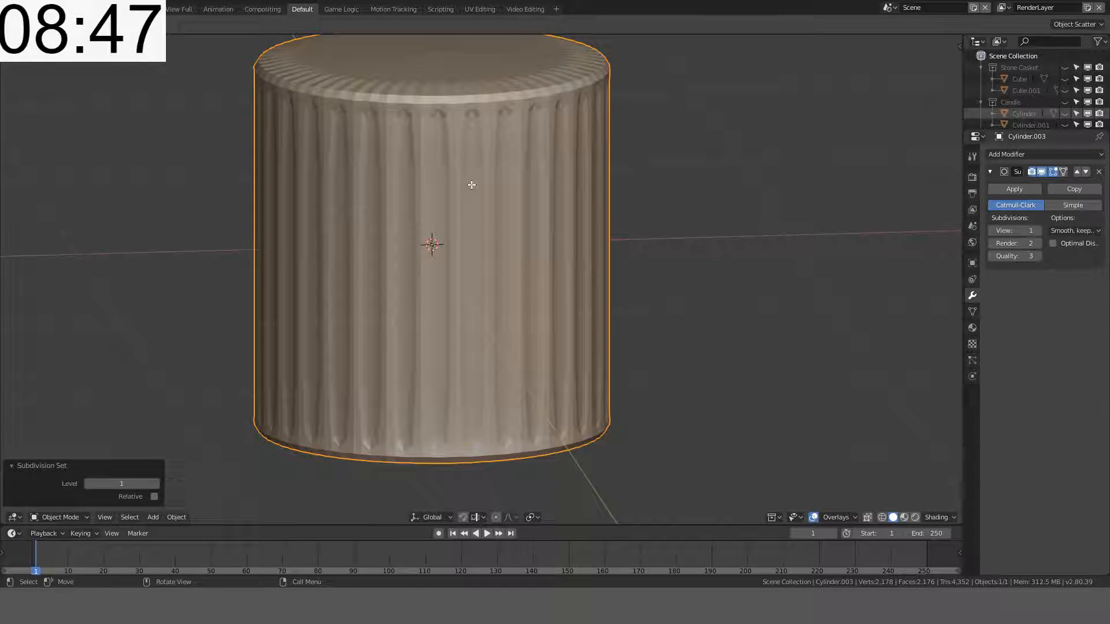
# Step: Set the mean crease of the cylinder's top and bottom rim loops to 1.00 and the subdivision modifier's quality to 1
pyautogui.press('Tab')
pyautogui.moveTo(599, 133); pyautogui.dragTo(551, 159, button='middle')
pyautogui.hotkey('alt', 'a')
pyautogui.keyDown('alt'); pyautogui.click(472, 126); pyautogui.keyUp('alt')
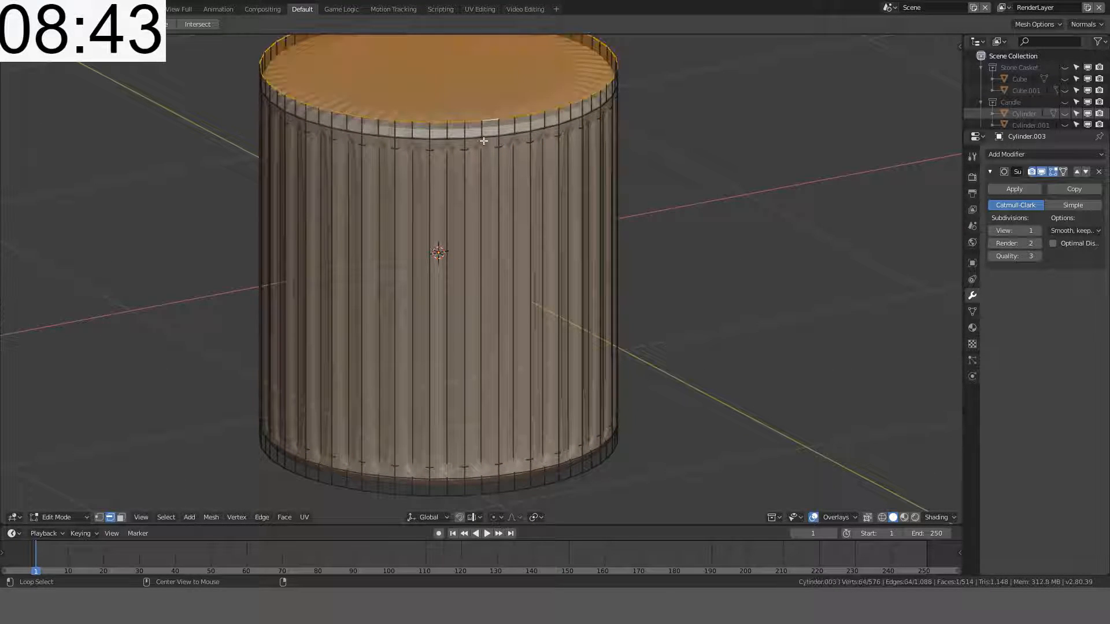
pyautogui.keyDown('alt'); pyautogui.keyDown('shift'); pyautogui.click(472, 497); pyautogui.keyUp('shift'); pyautogui.keyUp('alt')
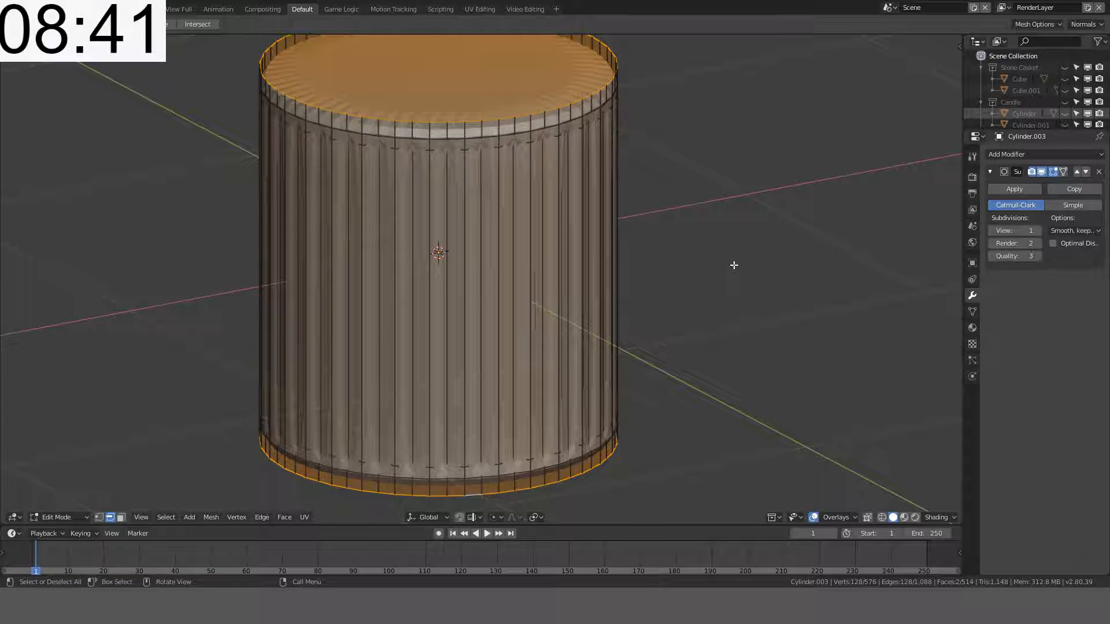
pyautogui.press('n')
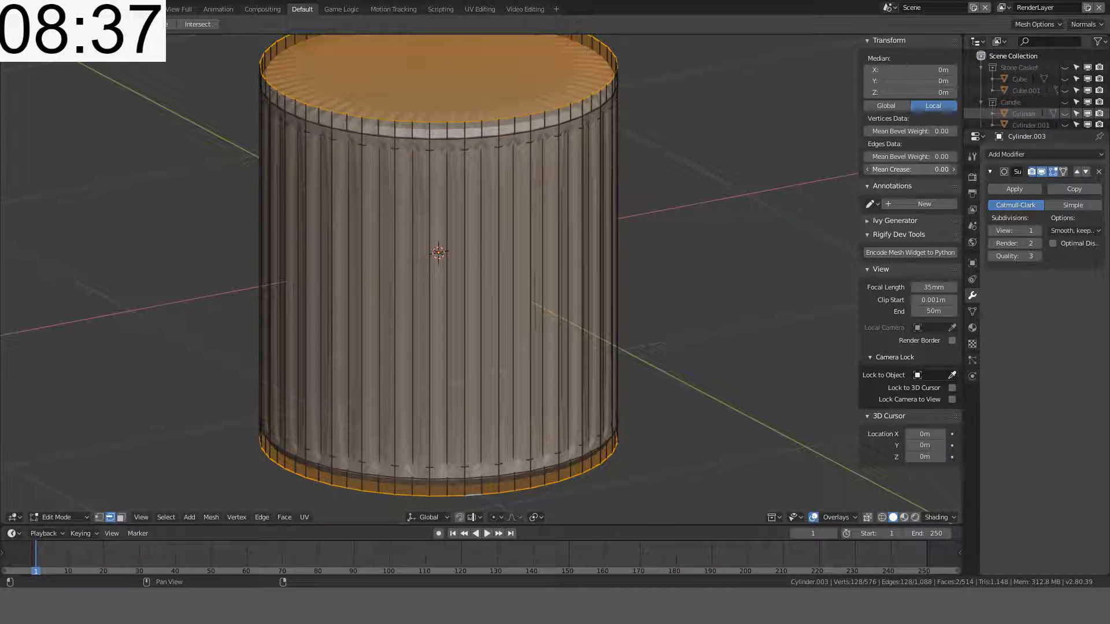
pyautogui.moveTo(911, 169); pyautogui.dragTo(948, 169)
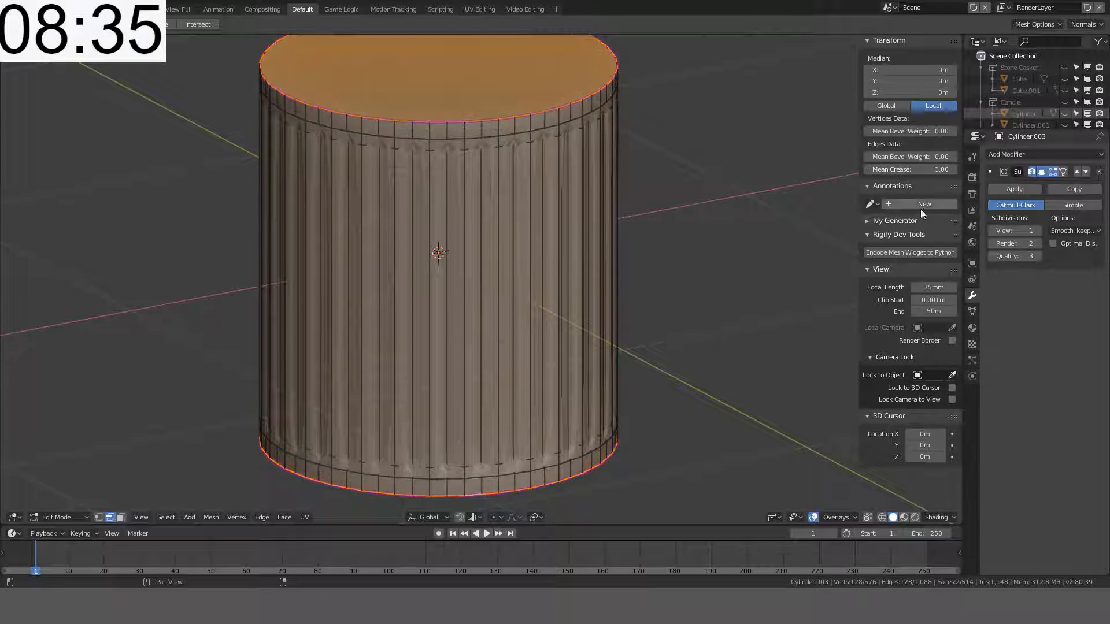
pyautogui.click(1016, 255)
pyautogui.write('1')
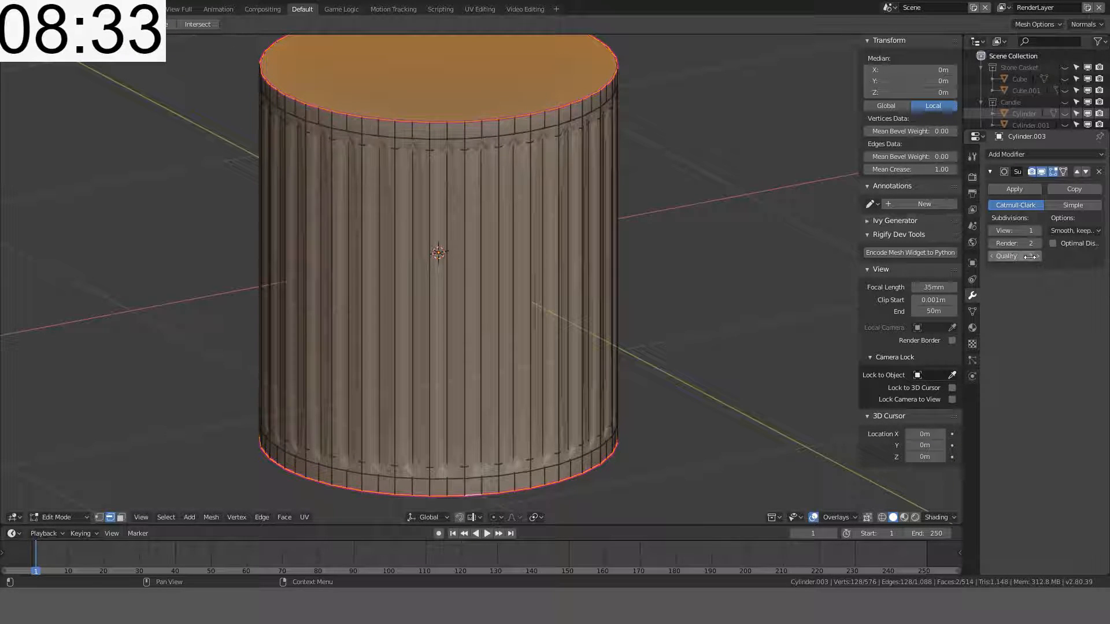
# Step: Try a mean crease of 1.00 on the two full-height vertical edge loops at the front of the cylinder
pyautogui.press('KP_1')
pyautogui.hotkey('alt', 'a')
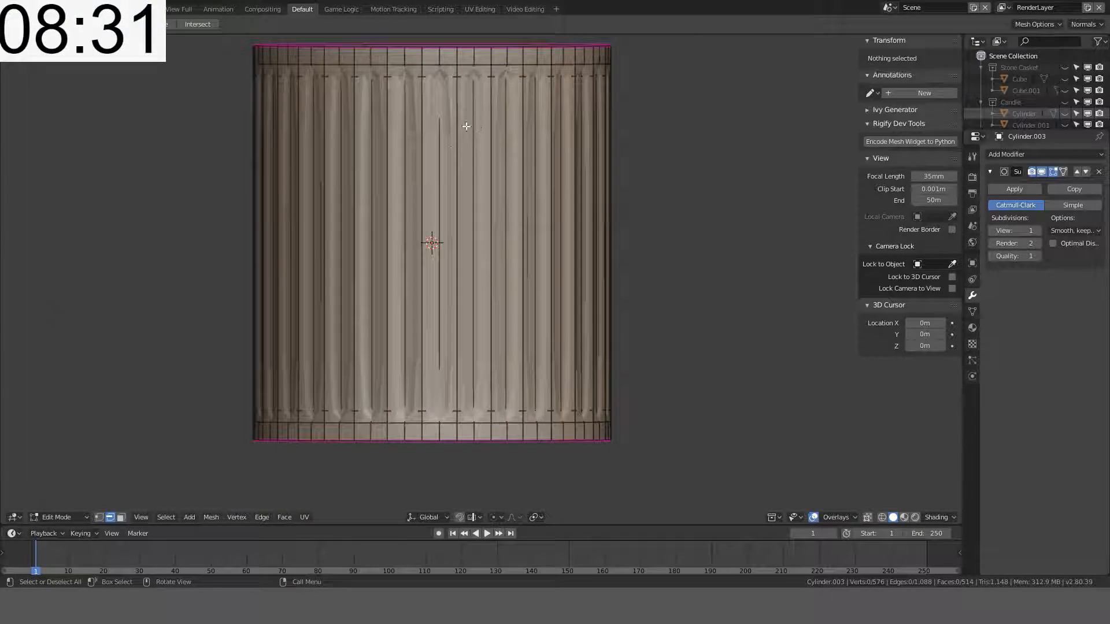
pyautogui.keyDown('alt'); pyautogui.click(456, 170); pyautogui.keyUp('alt')
pyautogui.hotkey('alt', 'a')
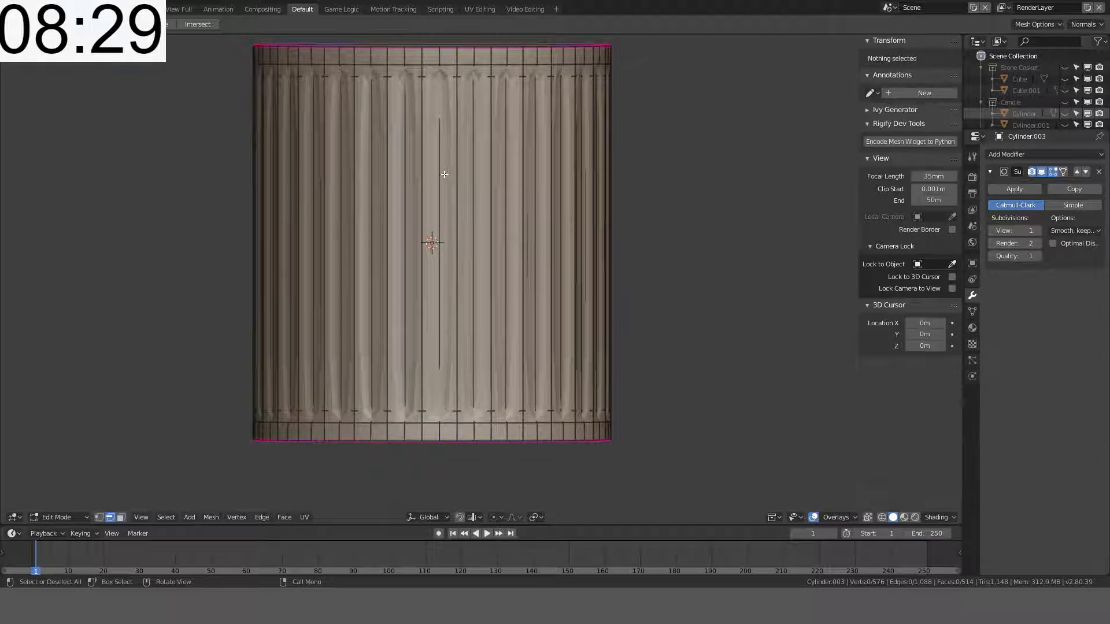
pyautogui.keyDown('alt'); pyautogui.click(439, 215); pyautogui.keyUp('alt')
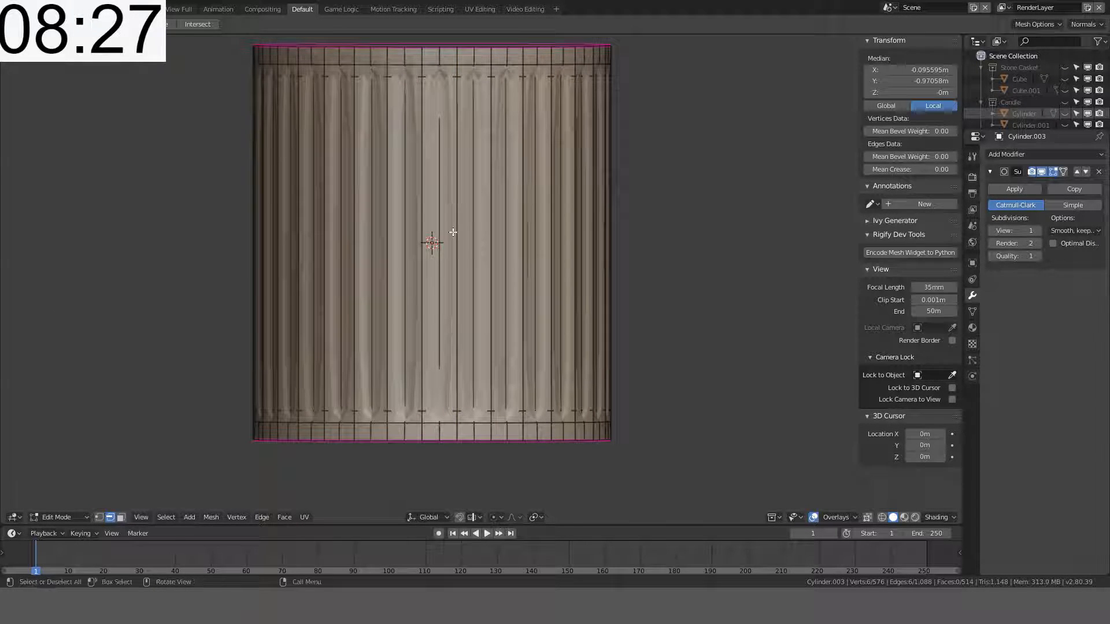
pyautogui.scroll(2, 425, 215)
pyautogui.scroll(-3, 425, 214)
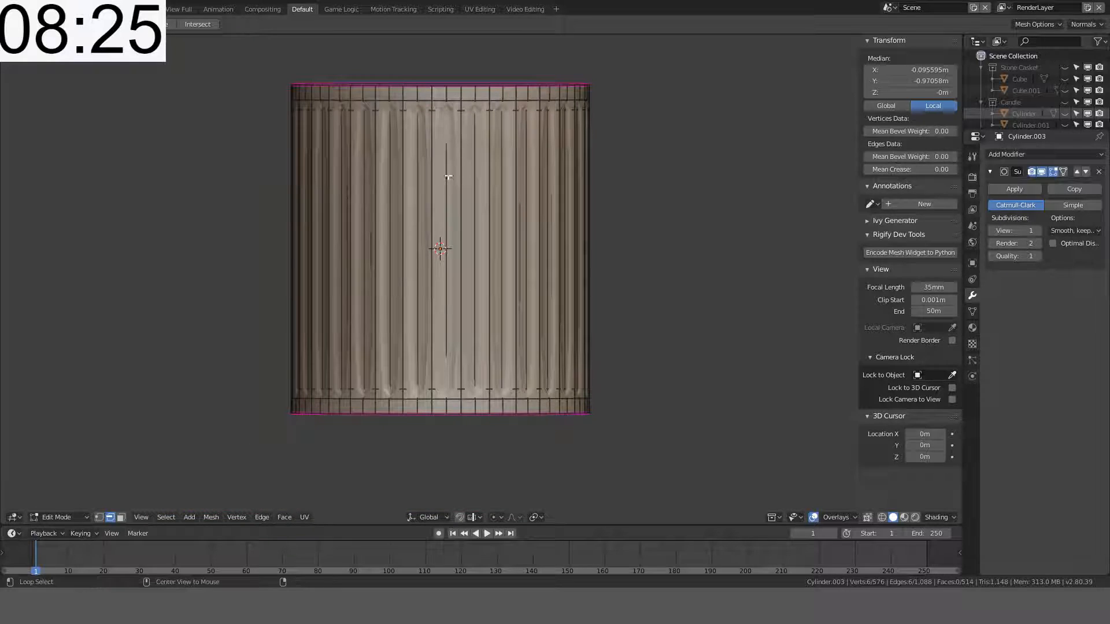
pyautogui.keyDown('alt'); pyautogui.click(462, 179); pyautogui.keyUp('alt')
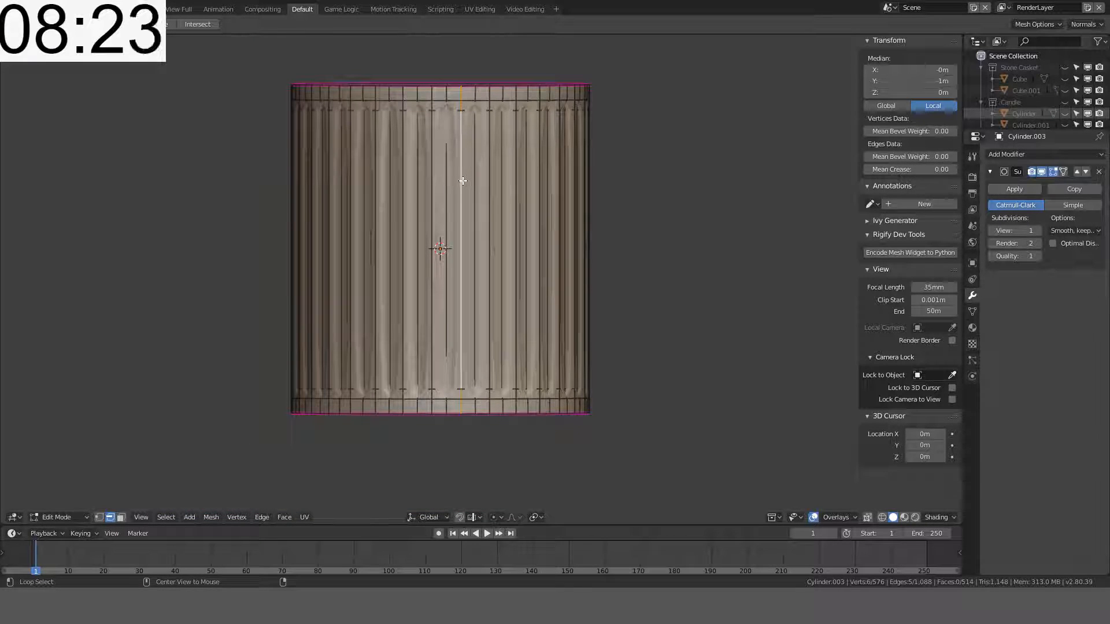
pyautogui.keyDown('alt'); pyautogui.keyDown('shift'); pyautogui.click(431, 202); pyautogui.keyUp('shift'); pyautogui.keyUp('alt')
pyautogui.moveTo(919, 169); pyautogui.dragTo(983, 170)
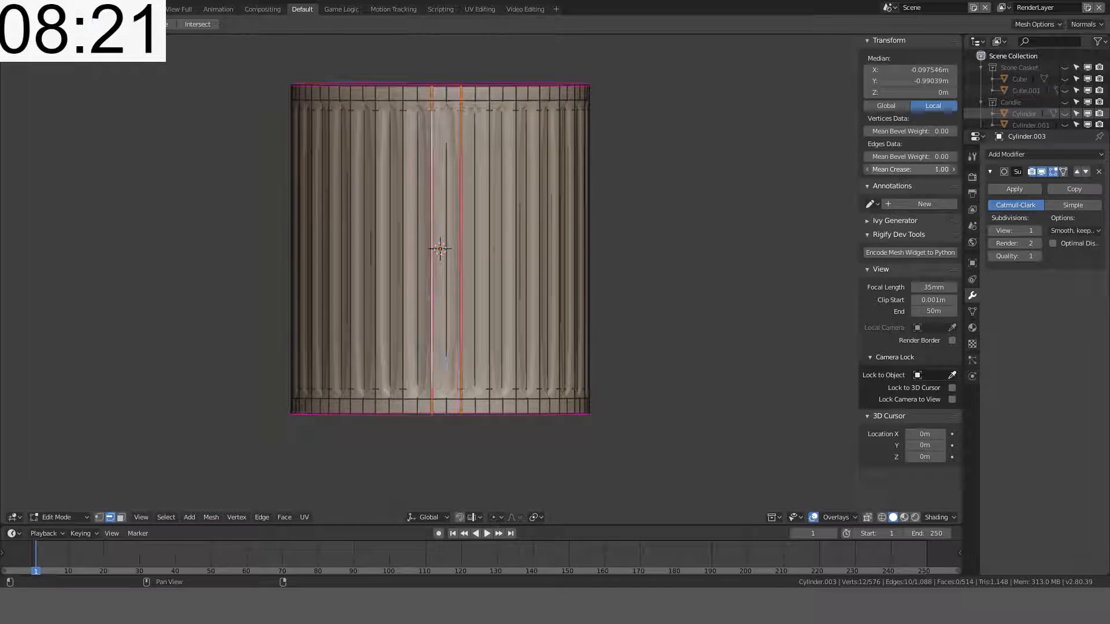
pyautogui.scroll(3, 479, 184)
pyautogui.moveTo(478, 183); pyautogui.dragTo(405, 258, button='middle')
pyautogui.hotkey('ctrl', 'z')
# Step: In wireframe shading, select one front flute's inner edge loop and deselect its pointed ends, keeping only the two long vertical edges
pyautogui.moveTo(283, 257)
pyautogui.mouseDown(button='middle')
pyautogui.moveTo(342, 213)
pyautogui.moveTo(417, 198)
pyautogui.moveTo(434, 237)
pyautogui.mouseUp(button='middle')
pyautogui.keyDown('alt'); pyautogui.click(343, 213); pyautogui.keyUp('alt')
pyautogui.press('z')
pyautogui.click(320, 205)
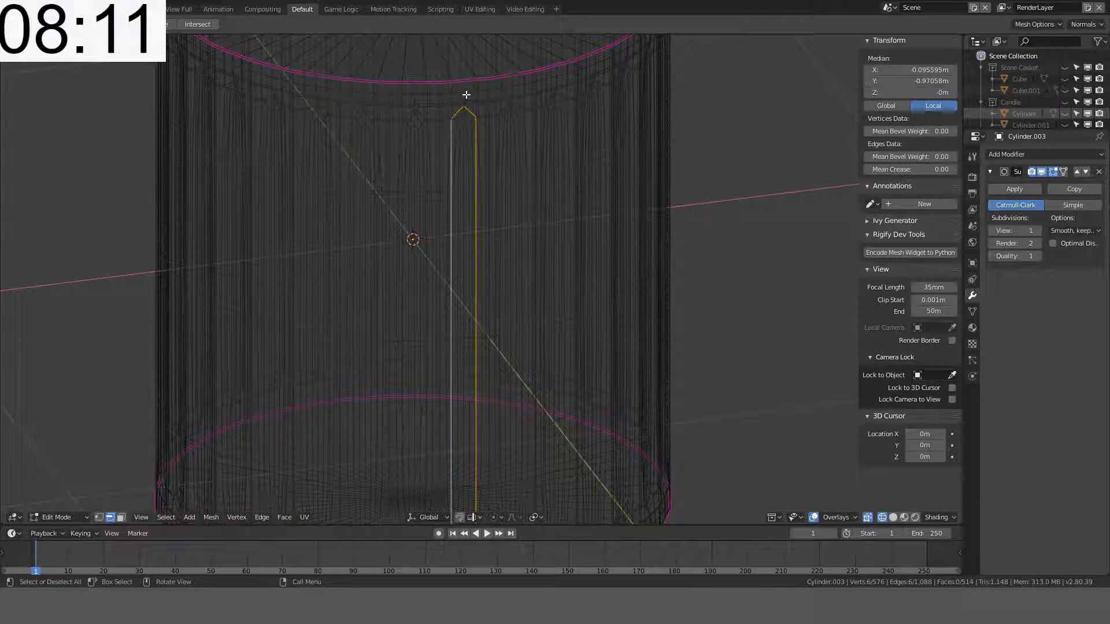
pyautogui.press('KP_1')
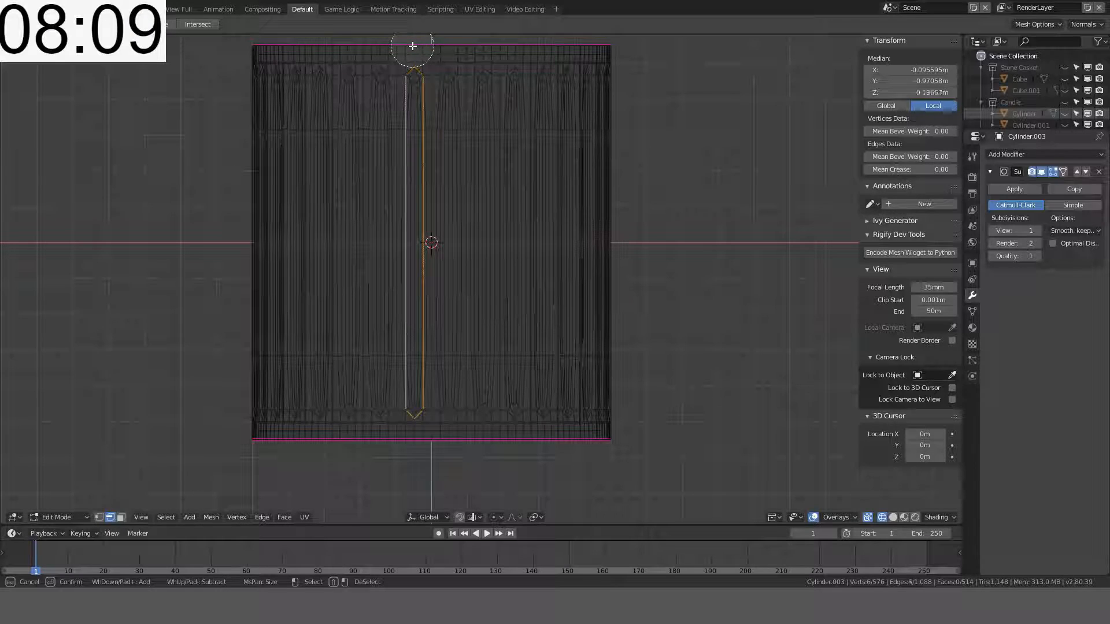
pyautogui.keyDown('shift'); pyautogui.click(422, 418); pyautogui.keyUp('shift')
pyautogui.press('Escape')
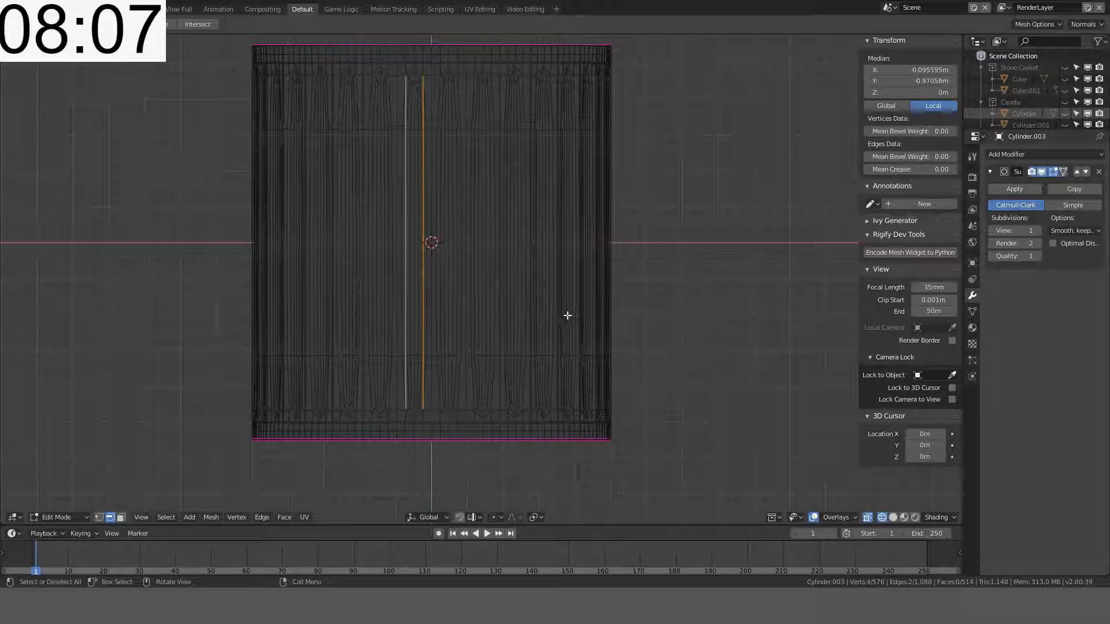
# Step: Try to extend the selection to all edges similar in length to the flute's two vertical edges
pyautogui.hotkey('shift', 'g')
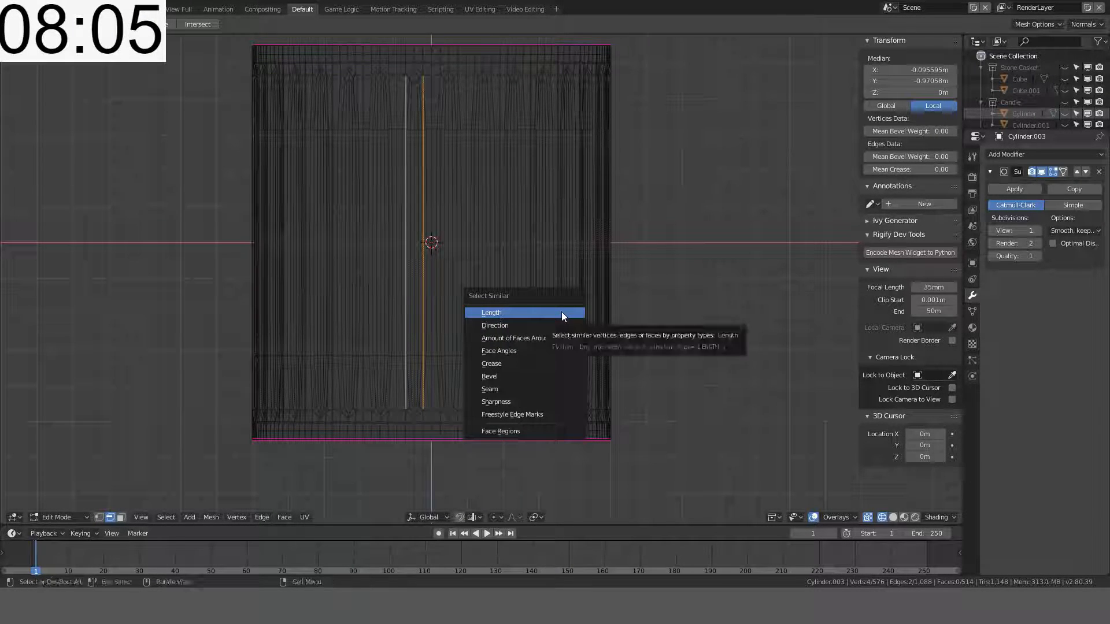
pyautogui.click(562, 312)
pyautogui.moveTo(475, 250); pyautogui.dragTo(500, 285, button='middle')
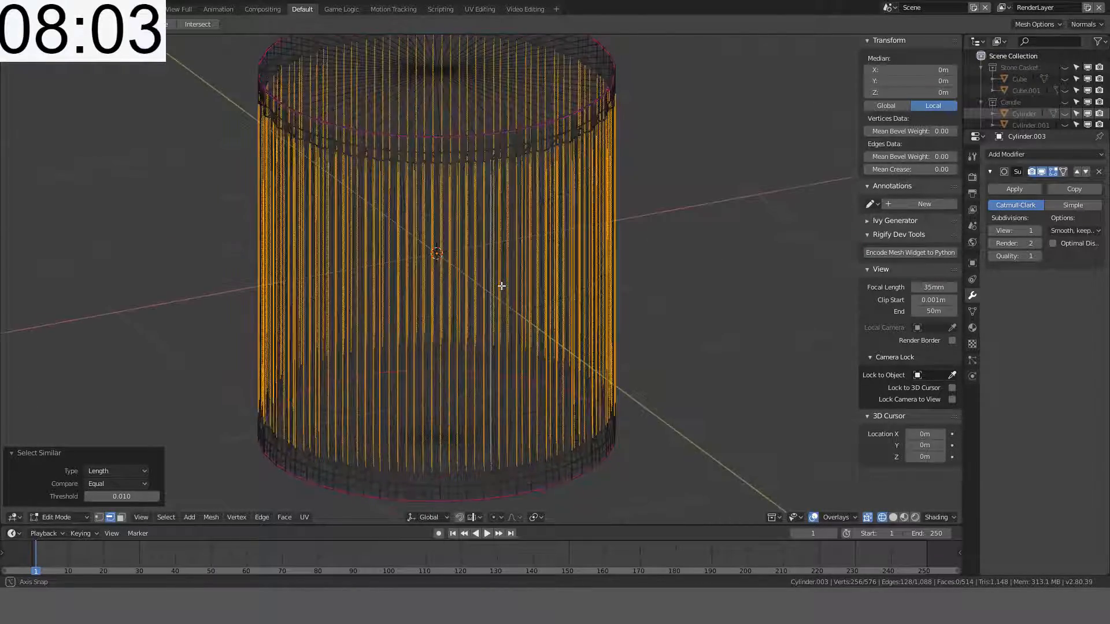
pyautogui.press('KP_1')
pyautogui.press('z')
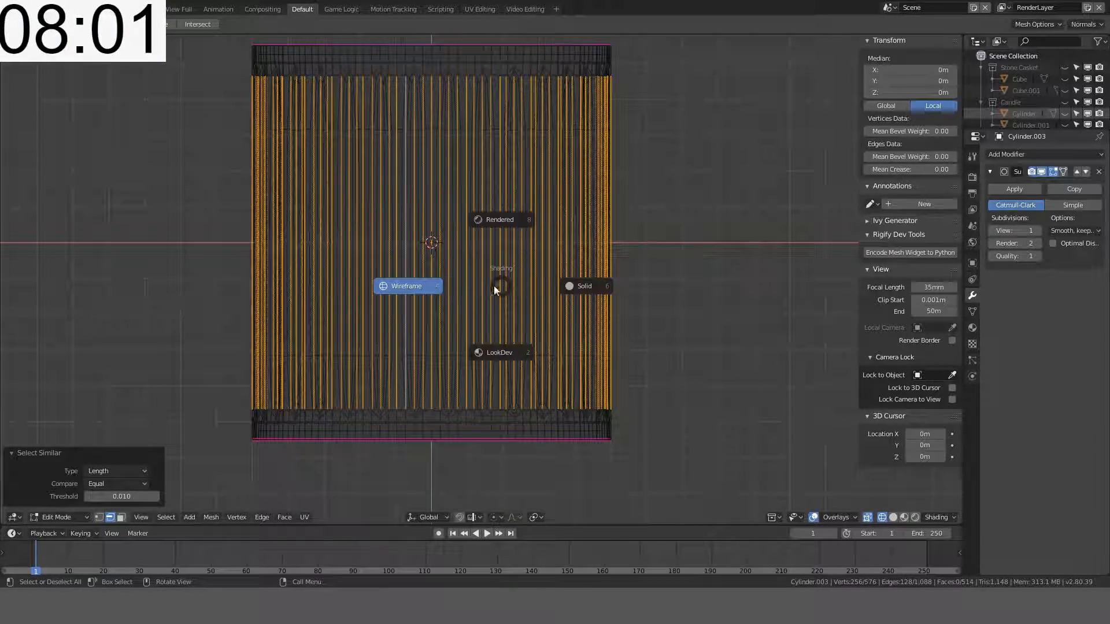
pyautogui.click(549, 298)
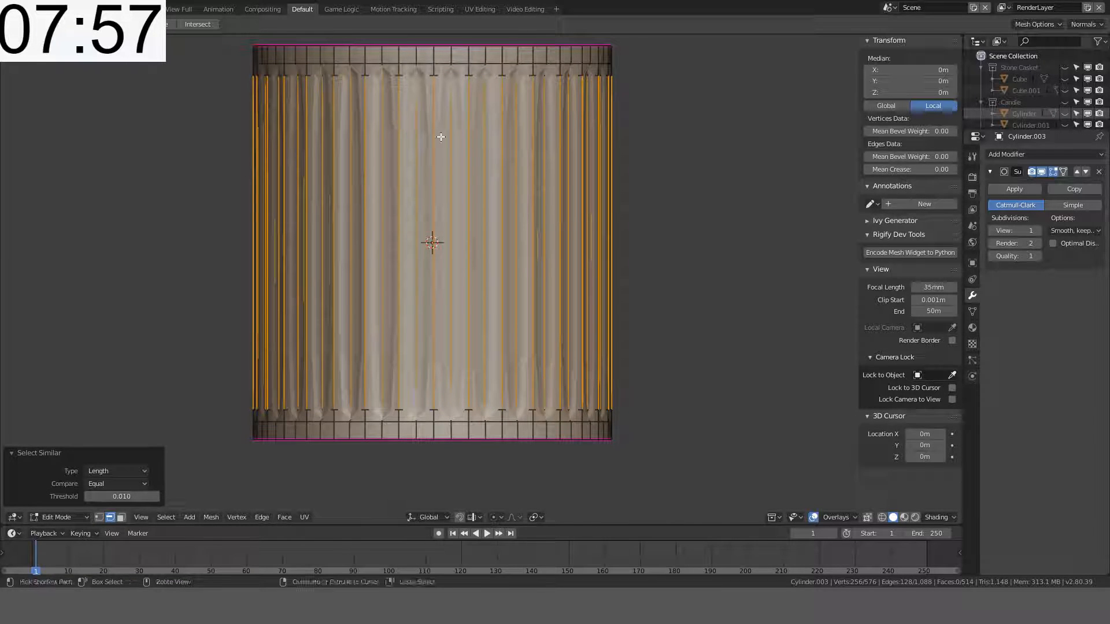
pyautogui.hotkey('ctrl', 'z')
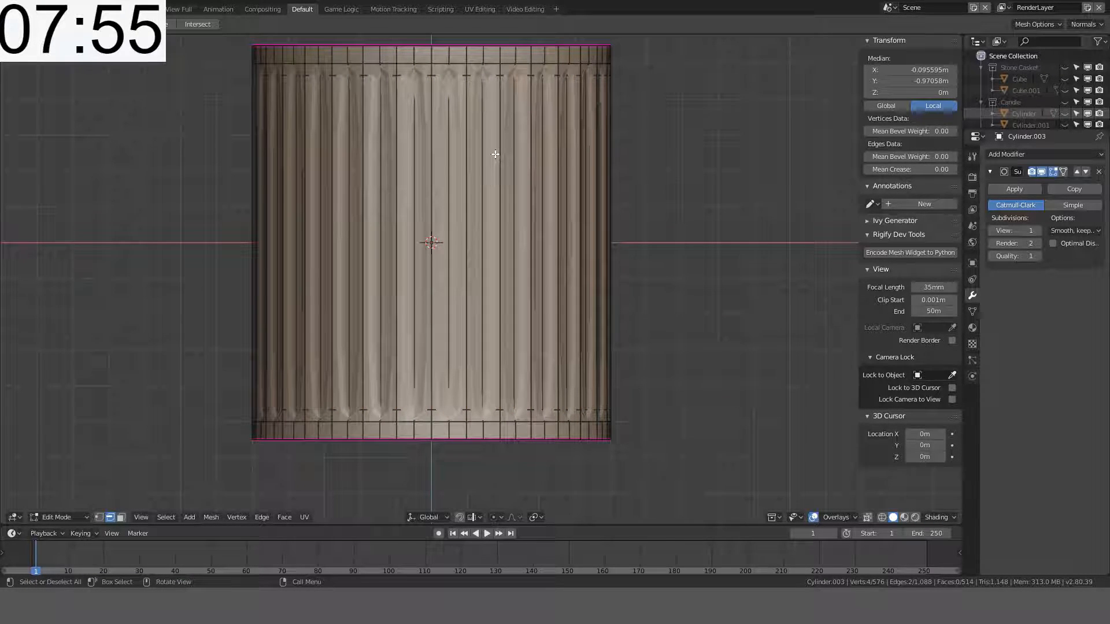
pyautogui.press('z')
pyautogui.click(399, 172)
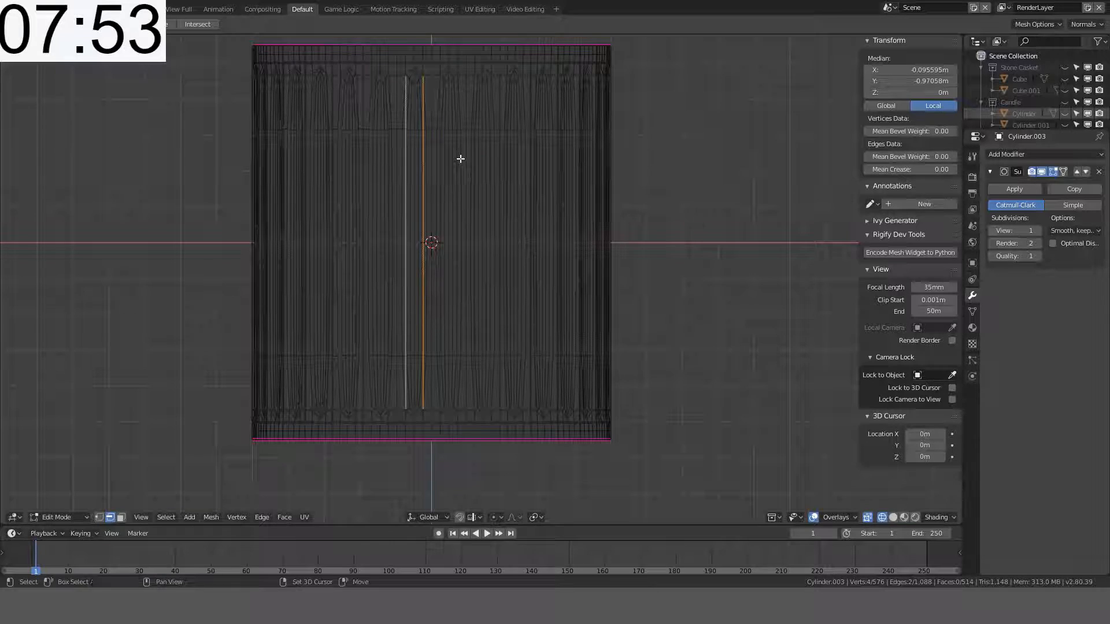
# Step: Extend the selection to every flute's vertical edges by similar face angles and try a mean crease of 1.00 on them in solid shading
pyautogui.hotkey('shift', 'a')
pyautogui.hotkey('shift', 'g')
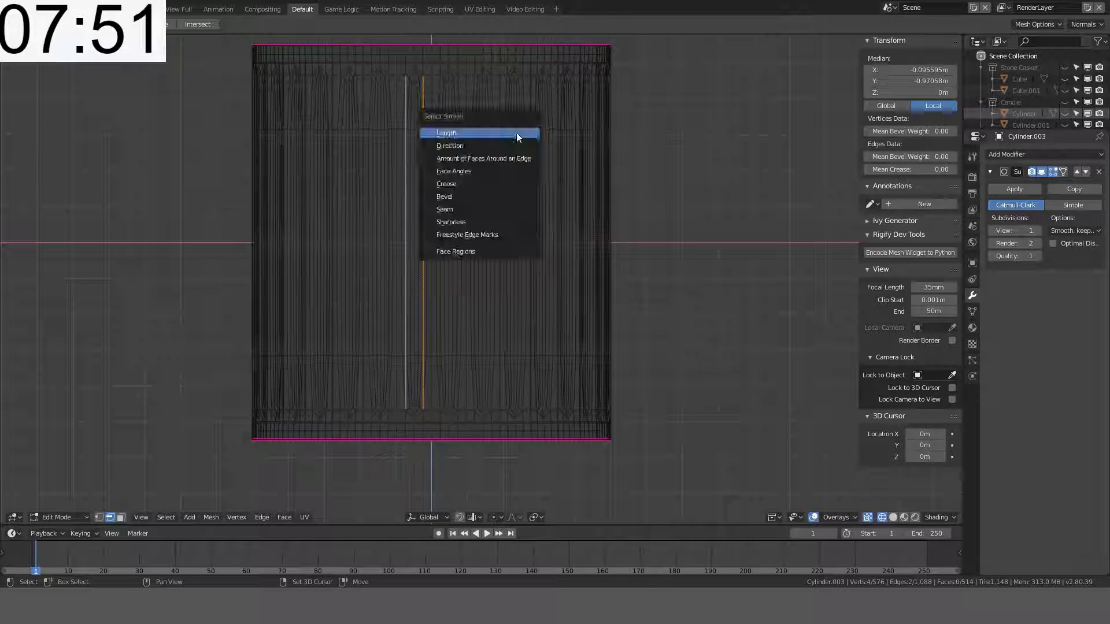
pyautogui.click(487, 170)
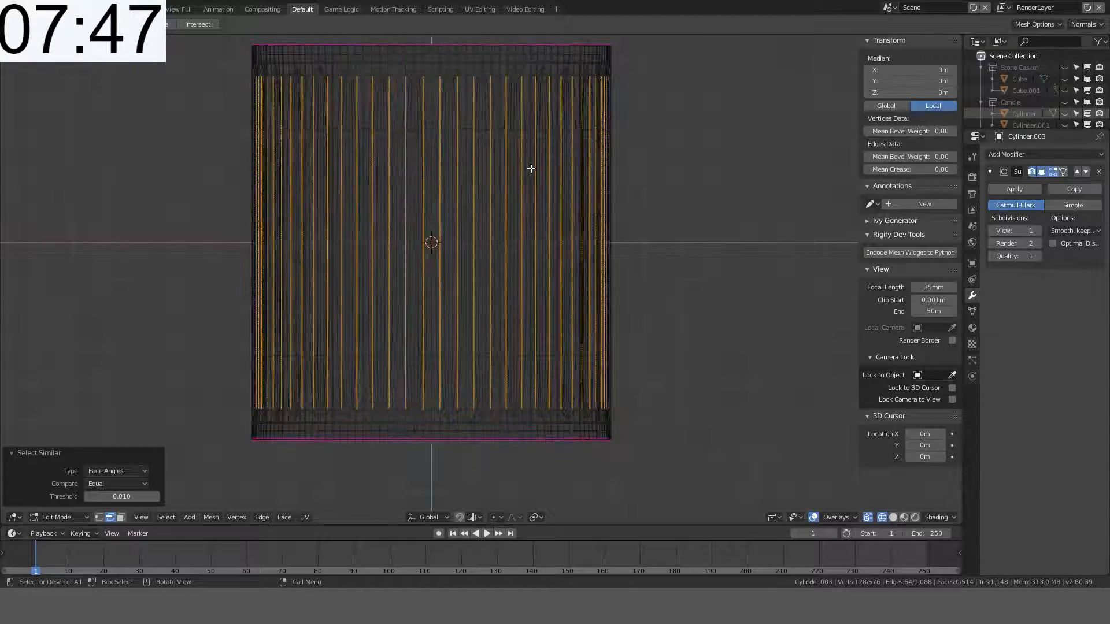
pyautogui.moveTo(911, 169); pyautogui.dragTo(948, 169)
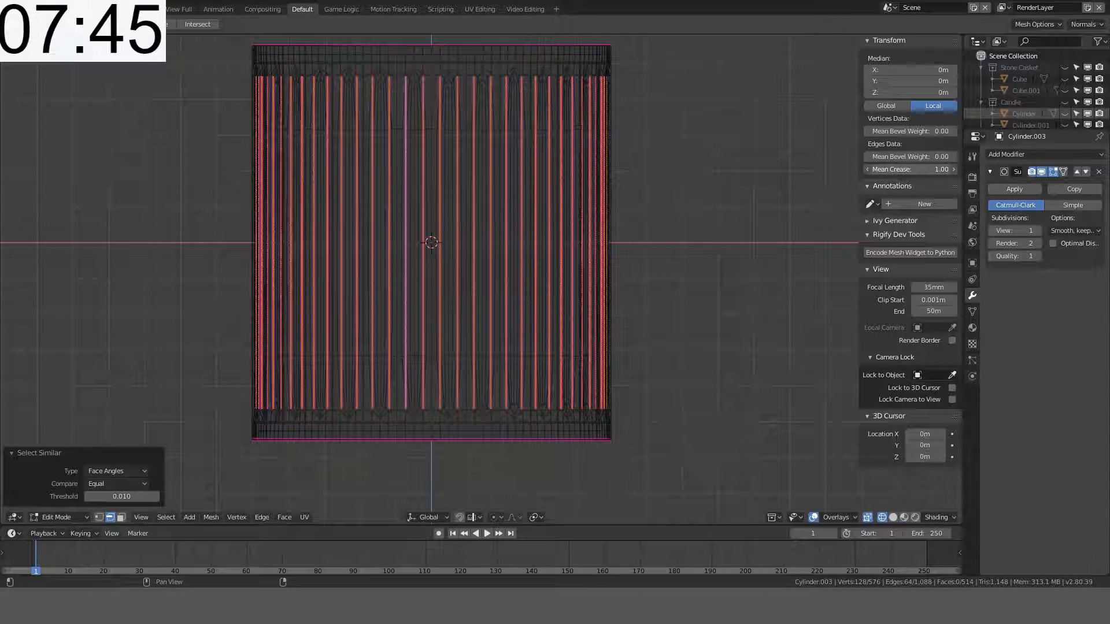
pyautogui.press('z')
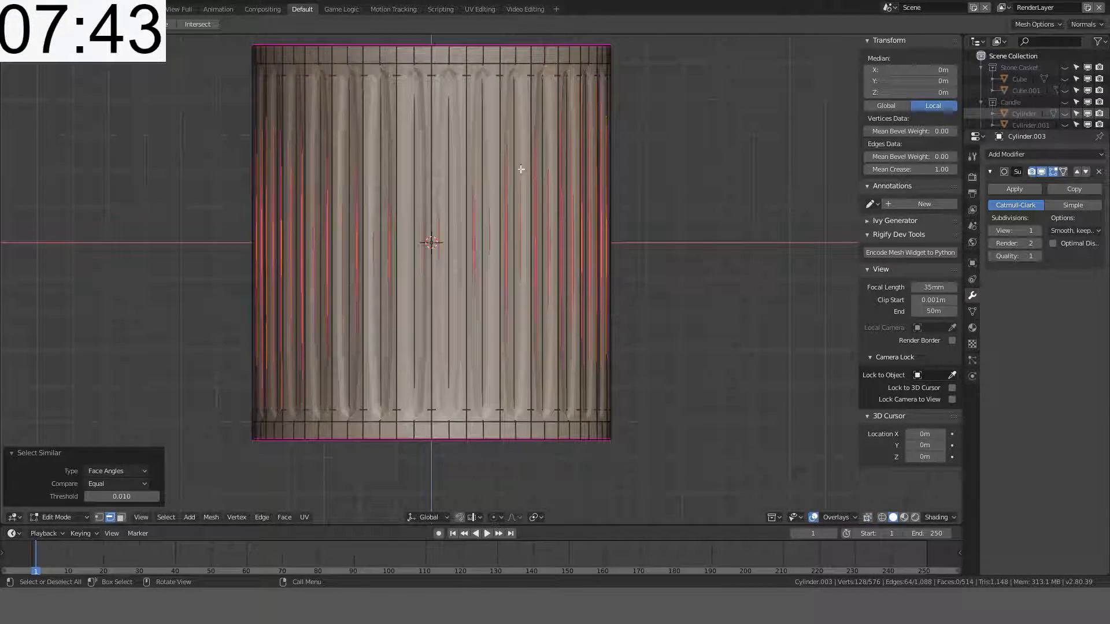
pyautogui.press('Tab')
pyautogui.moveTo(507, 144); pyautogui.dragTo(575, 135, button='middle')
pyautogui.press('Tab')
pyautogui.press('Tab')
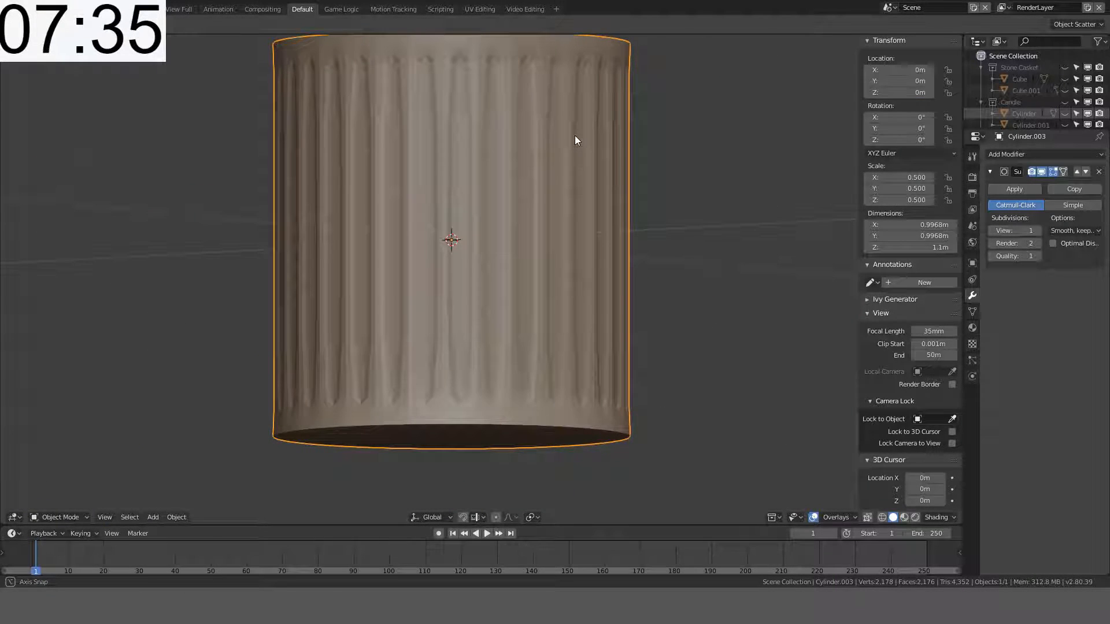
# Step: Reset the mean crease of the flutes' vertical edges to 0.00, try 1.00 again, and inspect the smoothed cylinder
pyautogui.press('Tab')
pyautogui.click(919, 169)
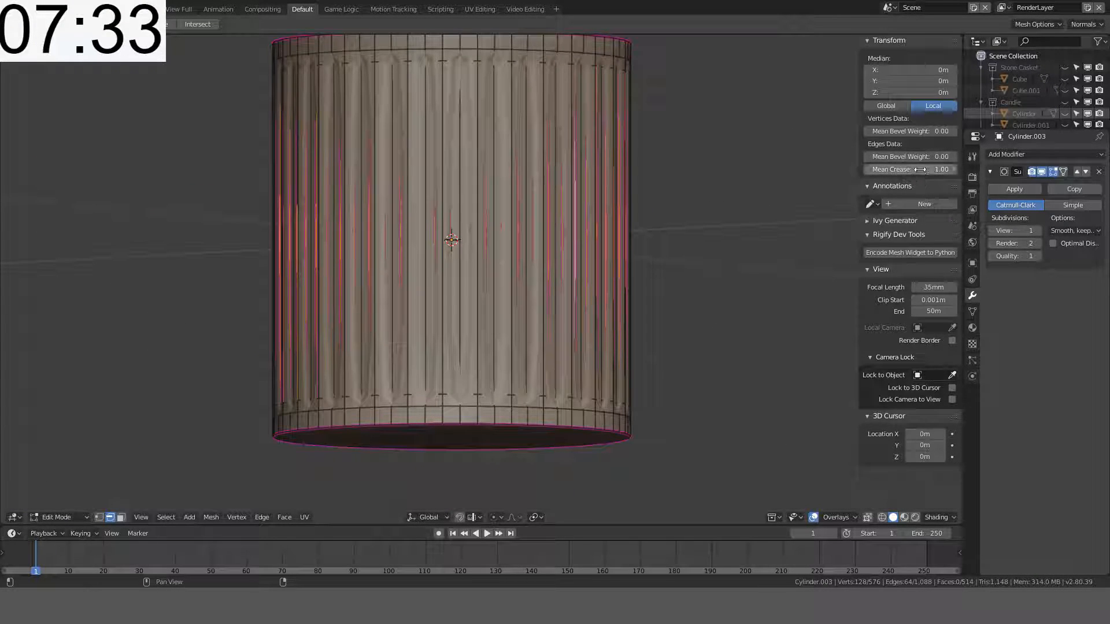
pyautogui.write('1.0')
pyautogui.press('Return')
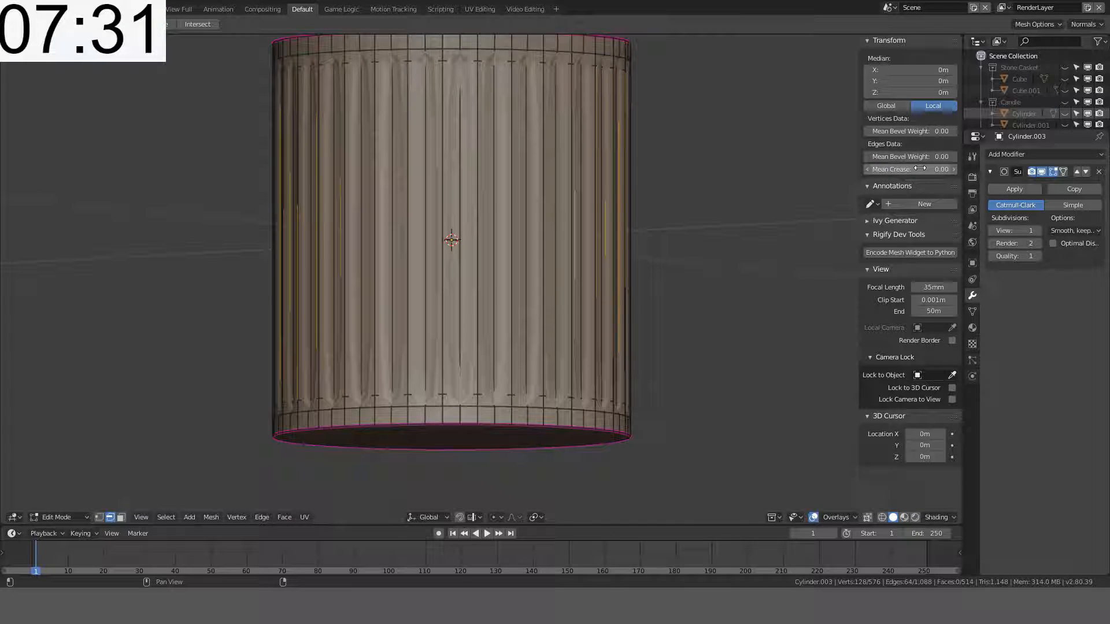
pyautogui.click(919, 168)
pyautogui.write('0.00')
pyautogui.write('1')
pyautogui.press('Return')
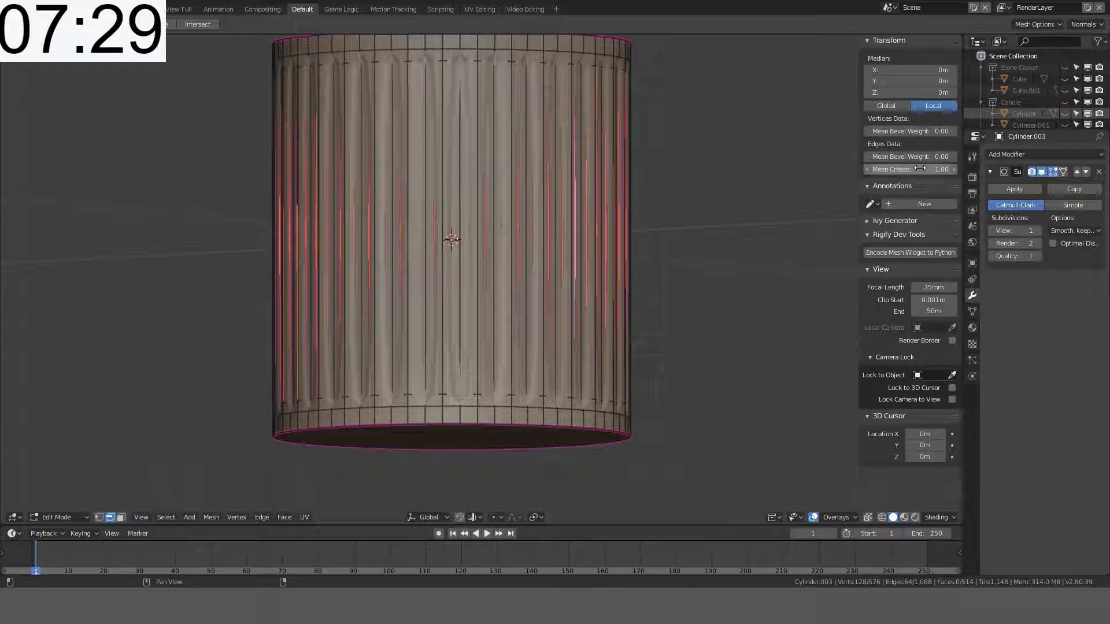
pyautogui.press('Tab')
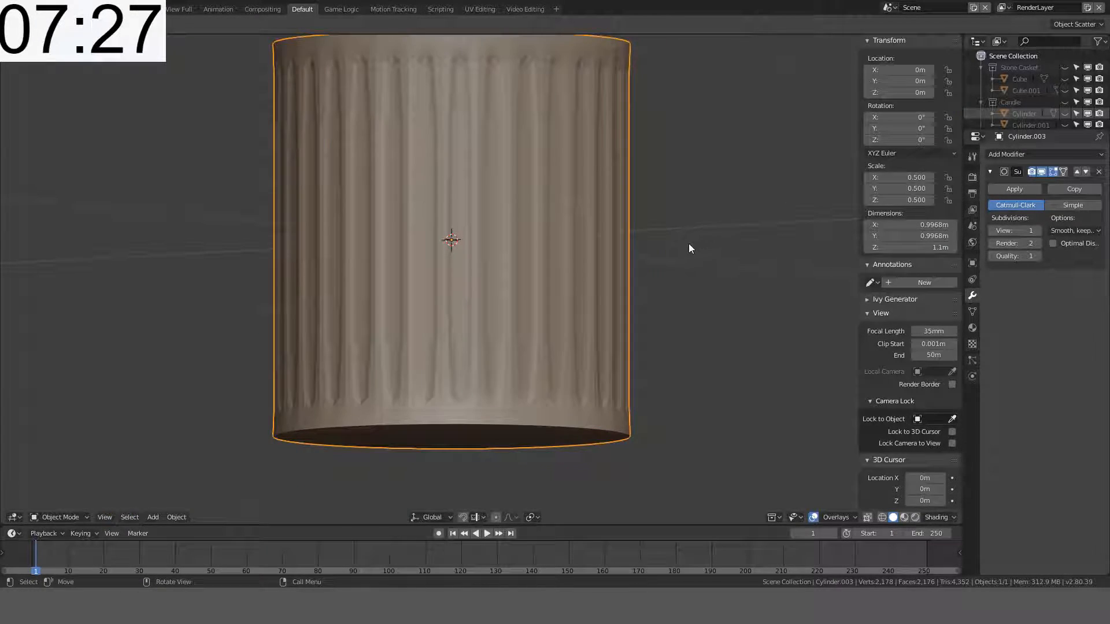
pyautogui.moveTo(688, 245); pyautogui.dragTo(595, 237, button='middle')
pyautogui.press('Tab')
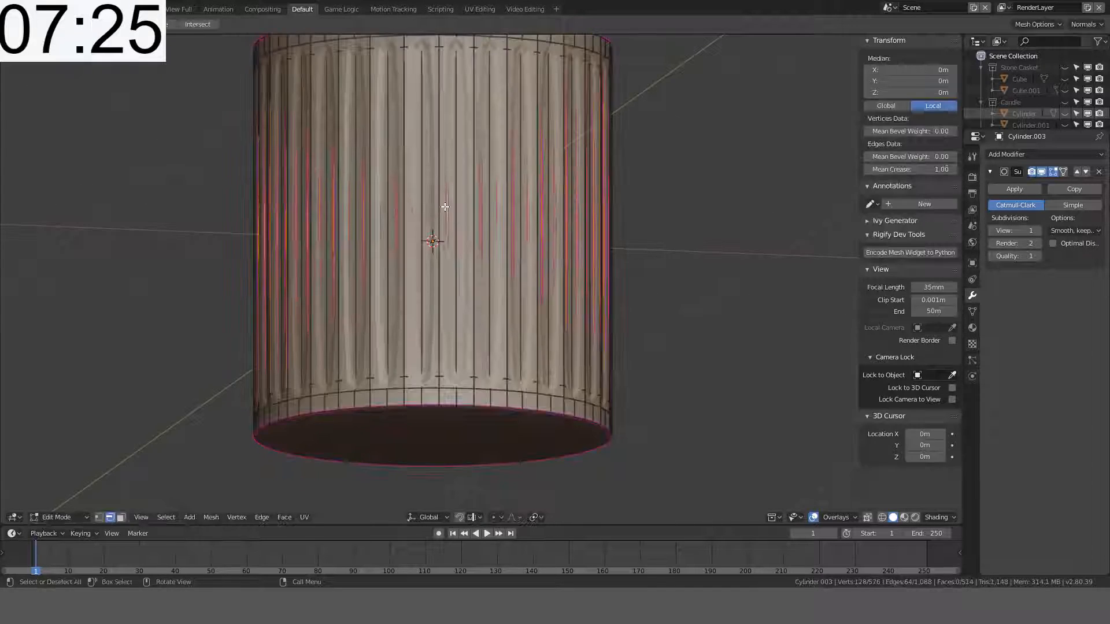
pyautogui.moveTo(441, 206); pyautogui.dragTo(509, 227, button='middle')
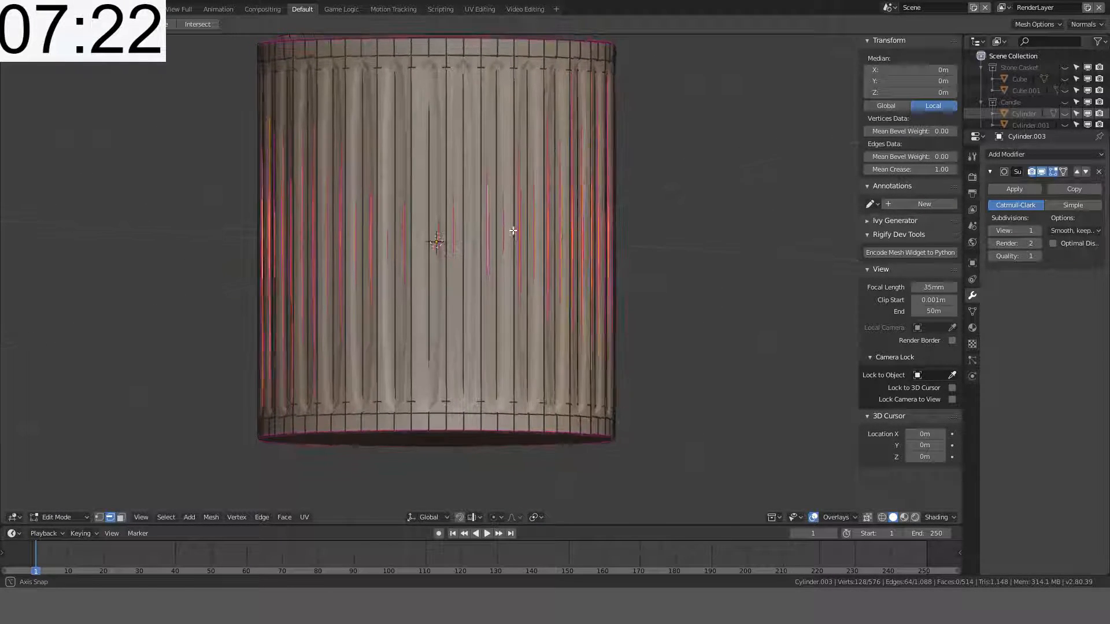
# Step: Try to crease a single vertical edge at the front of the cylinder, and undo back to the selection of all vertical flute edges
pyautogui.click(448, 232)
pyautogui.click(464, 225)
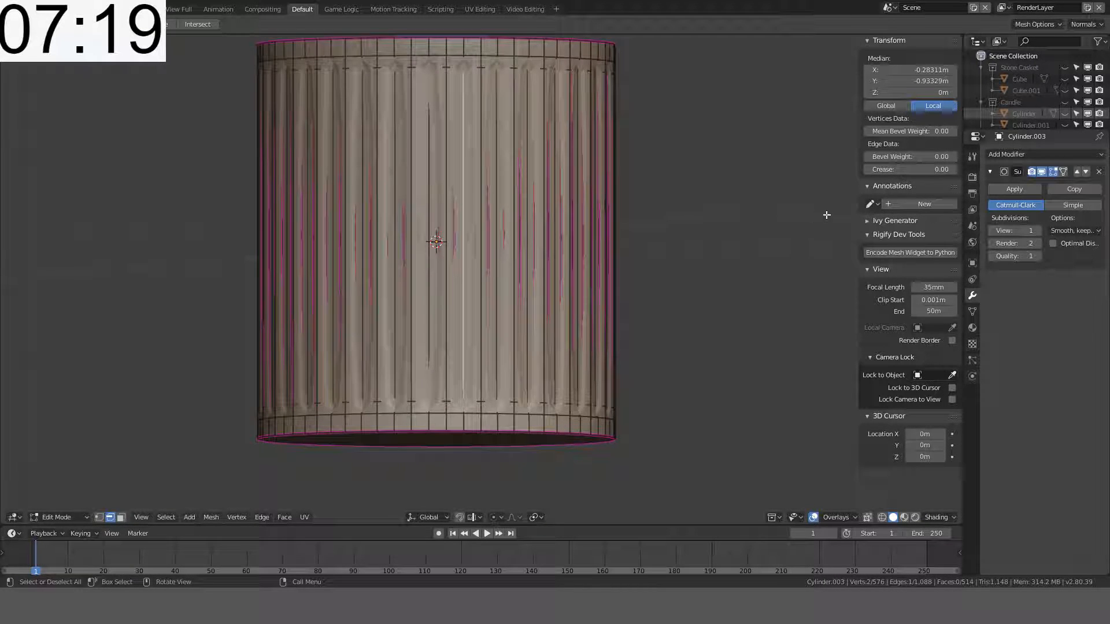
pyautogui.moveTo(910, 169); pyautogui.dragTo(942, 169)
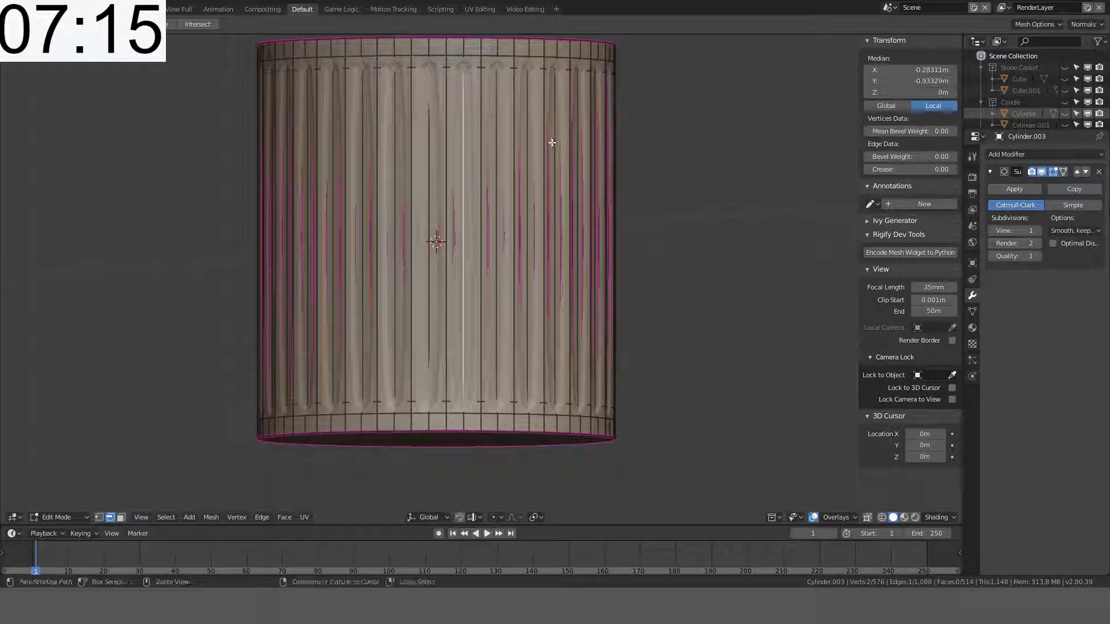
pyautogui.hotkey('ctrl', 'z')
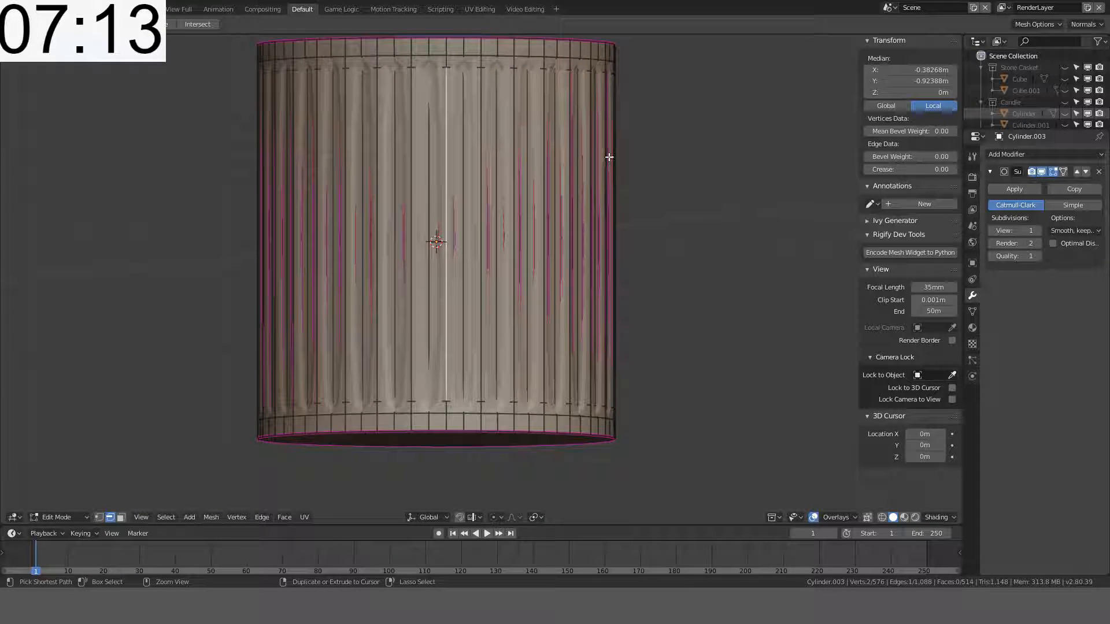
pyautogui.press('Tab')
pyautogui.press('Tab')
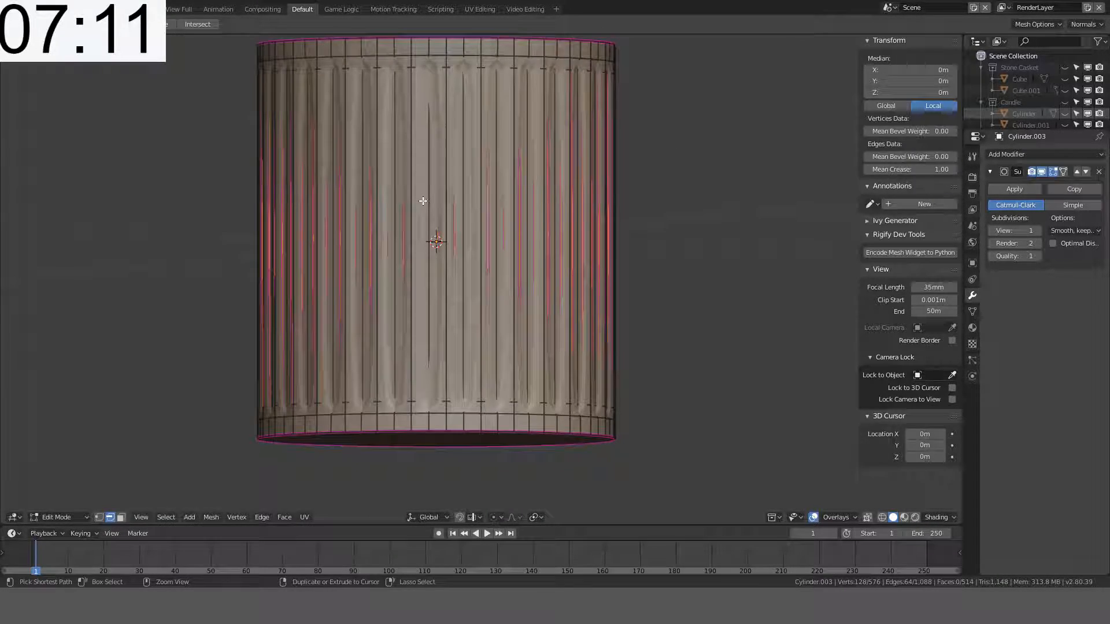
# Step: In wireframe shading, try an edge crease of 1 on the flutes' vertical edges, and undo it
pyautogui.press('z')
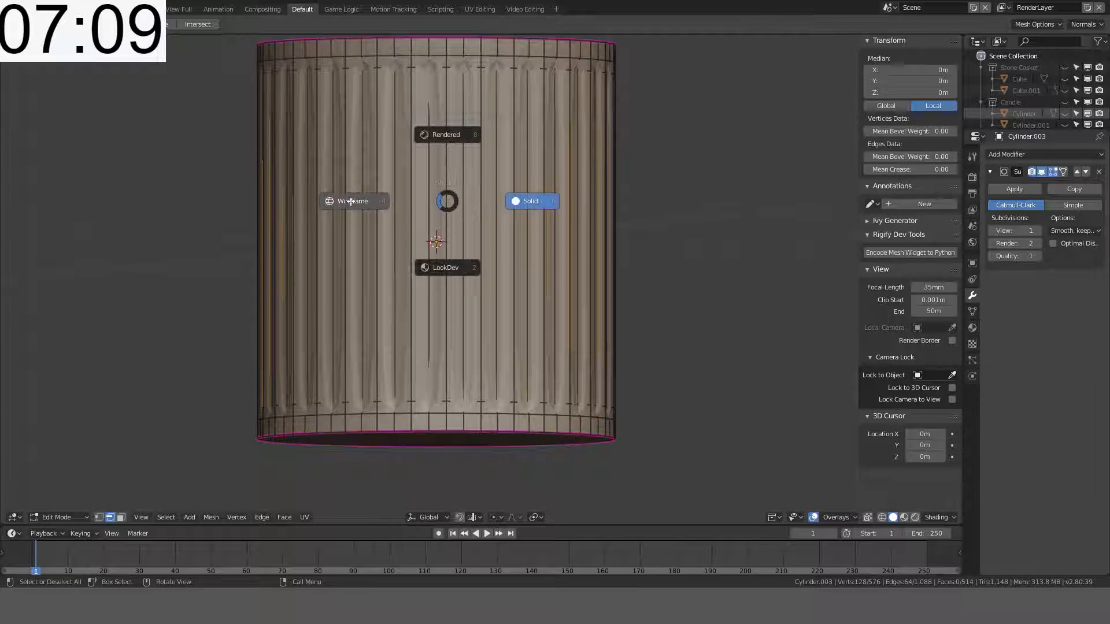
pyautogui.click(402, 200)
pyautogui.hotkey('shift', 'e')
pyautogui.write('1')
pyautogui.press('Return')
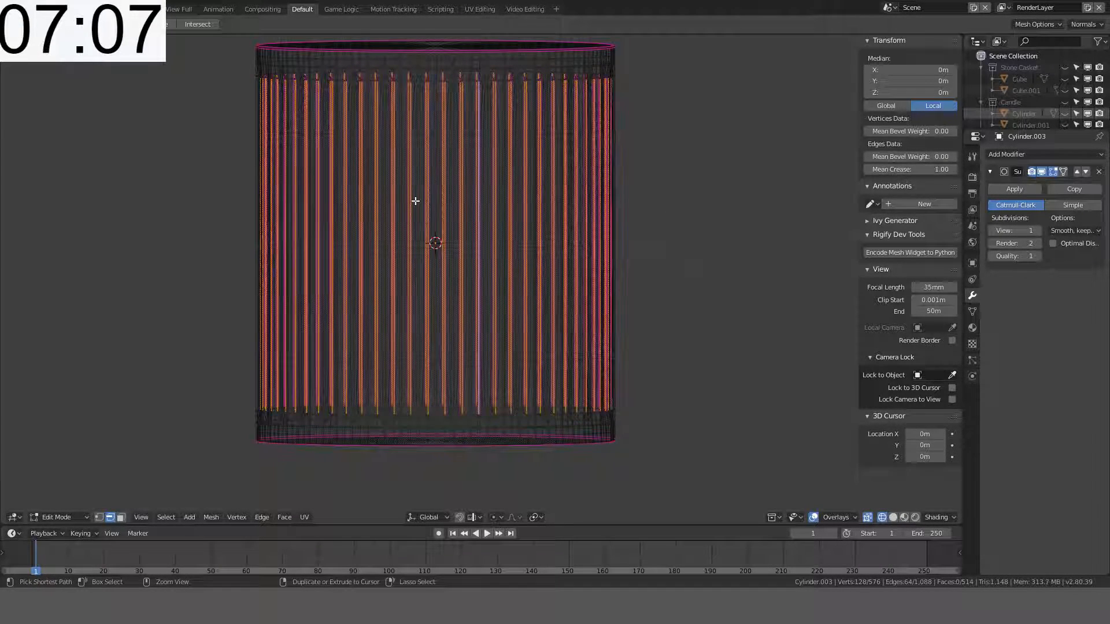
pyautogui.press('Tab')
pyautogui.press('Tab')
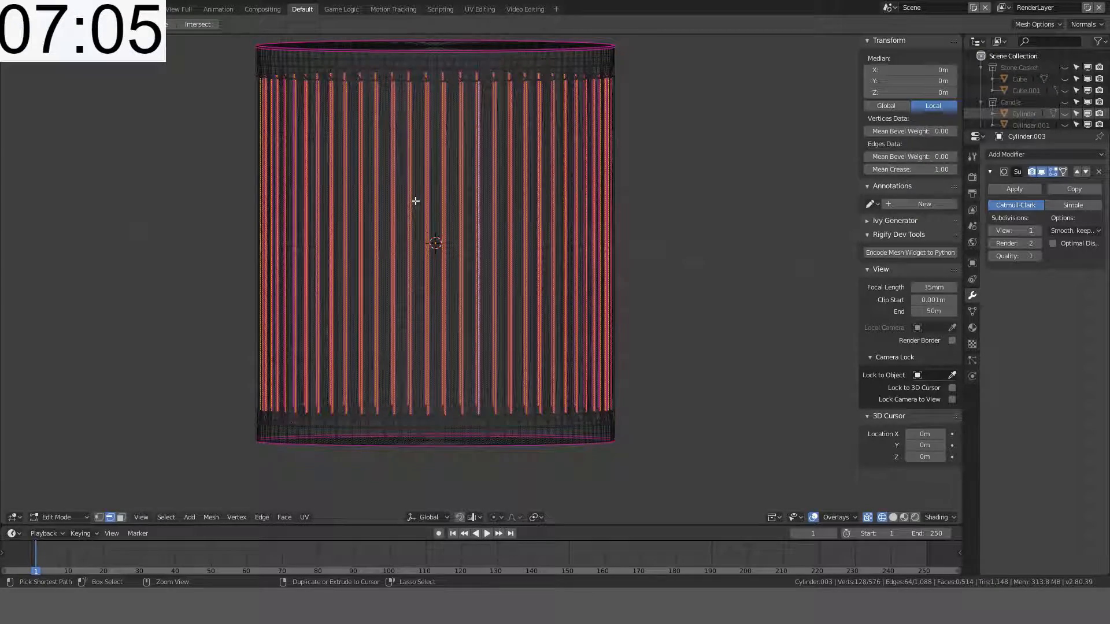
pyautogui.hotkey('ctrl', 'z')
pyautogui.hotkey('ctrl', 'z')
pyautogui.hotkey('ctrl', 'z')
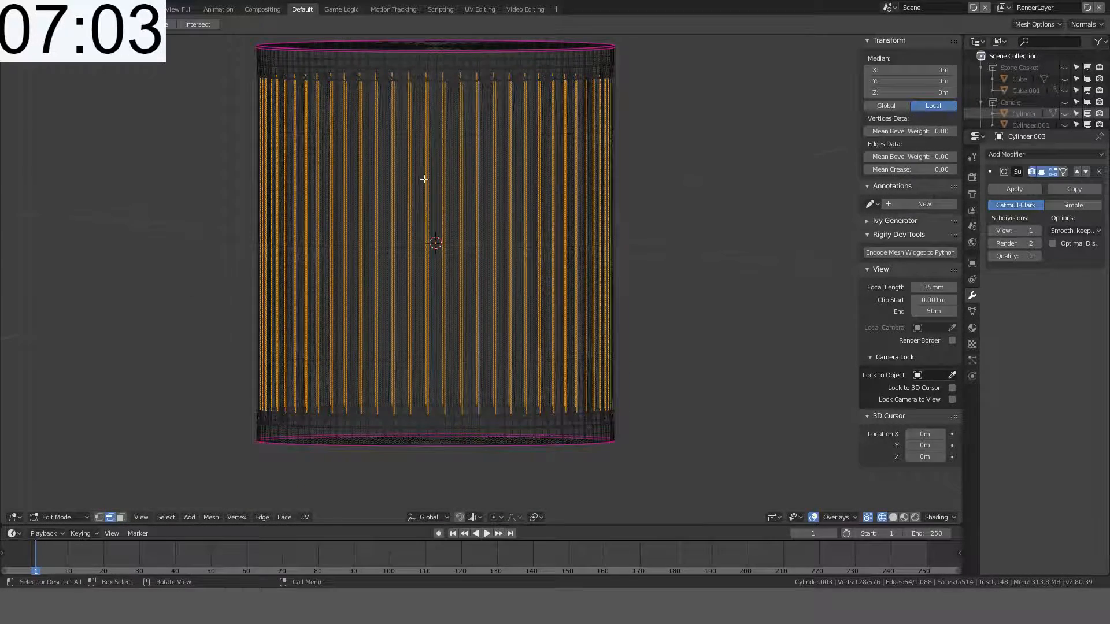
# Step: Select one flute's full edge loop, extend it to all flutes by similar face angles, and deselect the horizontal loops near the rims
pyautogui.moveTo(424, 180); pyautogui.dragTo(438, 157, button='middle')
pyautogui.hotkey('alt', 'a')
pyautogui.keyDown('alt'); pyautogui.click(428, 104); pyautogui.keyUp('alt')
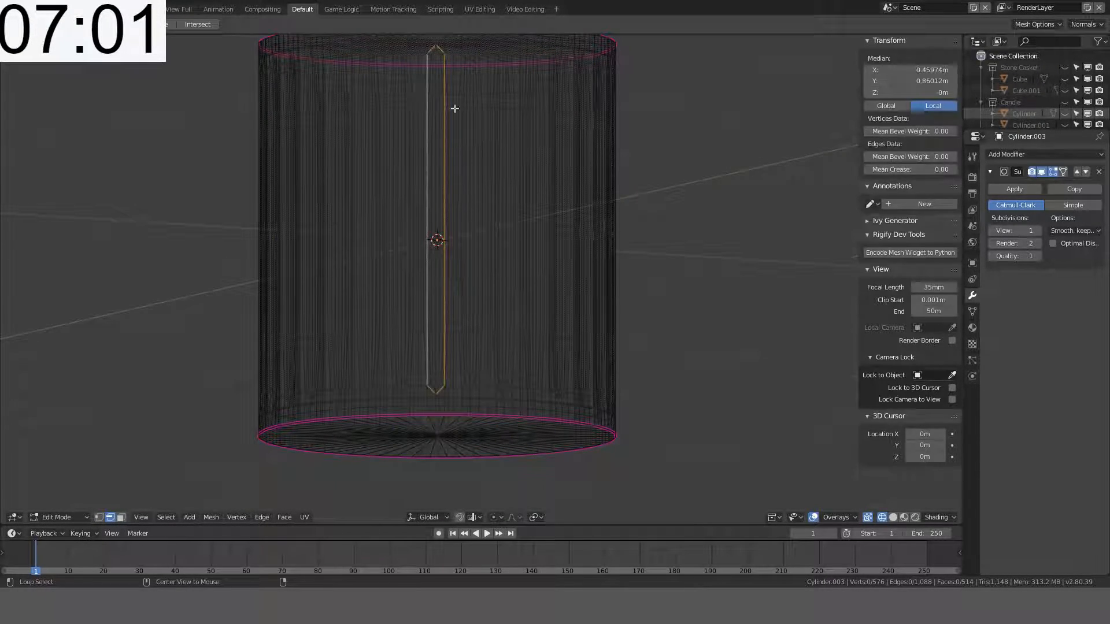
pyautogui.moveTo(454, 109); pyautogui.dragTo(533, 164, button='middle')
pyautogui.hotkey('shift', 'g')
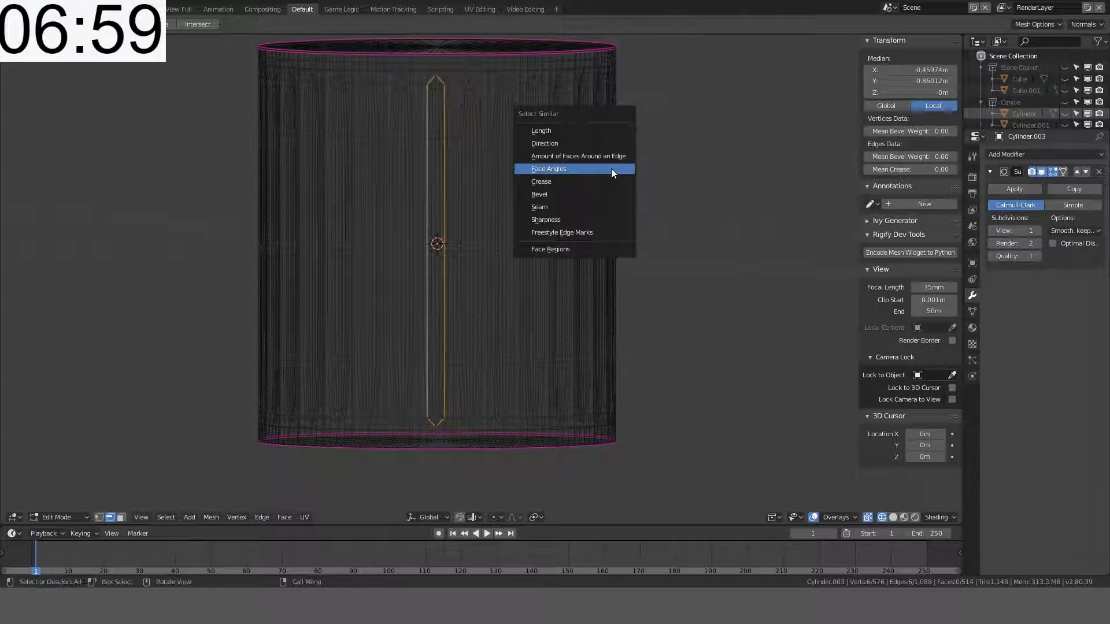
pyautogui.click(612, 169)
pyautogui.moveTo(612, 168); pyautogui.dragTo(545, 291, button='middle')
pyautogui.press('KP_1')
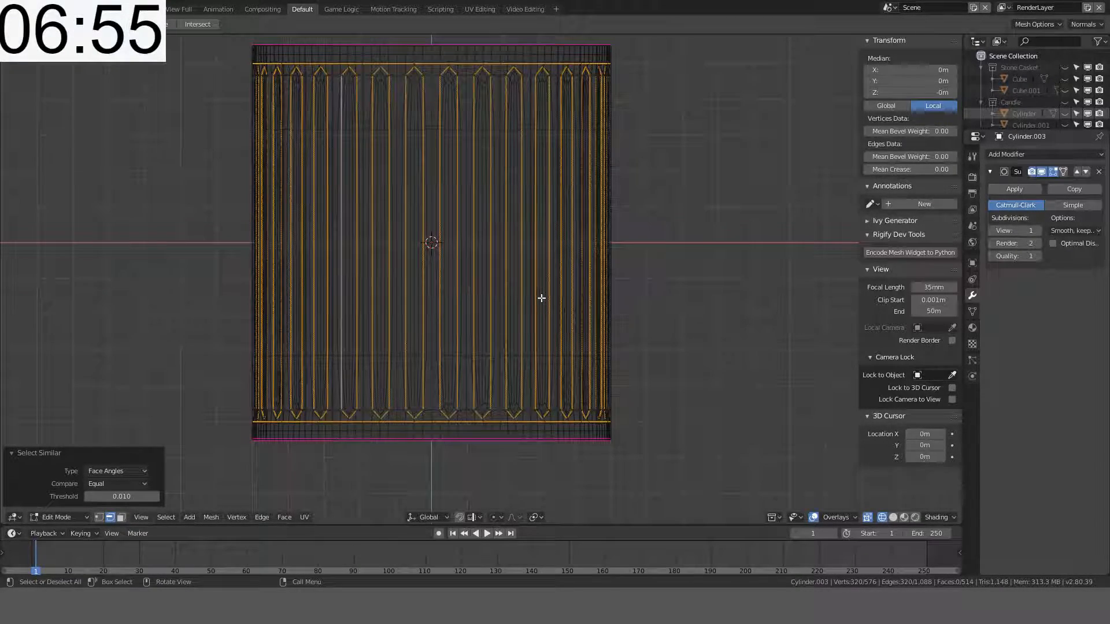
pyautogui.keyDown('alt'); pyautogui.keyDown('shift'); pyautogui.click(460, 419); pyautogui.keyUp('shift'); pyautogui.keyUp('alt')
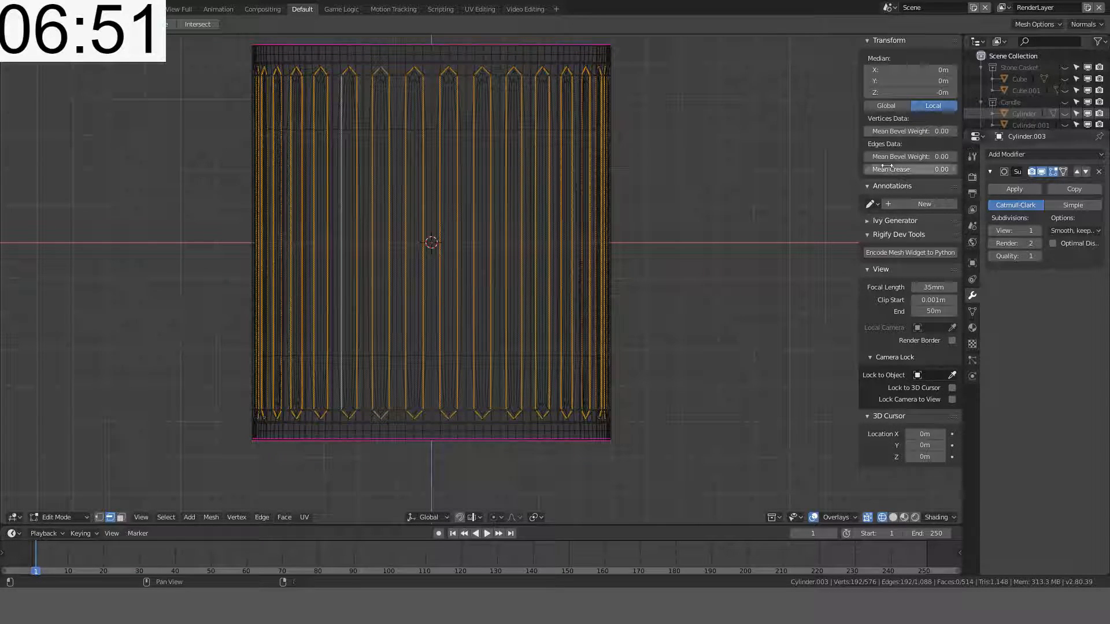
# Step: Set the mean crease of all flute outline edges to 1 and inspect the cylinder in solid shading outside edit mode
pyautogui.click(921, 169)
pyautogui.write('1')
pyautogui.press('Return')
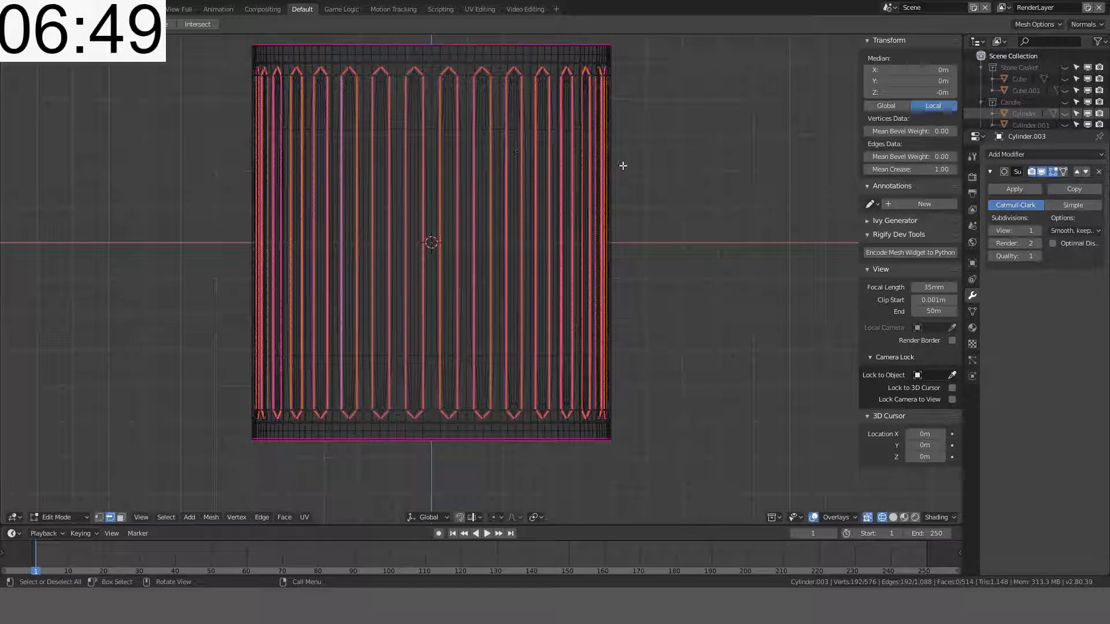
pyautogui.press('z')
pyautogui.click(685, 166)
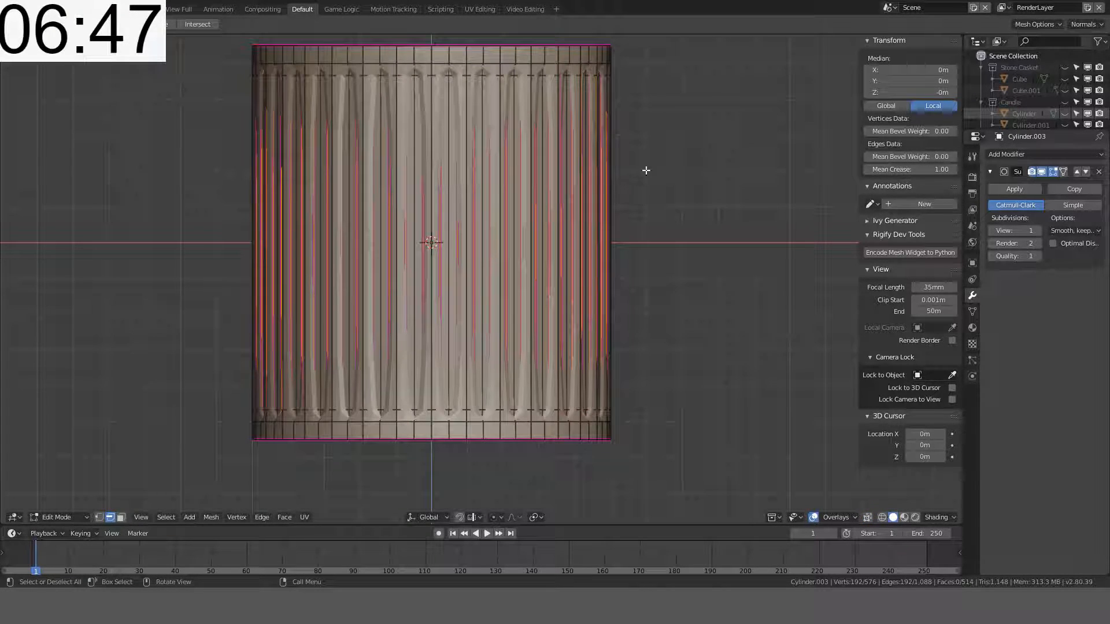
pyautogui.press('Tab')
pyautogui.moveTo(594, 165); pyautogui.dragTo(563, 128, button='middle')
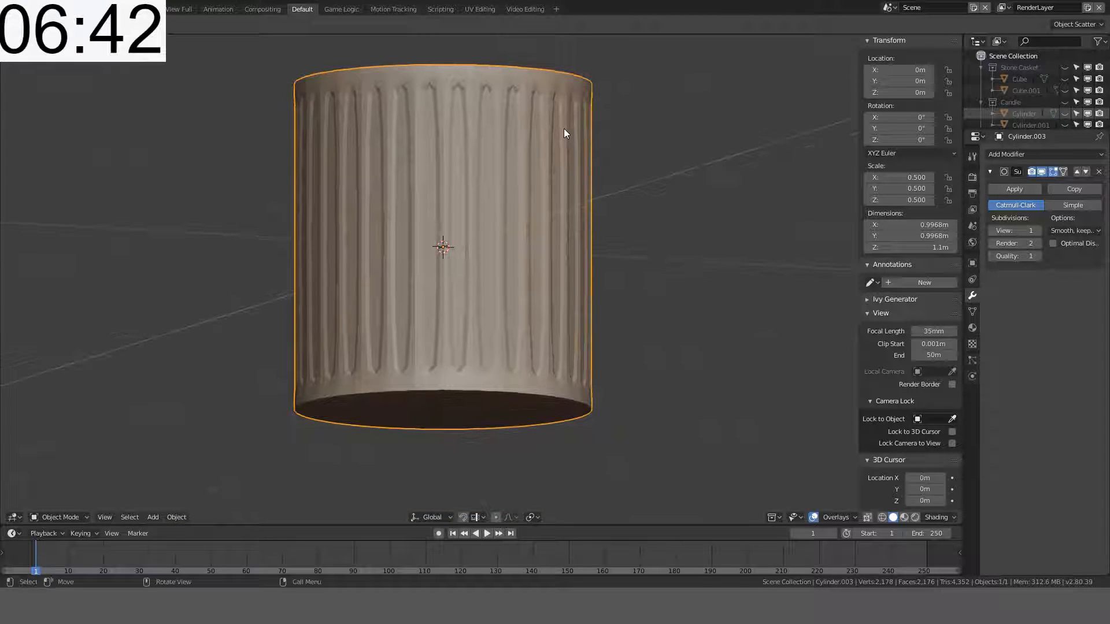
# Step: Remove the subdivision modifier from the cylinder and reset the mean crease of all its edges to 0.00
pyautogui.click(1098, 172)
pyautogui.press('Tab')
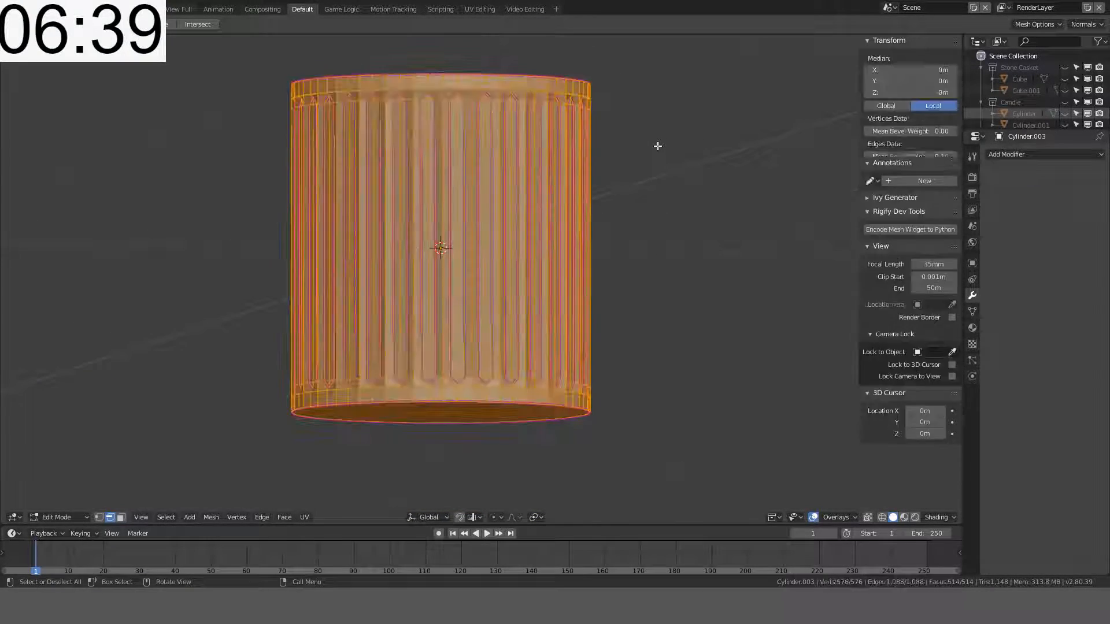
pyautogui.press('Tab')
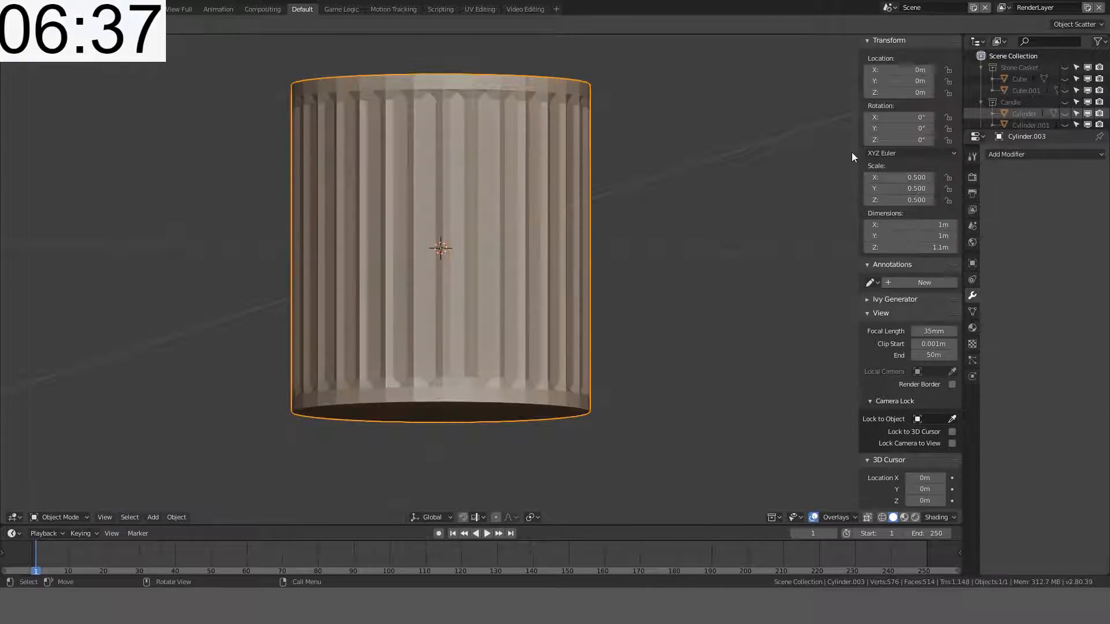
pyautogui.scroll(3, 481, 280)
pyautogui.keyDown('shift'); pyautogui.moveTo(553, 86); pyautogui.dragTo(483, 317, button='middle'); pyautogui.keyUp('shift')
pyautogui.scroll(-1, 482, 316)
pyautogui.press('Tab')
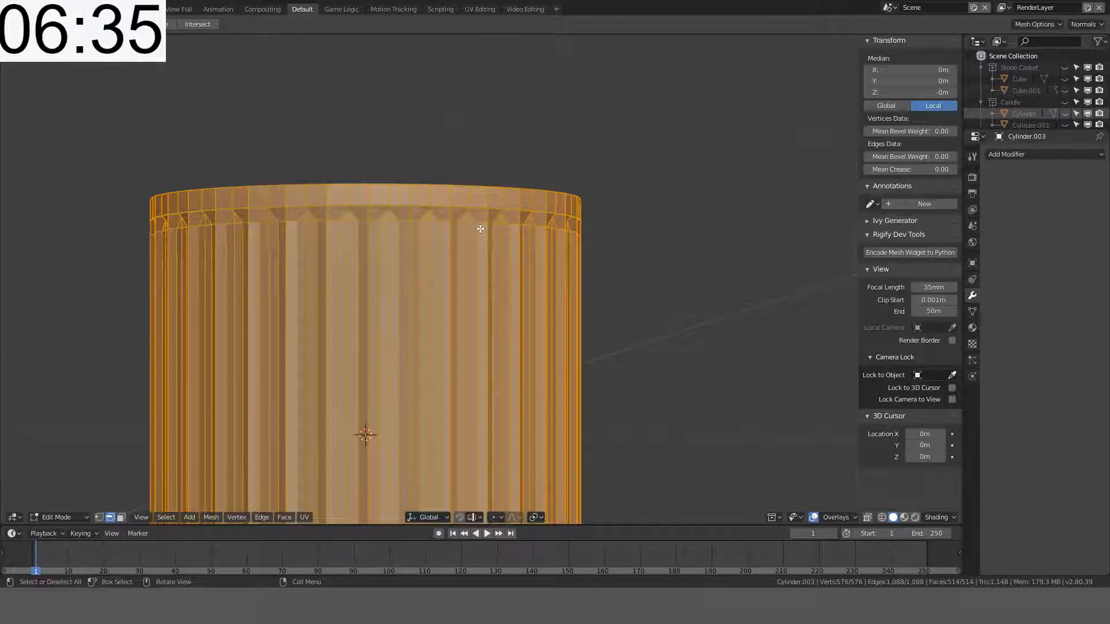
# Step: In front view with face selection, try to loop-select the band of faces around the flutes' upper pointed ends
pyautogui.press('KP_1')
pyautogui.hotkey('alt', 'a')
pyautogui.scroll(2, 391, 201)
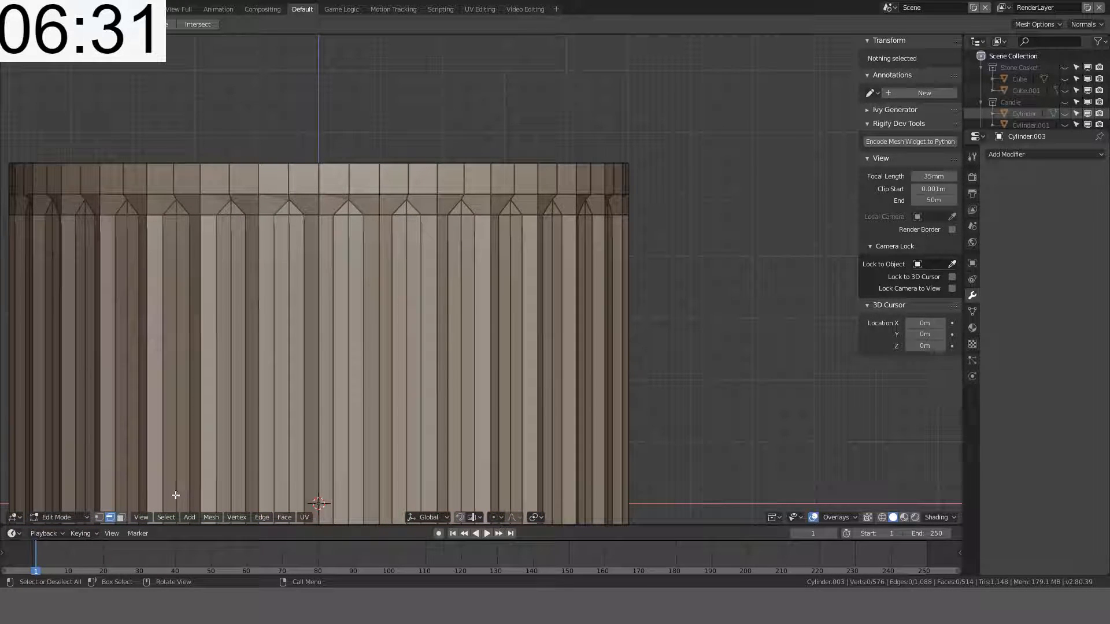
pyautogui.click(121, 517)
pyautogui.click(602, 207)
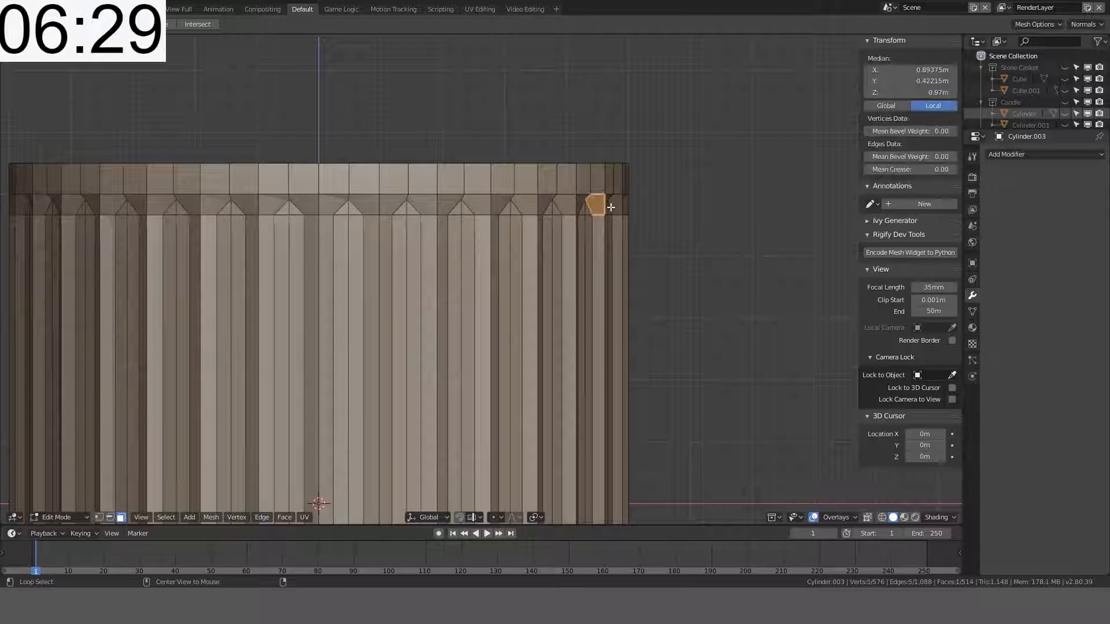
pyautogui.keyDown('alt'); pyautogui.click(615, 207); pyautogui.keyUp('alt')
pyautogui.keyDown('alt'); pyautogui.click(622, 205); pyautogui.keyUp('alt')
pyautogui.keyDown('alt'); pyautogui.click(593, 203); pyautogui.keyUp('alt')
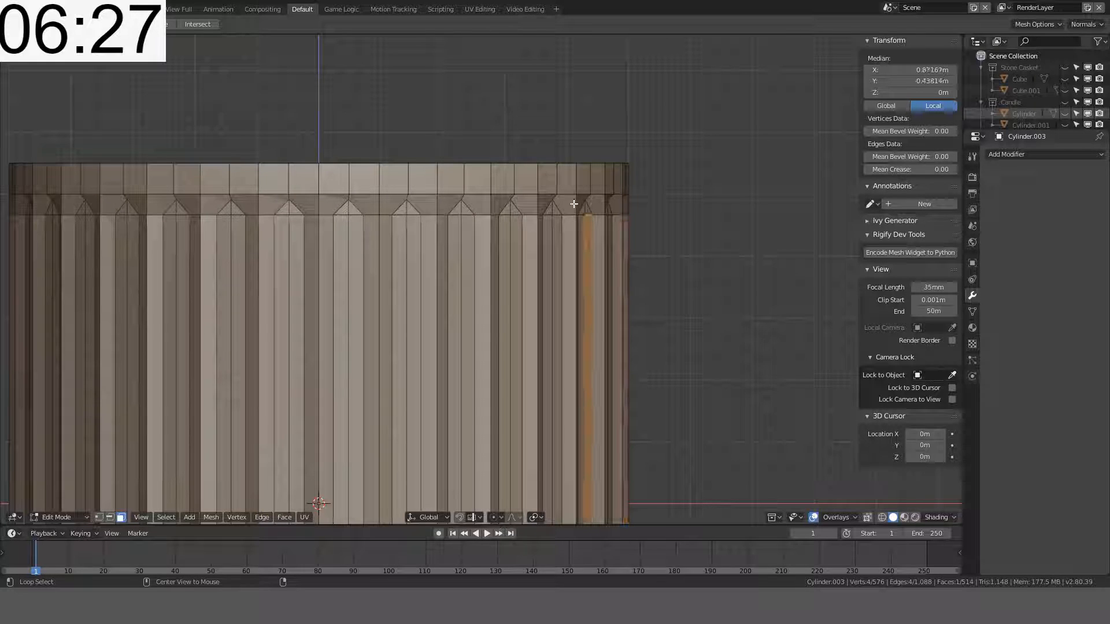
pyautogui.click(573, 204)
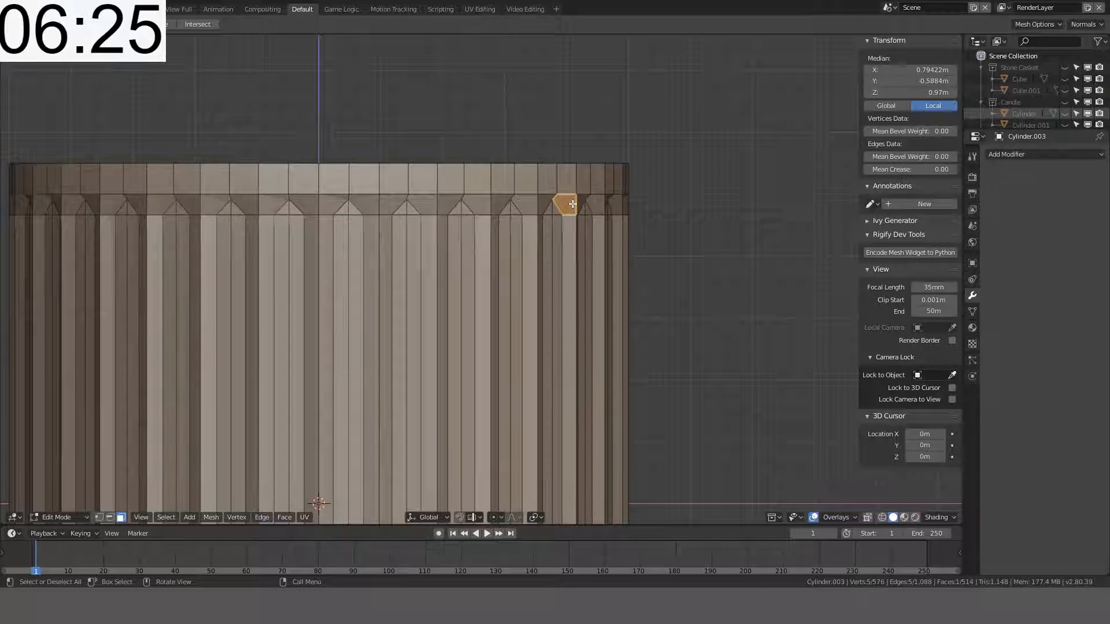
# Step: Cut one horizontal edge loop around the whole cylinder at mid-height and leave nothing selected
pyautogui.scroll(-5, 572, 204)
pyautogui.keyDown('shift'); pyautogui.moveTo(572, 203); pyautogui.dragTo(594, 117, button='middle'); pyautogui.keyUp('shift')
pyautogui.hotkey('alt', 'a')
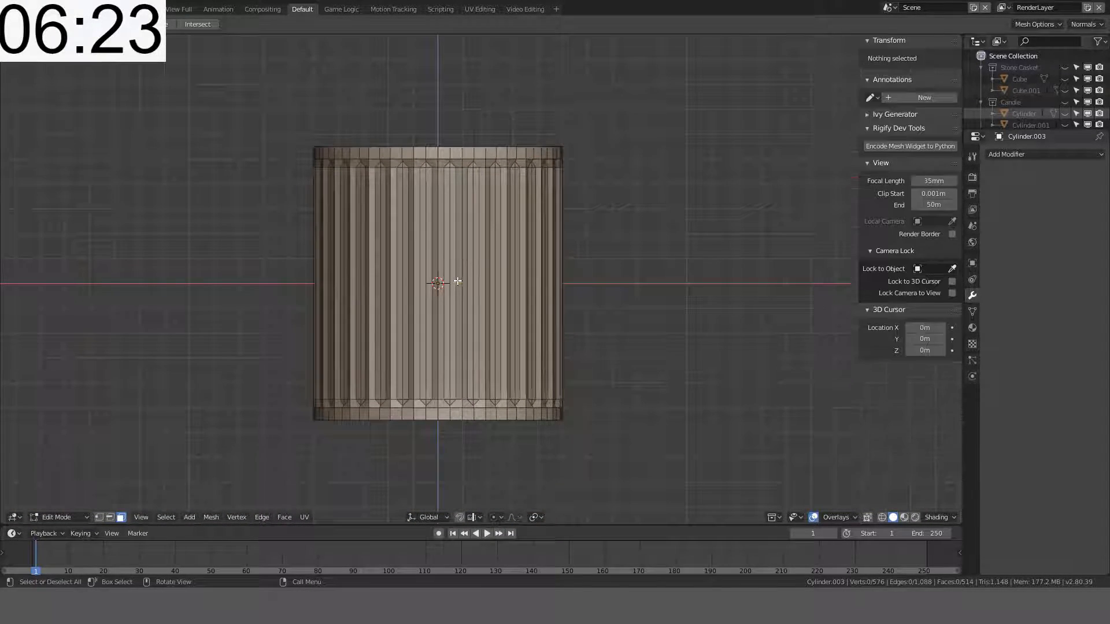
pyautogui.hotkey('ctrl', 'r')
pyautogui.click(456, 281)
pyautogui.rightClick(455, 281)
pyautogui.hotkey('alt', 'a')
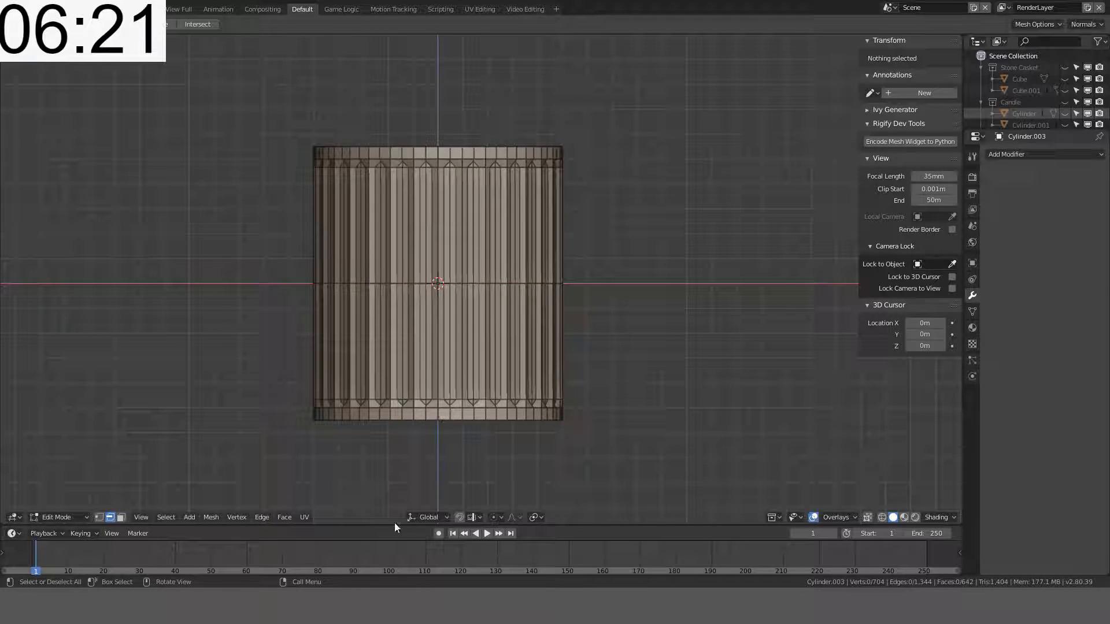
pyautogui.click(99, 518)
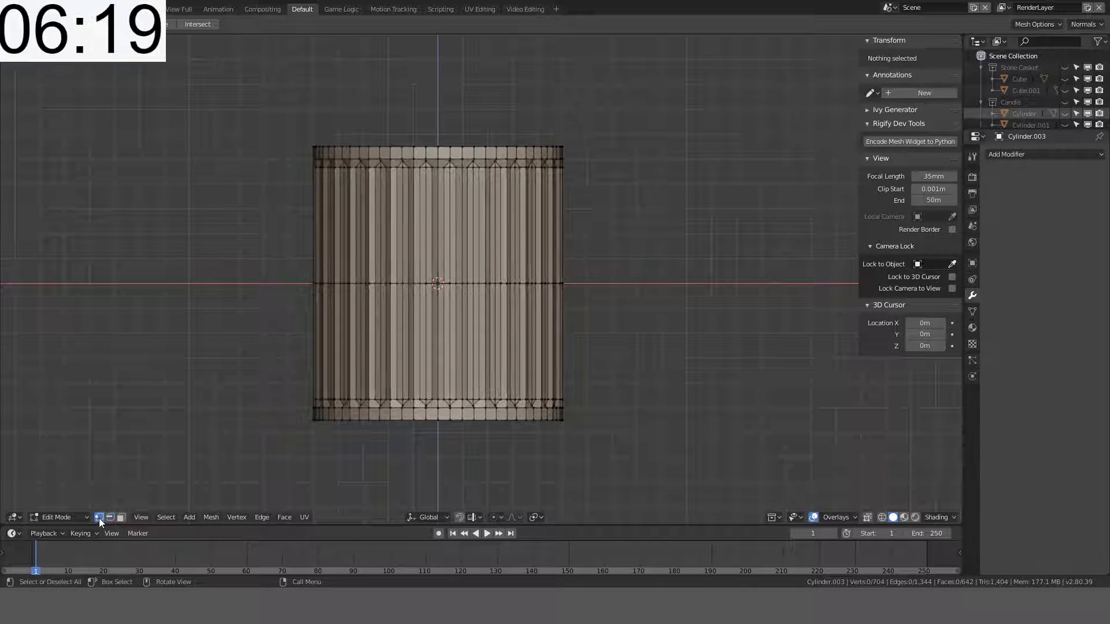
pyautogui.click(480, 409)
pyautogui.press('a')
pyautogui.hotkey('alt', 'a')
pyautogui.press('c')
pyautogui.rightClick(564, 413)
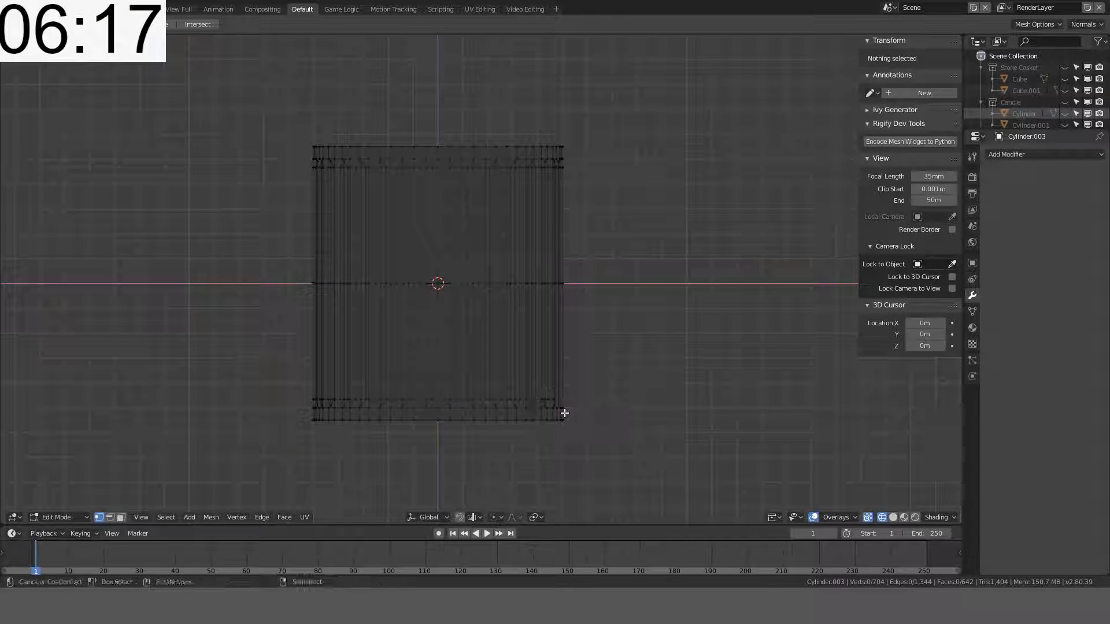
pyautogui.press('a')
pyautogui.hotkey('alt', 'a')
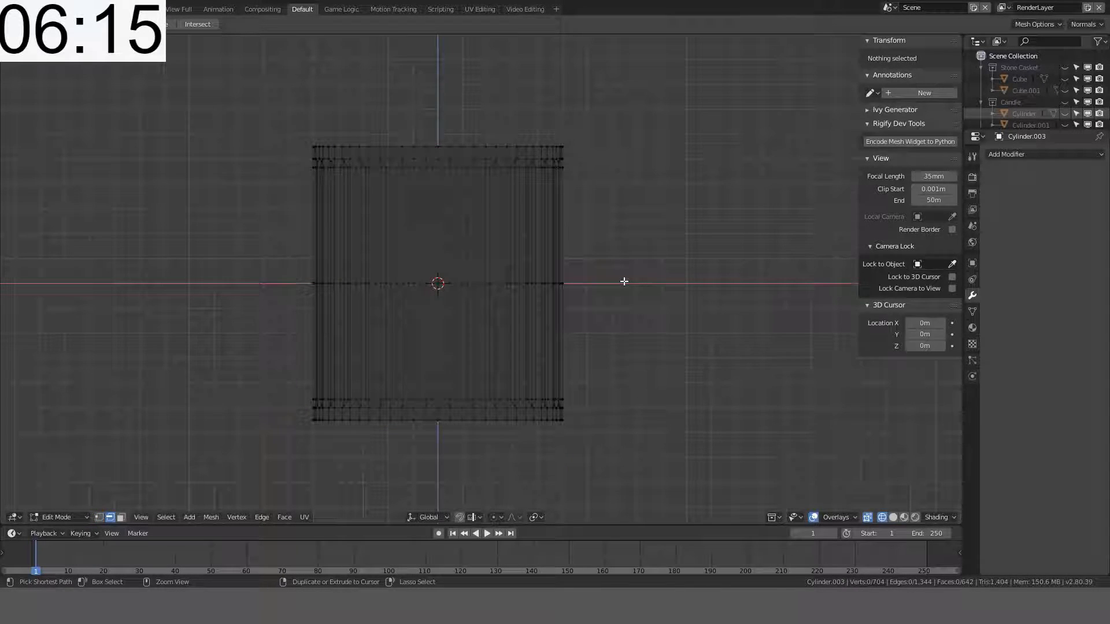
# Step: Undo the horizontal edge loop cut around the cylinder at mid-height
pyautogui.hotkey('ctrl', 'z')
pyautogui.hotkey('ctrl', 'z')
pyautogui.hotkey('ctrl', 'z')
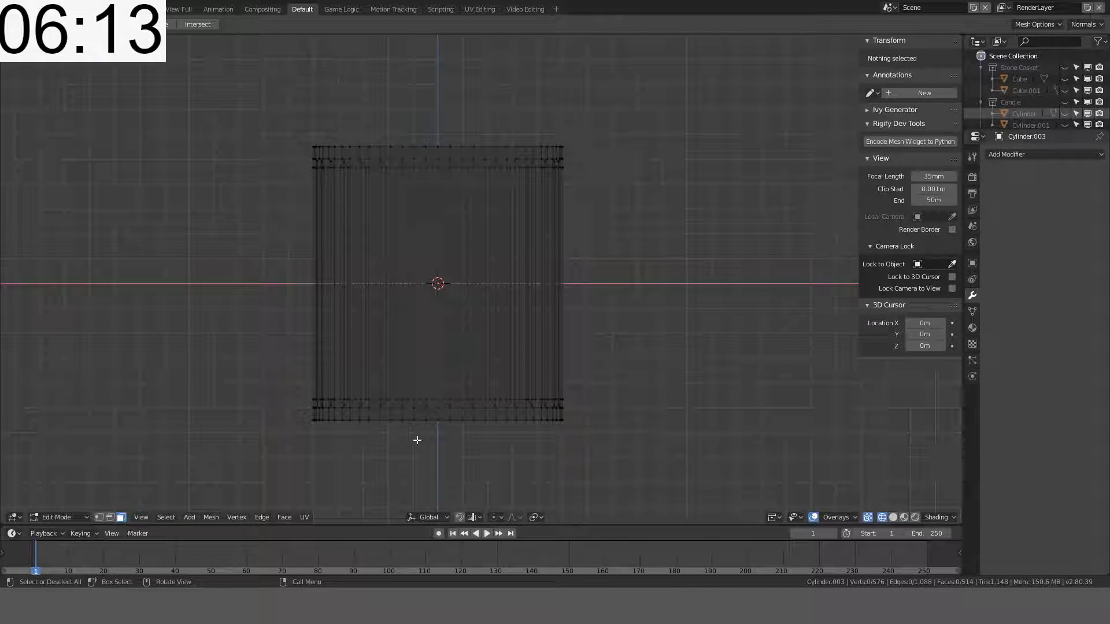
# Step: Box-select, through the mesh, the two full bands of faces containing the flutes' lower and upper pointed ends
pyautogui.scroll(1, 523, 401)
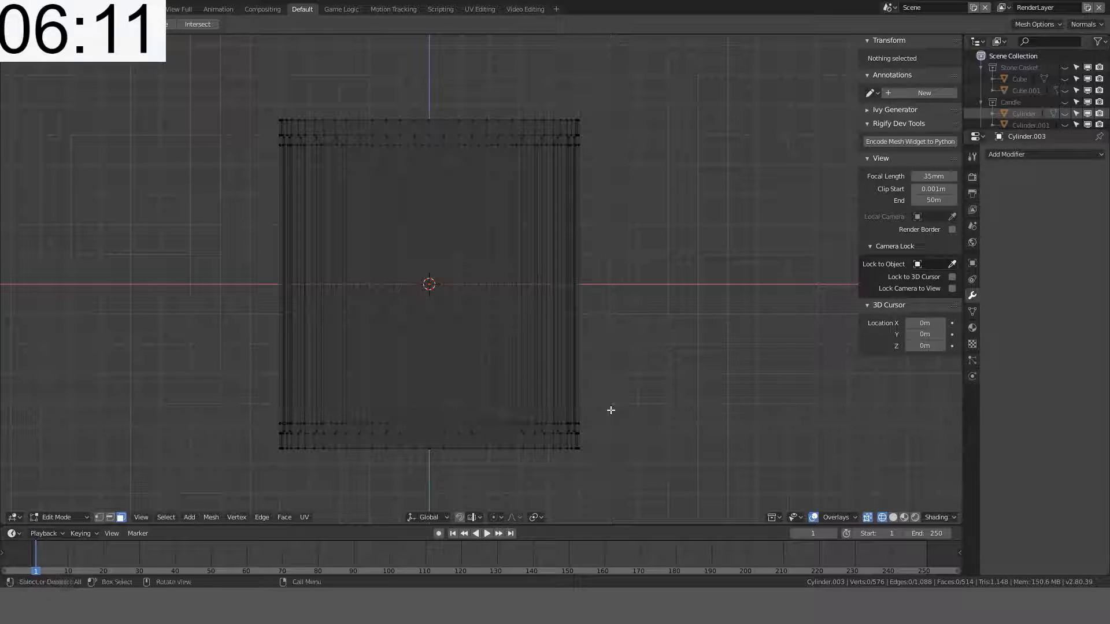
pyautogui.press('b')
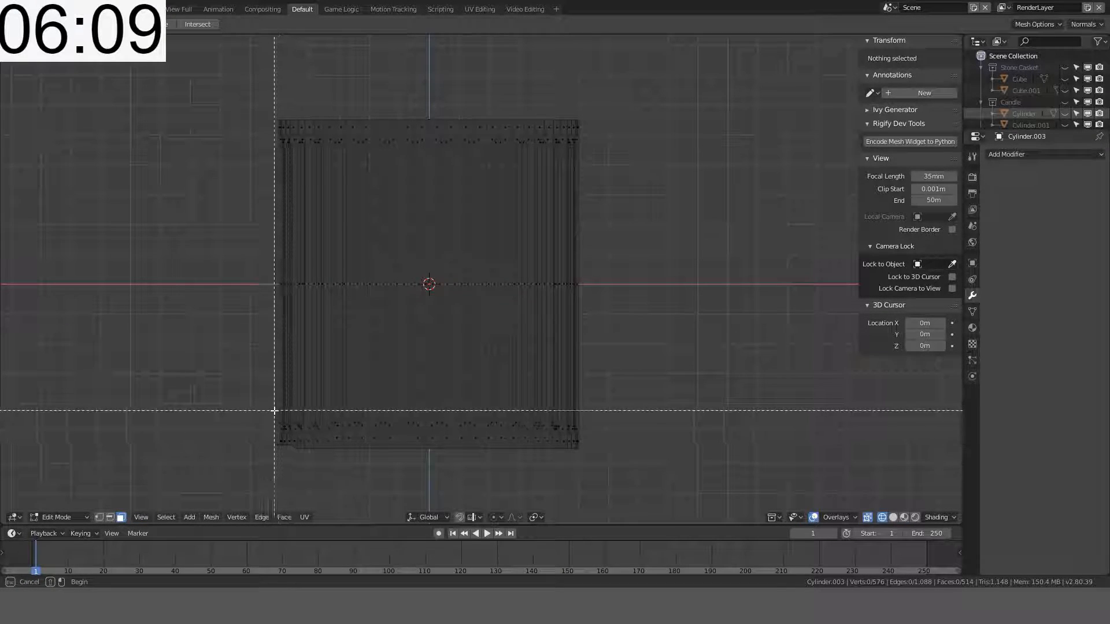
pyautogui.moveTo(274, 411); pyautogui.dragTo(598, 443)
pyautogui.press('b')
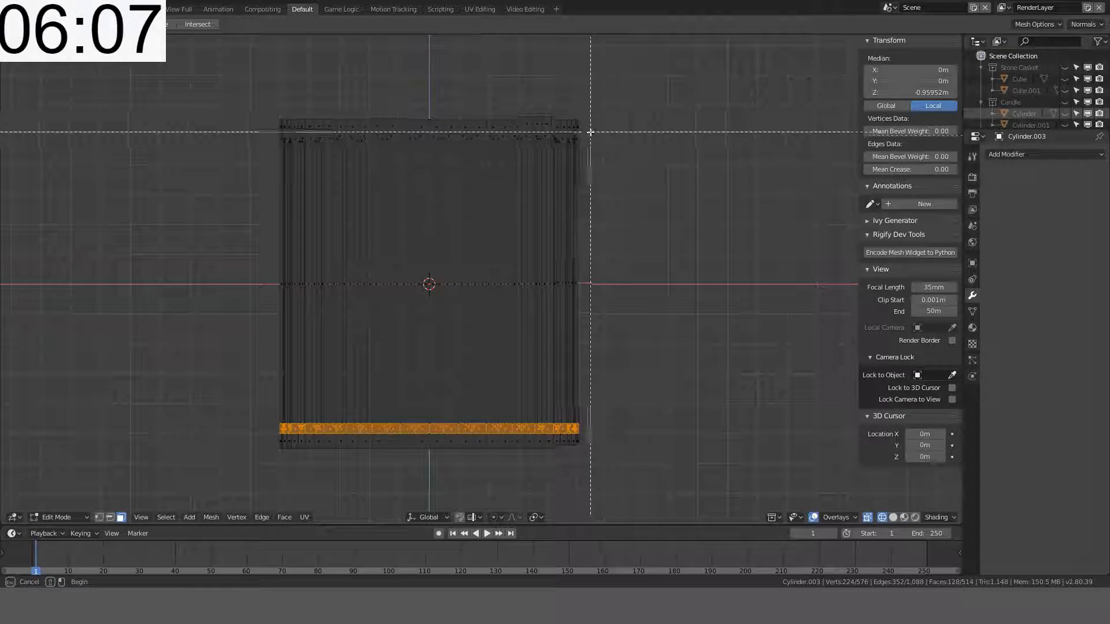
pyautogui.moveTo(591, 132); pyautogui.dragTo(215, 168)
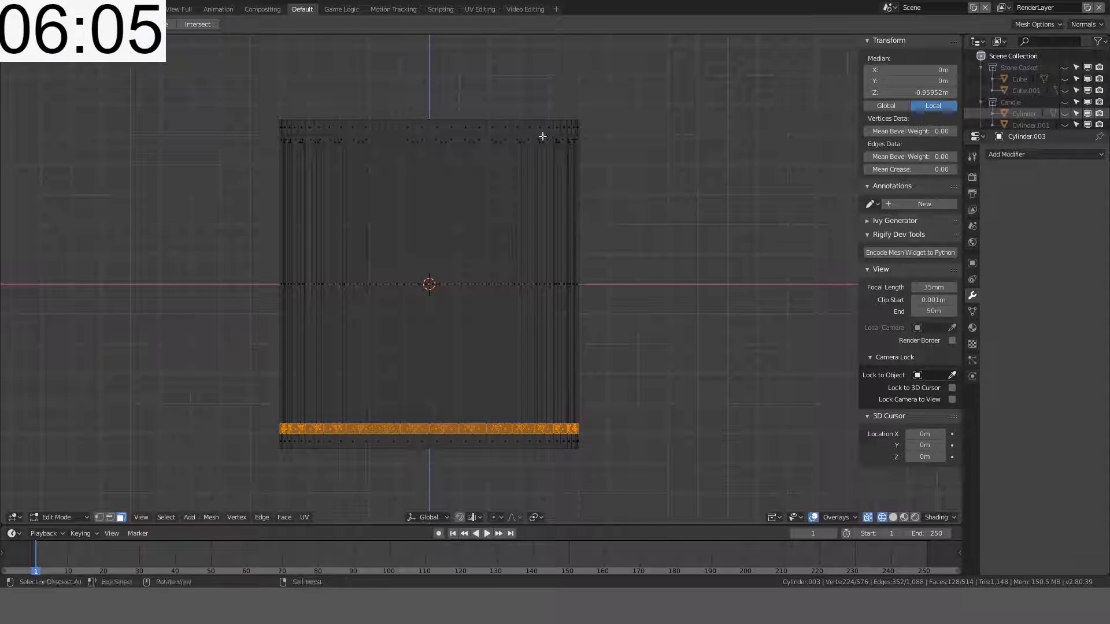
pyautogui.press('b')
pyautogui.moveTo(588, 133); pyautogui.dragTo(259, 156)
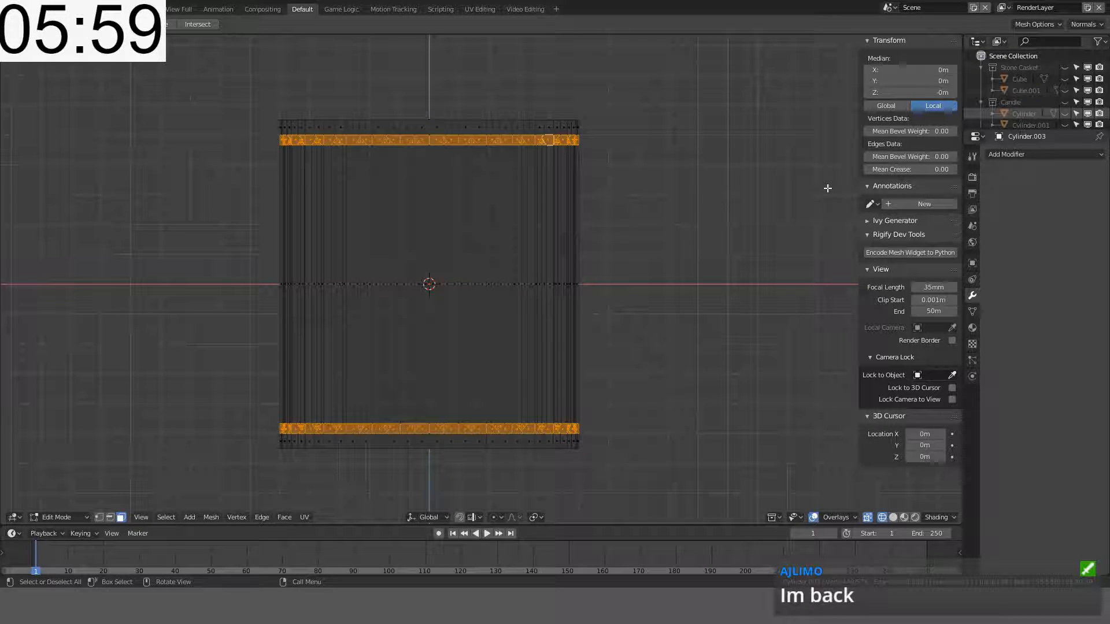
# Step: Try subdividing both selected face bands with one cut and undo the subdivision
pyautogui.hotkey('ctrl', 'e')
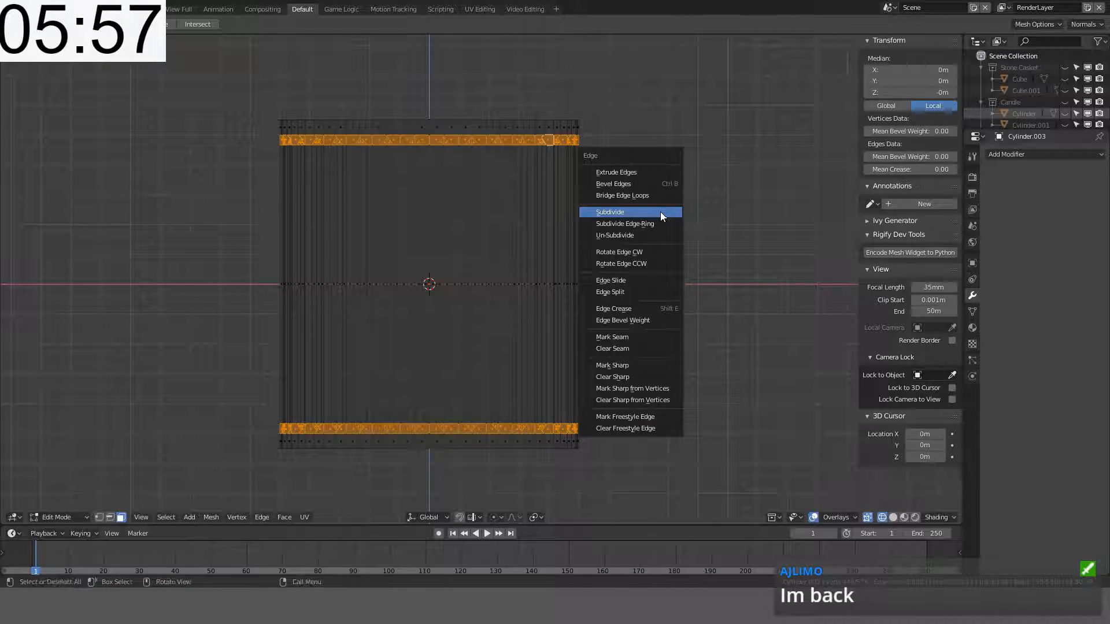
pyautogui.click(661, 211)
pyautogui.keyDown('shift'); pyautogui.moveTo(601, 172); pyautogui.dragTo(595, 271, button='middle'); pyautogui.keyUp('shift')
pyautogui.moveTo(595, 270); pyautogui.dragTo(564, 292, button='middle')
pyautogui.scroll(7, 550, 250)
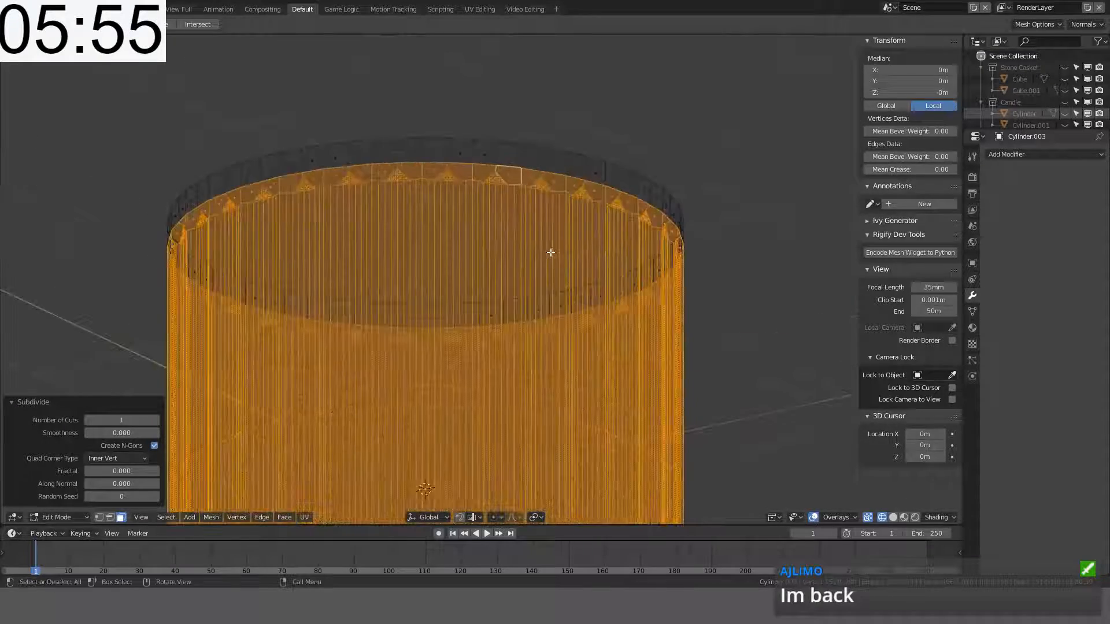
pyautogui.hotkey('ctrl', 'z')
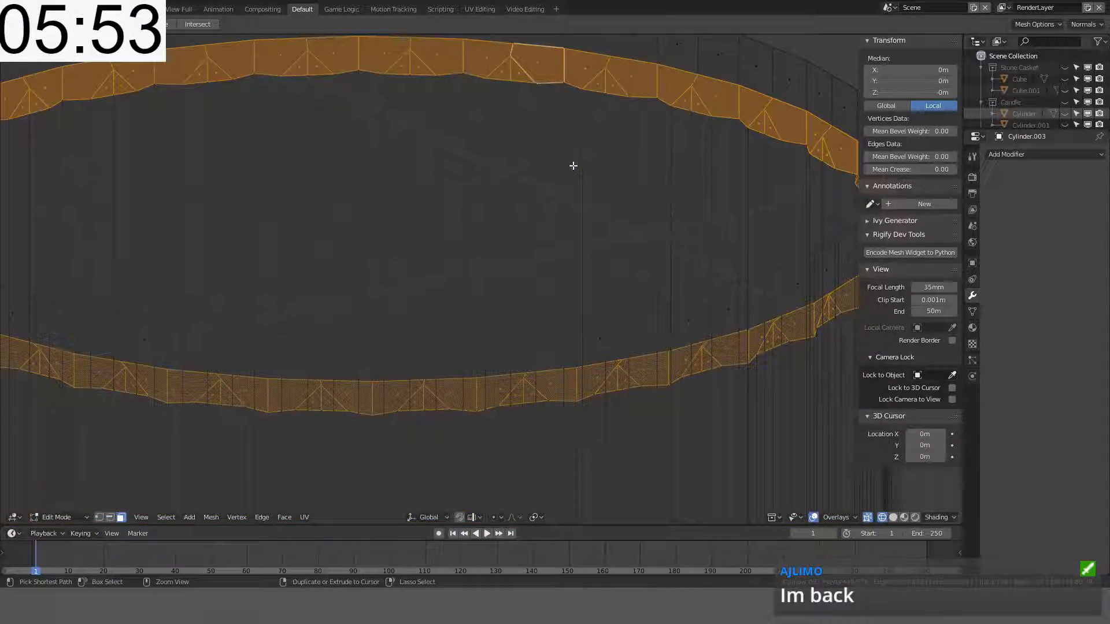
# Step: Examine the selected face band around the flutes' upper pointed ends from front and tilted angles
pyautogui.moveTo(702, 180); pyautogui.dragTo(667, 208, button='middle')
pyautogui.press('KP_1')
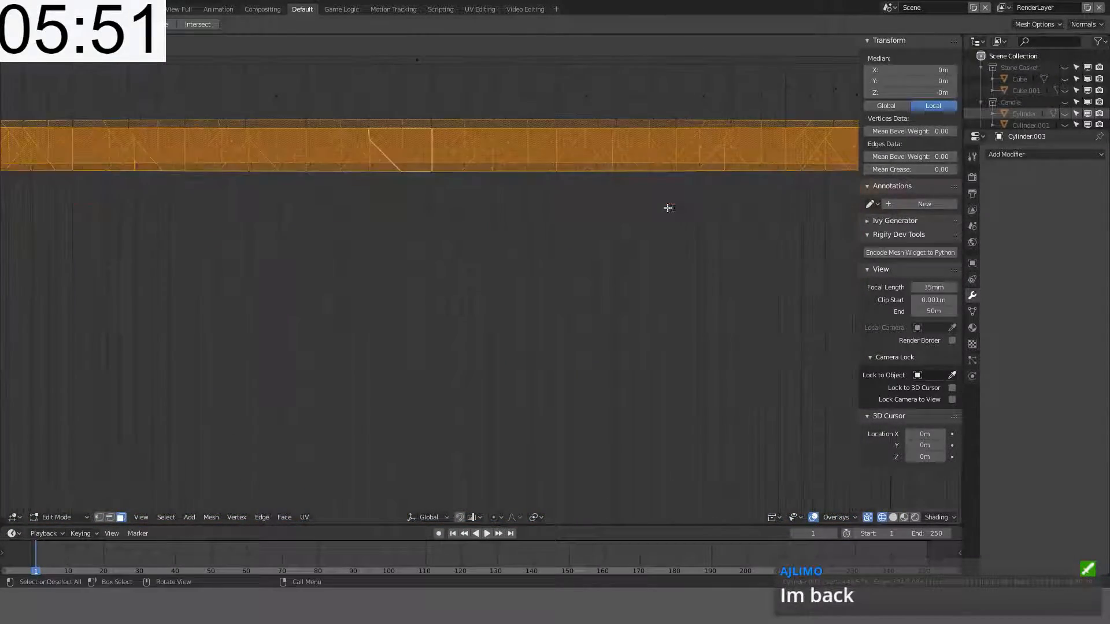
pyautogui.moveTo(448, 177); pyautogui.dragTo(502, 171, button='middle')
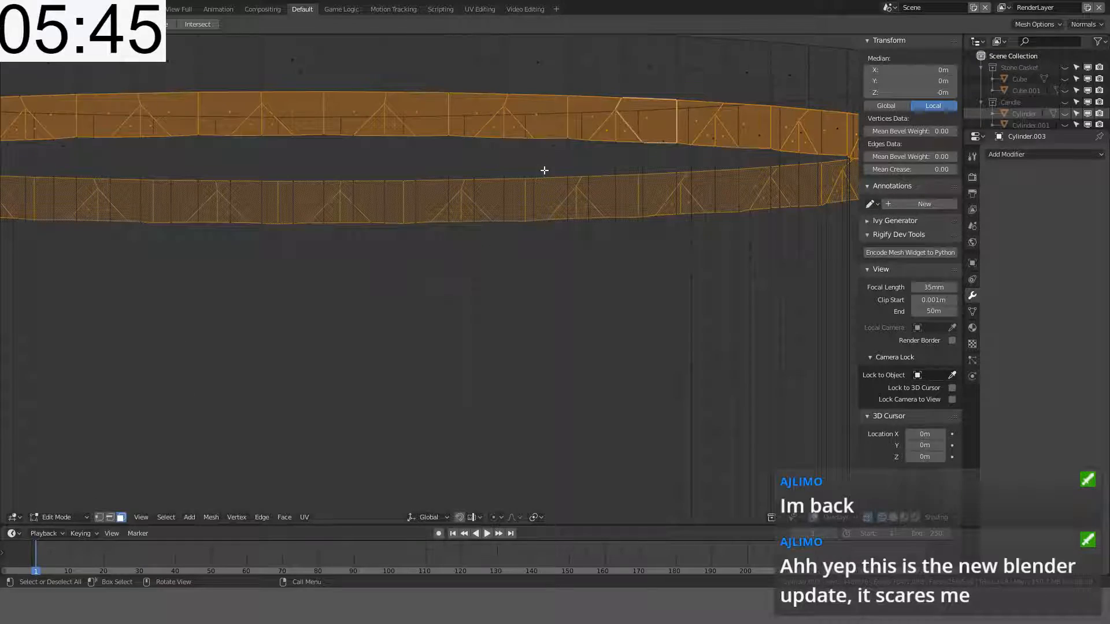
pyautogui.moveTo(545, 170); pyautogui.dragTo(484, 159, button='middle')
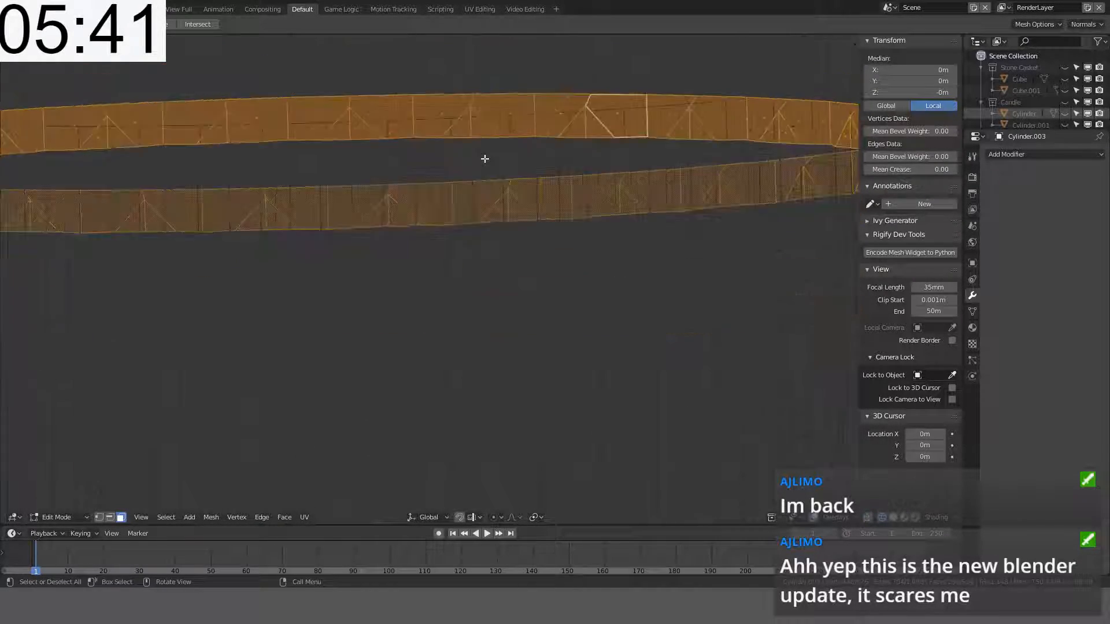
pyautogui.press('KP_1')
# Step: Show the whole cylinder in solid shading in edit mode and clear the face selection
pyautogui.scroll(-10, 487, 159)
pyautogui.press('Tab')
pyautogui.press('z')
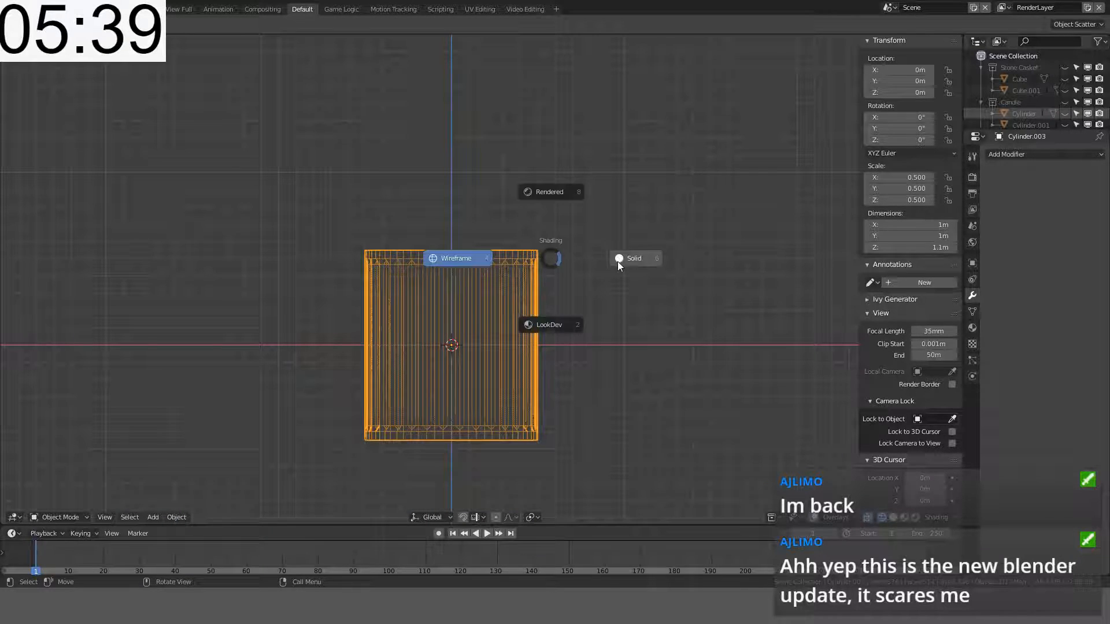
pyautogui.click(618, 263)
pyautogui.press('Tab')
pyautogui.moveTo(527, 263)
pyautogui.mouseDown(button='middle')
pyautogui.moveTo(521, 239)
pyautogui.moveTo(589, 267)
pyautogui.moveTo(599, 179)
pyautogui.moveTo(513, 191)
pyautogui.mouseUp(button='middle')
pyautogui.press('Tab')
pyautogui.hotkey('alt', 'a')
pyautogui.press('Tab')
pyautogui.scroll(3, 588, 269)
pyautogui.hotkey('alt', 'a')
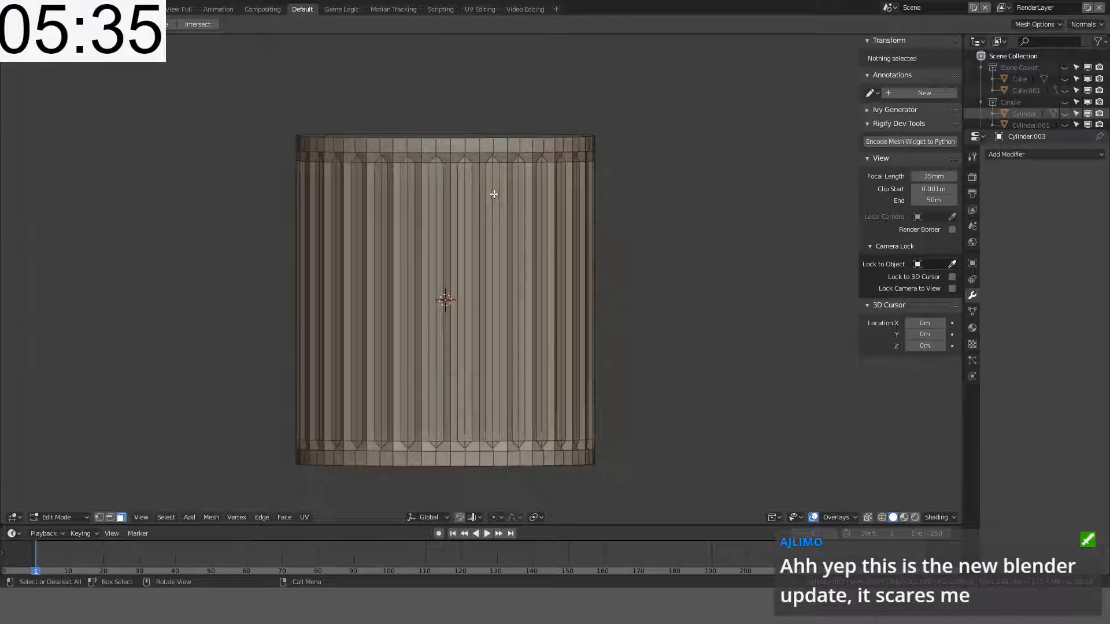
pyautogui.press('a')
pyautogui.hotkey('alt', 'a')
# Step: Try dissolving one vertical edge loop near the cylinder's front centre and undo it
pyautogui.press('2')
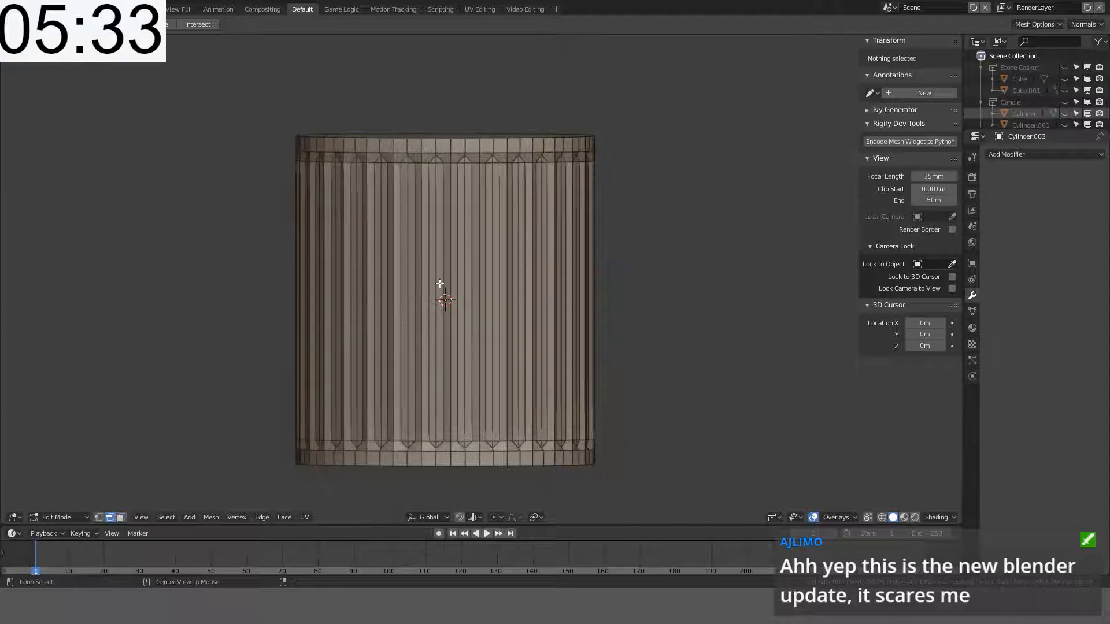
pyautogui.keyDown('alt'); pyautogui.click(471, 245); pyautogui.keyUp('alt')
pyautogui.hotkey('ctrl', 'x')
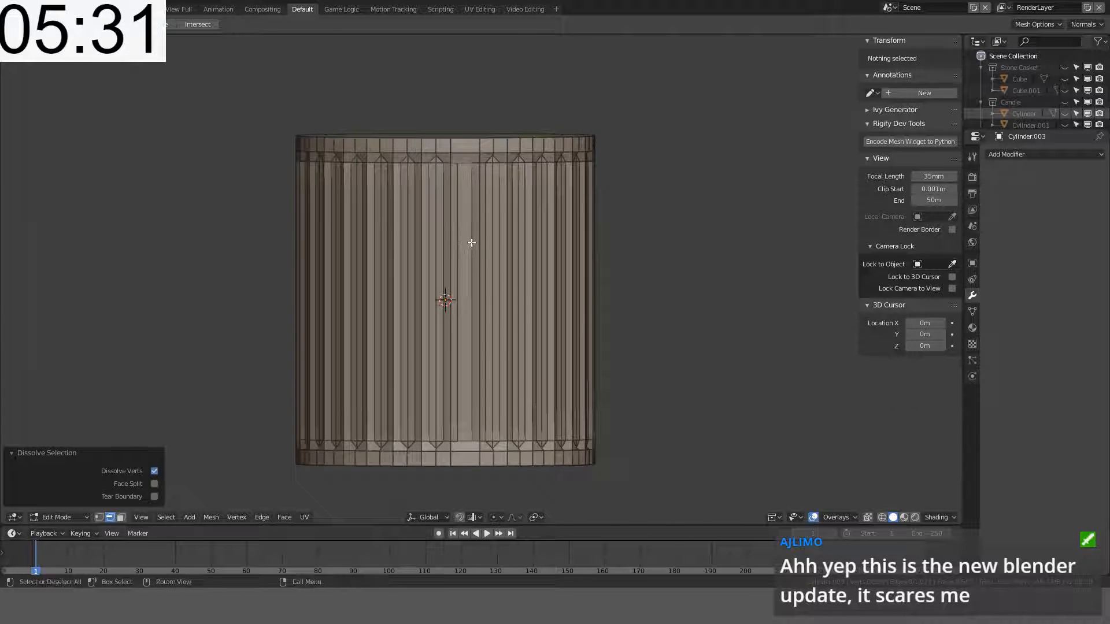
pyautogui.scroll(2, 476, 76)
pyautogui.hotkey('ctrl', 'z')
pyautogui.hotkey('ctrl', 'z')
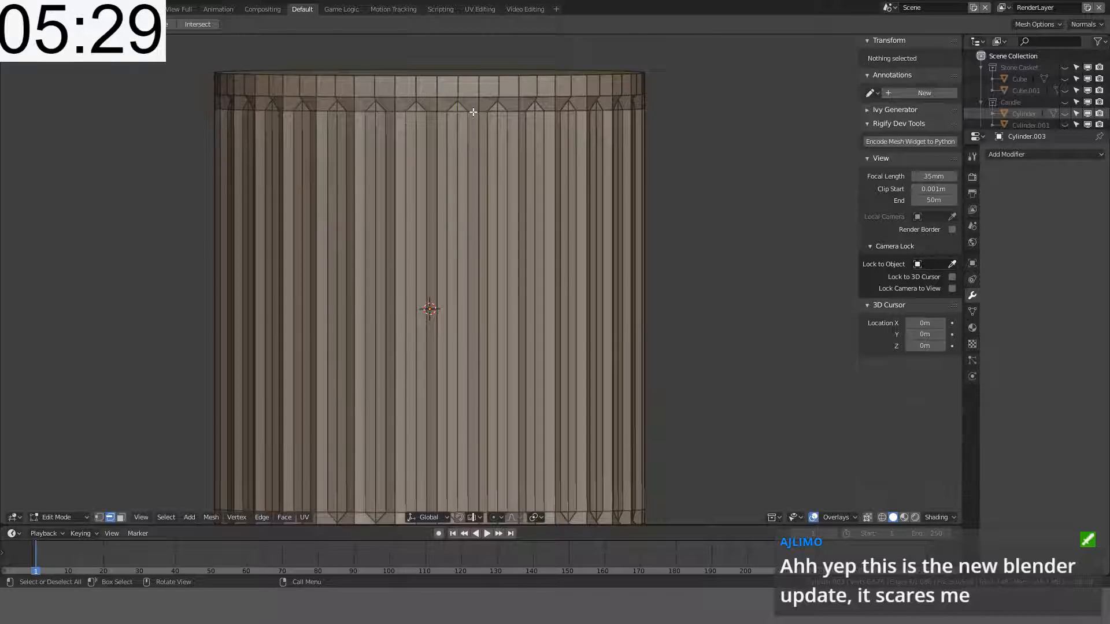
# Step: Try triangulating the four faces around one front flute's upper point and undo it
pyautogui.scroll(2, 474, 113)
pyautogui.keyDown('shift'); pyautogui.moveTo(474, 116); pyautogui.dragTo(476, 236, button='middle'); pyautogui.keyUp('shift')
pyautogui.scroll(6, 475, 236)
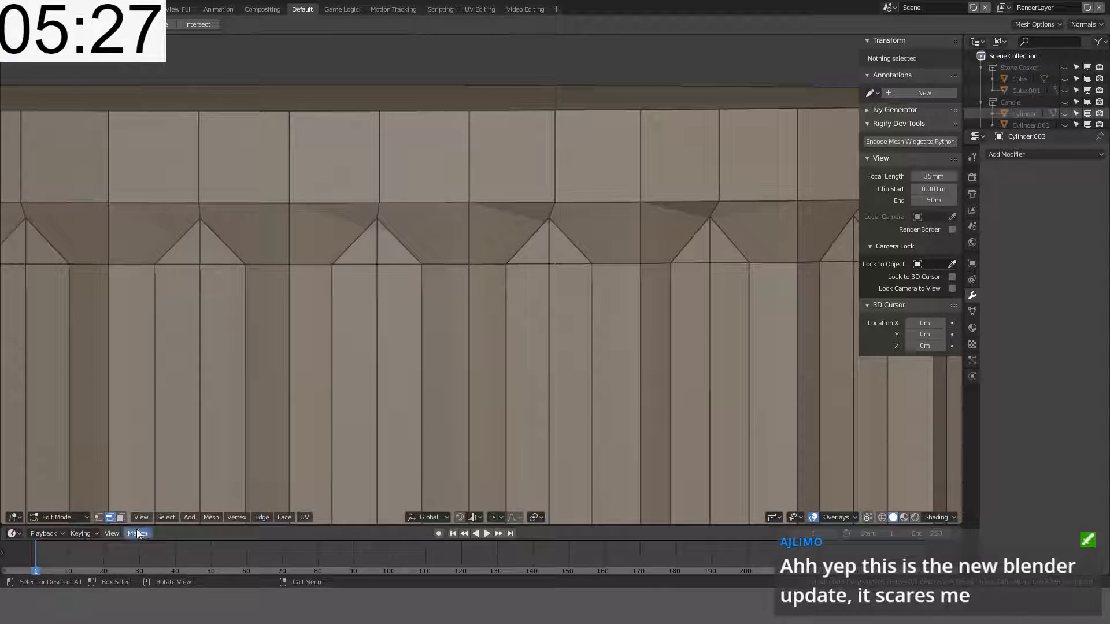
pyautogui.click(124, 517)
pyautogui.click(406, 249)
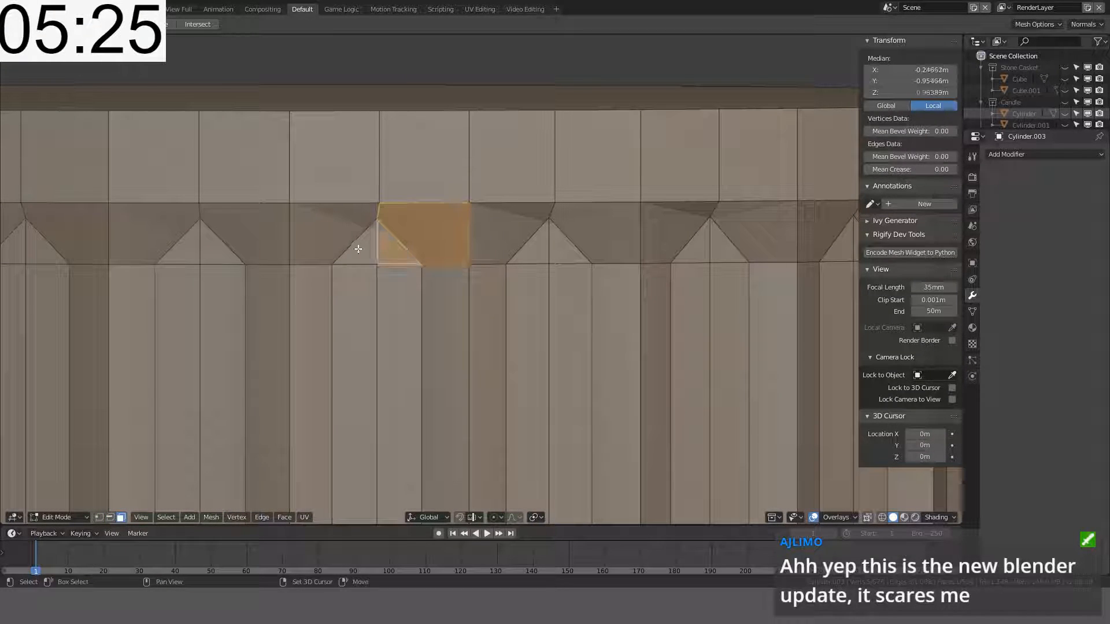
pyautogui.keyDown('shift'); pyautogui.click(329, 240); pyautogui.keyUp('shift')
pyautogui.hotkey('ctrl', 't')
pyautogui.scroll(2, 382, 236)
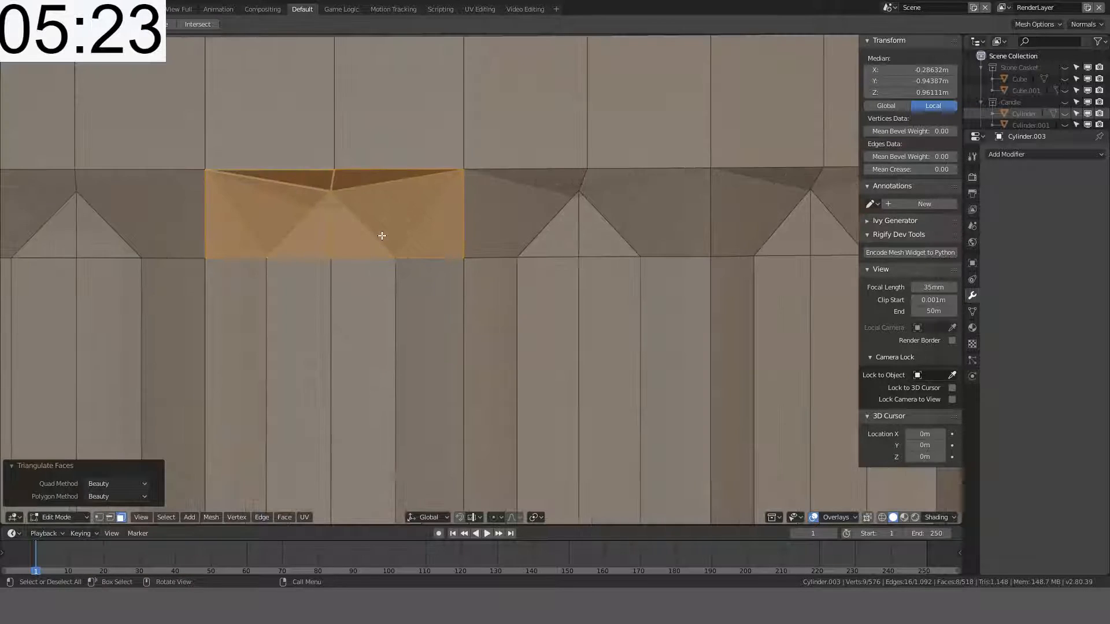
pyautogui.keyDown('shift'); pyautogui.moveTo(396, 233); pyautogui.dragTo(426, 325, button='middle'); pyautogui.keyUp('shift')
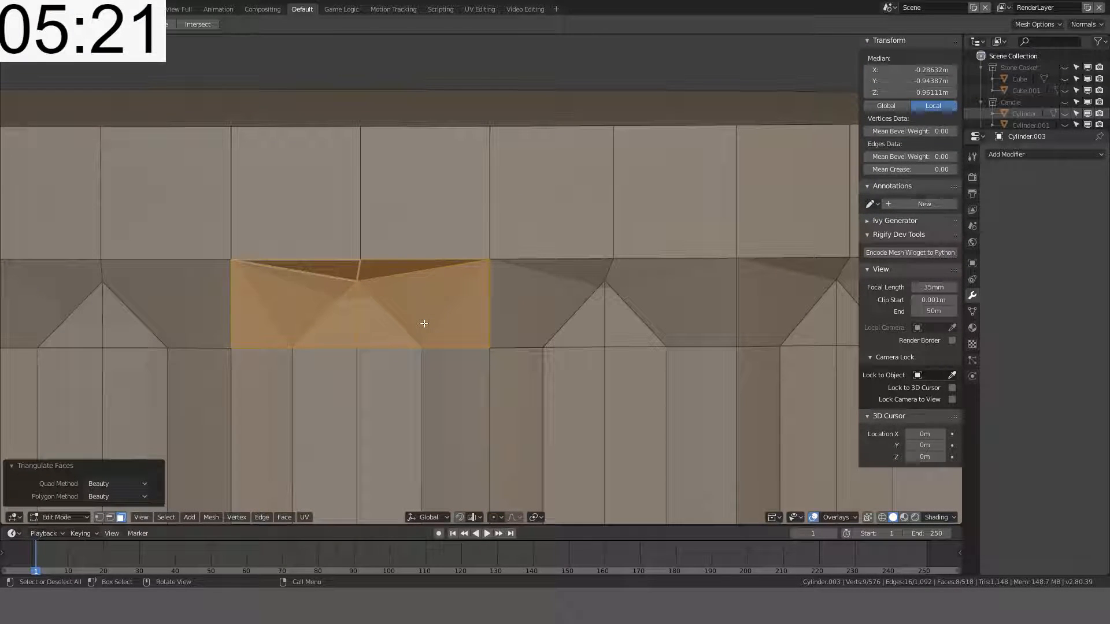
pyautogui.hotkey('ctrl', 'z')
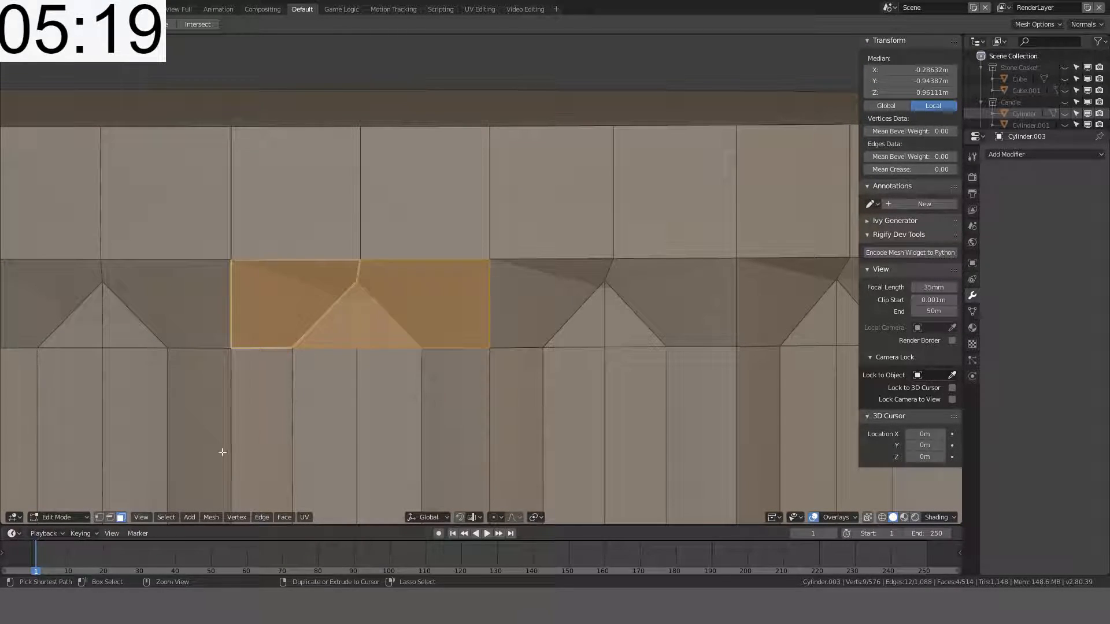
# Step: Subdivide the two slanted edges of that flute's upper point with one cut each
pyautogui.press('2')
pyautogui.click(385, 313)
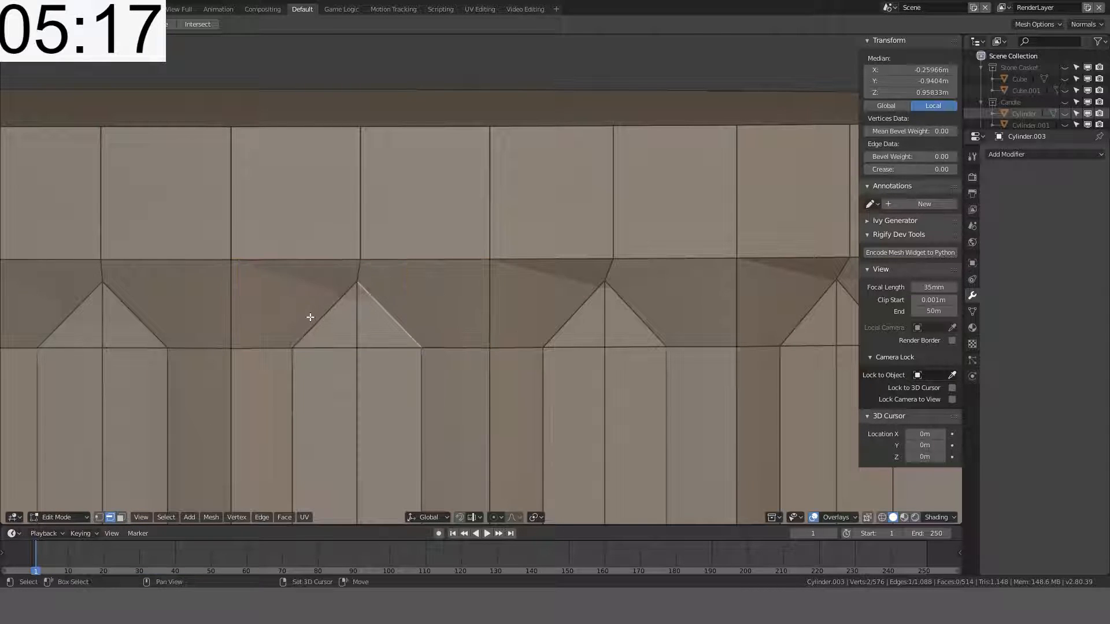
pyautogui.keyDown('shift'); pyautogui.click(310, 317); pyautogui.keyUp('shift')
pyautogui.rightClick(349, 312)
pyautogui.click(348, 312)
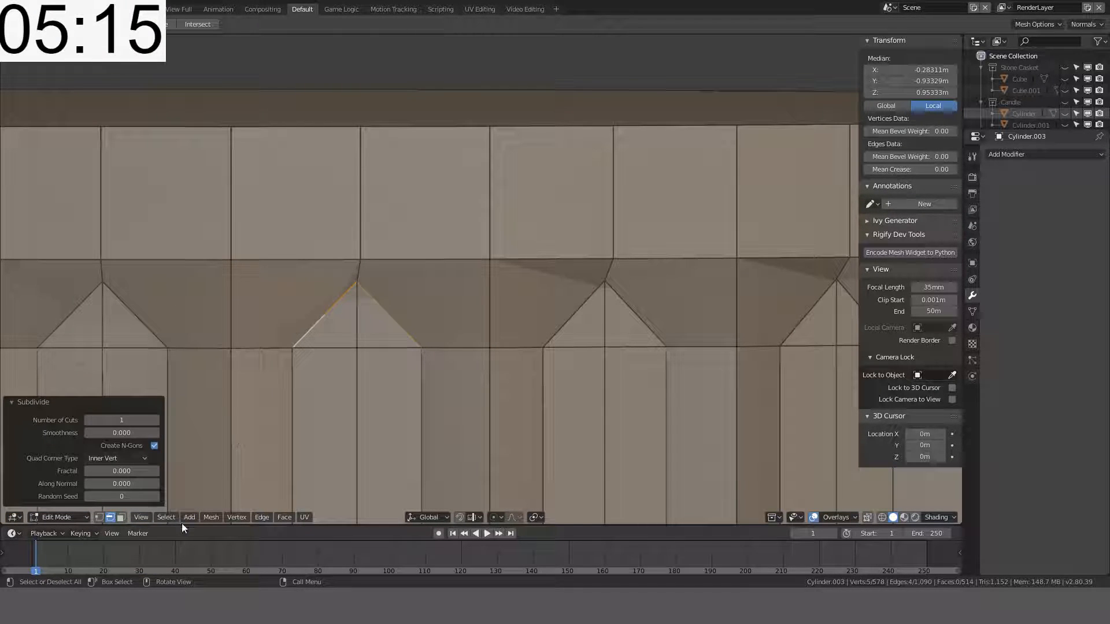
# Step: Connect the new midpoint vertex on each slanted edge to the outer upper corner of its adjoining face
pyautogui.click(100, 518)
pyautogui.click(324, 317)
pyautogui.keyDown('shift'); pyautogui.click(231, 257); pyautogui.keyUp('shift')
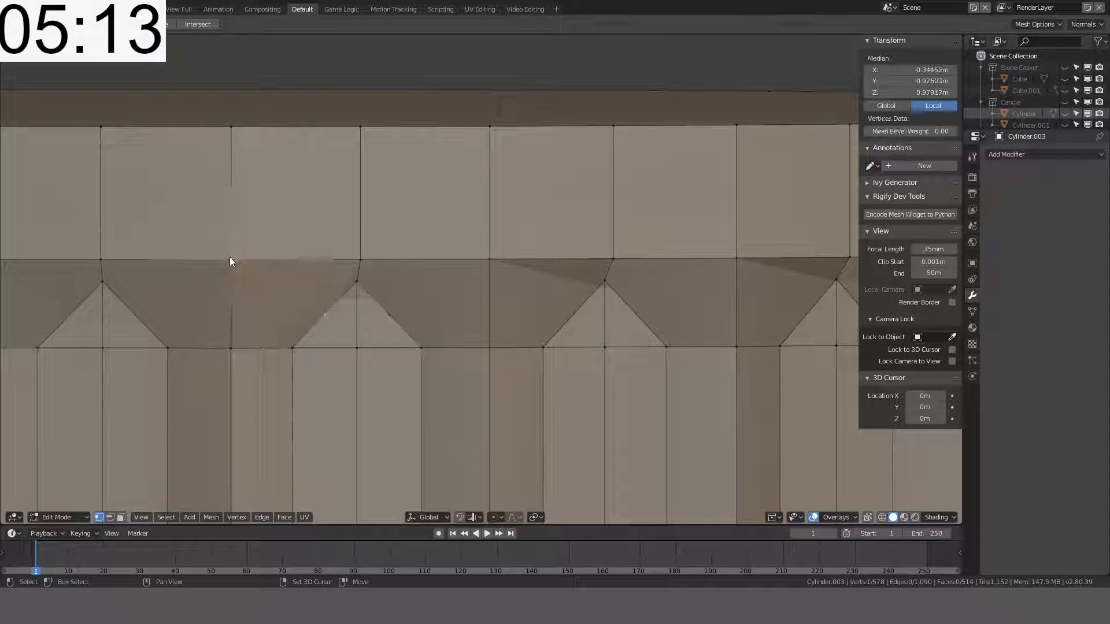
pyautogui.press('j')
pyautogui.click(399, 307)
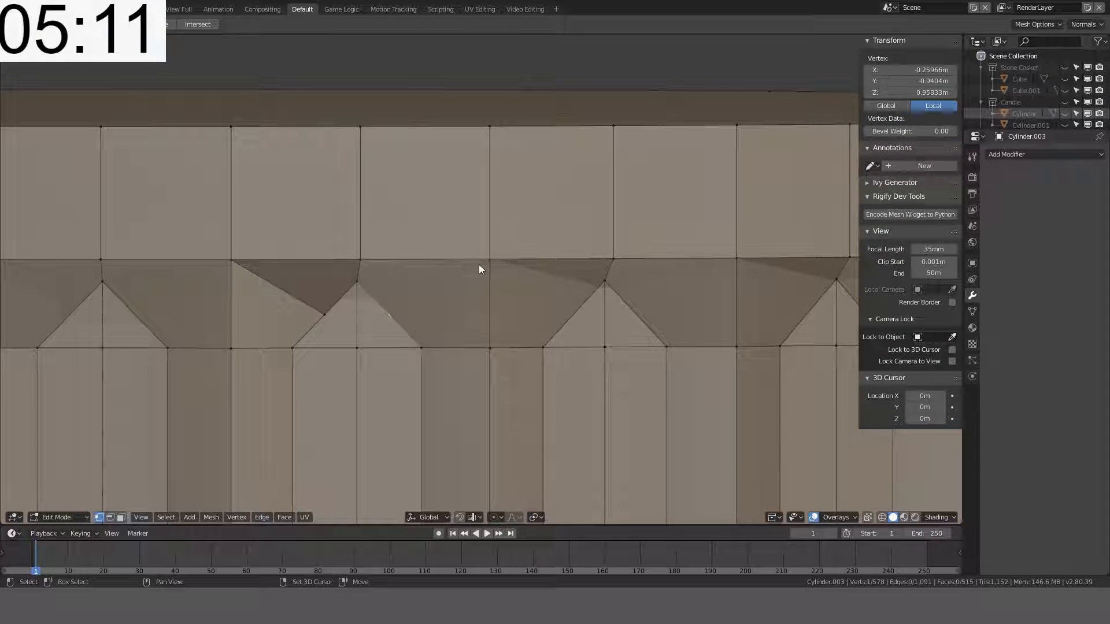
pyautogui.keyDown('shift'); pyautogui.click(480, 266); pyautogui.keyUp('shift')
pyautogui.press('j')
# Step: Try sliding both new midpoint vertices of the flute's point together by 0.1
pyautogui.click(390, 317)
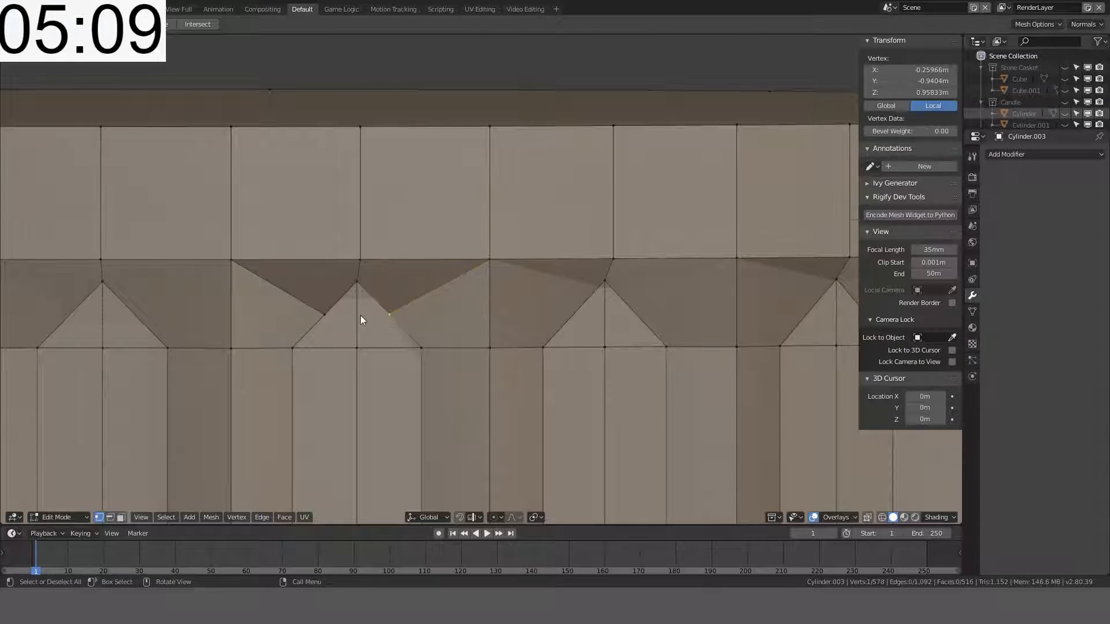
pyautogui.keyDown('shift'); pyautogui.click(323, 315); pyautogui.keyUp('shift')
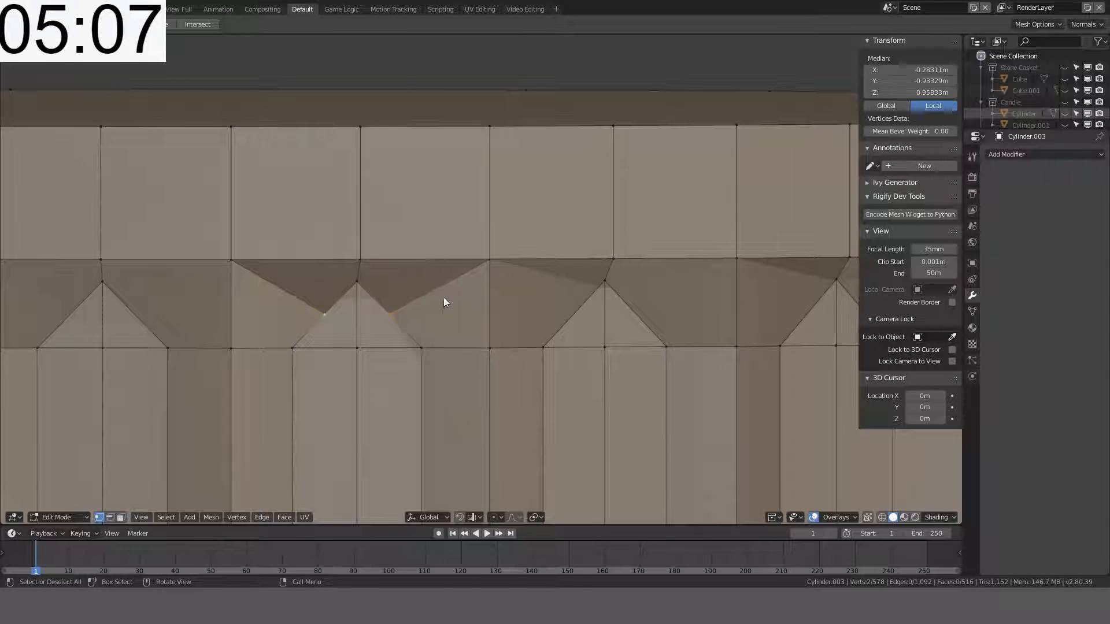
pyautogui.hotkey('shift', 'v')
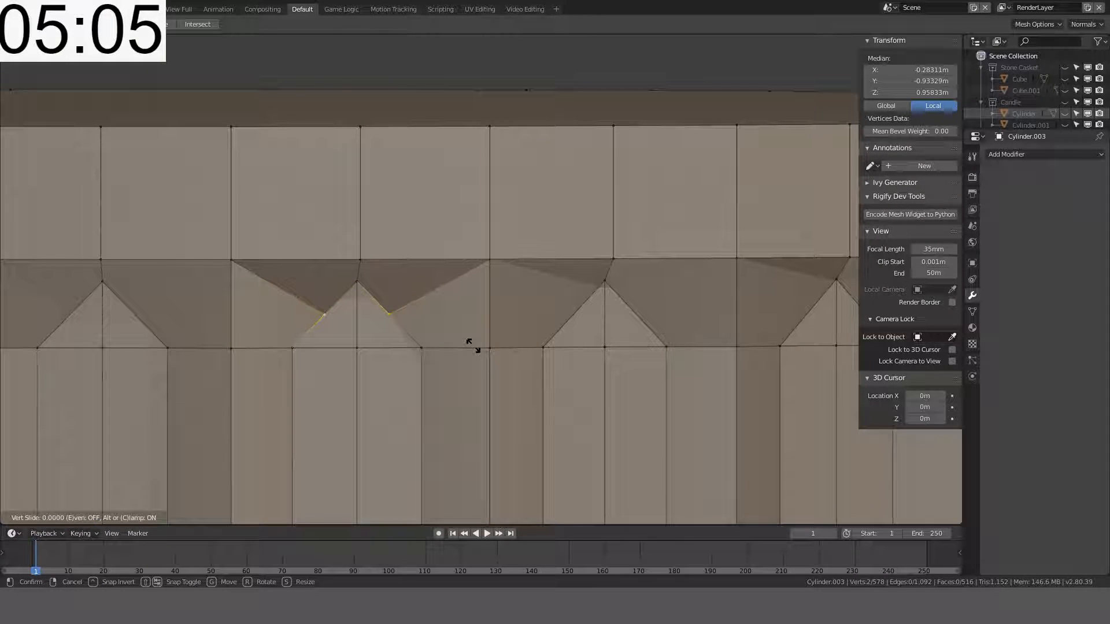
pyautogui.write('0.1')
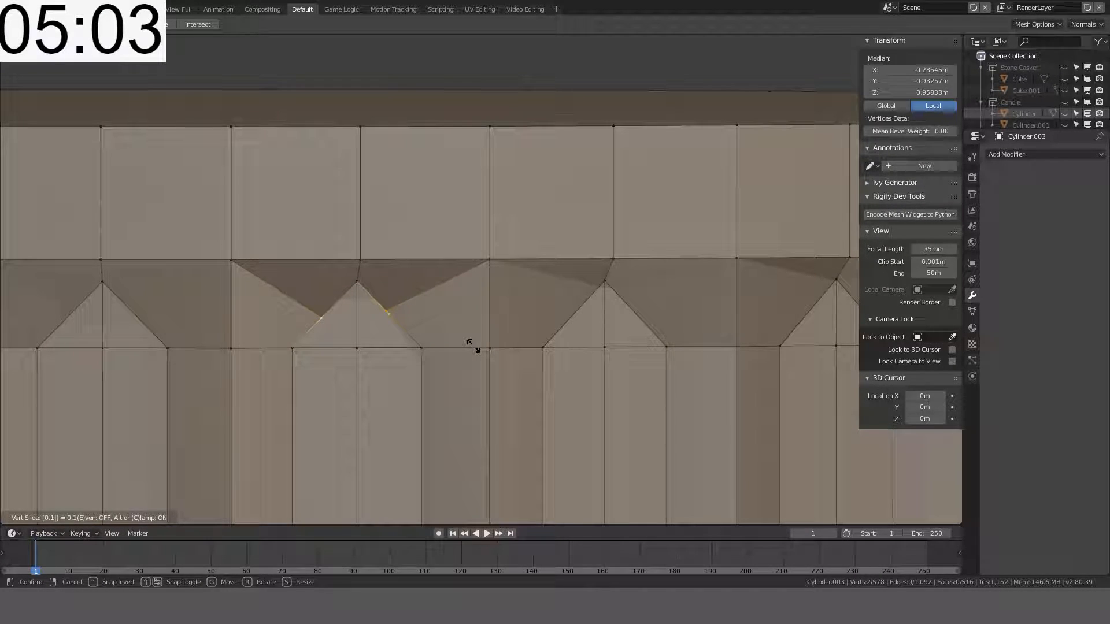
pyautogui.press('Return')
# Step: Slide the midpoint vertex on the right slanted edge of the flute's upper point 0.15 toward the adjoining face's outer upper corner
pyautogui.click(417, 305)
pyautogui.hotkey('shift', 'v')
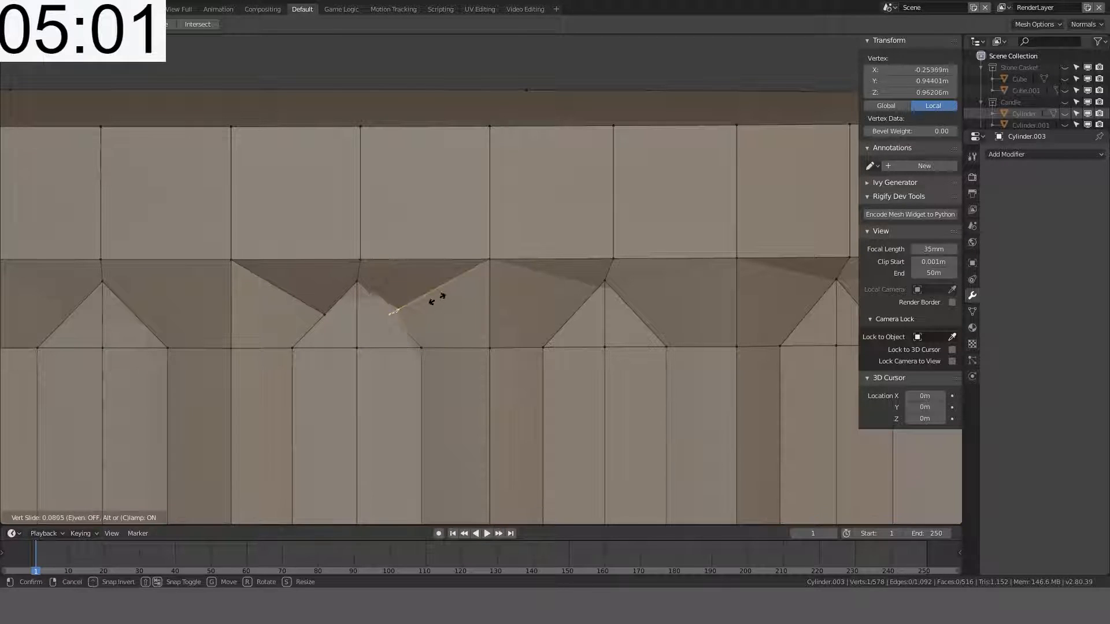
pyautogui.write('0.1')
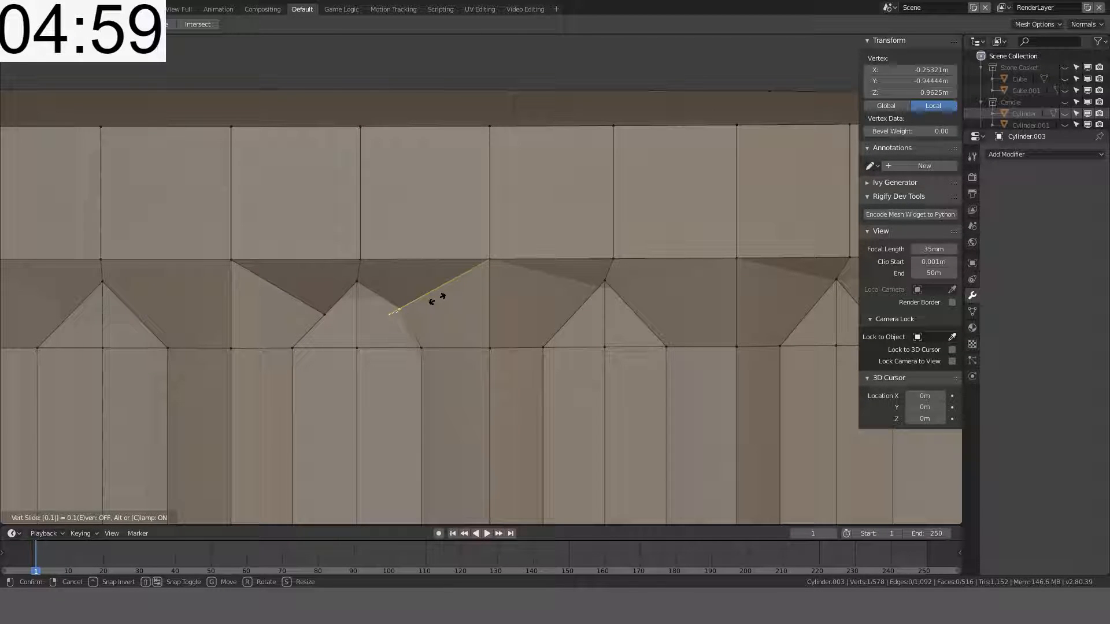
pyautogui.press('BackSpace')
pyautogui.write('2')
pyautogui.press('BackSpace')
pyautogui.write('15')
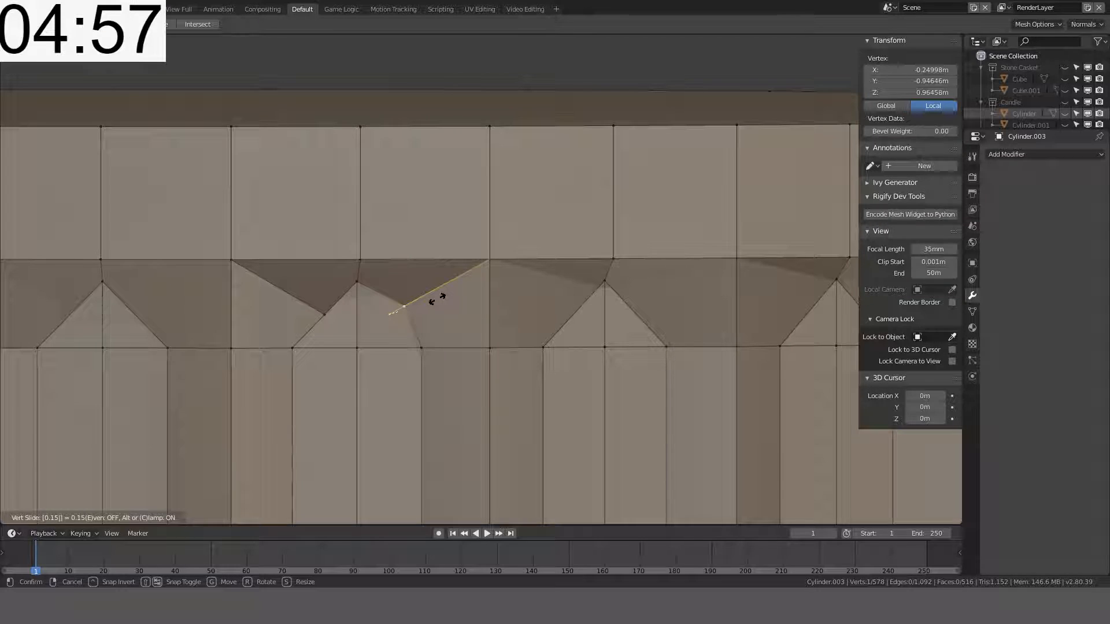
pyautogui.press('Return')
# Step: Slide the matching midpoint vertex on the left slanted edge of the upper point 0.15 toward its outer upper corner
pyautogui.click(325, 314)
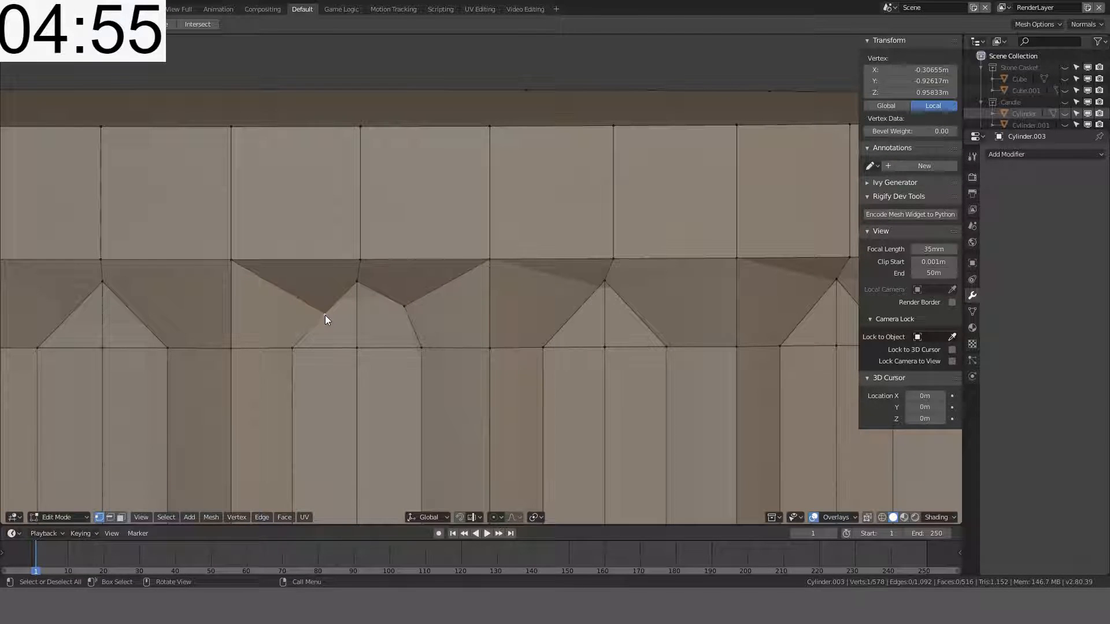
pyautogui.press('g')
pyautogui.press('g')
pyautogui.write('0.15')
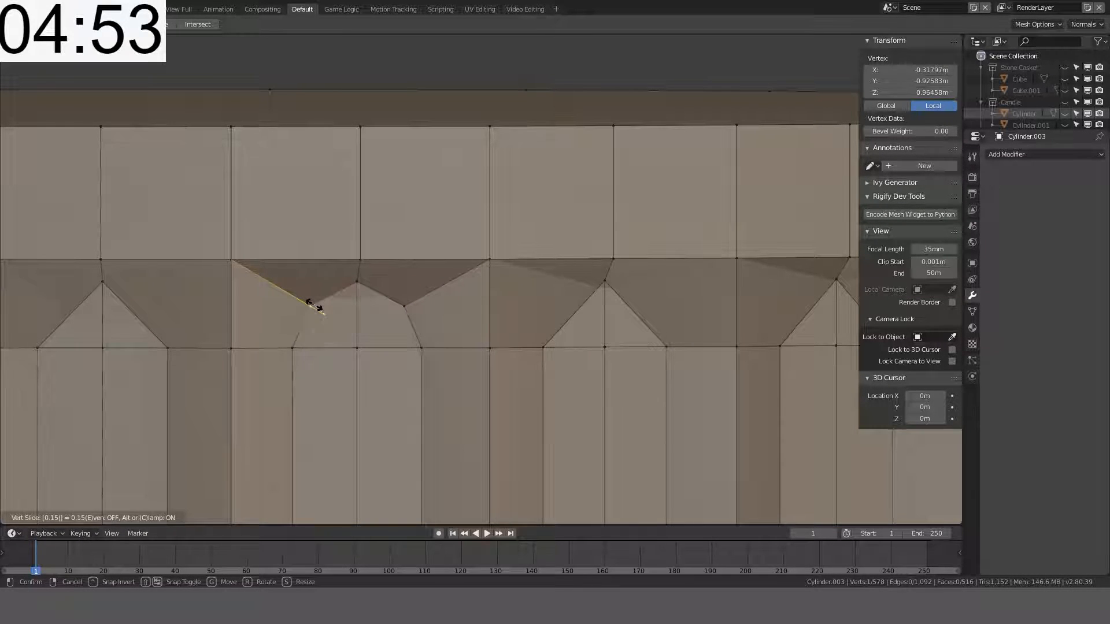
pyautogui.press('Return')
# Step: Select the faces of the reworked flute's full-height column, invert the selection and delete the vertices of the rest of the cylinder
pyautogui.scroll(-8, 335, 306)
pyautogui.hotkey('alt', 'a')
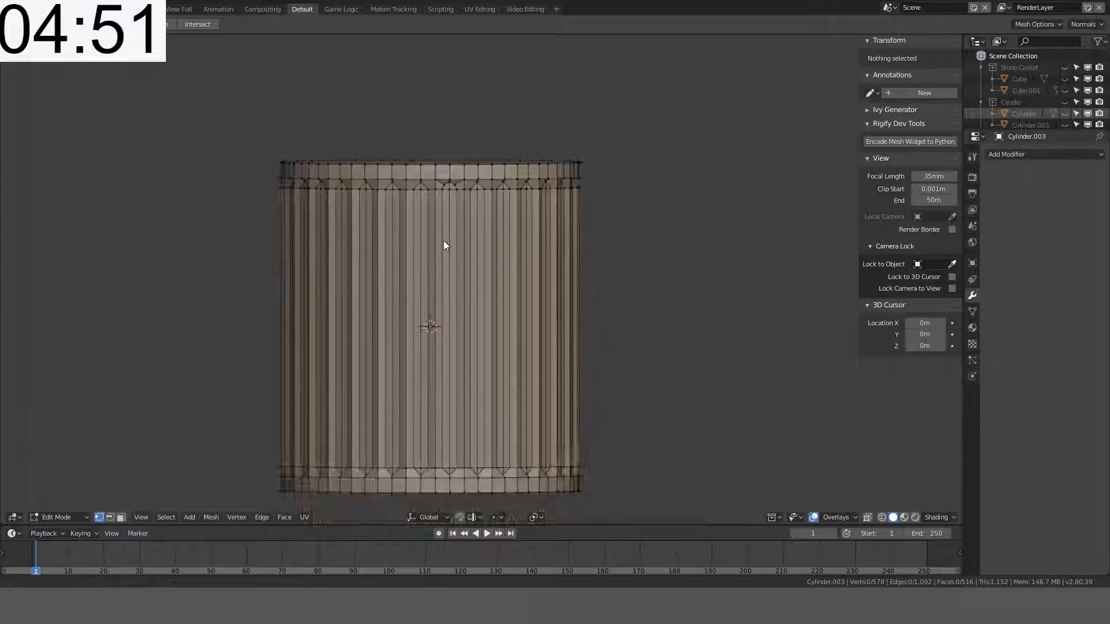
pyautogui.keyDown('shift'); pyautogui.moveTo(446, 246); pyautogui.dragTo(436, 208, button='middle'); pyautogui.keyUp('shift')
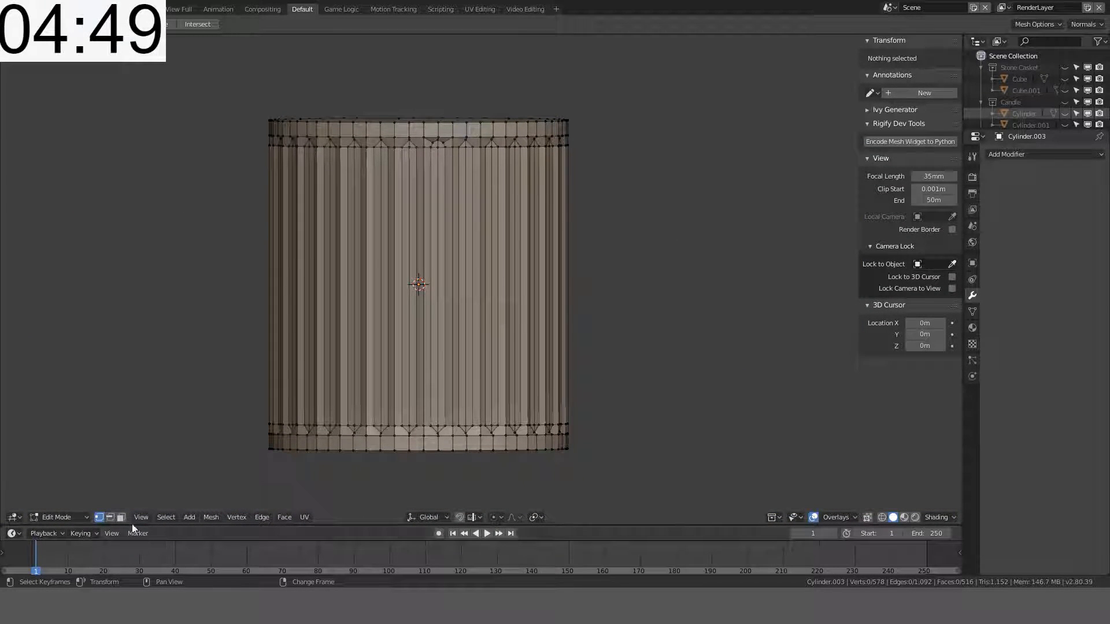
pyautogui.press('3')
pyautogui.press('c')
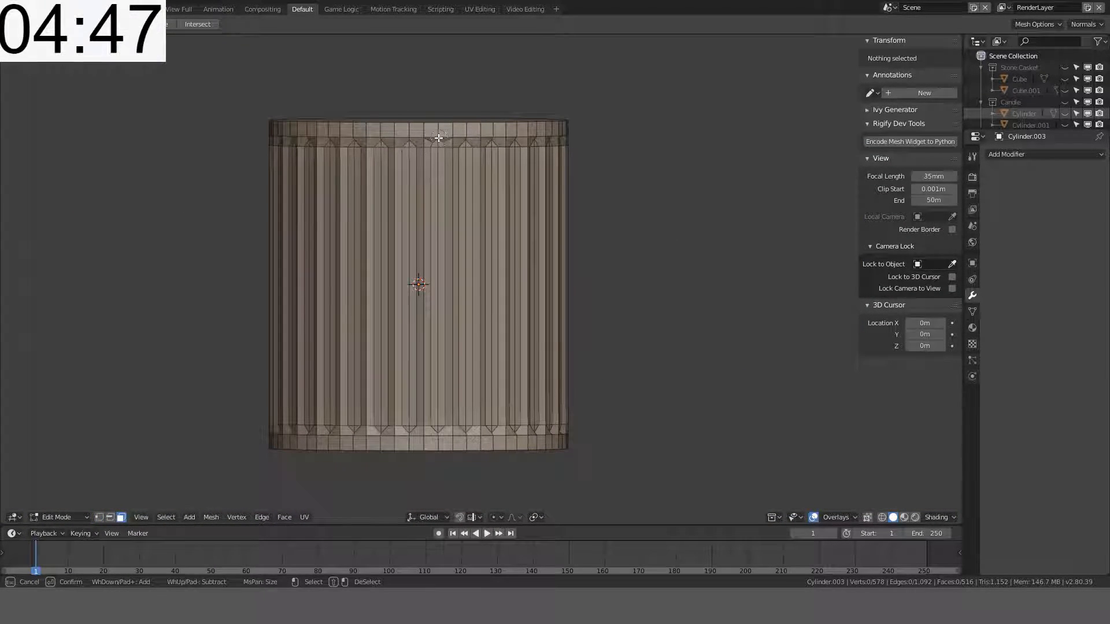
pyautogui.moveTo(439, 137); pyautogui.dragTo(438, 177)
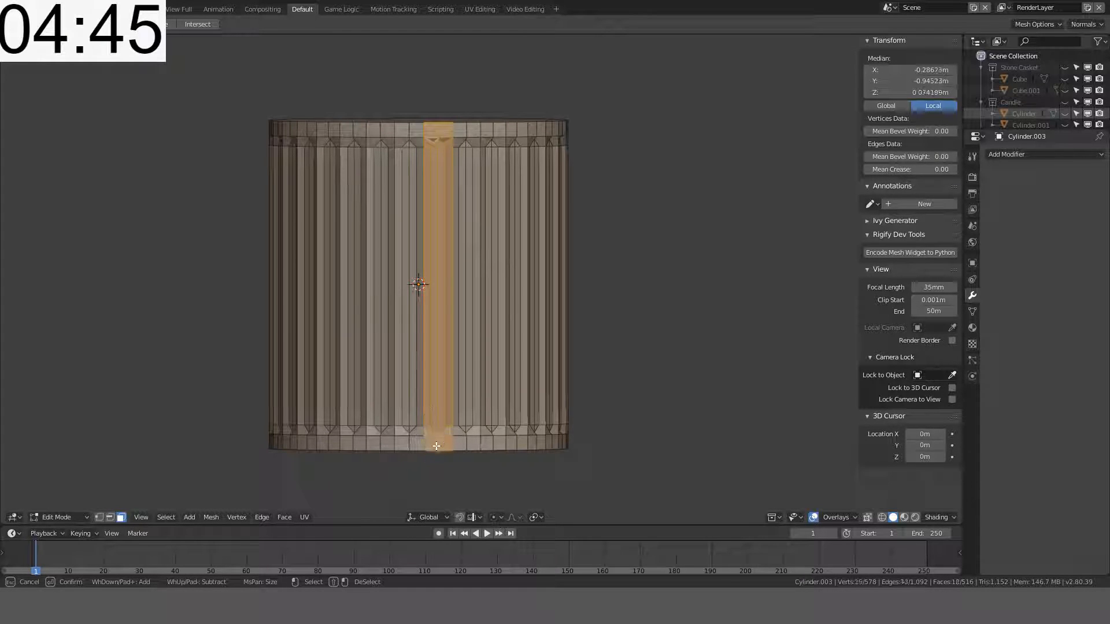
pyautogui.press('Escape')
pyautogui.hotkey('ctrl', 'i')
pyautogui.press('x')
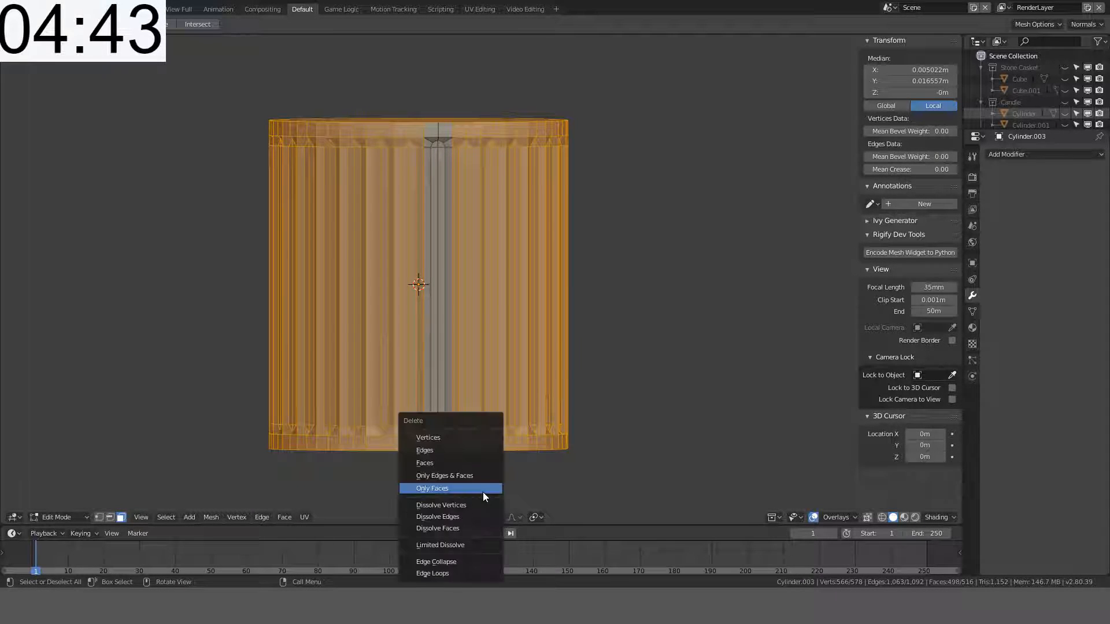
pyautogui.click(438, 438)
pyautogui.moveTo(572, 405); pyautogui.dragTo(481, 386, button='middle')
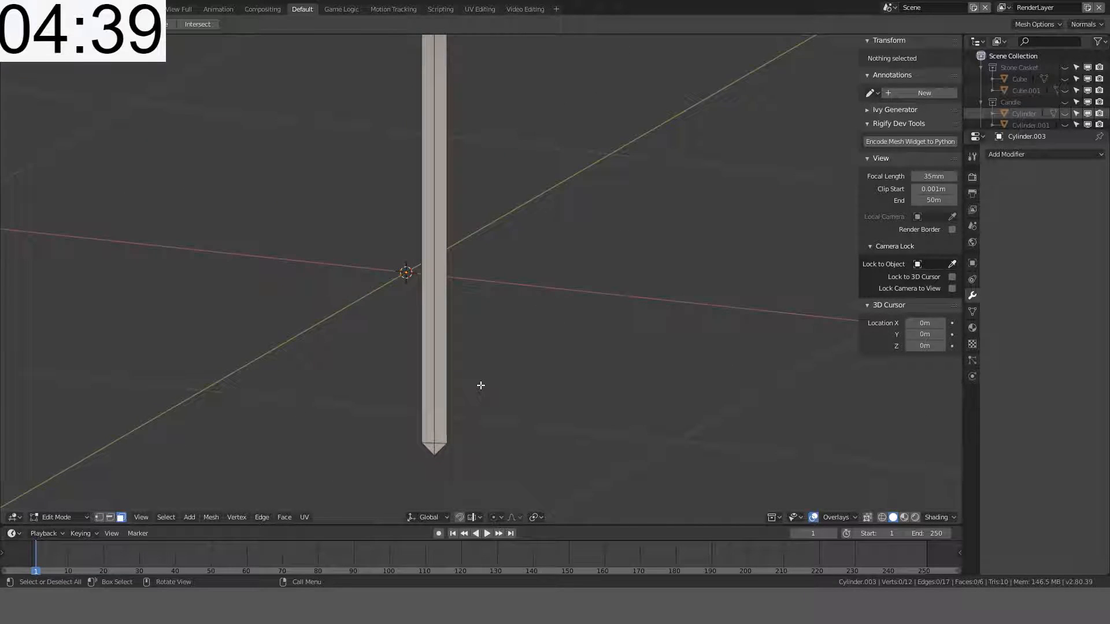
# Step: Add one centred horizontal loop cut across the remaining flute strip
pyautogui.press('KP_1')
pyautogui.hotkey('ctrl', 'r')
pyautogui.click(342, 270)
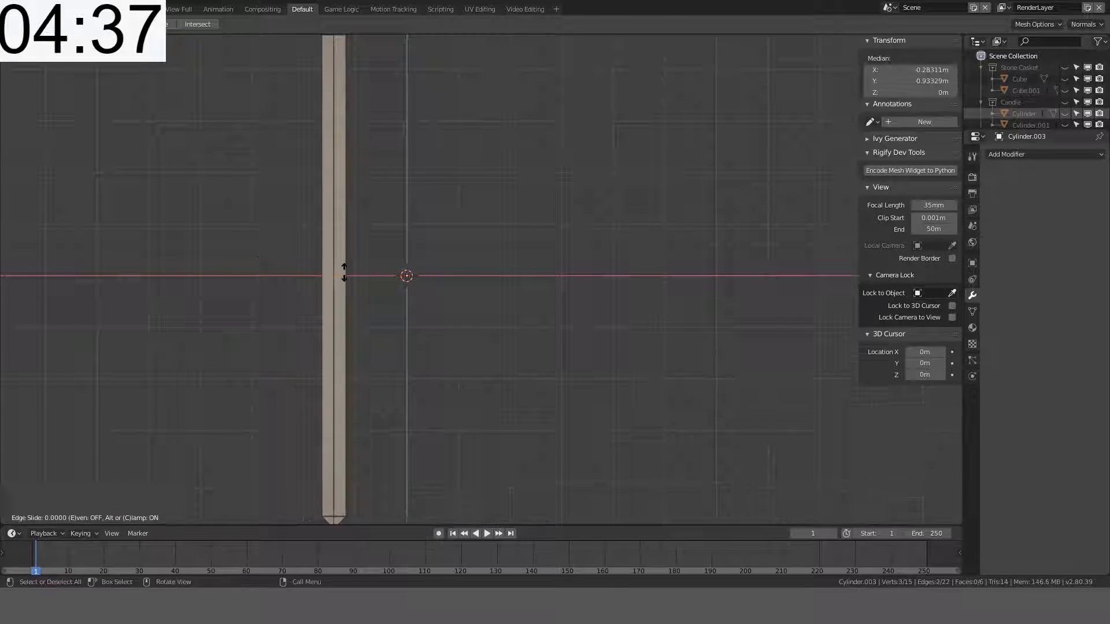
pyautogui.rightClick(342, 270)
# Step: Delete the vertices of the strip's old lower pointed end so only the half above the loop cut stays
pyautogui.keyDown('shift'); pyautogui.moveTo(449, 385); pyautogui.dragTo(453, 336, button='middle'); pyautogui.keyUp('shift')
pyautogui.click(99, 518)
pyautogui.hotkey('alt', 'a')
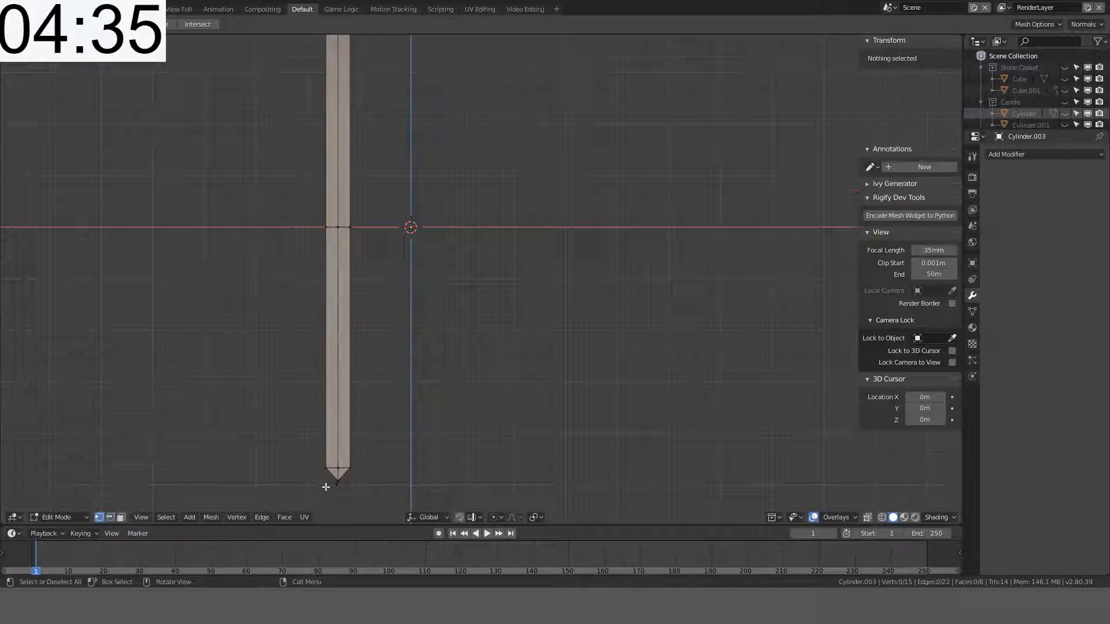
pyautogui.click(342, 474)
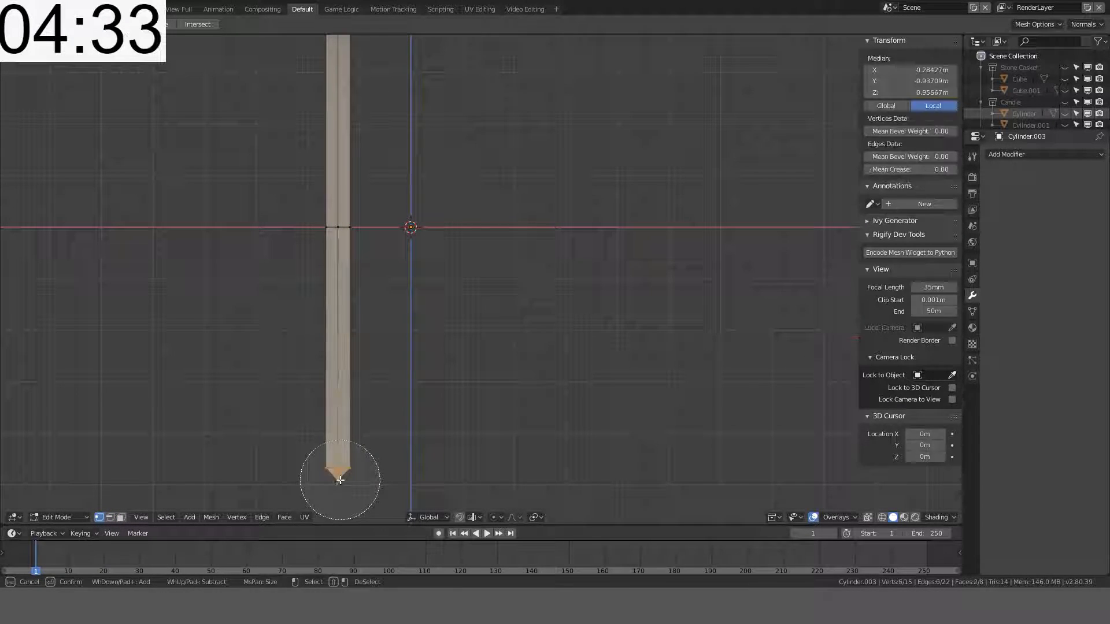
pyautogui.press('x')
pyautogui.click(397, 436)
# Step: Add a Mirror modifier to the half strip on the Z axis only with Clipping enabled, and apply it
pyautogui.press('Tab')
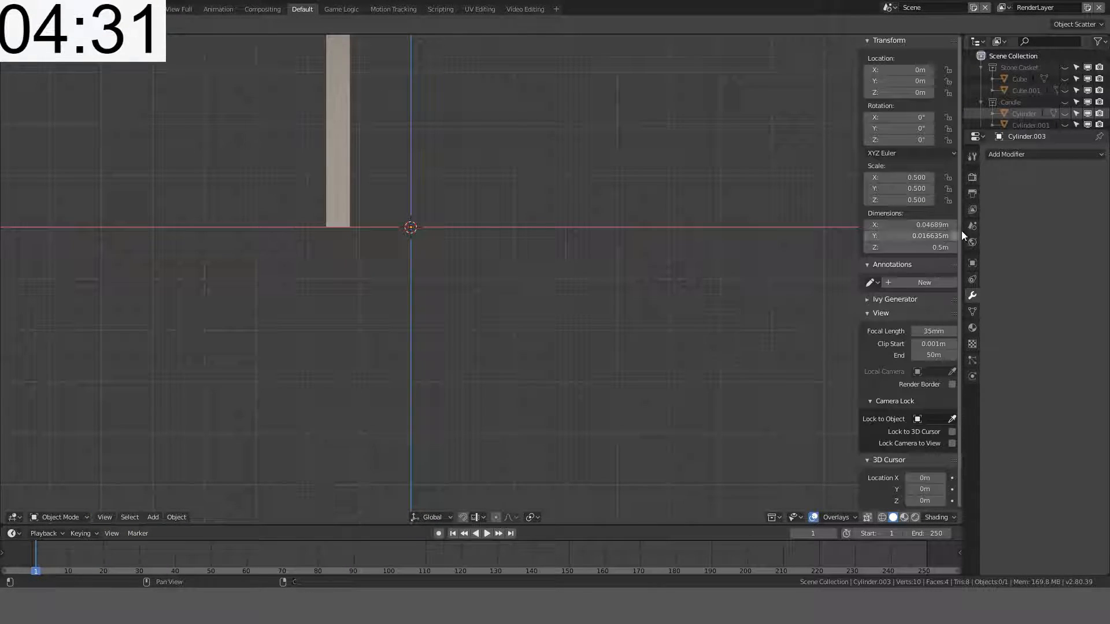
pyautogui.click(1031, 155)
pyautogui.click(876, 268)
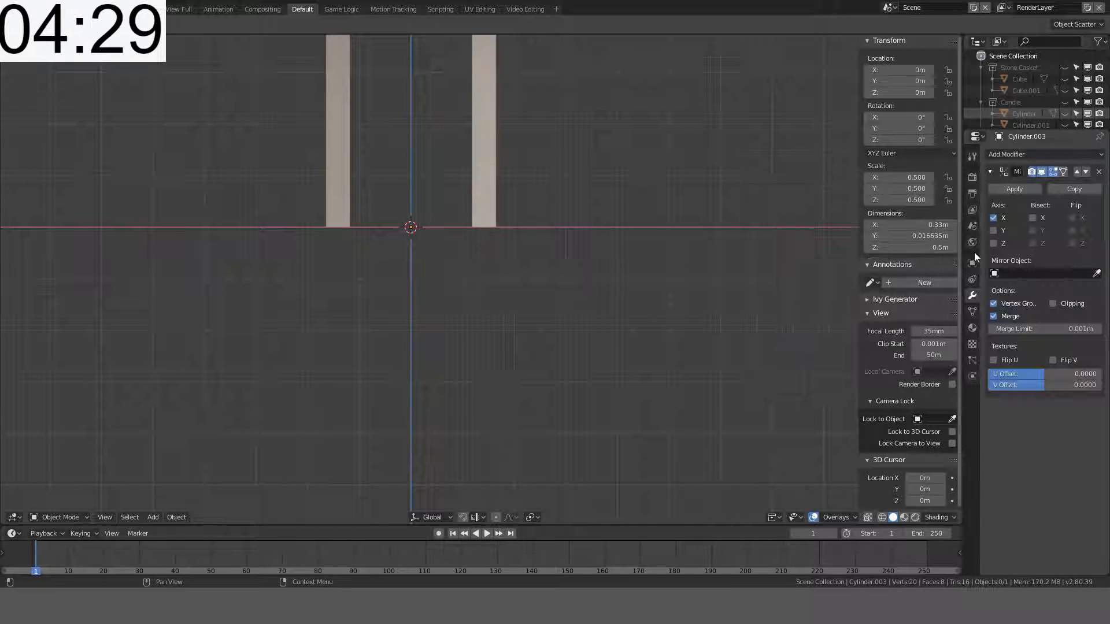
pyautogui.click(994, 243)
pyautogui.click(994, 219)
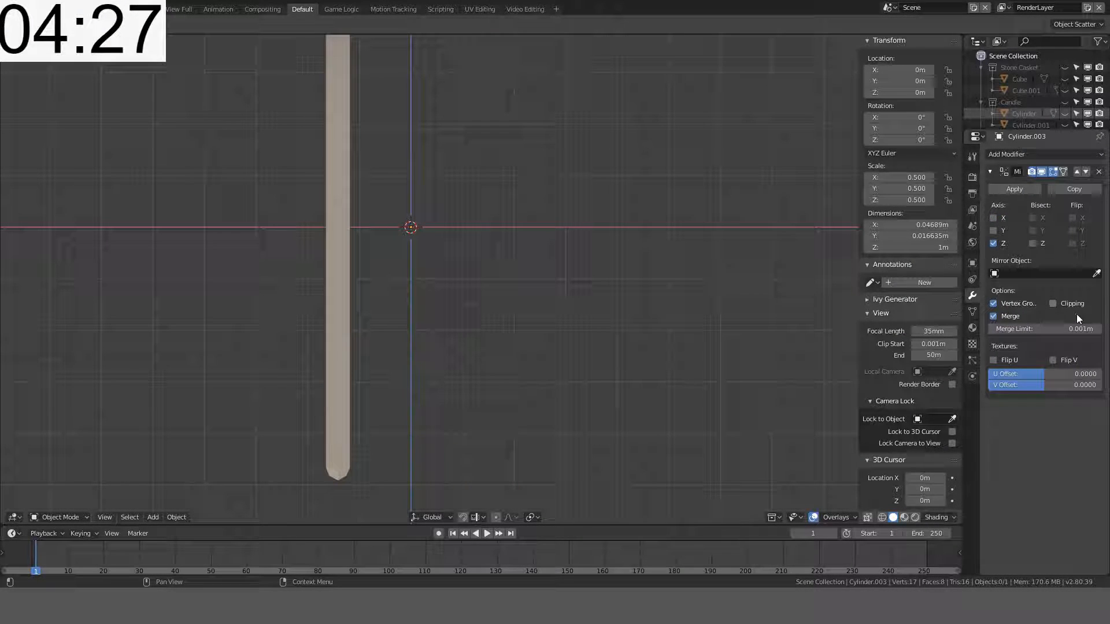
pyautogui.click(1053, 304)
pyautogui.click(1003, 191)
# Step: Dissolve the horizontal edges across the middle of the mirrored strip
pyautogui.press('Tab')
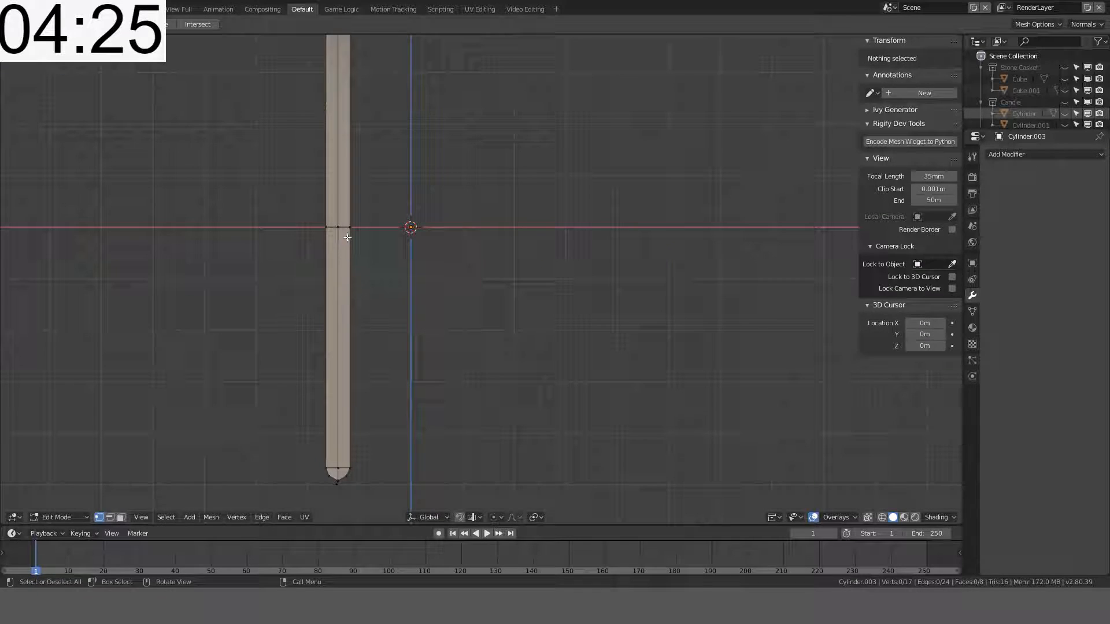
pyautogui.click(110, 517)
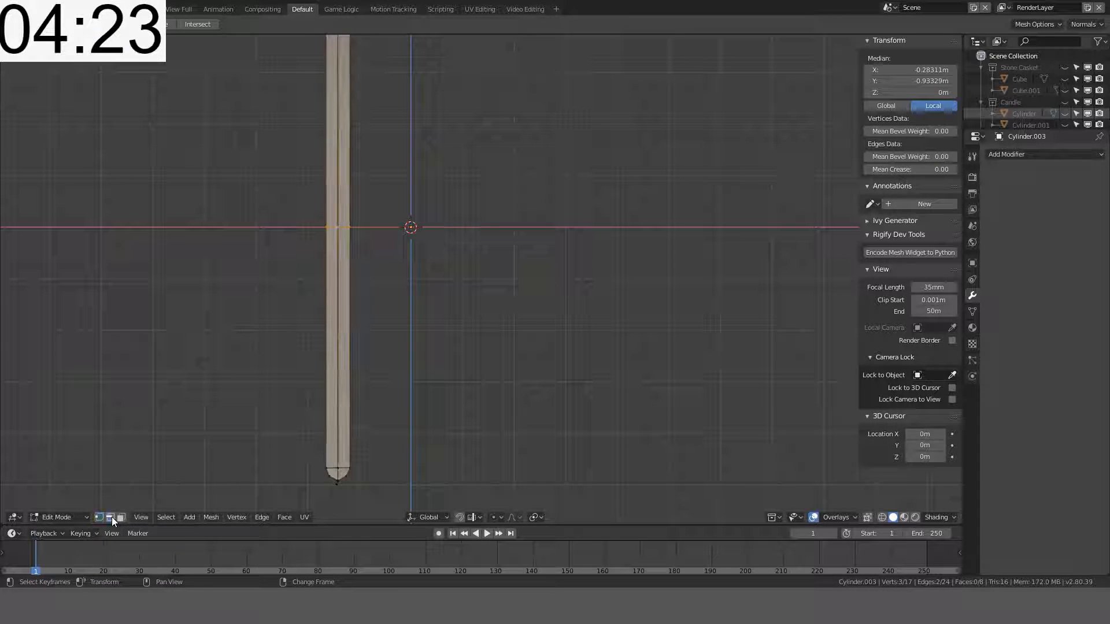
pyautogui.hotkey('ctrl', 'x')
# Step: Select the stray edges sticking out beyond the strip's lower and upper tips and delete their vertices
pyautogui.scroll(2, 374, 426)
pyautogui.keyDown('shift'); pyautogui.moveTo(374, 418); pyautogui.dragTo(544, 236, button='middle'); pyautogui.keyUp('shift')
pyautogui.scroll(3, 497, 301)
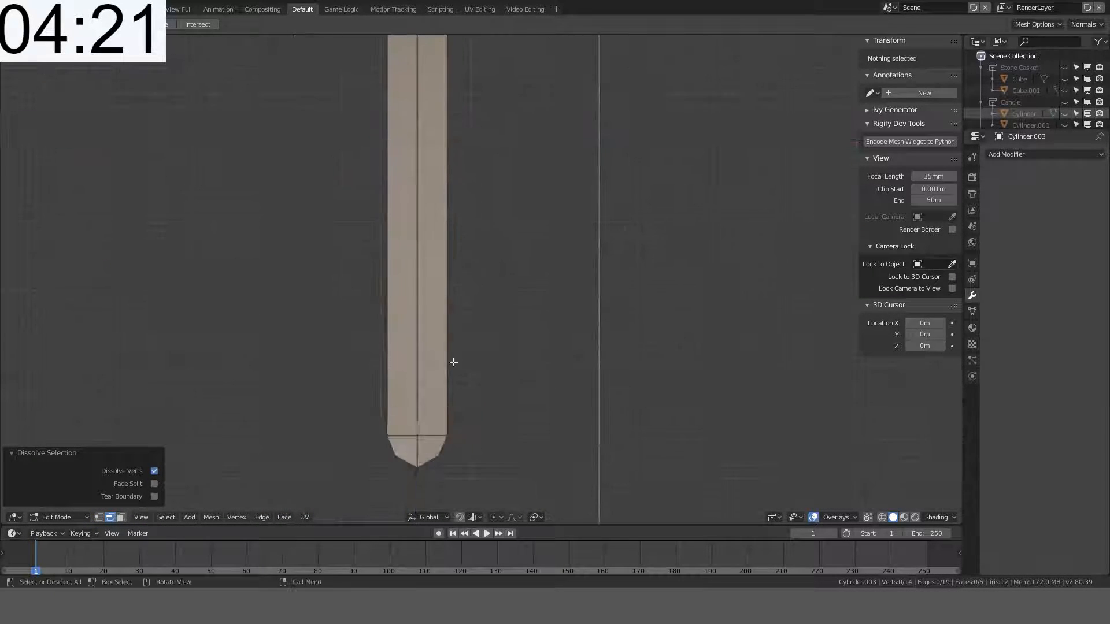
pyautogui.click(416, 482)
pyautogui.scroll(-4, 488, 411)
pyautogui.keyDown('shift'); pyautogui.moveTo(531, 161); pyautogui.dragTo(552, 486, button='middle'); pyautogui.keyUp('shift')
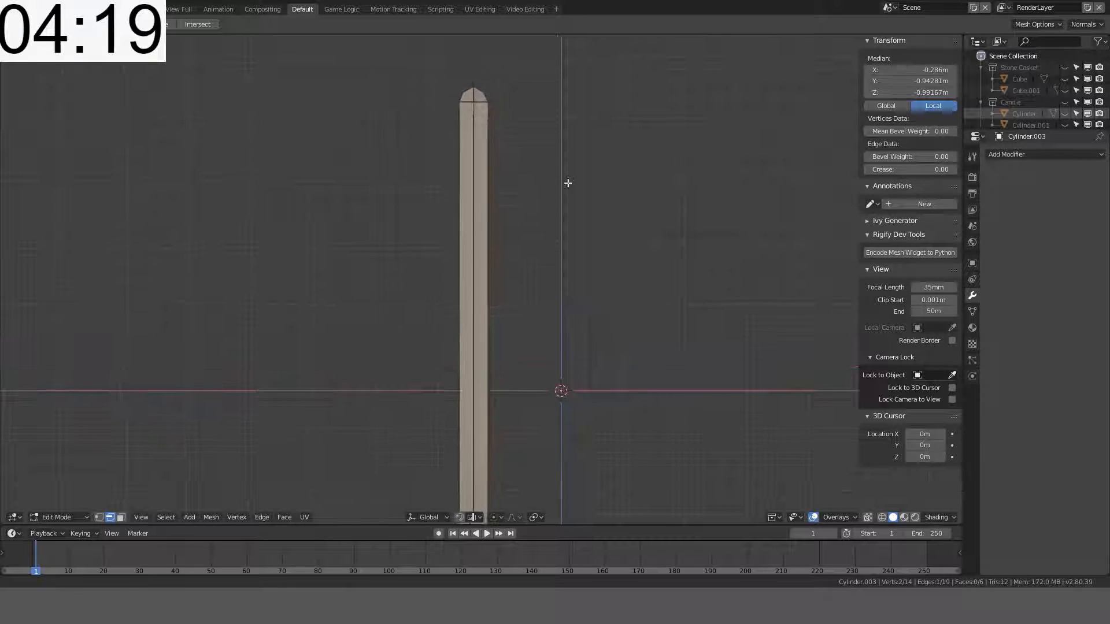
pyautogui.keyDown('shift'); pyautogui.moveTo(567, 183); pyautogui.dragTo(577, 362, button='middle'); pyautogui.keyUp('shift')
pyautogui.scroll(5, 511, 274)
pyautogui.press('x')
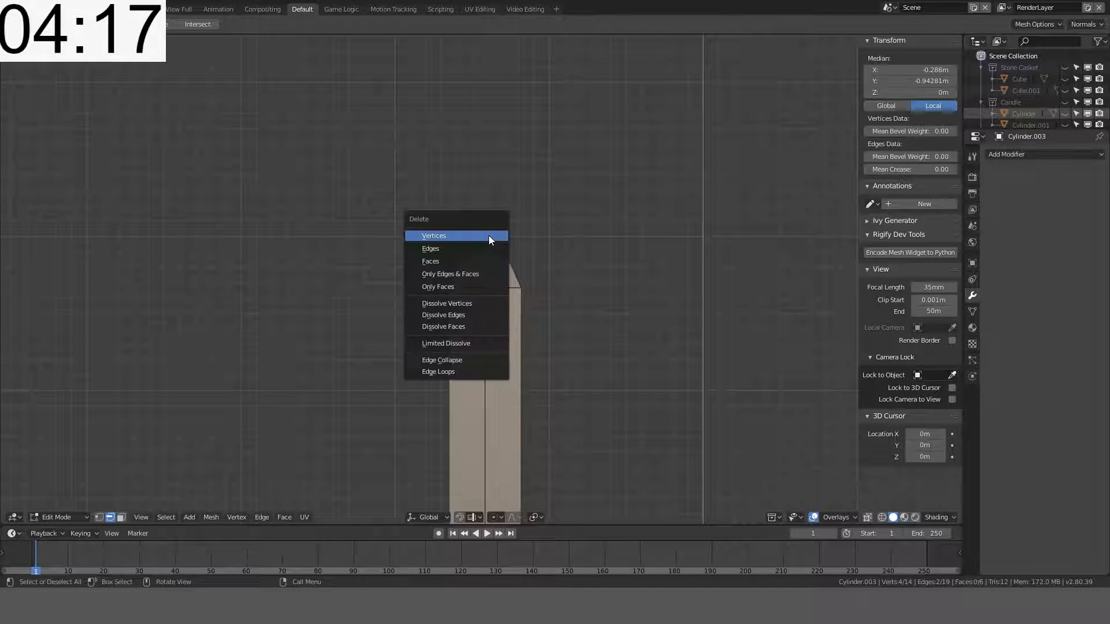
pyautogui.click(488, 235)
# Step: Return to Object Mode and select the flute strip in top view
pyautogui.moveTo(513, 263); pyautogui.dragTo(566, 272, button='middle')
pyautogui.scroll(-8, 565, 272)
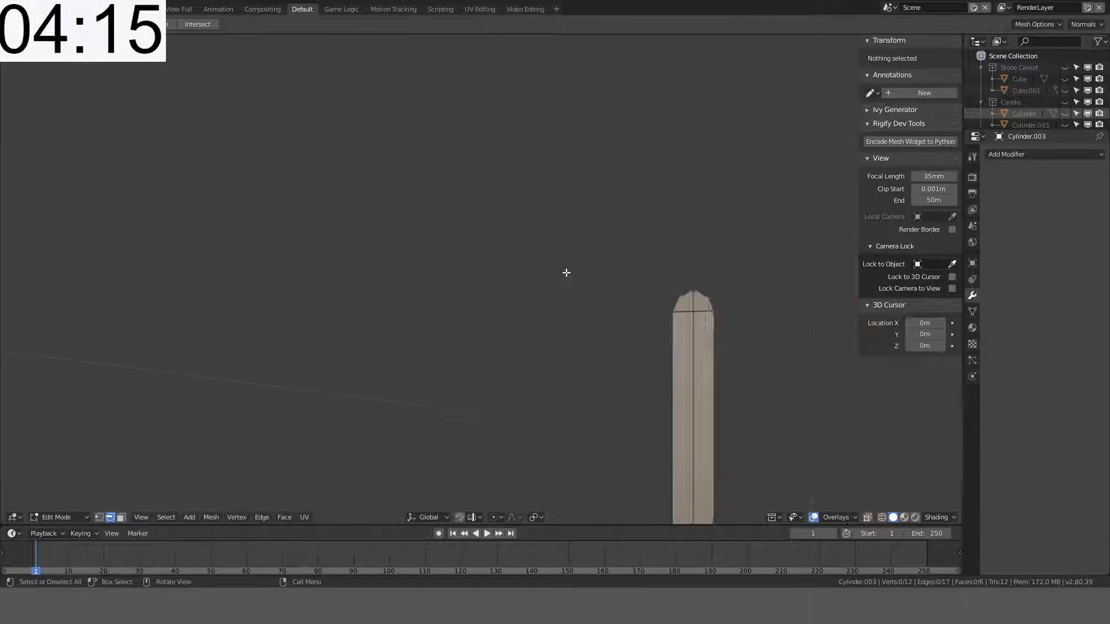
pyautogui.press('Tab')
pyautogui.click(556, 331)
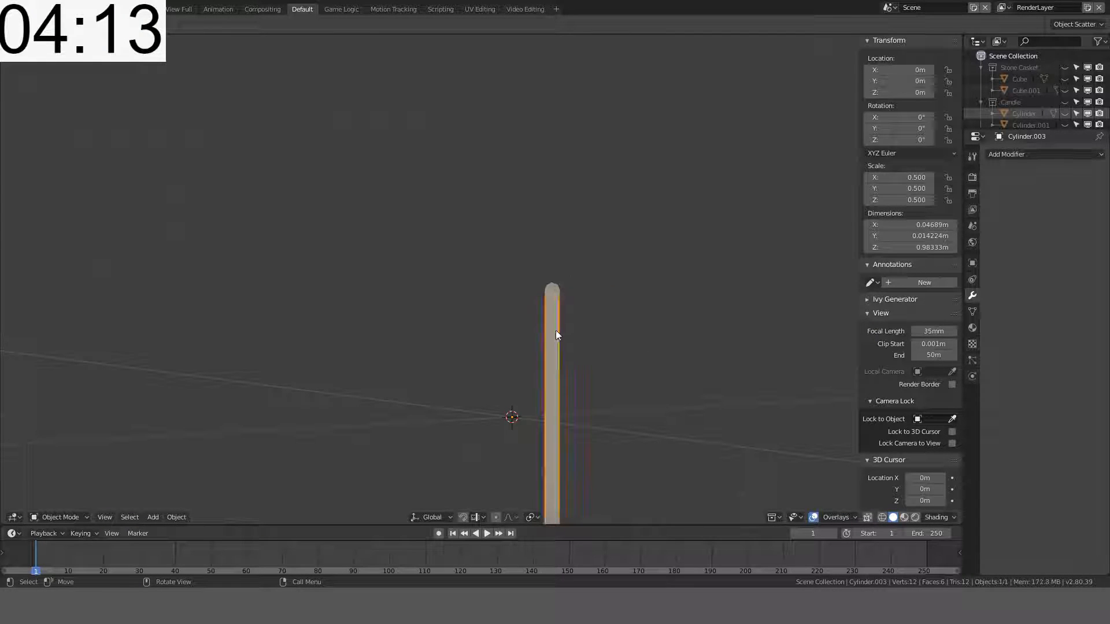
pyautogui.press('KP_7')
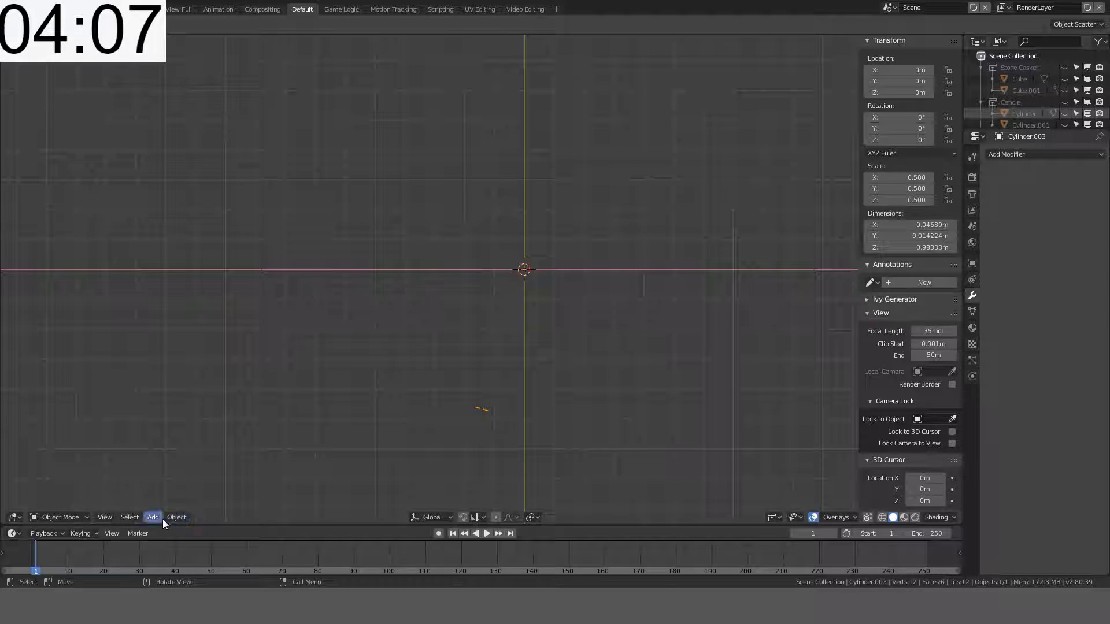
# Step: Look through the tool settings, available tools and object operations for the selected flute strip
pyautogui.click(977, 159)
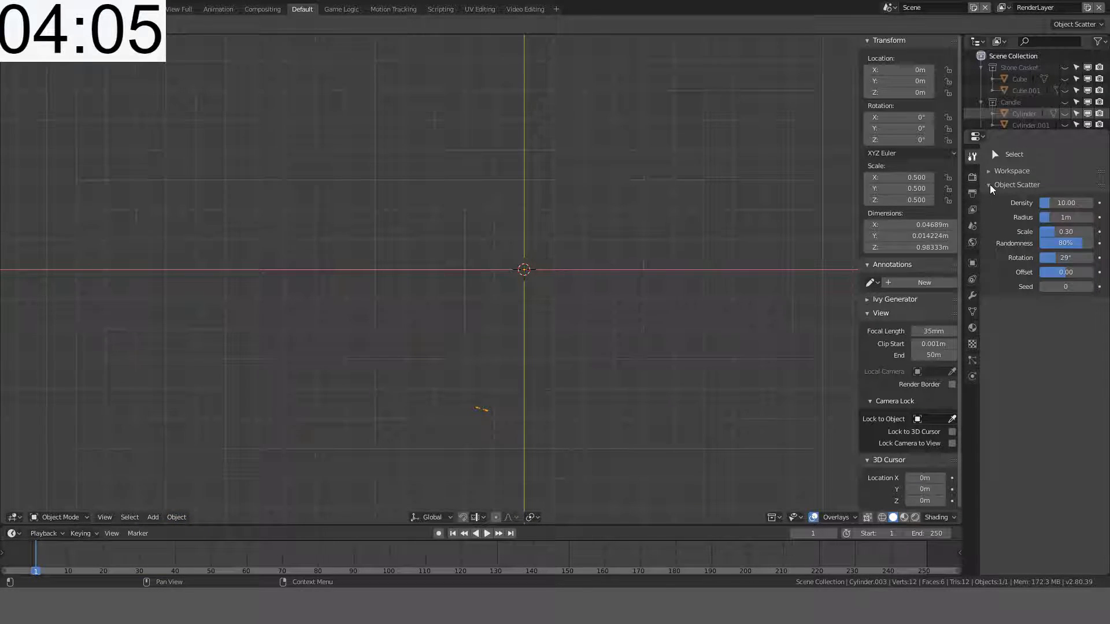
pyautogui.press('t')
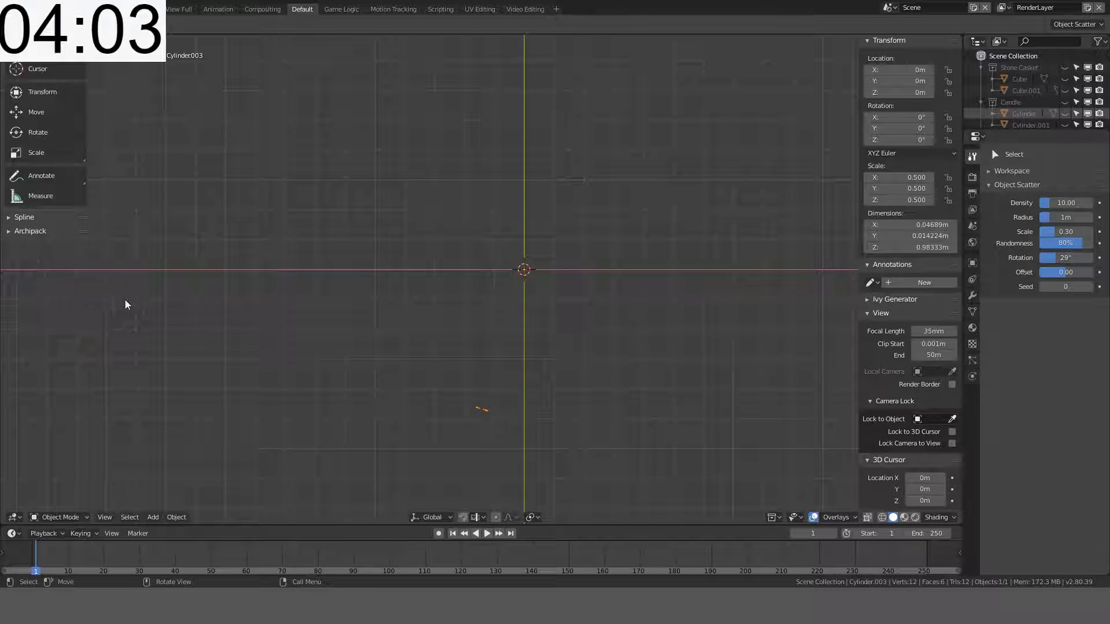
pyautogui.press('t')
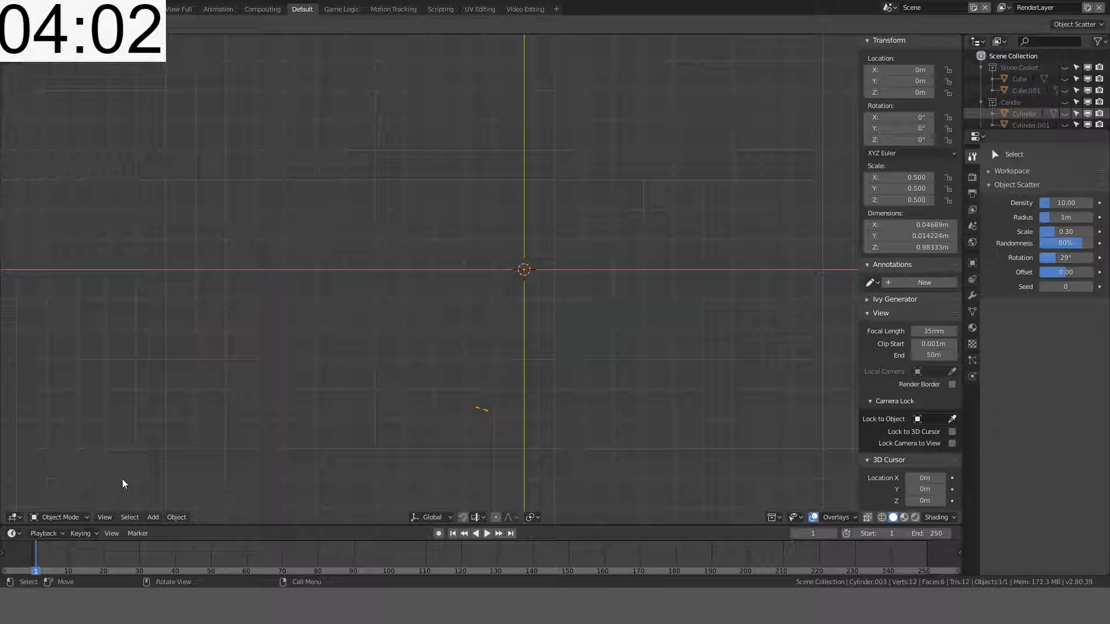
pyautogui.click(176, 517)
pyautogui.moveTo(214, 460)
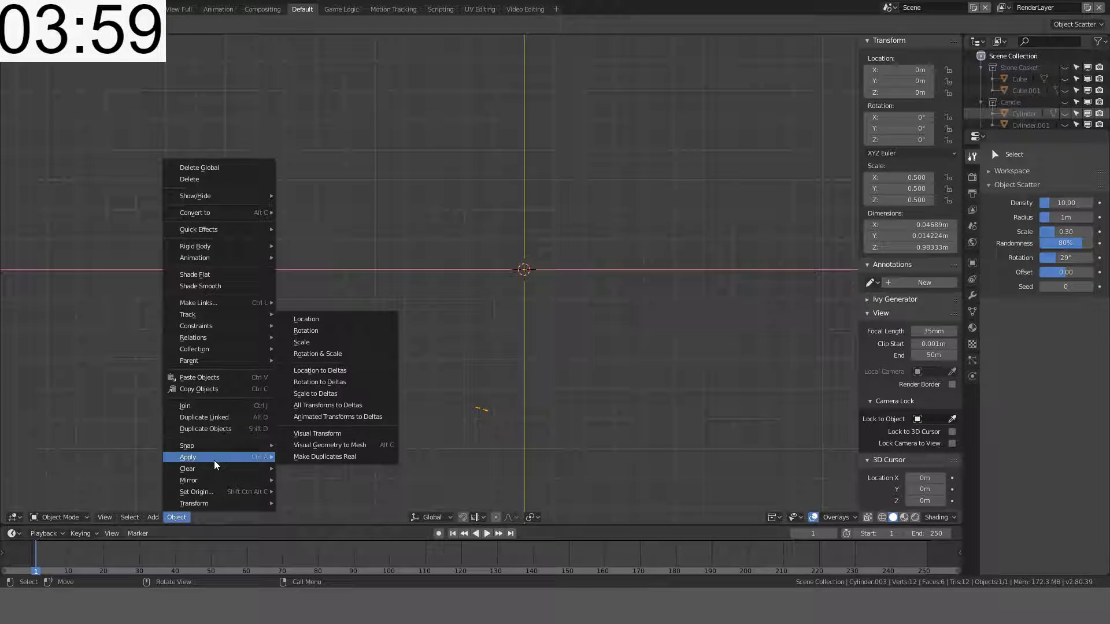
pyautogui.moveTo(218, 503)
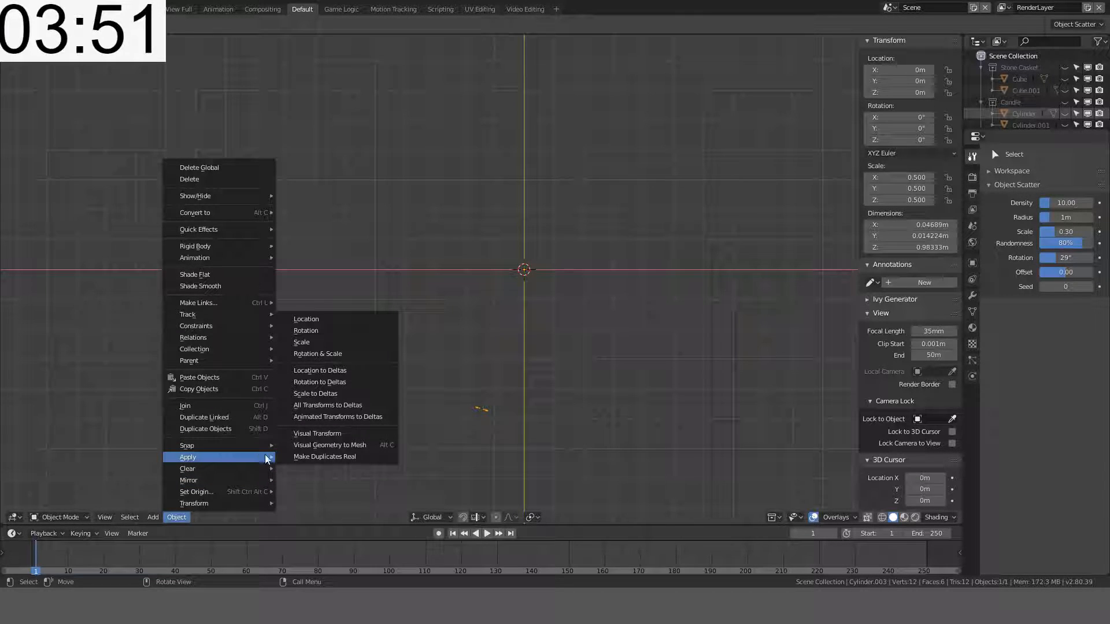
pyautogui.moveTo(213, 360)
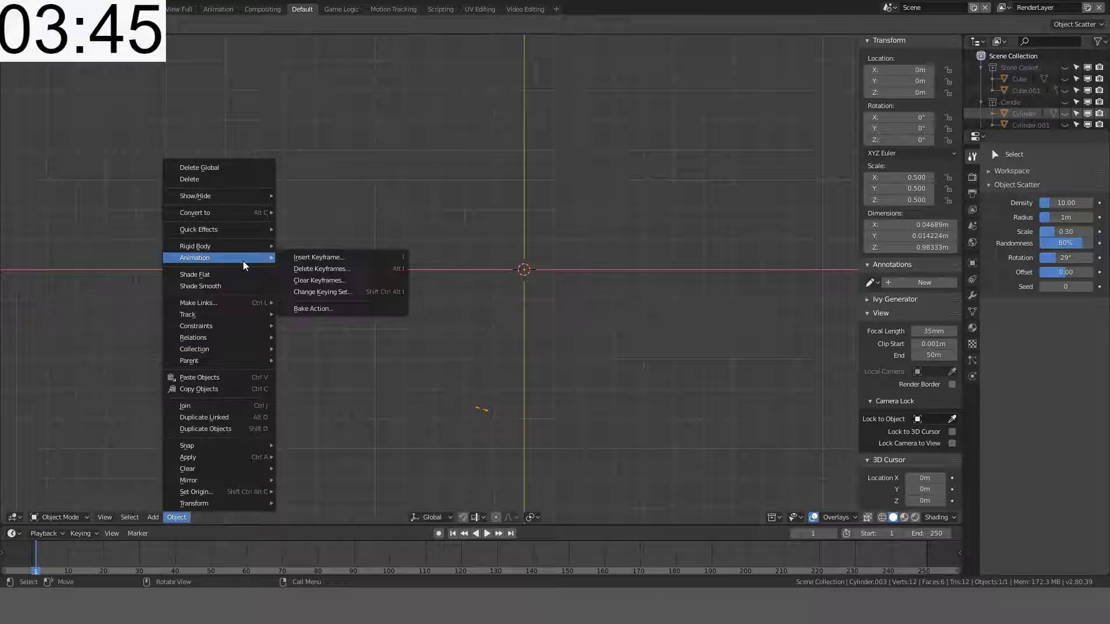
pyautogui.moveTo(153, 519)
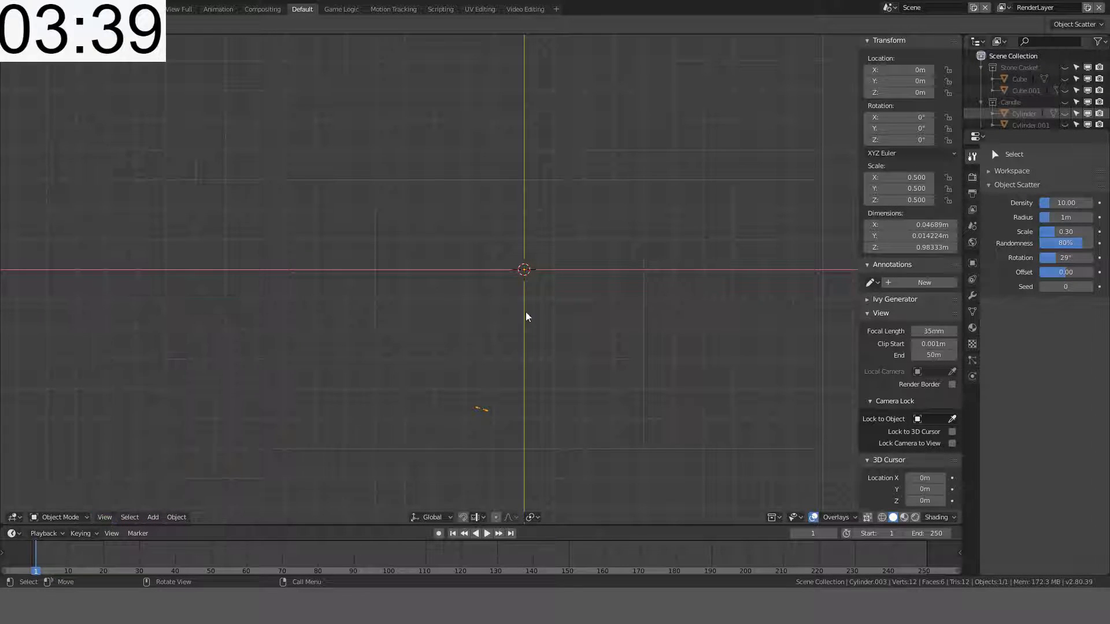
pyautogui.moveTo(526, 315); pyautogui.dragTo(536, 310, button='middle')
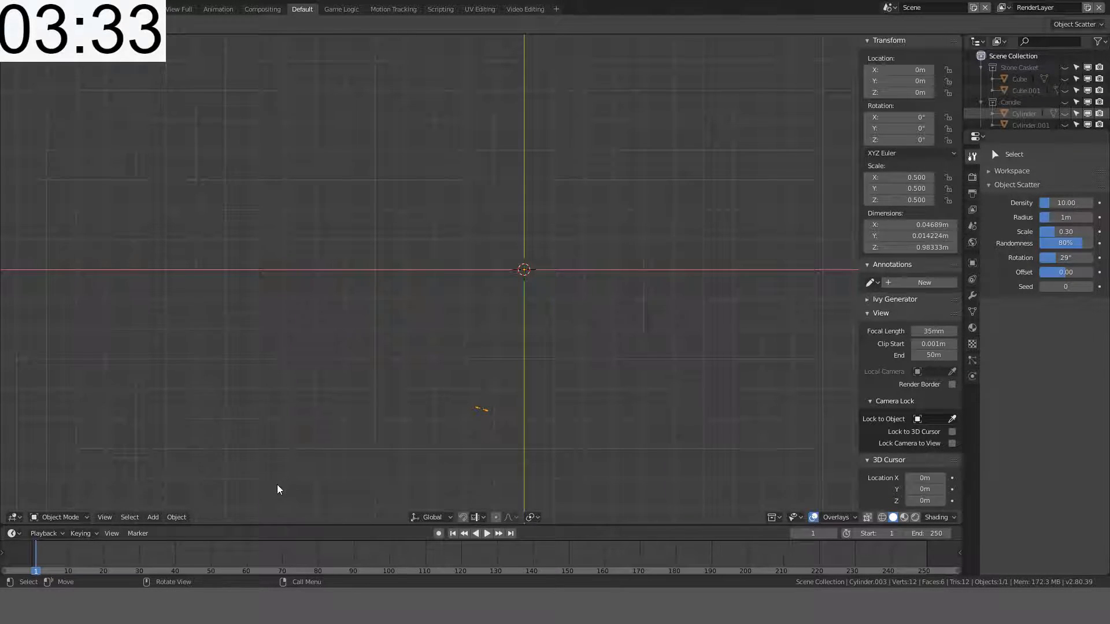
pyautogui.moveTo(218, 514); pyautogui.dragTo(612, 283, button='middle')
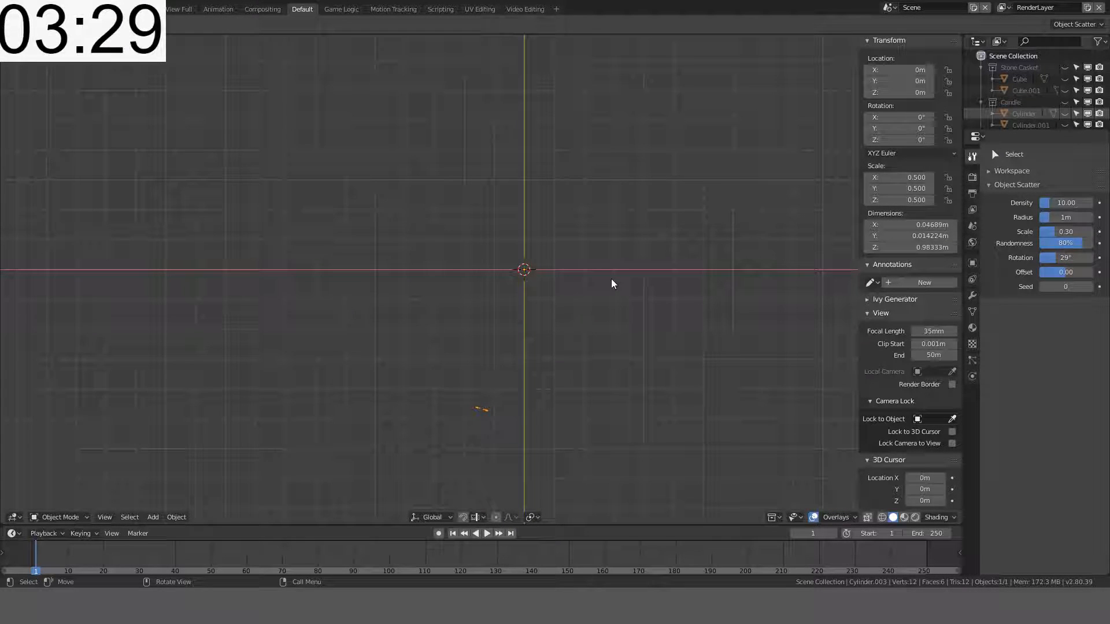
pyautogui.press('t')
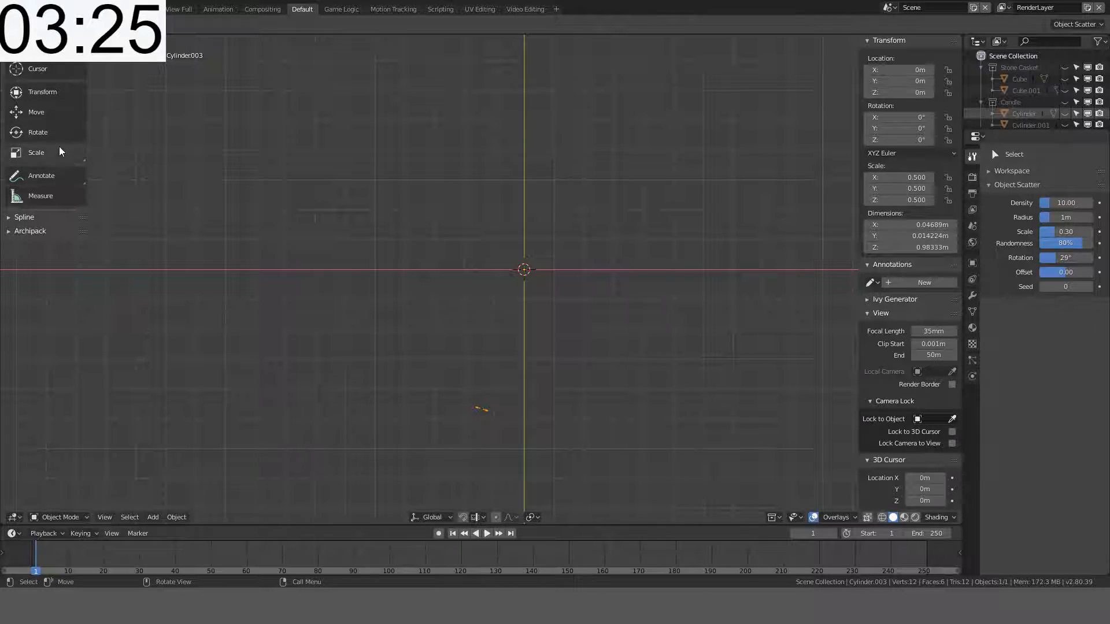
# Step: Look through the add-on panels, workspace, render, particle and physics settings for a way to spin the flute strip
pyautogui.click(17, 219)
pyautogui.click(15, 220)
pyautogui.click(11, 234)
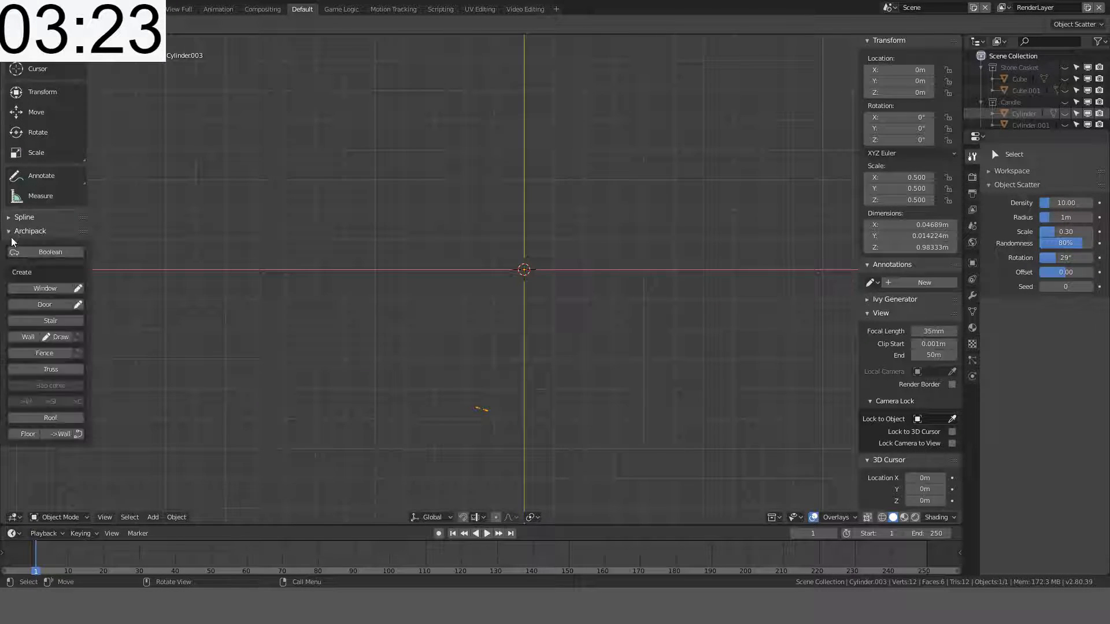
pyautogui.click(11, 235)
pyautogui.scroll(-1, 916, 356)
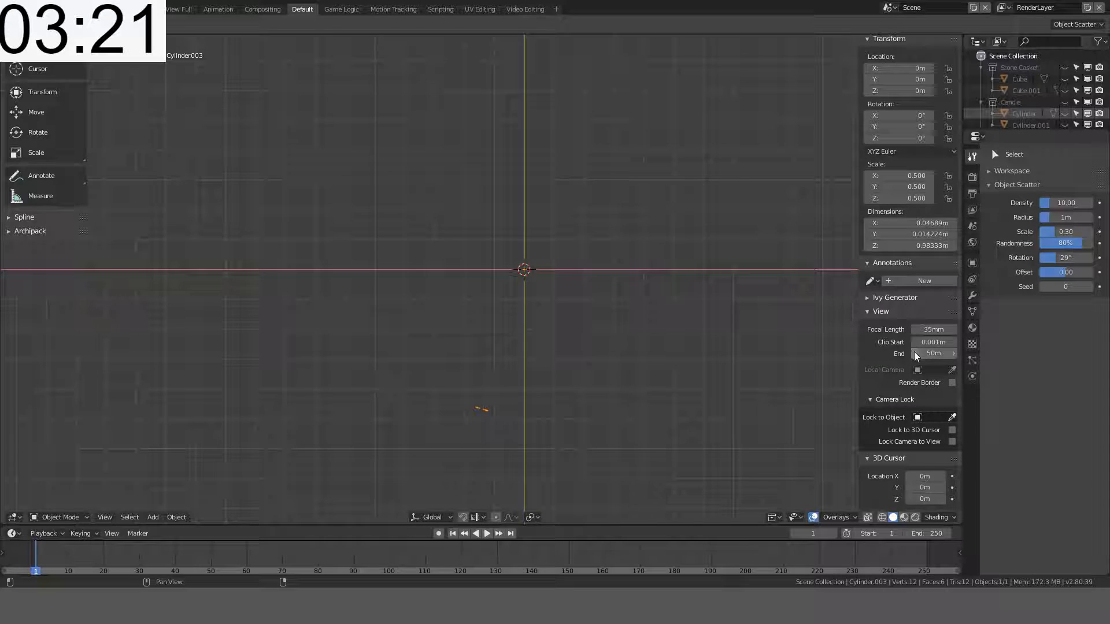
pyautogui.press('n')
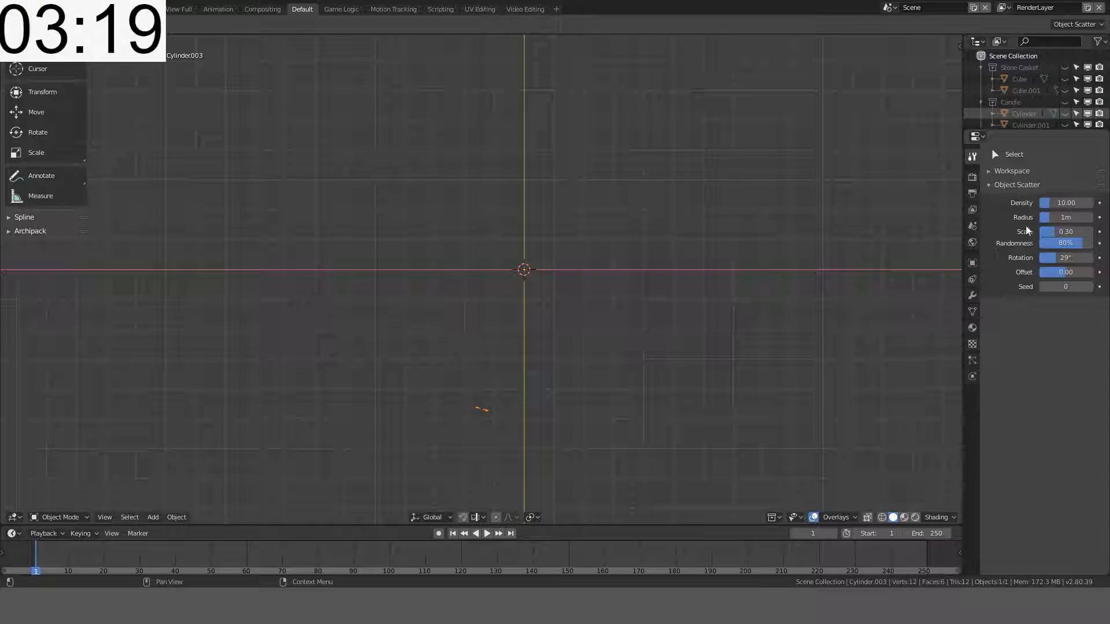
pyautogui.click(973, 178)
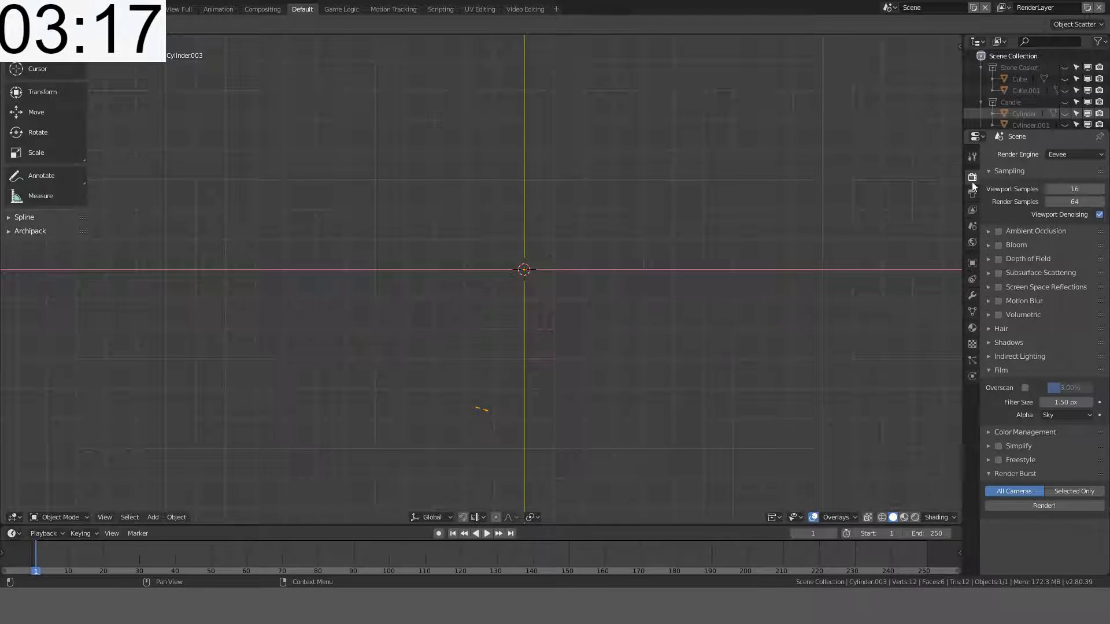
pyautogui.click(972, 159)
pyautogui.click(989, 171)
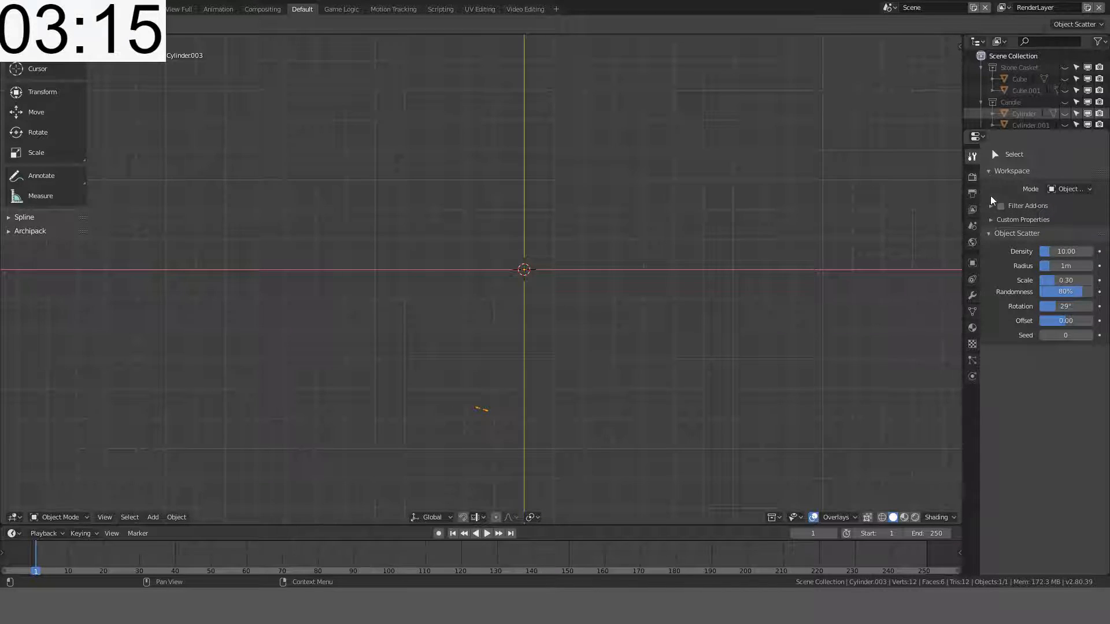
pyautogui.click(992, 220)
pyautogui.click(992, 221)
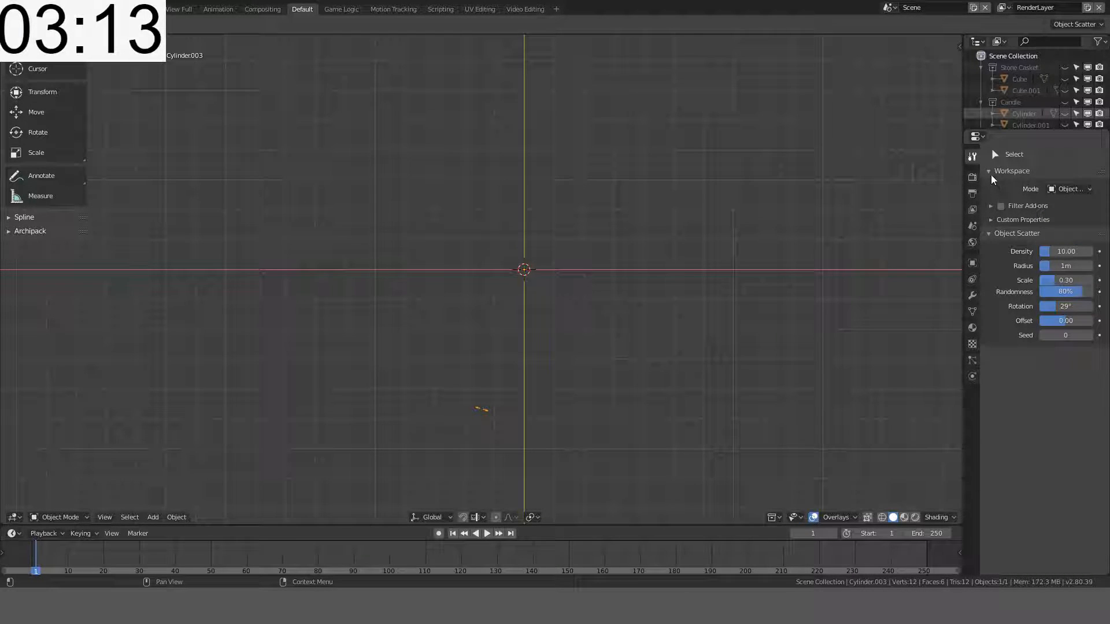
pyautogui.click(973, 375)
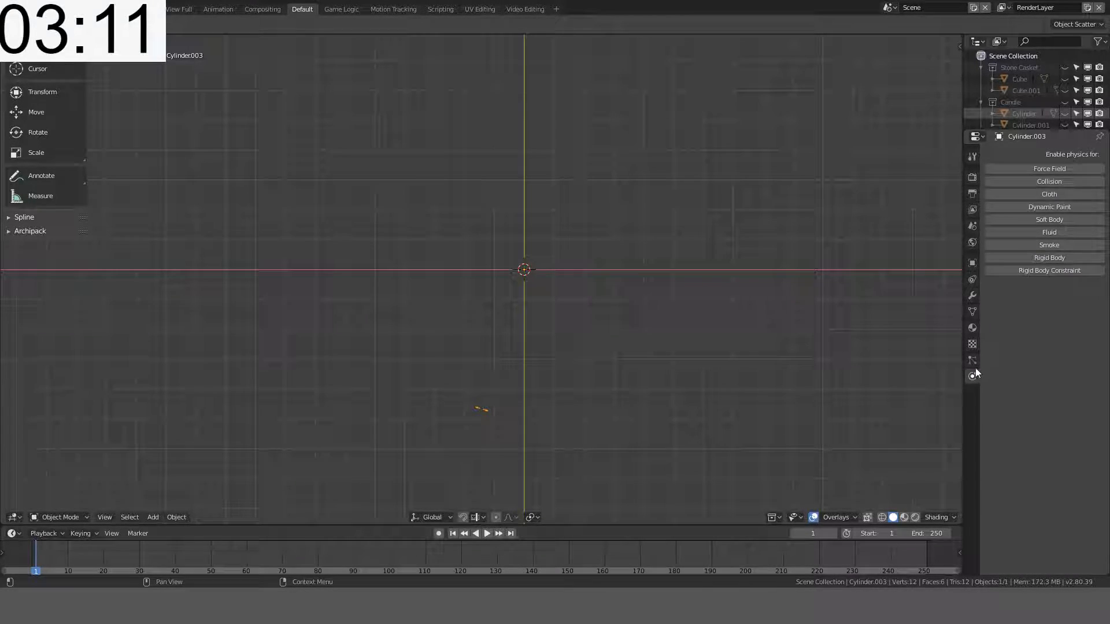
pyautogui.click(974, 362)
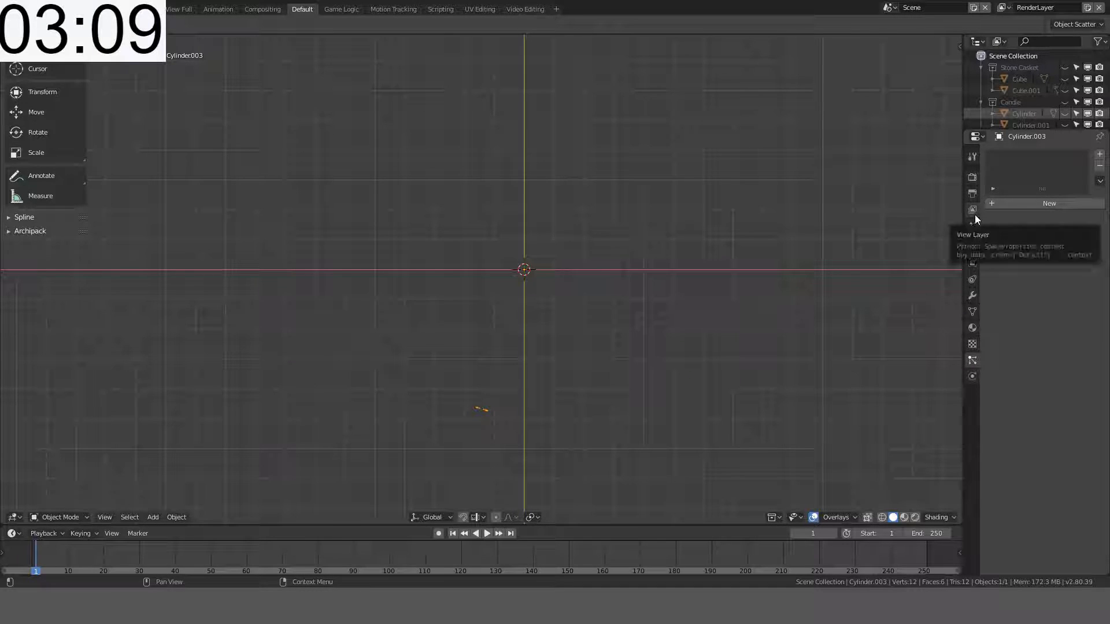
# Step: Enter Edit Mode on the flute strip and select all of its geometry in top view
pyautogui.moveTo(486, 315); pyautogui.dragTo(517, 353, button='middle')
pyautogui.press('Tab')
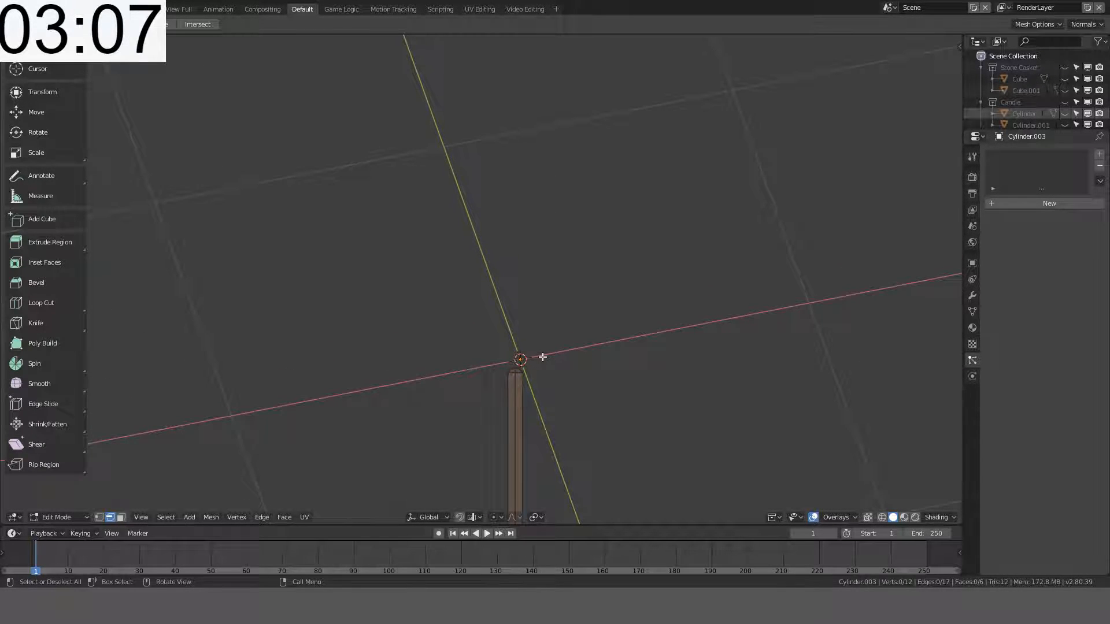
pyautogui.press('a')
pyautogui.press('KP_7')
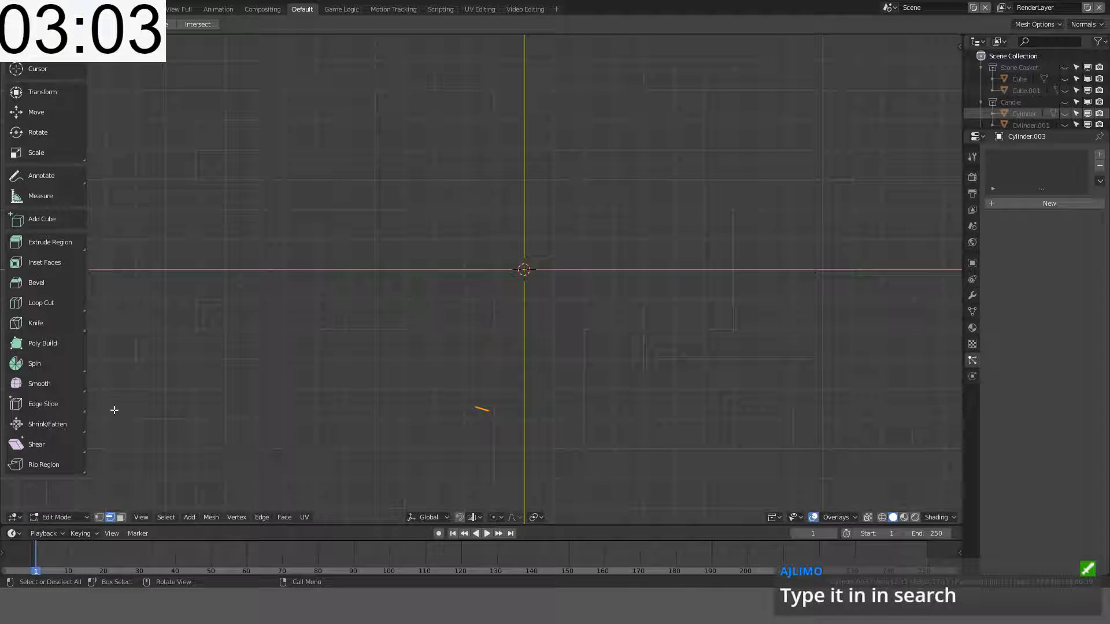
# Step: Add the Spin tool to Quick Favorites and activate it from there
pyautogui.rightClick(51, 366)
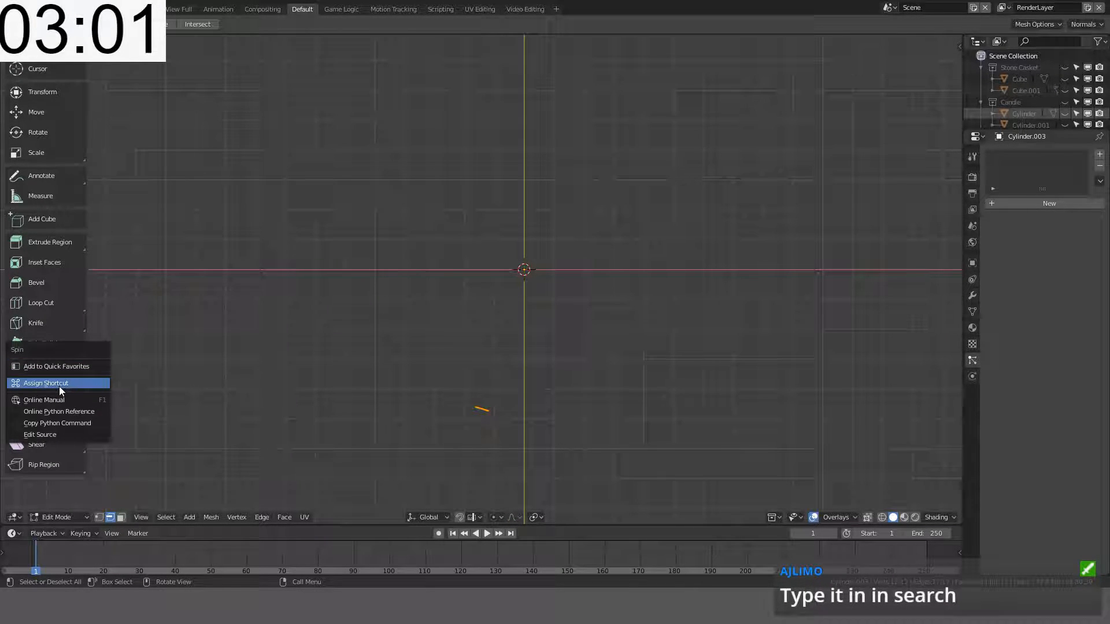
pyautogui.click(88, 370)
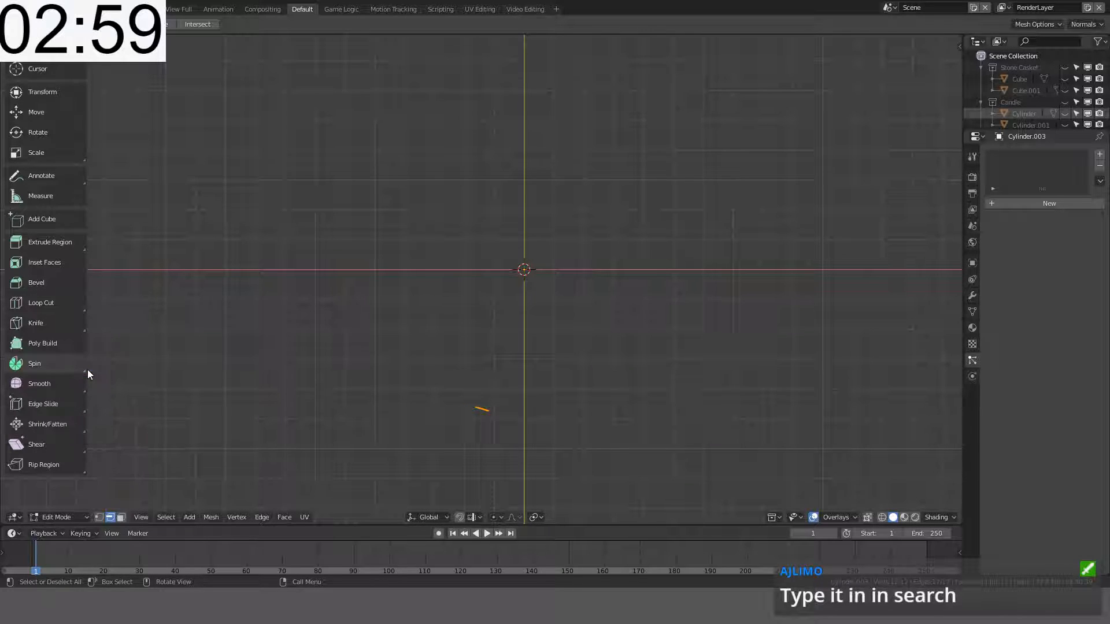
pyautogui.press('q')
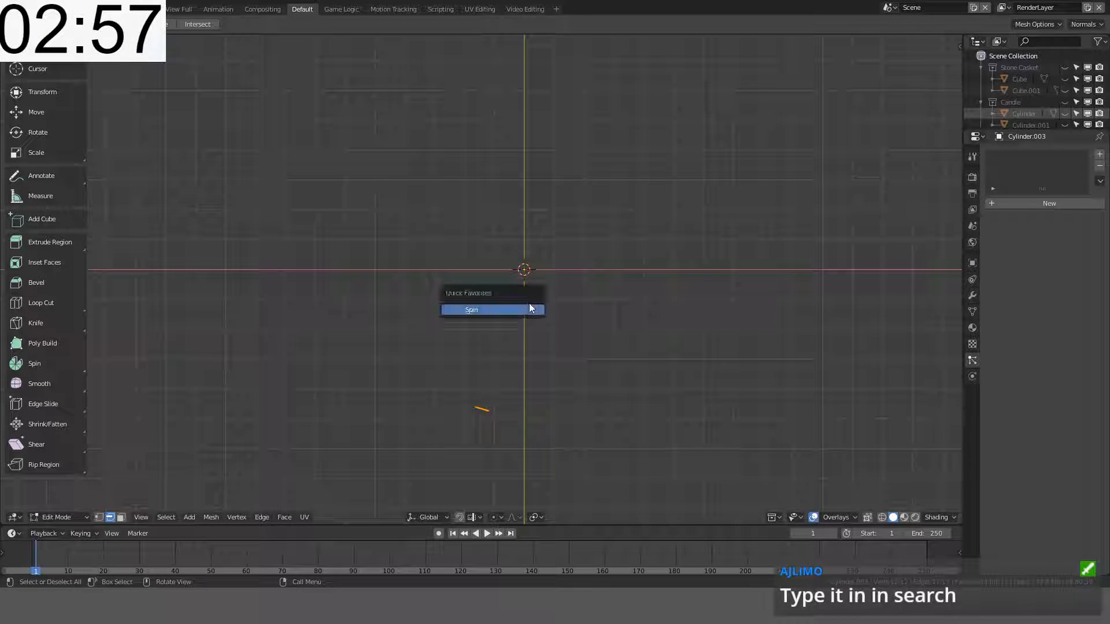
pyautogui.click(507, 314)
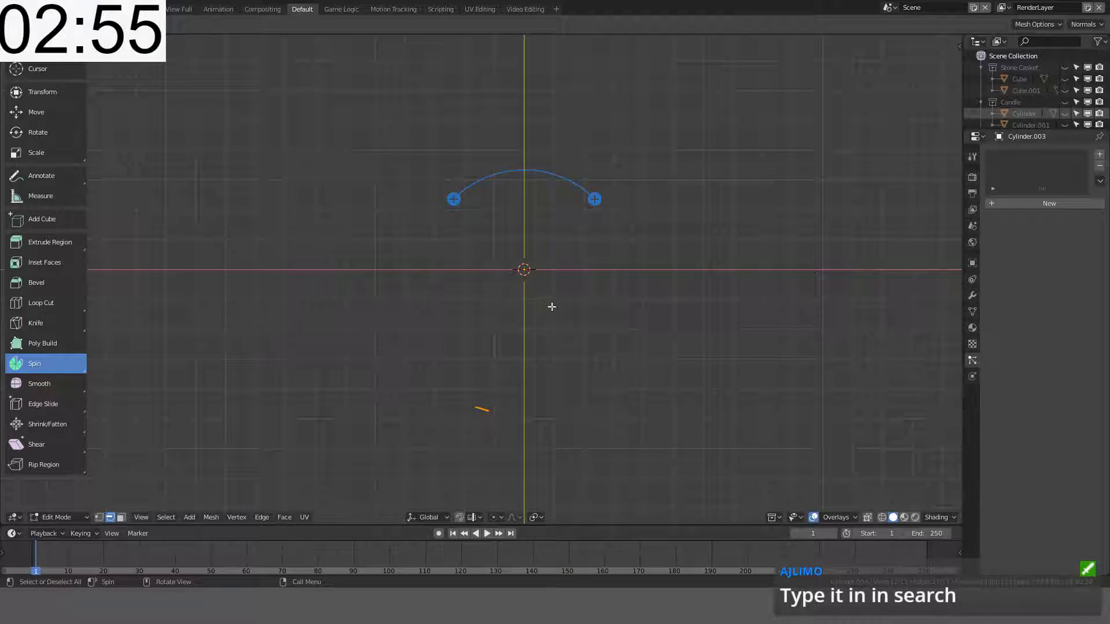
# Step: Spin the selected strip around the 3D cursor in top view and set the angle to 360°
pyautogui.moveTo(552, 307); pyautogui.dragTo(619, 252, button='middle')
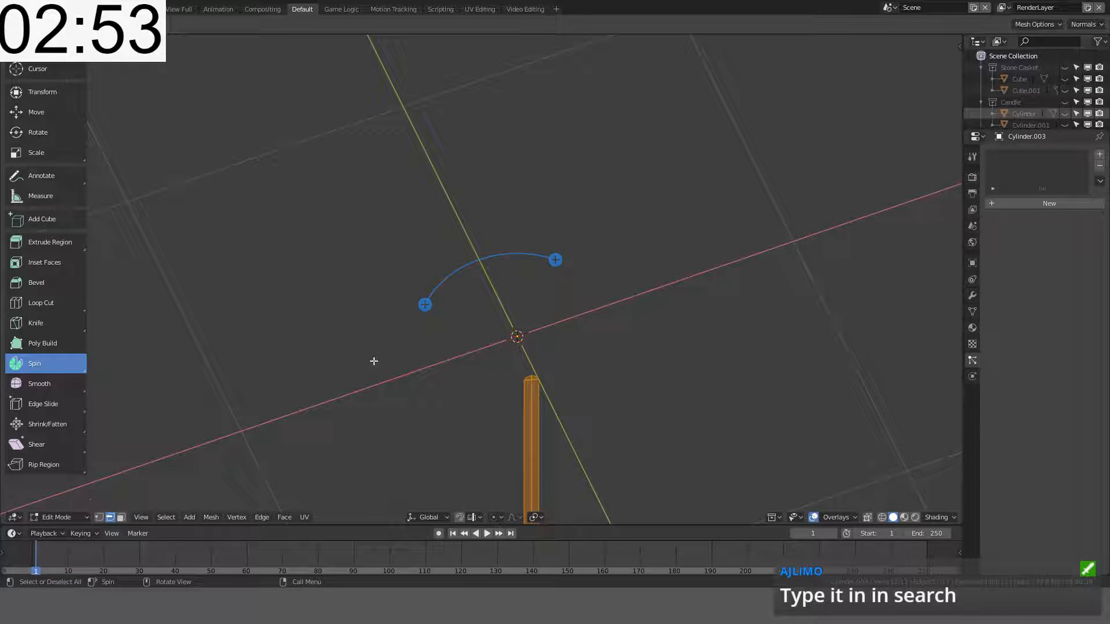
pyautogui.press('KP_7')
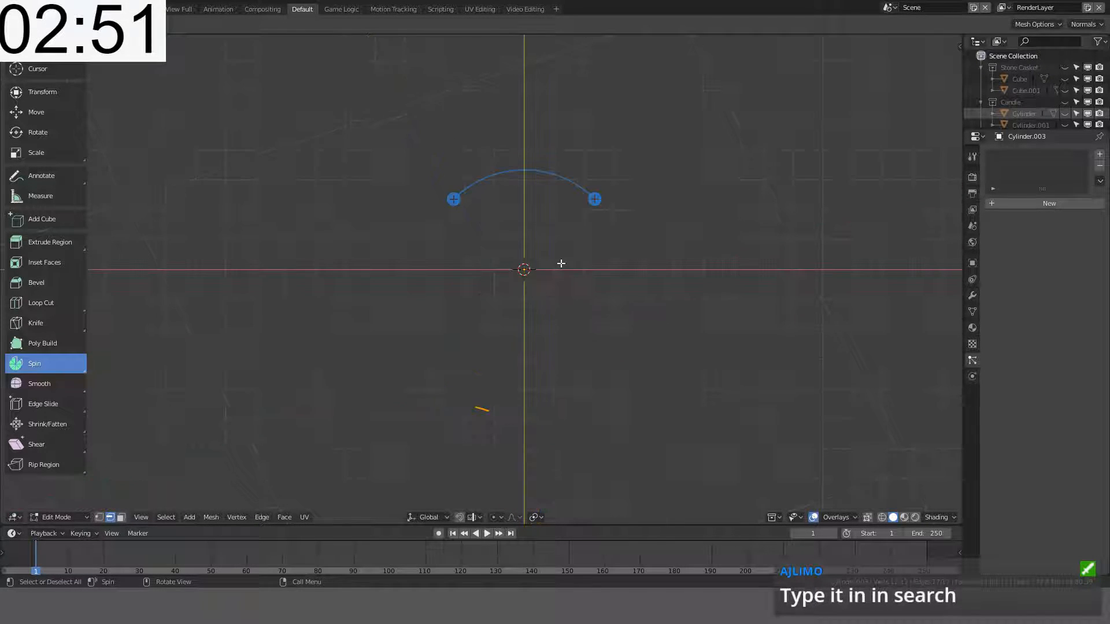
pyautogui.moveTo(595, 199); pyautogui.dragTo(573, 219)
pyautogui.click(211, 401)
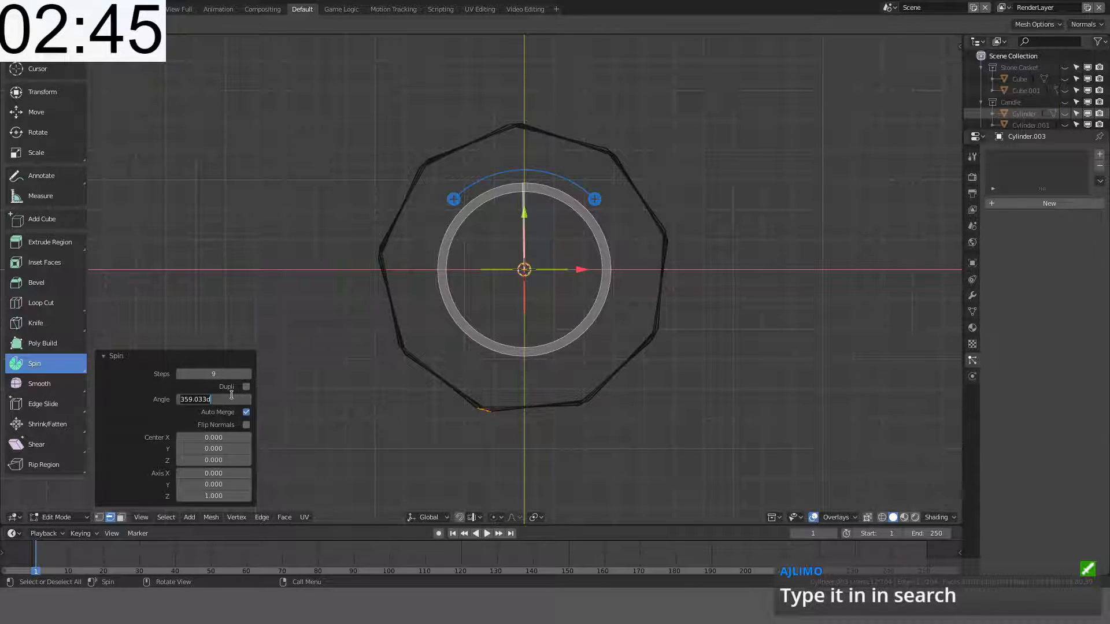
pyautogui.write('360')
pyautogui.press('Return')
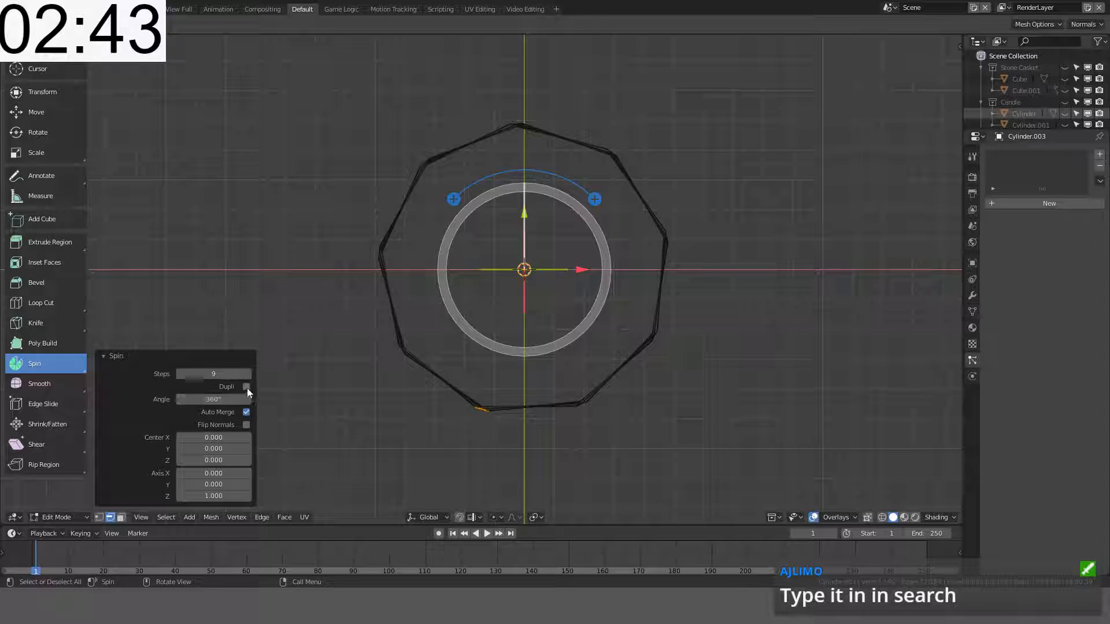
# Step: Make the spin produce separate duplicates of the strip and set it to 32 steps
pyautogui.click(247, 387)
pyautogui.click(210, 398)
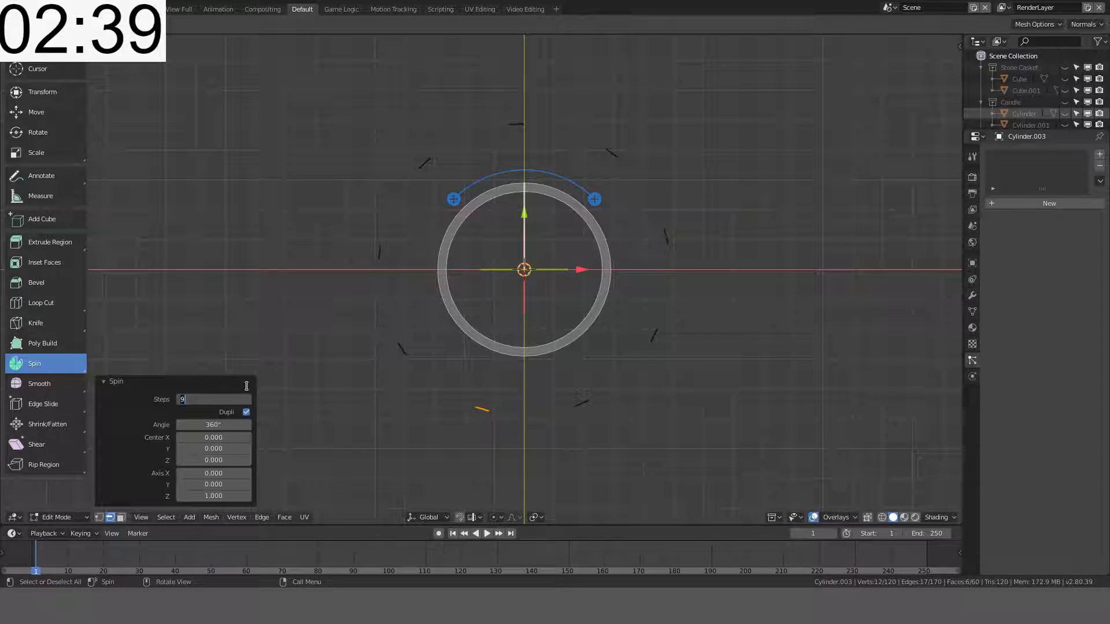
pyautogui.write('32')
pyautogui.press('Return')
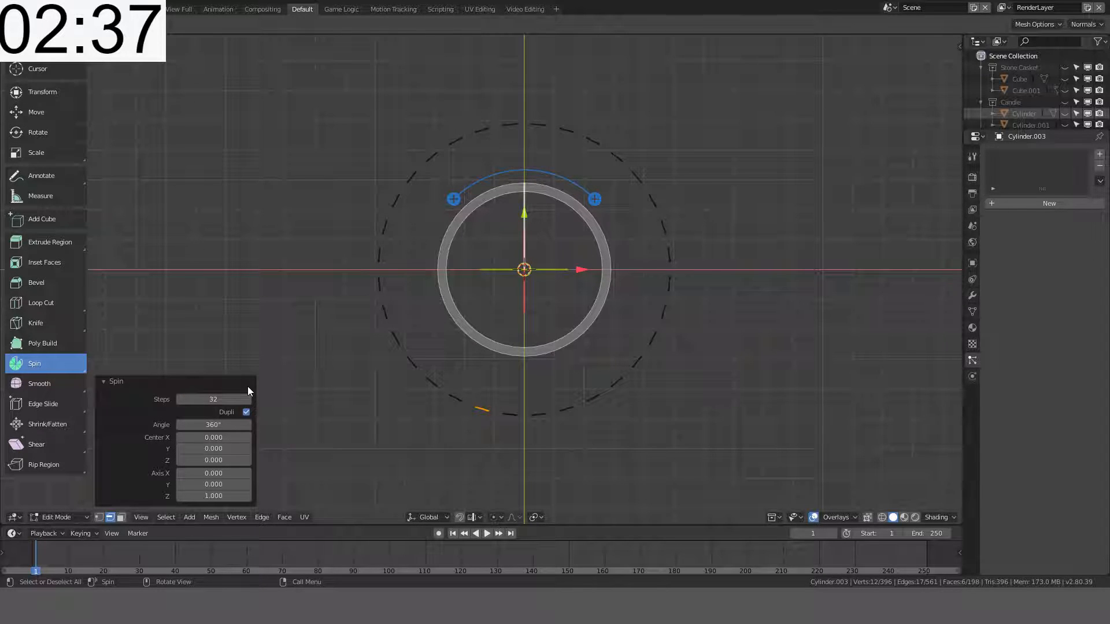
# Step: Delete the still-selected strip that overlaps its duplicate at the start of the ring
pyautogui.moveTo(503, 307); pyautogui.dragTo(515, 223, button='middle')
pyautogui.press('x')
pyautogui.click(496, 296)
pyautogui.scroll(3, 509, 293)
pyautogui.press('KP_1')
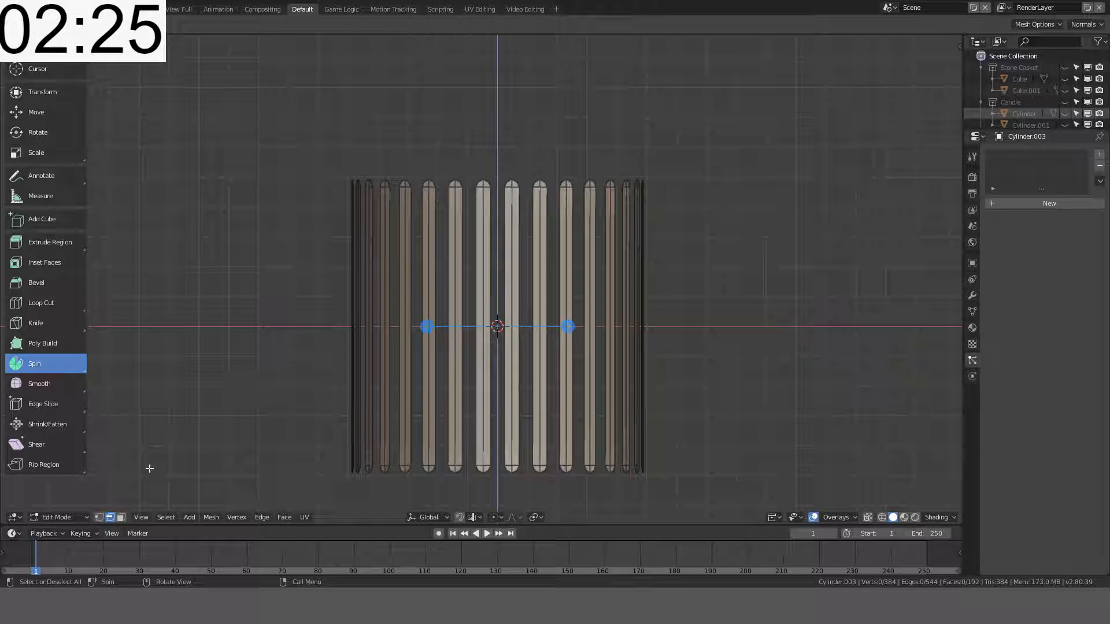
pyautogui.click(99, 517)
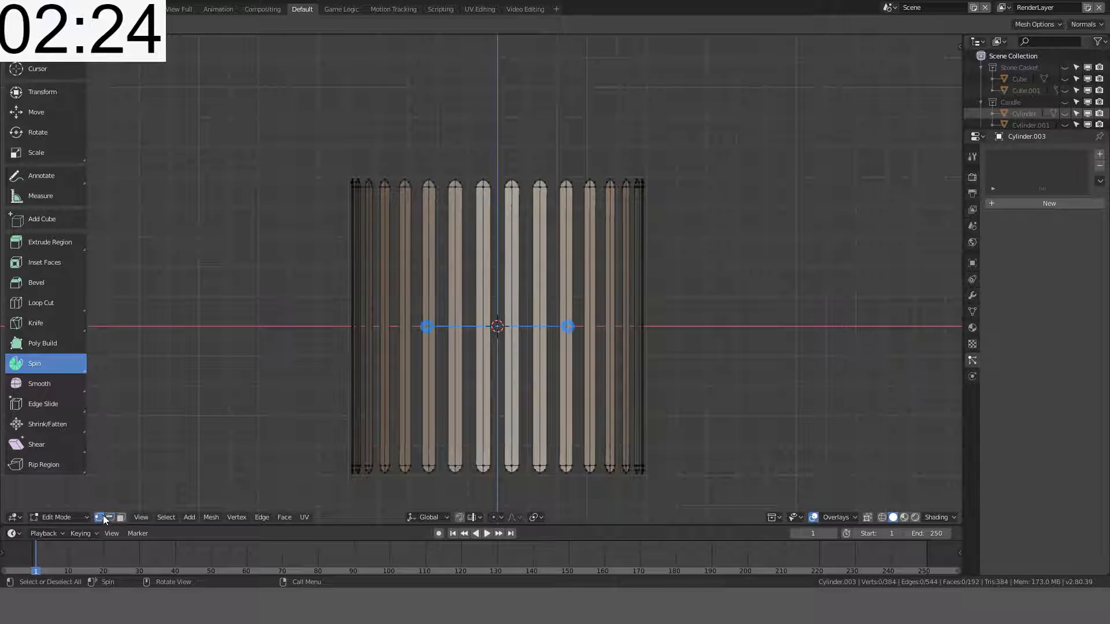
pyautogui.click(476, 188)
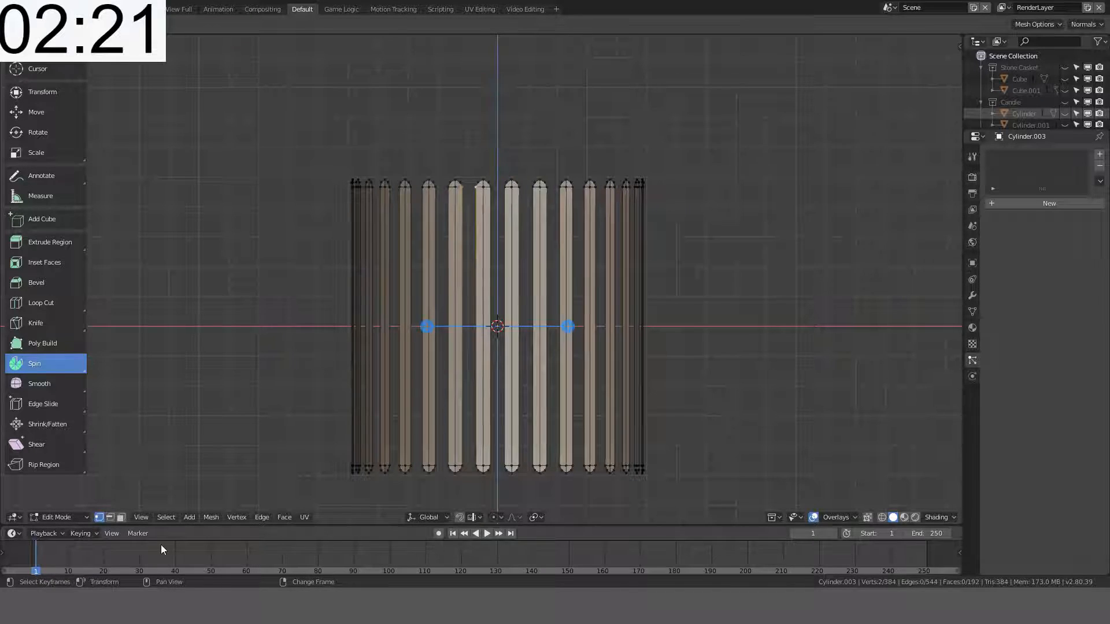
pyautogui.click(110, 517)
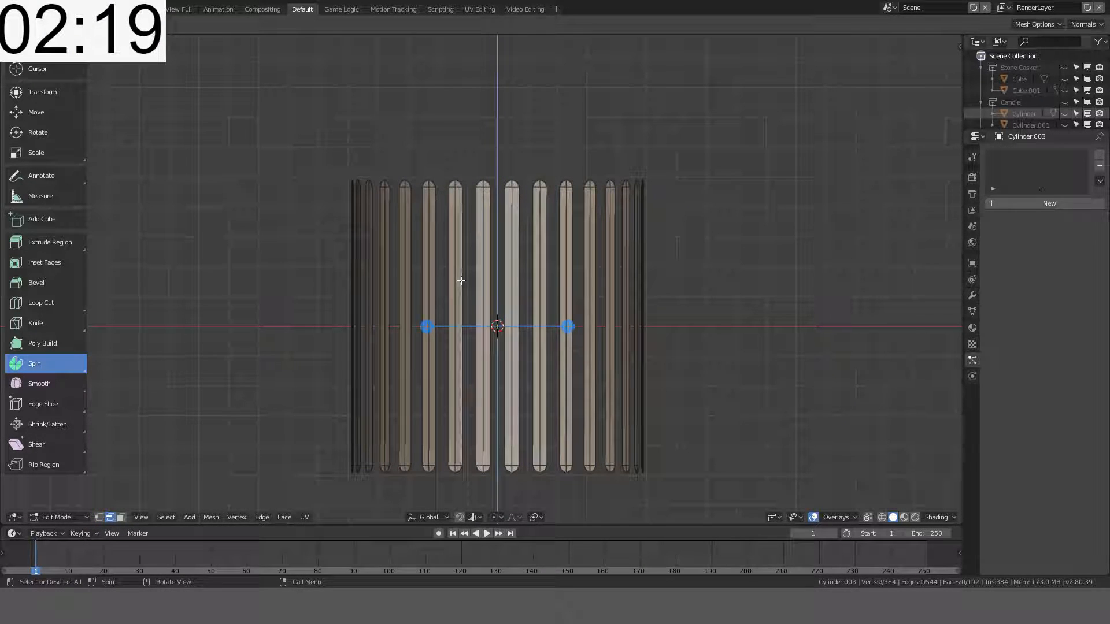
# Step: Select the facing long edges of two neighbouring front strips and fill the gap between them with a face
pyautogui.moveTo(500, 273); pyautogui.dragTo(484, 215, button='middle')
pyautogui.keyDown('shift'); pyautogui.click(490, 240); pyautogui.keyUp('shift')
pyautogui.press('f')
pyautogui.scroll(2, 492, 230)
# Step: Try to fill all remaining gaps at once by selecting the facing strip edges plus all edges of similar length
pyautogui.click(477, 210)
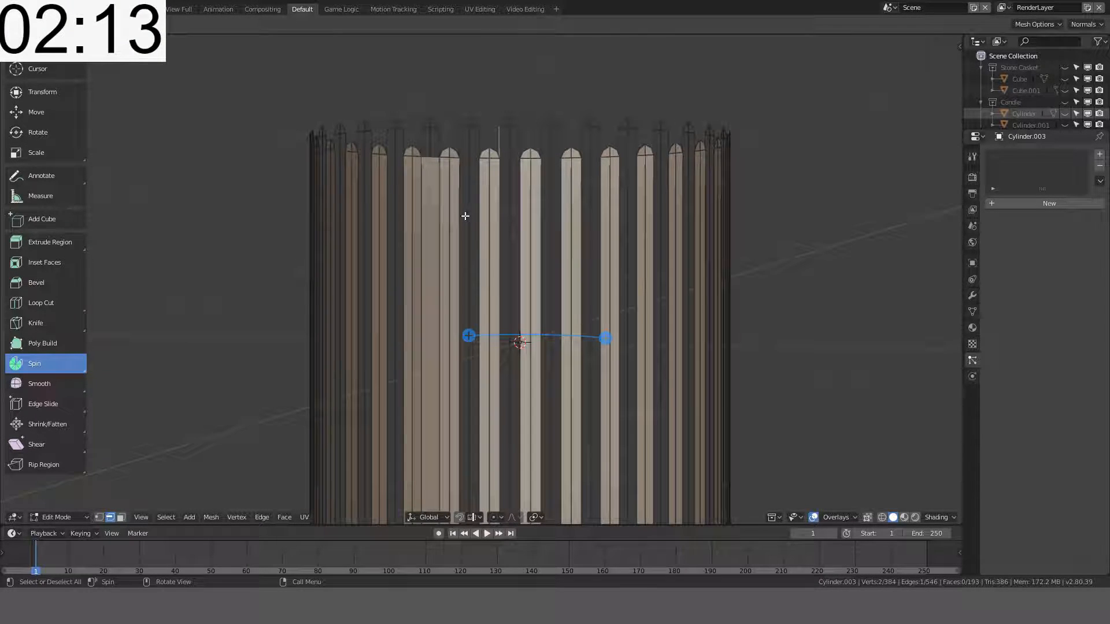
pyautogui.press('a')
pyautogui.press('a')
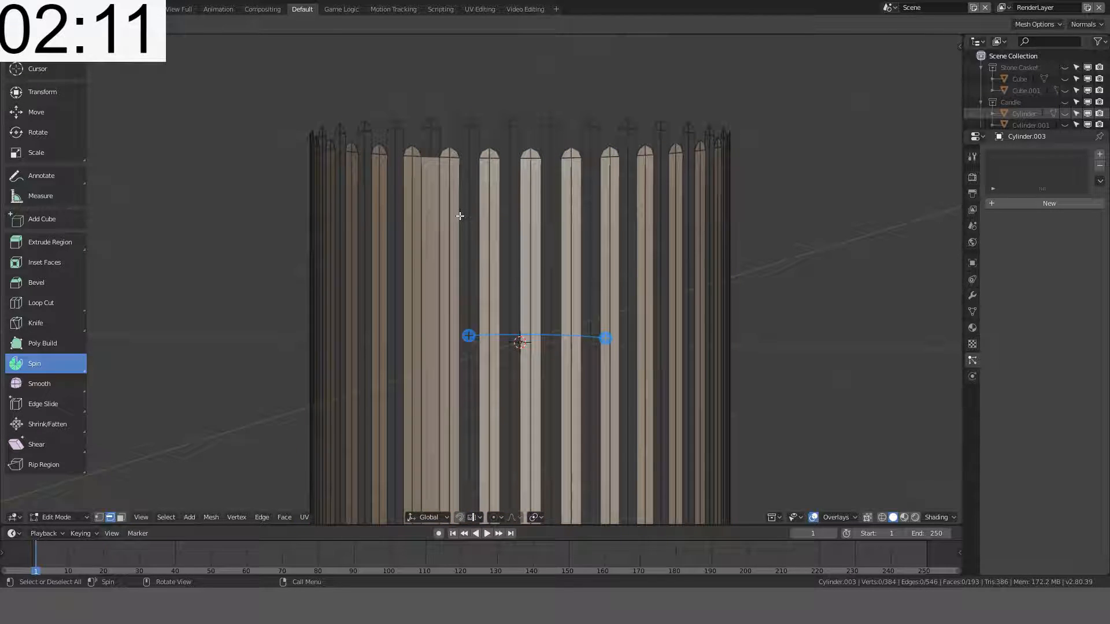
pyautogui.click(479, 215)
pyautogui.keyDown('shift'); pyautogui.click(481, 214); pyautogui.keyUp('shift')
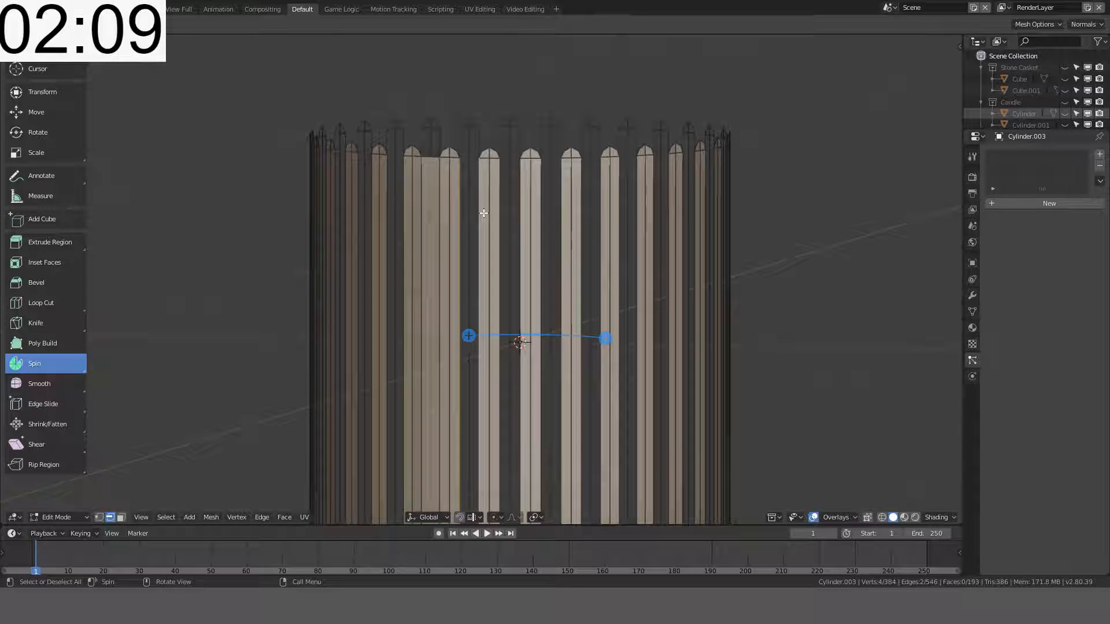
pyautogui.hotkey('shift', 'g')
pyautogui.click(483, 213)
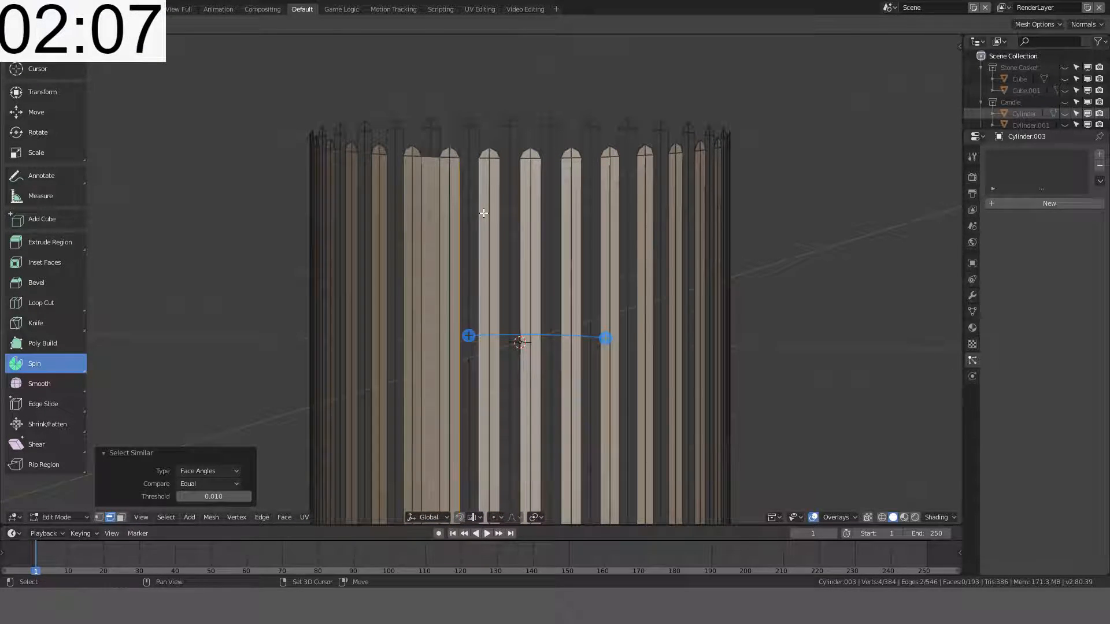
pyautogui.hotkey('shift', 'g')
pyautogui.click(431, 178)
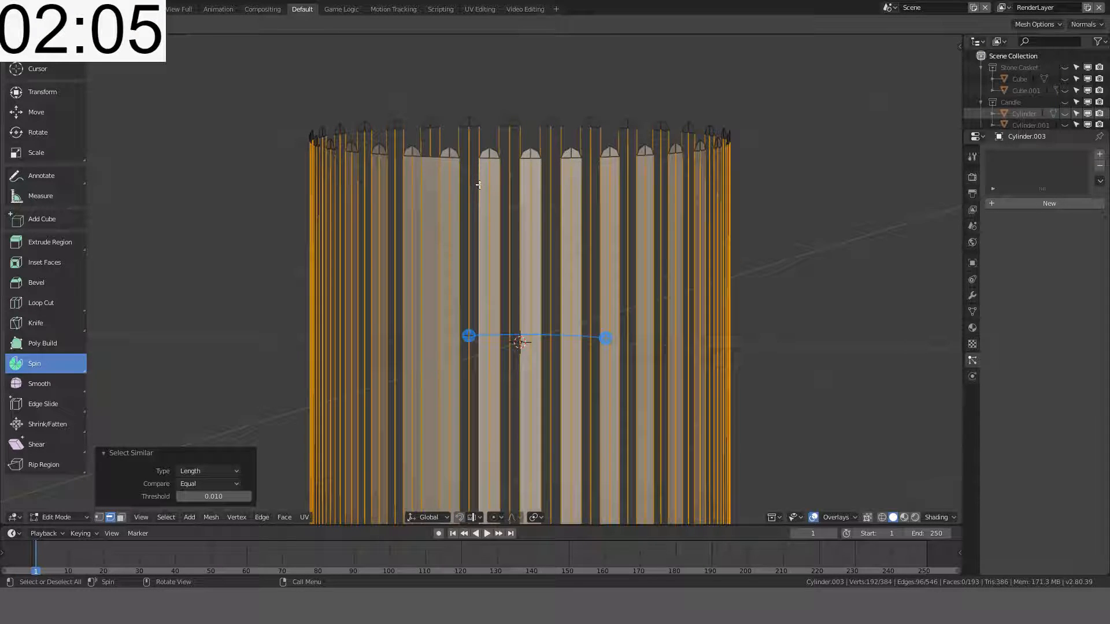
pyautogui.press('KP_1')
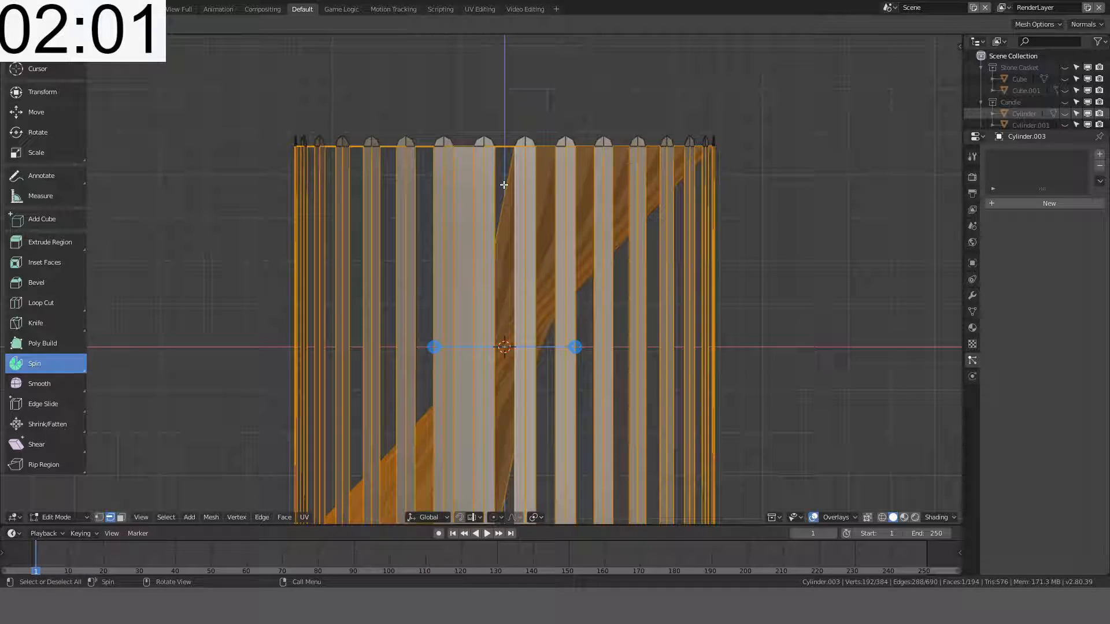
pyautogui.hotkey('alt', 'a')
# Step: Fill the next three gaps beside the filled section with faces between the facing long edges of neighbouring strips
pyautogui.click(497, 199)
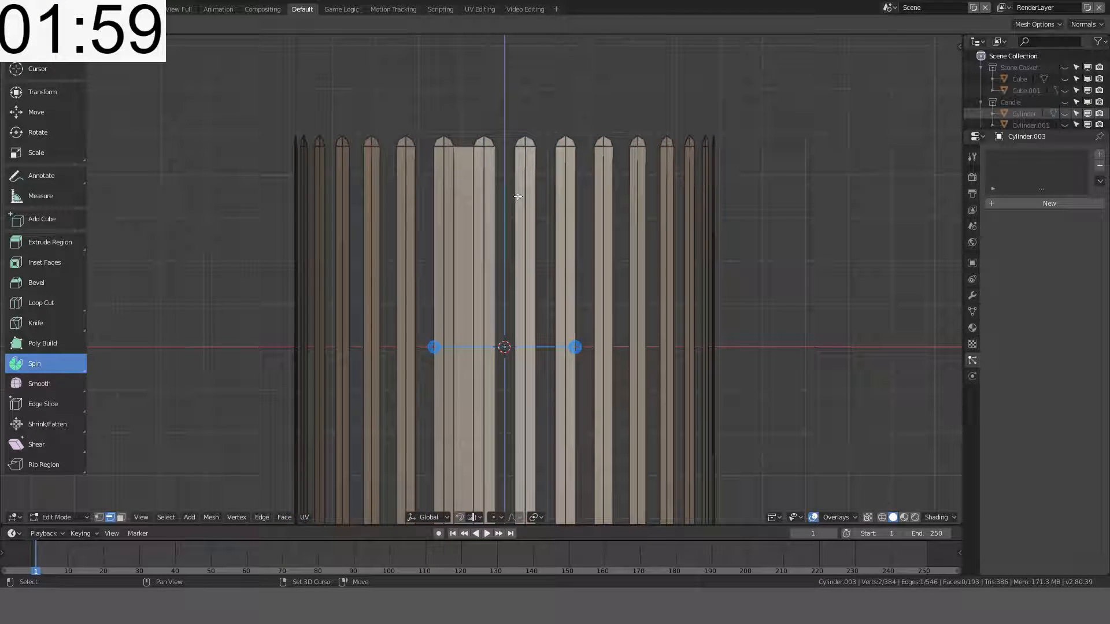
pyautogui.keyDown('shift'); pyautogui.click(518, 196); pyautogui.keyUp('shift')
pyautogui.press('f')
pyautogui.click(534, 195)
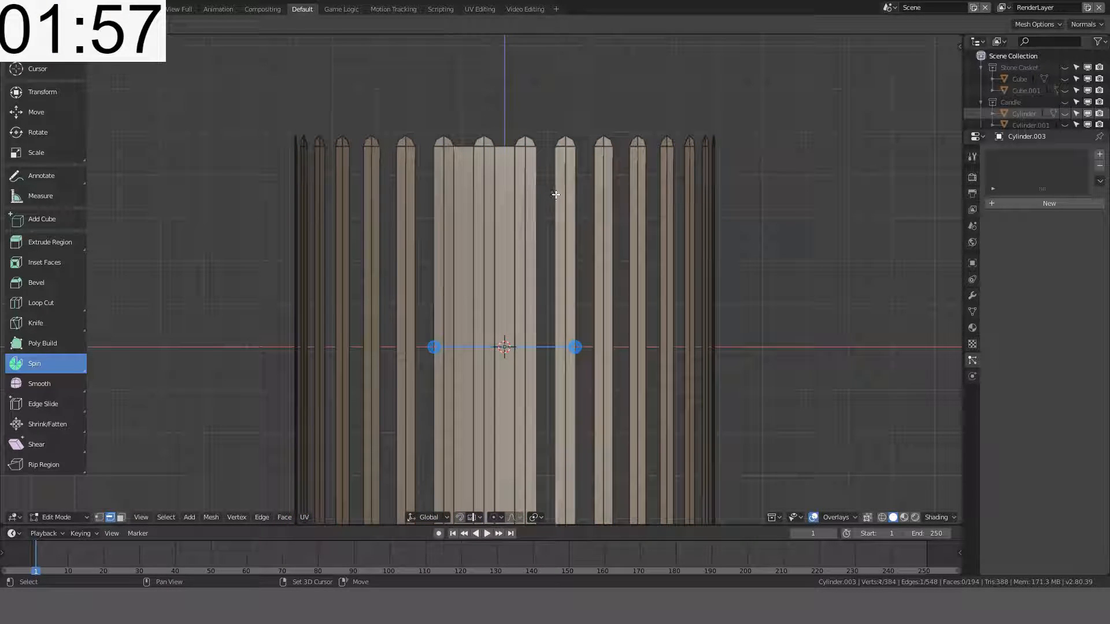
pyautogui.keyDown('shift'); pyautogui.click(557, 195); pyautogui.keyUp('shift')
pyautogui.press('f')
pyautogui.click(575, 206)
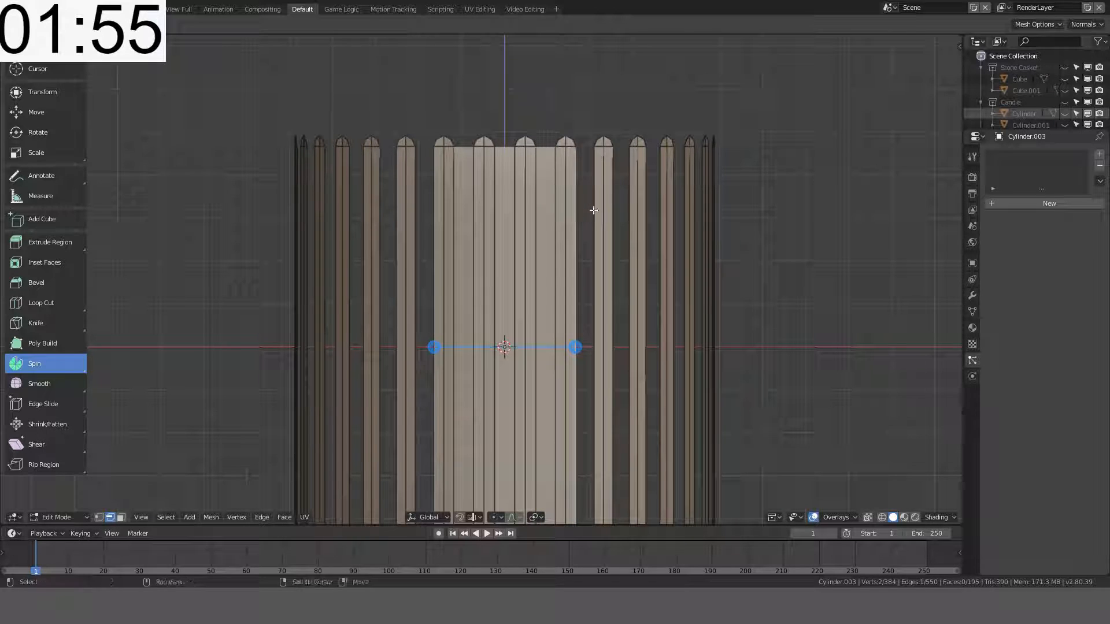
pyautogui.keyDown('shift'); pyautogui.click(595, 210); pyautogui.keyUp('shift')
pyautogui.press('f')
# Step: Try to fill all remaining gaps at once by selecting the whole mesh and applying the Fill face operation
pyautogui.moveTo(603, 218); pyautogui.dragTo(602, 241, button='middle')
pyautogui.press('a')
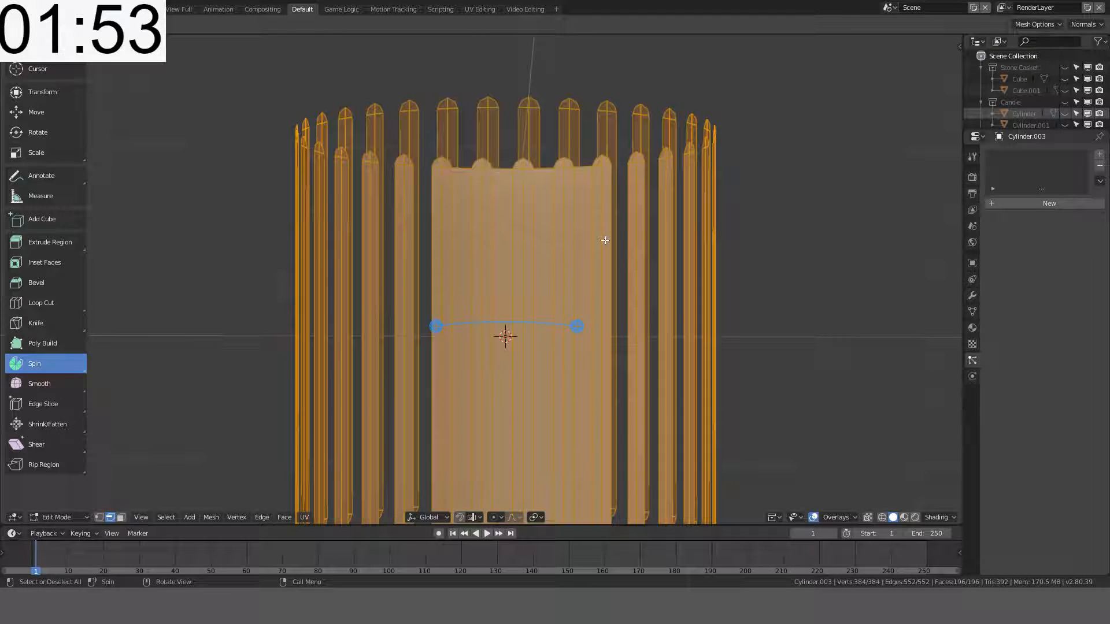
pyautogui.hotkey('ctrl', 'f')
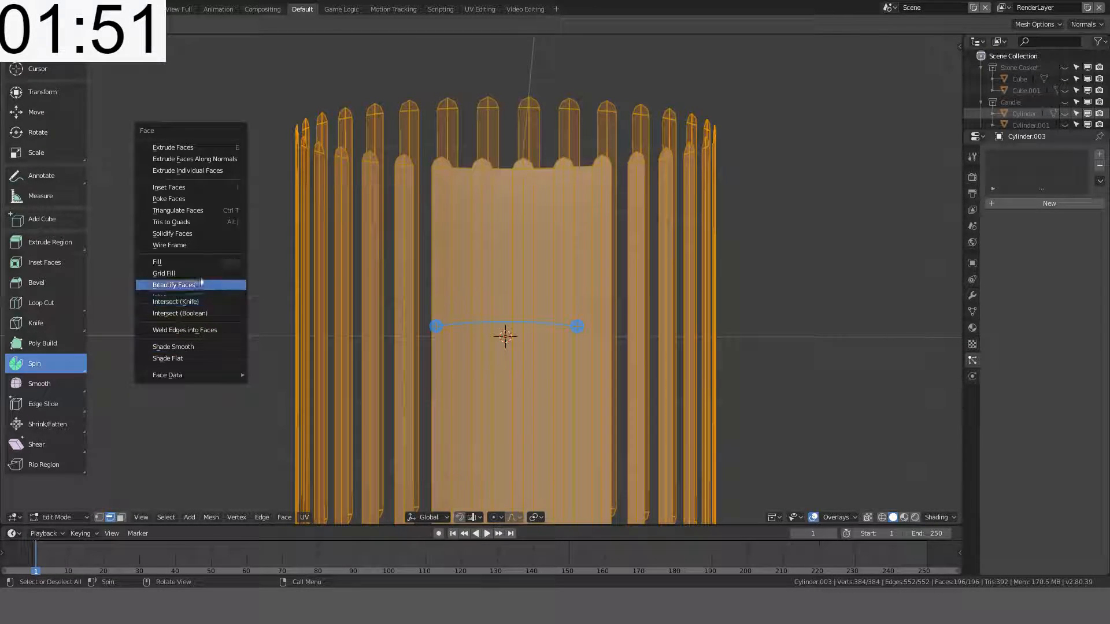
pyautogui.click(187, 259)
pyautogui.moveTo(364, 255); pyautogui.dragTo(451, 236, button='middle')
pyautogui.hotkey('ctrl', 'z')
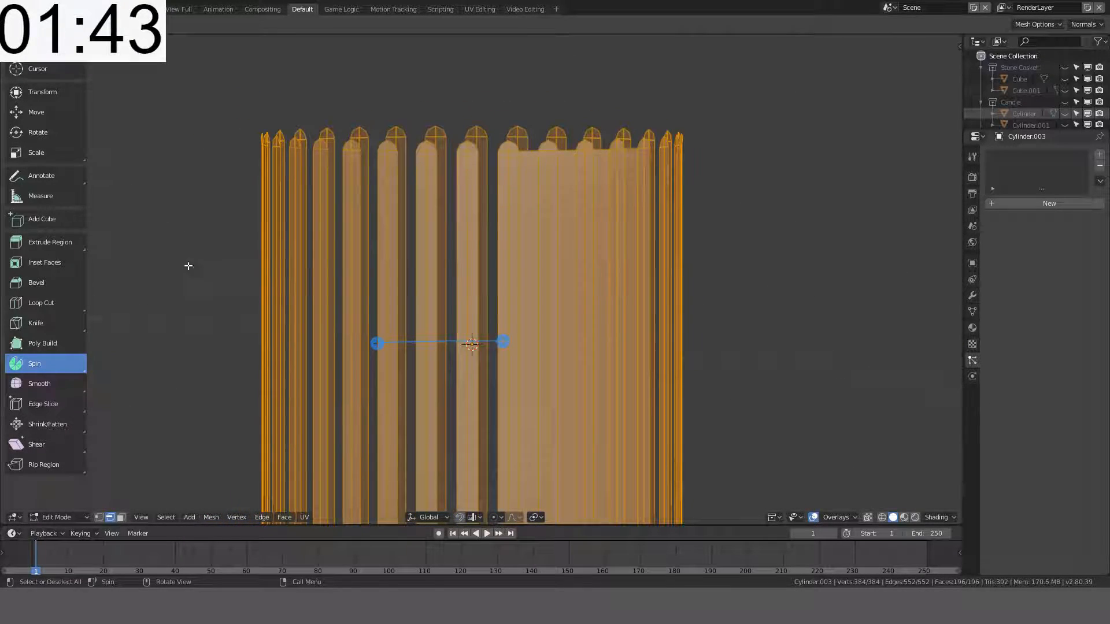
pyautogui.hotkey('ctrl', 'f')
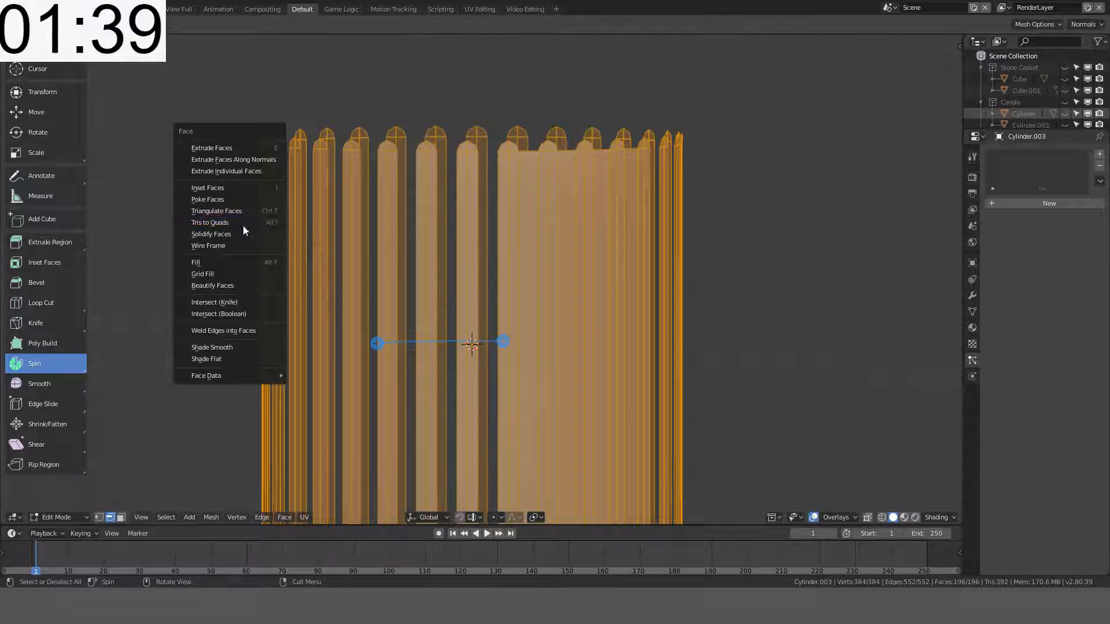
pyautogui.moveTo(643, 237); pyautogui.dragTo(575, 226, button='middle')
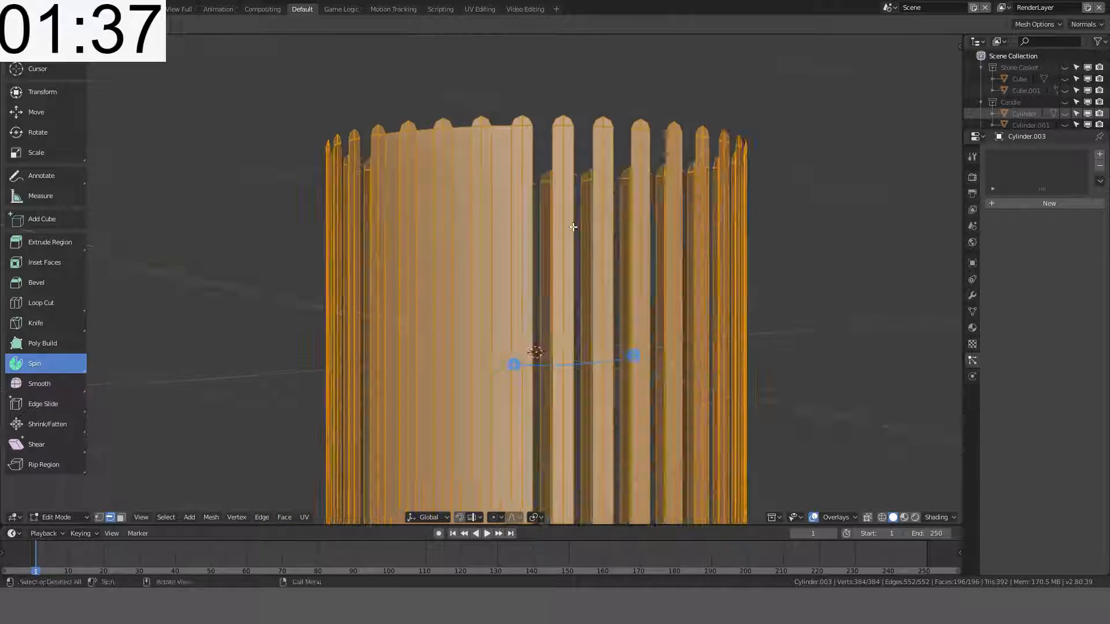
# Step: Clear the selection and fill the next three gaps beside the filled section with faces between the strips' facing long edges
pyautogui.press('KP_1')
pyautogui.hotkey('alt', 'a')
pyautogui.click(605, 211)
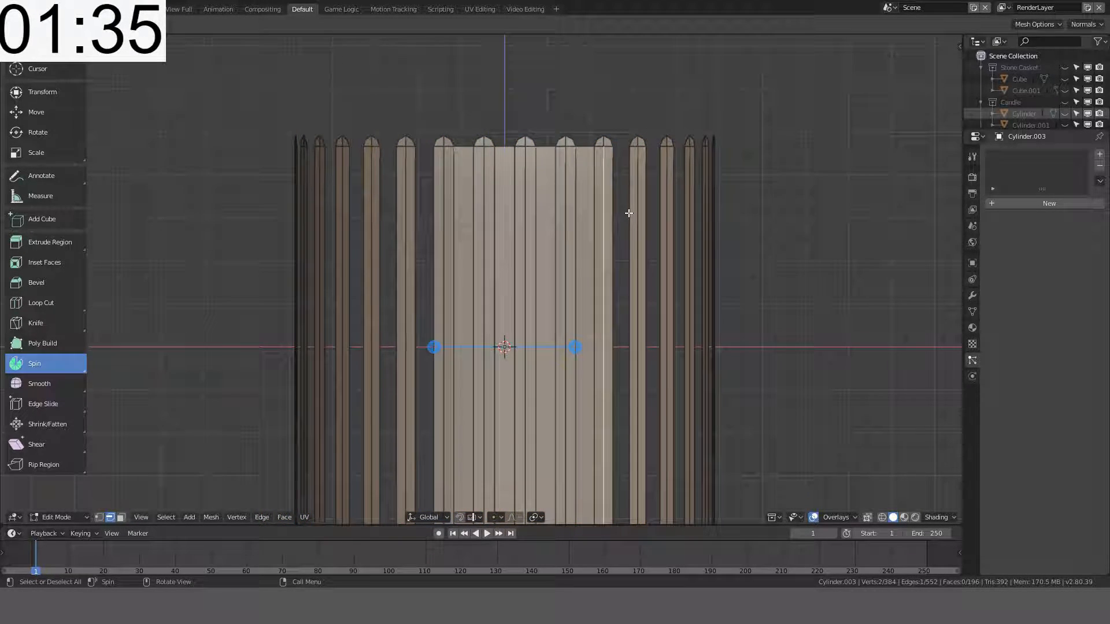
pyautogui.moveTo(615, 209); pyautogui.dragTo(528, 201, button='middle')
pyautogui.moveTo(554, 201)
pyautogui.mouseDown(button='middle')
pyautogui.moveTo(568, 216)
pyautogui.moveTo(546, 210)
pyautogui.mouseUp(button='middle')
pyautogui.click(546, 211)
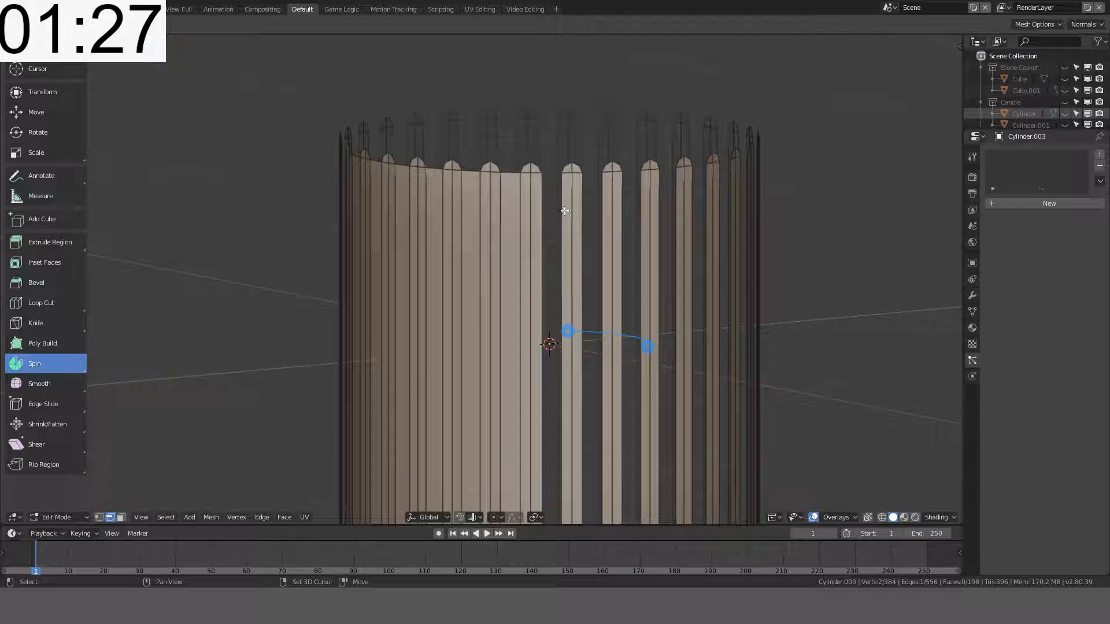
pyautogui.keyDown('shift'); pyautogui.click(566, 211); pyautogui.keyUp('shift')
pyautogui.press('f')
pyautogui.click(589, 212)
pyautogui.keyDown('shift'); pyautogui.click(601, 212); pyautogui.keyUp('shift')
pyautogui.press('f')
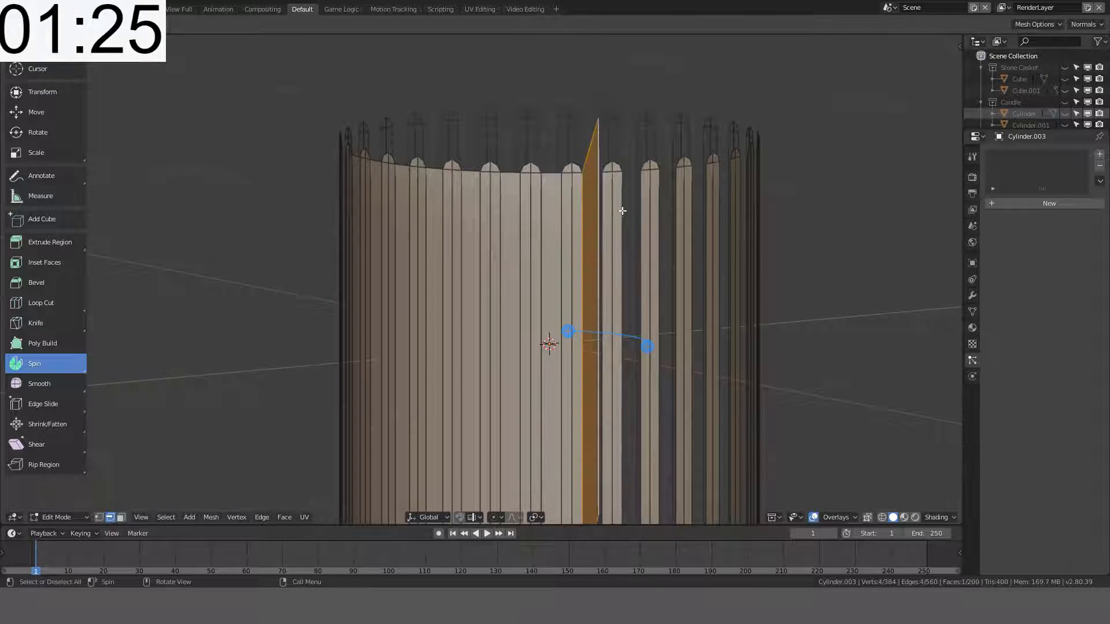
pyautogui.hotkey('ctrl', 'z')
pyautogui.keyDown('shift'); pyautogui.click(602, 210); pyautogui.keyUp('shift')
pyautogui.moveTo(614, 216); pyautogui.dragTo(567, 218, button='middle')
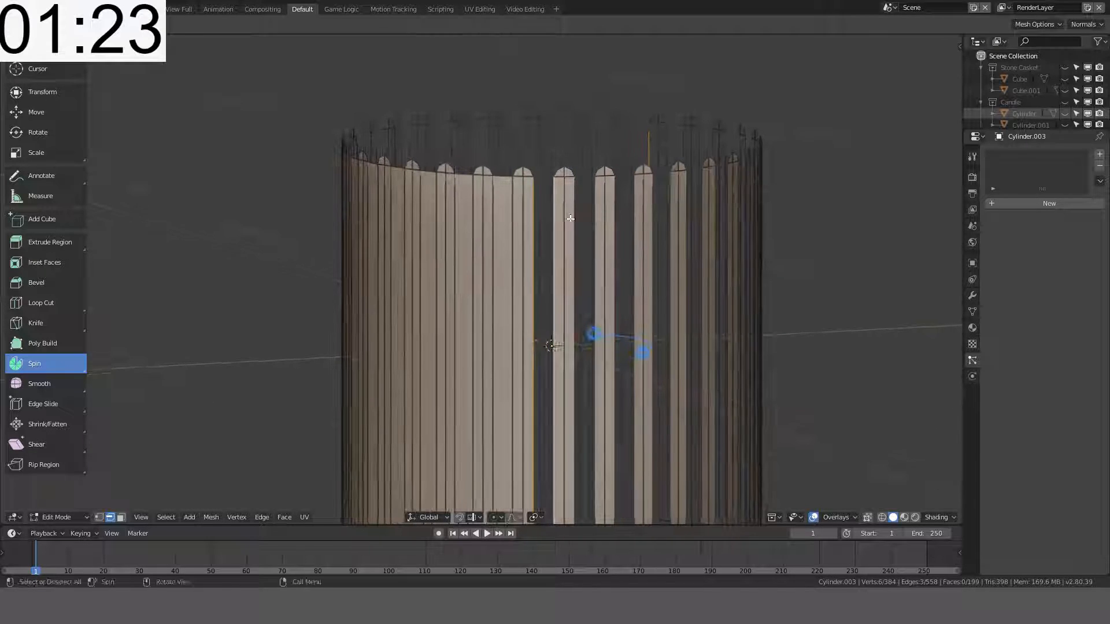
# Step: Fill three more gaps next to the filled section, each with a face joining visible facing edges of neighbouring strips
pyautogui.click(552, 204)
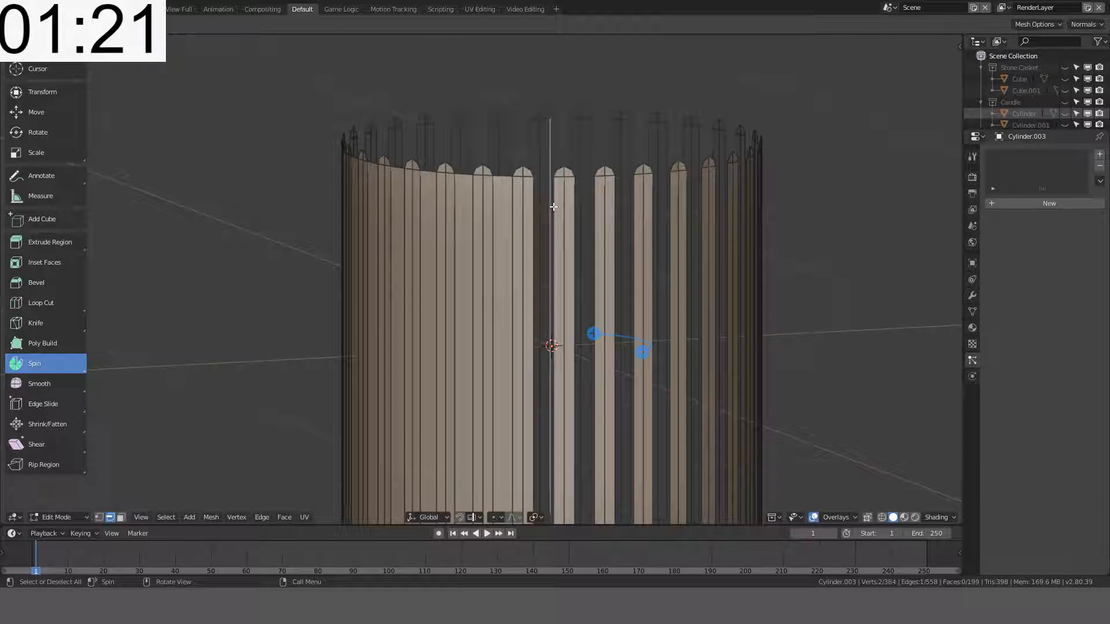
pyautogui.keyDown('shift'); pyautogui.click(536, 207); pyautogui.keyUp('shift')
pyautogui.press('f')
pyautogui.click(579, 209)
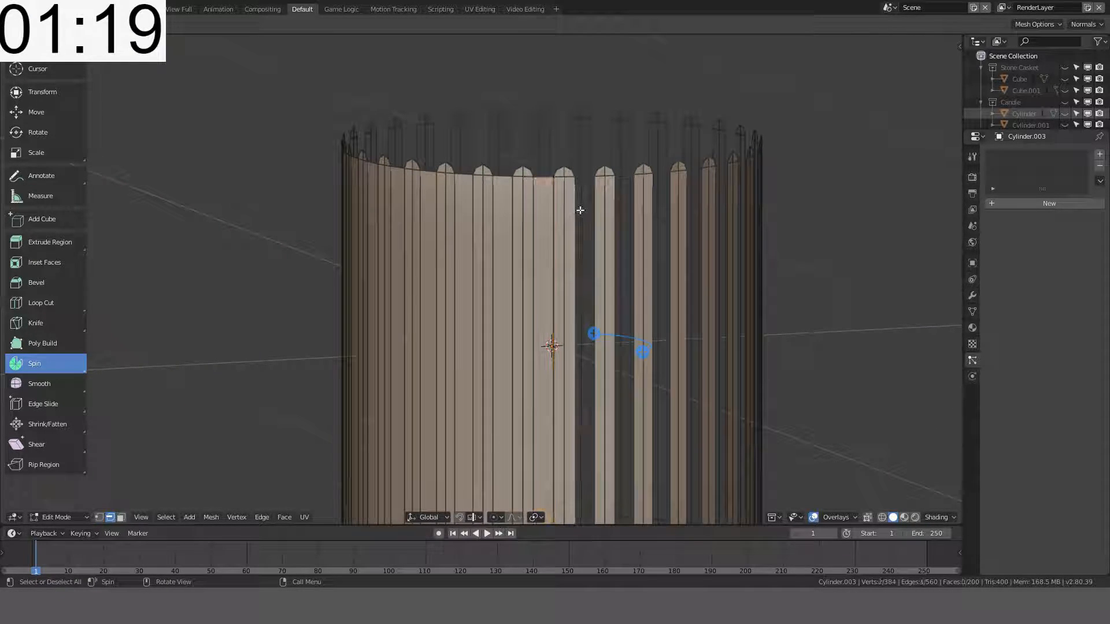
pyautogui.keyDown('shift'); pyautogui.click(595, 209); pyautogui.keyUp('shift')
pyautogui.press('f')
pyautogui.click(616, 211)
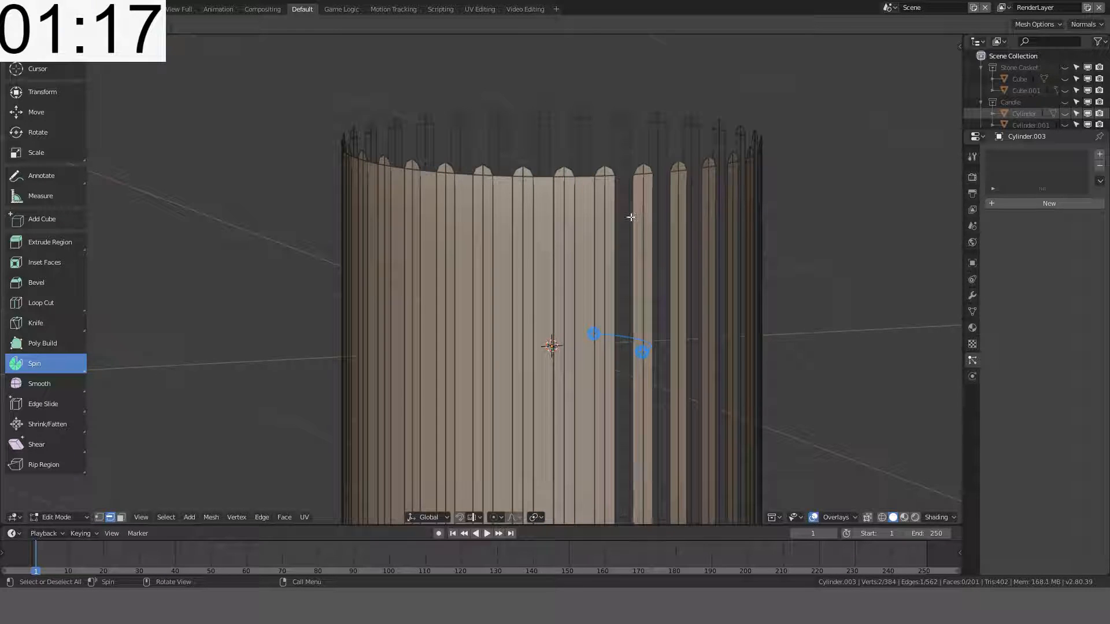
pyautogui.moveTo(631, 217); pyautogui.dragTo(478, 241, button='middle')
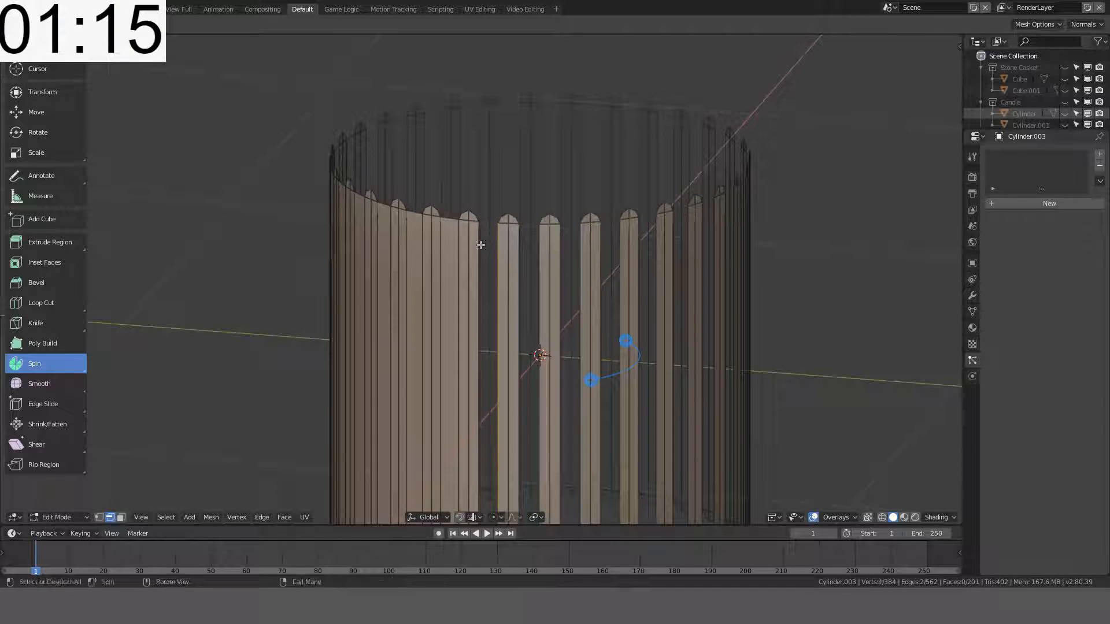
pyautogui.keyDown('shift'); pyautogui.click(479, 253); pyautogui.keyUp('shift')
pyautogui.press('f')
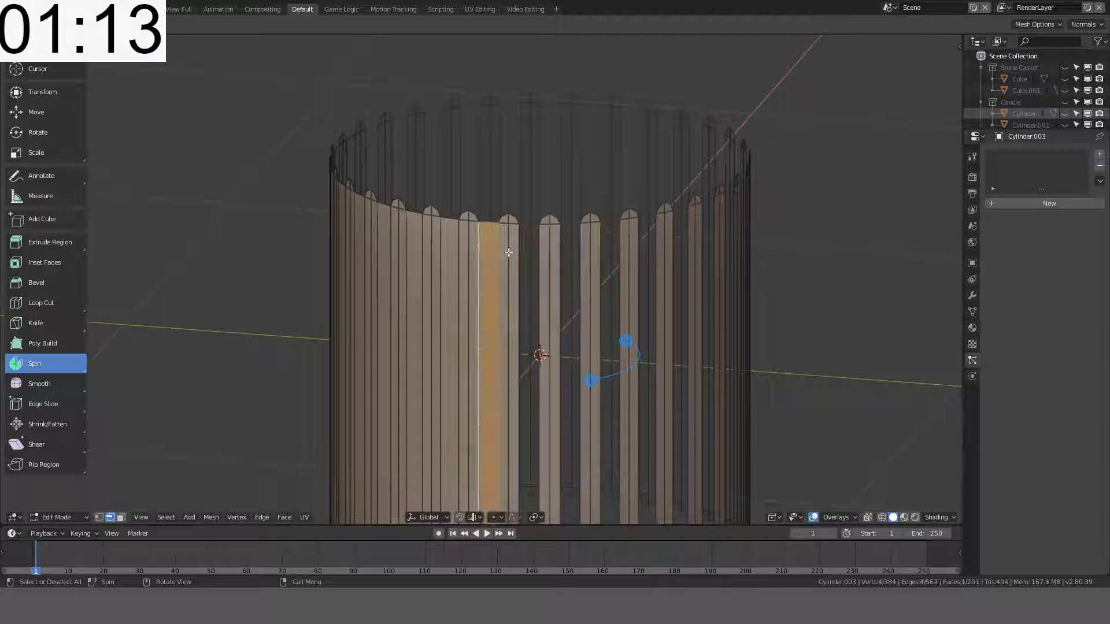
# Step: Continue around the ring and create faces in the following three gaps between neighbouring strips
pyautogui.click(520, 251)
pyautogui.click(541, 258)
pyautogui.press('f')
pyautogui.click(560, 263)
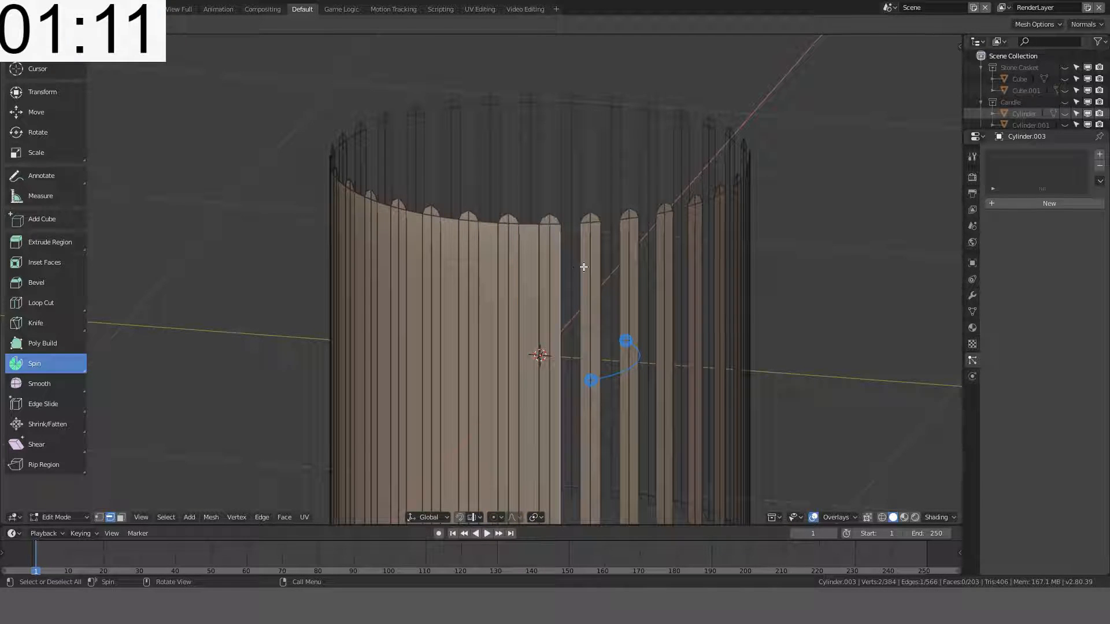
pyautogui.keyDown('shift'); pyautogui.click(580, 263); pyautogui.keyUp('shift')
pyautogui.press('f')
pyautogui.click(601, 265)
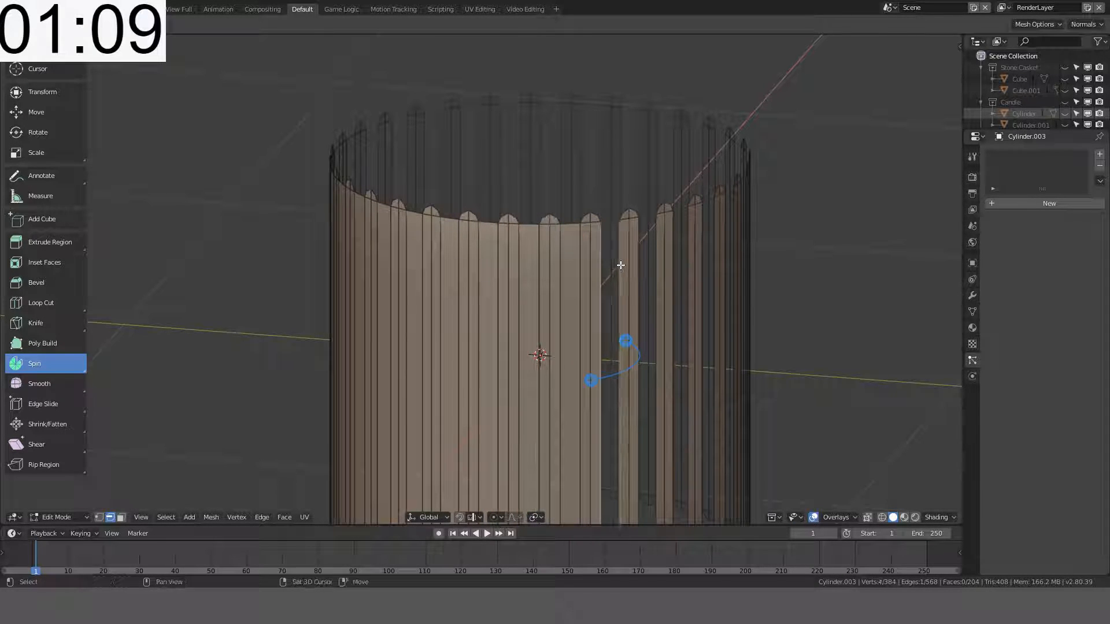
pyautogui.keyDown('shift'); pyautogui.click(620, 265); pyautogui.keyUp('shift')
pyautogui.moveTo(620, 265); pyautogui.dragTo(589, 280, button='middle')
pyautogui.press('f')
# Step: Select the facing long edges across each of the next three gaps and fill every pair with a face
pyautogui.click(444, 300)
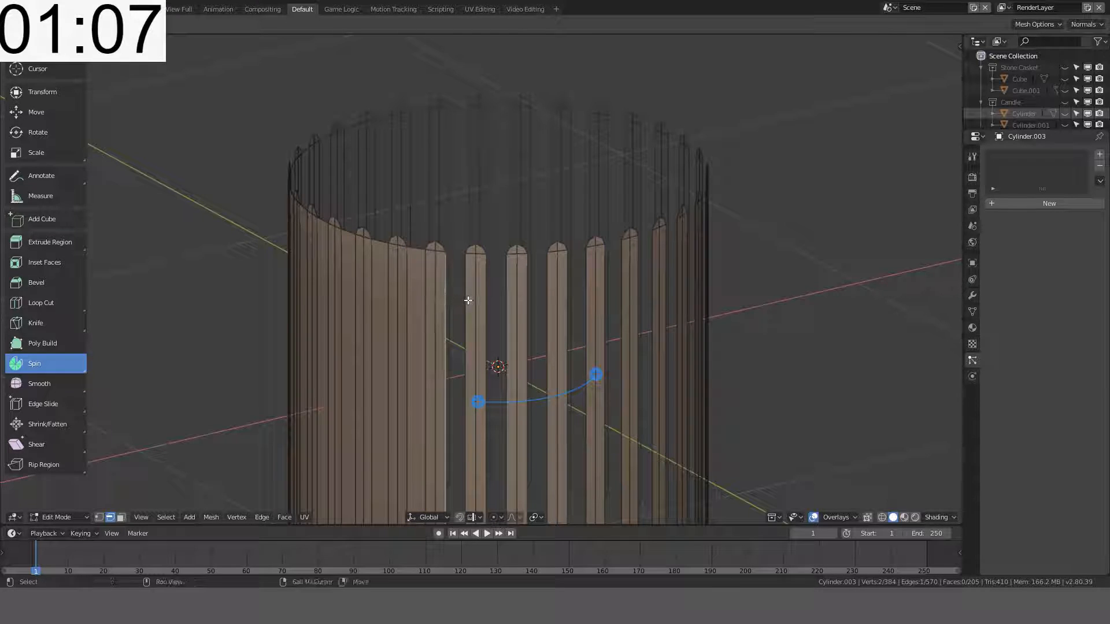
pyautogui.keyDown('shift'); pyautogui.click(467, 300); pyautogui.keyUp('shift')
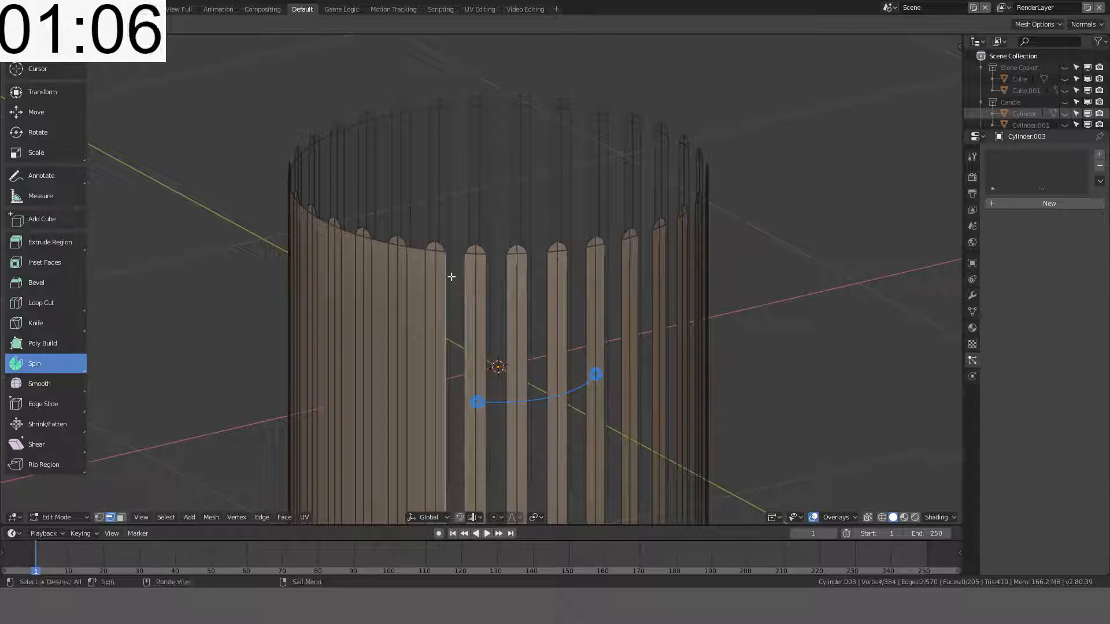
pyautogui.press('f')
pyautogui.click(486, 314)
pyautogui.keyDown('shift'); pyautogui.click(507, 307); pyautogui.keyUp('shift')
pyautogui.press('f')
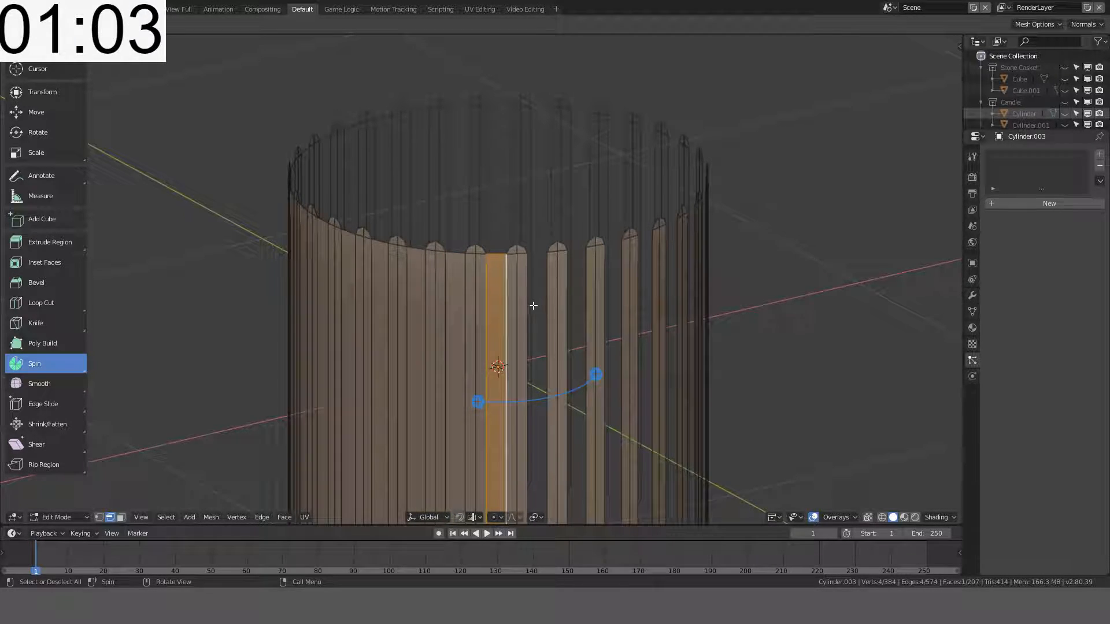
pyautogui.click(530, 305)
pyautogui.keyDown('shift'); pyautogui.click(554, 305); pyautogui.keyUp('shift')
pyautogui.press('f')
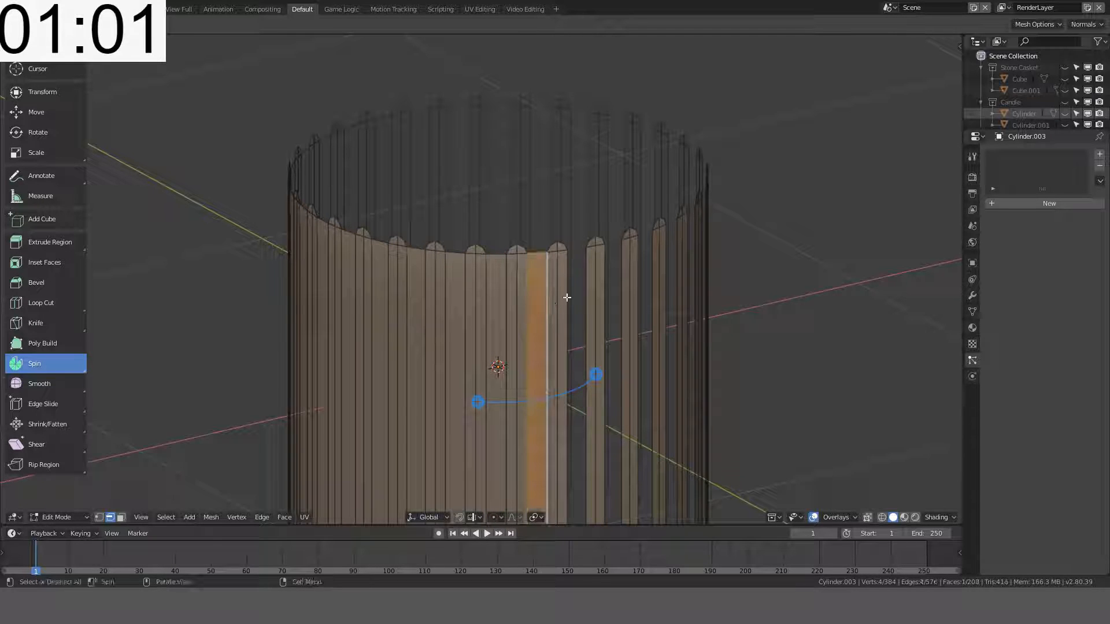
# Step: Extend the filled wall by another three gaps, adding a face between each pair of facing strip edges
pyautogui.click(567, 297)
pyautogui.keyDown('shift'); pyautogui.click(590, 298); pyautogui.keyUp('shift')
pyautogui.press('f')
pyautogui.moveTo(617, 300); pyautogui.dragTo(509, 310, button='middle')
pyautogui.click(527, 296)
pyautogui.keyDown('shift'); pyautogui.click(547, 302); pyautogui.keyUp('shift')
pyautogui.press('f')
pyautogui.click(563, 299)
pyautogui.keyDown('shift'); pyautogui.click(582, 300); pyautogui.keyUp('shift')
pyautogui.press('f')
# Step: Close the next three open gaps along the cylinder wall with faces between adjacent strips
pyautogui.click(397, 317)
pyautogui.keyDown('shift'); pyautogui.click(417, 319); pyautogui.keyUp('shift')
pyautogui.press('f')
pyautogui.click(435, 320)
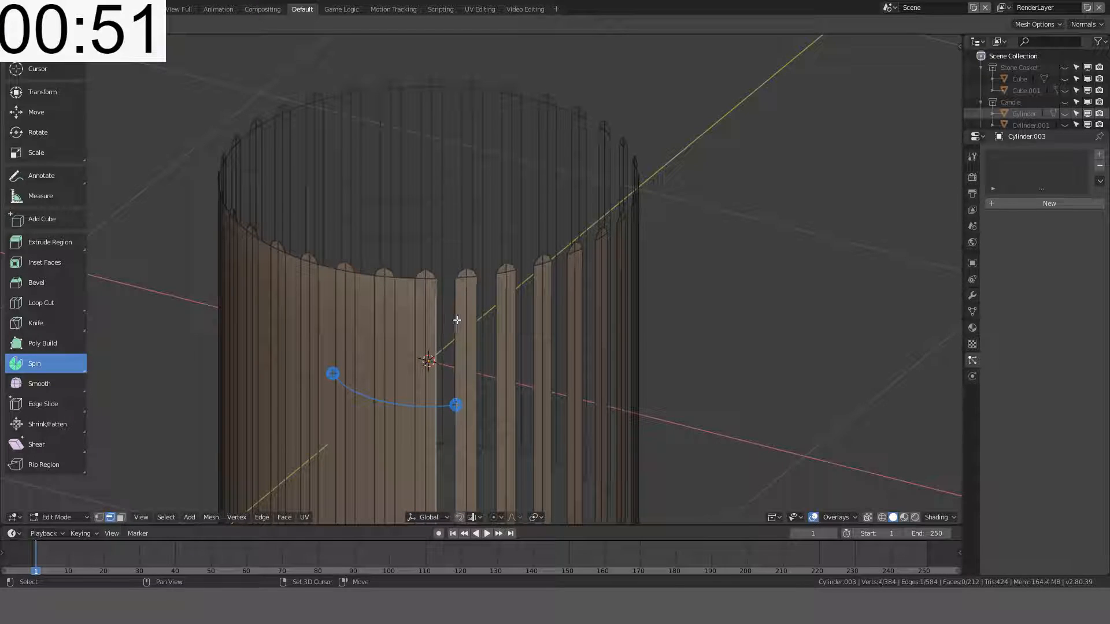
pyautogui.keyDown('shift'); pyautogui.click(457, 320); pyautogui.keyUp('shift')
pyautogui.press('f')
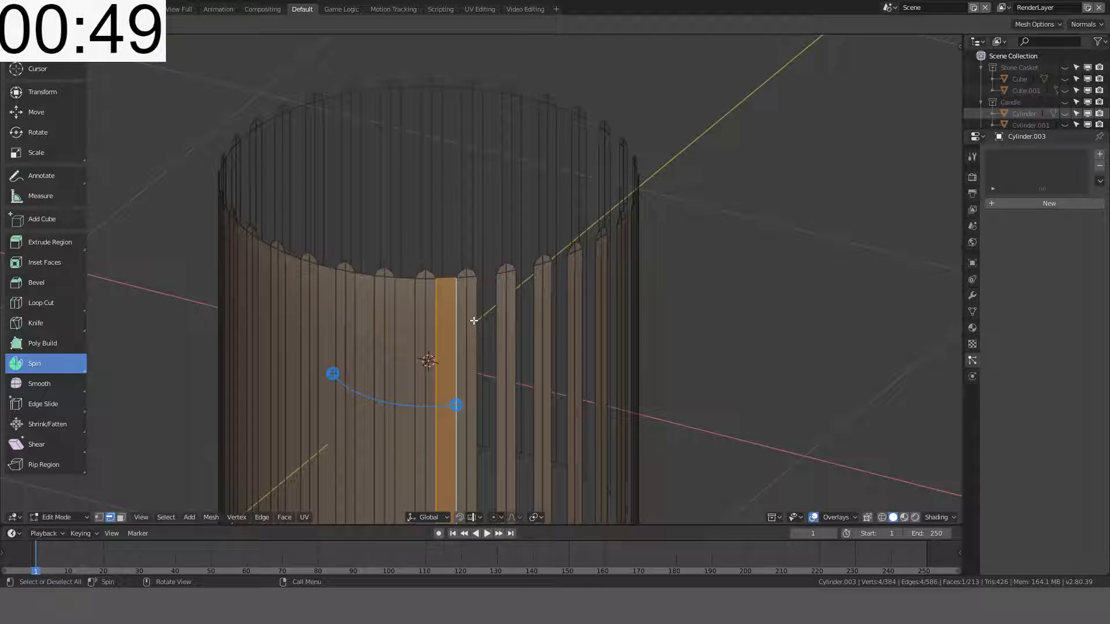
pyautogui.click(477, 320)
pyautogui.keyDown('shift'); pyautogui.click(498, 320); pyautogui.keyUp('shift')
pyautogui.press('f')
# Step: Fill the next four gaps around the ring with faces between the facing long edges of neighbouring strips
pyautogui.moveTo(570, 314); pyautogui.dragTo(451, 321, button='middle')
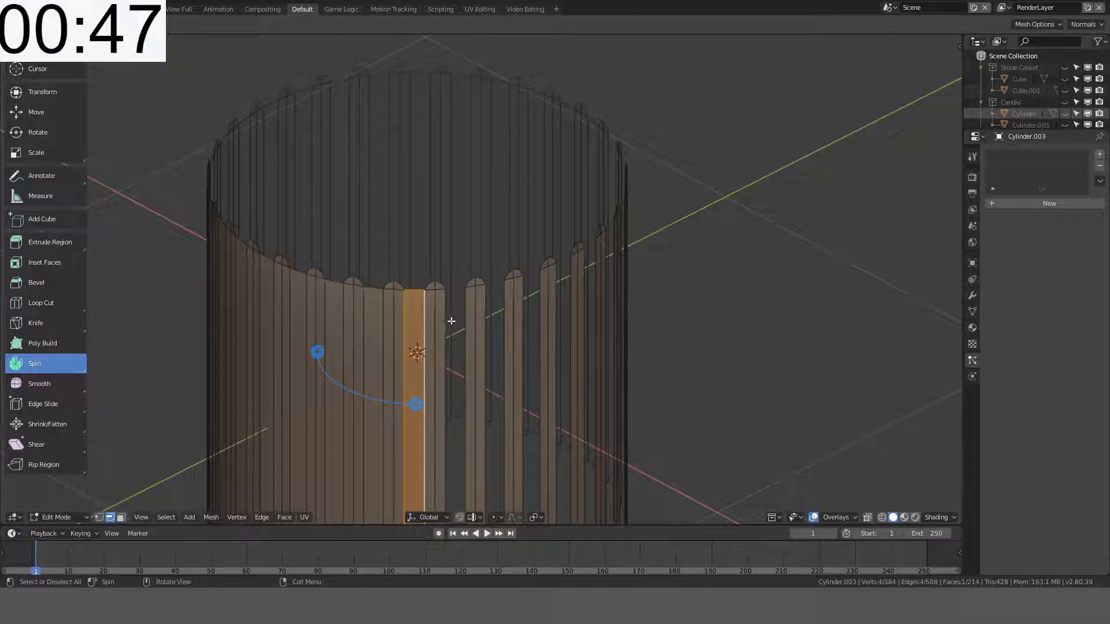
pyautogui.click(452, 321)
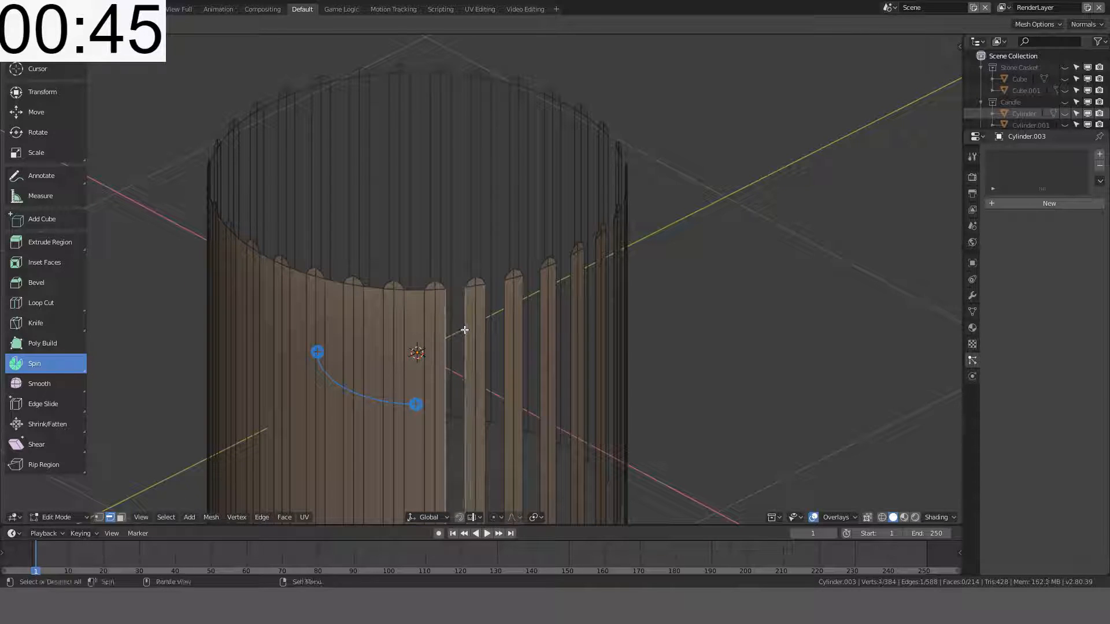
pyautogui.keyDown('shift'); pyautogui.click(464, 330); pyautogui.keyUp('shift')
pyautogui.press('f')
pyautogui.click(485, 330)
pyautogui.keyDown('shift'); pyautogui.click(505, 331); pyautogui.keyUp('shift')
pyautogui.press('f')
pyautogui.moveTo(546, 329); pyautogui.dragTo(411, 324, button='middle')
pyautogui.click(411, 324)
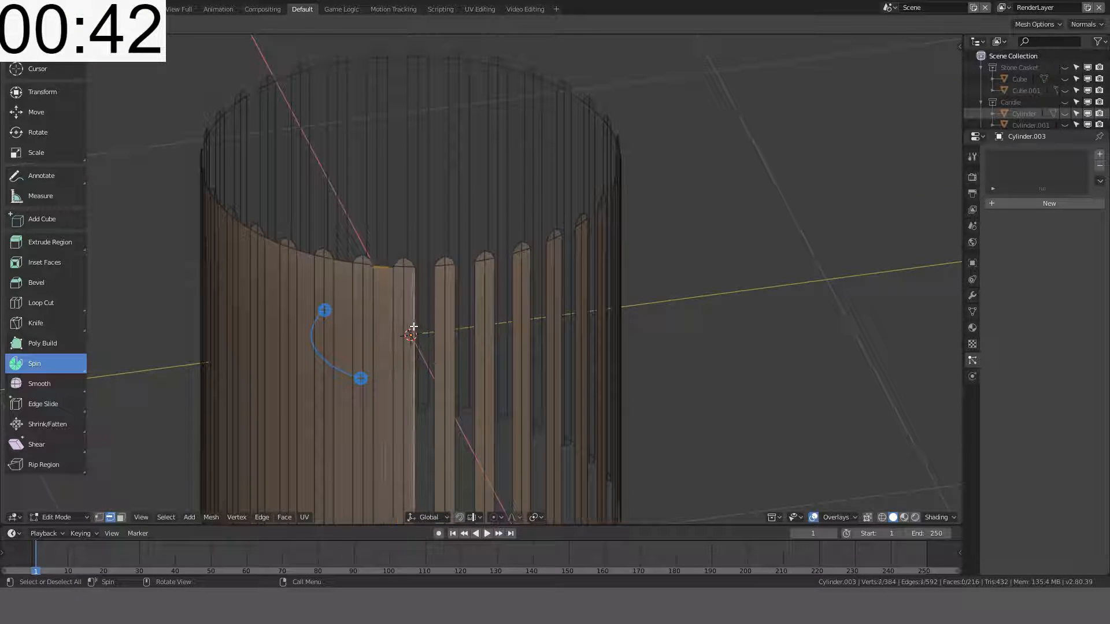
pyautogui.keyDown('shift'); pyautogui.click(447, 327); pyautogui.keyUp('shift')
pyautogui.press('f')
pyautogui.click(456, 328)
pyautogui.keyDown('shift'); pyautogui.click(475, 327); pyautogui.keyUp('shift')
pyautogui.press('f')
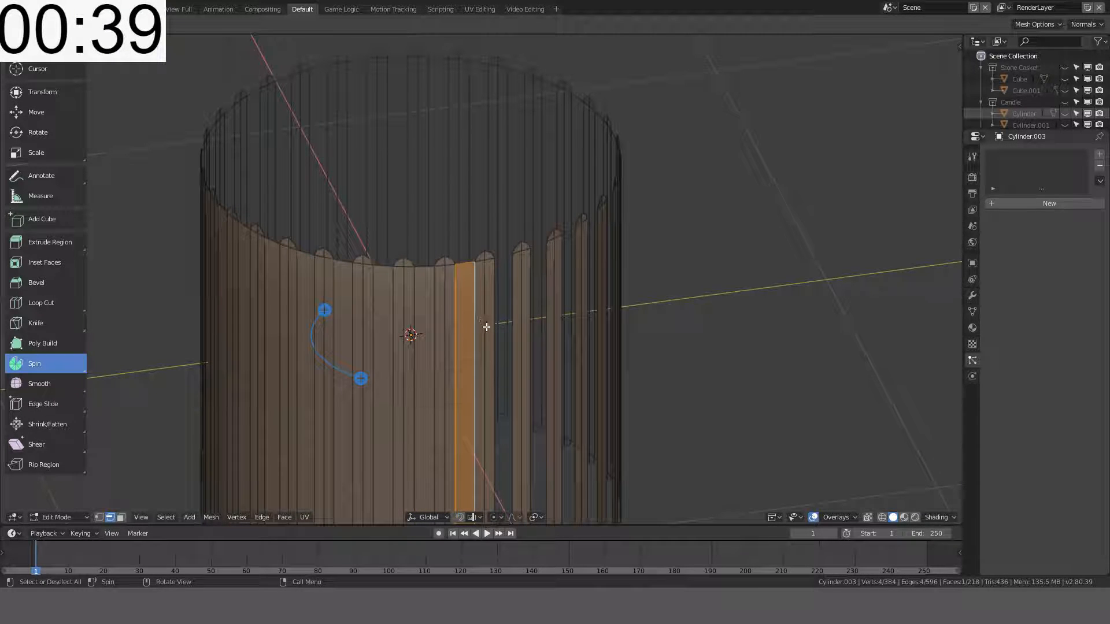
# Step: Fill three further gaps with faces, undoing the wrong edge selection made along the way
pyautogui.click(495, 334)
pyautogui.moveTo(525, 334); pyautogui.dragTo(484, 354, button='middle')
pyautogui.keyDown('shift'); pyautogui.click(465, 316); pyautogui.keyUp('shift')
pyautogui.hotkey('ctrl', 'z')
pyautogui.hotkey('ctrl', 'z')
pyautogui.keyDown('shift'); pyautogui.click(466, 320); pyautogui.keyUp('shift')
pyautogui.press('f')
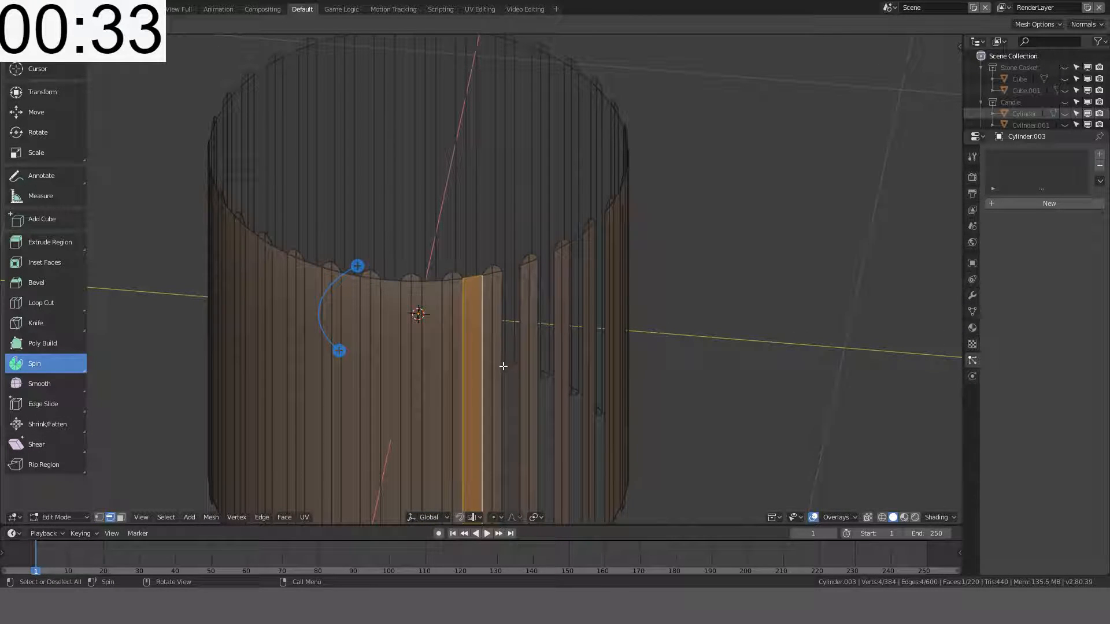
pyautogui.click(504, 367)
pyautogui.keyDown('shift'); pyautogui.click(524, 385); pyautogui.keyUp('shift')
pyautogui.press('f')
# Step: Fill the last three gaps between strips with faces so the cylinder wall forms a closed ring
pyautogui.click(539, 394)
pyautogui.keyDown('shift'); pyautogui.click(557, 407); pyautogui.keyUp('shift')
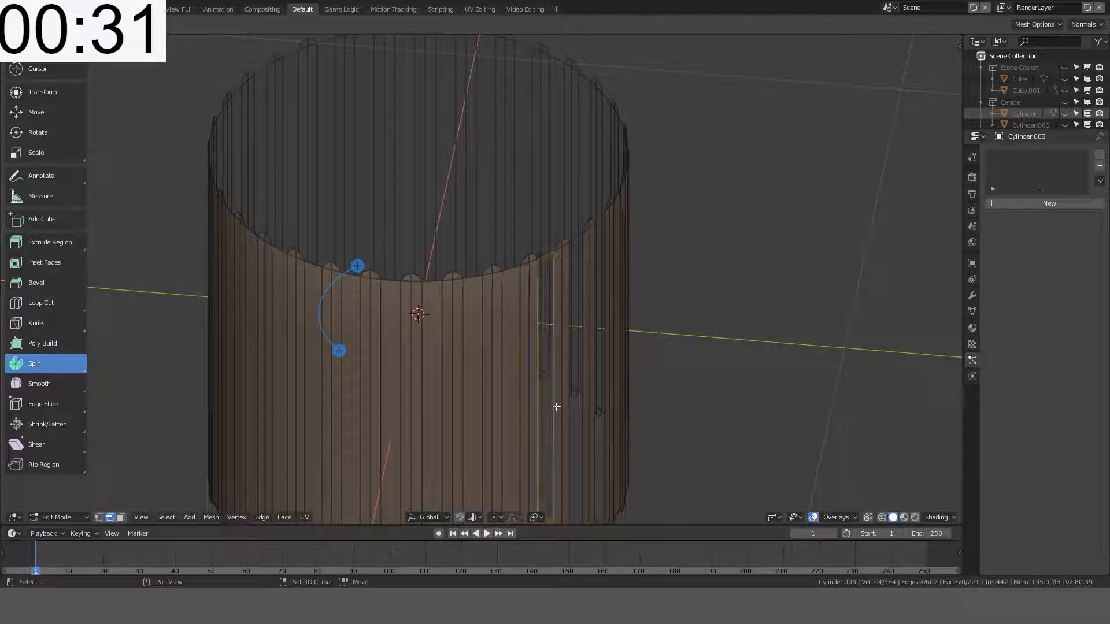
pyautogui.press('f')
pyautogui.click(575, 416)
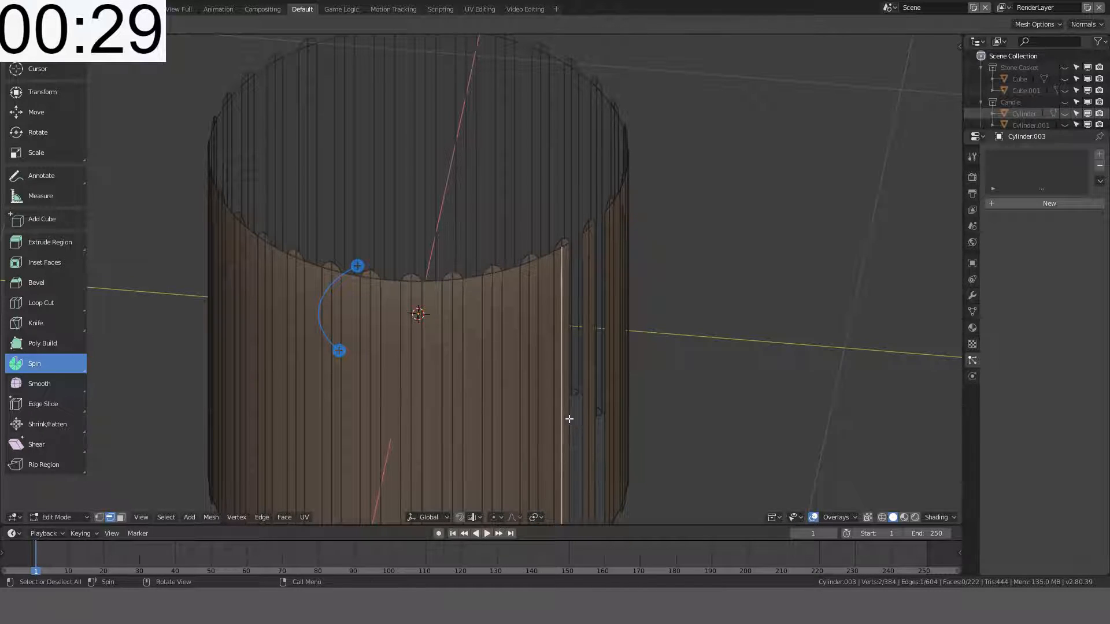
pyautogui.moveTo(569, 418); pyautogui.dragTo(473, 399, button='middle')
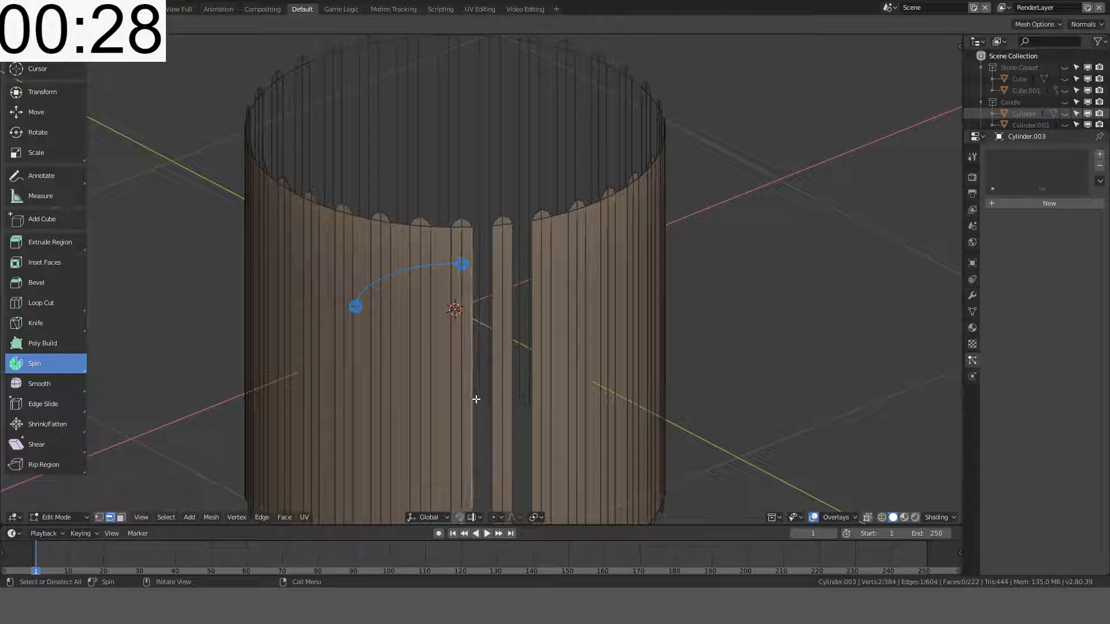
pyautogui.press('f')
pyautogui.click(516, 422)
pyautogui.keyDown('shift'); pyautogui.click(532, 425); pyautogui.keyUp('shift')
pyautogui.hotkey('shift', '`')
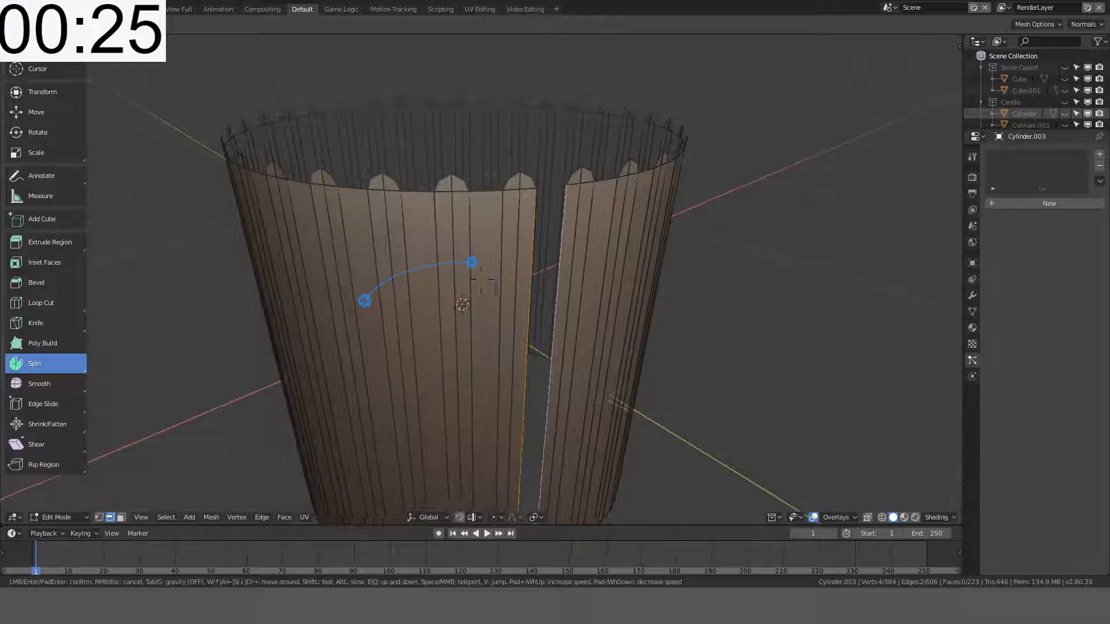
pyautogui.press('Escape')
pyautogui.press('f')
# Step: Select the long faces and the upper and lower tip faces of one flute strip in front view
pyautogui.scroll(-2, 521, 271)
pyautogui.moveTo(521, 271); pyautogui.dragTo(530, 231, button='middle')
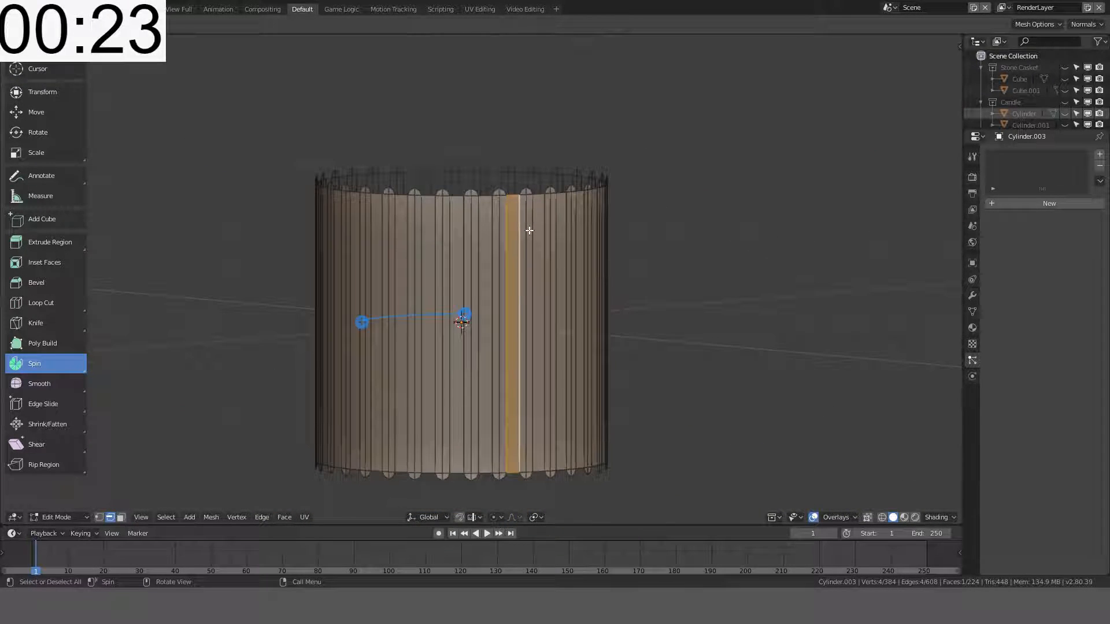
pyautogui.press('KP_1')
pyautogui.click(121, 517)
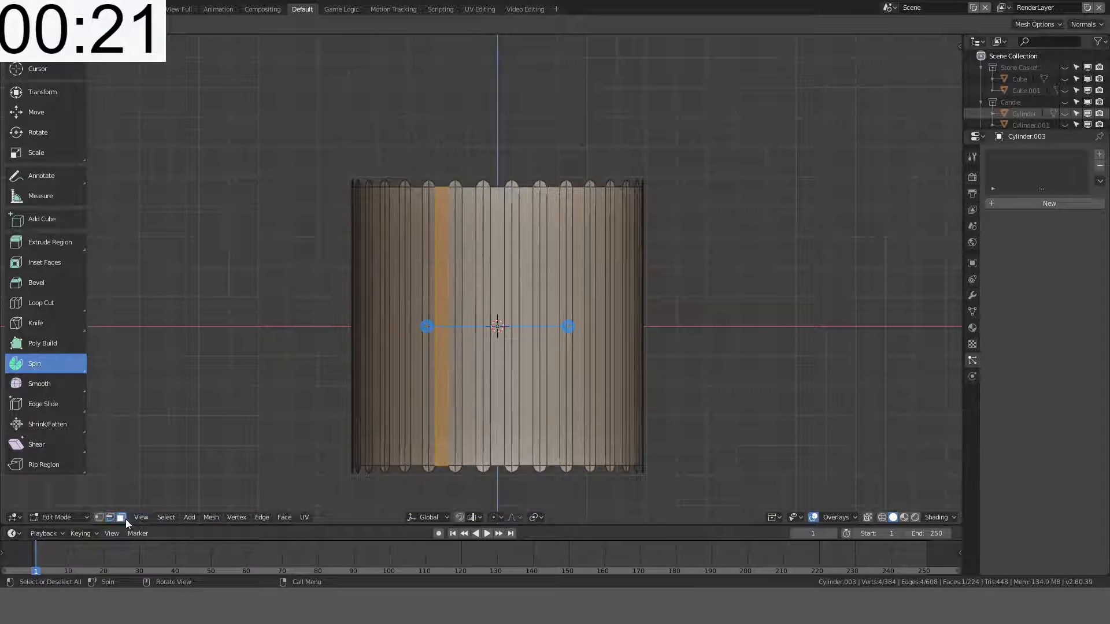
pyautogui.click(453, 292)
pyautogui.keyDown('shift'); pyautogui.click(454, 218); pyautogui.keyUp('shift')
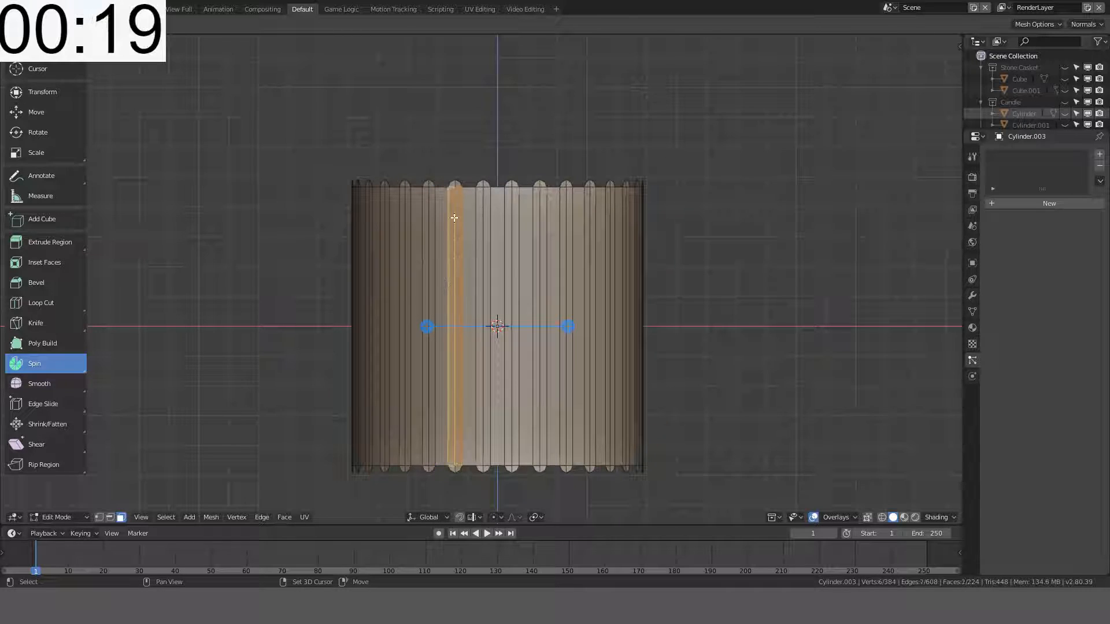
pyautogui.keyDown('shift'); pyautogui.click(457, 184); pyautogui.keyUp('shift')
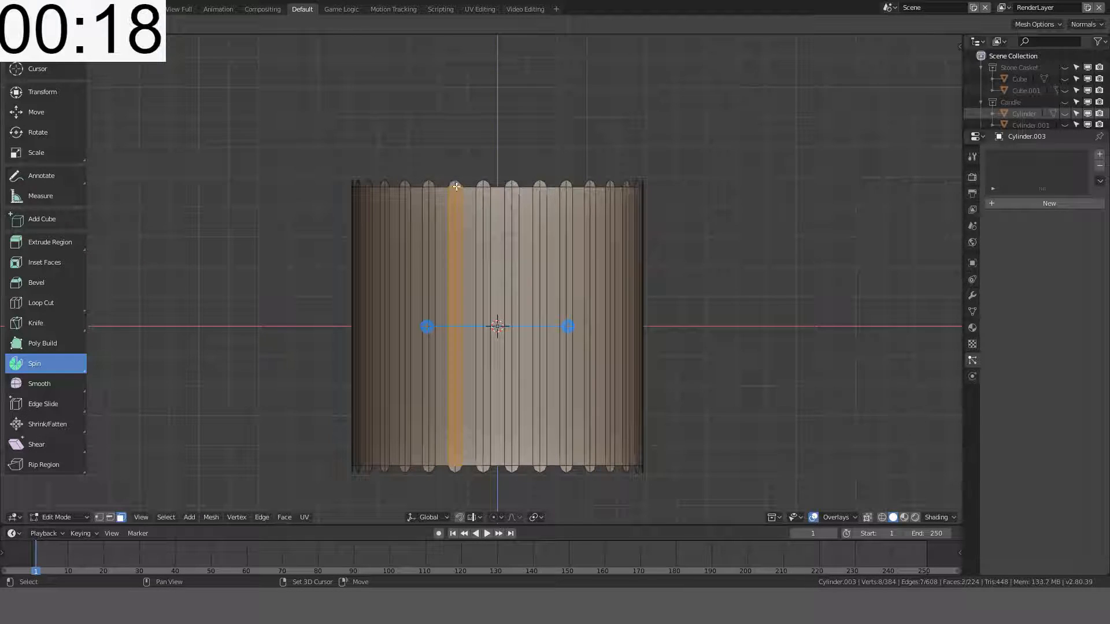
pyautogui.keyDown('shift'); pyautogui.click(454, 470); pyautogui.keyUp('shift')
pyautogui.hotkey('shift', 'g')
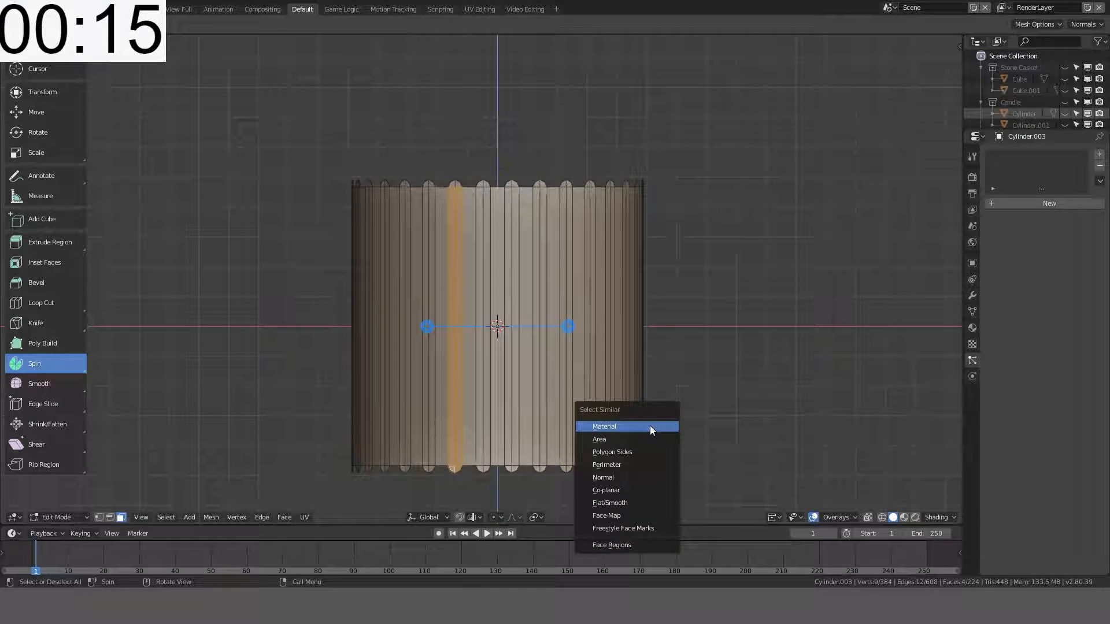
pyautogui.press('Escape')
# Step: In edge selection mode, extend the strip's selection around its upper and lower rounded tips with Circle Select
pyautogui.press('2')
pyautogui.scroll(3, 461, 153)
pyautogui.press('c')
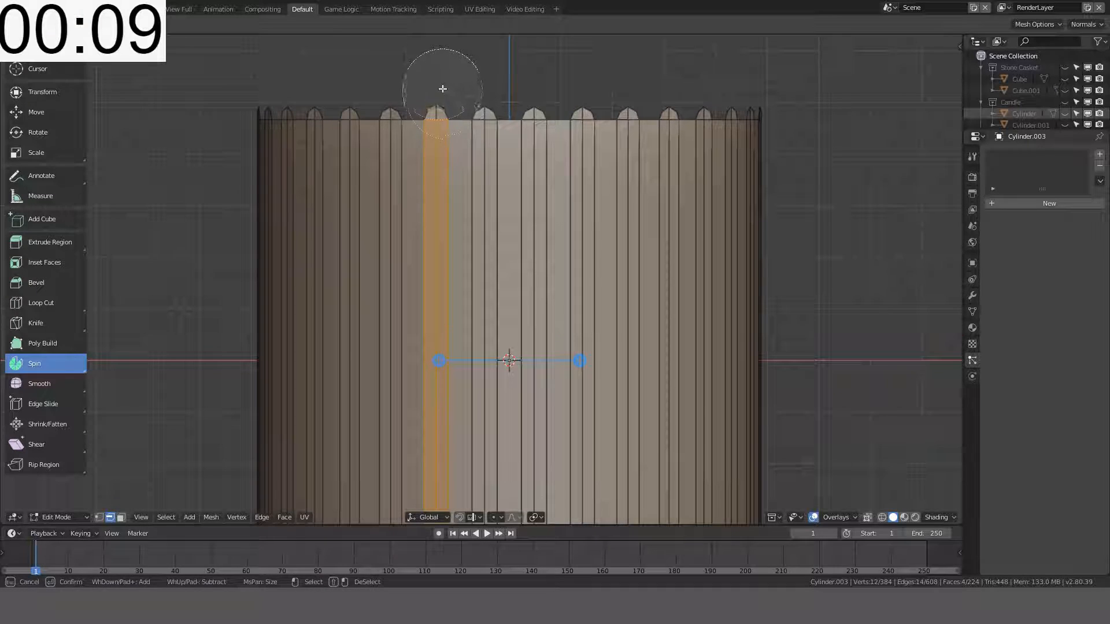
pyautogui.click(438, 81)
pyautogui.rightClick(438, 82)
pyautogui.keyDown('shift'); pyautogui.moveTo(420, 336); pyautogui.dragTo(423, 36, button='middle'); pyautogui.keyUp('shift')
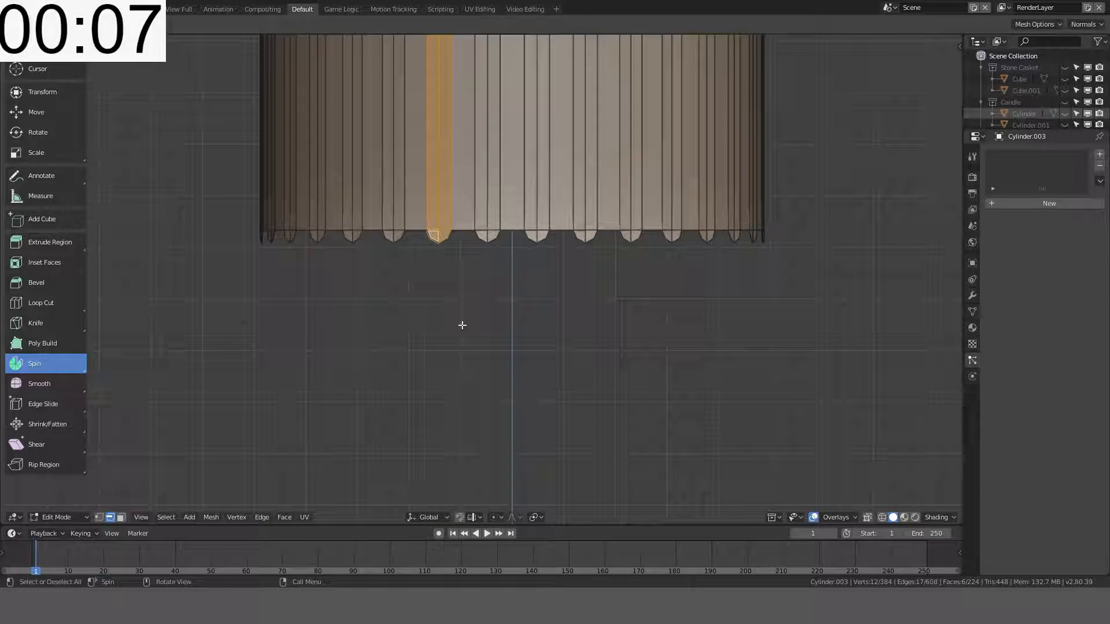
pyautogui.press('c')
pyautogui.rightClick(439, 270)
pyautogui.moveTo(478, 295); pyautogui.dragTo(483, 279, button='middle')
pyautogui.press('KP_1')
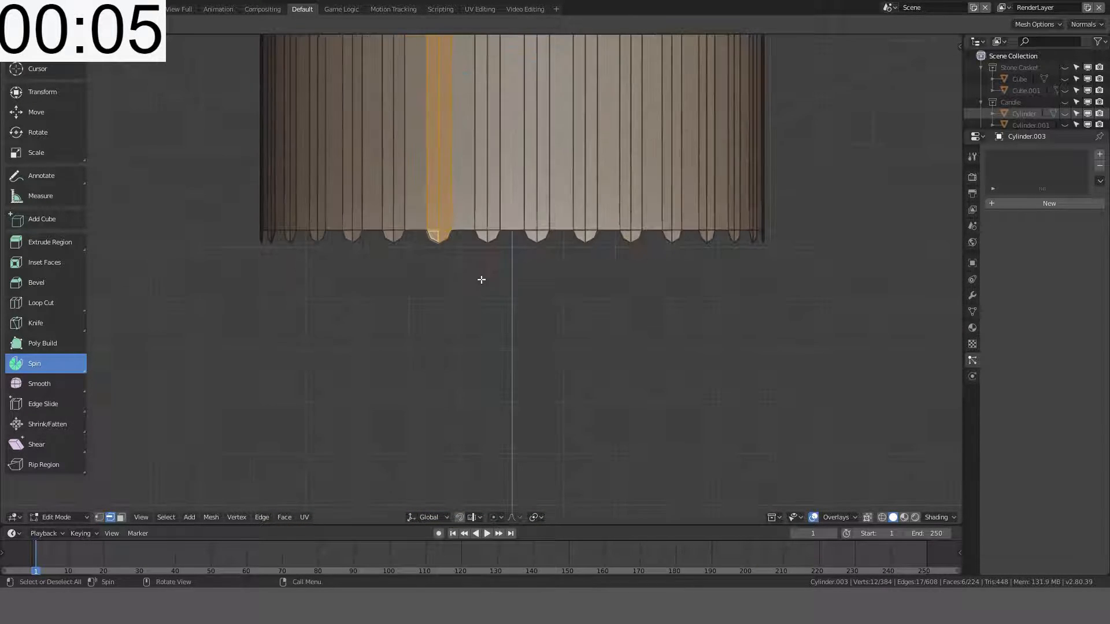
# Step: Select the matching strips by similar Face Angles and try scaling them inward with the Z axis locked
pyautogui.hotkey('shift', 'g')
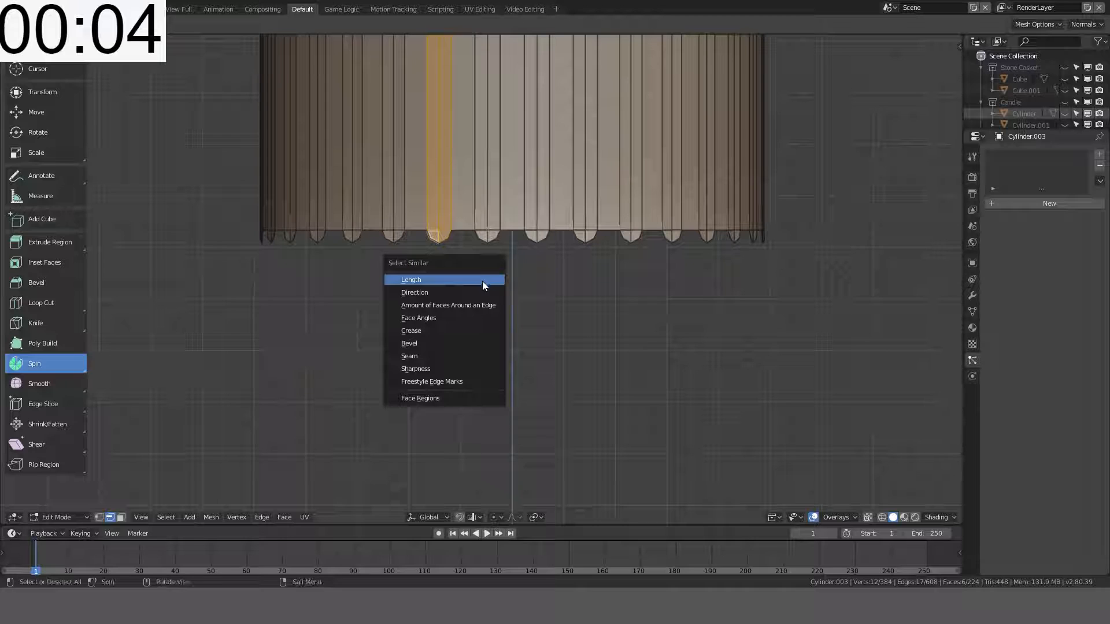
pyautogui.click(455, 318)
pyautogui.scroll(-4, 463, 315)
pyautogui.press('KP_Decimal')
pyautogui.press('s')
pyautogui.hotkey('shift', 'z')
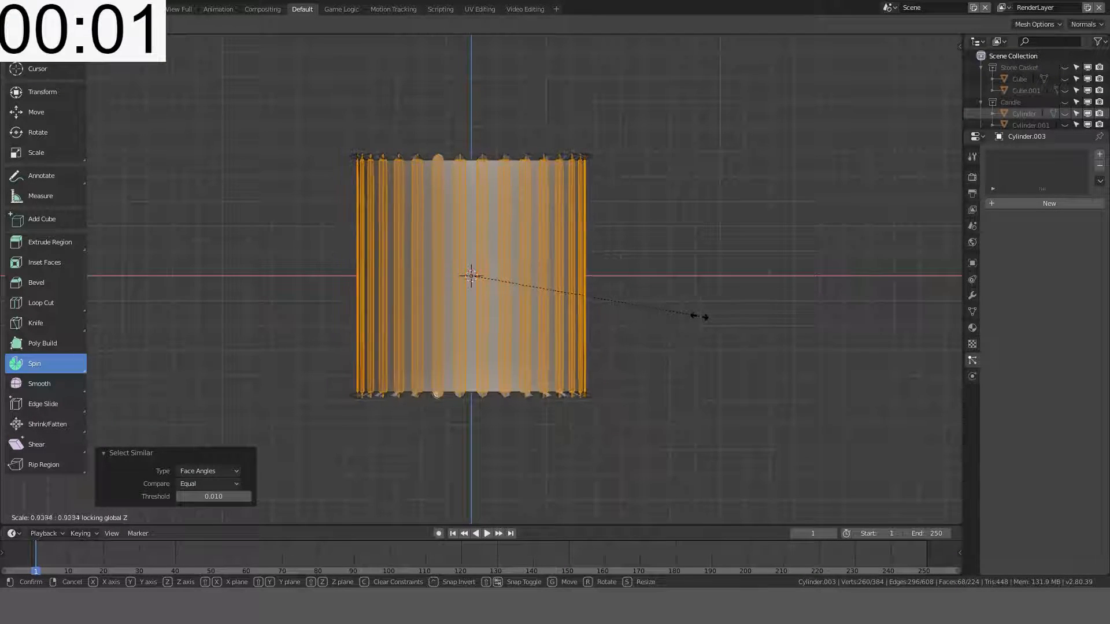
pyautogui.click(687, 317)
# Step: Try scaling the selected strips by 0.95 and 0.9 in X and Y only and inspect the shape
pyautogui.press('s')
pyautogui.hotkey('shift', 'z')
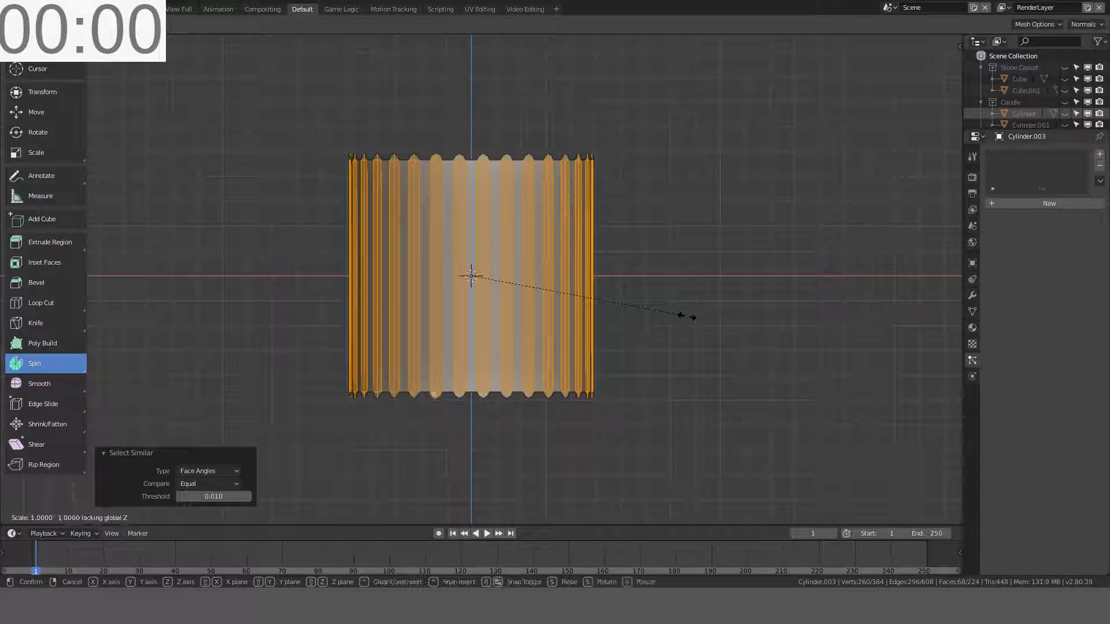
pyautogui.write('0.95')
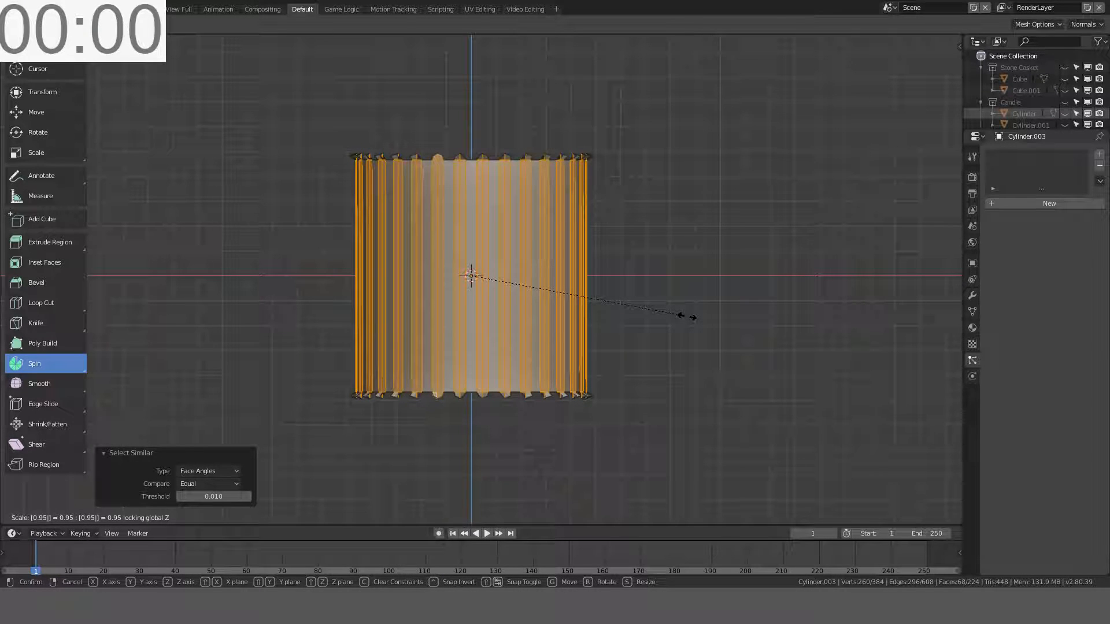
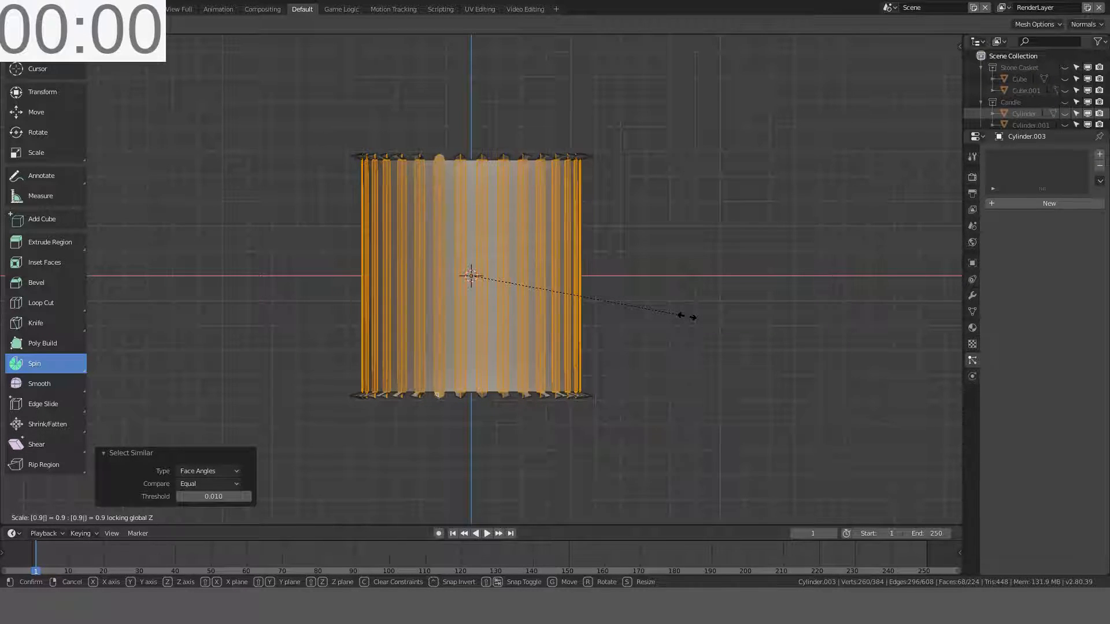
pyautogui.press('Return')
pyautogui.press('Tab')
pyautogui.moveTo(687, 317); pyautogui.dragTo(624, 294, button='middle')
pyautogui.press('Tab')
pyautogui.scroll(3, 655, 266)
pyautogui.press('Tab')
pyautogui.press('Tab')
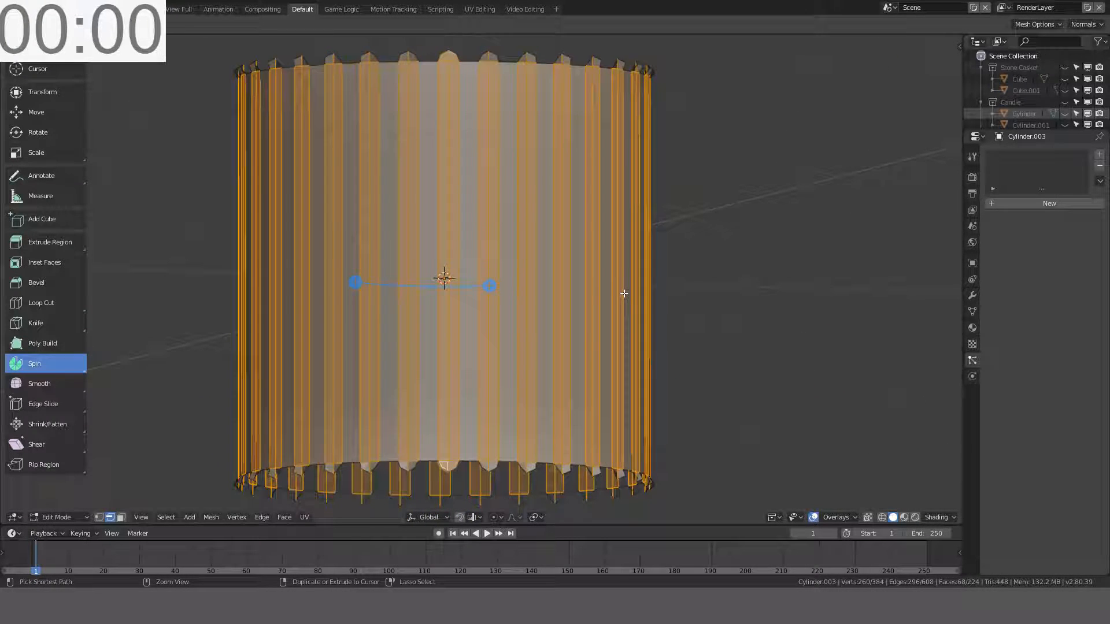
# Step: Switch to face selection and extend the selection to all flute faces with similar Area
pyautogui.click(121, 517)
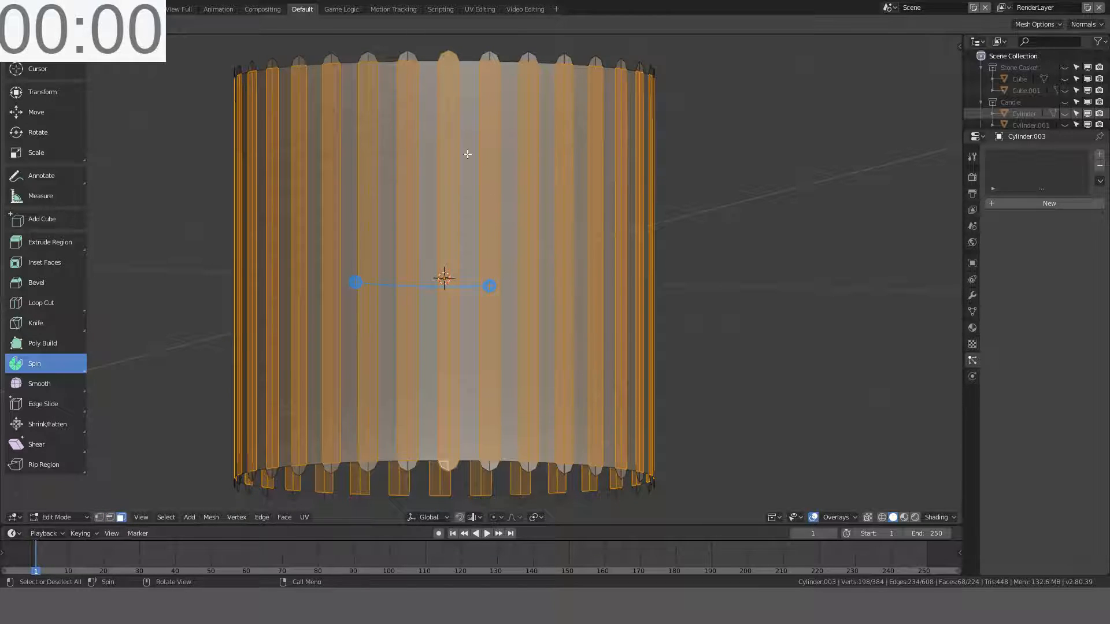
pyautogui.moveTo(506, 118); pyautogui.dragTo(484, 123, button='middle')
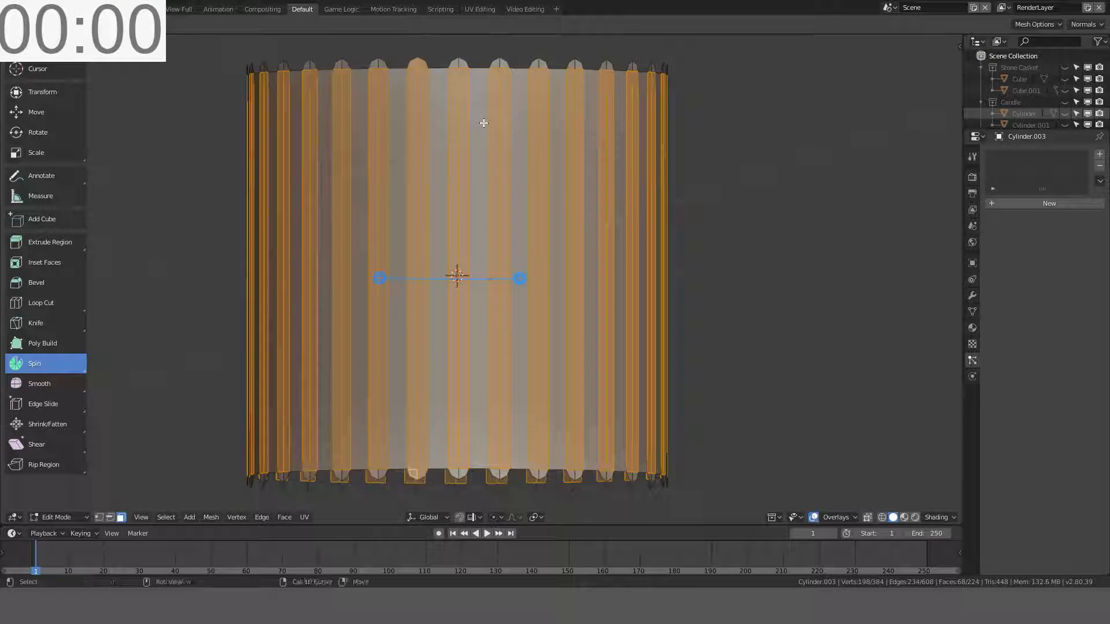
pyautogui.hotkey('shift', 'g')
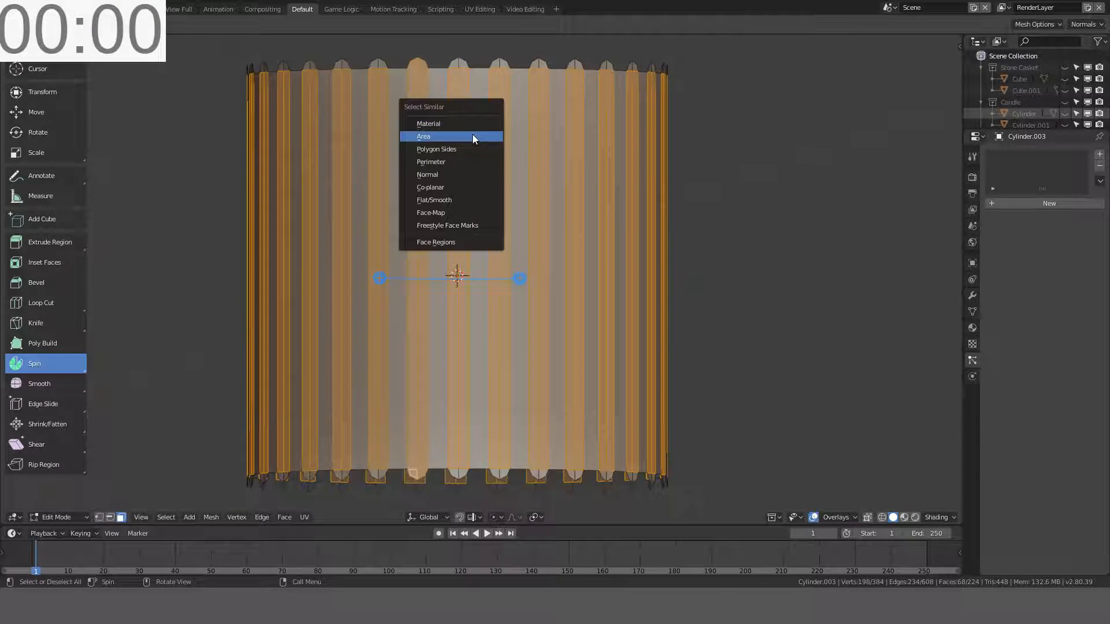
pyautogui.click(473, 137)
pyautogui.moveTo(496, 134); pyautogui.dragTo(523, 132, button='middle')
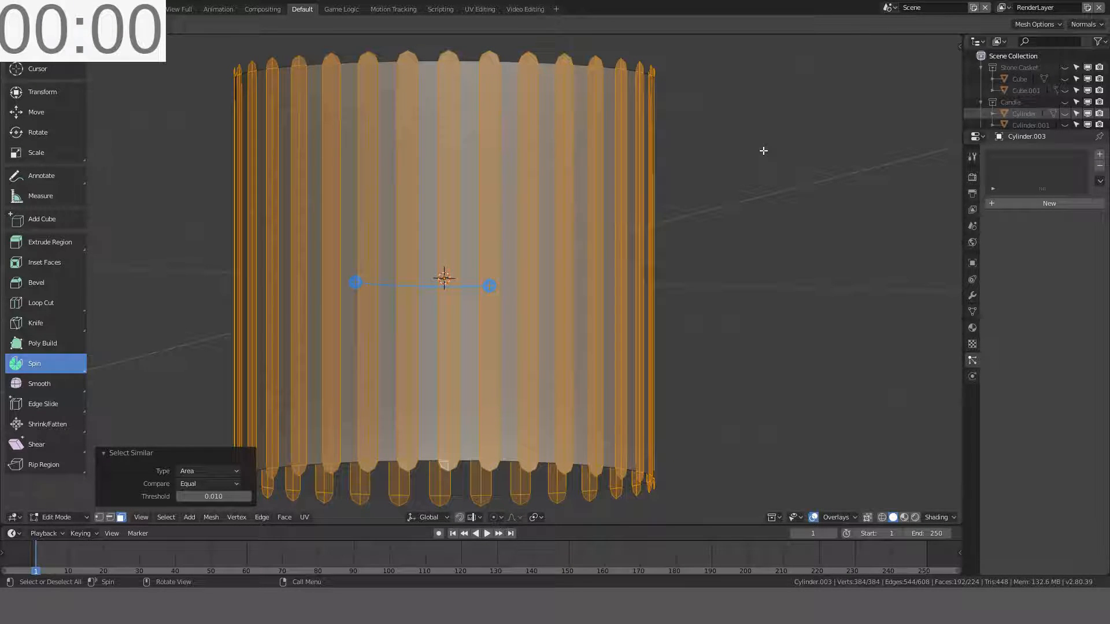
# Step: Try scaling the flute faces by 0.98 with the Z axis locked, and clear the selection
pyautogui.press('s')
pyautogui.hotkey('shift', 'z')
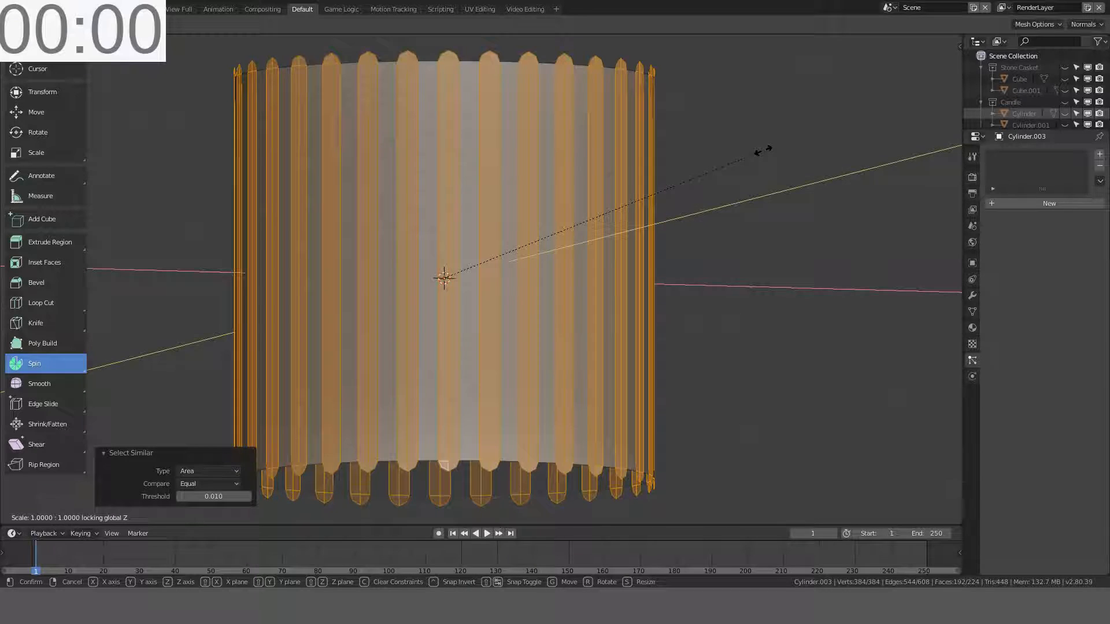
pyautogui.write('0.98')
pyautogui.press('Return')
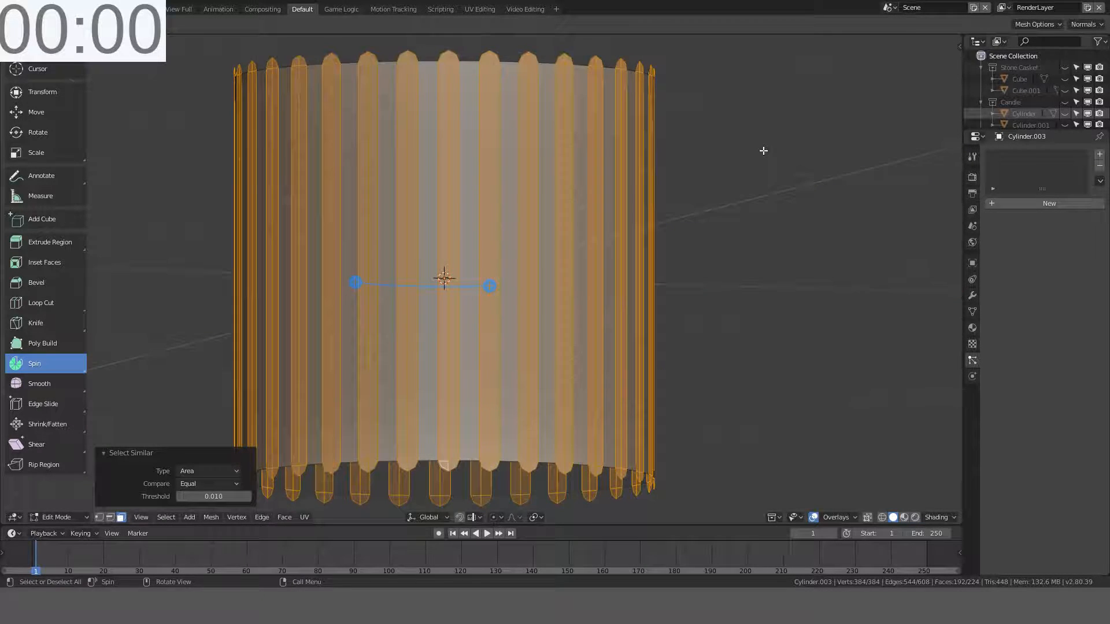
pyautogui.moveTo(764, 148); pyautogui.dragTo(557, 157, button='middle')
pyautogui.hotkey('alt', 'a')
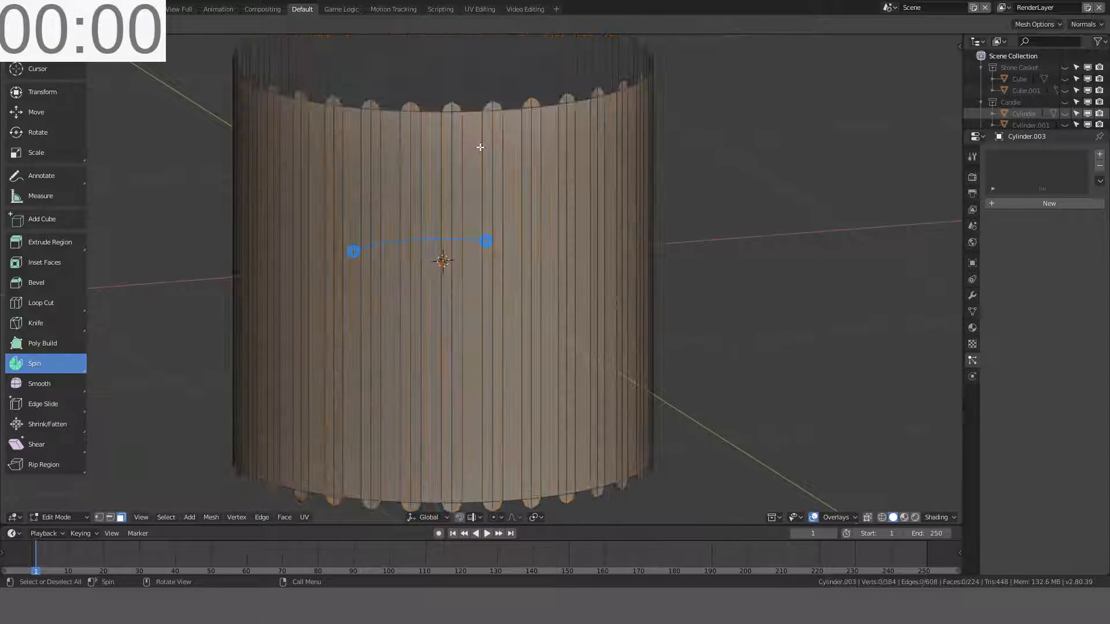
# Step: Select the whole cylinder mesh and subdivide it with one cut
pyautogui.press('Tab')
pyautogui.press('Tab')
pyautogui.press('a')
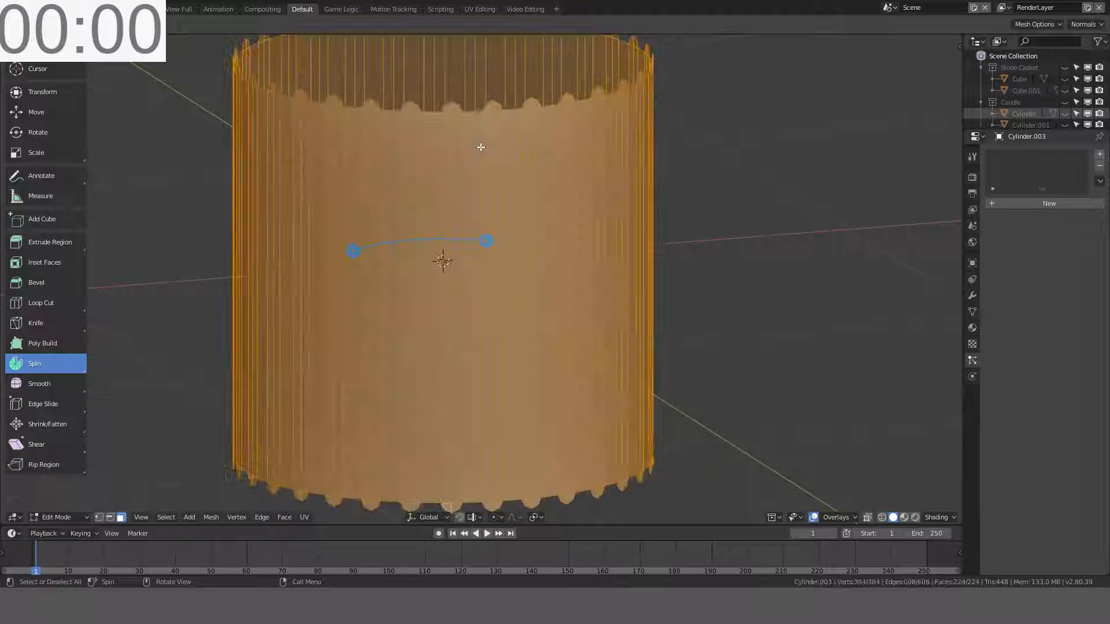
pyautogui.hotkey('ctrl', 'e')
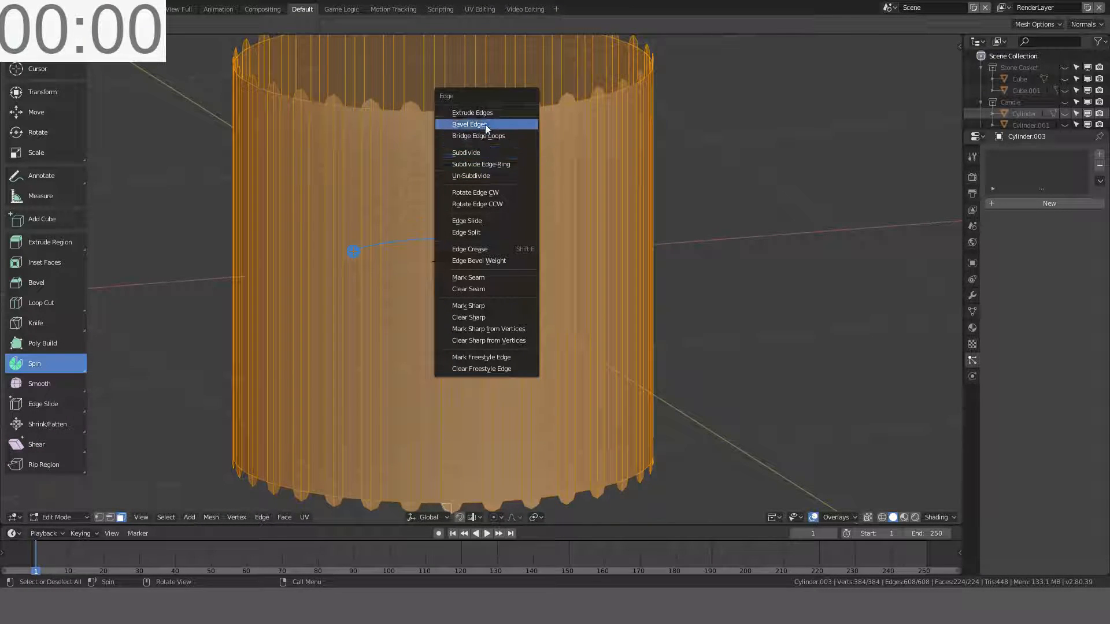
pyautogui.click(469, 153)
pyautogui.moveTo(468, 152); pyautogui.dragTo(444, 158, button='middle')
pyautogui.scroll(1, 444, 157)
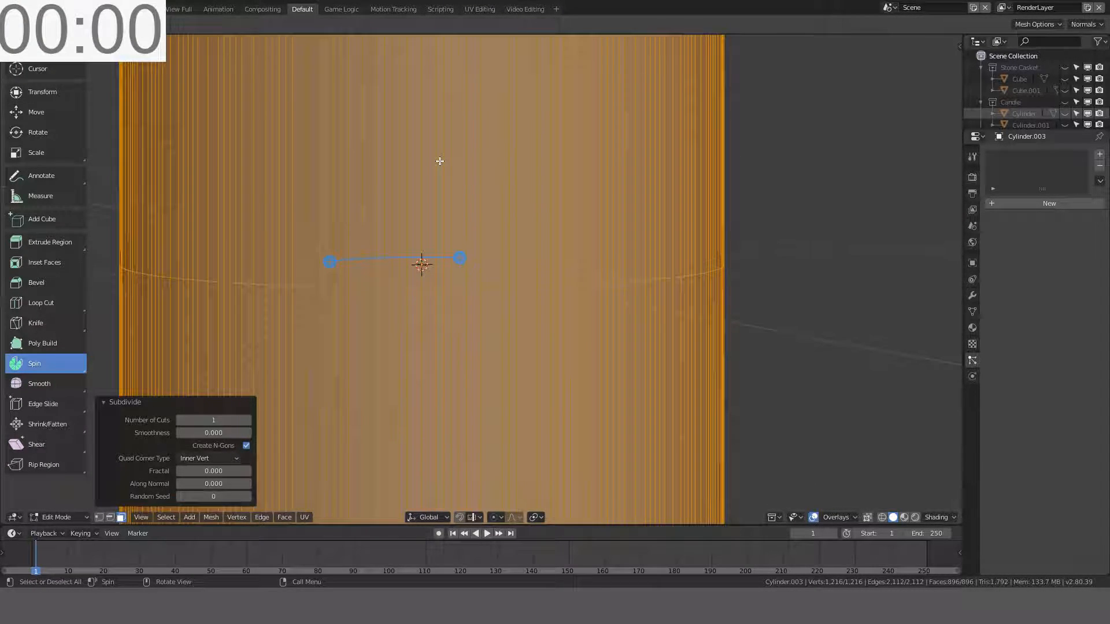
# Step: Try Un-Subdivide with 2 iterations on the whole mesh, and undo both it and the subdivision
pyautogui.scroll(-3, 440, 159)
pyautogui.press('KP_1')
pyautogui.scroll(3, 479, 158)
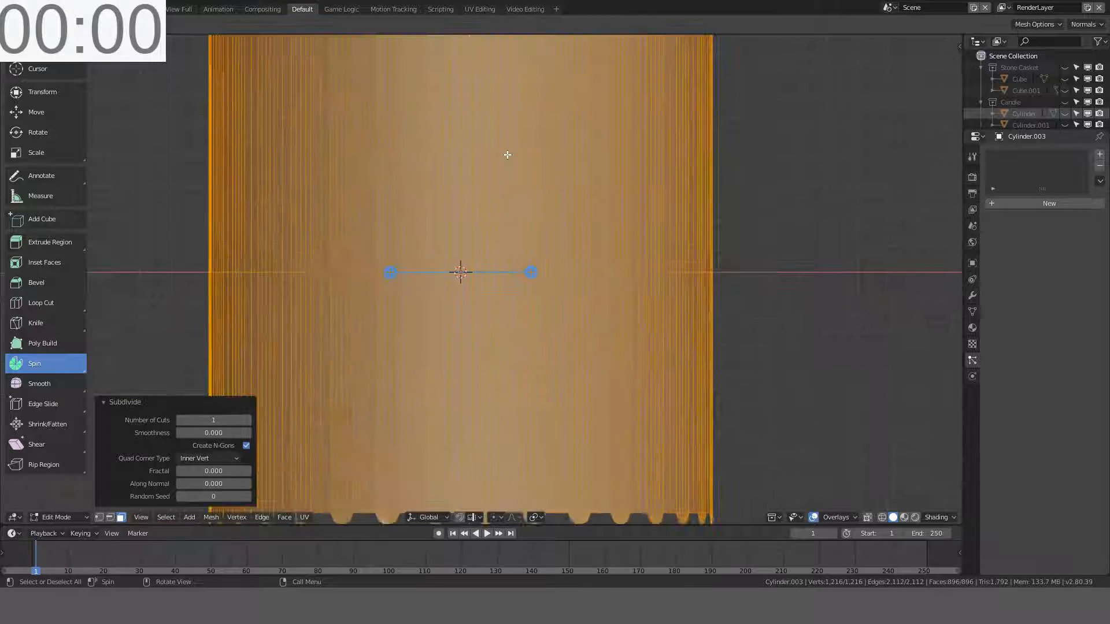
pyautogui.hotkey('ctrl', 'e')
pyautogui.click(478, 178)
pyautogui.scroll(-3, 525, 144)
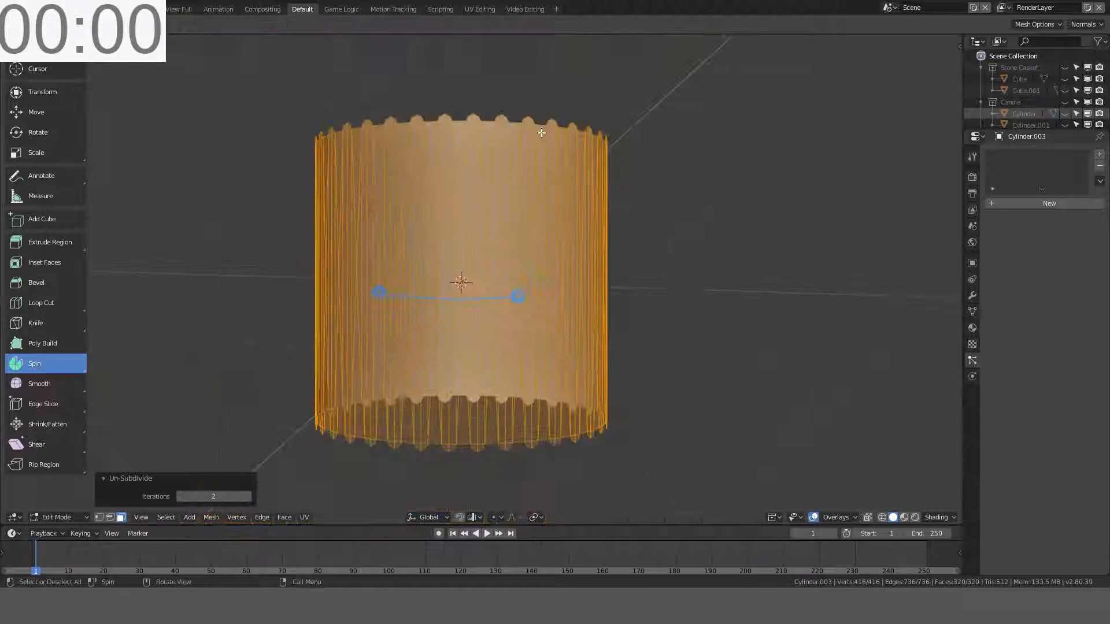
pyautogui.moveTo(540, 129); pyautogui.dragTo(474, 215, button='middle')
pyautogui.scroll(3, 520, 163)
pyautogui.hotkey('ctrl', 'z')
pyautogui.hotkey('ctrl', 'z')
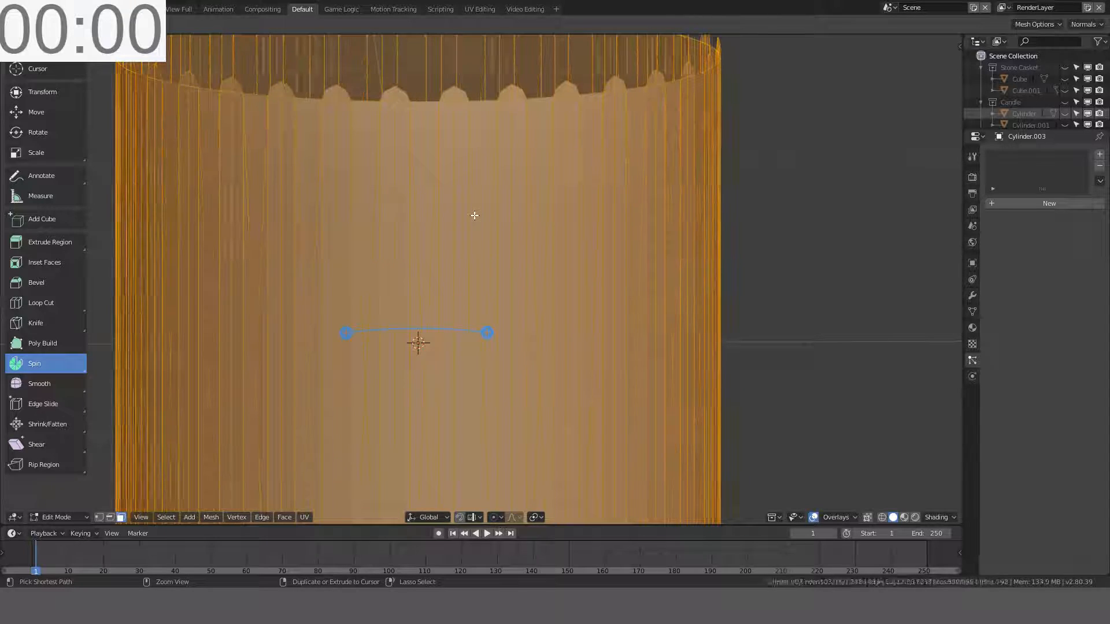
# Step: Select all wall faces between the flutes by similar Area and subdivide them with one cut
pyautogui.hotkey('alt', 'a')
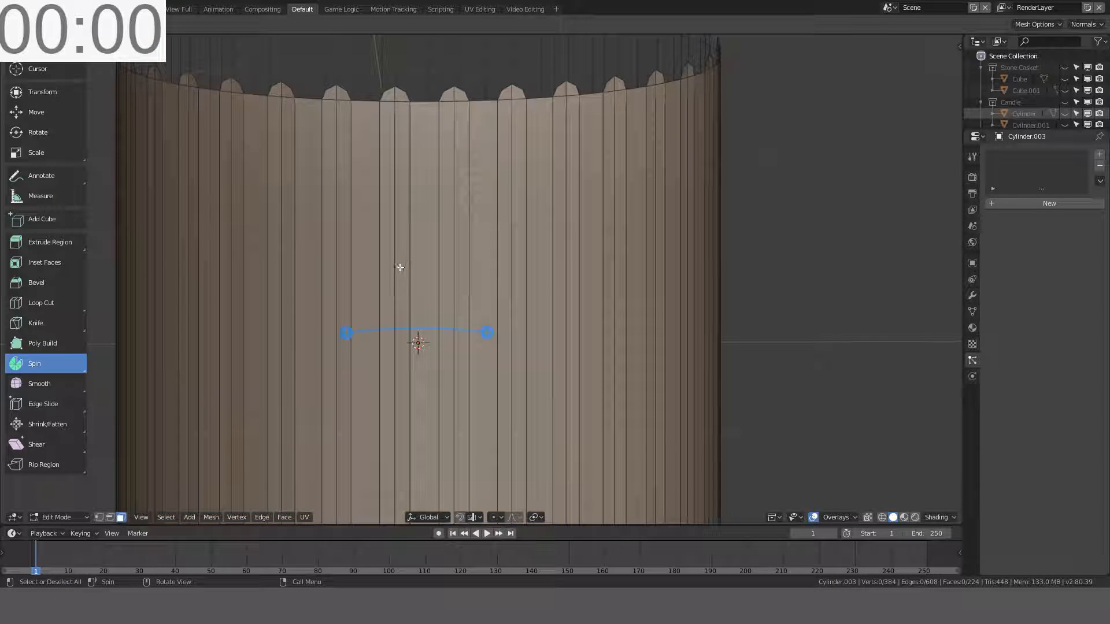
pyautogui.click(374, 275)
pyautogui.hotkey('shift', 'g')
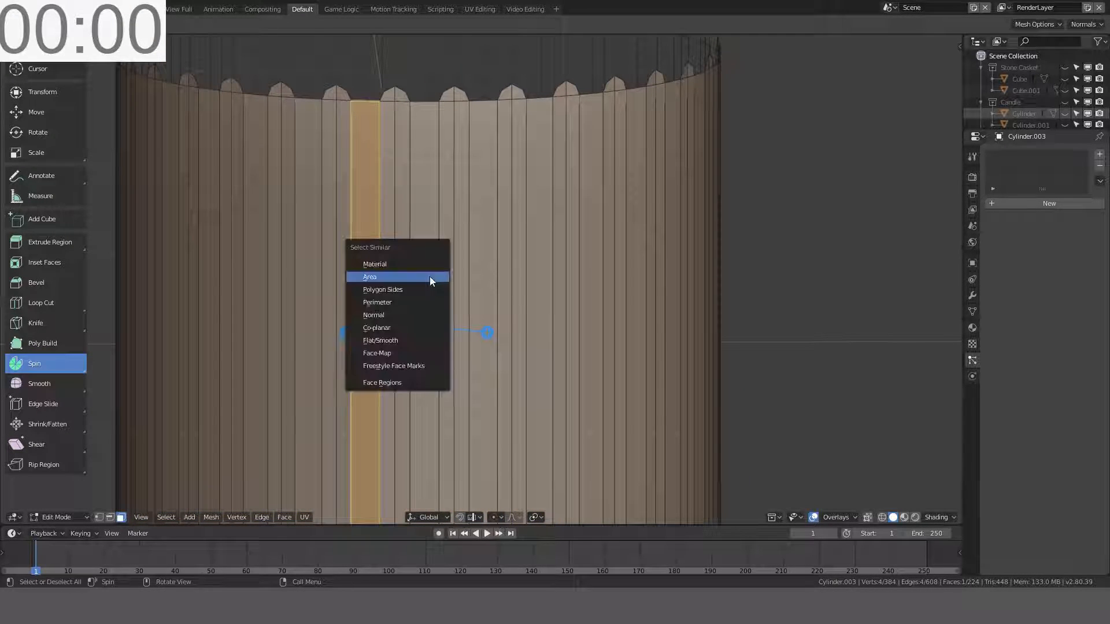
pyautogui.click(429, 277)
pyautogui.hotkey('ctrl', 'e')
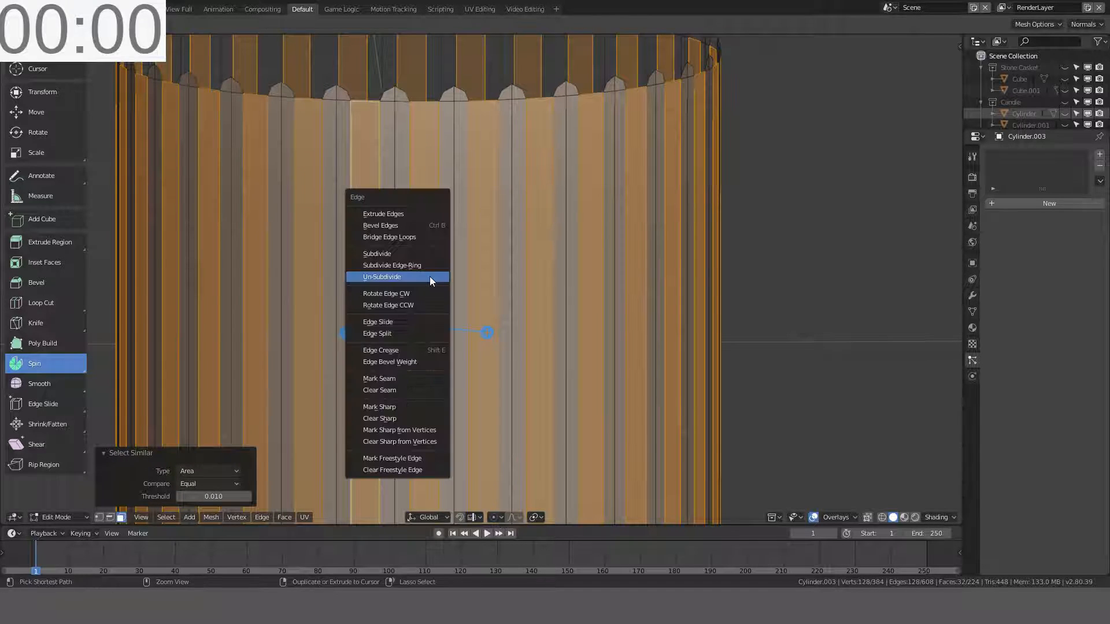
pyautogui.click(409, 256)
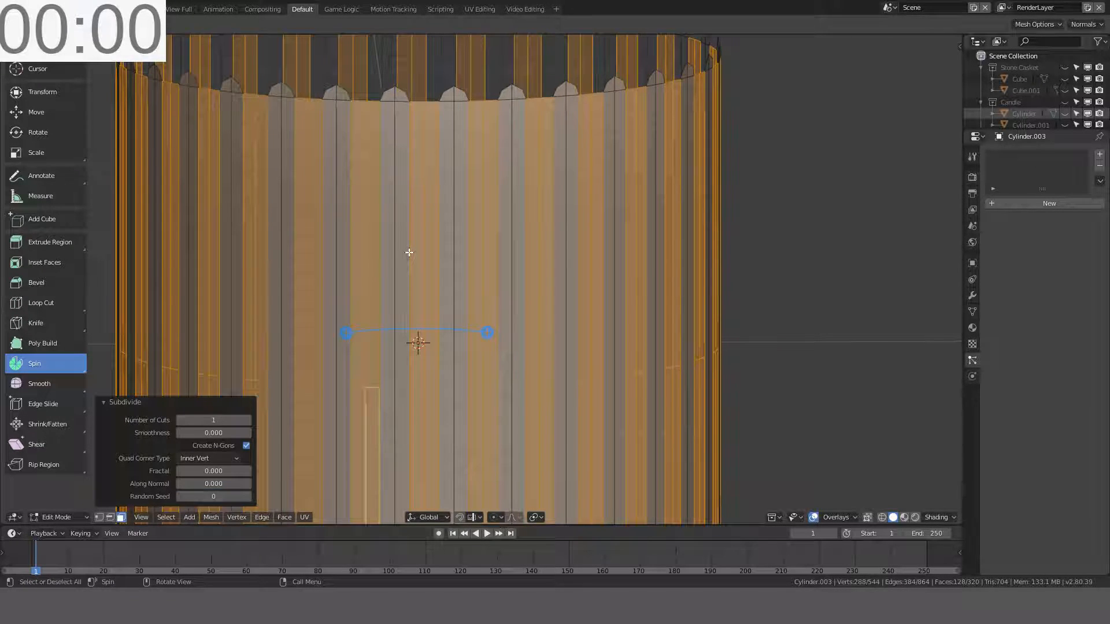
# Step: Dissolve the horizontal edges halfway up the cylinder wall, leaving only the vertical cuts
pyautogui.scroll(-6, 409, 258)
pyautogui.press('KP_1')
pyautogui.hotkey('ctrl', 'x')
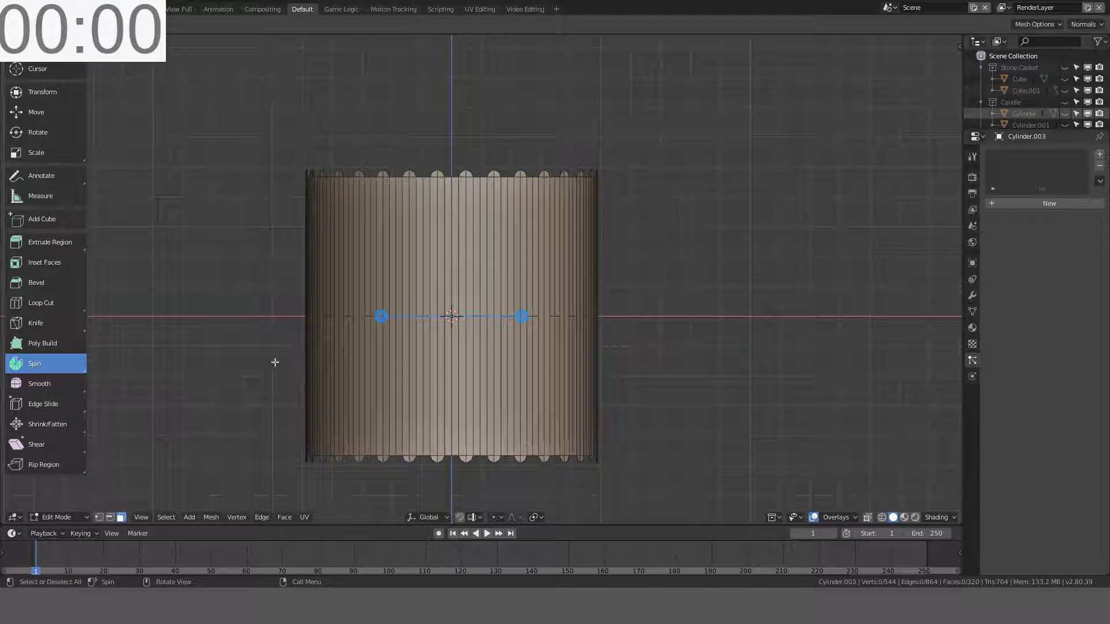
# Step: Select the two wall faces of one flute together with its upper and lower cap faces
pyautogui.moveTo(409, 259); pyautogui.dragTo(383, 187, button='middle')
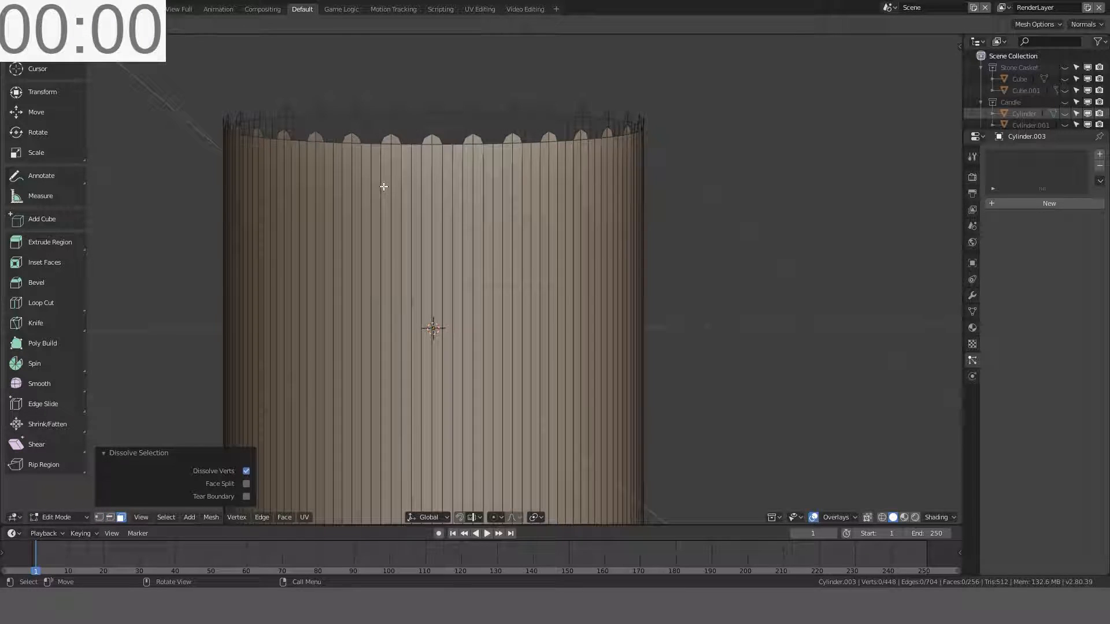
pyautogui.scroll(3, 393, 144)
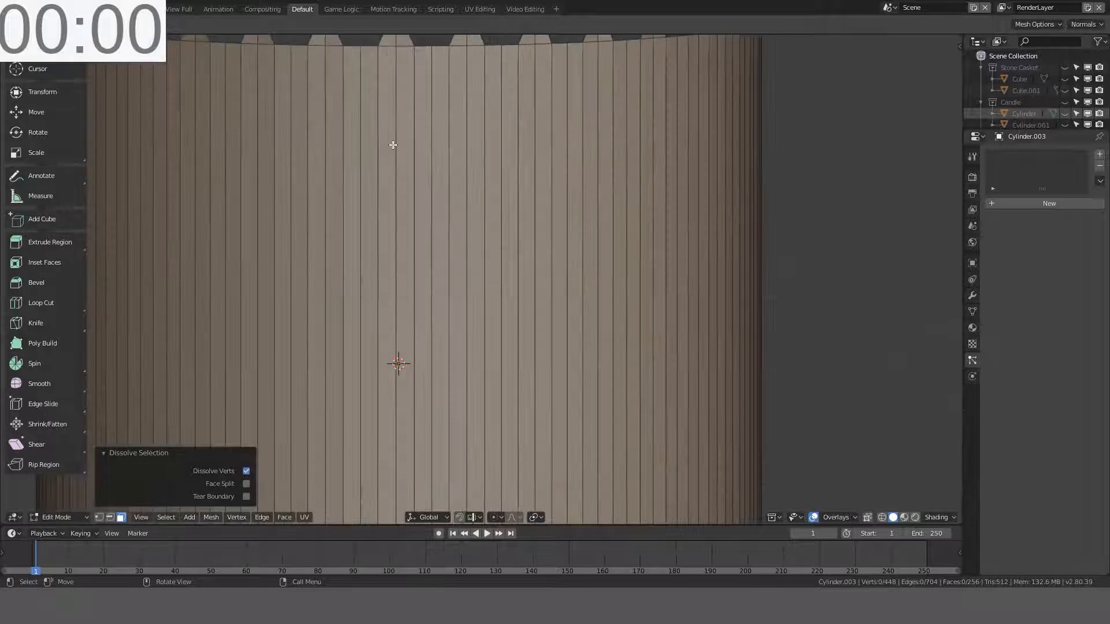
pyautogui.click(324, 44)
pyautogui.click(317, 68)
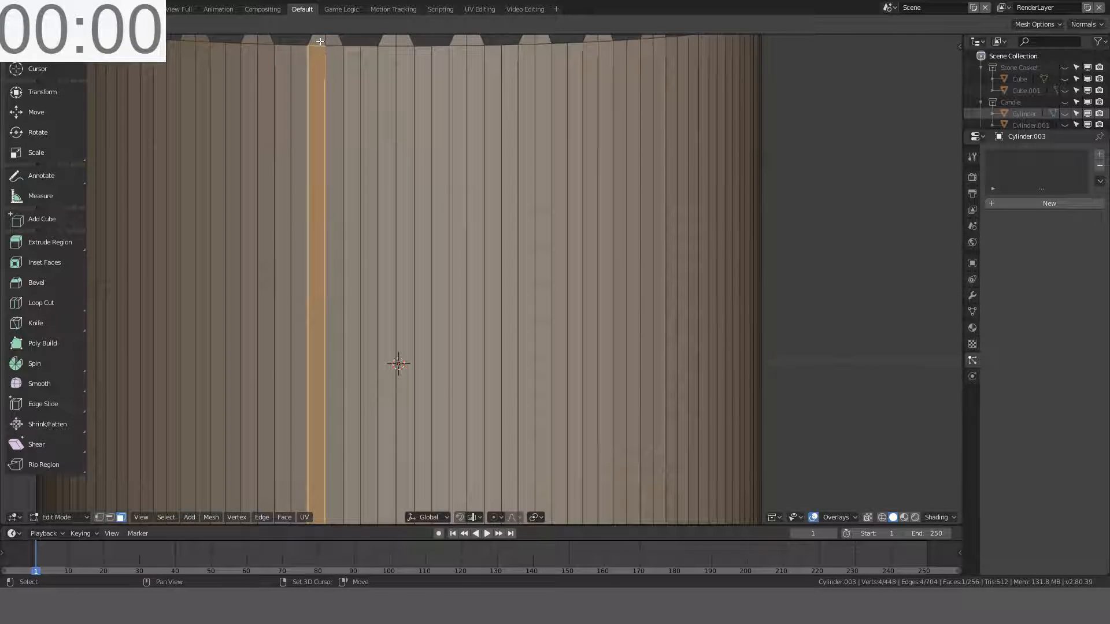
pyautogui.keyDown('shift'); pyautogui.click(321, 41); pyautogui.keyUp('shift')
pyautogui.keyDown('shift'); pyautogui.click(332, 42); pyautogui.keyUp('shift')
pyautogui.keyDown('shift'); pyautogui.click(337, 72); pyautogui.keyUp('shift')
pyautogui.keyDown('shift'); pyautogui.moveTo(438, 367); pyautogui.dragTo(499, 70, button='middle'); pyautogui.keyUp('shift')
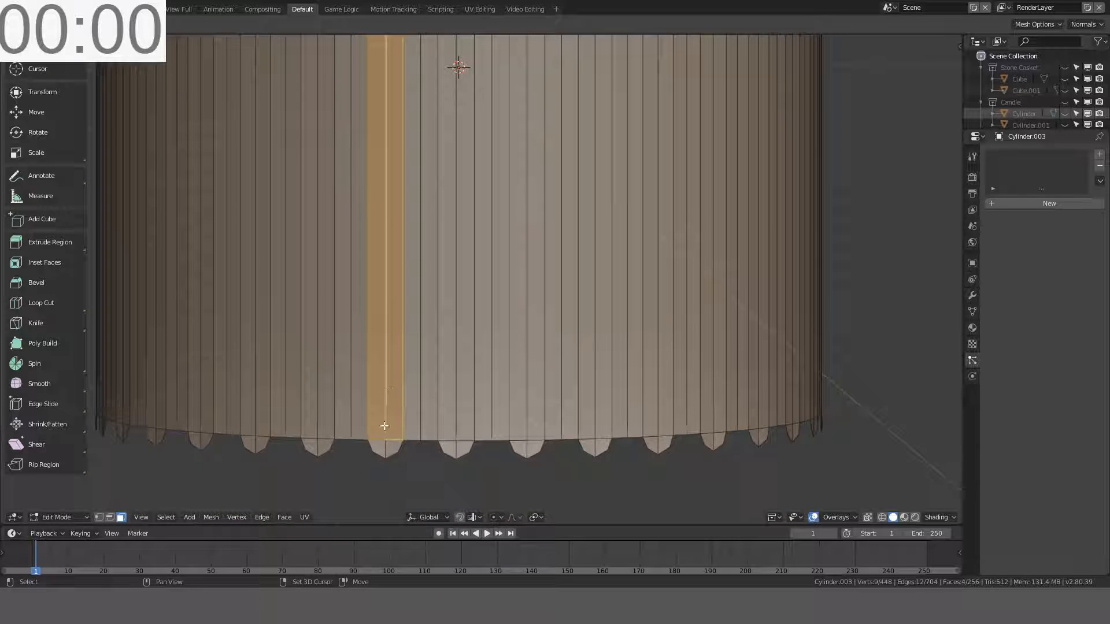
pyautogui.keyDown('shift'); pyautogui.click(396, 447); pyautogui.keyUp('shift')
# Step: Try extending the flute face selection with Select Similar by Area and by Polygon Sides, undoing each result
pyautogui.hotkey('shift', 'g')
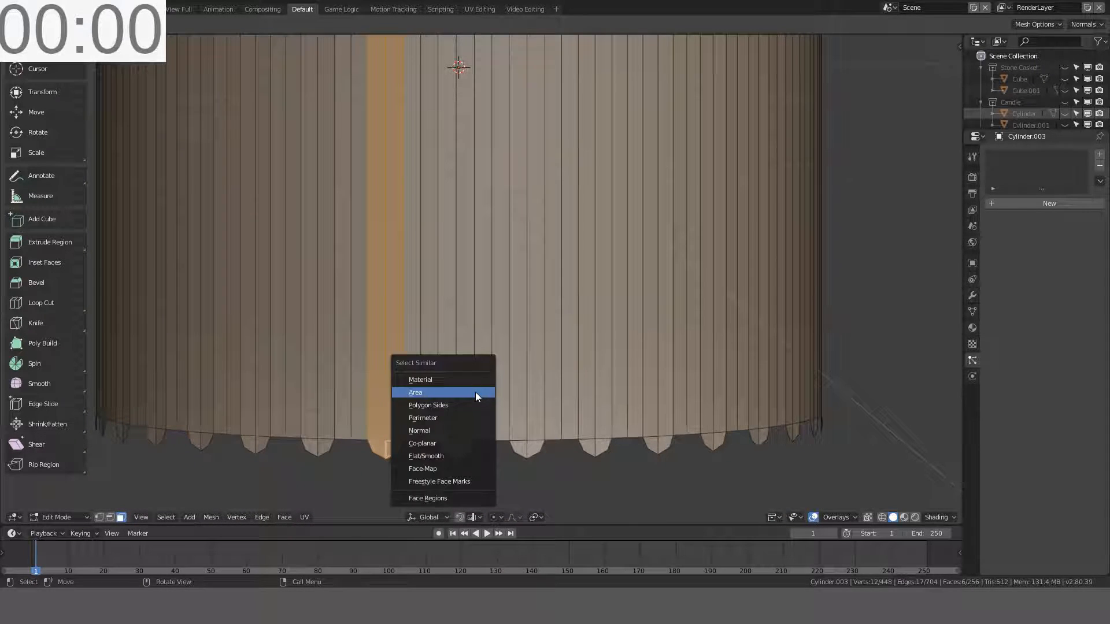
pyautogui.click(478, 392)
pyautogui.scroll(-4, 476, 389)
pyautogui.keyDown('shift'); pyautogui.moveTo(518, 167); pyautogui.dragTo(516, 321, button='middle'); pyautogui.keyUp('shift')
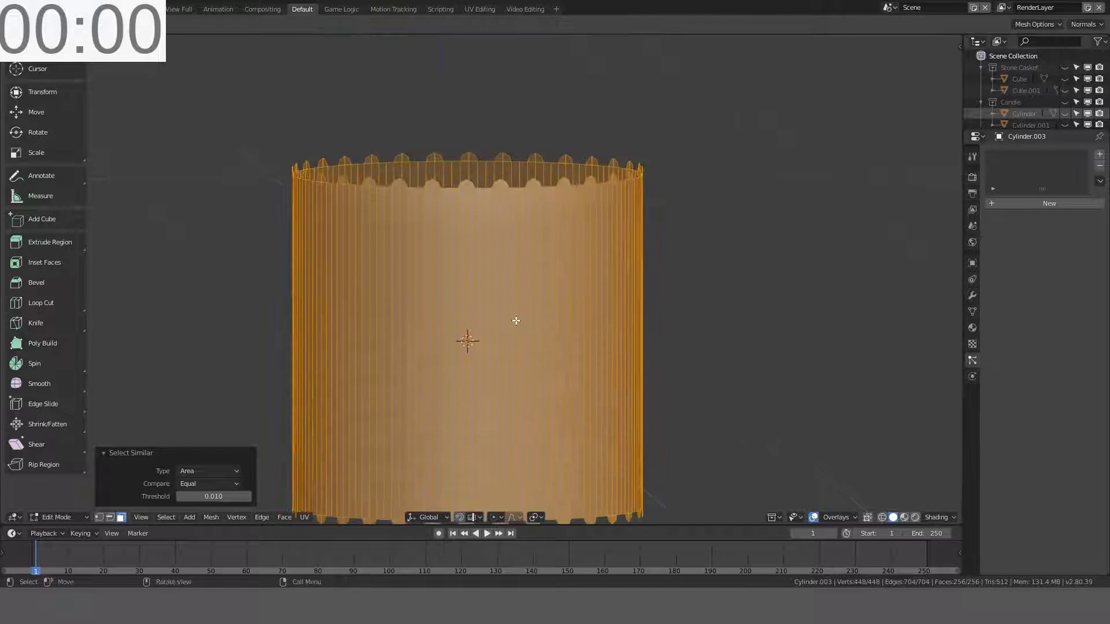
pyautogui.hotkey('ctrl', 'z')
pyautogui.hotkey('shift', 'g')
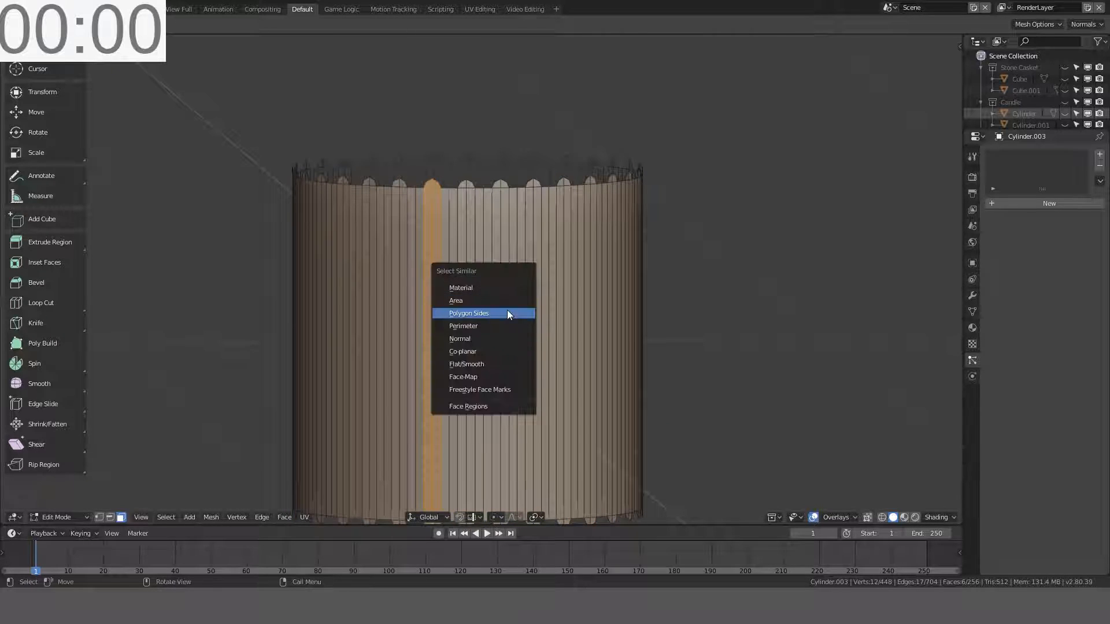
pyautogui.click(504, 315)
pyautogui.hotkey('ctrl', 'z')
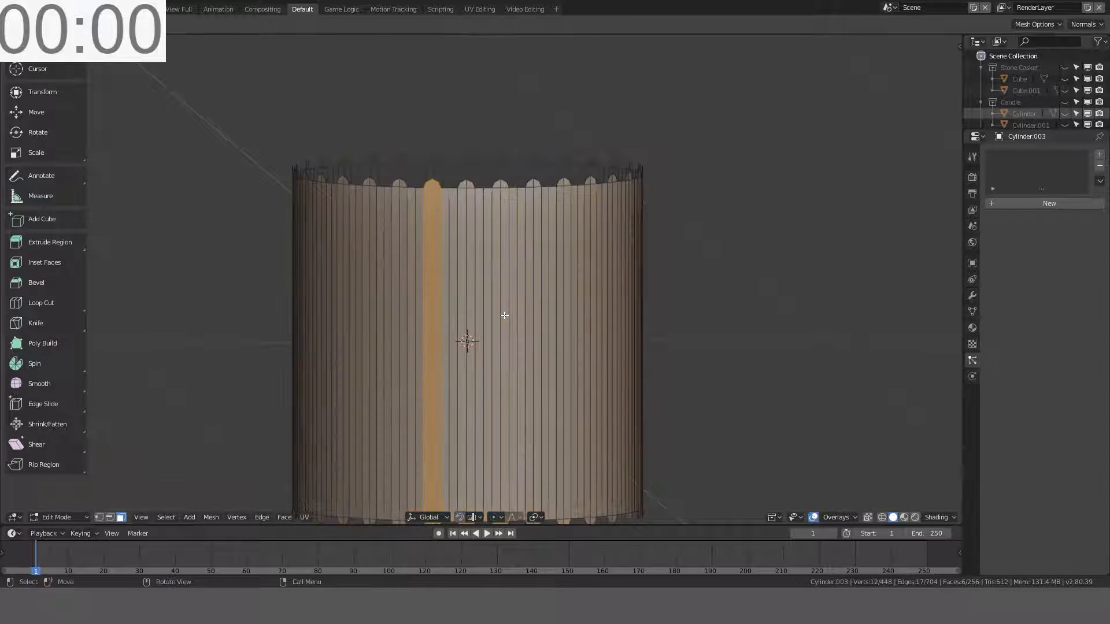
# Step: Try Select Similar by Perimeter, Normal and Co-planar on the flute's faces, undoing each selection
pyautogui.hotkey('shift', 'g')
pyautogui.click(494, 323)
pyautogui.hotkey('ctrl', 'z')
pyautogui.hotkey('shift', 'g')
pyautogui.click(481, 339)
pyautogui.hotkey('ctrl', 'z')
pyautogui.hotkey('shift', 'g')
pyautogui.click(481, 347)
pyautogui.hotkey('ctrl', 'z')
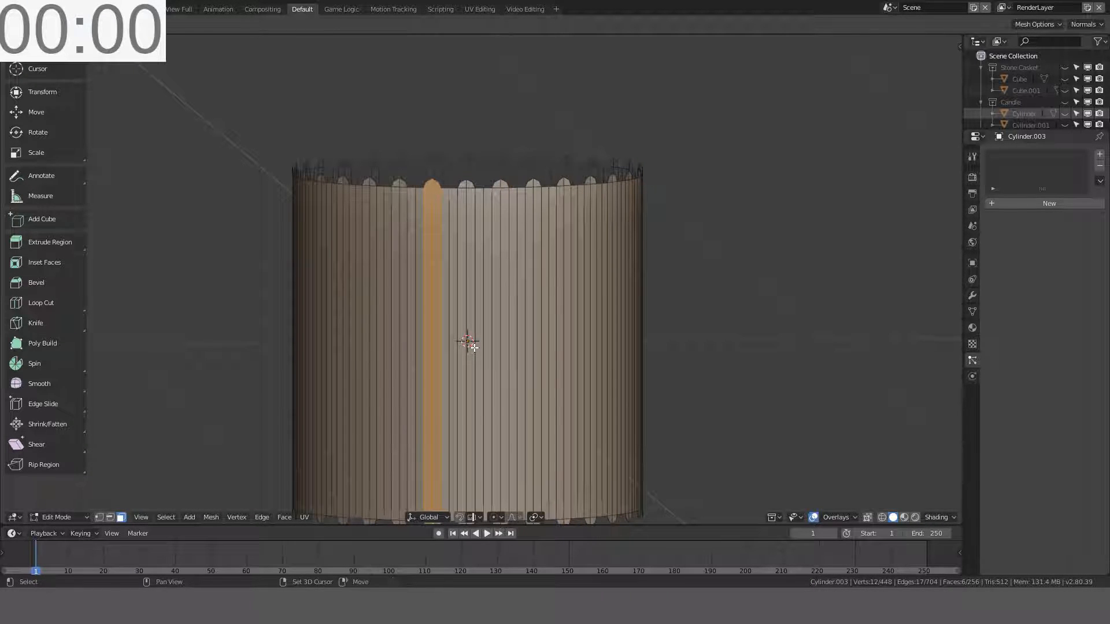
# Step: Try Select Similar by Flat/Smooth and Face-Map on the flute's faces, undoing each selection
pyautogui.hotkey('shift', 'g')
pyautogui.click(465, 358)
pyautogui.hotkey('ctrl', 'z')
pyautogui.hotkey('shift', 'g')
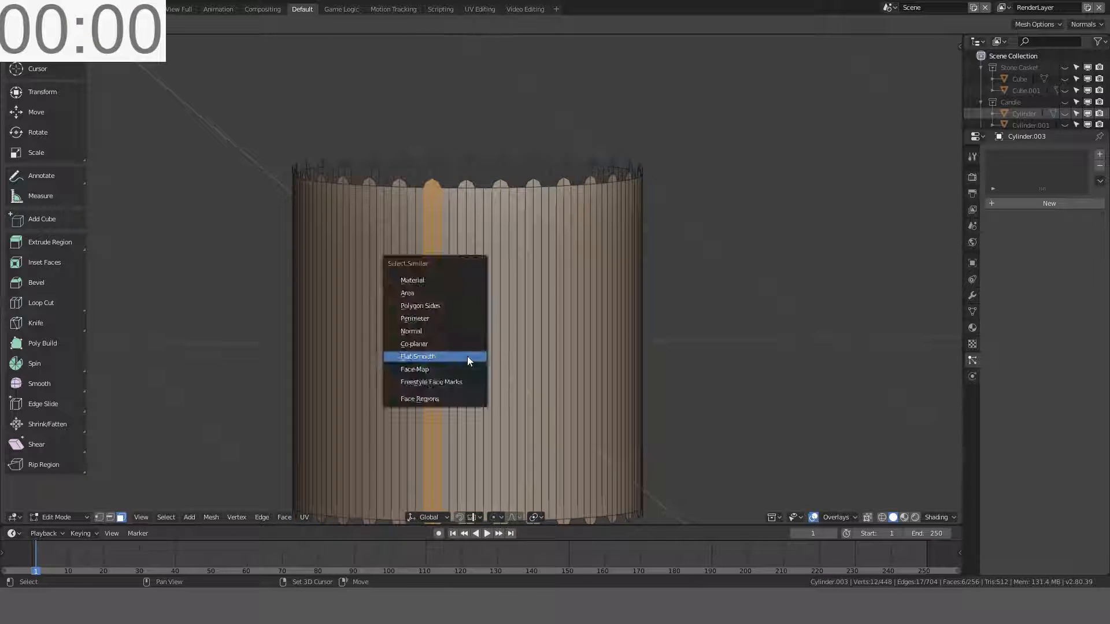
pyautogui.click(459, 367)
pyautogui.hotkey('ctrl', 'z')
pyautogui.hotkey('shift', 'g')
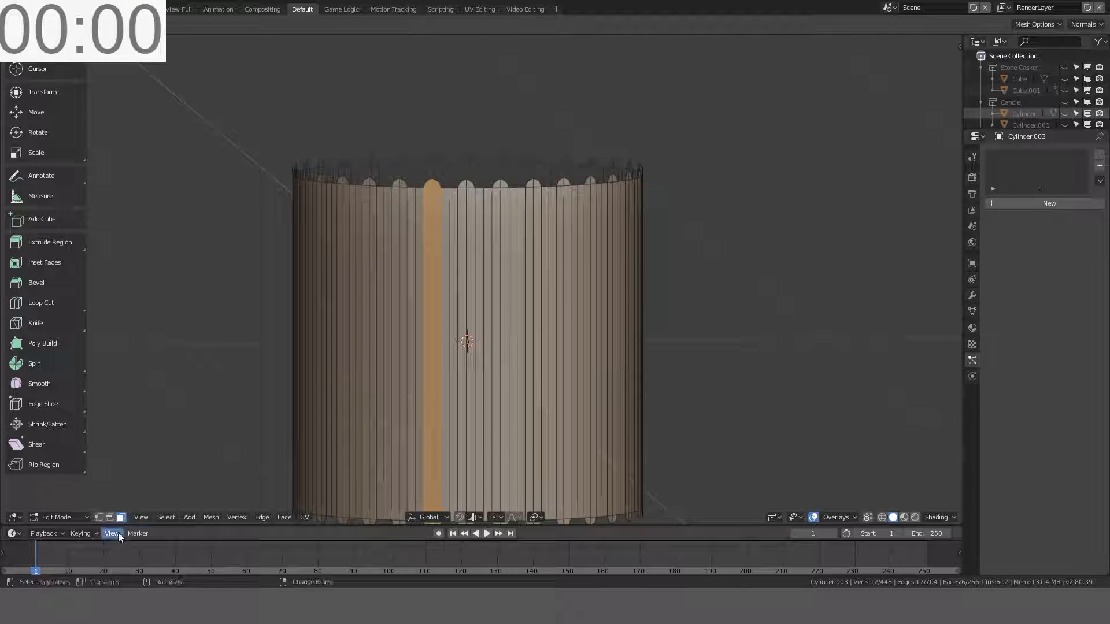
# Step: Switch to edge selection, try Select Similar by Face Angles from the flute's edges, and undo that selection
pyautogui.click(109, 517)
pyautogui.hotkey('shift', 'g')
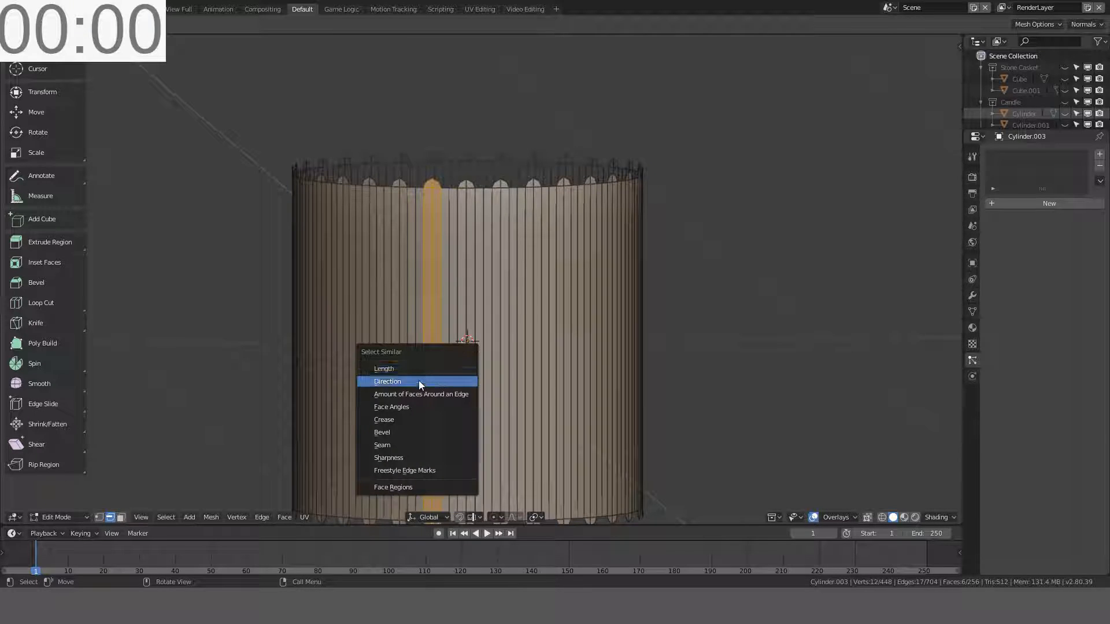
pyautogui.click(401, 408)
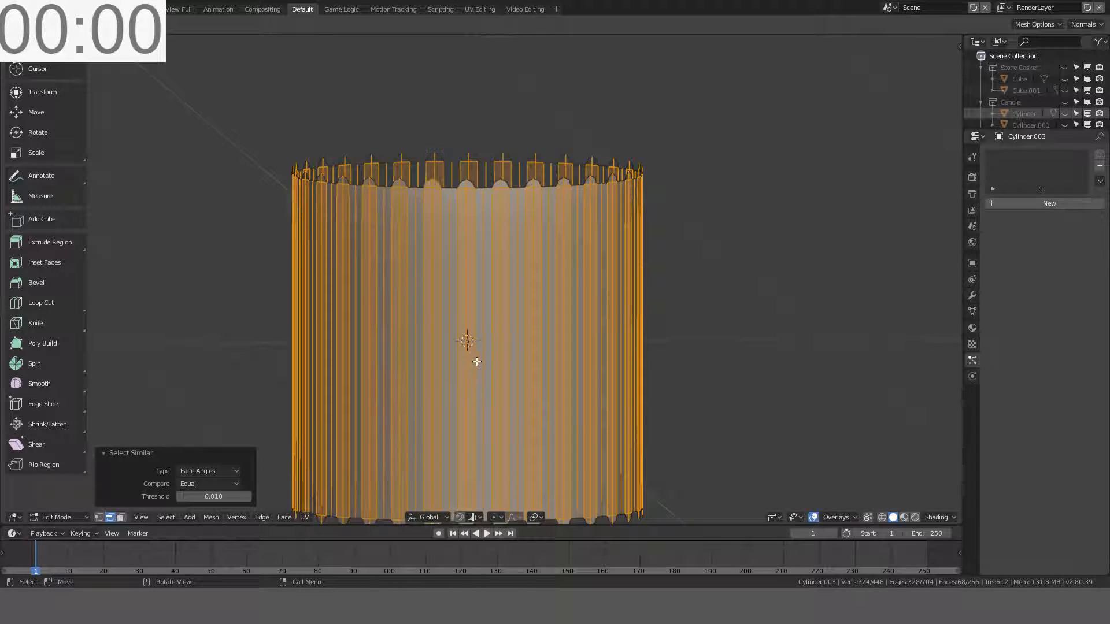
pyautogui.moveTo(476, 362); pyautogui.dragTo(471, 339, button='middle')
pyautogui.scroll(1, 448, 317)
pyautogui.press('KP_1')
pyautogui.hotkey('ctrl', 'z')
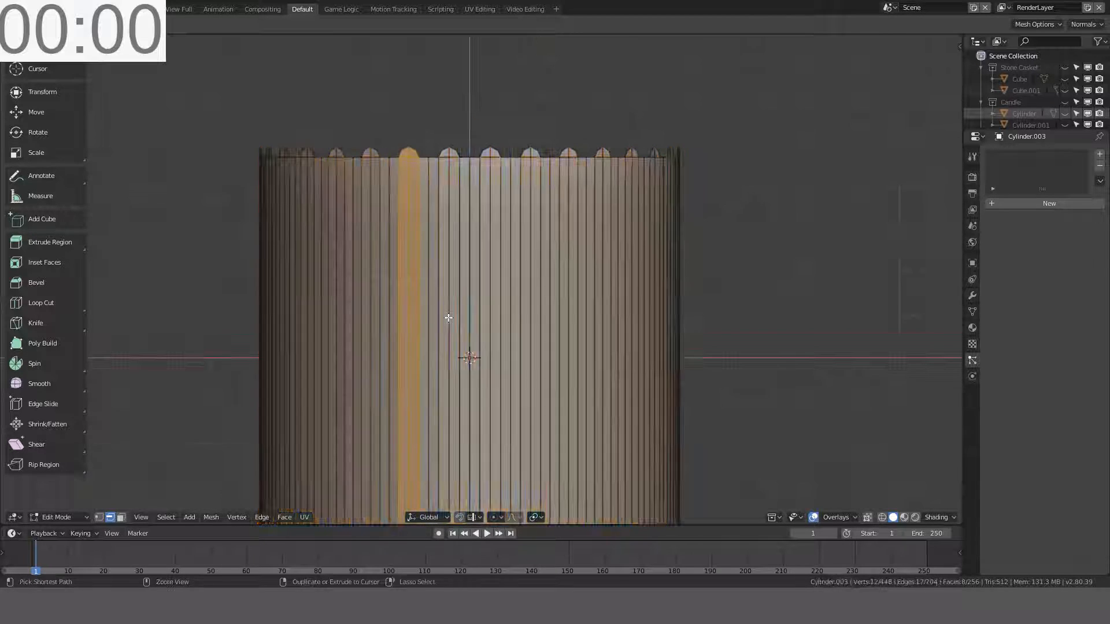
# Step: Try Select Similar by Length and by Amount of Faces Around an Edge on the flute's edges, undoing both
pyautogui.hotkey('shift', 'g')
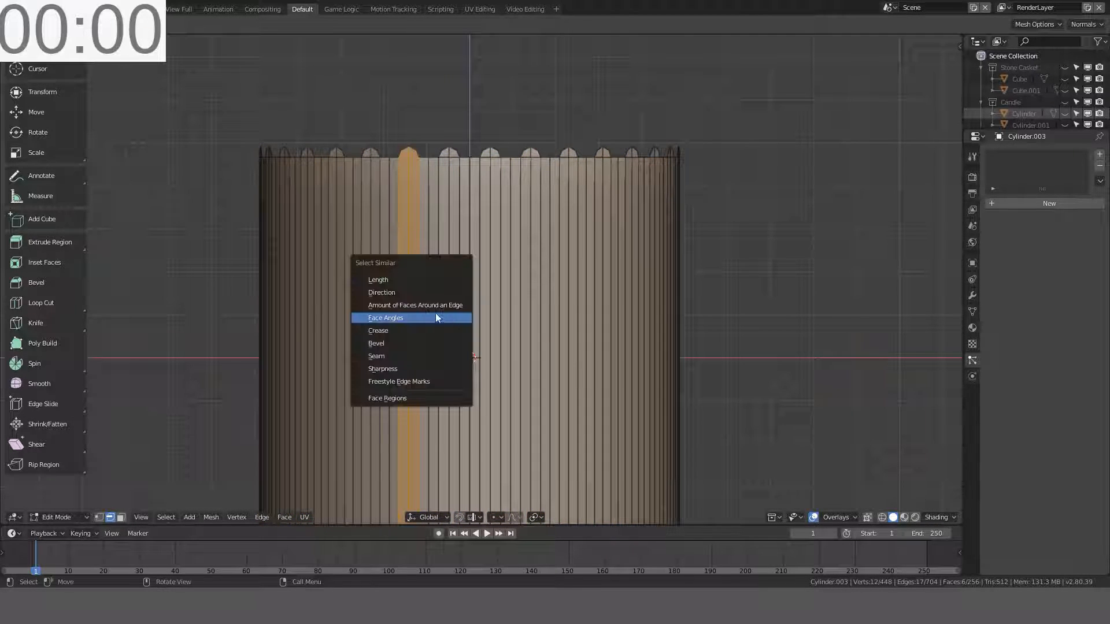
pyautogui.click(410, 282)
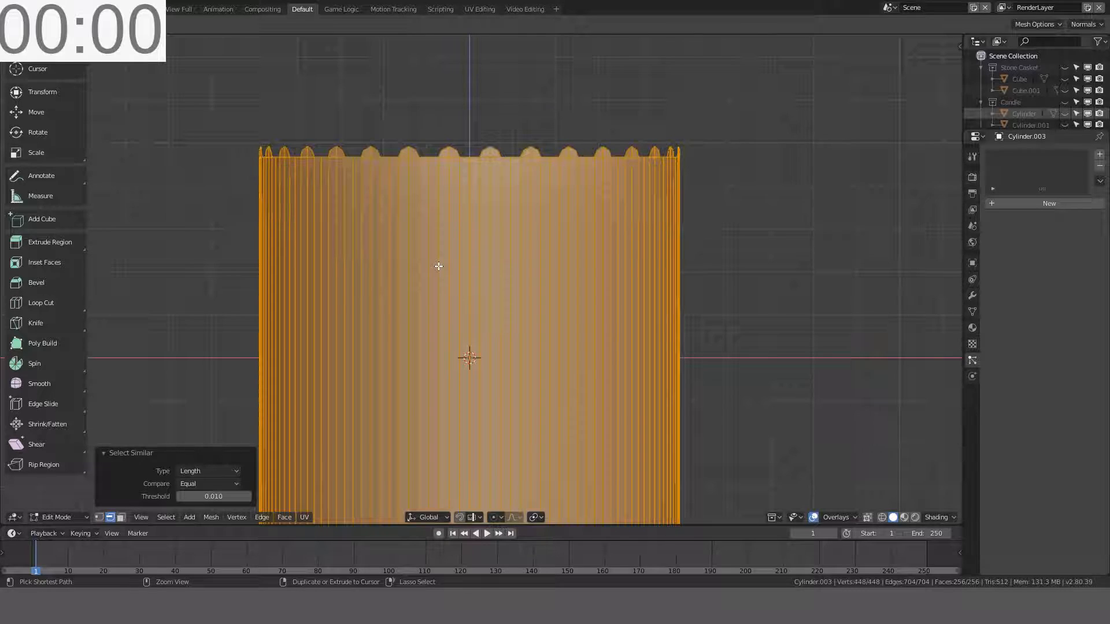
pyautogui.hotkey('ctrl', 'z')
pyautogui.hotkey('shift', 'g')
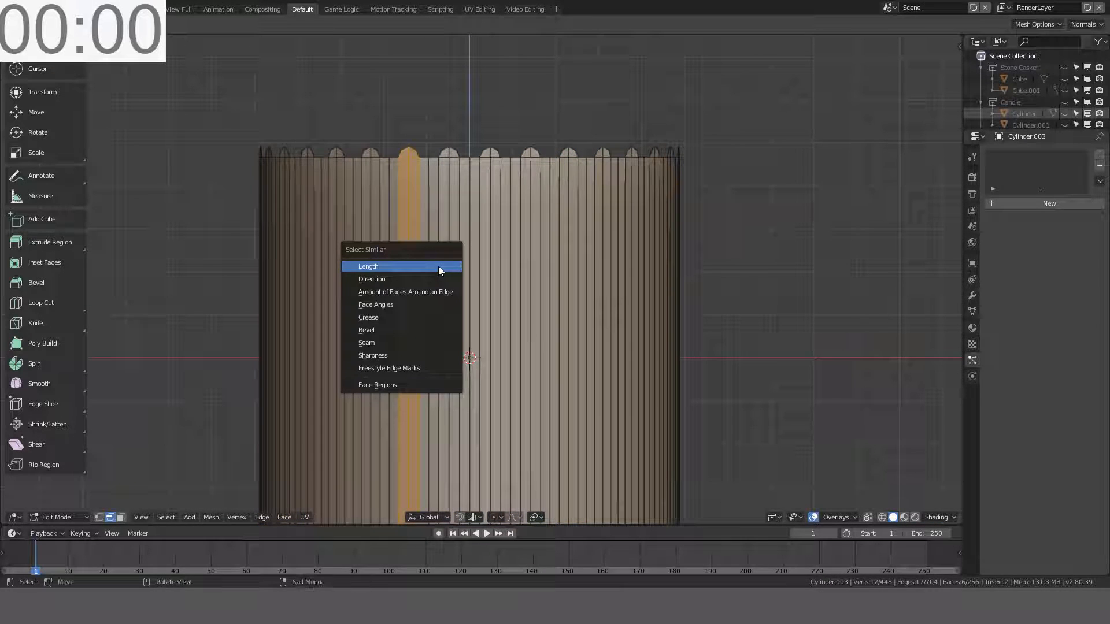
pyautogui.click(429, 296)
pyautogui.hotkey('ctrl', 'z')
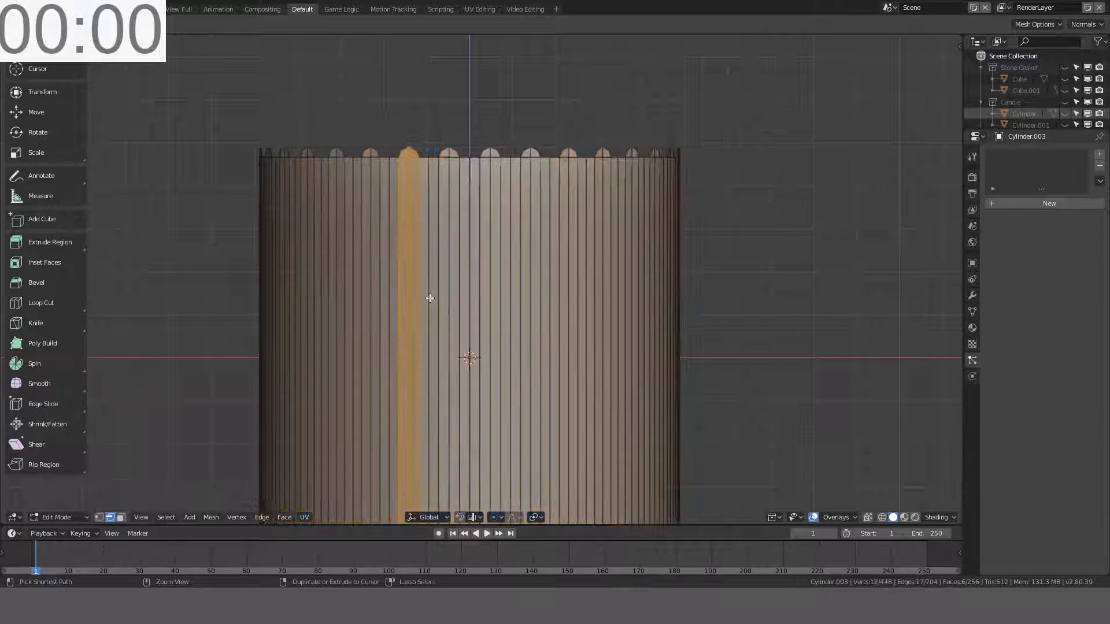
# Step: Select all edges similar to the flute's by Face Angles, and try deselecting the vertical edge ring, undoing that deselection
pyautogui.hotkey('shift', 'g')
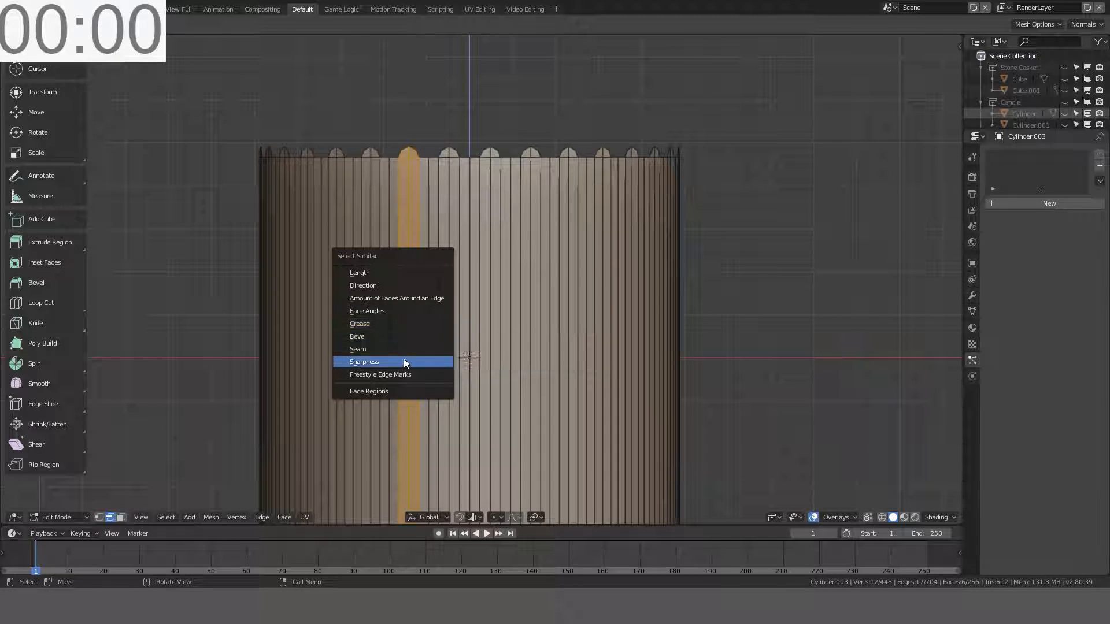
pyautogui.click(395, 311)
pyautogui.scroll(1, 428, 216)
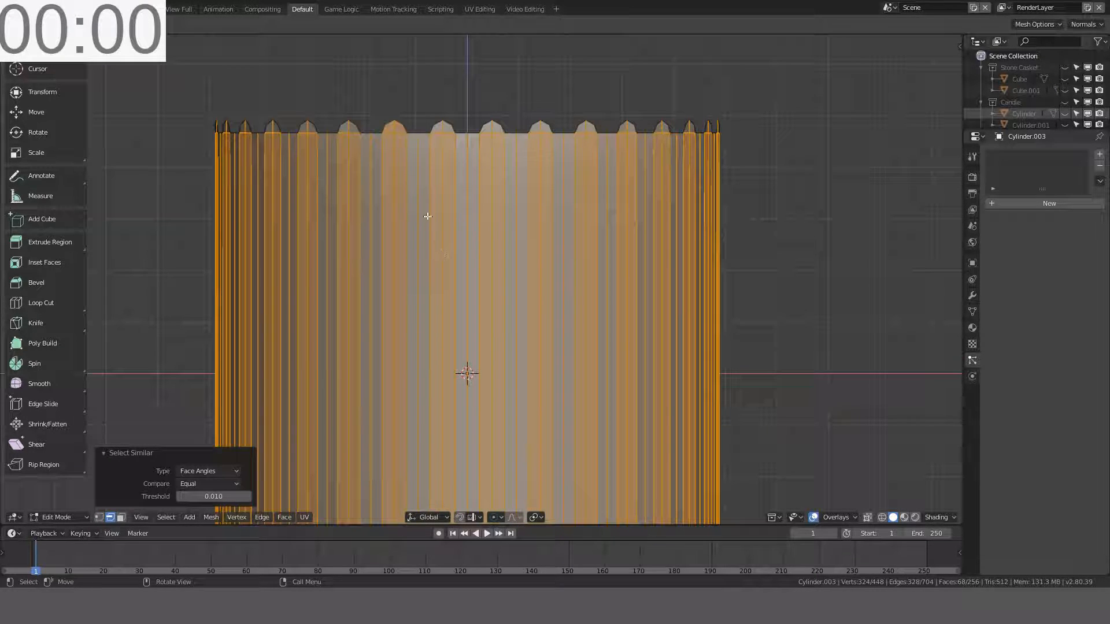
pyautogui.moveTo(416, 209)
pyautogui.mouseDown(button='middle')
pyautogui.moveTo(422, 224)
pyautogui.moveTo(427, 209)
pyautogui.mouseUp(button='middle')
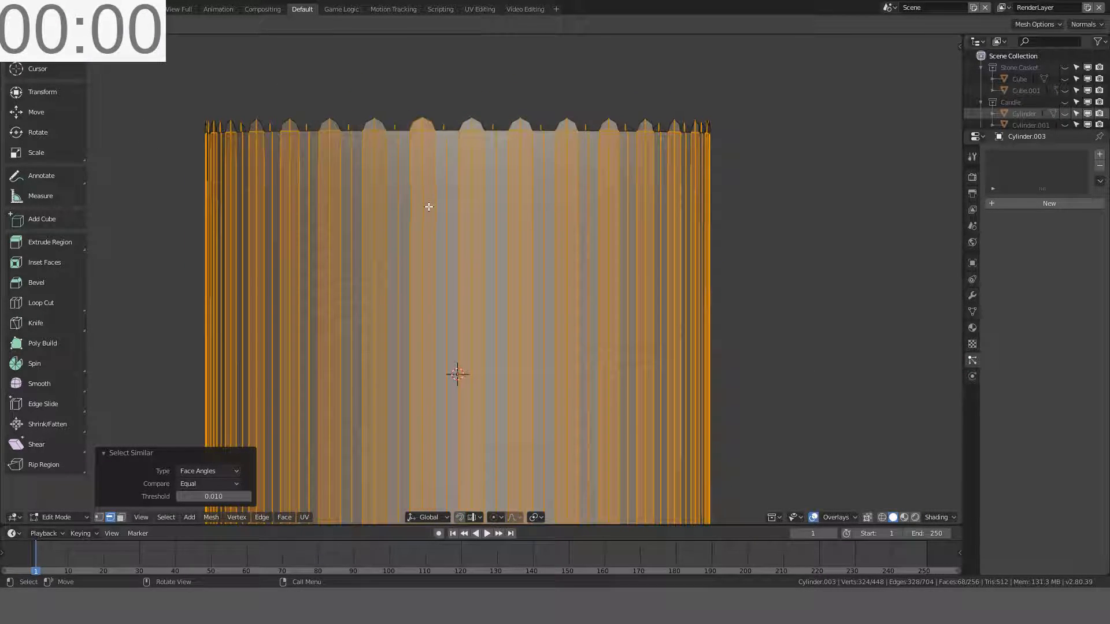
pyautogui.keyDown('ctrl'); pyautogui.keyDown('alt'); pyautogui.click(446, 206); pyautogui.keyUp('alt'); pyautogui.keyUp('ctrl')
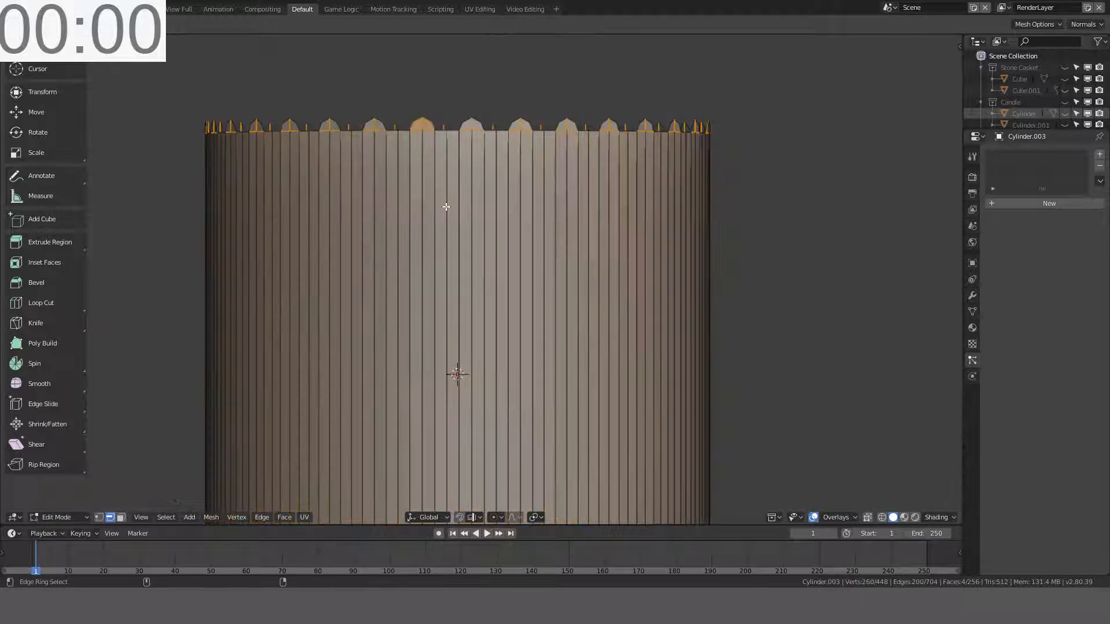
pyautogui.press('ctrl+KP_Add')
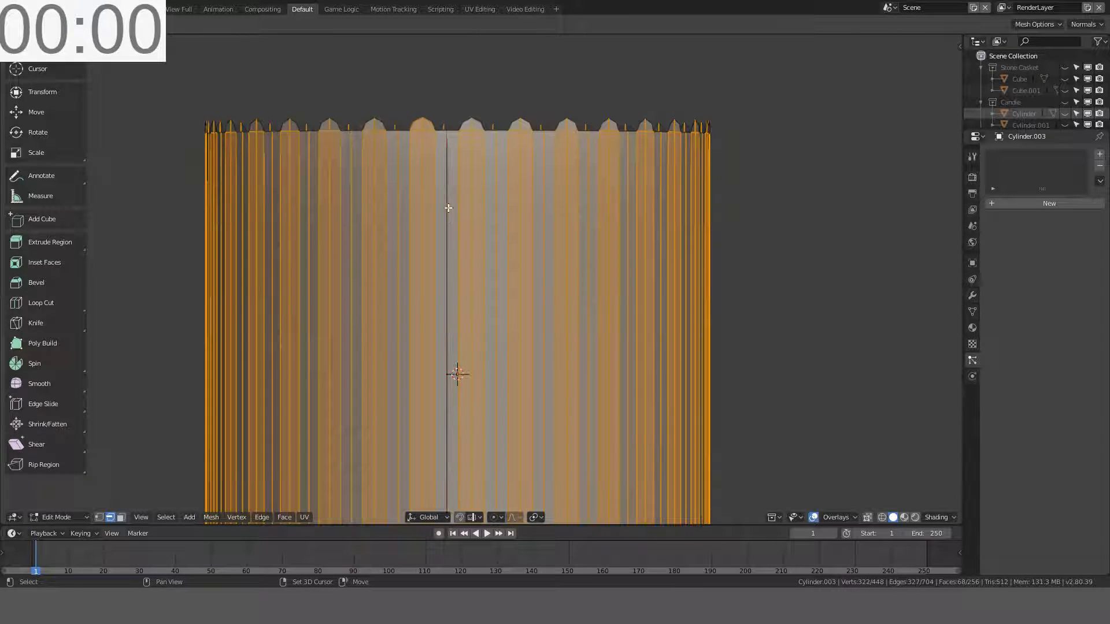
# Step: Deselect the single vertical edges between the flutes one by one around the cylinder
pyautogui.keyDown('shift'); pyautogui.click(500, 232); pyautogui.keyUp('shift')
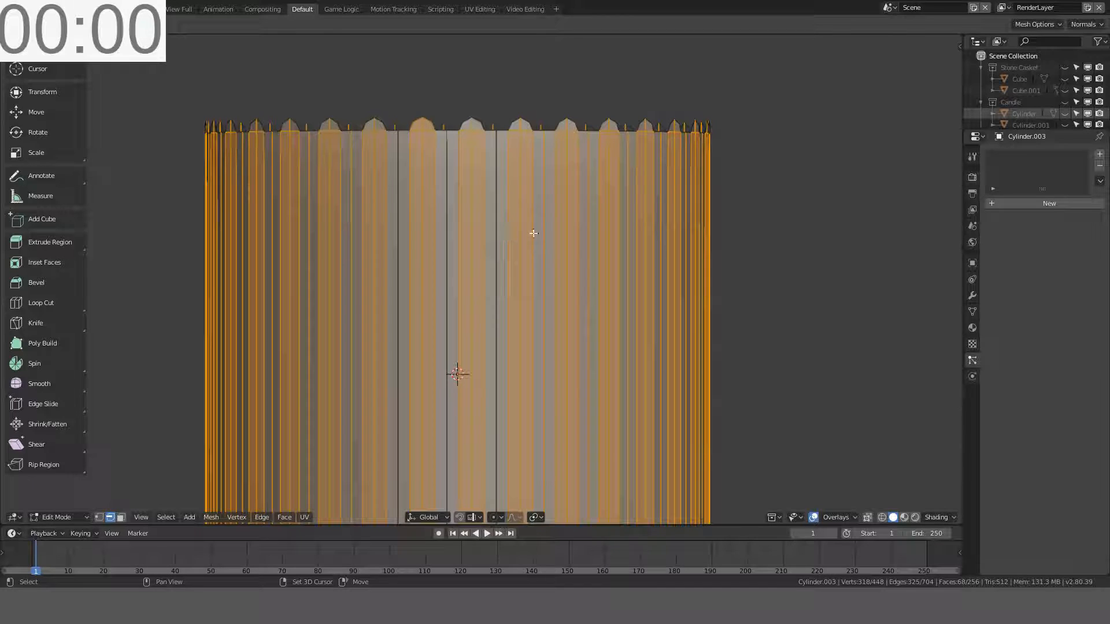
pyautogui.moveTo(652, 255); pyautogui.dragTo(548, 260, button='middle')
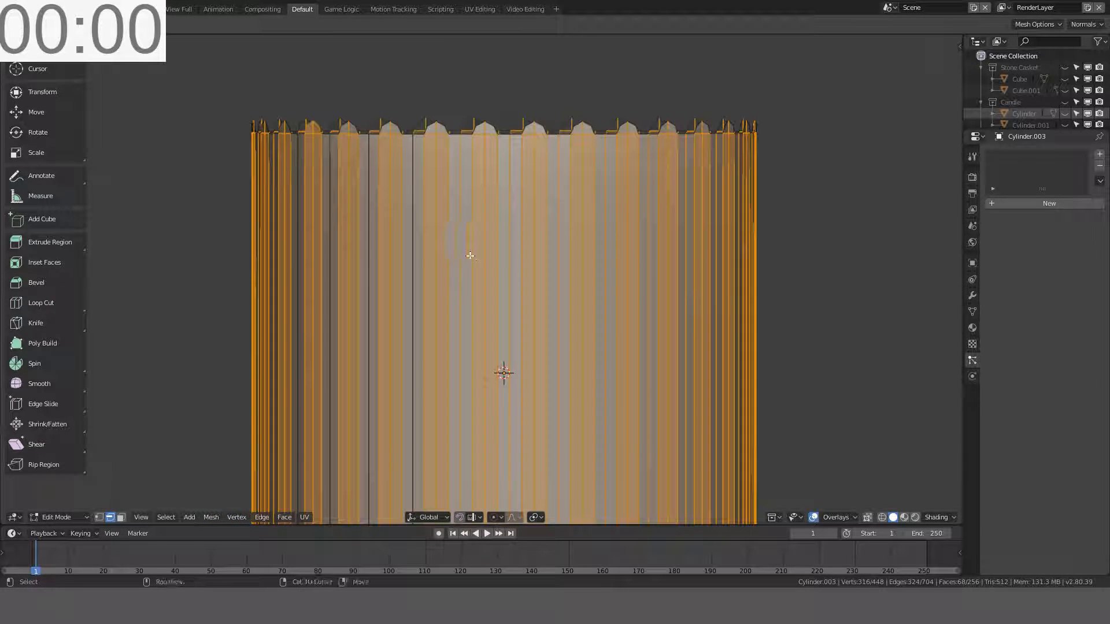
pyautogui.keyDown('shift'); pyautogui.click(461, 255); pyautogui.keyUp('shift')
pyautogui.keyDown('shift'); pyautogui.click(507, 255); pyautogui.keyUp('shift')
pyautogui.keyDown('shift'); pyautogui.click(548, 257); pyautogui.keyUp('shift')
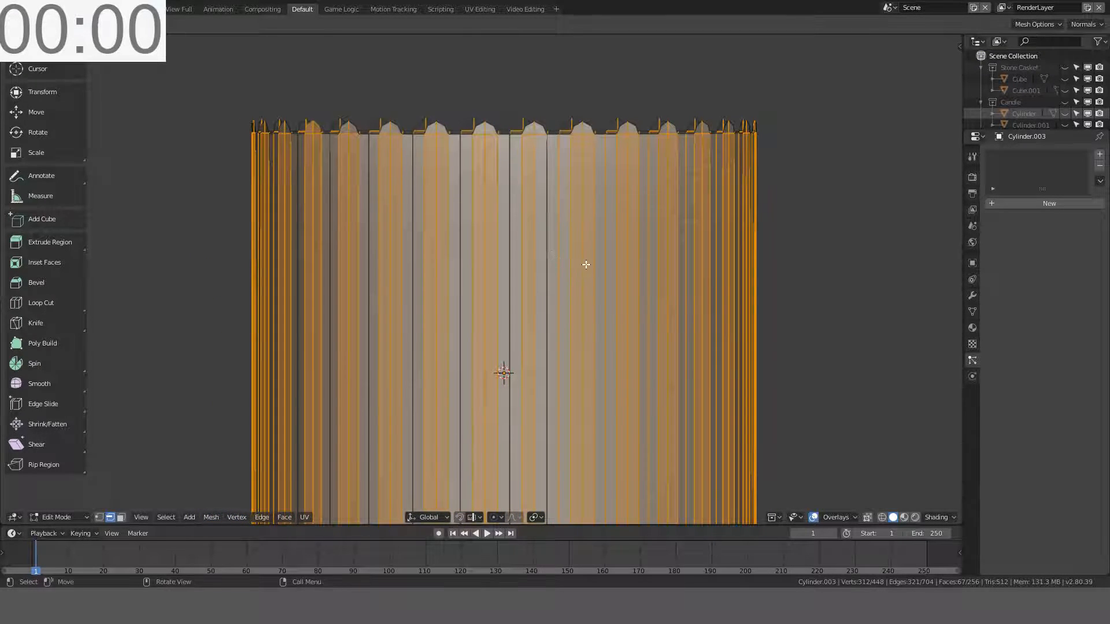
pyautogui.keyDown('shift'); pyautogui.click(560, 265); pyautogui.keyUp('shift')
pyautogui.keyDown('shift'); pyautogui.click(604, 268); pyautogui.keyUp('shift')
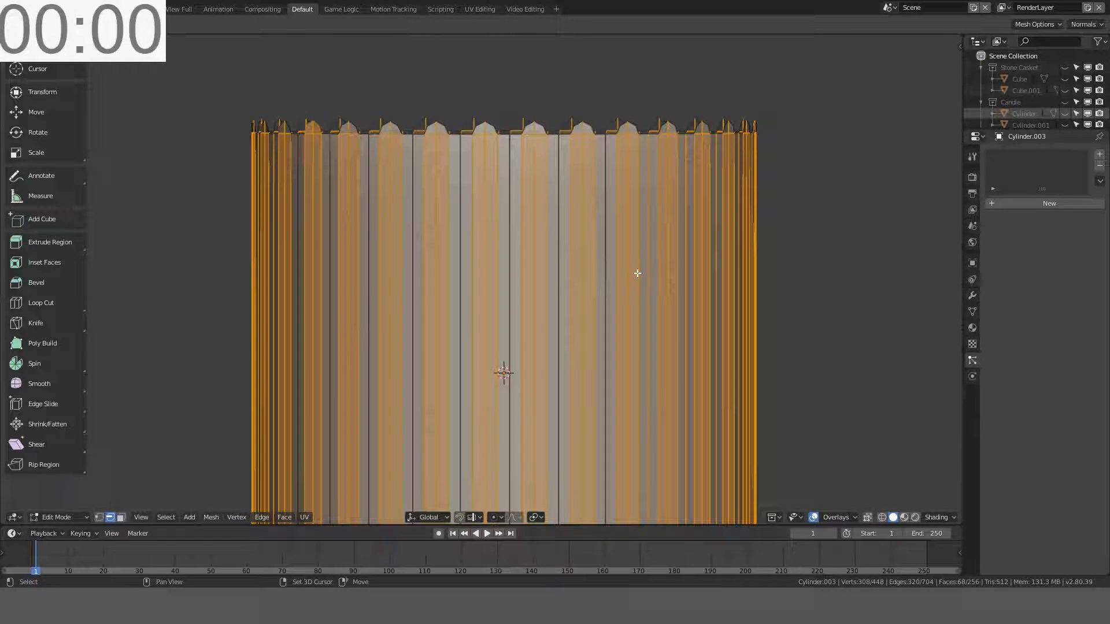
pyautogui.keyDown('shift'); pyautogui.click(649, 271); pyautogui.keyUp('shift')
pyautogui.moveTo(717, 295); pyautogui.dragTo(660, 293, button='middle')
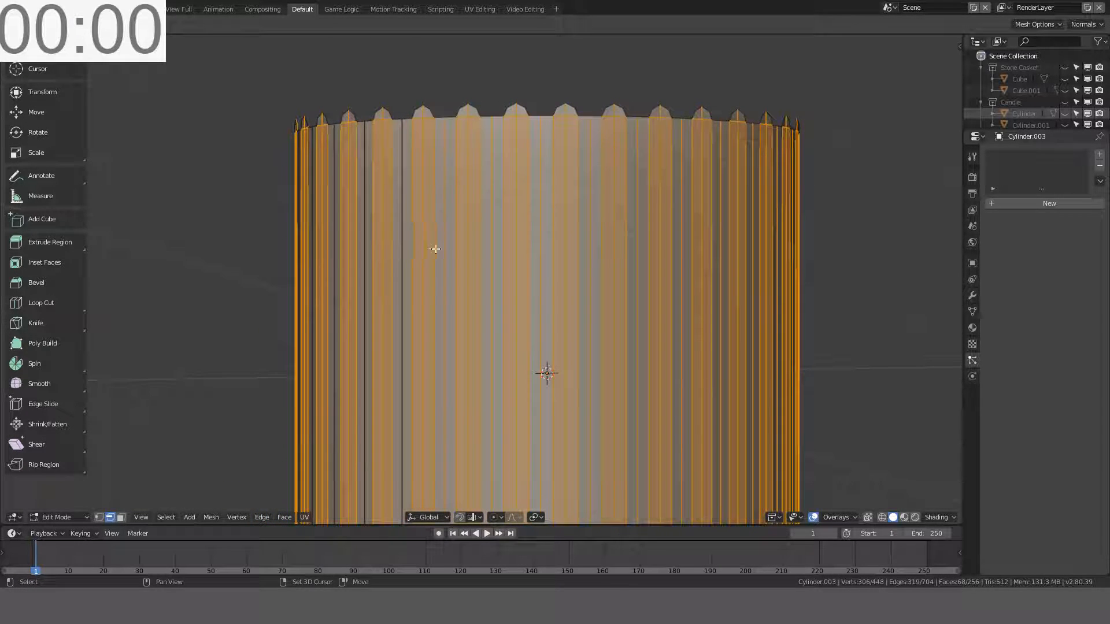
pyautogui.keyDown('shift'); pyautogui.click(493, 257); pyautogui.keyUp('shift')
pyautogui.keyDown('shift'); pyautogui.click(541, 261); pyautogui.keyUp('shift')
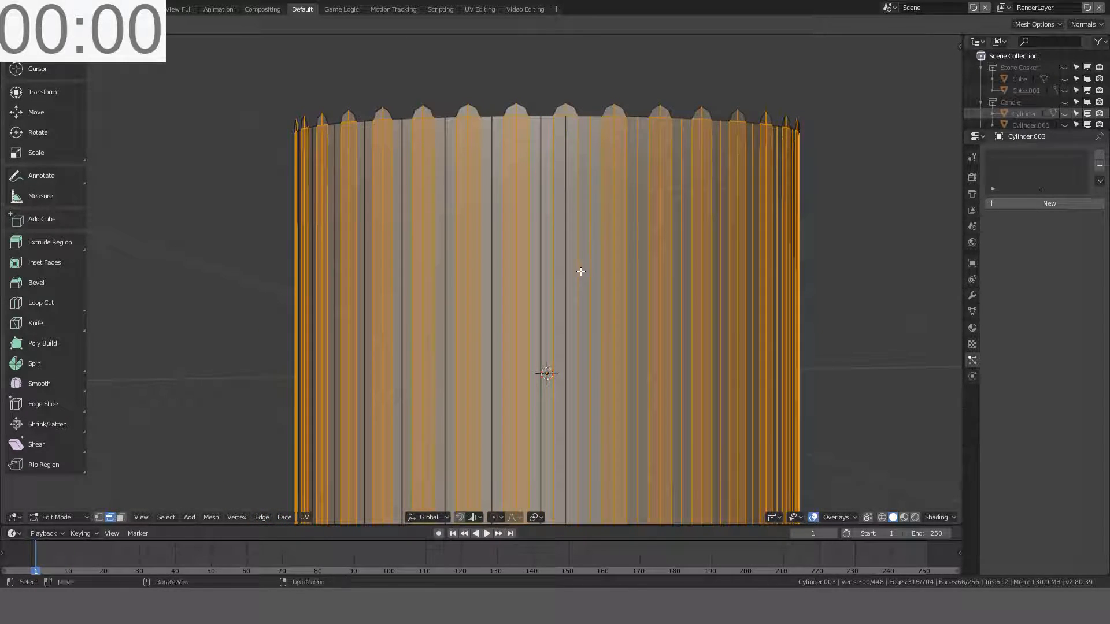
pyautogui.keyDown('shift'); pyautogui.click(590, 272); pyautogui.keyUp('shift')
pyautogui.keyDown('shift'); pyautogui.click(680, 293); pyautogui.keyUp('shift')
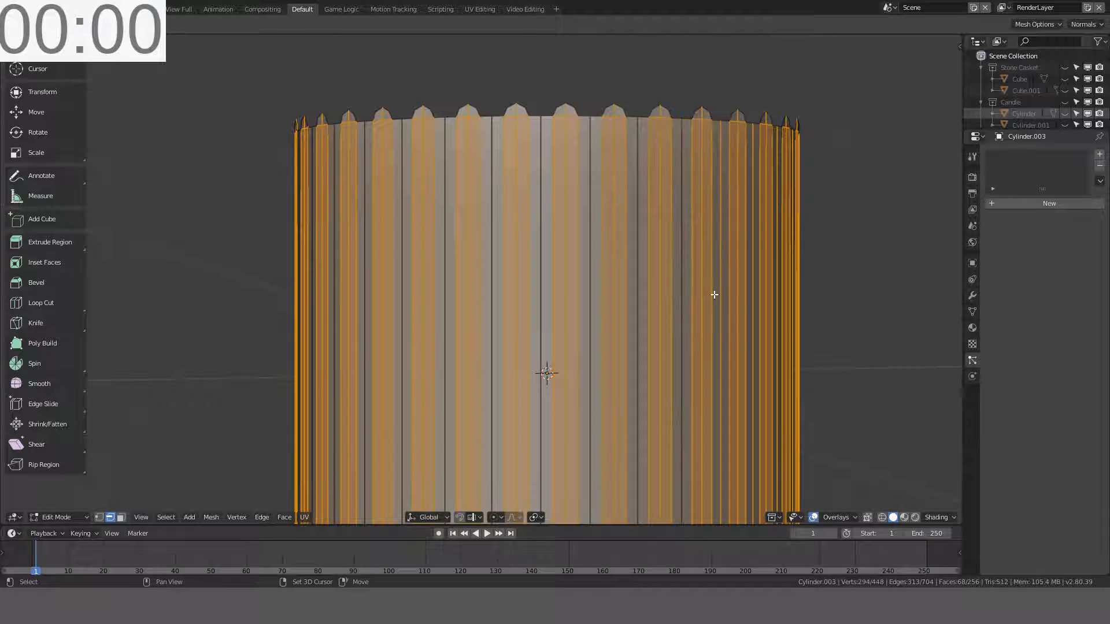
pyautogui.keyDown('shift'); pyautogui.click(719, 292); pyautogui.keyUp('shift')
pyautogui.moveTo(719, 292); pyautogui.dragTo(540, 295, button='middle')
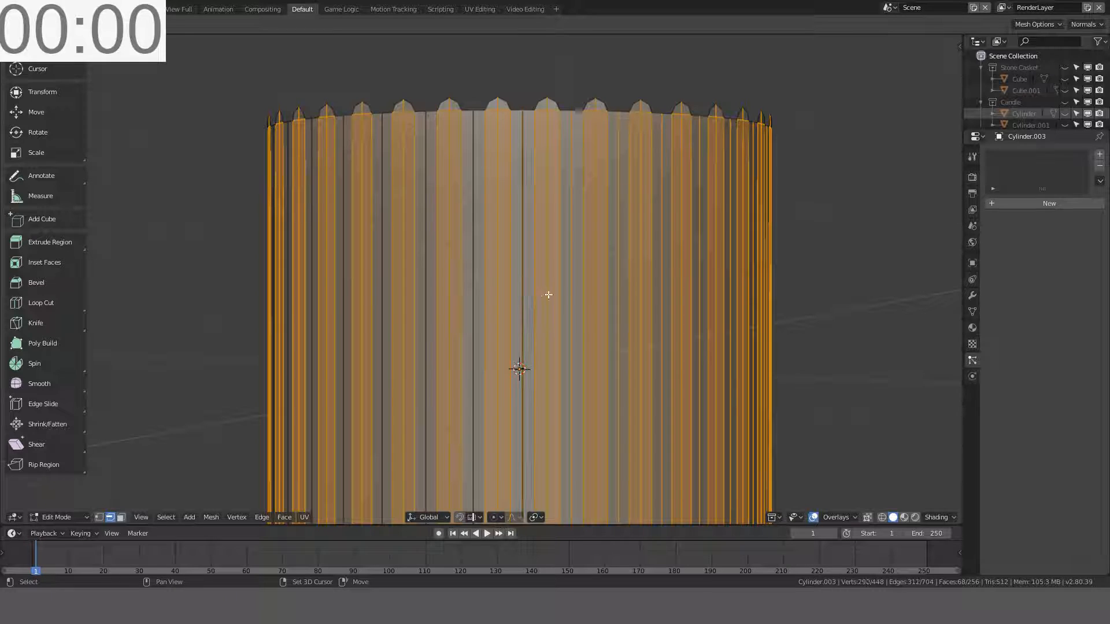
pyautogui.keyDown('shift'); pyautogui.click(623, 298); pyautogui.keyUp('shift')
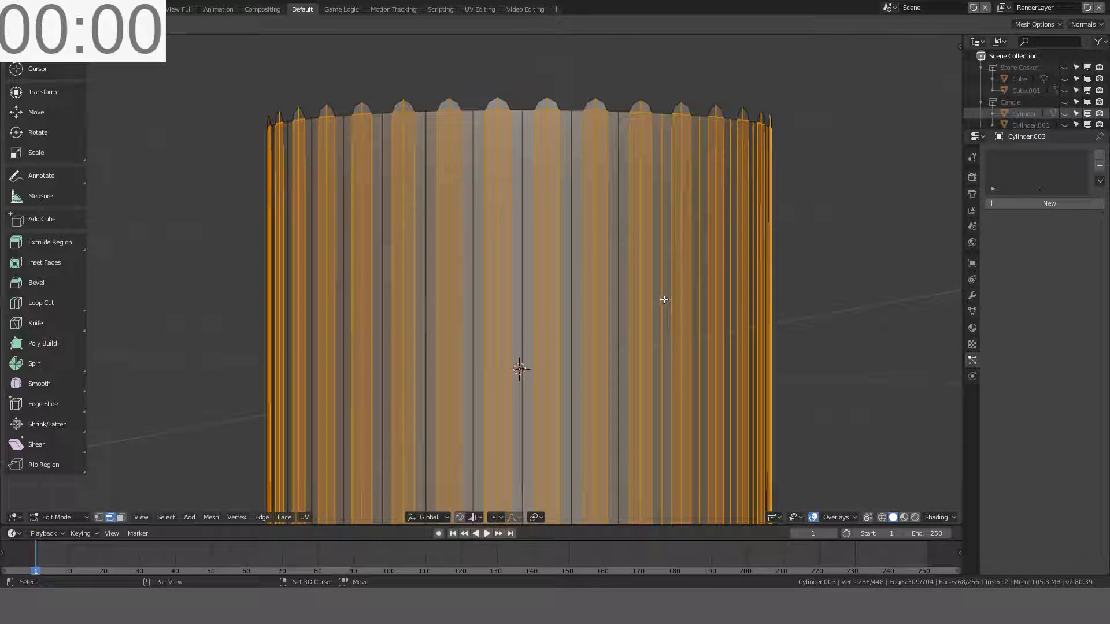
pyautogui.moveTo(696, 300); pyautogui.dragTo(611, 304, button='middle')
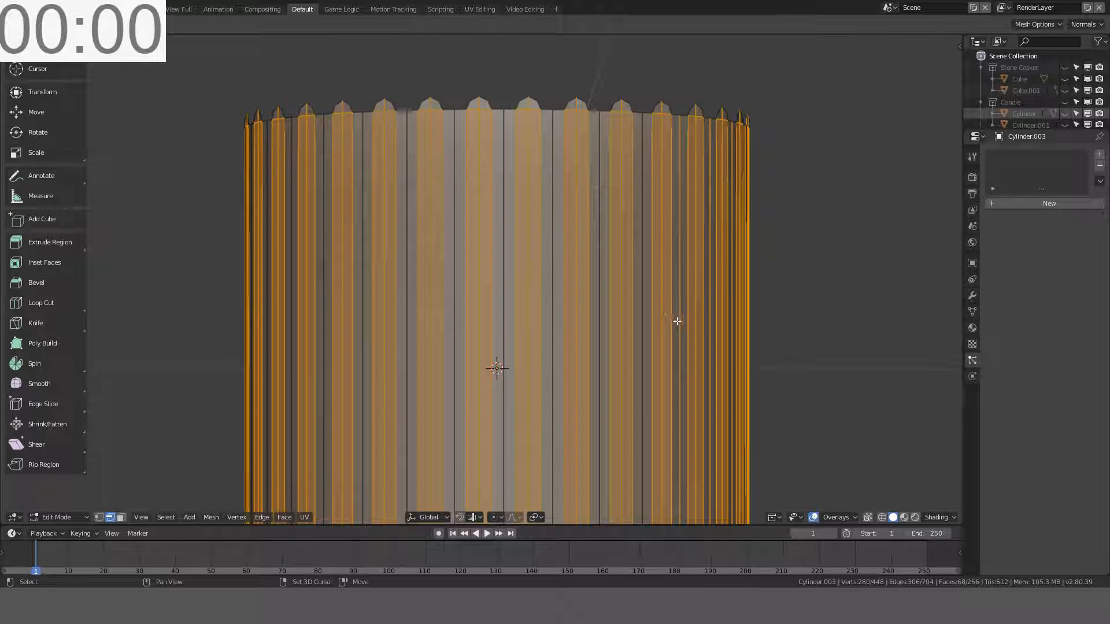
pyautogui.keyDown('shift'); pyautogui.click(677, 321); pyautogui.keyUp('shift')
pyautogui.moveTo(719, 312); pyautogui.dragTo(677, 307, button='middle')
pyautogui.keyDown('shift'); pyautogui.click(586, 307); pyautogui.keyUp('shift')
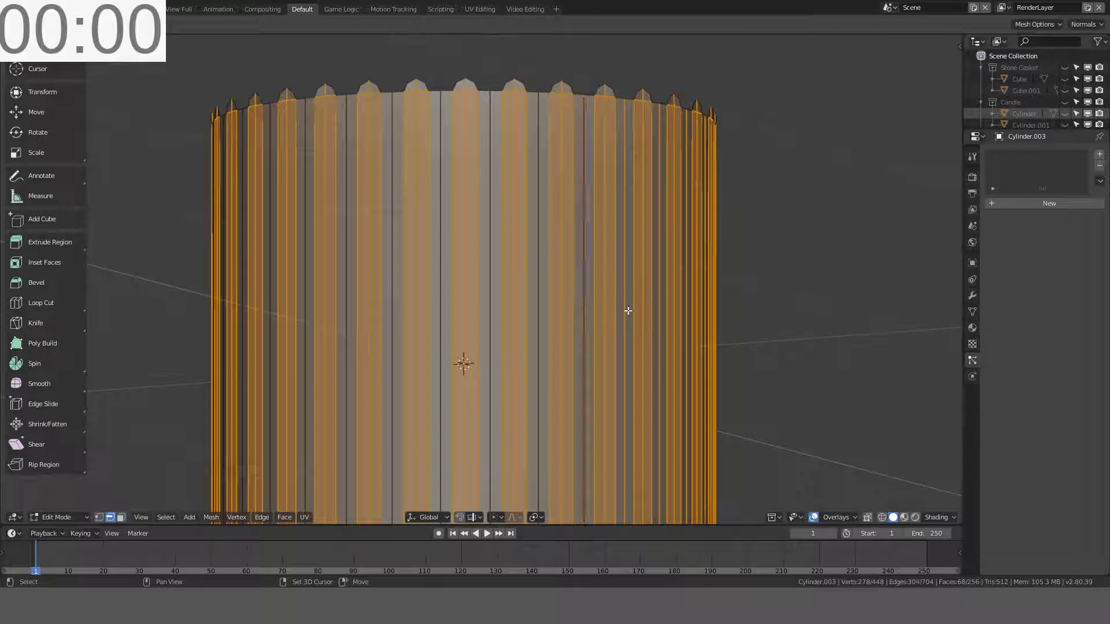
pyautogui.keyDown('shift'); pyautogui.click(626, 311); pyautogui.keyUp('shift')
pyautogui.keyDown('shift'); pyautogui.click(656, 316); pyautogui.keyUp('shift')
pyautogui.moveTo(657, 317); pyautogui.dragTo(613, 310, button='middle')
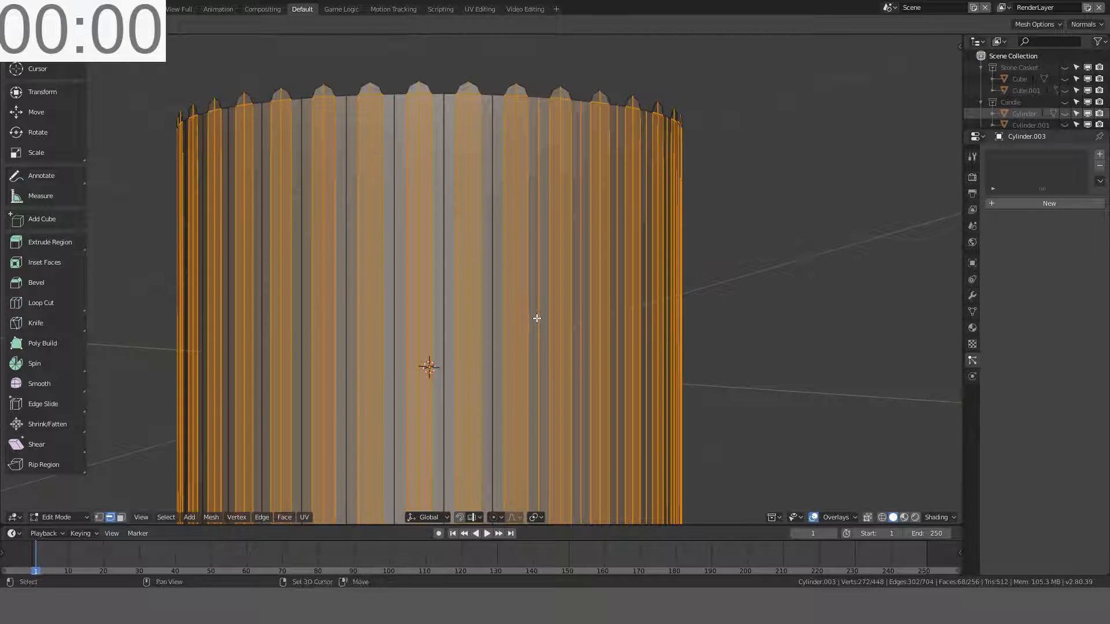
pyautogui.scroll(3, 545, 319)
pyautogui.scroll(-3, 597, 322)
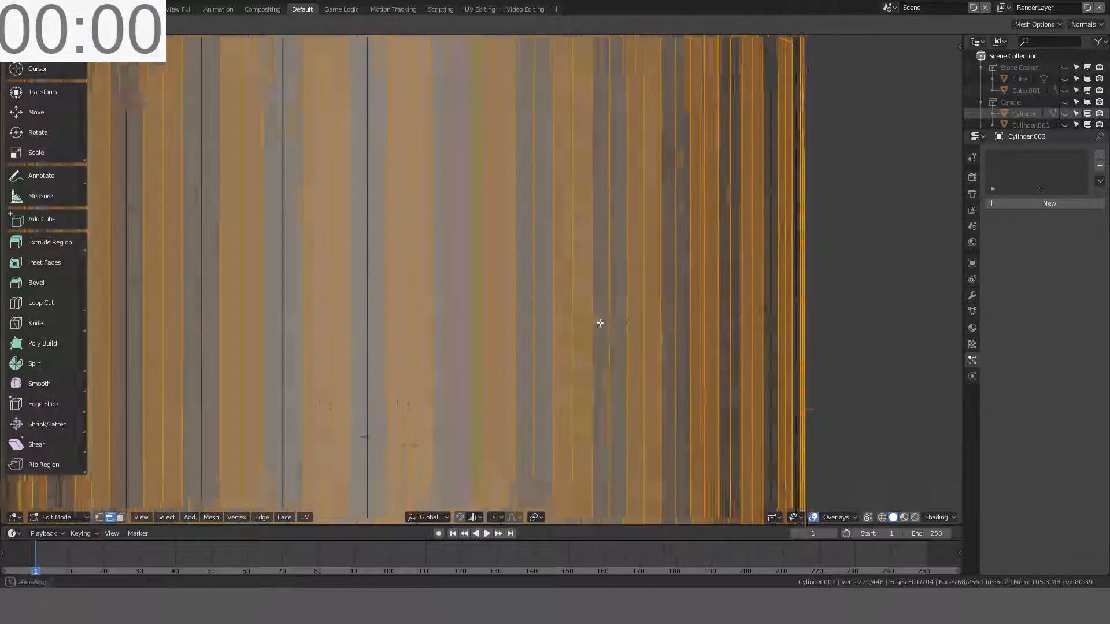
pyautogui.keyDown('shift'); pyautogui.click(493, 318); pyautogui.keyUp('shift')
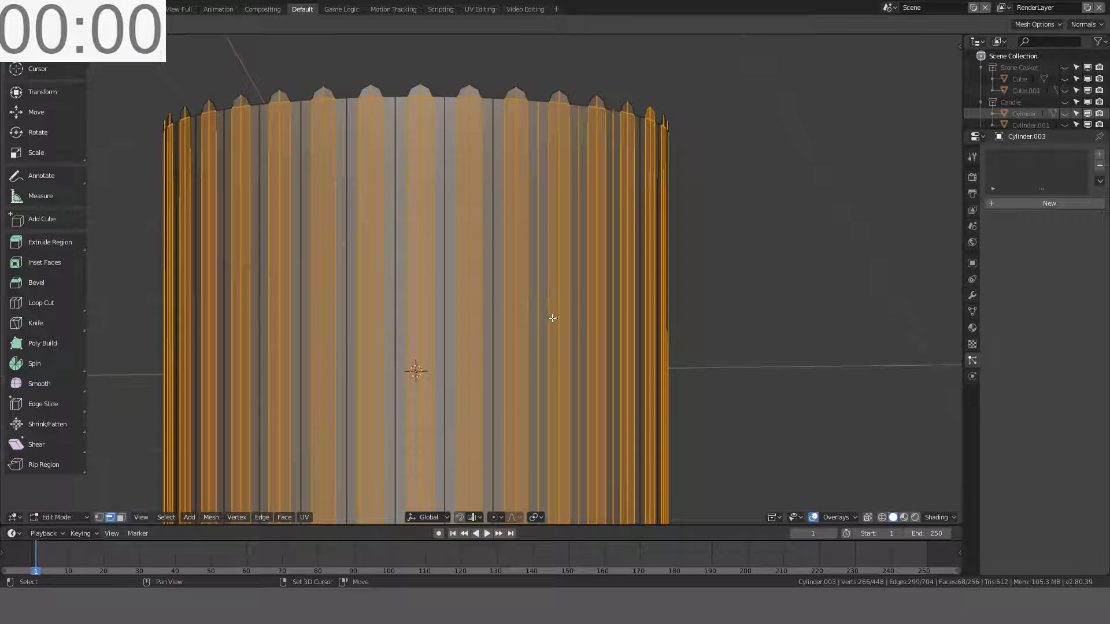
pyautogui.keyDown('shift'); pyautogui.click(540, 319); pyautogui.keyUp('shift')
pyautogui.moveTo(573, 320); pyautogui.dragTo(726, 297, button='middle')
pyautogui.keyDown('shift'); pyautogui.click(466, 322); pyautogui.keyUp('shift')
pyautogui.keyDown('shift'); pyautogui.click(412, 325); pyautogui.keyUp('shift')
# Step: Try scaling the selected flute strips to 0.95 in X and Y with global Z locked
pyautogui.scroll(-2, 564, 317)
pyautogui.press('s')
pyautogui.hotkey('shift', 'z')
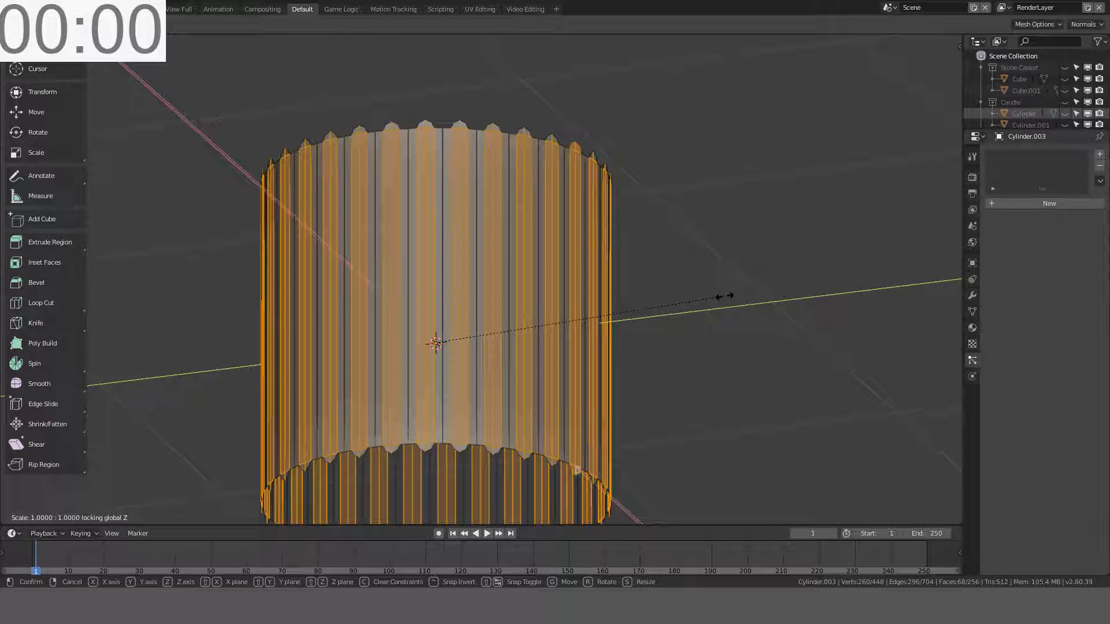
pyautogui.write('0.95')
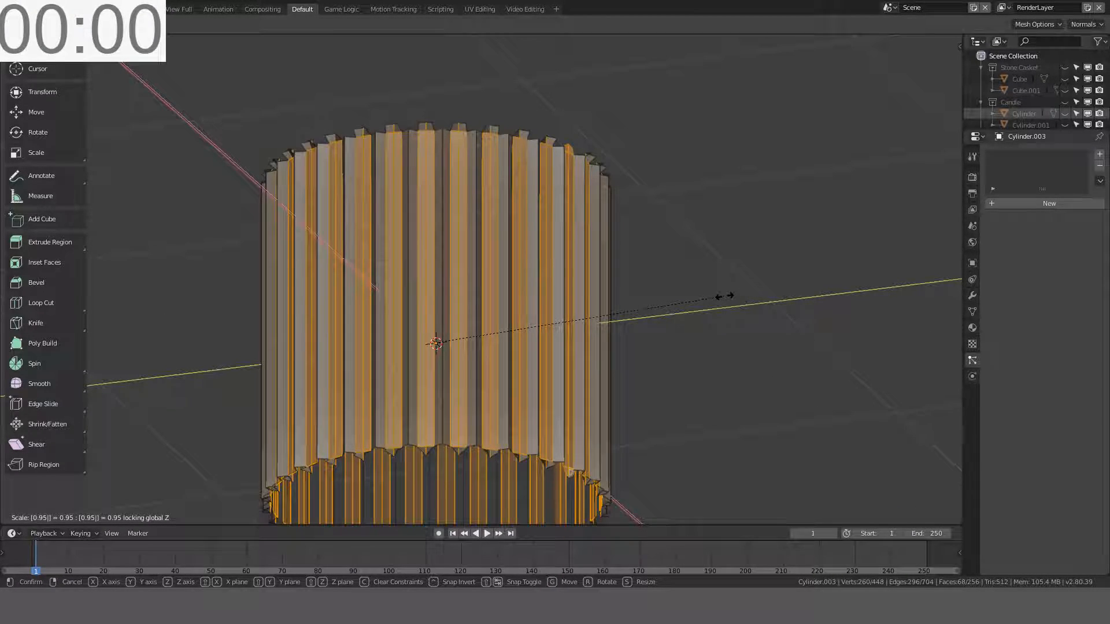
pyautogui.press('Return')
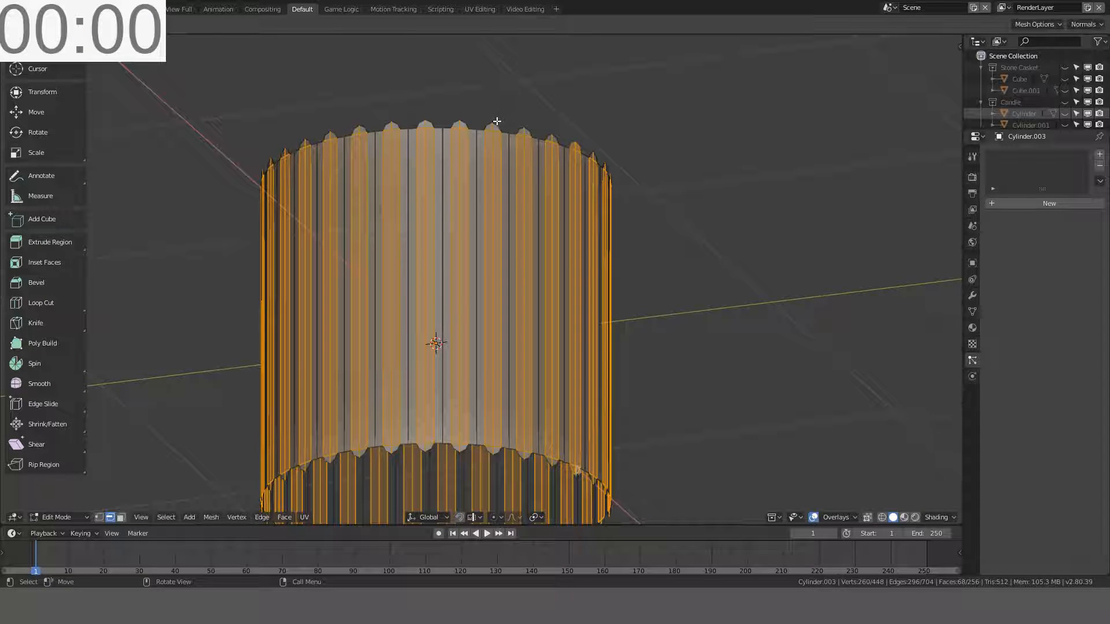
# Step: In front wireframe view, box-select the rounded flute ends along the cylinder's upper and lower rims, adding them to the selection
pyautogui.press('KP_1')
pyautogui.press('z')
pyautogui.click(342, 133)
pyautogui.press('c')
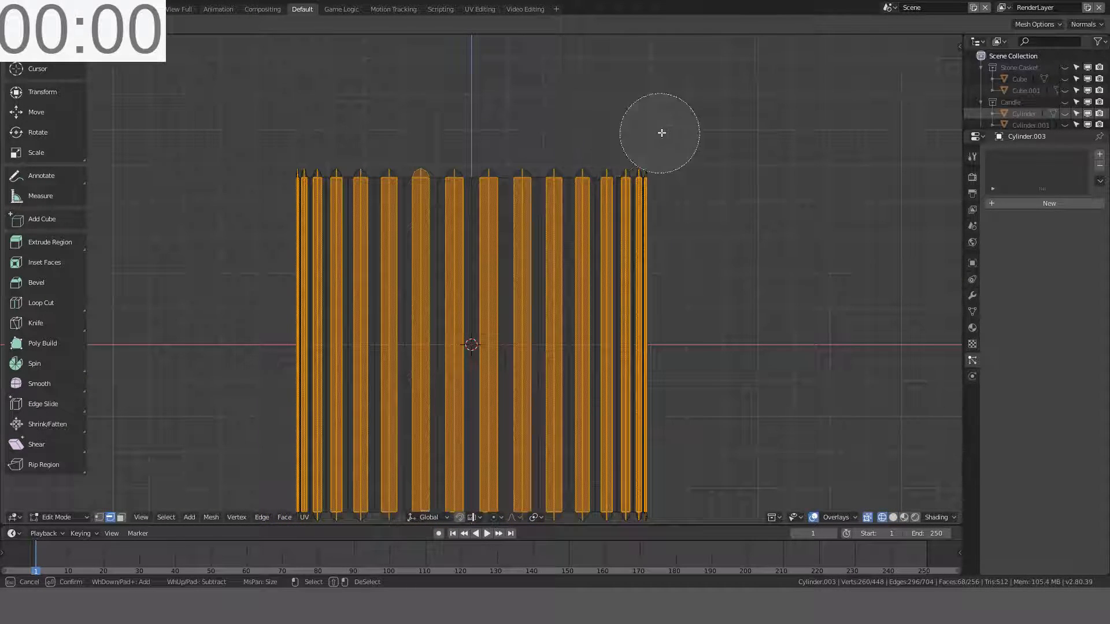
pyautogui.press('Escape')
pyautogui.press('b')
pyautogui.moveTo(676, 123); pyautogui.dragTo(121, 174)
pyautogui.keyDown('shift'); pyautogui.moveTo(607, 215); pyautogui.dragTo(619, 139, button='middle'); pyautogui.keyUp('shift')
pyautogui.press('b')
pyautogui.moveTo(687, 58); pyautogui.dragTo(229, 99)
pyautogui.press('b')
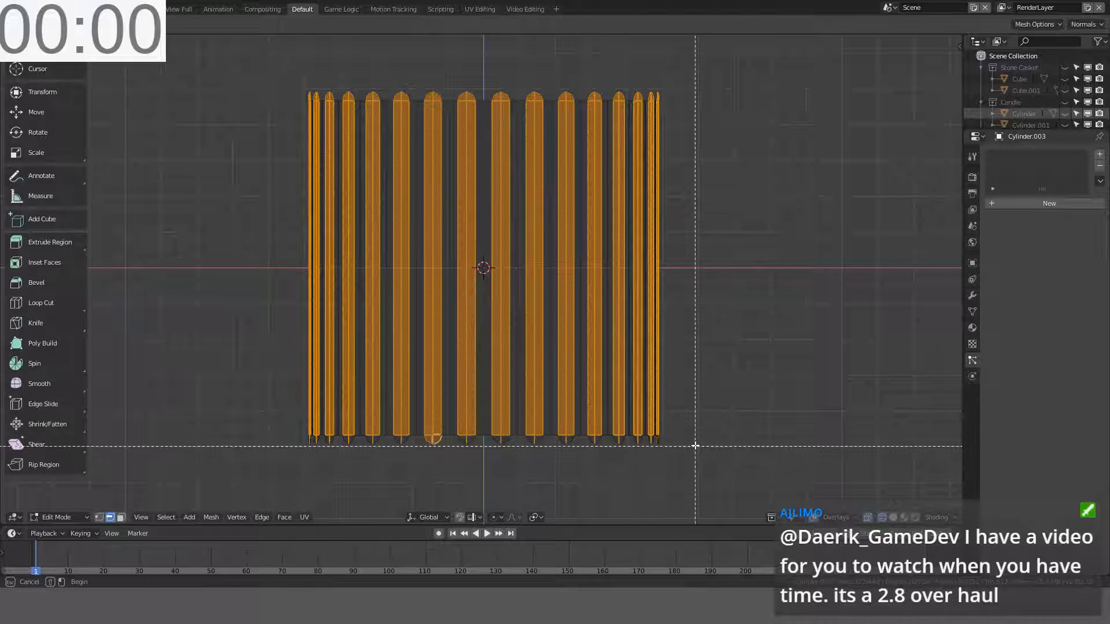
pyautogui.moveTo(696, 438); pyautogui.dragTo(228, 486)
pyautogui.moveTo(692, 433); pyautogui.dragTo(186, 491)
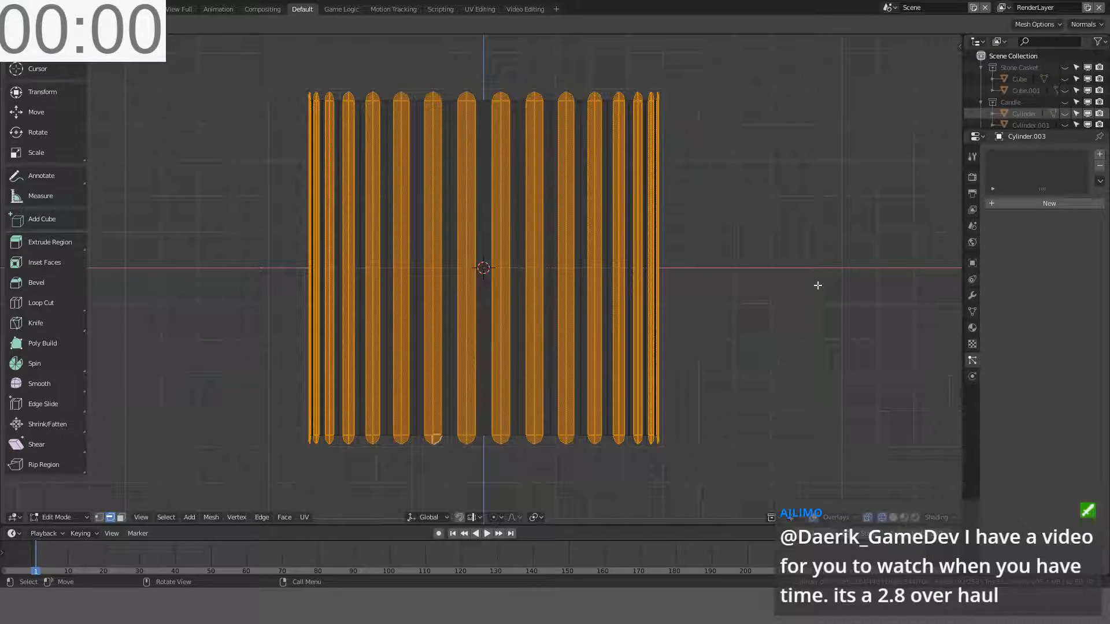
# Step: Scale the complete selected flutes to 0.95 in X and Y, keeping Z locked
pyautogui.press('s')
pyautogui.hotkey('shift', 'z')
pyautogui.write('.95')
pyautogui.press('Return')
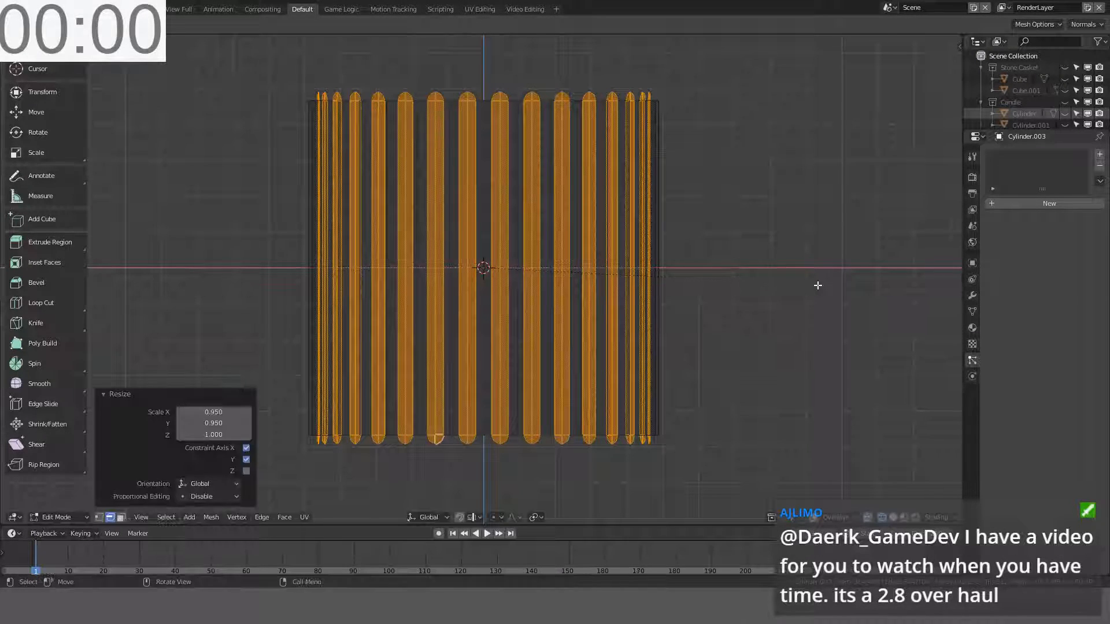
# Step: Invert the selection and box-deselect the horizontal edges along the cylinder's upper and lower rims
pyautogui.hotkey('ctrl', 'i')
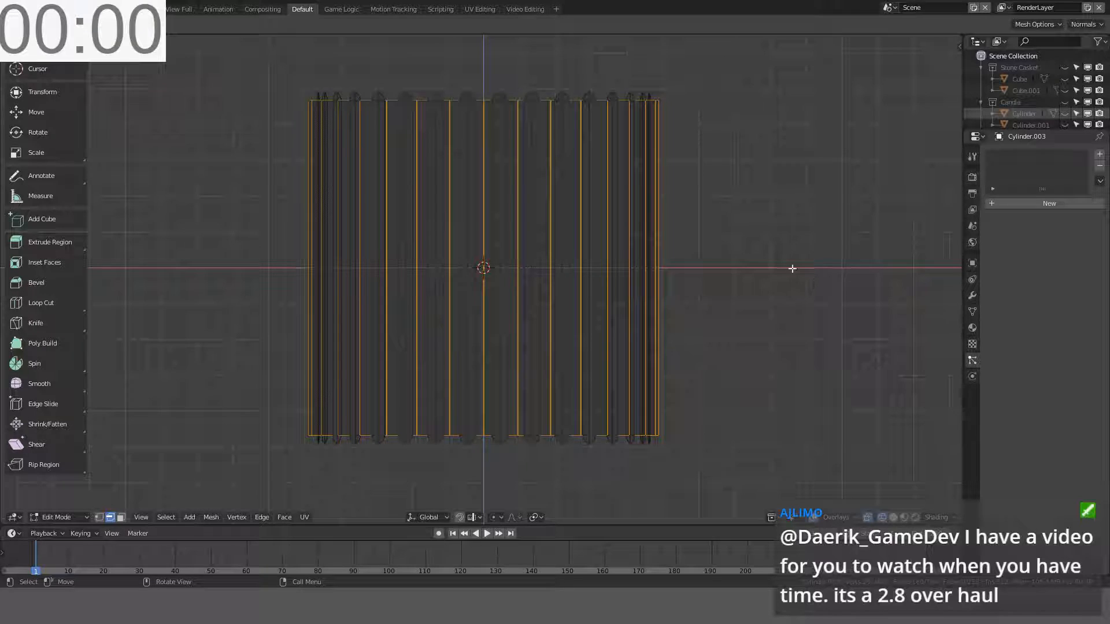
pyautogui.moveTo(792, 269); pyautogui.dragTo(734, 257, button='middle')
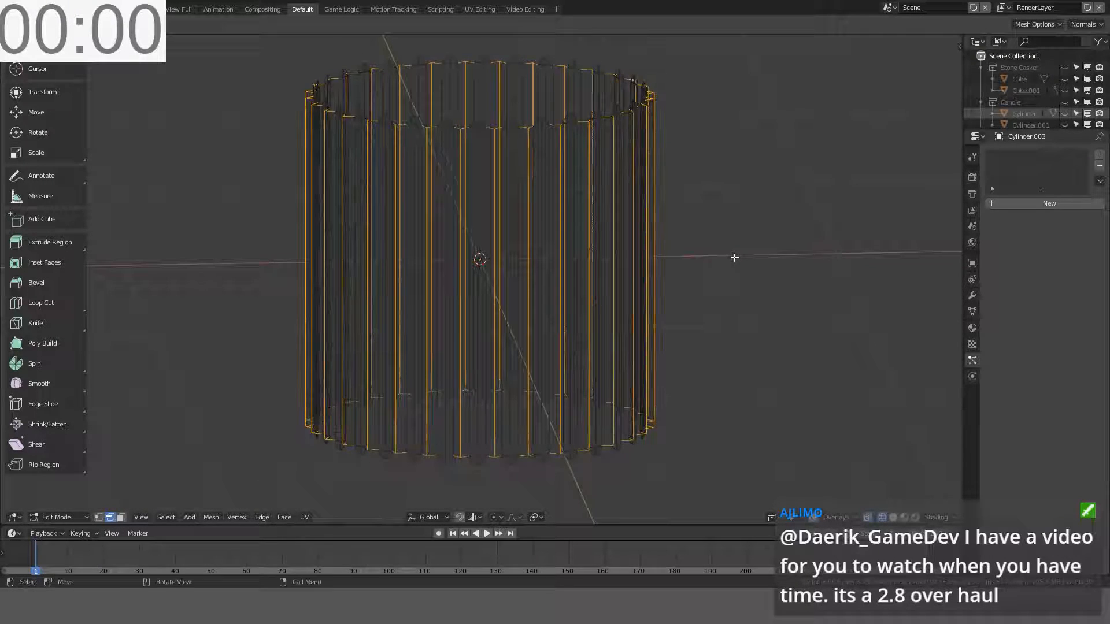
pyautogui.press('KP_1')
pyautogui.press('b')
pyautogui.moveTo(739, 71); pyautogui.dragTo(189, 109)
pyautogui.press('b')
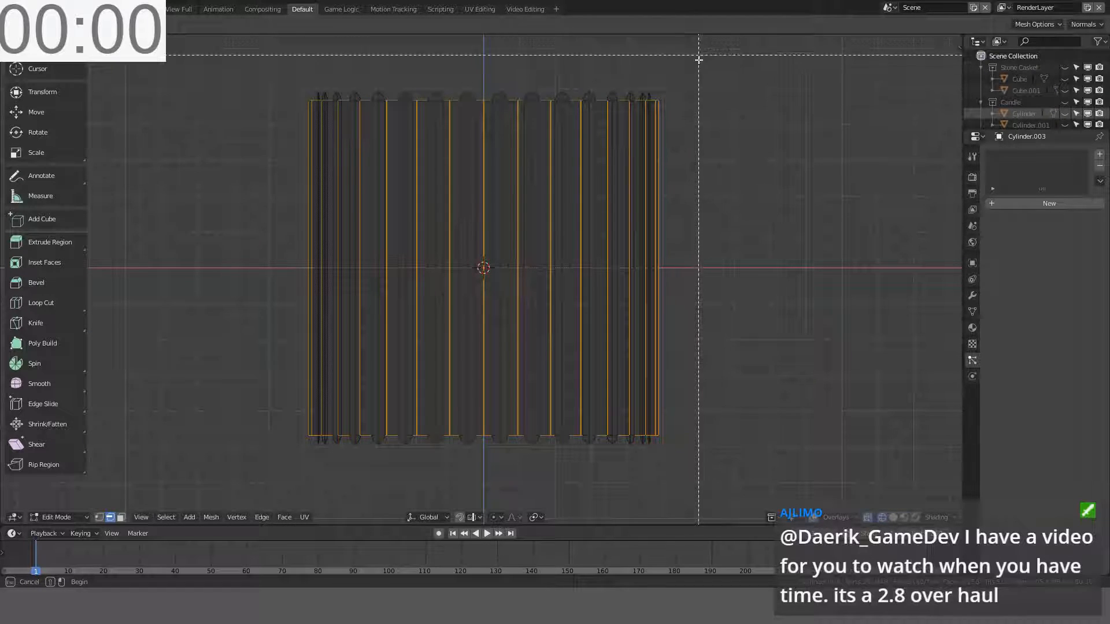
pyautogui.moveTo(699, 69); pyautogui.dragTo(145, 160)
pyautogui.press('b')
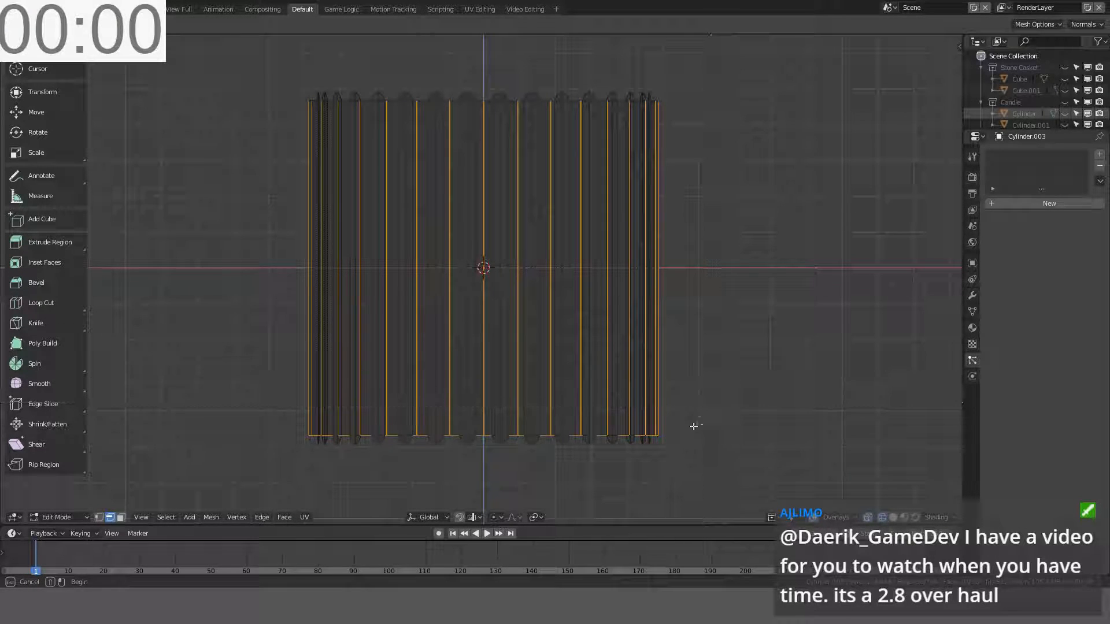
pyautogui.moveTo(774, 415); pyautogui.dragTo(107, 482)
# Step: Return to solid shading and bevel the selected vertical edges with a 0.03 offset and 1 segment
pyautogui.press('z')
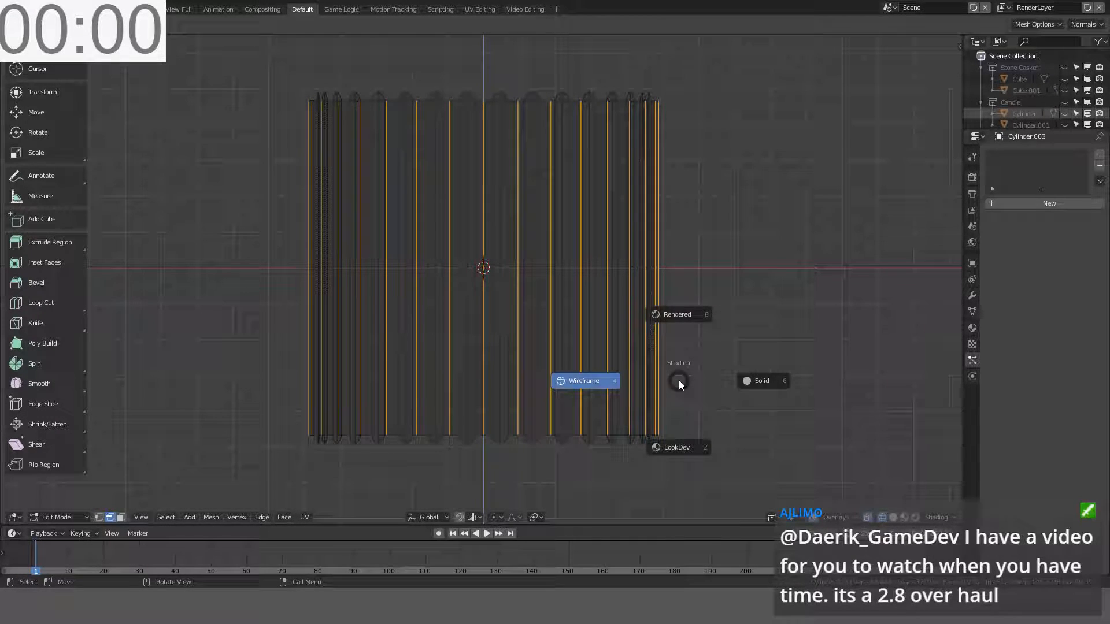
pyautogui.click(759, 389)
pyautogui.moveTo(758, 388); pyautogui.dragTo(756, 327, button='middle')
pyautogui.hotkey('ctrl', 'b')
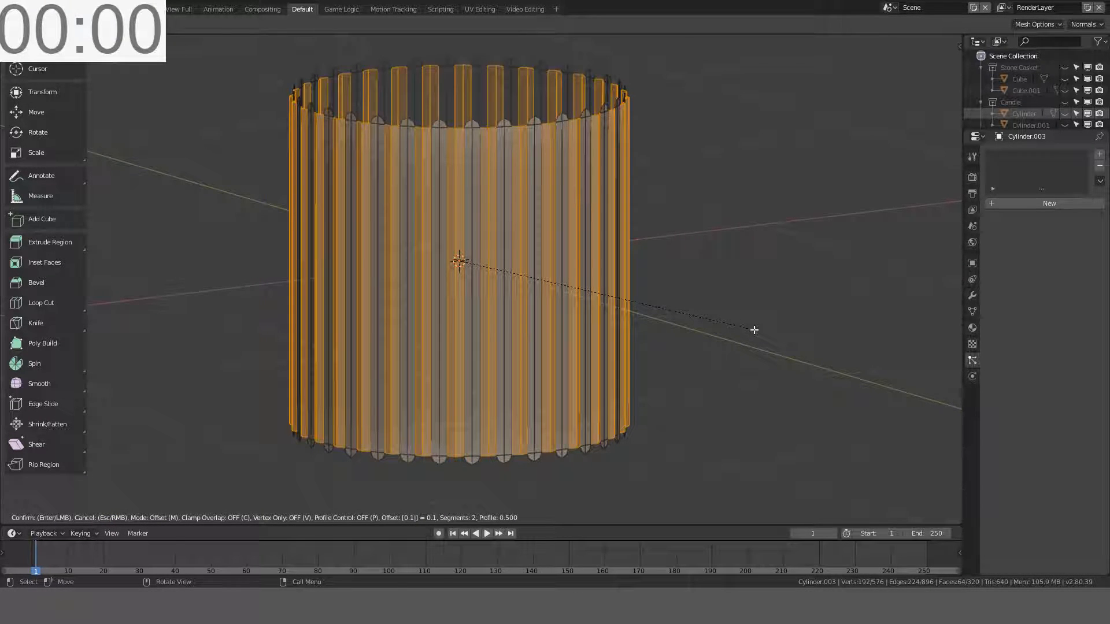
pyautogui.press('BackSpace')
pyautogui.write('05')
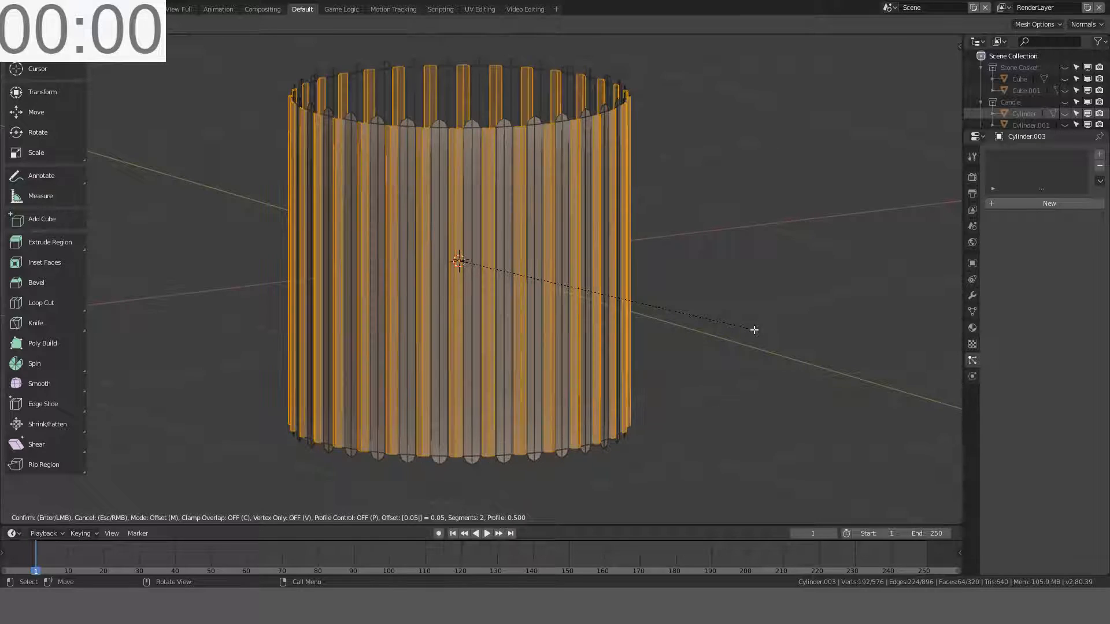
pyautogui.press('BackSpace')
pyautogui.write('1')
pyautogui.press('BackSpace')
pyautogui.write('2')
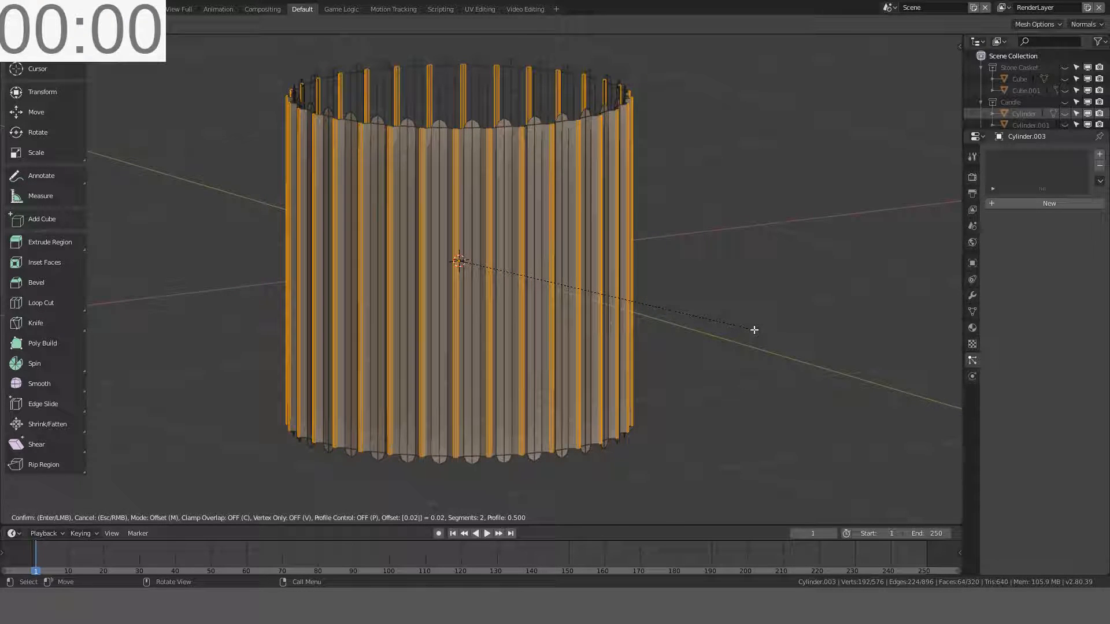
pyautogui.press('BackSpace')
pyautogui.write('3')
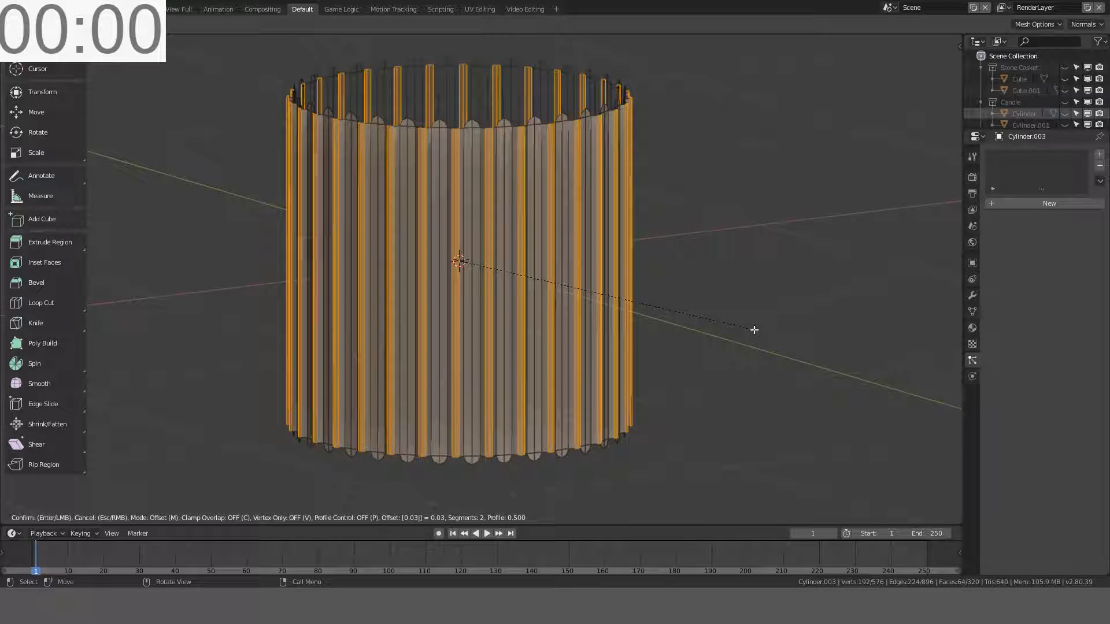
pyautogui.scroll(-1, 754, 330)
pyautogui.click(754, 329)
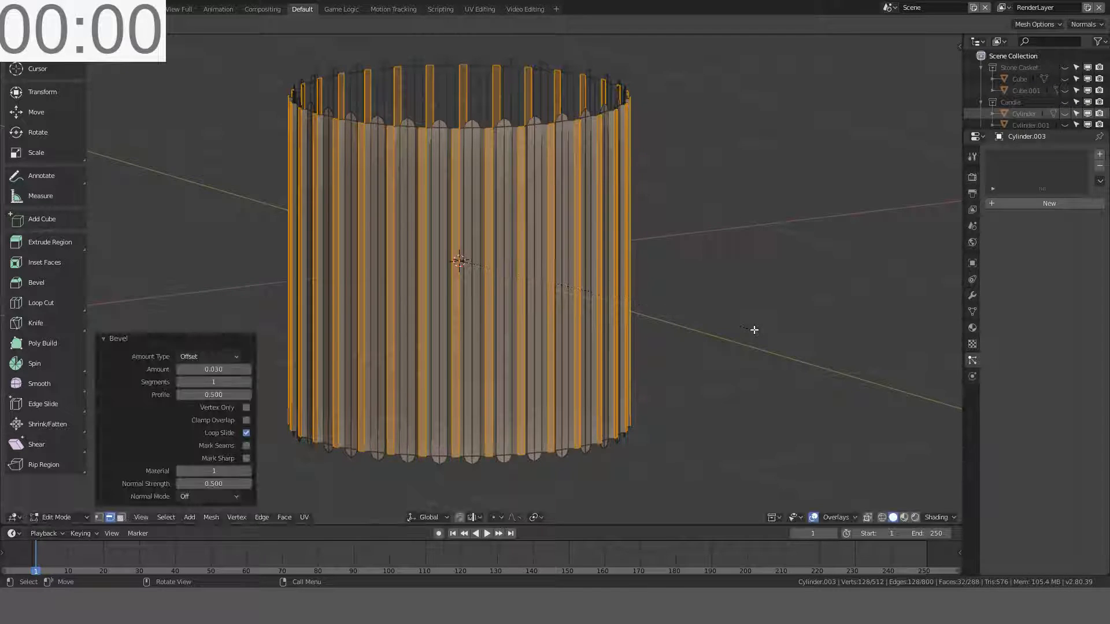
# Step: Apply smooth shading to all faces of the fluted cylinder and inspect it in Object Mode
pyautogui.moveTo(703, 295); pyautogui.dragTo(805, 231, button='middle')
pyautogui.press('Tab')
pyautogui.press('Tab')
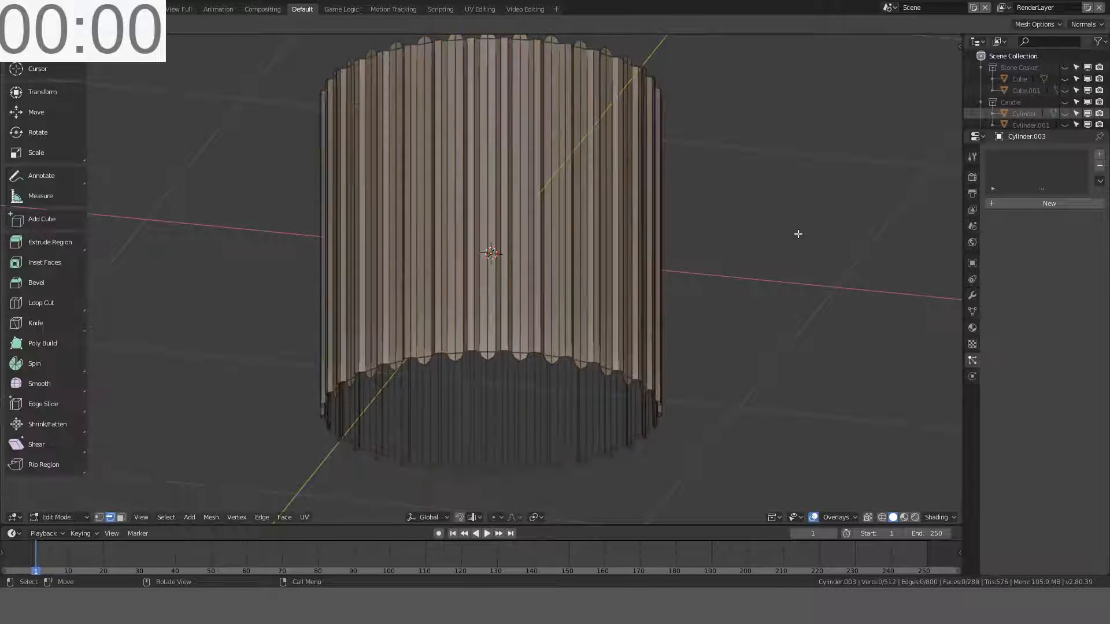
pyautogui.press('a')
pyautogui.hotkey('ctrl', 'f')
pyautogui.click(751, 320)
pyautogui.press('Tab')
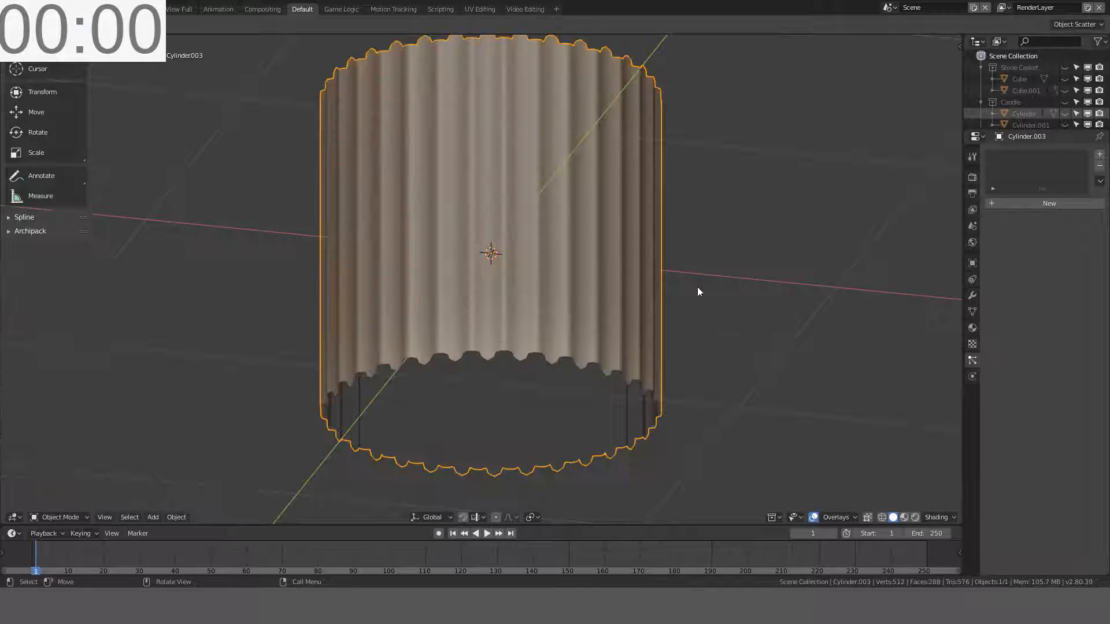
pyautogui.moveTo(698, 286); pyautogui.dragTo(528, 297, button='middle')
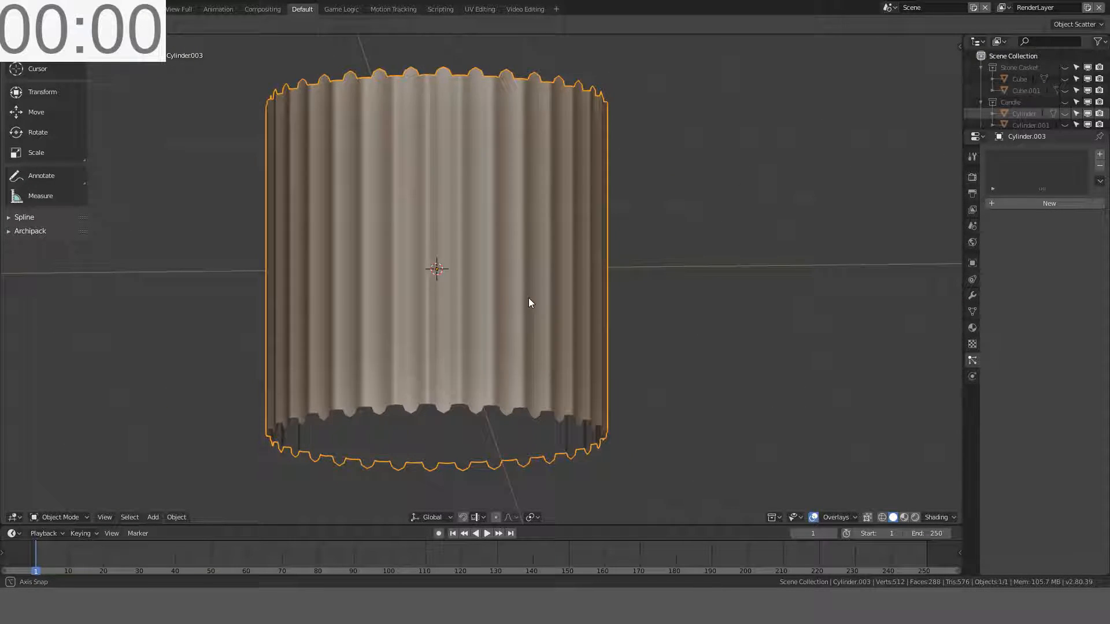
# Step: Enter Edit Mode on the fluted cylinder, clear the selection and switch to vertex selection at its upper rim
pyautogui.press('KP_1')
pyautogui.press('Tab')
pyautogui.hotkey('alt', 'a')
pyautogui.scroll(3, 501, 103)
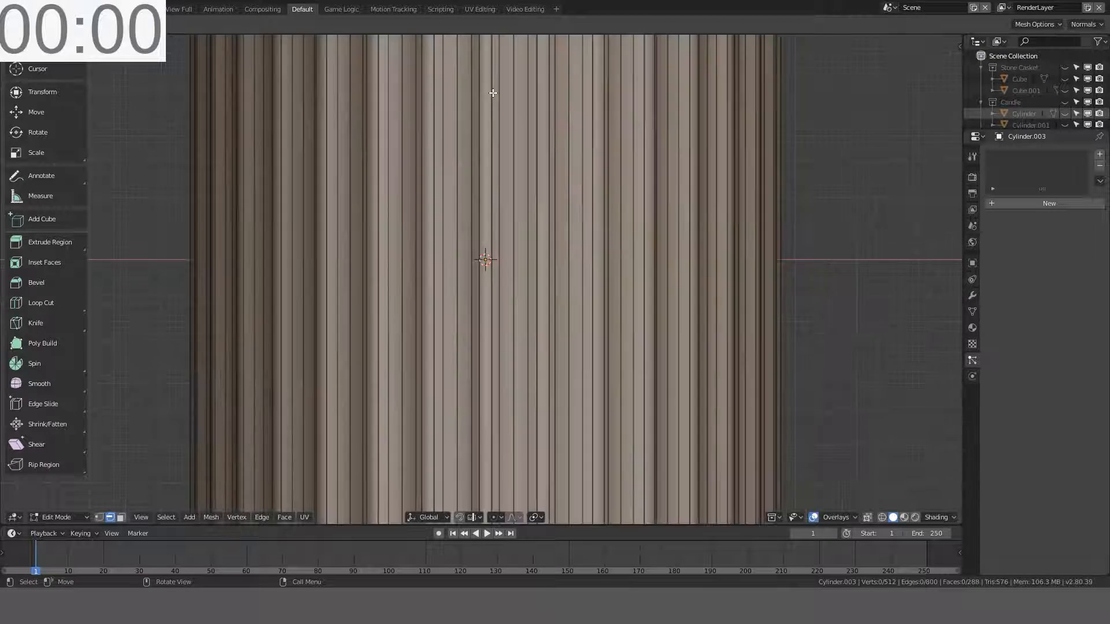
pyautogui.keyDown('shift'); pyautogui.moveTo(491, 92); pyautogui.dragTo(458, 327, button='middle'); pyautogui.keyUp('shift')
pyautogui.scroll(5, 442, 194)
pyautogui.keyDown('shift'); pyautogui.moveTo(443, 181); pyautogui.dragTo(404, 283, button='middle'); pyautogui.keyUp('shift')
pyautogui.scroll(2, 404, 283)
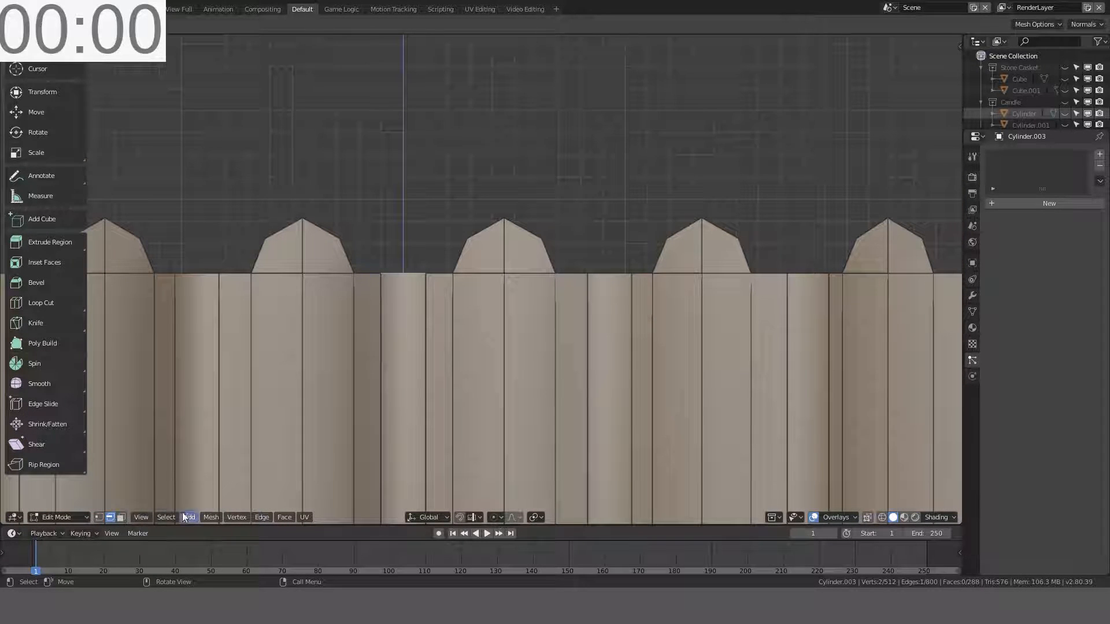
pyautogui.click(99, 517)
# Step: Try to close the gap between two neighbouring scallops on the upper rim by filling faces from its corner vertices
pyautogui.moveTo(353, 265); pyautogui.dragTo(651, 270, button='middle')
pyautogui.press('f')
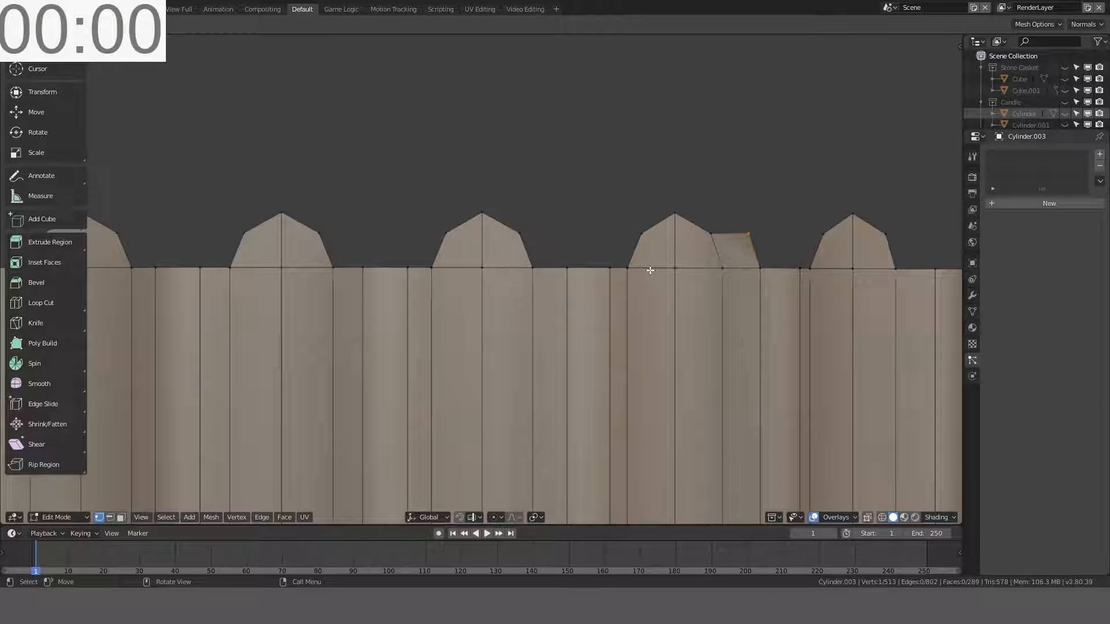
pyautogui.click(807, 264)
pyautogui.press('f')
pyautogui.moveTo(793, 258); pyautogui.dragTo(652, 232, button='middle')
pyautogui.keyDown('shift'); pyautogui.click(415, 197); pyautogui.keyUp('shift')
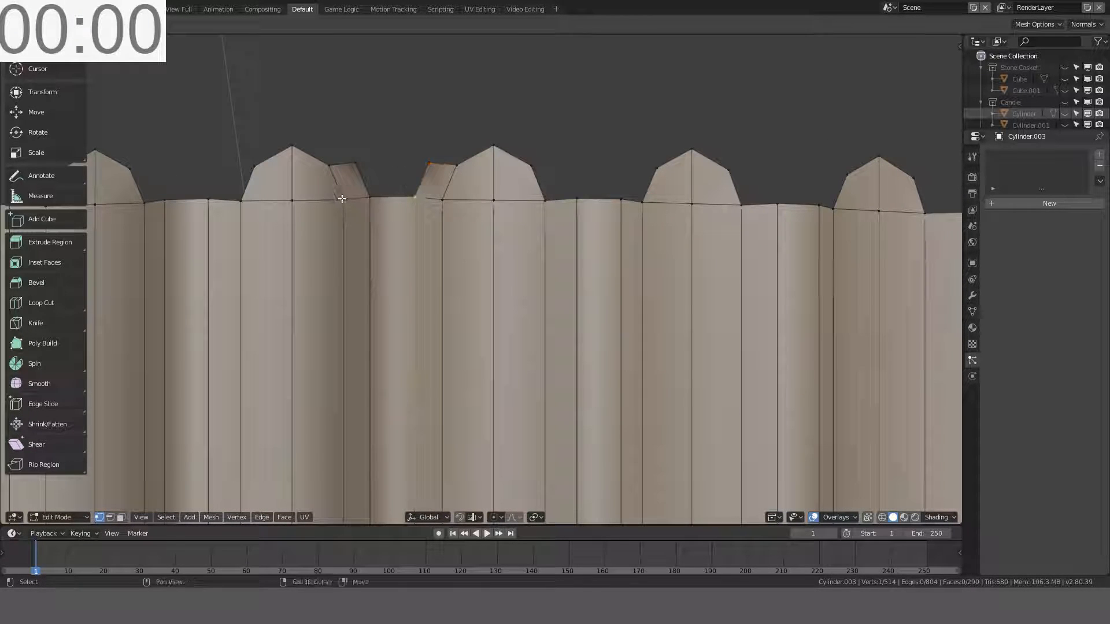
pyautogui.press('f')
pyautogui.moveTo(364, 201); pyautogui.dragTo(424, 271, button='middle')
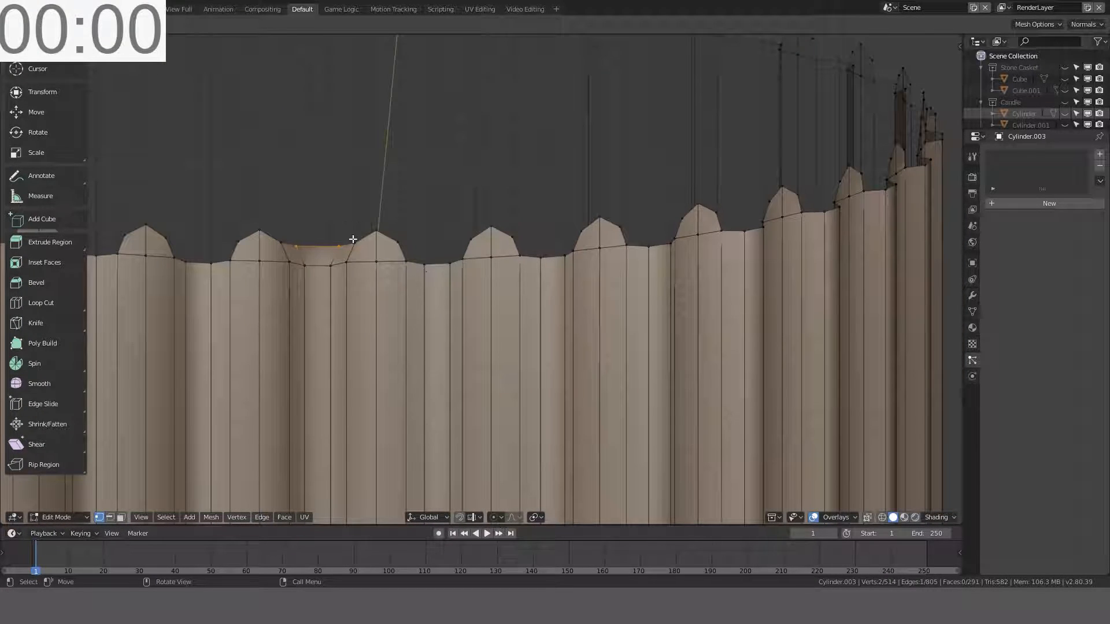
# Step: Undo the faces filled in the gap between the two scallops
pyautogui.hotkey('ctrl', 'z')
pyautogui.hotkey('ctrl', 'z')
pyautogui.hotkey('ctrl', 'z')
pyautogui.hotkey('ctrl', 'z')
pyautogui.hotkey('ctrl', 'z')
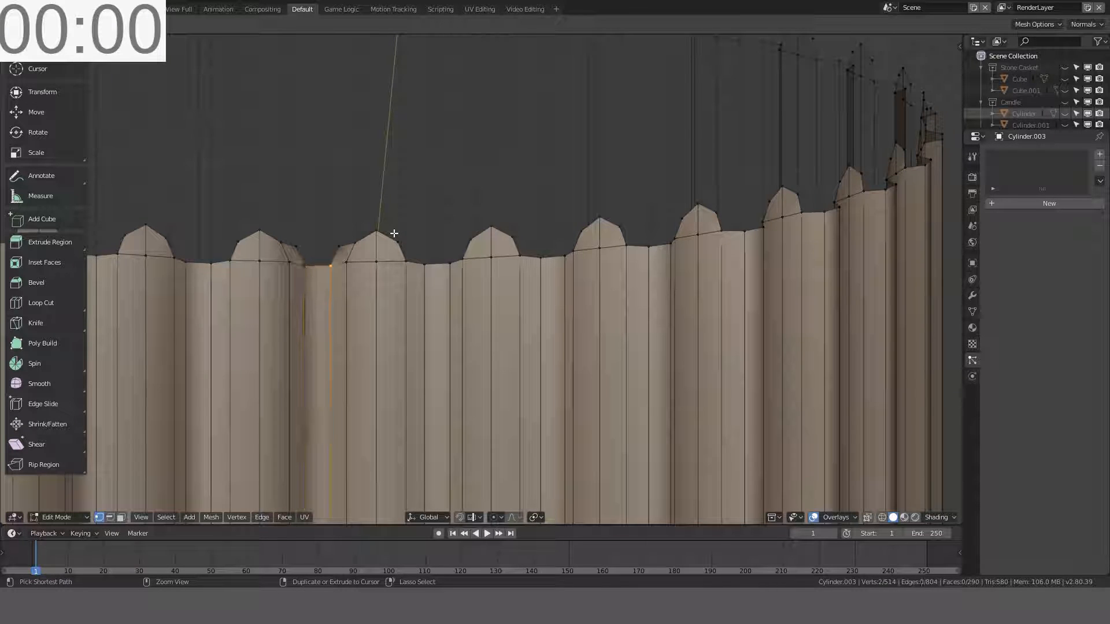
# Step: In front wireframe view, box-select the scallops' topmost vertices around the upper rim and fill them with one cap face
pyautogui.press('KP_1')
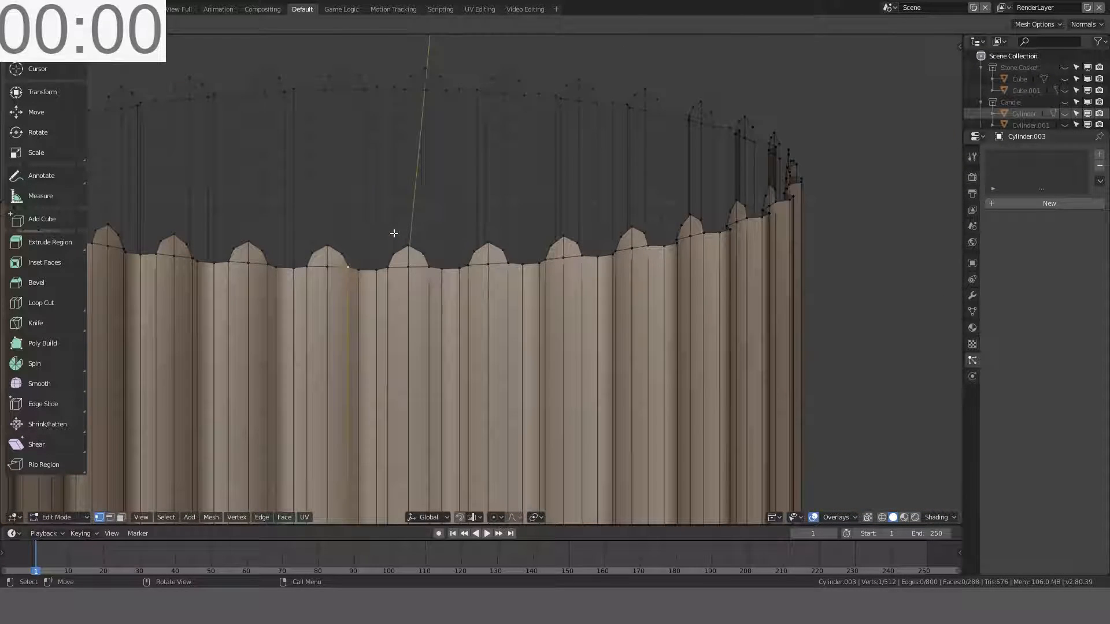
pyautogui.scroll(-5, 760, 201)
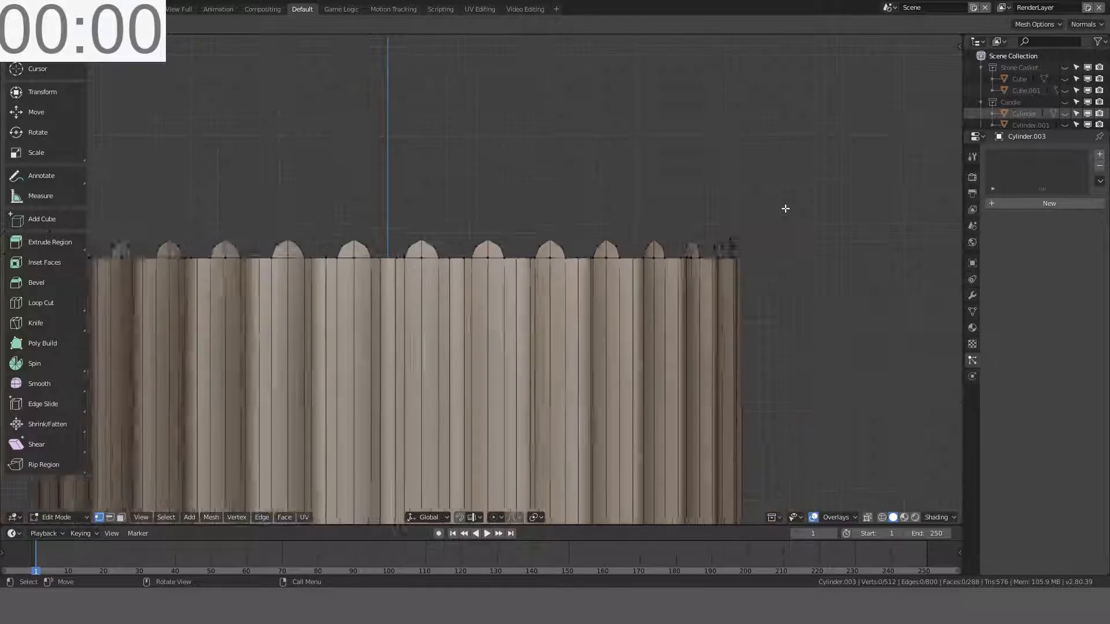
pyautogui.press('z')
pyautogui.click(643, 197)
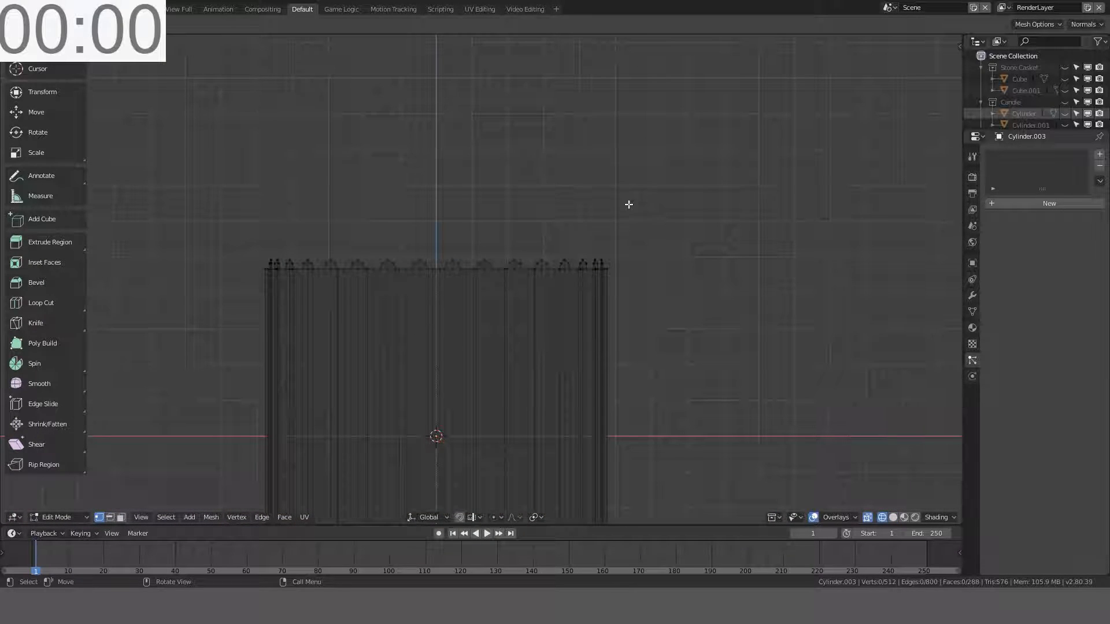
pyautogui.moveTo(629, 204); pyautogui.dragTo(118, 260)
pyautogui.moveTo(635, 164); pyautogui.dragTo(130, 266)
pyautogui.scroll(3, 662, 207)
pyautogui.press('f')
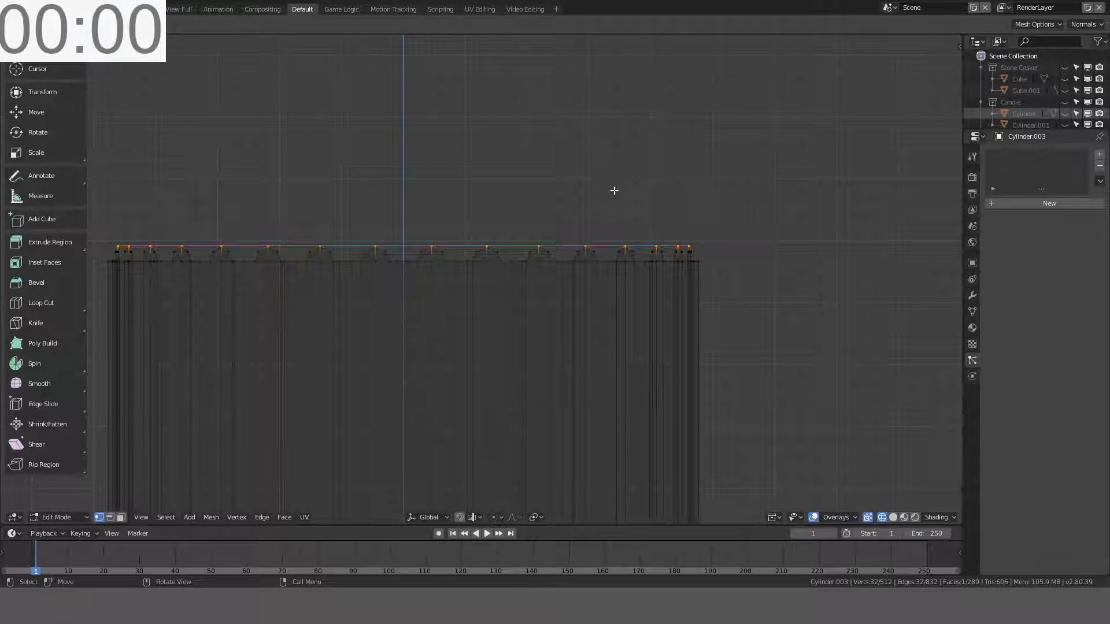
# Step: Clear the selection, then box-select the row of scallop vertices just below the cap and fill them with a face
pyautogui.moveTo(612, 191); pyautogui.dragTo(632, 206, button='middle')
pyautogui.scroll(3, 635, 212)
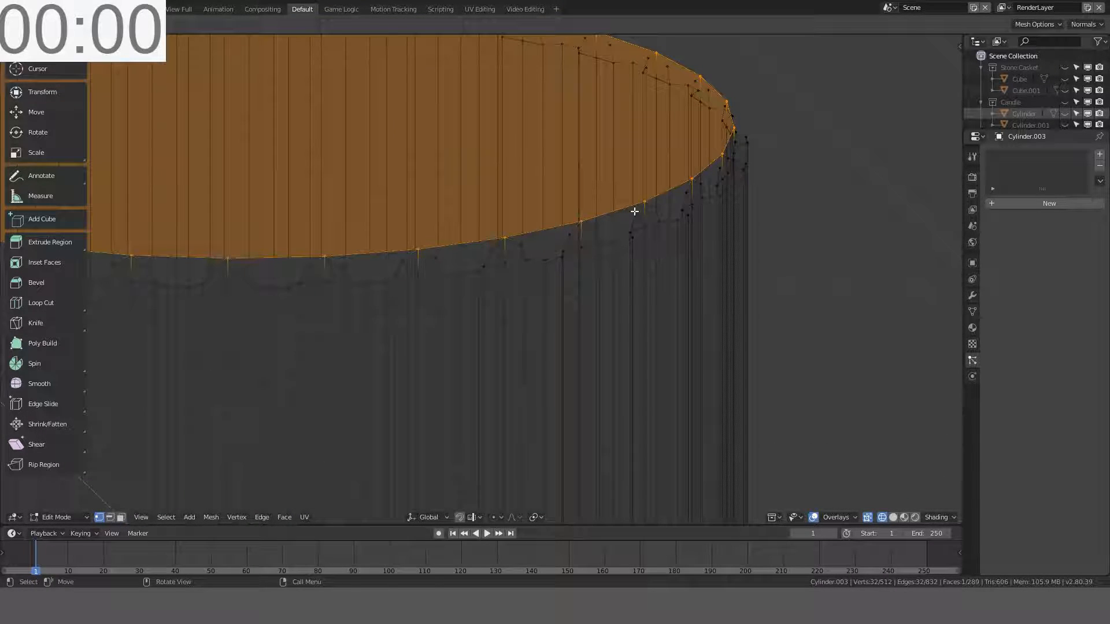
pyautogui.press('ctrl+KP_Add')
pyautogui.hotkey('alt', 'a')
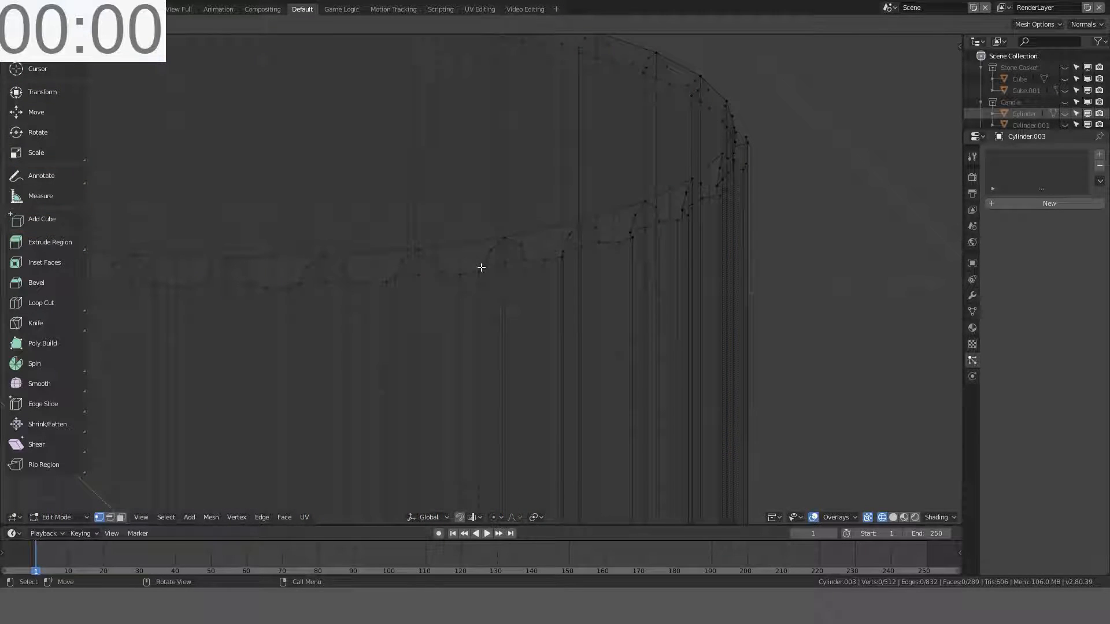
pyautogui.press('KP_1')
pyautogui.scroll(1, 723, 232)
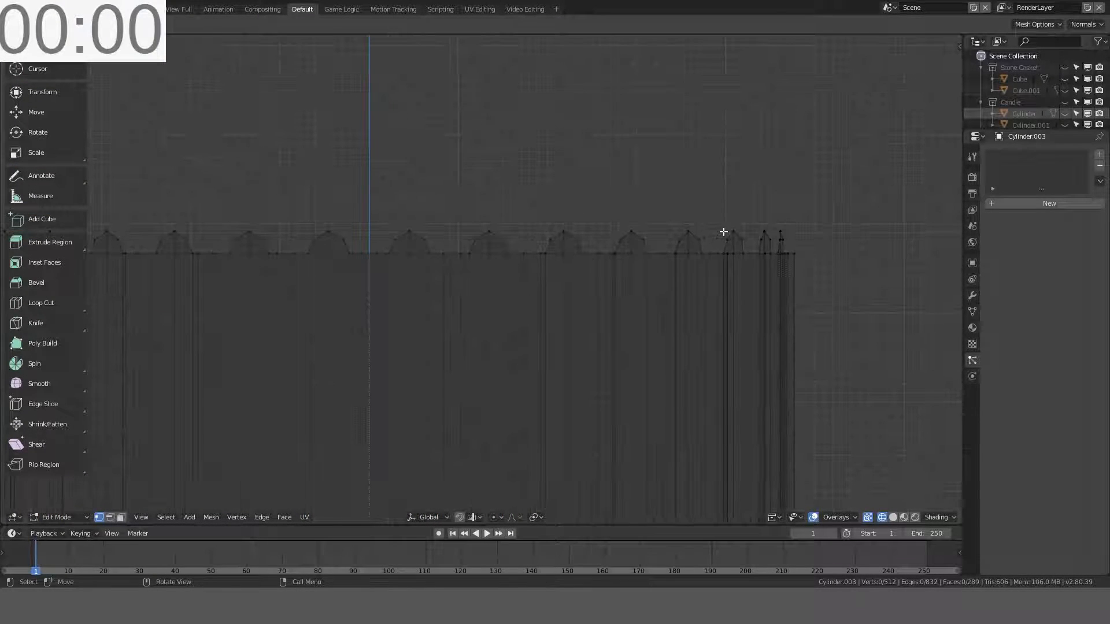
pyautogui.press('b')
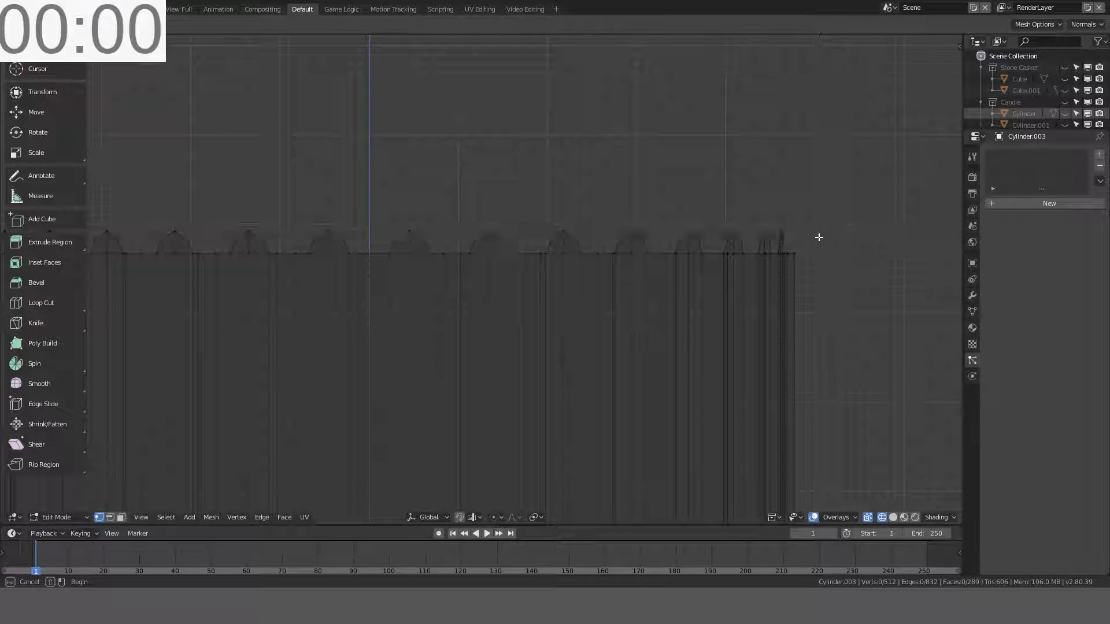
pyautogui.moveTo(818, 237); pyautogui.dragTo(1, 246)
pyautogui.press('f')
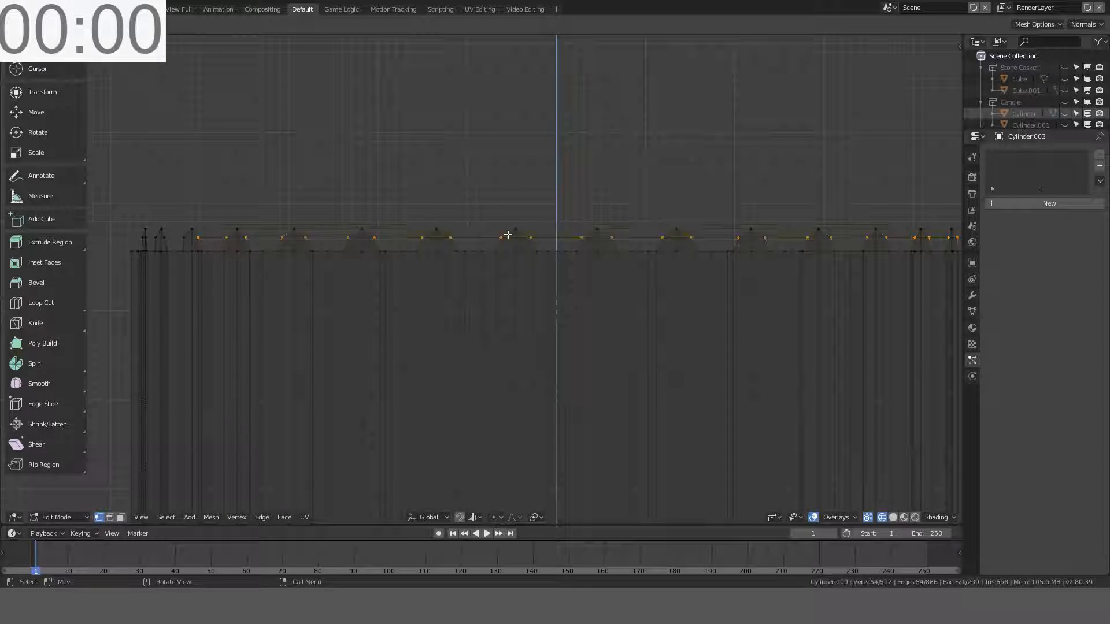
# Step: Delete only the lower fill face with Only Faces, keeping its ring of edges
pyautogui.moveTo(508, 235); pyautogui.dragTo(527, 249, button='middle')
pyautogui.scroll(4, 525, 248)
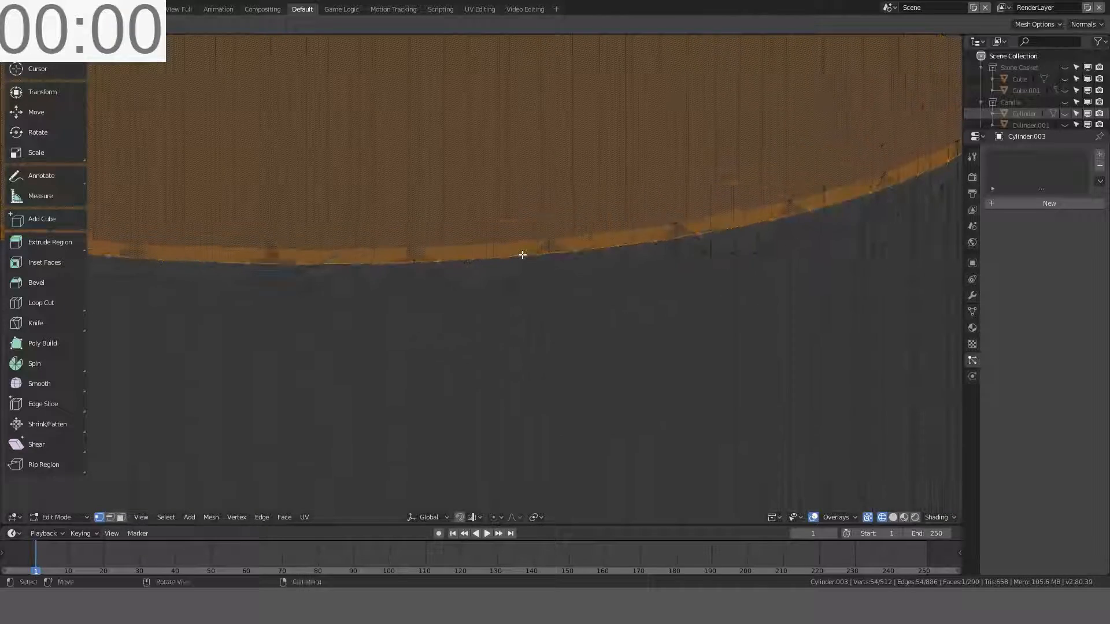
pyautogui.scroll(-1, 429, 249)
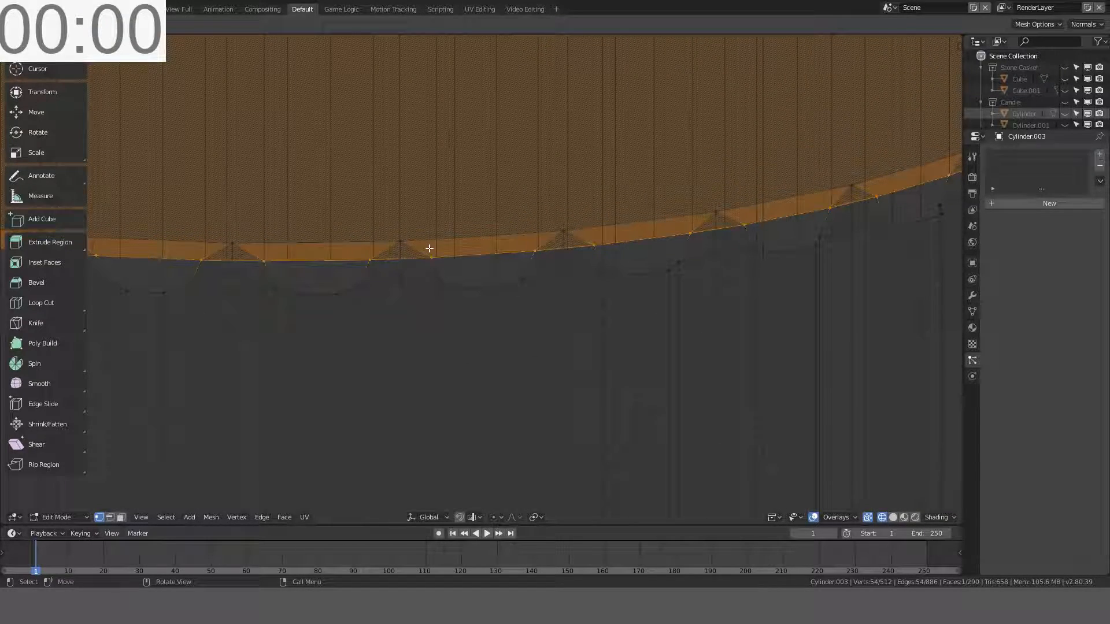
pyautogui.press('x')
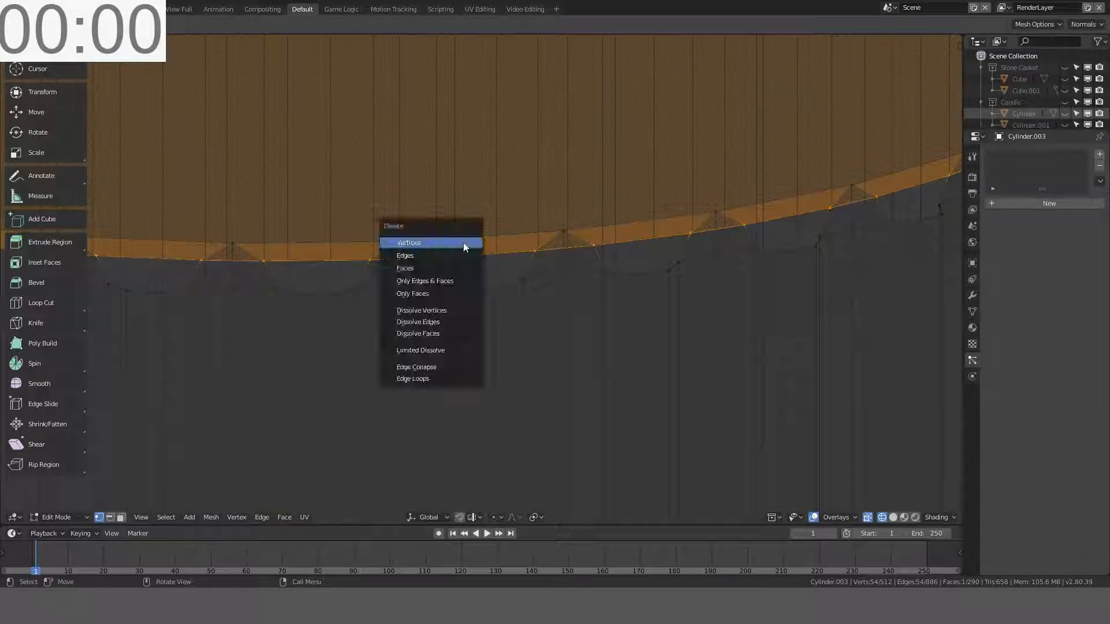
pyautogui.click(429, 292)
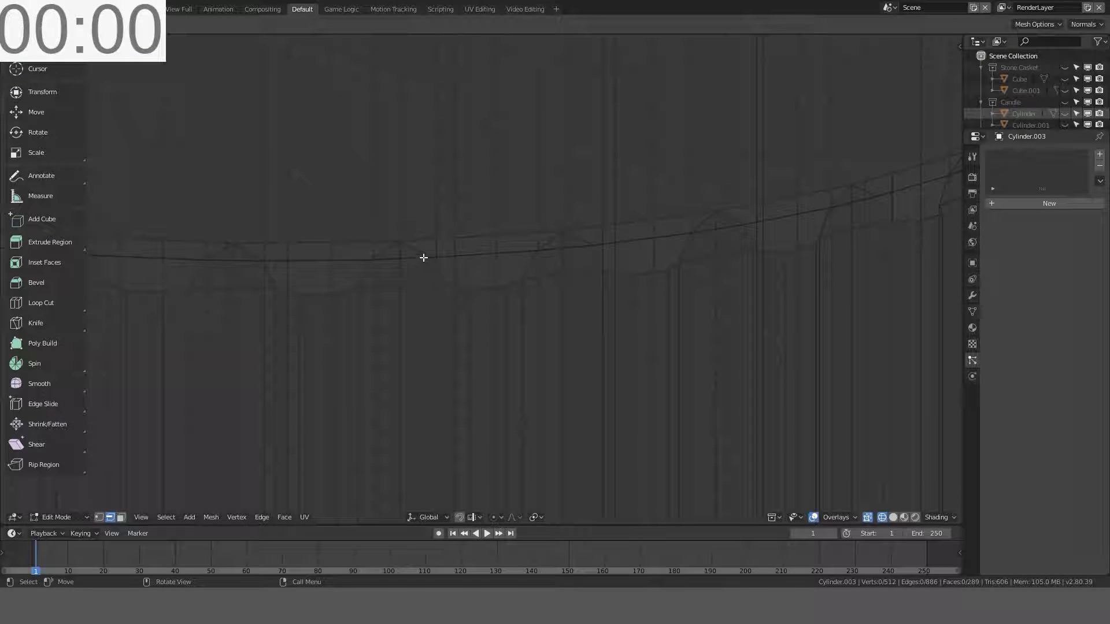
# Step: Try to fill a face between the facing slanted edges of two neighbouring scallops, and undo it
pyautogui.press('f')
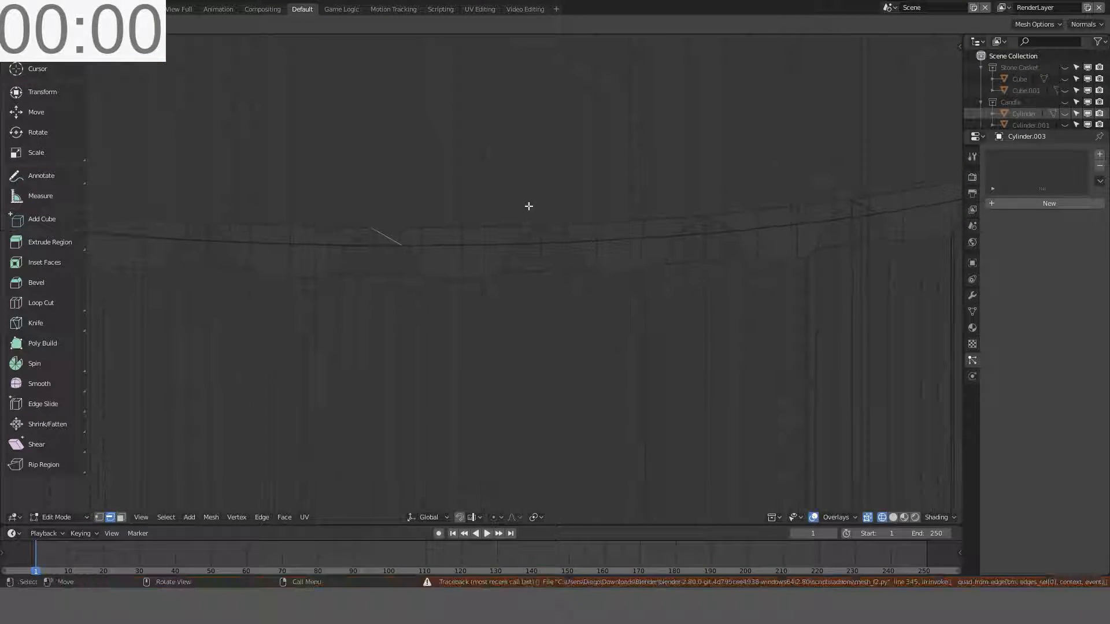
pyautogui.scroll(2, 528, 206)
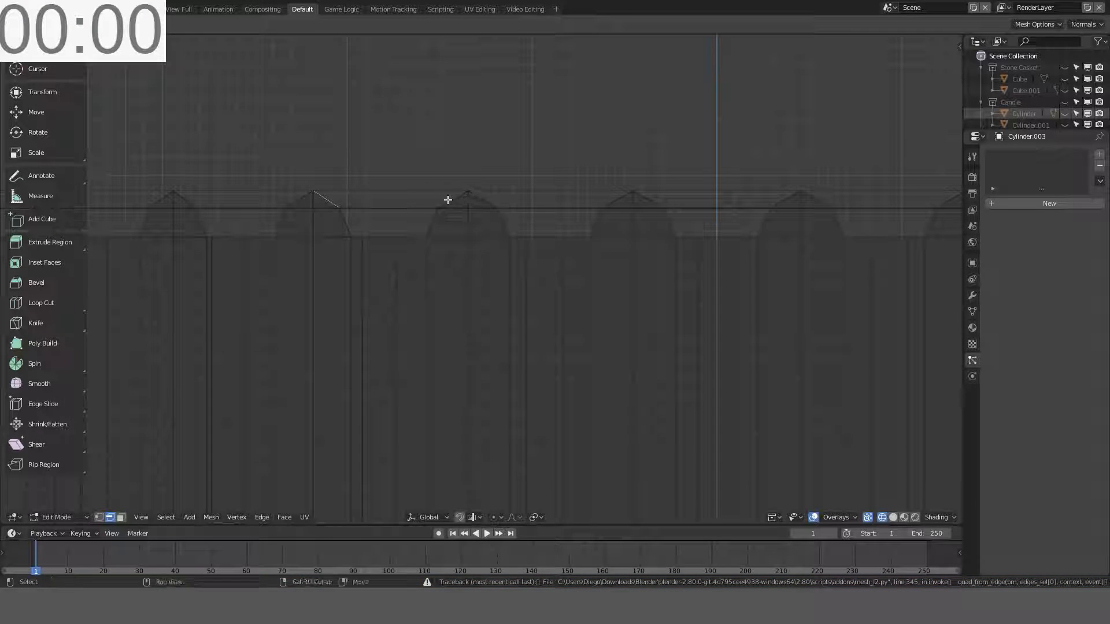
pyautogui.press('f')
pyautogui.hotkey('ctrl', 'z')
pyautogui.press('f')
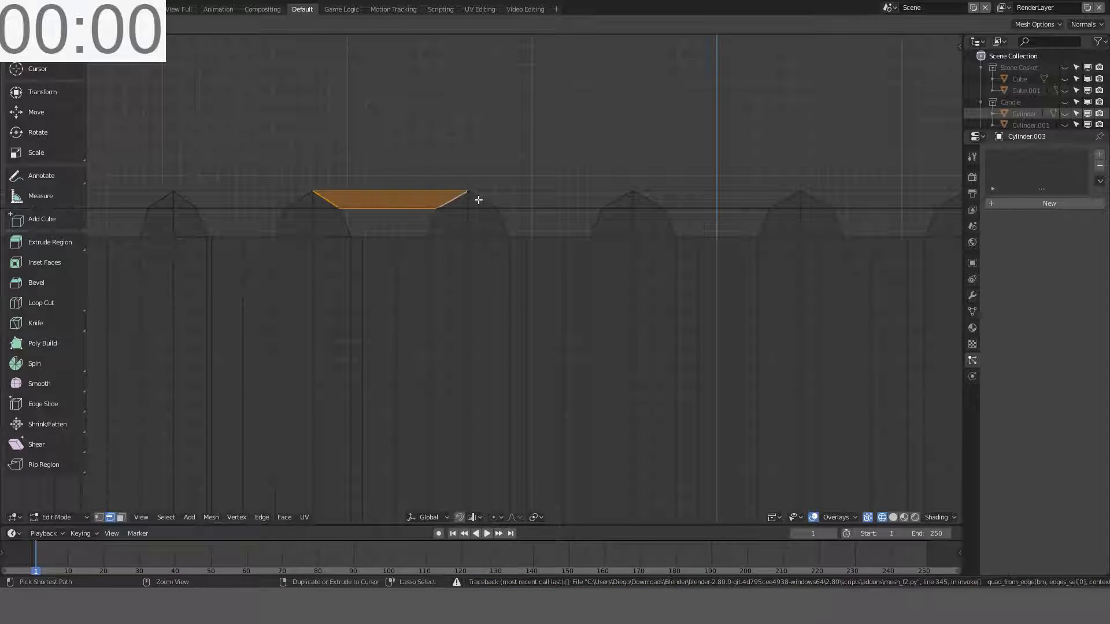
pyautogui.hotkey('ctrl', 'z')
# Step: Select the lower ring edge and the cap edge above it between two scallops and fill a face between them
pyautogui.click(382, 206)
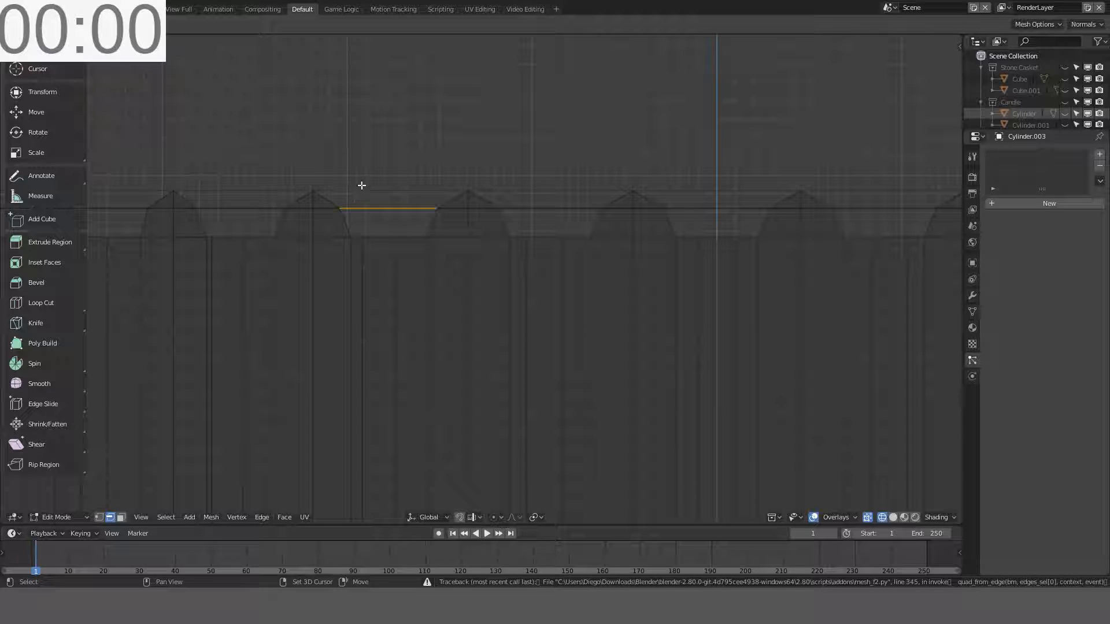
pyautogui.moveTo(362, 185)
pyautogui.mouseDown(button='middle')
pyautogui.moveTo(419, 206)
pyautogui.moveTo(372, 204)
pyautogui.mouseUp(button='middle')
pyautogui.keyDown('shift'); pyautogui.click(352, 211); pyautogui.keyUp('shift')
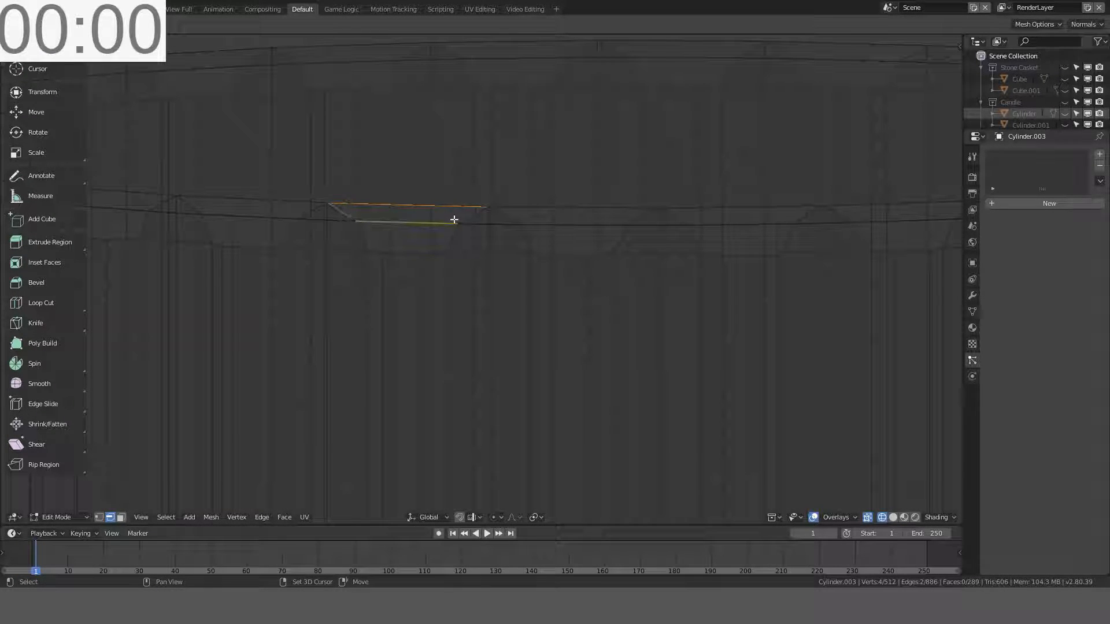
pyautogui.press('f')
pyautogui.moveTo(482, 217); pyautogui.dragTo(508, 214, button='middle')
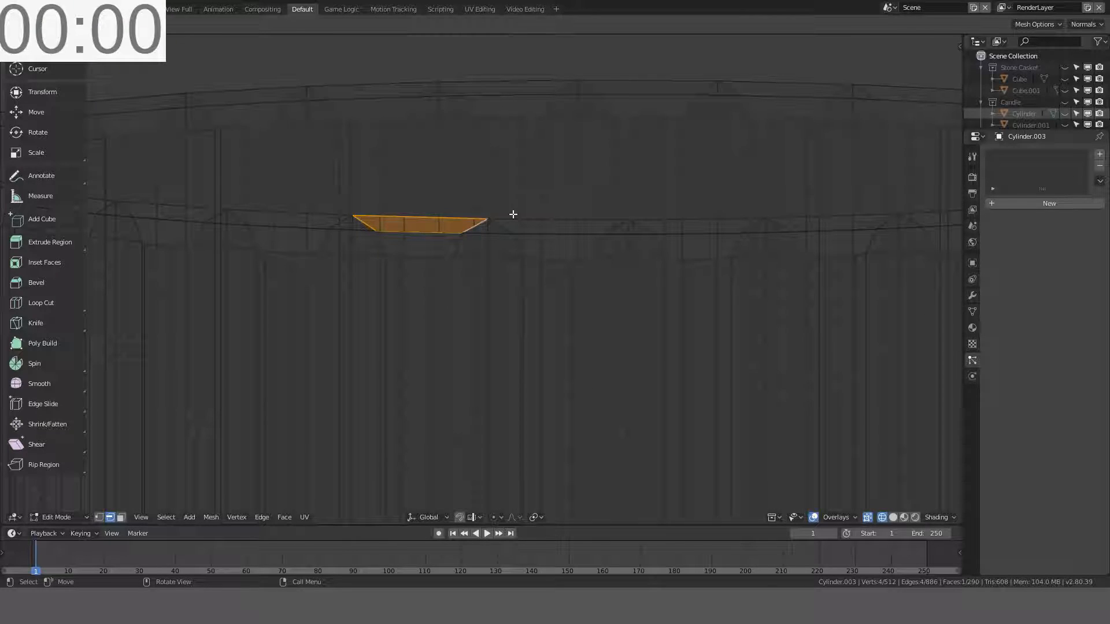
# Step: Try to select edges similar in Length to those of the new face, then clear the selection
pyautogui.hotkey('shift', 'g')
pyautogui.click(513, 214)
pyautogui.hotkey('shift', 'g')
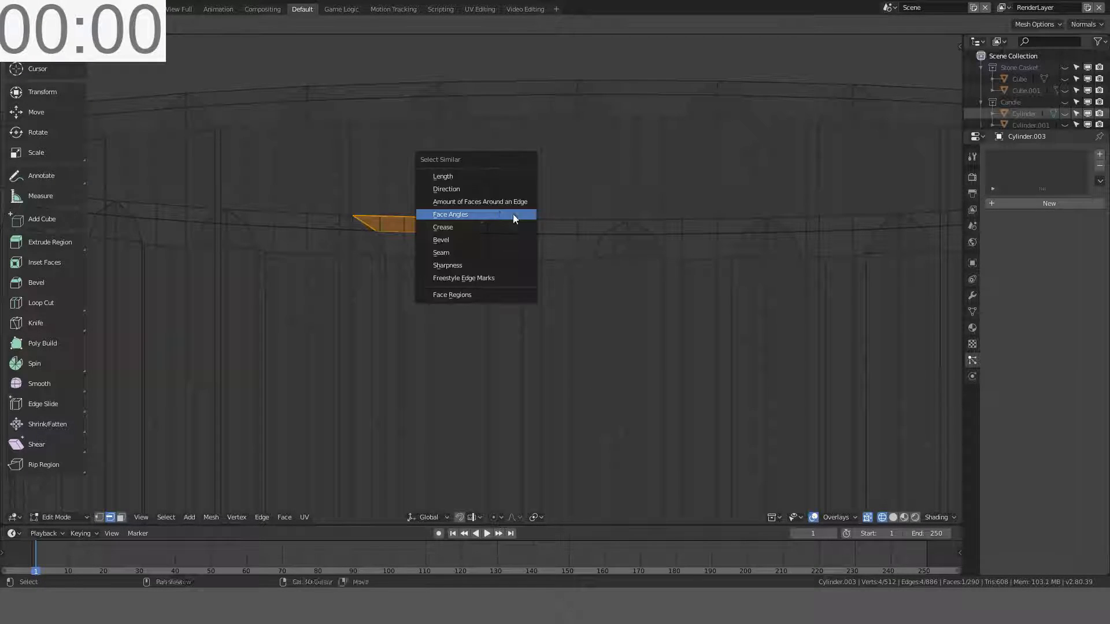
pyautogui.click(477, 176)
pyautogui.moveTo(482, 183); pyautogui.dragTo(515, 217, button='middle')
pyautogui.hotkey('alt', 'a')
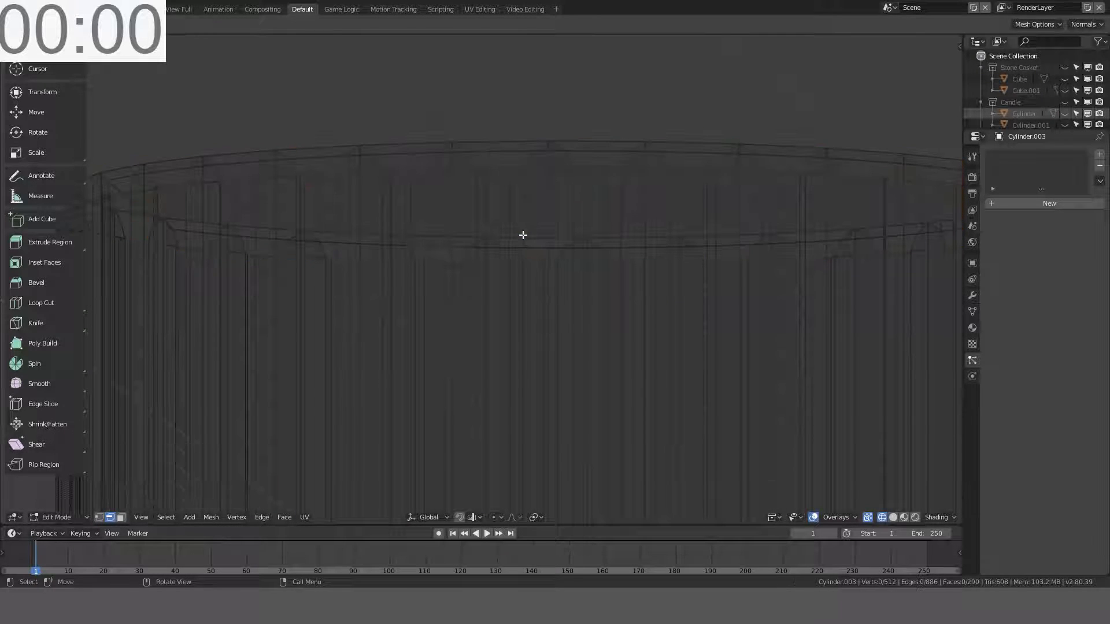
# Step: Try Select Similar from the paired cap and lower ring edges, first by Length and then by Face Angles
pyautogui.scroll(-8, 602, 243)
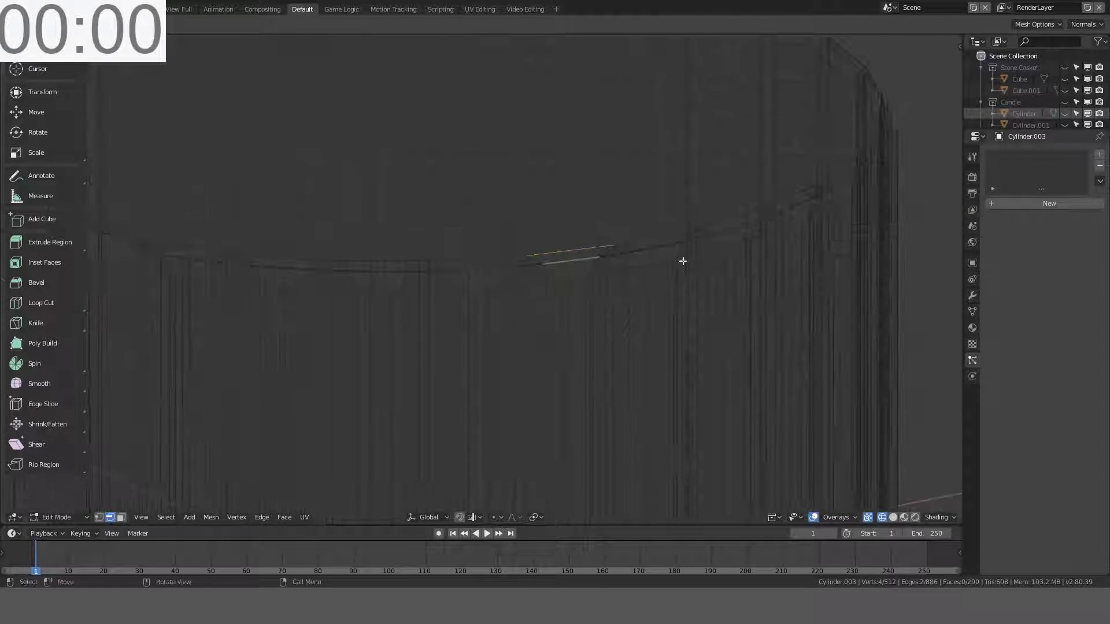
pyautogui.hotkey('shift', 'g')
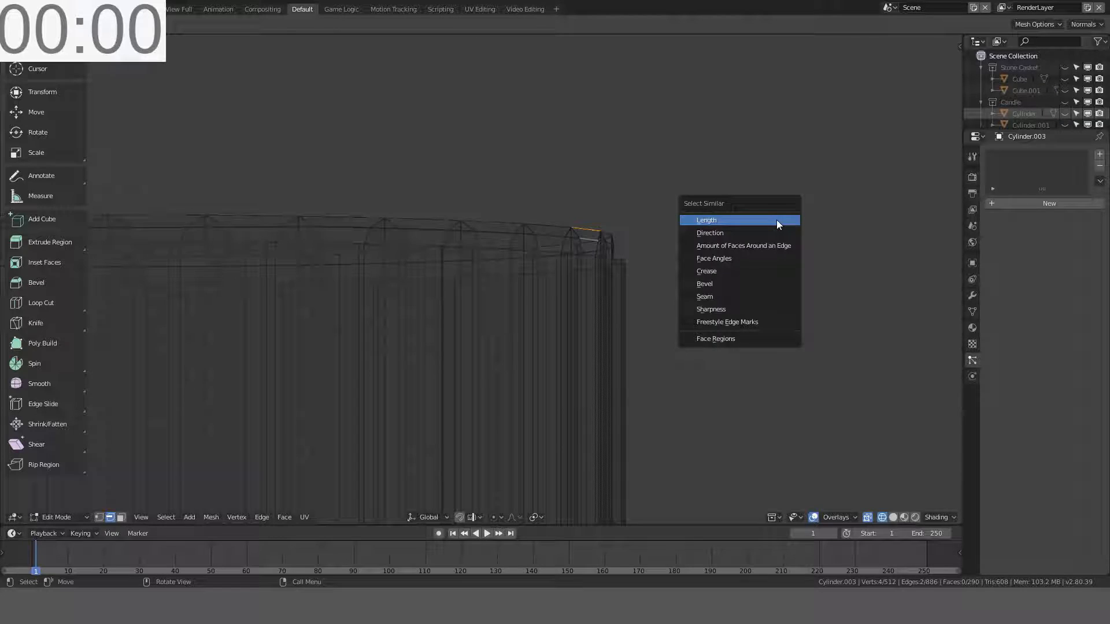
pyautogui.click(776, 220)
pyautogui.moveTo(776, 221); pyautogui.dragTo(625, 264, button='middle')
pyautogui.hotkey('ctrl', 'z')
pyautogui.hotkey('shift', 'g')
pyautogui.click(737, 257)
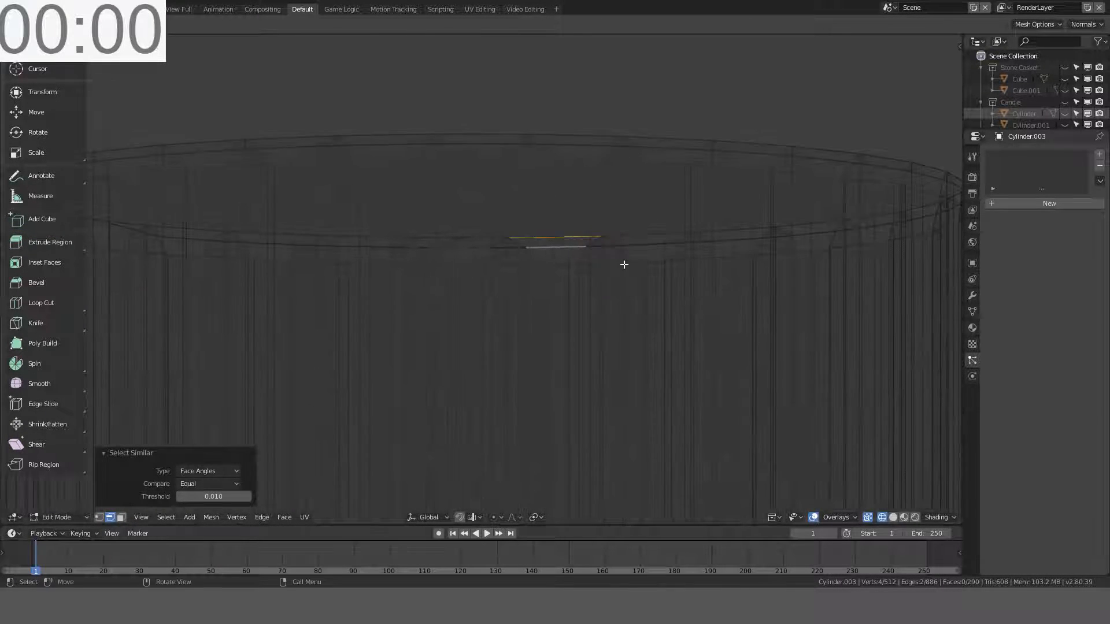
# Step: Try Select Similar from a single slanted scallop edge between the cap and the lower ring
pyautogui.scroll(2, 620, 258)
pyautogui.click(632, 231)
pyautogui.click(645, 224)
pyautogui.hotkey('shift', 'g')
pyautogui.click(649, 222)
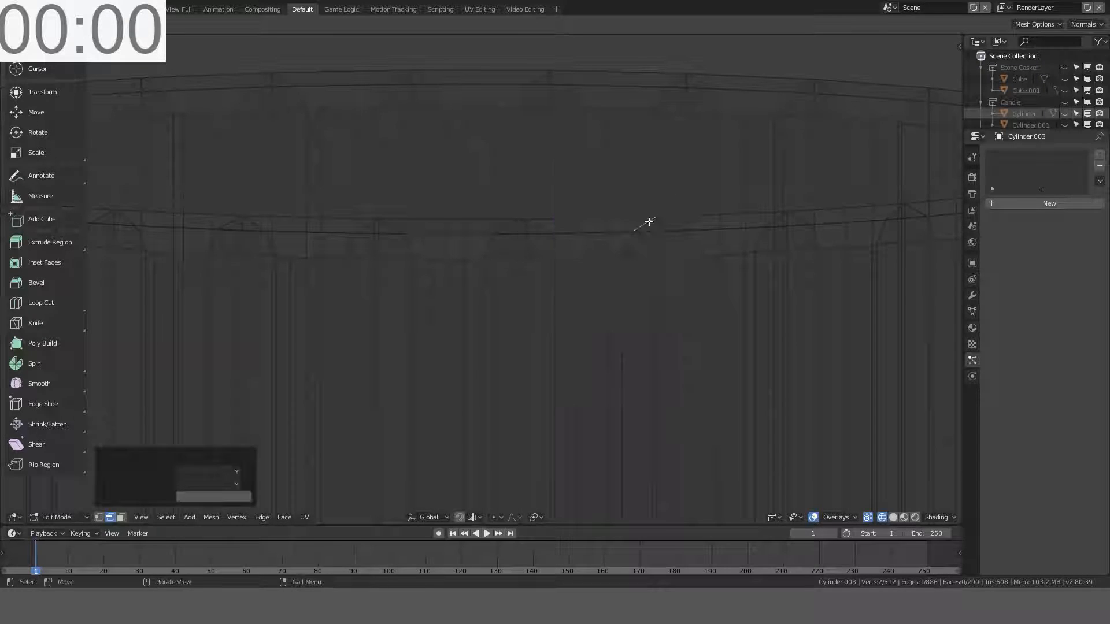
pyautogui.hotkey('ctrl', 'z')
pyautogui.hotkey('shift', 'g')
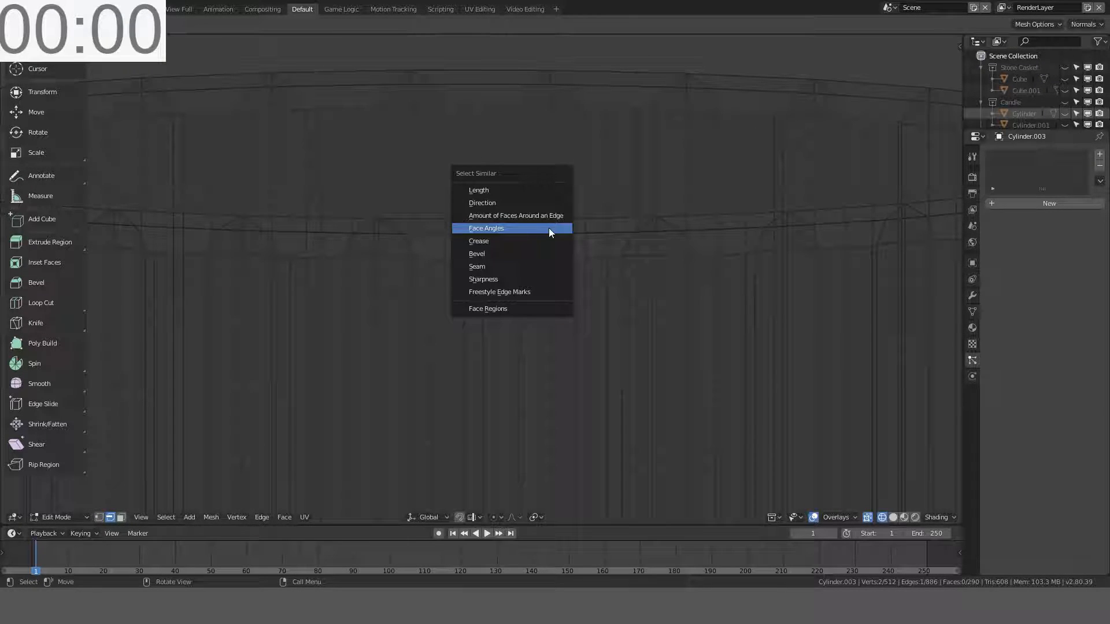
pyautogui.press('Escape')
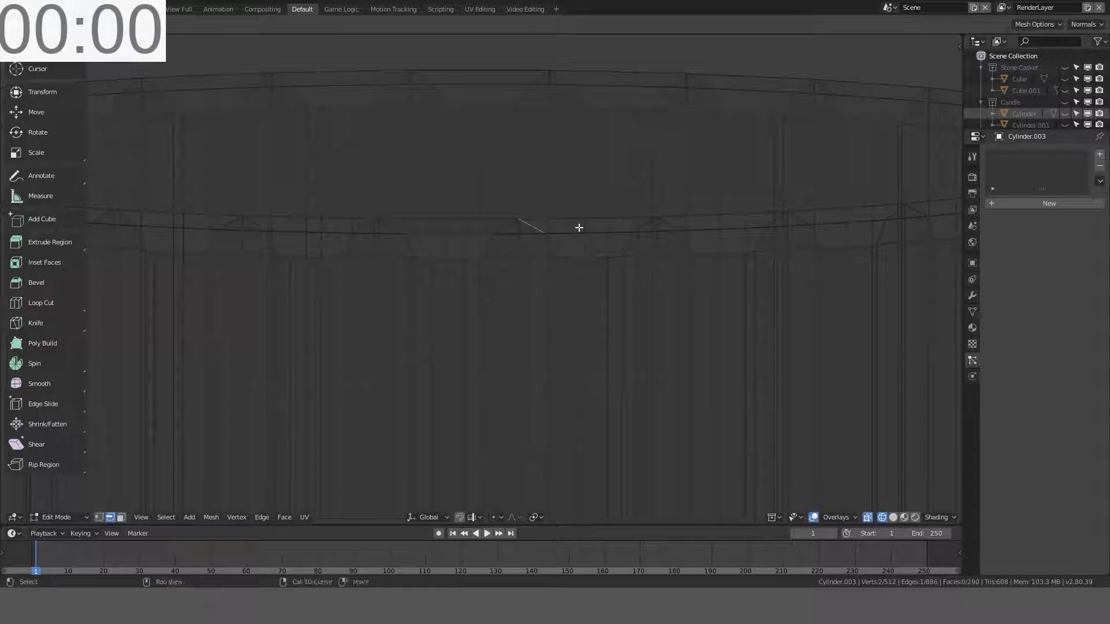
pyautogui.hotkey('shift', 'g')
pyautogui.click(547, 241)
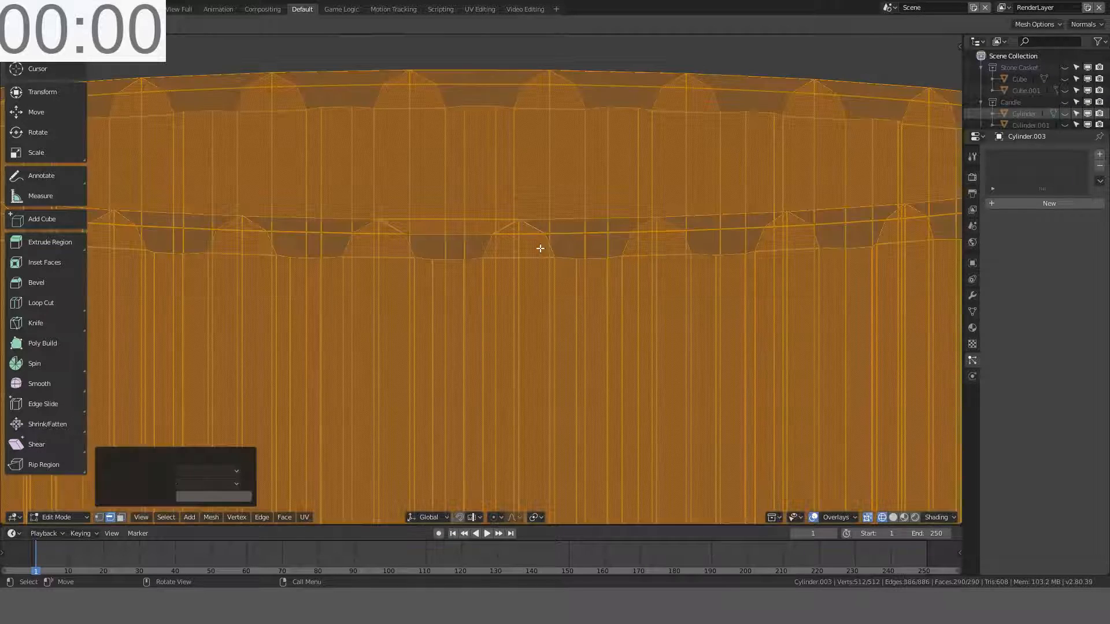
# Step: Try to select edges by similar Amount of Faces Around an Edge, fill them, triangulate the result and convert the triangles to quads
pyautogui.click(585, 230)
pyautogui.hotkey('shift', 'g')
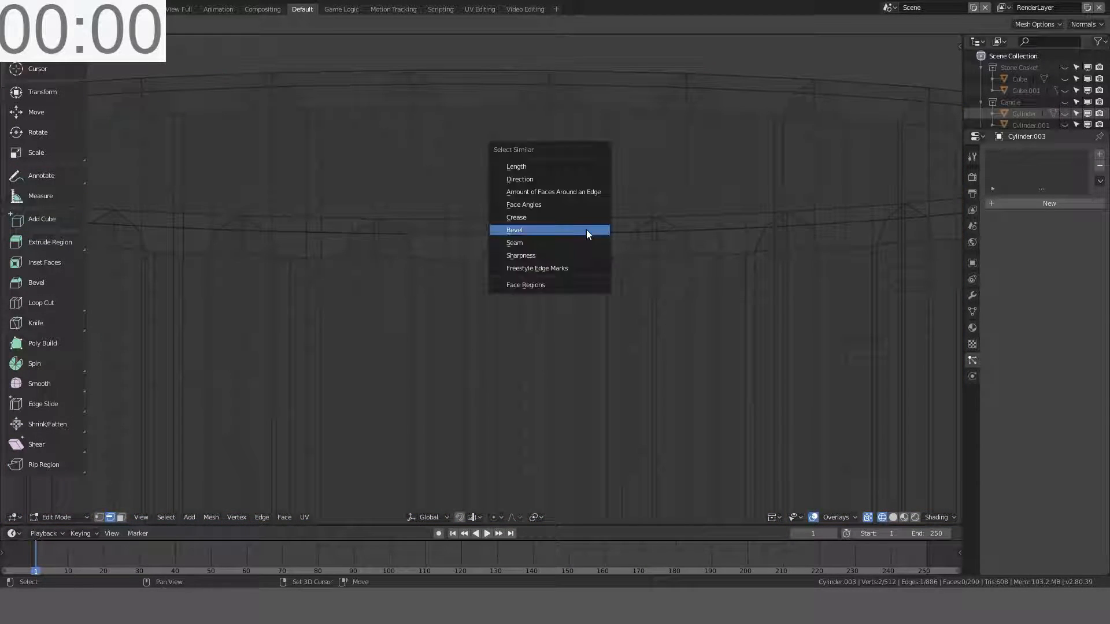
pyautogui.click(566, 194)
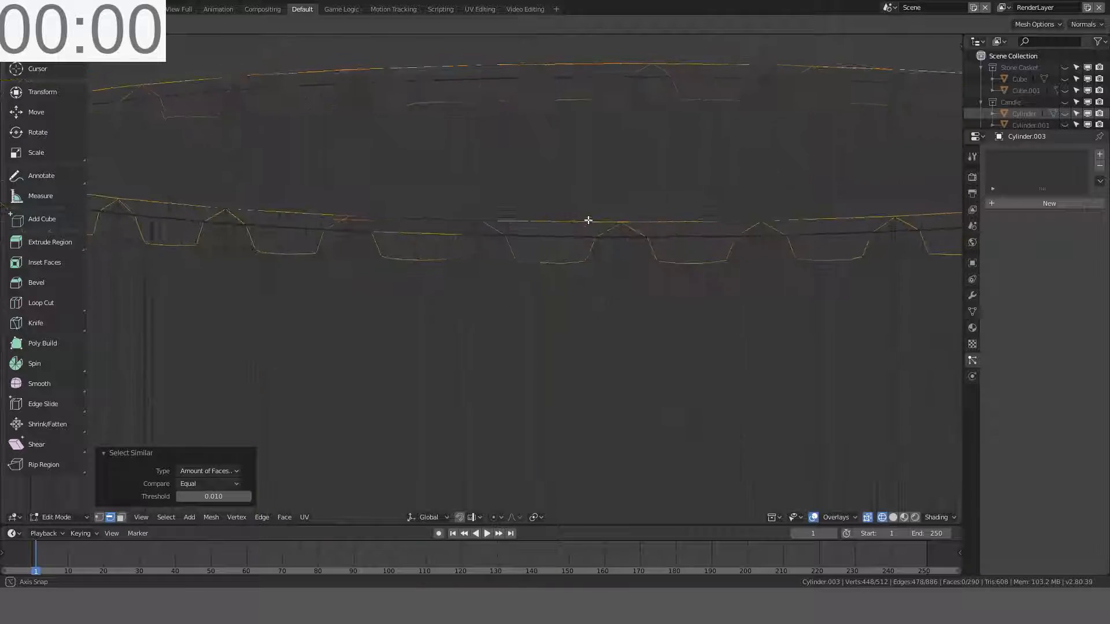
pyautogui.press('f')
pyautogui.moveTo(585, 218); pyautogui.dragTo(702, 249, button='middle')
pyautogui.hotkey('ctrl', 't')
pyautogui.hotkey('alt', 'j')
pyautogui.scroll(-4, 589, 264)
pyautogui.scroll(4, 640, 218)
# Step: Undo the quad conversion, triangulation and fill, back to before the similar-edge selection
pyautogui.hotkey('ctrl', 'z')
pyautogui.hotkey('ctrl', 'z')
pyautogui.hotkey('ctrl', 'z')
pyautogui.hotkey('ctrl', 'z')
pyautogui.hotkey('ctrl', 'z')
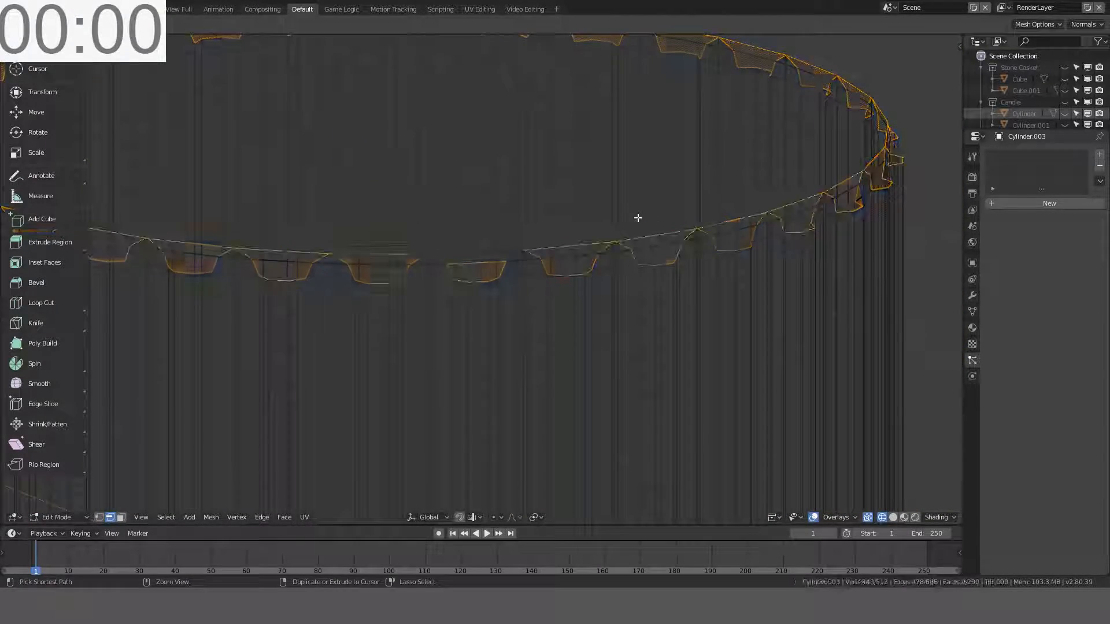
# Step: Switch to solid shading, return to Object Mode and inspect the cylinder's scalloped rim and flutes
pyautogui.scroll(-2, 530, 226)
pyautogui.press('z')
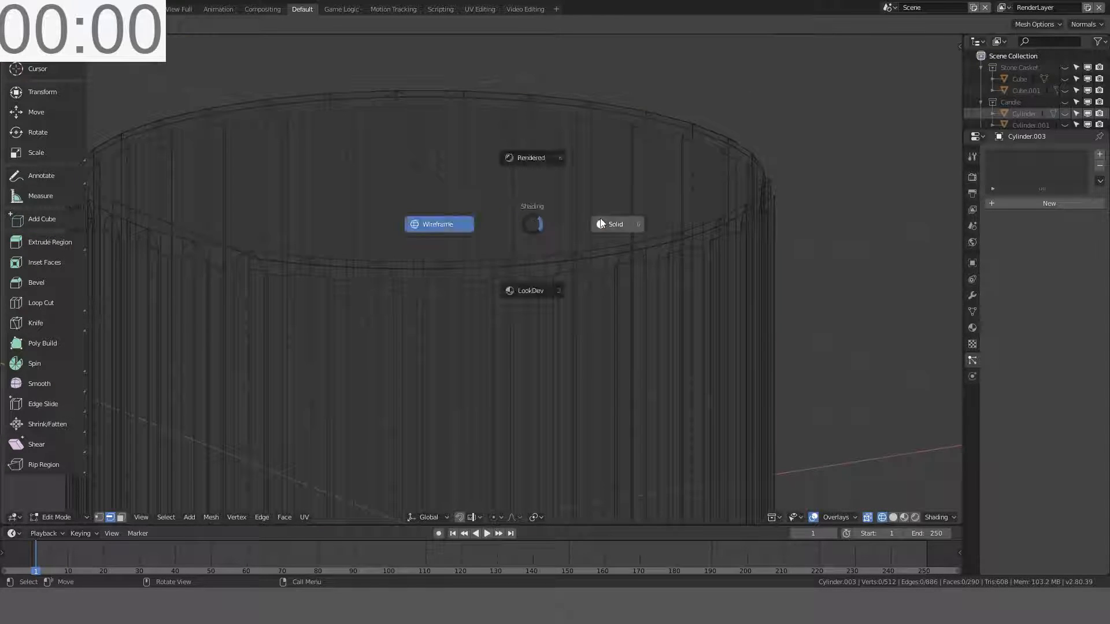
pyautogui.click(550, 225)
pyautogui.scroll(-5, 550, 225)
pyautogui.press('Tab')
pyautogui.moveTo(550, 226); pyautogui.dragTo(556, 217, button='middle')
pyautogui.scroll(5, 556, 218)
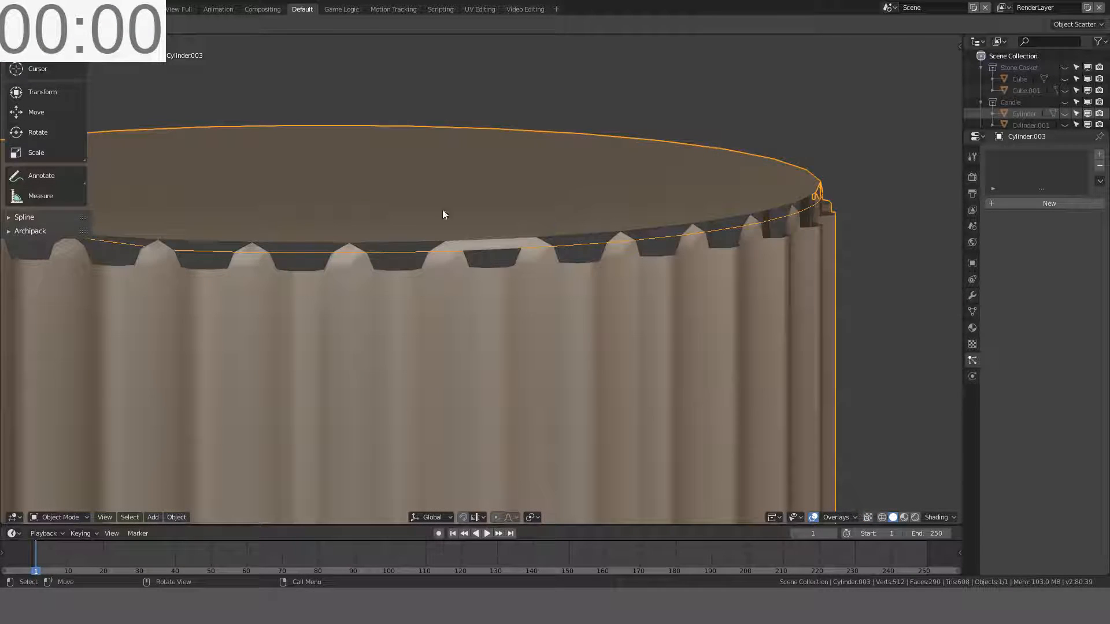
pyautogui.moveTo(443, 210); pyautogui.dragTo(499, 199, button='middle')
pyautogui.scroll(-5, 498, 199)
pyautogui.moveTo(468, 301); pyautogui.dragTo(468, 317, button='middle')
pyautogui.moveTo(532, 333); pyautogui.dragTo(539, 180, button='middle')
# Step: Move the fluted cylinder into a new collection named Ionic Column
pyautogui.click(537, 179)
pyautogui.press('m')
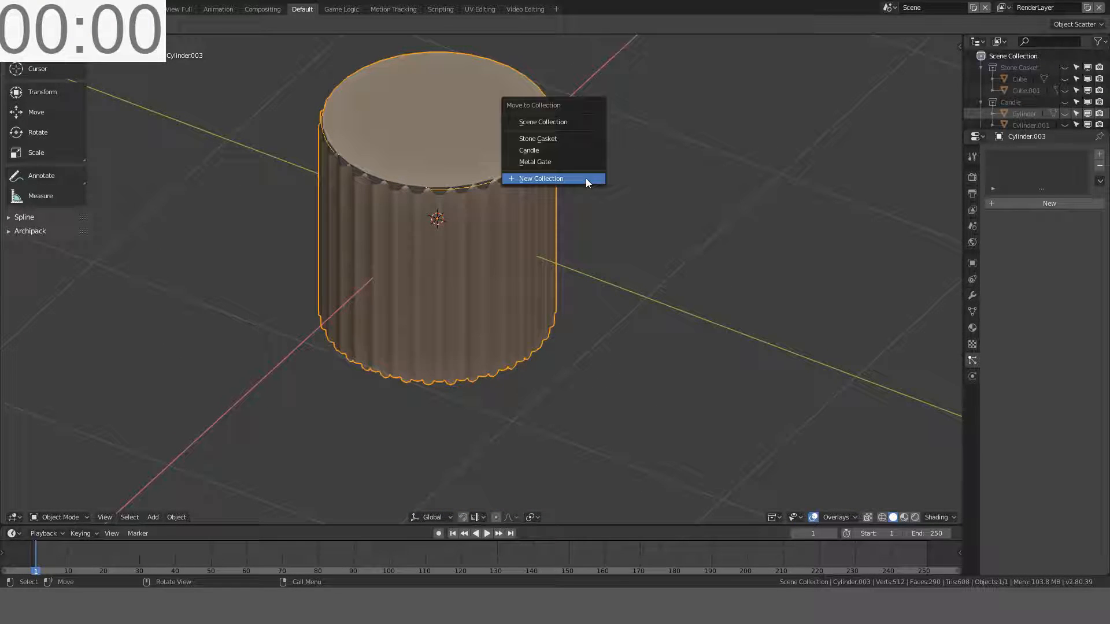
pyautogui.click(585, 178)
pyautogui.click(602, 170)
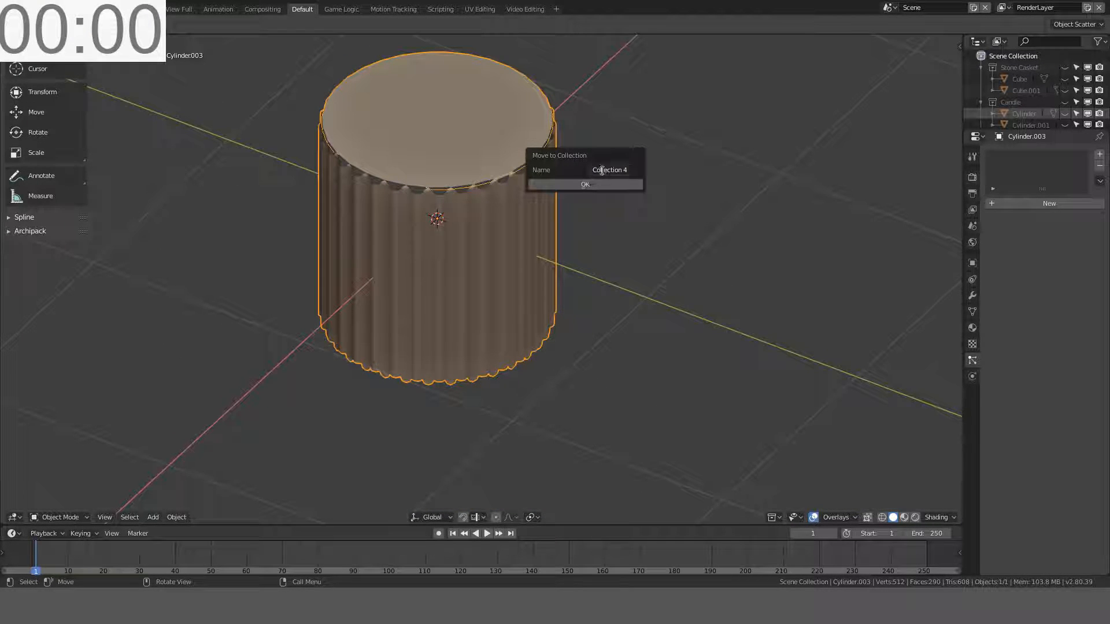
pyautogui.write('lonic Colu')
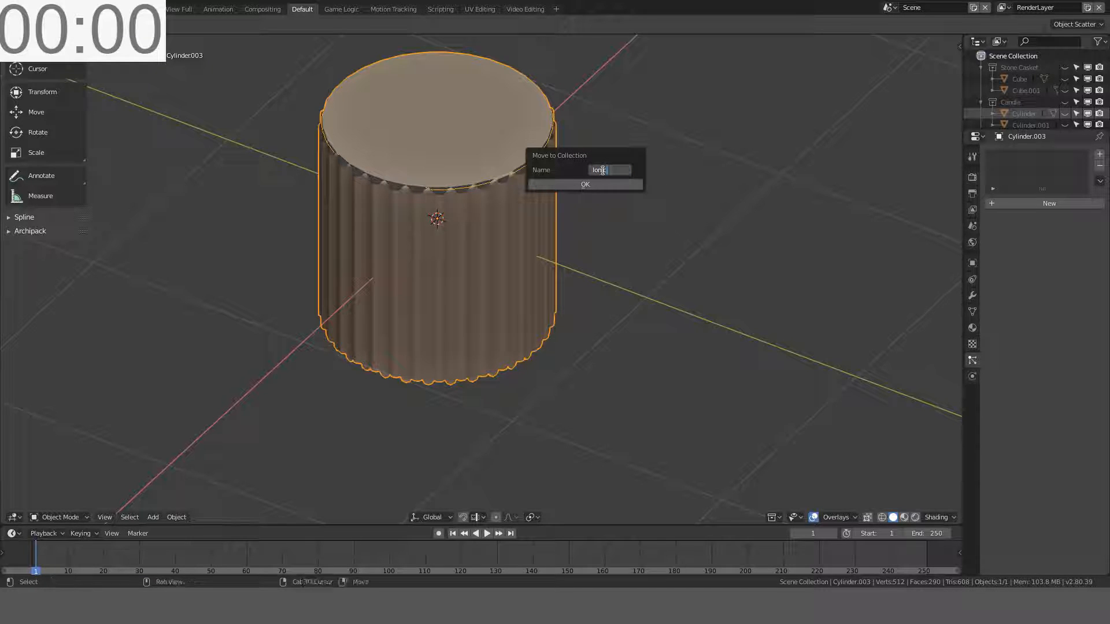
pyautogui.write('mn')
pyautogui.press('Return')
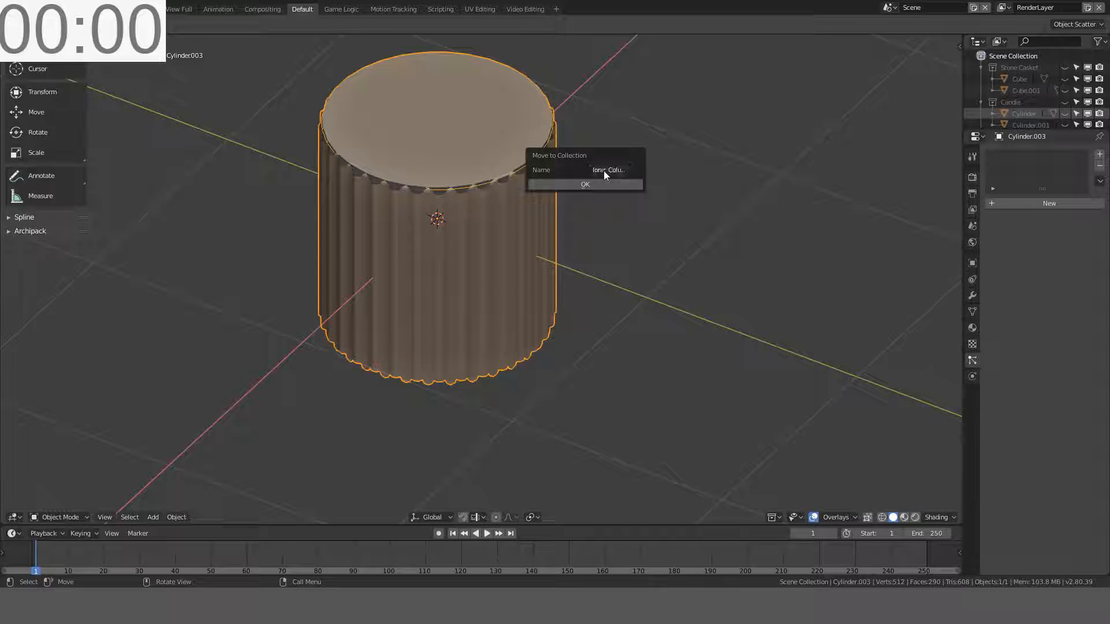
pyautogui.click(585, 183)
# Step: Save the file and hide the fluted cylinder in the viewport
pyautogui.scroll(-3, 561, 185)
pyautogui.moveTo(560, 185); pyautogui.dragTo(550, 151, button='middle')
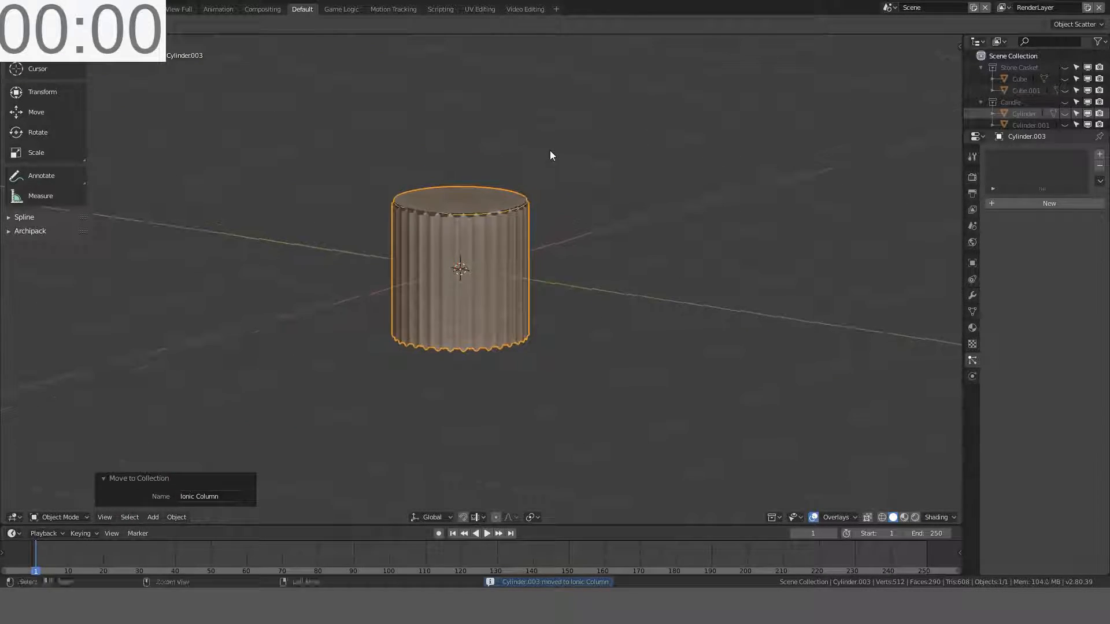
pyautogui.hotkey('ctrl', 's')
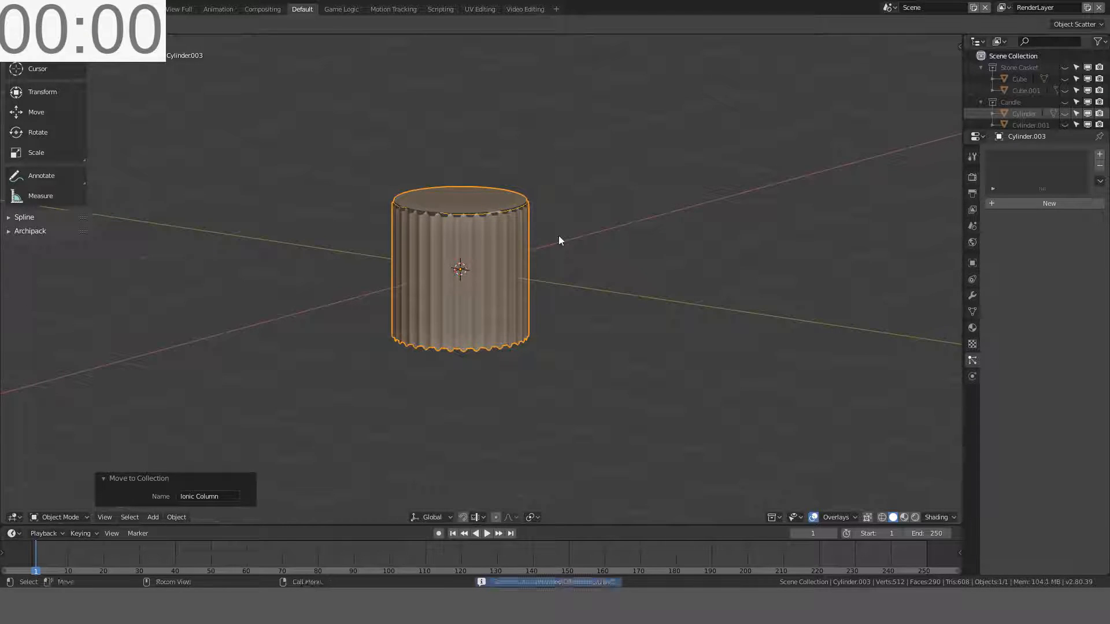
pyautogui.moveTo(559, 235); pyautogui.dragTo(584, 217, button='middle')
pyautogui.press('h')
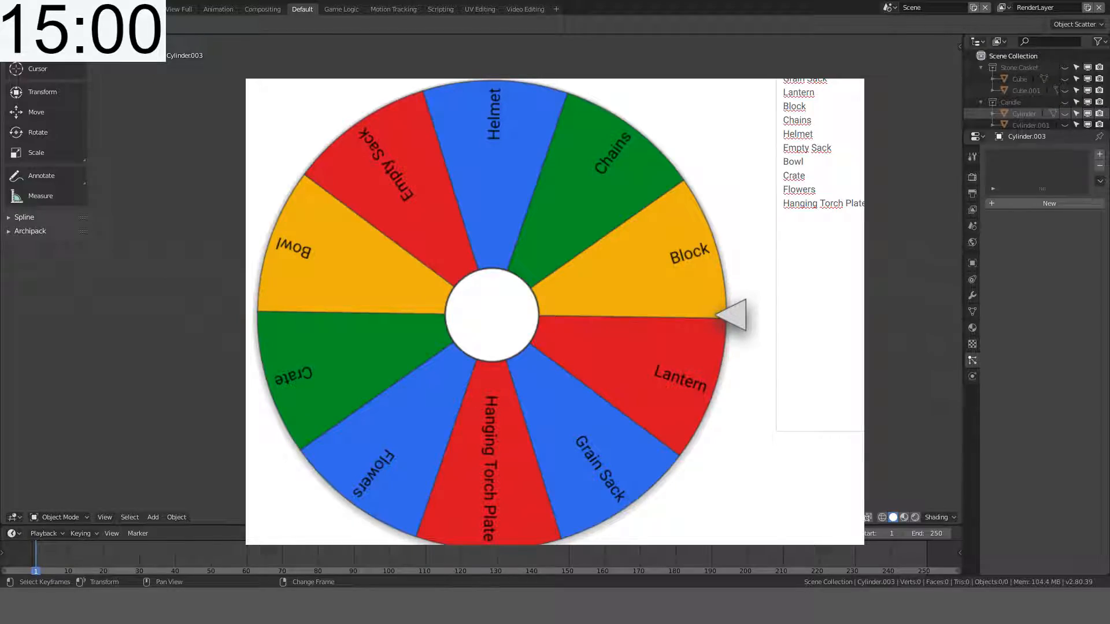
# Step: Spin the wheel of prop names and remove the drawn Chains entry from it
pyautogui.click(605, 269)
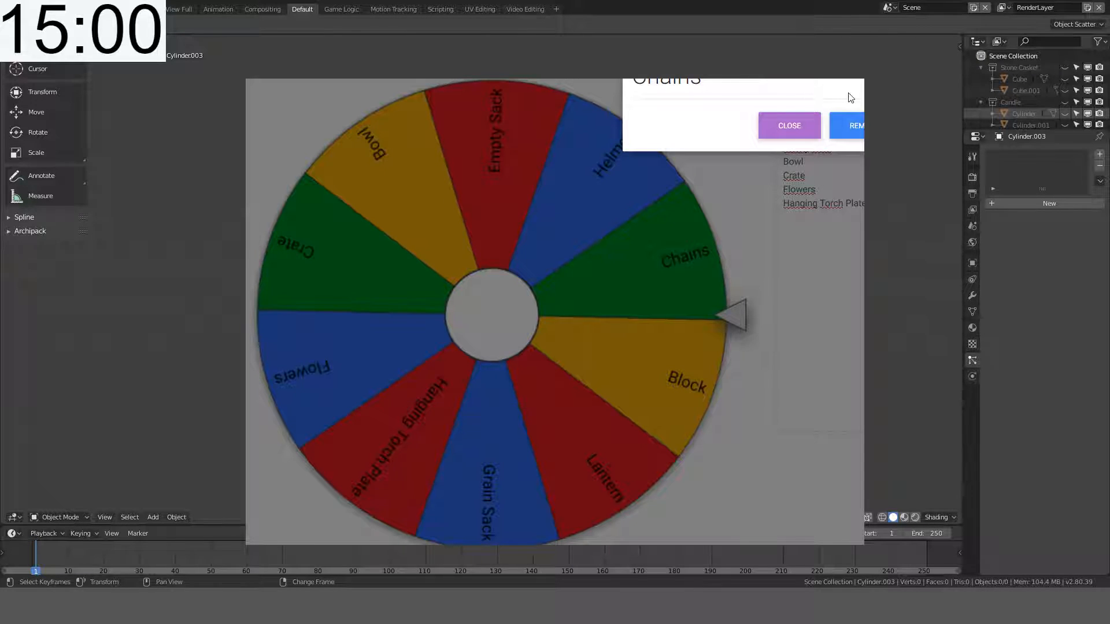
pyautogui.click(849, 125)
pyautogui.scroll(-1, 532, 325)
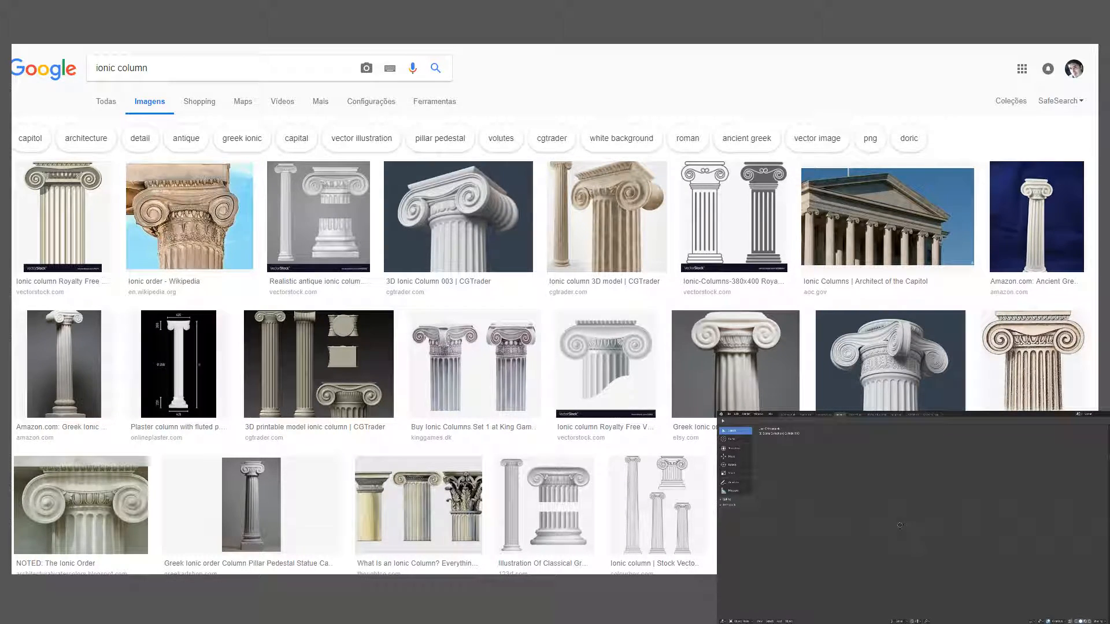
# Step: Open the MACHIN3tools 0.3 - Blender 2.80 video from the copied link in a new browser tab
pyautogui.hotkey('ctrl', 't')
pyautogui.hotkey('ctrl', 'v')
pyautogui.press('Return')
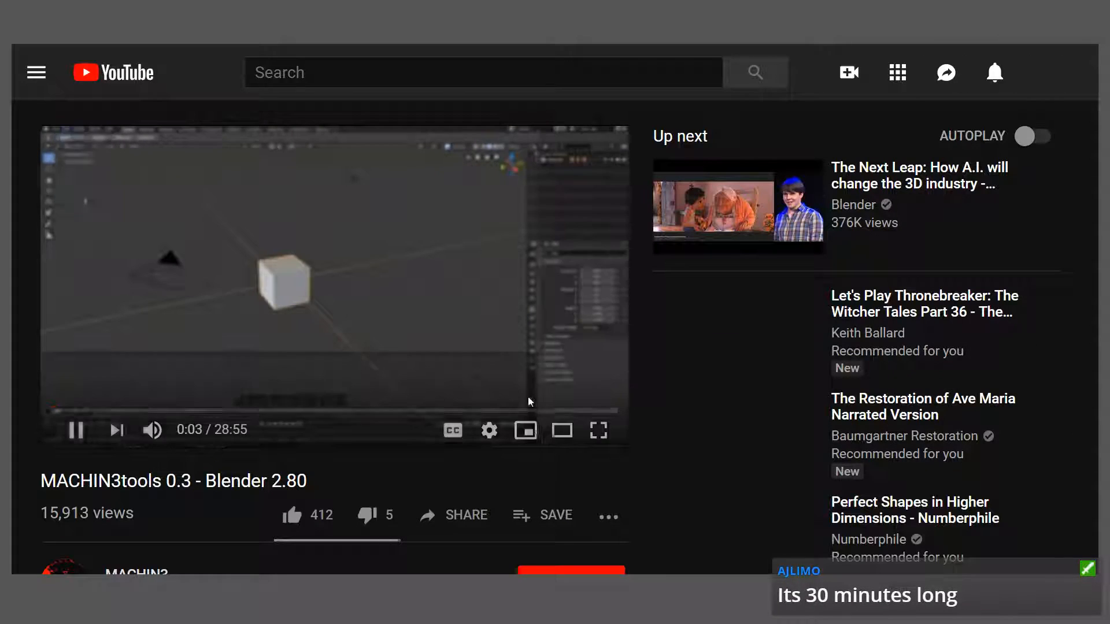
# Step: Set the video quality to 720p and show the video full screen
pyautogui.click(489, 430)
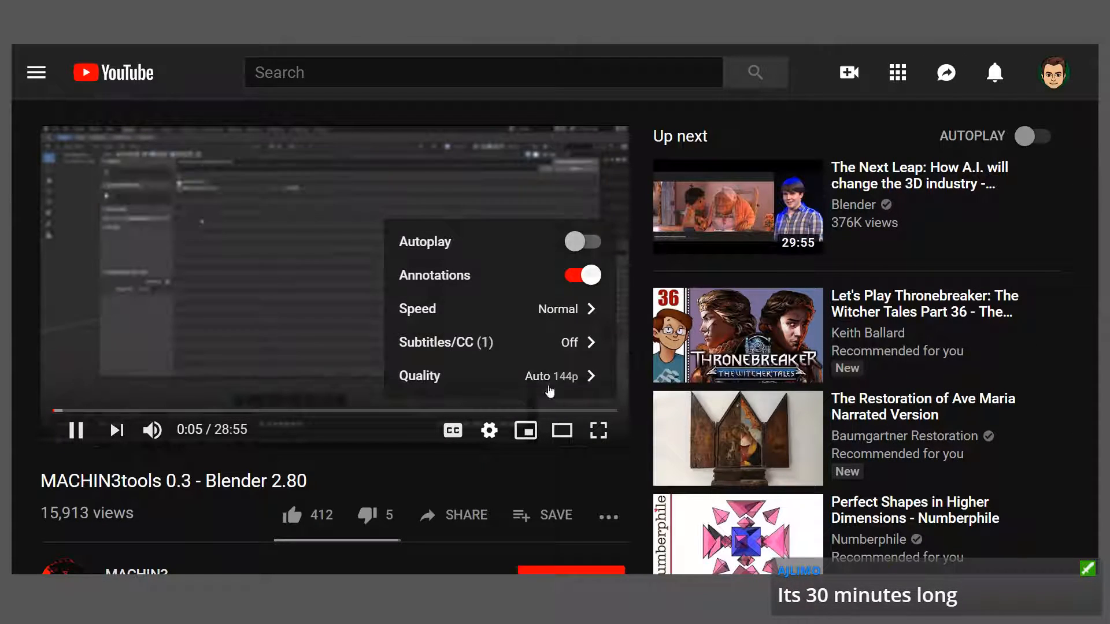
pyautogui.click(550, 378)
pyautogui.click(566, 276)
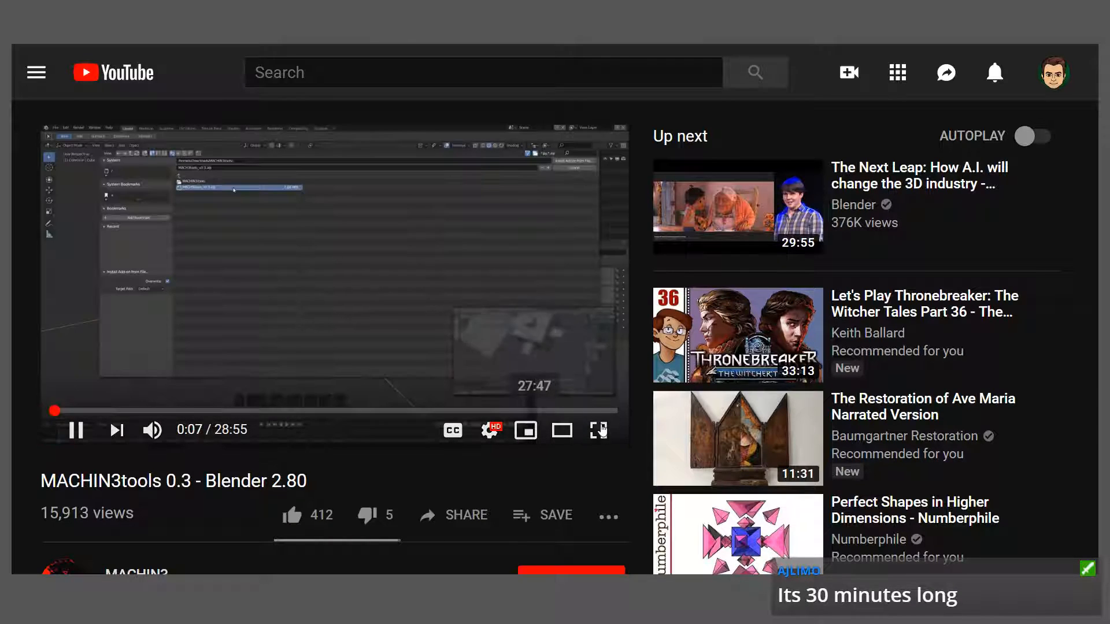
pyautogui.scroll(-1, 596, 370)
pyautogui.click(598, 366)
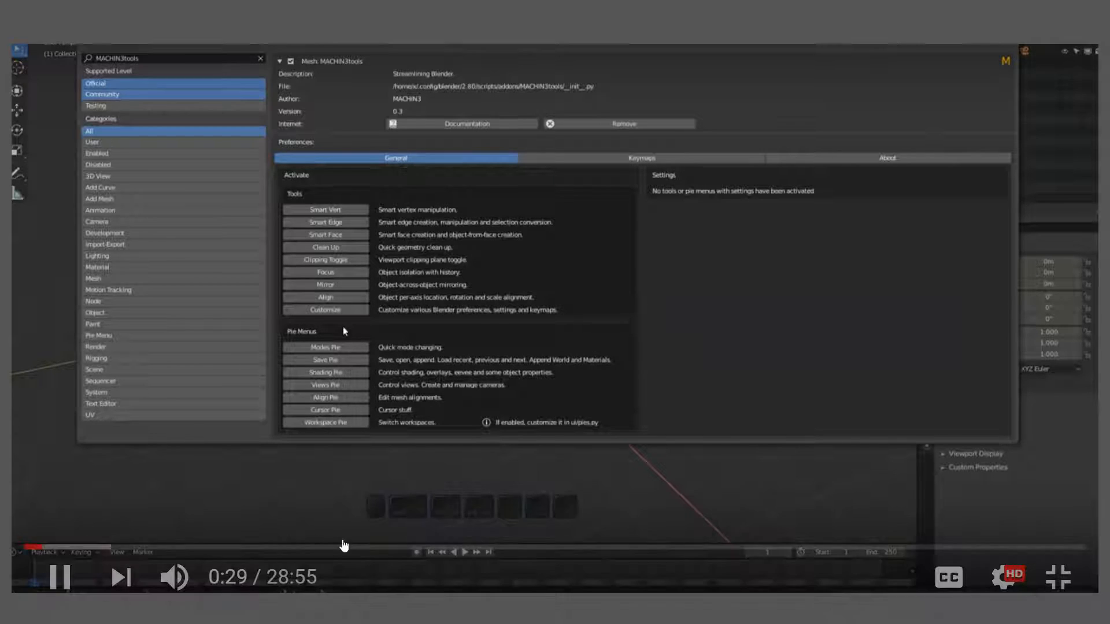
# Step: Set the video's playback speed to 1.25 and skip ahead to about two minutes
pyautogui.click(1003, 577)
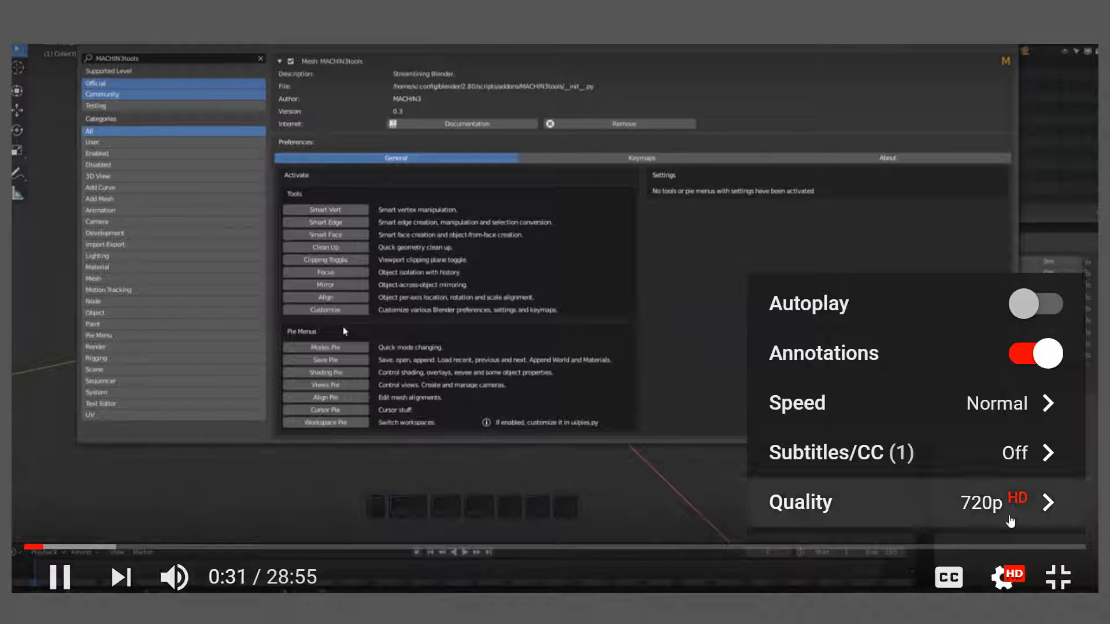
pyautogui.click(1040, 421)
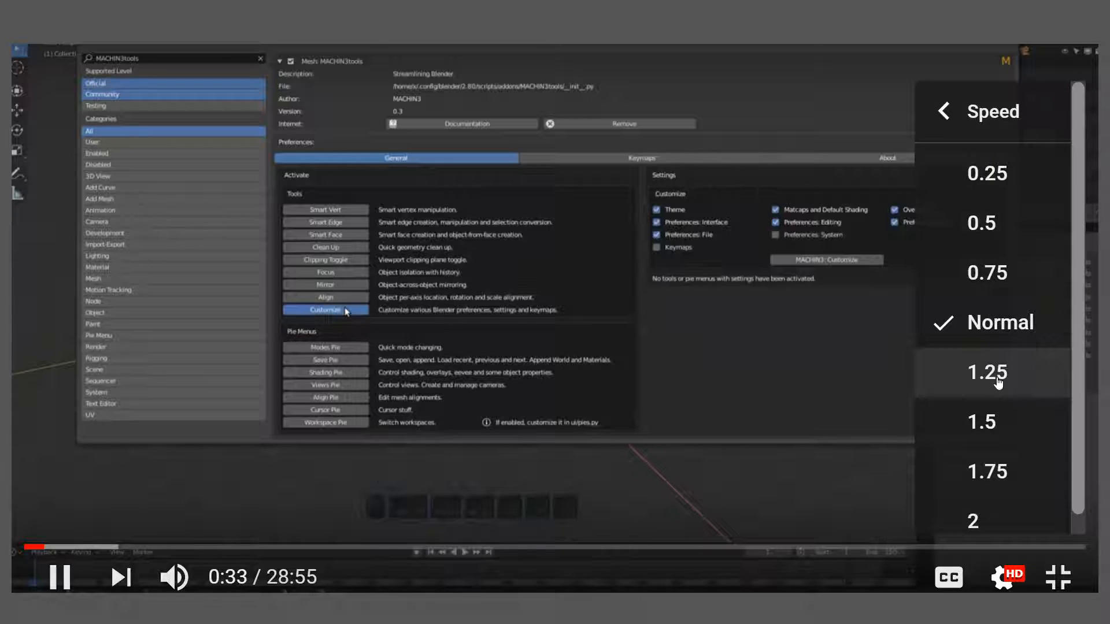
pyautogui.click(993, 372)
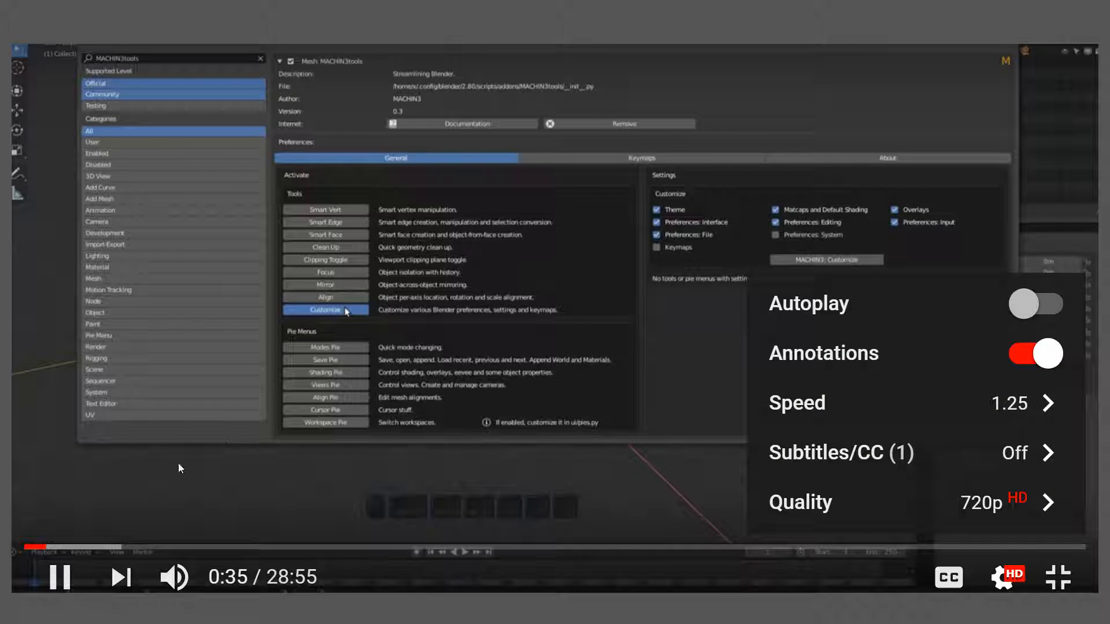
pyautogui.click(388, 590)
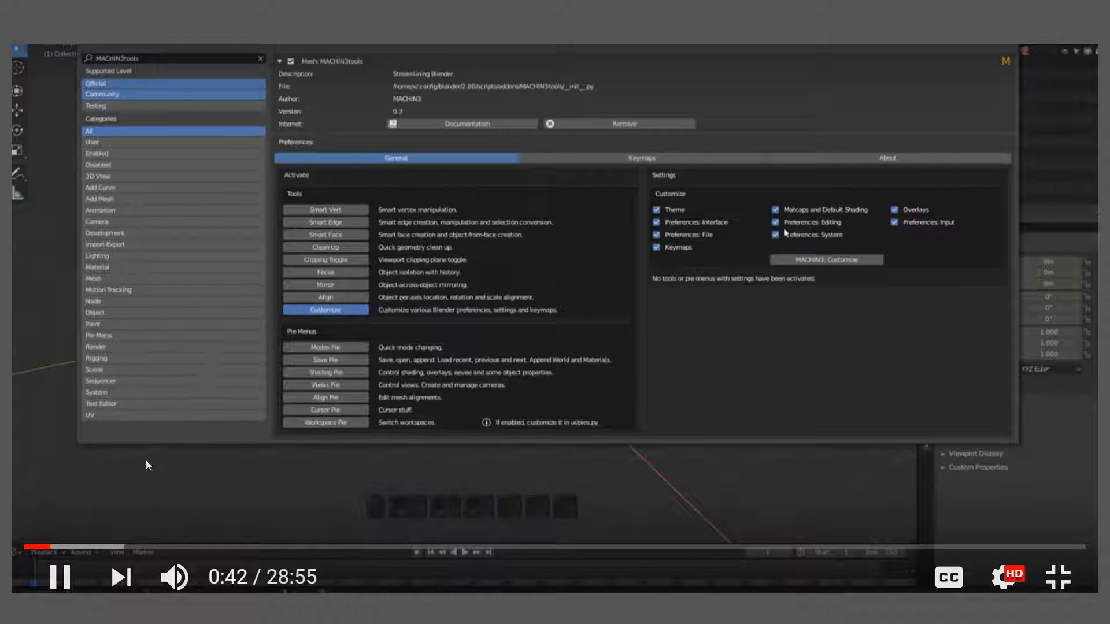
pyautogui.click(100, 547)
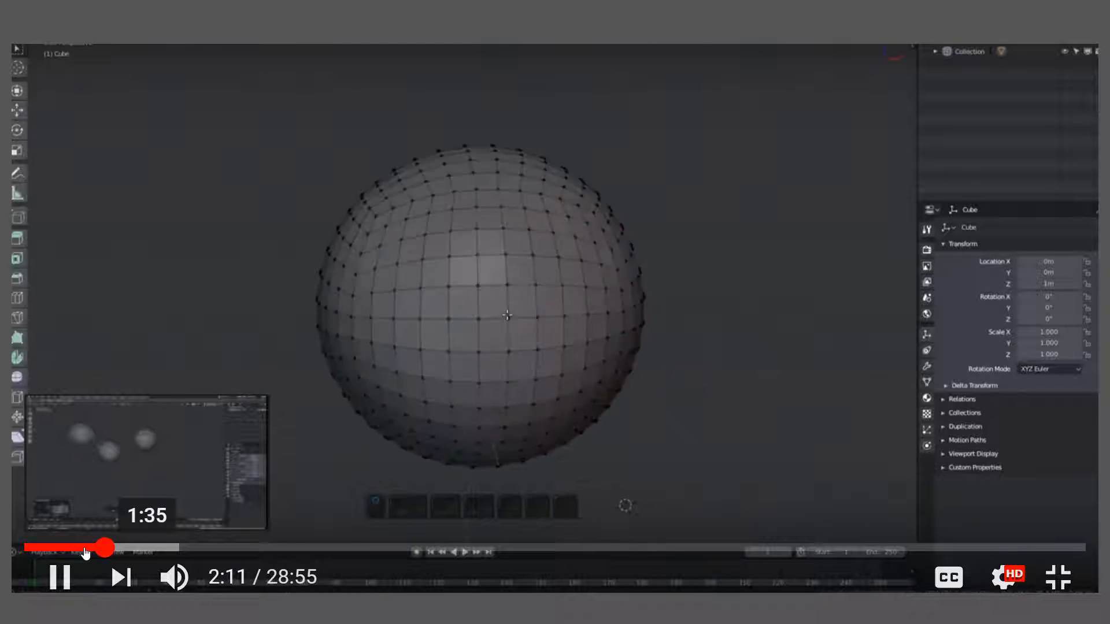
# Step: Skim the MACHIN3tools video and pause it at 0:48 to examine the add-on's tool and pie menu preferences
pyautogui.click(167, 549)
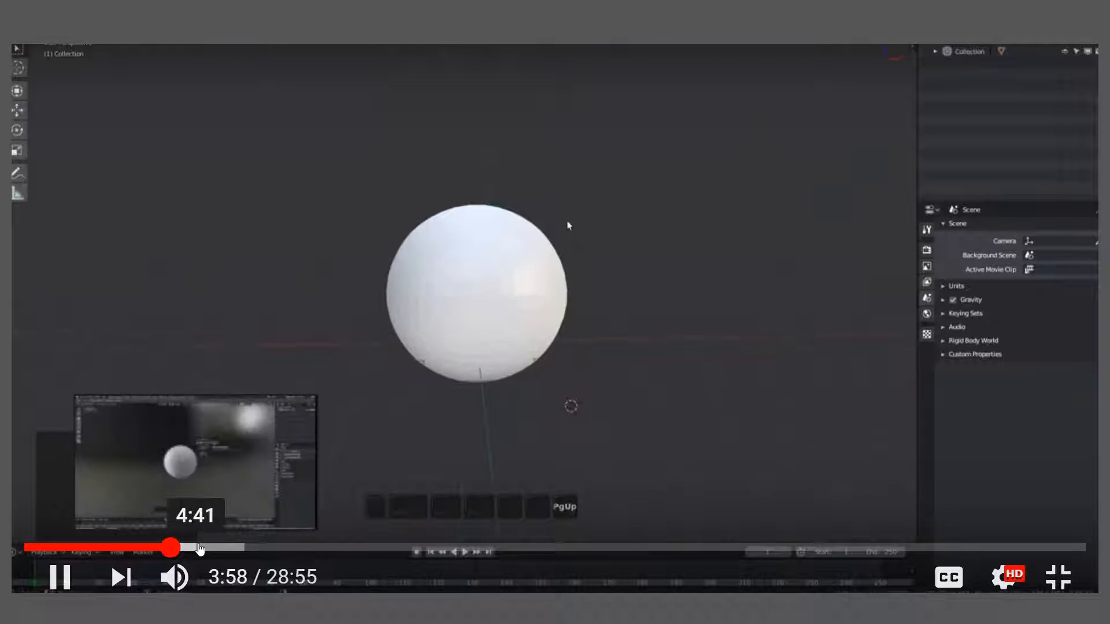
pyautogui.click(216, 548)
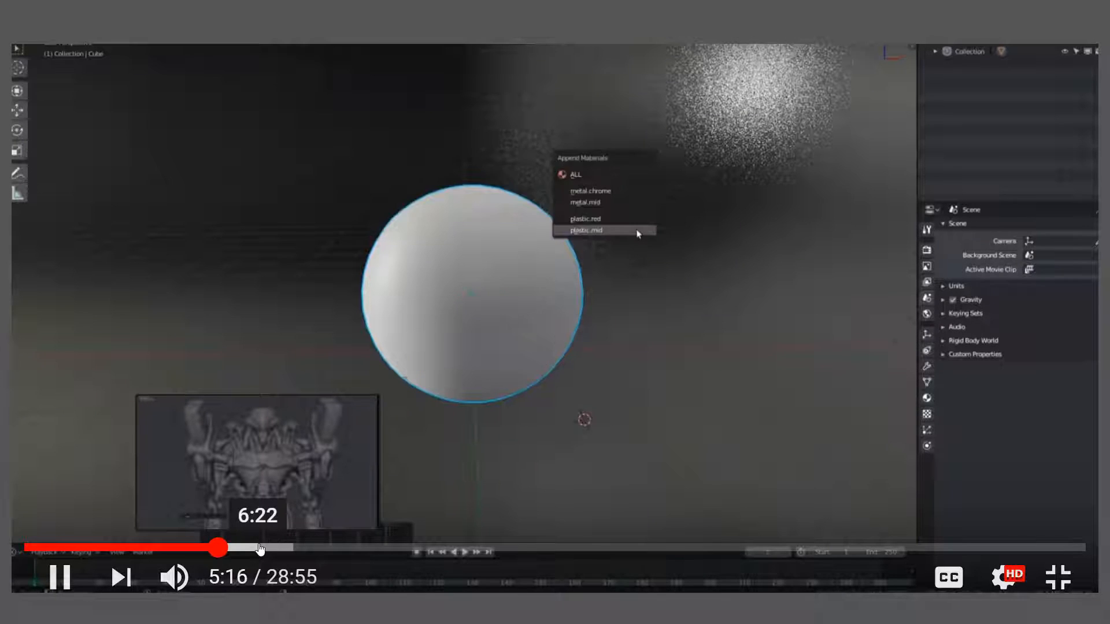
pyautogui.click(274, 548)
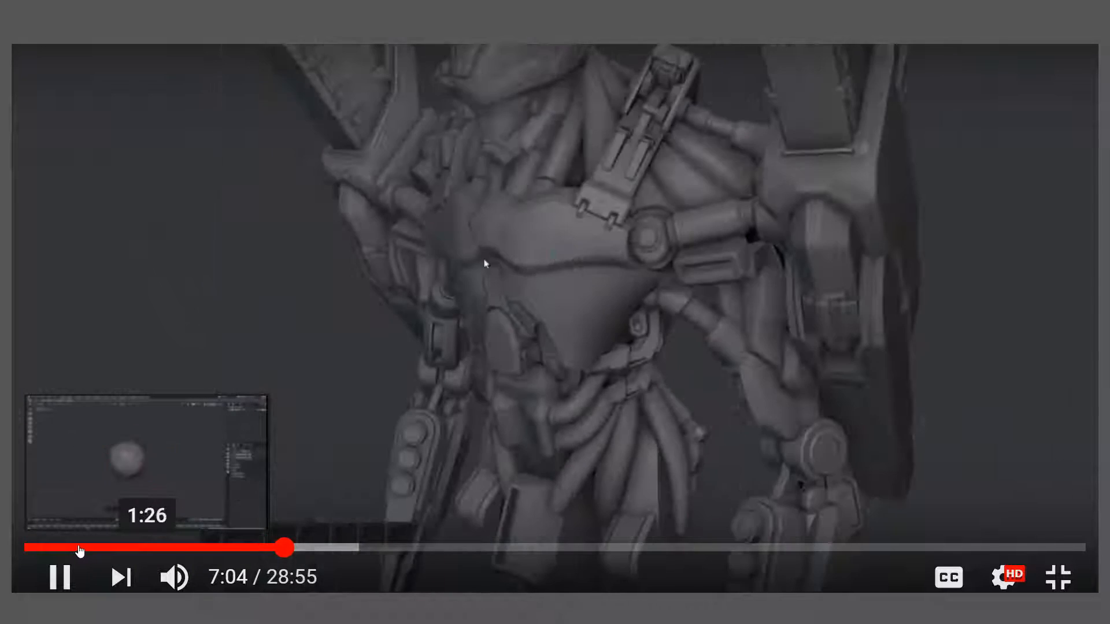
pyautogui.click(55, 549)
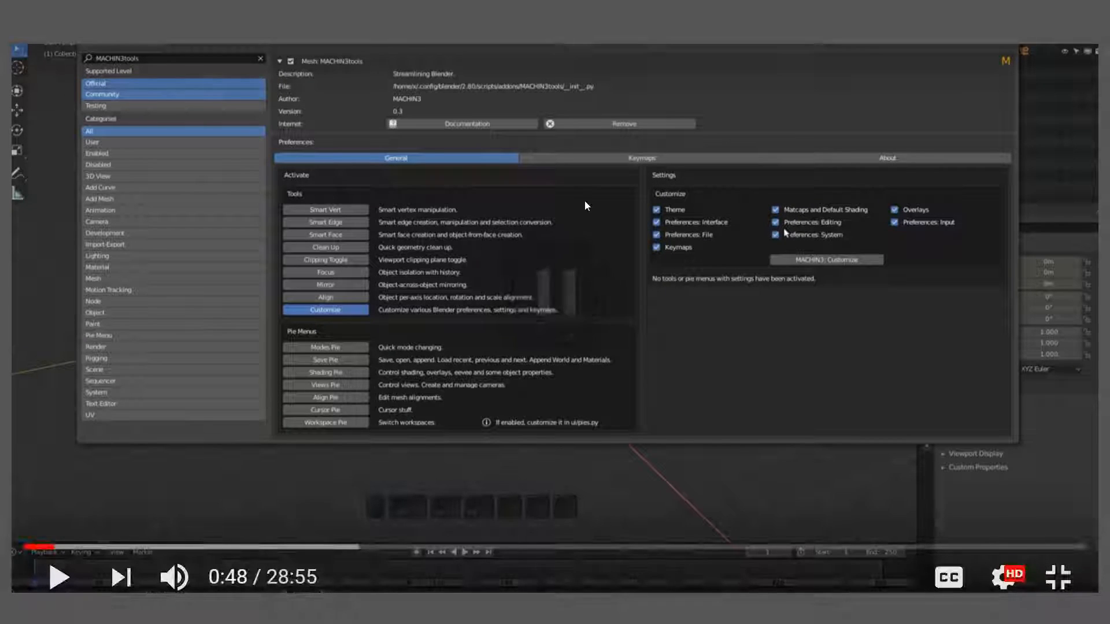
pyautogui.click(436, 223)
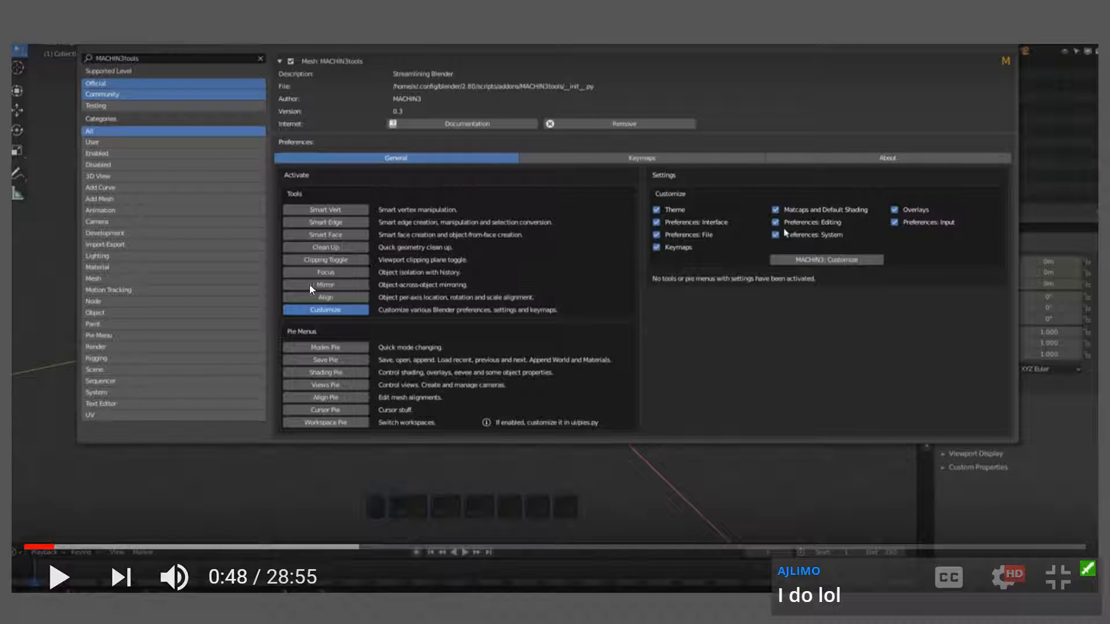
# Step: Play the video from 1:14 and pause it at the modes pie menu around 2:05
pyautogui.click(72, 547)
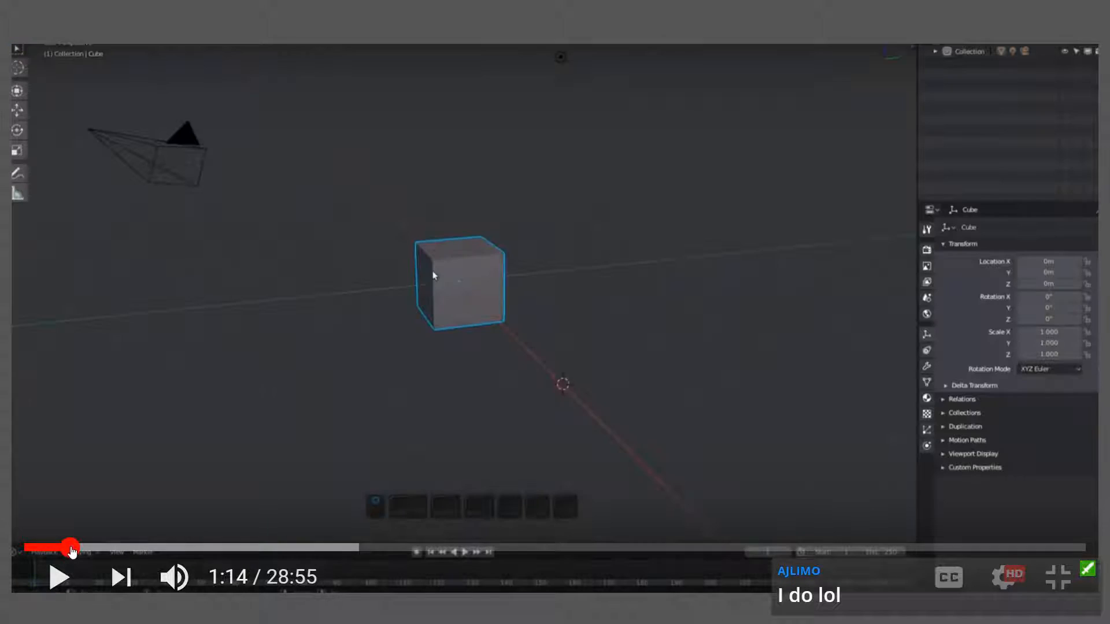
pyautogui.click(186, 497)
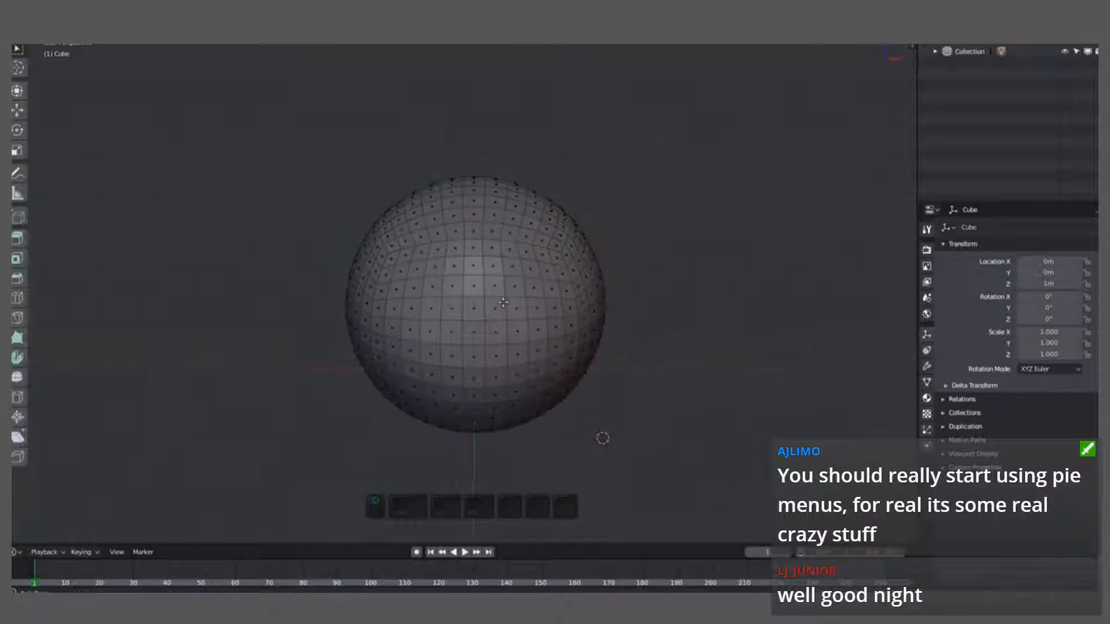
pyautogui.click(523, 369)
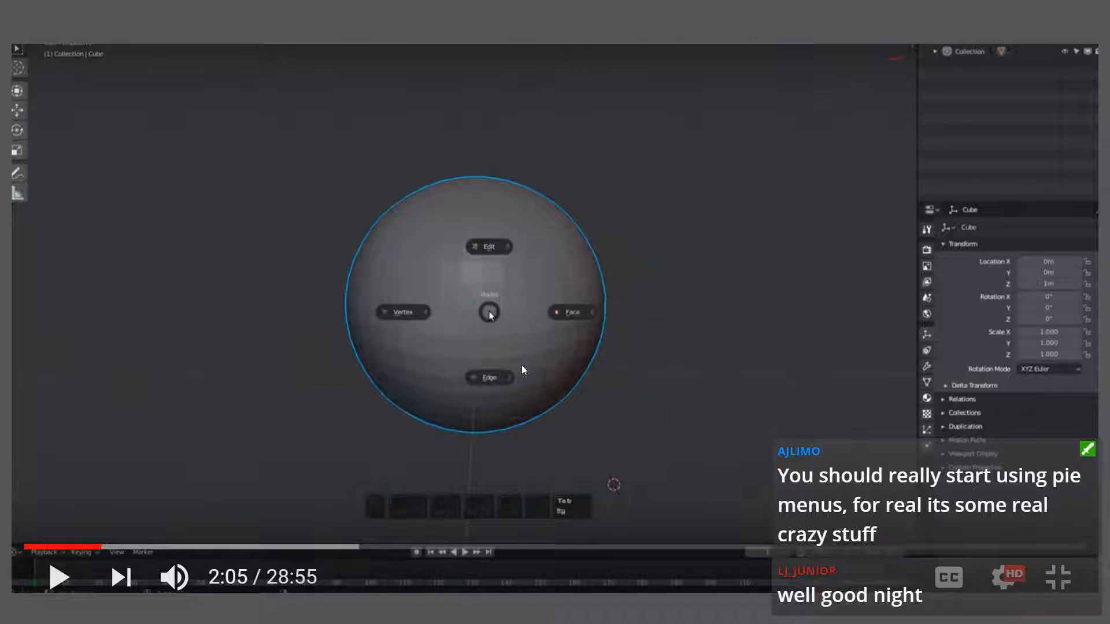
# Step: Copy the URL of the MACHIN3tools video, then exit full screen and close its page
pyautogui.rightClick(696, 399)
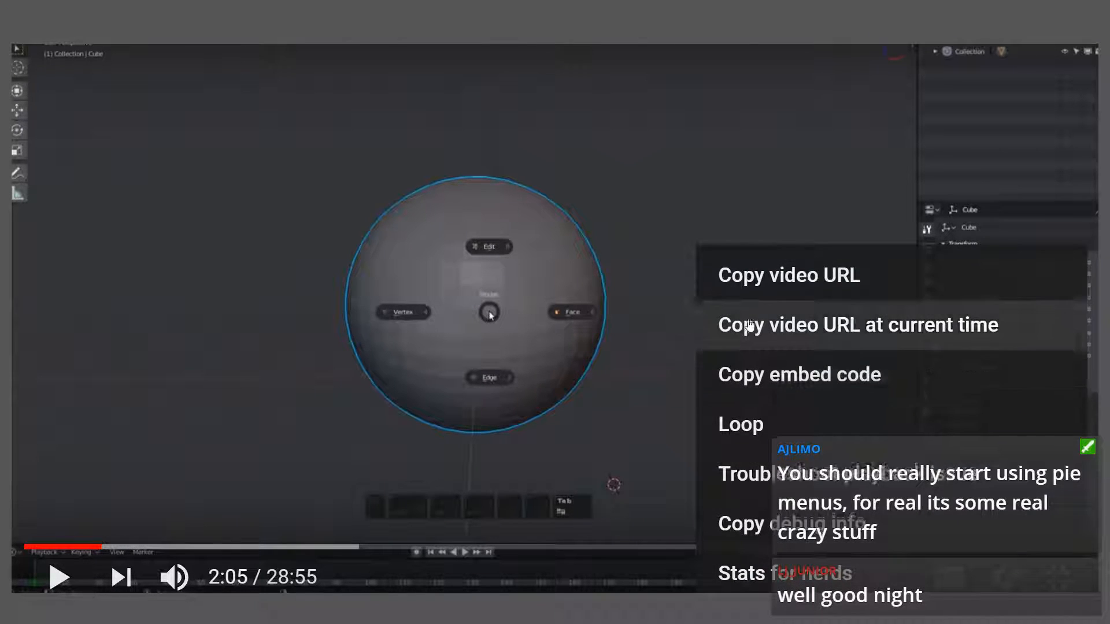
pyautogui.click(774, 280)
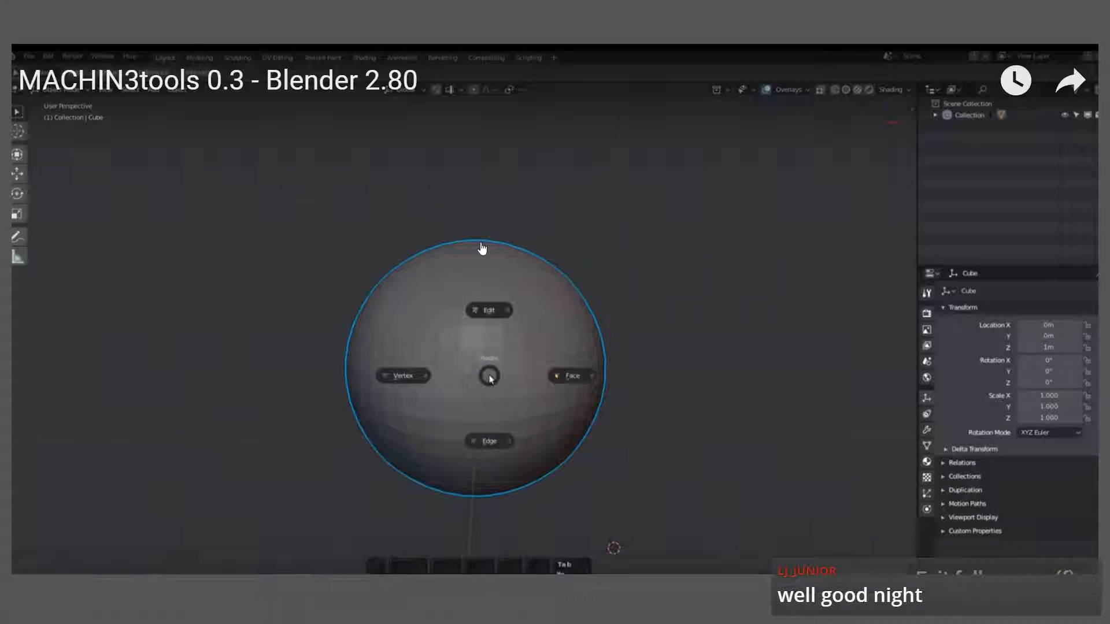
pyautogui.click(1058, 577)
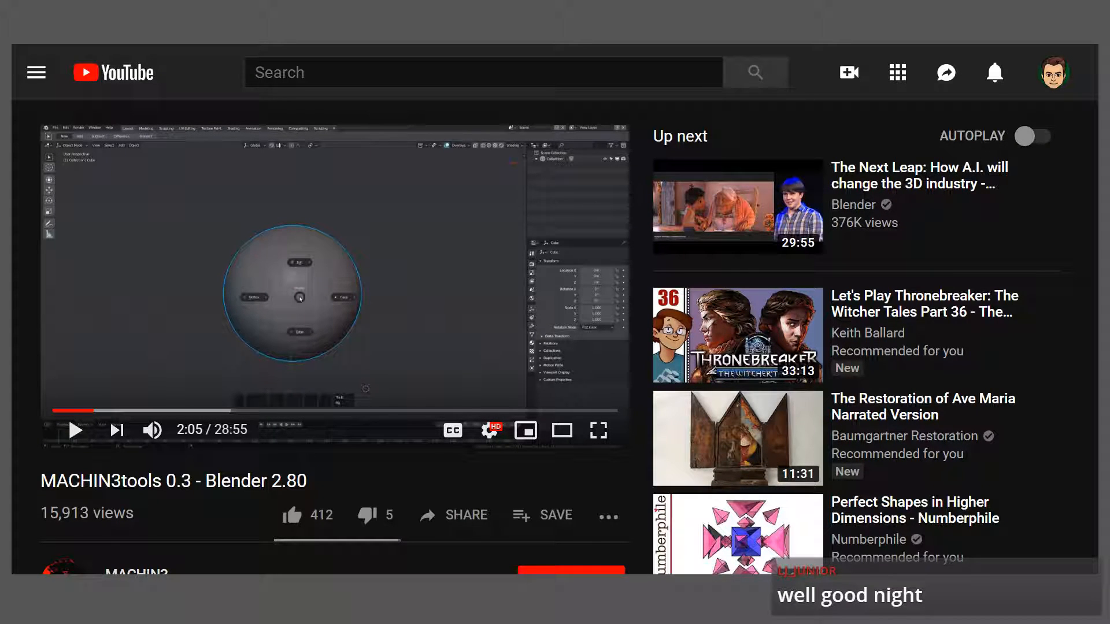
pyautogui.hotkey('ctrl', 'w')
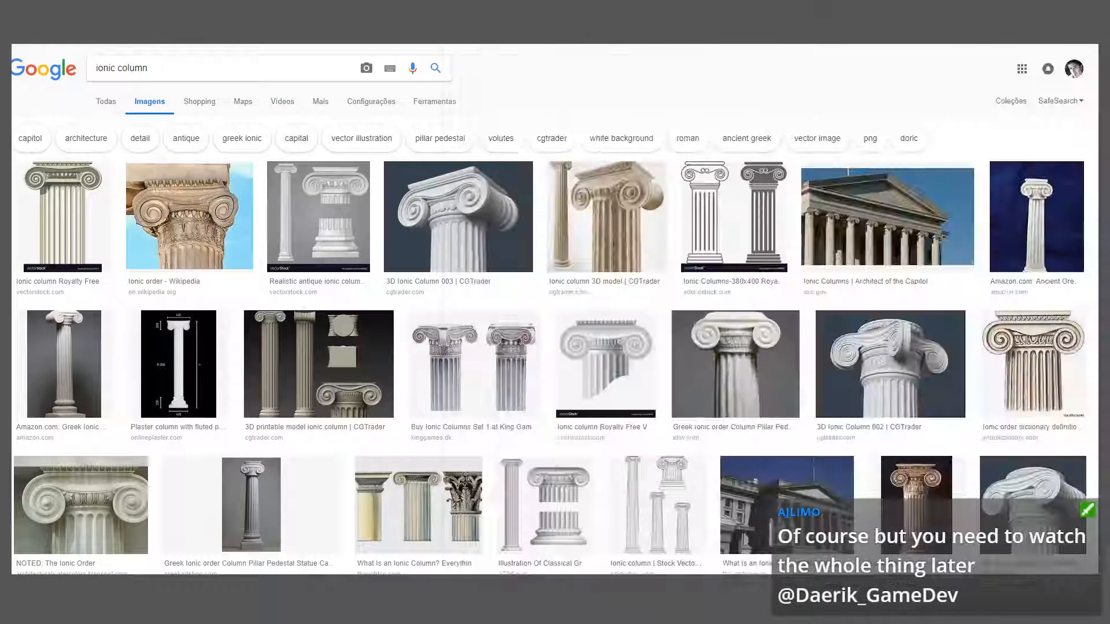
# Step: Search Google Images for "medieval dungeon chains" in place of the ionic column query
pyautogui.tripleClick(149, 69)
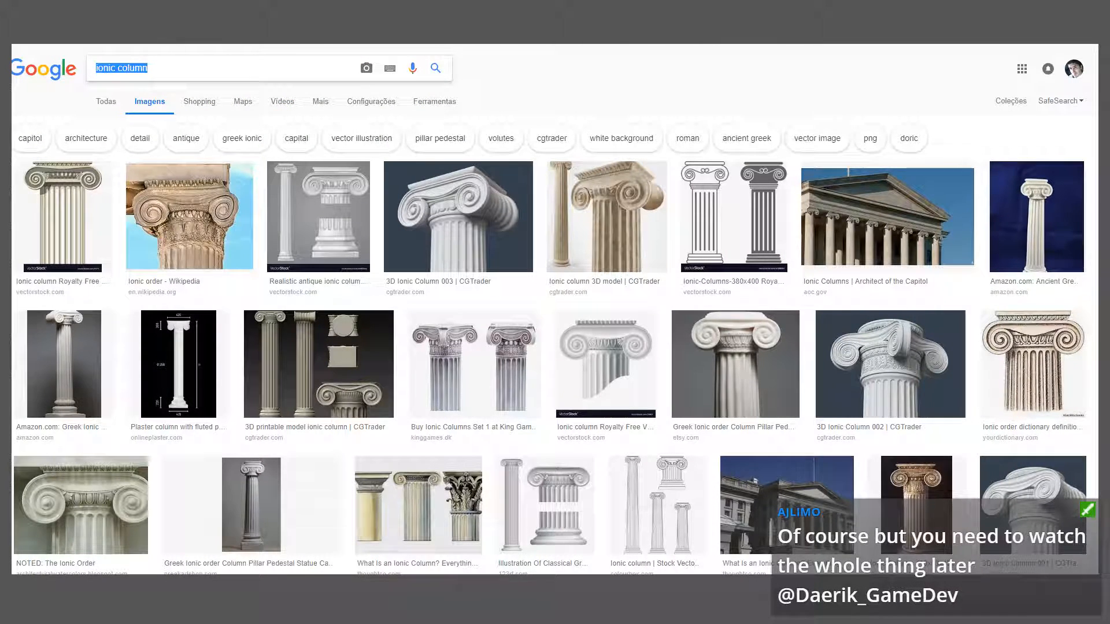
pyautogui.write('dugeo')
pyautogui.press('BackSpace')
pyautogui.press('BackSpace')
pyautogui.press('BackSpace')
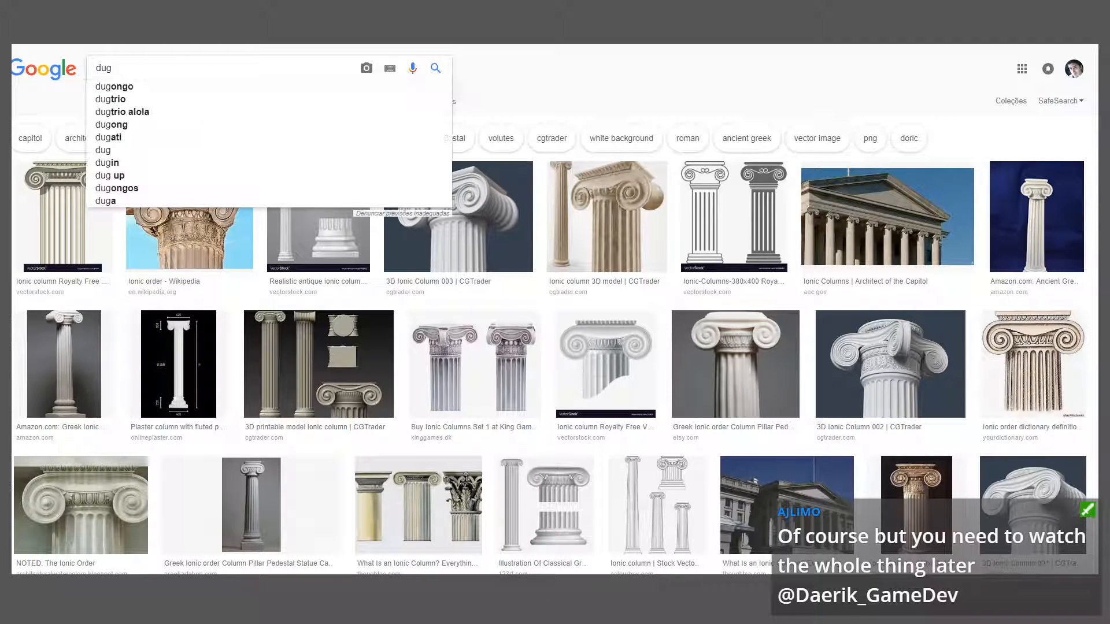
pyautogui.write('nge')
pyautogui.press('BackSpace')
pyautogui.press('BackSpace')
pyautogui.press('BackSpace')
pyautogui.press('BackSpace')
pyautogui.press('BackSpace')
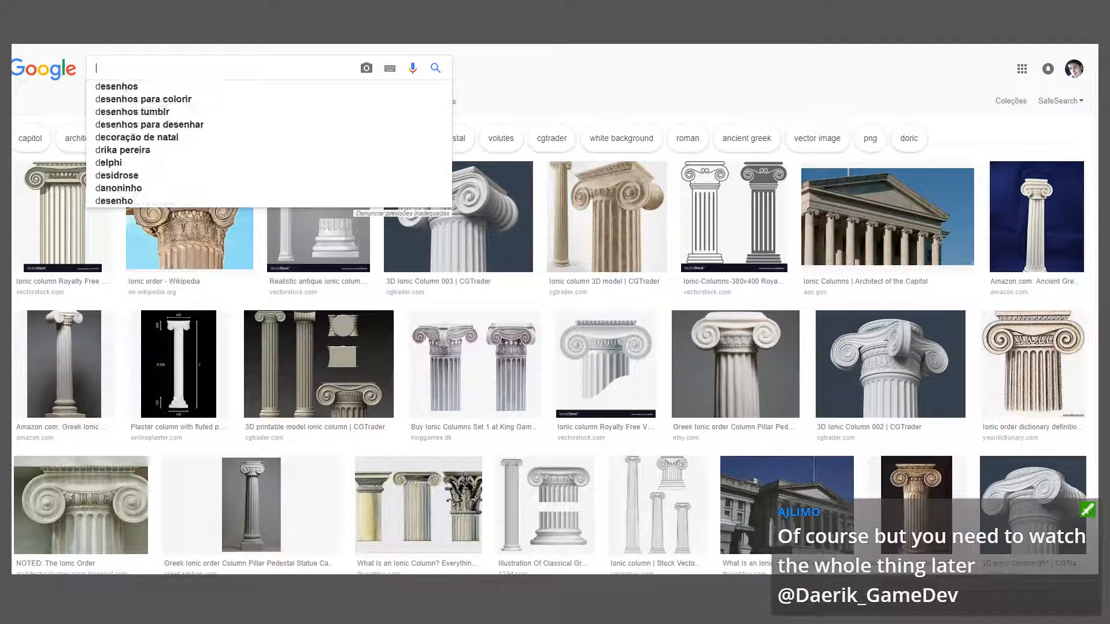
pyautogui.write('e')
pyautogui.press('BackSpace')
pyautogui.write('medieval duong')
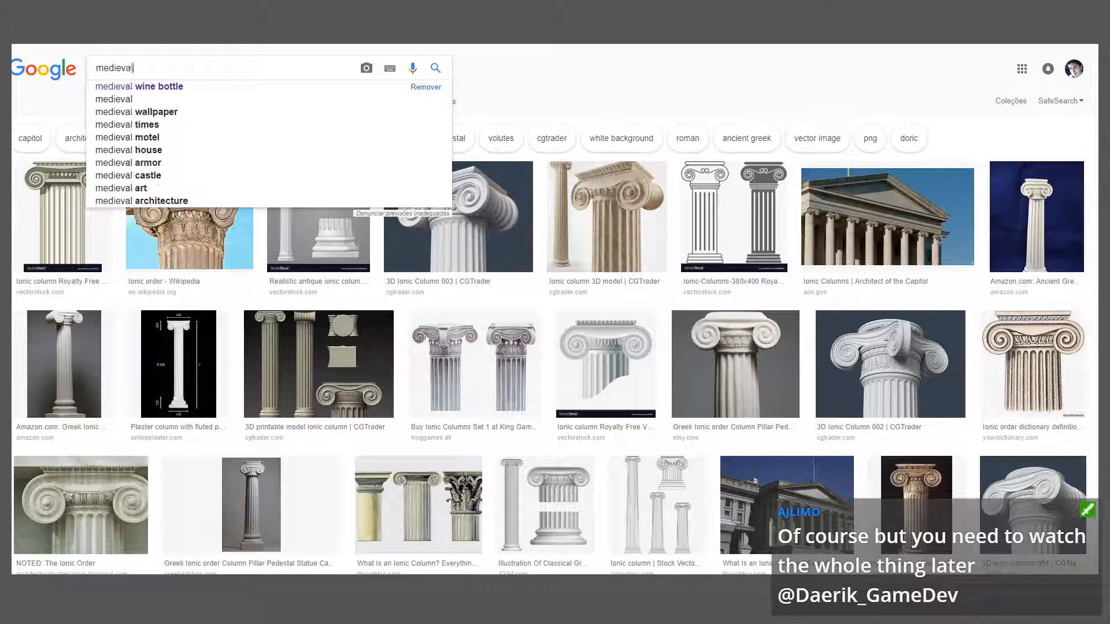
pyautogui.press('BackSpace')
pyautogui.press('BackSpace')
pyautogui.press('BackSpace')
pyautogui.write('ngeon d')
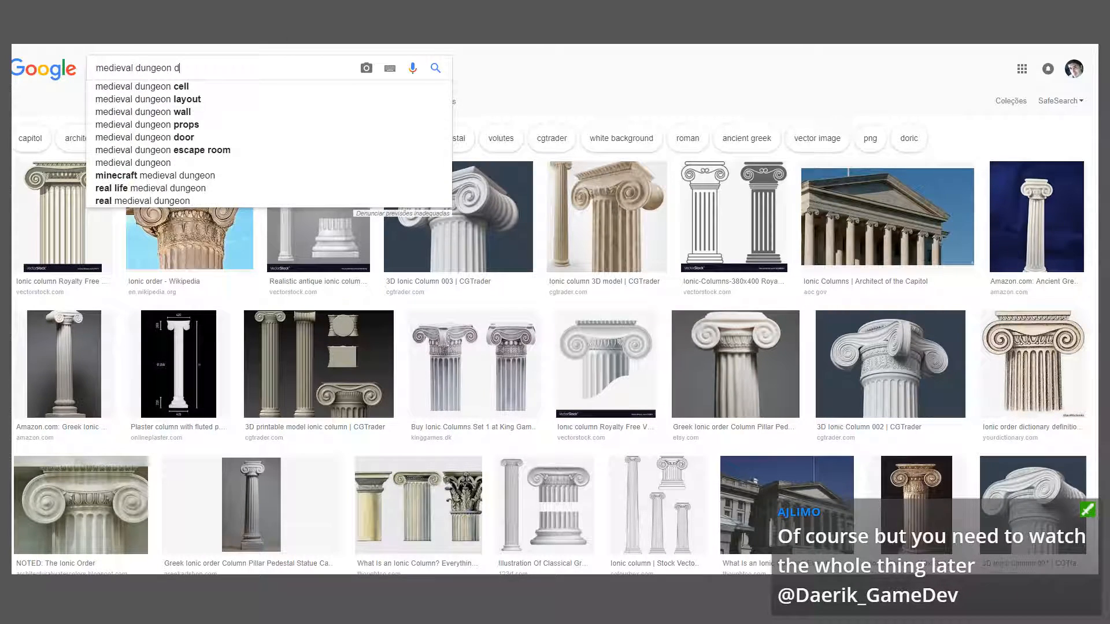
pyautogui.press('BackSpace')
pyautogui.write('chains')
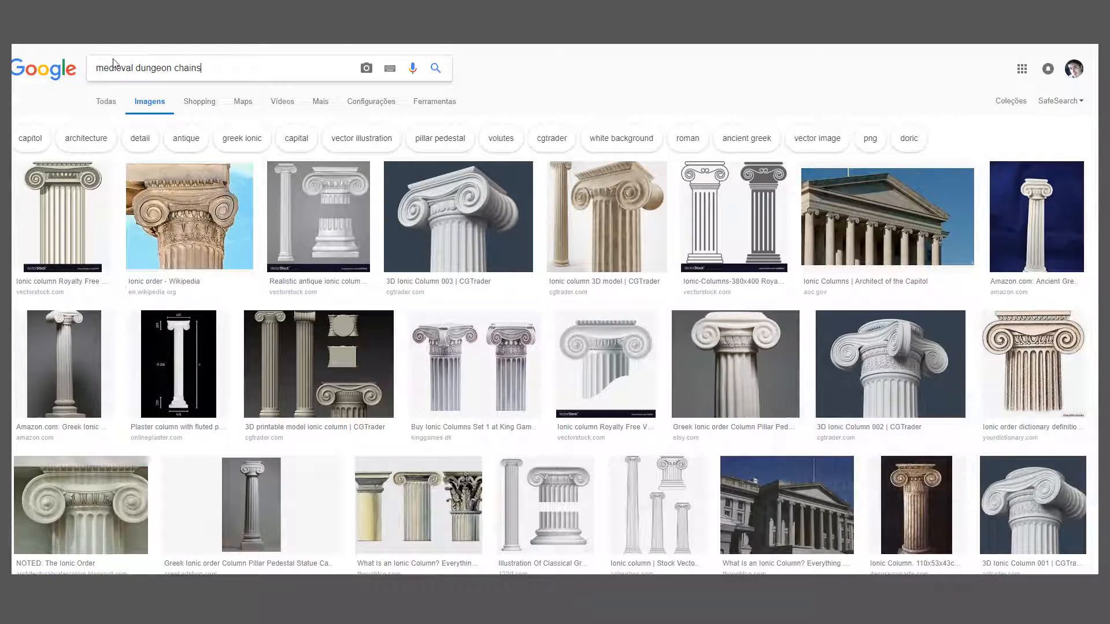
pyautogui.press('Return')
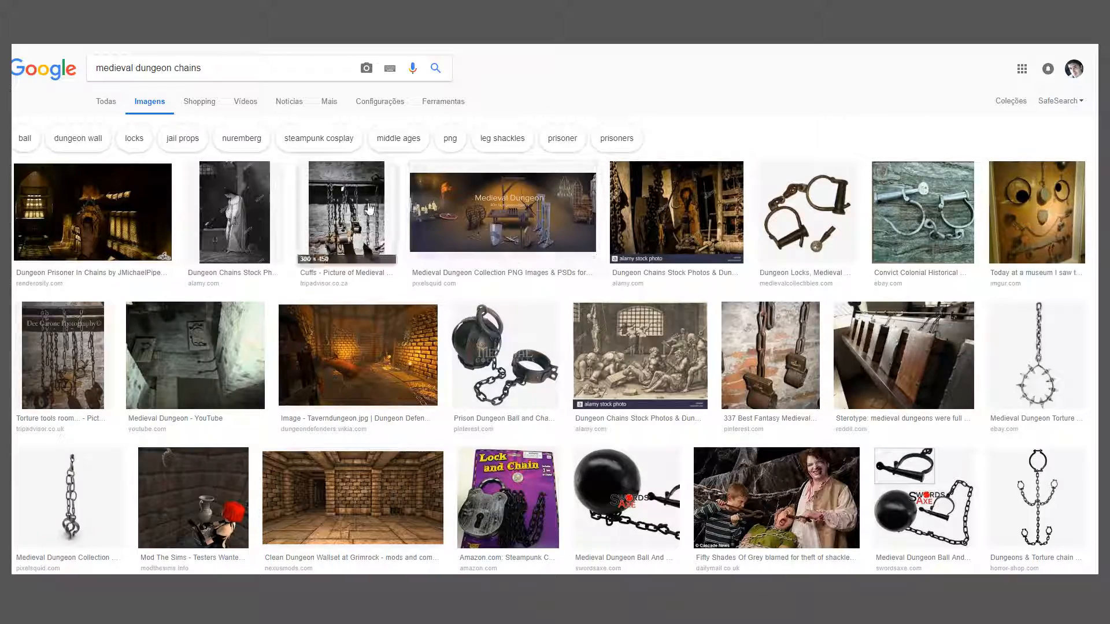
# Step: Preview the Medieval Dungeon Collection shackles and chain image and the related Walmart wrist shackles image as references
pyautogui.scroll(-3, 119, 333)
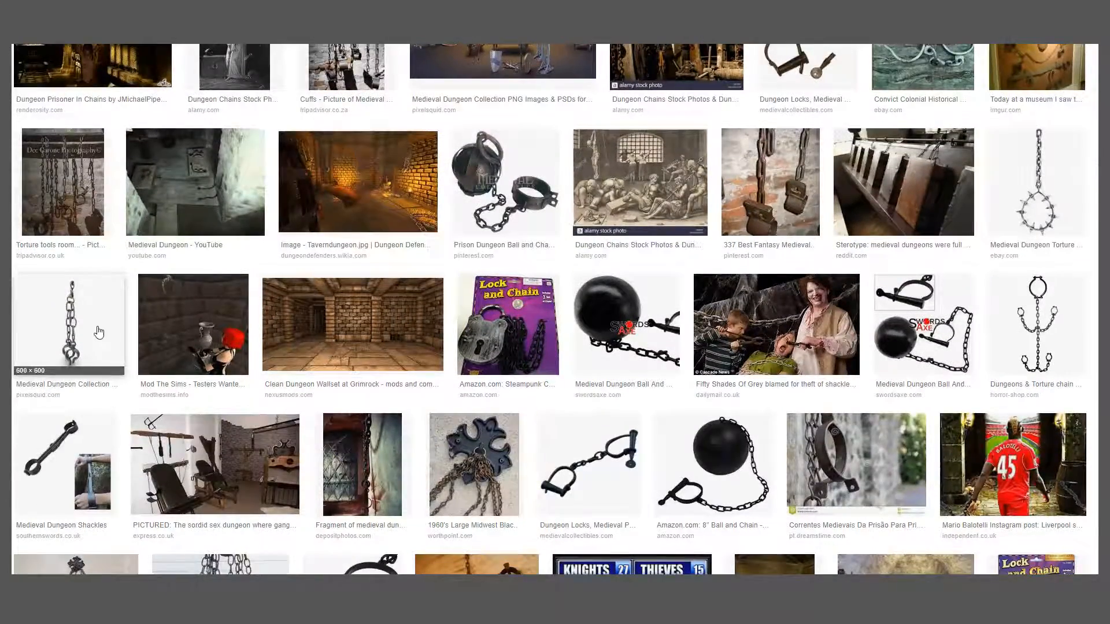
pyautogui.click(99, 333)
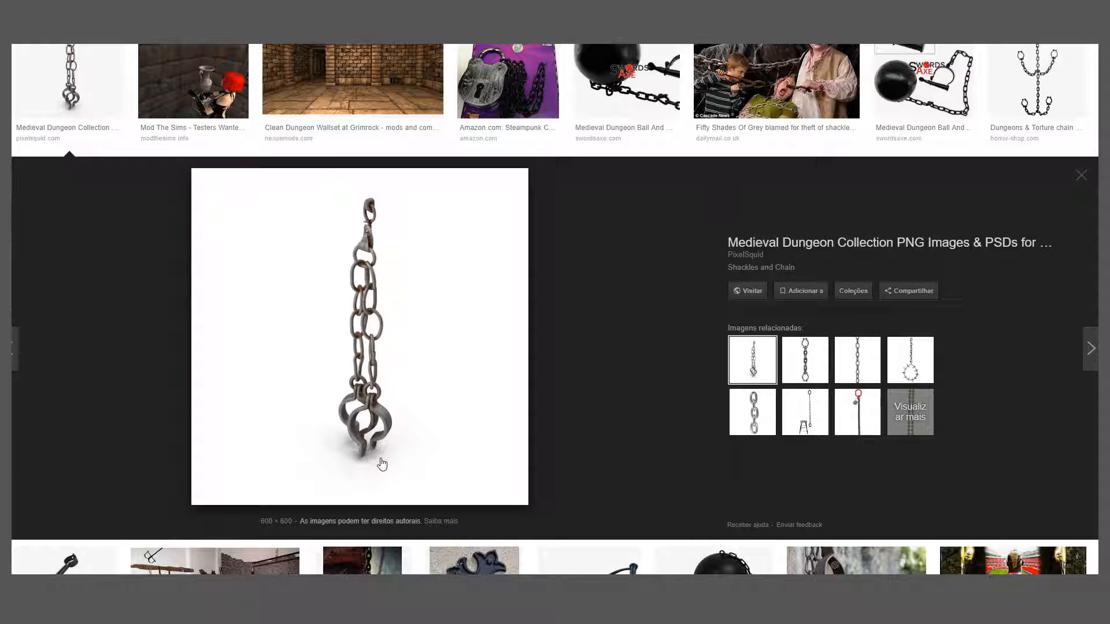
pyautogui.scroll(-2, 334, 328)
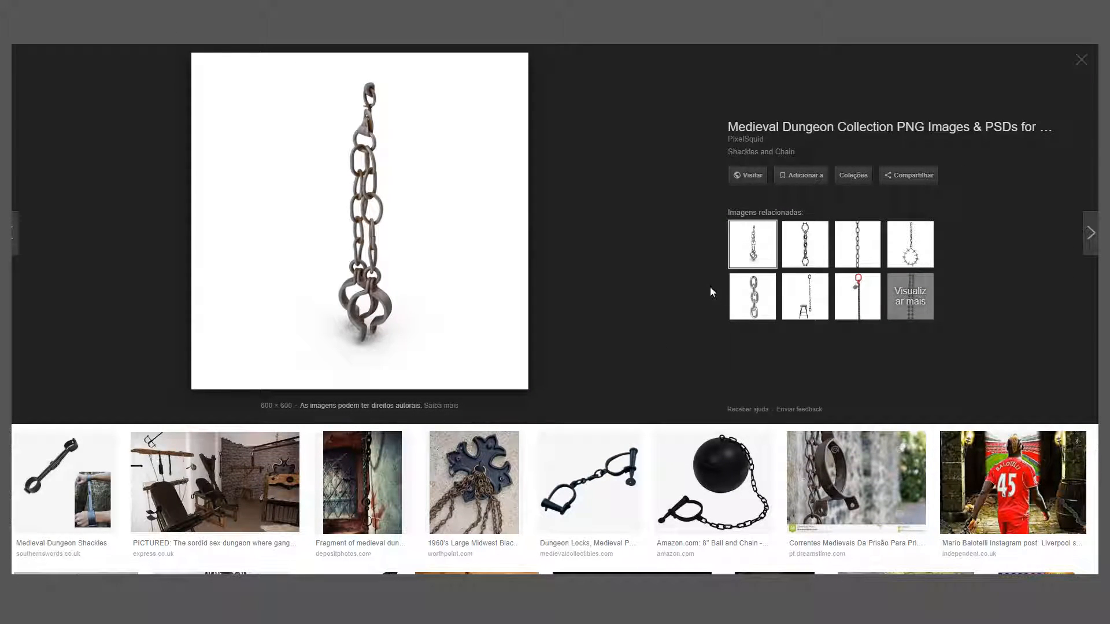
pyautogui.click(816, 252)
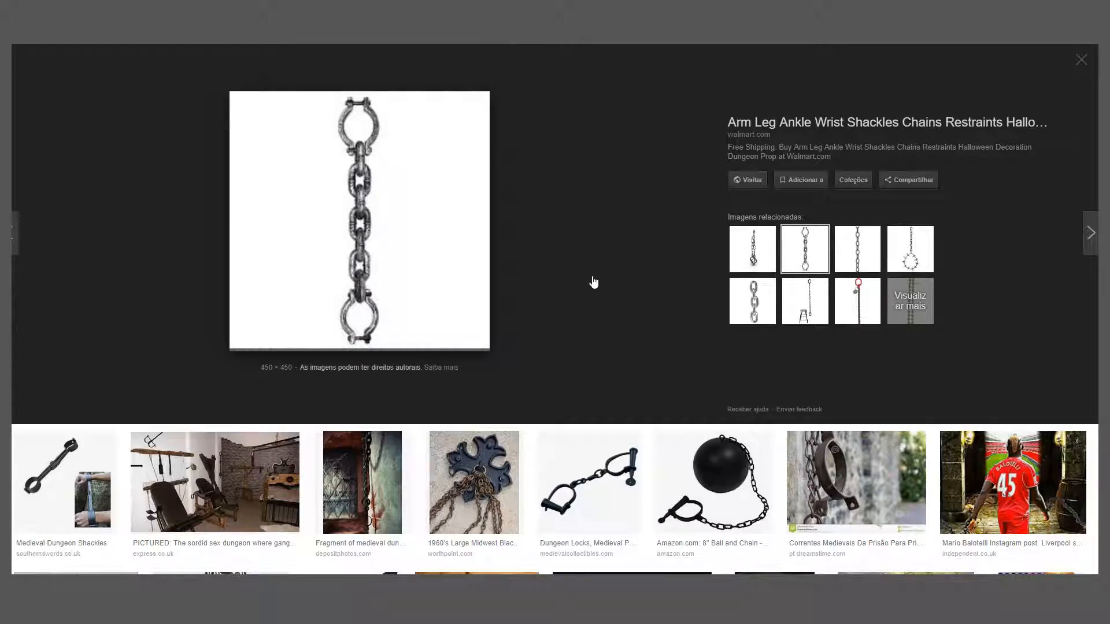
# Step: Browse the remaining dungeon chain images for references and open the black-and-white wall chain photo
pyautogui.scroll(-5, 560, 307)
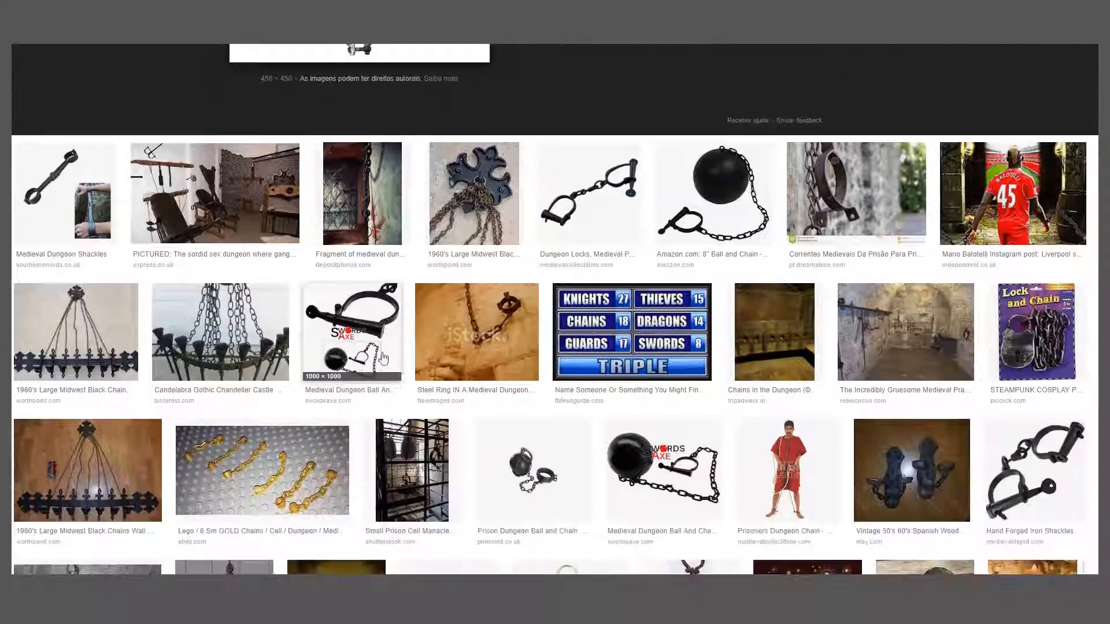
pyautogui.scroll(-6, 383, 358)
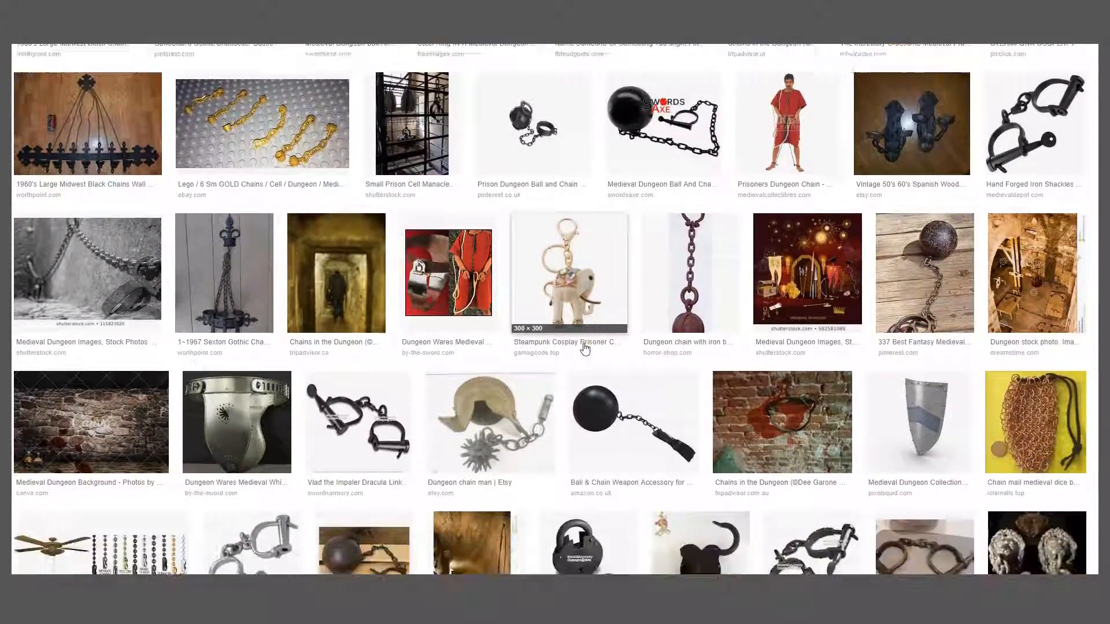
pyautogui.scroll(5, 585, 348)
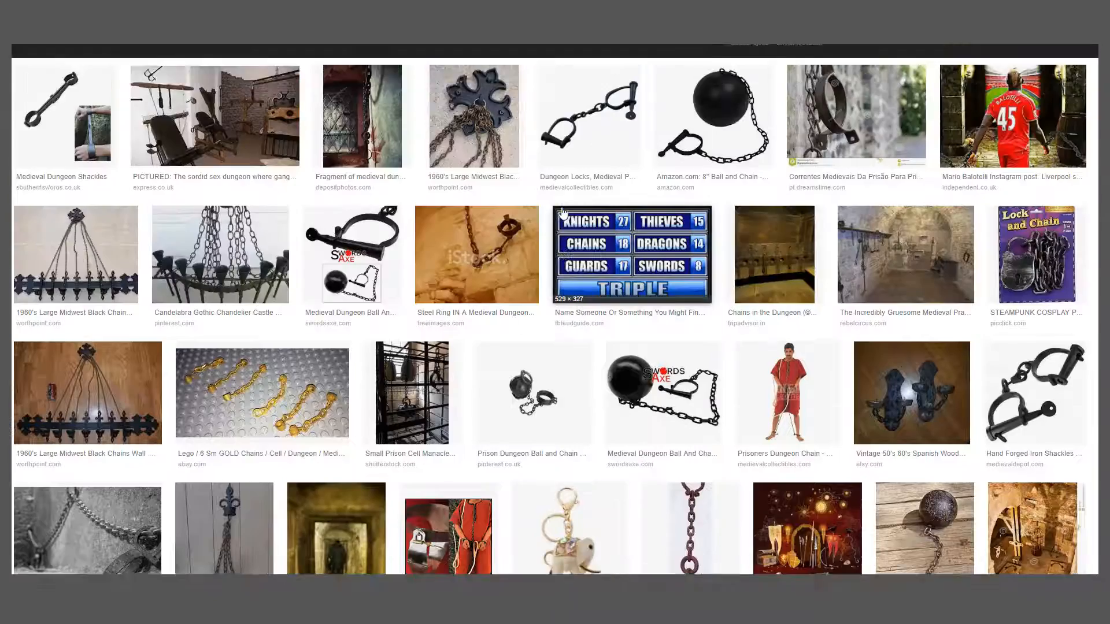
pyautogui.scroll(-3, 529, 290)
pyautogui.scroll(-2, 210, 375)
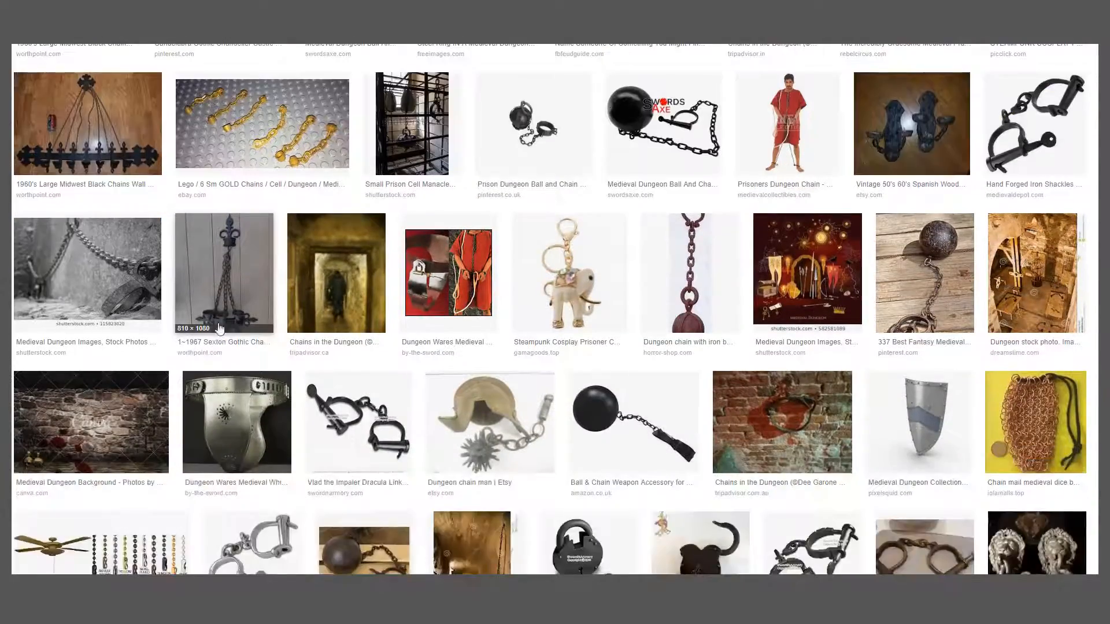
pyautogui.click(140, 294)
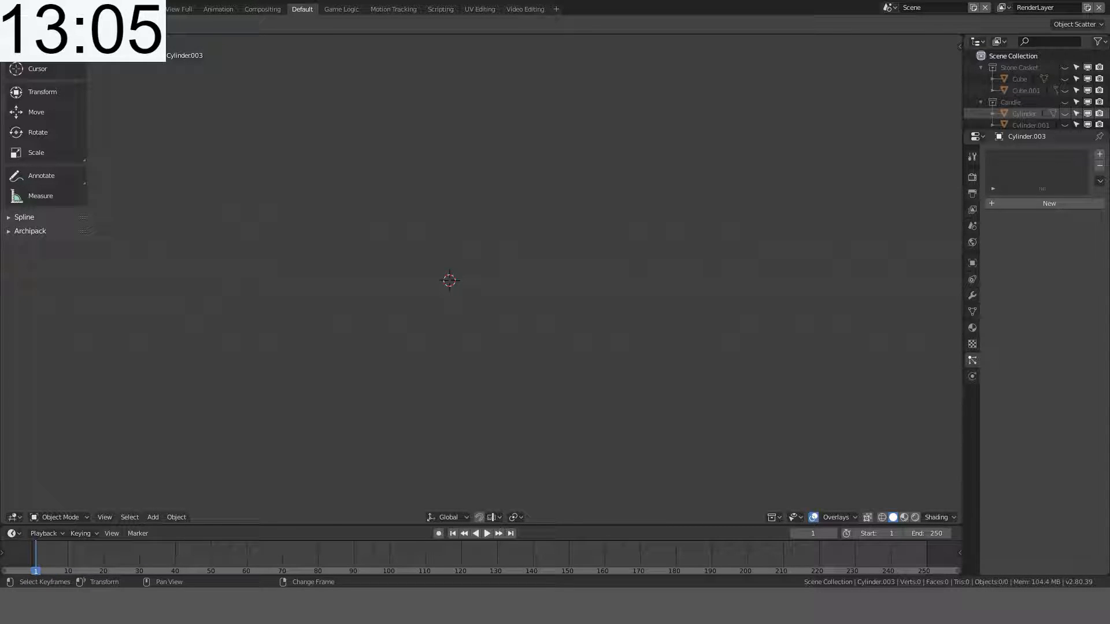
# Step: Switch to Blender and add a cylinder mesh at the world origin with 32 vertices, 1 m radius and 2 m depth
pyautogui.moveTo(688, 245); pyautogui.dragTo(501, 308, button='middle')
pyautogui.hotkey('shift', 'a')
pyautogui.moveTo(494, 248)
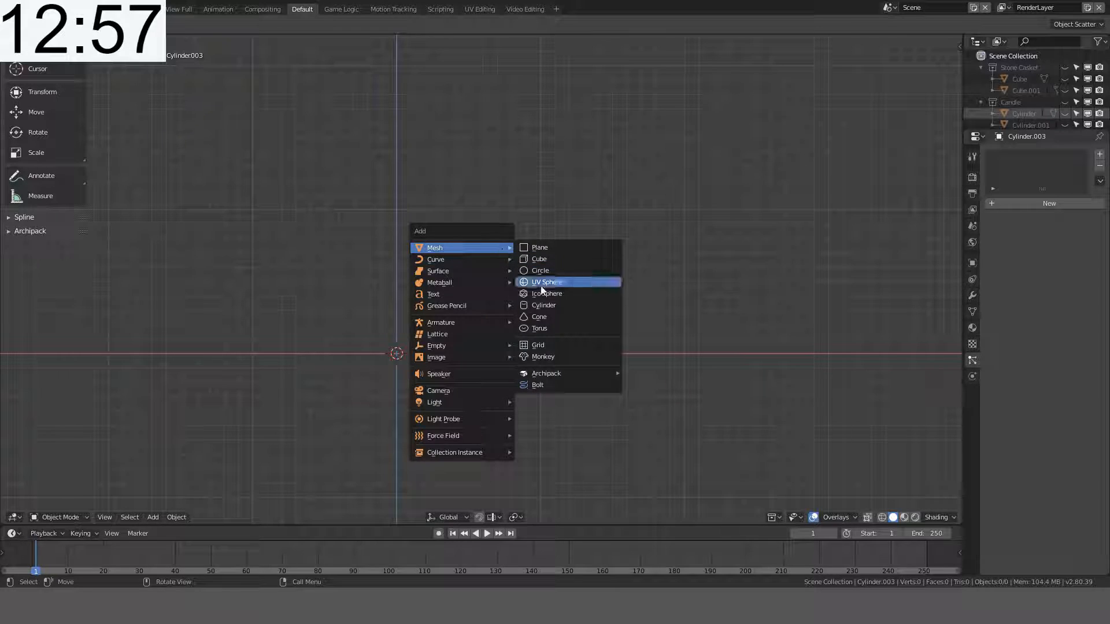
pyautogui.click(544, 305)
pyautogui.press('KP_Decimal')
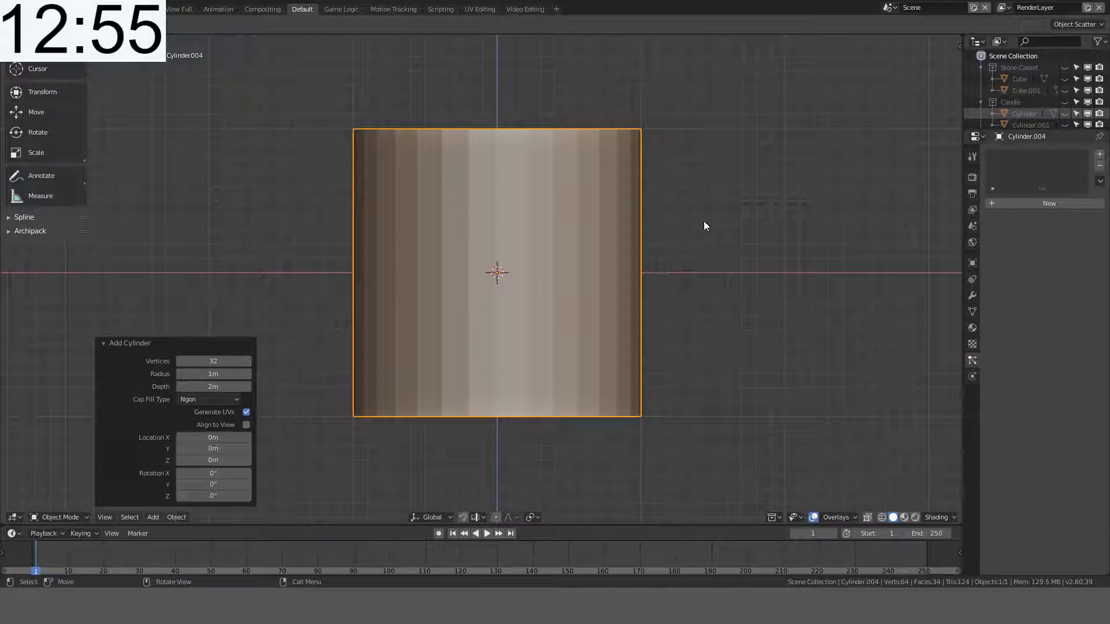
pyautogui.scroll(-6, 607, 179)
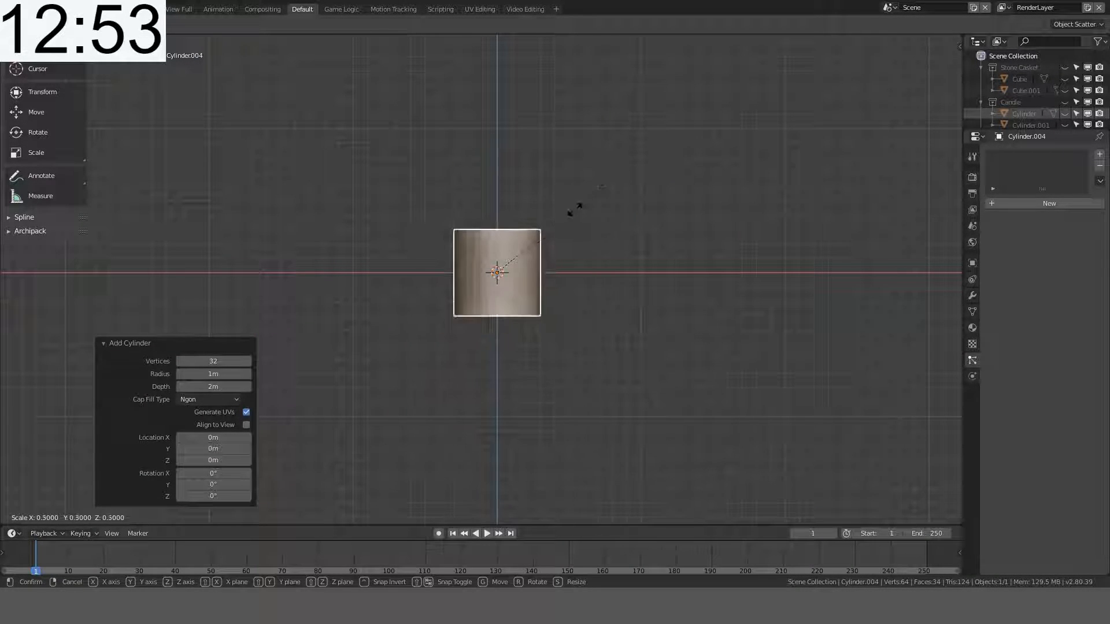
pyautogui.scroll(6, 574, 209)
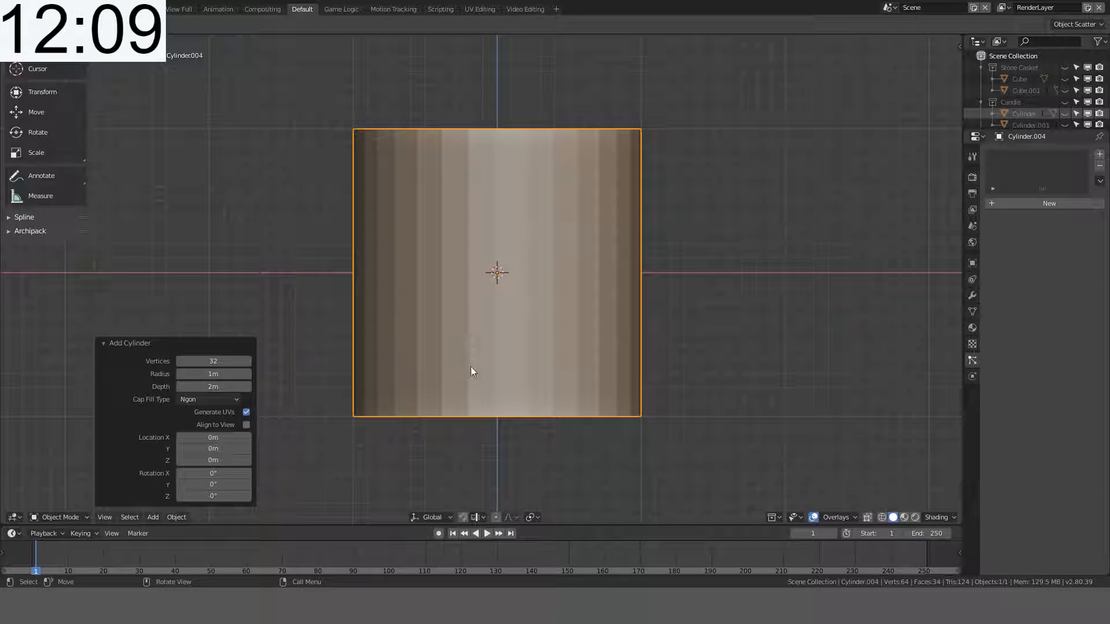
pyautogui.click(783, 377)
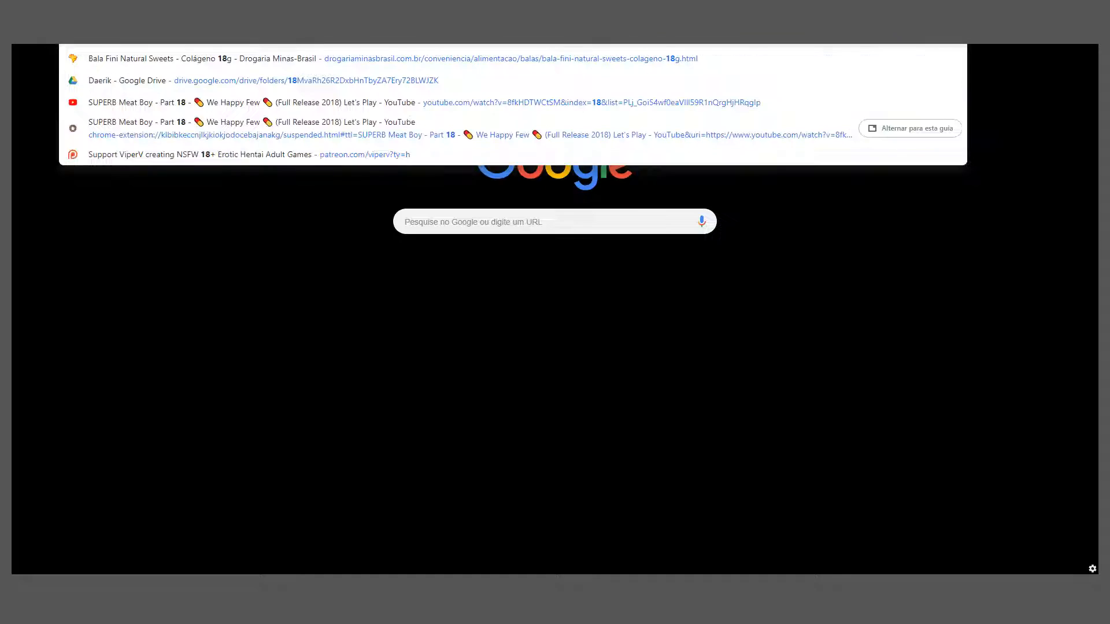
# Step: Switch to the browser and search the web for "18.5 cm perimeter to radius"
pyautogui.write('pou')
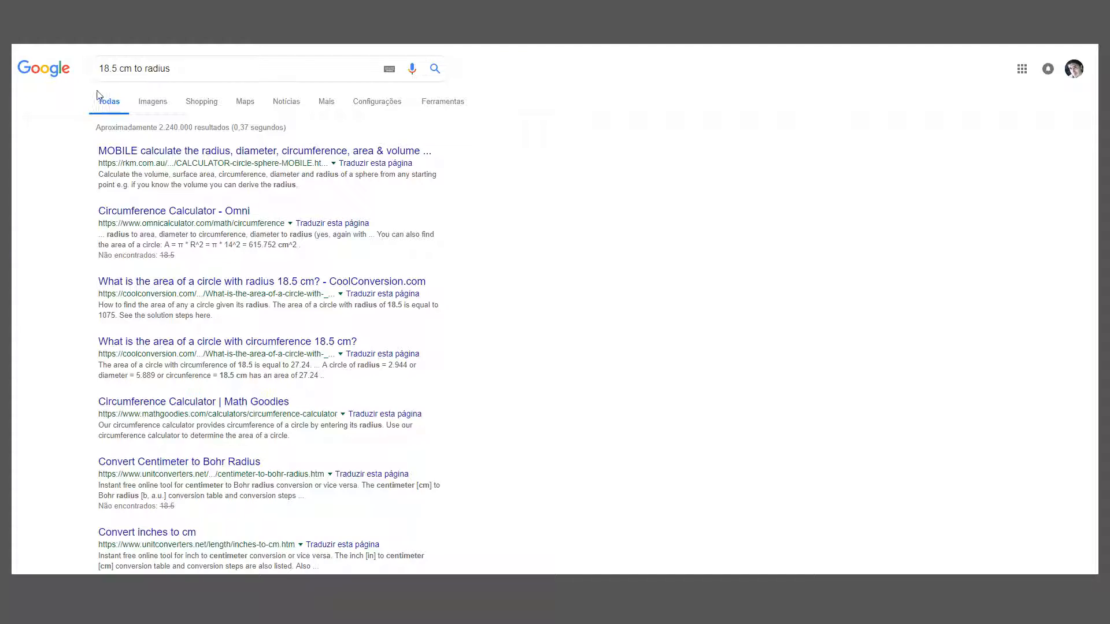
pyautogui.click(134, 68)
pyautogui.write('perimeter')
pyautogui.press('Return')
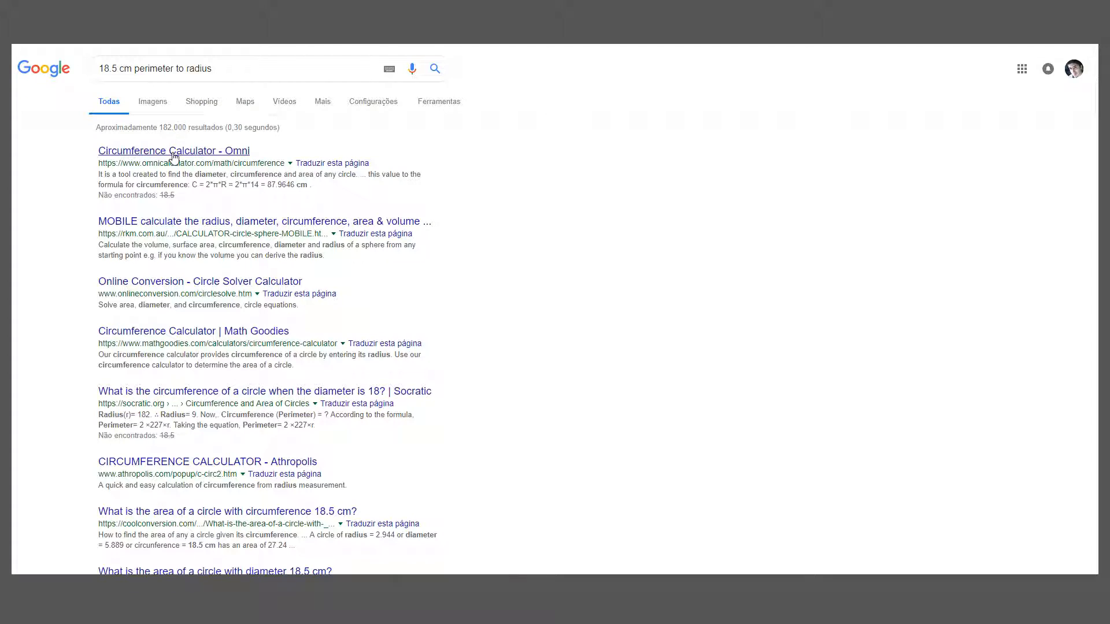
# Step: Open the Omni circumference calculator, enter a circumference of 18.5 cm and select the calculated radius
pyautogui.click(236, 151)
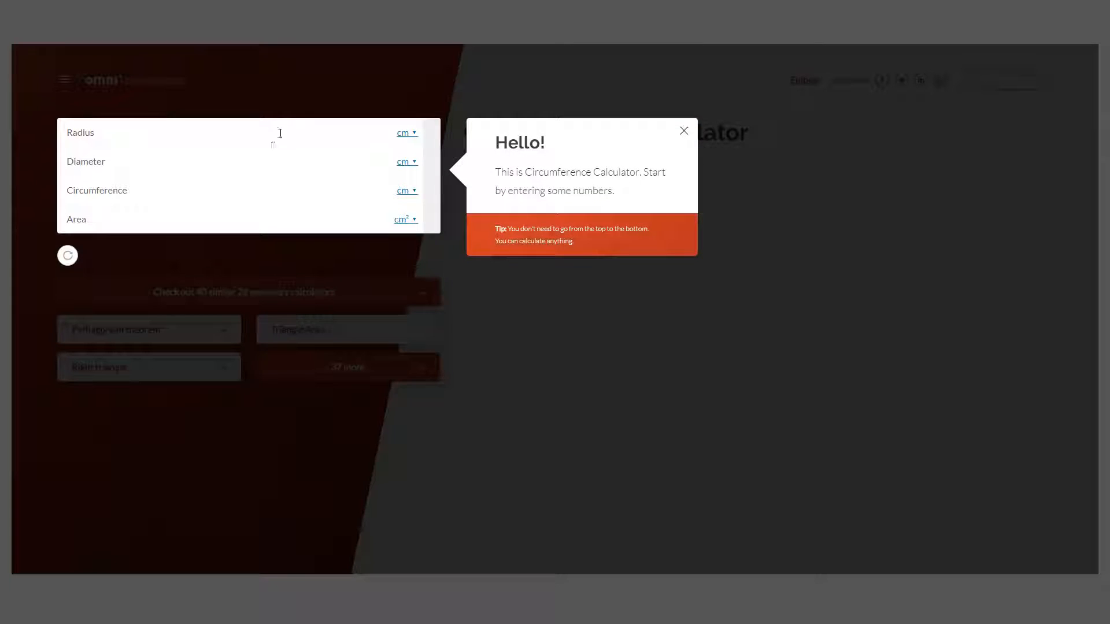
pyautogui.click(280, 134)
pyautogui.write('185')
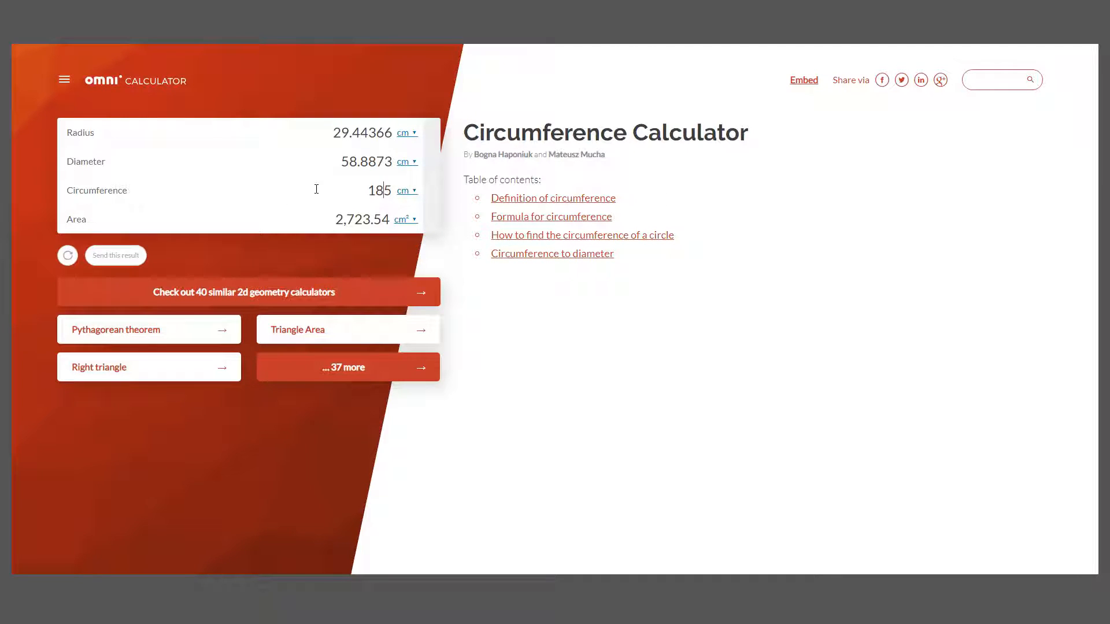
pyautogui.write('.')
pyautogui.press('BackSpace')
pyautogui.press('BackSpace')
pyautogui.write('.5')
pyautogui.moveTo(332, 131); pyautogui.dragTo(395, 139)
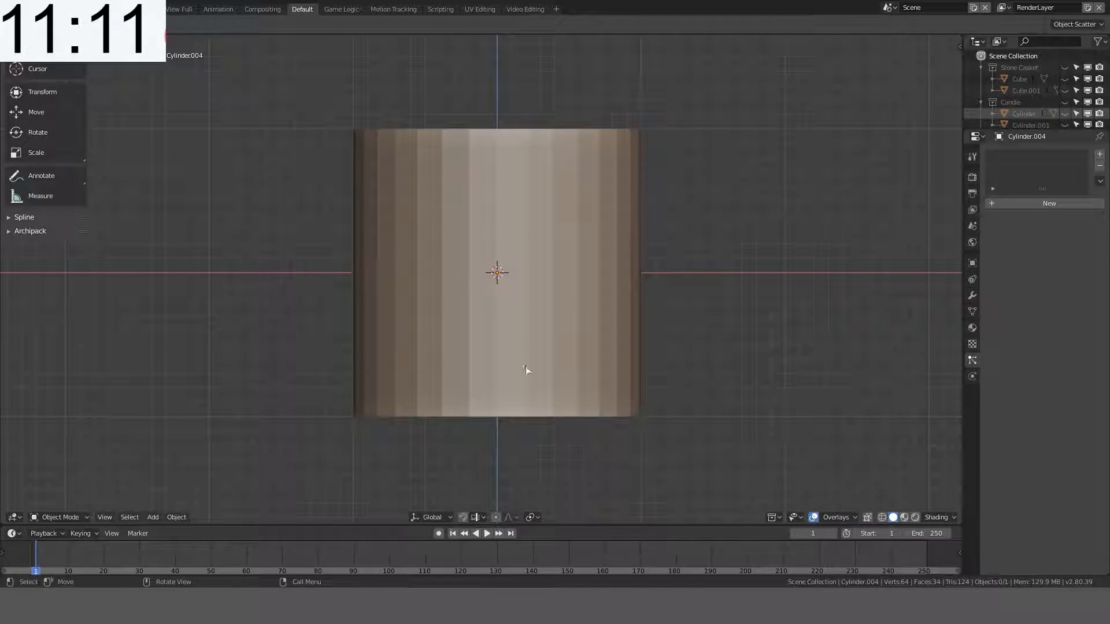
# Step: Switch to Blender and set the cylinder's dimensions to 0.06 m in X, 0.06 m in Y and 0.05 m in Z
pyautogui.click(561, 272)
pyautogui.press('n')
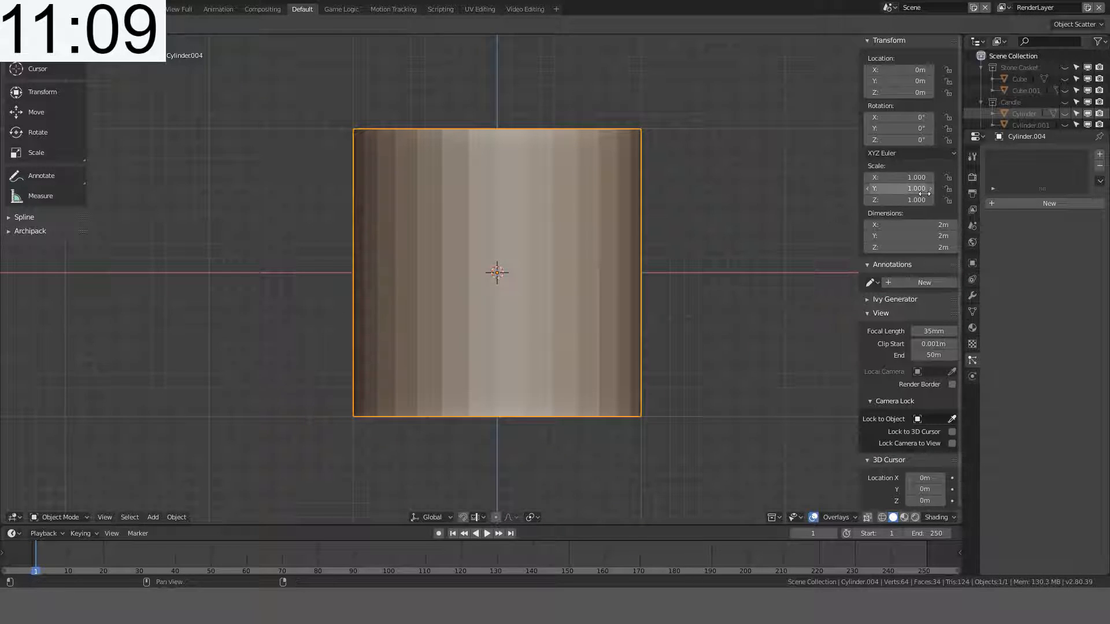
pyautogui.click(922, 223)
pyautogui.write('0.06')
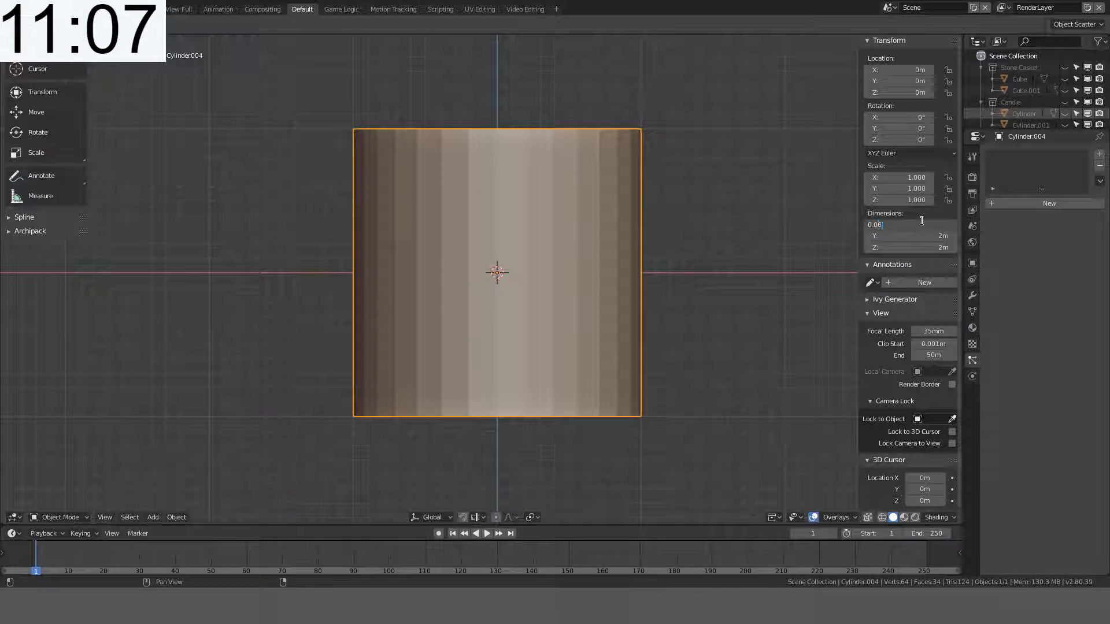
pyautogui.press('Return')
pyautogui.click(914, 237)
pyautogui.write('0.06')
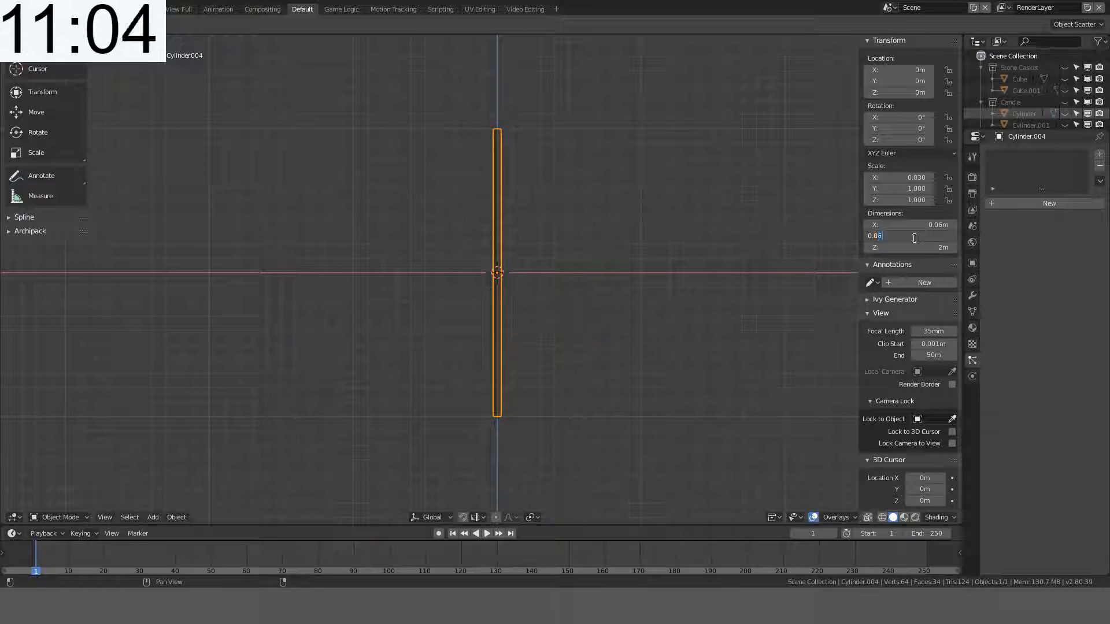
pyautogui.press('Return')
pyautogui.click(907, 247)
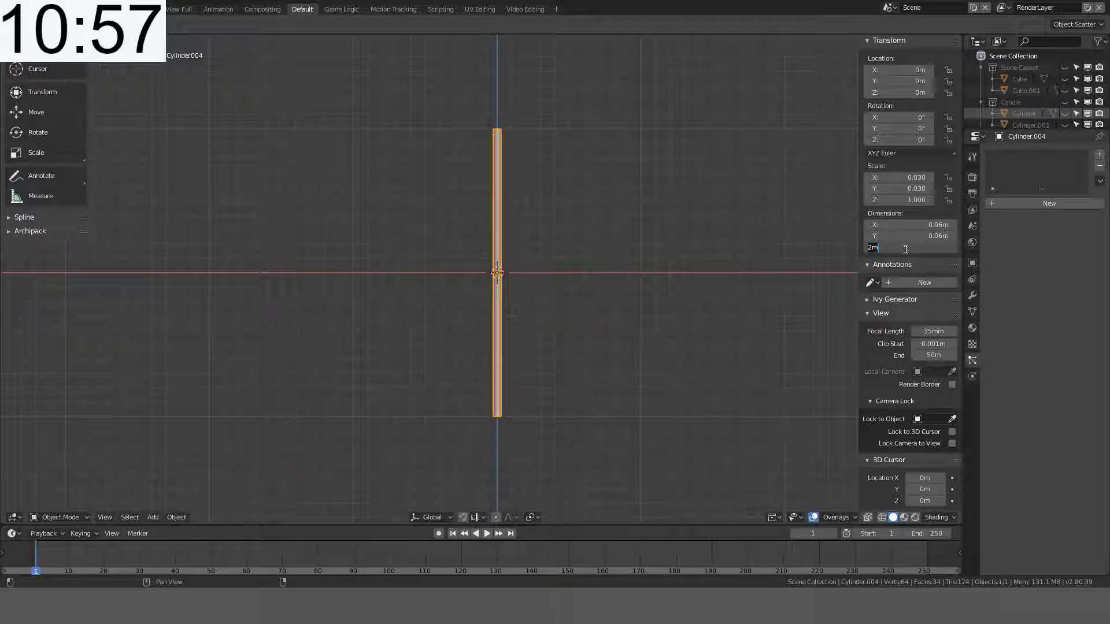
pyautogui.write('0.05')
pyautogui.press('Return')
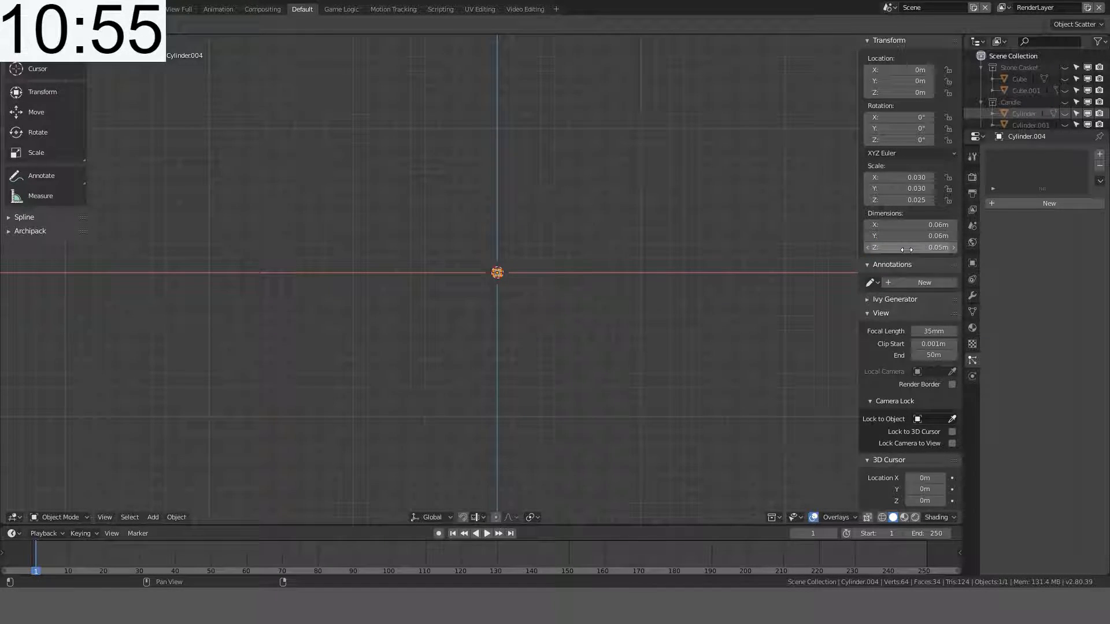
# Step: In Edit Mode, move the whole cylinder mesh up 0.025 m along Z so its base sits at the origin
pyautogui.scroll(9, 374, 332)
pyautogui.scroll(3, 561, 242)
pyautogui.keyDown('shift'); pyautogui.moveTo(576, 224); pyautogui.dragTo(363, 286, button='middle'); pyautogui.keyUp('shift')
pyautogui.scroll(4, 462, 248)
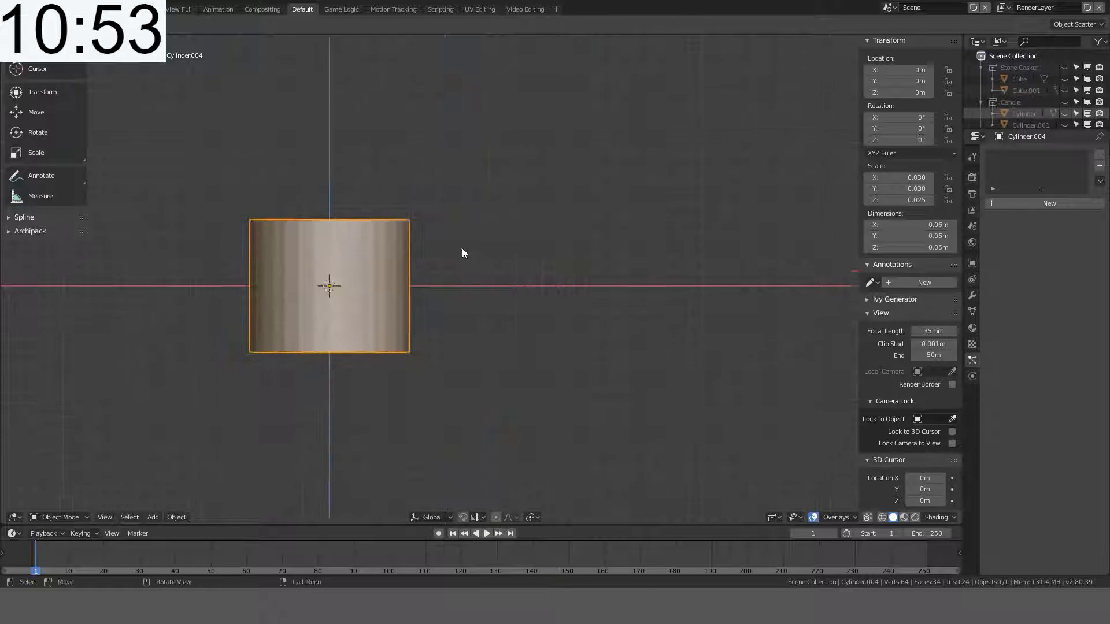
pyautogui.press('Tab')
pyautogui.hotkey('ctrl', 'f')
pyautogui.click(464, 246)
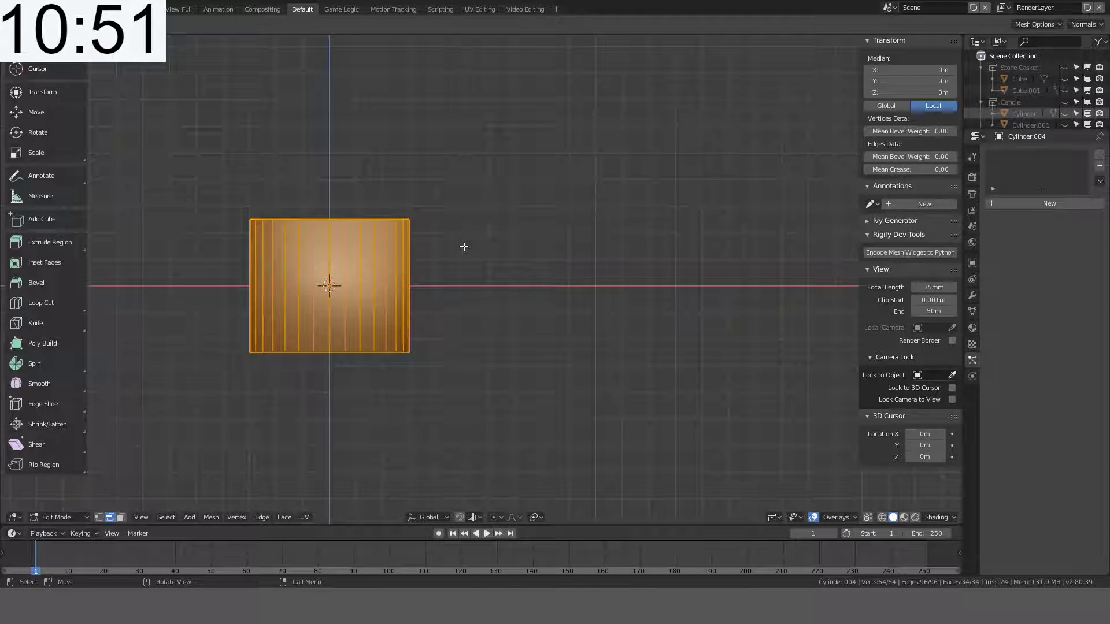
pyautogui.press('g')
pyautogui.press('z')
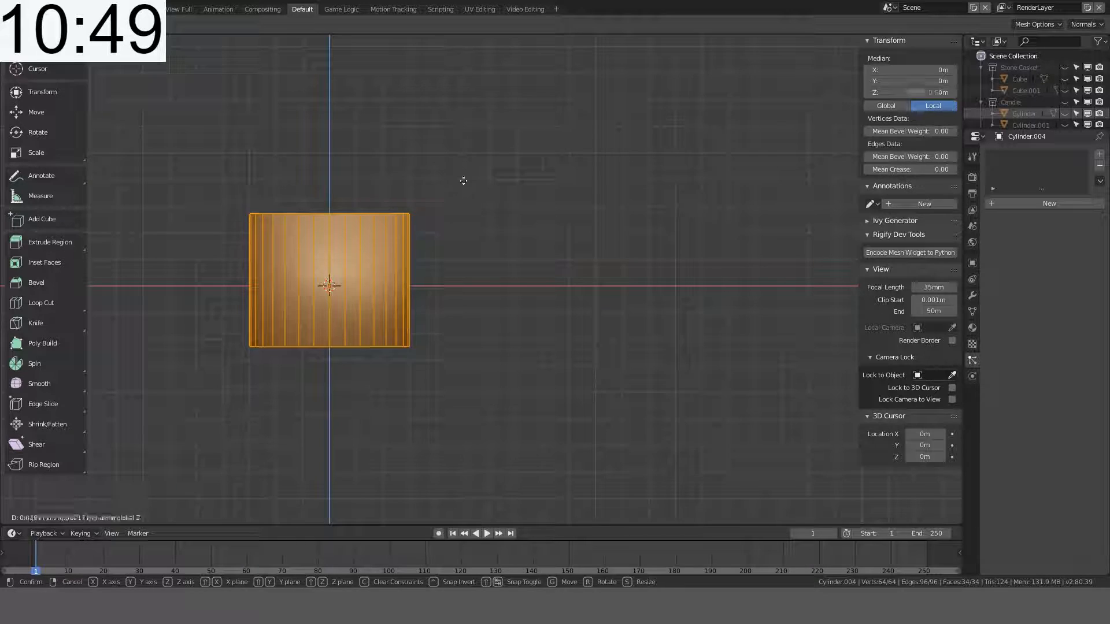
pyautogui.click(477, 121)
# Step: Hide the viewport's tool shelf and properties sidebar
pyautogui.moveTo(431, 152); pyautogui.dragTo(529, 409, button='middle')
pyautogui.scroll(-3, 453, 193)
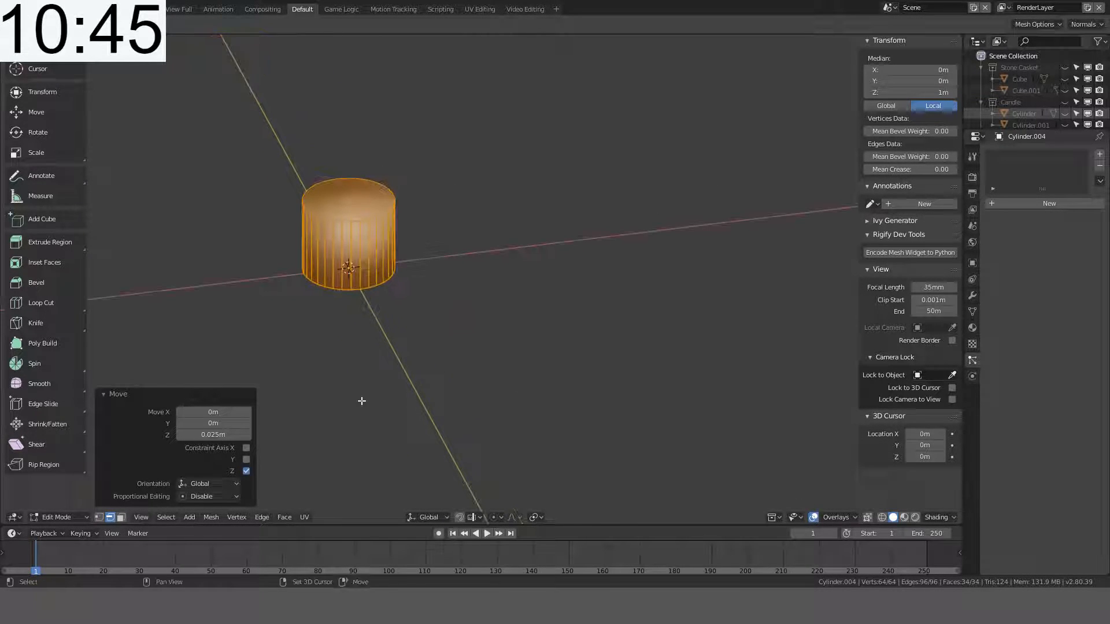
pyautogui.press('t')
pyautogui.press('n')
pyautogui.scroll(2, 231, 300)
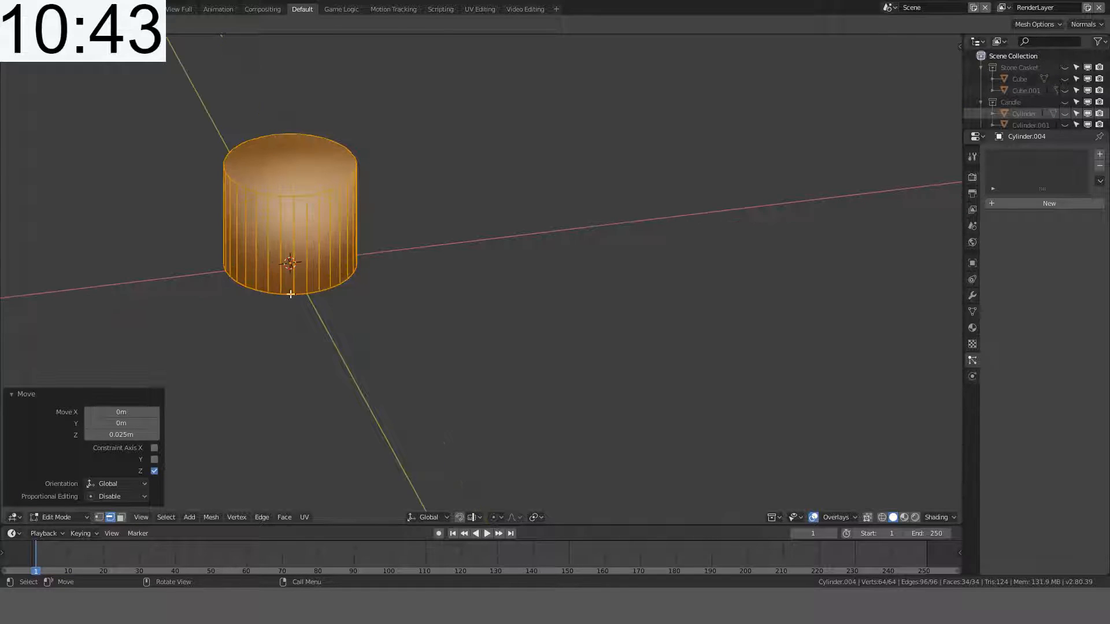
# Step: Inset the cylinder's top and bottom cap faces with a thickness of 0.1 m
pyautogui.click(122, 518)
pyautogui.click(303, 178)
pyautogui.keyDown('shift'); pyautogui.moveTo(302, 179); pyautogui.dragTo(456, 251, button='middle'); pyautogui.keyUp('shift')
pyautogui.scroll(-7, 434, 275)
pyautogui.scroll(3, 456, 250)
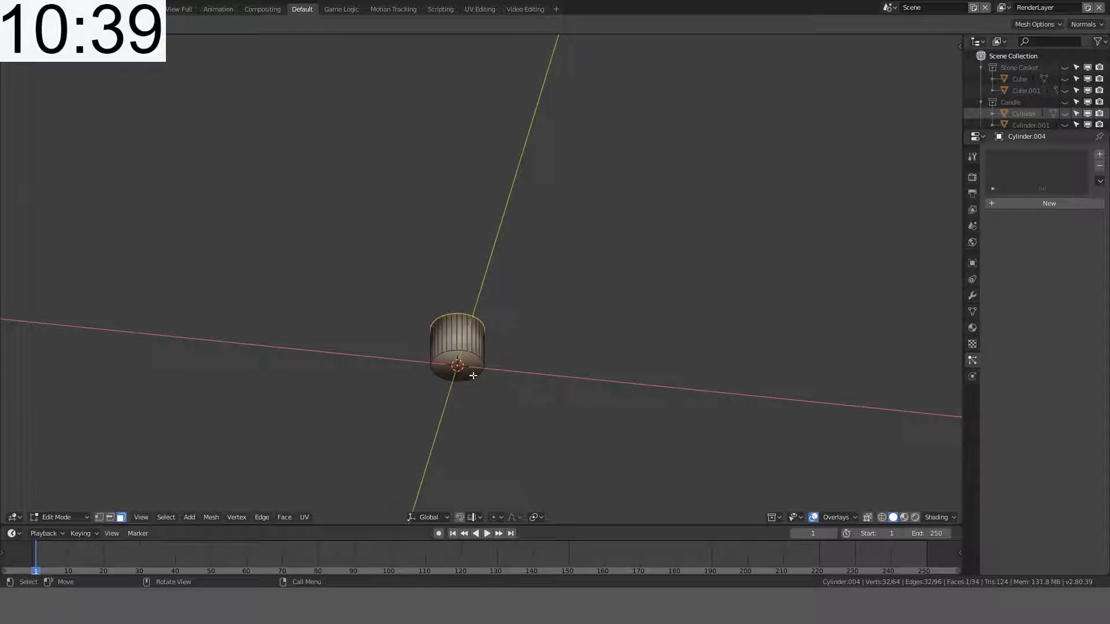
pyautogui.keyDown('shift'); pyautogui.click(460, 369); pyautogui.keyUp('shift')
pyautogui.moveTo(459, 368); pyautogui.dragTo(540, 333, button='middle')
pyautogui.press('KP_1')
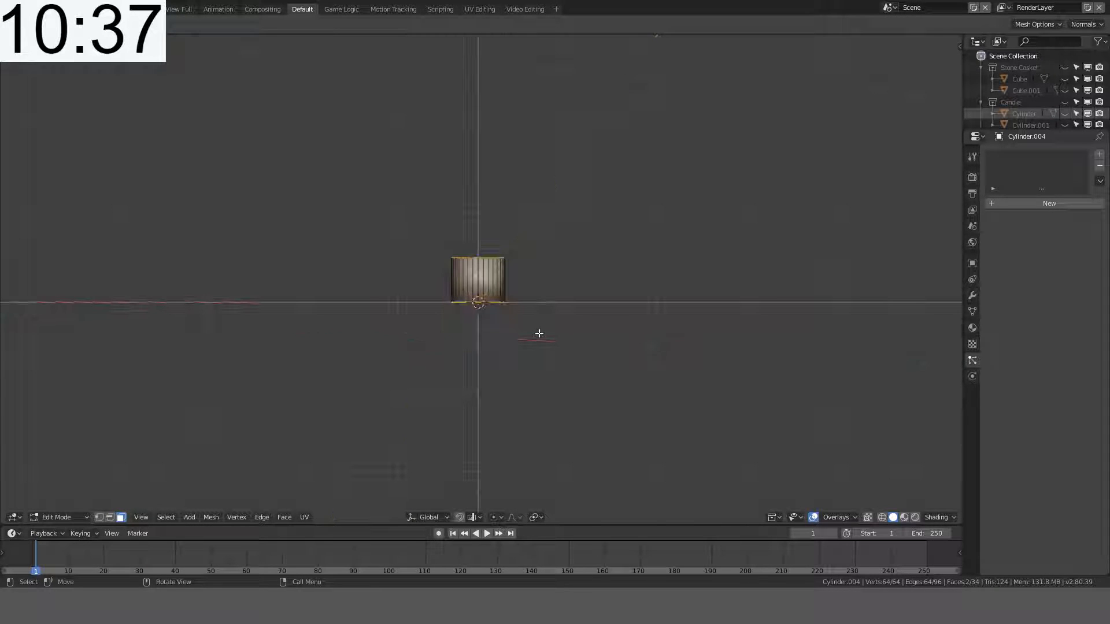
pyautogui.press('ctrl+KP_7')
pyautogui.scroll(3, 540, 324)
pyautogui.keyDown('shift'); pyautogui.moveTo(565, 195); pyautogui.dragTo(543, 378, button='middle'); pyautogui.keyUp('shift')
pyautogui.scroll(6, 570, 250)
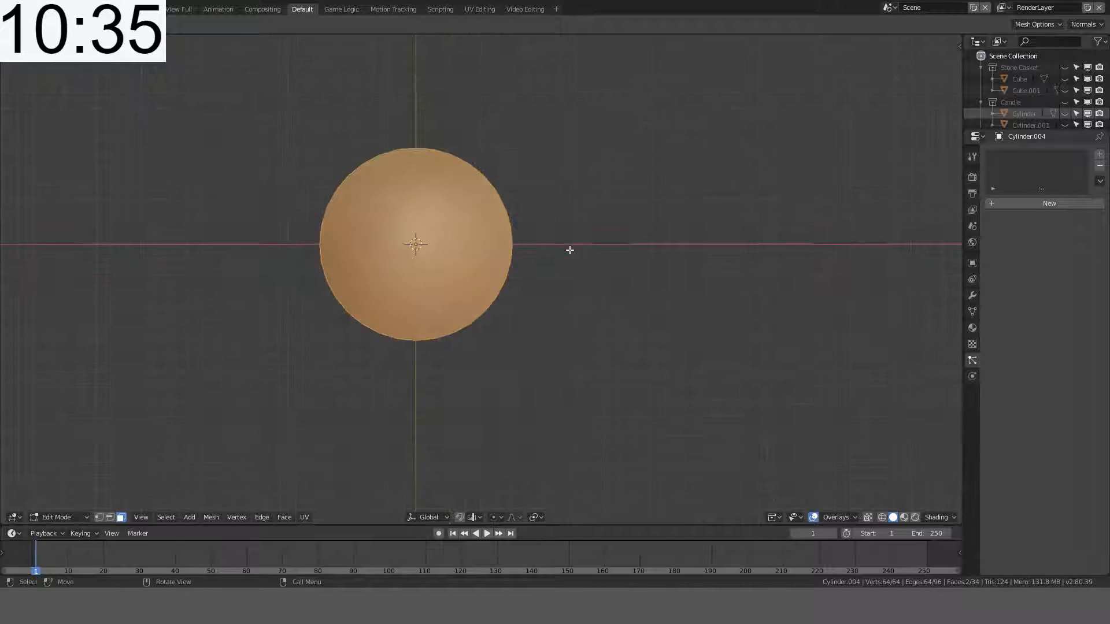
pyautogui.write('i')
pyautogui.write('0.1')
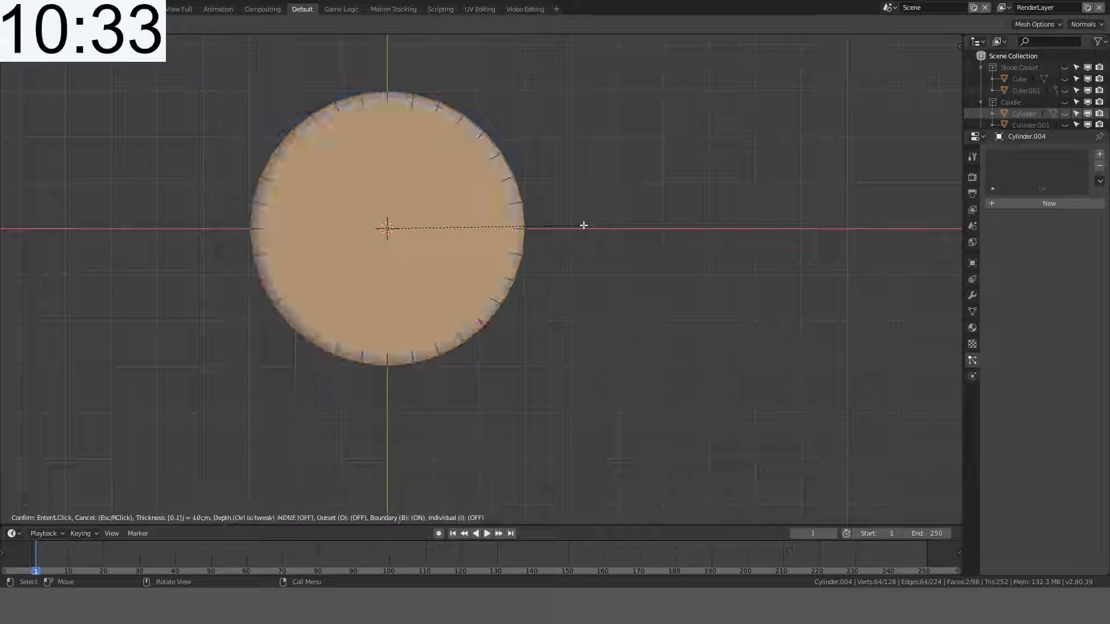
pyautogui.press('BackSpace')
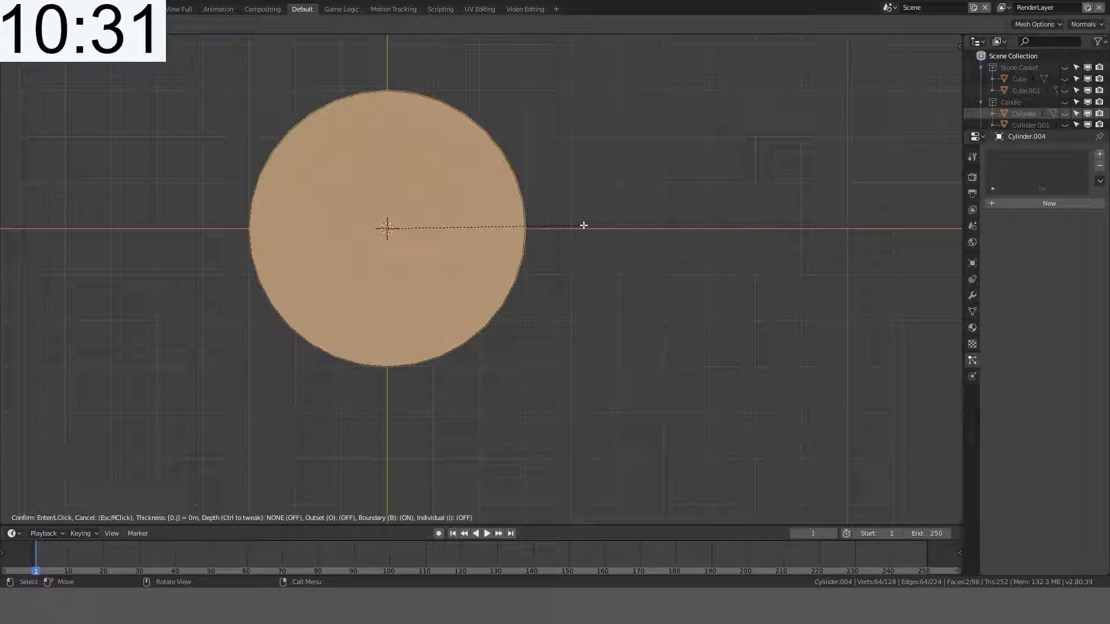
pyautogui.write('05')
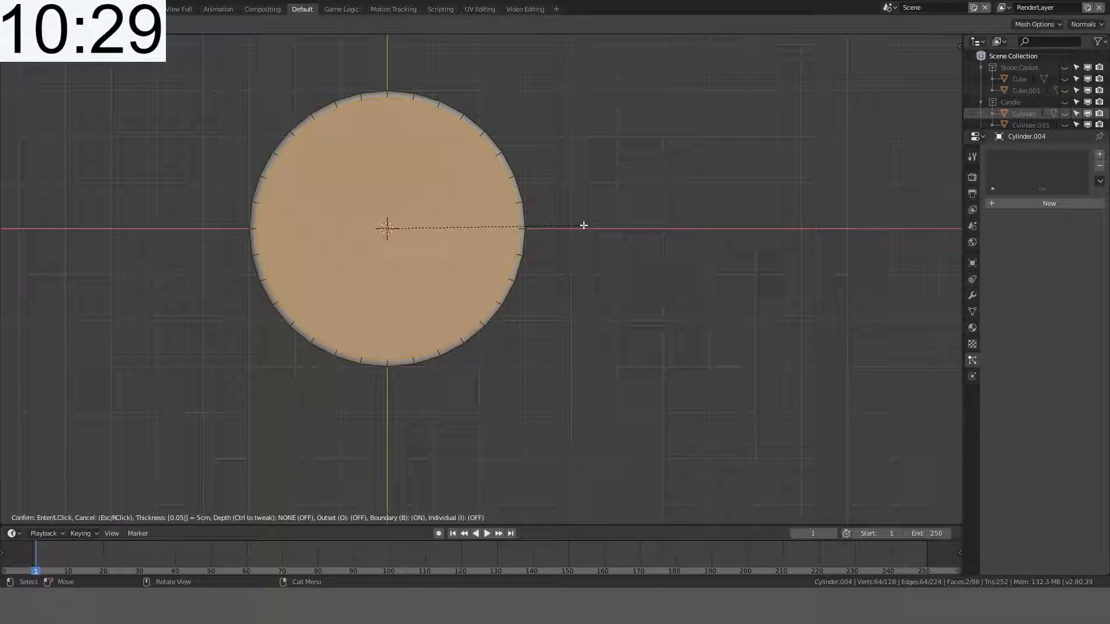
pyautogui.press('BackSpace')
pyautogui.press('BackSpace')
pyautogui.write('1')
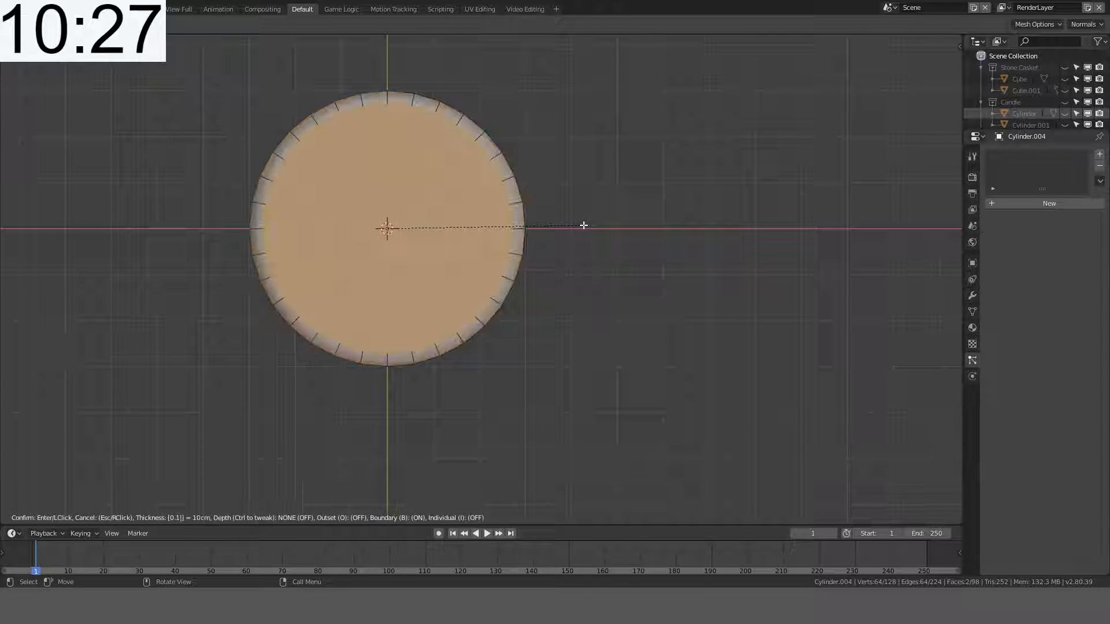
pyautogui.press('Return')
# Step: Delete only the inset cap faces to open the cylinder at both ends
pyautogui.press('x')
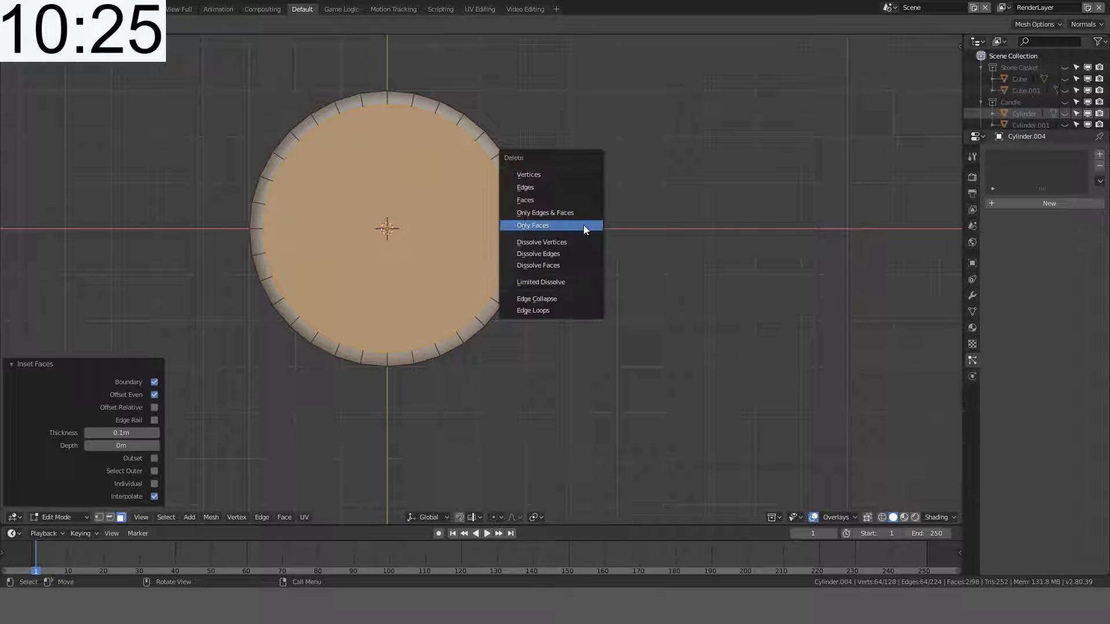
pyautogui.click(584, 225)
pyautogui.moveTo(506, 151); pyautogui.dragTo(318, 366, button='middle')
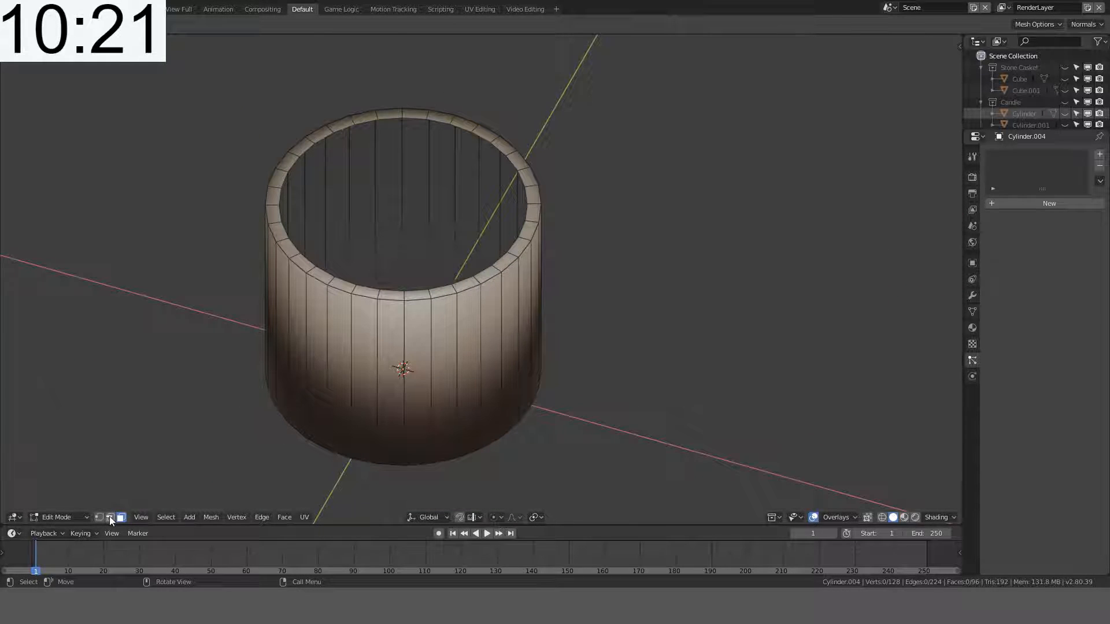
# Step: Fill faces between the top and bottom inner rims all the way around to close the ring's inner wall, and return to Object Mode
pyautogui.press('1')
pyautogui.moveTo(119, 478); pyautogui.dragTo(358, 141, button='middle')
pyautogui.keyDown('shift'); pyautogui.click(339, 166); pyautogui.keyUp('shift')
pyautogui.press('f')
pyautogui.press('f')
pyautogui.press('f')
pyautogui.press('f')
pyautogui.press('f')
pyautogui.press('f')
pyautogui.press('f')
pyautogui.press('f')
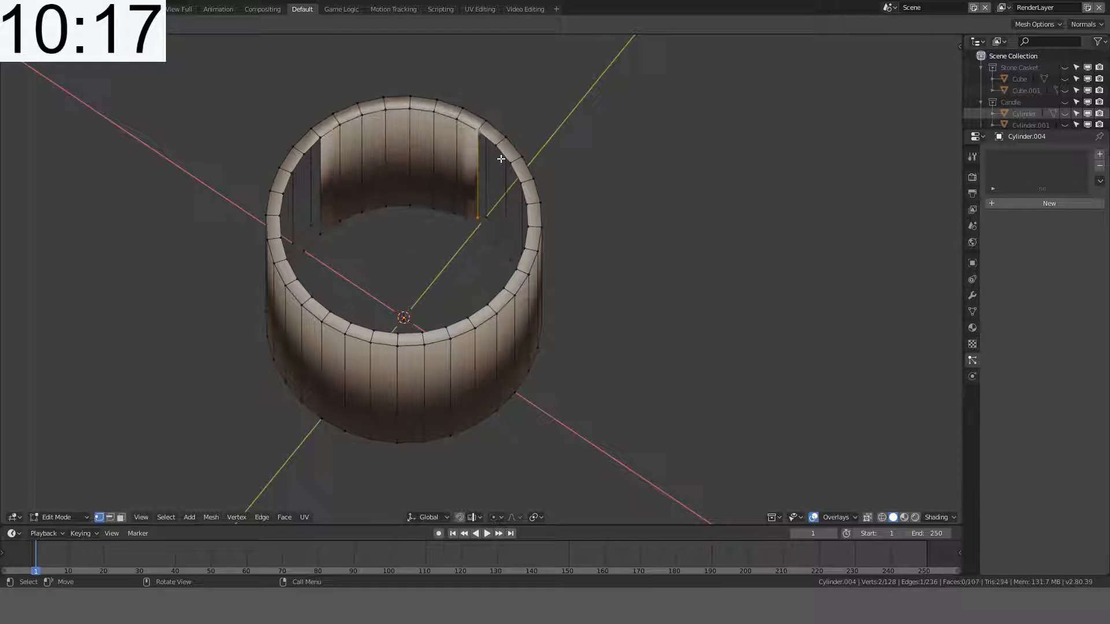
pyautogui.press('f')
pyautogui.press('f')
pyautogui.press('f')
pyautogui.press('f')
pyautogui.press('f')
pyautogui.press('f')
pyautogui.press('f')
pyautogui.press('f')
pyautogui.press('f')
pyautogui.press('f')
pyautogui.press('f')
pyautogui.press('f')
pyautogui.press('f')
pyautogui.press('f')
pyautogui.press('f')
pyautogui.press('f')
pyautogui.press('f')
pyautogui.press('f')
pyautogui.press('f')
pyautogui.press('f')
pyautogui.press('Tab')
# Step: In Edit Mode with wireframe shading, box-select the ring's vertices on the positive X side, leaving out the centre line
pyautogui.scroll(-4, 441, 278)
pyautogui.moveTo(440, 278); pyautogui.dragTo(522, 315, button='middle')
pyautogui.press('KP_1')
pyautogui.scroll(3, 522, 171)
pyautogui.press('KP_1')
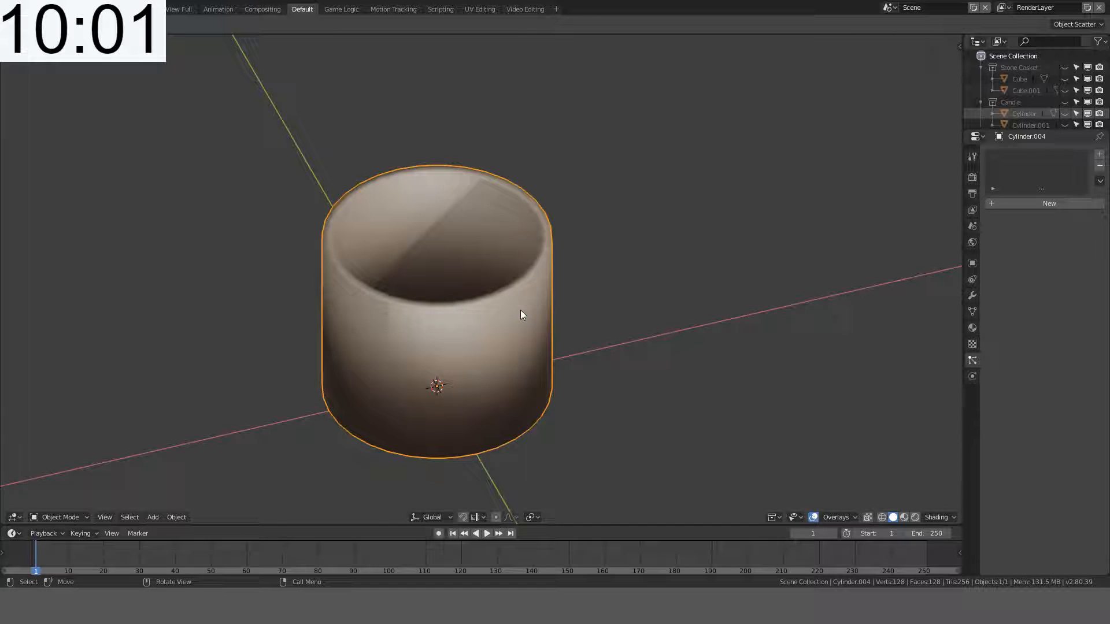
pyautogui.press('Tab')
pyautogui.press('KP_1')
pyautogui.press('z')
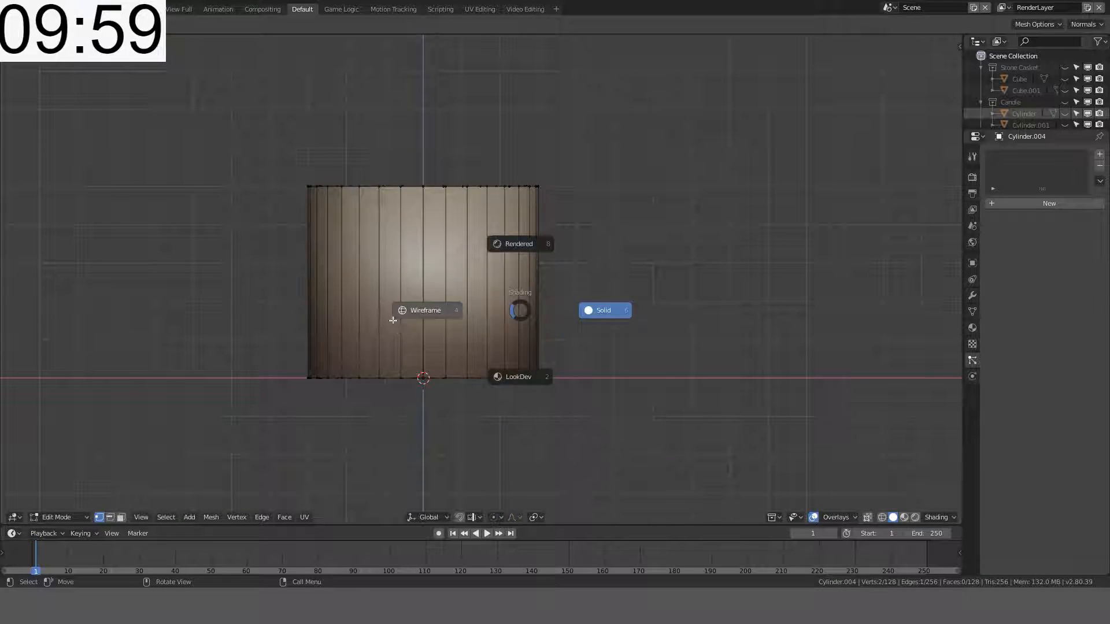
pyautogui.click(392, 320)
pyautogui.press('b')
pyautogui.moveTo(438, 134); pyautogui.dragTo(628, 443)
# Step: Try deleting the selected vertices of the ring's positive X half and return to solid shading
pyautogui.press('x')
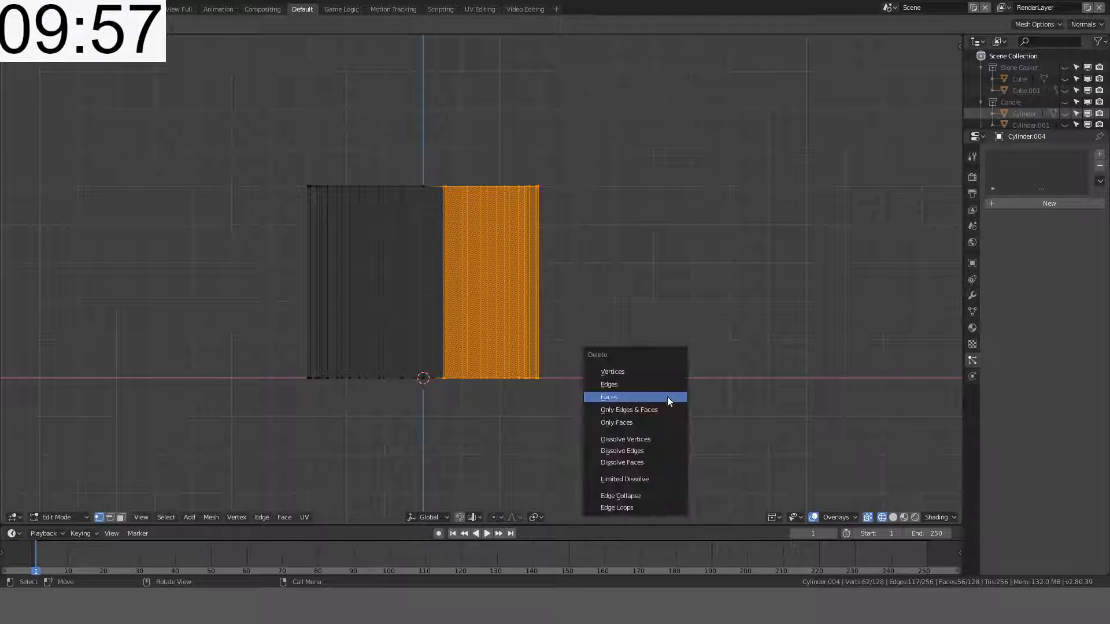
pyautogui.click(638, 377)
pyautogui.moveTo(584, 272); pyautogui.dragTo(580, 324, button='middle')
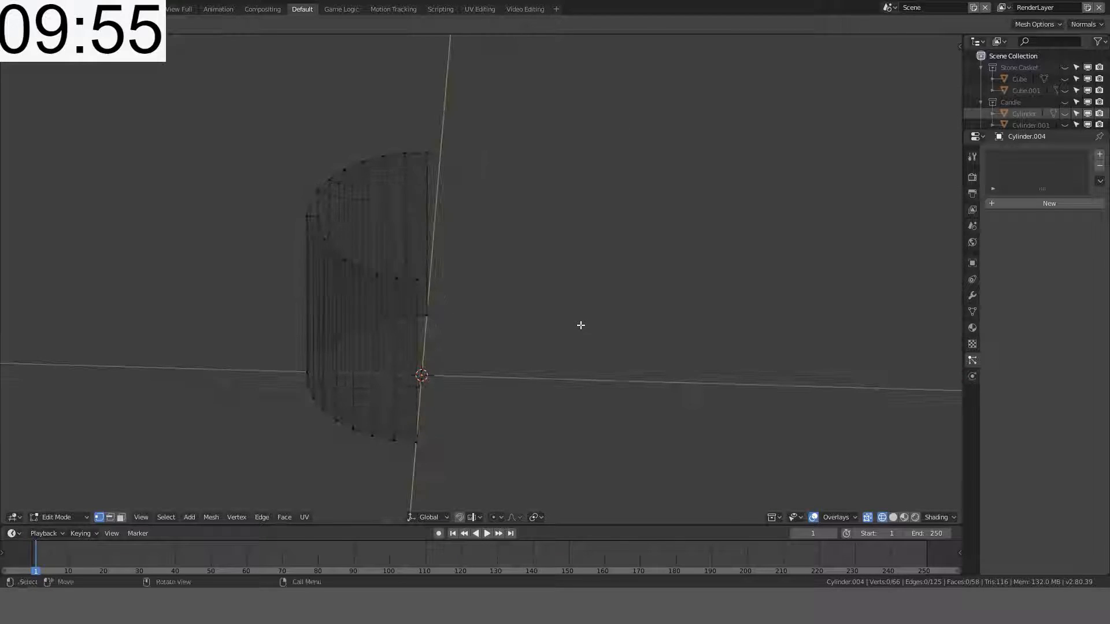
pyautogui.press('z')
pyautogui.click(647, 325)
pyautogui.press('Tab')
pyautogui.press('Tab')
# Step: Try filling the gap in the remaining half ring with new faces near the X axis
pyautogui.moveTo(460, 293); pyautogui.dragTo(405, 386, button='middle')
pyautogui.scroll(3, 364, 121)
pyautogui.press('KP_7')
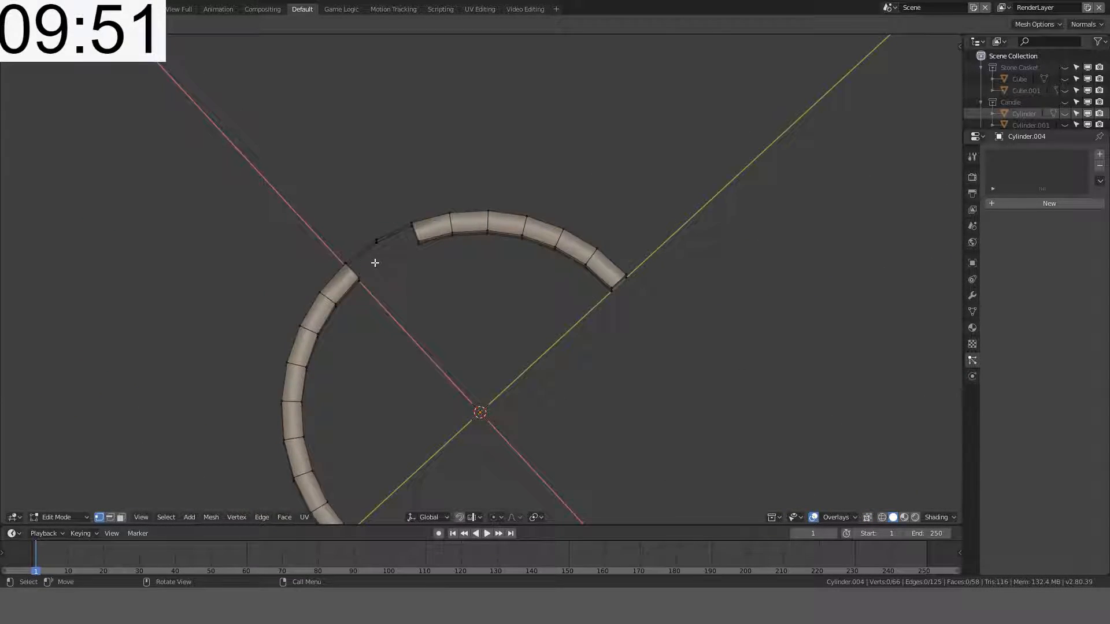
pyautogui.click(346, 263)
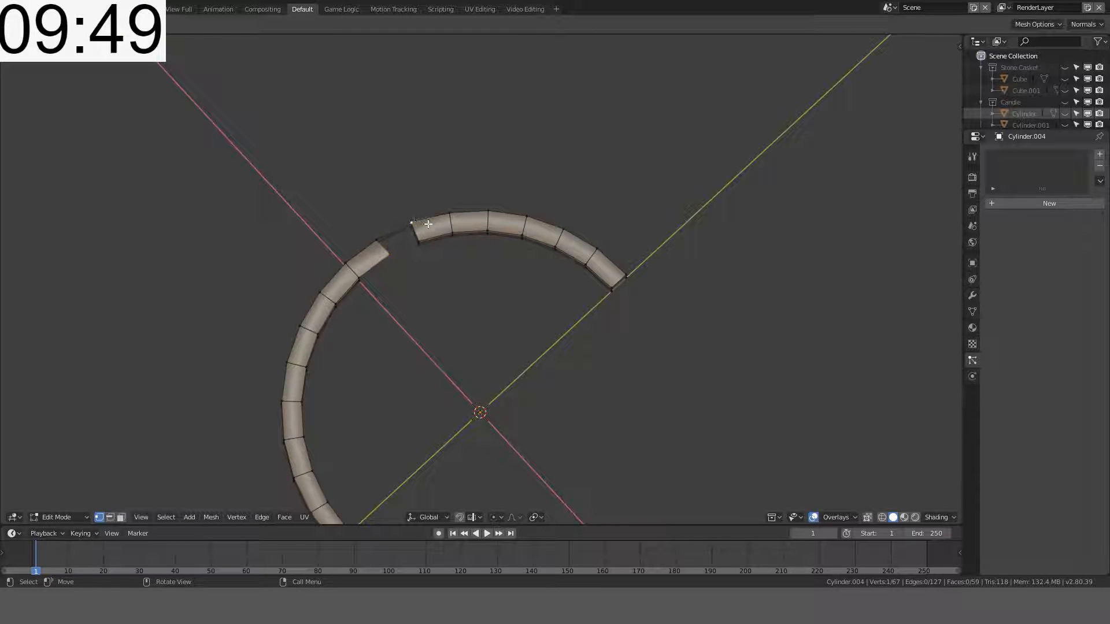
pyautogui.moveTo(446, 235); pyautogui.dragTo(431, 196, button='middle')
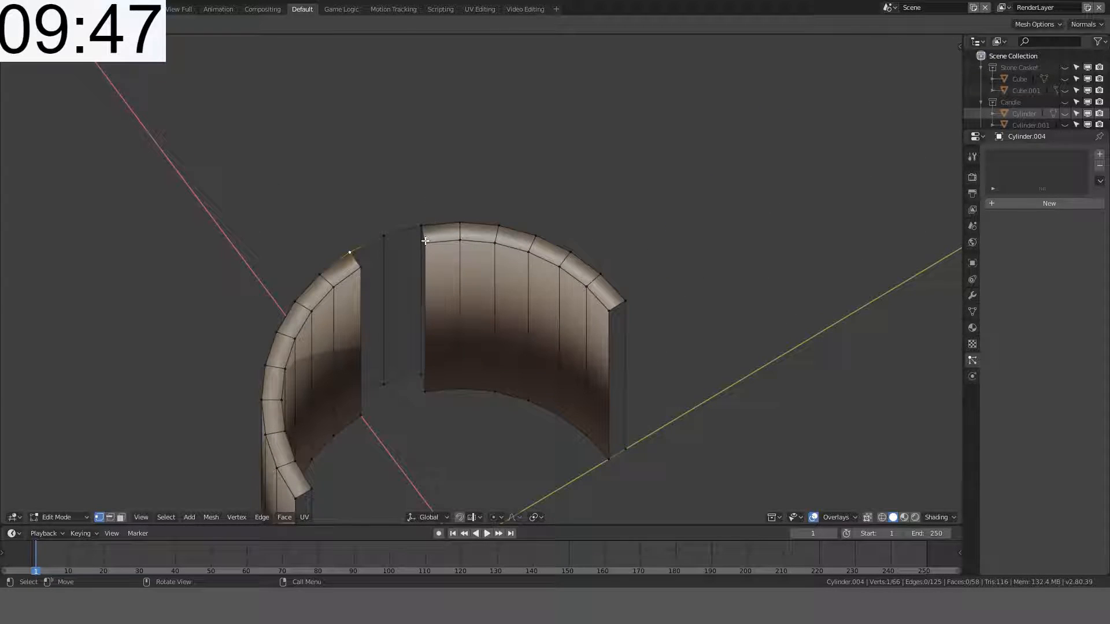
pyautogui.moveTo(453, 273); pyautogui.dragTo(384, 340, button='middle')
pyautogui.click(417, 320)
pyautogui.press('f')
# Step: Undo the gap filling and the deletion of the ring's positive X half
pyautogui.hotkey('ctrl', 'z')
pyautogui.hotkey('ctrl', 'z')
pyautogui.hotkey('ctrl', 'z')
pyautogui.hotkey('ctrl', 'z')
pyautogui.hotkey('ctrl', 'z')
pyautogui.hotkey('ctrl', 'z')
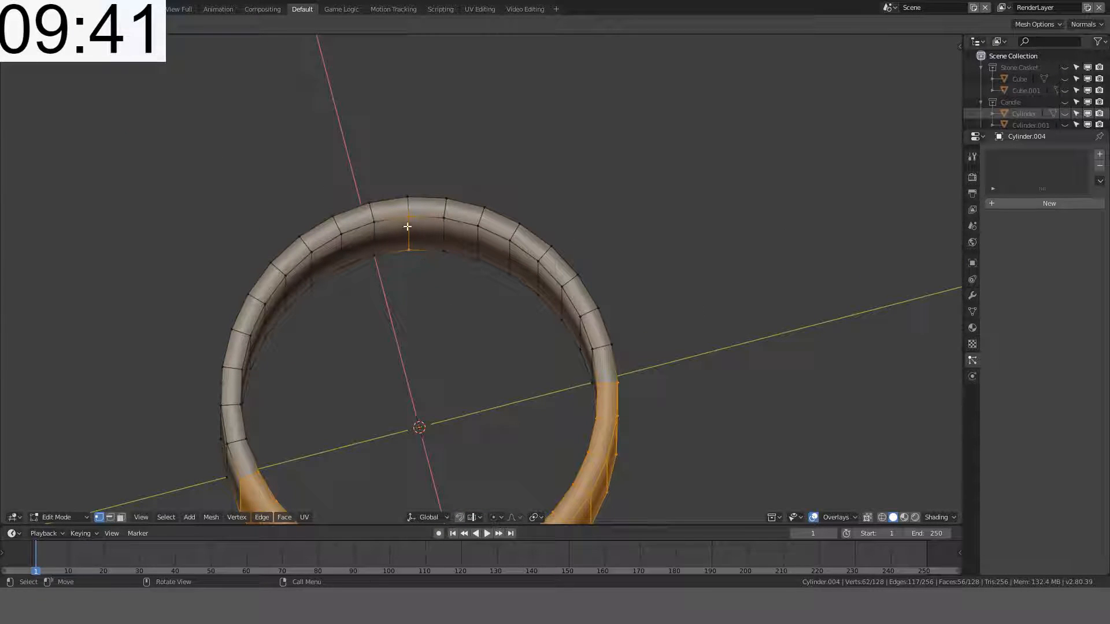
# Step: Deselect the stray inner-wall edge on the negative X side and delete the selected vertices of the positive X half
pyautogui.press('c')
pyautogui.moveTo(408, 226); pyautogui.dragTo(410, 264, button='middle')
pyautogui.rightClick(410, 264)
pyautogui.press('x')
pyautogui.click(498, 259)
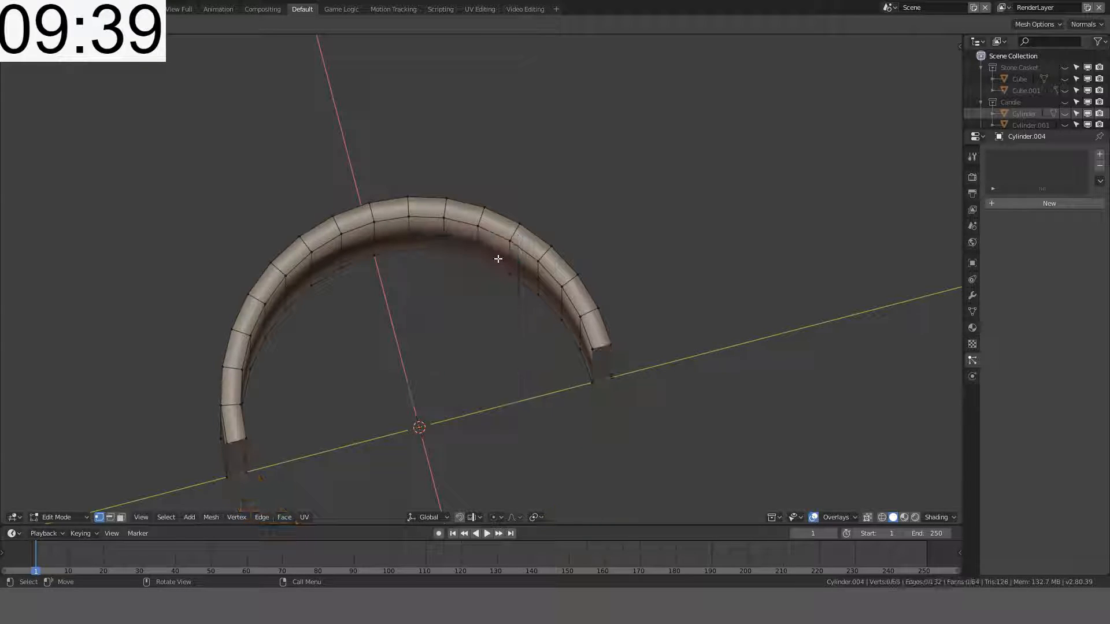
# Step: Add a Mirror modifier on the X axis to the remaining half ring
pyautogui.moveTo(497, 258); pyautogui.dragTo(598, 272, button='middle')
pyautogui.press('KP_1')
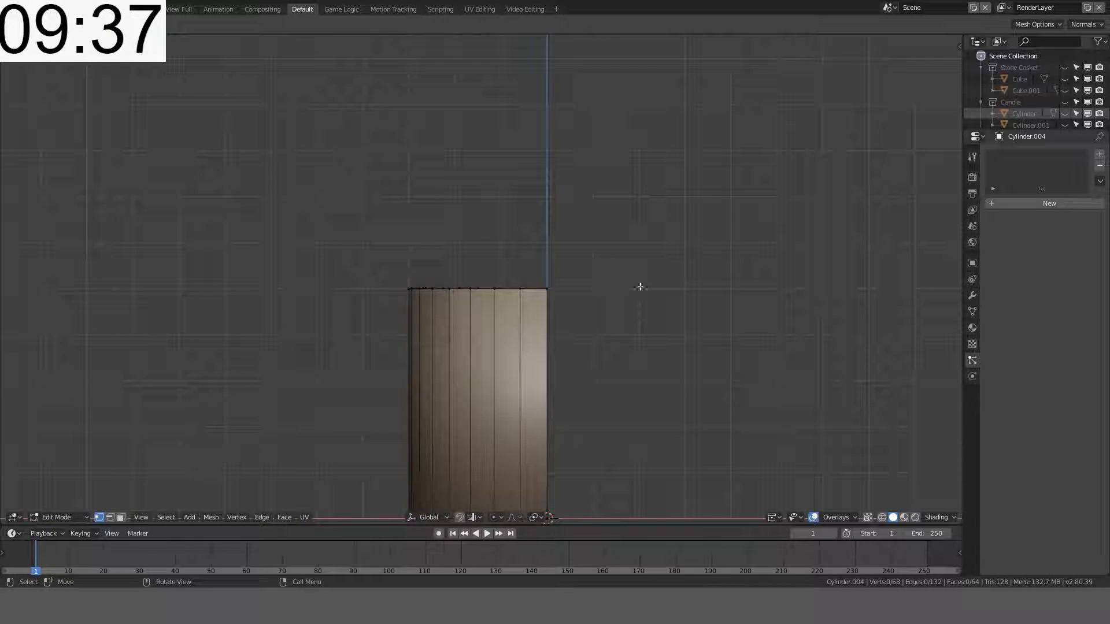
pyautogui.click(972, 296)
pyautogui.click(1006, 154)
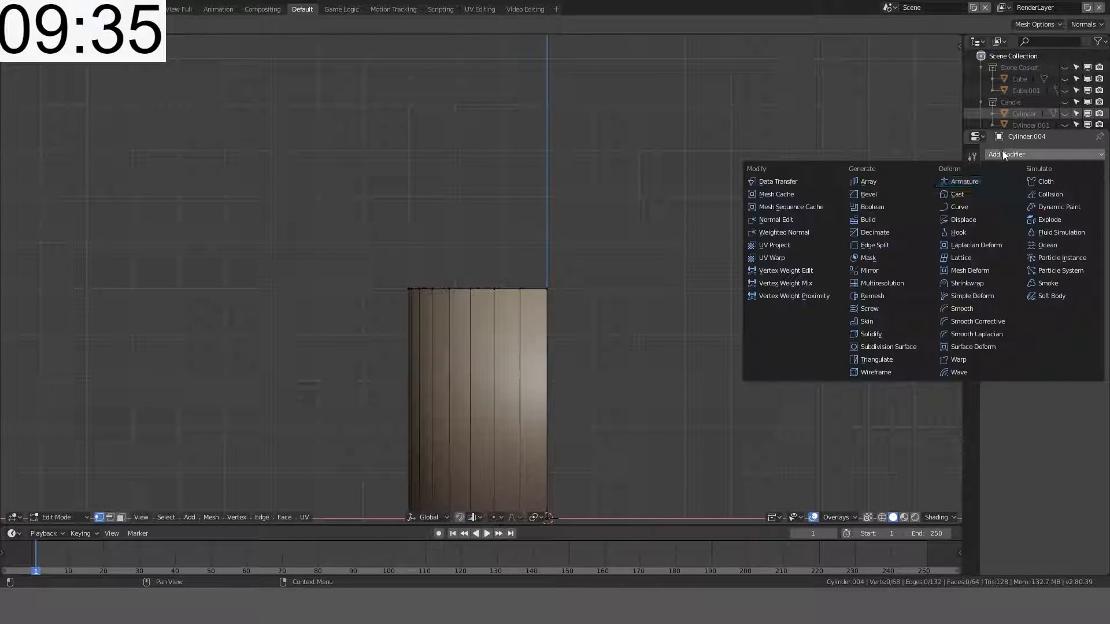
pyautogui.click(883, 270)
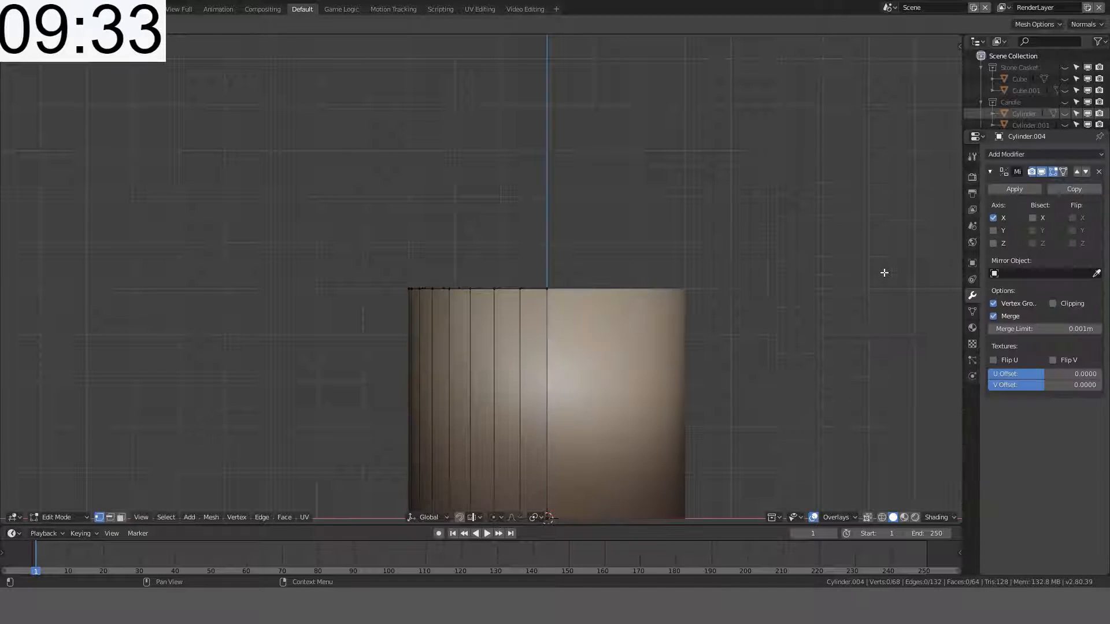
# Step: Select the half ring's end edge loop at the positive Y seam and snap the 3D cursor to it
pyautogui.moveTo(884, 272); pyautogui.dragTo(504, 379, button='middle')
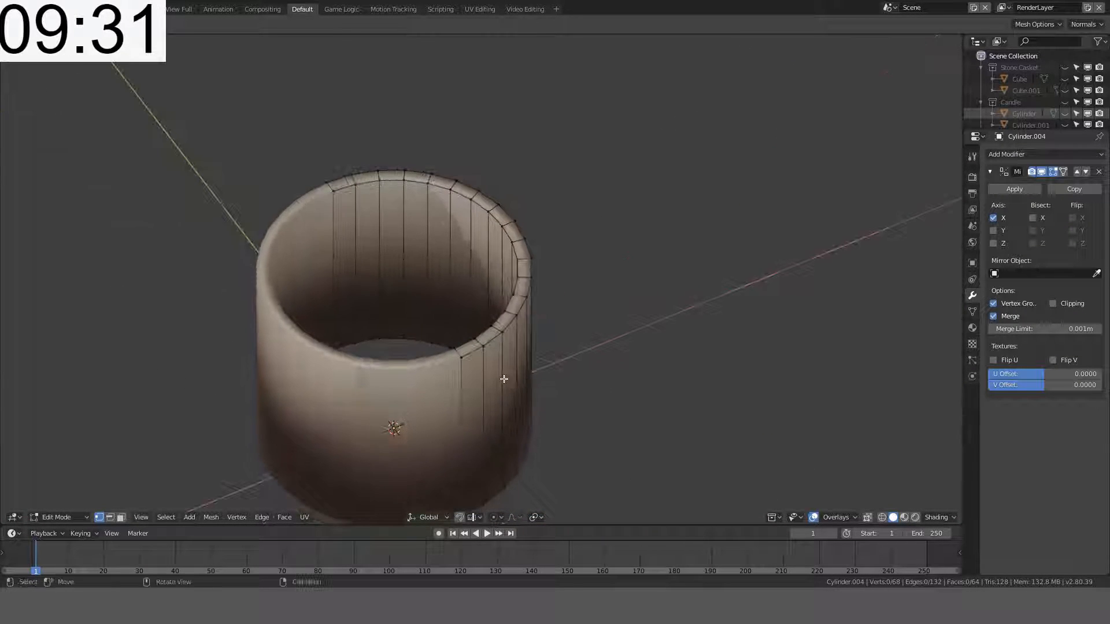
pyautogui.keyDown('alt'); pyautogui.click(463, 389); pyautogui.keyUp('alt')
pyautogui.moveTo(577, 370); pyautogui.dragTo(552, 196, button='middle')
pyautogui.moveTo(664, 258); pyautogui.dragTo(686, 233, button='middle')
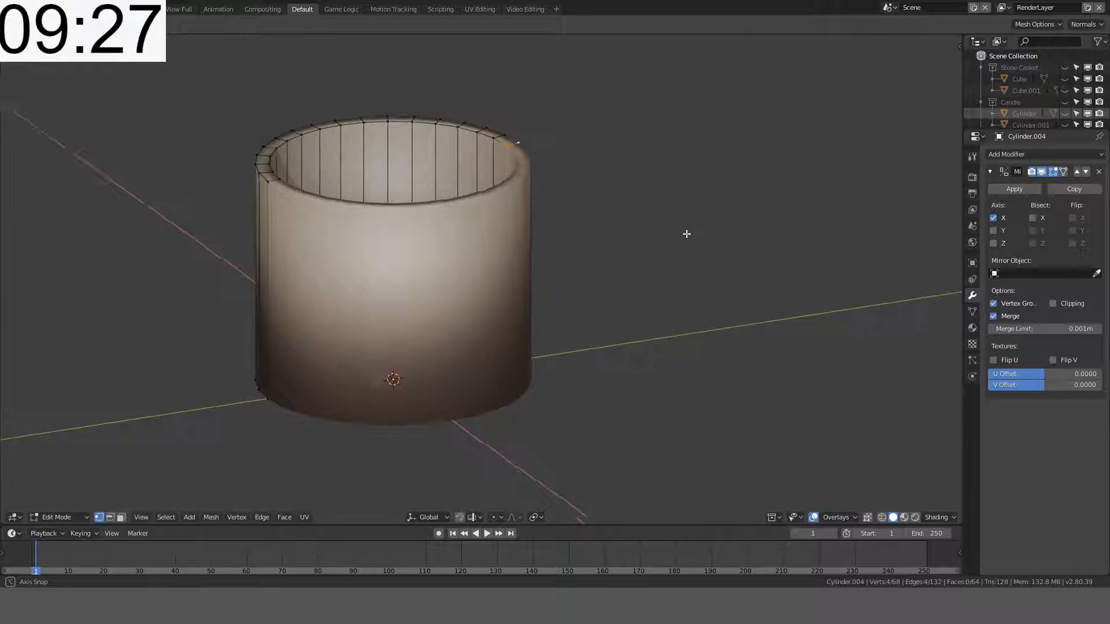
pyautogui.hotkey('shift', 's')
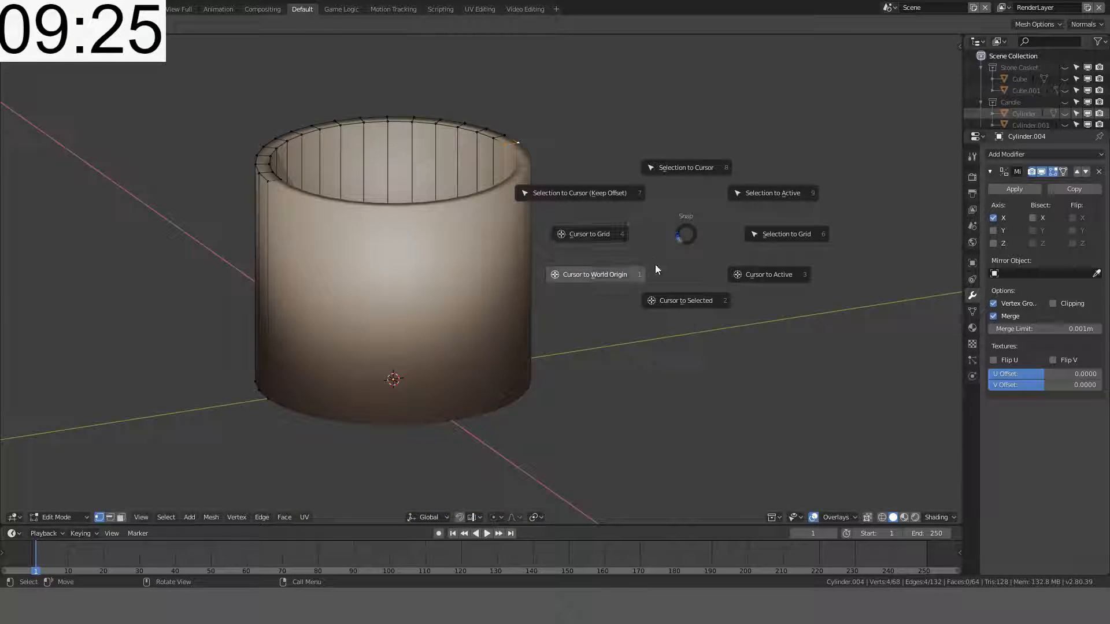
pyautogui.click(667, 297)
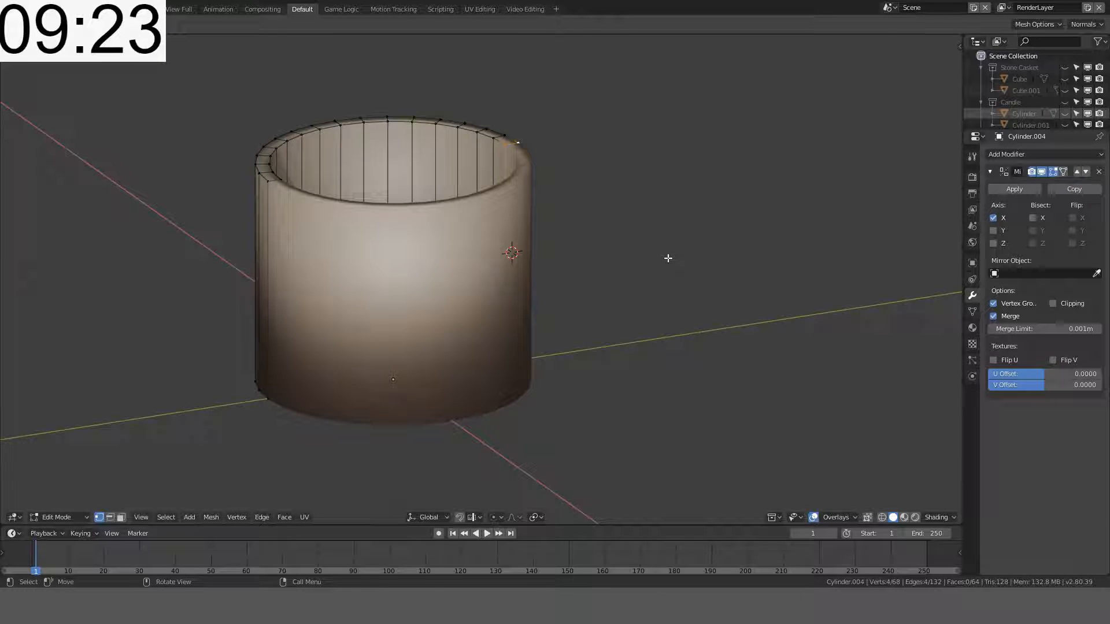
# Step: Set the ring object's origin to the 3D cursor and look at the ring from above
pyautogui.press('Tab')
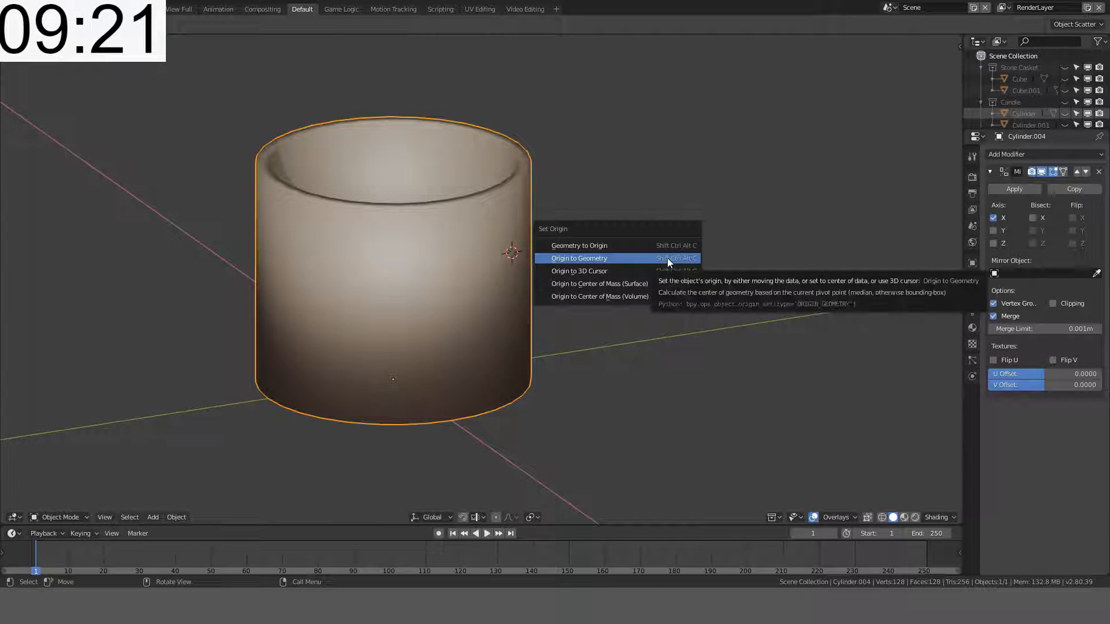
pyautogui.click(641, 271)
pyautogui.moveTo(606, 264); pyautogui.dragTo(688, 282, button='middle')
pyautogui.press('KP_7')
pyautogui.press('Tab')
pyautogui.press('Tab')
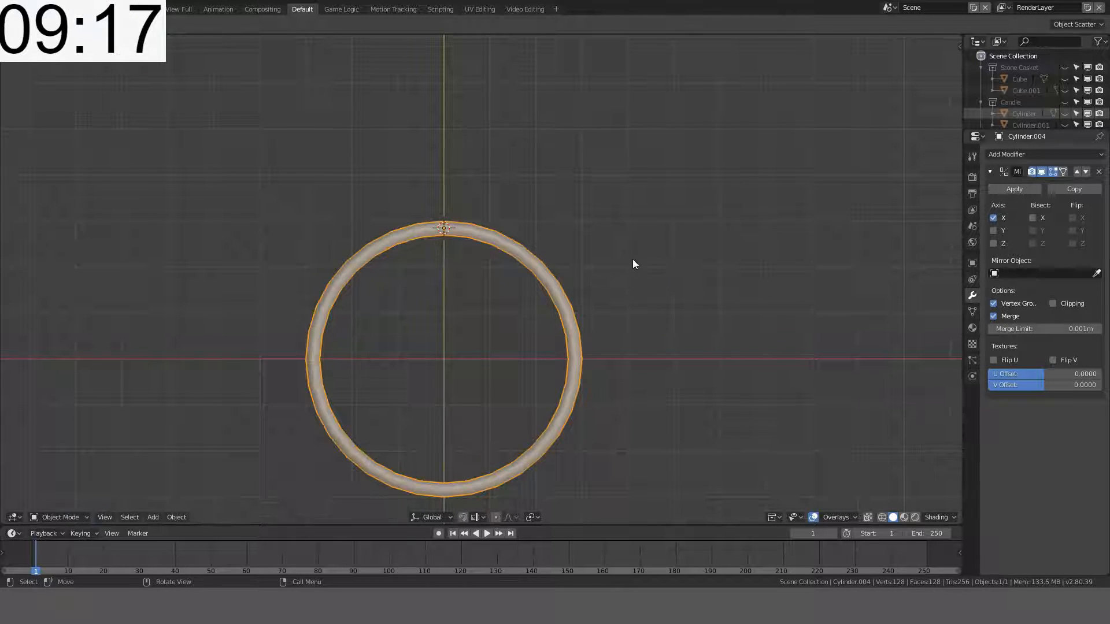
pyautogui.press('r')
pyautogui.rightClick(607, 218)
# Step: Set the pivot point to 3D Cursor and rotate the whole half ring 10° about the seam to open the ring
pyautogui.press('Tab')
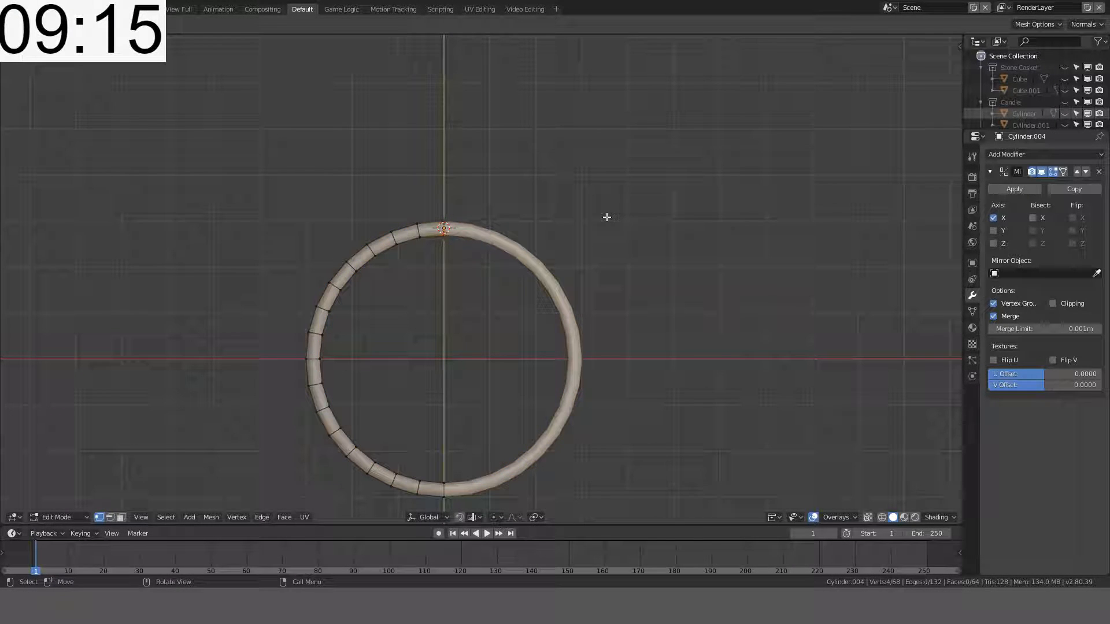
pyautogui.press('a')
pyautogui.press('r')
pyautogui.rightClick(592, 256)
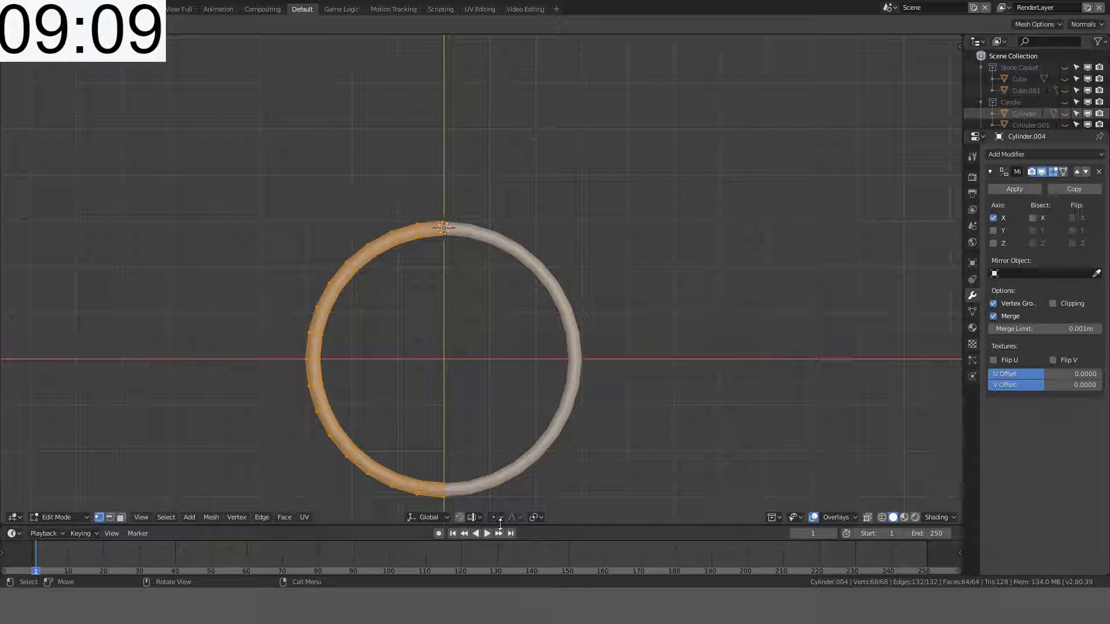
pyautogui.click(536, 518)
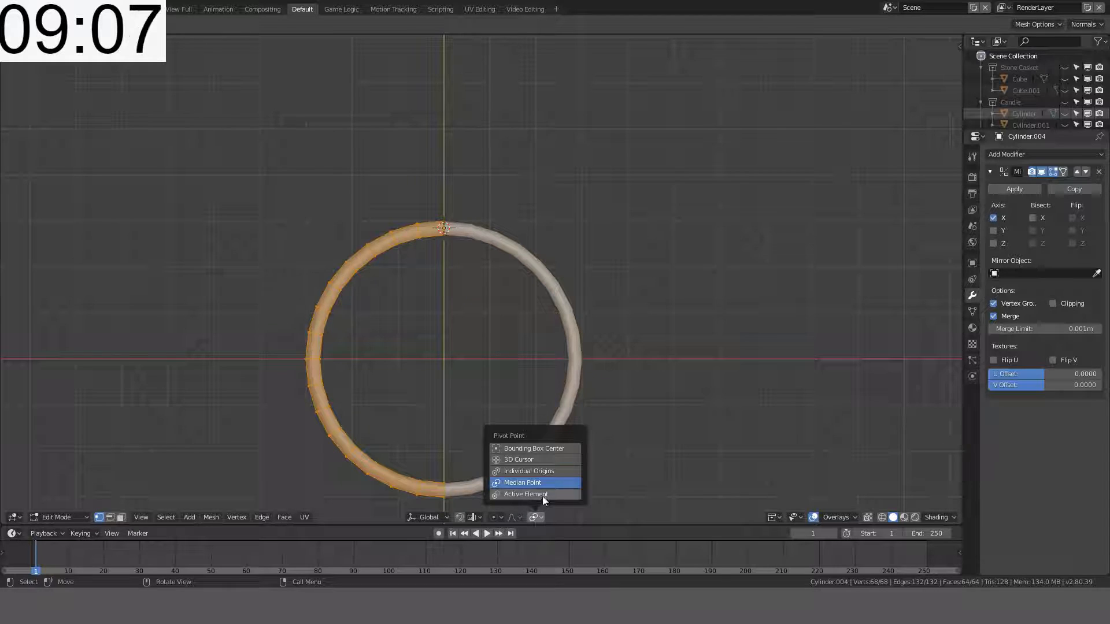
pyautogui.click(521, 460)
pyautogui.press('r')
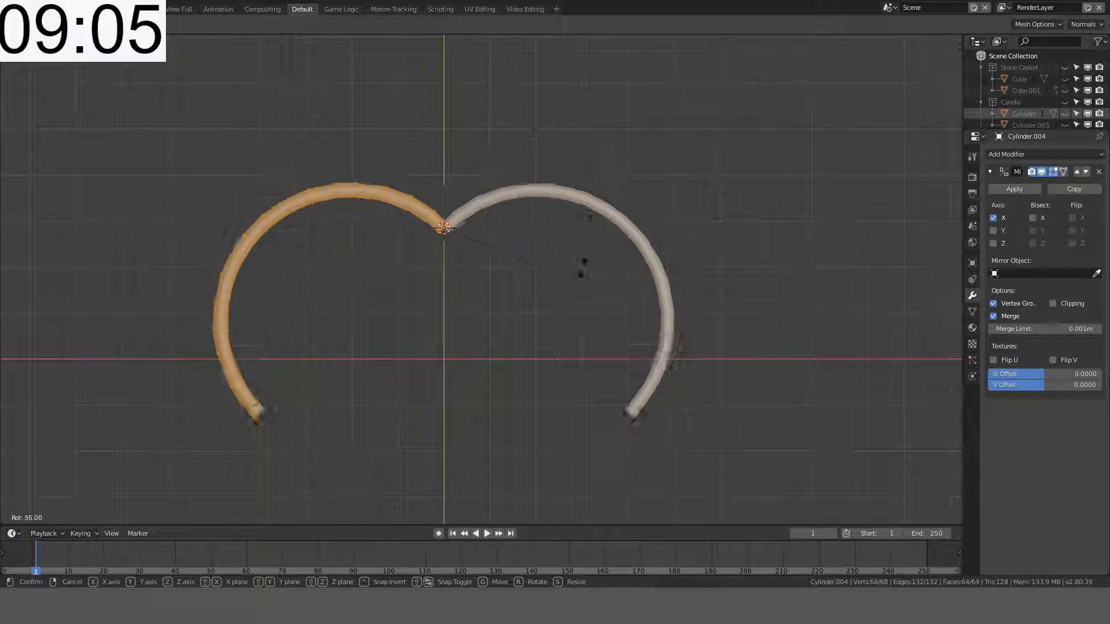
pyautogui.click(527, 198)
# Step: Remove double vertices from the whole half ring mesh
pyautogui.moveTo(508, 293); pyautogui.dragTo(517, 222, button='middle')
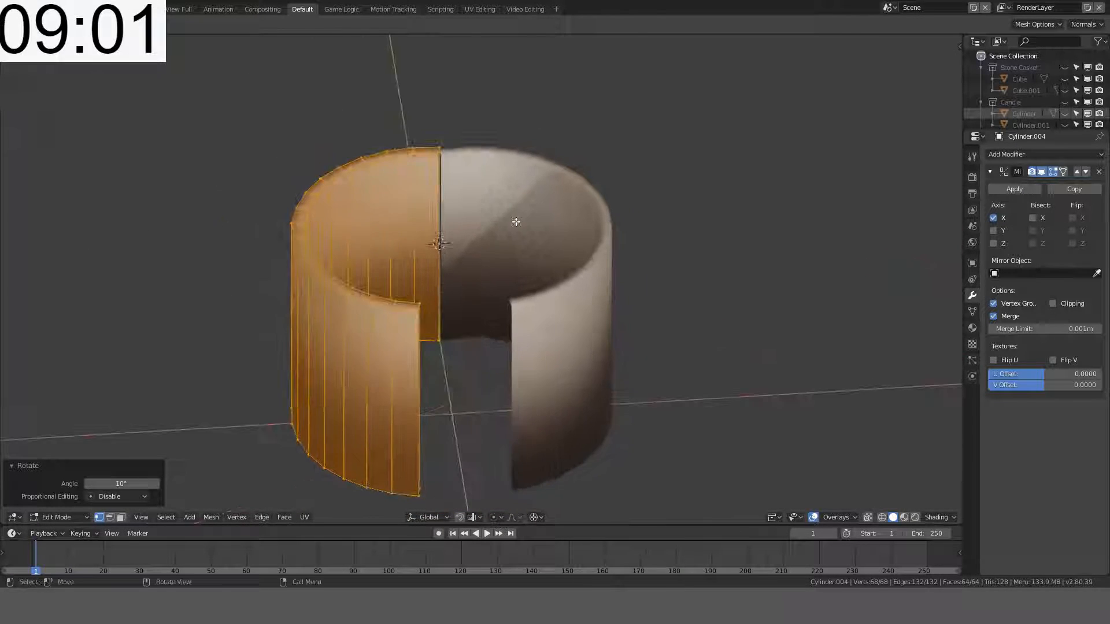
pyautogui.scroll(3, 515, 217)
pyautogui.press('Tab')
pyautogui.scroll(-4, 451, 239)
pyautogui.keyDown('shift'); pyautogui.moveTo(451, 238); pyautogui.dragTo(565, 242, button='middle'); pyautogui.keyUp('shift')
pyautogui.press('Tab')
pyautogui.scroll(4, 590, 240)
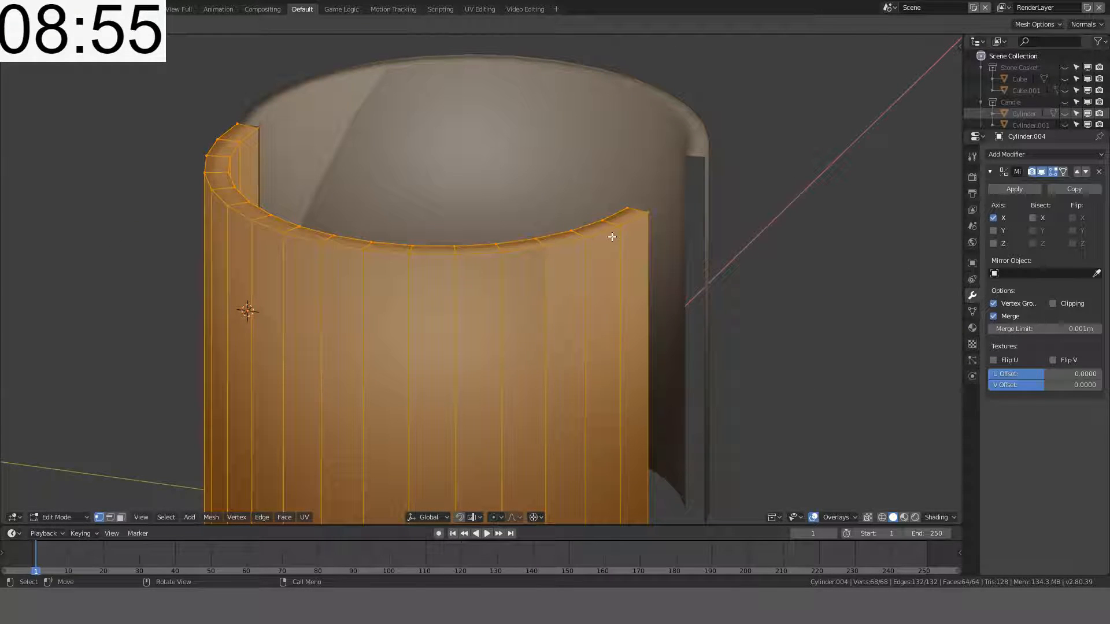
pyautogui.hotkey('ctrl', 'v')
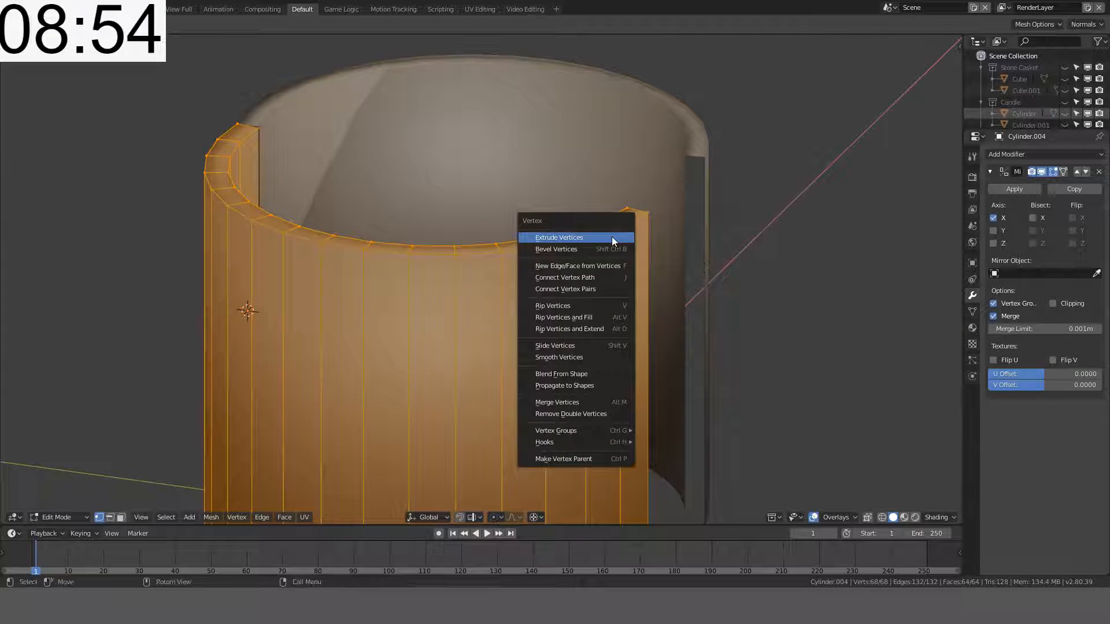
pyautogui.click(591, 416)
pyautogui.press('Tab')
# Step: Try dissolving a vertical edge on the half ring's outer wall near the opening in edge selection, and undo it
pyautogui.moveTo(595, 402); pyautogui.dragTo(402, 322, button='middle')
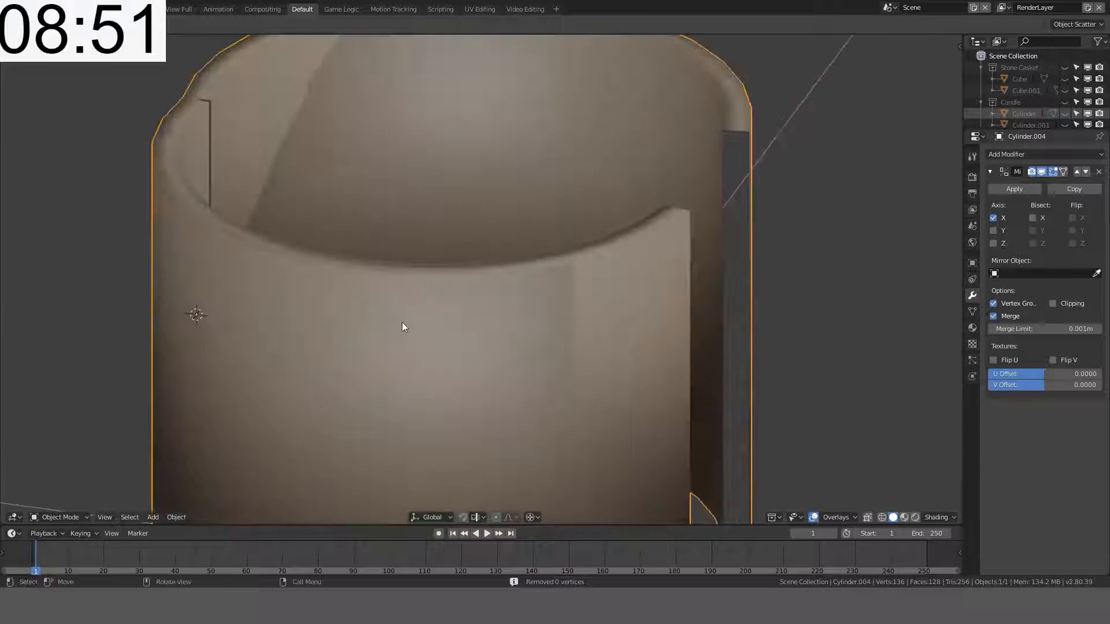
pyautogui.scroll(1, 402, 321)
pyautogui.keyDown('shift'); pyautogui.moveTo(553, 274); pyautogui.dragTo(214, 453, button='middle'); pyautogui.keyUp('shift')
pyautogui.press('Tab')
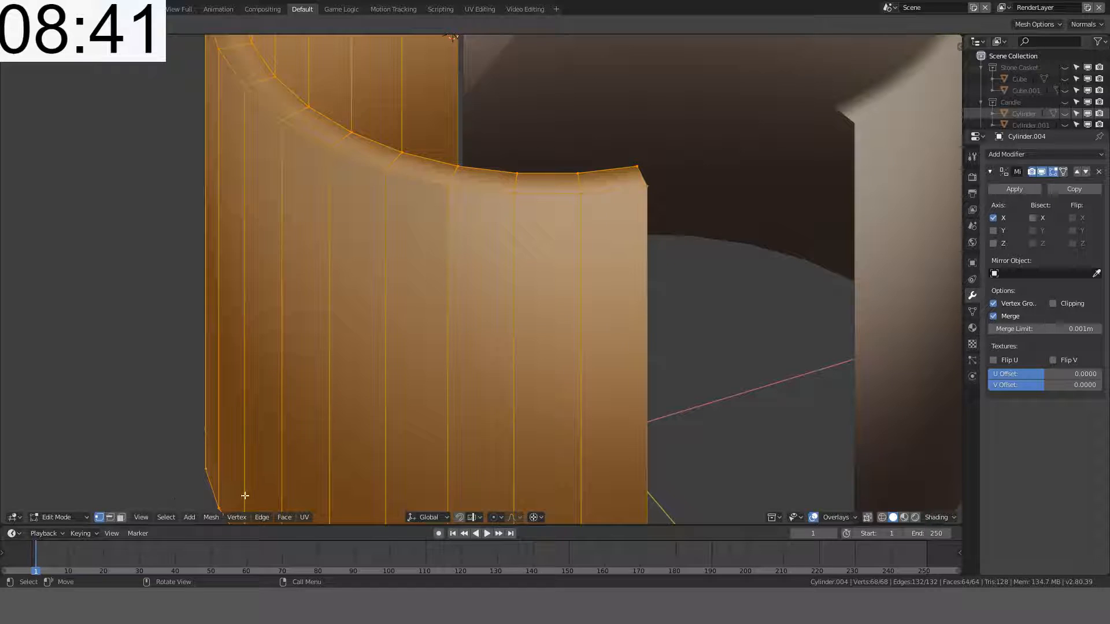
pyautogui.click(110, 517)
pyautogui.hotkey('ctrl', 'x')
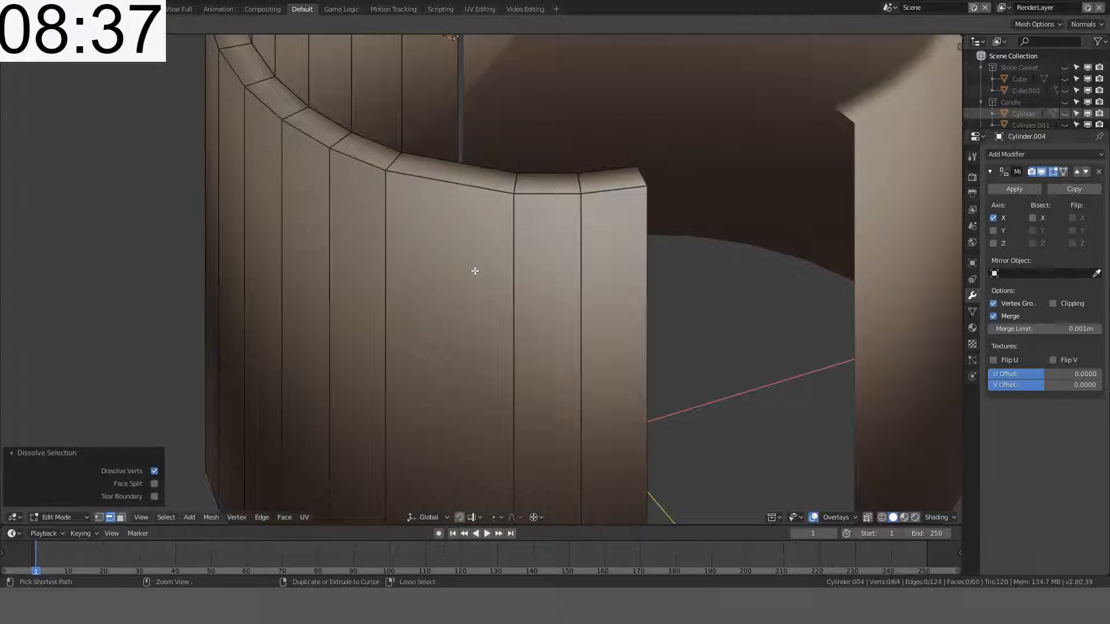
pyautogui.hotkey('ctrl', 'z')
# Step: Examine the opened ring's gap, seam and shading from the front, from above and in perspective
pyautogui.scroll(3, 492, 248)
pyautogui.scroll(-5, 567, 148)
pyautogui.moveTo(546, 180); pyautogui.dragTo(617, 251, button='middle')
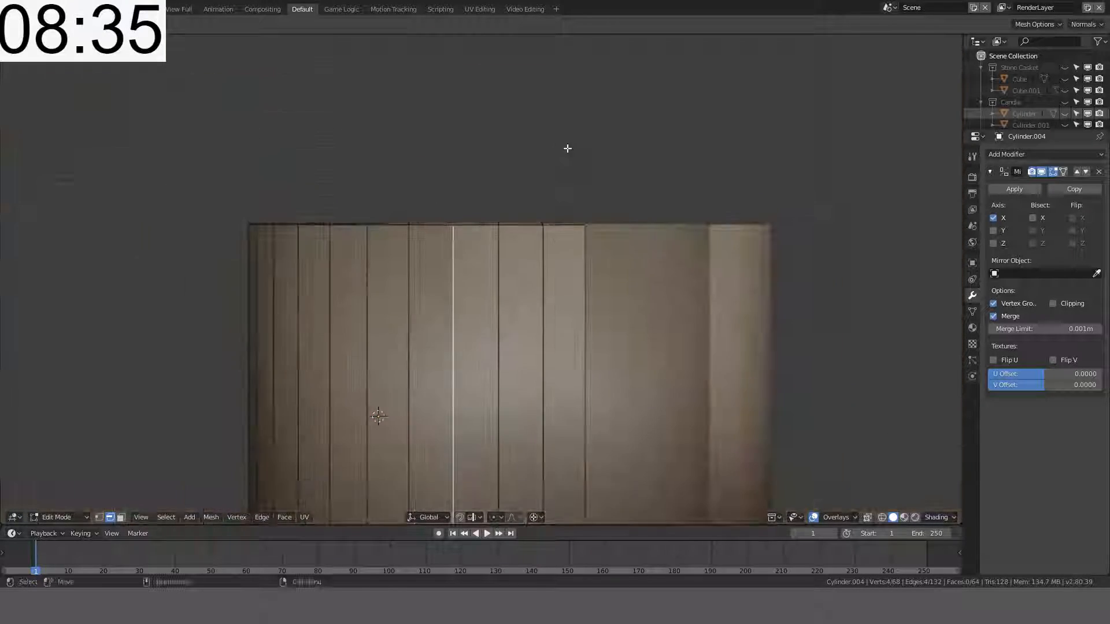
pyautogui.press('Tab')
pyautogui.scroll(-3, 447, 304)
pyautogui.press('KP_7')
pyautogui.press('KP_1')
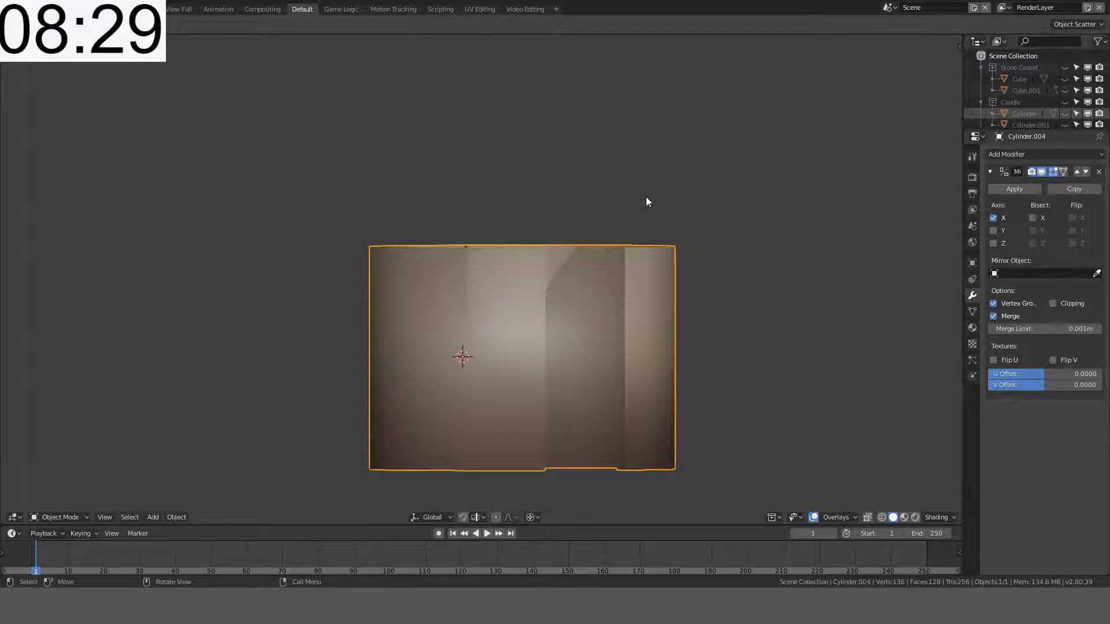
pyautogui.moveTo(635, 195); pyautogui.dragTo(535, 334, button='middle')
pyautogui.press('KP_1')
pyautogui.press('KP_5')
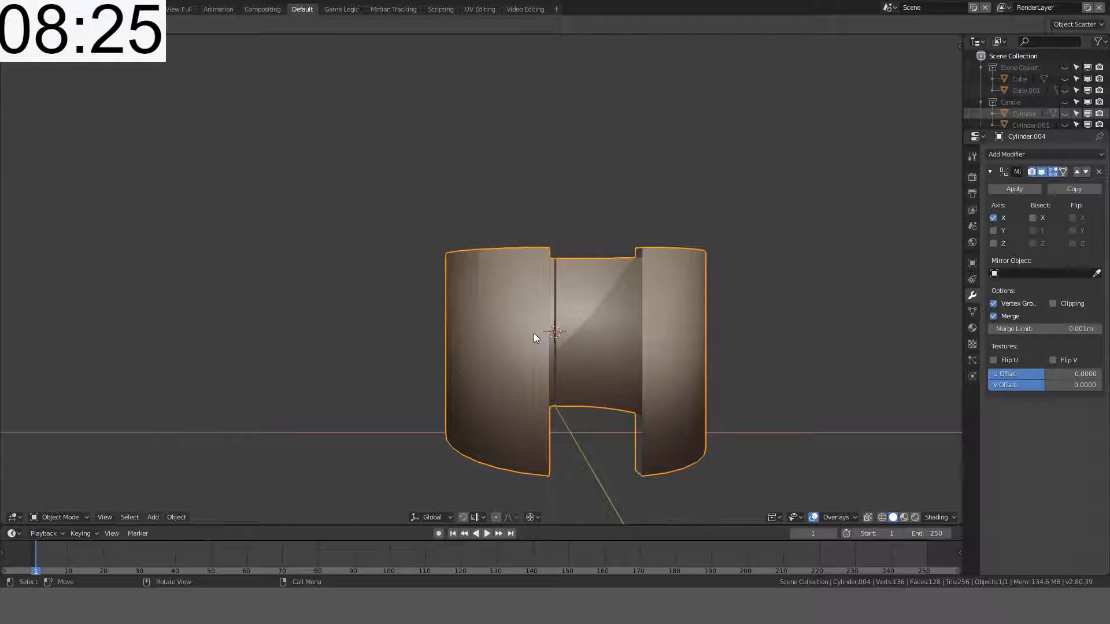
pyautogui.press('KP_5')
pyautogui.moveTo(533, 333); pyautogui.dragTo(610, 390, button='middle')
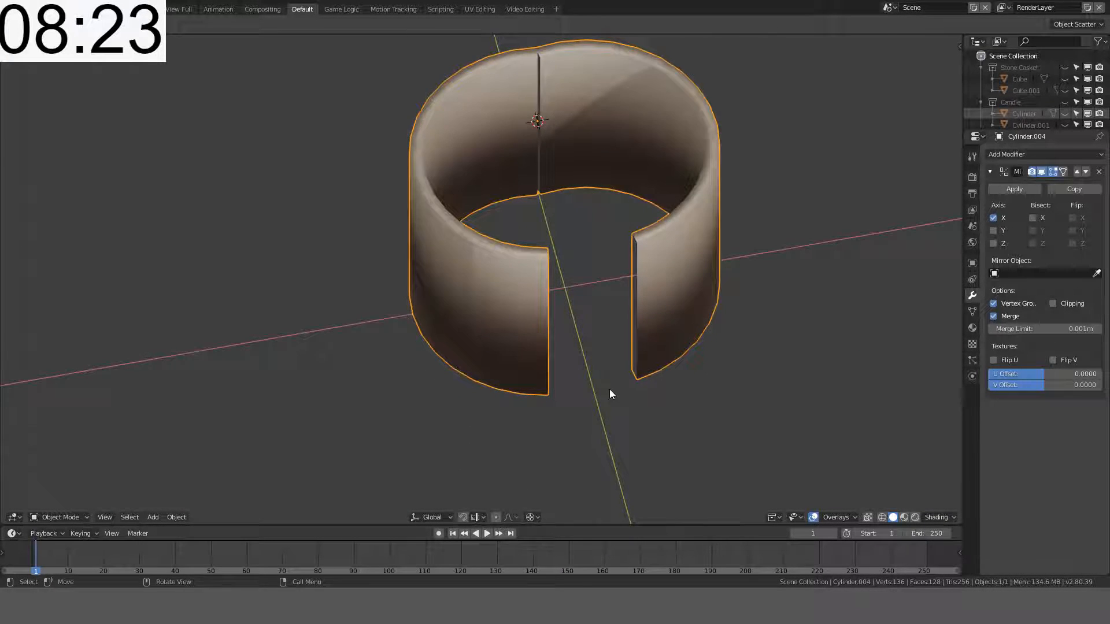
pyautogui.press('KP_7')
pyautogui.moveTo(609, 285); pyautogui.dragTo(544, 264, button='middle')
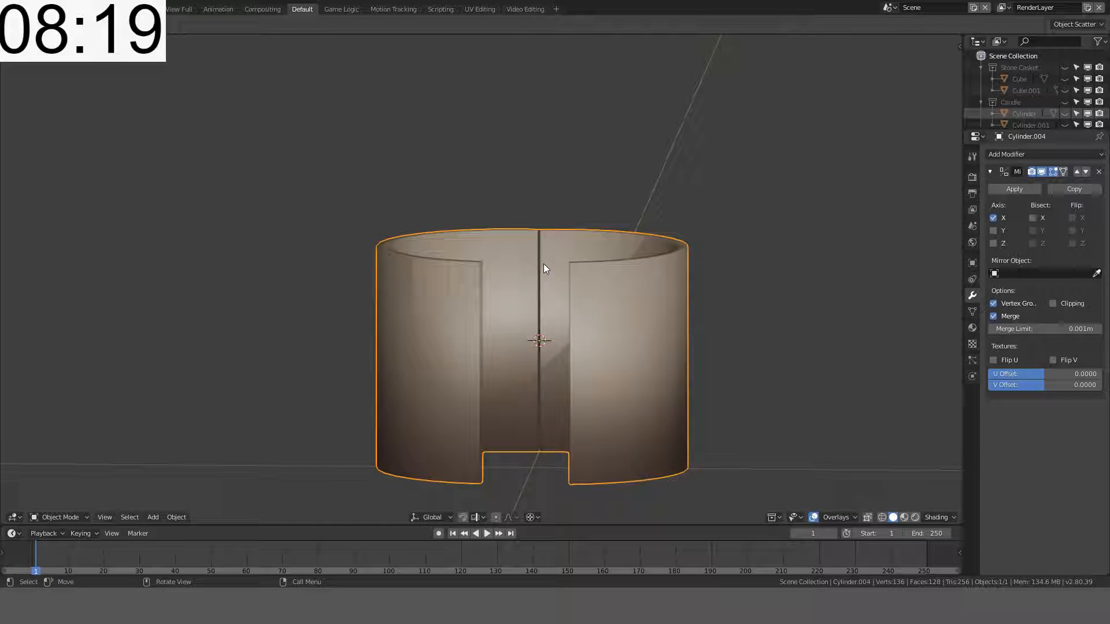
pyautogui.moveTo(542, 263); pyautogui.dragTo(471, 162, button='middle')
pyautogui.press('KP_1')
# Step: Fill the open end sections of the half ring with faces
pyautogui.scroll(4, 588, 292)
pyautogui.scroll(3, 496, 161)
pyautogui.press('Tab')
pyautogui.press('f')
pyautogui.press('Tab')
pyautogui.press('Tab')
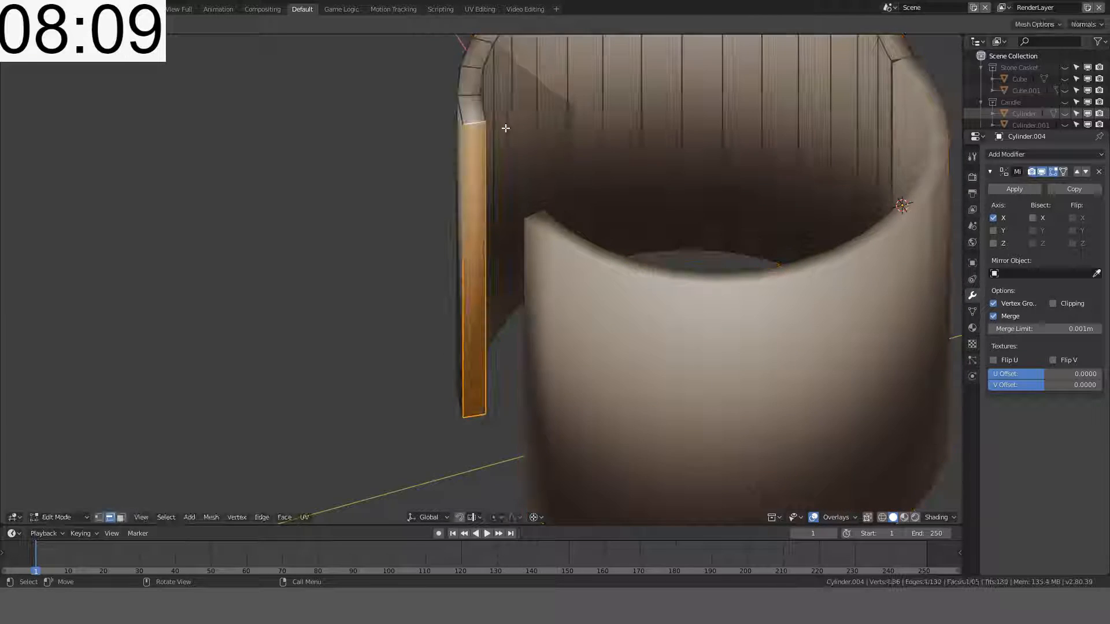
# Step: Inspect the filled ends and the mirrored seam of the ring from several sides
pyautogui.moveTo(505, 128); pyautogui.dragTo(377, 356, button='middle')
pyautogui.press('Tab')
pyautogui.press('Tab')
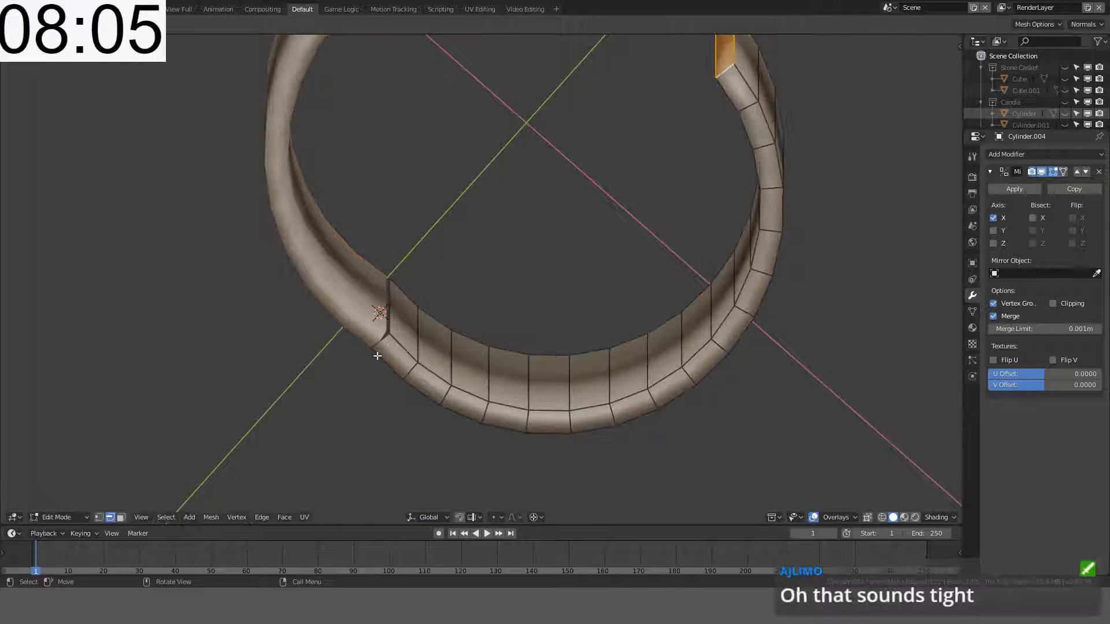
pyautogui.press('Tab')
pyautogui.moveTo(538, 317); pyautogui.dragTo(471, 273, button='middle')
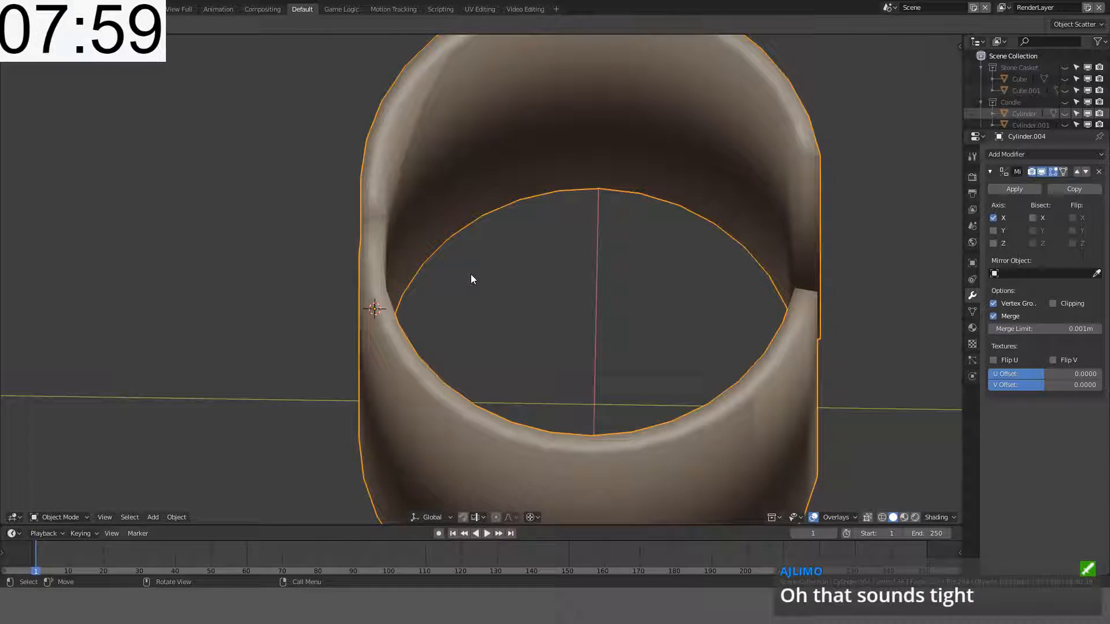
pyautogui.moveTo(533, 296); pyautogui.dragTo(407, 230, button='middle')
pyautogui.scroll(-3, 635, 279)
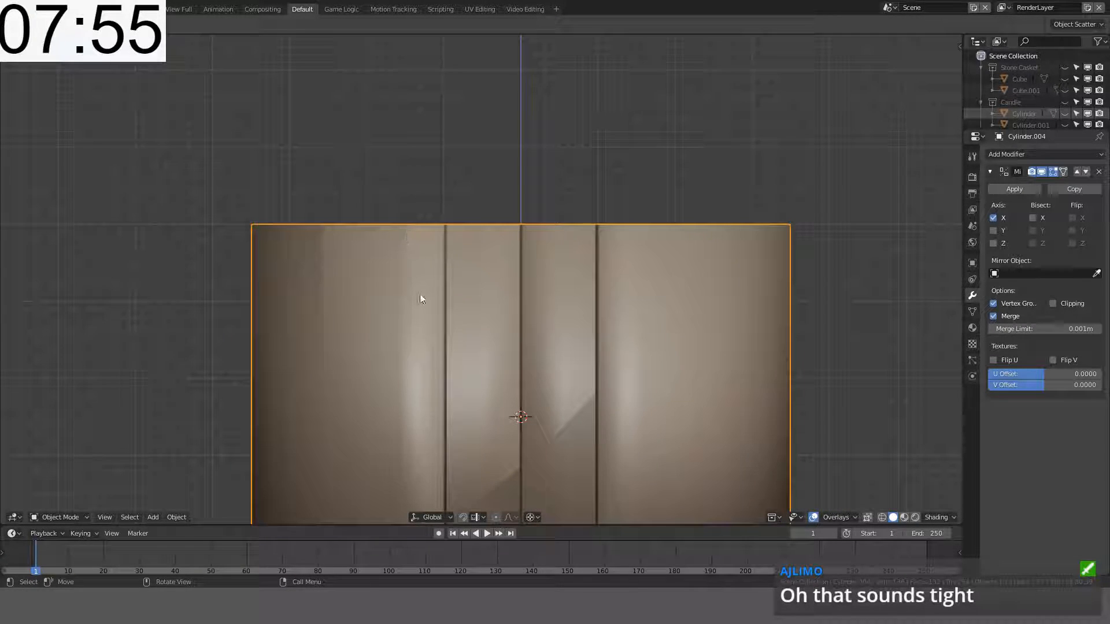
# Step: Extrude the outer wall face beside the ring's opening outward about 0.006 m to form a flange
pyautogui.moveTo(421, 302); pyautogui.dragTo(614, 271, button='middle')
pyautogui.press('Tab')
pyautogui.click(564, 296)
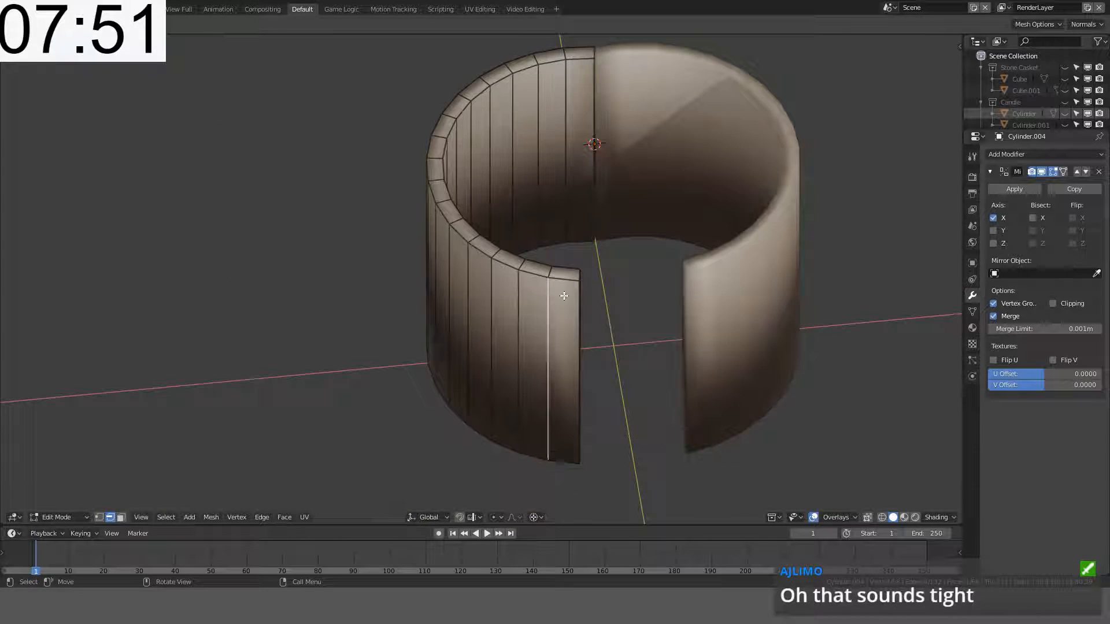
pyautogui.press('3')
pyautogui.click(560, 362)
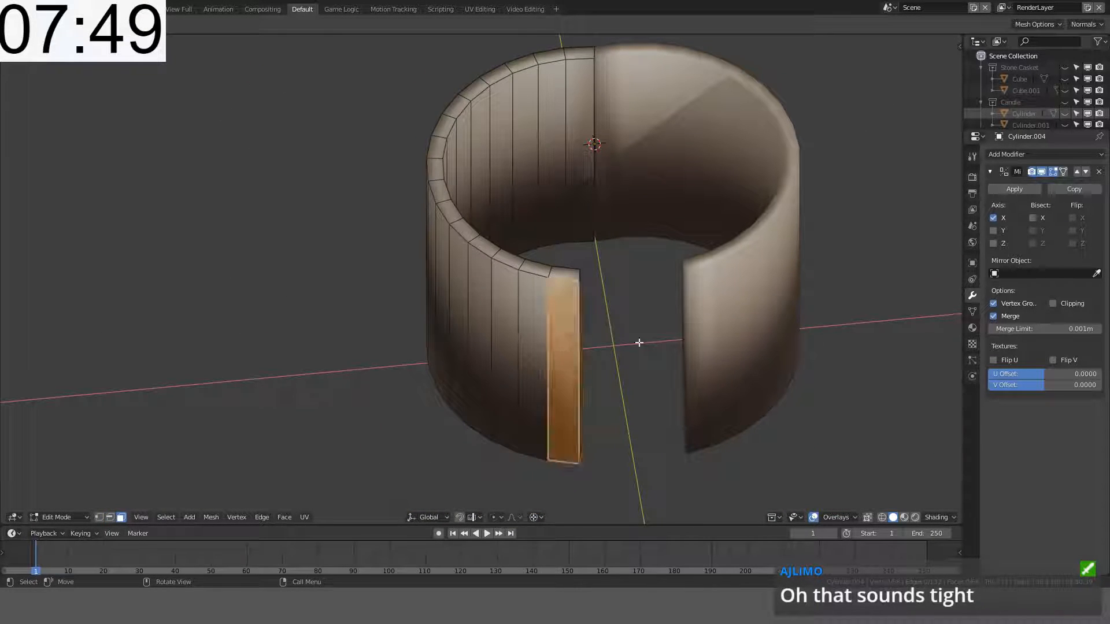
pyautogui.press('KP_7')
pyautogui.press('e')
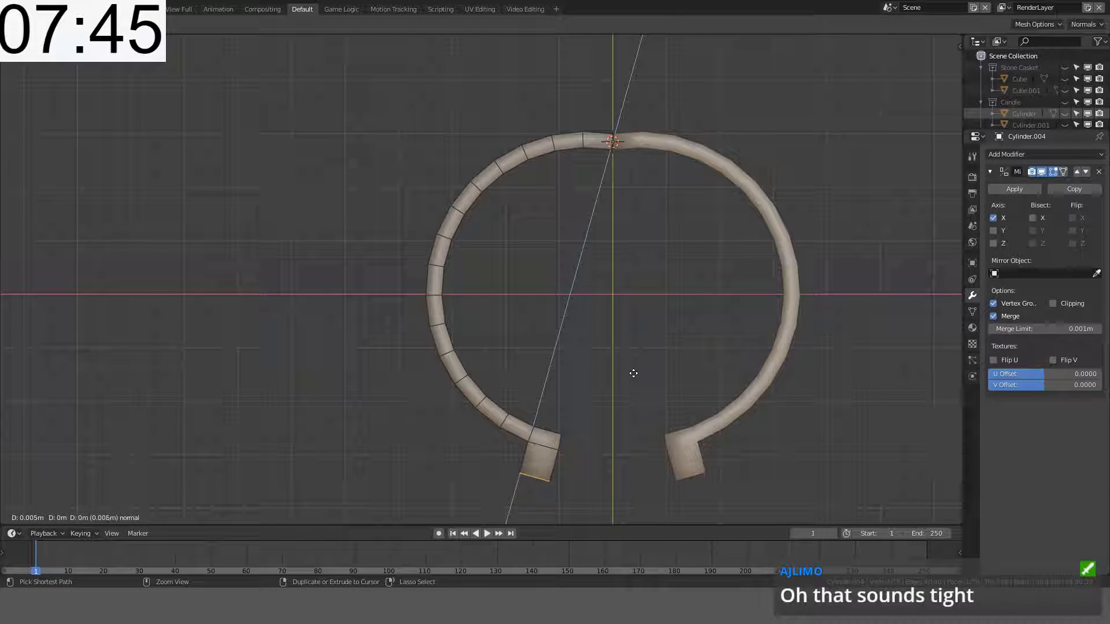
pyautogui.click(633, 375)
# Step: Apply flat shading to the shackle ring
pyautogui.moveTo(595, 414); pyautogui.dragTo(628, 355, button='middle')
pyautogui.press('Tab')
pyautogui.press('Tab')
pyautogui.press('Tab')
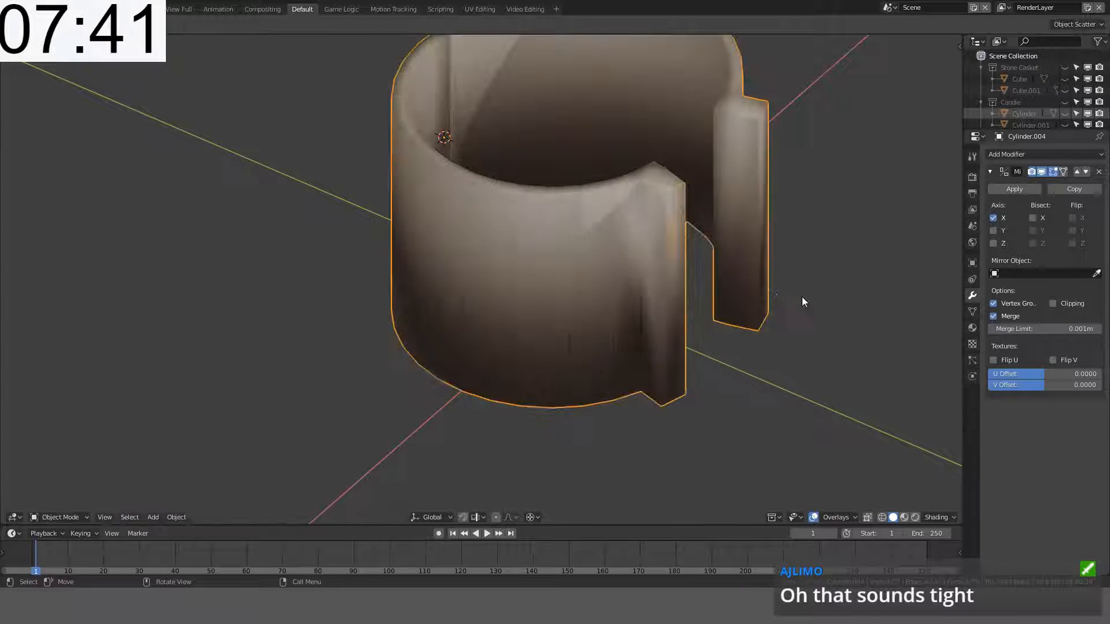
pyautogui.rightClick(756, 308)
pyautogui.click(756, 307)
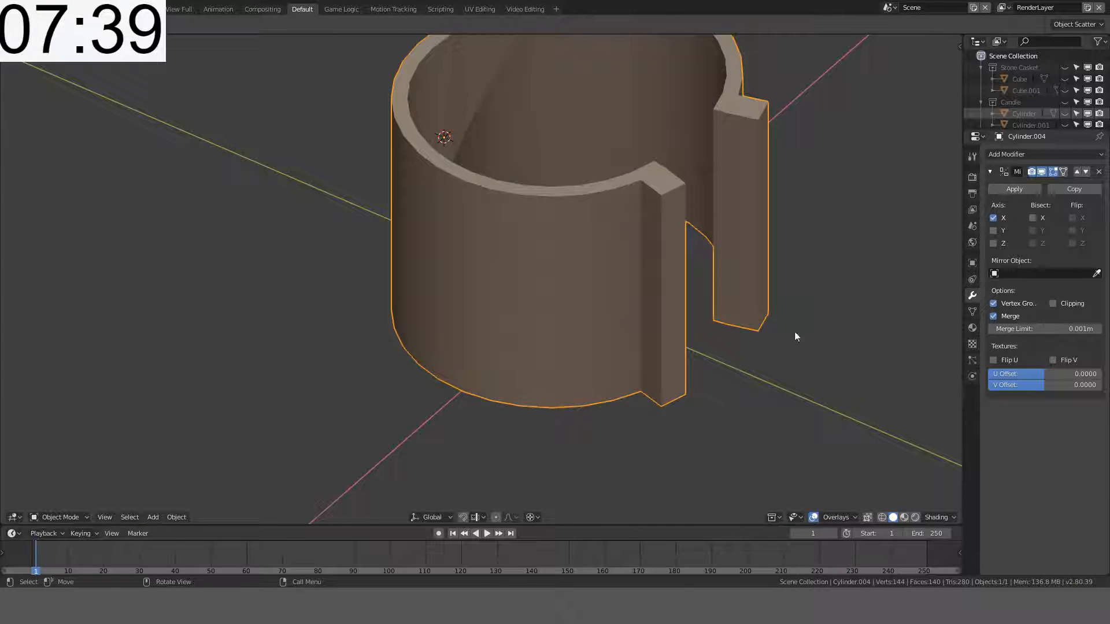
pyautogui.press('Tab')
pyautogui.keyDown('shift'); pyautogui.moveTo(734, 307); pyautogui.dragTo(643, 353, button='middle'); pyautogui.keyUp('shift')
pyautogui.press('q')
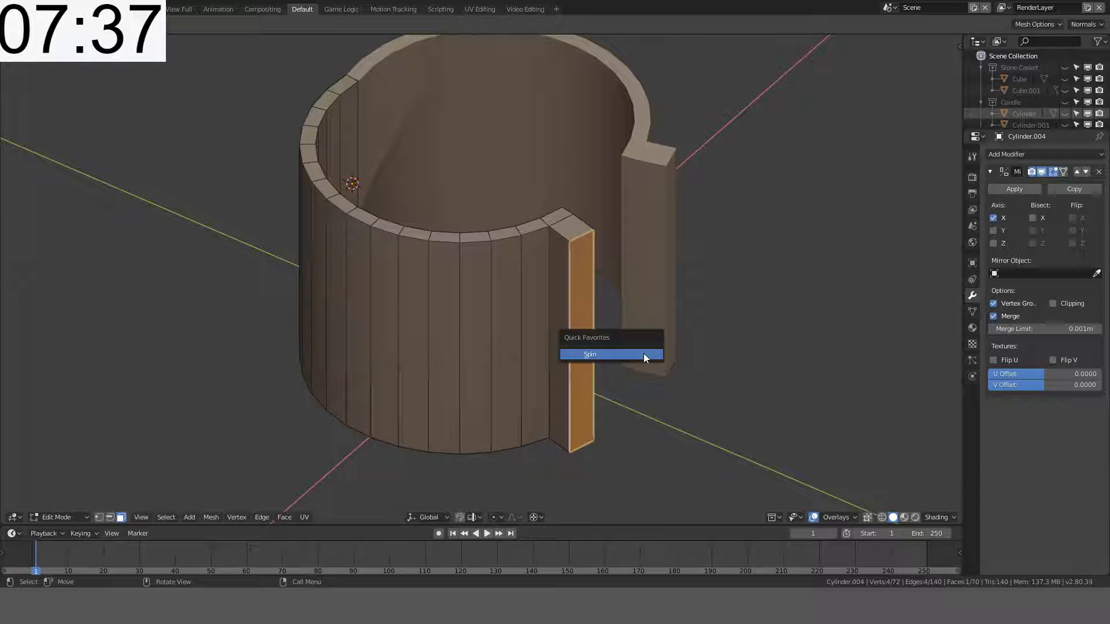
# Step: Enable Auto Smooth for the ring's mesh normals with an angle of 60°
pyautogui.press('Tab')
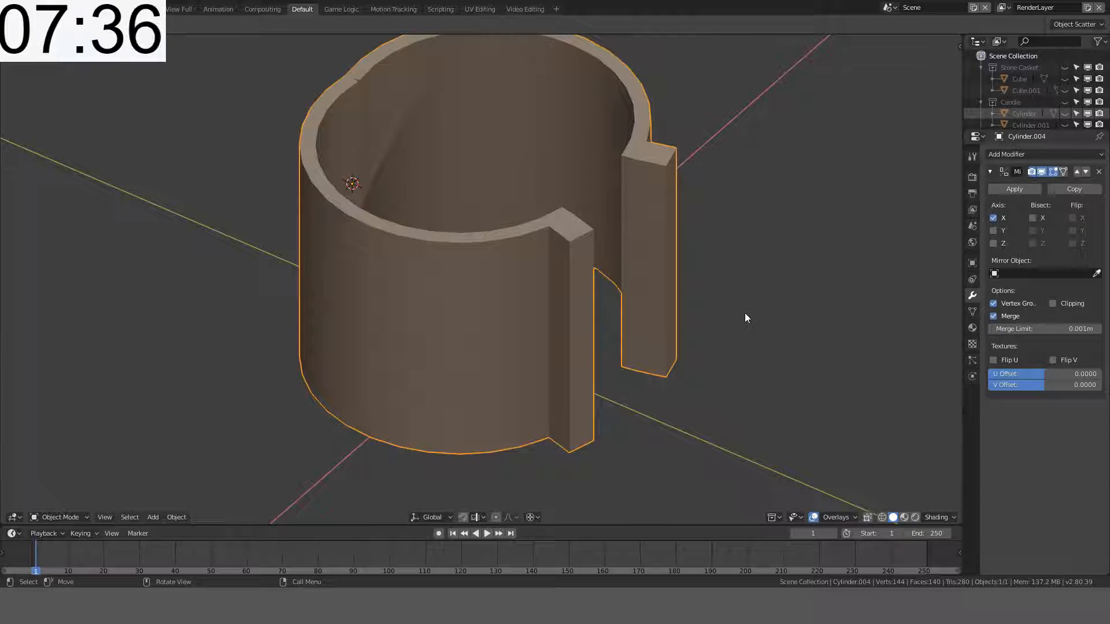
pyautogui.click(971, 358)
pyautogui.click(973, 312)
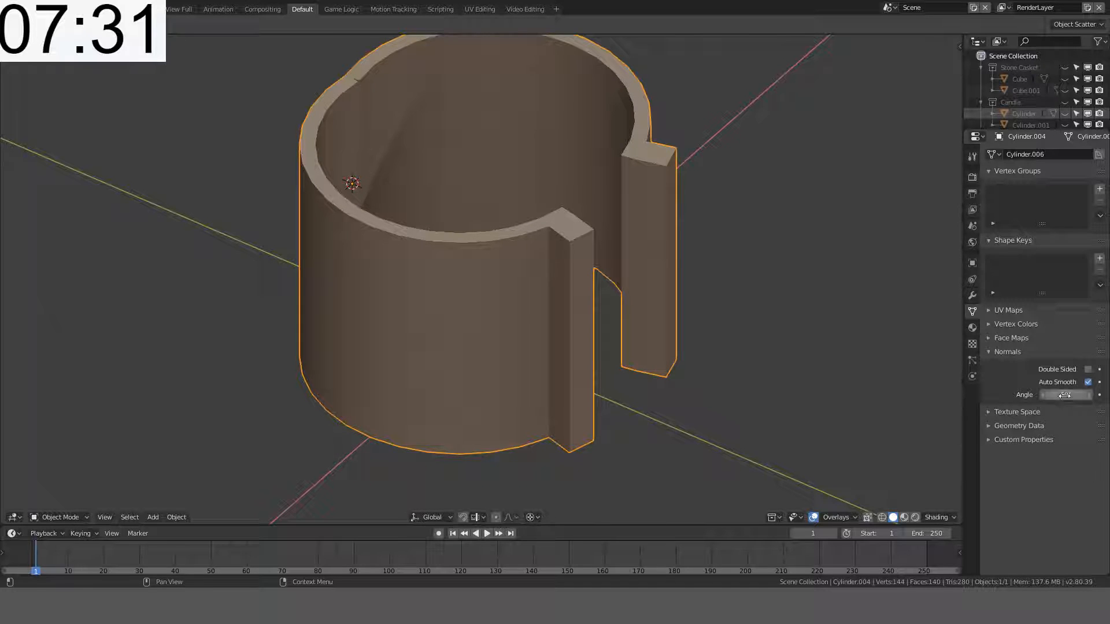
# Step: Slide the flange's gap-facing side and the adjoining ring end face with Vertex Slide to adjust the flange's thickness
pyautogui.moveTo(708, 284); pyautogui.dragTo(401, 331, button='middle')
pyautogui.press('Tab')
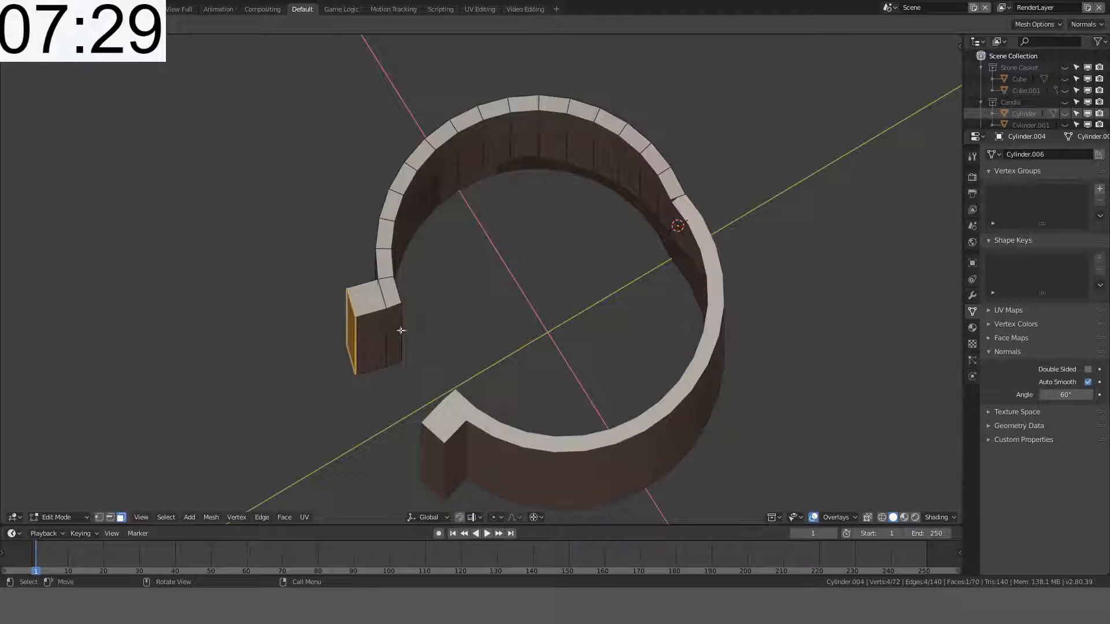
pyautogui.click(397, 335)
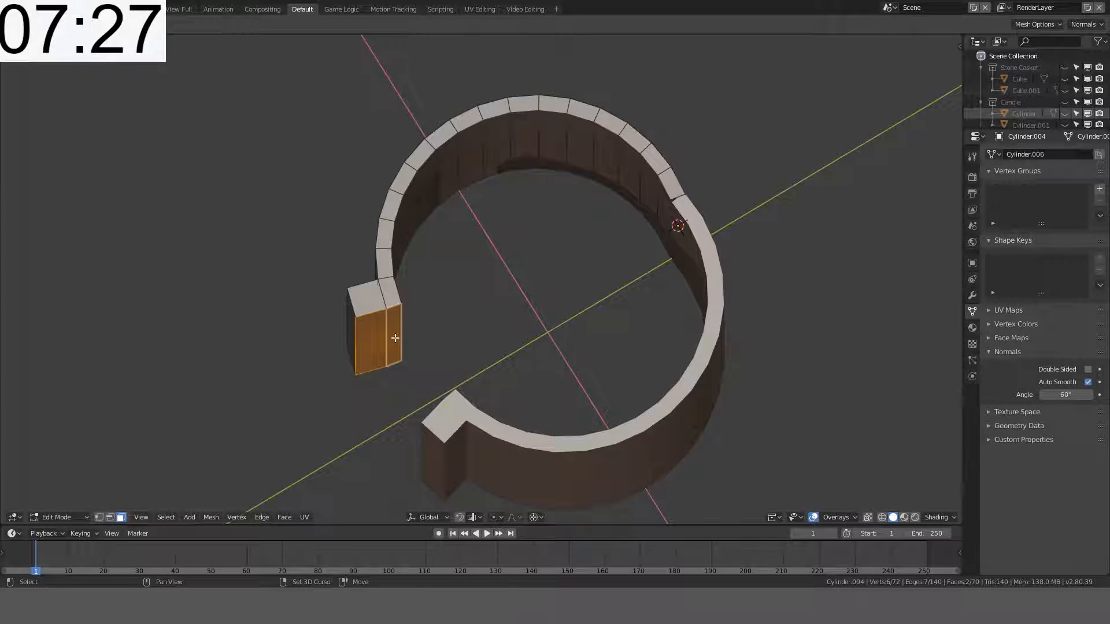
pyautogui.press('KP_7')
pyautogui.hotkey('shift', 'v')
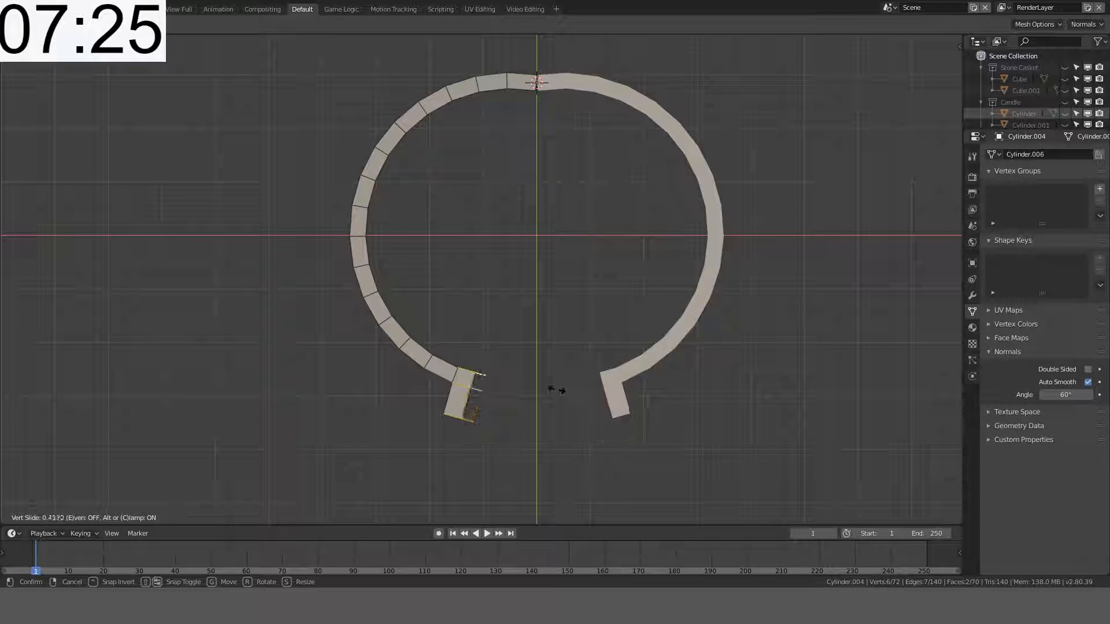
pyautogui.click(556, 390)
pyautogui.press('Tab')
pyautogui.moveTo(557, 389); pyautogui.dragTo(564, 291, button='middle')
pyautogui.scroll(-2, 663, 269)
# Step: Select the narrow outer end face of the flange and set the transform orientation to Normal
pyautogui.press('Tab')
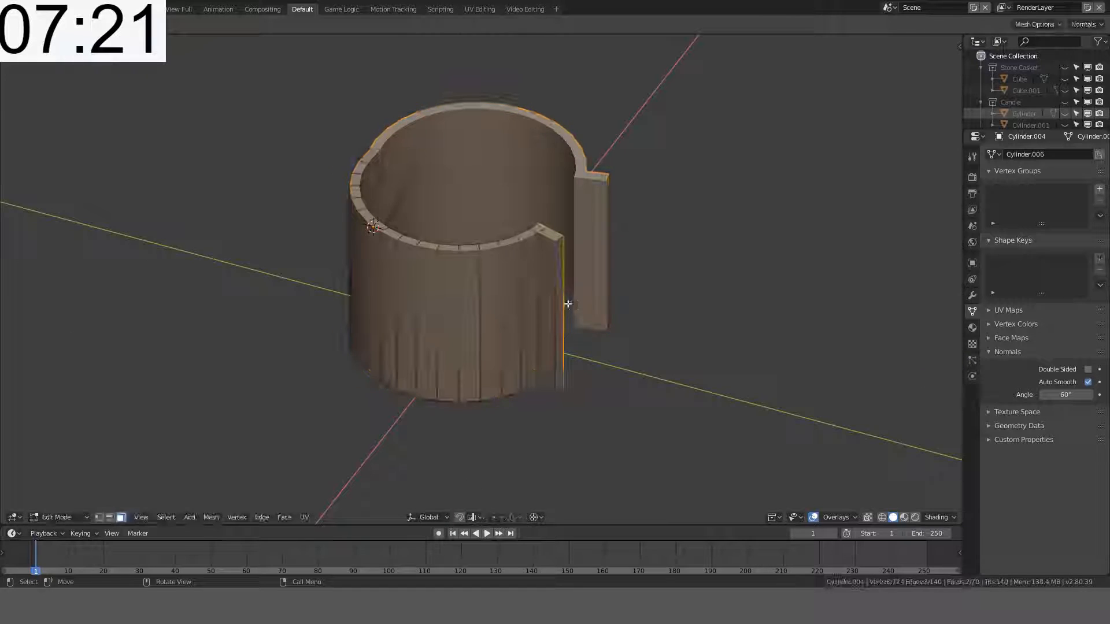
pyautogui.click(562, 290)
pyautogui.moveTo(635, 300); pyautogui.dragTo(657, 307, button='middle')
pyautogui.press('g')
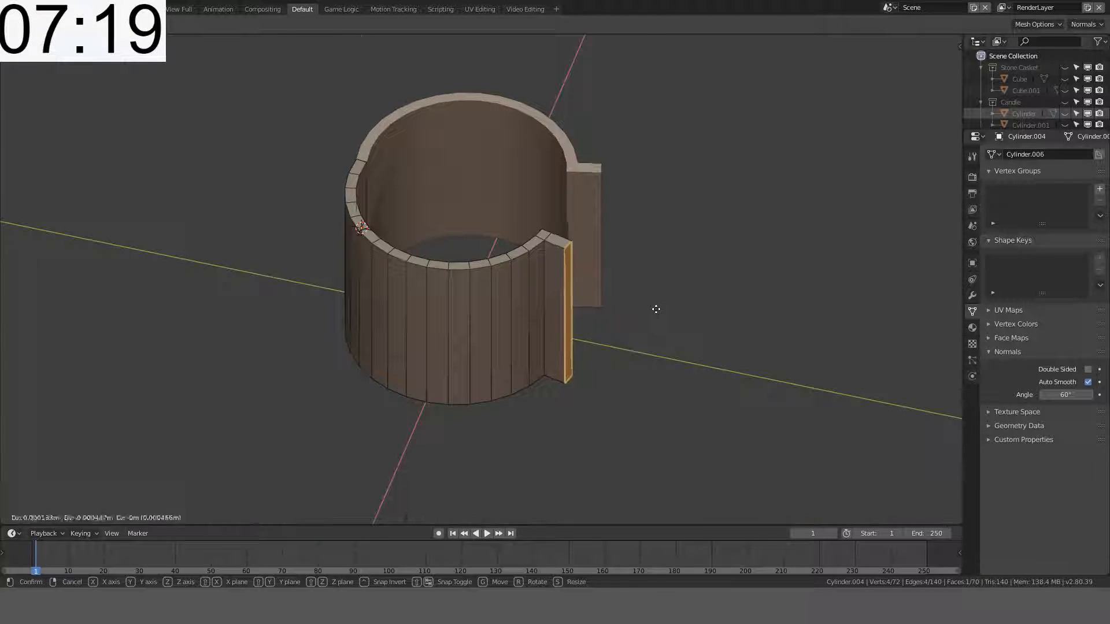
pyautogui.press('Escape')
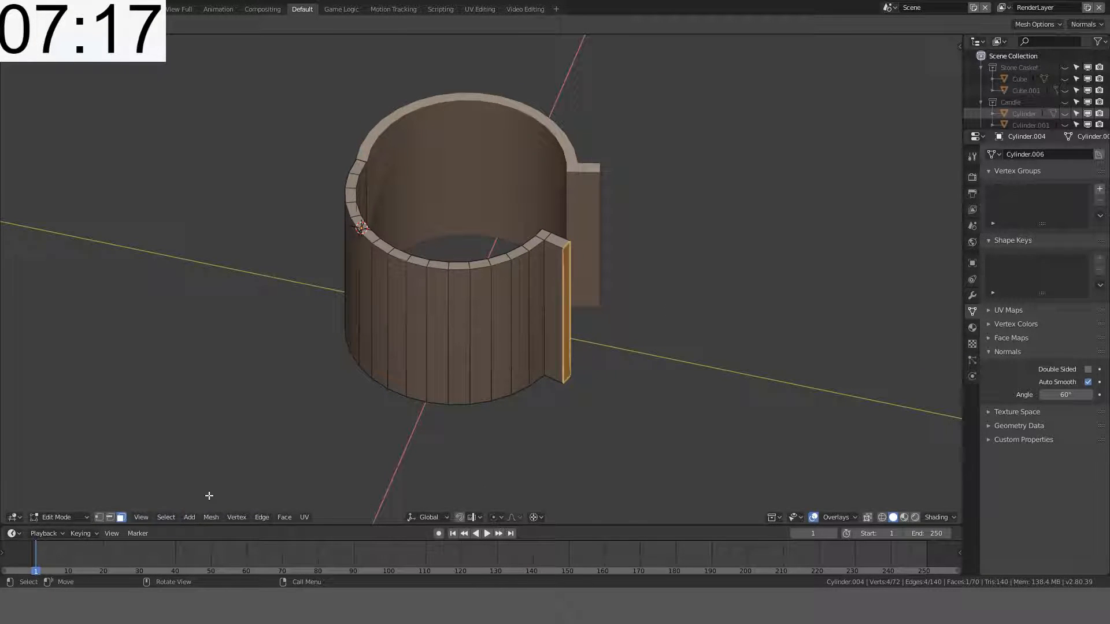
pyautogui.click(434, 517)
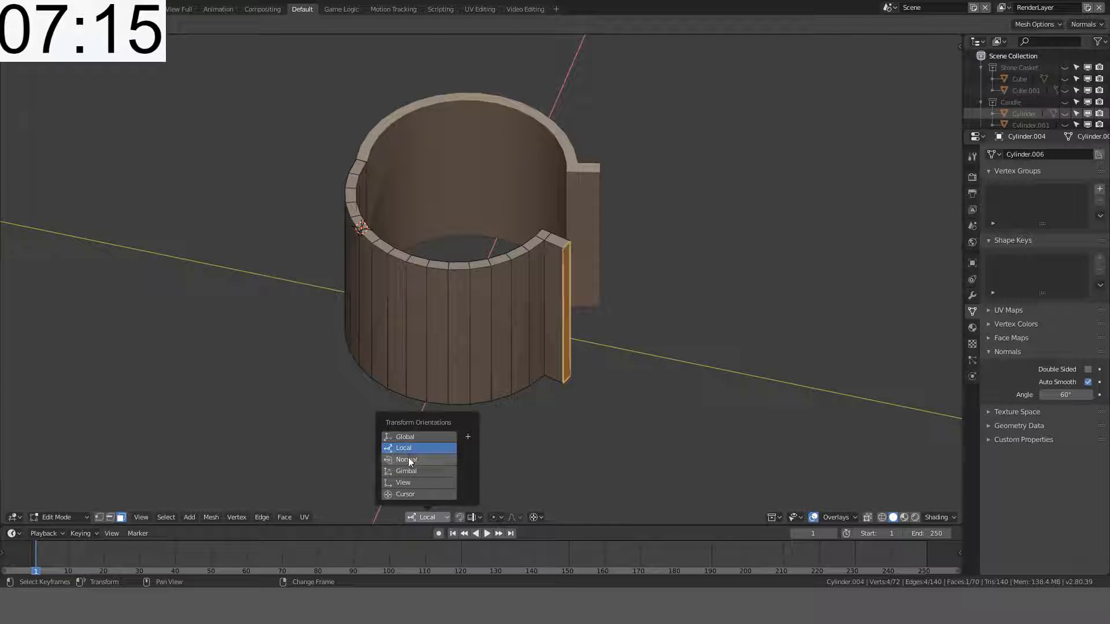
pyautogui.click(434, 457)
pyautogui.press('g')
pyautogui.press('z')
pyautogui.press('z')
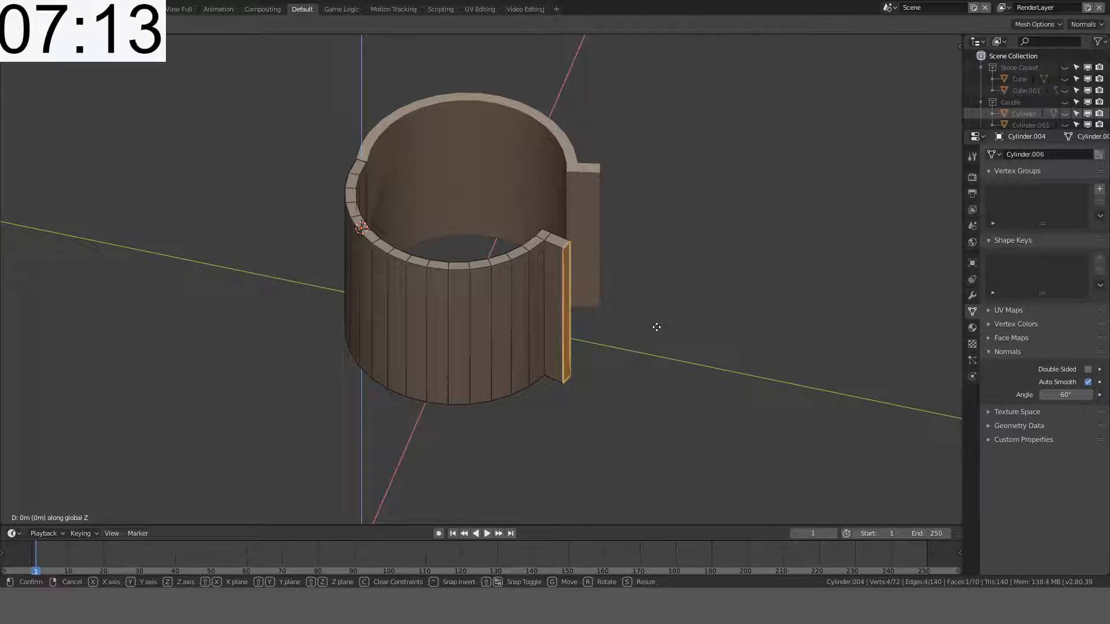
pyautogui.rightClick(658, 328)
pyautogui.moveTo(659, 333); pyautogui.dragTo(684, 376, button='middle')
pyautogui.press('g')
pyautogui.press('z')
pyautogui.rightClick(694, 391)
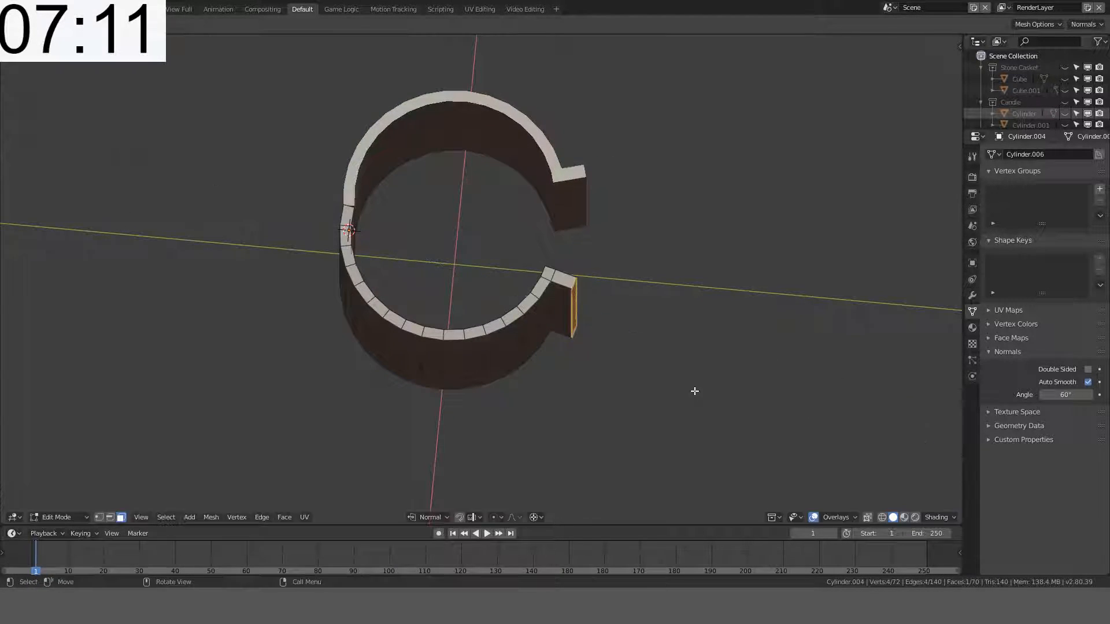
# Step: Move the flange's outer end face about 0.004 m outward along its normal Z axis
pyautogui.press('g')
pyautogui.press('z')
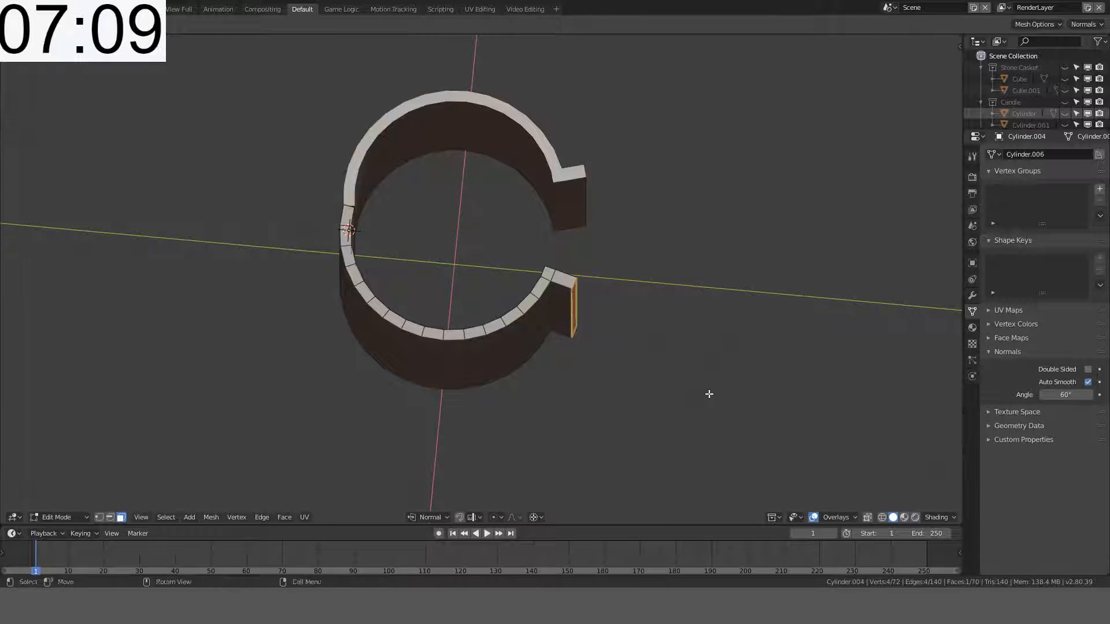
pyautogui.press('KP_7')
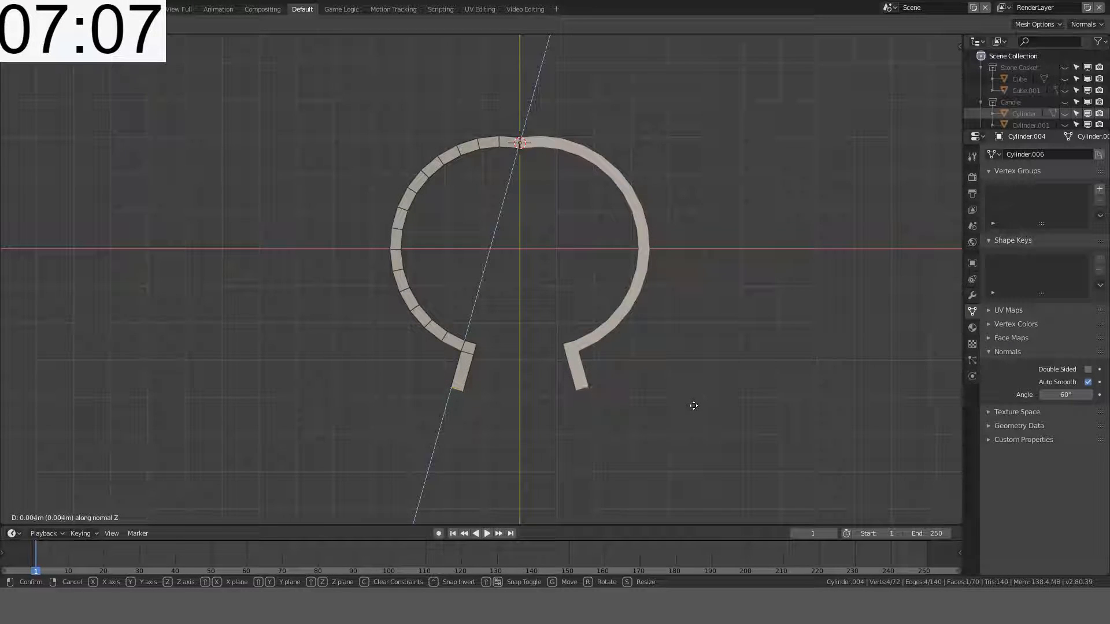
pyautogui.click(693, 405)
pyautogui.press('Tab')
pyautogui.moveTo(644, 399); pyautogui.dragTo(825, 241, button='middle')
# Step: Move the whole half ring along the Global X axis away from the mirror plane, opening a narrow gap at the back
pyautogui.press('Tab')
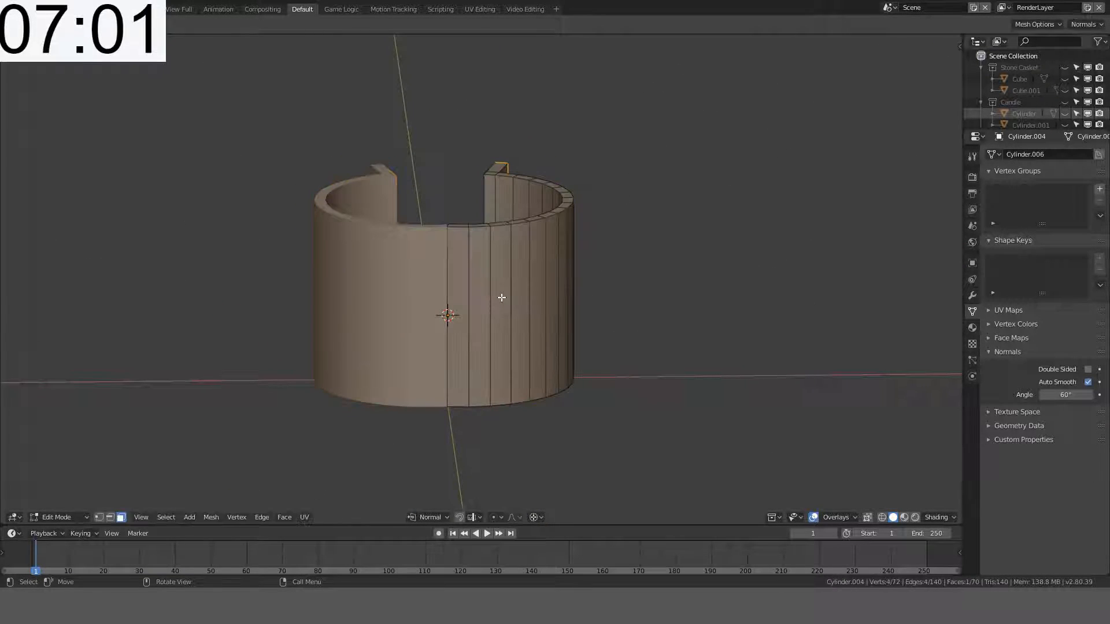
pyautogui.press('a')
pyautogui.press('KP_7')
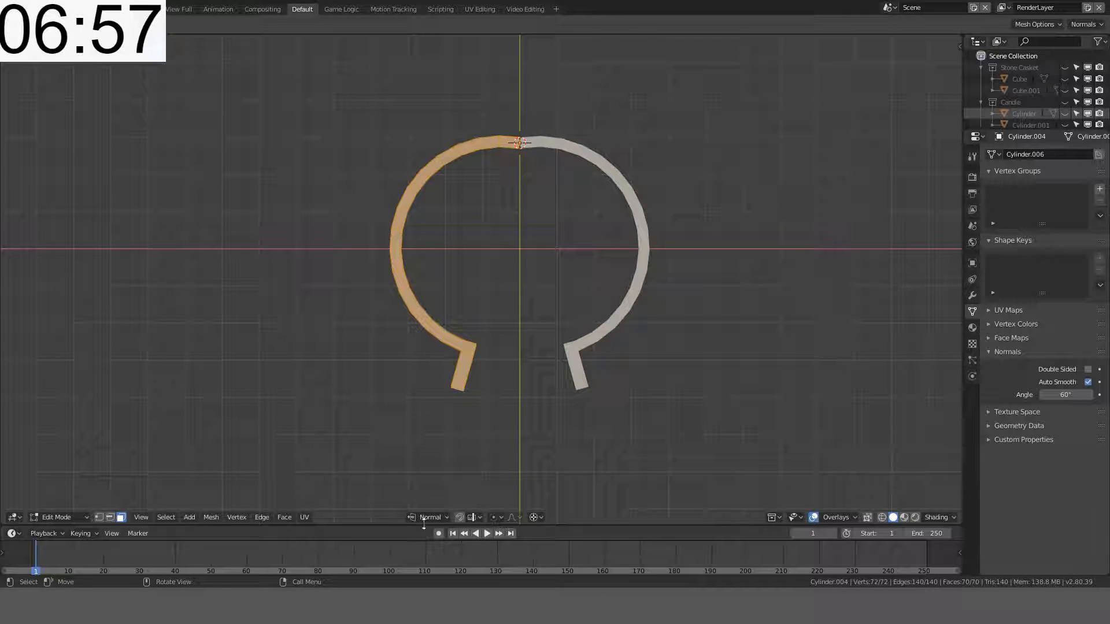
pyautogui.click(428, 517)
pyautogui.click(427, 438)
pyautogui.press('g')
pyautogui.press('x')
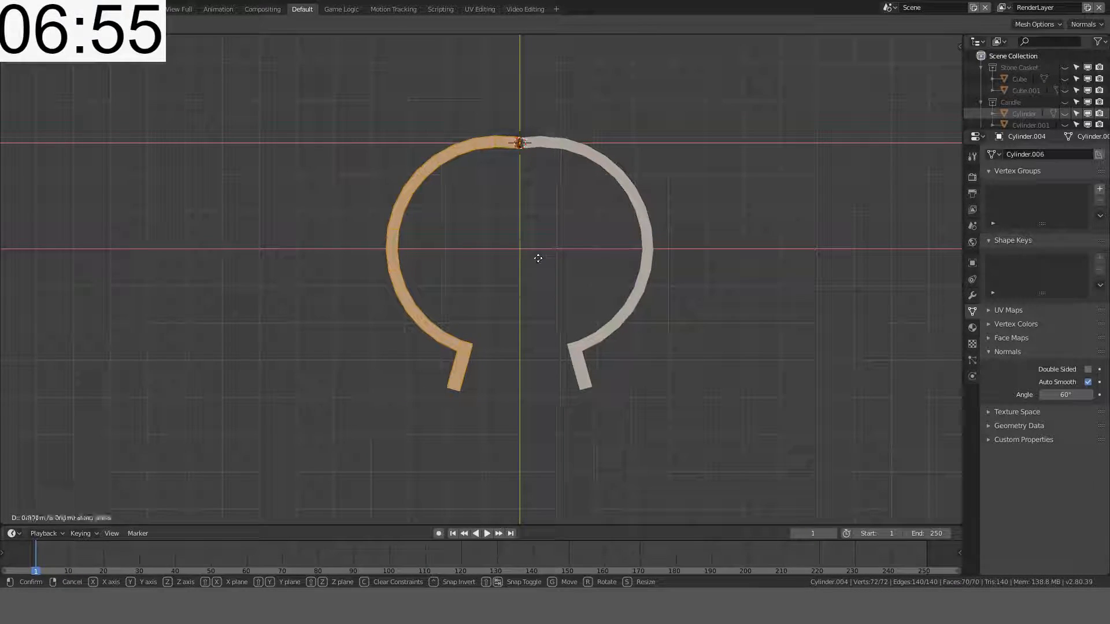
pyautogui.click(534, 227)
pyautogui.moveTo(534, 228); pyautogui.dragTo(503, 320, button='middle')
# Step: Add a 16-vertex cylinder at the rear gap and scale it to 0.1 in X and Y only
pyautogui.hotkey('alt', 'a')
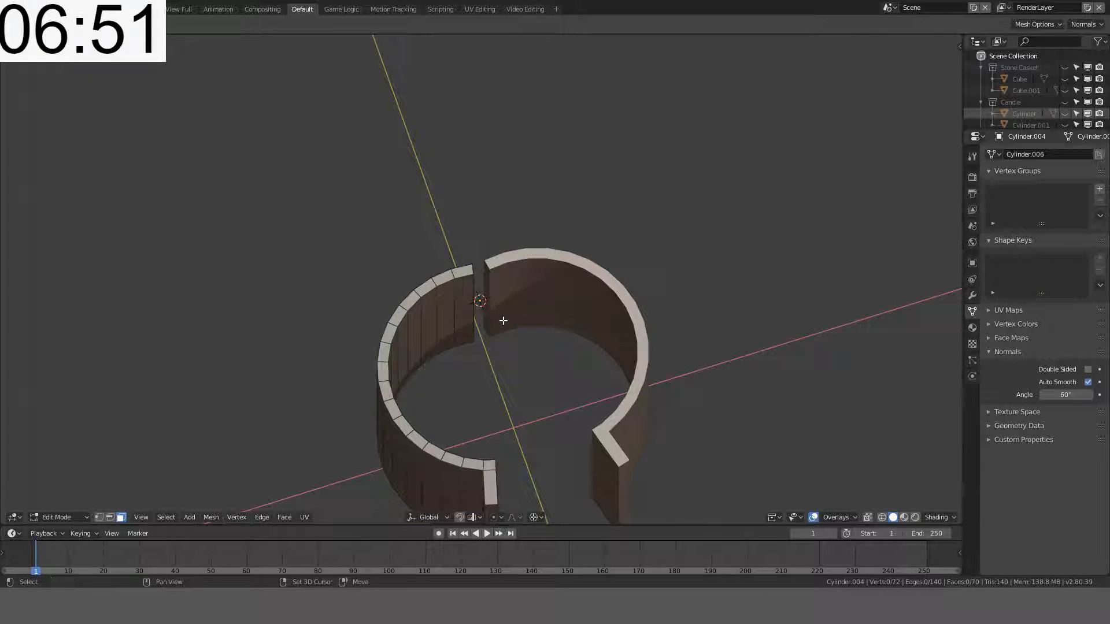
pyautogui.hotkey('shift', 'a')
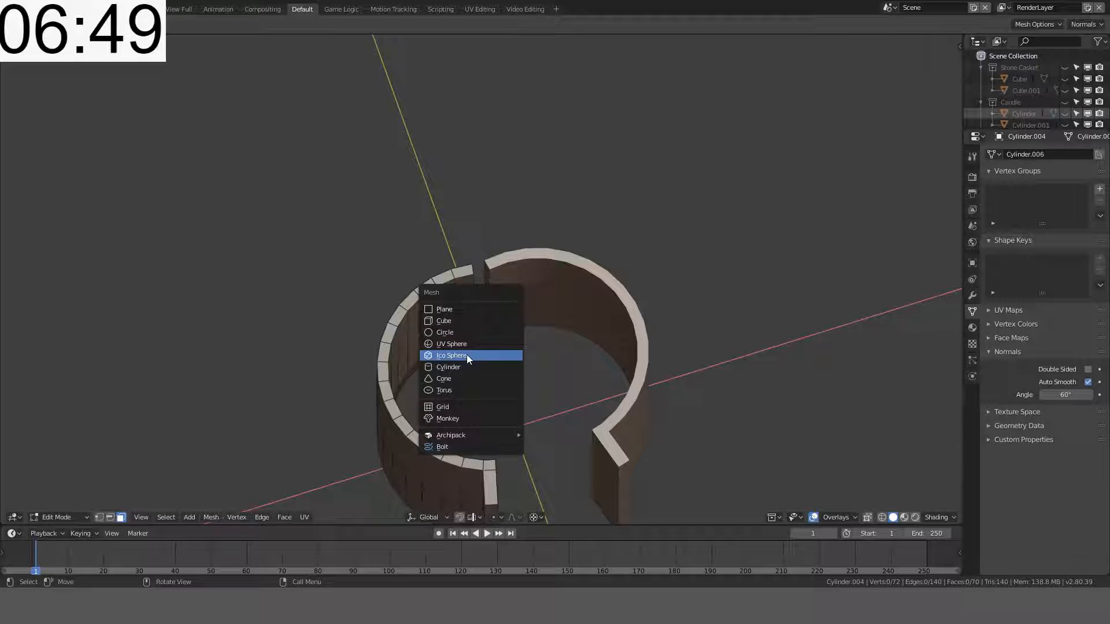
pyautogui.click(451, 365)
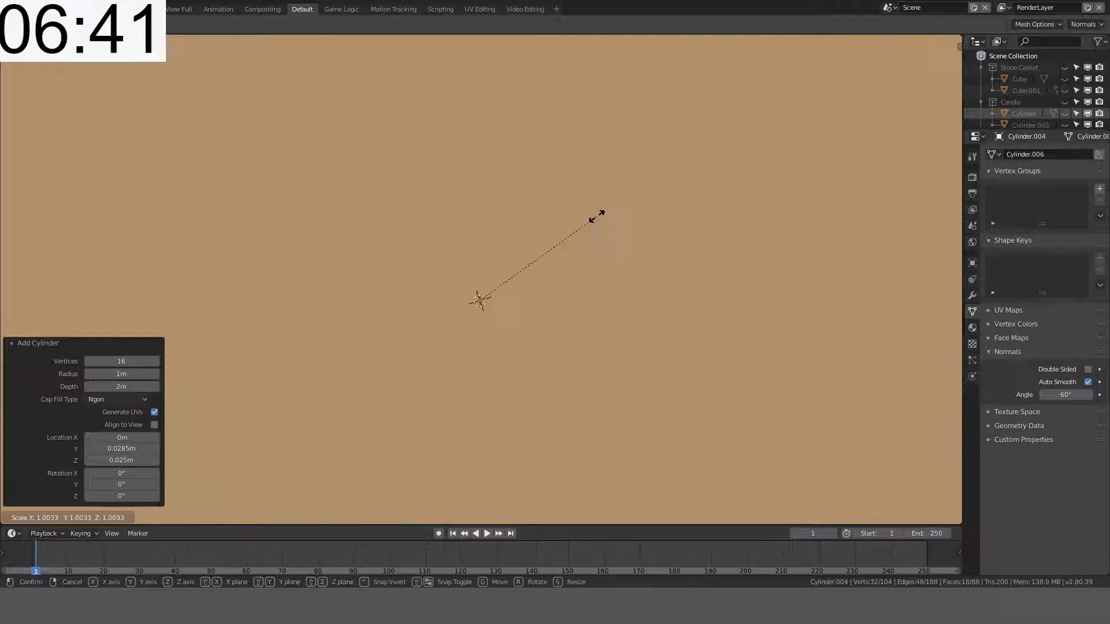
pyautogui.press('s')
pyautogui.hotkey('shift', 'z')
pyautogui.write('0.1')
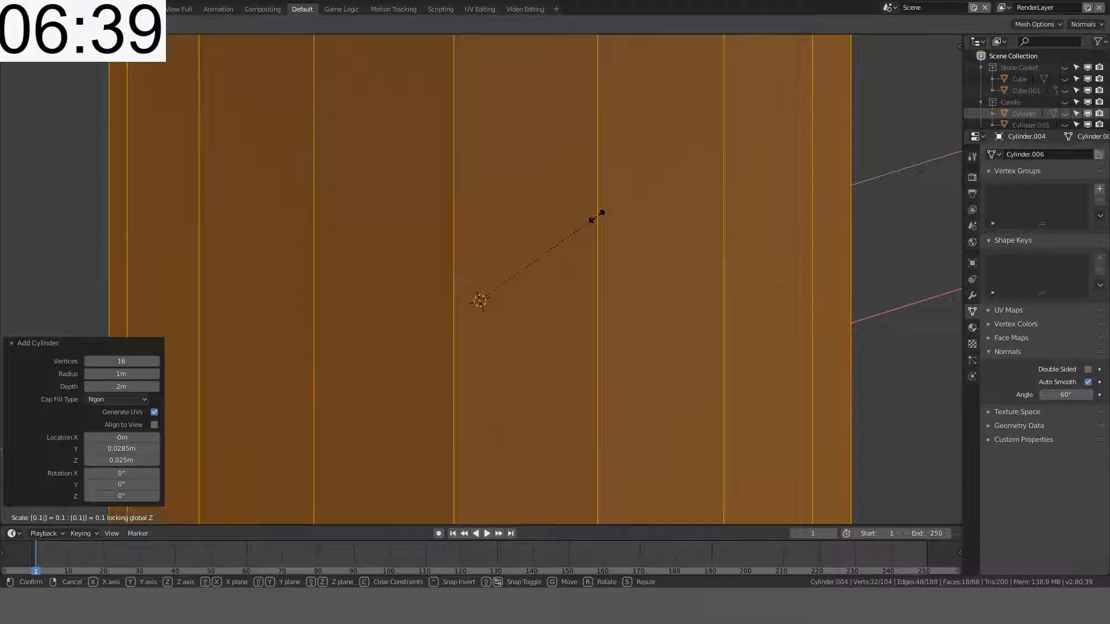
pyautogui.press('Return')
# Step: Scale the cylinder uniformly by 0.1, 0.3 and 0.9 in turn, down to a slim hinge pin in the rear gap
pyautogui.scroll(-4, 597, 216)
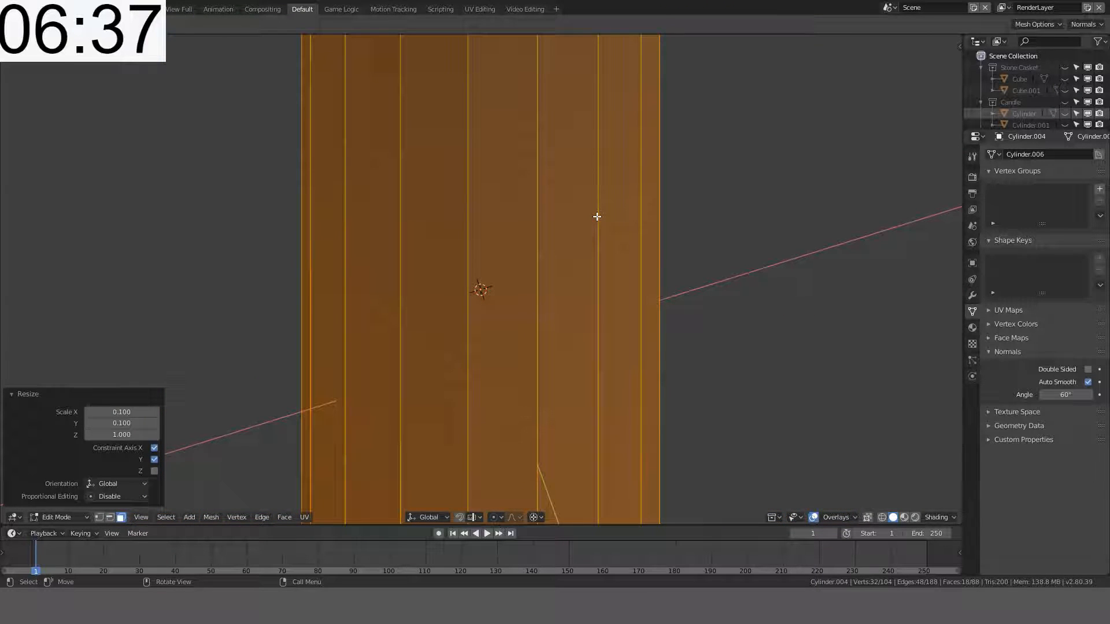
pyautogui.press('KP_7')
pyautogui.press('s')
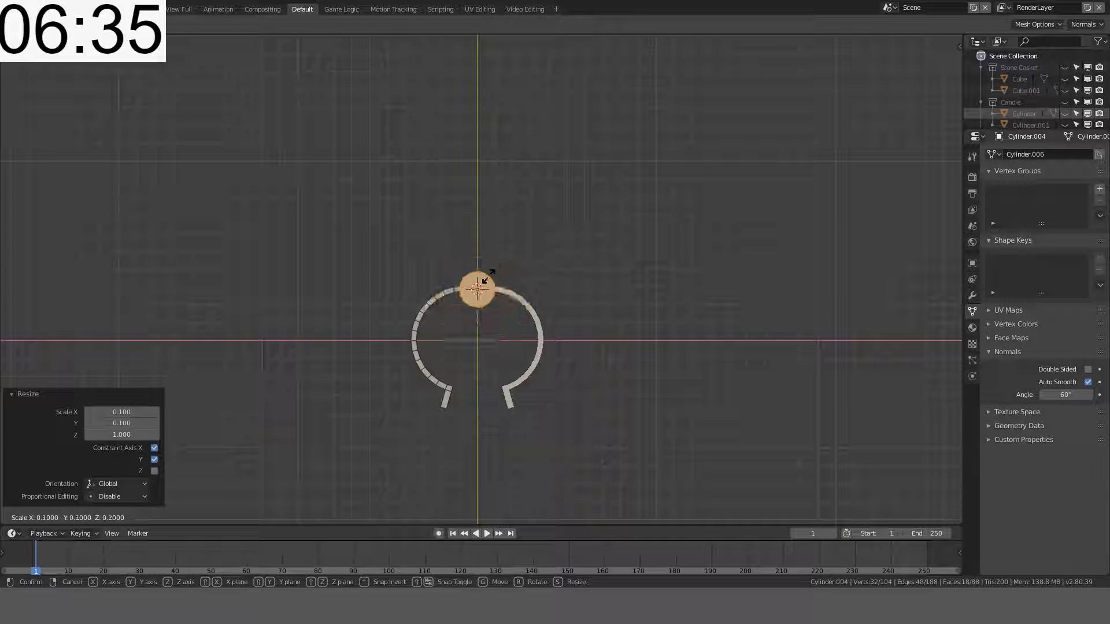
pyautogui.press('Return')
pyautogui.scroll(7, 498, 276)
pyautogui.press('s')
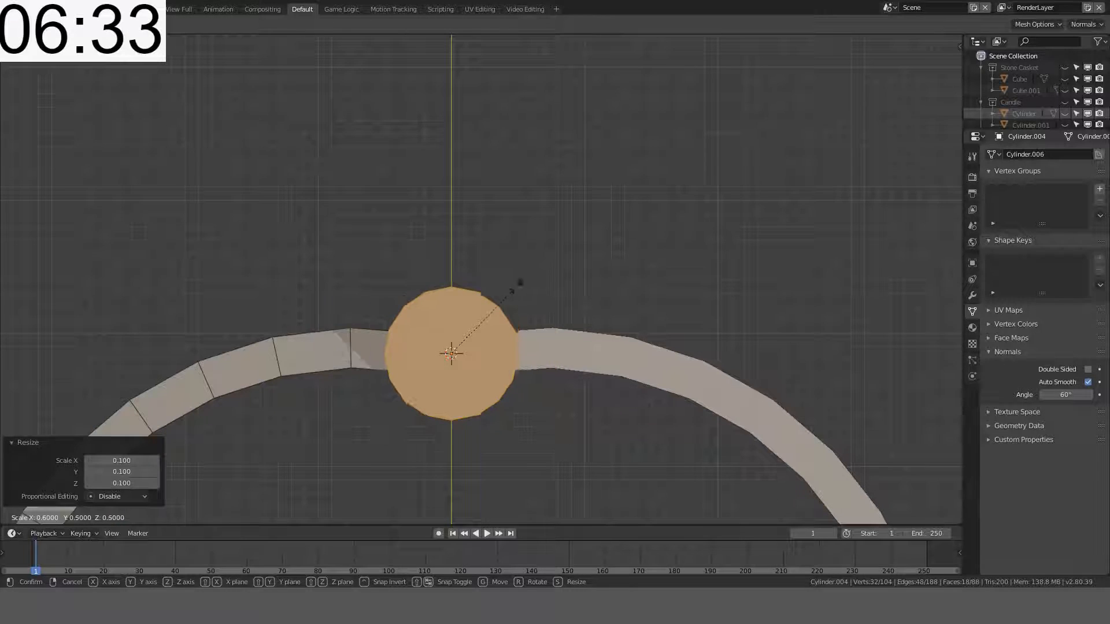
pyautogui.click(488, 310)
pyautogui.moveTo(488, 310); pyautogui.dragTo(505, 240, button='middle')
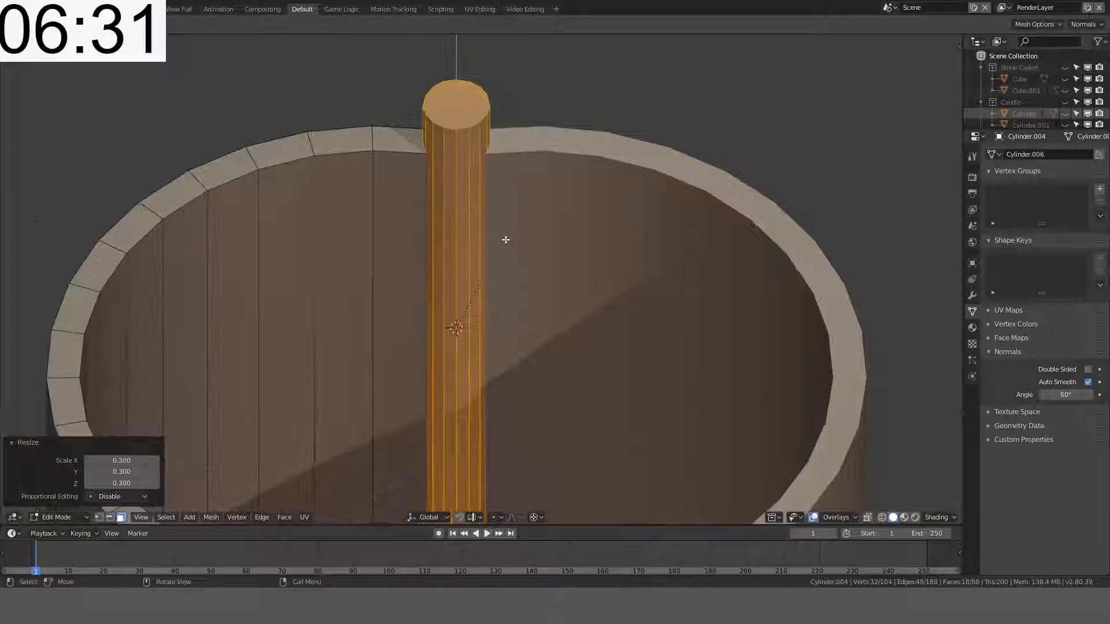
pyautogui.press('s')
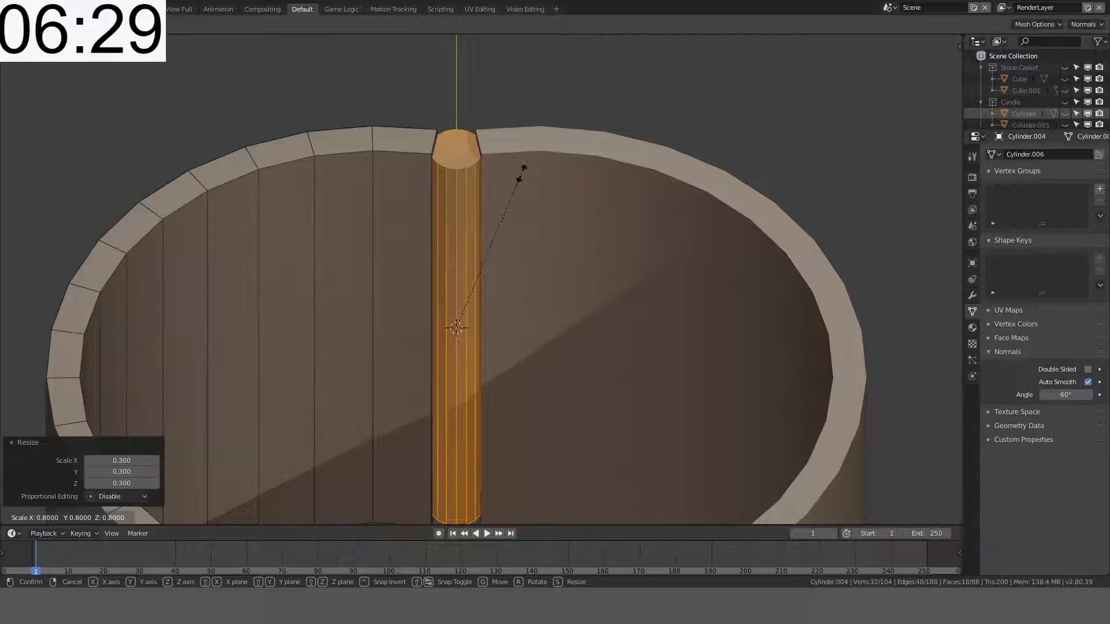
pyautogui.click(561, 166)
# Step: Scale the hinge pin to 0.95 along Z so its ends protrude only slightly beyond the ring
pyautogui.moveTo(561, 167); pyautogui.dragTo(530, 129, button='middle')
pyautogui.scroll(6, 530, 129)
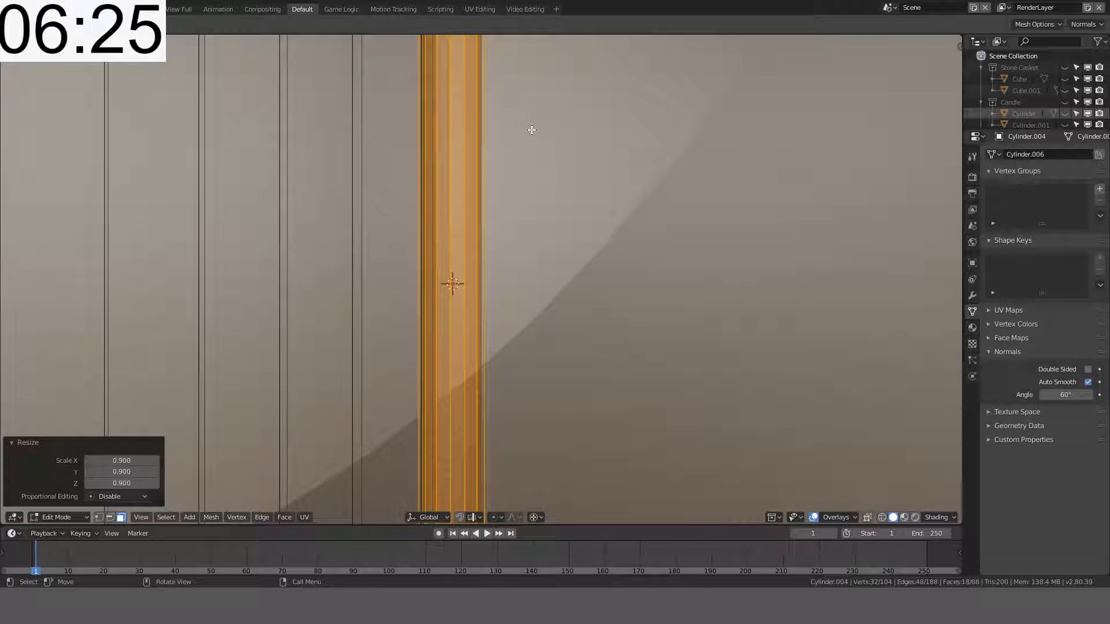
pyautogui.scroll(-3, 511, 178)
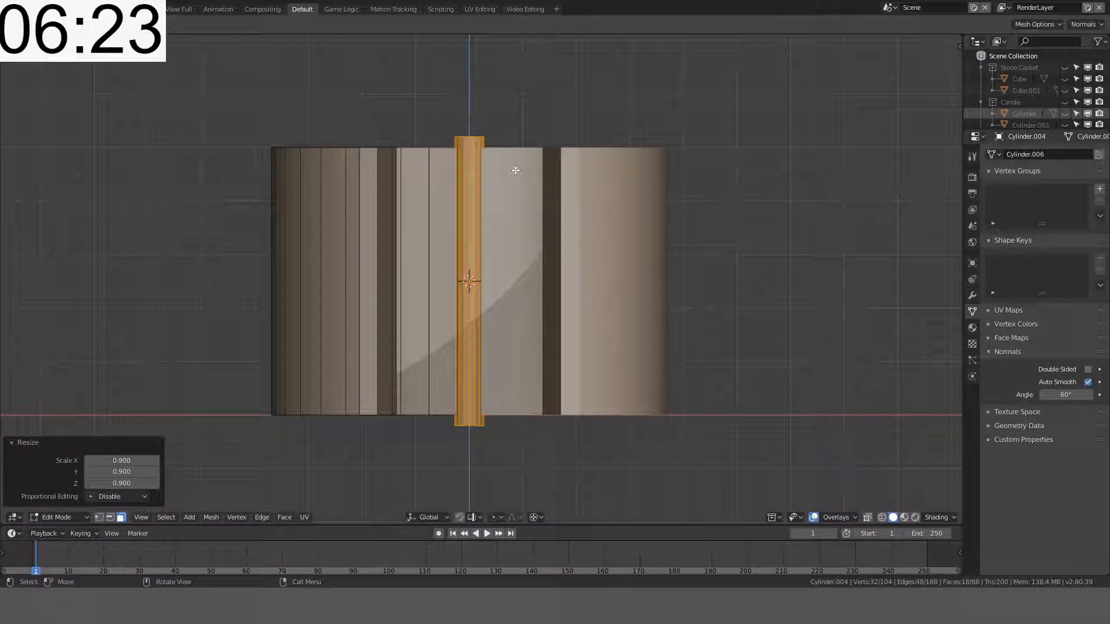
pyautogui.scroll(3, 516, 170)
pyautogui.press('s')
pyautogui.press('z')
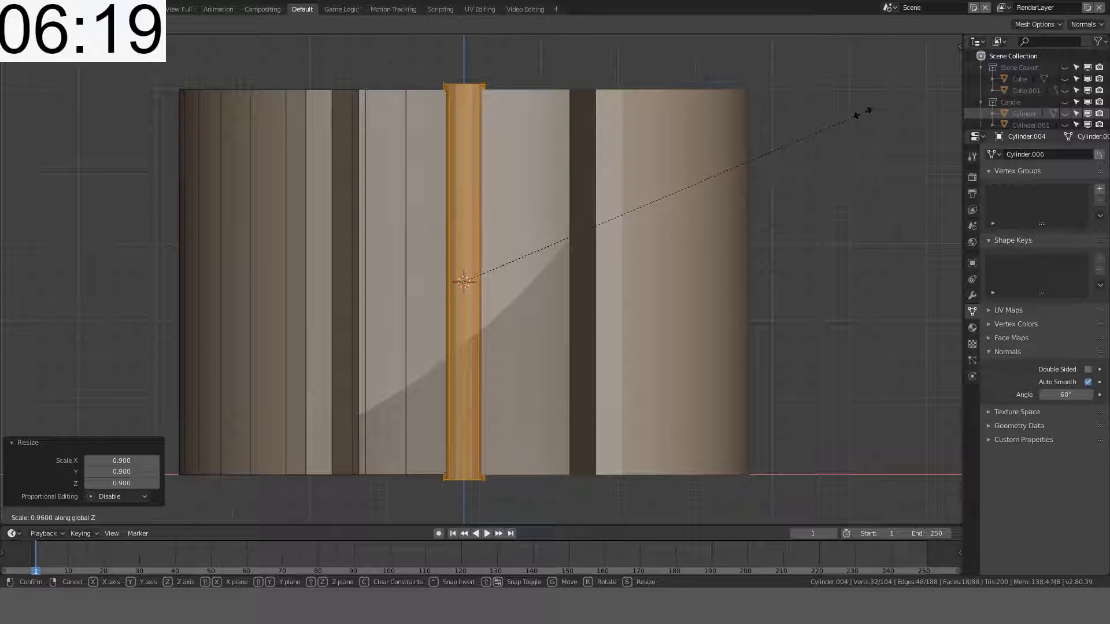
pyautogui.click(863, 113)
# Step: Apply smooth shading to the hinge pin's faces and check the shackle from above
pyautogui.hotkey('ctrl', 'f')
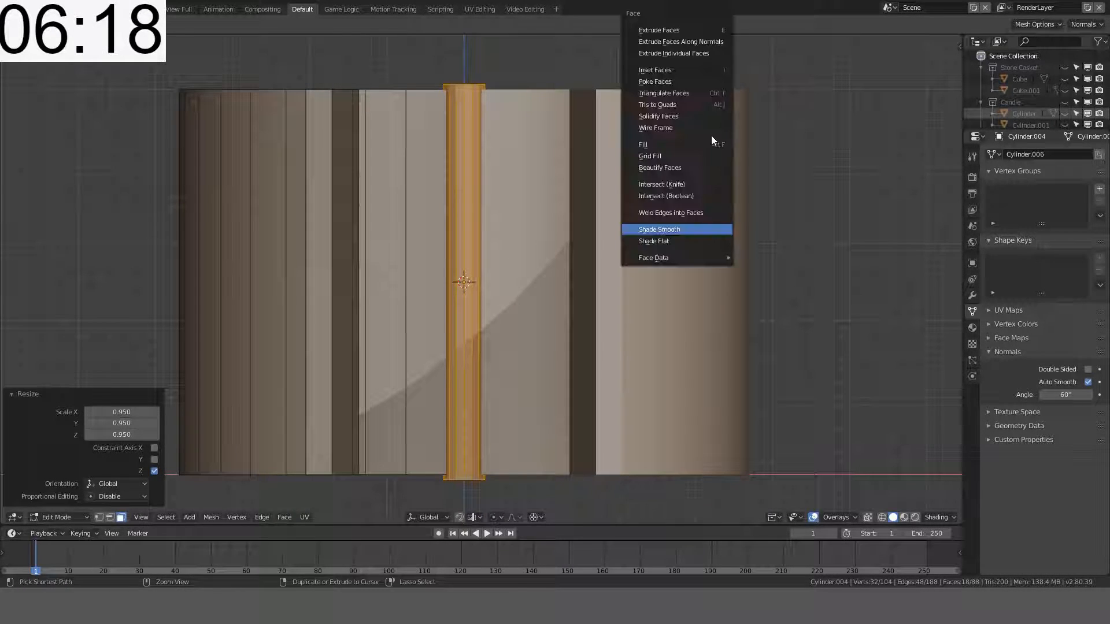
pyautogui.click(651, 228)
pyautogui.press('Tab')
pyautogui.moveTo(547, 186); pyautogui.dragTo(672, 297, button='middle')
pyautogui.scroll(-4, 692, 243)
pyautogui.scroll(2, 568, 192)
pyautogui.scroll(-3, 568, 192)
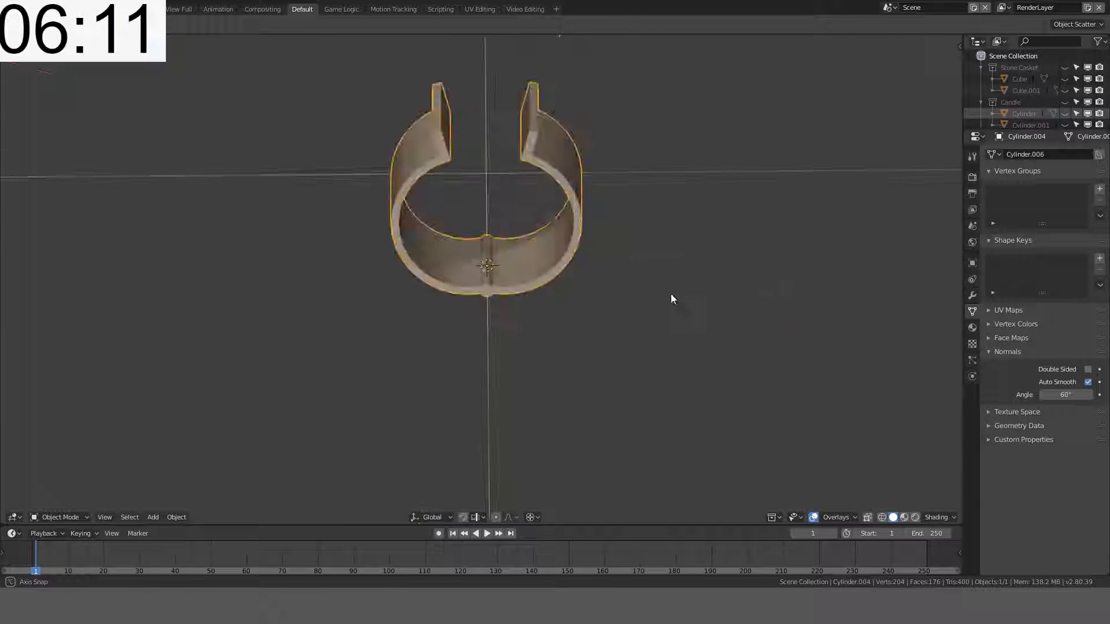
# Step: Select the linked hinge pin geometry and separate it from the ring into its own object
pyautogui.scroll(4, 520, 286)
pyautogui.keyDown('shift'); pyautogui.moveTo(590, 229); pyautogui.dragTo(218, 453, button='middle'); pyautogui.keyUp('shift')
pyautogui.press('Tab')
pyautogui.scroll(2, 531, 216)
pyautogui.hotkey('alt', 'a')
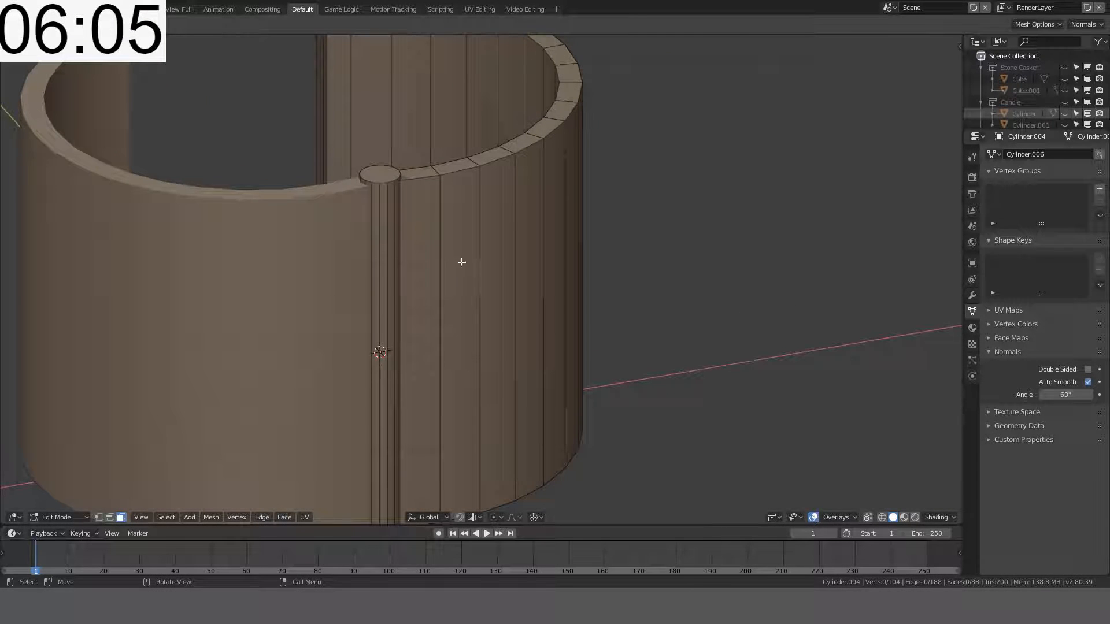
pyautogui.click(390, 243)
pyautogui.hotkey('ctrl', 'l')
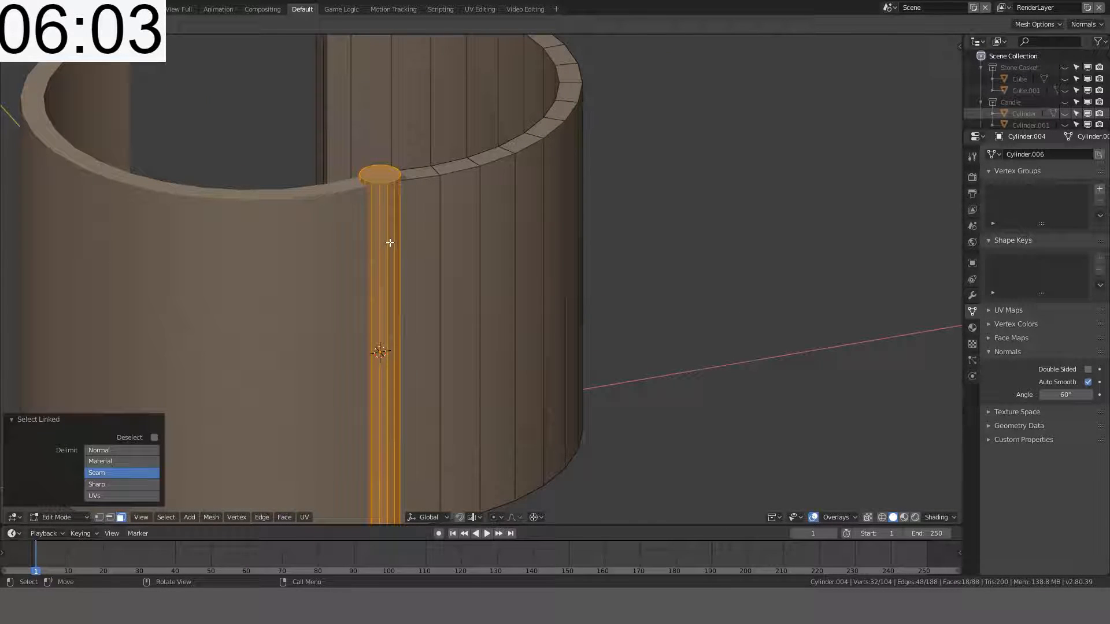
pyautogui.press('g')
pyautogui.press('x')
pyautogui.moveTo(419, 235); pyautogui.dragTo(533, 231, button='middle')
pyautogui.hotkey('alt', 'a')
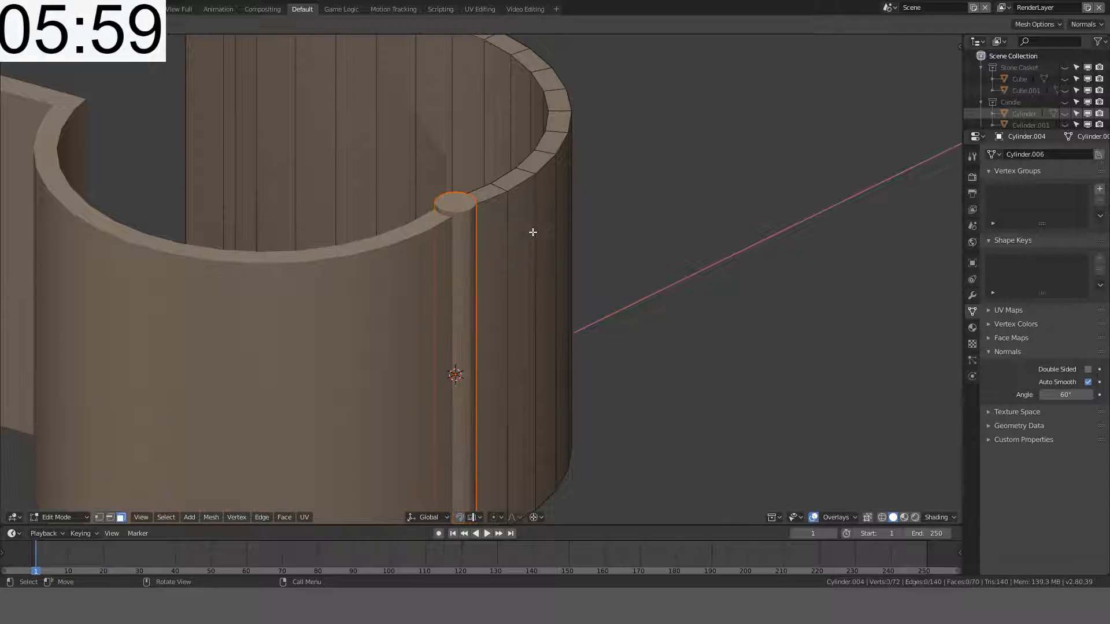
# Step: Remove the Mirror modifier from the separated hinge pin object
pyautogui.press('Tab')
pyautogui.click(460, 210)
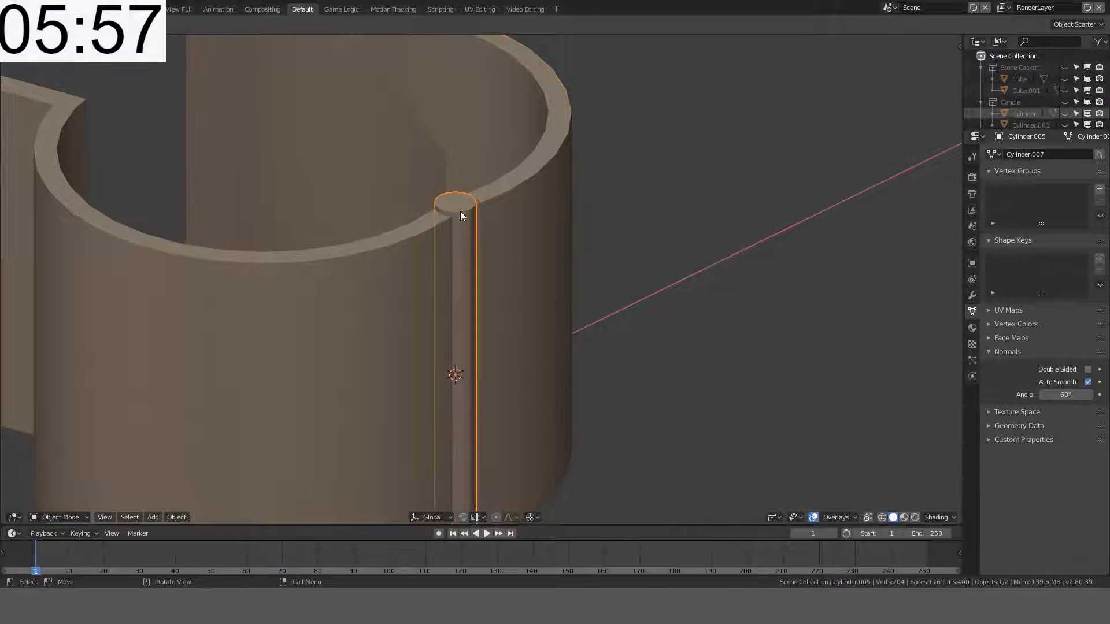
pyautogui.click(973, 296)
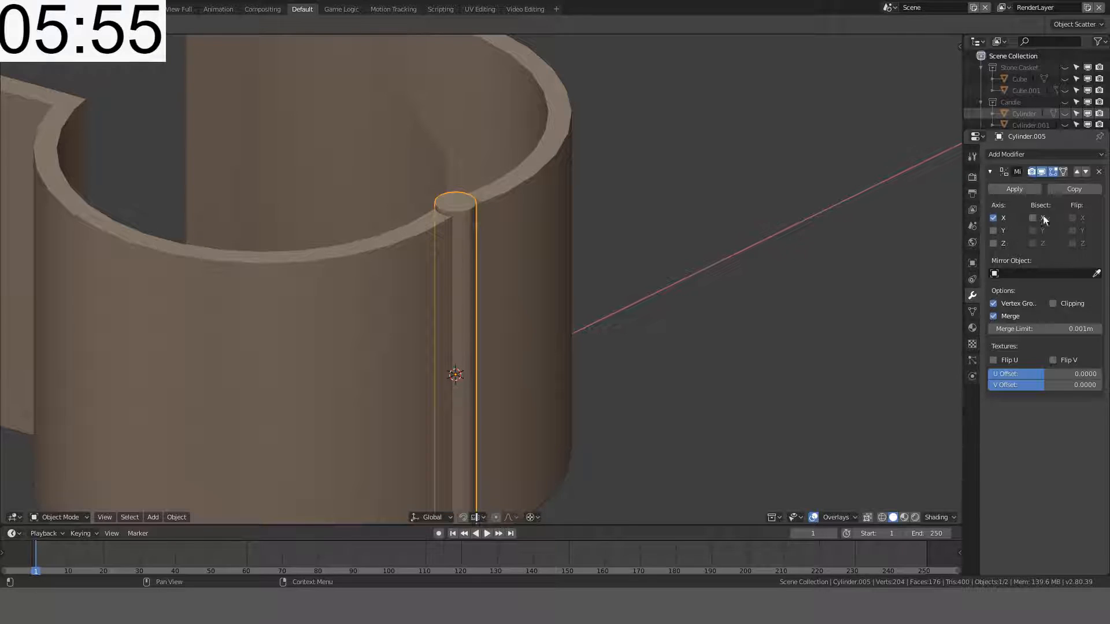
pyautogui.click(1098, 172)
# Step: Delete the ring half's hidden end face behind the hinge pin, using wireframe display to reach it
pyautogui.click(574, 155)
pyautogui.moveTo(573, 155); pyautogui.dragTo(369, 302, button='middle')
pyautogui.press('Tab')
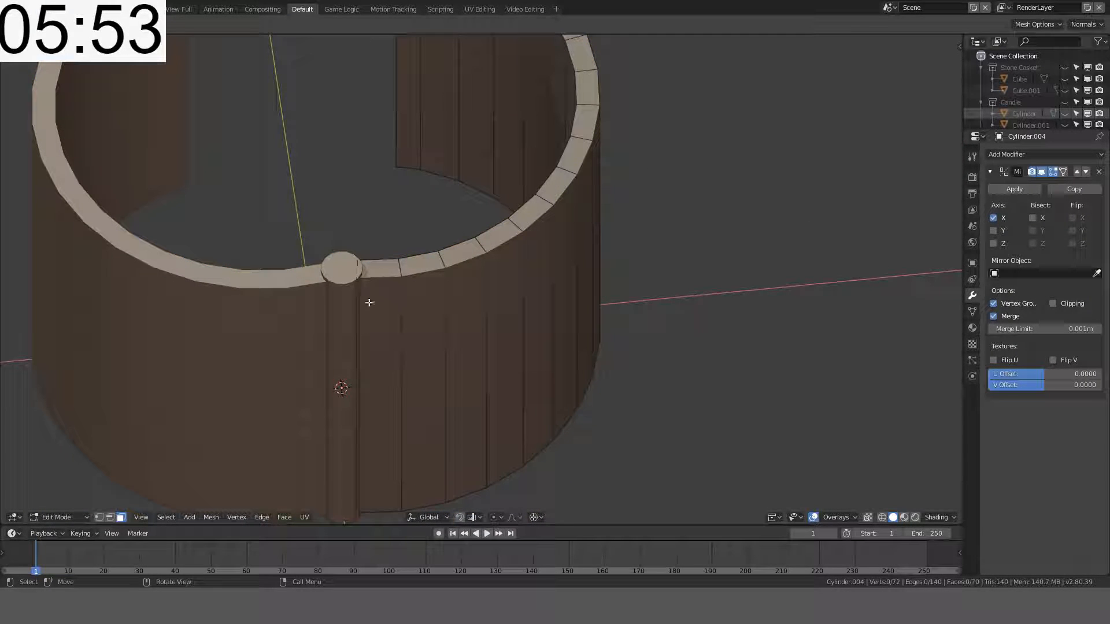
pyautogui.press('z')
pyautogui.click(272, 322)
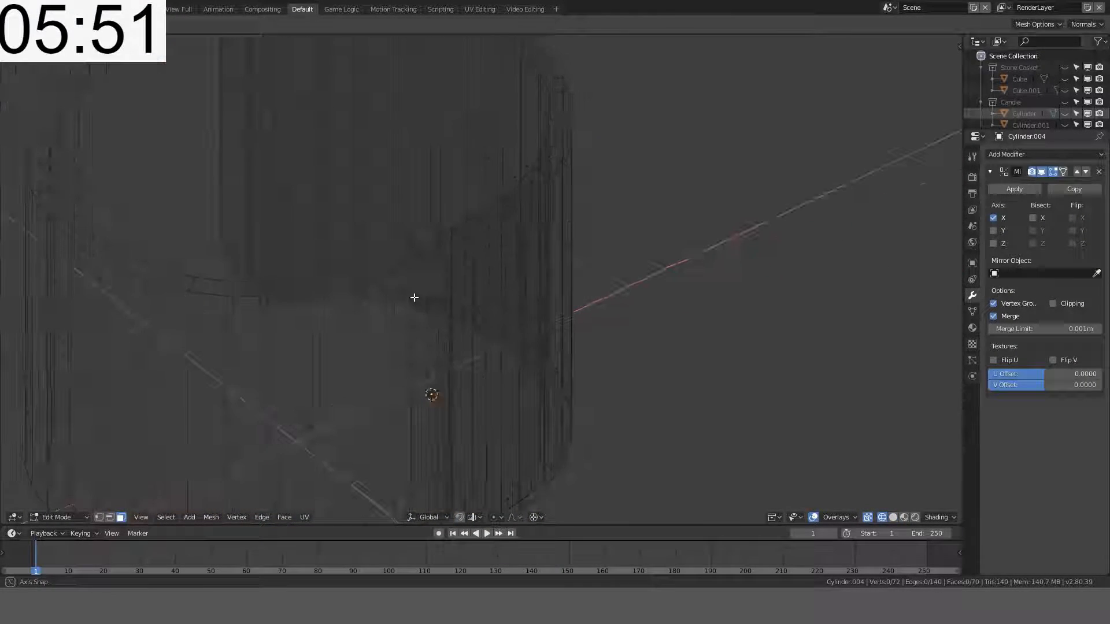
pyautogui.click(442, 352)
pyautogui.click(447, 398)
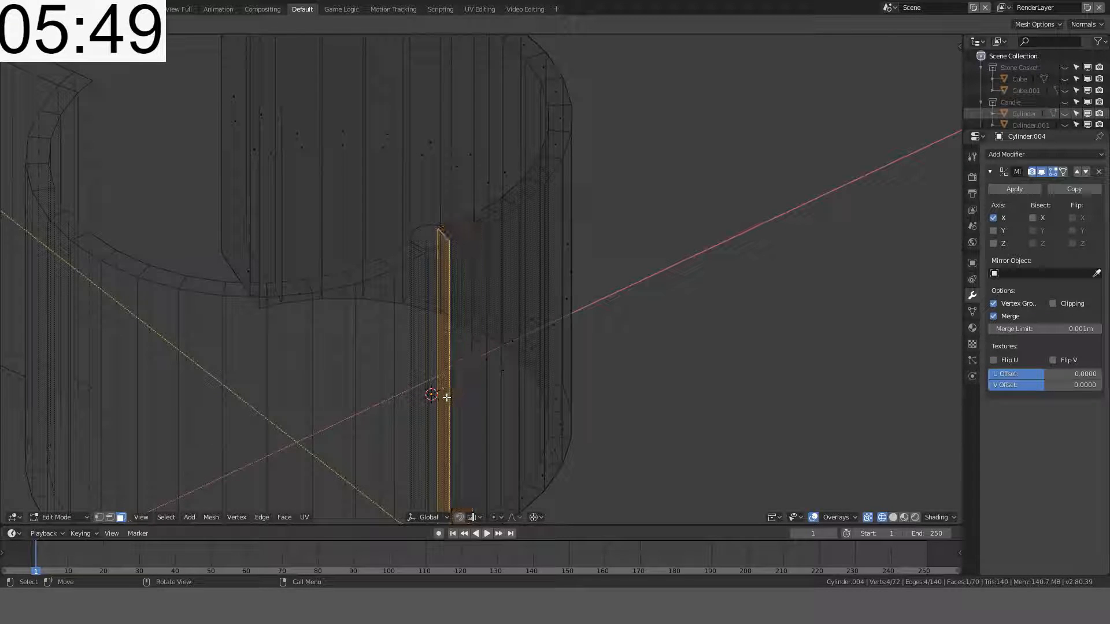
pyautogui.press('x')
pyautogui.click(424, 418)
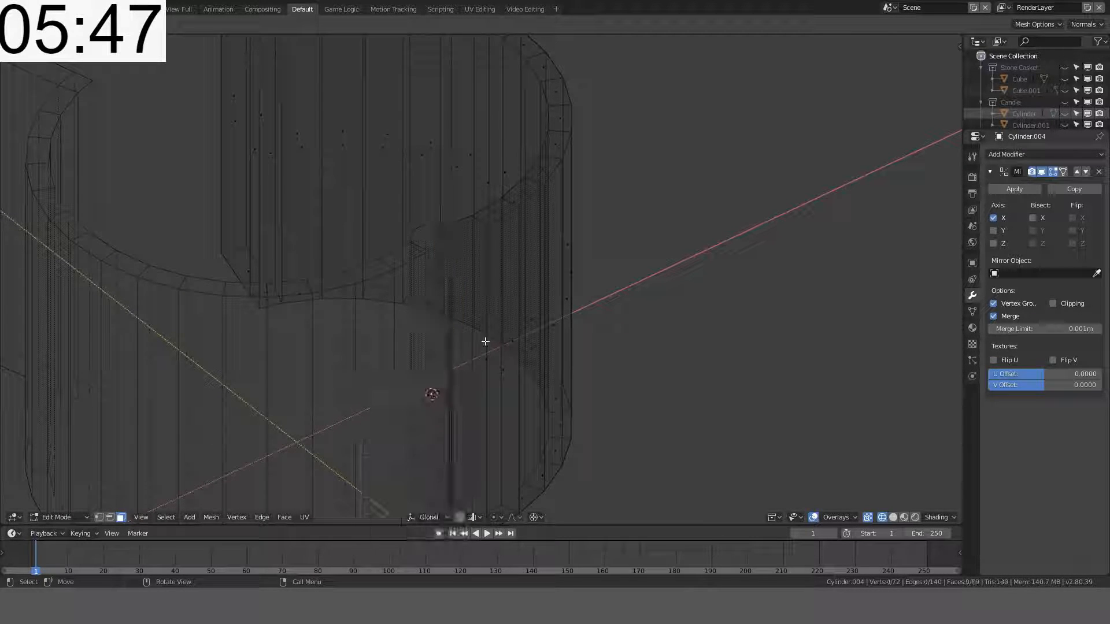
pyautogui.press('z')
pyautogui.click(555, 329)
pyautogui.scroll(-4, 557, 289)
pyautogui.press('Tab')
pyautogui.moveTo(557, 271)
pyautogui.mouseDown(button='middle')
pyautogui.moveTo(411, 214)
pyautogui.moveTo(262, 197)
pyautogui.mouseUp(button='middle')
pyautogui.scroll(-3, 262, 202)
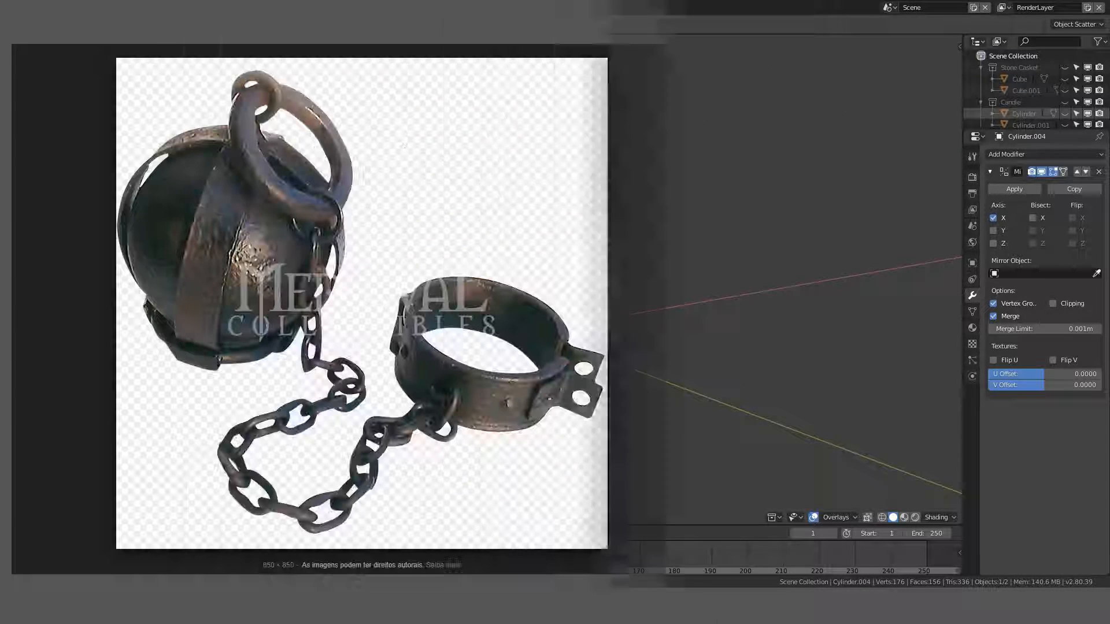
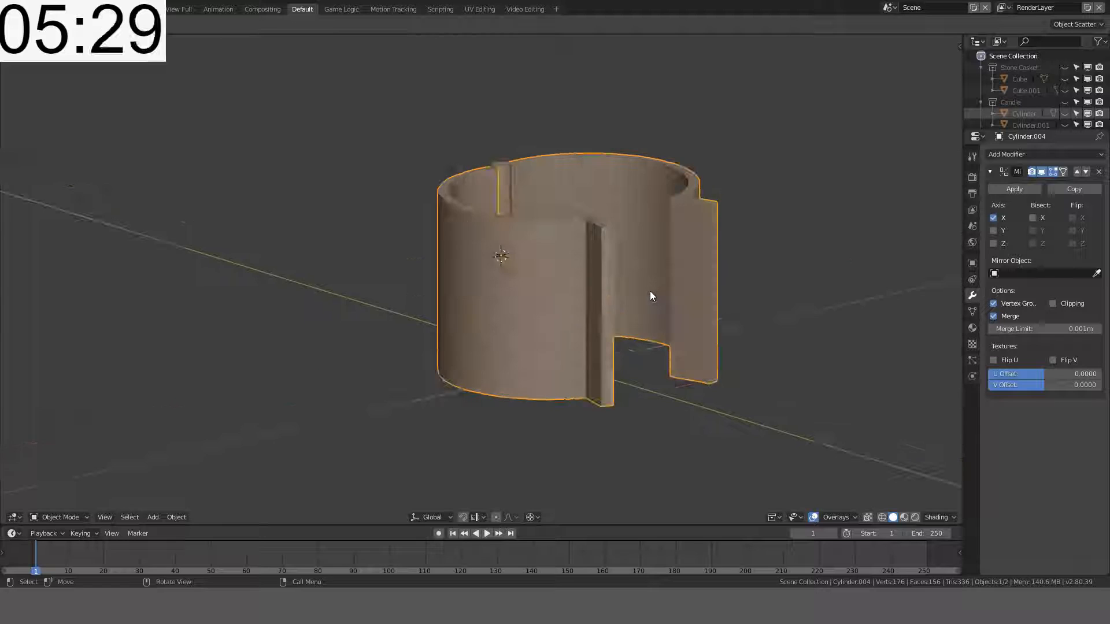
# Step: Delete the flange projecting from the ring half's open front end
pyautogui.scroll(3, 650, 290)
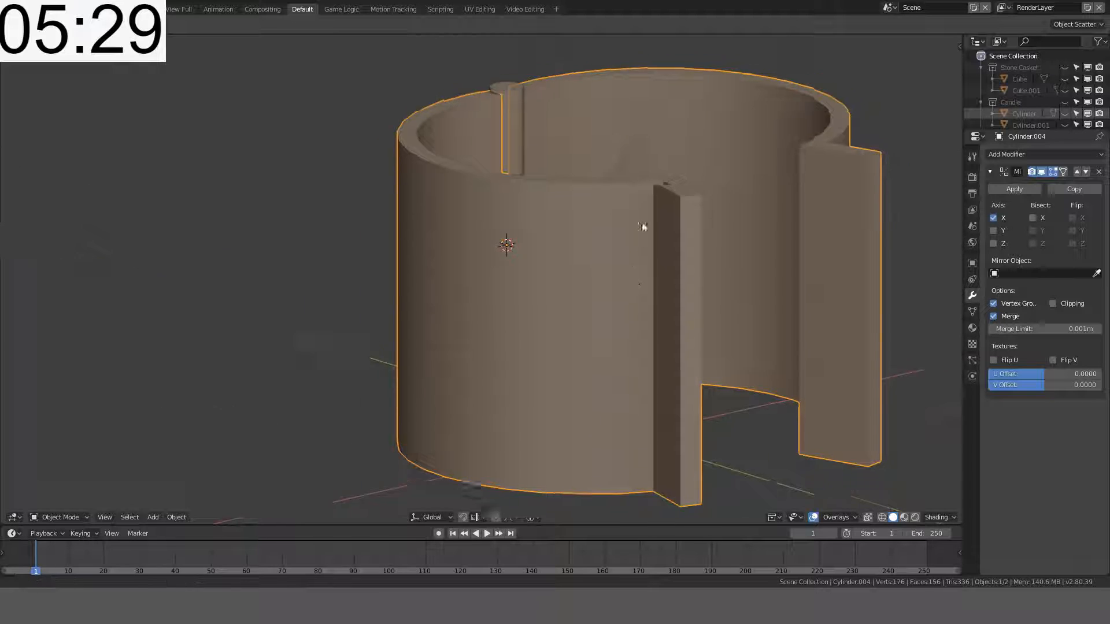
pyautogui.press('KP_1')
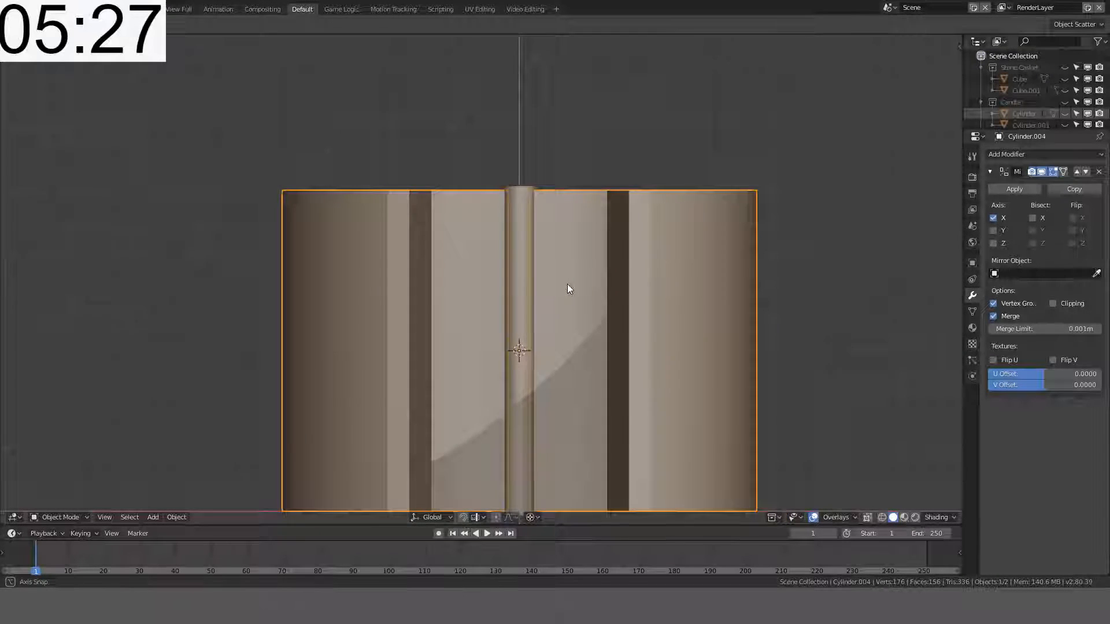
pyautogui.moveTo(567, 283); pyautogui.dragTo(588, 269, button='middle')
pyautogui.scroll(3, 564, 268)
pyautogui.press('Tab')
pyautogui.scroll(-3, 563, 268)
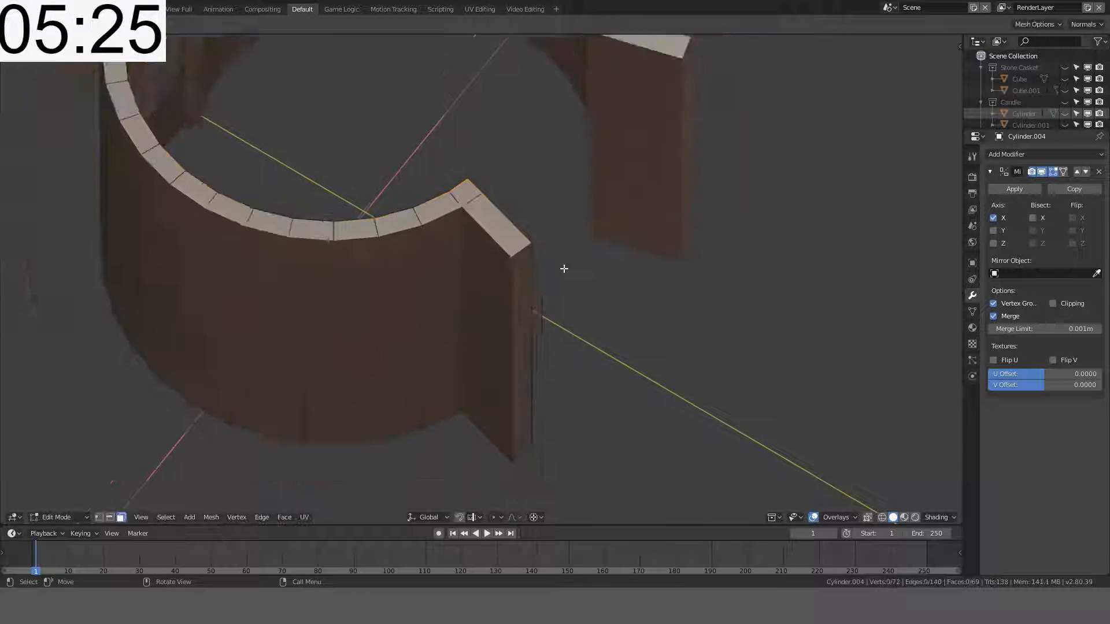
pyautogui.click(516, 292)
pyautogui.moveTo(516, 292); pyautogui.dragTo(599, 235, button='middle')
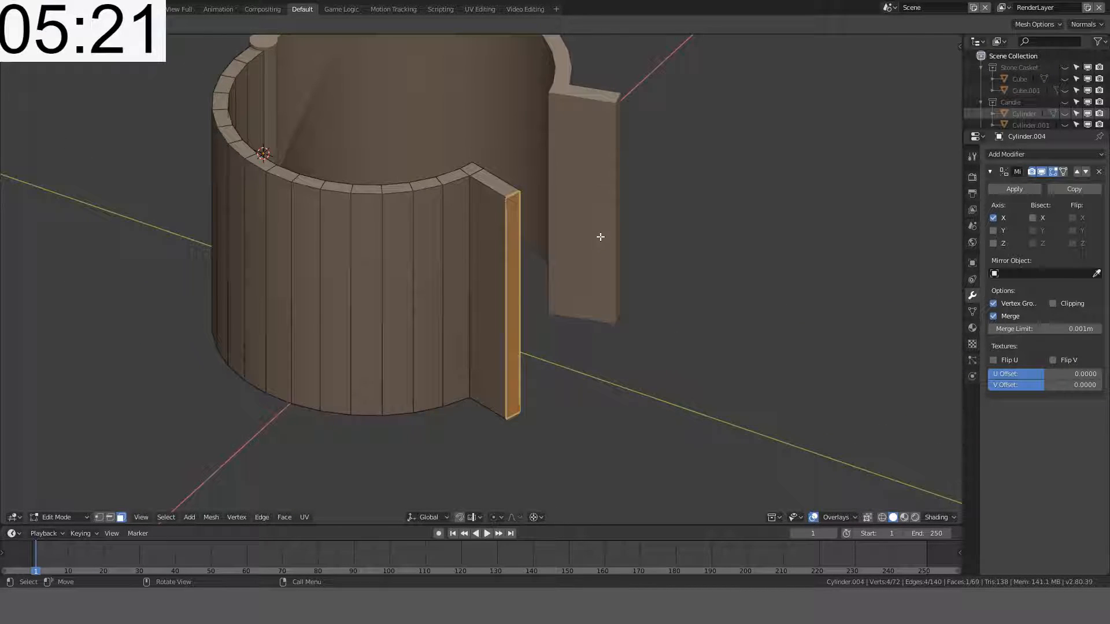
pyautogui.press('x')
pyautogui.click(545, 212)
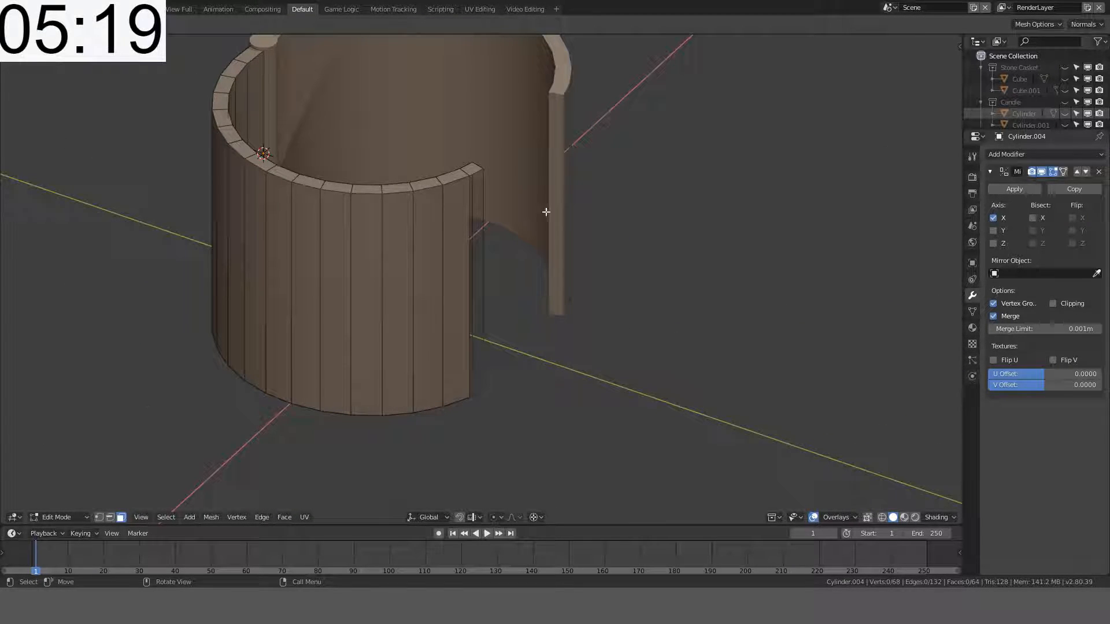
# Step: Fill the gap left at the ring half's open front end with a new face
pyautogui.moveTo(545, 211); pyautogui.dragTo(462, 180, button='middle')
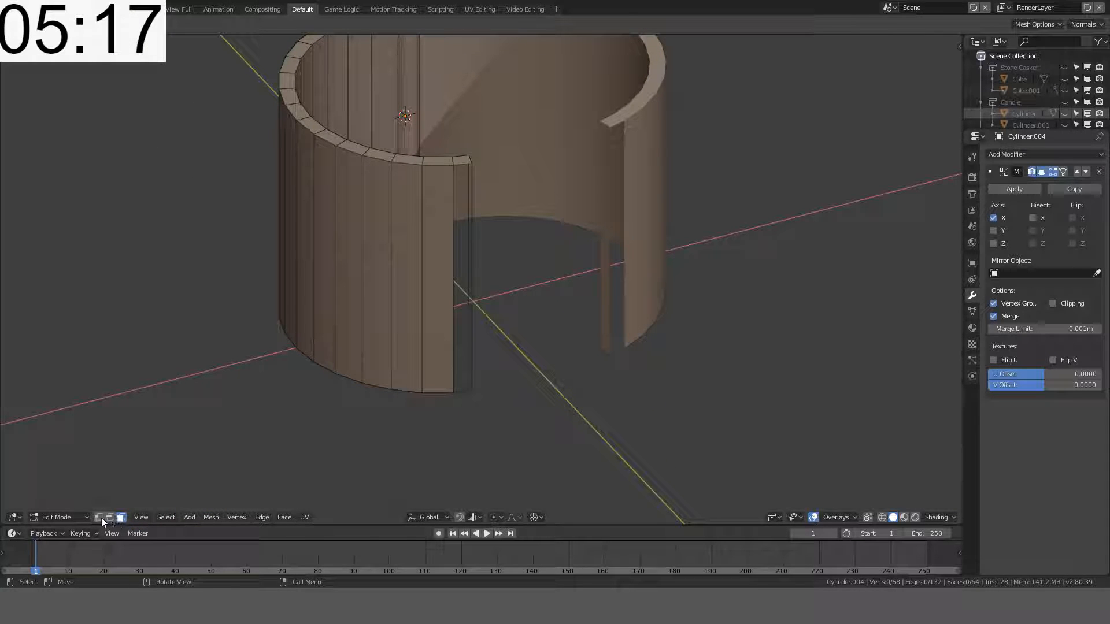
pyautogui.keyDown('alt'); pyautogui.click(459, 166); pyautogui.keyUp('alt')
pyautogui.press('f')
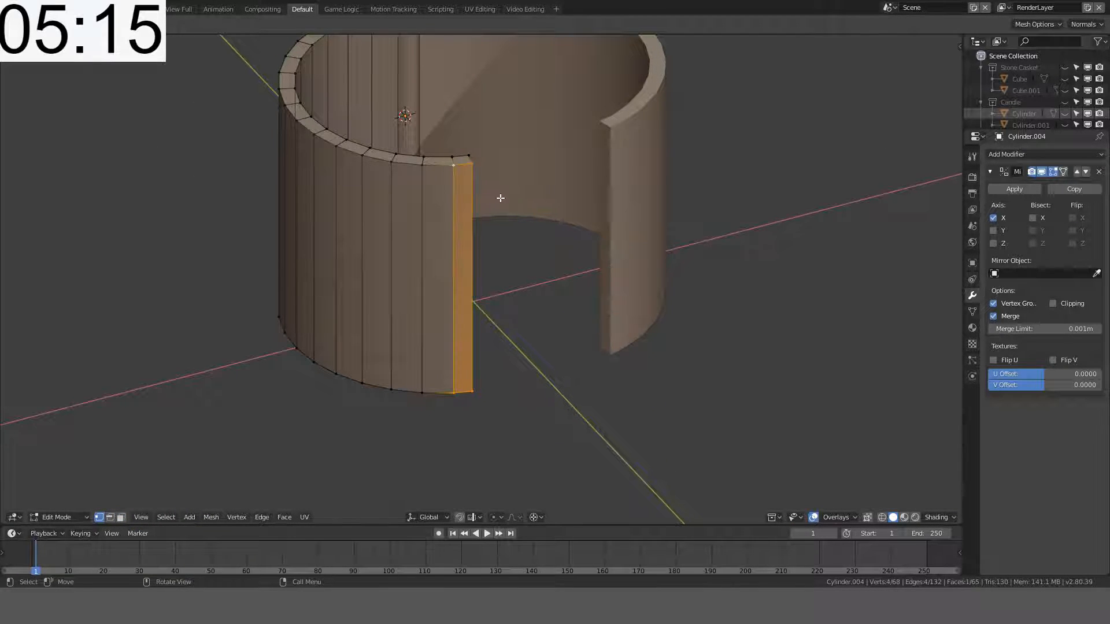
pyautogui.moveTo(501, 198); pyautogui.dragTo(469, 227, button='middle')
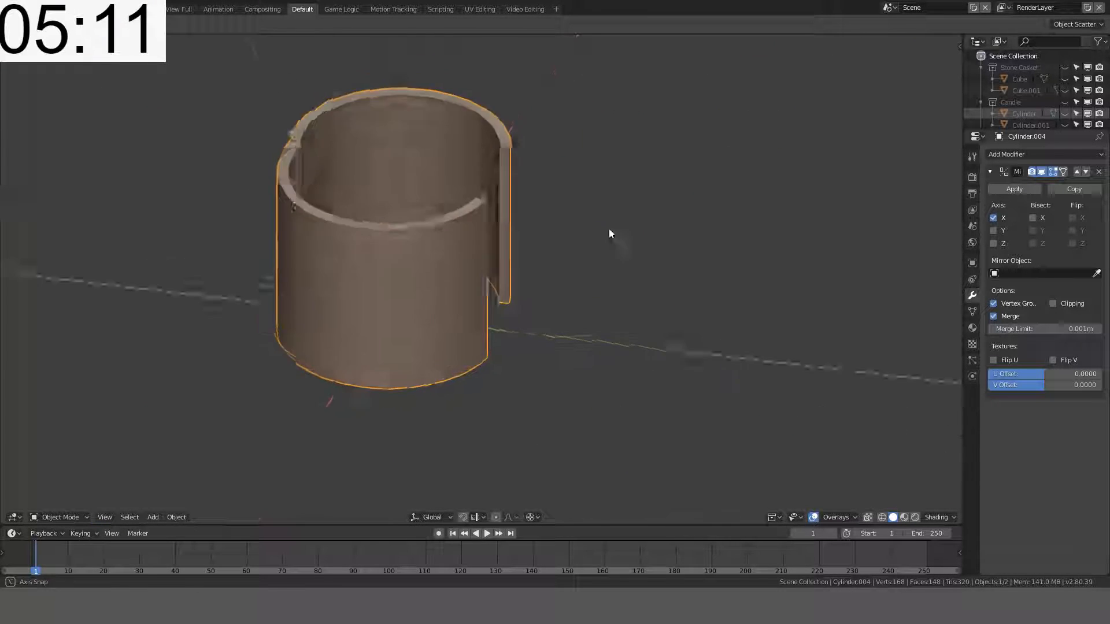
pyautogui.moveTo(609, 237); pyautogui.dragTo(570, 250, button='middle')
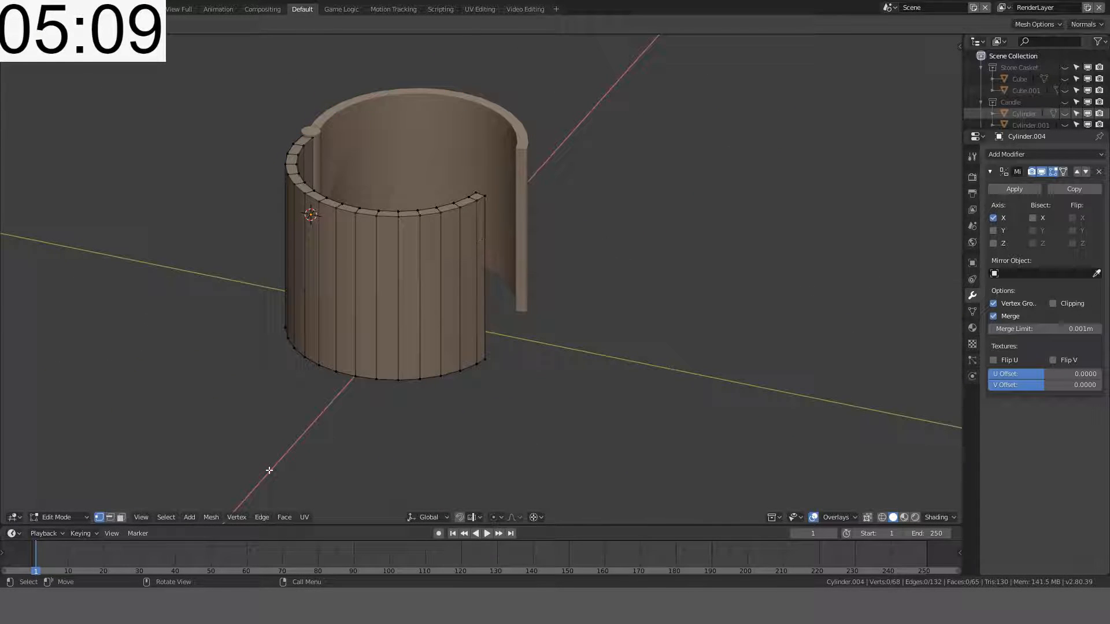
# Step: Duplicate in place the five outer ring faces nearest the front opening
pyautogui.click(465, 311)
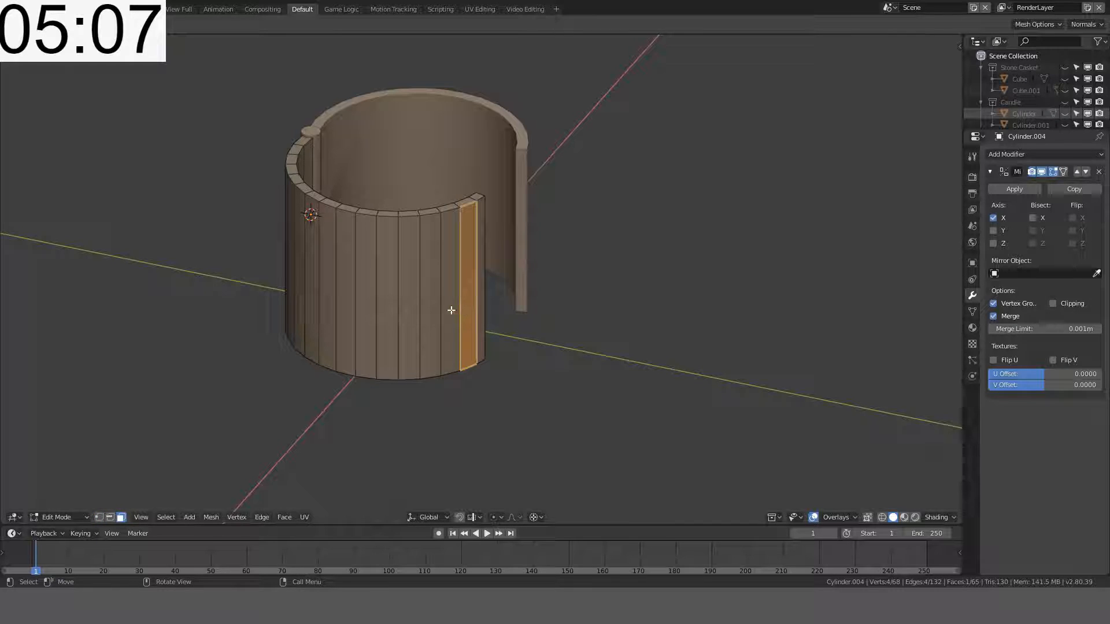
pyautogui.click(434, 310)
pyautogui.keyDown('shift'); pyautogui.click(412, 310); pyautogui.keyUp('shift')
pyautogui.keyDown('shift'); pyautogui.click(449, 302); pyautogui.keyUp('shift')
pyautogui.keyDown('shift'); pyautogui.click(469, 297); pyautogui.keyUp('shift')
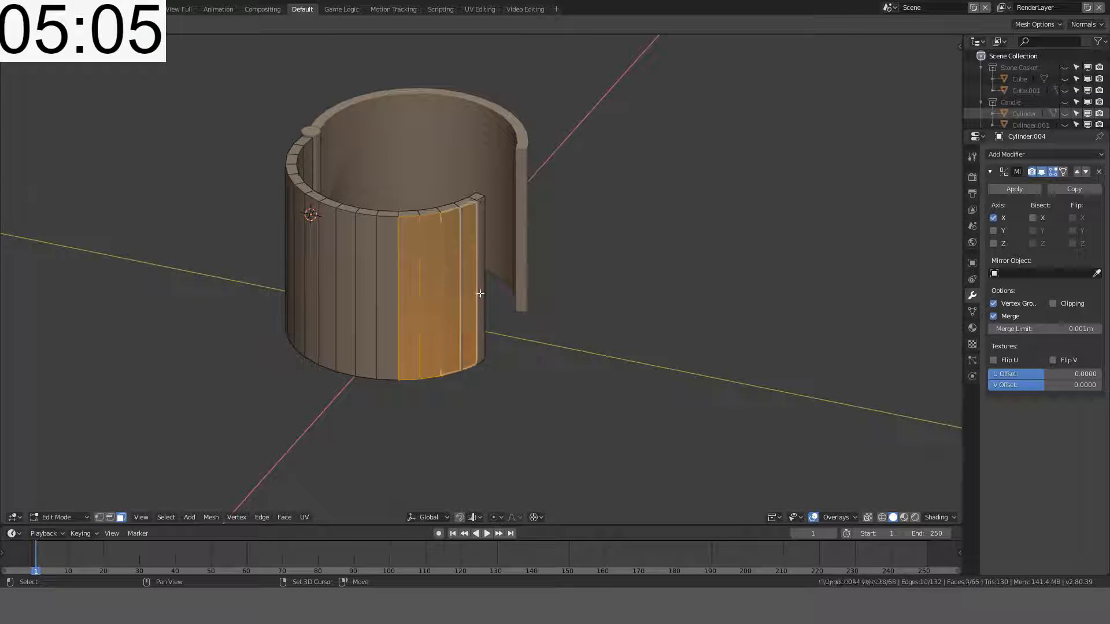
pyautogui.keyDown('shift'); pyautogui.click(481, 293); pyautogui.keyUp('shift')
pyautogui.press('KP_1')
pyautogui.hotkey('shift', 'd')
pyautogui.press('Escape')
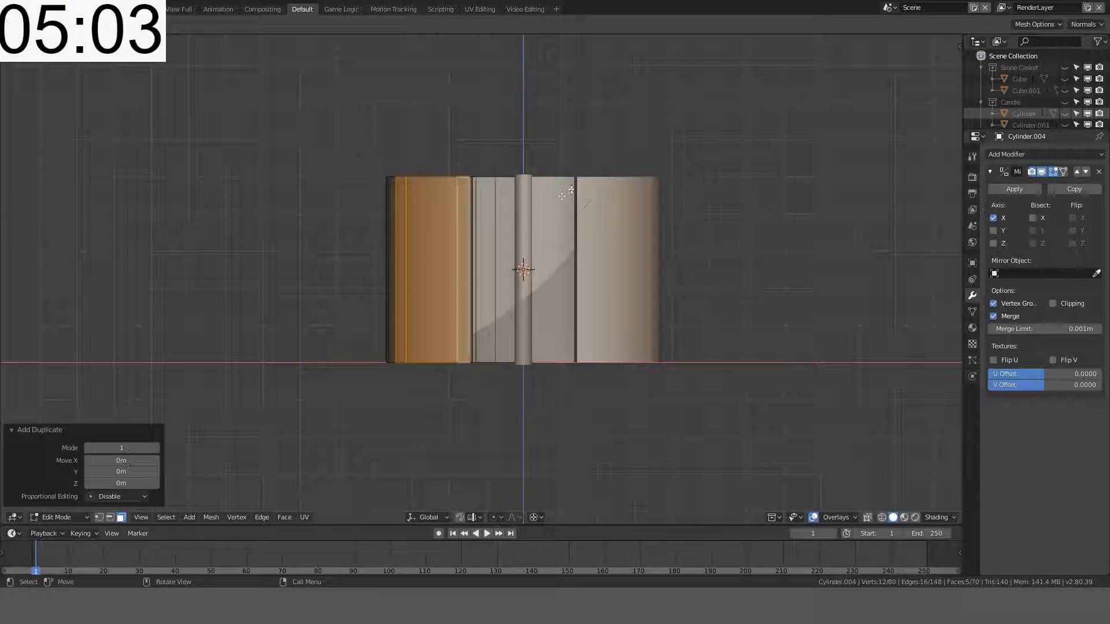
# Step: Scale the duplicated strip of faces to 0.6 along Z
pyautogui.press('s')
pyautogui.press('z')
pyautogui.click(576, 184)
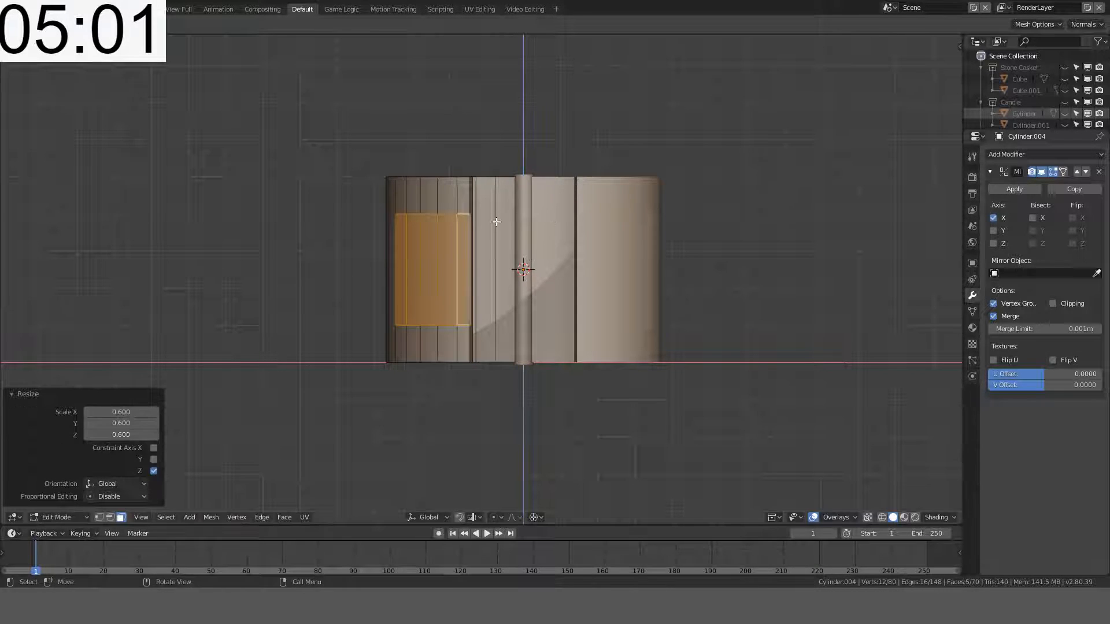
pyautogui.moveTo(495, 218); pyautogui.dragTo(573, 301, button='middle')
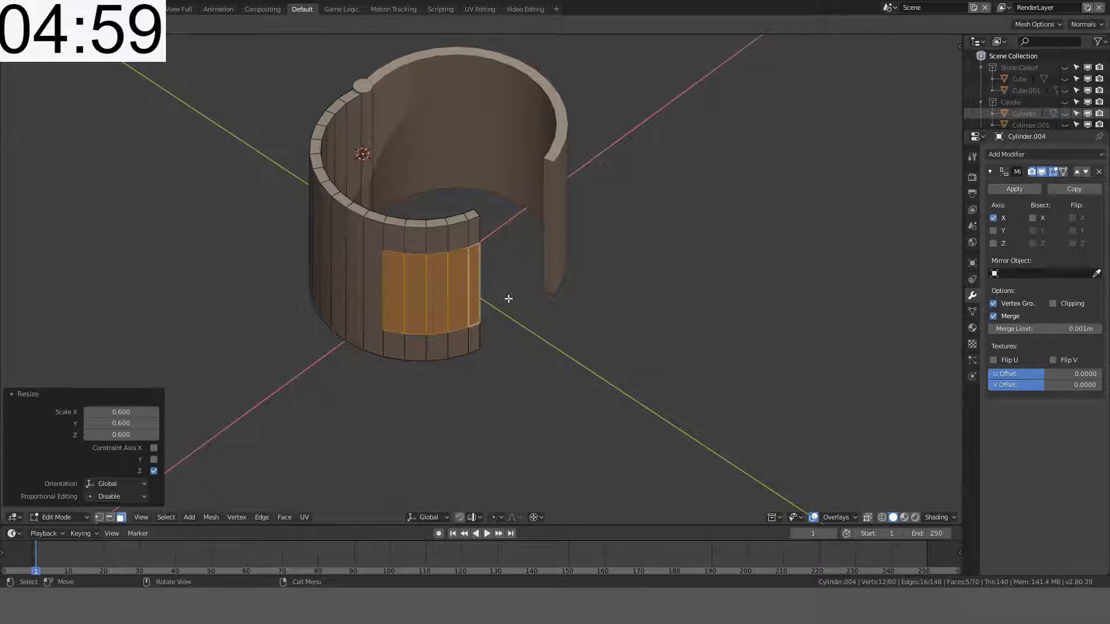
# Step: Switch to Normal orientation and move the strip along its normal Z by -0.000166 m, then by 0.000382 m
pyautogui.press('KP_7')
pyautogui.hotkey('alt', 'e')
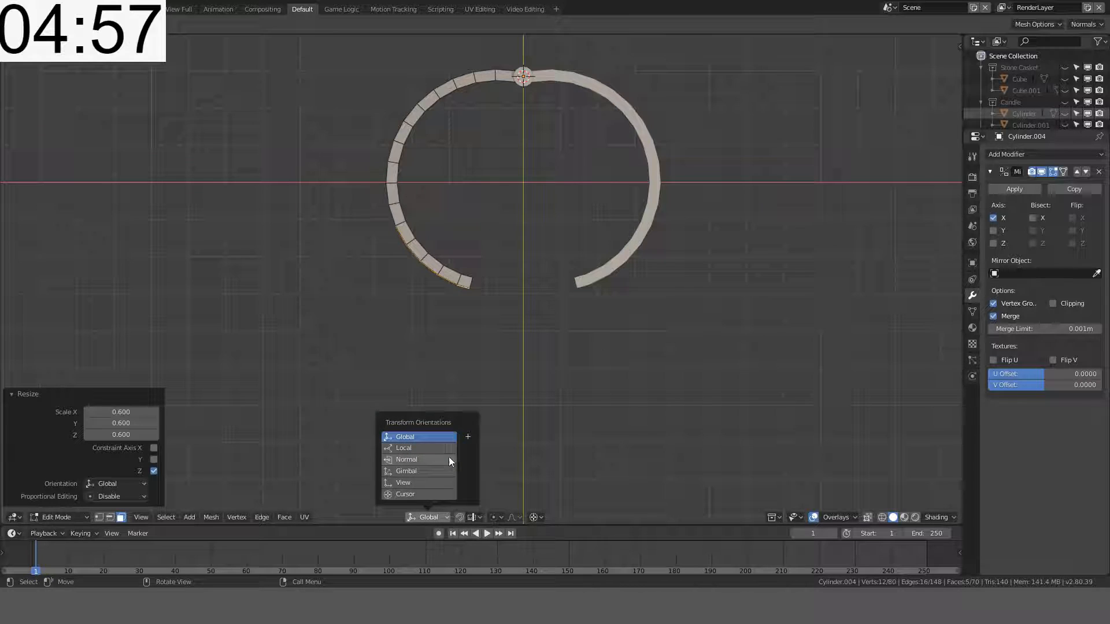
pyautogui.click(449, 457)
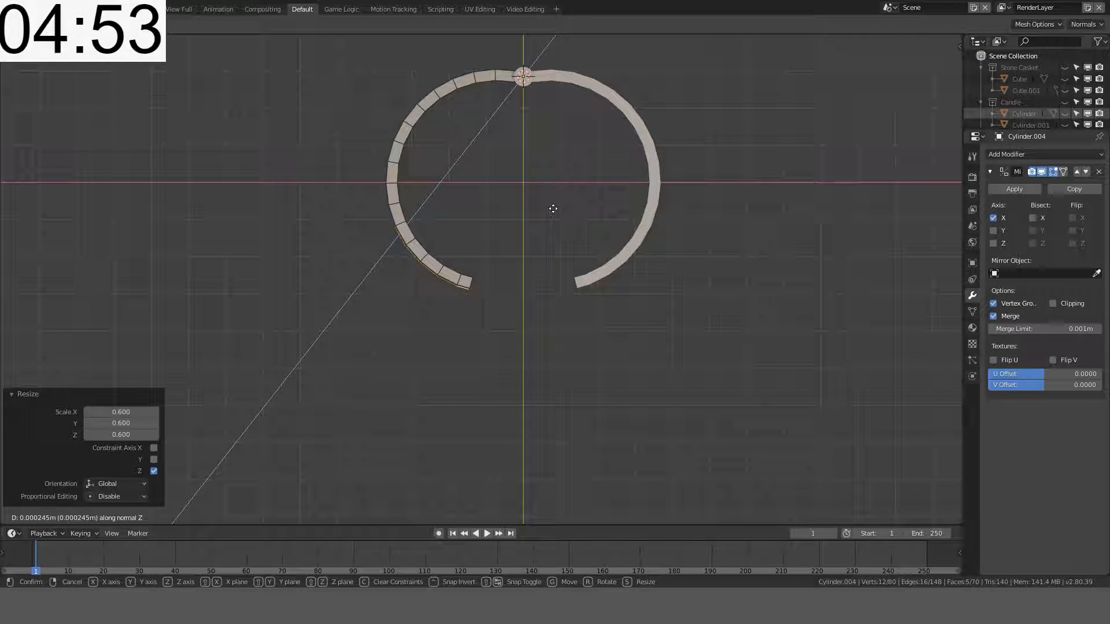
pyautogui.click(556, 208)
pyautogui.scroll(3, 488, 168)
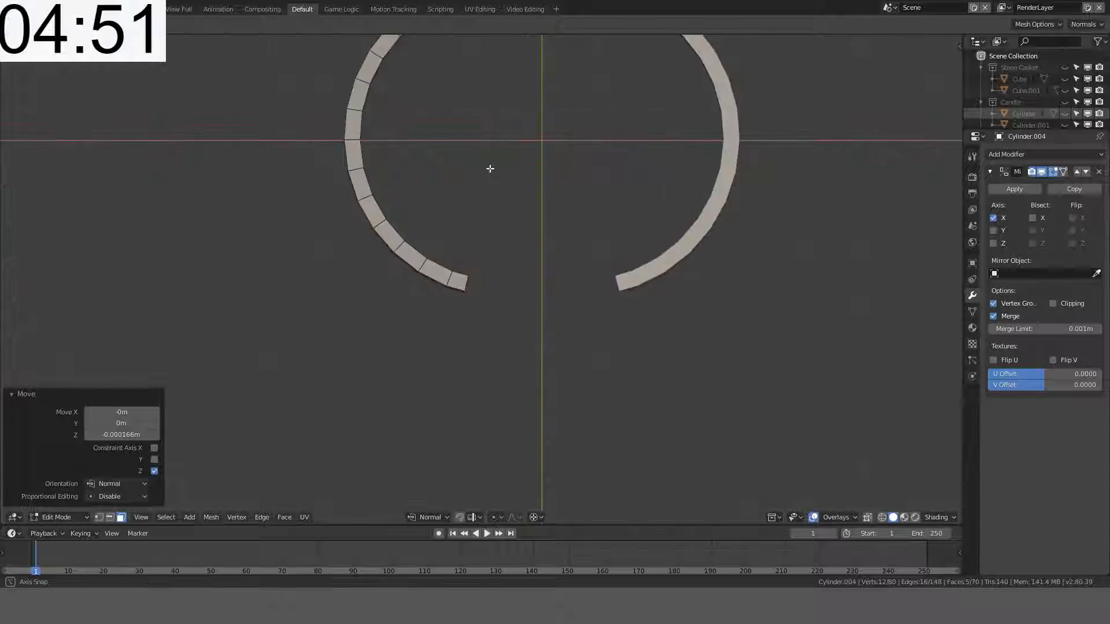
pyautogui.moveTo(488, 168); pyautogui.dragTo(470, 96, button='middle')
pyautogui.press('e')
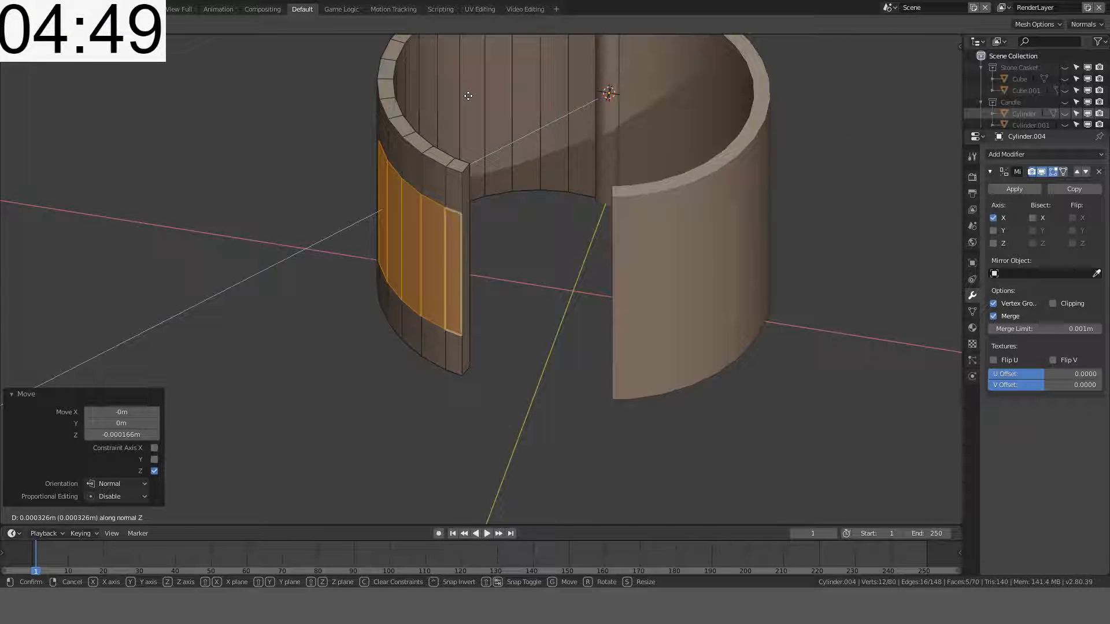
pyautogui.click(468, 94)
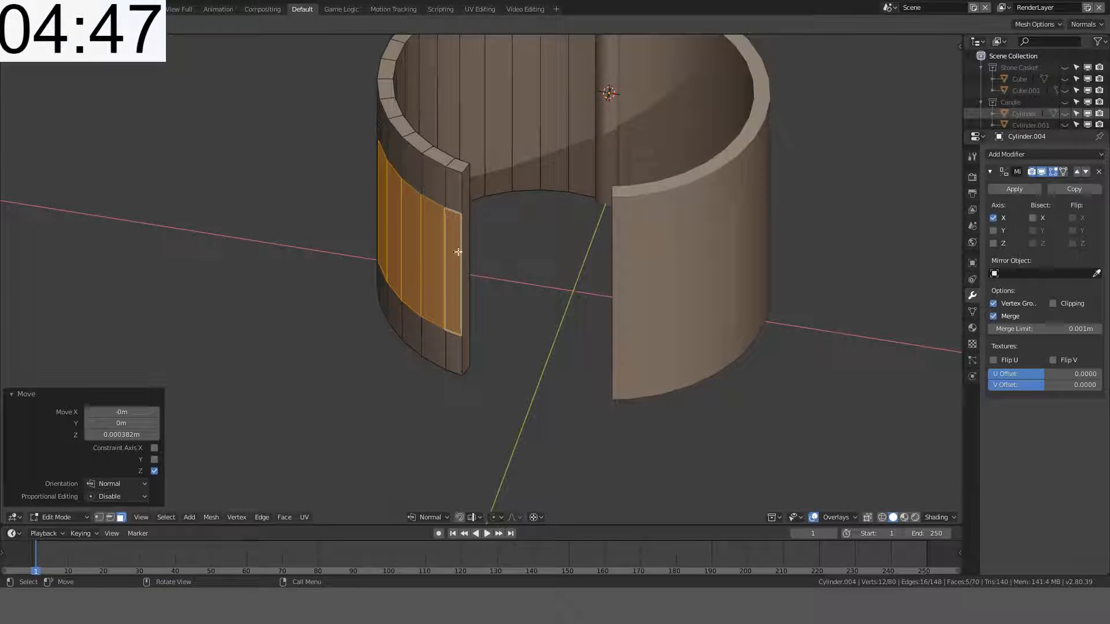
# Step: Extrude the strip's face nearest the front opening outward by about 0.0058 m to form a tab
pyautogui.click(457, 253)
pyautogui.moveTo(488, 253); pyautogui.dragTo(526, 313, button='middle')
pyautogui.press('KP_7')
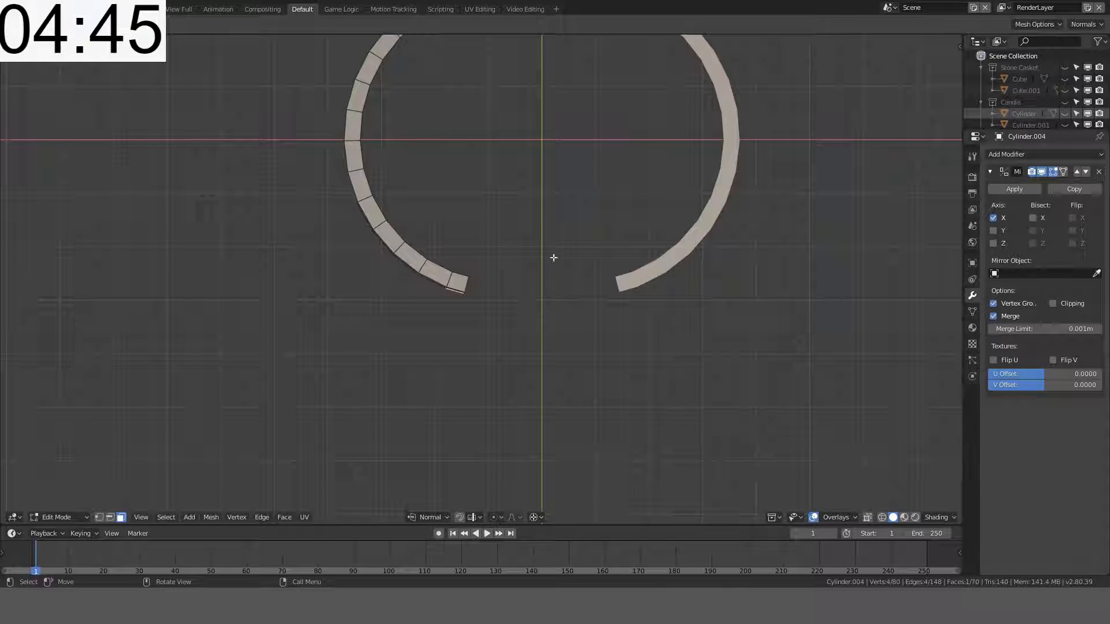
pyautogui.press('e')
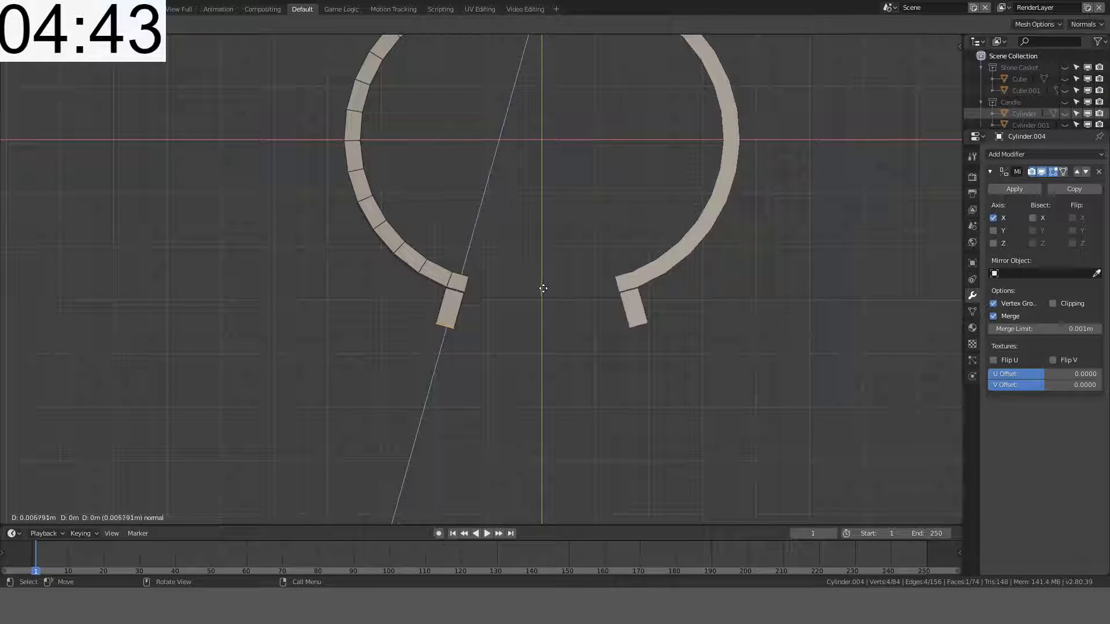
pyautogui.click(543, 290)
# Step: Thin the tab by edge-sliding its side face nearest the opening with a factor of 0.700
pyautogui.moveTo(540, 293); pyautogui.dragTo(559, 175, button='middle')
pyautogui.scroll(3, 558, 175)
pyautogui.keyDown('shift'); pyautogui.moveTo(416, 220); pyautogui.dragTo(461, 280, button='middle'); pyautogui.keyUp('shift')
pyautogui.click(473, 309)
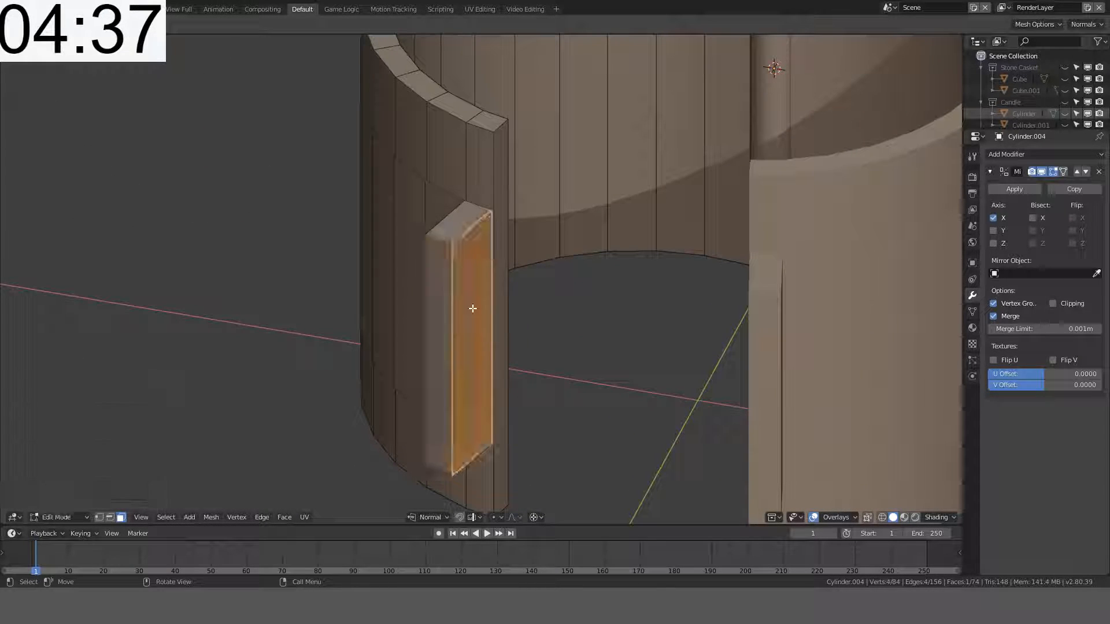
pyautogui.moveTo(580, 318); pyautogui.dragTo(632, 357, button='middle')
pyautogui.press('g')
pyautogui.press('g')
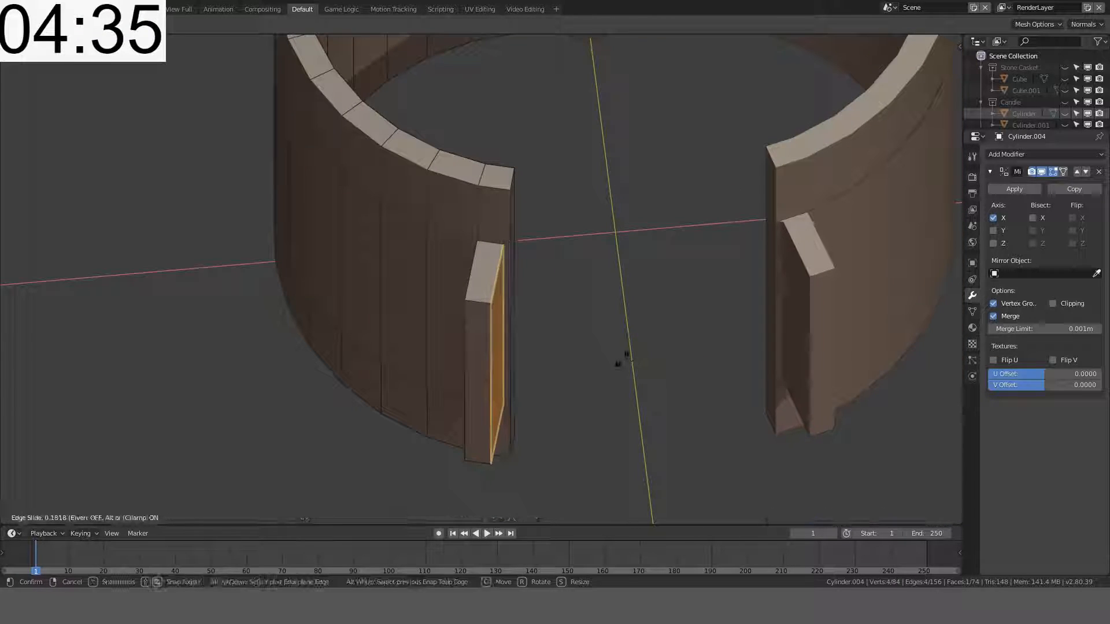
pyautogui.click(593, 358)
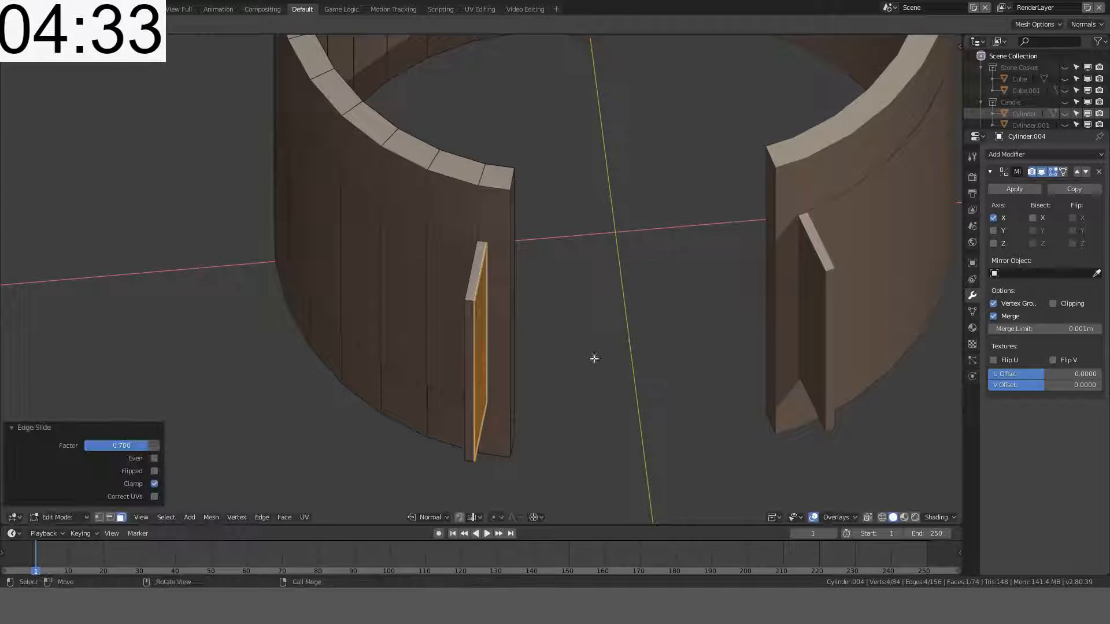
# Step: Select all the linked geometry of the strip and its tab in Edit Mode
pyautogui.press('Tab')
pyautogui.moveTo(593, 357); pyautogui.dragTo(617, 203, button='middle')
pyautogui.scroll(-2, 711, 269)
pyautogui.press('Tab')
pyautogui.press('l')
pyautogui.press('s')
pyautogui.press('z')
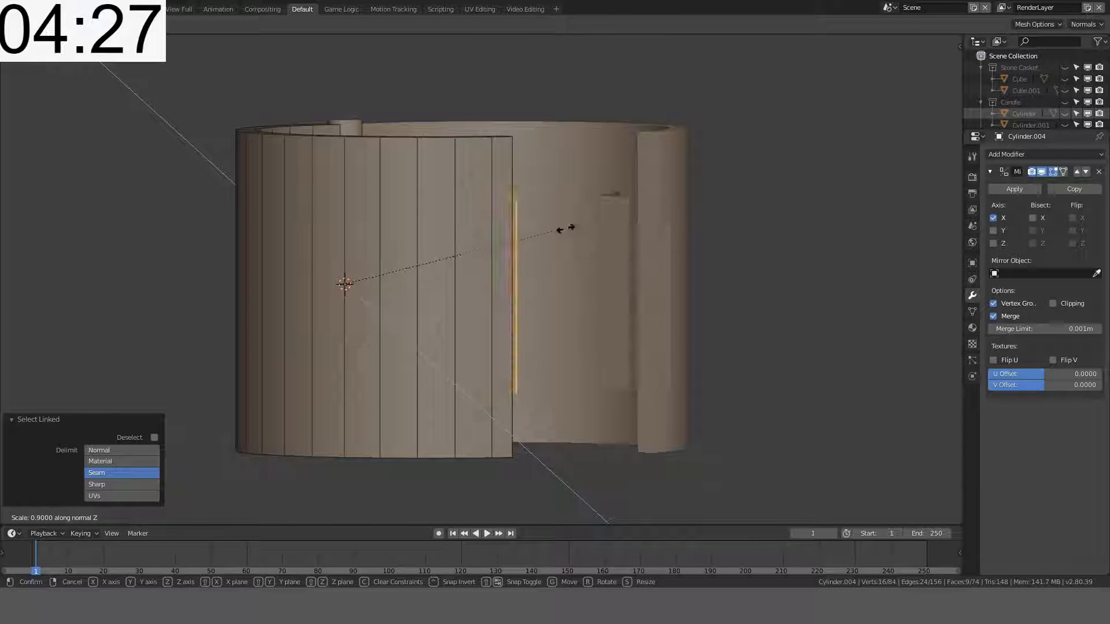
pyautogui.rightClick(565, 228)
# Step: Switch to Global orientation, scale the strip and tab to 0.6 along Z, and return to Object Mode
pyautogui.click(428, 517)
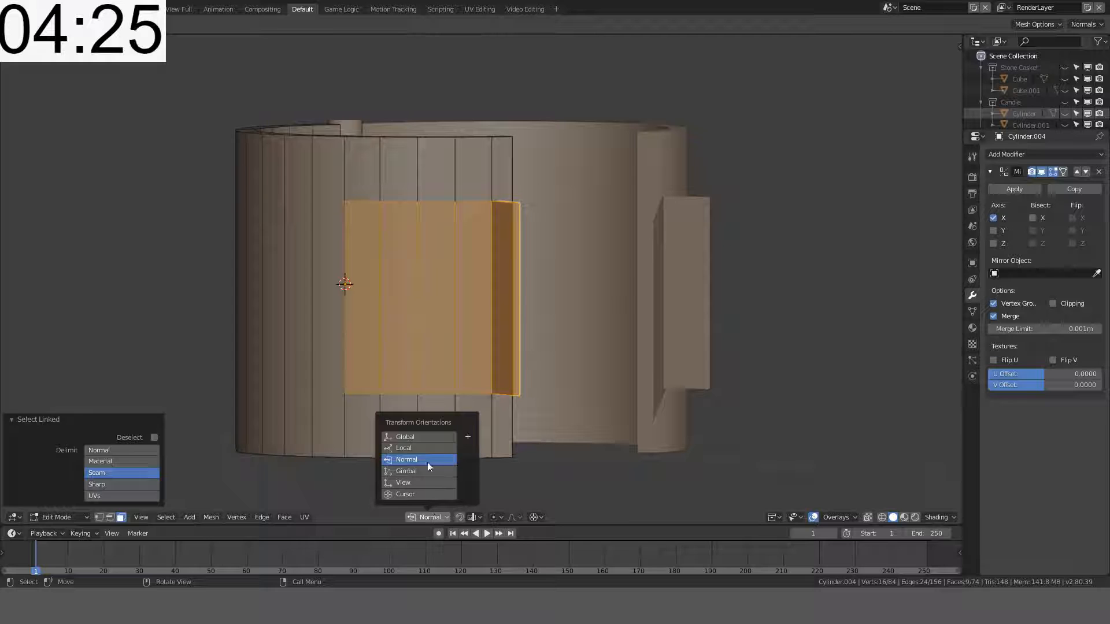
pyautogui.click(407, 438)
pyautogui.press('s')
pyautogui.press('z')
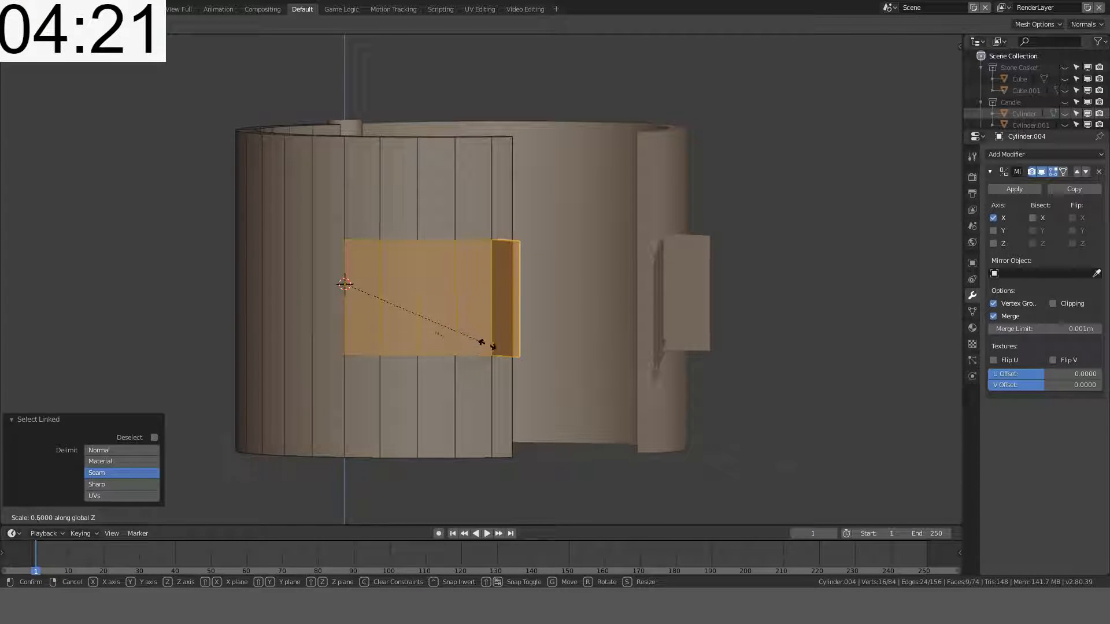
pyautogui.click(495, 342)
pyautogui.moveTo(496, 342); pyautogui.dragTo(663, 359, button='middle')
pyautogui.press('Tab')
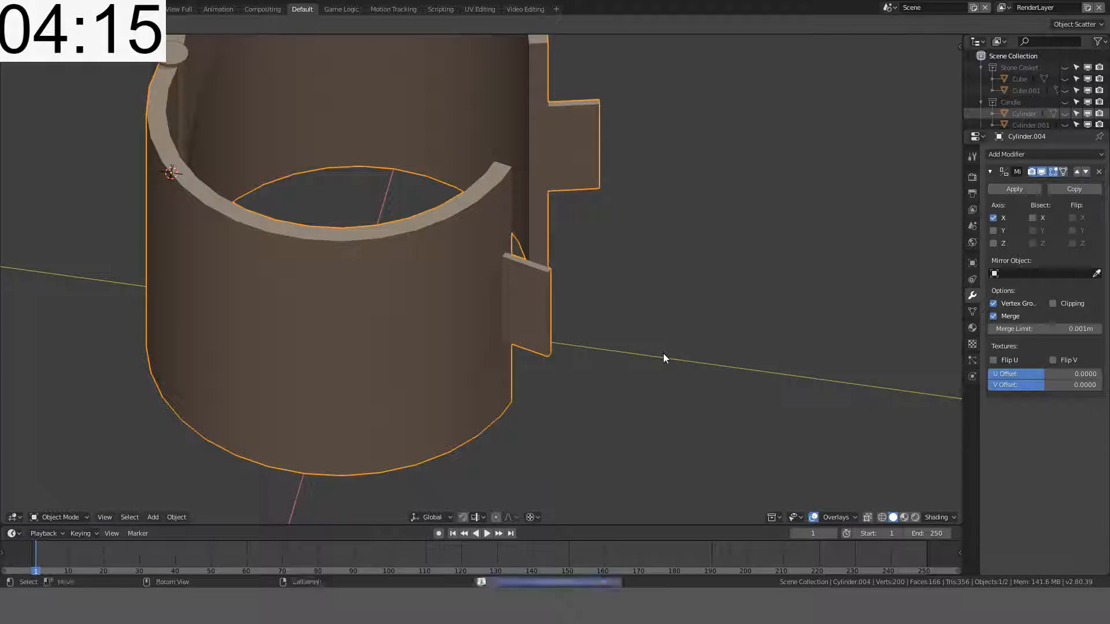
pyautogui.scroll(-3, 664, 353)
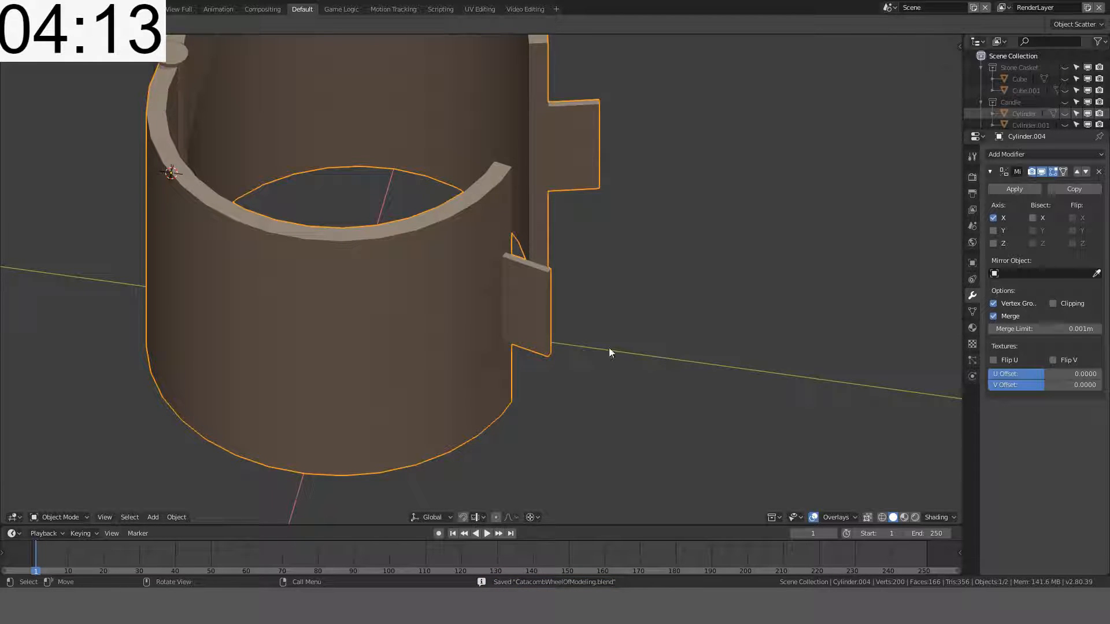
# Step: In Edit Mode, delete the strip's four outer faces on the ring wall, leaving the front tab
pyautogui.moveTo(610, 349); pyautogui.dragTo(518, 279, button='middle')
pyautogui.scroll(3, 436, 273)
pyautogui.moveTo(436, 272); pyautogui.dragTo(207, 309, button='middle')
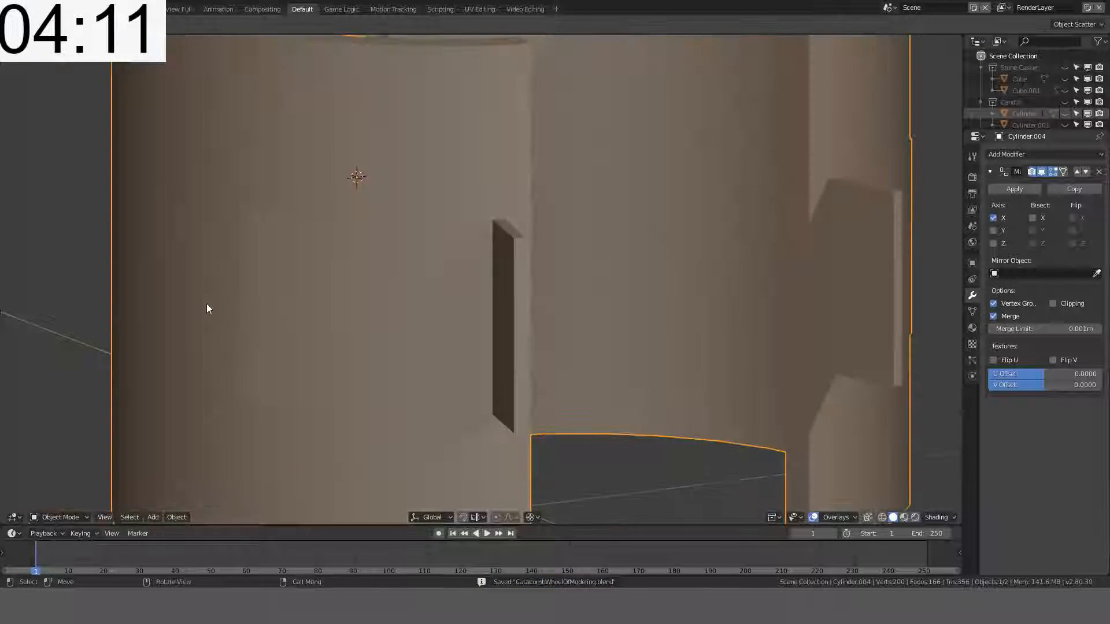
pyautogui.moveTo(244, 251); pyautogui.dragTo(391, 307, button='middle')
pyautogui.press('Tab')
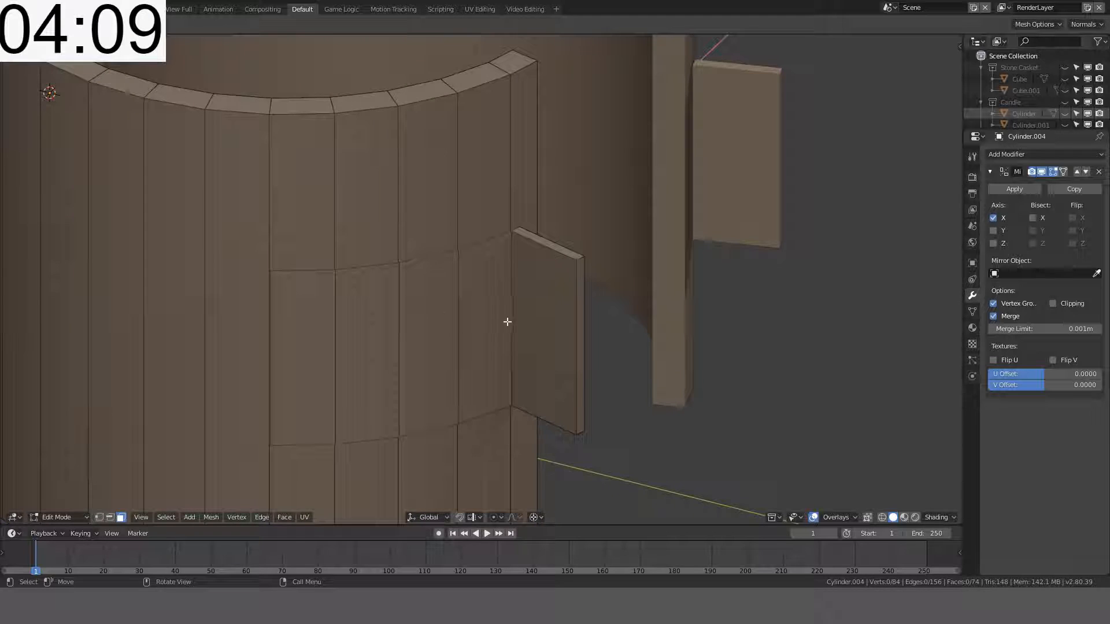
pyautogui.click(491, 325)
pyautogui.keyDown('shift'); pyautogui.click(428, 339); pyautogui.keyUp('shift')
pyautogui.keyDown('shift'); pyautogui.click(367, 347); pyautogui.keyUp('shift')
pyautogui.keyDown('shift'); pyautogui.click(314, 355); pyautogui.keyUp('shift')
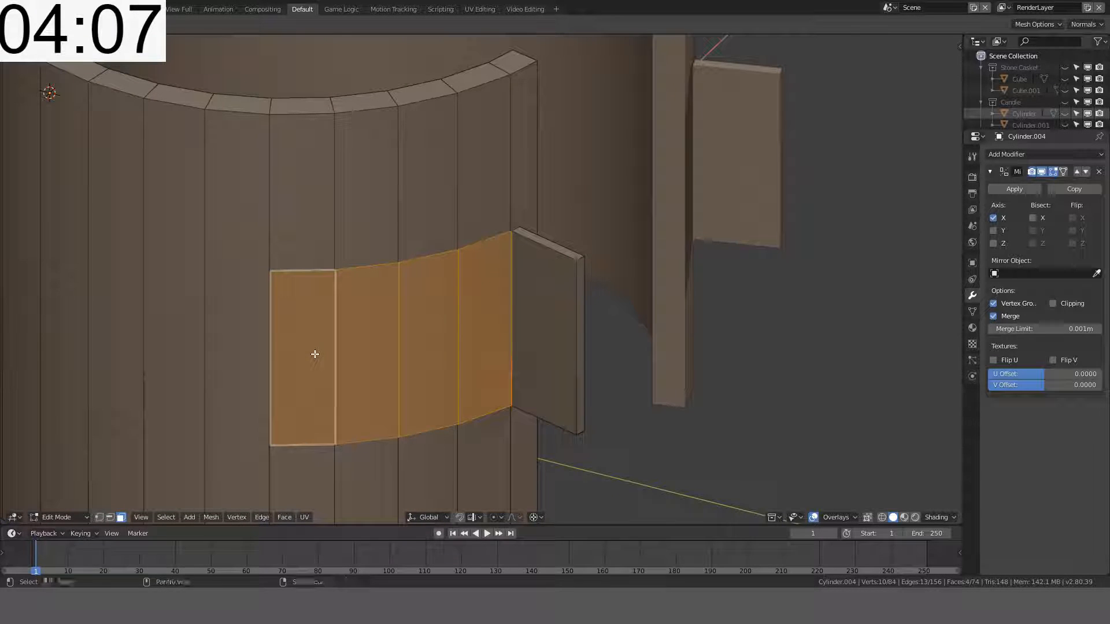
pyautogui.press('x')
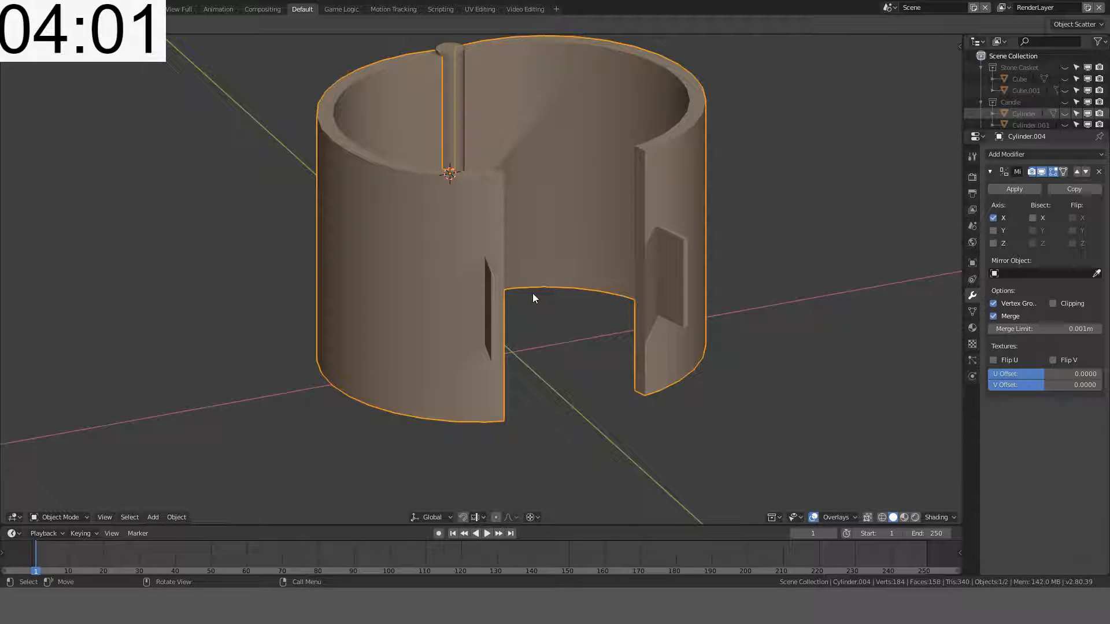
# Step: Reset the 3D cursor to the world origin
pyautogui.hotkey('shift', 'a')
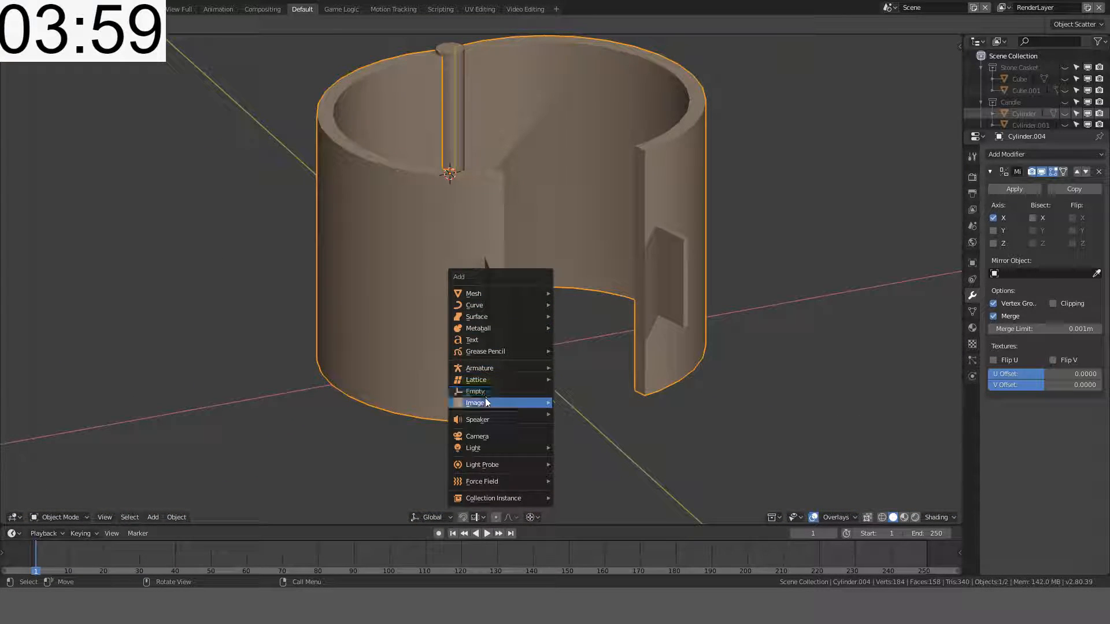
pyautogui.hotkey('shift', 'c')
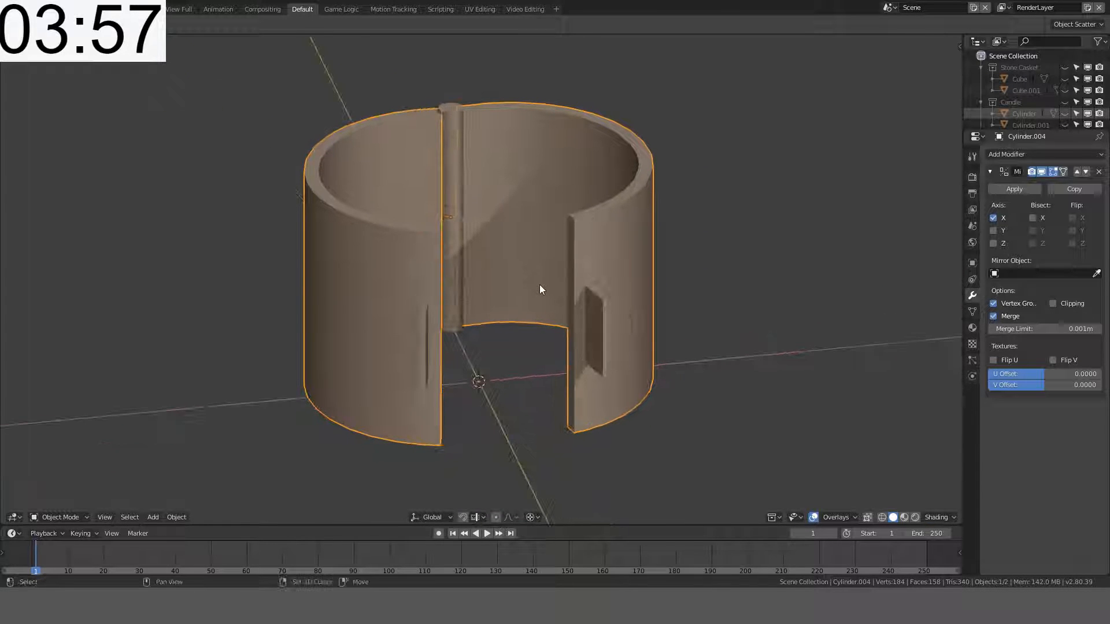
# Step: Step back through the recent edits to the strip's face selection, and restore the face deletion in Object Mode
pyautogui.hotkey('ctrl', 'z')
pyautogui.hotkey('ctrl', 'z')
pyautogui.hotkey('ctrl', 'z')
pyautogui.hotkey('ctrl', 'z')
pyautogui.hotkey('ctrl', 'z')
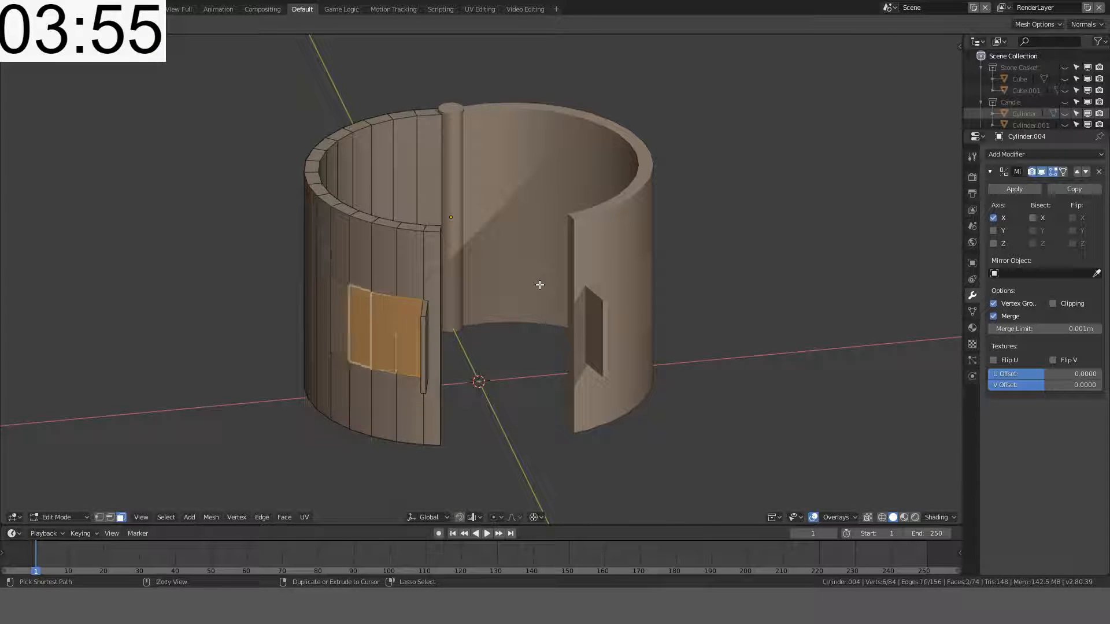
pyautogui.hotkey('ctrl', 'z')
pyautogui.hotkey('ctrl', 'z')
pyautogui.press('Tab')
pyautogui.moveTo(540, 285); pyautogui.dragTo(540, 263, button='middle')
pyautogui.scroll(4, 529, 263)
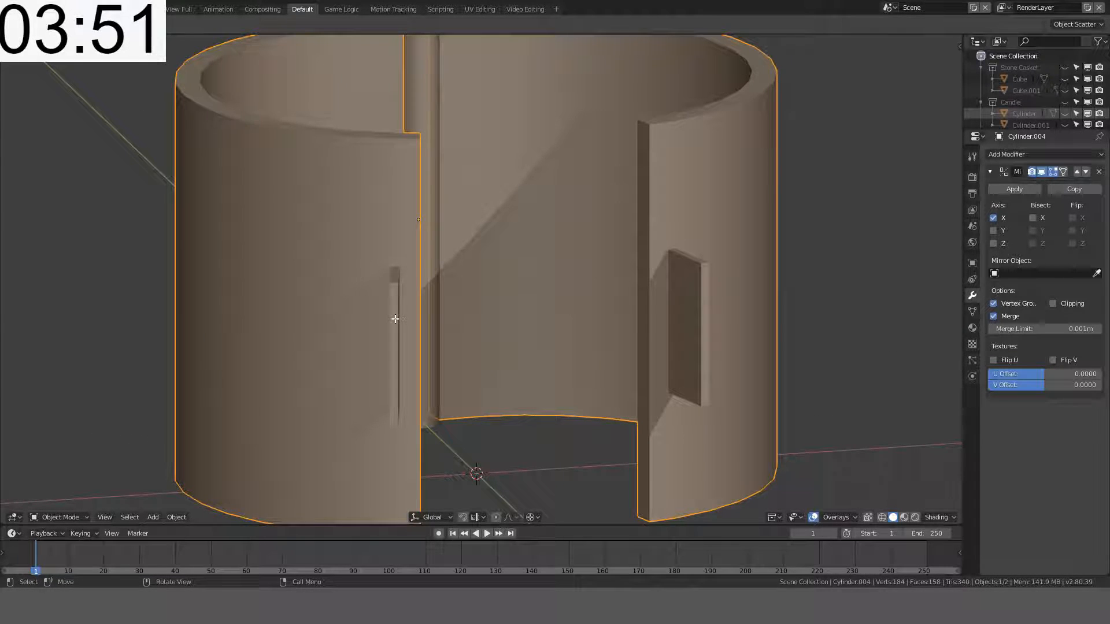
# Step: Add a 16-vertex cylinder at the origin in the ring's mesh and scale it by 0.05, and again by 0.3
pyautogui.press('Tab')
pyautogui.moveTo(394, 320); pyautogui.dragTo(518, 310, button='middle')
pyautogui.hotkey('alt', 'a')
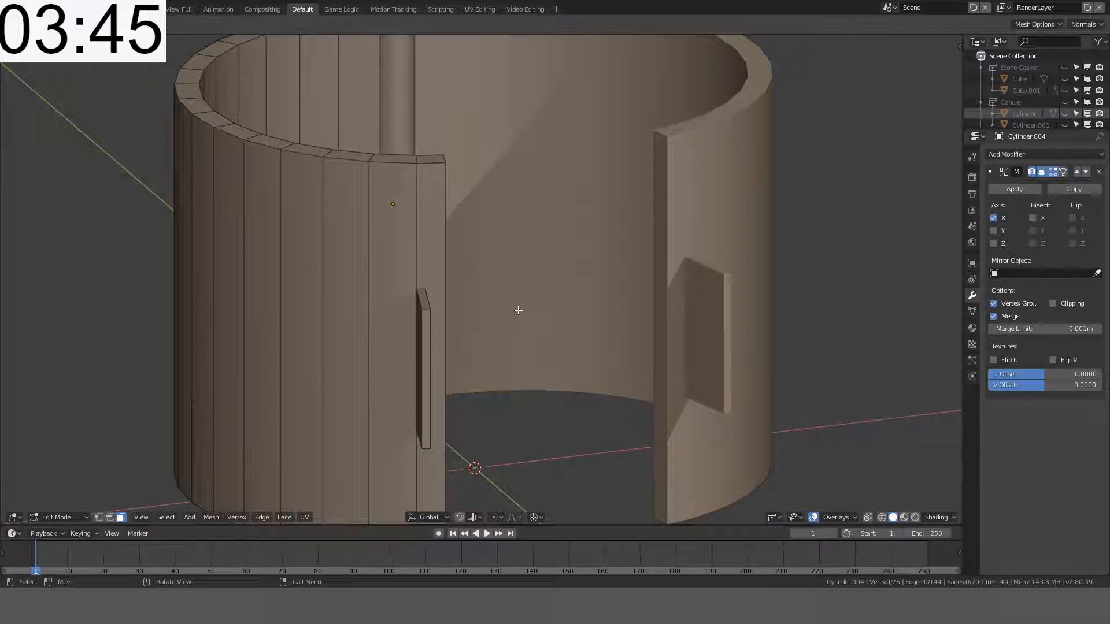
pyautogui.hotkey('shift', 'a')
pyautogui.click(518, 309)
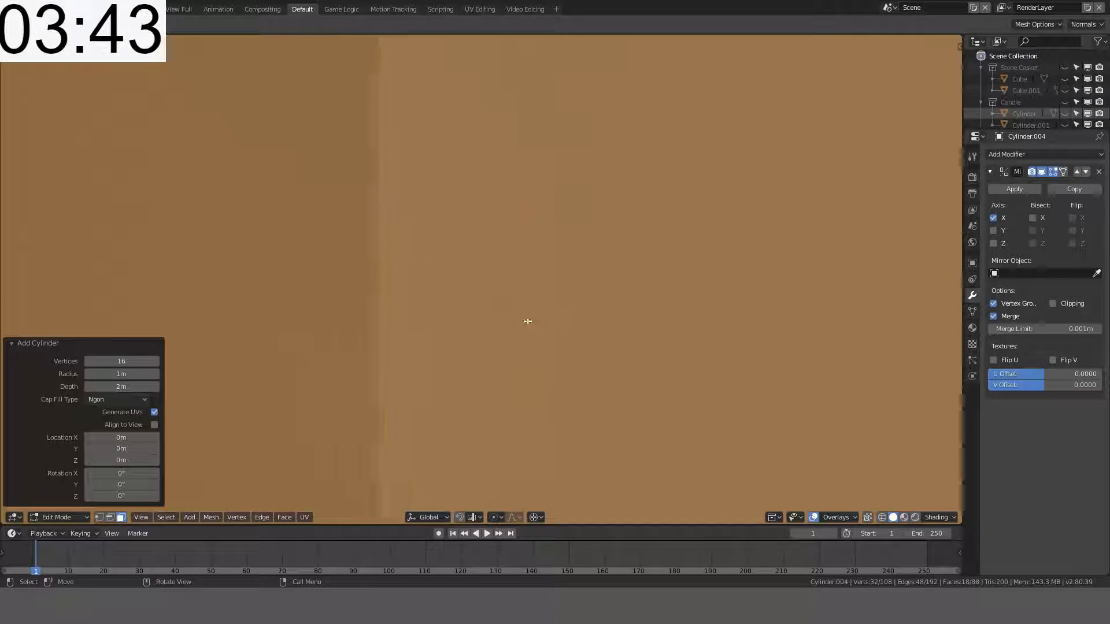
pyautogui.scroll(-5, 578, 277)
pyautogui.write('s')
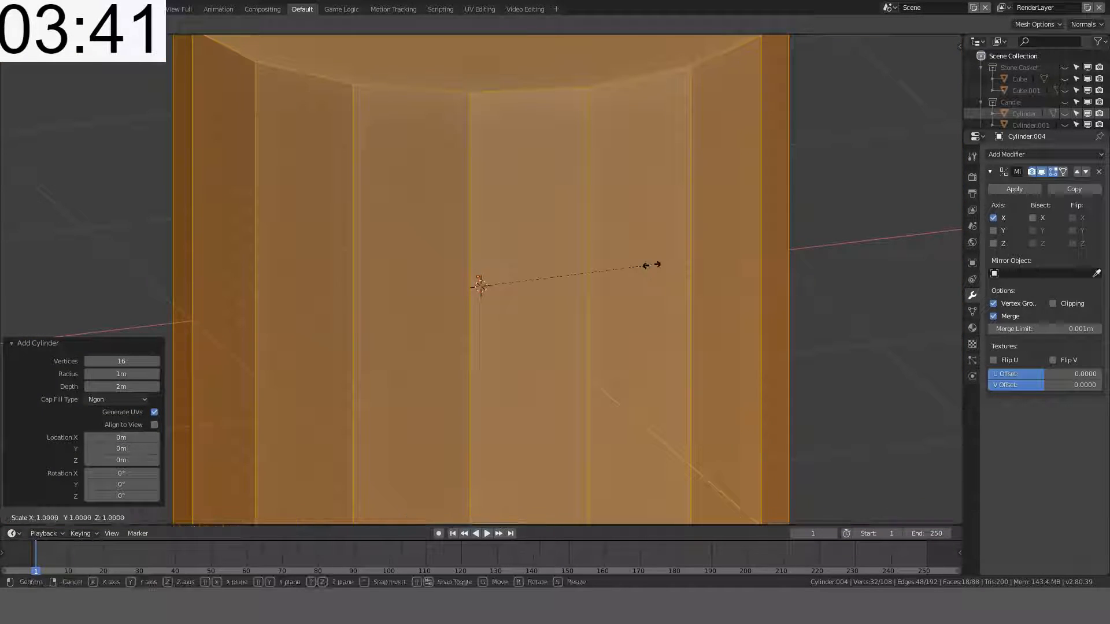
pyautogui.write('.05')
pyautogui.press('Return')
pyautogui.scroll(6, 701, 235)
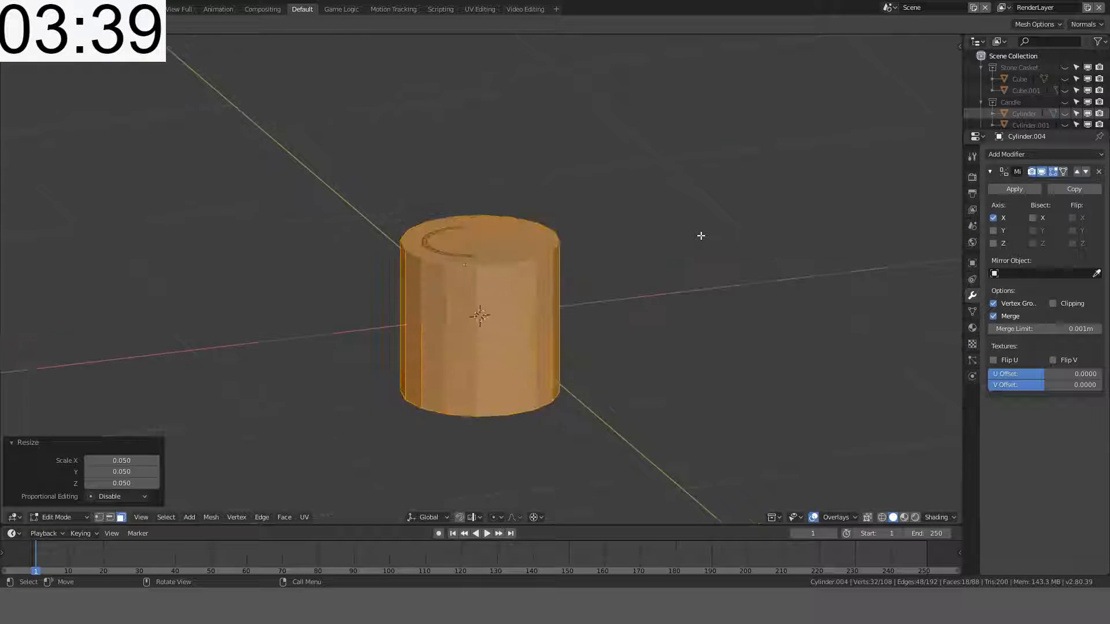
pyautogui.scroll(5, 701, 236)
pyautogui.press('s')
pyautogui.keyDown('ctrl'); pyautogui.click(549, 317); pyautogui.keyUp('ctrl')
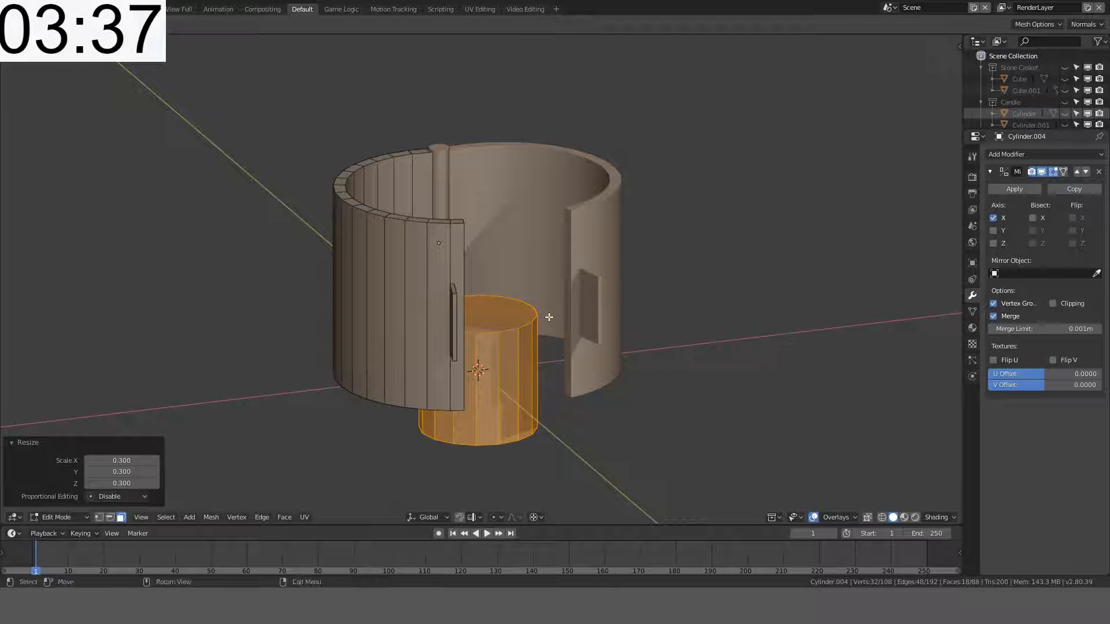
# Step: Rotate the cylinder 90° about the global Y axis and scale it down in top view
pyautogui.write('rx90')
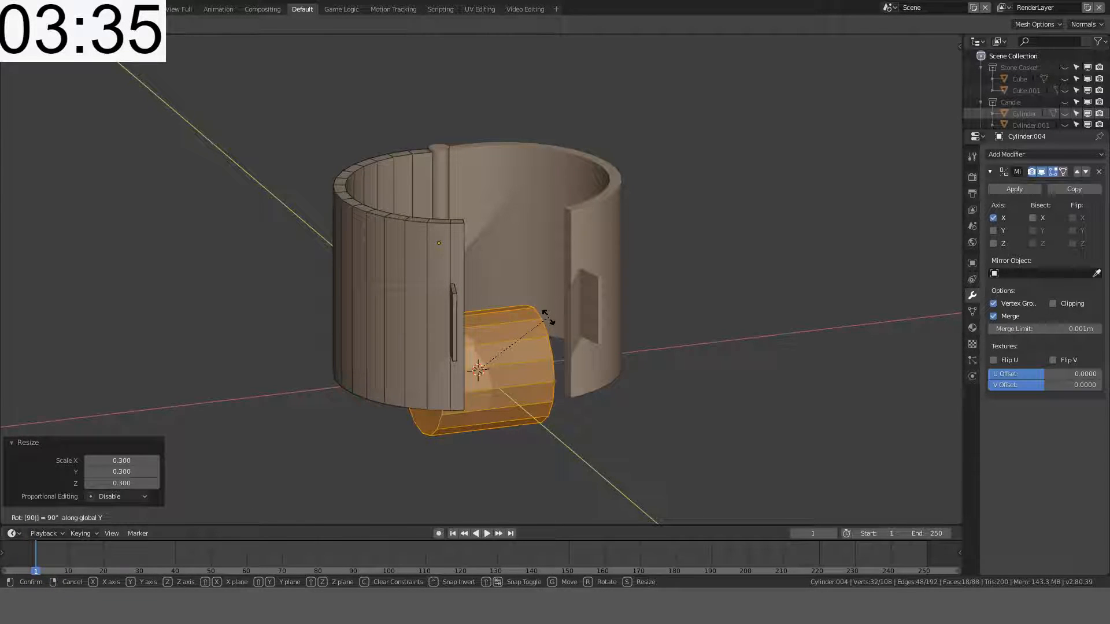
pyautogui.press('Return')
pyautogui.press('KP_7')
pyautogui.press('s')
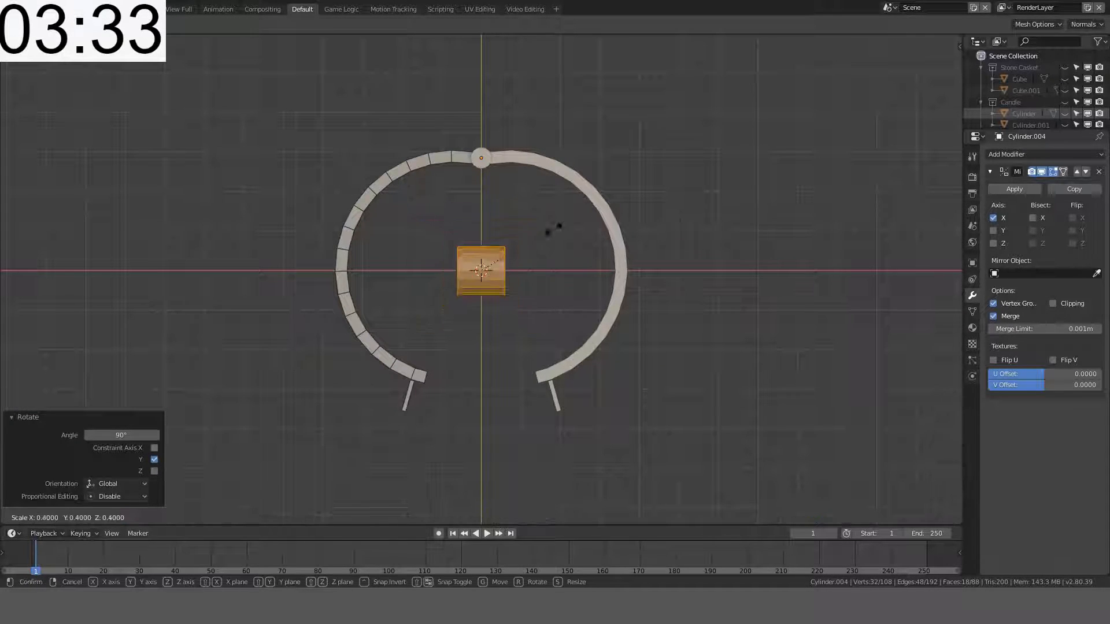
pyautogui.keyDown('ctrl'); pyautogui.click(515, 316); pyautogui.keyUp('ctrl')
# Step: Move the cylinder onto the front tab by about -0.018 m in X and -0.03 m in Y
pyautogui.press('g')
pyautogui.click(446, 368)
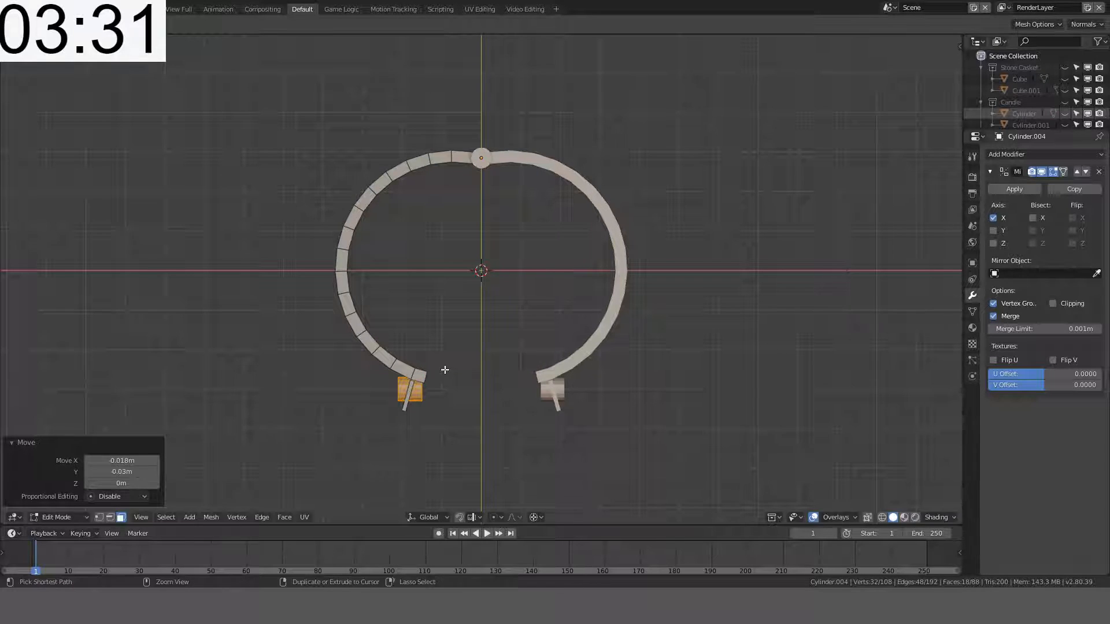
pyautogui.press('r')
pyautogui.click(527, 340)
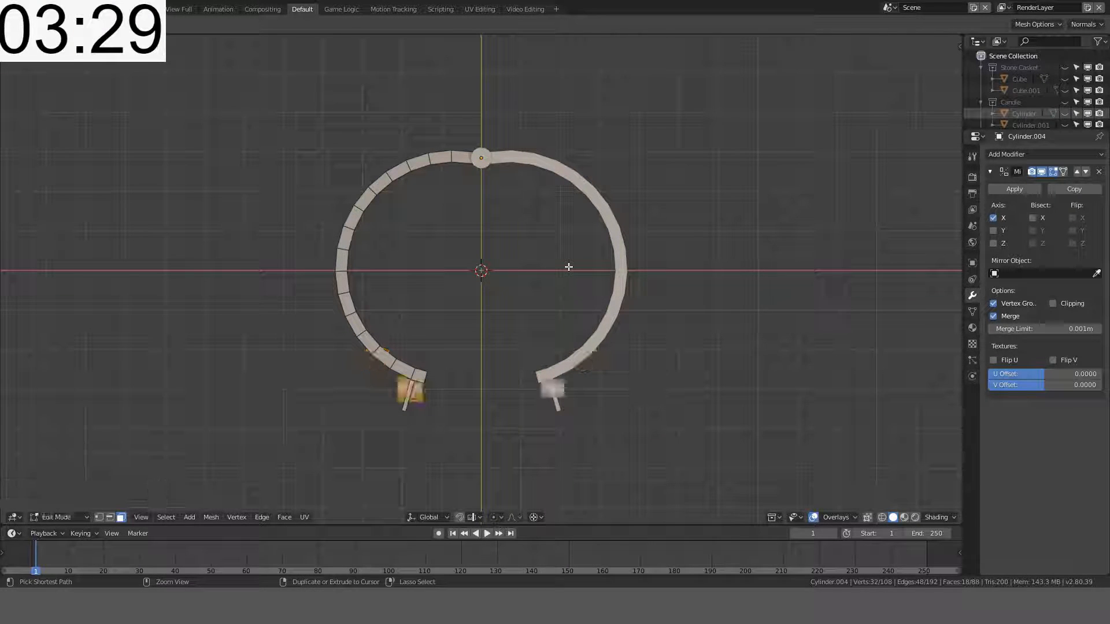
# Step: Separate the small cylinder from the ring into its own object and select it in Object Mode
pyautogui.press('p')
pyautogui.click(569, 266)
pyautogui.scroll(3, 469, 345)
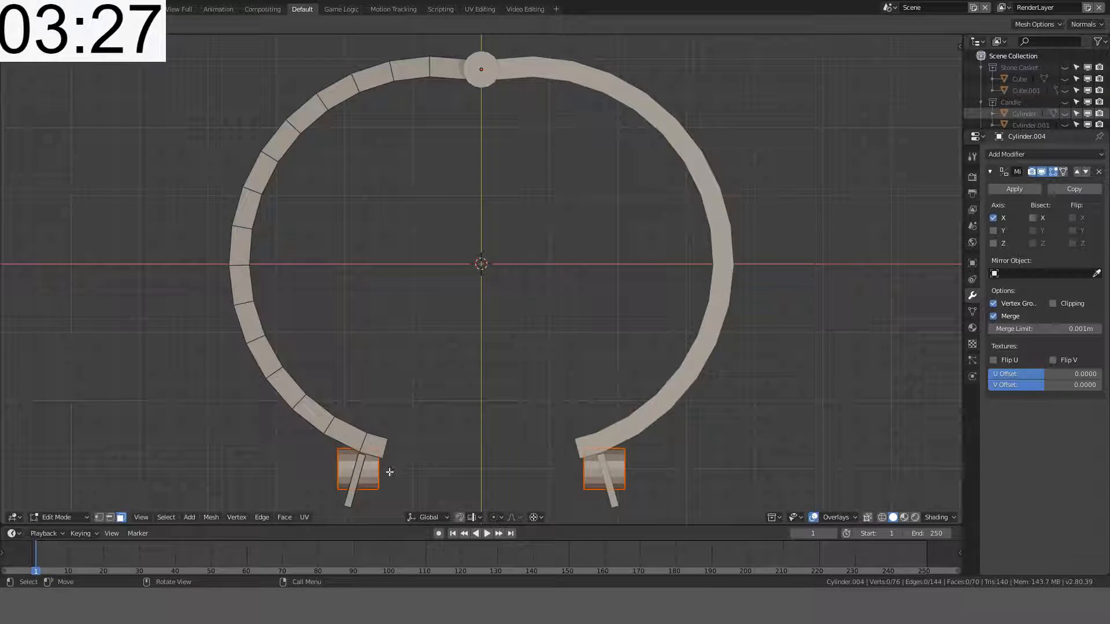
pyautogui.press('Tab')
pyautogui.click(370, 476)
pyautogui.keyDown('shift'); pyautogui.moveTo(380, 473); pyautogui.dragTo(483, 443, button='middle'); pyautogui.keyUp('shift')
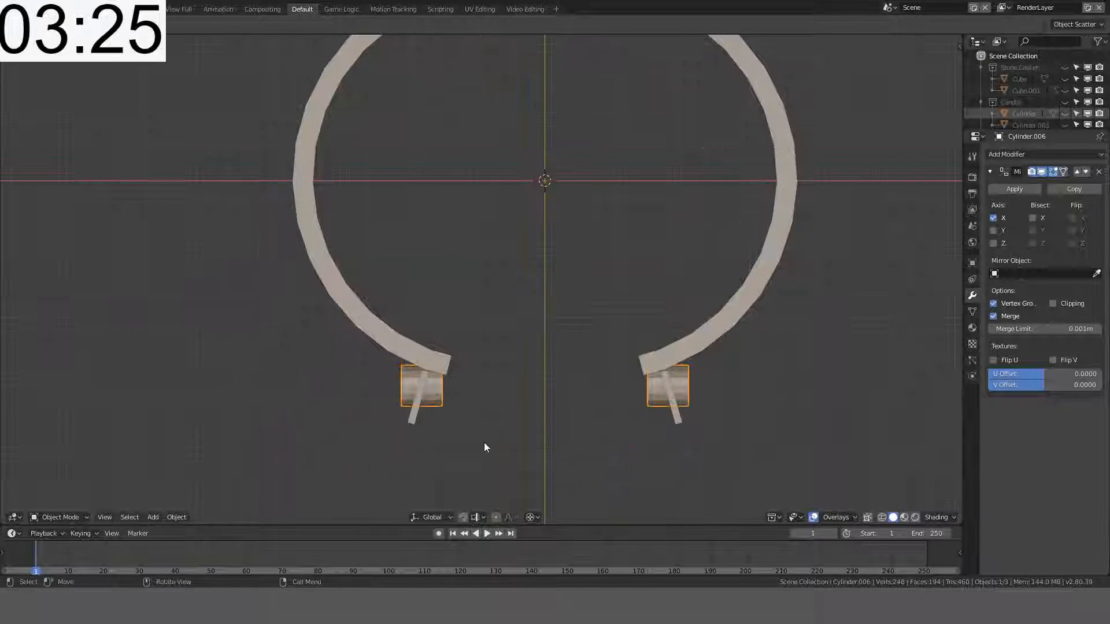
# Step: Set the pivot point to Median Point and rotate all of the cylinder's geometry by 15° to align it with the tab
pyautogui.press('.')
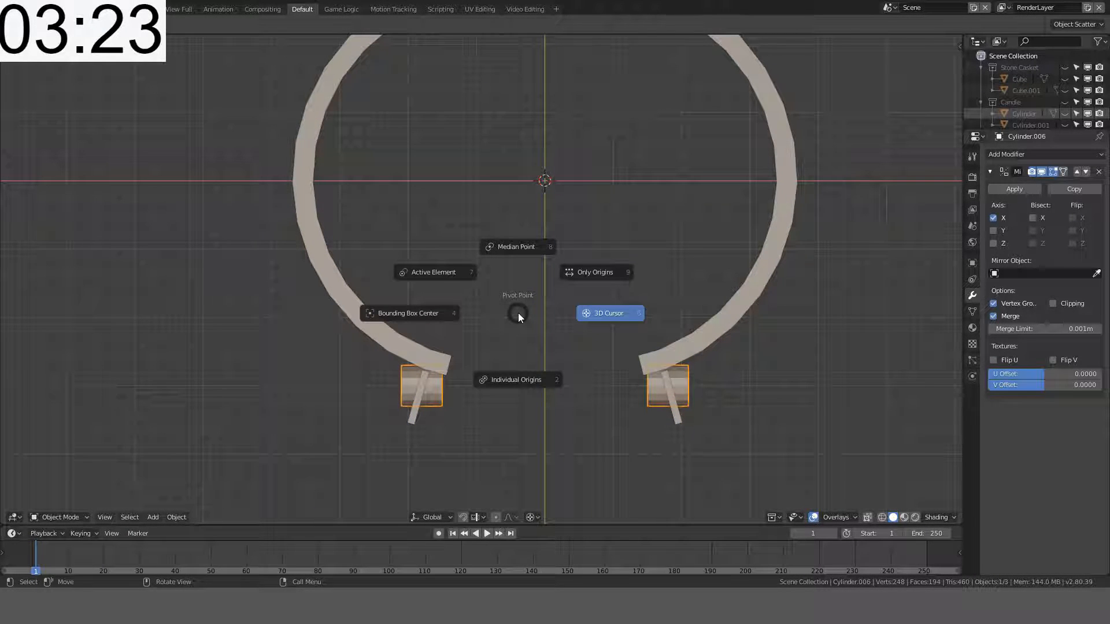
pyautogui.click(510, 250)
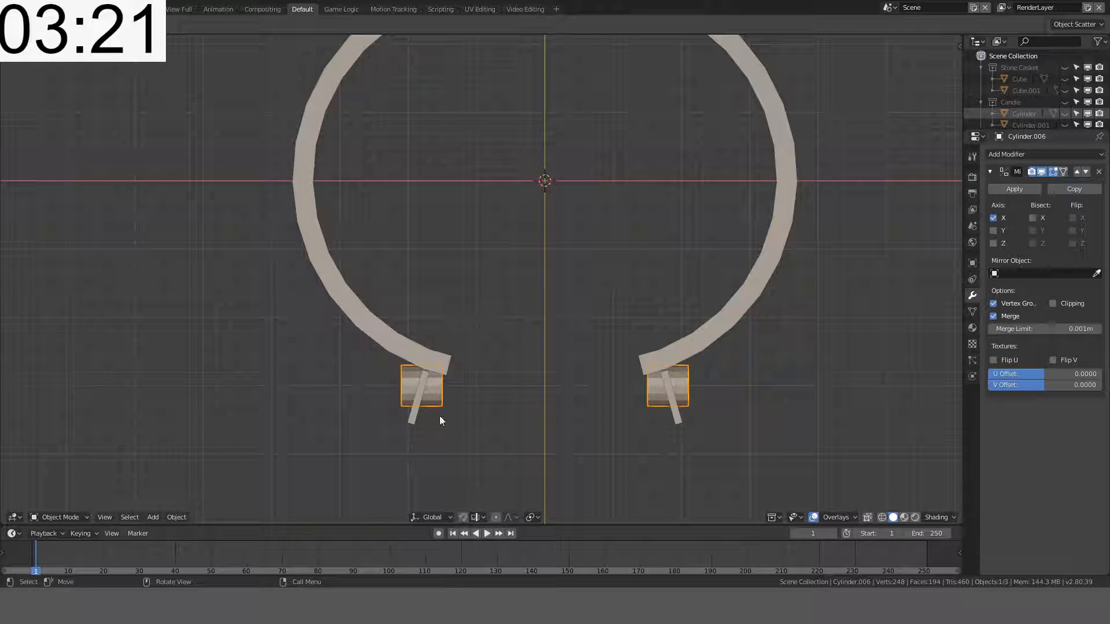
pyautogui.press('r')
pyautogui.press('Escape')
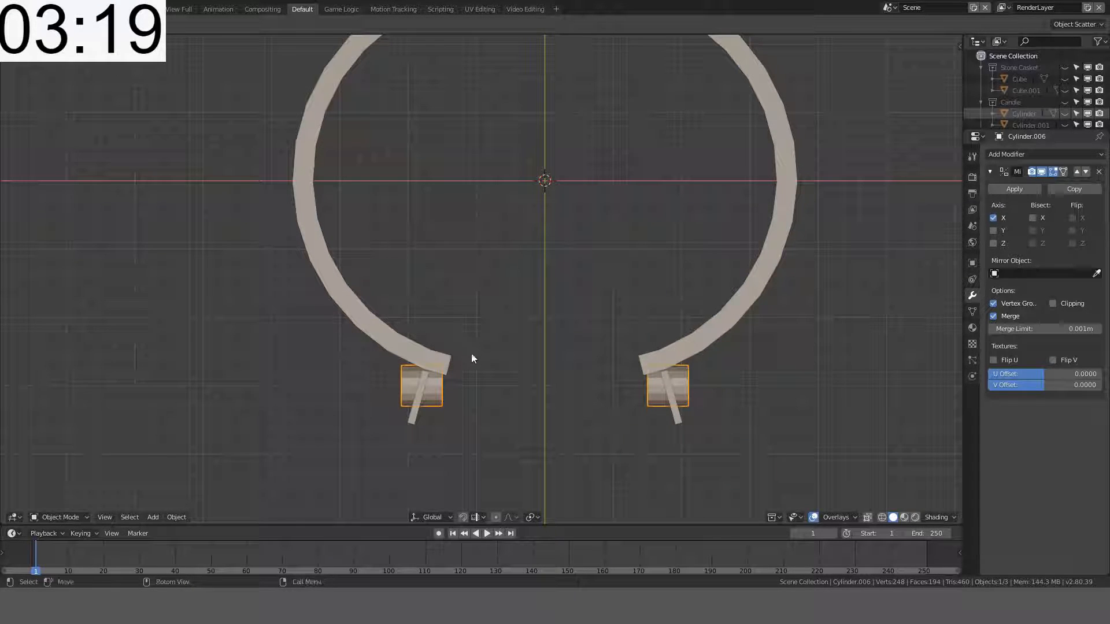
pyautogui.press('Tab')
pyautogui.press('a')
pyautogui.press('r')
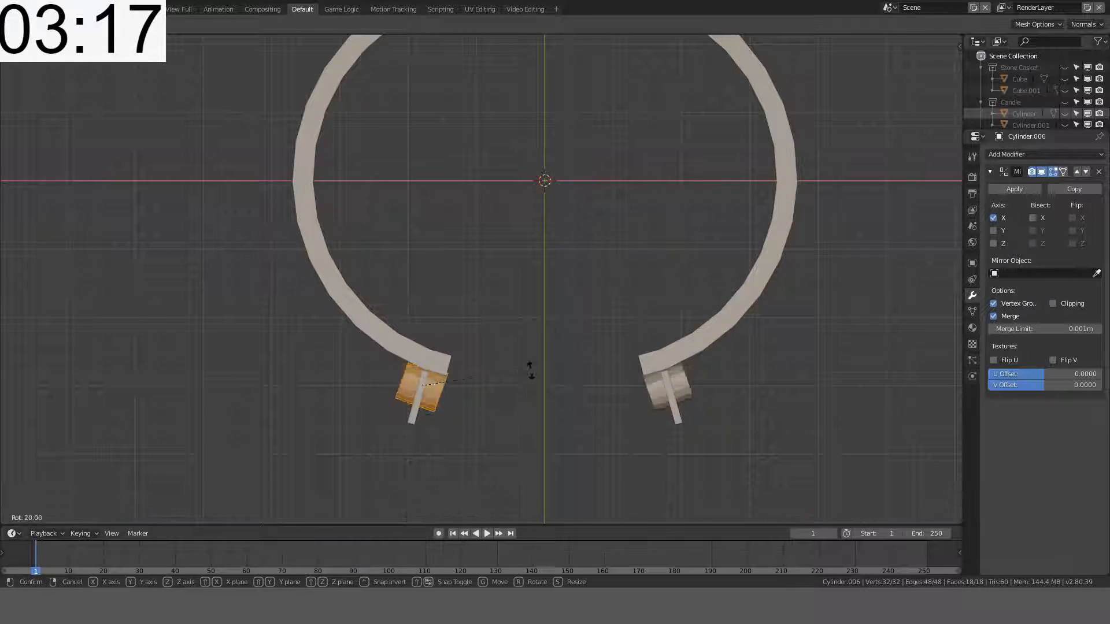
pyautogui.click(535, 366)
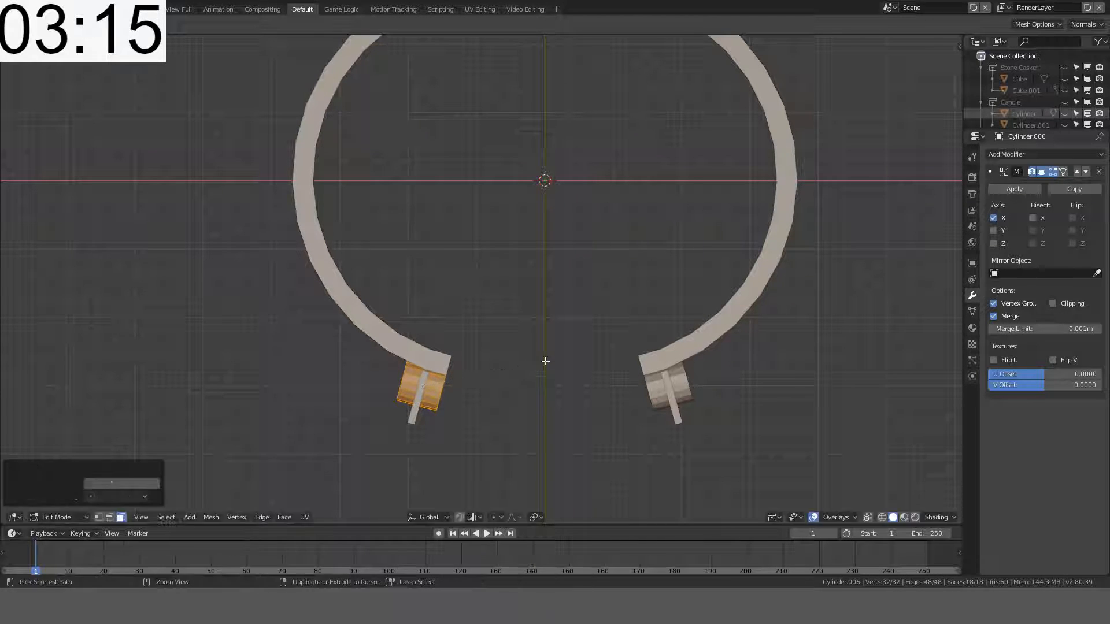
# Step: Shift the cylinder about -0.0003 m in X and -0.0012 m in Y, and raise it 0.025 m along Z to the tab's mid-height
pyautogui.press('g')
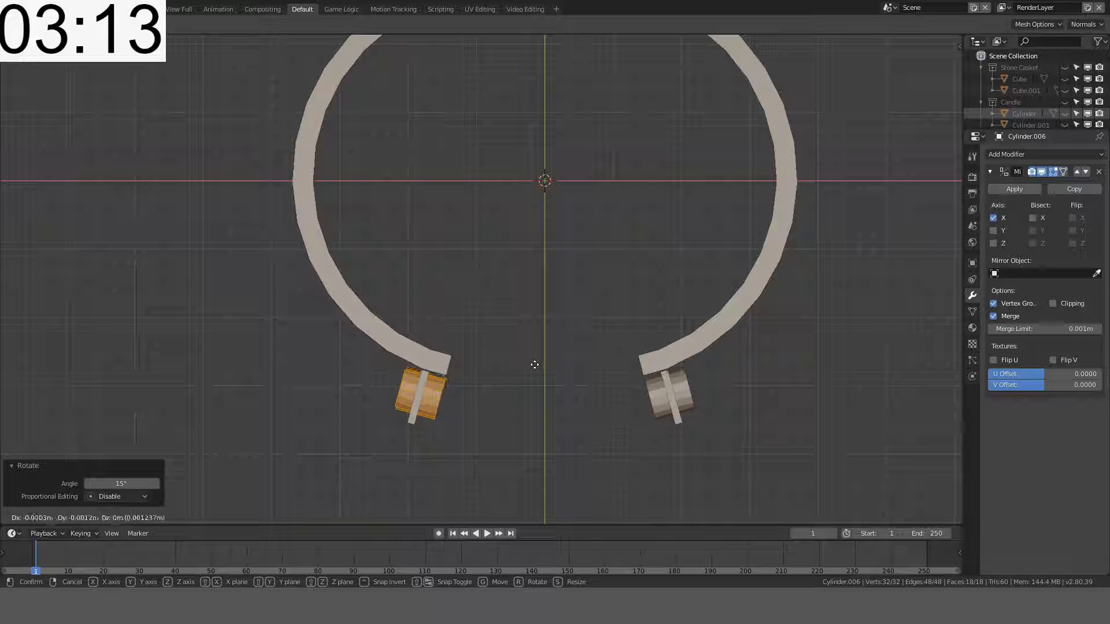
pyautogui.click(535, 367)
pyautogui.moveTo(535, 370); pyautogui.dragTo(664, 264, button='middle')
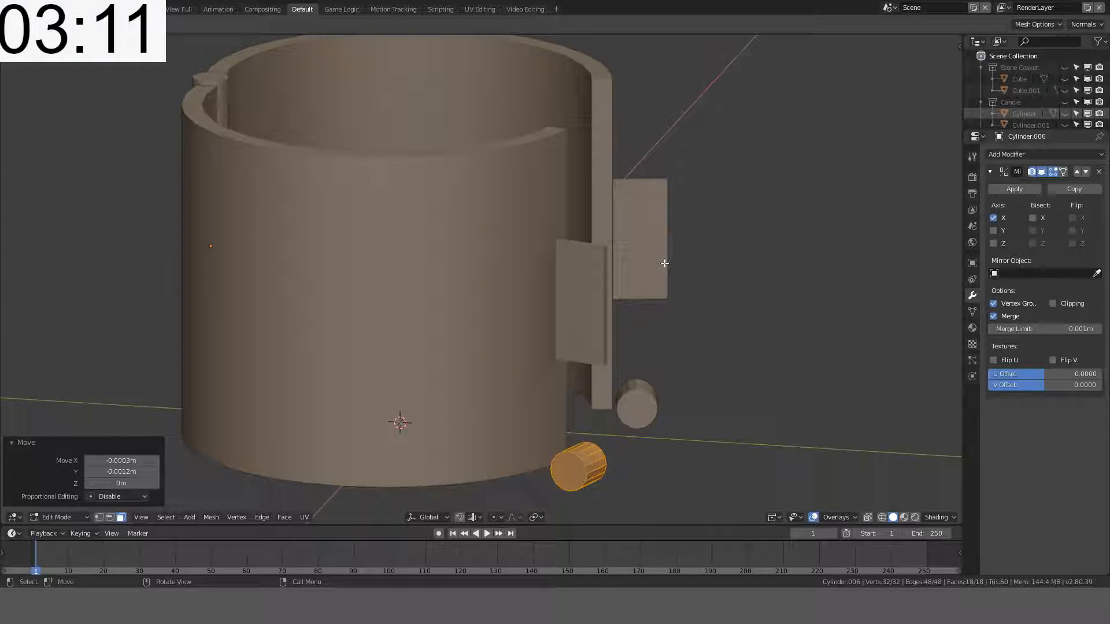
pyautogui.press('g')
pyautogui.press('z')
pyautogui.press('Escape')
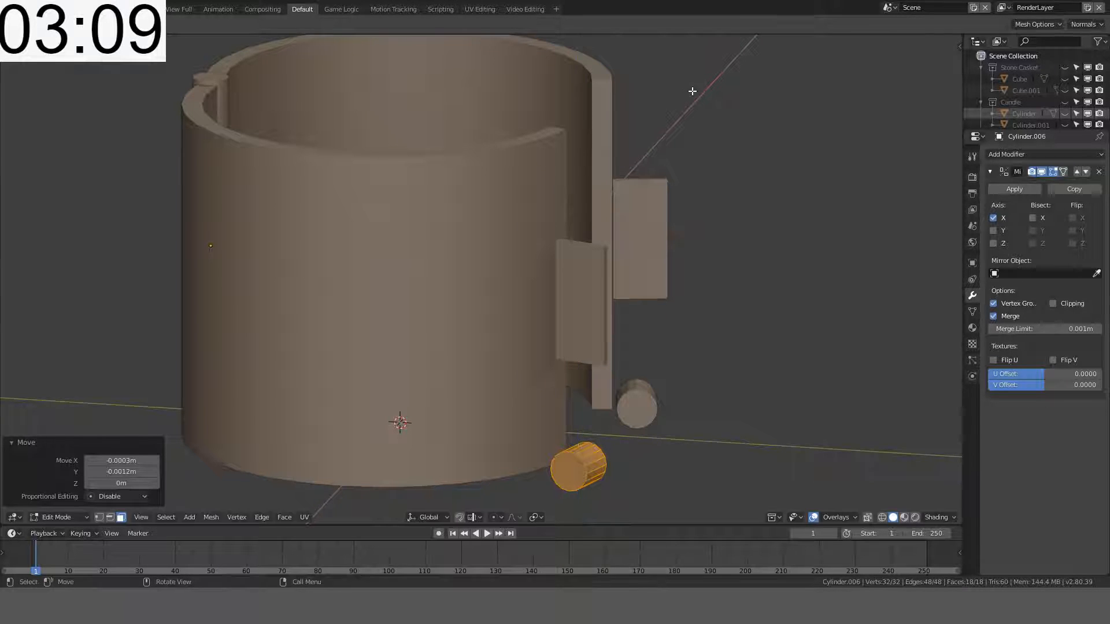
pyautogui.press('KP_1')
pyautogui.press('g')
pyautogui.press('z')
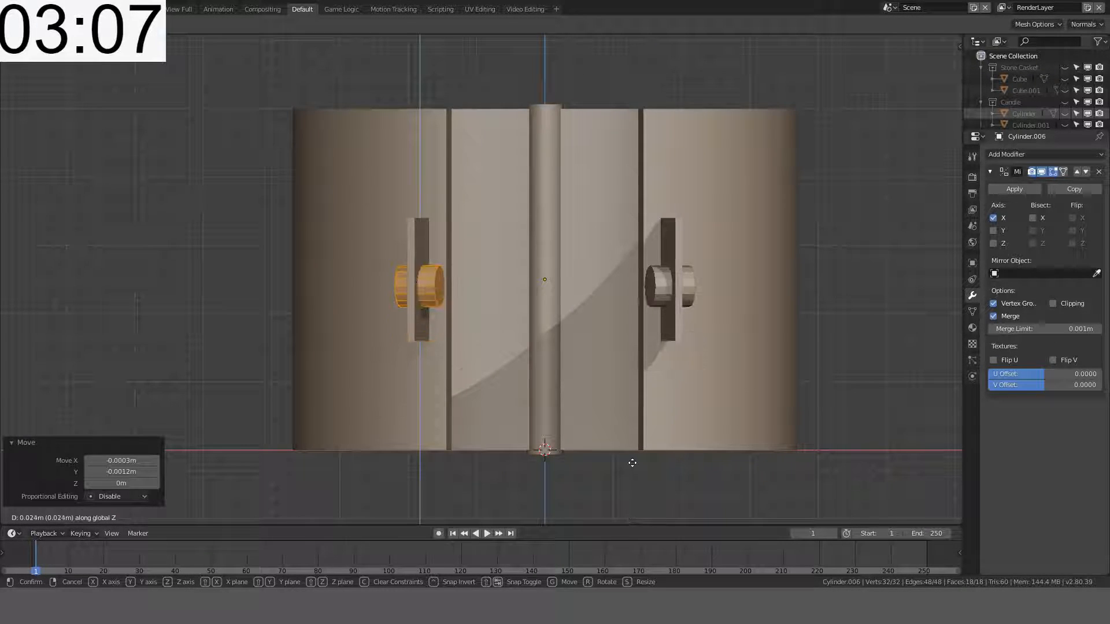
pyautogui.click(632, 459)
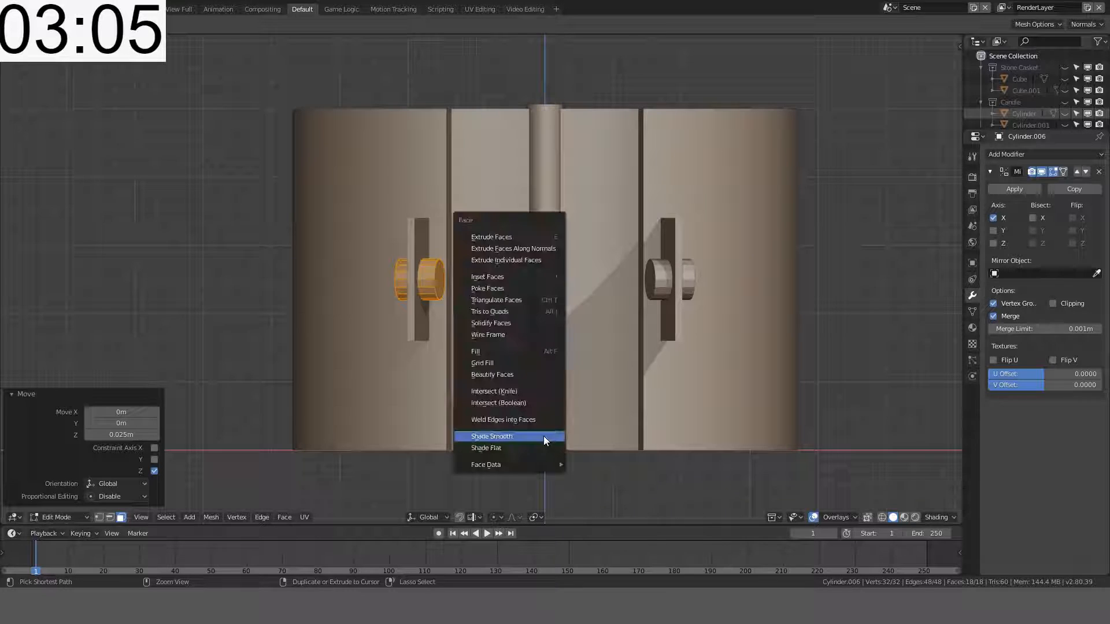
# Step: Apply smooth shading to the cylinder's faces
pyautogui.hotkey('ctrl', 'f')
pyautogui.click(539, 437)
pyautogui.scroll(8, 578, 214)
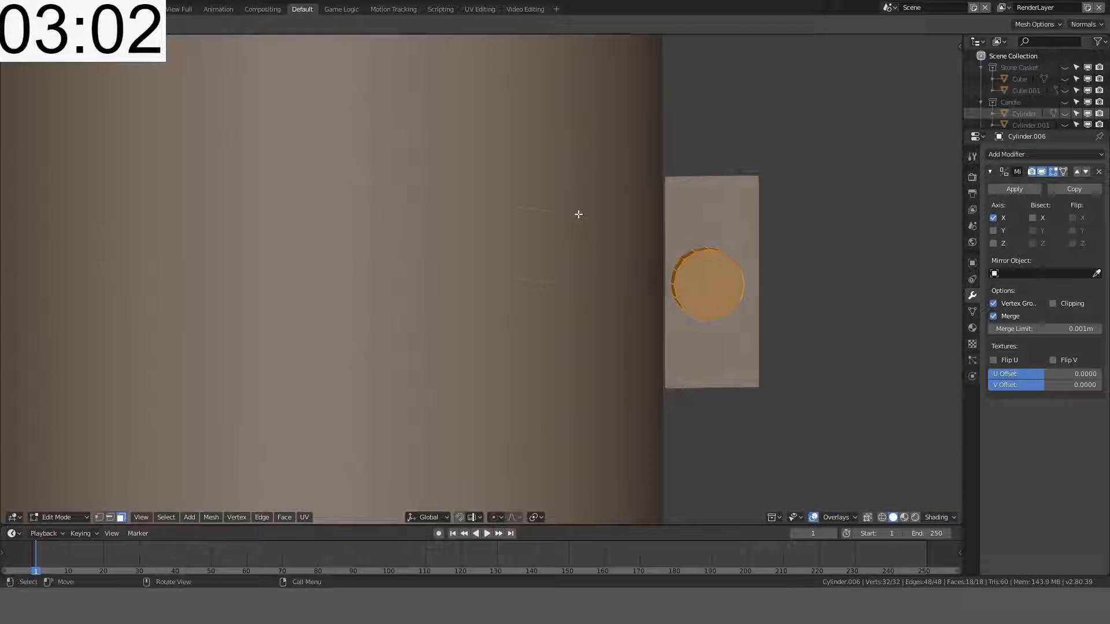
# Step: Remove the Mirror modifier from the small cylinder that passes through the closing tab
pyautogui.press('Tab')
pyautogui.moveTo(789, 237); pyautogui.dragTo(747, 236, button='middle')
pyautogui.keyDown('shift'); pyautogui.click(747, 235); pyautogui.keyUp('shift')
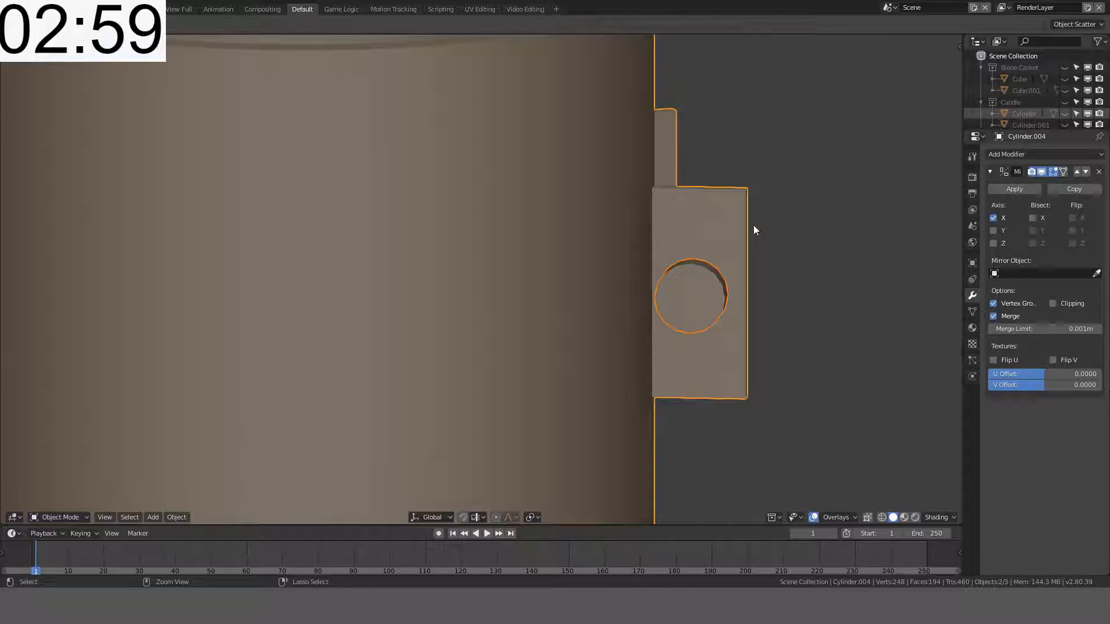
pyautogui.moveTo(806, 303); pyautogui.dragTo(774, 314, button='middle')
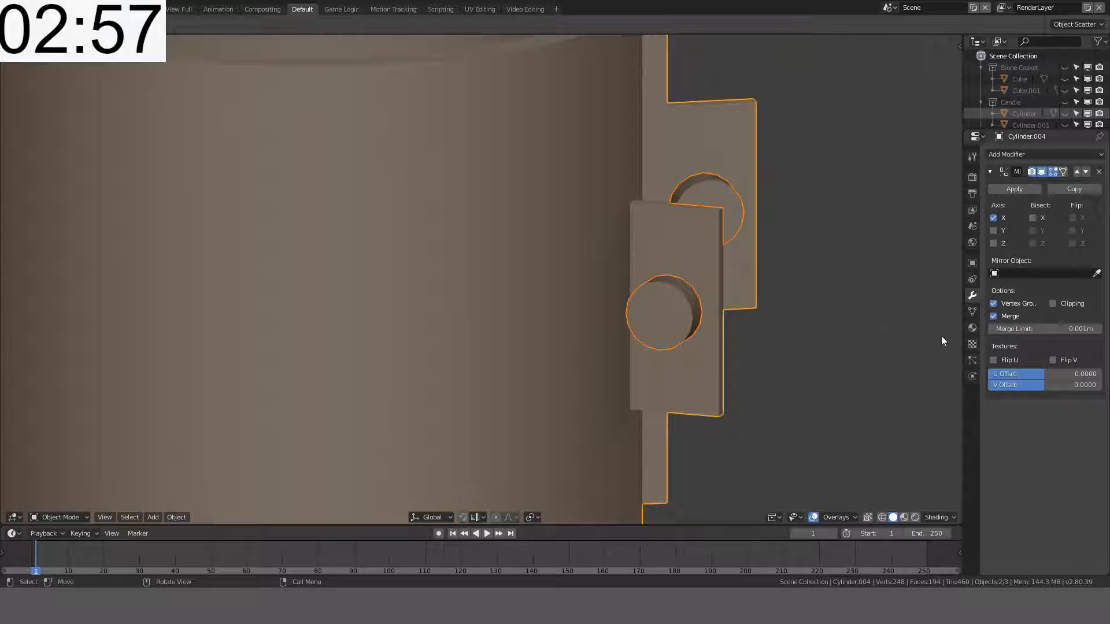
pyautogui.click(691, 251)
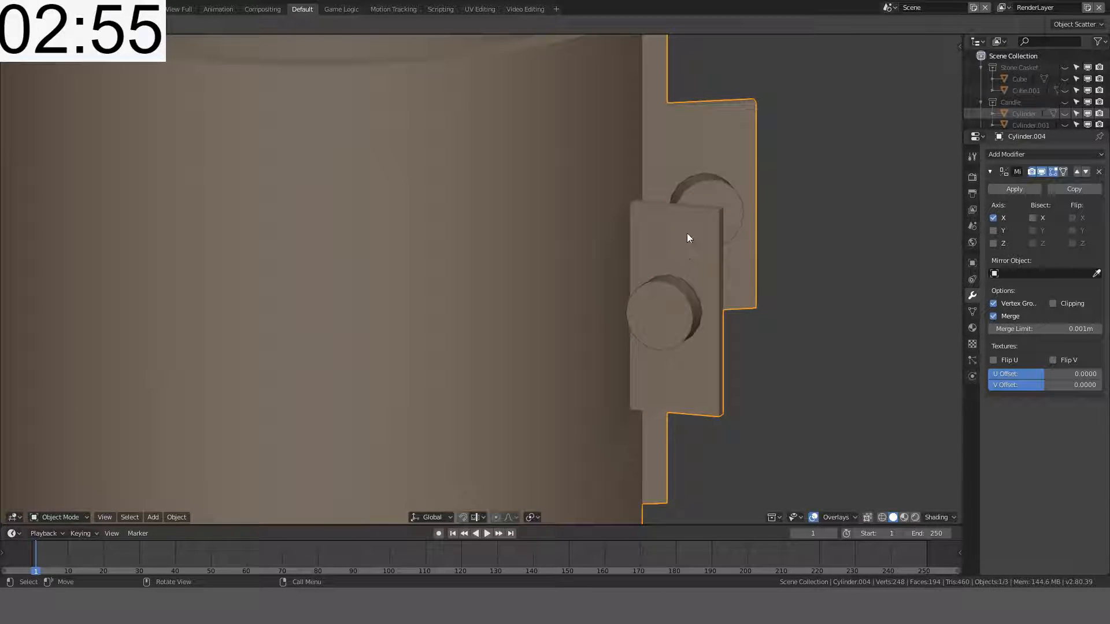
pyautogui.click(1013, 155)
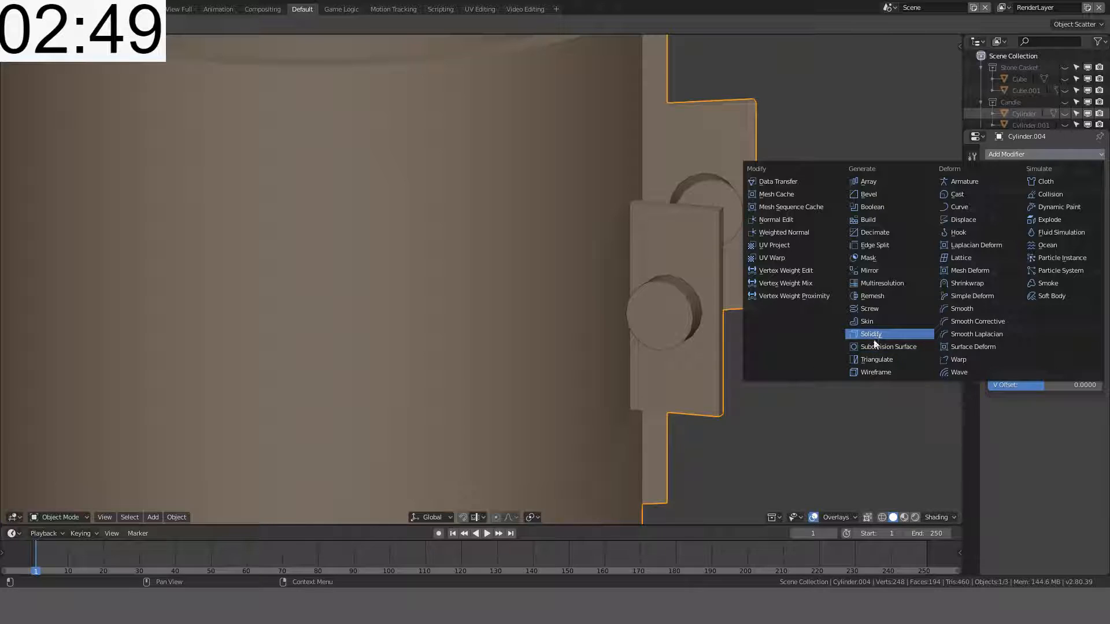
pyautogui.click(706, 189)
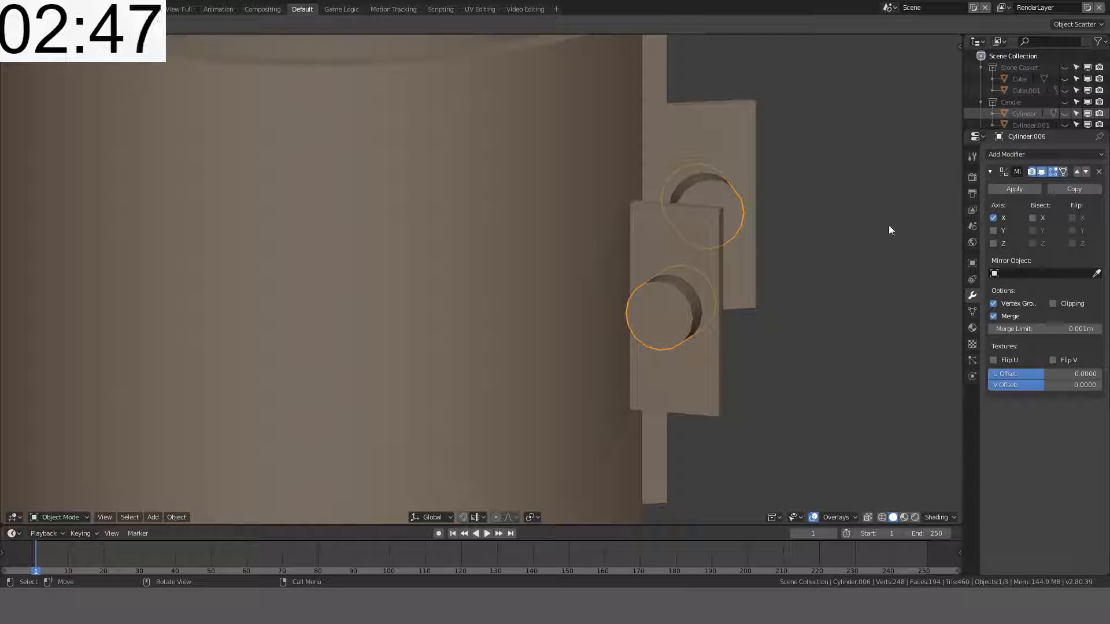
pyautogui.click(1098, 172)
# Step: Add a Boolean modifier to the shackle ring, set to Difference, with the small cylinder as the cutting object
pyautogui.click(699, 252)
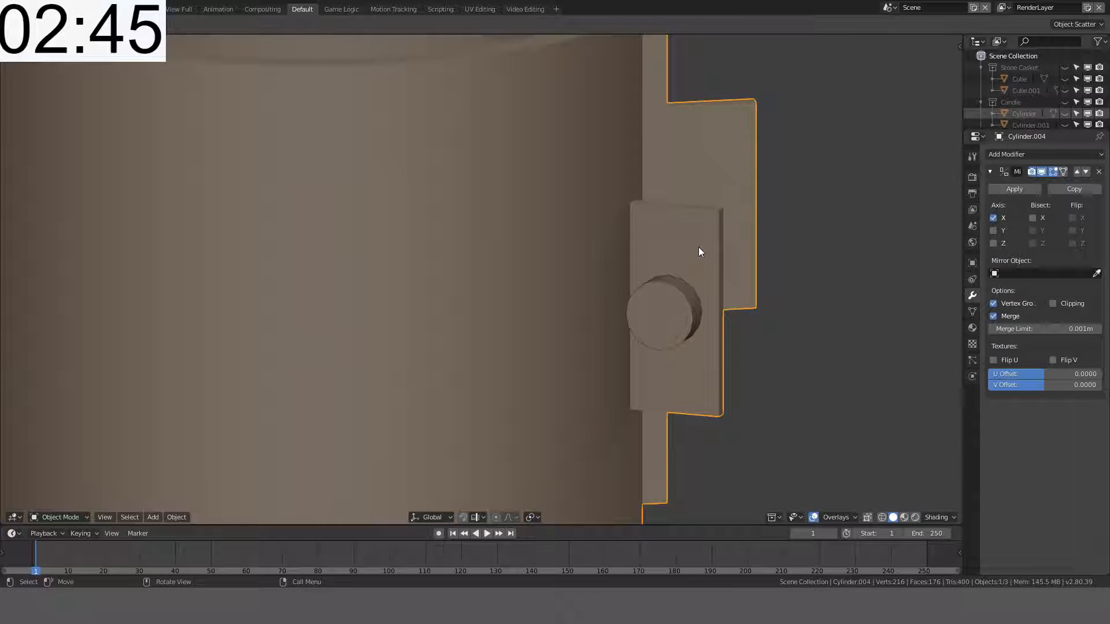
pyautogui.click(1007, 153)
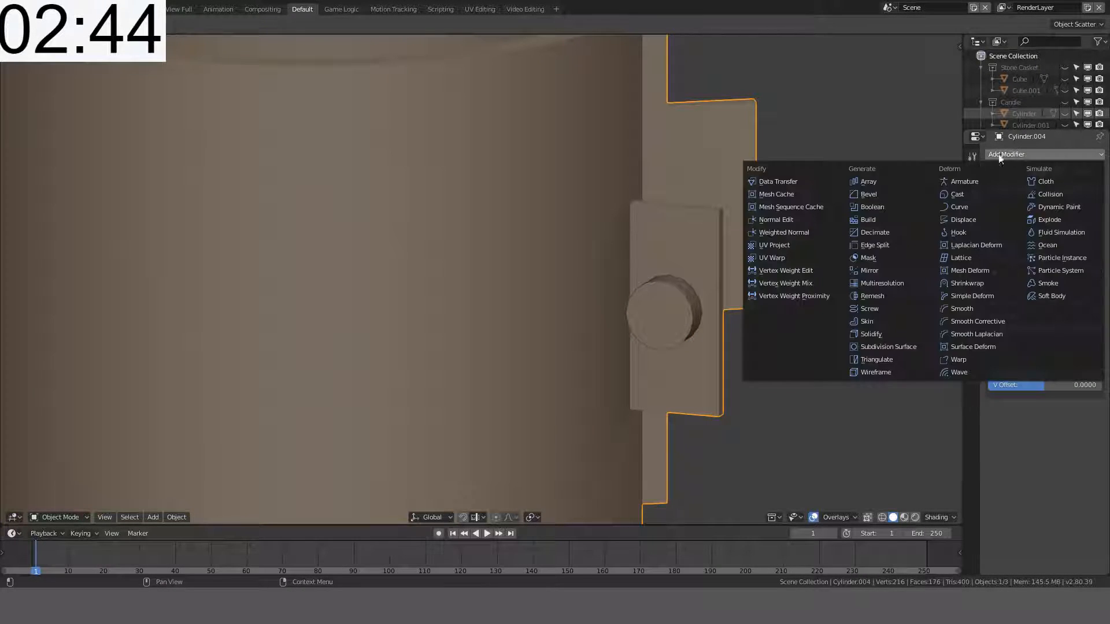
pyautogui.click(881, 207)
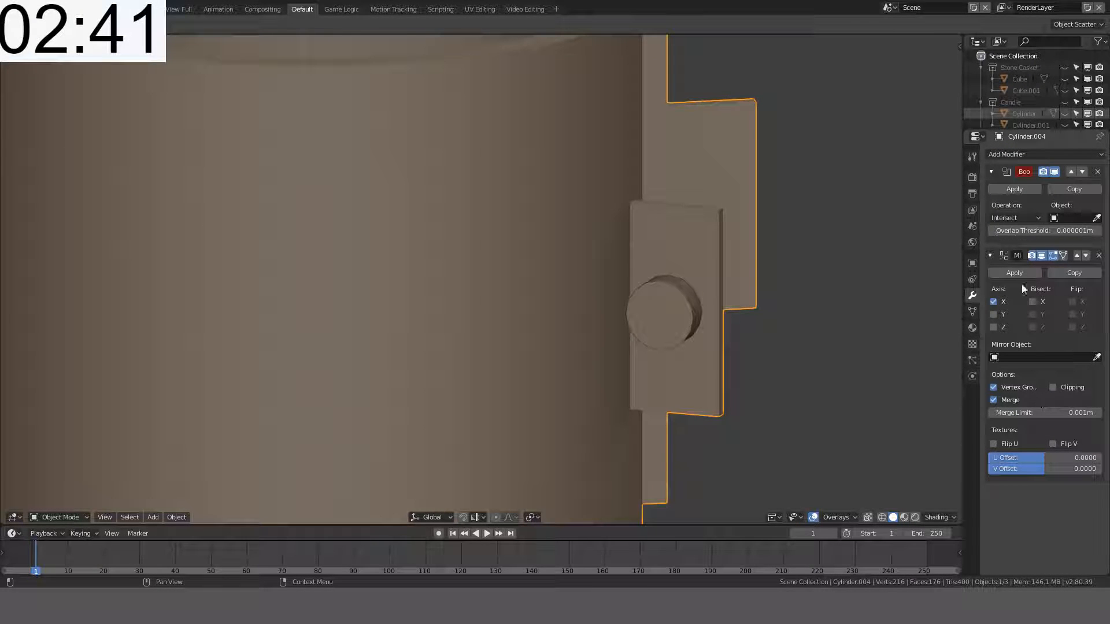
pyautogui.click(1016, 218)
pyautogui.click(1010, 183)
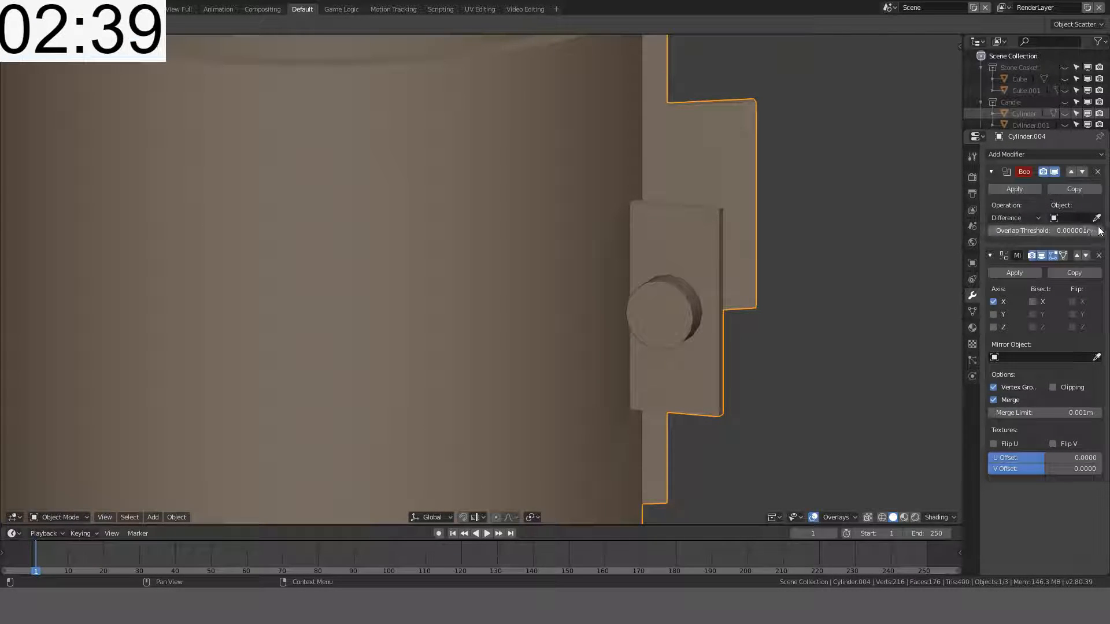
pyautogui.click(1097, 218)
pyautogui.click(664, 299)
pyautogui.moveTo(664, 298)
pyautogui.mouseDown(button='middle')
pyautogui.moveTo(741, 288)
pyautogui.moveTo(687, 300)
pyautogui.mouseUp(button='middle')
# Step: Select the small cutter cylinder and set its viewport display type to Wire
pyautogui.click(562, 350)
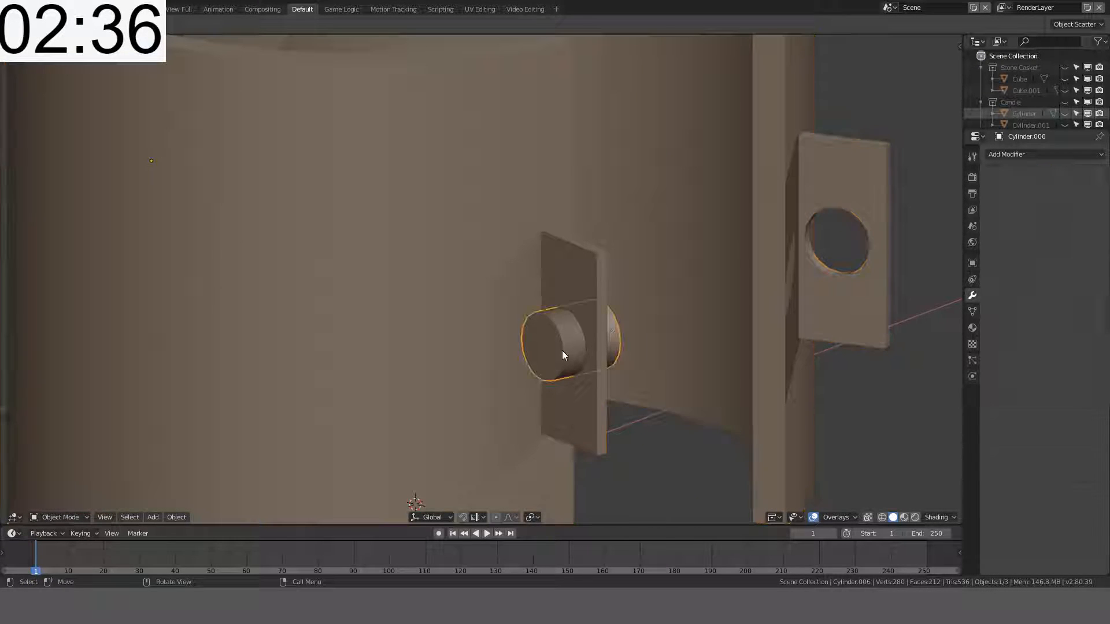
pyautogui.click(973, 312)
pyautogui.click(994, 338)
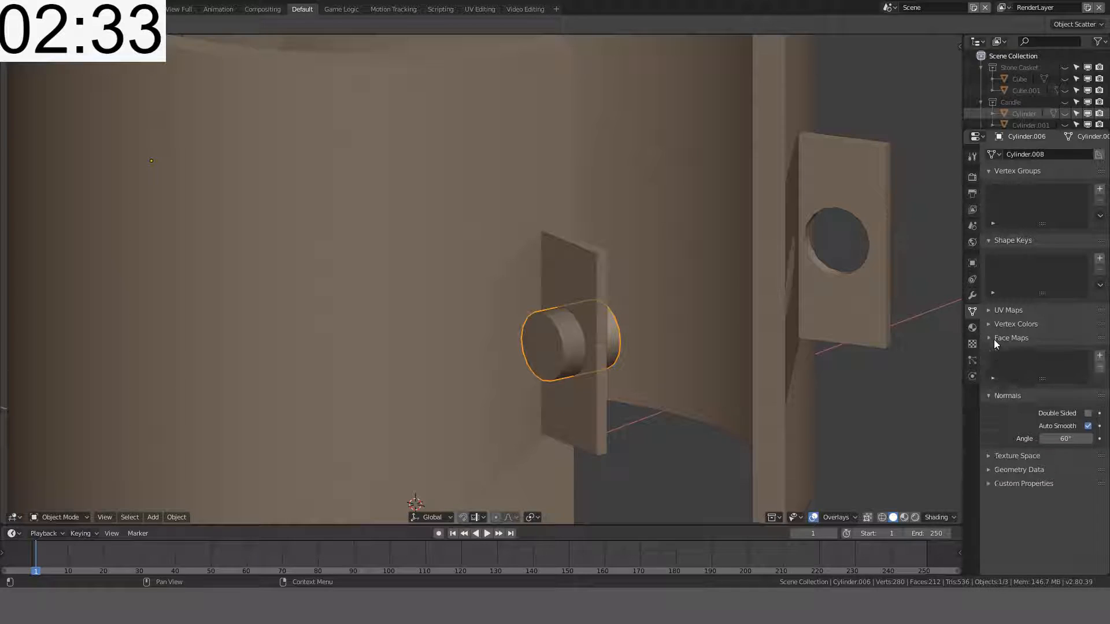
pyautogui.click(994, 339)
pyautogui.click(988, 327)
pyautogui.click(988, 326)
pyautogui.click(988, 412)
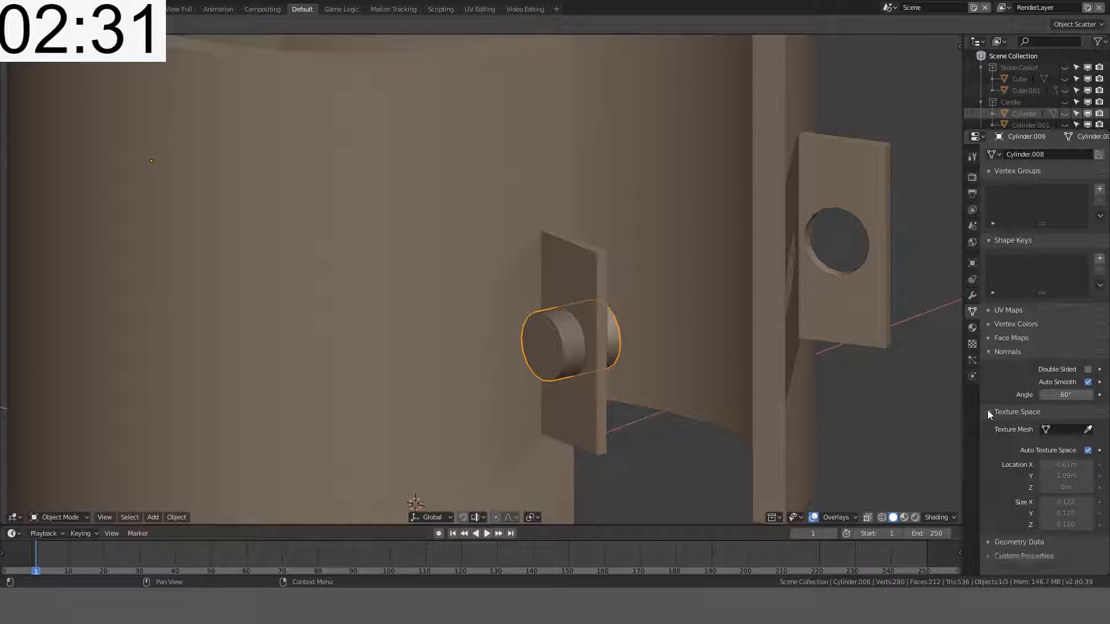
pyautogui.click(988, 411)
pyautogui.click(988, 426)
pyautogui.click(988, 426)
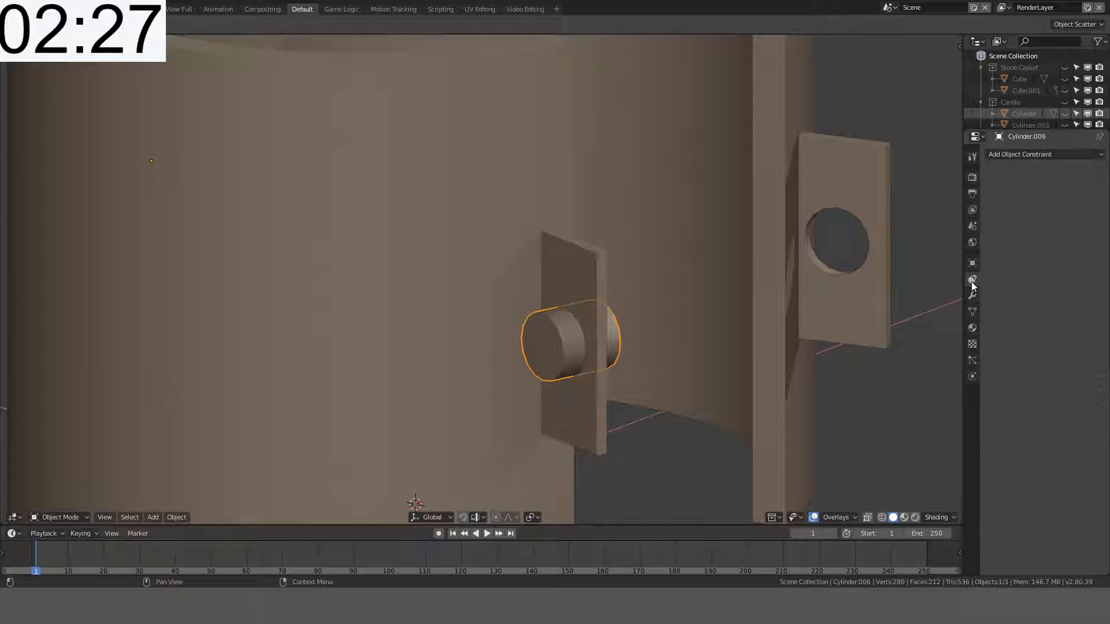
pyautogui.click(972, 263)
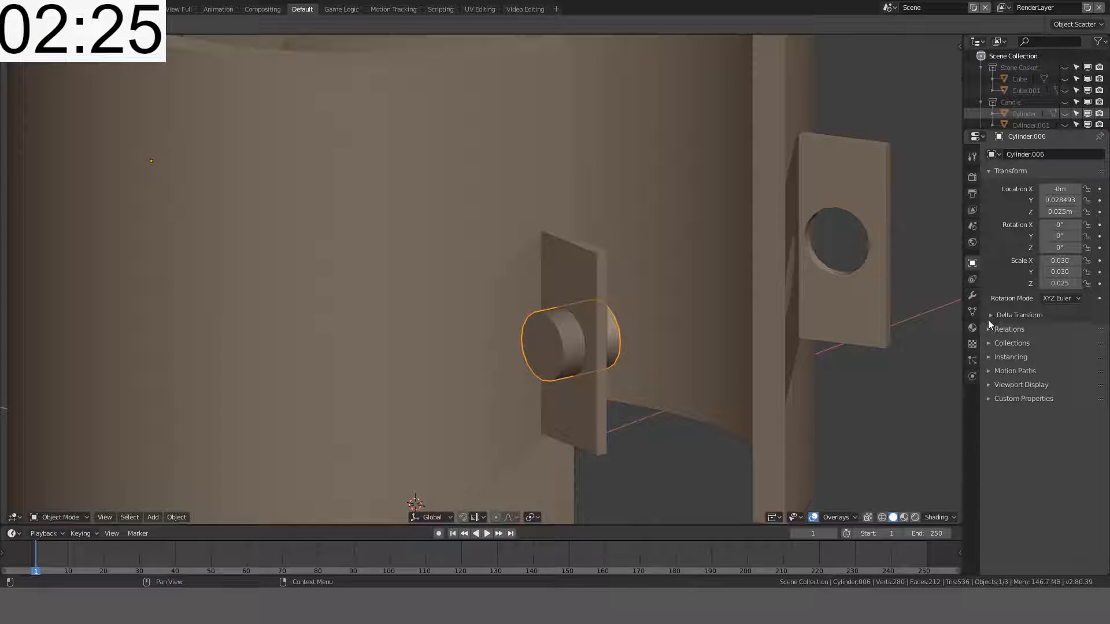
pyautogui.click(990, 384)
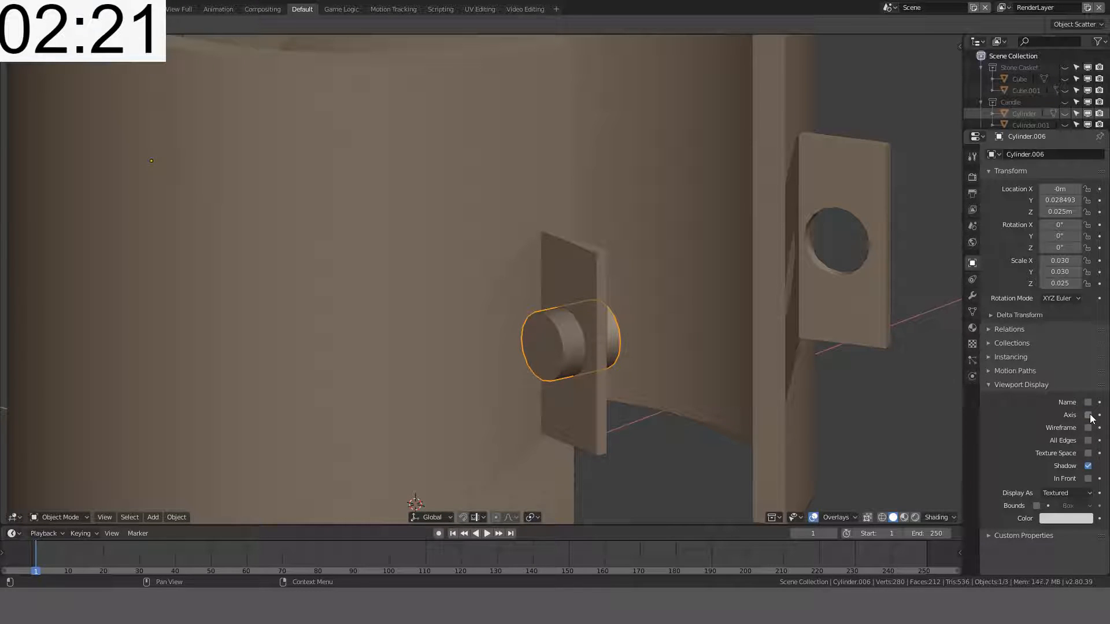
pyautogui.click(1088, 467)
pyautogui.click(1067, 493)
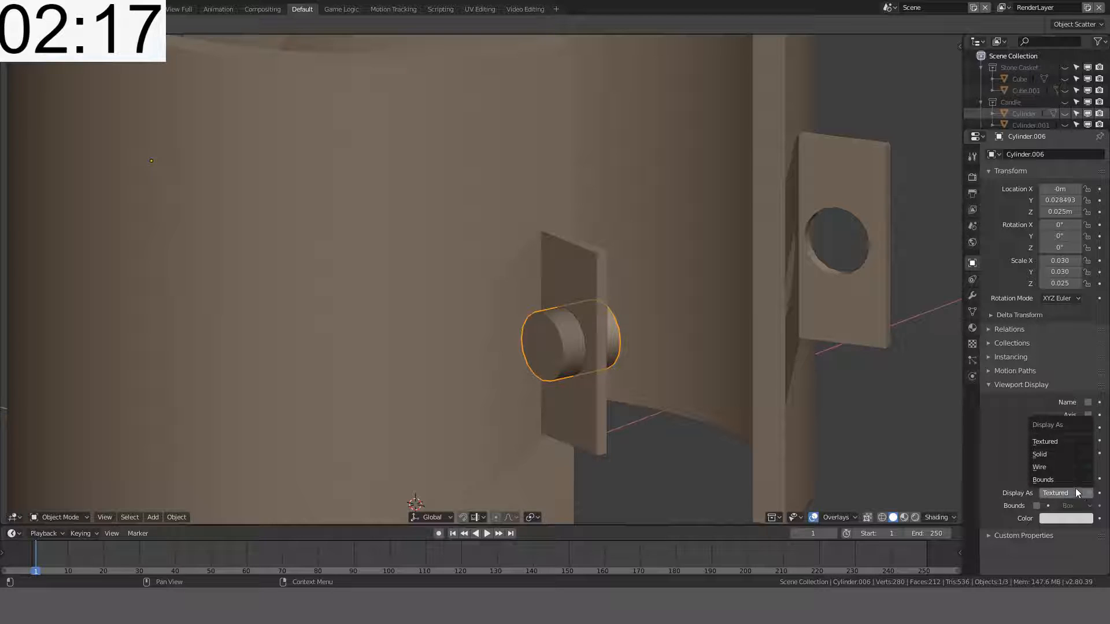
pyautogui.click(1058, 466)
# Step: Deselect everything and inspect the shackle from several angles, including the holes cut through the closing tabs
pyautogui.scroll(-3, 729, 382)
pyautogui.moveTo(702, 345)
pyautogui.mouseDown(button='middle')
pyautogui.moveTo(720, 358)
pyautogui.moveTo(713, 353)
pyautogui.mouseUp(button='middle')
pyautogui.hotkey('alt', 'a')
pyautogui.moveTo(704, 273); pyautogui.dragTo(669, 233, button='middle')
pyautogui.press('Tab')
pyautogui.scroll(-2, 694, 266)
pyautogui.press('Tab')
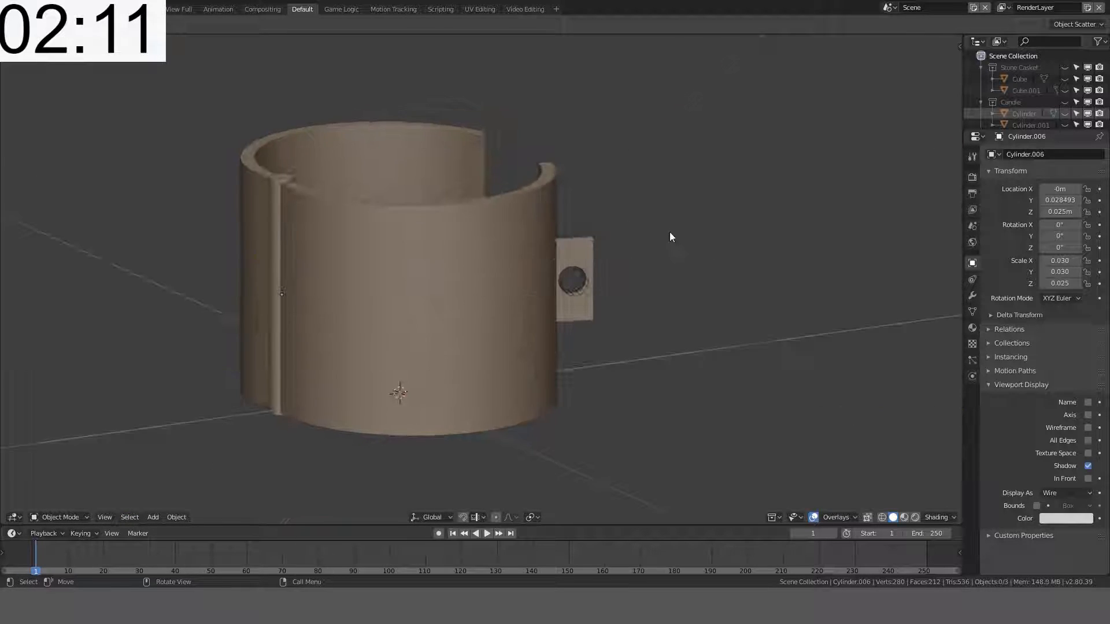
pyautogui.scroll(-3, 669, 233)
pyautogui.moveTo(524, 265); pyautogui.dragTo(556, 288, button='middle')
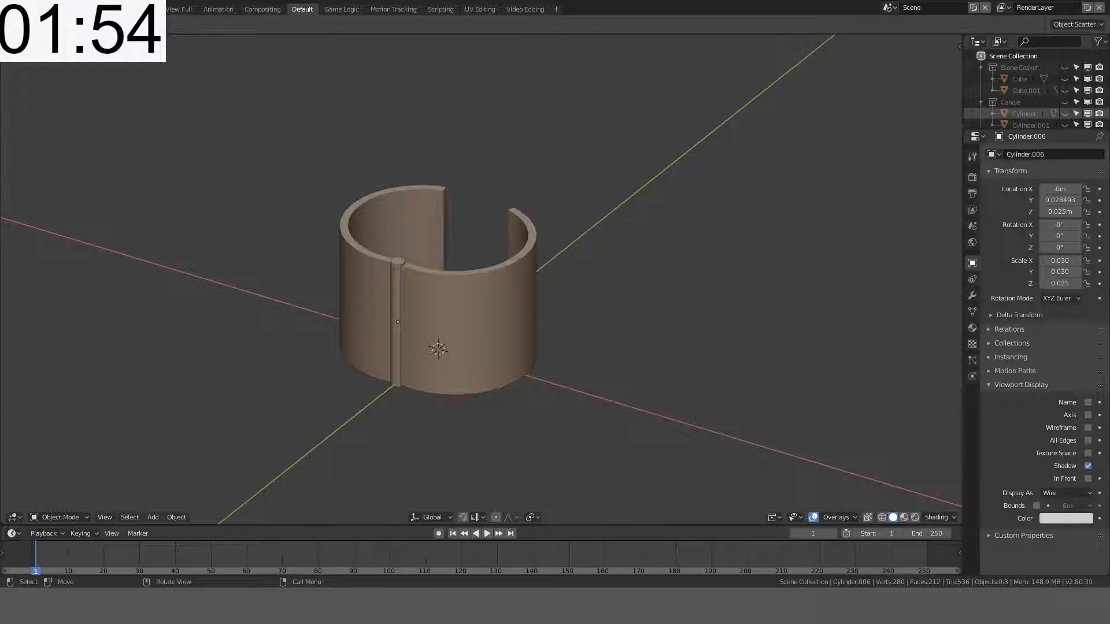
# Step: Try to rotate the ring half's geometry by -15° in top view
pyautogui.moveTo(428, 272); pyautogui.dragTo(452, 285, button='middle')
pyautogui.click(452, 285)
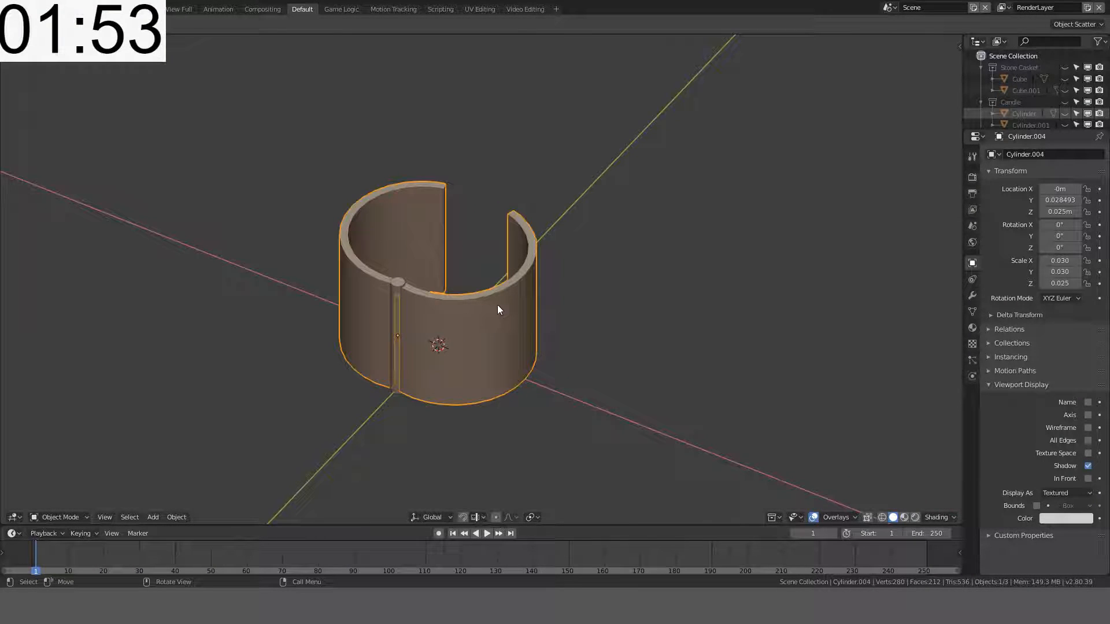
pyautogui.press('KP_7')
pyautogui.scroll(3, 501, 307)
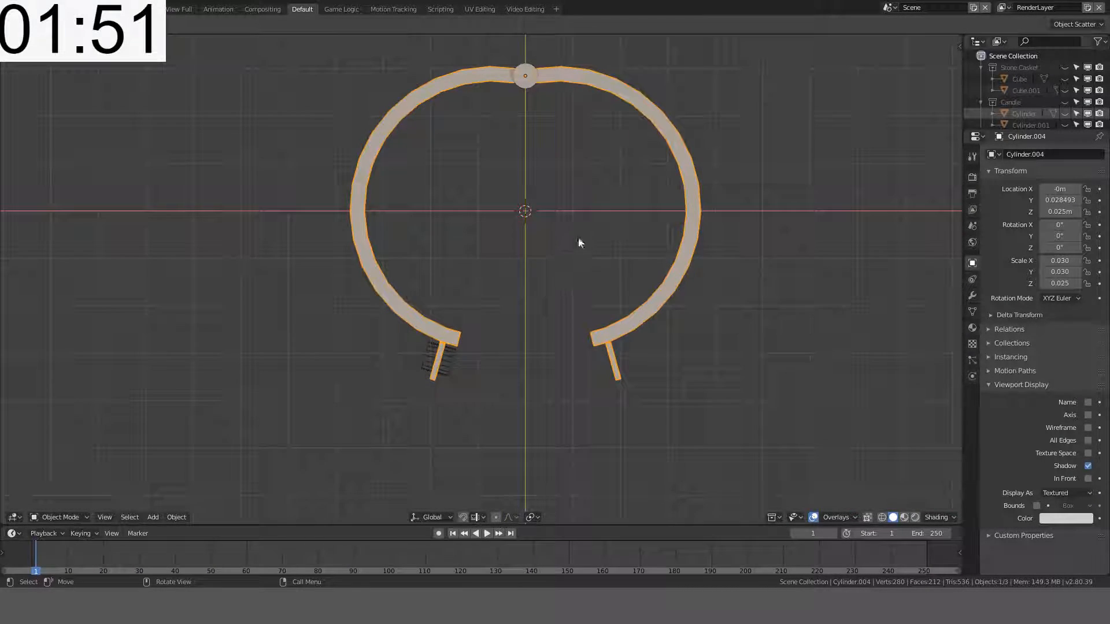
pyautogui.keyDown('shift'); pyautogui.moveTo(432, 230); pyautogui.dragTo(497, 296, button='middle'); pyautogui.keyUp('shift')
pyautogui.keyDown('shift'); pyautogui.moveTo(440, 257); pyautogui.dragTo(434, 299, button='middle'); pyautogui.keyUp('shift')
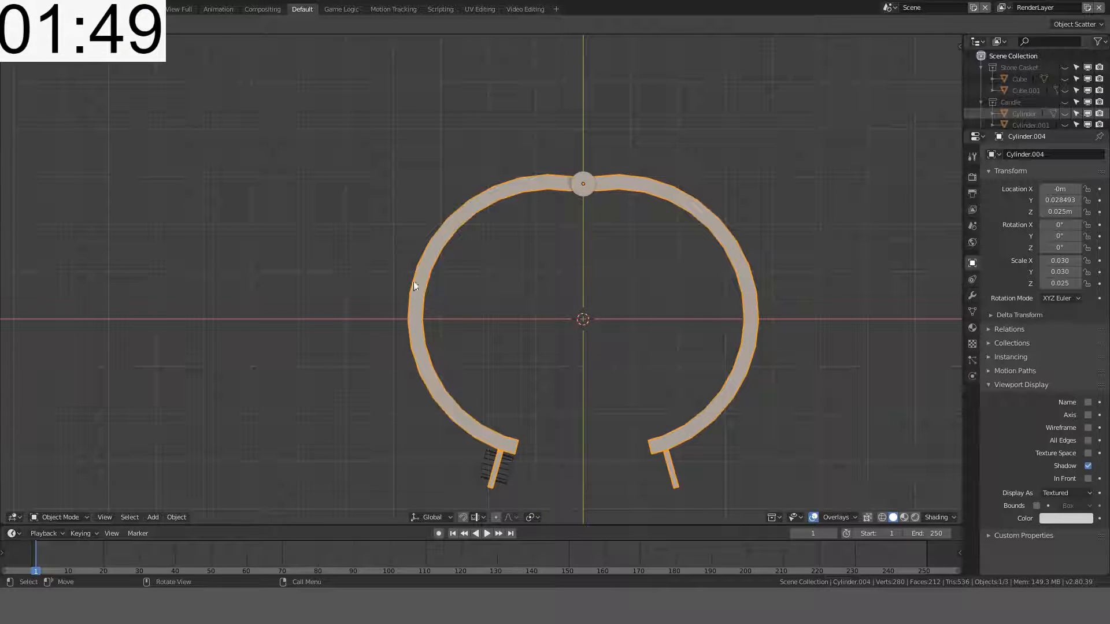
pyautogui.press('Tab')
pyautogui.scroll(3, 417, 277)
pyautogui.keyDown('alt'); pyautogui.click(382, 259); pyautogui.keyUp('alt')
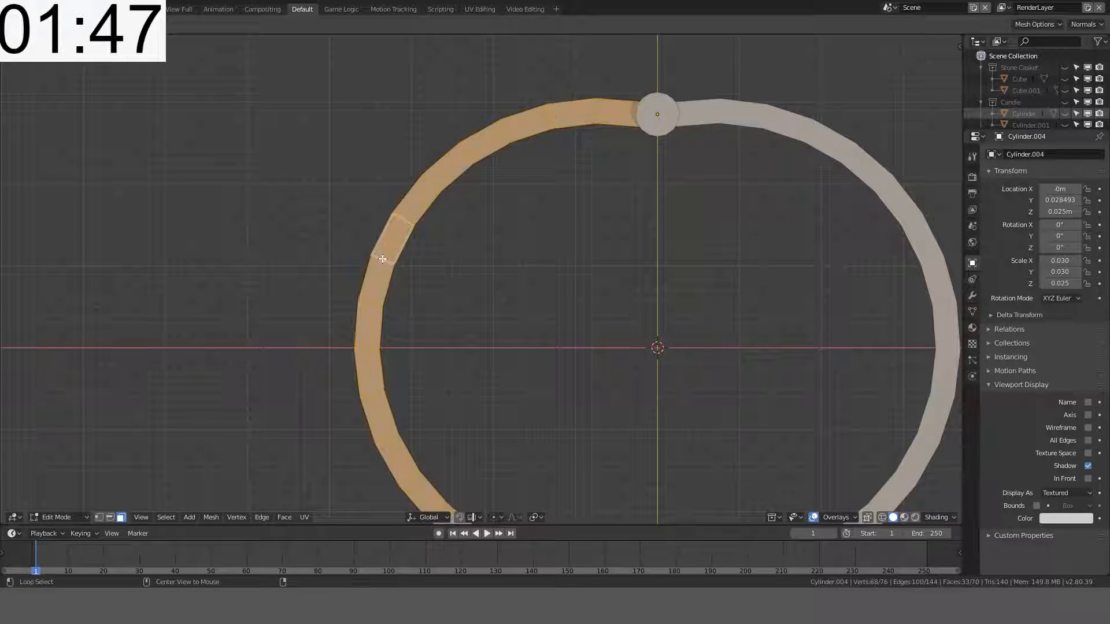
pyautogui.press('r')
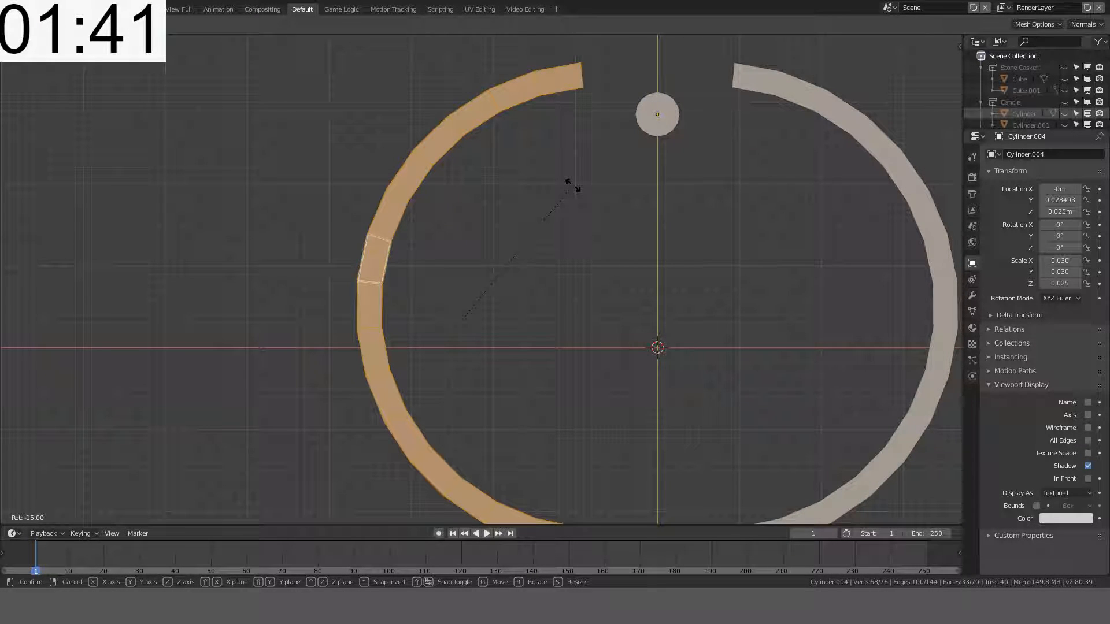
pyautogui.click(501, 215)
# Step: Switch to edge selection and select a single vertical edge on the ring's outer wall
pyautogui.hotkey('alt', 'a')
pyautogui.moveTo(392, 248); pyautogui.dragTo(490, 216, button='middle')
pyautogui.press('l')
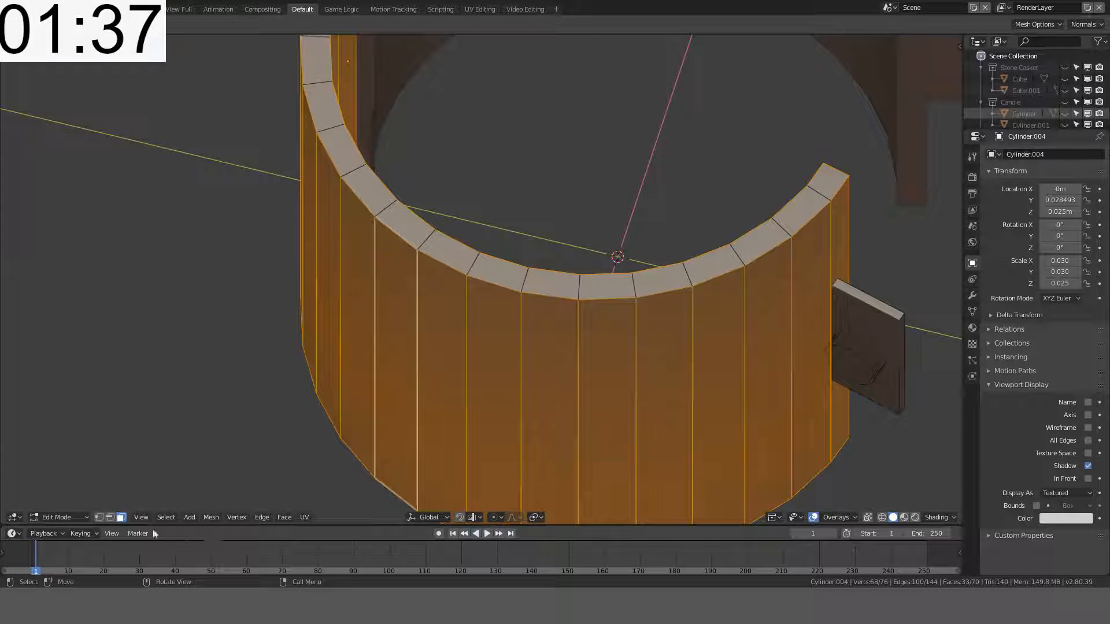
pyautogui.click(109, 517)
pyautogui.click(416, 364)
pyautogui.moveTo(416, 364); pyautogui.dragTo(465, 269, button='middle')
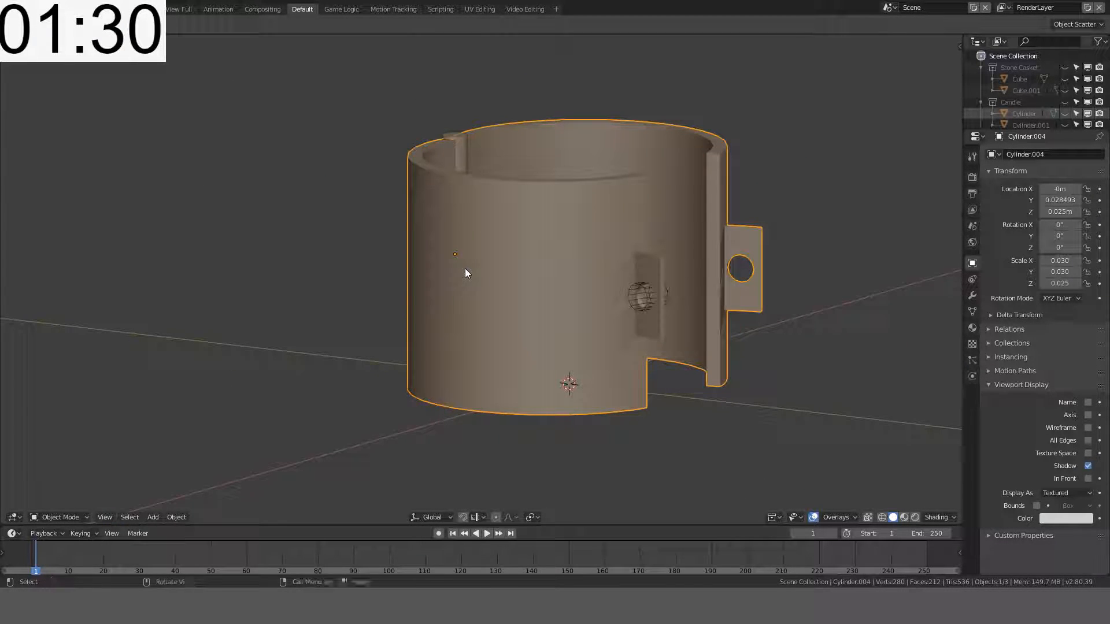
# Step: Add a torus inside the ring's mesh with 24 major segments and 6 minor segments
pyautogui.hotkey('shift', 'a')
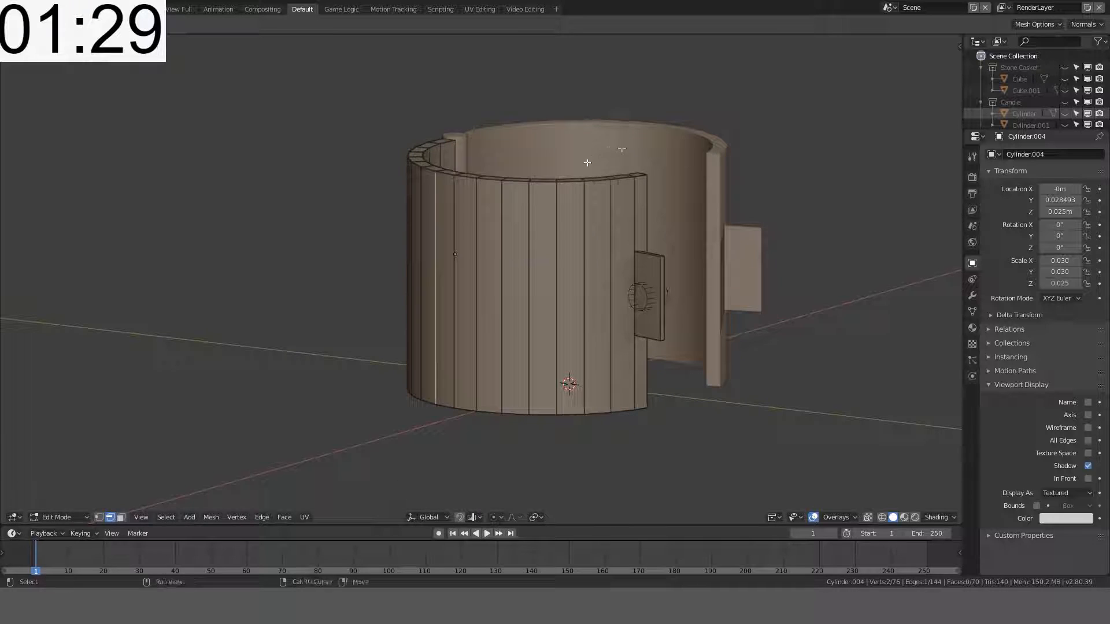
pyautogui.hotkey('shift', 'a')
pyautogui.click(546, 191)
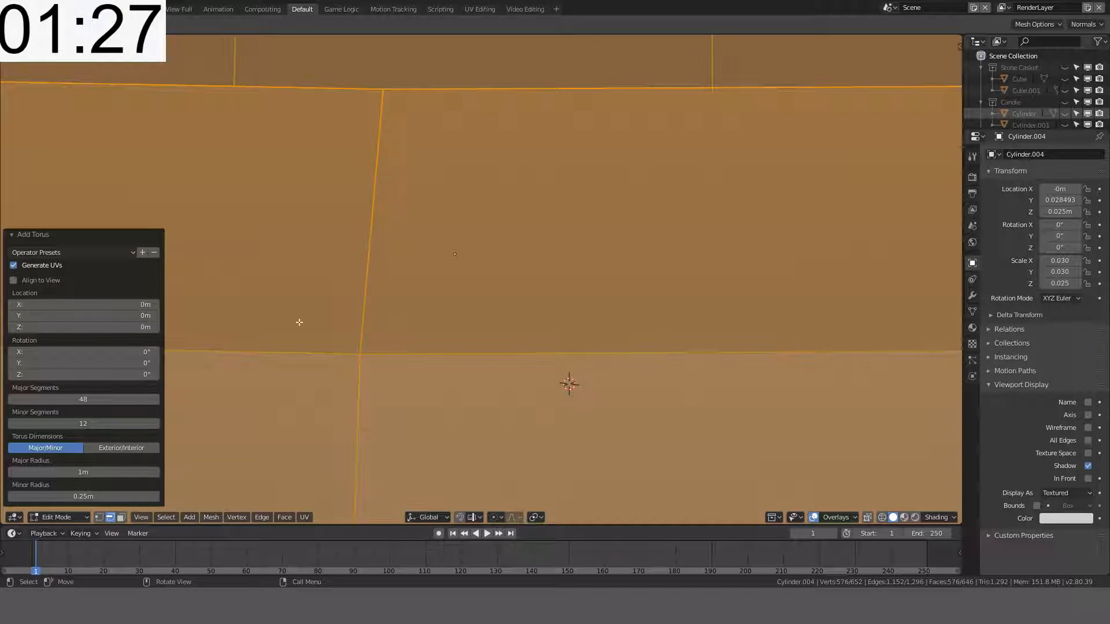
pyautogui.click(84, 398)
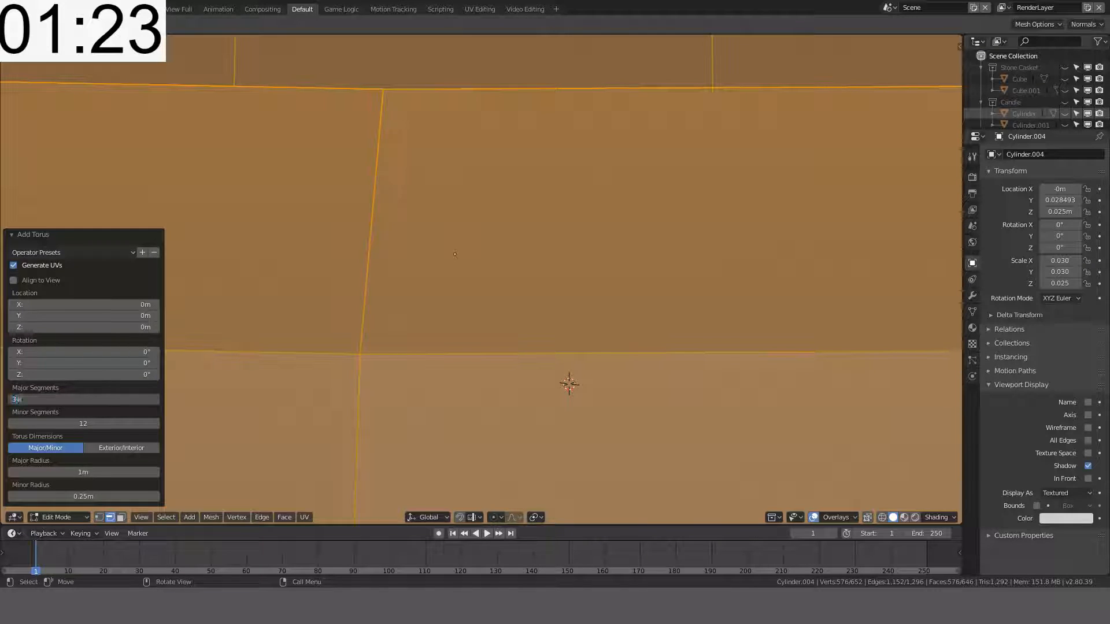
pyautogui.press('Return')
pyautogui.click(85, 425)
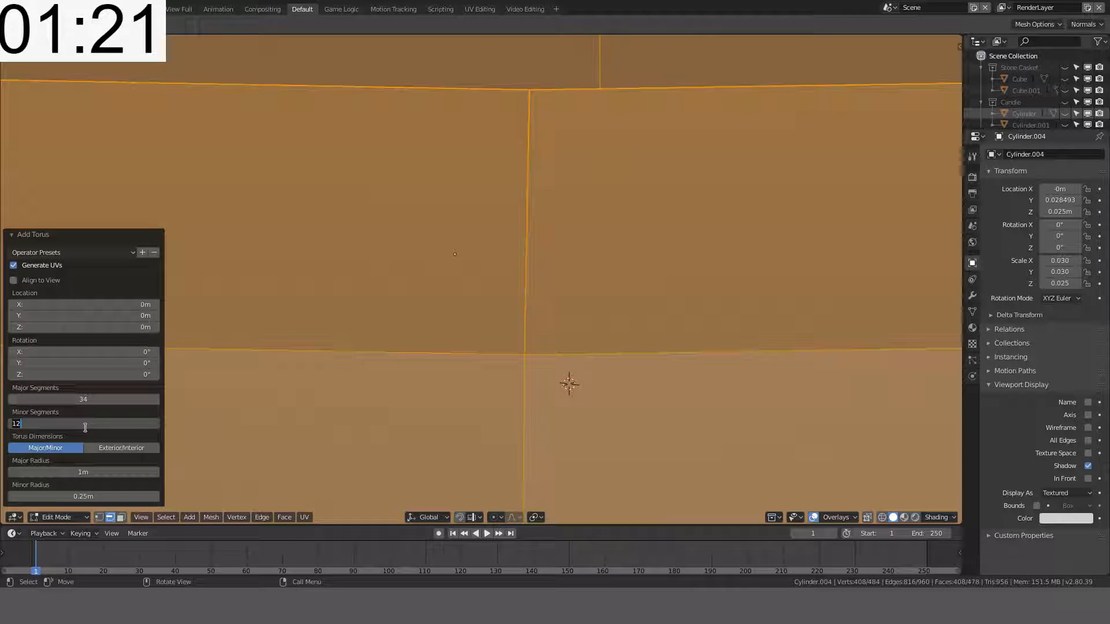
pyautogui.write('6')
pyautogui.press('Return')
pyautogui.click(102, 400)
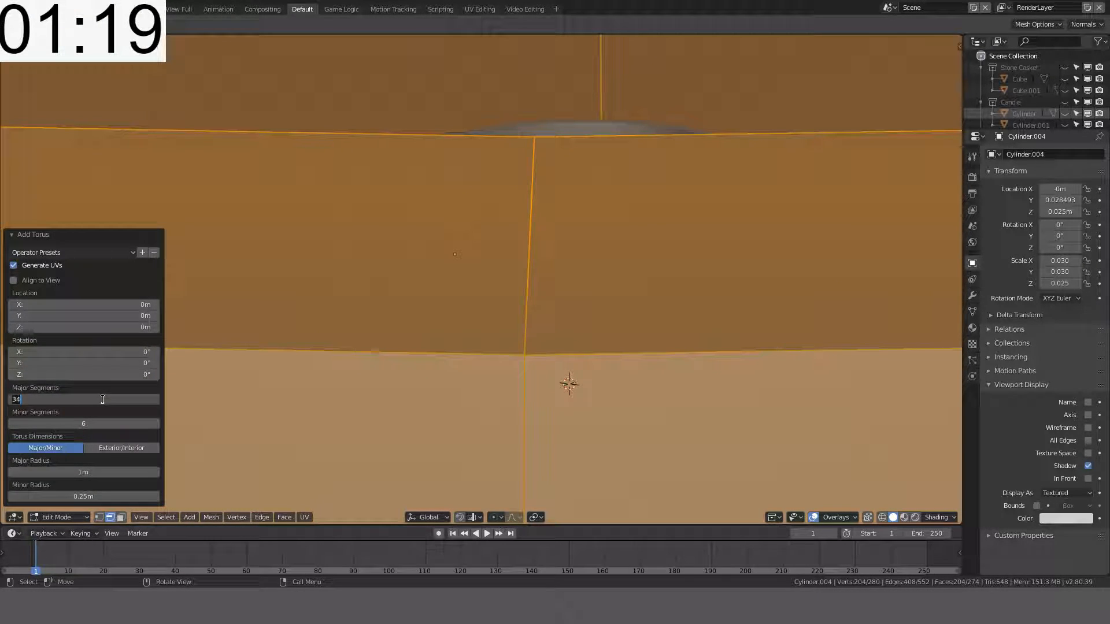
pyautogui.press('Return')
# Step: Scale the torus uniformly by 0.1 twice to bring it down to the shackle's size
pyautogui.scroll(-5, 474, 295)
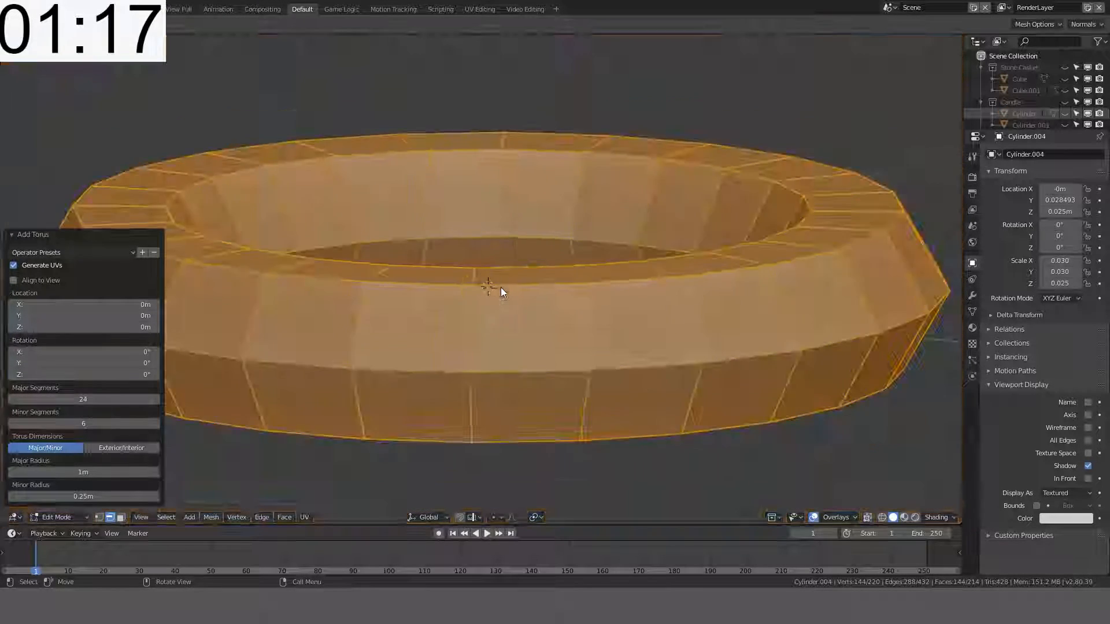
pyautogui.scroll(-3, 419, 318)
pyautogui.write('s')
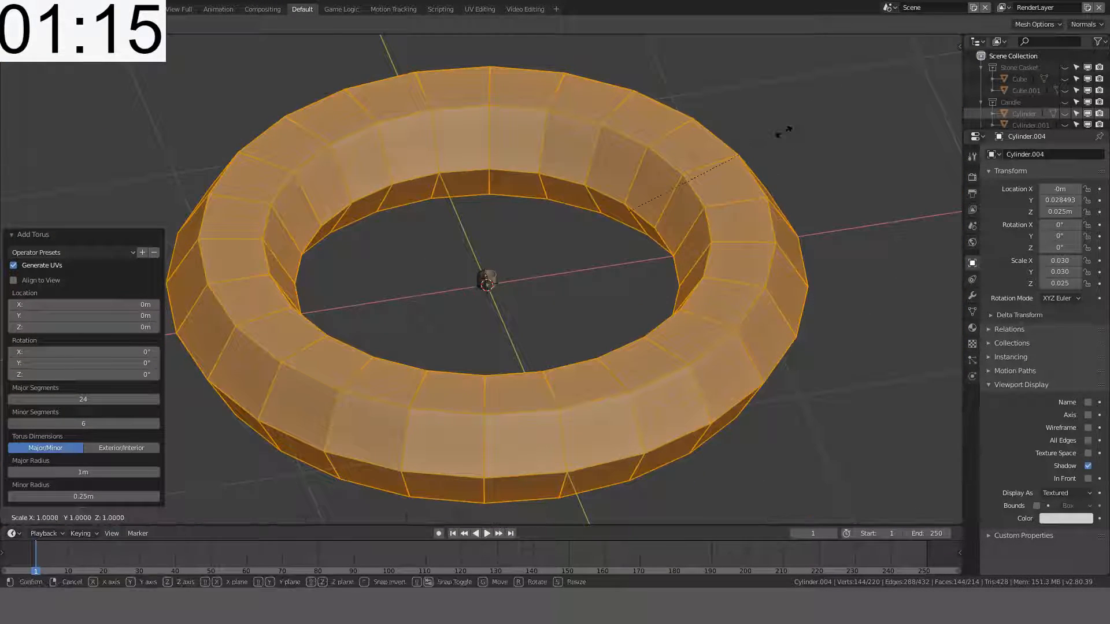
pyautogui.write('0.1')
pyautogui.press('Return')
pyautogui.write('s0.1')
pyautogui.press('Return')
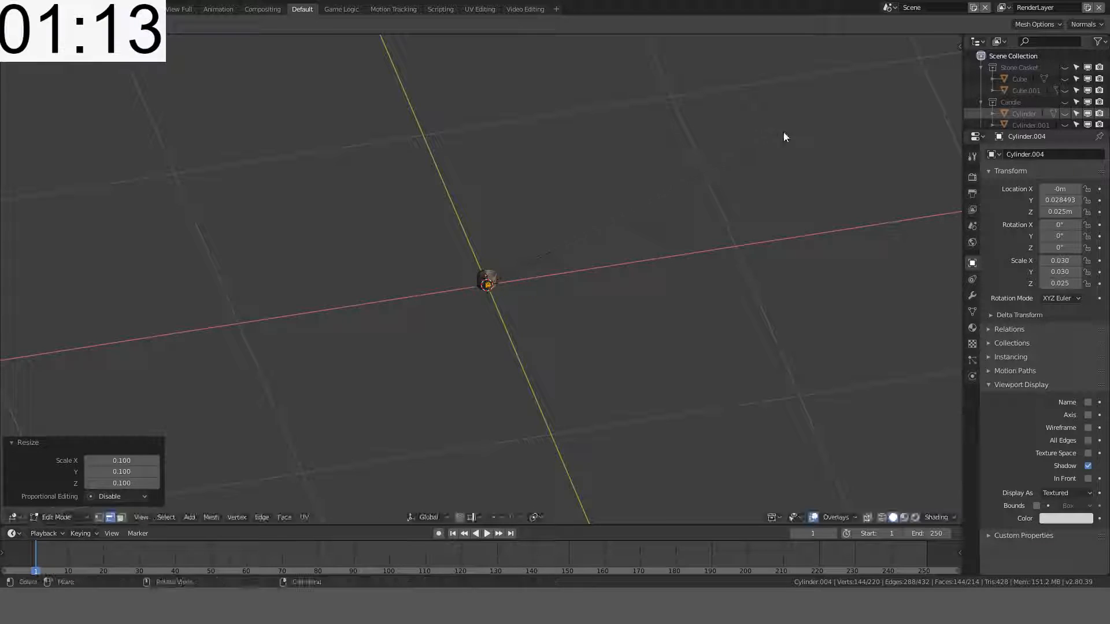
pyautogui.scroll(5, 784, 133)
pyautogui.scroll(3, 792, 134)
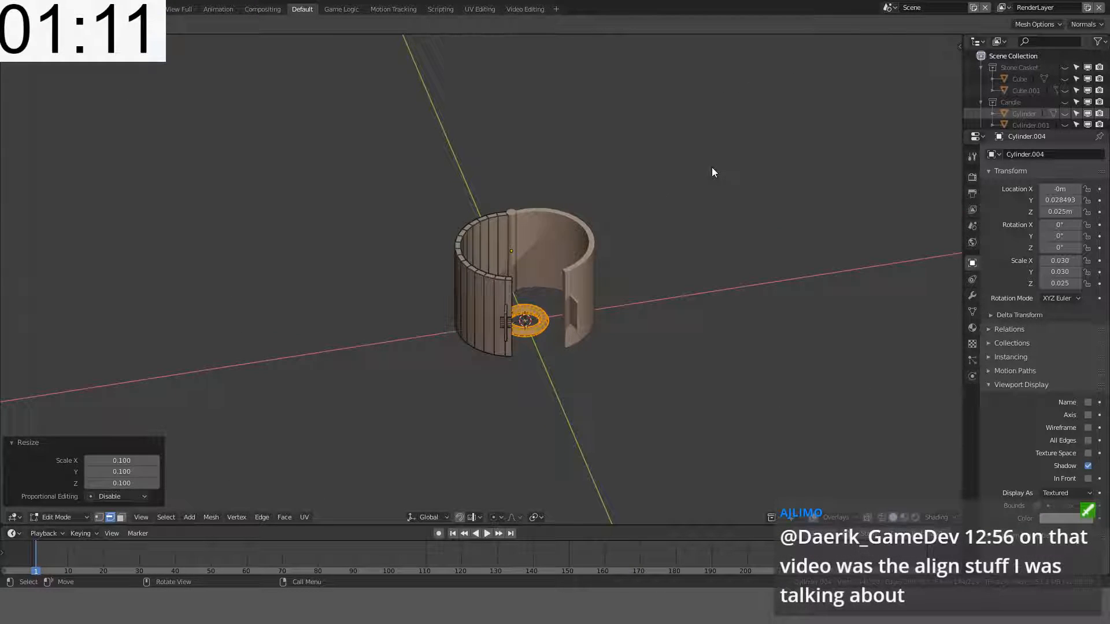
# Step: Move the torus about -0.051 m along X so it sits just outside the edited ring half
pyautogui.press('KP_7')
pyautogui.scroll(3, 713, 170)
pyautogui.press('g')
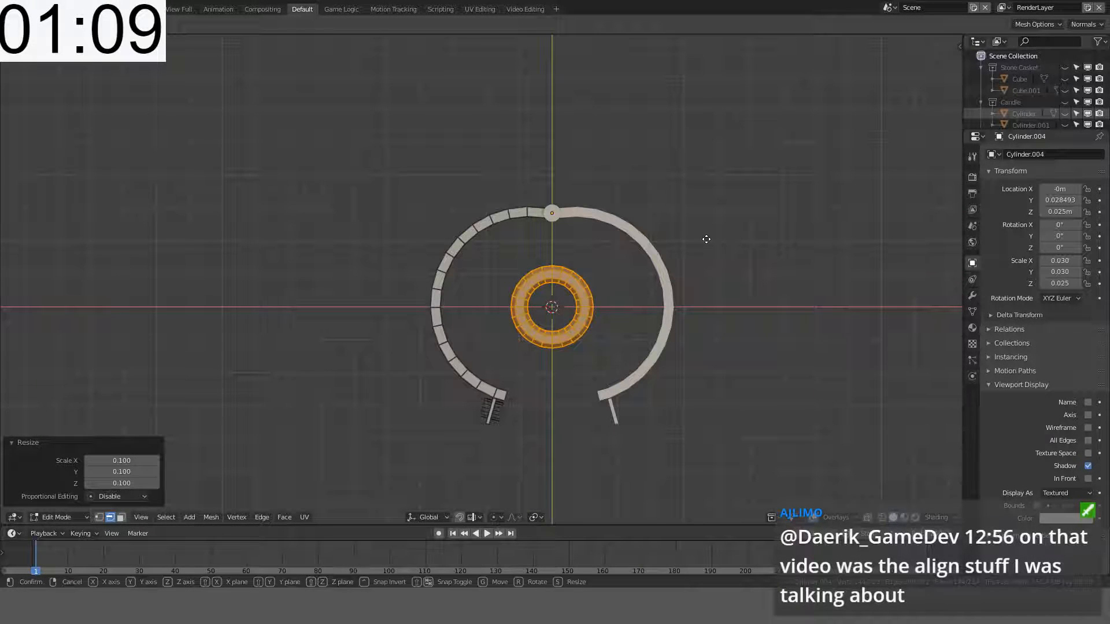
pyautogui.press('x')
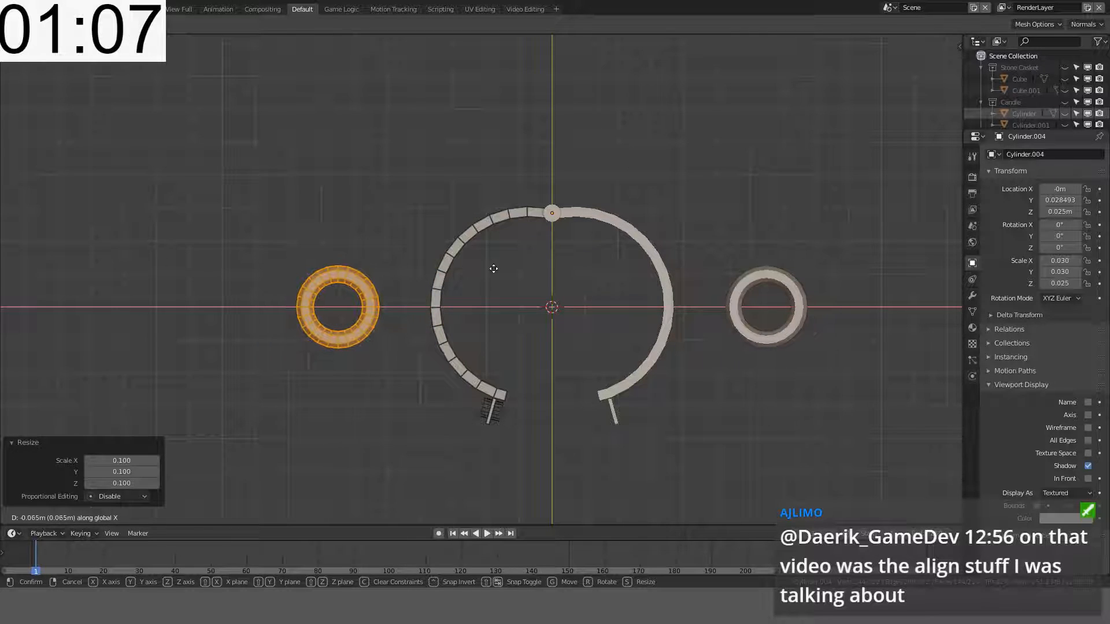
pyautogui.click(536, 272)
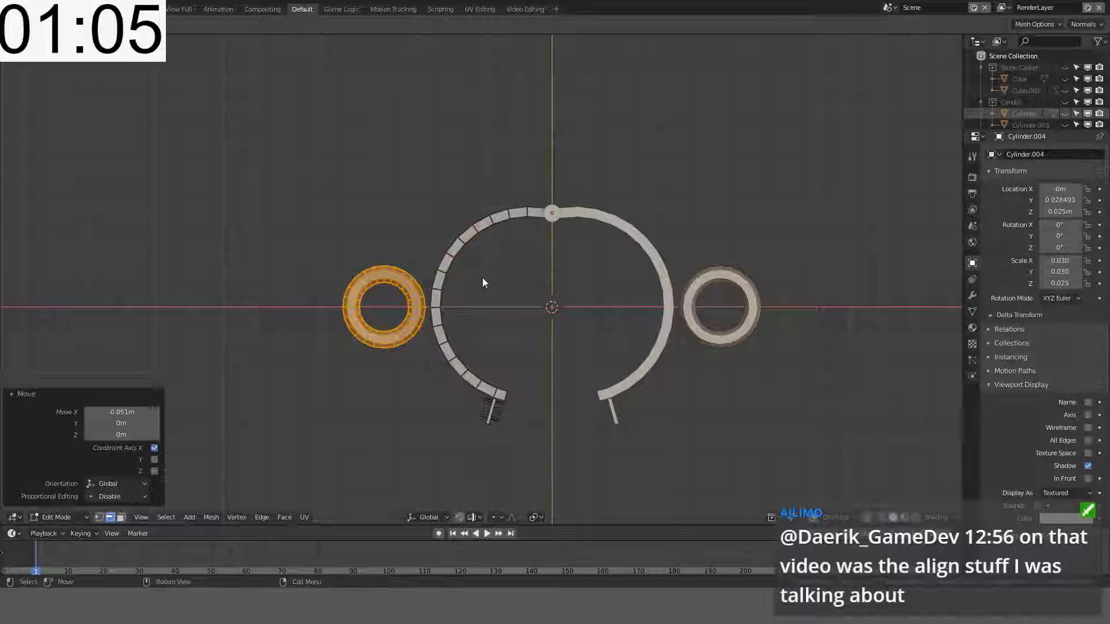
# Step: Rotate the torus 90° about X to stand it upright and scale it uniformly by 0.4
pyautogui.moveTo(483, 279); pyautogui.dragTo(484, 243, button='middle')
pyautogui.press('KP_1')
pyautogui.scroll(2, 484, 239)
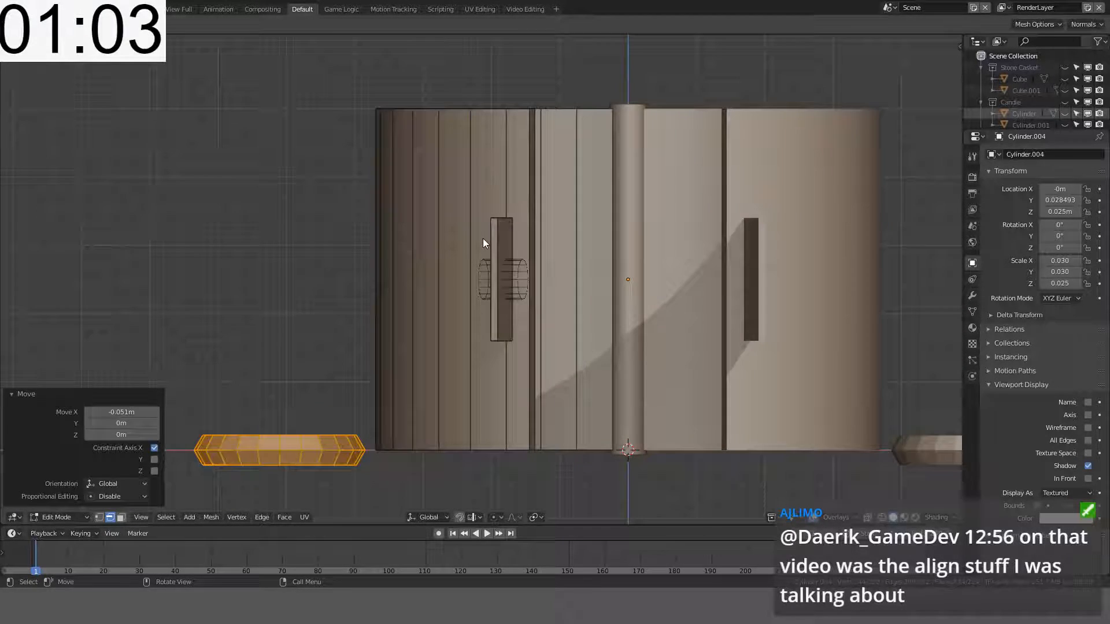
pyautogui.write('rx90')
pyautogui.press('Return')
pyautogui.write('s')
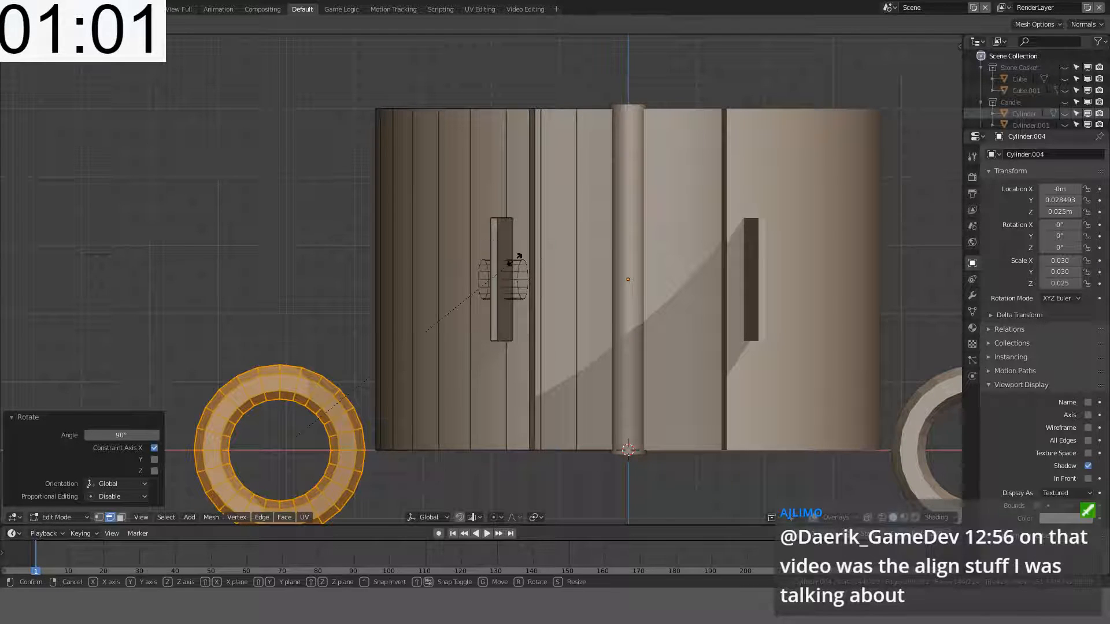
pyautogui.write('.5')
pyautogui.press('BackSpace')
pyautogui.write('4')
pyautogui.press('Return')
# Step: Move the torus about 0.012 m in X and 0.025 m in Z so it overlaps the outer wall at mid-height
pyautogui.press('g')
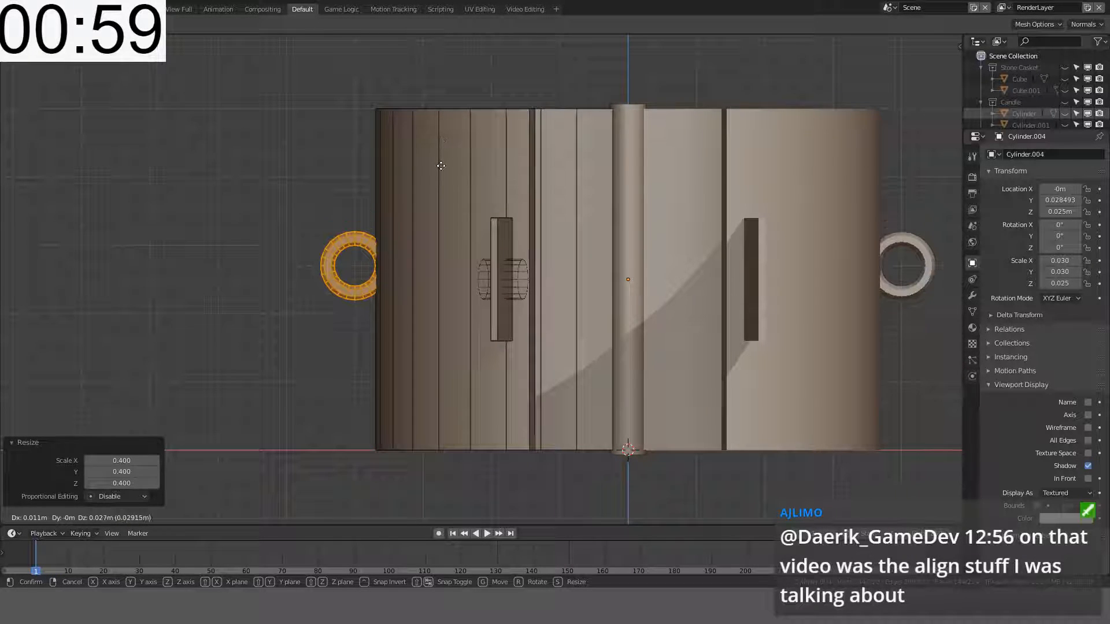
pyautogui.click(446, 179)
pyautogui.moveTo(448, 181)
pyautogui.mouseDown(button='middle')
pyautogui.moveTo(549, 231)
pyautogui.moveTo(493, 289)
pyautogui.moveTo(428, 302)
pyautogui.moveTo(547, 295)
pyautogui.mouseUp(button='middle')
pyautogui.press('KP_1')
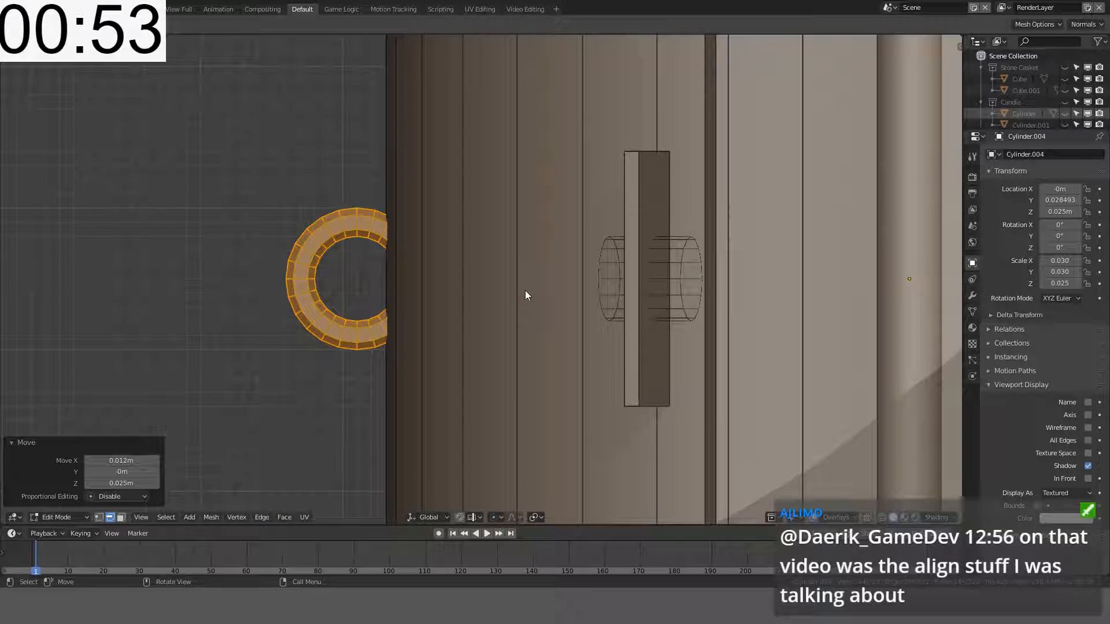
# Step: Switch to wireframe shading and face selection, and deselect everything
pyautogui.press('z')
pyautogui.click(415, 296)
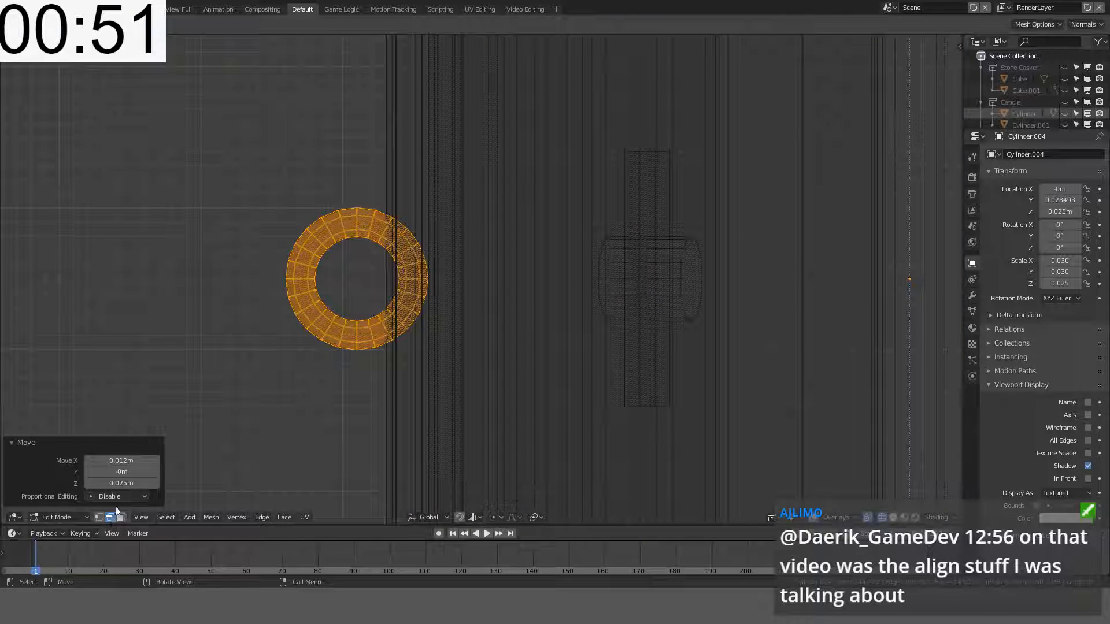
pyautogui.click(124, 517)
pyautogui.hotkey('alt', 'a')
pyautogui.scroll(3, 421, 337)
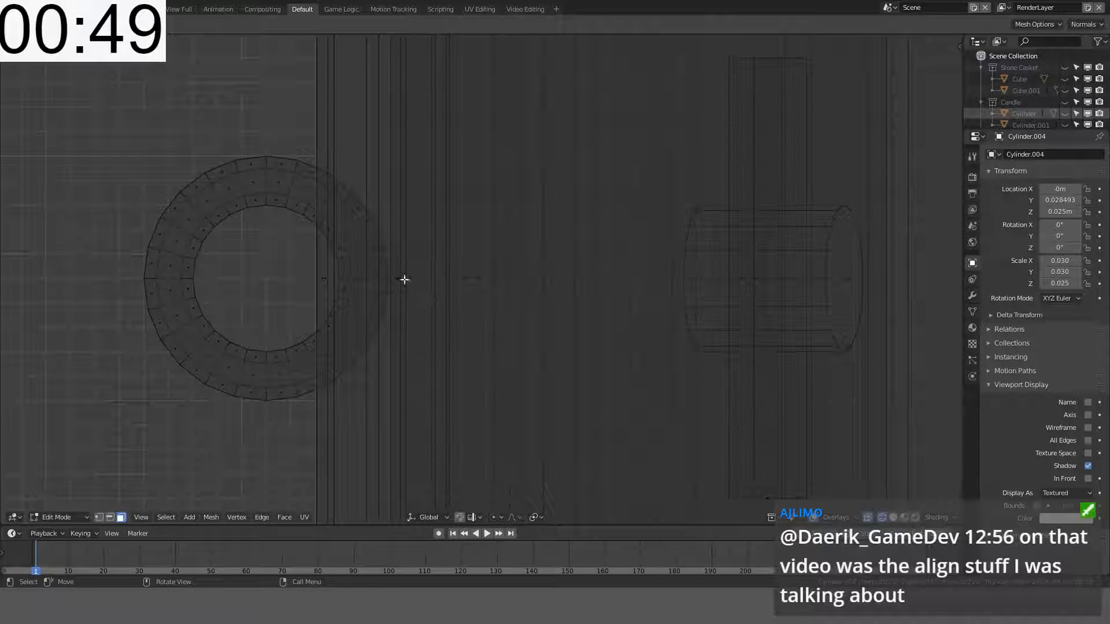
pyautogui.press('c')
pyautogui.scroll(4, 399, 283)
pyautogui.moveTo(403, 283)
pyautogui.mouseDown()
pyautogui.moveTo(373, 291)
pyautogui.moveTo(358, 280)
pyautogui.mouseUp()
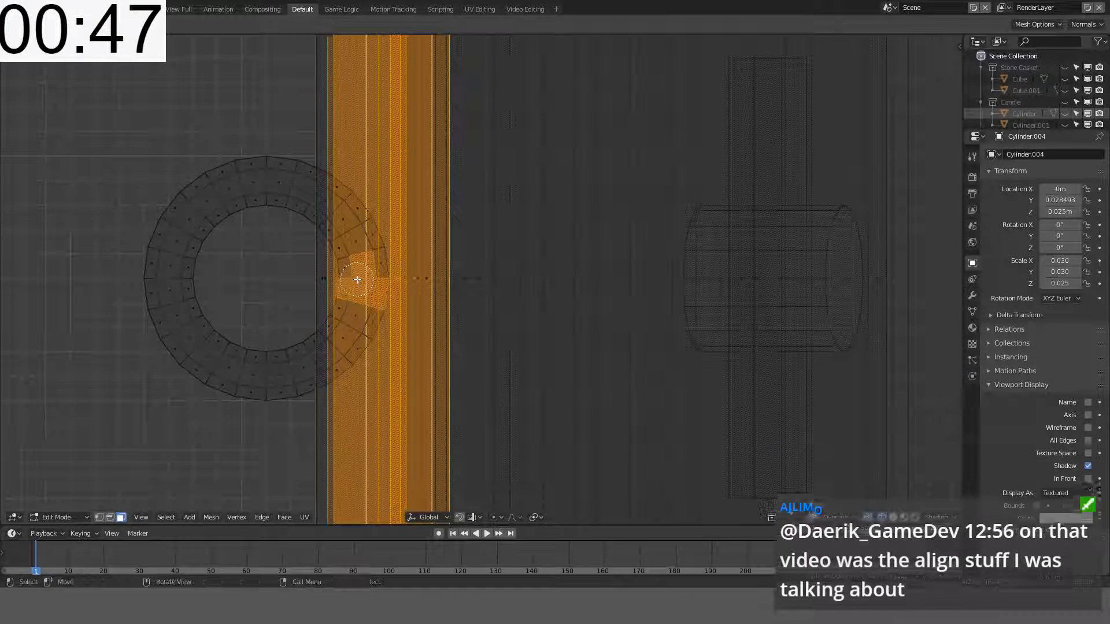
pyautogui.rightClick(361, 280)
pyautogui.hotkey('alt', 'a')
# Step: Select the torus's cross-section face loop inside the wall, grow the selection symmetrically to neighbouring segments, and delete those faces
pyautogui.keyDown('alt'); pyautogui.click(369, 271); pyautogui.keyUp('alt')
pyautogui.keyDown('alt'); pyautogui.click(370, 271); pyautogui.keyUp('alt')
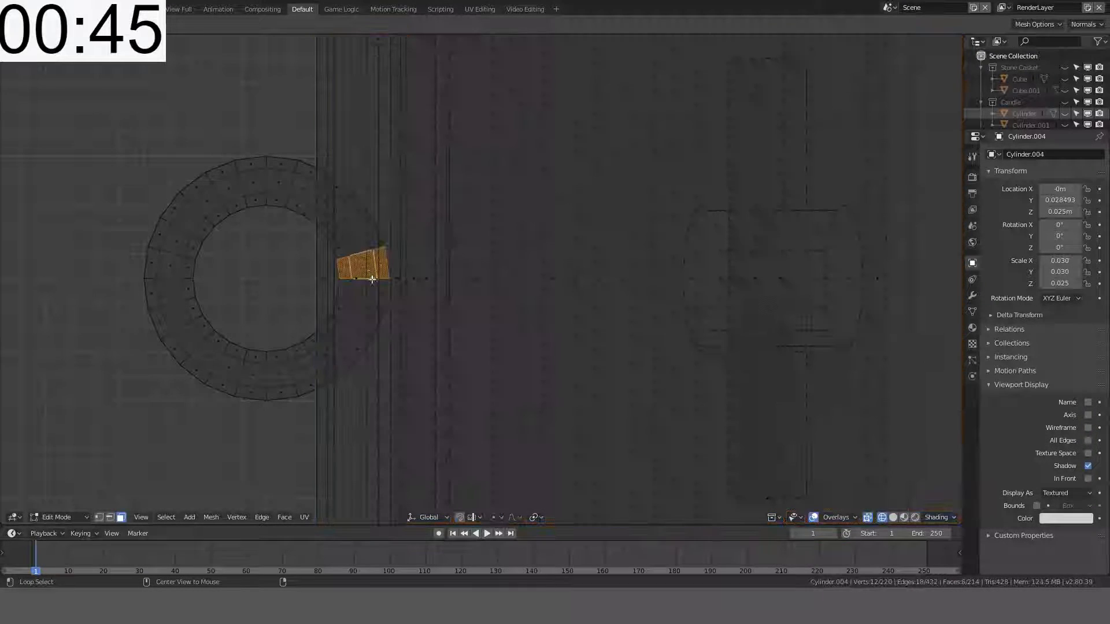
pyautogui.press('ctrl+KP_Add')
pyautogui.press('ctrl+KP_Add')
pyautogui.press('ctrl+KP_Add')
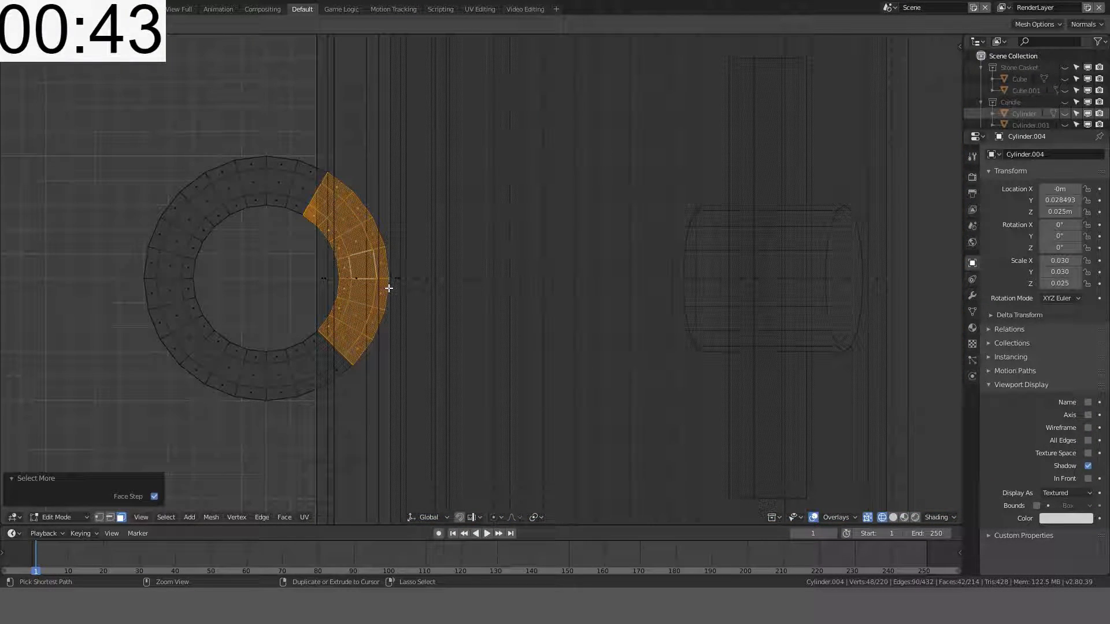
pyautogui.press('ctrl+KP_Add')
pyautogui.press('ctrl+KP_Subtract')
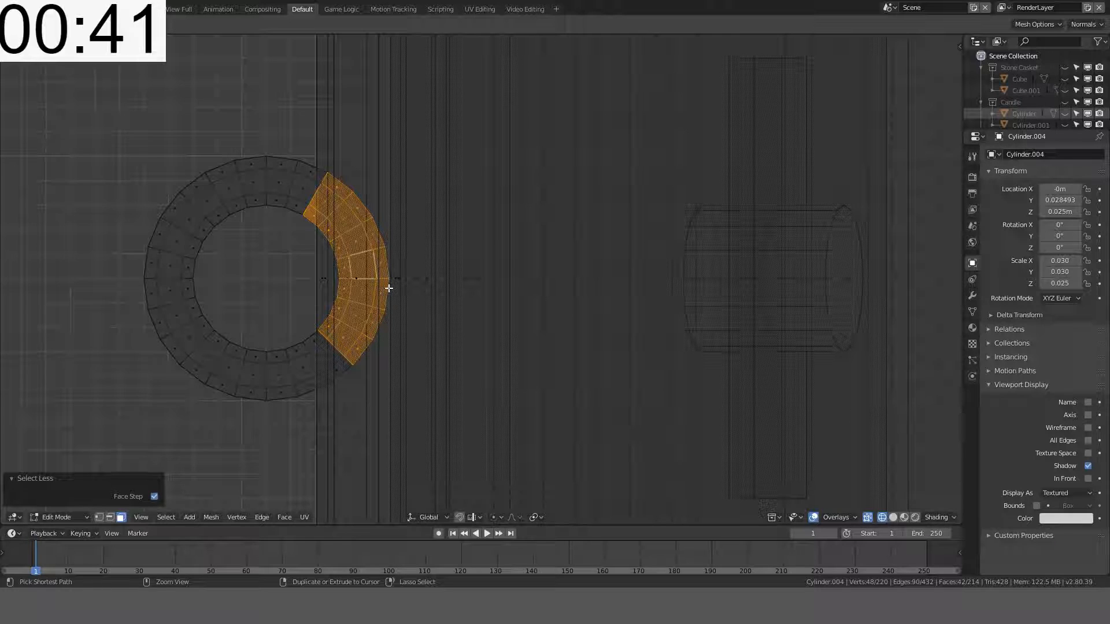
pyautogui.press('ctrl+KP_Subtract')
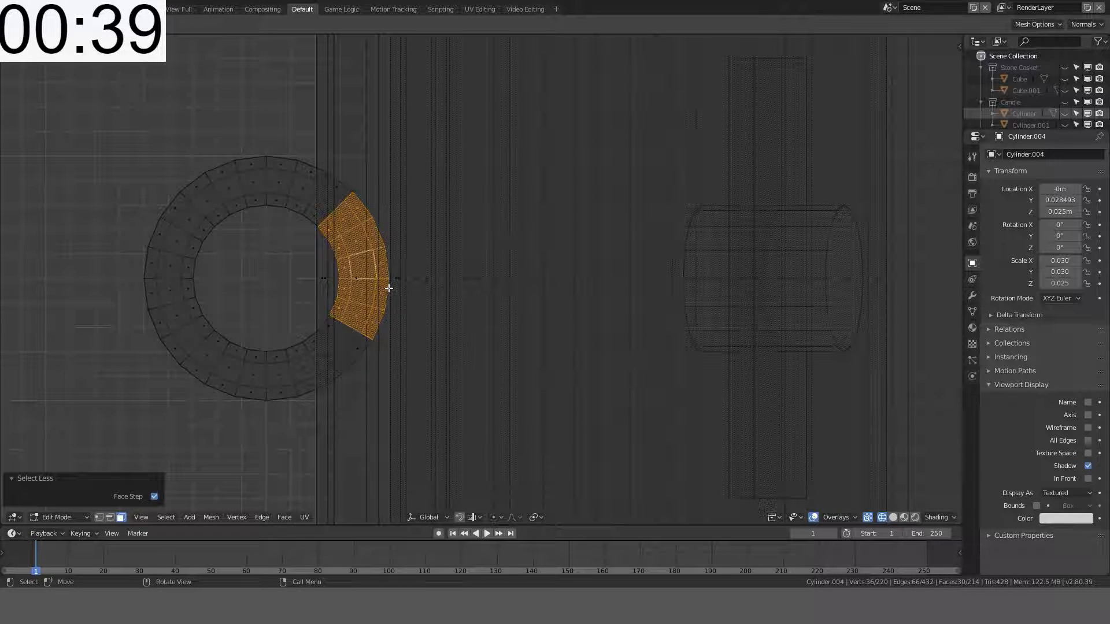
pyautogui.press('x')
pyautogui.click(389, 288)
# Step: Delete one more cross-section face loop at the lower cut end of the torus
pyautogui.keyDown('alt'); pyautogui.click(354, 341); pyautogui.keyUp('alt')
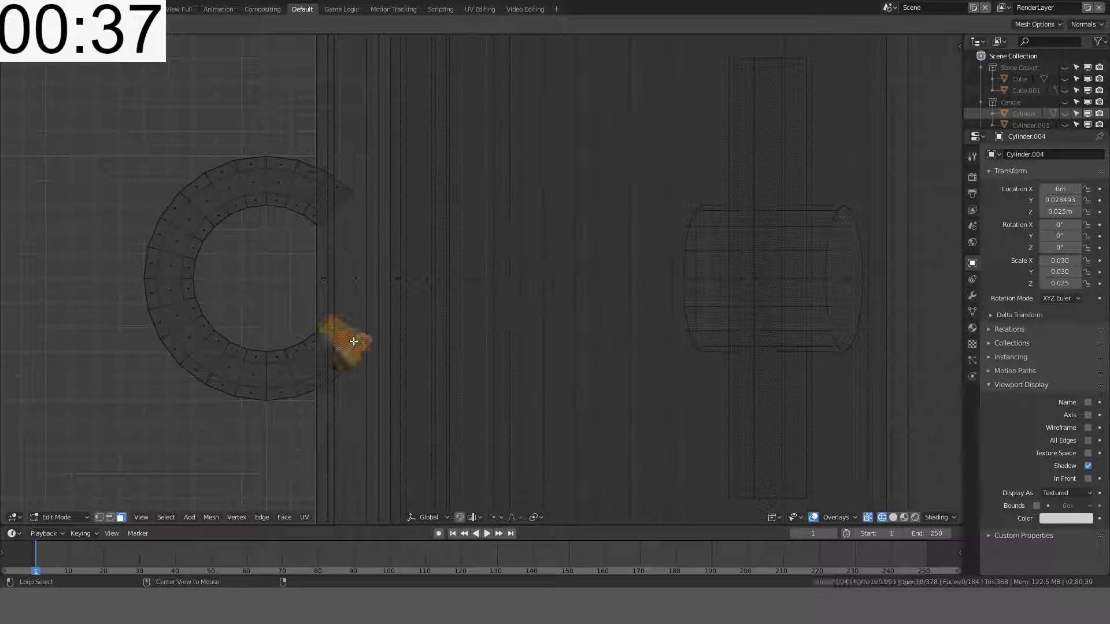
pyautogui.press('x')
pyautogui.click(353, 341)
# Step: Return to solid shading, select the whole C-shaped loop, and shade its faces smooth
pyautogui.moveTo(392, 336); pyautogui.dragTo(449, 335, button='middle')
pyautogui.press('z')
pyautogui.click(523, 336)
pyautogui.scroll(-4, 544, 330)
pyautogui.press('Tab')
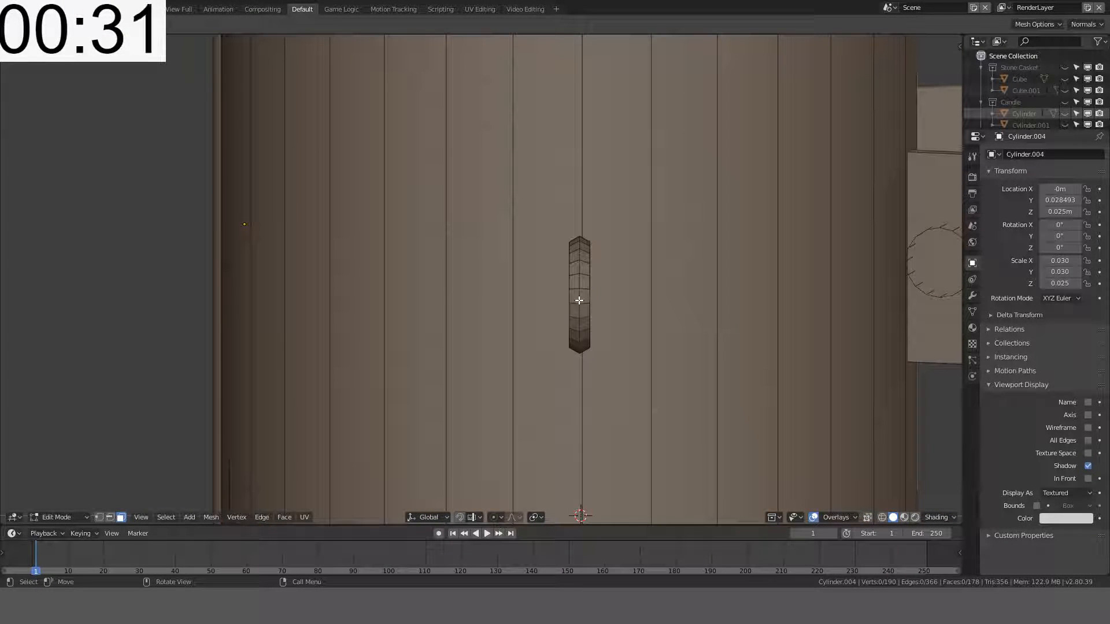
pyautogui.press('a')
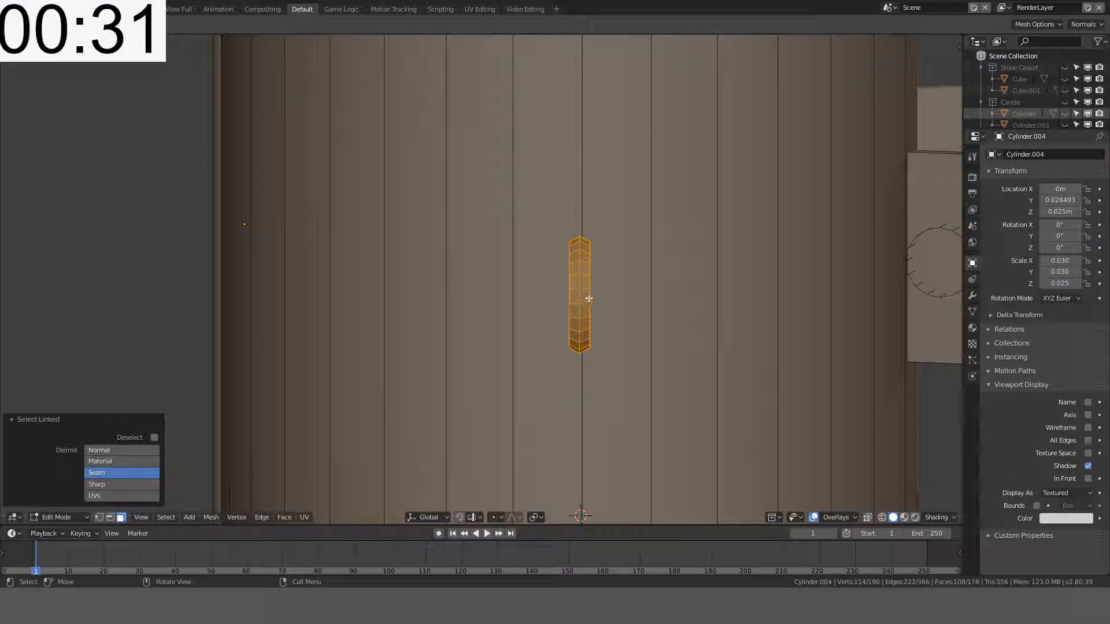
pyautogui.hotkey('ctrl', 'f')
pyautogui.click(590, 297)
pyautogui.press('Tab')
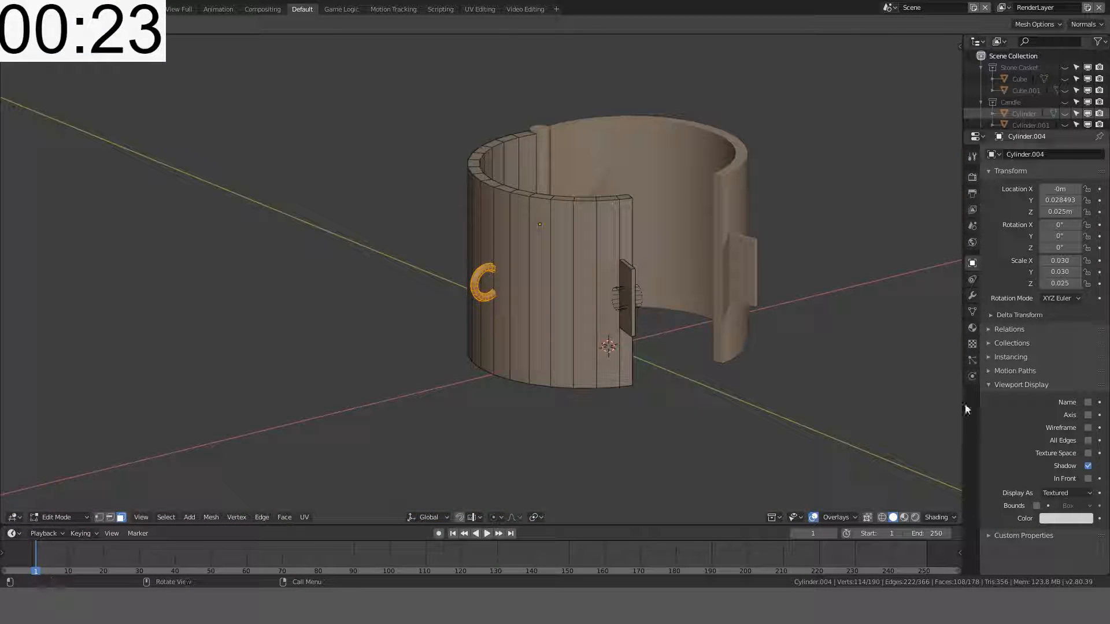
# Step: Switch to edge selection and mark the lengthwise edge loops on both sides of the C-shaped loop as sharp
pyautogui.click(973, 312)
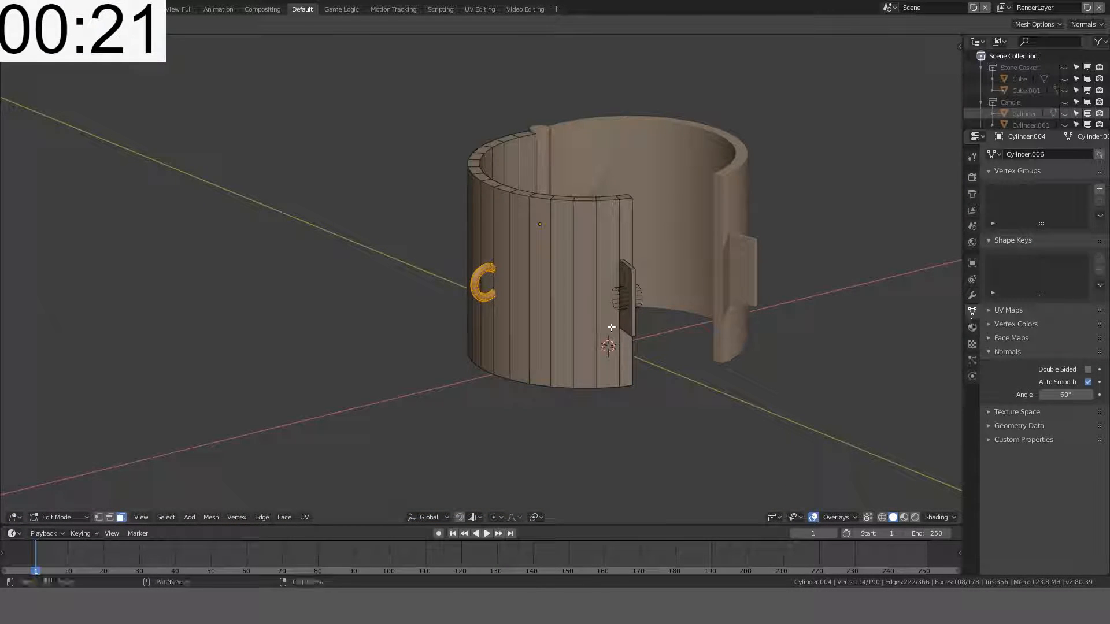
pyautogui.scroll(8, 541, 299)
pyautogui.press('2')
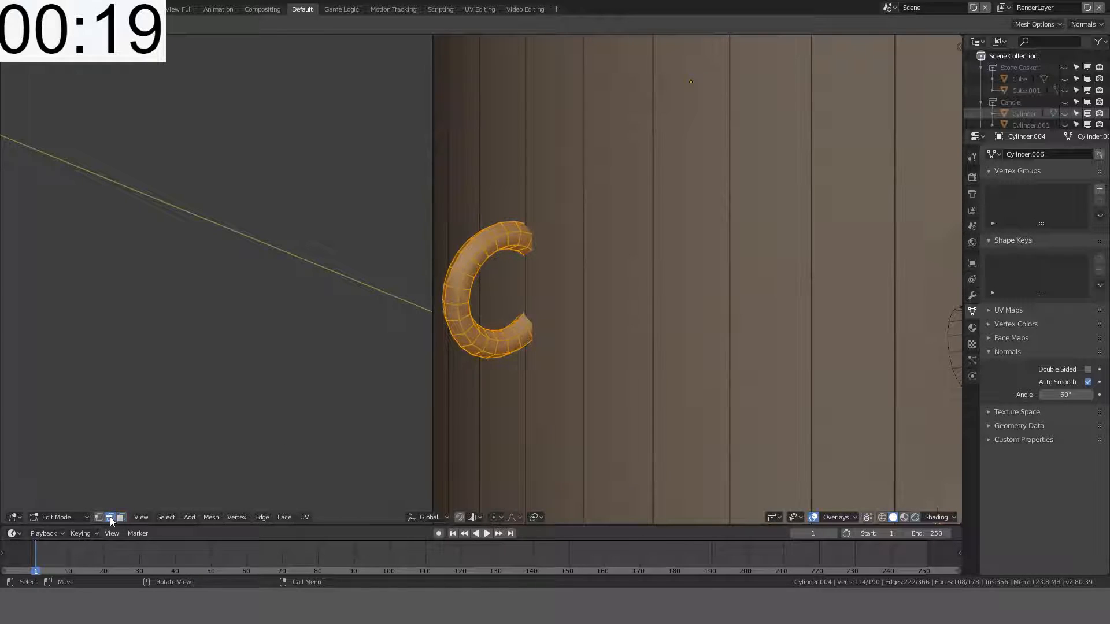
pyautogui.scroll(2, 480, 271)
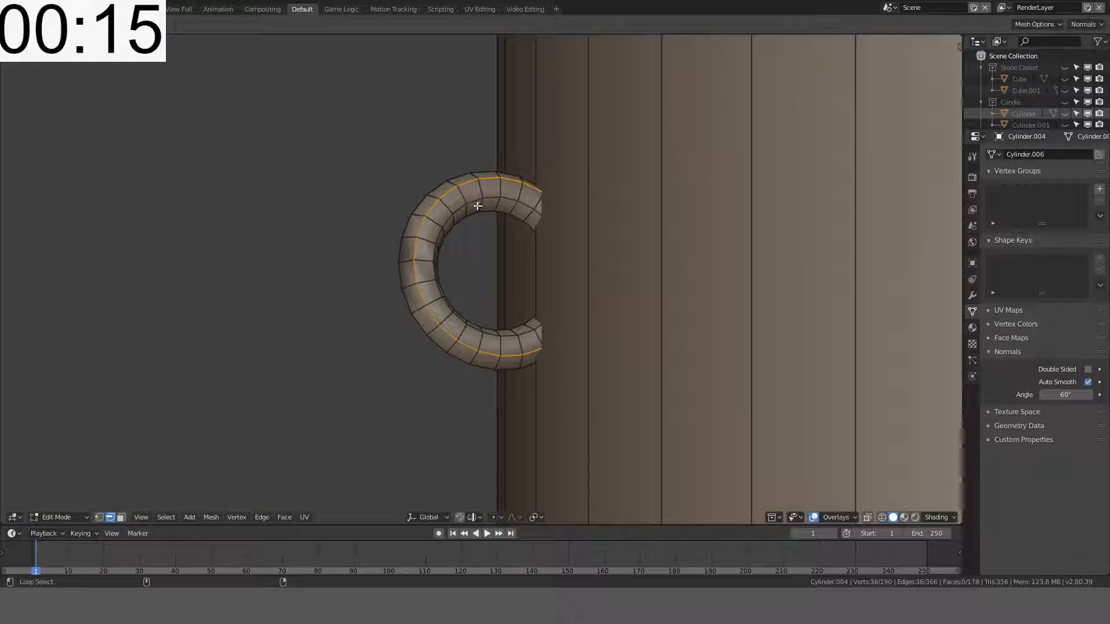
pyautogui.hotkey('ctrl', 'e')
pyautogui.click(442, 352)
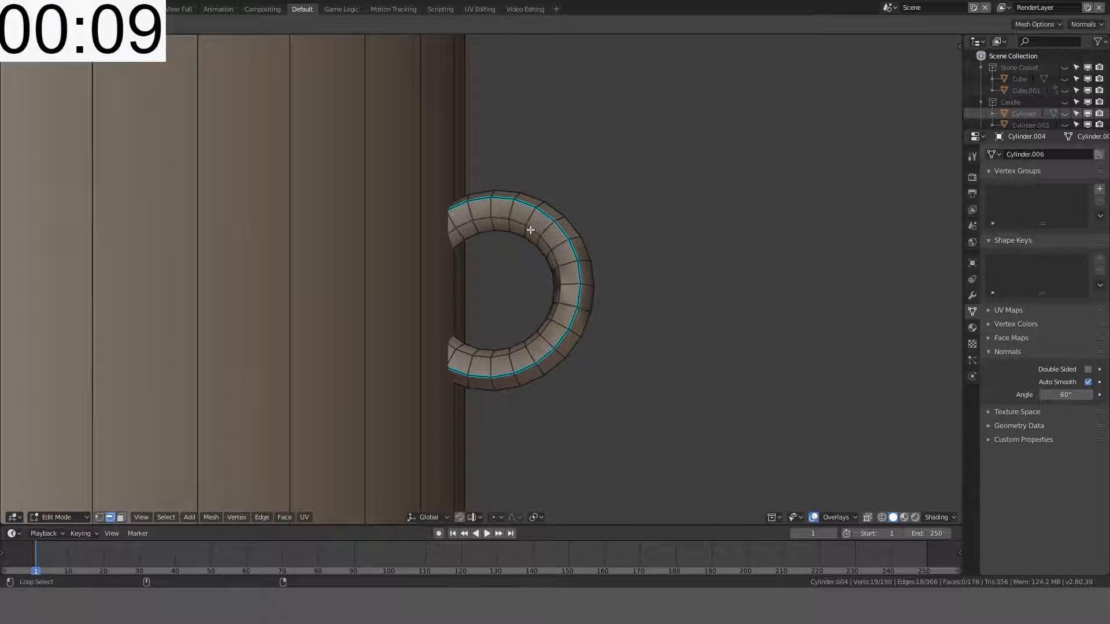
pyautogui.hotkey('ctrl', 'e')
pyautogui.click(530, 231)
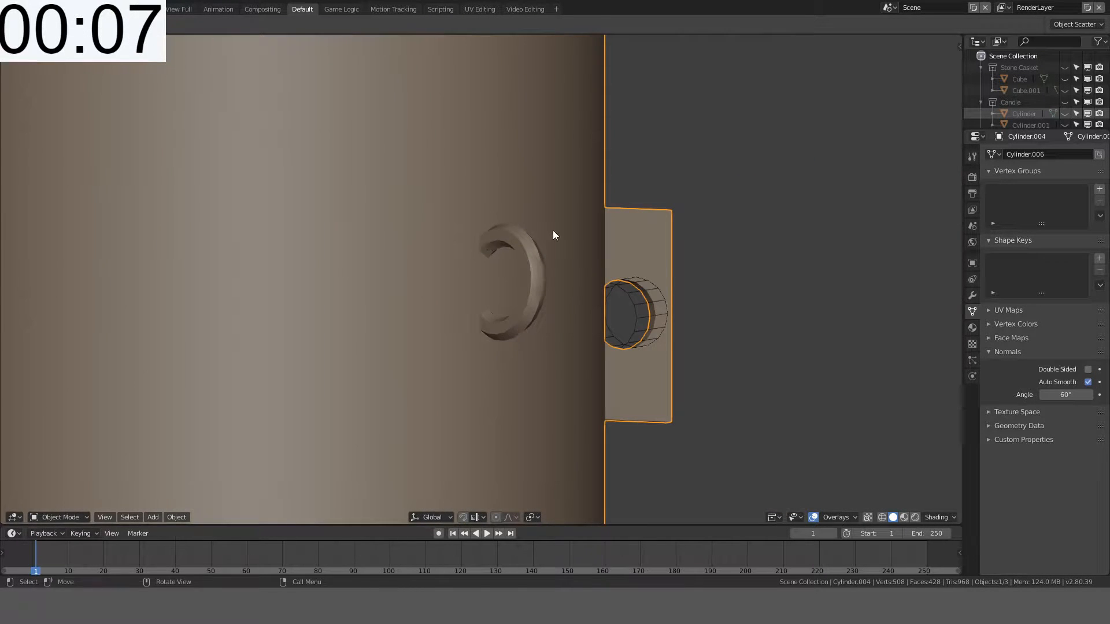
# Step: Select the linked geometry of the C-shaped loop and scale it uniformly by 1.5
pyautogui.moveTo(553, 230); pyautogui.dragTo(446, 276, button='middle')
pyautogui.scroll(-5, 439, 240)
pyautogui.scroll(8, 447, 276)
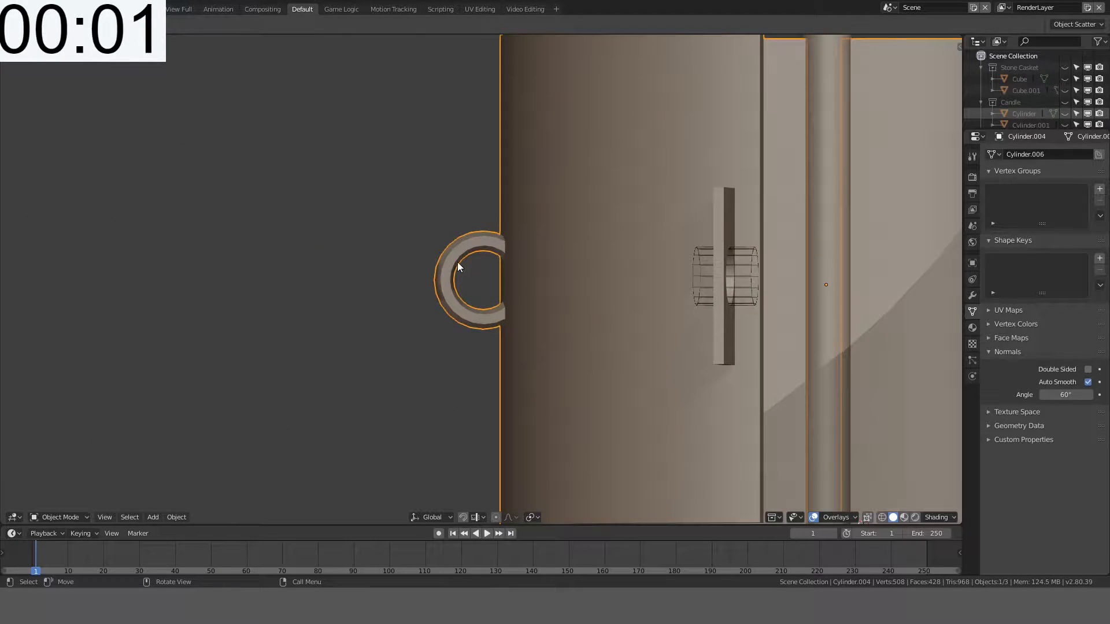
pyautogui.press('Tab')
pyautogui.press('l')
pyautogui.scroll(-4, 595, 231)
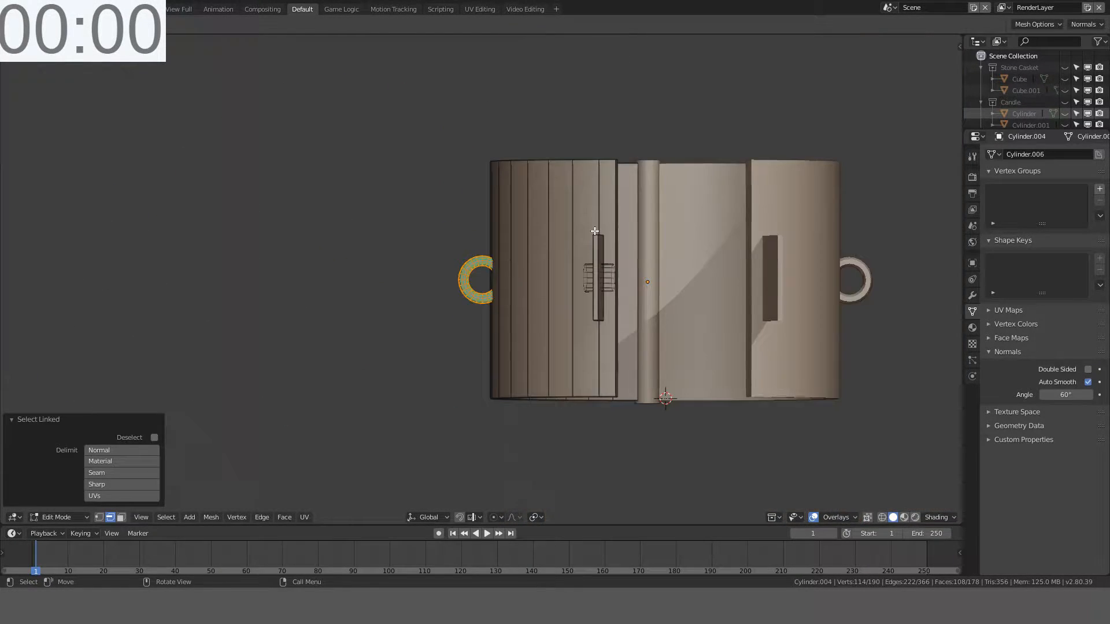
pyautogui.write('s1.5')
pyautogui.press('Return')
# Step: Reposition the C-shaped loop along X in front view so its open ends sink into the outer wall
pyautogui.press('KP_1')
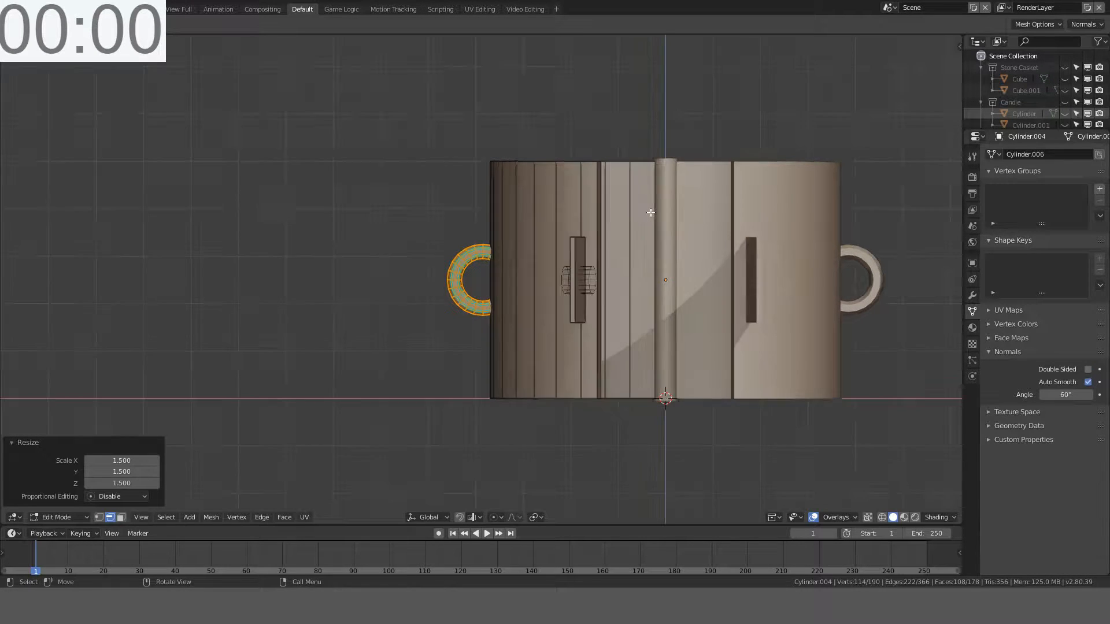
pyautogui.scroll(3, 650, 212)
pyautogui.press('g')
pyautogui.press('x')
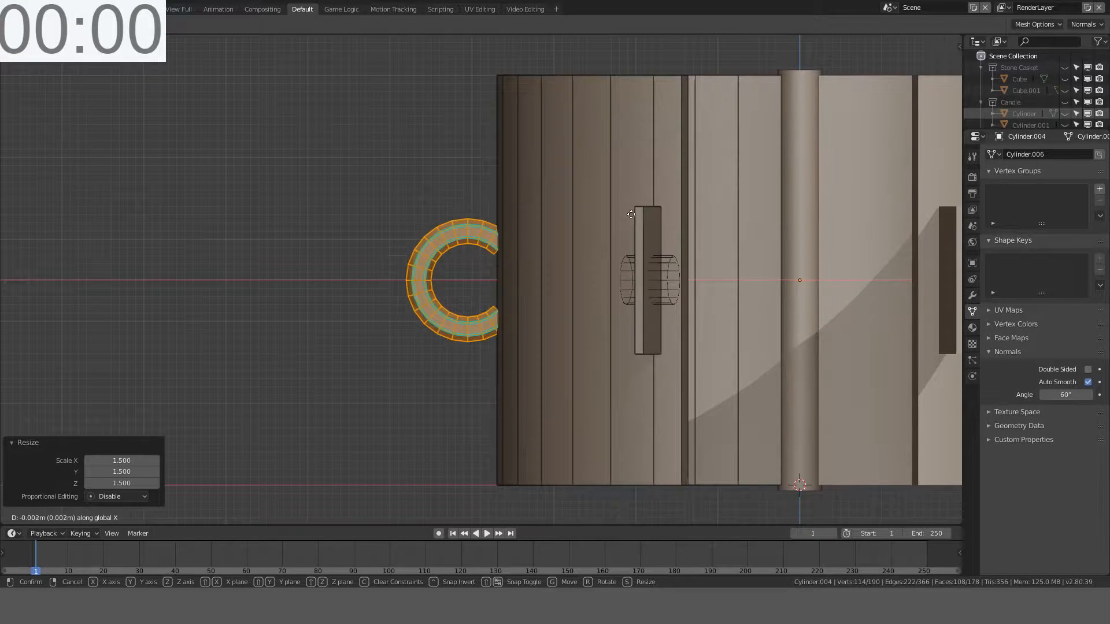
pyautogui.click(695, 207)
# Step: Select the outermost lengthwise edge loop of the C-shaped loop and scale it in slightly
pyautogui.hotkey('alt', 'a')
pyautogui.scroll(4, 495, 213)
pyautogui.moveTo(404, 197); pyautogui.dragTo(498, 203, button='middle')
pyautogui.keyDown('alt'); pyautogui.click(498, 202); pyautogui.keyUp('alt')
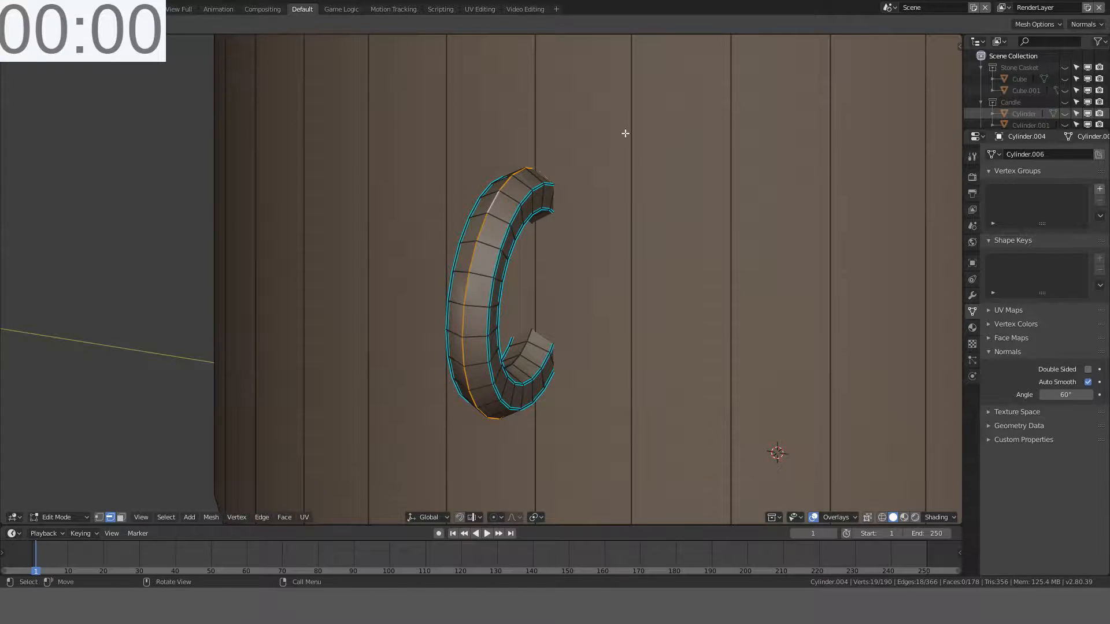
pyautogui.press('s')
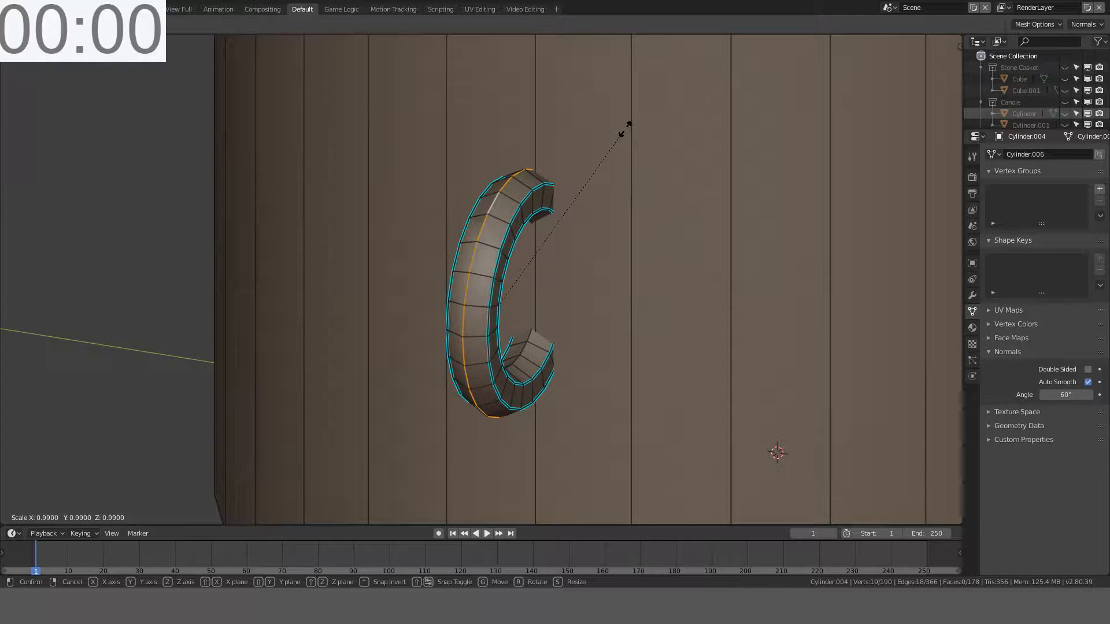
pyautogui.click(623, 131)
# Step: Leave mesh editing, inspect the shackle from several sides, and save the file
pyautogui.press('Tab')
pyautogui.moveTo(608, 151); pyautogui.dragTo(523, 366, button='middle')
pyautogui.scroll(-3, 681, 134)
pyautogui.scroll(-3, 626, 324)
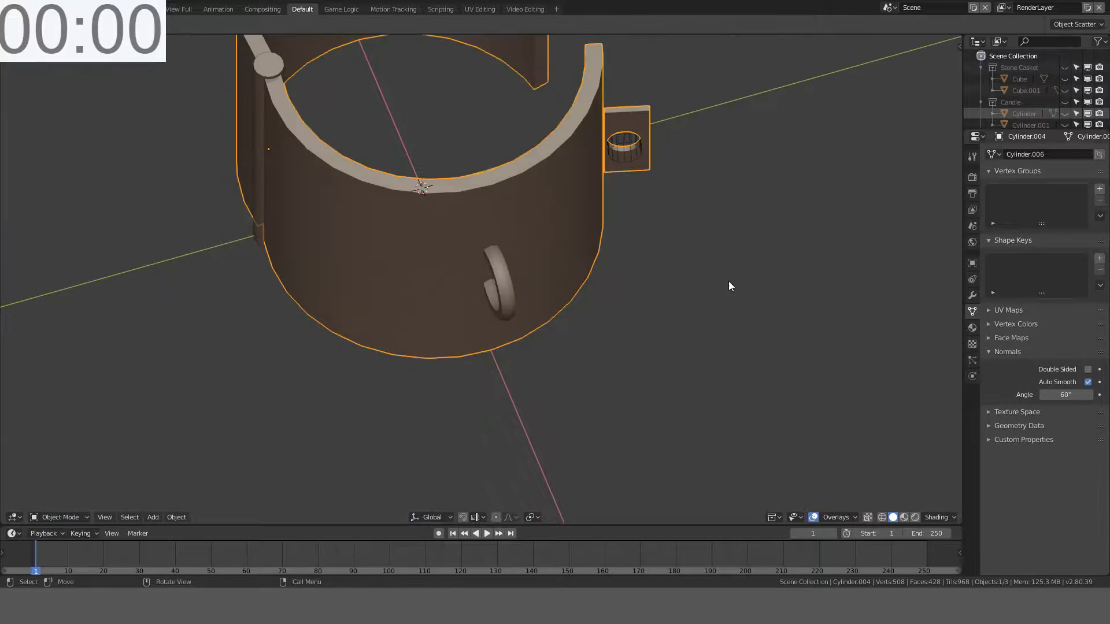
pyautogui.moveTo(729, 281); pyautogui.dragTo(595, 186, button='middle')
pyautogui.scroll(-1, 640, 221)
pyautogui.moveTo(640, 220); pyautogui.dragTo(676, 231, button='middle')
pyautogui.hotkey('ctrl', 's')
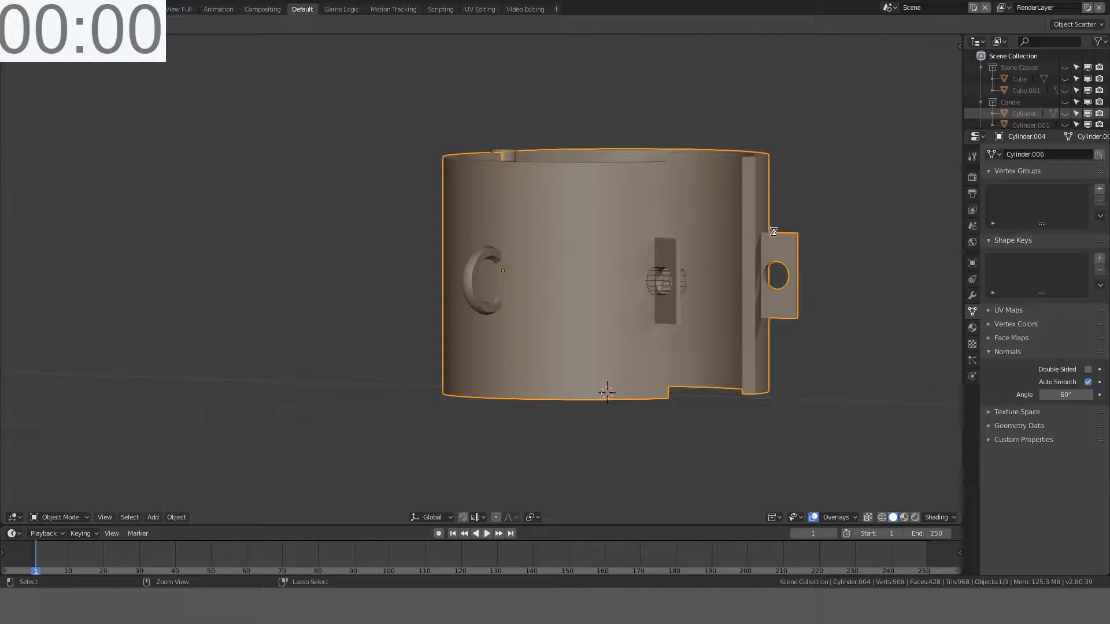
pyautogui.moveTo(786, 231); pyautogui.dragTo(809, 295, button='middle')
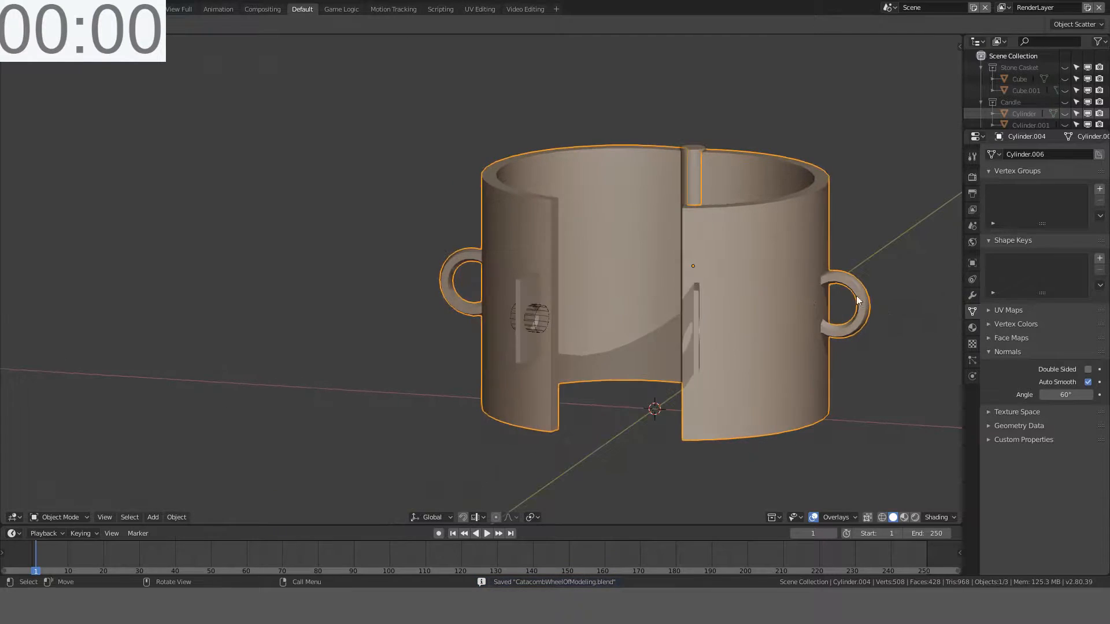
# Step: Select the C-shaped loop's linked geometry in the mesh and separate the selection into its own object
pyautogui.press('Tab')
pyautogui.press('Tab')
pyautogui.press('Tab')
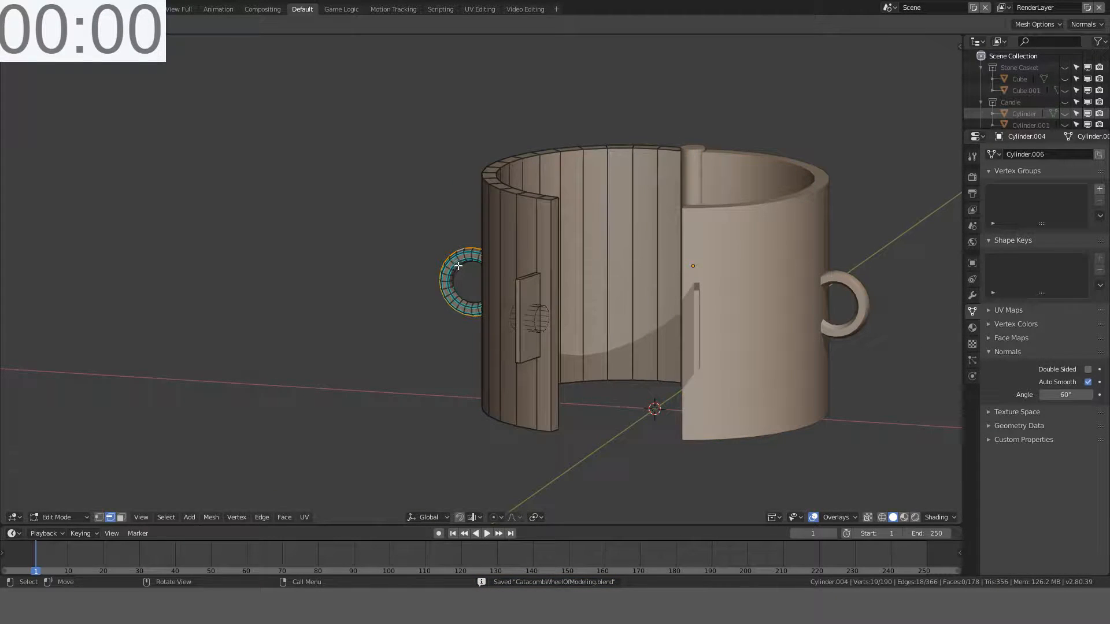
pyautogui.hotkey('ctrl', 'l')
pyautogui.press('p')
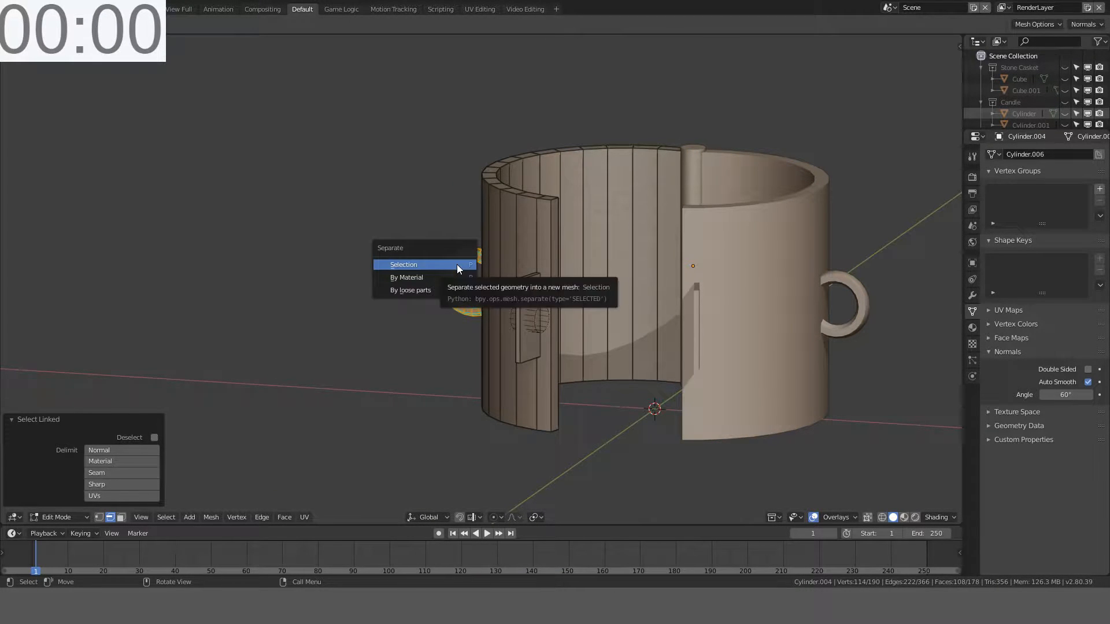
pyautogui.click(457, 265)
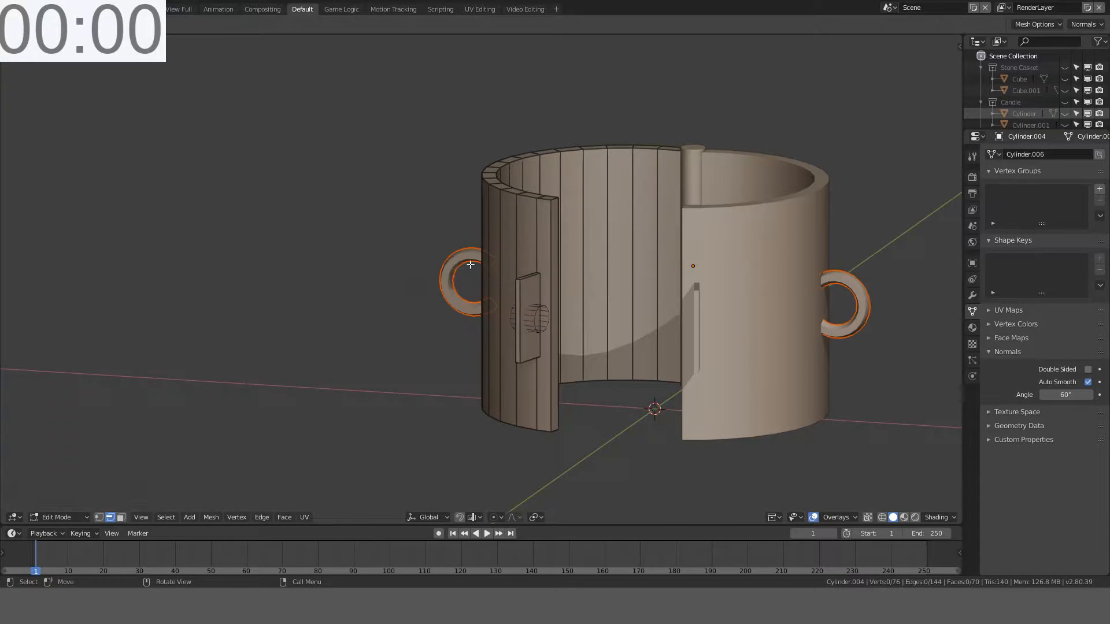
# Step: Leave mesh editing, remove the Mirror modifier from the separated C-shaped loop object so only one side keeps a loop, and save the file
pyautogui.press('Tab')
pyautogui.click(863, 299)
pyautogui.press('Tab')
pyautogui.press('Tab')
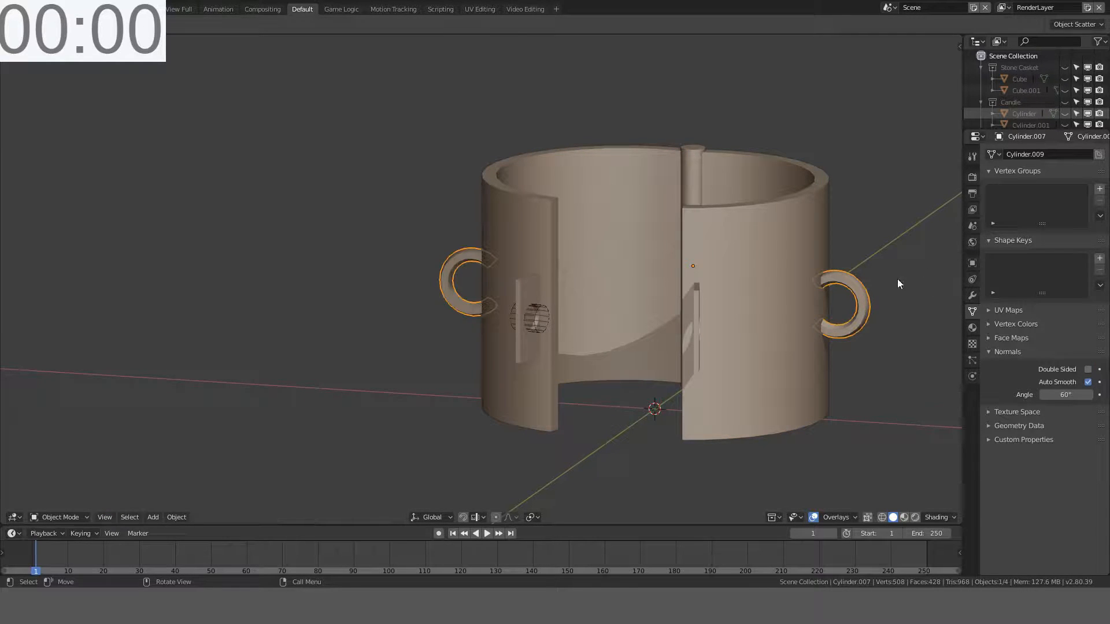
pyautogui.click(972, 295)
pyautogui.click(1098, 173)
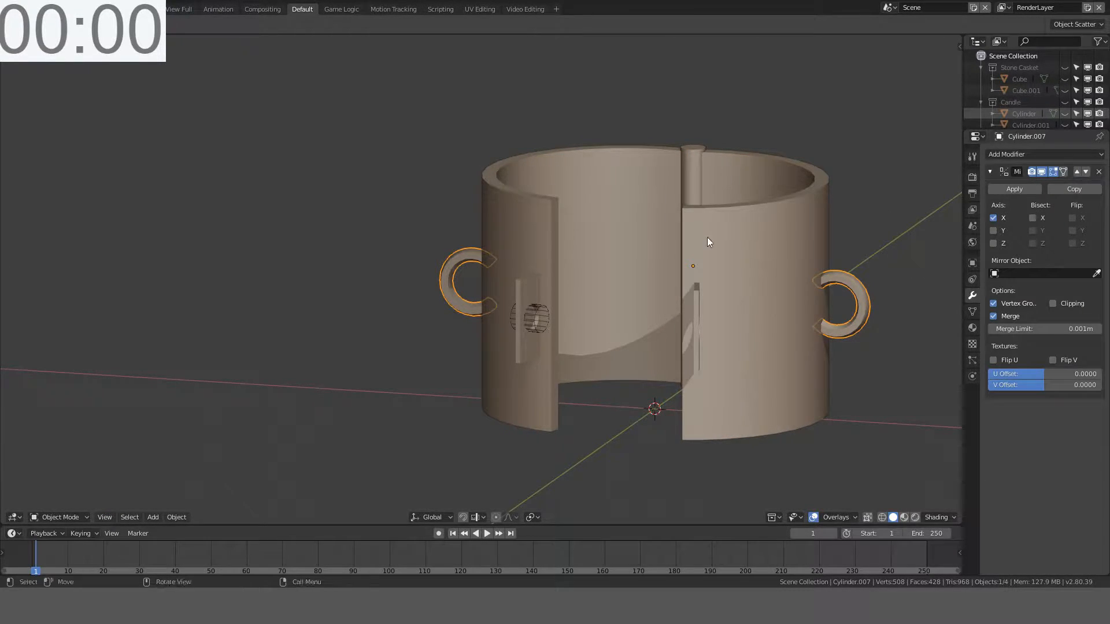
pyautogui.moveTo(707, 237); pyautogui.dragTo(699, 267, button='middle')
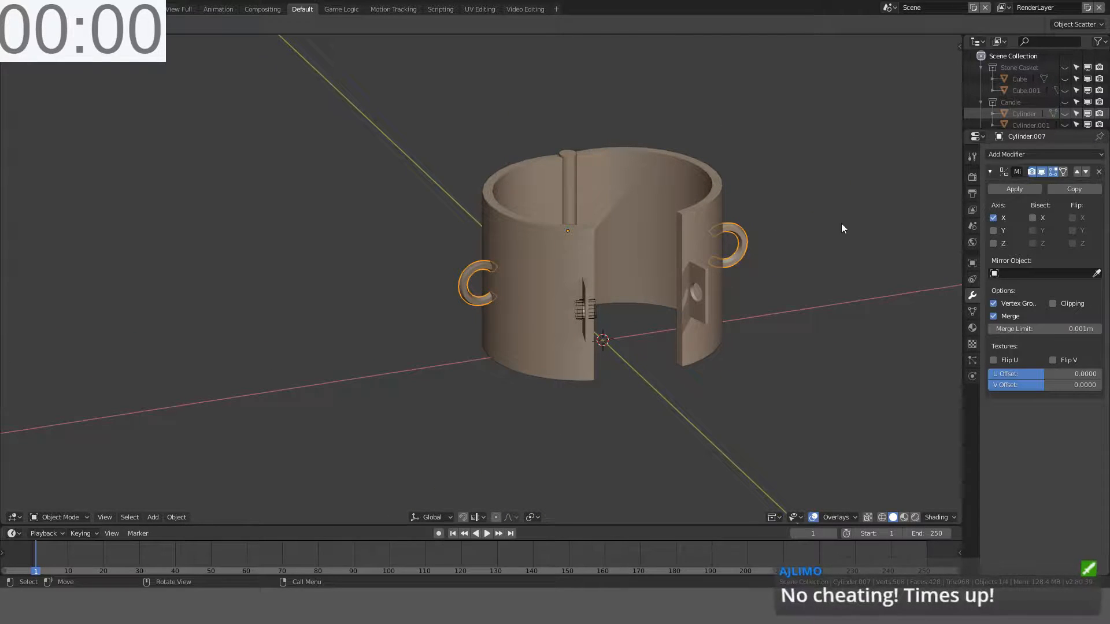
pyautogui.click(1098, 173)
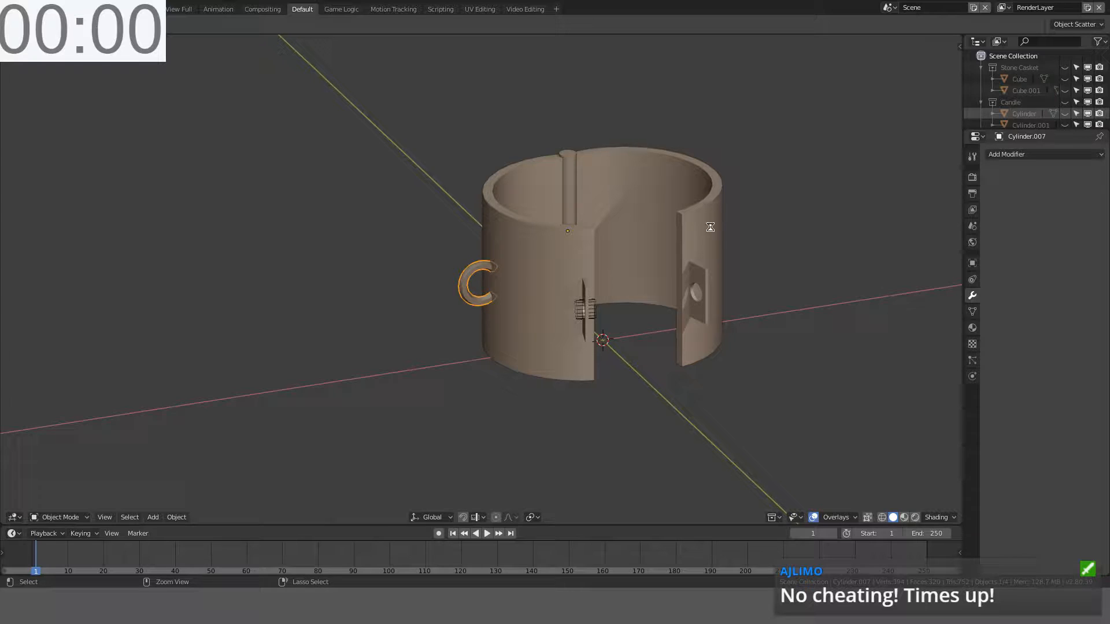
pyautogui.hotkey('ctrl', 's')
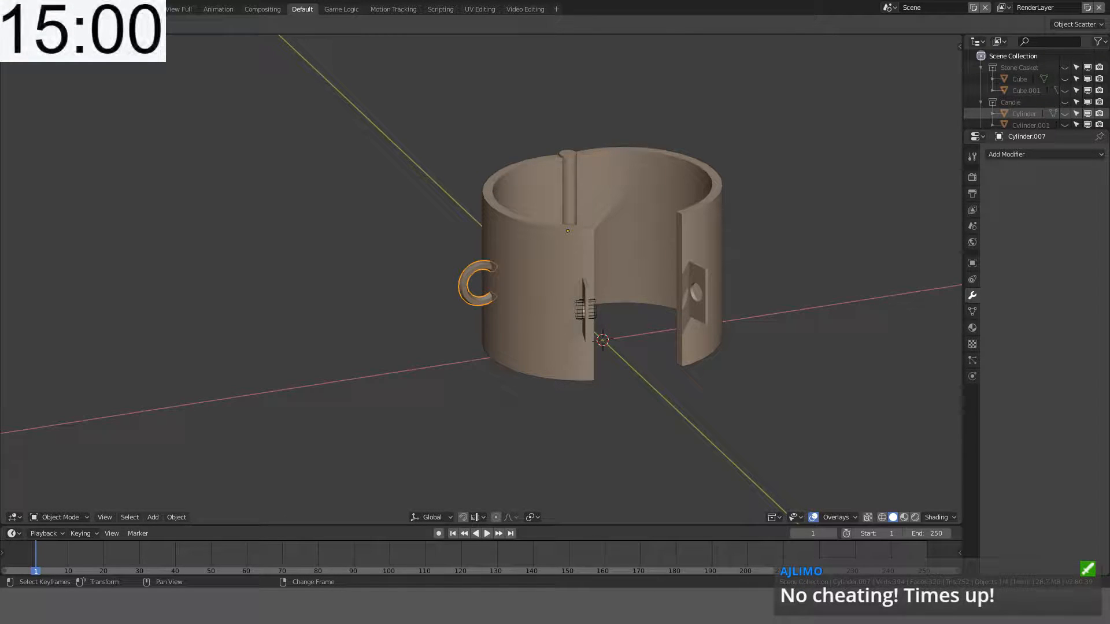
# Step: Move all the shackle objects into a new collection named Chains and hide them from the viewport
pyautogui.moveTo(584, 272); pyautogui.dragTo(602, 267, button='middle')
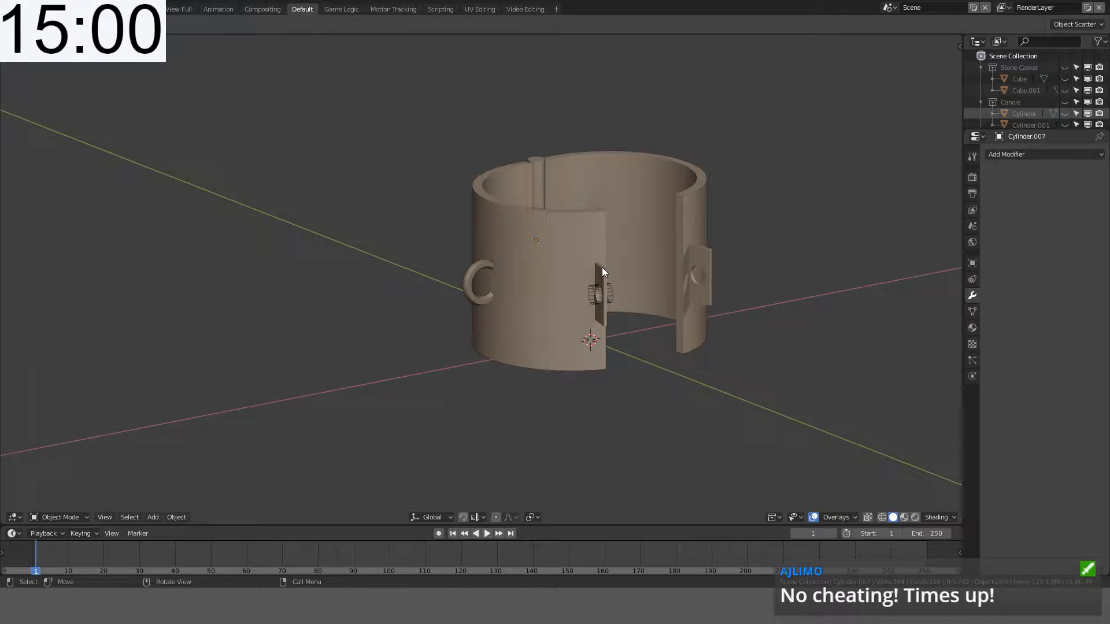
pyautogui.press('a')
pyautogui.press('m')
pyautogui.click(630, 258)
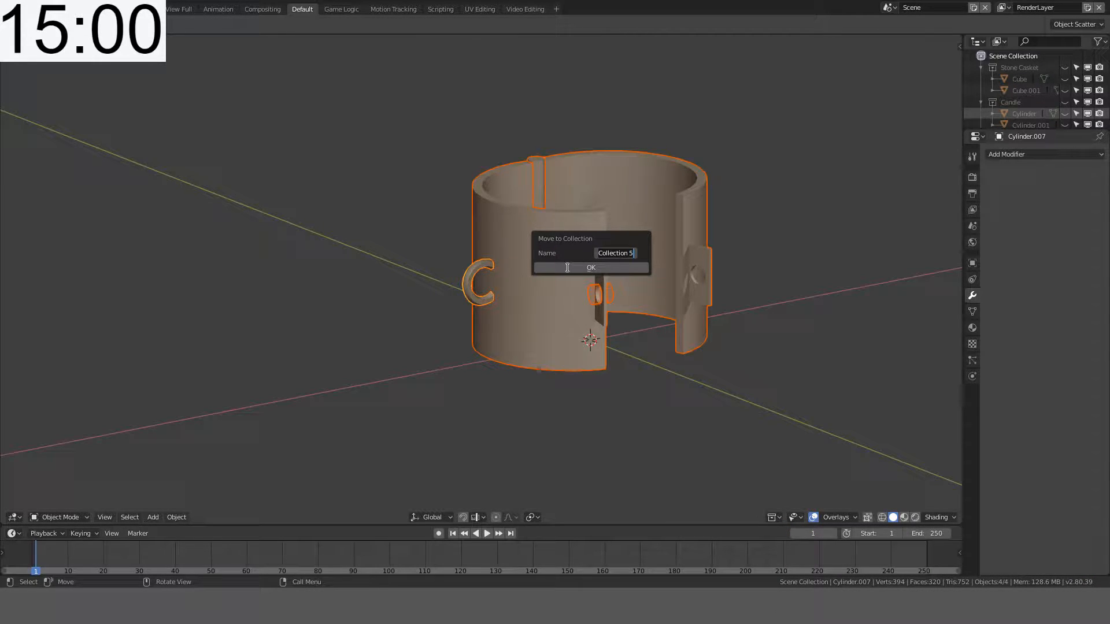
pyautogui.write('Chains')
pyautogui.press('Return')
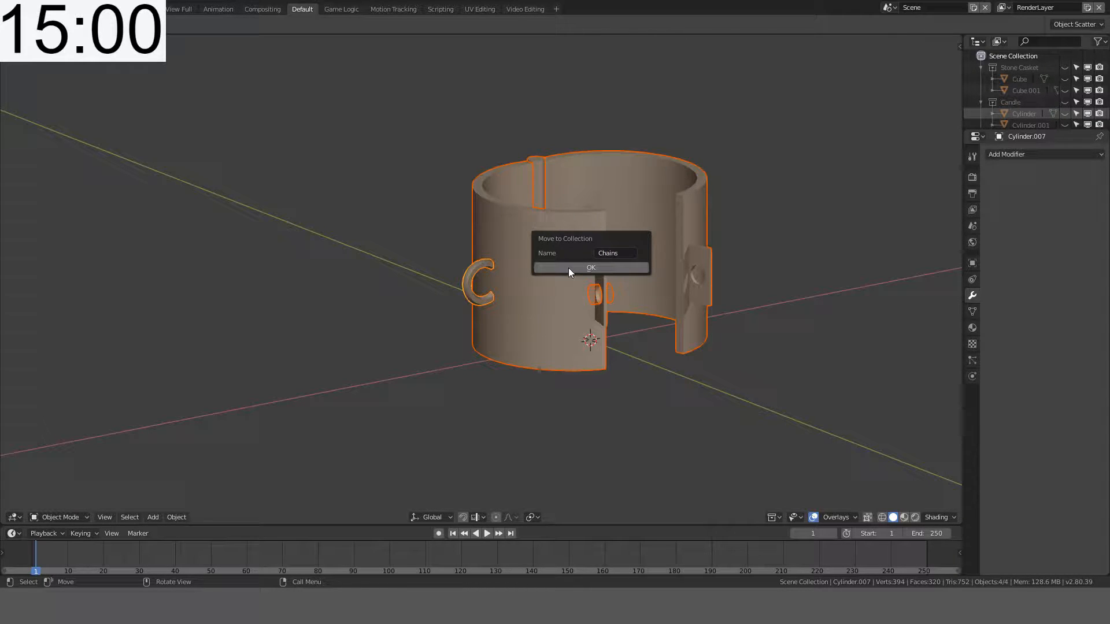
pyautogui.click(568, 269)
pyautogui.moveTo(568, 268); pyautogui.dragTo(647, 217, button='middle')
pyautogui.press('h')
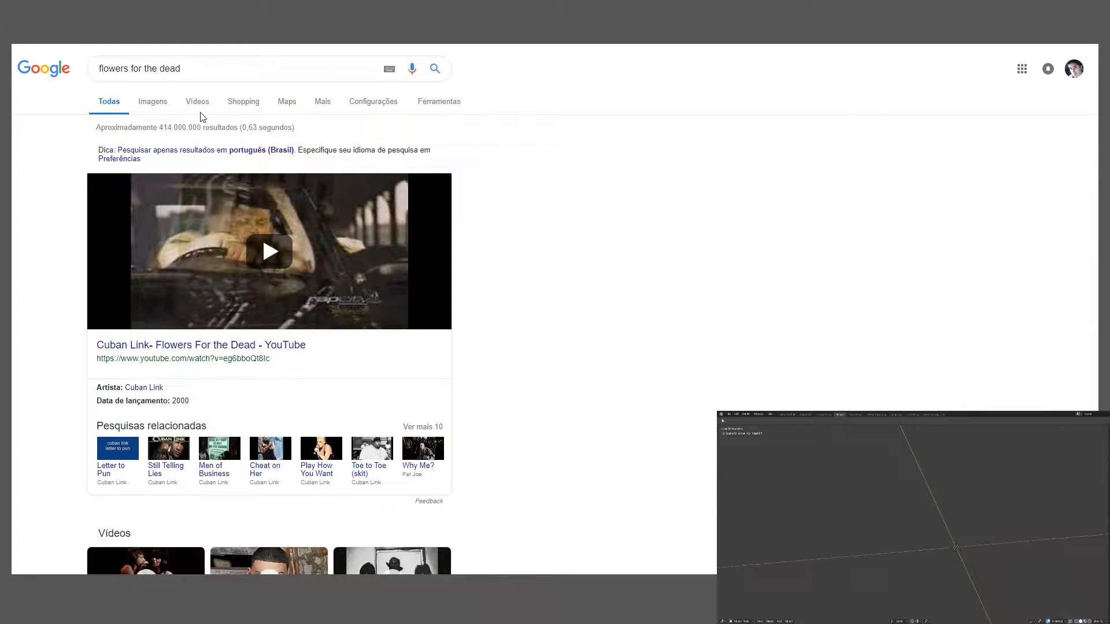
# Step: Look through the image results for "flowers for the dead" for flower references
pyautogui.click(164, 106)
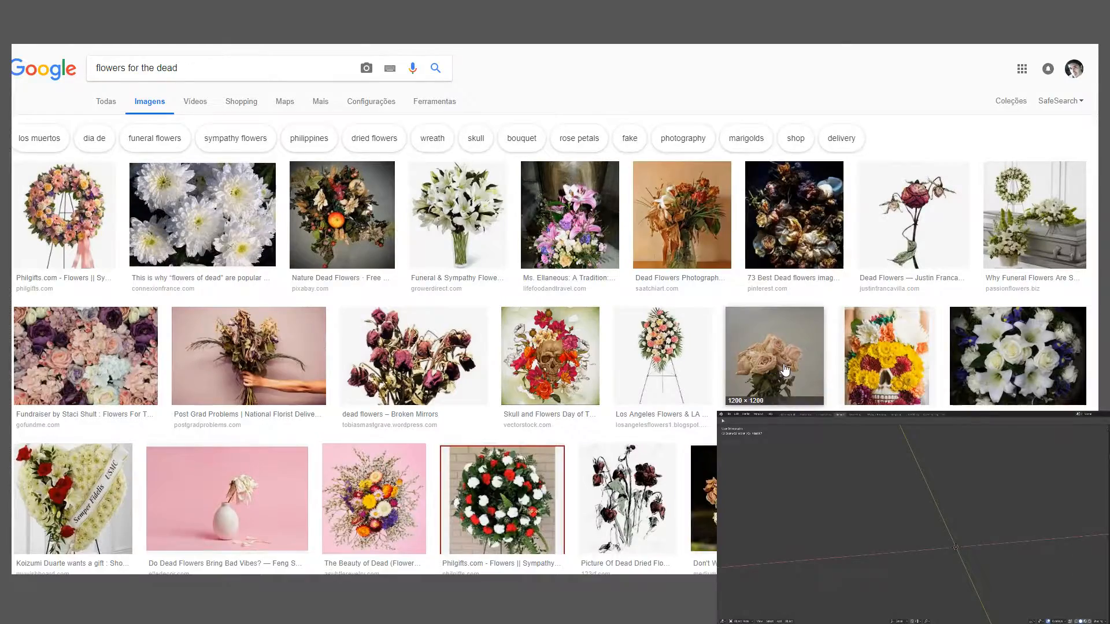
pyautogui.scroll(-2, 780, 371)
pyautogui.scroll(-3, 787, 252)
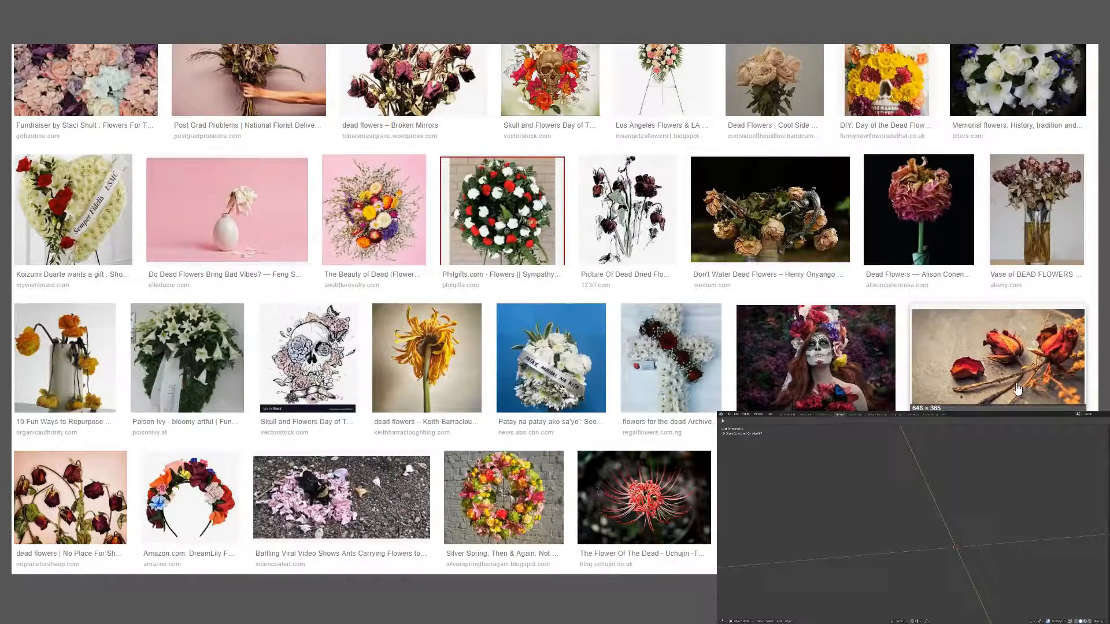
pyautogui.scroll(-3, 1009, 385)
pyautogui.scroll(2, 752, 324)
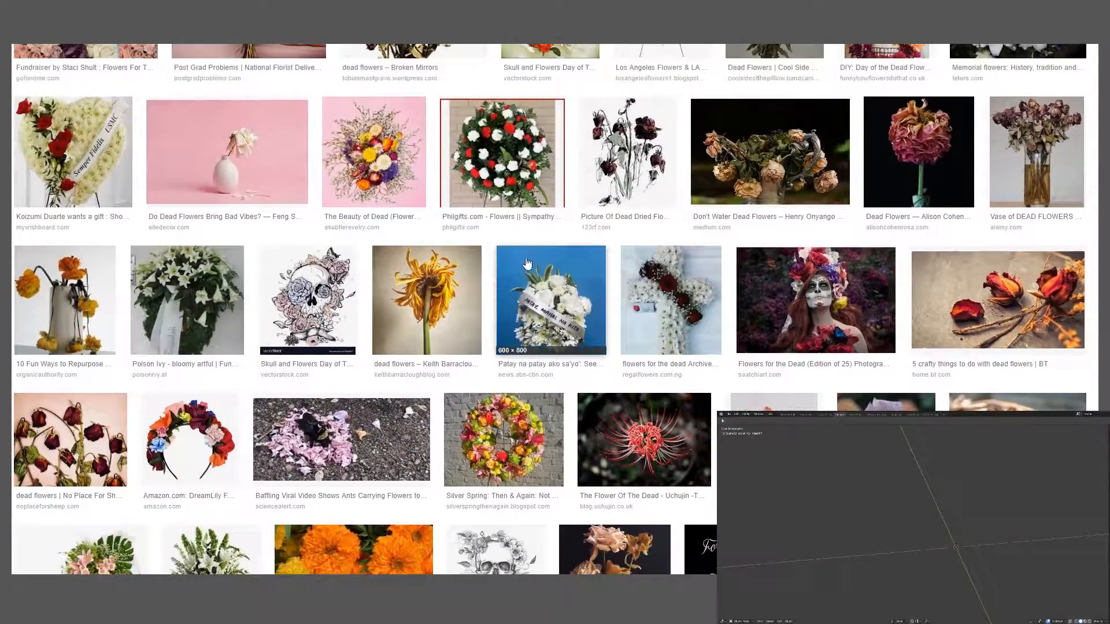
pyautogui.scroll(-6, 459, 237)
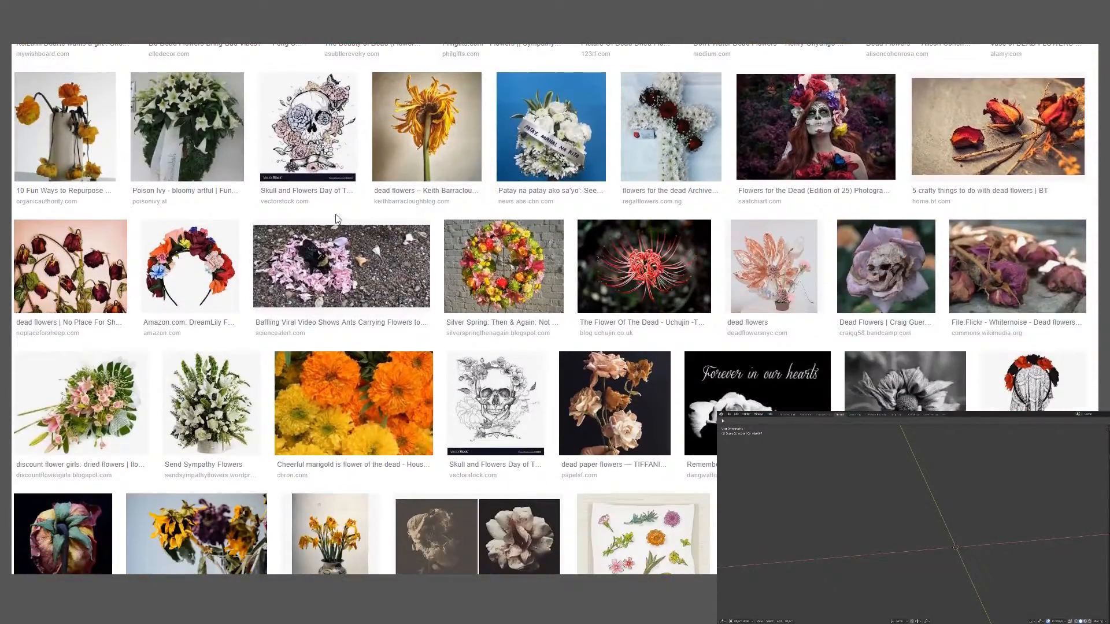
pyautogui.scroll(-6, 343, 238)
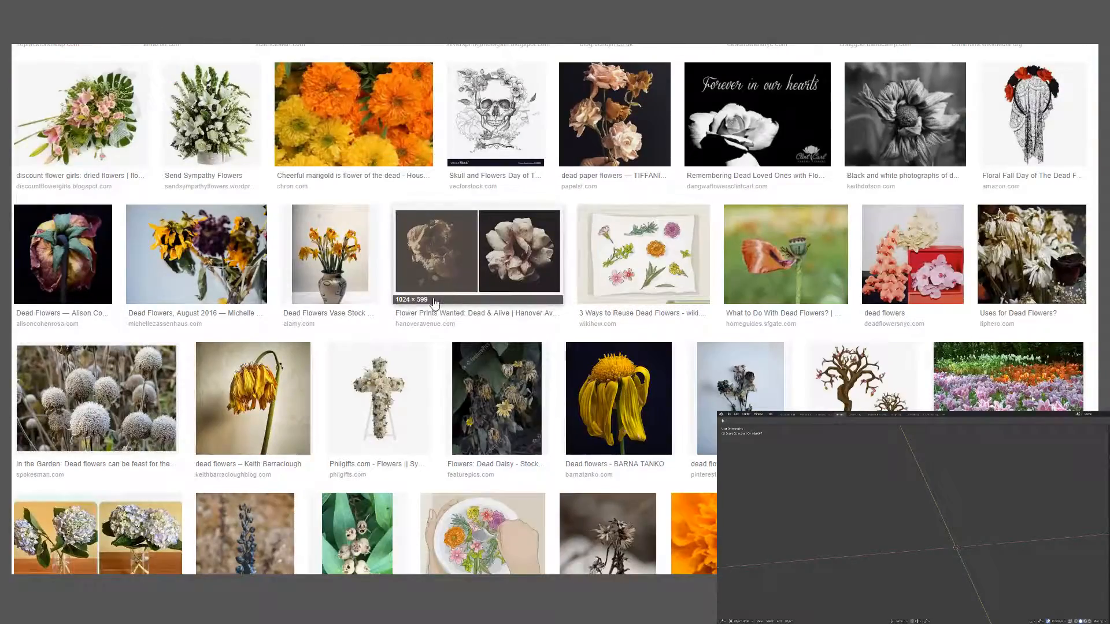
pyautogui.scroll(-3, 582, 317)
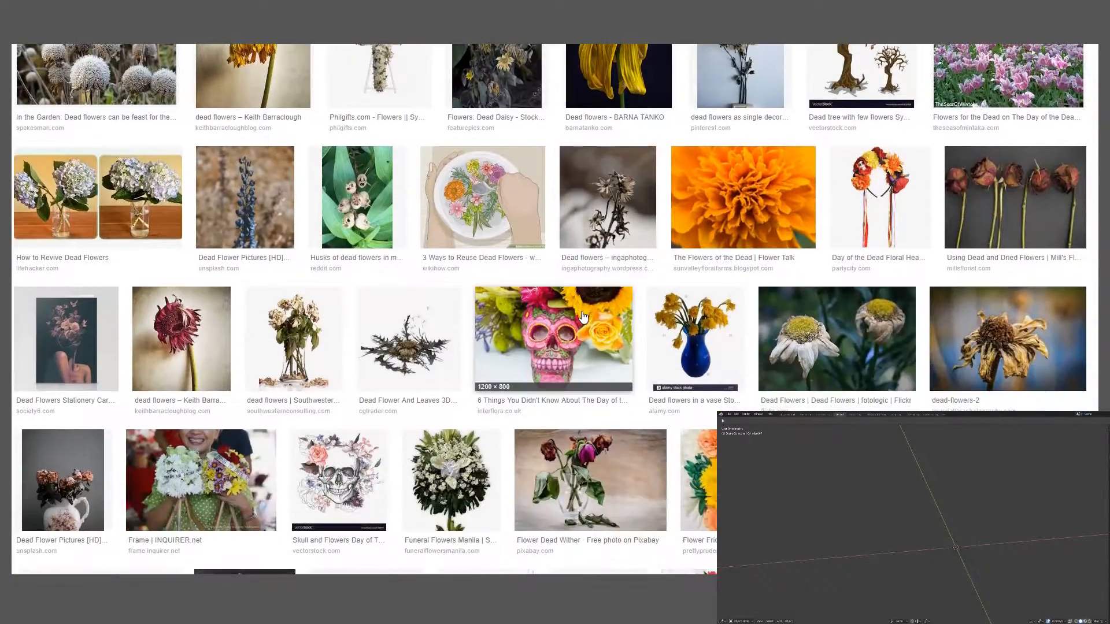
pyautogui.scroll(1, 632, 259)
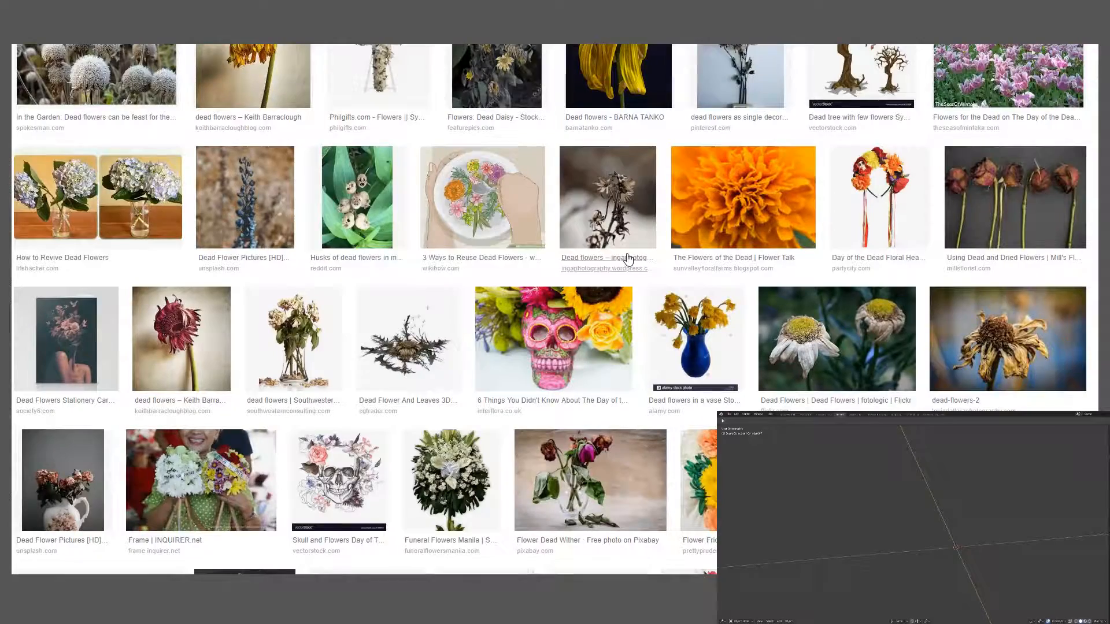
pyautogui.scroll(-3, 630, 259)
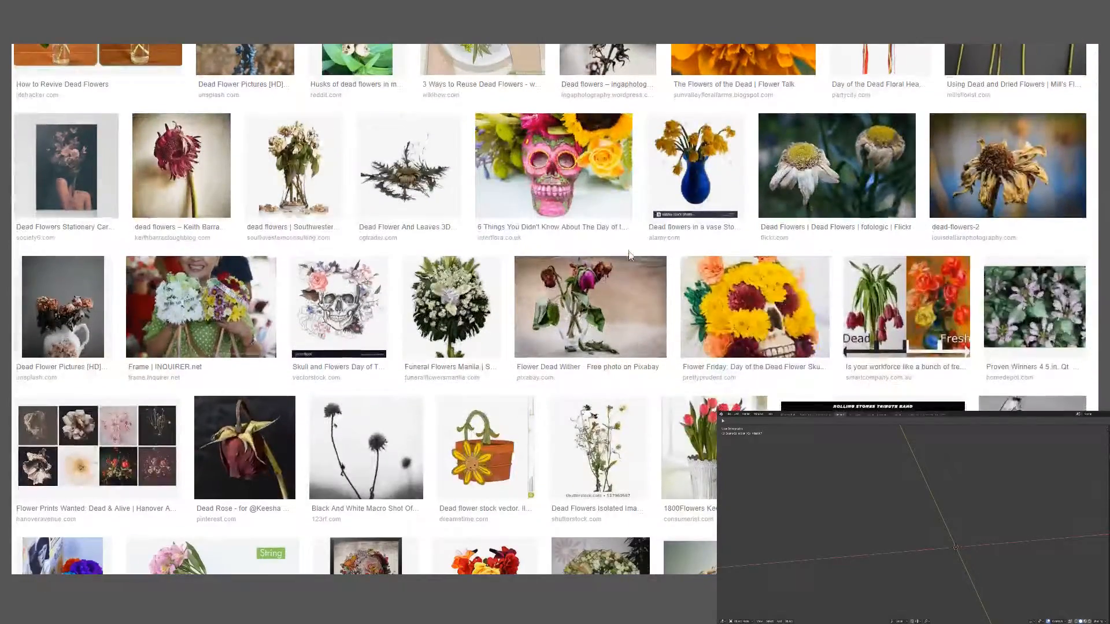
pyautogui.scroll(-4, 632, 246)
pyautogui.scroll(-6, 634, 253)
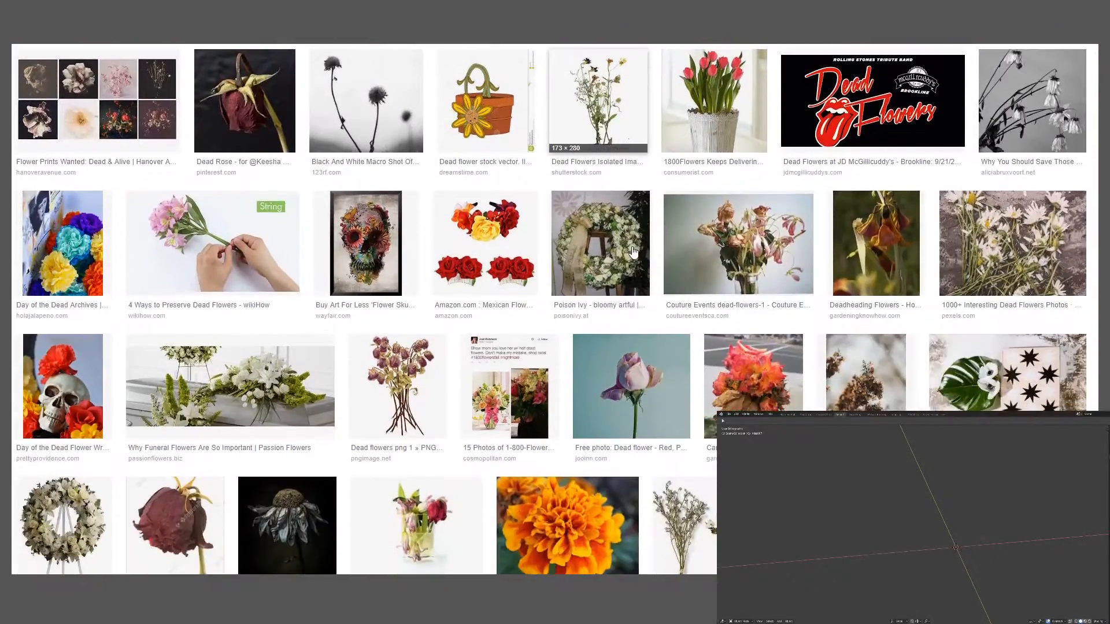
pyautogui.scroll(-3, 633, 252)
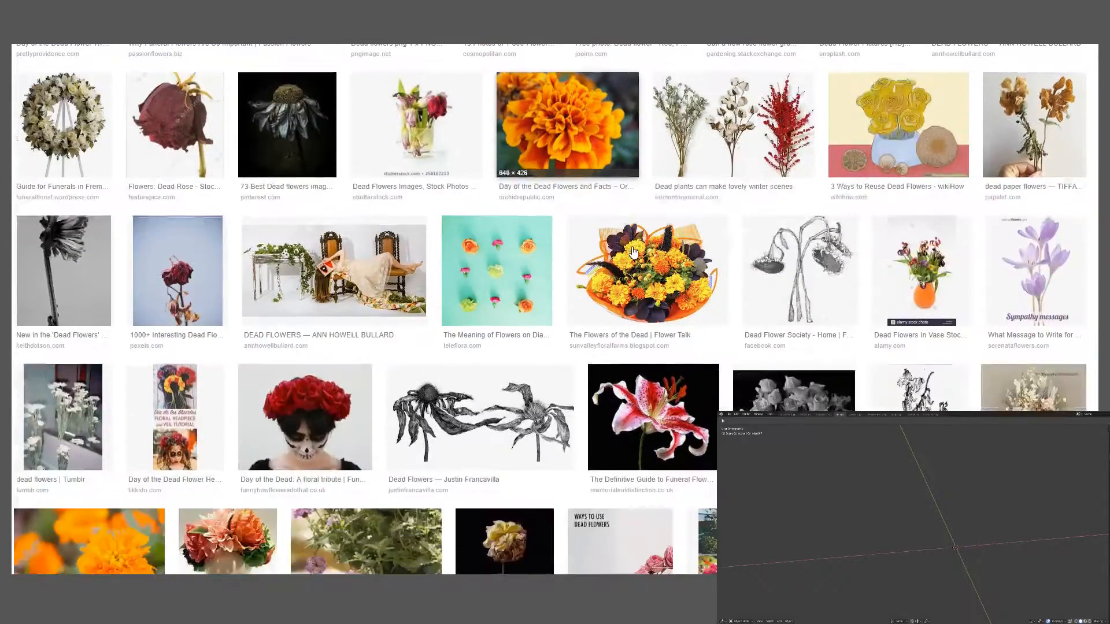
pyautogui.scroll(-3, 583, 363)
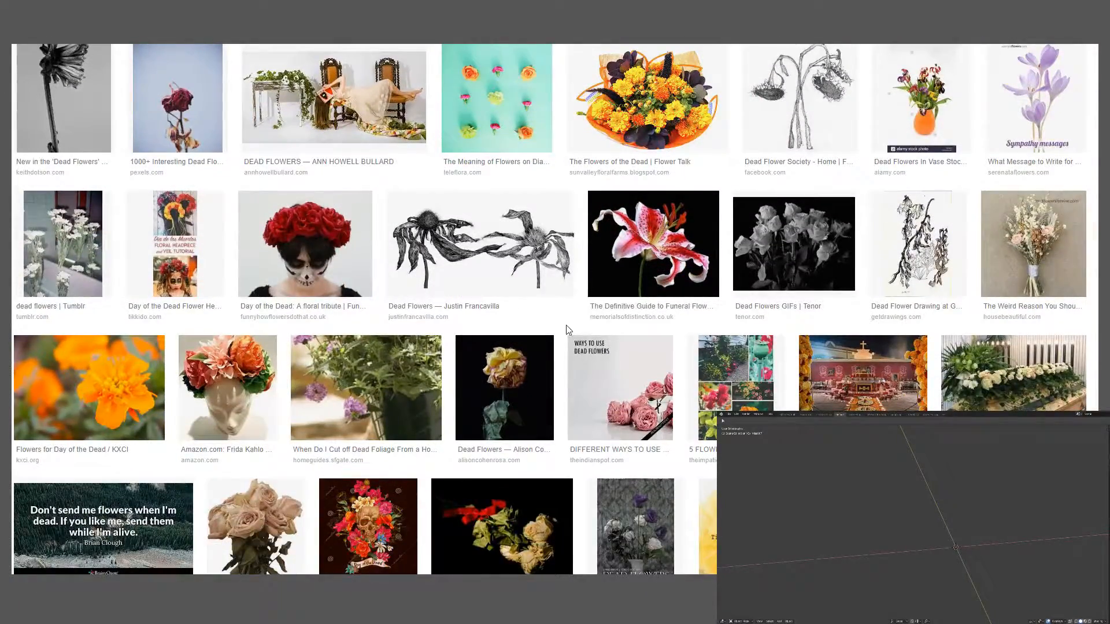
pyautogui.scroll(15, 565, 330)
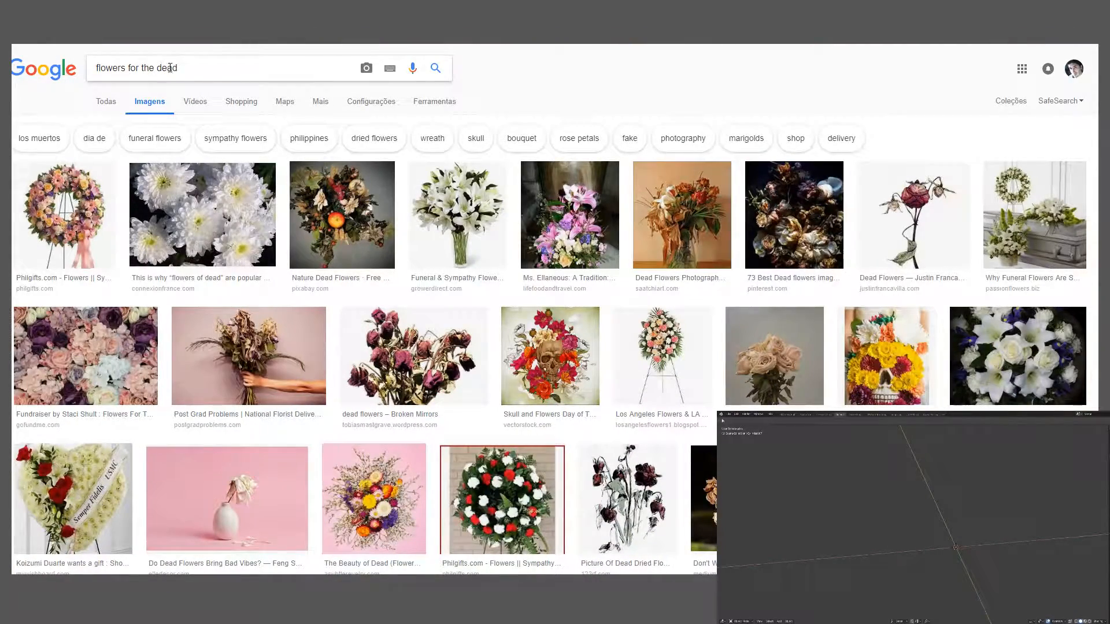
# Step: Search images for "flowers on a grave" and enlarge the picture of a hand laying yellow flowers beside a gravestone
pyautogui.moveTo(183, 68); pyautogui.dragTo(129, 70)
pyautogui.write('on a grave')
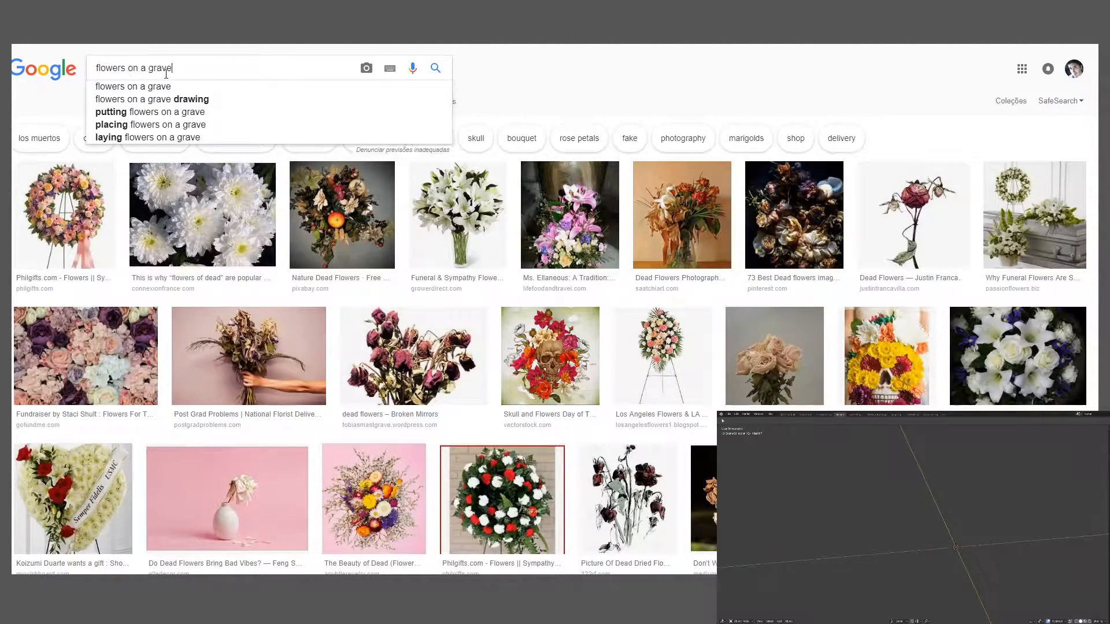
pyautogui.press('Return')
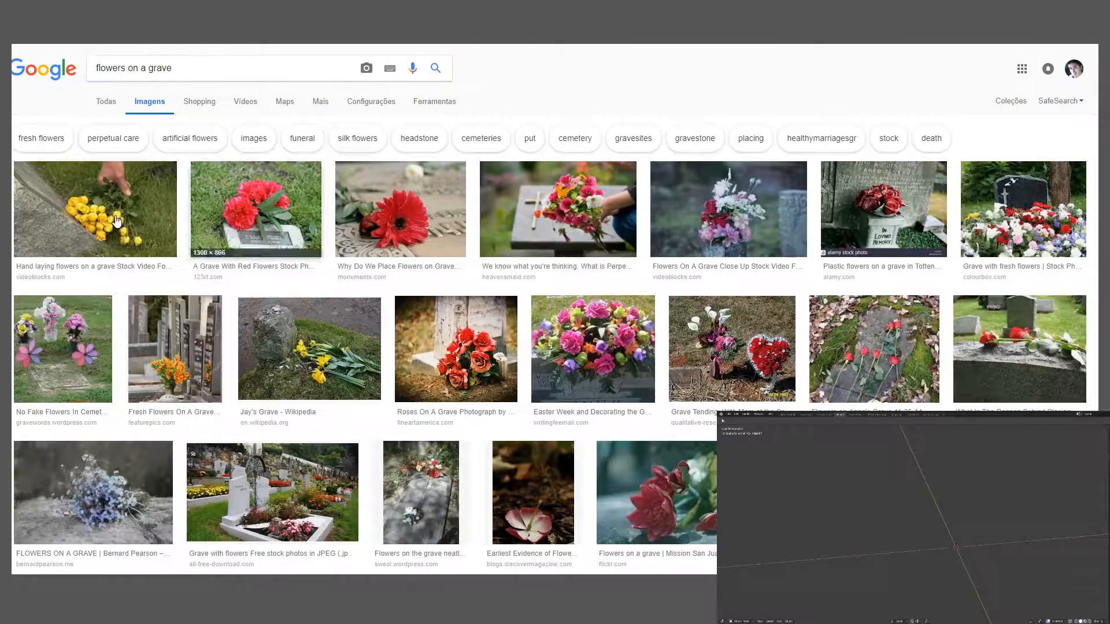
pyautogui.click(116, 220)
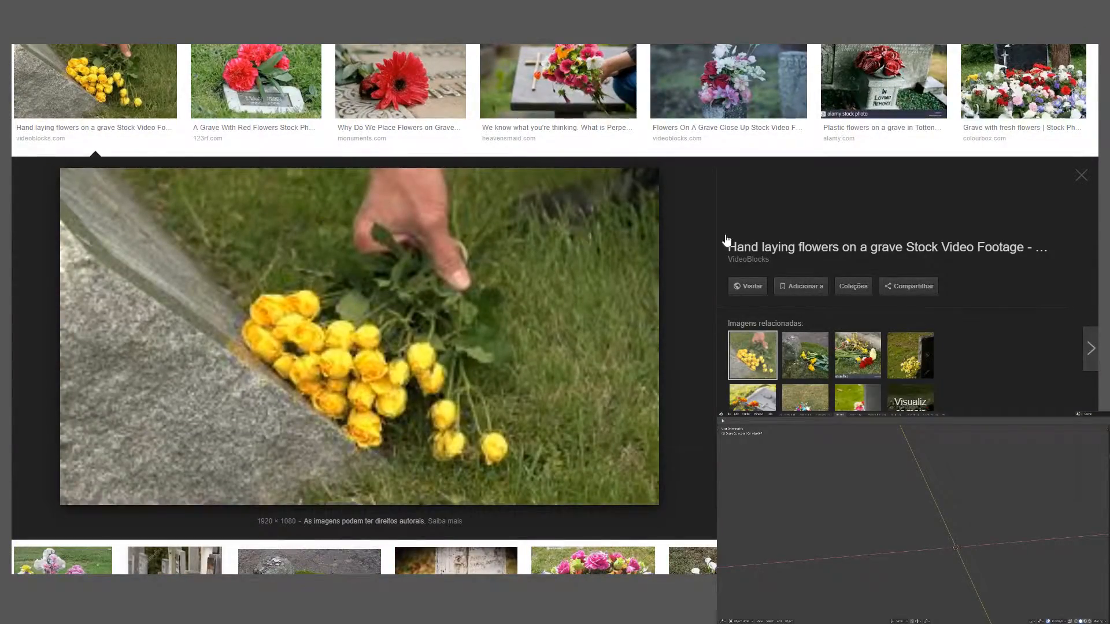
# Step: Examine more grave flower references, including the Jay's Grave picture and the white and yellow flowers at a gravestone
pyautogui.scroll(-5, 532, 278)
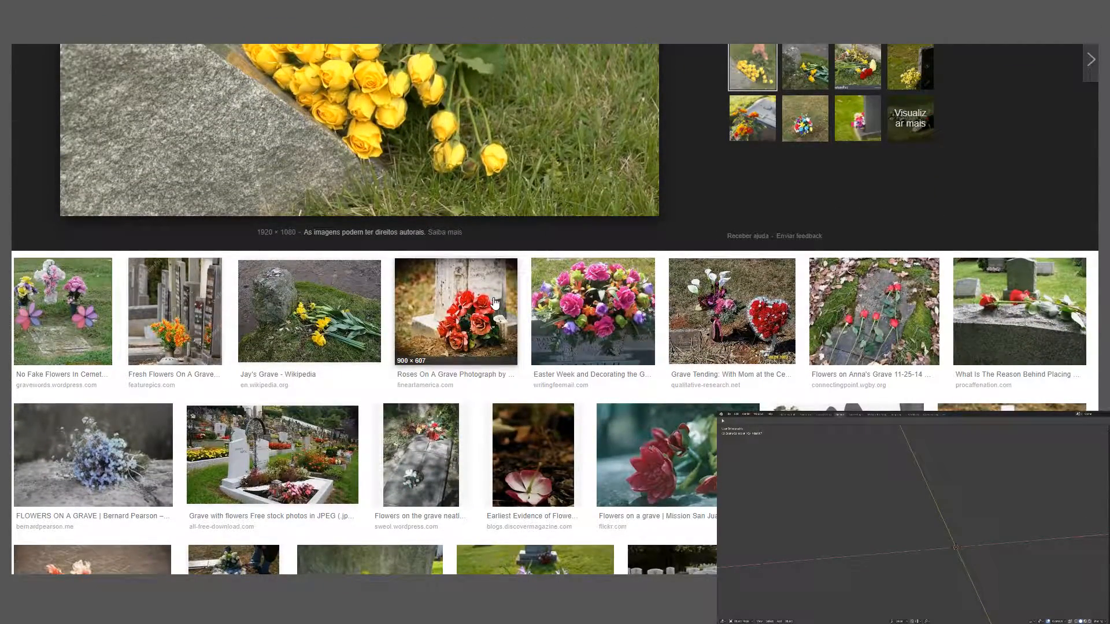
pyautogui.scroll(-1, 263, 323)
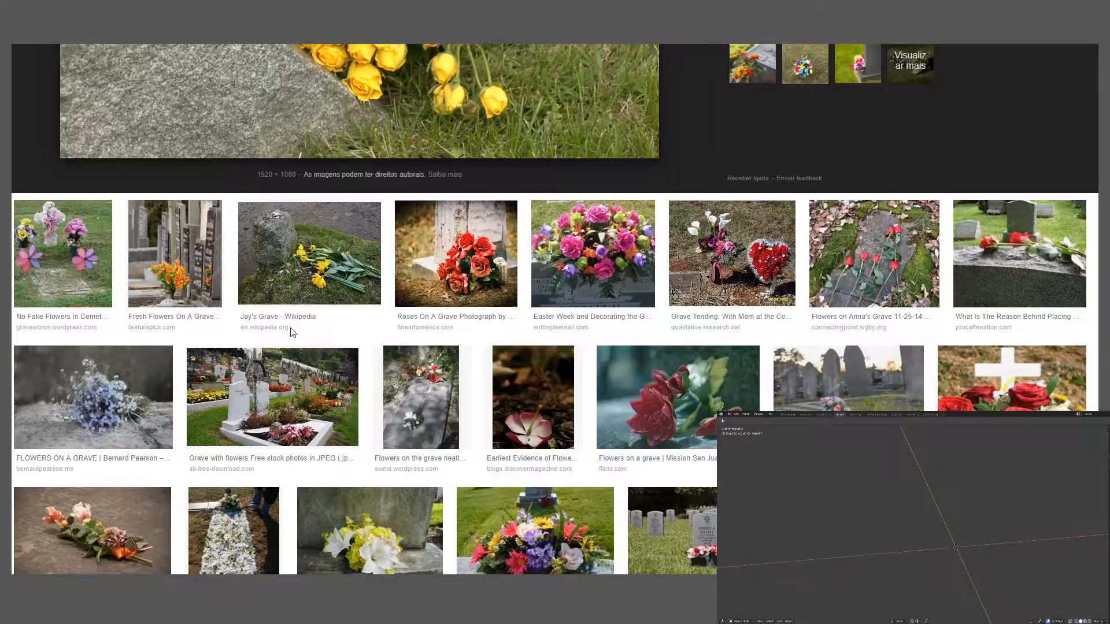
pyautogui.click(312, 258)
pyautogui.scroll(5, 478, 323)
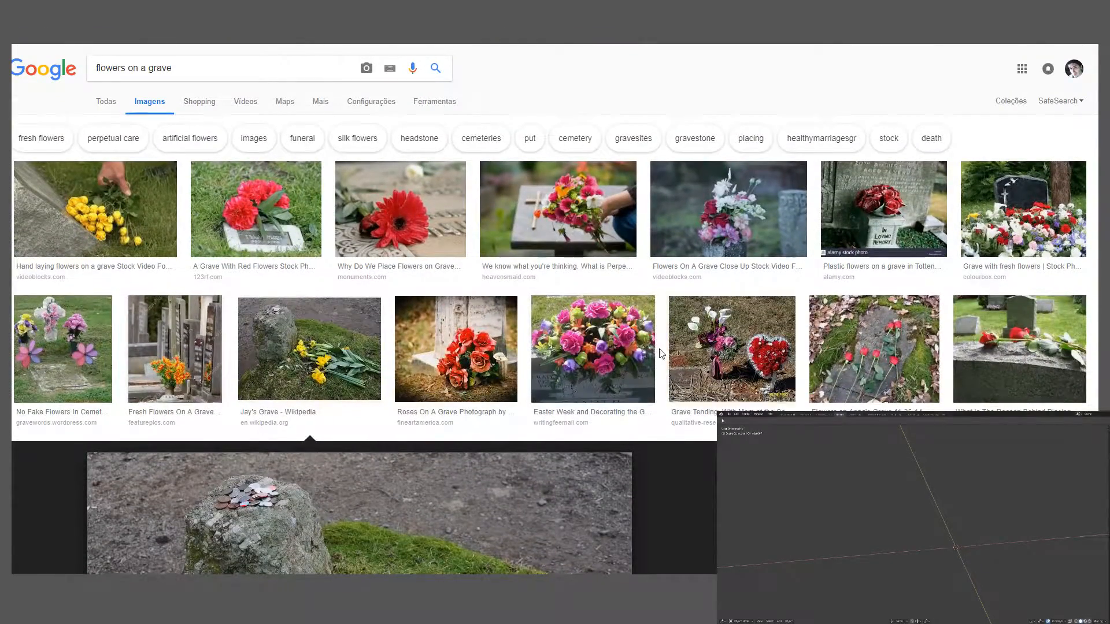
pyautogui.scroll(-3, 873, 260)
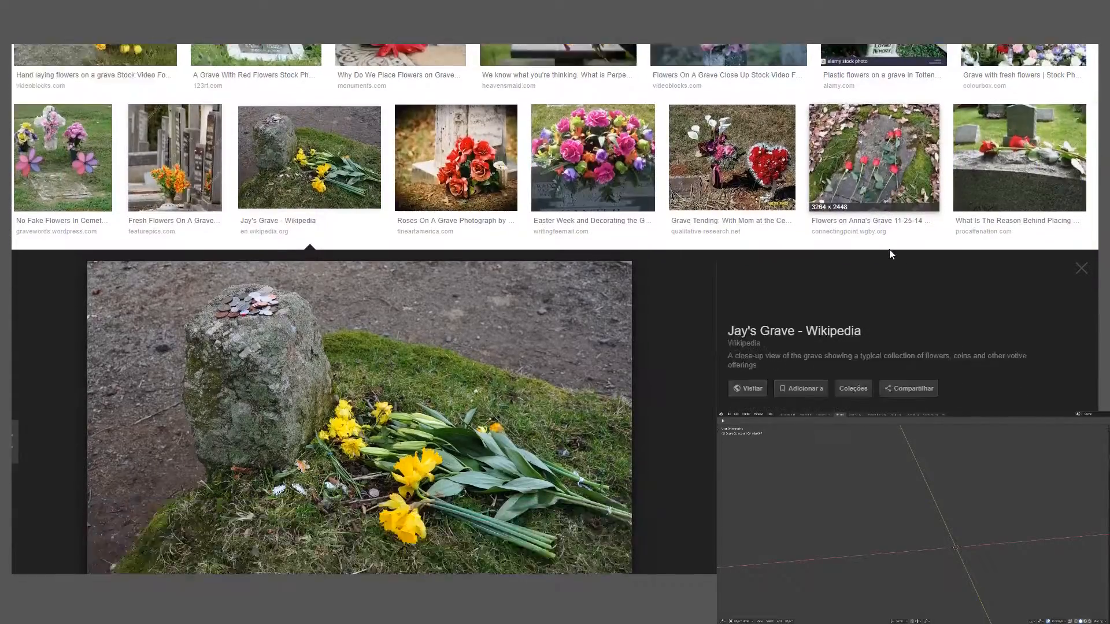
pyautogui.scroll(-5, 867, 265)
pyautogui.scroll(-2, 850, 289)
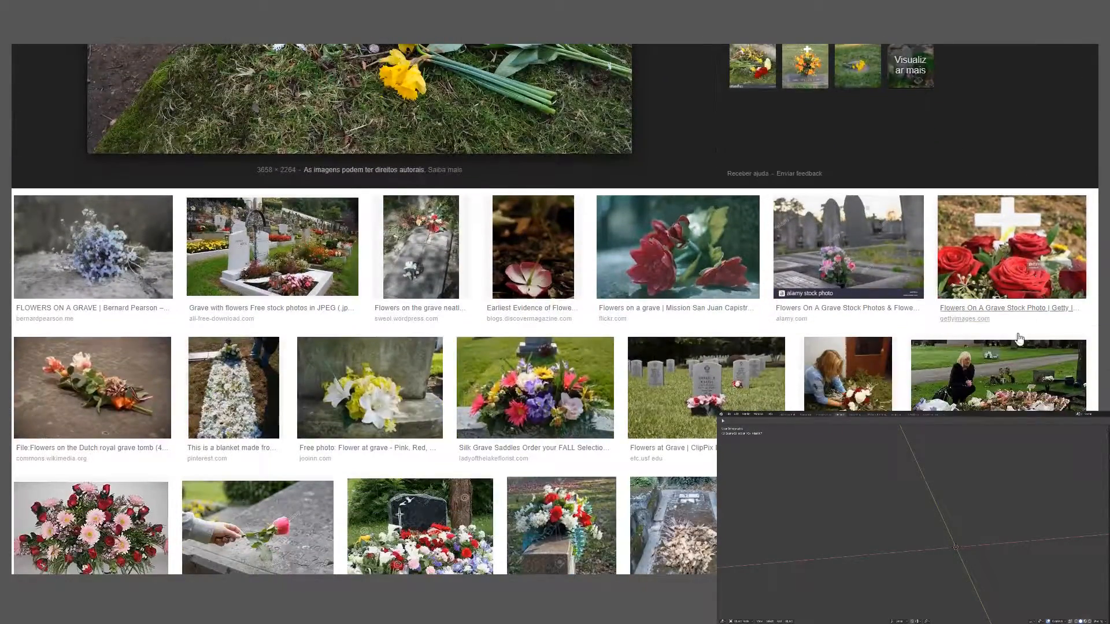
pyautogui.click(359, 401)
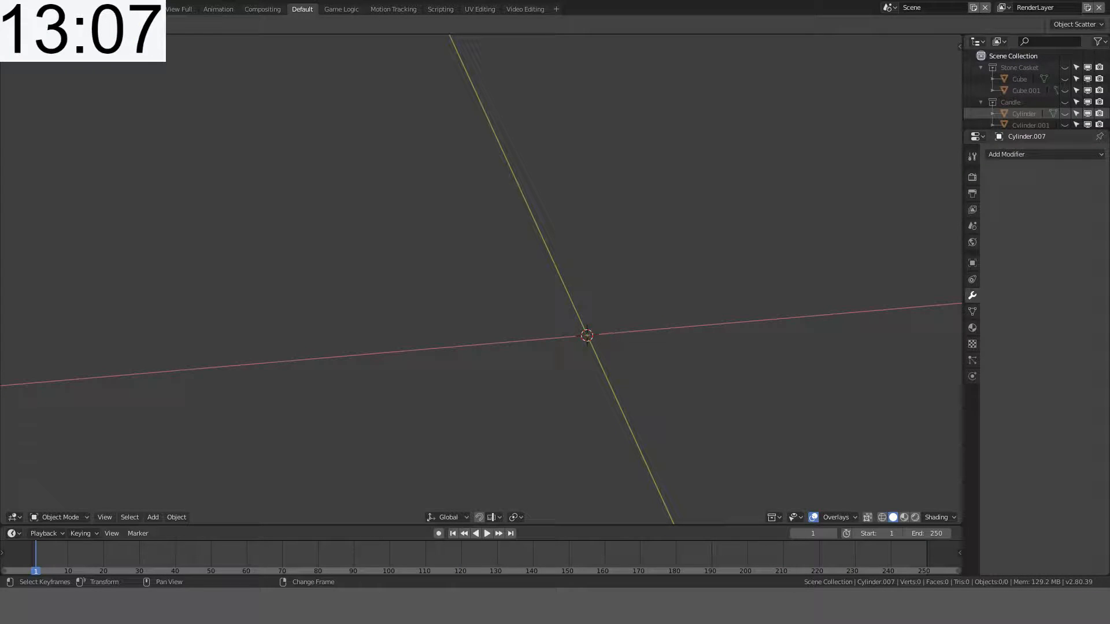
# Step: Append the Tall Fescue 1–3, Plane, Plane.001, Empty and TexturesCom_Plant_Various02B_512_alpha objects from Plants.blend in the Nature folder
pyautogui.moveTo(398, 510); pyautogui.dragTo(587, 151, button='middle')
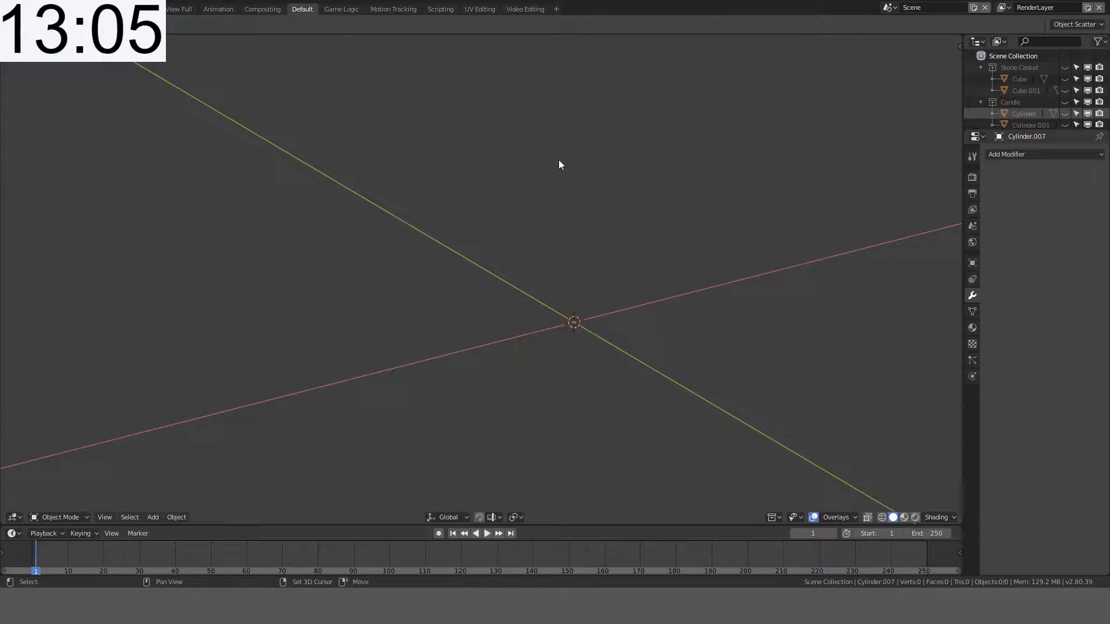
pyautogui.hotkey('shift', 'F1')
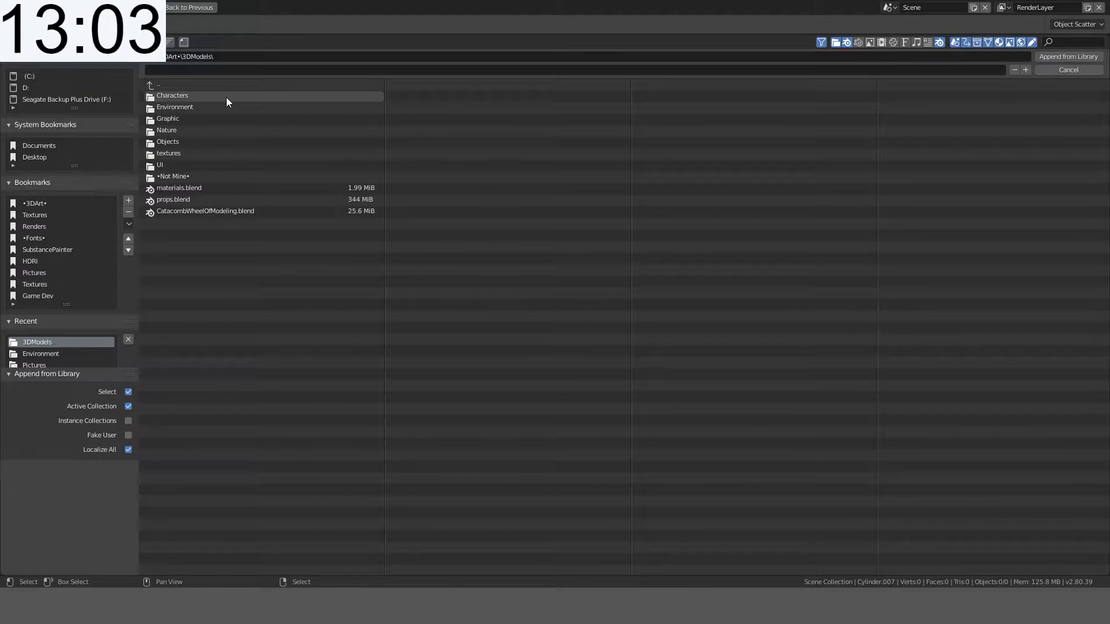
pyautogui.click(227, 134)
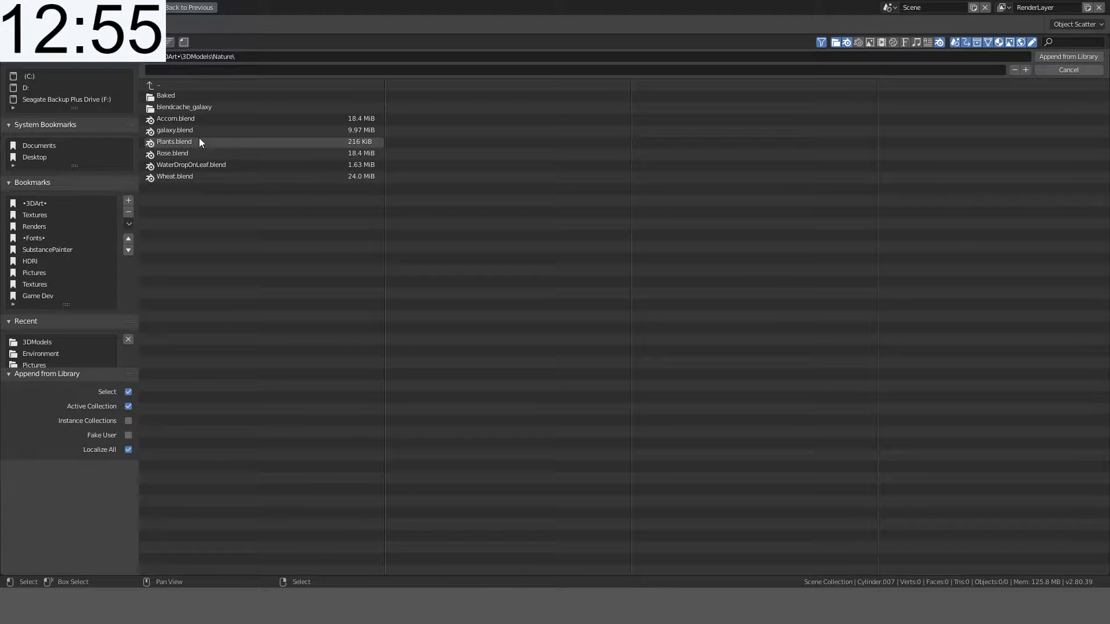
pyautogui.doubleClick(201, 142)
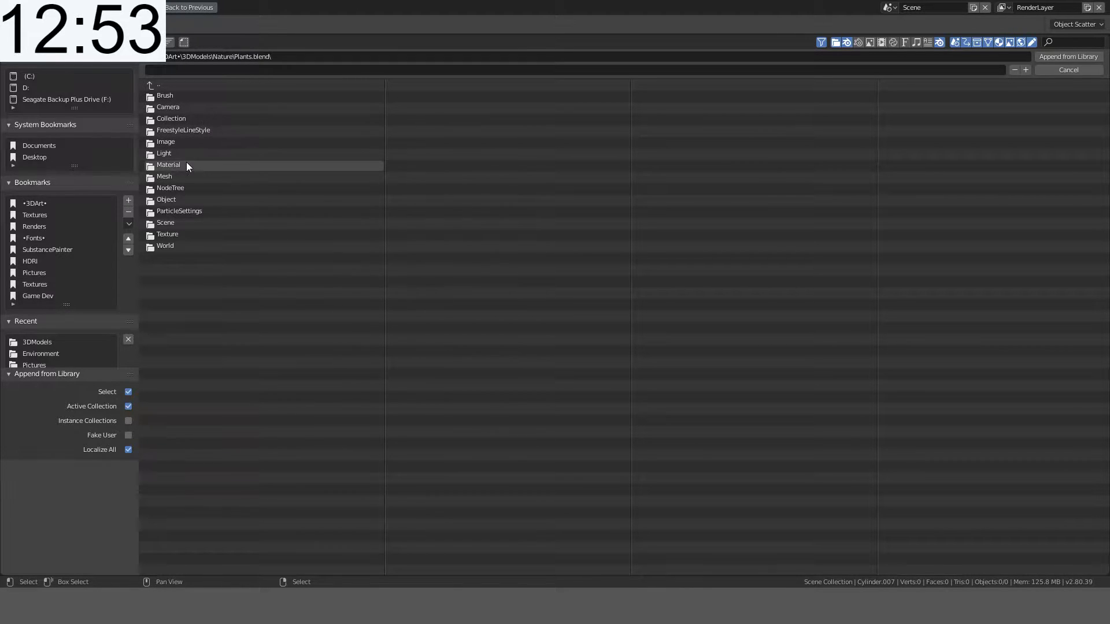
pyautogui.click(186, 196)
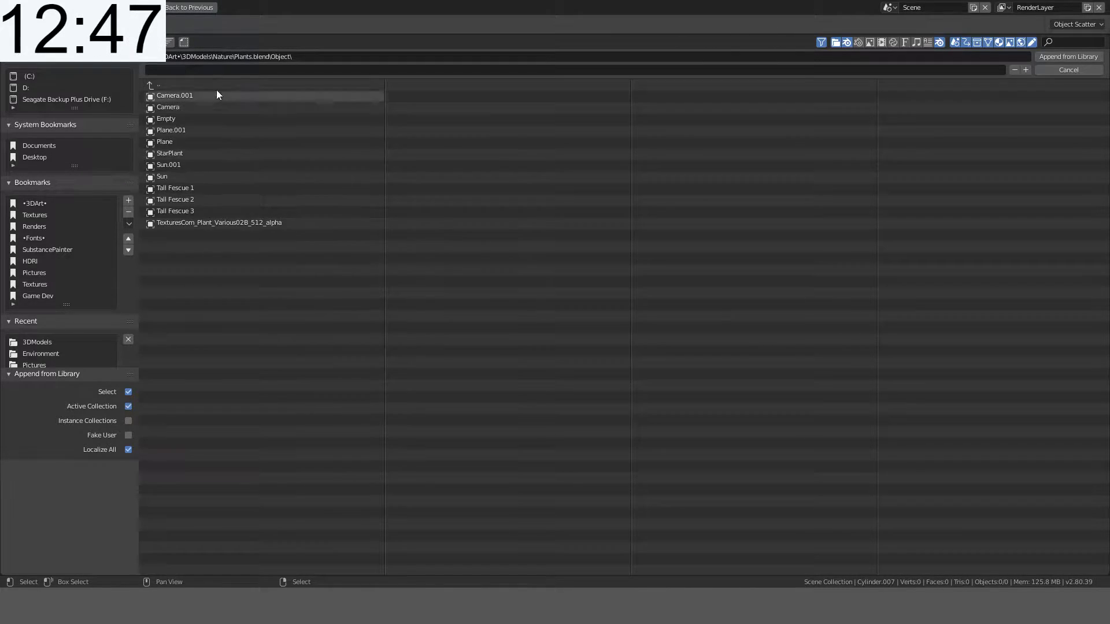
pyautogui.click(206, 209)
pyautogui.keyDown('ctrl'); pyautogui.click(206, 189); pyautogui.keyUp('ctrl')
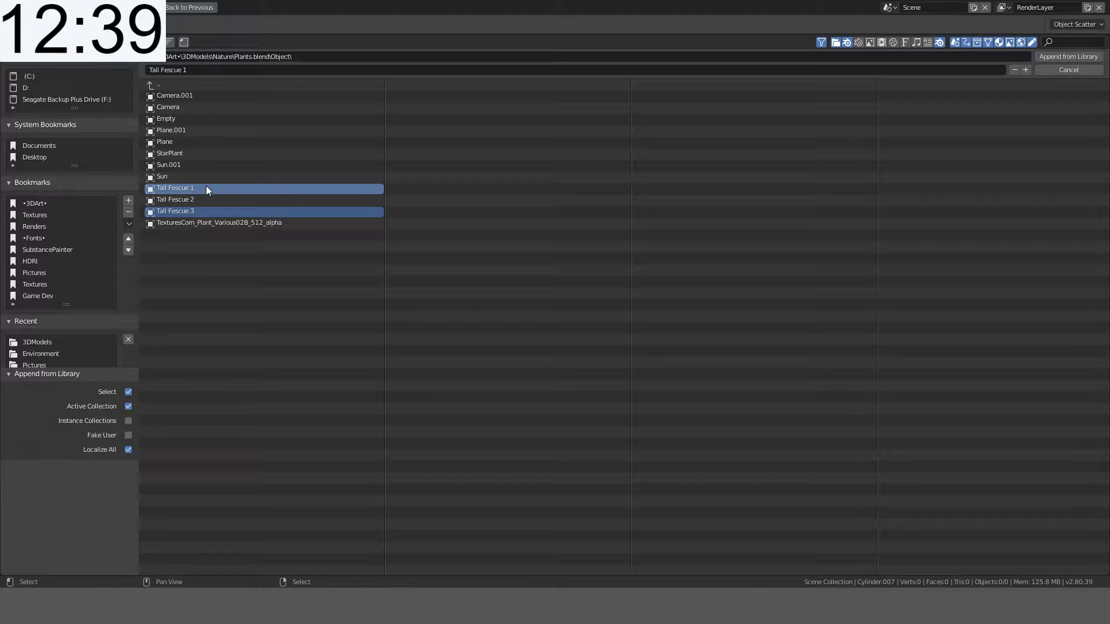
pyautogui.keyDown('ctrl'); pyautogui.click(195, 200); pyautogui.keyUp('ctrl')
pyautogui.keyDown('ctrl'); pyautogui.click(192, 143); pyautogui.keyUp('ctrl')
pyautogui.keyDown('ctrl'); pyautogui.click(193, 130); pyautogui.keyUp('ctrl')
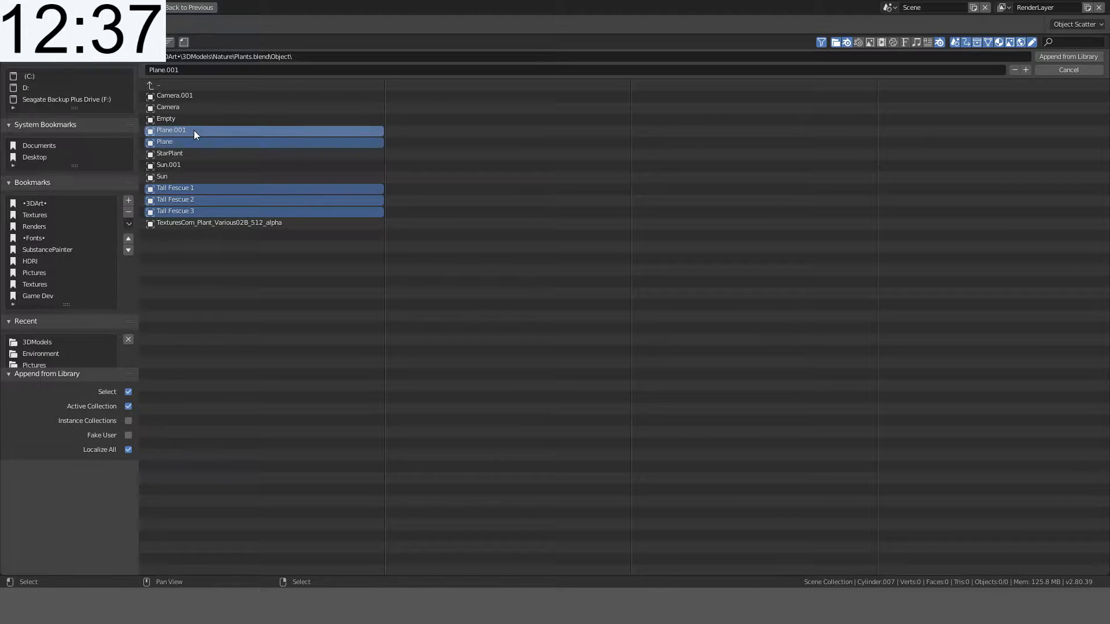
pyautogui.keyDown('ctrl'); pyautogui.click(177, 119); pyautogui.keyUp('ctrl')
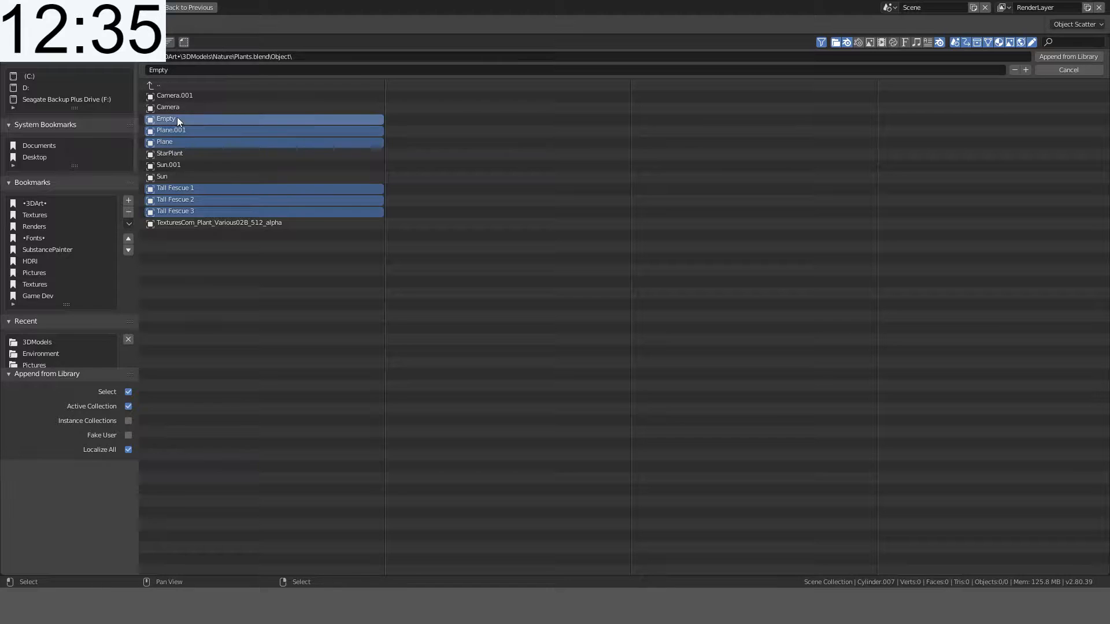
pyautogui.keyDown('shift'); pyautogui.click(238, 224); pyautogui.keyUp('shift')
pyautogui.click(1082, 58)
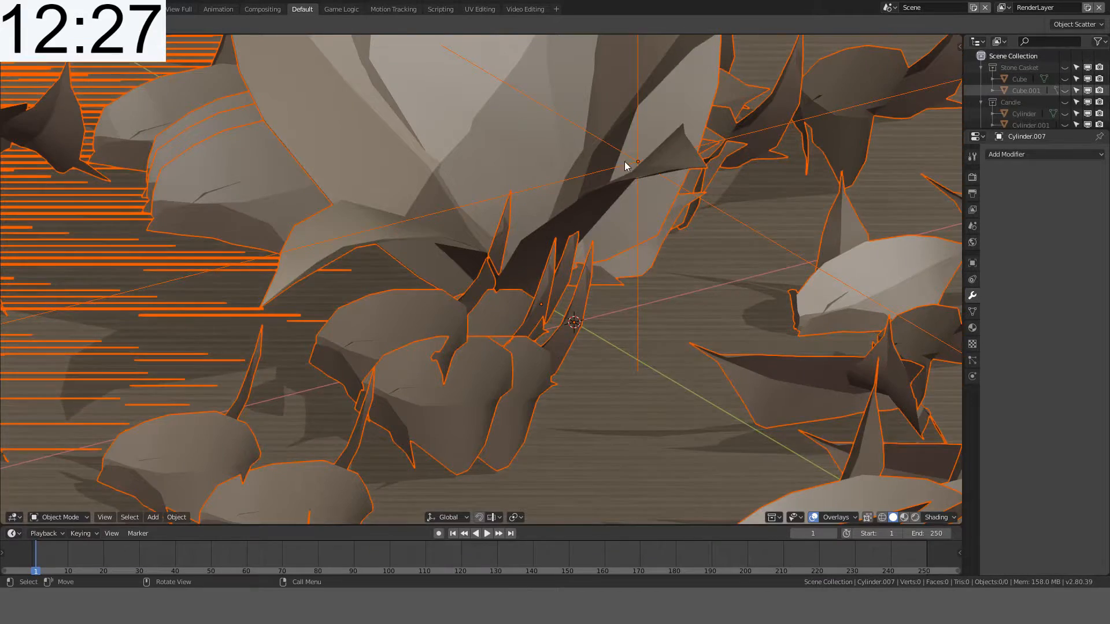
# Step: Inspect the appended plant objects and delete all of them from the scene
pyautogui.scroll(-5, 593, 171)
pyautogui.scroll(-5, 592, 171)
pyautogui.moveTo(578, 169); pyautogui.dragTo(601, 176, button='middle')
pyautogui.scroll(-4, 602, 167)
pyautogui.press('Delete')
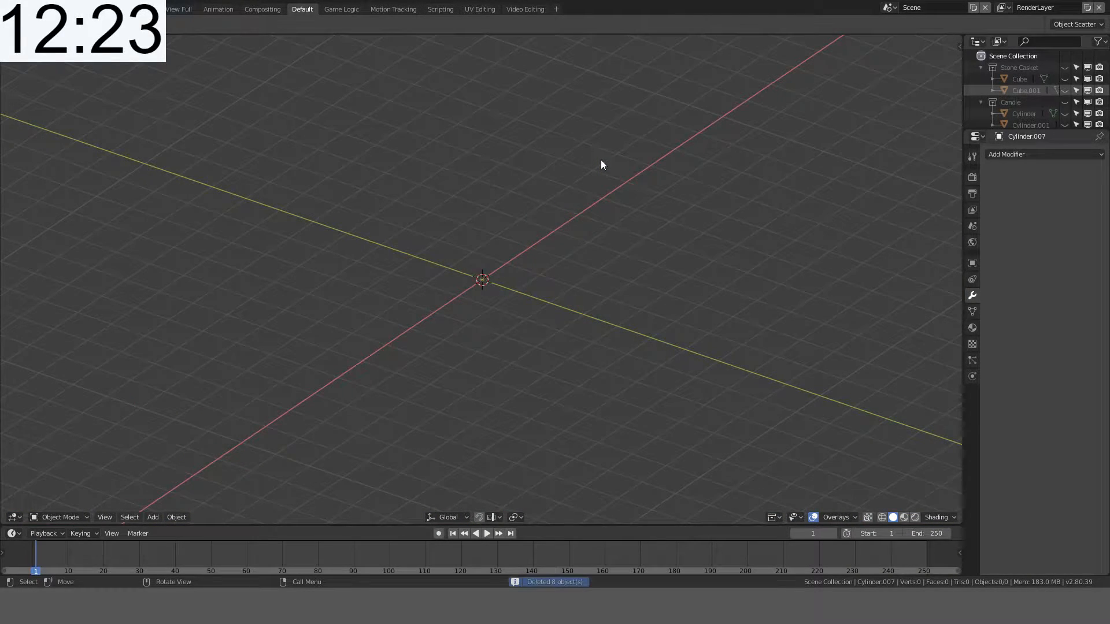
# Step: Search the Nature and 3DModels library folders for another plant file to append, and leave without appending anything
pyautogui.scroll(3, 601, 160)
pyautogui.moveTo(605, 159); pyautogui.dragTo(549, 157, button='middle')
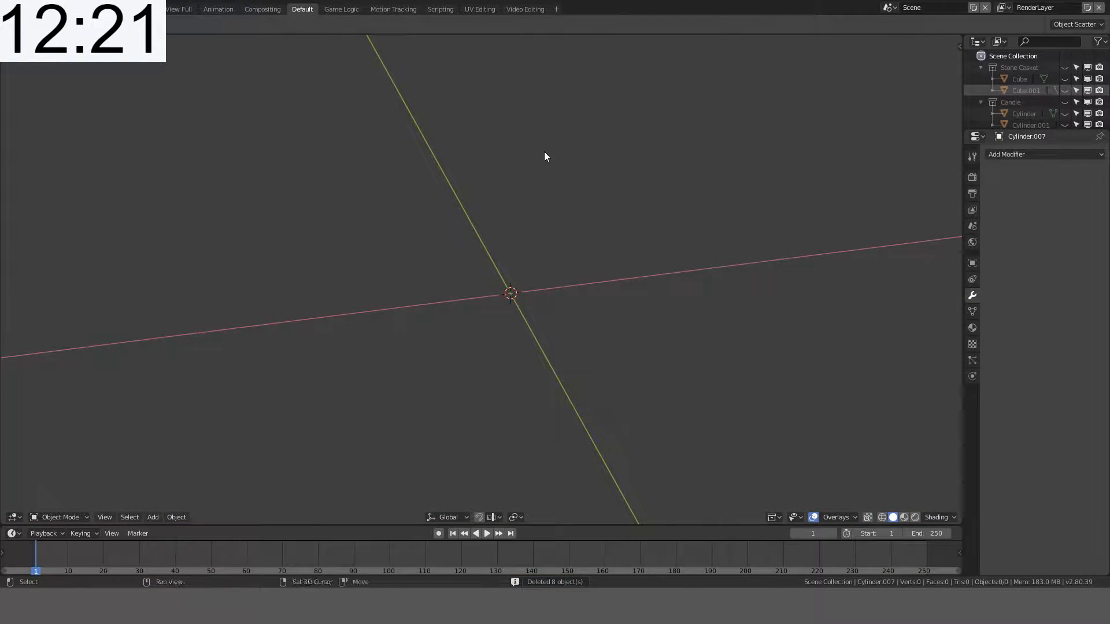
pyautogui.hotkey('shift', 'F1')
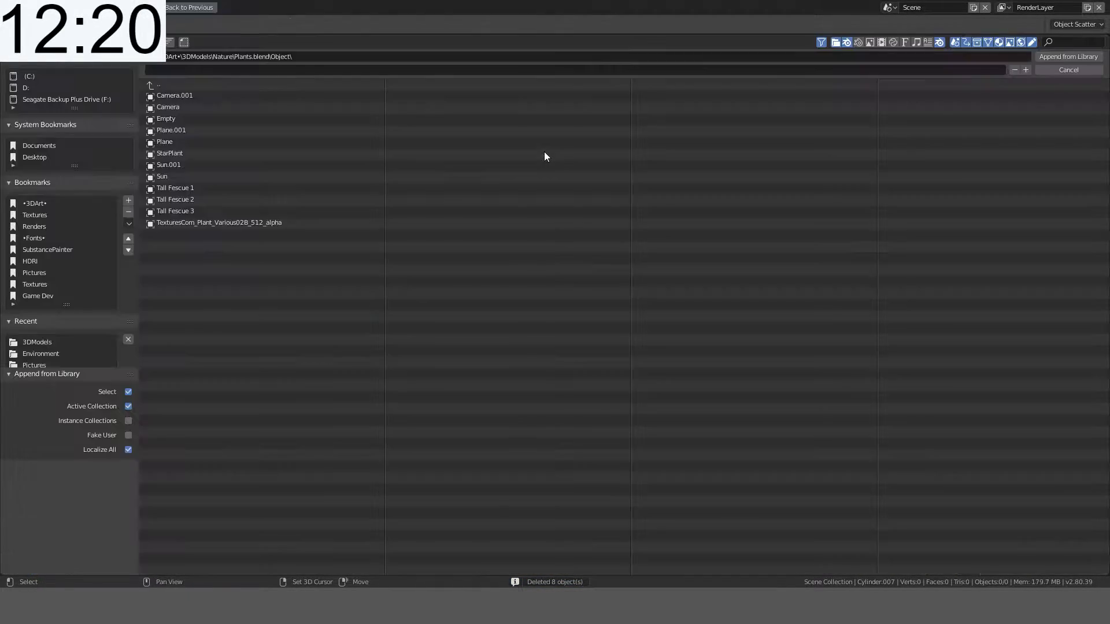
pyautogui.click(196, 85)
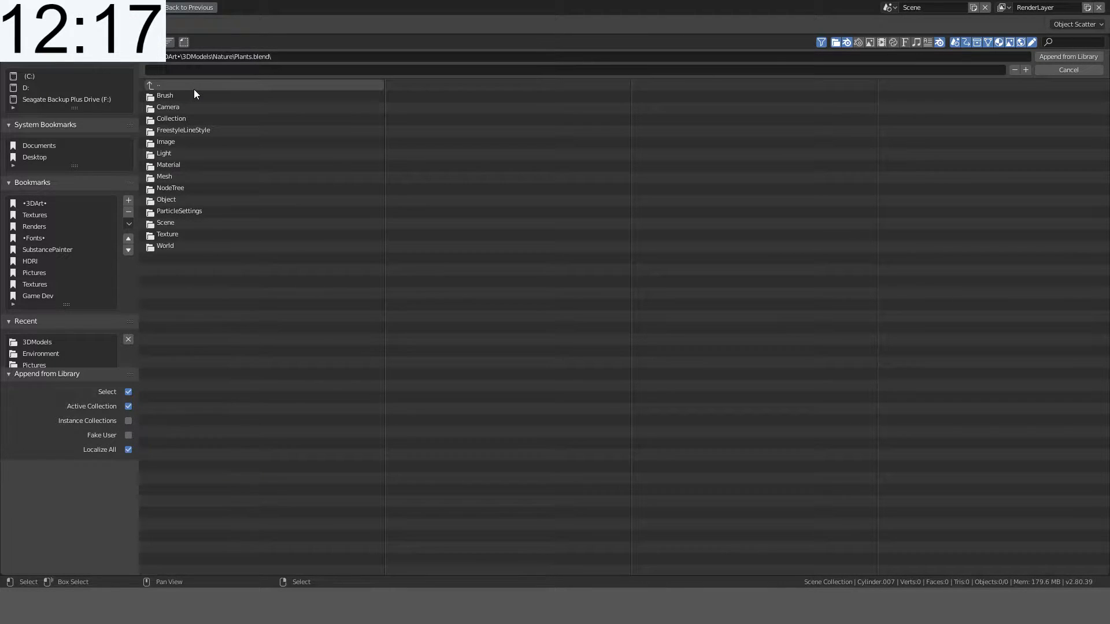
pyautogui.click(194, 88)
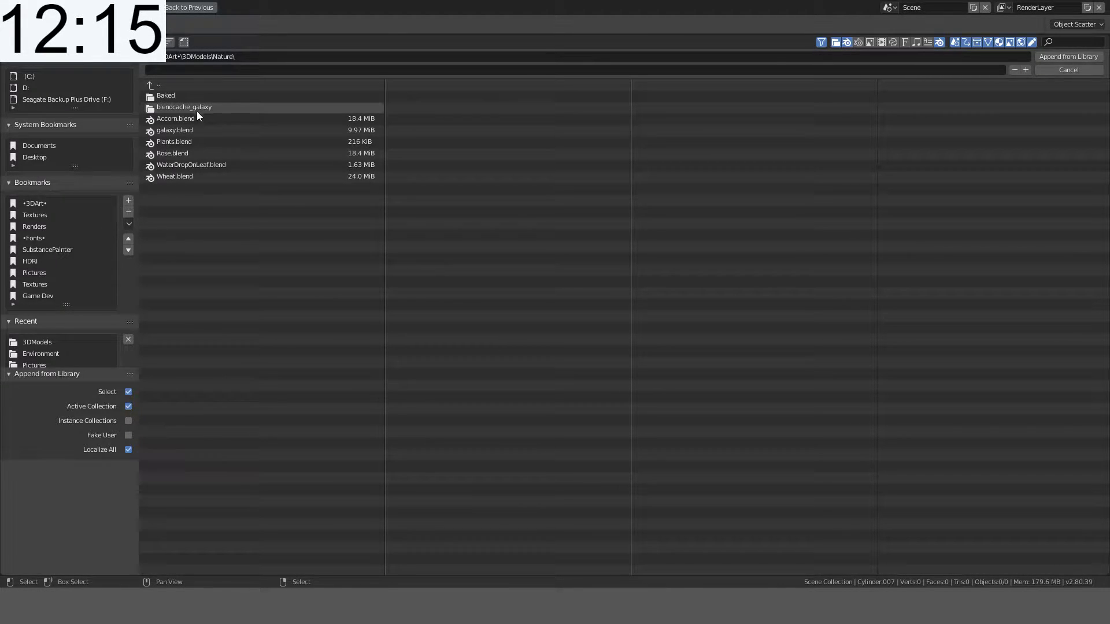
pyautogui.click(206, 88)
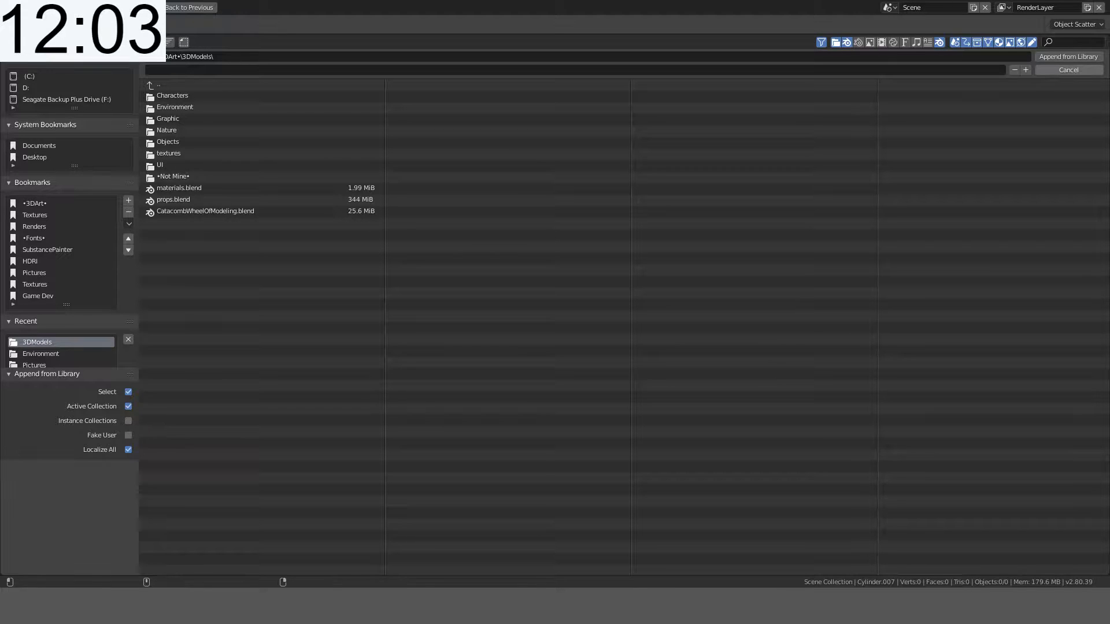
pyautogui.click(1069, 69)
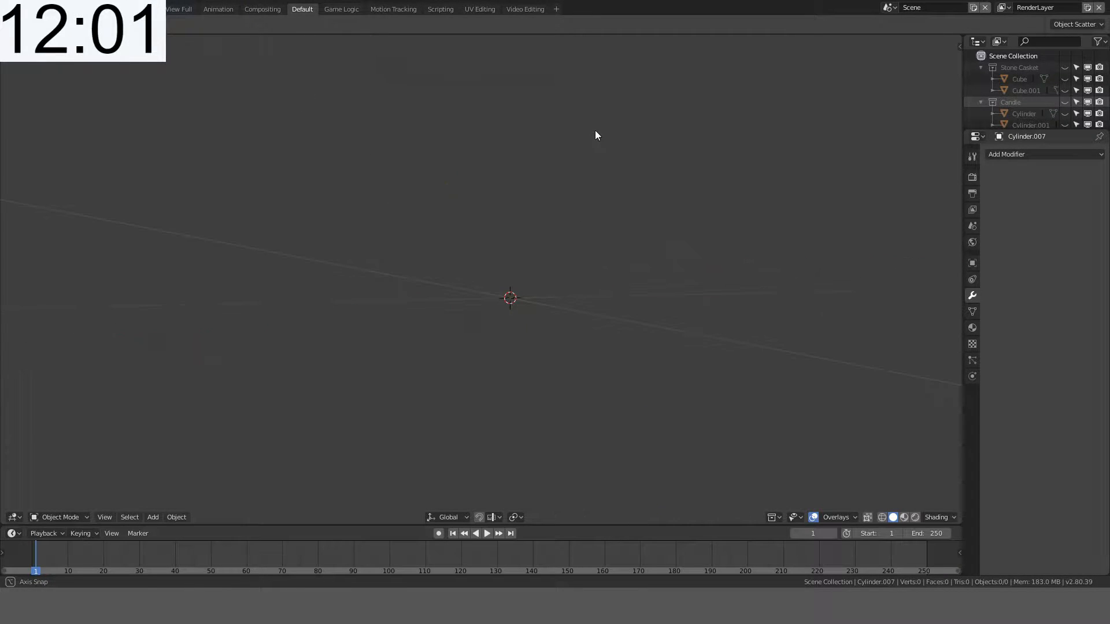
# Step: Add a 2 m mesh plane at the world origin, inspect it from the front, and delete it again
pyautogui.press('KP_7')
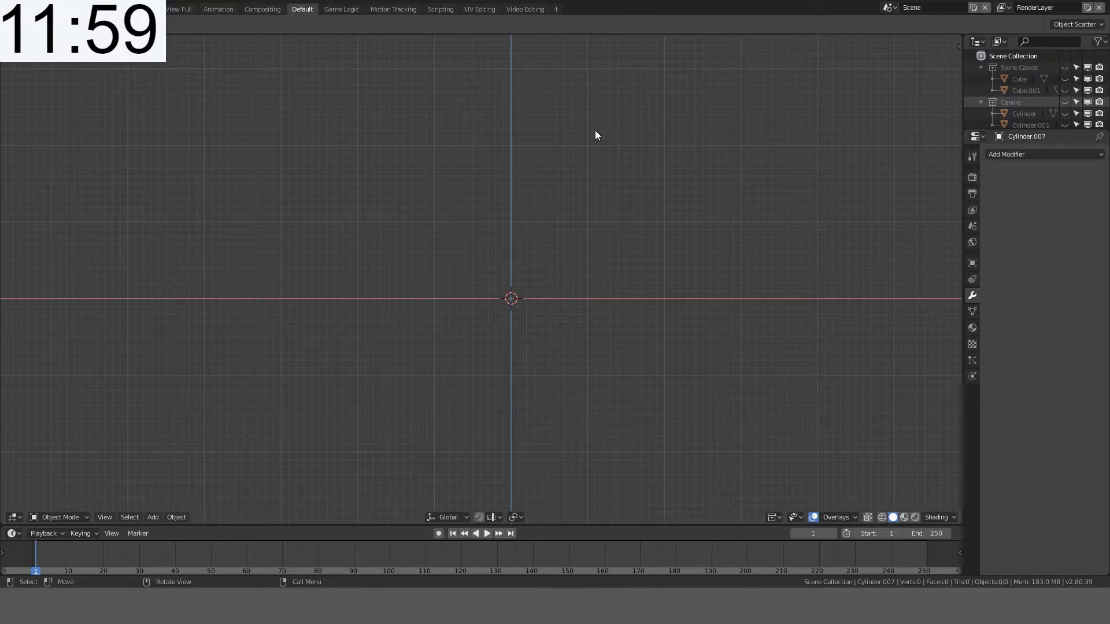
pyautogui.keyDown('shift'); pyautogui.moveTo(595, 130); pyautogui.dragTo(511, 181, button='middle'); pyautogui.keyUp('shift')
pyautogui.scroll(2, 512, 182)
pyautogui.hotkey('shift', 'a')
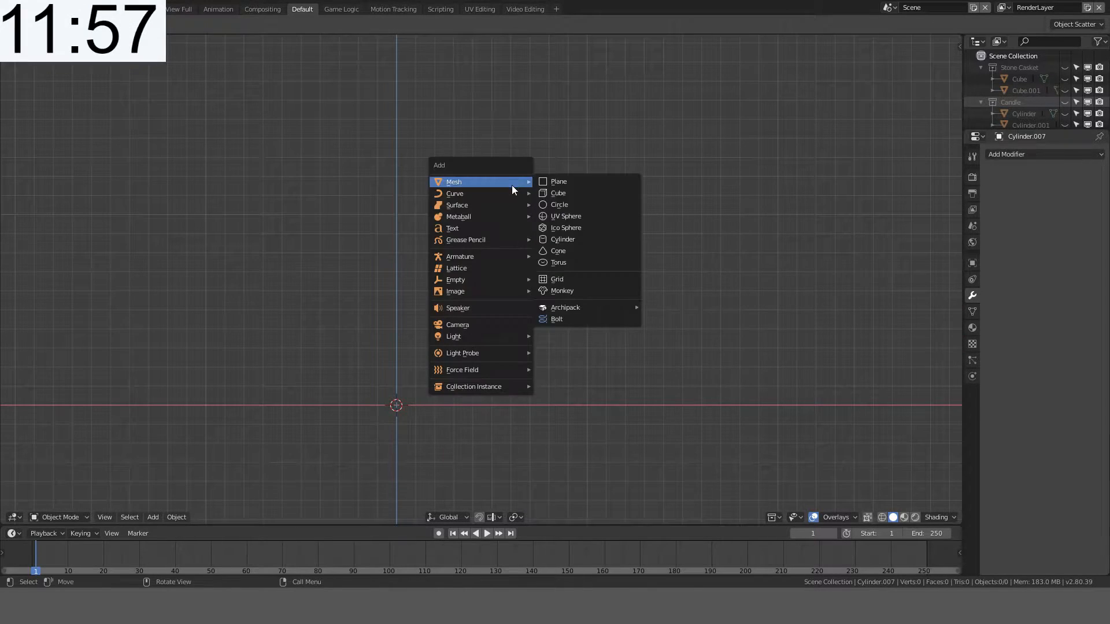
pyautogui.click(578, 185)
pyautogui.scroll(-2, 577, 192)
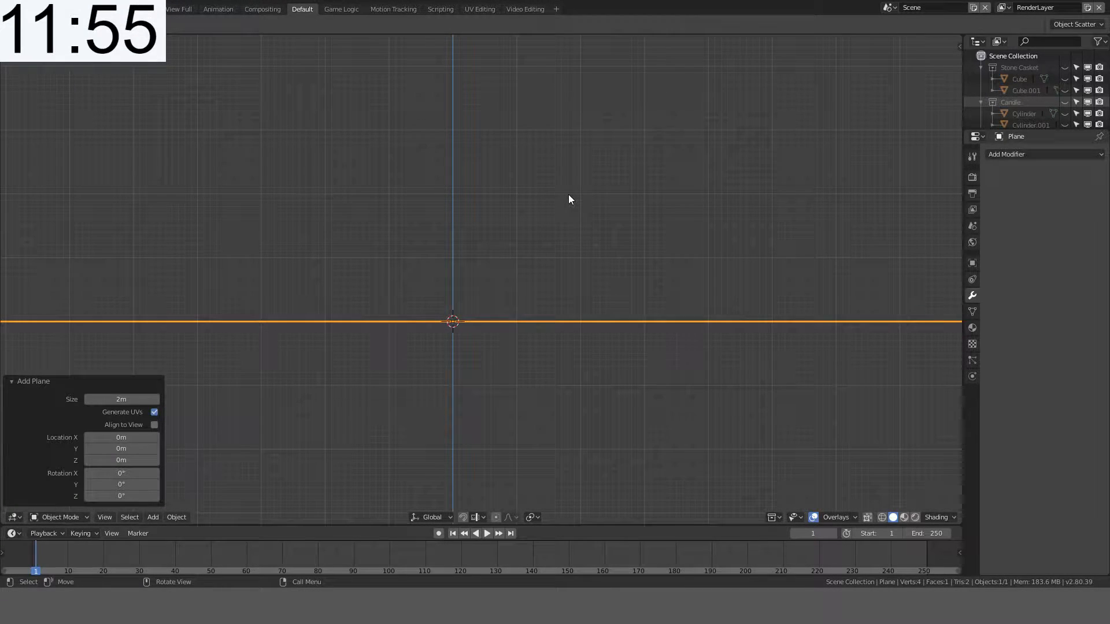
pyautogui.press('s')
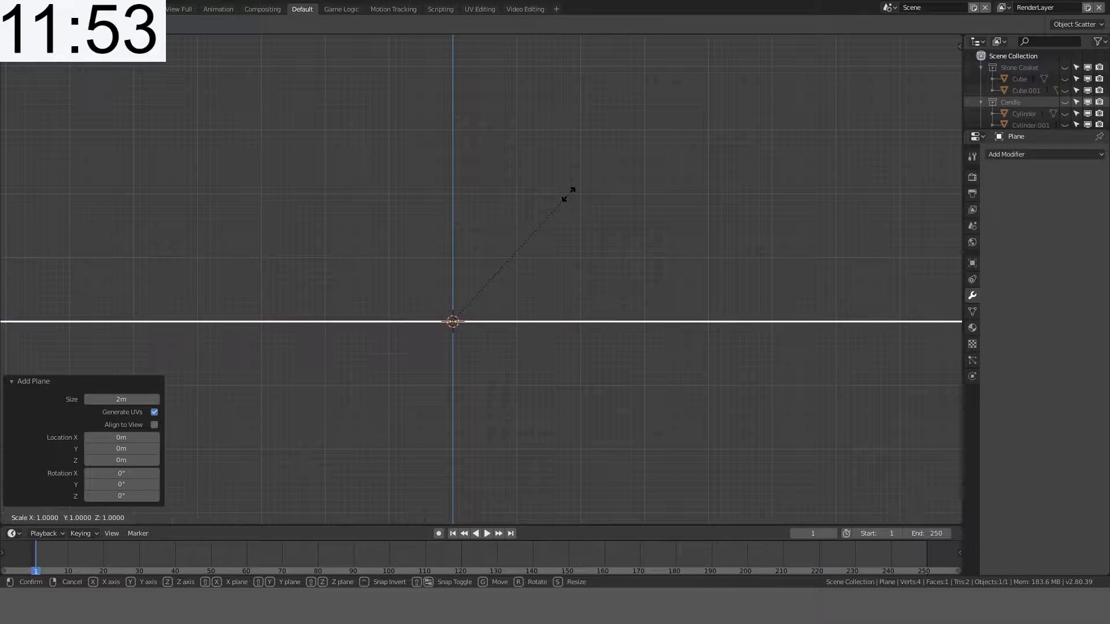
pyautogui.press('Escape')
pyautogui.moveTo(568, 195); pyautogui.dragTo(568, 227, button='middle')
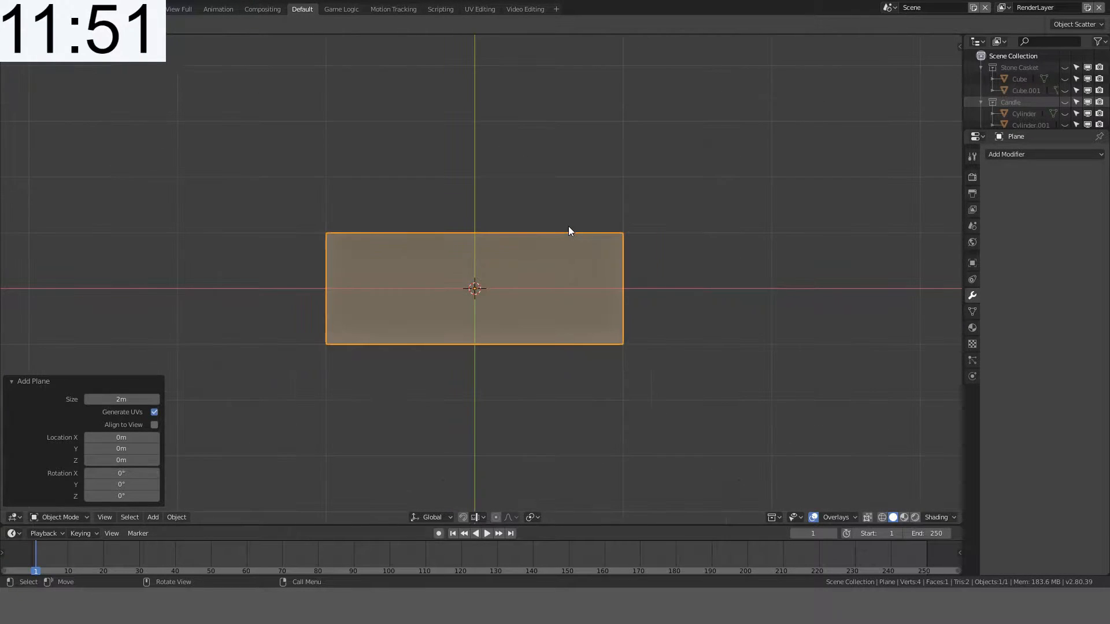
pyautogui.press('KP_1')
pyautogui.scroll(-3, 620, 214)
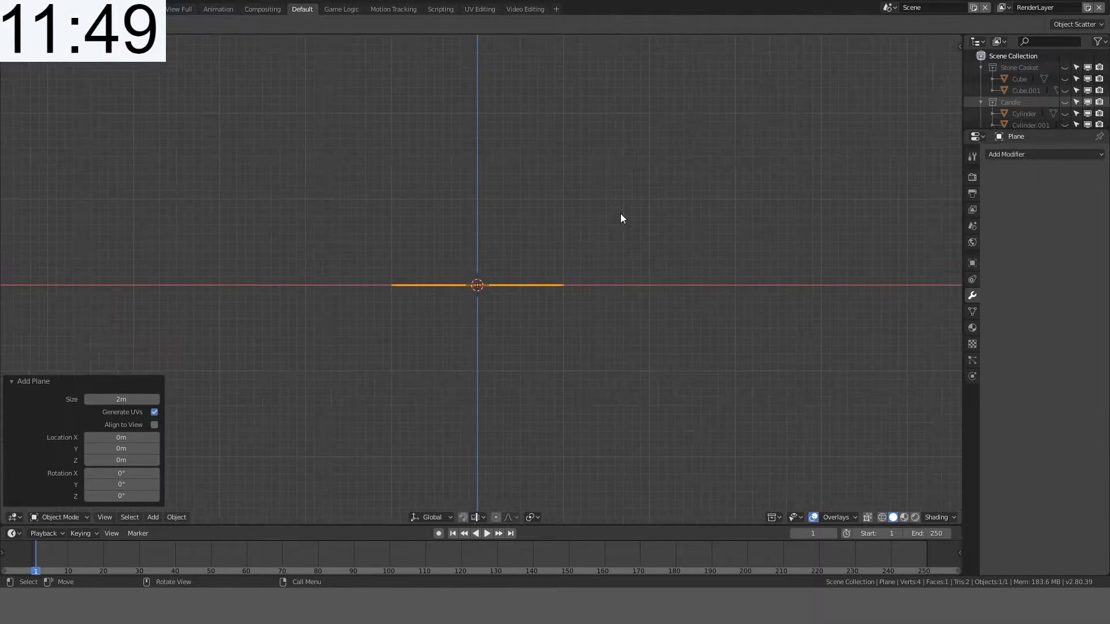
pyautogui.scroll(4, 619, 213)
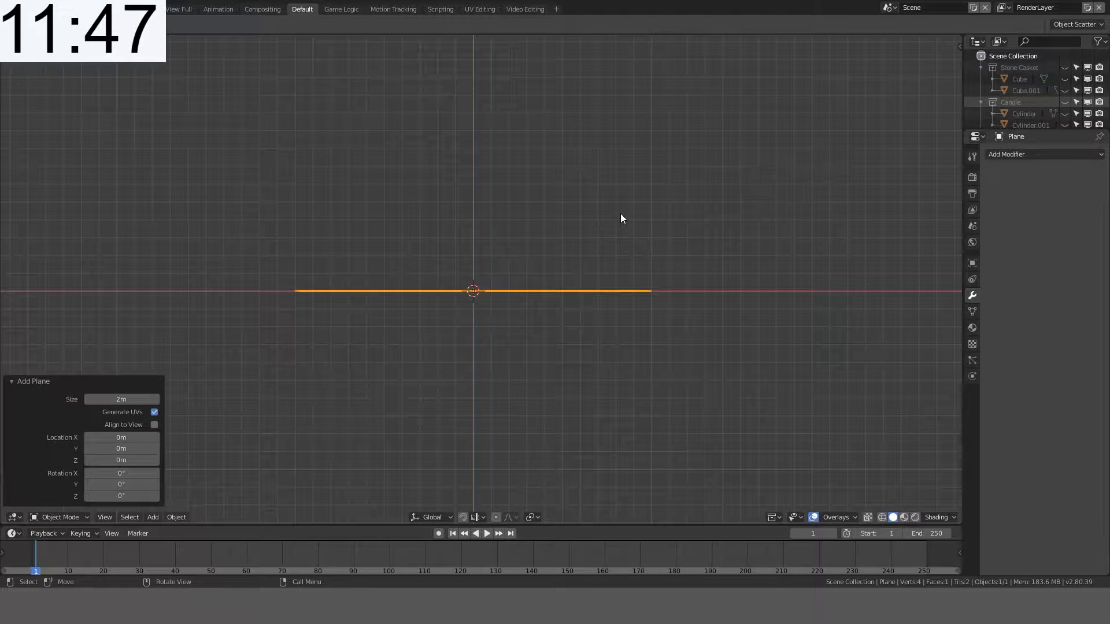
pyautogui.press('Delete')
# Step: Add a Bezier curve at the world origin and rotate it 90° about the X axis in front view
pyautogui.moveTo(621, 214); pyautogui.dragTo(627, 247, button='middle')
pyautogui.hotkey('shift', 'a')
pyautogui.moveTo(609, 254)
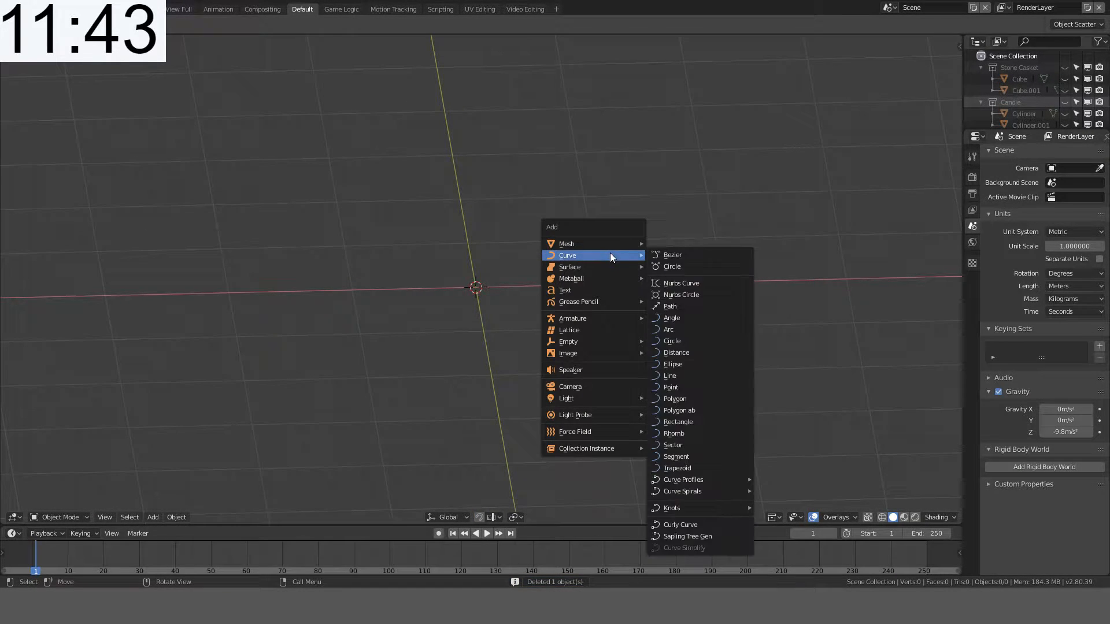
pyautogui.click(665, 259)
pyautogui.press('KP_7')
pyautogui.press('r')
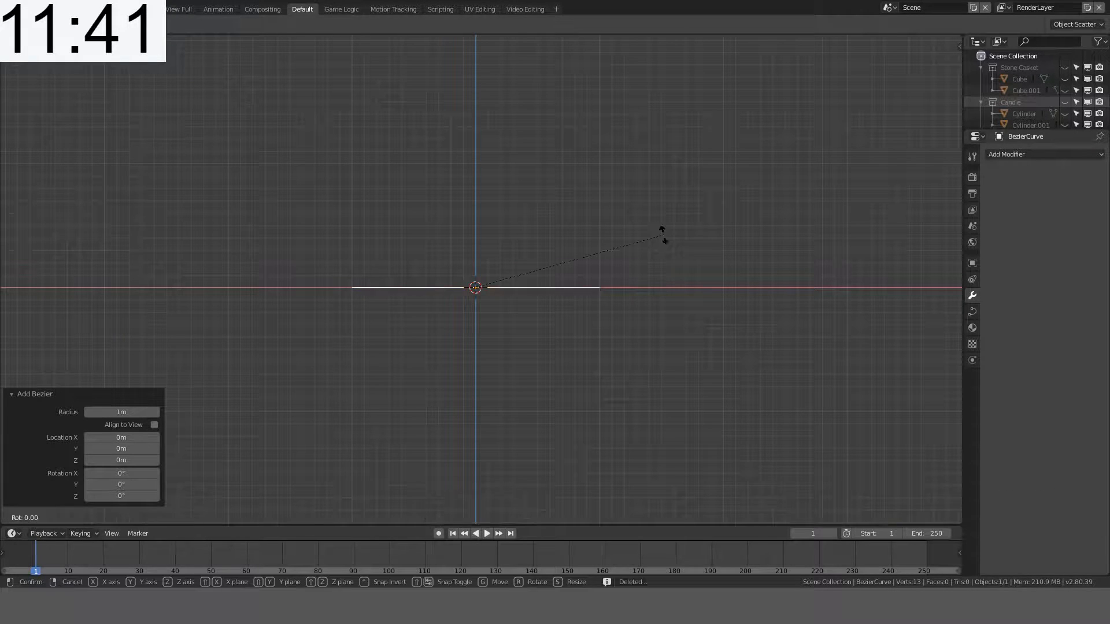
pyautogui.press('x')
pyautogui.press('9')
pyautogui.press('0')
pyautogui.press('Return')
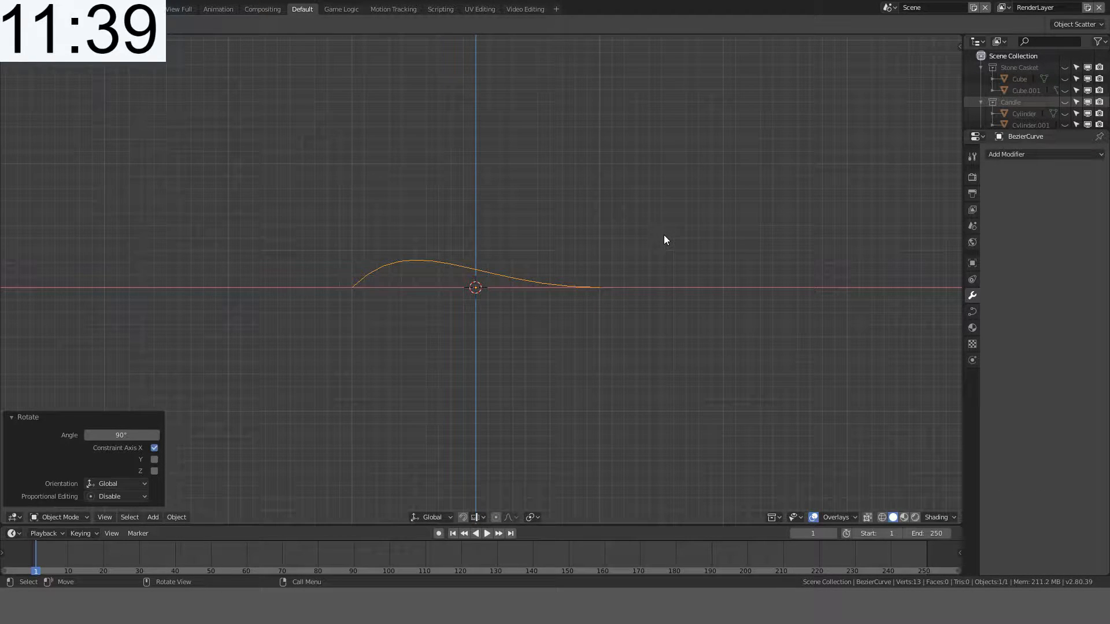
# Step: Tilt the Bezier curve diagonally upward and move its control points 0.7 m along X and 0.7 m along Z
pyautogui.press('r')
pyautogui.rightClick(664, 235)
pyautogui.press('r')
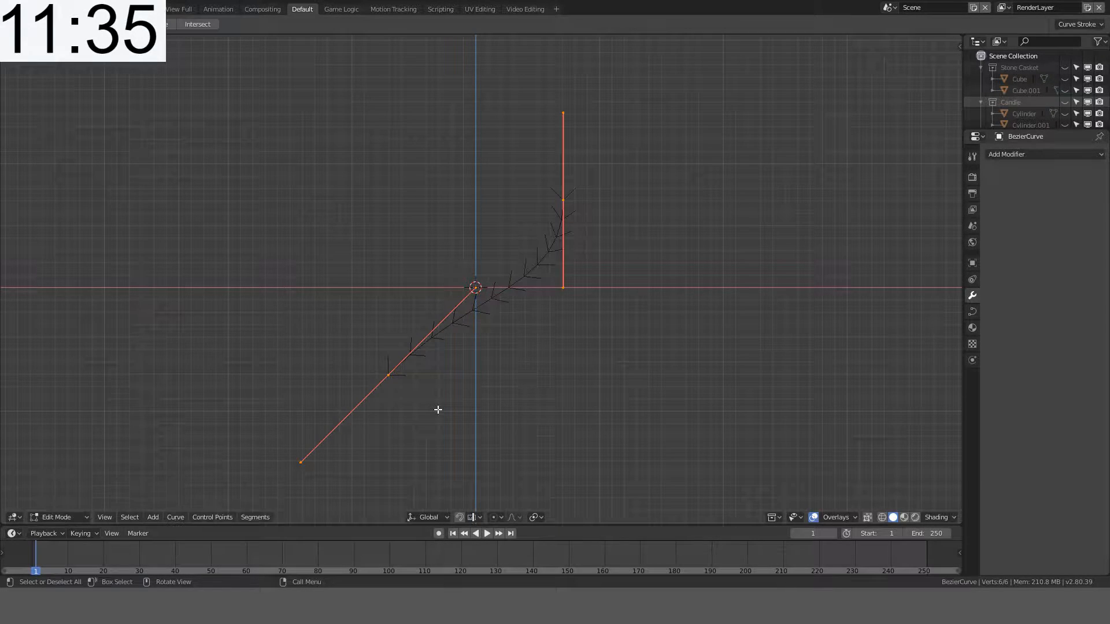
pyautogui.press('g')
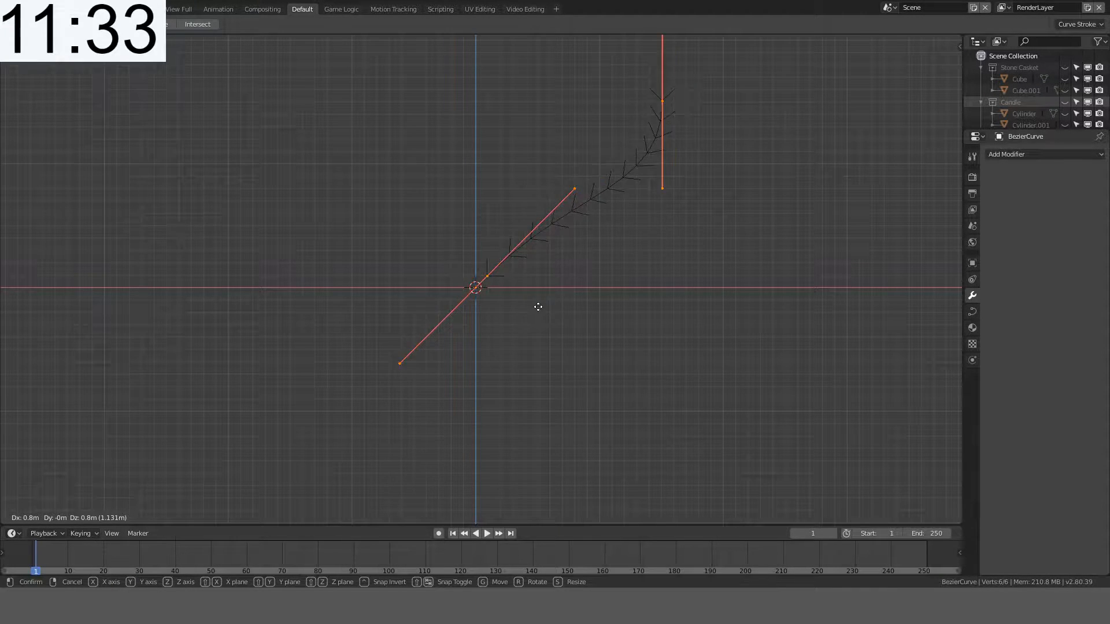
pyautogui.click(523, 318)
# Step: Snap the curve's lower control point to the 3D cursor at the origin, keeping the offset of its handles
pyautogui.scroll(4, 579, 303)
pyautogui.scroll(12, 578, 303)
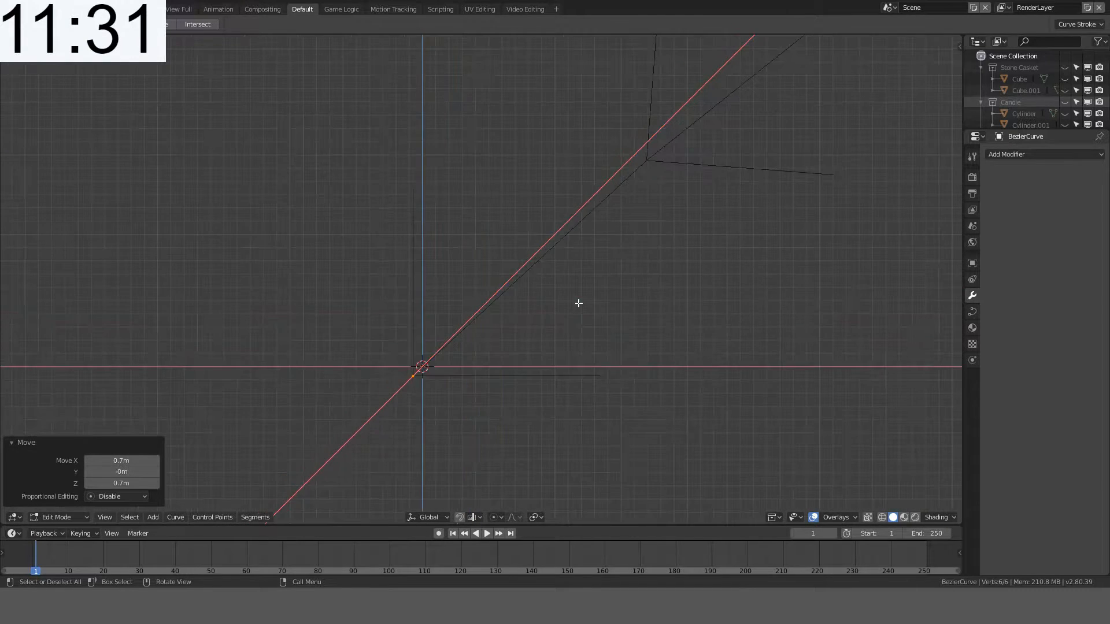
pyautogui.keyDown('shift'); pyautogui.moveTo(410, 423); pyautogui.dragTo(423, 379, button='middle'); pyautogui.keyUp('shift')
pyautogui.click(377, 400)
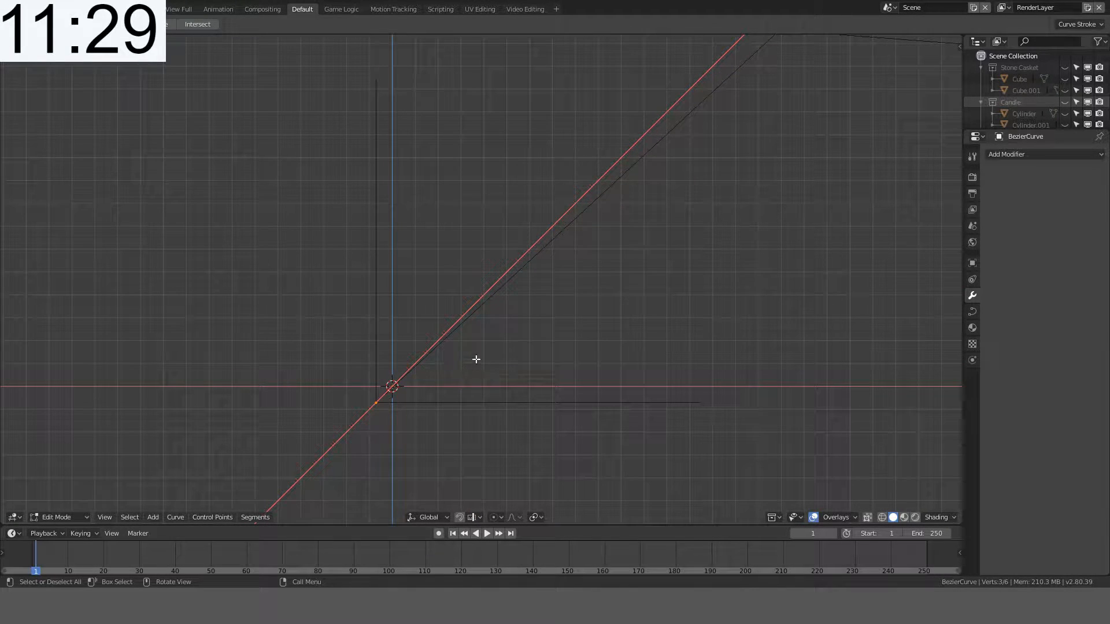
pyautogui.scroll(-8, 436, 377)
pyautogui.hotkey('shift', 's')
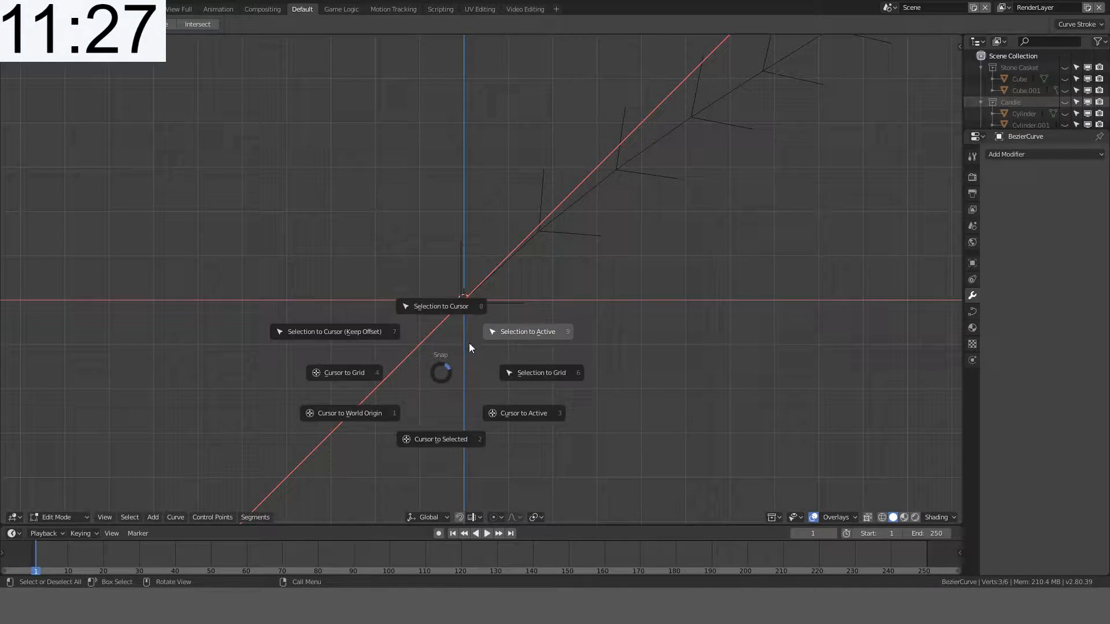
pyautogui.click(367, 324)
pyautogui.scroll(-10, 575, 233)
pyautogui.keyDown('shift'); pyautogui.moveTo(575, 233); pyautogui.dragTo(550, 293, button='middle'); pyautogui.keyUp('shift')
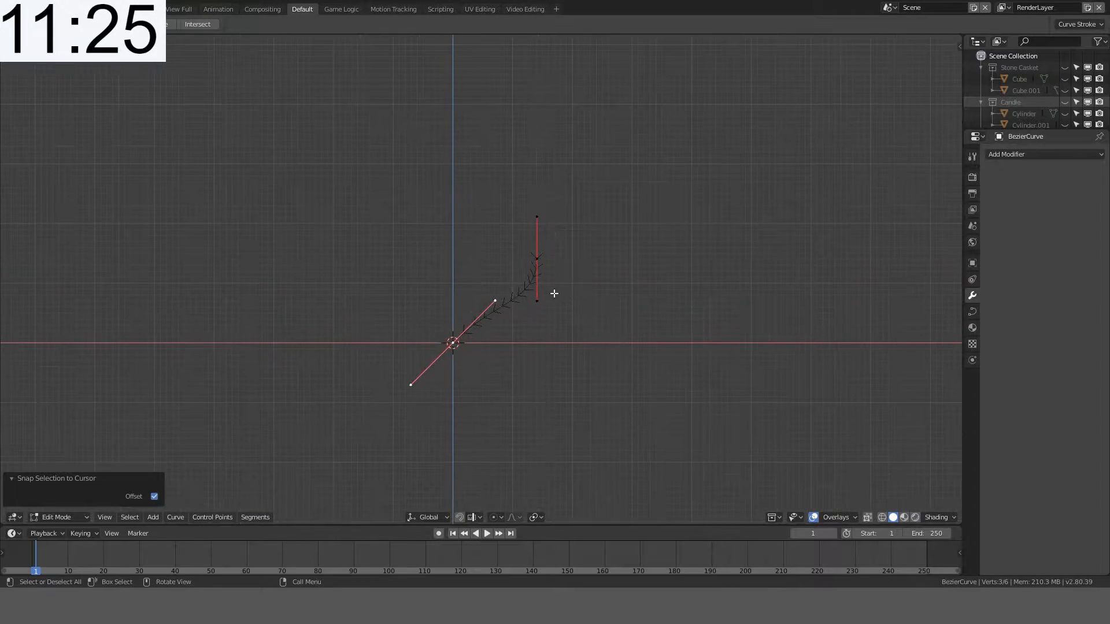
# Step: Rotate the handles of the curve's upper control point by 85° and scale them up to lengthen the bend
pyautogui.scroll(3, 573, 238)
pyautogui.press('r')
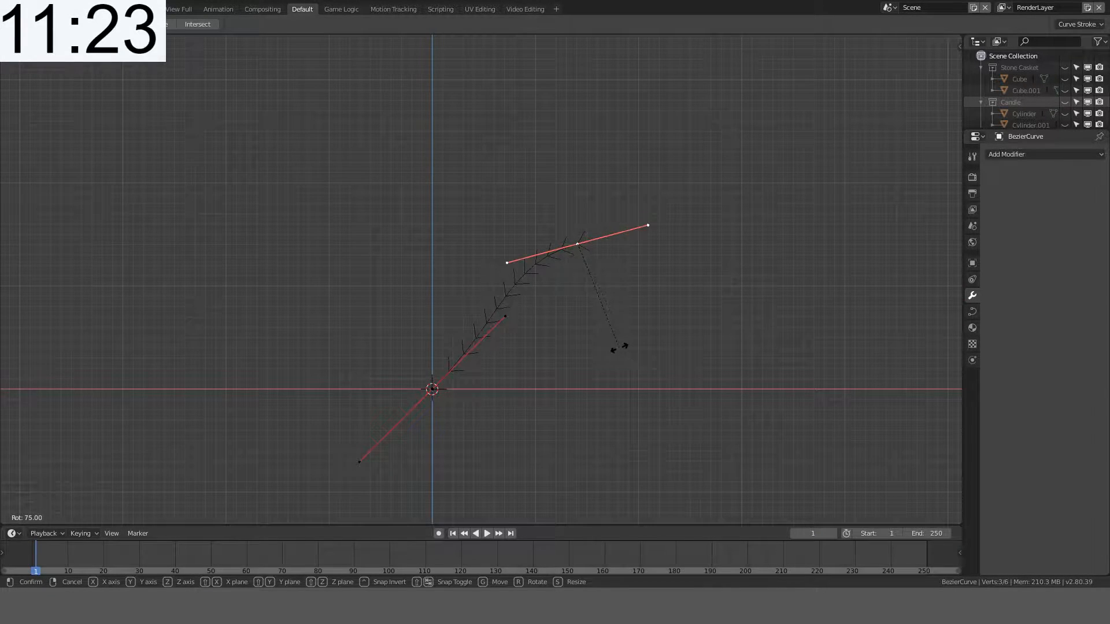
pyautogui.click(606, 351)
pyautogui.press('s')
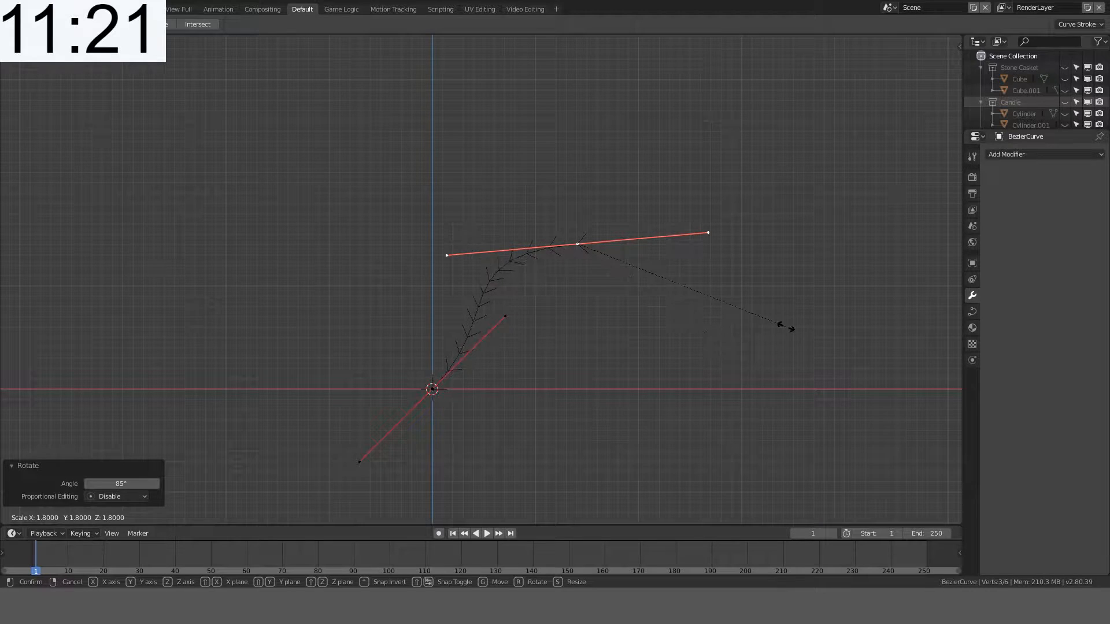
pyautogui.click(773, 327)
# Step: Move the curve's upper control point 0.4 m along X and -0.2 m along Z, then rotate and rescale its handles
pyautogui.press('g')
pyautogui.click(800, 347)
pyautogui.press('r')
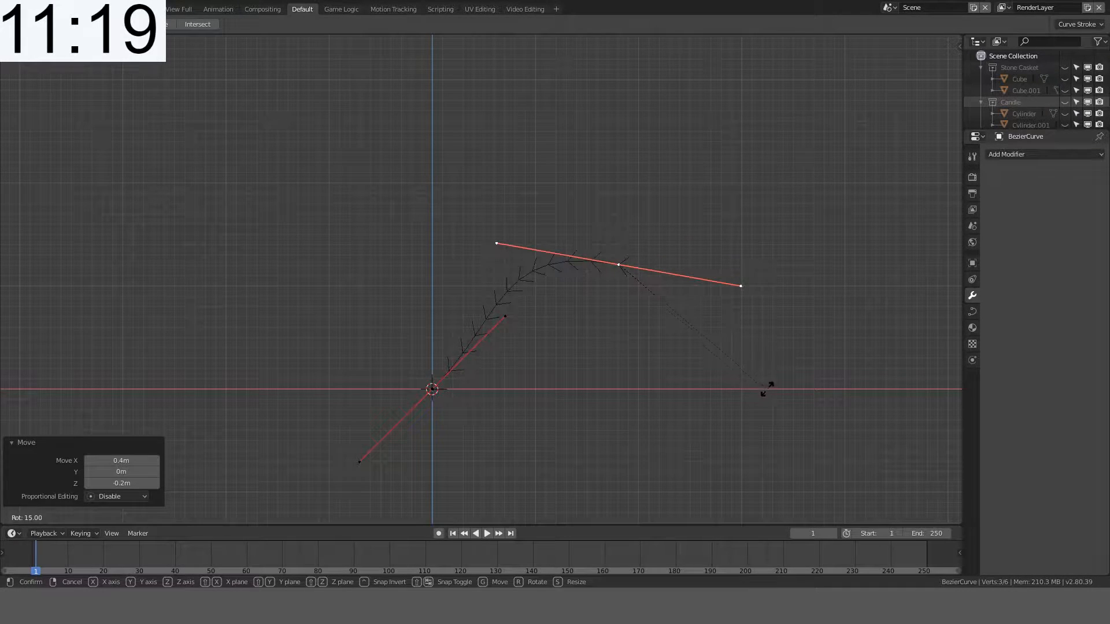
pyautogui.click(792, 366)
pyautogui.press('s')
pyautogui.click(753, 340)
pyautogui.press('Tab')
# Step: Bevel the curve with a depth of 0.1 m and increase that depth to 1 m
pyautogui.moveTo(754, 340); pyautogui.dragTo(785, 370, button='middle')
pyautogui.click(971, 313)
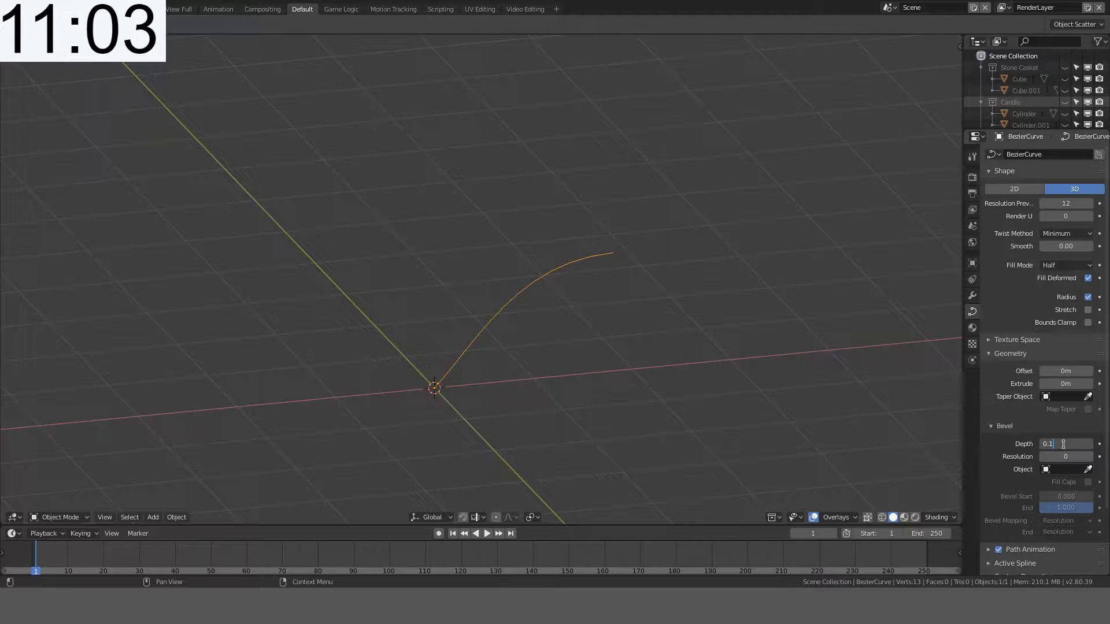
pyautogui.press('Return')
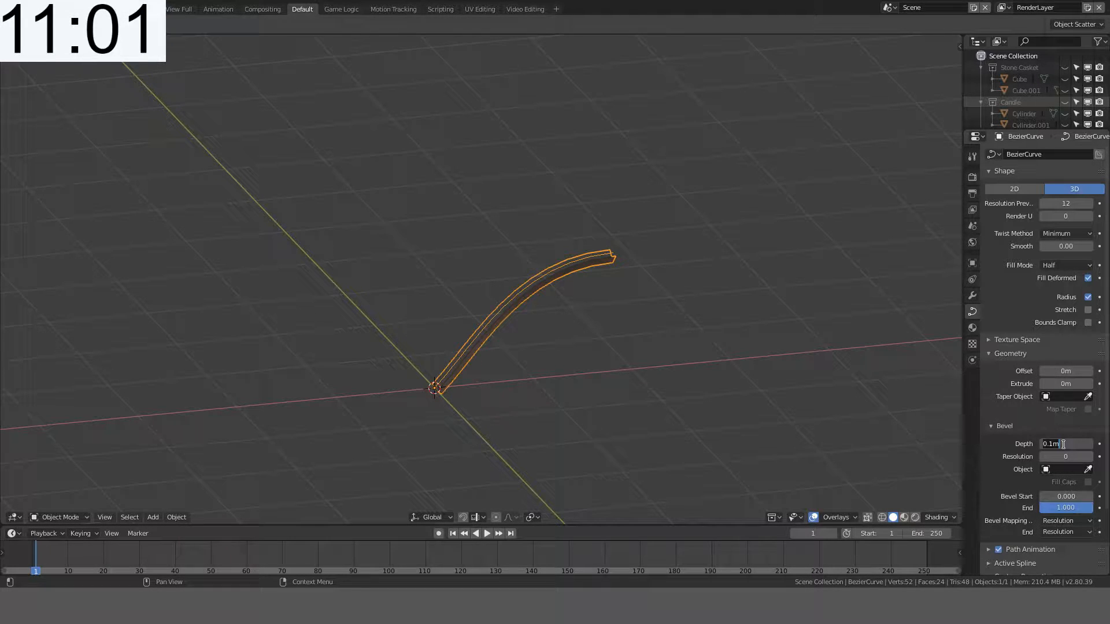
pyautogui.write('1')
pyautogui.press('Return')
pyautogui.moveTo(706, 320); pyautogui.dragTo(681, 330, button='middle')
# Step: Try to flip the bevelled curve upside down by scaling it by -1 along the global Z axis
pyautogui.press('Tab')
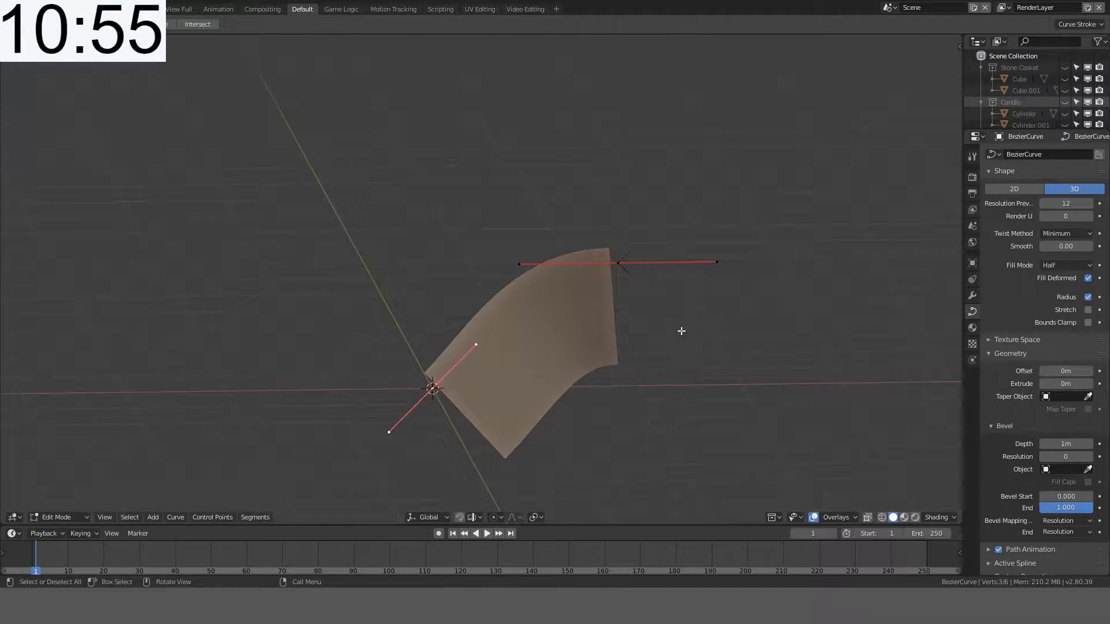
pyautogui.press('Tab')
pyautogui.press('s')
pyautogui.press('z')
pyautogui.press('-')
pyautogui.press('1')
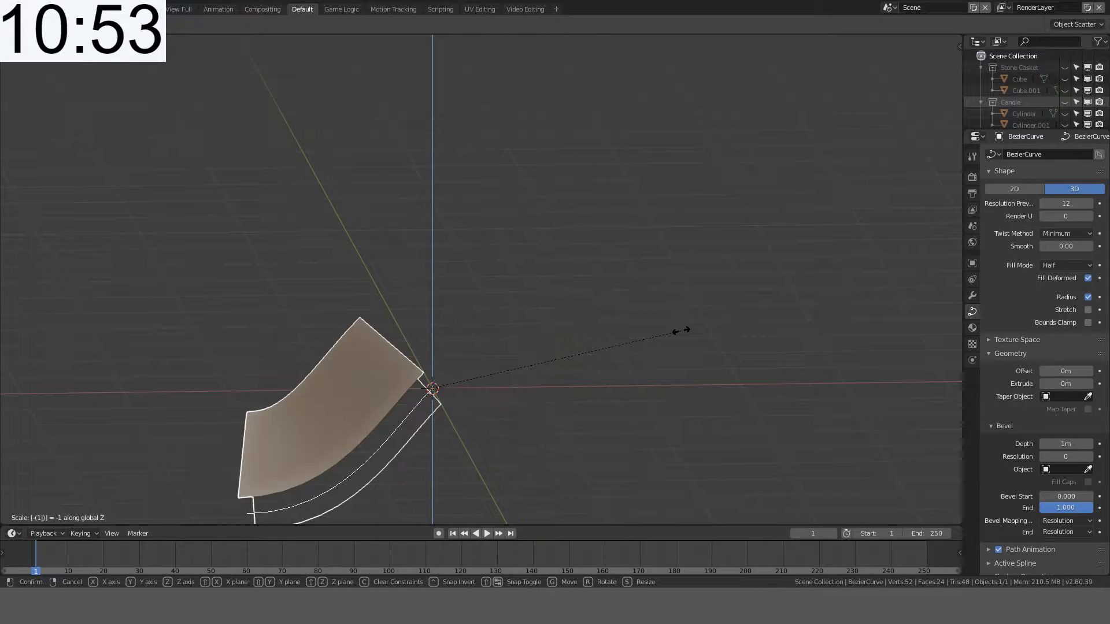
pyautogui.press('Return')
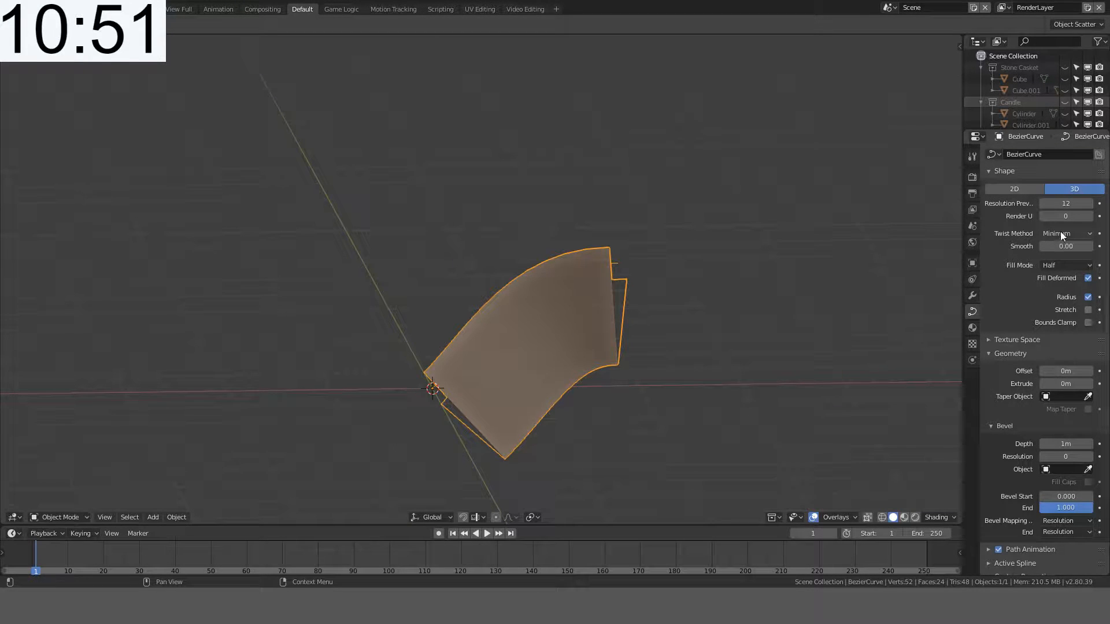
# Step: Try the Back and Front fill modes on the bevelled curve and restore the Half mode
pyautogui.click(1088, 323)
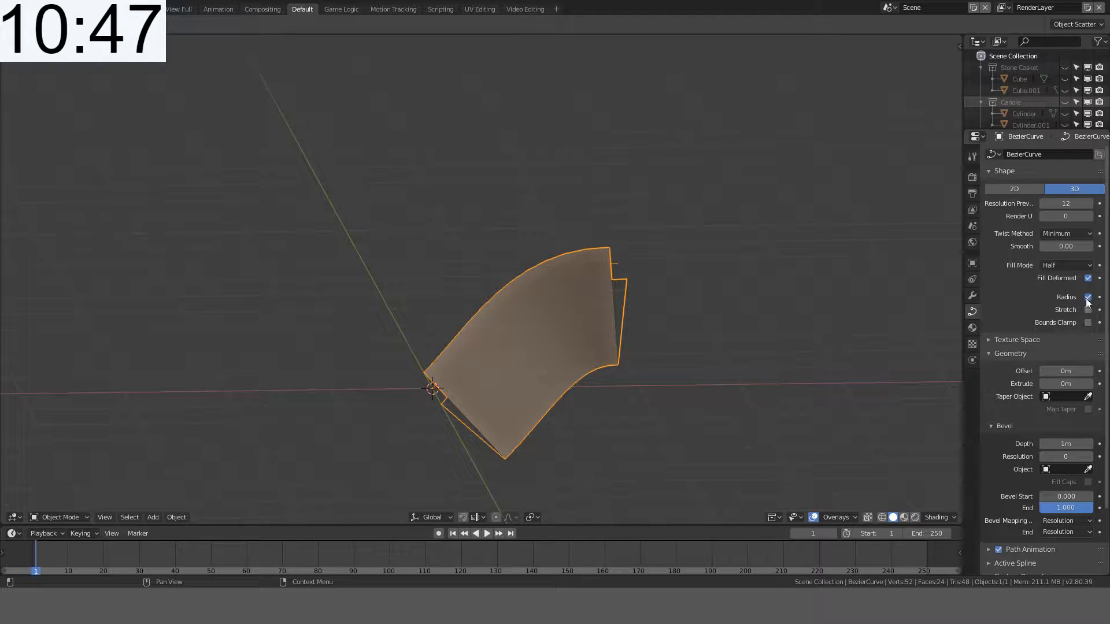
pyautogui.click(1081, 266)
pyautogui.click(1060, 239)
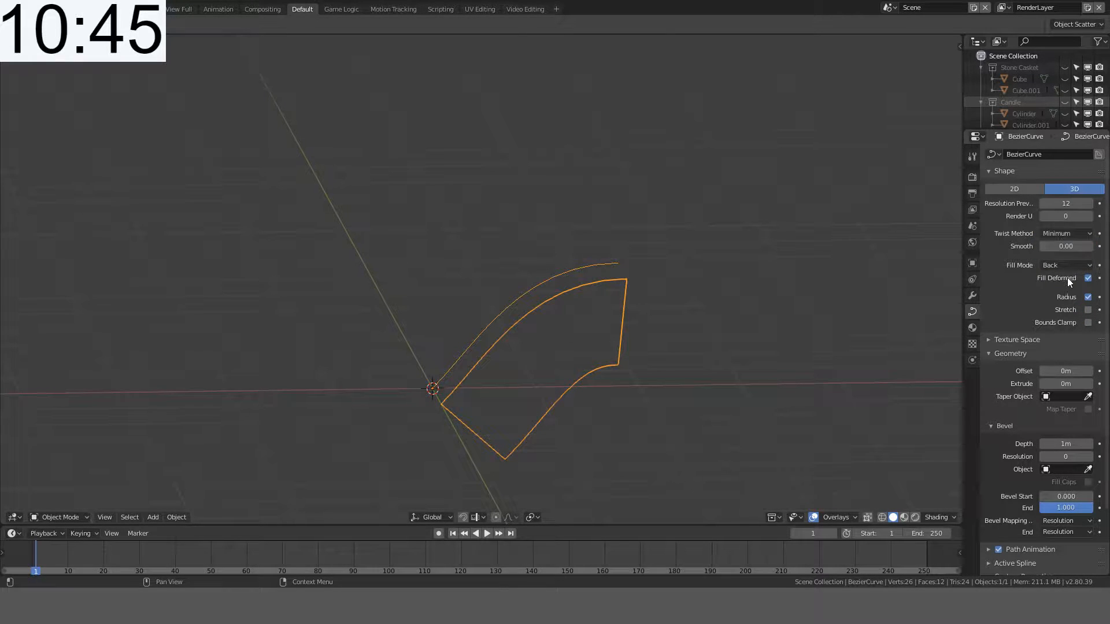
pyautogui.click(1063, 266)
pyautogui.click(1052, 228)
pyautogui.click(1054, 262)
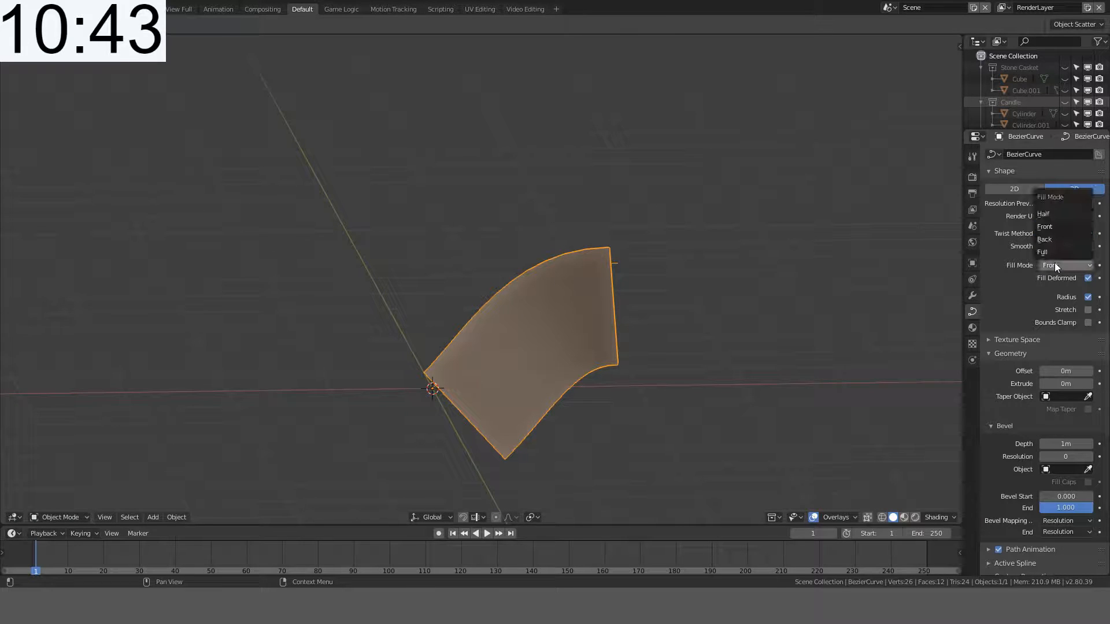
pyautogui.click(1044, 214)
# Step: Set the curve's bevel depth to -1 m to flip the folded petal shape
pyautogui.moveTo(553, 264); pyautogui.dragTo(584, 280, button='middle')
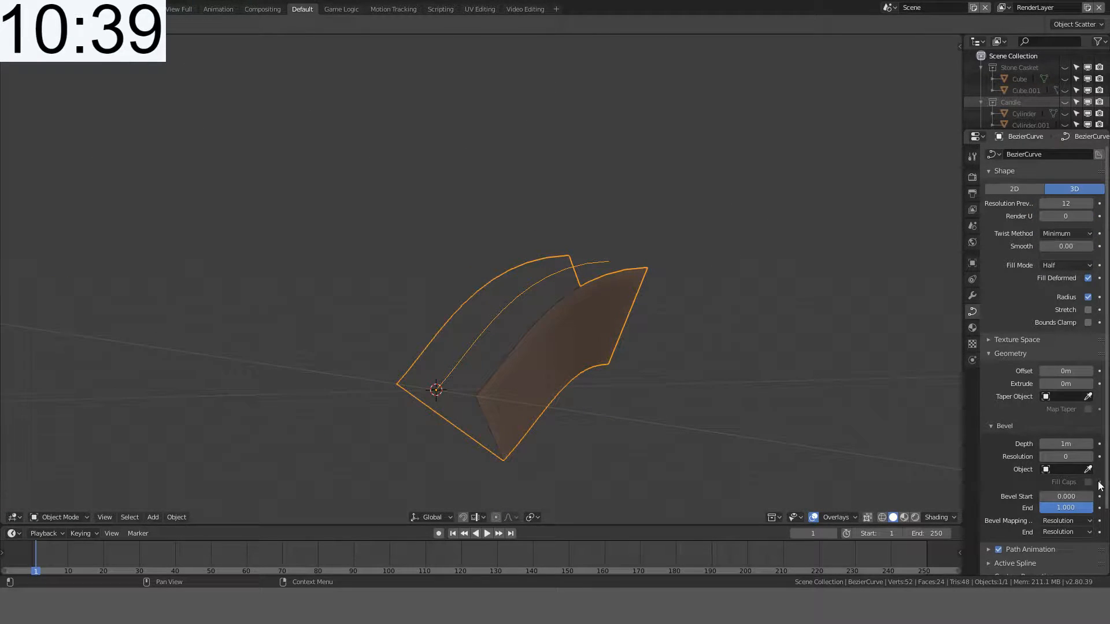
pyautogui.moveTo(1075, 512); pyautogui.dragTo(1042, 496)
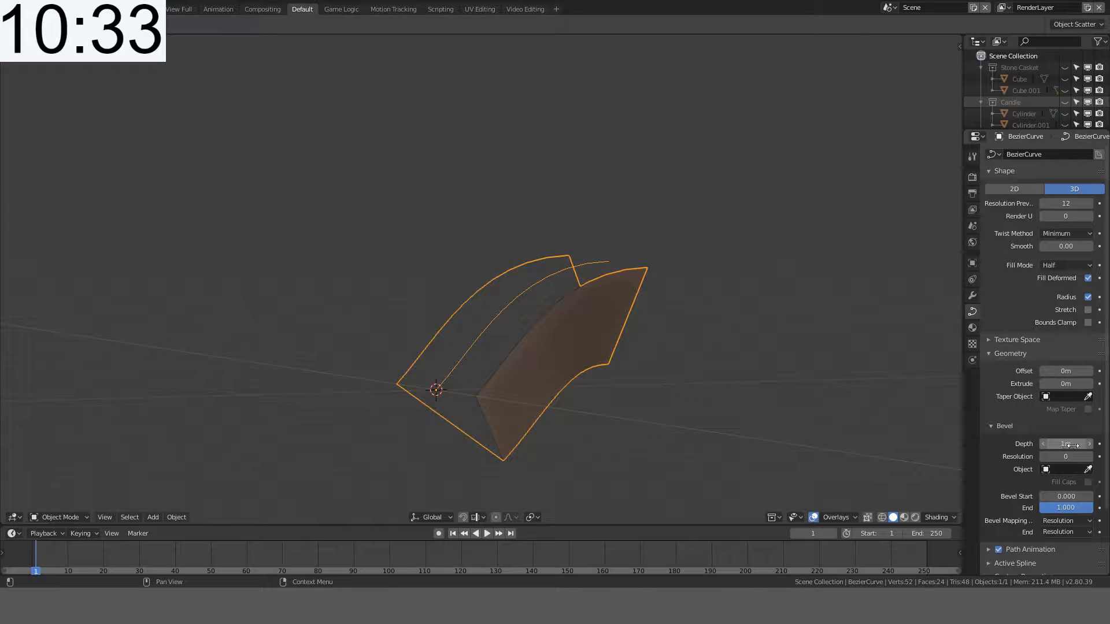
pyautogui.moveTo(1073, 445); pyautogui.dragTo(1076, 440)
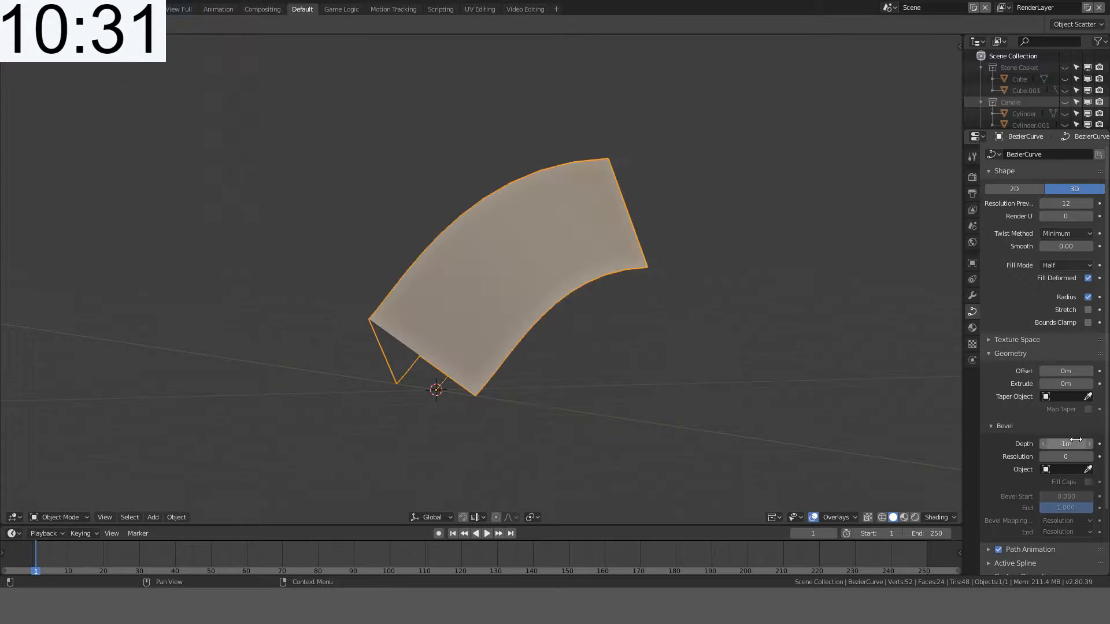
pyautogui.moveTo(621, 266); pyautogui.dragTo(769, 270, button='middle')
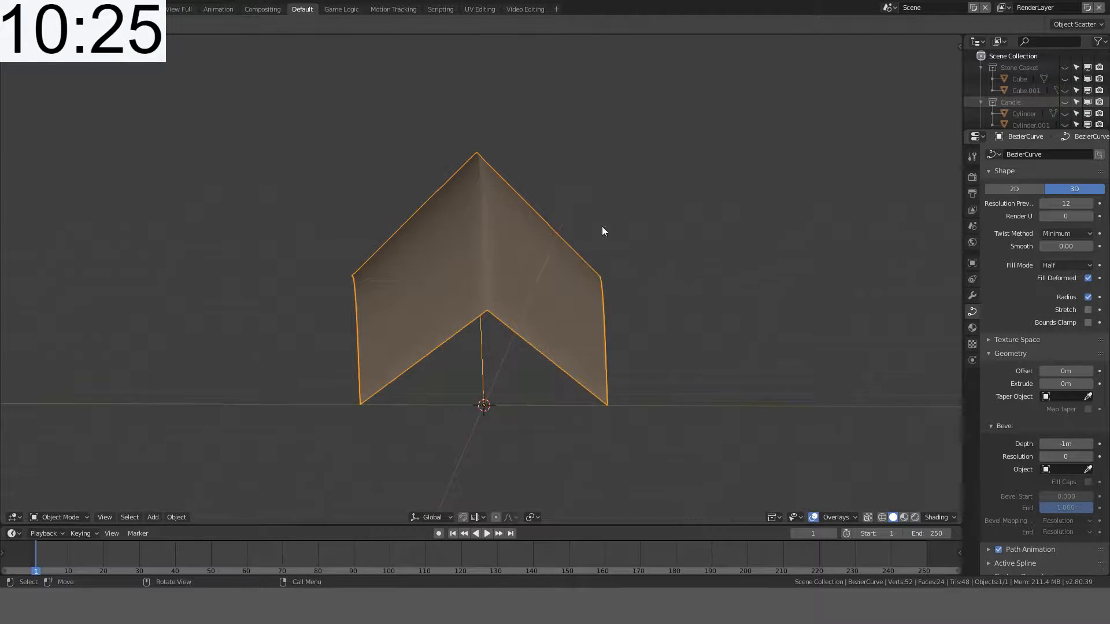
# Step: Convert the folded Bezier curve object to a mesh and enter edit mode on it
pyautogui.moveTo(602, 227); pyautogui.dragTo(454, 179, button='middle')
pyautogui.moveTo(423, 241); pyautogui.dragTo(440, 296, button='middle')
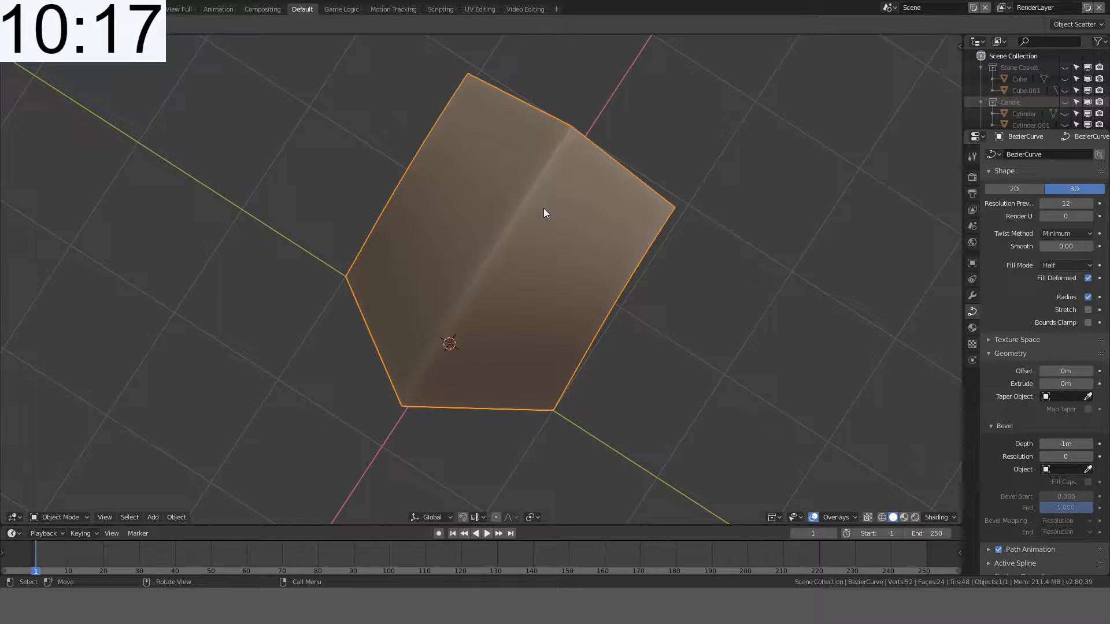
pyautogui.hotkey('alt', 'c')
pyautogui.click(587, 252)
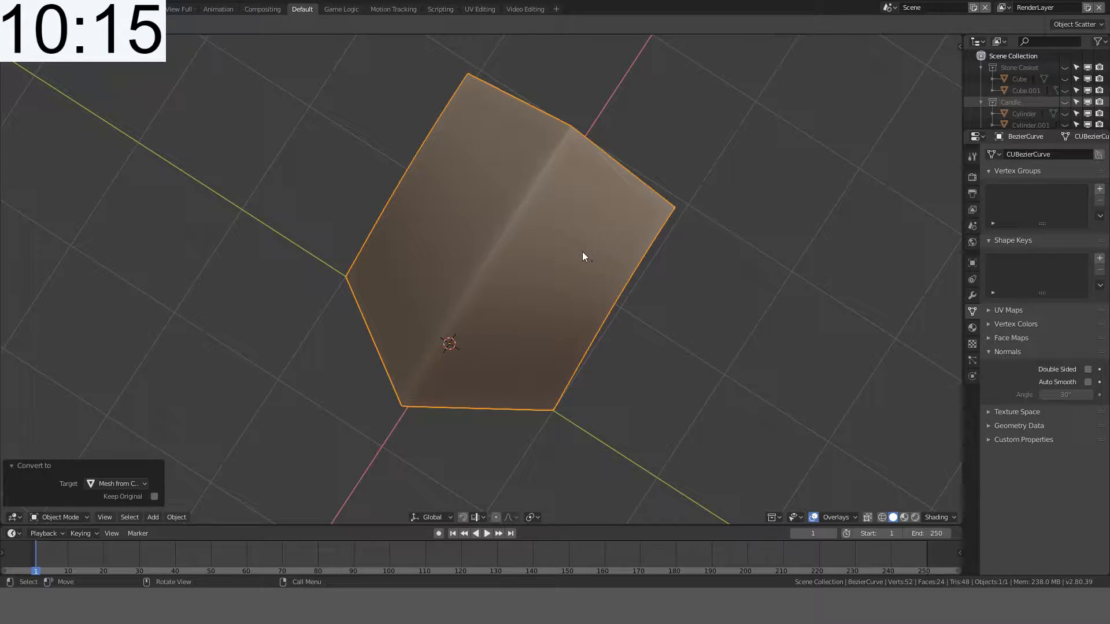
pyautogui.moveTo(310, 417); pyautogui.dragTo(598, 291, button='middle')
pyautogui.press('KP_7')
pyautogui.press('Tab')
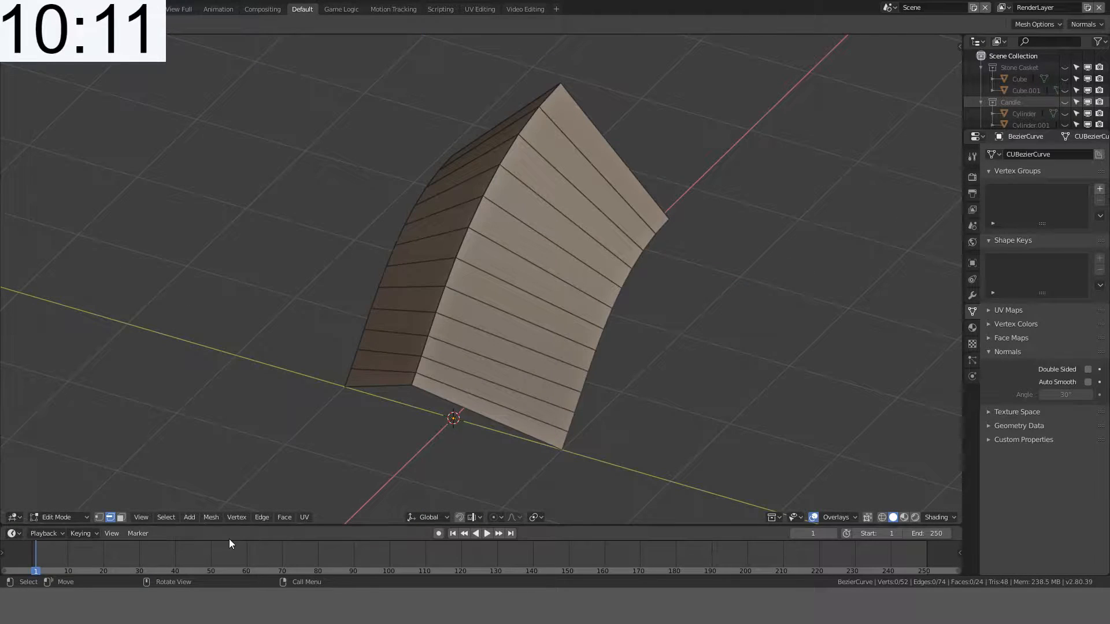
# Step: Try to dissolve the edge loop running along the centre ridge of the mesh
pyautogui.keyDown('alt'); pyautogui.click(454, 279); pyautogui.keyUp('alt')
pyautogui.hotkey('ctrl', 'x')
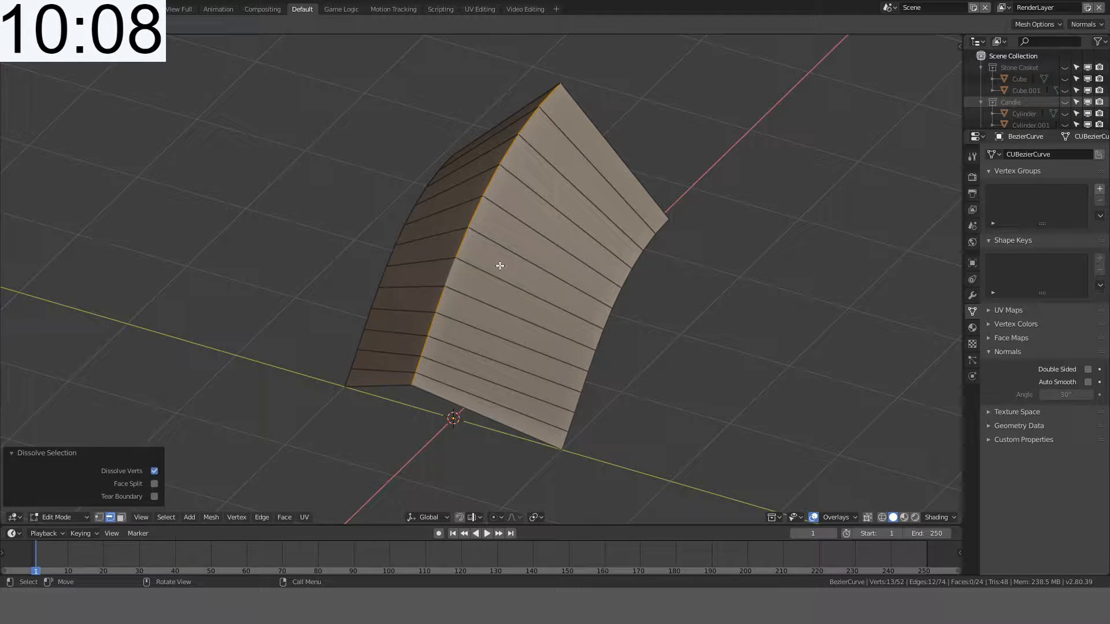
pyautogui.moveTo(468, 273); pyautogui.dragTo(560, 245, button='middle')
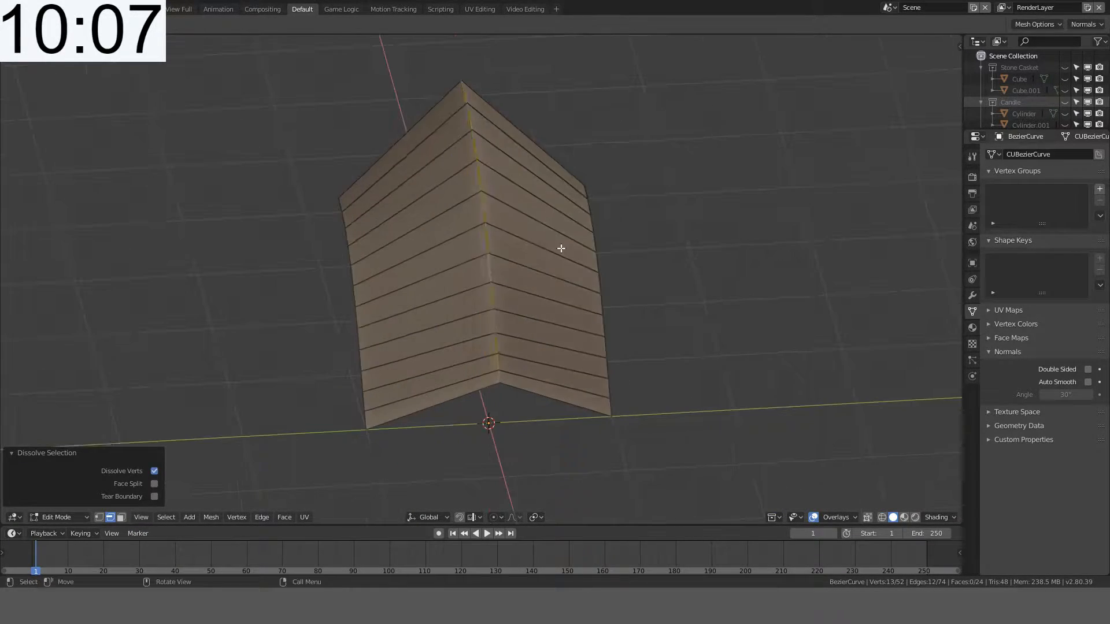
# Step: Select the whole mesh and remove its double vertices
pyautogui.press('a')
pyautogui.rightClick(561, 248)
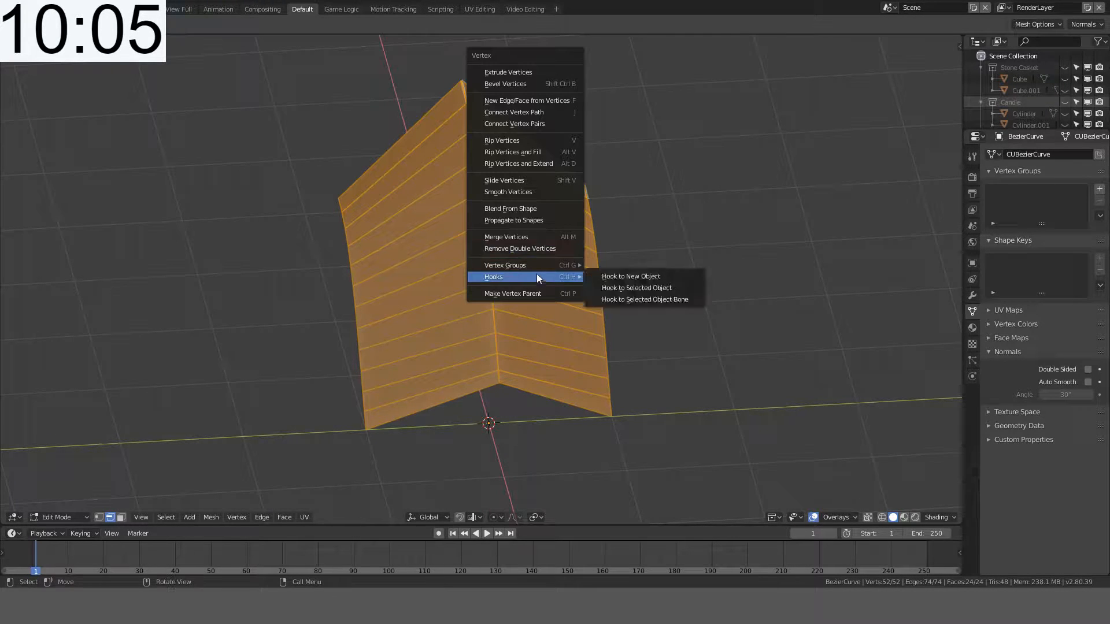
pyautogui.click(538, 248)
pyautogui.hotkey('alt', 'a')
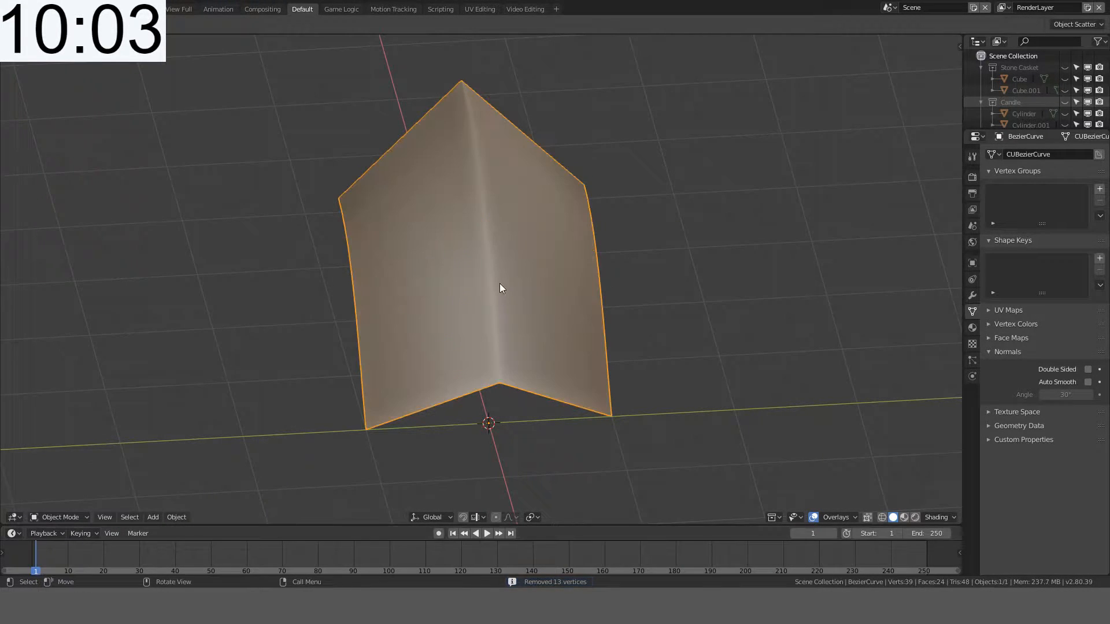
# Step: Dissolve the centre ridge edge loop so the folded shape becomes a single curved strip
pyautogui.press('a')
pyautogui.hotkey('alt', 'a')
pyautogui.keyDown('alt'); pyautogui.click(493, 264); pyautogui.keyUp('alt')
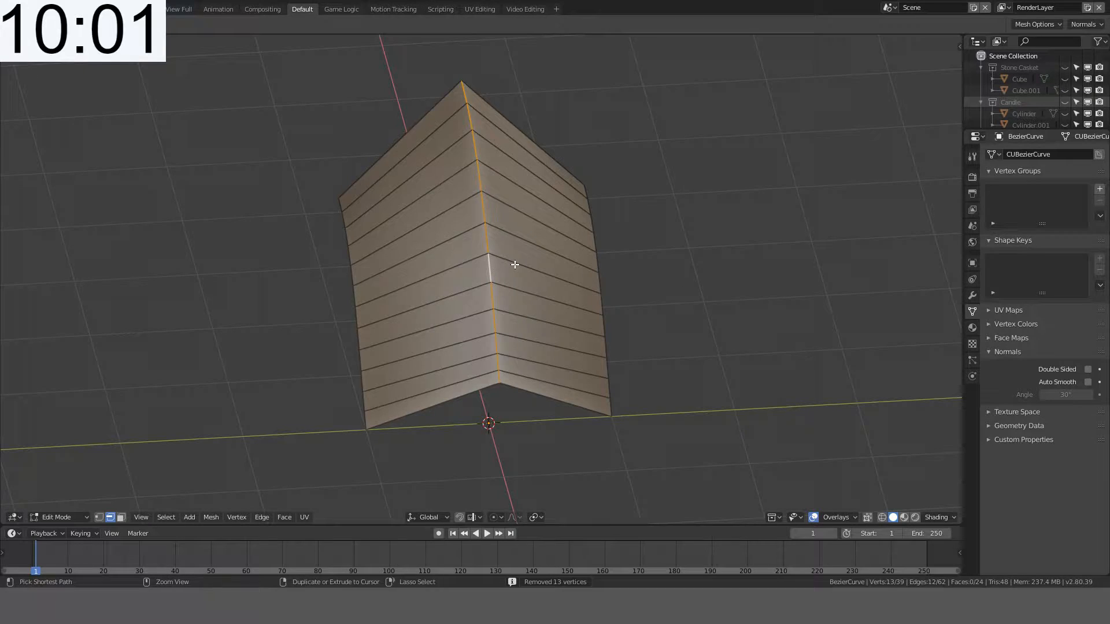
pyautogui.hotkey('ctrl', 'x')
pyautogui.moveTo(584, 255); pyautogui.dragTo(542, 283, button='middle')
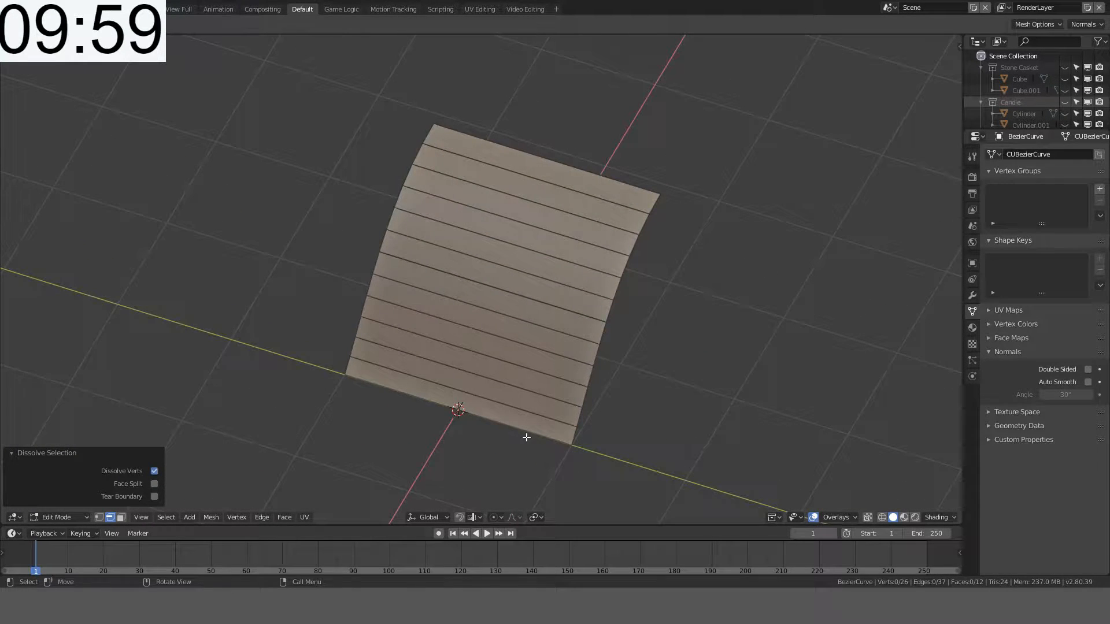
pyautogui.keyDown('alt'); pyautogui.click(528, 431); pyautogui.keyUp('alt')
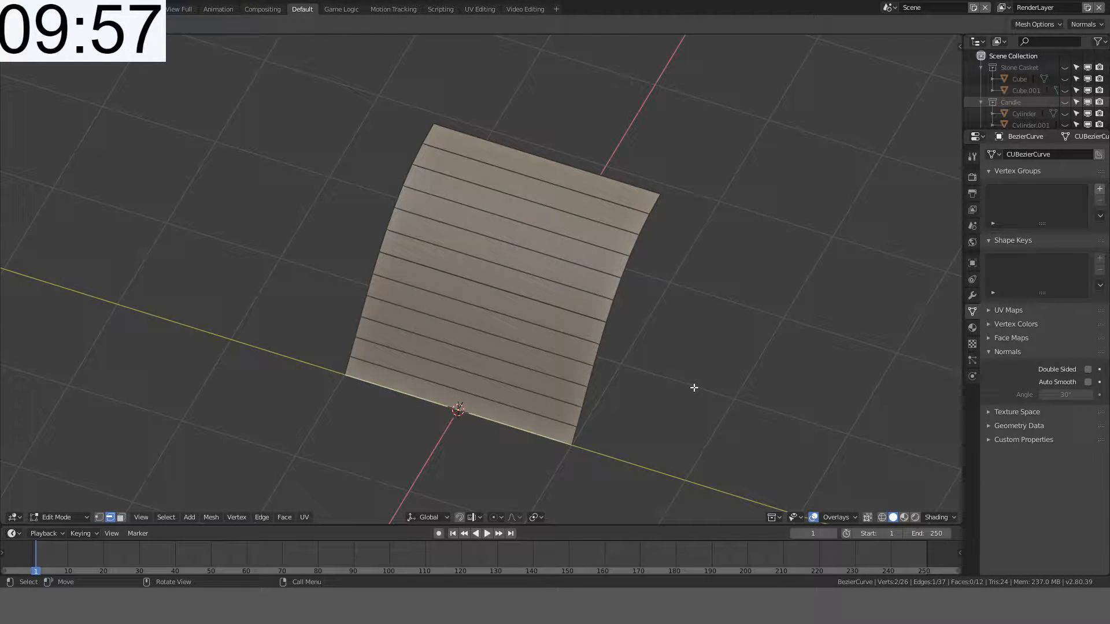
pyautogui.moveTo(695, 388); pyautogui.dragTo(665, 324, button='middle')
pyautogui.click(513, 517)
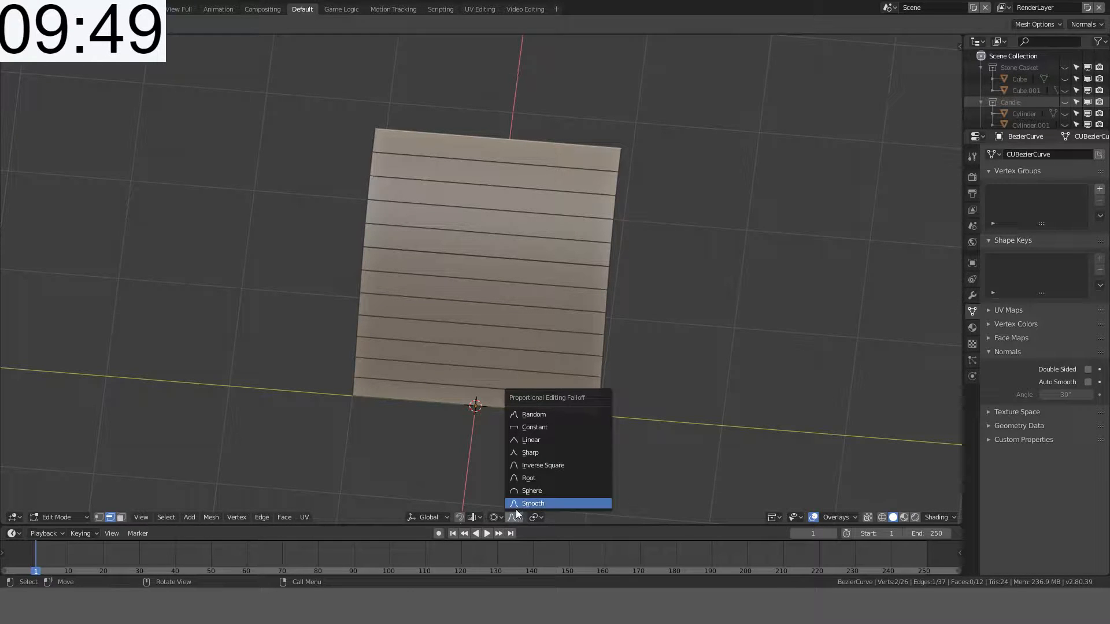
pyautogui.press('s')
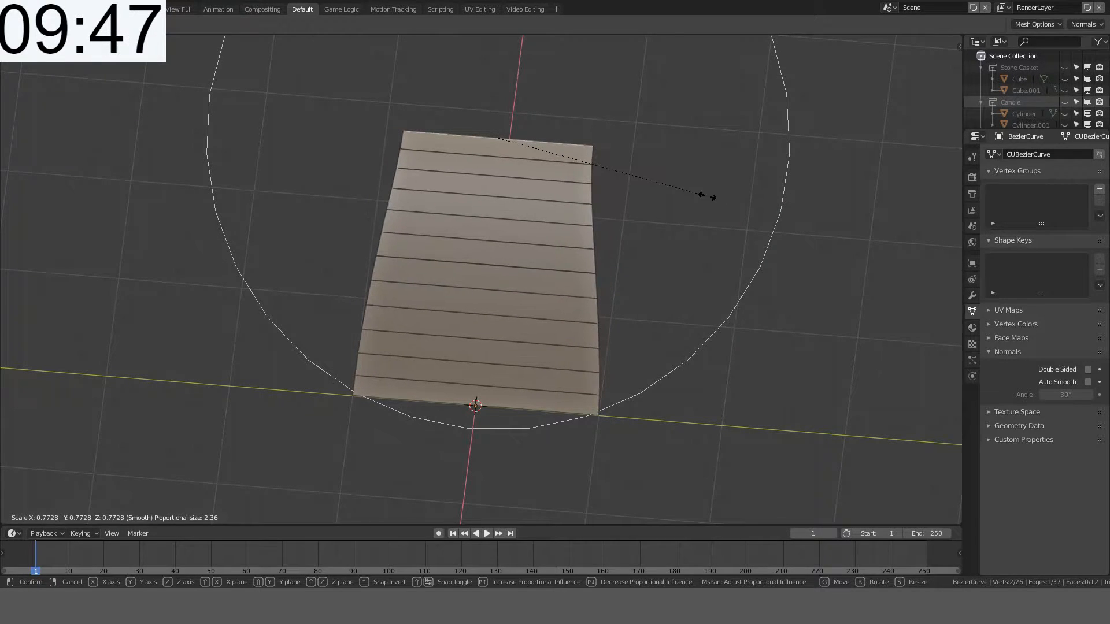
pyautogui.press('y')
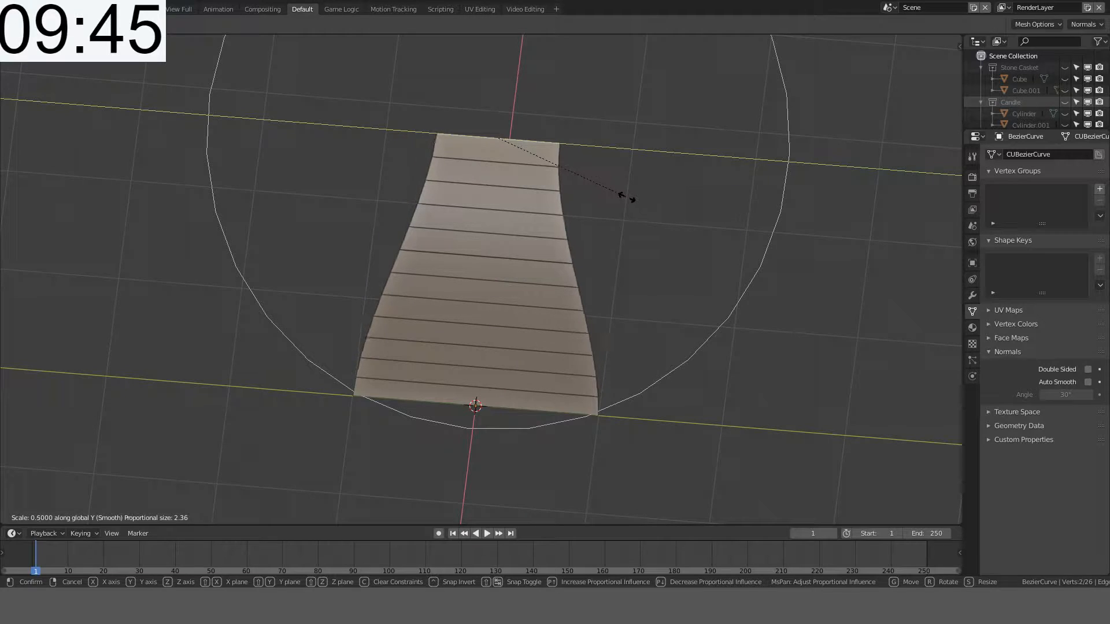
pyautogui.scroll(6, 627, 197)
pyautogui.press('Escape')
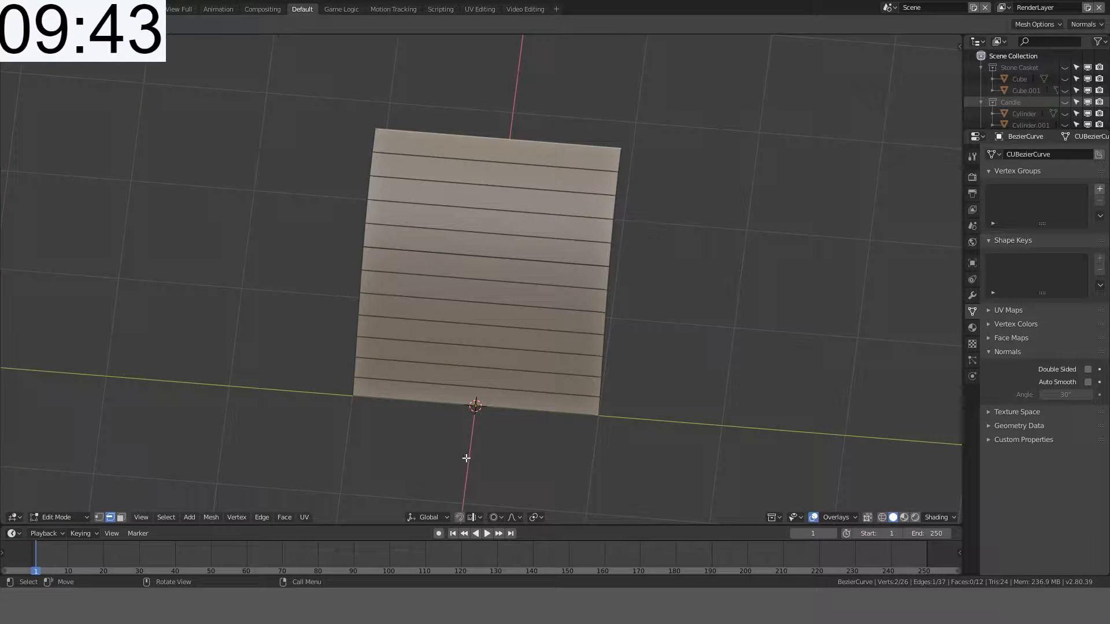
# Step: Set the proportional falloff to Sharp and scale the strip's tip edge to 0.1 along Y with a proportional size of 2.36
pyautogui.click(504, 518)
pyautogui.click(540, 441)
pyautogui.press('s')
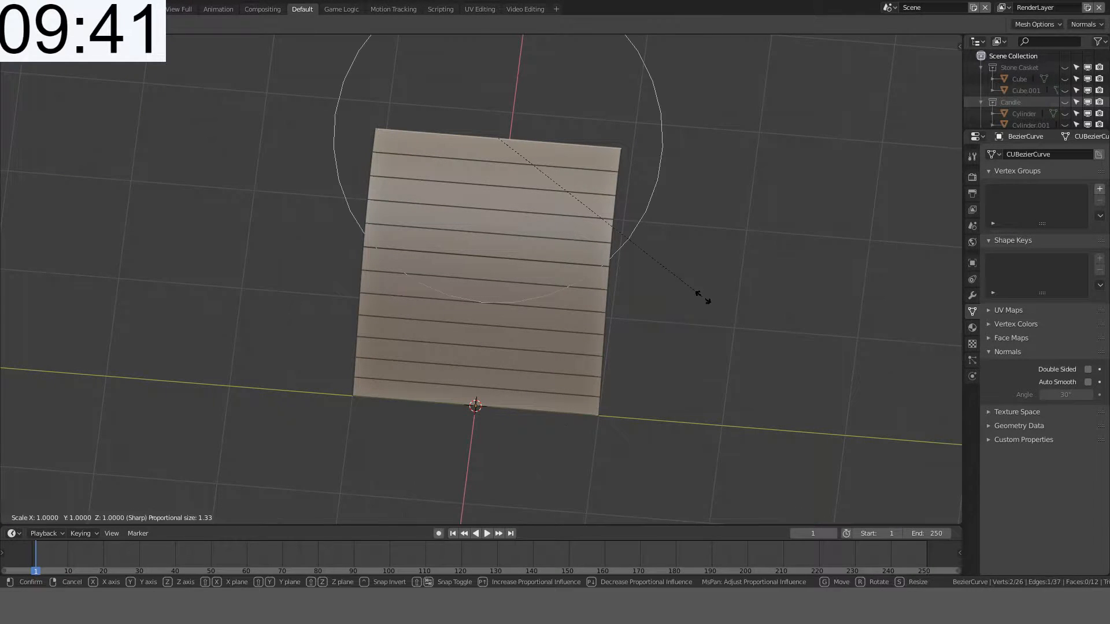
pyautogui.press('y')
pyautogui.scroll(-8, 564, 298)
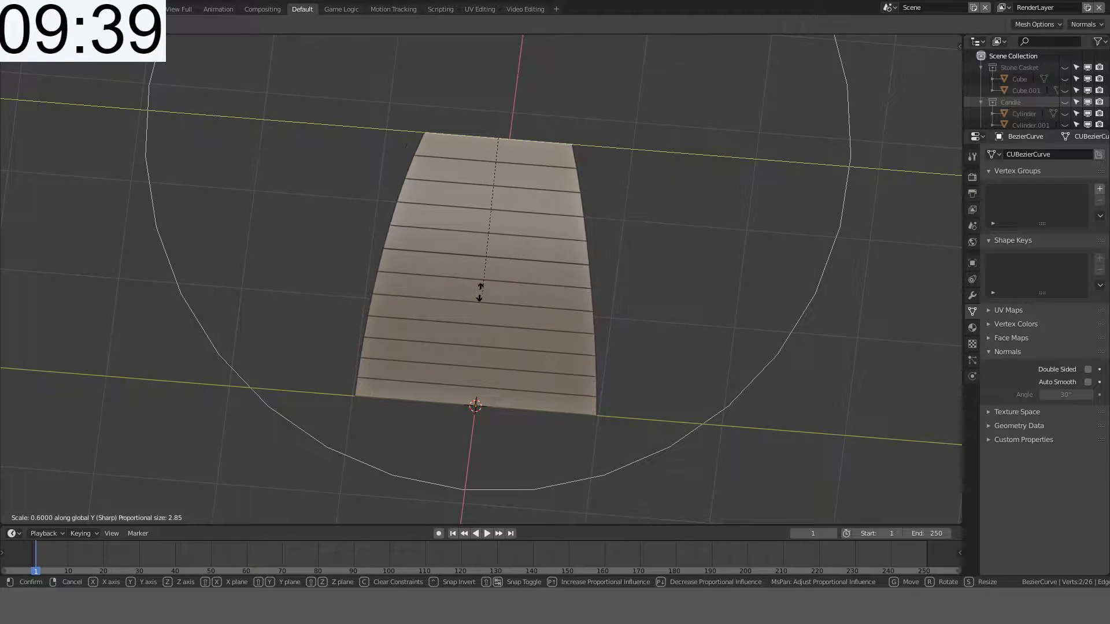
pyautogui.scroll(2, 479, 211)
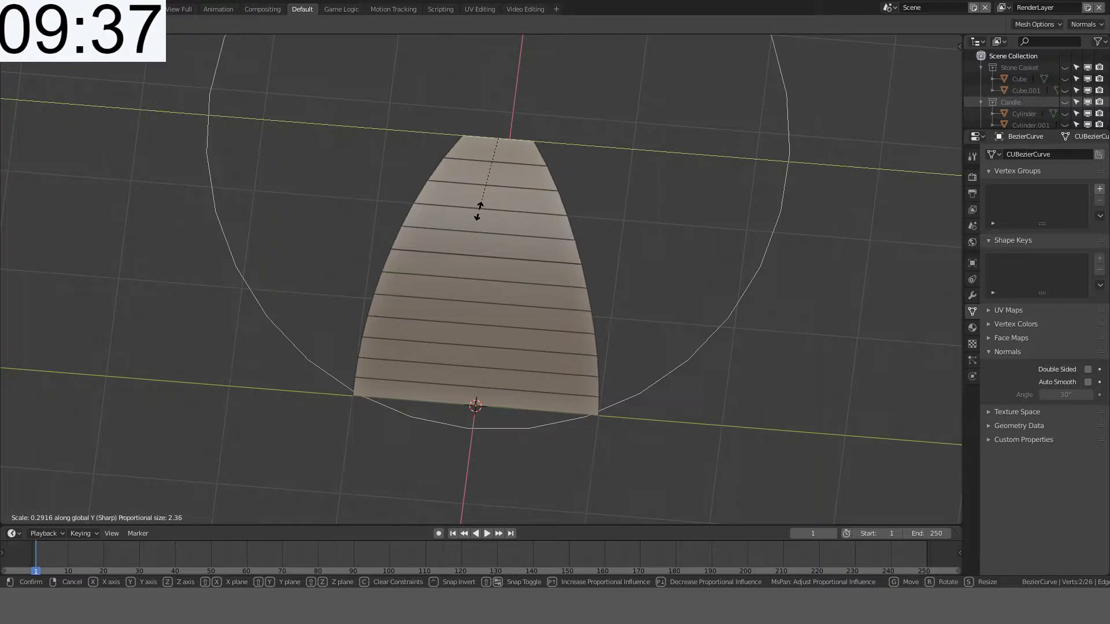
pyautogui.scroll(6, 479, 211)
pyautogui.scroll(-6, 479, 211)
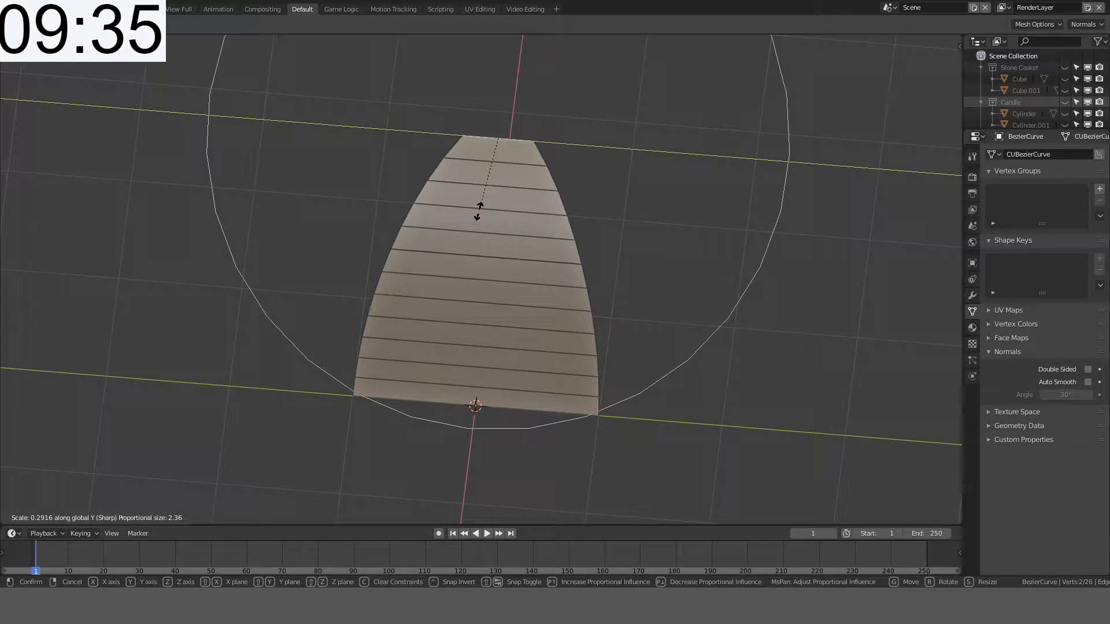
pyautogui.press('ctrl')
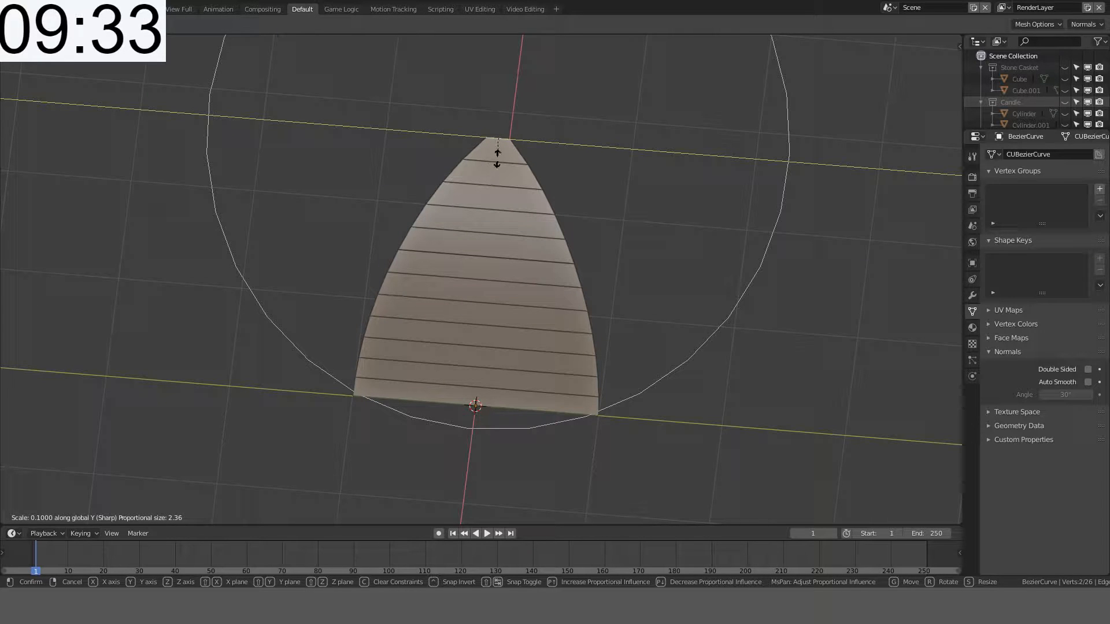
pyautogui.click(497, 158)
# Step: Scale the strip's base edge down along Y with Sharp proportional editing to form a leaf outline, and leave edit mode
pyautogui.click(550, 410)
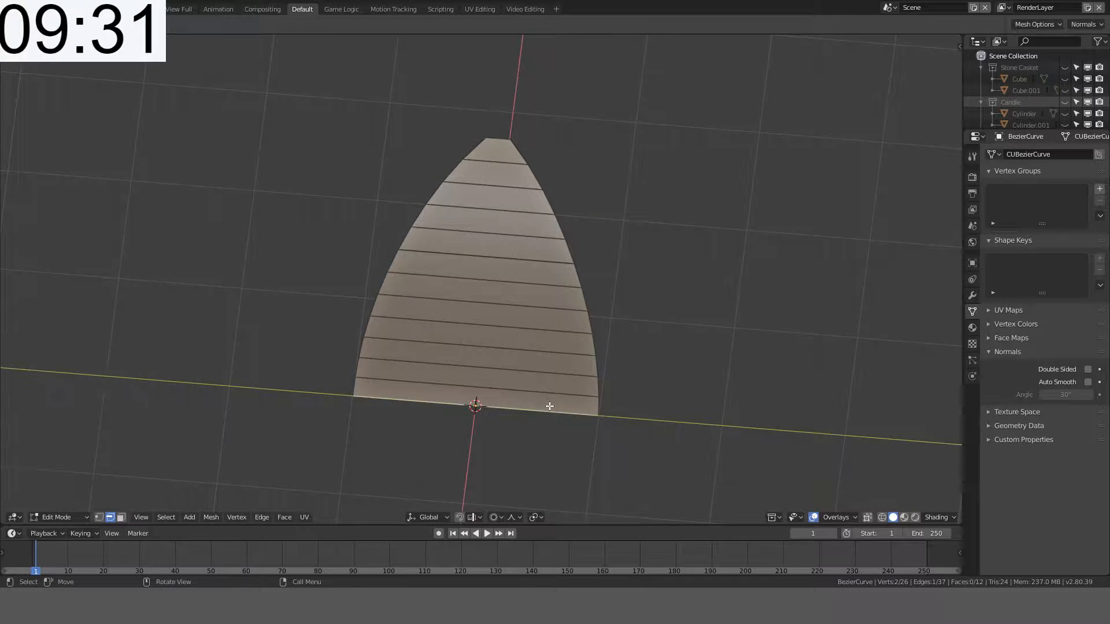
pyautogui.press('s')
pyautogui.press('y')
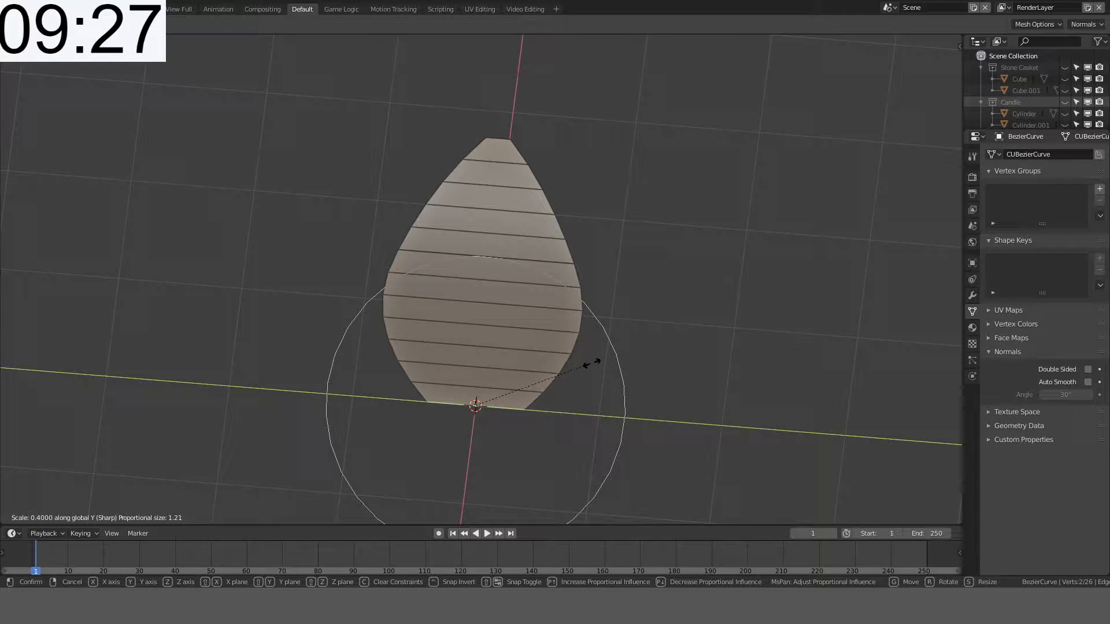
pyautogui.scroll(-3, 567, 367)
pyautogui.press('ctrl')
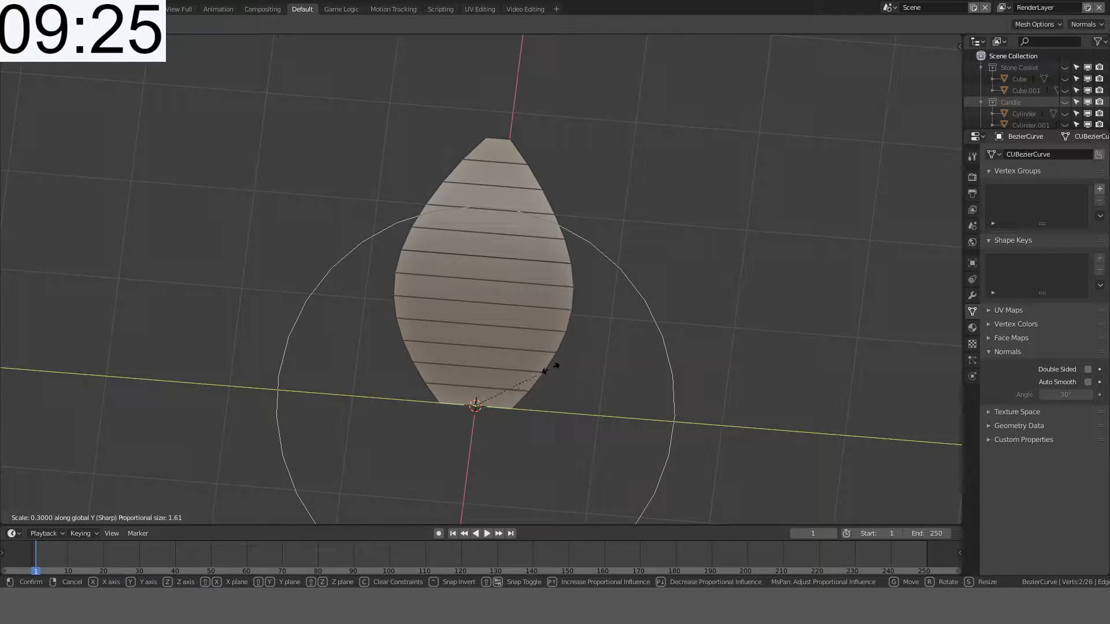
pyautogui.click(590, 374)
pyautogui.moveTo(611, 366); pyautogui.dragTo(709, 305, button='middle')
pyautogui.press('Tab')
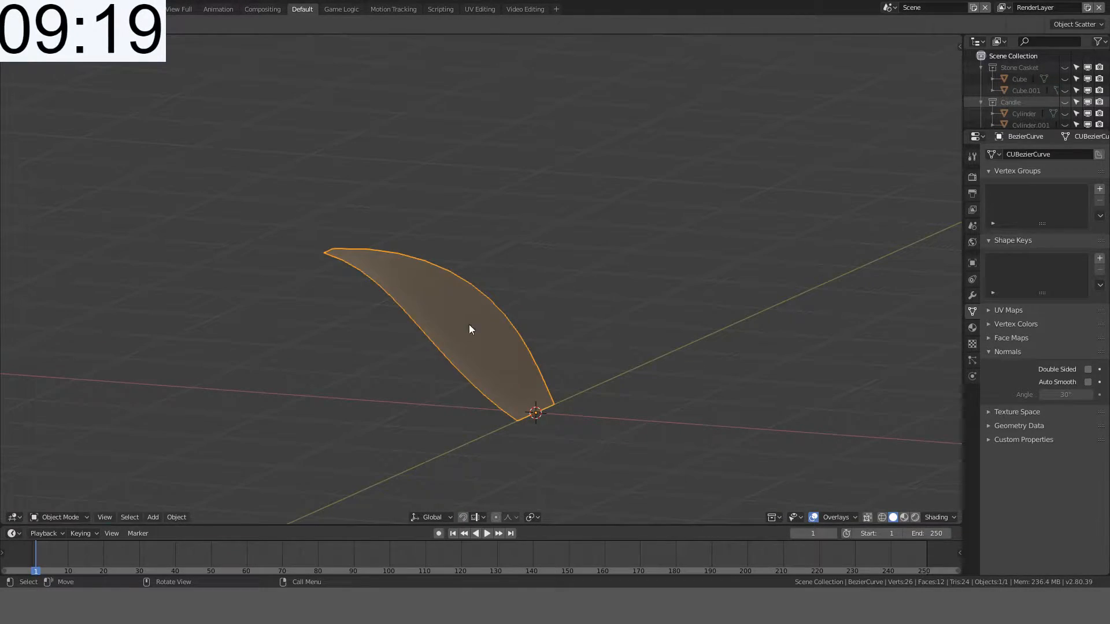
# Step: Add one centred loop cut running lengthwise through the leaf as a midrib
pyautogui.press('Tab')
pyautogui.hotkey('alt', 'a')
pyautogui.hotkey('ctrl', 'r')
pyautogui.click(443, 305)
pyautogui.rightClick(443, 305)
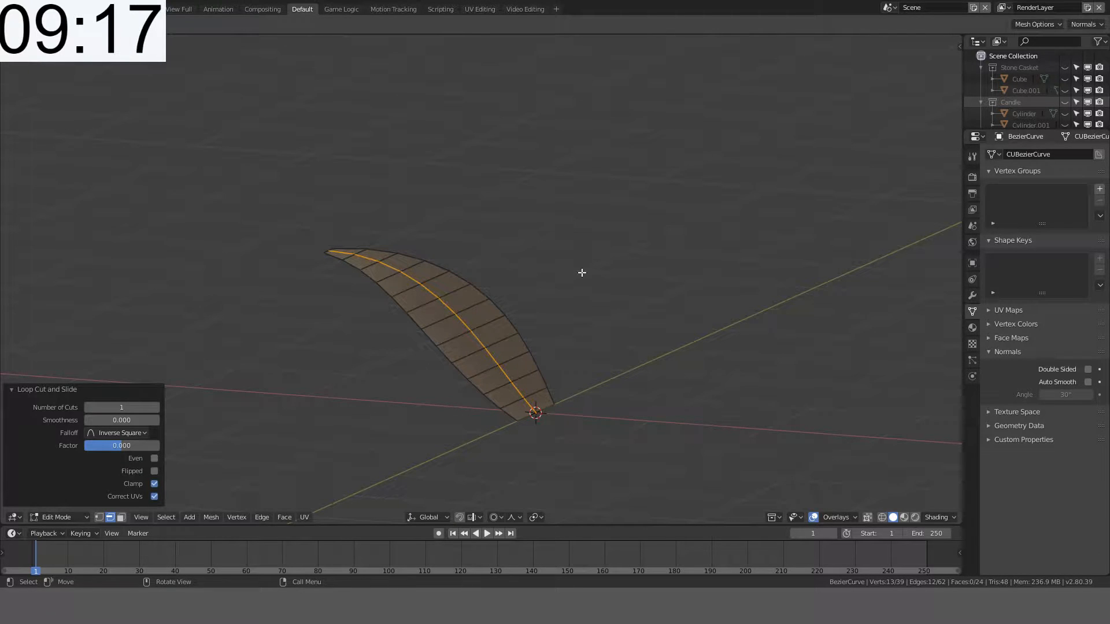
pyautogui.press('KP_3')
pyautogui.press('KP_1')
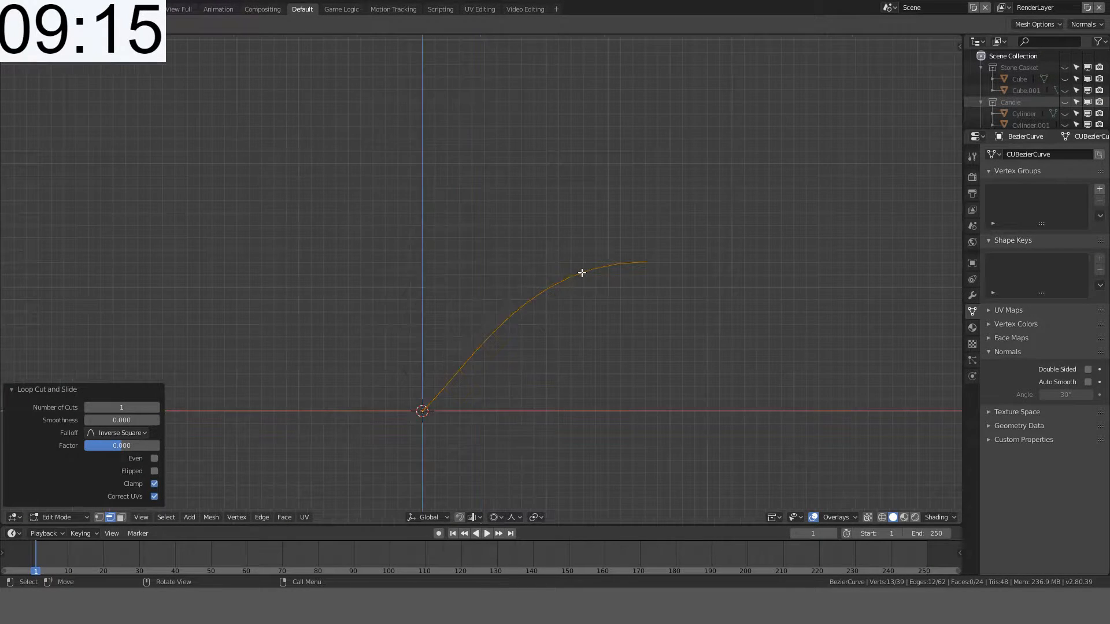
pyautogui.press('g')
pyautogui.scroll(5, 590, 281)
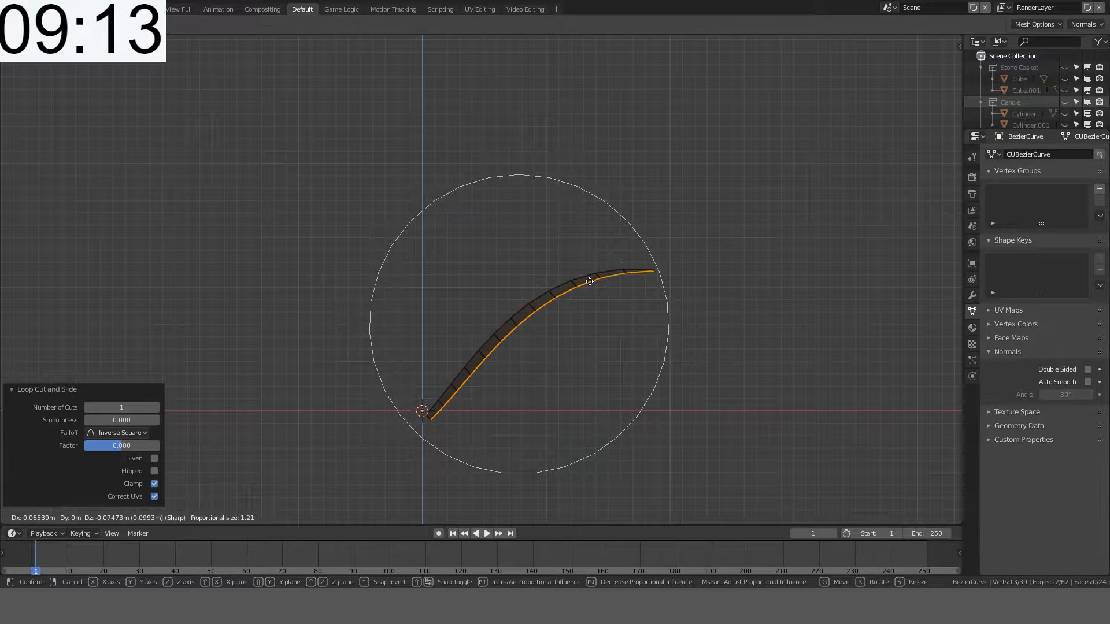
pyautogui.rightClick(589, 282)
pyautogui.press('g')
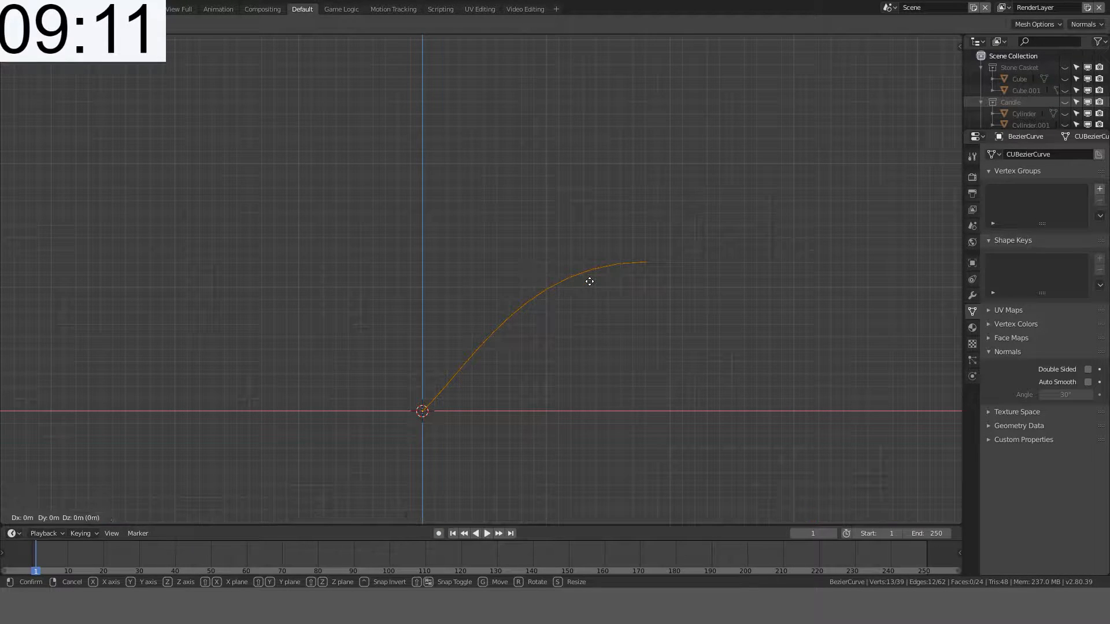
pyautogui.rightClick(599, 301)
# Step: Deselect the tip and base ends of the midrib loop with Circle Select, keeping only its middle edges selected
pyautogui.moveTo(602, 302); pyautogui.dragTo(634, 310, button='middle')
pyautogui.press('c')
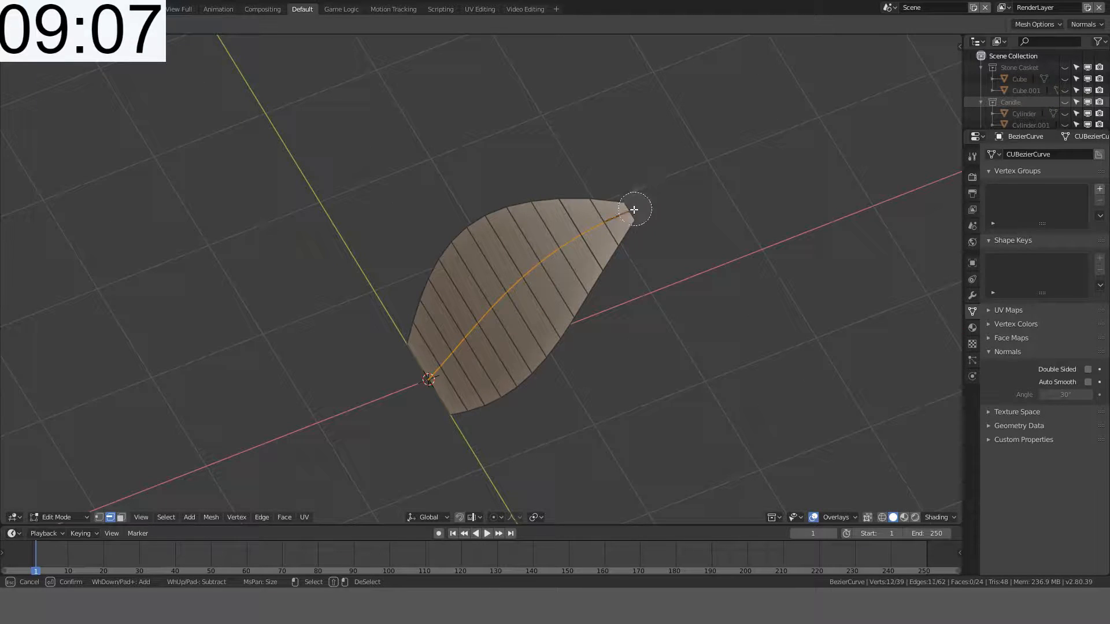
pyautogui.keyDown('shift'); pyautogui.moveTo(635, 209); pyautogui.dragTo(610, 224); pyautogui.keyUp('shift')
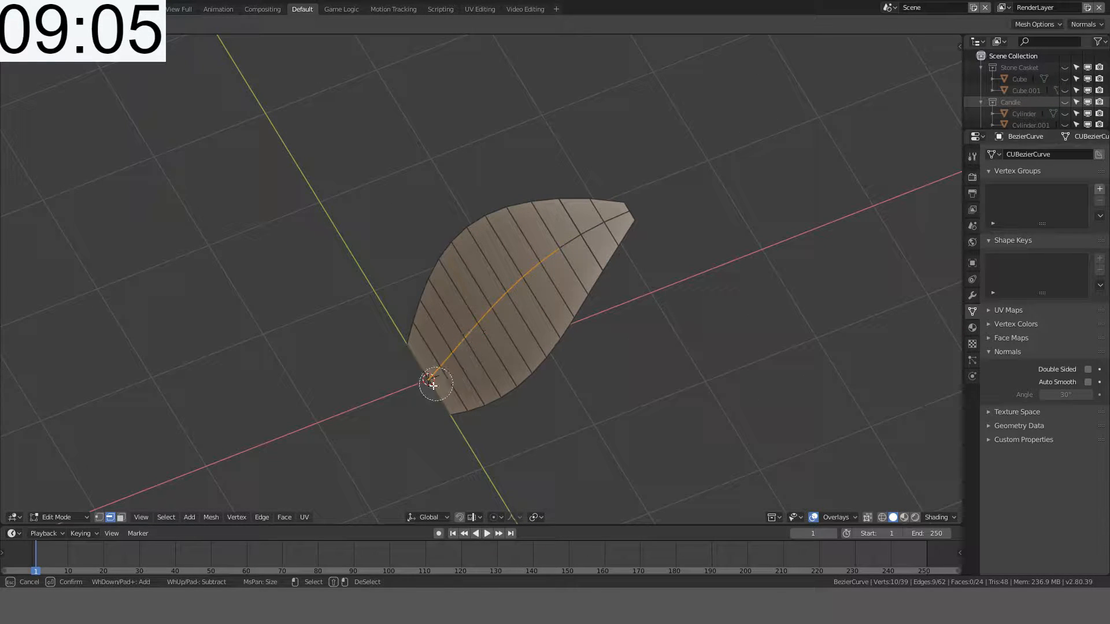
pyautogui.keyDown('shift'); pyautogui.moveTo(433, 386); pyautogui.dragTo(454, 347); pyautogui.keyUp('shift')
pyautogui.rightClick(454, 347)
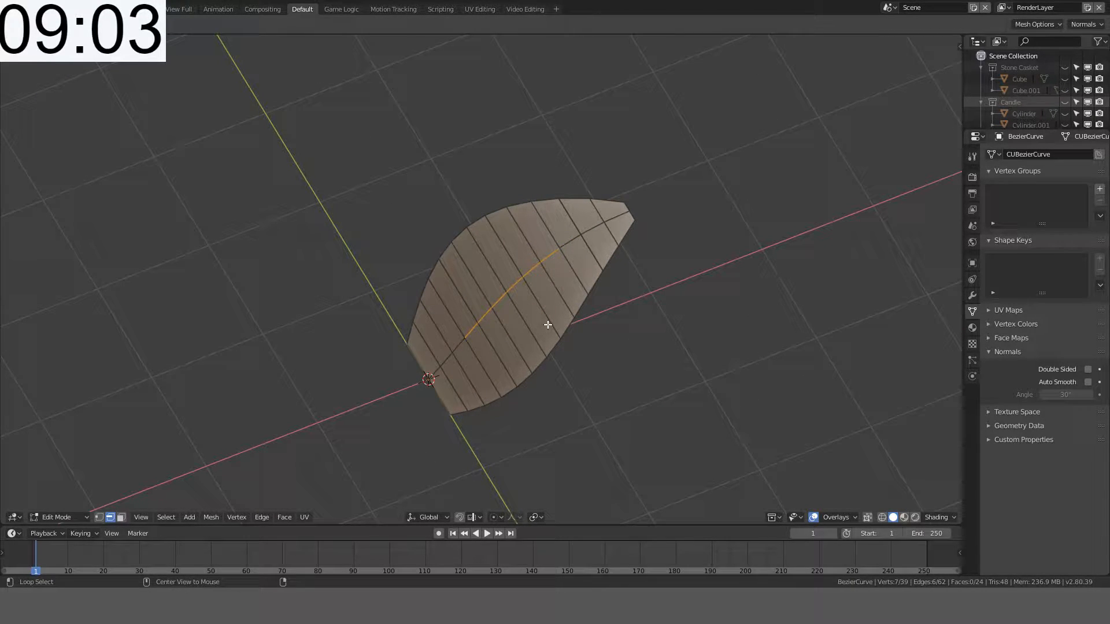
pyautogui.press('KP_1')
pyautogui.press('g')
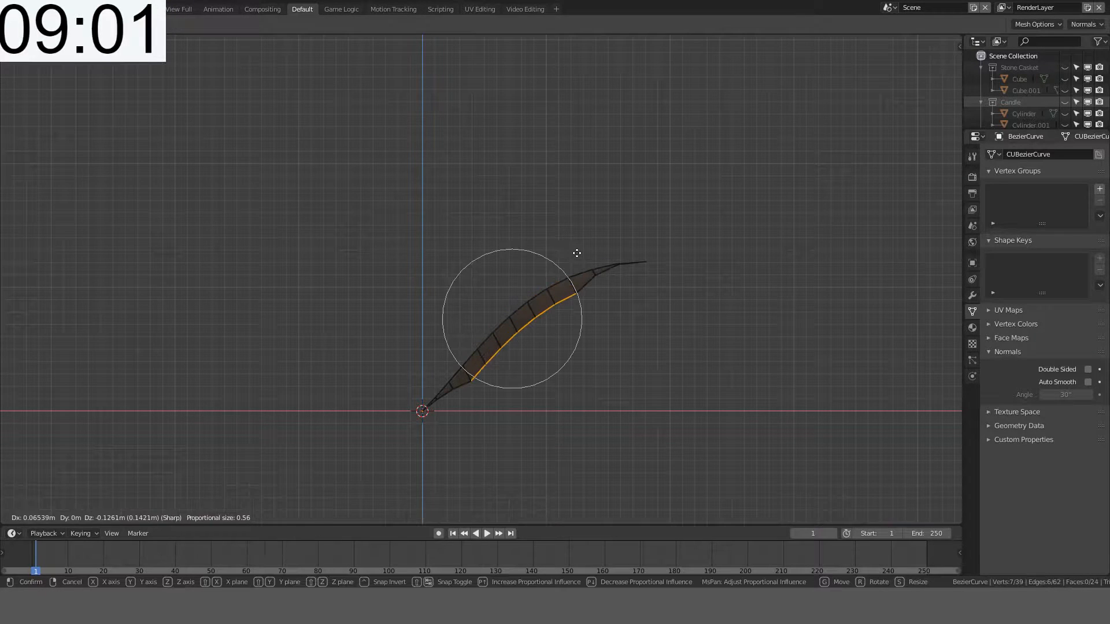
pyautogui.scroll(-6, 575, 253)
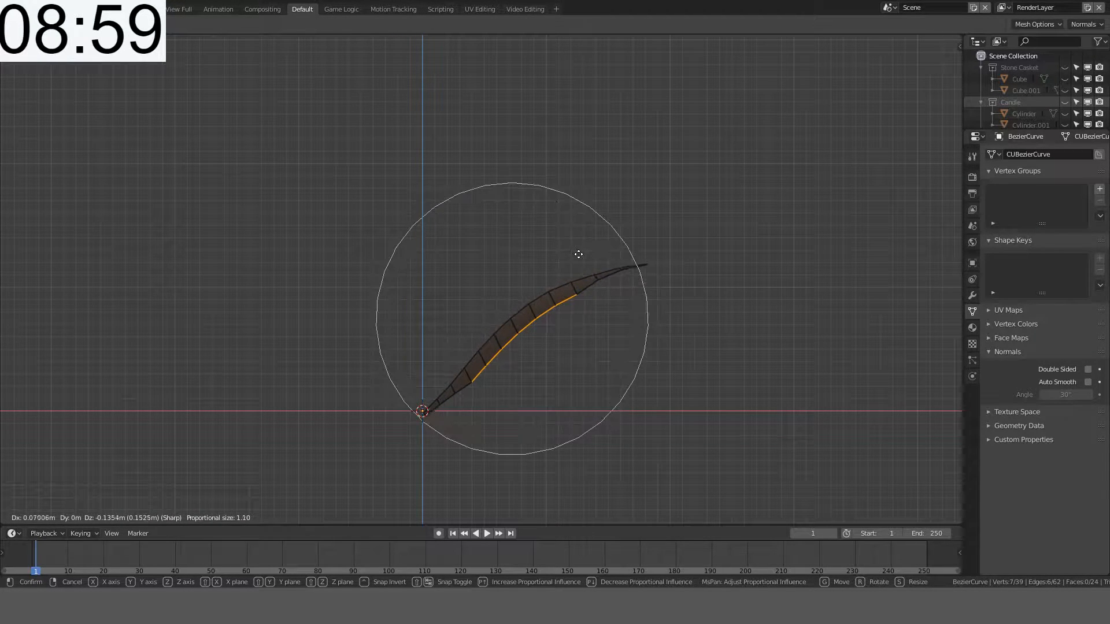
pyautogui.rightClick(587, 263)
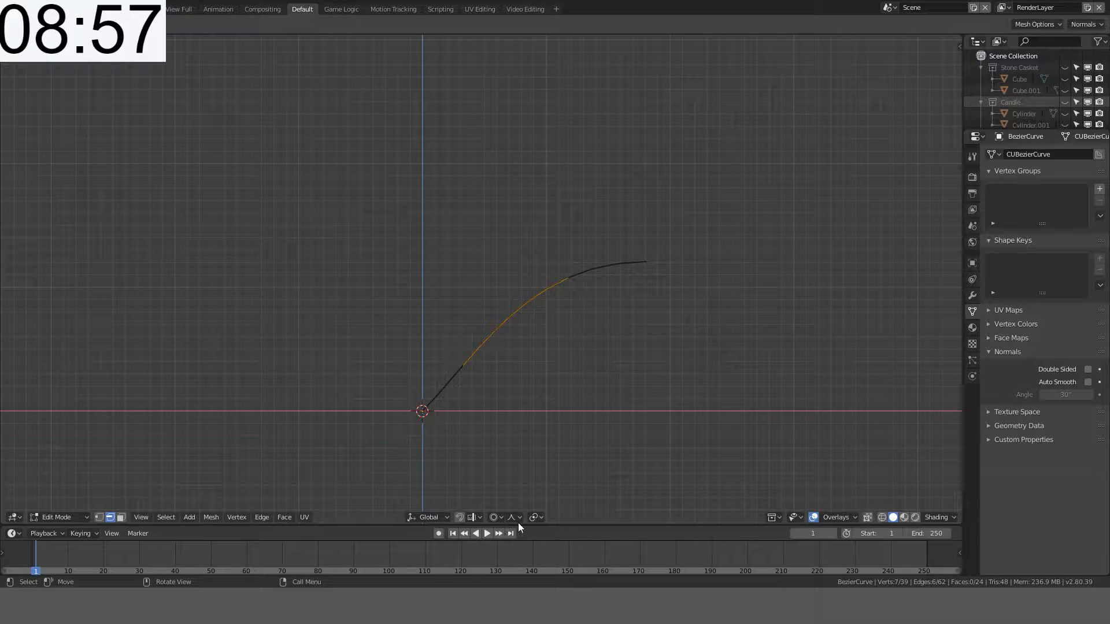
# Step: Select only one edge at the middle of the leaf's midrib and set the proportional falloff to Smooth
pyautogui.hotkey('alt', 'a')
pyautogui.moveTo(521, 405); pyautogui.dragTo(536, 332, button='middle')
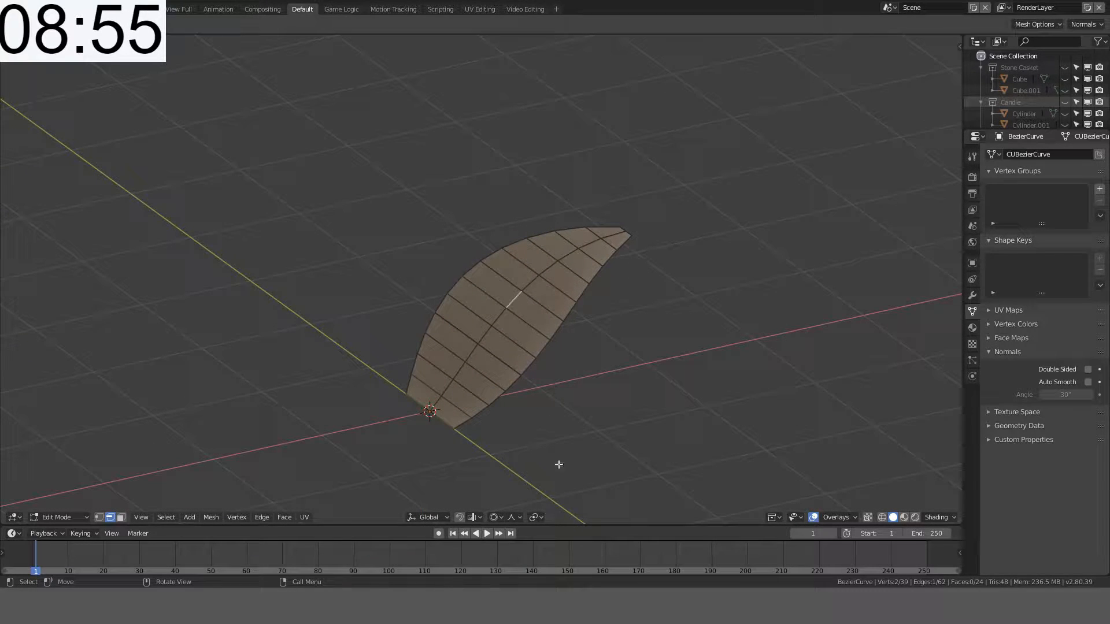
pyautogui.hotkey('shift', 'o')
pyautogui.click(531, 415)
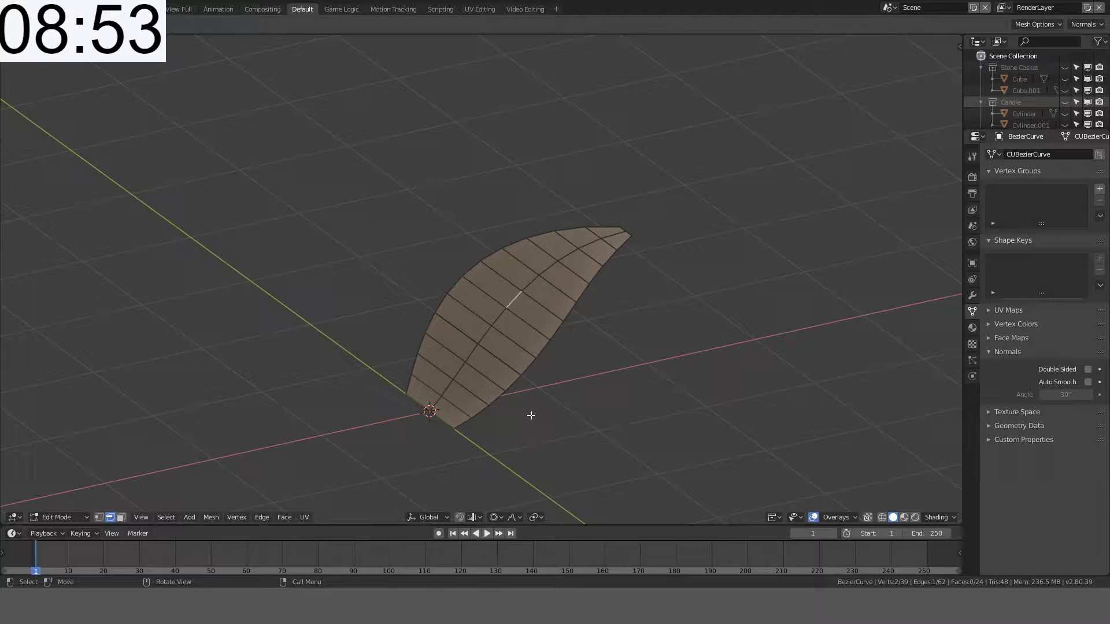
pyautogui.click(513, 518)
pyautogui.click(534, 503)
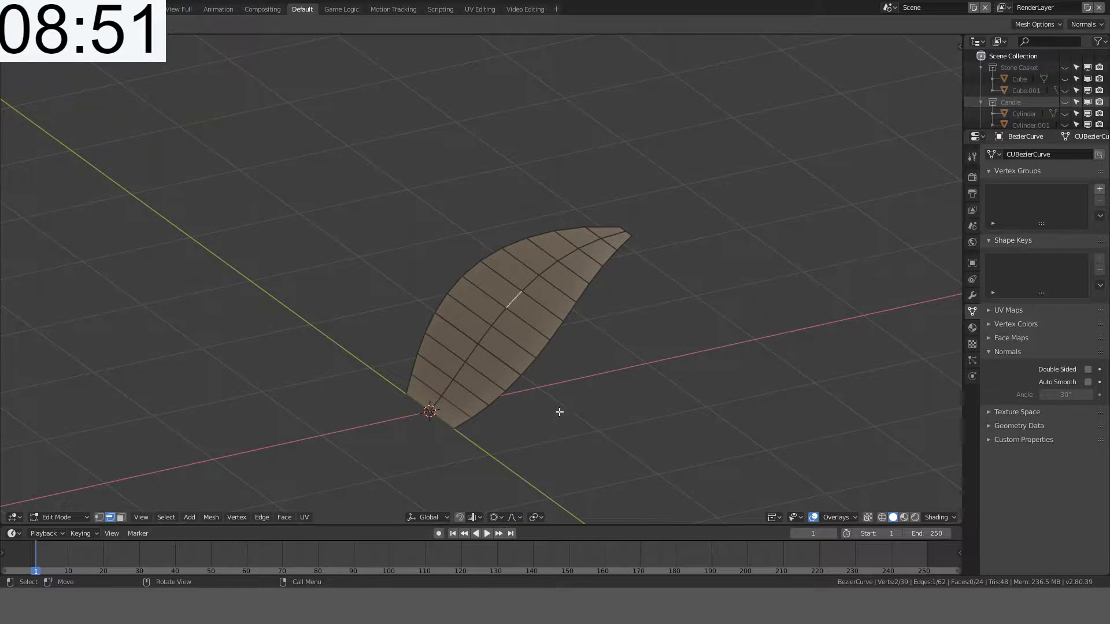
# Step: In front view, move the midrib edge -0.4 m in X and 0.3 m in Z with proportional size 1.77, and leave edit mode
pyautogui.press('KP_1')
pyautogui.press('g')
pyautogui.scroll(-2, 576, 429)
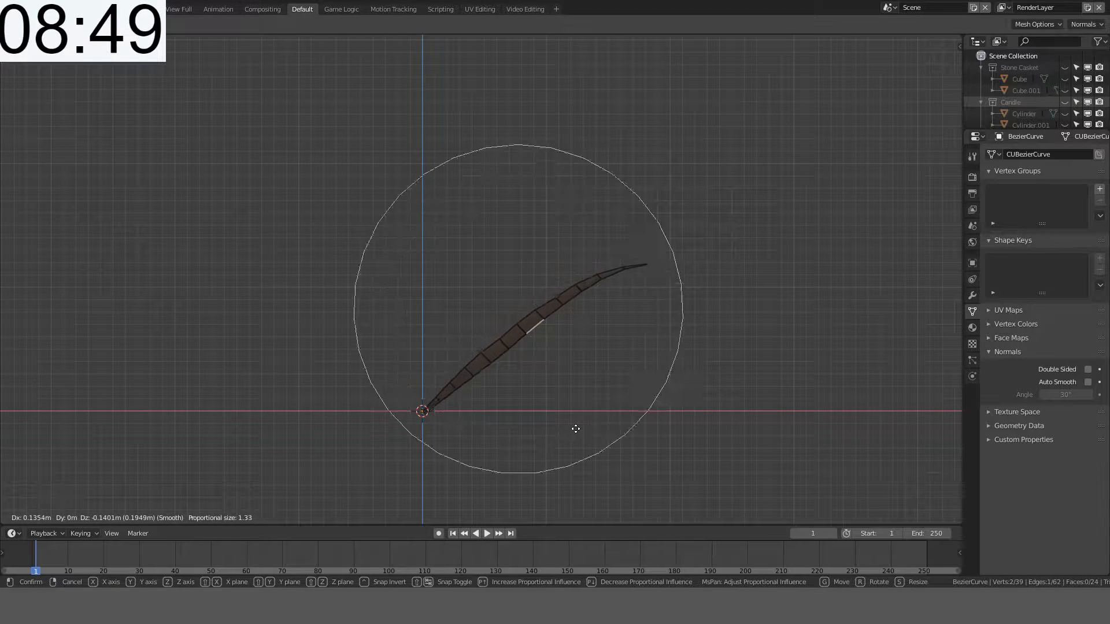
pyautogui.scroll(-3, 576, 429)
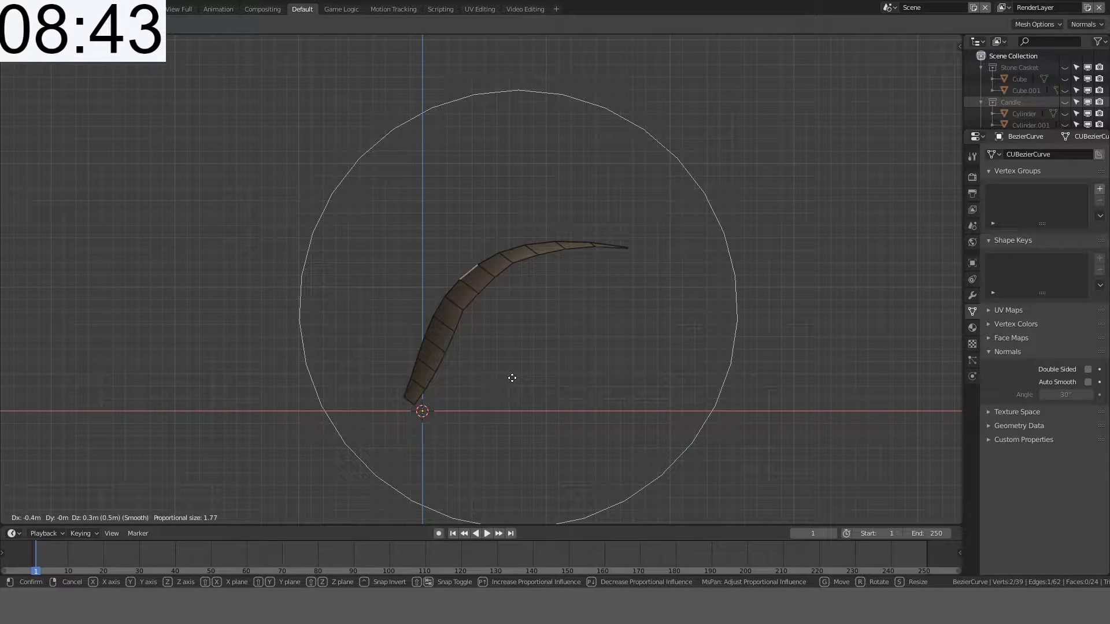
pyautogui.click(514, 377)
pyautogui.press('Tab')
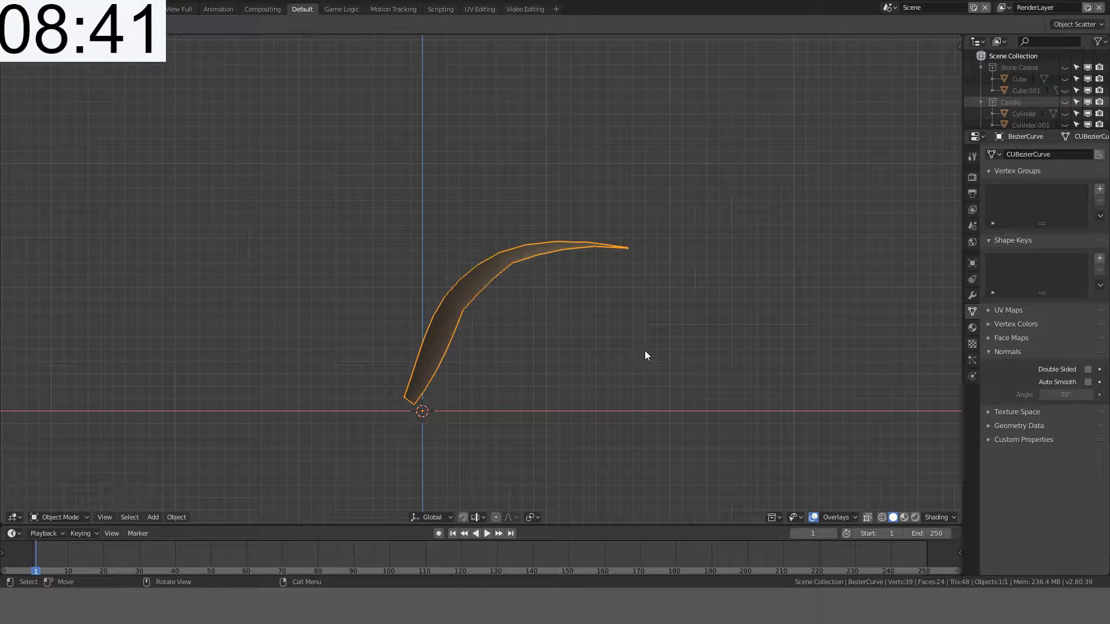
# Step: Try to mirror the whole leaf object by scaling it -1 along Y
pyautogui.hotkey('alt', 'a')
pyautogui.press('x')
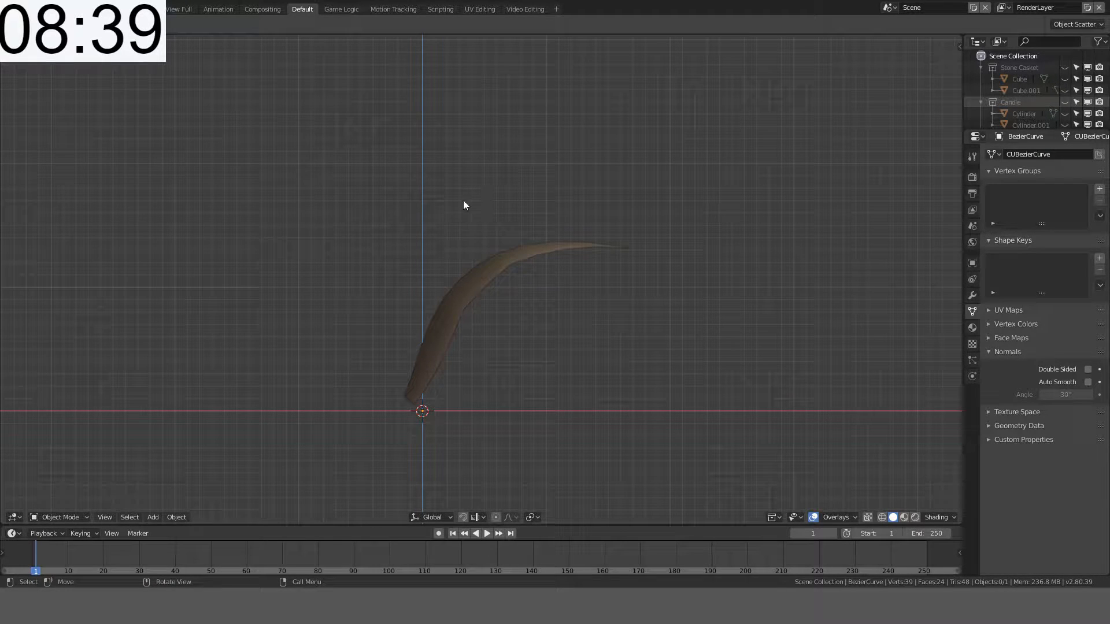
pyautogui.write('sx-1')
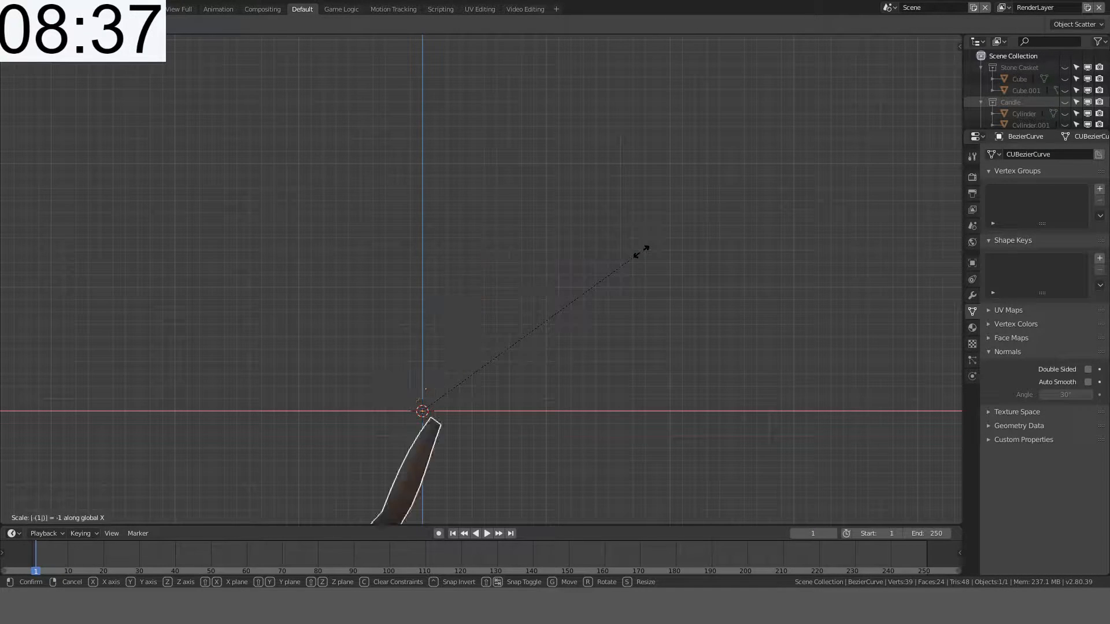
pyautogui.write('y')
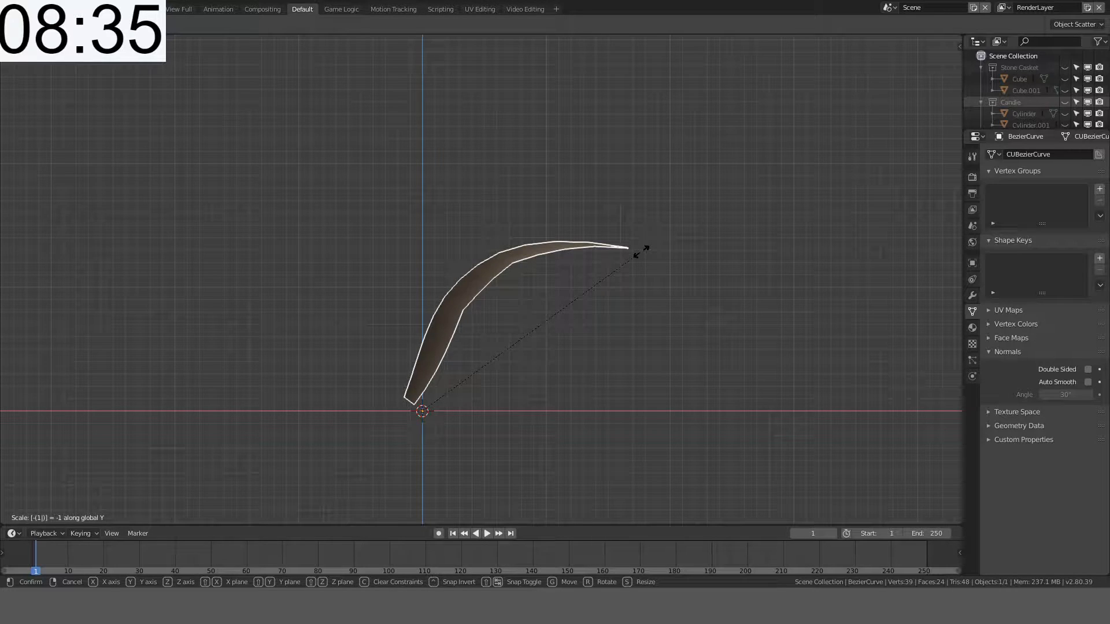
pyautogui.press('Return')
# Step: Try to flip the whole leaf mesh by scaling it -1 along Z in edit mode, and undo the mirroring attempts
pyautogui.press('Tab')
pyautogui.write('as')
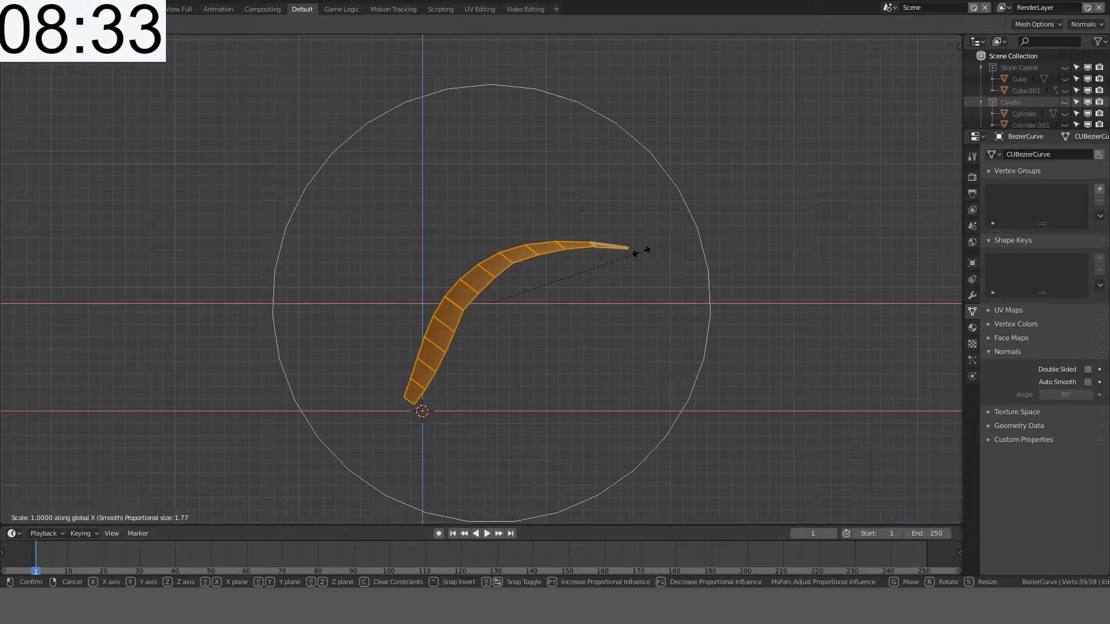
pyautogui.write('x-1')
pyautogui.press('Escape')
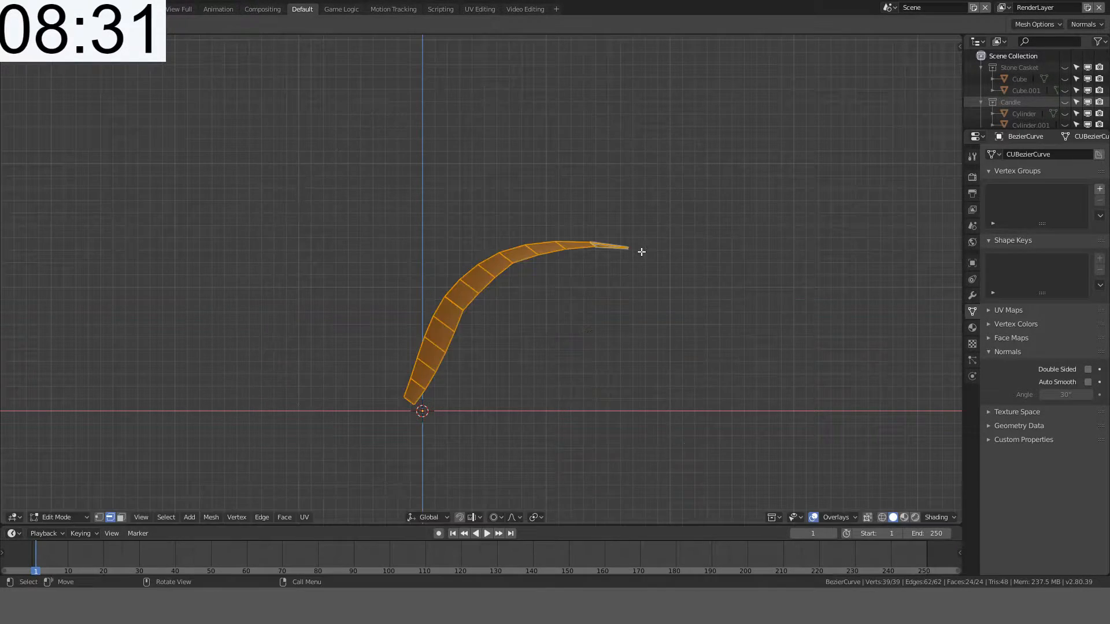
pyautogui.write('sz-1')
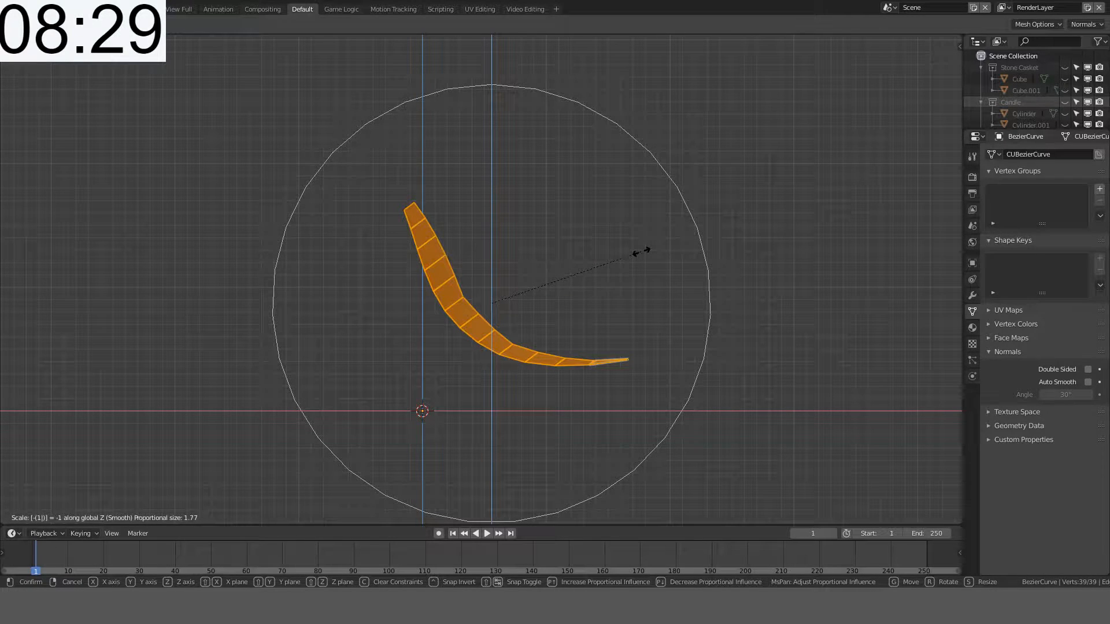
pyautogui.press('Return')
pyautogui.press('Tab')
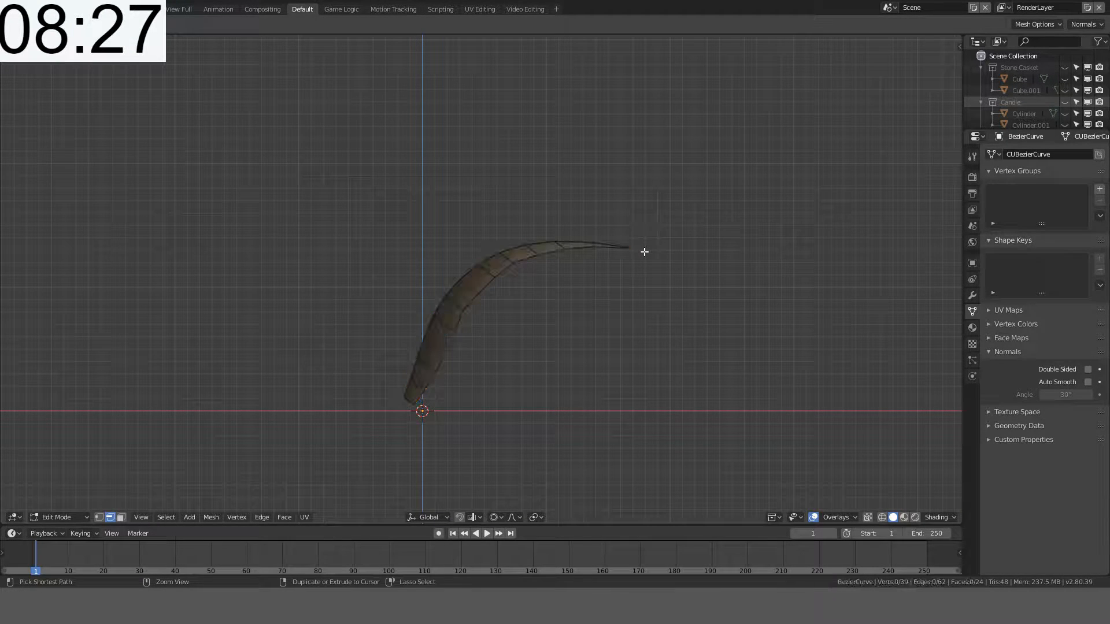
pyautogui.hotkey('ctrl', 'z')
pyautogui.hotkey('ctrl', 'z')
pyautogui.hotkey('ctrl', 'z')
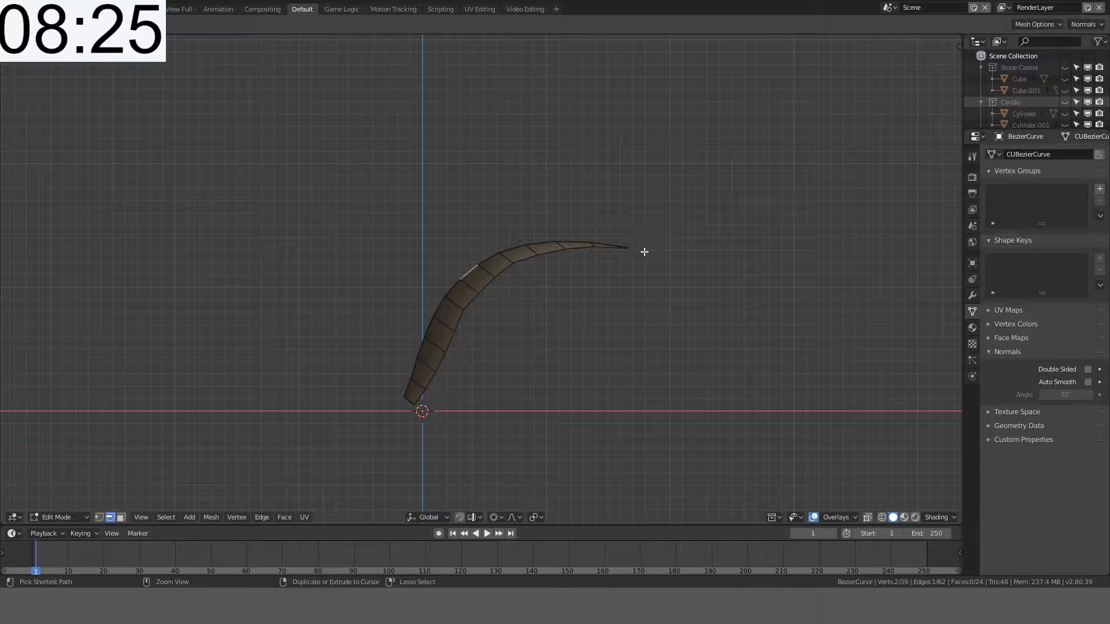
# Step: Arch the leaf by moving its midrib edge with Smooth proportional size 1.77, and shift the whole object 0.1 m in X and -0.1 m in Z
pyautogui.press('g')
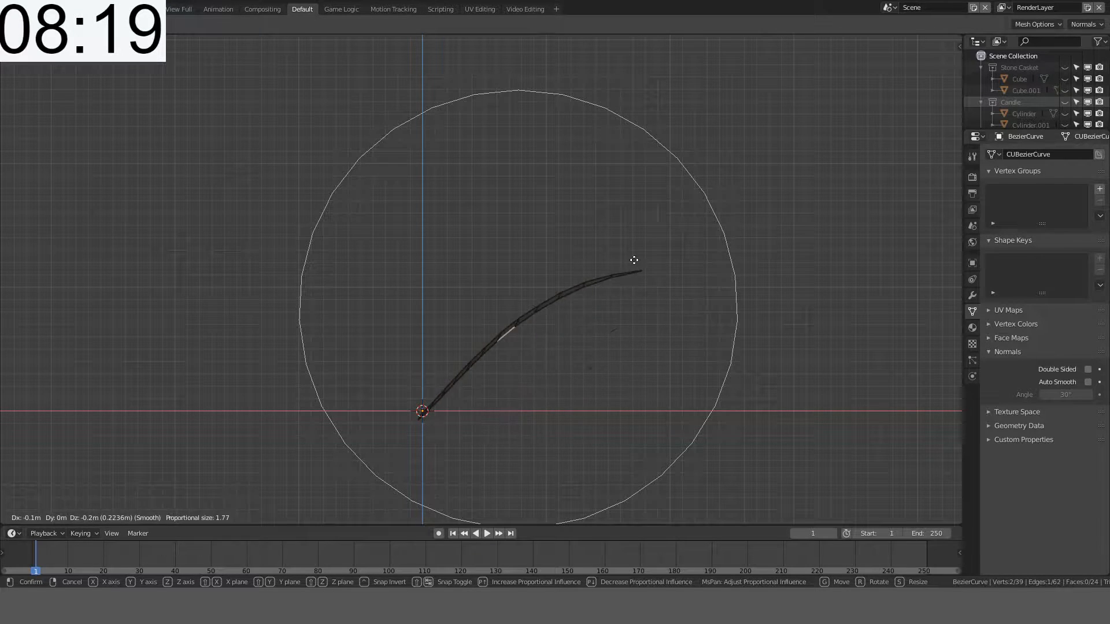
pyautogui.click(606, 204)
pyautogui.press('Tab')
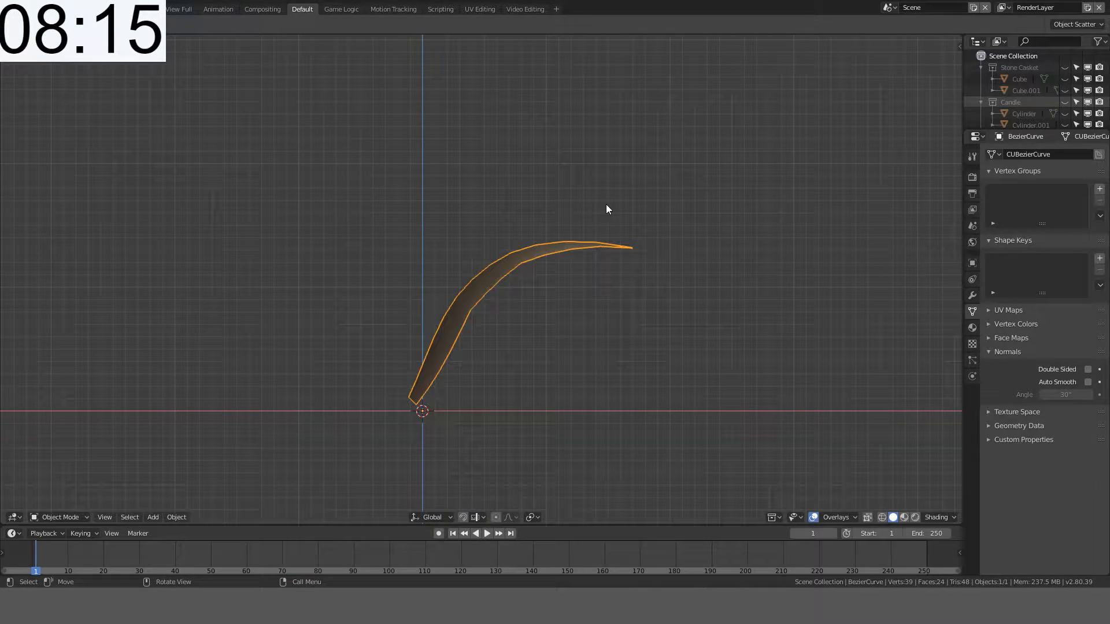
pyautogui.press('g')
pyautogui.click(614, 217)
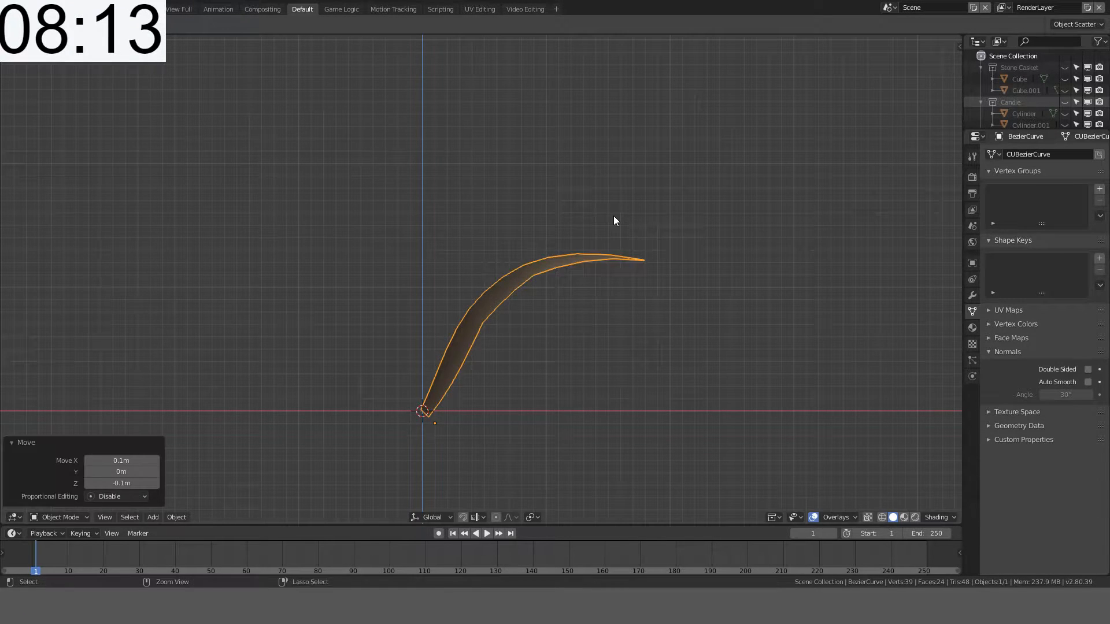
# Step: Enter edit mode and select the edges across the leaf's base
pyautogui.moveTo(613, 216); pyautogui.dragTo(646, 317, button='middle')
pyautogui.press('Tab')
pyautogui.keyDown('alt'); pyautogui.click(518, 411); pyautogui.keyUp('alt')
# Step: Try to narrow the leaf's base along Y with Smooth proportional editing and a reduced influence size
pyautogui.press('s')
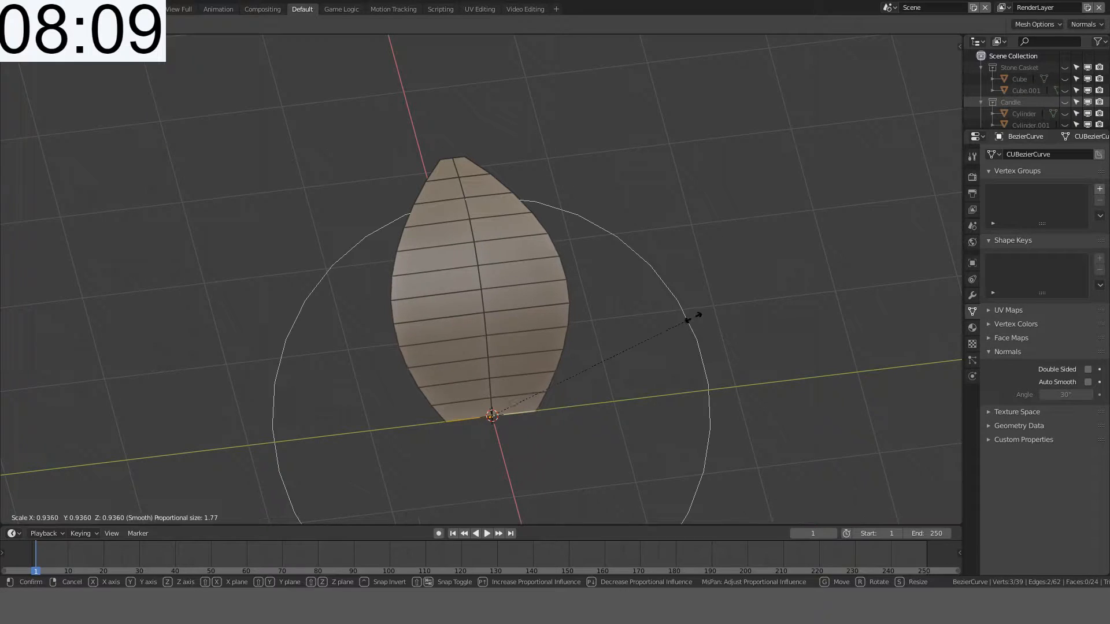
pyautogui.press('y')
pyautogui.scroll(20, 666, 324)
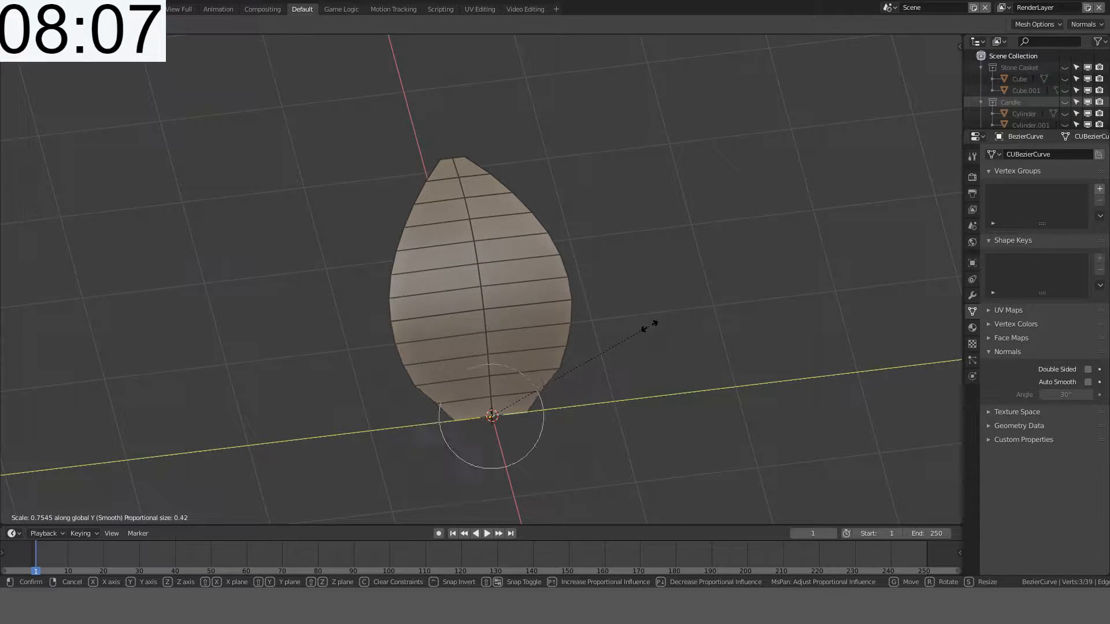
pyautogui.scroll(-3, 539, 374)
pyautogui.click(539, 375)
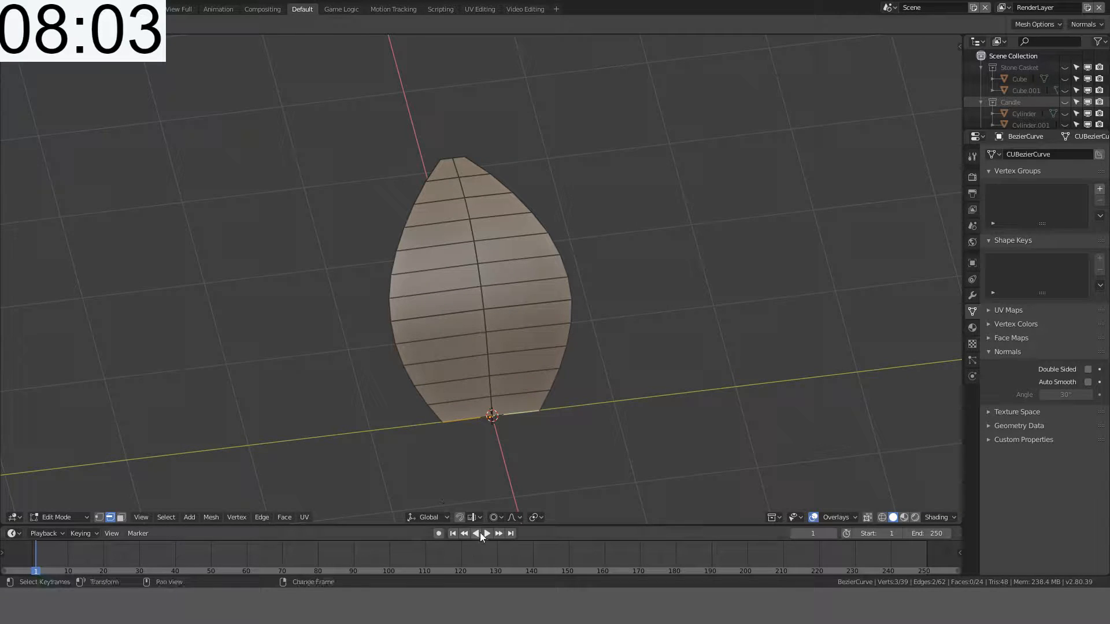
# Step: Set the proportional falloff to Sharp and scale the leaf's base edges to 0.3 along Y with a proportional size of 0.51
pyautogui.click(511, 518)
pyautogui.click(530, 452)
pyautogui.press('s')
pyautogui.press('y')
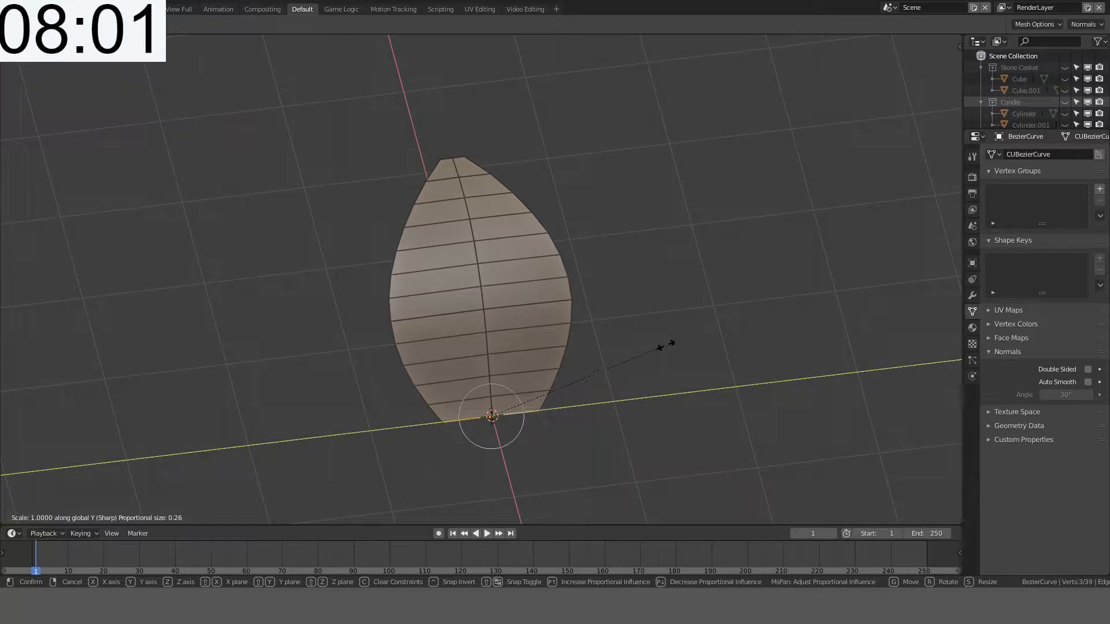
pyautogui.scroll(-2, 589, 370)
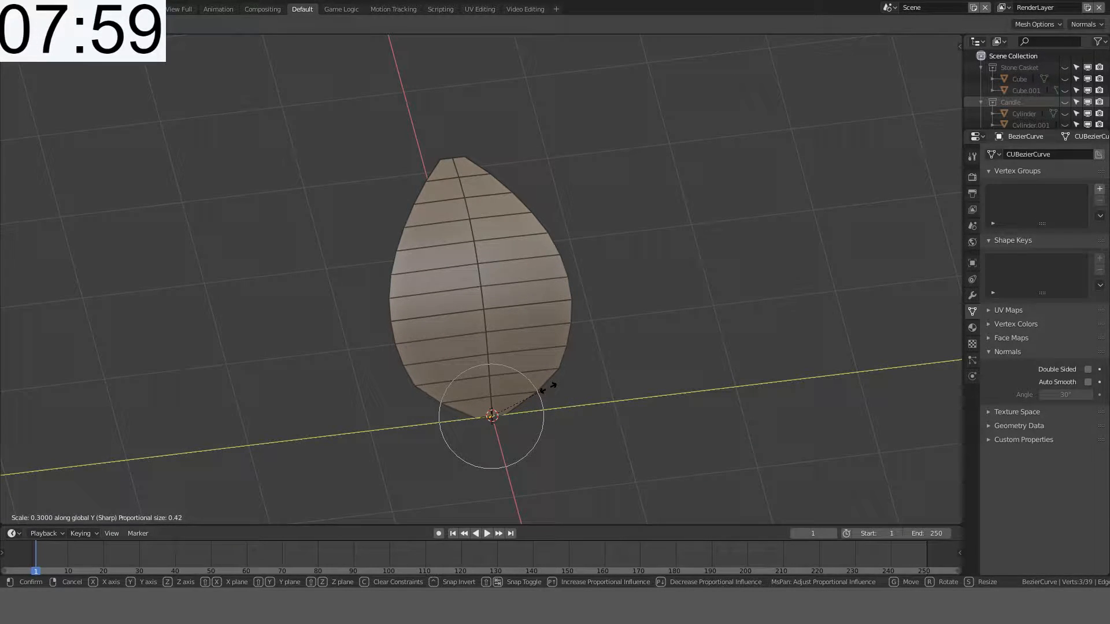
pyautogui.scroll(-2, 542, 390)
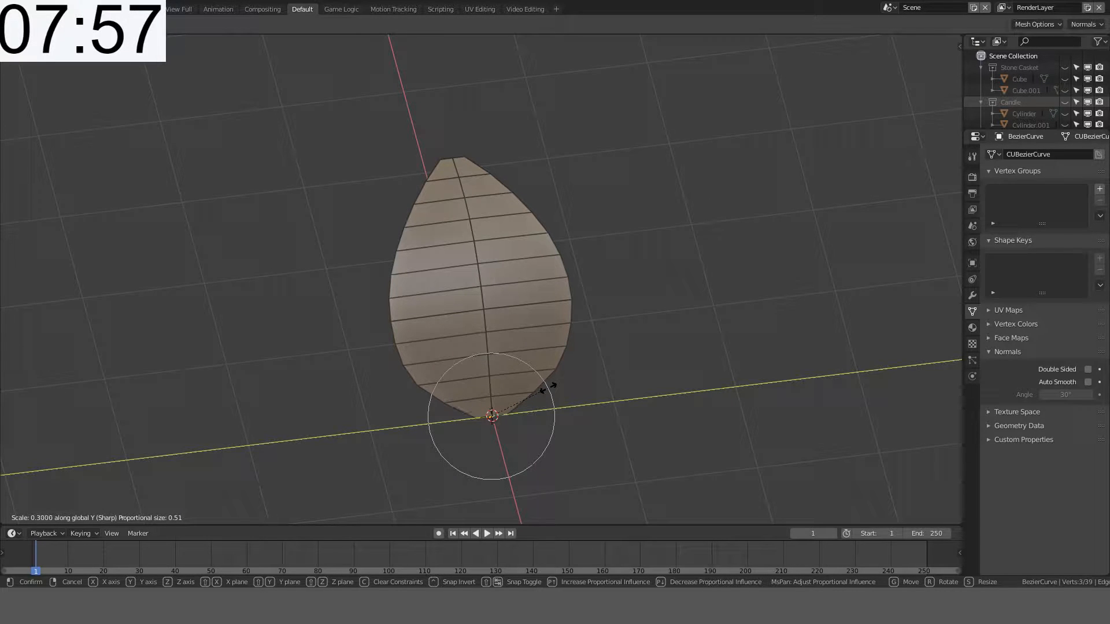
pyautogui.scroll(-5, 548, 386)
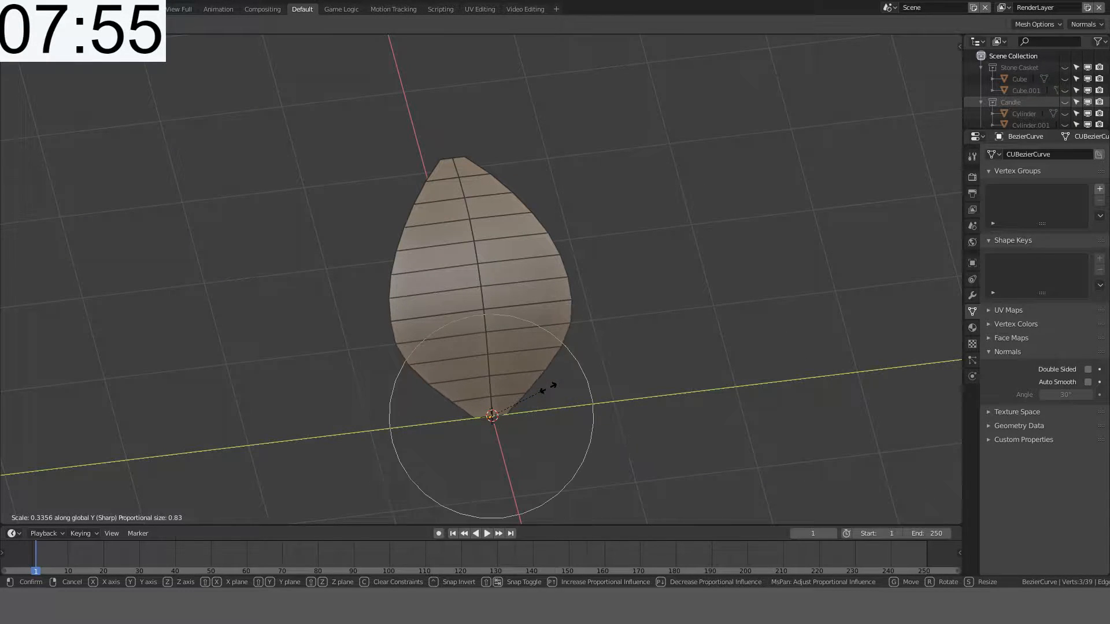
pyautogui.scroll(5, 548, 386)
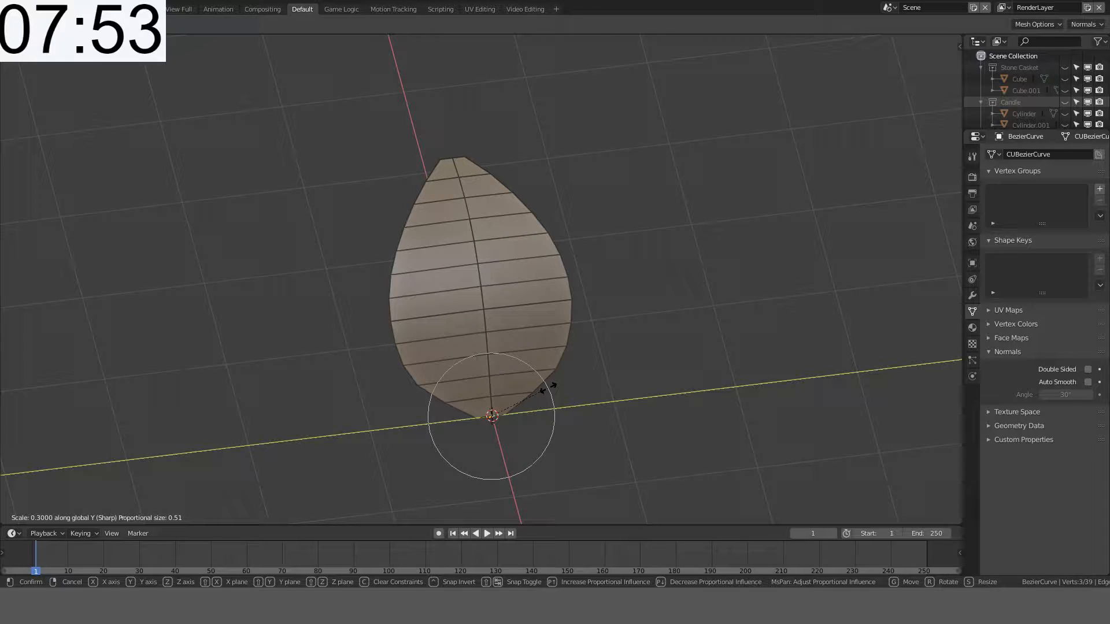
pyautogui.click(542, 391)
# Step: Select the middle vertex at the leaf's tip and move it outward along X without proportional editing to form a point
pyautogui.moveTo(572, 347); pyautogui.dragTo(516, 368, button='middle')
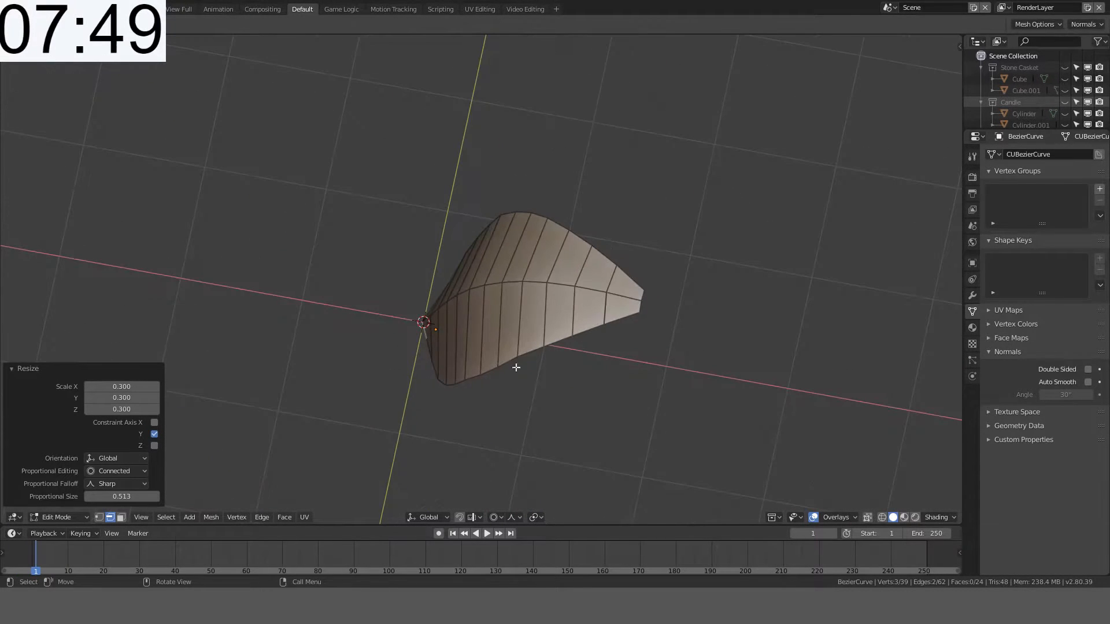
pyautogui.click(99, 517)
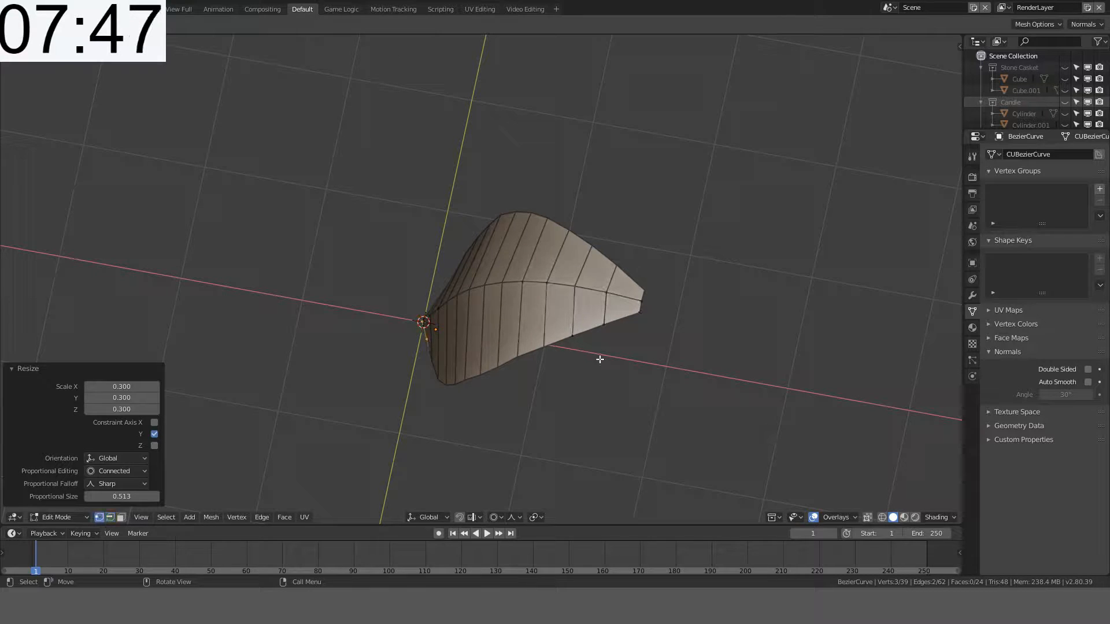
pyautogui.click(636, 302)
pyautogui.scroll(4, 391, 248)
pyautogui.press('KP_1')
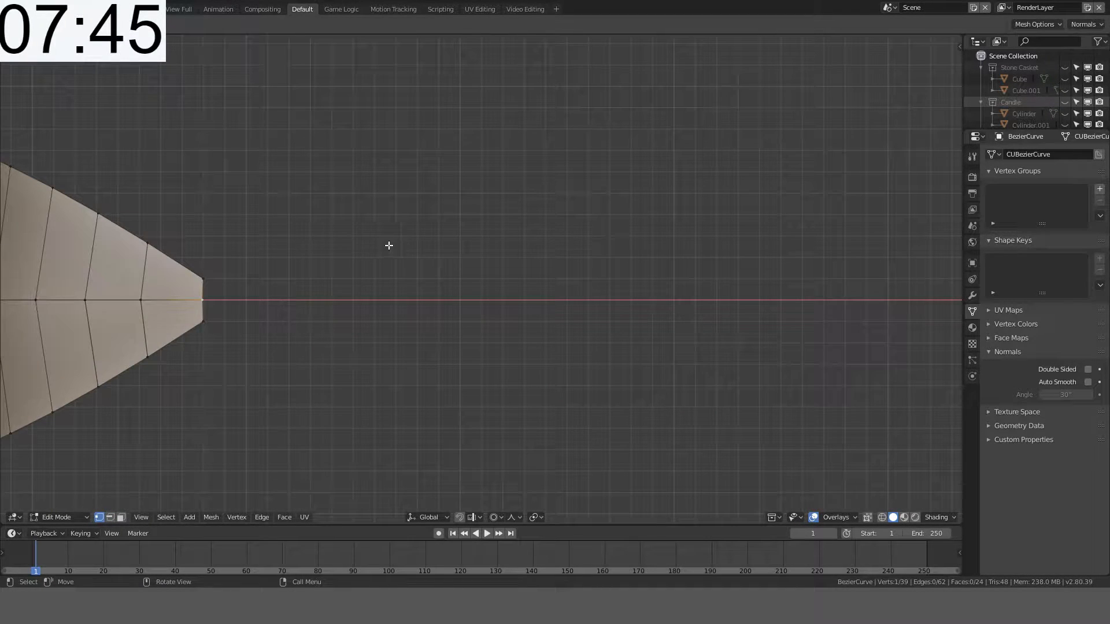
pyautogui.press('c')
pyautogui.press('Escape')
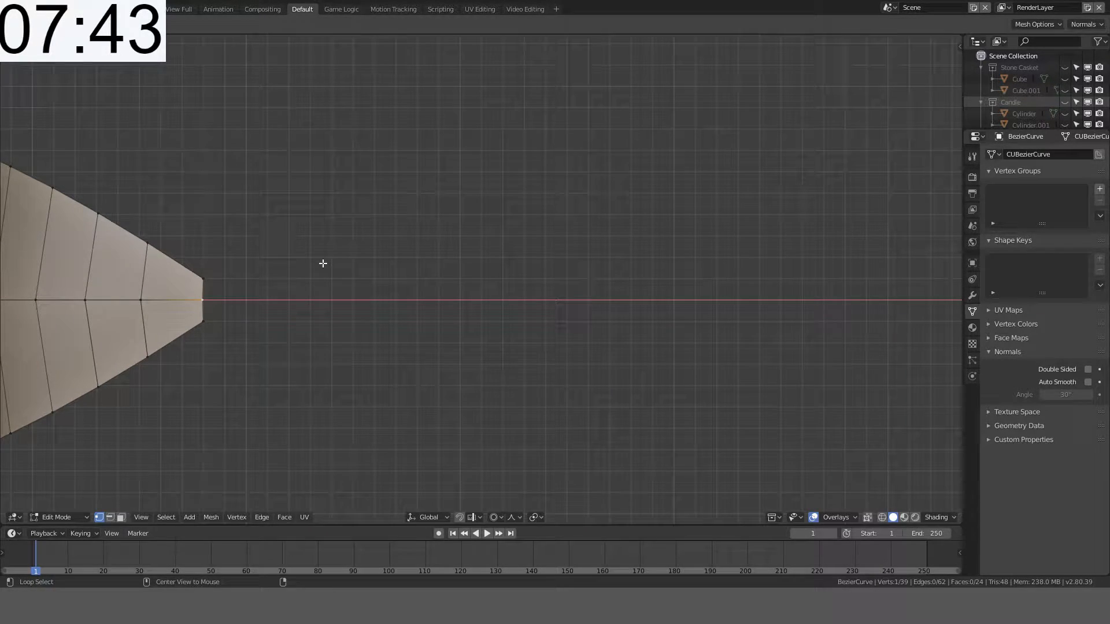
pyautogui.press('g')
pyautogui.press('x')
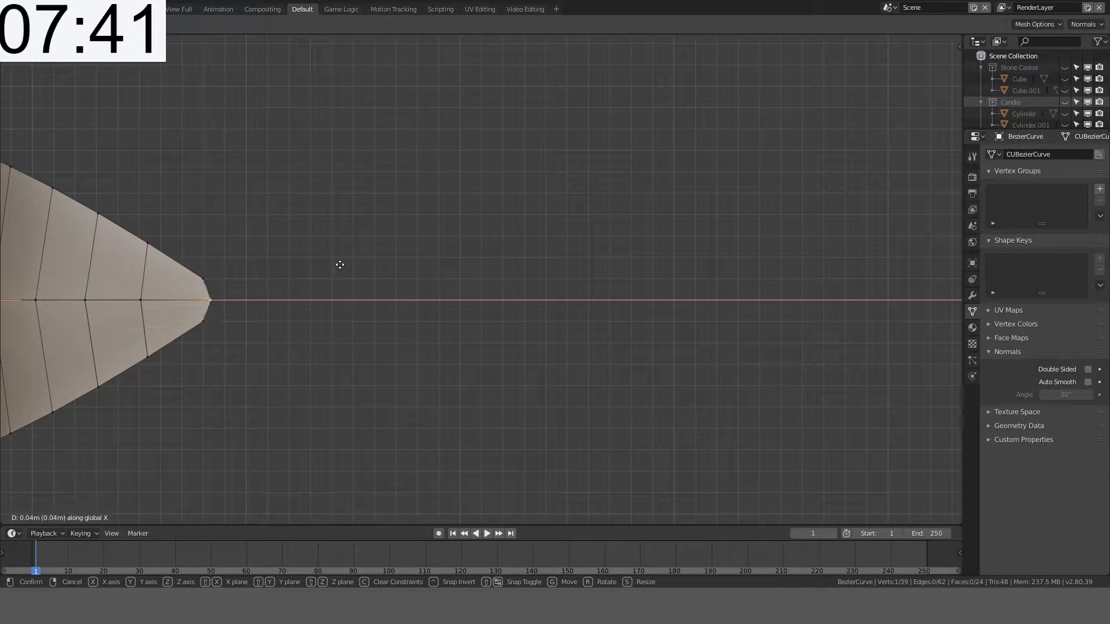
pyautogui.click(394, 264)
pyautogui.press('Tab')
pyautogui.moveTo(383, 260); pyautogui.dragTo(338, 118, button='middle')
pyautogui.keyDown('shift'); pyautogui.moveTo(350, 167); pyautogui.dragTo(492, 209, button='middle'); pyautogui.keyUp('shift')
pyautogui.press('Tab')
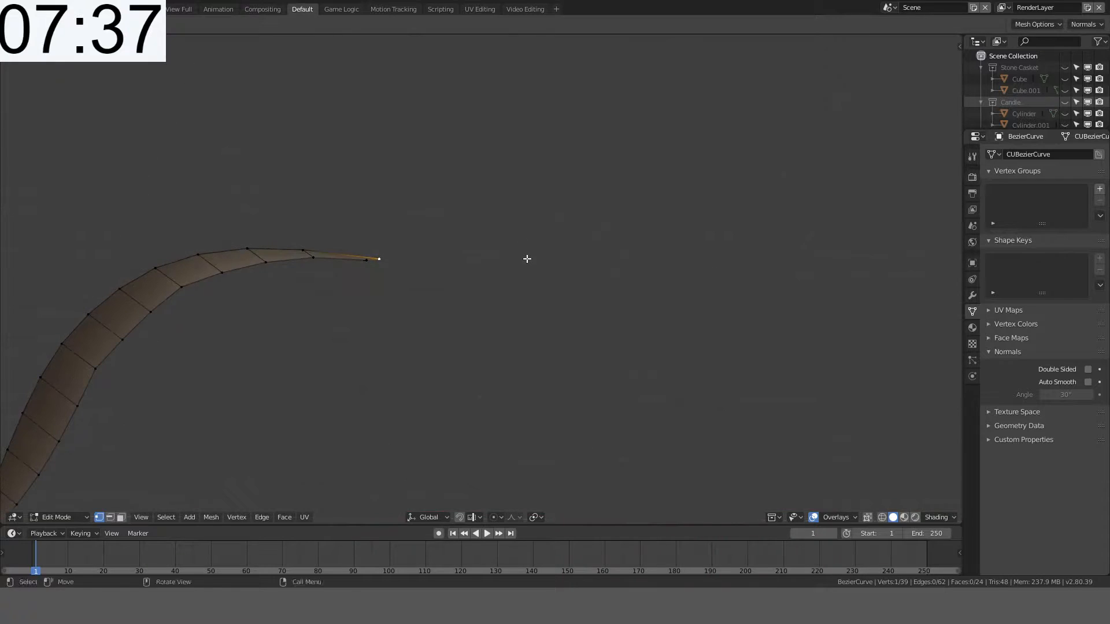
pyautogui.press('g')
pyautogui.press('z')
pyautogui.rightClick(525, 265)
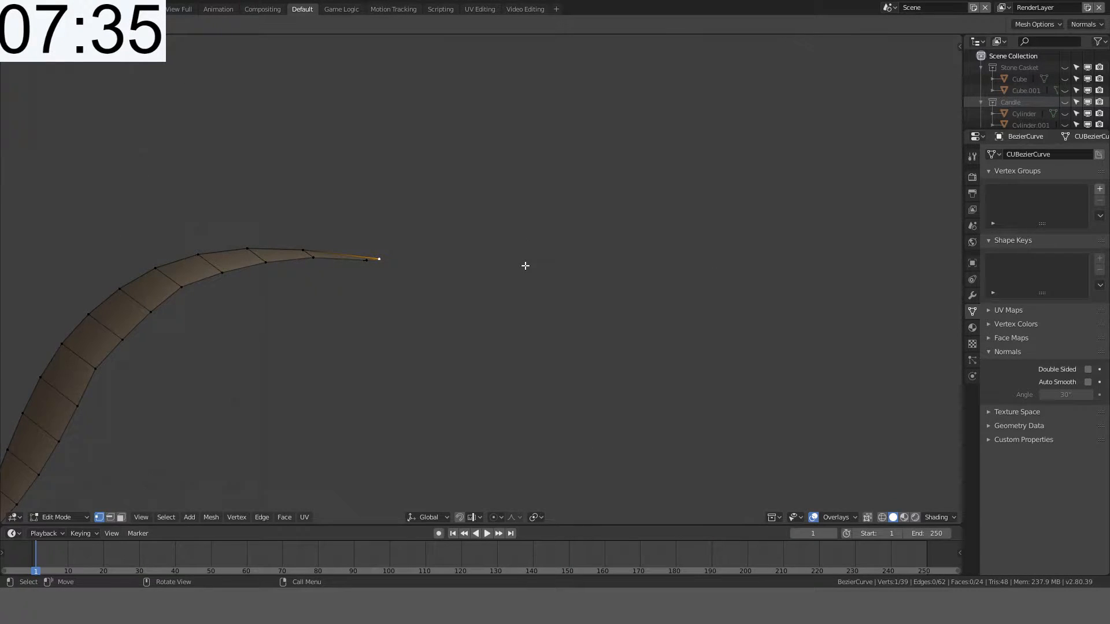
pyautogui.moveTo(525, 265); pyautogui.dragTo(390, 256, button='middle')
pyautogui.press('g')
pyautogui.press('z')
pyautogui.rightClick(501, 285)
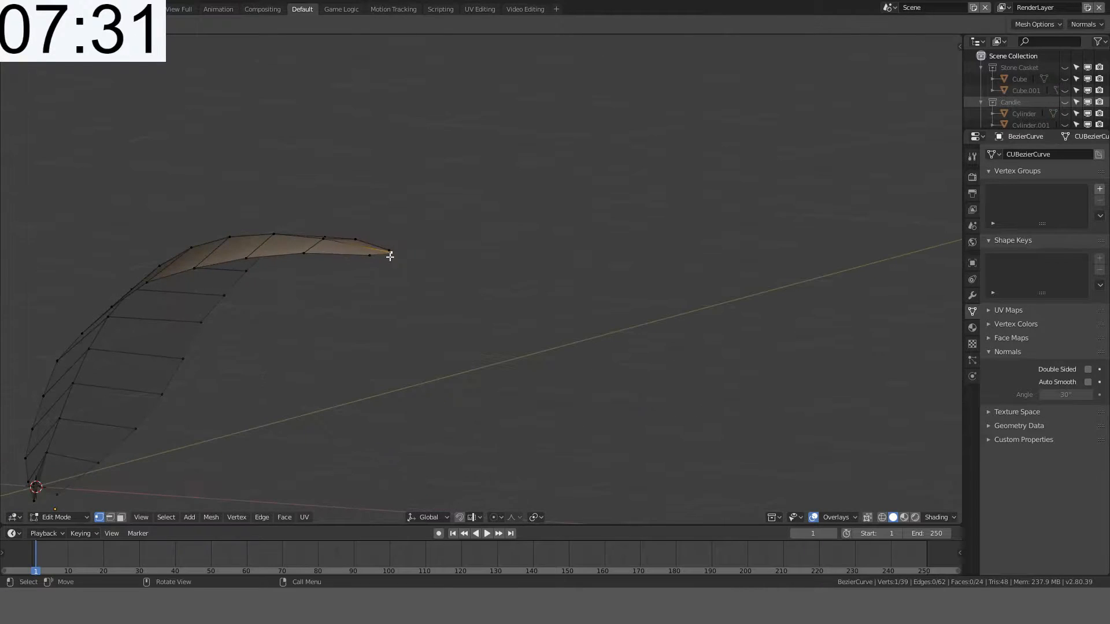
# Step: Select the leaf's midrib edge loop and move it about 0.2 m along X and -0.1 m along Z without proportional editing
pyautogui.keyDown('alt'); pyautogui.click(286, 237); pyautogui.keyUp('alt')
pyautogui.press('KP_1')
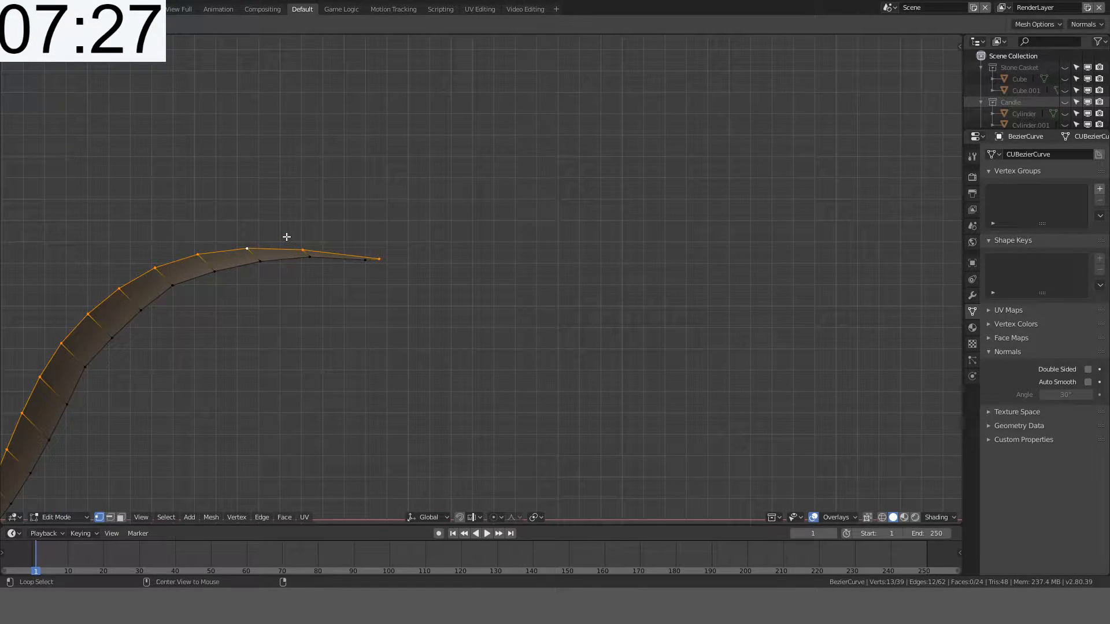
pyautogui.press('o')
pyautogui.keyDown('shift'); pyautogui.moveTo(287, 237); pyautogui.dragTo(439, 99, button='middle'); pyautogui.keyUp('shift')
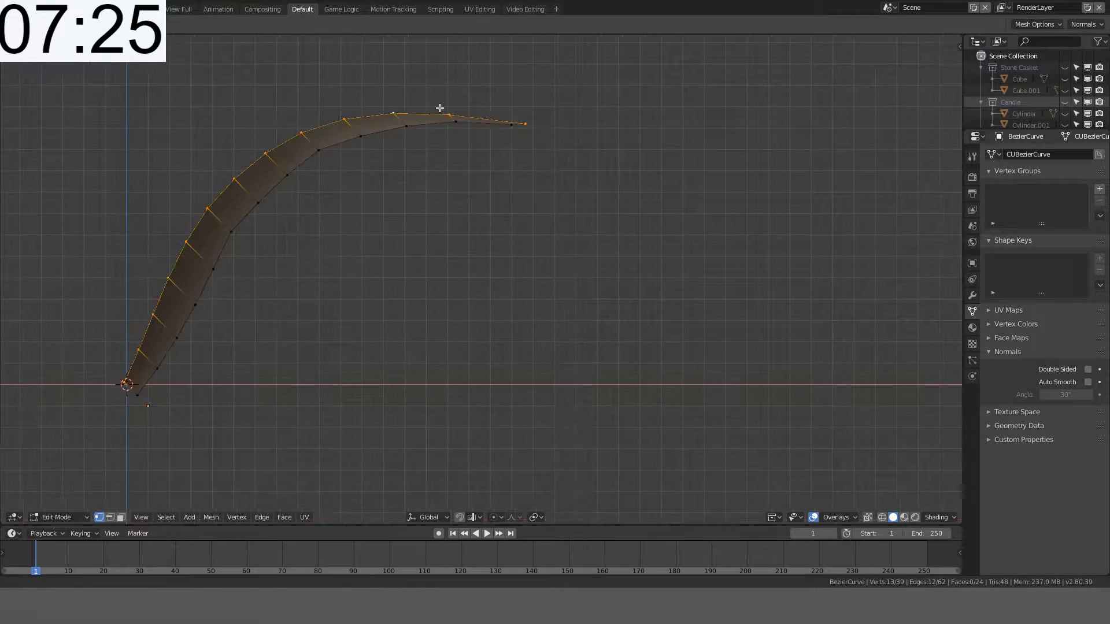
pyautogui.press('g')
pyautogui.press('ctrl')
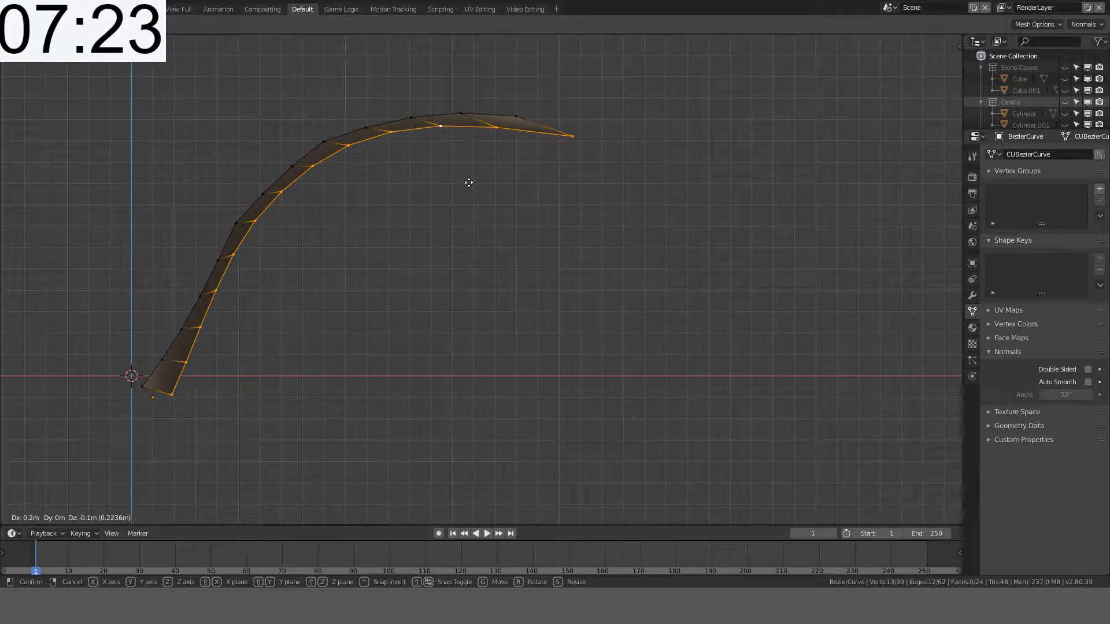
pyautogui.click(473, 189)
# Step: Select the two outer vertices beside the leaf's tip, lower them along Z and scale them along Y
pyautogui.moveTo(473, 191); pyautogui.dragTo(565, 295, button='middle')
pyautogui.click(465, 280)
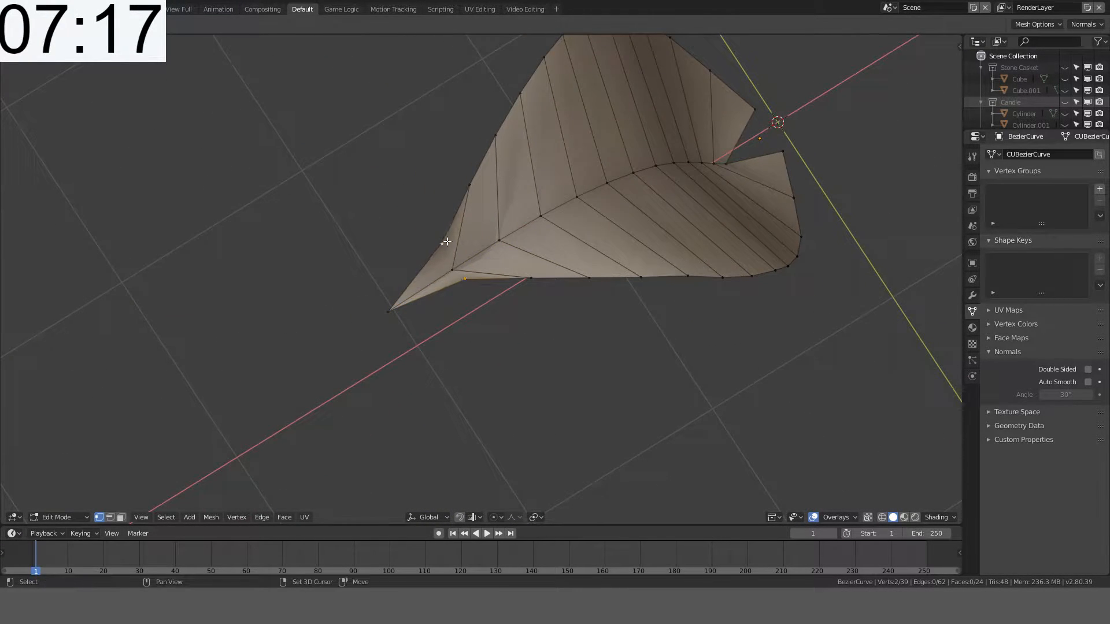
pyautogui.moveTo(447, 242); pyautogui.dragTo(632, 106, button='middle')
pyautogui.press('g')
pyautogui.press('z')
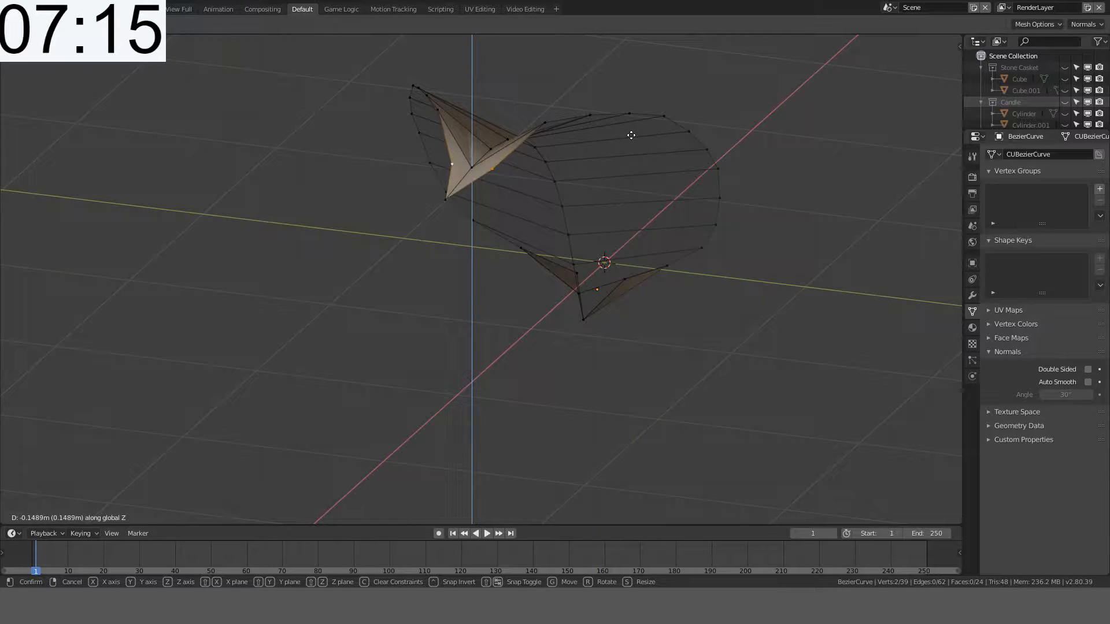
pyautogui.click(550, 154)
pyautogui.moveTo(550, 154); pyautogui.dragTo(524, 245, button='middle')
pyautogui.press('s')
pyautogui.press('y')
pyautogui.click(592, 214)
# Step: Select the next pair of outer vertices behind the tip and scale them to 1.1 along Y
pyautogui.click(540, 252)
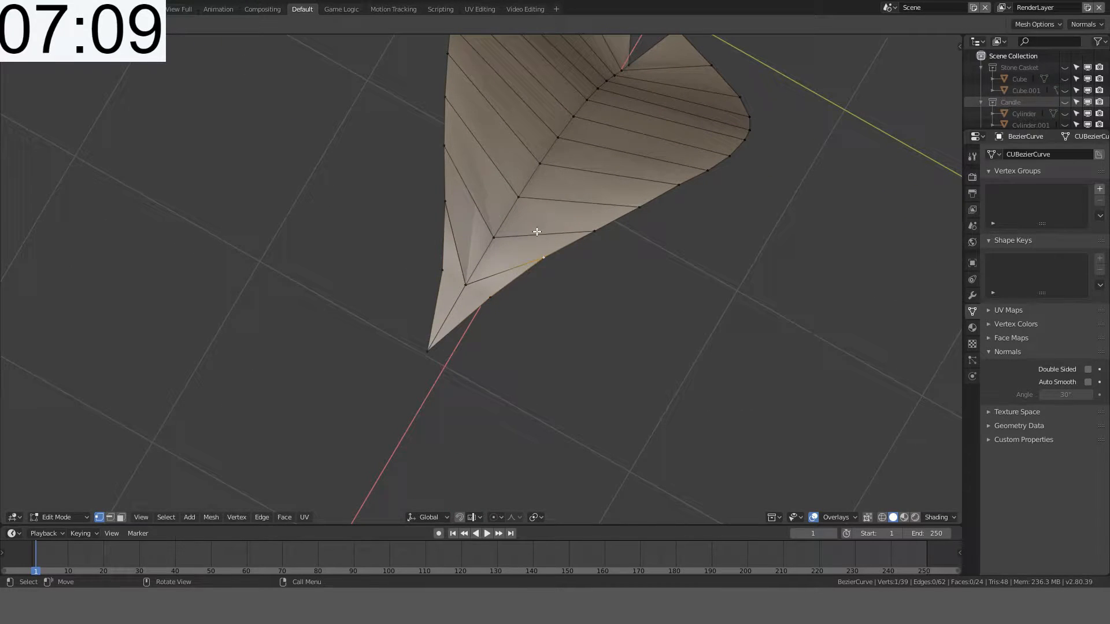
pyautogui.keyDown('shift'); pyautogui.click(445, 207); pyautogui.keyUp('shift')
pyautogui.press('s')
pyautogui.press('y')
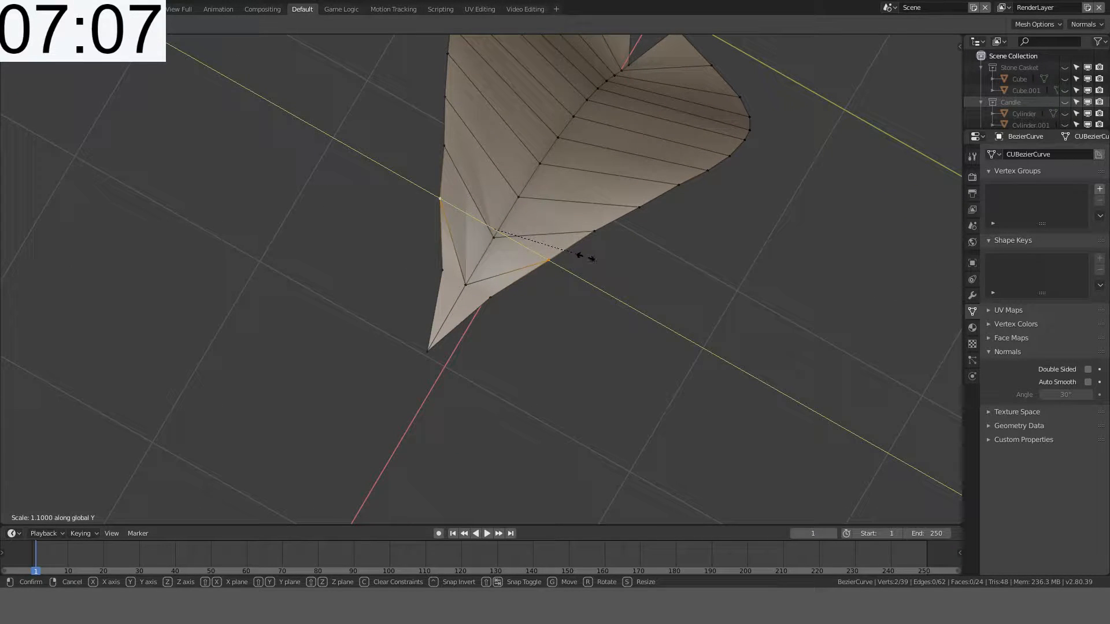
pyautogui.click(586, 257)
# Step: Inspect the leaf in object mode, then undo the edits to the outer vertices and the midrib move
pyautogui.moveTo(586, 257); pyautogui.dragTo(717, 105, button='middle')
pyautogui.press('Tab')
pyautogui.moveTo(538, 174); pyautogui.dragTo(560, 266, button='middle')
pyautogui.press('Tab')
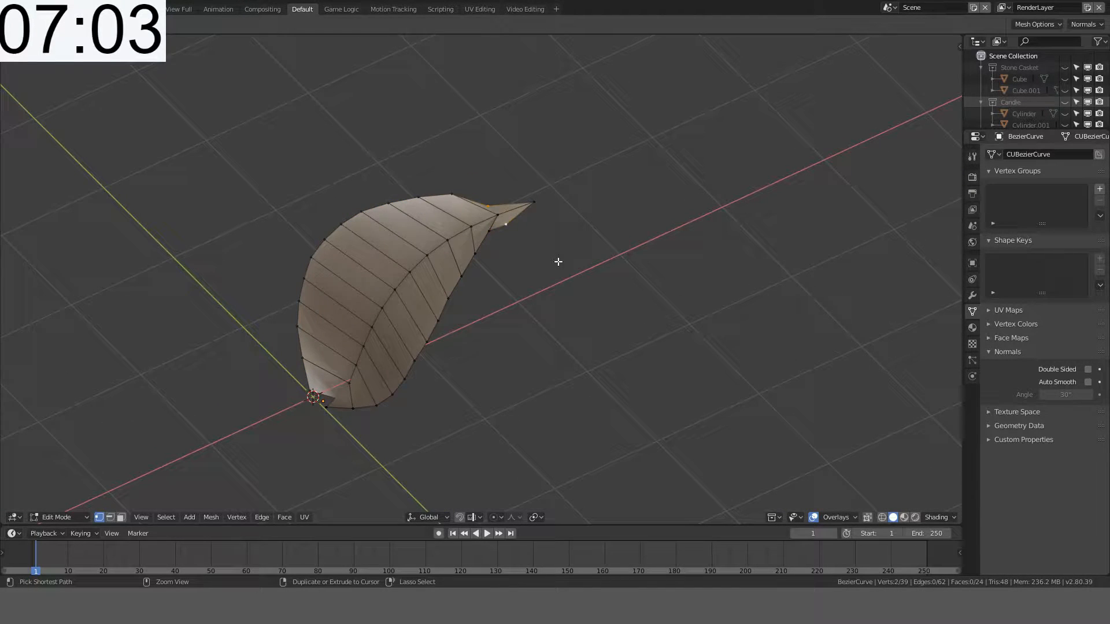
pyautogui.hotkey('ctrl', 'z')
pyautogui.hotkey('ctrl', 'z')
pyautogui.hotkey('ctrl', 'z')
pyautogui.hotkey('ctrl', 'z')
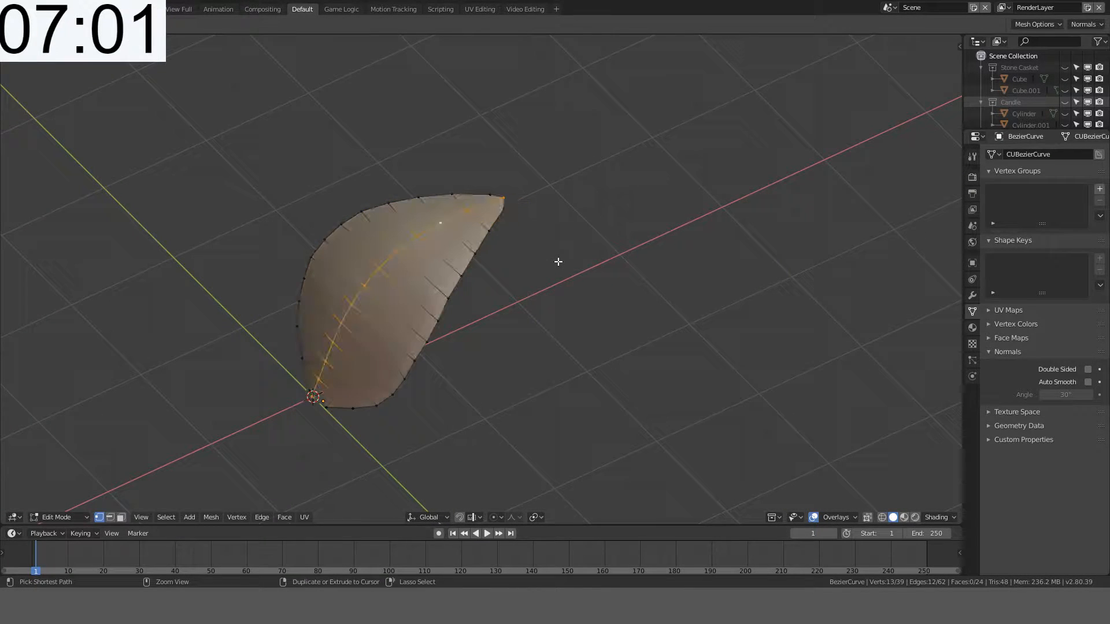
# Step: Select the entire leaf mesh and spin it around the origin from the top view
pyautogui.moveTo(558, 262); pyautogui.dragTo(489, 207, button='middle')
pyautogui.press('Tab')
pyautogui.press('KP_7')
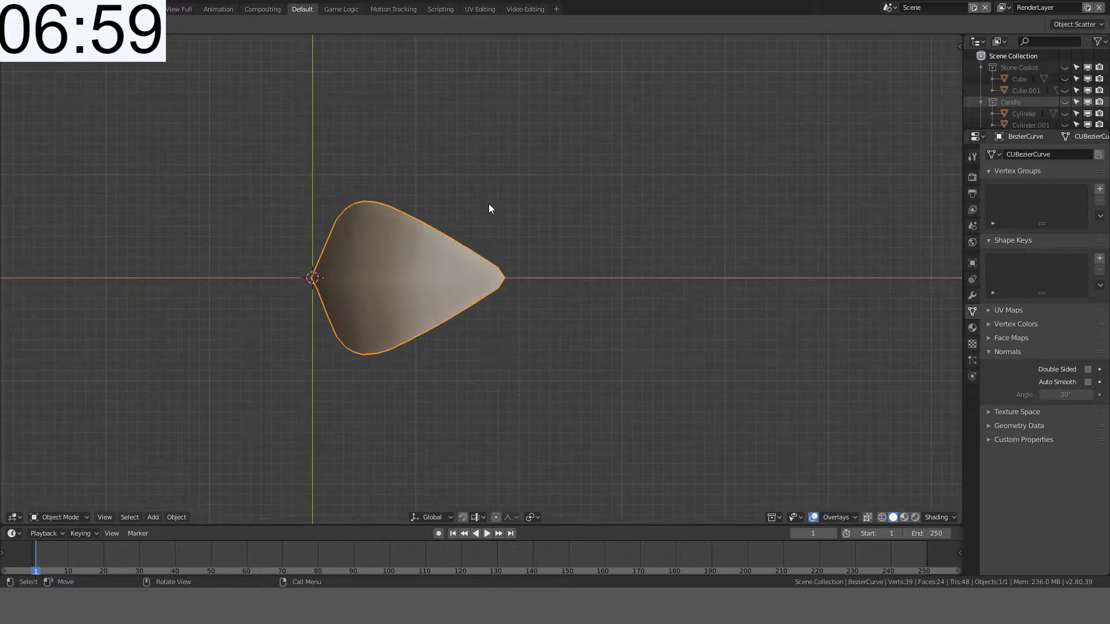
pyautogui.press('Tab')
pyautogui.press('a')
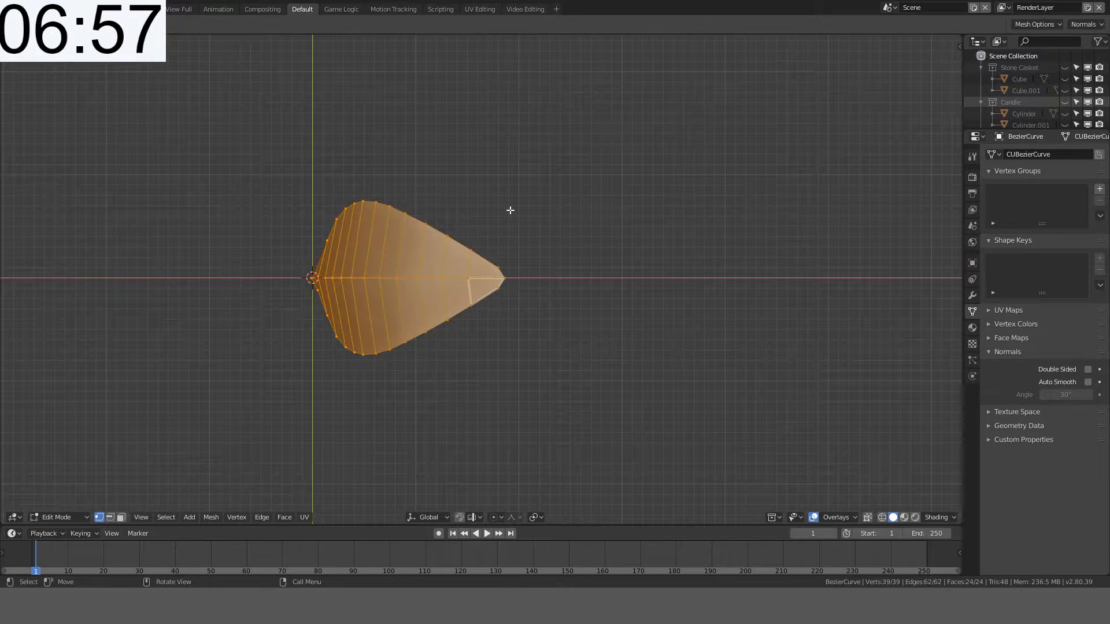
pyautogui.press('q')
pyautogui.click(511, 210)
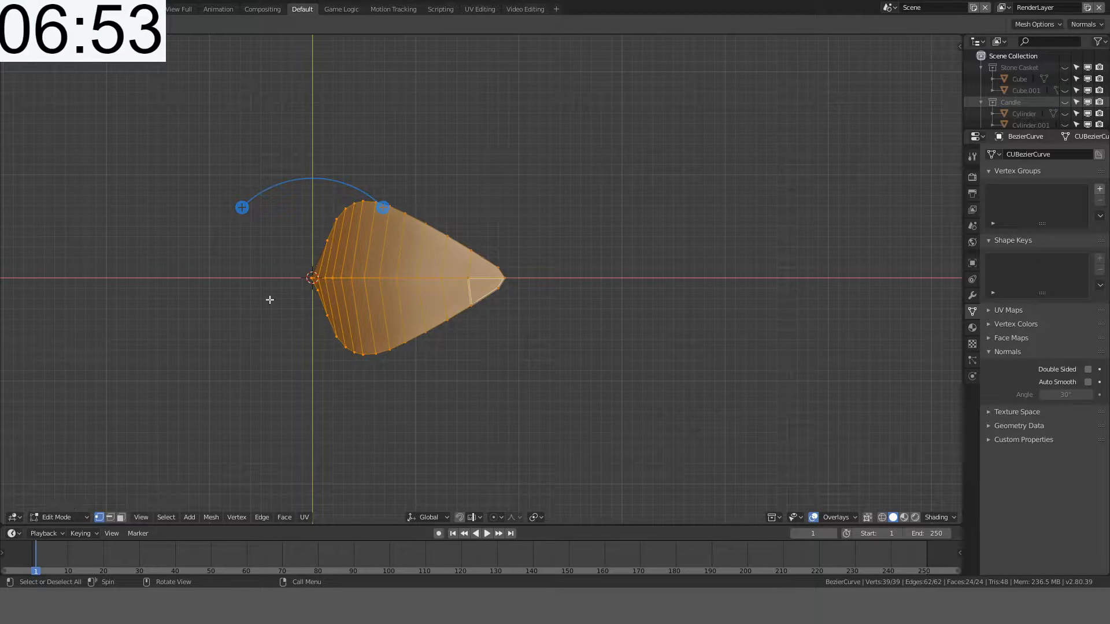
pyautogui.moveTo(283, 191); pyautogui.dragTo(182, 298)
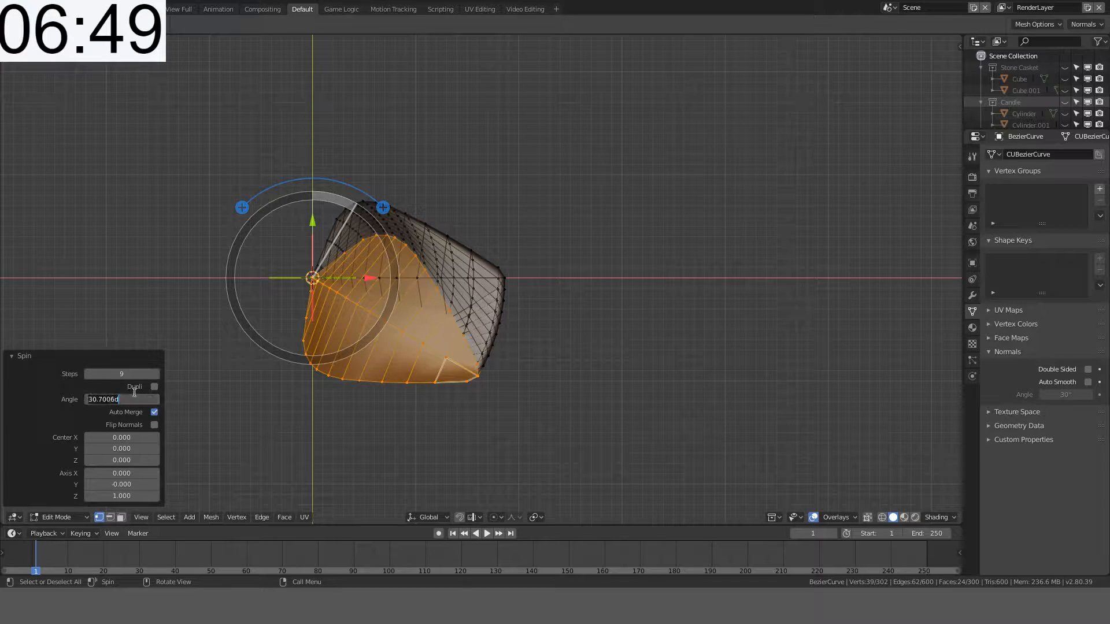
# Step: Set the Spin angle to 360° and enable Dupli to produce separate leaf copies
pyautogui.write('00')
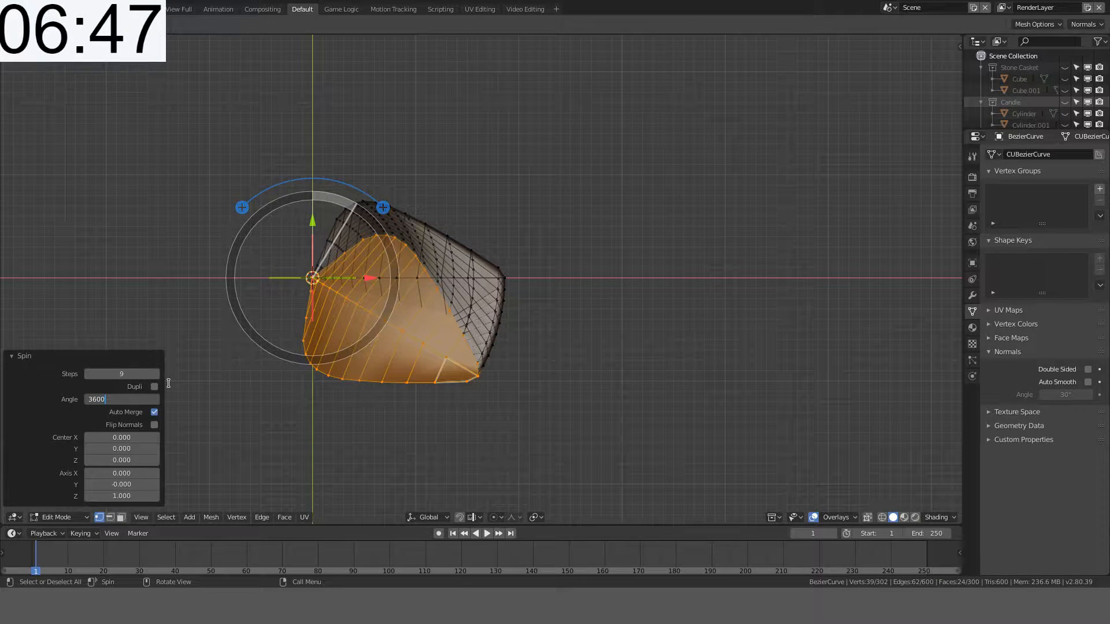
pyautogui.press('BackSpace')
pyautogui.press('Return')
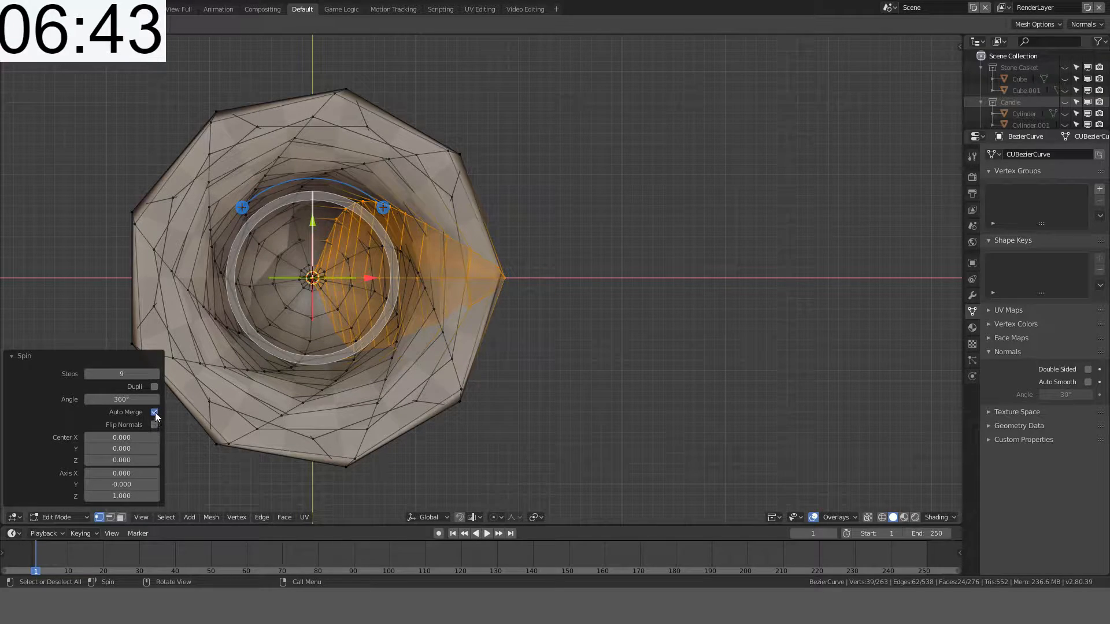
pyautogui.click(154, 387)
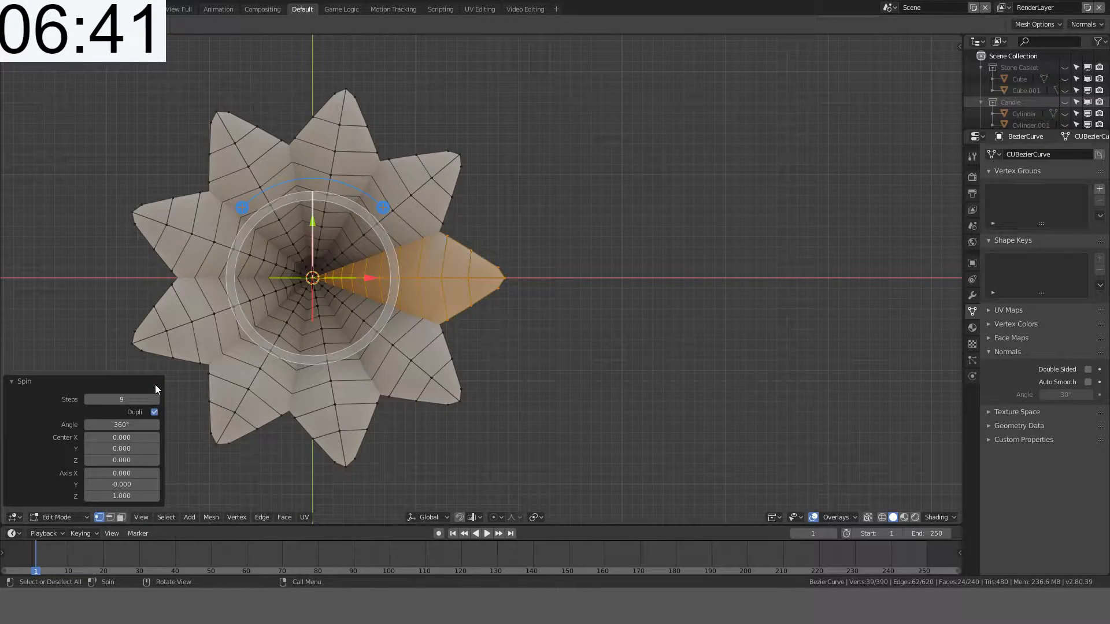
# Step: Reduce the Spin to 5 steps
pyautogui.moveTo(240, 363); pyautogui.dragTo(397, 181, button='middle')
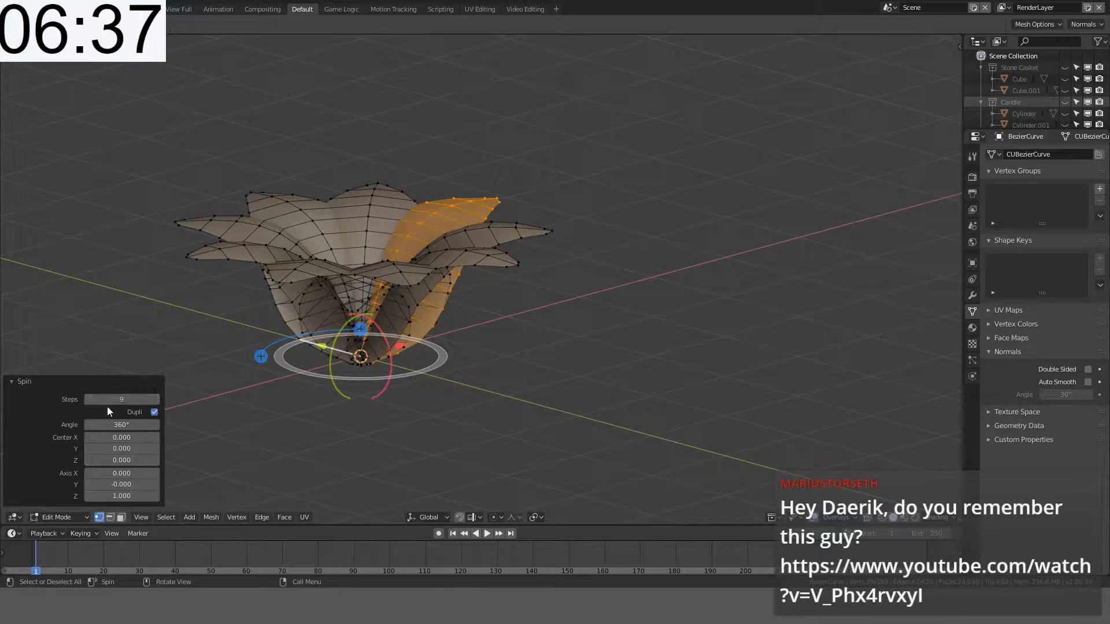
pyautogui.click(124, 400)
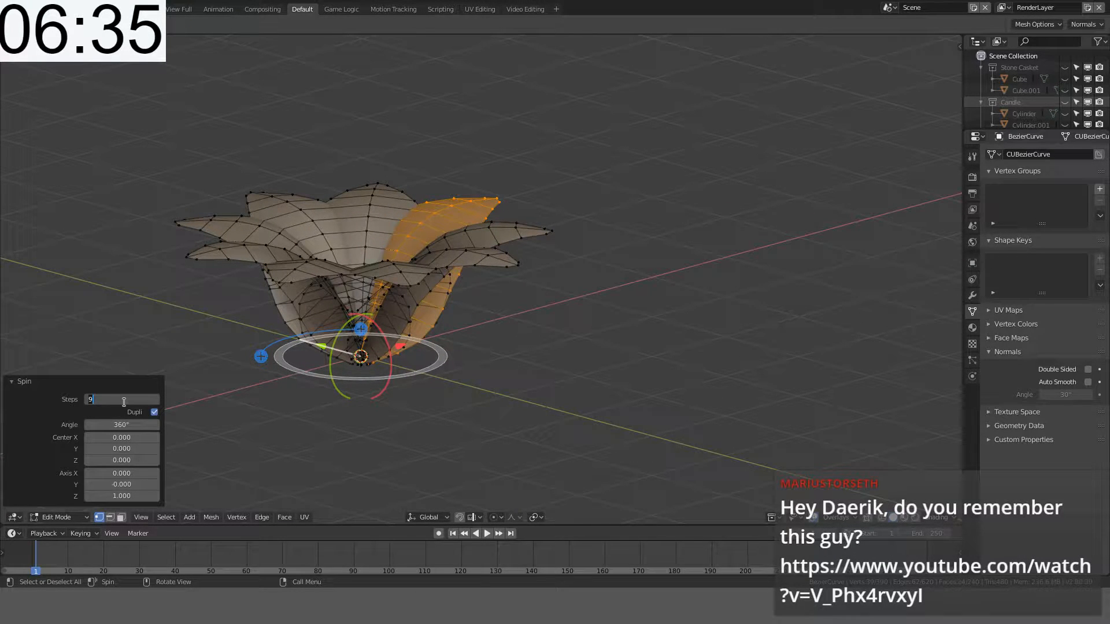
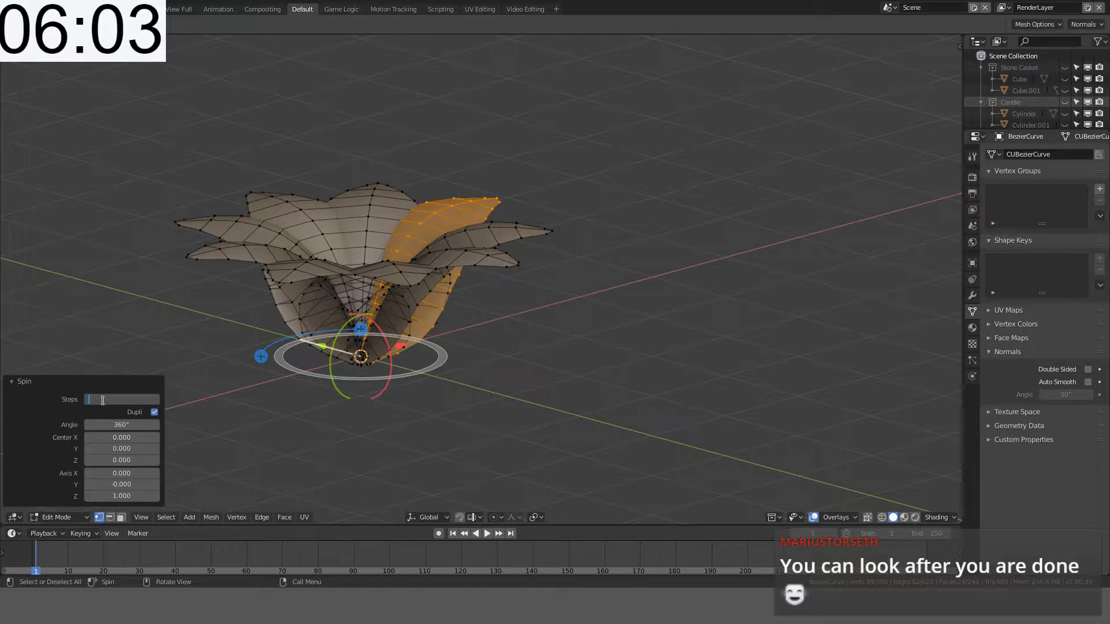
pyautogui.press('Return')
# Step: Delete the vertices of the overlapping duplicate petal along the X axis and select all remaining petals
pyautogui.moveTo(301, 347); pyautogui.dragTo(470, 335, button='middle')
pyautogui.press('KP_7')
pyautogui.scroll(3, 480, 261)
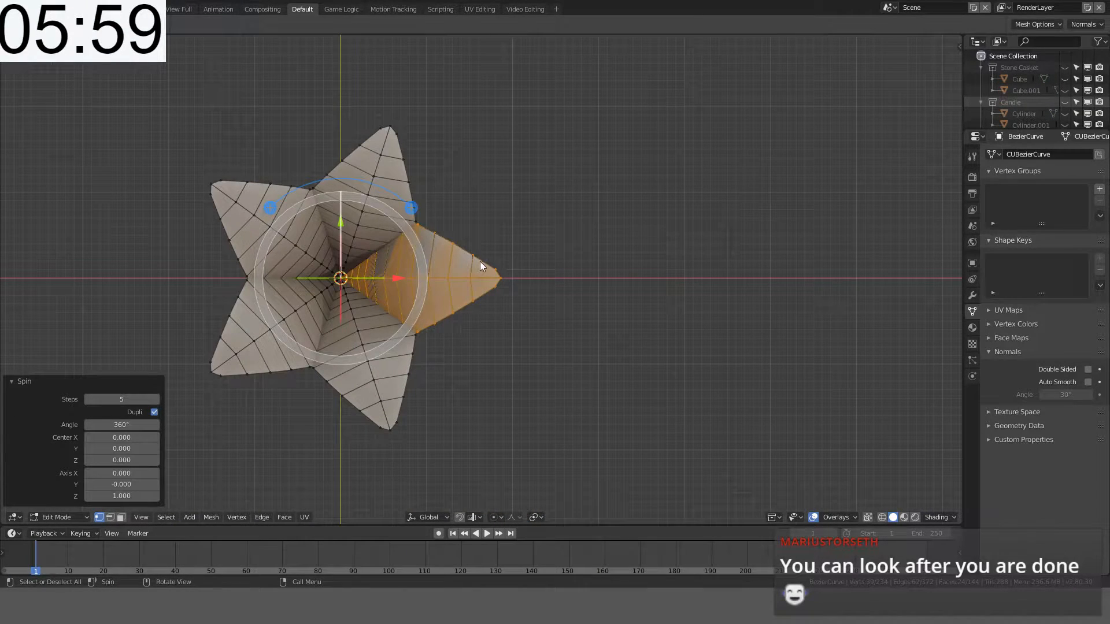
pyautogui.rightClick(532, 226)
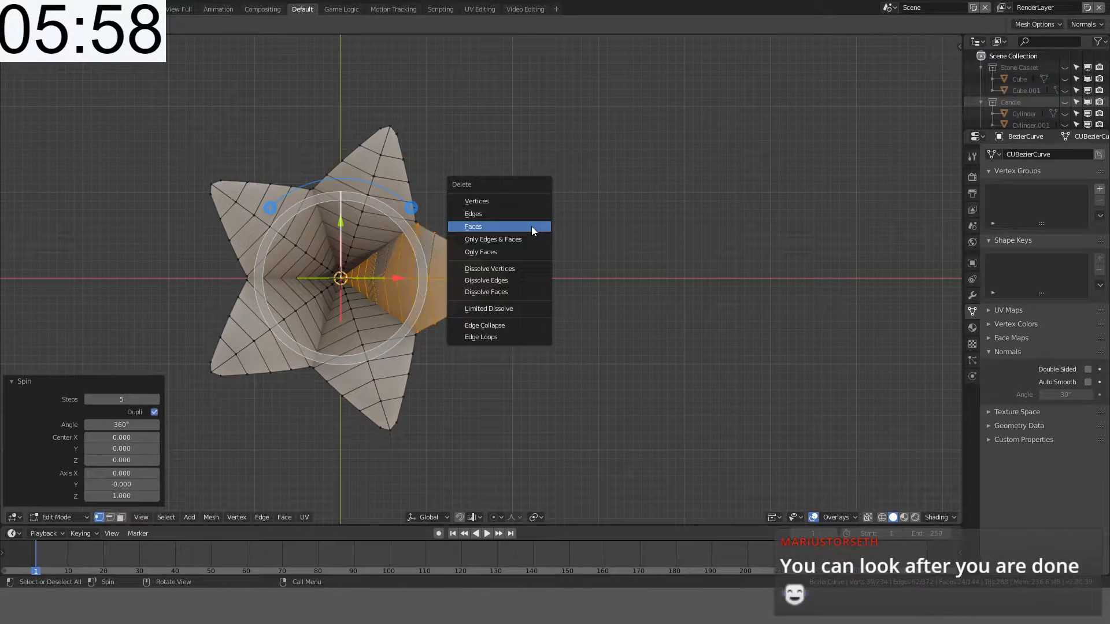
pyautogui.click(491, 200)
pyautogui.press('a')
pyautogui.press('s')
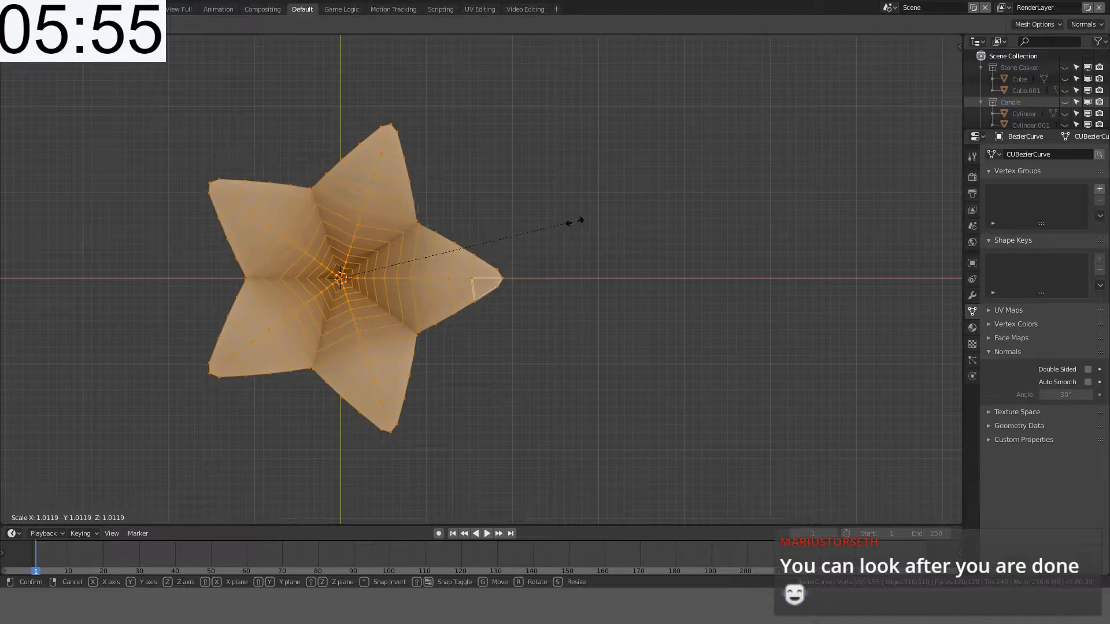
pyautogui.hotkey('shift', 'z')
pyautogui.rightClick(666, 223)
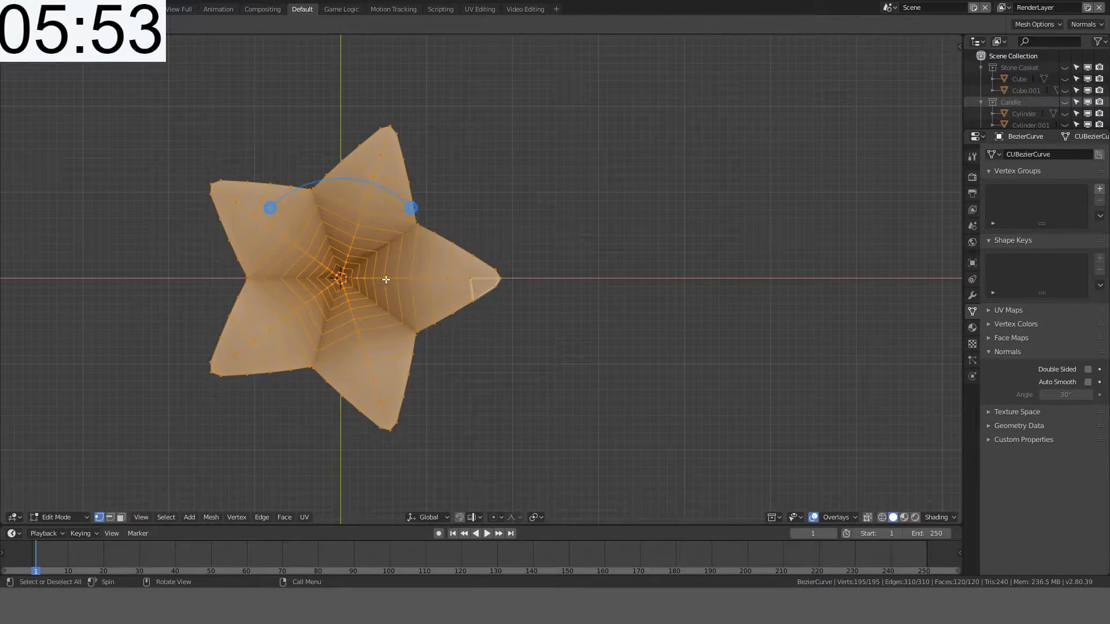
pyautogui.scroll(2, 384, 280)
pyautogui.keyDown('shift'); pyautogui.moveTo(296, 283); pyautogui.dragTo(379, 386, button='middle'); pyautogui.keyUp('shift')
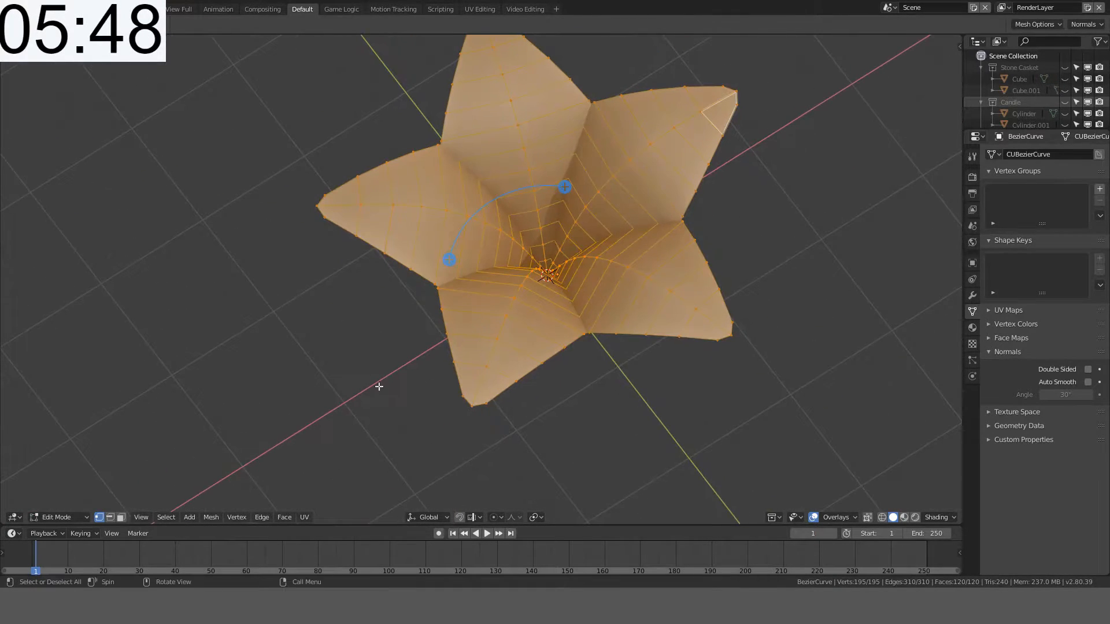
pyautogui.click(533, 518)
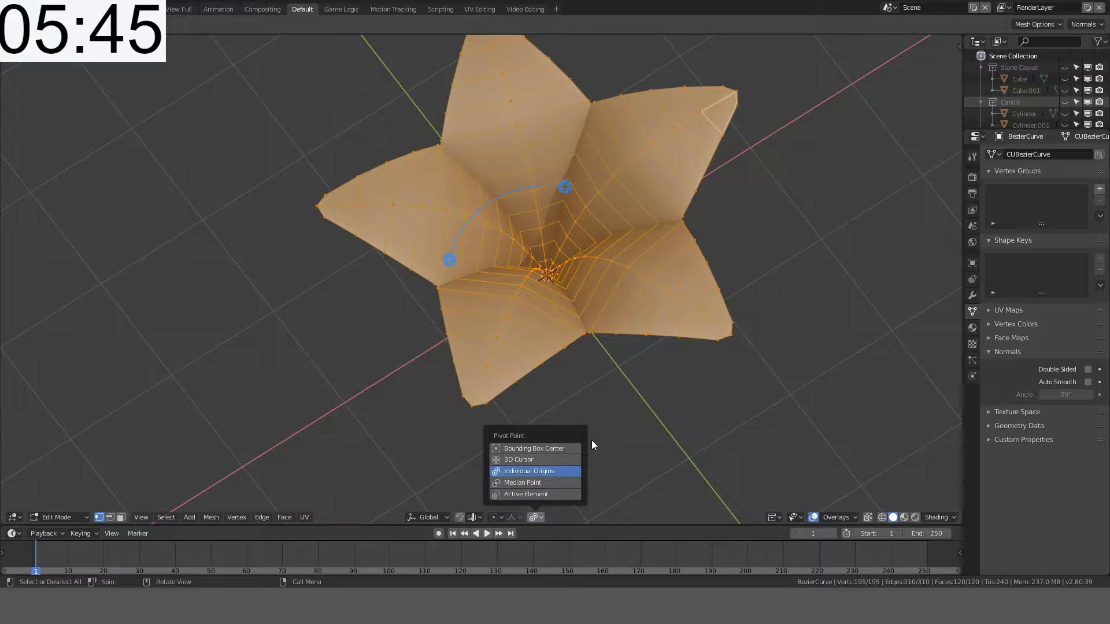
pyautogui.rightClick(748, 224)
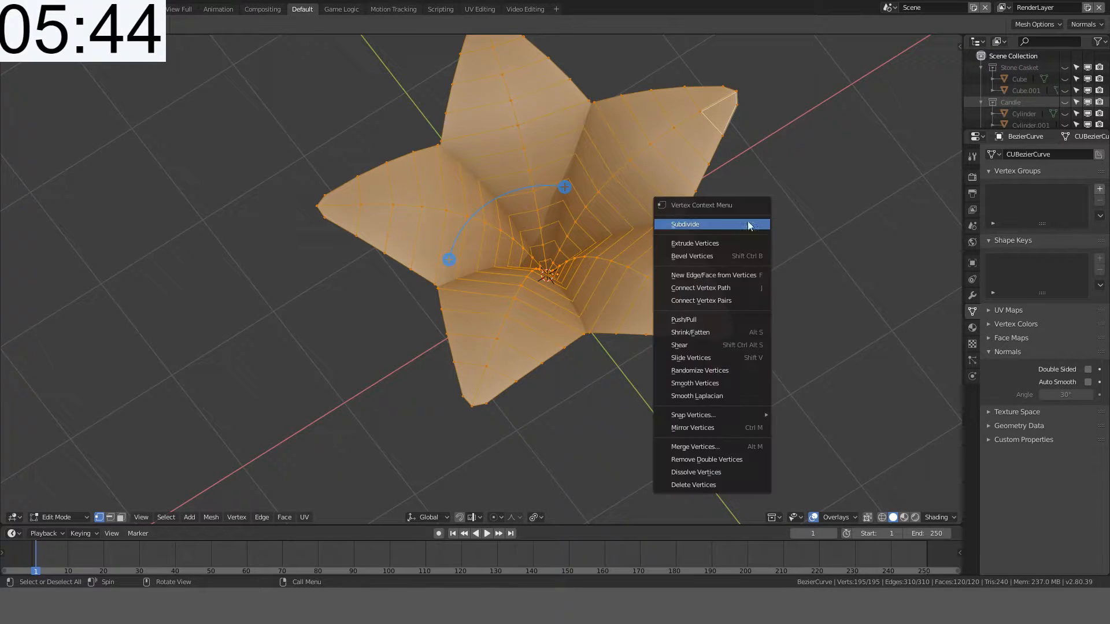
pyautogui.click(819, 197)
pyautogui.press('KP_7')
pyautogui.press('a')
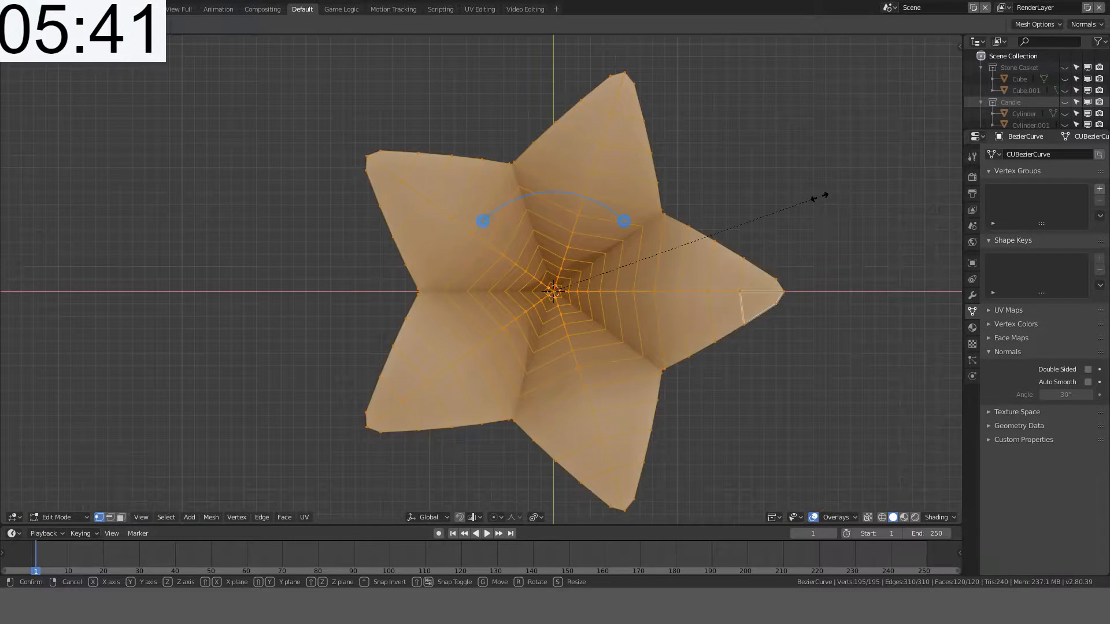
pyautogui.rightClick(850, 198)
pyautogui.press('s')
pyautogui.hotkey('shift', 'z')
pyautogui.rightClick(916, 199)
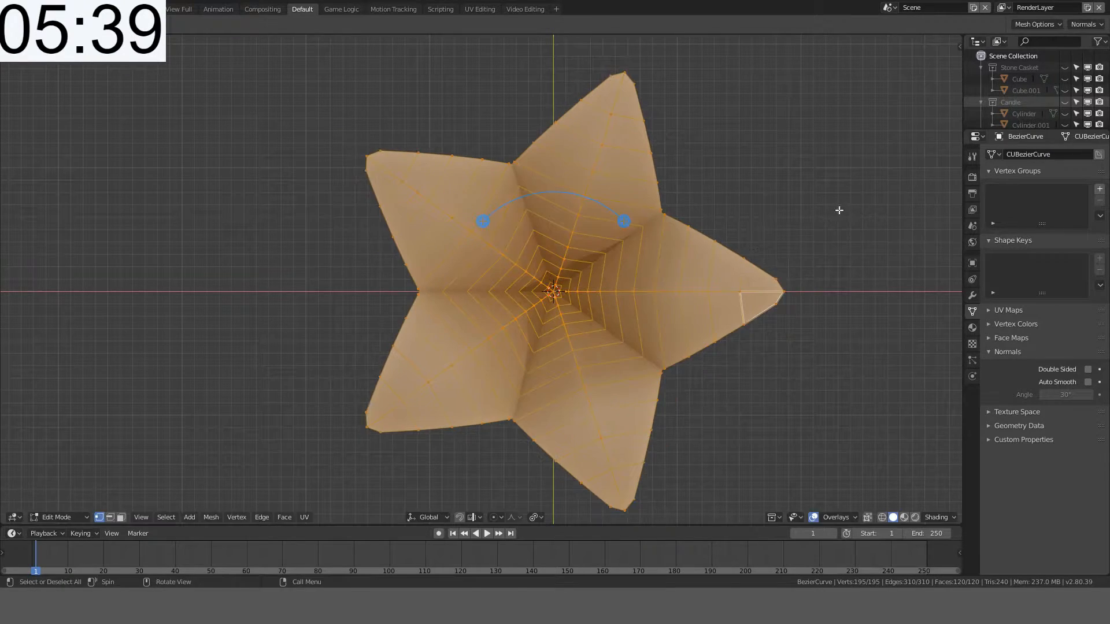
# Step: Apply Shrink/Fatten to all petals with an offset of 0.140 and even thickness
pyautogui.press('KP_Decimal')
pyautogui.hotkey('alt', 's')
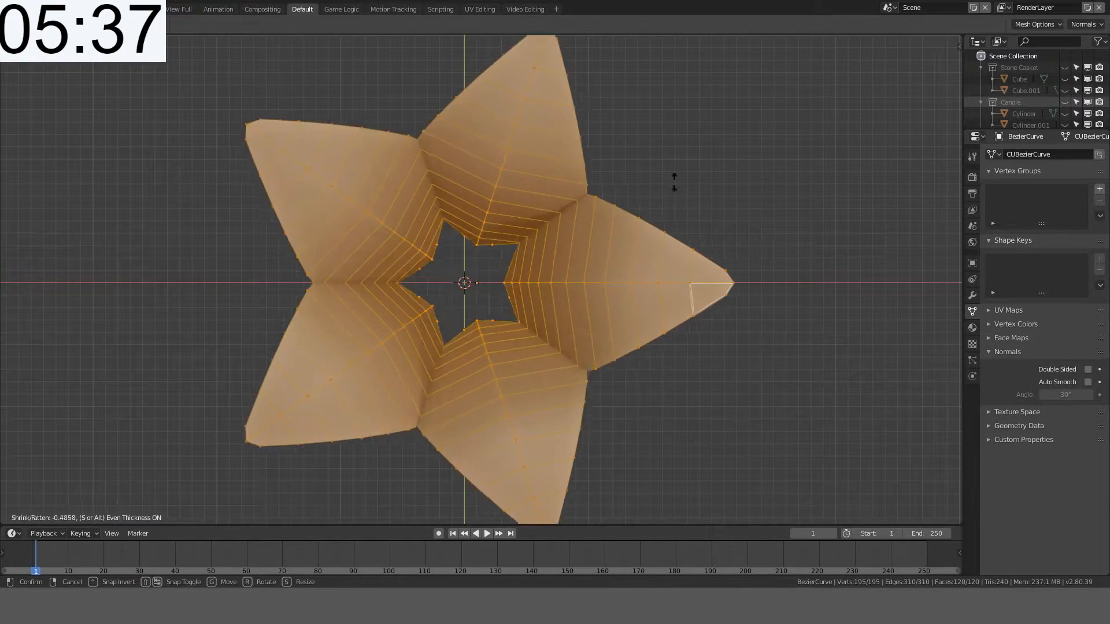
pyautogui.rightClick(648, 166)
pyautogui.hotkey('alt', 's')
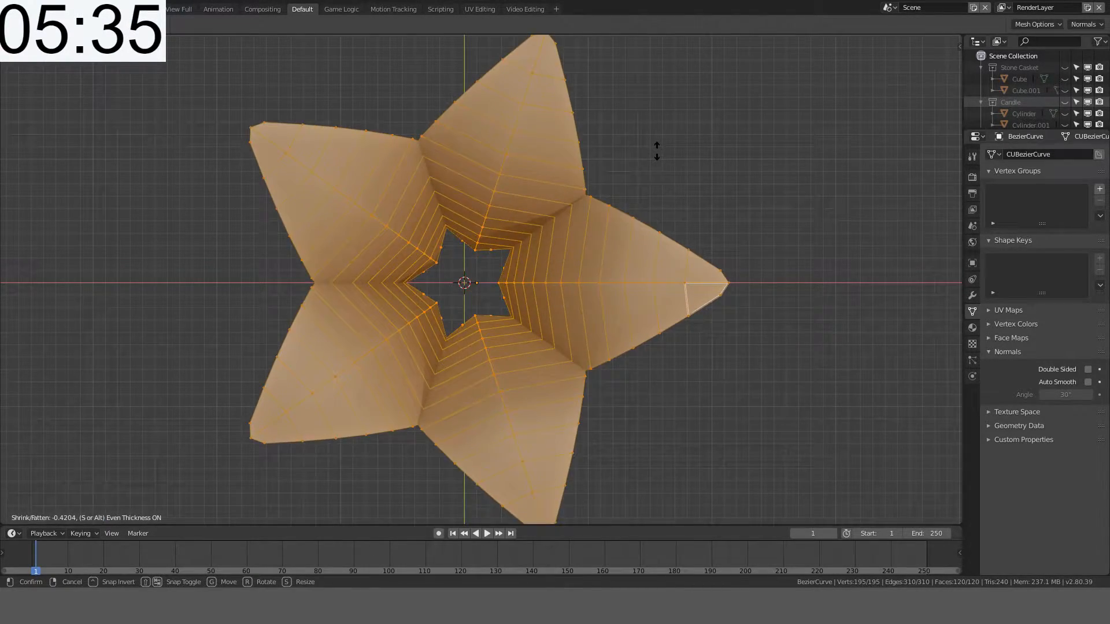
pyautogui.click(650, 169)
pyautogui.moveTo(650, 169); pyautogui.dragTo(706, 128, button='middle')
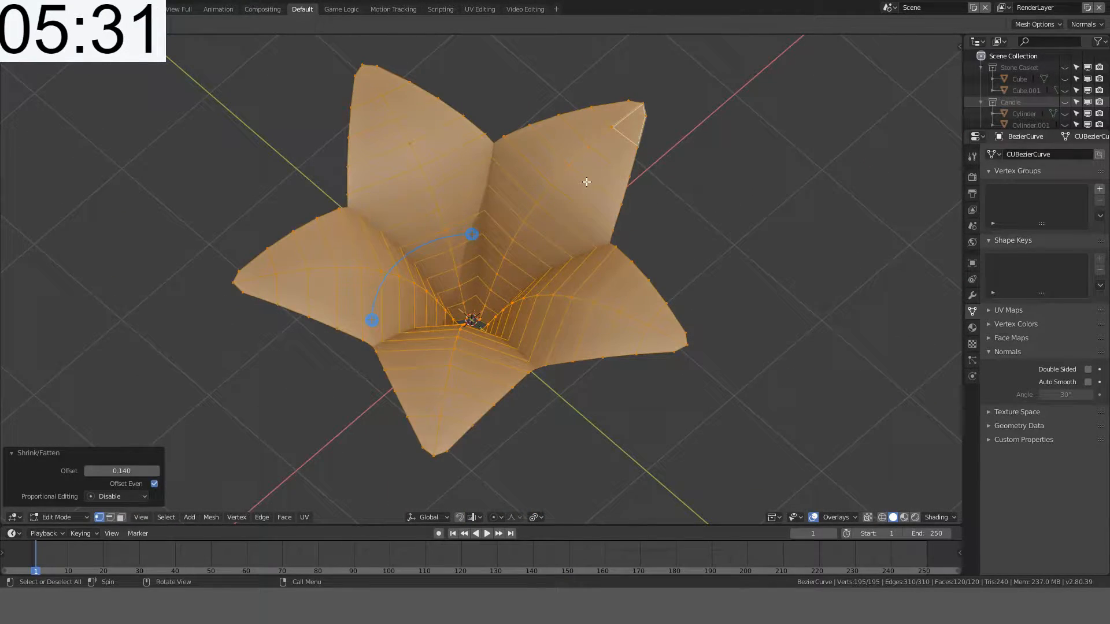
pyautogui.press('g')
pyautogui.press('z')
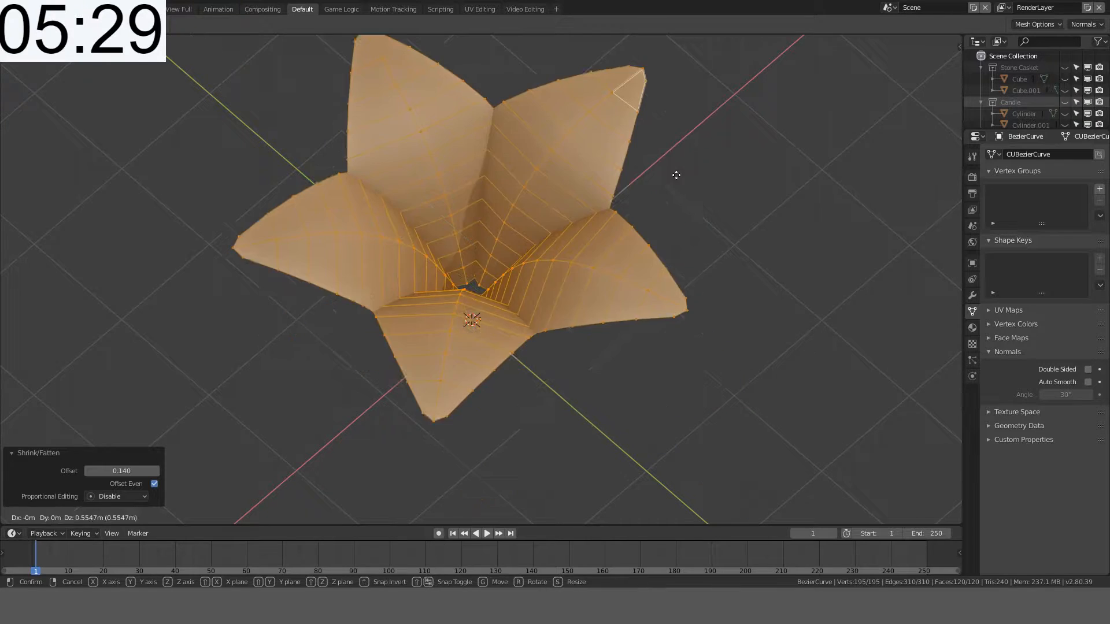
pyautogui.press('Escape')
# Step: Set the transform orientation to Normal and try moving all petals along their normal Z axis
pyautogui.click(428, 517)
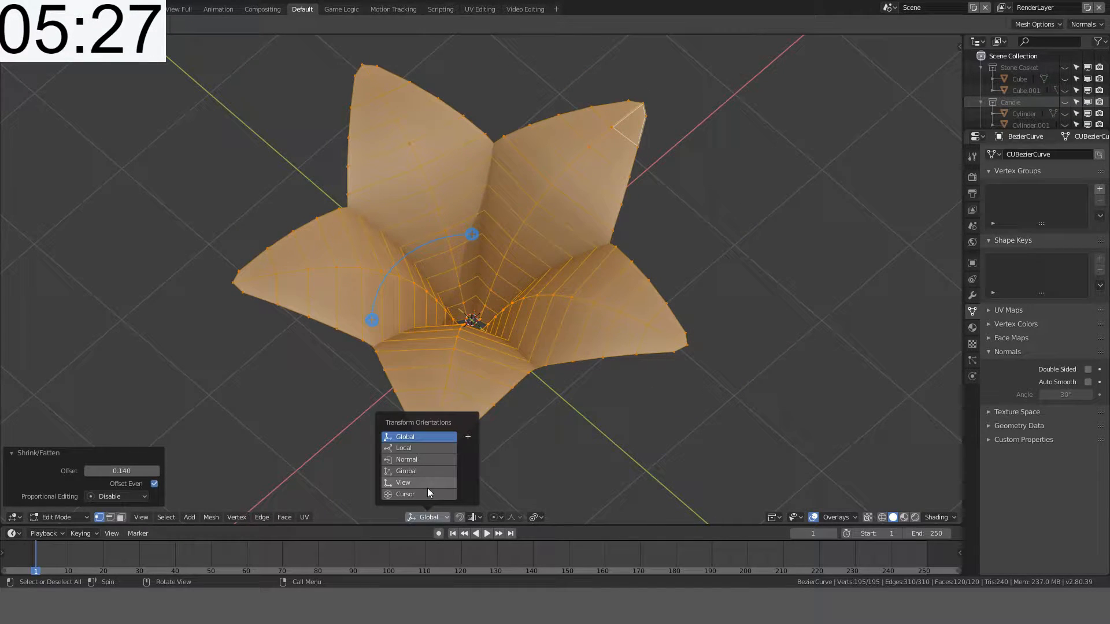
pyautogui.click(424, 460)
pyautogui.press('g')
pyautogui.press('z')
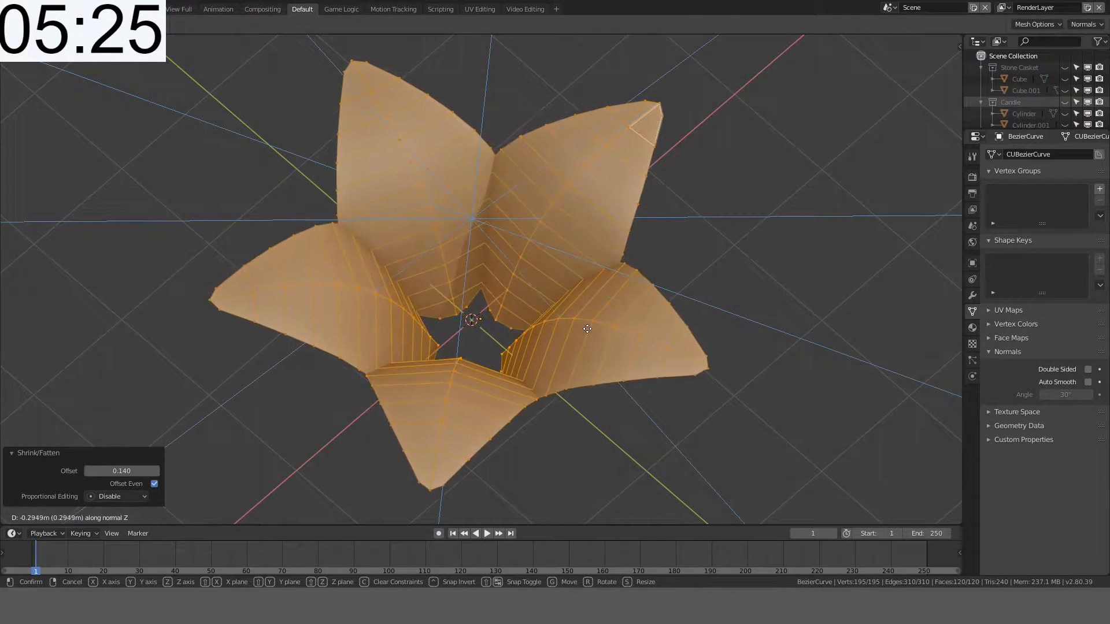
pyautogui.press('KP_7')
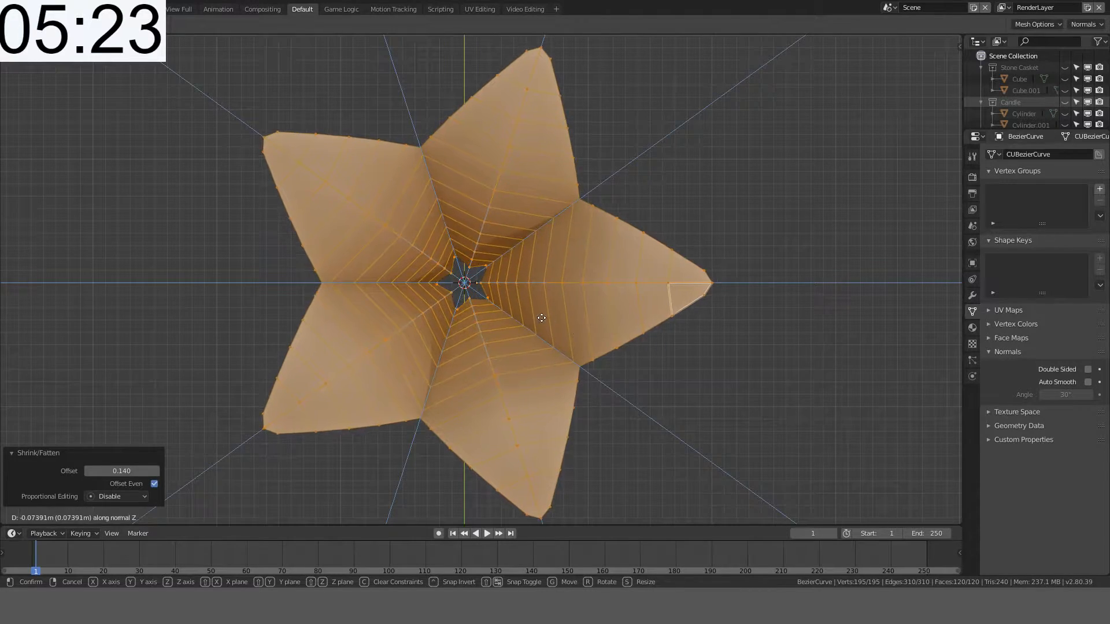
pyautogui.press('Escape')
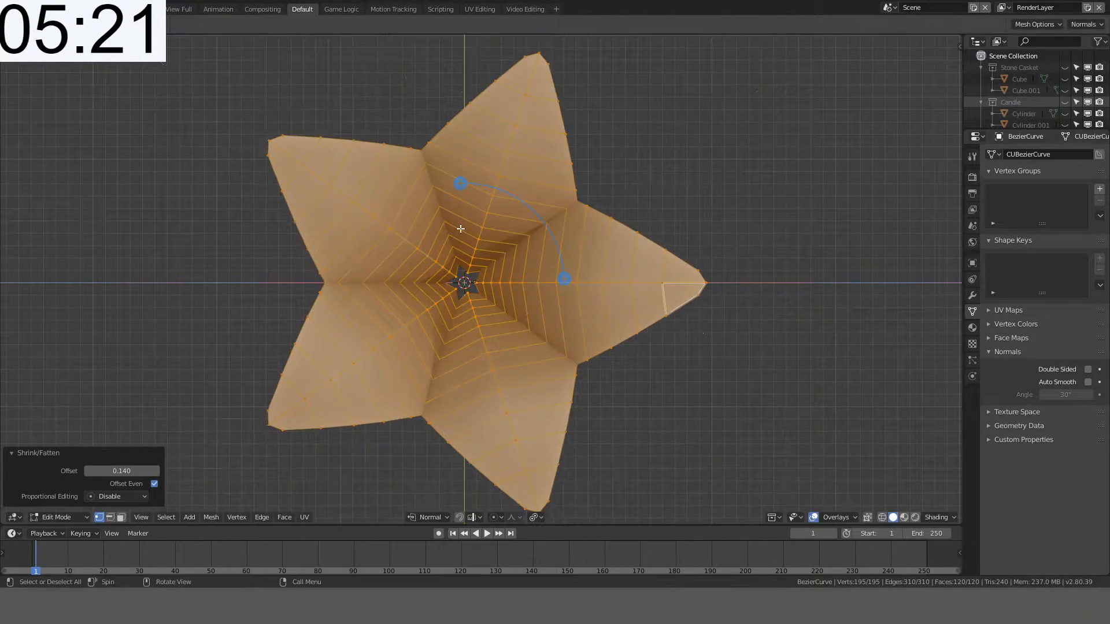
# Step: Rotate each petal 5° in the top view and move the petals -0.1 m along their normal Z axis
pyautogui.press('r')
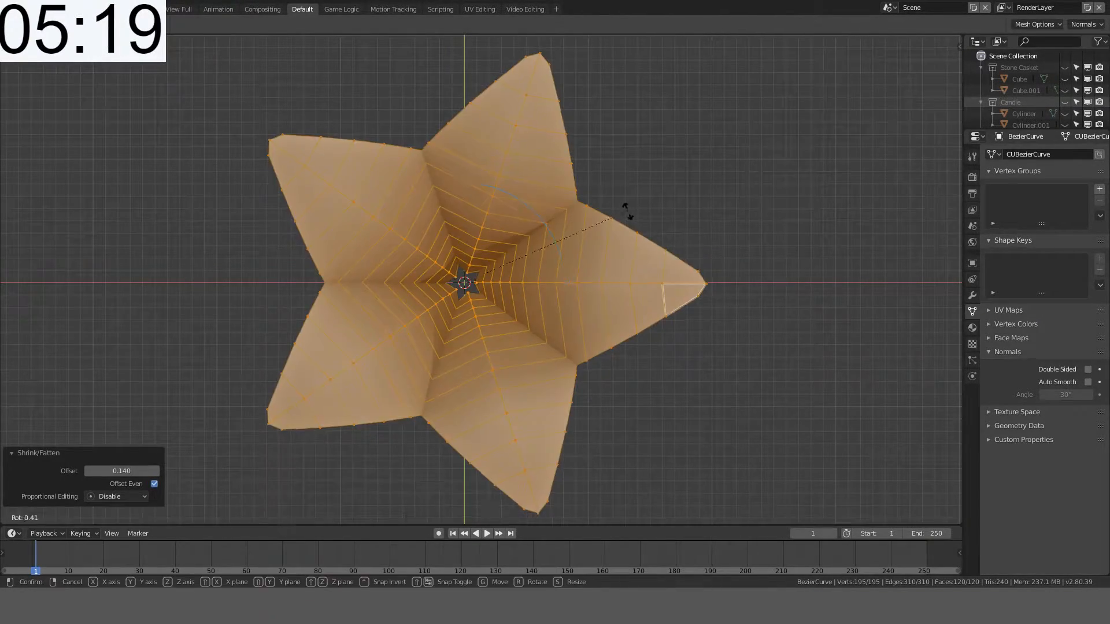
pyautogui.rightClick(621, 304)
pyautogui.press('r')
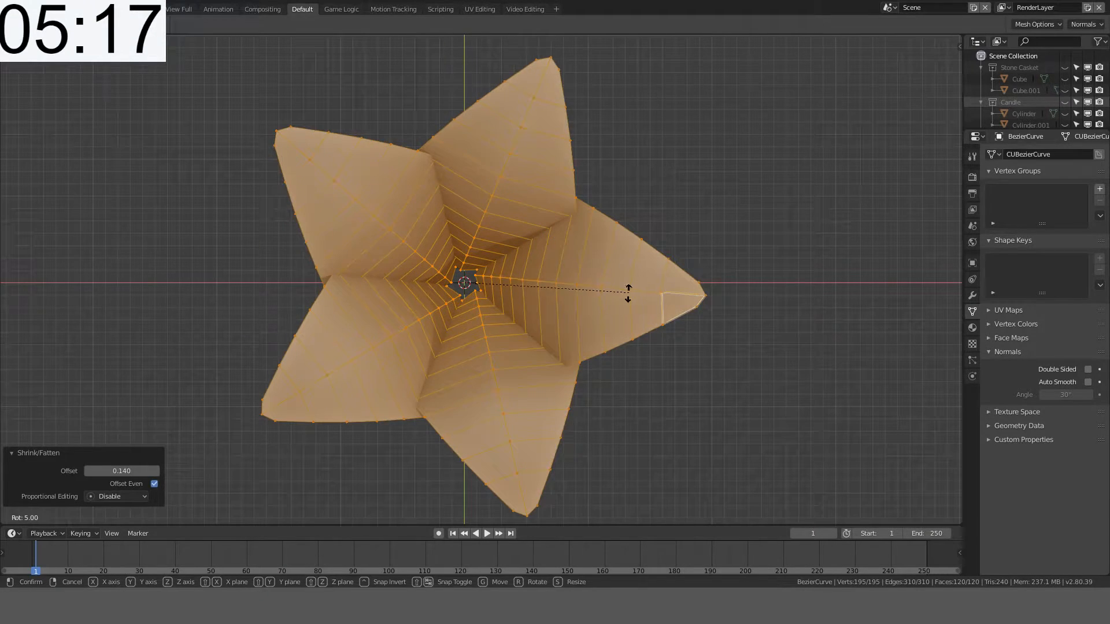
pyautogui.keyDown('ctrl'); pyautogui.click(628, 294); pyautogui.keyUp('ctrl')
pyautogui.hotkey('ctrl', 'z')
pyautogui.press('r')
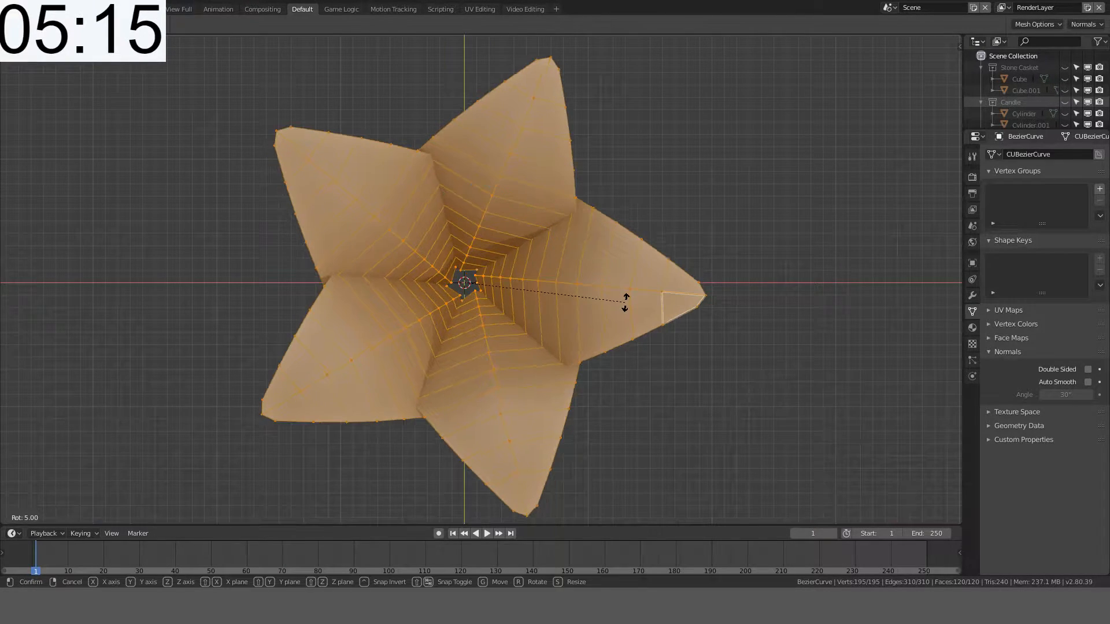
pyautogui.click(625, 303)
pyautogui.press('e')
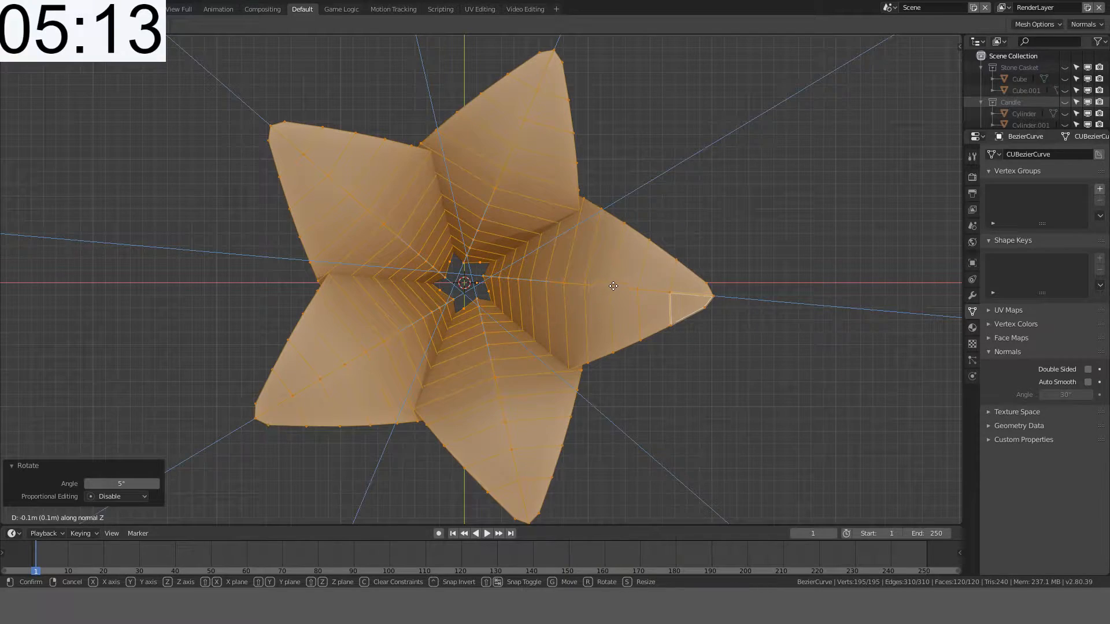
pyautogui.keyDown('ctrl'); pyautogui.click(614, 286); pyautogui.keyUp('ctrl')
# Step: Examine how the rotated petals overlap around the flower's center, from several angles and from above
pyautogui.press('Tab')
pyautogui.moveTo(617, 286); pyautogui.dragTo(955, 208, button='middle')
pyautogui.moveTo(532, 218); pyautogui.dragTo(564, 237, button='middle')
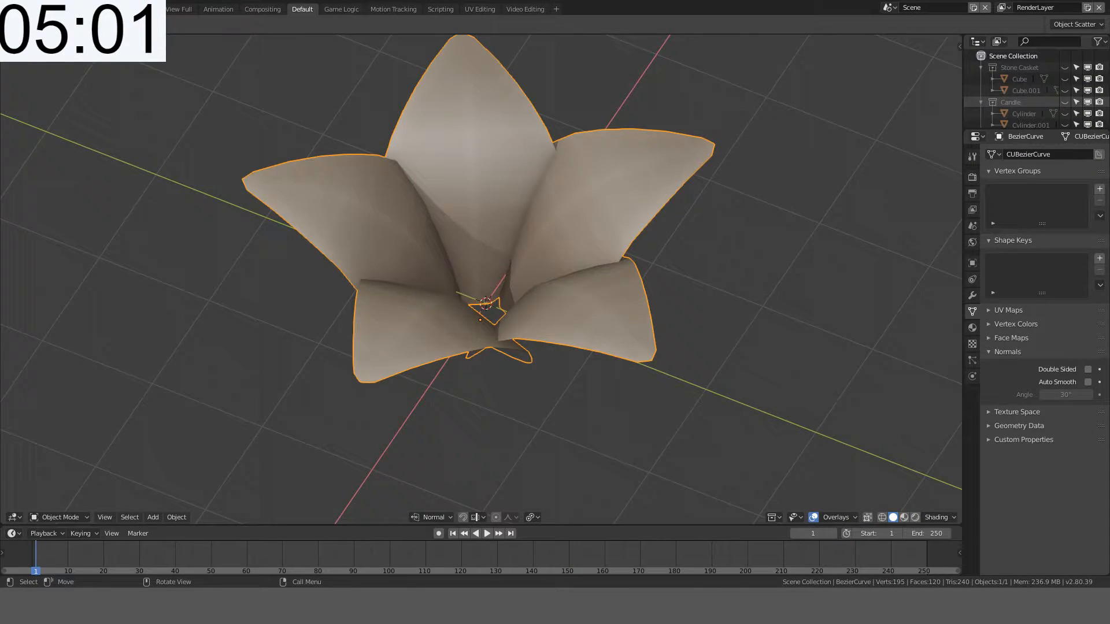
pyautogui.moveTo(528, 181); pyautogui.dragTo(497, 140, button='middle')
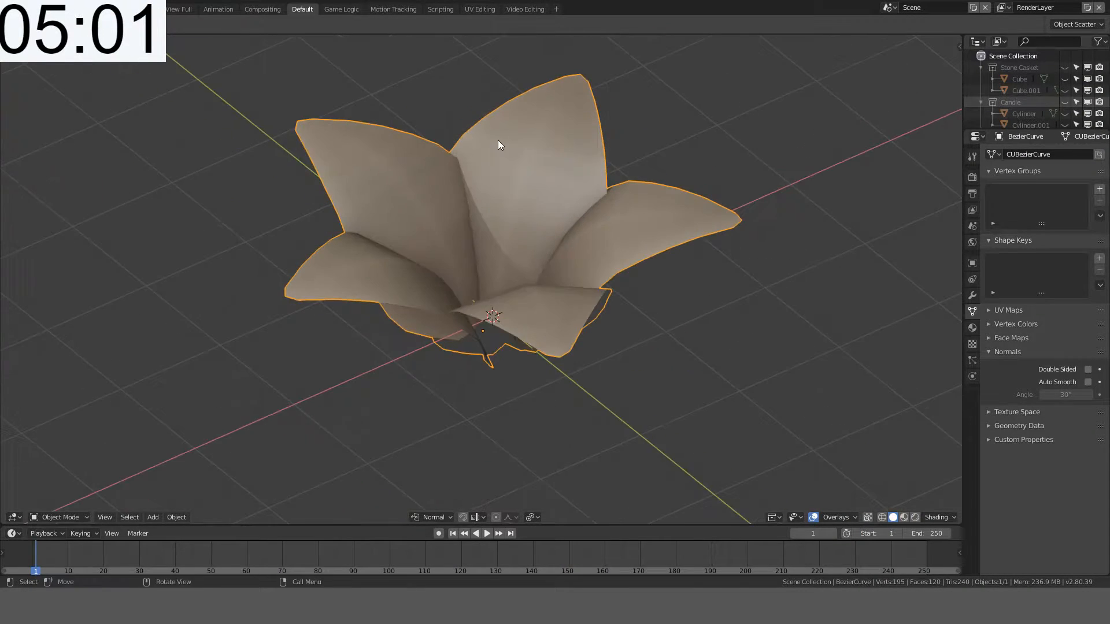
pyautogui.moveTo(606, 137); pyautogui.dragTo(665, 176, button='middle')
pyautogui.press('KP_7')
pyautogui.press('Tab')
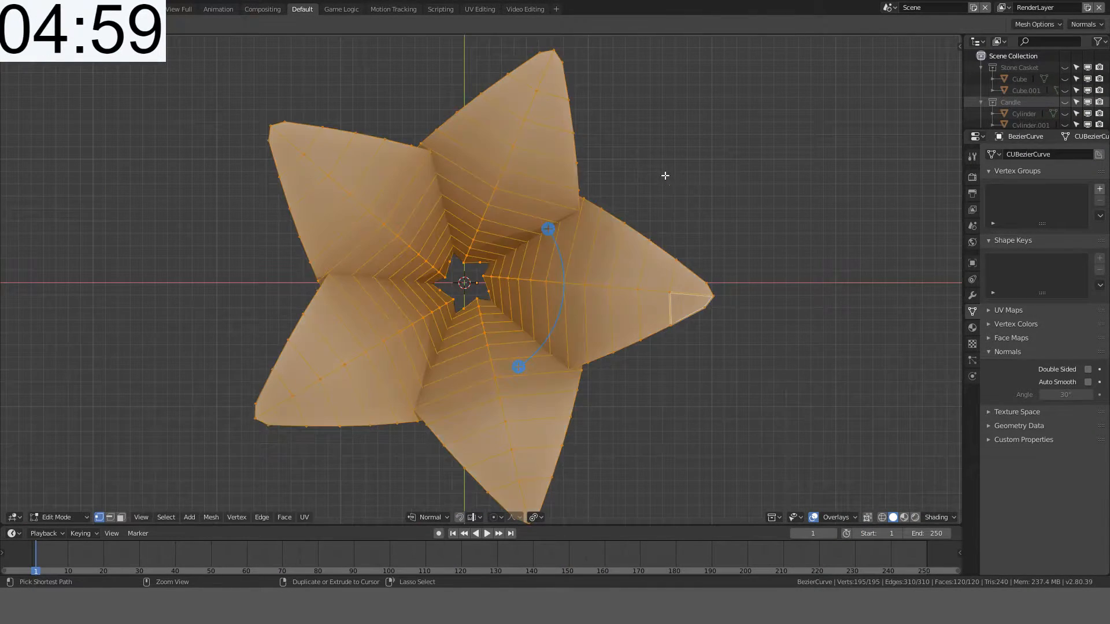
pyautogui.hotkey('alt', 'a')
pyautogui.press('a')
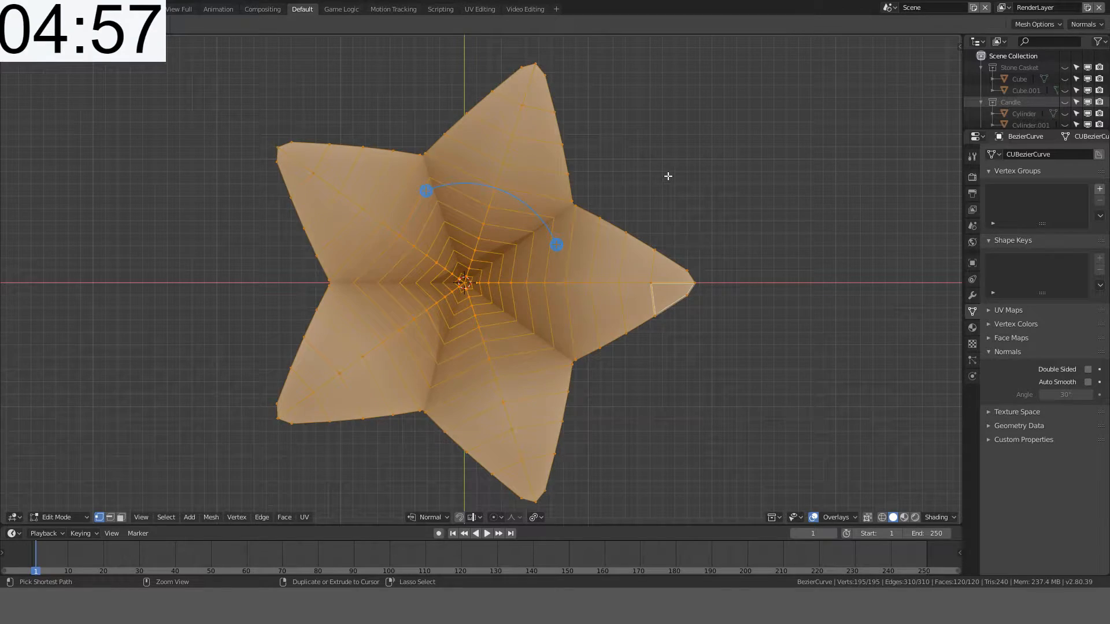
pyautogui.press('Tab')
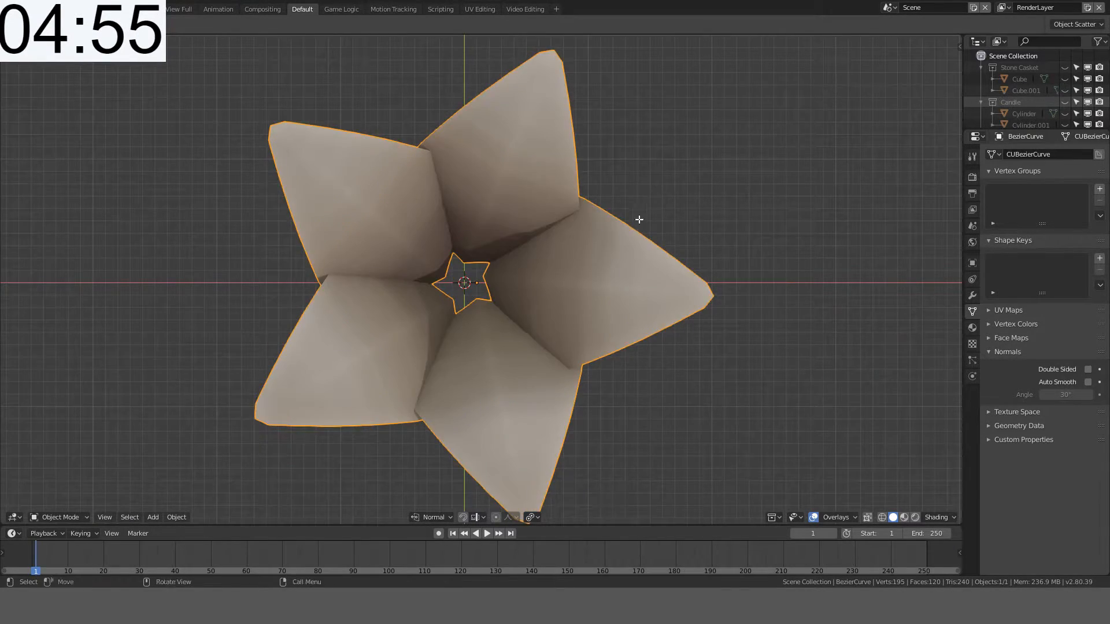
pyautogui.moveTo(639, 219); pyautogui.dragTo(701, 325, button='middle')
# Step: Duplicate all petals in place and try scaling the copies along their normal Z axis
pyautogui.press('Tab')
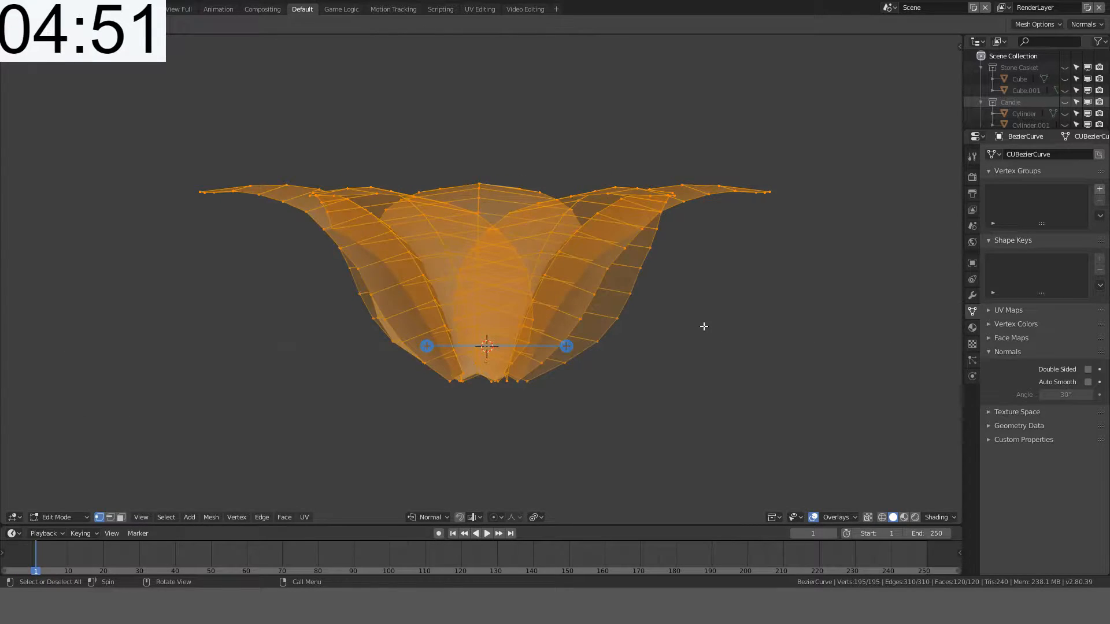
pyautogui.press('KP_1')
pyautogui.hotkey('shift', 'd')
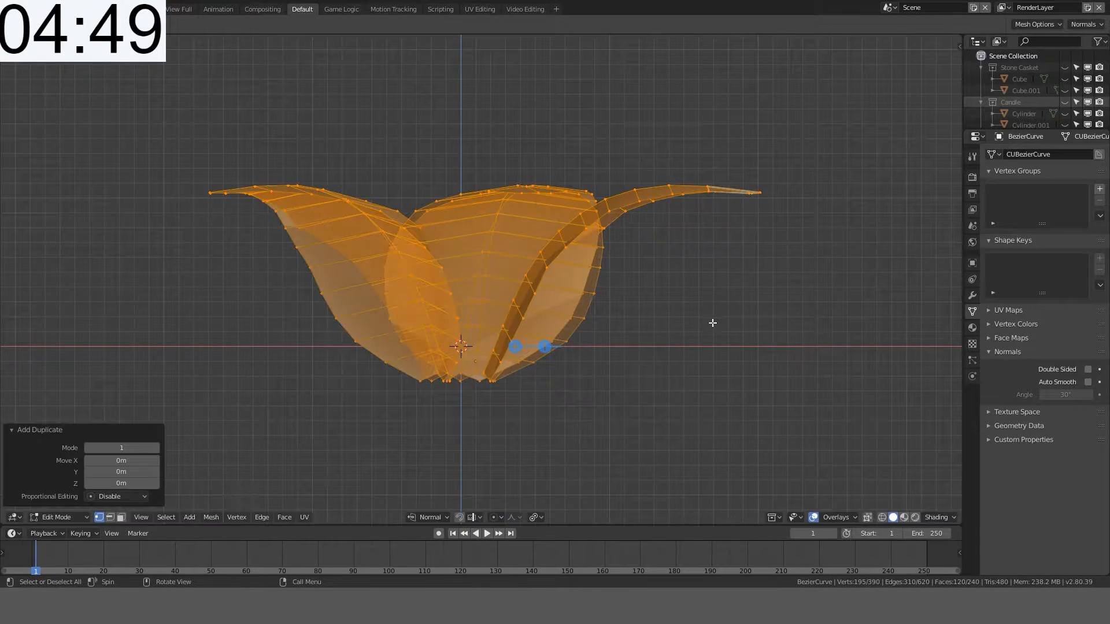
pyautogui.press('s')
pyautogui.press('z')
pyautogui.press('z')
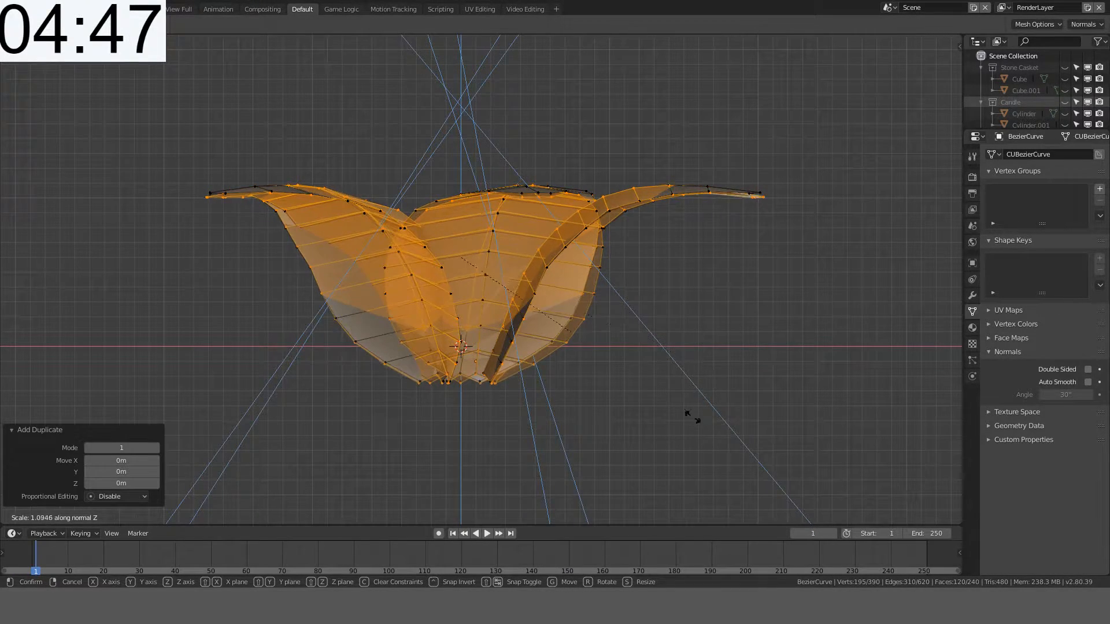
# Step: Move the duplicated petals -0.01 m along their normal Z axis
pyautogui.press('g')
pyautogui.press('z')
pyautogui.press('z')
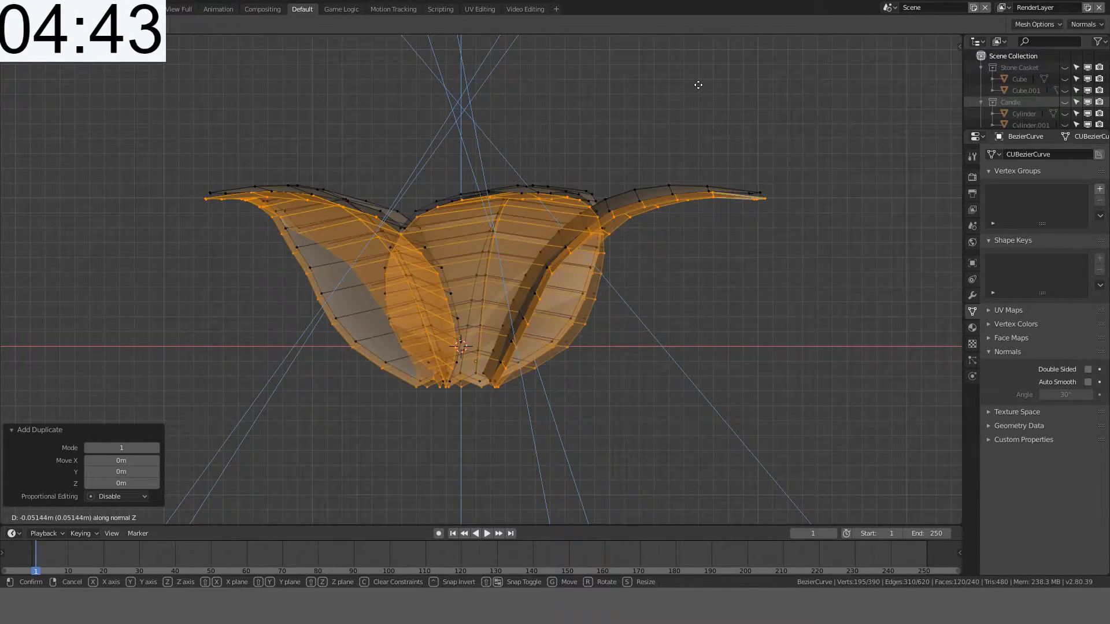
pyautogui.write('0.')
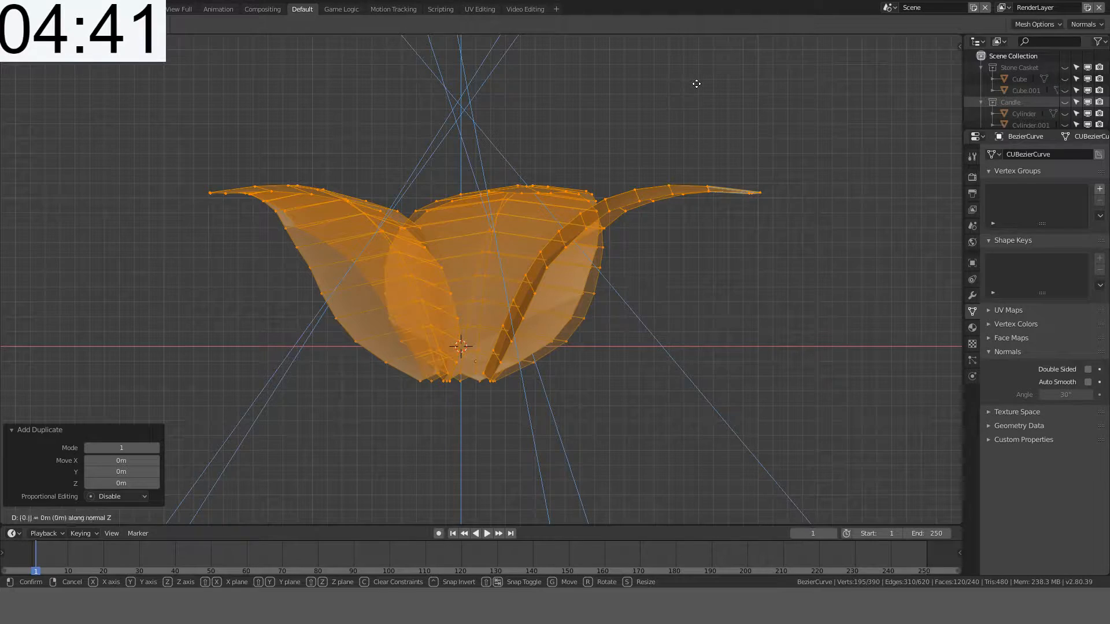
pyautogui.write('01')
pyautogui.write('-1c')
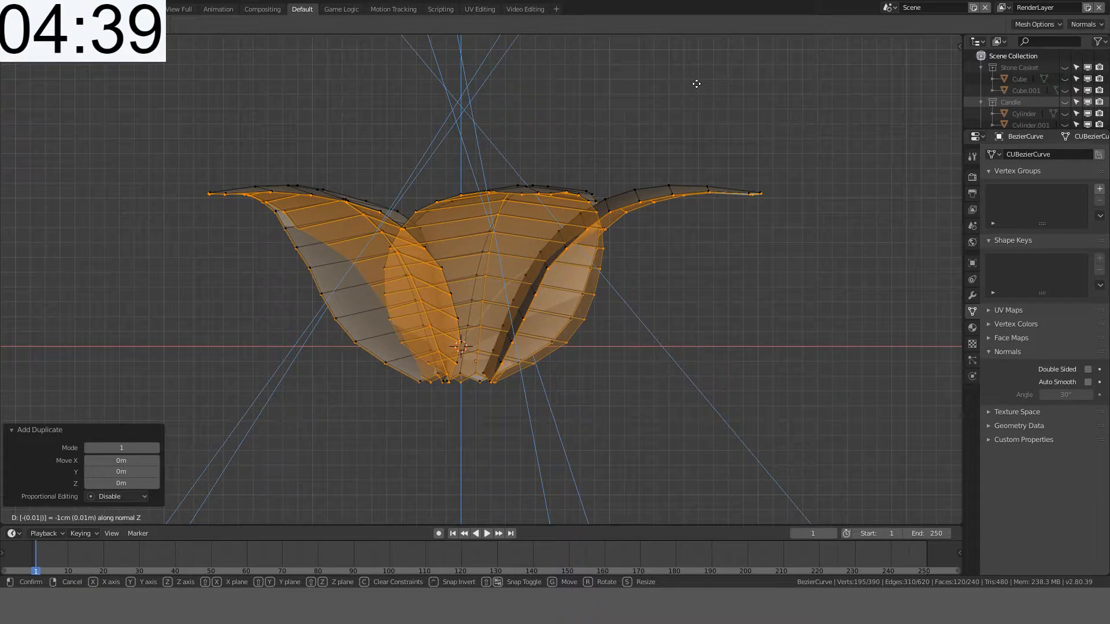
pyautogui.press('Return')
# Step: Recalculate the normals of the duplicated petals to the inside and check the flower's shading
pyautogui.hotkey('ctrl', 'shift', 'n')
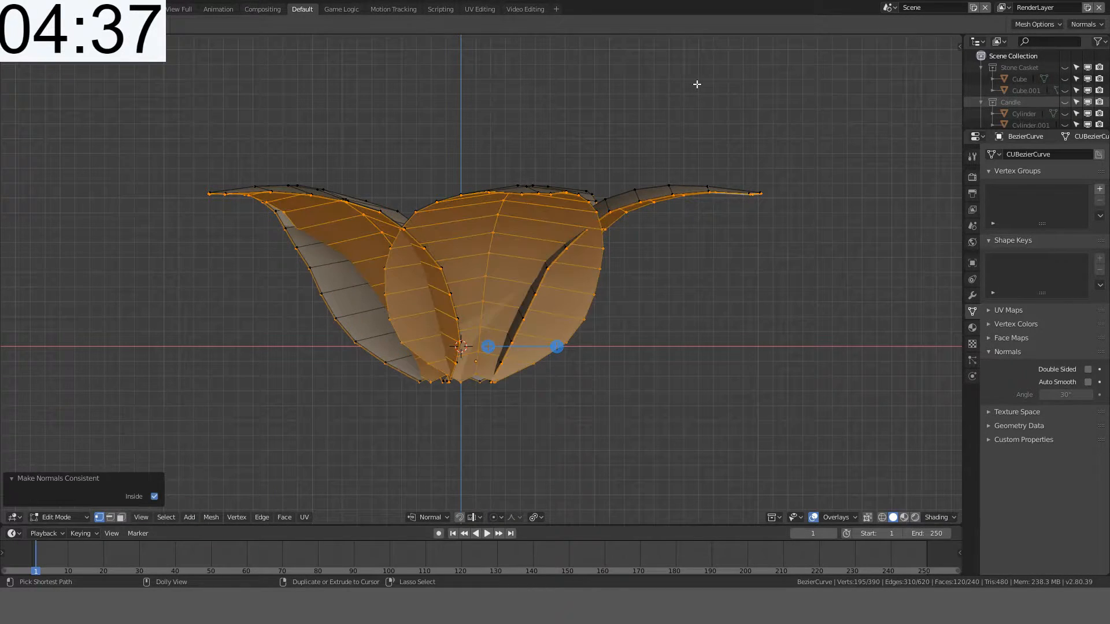
pyautogui.press('Tab')
pyautogui.moveTo(696, 84); pyautogui.dragTo(591, 145, button='middle')
# Step: Use the Select tool to select the center edge loops of the inner petals and try Shrink/Fatten on them
pyautogui.press('Tab')
pyautogui.hotkey('alt', 'a')
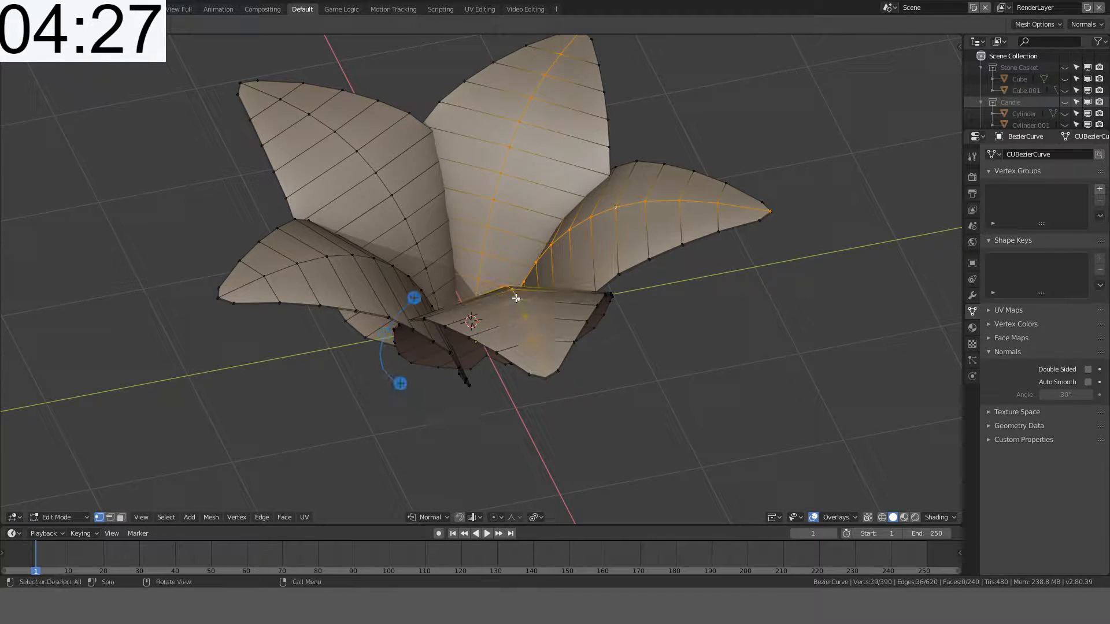
pyautogui.press('t')
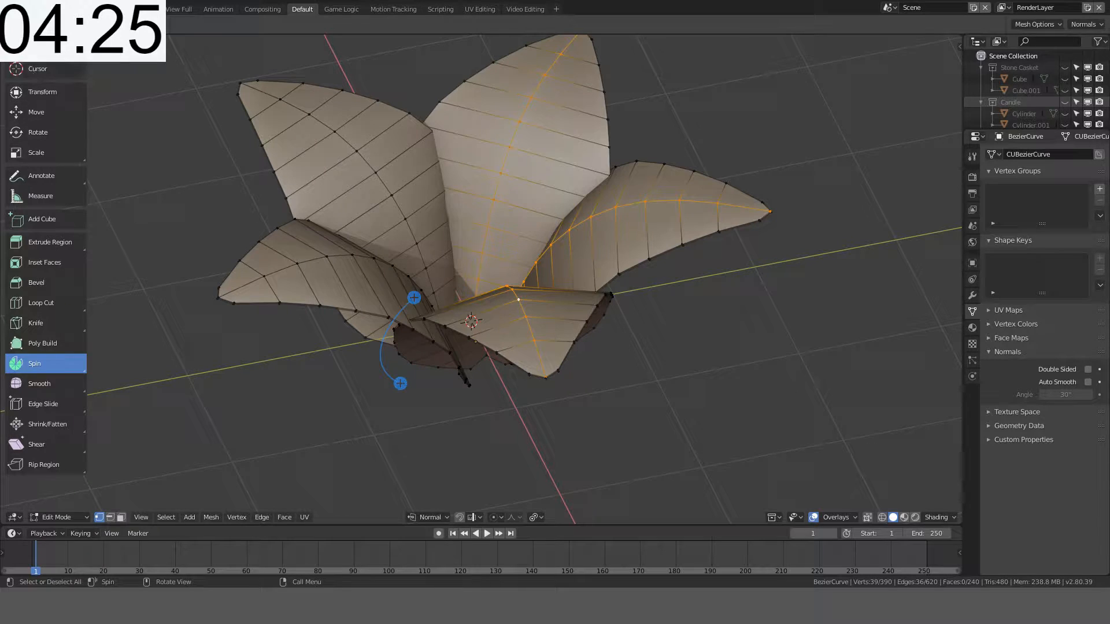
pyautogui.click(37, 49)
pyautogui.press('t')
pyautogui.moveTo(392, 259); pyautogui.dragTo(360, 293, button='middle')
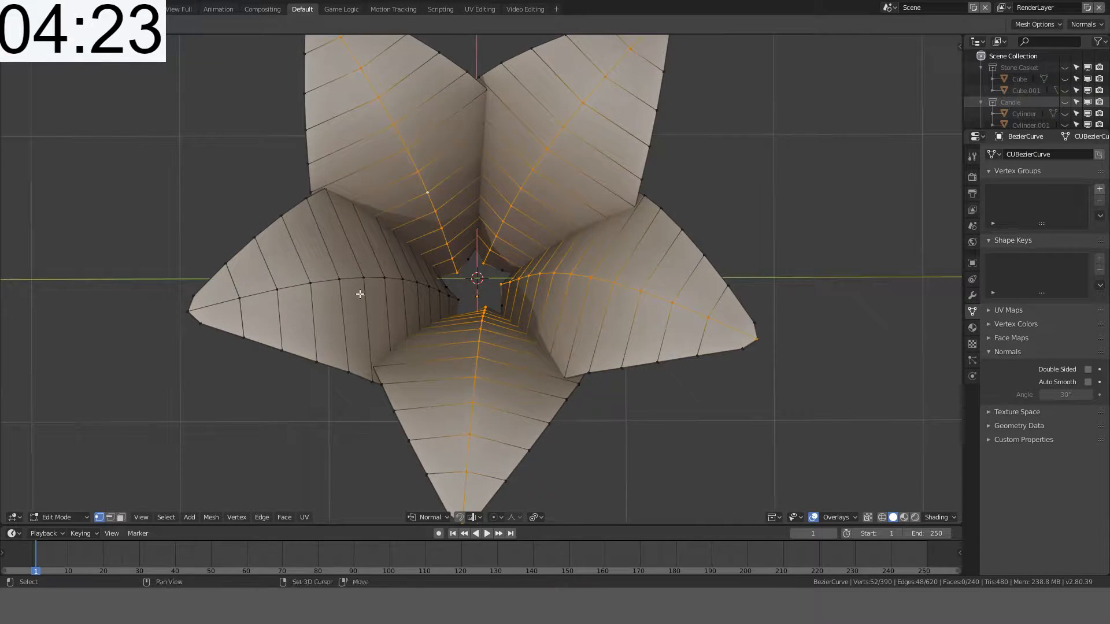
pyautogui.keyDown('alt'); pyautogui.keyDown('shift'); pyautogui.click(375, 280); pyautogui.keyUp('shift'); pyautogui.keyUp('alt')
pyautogui.moveTo(745, 203); pyautogui.dragTo(745, 185, button='middle')
pyautogui.hotkey('alt', 's')
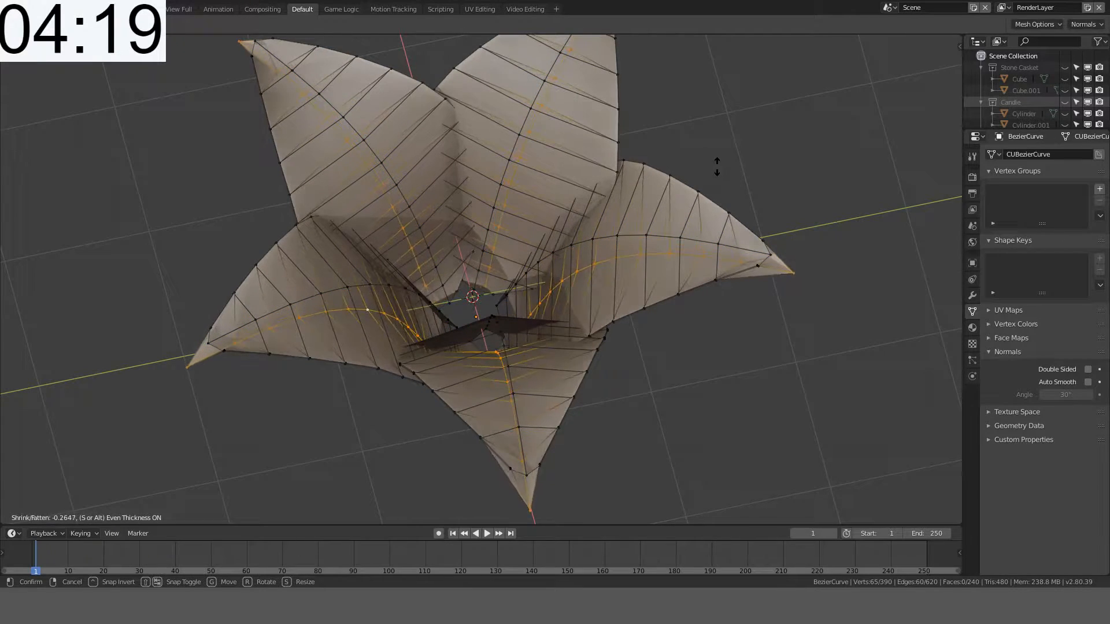
pyautogui.rightClick(717, 167)
# Step: Add the outer petals' center edge loops to the selection and try Shrink/Fatten with even thickness
pyautogui.moveTo(702, 229); pyautogui.dragTo(720, 124, button='middle')
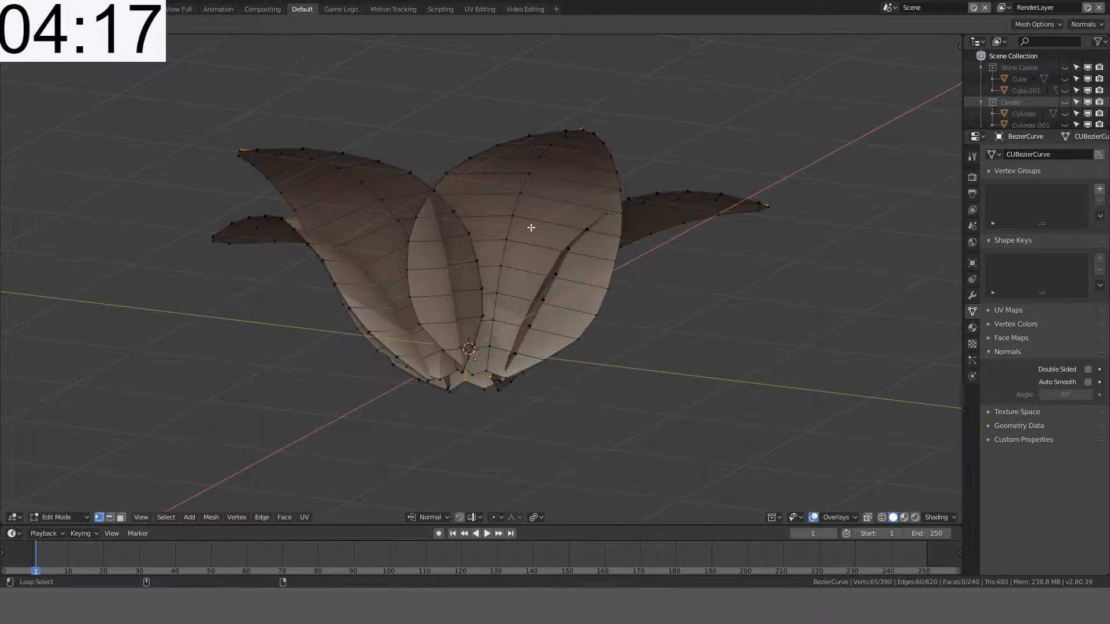
pyautogui.moveTo(638, 294); pyautogui.dragTo(536, 250, button='middle')
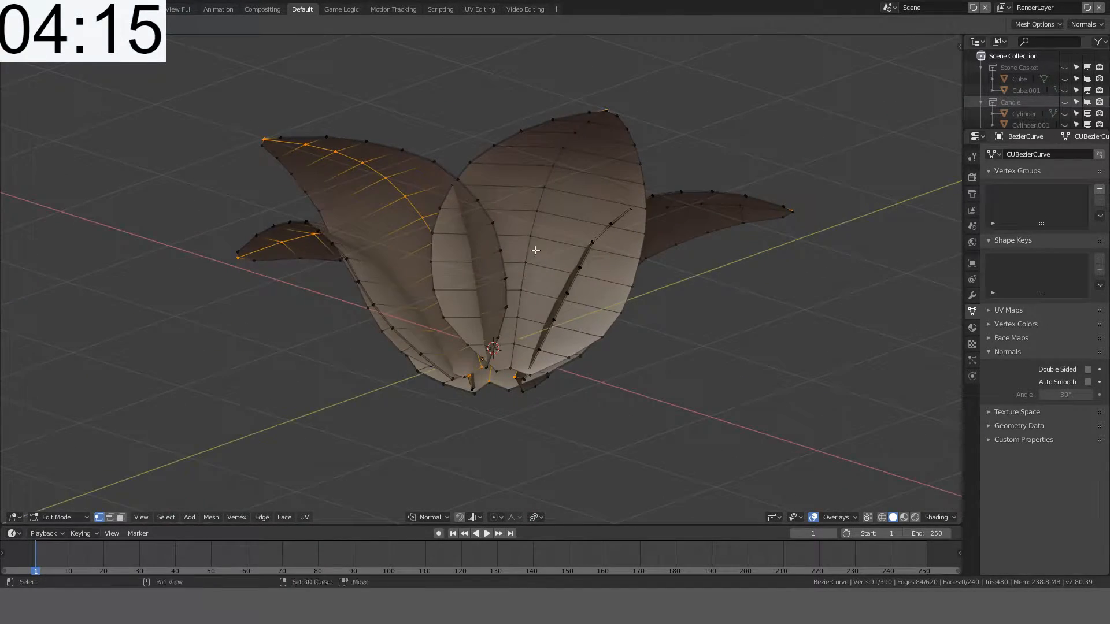
pyautogui.moveTo(615, 264); pyautogui.dragTo(546, 292, button='middle')
pyautogui.keyDown('alt'); pyautogui.keyDown('shift'); pyautogui.click(534, 221); pyautogui.keyUp('shift'); pyautogui.keyUp('alt')
pyautogui.moveTo(668, 294); pyautogui.dragTo(788, 347, button='middle')
pyautogui.hotkey('alt', 's')
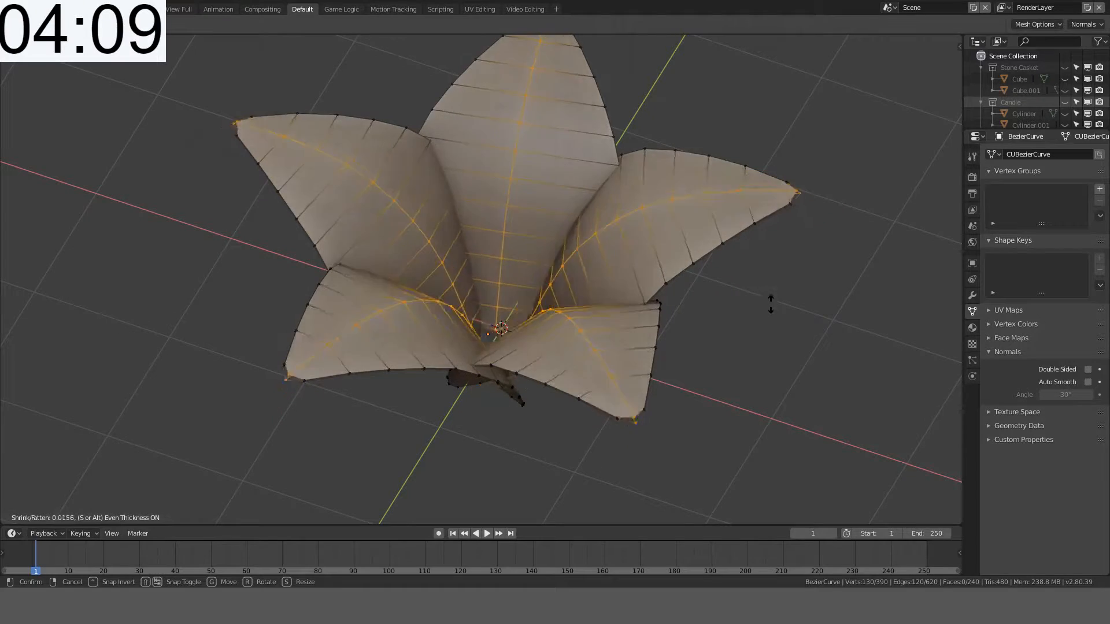
pyautogui.click(750, 302)
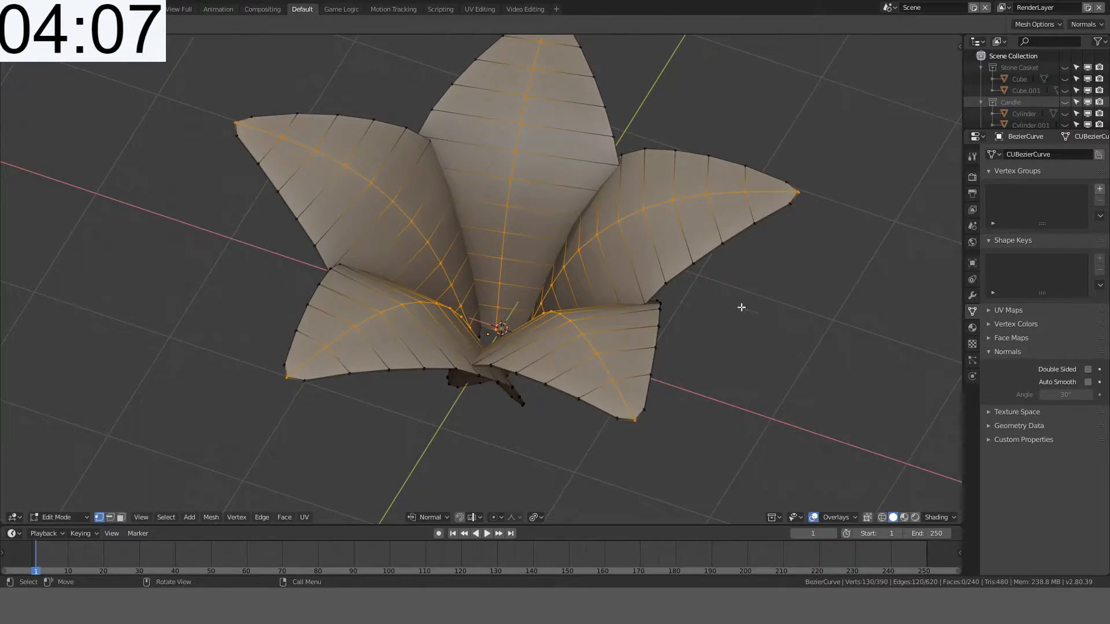
# Step: Select the five linked outer duplicate petals and delete them
pyautogui.moveTo(741, 307); pyautogui.dragTo(680, 220, button='middle')
pyautogui.hotkey('alt', 'a')
pyautogui.press('l')
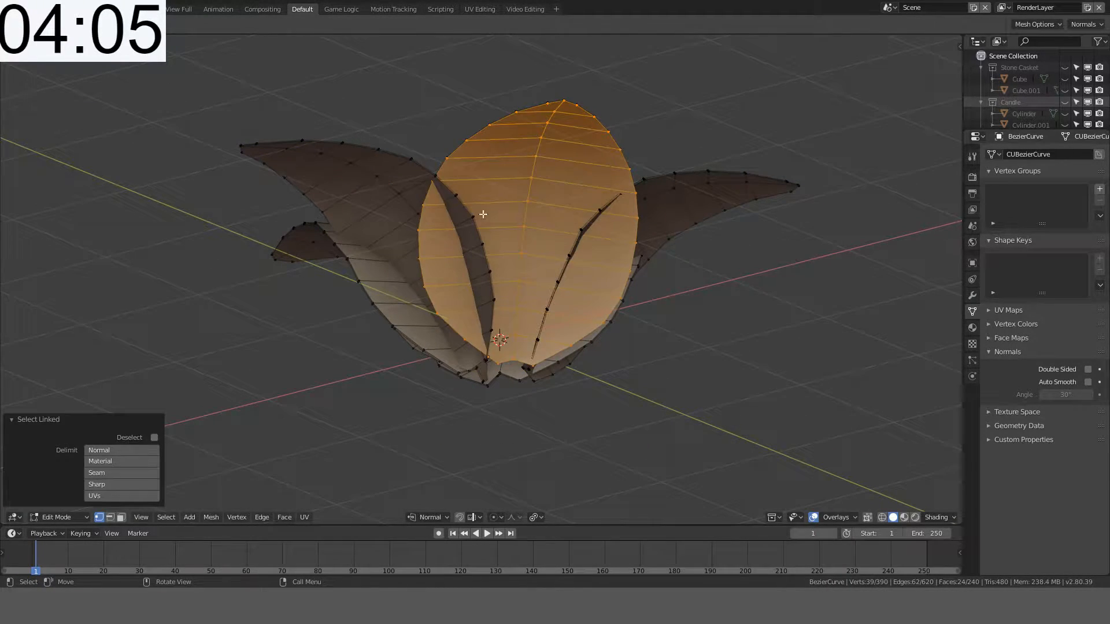
pyautogui.press('l')
pyautogui.press('l')
pyautogui.moveTo(694, 197); pyautogui.dragTo(538, 190, button='middle')
pyautogui.press('l')
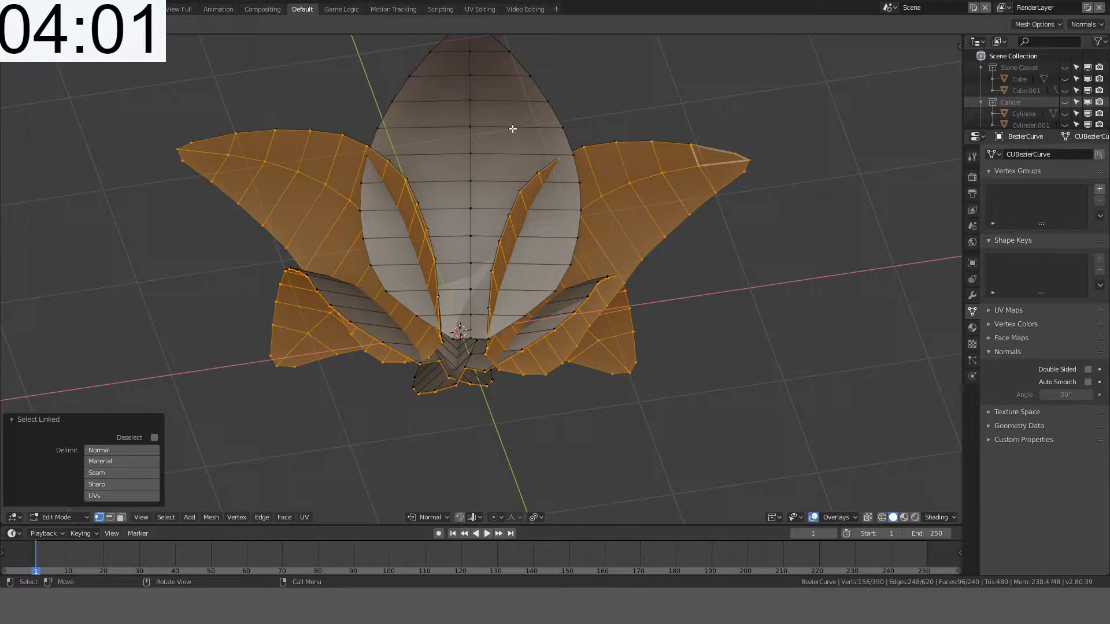
pyautogui.press('l')
pyautogui.press('x')
pyautogui.click(477, 134)
# Step: Select the center edge loops of all five remaining petals and try Shrink/Fatten on them with even thickness
pyautogui.moveTo(477, 134)
pyautogui.mouseDown(button='middle')
pyautogui.moveTo(511, 171)
pyautogui.moveTo(518, 246)
pyautogui.mouseUp(button='middle')
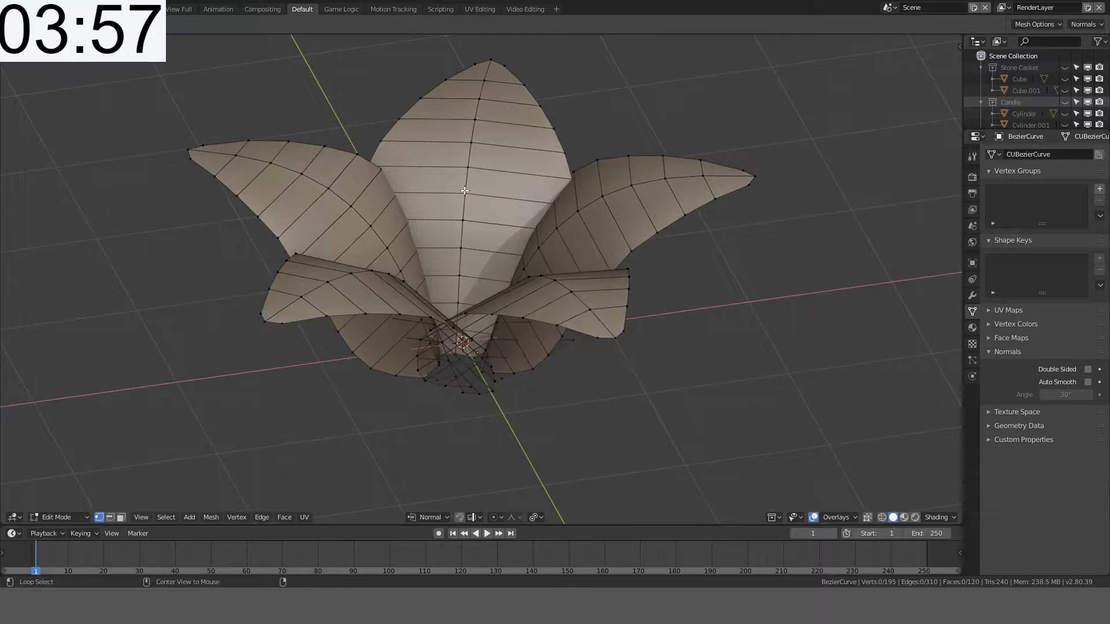
pyautogui.keyDown('alt'); pyautogui.keyDown('shift'); pyautogui.click(563, 226); pyautogui.keyUp('shift'); pyautogui.keyUp('alt')
pyautogui.moveTo(564, 227); pyautogui.dragTo(364, 264, button='middle')
pyautogui.keyDown('alt'); pyautogui.keyDown('shift'); pyautogui.click(428, 160); pyautogui.keyUp('shift'); pyautogui.keyUp('alt')
pyautogui.moveTo(458, 198); pyautogui.dragTo(376, 200, button='middle')
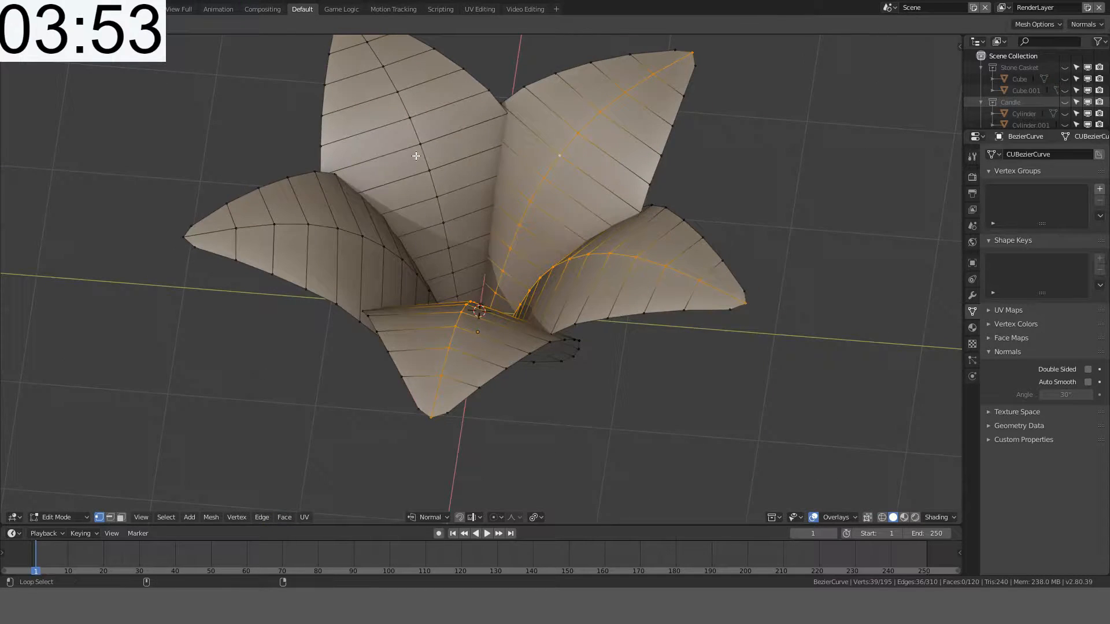
pyautogui.moveTo(373, 239); pyautogui.dragTo(612, 173, button='middle')
pyautogui.hotkey('alt', 's')
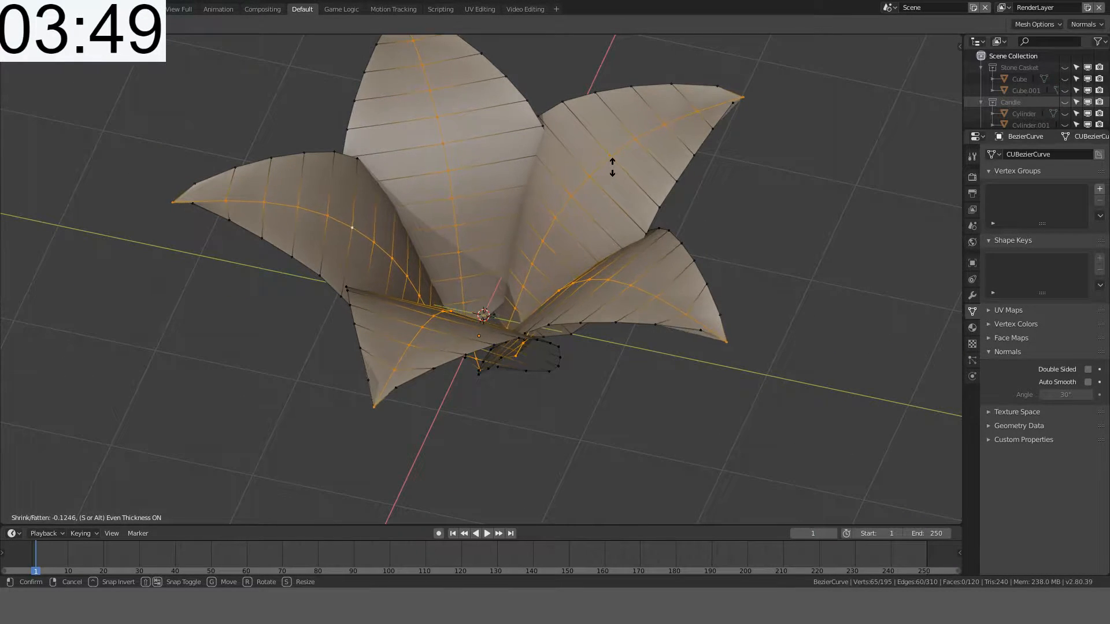
pyautogui.rightClick(598, 136)
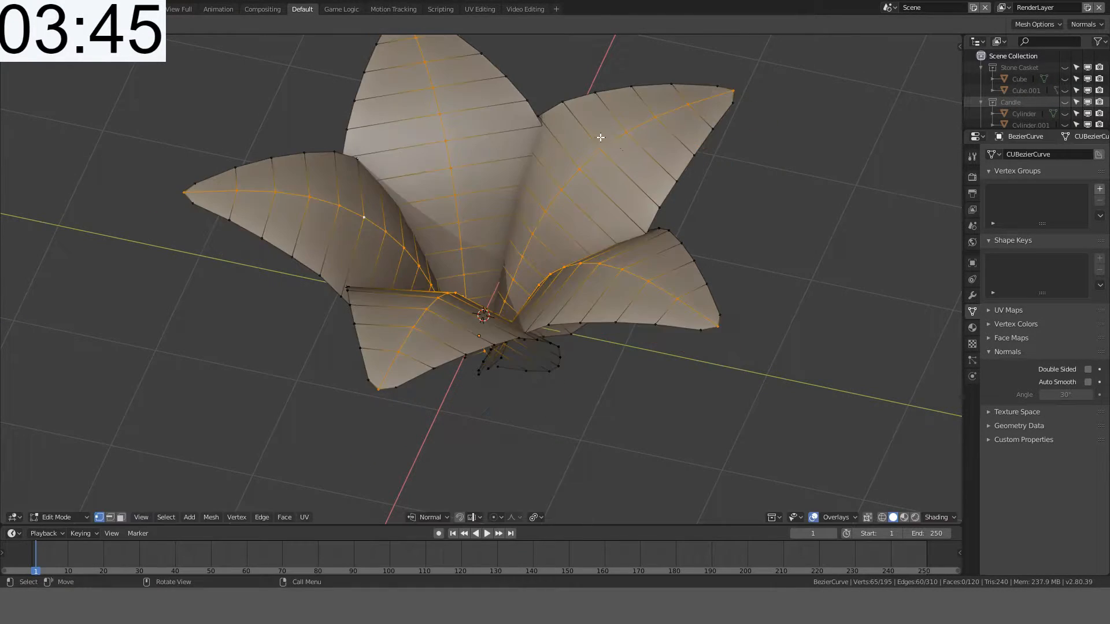
pyautogui.moveTo(597, 136); pyautogui.dragTo(666, 175, button='middle')
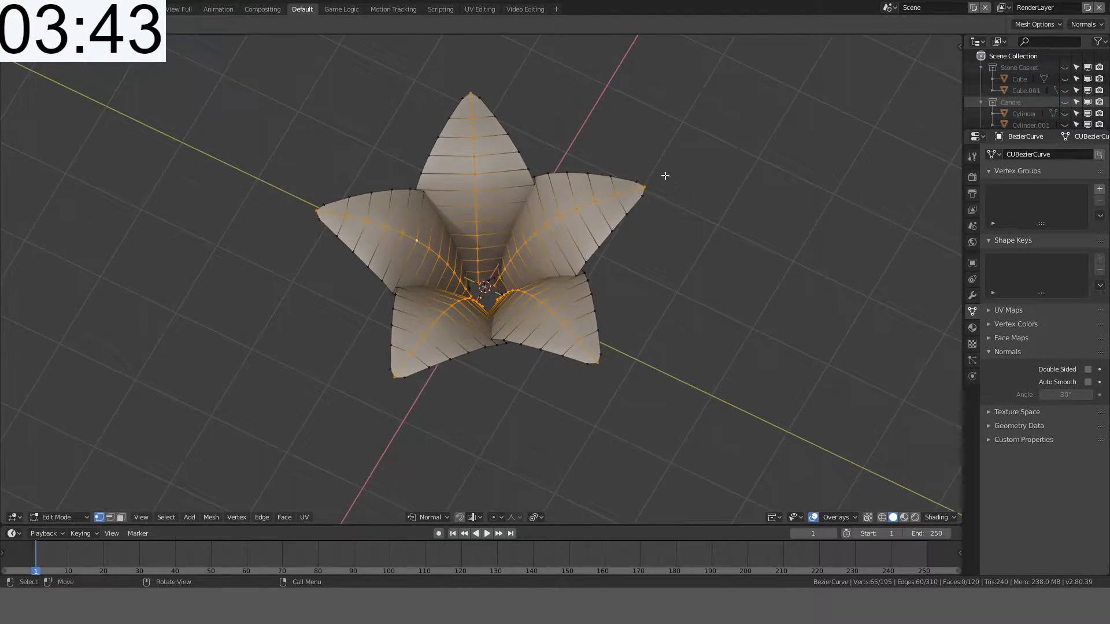
# Step: Use circle select to deselect the center vertices near the tips of all five petals
pyautogui.press('KP_7')
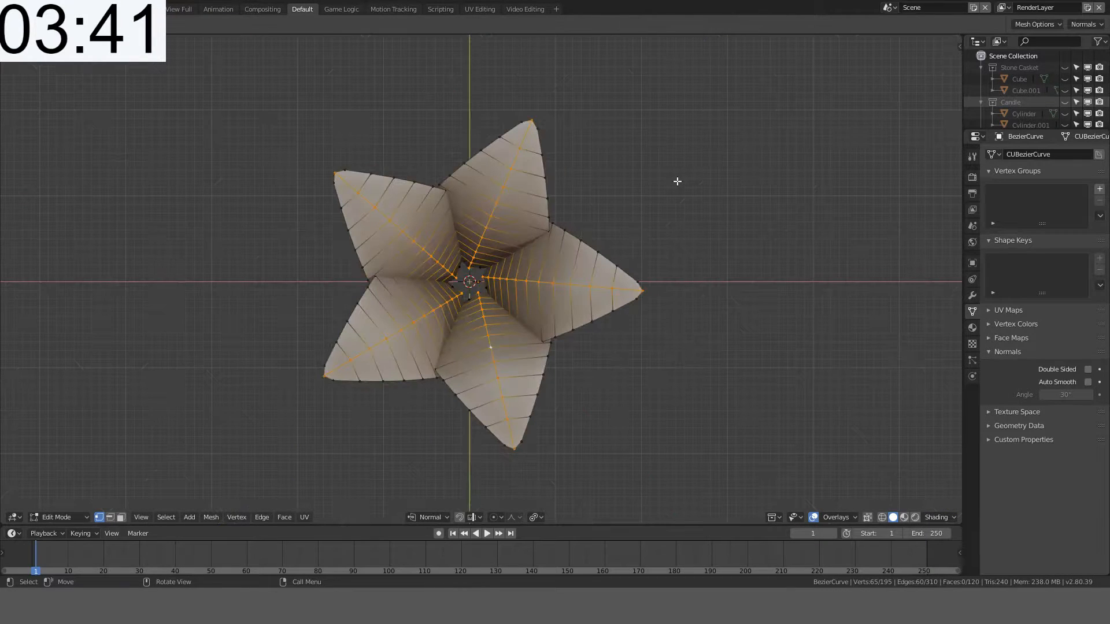
pyautogui.press('c')
pyautogui.scroll(-3, 589, 134)
pyautogui.middleClick(545, 119)
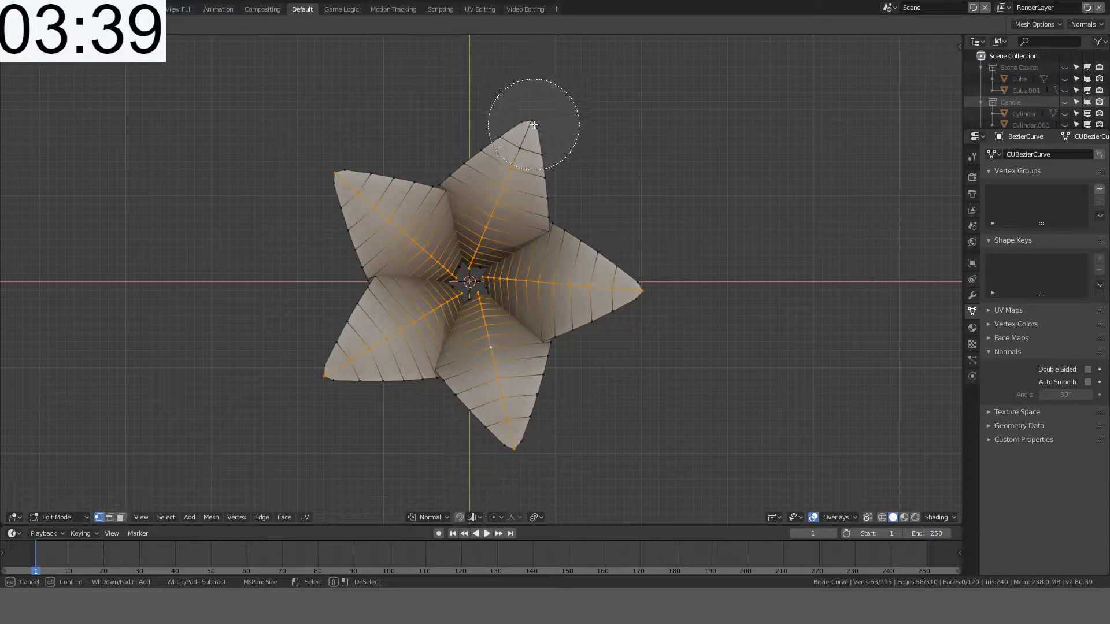
pyautogui.middleClick(329, 164)
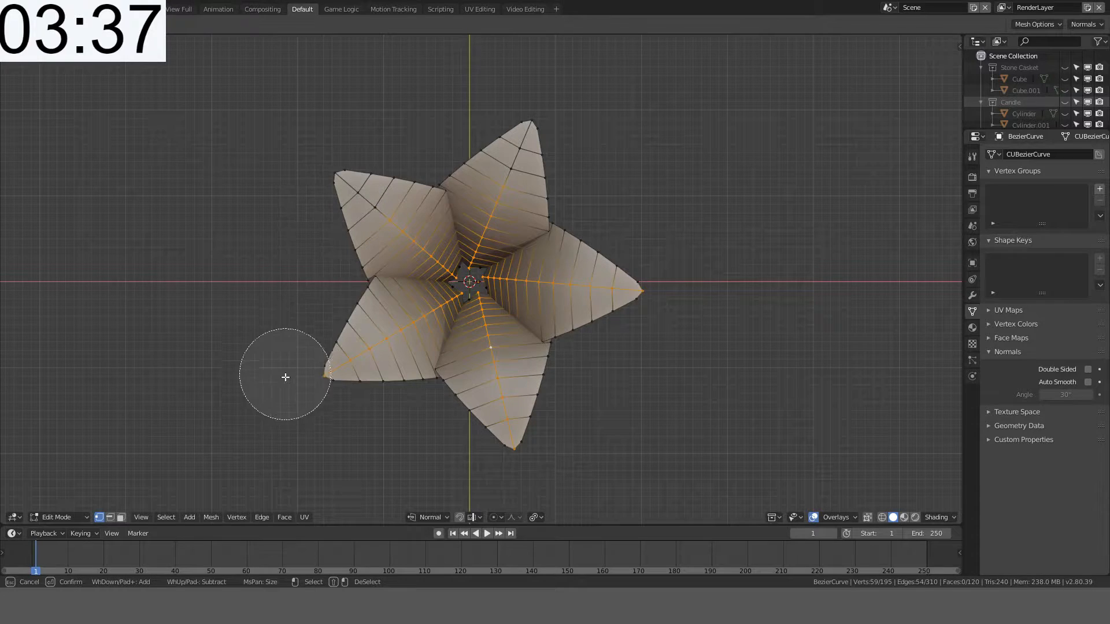
pyautogui.middleClick(317, 373)
pyautogui.middleClick(490, 446)
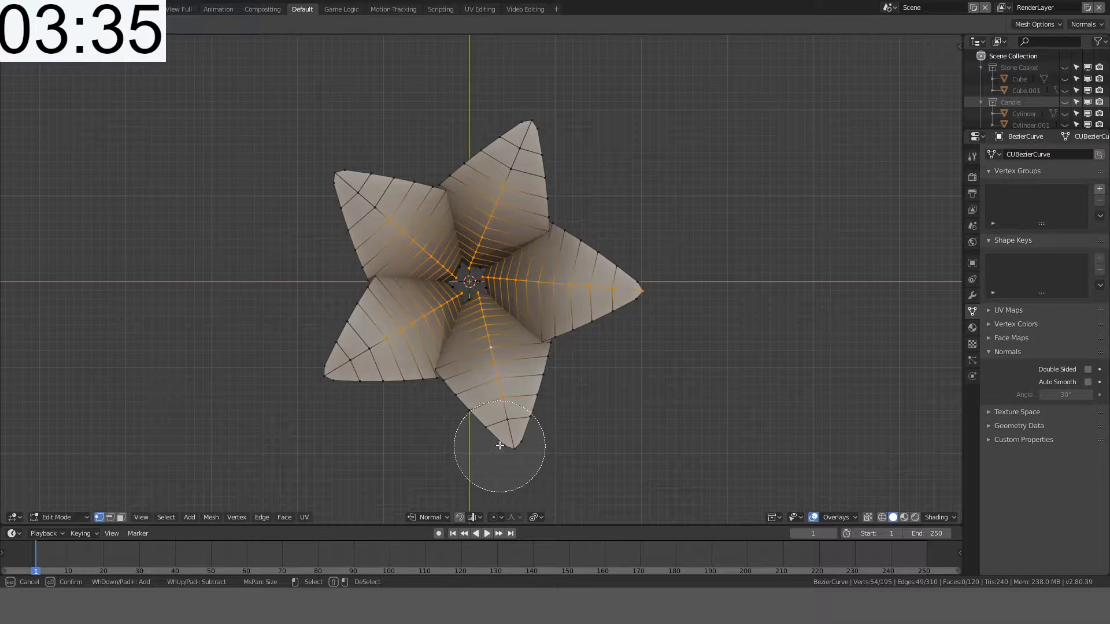
pyautogui.middleClick(659, 304)
pyautogui.middleClick(638, 301)
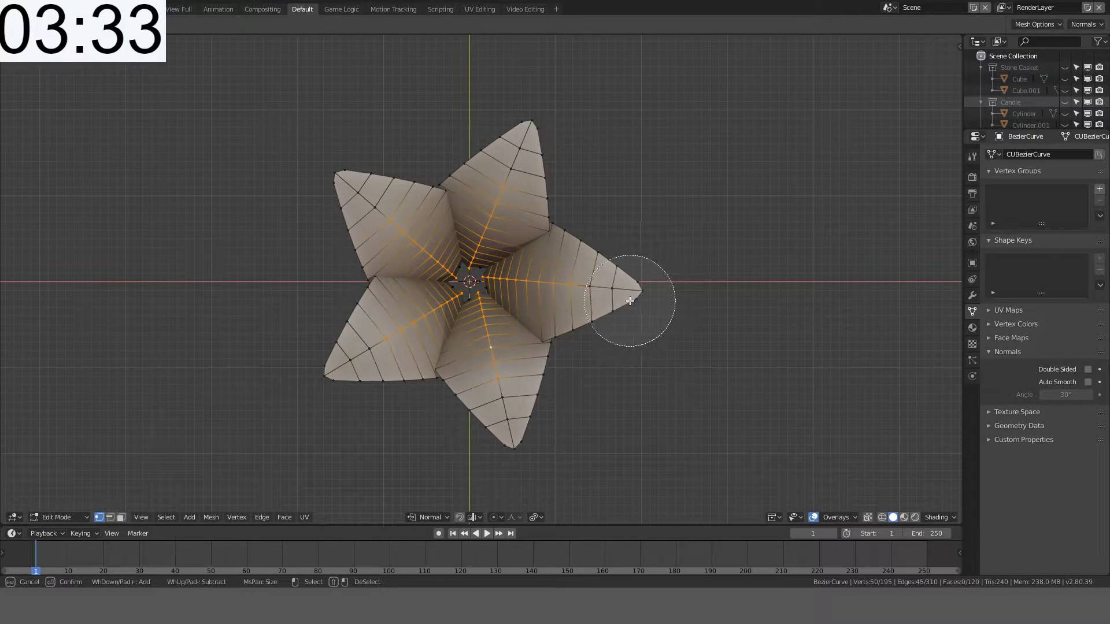
pyautogui.rightClick(631, 300)
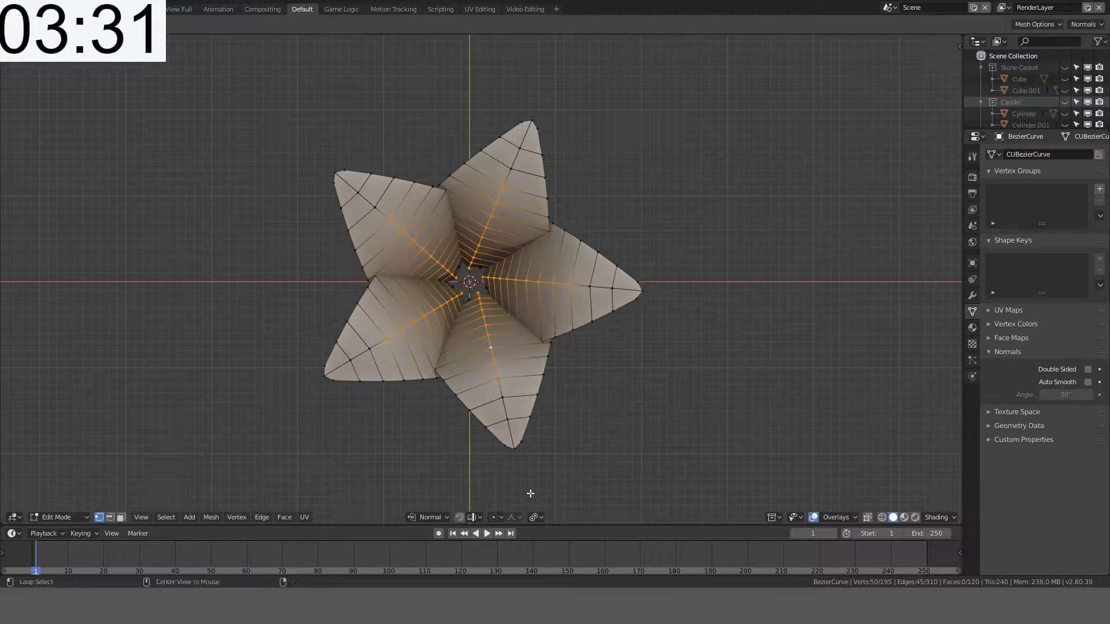
# Step: Try Shrink/Fatten with even thickness on the selected center edges, using the Smooth proportional falloff and a larger influence radius
pyautogui.click(520, 518)
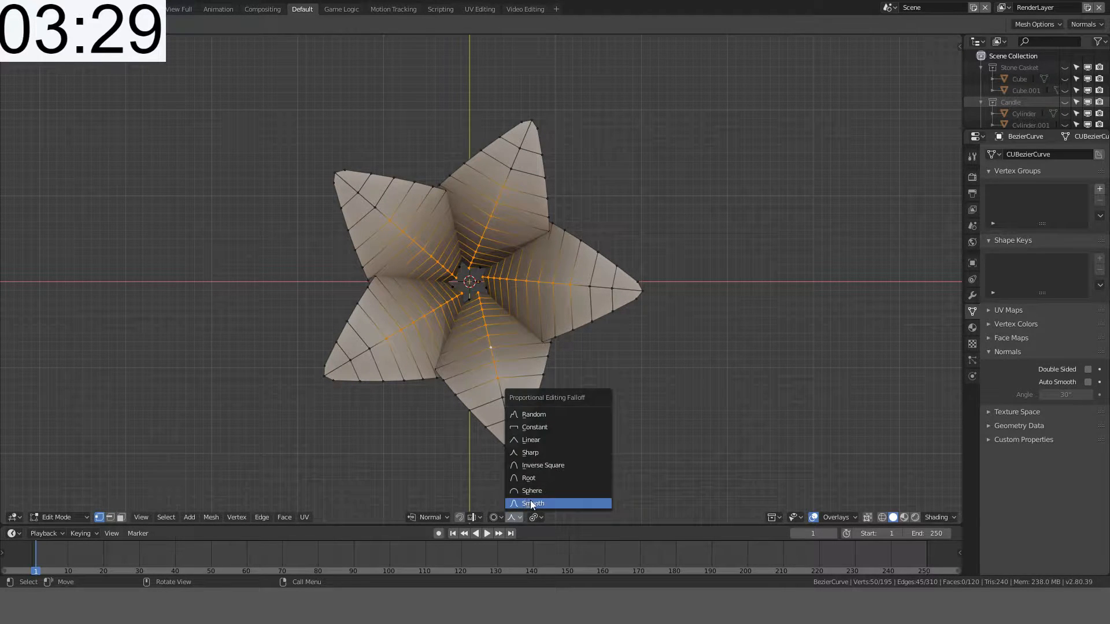
pyautogui.click(530, 501)
pyautogui.hotkey('alt', 's')
pyautogui.scroll(-4, 728, 204)
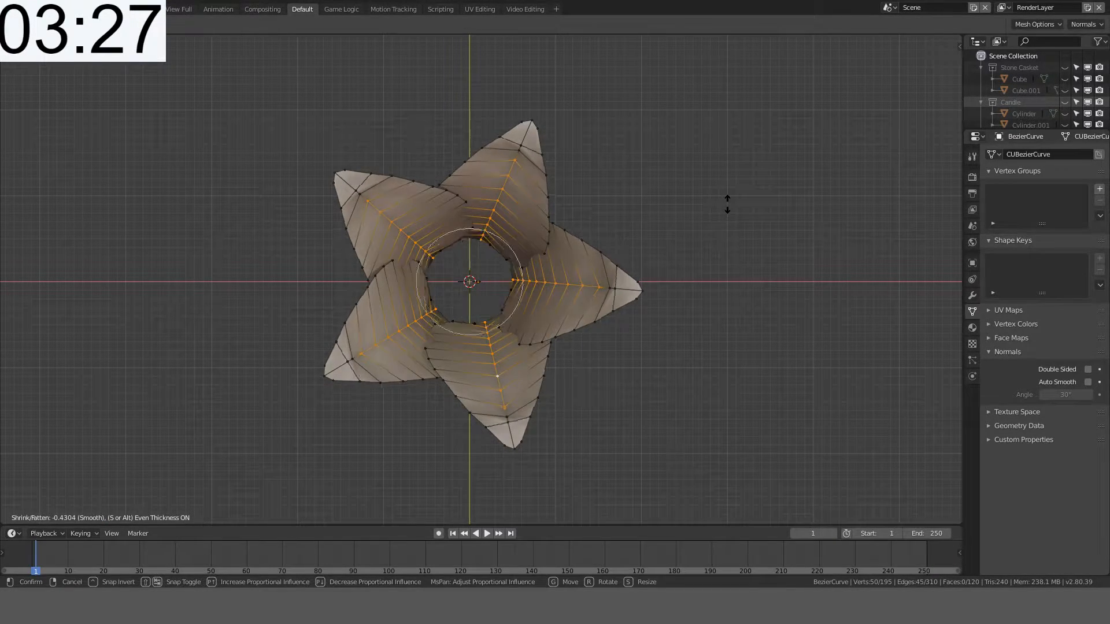
pyautogui.scroll(-2, 740, 203)
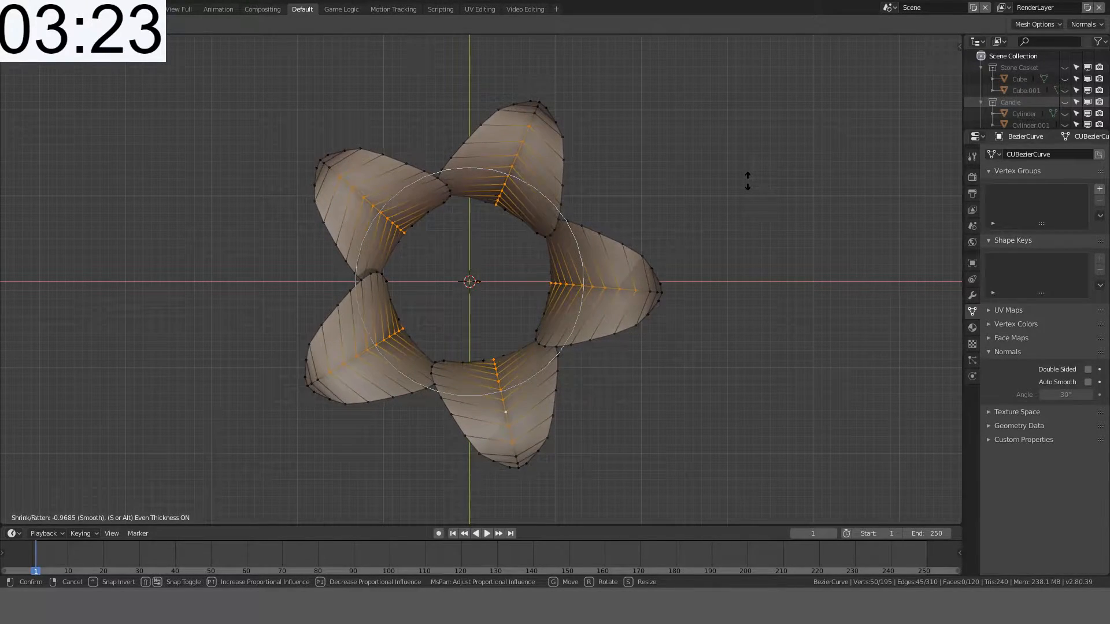
pyautogui.click(734, 194)
pyautogui.moveTo(734, 194); pyautogui.dragTo(700, 140, button='middle')
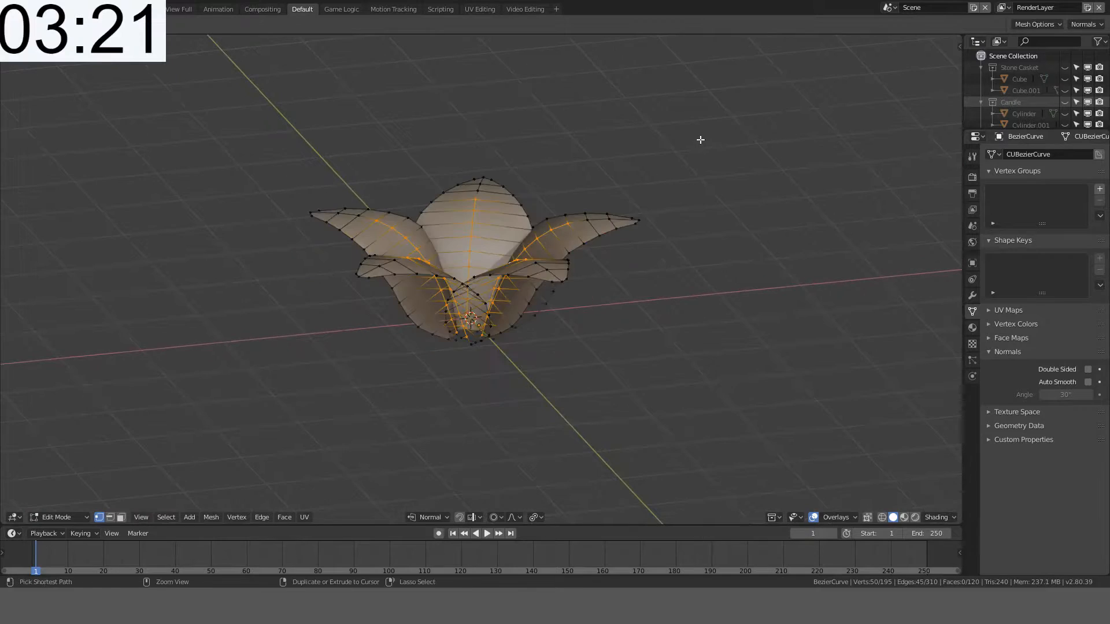
pyautogui.hotkey('alt', 's')
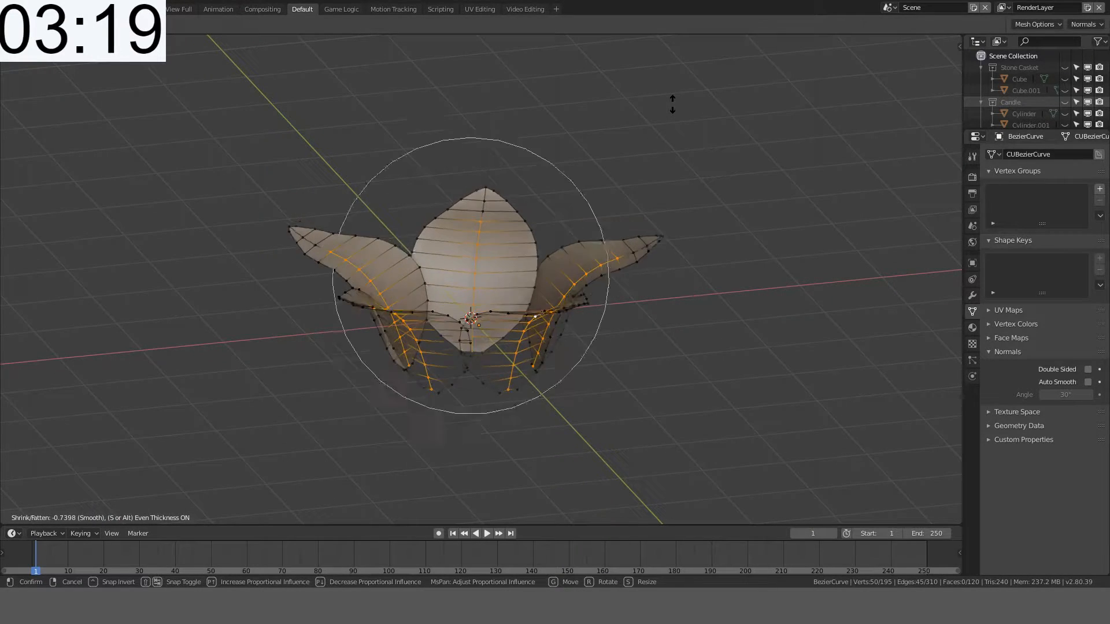
pyautogui.scroll(-3, 672, 104)
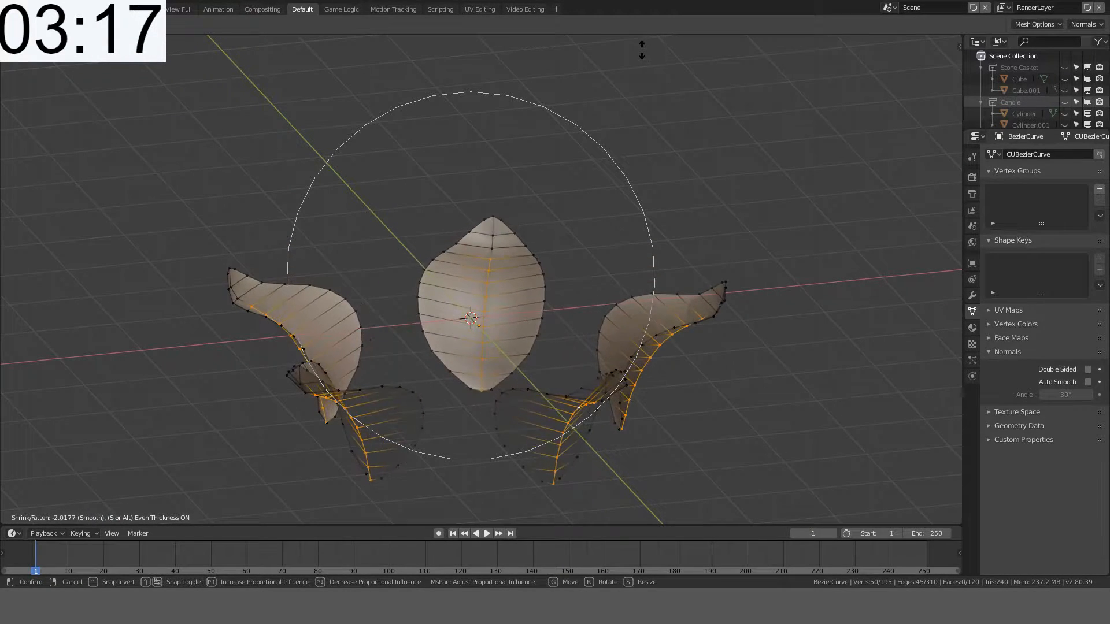
pyautogui.press('Escape')
# Step: Try Shrink/Fatten on the petals' center edges with the Sharp proportional falloff and different influence radii
pyautogui.click(514, 517)
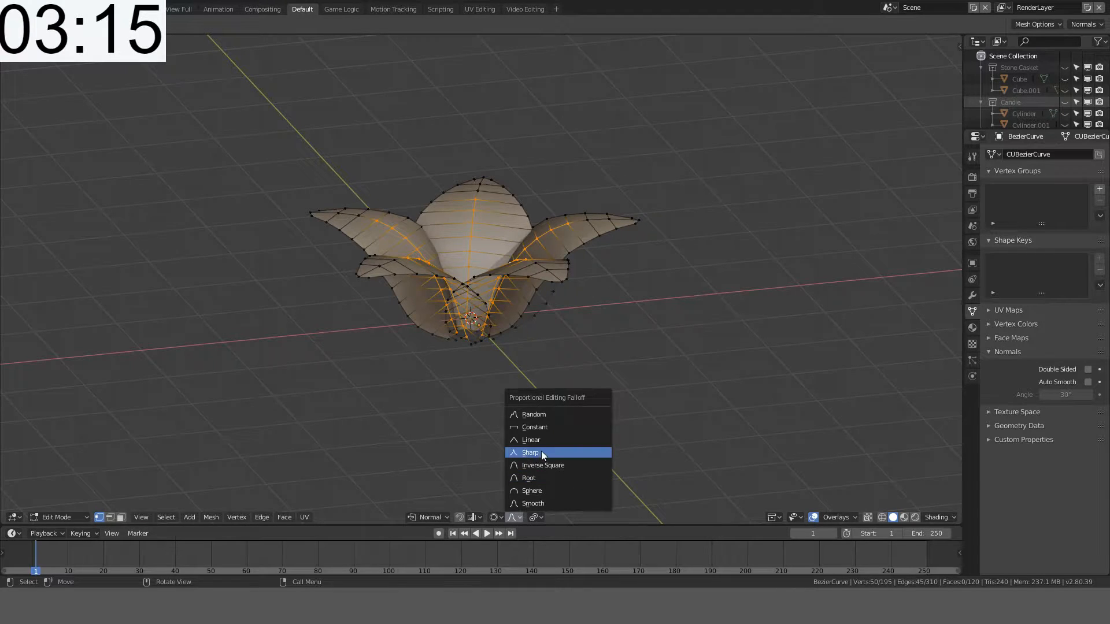
pyautogui.click(541, 452)
pyautogui.hotkey('alt', 's')
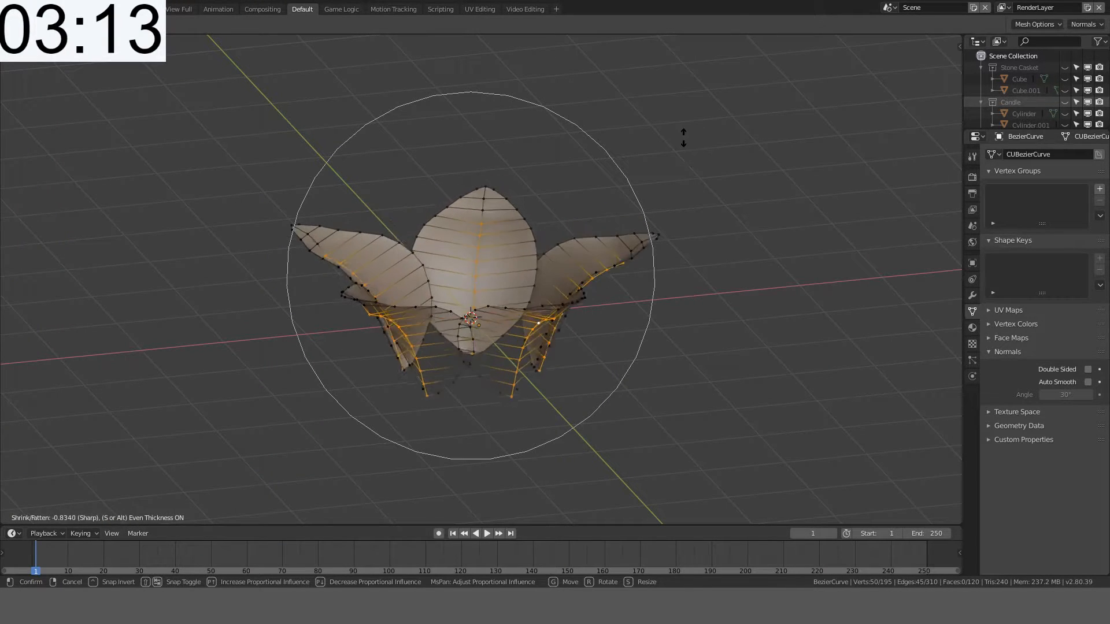
pyautogui.scroll(-8, 678, 131)
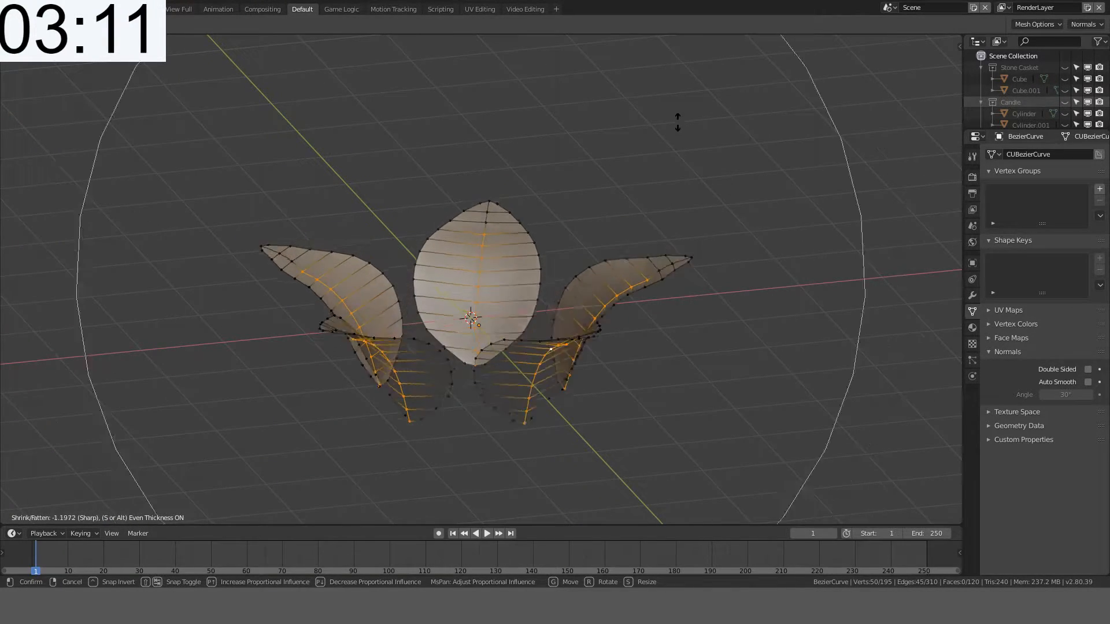
pyautogui.scroll(7, 675, 110)
pyautogui.press('Escape')
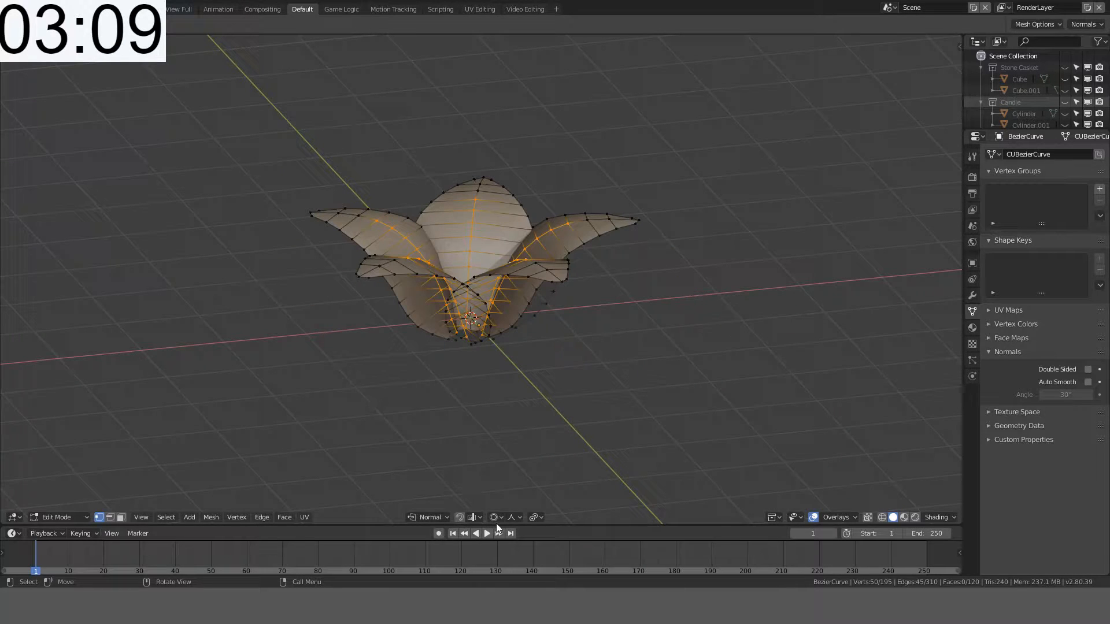
# Step: Set the proportional editing falloff to Sphere and try Shrink/Fatten on the petals' center edges
pyautogui.click(511, 517)
pyautogui.click(534, 421)
pyautogui.hotkey('alt', 's')
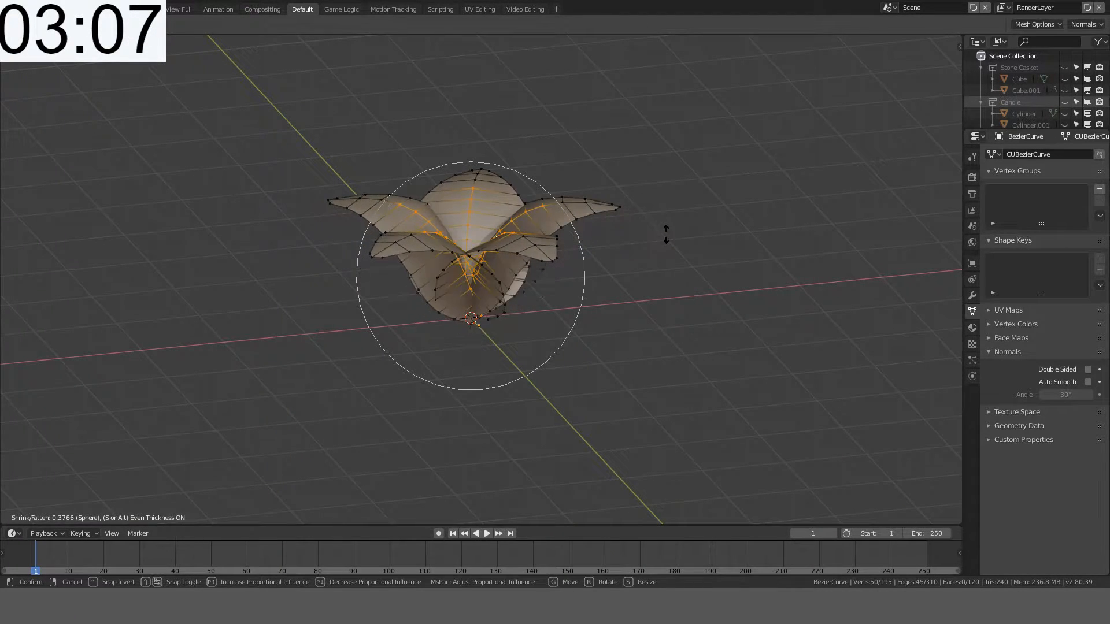
pyautogui.scroll(-5, 656, 174)
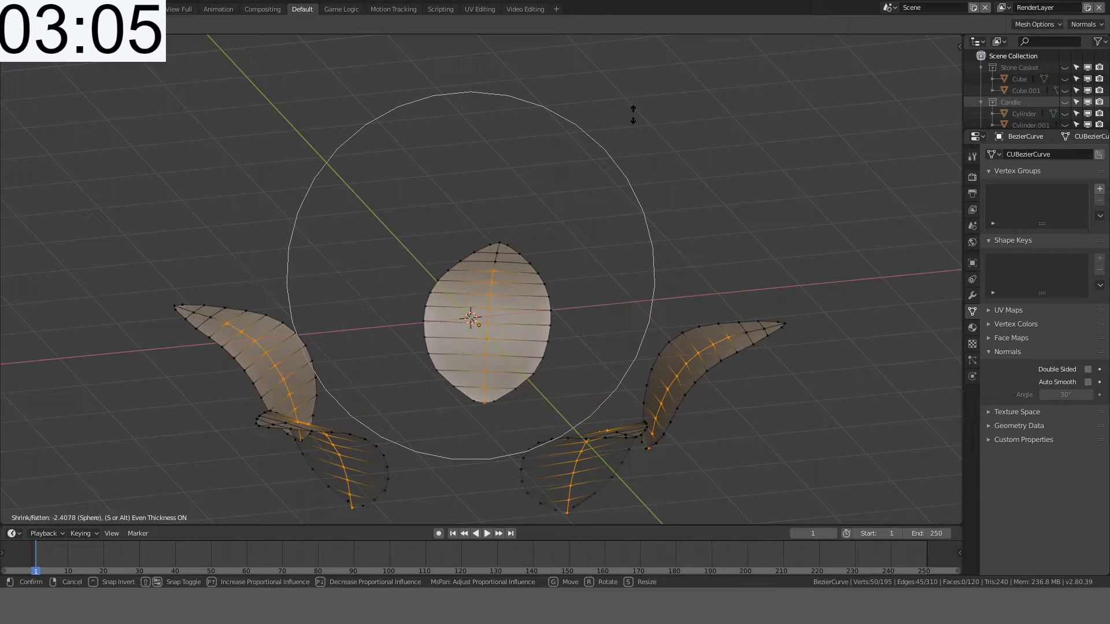
pyautogui.scroll(5, 630, 113)
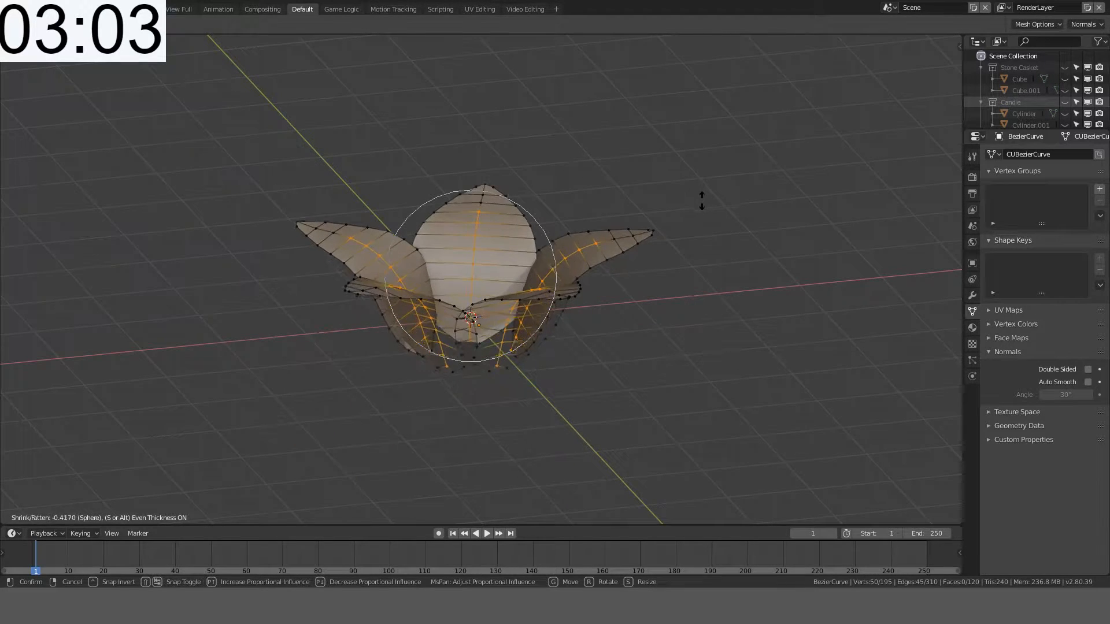
pyautogui.press('Escape')
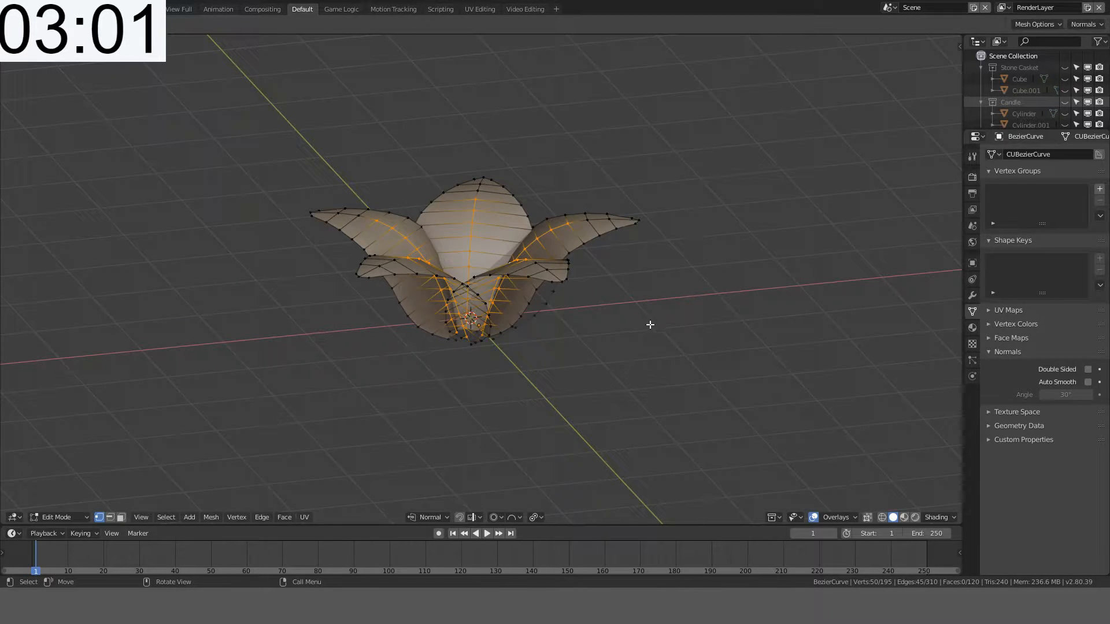
pyautogui.hotkey('alt', 's')
pyautogui.press('Escape')
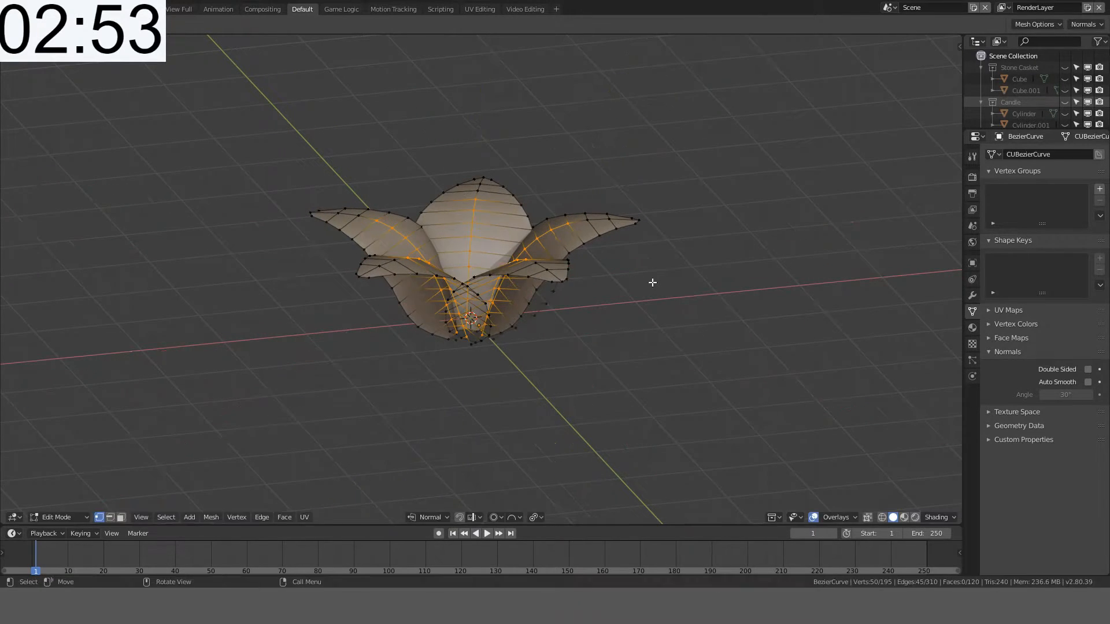
# Step: Try scaling the selected center edges with individual normal axes locked, first X and then Y
pyautogui.press('s')
pyautogui.hotkey('shift', 'z')
pyautogui.hotkey('shift', 'z')
pyautogui.press('Escape')
pyautogui.press('s')
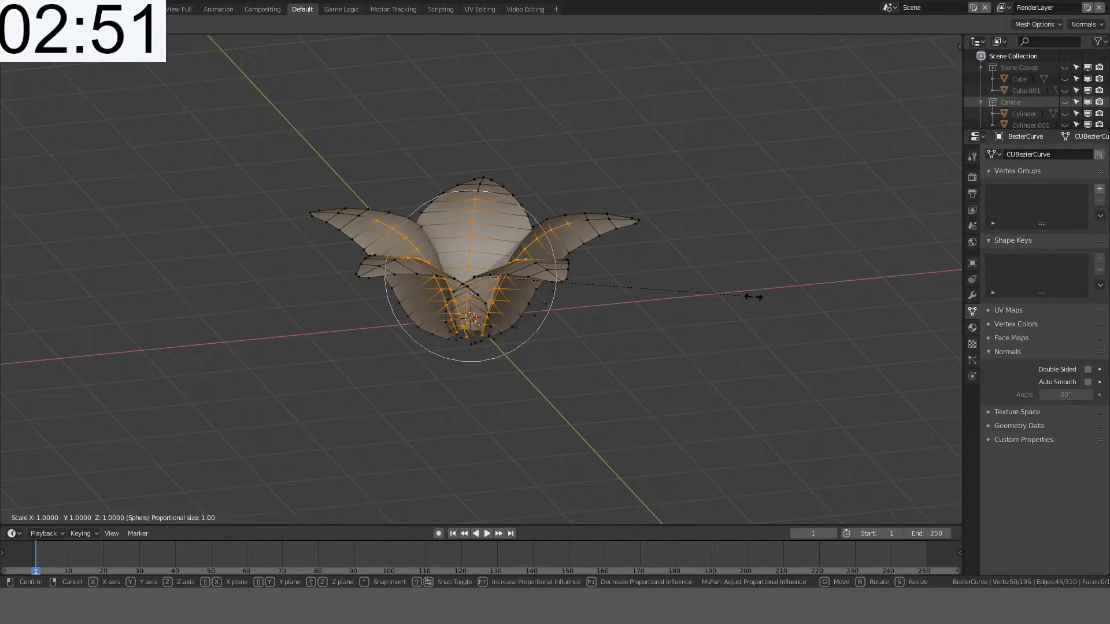
pyautogui.hotkey('shift', 'x')
pyautogui.hotkey('shift', 'x')
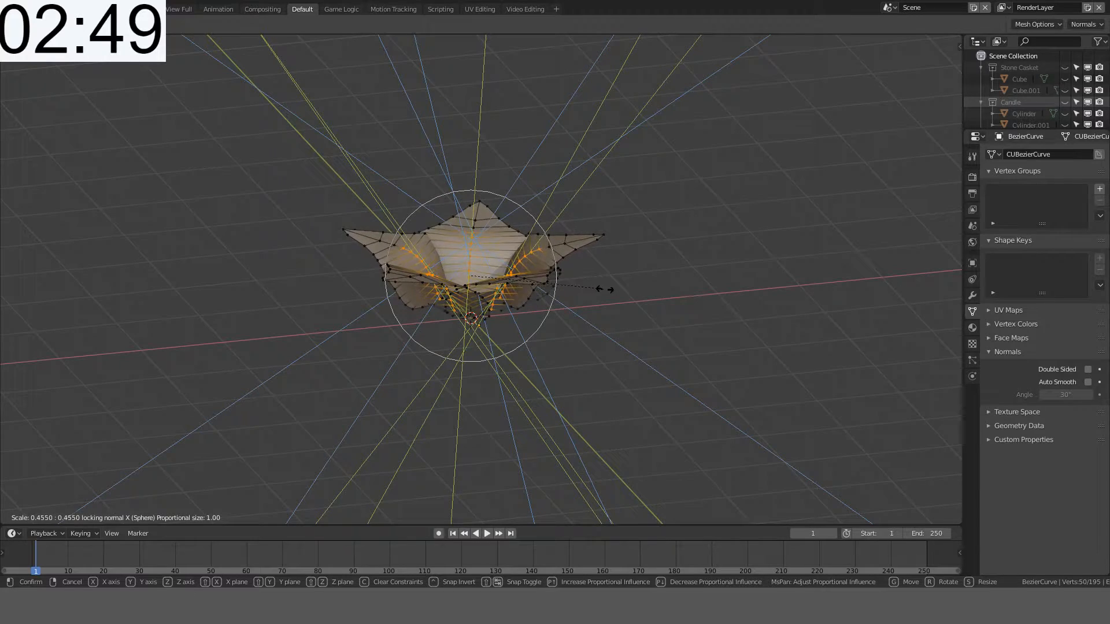
pyautogui.hotkey('shift', 'y')
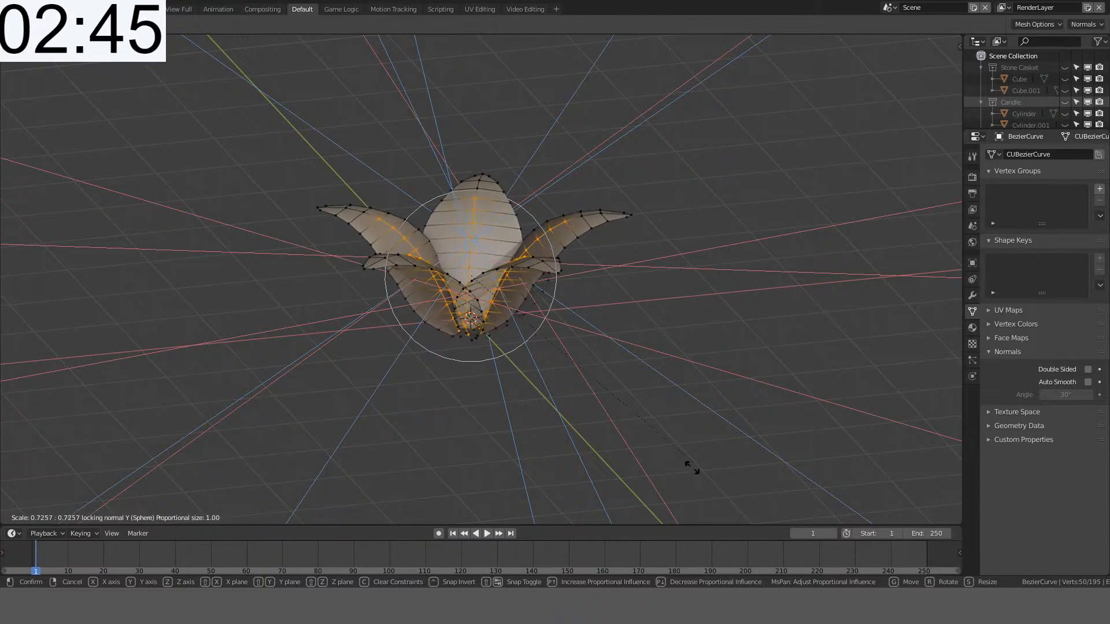
pyautogui.click(657, 468)
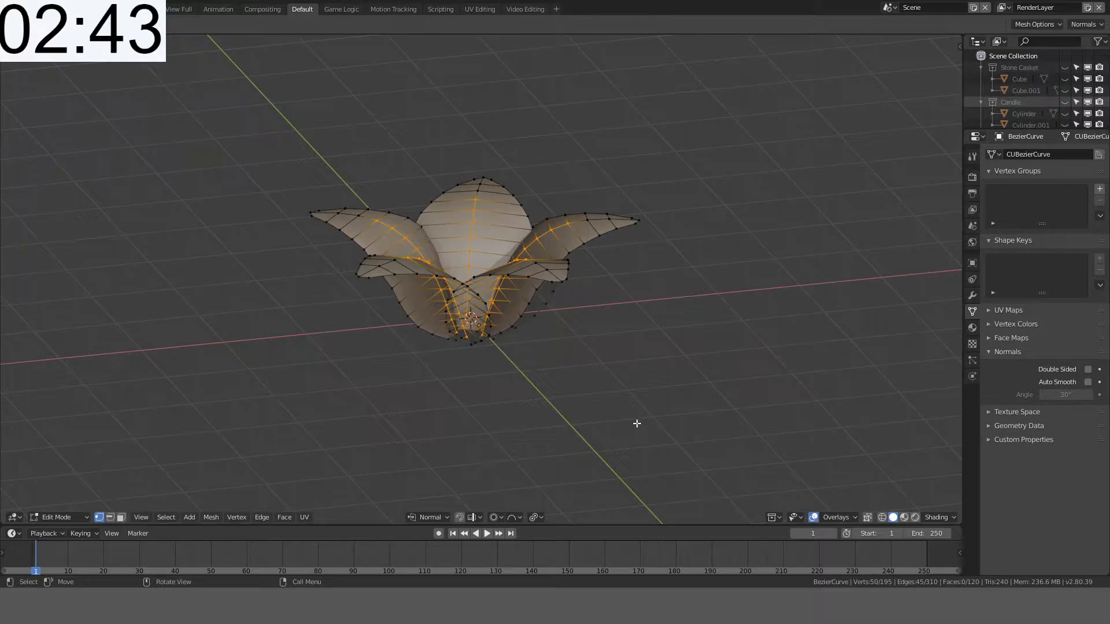
# Step: Retry Shrink/Fatten with even thickness on the selected center edges using the Sphere falloff
pyautogui.moveTo(637, 421); pyautogui.dragTo(628, 497, button='middle')
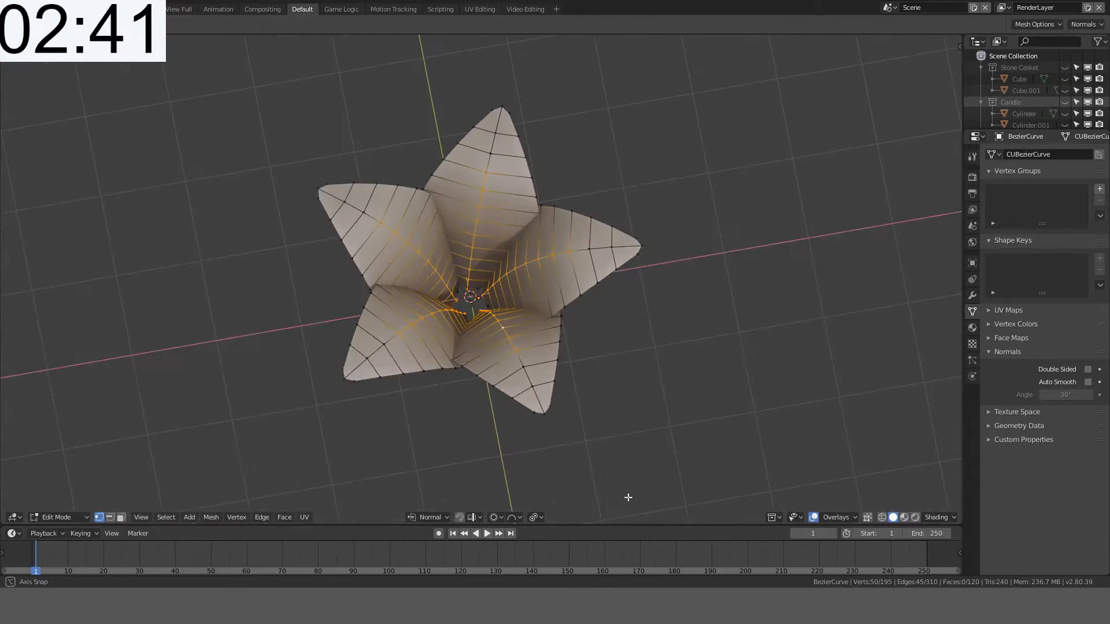
pyautogui.hotkey('alt', 's')
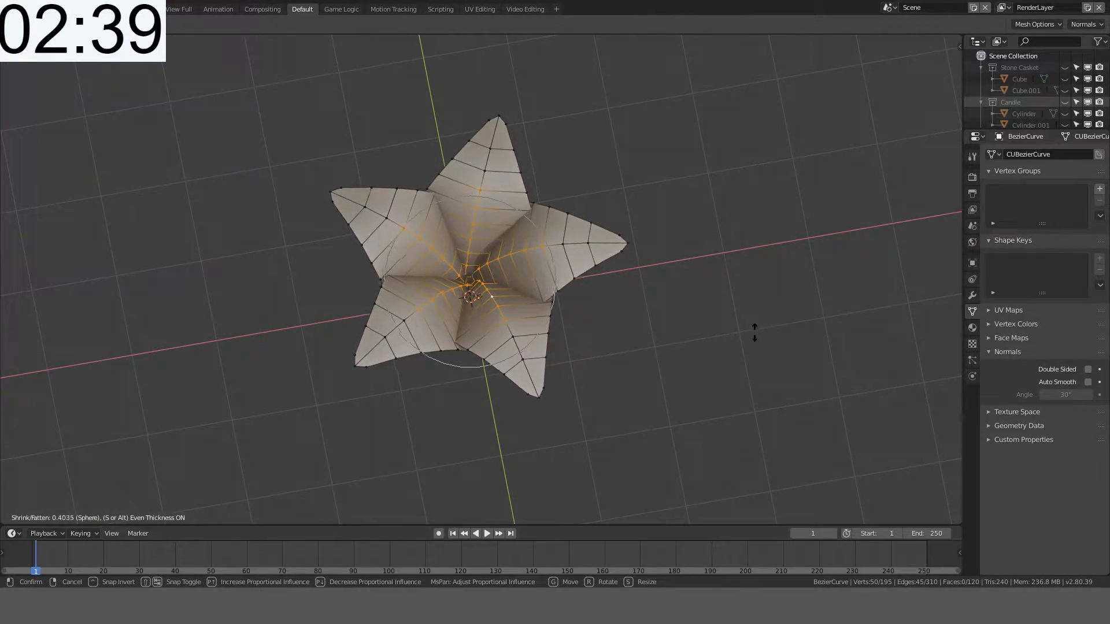
pyautogui.rightClick(591, 210)
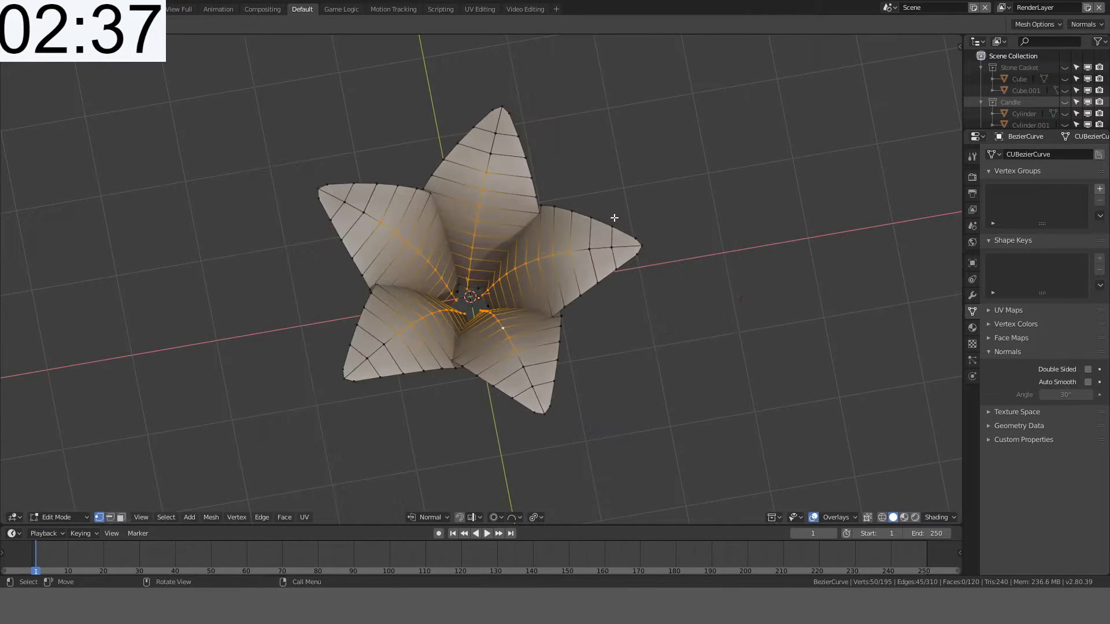
# Step: Try moving the selected center edges along their normal Z axes with proportional editing
pyautogui.press('KP_1')
pyautogui.press('g')
pyautogui.press('z')
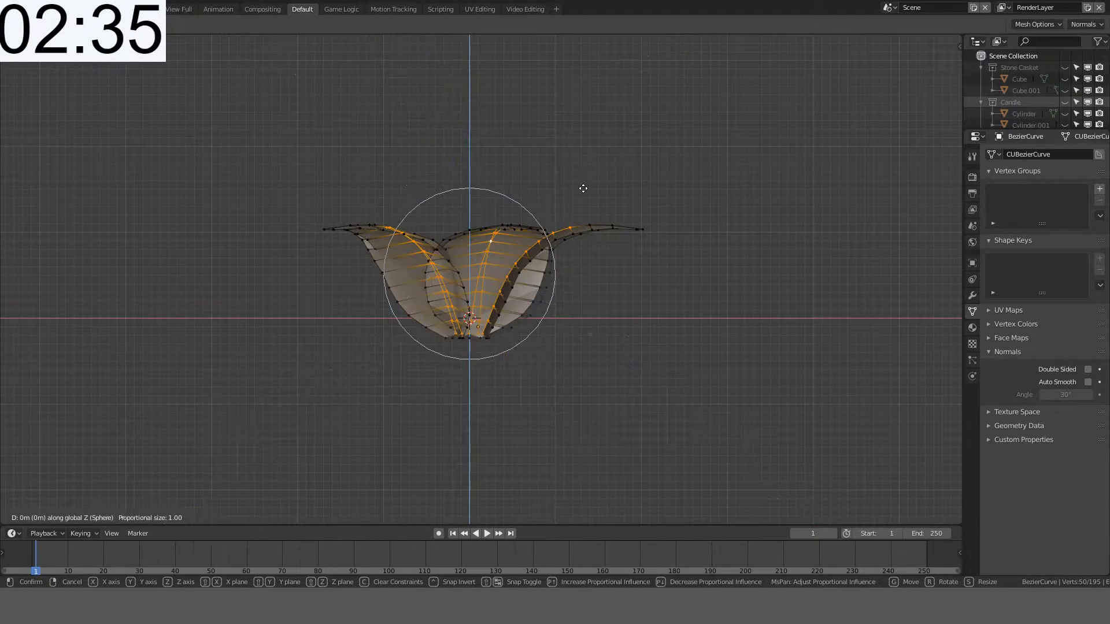
pyautogui.press('z')
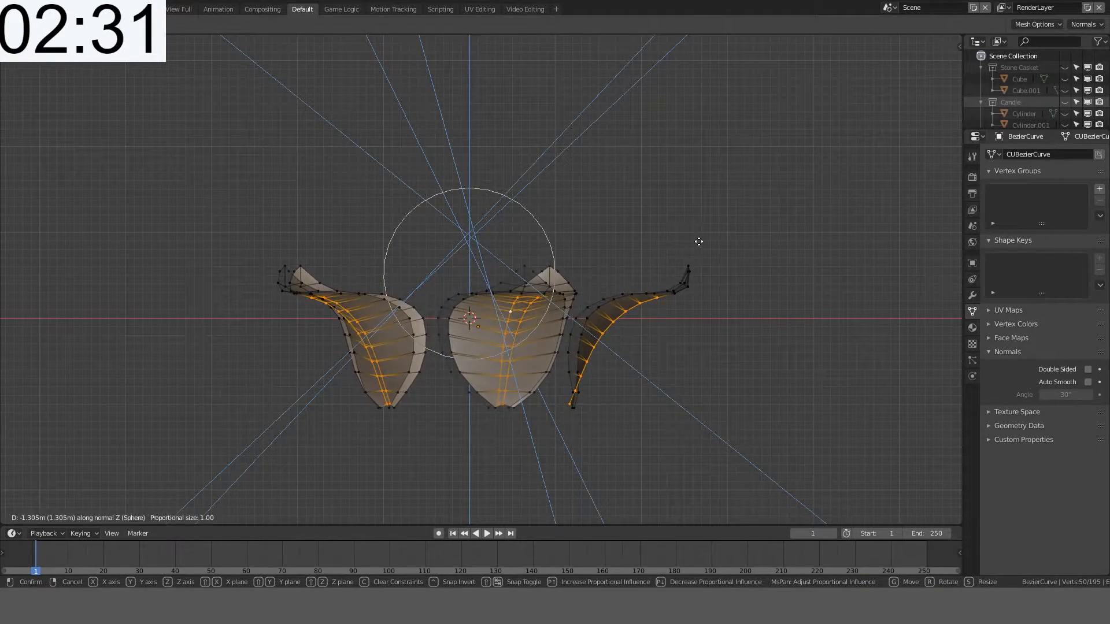
pyautogui.rightClick(698, 241)
# Step: Try rotating the petals' selected center edges about their Z, X and Y axes with proportional editing
pyautogui.moveTo(648, 248); pyautogui.dragTo(680, 300, button='middle')
pyautogui.press('KP_1')
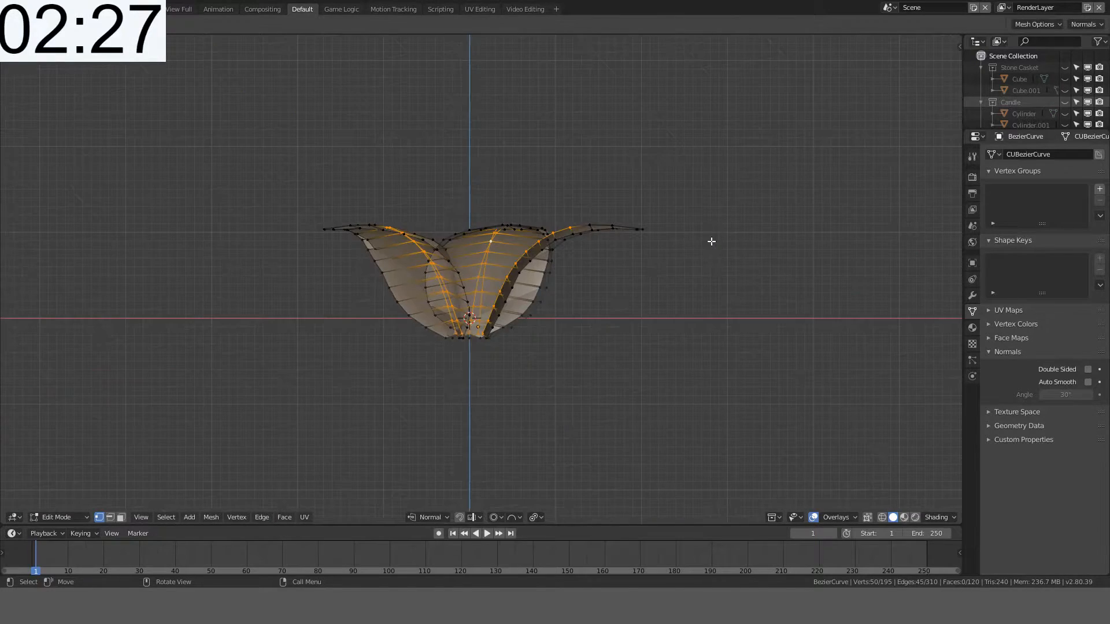
pyautogui.press('r')
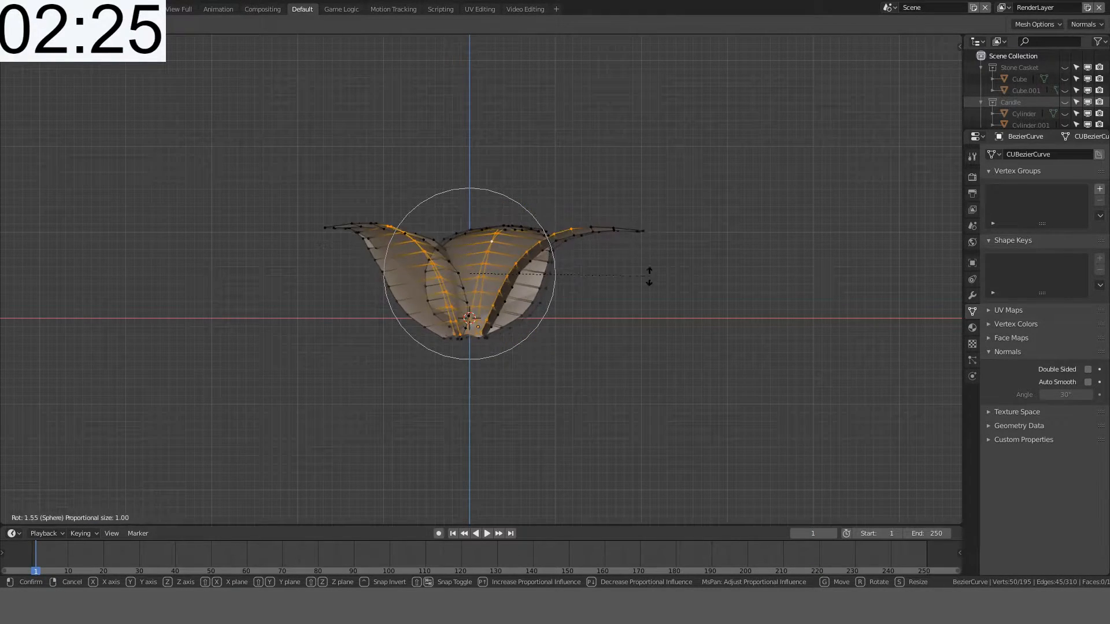
pyautogui.press('z')
pyautogui.press('z')
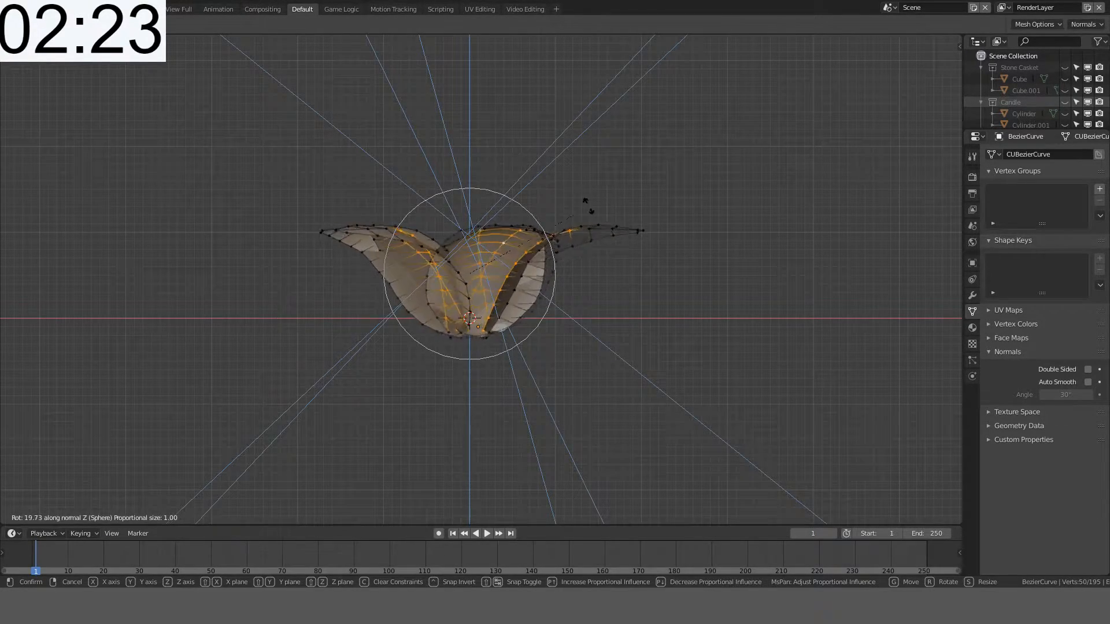
pyautogui.press('x')
pyautogui.press('x')
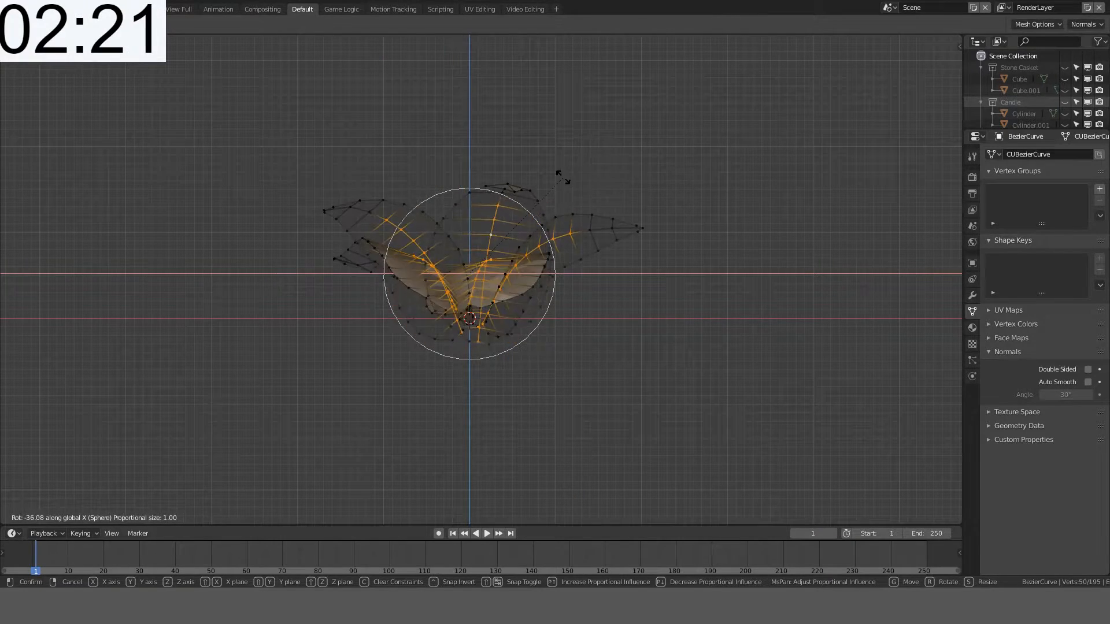
pyautogui.press('y')
pyautogui.press('y')
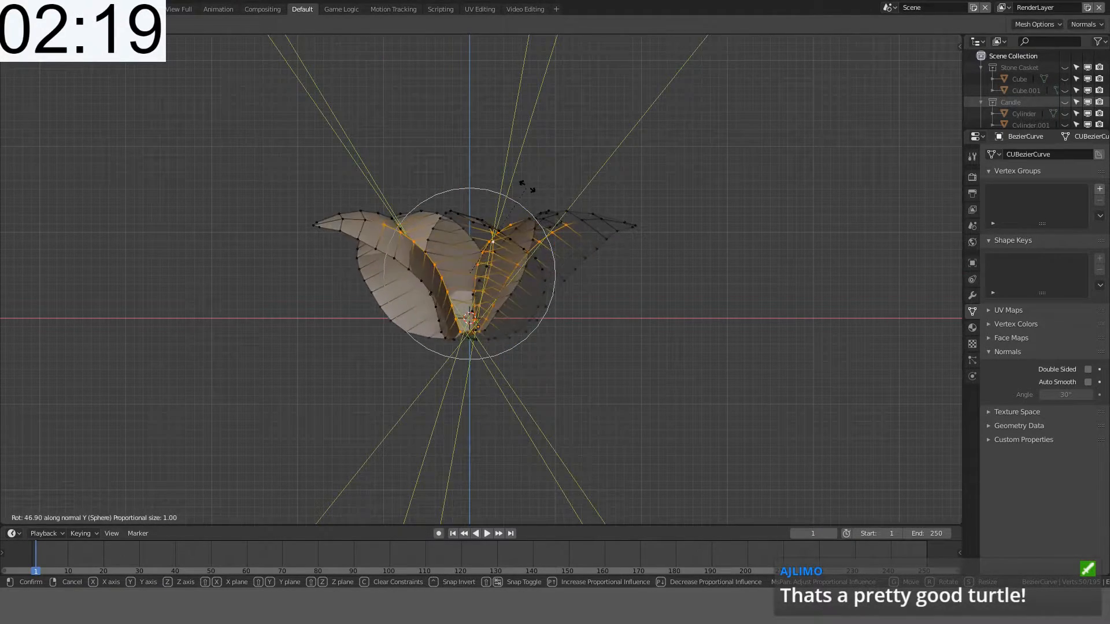
pyautogui.press('y')
pyautogui.press('y')
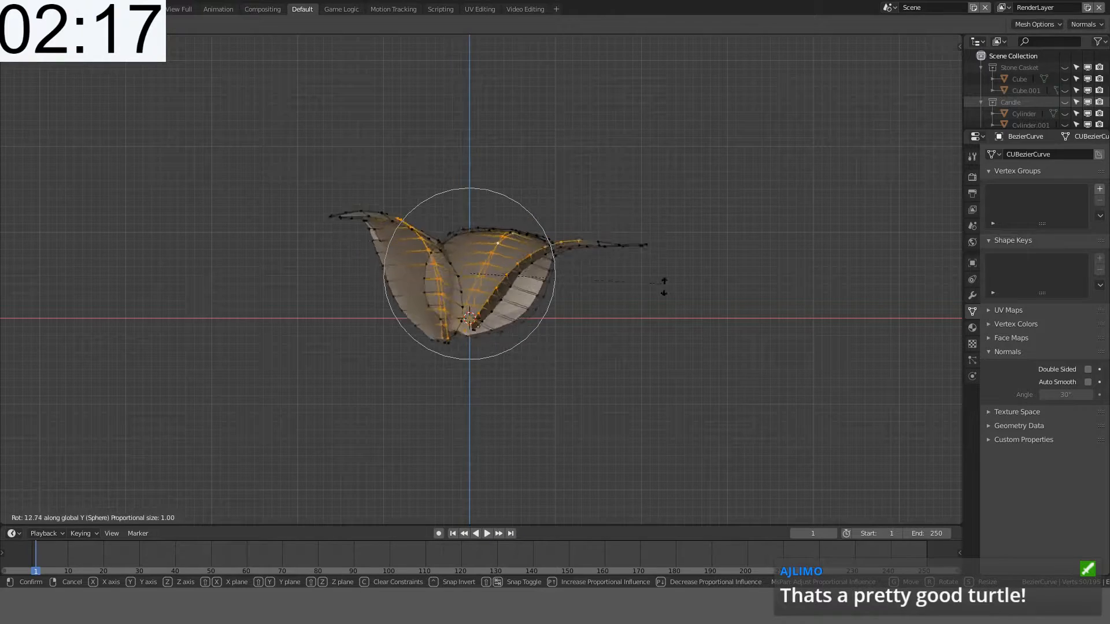
pyautogui.press('Escape')
# Step: Retry rotating the center edges, about their normal X axes only, and check the flower in Object Mode
pyautogui.press('r')
pyautogui.press('x')
pyautogui.press('x')
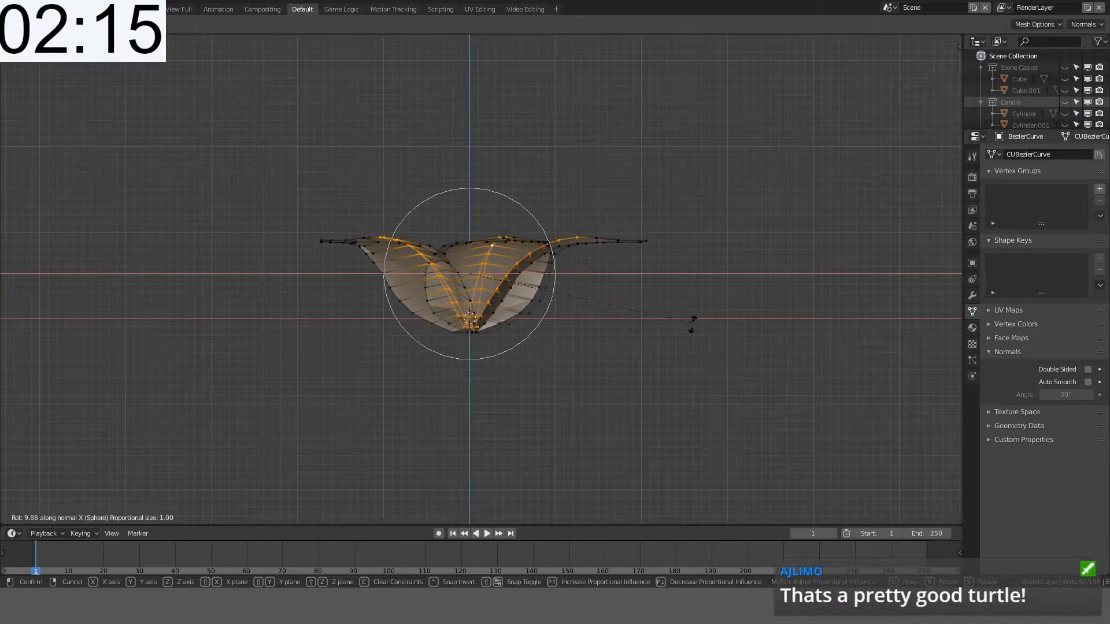
pyautogui.click(561, 384)
pyautogui.moveTo(561, 384); pyautogui.dragTo(480, 321, button='middle')
pyautogui.press('Tab')
pyautogui.press('Tab')
pyautogui.press('Tab')
pyautogui.scroll(4, 682, 185)
# Step: Select one whole front petal in Edit Mode, turn proportional editing off, and try scaling the petal
pyautogui.press('Tab')
pyautogui.hotkey('alt', 'a')
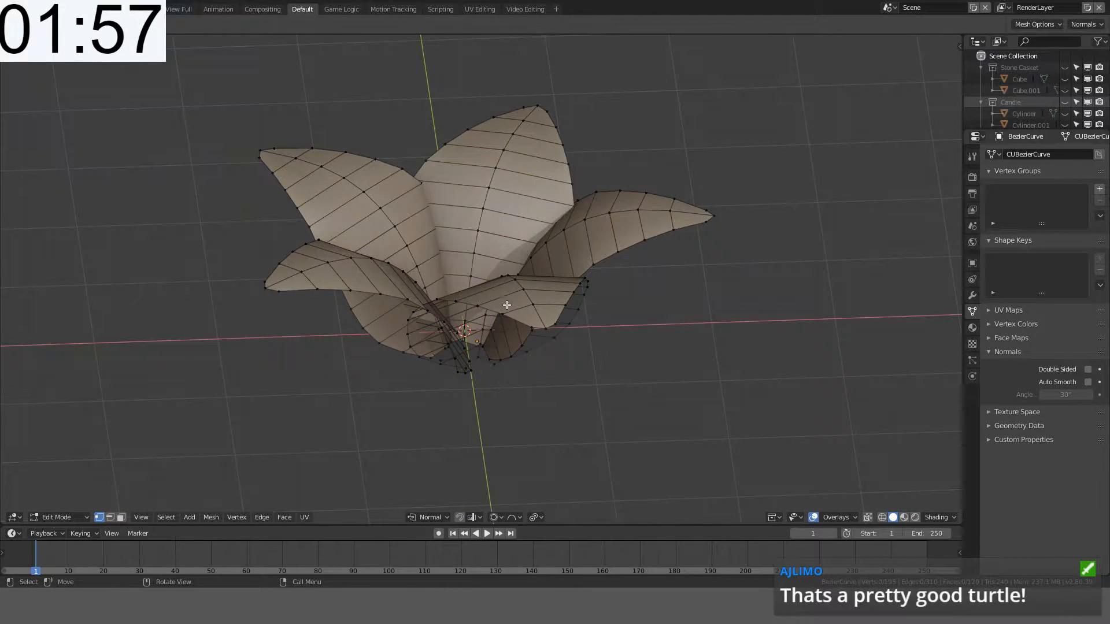
pyautogui.press('l')
pyautogui.press('o')
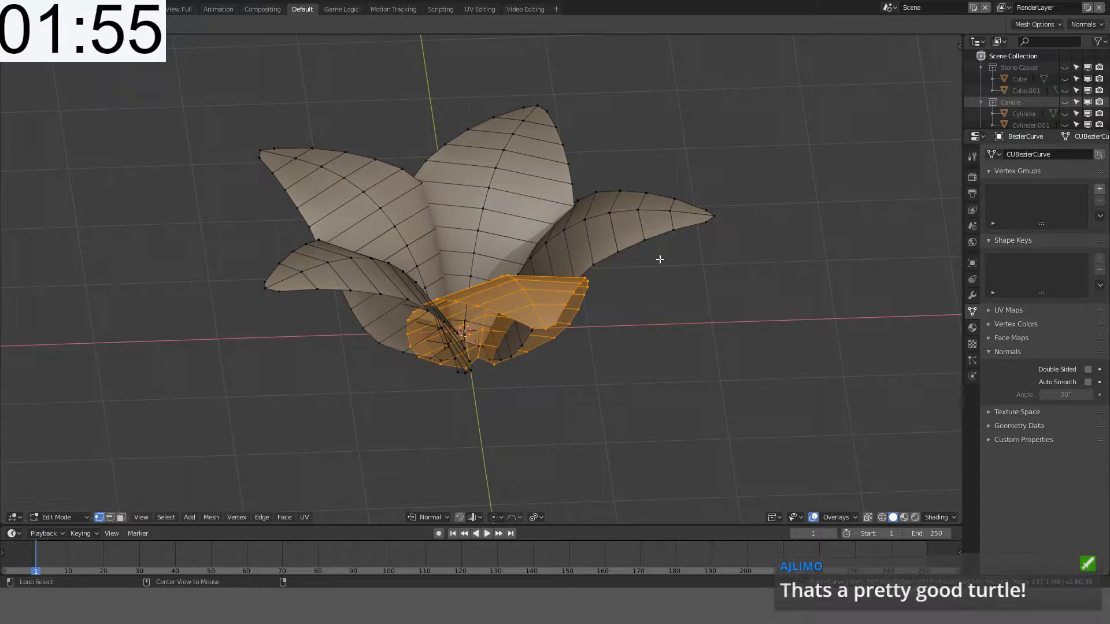
pyautogui.click(517, 518)
pyautogui.click(521, 504)
pyautogui.scroll(2, 746, 203)
pyautogui.press('s')
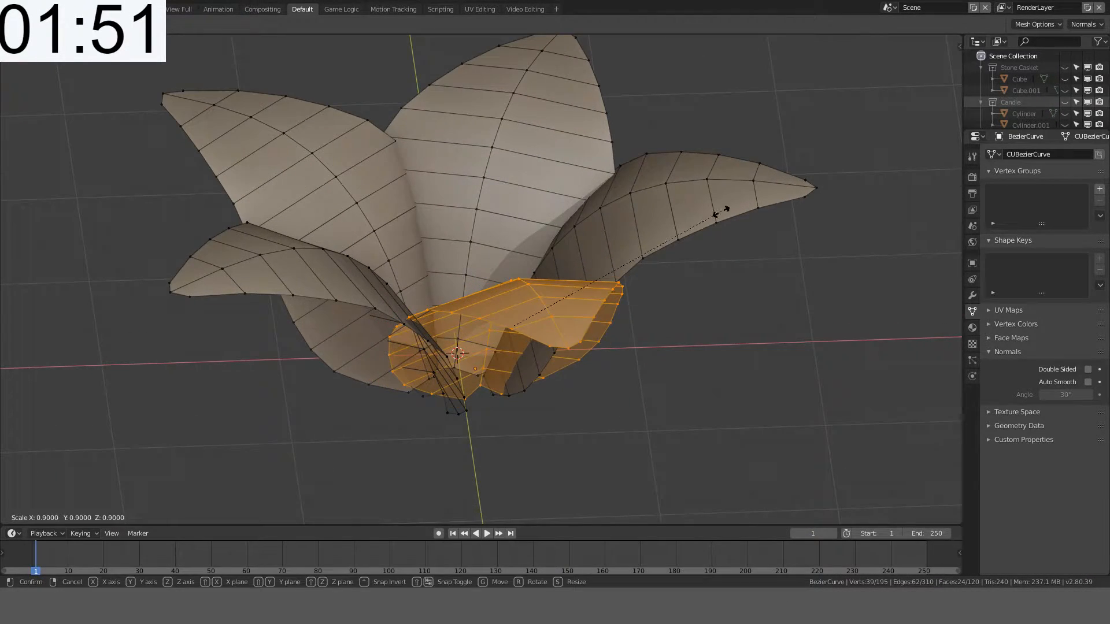
pyautogui.rightClick(688, 237)
pyautogui.moveTo(687, 236); pyautogui.dragTo(721, 197, button='middle')
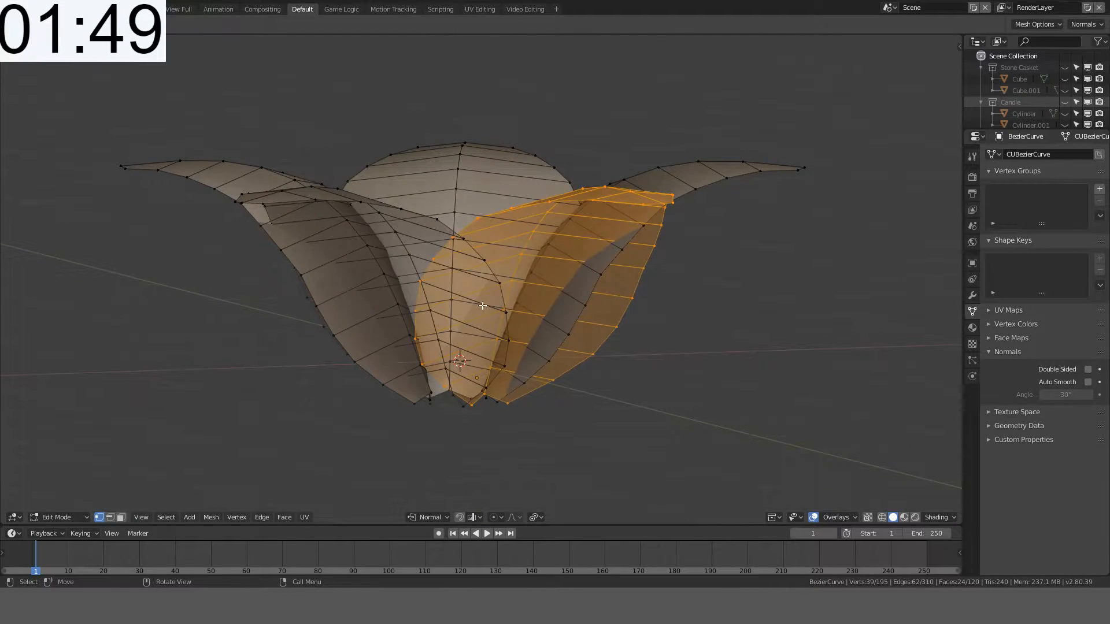
# Step: Return to Object Mode and try moving the whole flower vertically along Z in the front view
pyautogui.moveTo(483, 305); pyautogui.dragTo(540, 314, button='middle')
pyautogui.press('KP_1')
pyautogui.press('Tab')
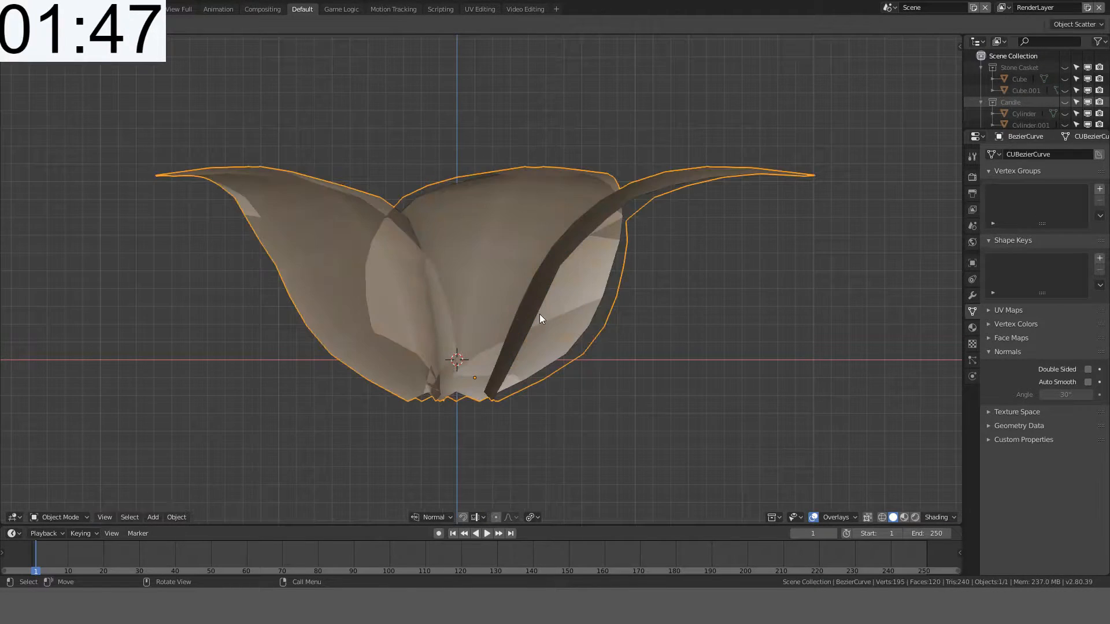
pyautogui.press('g')
pyautogui.press('z')
pyautogui.press('z')
pyautogui.click(628, 262)
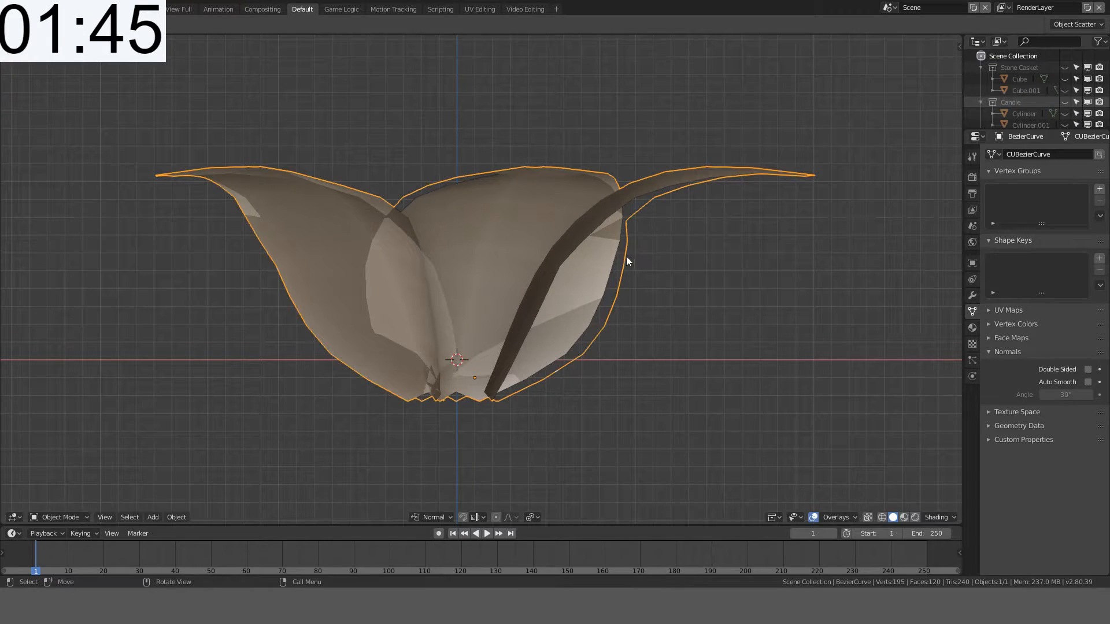
pyautogui.press('g')
pyautogui.press('z')
pyautogui.press('z')
pyautogui.rightClick(632, 203)
pyautogui.hotkey('shift', 's')
pyautogui.press('Escape')
# Step: Set the flower's origin to its geometry, using the median center
pyautogui.moveTo(619, 284); pyautogui.dragTo(633, 353, button='middle')
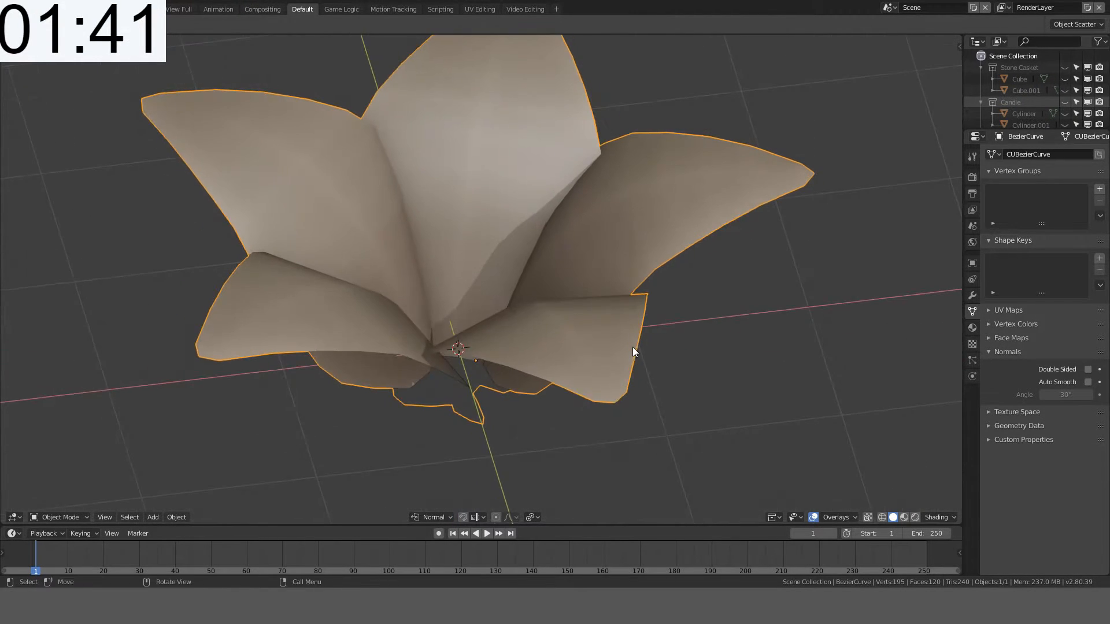
pyautogui.hotkey('ctrl', 'shift', 'alt', 'c')
pyautogui.click(637, 318)
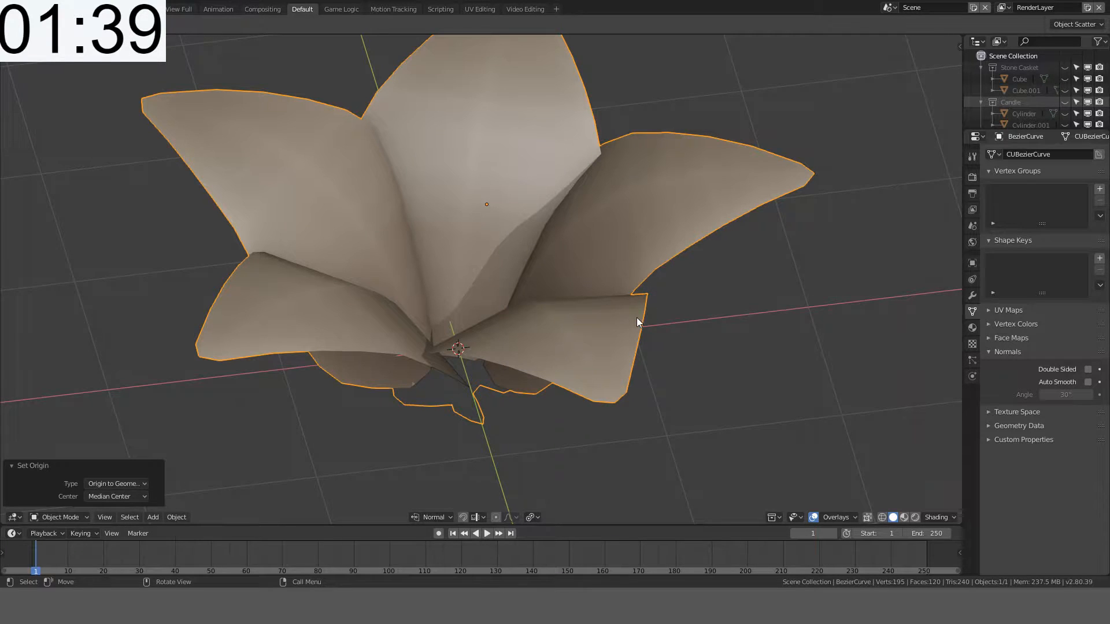
pyautogui.moveTo(636, 317); pyautogui.dragTo(536, 342, button='middle')
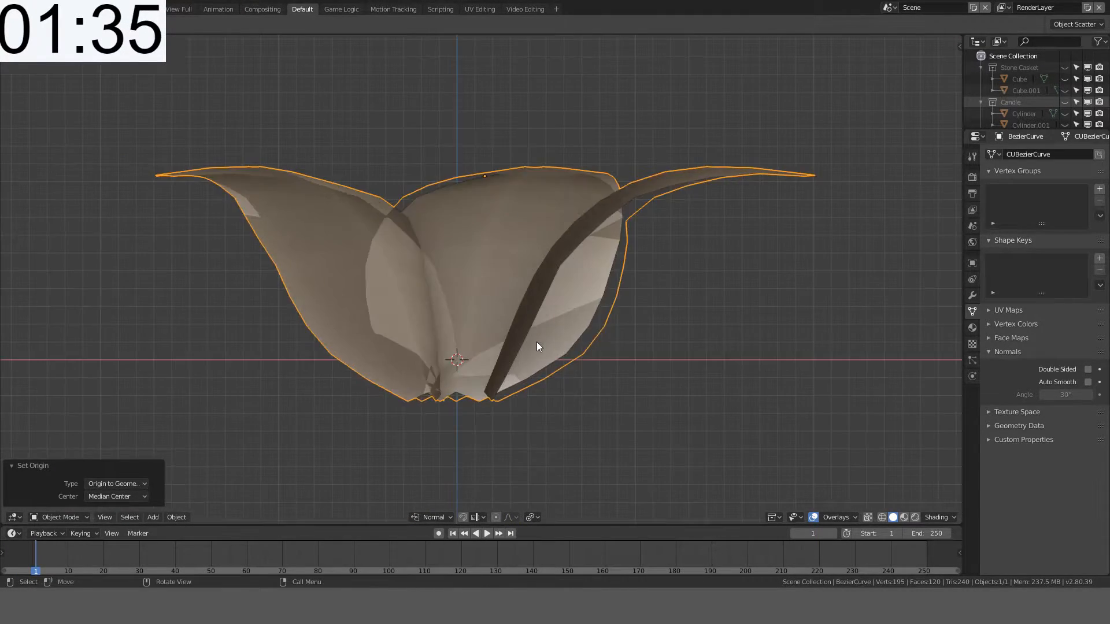
# Step: Set the pivot point to Median Point and try moving the flower along its normal Z axis
pyautogui.click(538, 517)
pyautogui.click(524, 466)
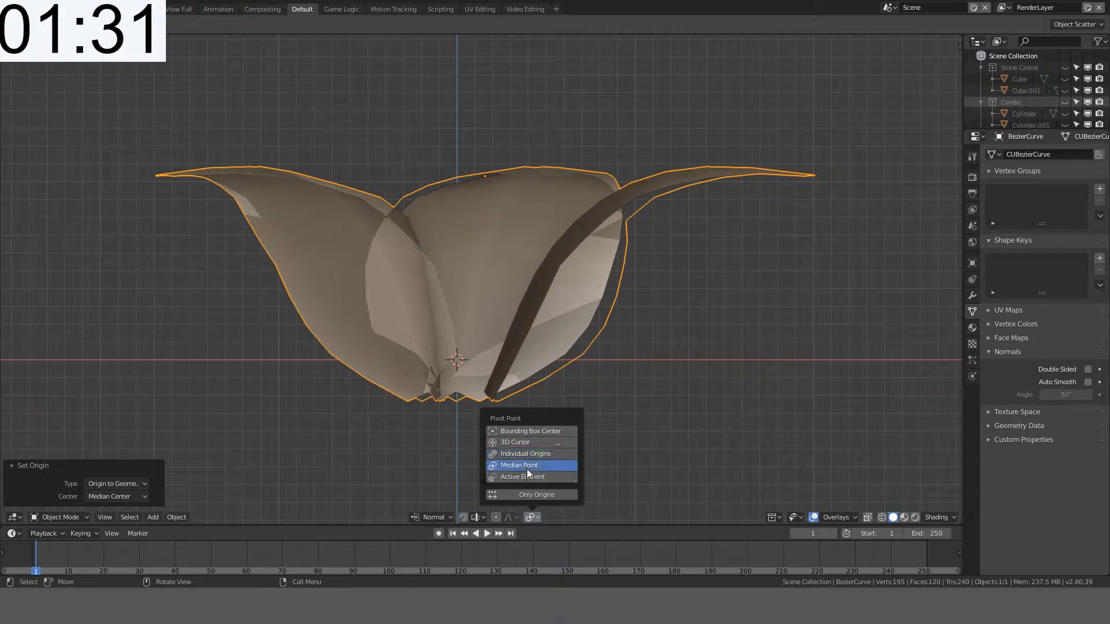
pyautogui.press('g')
pyautogui.press('z')
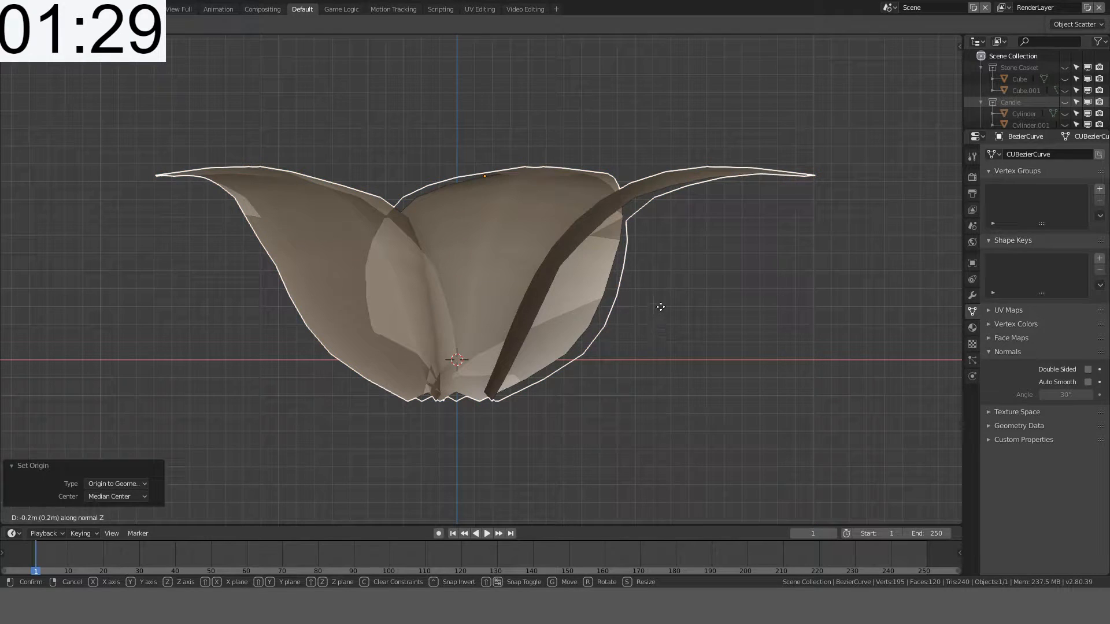
pyautogui.rightClick(671, 237)
pyautogui.press('KP_5')
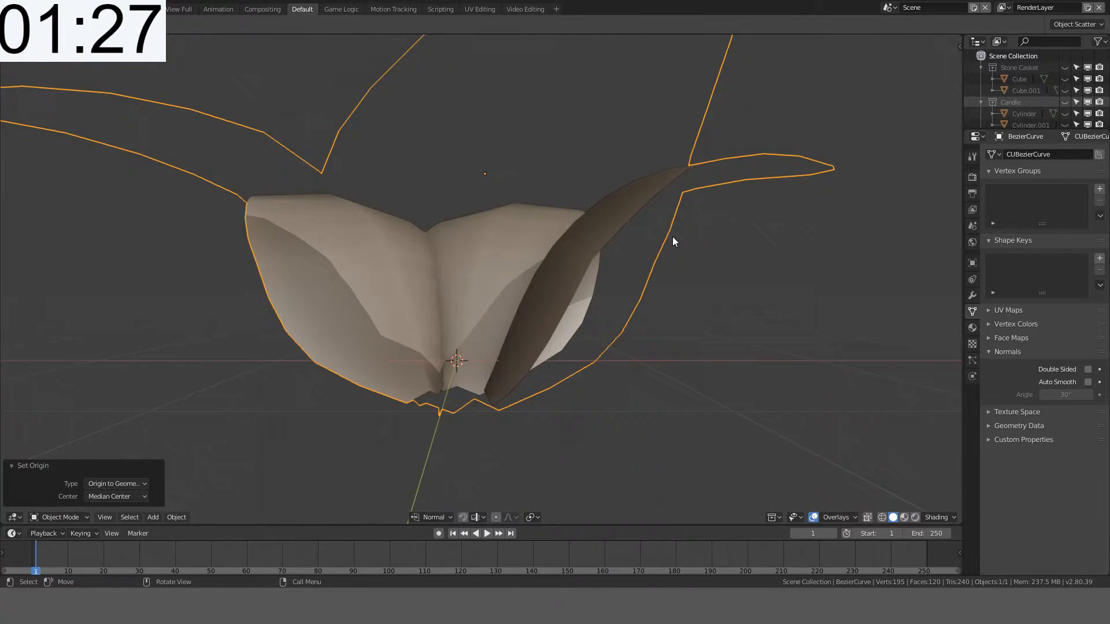
pyautogui.press('KP_5')
pyautogui.press('g')
pyautogui.press('z')
pyautogui.rightClick(483, 273)
pyautogui.press('g')
pyautogui.rightClick(569, 284)
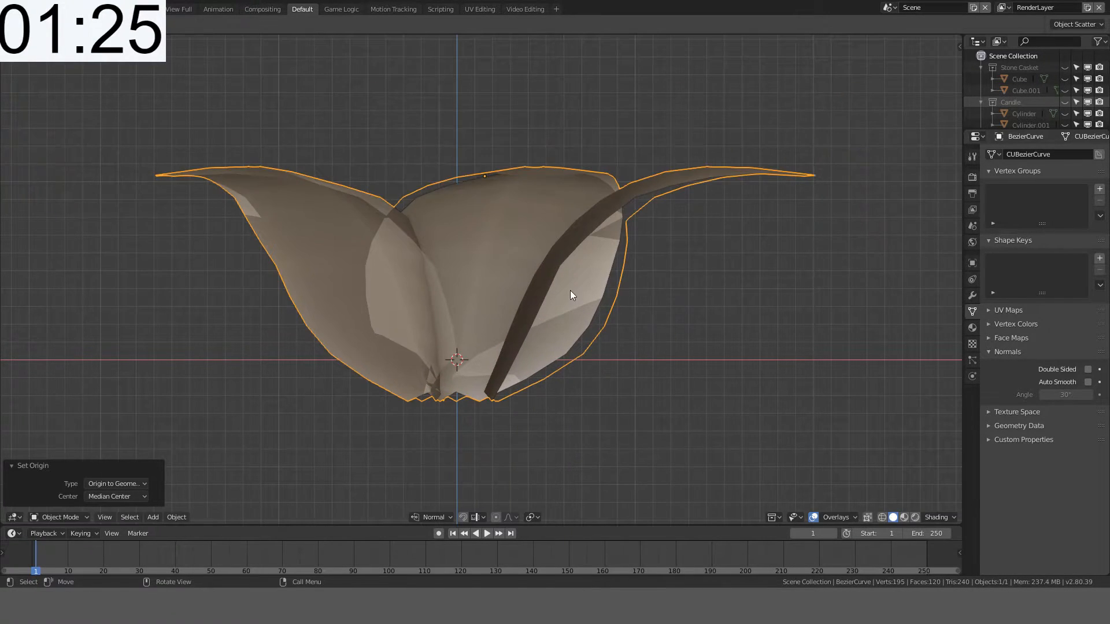
pyautogui.press('g')
pyautogui.press('z')
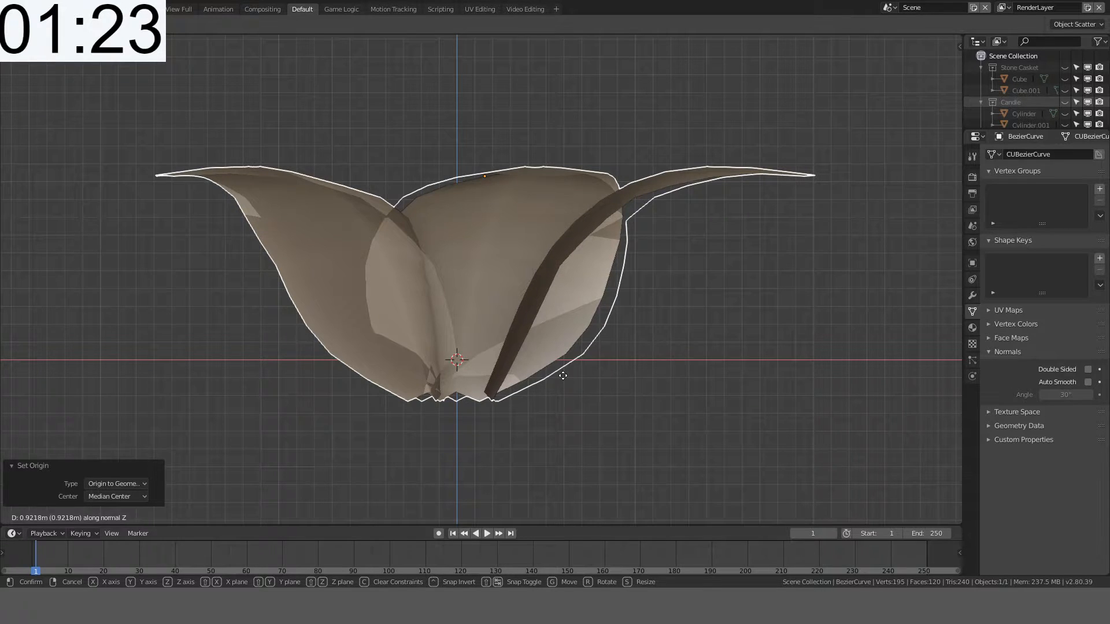
pyautogui.rightClick(563, 376)
# Step: Try moving the flower along the global Z axis from an angled view
pyautogui.moveTo(624, 376); pyautogui.dragTo(682, 400, button='middle')
pyautogui.press('g')
pyautogui.press('z')
pyautogui.press('z')
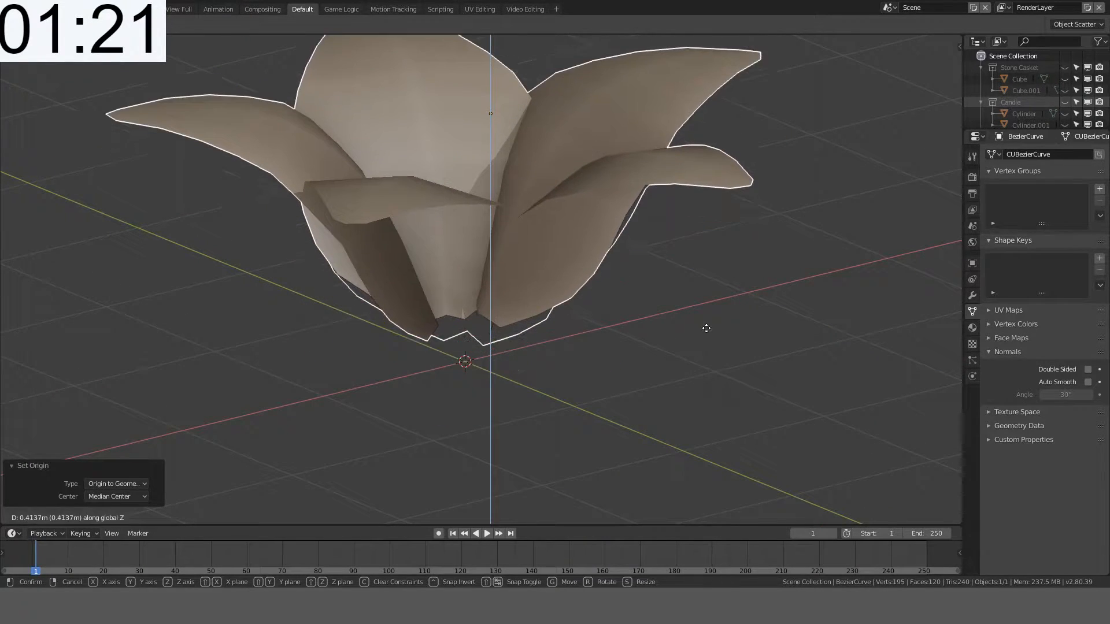
pyautogui.rightClick(706, 328)
# Step: Set the transform orientation to Global and move the flower up 0.2 m along Z
pyautogui.click(440, 517)
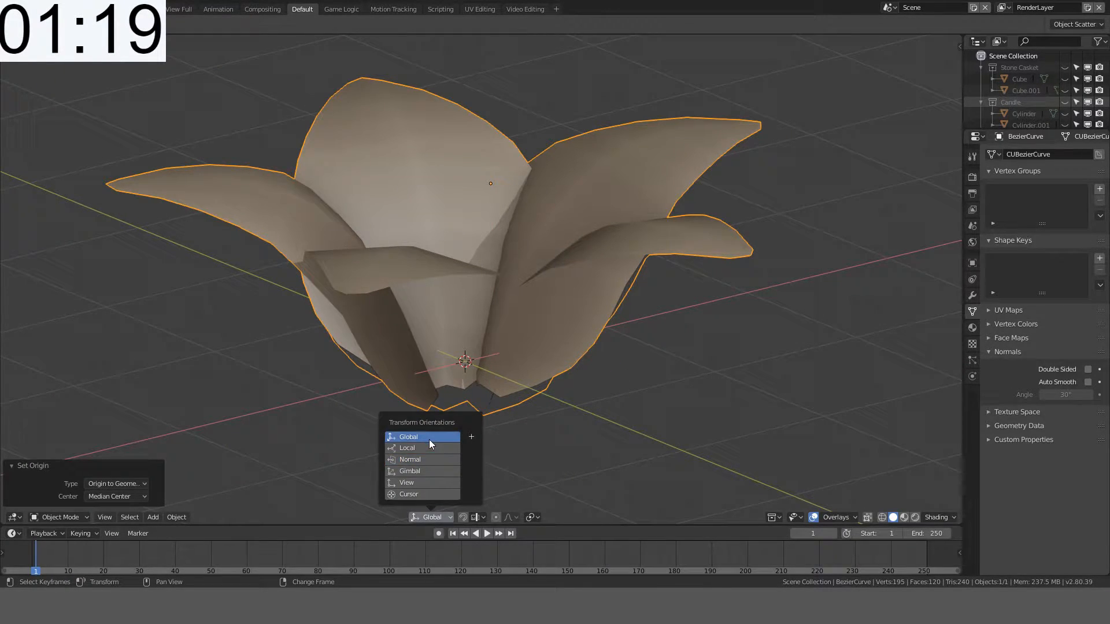
pyautogui.click(429, 439)
pyautogui.press('KP_1')
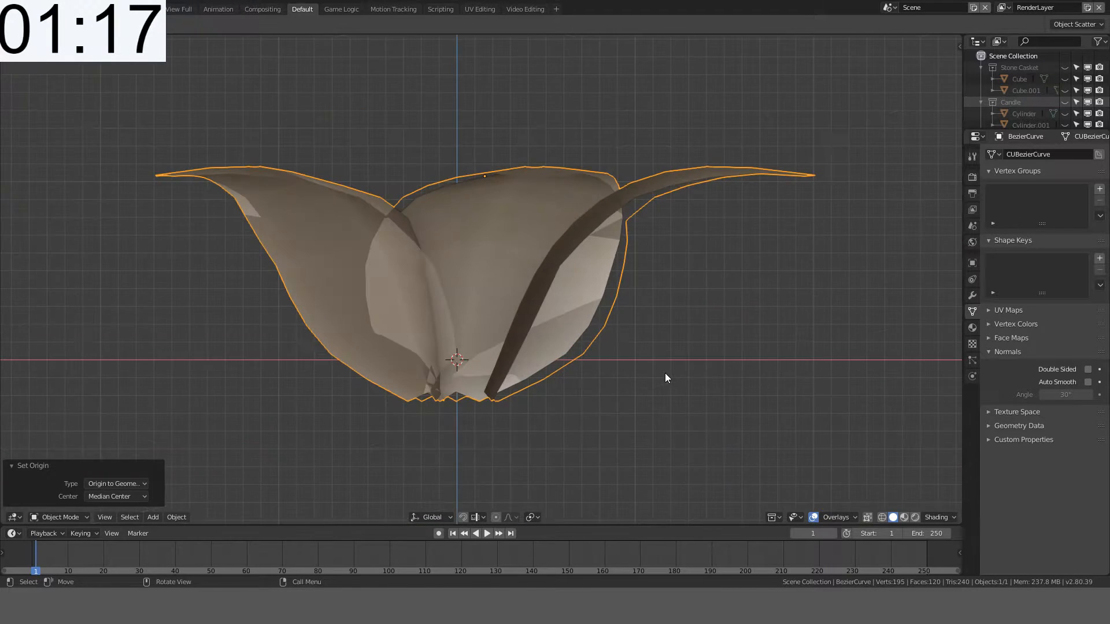
pyautogui.press('g')
pyautogui.press('z')
pyautogui.click(665, 335)
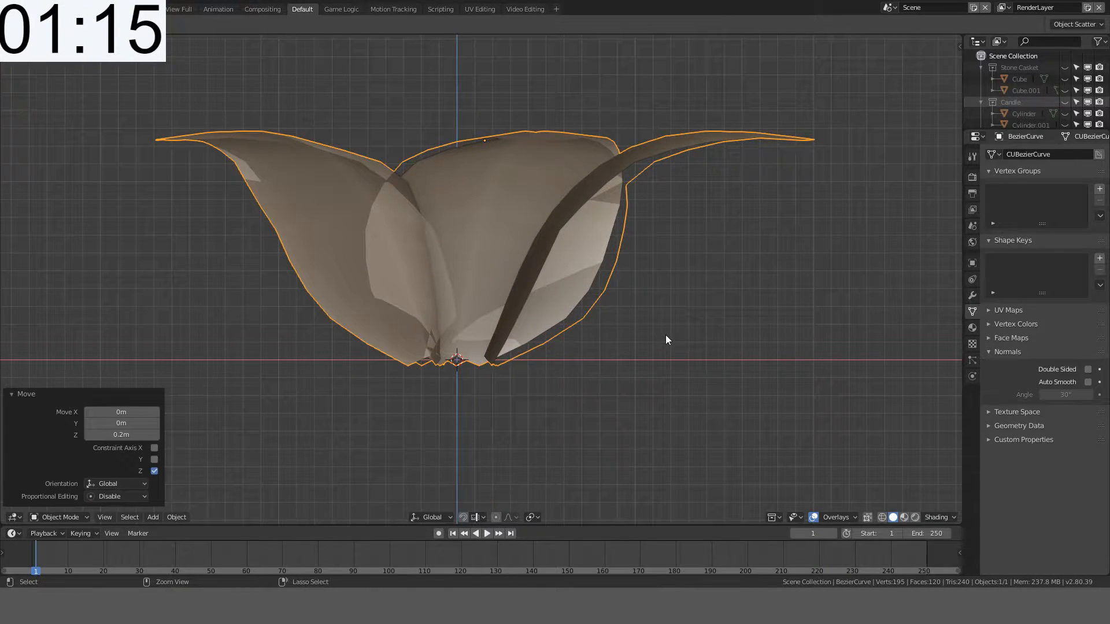
# Step: Set the flower's origin to the 3D cursor and use the 3D cursor as the pivot point
pyautogui.hotkey('shift', 'ctrl', 'alt', 'c')
pyautogui.click(655, 348)
pyautogui.moveTo(558, 298); pyautogui.dragTo(574, 326, button='middle')
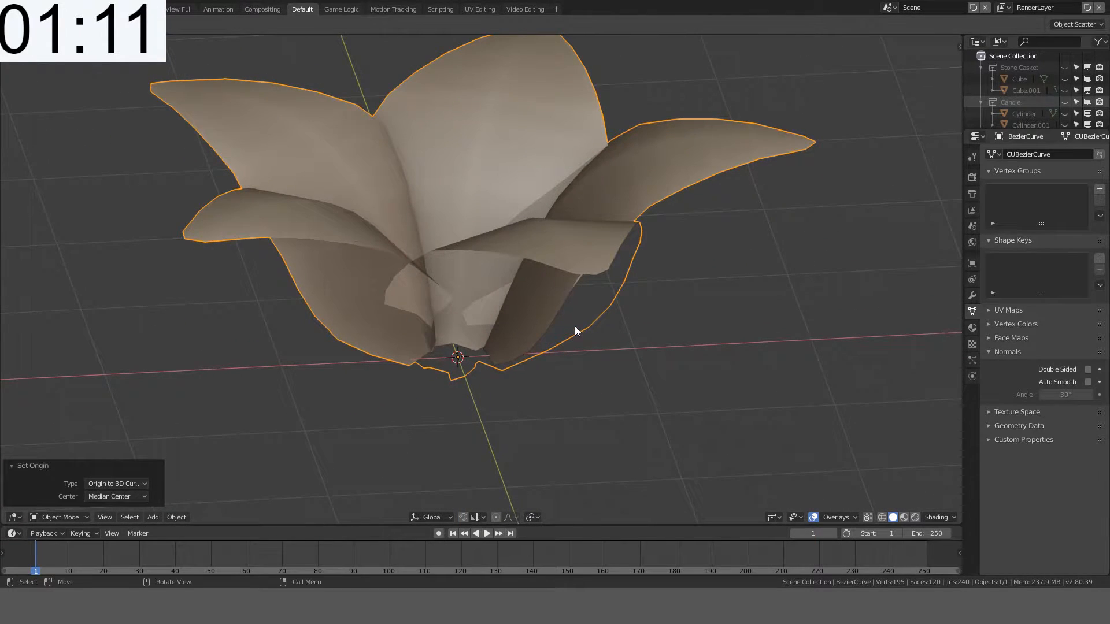
pyautogui.press('.')
pyautogui.click(622, 425)
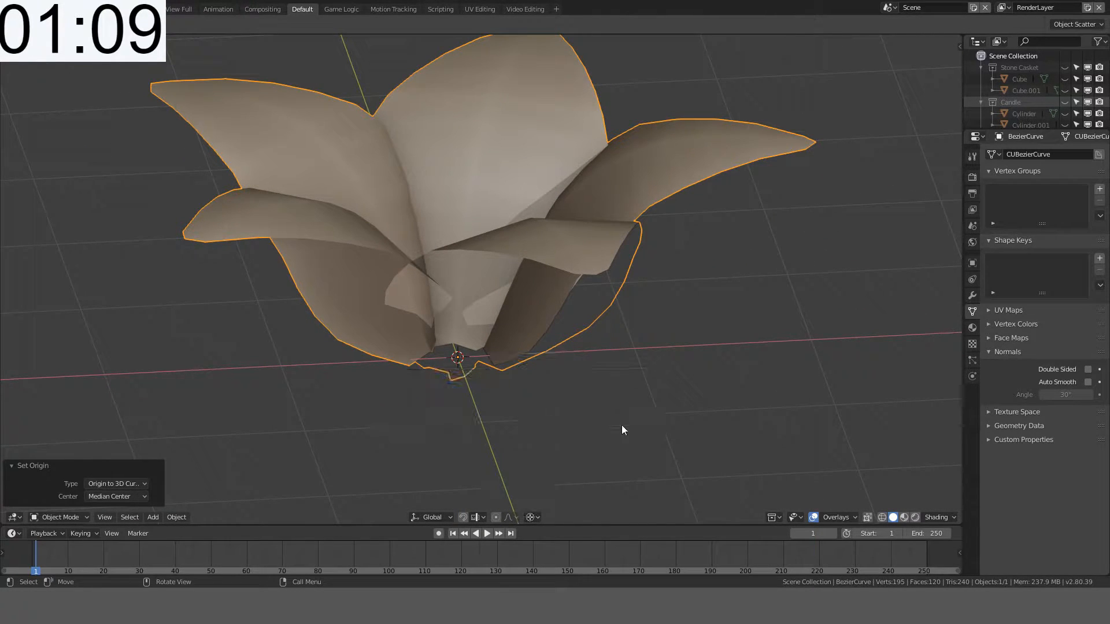
# Step: Scale the selected front petal to about 0.689 around the 3D cursor in Edit Mode
pyautogui.moveTo(622, 425); pyautogui.dragTo(624, 349, button='middle')
pyautogui.press('Tab')
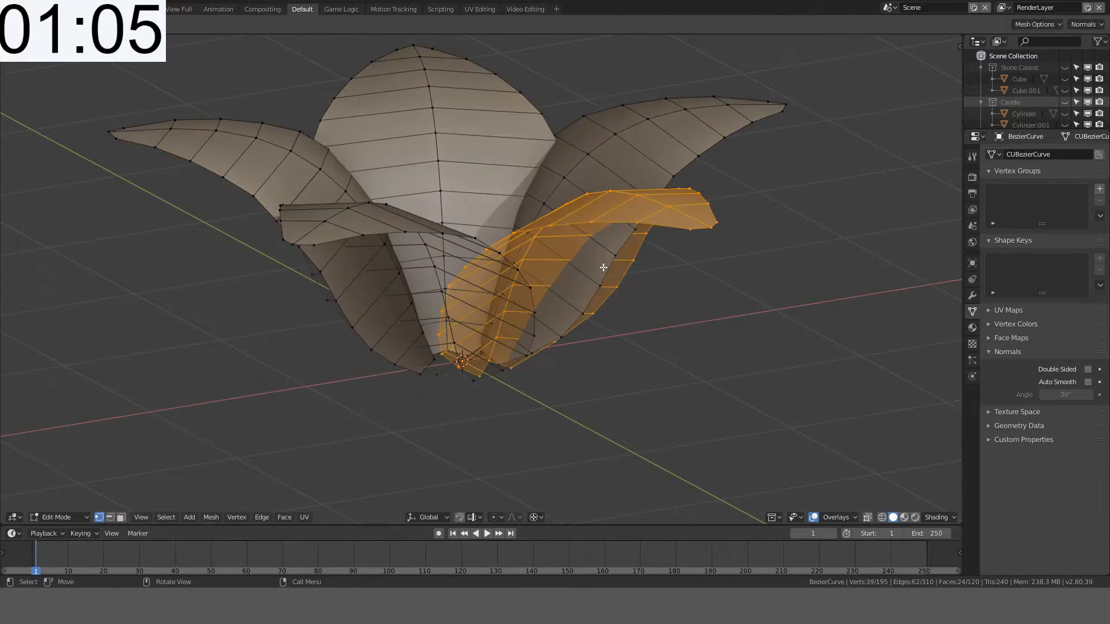
pyautogui.press('s')
pyautogui.click(643, 246)
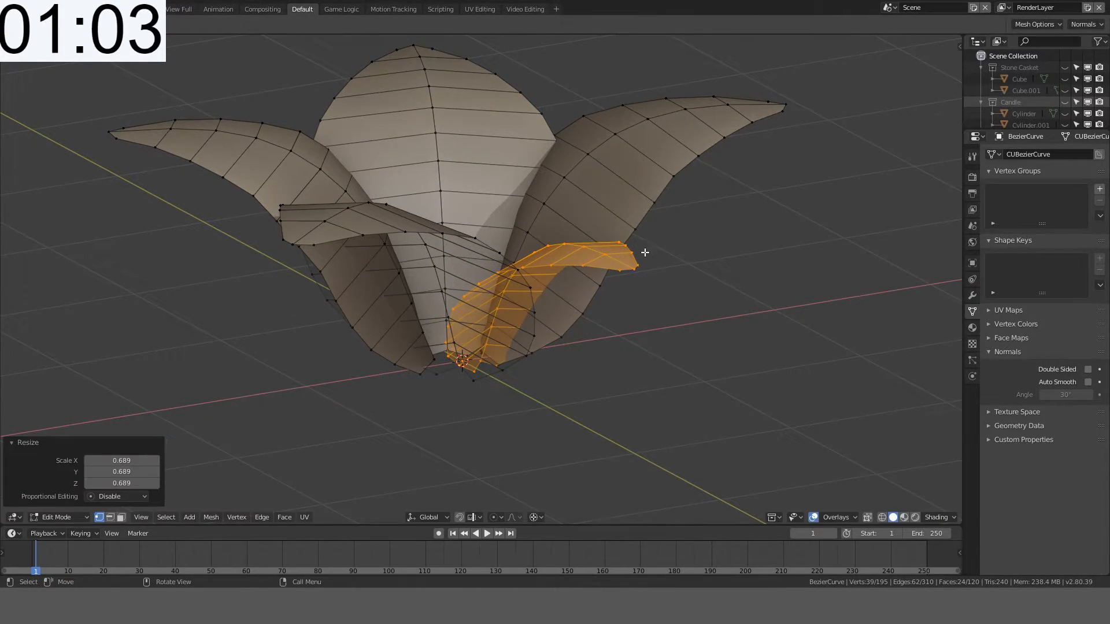
# Step: Rotate the scaled front petal by about 13.9° around the global Z axis in top view
pyautogui.press('KP_7')
pyautogui.press('r')
pyautogui.press('z')
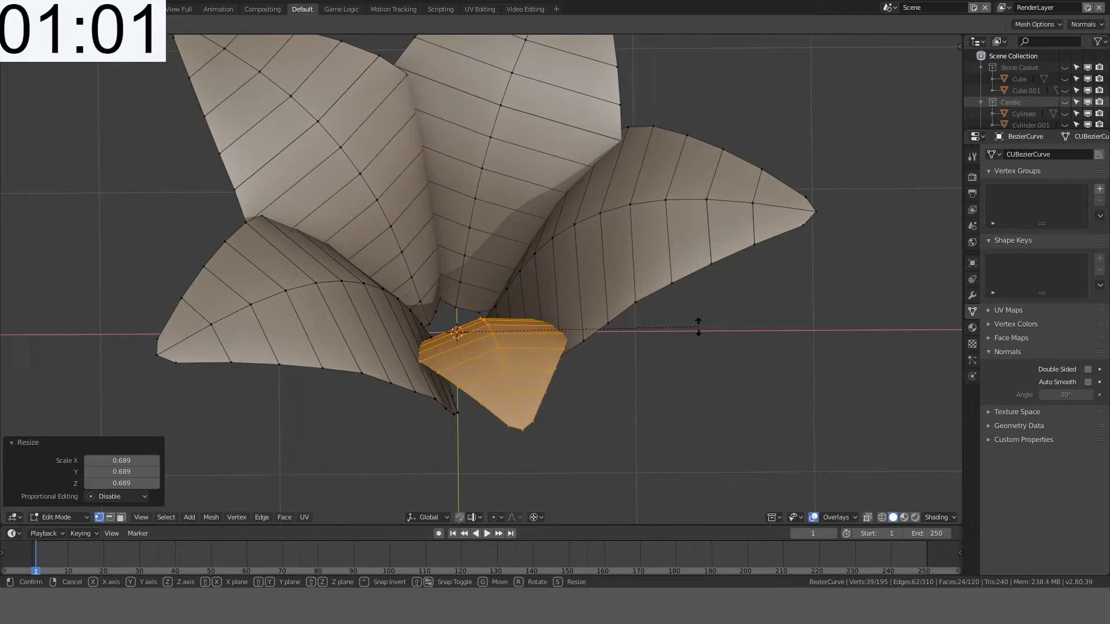
pyautogui.rightClick(580, 278)
pyautogui.press('r')
pyautogui.press('z')
pyautogui.click(567, 247)
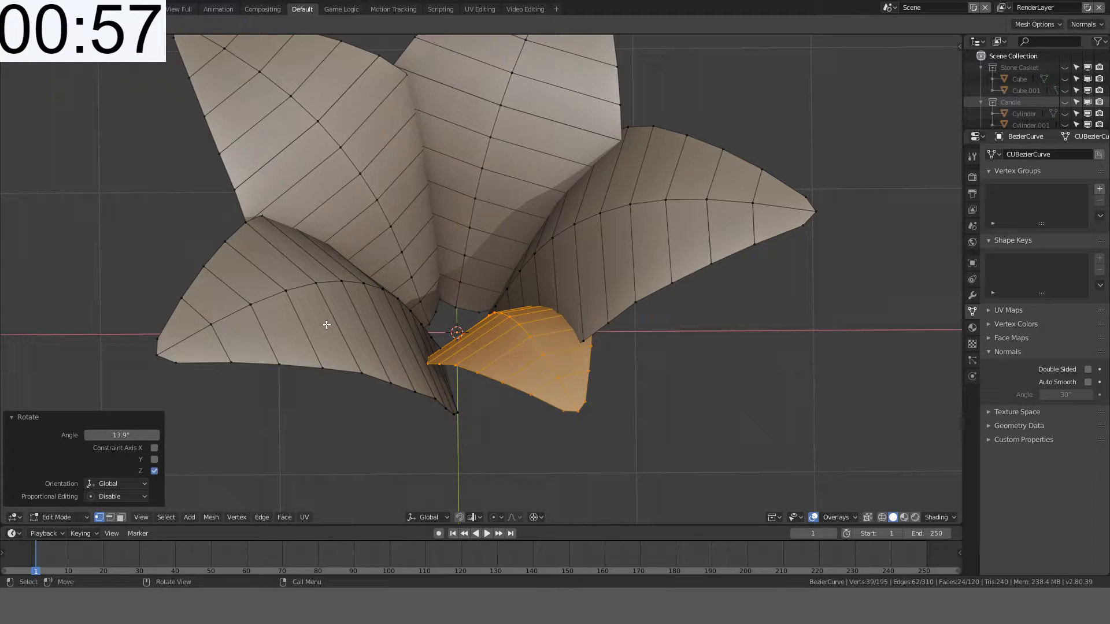
# Step: Undo the front petal's rotation and scaling
pyautogui.hotkey('ctrl', 'z')
pyautogui.hotkey('ctrl', 'z')
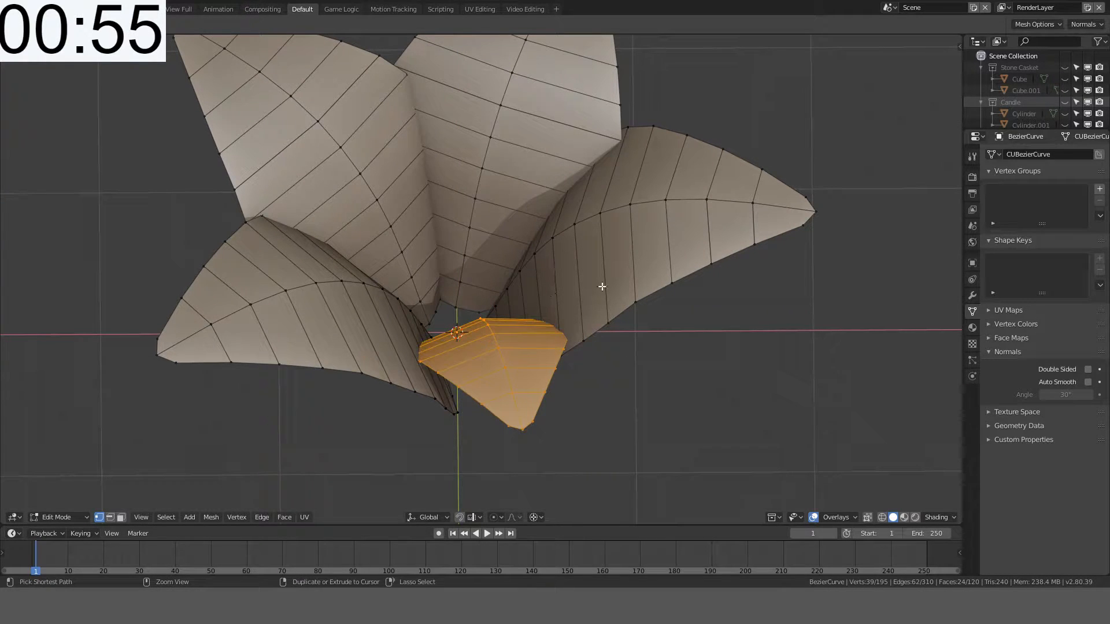
pyautogui.hotkey('ctrl', 'z')
# Step: Scale the front petal slightly around the 3D cursor, select and scale other petals for variation, and return to Object Mode
pyautogui.moveTo(654, 280); pyautogui.dragTo(689, 245, button='middle')
pyautogui.press('s')
pyautogui.click(702, 238)
pyautogui.hotkey('alt', 'a')
pyautogui.press('l')
pyautogui.press('l')
pyautogui.press('s')
pyautogui.click(649, 124)
pyautogui.moveTo(578, 188); pyautogui.dragTo(328, 279, button='middle')
pyautogui.press('Tab')
# Step: Examine the varied petals and the open base of the flower from above, at an angle and from the front
pyautogui.scroll(3, 497, 227)
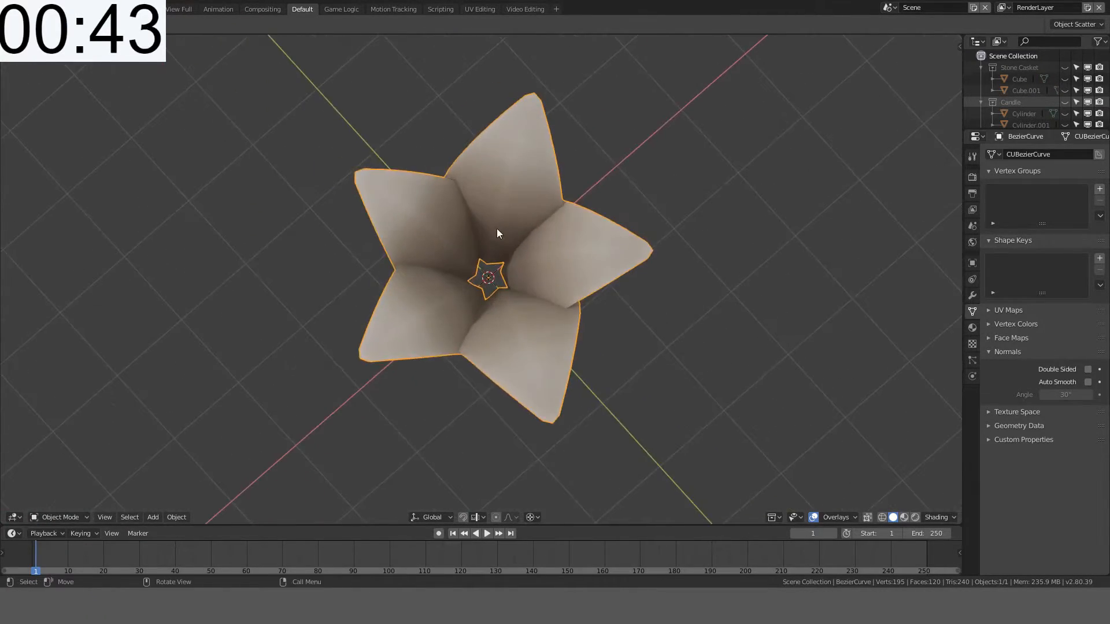
pyautogui.moveTo(497, 229); pyautogui.dragTo(619, 215, button='middle')
pyautogui.scroll(3, 490, 309)
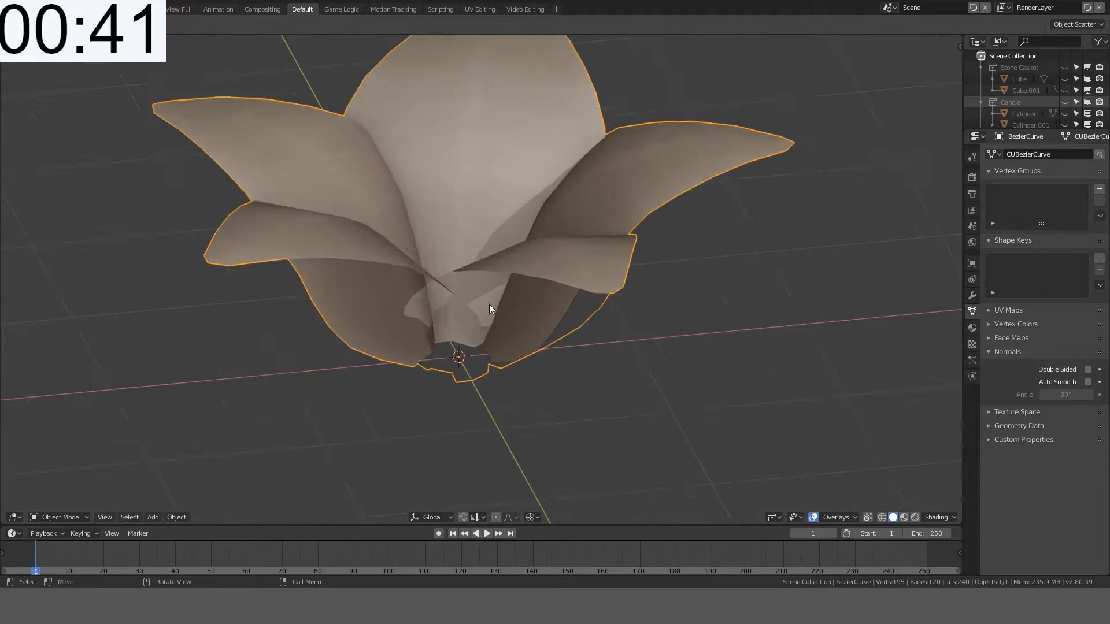
pyautogui.moveTo(489, 308); pyautogui.dragTo(501, 270, button='middle')
pyautogui.scroll(-3, 582, 270)
pyautogui.press('Tab')
pyautogui.scroll(2, 475, 290)
pyautogui.press('Tab')
pyautogui.press('KP_1')
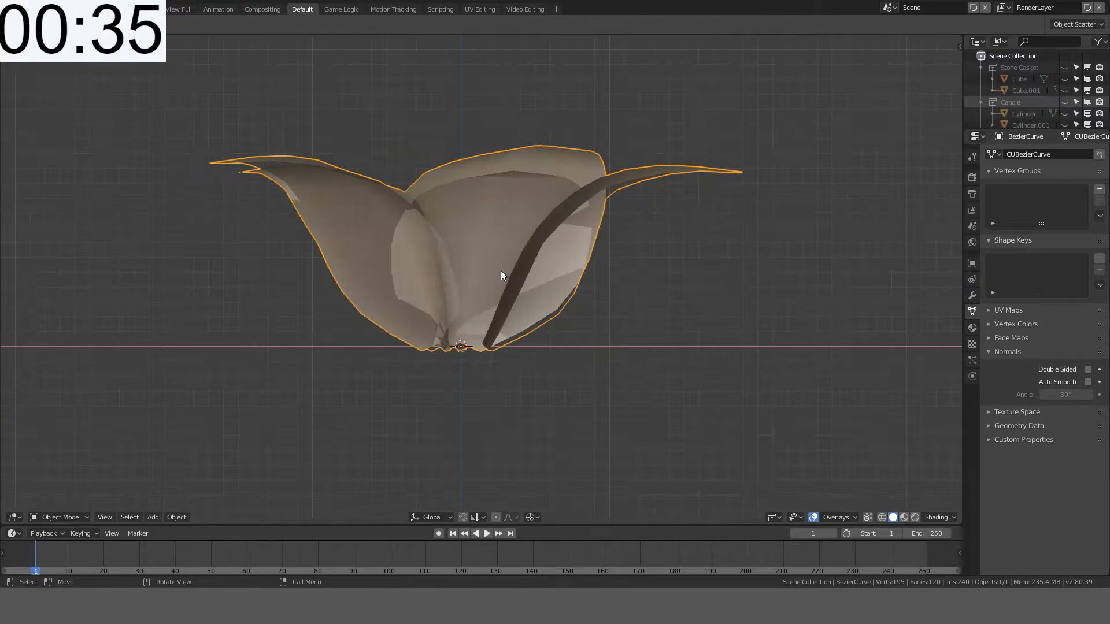
# Step: Duplicate the flower, lower the copy slightly along the Z axis, and enter Edit Mode on it in front view
pyautogui.press('Tab')
pyautogui.press('Tab')
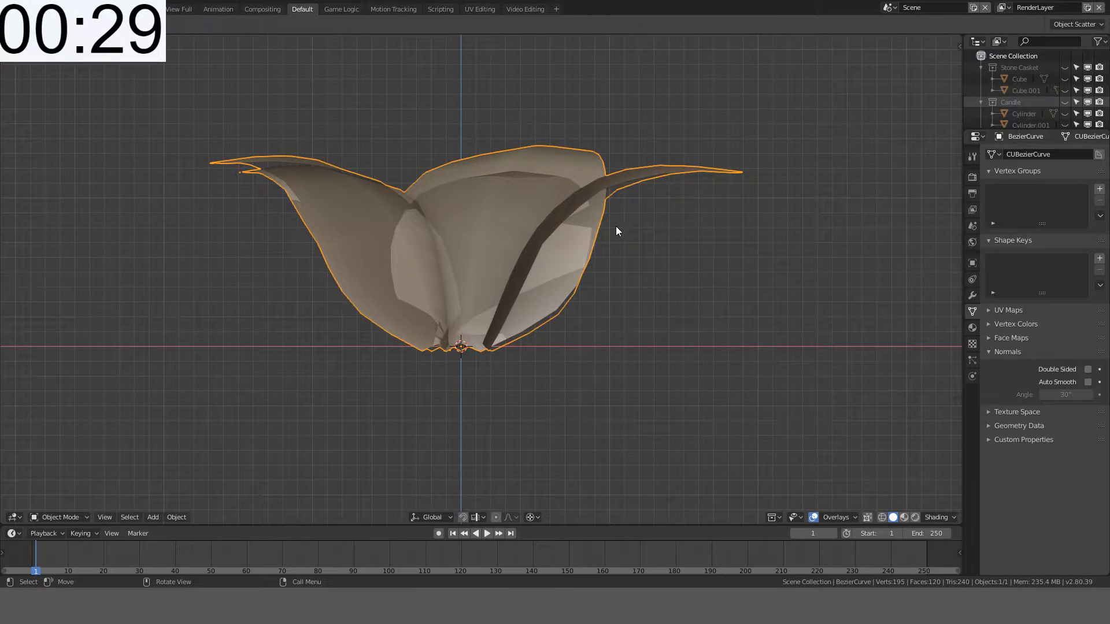
pyautogui.hotkey('shift', 'd')
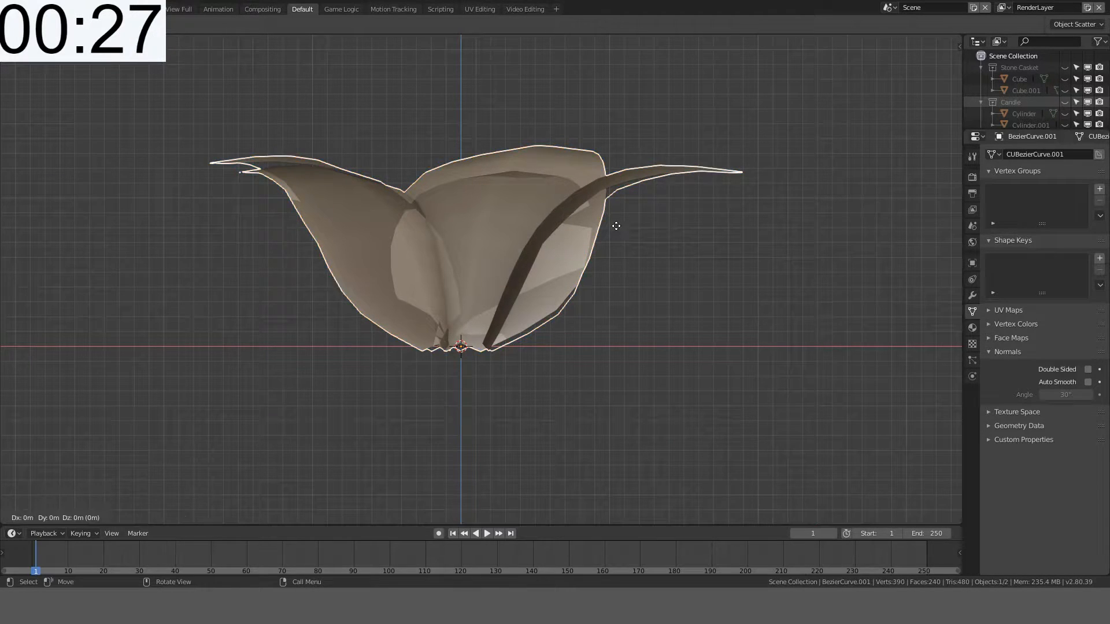
pyautogui.press('z')
pyautogui.click(609, 271)
pyautogui.moveTo(609, 270); pyautogui.dragTo(610, 272, button='middle')
pyautogui.press('Tab')
pyautogui.press('KP_1')
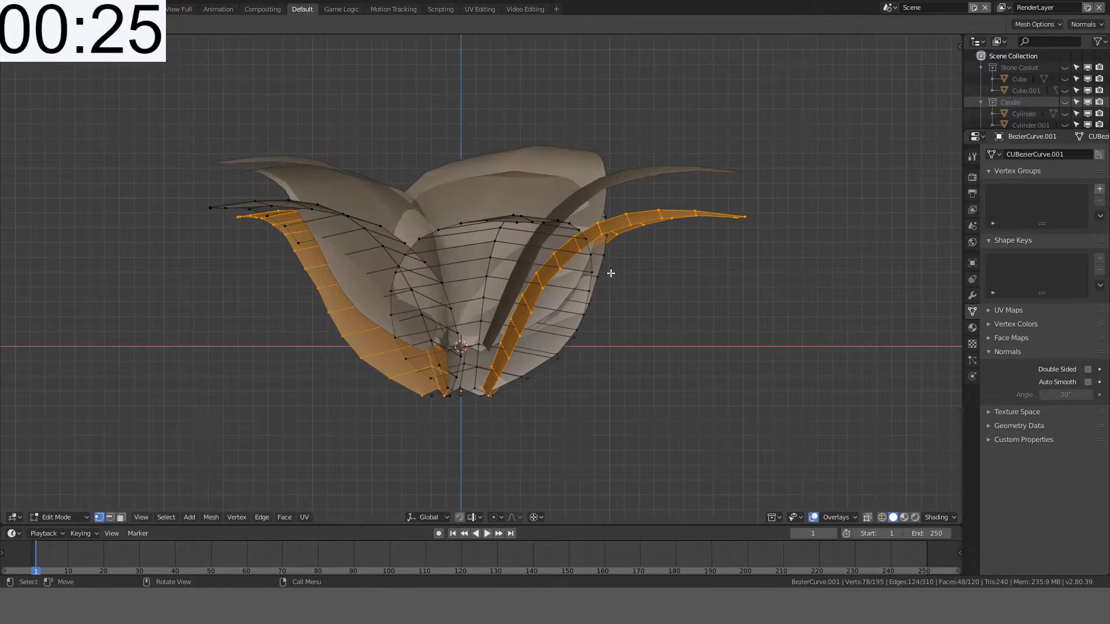
# Step: Try deleting the vertices of the duplicate's upper petal area in solid view, using a box selection
pyautogui.hotkey('alt', 'a')
pyautogui.press('b')
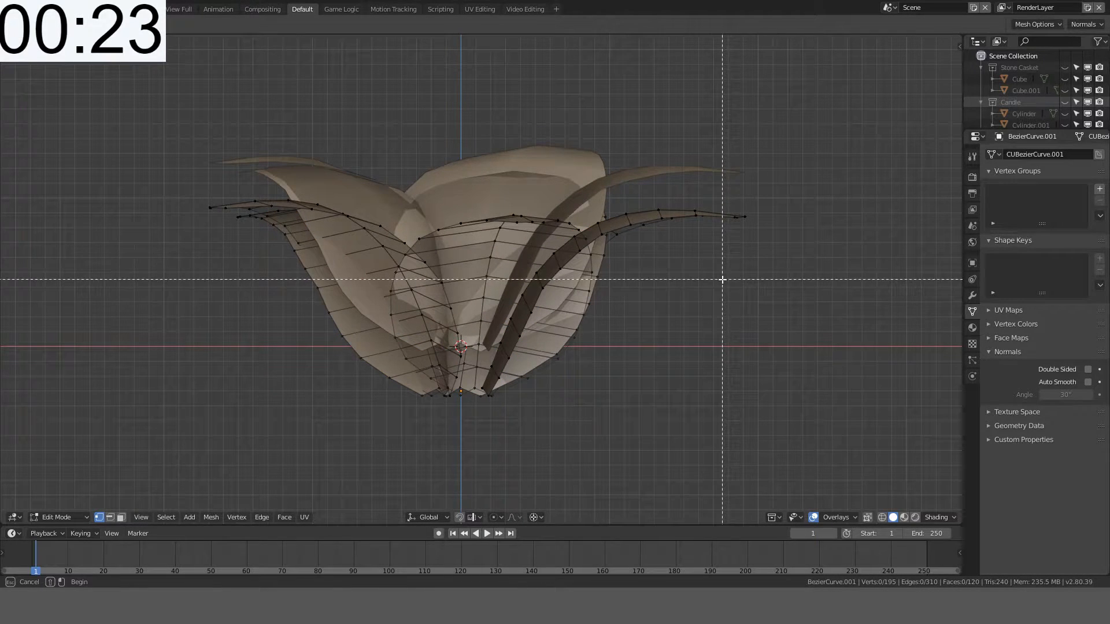
pyautogui.moveTo(722, 279); pyautogui.dragTo(155, 136)
pyautogui.hotkey('alt', 'a')
pyautogui.press('b')
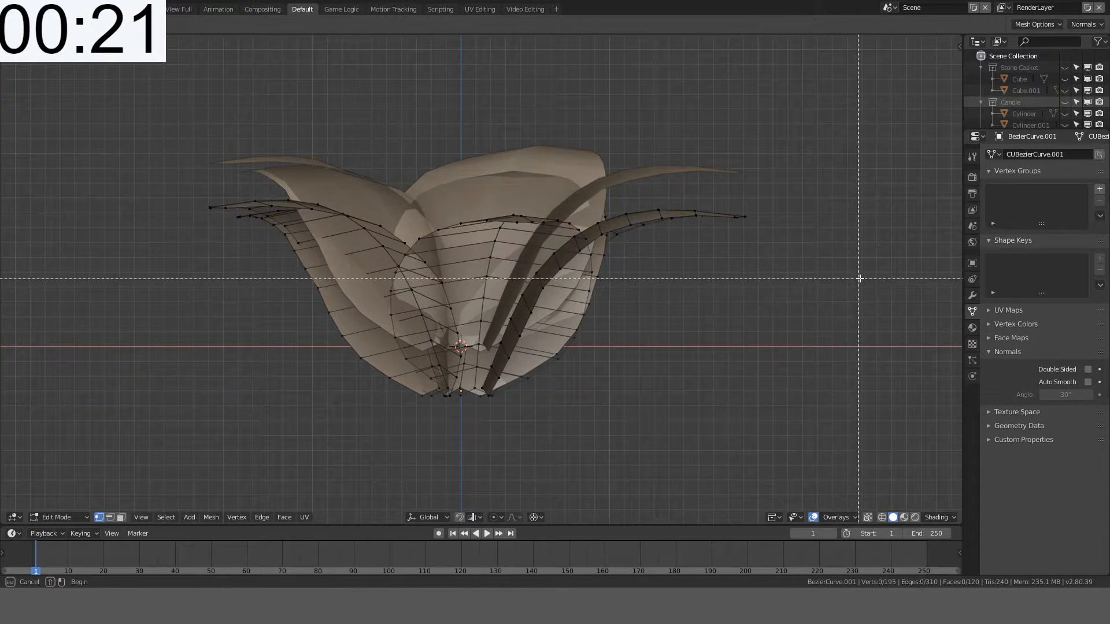
pyautogui.moveTo(862, 280); pyautogui.dragTo(87, 75)
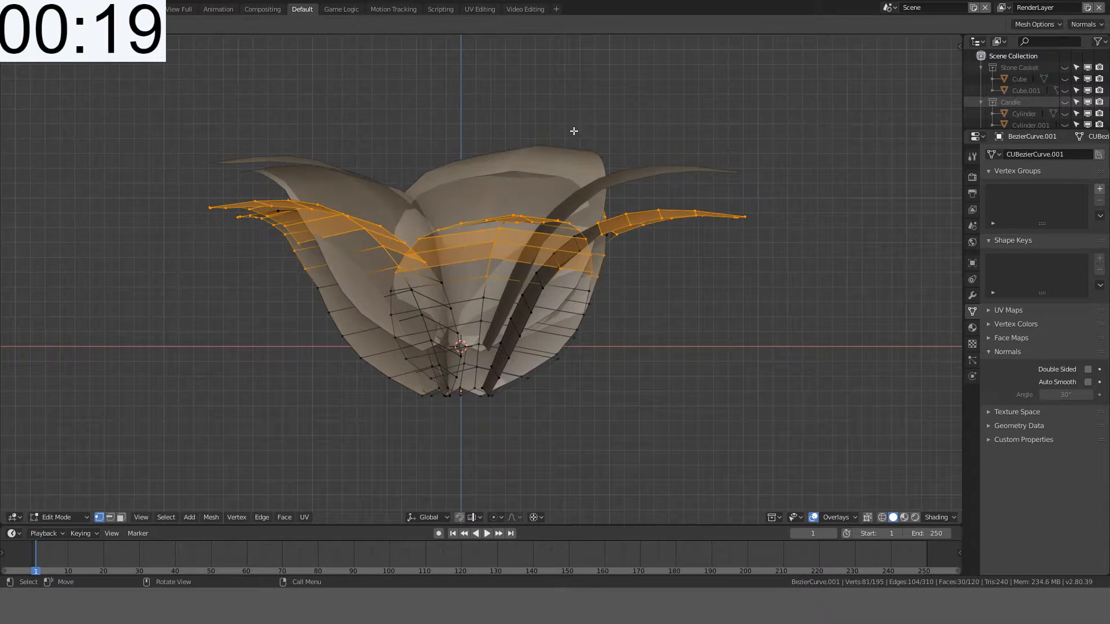
pyautogui.press('x')
pyautogui.click(745, 183)
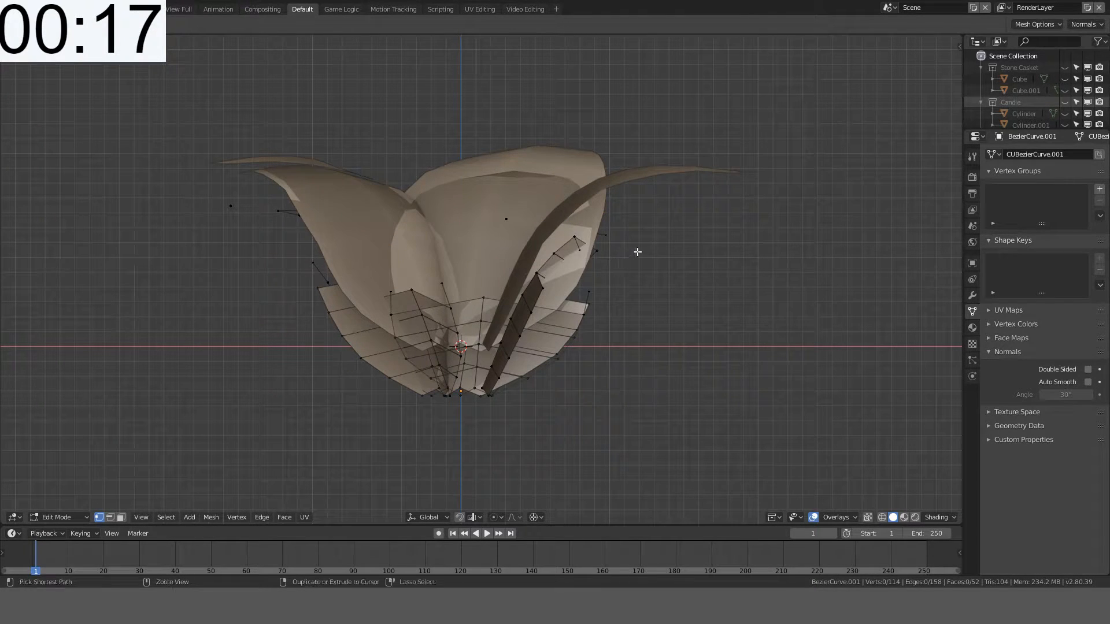
pyautogui.hotkey('ctrl', 'z')
# Step: Try box-selecting and deleting the duplicate's upper petal vertices in wireframe view, selecting through the whole mesh
pyautogui.hotkey('shift', 'z')
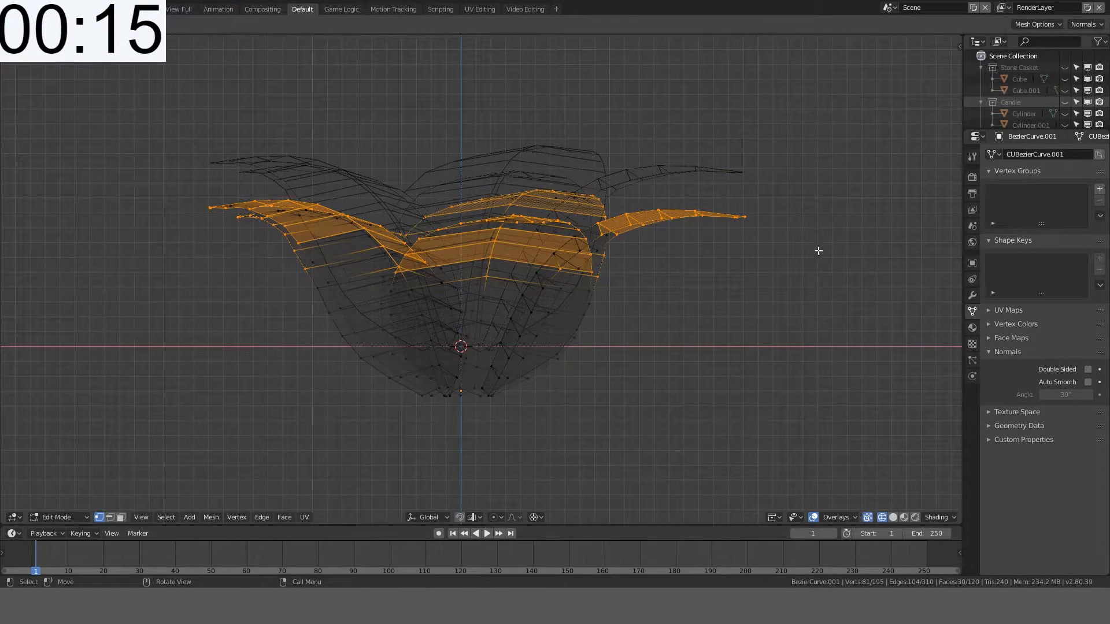
pyautogui.hotkey('alt', 'a')
pyautogui.press('b')
pyautogui.moveTo(798, 280); pyautogui.dragTo(101, 69)
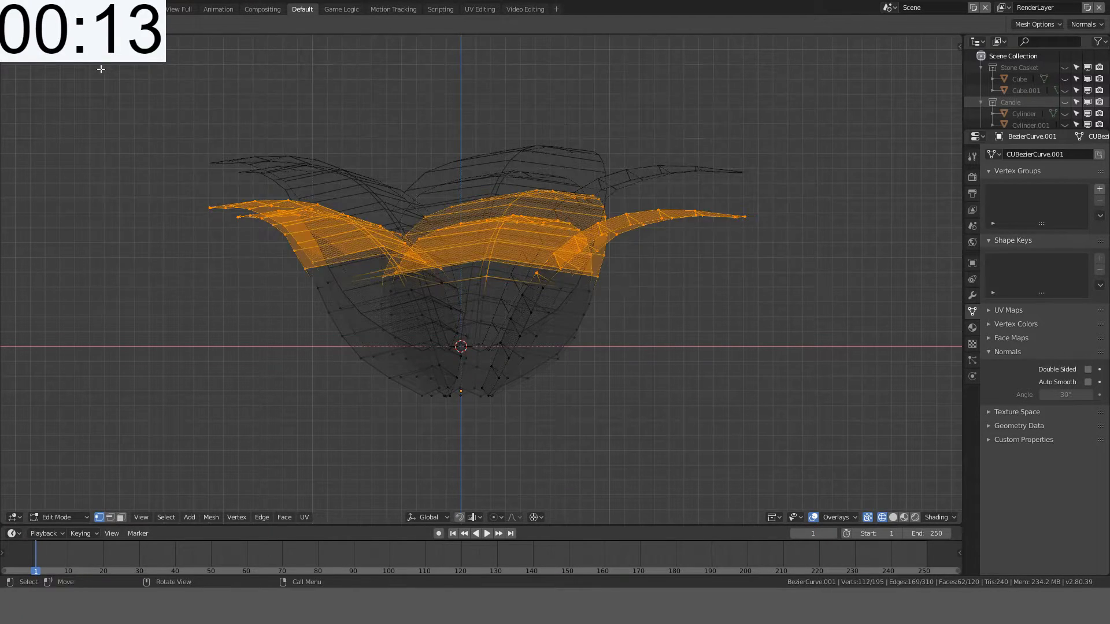
pyautogui.press('x')
pyautogui.click(660, 132)
pyautogui.moveTo(622, 139); pyautogui.dragTo(739, 126, button='middle')
pyautogui.hotkey('ctrl', 'z')
pyautogui.hotkey('ctrl', 'z')
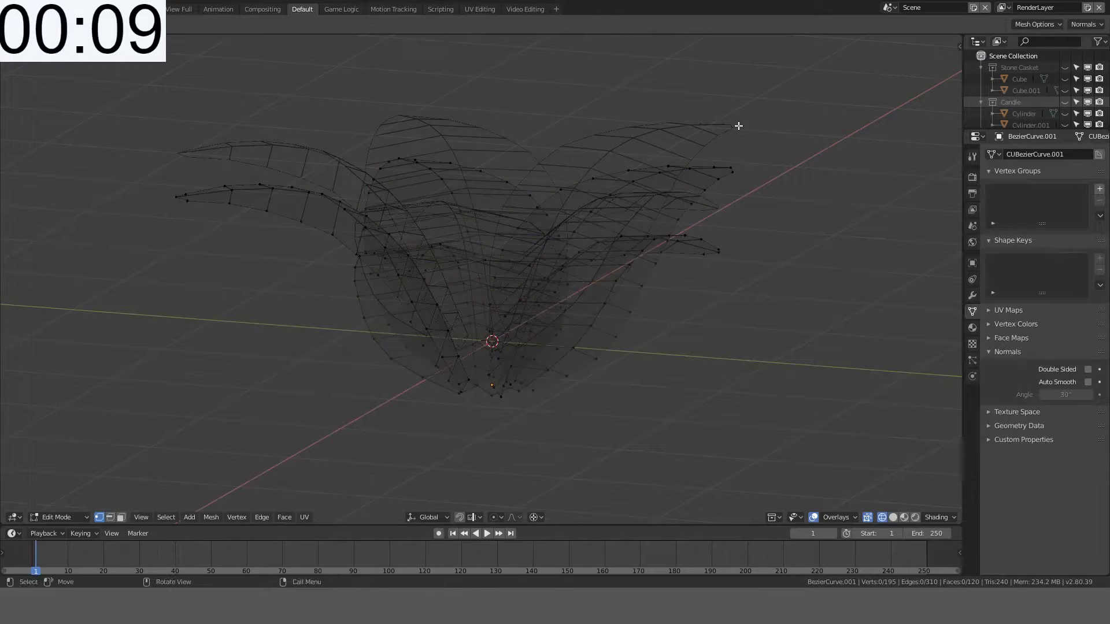
# Step: Undo back to Object Mode and delete the lowered duplicate flower
pyautogui.hotkey('ctrl', 'z')
pyautogui.hotkey('ctrl', 'z')
pyautogui.hotkey('ctrl', 'z')
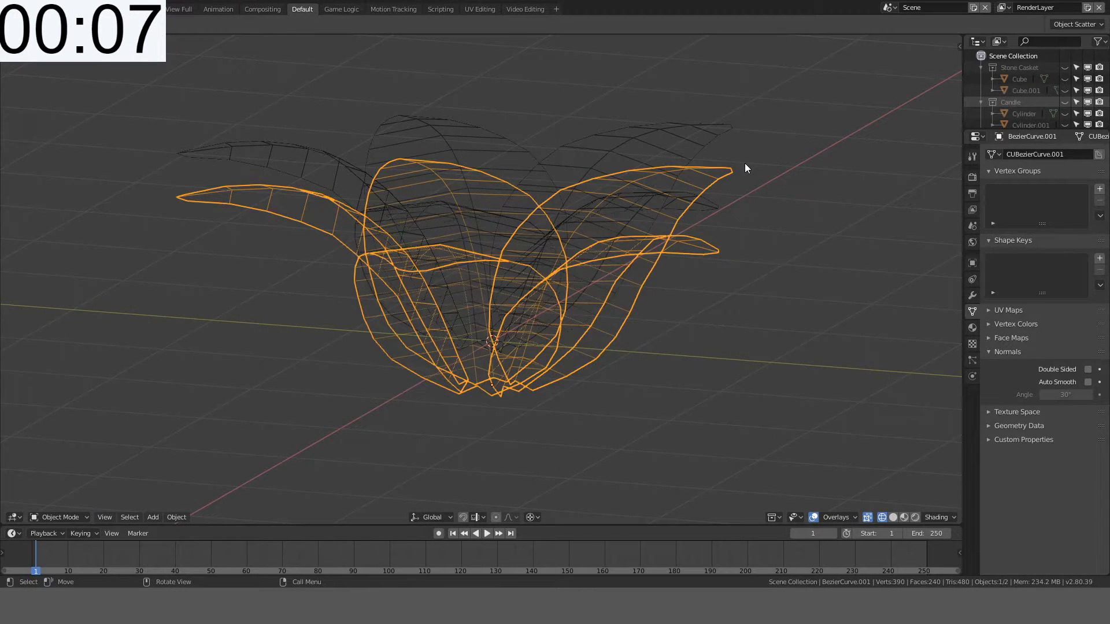
pyautogui.press('Delete')
# Step: Return the viewport to solid shading and examine the flower from the front, the side and above
pyautogui.moveTo(707, 163); pyautogui.dragTo(660, 193, button='middle')
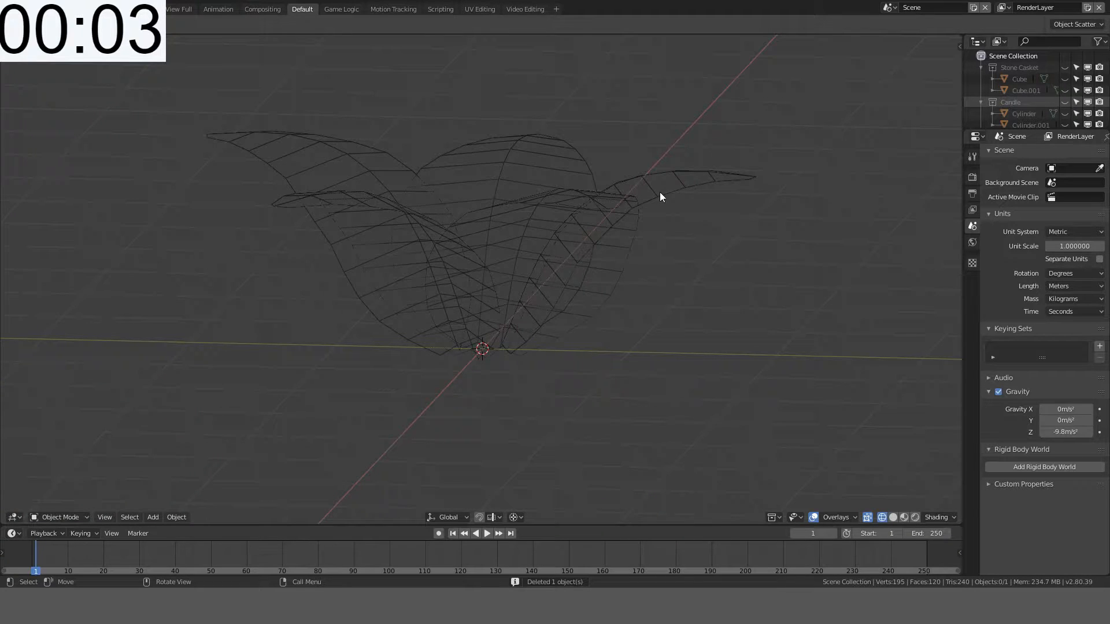
pyautogui.press('KP_1')
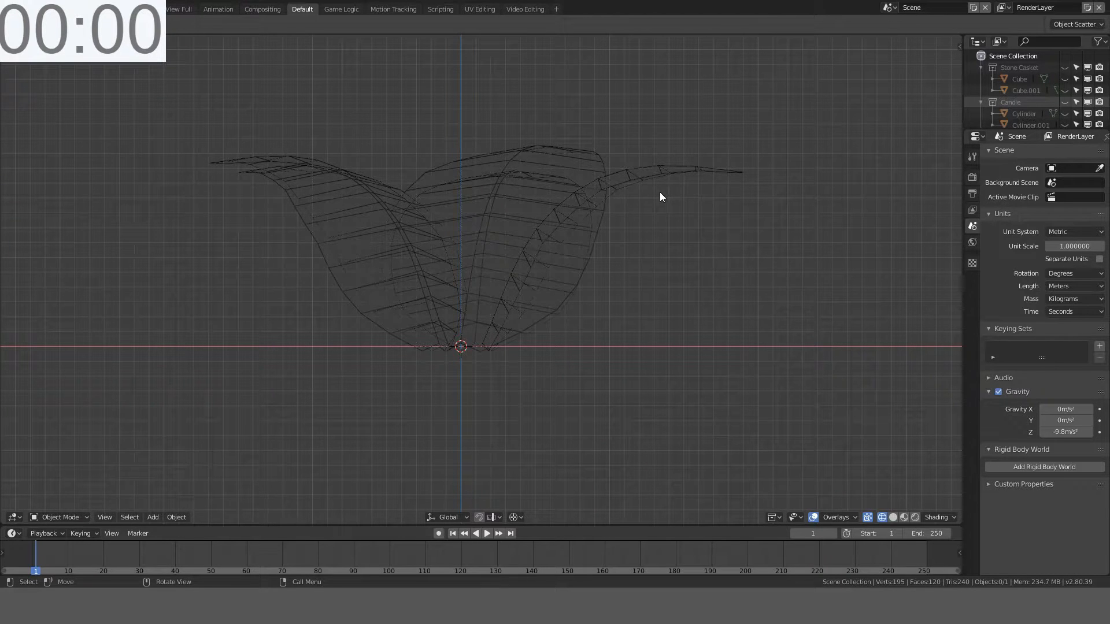
pyautogui.press('z')
pyautogui.click(732, 191)
pyautogui.moveTo(609, 247)
pyautogui.mouseDown(button='middle')
pyautogui.moveTo(665, 337)
pyautogui.moveTo(495, 253)
pyautogui.moveTo(414, 274)
pyautogui.mouseUp(button='middle')
pyautogui.moveTo(444, 225); pyautogui.dragTo(425, 256, button='middle')
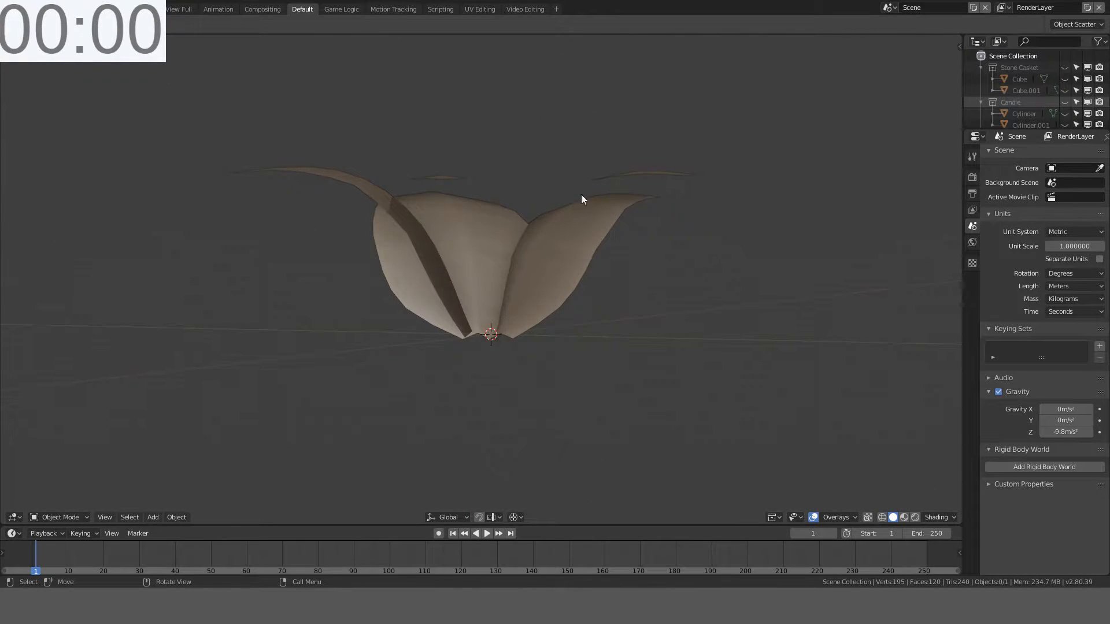
pyautogui.moveTo(581, 195); pyautogui.dragTo(674, 259, button='middle')
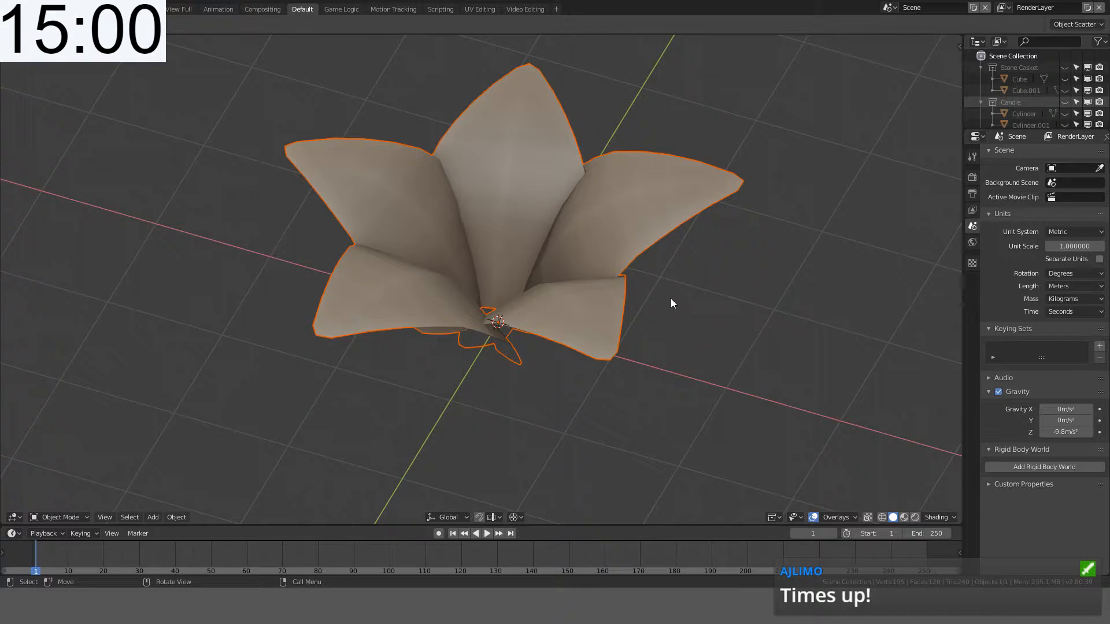
# Step: Select the flower and move it into a new collection named Flower
pyautogui.click(649, 324)
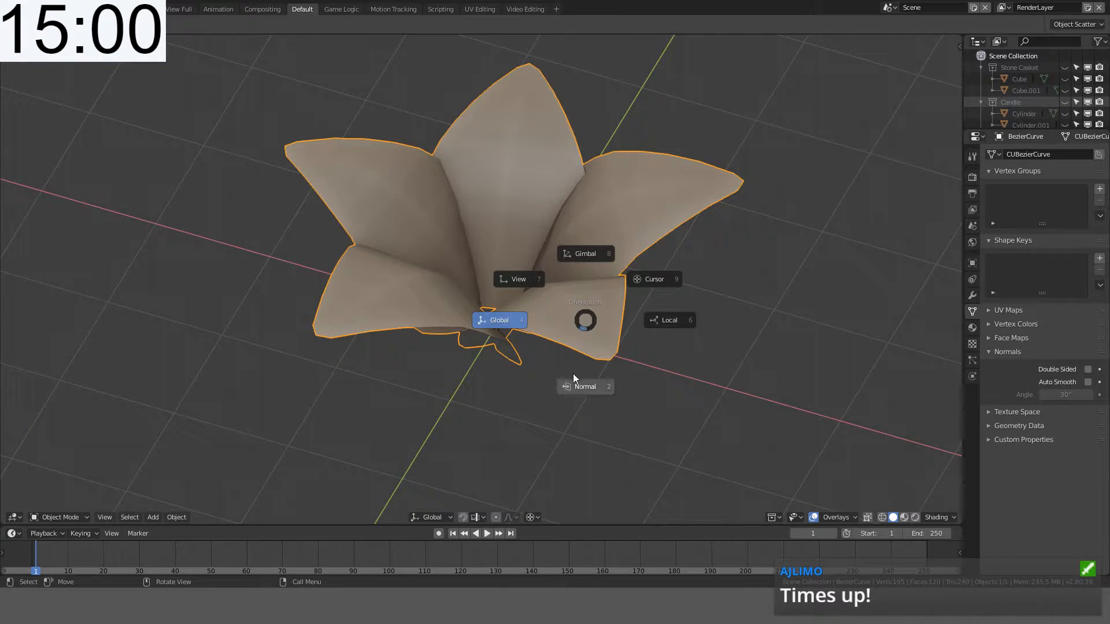
pyautogui.click(850, 185)
pyautogui.press('m')
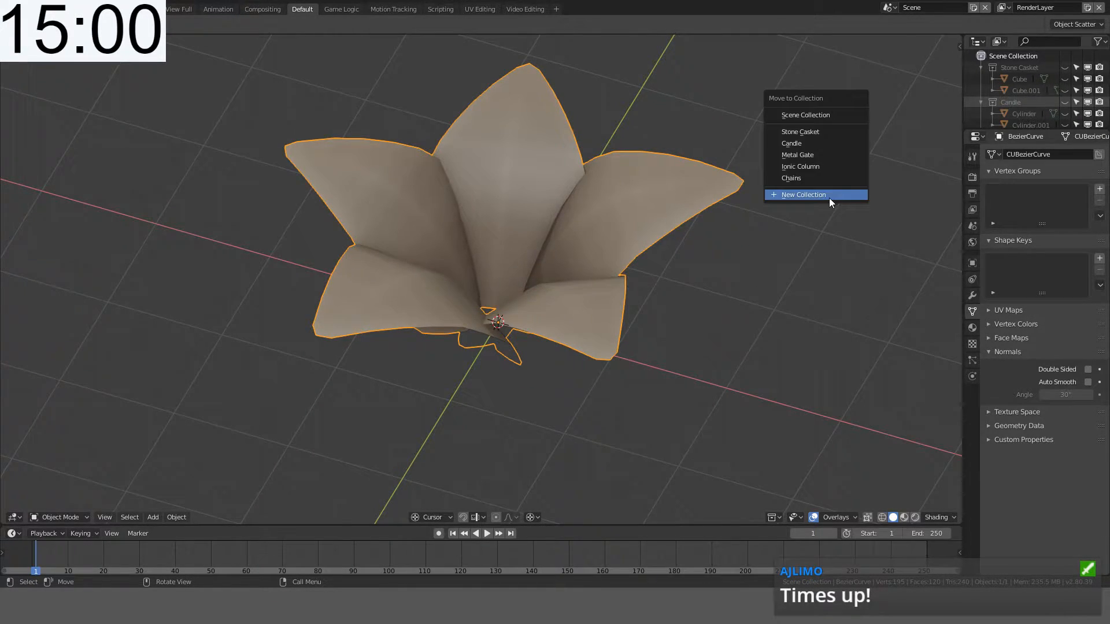
pyautogui.click(825, 198)
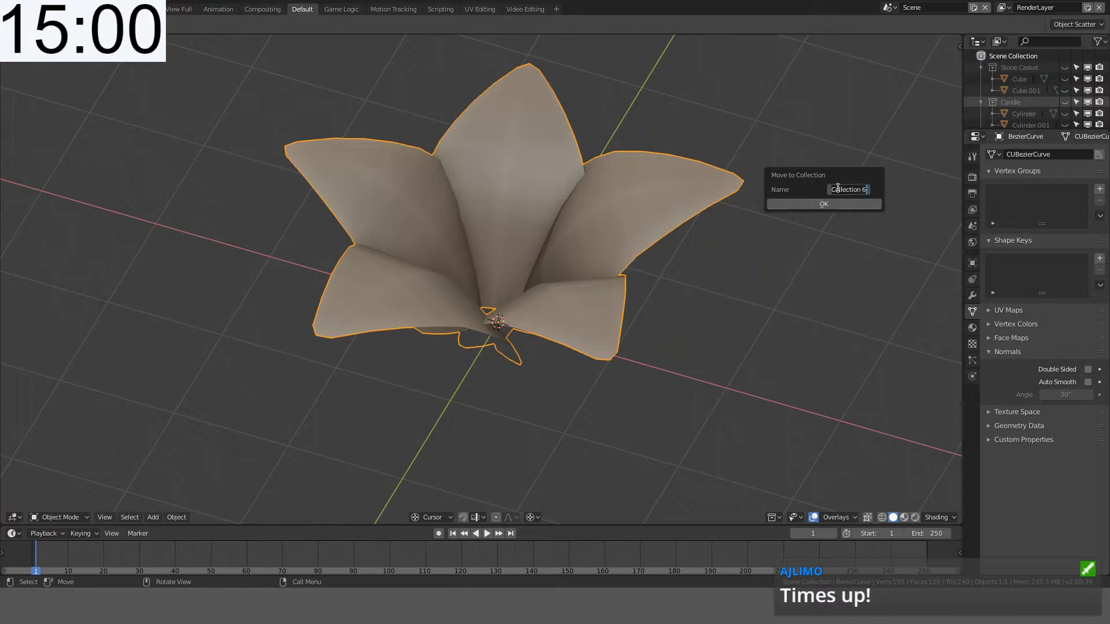
pyautogui.write('Flower')
pyautogui.click(820, 203)
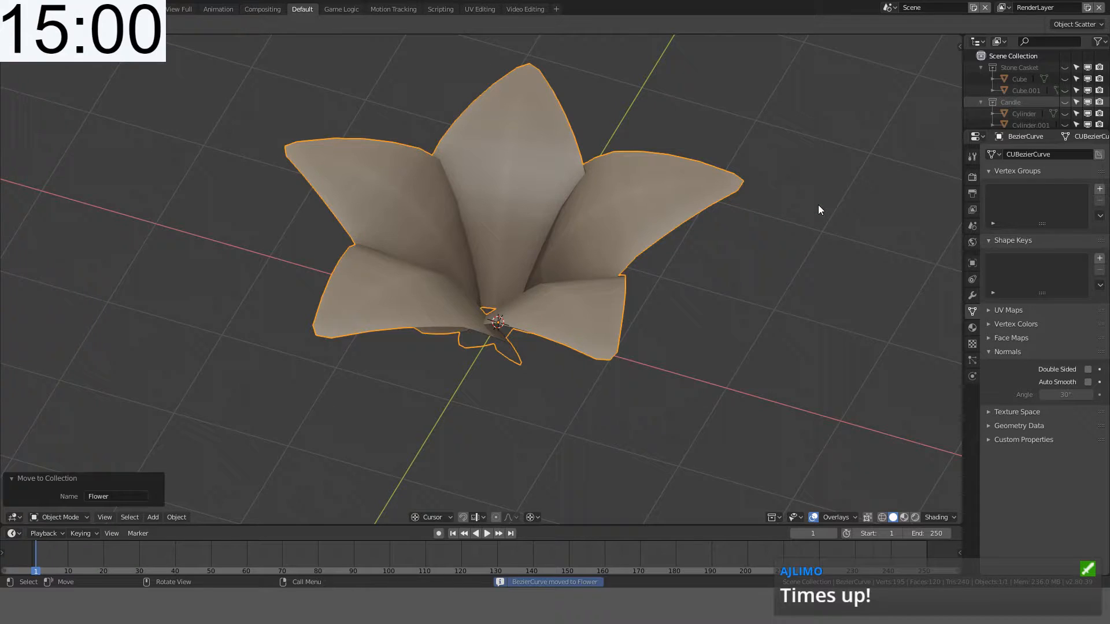
# Step: Hide the flower and set the empty scene to front view
pyautogui.moveTo(818, 205); pyautogui.dragTo(748, 196, button='middle')
pyautogui.press('h')
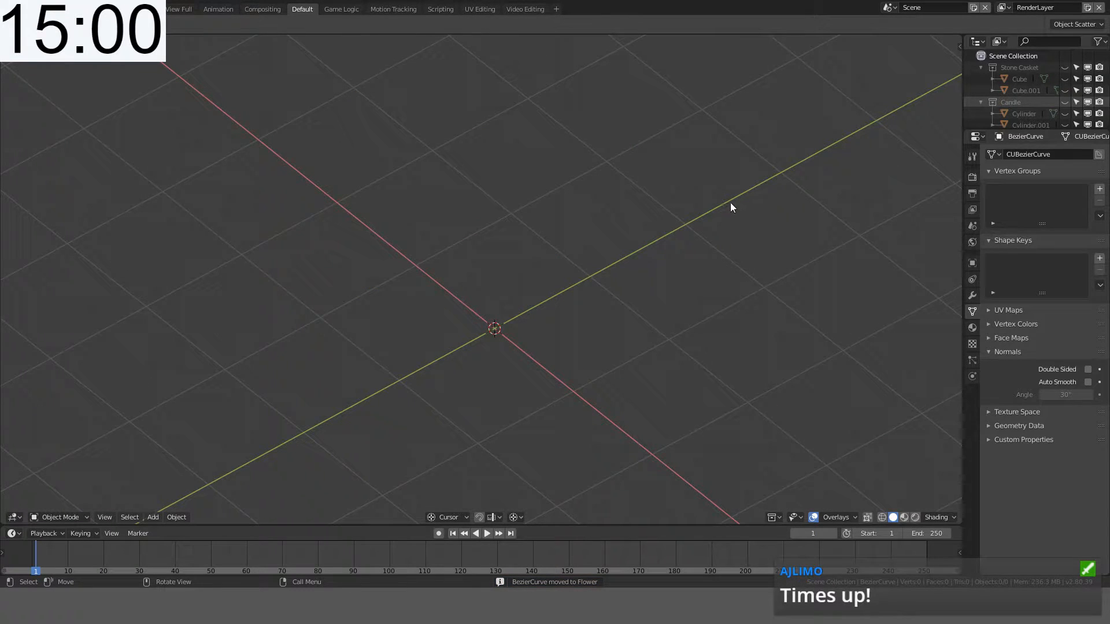
pyautogui.moveTo(291, 292); pyautogui.dragTo(346, 238, button='middle')
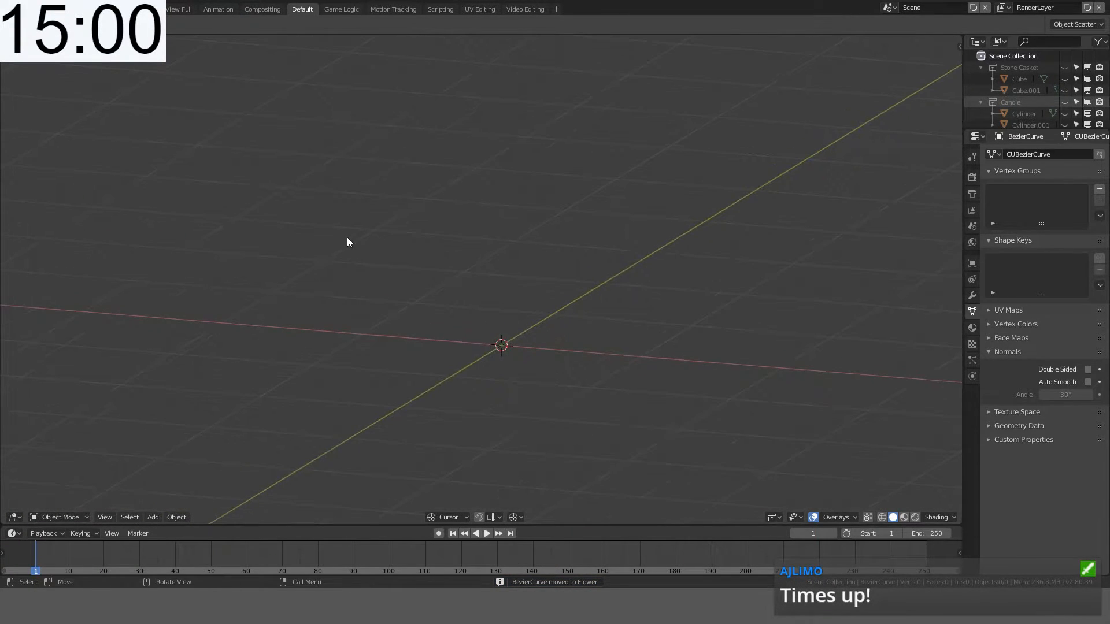
pyautogui.press('KP_1')
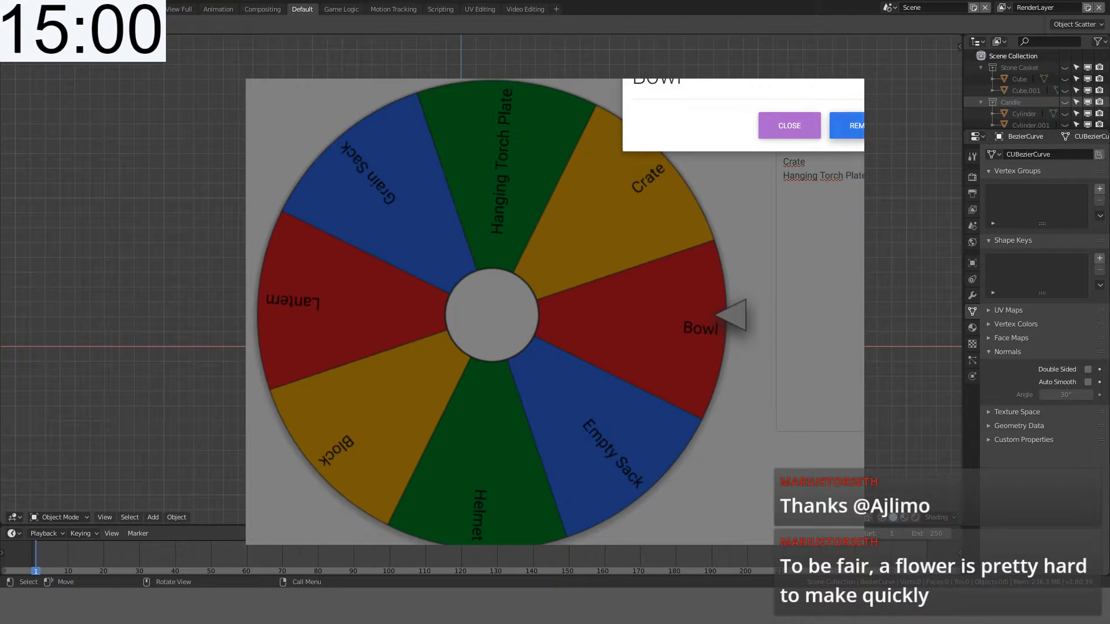
# Step: Switch to the prop wheel and remove the picked Bowl entry, and reset the countdown timer
pyautogui.click(856, 125)
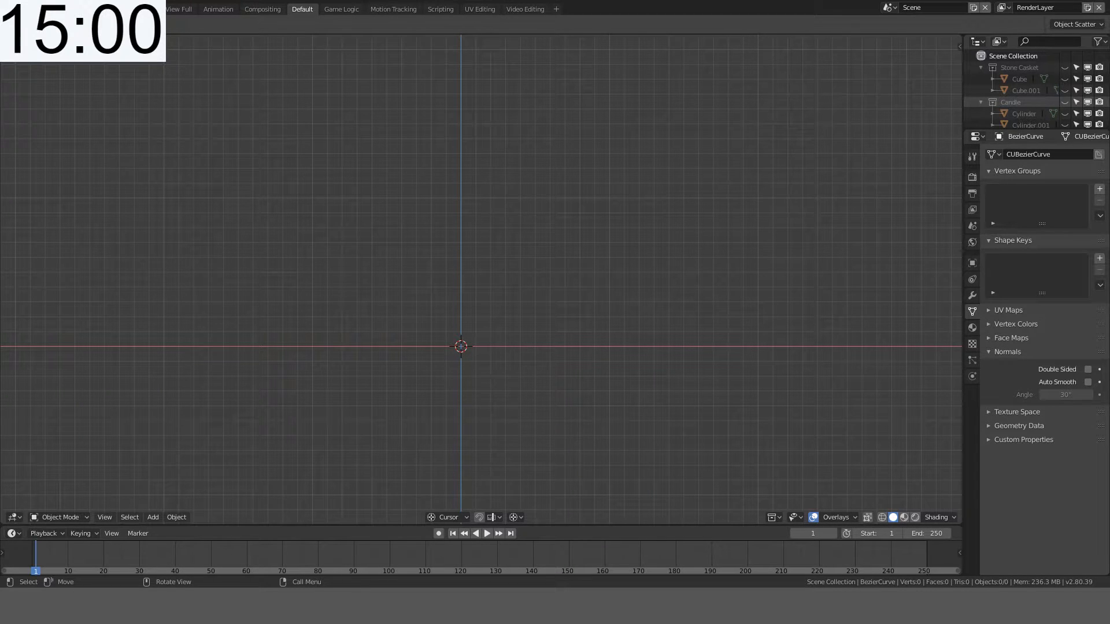
pyautogui.click(44, 37)
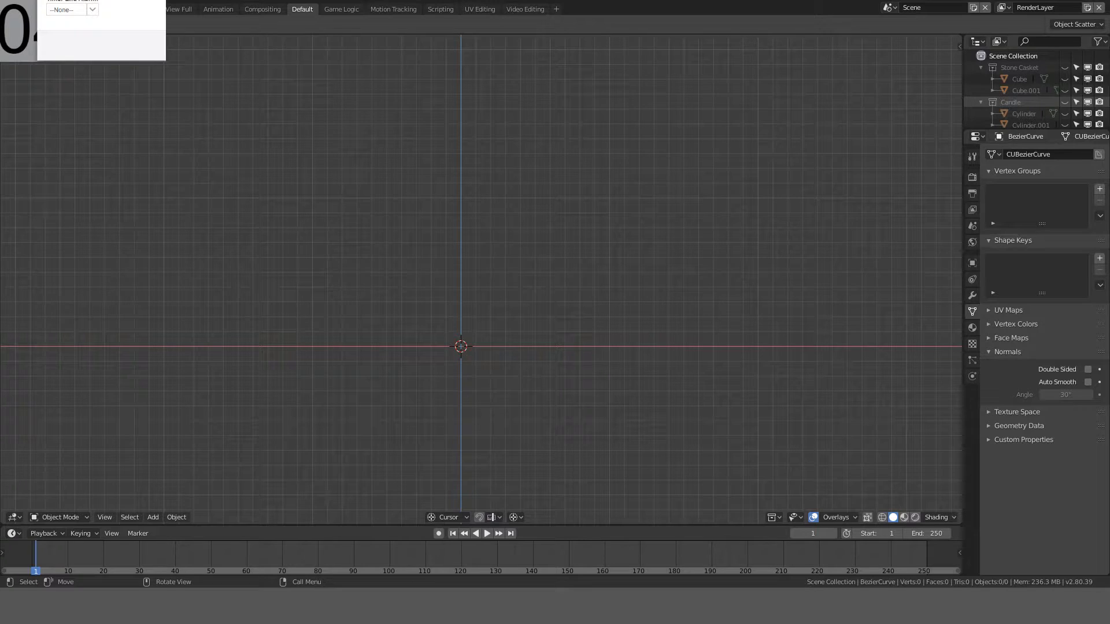
pyautogui.press('Return')
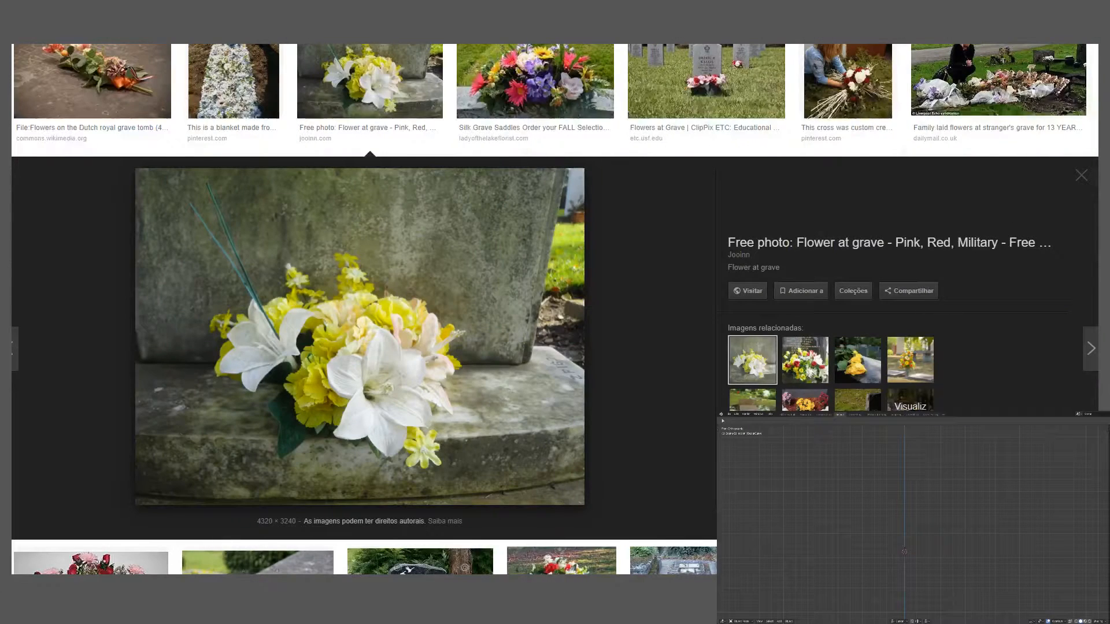
# Step: Switch to the Google Images results in the browser and search for "grave offering bowl"
pyautogui.scroll(10, 429, 360)
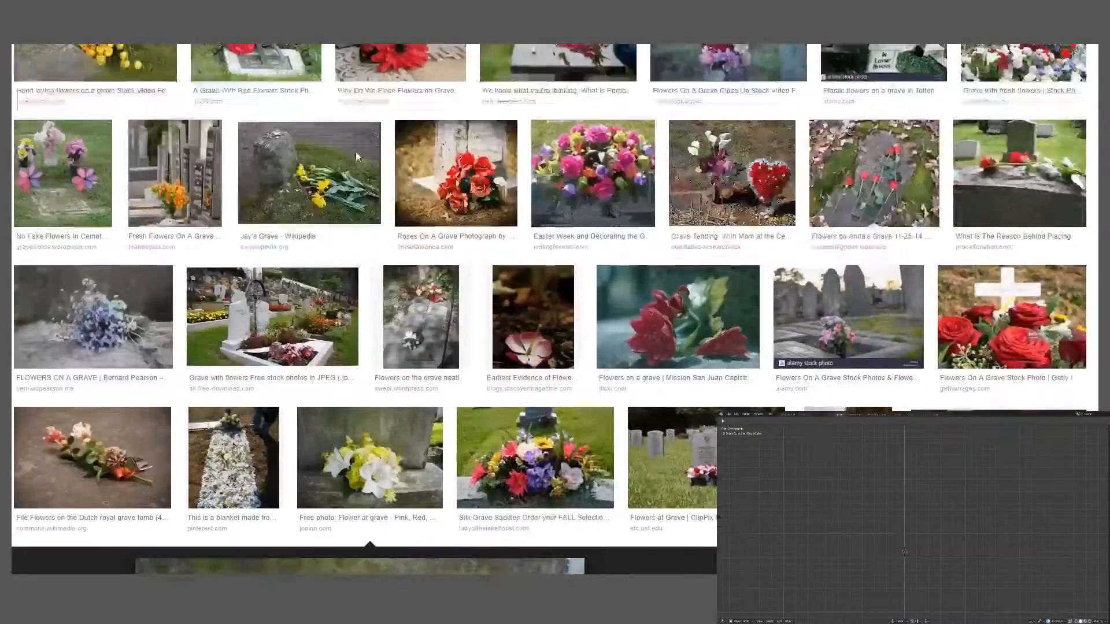
pyautogui.tripleClick(162, 68)
pyautogui.write('grave offering vowl')
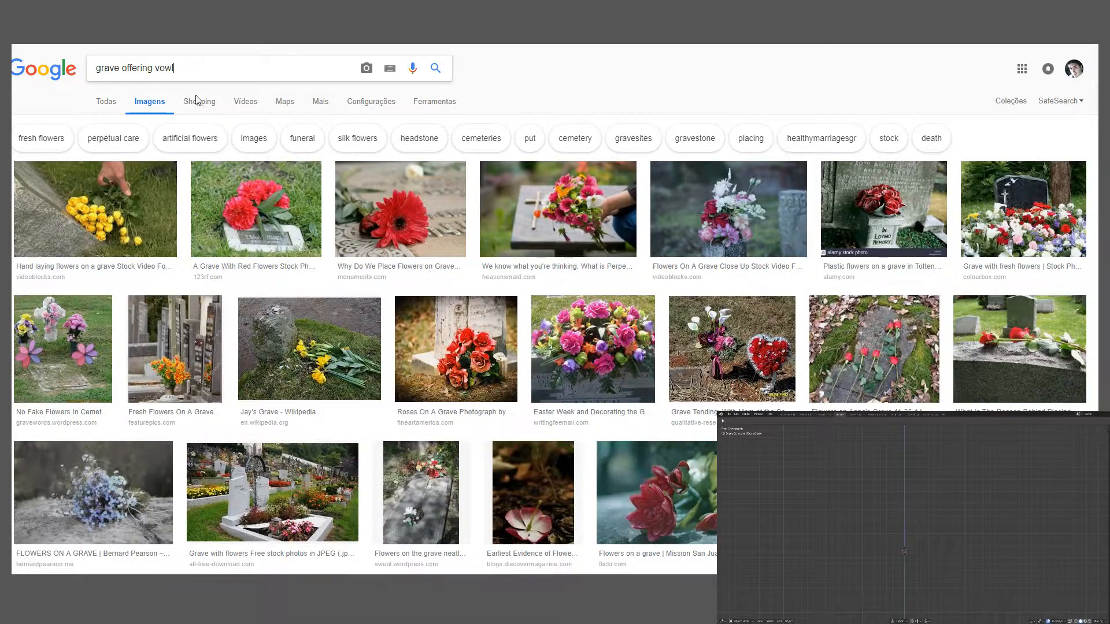
pyautogui.press('Return')
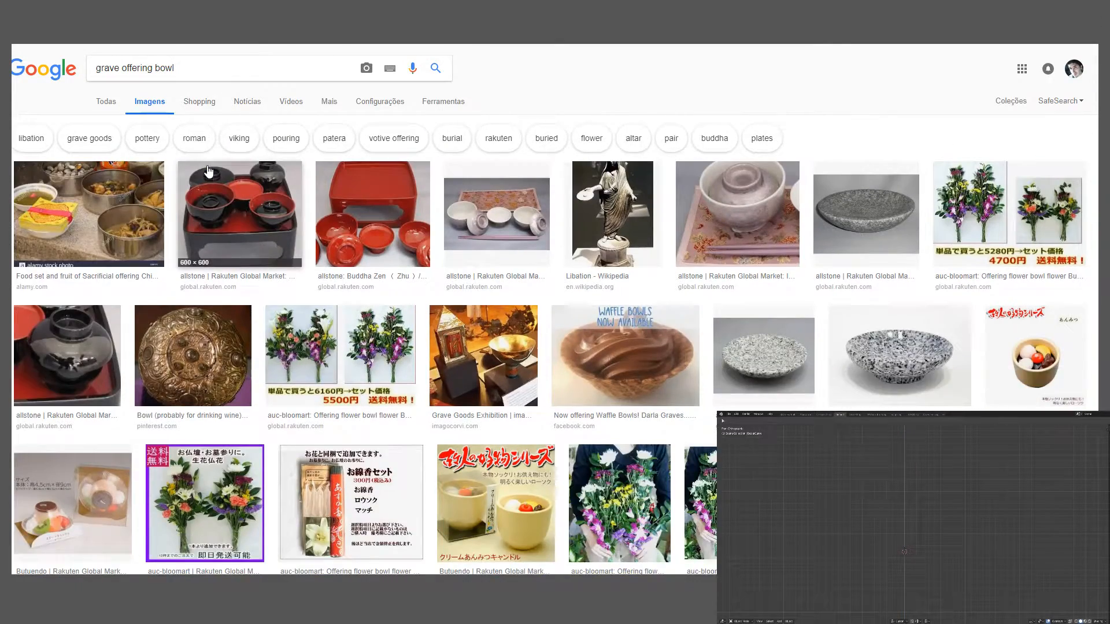
# Step: Preview the red and black lacquer bowl set and the shallow grey stone bowl, and browse further bowl images
pyautogui.click(232, 174)
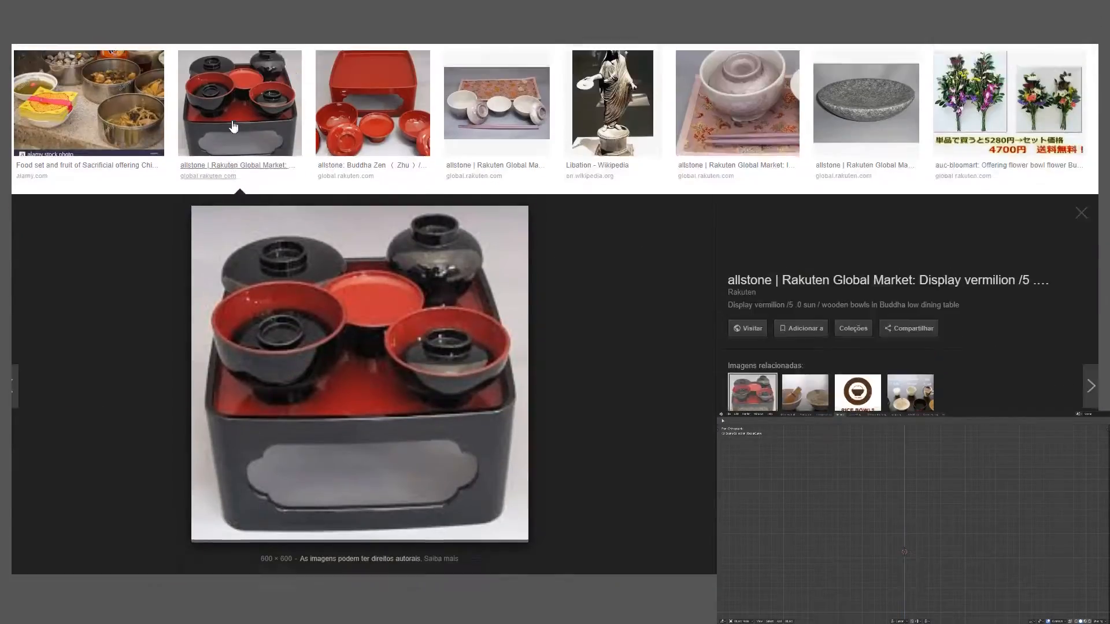
pyautogui.scroll(2, 233, 126)
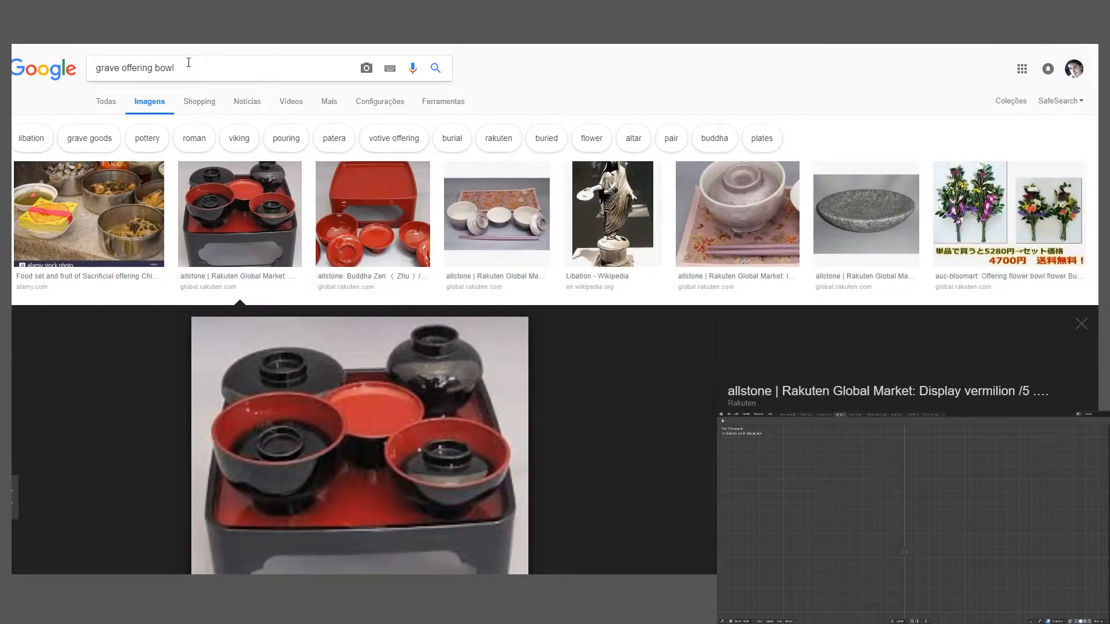
pyautogui.click(876, 242)
pyautogui.scroll(-4, 752, 301)
pyautogui.scroll(-2, 685, 300)
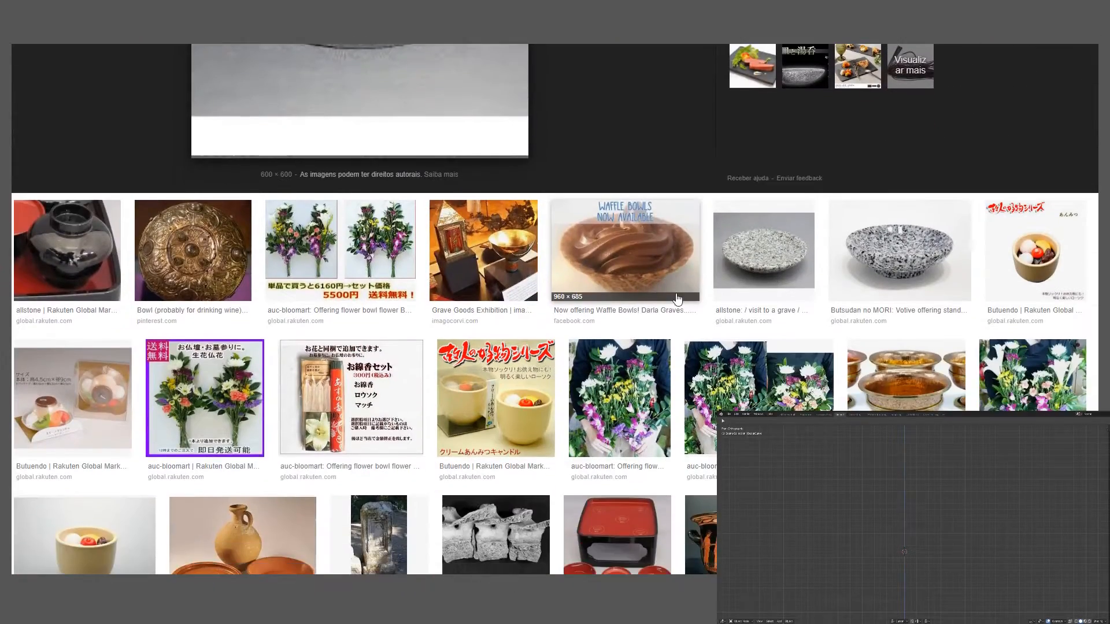
pyautogui.scroll(9, 685, 300)
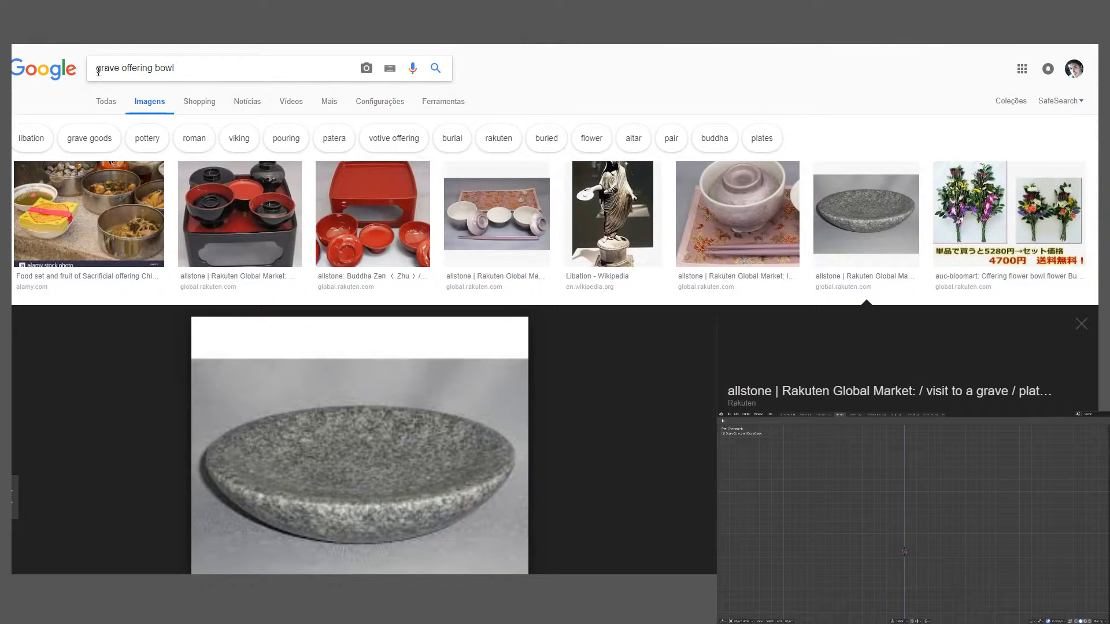
# Step: Refine the image search to "medieval grave offering bowl" and browse the results
pyautogui.click(98, 72)
pyautogui.write('medieval')
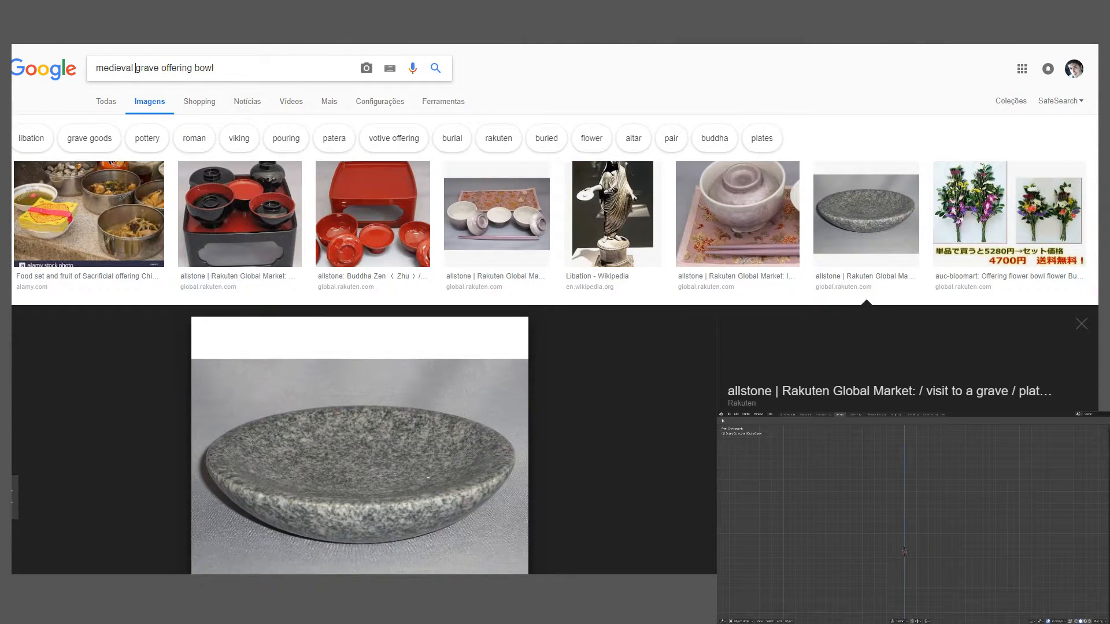
pyautogui.press('Return')
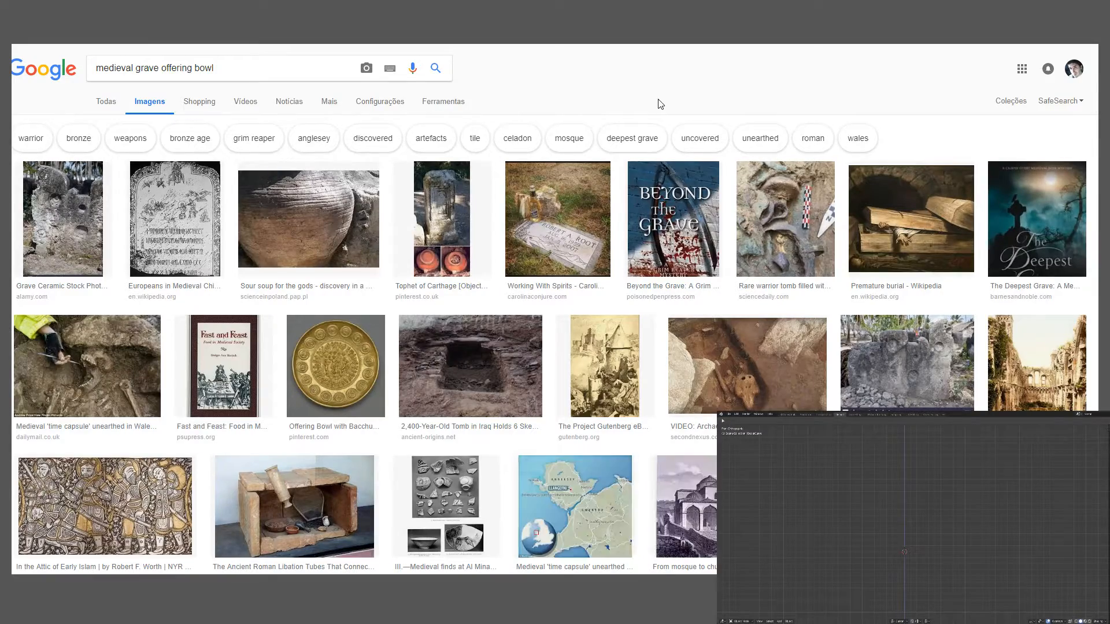
pyautogui.scroll(-10, 648, 124)
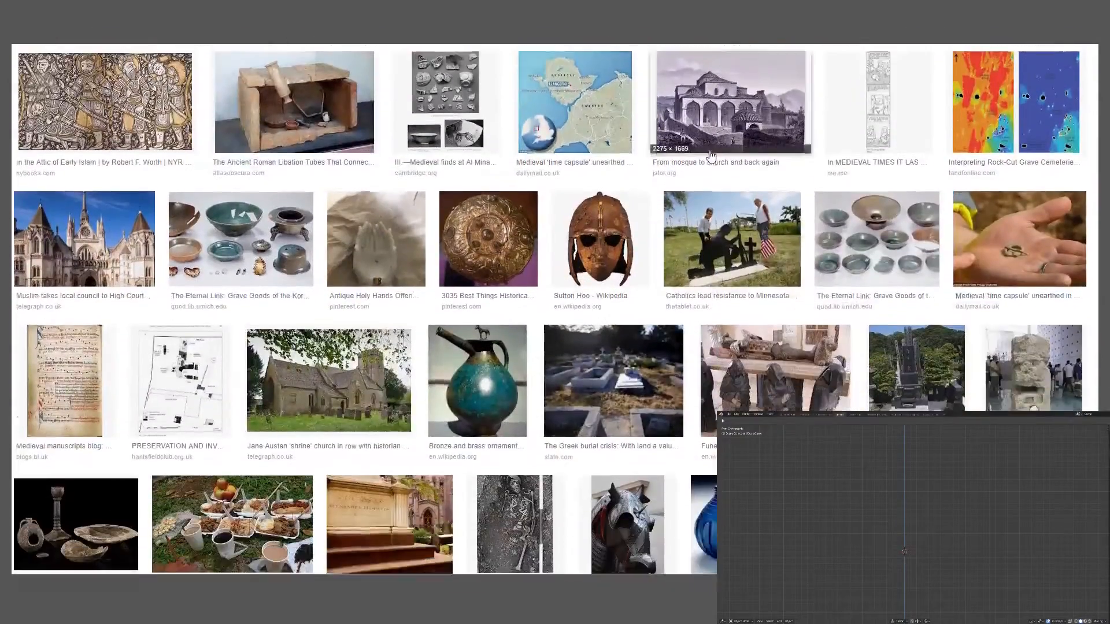
# Step: Switch from the reference images to Blender, add a UV sphere at the origin and shade its faces smooth in Edit Mode
pyautogui.scroll(-3, 710, 159)
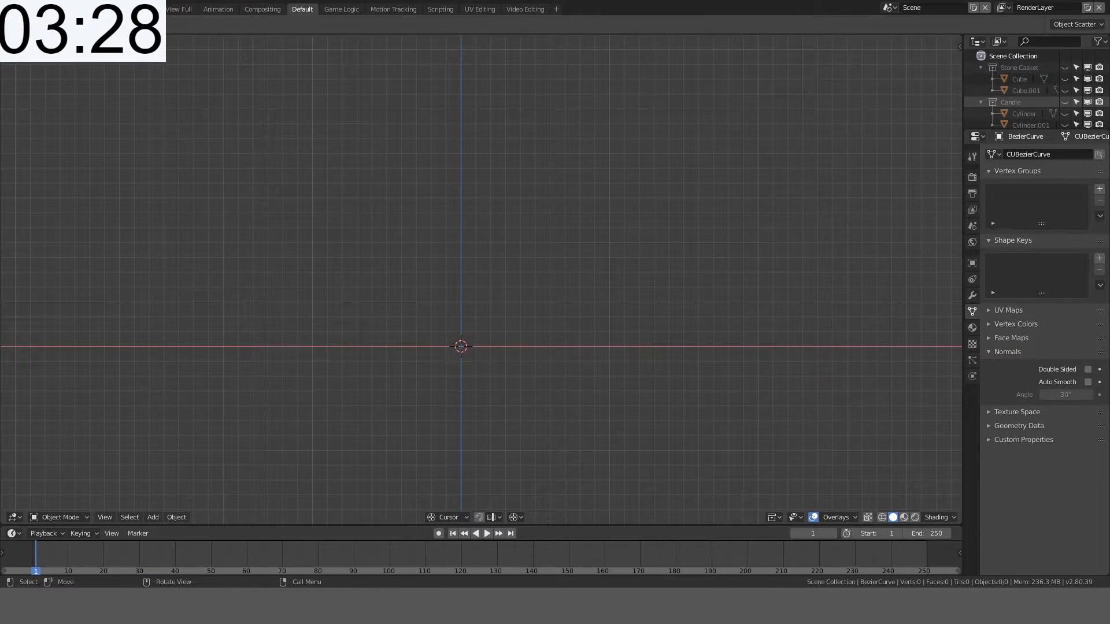
pyautogui.hotkey('shift', 'a')
pyautogui.moveTo(541, 256)
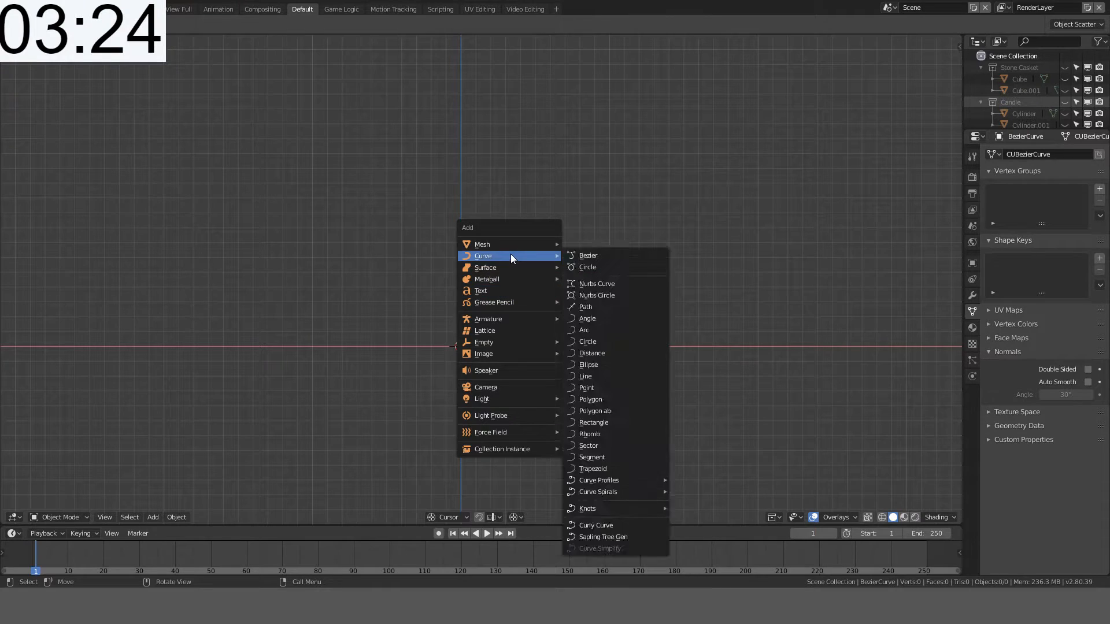
pyautogui.moveTo(509, 245)
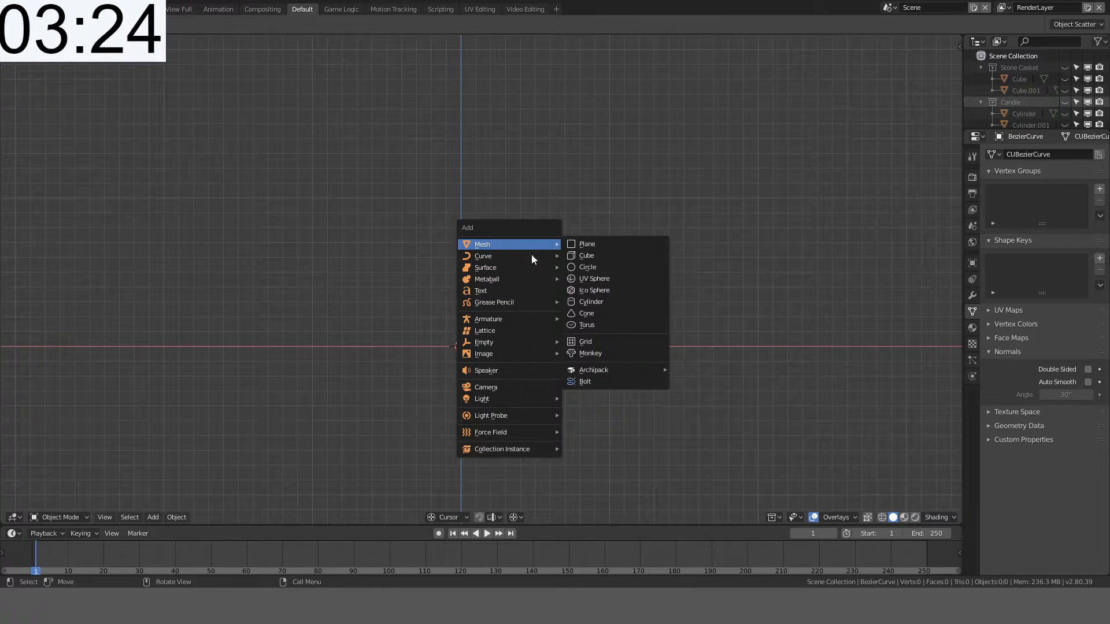
pyautogui.click(598, 279)
pyautogui.press('Tab')
pyautogui.hotkey('ctrl', 'f')
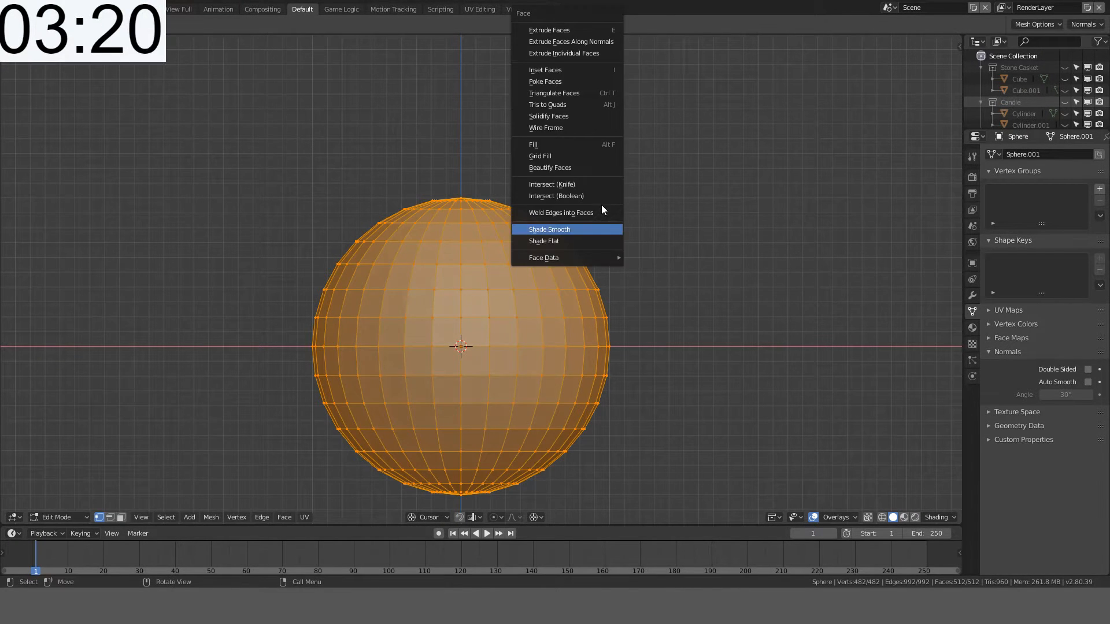
pyautogui.click(580, 231)
# Step: Move the whole sphere mesh up 1 m along Z so its lowest point sits on the origin
pyautogui.press('g')
pyautogui.press('z')
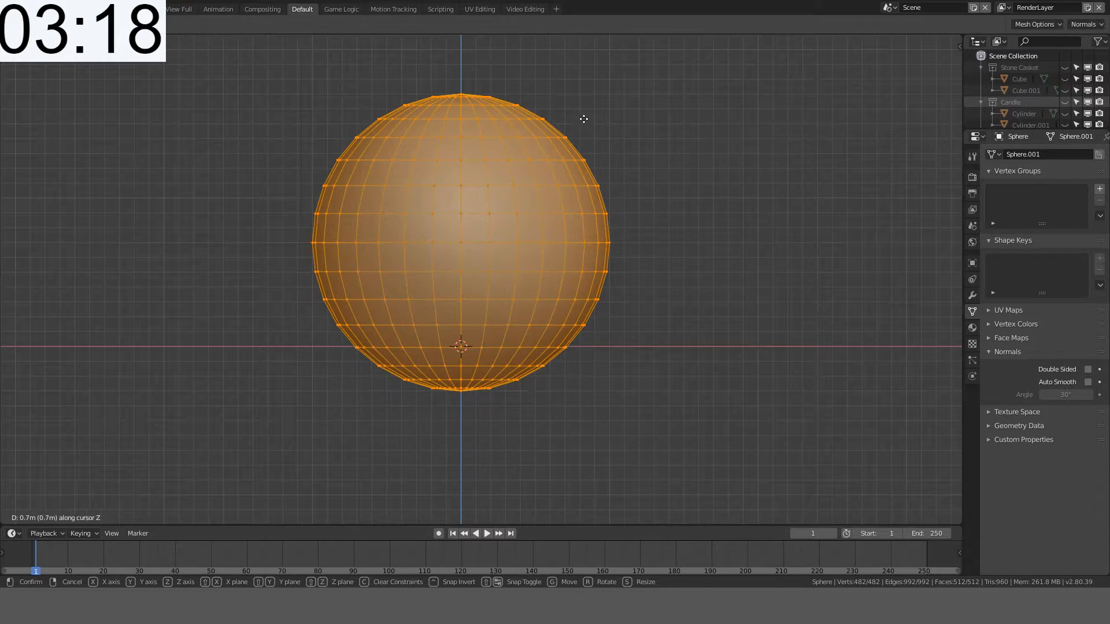
pyautogui.click(595, 84)
# Step: In wireframe shading, select the sphere's upper vertices through the mesh and delete them, leaving an open bowl
pyautogui.press('z')
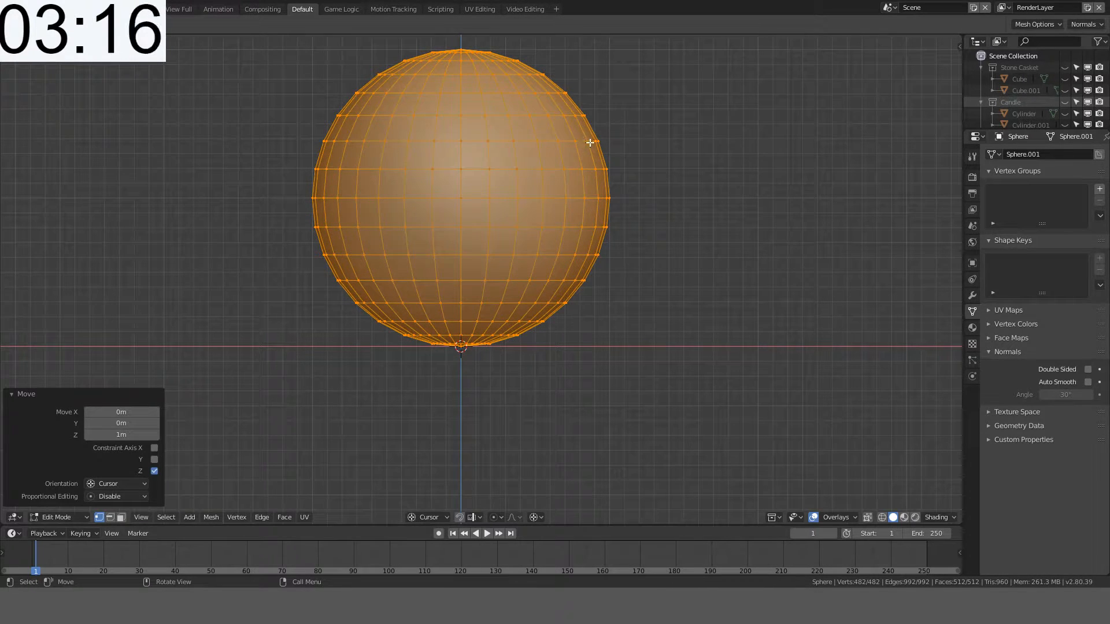
pyautogui.click(559, 148)
pyautogui.hotkey('alt', 'a')
pyautogui.press('n')
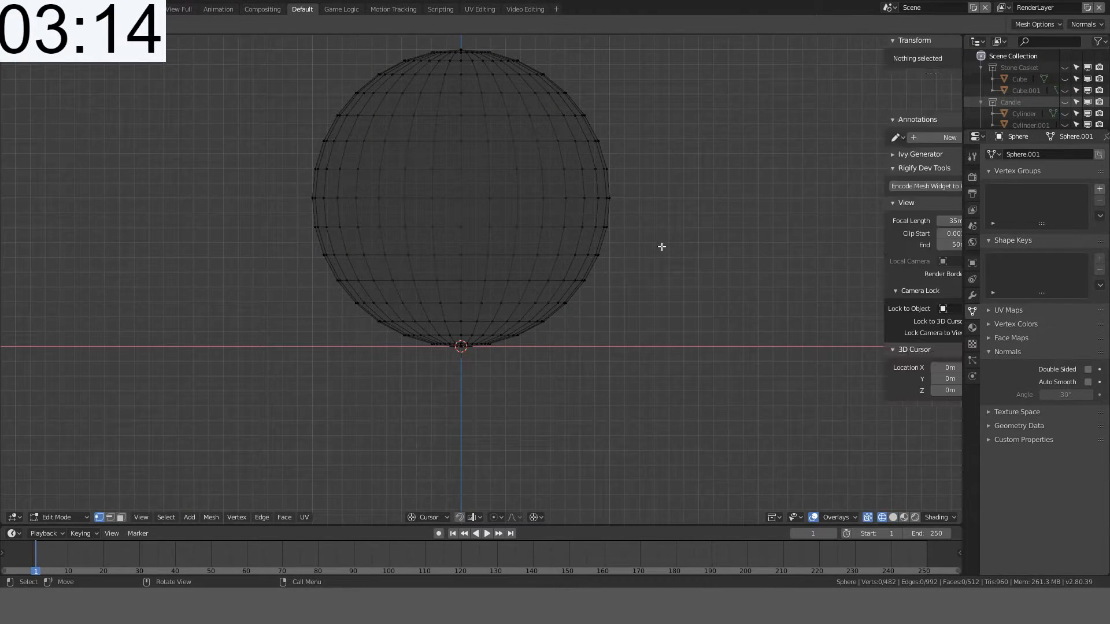
pyautogui.press('n')
pyautogui.press('b')
pyautogui.moveTo(651, 241); pyautogui.dragTo(176, 33)
pyautogui.press('x')
pyautogui.click(509, 120)
pyautogui.press('Tab')
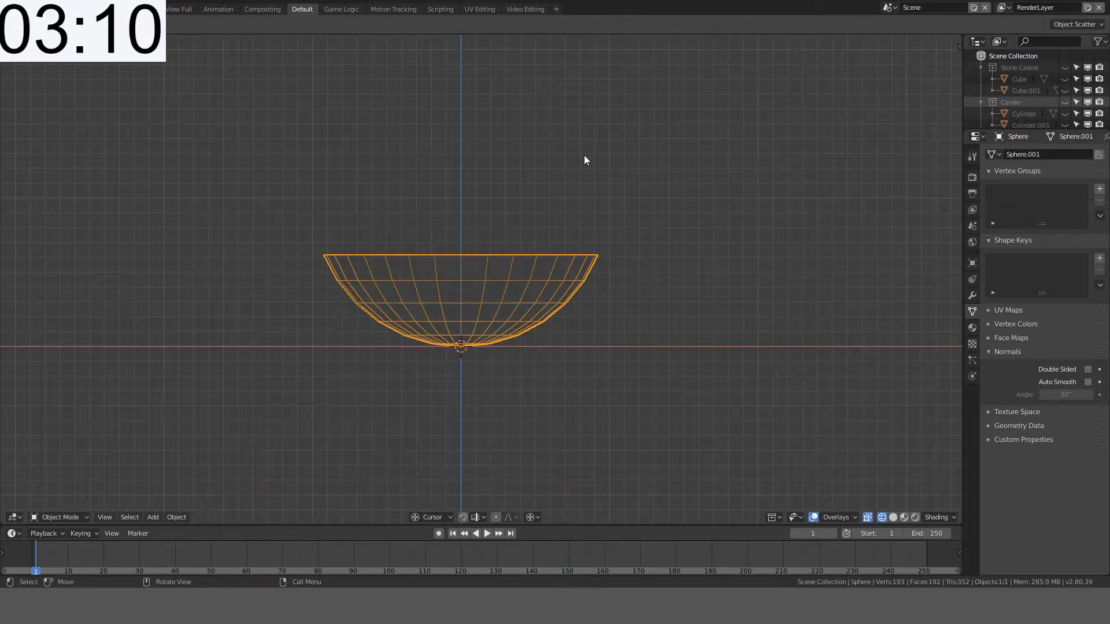
# Step: Scale the bowl along Z to roughly a third of its height and return the viewport to solid shading
pyautogui.press('s')
pyautogui.press('z')
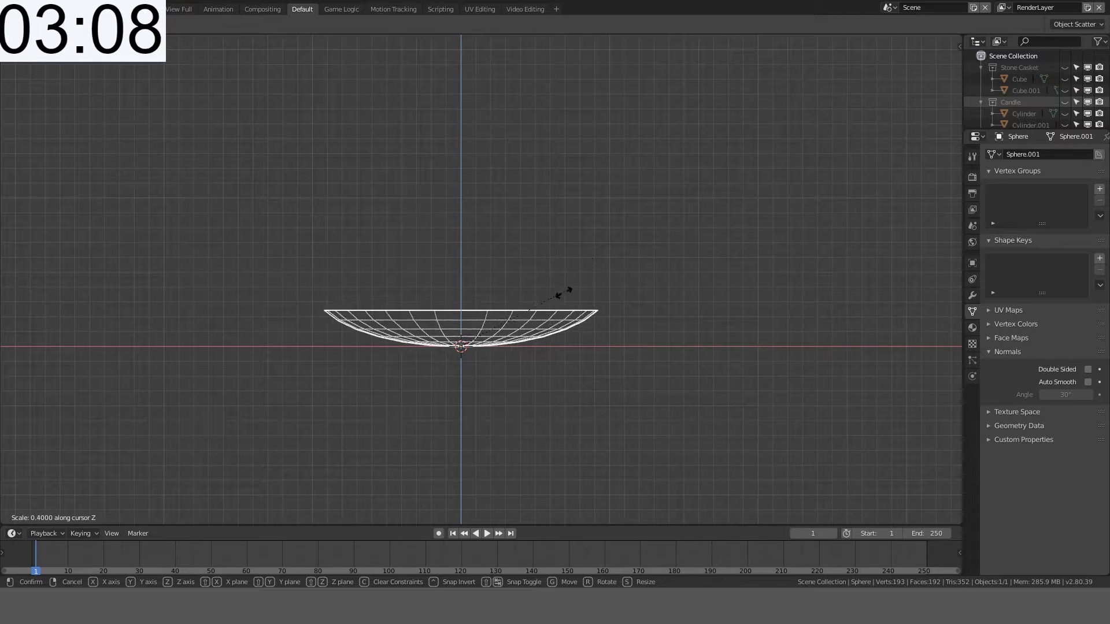
pyautogui.click(578, 287)
pyautogui.press('Tab')
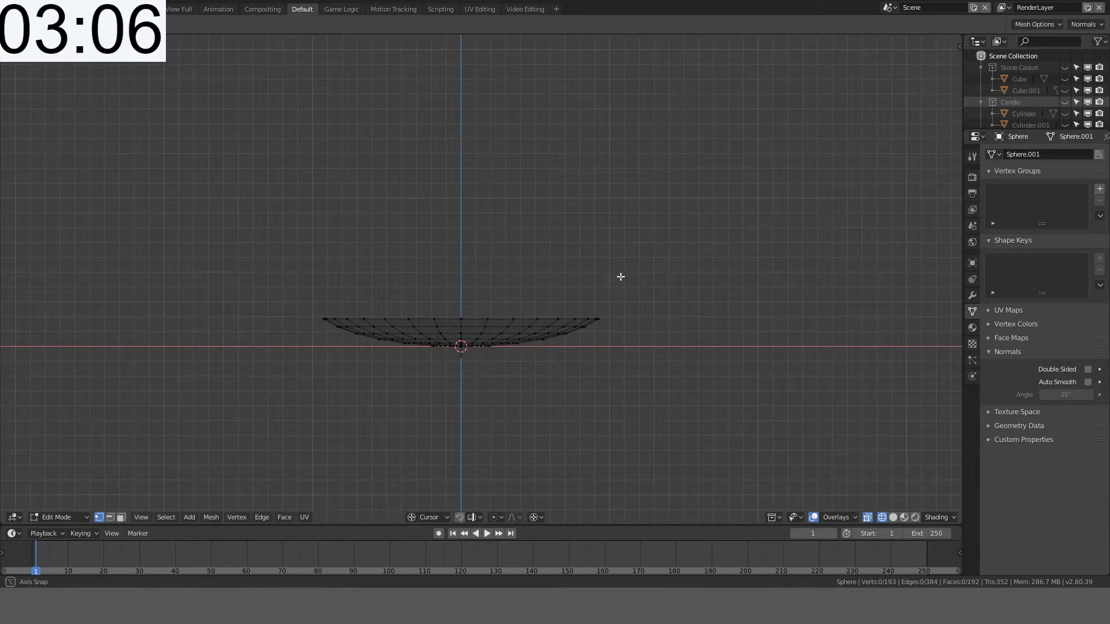
pyautogui.moveTo(619, 277); pyautogui.dragTo(668, 327, button='middle')
pyautogui.press('z')
pyautogui.click(760, 326)
pyautogui.press('Tab')
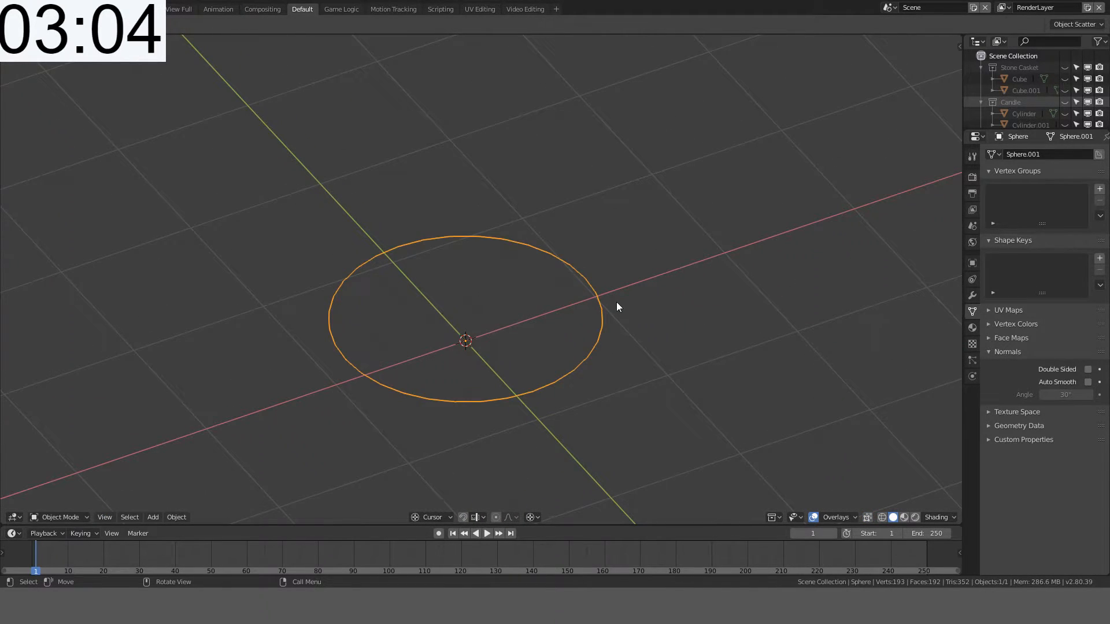
pyautogui.moveTo(730, 300); pyautogui.dragTo(675, 273, button='middle')
pyautogui.press('Tab')
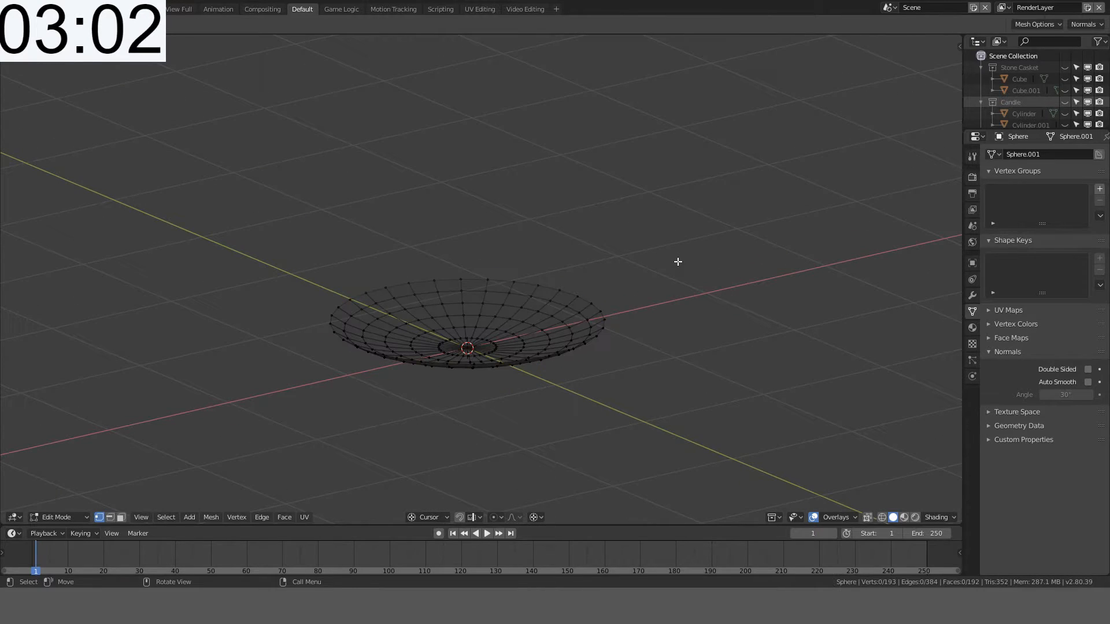
pyautogui.press('Tab')
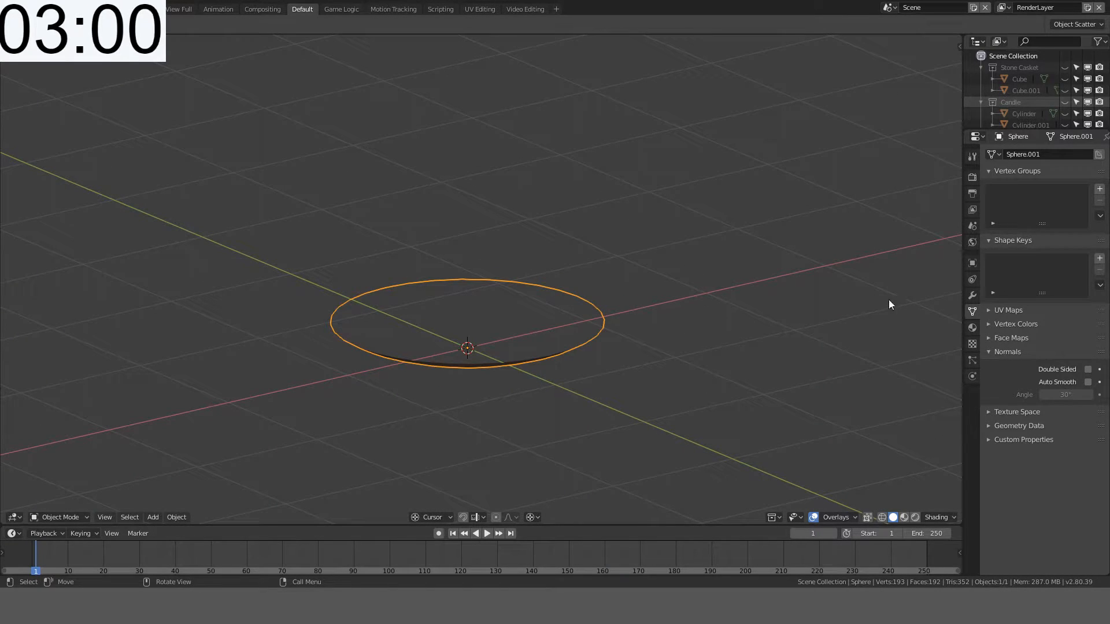
# Step: Add the Solidify modifier to Quick Favorites
pyautogui.click(972, 296)
pyautogui.click(1021, 153)
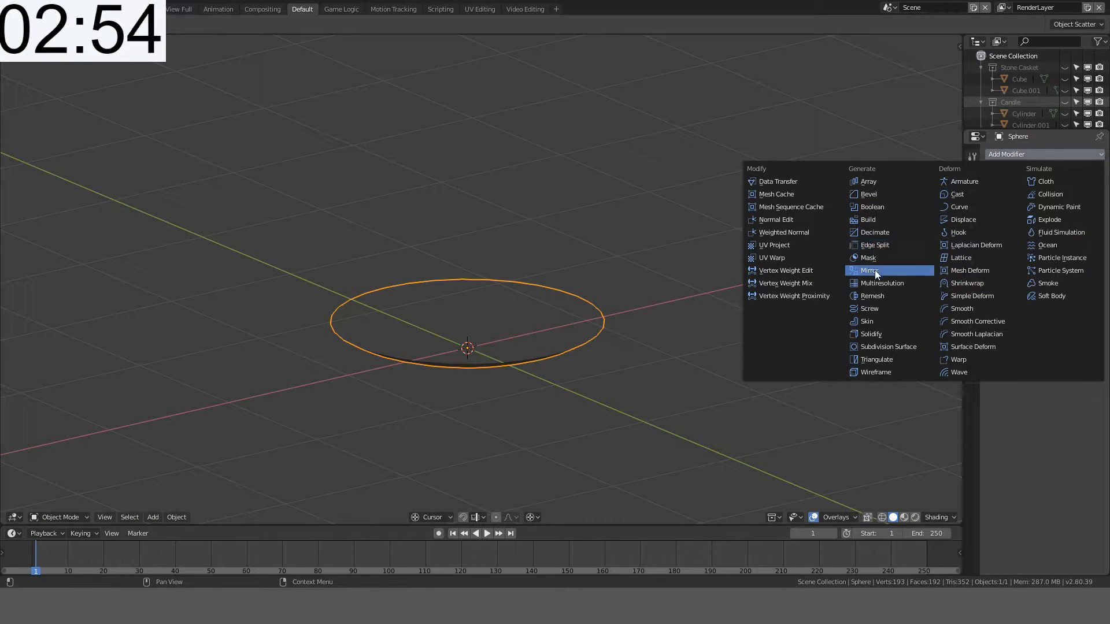
pyautogui.rightClick(872, 335)
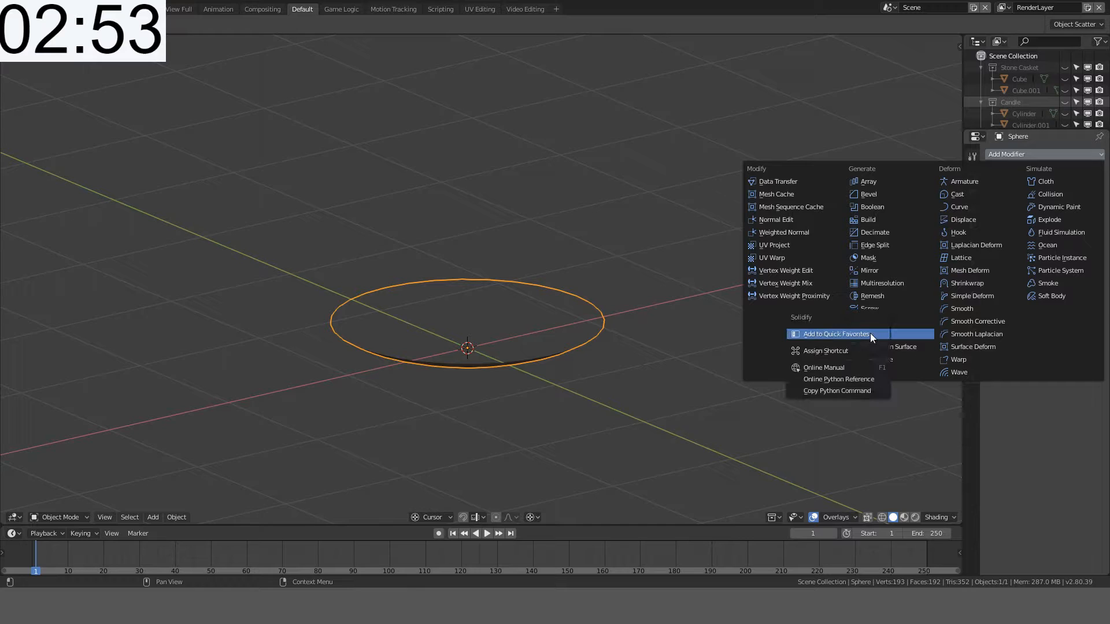
pyautogui.click(835, 334)
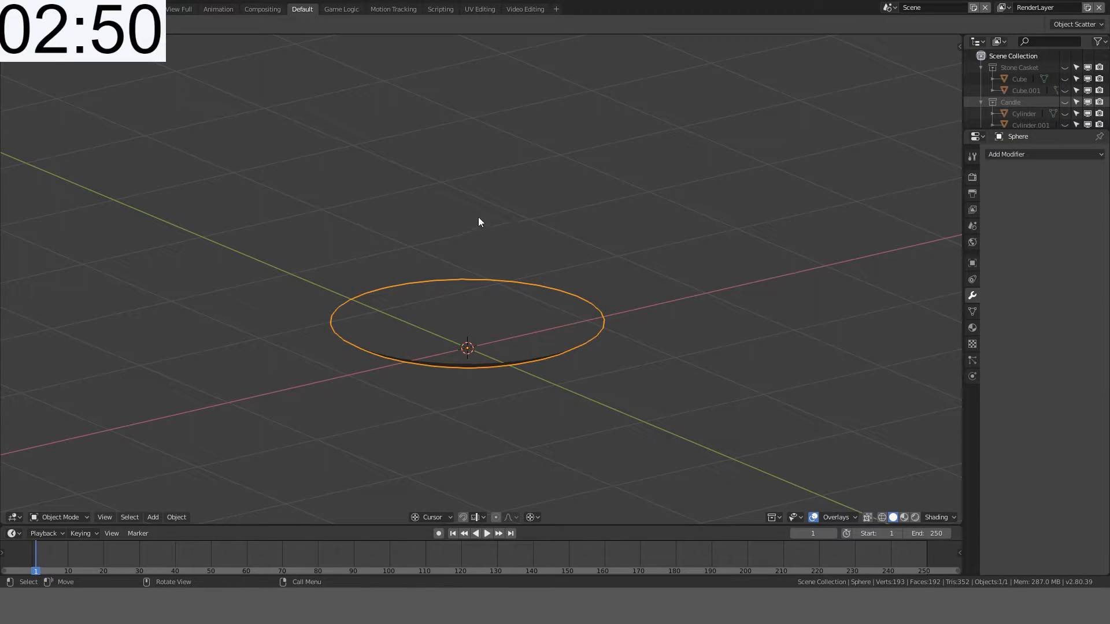
# Step: Add a Solidify modifier to the bowl from Quick Favorites and set its thickness to 0.1 m
pyautogui.press('q')
pyautogui.click(480, 217)
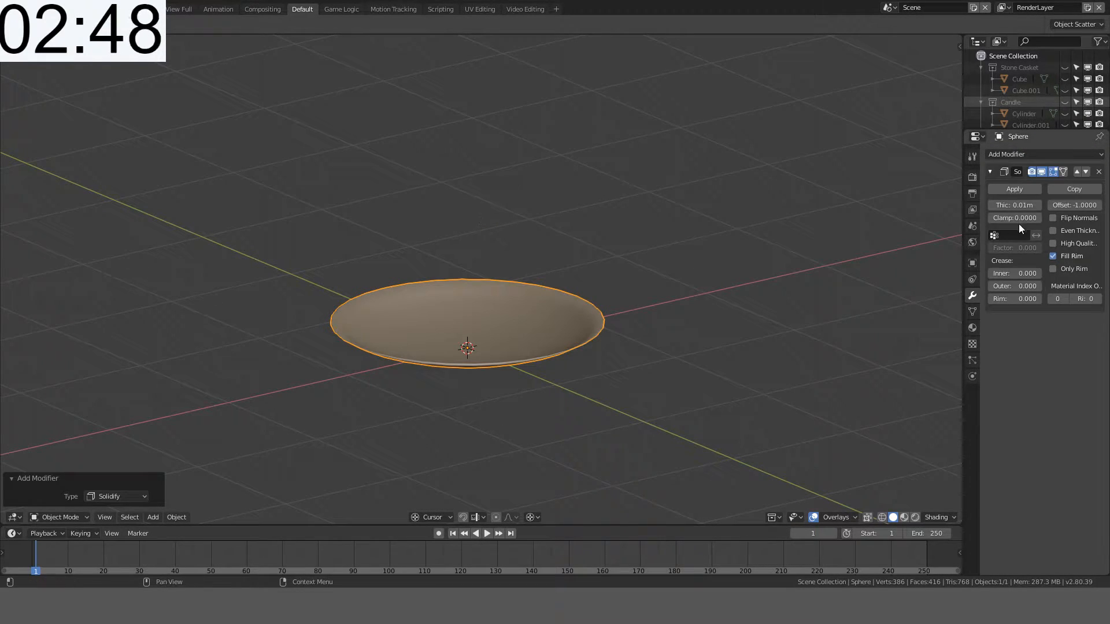
pyautogui.click(1018, 205)
pyautogui.write('0.')
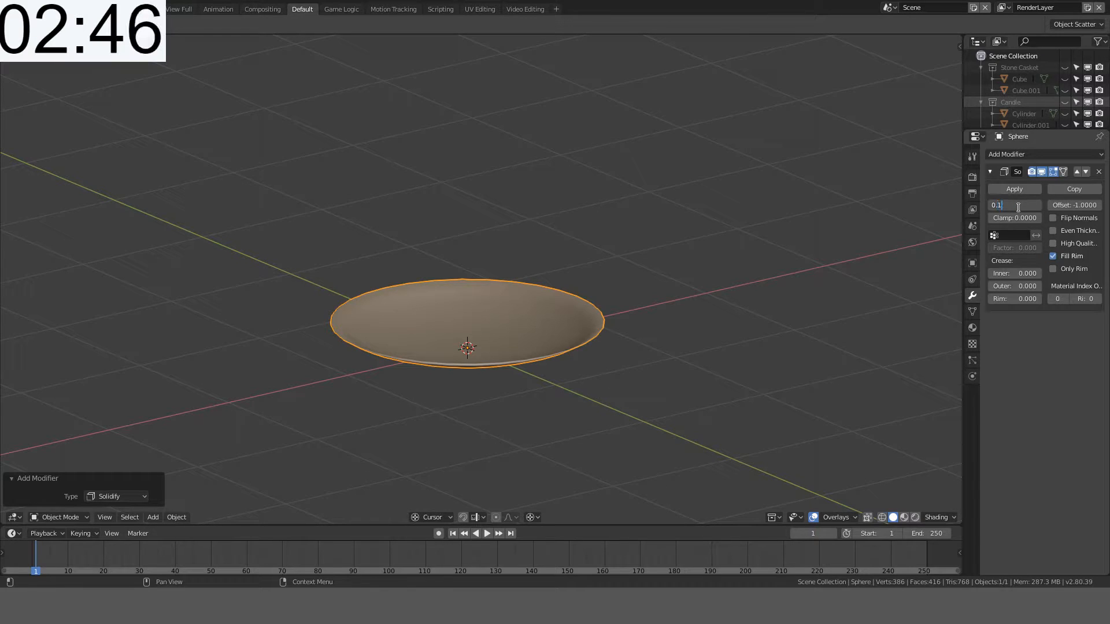
pyautogui.write('1')
pyautogui.press('Return')
# Step: Mark the bowl's outer rim edge loop as sharp and turn on Auto Smooth shading for the bowl
pyautogui.moveTo(821, 197); pyautogui.dragTo(649, 266, button='middle')
pyautogui.press('Tab')
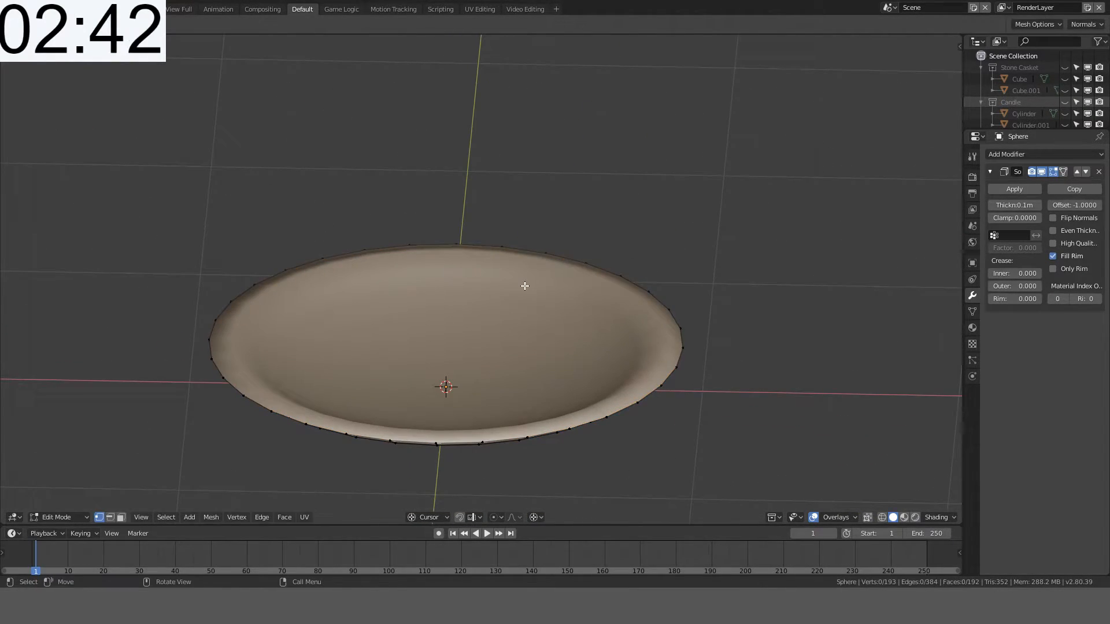
pyautogui.press('Tab')
pyautogui.moveTo(554, 281); pyautogui.dragTo(701, 265, button='middle')
pyautogui.press('Tab')
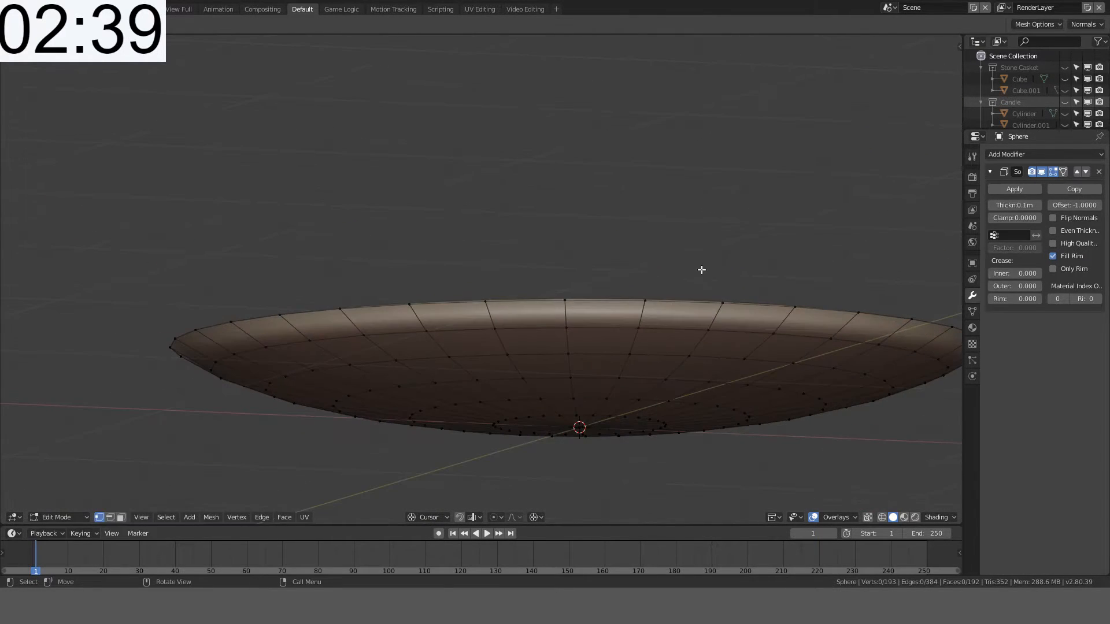
pyautogui.keyDown('alt'); pyautogui.click(758, 308); pyautogui.keyUp('alt')
pyautogui.click(110, 517)
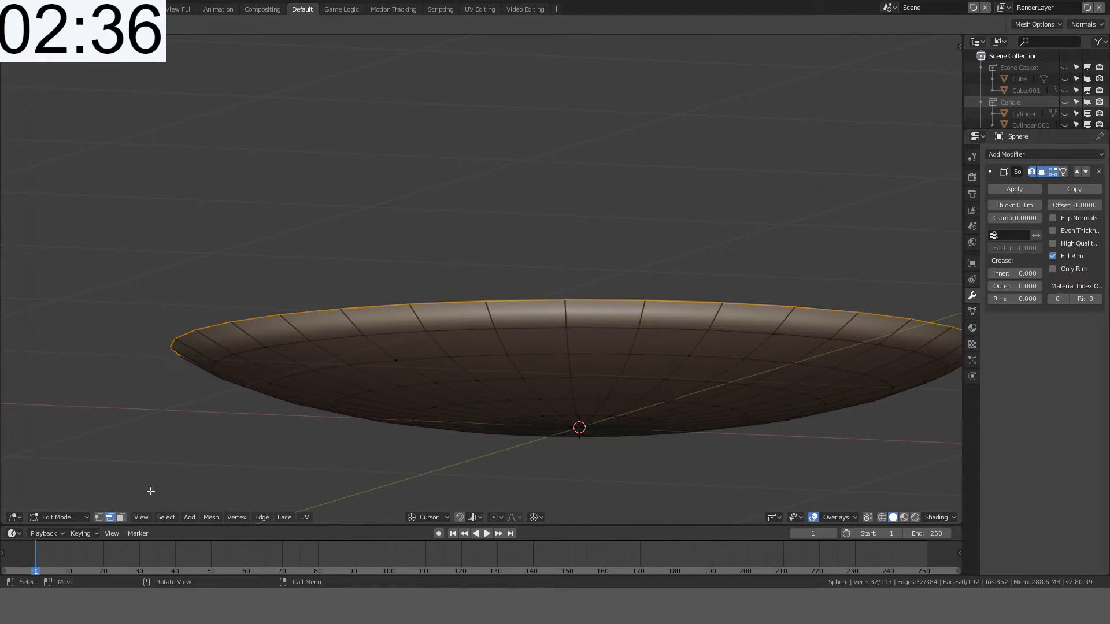
pyautogui.hotkey('ctrl', 'e')
pyautogui.click(379, 327)
pyautogui.moveTo(367, 325)
pyautogui.mouseDown(button='middle')
pyautogui.moveTo(526, 401)
pyautogui.moveTo(676, 302)
pyautogui.moveTo(664, 297)
pyautogui.moveTo(581, 358)
pyautogui.moveTo(642, 289)
pyautogui.mouseUp(button='middle')
pyautogui.press('Tab')
pyautogui.press('q')
pyautogui.click(573, 349)
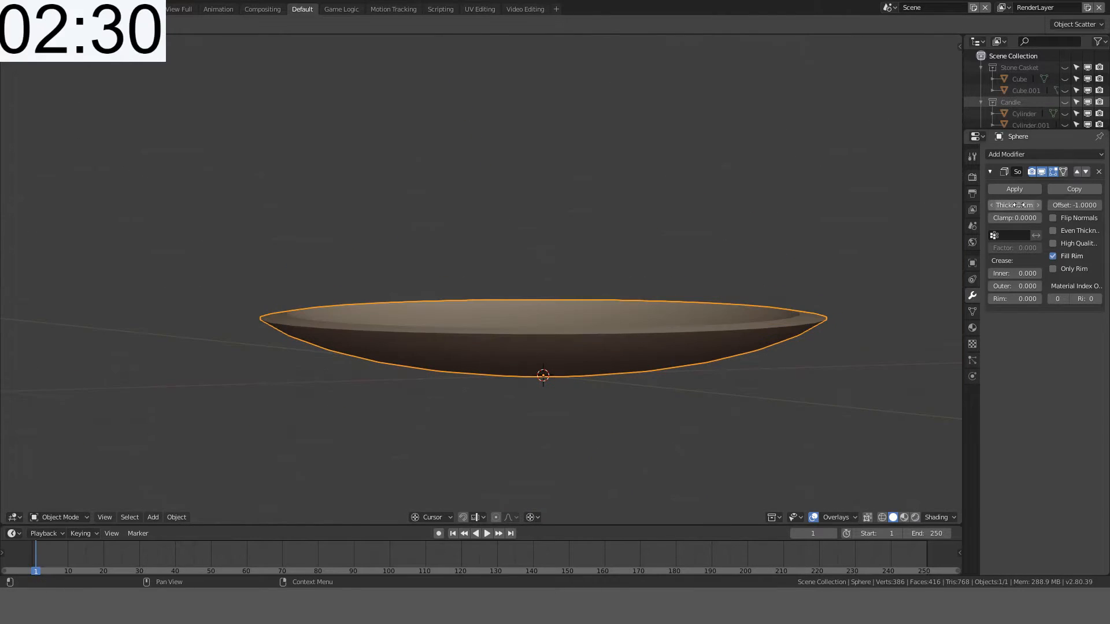
# Step: Try applying the Solidify modifier and undo it
pyautogui.click(1013, 190)
pyautogui.moveTo(925, 220); pyautogui.dragTo(716, 269, button='middle')
pyautogui.press('KP_1')
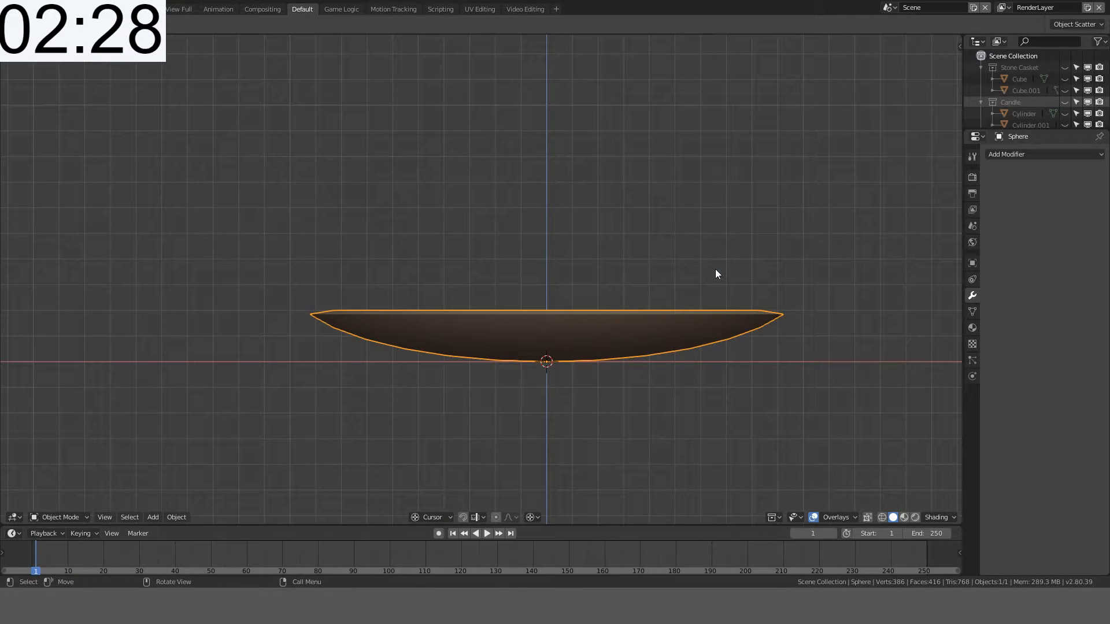
pyautogui.hotkey('ctrl', 'a')
pyautogui.press('Escape')
pyautogui.hotkey('ctrl', 'z')
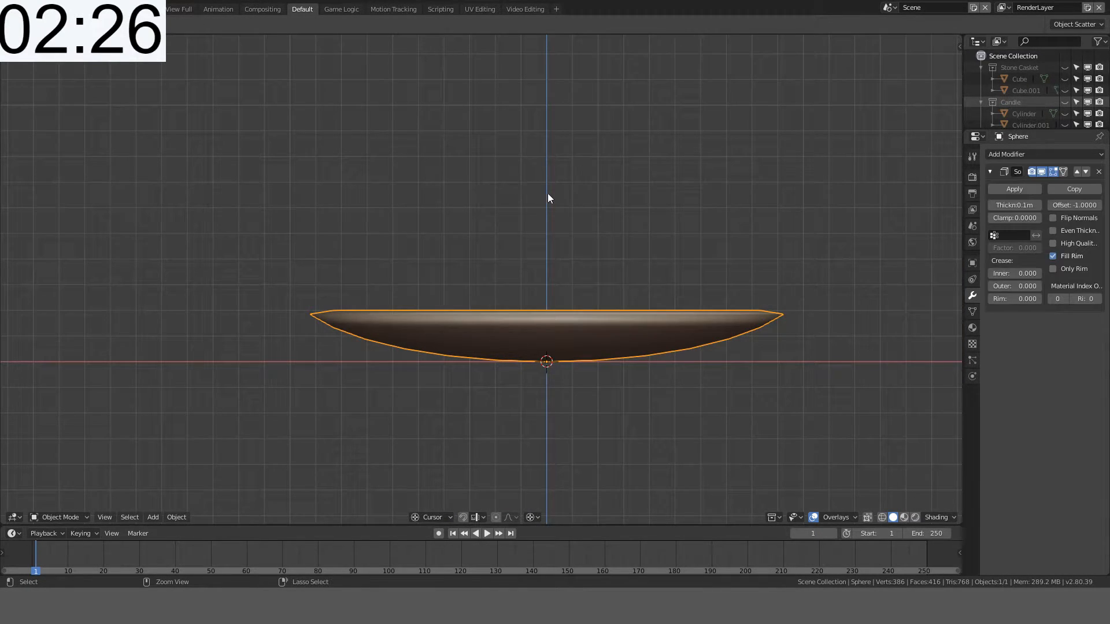
# Step: Apply the bowl's rotation and scale, and apply the Solidify modifier
pyautogui.hotkey('ctrl', 'a')
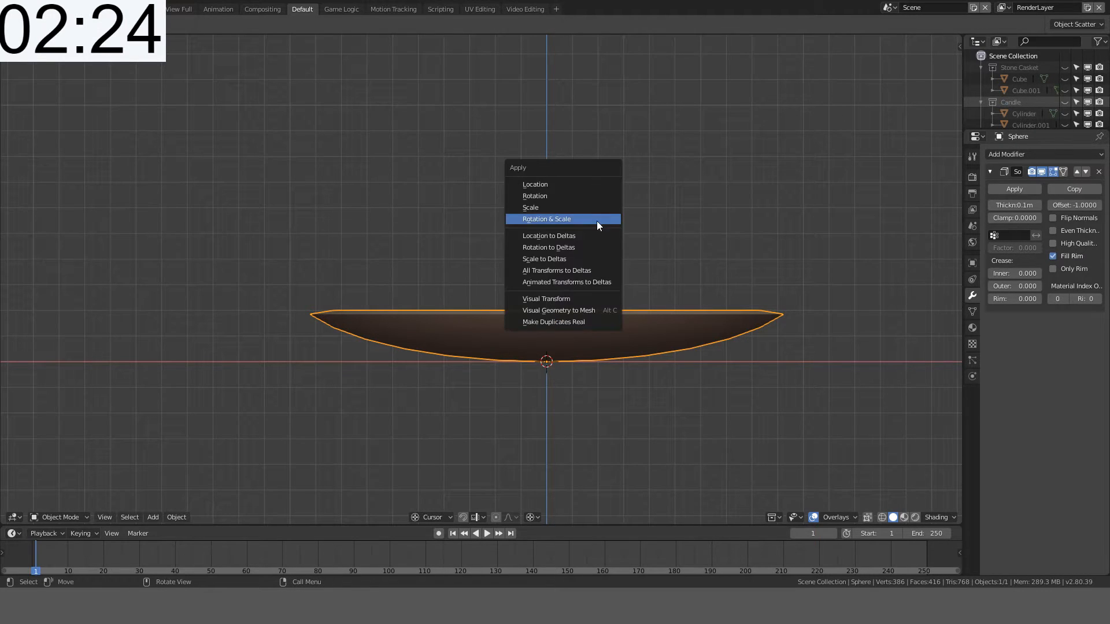
pyautogui.click(575, 221)
pyautogui.moveTo(636, 233); pyautogui.dragTo(888, 218, button='middle')
pyautogui.click(1018, 189)
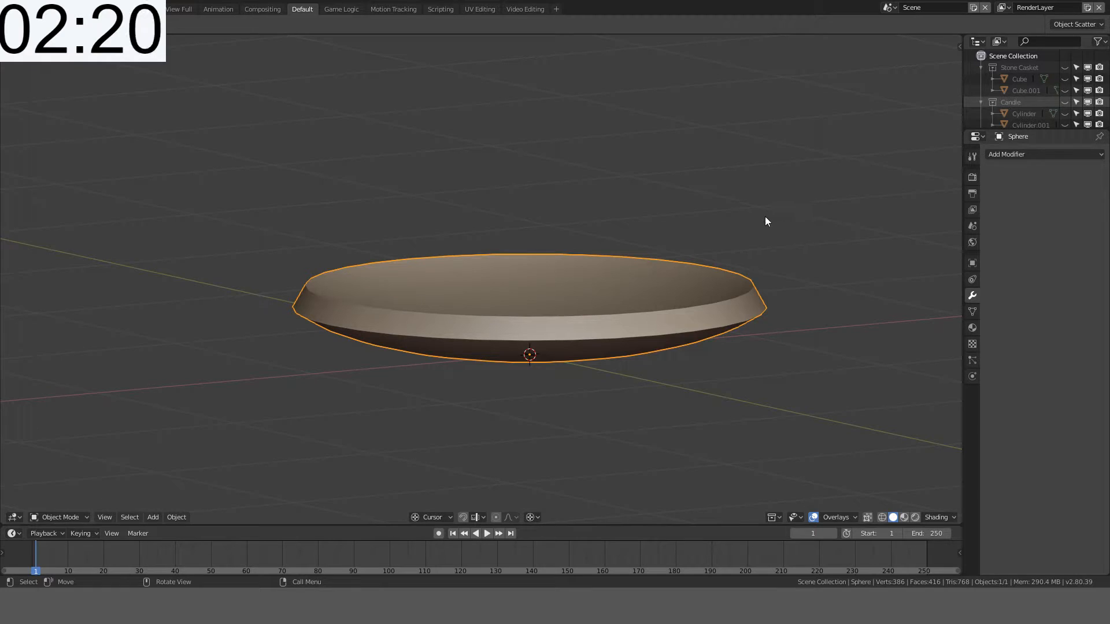
# Step: Enter Edit Mode and select the full edge loop along the bowl's inner rim
pyautogui.press('KP_1')
pyautogui.press('Tab')
pyautogui.keyDown('alt'); pyautogui.click(630, 291); pyautogui.keyUp('alt')
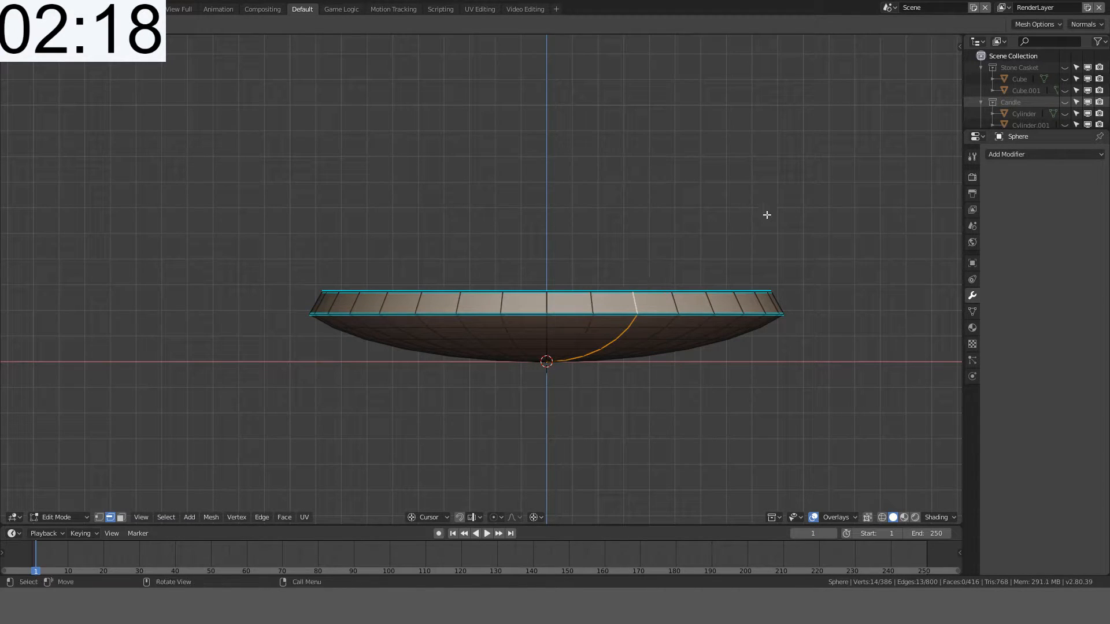
pyautogui.moveTo(721, 235); pyautogui.dragTo(702, 280, button='middle')
pyautogui.hotkey('alt', 'a')
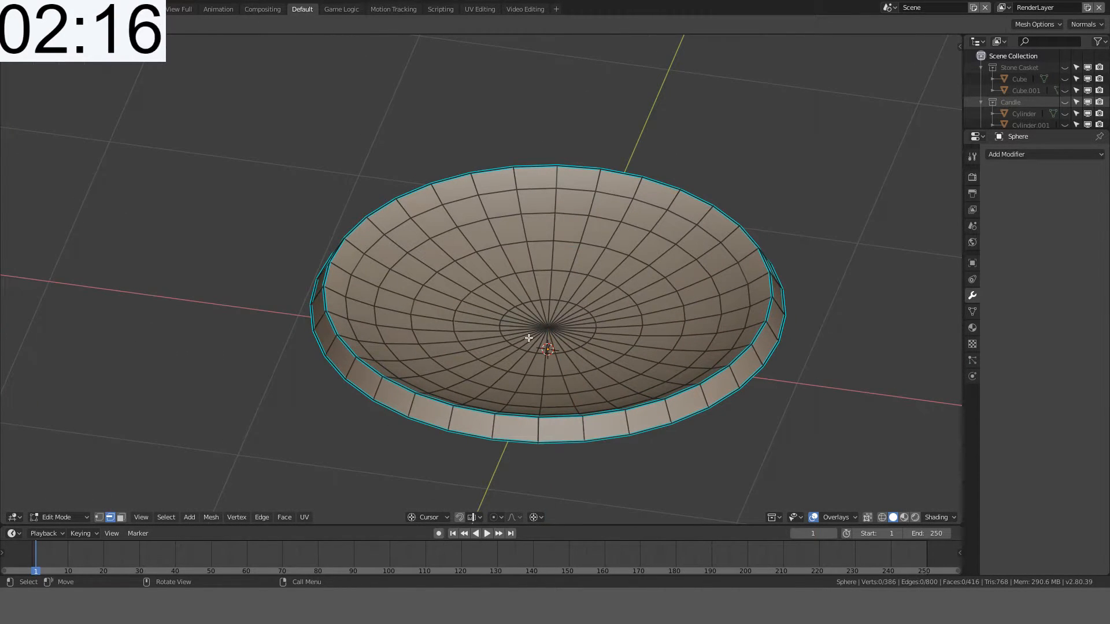
pyautogui.keyDown('alt'); pyautogui.click(434, 403); pyautogui.keyUp('alt')
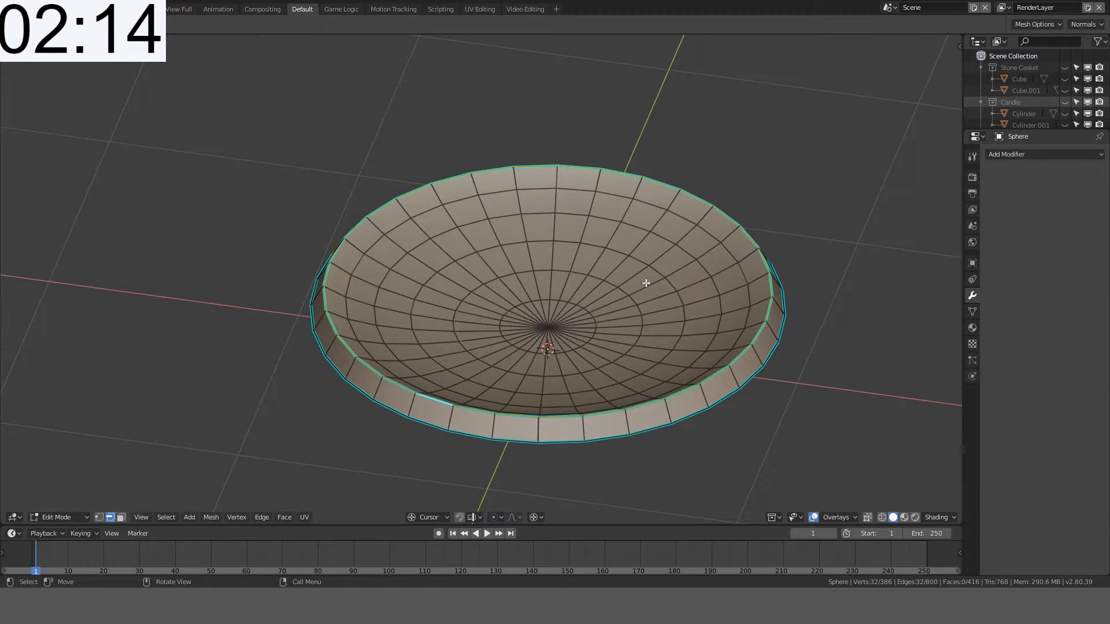
# Step: Try to lower the selected inner rim edge loop by about 0.08 m along Z
pyautogui.press('KP_1')
pyautogui.press('g')
pyautogui.press('z')
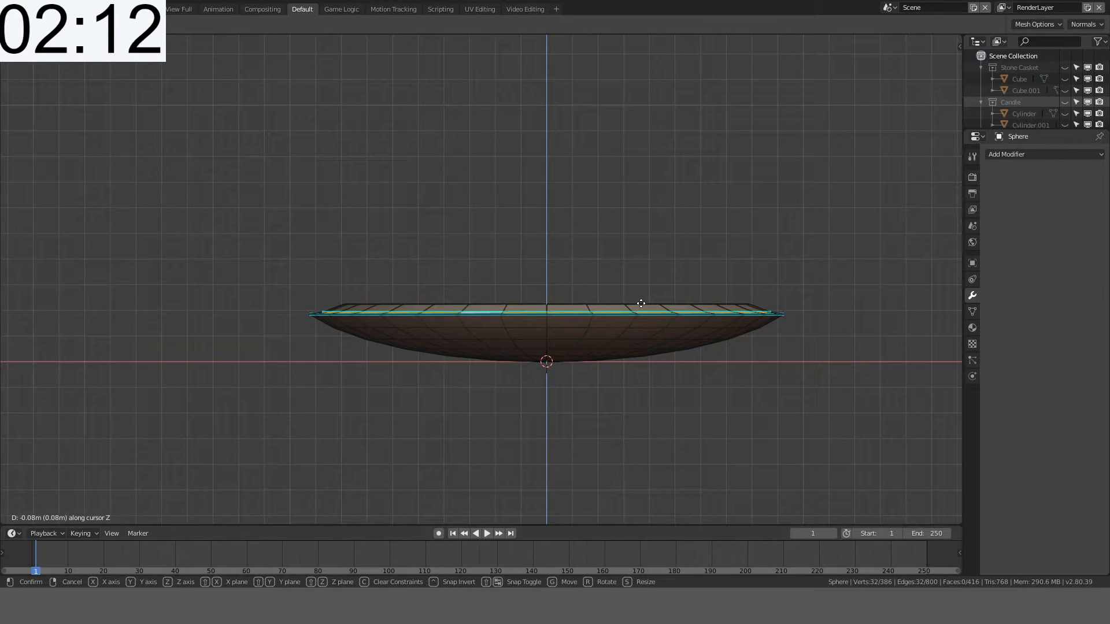
pyautogui.click(641, 305)
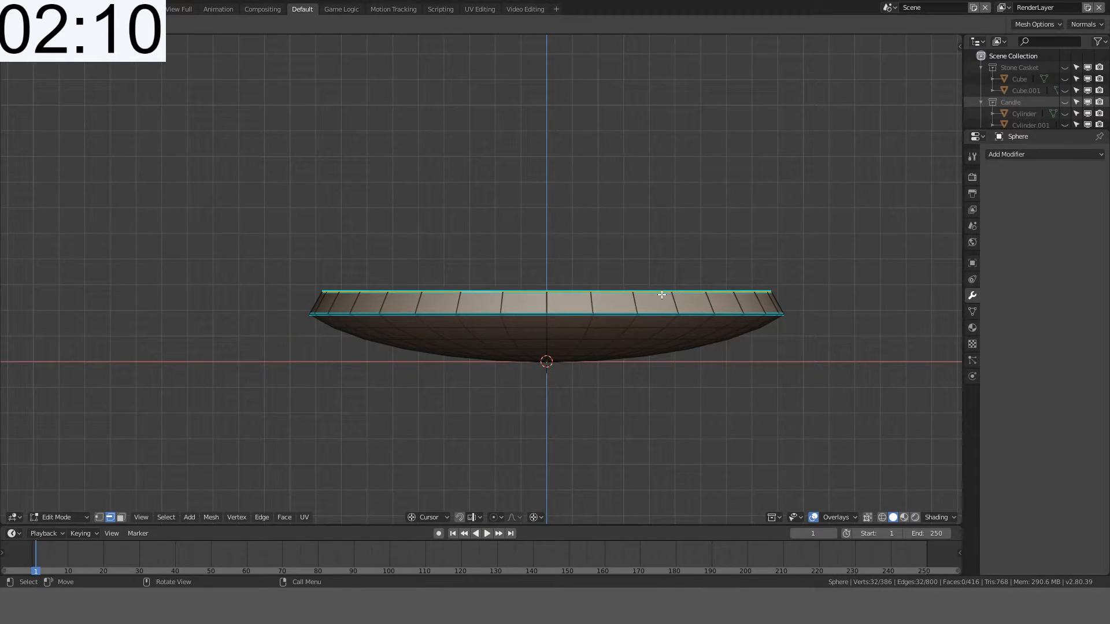
# Step: Dissolve the inner rim edge loop and the neighbouring loop inside the bowl
pyautogui.moveTo(641, 304)
pyautogui.mouseDown(button='middle')
pyautogui.moveTo(636, 328)
pyautogui.moveTo(649, 302)
pyautogui.mouseUp(button='middle')
pyautogui.keyDown('alt'); pyautogui.click(649, 302); pyautogui.keyUp('alt')
pyautogui.hotkey('ctrl', 'x')
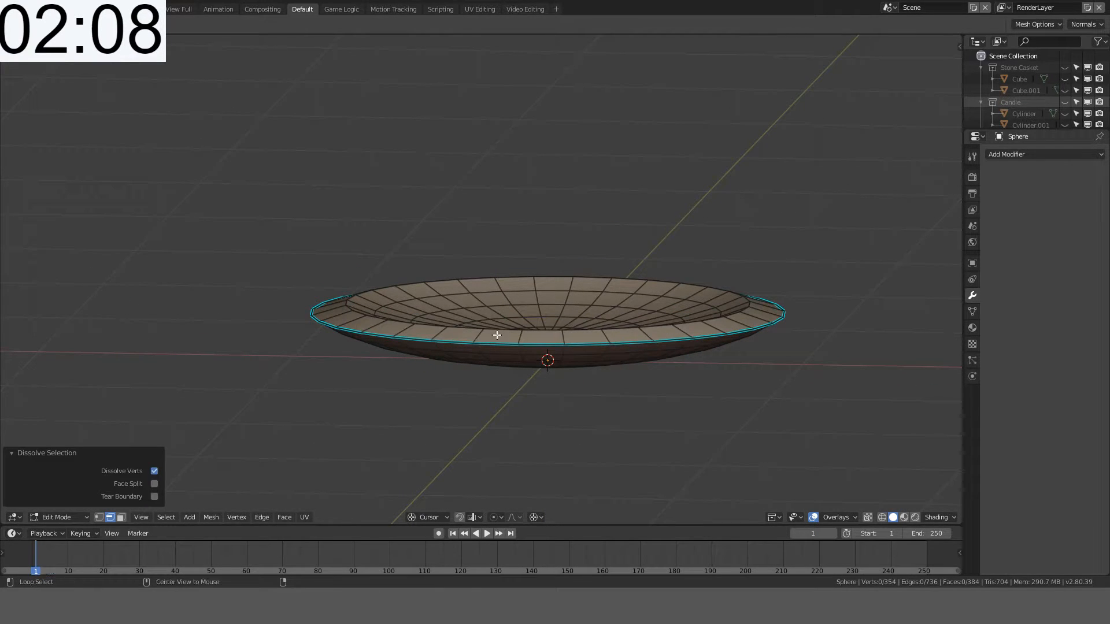
pyautogui.keyDown('alt'); pyautogui.click(497, 334); pyautogui.keyUp('alt')
pyautogui.hotkey('ctrl', 'x')
pyautogui.moveTo(535, 318); pyautogui.dragTo(546, 334, button='middle')
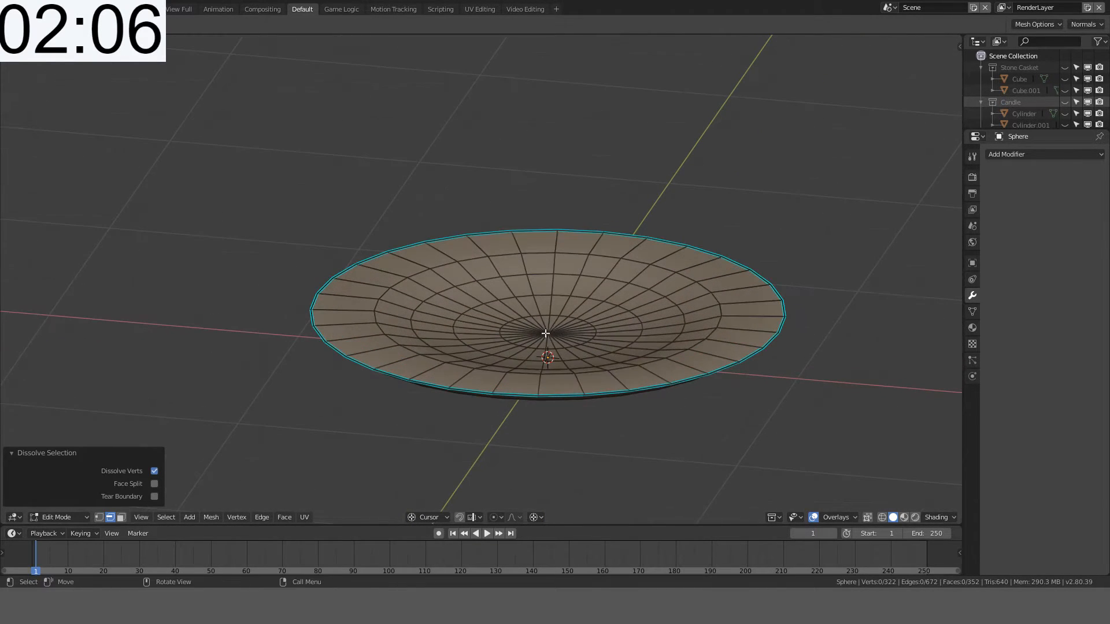
# Step: Select the centre vertex of the bowl's inner surface in vertex mode and grow the selection four times
pyautogui.click(98, 517)
pyautogui.click(553, 332)
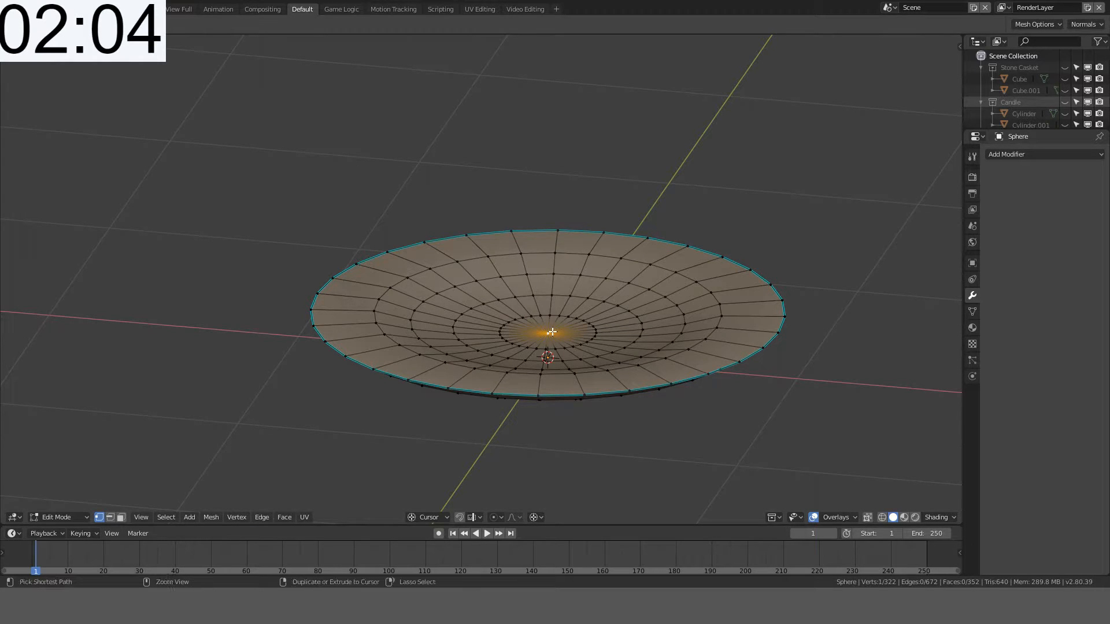
pyautogui.press('ctrl+KP_Add')
pyautogui.press('ctrl+KP_Add')
pyautogui.press('ctrl+KP_Add')
pyautogui.press('ctrl+KP_Add')
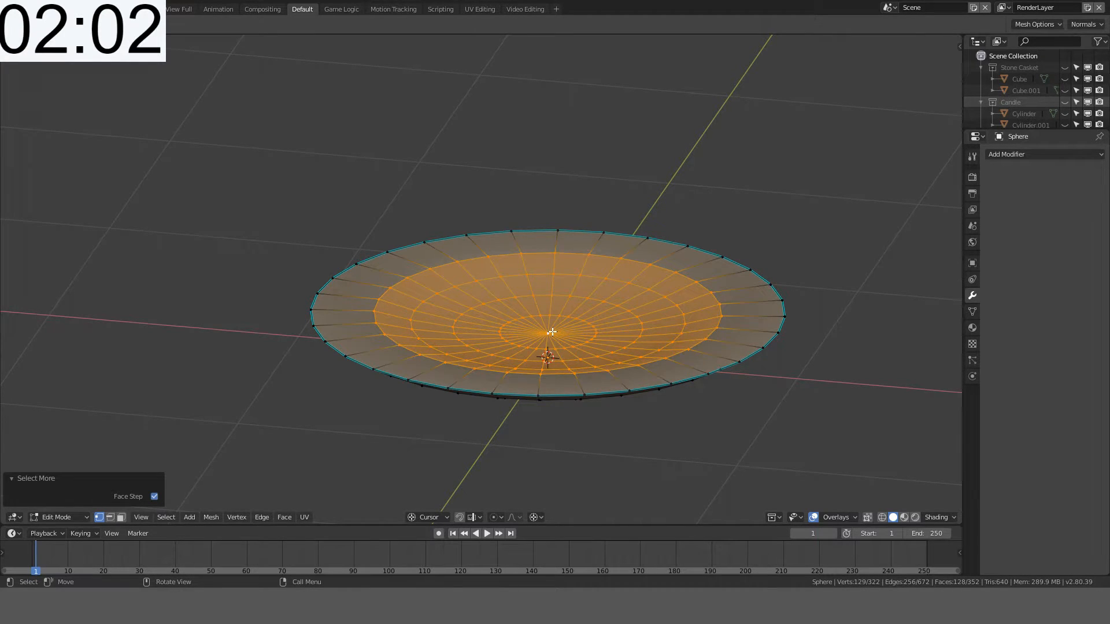
# Step: Lower the selected inner surface by 0.09 m along Z, working in a see-through front view
pyautogui.press('KP_1')
pyautogui.hotkey('alt', 'z')
pyautogui.press('g')
pyautogui.press('z')
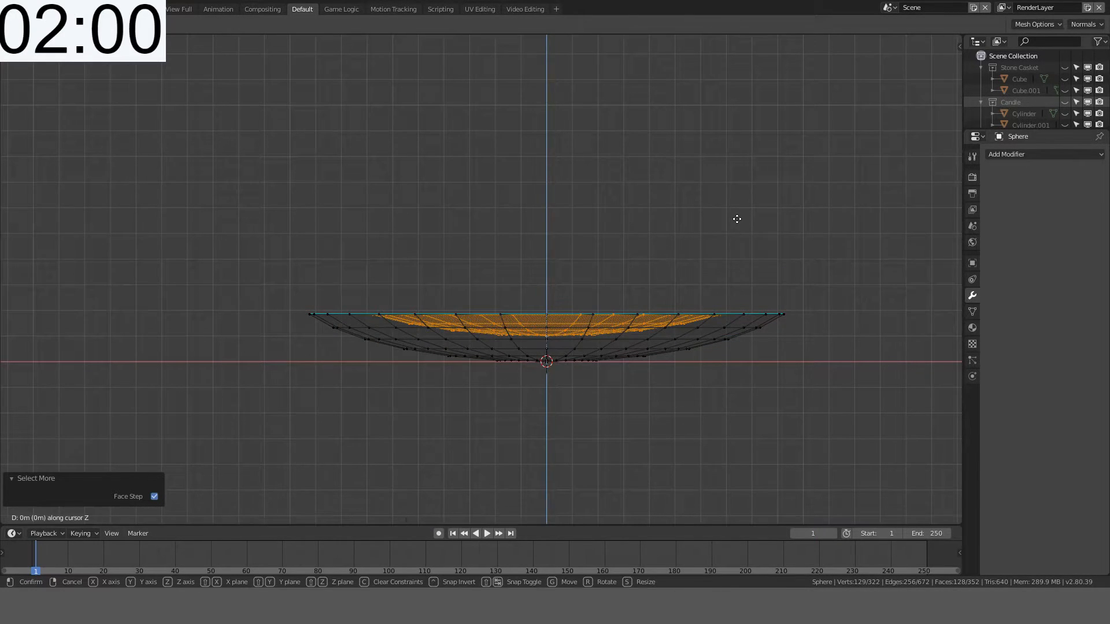
pyautogui.click(727, 241)
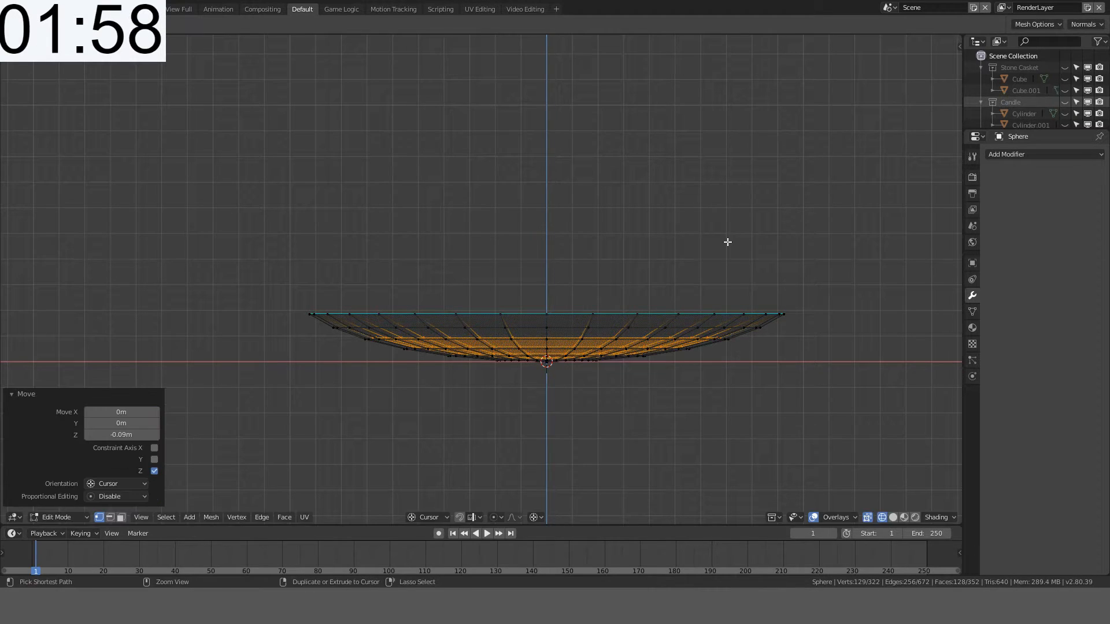
# Step: Scale the selected inner surface up to 1.1, raise it 0.02 m along Z and return to solid shading
pyautogui.press('s')
pyautogui.click(743, 228)
pyautogui.press('g')
pyautogui.press('z')
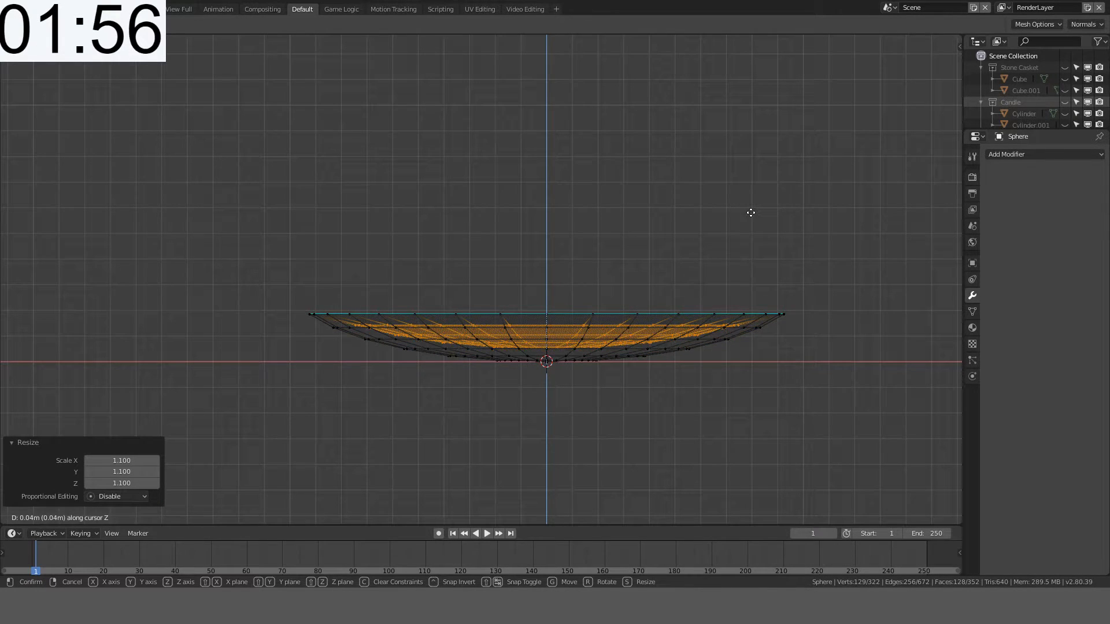
pyautogui.click(745, 216)
pyautogui.press('z')
pyautogui.click(674, 249)
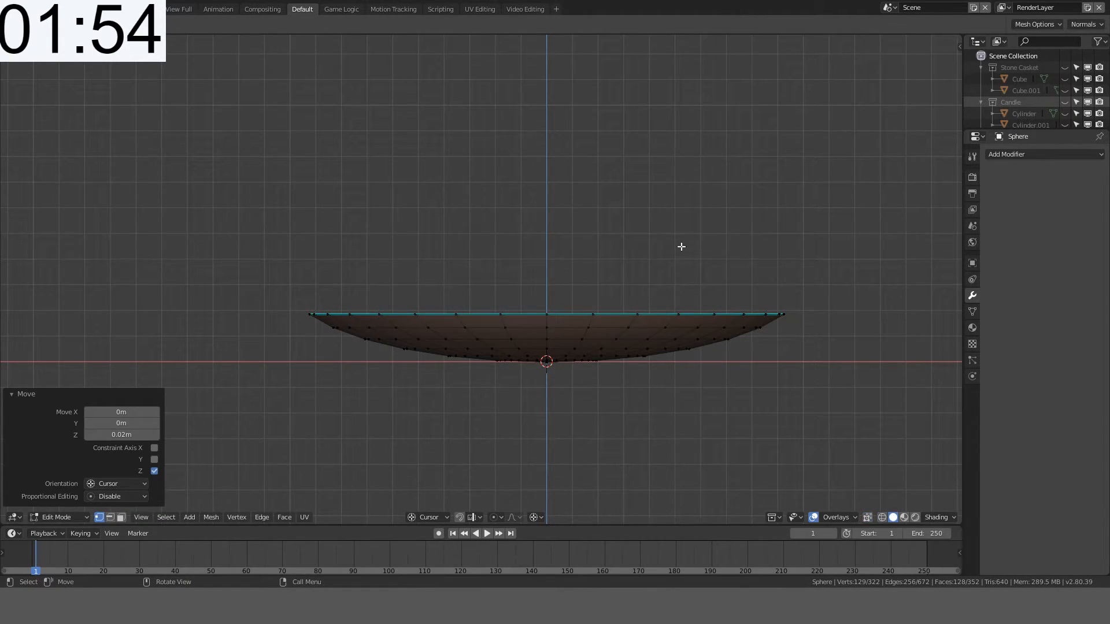
# Step: Select the inner wall's edge loop nearest the rim and raise it 0.05 m along Z
pyautogui.press('Tab')
pyautogui.moveTo(681, 247)
pyautogui.mouseDown(button='middle')
pyautogui.moveTo(598, 292)
pyautogui.moveTo(568, 282)
pyautogui.mouseUp(button='middle')
pyautogui.press('Tab')
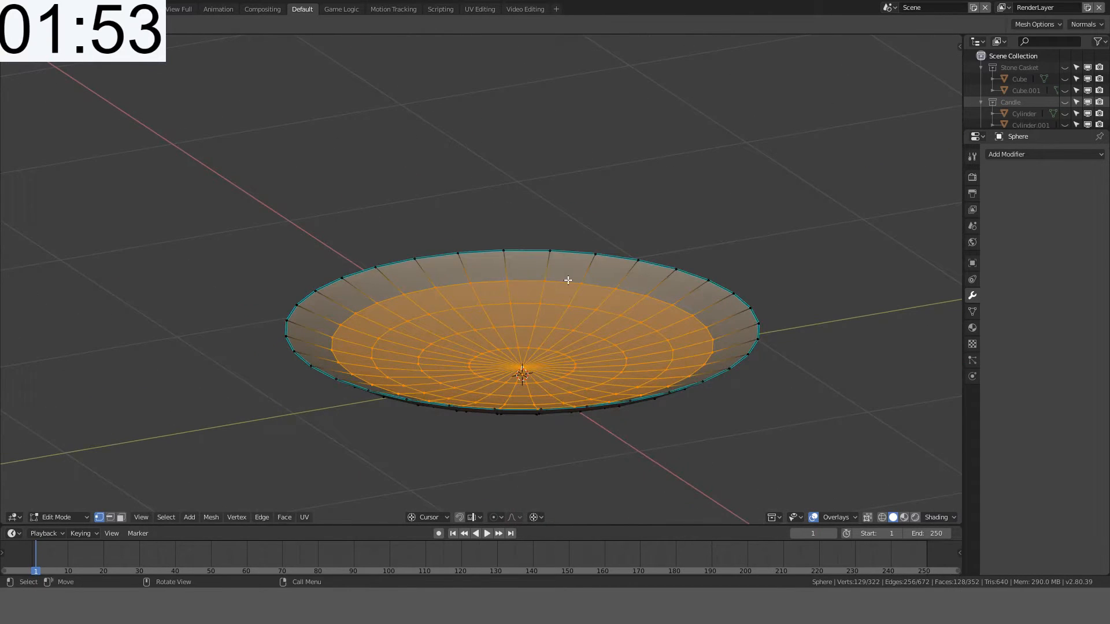
pyautogui.keyDown('alt'); pyautogui.click(420, 290); pyautogui.keyUp('alt')
pyautogui.press('KP_1')
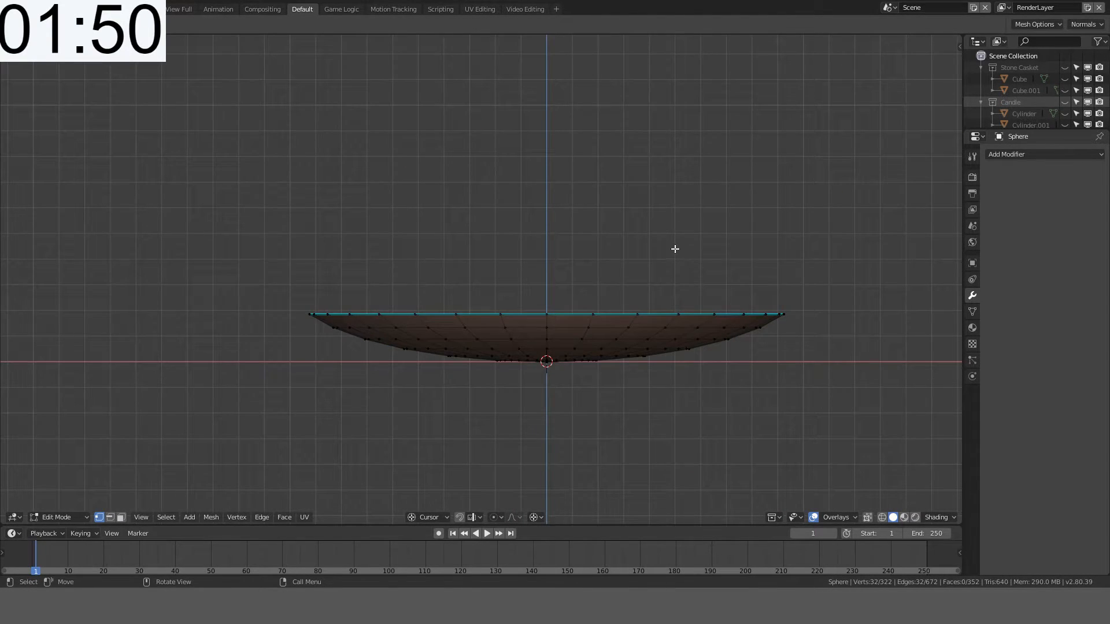
pyautogui.scroll(3, 675, 249)
pyautogui.press('g')
pyautogui.press('z')
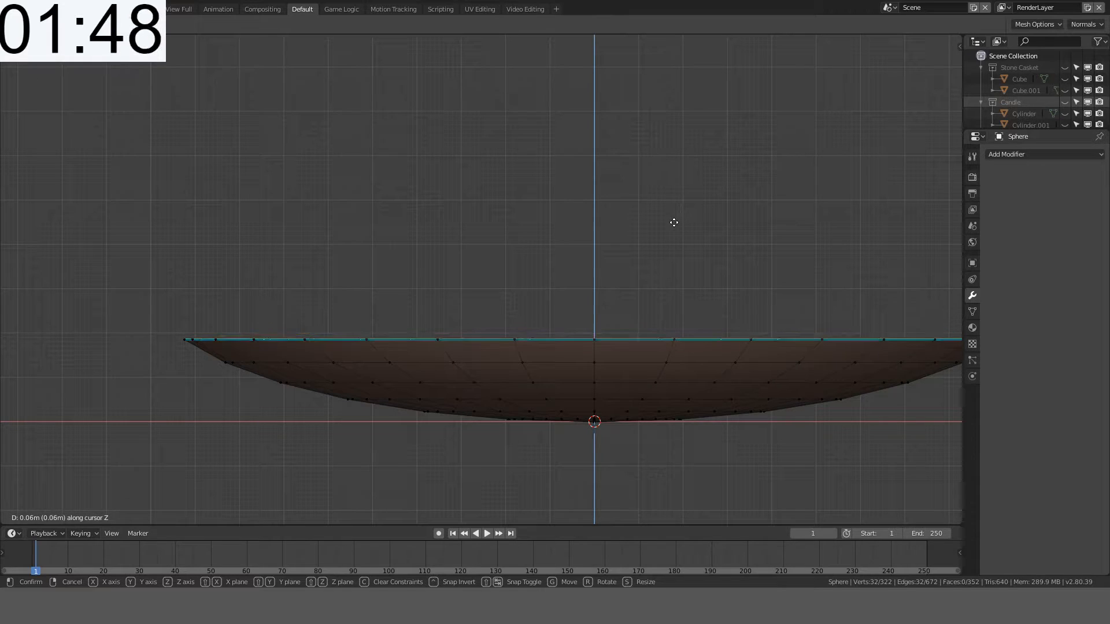
pyautogui.click(669, 228)
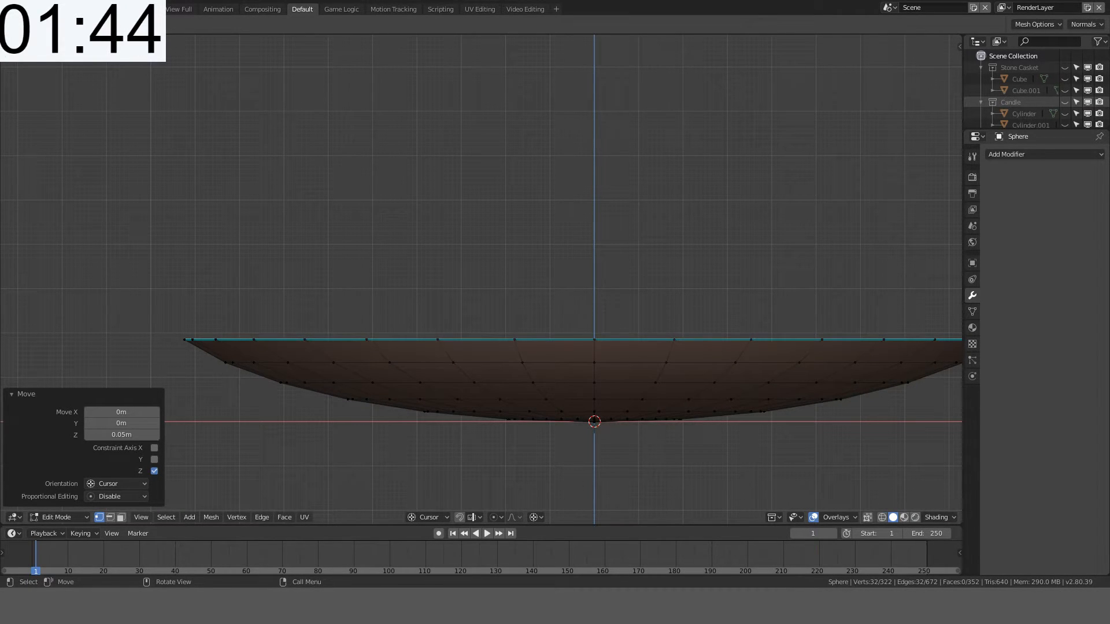
# Step: Scale the selected inner loop up to 1.2 and lower it along Z to the height of the outer rim
pyautogui.moveTo(554, 213); pyautogui.dragTo(577, 260, button='middle')
pyautogui.press('Tab')
pyautogui.moveTo(492, 273); pyautogui.dragTo(513, 265, button='middle')
pyautogui.press('Tab')
pyautogui.press('s')
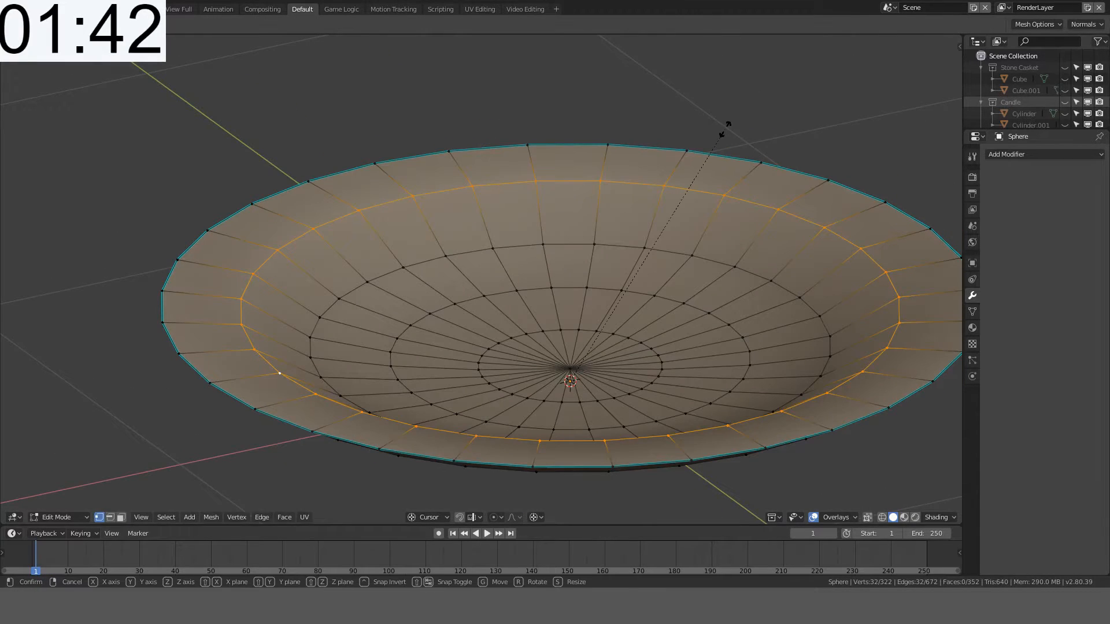
pyautogui.click(838, 111)
pyautogui.press('KP_1')
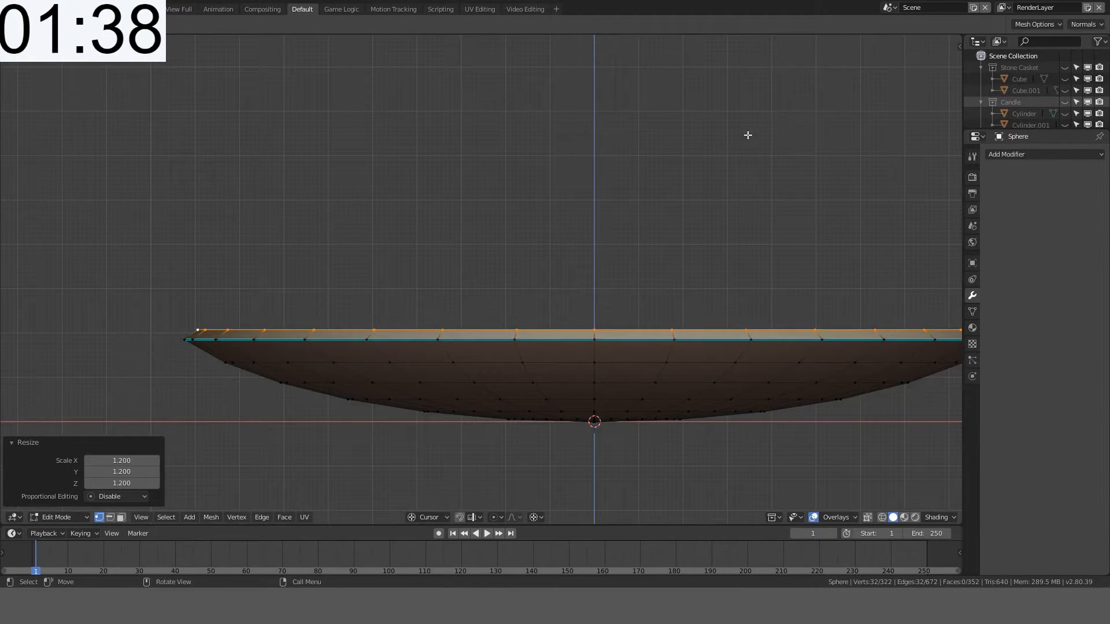
pyautogui.press('g')
pyautogui.press('z')
pyautogui.click(732, 150)
# Step: Mark the selected inner rim loop as sharp
pyautogui.moveTo(732, 150); pyautogui.dragTo(641, 197, button='middle')
pyautogui.hotkey('ctrl', 'e')
pyautogui.click(563, 257)
pyautogui.press('Tab')
pyautogui.press('Tab')
pyautogui.scroll(3, 629, 203)
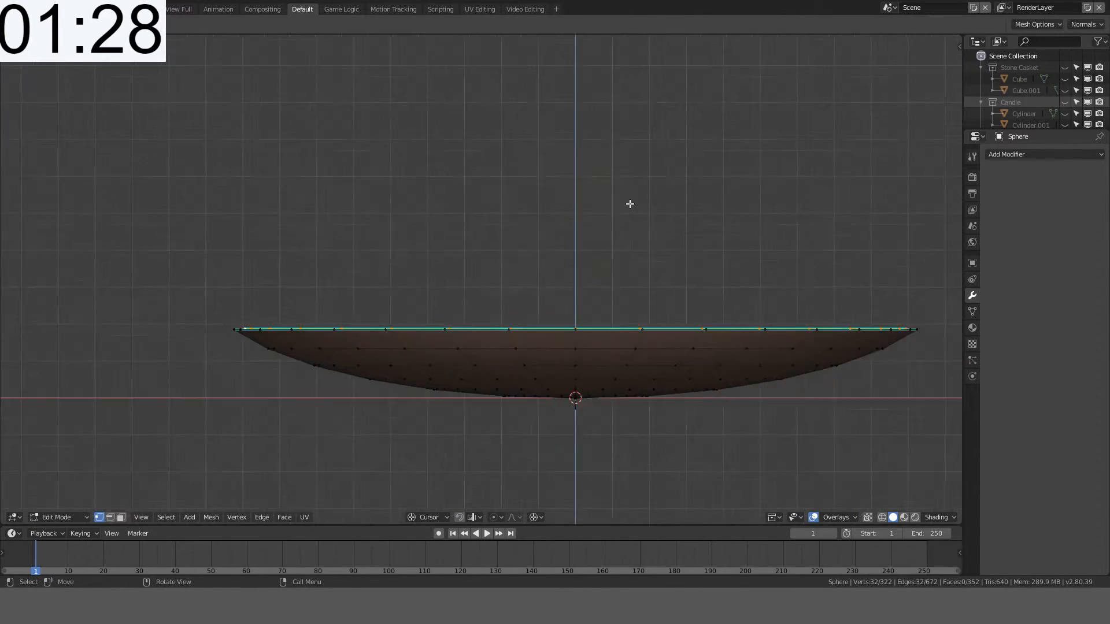
# Step: Select the centre vertex under the bowl, grow the selection once and flatten it by scaling to 0 along Z
pyautogui.moveTo(600, 283); pyautogui.dragTo(602, 209, button='middle')
pyautogui.click(594, 382)
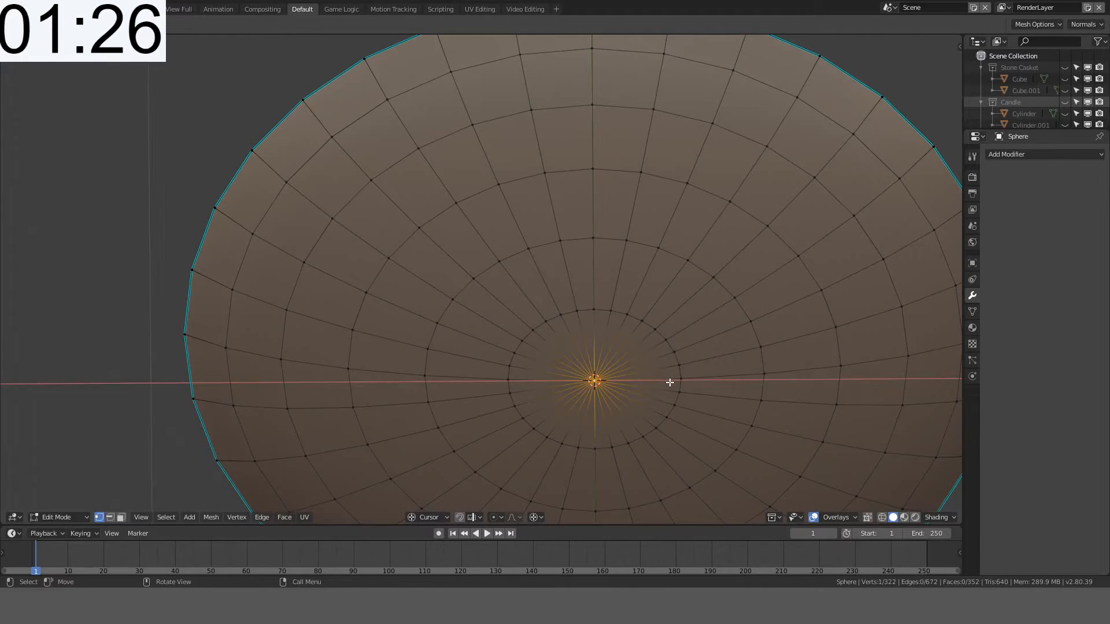
pyautogui.press('ctrl+KP_Add')
pyautogui.press('KP_1')
pyautogui.press('s')
pyautogui.press('z')
pyautogui.press('0')
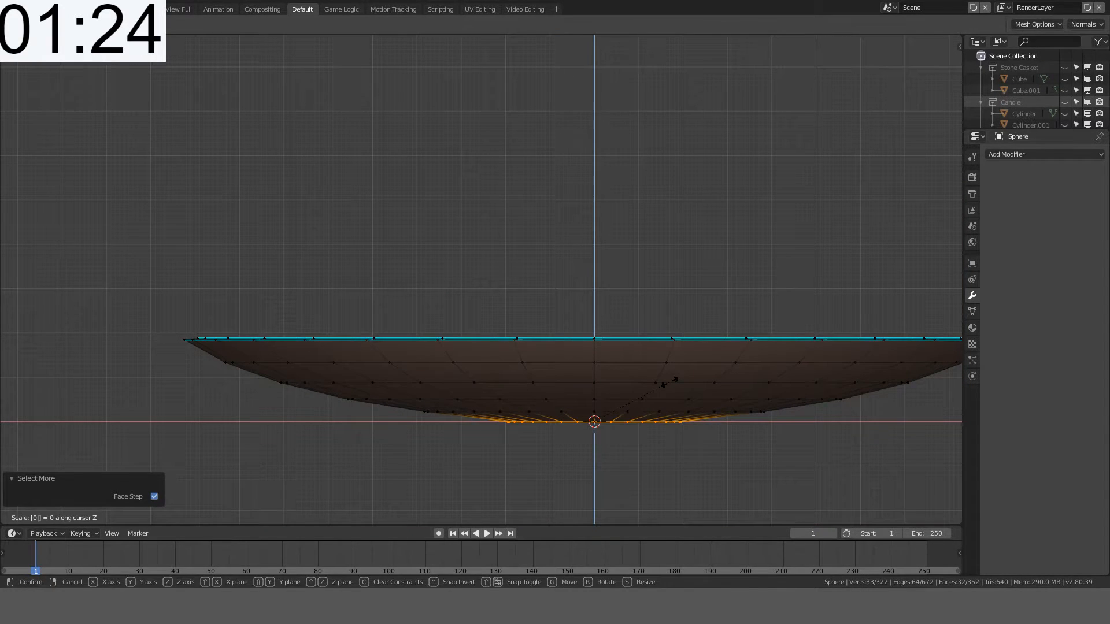
pyautogui.press('Return')
pyautogui.press('Tab')
pyautogui.moveTo(669, 382); pyautogui.dragTo(747, 211, button='middle')
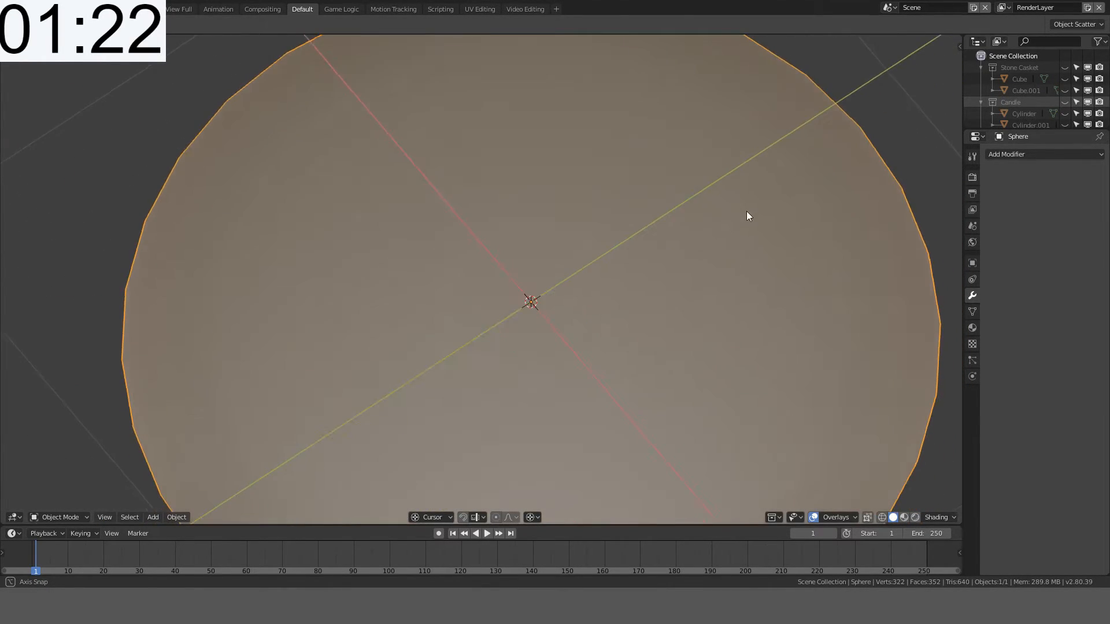
# Step: Dissolve the triangles of the flattened base into a single round face, in face mode
pyautogui.press('Tab')
pyautogui.moveTo(640, 253); pyautogui.dragTo(604, 209, button='middle')
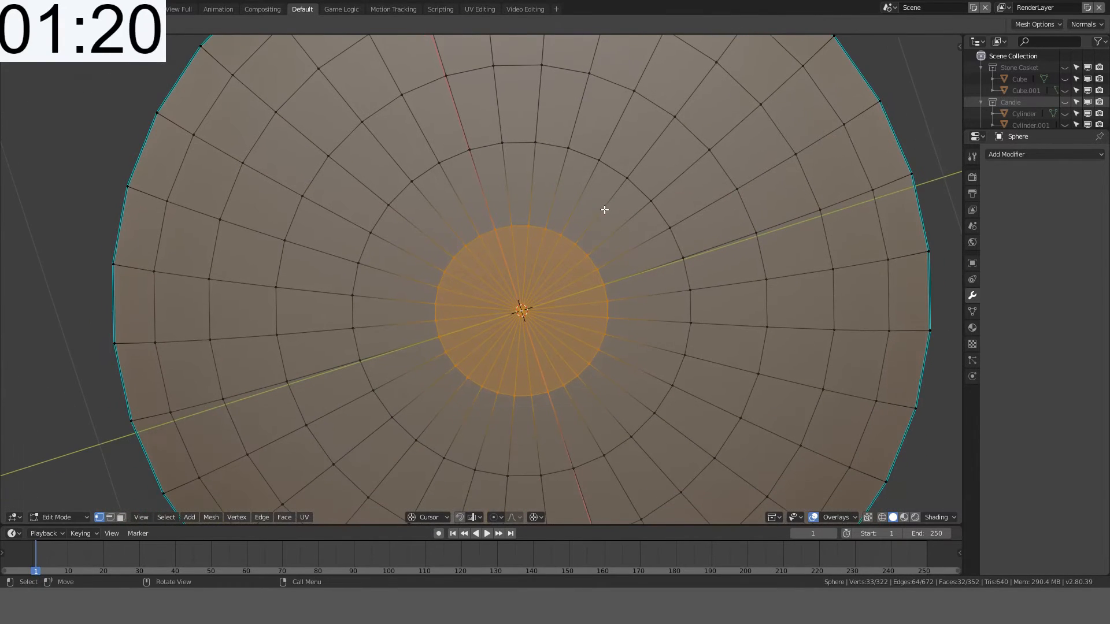
pyautogui.scroll(-2, 605, 230)
pyautogui.scroll(2, 604, 234)
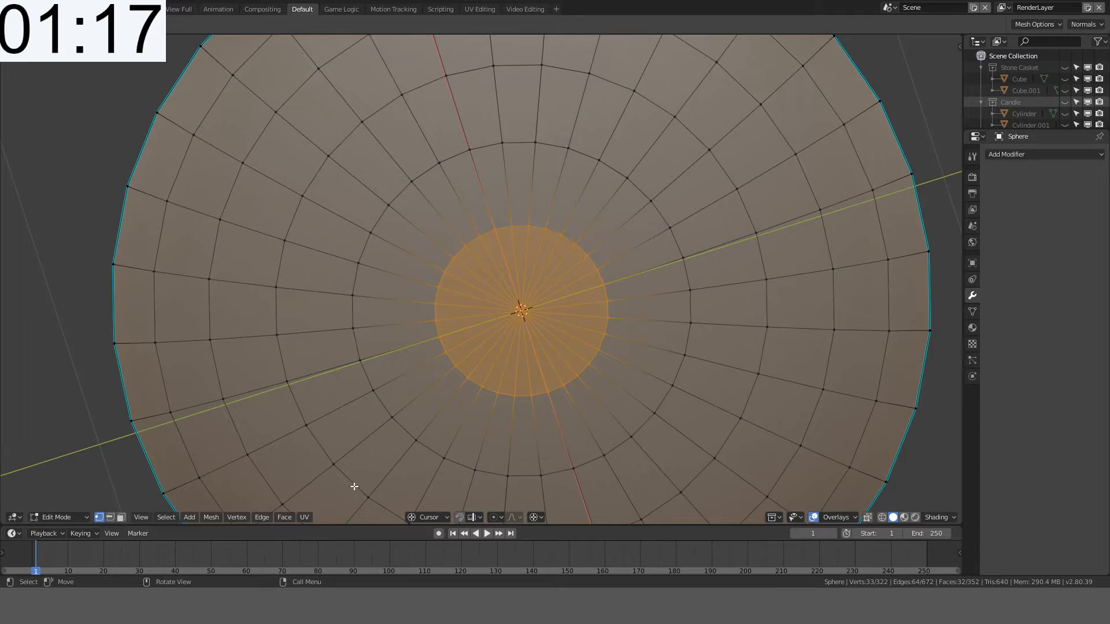
pyautogui.click(121, 517)
pyautogui.hotkey('ctrl', 'x')
pyautogui.scroll(-2, 624, 276)
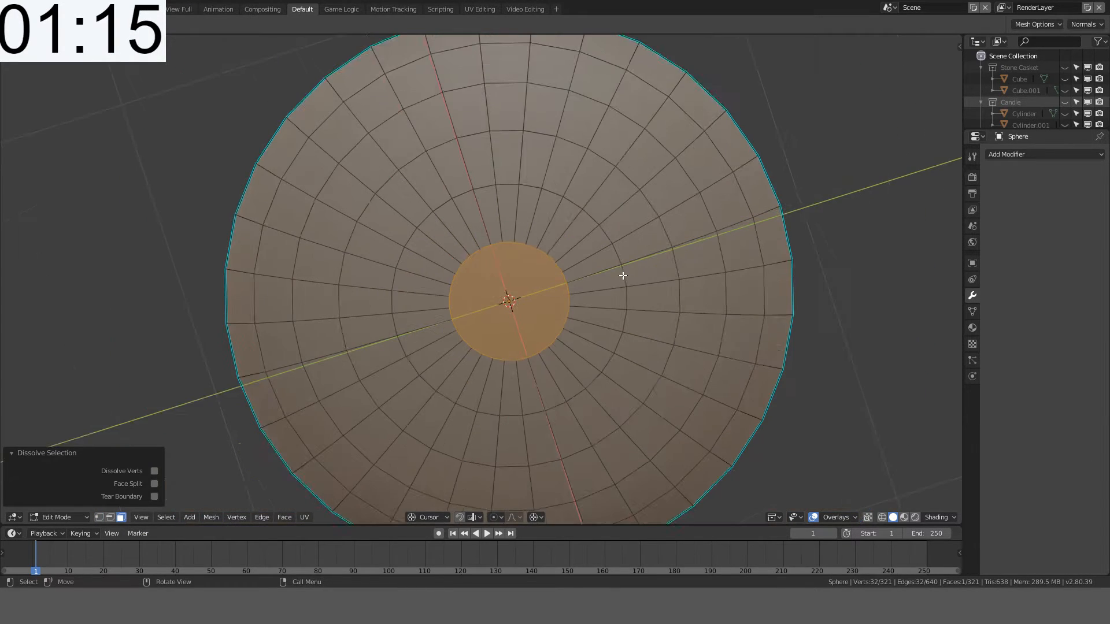
# Step: Select the horizontal edge loop around the middle of the bowl's wall, using vertex mode and wireframe shading
pyautogui.moveTo(623, 276); pyautogui.dragTo(416, 371, button='middle')
pyautogui.scroll(3, 517, 347)
pyautogui.click(98, 517)
pyautogui.scroll(-3, 587, 285)
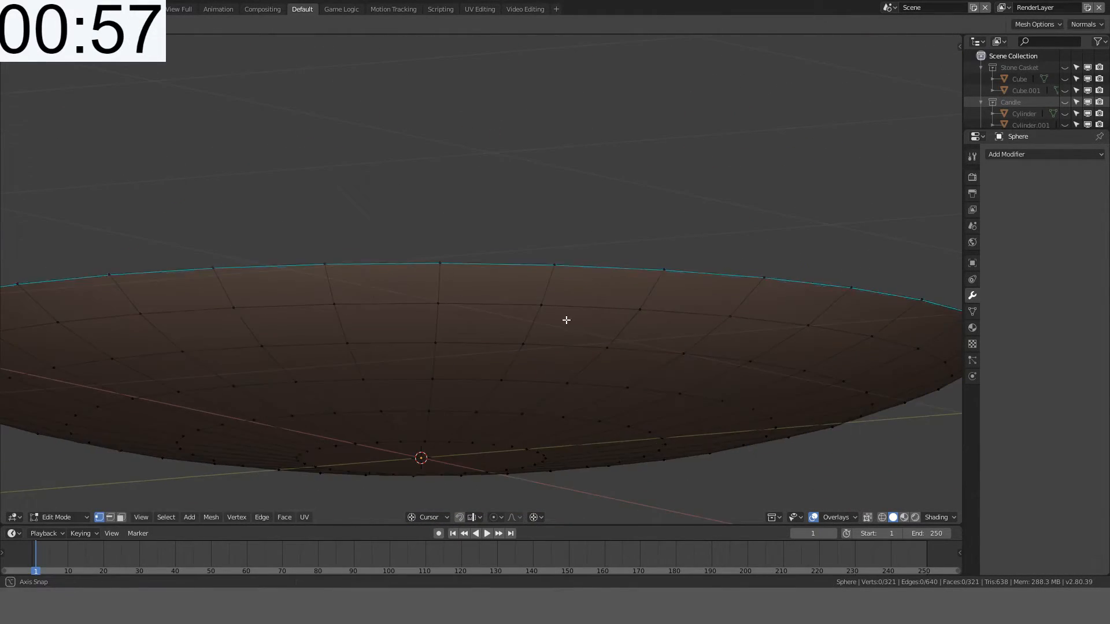
pyautogui.moveTo(566, 320); pyautogui.dragTo(528, 333, button='middle')
pyautogui.press('KP_1')
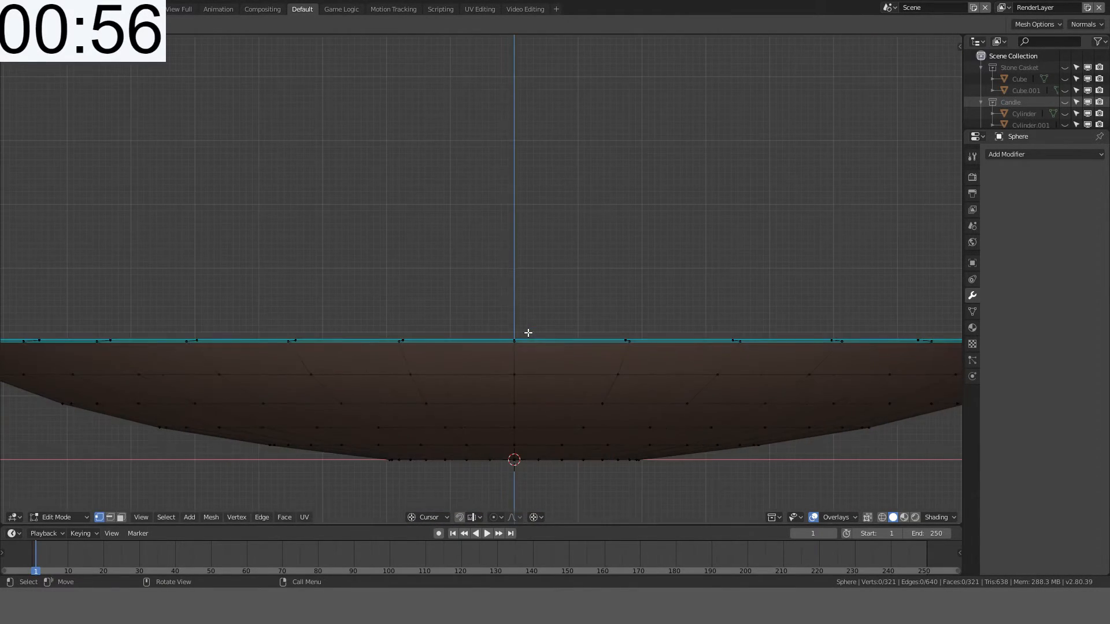
pyautogui.scroll(-3, 528, 333)
pyautogui.keyDown('alt'); pyautogui.click(569, 352); pyautogui.keyUp('alt')
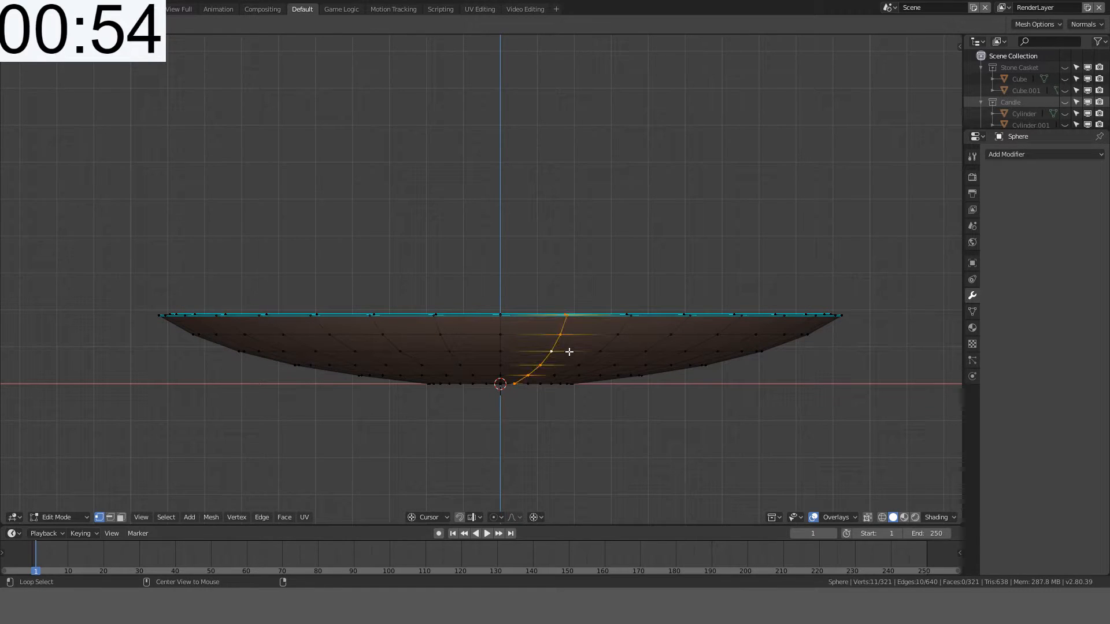
pyautogui.hotkey('alt', 'a')
pyautogui.keyDown('alt'); pyautogui.click(568, 352); pyautogui.keyUp('alt')
pyautogui.press('z')
pyautogui.click(496, 352)
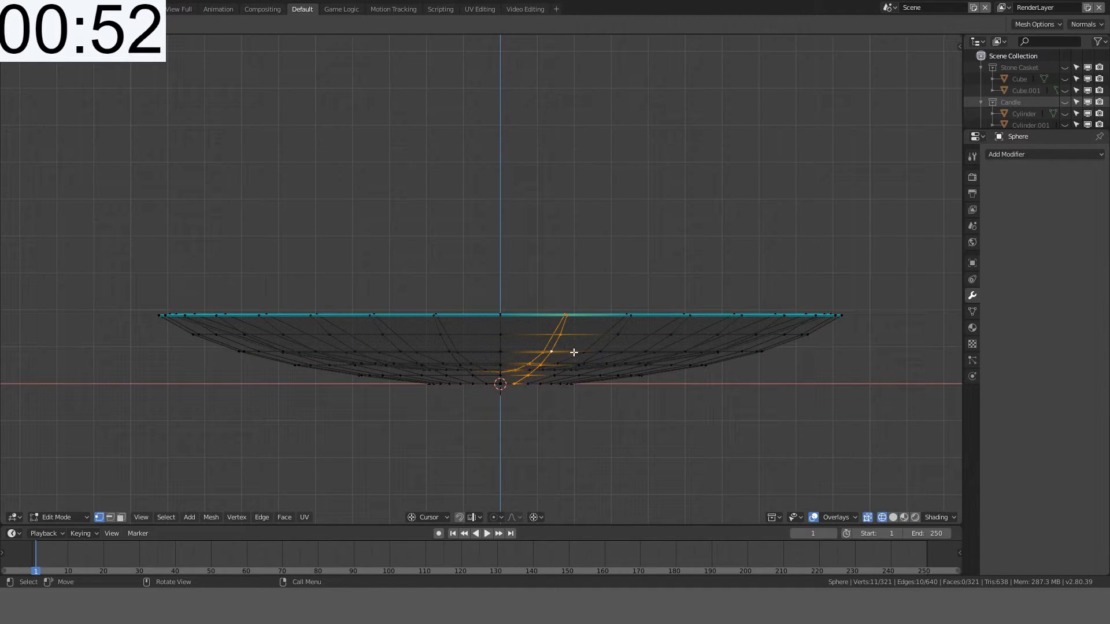
pyautogui.keyDown('alt'); pyautogui.click(572, 351); pyautogui.keyUp('alt')
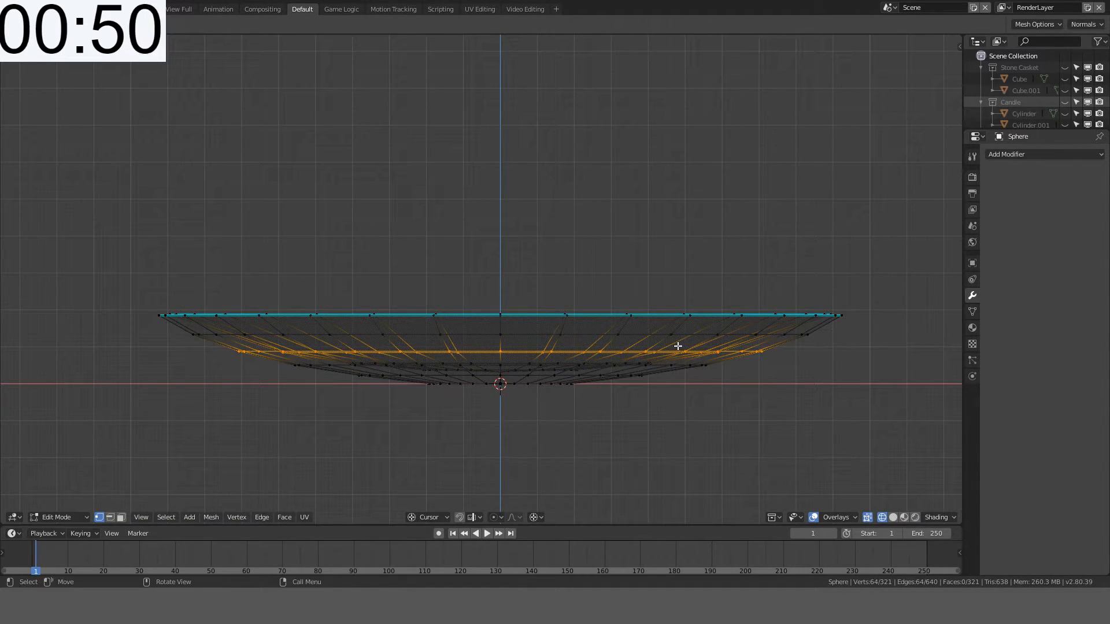
# Step: Scale the bowl's wall loop outward in X and Y only, and return to solid shading
pyautogui.press('s')
pyautogui.hotkey('shift', 'z')
pyautogui.click(711, 345)
pyautogui.moveTo(712, 344)
pyautogui.mouseDown(button='middle')
pyautogui.moveTo(706, 366)
pyautogui.moveTo(677, 312)
pyautogui.moveTo(706, 278)
pyautogui.moveTo(737, 280)
pyautogui.moveTo(767, 337)
pyautogui.moveTo(689, 366)
pyautogui.moveTo(543, 340)
pyautogui.mouseUp(button='middle')
pyautogui.press('z')
pyautogui.click(760, 367)
pyautogui.press('Tab')
pyautogui.press('Tab')
# Step: Add one centred loop cut around the inner wall just below the rim
pyautogui.hotkey('ctrl', 'r')
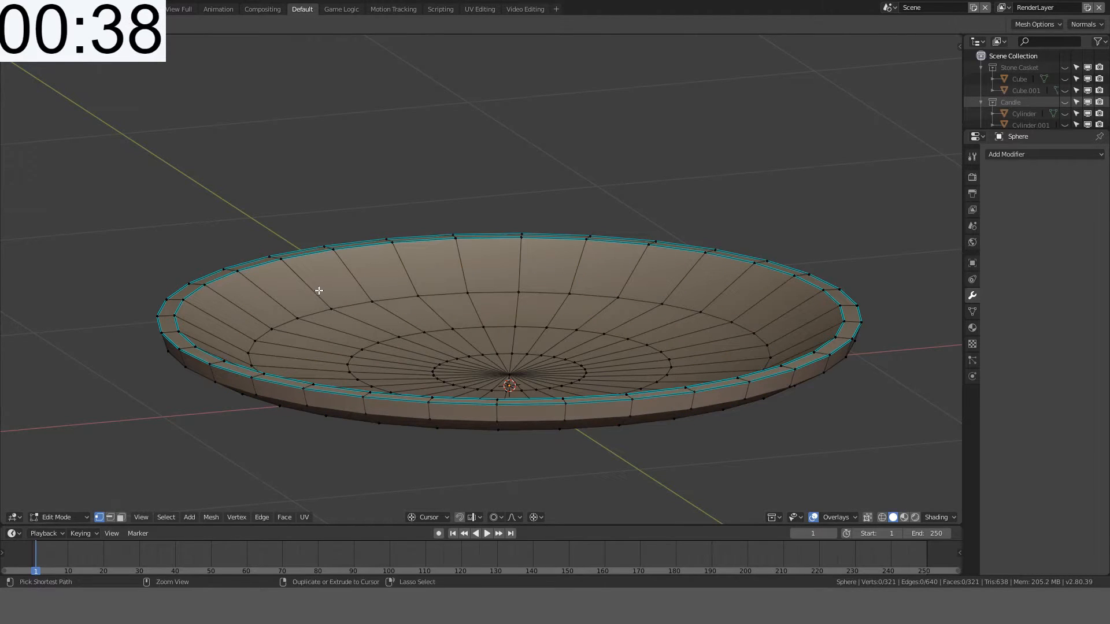
pyautogui.click(323, 290)
pyautogui.rightClick(323, 291)
# Step: Turn off proportional editing, scale the new inner loop up to 1.1 and return to solid shading
pyautogui.hotkey('shift', 'z')
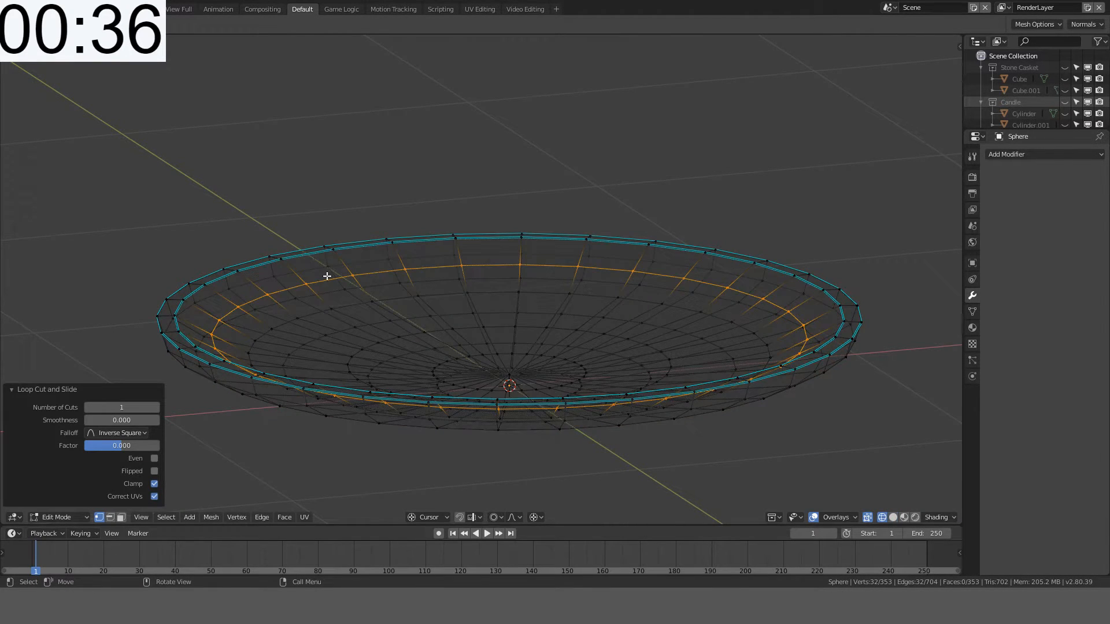
pyautogui.press('KP_1')
pyautogui.press('s')
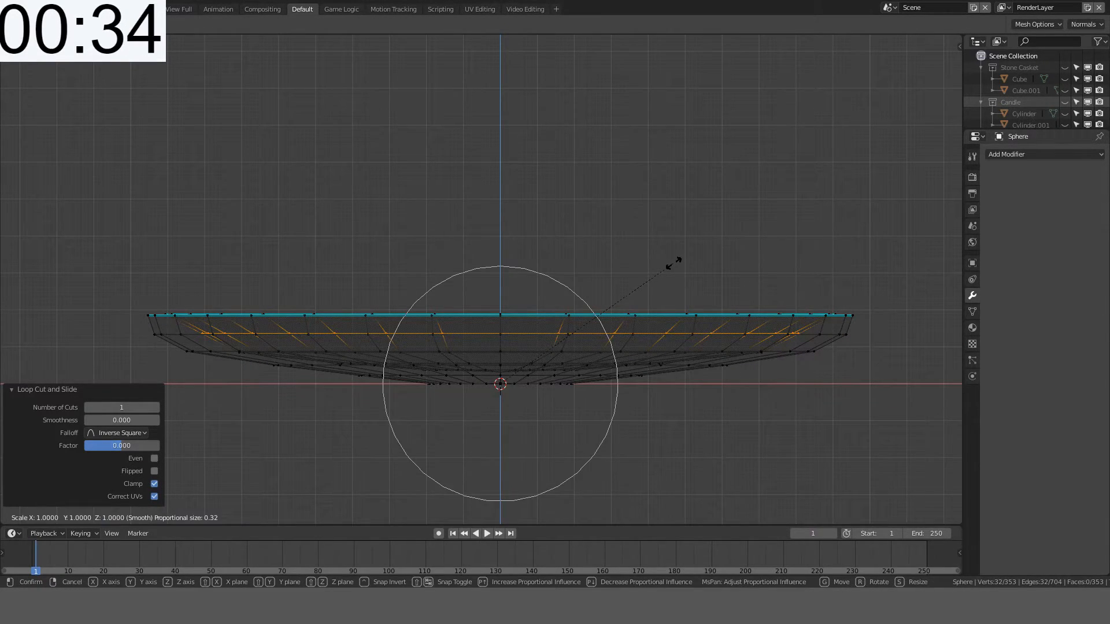
pyautogui.rightClick(674, 264)
pyautogui.press('o')
pyautogui.press('s')
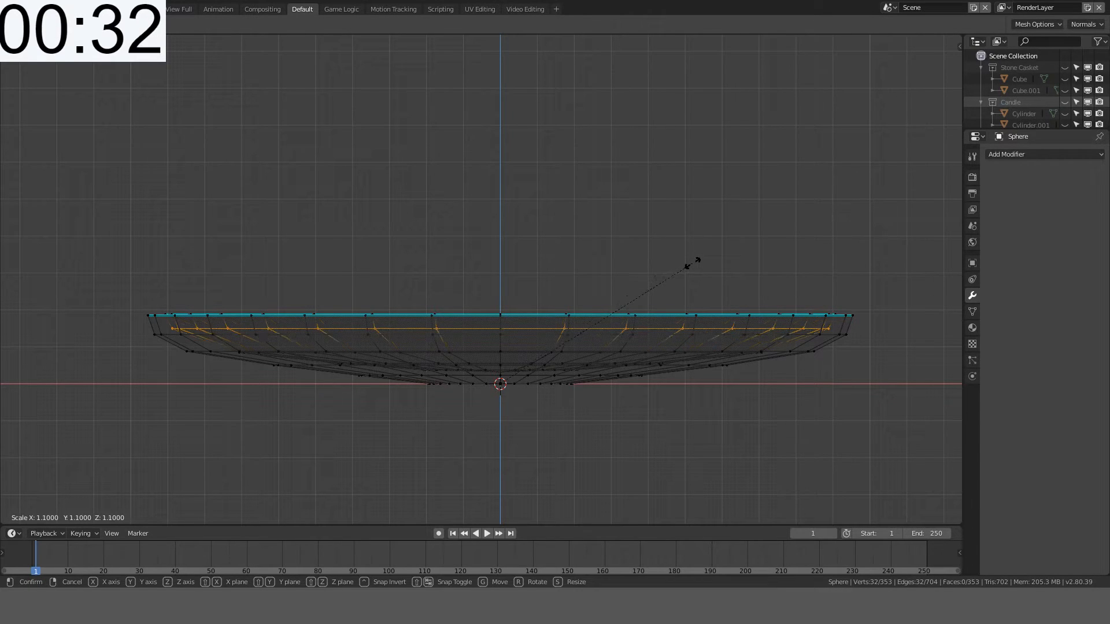
pyautogui.click(694, 262)
pyautogui.moveTo(694, 262)
pyautogui.mouseDown(button='middle')
pyautogui.moveTo(692, 290)
pyautogui.moveTo(727, 284)
pyautogui.moveTo(734, 303)
pyautogui.moveTo(667, 324)
pyautogui.moveTo(540, 293)
pyautogui.moveTo(530, 280)
pyautogui.moveTo(483, 305)
pyautogui.moveTo(495, 283)
pyautogui.moveTo(431, 337)
pyautogui.moveTo(386, 258)
pyautogui.moveTo(519, 207)
pyautogui.mouseUp(button='middle')
pyautogui.press('z')
pyautogui.click(788, 280)
# Step: Edge-slide the new inner loop by about 0.23 away from the rim towards the bowl's floor
pyautogui.press('Tab')
pyautogui.press('Tab')
pyautogui.press('Tab')
pyautogui.press('Tab')
pyautogui.scroll(3, 519, 207)
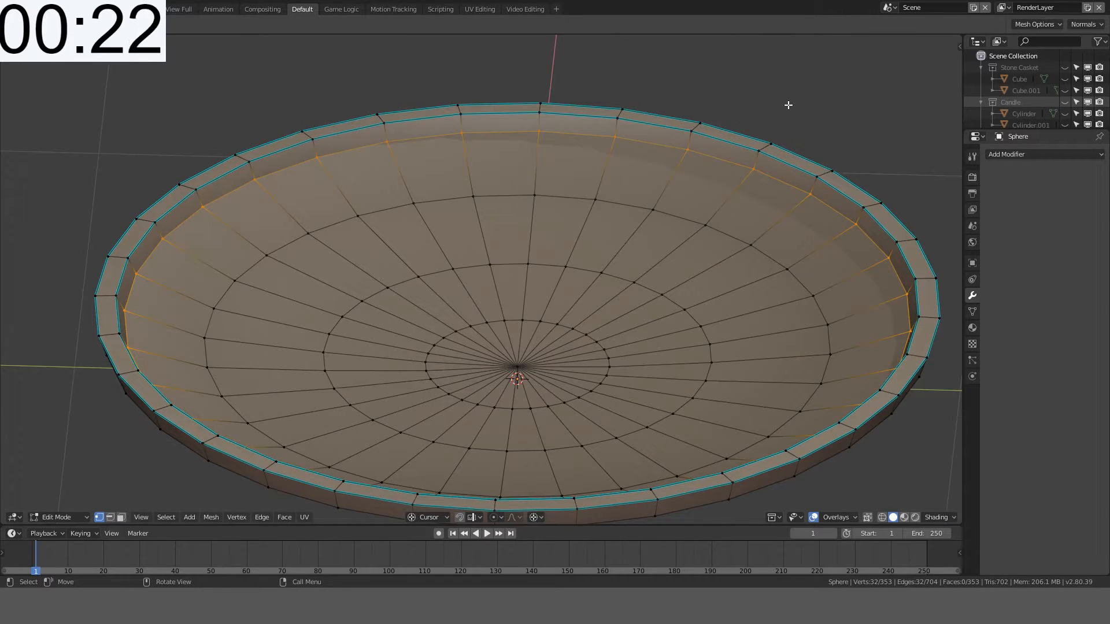
pyautogui.press('g')
pyautogui.press('g')
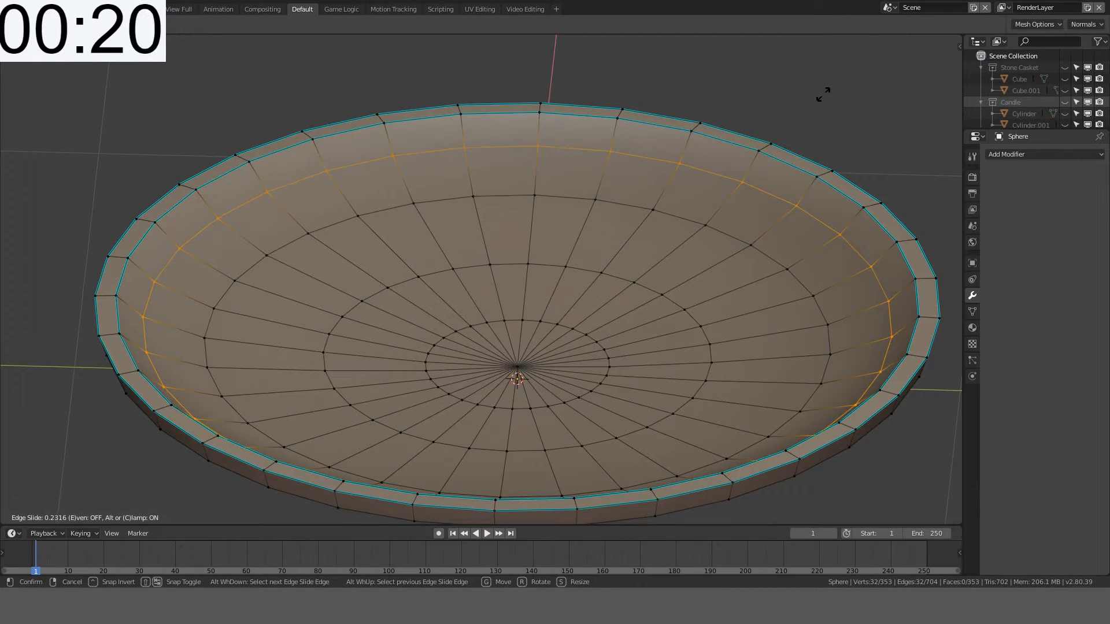
pyautogui.click(824, 95)
# Step: Leave Edit Mode, add a level 1 Subdivision Surface modifier to the bowl and apply it
pyautogui.press('Tab')
pyautogui.moveTo(824, 94); pyautogui.dragTo(625, 53, button='middle')
pyautogui.press('Tab')
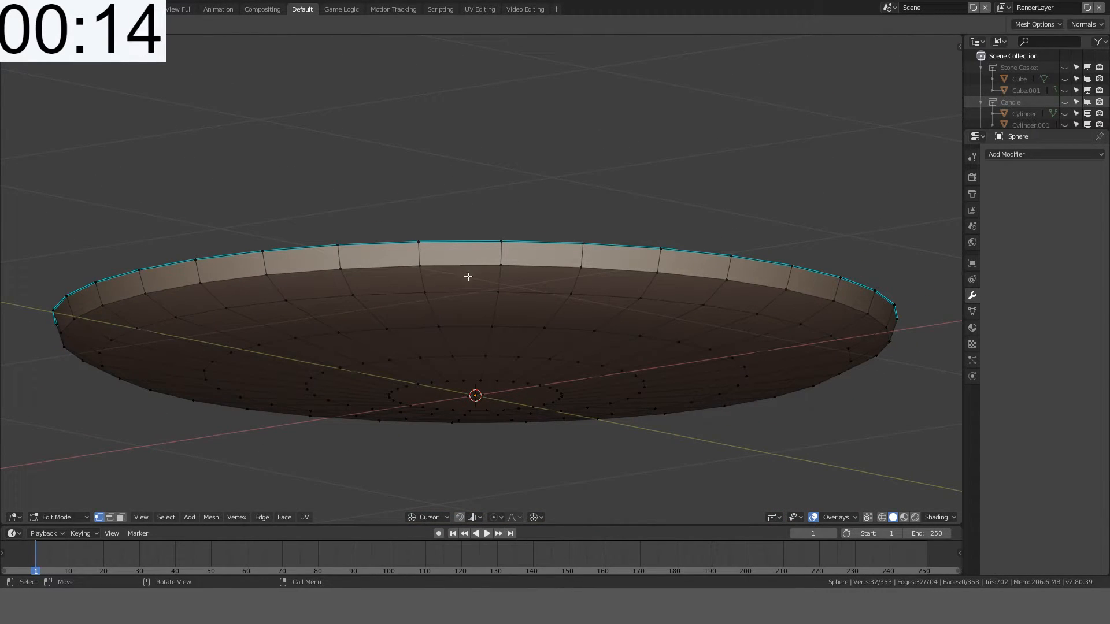
pyautogui.press('Tab')
pyautogui.moveTo(661, 178); pyautogui.dragTo(649, 211, button='middle')
pyautogui.hotkey('ctrl', '1')
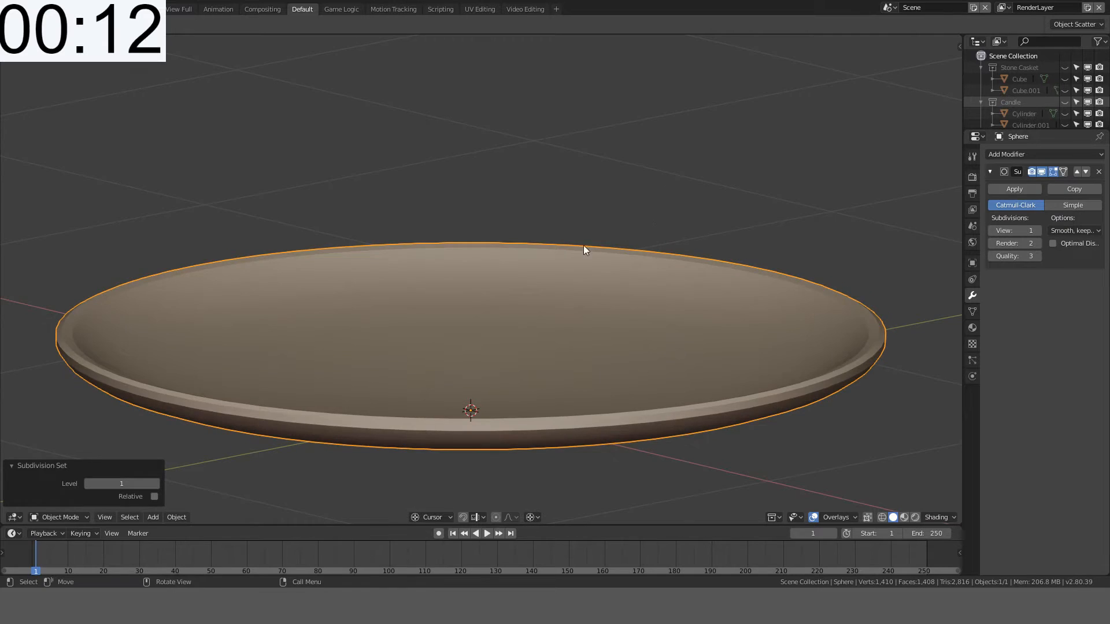
pyautogui.moveTo(584, 245); pyautogui.dragTo(562, 292, button='middle')
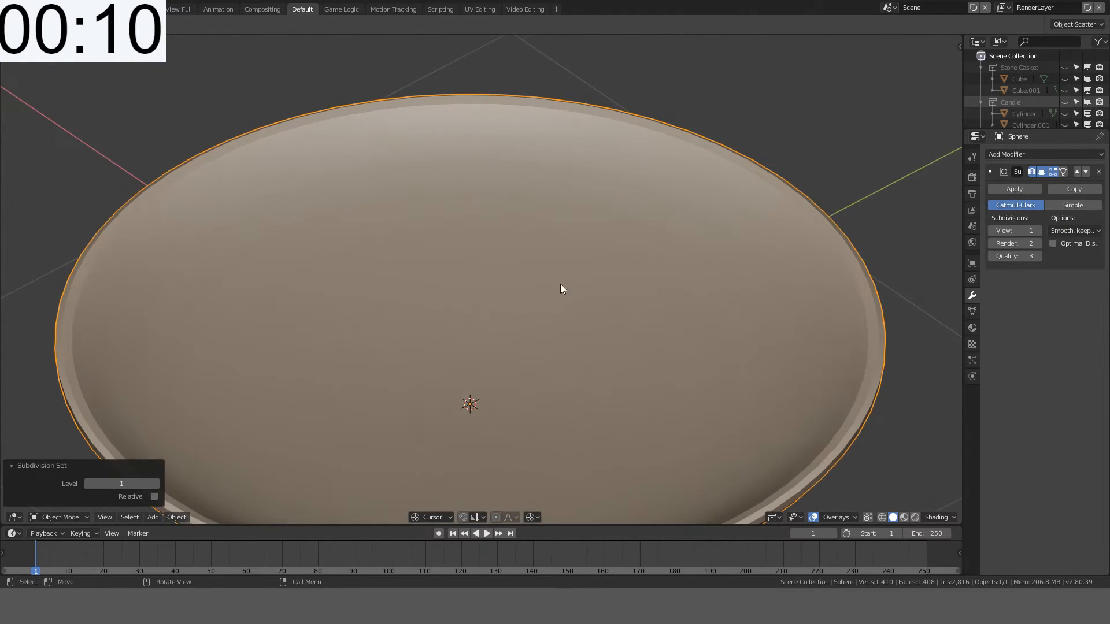
pyautogui.click(1010, 188)
# Step: Un-subdivide the bowl's entire mesh in Edit Mode and return to Object Mode
pyautogui.press('Tab')
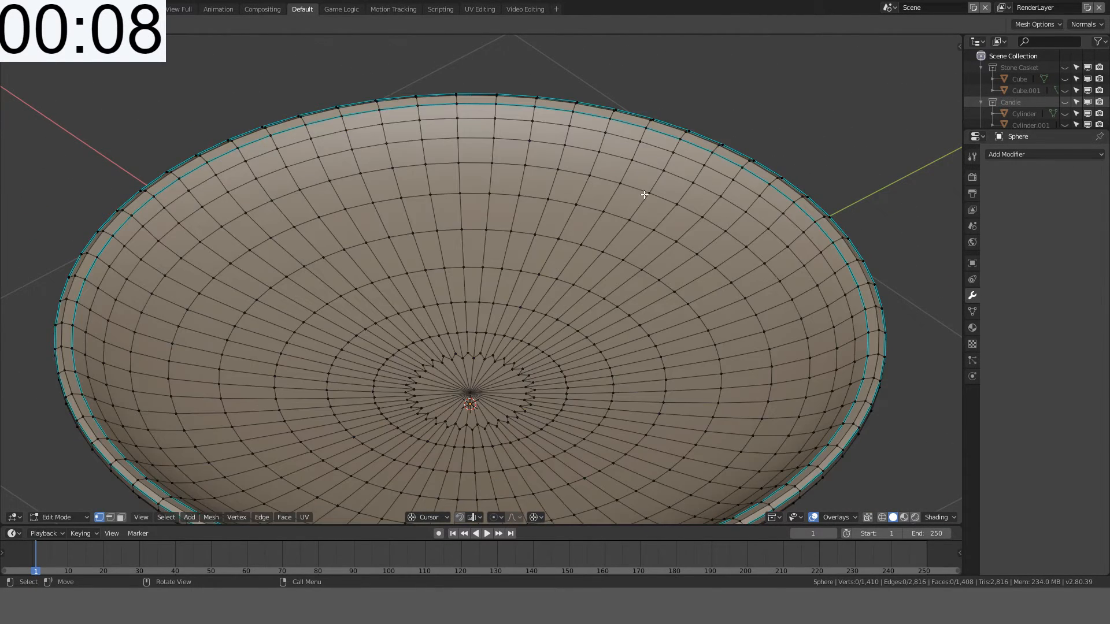
pyautogui.press('a')
pyautogui.hotkey('ctrl', 'e')
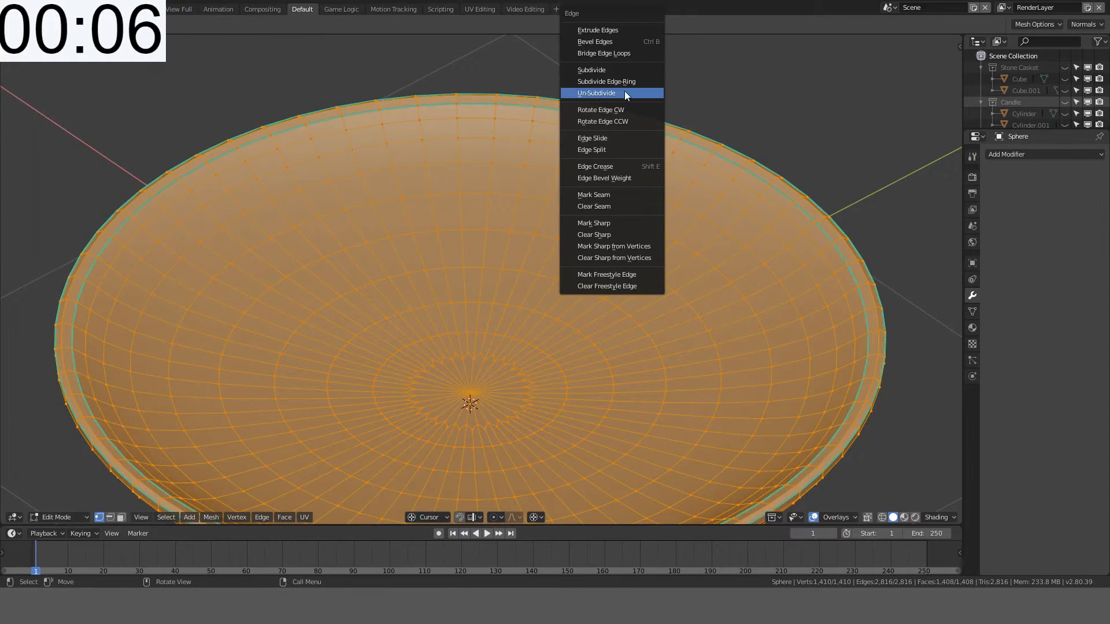
pyautogui.click(604, 95)
pyautogui.scroll(-3, 578, 145)
pyautogui.press('Tab')
pyautogui.moveTo(556, 193); pyautogui.dragTo(655, 99, button='middle')
# Step: Select the centre vertex of the bowl's underside, grow the selection by one ring and flatten it by scaling Z to 0
pyautogui.press('Tab')
pyautogui.click(514, 318)
pyautogui.press('KP_1')
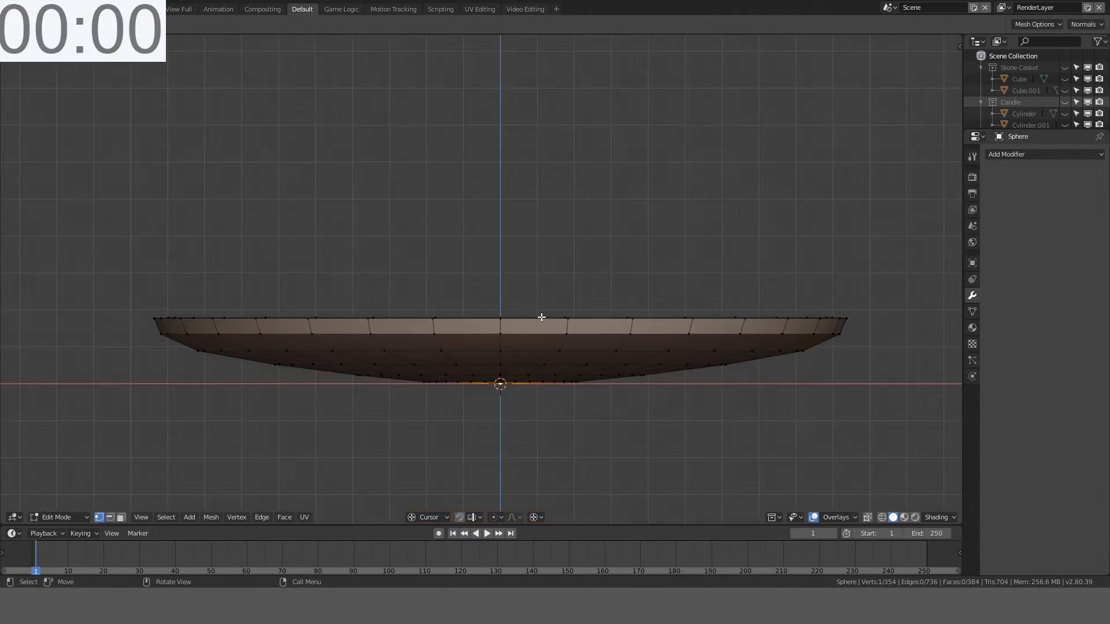
pyautogui.moveTo(541, 318); pyautogui.dragTo(547, 270, button='middle')
pyautogui.press('ctrl+KP_Add')
pyautogui.press('s')
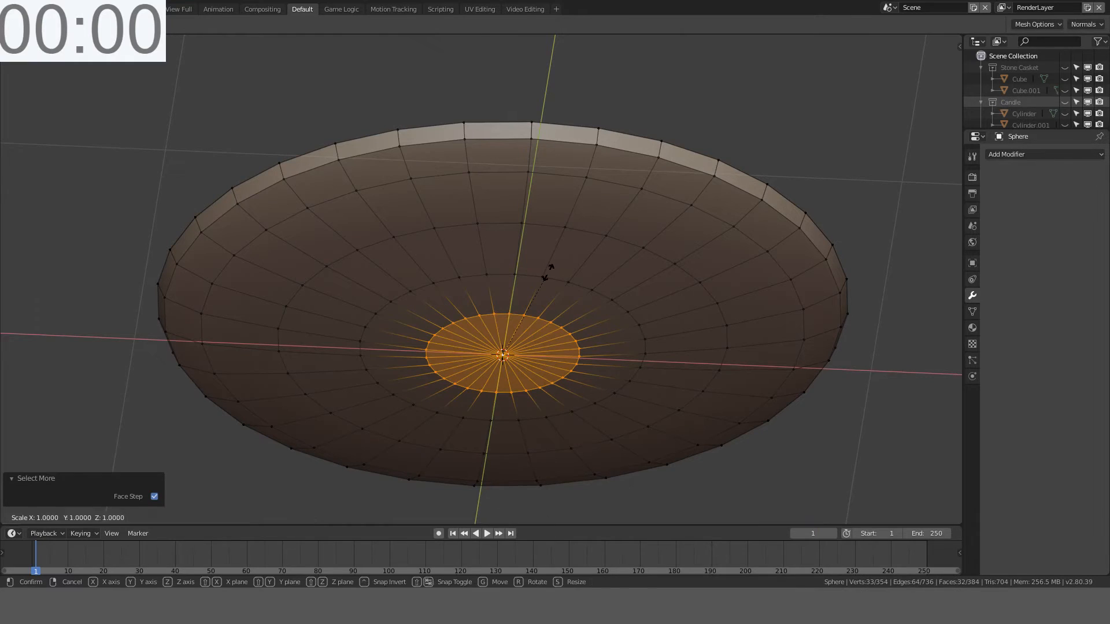
pyautogui.press('z')
pyautogui.press('0')
pyautogui.press('Return')
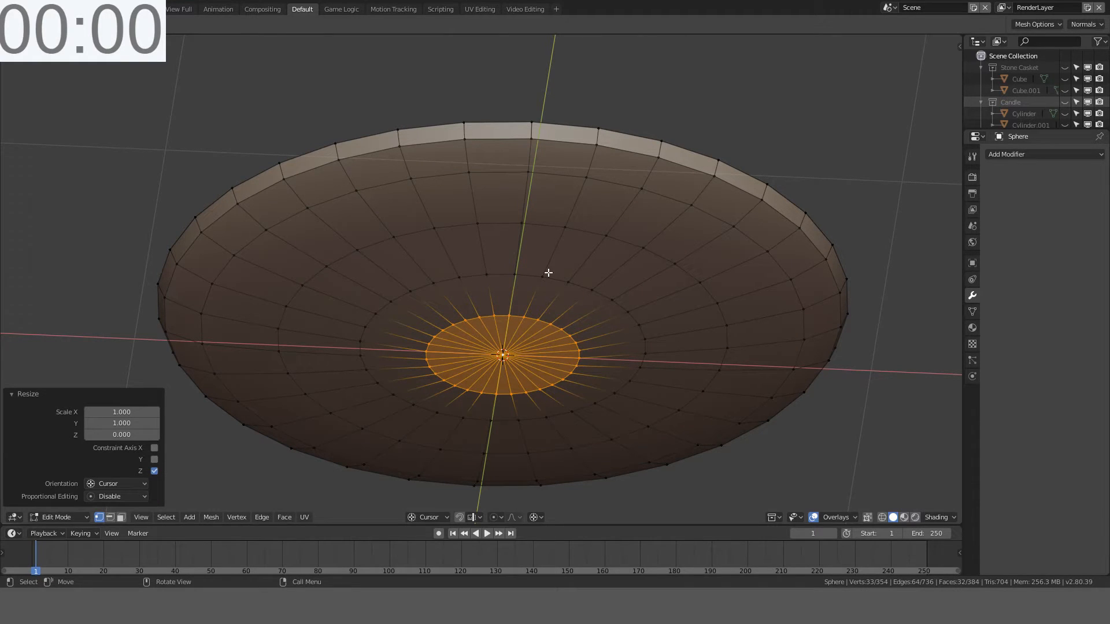
# Step: Dissolve the triangle fan on the bowl's base into a single face, restore vertex selection and leave Edit Mode
pyautogui.click(125, 517)
pyautogui.rightClick(718, 275)
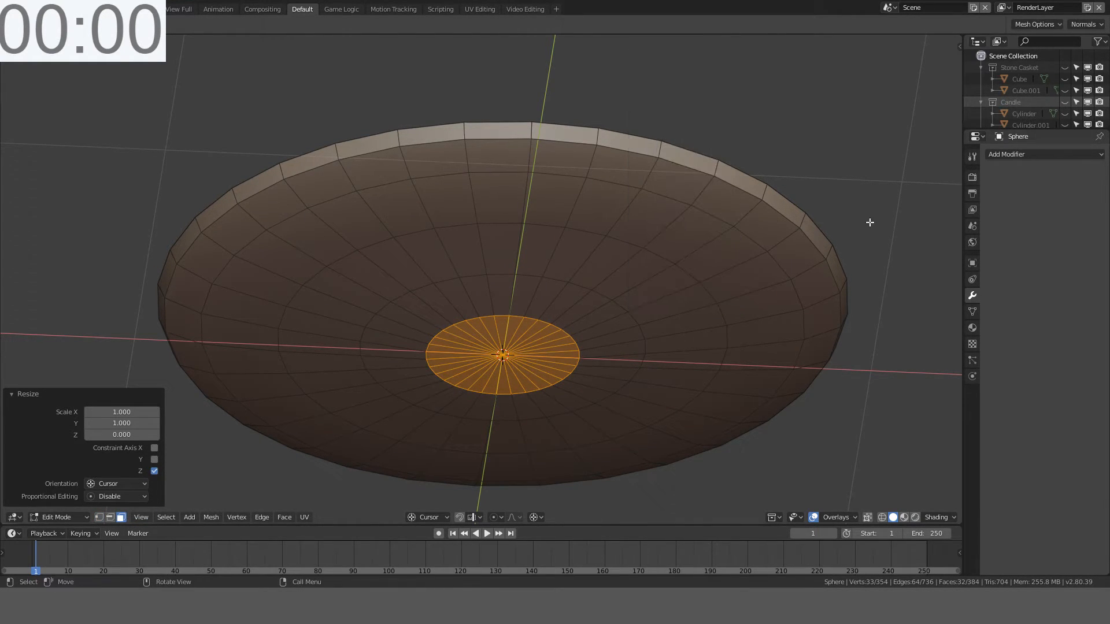
pyautogui.hotkey('ctrl', 'x')
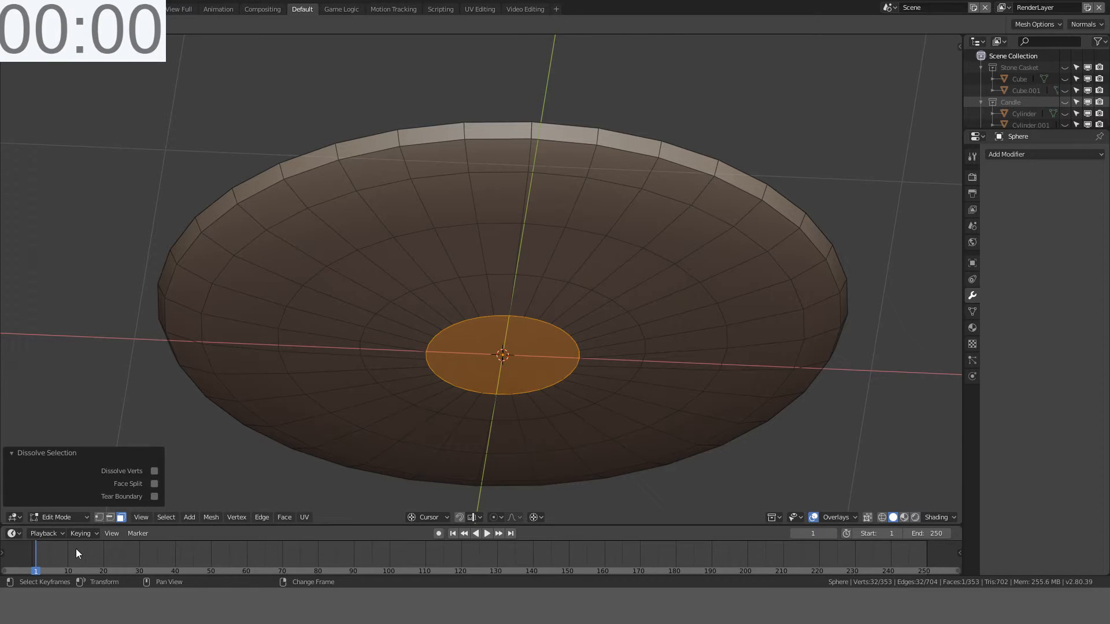
pyautogui.click(100, 517)
pyautogui.scroll(-3, 522, 243)
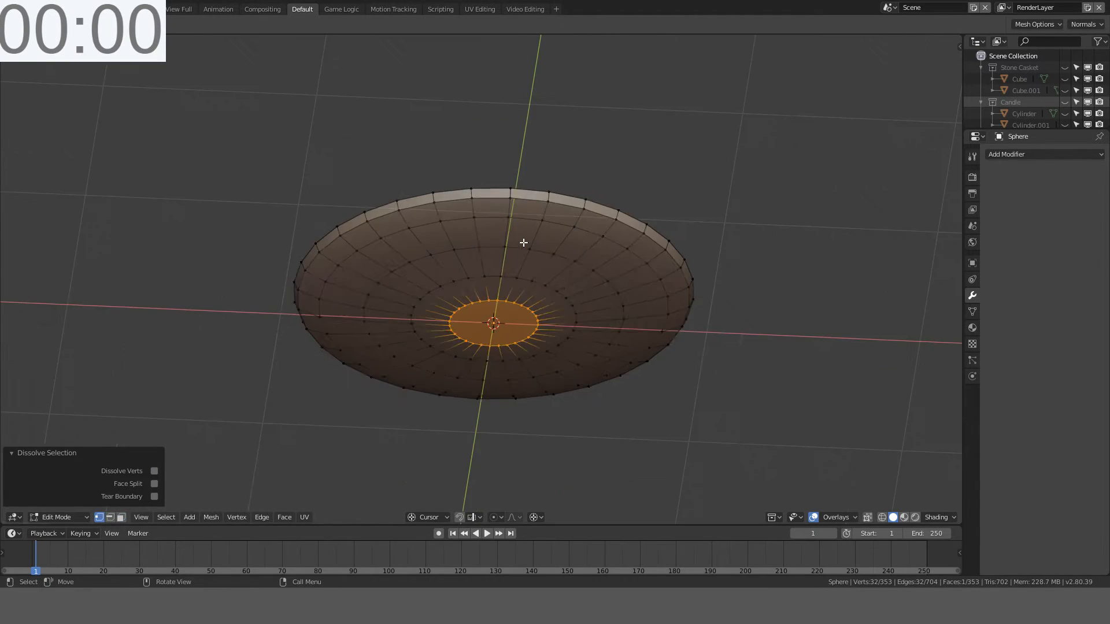
pyautogui.press('Tab')
# Step: Move the bowl into a new collection named Bowl
pyautogui.moveTo(523, 243); pyautogui.dragTo(578, 338, button='middle')
pyautogui.press('m')
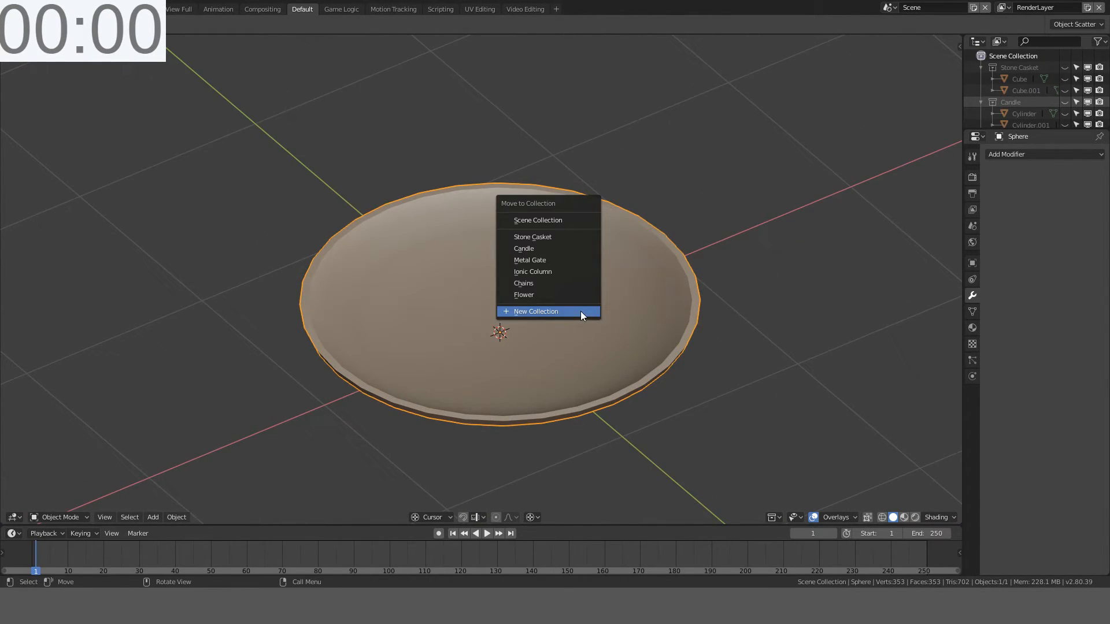
pyautogui.click(581, 311)
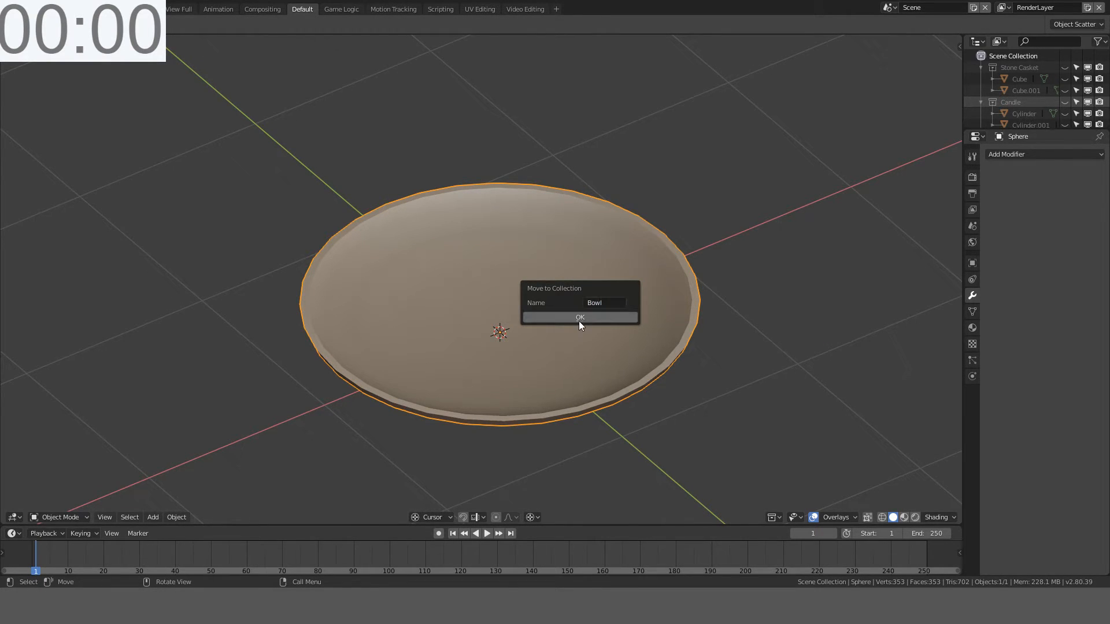
pyautogui.click(580, 318)
# Step: Scale the bowl down by a factor of 0.1 and save the file
pyautogui.moveTo(581, 320); pyautogui.dragTo(625, 311, button='middle')
pyautogui.scroll(-5, 626, 310)
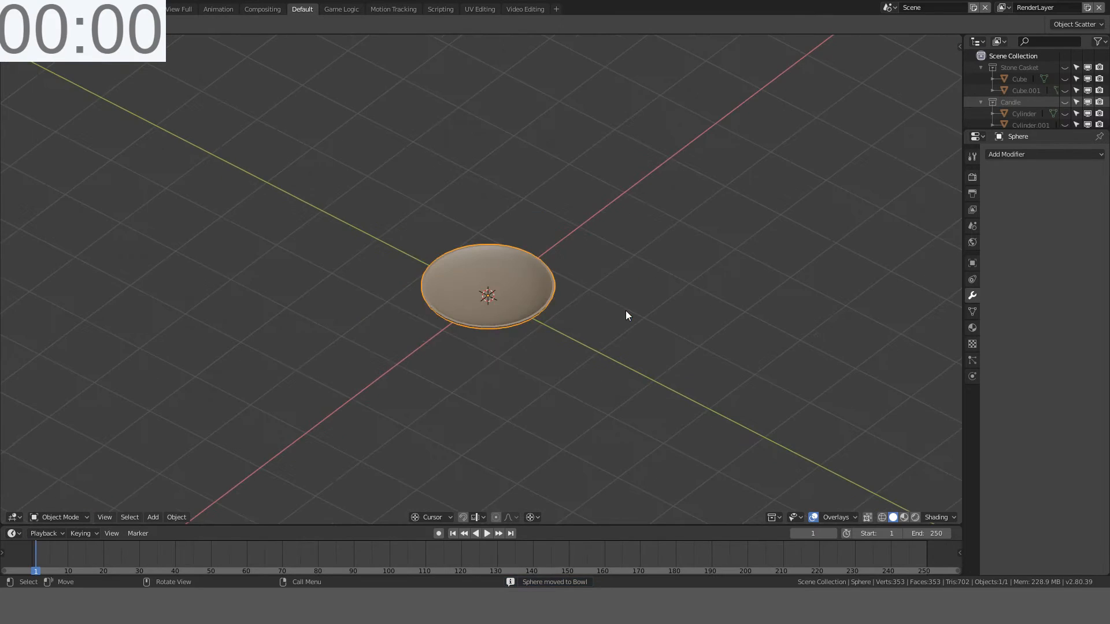
pyautogui.scroll(7, 626, 310)
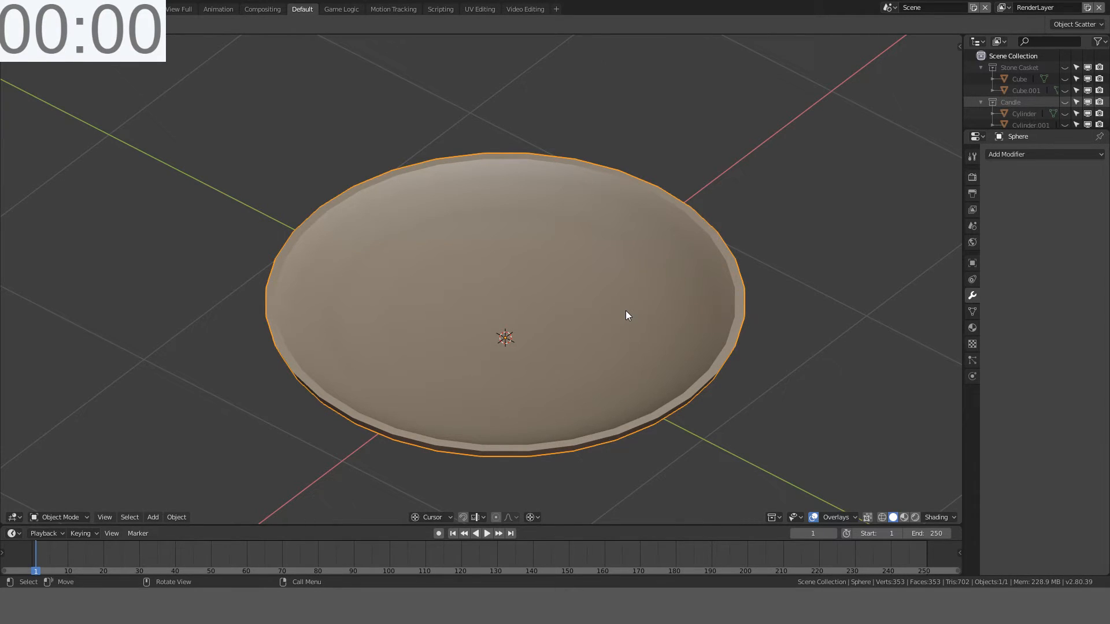
pyautogui.write('s.1')
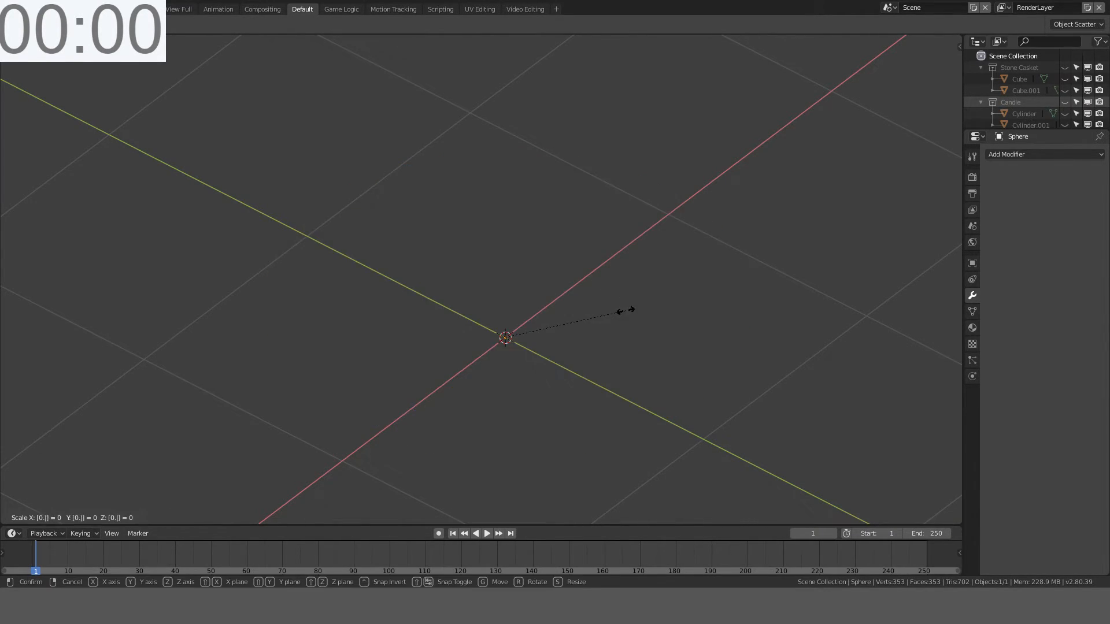
pyautogui.press('Return')
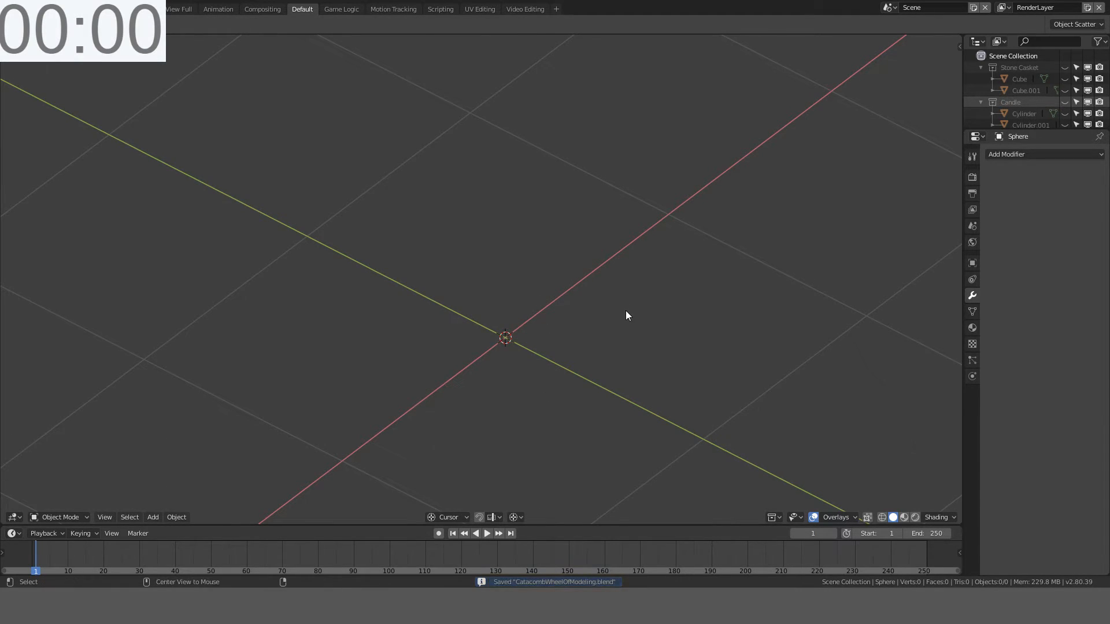
# Step: Leave local view to bring back all models and scale the oversized flower down by 0.01
pyautogui.press('KP_Divide')
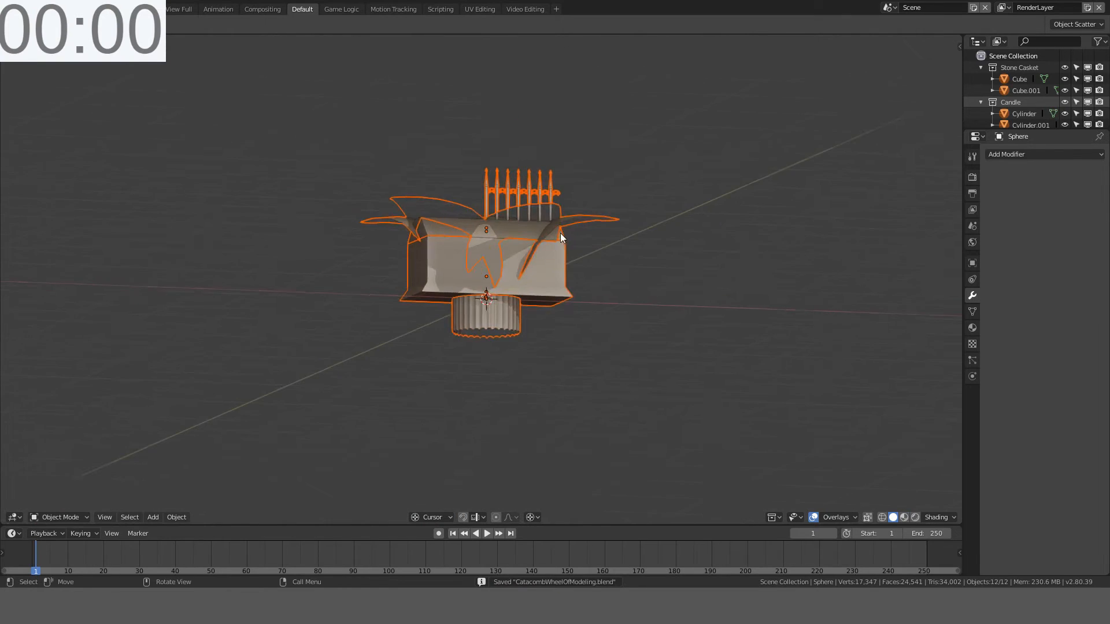
pyautogui.click(654, 180)
pyautogui.write('s')
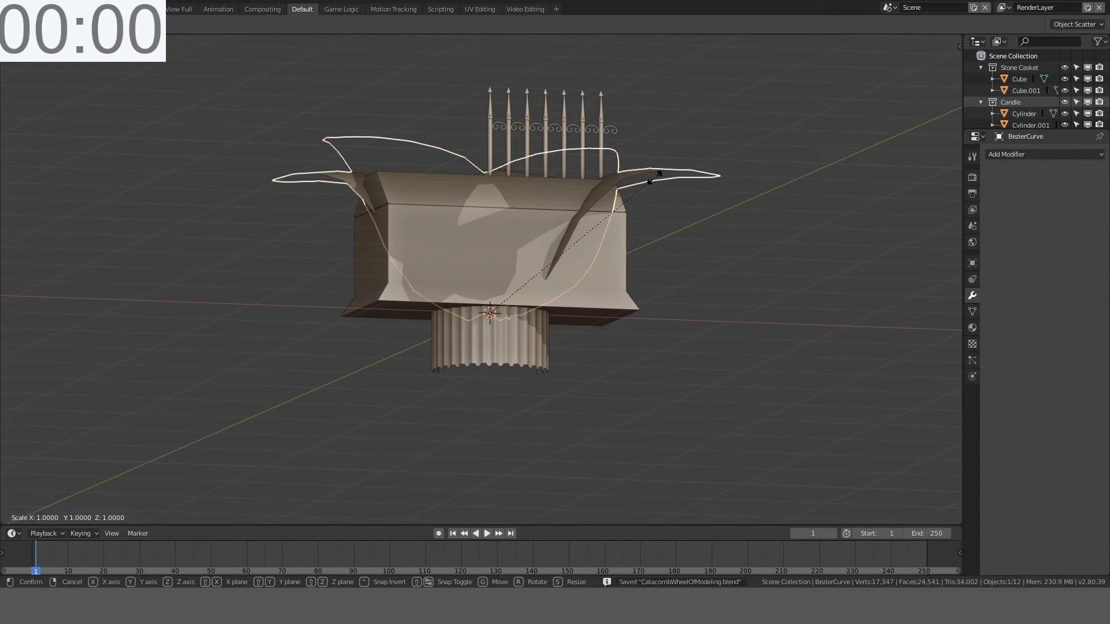
pyautogui.write('0.01')
pyautogui.press('Return')
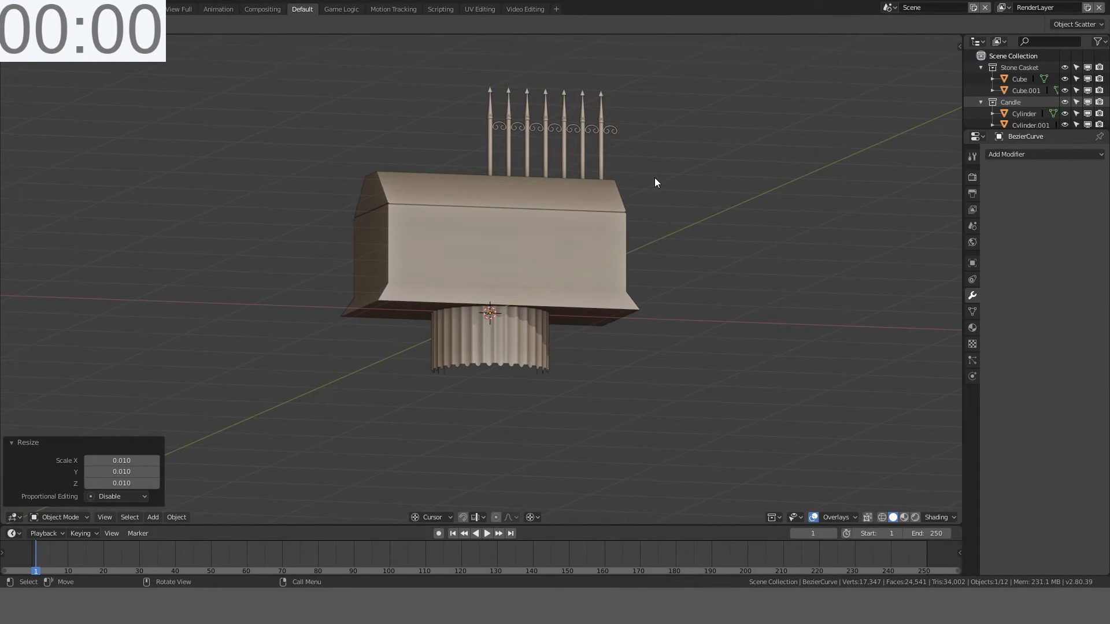
# Step: Move the flower 1.5 m along the X axis, clear of the stone casket
pyautogui.press('KP_1')
pyautogui.press('g')
pyautogui.press('x')
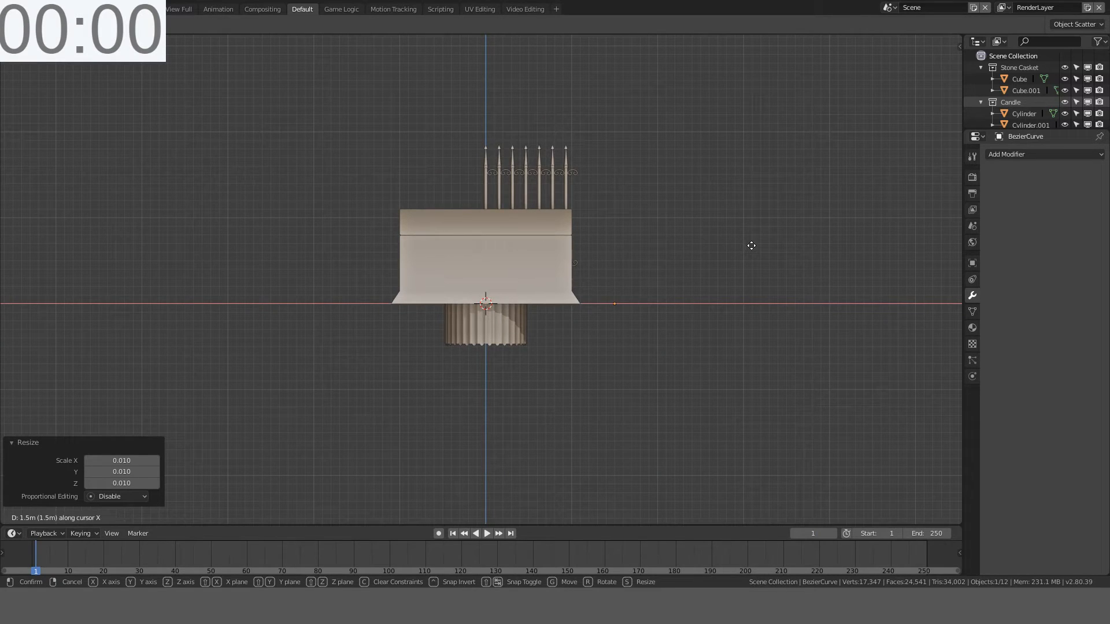
pyautogui.click(752, 245)
# Step: Try to scale the flower up by a factor of 5 about the 3D cursor
pyautogui.moveTo(751, 246); pyautogui.dragTo(704, 324, button='middle')
pyautogui.scroll(4, 686, 258)
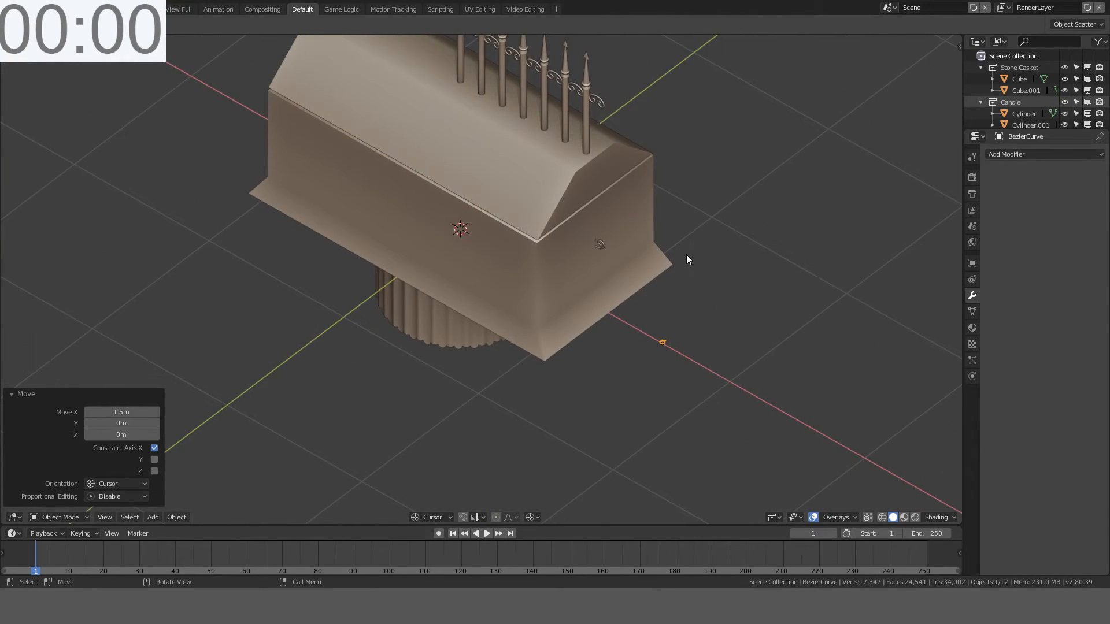
pyautogui.press('s')
pyautogui.press('Return')
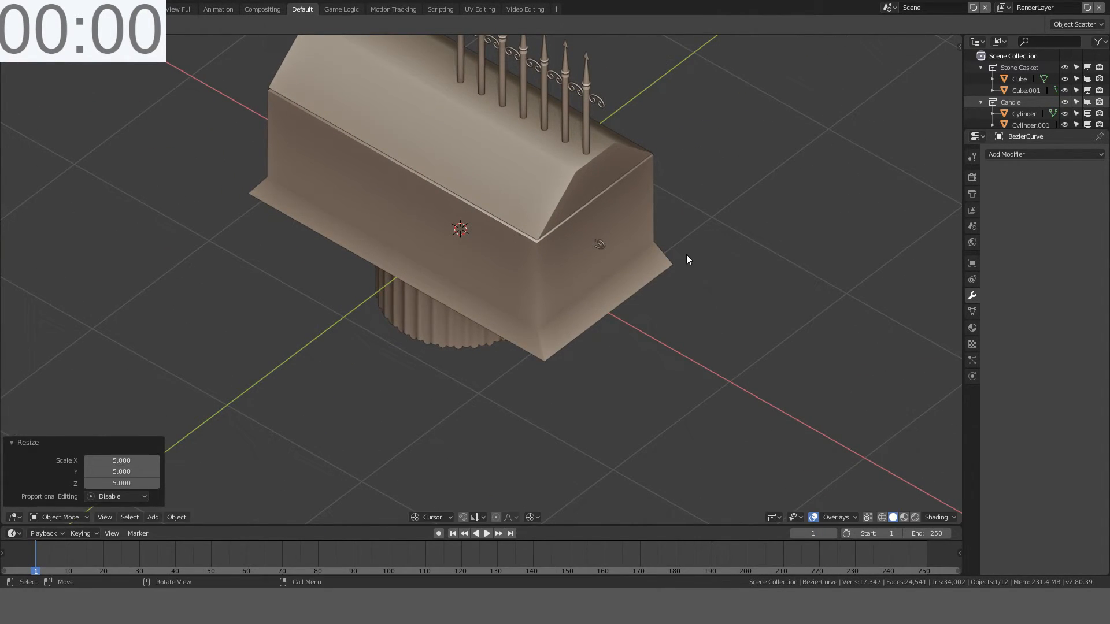
# Step: Set the pivot point to Individual Origins and scale the flower up by a factor of 5
pyautogui.scroll(-6, 686, 255)
pyautogui.moveTo(686, 254); pyautogui.dragTo(654, 306, button='middle')
pyautogui.press('.')
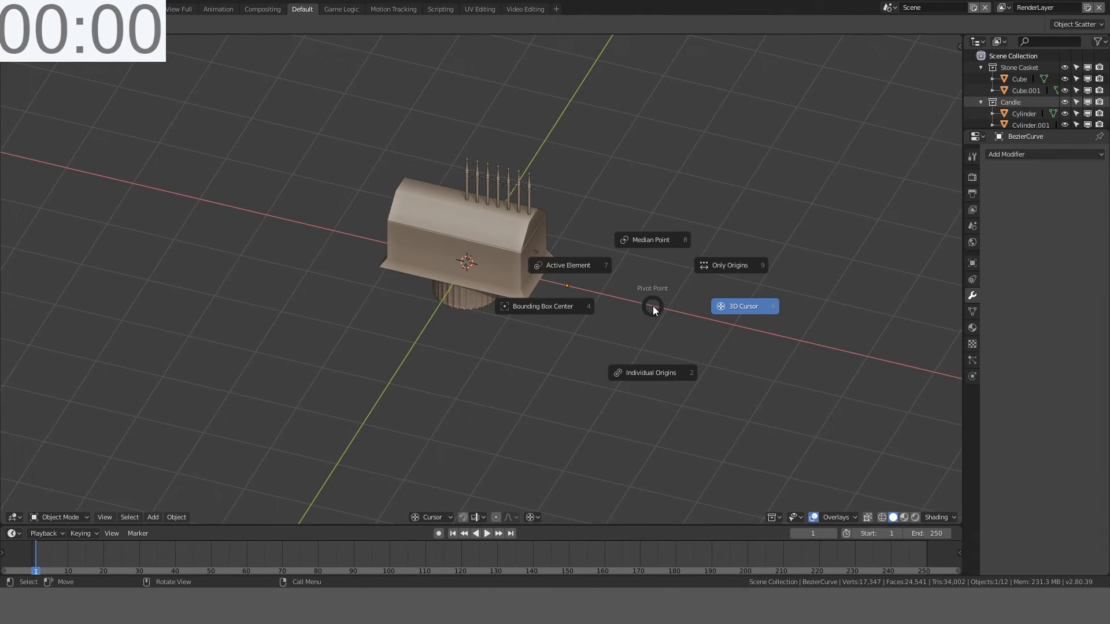
pyautogui.click(653, 347)
pyautogui.scroll(5, 654, 250)
pyautogui.write('s')
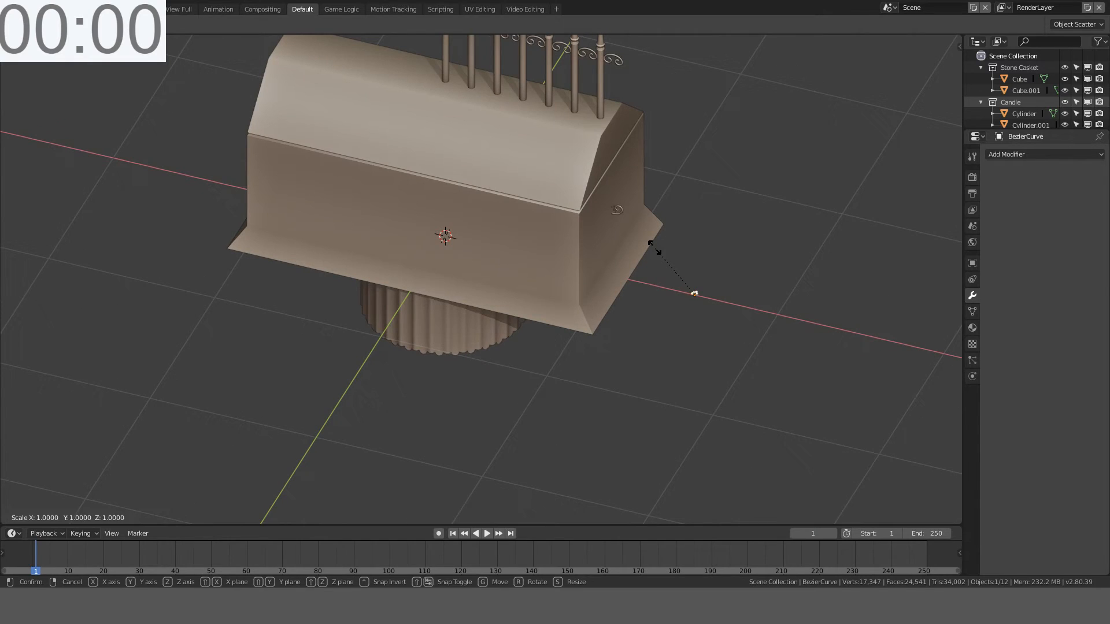
pyautogui.write('5')
pyautogui.press('Return')
# Step: Move the metal gate 2 m along the X axis, away from the casket
pyautogui.scroll(-4, 560, 211)
pyautogui.click(543, 186)
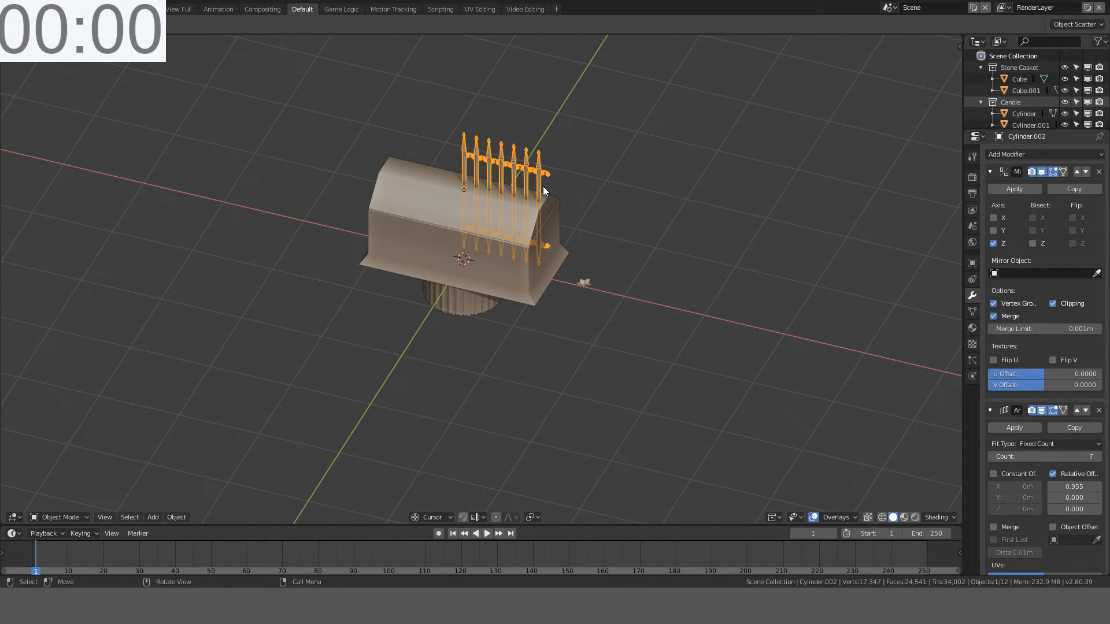
pyautogui.press('KP_1')
pyautogui.press('g')
pyautogui.press('x')
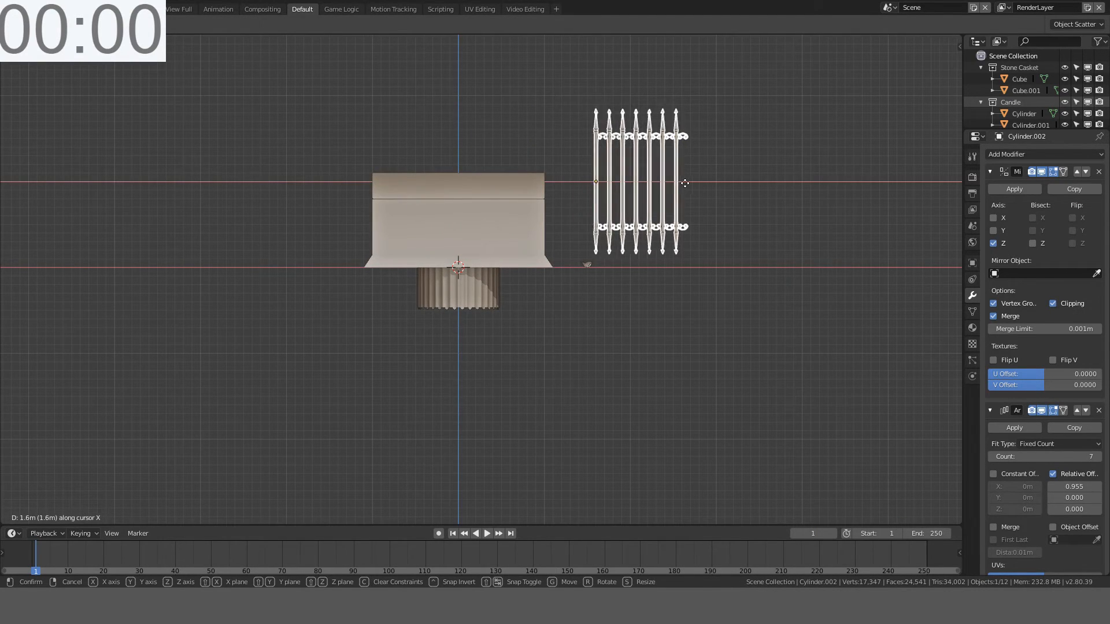
pyautogui.click(719, 181)
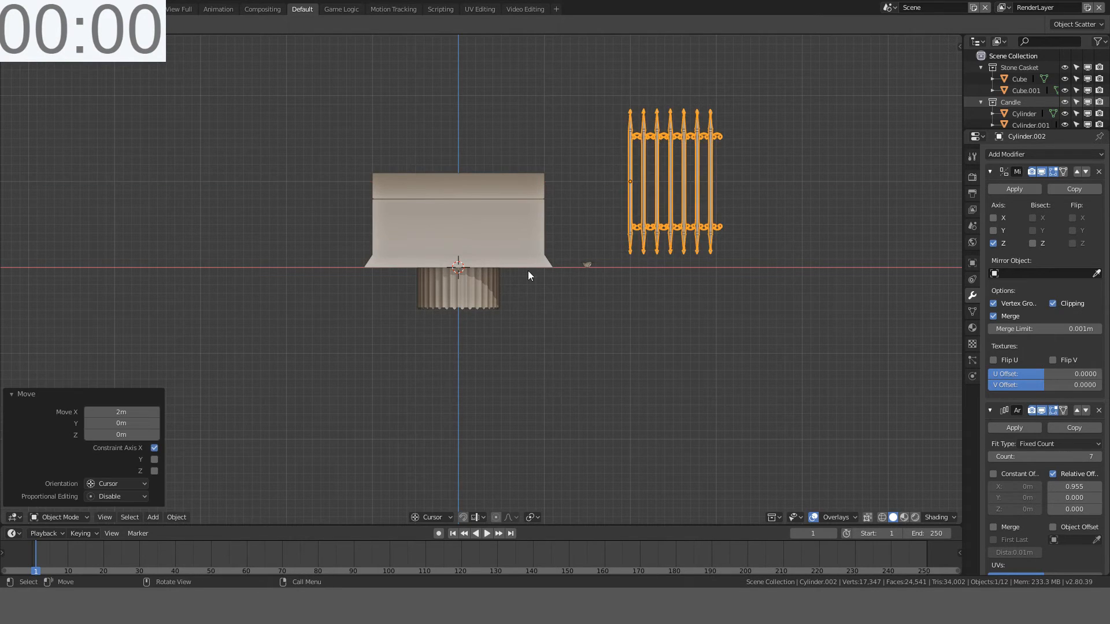
# Step: Move the fluted column -2 m along the X axis, out from under the casket
pyautogui.click(459, 289)
pyautogui.press('g')
pyautogui.press('x')
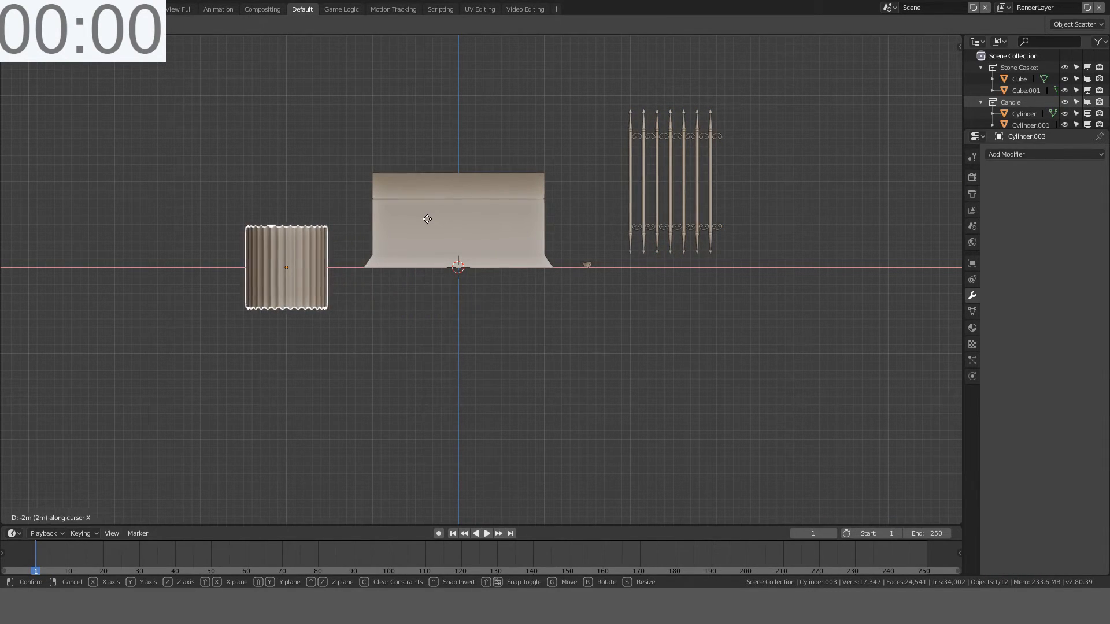
pyautogui.click(433, 232)
# Step: Switch to wireframe shading and move the first candle part about -3 m along the X axis, past the column
pyautogui.moveTo(446, 265); pyautogui.dragTo(464, 212, button='middle')
pyautogui.click(464, 213)
pyautogui.press('z')
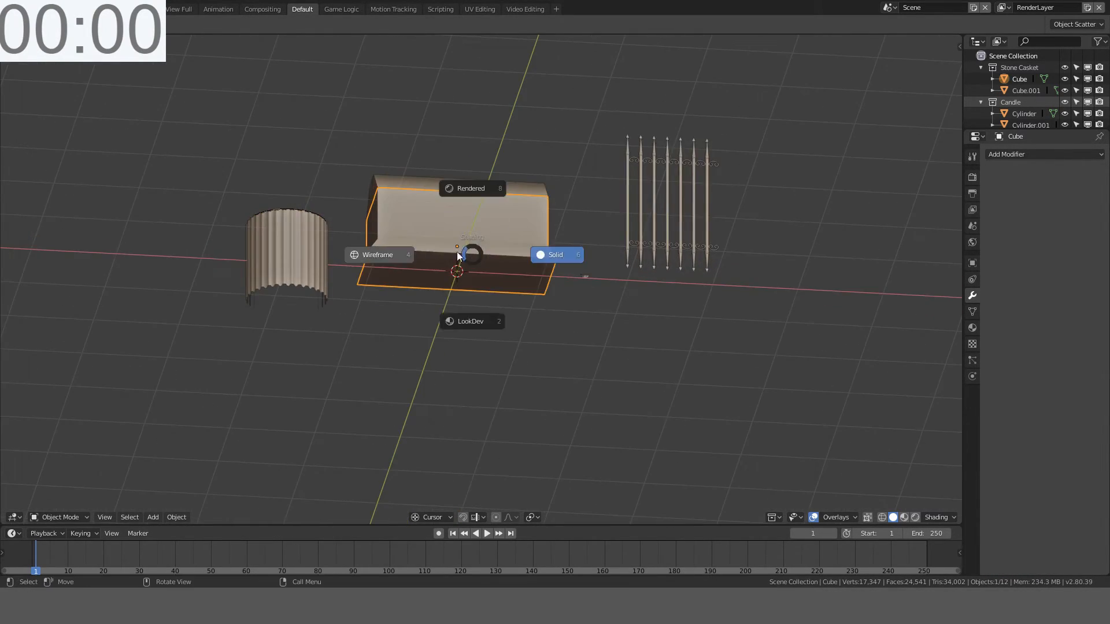
pyautogui.click(433, 254)
pyautogui.press('KP_1')
pyautogui.click(447, 252)
pyautogui.press('g')
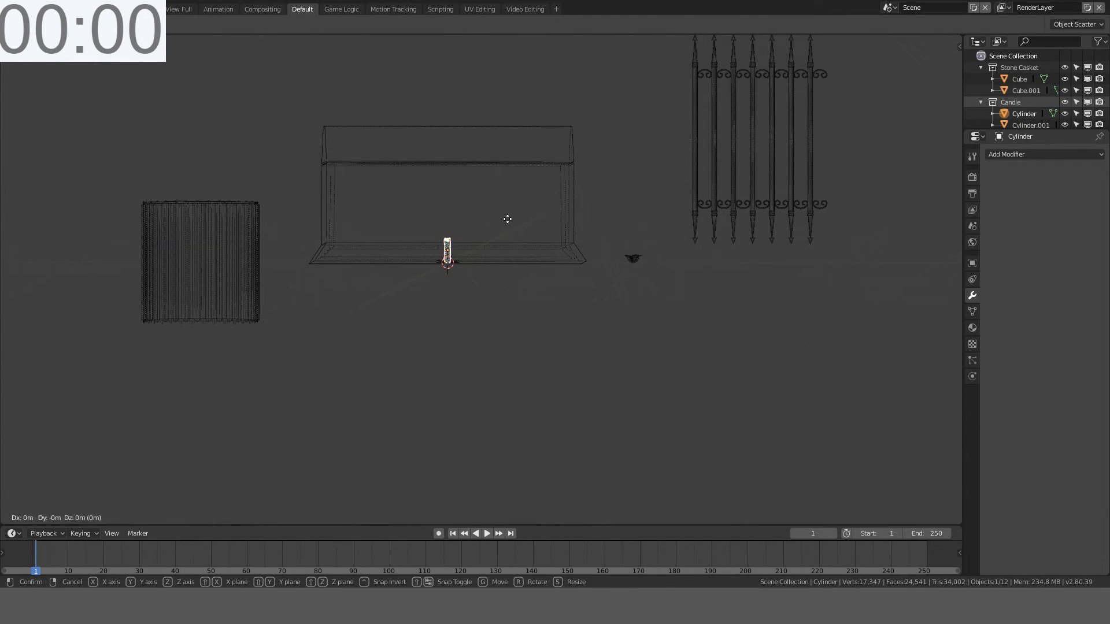
pyautogui.press('x')
pyautogui.click(175, 229)
# Step: Move the second candle part -3 m along the X axis to rejoin the first part
pyautogui.click(448, 251)
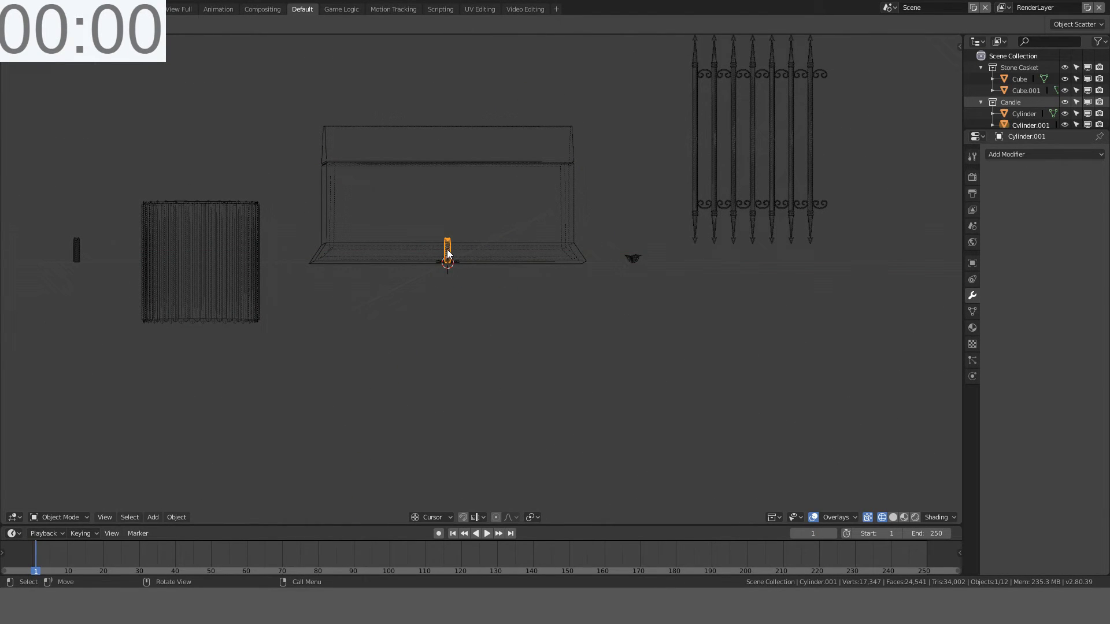
pyautogui.press('KP_1')
pyautogui.scroll(-2, 448, 251)
pyautogui.keyDown('shift'); pyautogui.moveTo(454, 250); pyautogui.dragTo(487, 247, button='middle'); pyautogui.keyUp('shift')
pyautogui.press('g')
pyautogui.press('x')
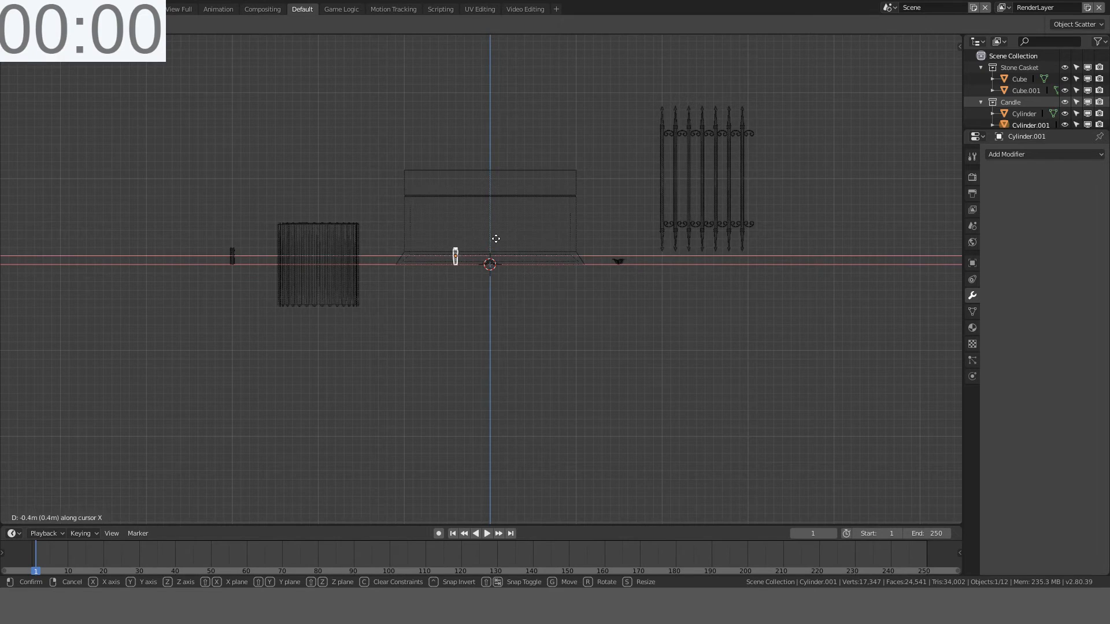
pyautogui.click(284, 264)
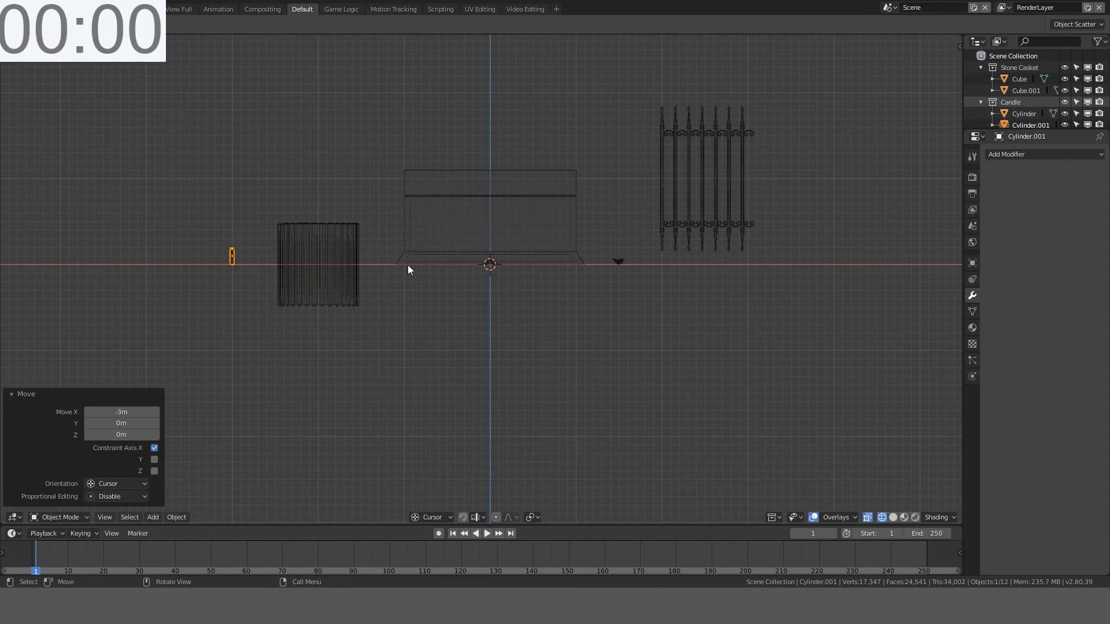
# Step: Move the small mirrored piece with the Boolean modifier about -3.3 m along the X axis, just beyond the candle
pyautogui.click(488, 260)
pyautogui.click(491, 264)
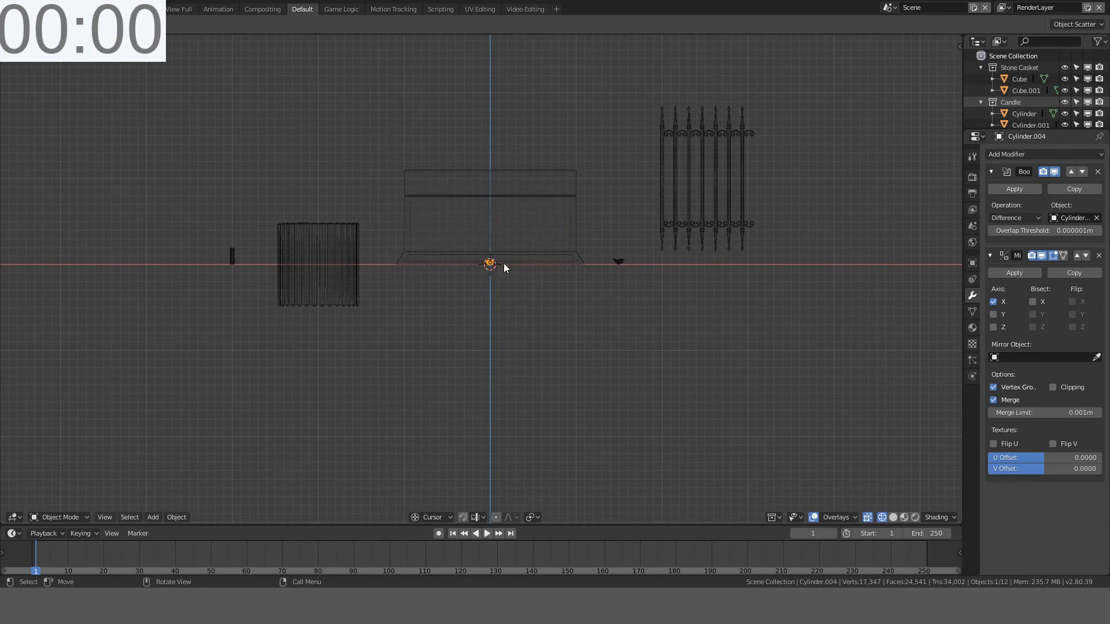
pyautogui.scroll(4, 578, 240)
pyautogui.scroll(-2, 594, 237)
pyautogui.press('g')
pyautogui.press('x')
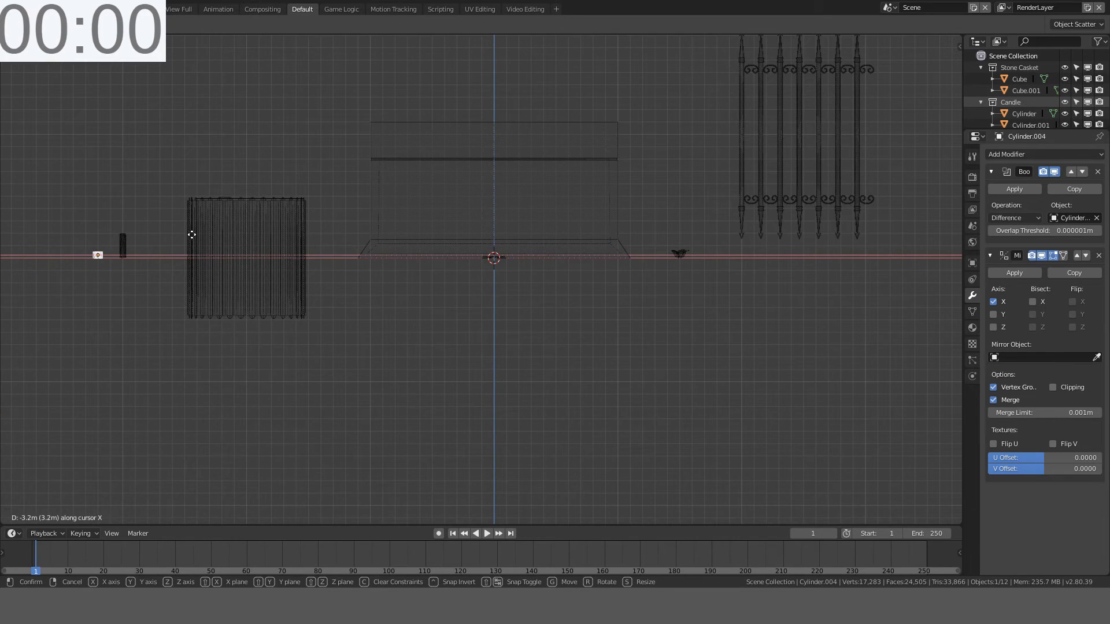
pyautogui.click(184, 239)
# Step: Move the offering bowl -4 m along the X axis, past the small mirrored piece
pyautogui.click(500, 263)
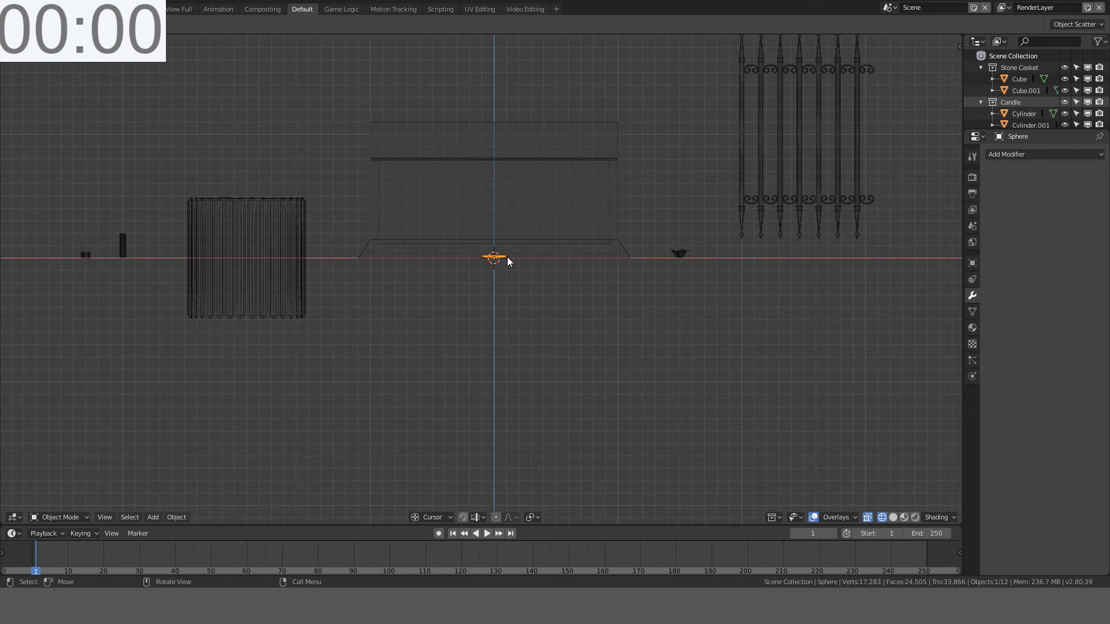
pyautogui.moveTo(509, 261); pyautogui.dragTo(491, 285, button='middle')
pyautogui.press('g')
pyautogui.press('x')
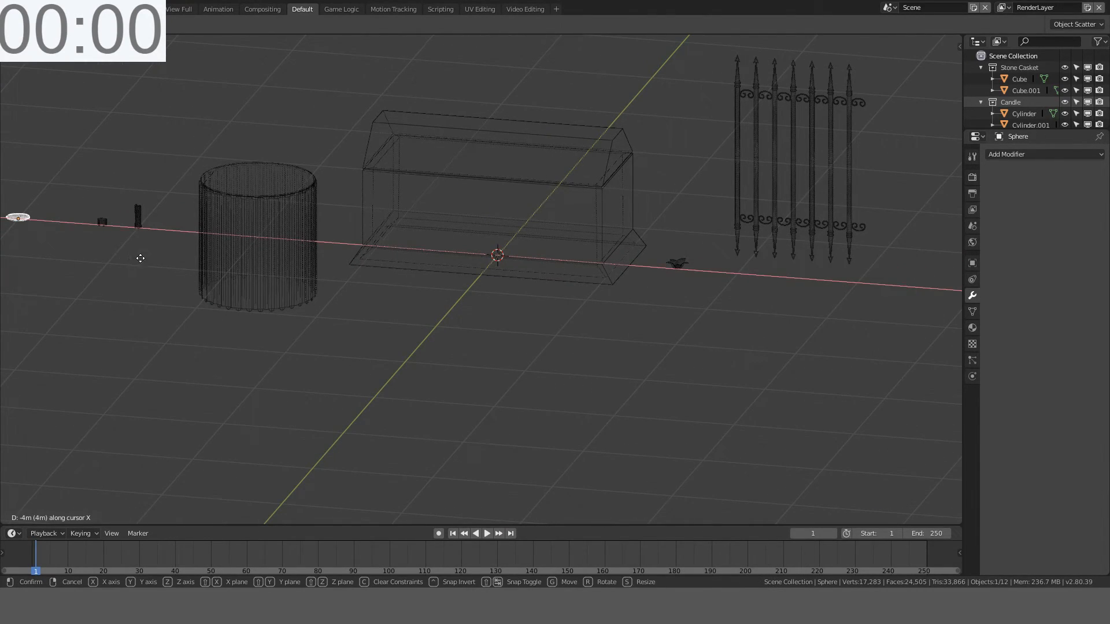
pyautogui.click(36, 258)
# Step: Select the small pin, bolt and ring left at the origin, excluding the casket, and move them along the negative X axis to rejoin the mirrored cuff
pyautogui.scroll(3, 516, 253)
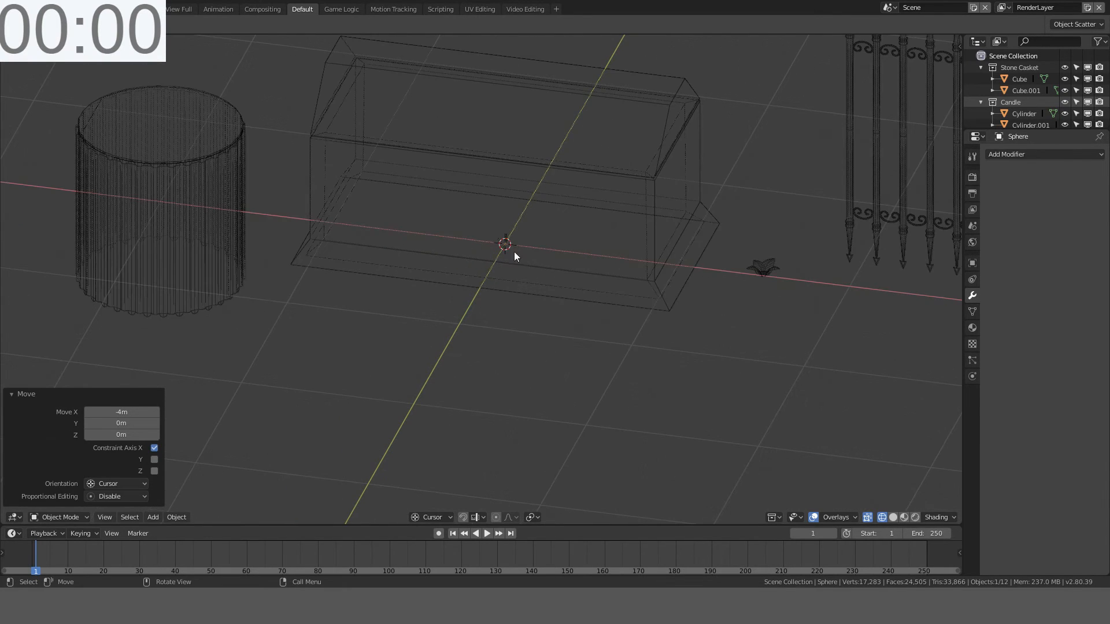
pyautogui.click(505, 249)
pyautogui.click(503, 247)
pyautogui.moveTo(504, 246); pyautogui.dragTo(533, 268, button='middle')
pyautogui.scroll(9, 535, 268)
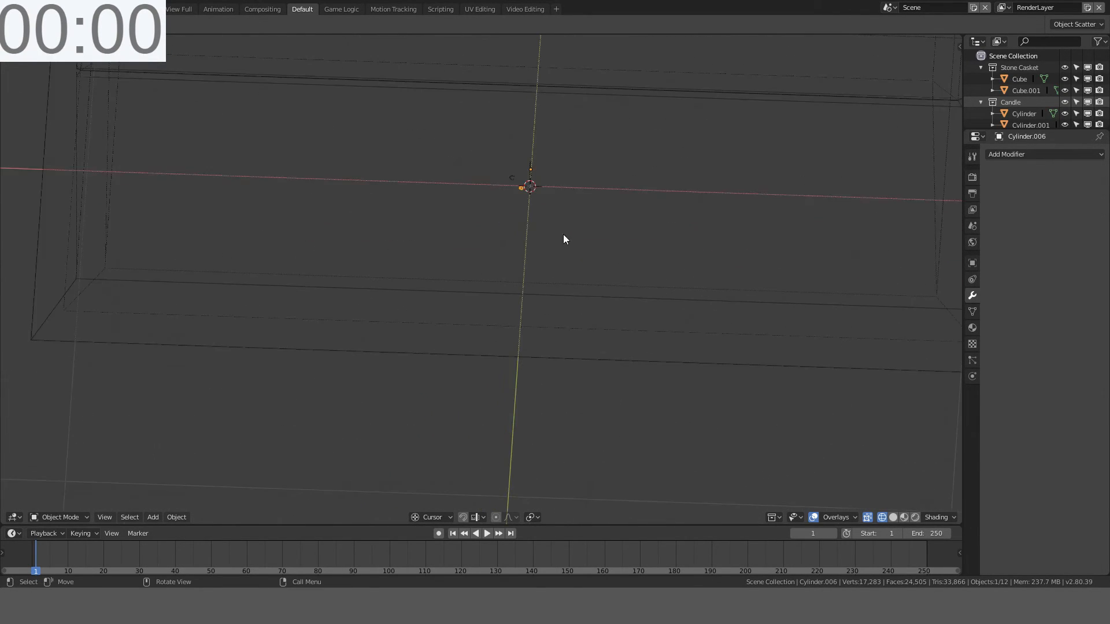
pyautogui.keyDown('shift'); pyautogui.moveTo(666, 139); pyautogui.dragTo(565, 322, button='middle'); pyautogui.keyUp('shift')
pyautogui.scroll(6, 522, 284)
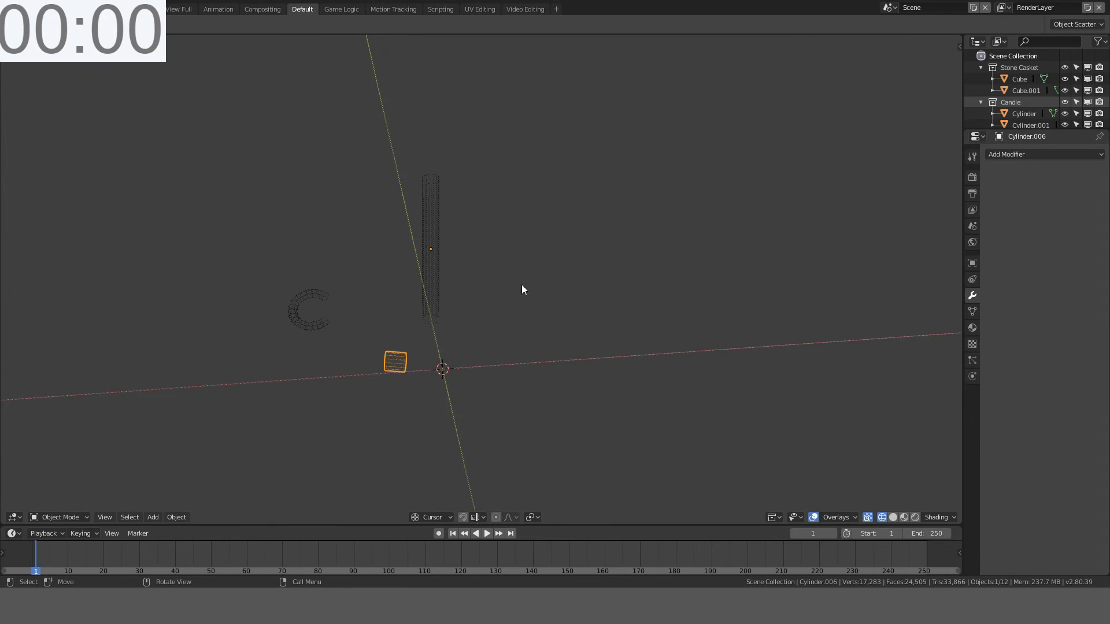
pyautogui.keyDown('shift'); pyautogui.click(431, 243); pyautogui.keyUp('shift')
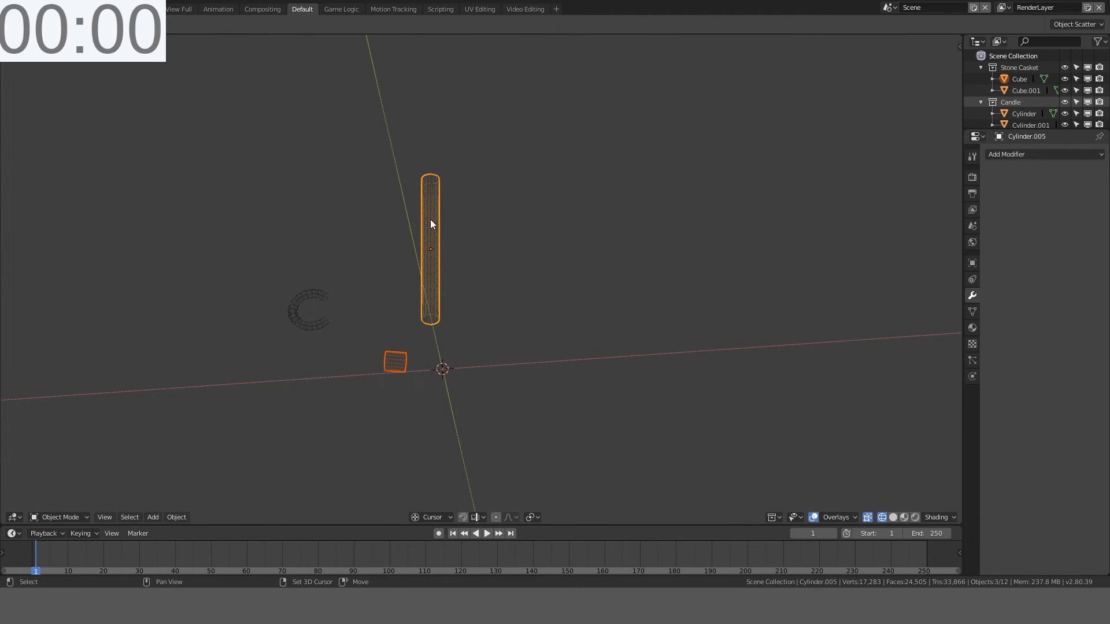
pyautogui.keyDown('shift'); pyautogui.click(302, 310); pyautogui.keyUp('shift')
pyautogui.keyDown('shift'); pyautogui.click(295, 310); pyautogui.keyUp('shift')
pyautogui.scroll(-18, 315, 319)
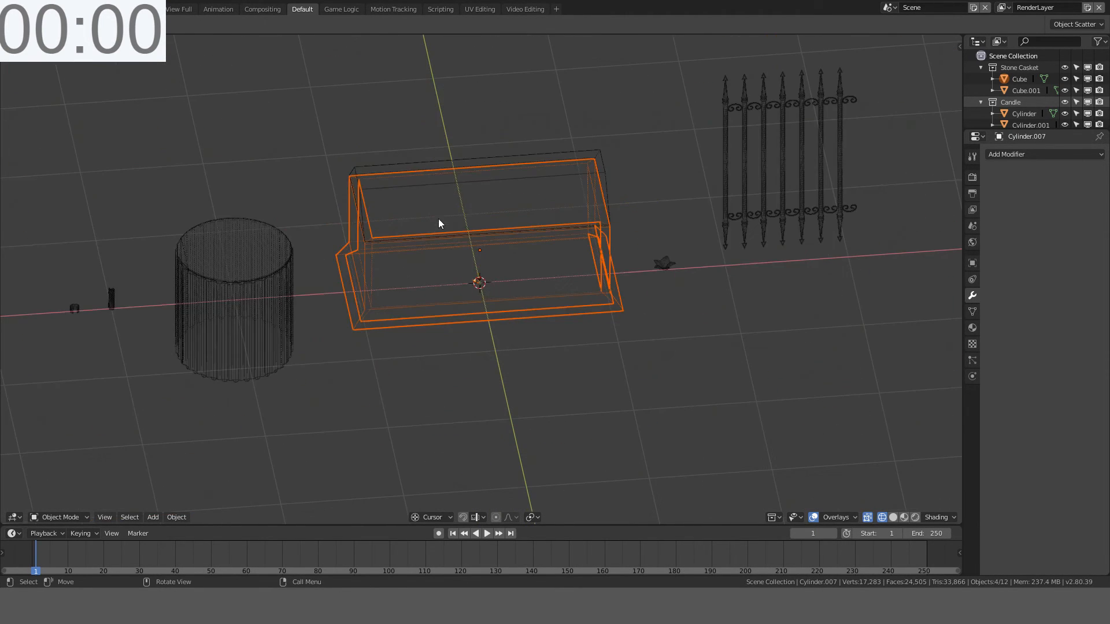
pyautogui.keyDown('shift'); pyautogui.click(442, 210); pyautogui.keyUp('shift')
pyautogui.press('c')
pyautogui.middleClick(501, 218)
pyautogui.rightClick(502, 218)
pyautogui.keyDown('shift'); pyautogui.moveTo(433, 276); pyautogui.dragTo(522, 263, button='middle'); pyautogui.keyUp('shift')
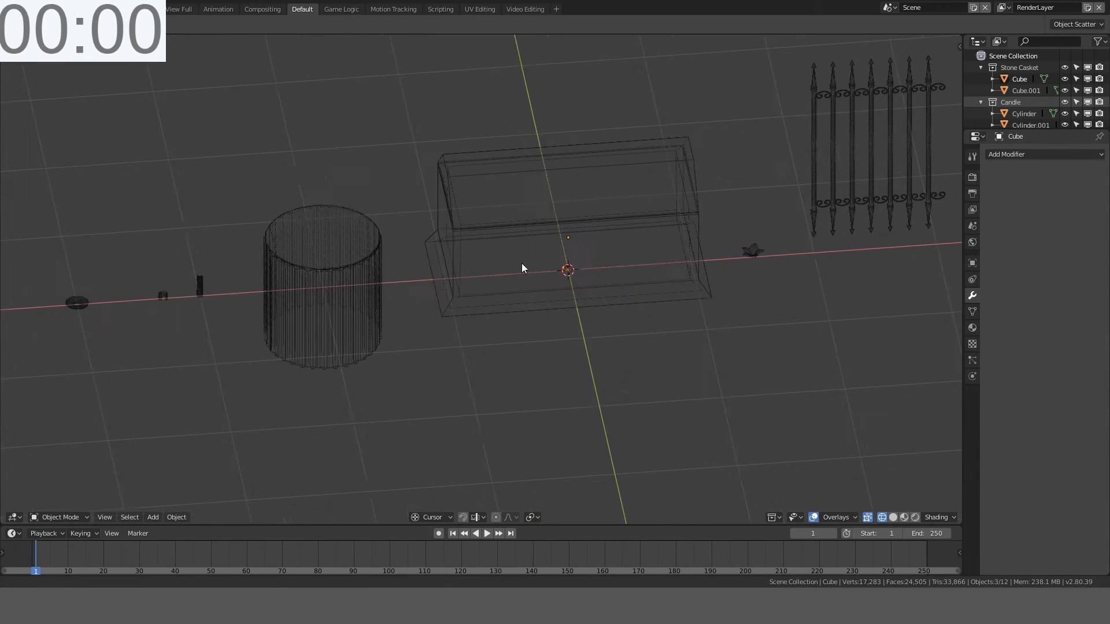
pyautogui.press('KP_1')
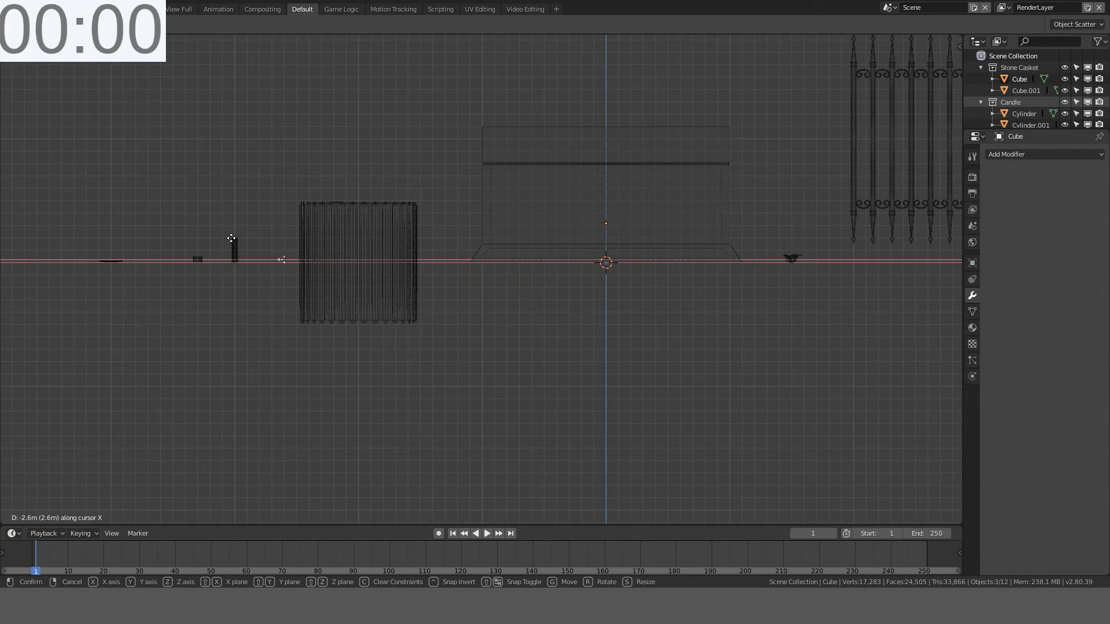
pyautogui.click(153, 238)
# Step: Clear the selection, return to solid shading, and examine the cuff with its hinge pin, ring and locking tabs
pyautogui.hotkey('alt', 'a')
pyautogui.moveTo(235, 264)
pyautogui.mouseDown(button='middle')
pyautogui.moveTo(270, 326)
pyautogui.moveTo(585, 282)
pyautogui.mouseUp(button='middle')
pyautogui.press('z')
pyautogui.click(666, 282)
pyautogui.scroll(3, 513, 257)
pyautogui.scroll(8, 513, 256)
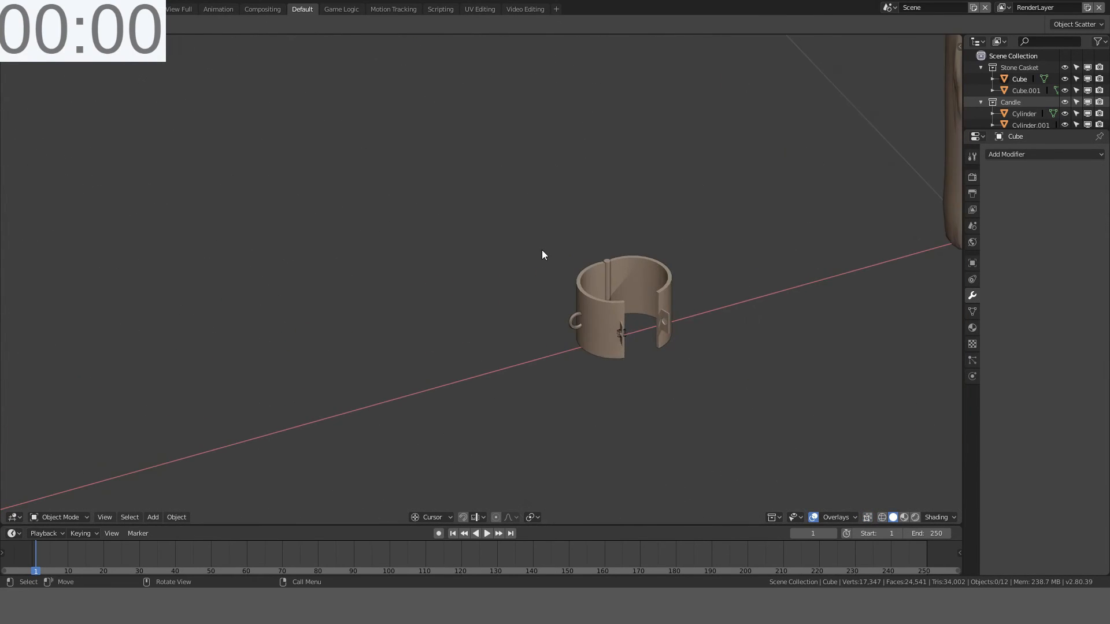
pyautogui.moveTo(542, 250); pyautogui.dragTo(347, 104, button='middle')
pyautogui.keyDown('shift'); pyautogui.moveTo(746, 312); pyautogui.dragTo(399, 222, button='middle'); pyautogui.keyUp('shift')
pyautogui.scroll(6, 582, 205)
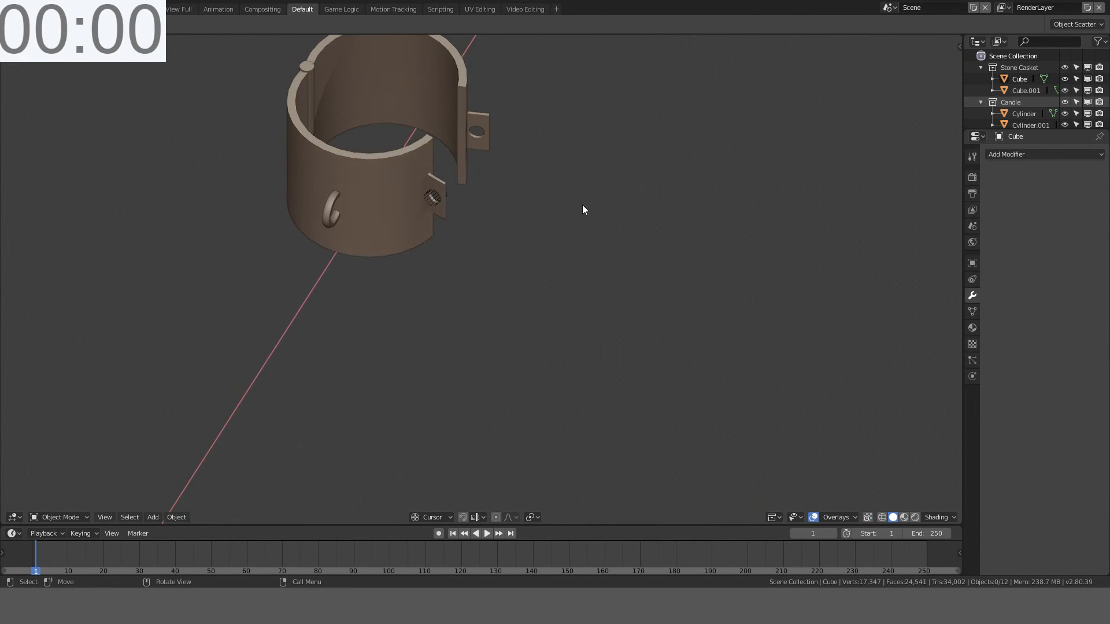
pyautogui.keyDown('shift'); pyautogui.moveTo(533, 183); pyautogui.dragTo(484, 361, button='middle'); pyautogui.keyUp('shift')
pyautogui.scroll(-10, 496, 270)
pyautogui.scroll(-6, 496, 270)
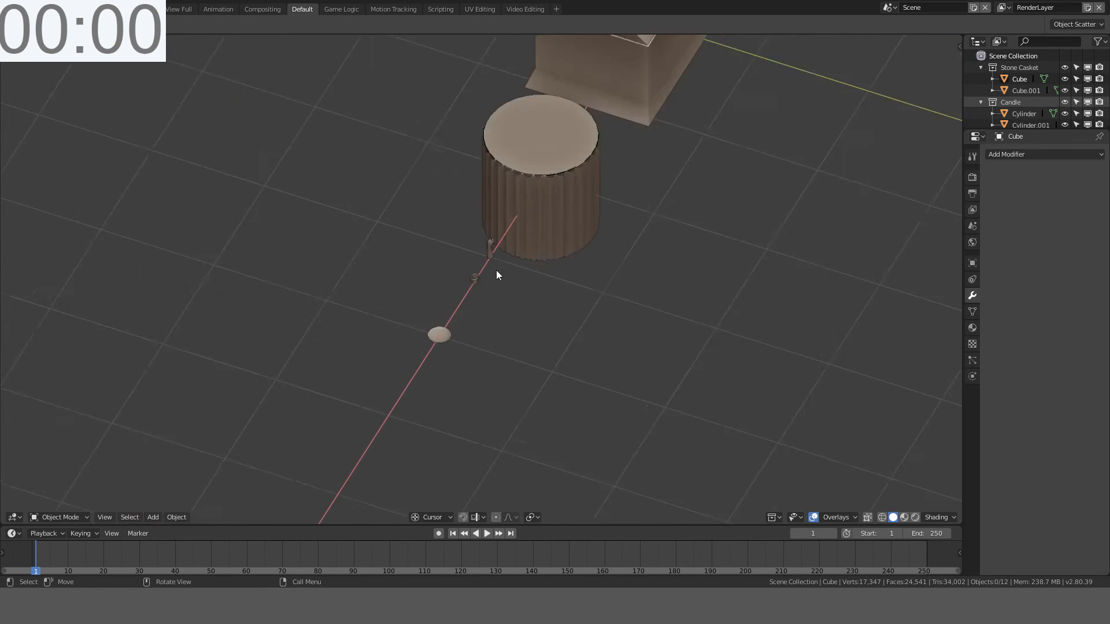
# Step: Check the models lined up along the X axis and examine the top rim of the fluted column closely
pyautogui.moveTo(496, 270); pyautogui.dragTo(640, 207, button='middle')
pyautogui.scroll(2, 579, 128)
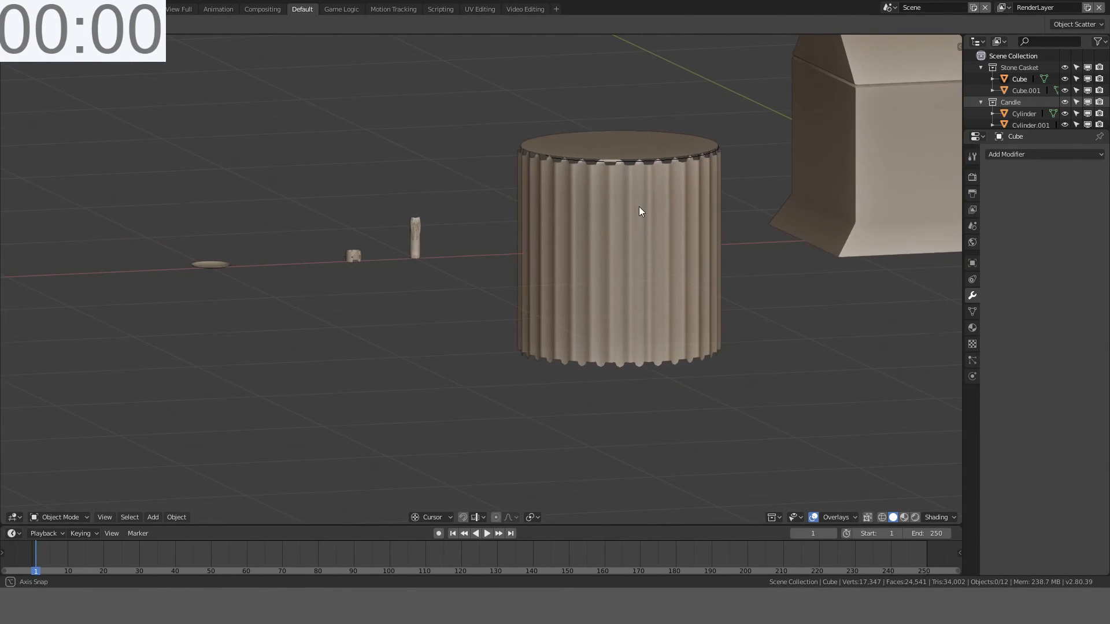
pyautogui.scroll(-3, 668, 206)
pyautogui.press('KP_1')
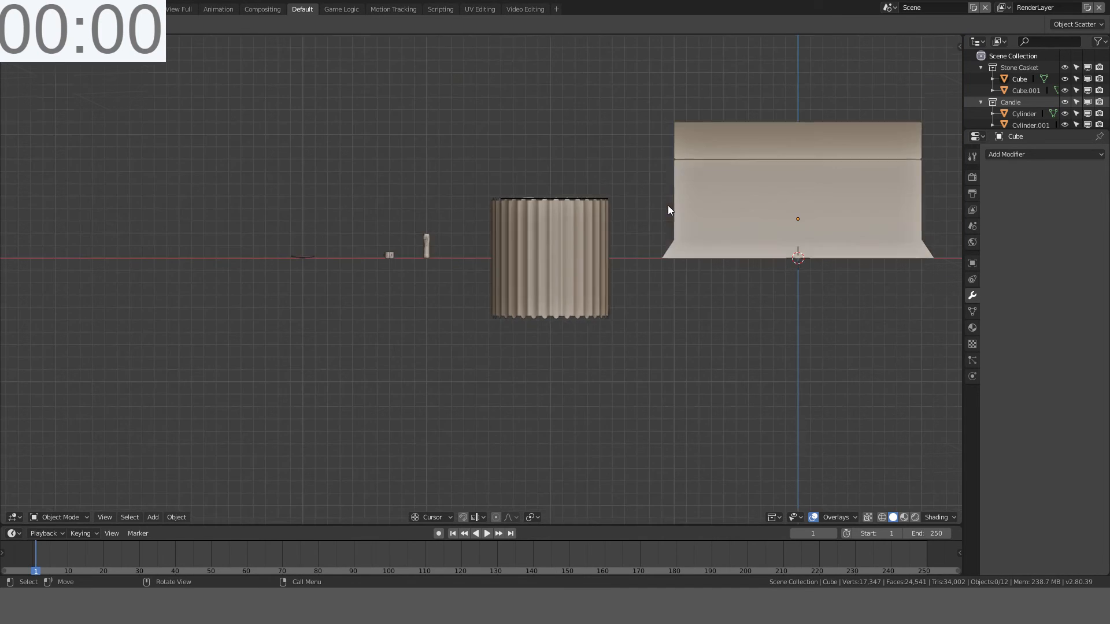
pyautogui.scroll(5, 668, 205)
pyautogui.keyDown('shift'); pyautogui.moveTo(668, 206); pyautogui.dragTo(523, 282, button='middle'); pyautogui.keyUp('shift')
pyautogui.moveTo(523, 282); pyautogui.dragTo(521, 312, button='middle')
pyautogui.scroll(5, 519, 314)
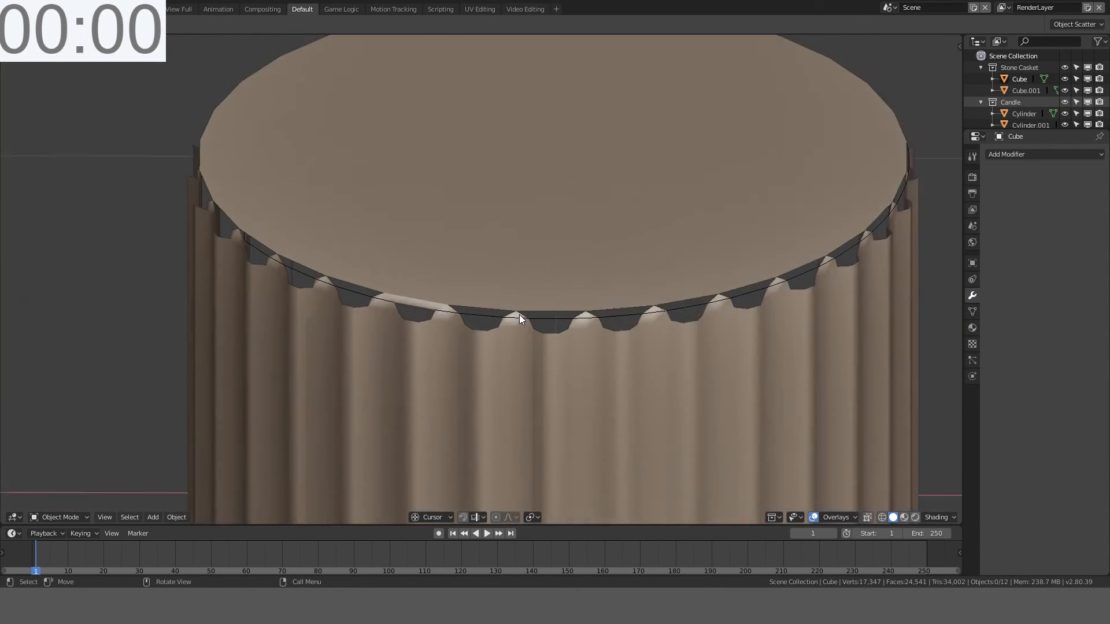
pyautogui.scroll(-8, 481, 286)
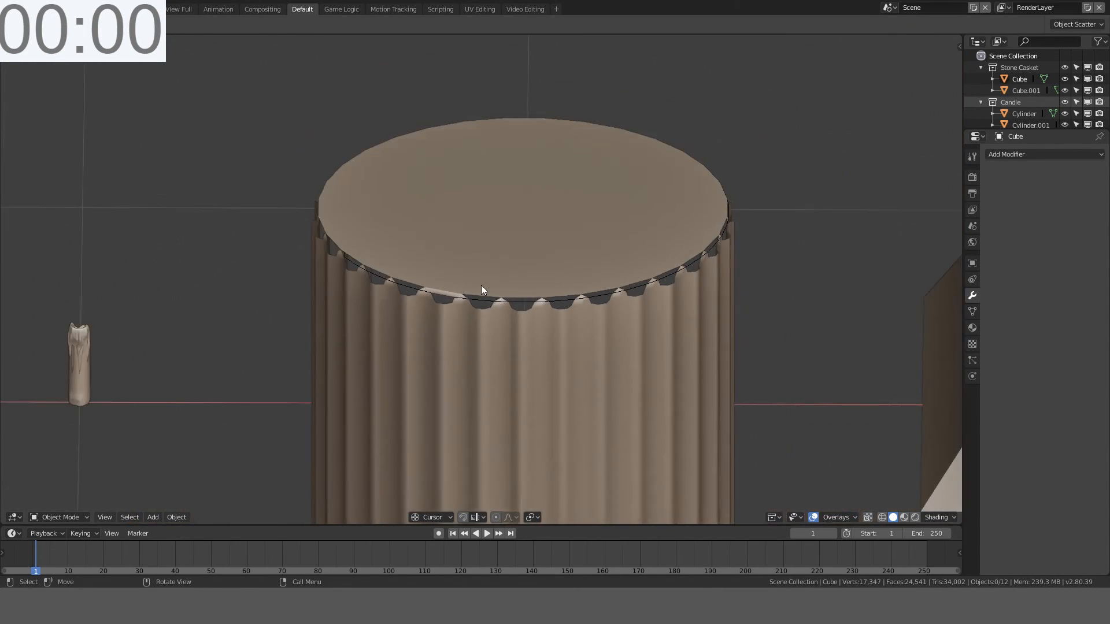